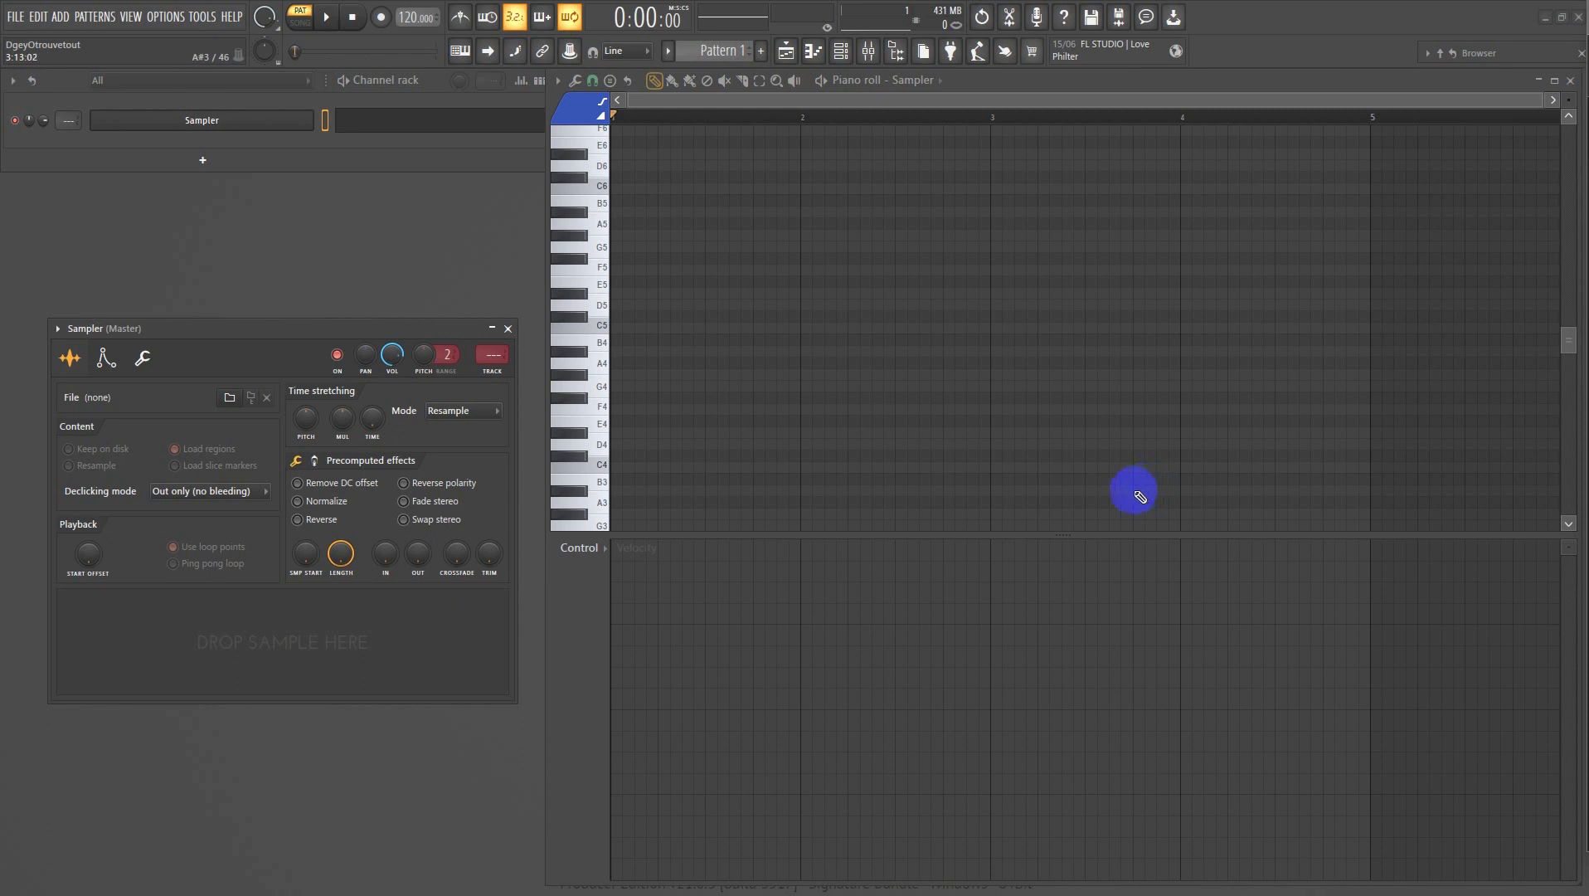
- Create a new project from the Minimal template "Empty with 4 sends", discarding the changes to the untitled project
key("Escape")
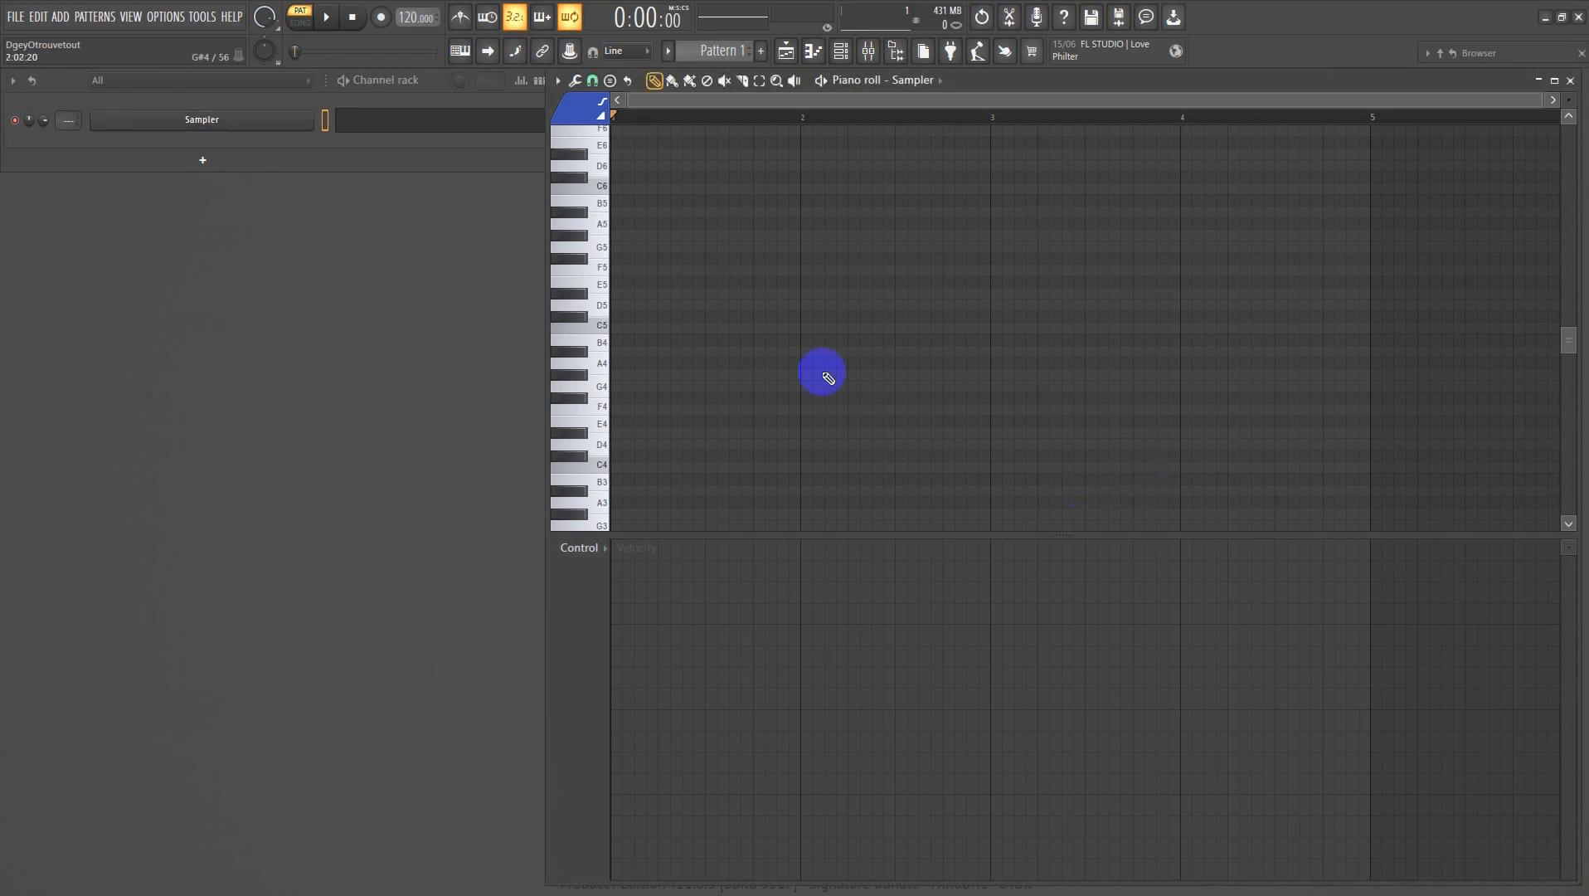
left_click(20, 18)
mouse_move(22, 57)
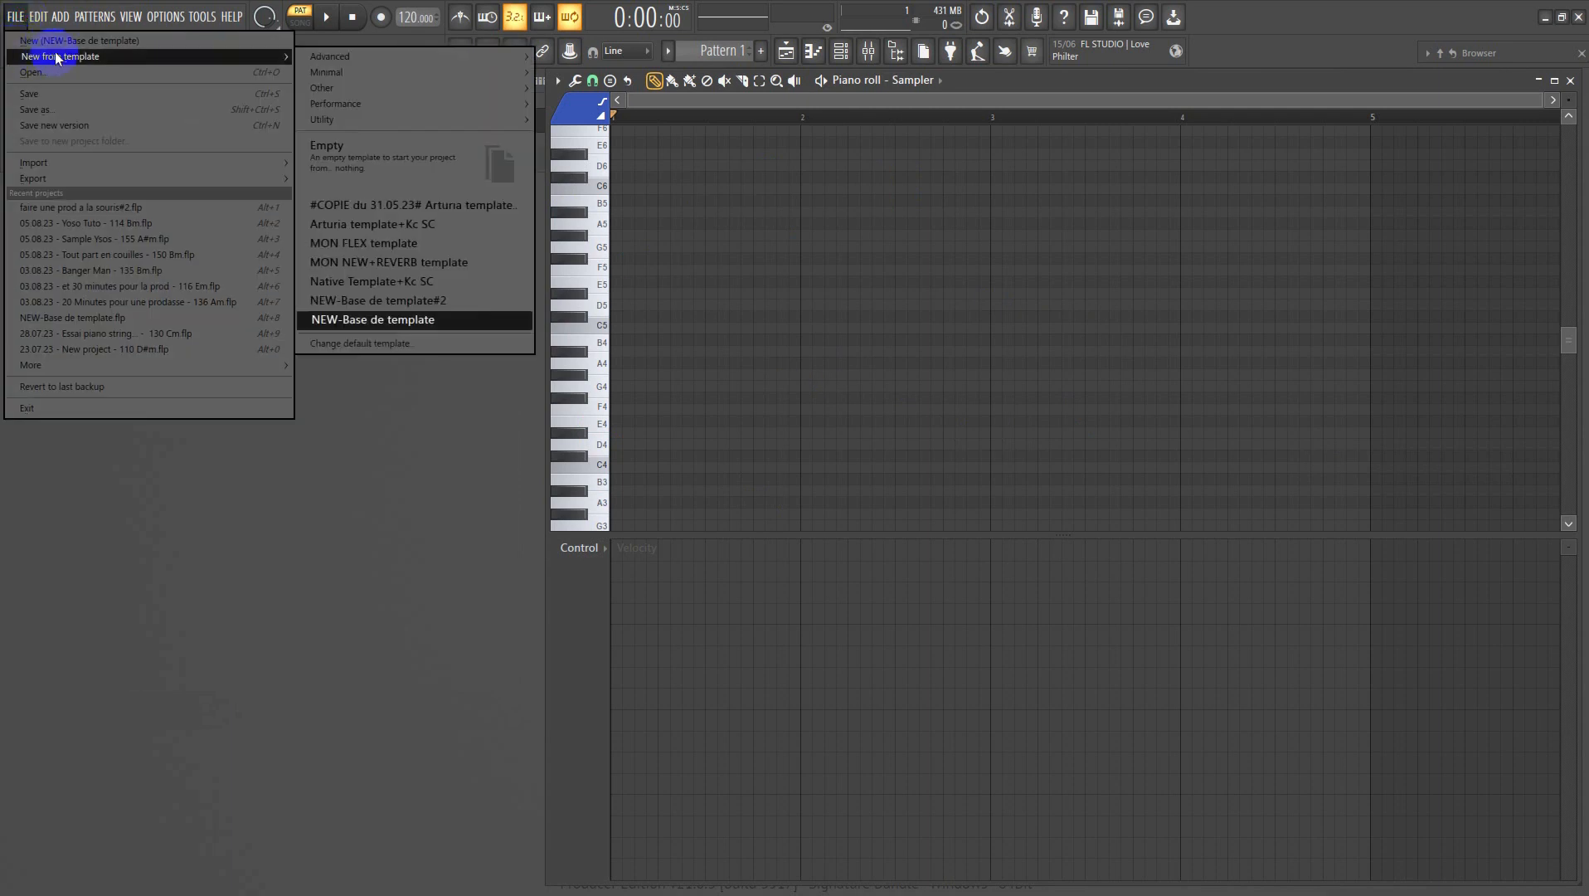
mouse_move(406, 73)
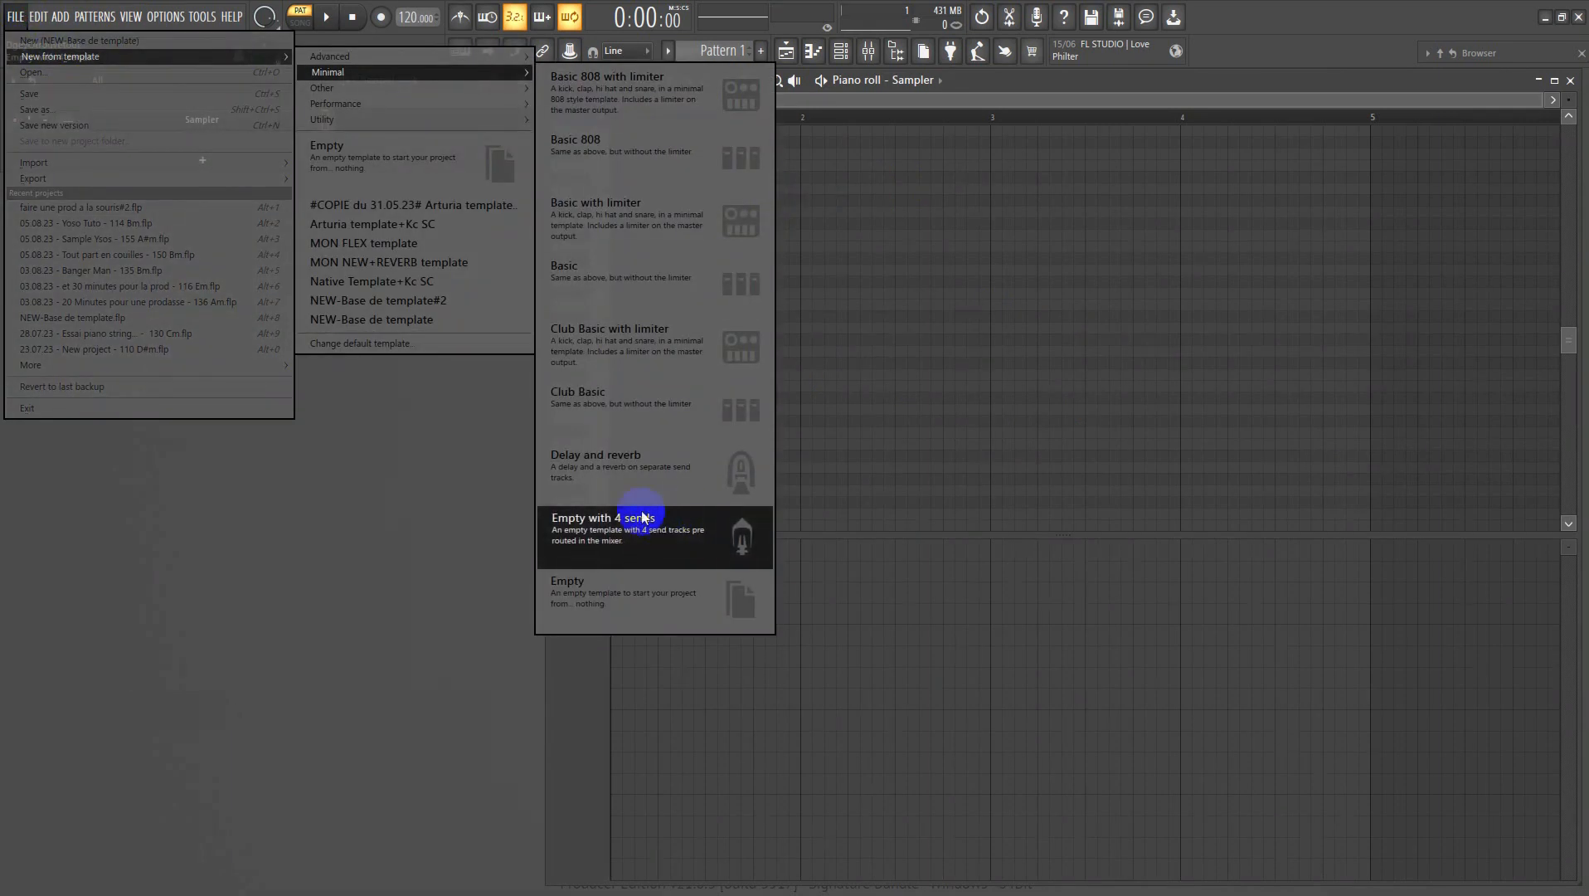
left_click(667, 525)
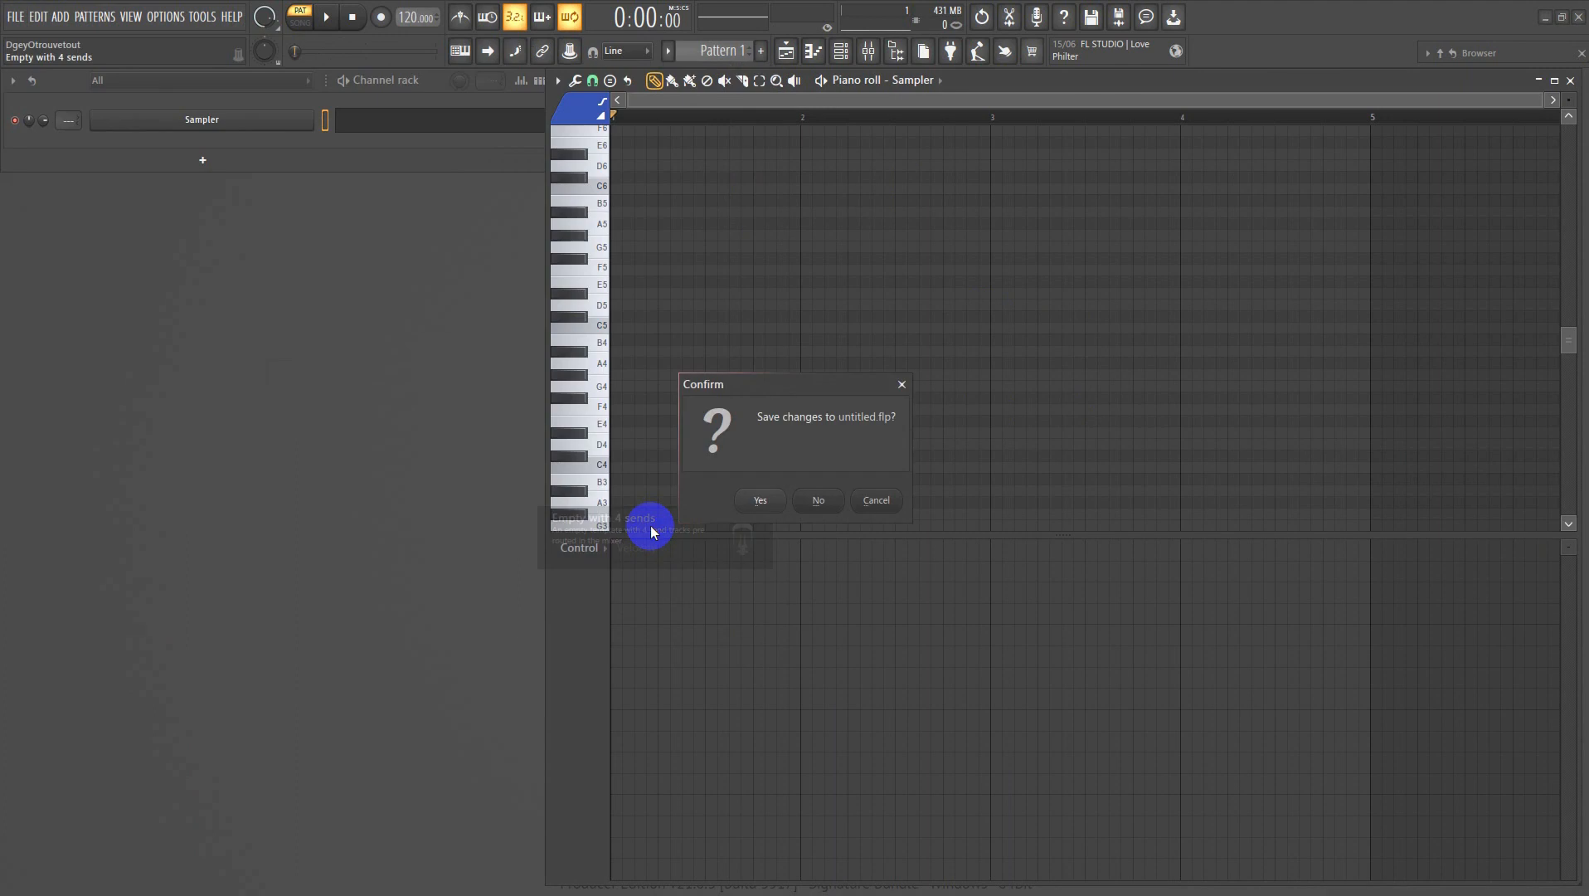
left_click(813, 502)
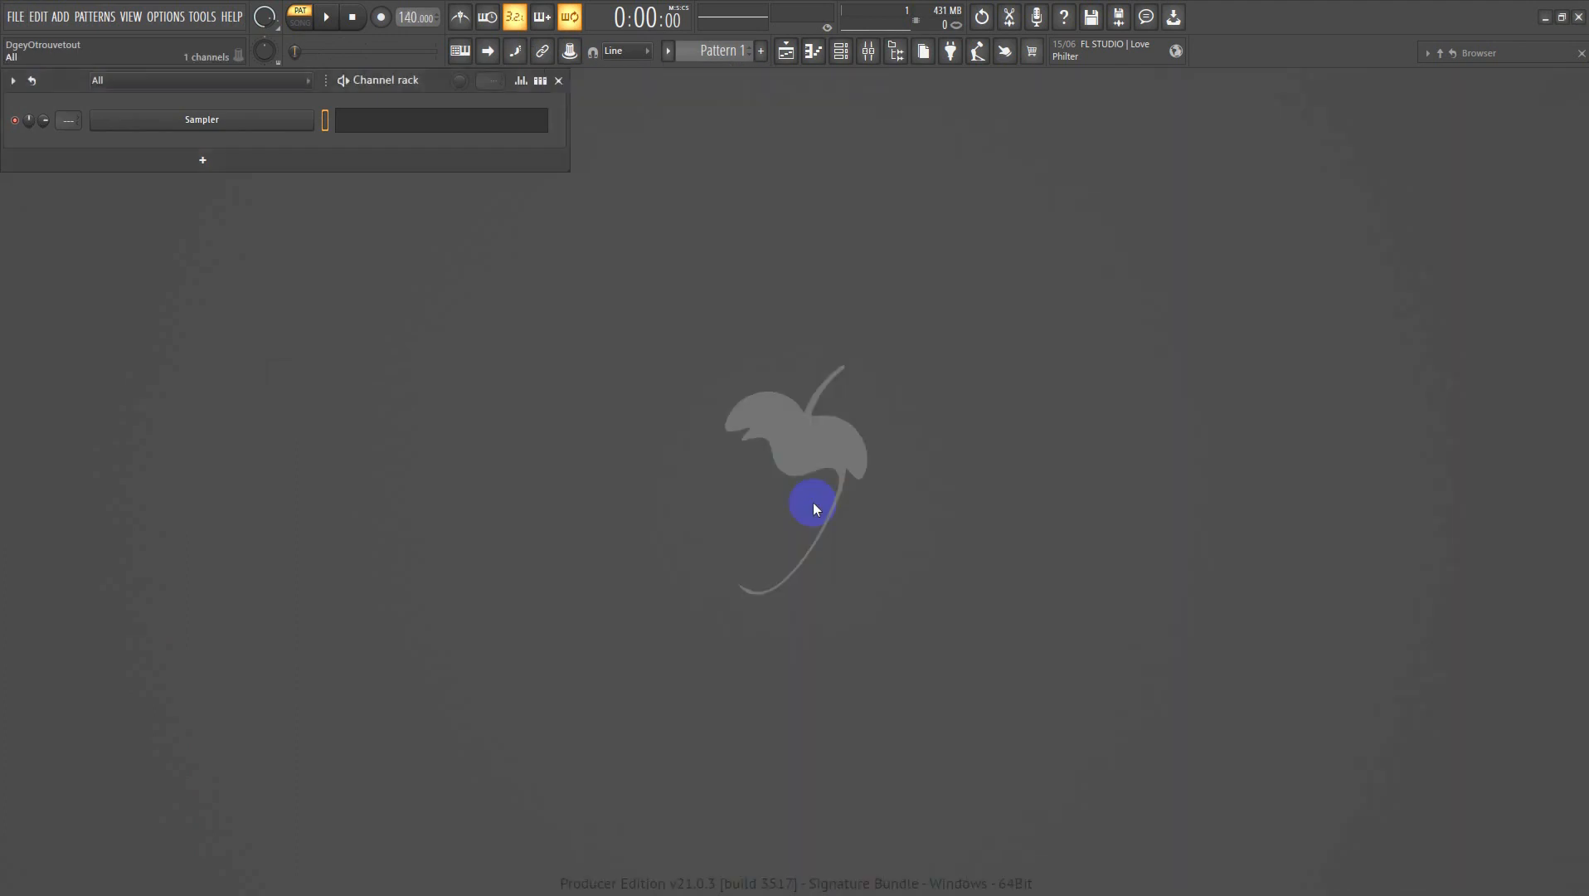
- Open the mixer and examine the four send tracks, Insert 122 to Insert 125
left_click(868, 51)
left_click(1285, 465)
left_click(1321, 464)
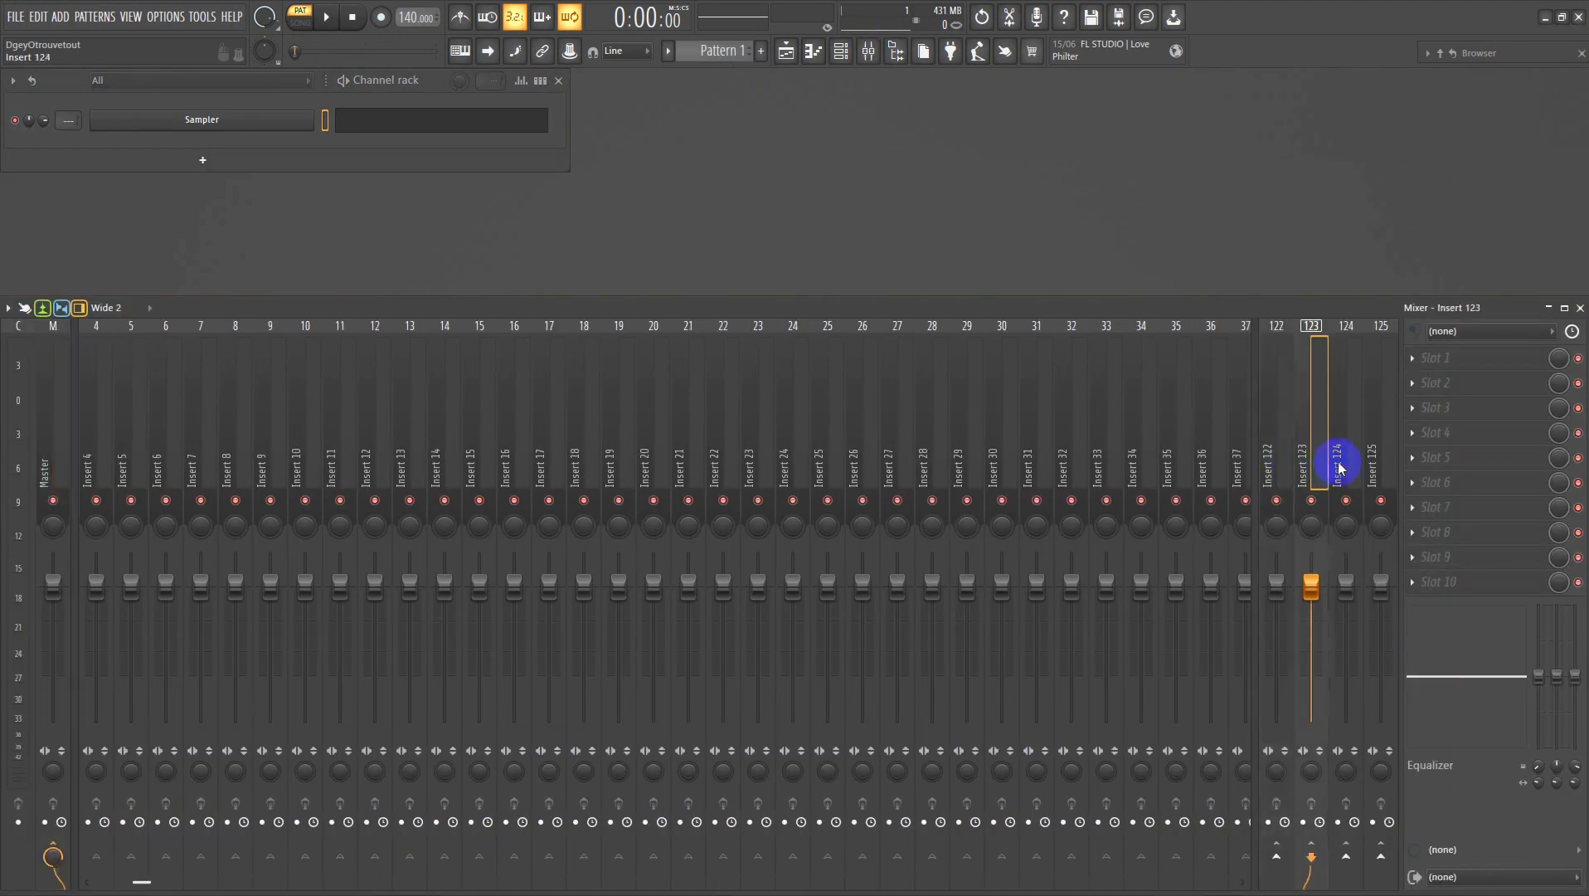
left_click(1356, 464)
left_click(1384, 465)
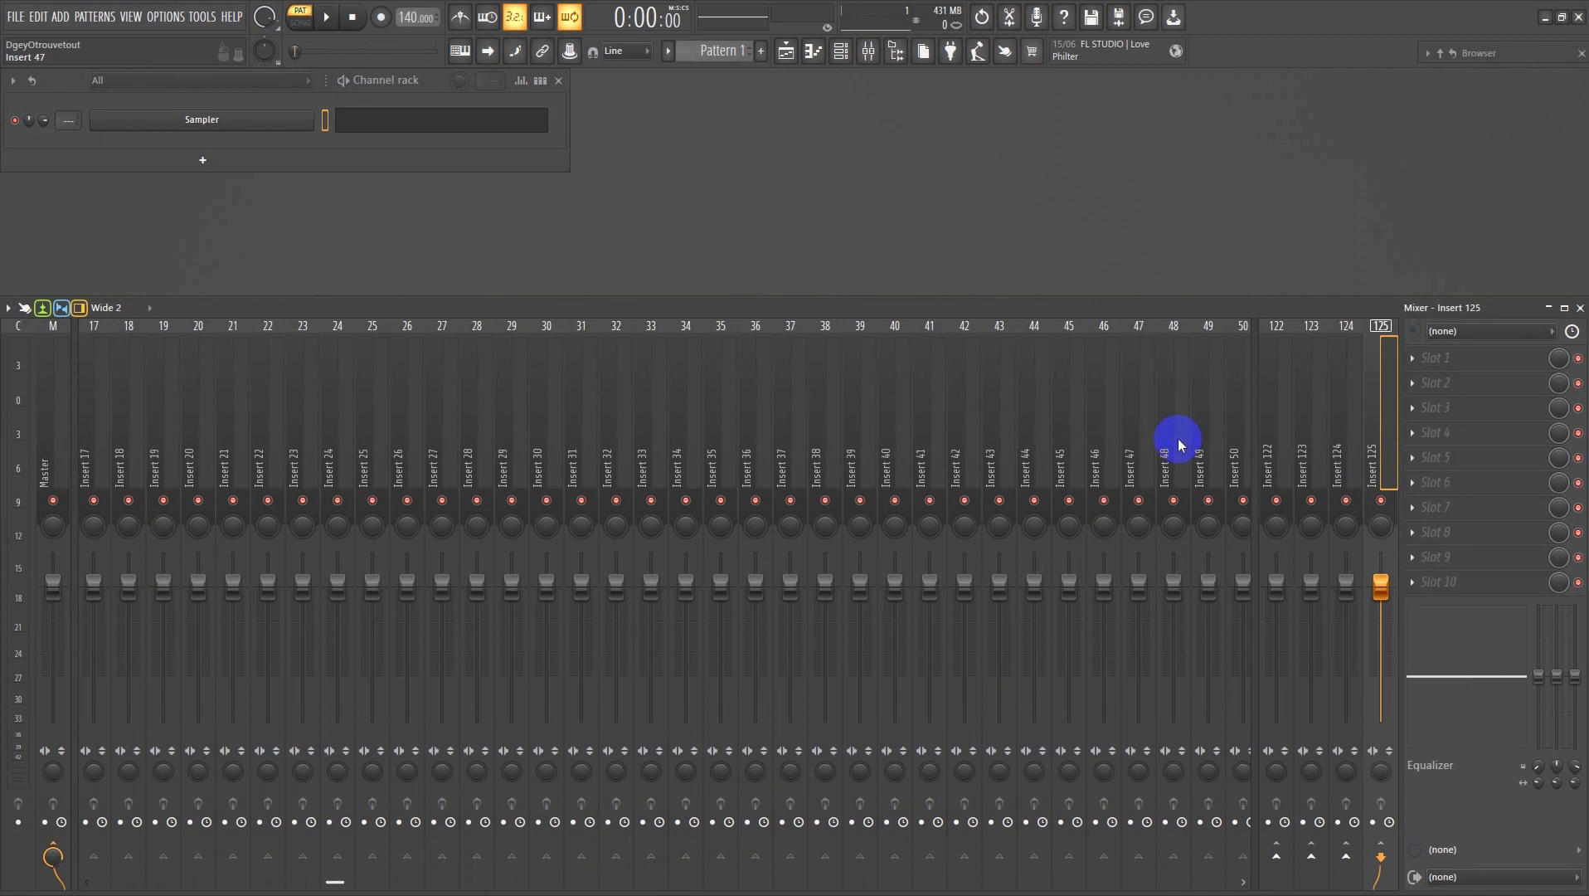
left_click(1278, 475)
left_click(1317, 477)
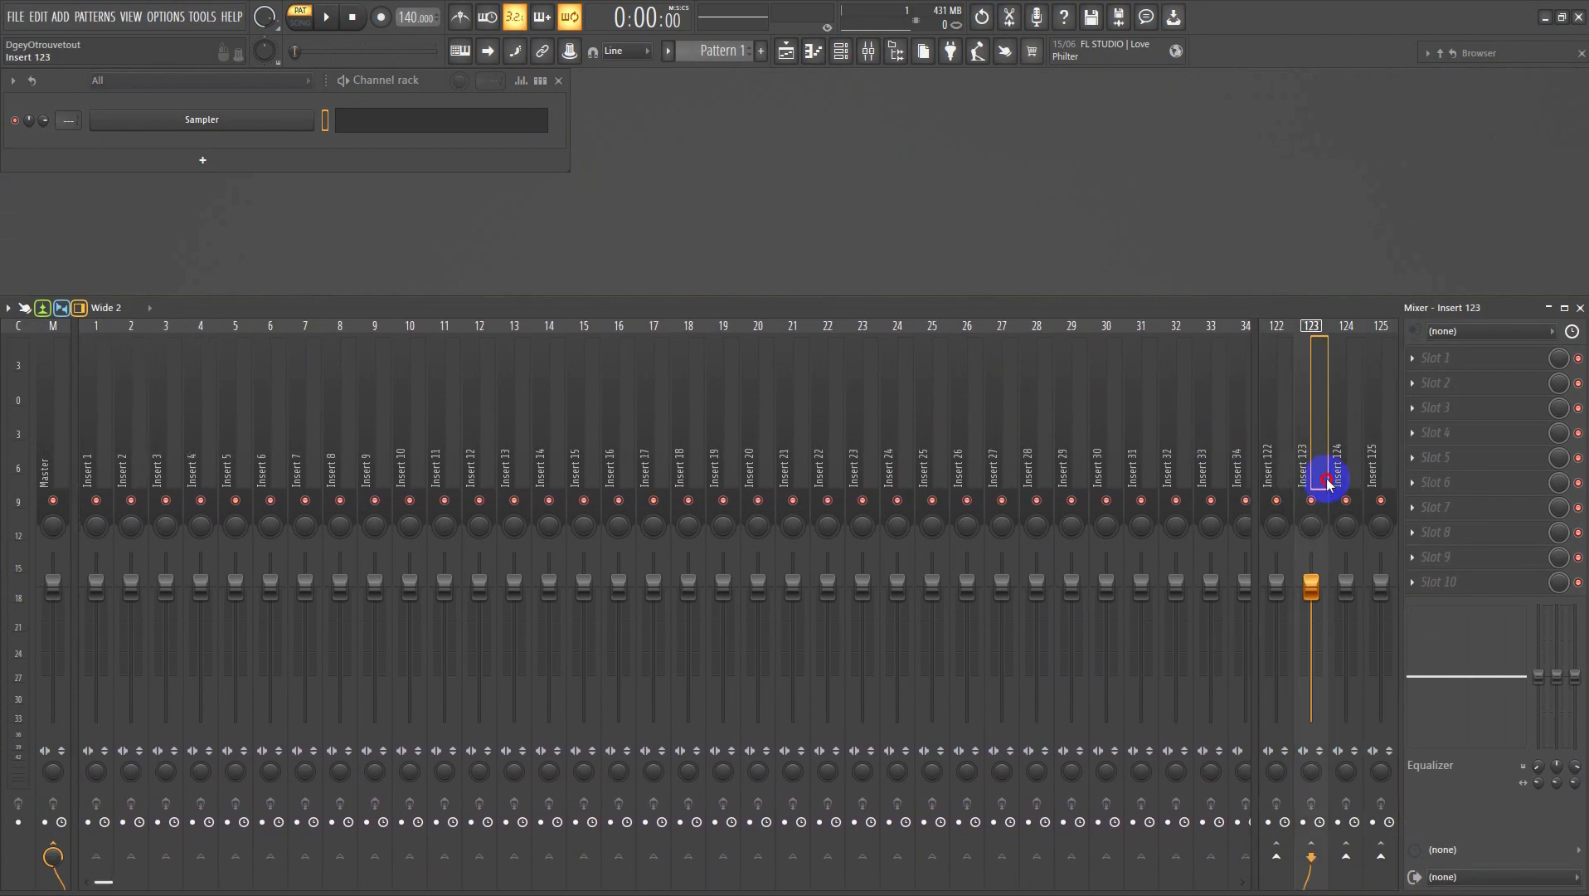
left_click(1374, 478)
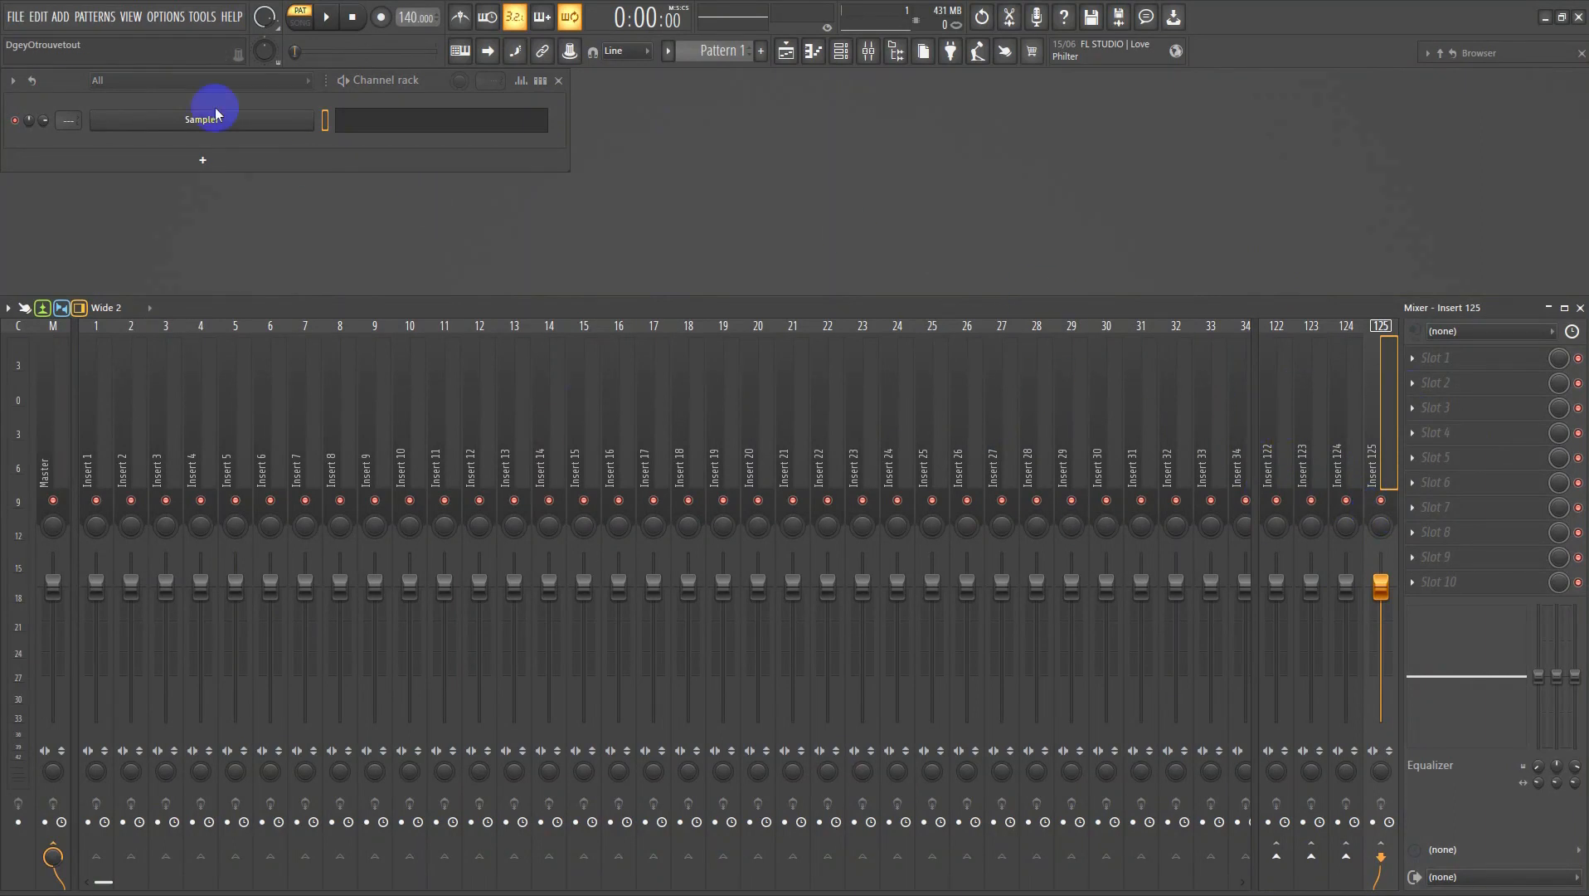
- Set the default template in the general settings to the Minimal template "Empty with 4 sends"
left_click(165, 22)
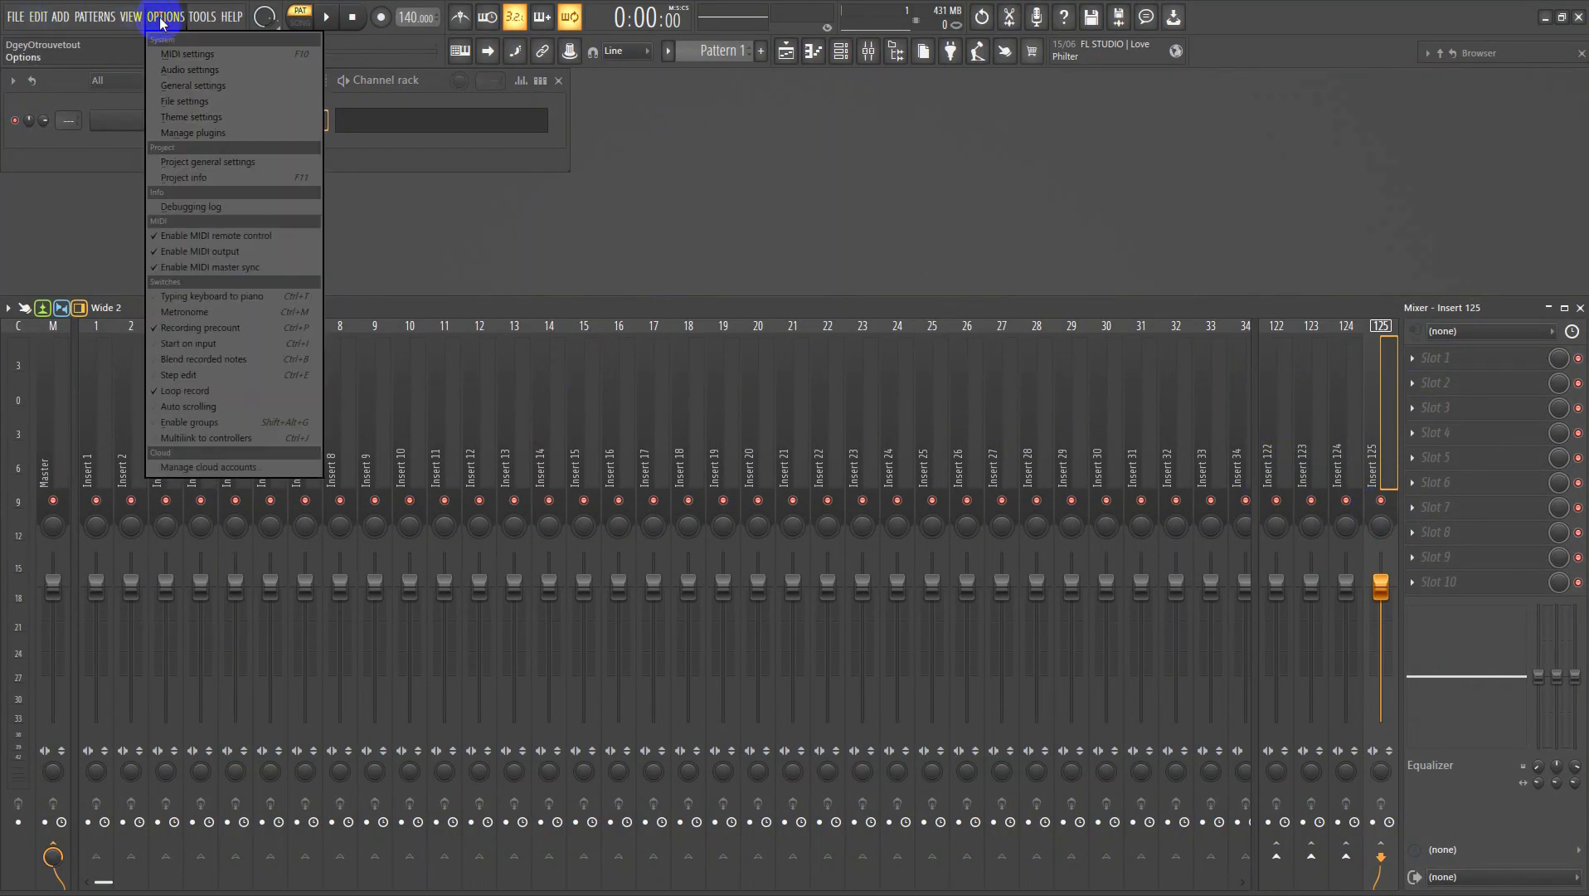
left_click(184, 83)
scroll(689, 581, "down", 5)
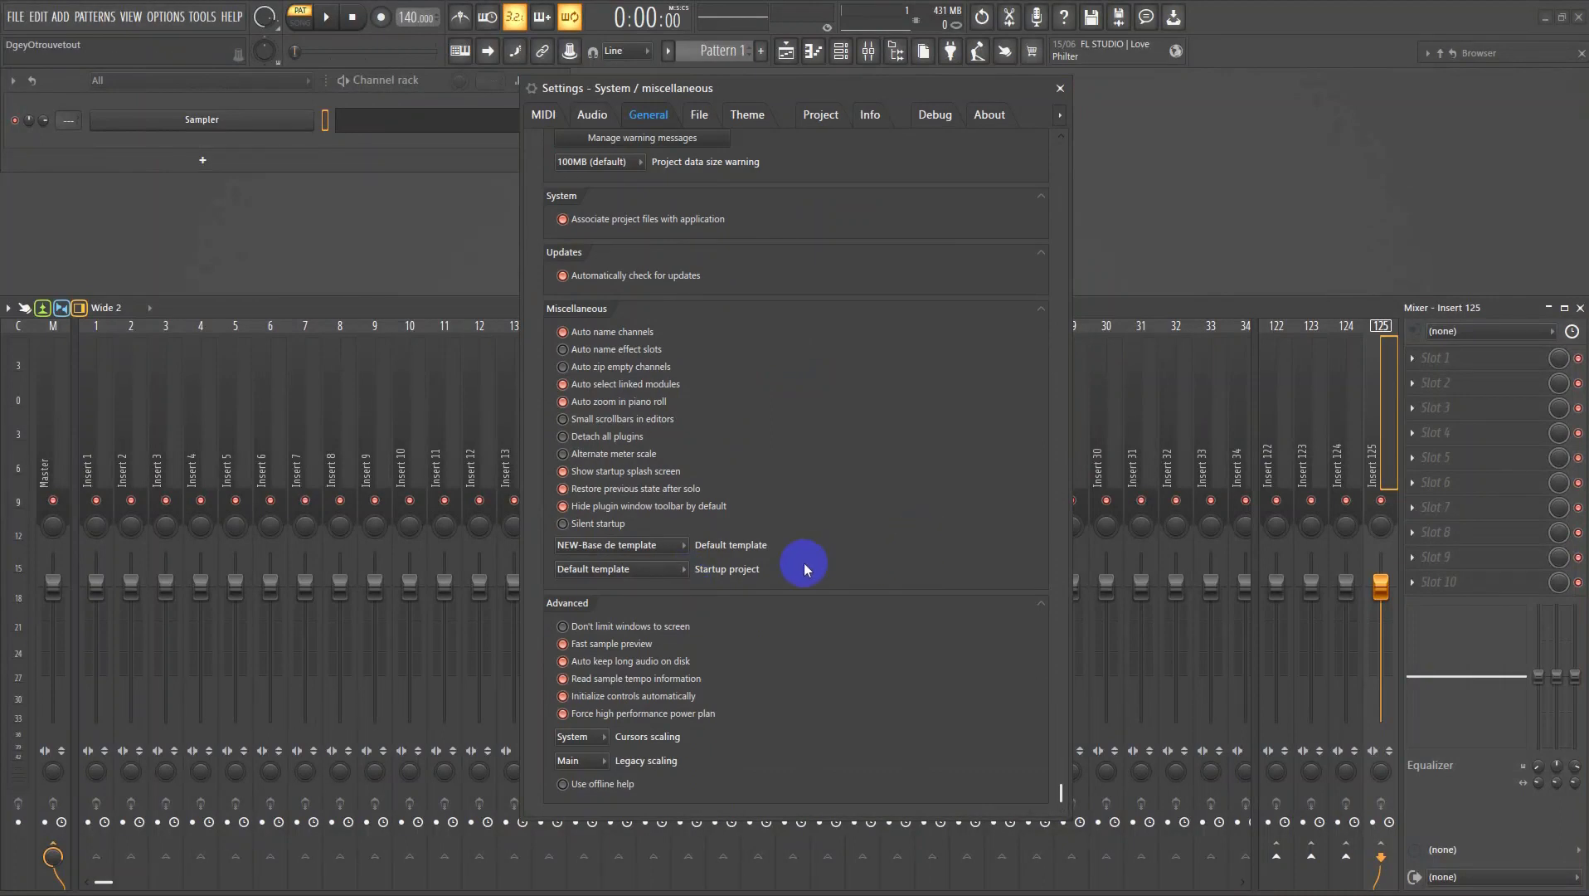
left_click(616, 576)
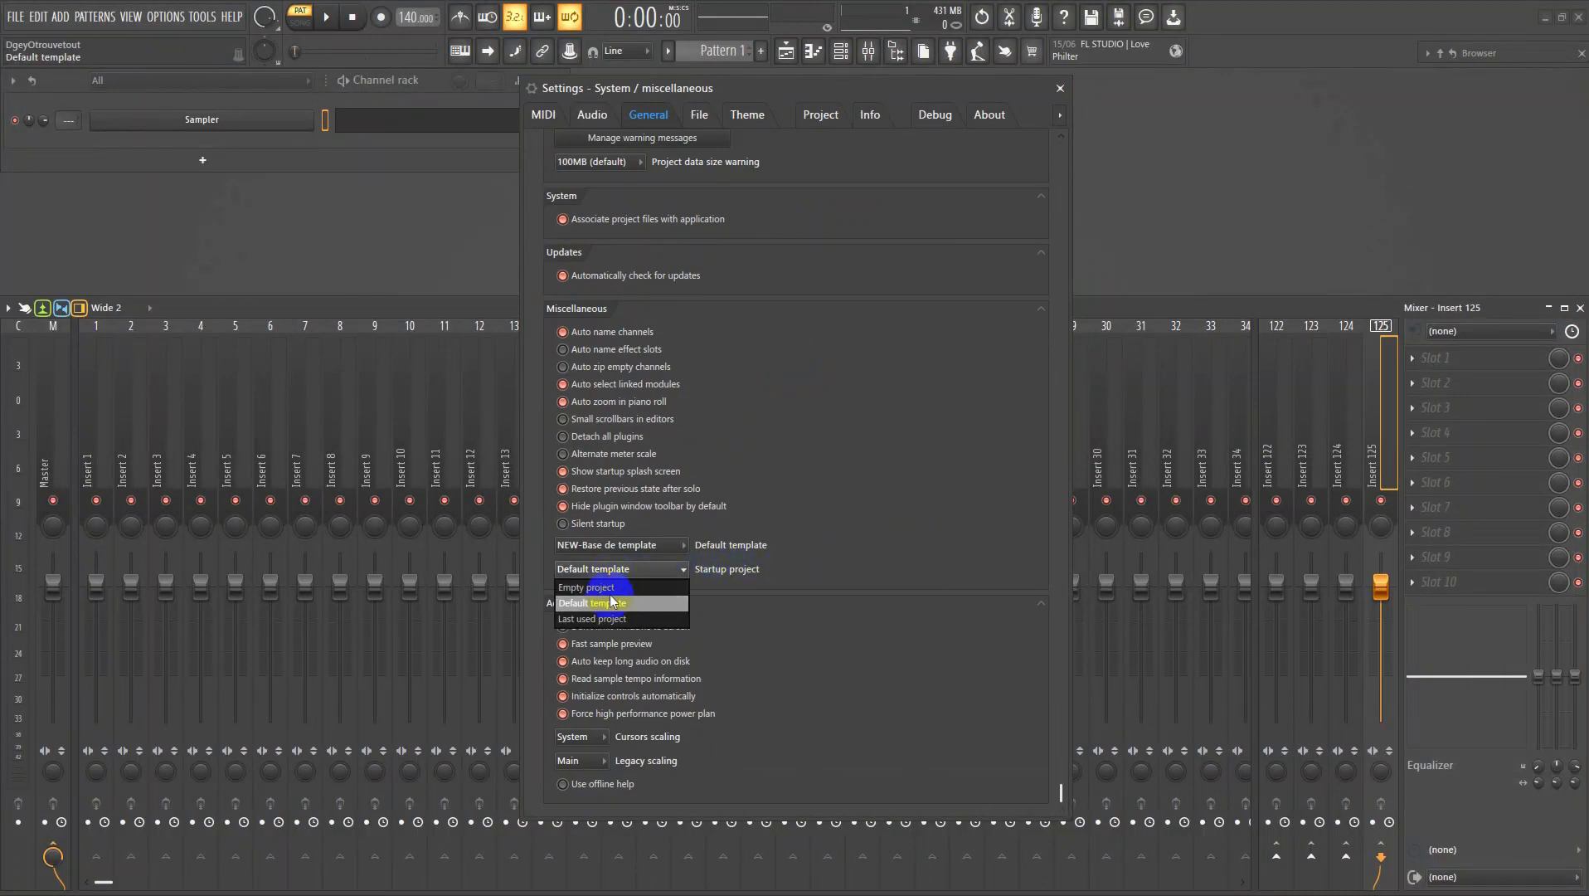
left_click(649, 553)
left_click(656, 549)
mouse_move(694, 576)
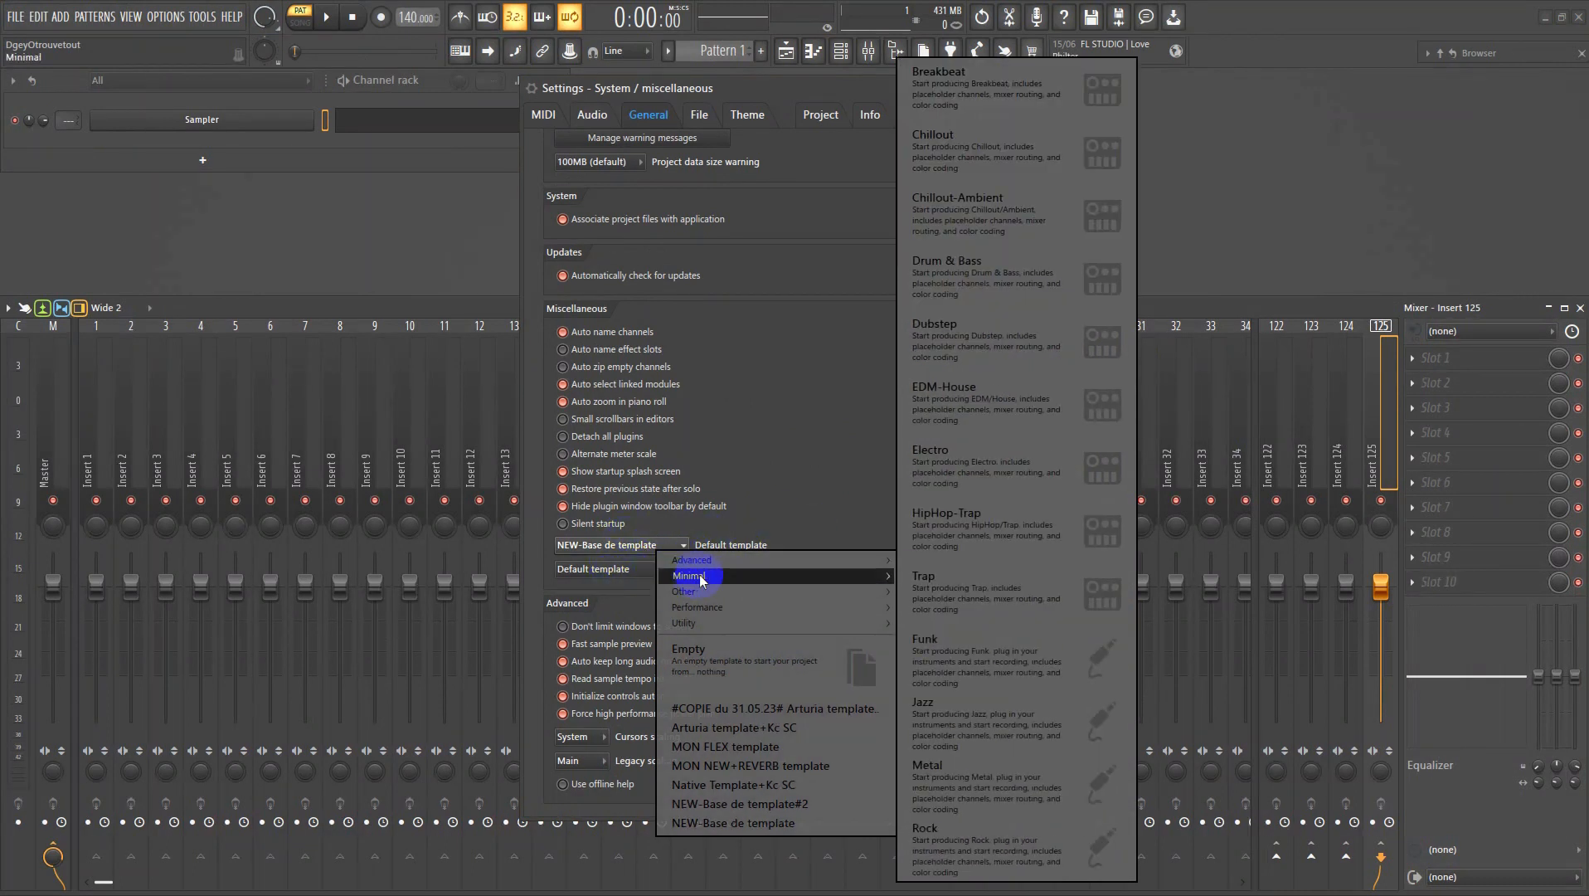
left_click(993, 802)
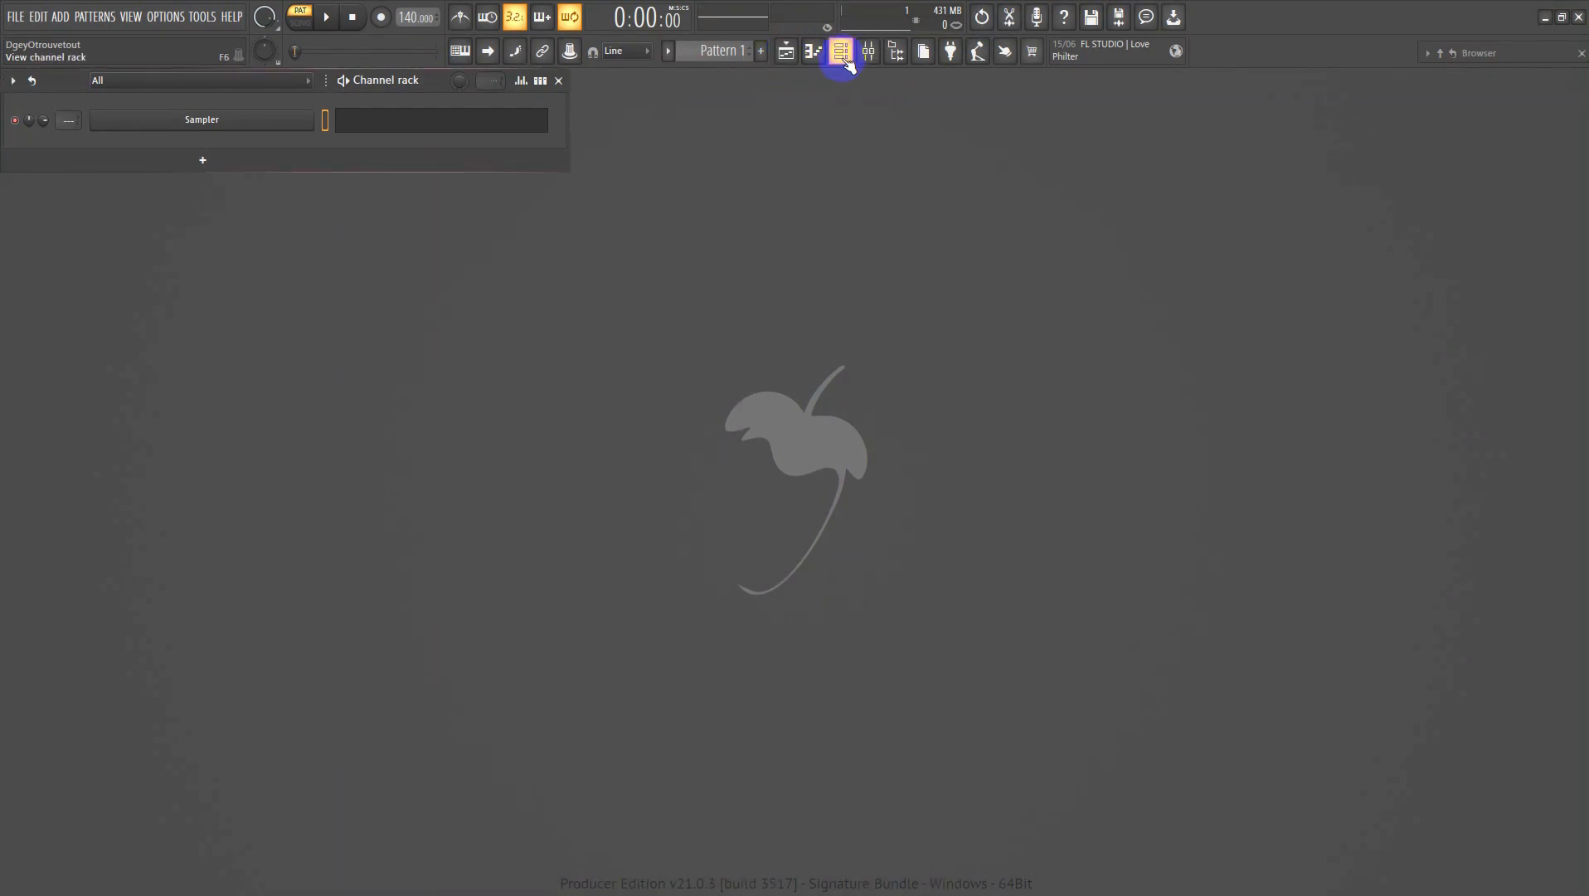
- Hide and reopen the channel rack, and look through the plugin list for adding a new channel
left_click(840, 52)
left_click(843, 55)
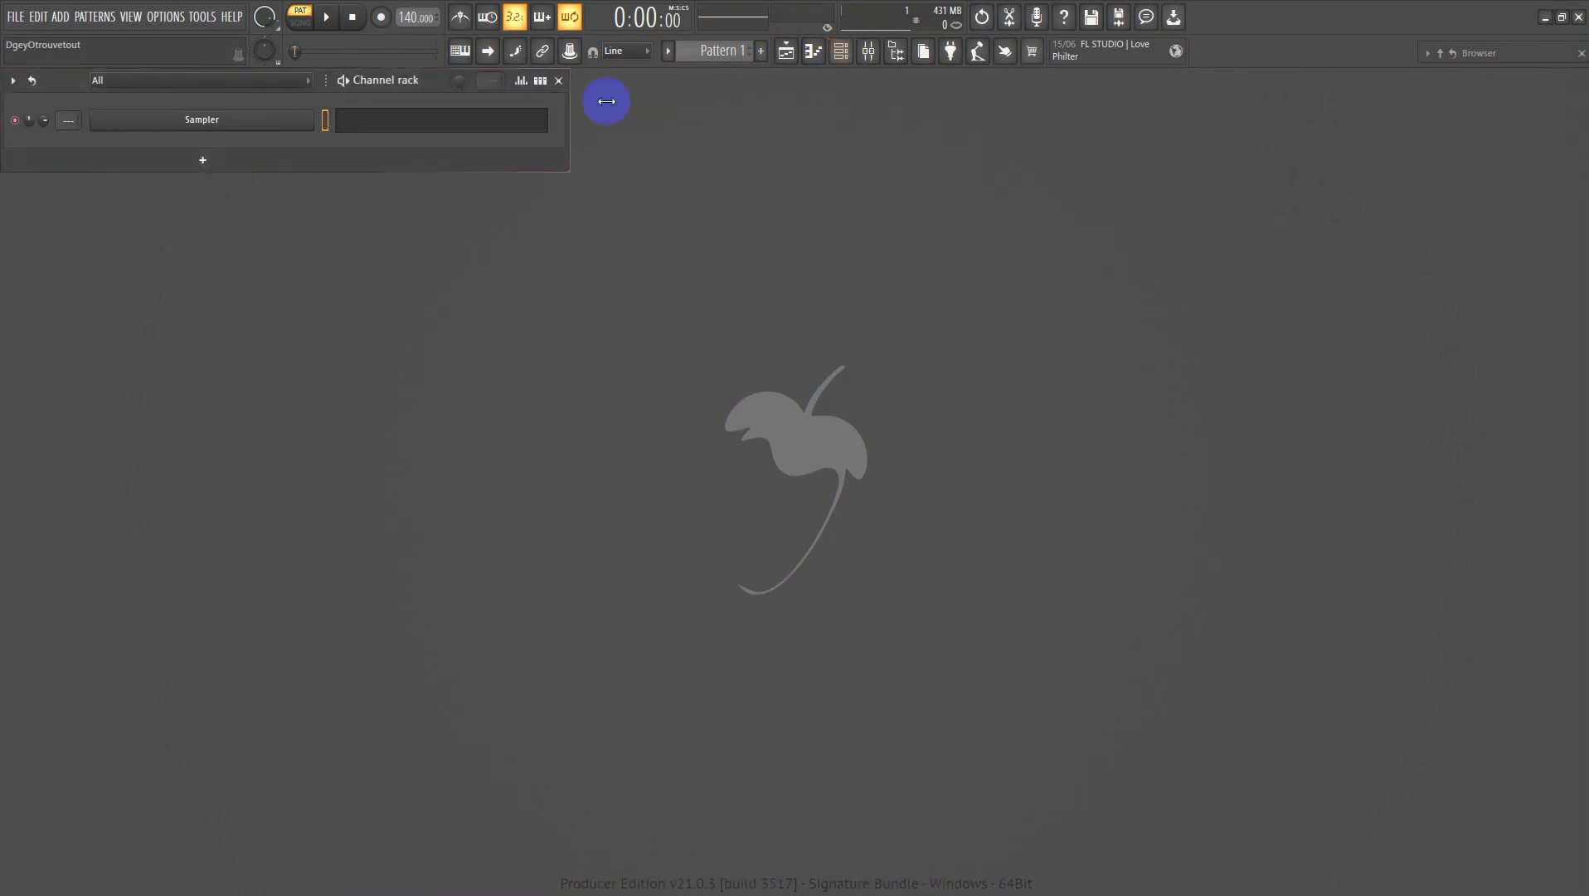
mouse_move(77, 87)
left_mouse_down()
mouse_move(472, 195)
mouse_move(69, 80)
left_mouse_up()
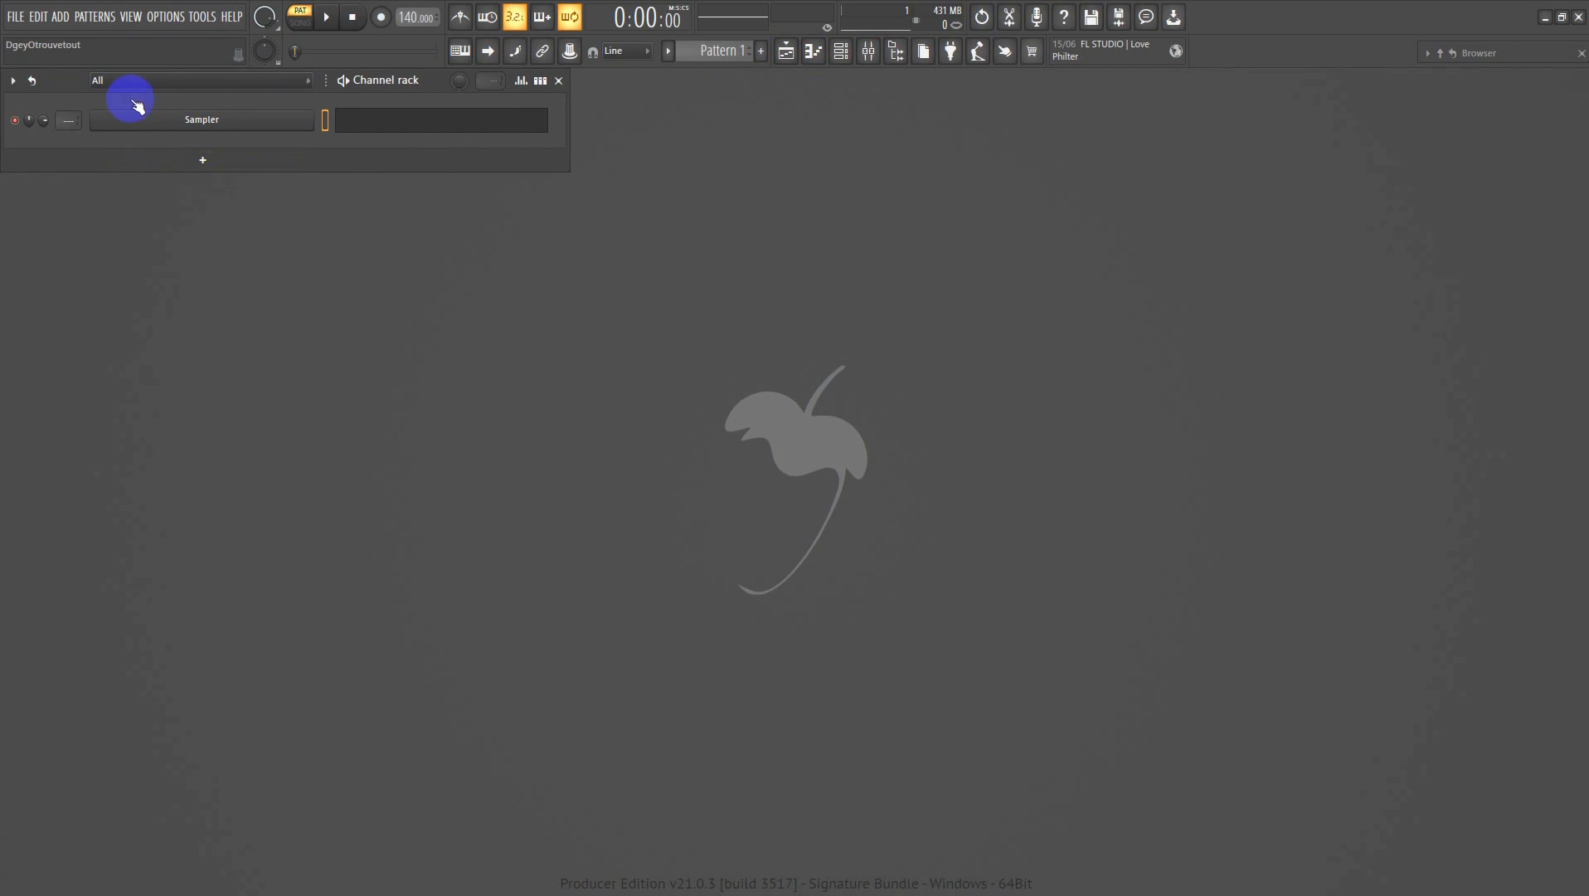
left_click(200, 164)
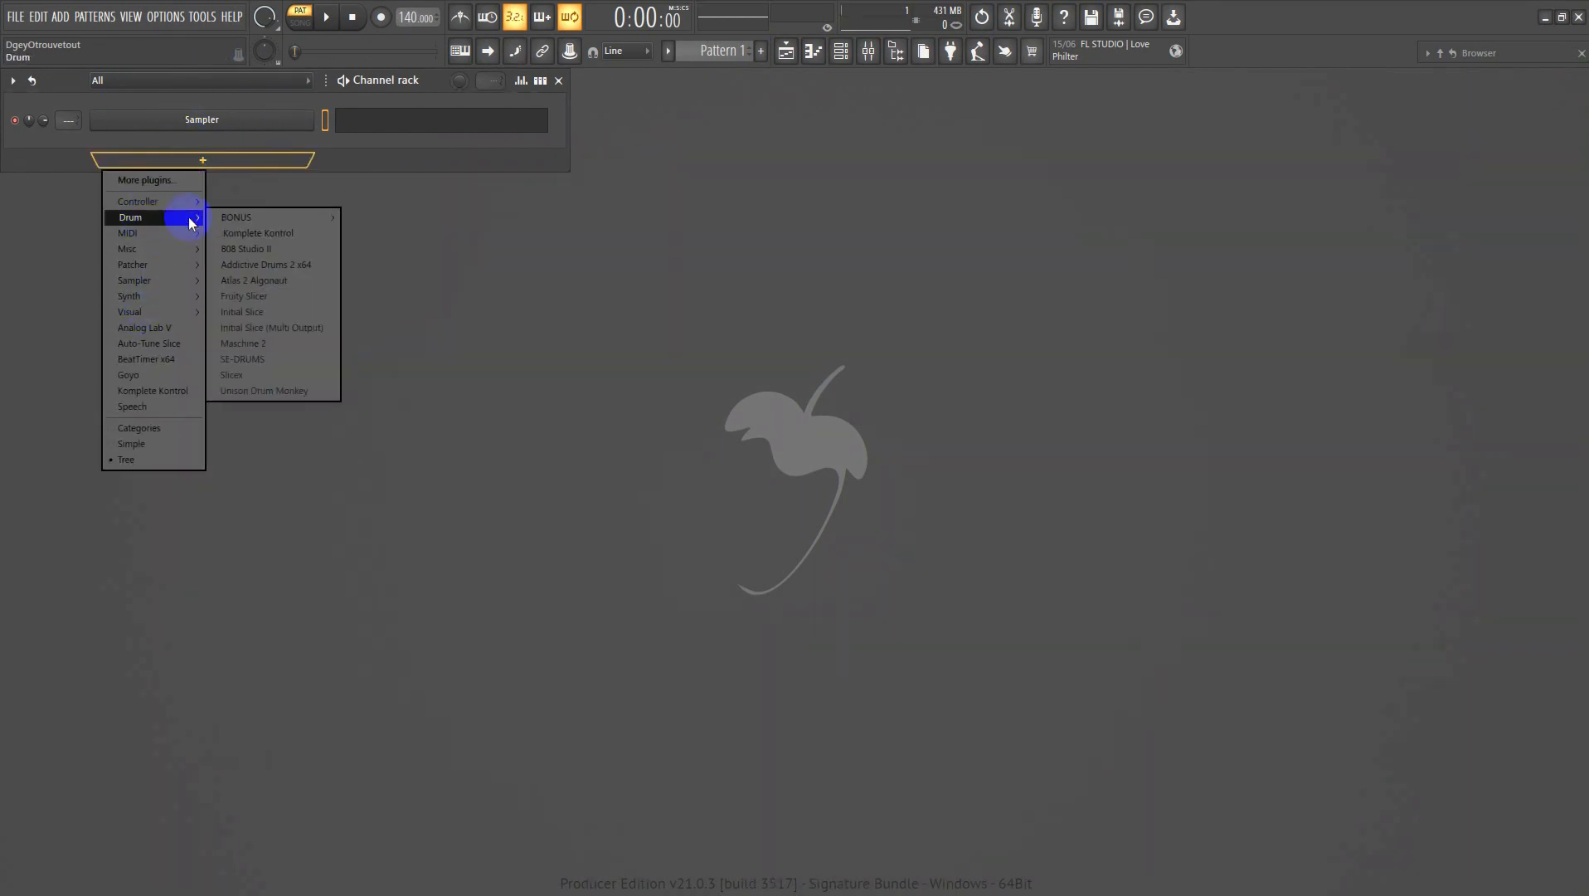
left_click(369, 139)
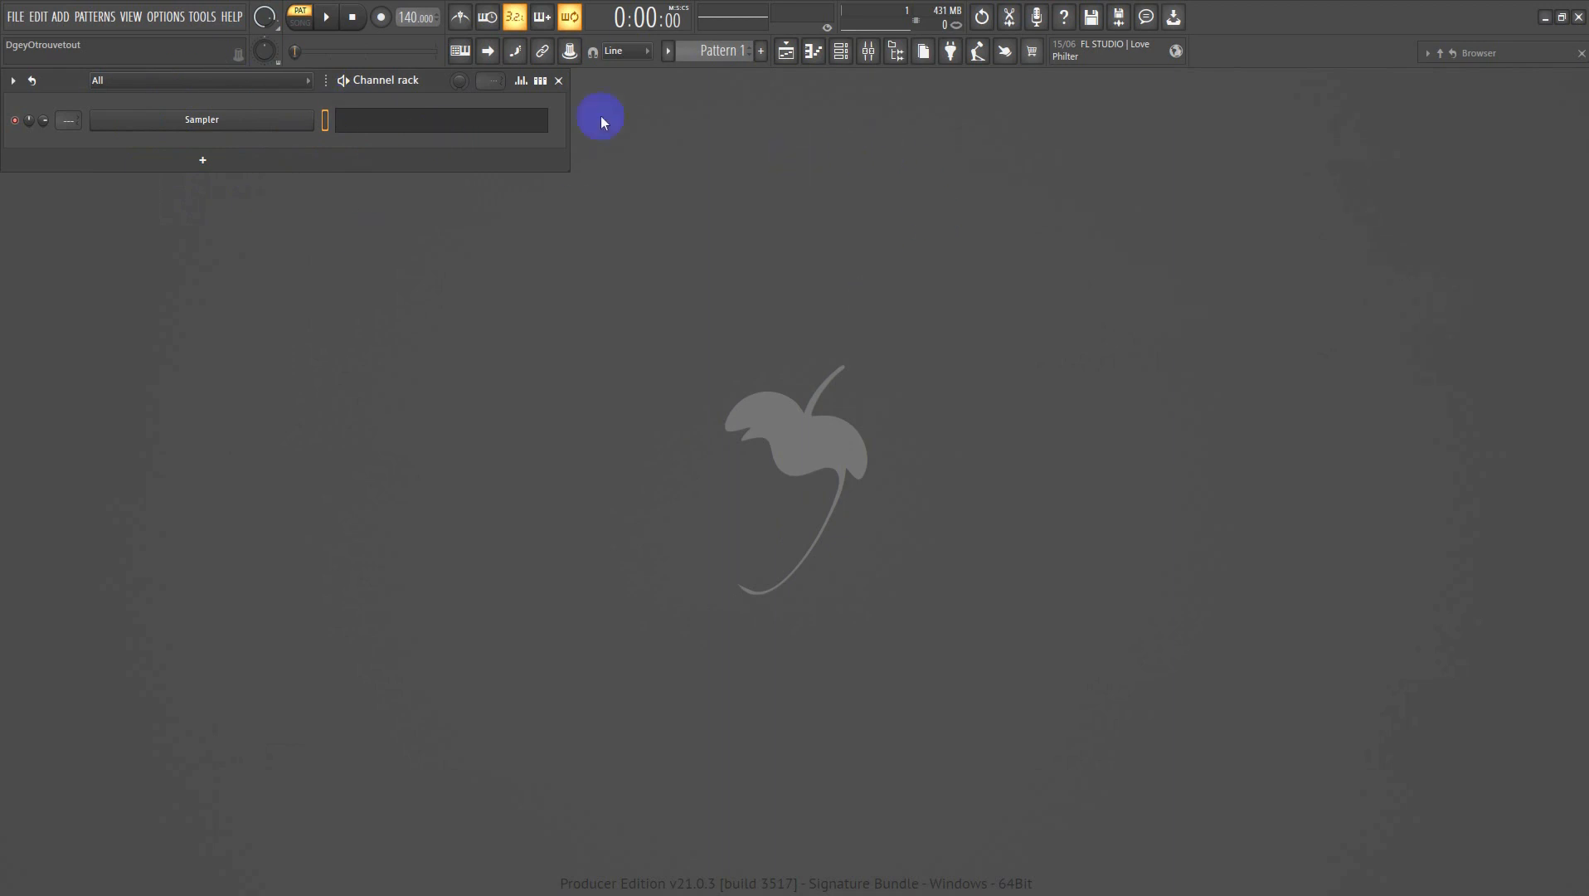
- Compare the channel rack's step sequencer view with its piano roll overview by toggling between them
left_click(540, 82)
left_click(541, 81)
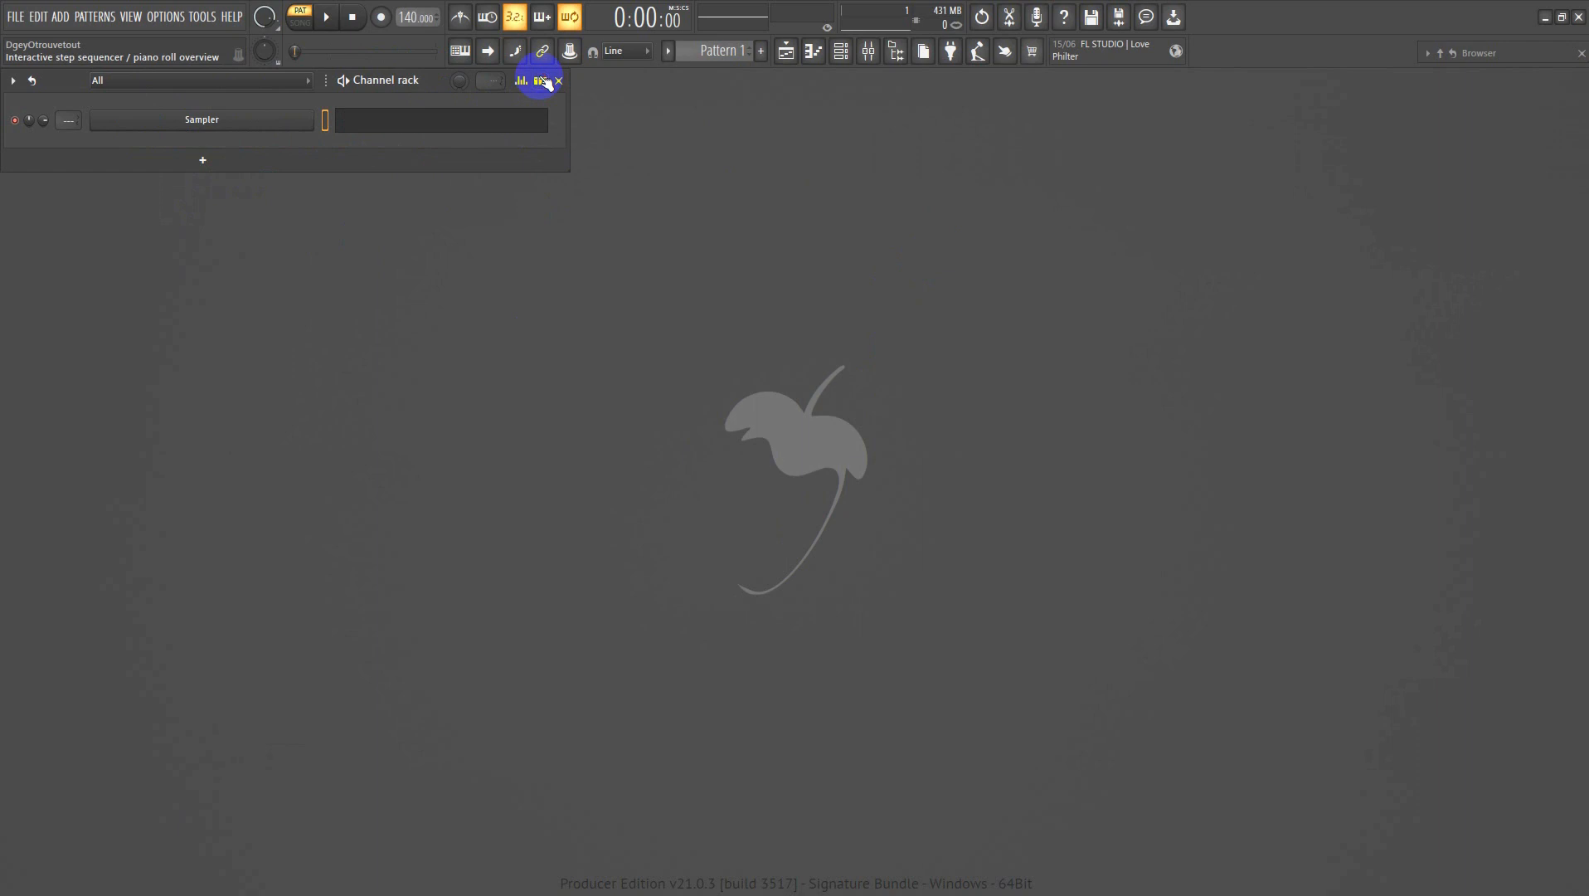
left_click(541, 81)
left_click(542, 81)
left_click(542, 81)
left_click(541, 82)
left_click(542, 82)
left_click(542, 81)
- Try drawing a note at E5 at the start of the Sampler's piano roll
left_click(436, 122)
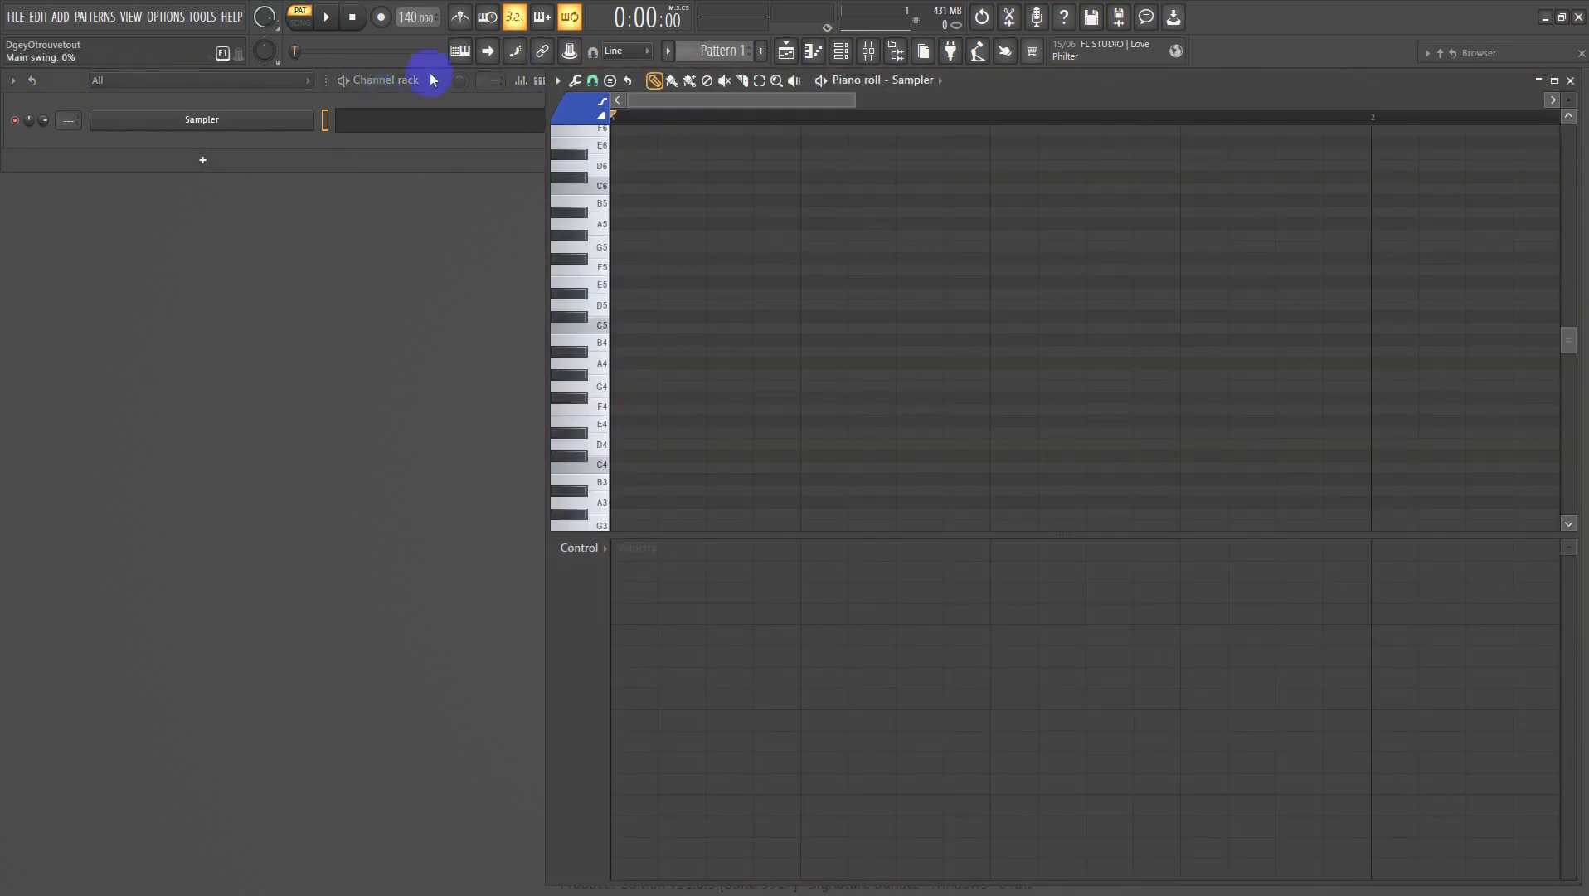
left_click(631, 282)
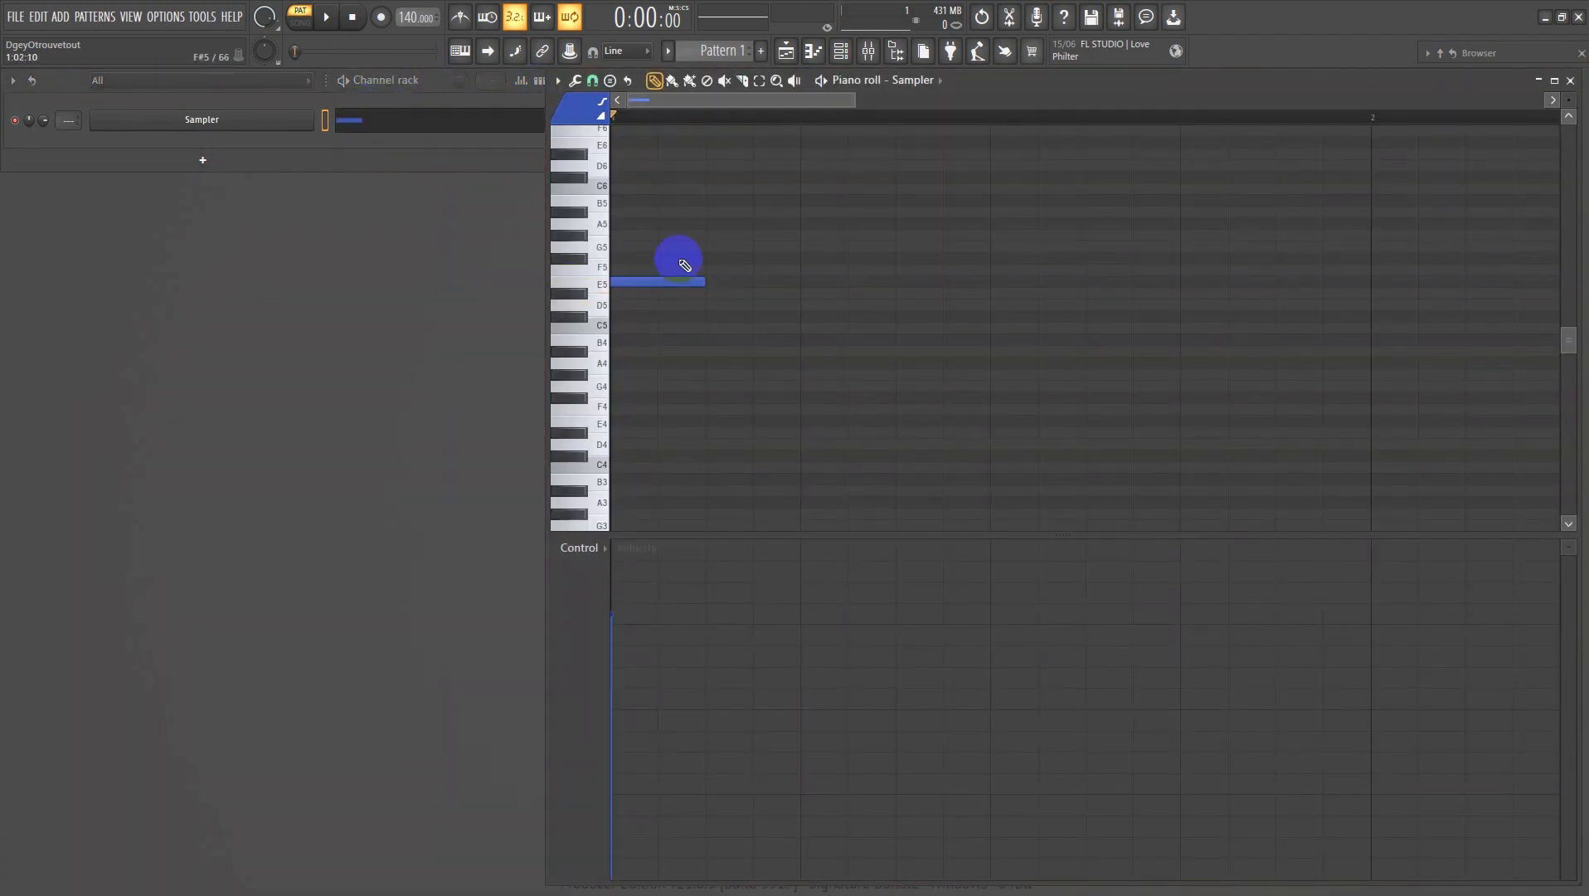
left_click(695, 235)
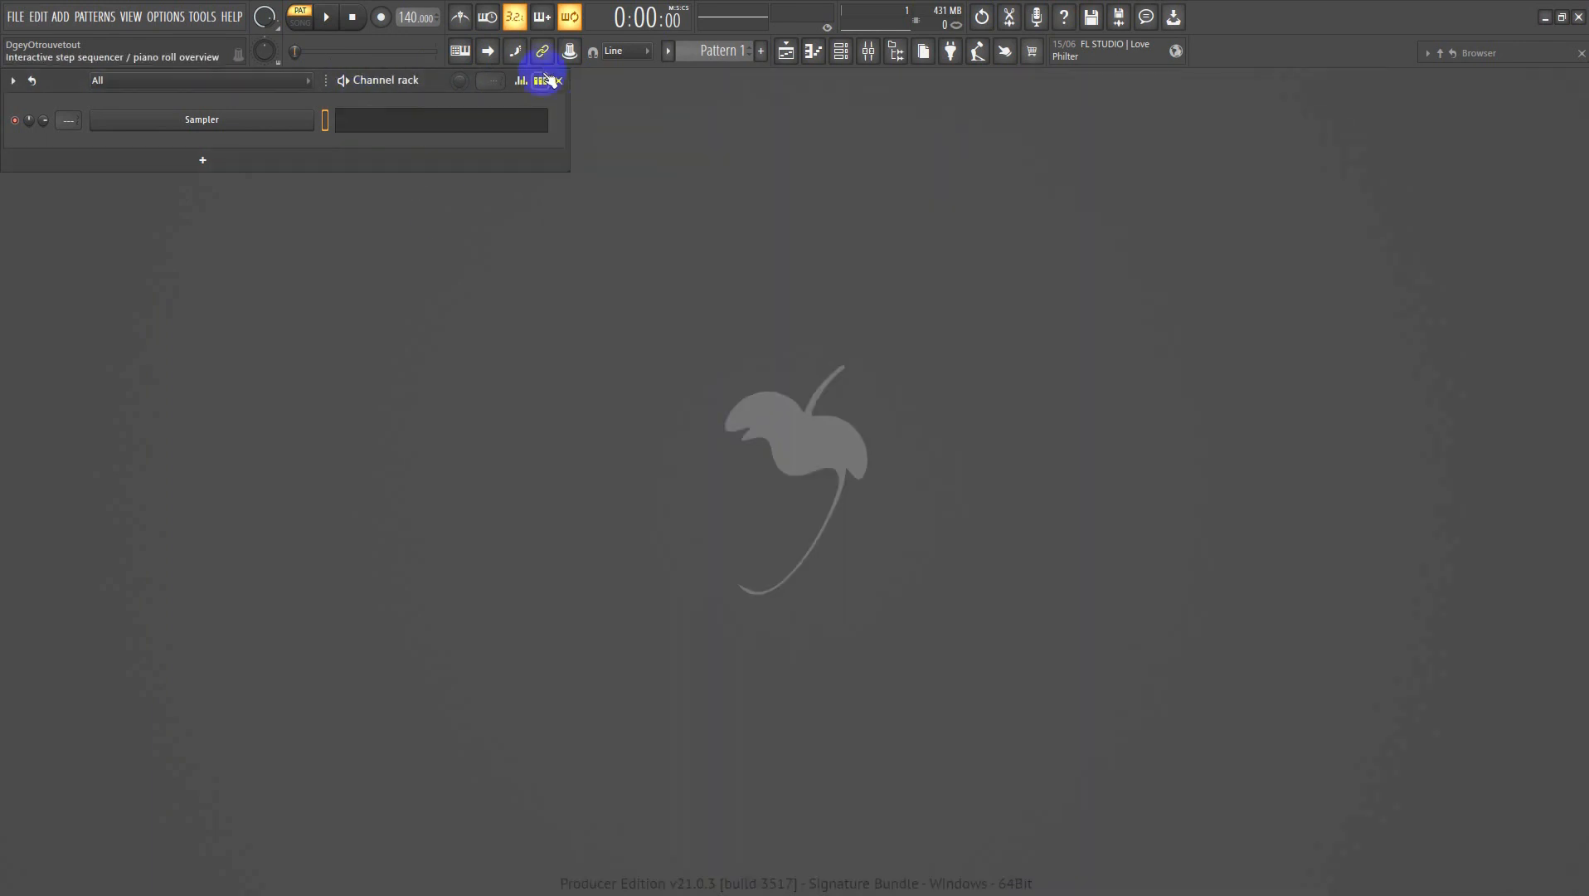
- Inspect the Sampler channel's options in the step sequencer view and switch back to the piano roll overview
left_click(543, 80)
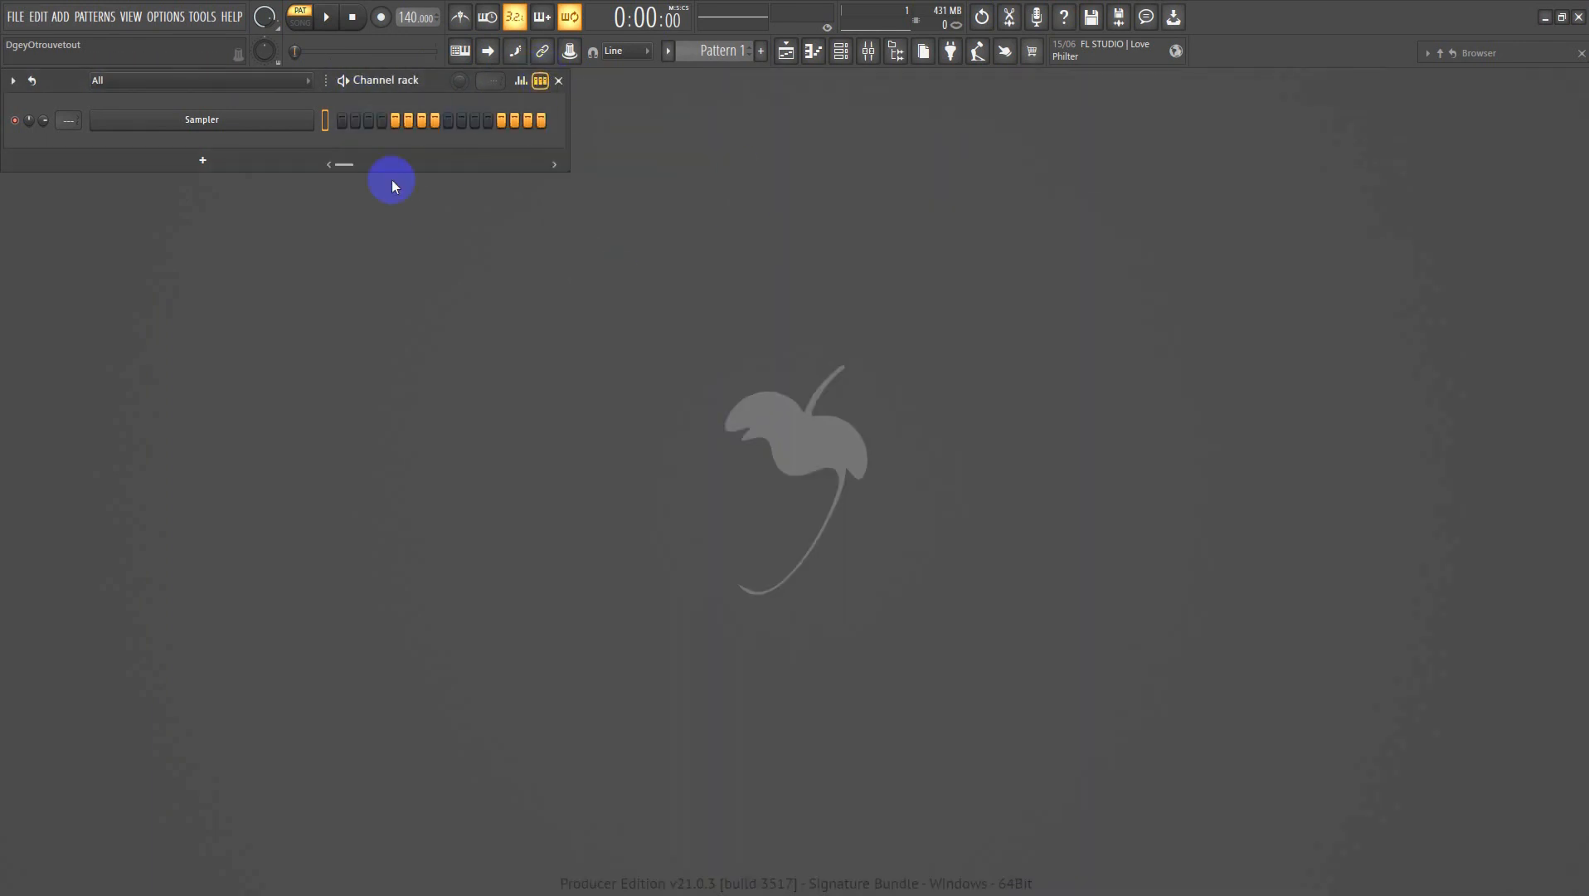
right_click(216, 120)
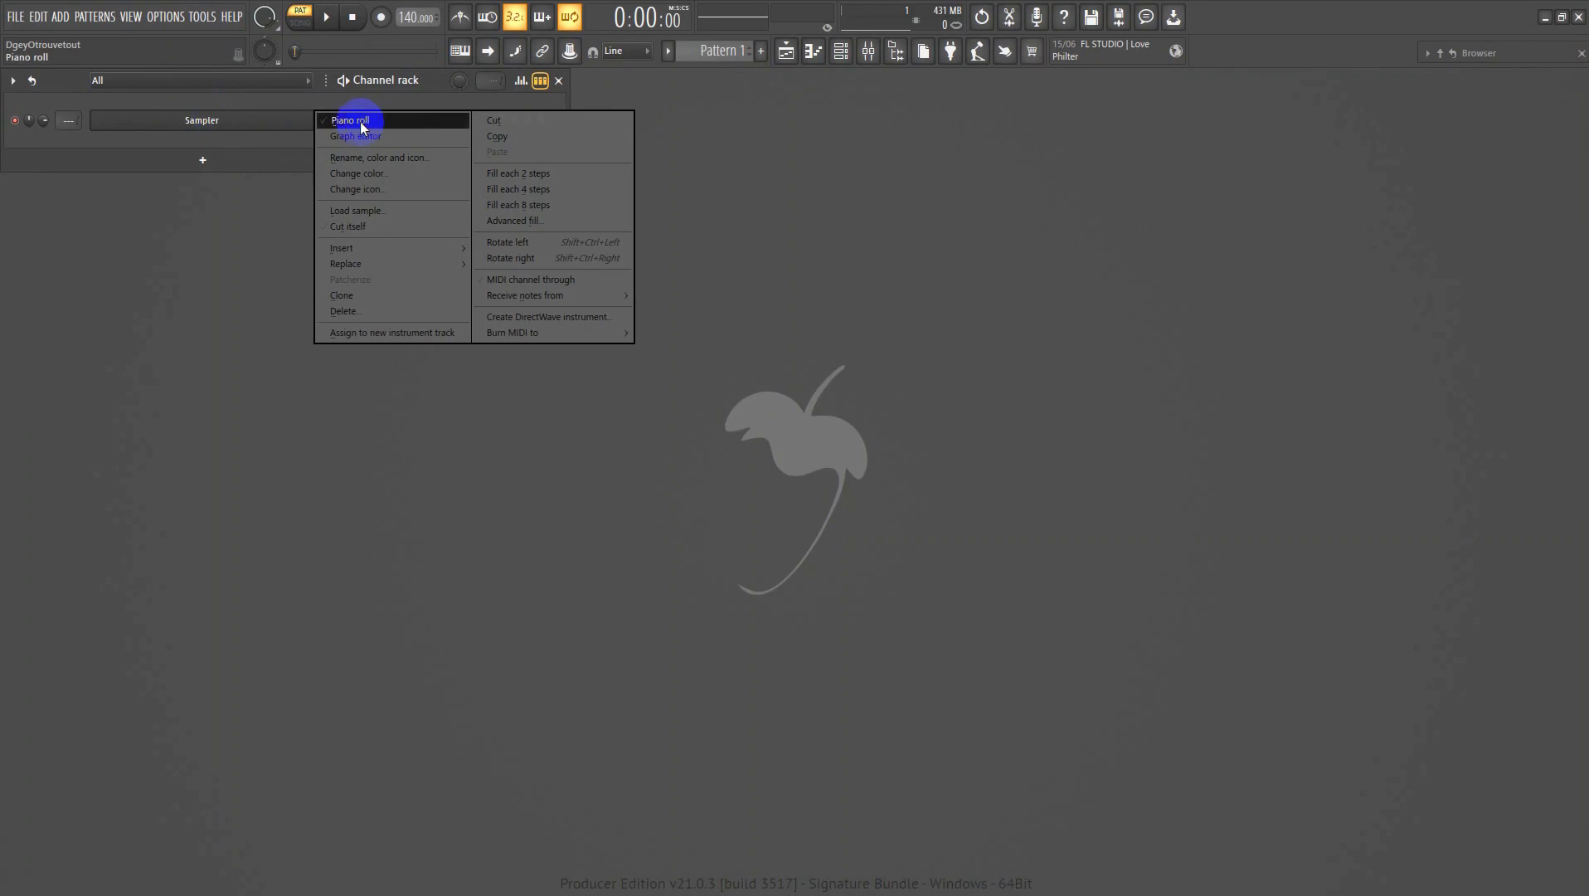
left_click(540, 81)
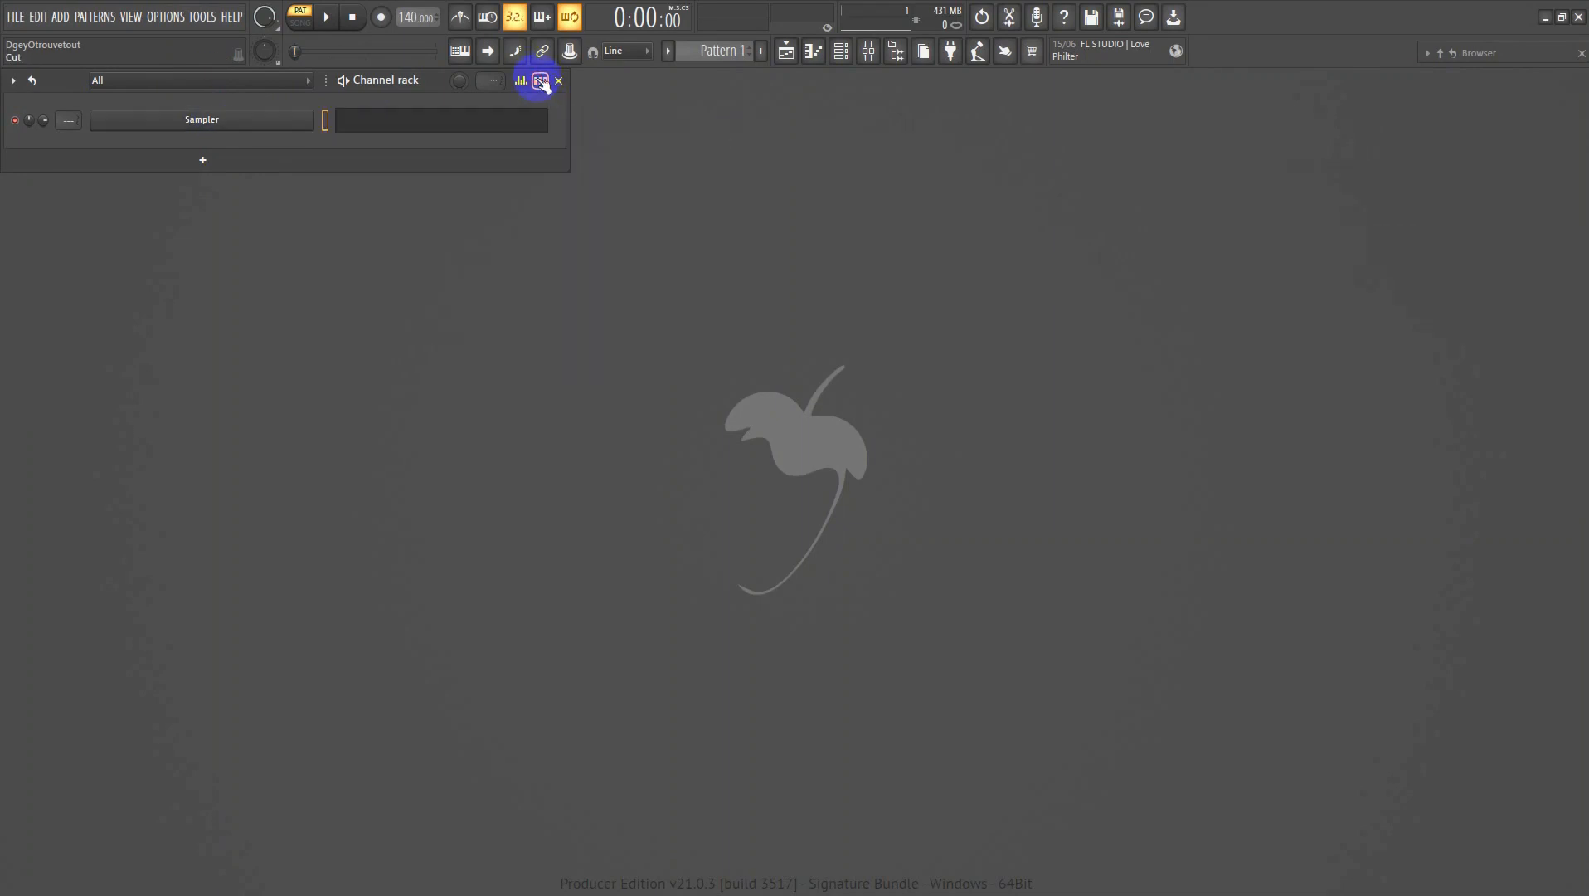
- Draw a three-note chord of C5, D#5 and G5 at the start of bar 1 in the Sampler's piano roll
left_click(452, 124)
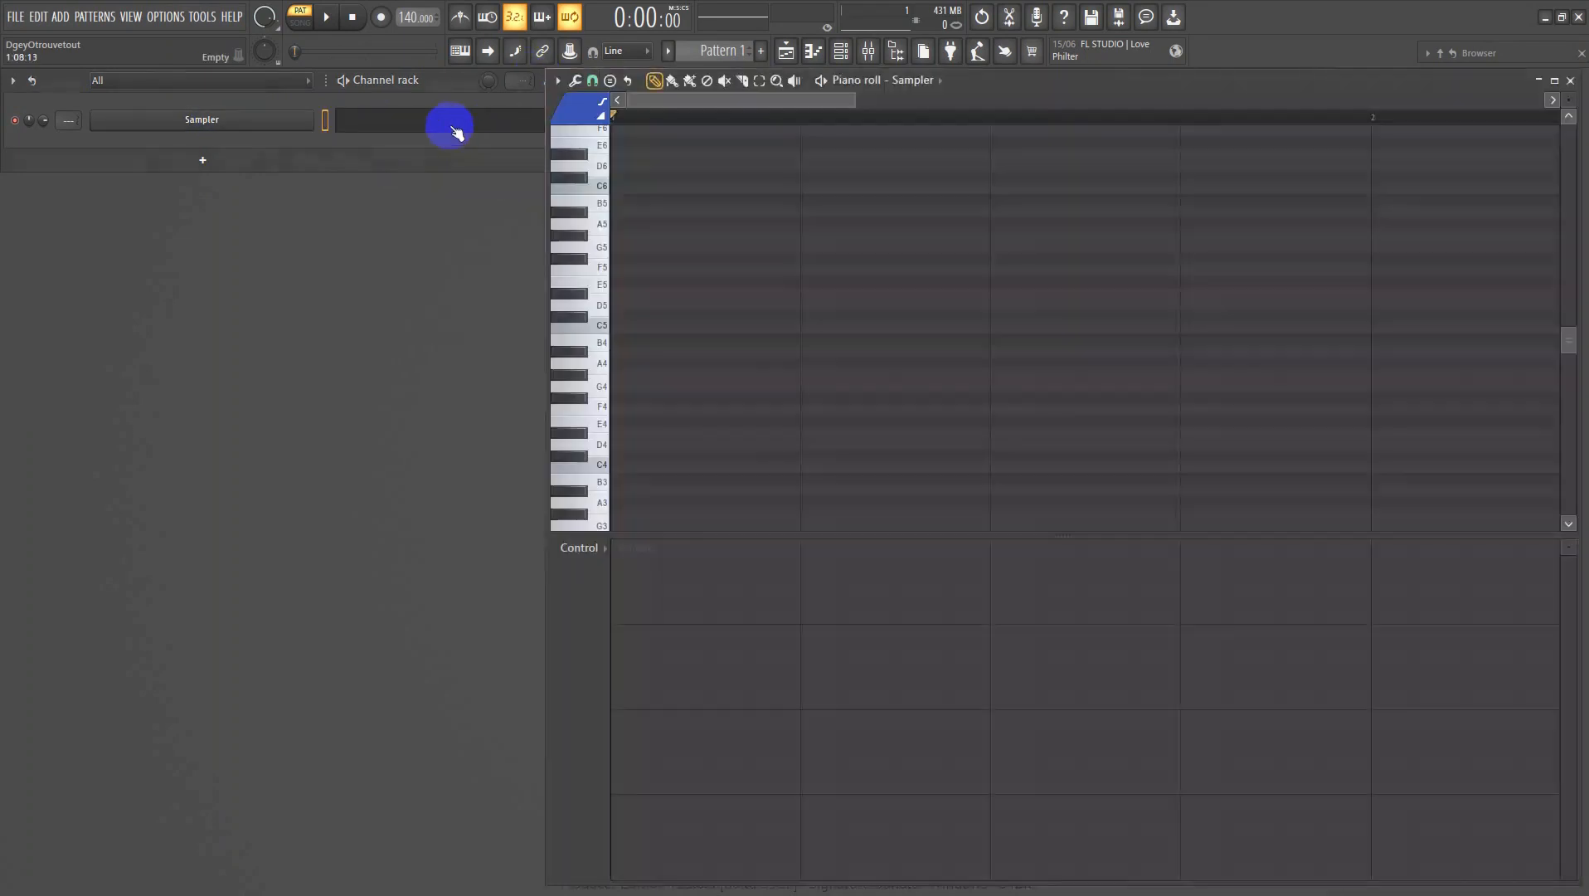
left_click(648, 327)
left_click(628, 293)
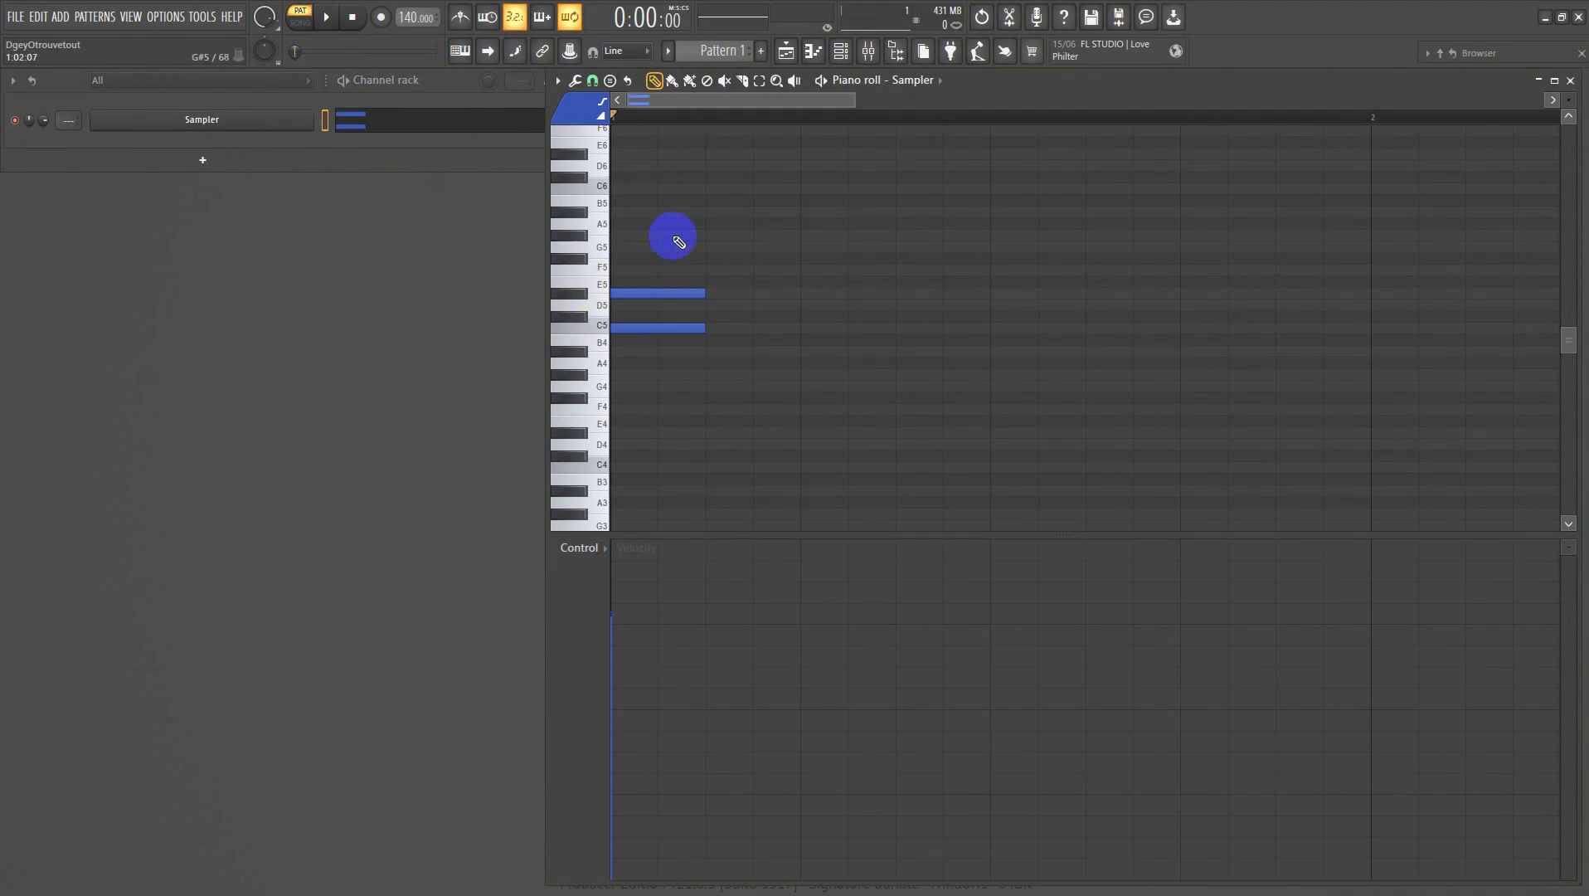
left_click(614, 248)
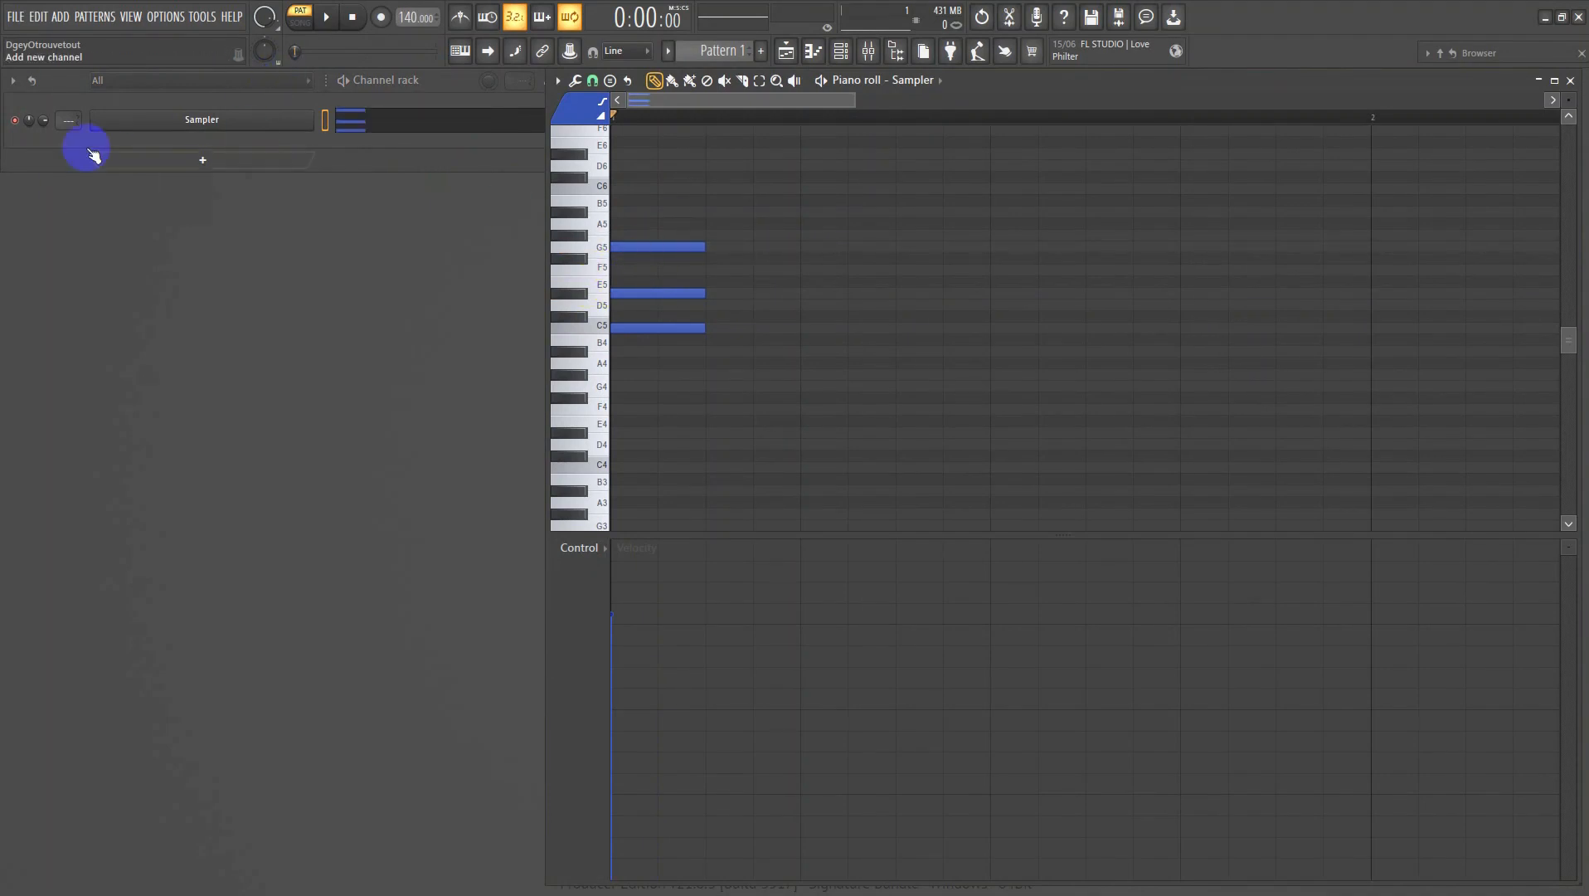
scroll(705, 232, "down", 5)
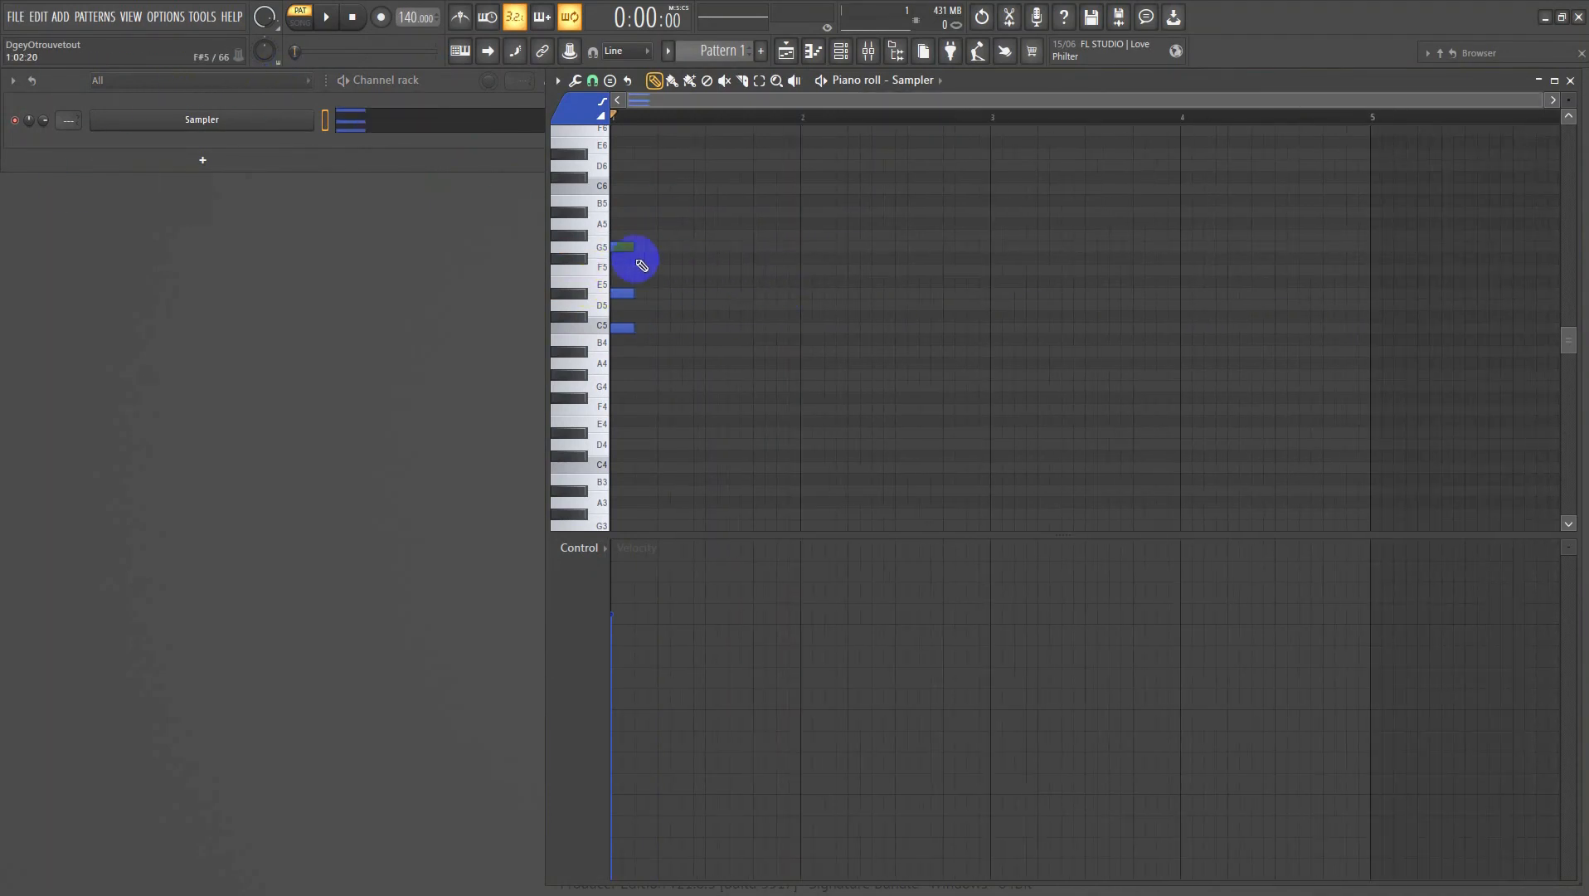
- Show the Sampler's settings, the playlist, the channel rack and the mixer one after another
left_click(188, 122)
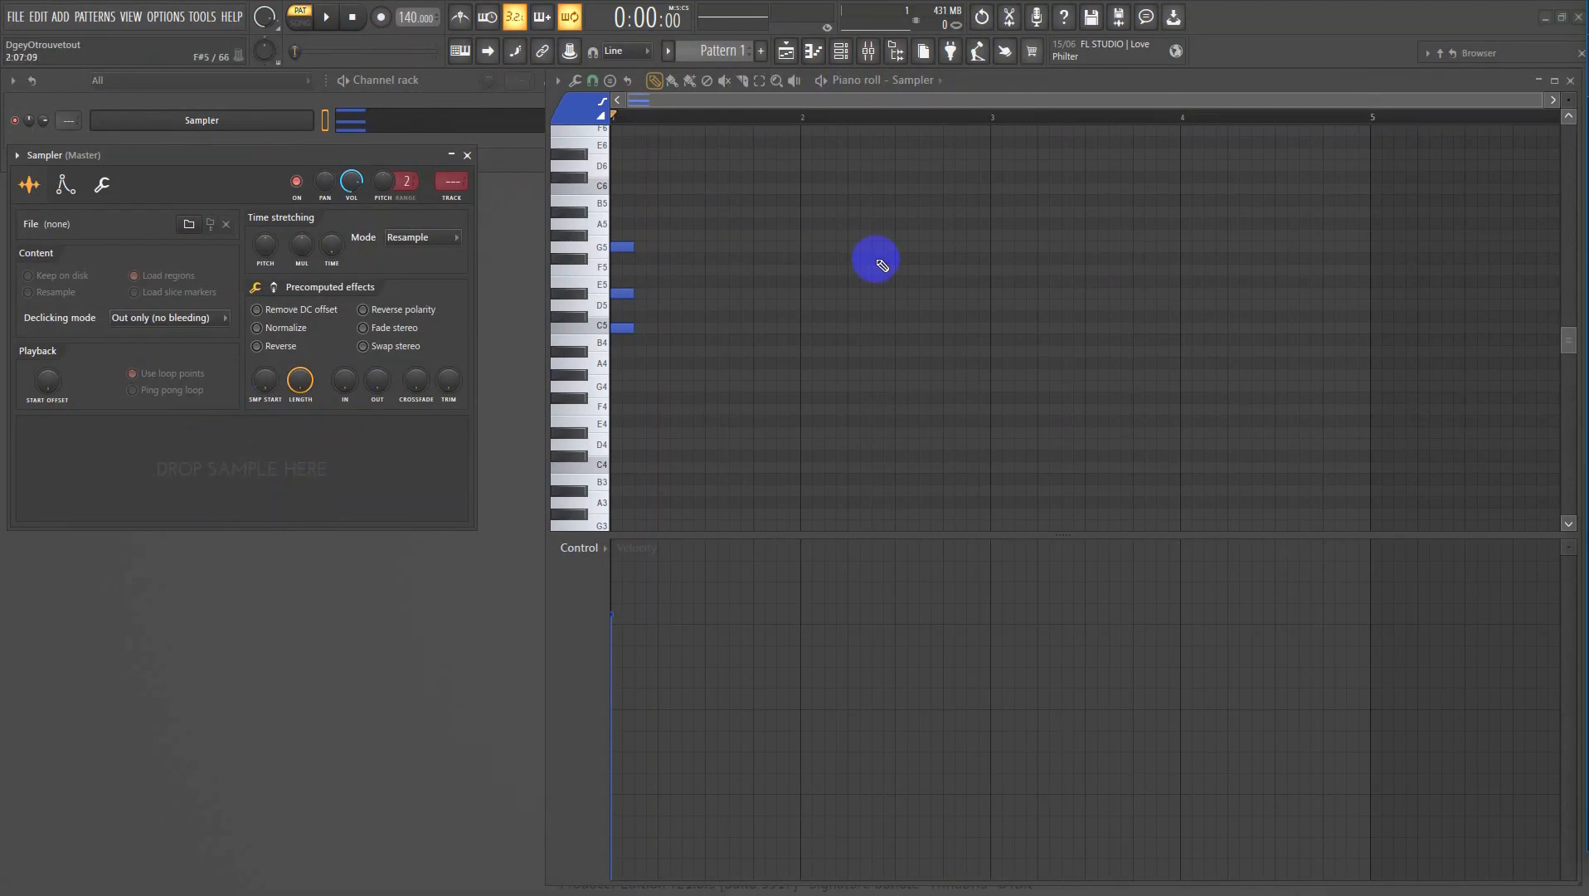
left_click(789, 53)
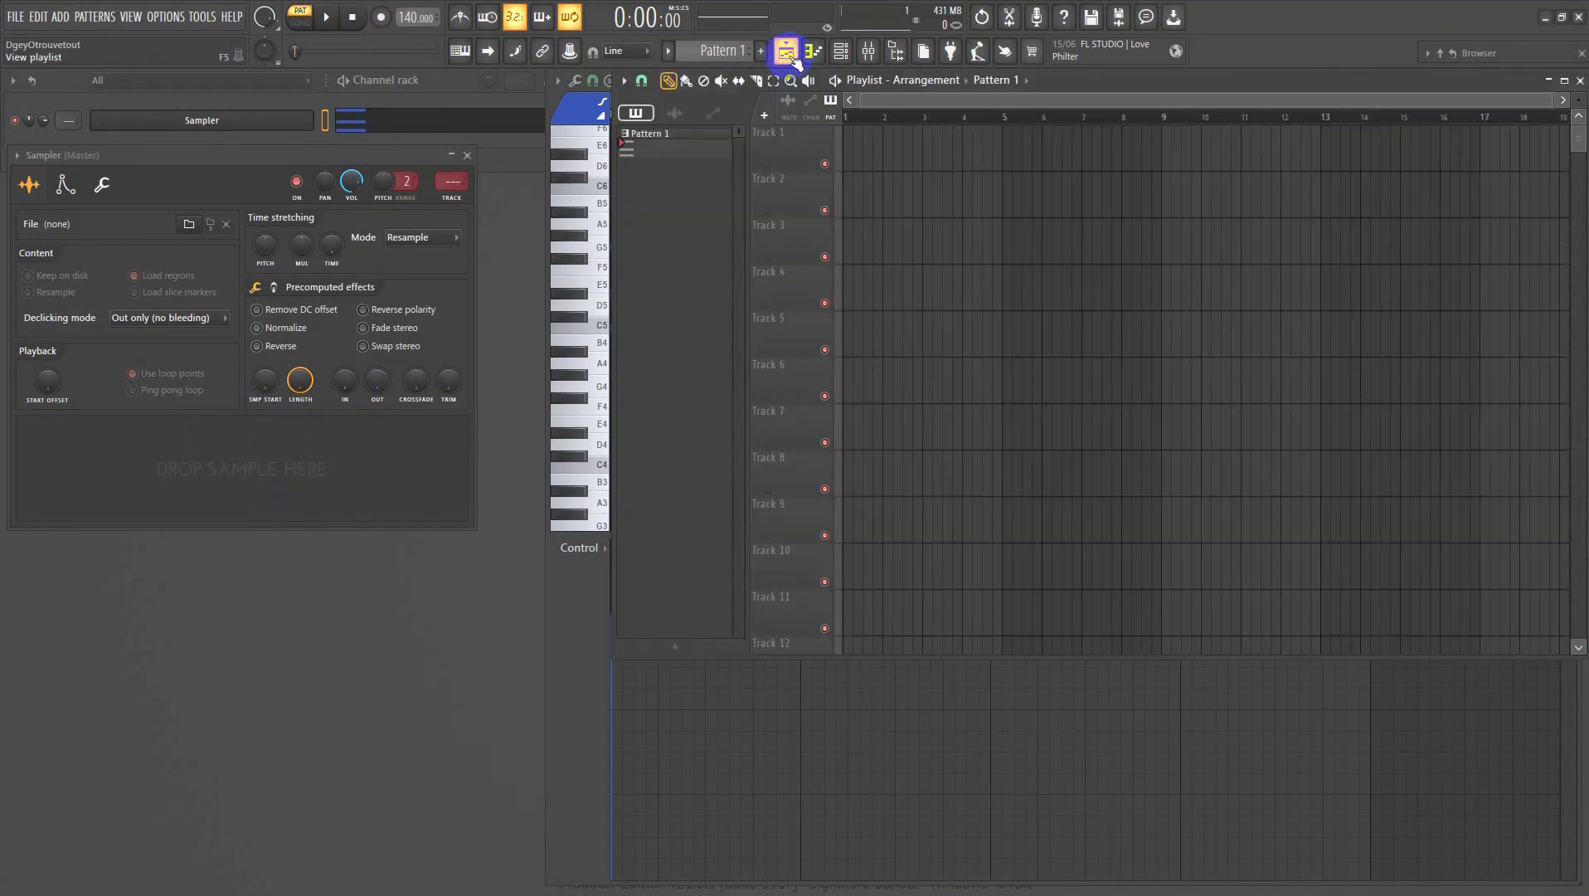
left_click(788, 53)
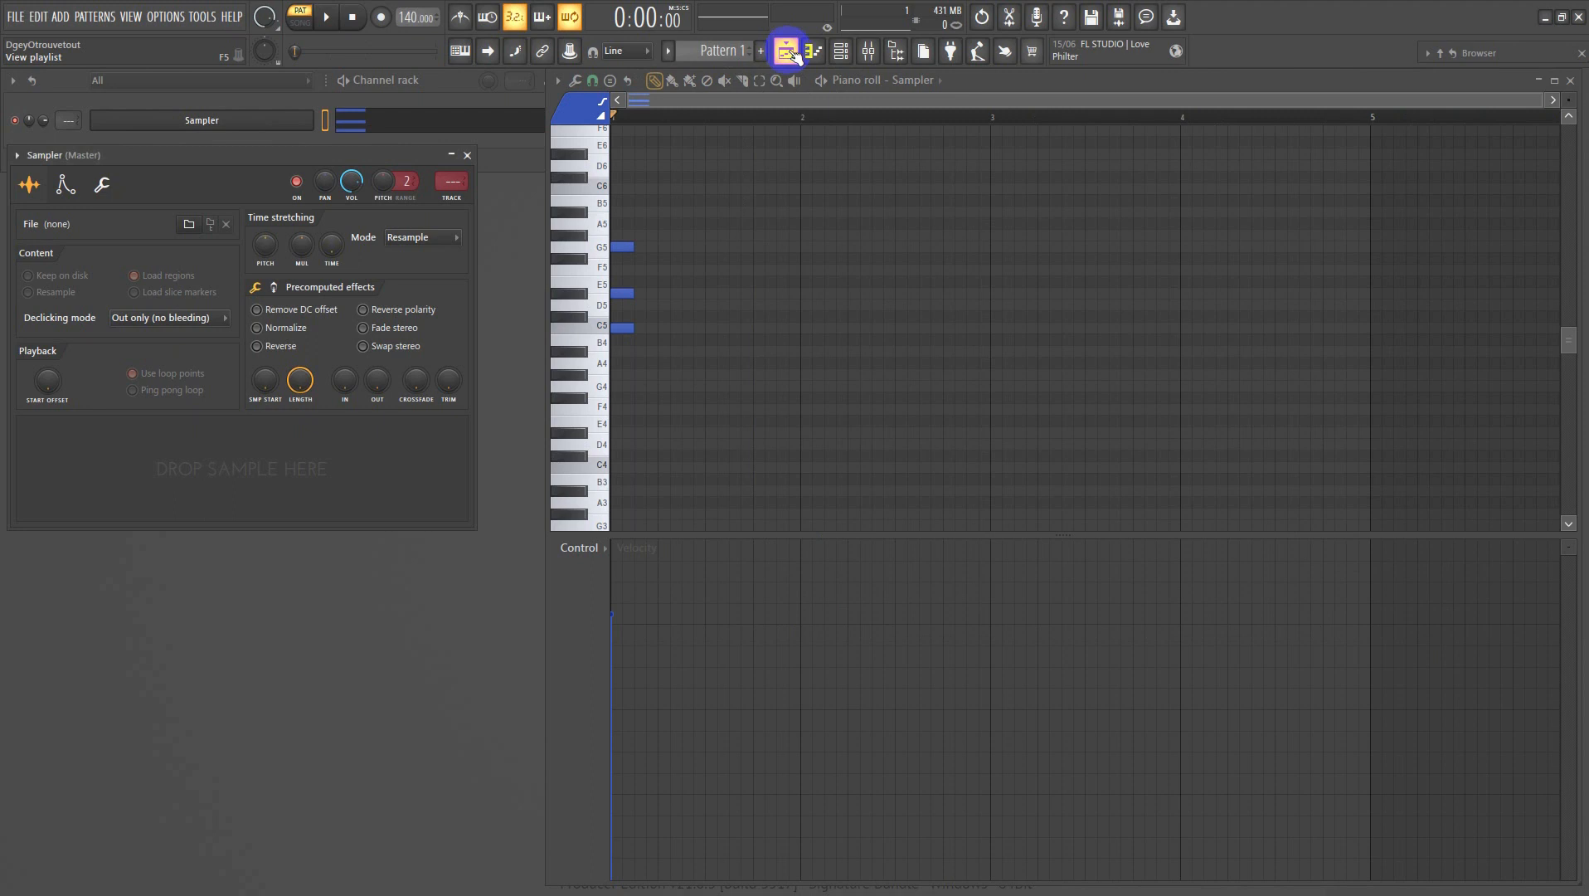
left_click(841, 50)
left_click(869, 51)
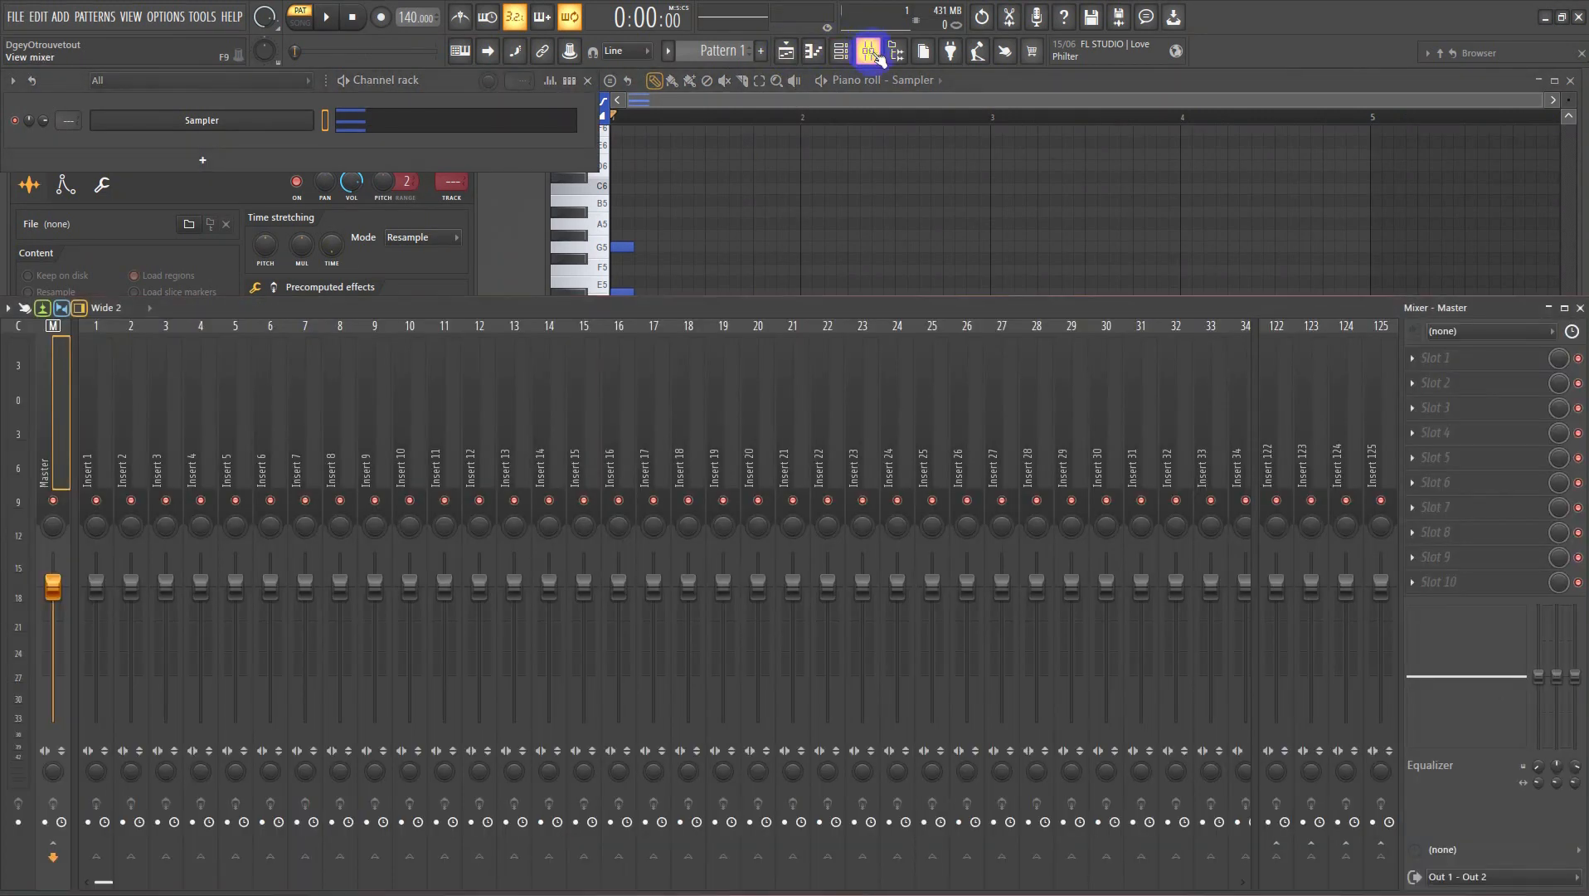
- Open the playlist and place Pattern 1 at bar 1 on Track 3
left_click(788, 52)
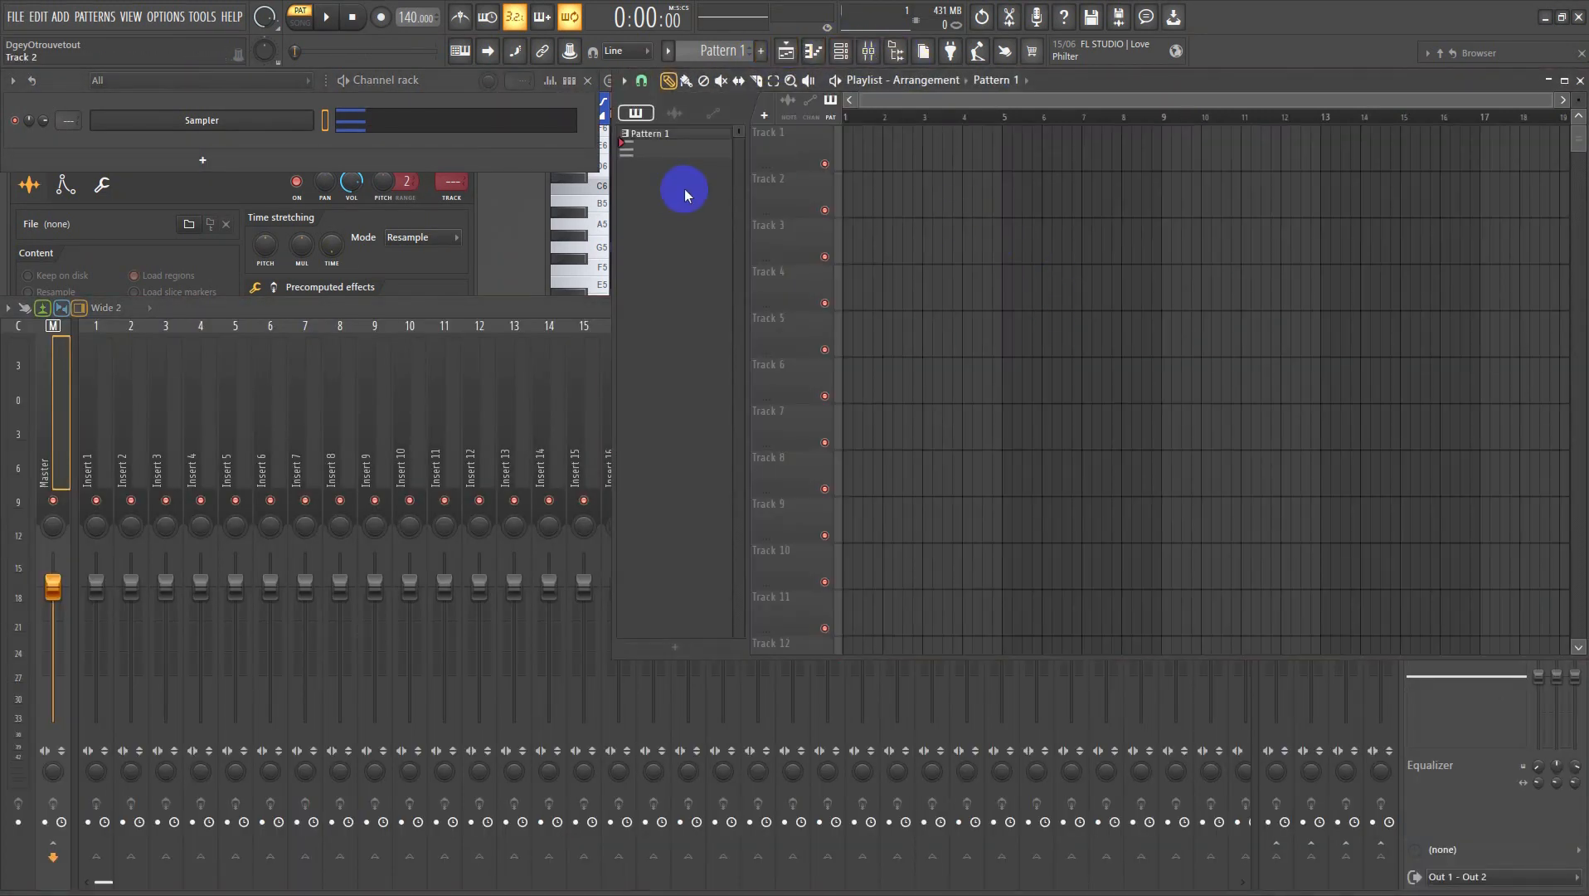
left_click(670, 146)
left_click(867, 237)
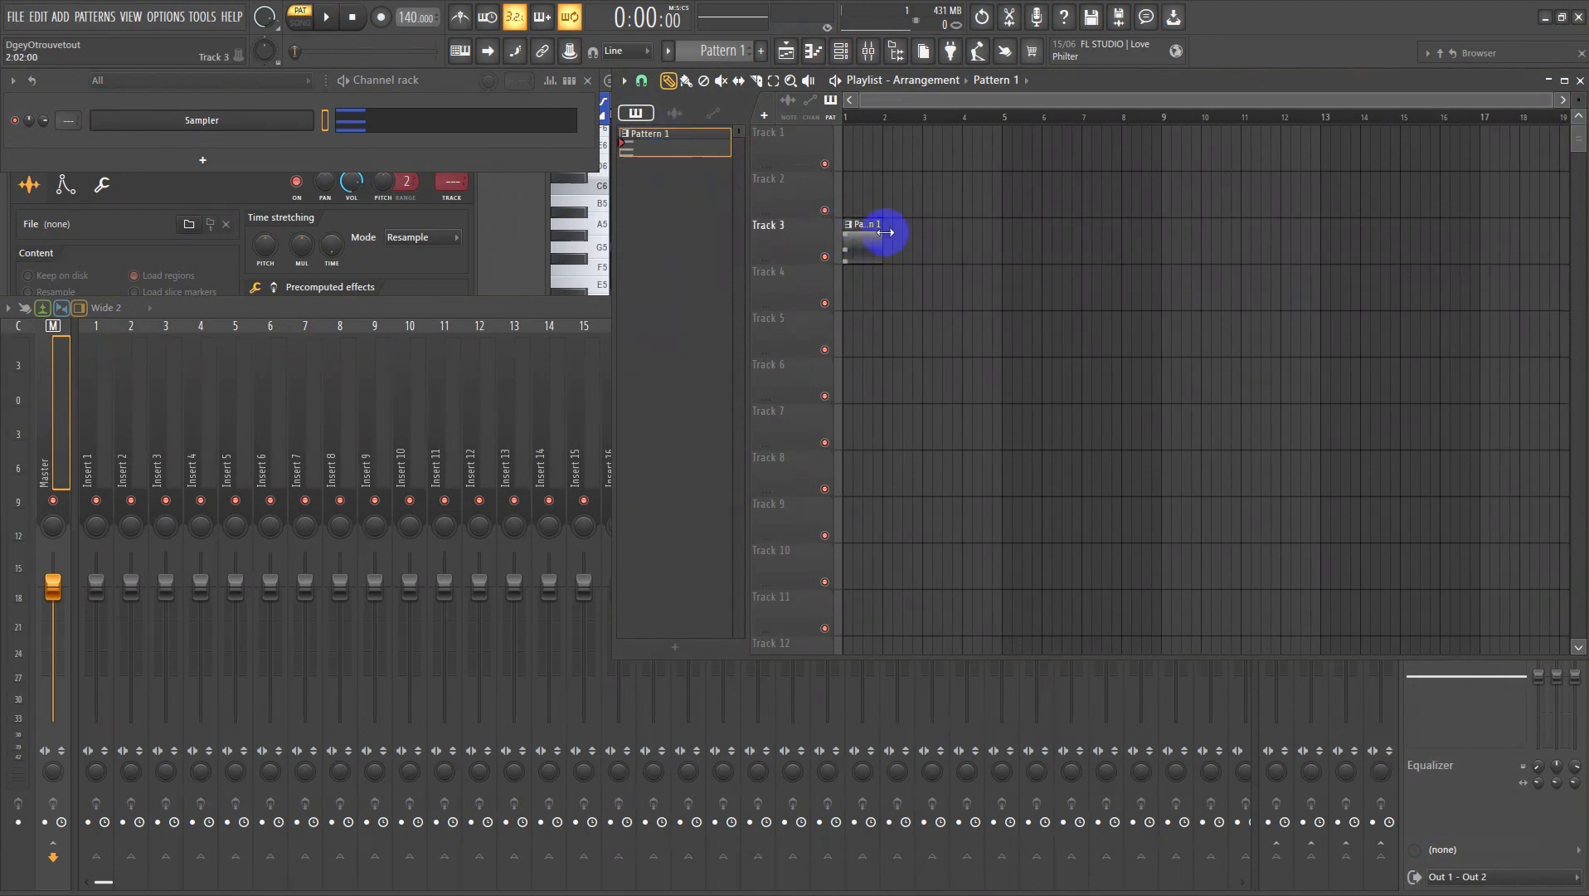
- Stretch the Pattern 1 clip to bar 5, then add Pattern 2 and place it on Track 4 from bar 5 to bar 9
left_click_drag(931, 241, 1002, 240)
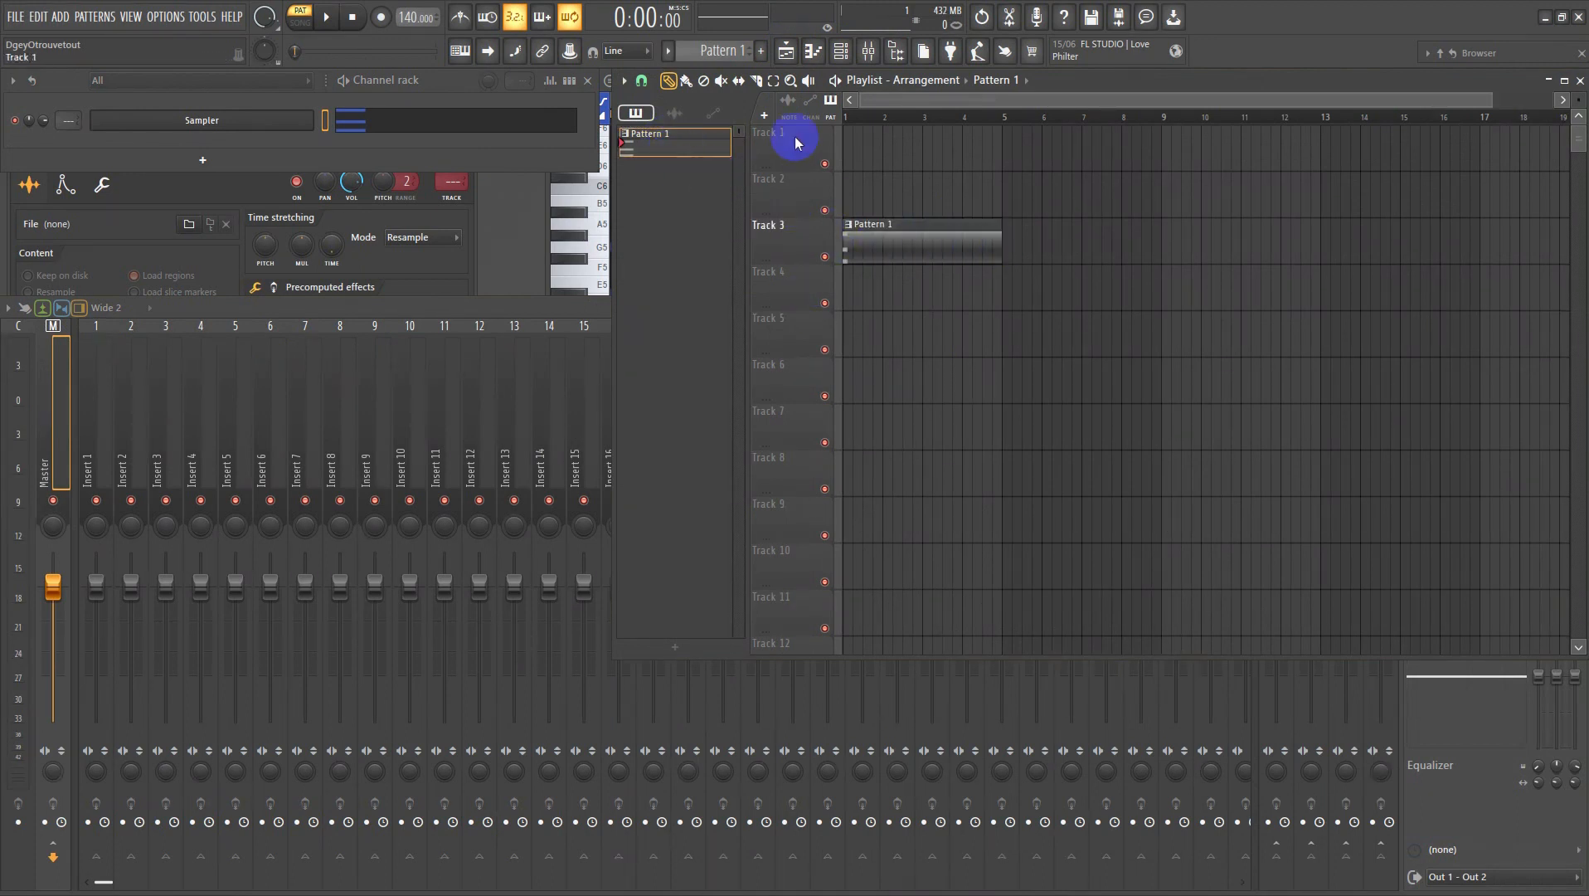
left_click(760, 50)
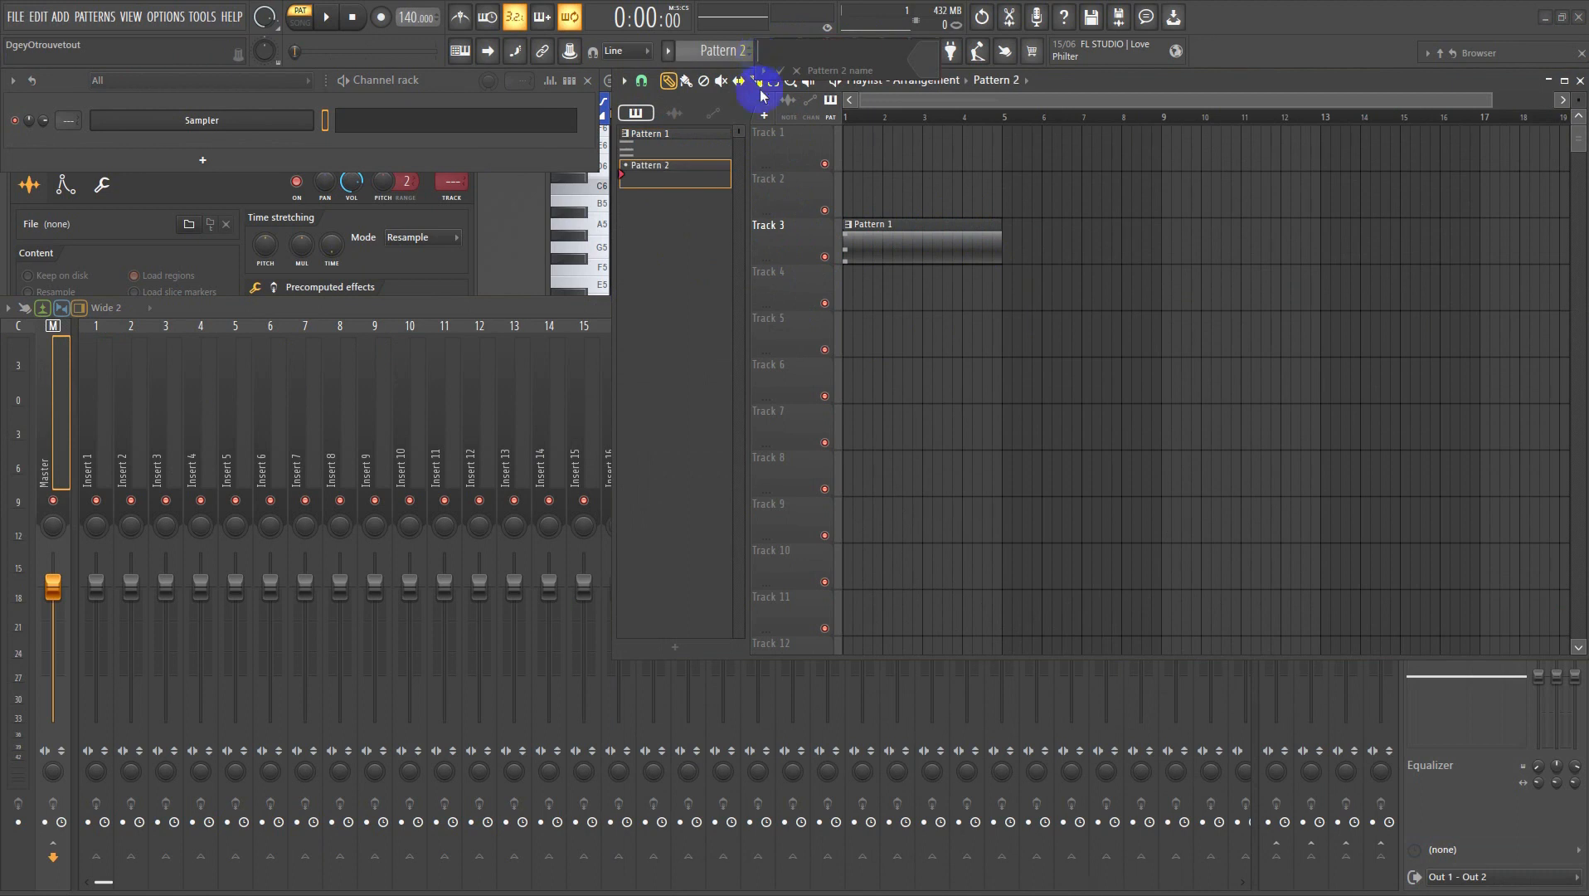
key("Return")
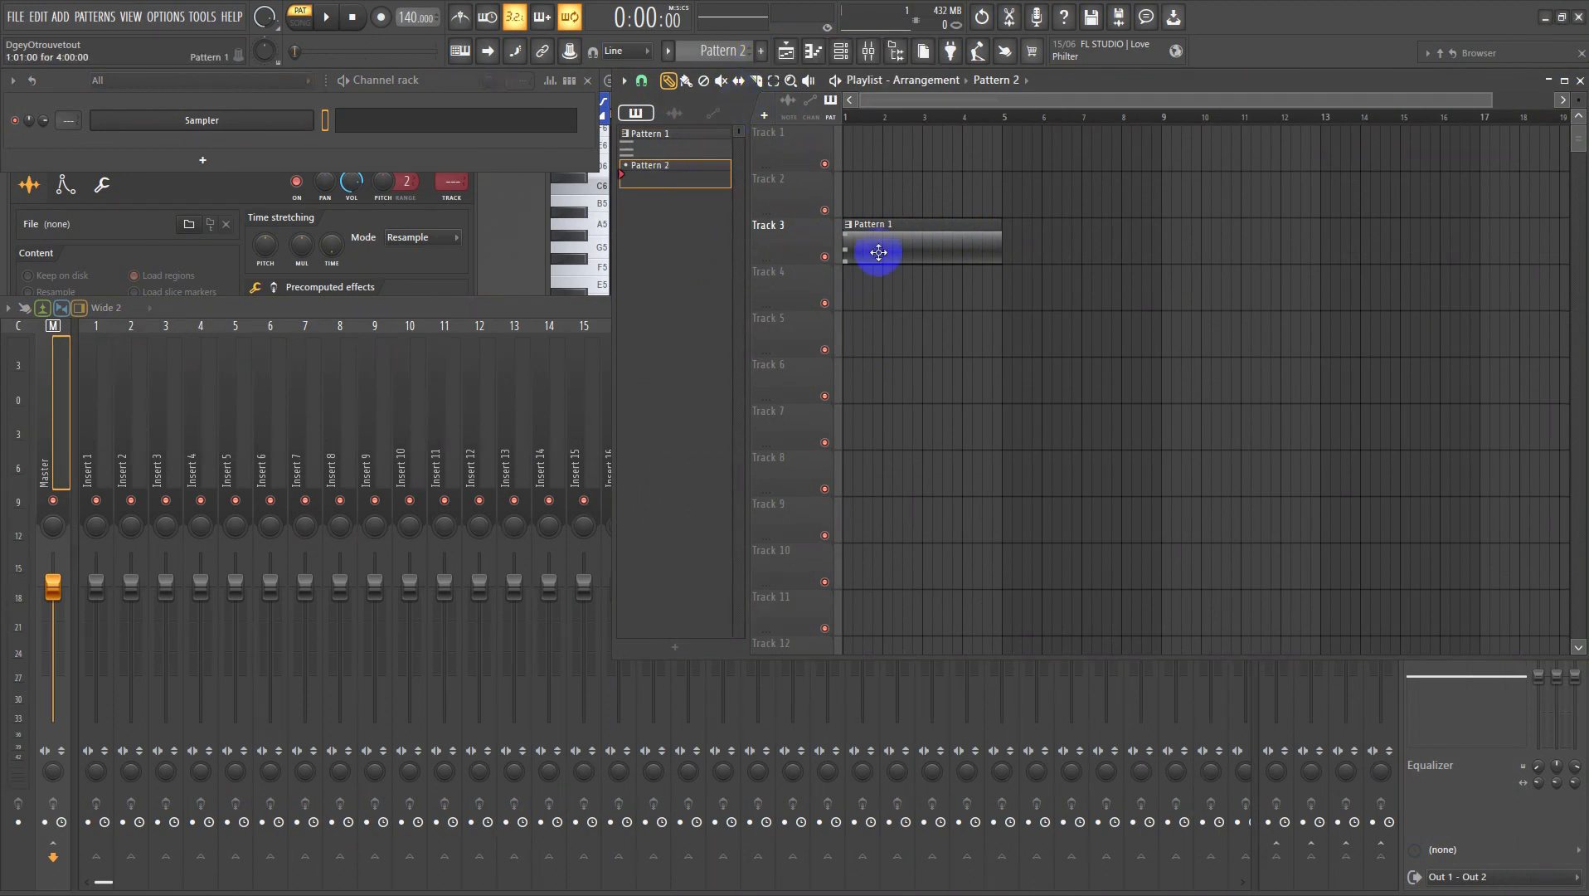
left_click(1015, 308)
left_click_drag(1044, 286, 1161, 292)
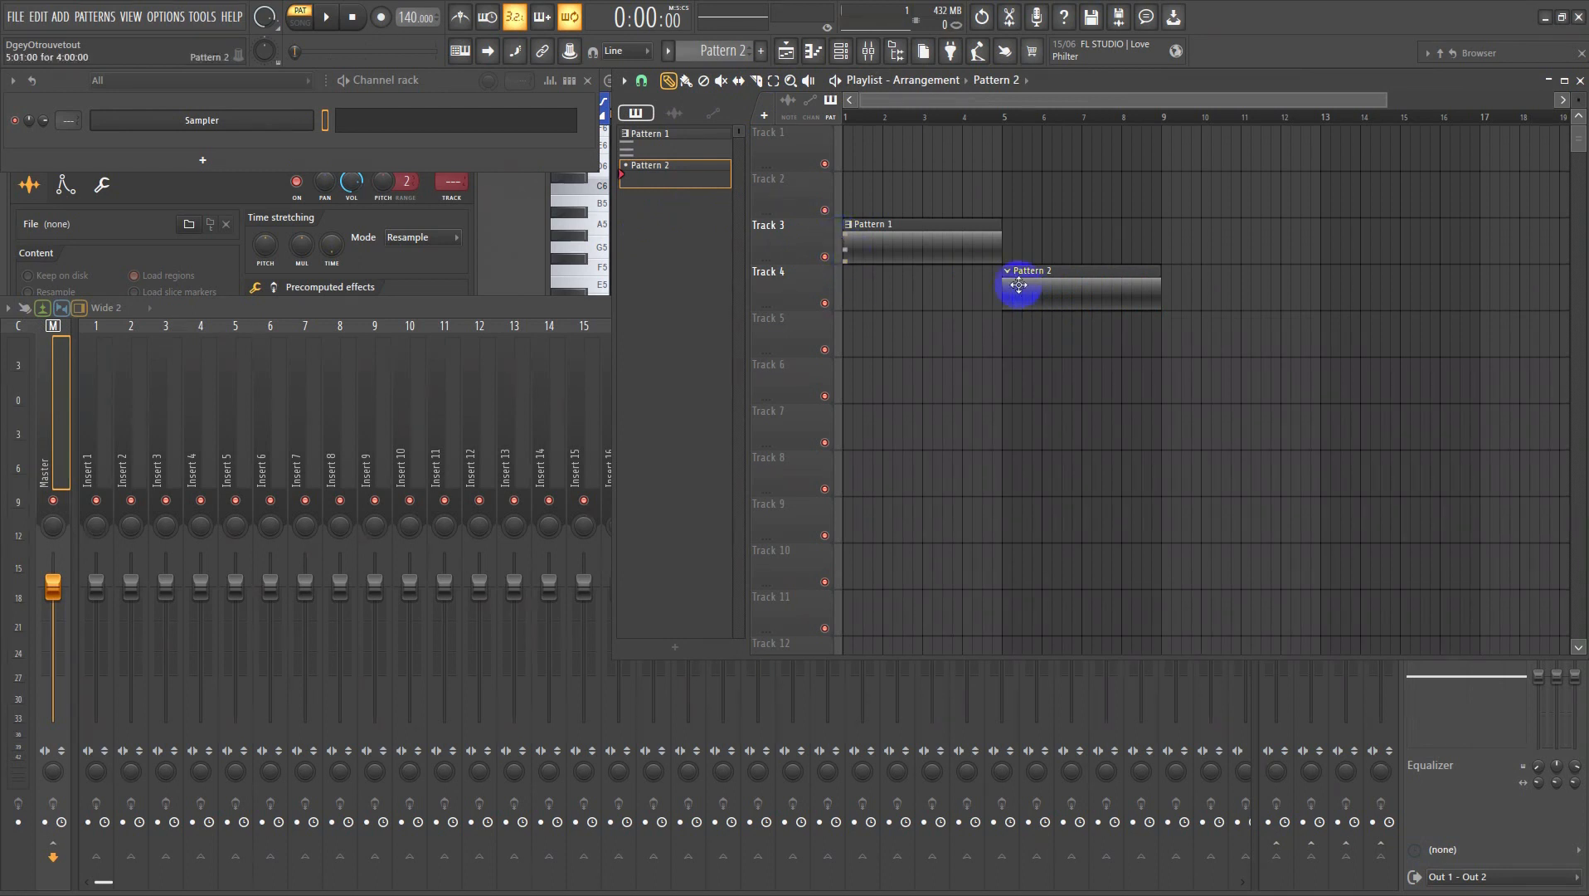
- Review the channel rack, the Sampler's piano roll, the playlist and the mixer, closing the playlist and the Sampler's settings window
scroll(1049, 237, "down", 2, "ctrl")
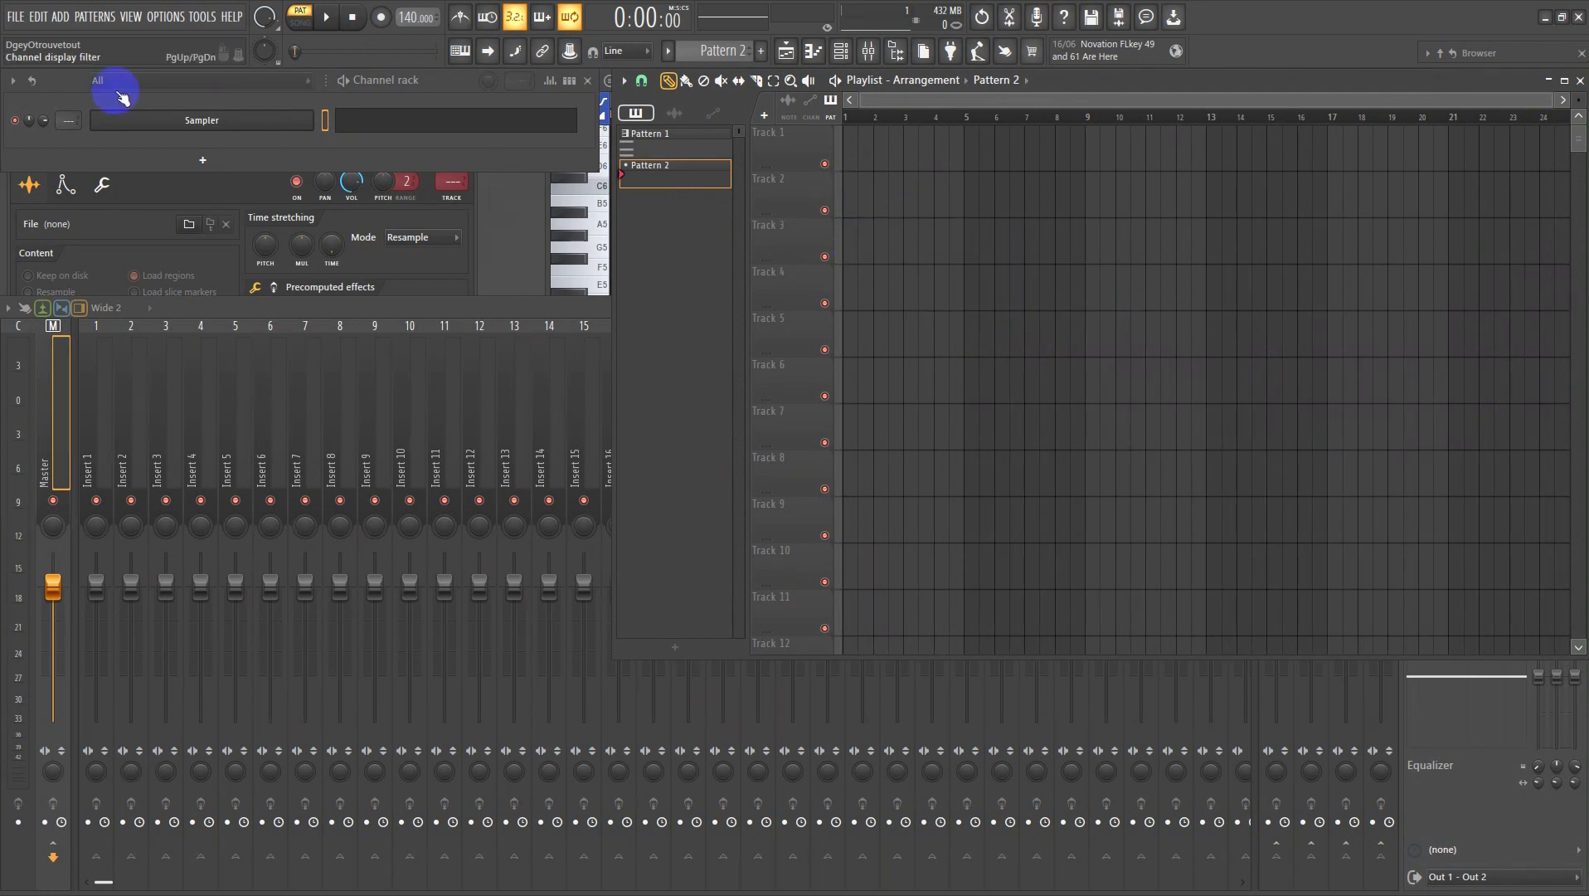
left_click_drag(74, 86, 177, 175)
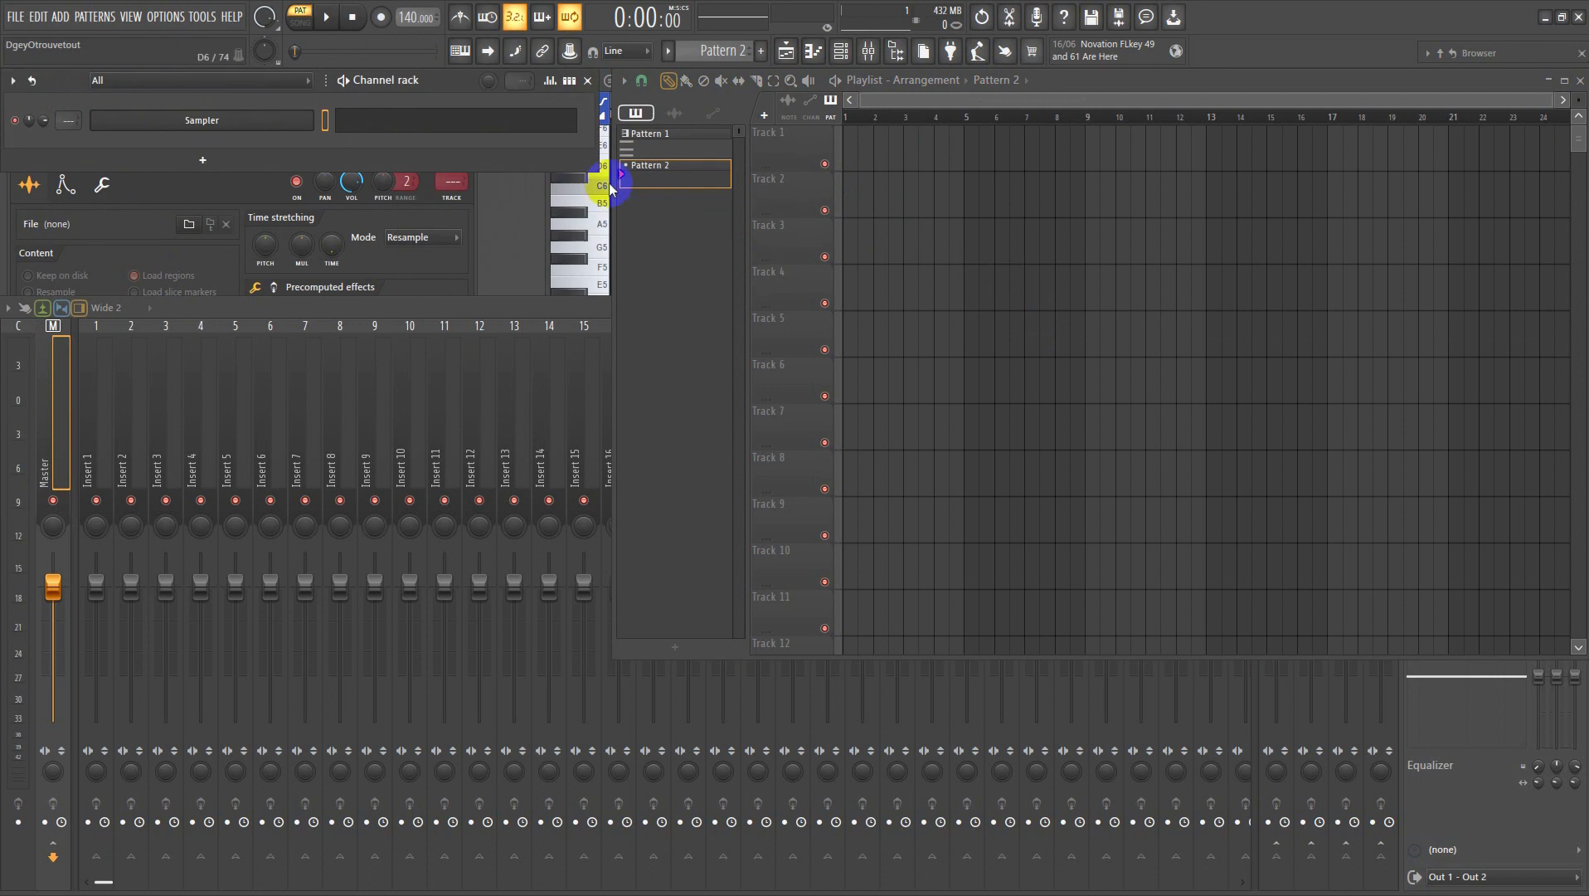
left_click(453, 131)
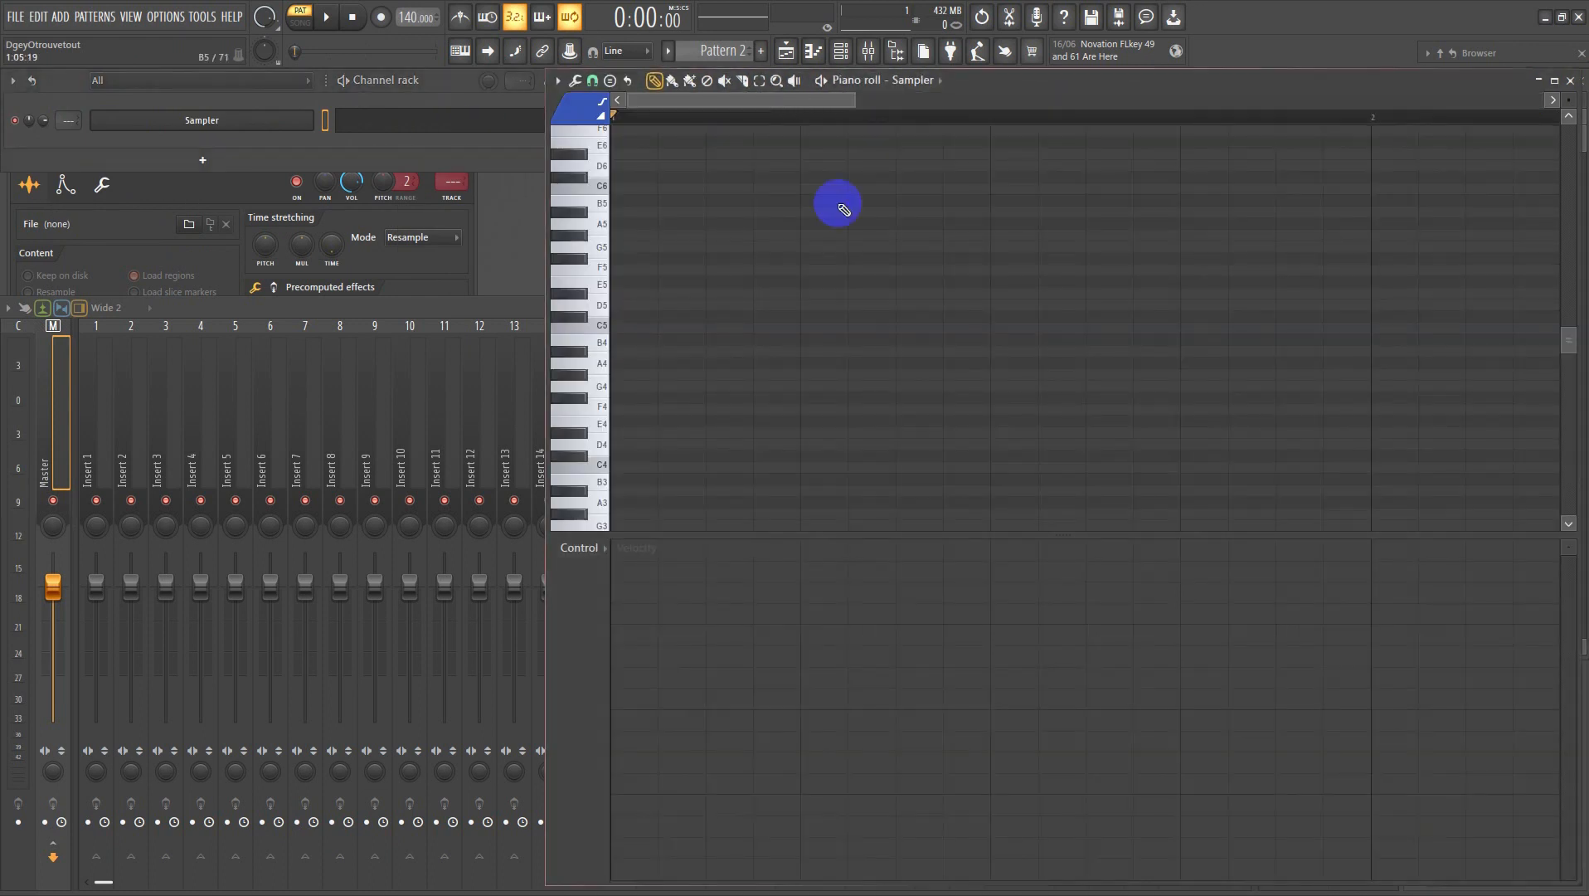
key("F7")
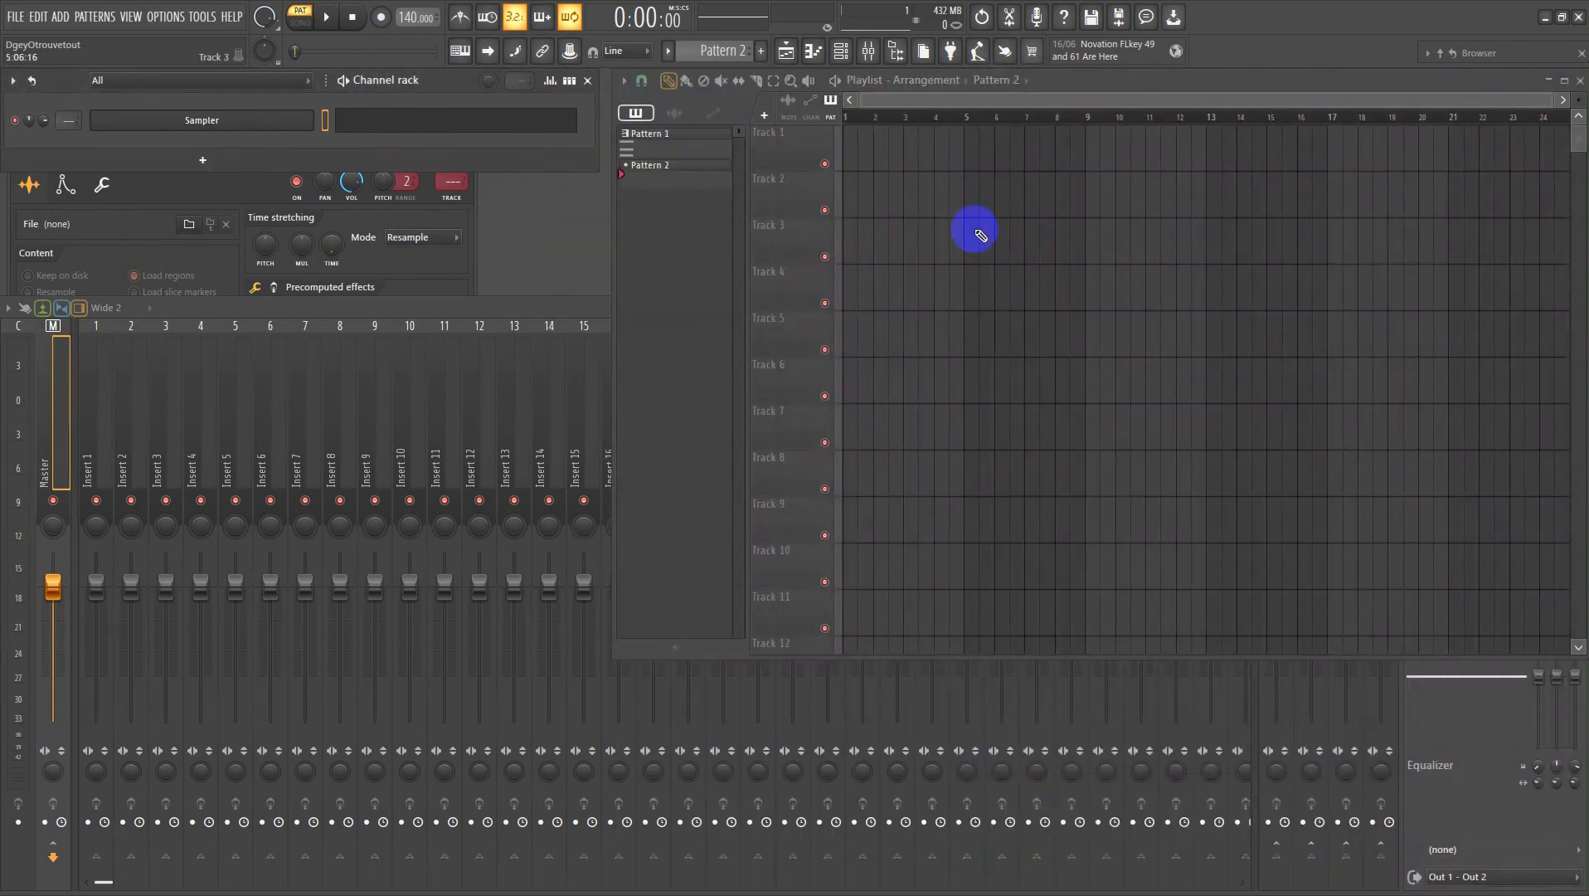
key("F5")
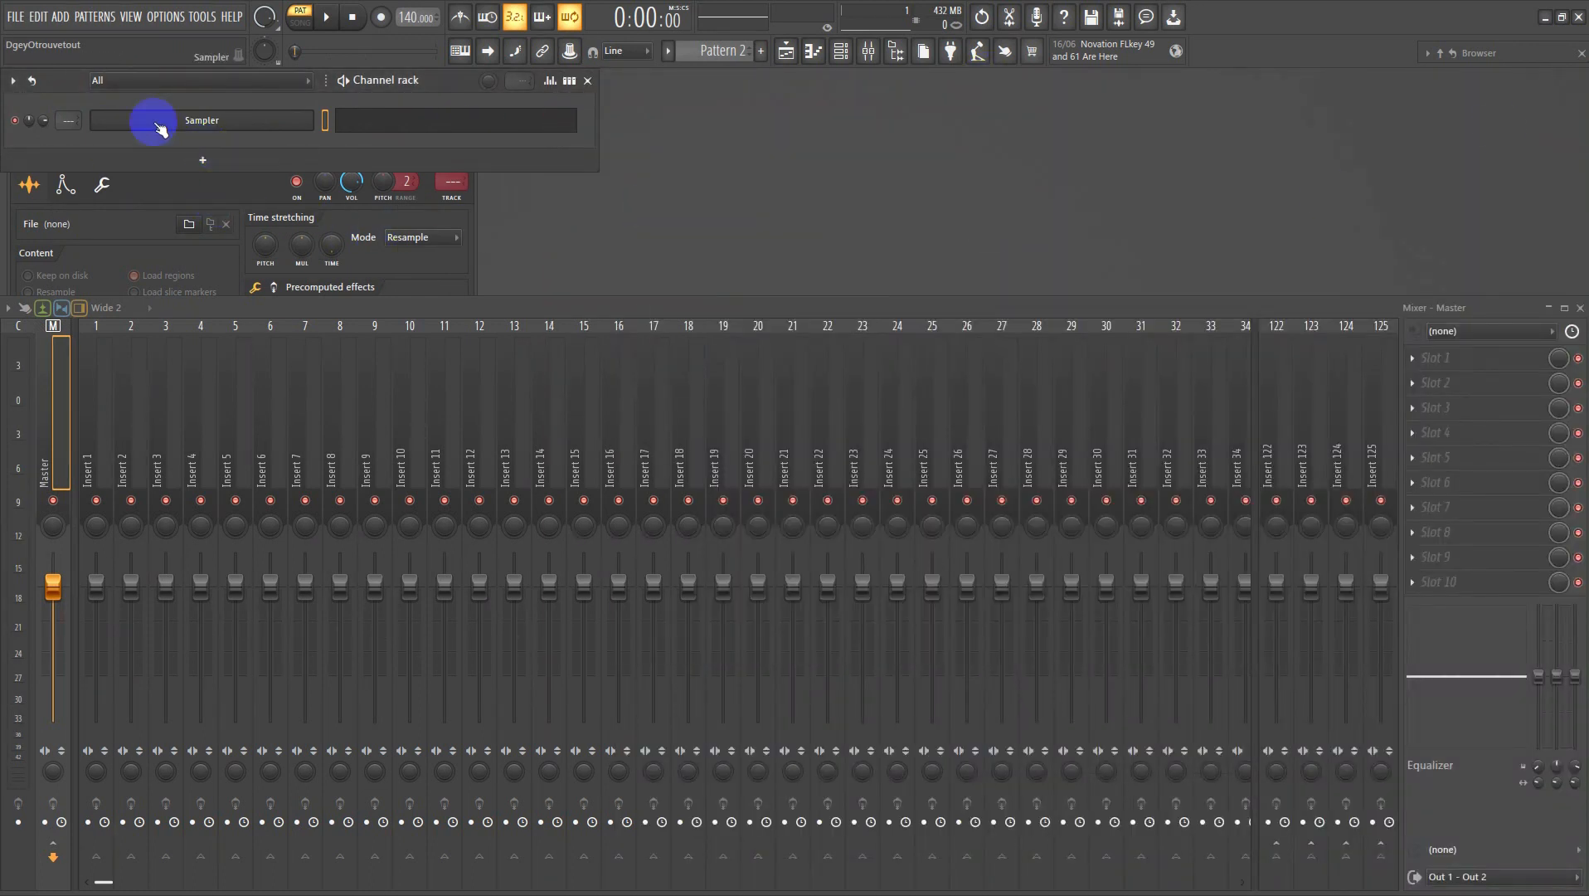
left_click(548, 312)
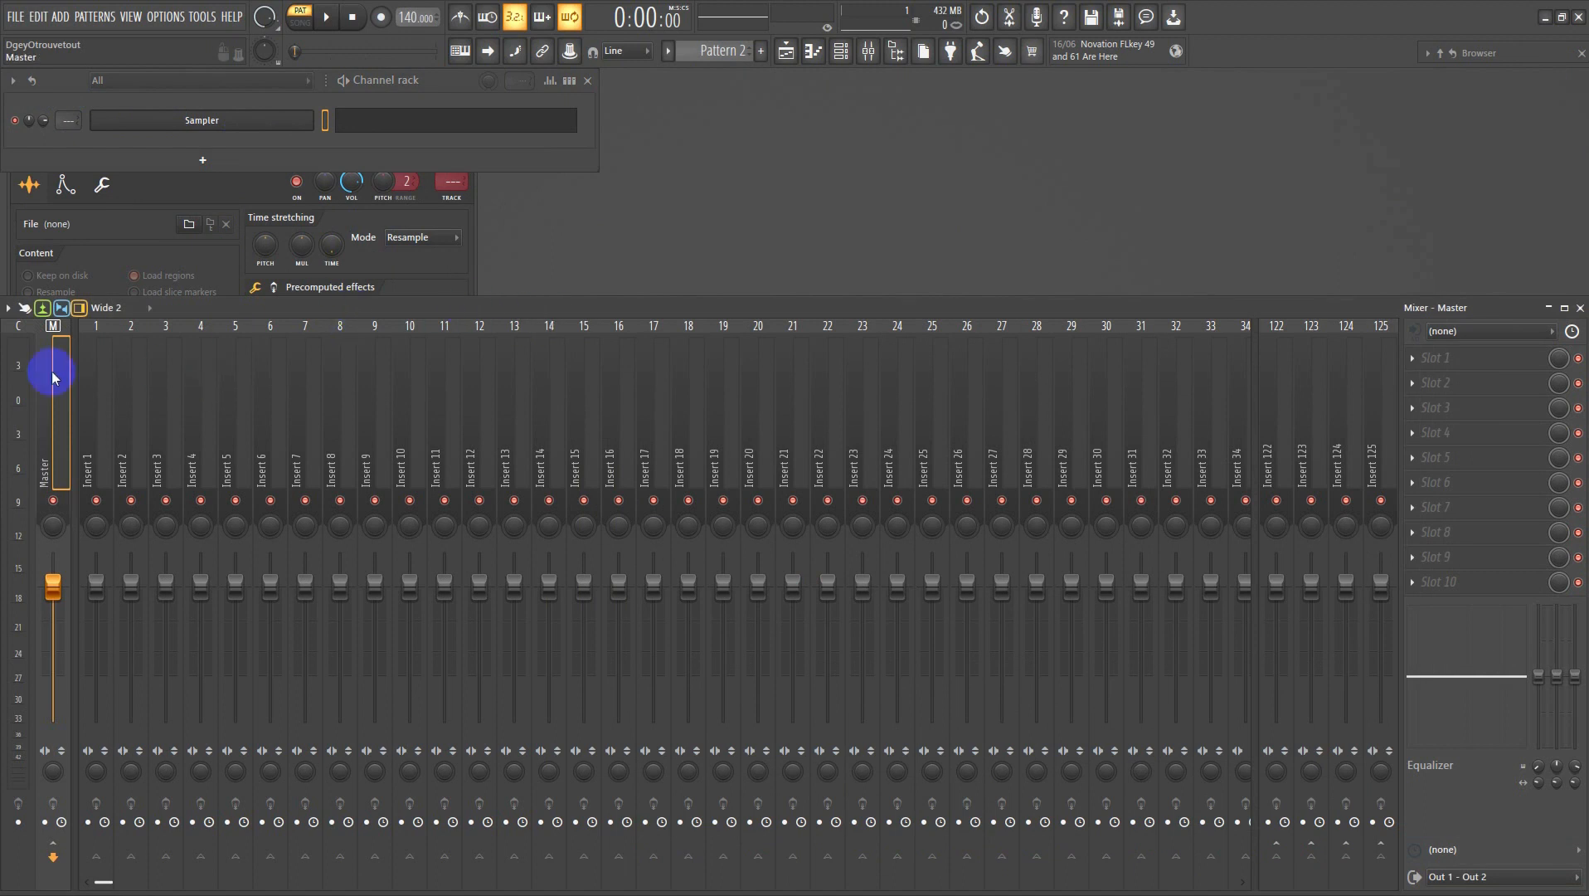
key("Escape")
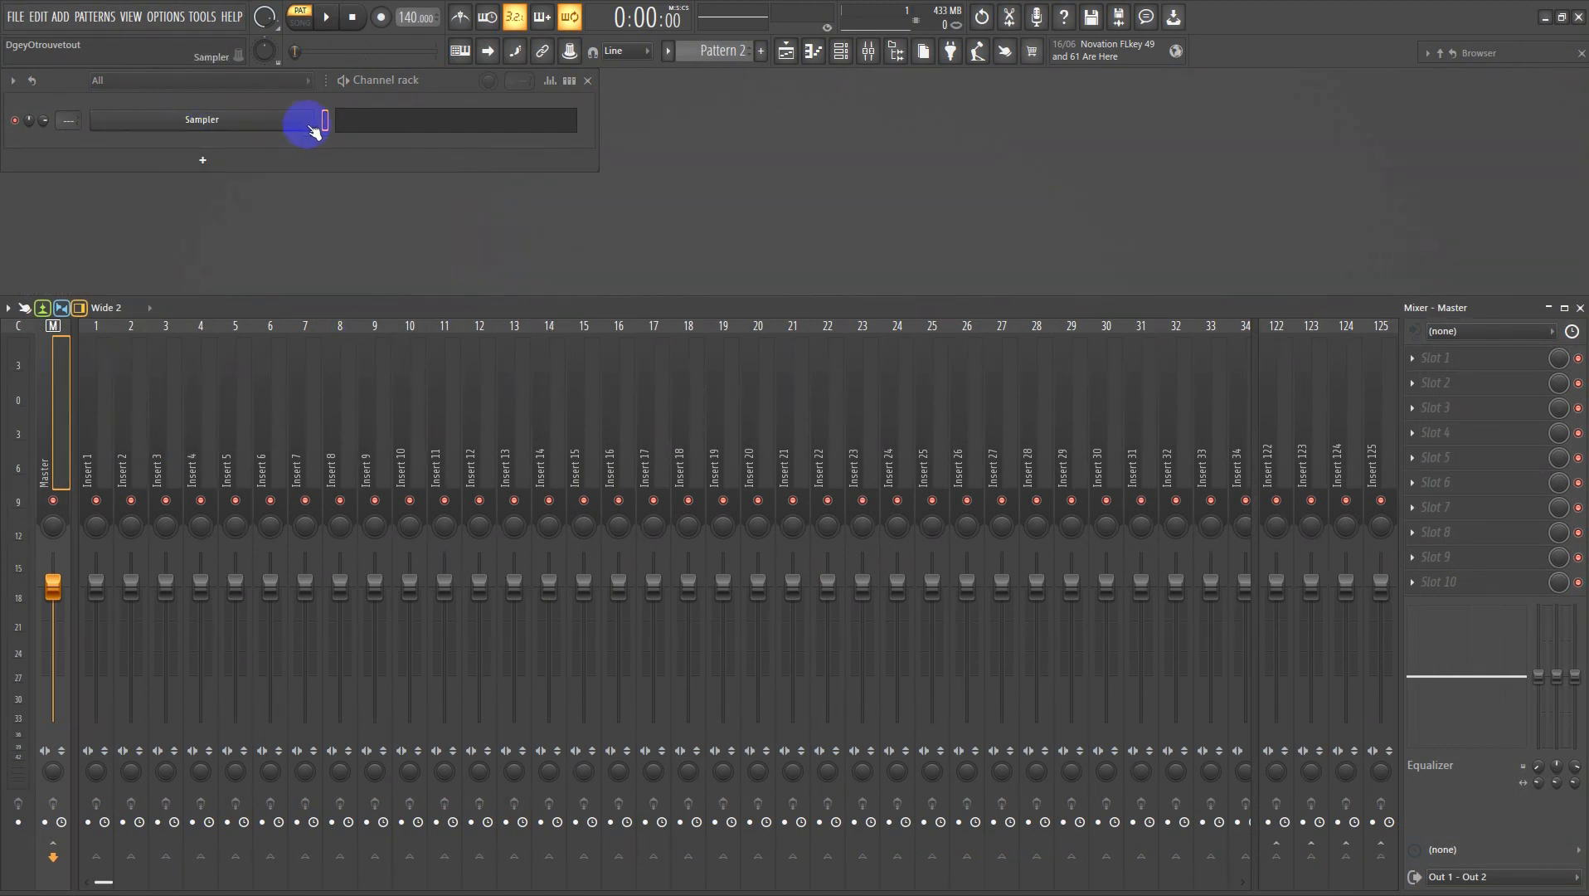
- Route the Sampler to mixer Insert 1, try out its panning, volume and stereo separation, and reset the separation
left_click(105, 465)
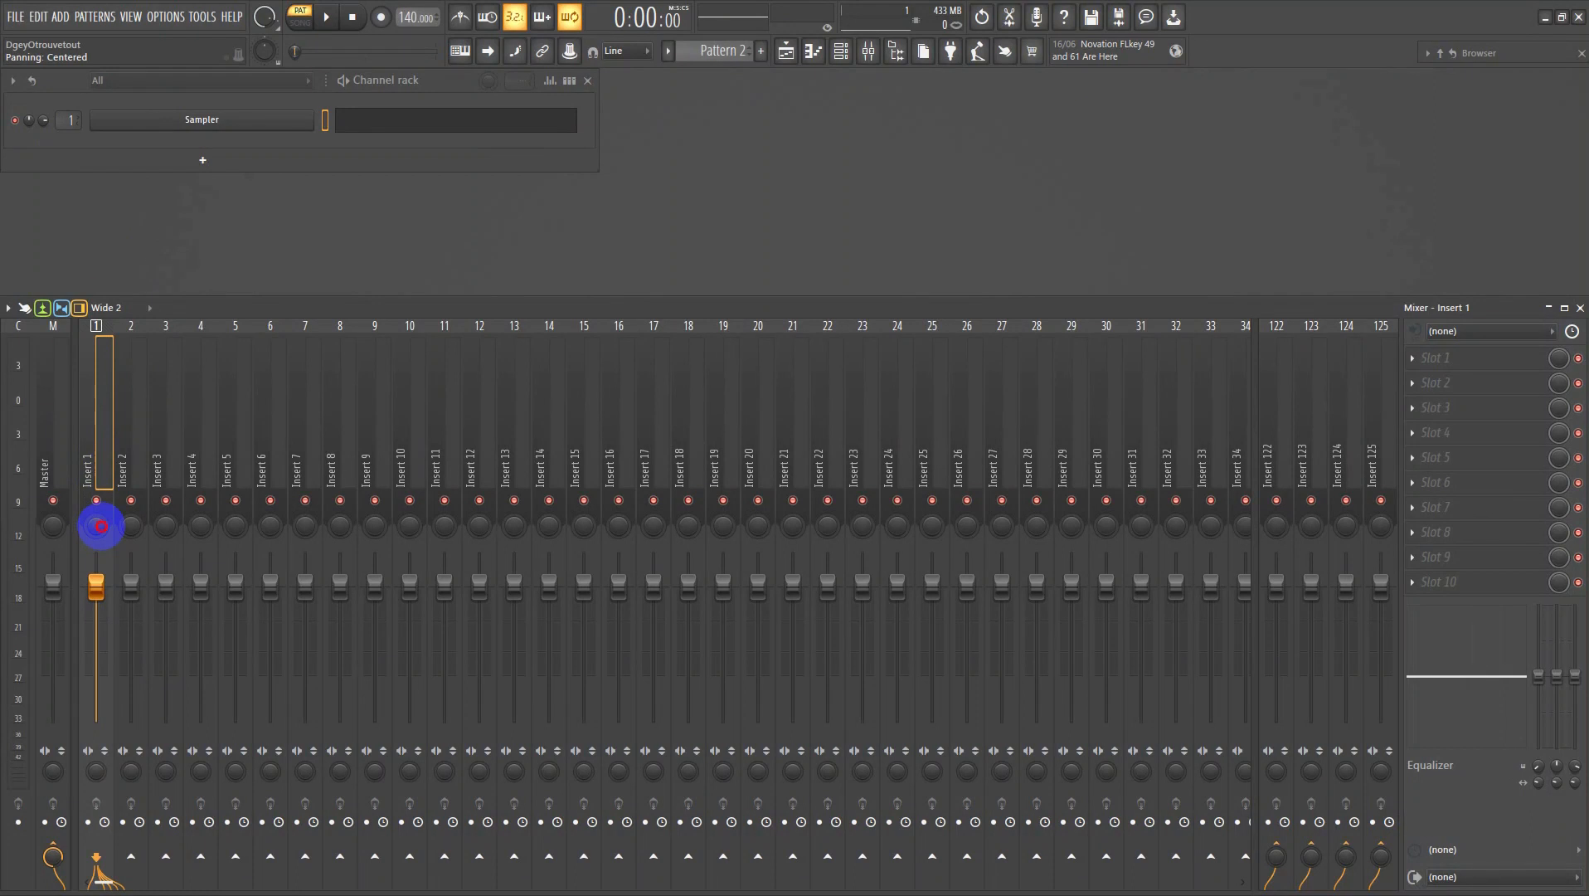
left_click_drag(99, 526, 30, 500)
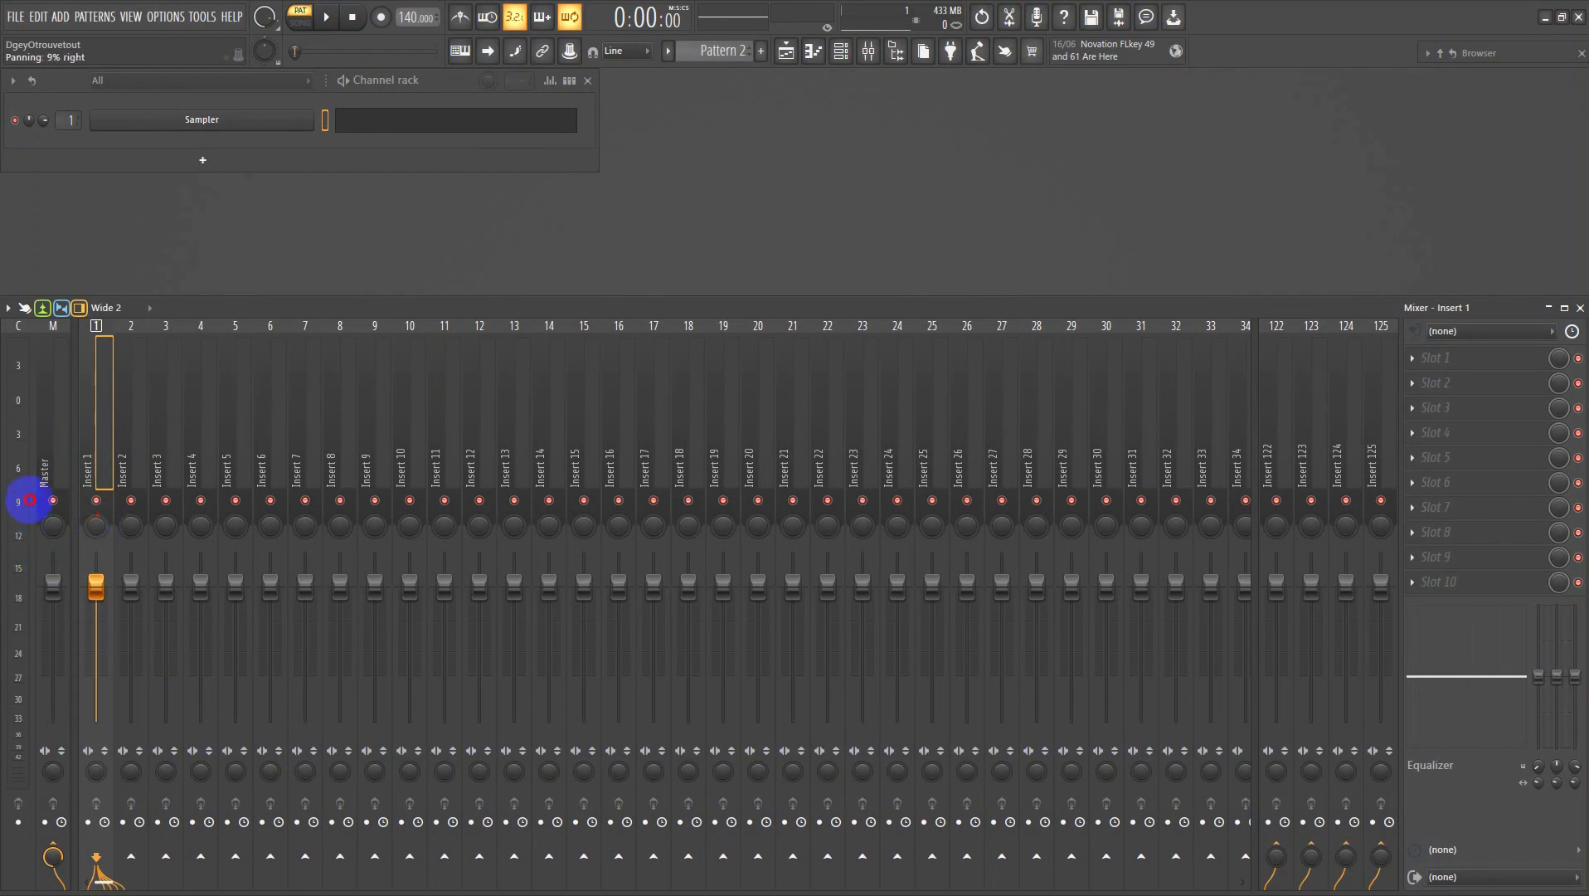
mouse_move(96, 586)
left_mouse_down()
mouse_move(89, 836)
mouse_move(95, 585)
left_mouse_up()
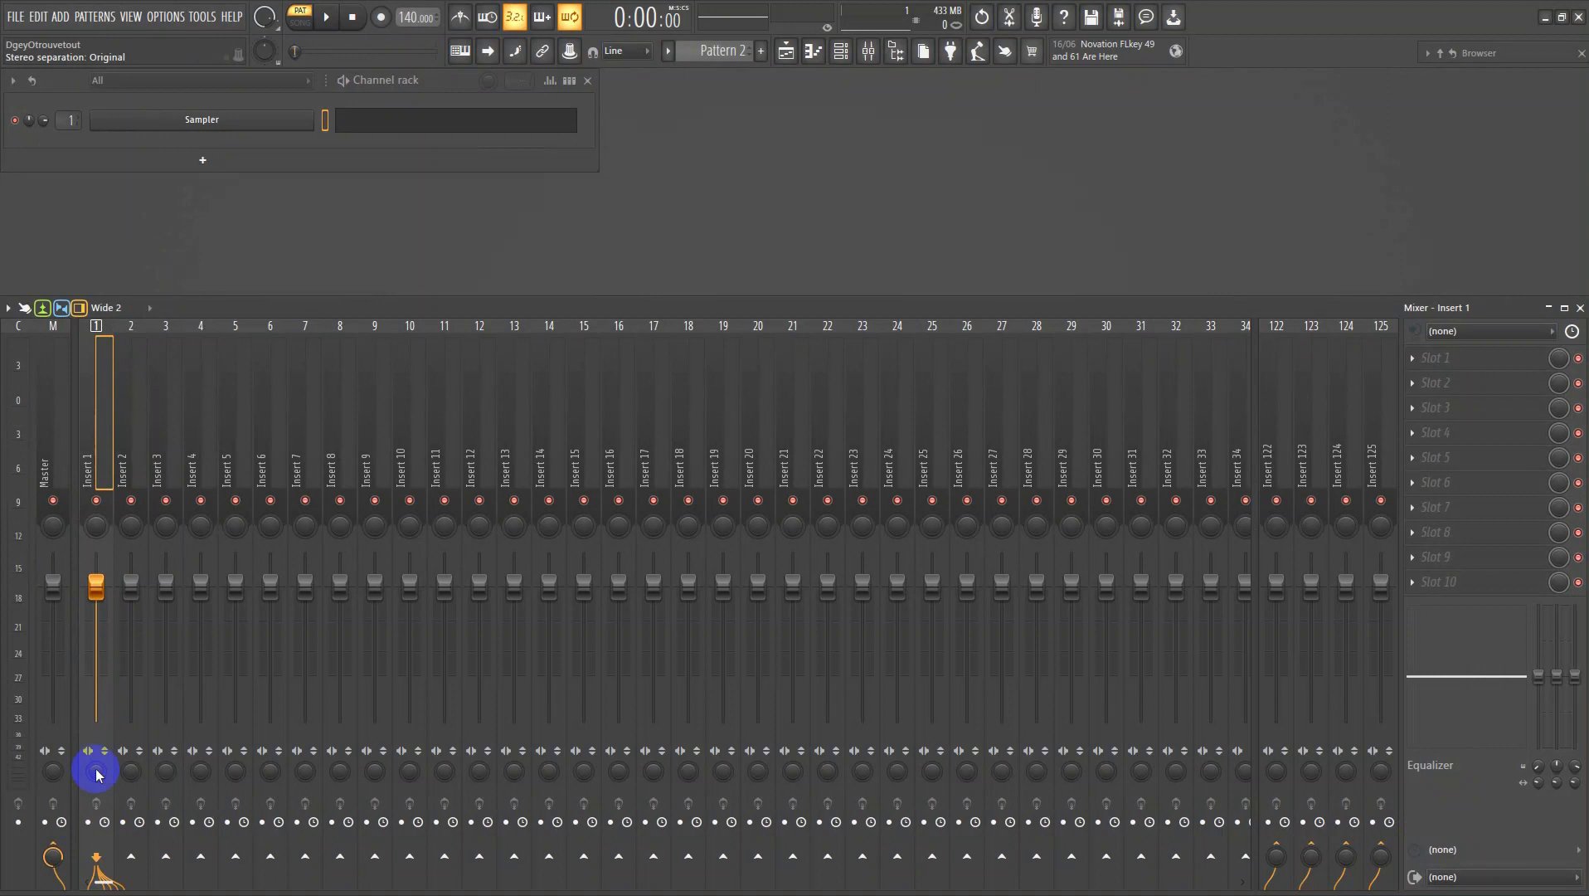
left_click_drag(97, 773, 78, 73)
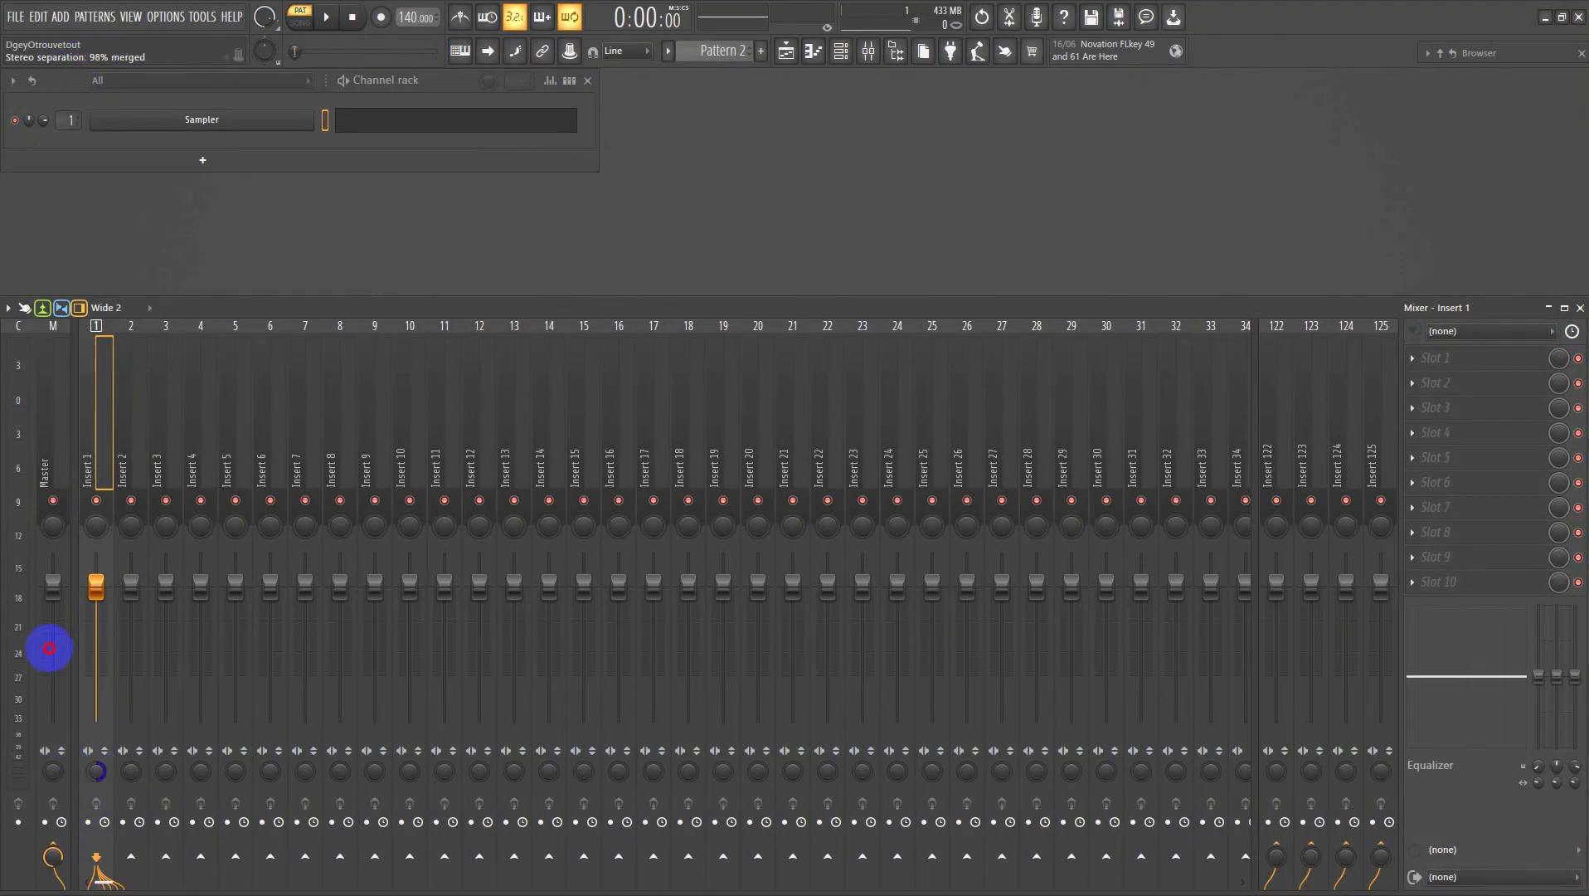
right_click(95, 773)
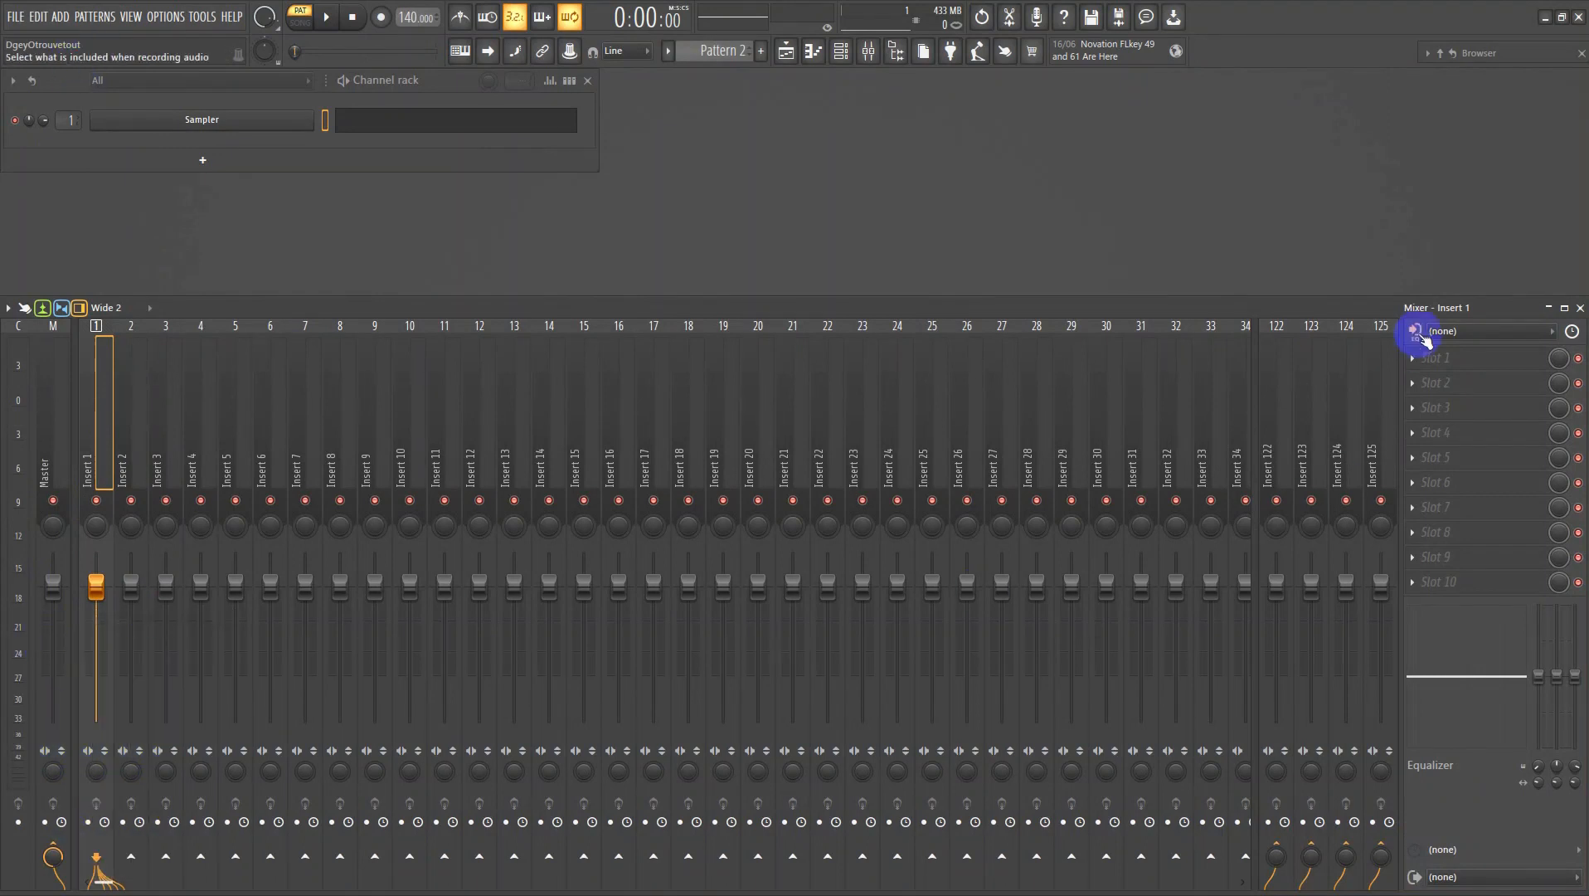
- Examine Insert 1's effect slots and the plugin list offered for Slot 1 without adding an effect
left_click(140, 457)
left_click(176, 445)
left_click(109, 457)
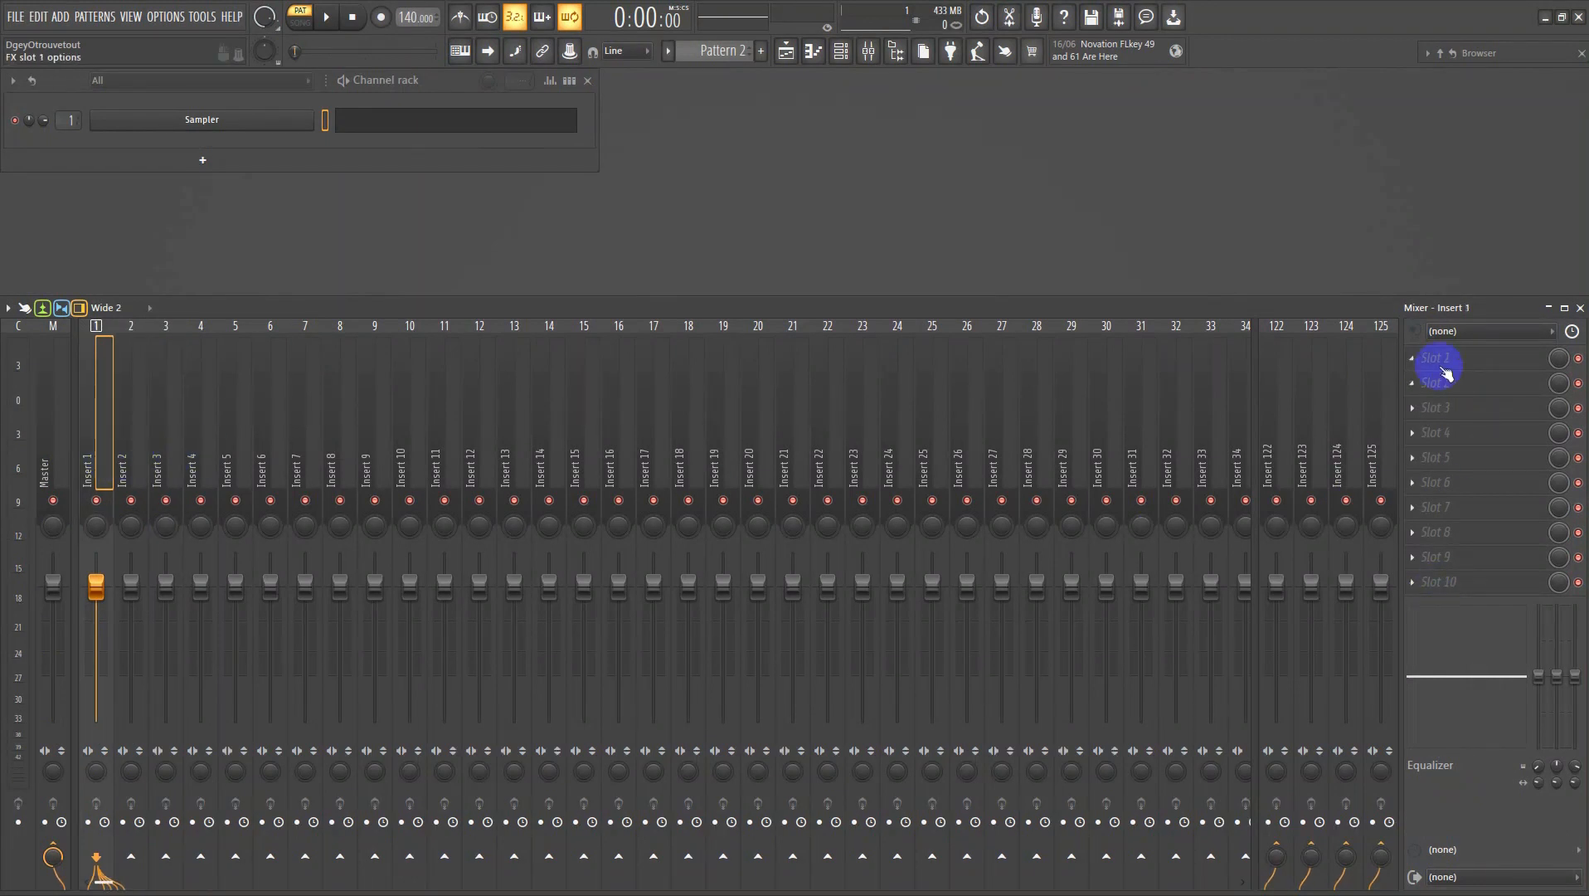
left_click(1425, 360)
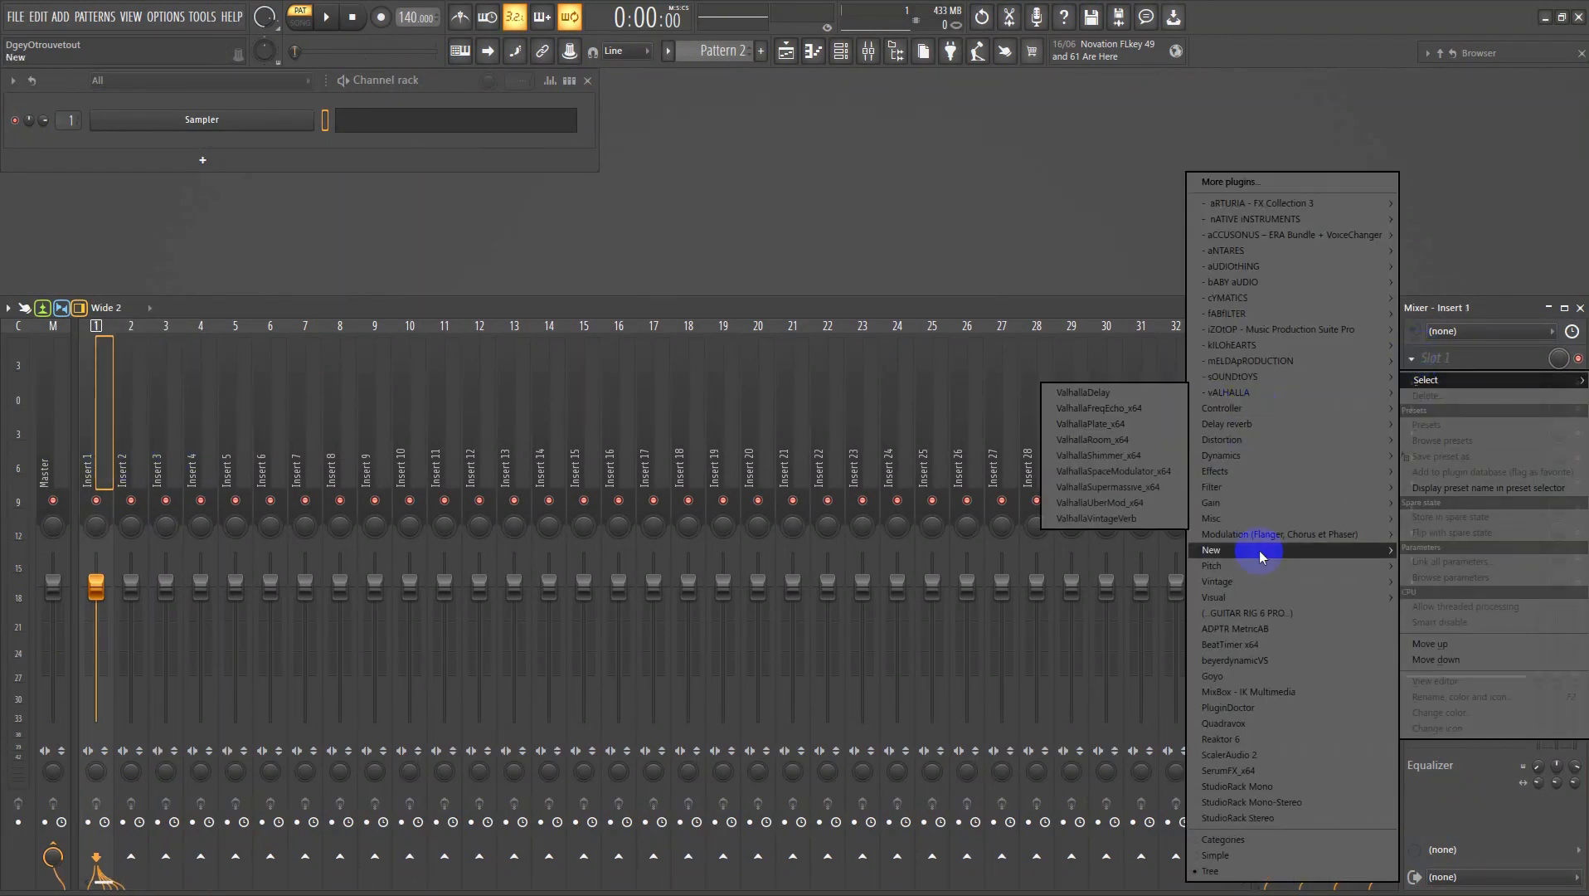
left_click(1110, 181)
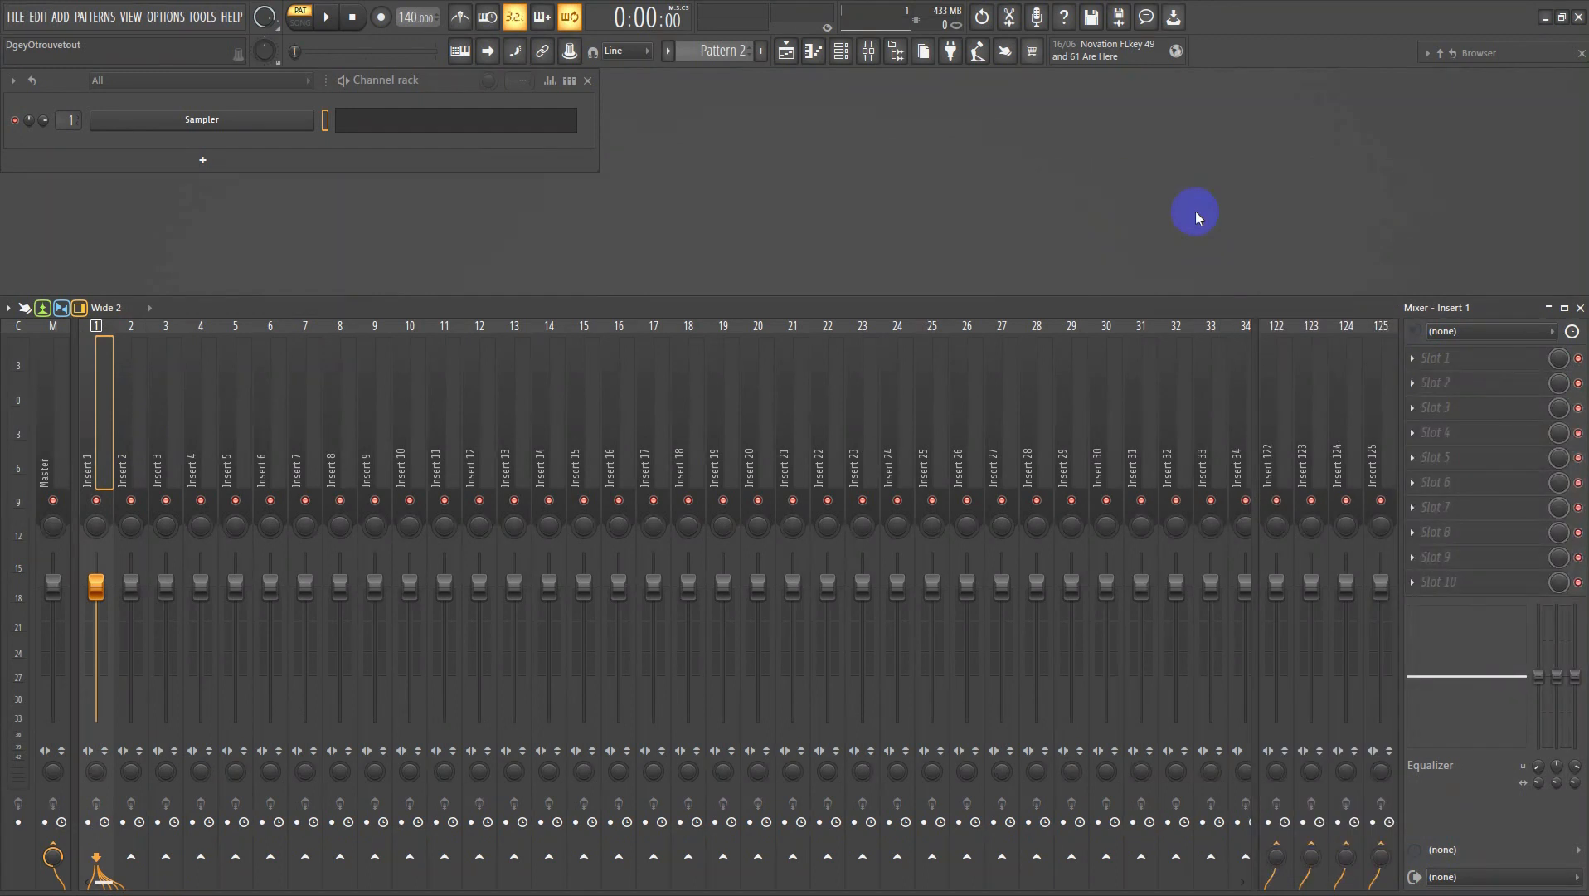
- Look through the sample folders in the browser and open the Sampler channel's settings
left_click(897, 52)
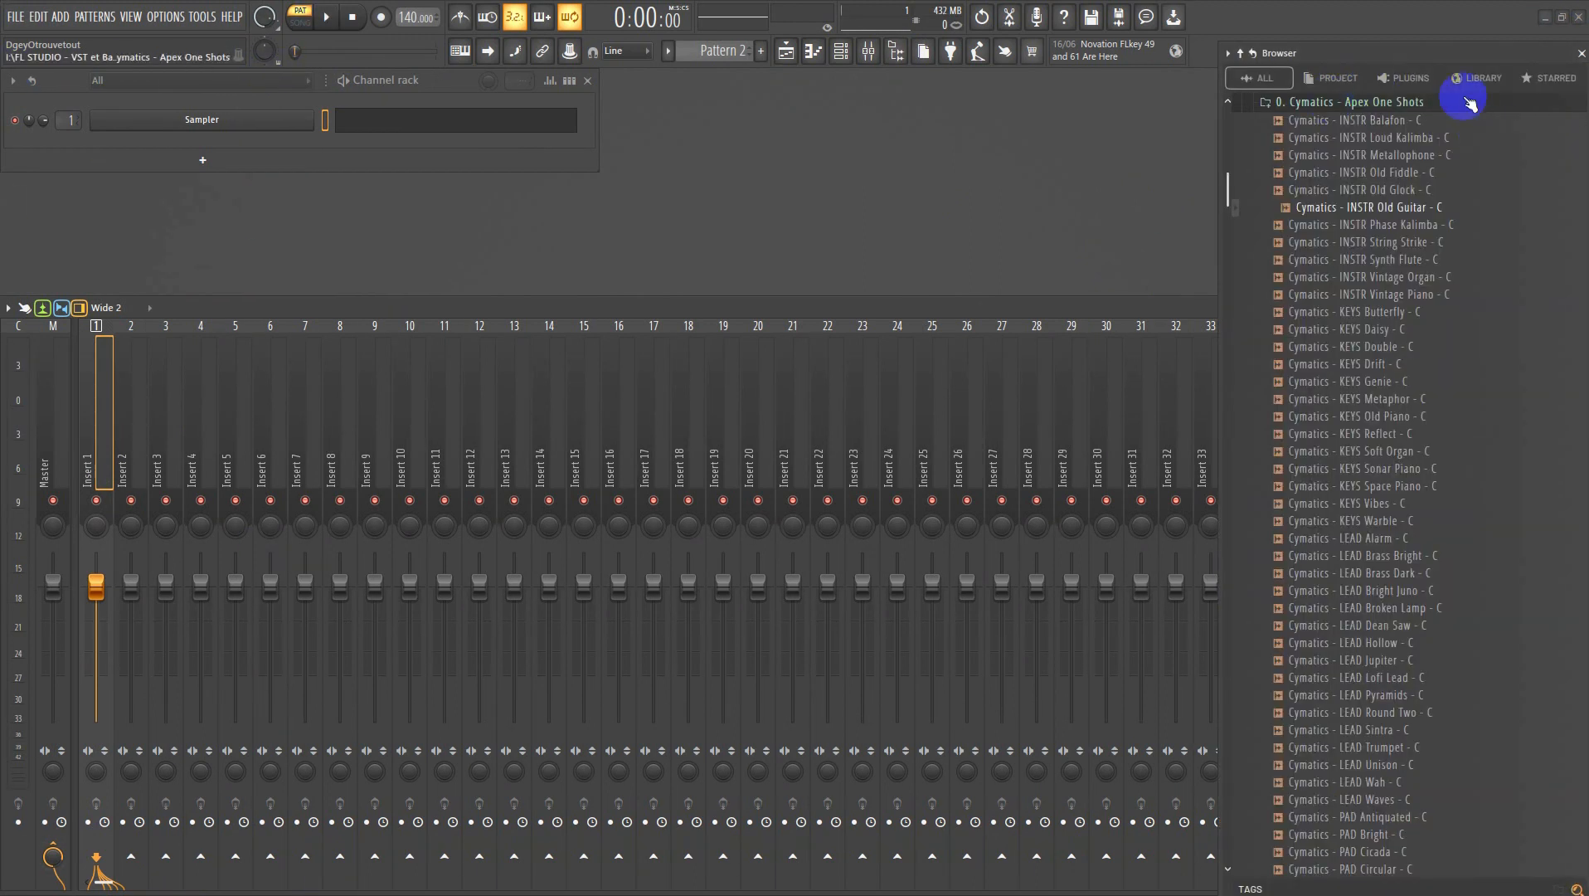
mouse_move(1478, 48)
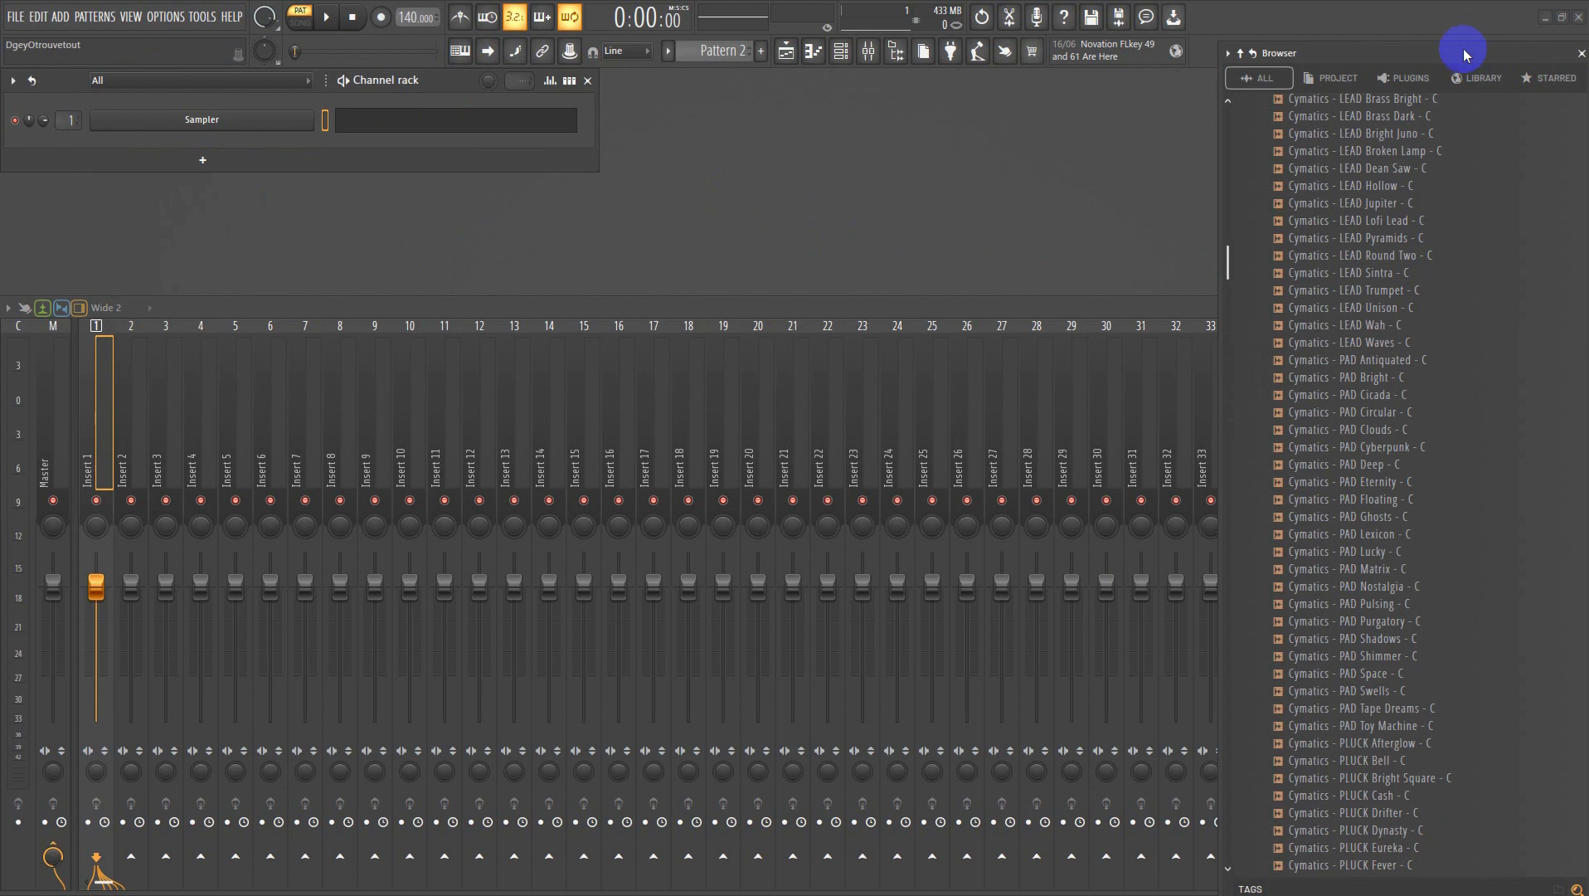
scroll(1464, 485, "up", 10)
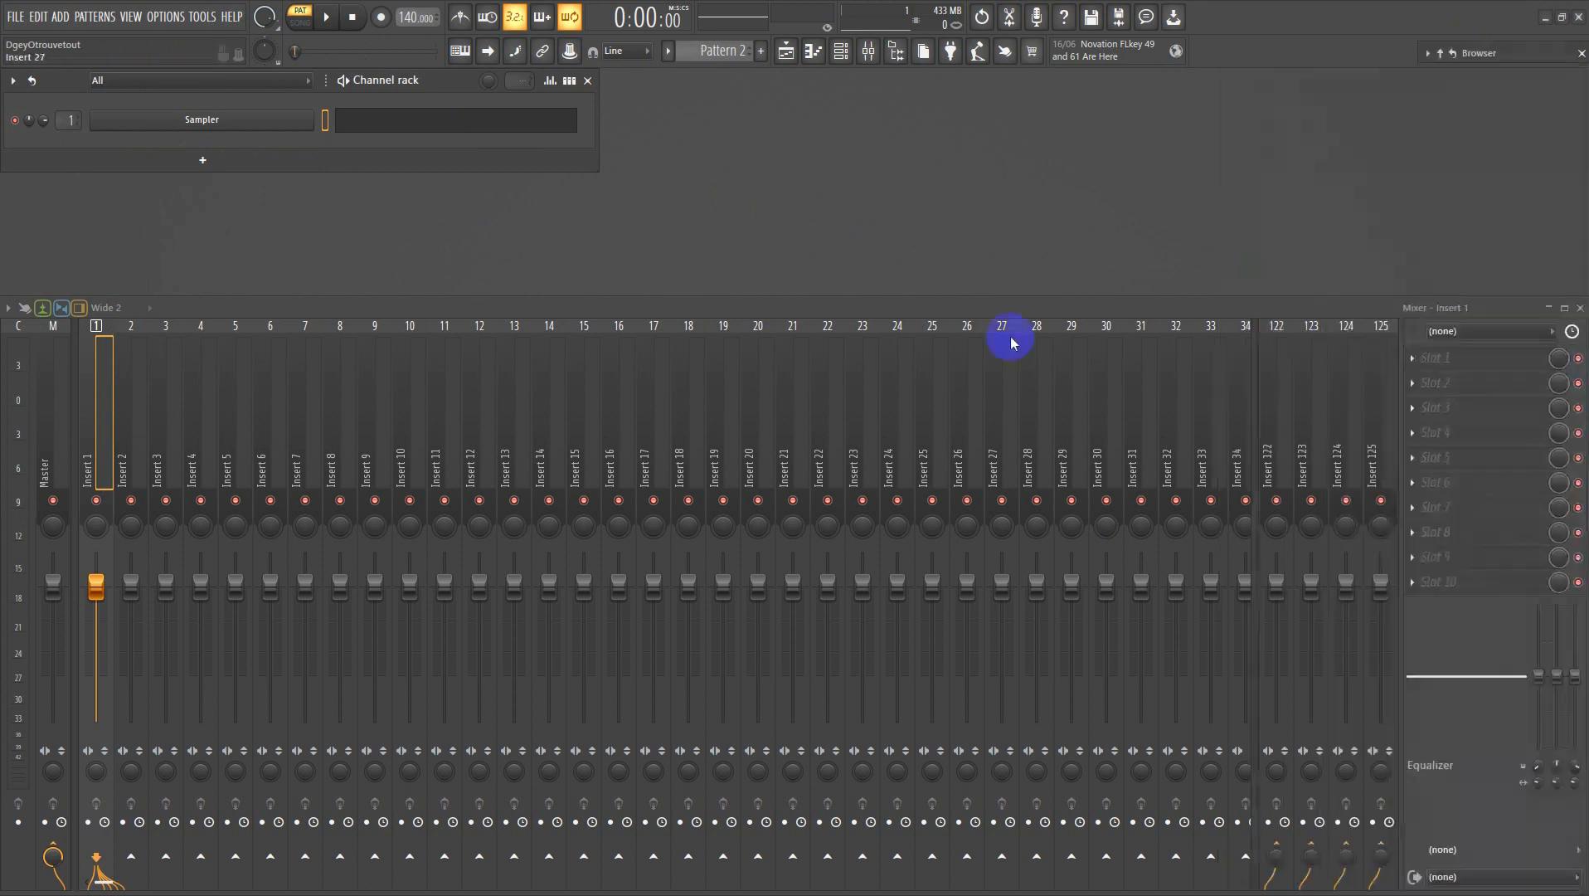
left_click(199, 135)
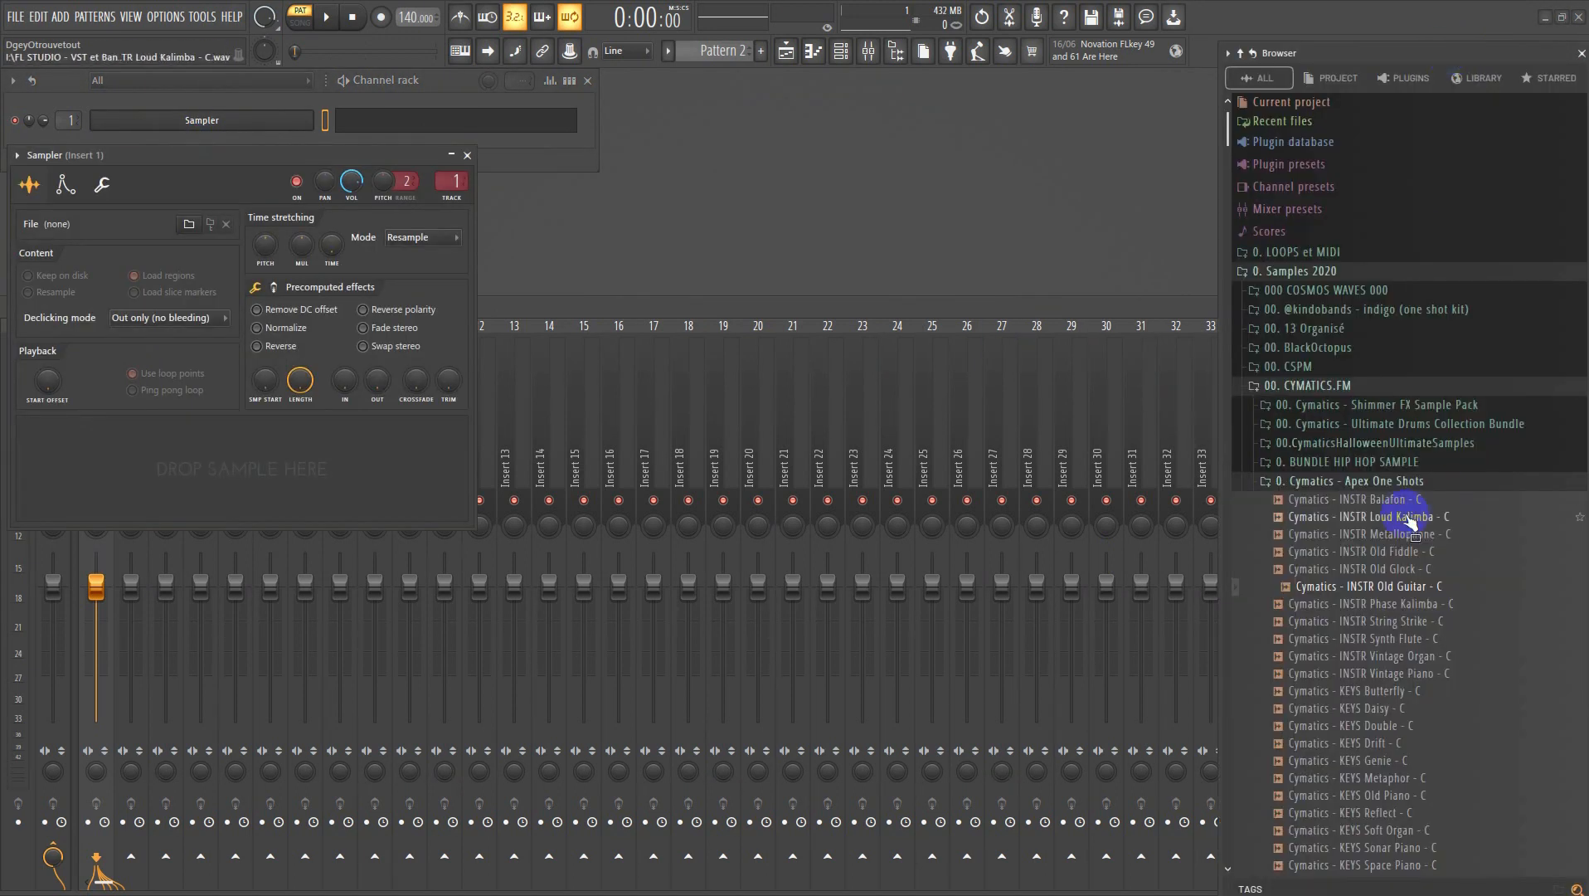
- Audition instrument one-shots in the Cymatics - Apex One Shots folder, including Old Fiddle, Old Glock, Old Guitar, Vintage Organ and Metallophone
left_click(1362, 533)
left_click(1365, 552)
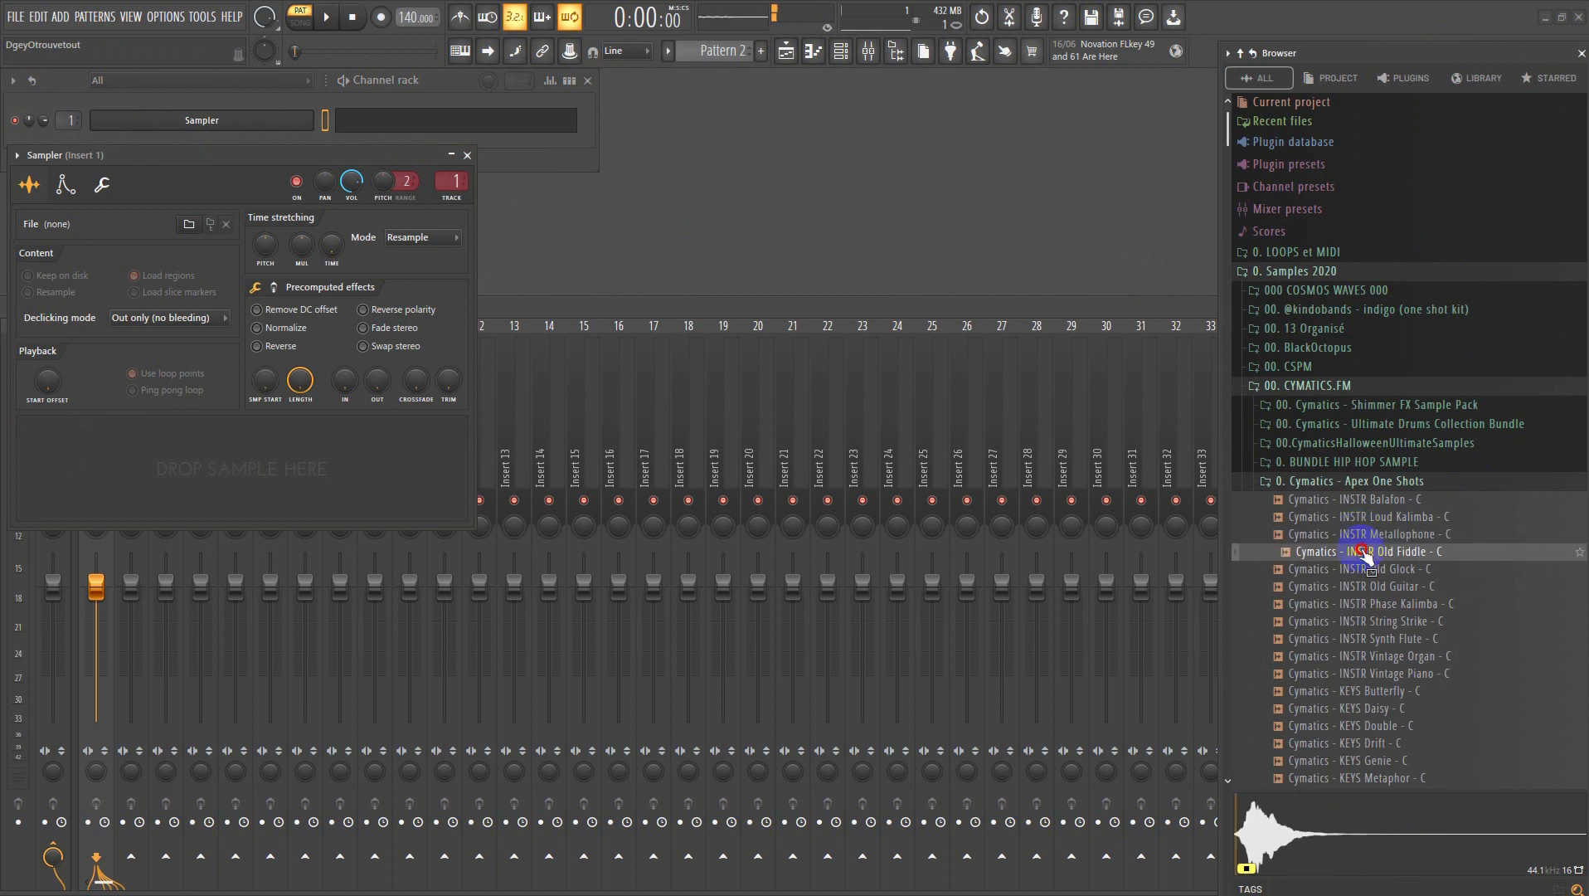
left_click(1369, 570)
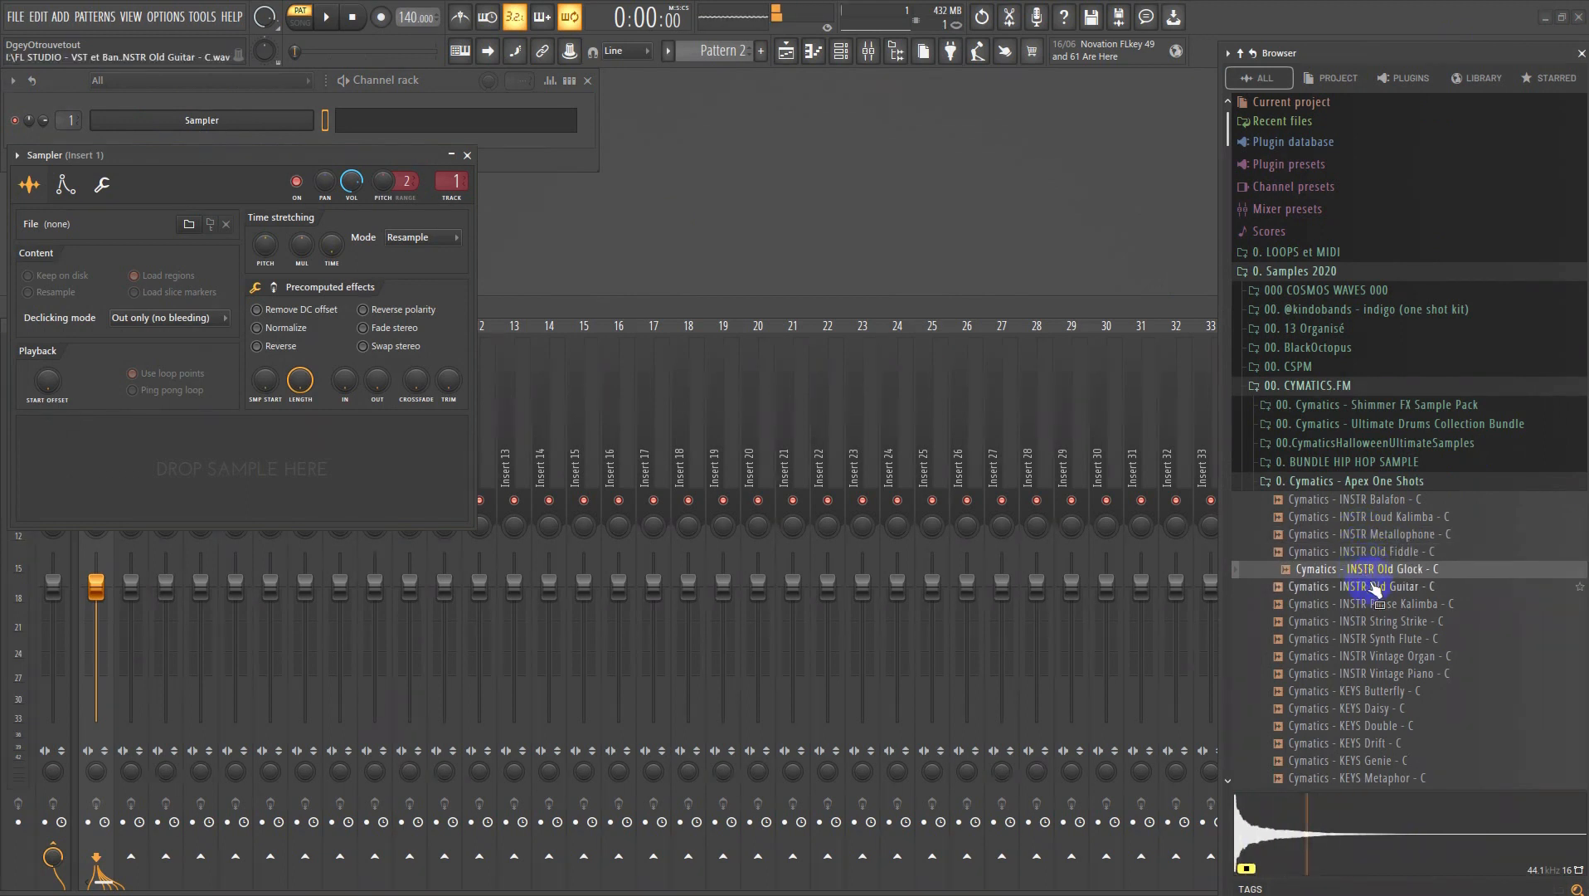
left_click(1373, 586)
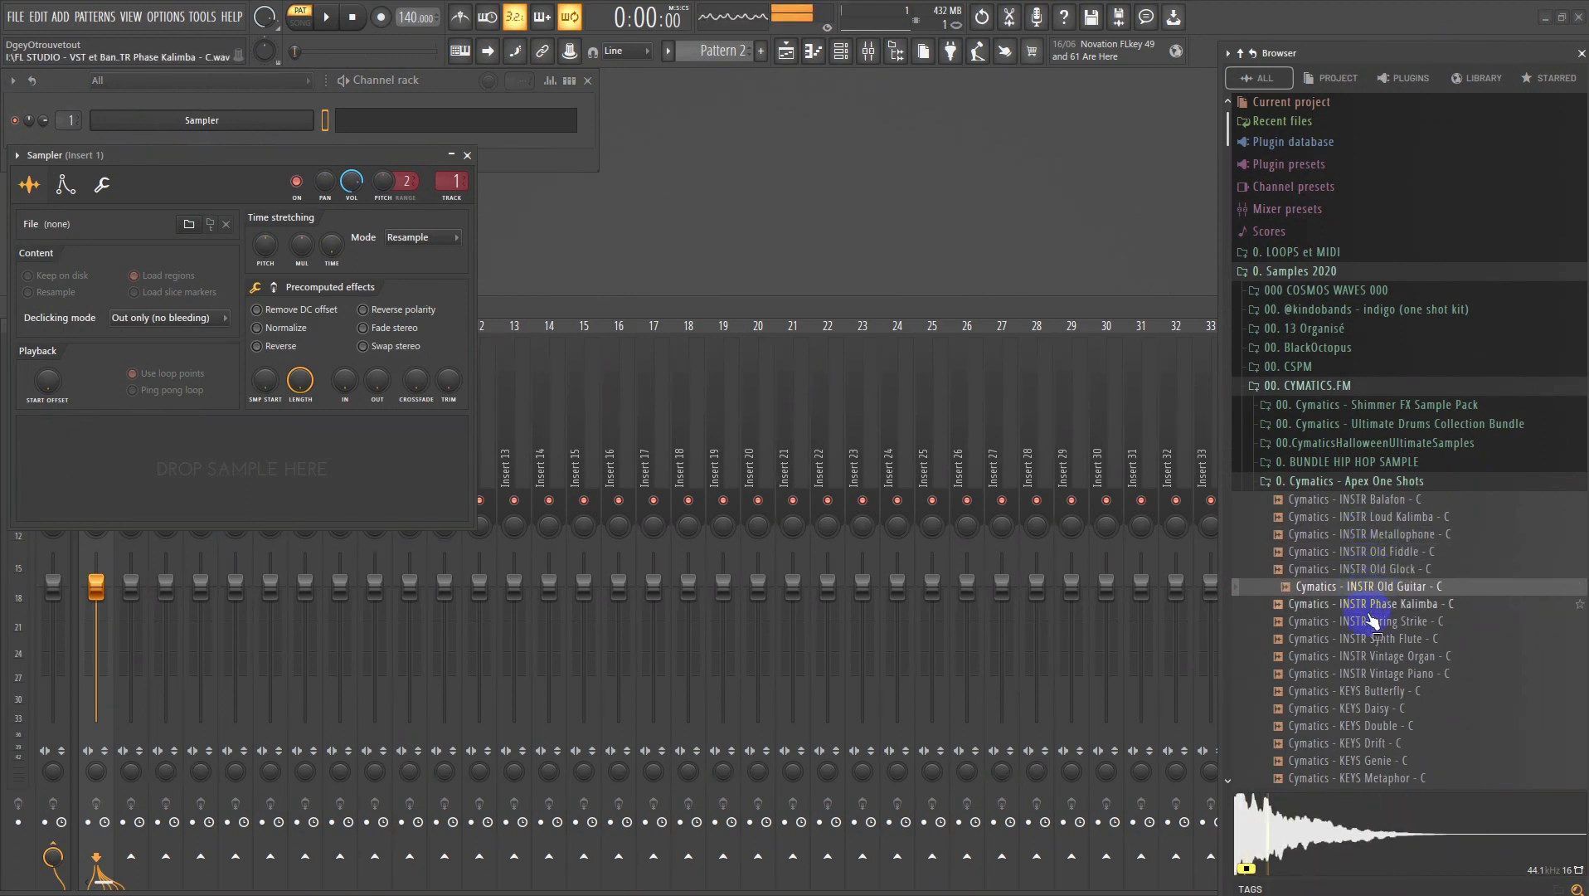
left_click(1369, 604)
left_click(1365, 622)
left_click(1373, 639)
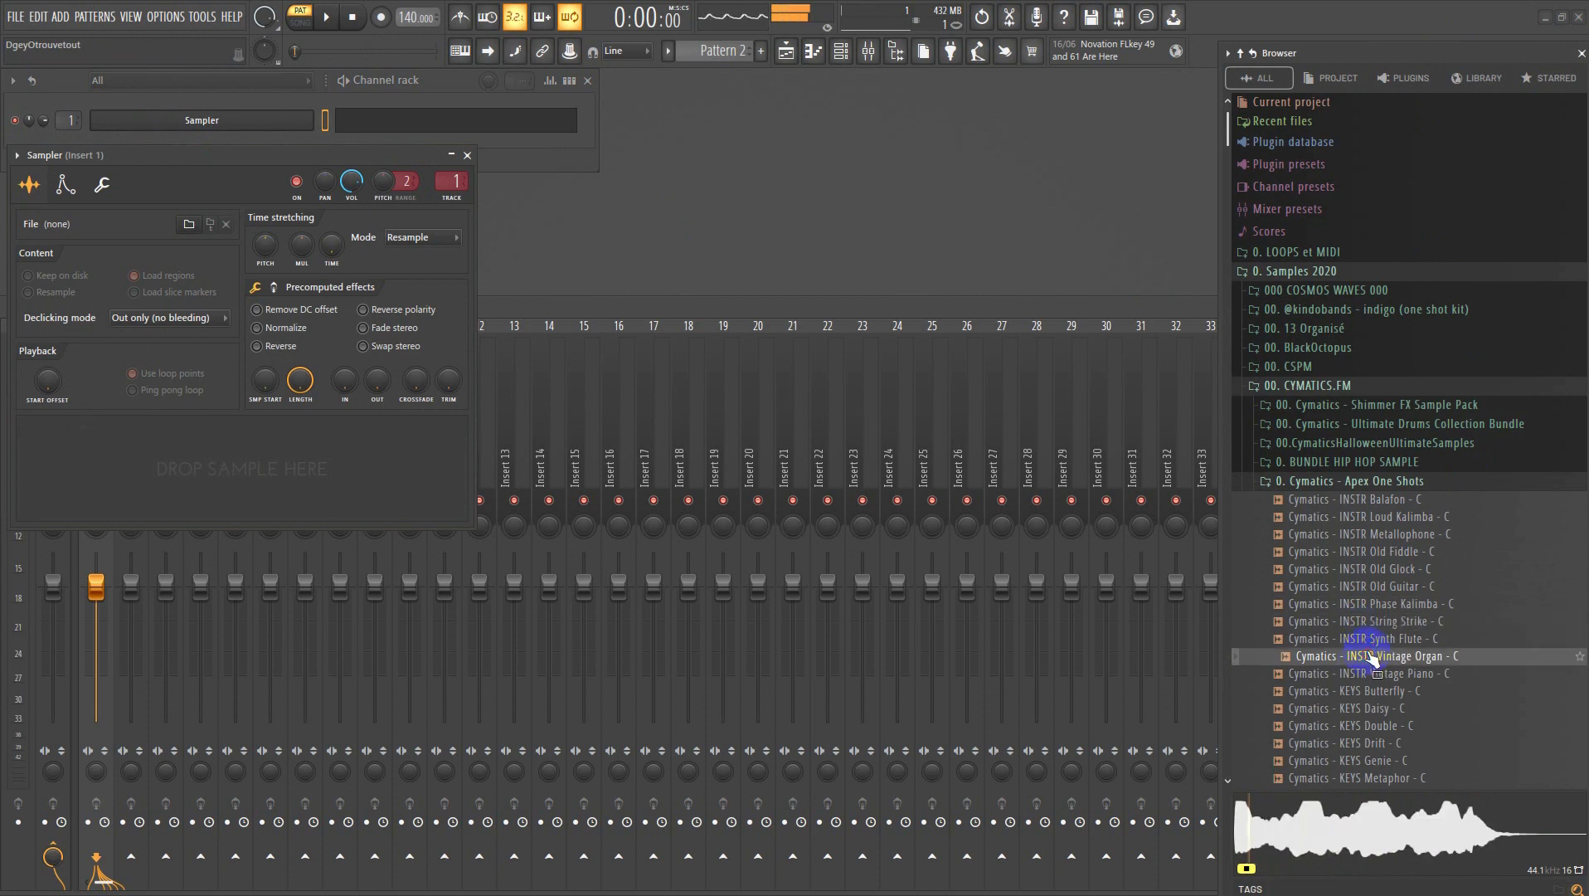
left_click(1377, 535)
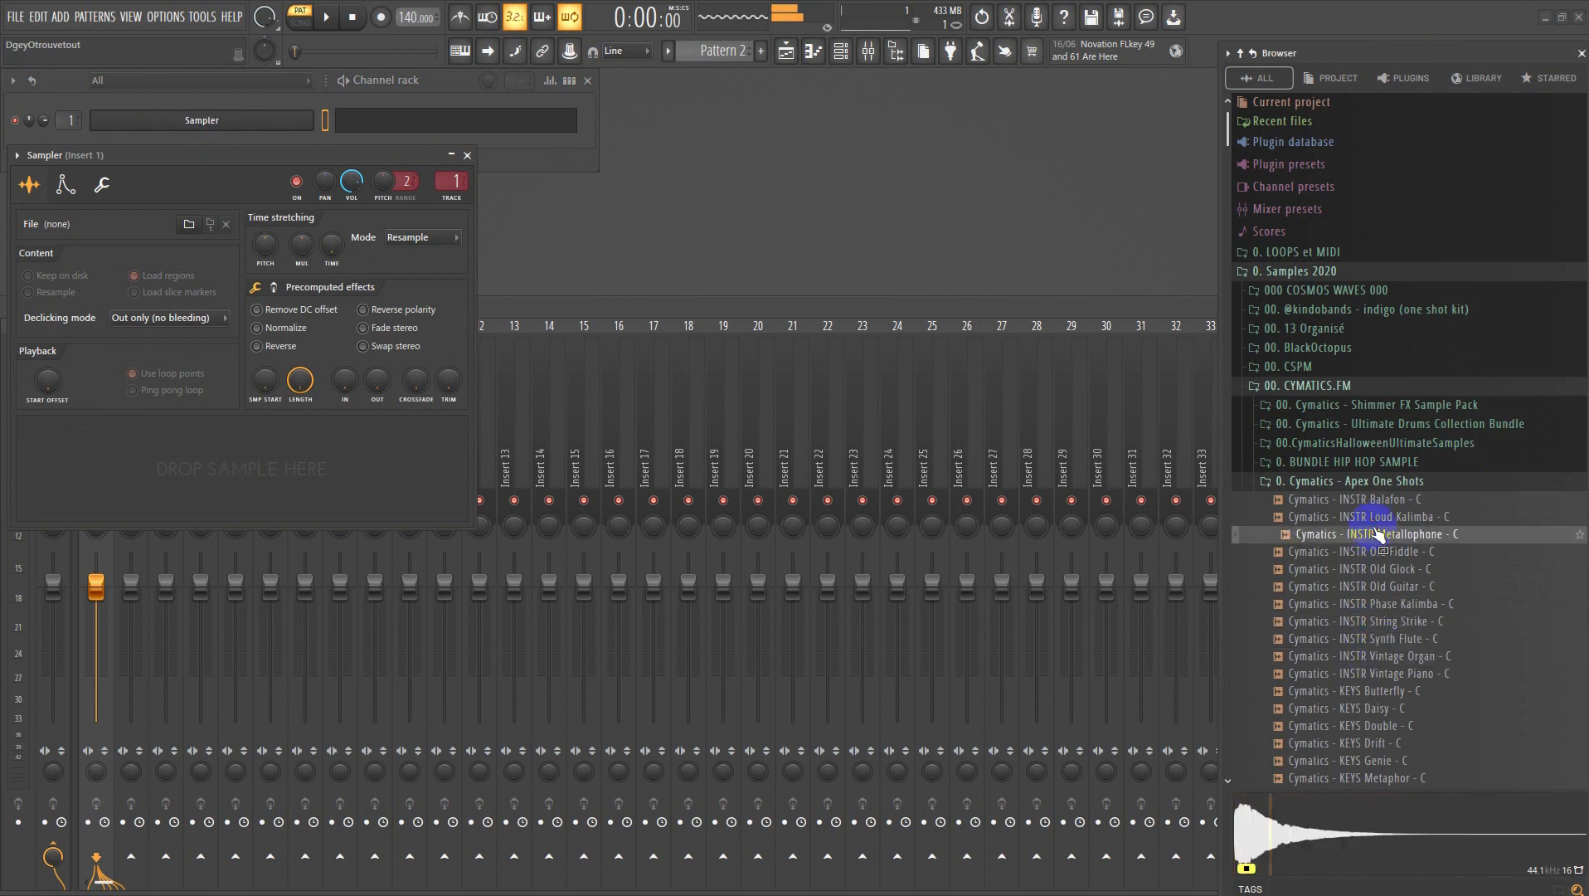
left_click(1406, 535)
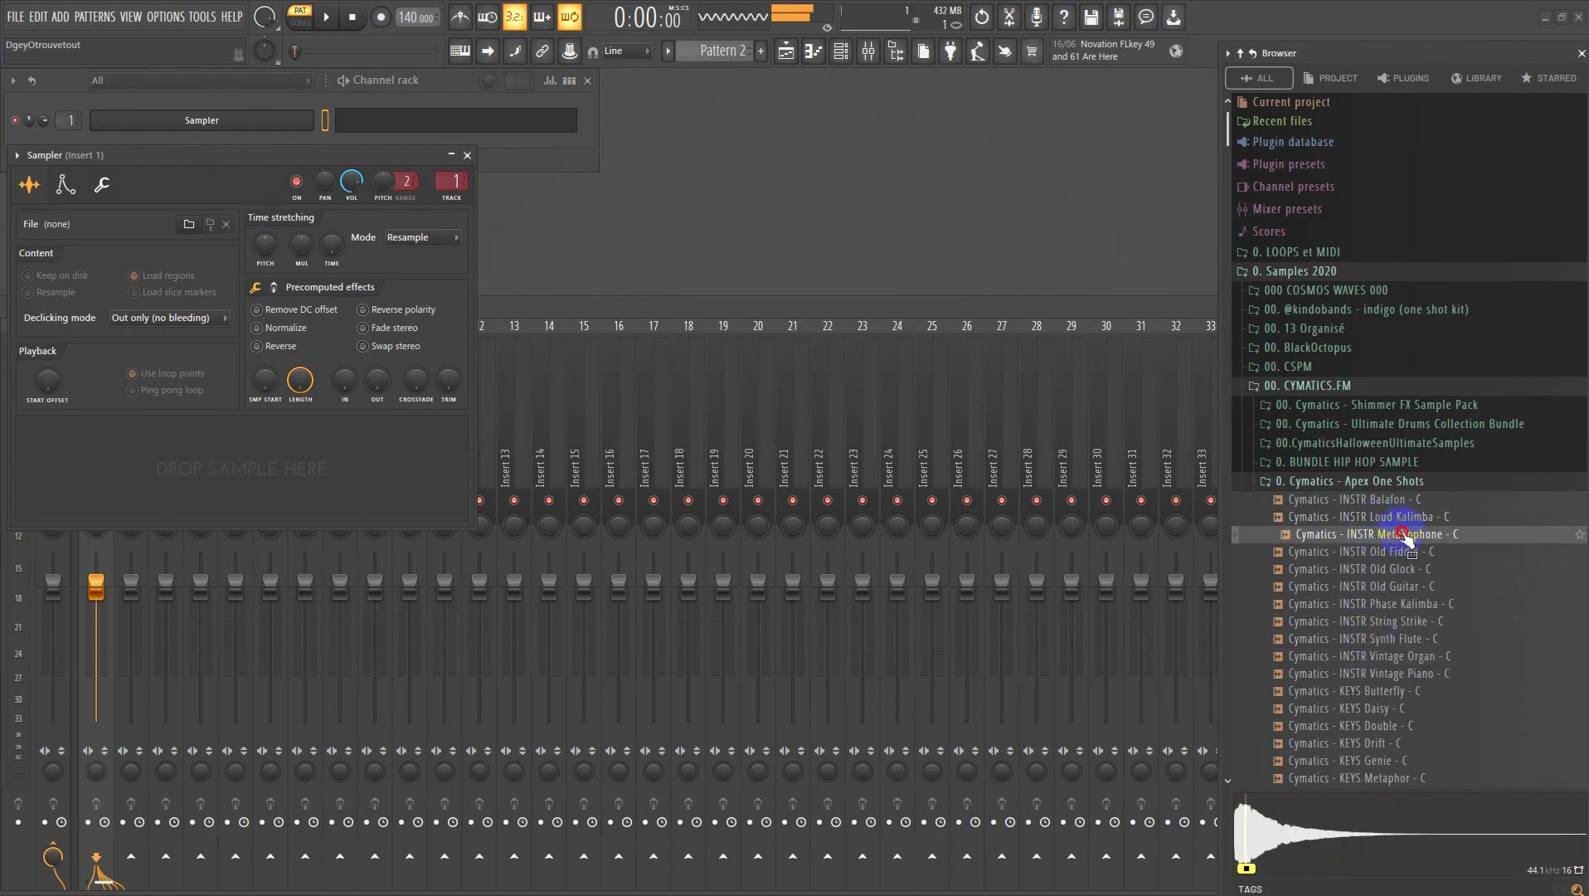
- Load the Cymatics - INSTR Metallophone - C sample into the Sampler channel and check its routing to mixer Insert 1
left_click_drag(1404, 537, 850, 147)
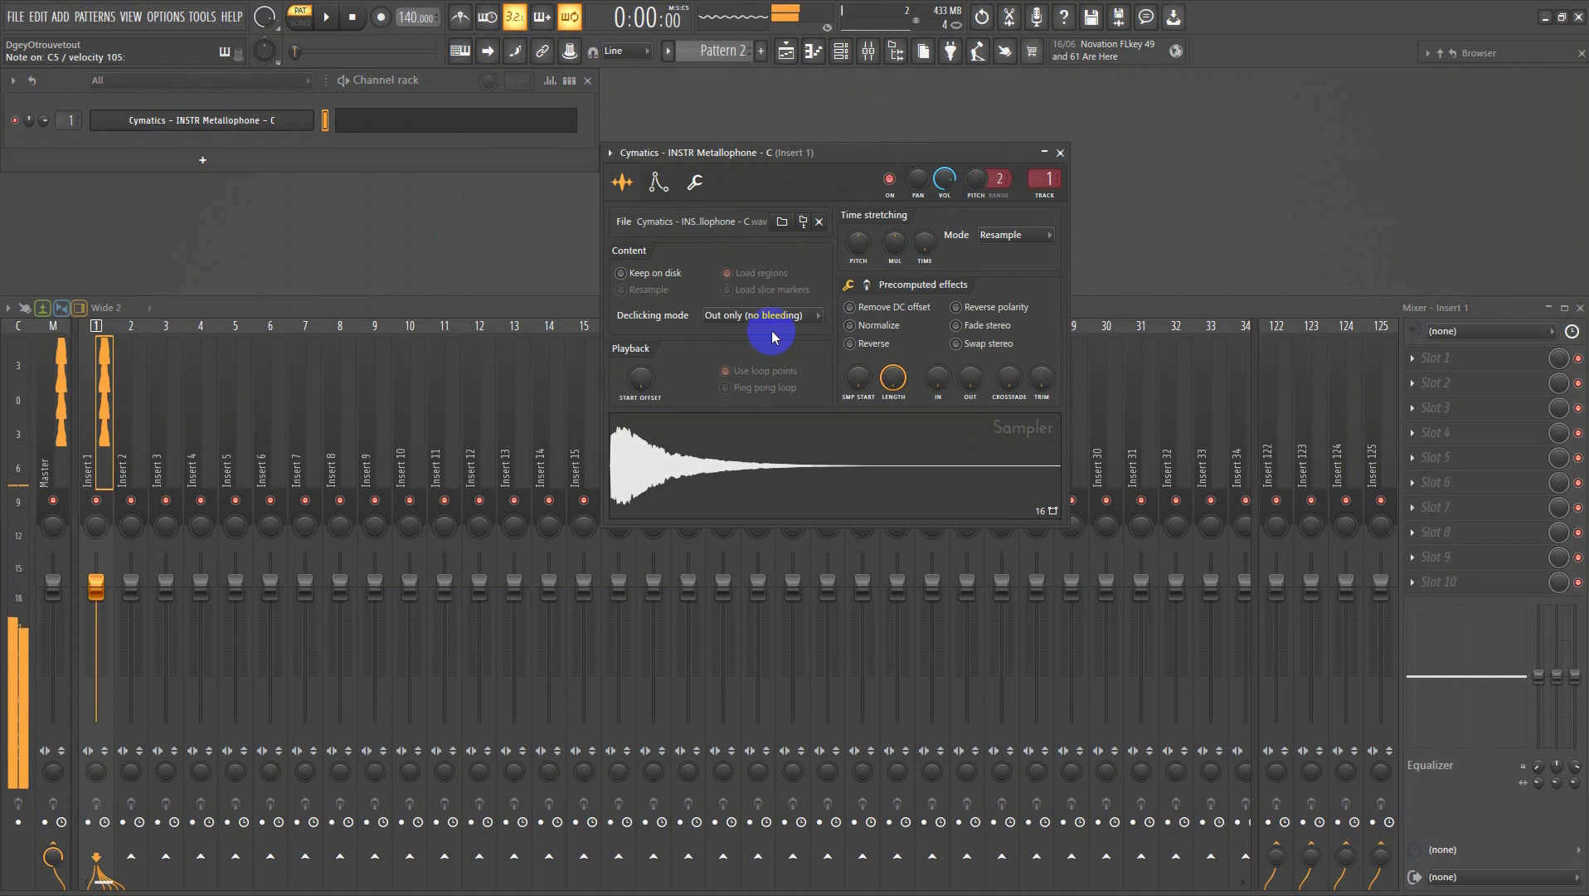
left_click(61, 117)
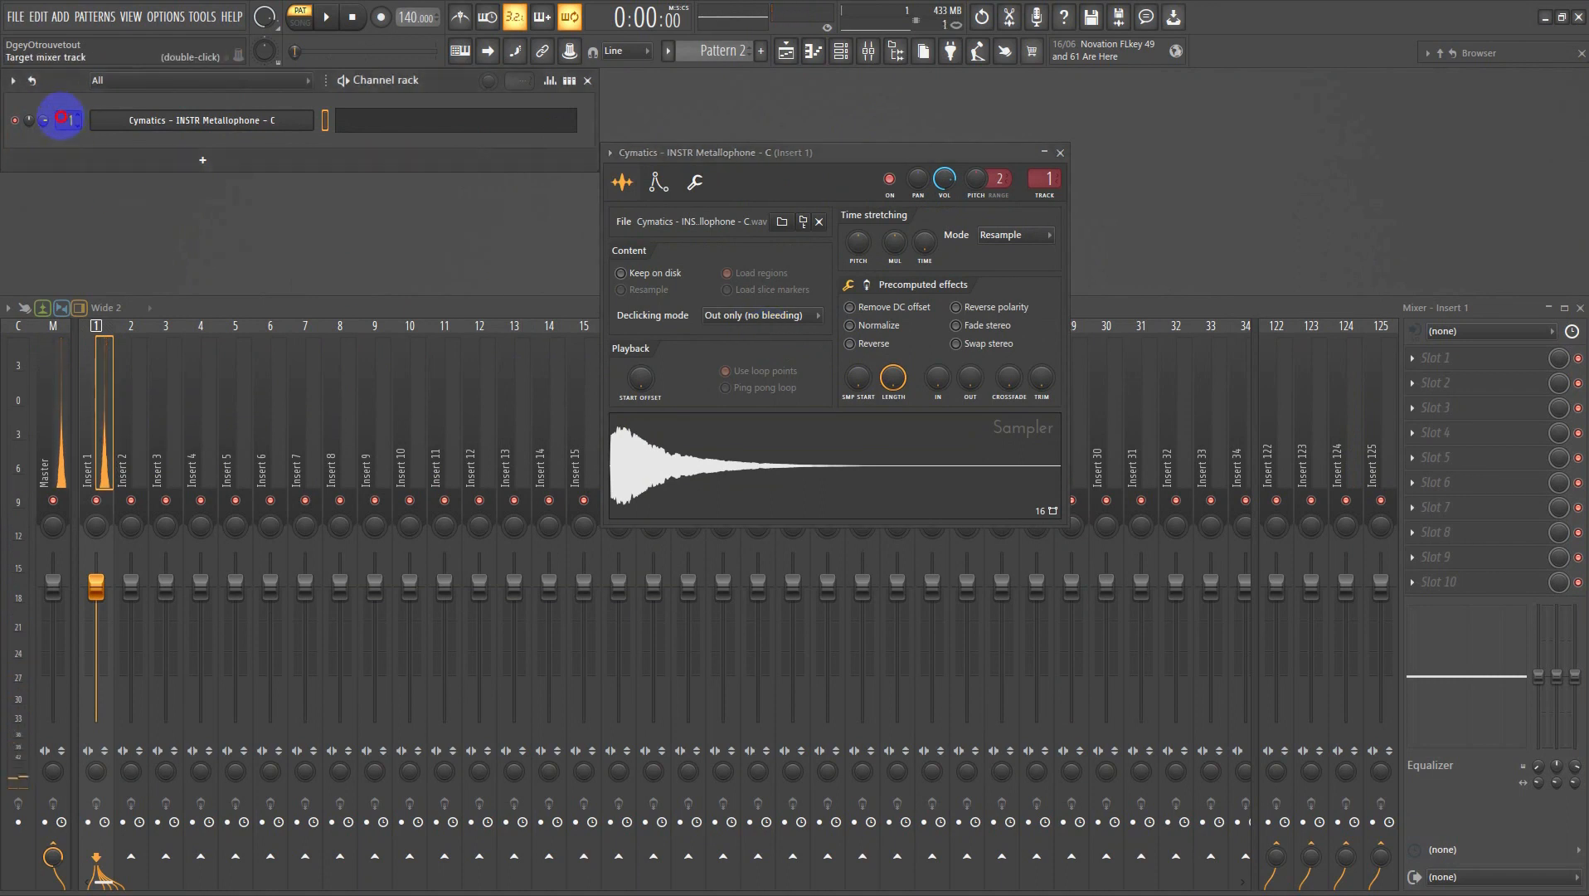
left_click(107, 435)
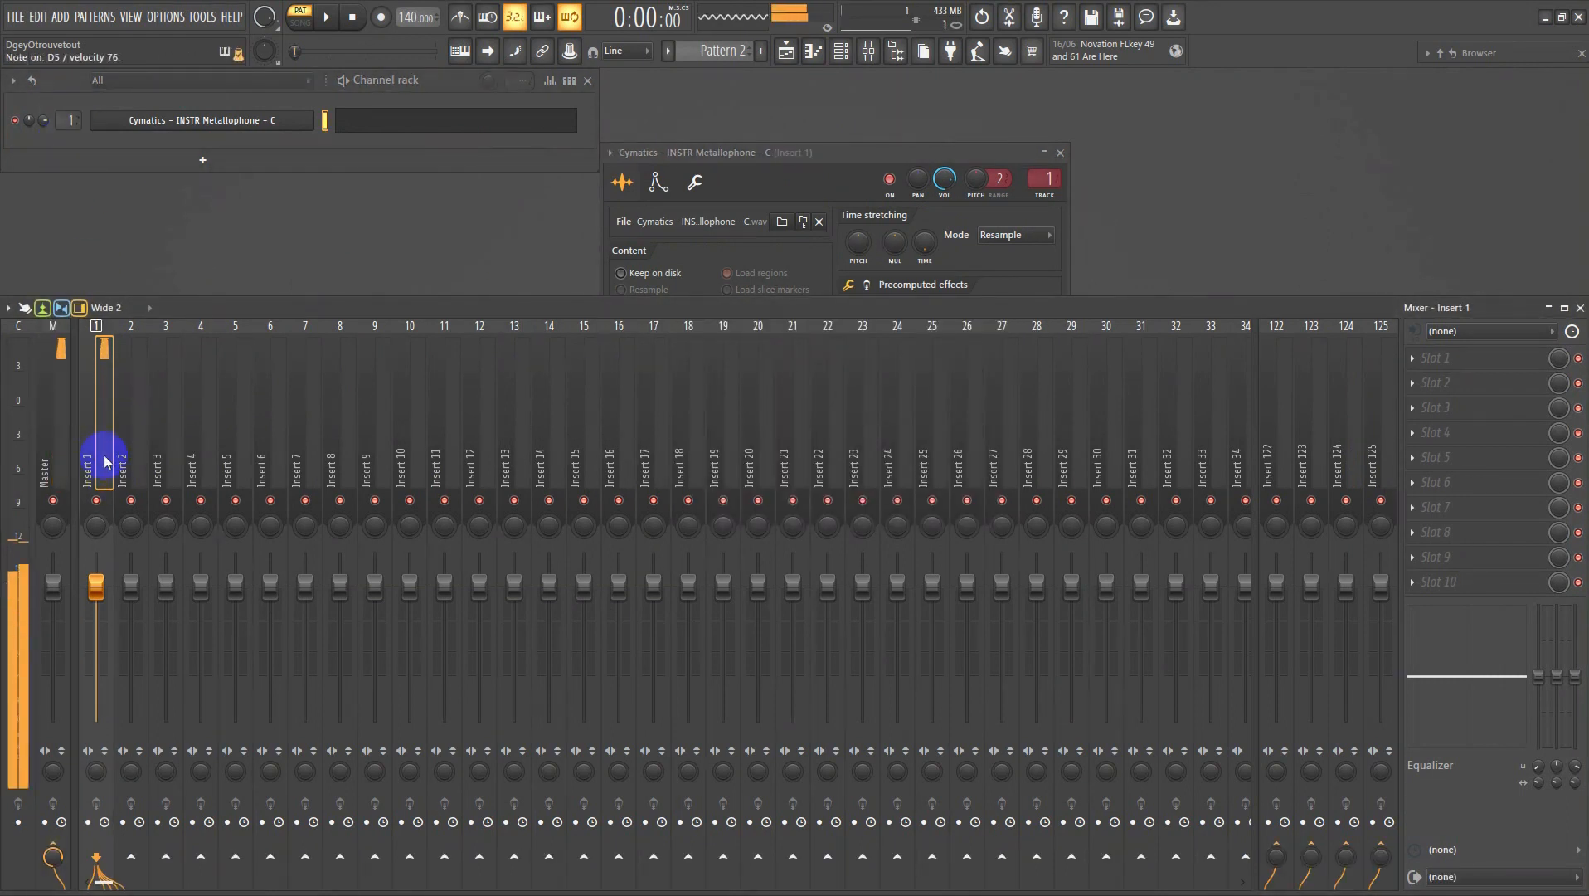
- Close the sample's settings window, start playback with the metronome enabled and adjust the project tempo
left_click(1061, 155)
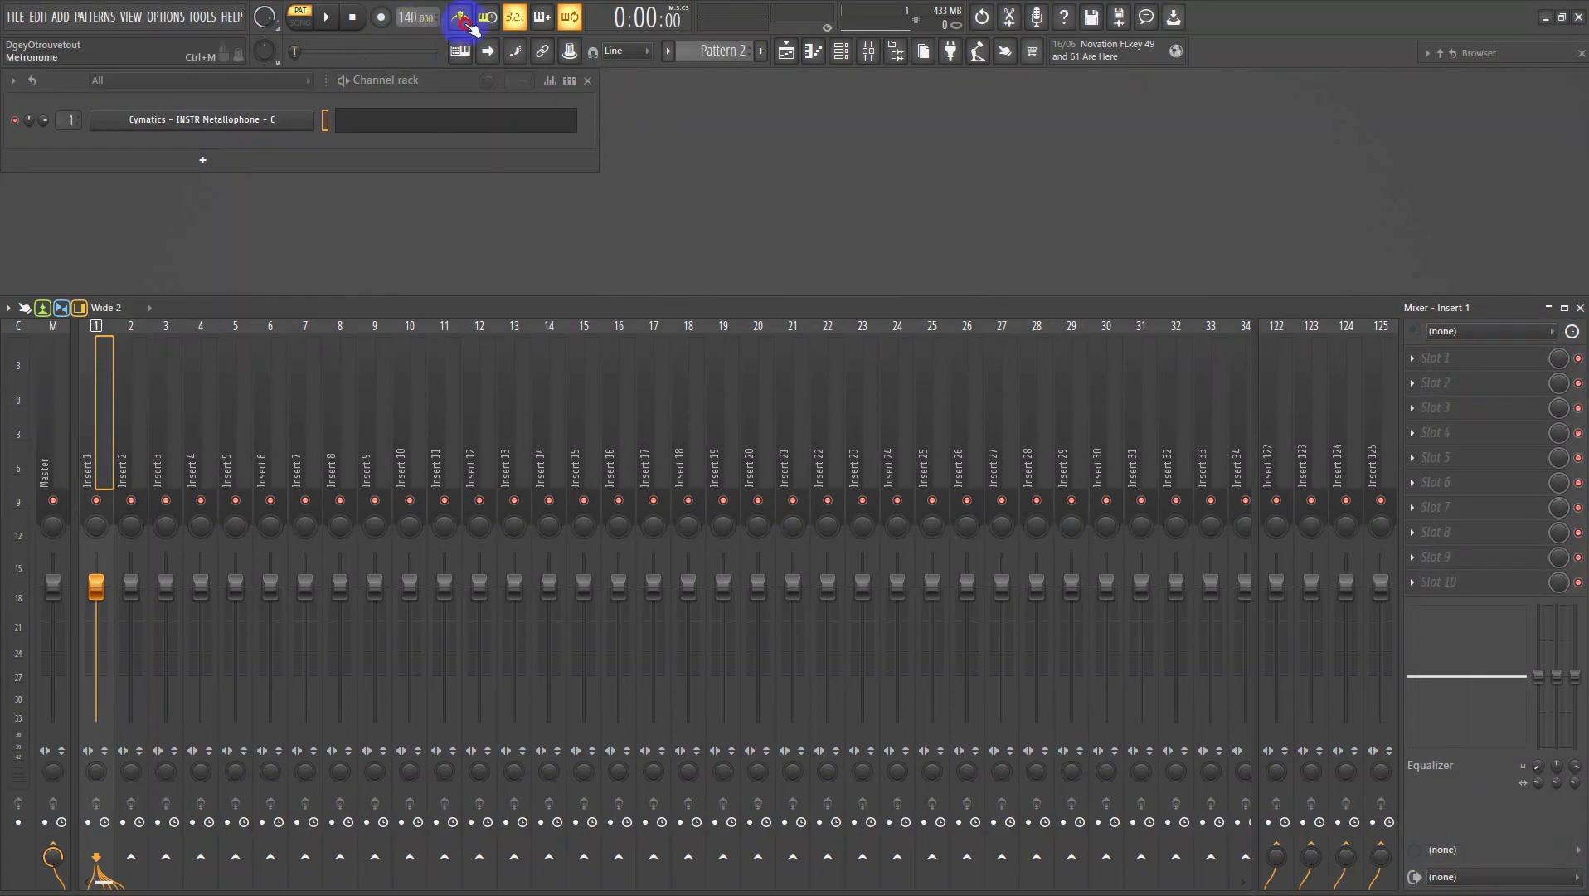
left_click(329, 20)
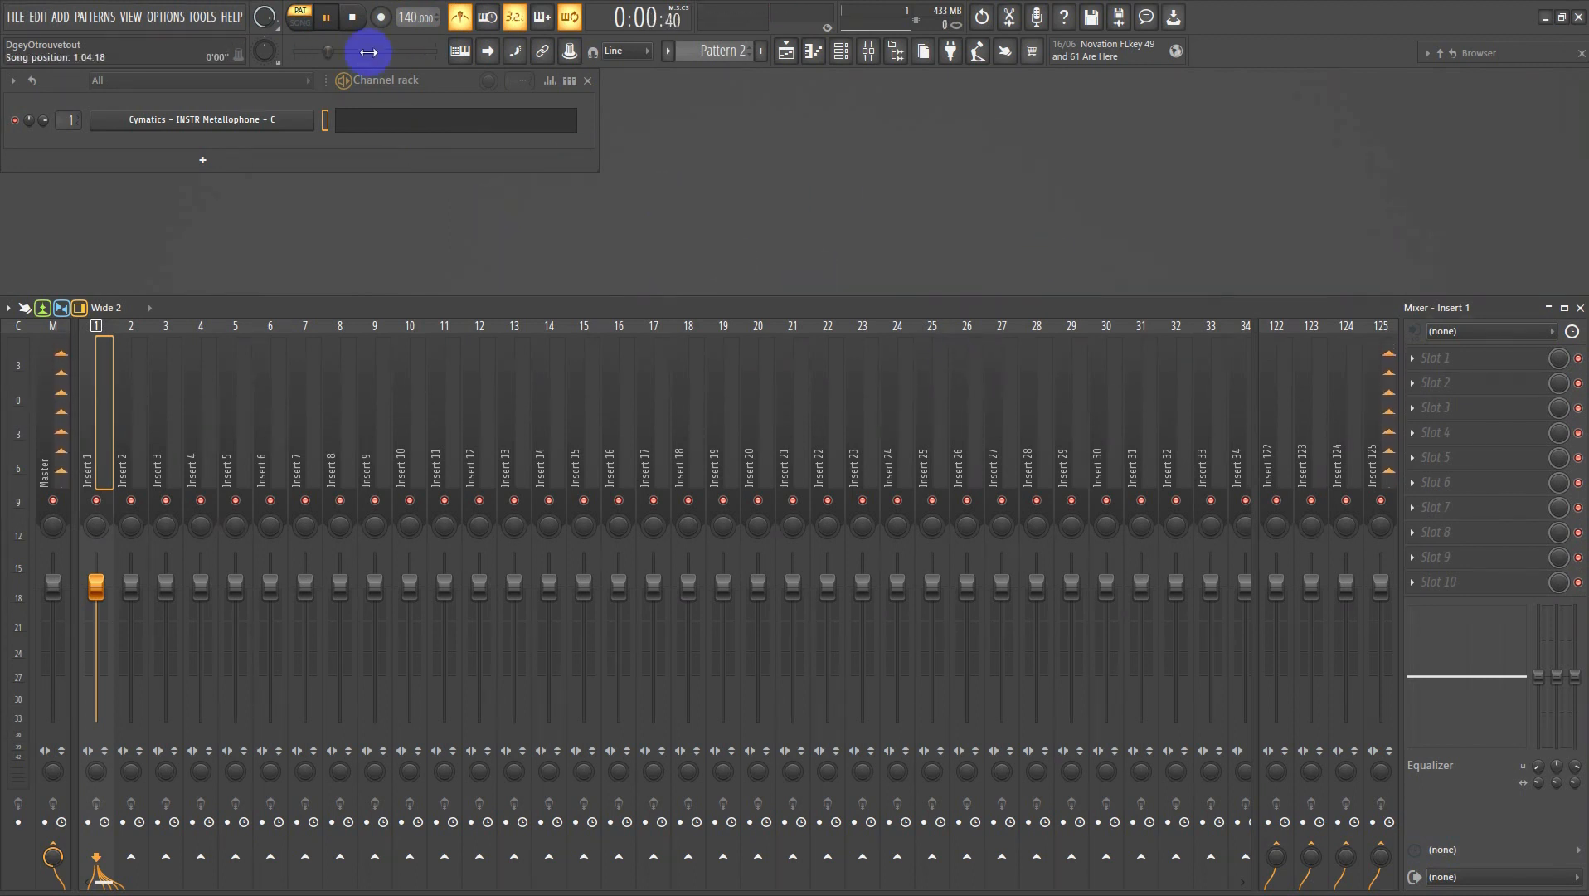
left_click_drag(418, 18, 395, 788)
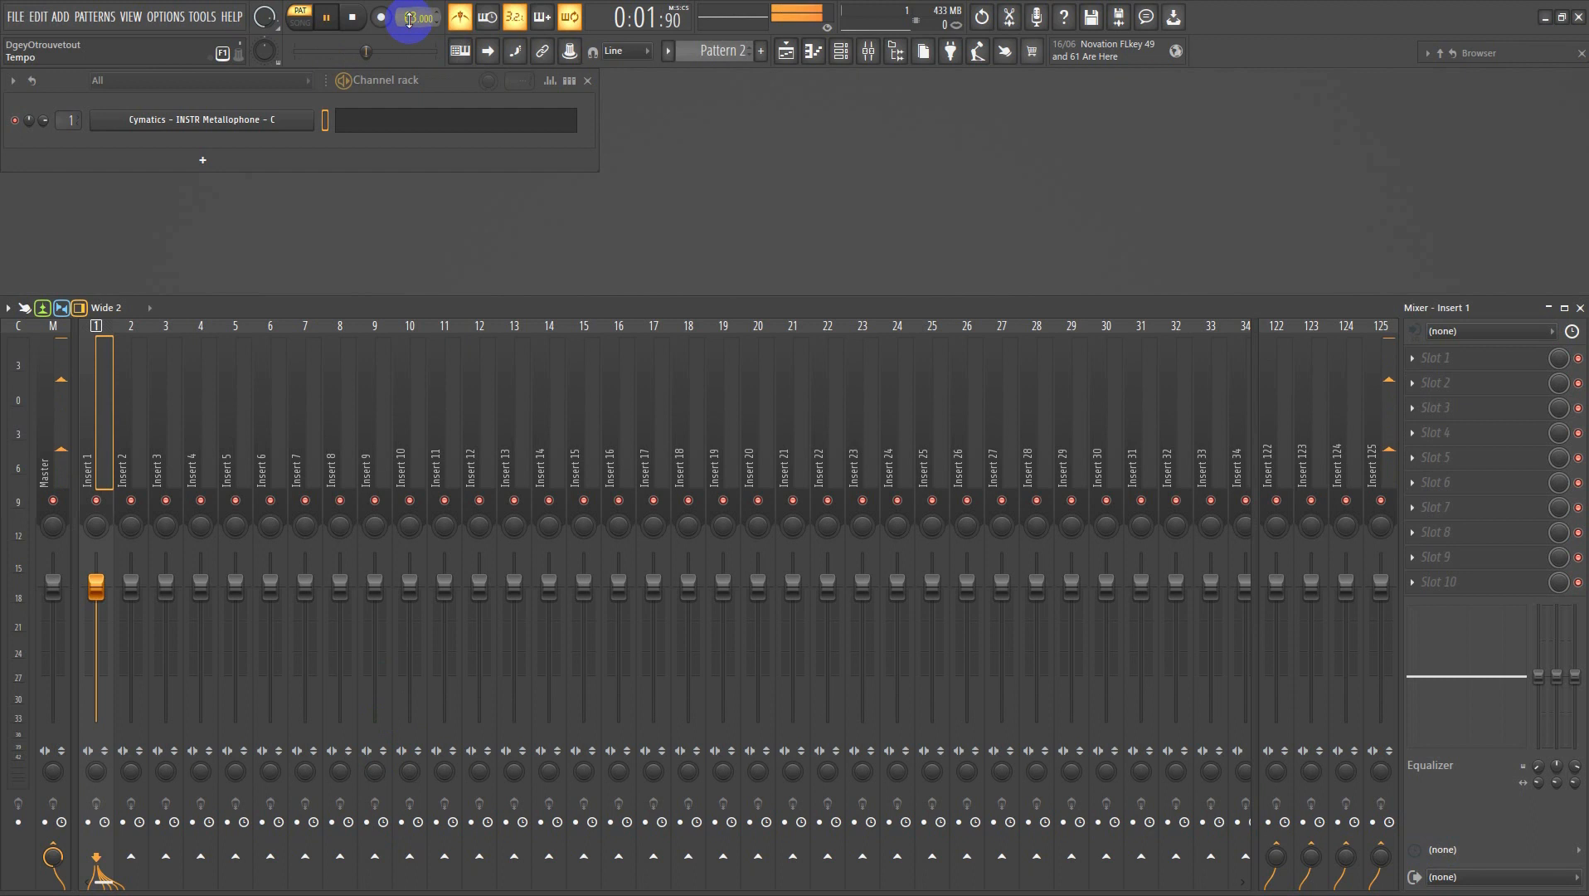
- Set the project tempo to 113 and stop playback
left_click_drag(409, 18, 366, 695)
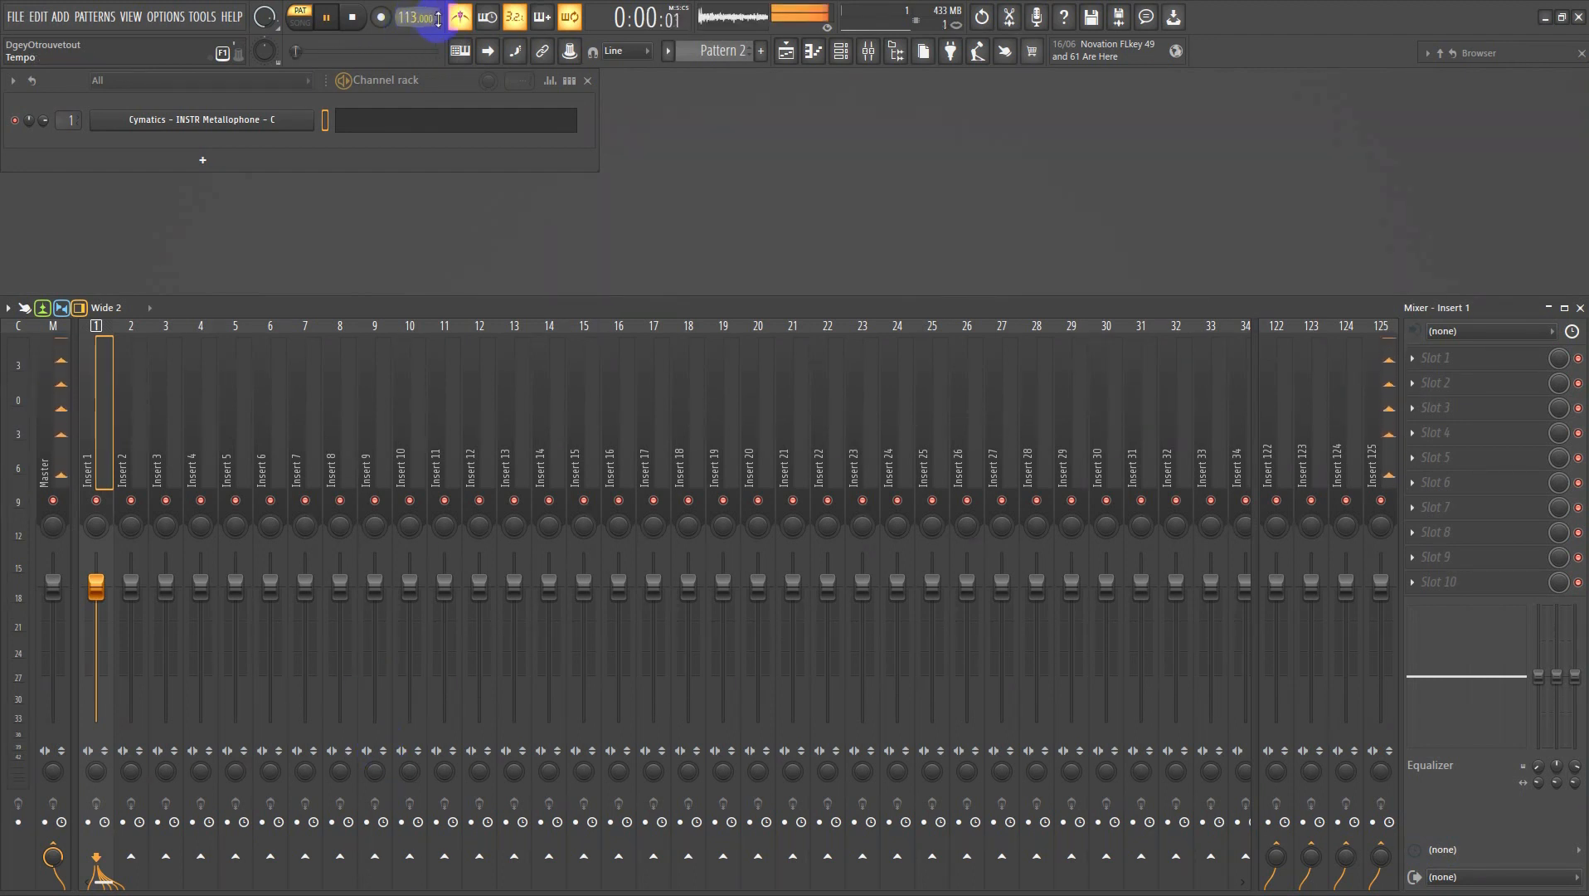
key("space")
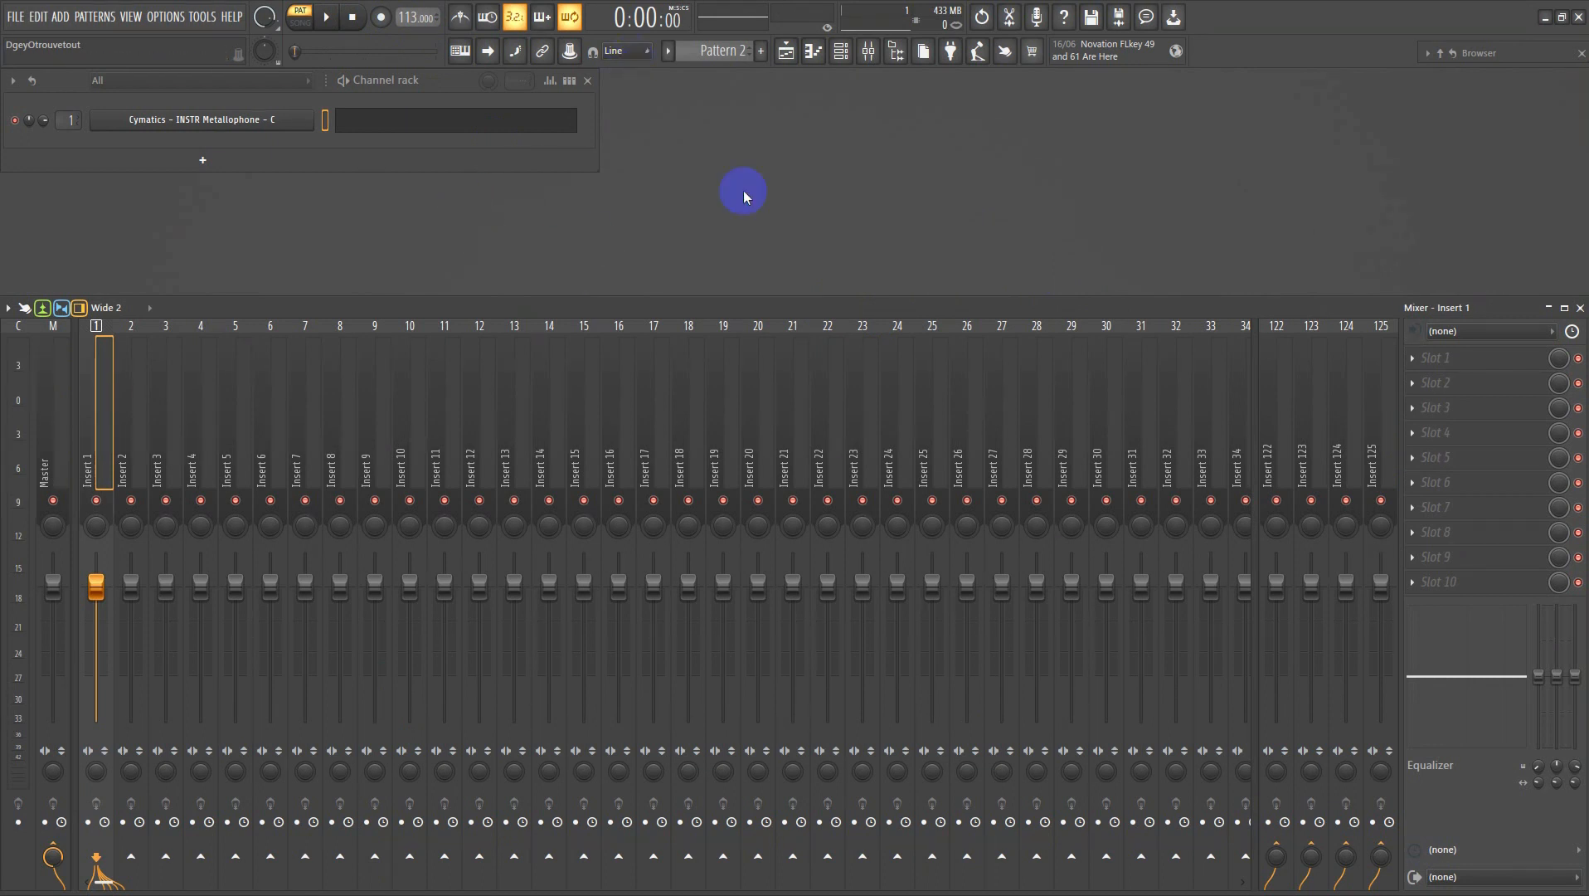
- Open the piano roll for the Cymatics - INSTR Metallophone - C channel
left_click(395, 131)
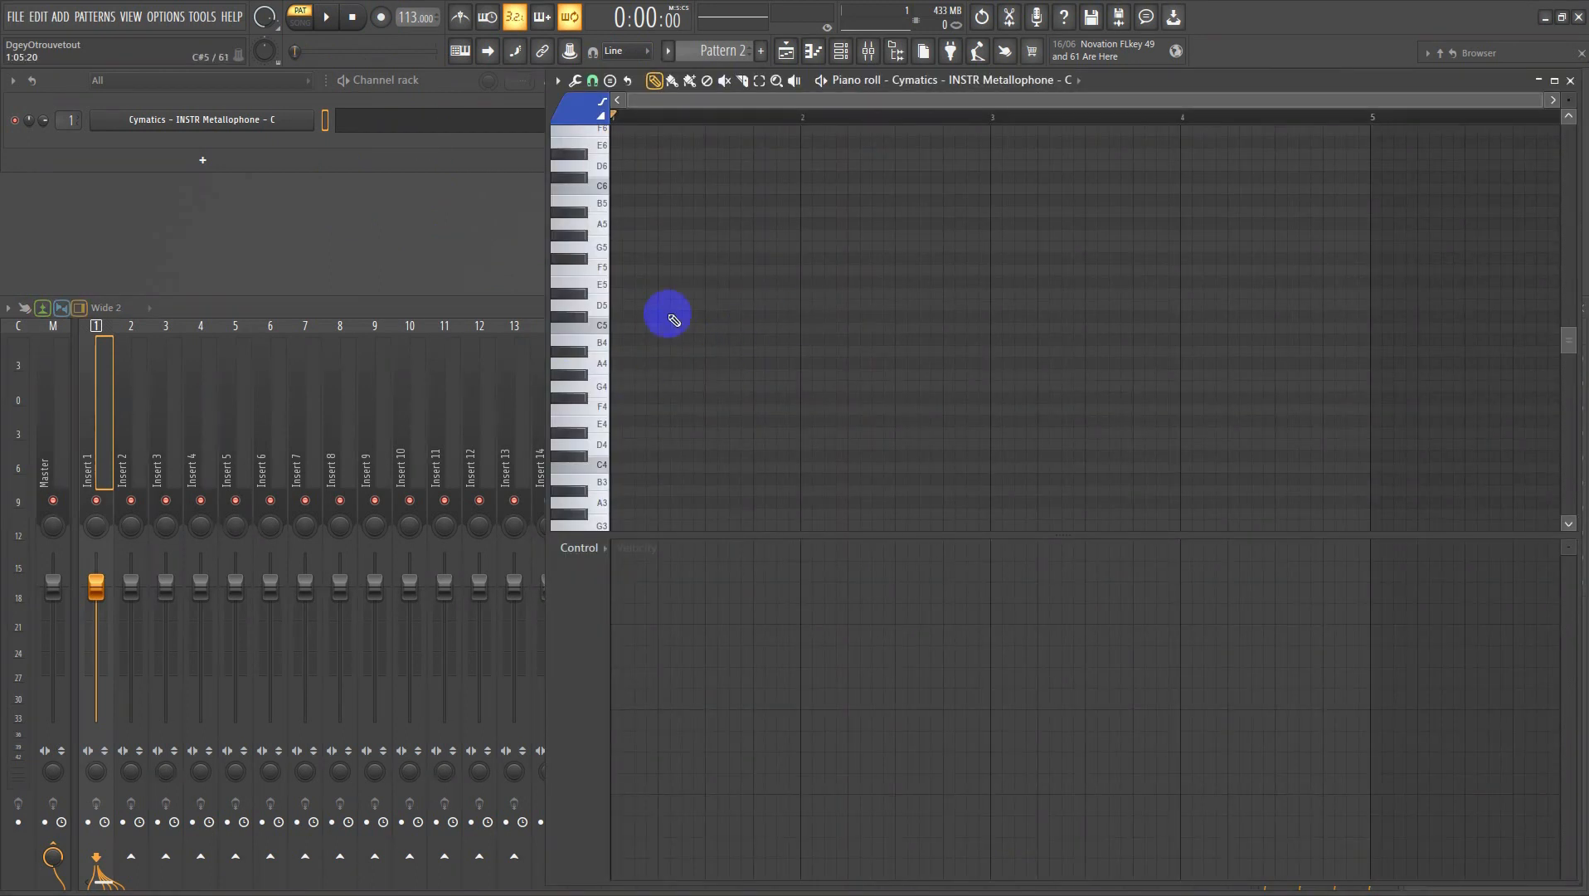
left_click(465, 123)
left_click(465, 123)
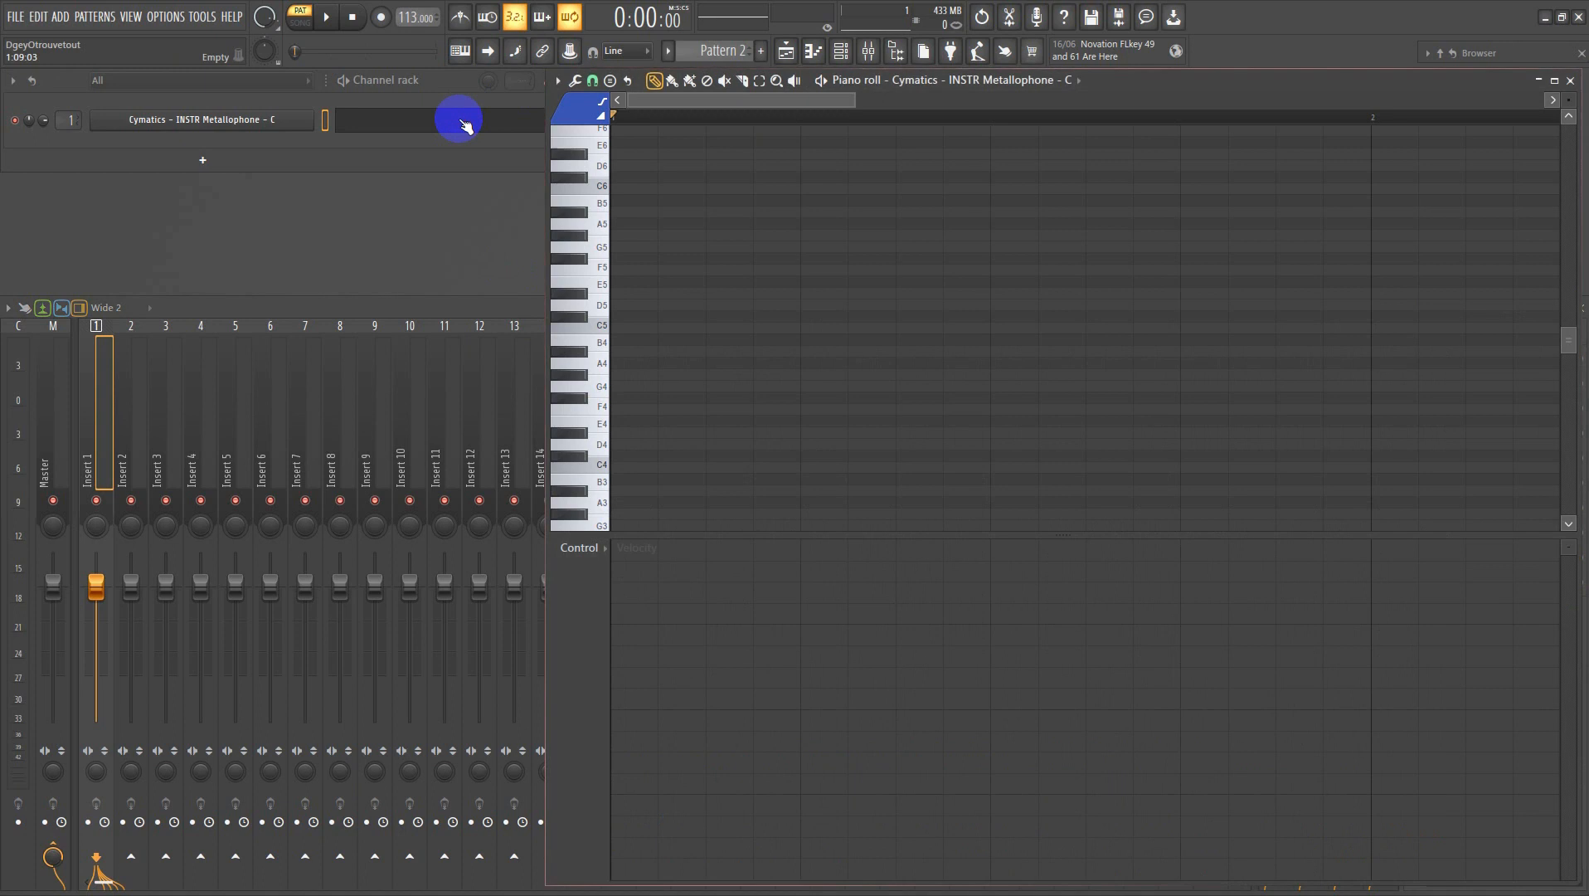
right_click(224, 122)
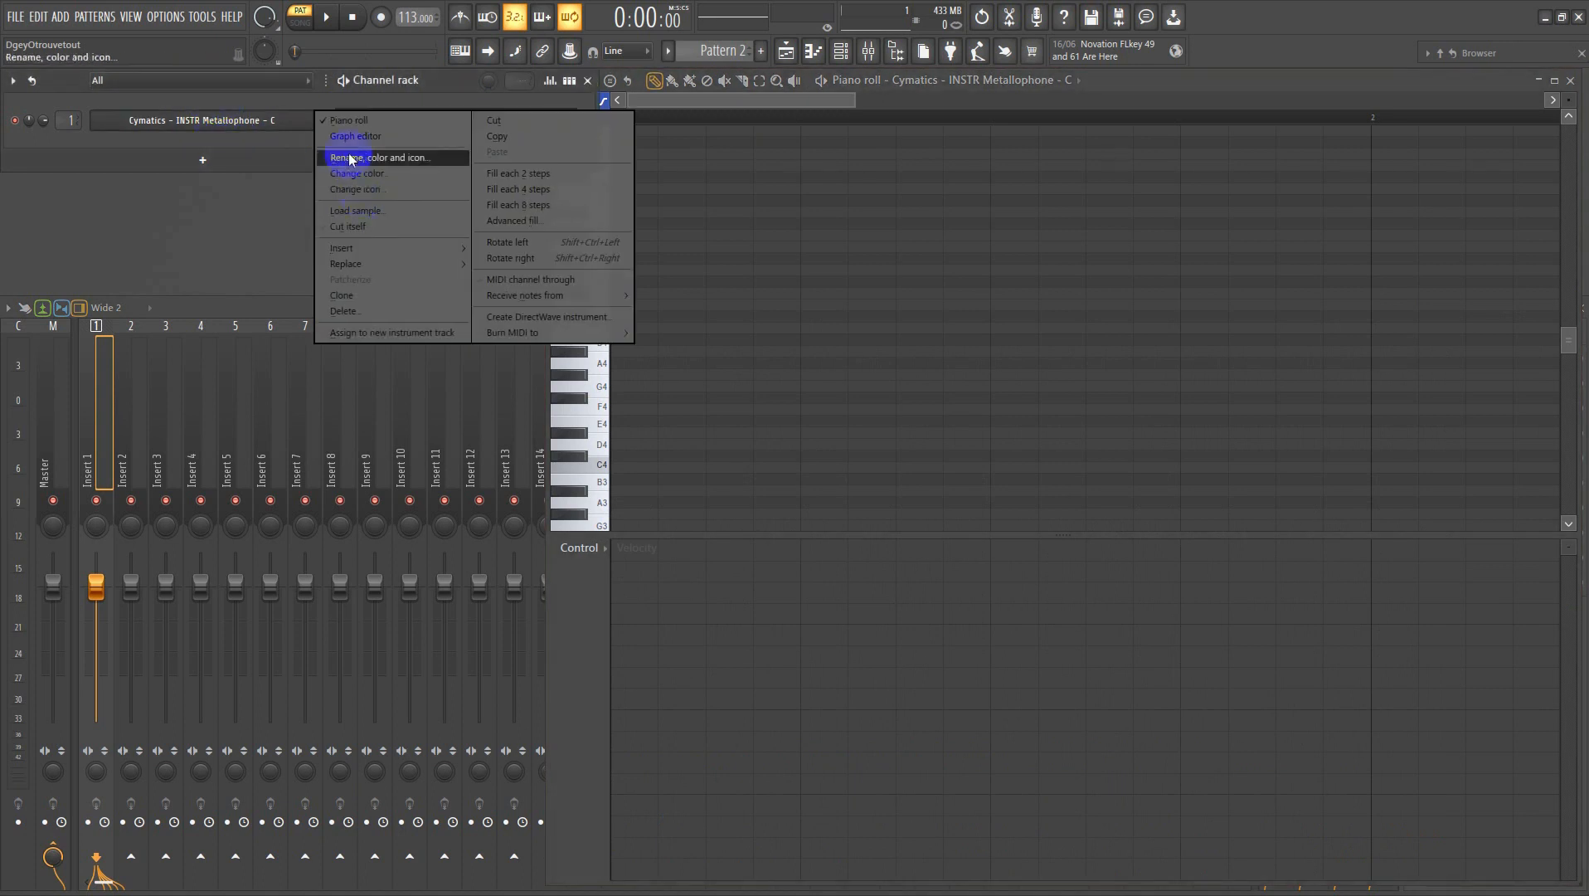
left_click(348, 121)
- Look through the piano roll's scale highlighting options for the root note and scale type
left_click(558, 84)
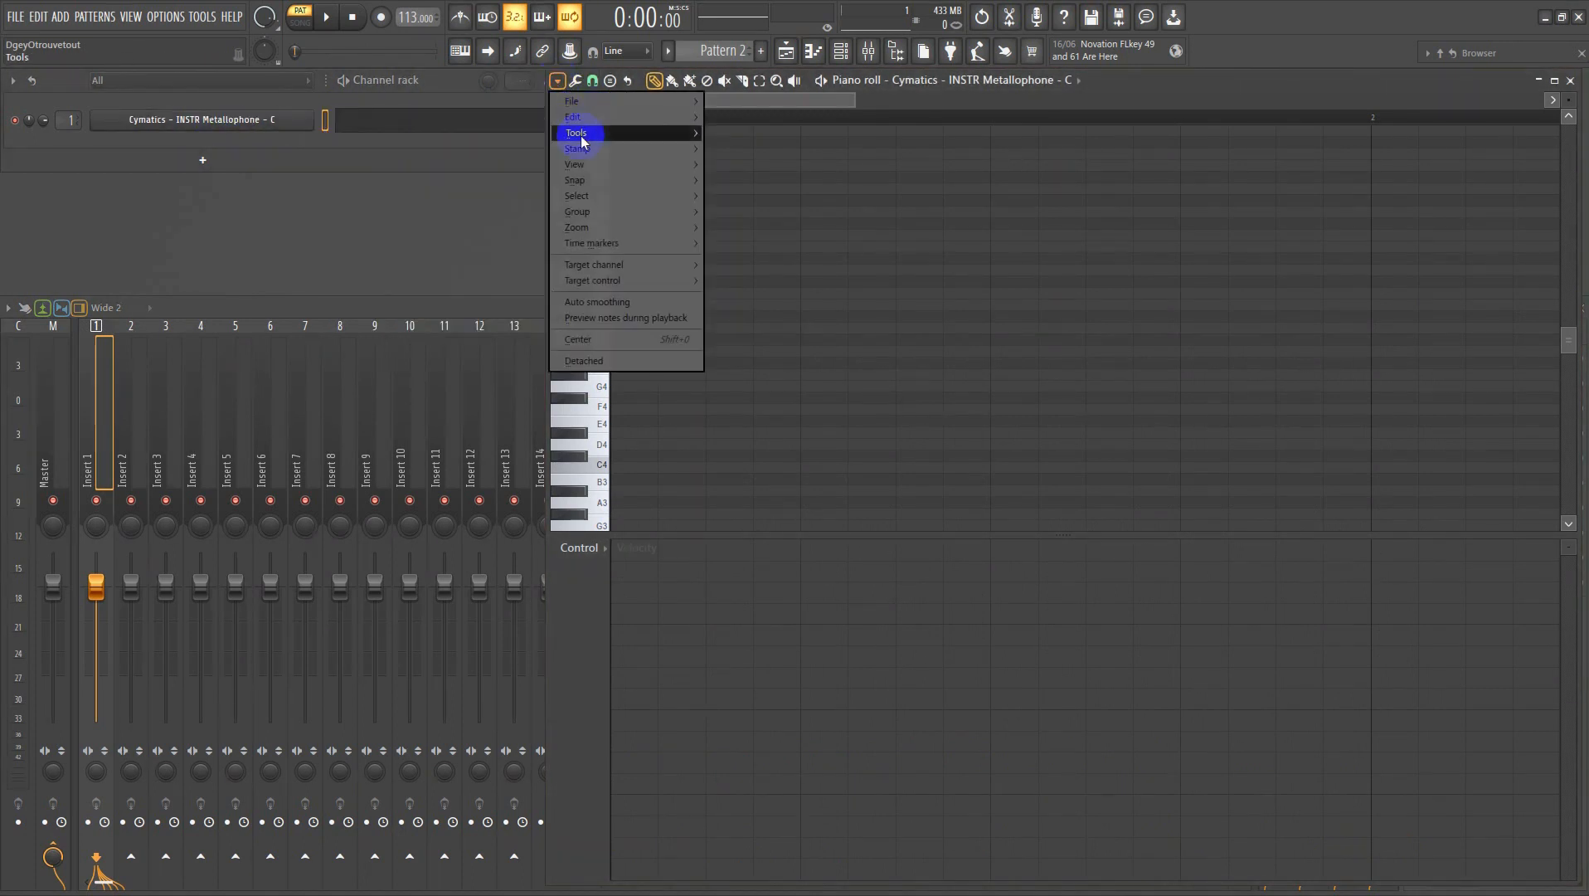
mouse_move(582, 170)
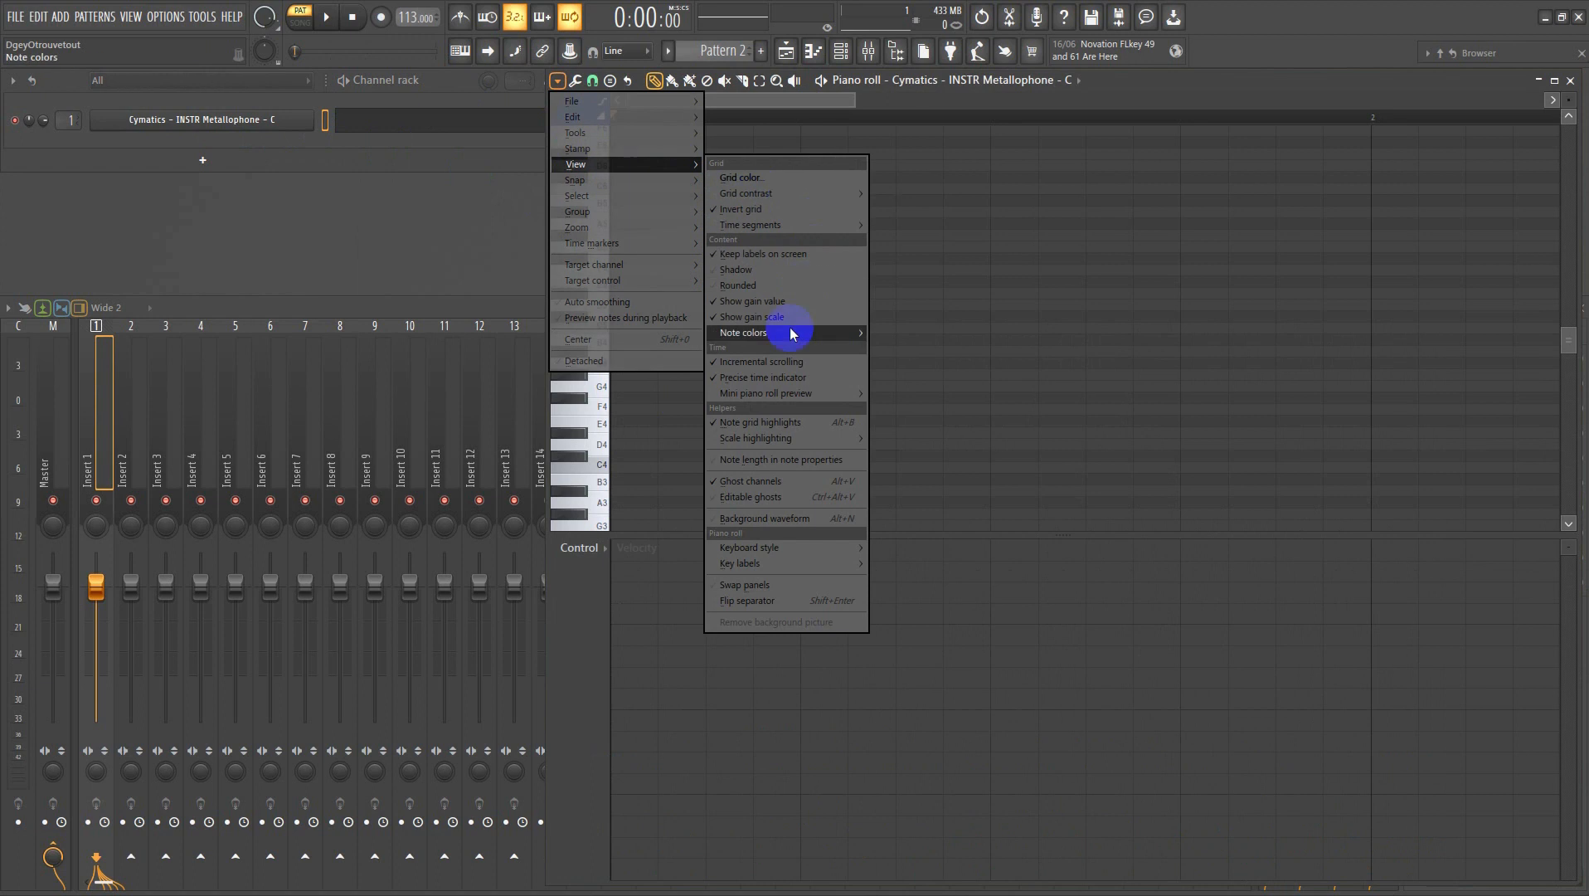
mouse_move(762, 439)
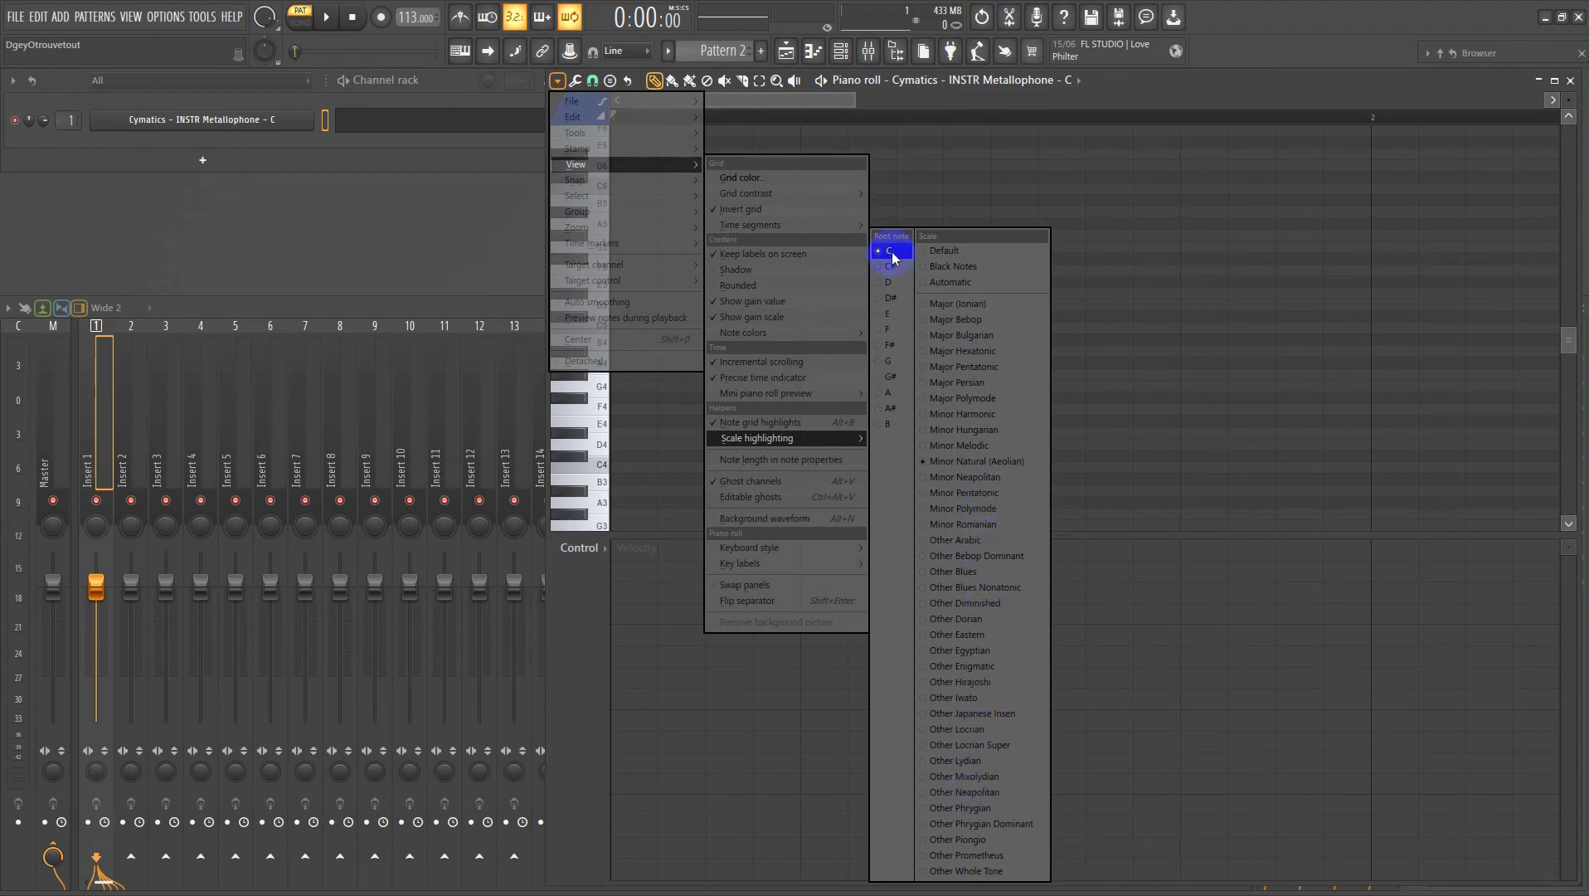
left_click(974, 398)
- Try out long notes on C5, D5, D#5 and F5 at the start of bar 1 and delete them
left_click_drag(623, 327, 1178, 328)
left_click(625, 304)
left_click(625, 292)
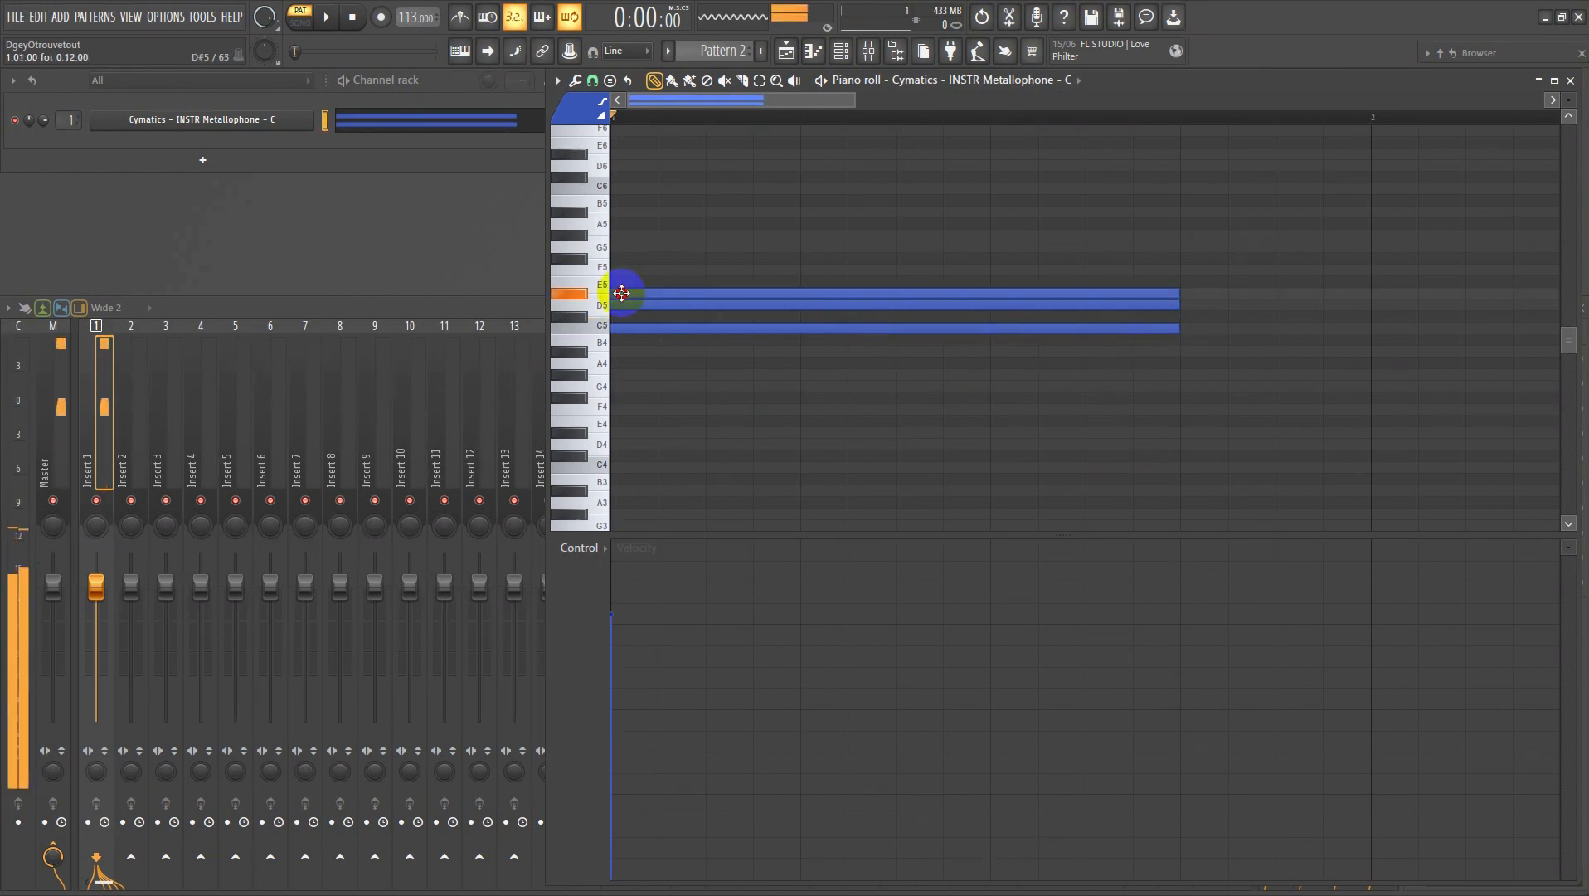
left_click(665, 269)
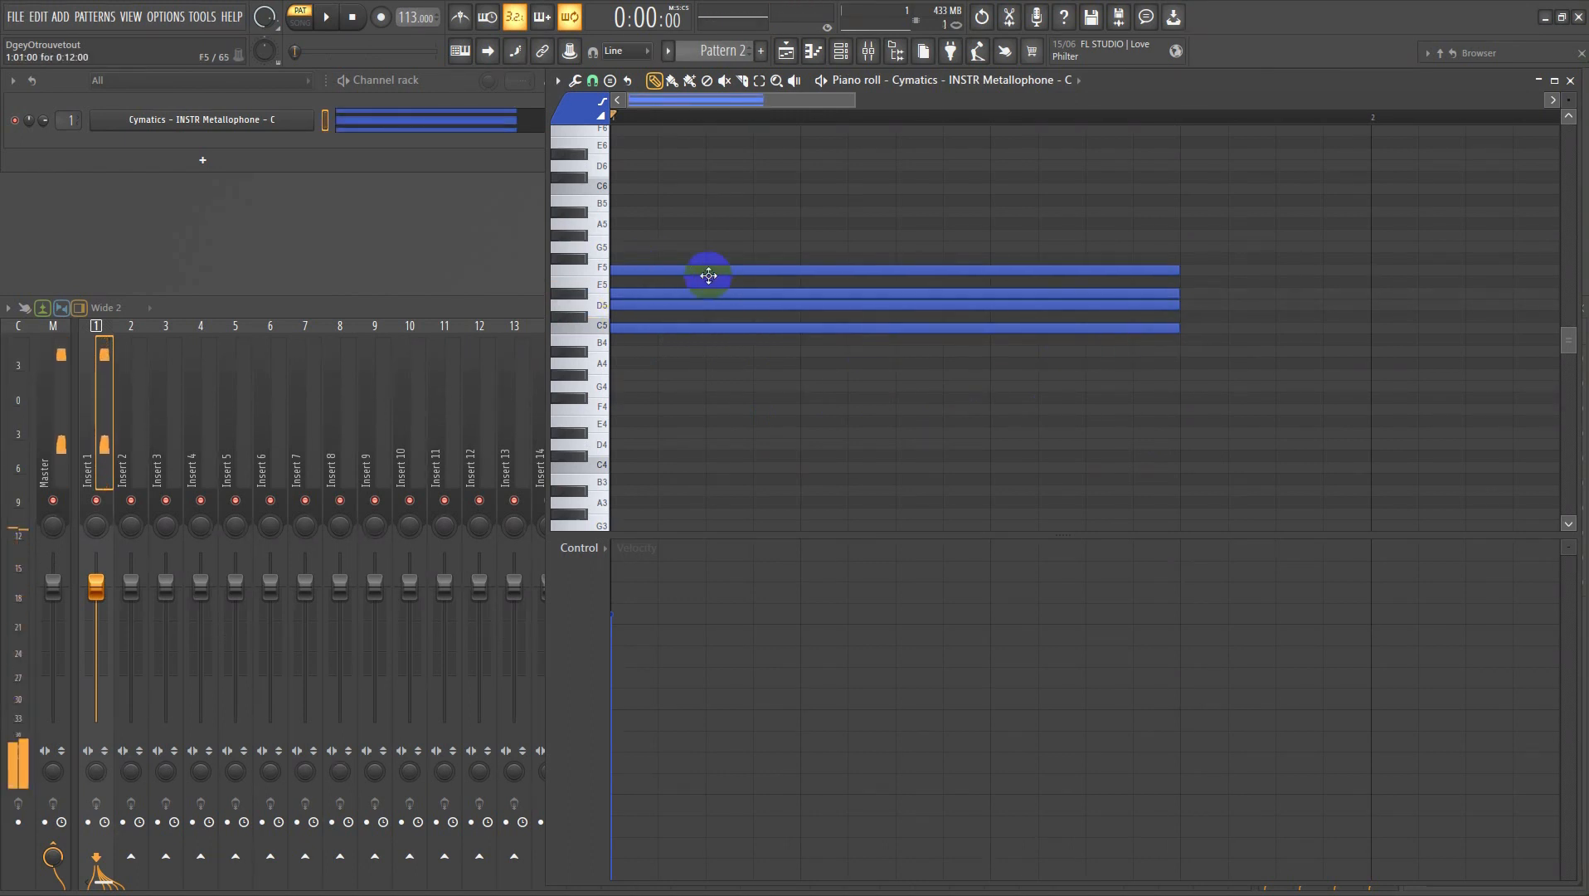
left_click(639, 281)
right_click(638, 282)
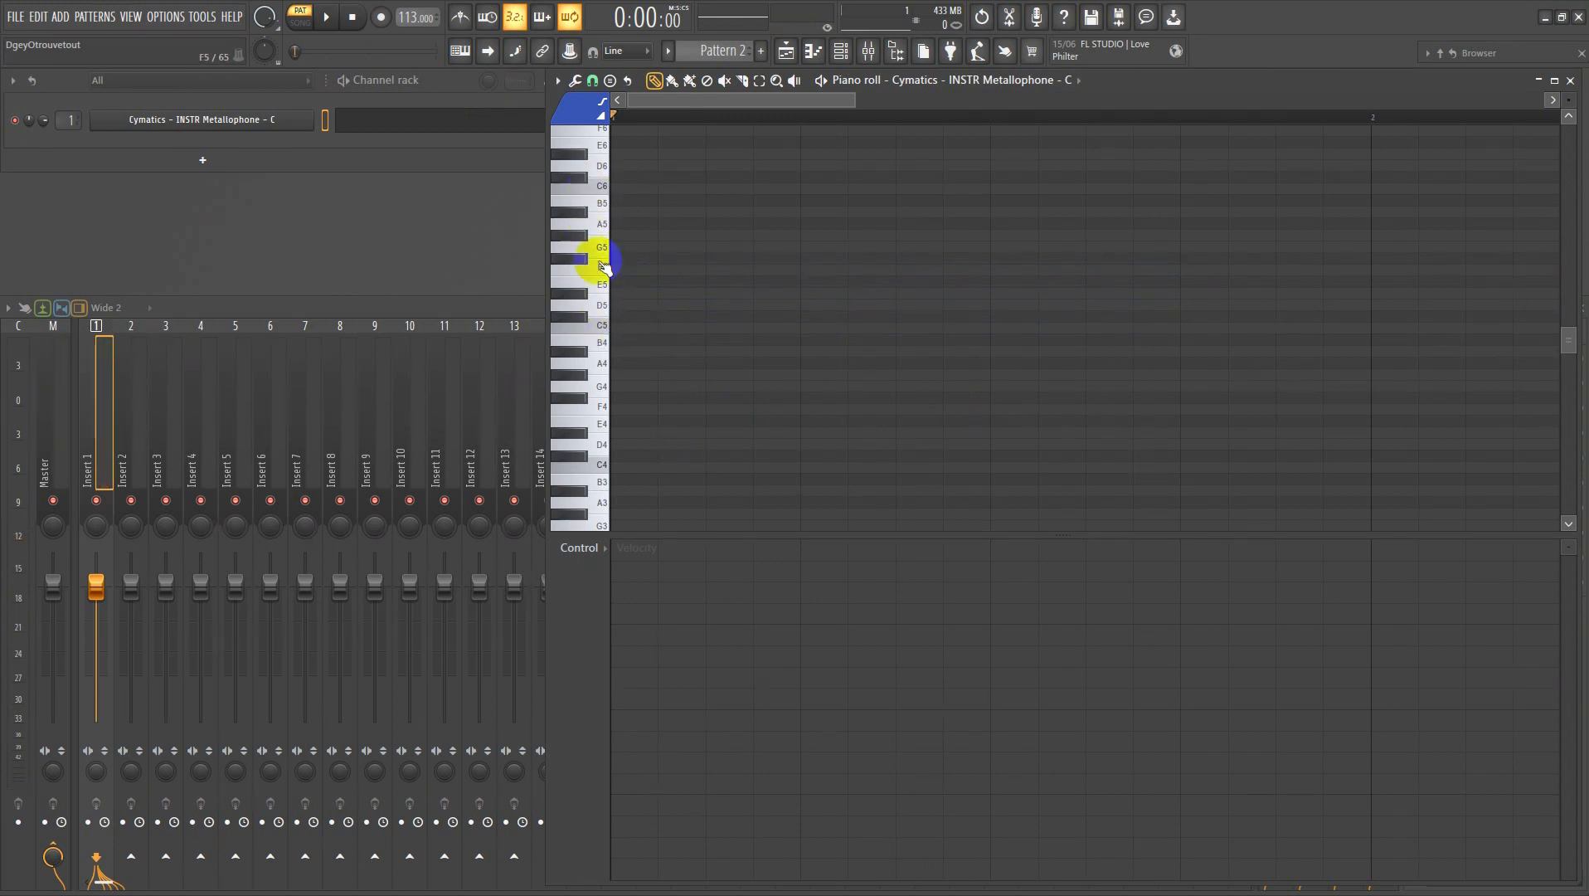
- Check the note name options in the general settings, keep English, and close the settings
left_click(165, 16)
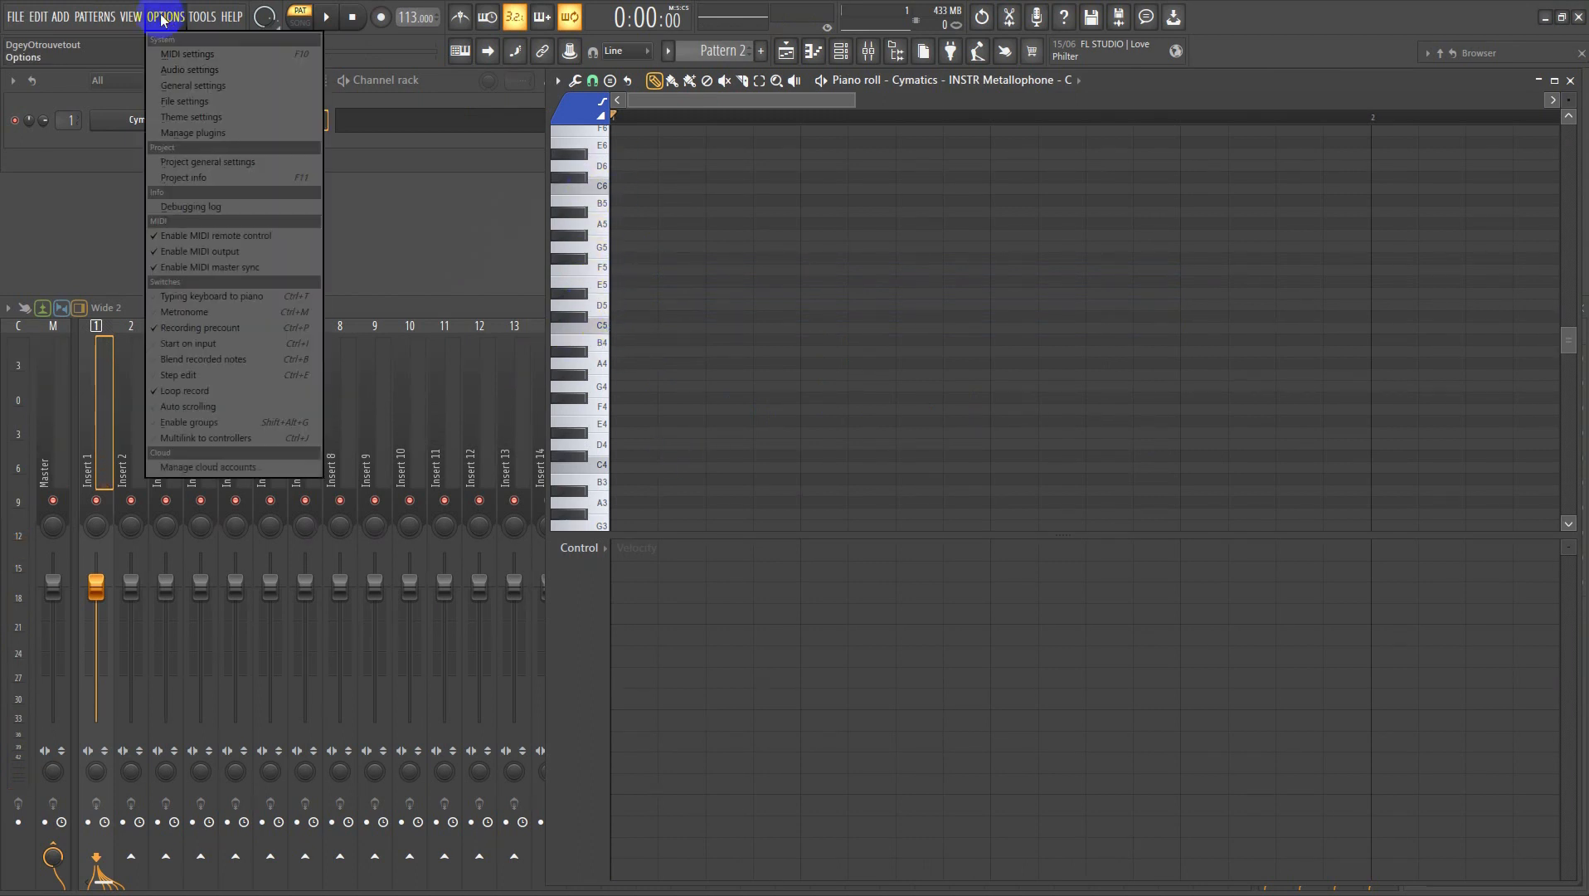
left_click(193, 84)
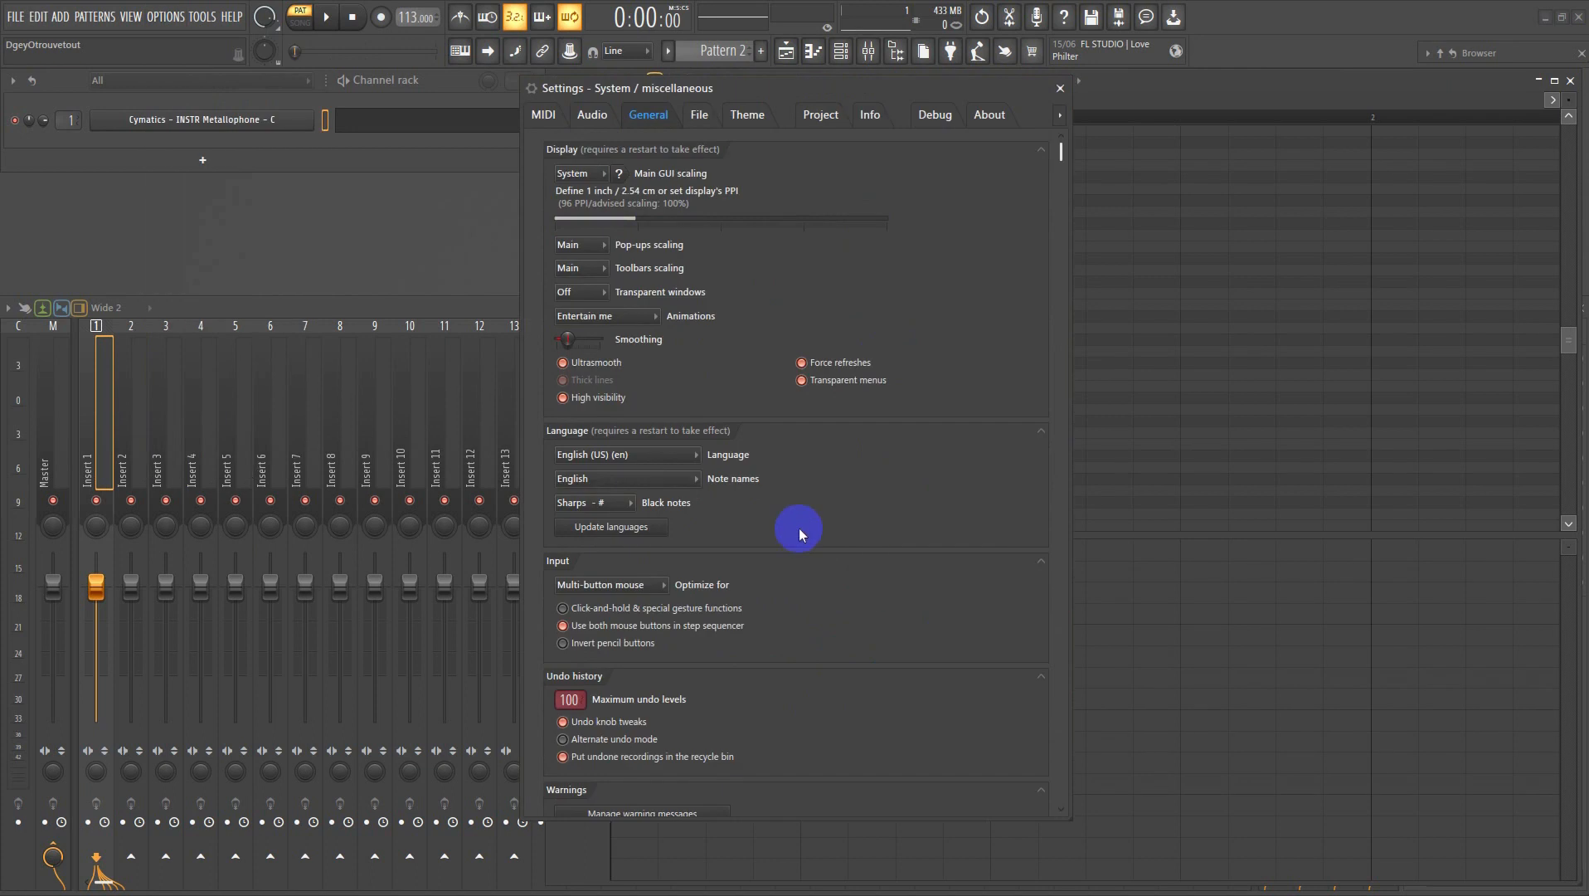
left_click(630, 479)
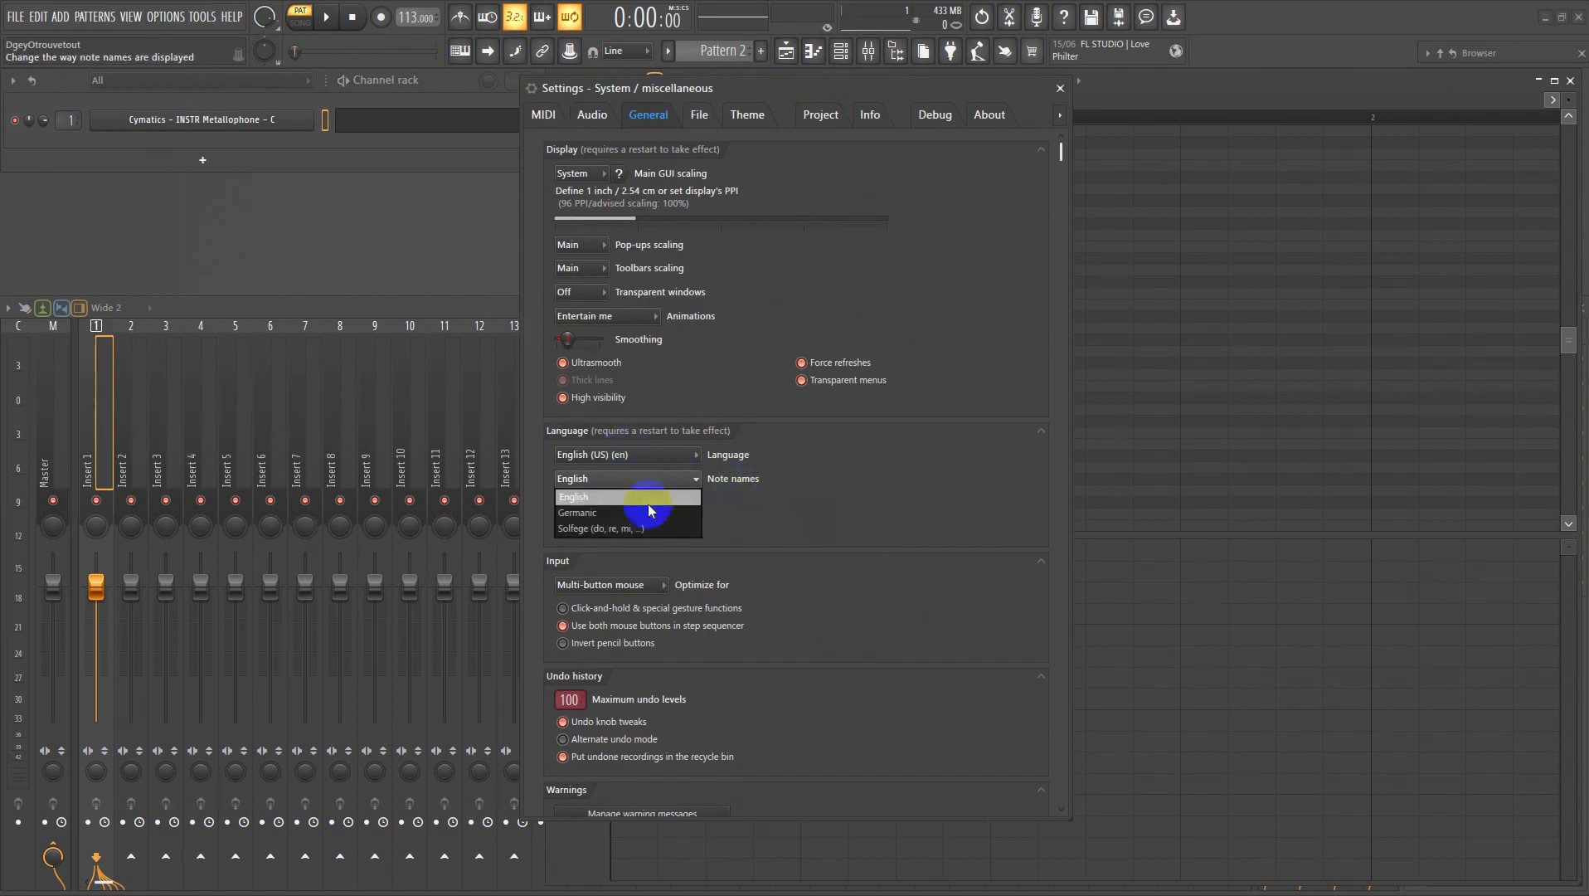
left_click(597, 496)
key("Escape")
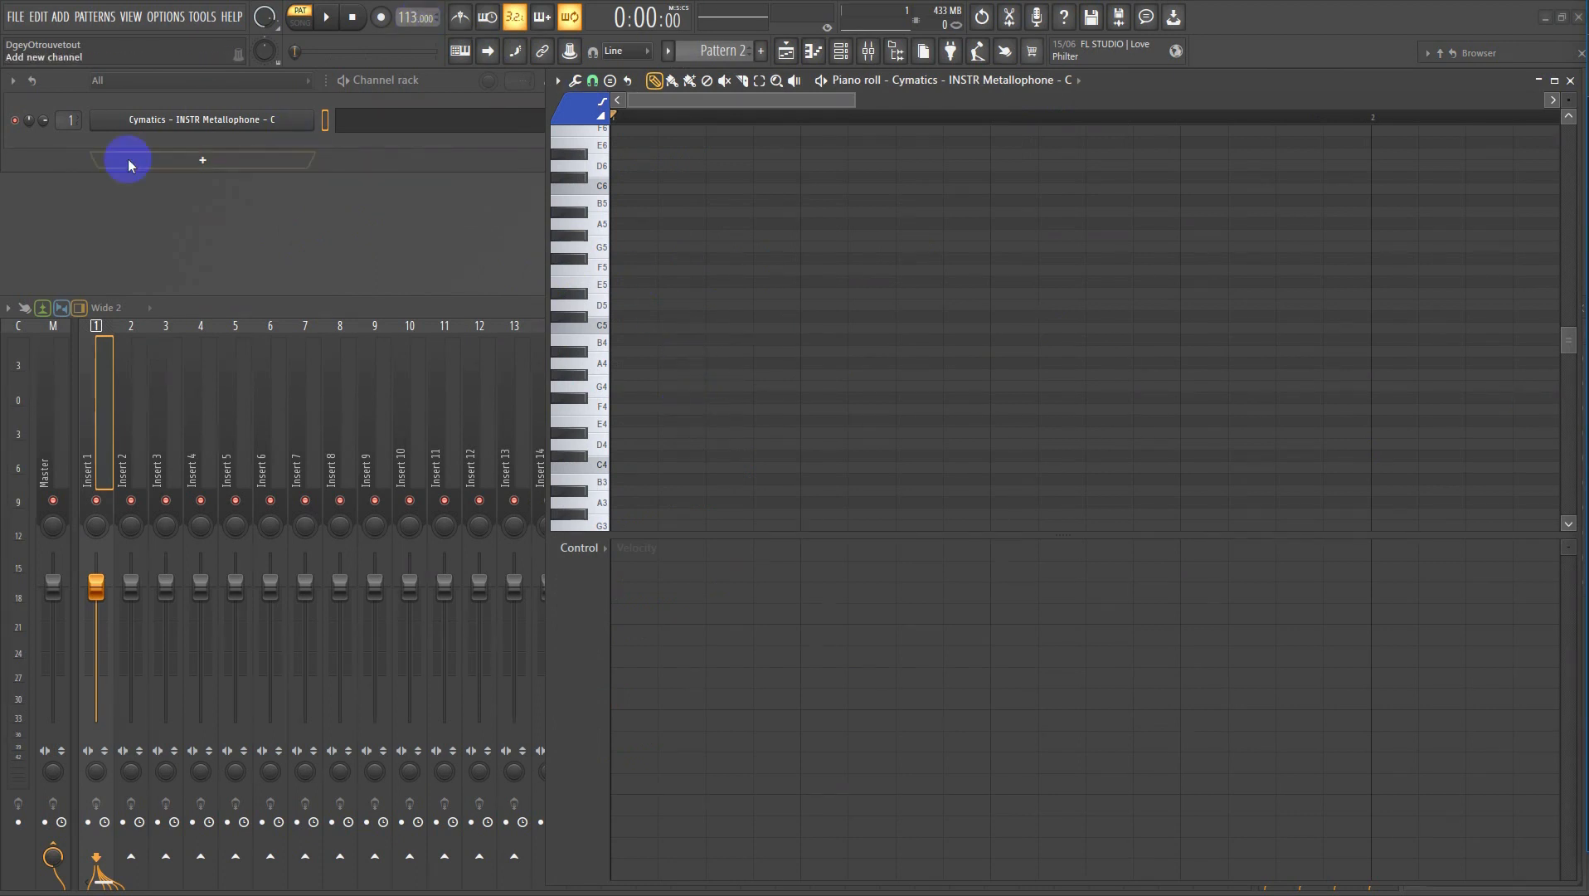
- Enable the Metallophone channel's volume envelope and set its group to Cut 1, By 1
left_click(200, 126)
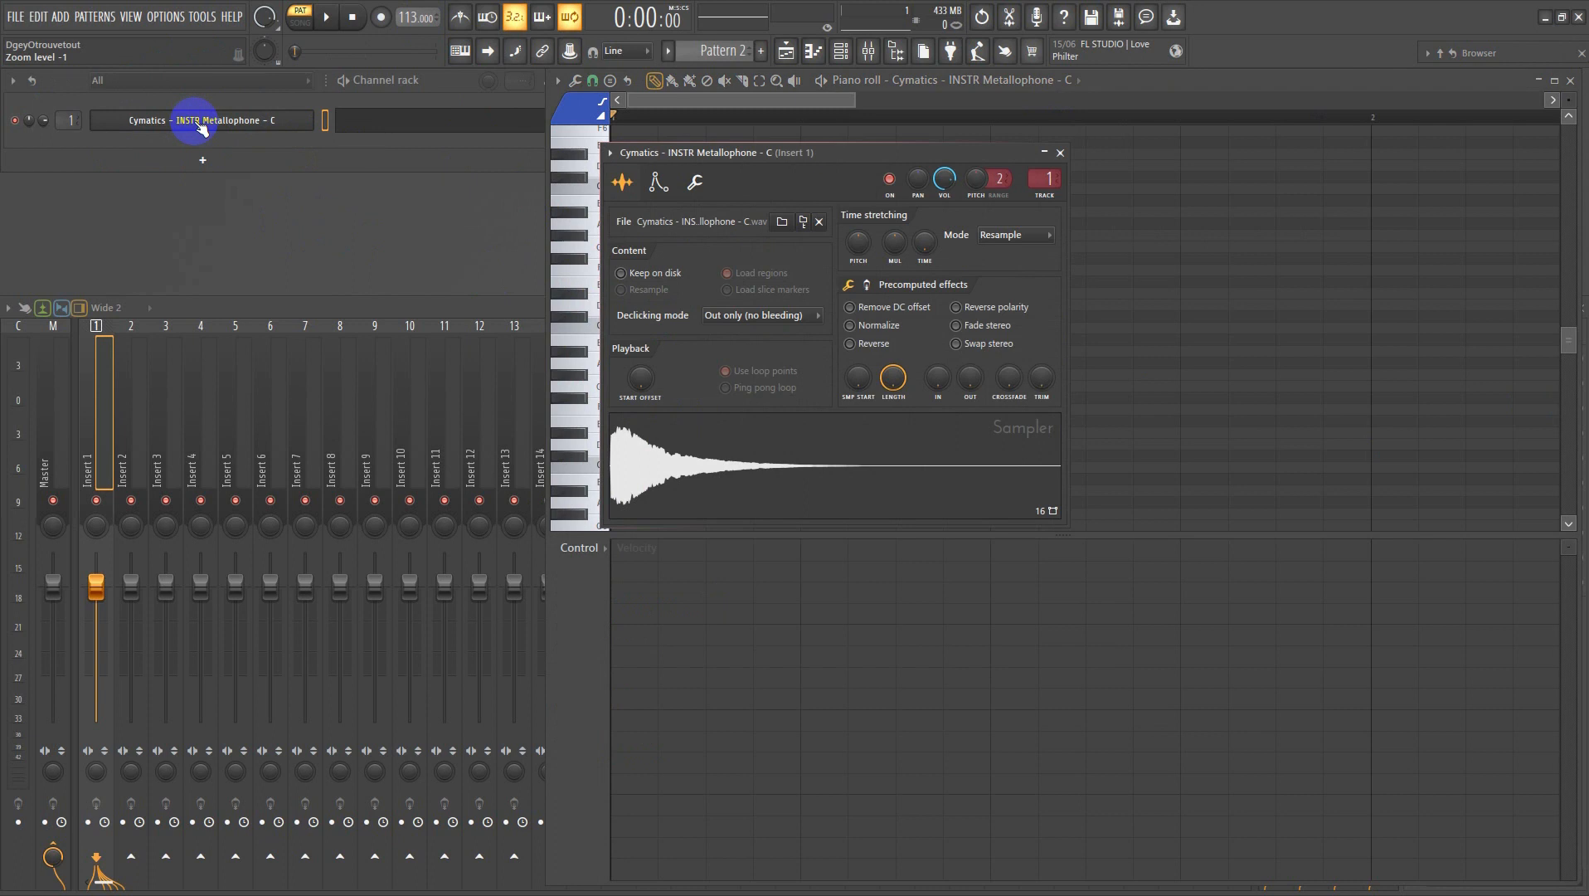
left_click(658, 182)
left_click(670, 217)
left_click(618, 245)
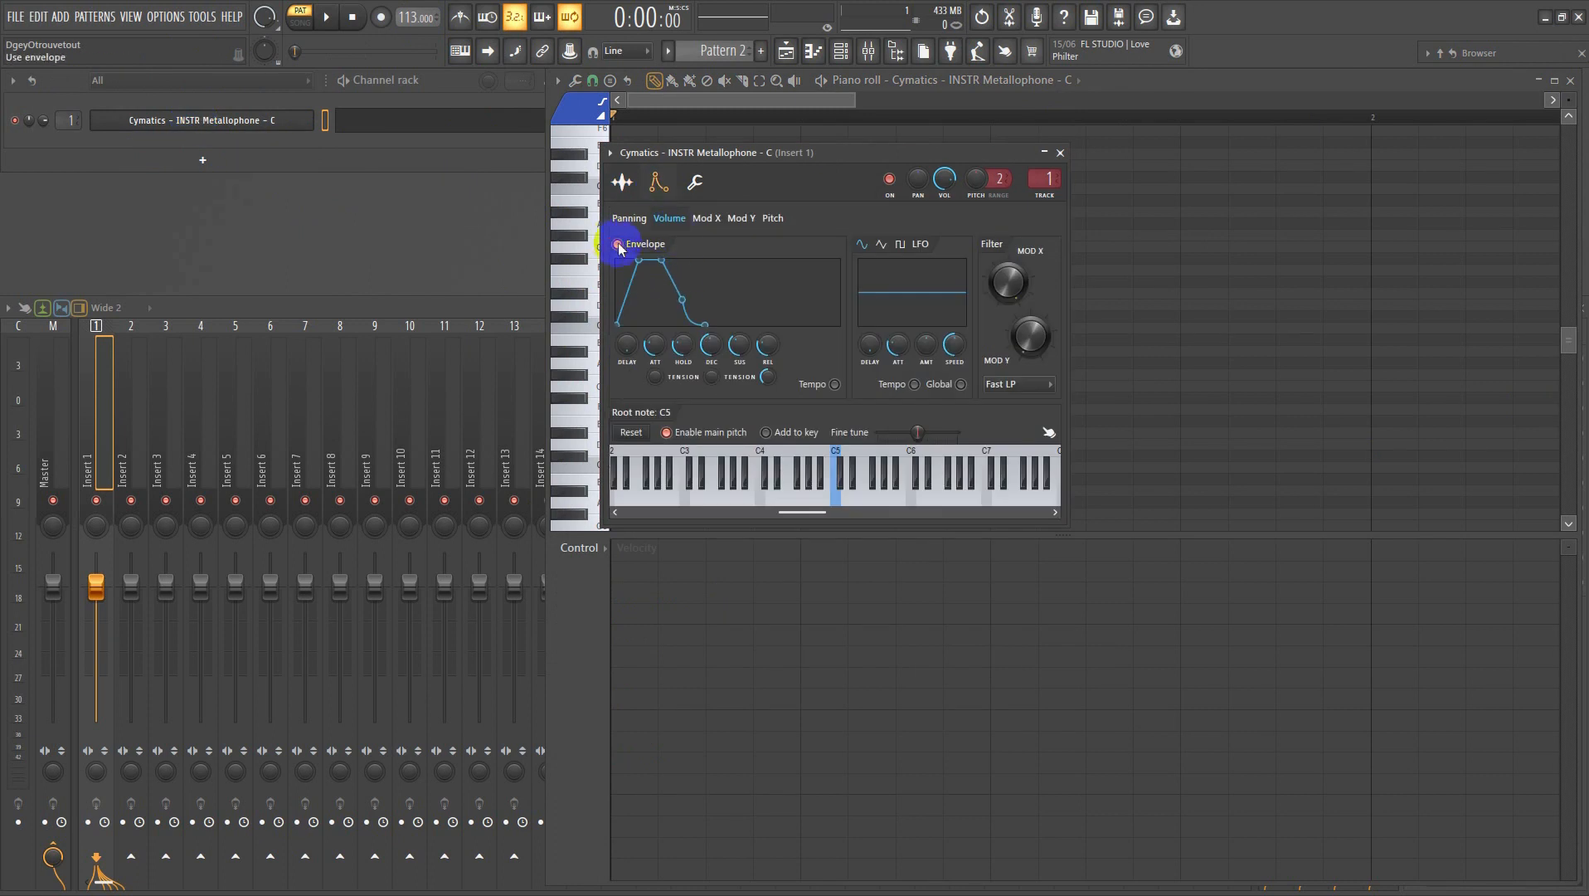
left_click(701, 184)
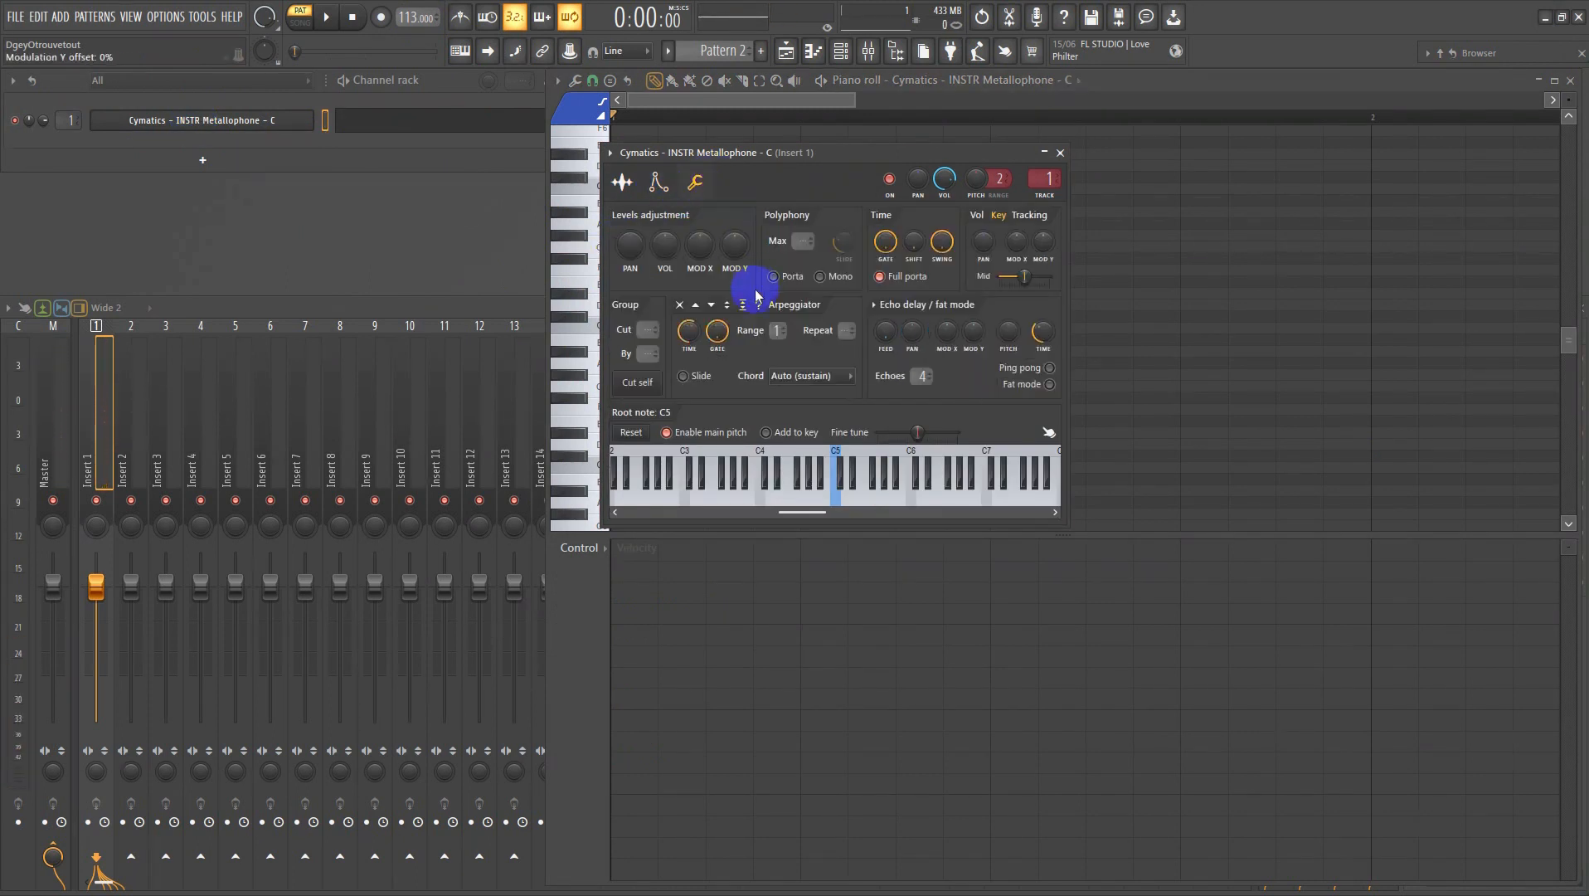
left_click_drag(643, 326, 650, 335)
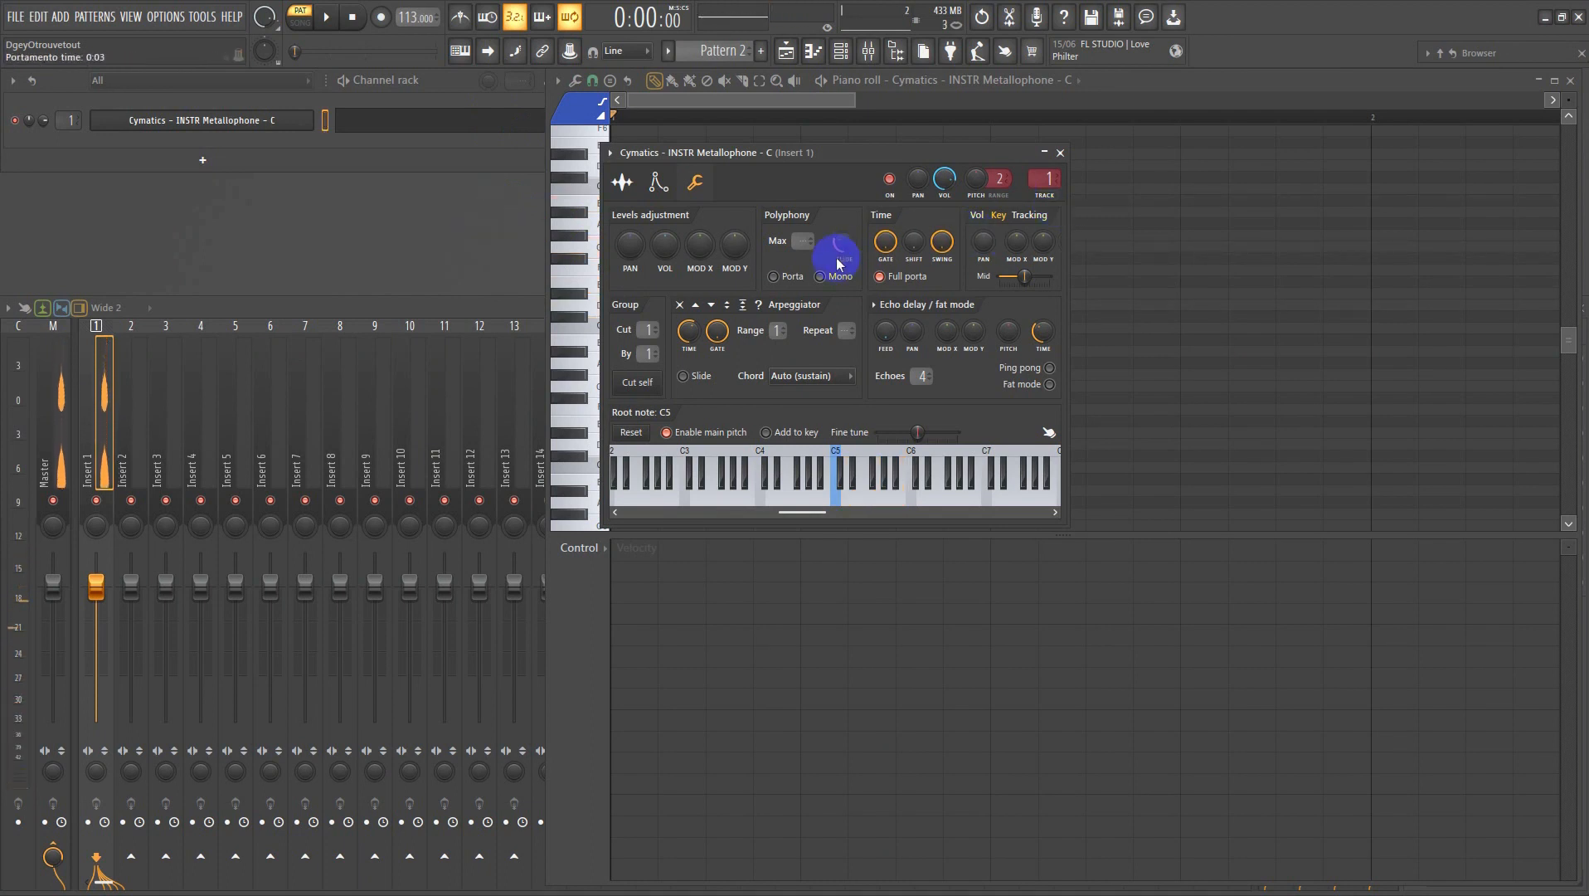
- Try mono mode, switch the channel's polyphony to Porta, adjust the slide time, and close its settings
left_click(821, 279)
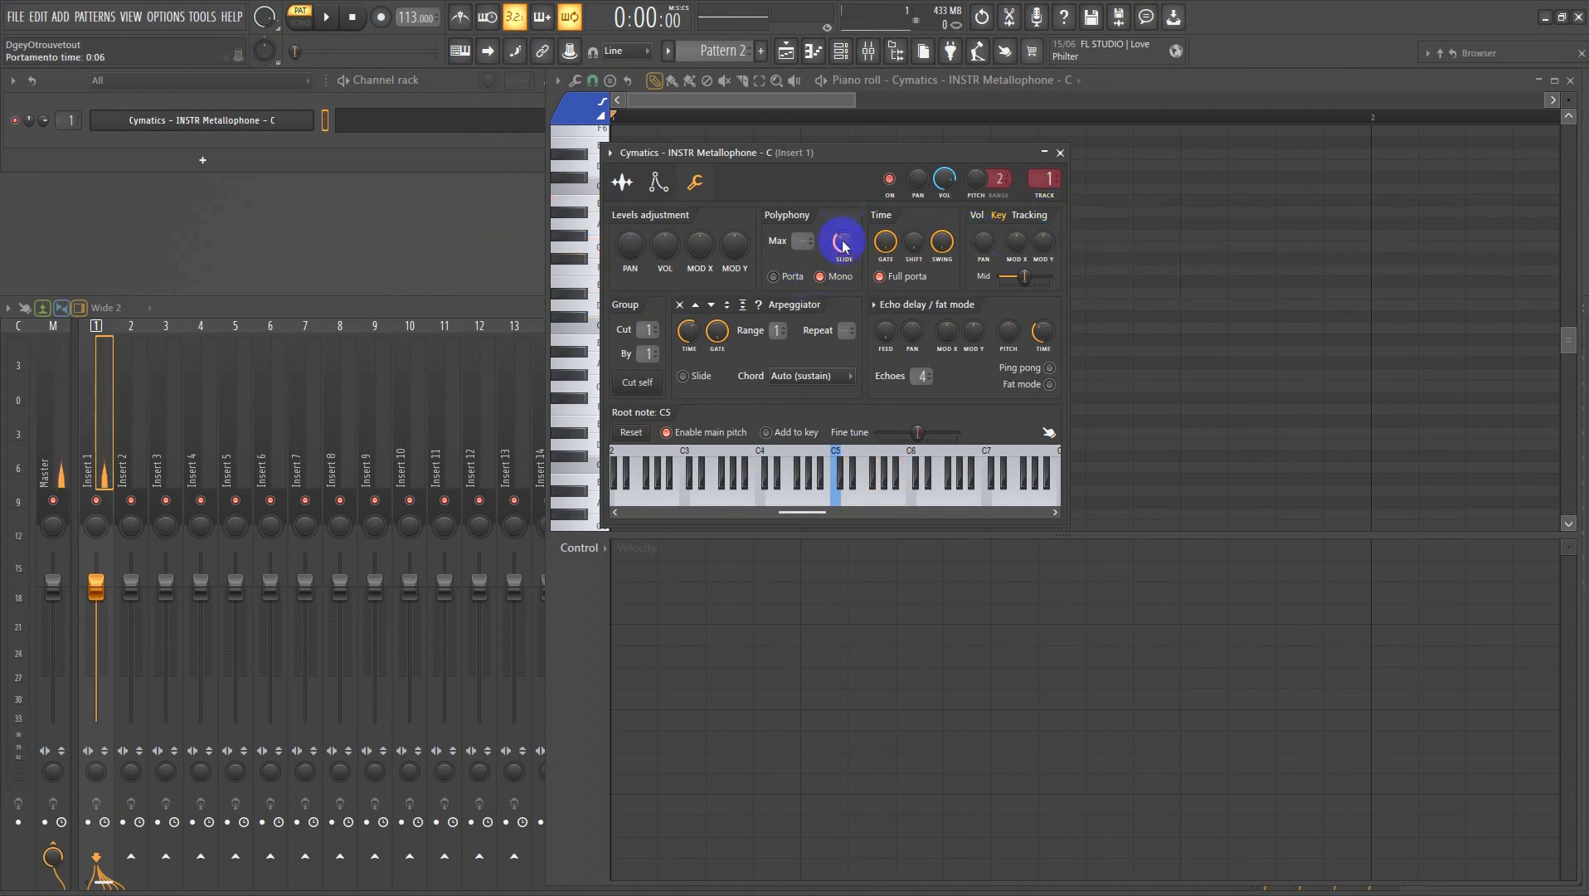
left_click(774, 277)
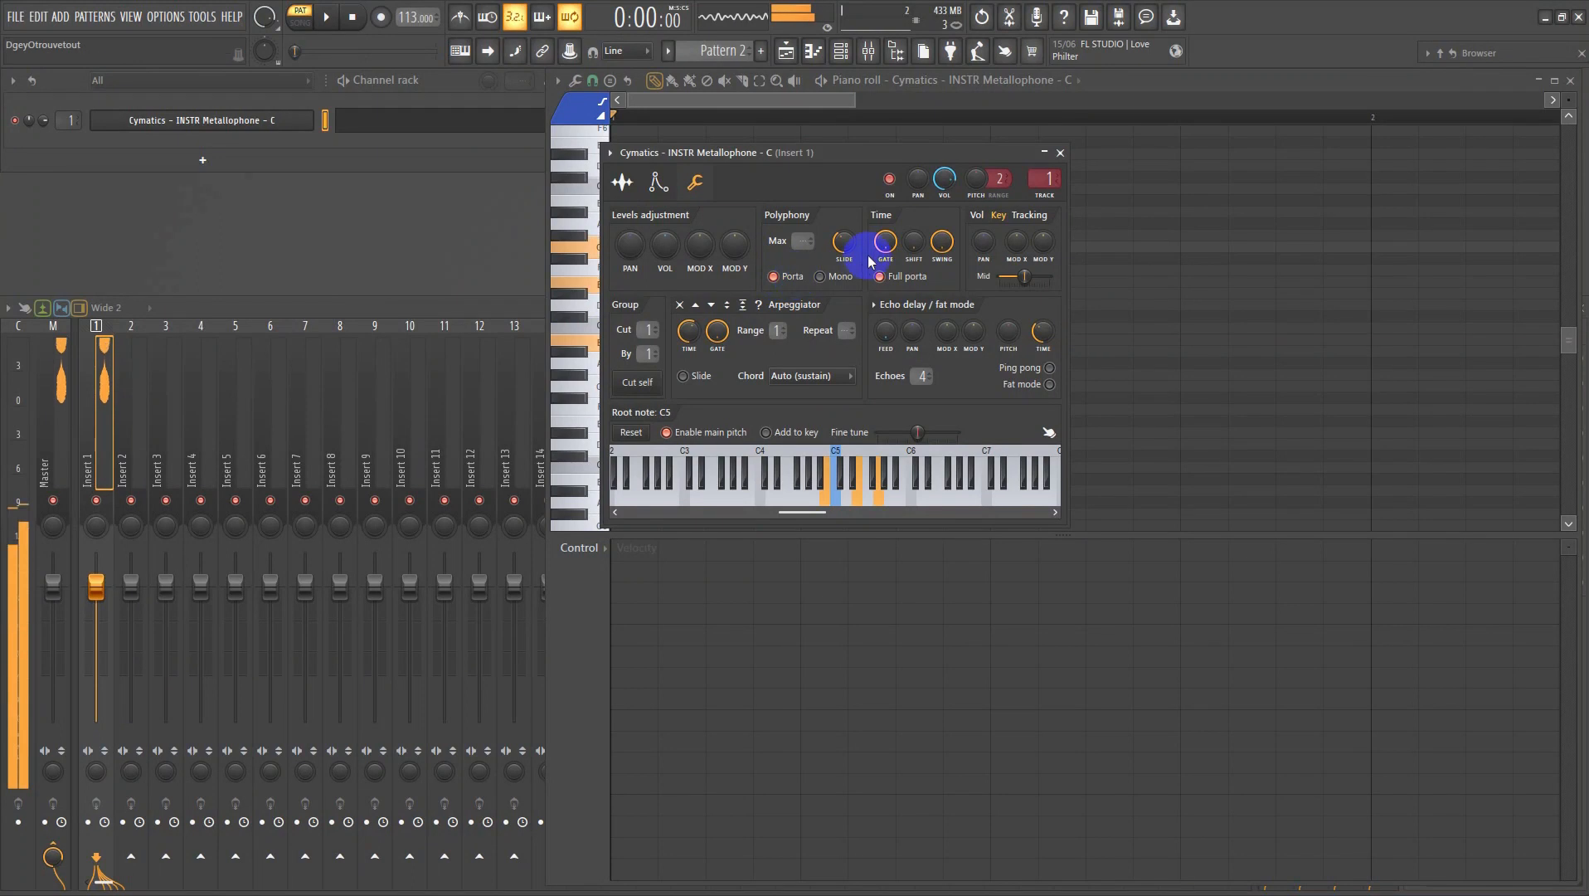
left_click_drag(848, 245, 854, 230)
left_click(1060, 153)
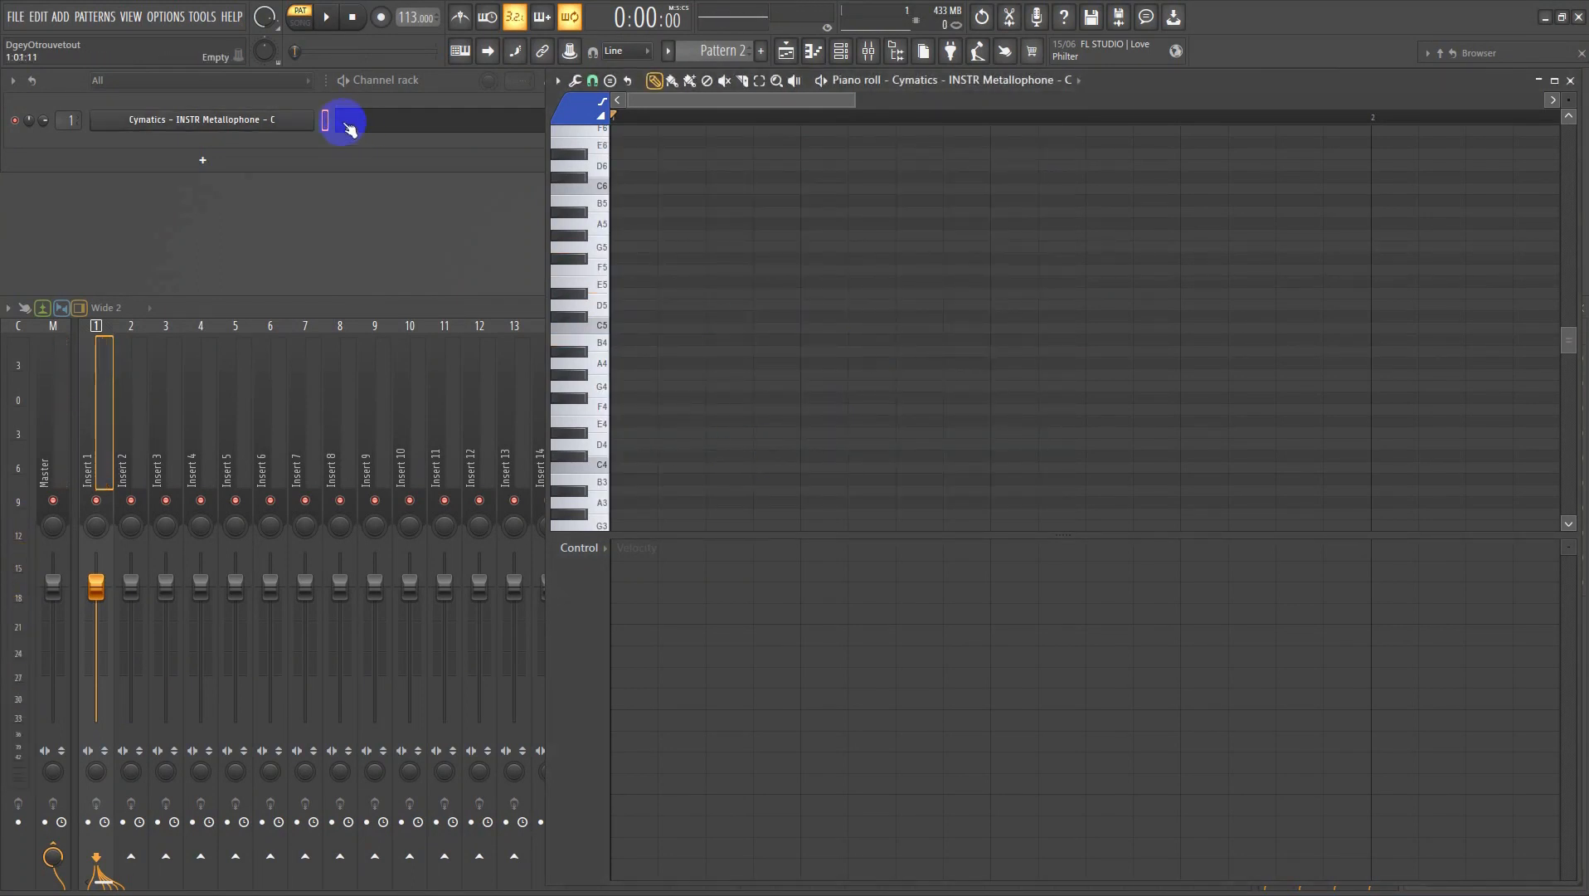
- Close and reopen the Metallophone channel's piano roll using the different ways available
left_click(349, 124)
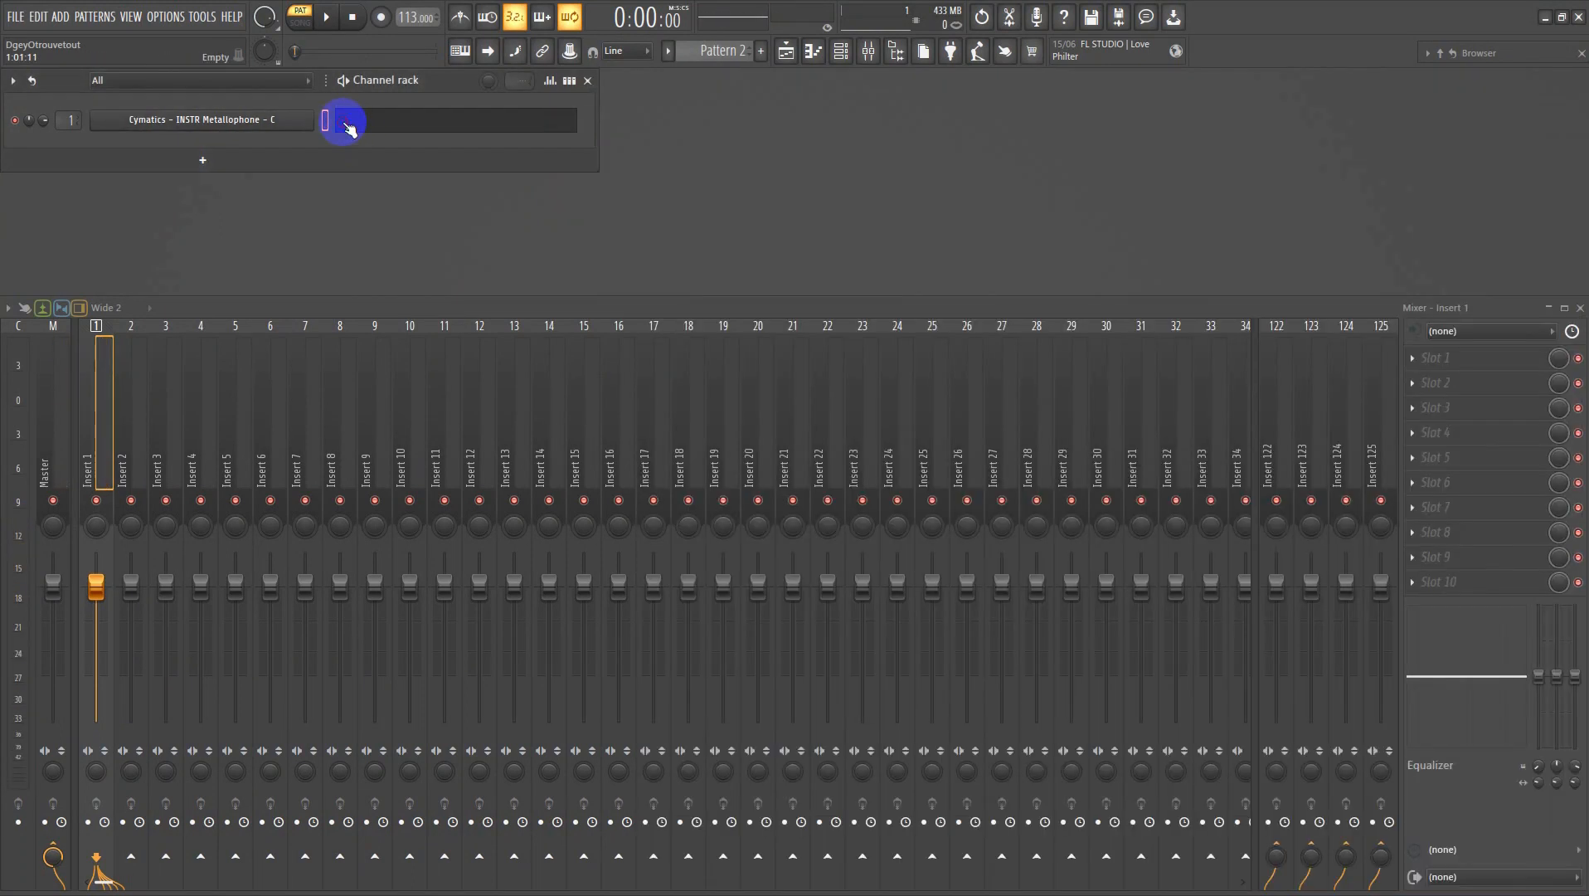
left_click(399, 127)
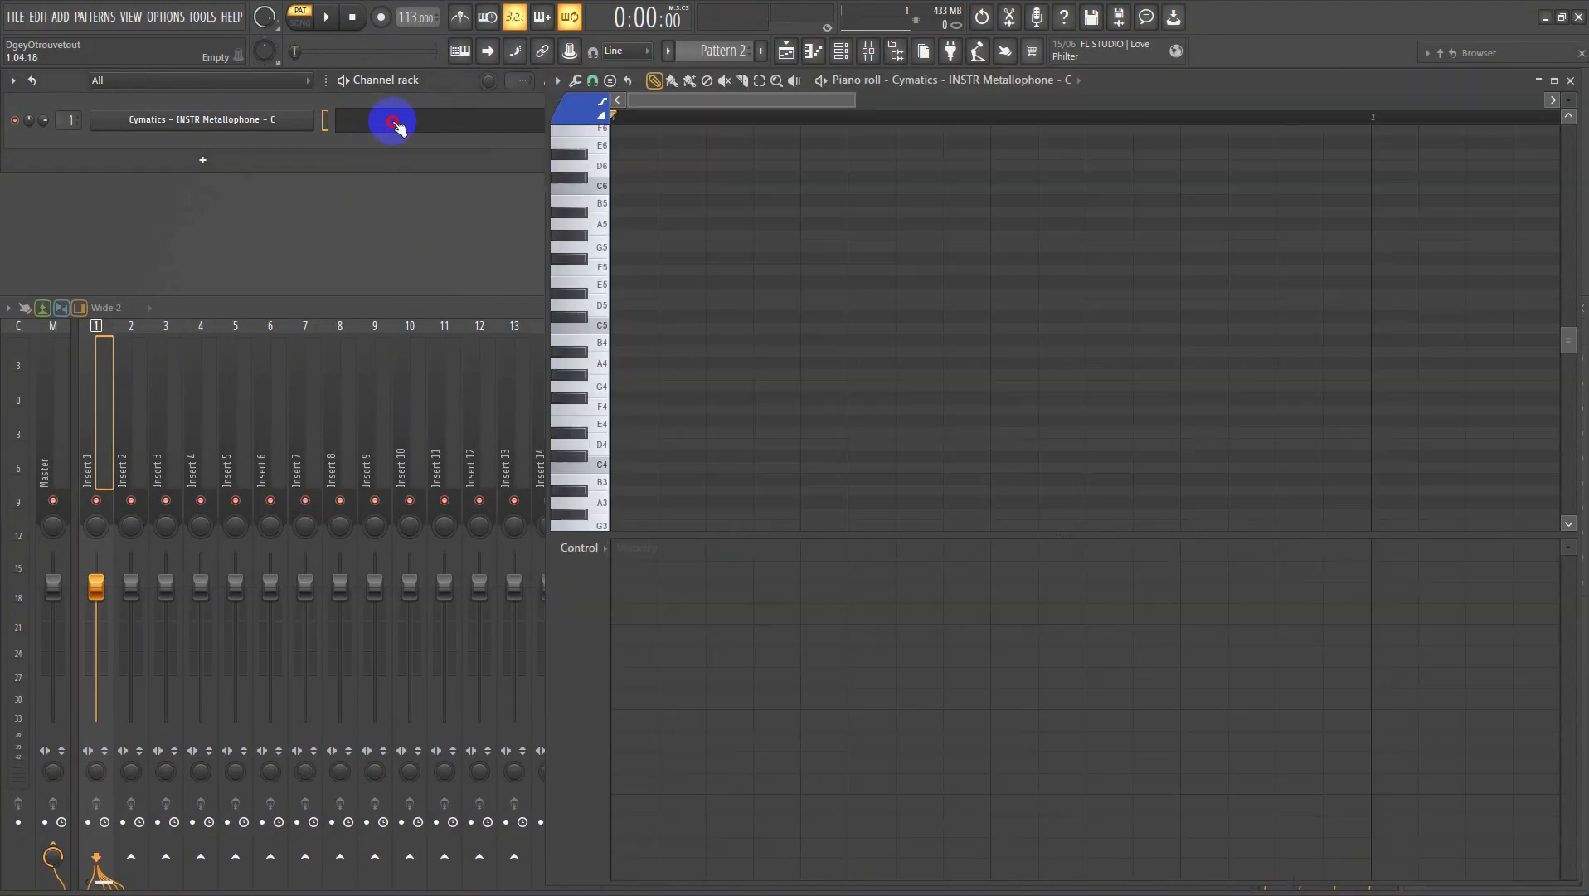
right_click(206, 120)
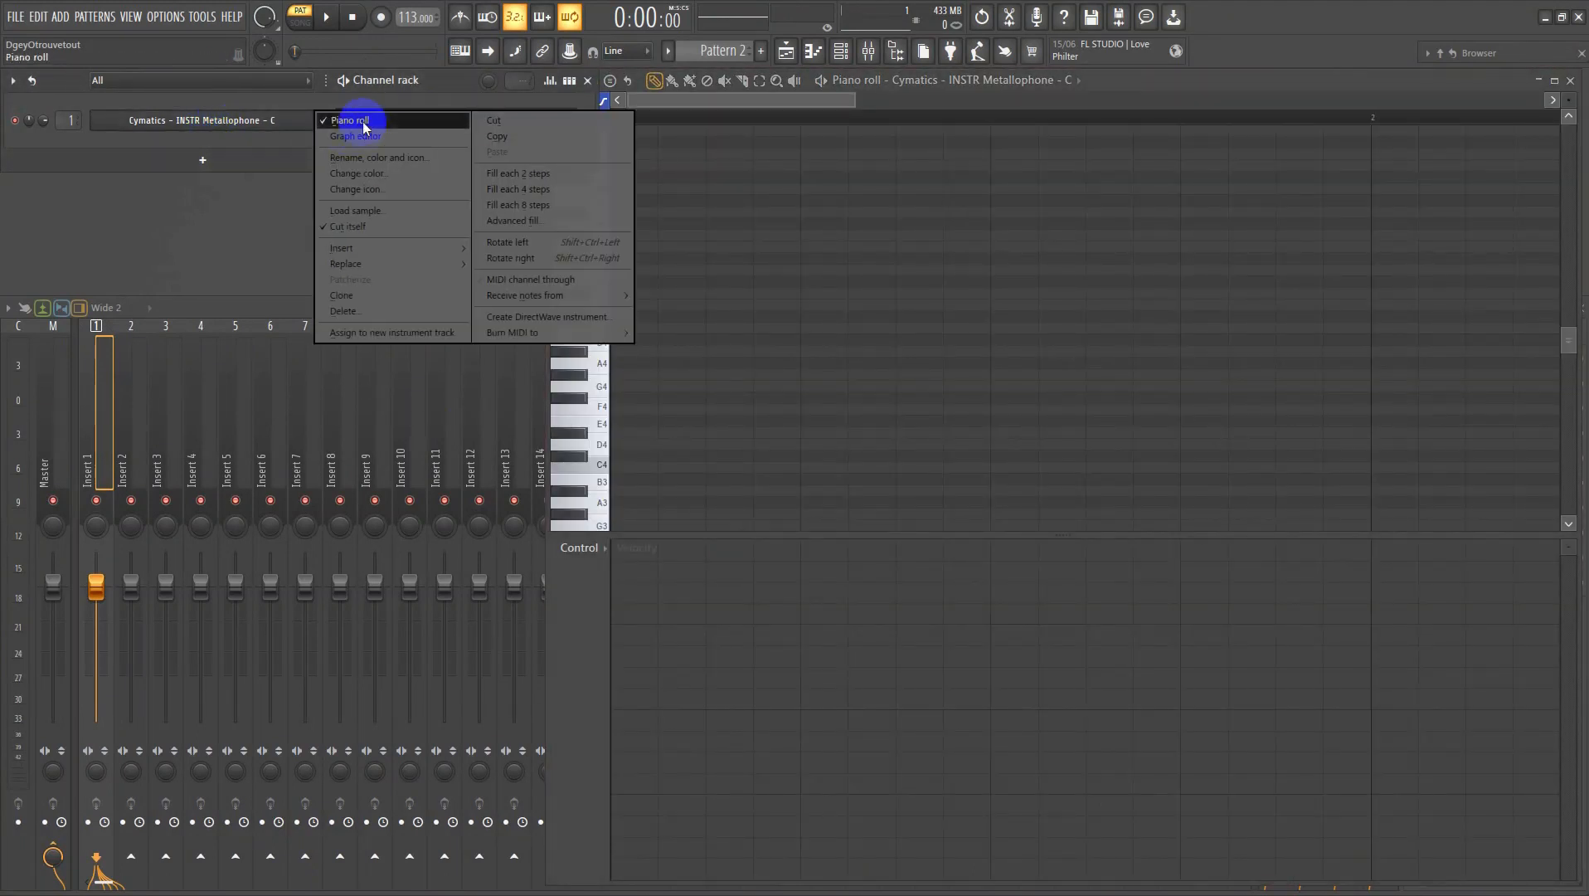
left_click(820, 54)
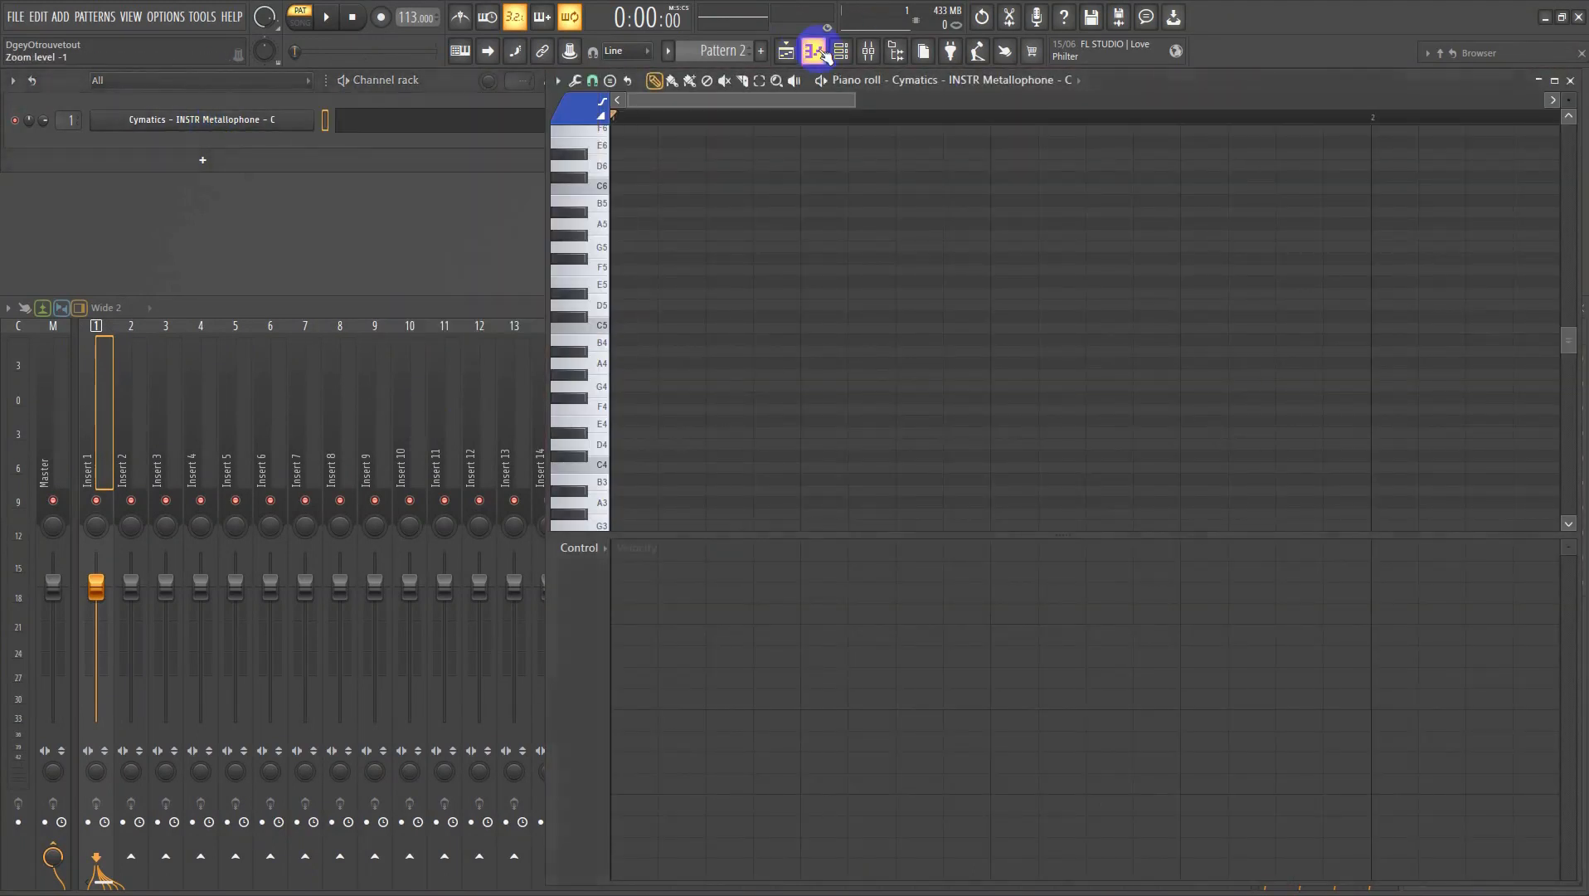
left_click(819, 53)
left_click(820, 54)
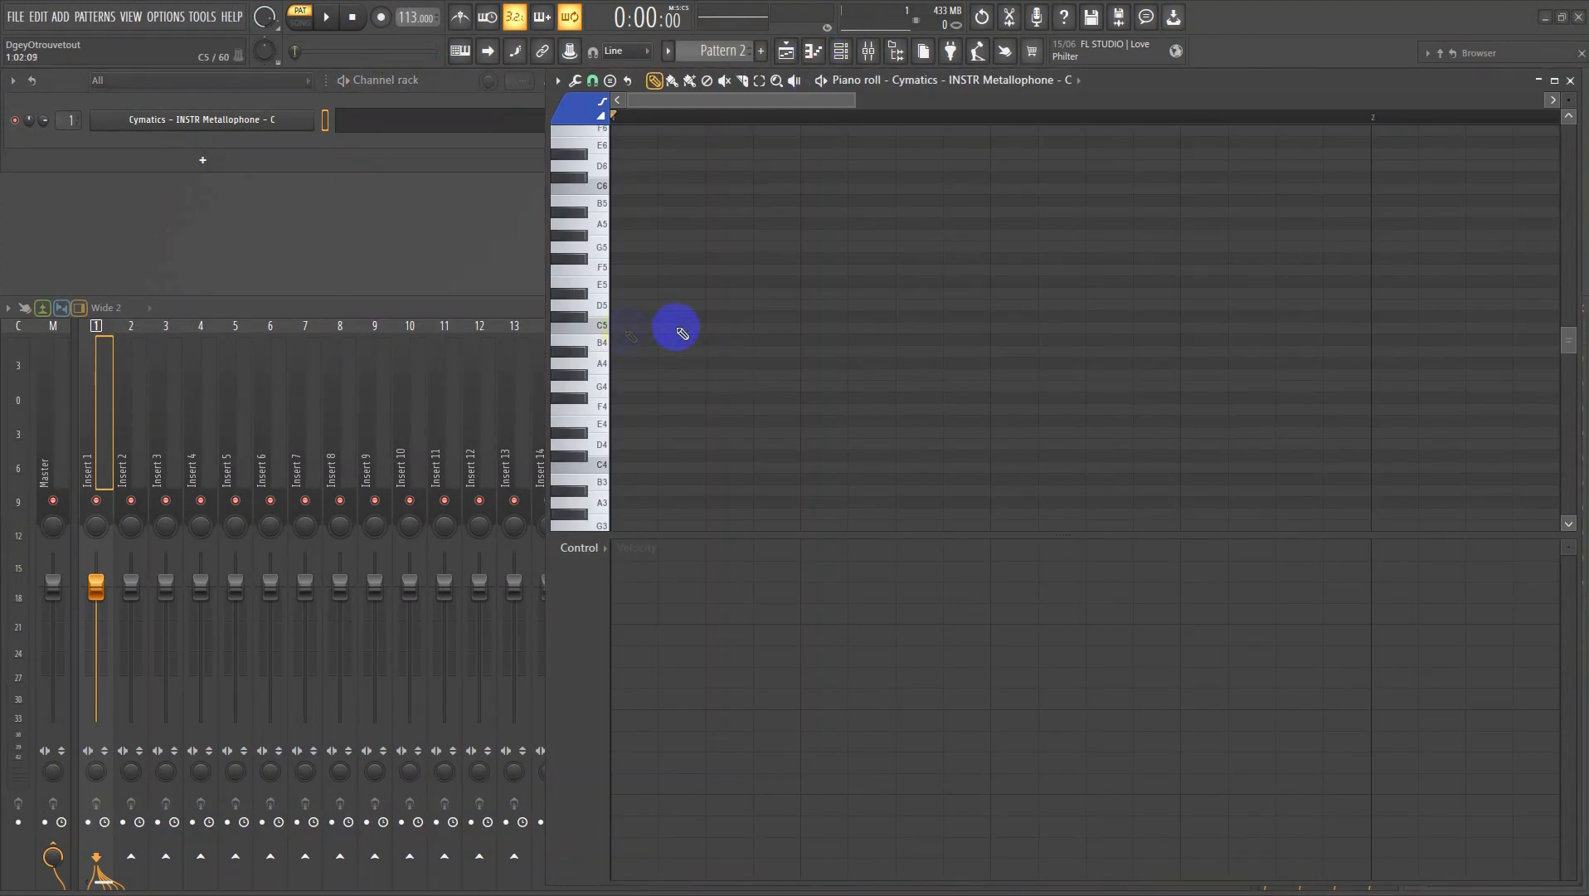
- Draw stacked C minor scale notes at the start of bar 1: C5, D5, D#5, F5, G5, G#5, A#5 and C6
scroll(682, 336, "down", 3)
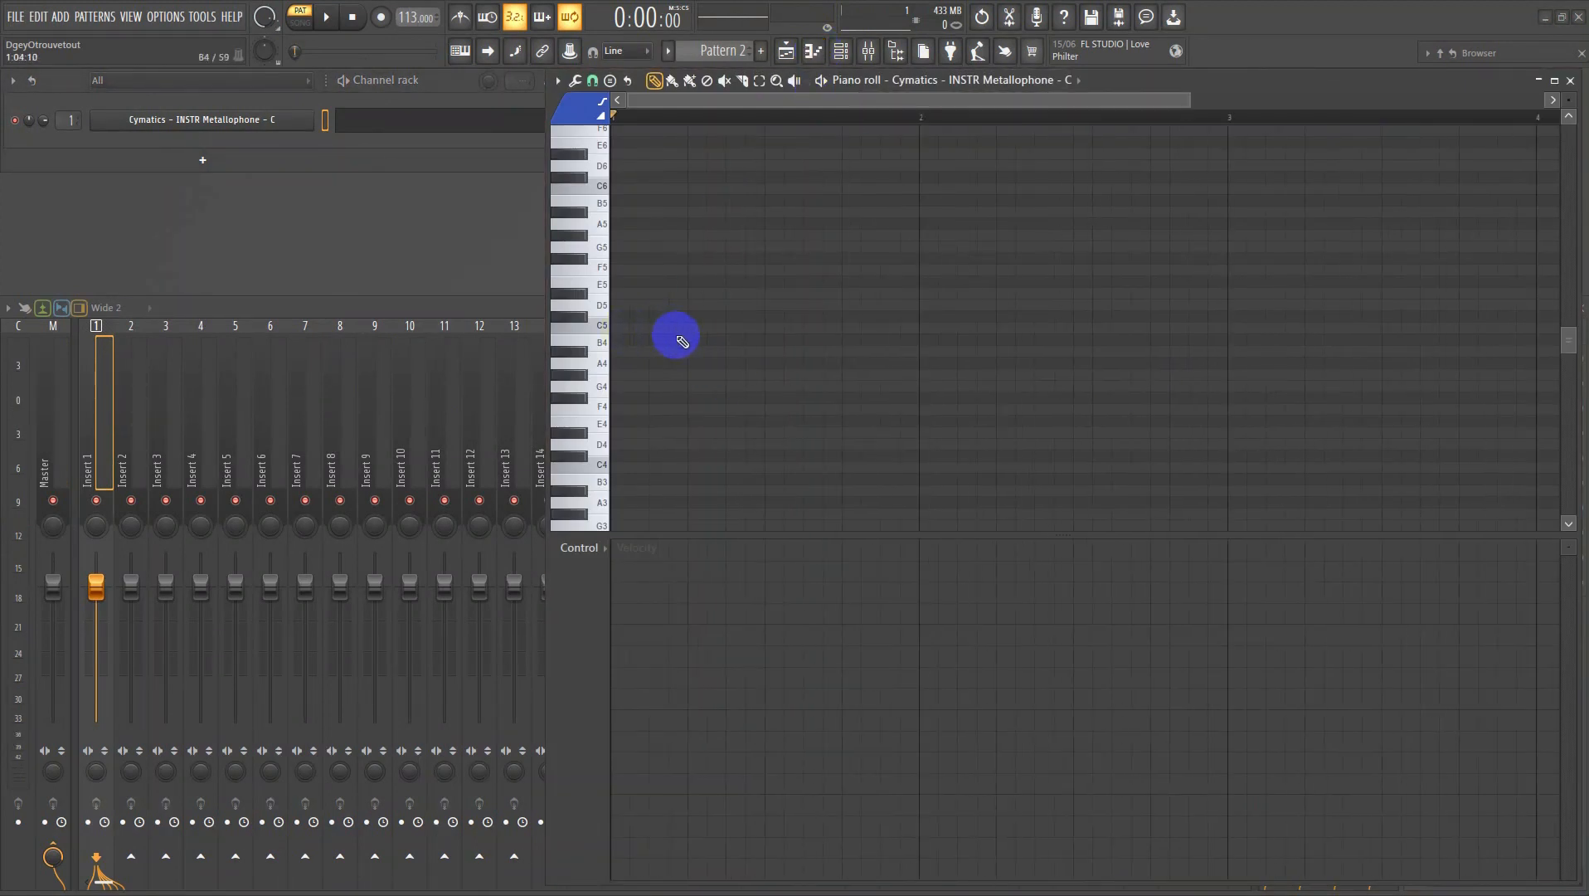
left_click(631, 331)
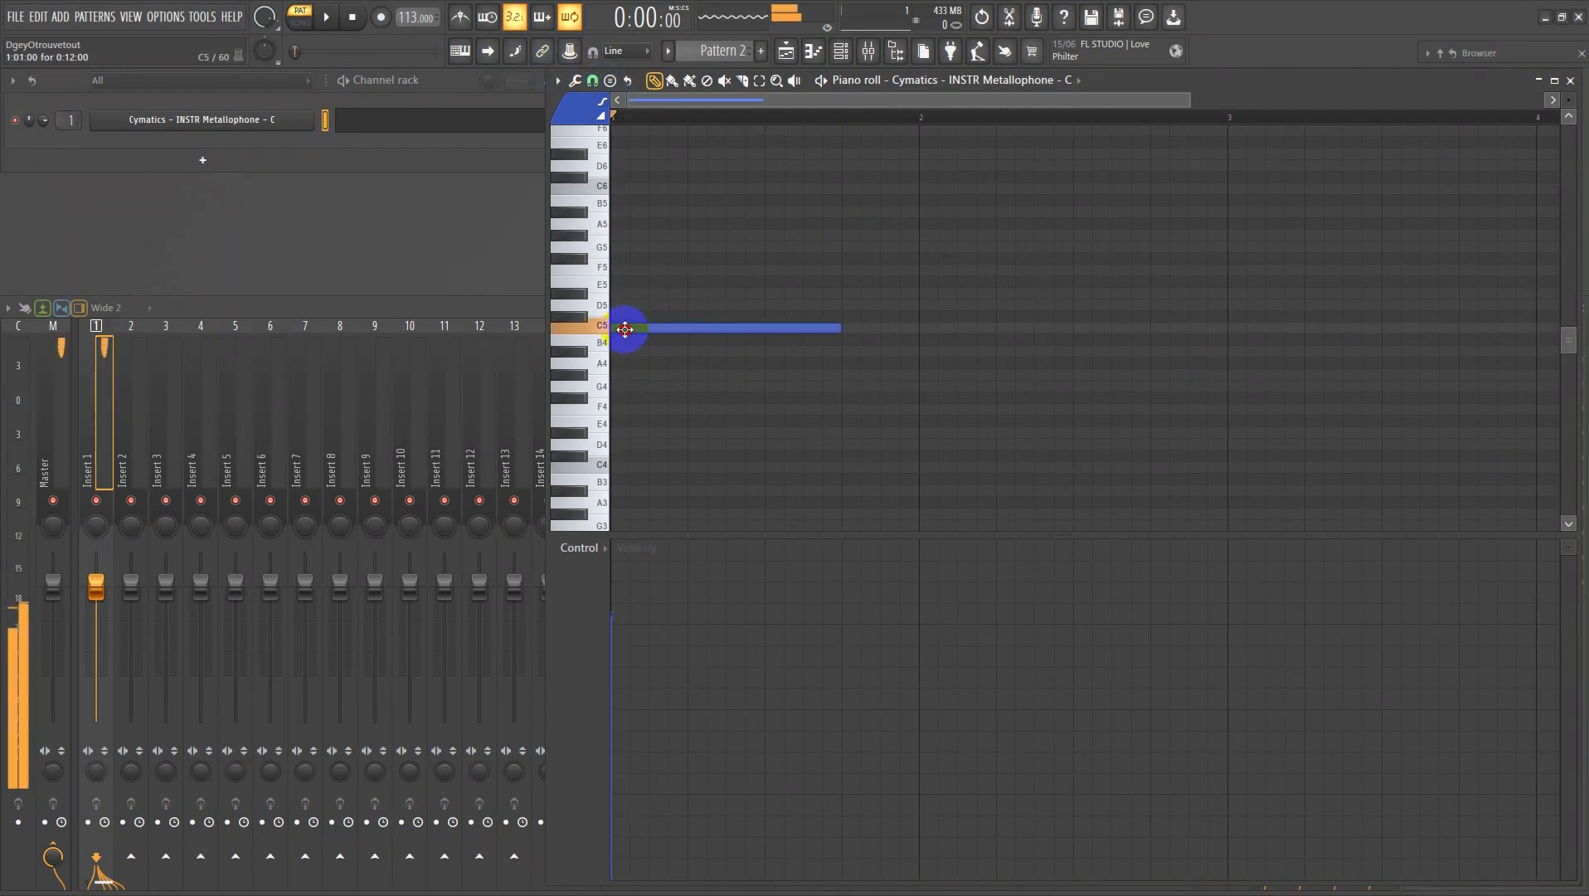
left_click(665, 305)
left_click(640, 292)
left_click(630, 269)
left_click(622, 246)
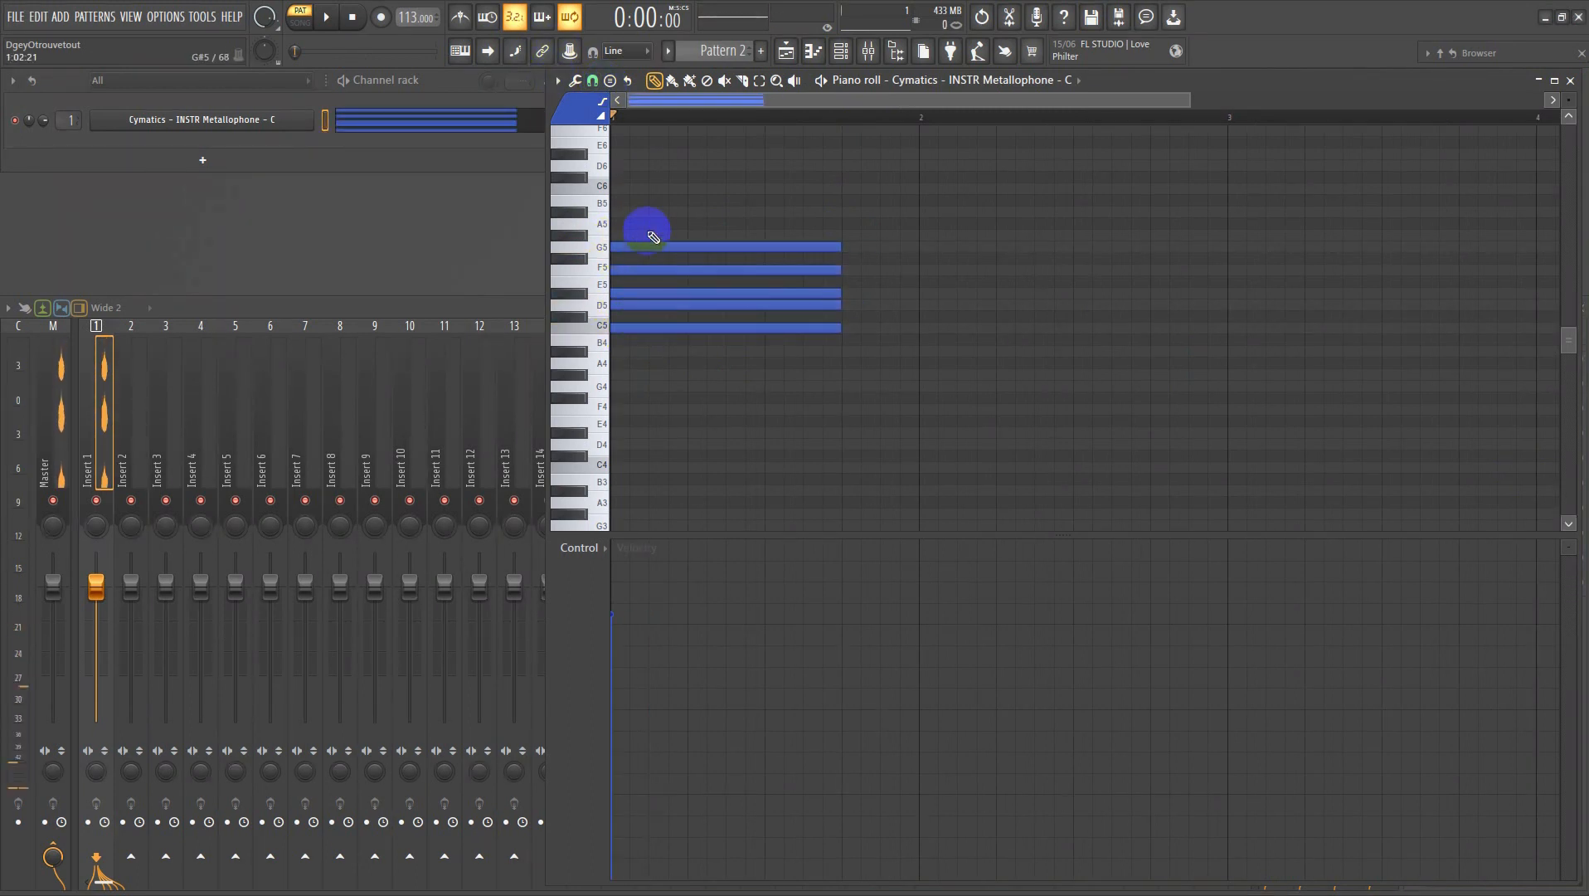
left_click(643, 234)
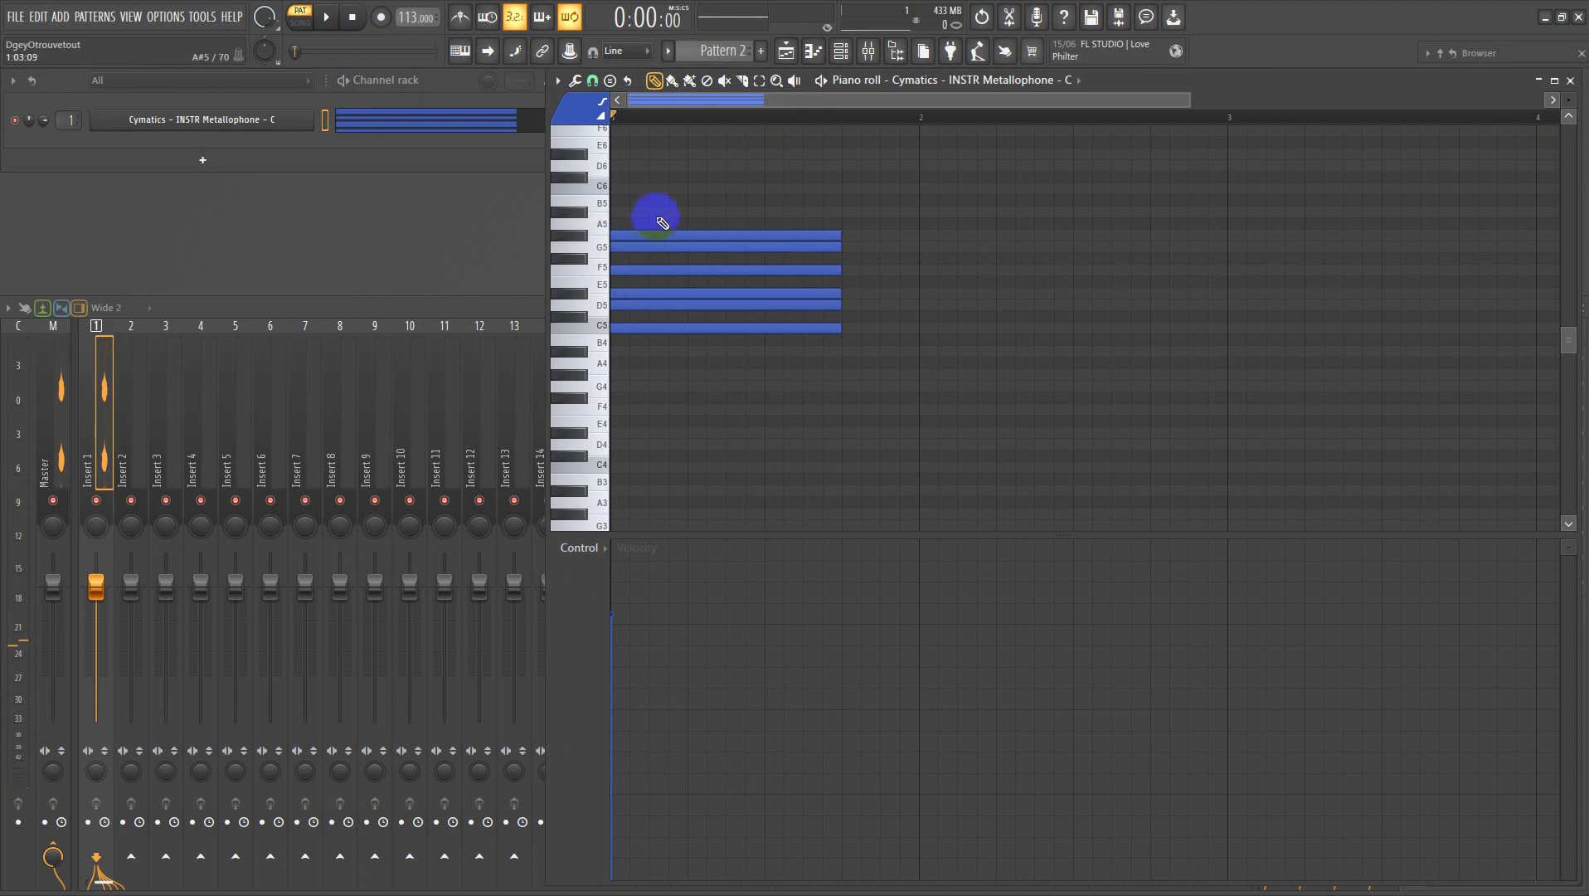
left_click(643, 212)
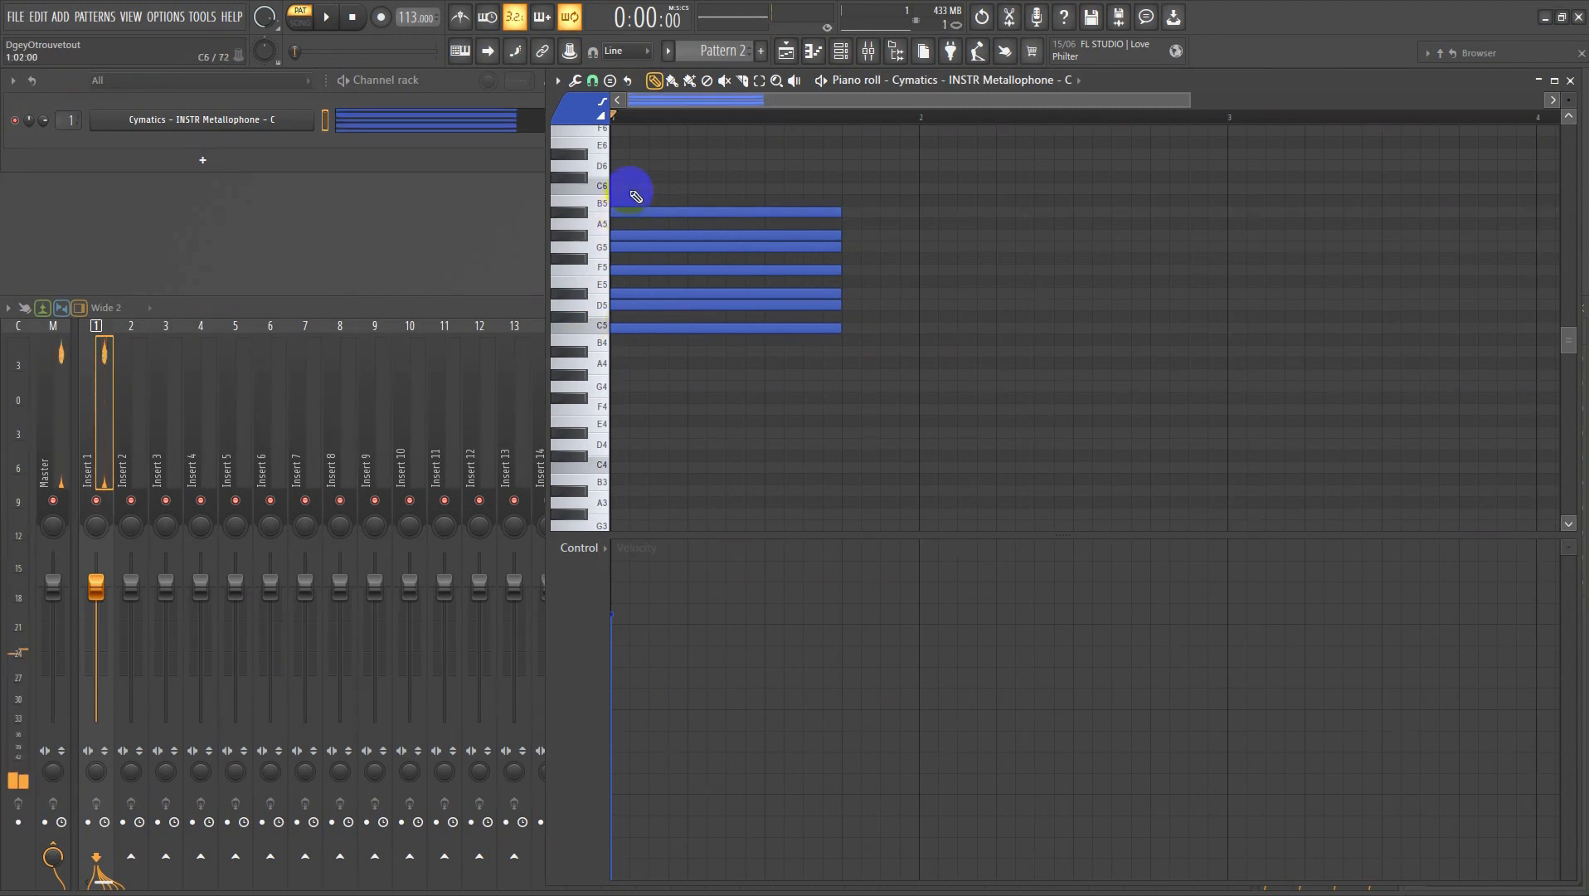
left_click(635, 190)
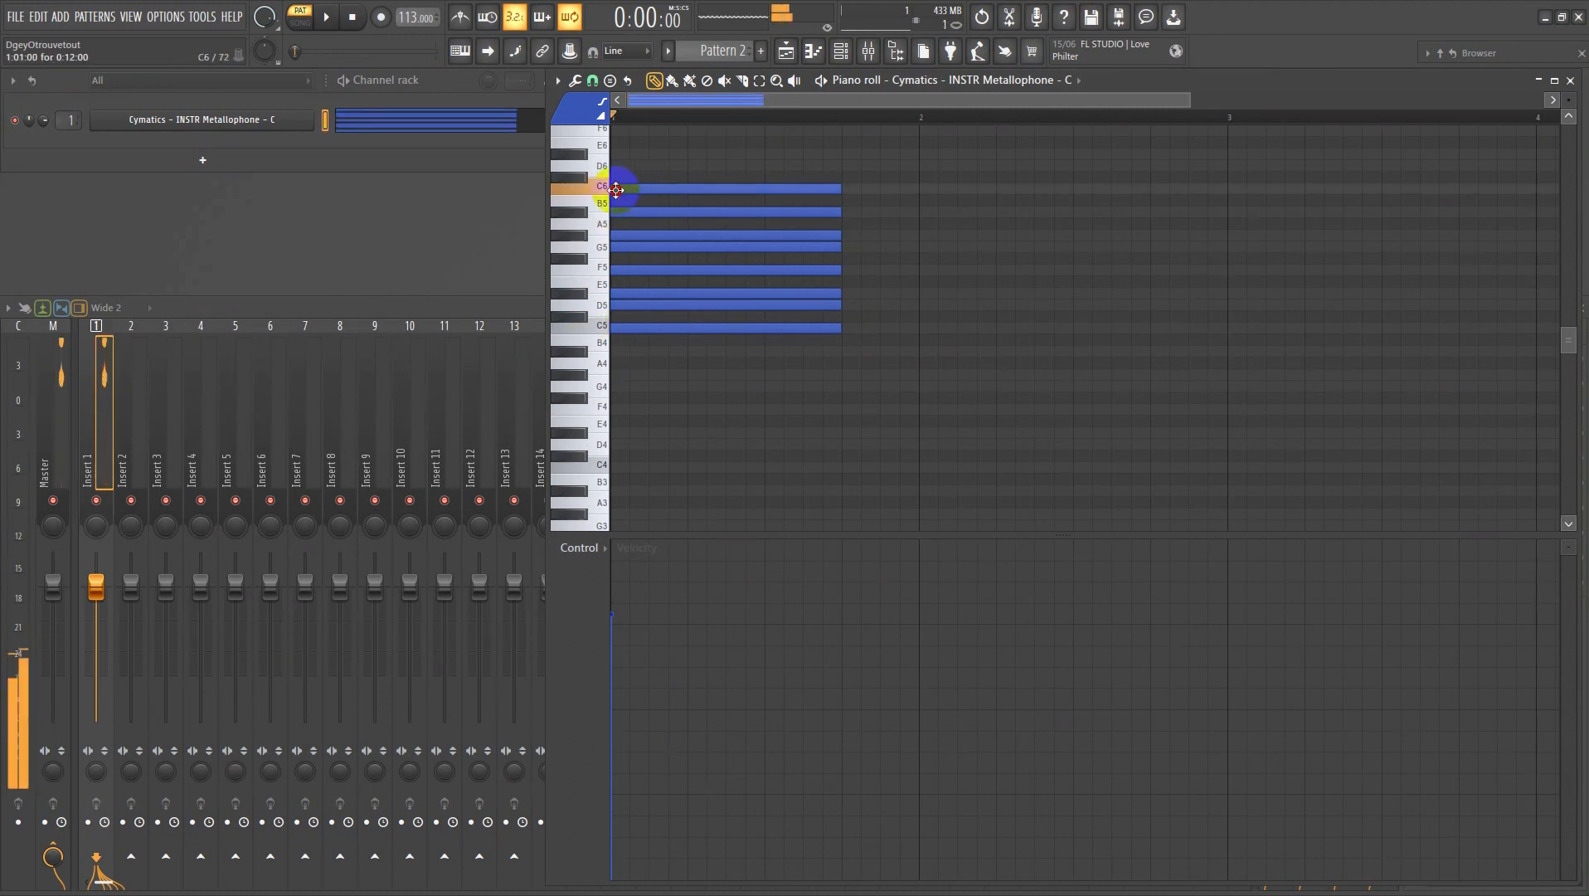
- Draw stacked out-of-scale notes C#5, E5, F#5, A5, B5 and C#6 in the later part of bar 1, beside the first stack
left_click(861, 317)
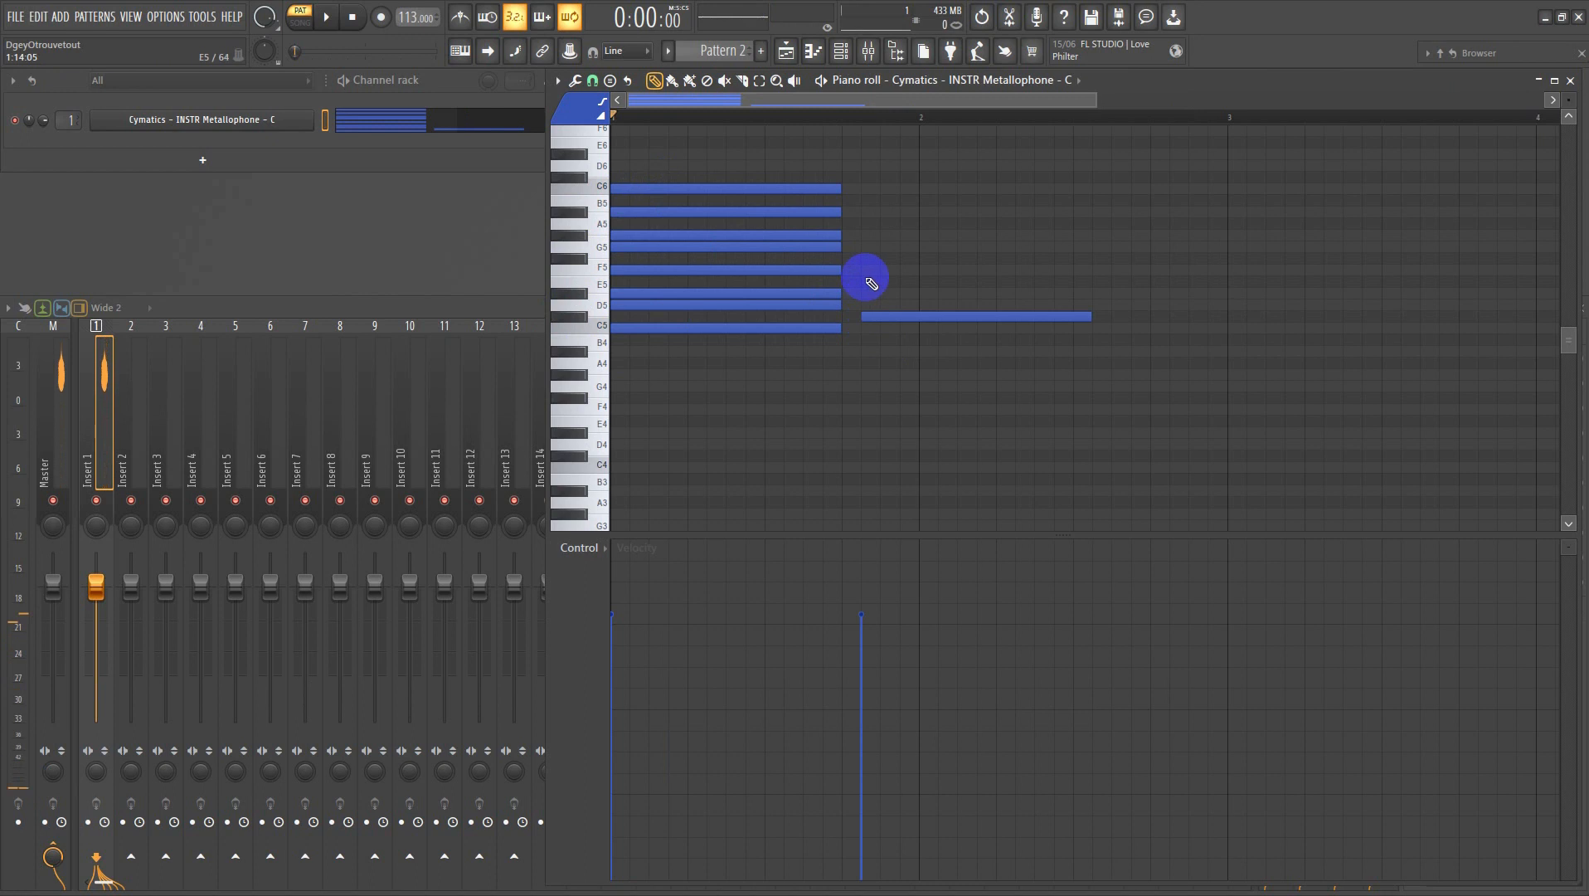
left_click(868, 279)
left_click(868, 258)
left_click(866, 224)
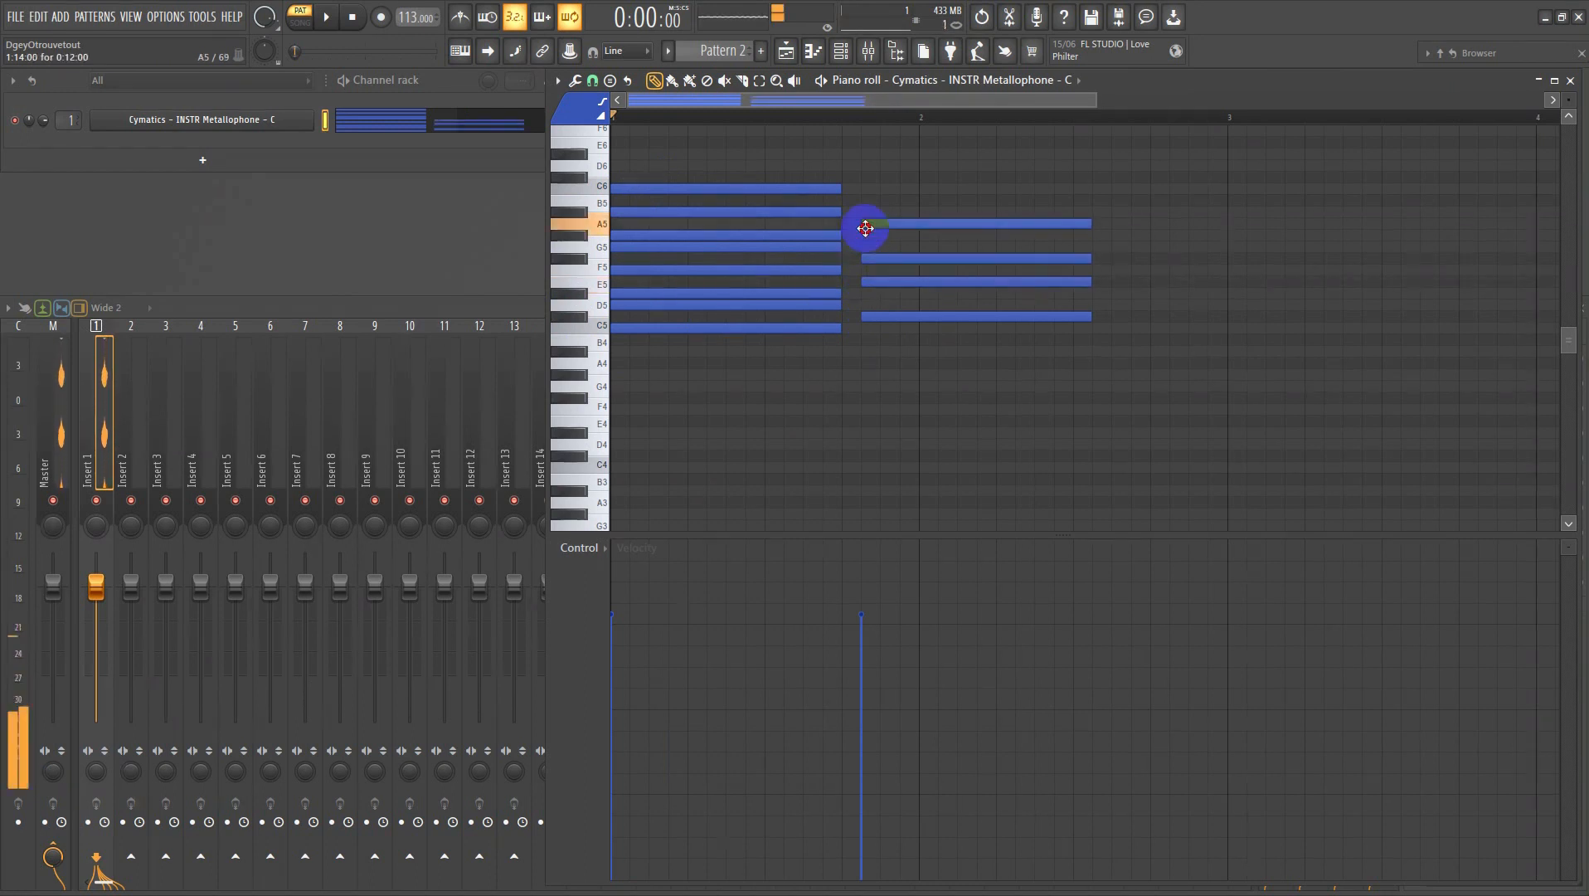
left_click(866, 201)
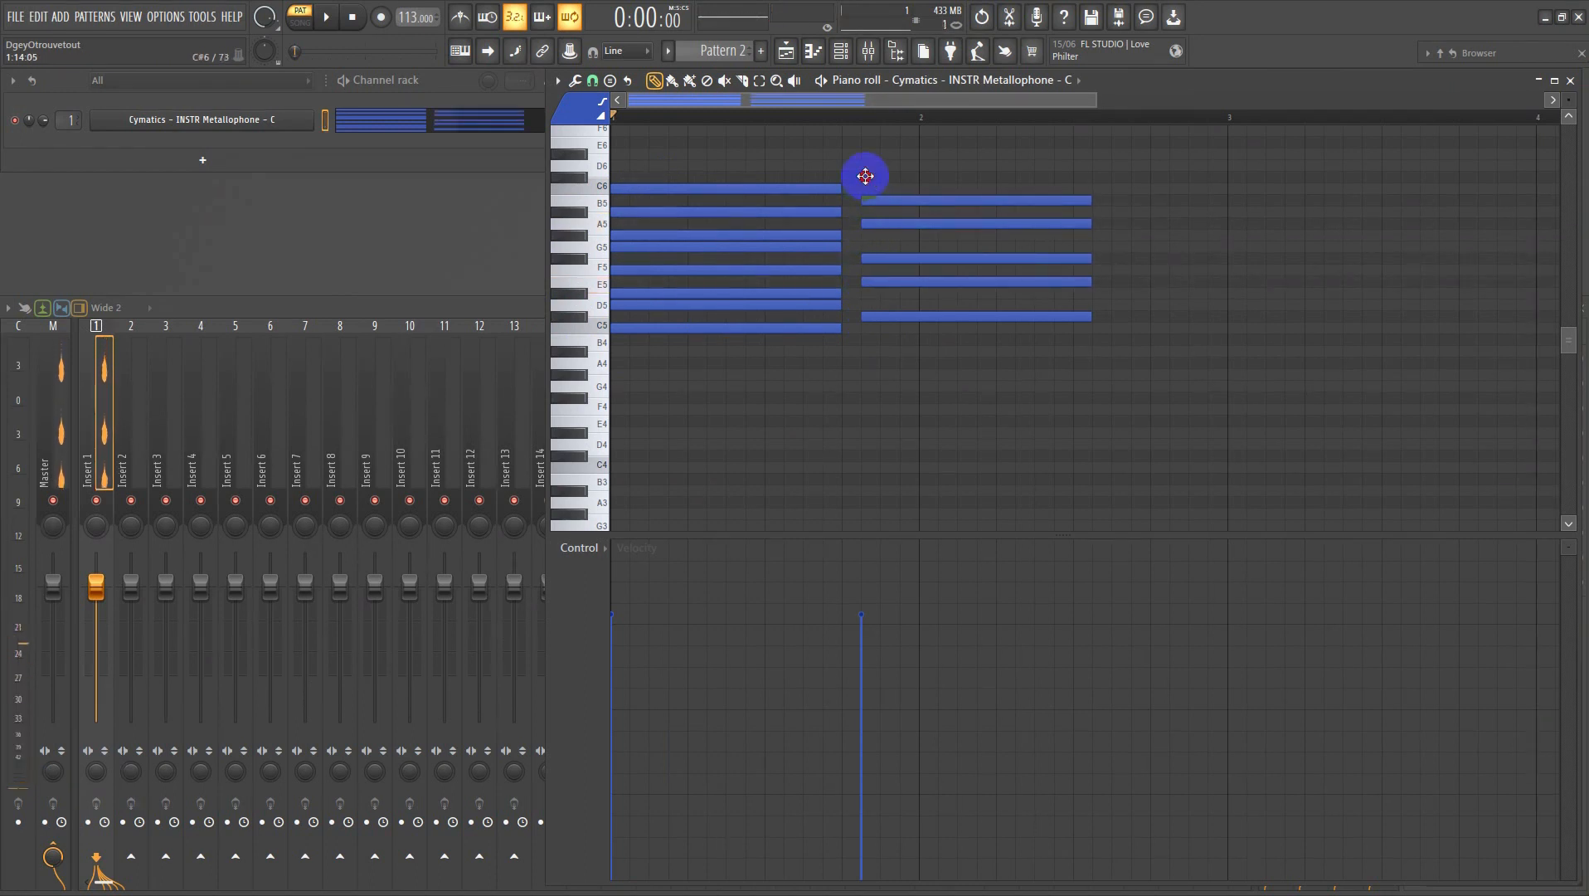
left_click(864, 177)
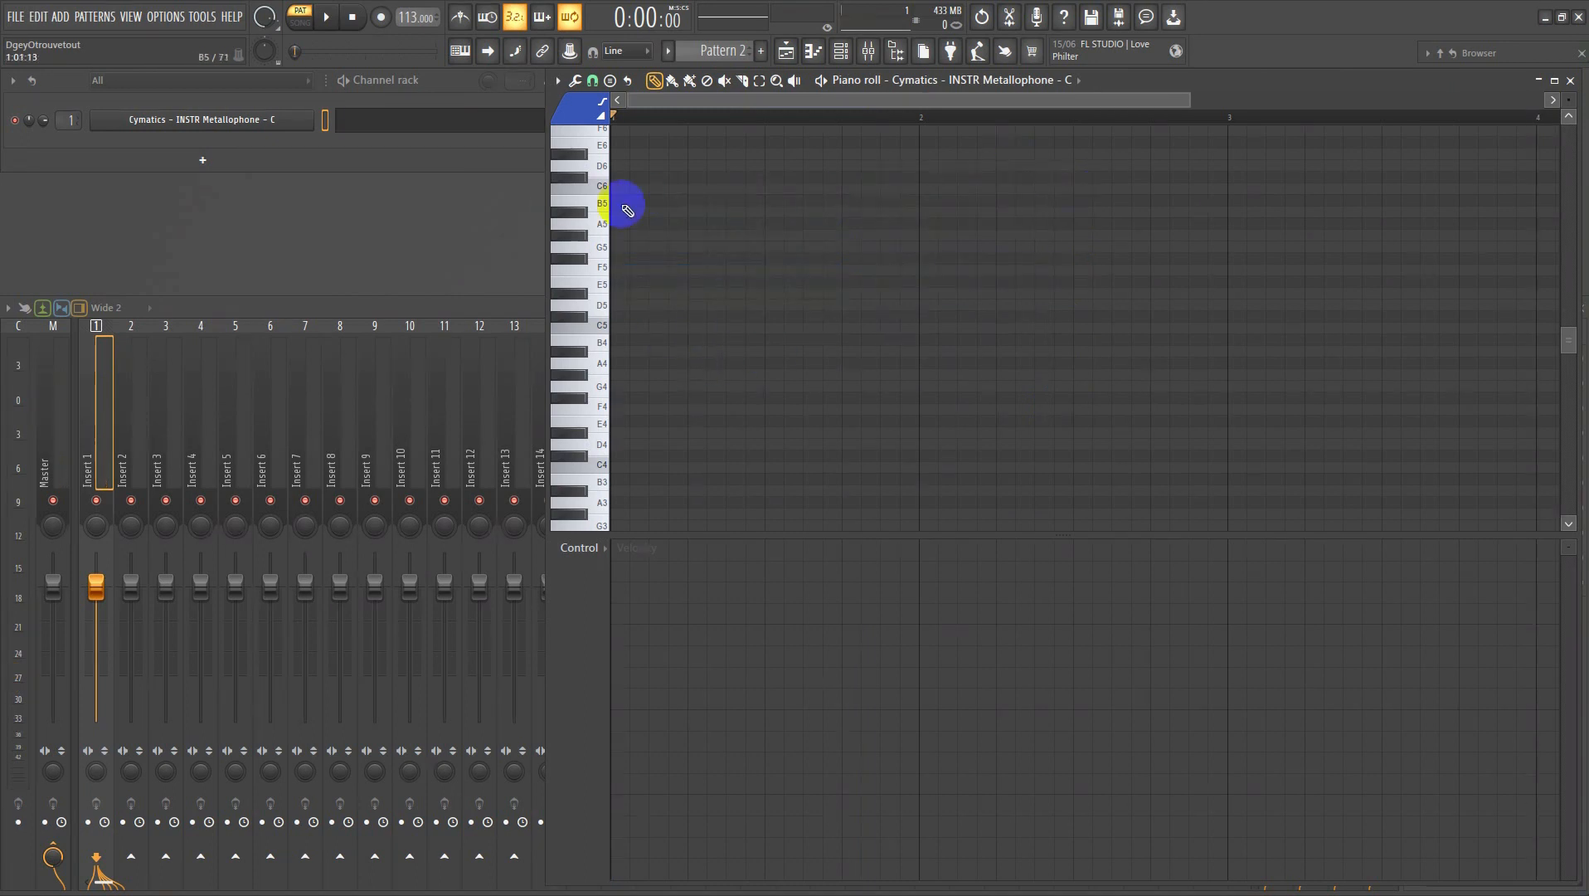
- Draw a C5 note at the start of bar 1, shorten it, play the pattern, and try deleting and redrawing the note
left_click(624, 330)
left_click_drag(839, 323, 751, 329)
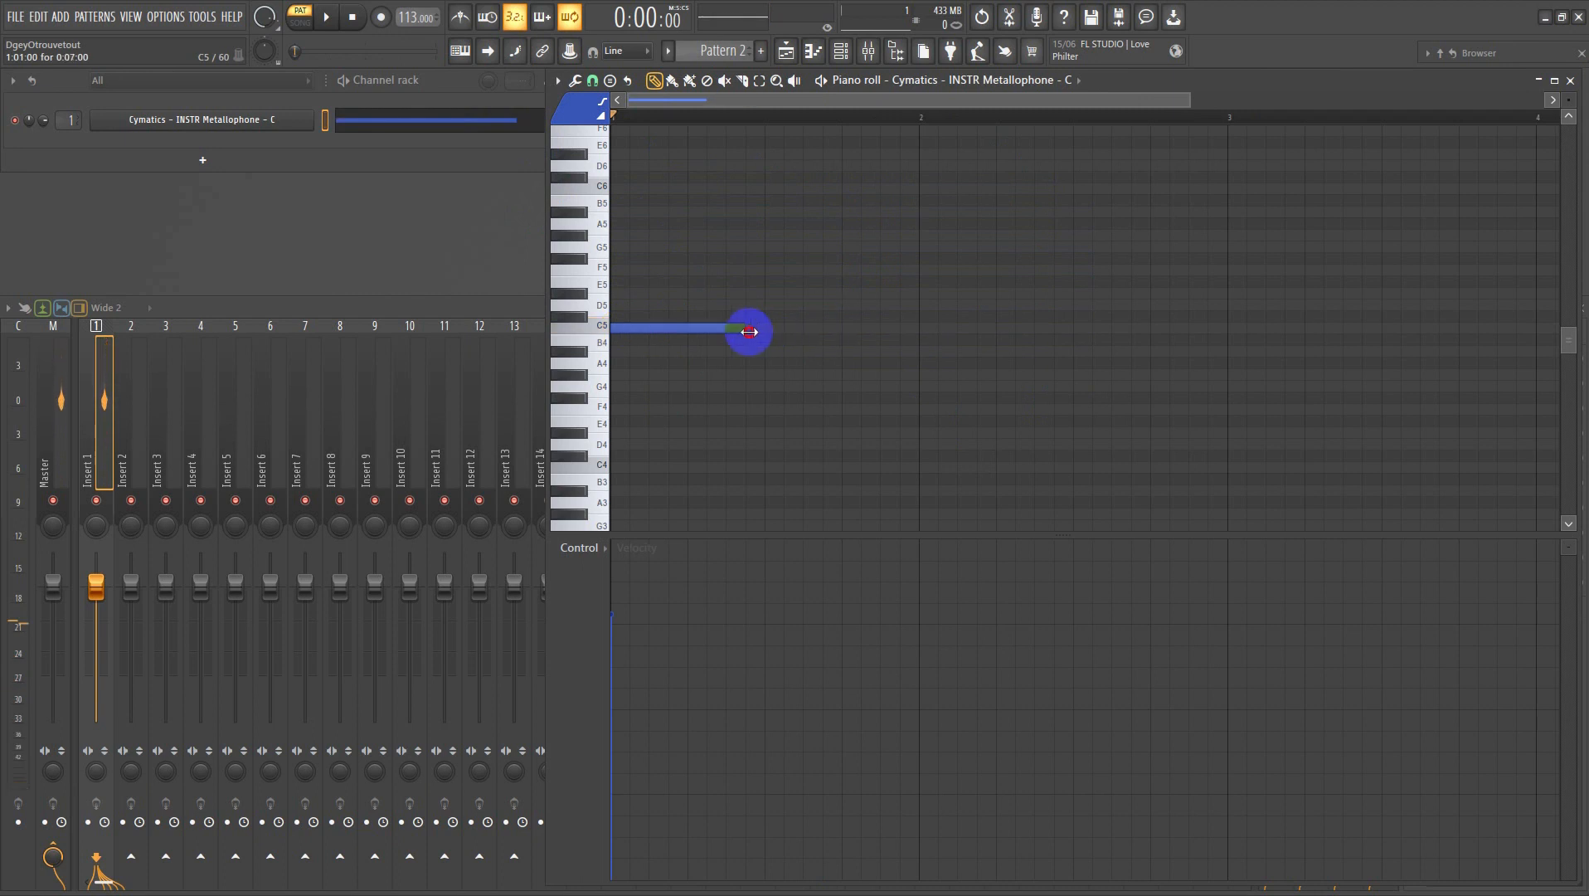
key("space")
scroll(830, 315, "down", 2)
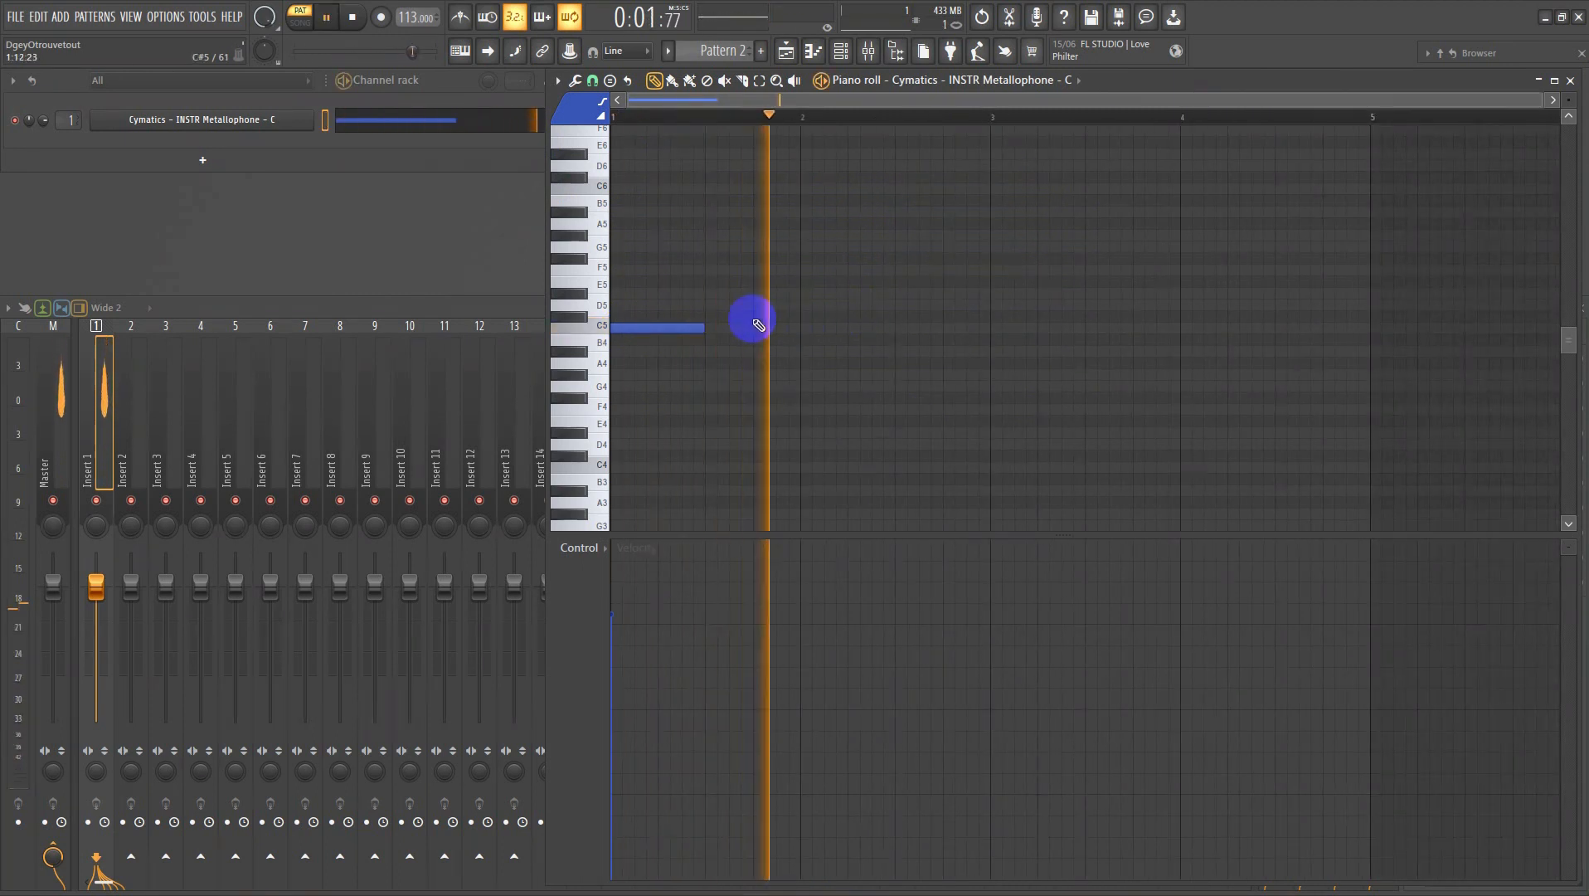
key("space")
right_click(656, 327)
left_click(625, 330)
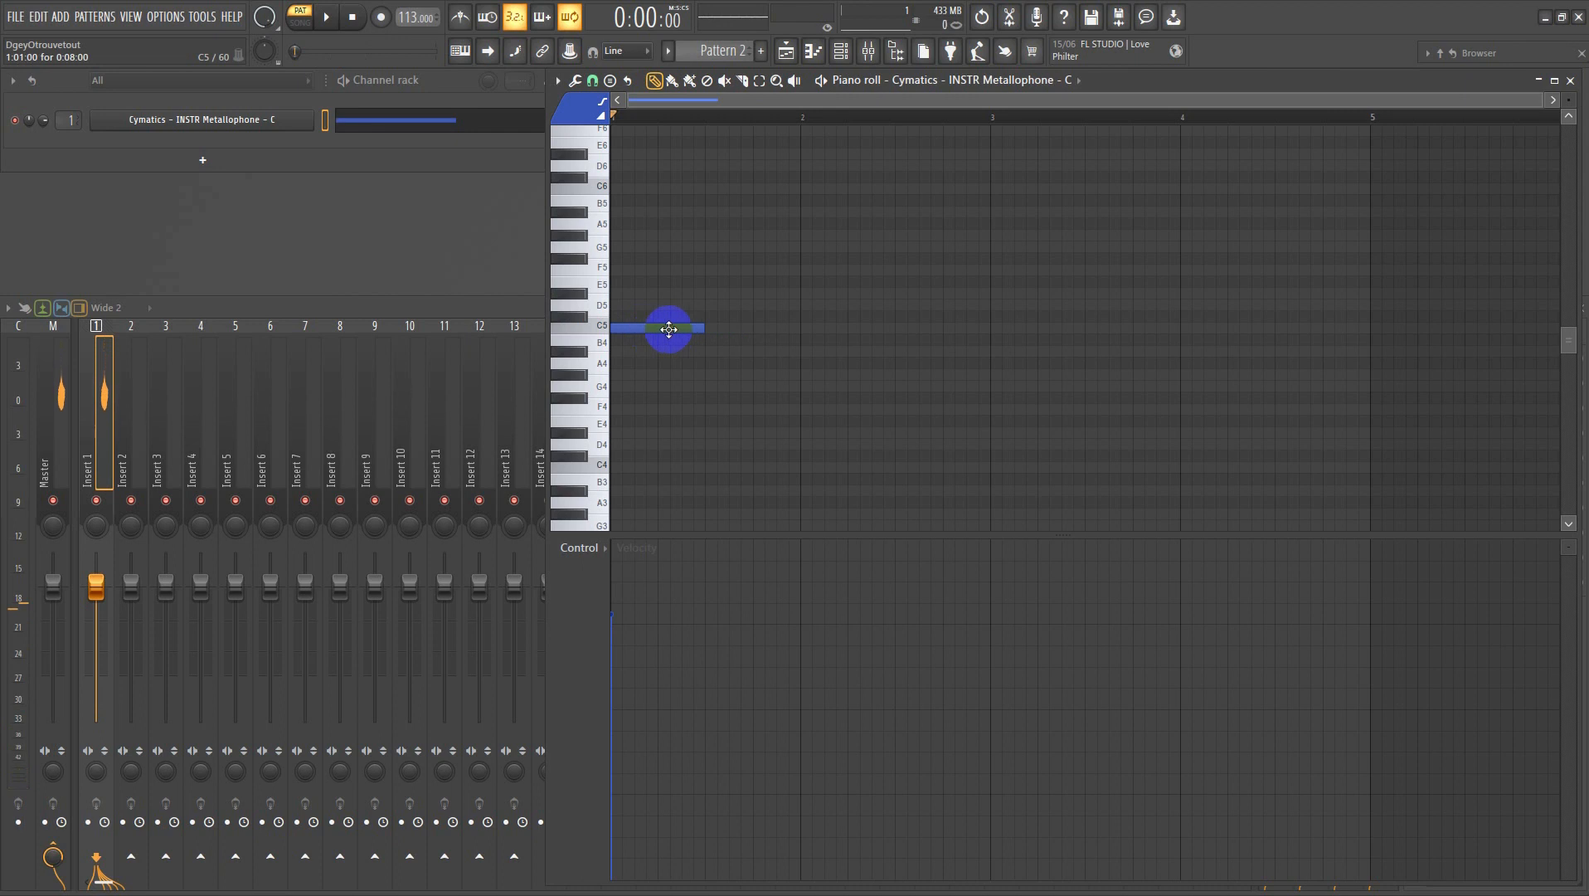
right_click(616, 330)
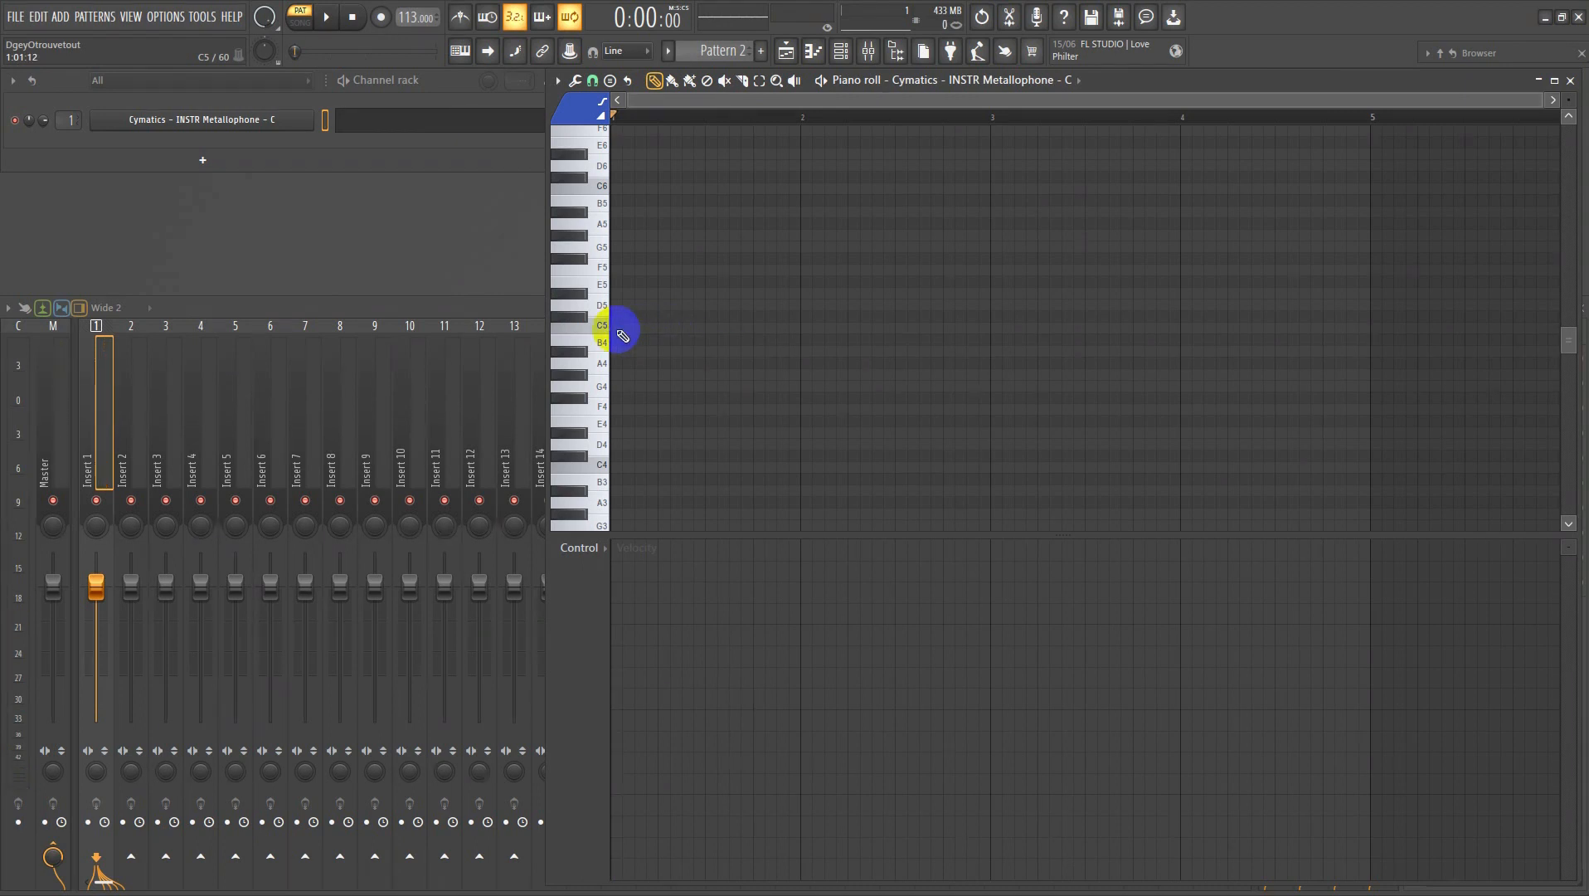
- Draw a C5 note at the start of bar 1, lengthen it to nearly one bar, and add a G4 note mid-bar 2
left_click(618, 330)
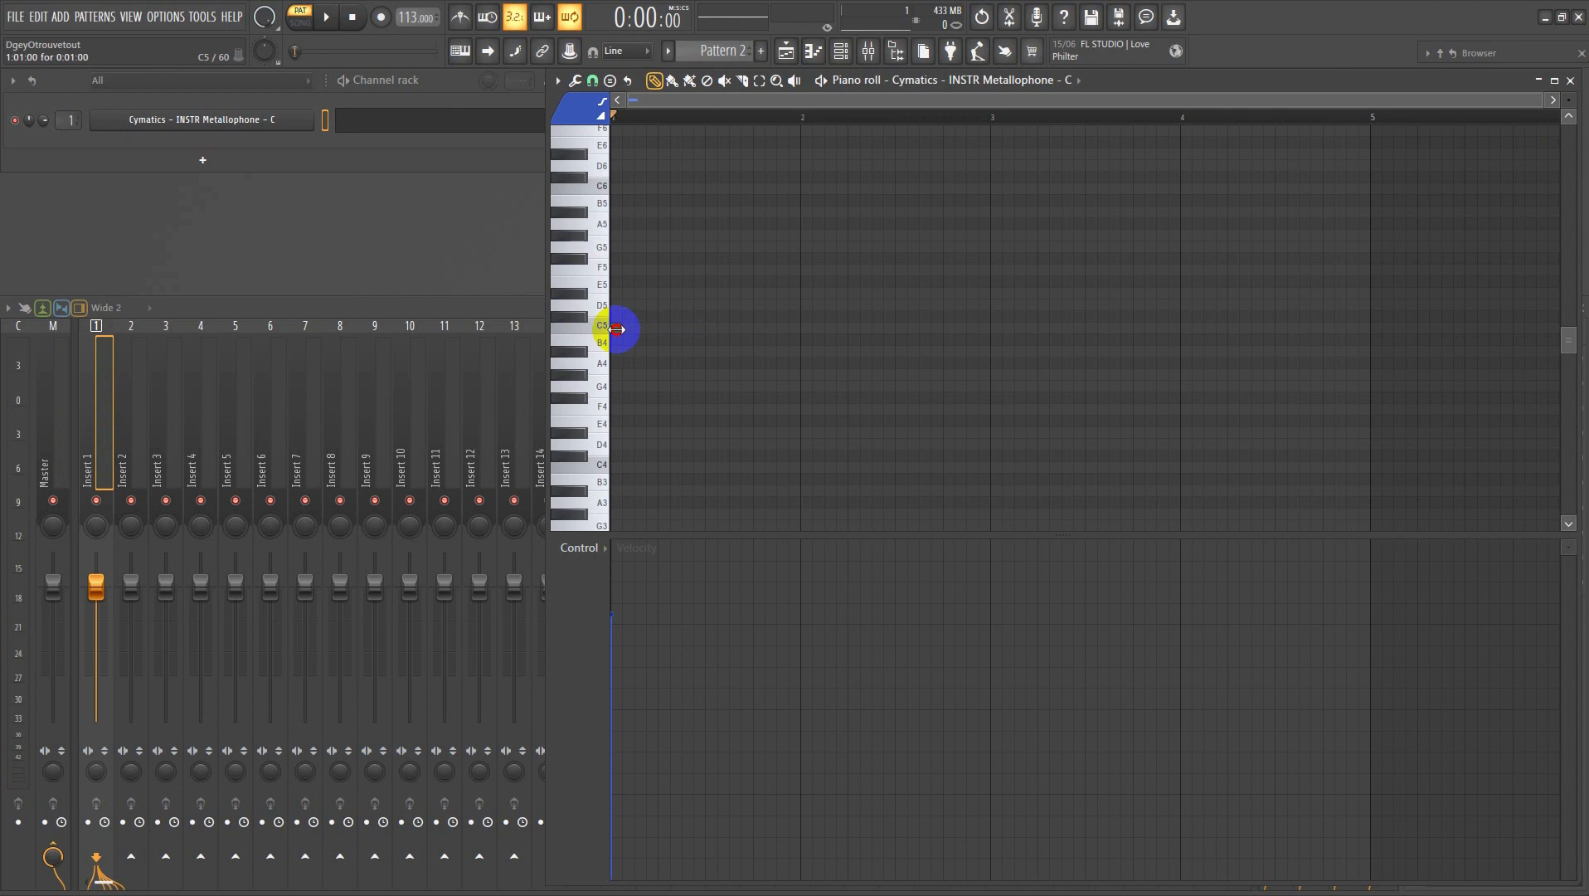
mouse_move(619, 330)
left_mouse_down()
mouse_move(975, 365)
mouse_move(732, 354)
mouse_move(805, 373)
left_mouse_up()
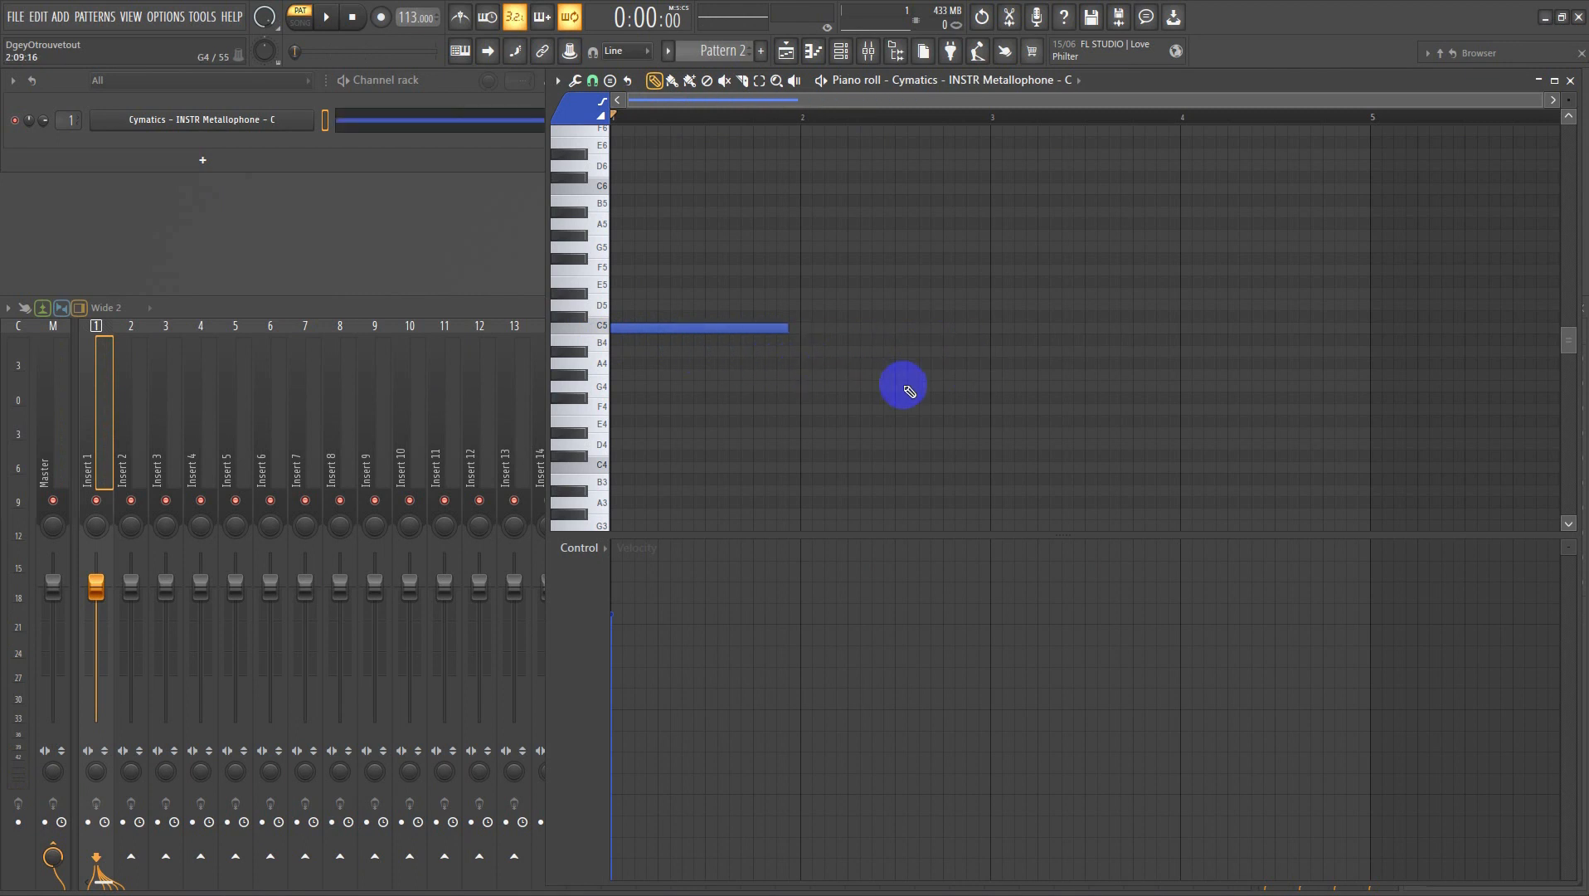
left_click(906, 387)
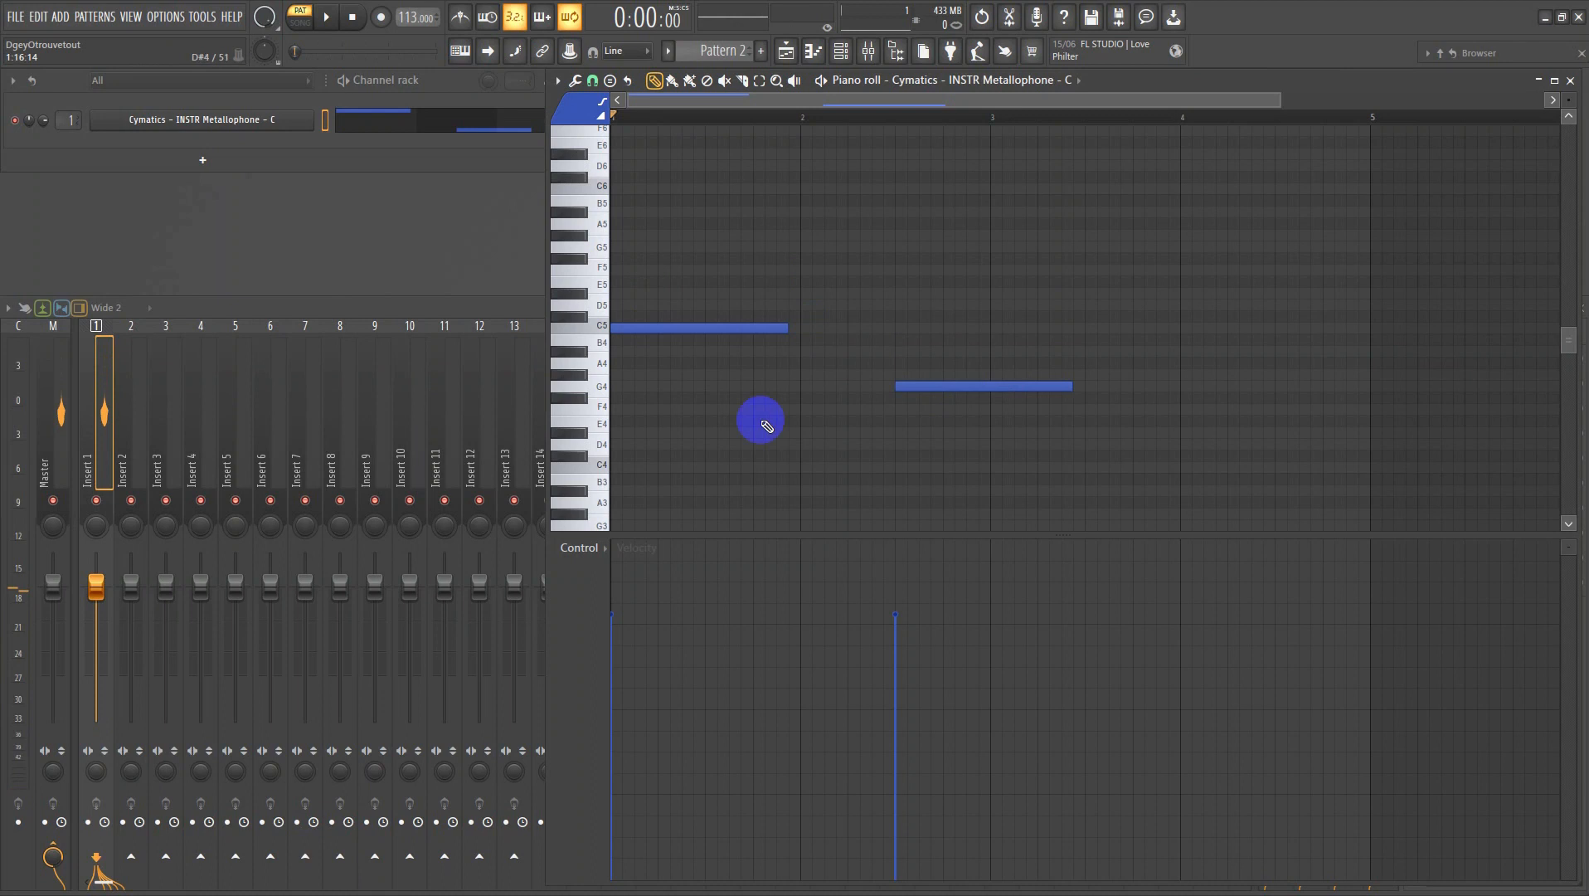
- Draw a one-bar C minor chord at the start of bar 1 with the notes C5, D#5 and G5
left_click(625, 333)
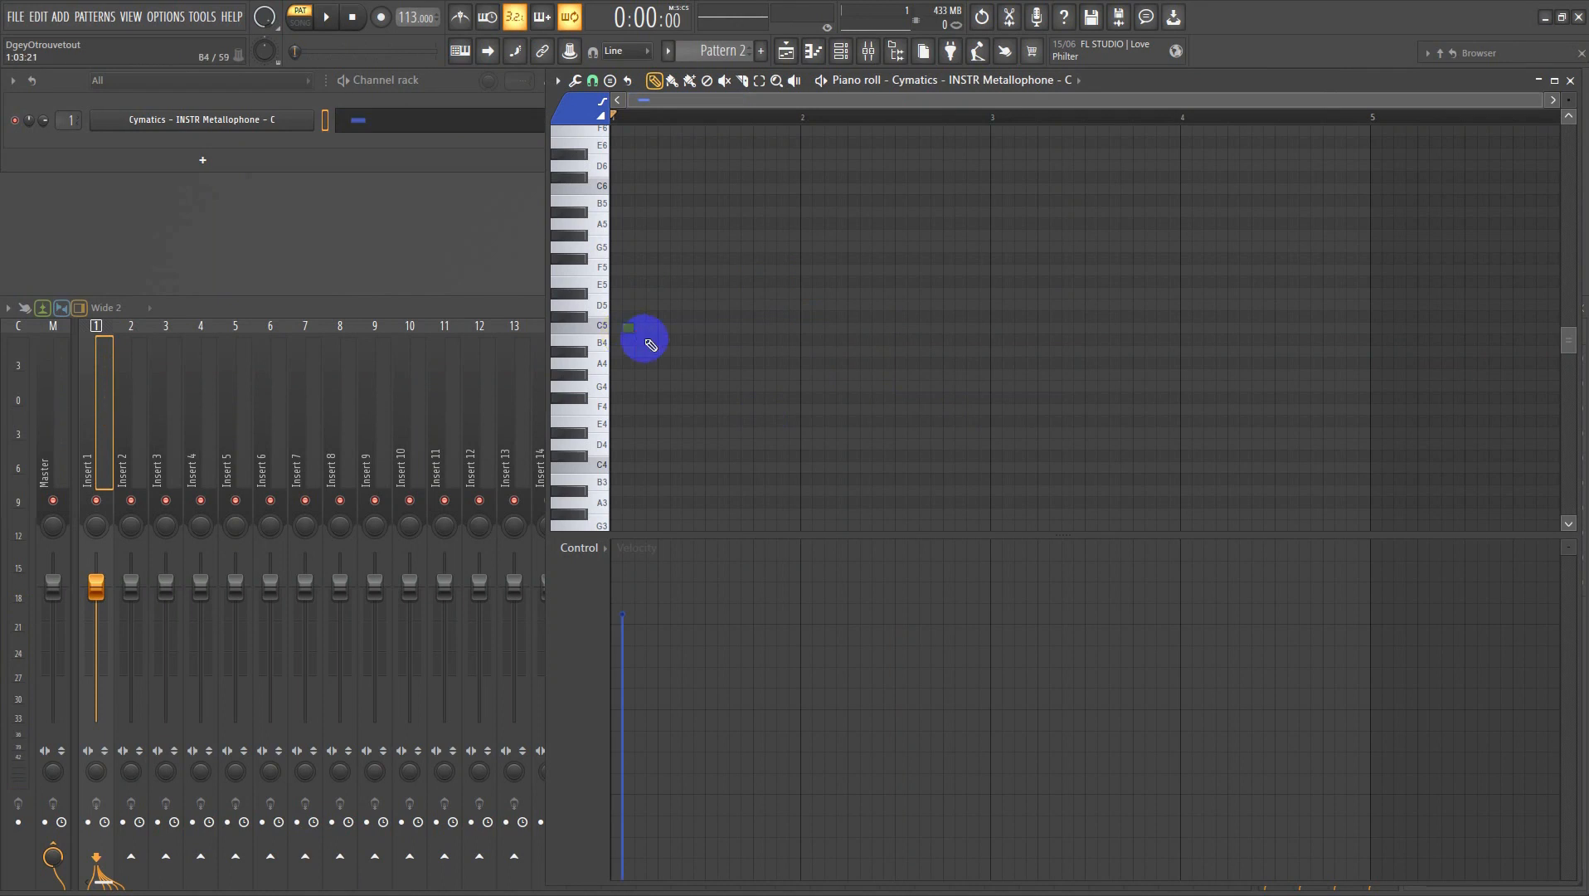
left_click_drag(631, 332, 617, 326)
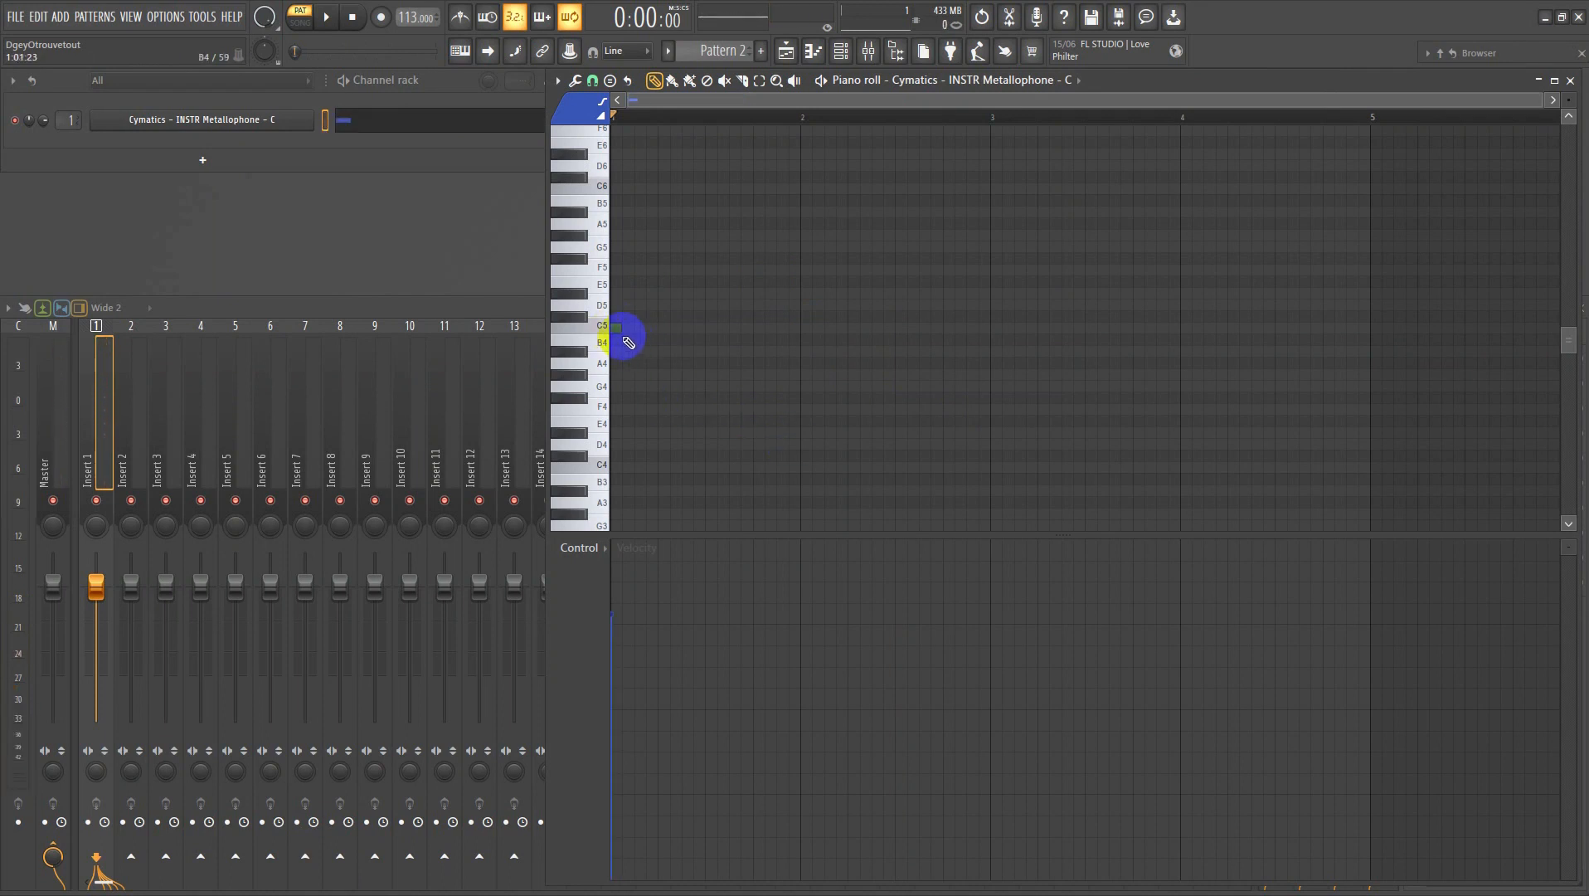
left_click_drag(686, 338, 799, 350)
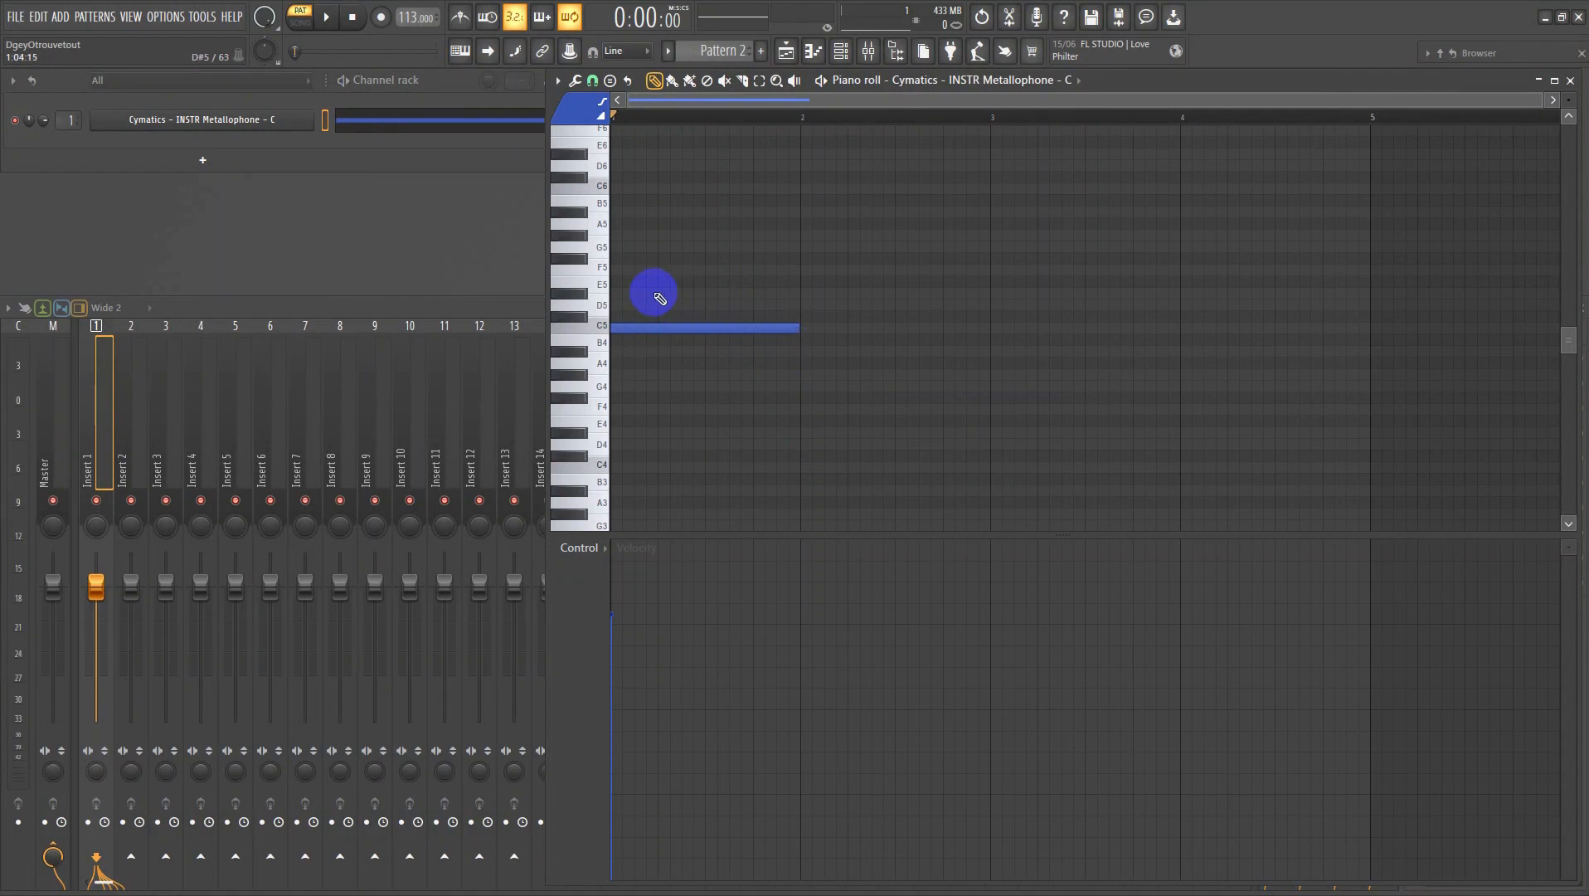
left_click(624, 292)
mouse_move(793, 297)
left_mouse_down()
mouse_move(663, 294)
mouse_move(804, 301)
left_mouse_up()
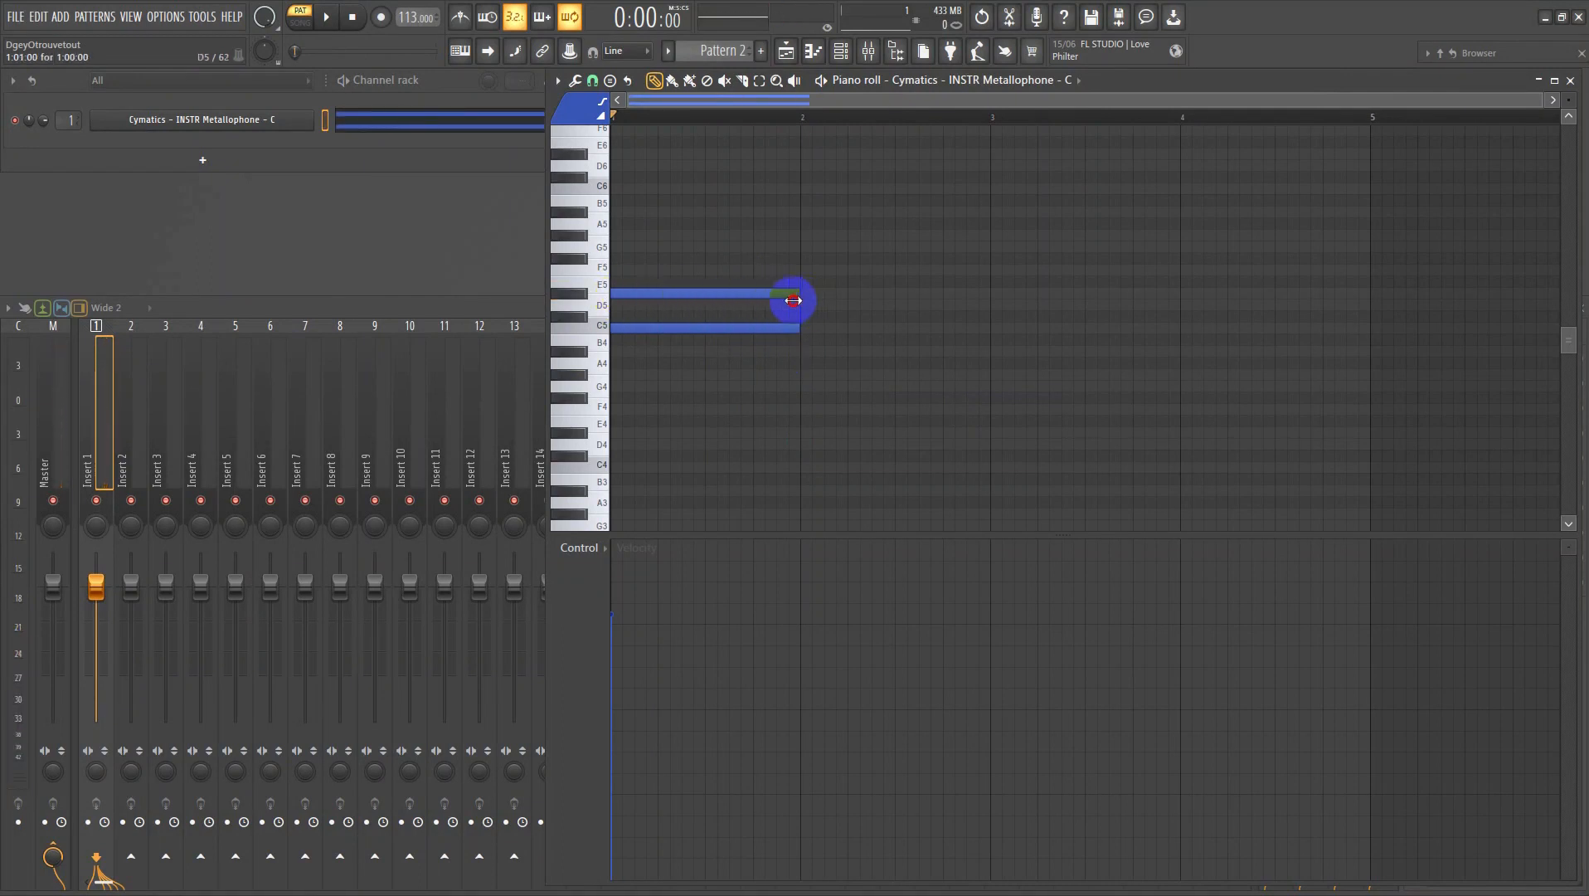
left_click_drag(651, 257, 607, 245)
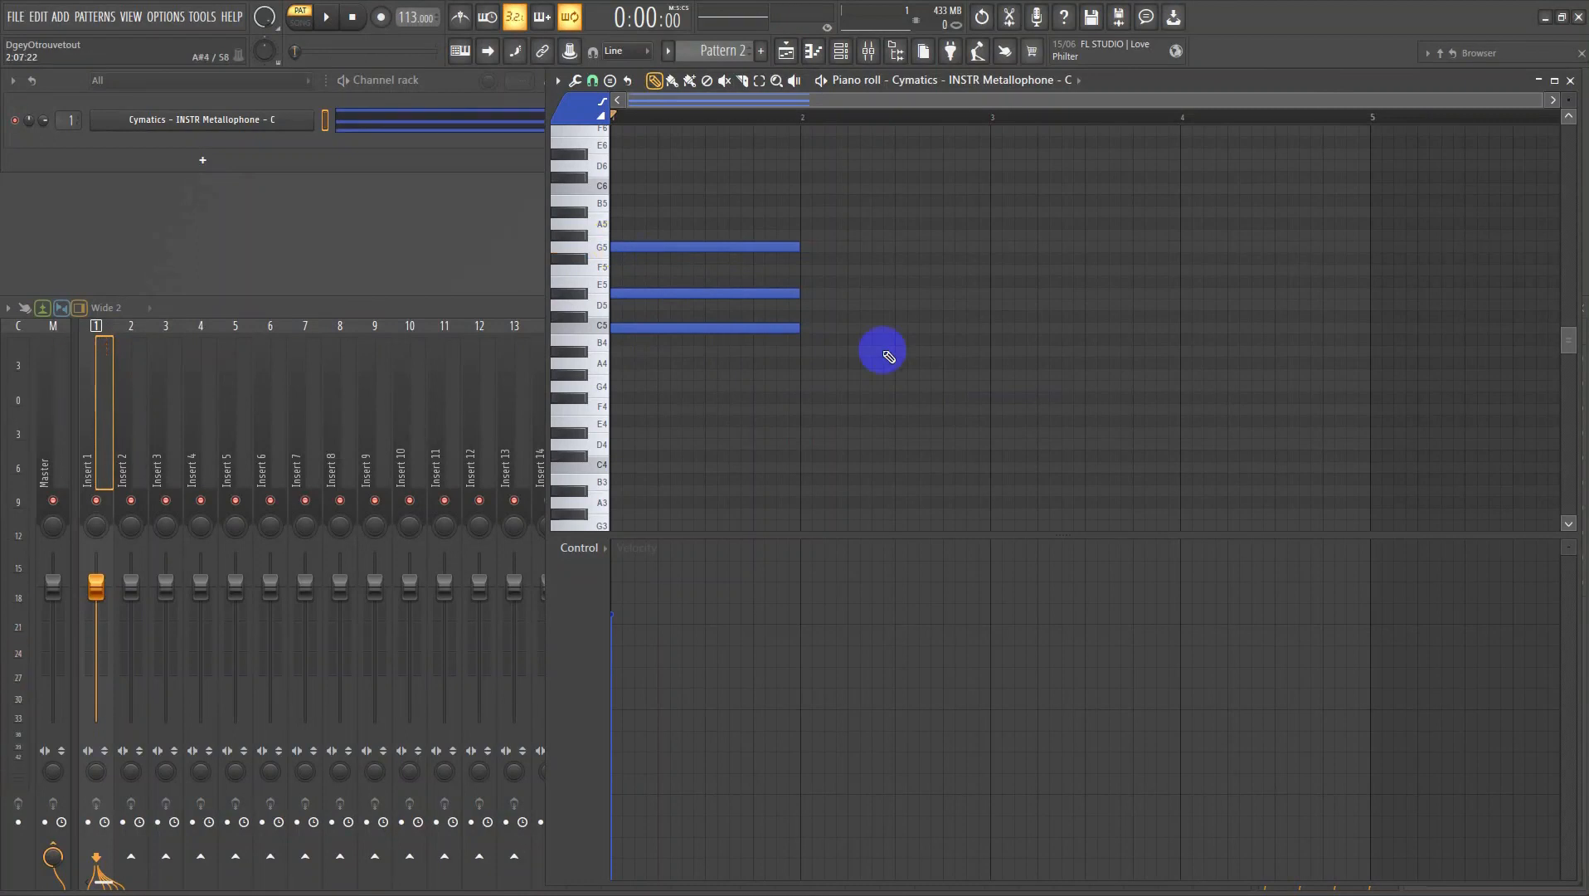
left_click_drag(884, 354, 568, 209)
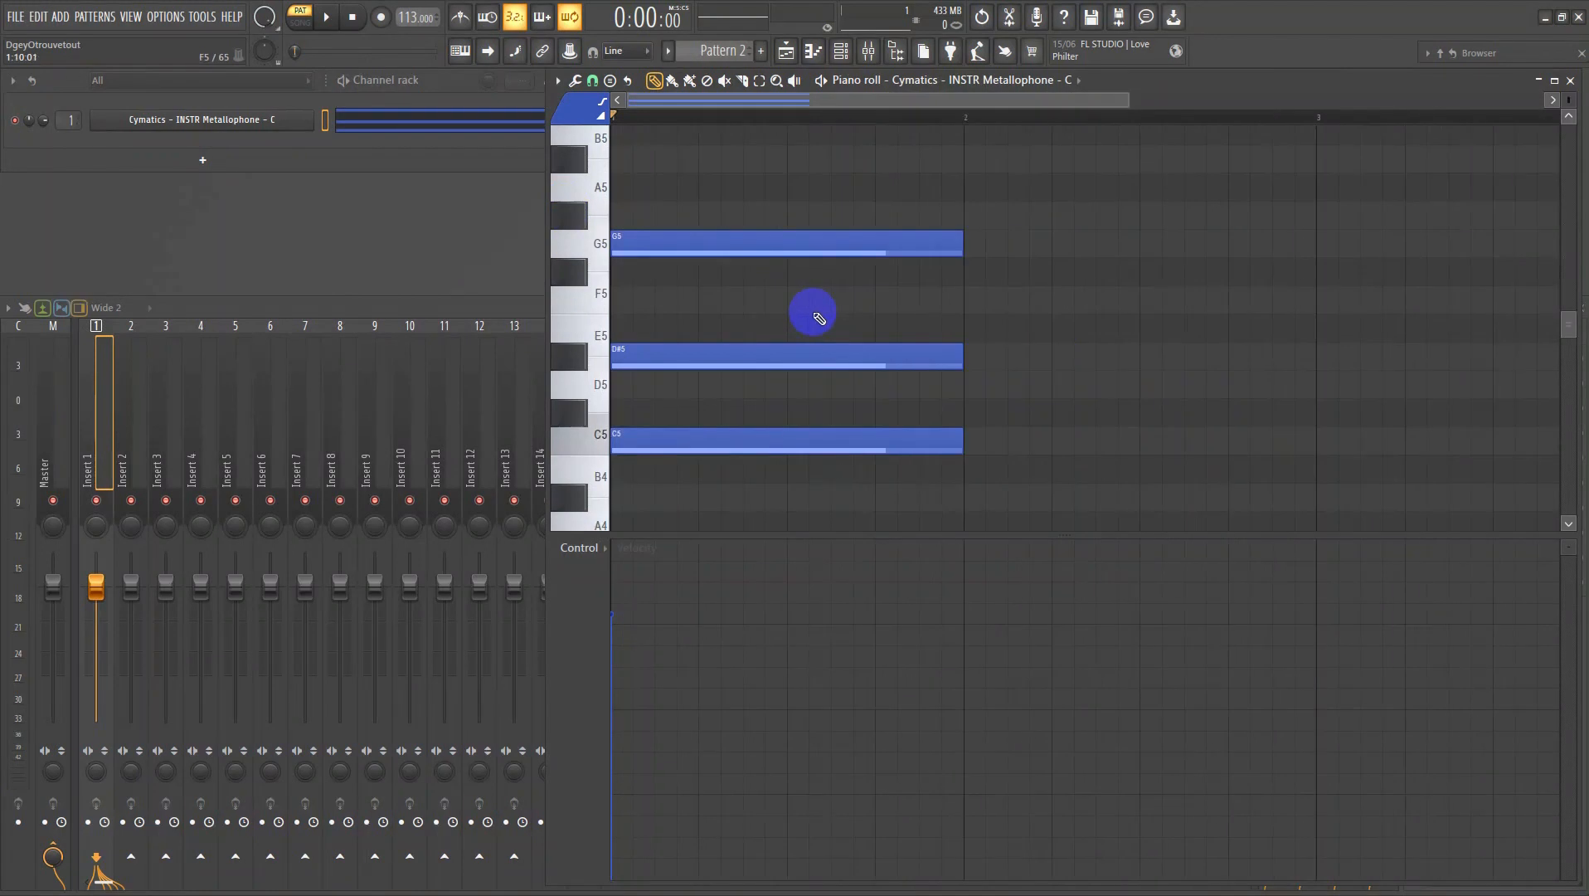
scroll(818, 318, "down", 2)
left_click_drag(854, 482, 729, 419)
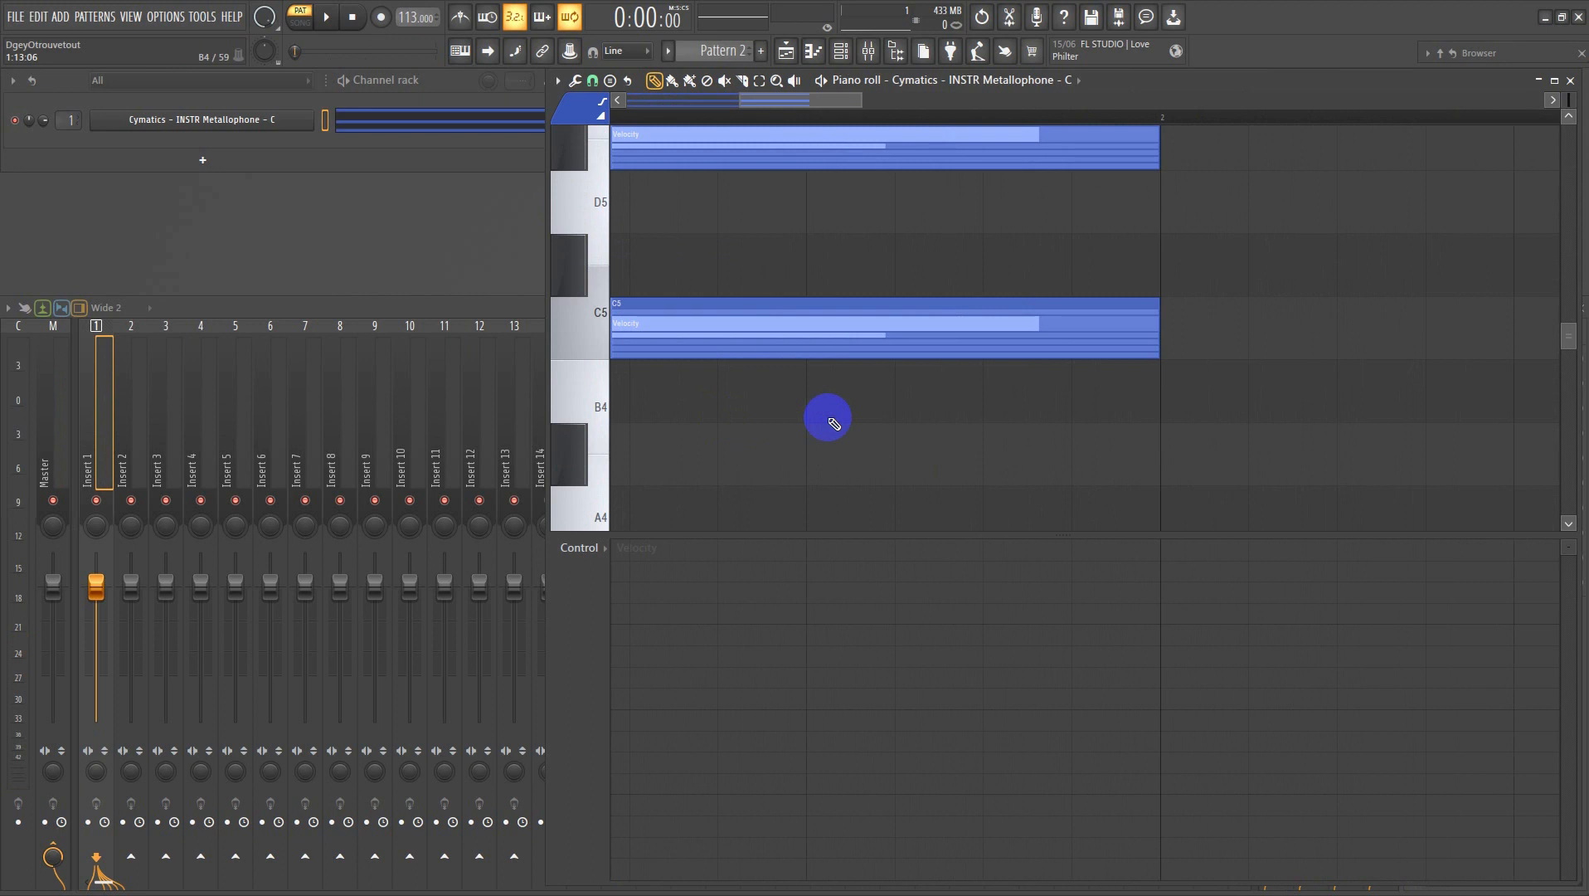
right_click(829, 418, "ctrl")
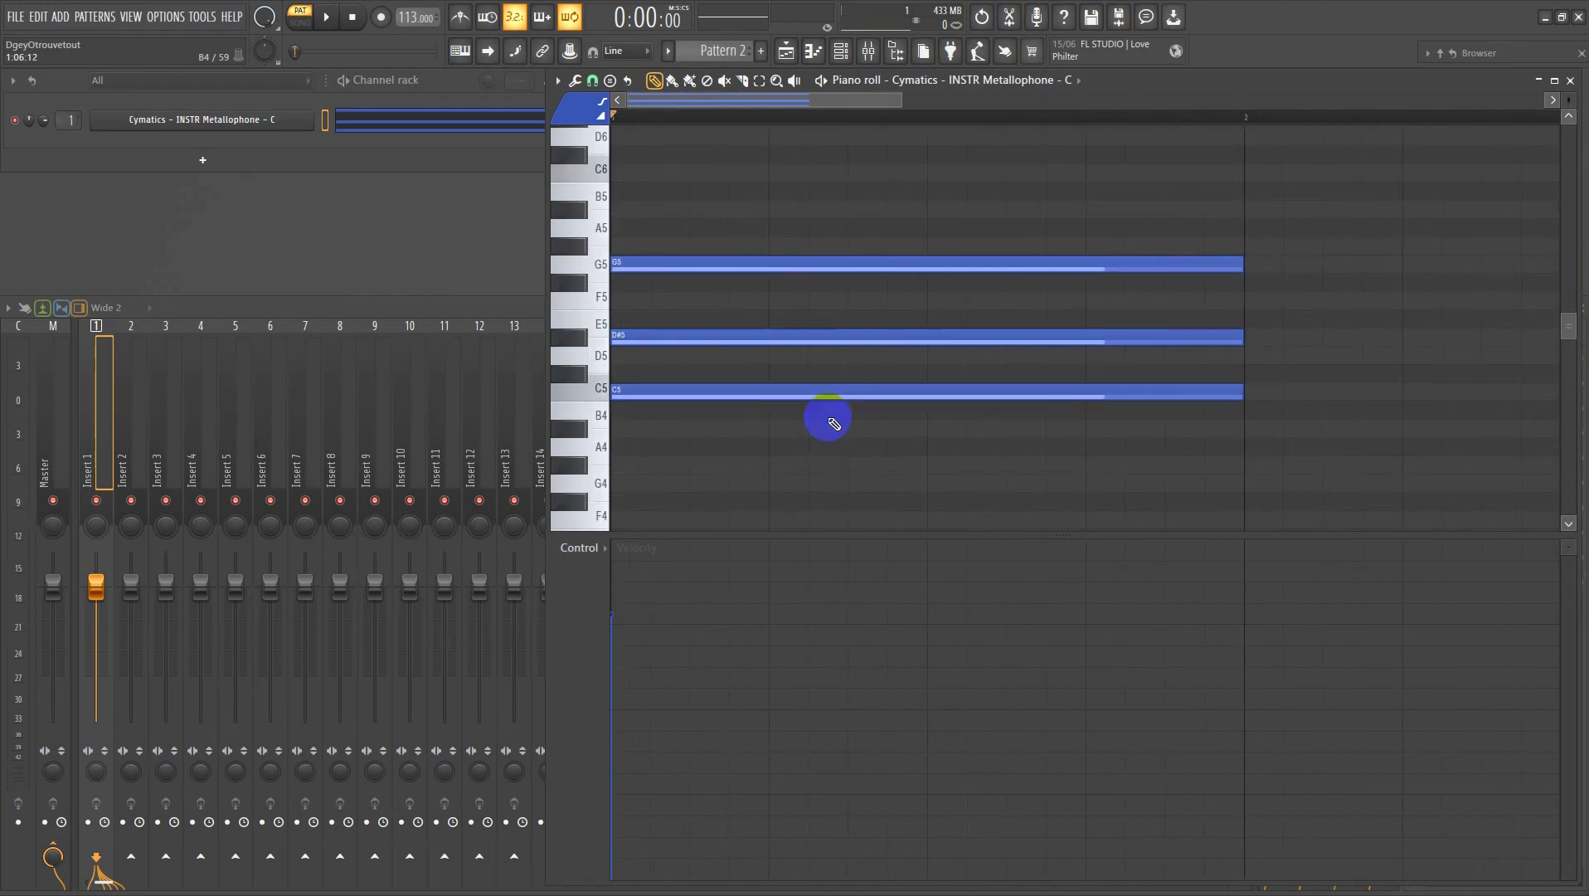
scroll(834, 423, "down", 3)
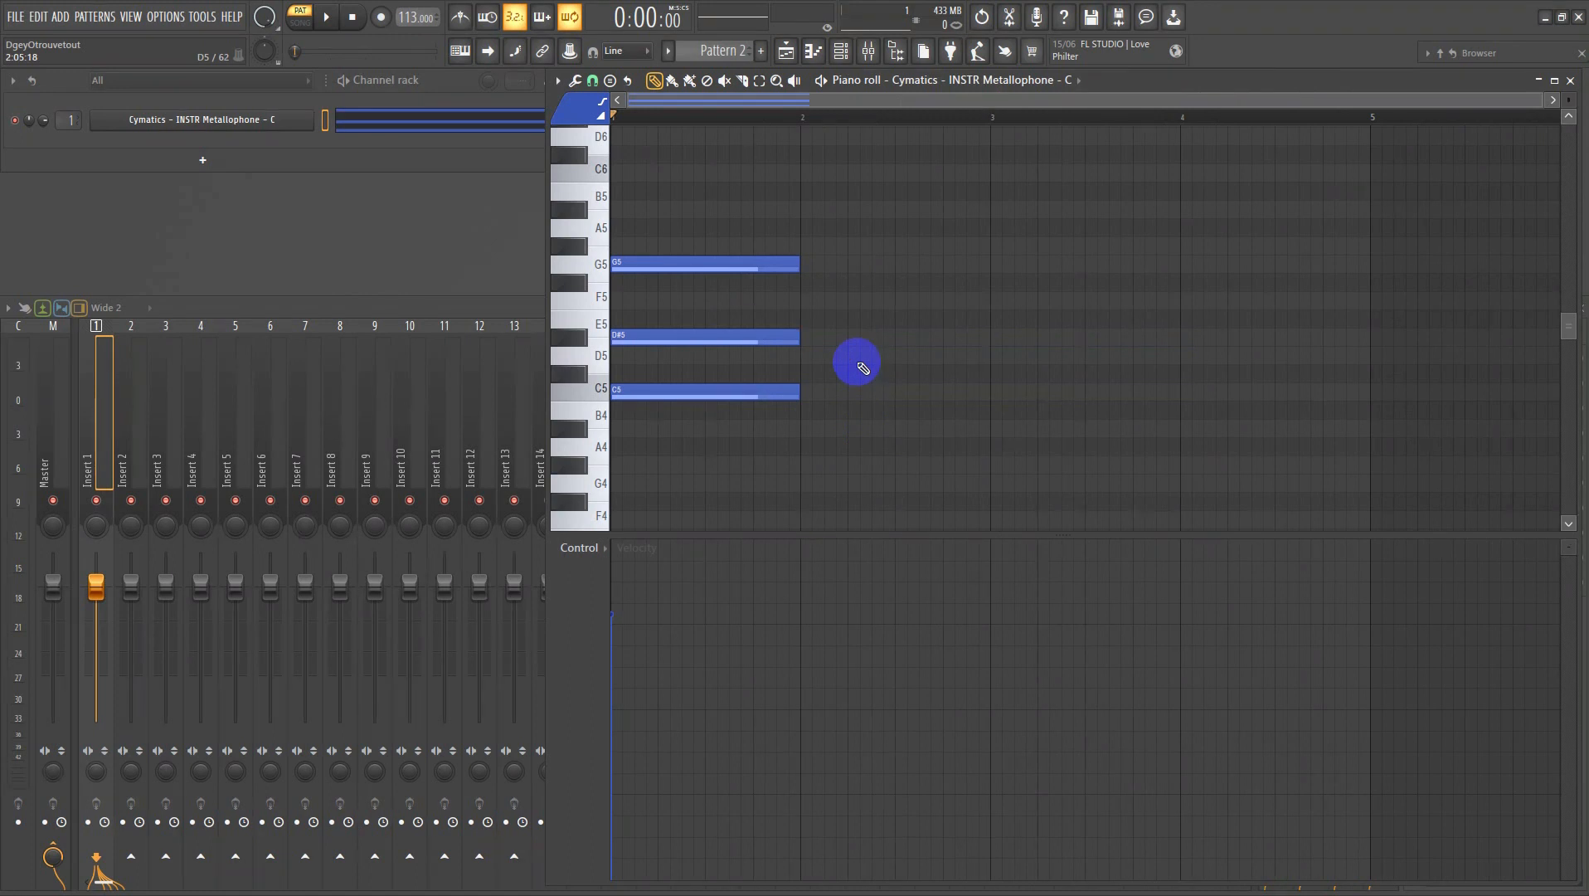
- Duplicate the chord into bar 2 and delete the copied G5, D#5 and C5 notes
key("ctrl+b")
right_click(892, 264)
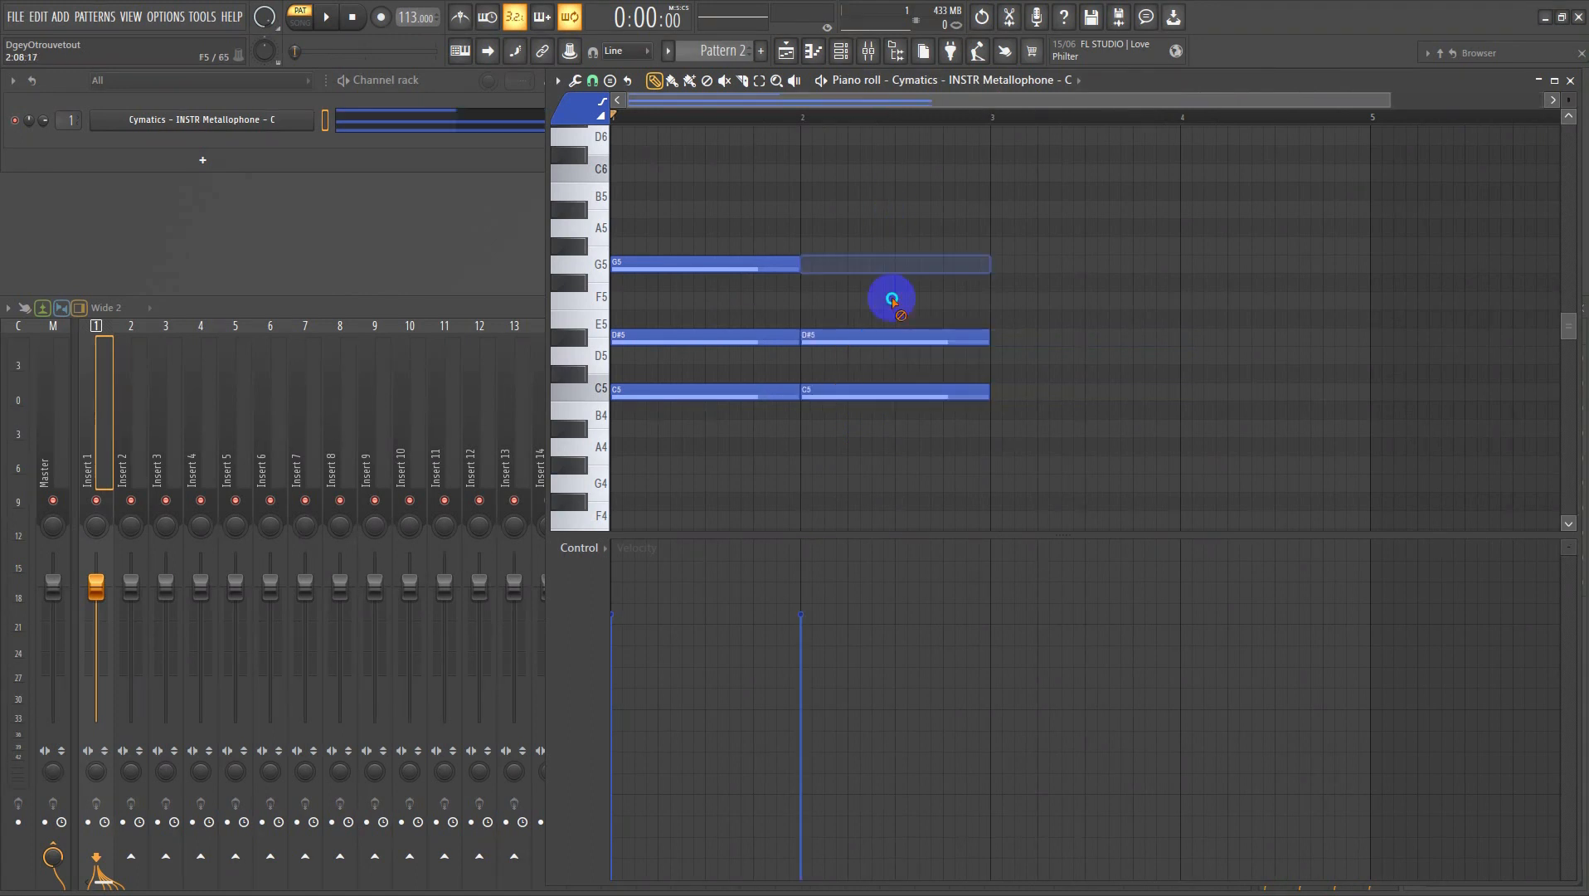
right_click(891, 337)
right_click(887, 392)
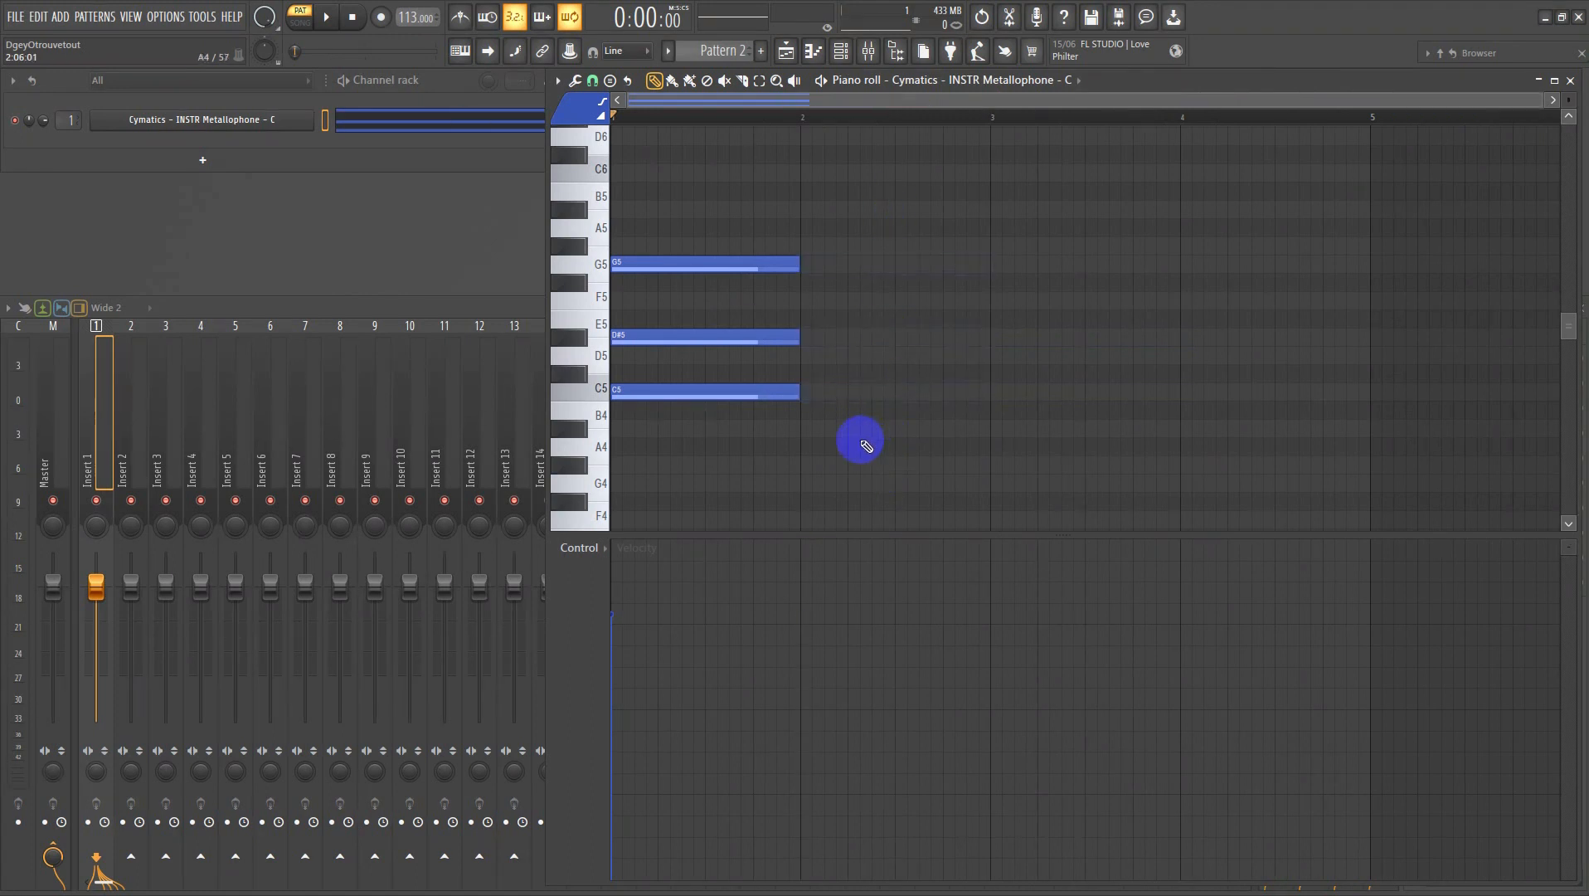
- Duplicate the C minor chord into bar 2 and lower the copy's middle note to D5
key("ctrl+b")
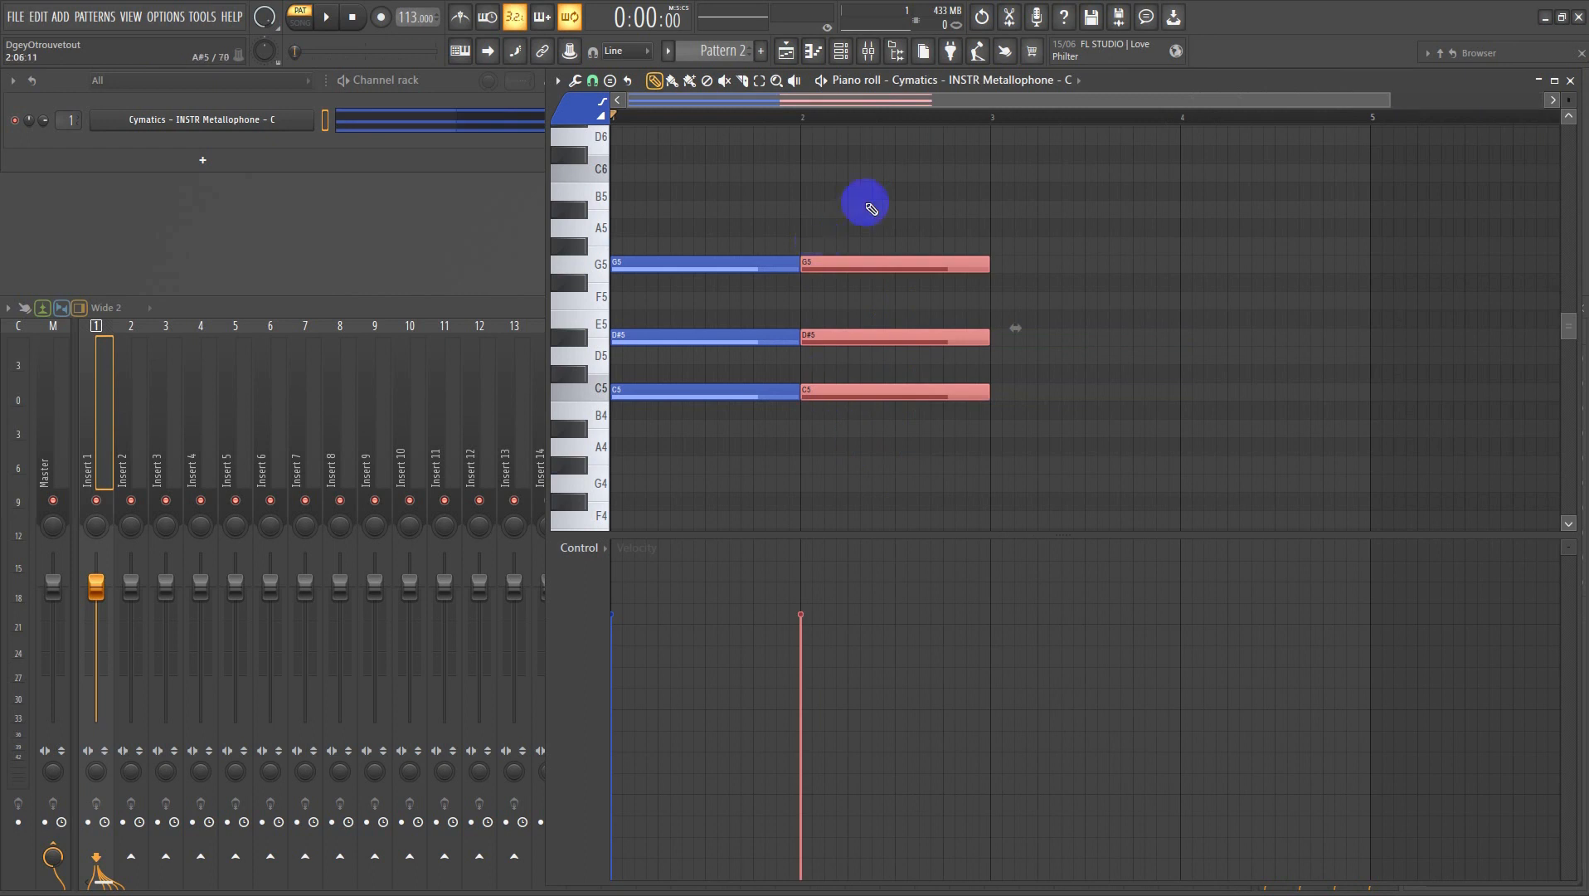
key("ctrl+d")
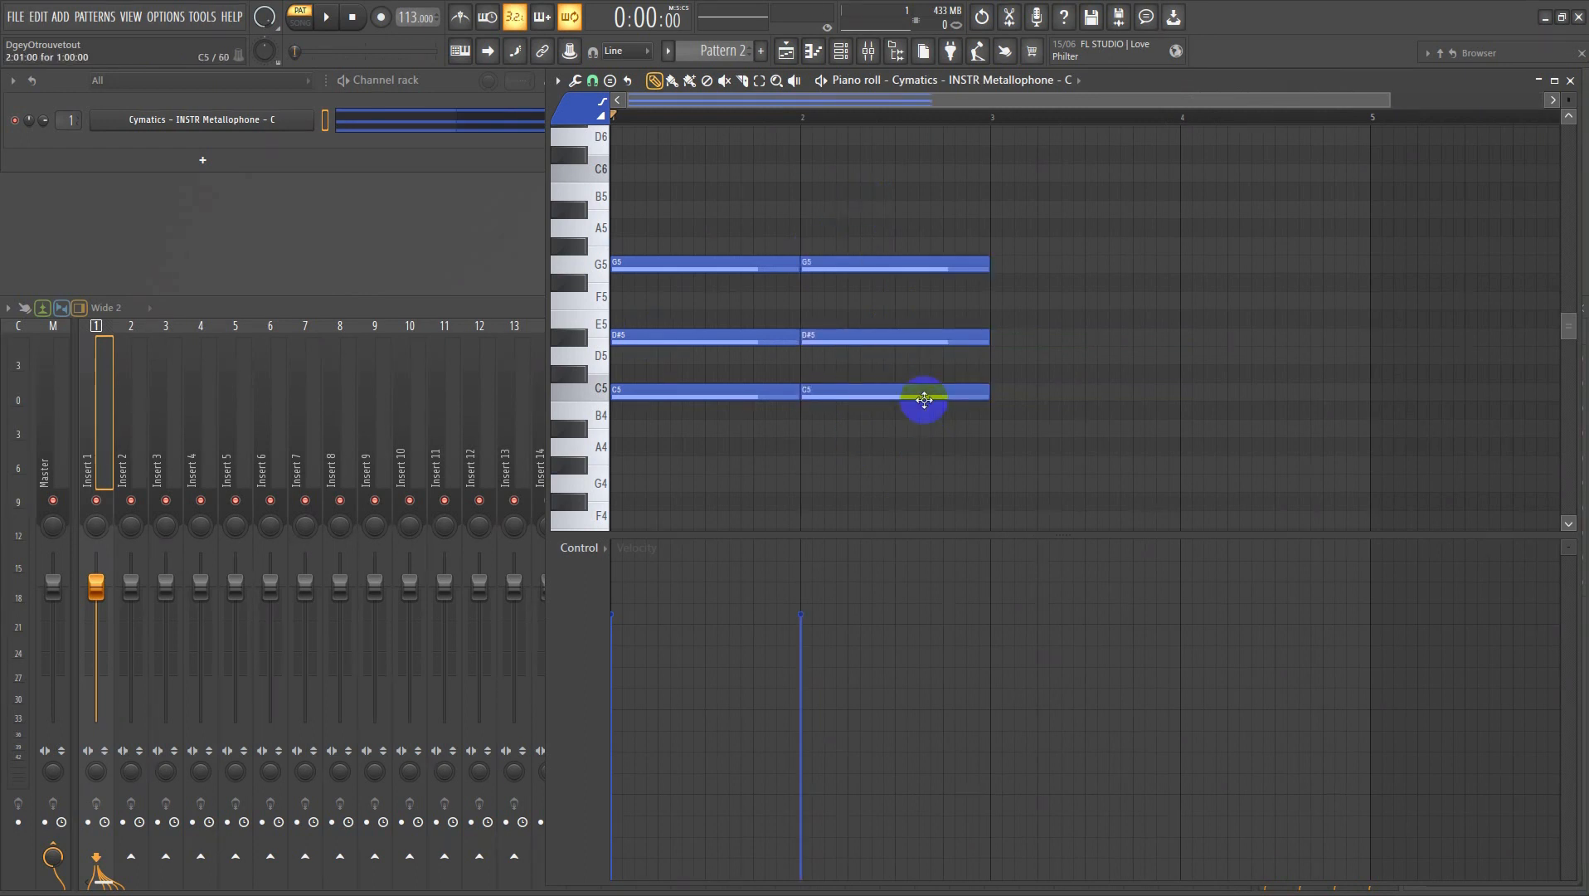
key("ctrl+b")
key("ctrl+z")
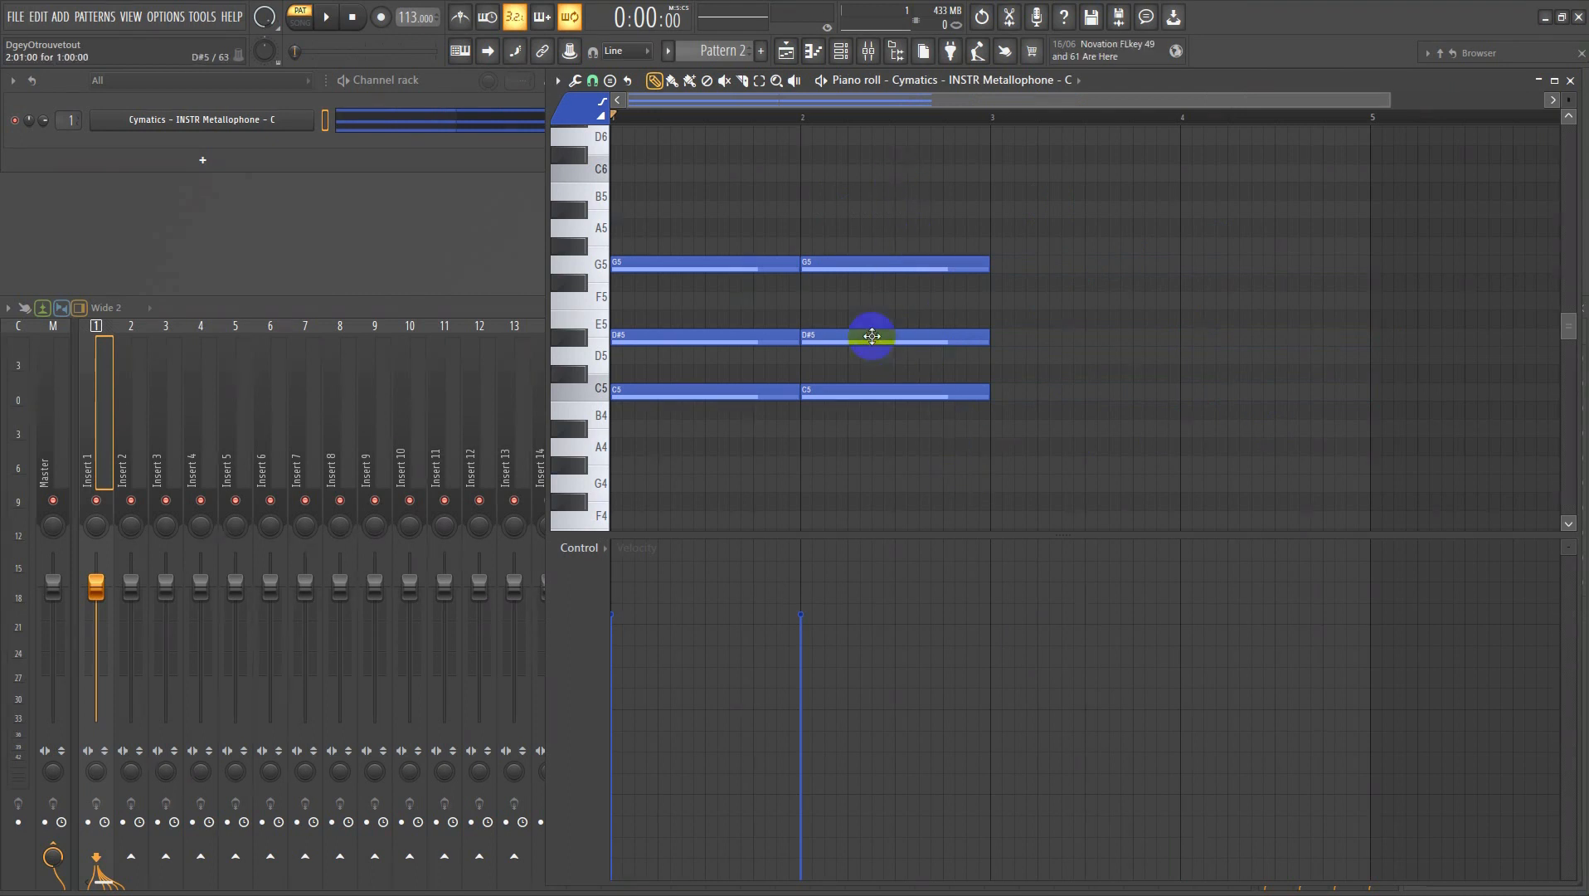
left_click_drag(872, 335, 868, 364)
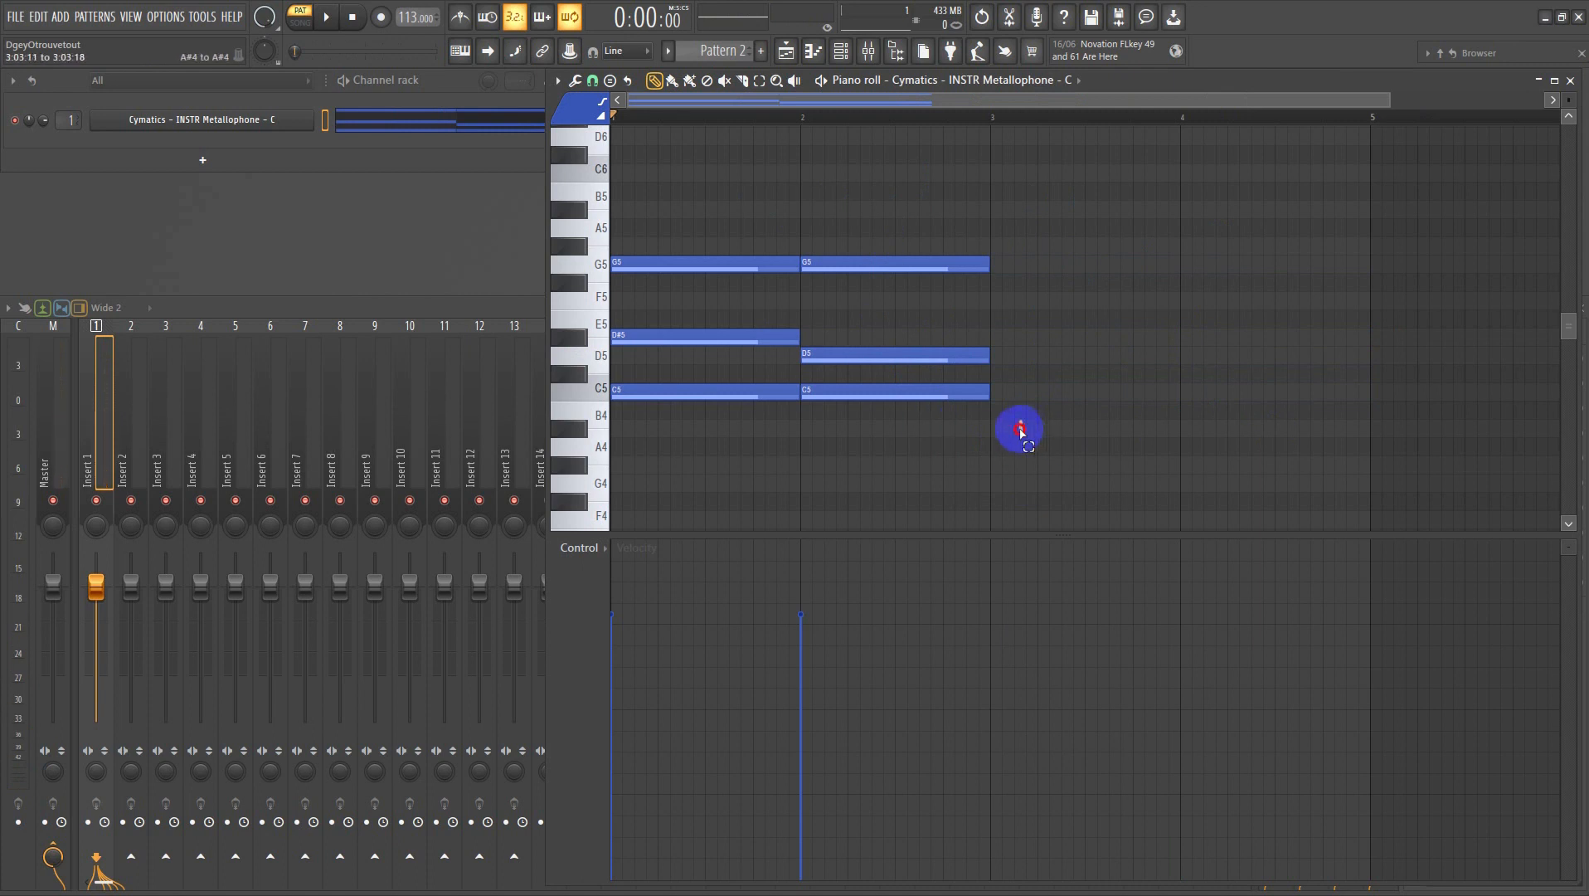
- Duplicate the bar 2 chord into bar 3, then raise the copy's middle note to D#5 and its top note to G#5
left_click_drag(1021, 431, 833, 222)
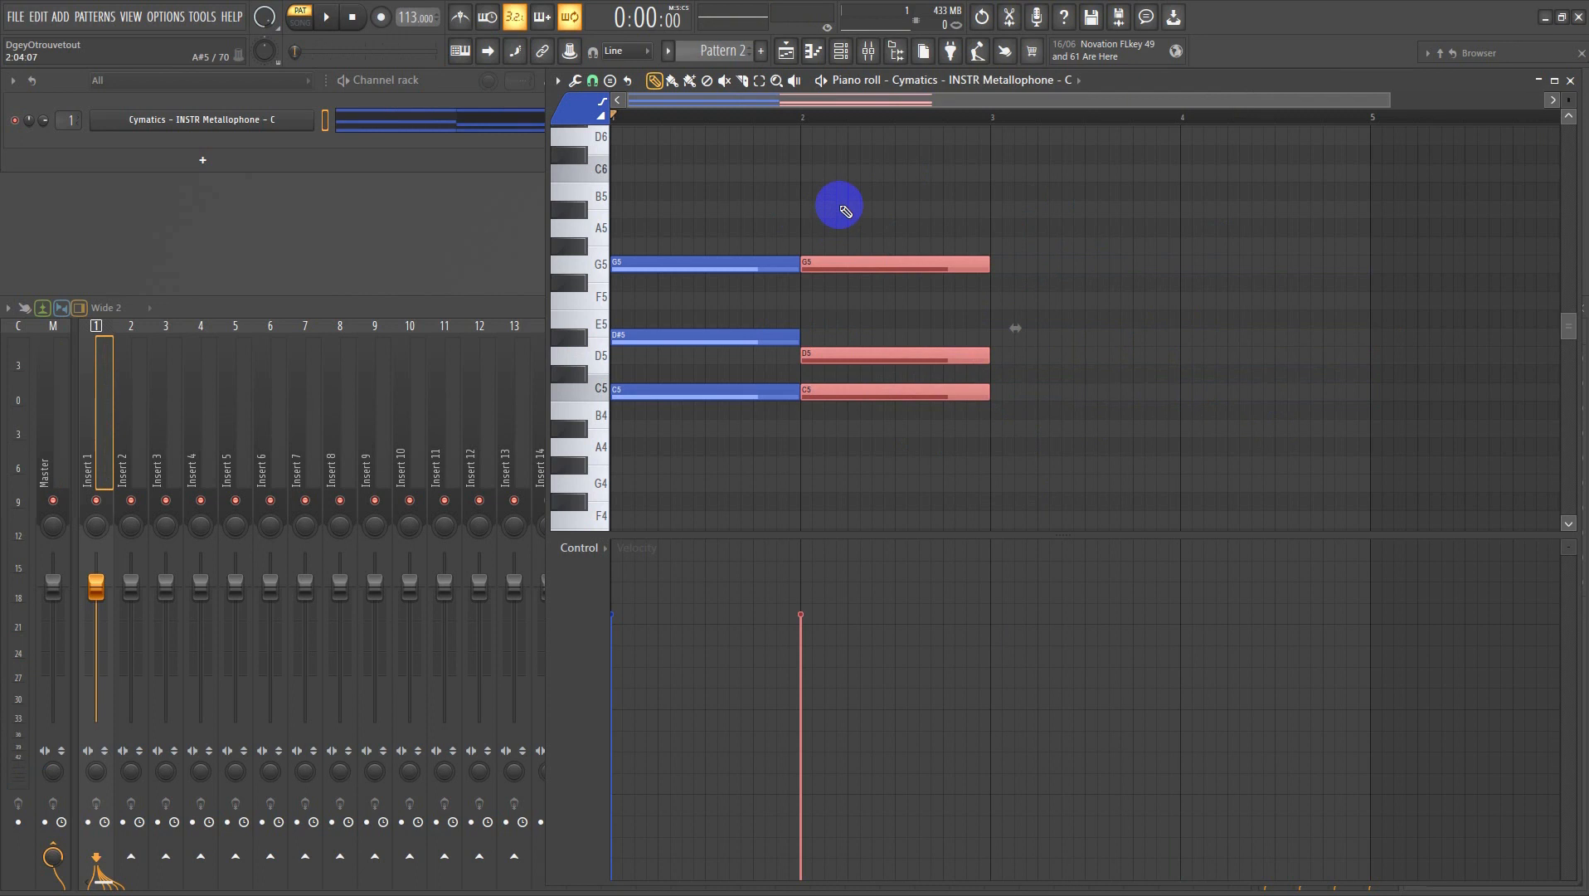
key("ctrl+b")
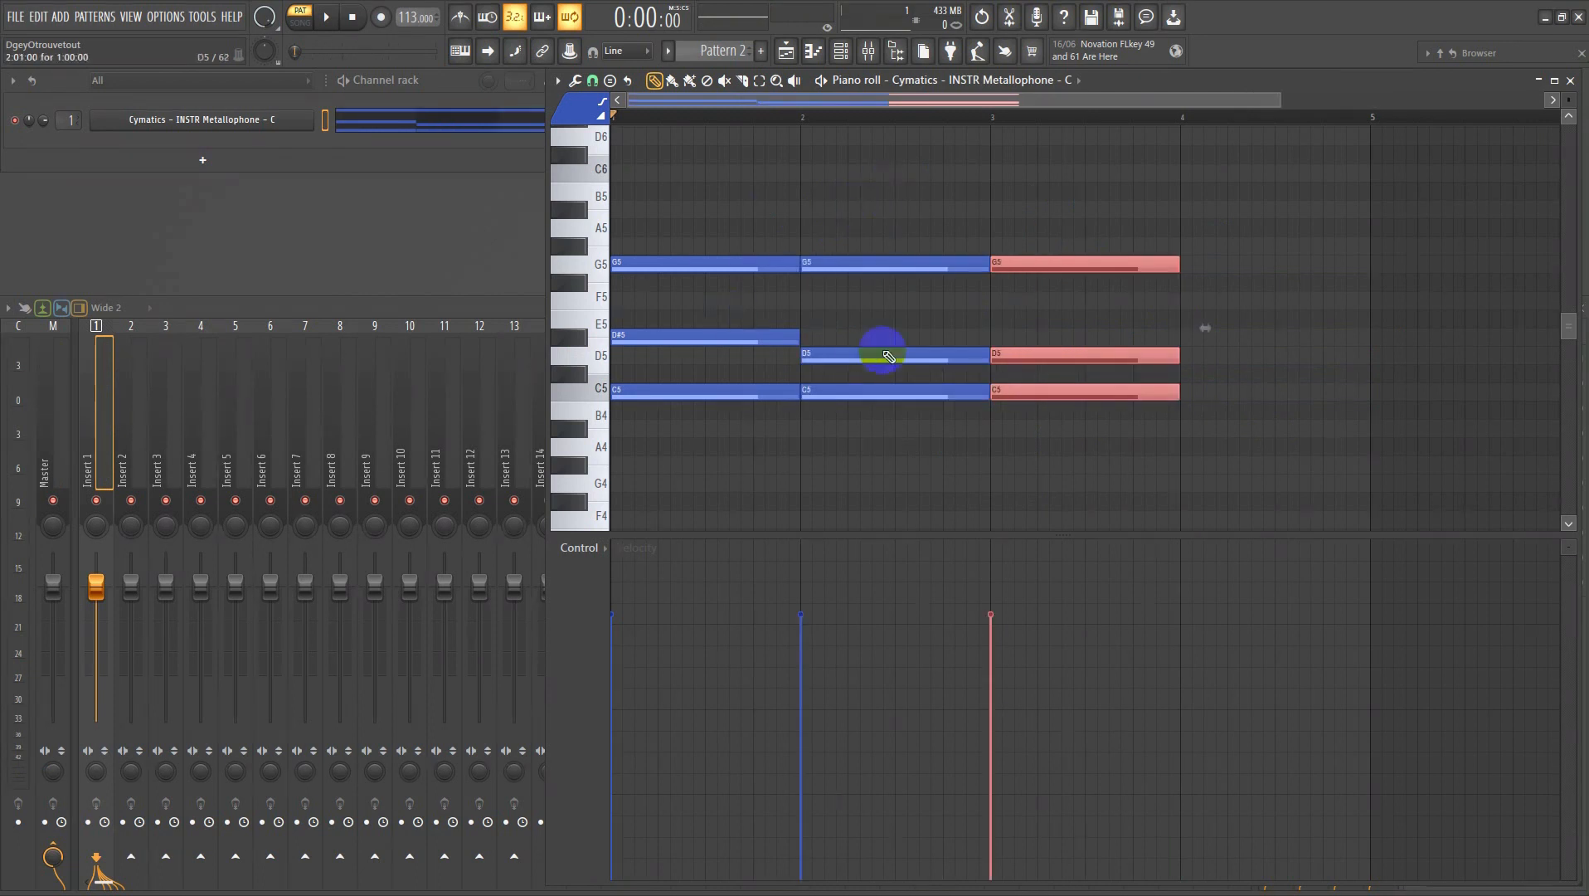
left_click(1023, 354)
left_click_drag(1023, 353, 1020, 336)
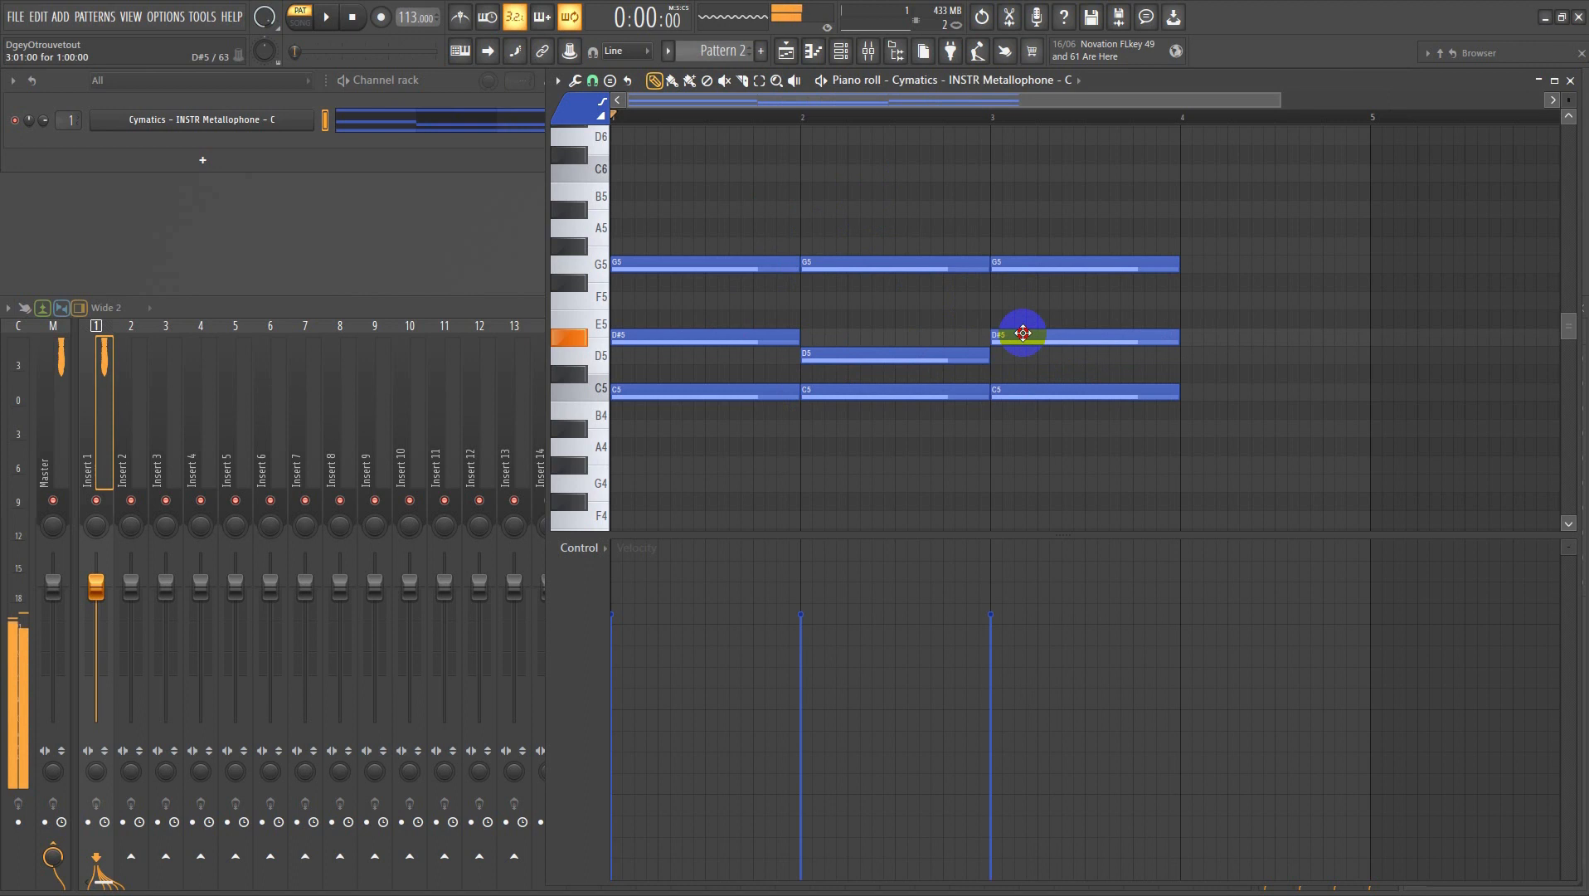
left_click_drag(1025, 264, 1028, 246)
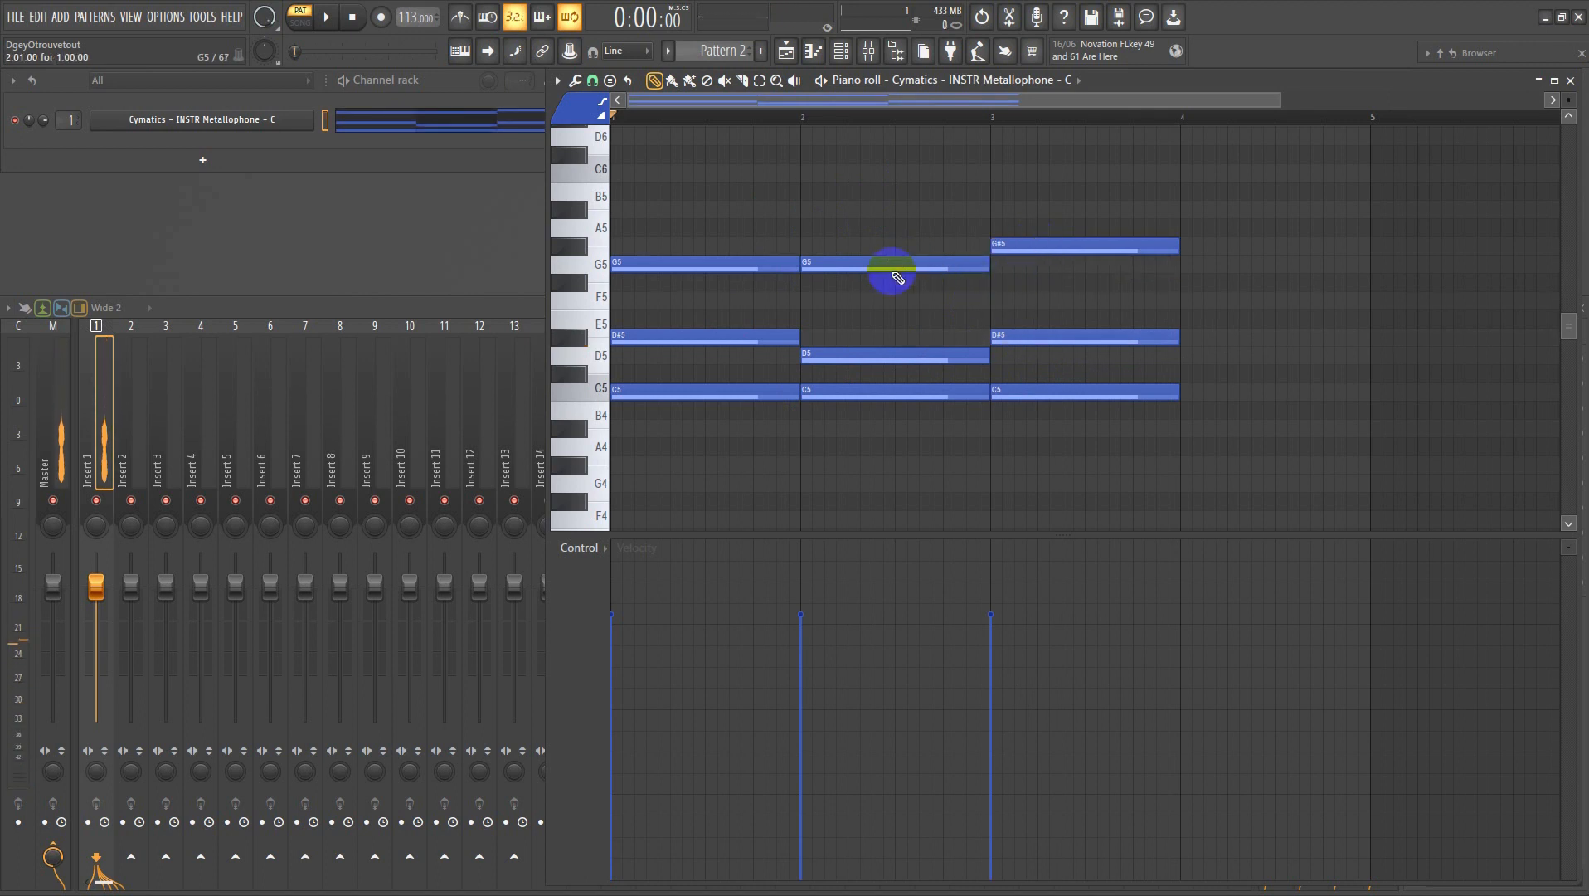
- Play back the three-bar chord progression and stop it
scroll(843, 249, "down", 2, "ctrl")
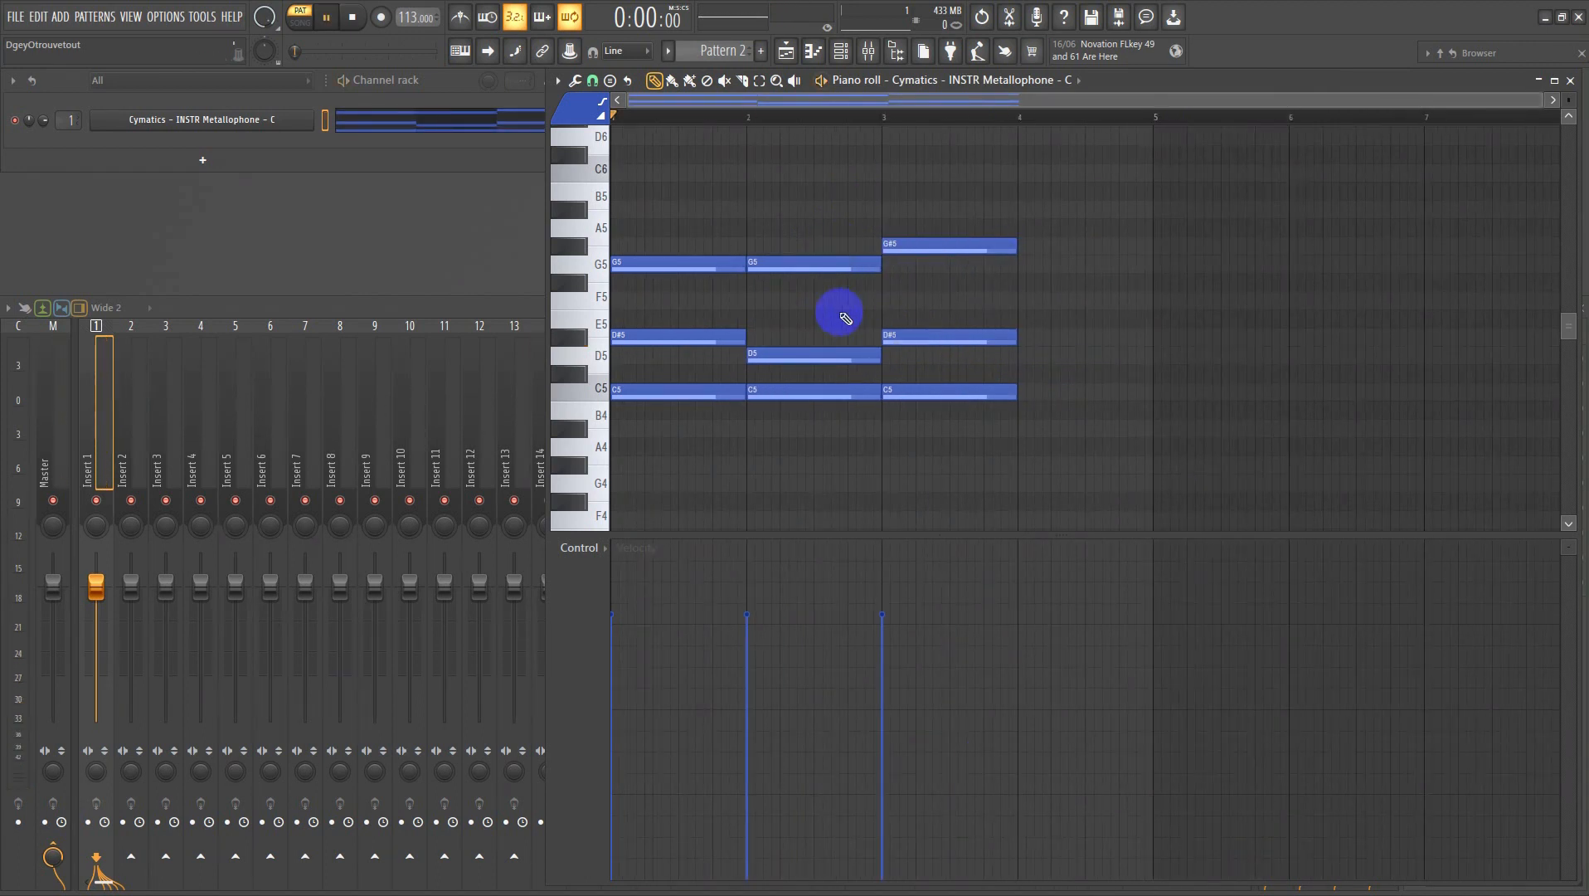
key("space")
key("space")
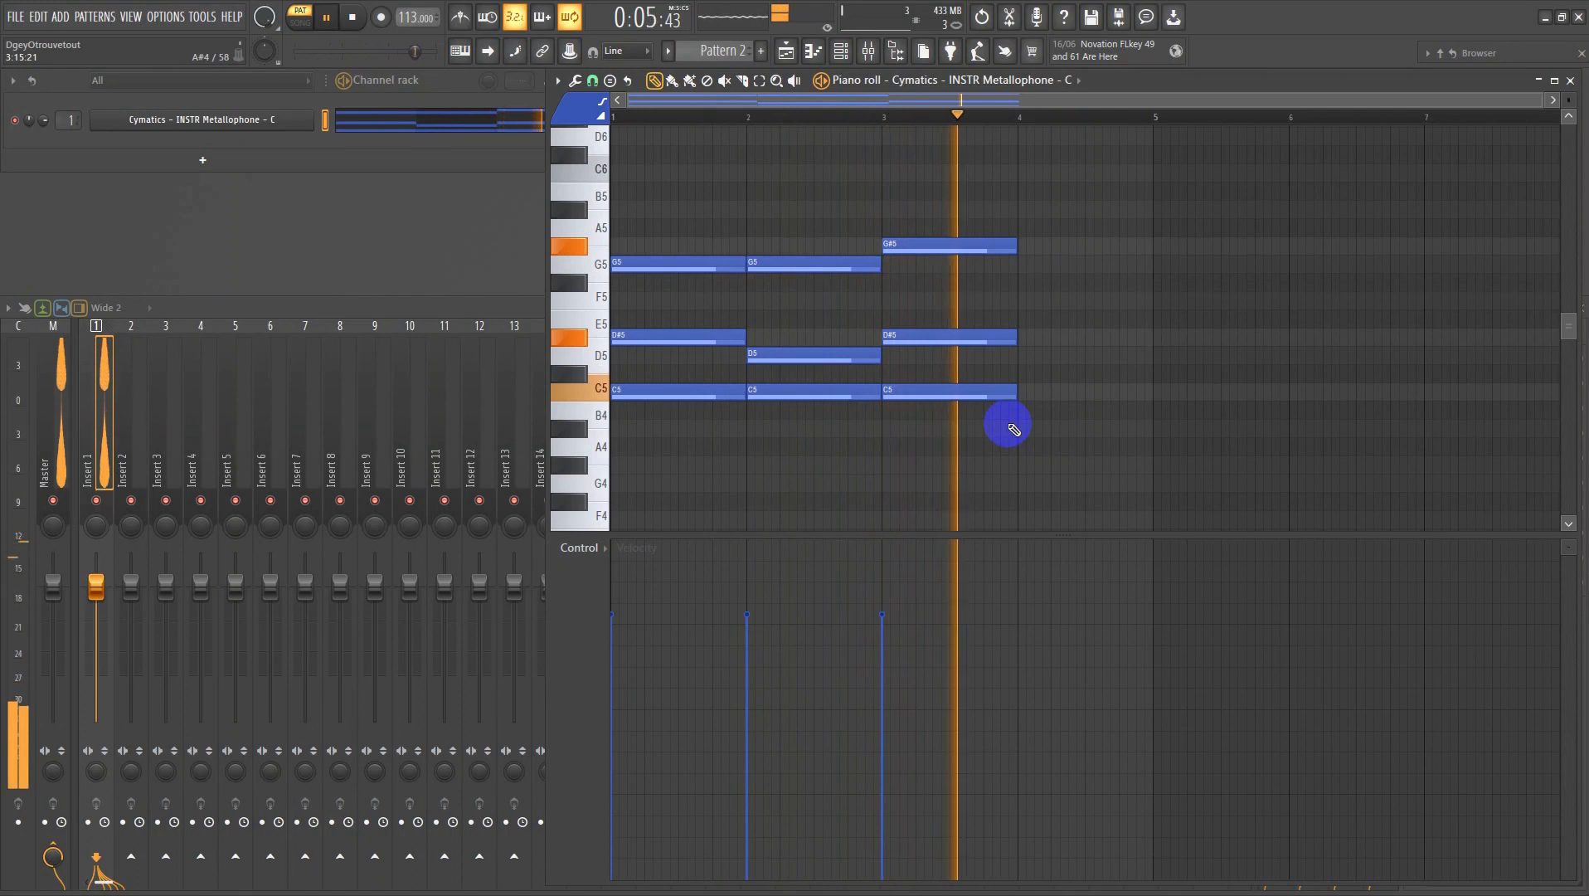
key("space")
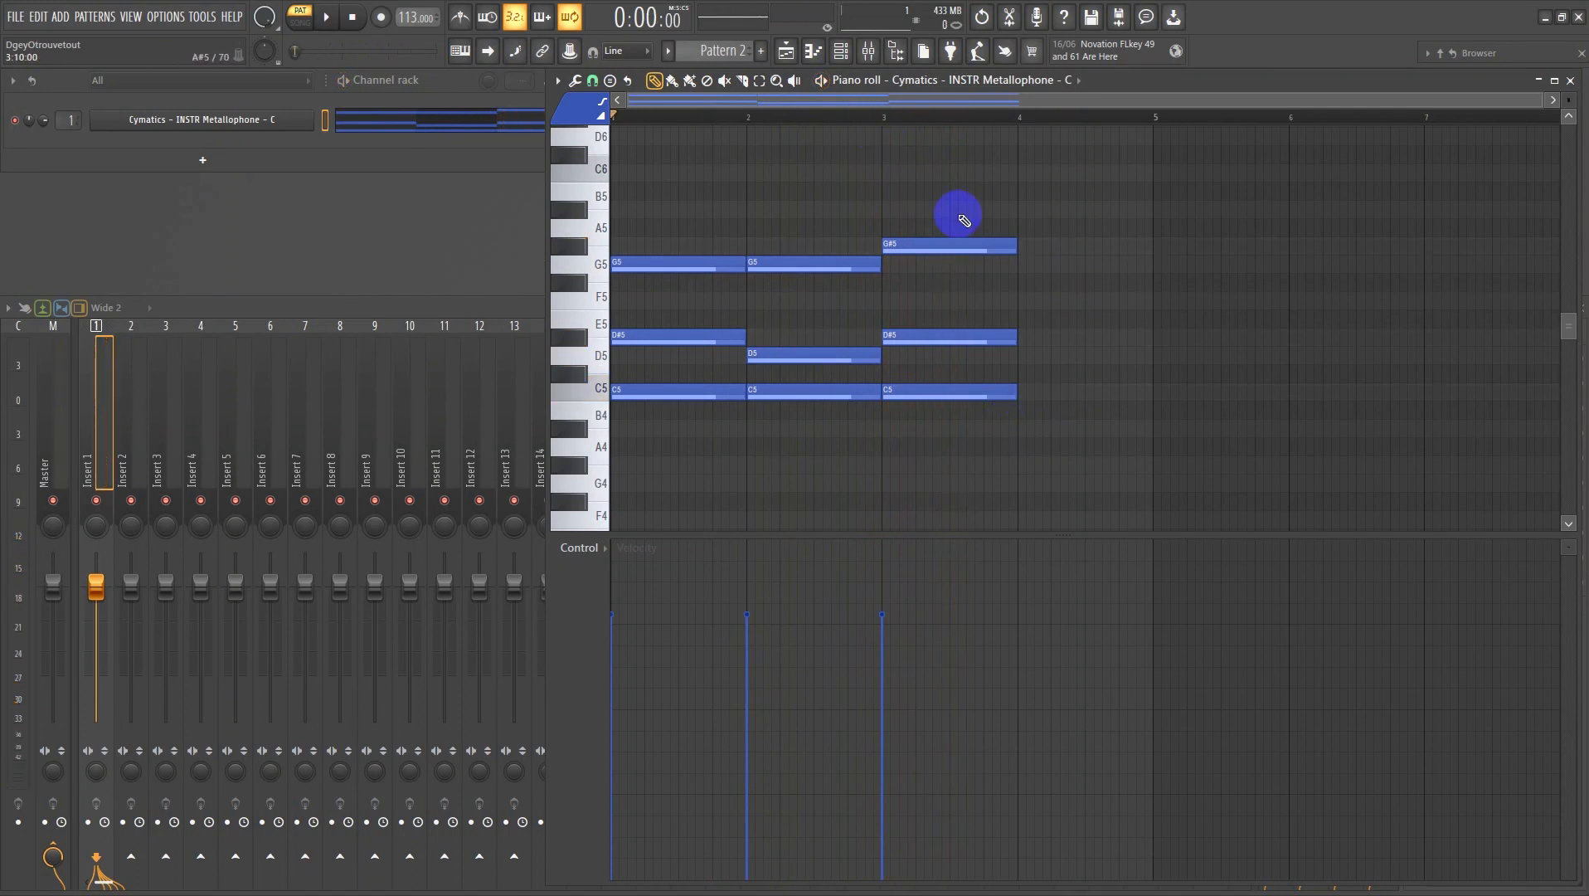
- Select the three notes of the bar 3 chord and duplicate them into bar 4
left_click_drag(960, 217, 958, 444)
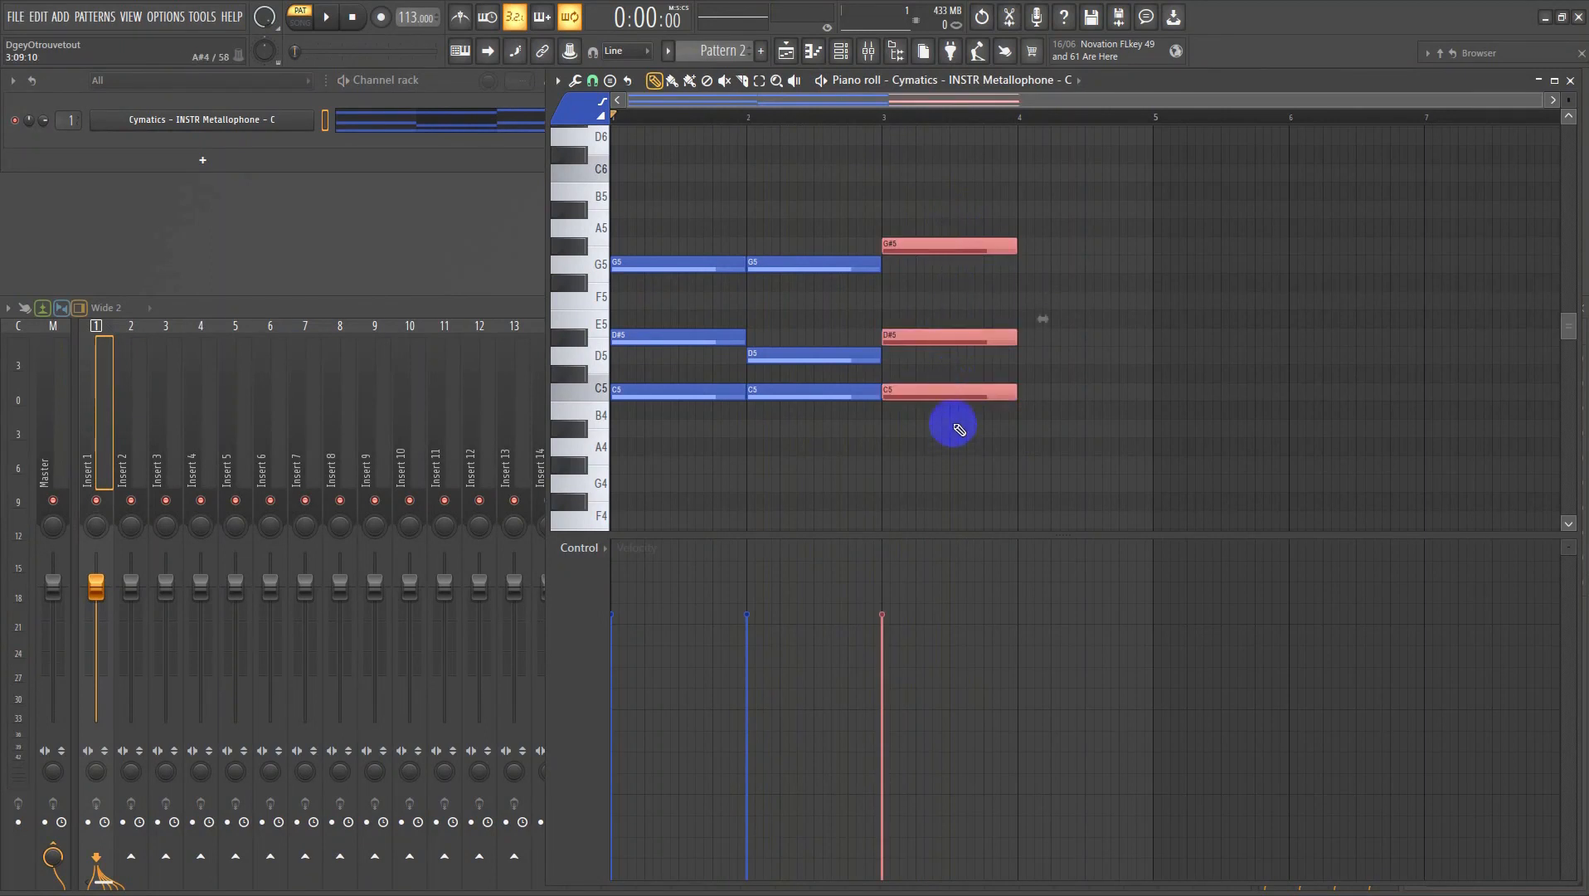
key("ctrl+b")
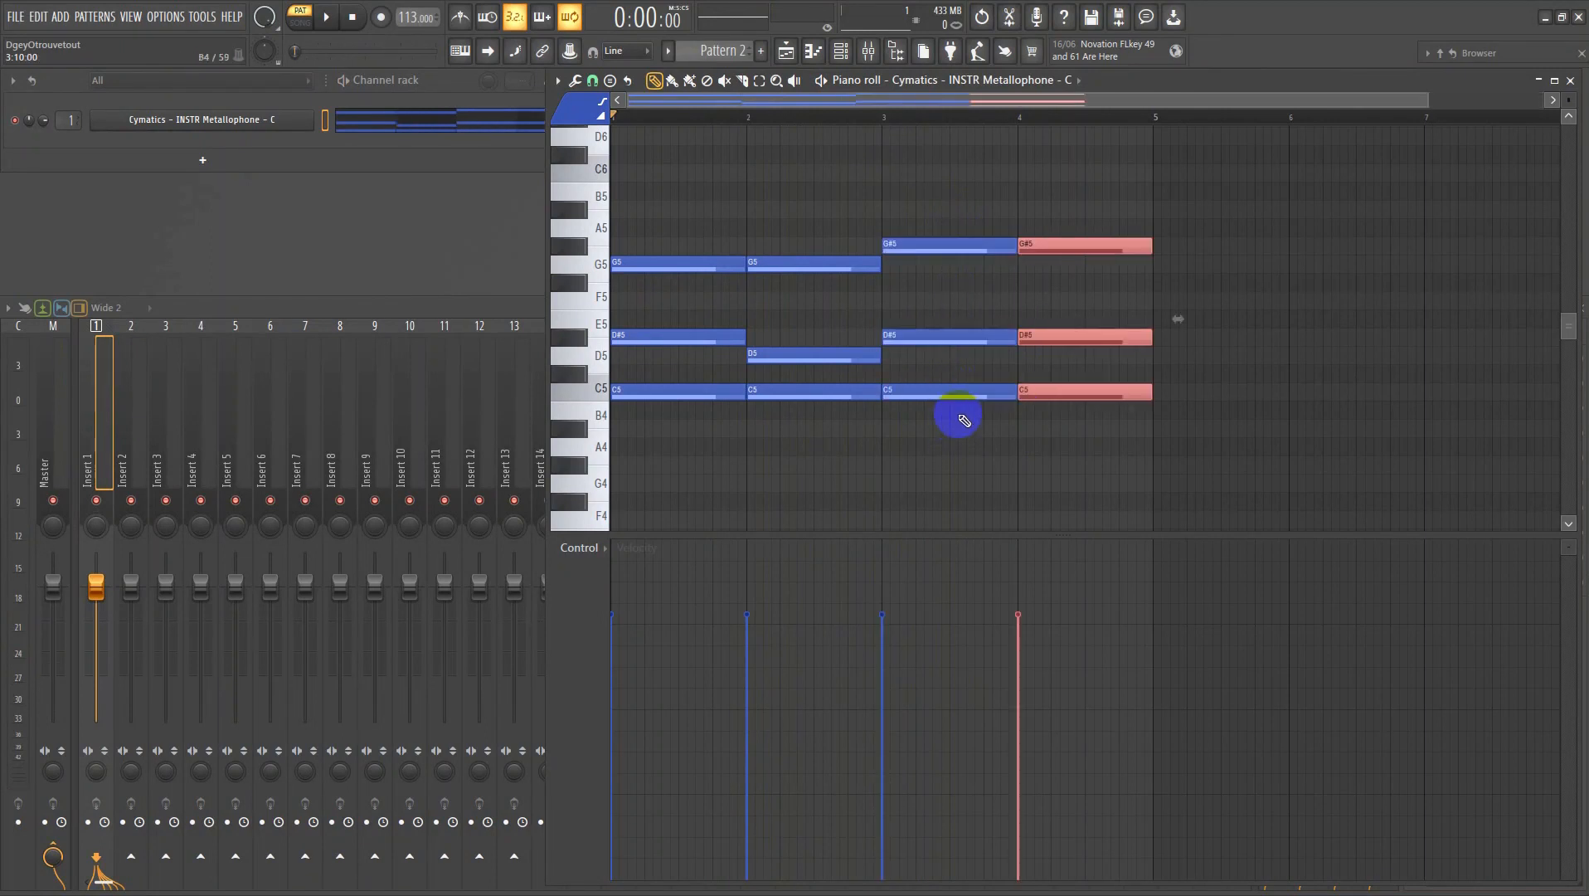
- Lower the middle note of the bar 4 chord to D5 and play back the four-bar progression
left_click(964, 421)
left_click_drag(1062, 342, 1098, 362)
key("space")
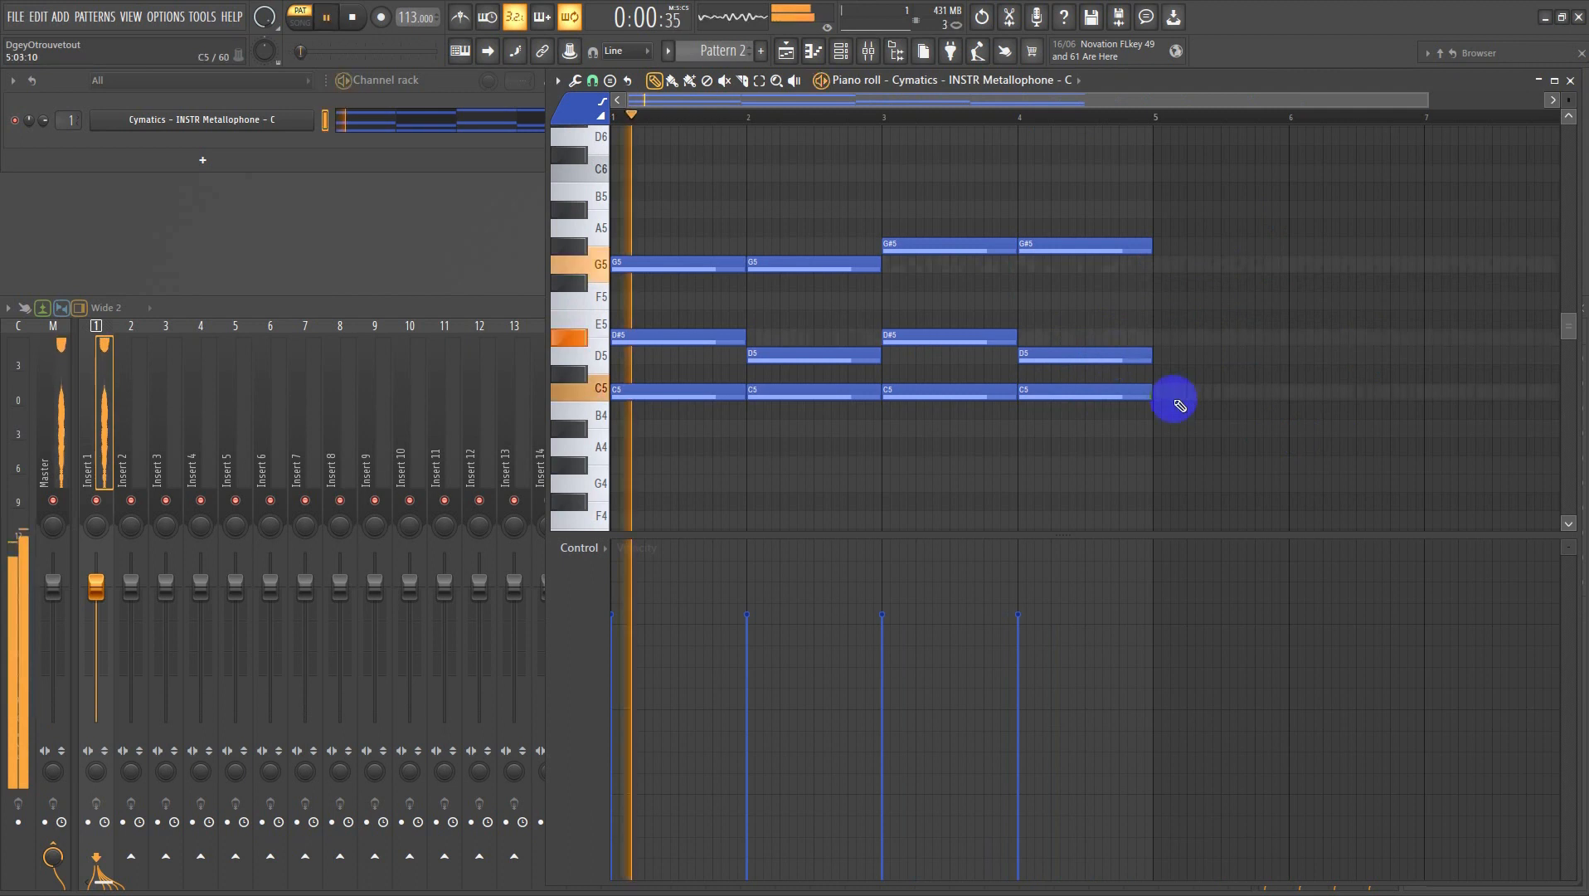
scroll(1058, 411, "down", 1, "ctrl")
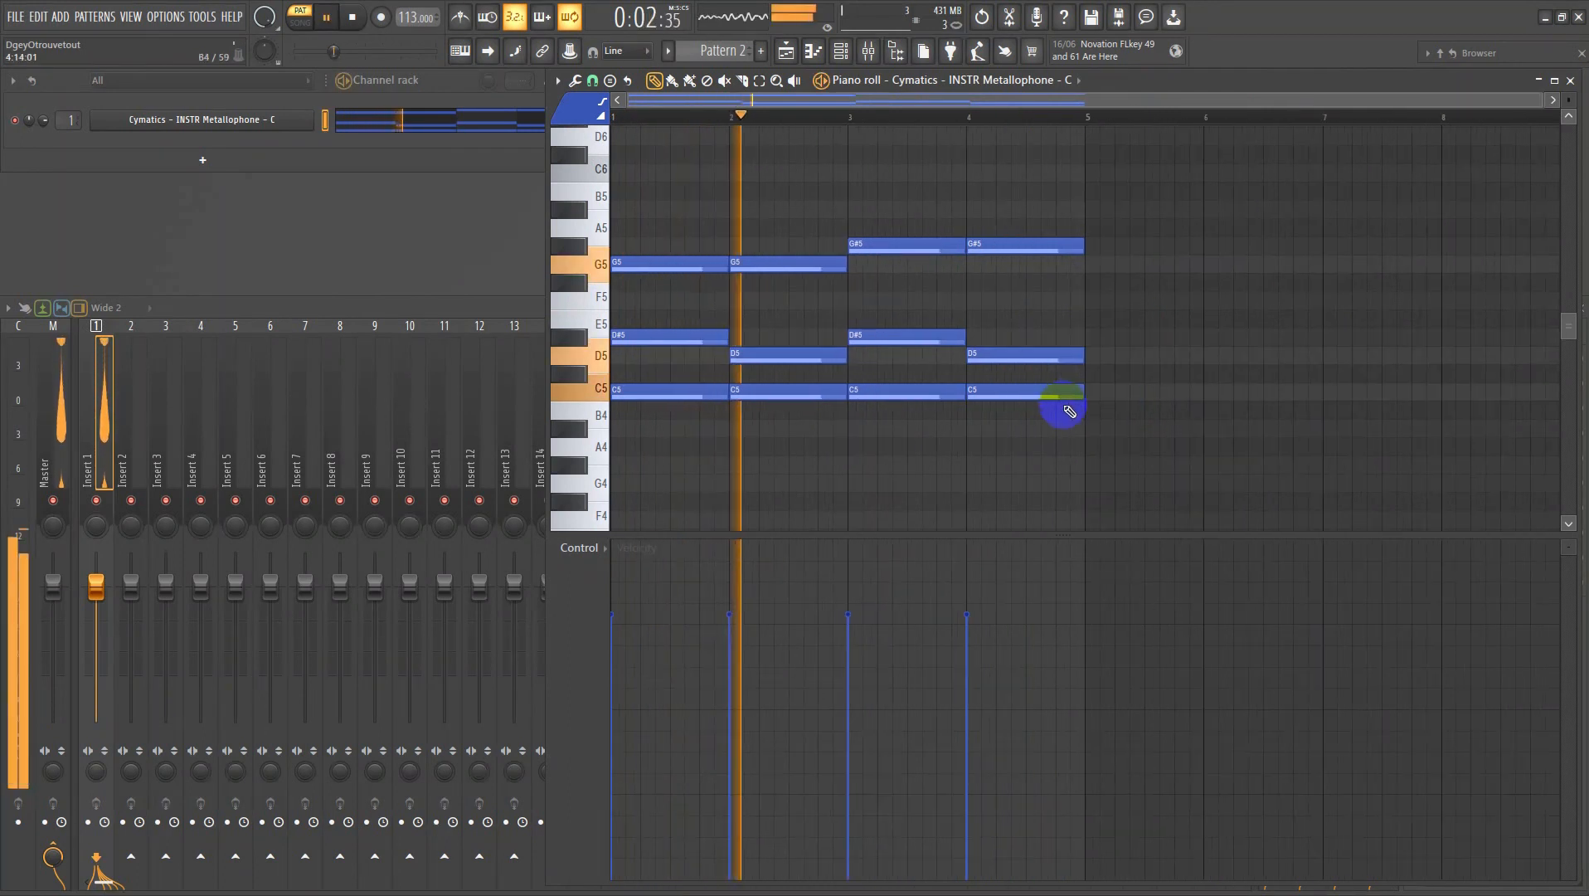
scroll(969, 433, "down", 1, "alt")
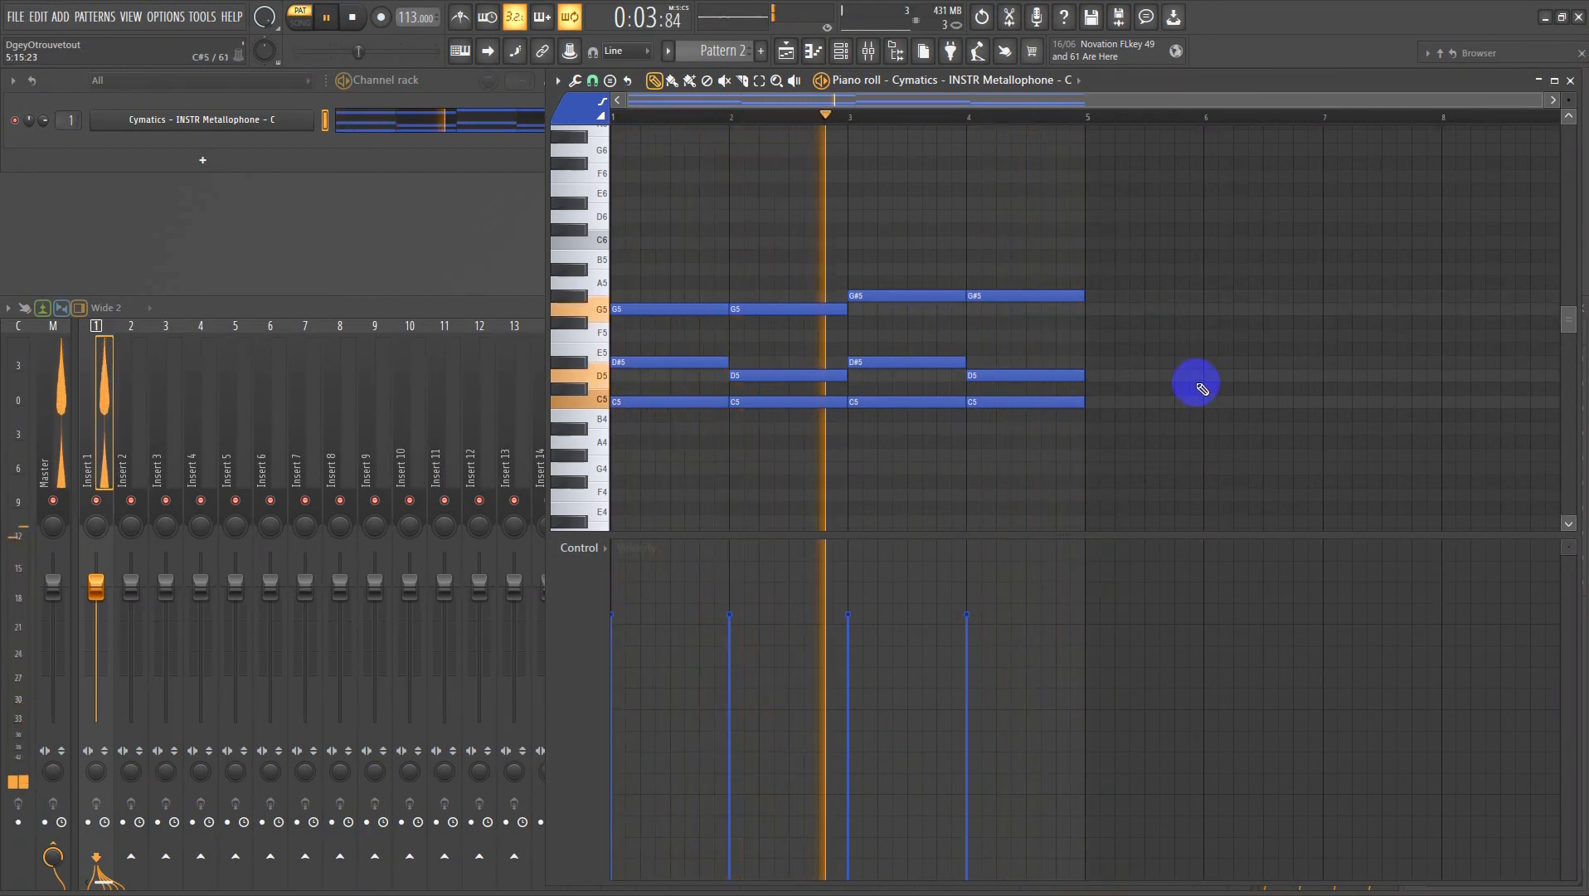
- Reduce the Metallophone channel's volume to 58% and lower the main volume, with the Master mixer track selected
left_click(53, 455)
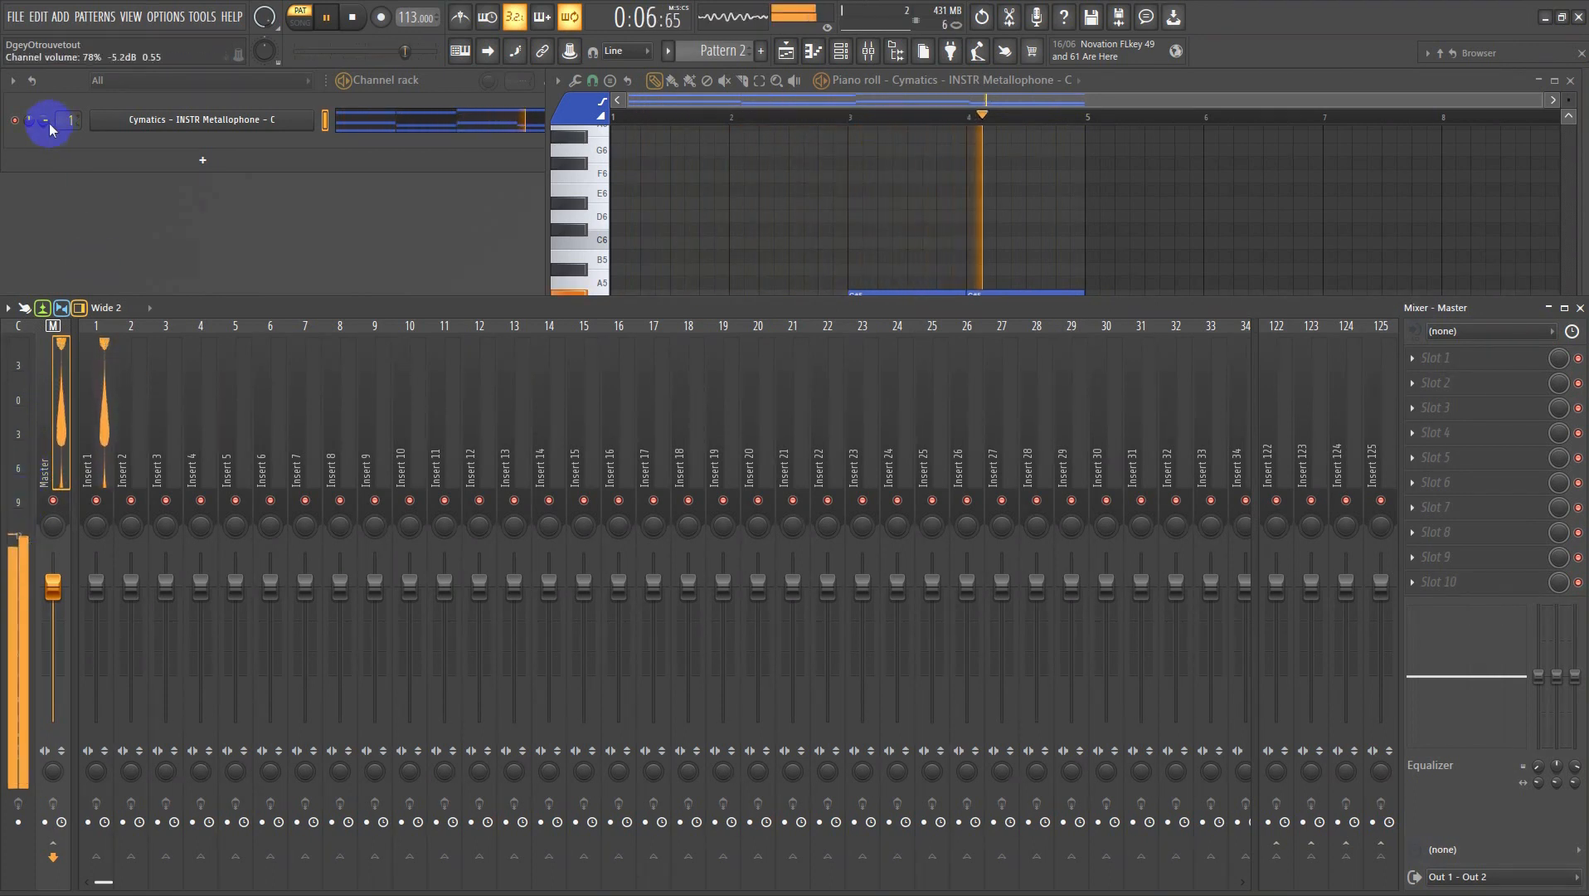
left_click_drag(42, 121, 29, 160)
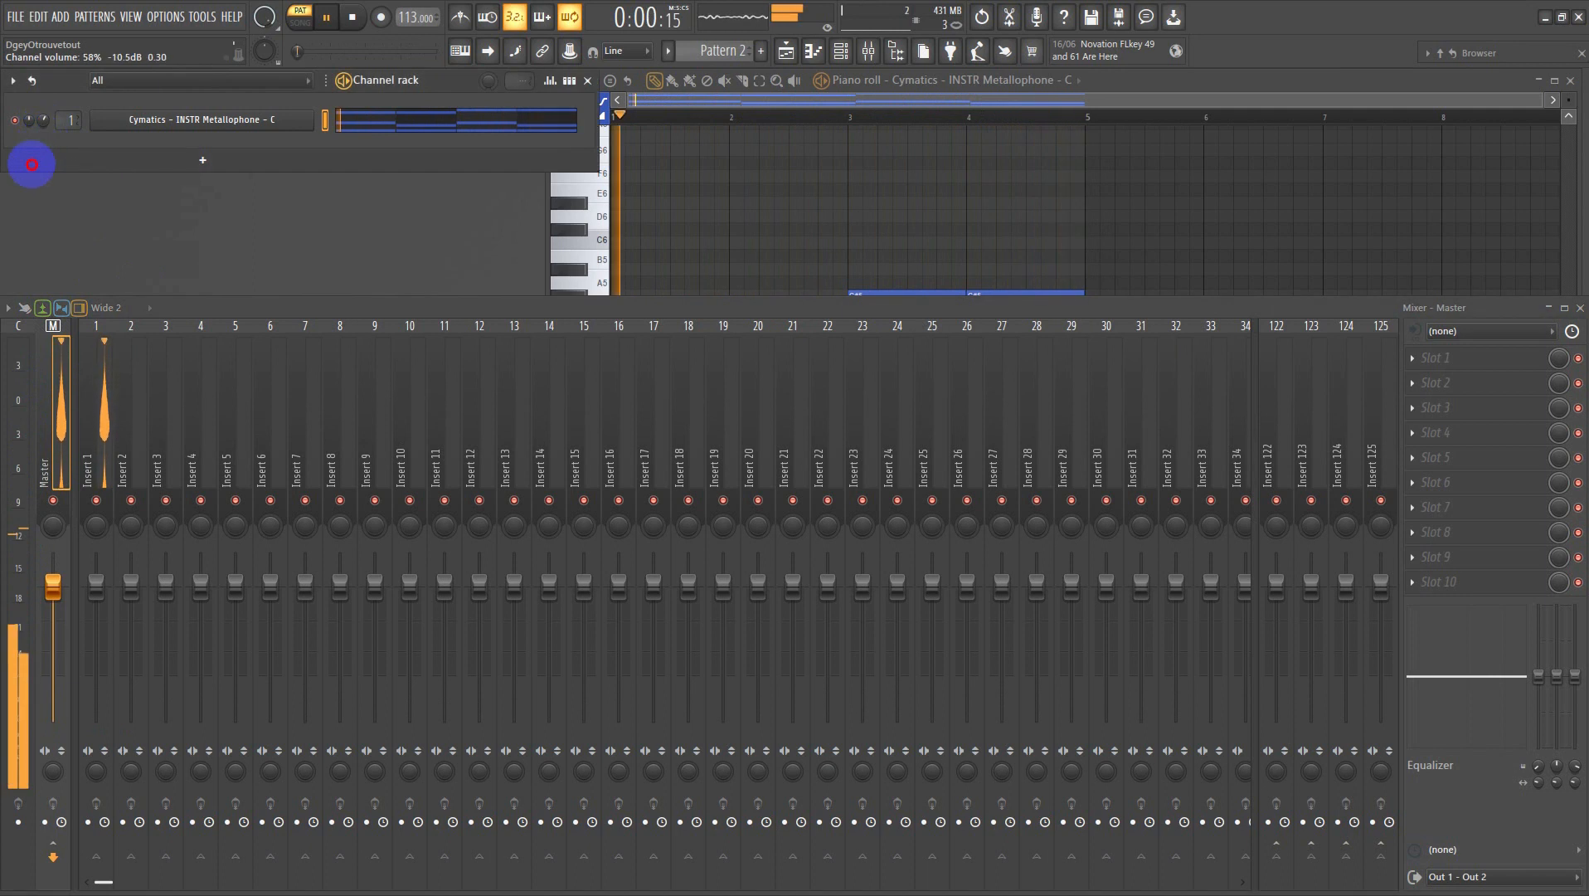
left_click_drag(264, 25, 263, 25)
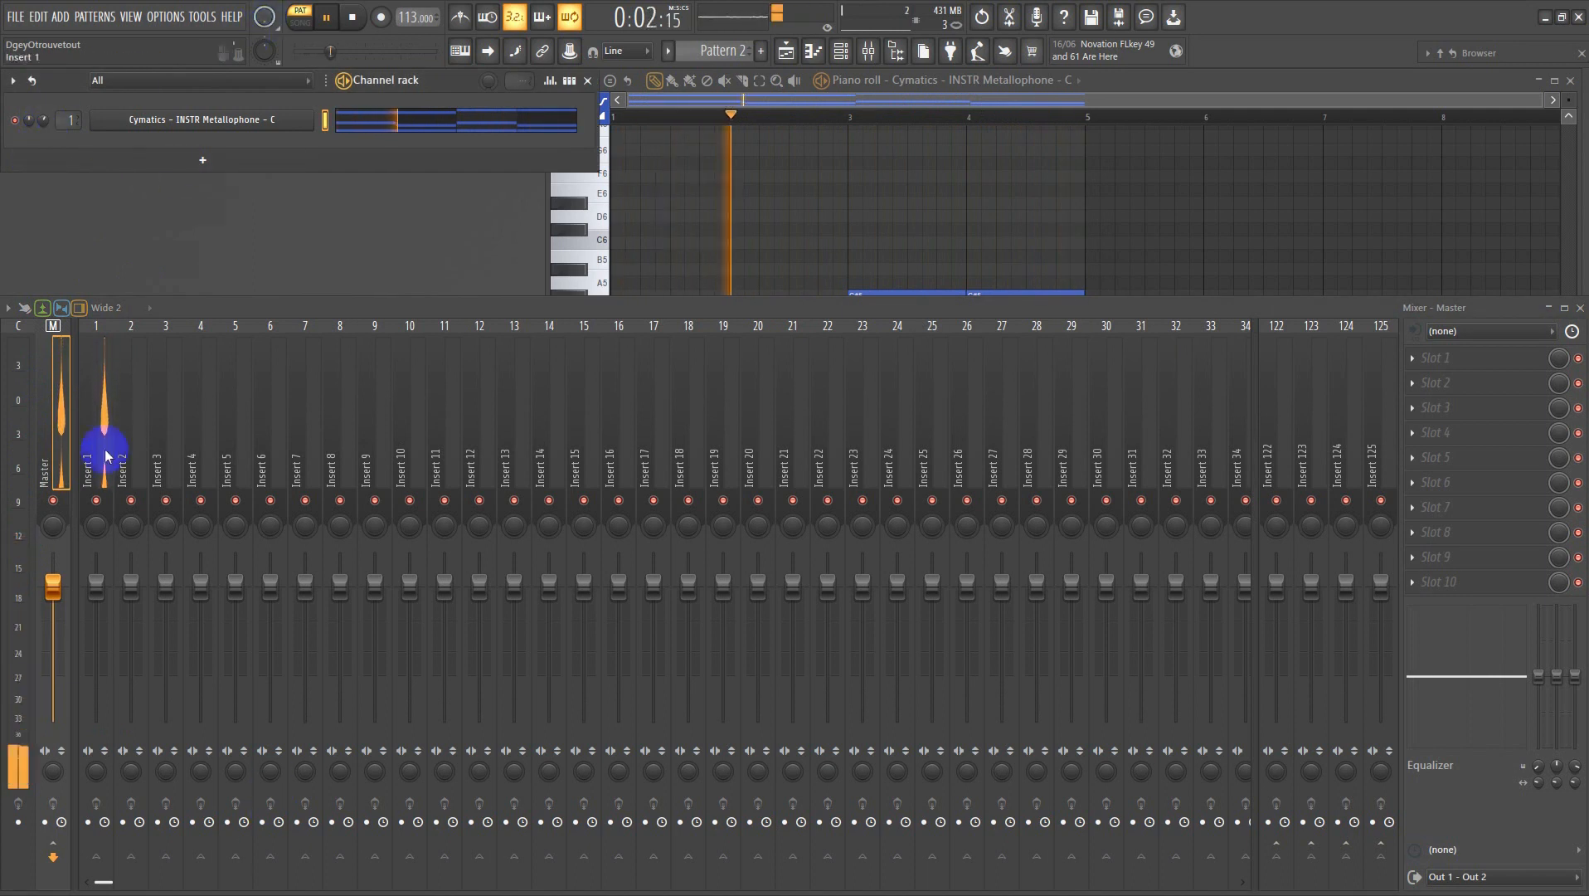
left_click(59, 428)
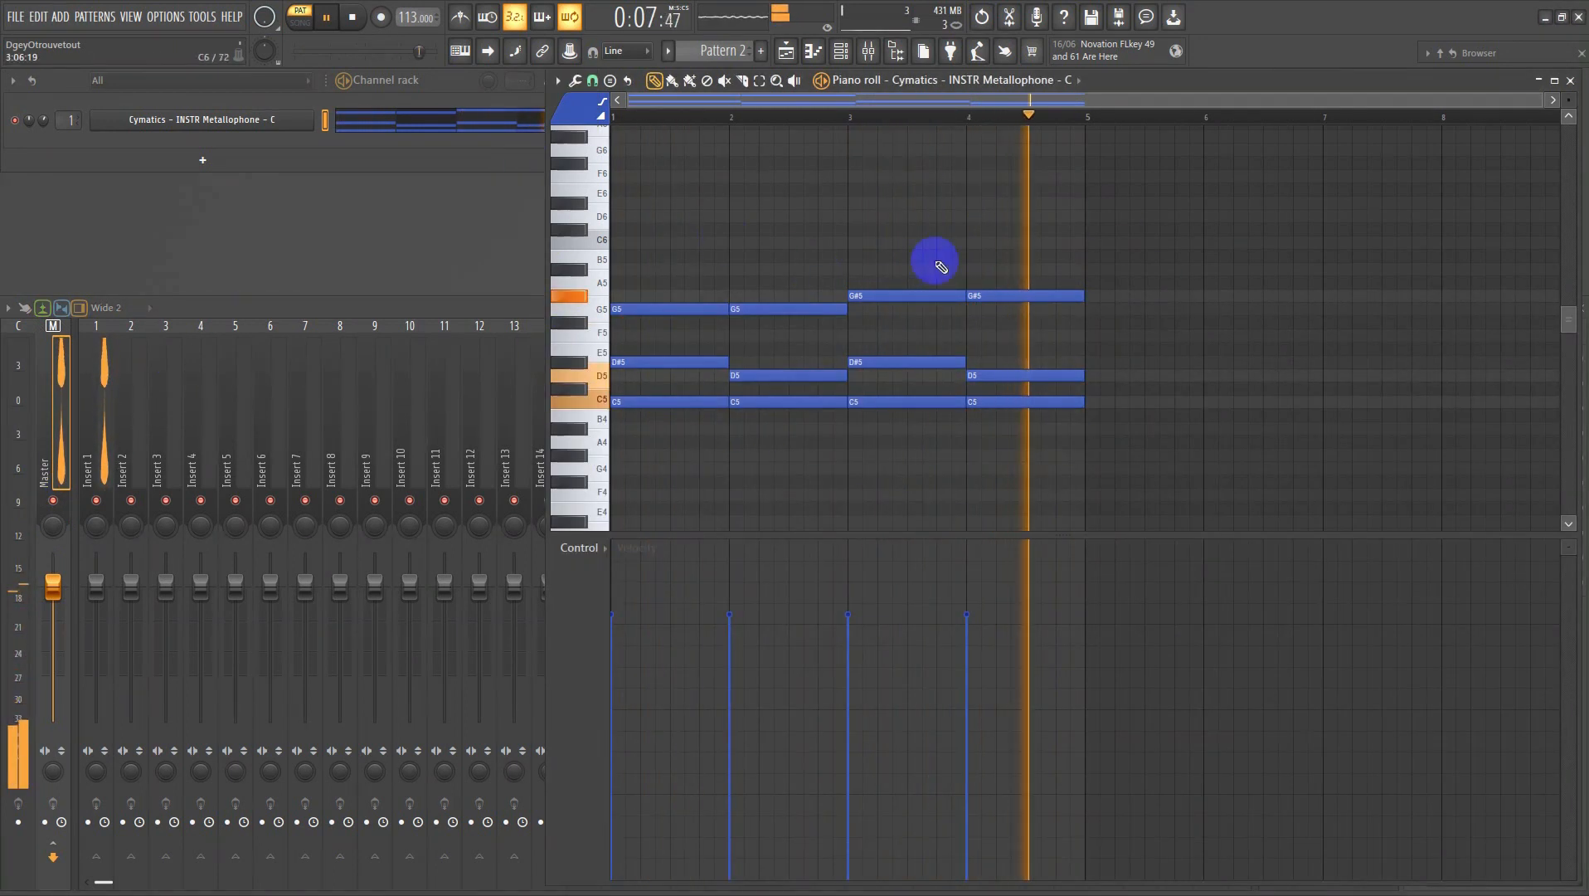
- Close the channel rack and open it again
left_click(64, 82)
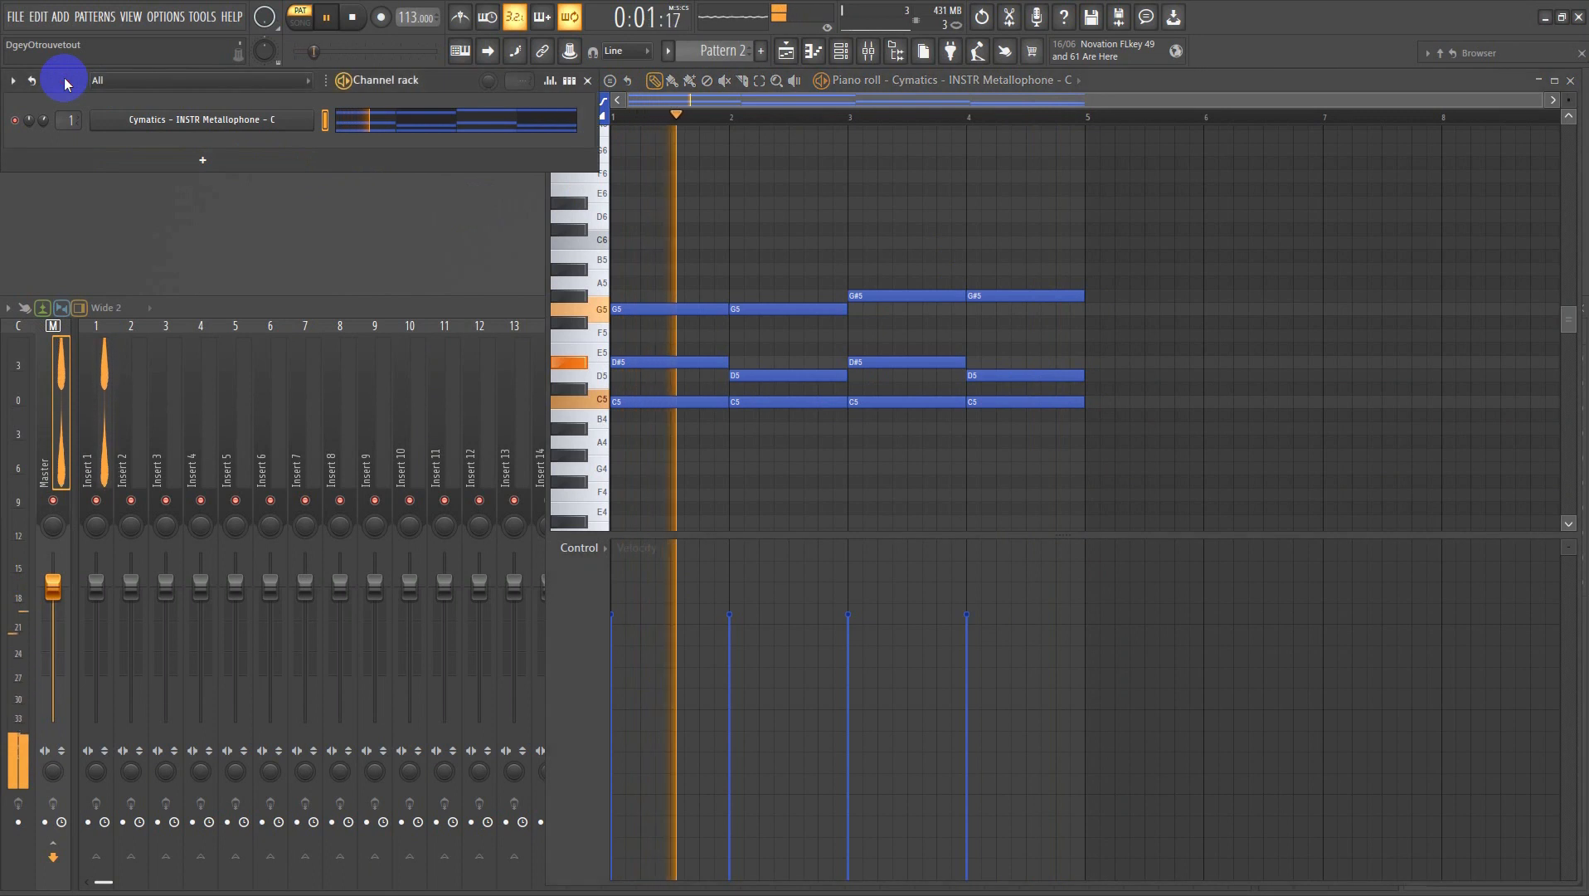
left_click(588, 81)
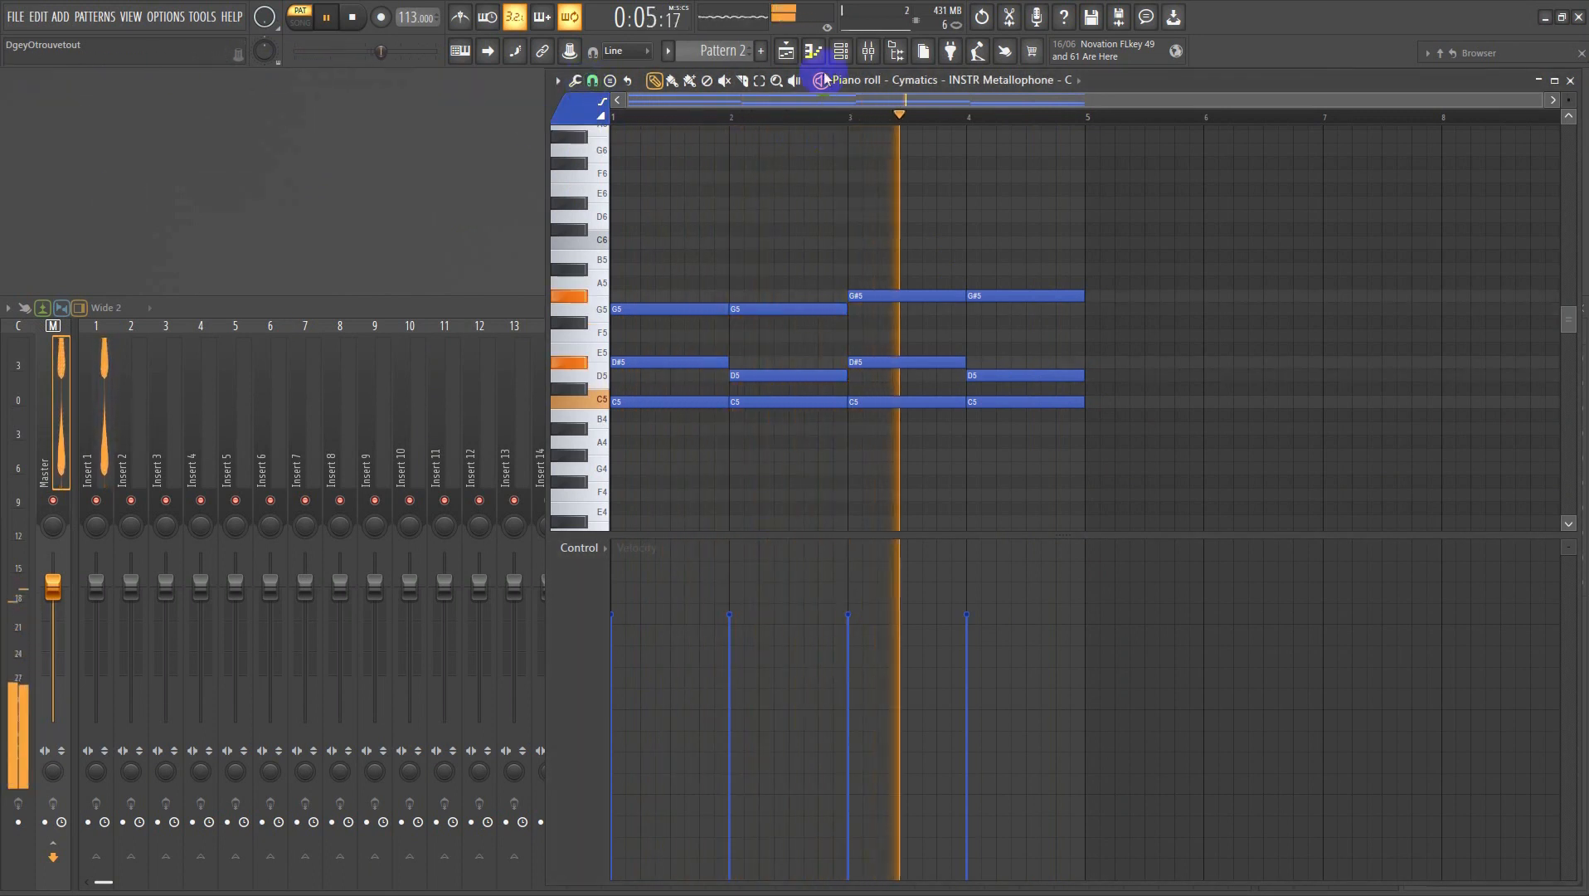
left_click(841, 51)
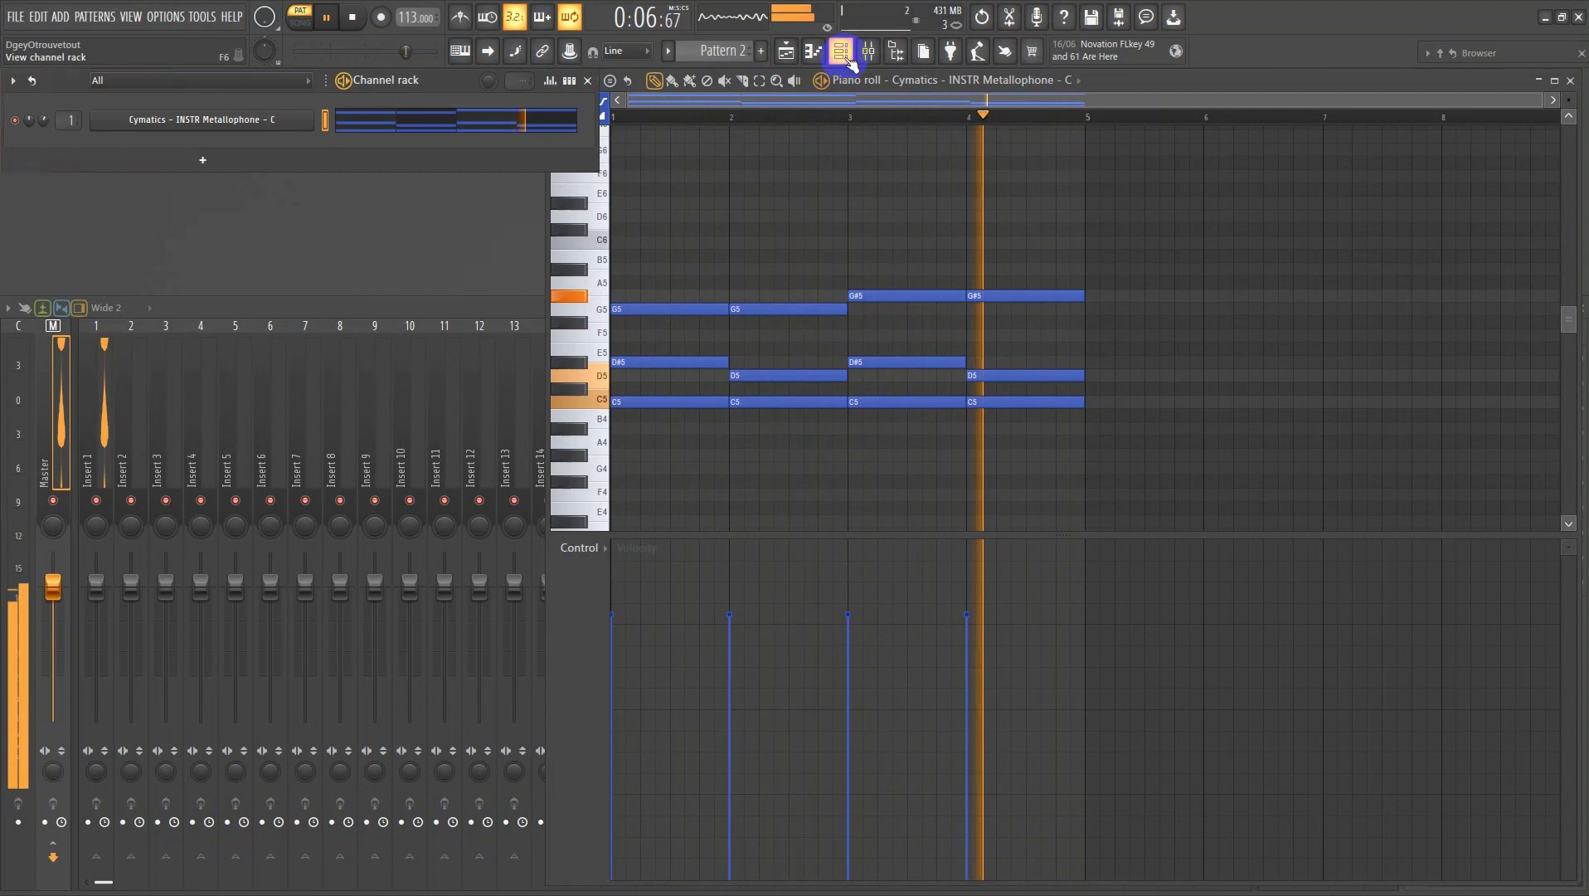
- Add an FL Keys channel from the FL Signature Bundle synths and route it to mixer track 2
left_click(202, 162)
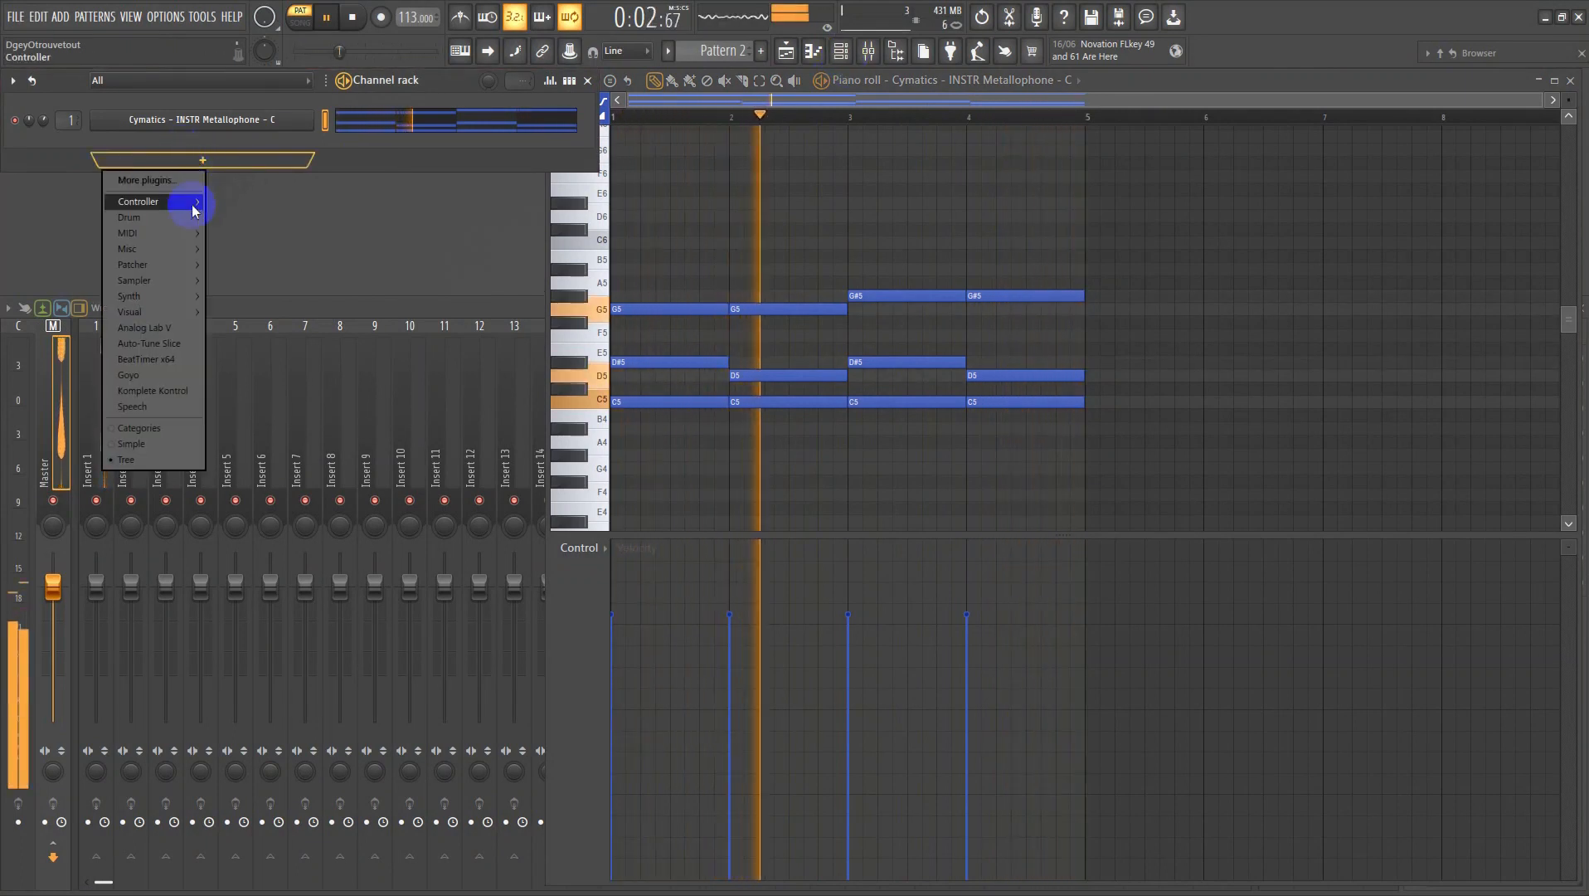
mouse_move(181, 306)
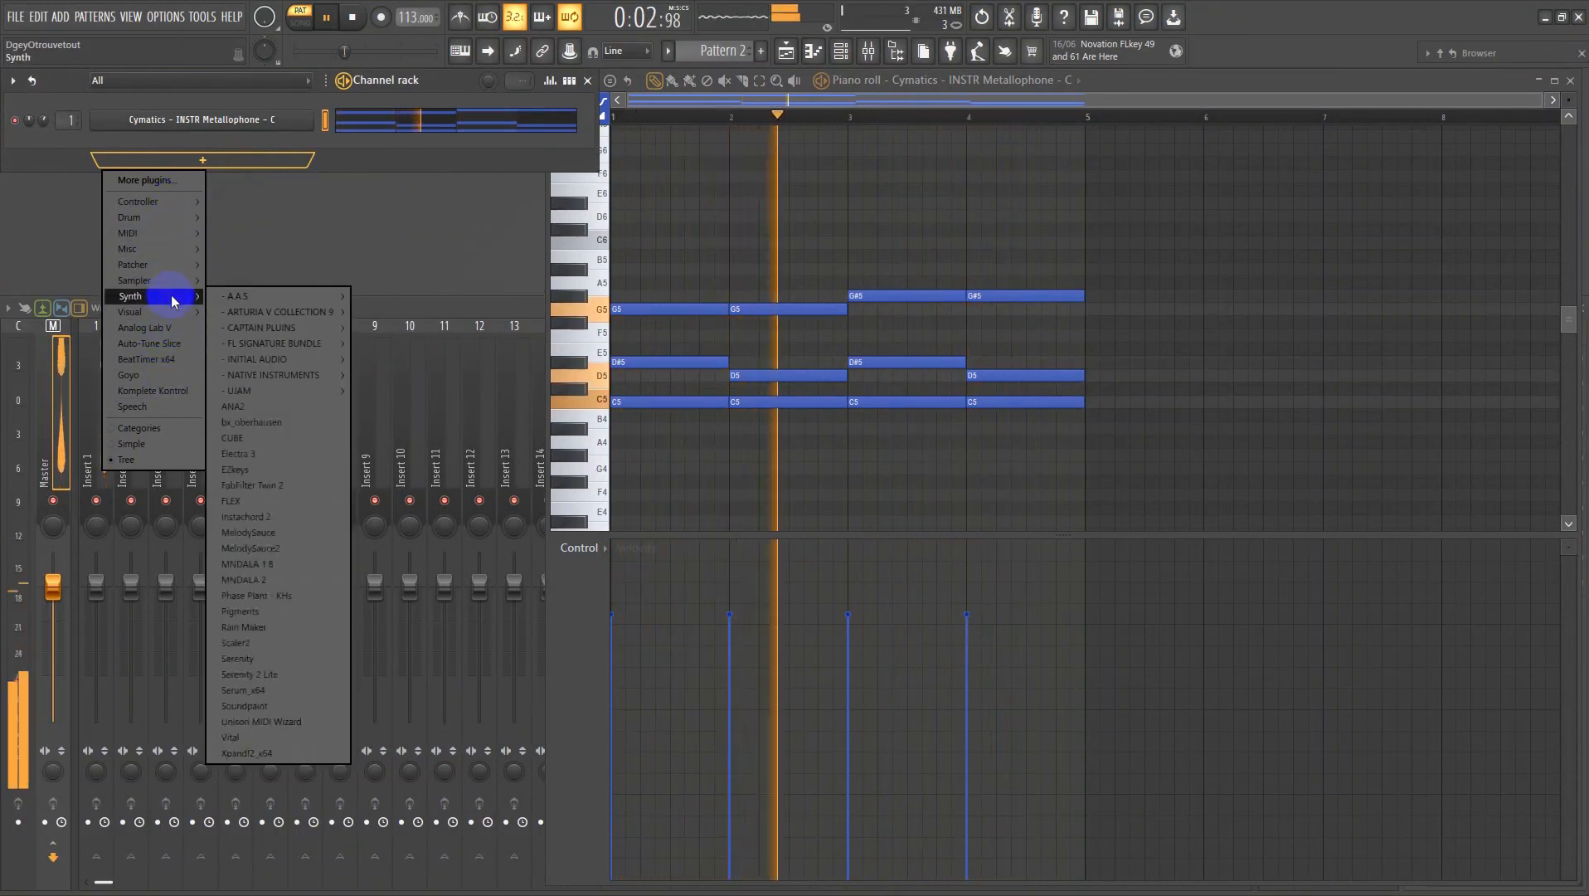
mouse_move(278, 347)
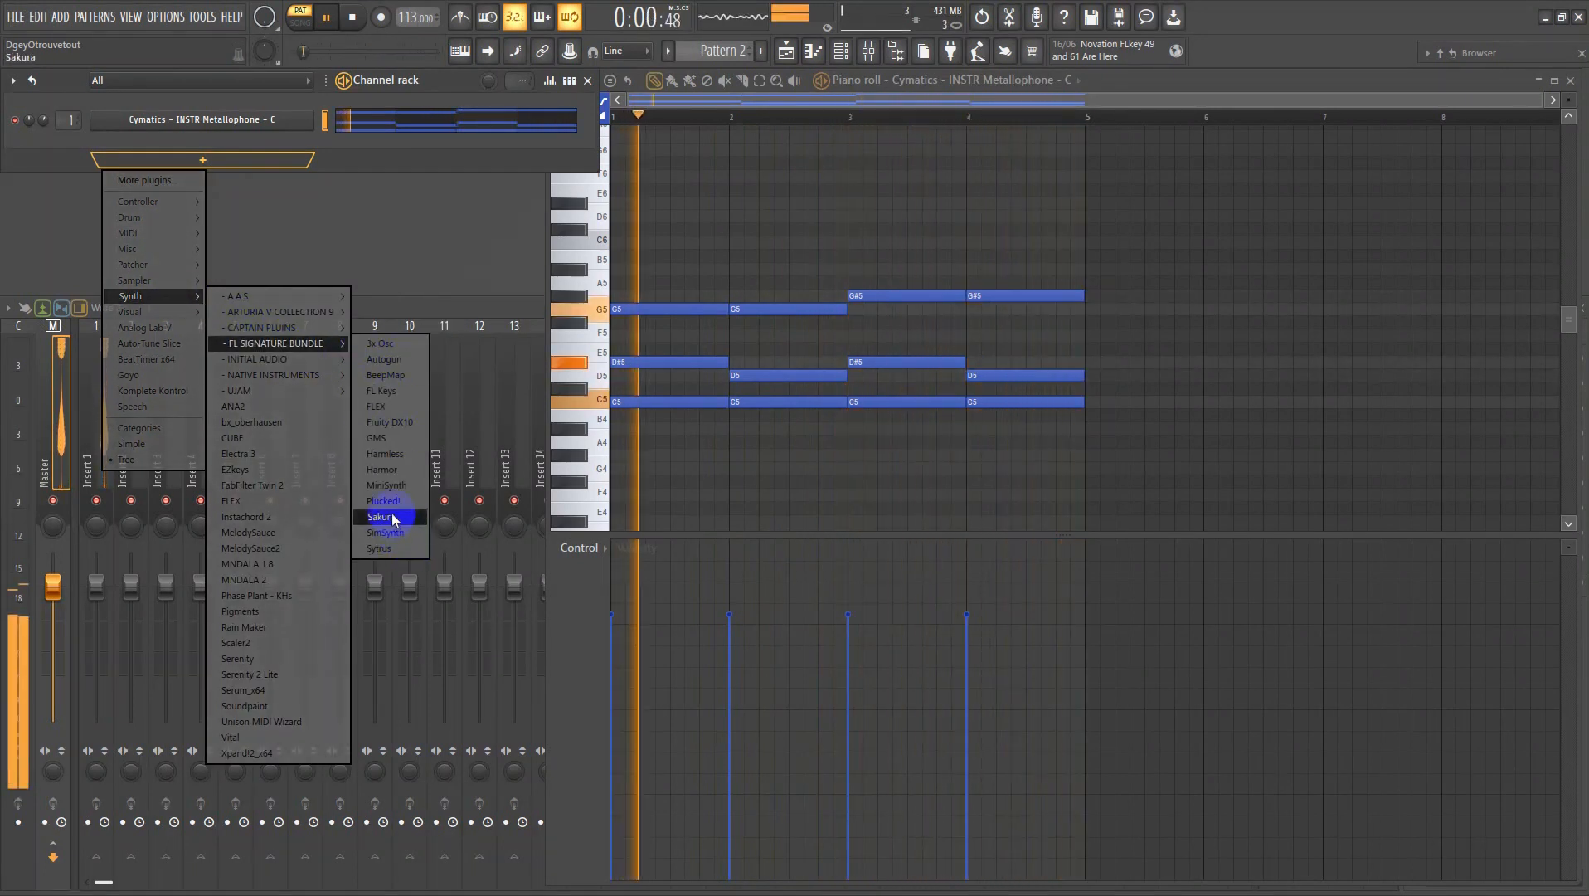
left_click(397, 393)
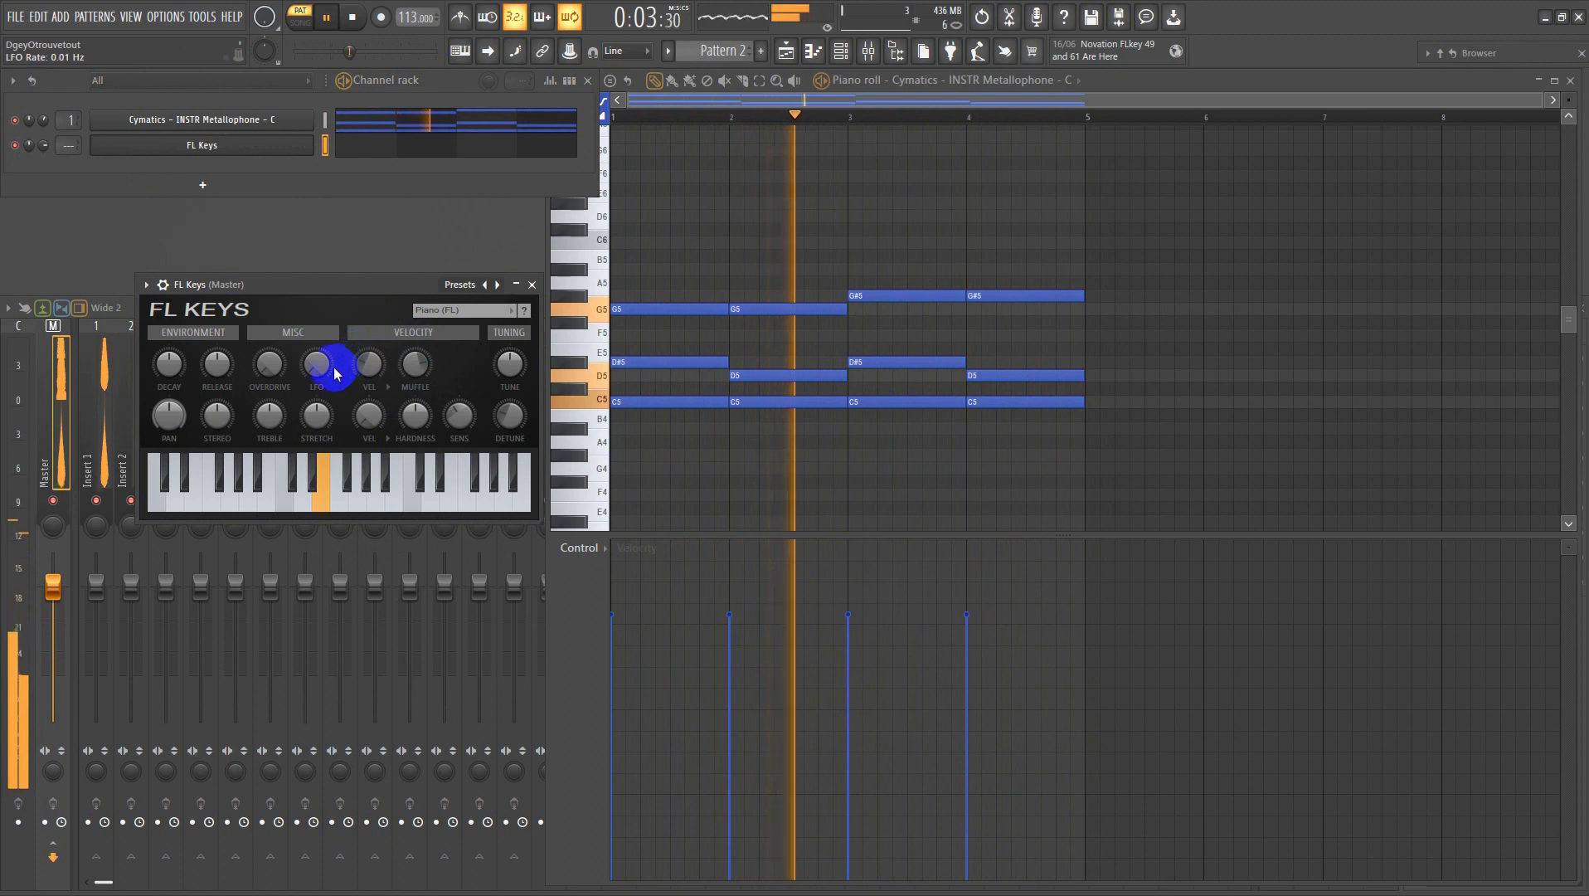
left_click_drag(386, 286, 487, 235)
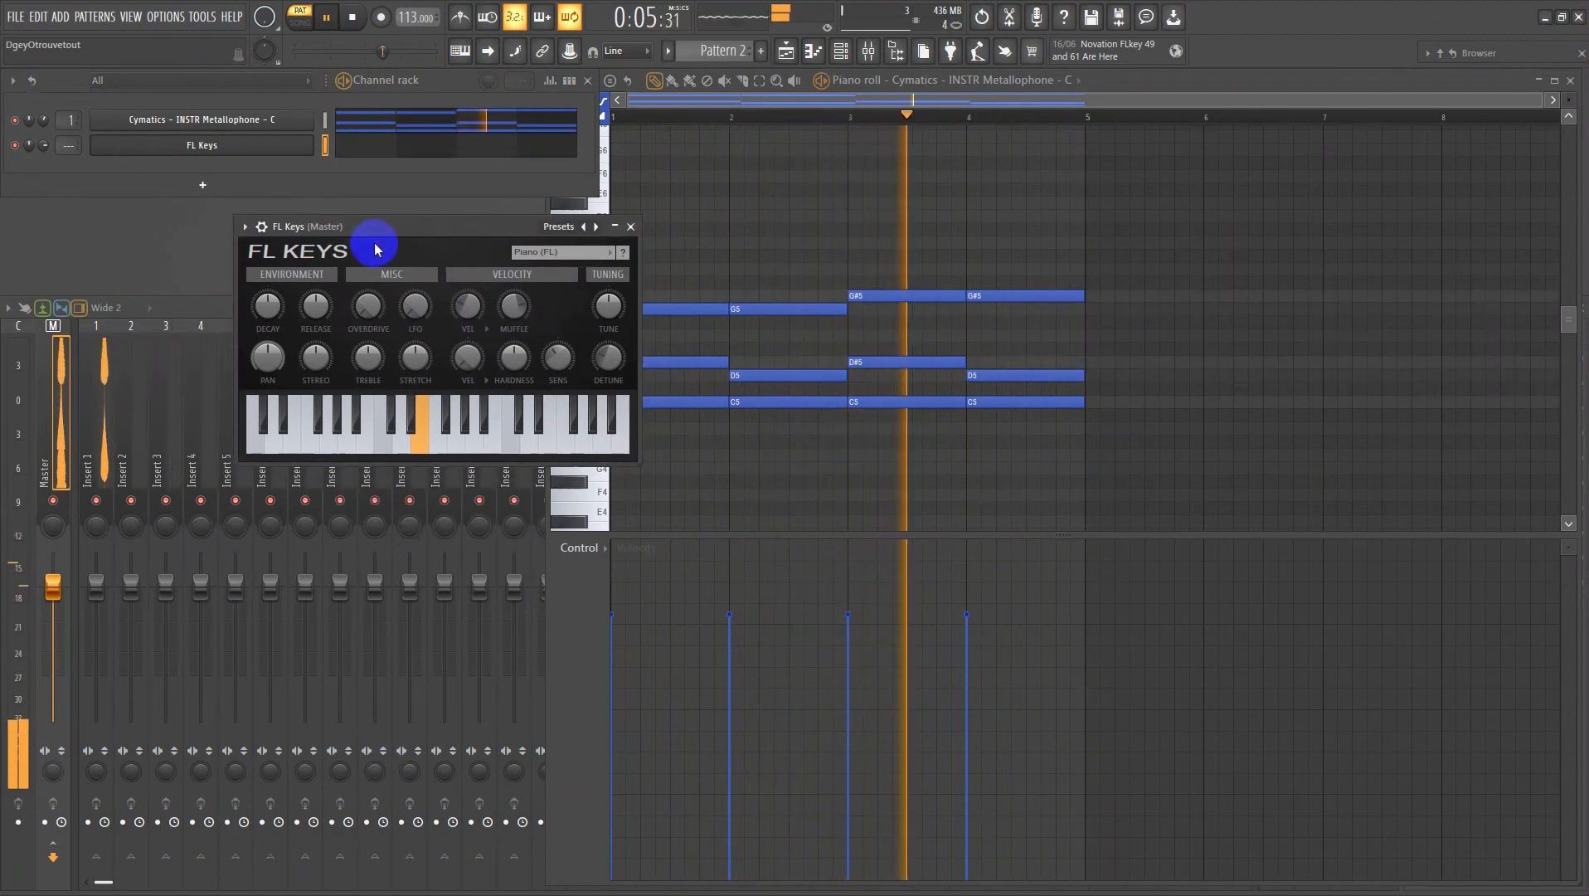
left_click_drag(62, 144, 58, 132)
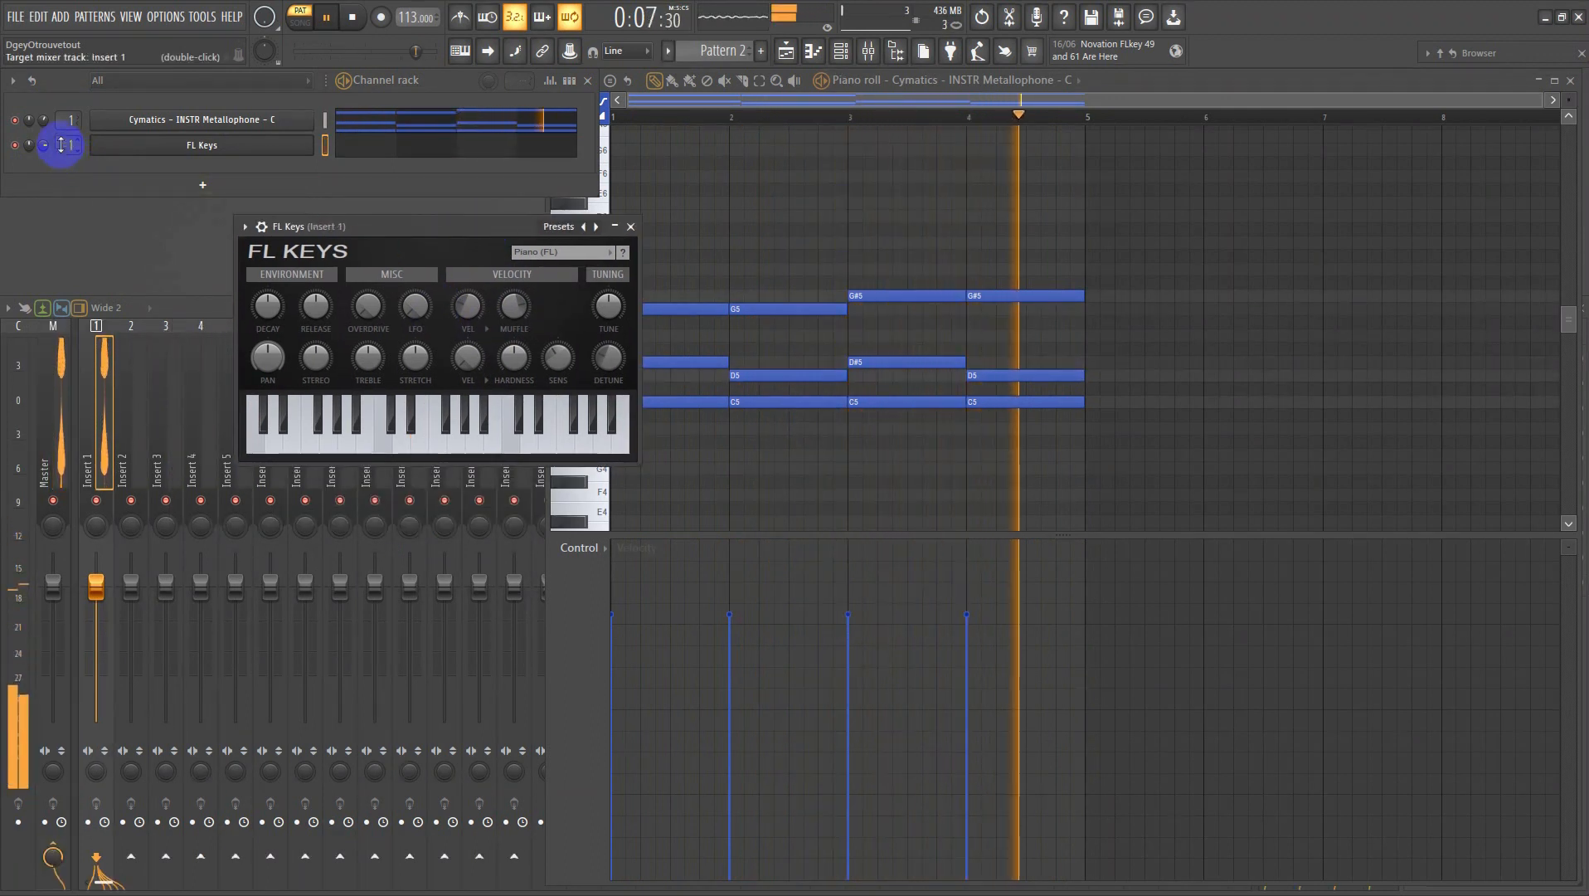
left_click(142, 444)
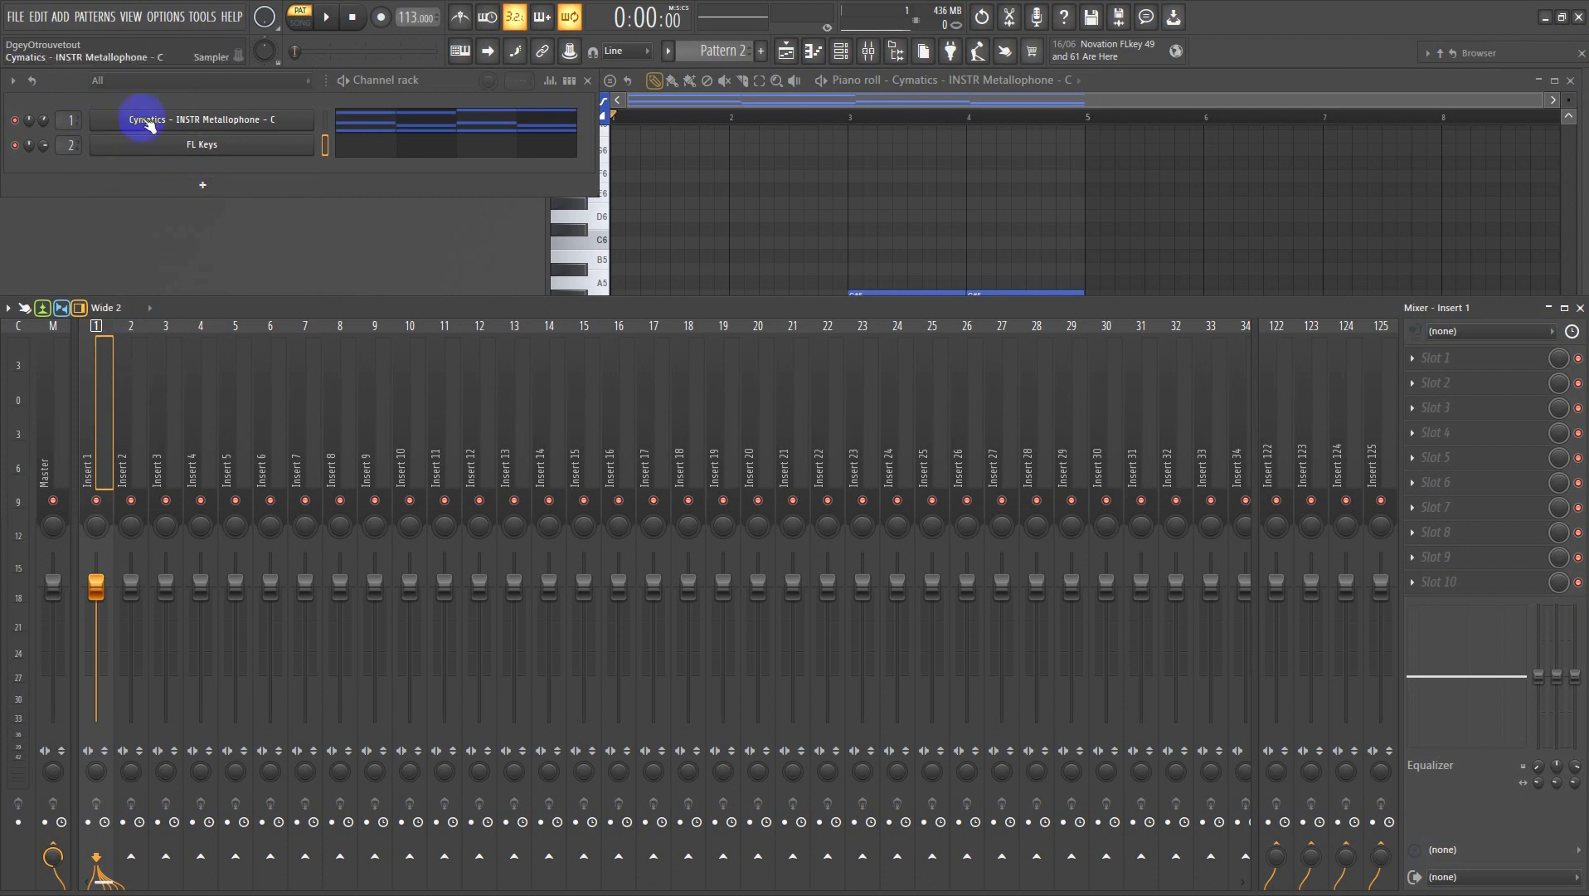
- Assign the Cymatics - INSTR Metallophone and FL Keys channels each to a new instrument track
right_click(164, 125)
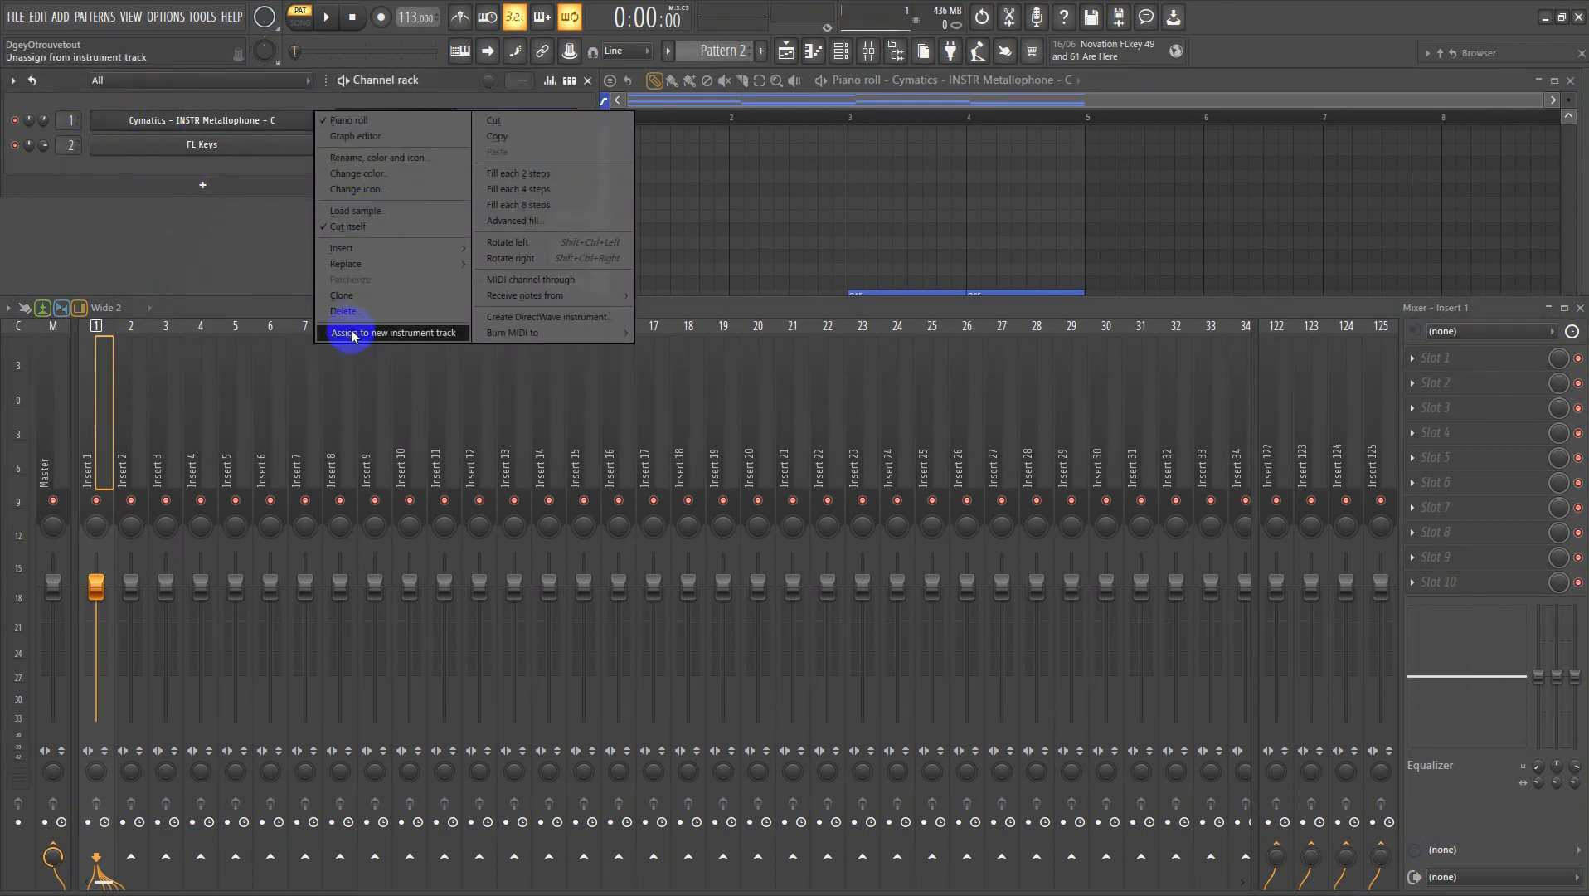
left_click(399, 332)
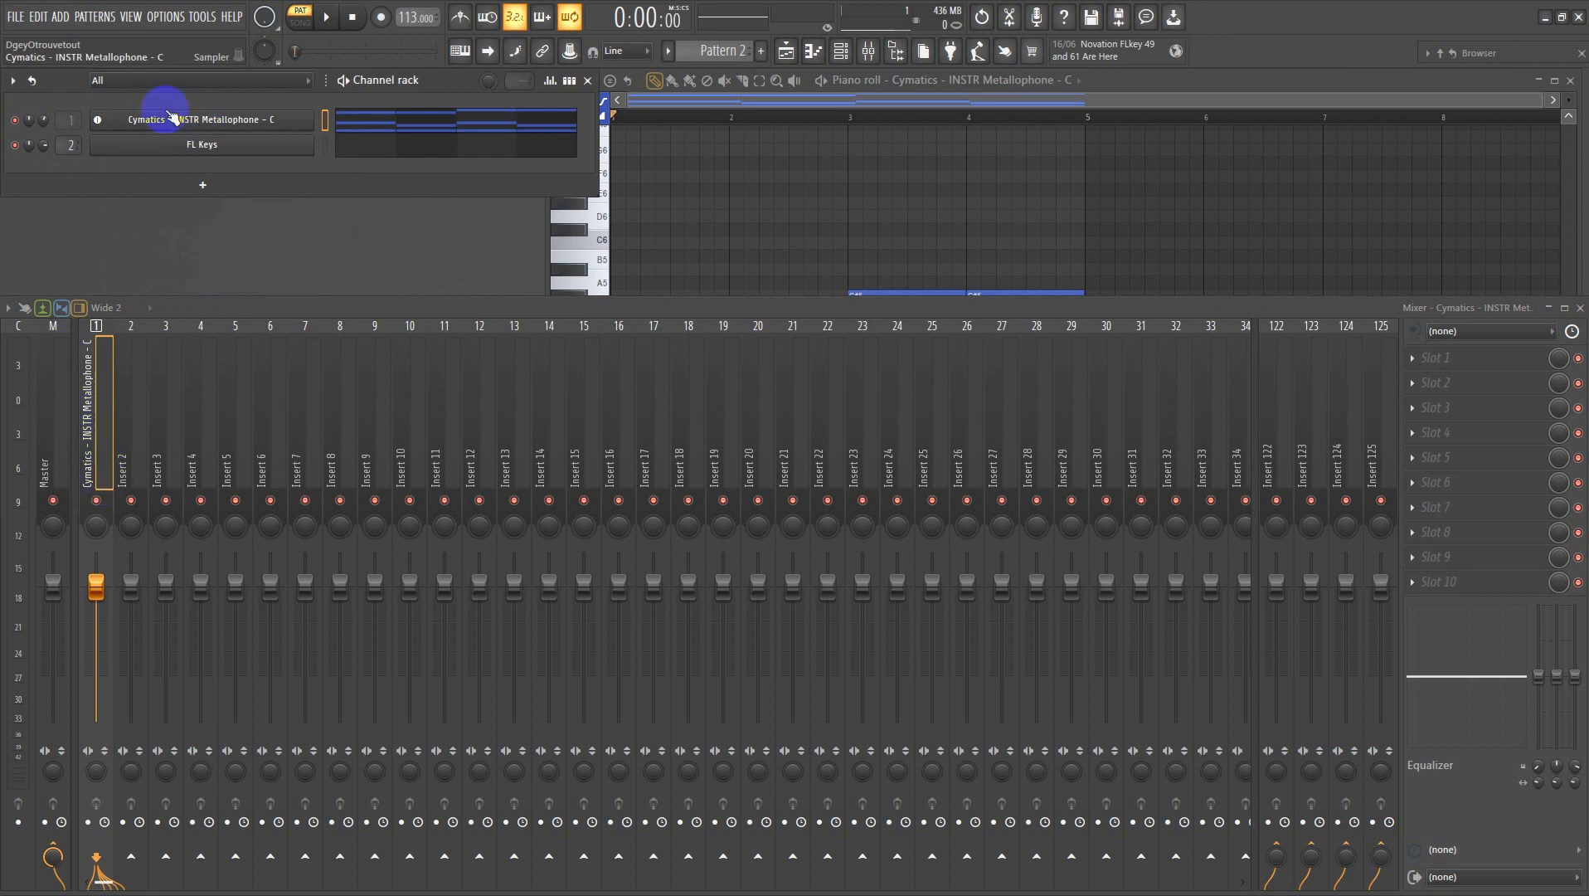
right_click(228, 150)
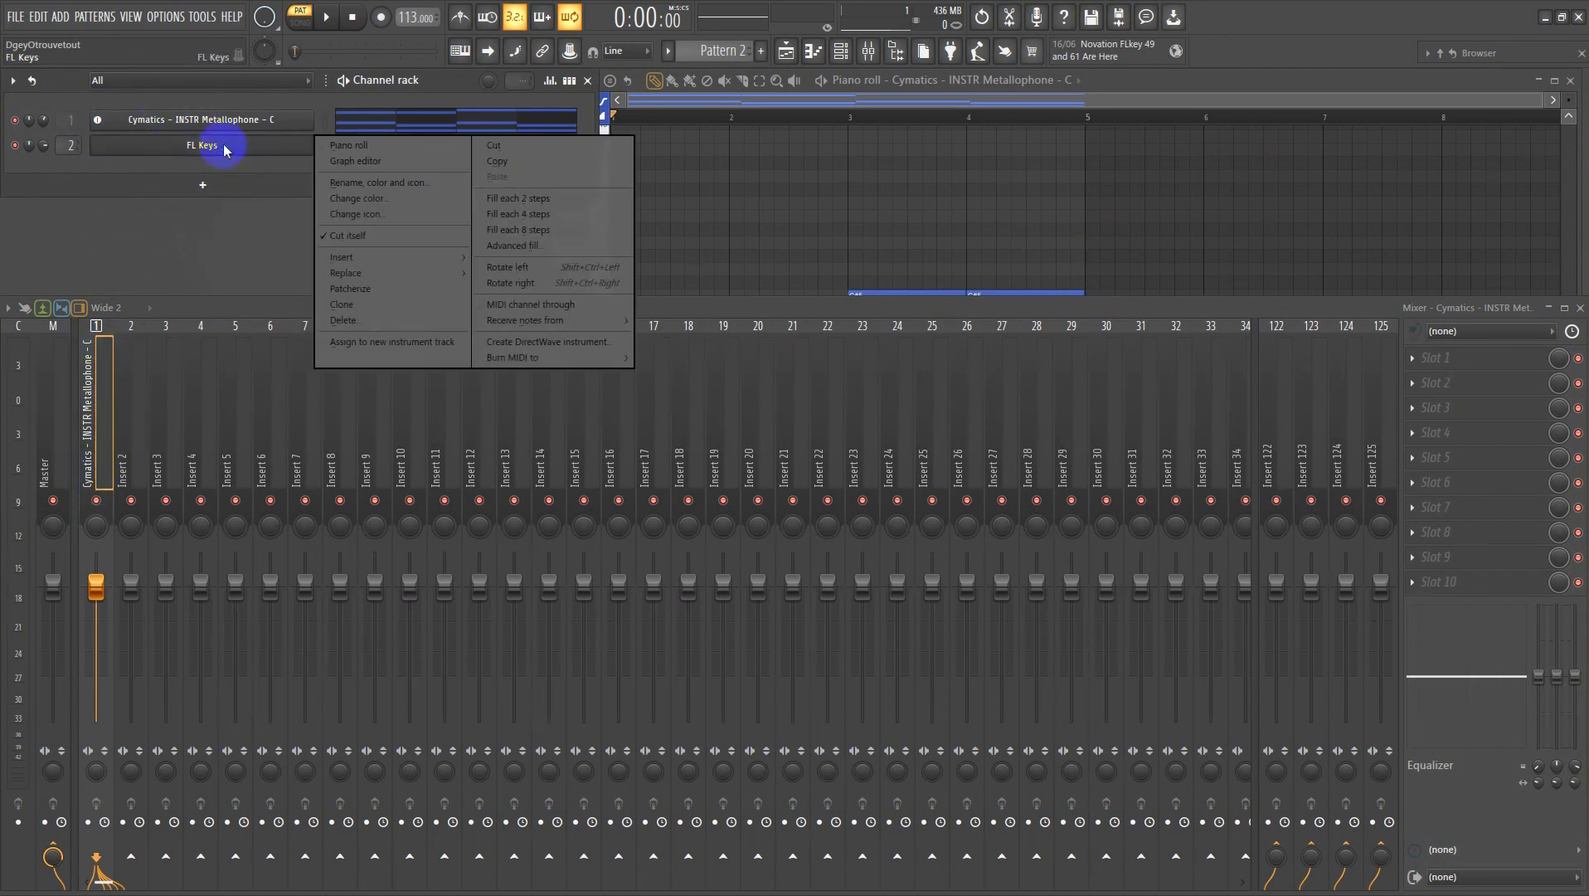
left_click(357, 342)
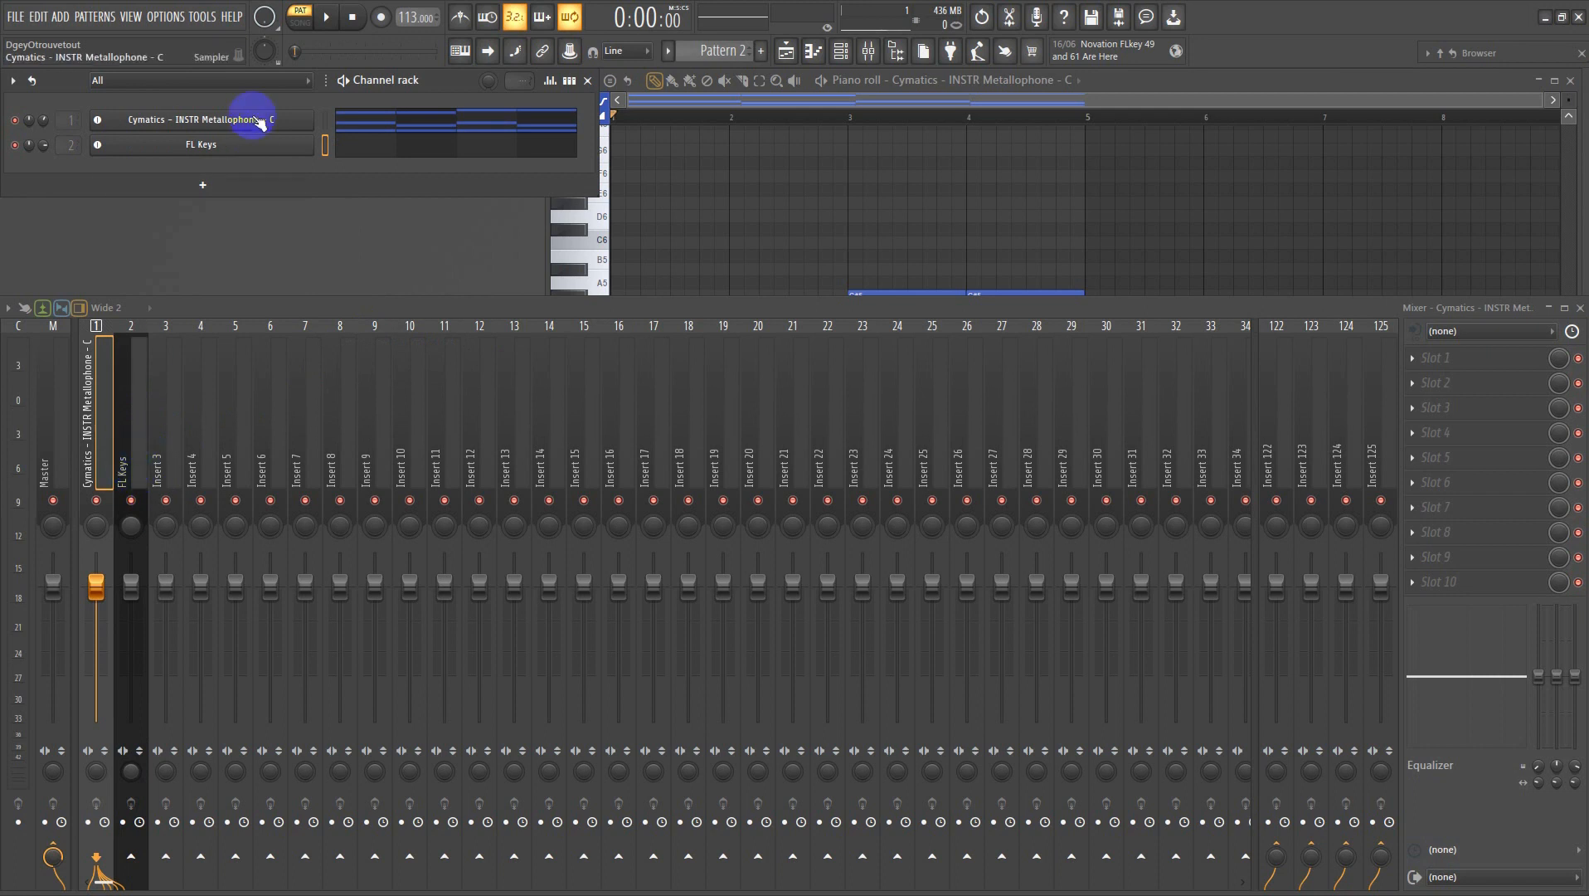
- Rename the Metallophone channel as Cymatics - INSTR Metallophone and check the instrument tracks in the playlist
middle_click(229, 126)
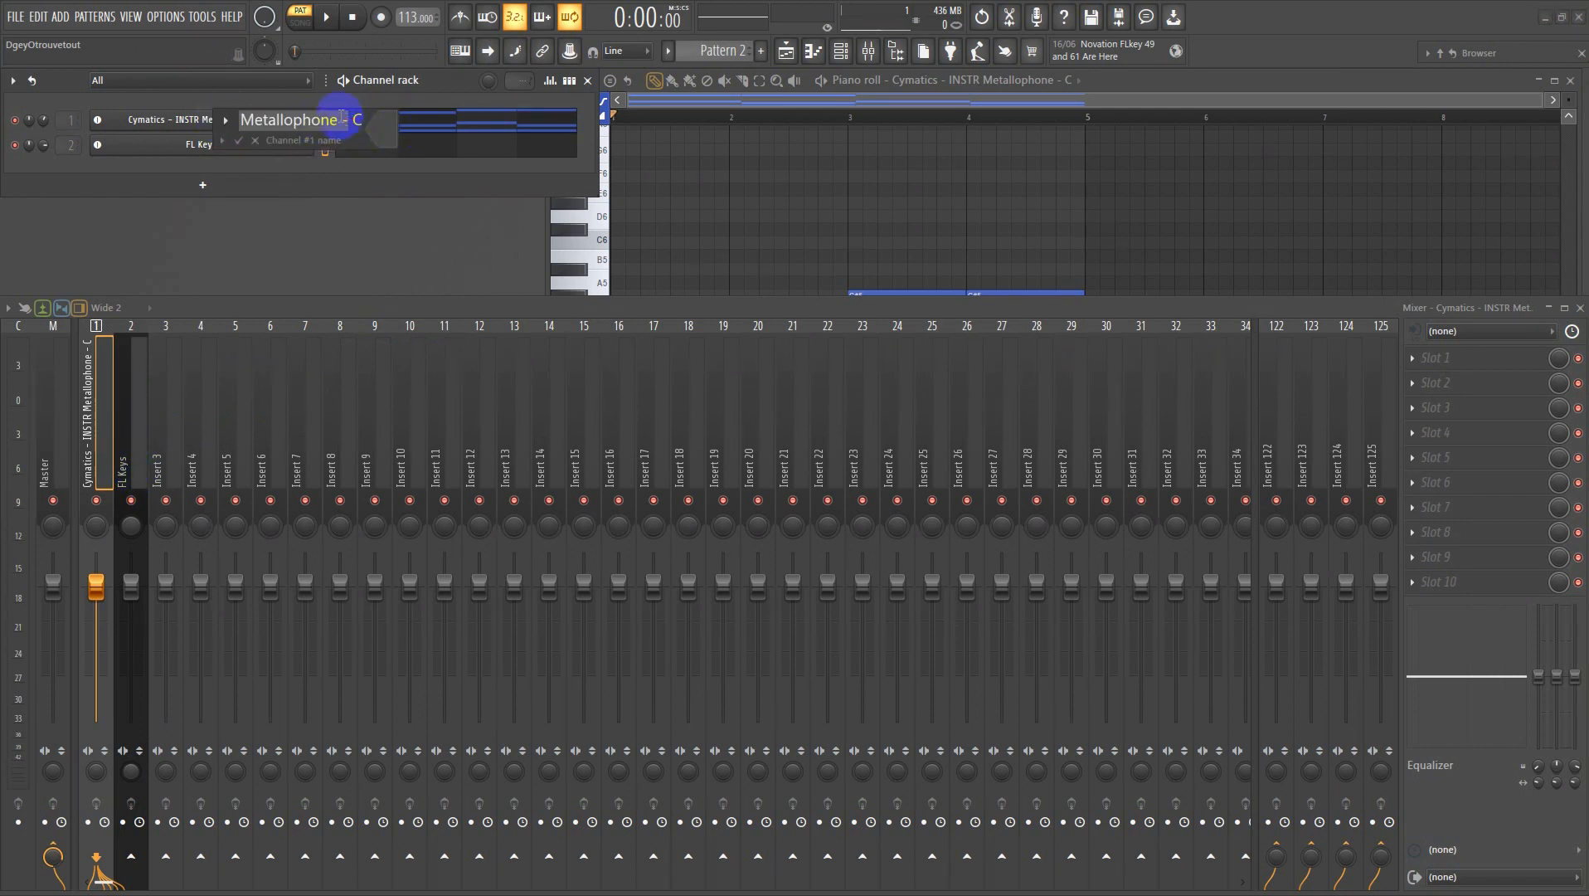
left_click(406, 148)
left_click(114, 394)
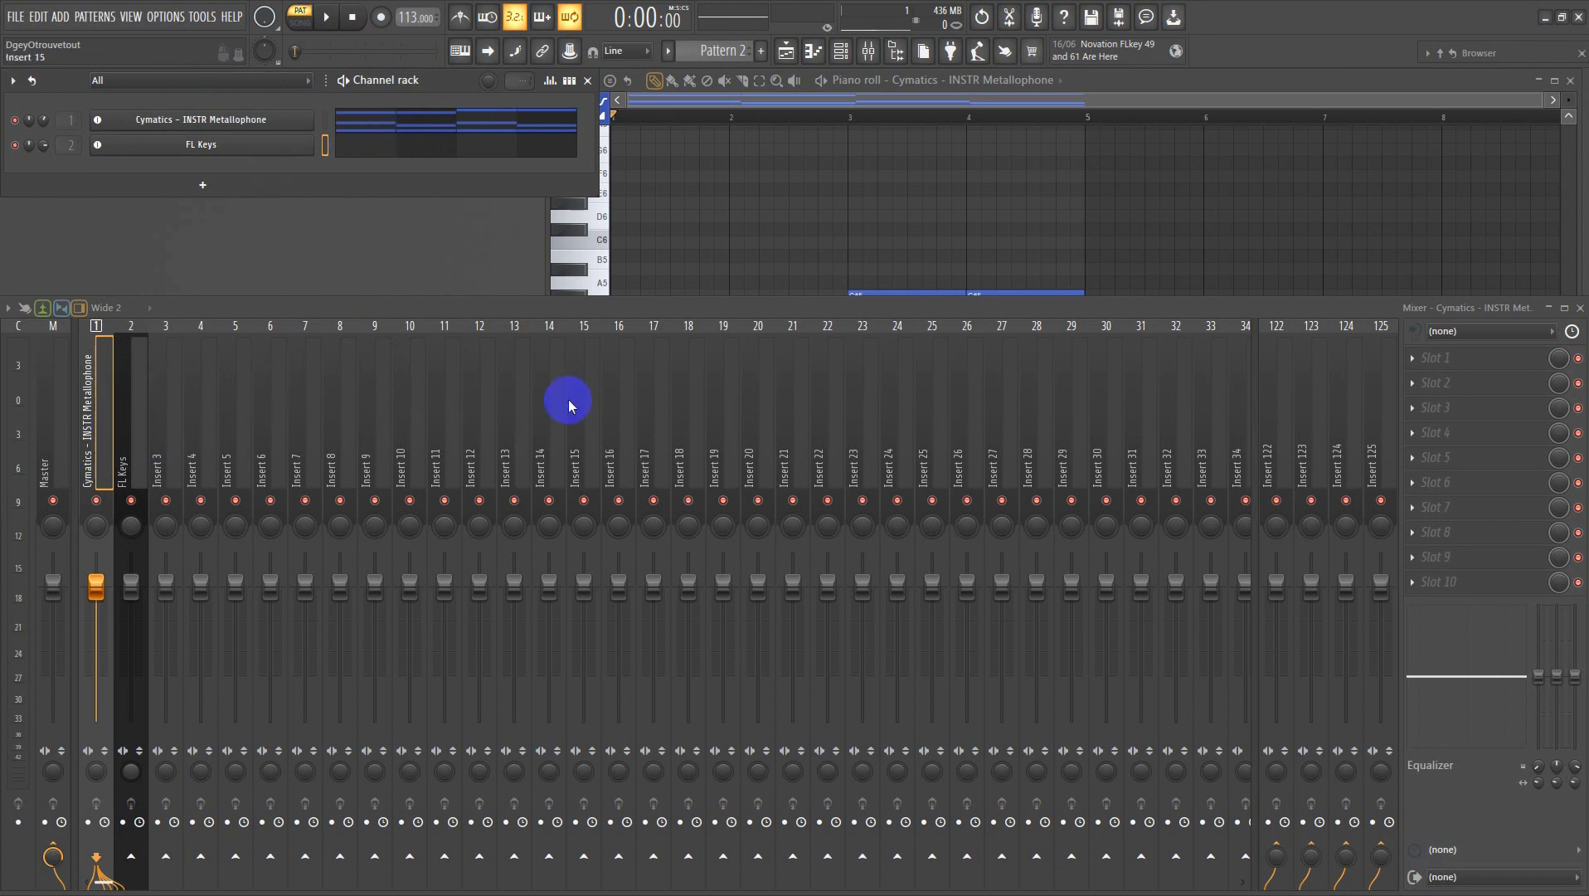
left_click(786, 51)
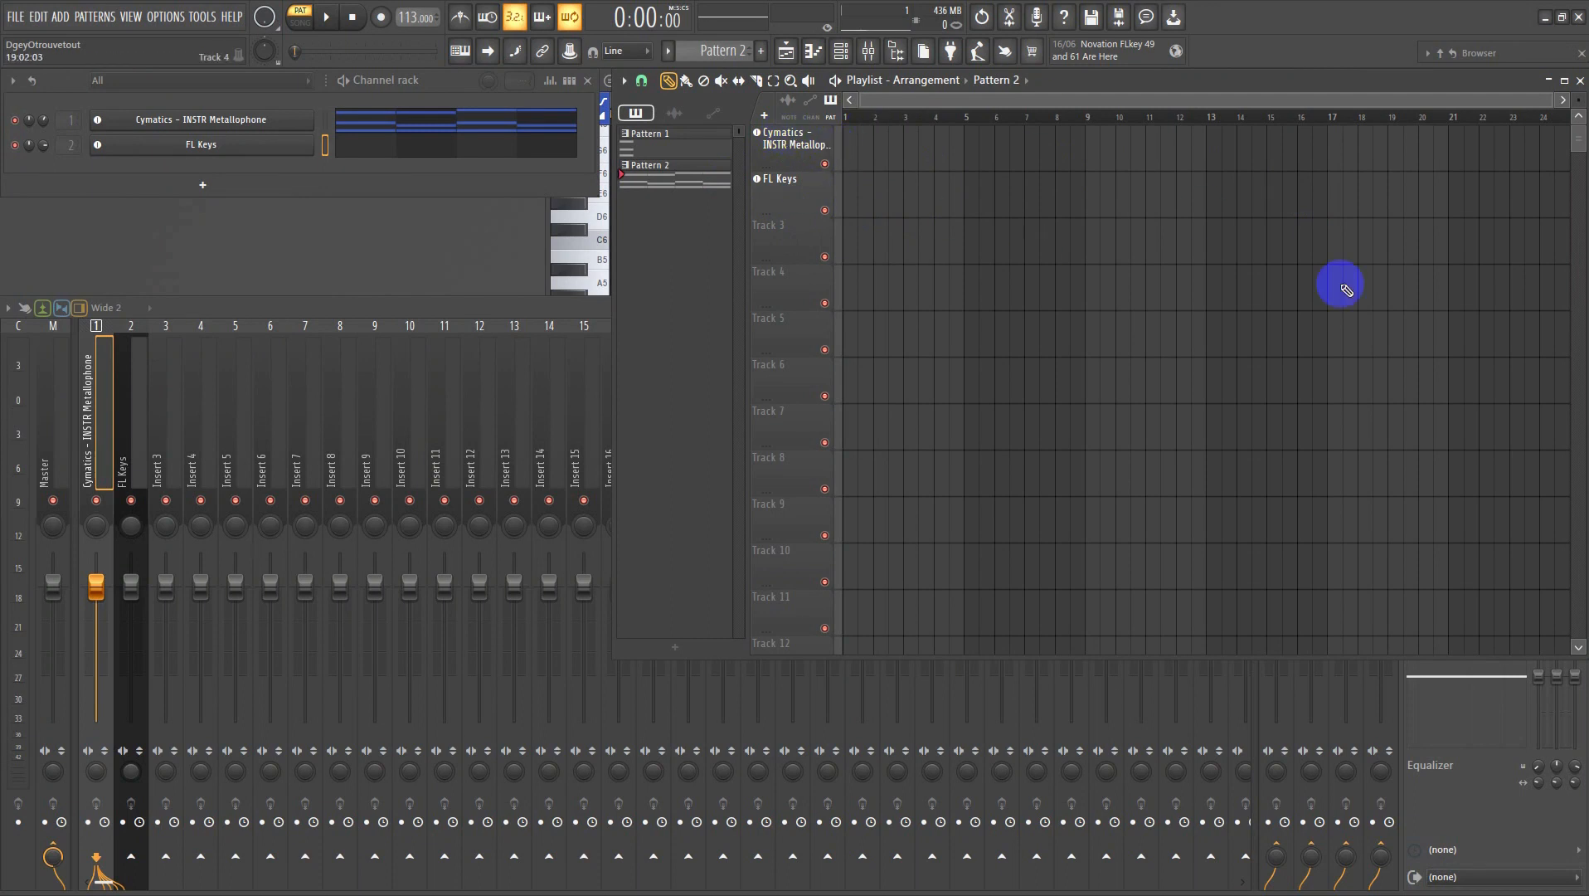
left_click(1580, 80)
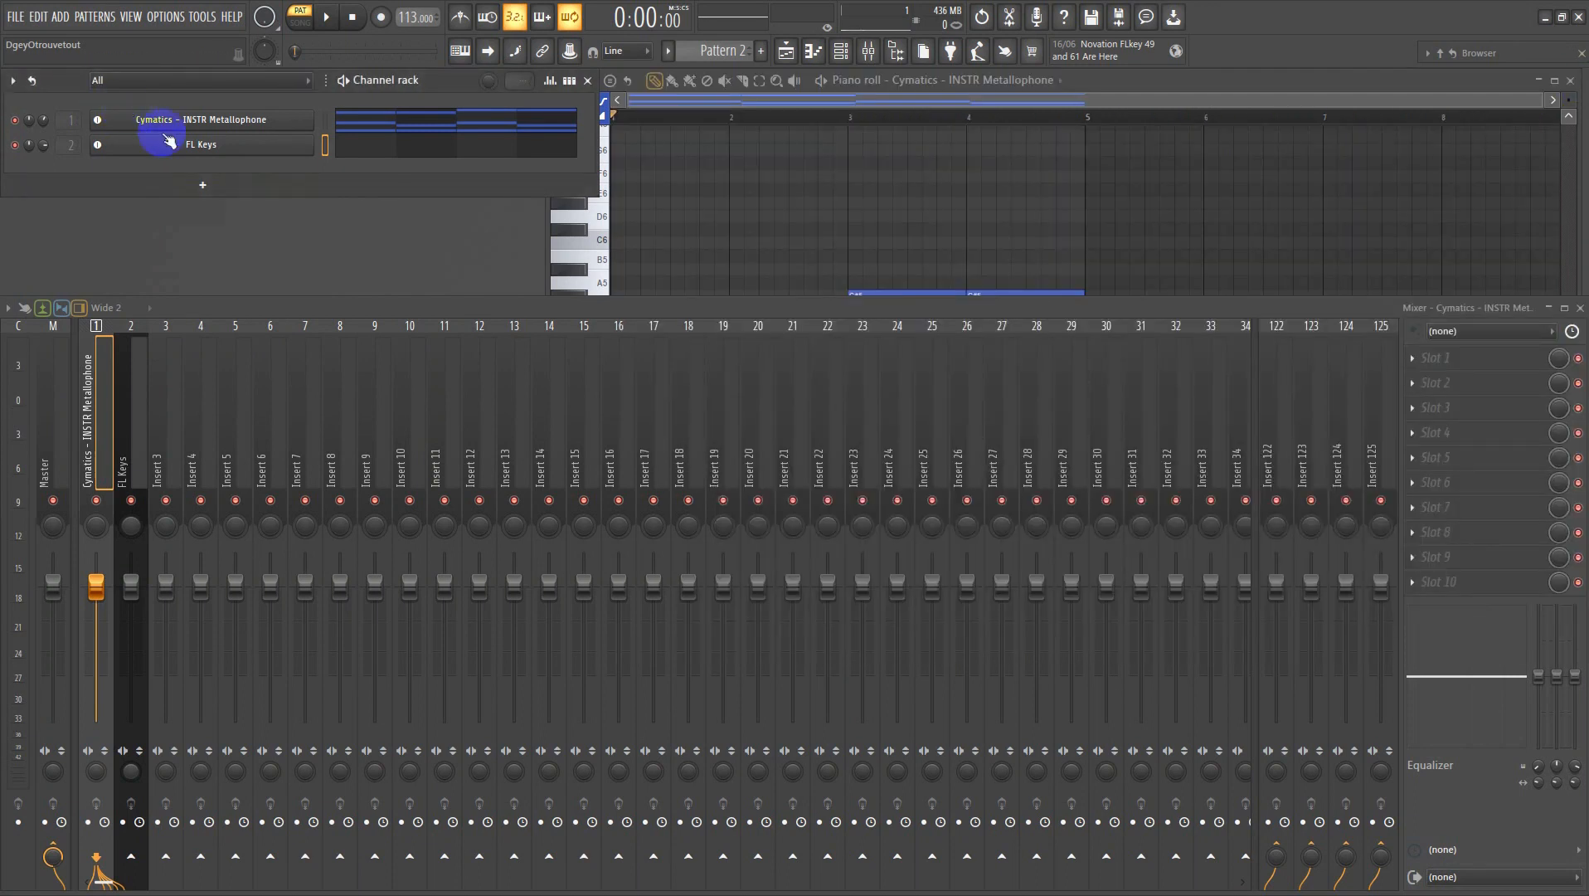
- View the Metallophone channel's sampler settings and audition kick and hi-hat samples from the Cymatics - Panther Hip Hop Drum Kit folder
left_click(221, 118)
left_click(622, 181)
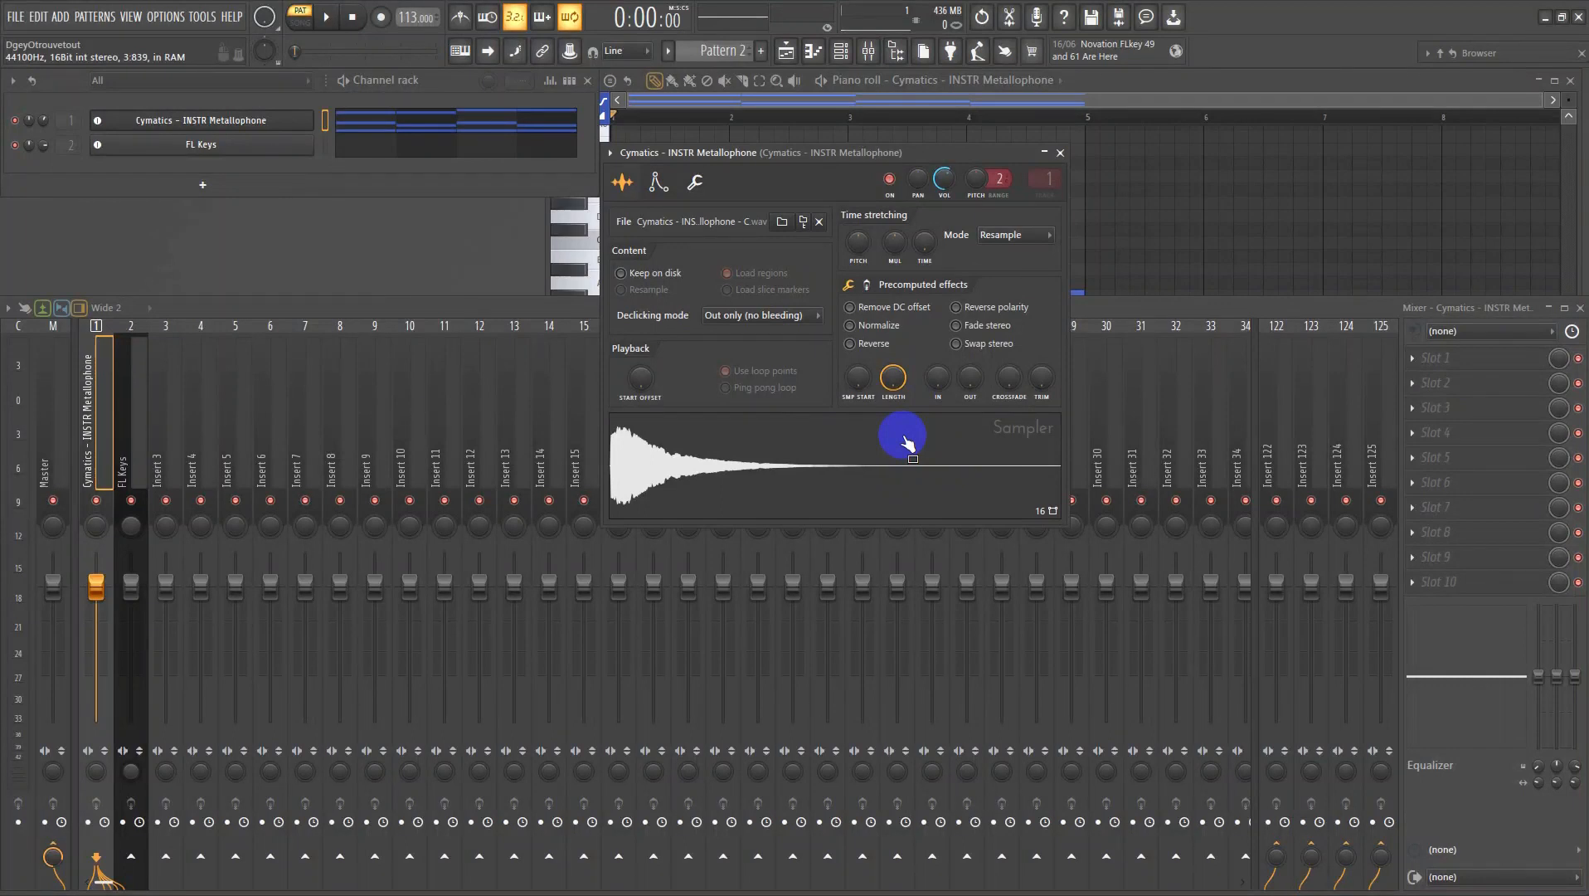
mouse_move(1465, 53)
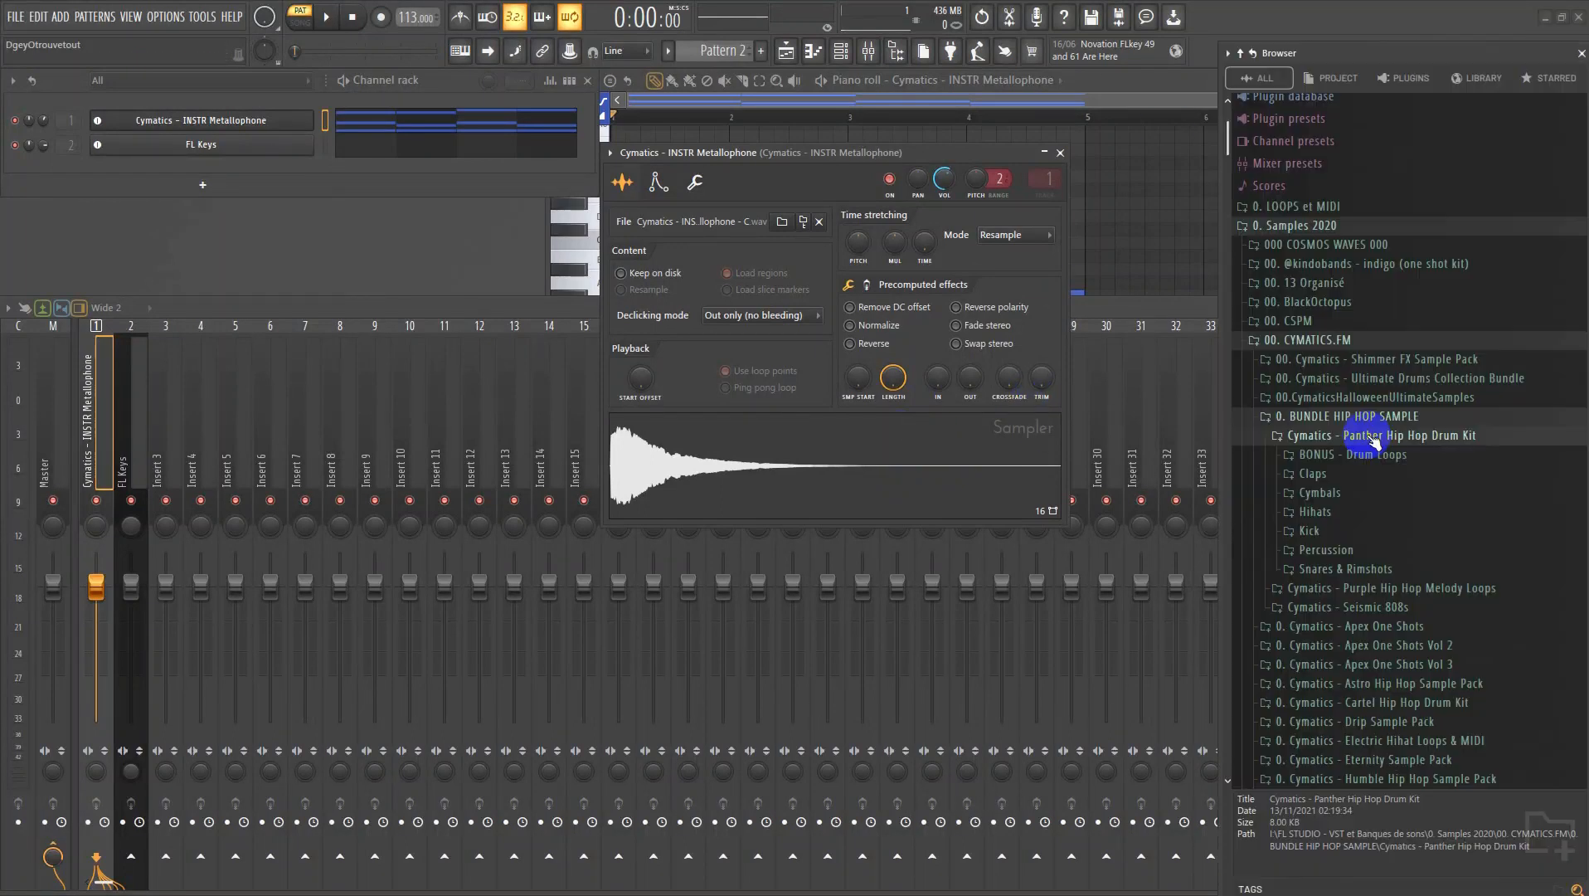
left_click(1321, 532)
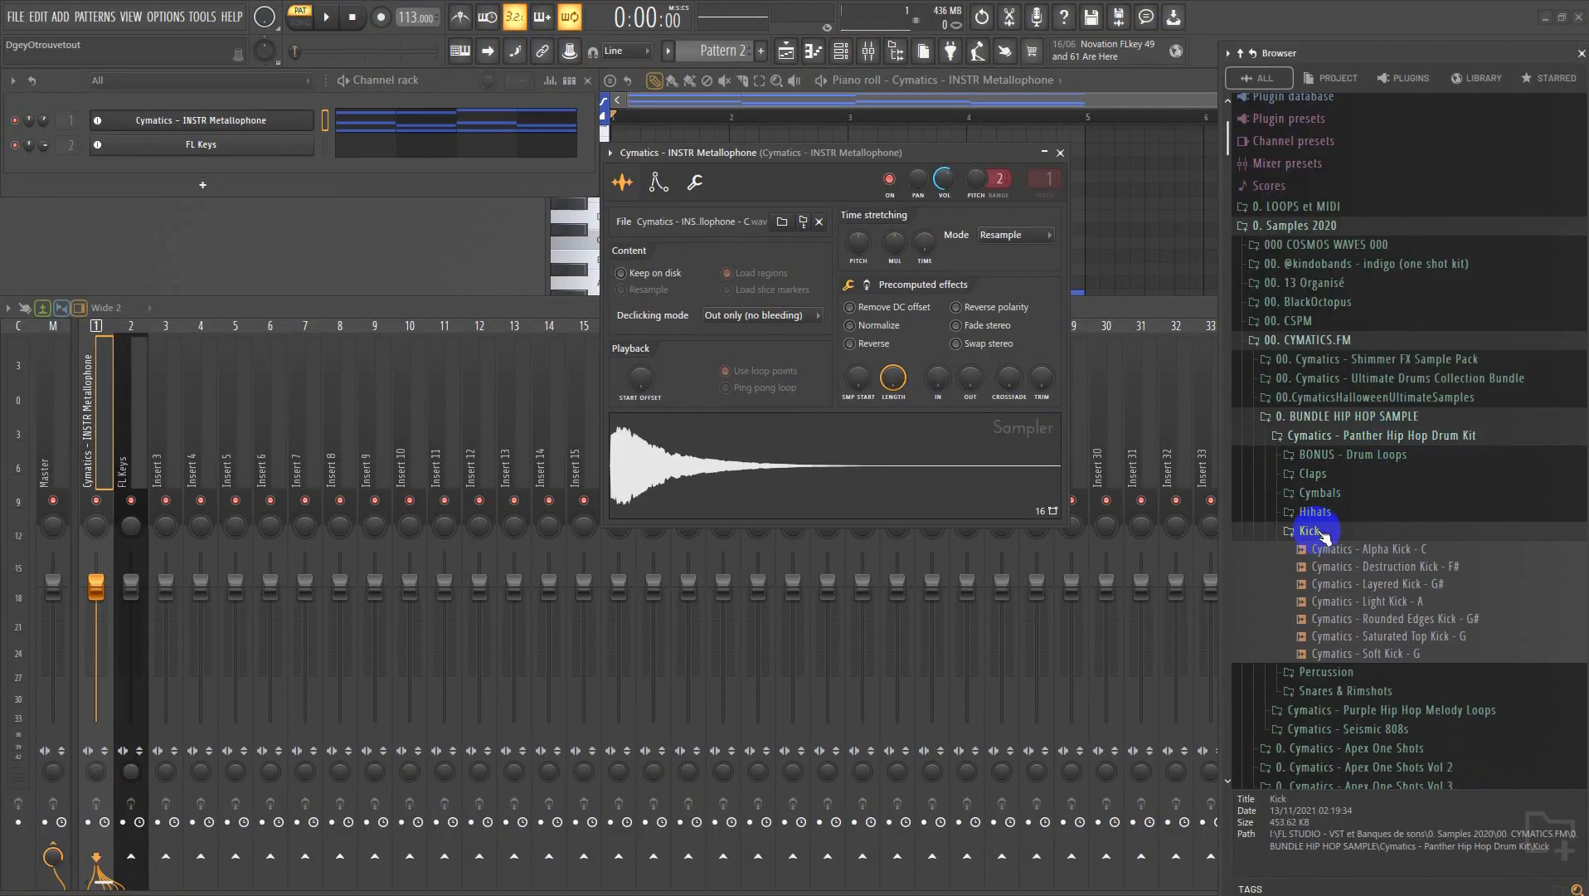
left_click(1348, 549)
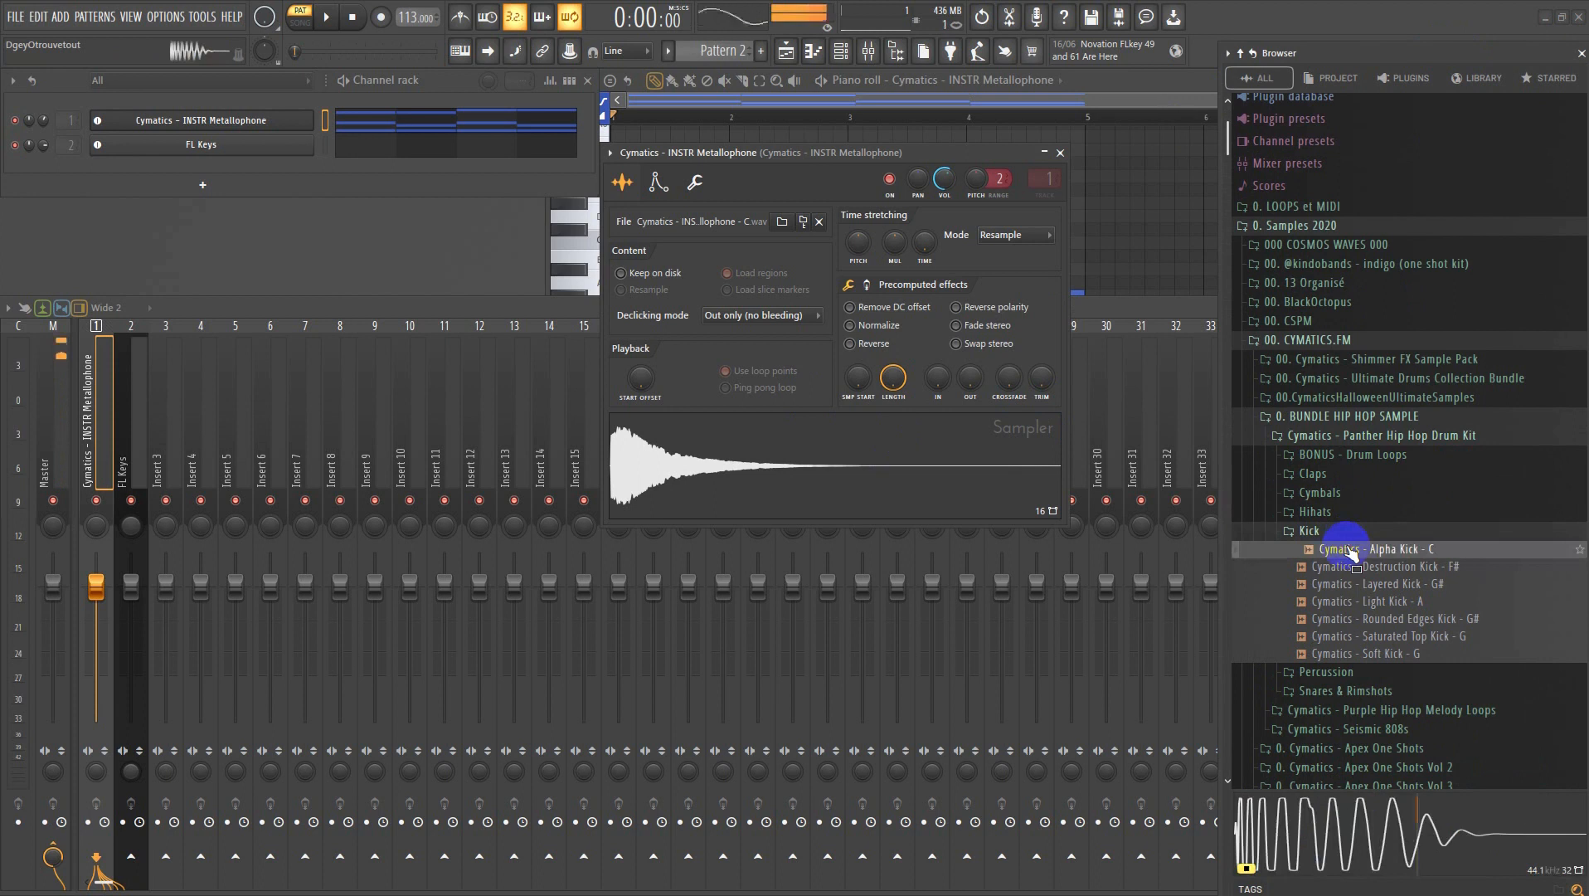
left_click(1352, 603)
left_click(1316, 513)
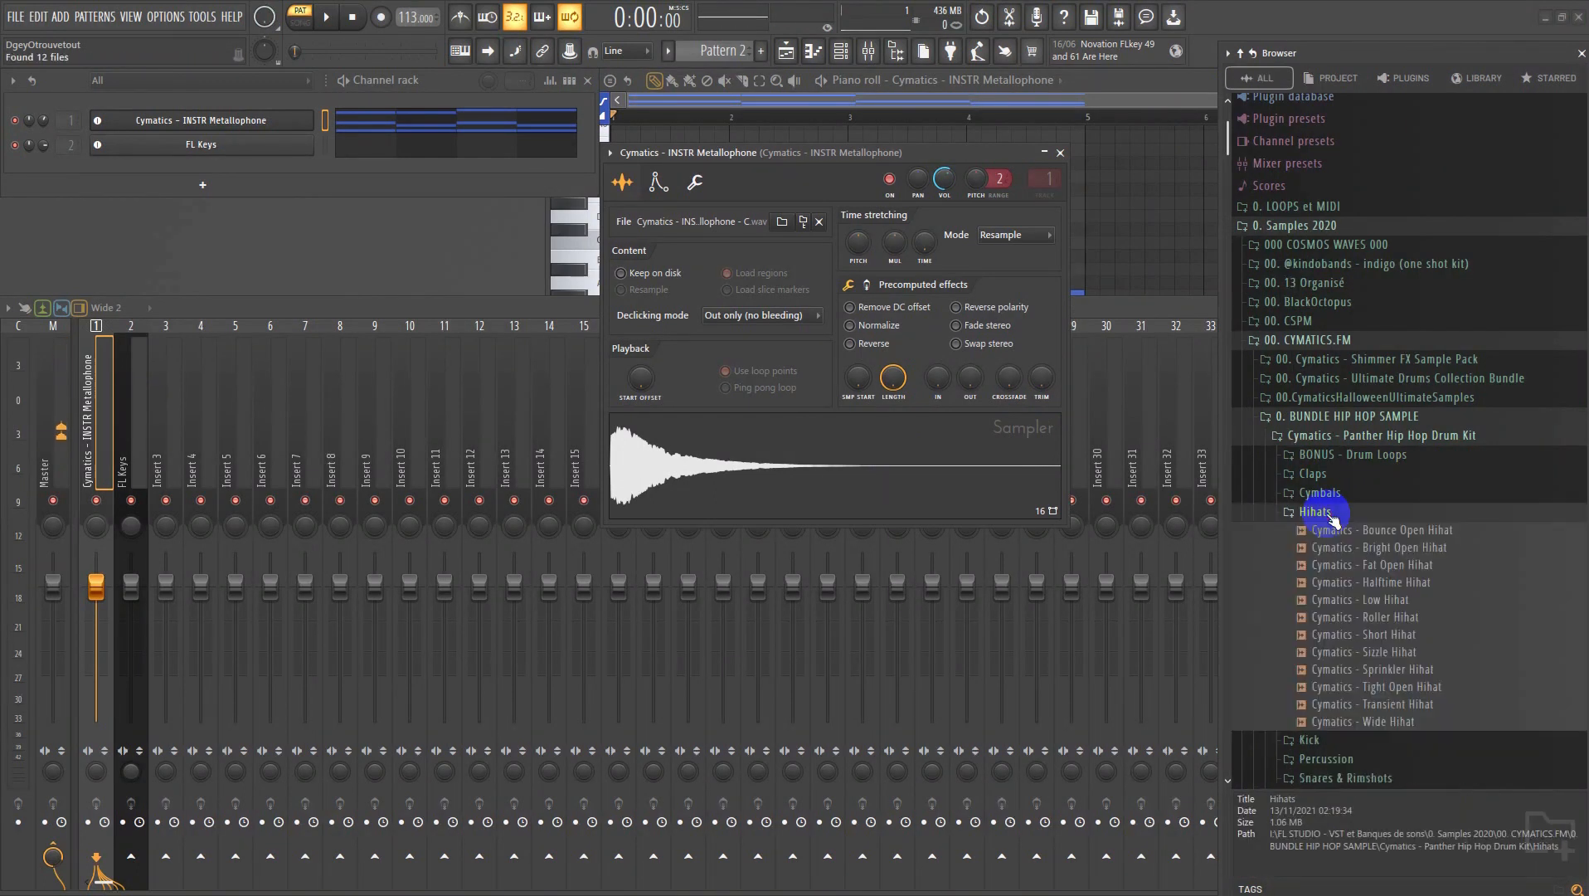
left_click(1338, 549)
left_click(1344, 582)
left_click(1316, 512)
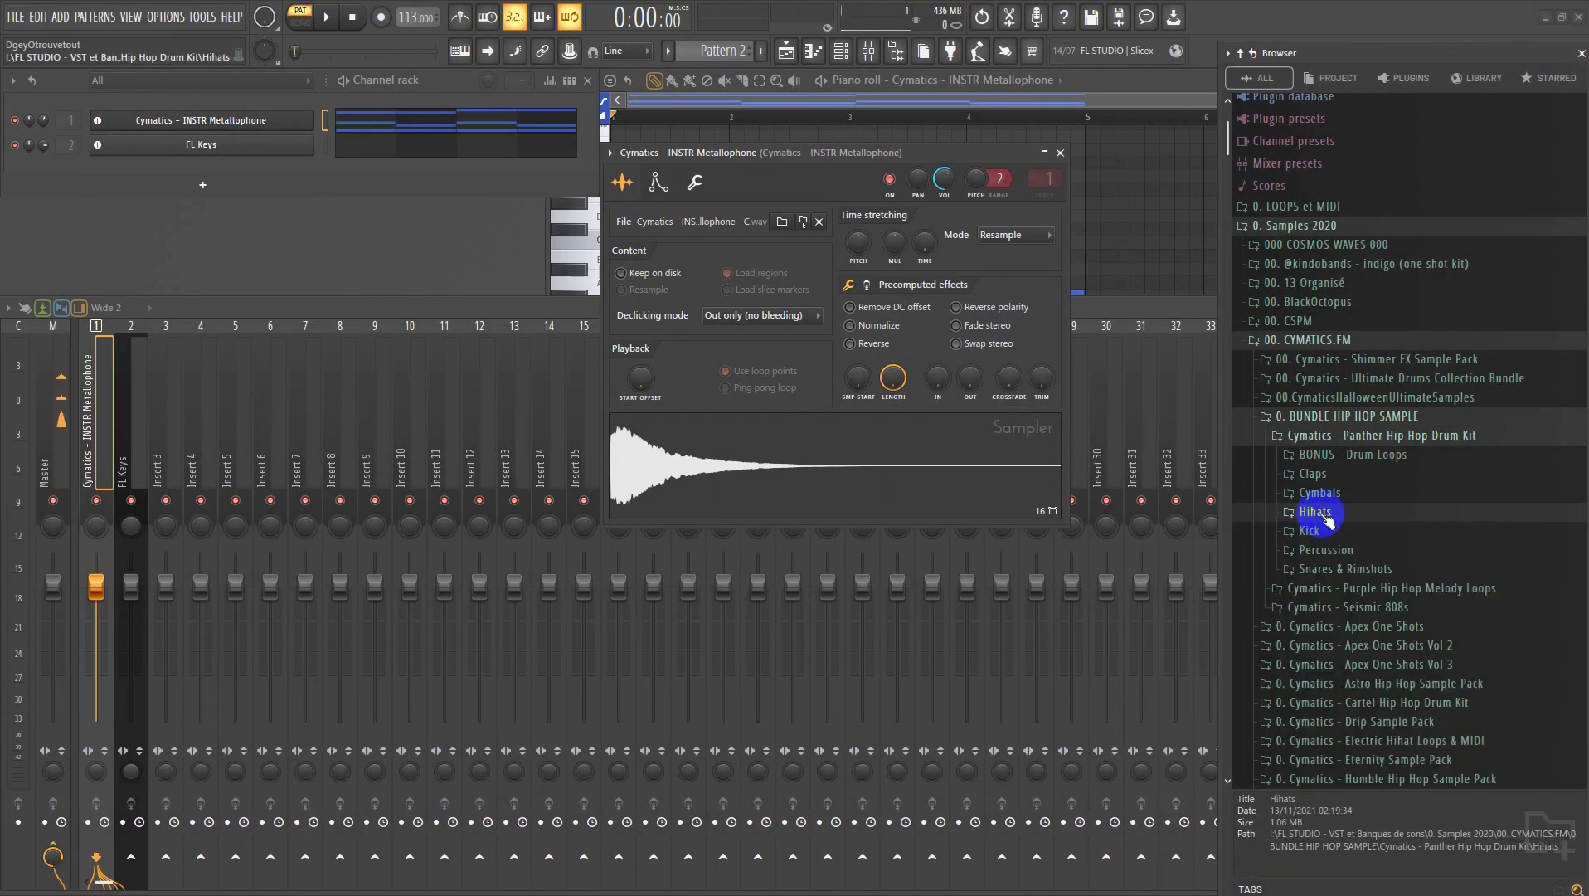
left_click(1348, 439)
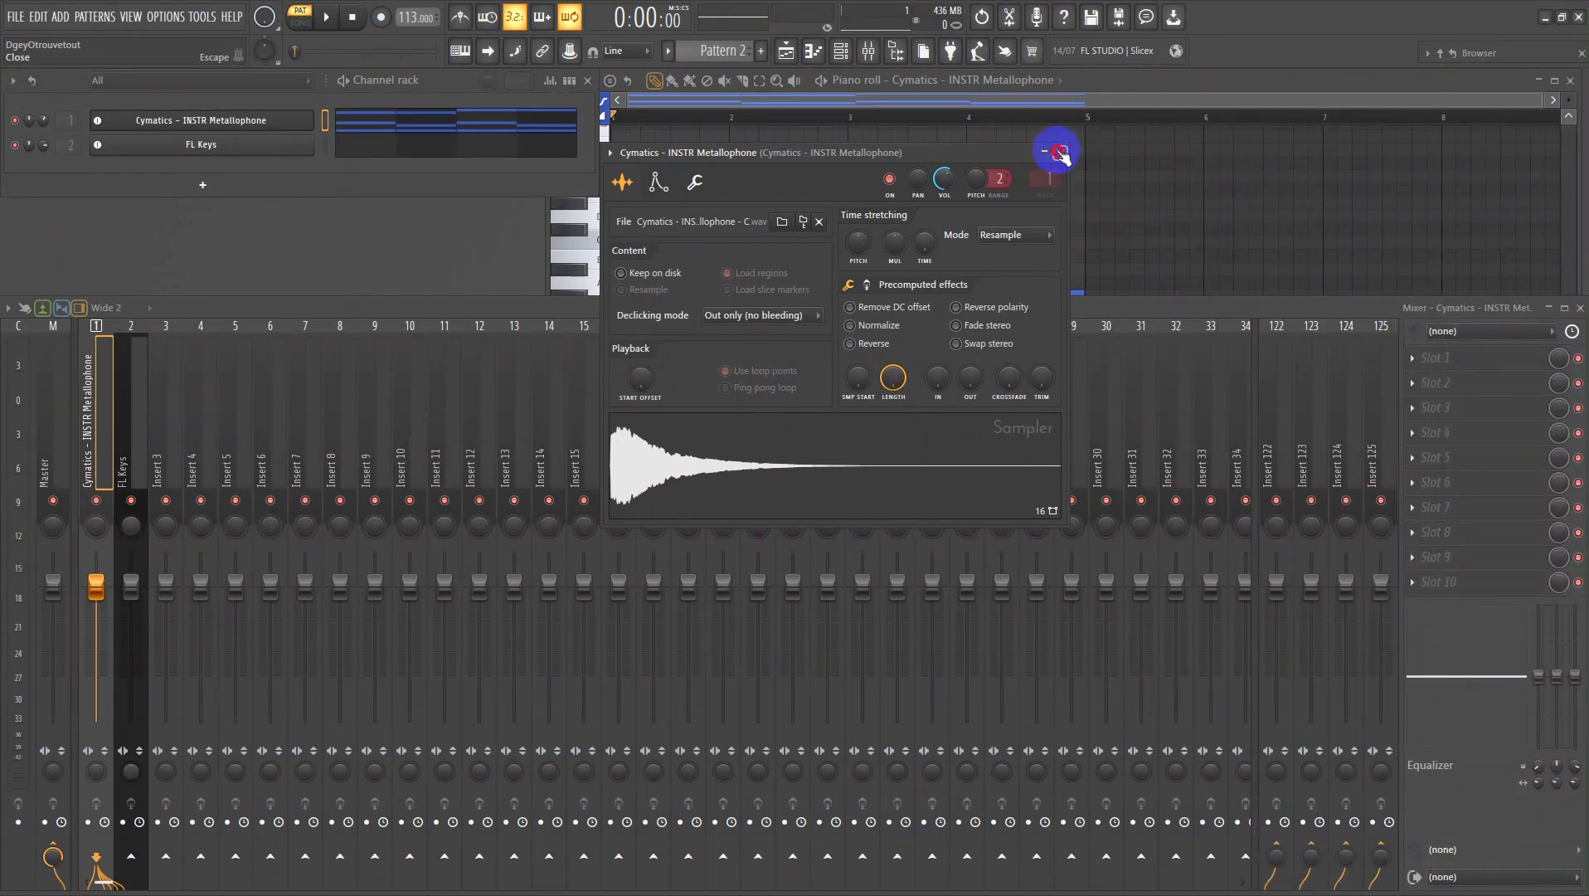
left_click(1060, 152)
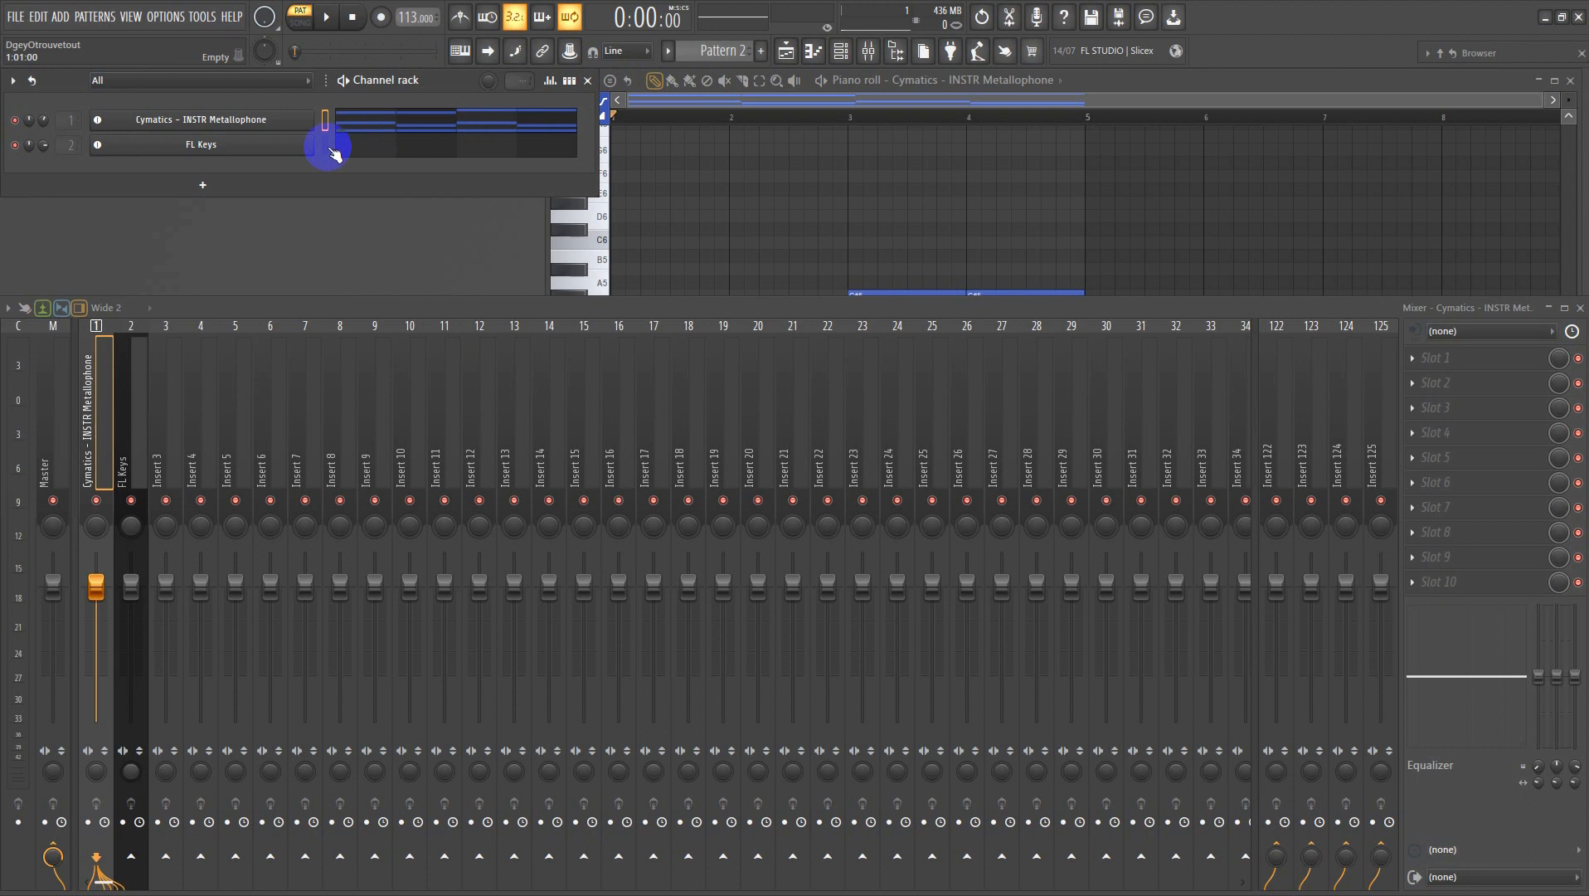
- Open the FL Keys channel's piano roll from the channel rack
left_click(374, 147)
left_click(378, 149)
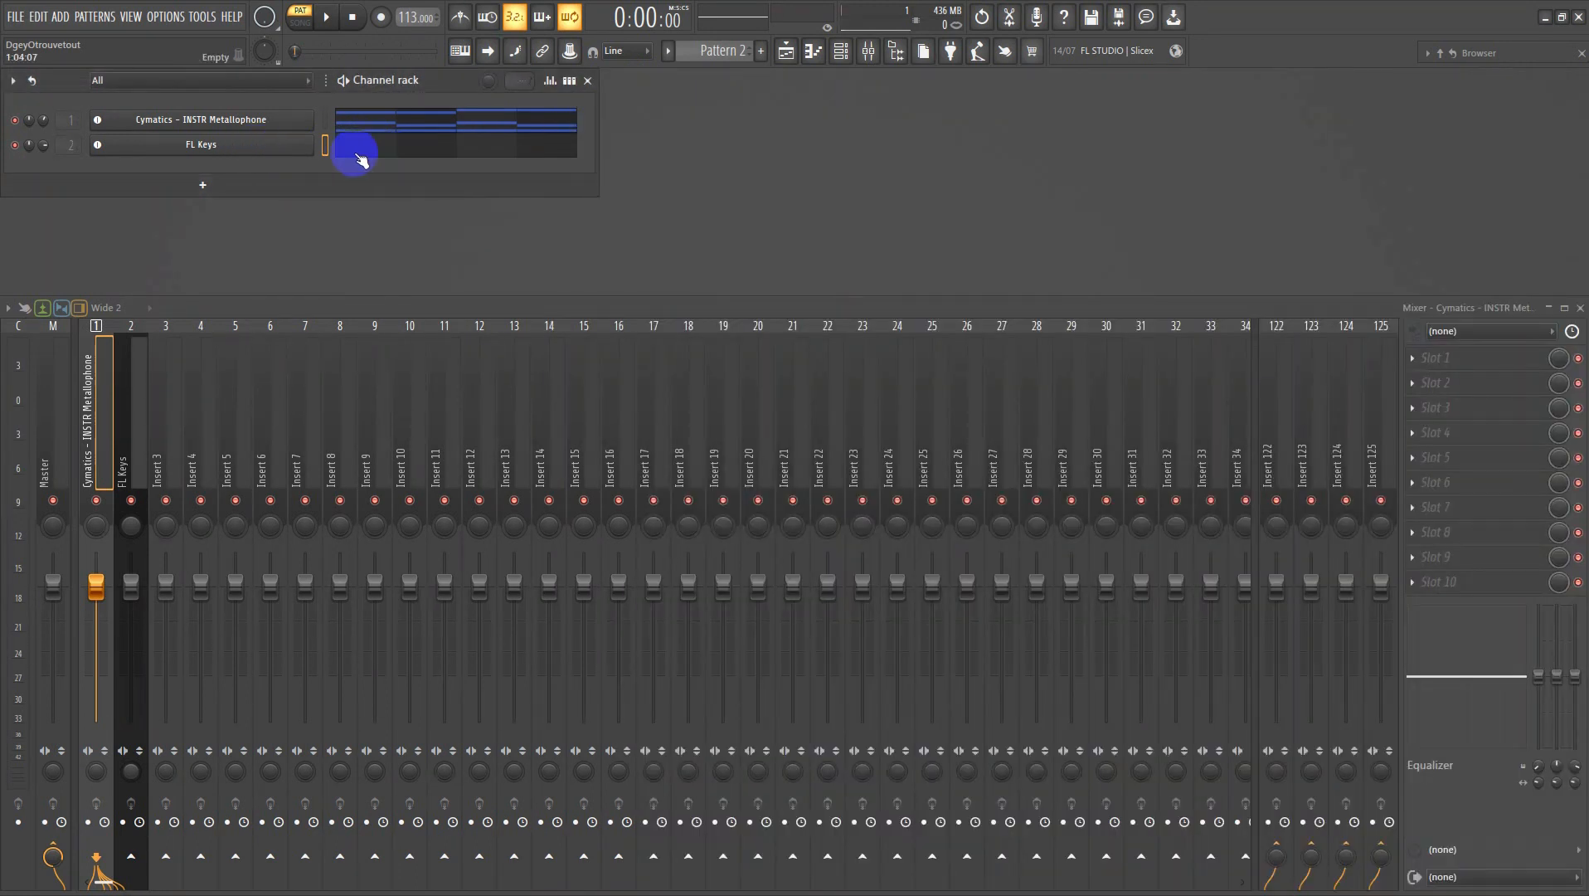
right_click(263, 150)
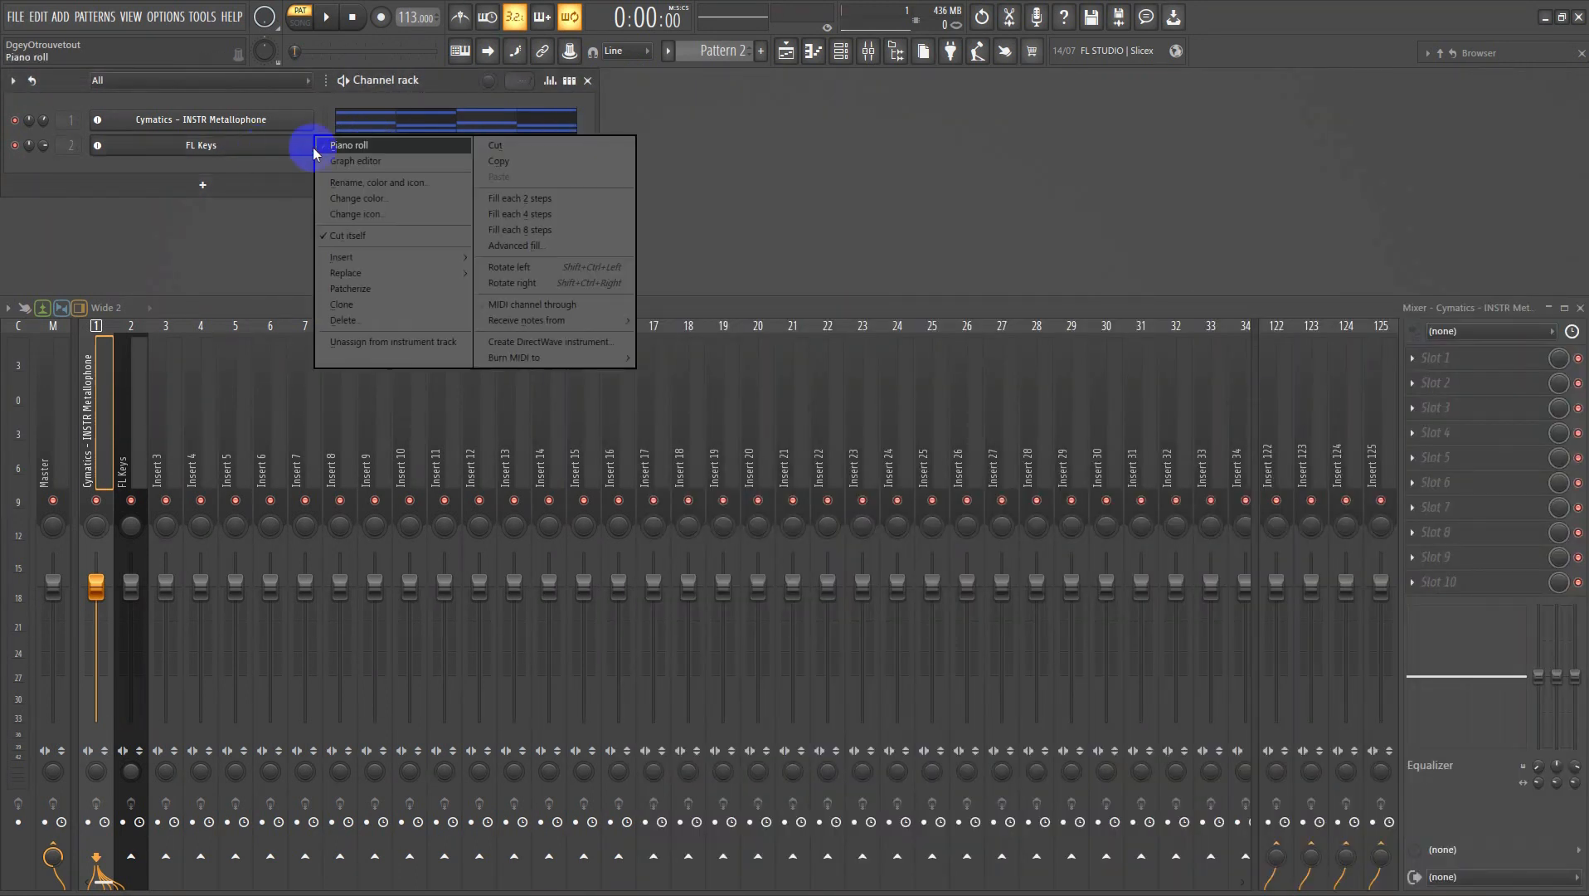
left_click(223, 248)
left_click(390, 151)
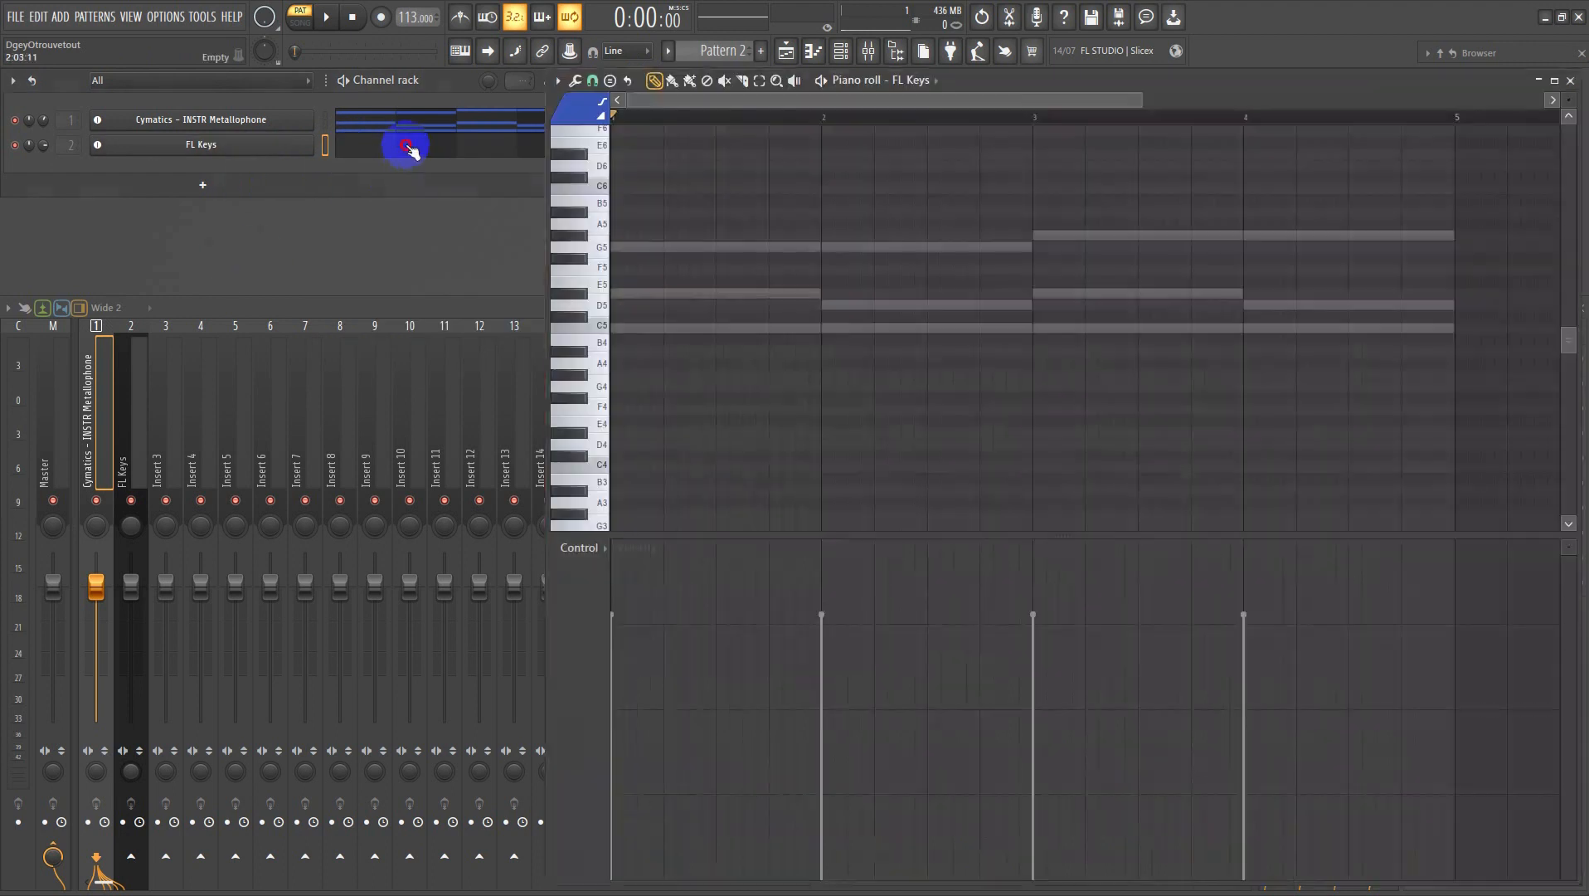
- Place a C4 note at the start of the FL Keys pattern, extend it over bars 1 and 2, and play it back
left_click(624, 327)
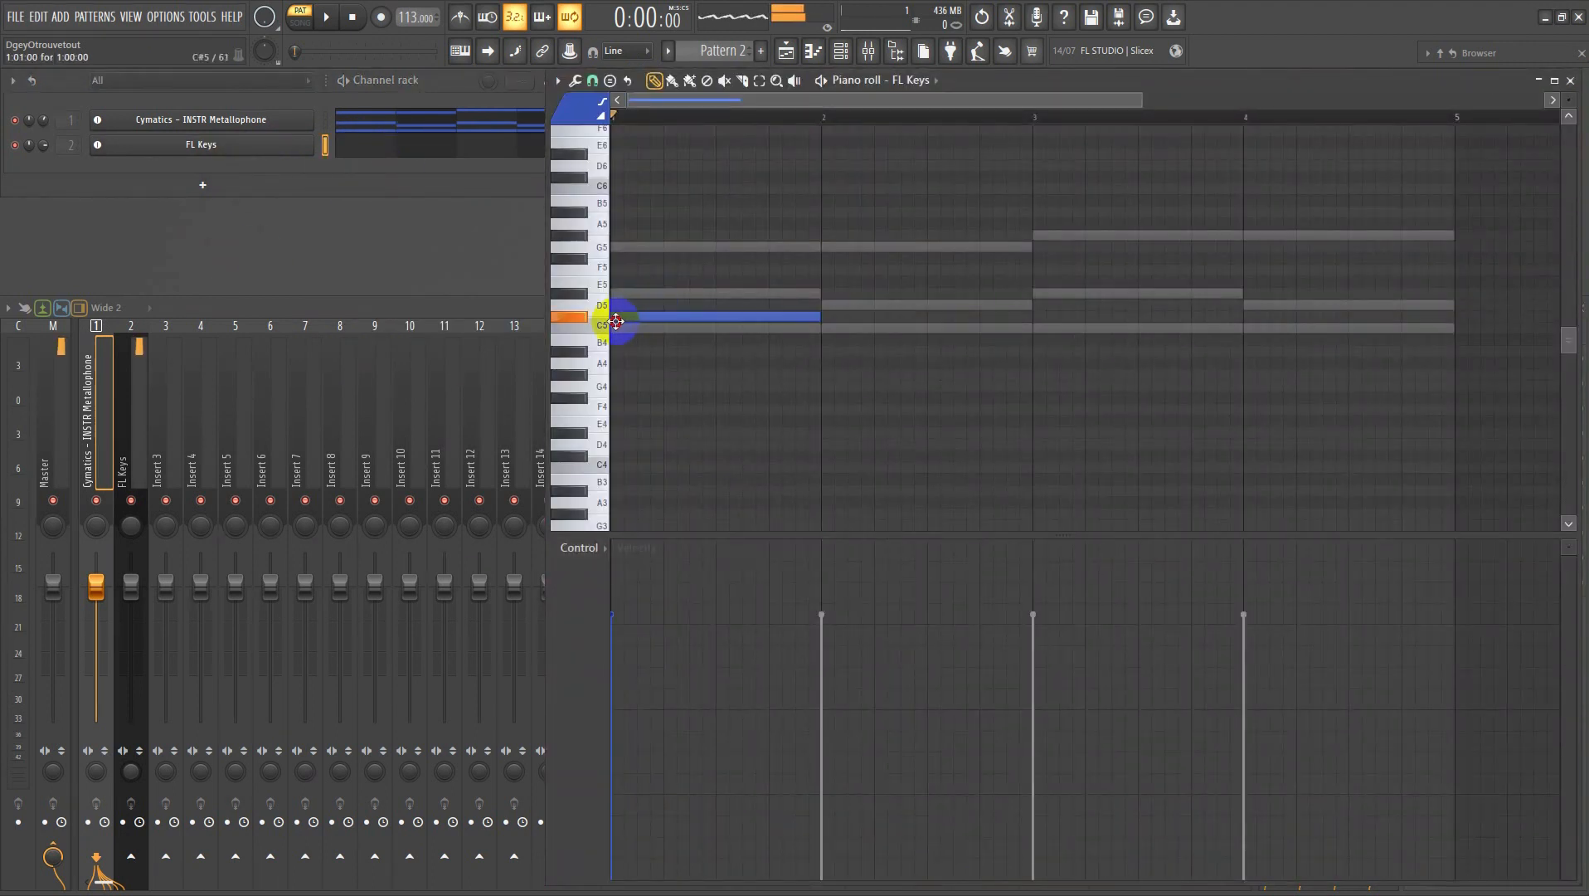
left_click(621, 471)
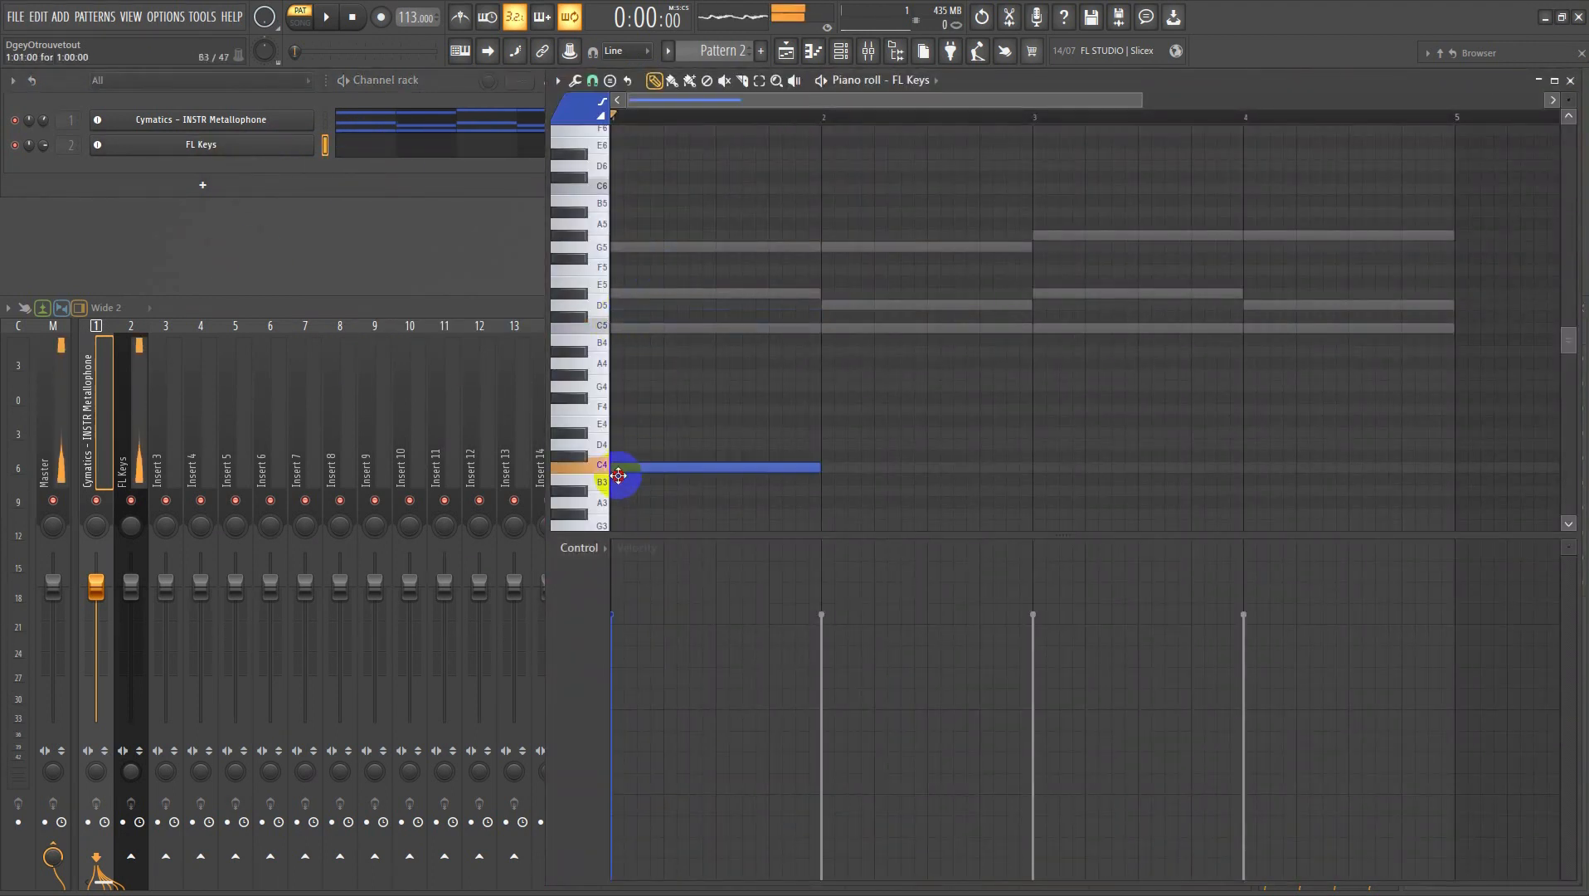
left_click_drag(818, 466, 1039, 479)
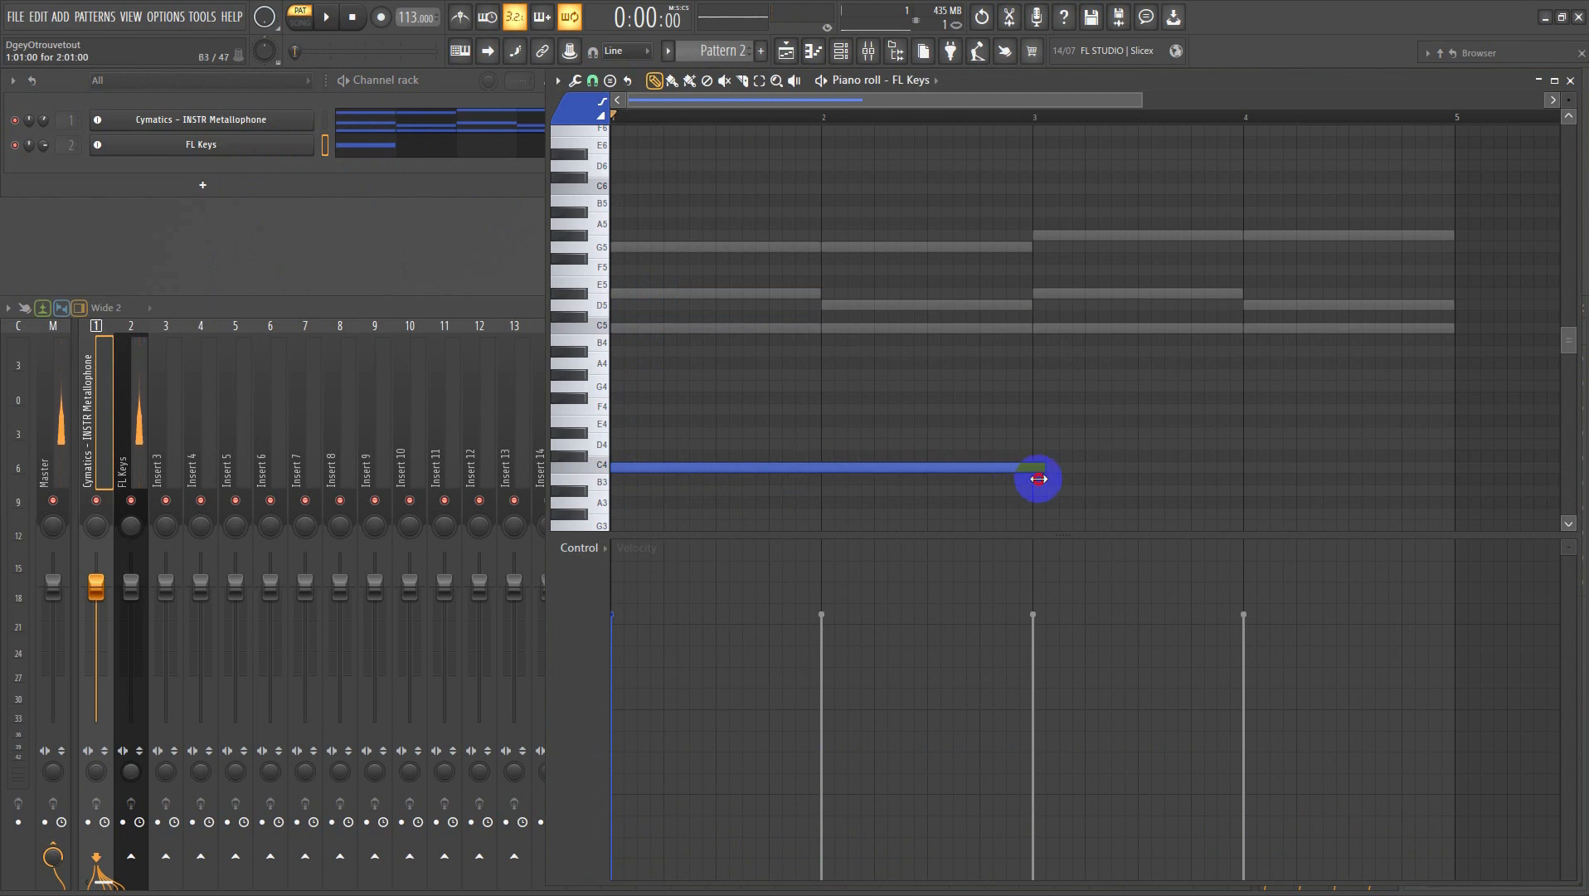
key("space")
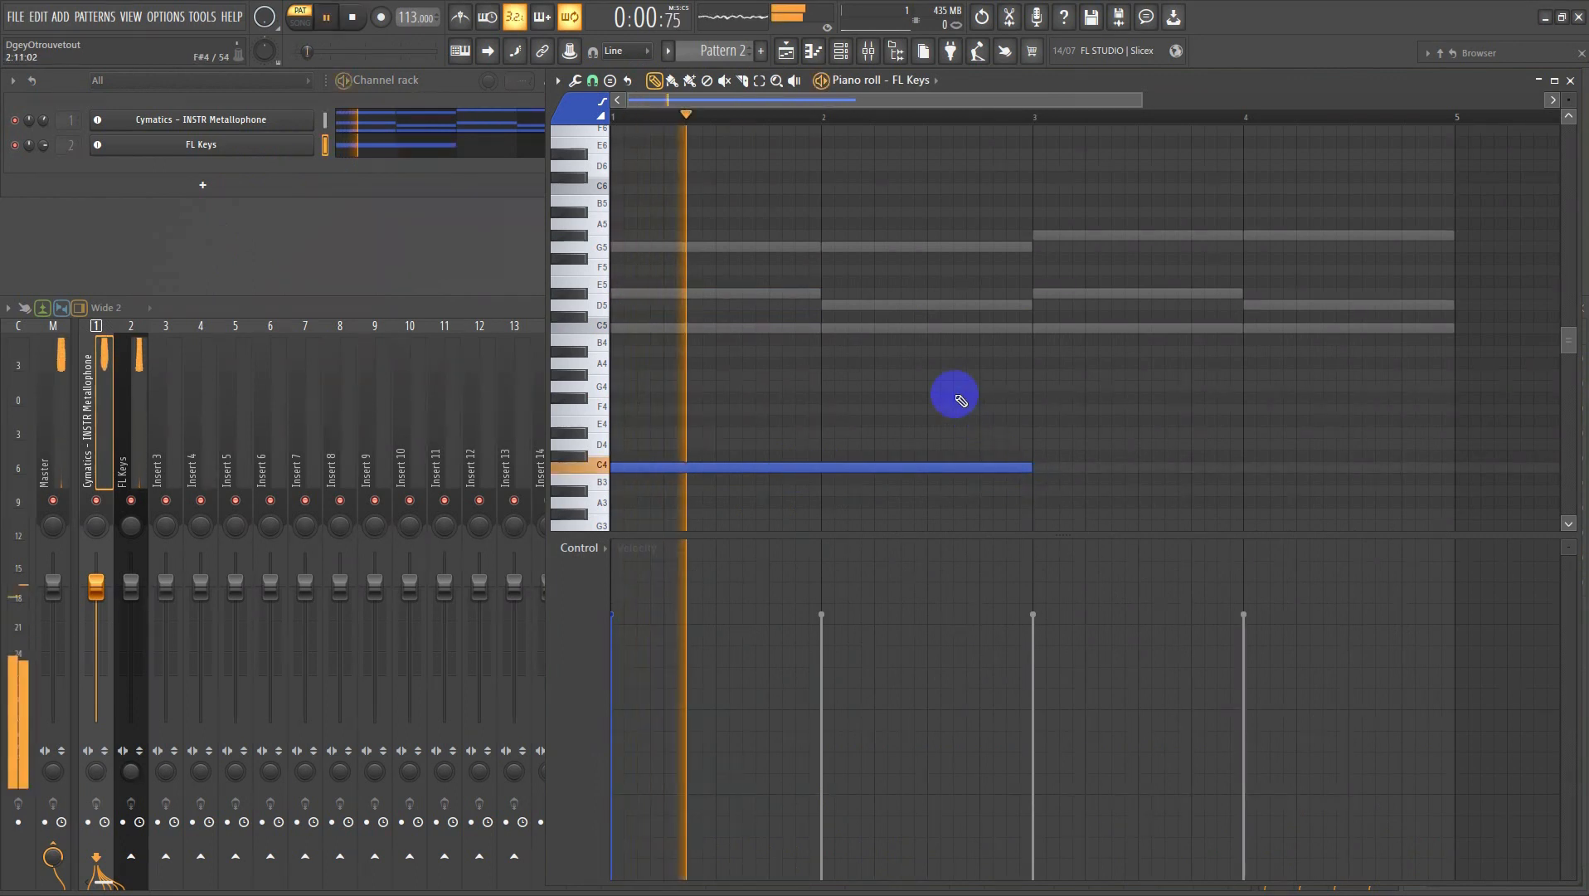
scroll(945, 396, "down", 3)
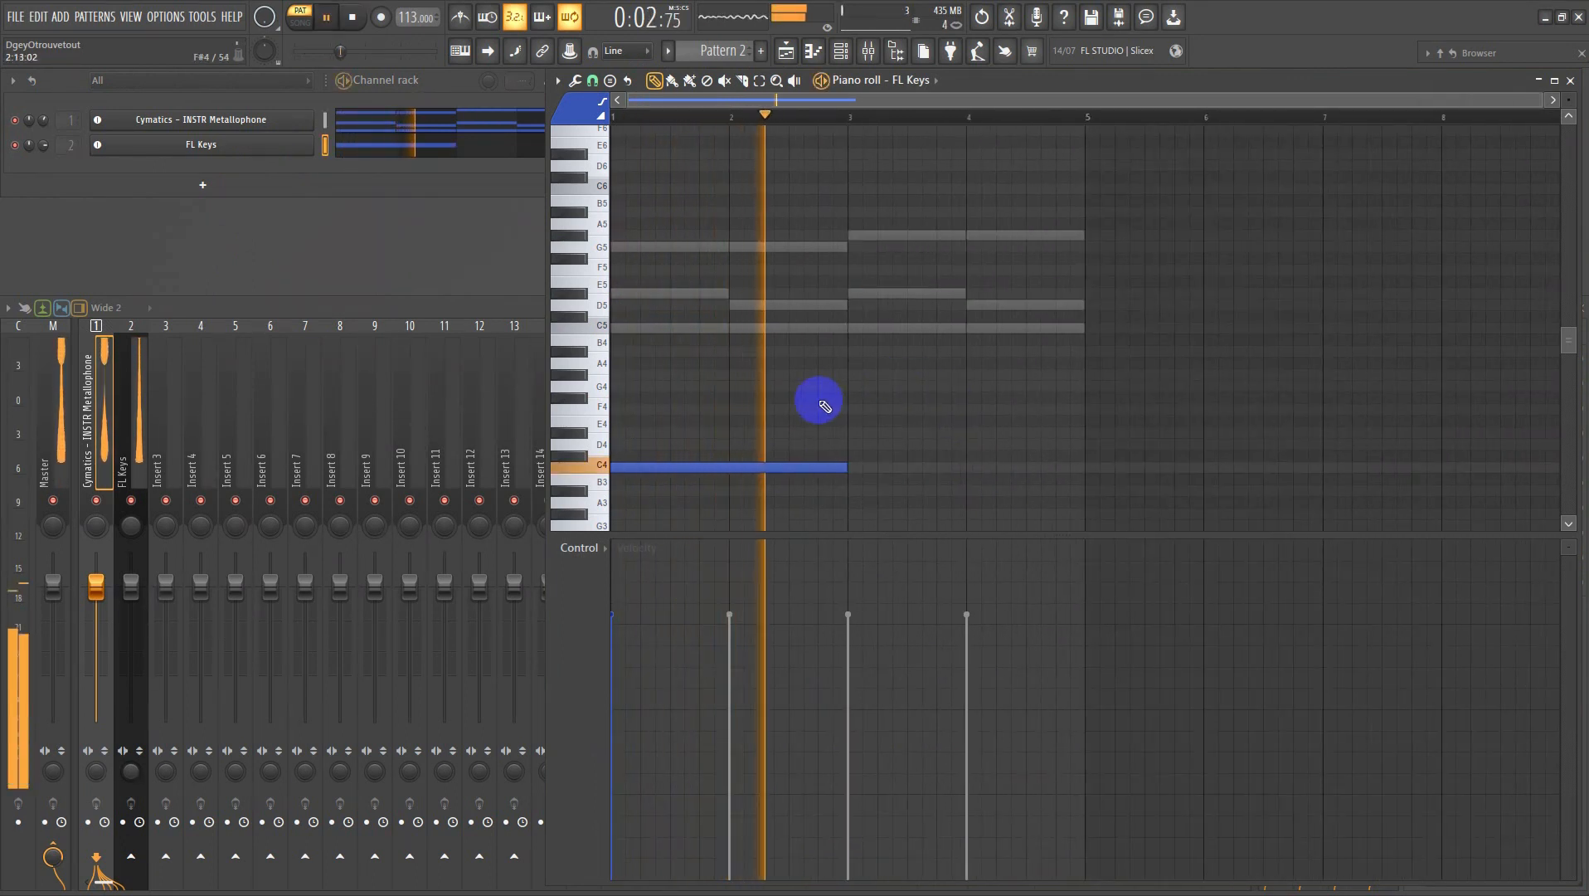
key("space")
scroll(800, 427, "up", 3)
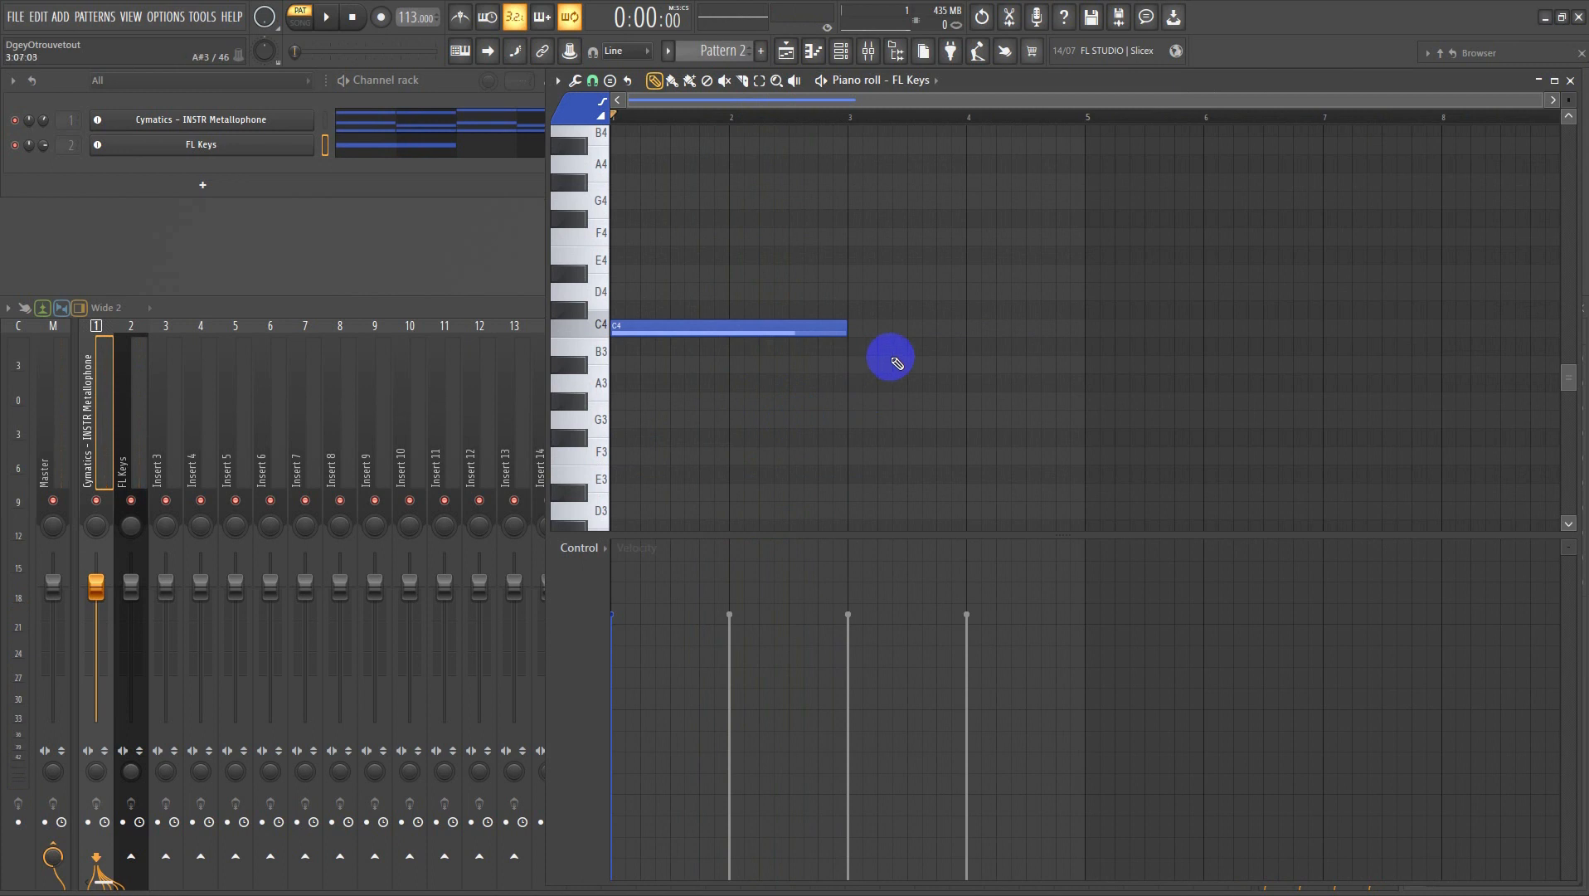
- Select the FL Keys note, transpose it down one octave to C3, and play the pattern
left_click_drag(910, 363, 685, 301)
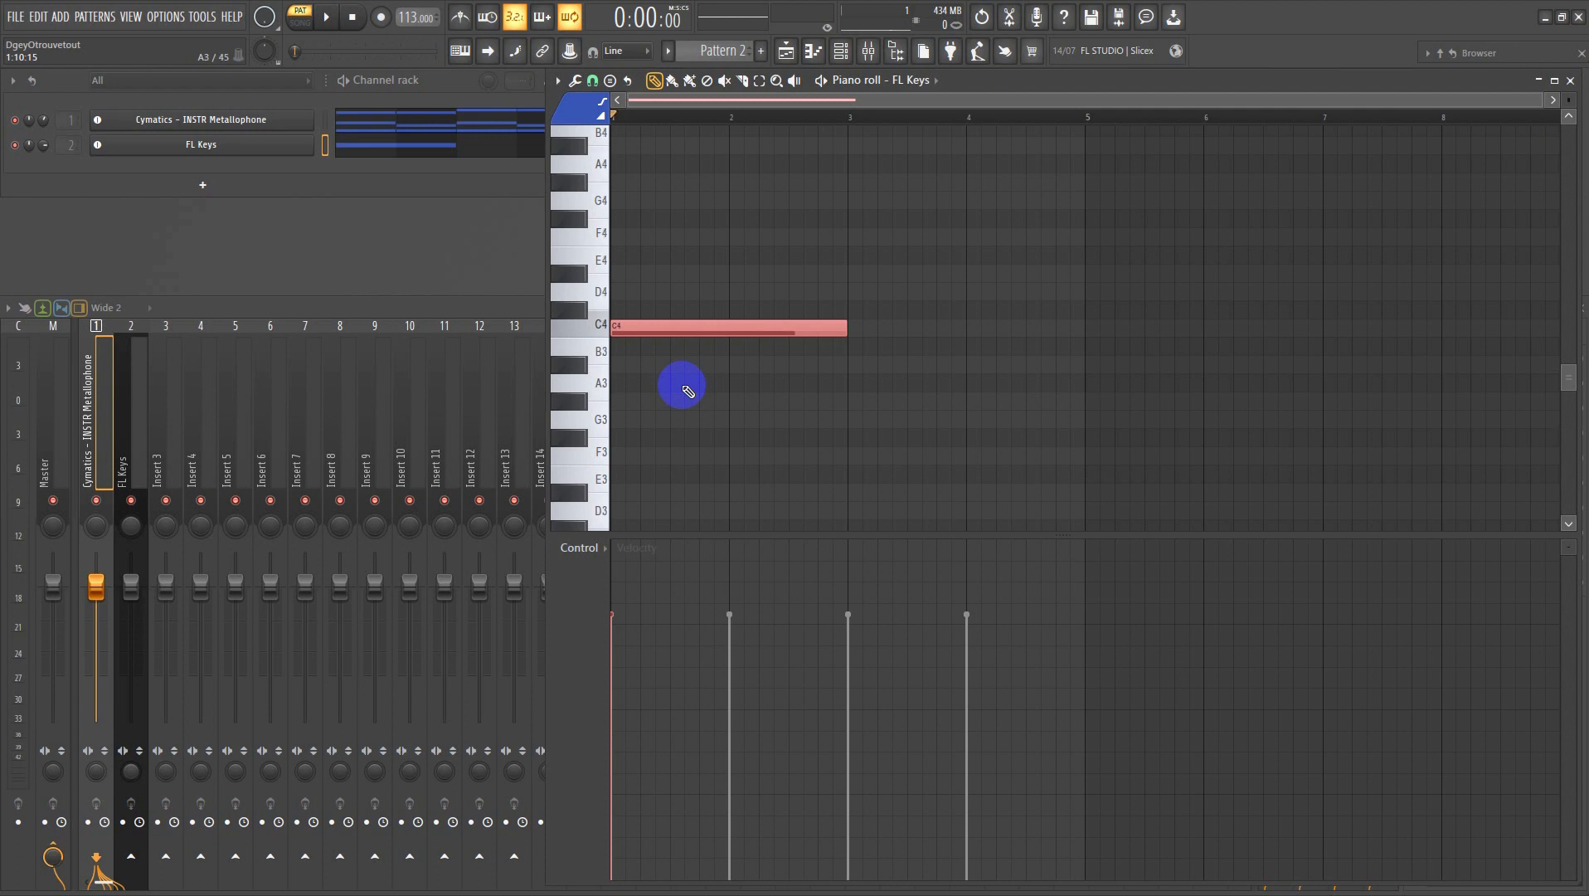
left_click(812, 249)
key("space")
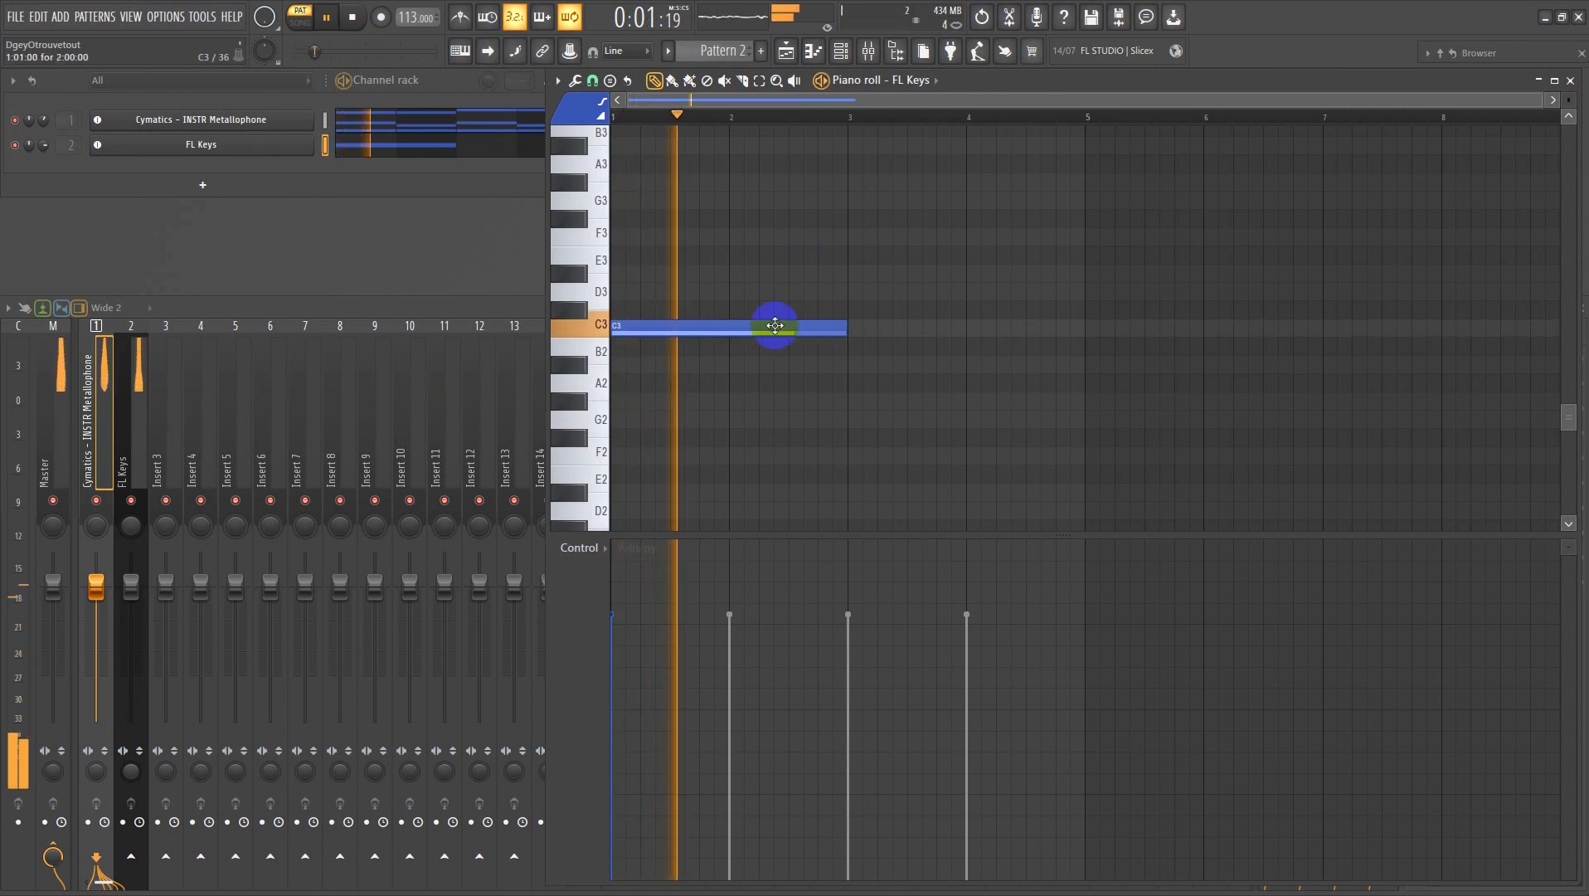
key("space")
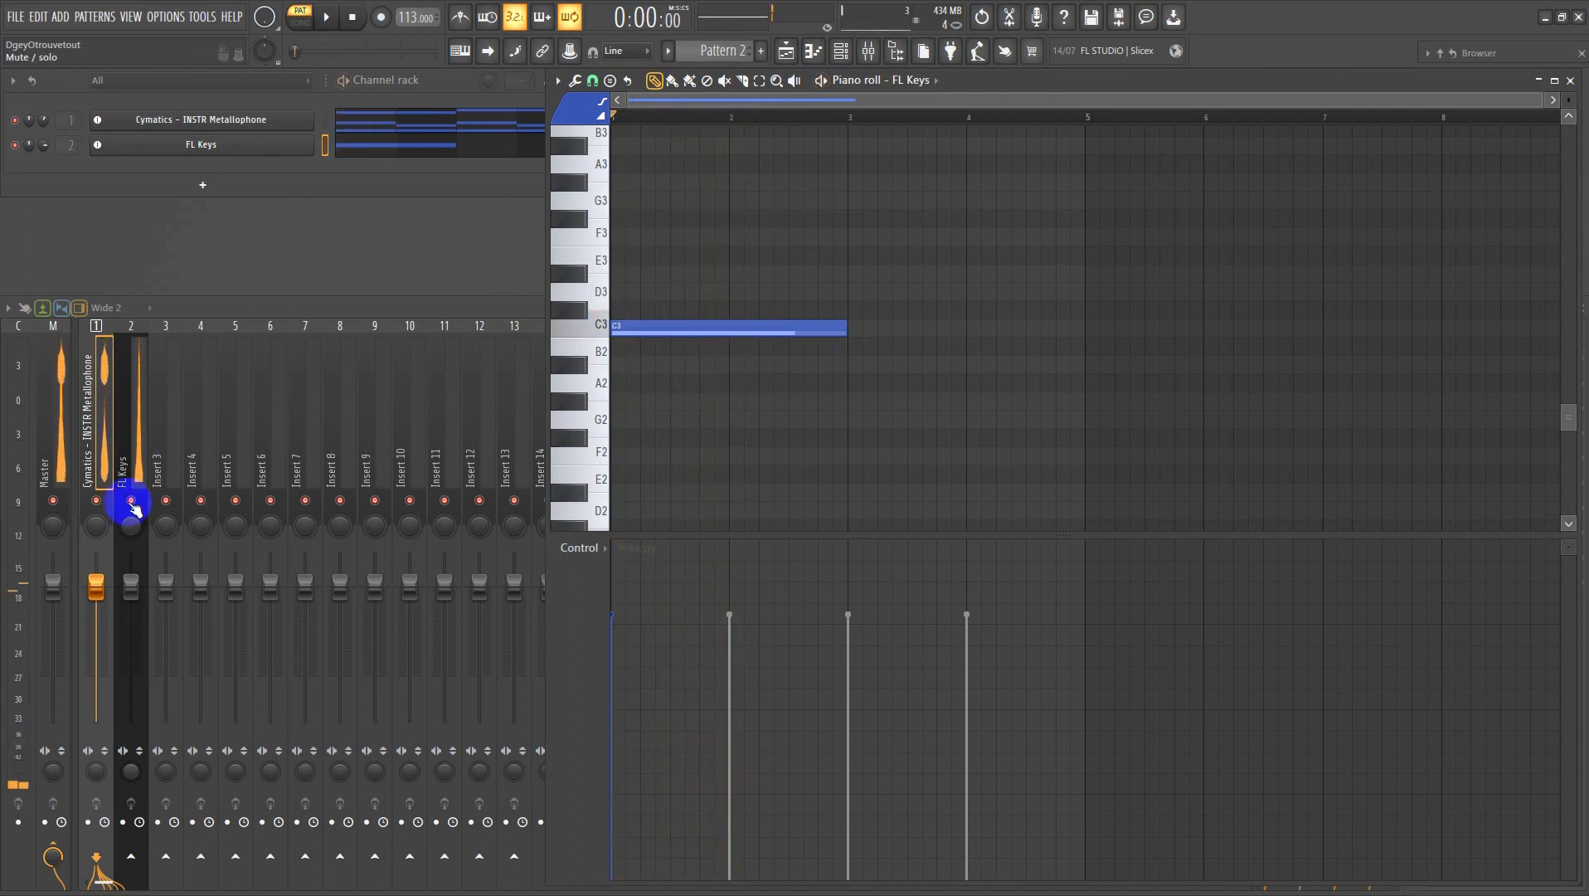
- Set the FL Keys mixer track's stereo separation to 100% merged and play the pattern
left_click(135, 458)
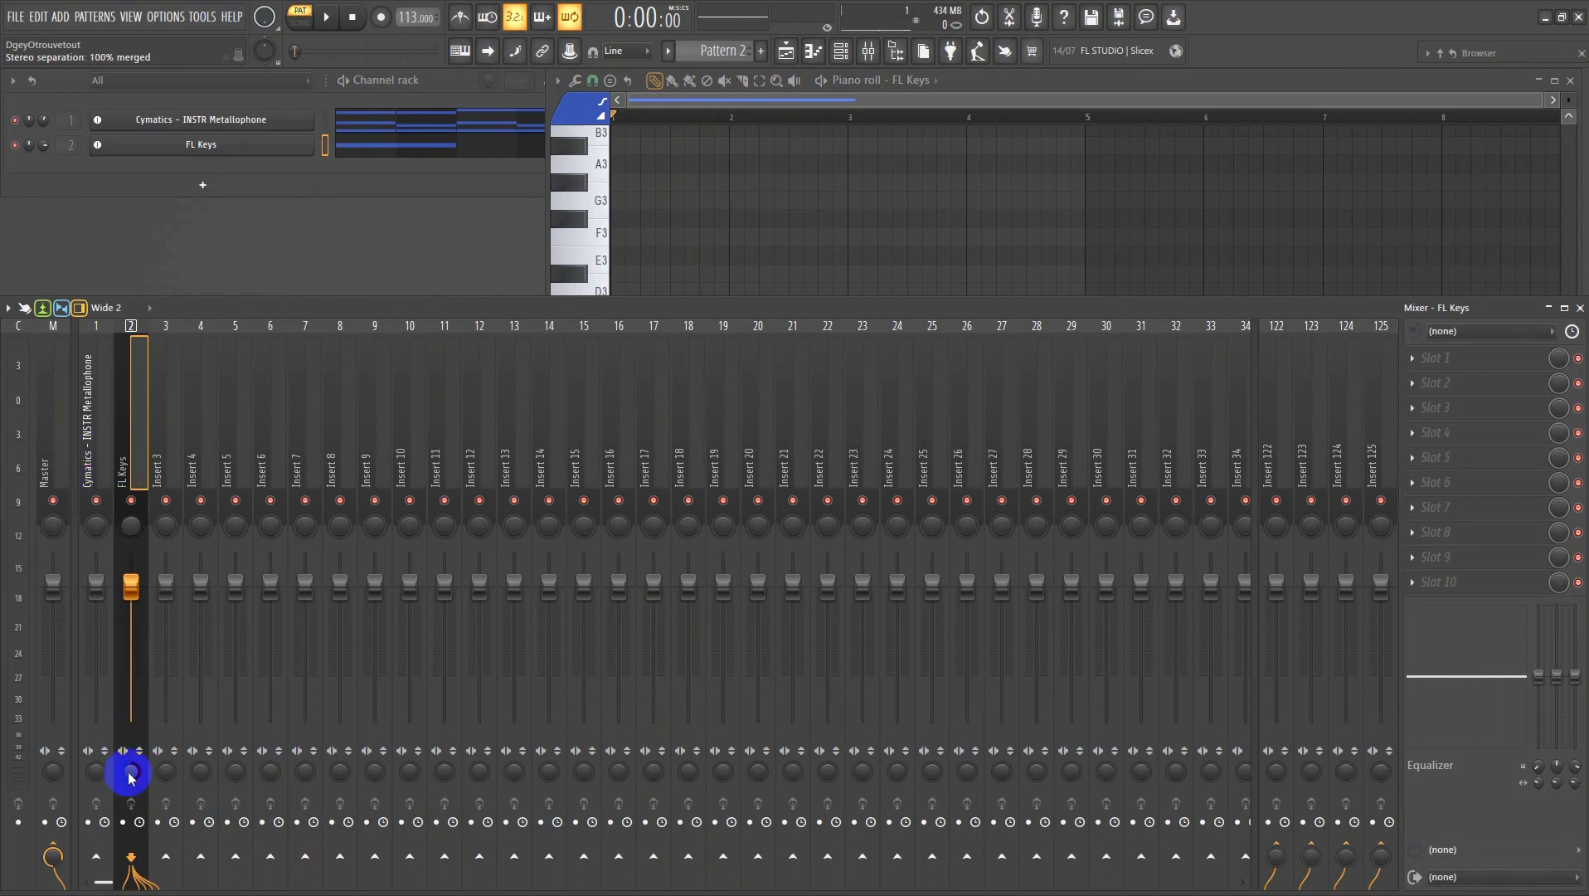
left_click(685, 254)
key("space")
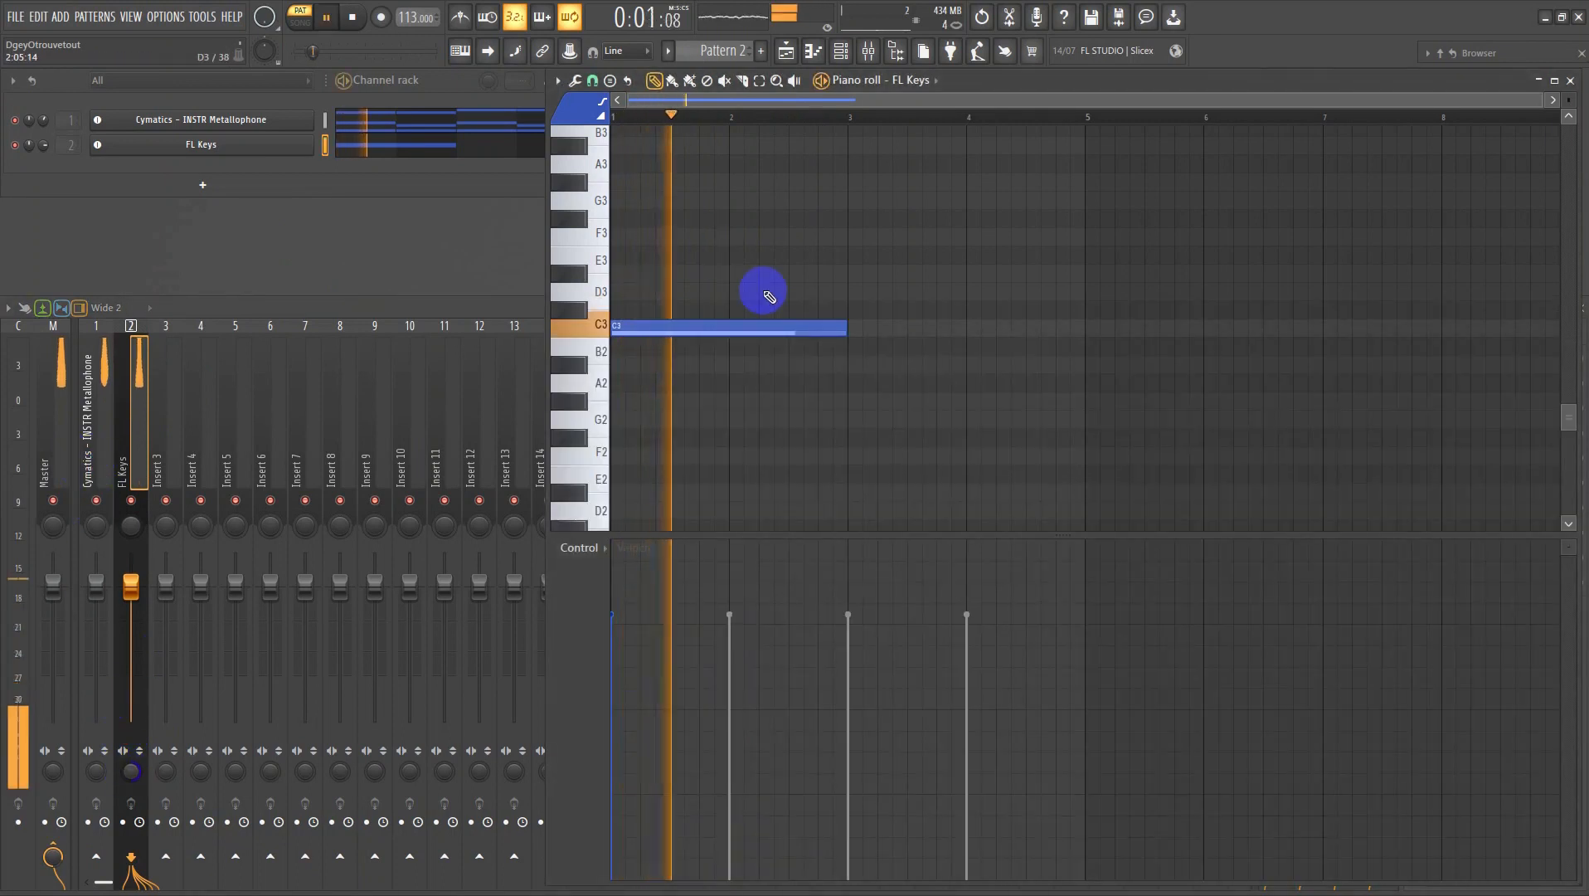
- Transpose the FL Keys note down one more octave to C2 and listen to the pattern
key("ctrl+Down")
key("space")
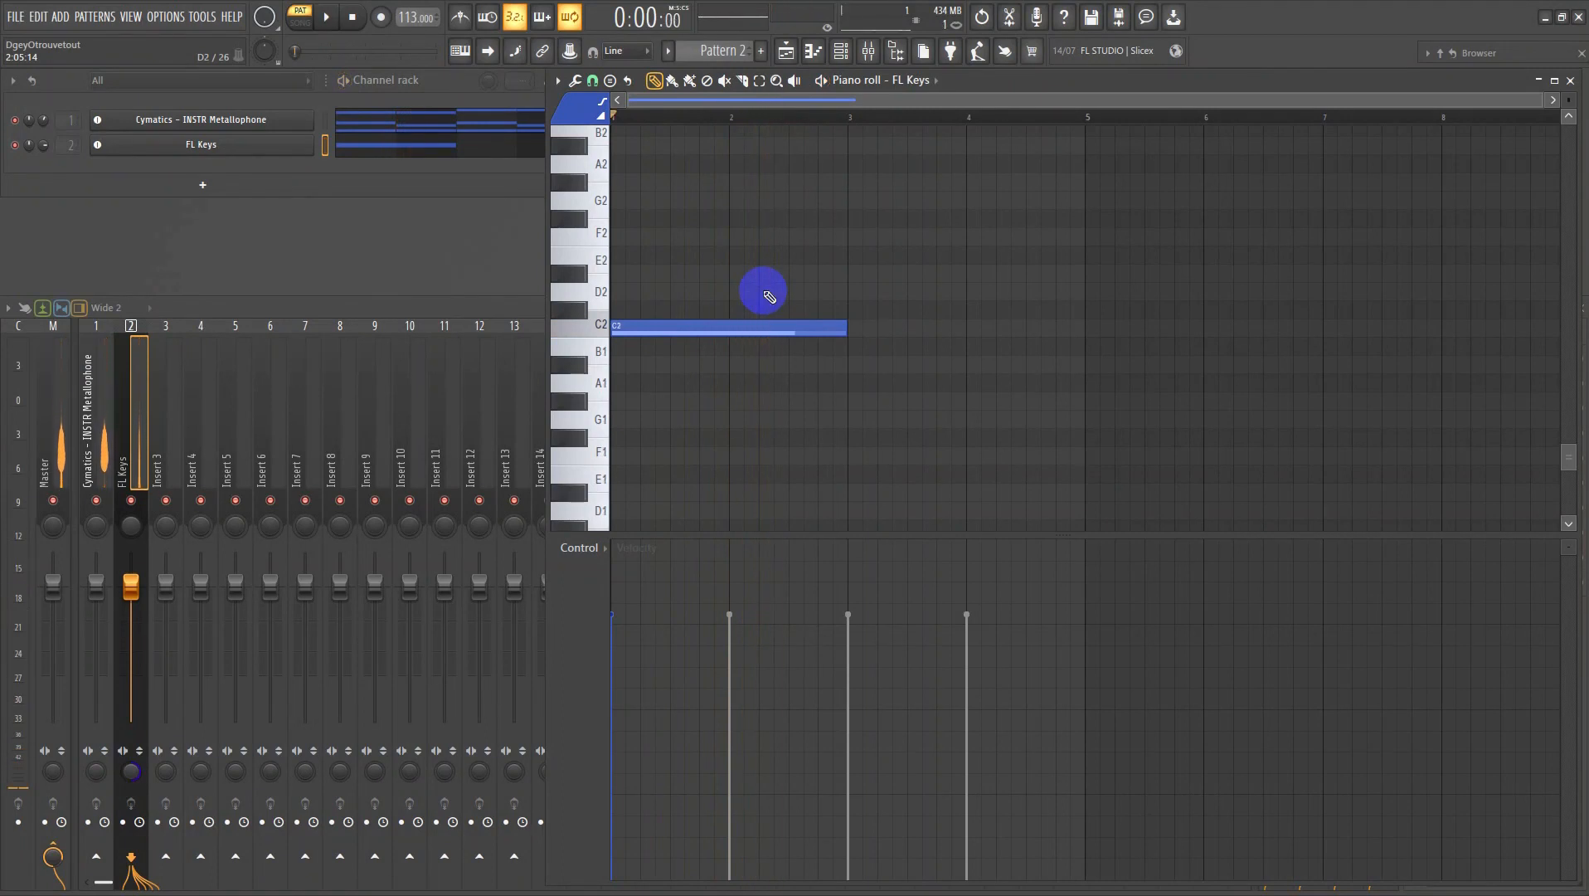
key("space")
key("space")
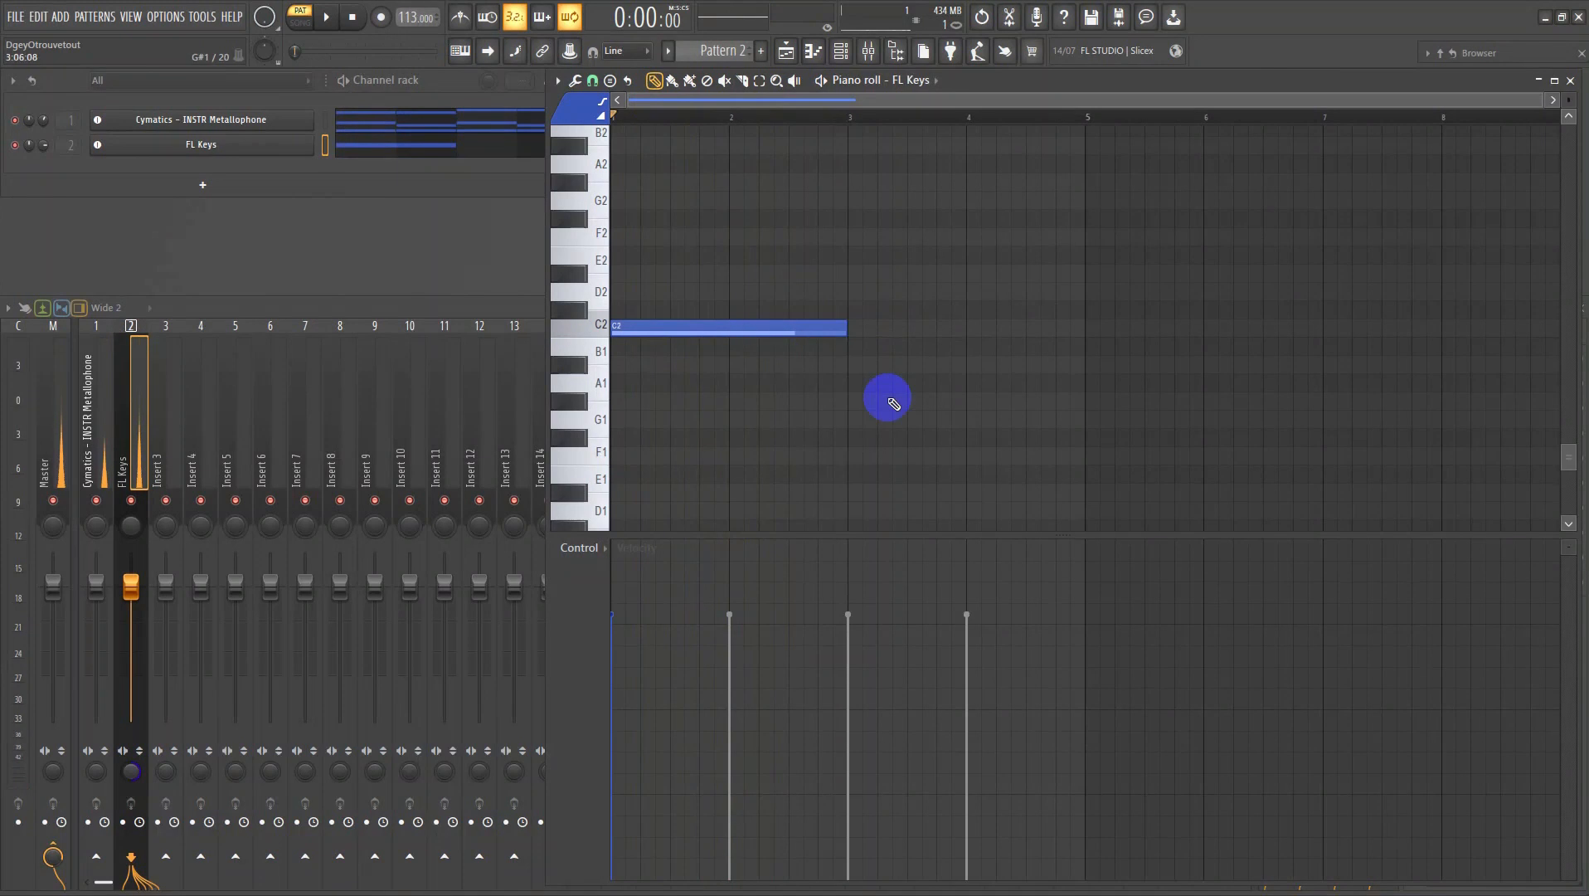
- Duplicate the C2 note two octaves up to C4 over the same two bars and play the pattern
scroll(893, 404, "up", 1)
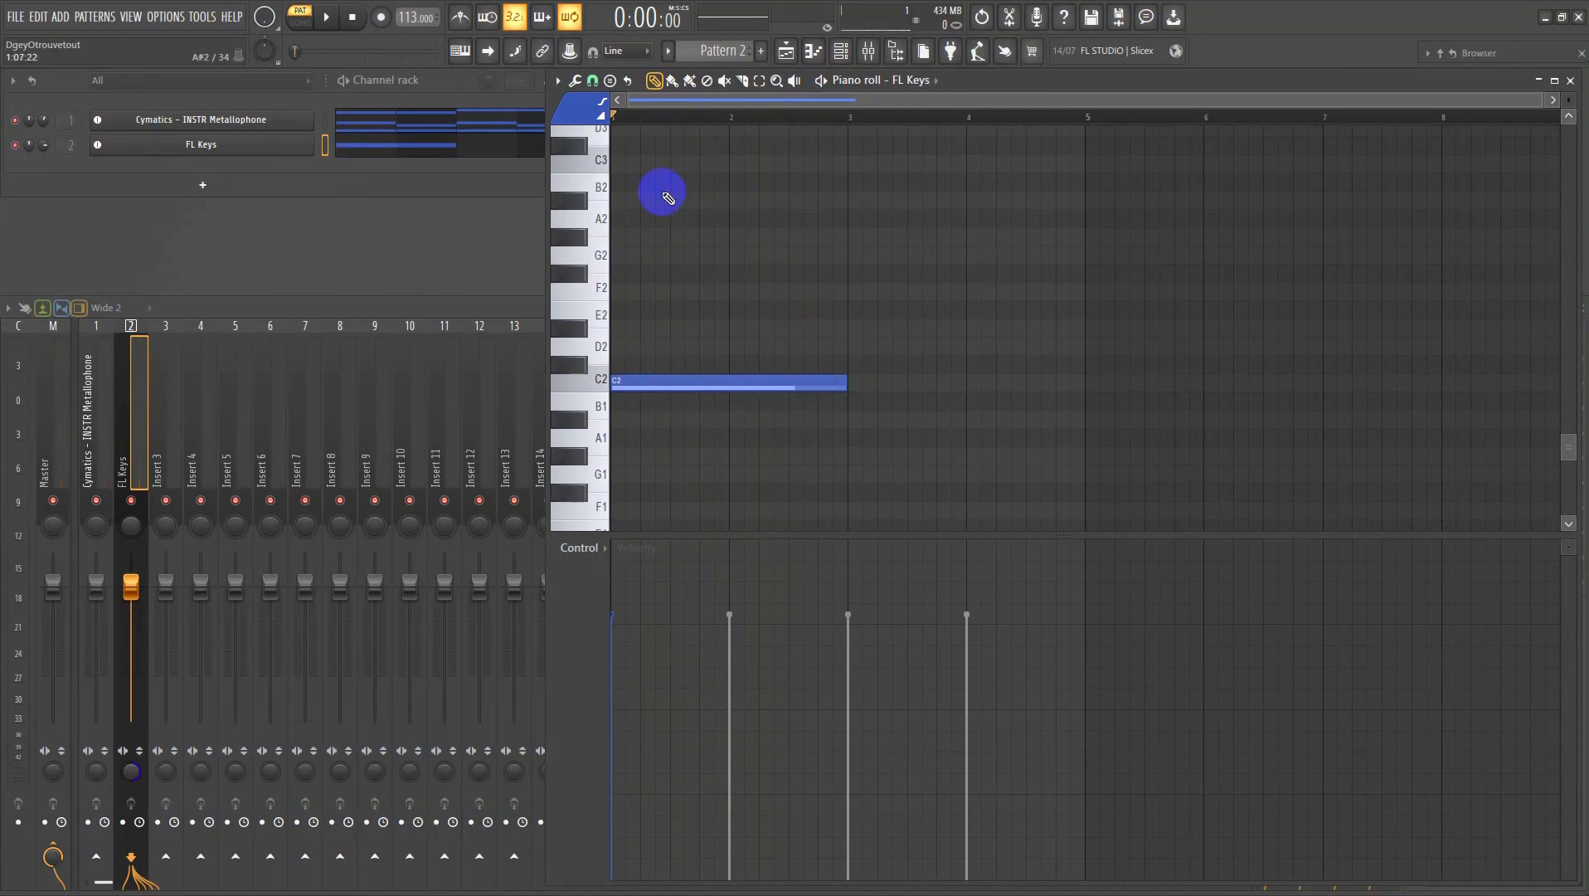
left_click(622, 169)
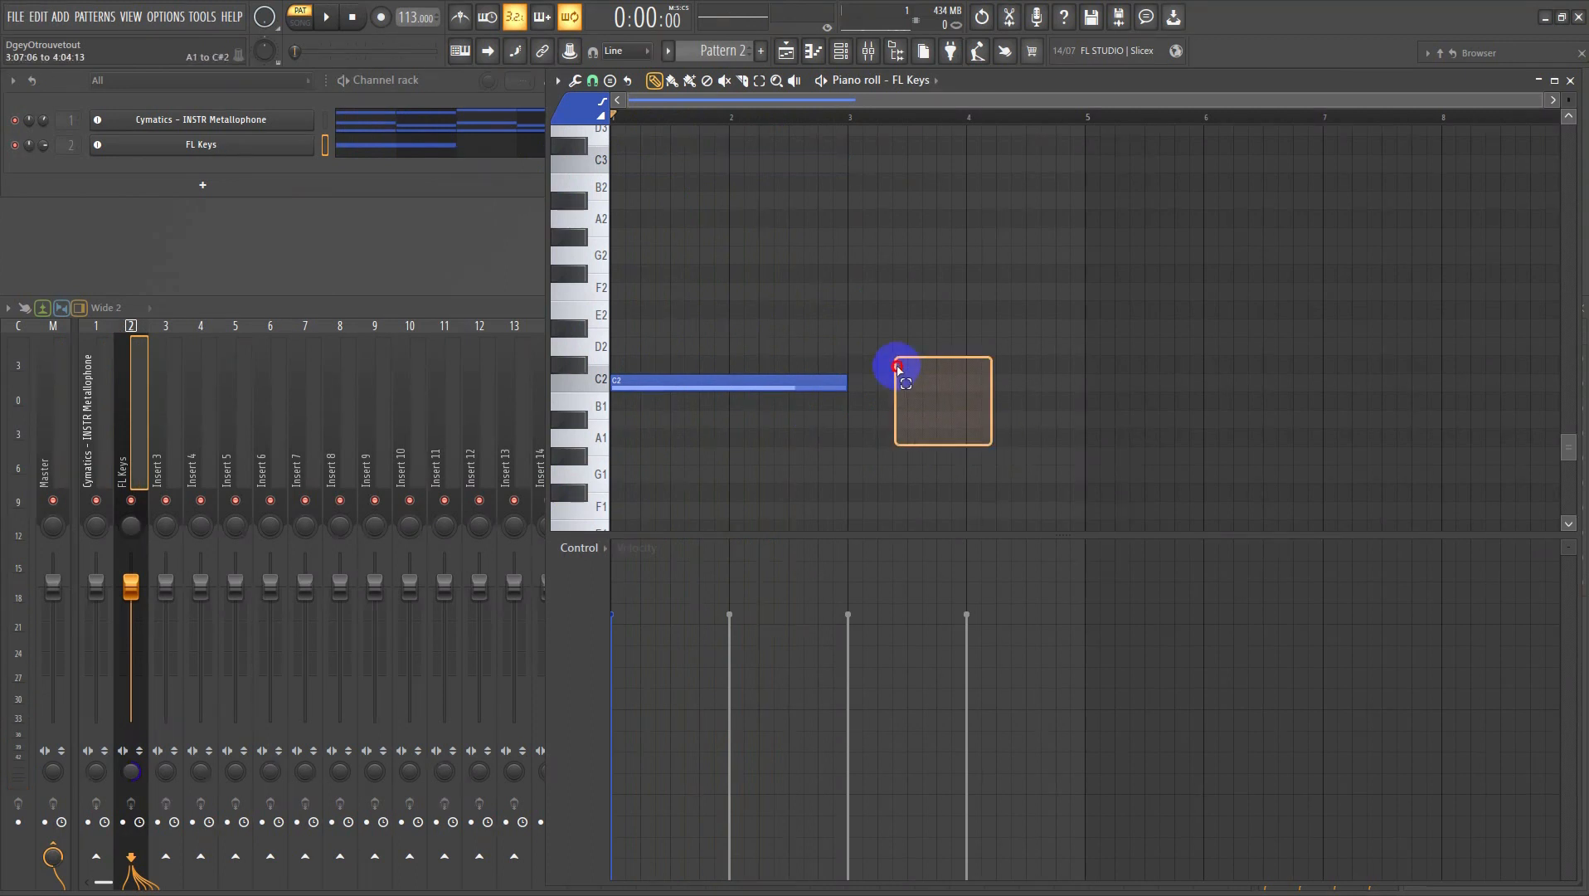
left_click_drag(898, 367, 701, 305)
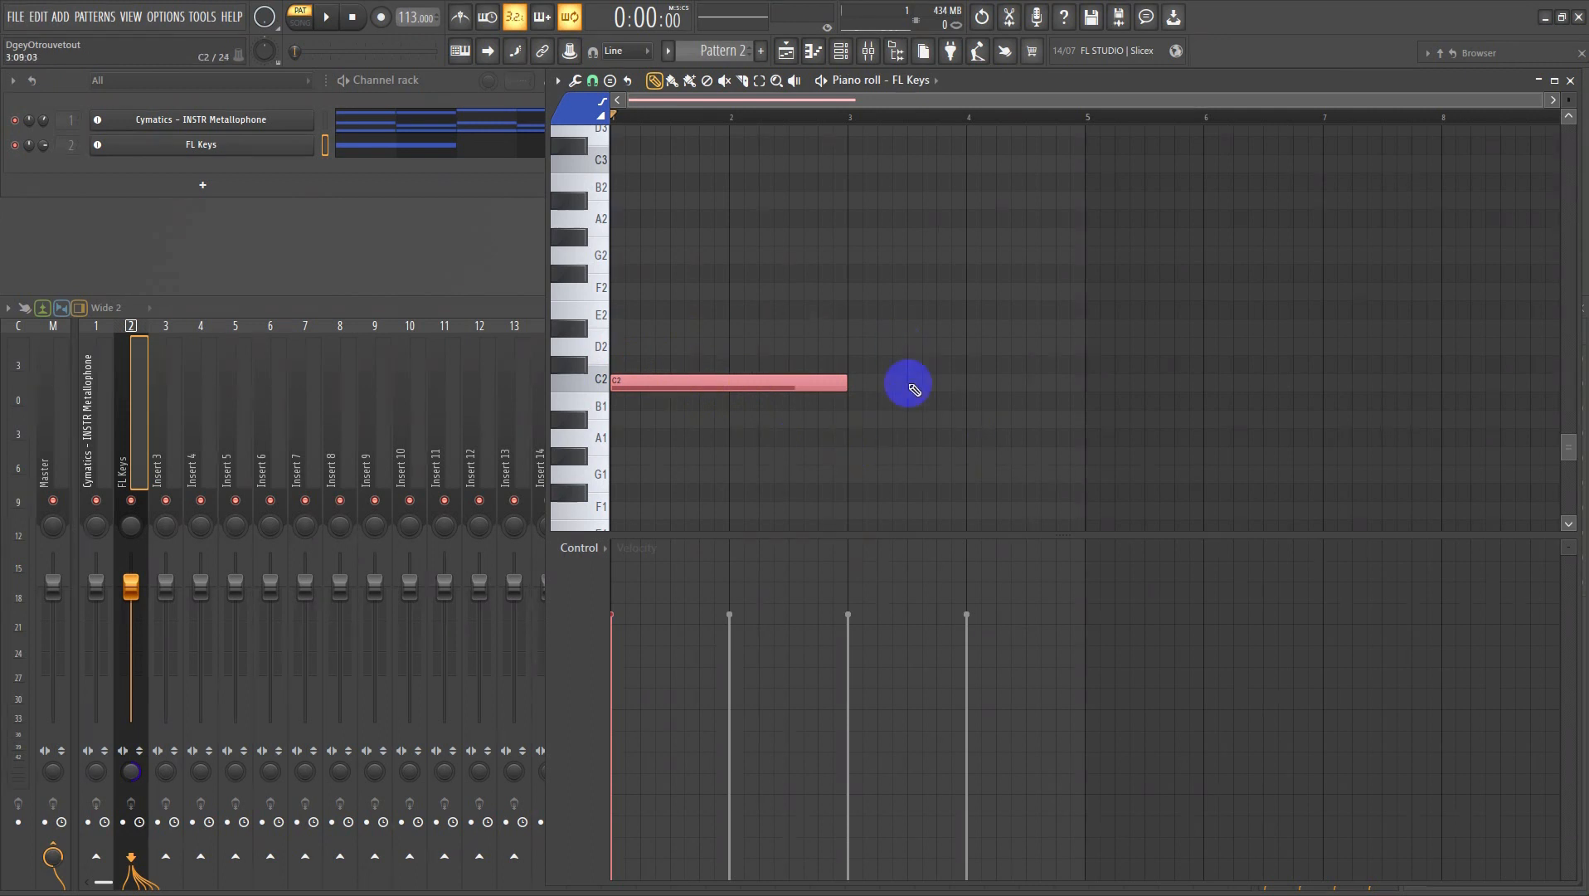
key("ctrl+Up")
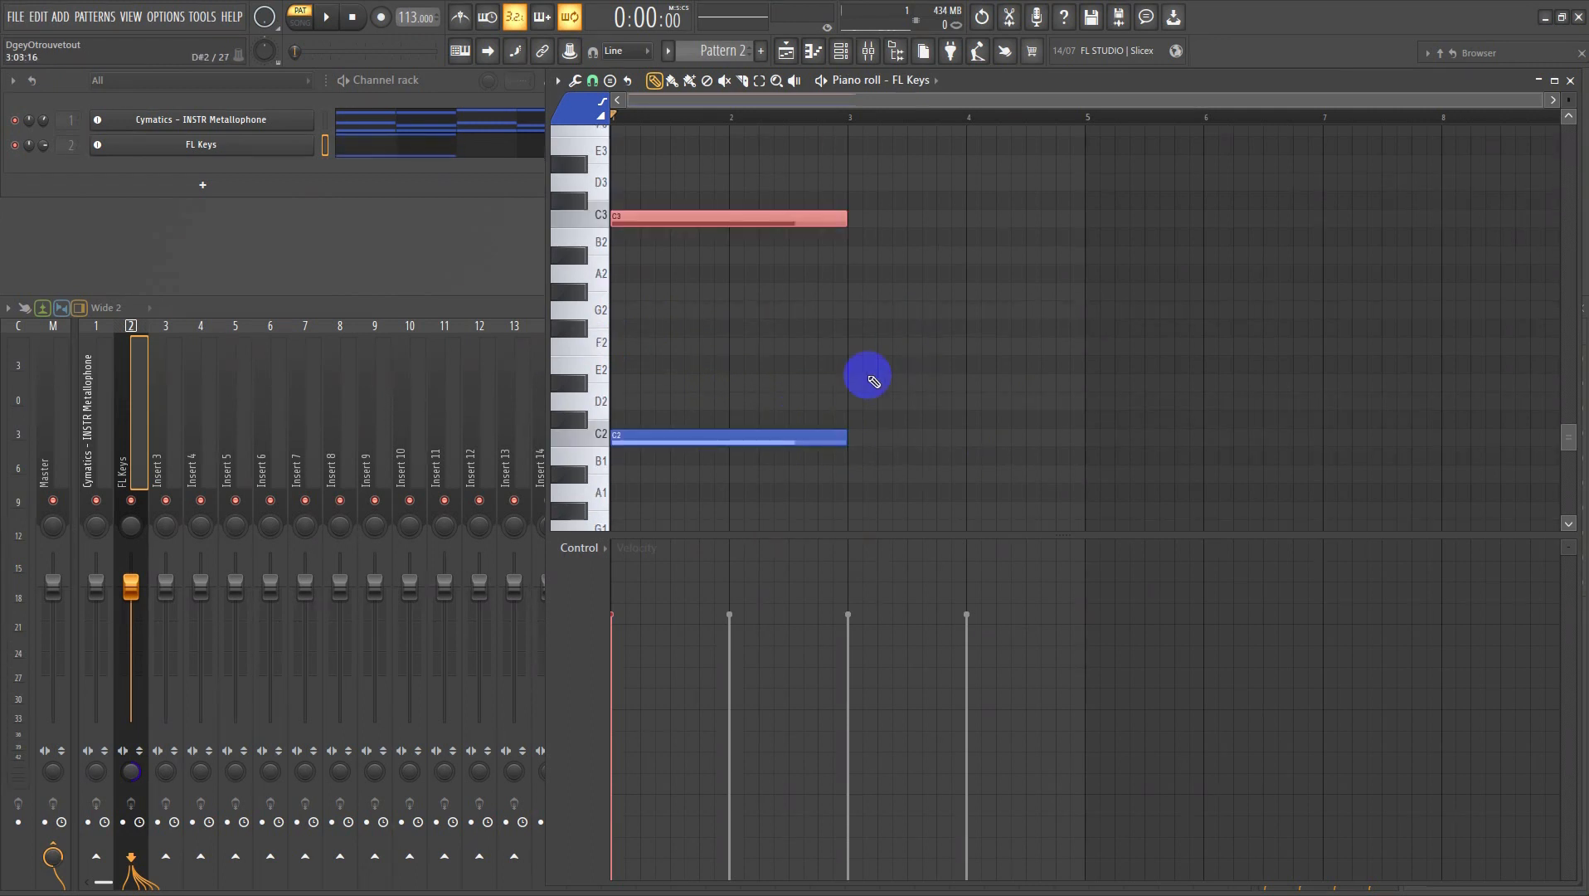
key("ctrl+Up")
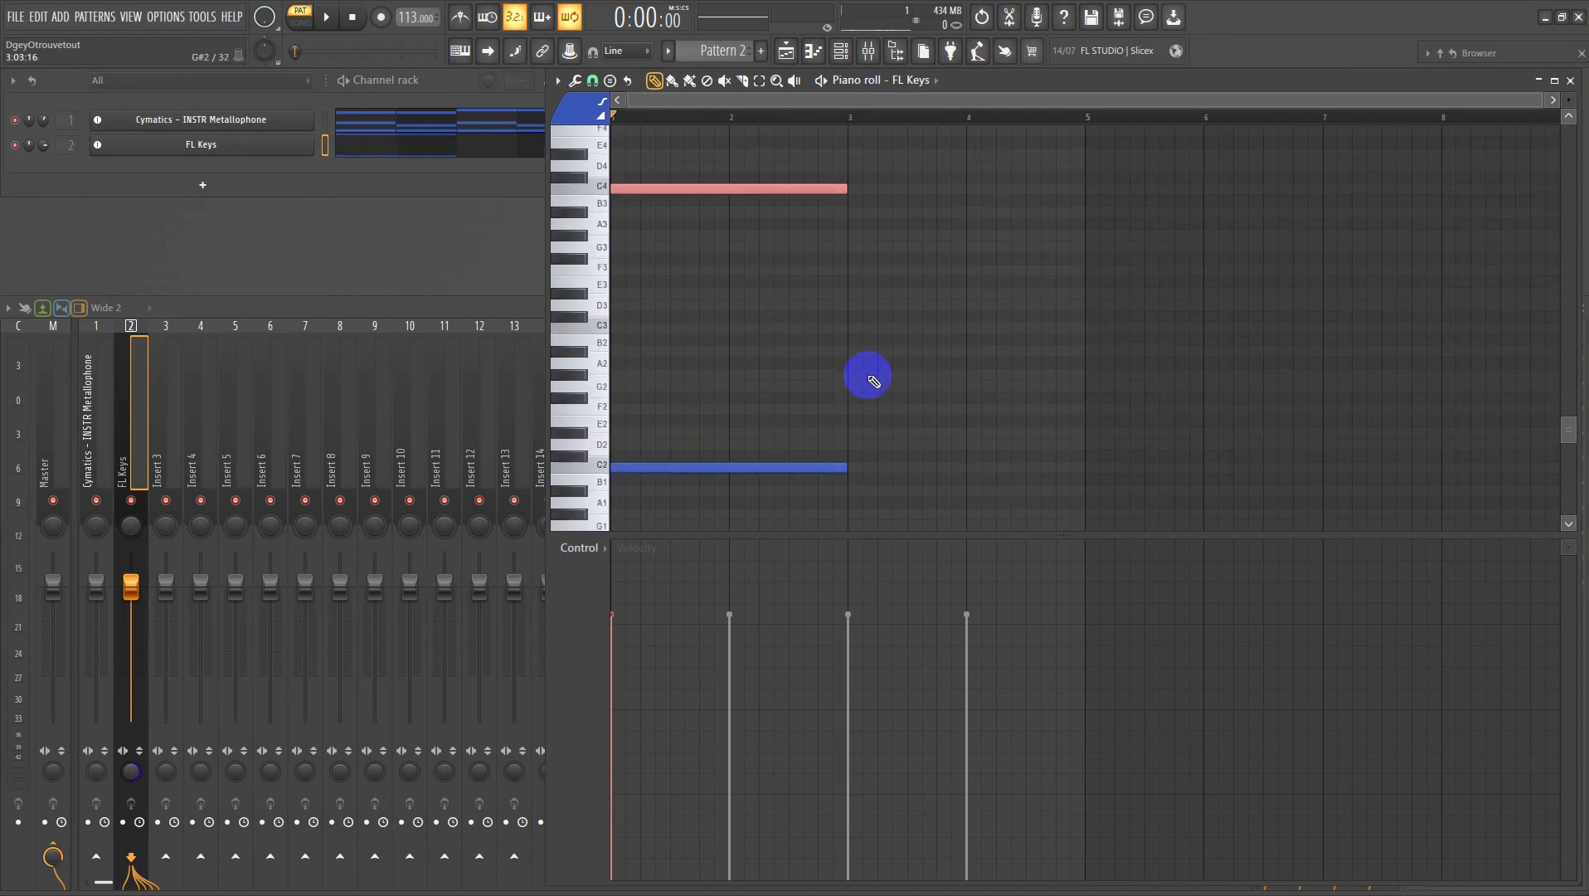
key("space")
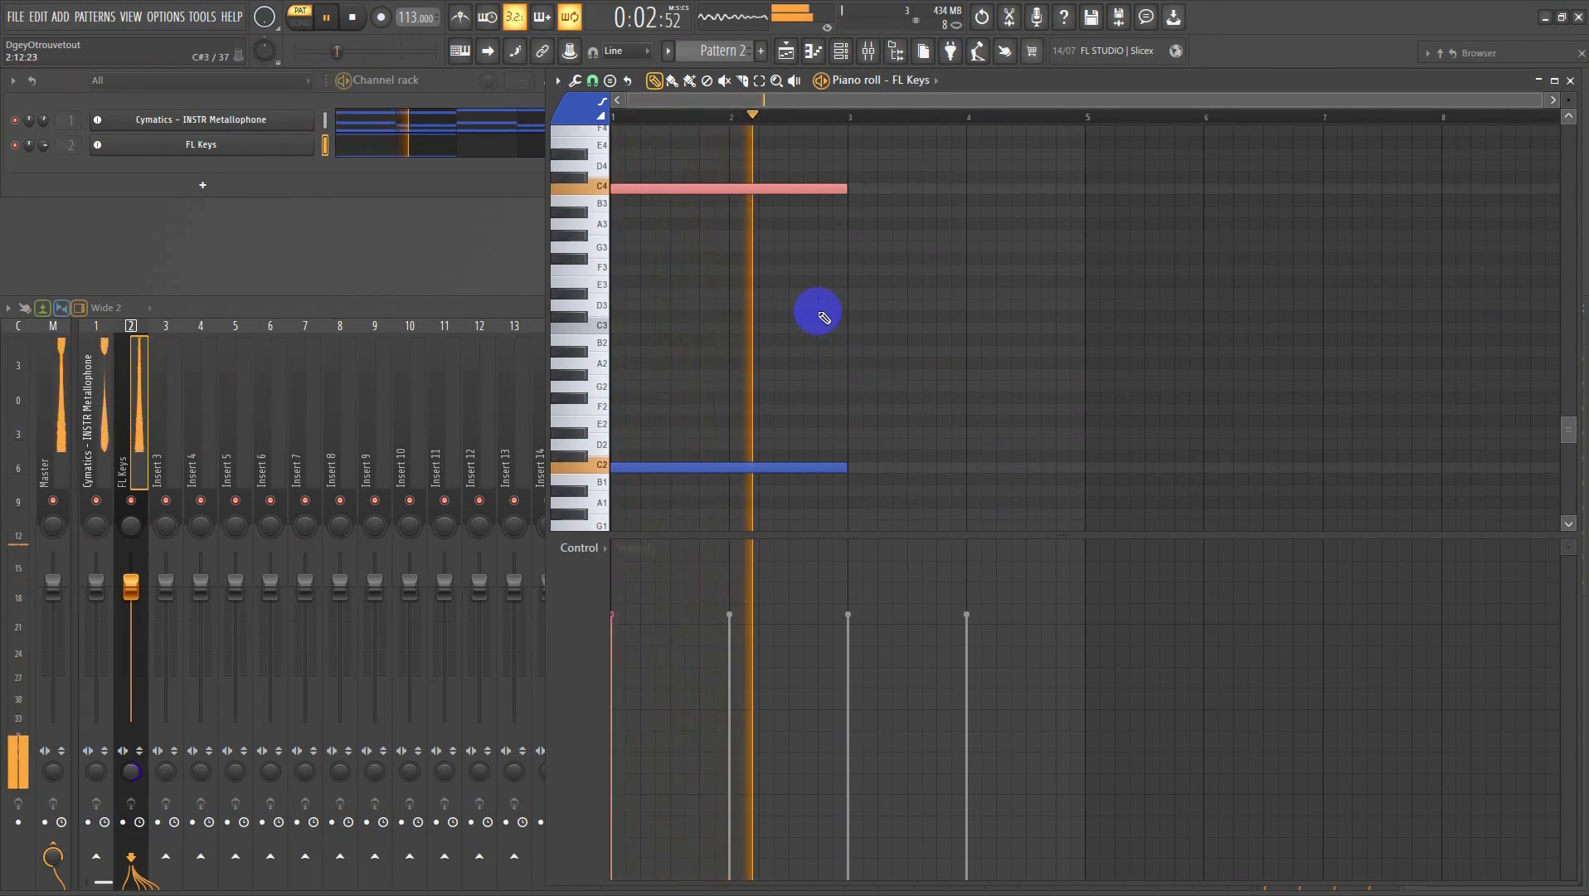
left_click(900, 339, "ctrl")
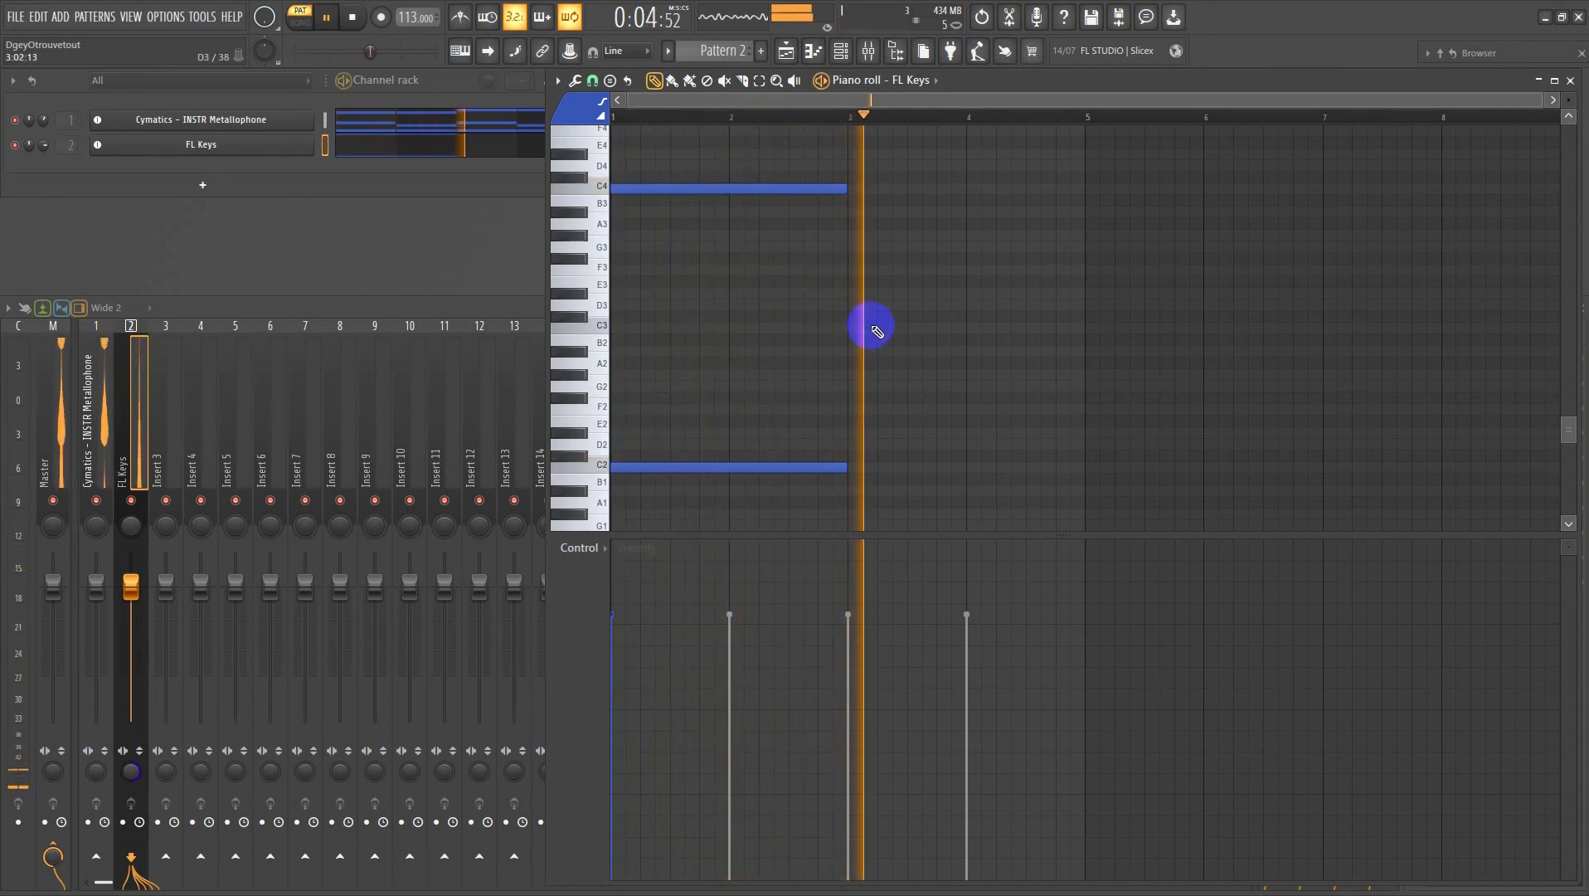
- Stop playback and add short G#3 and G3 notes near the end of bar 4
left_click_drag(819, 160, 891, 483)
key("space")
left_click(1013, 233)
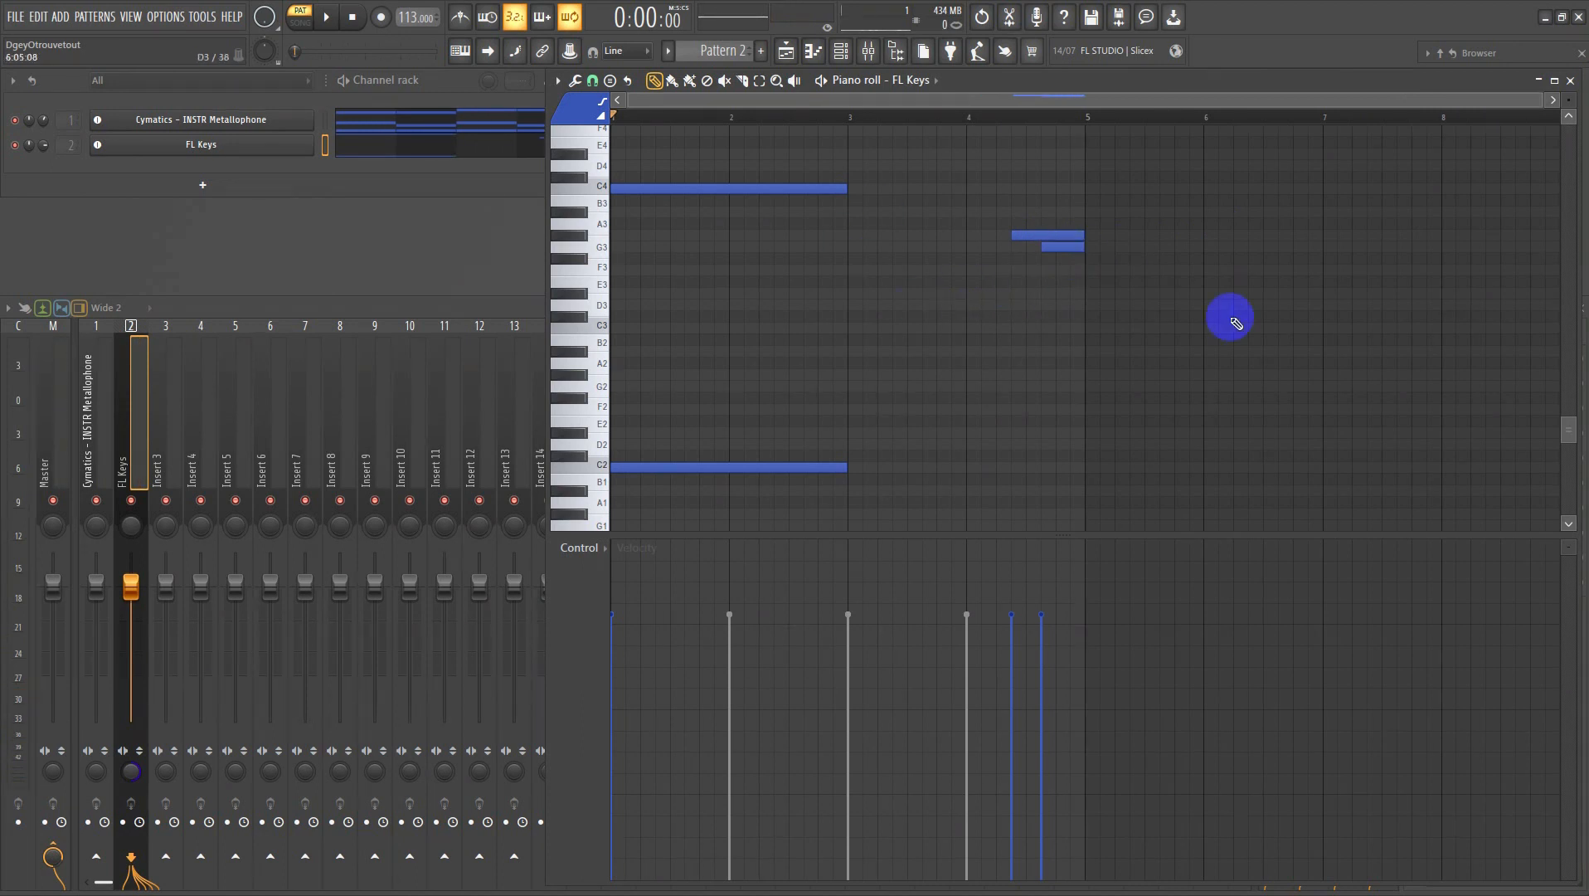
- Duplicate all FL Keys notes into bars 5 to 8 and play the pattern
left_click_drag(1129, 472, 682, 157)
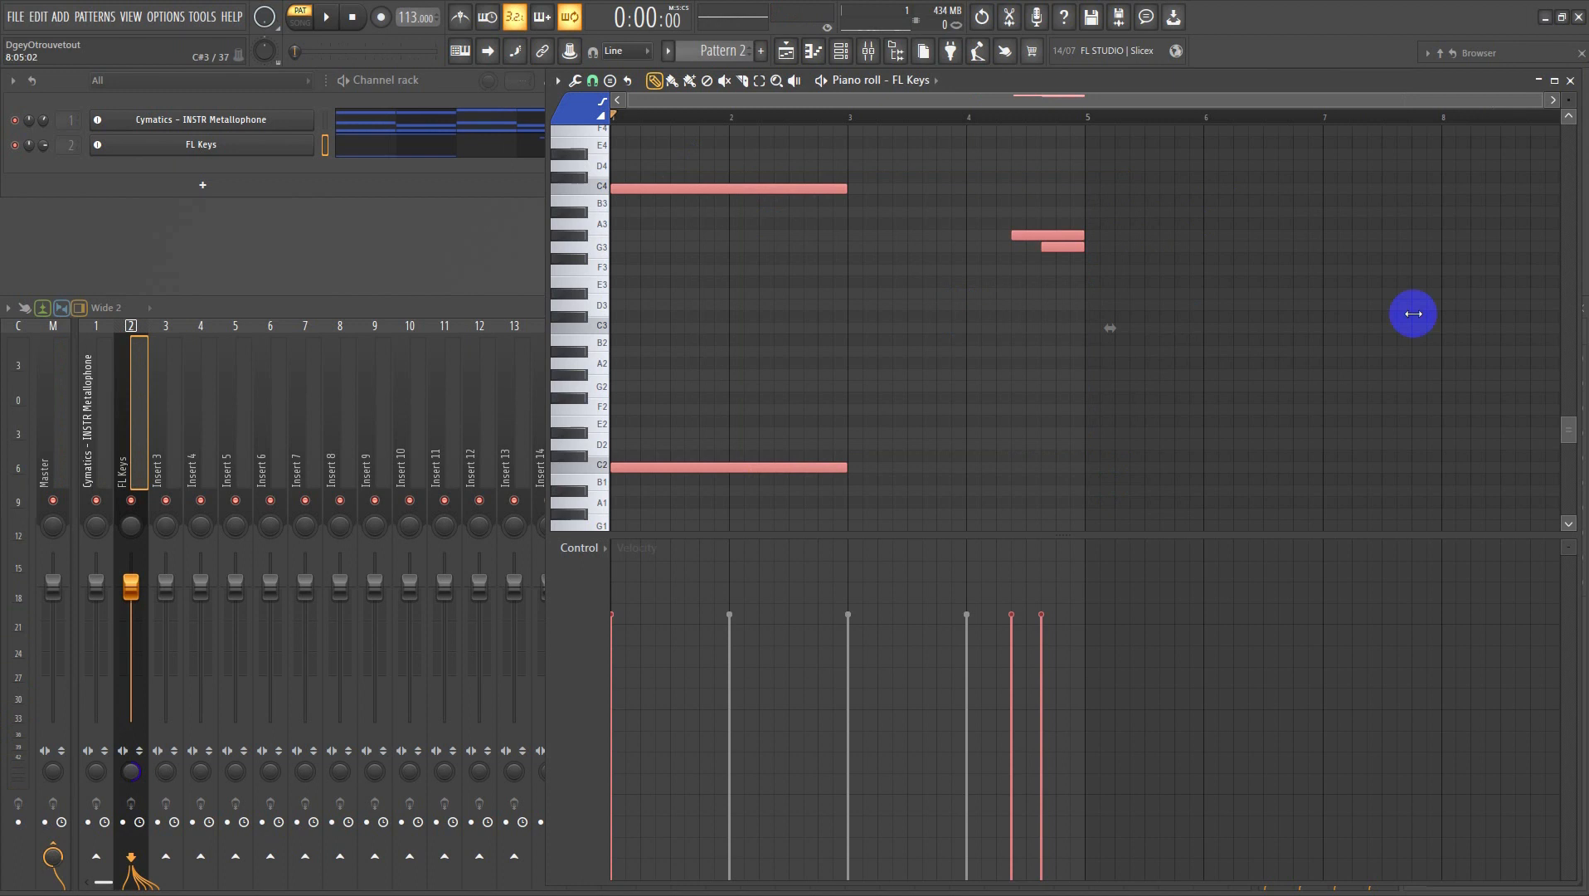
key("ctrl+b")
scroll(860, 278, "down", 2)
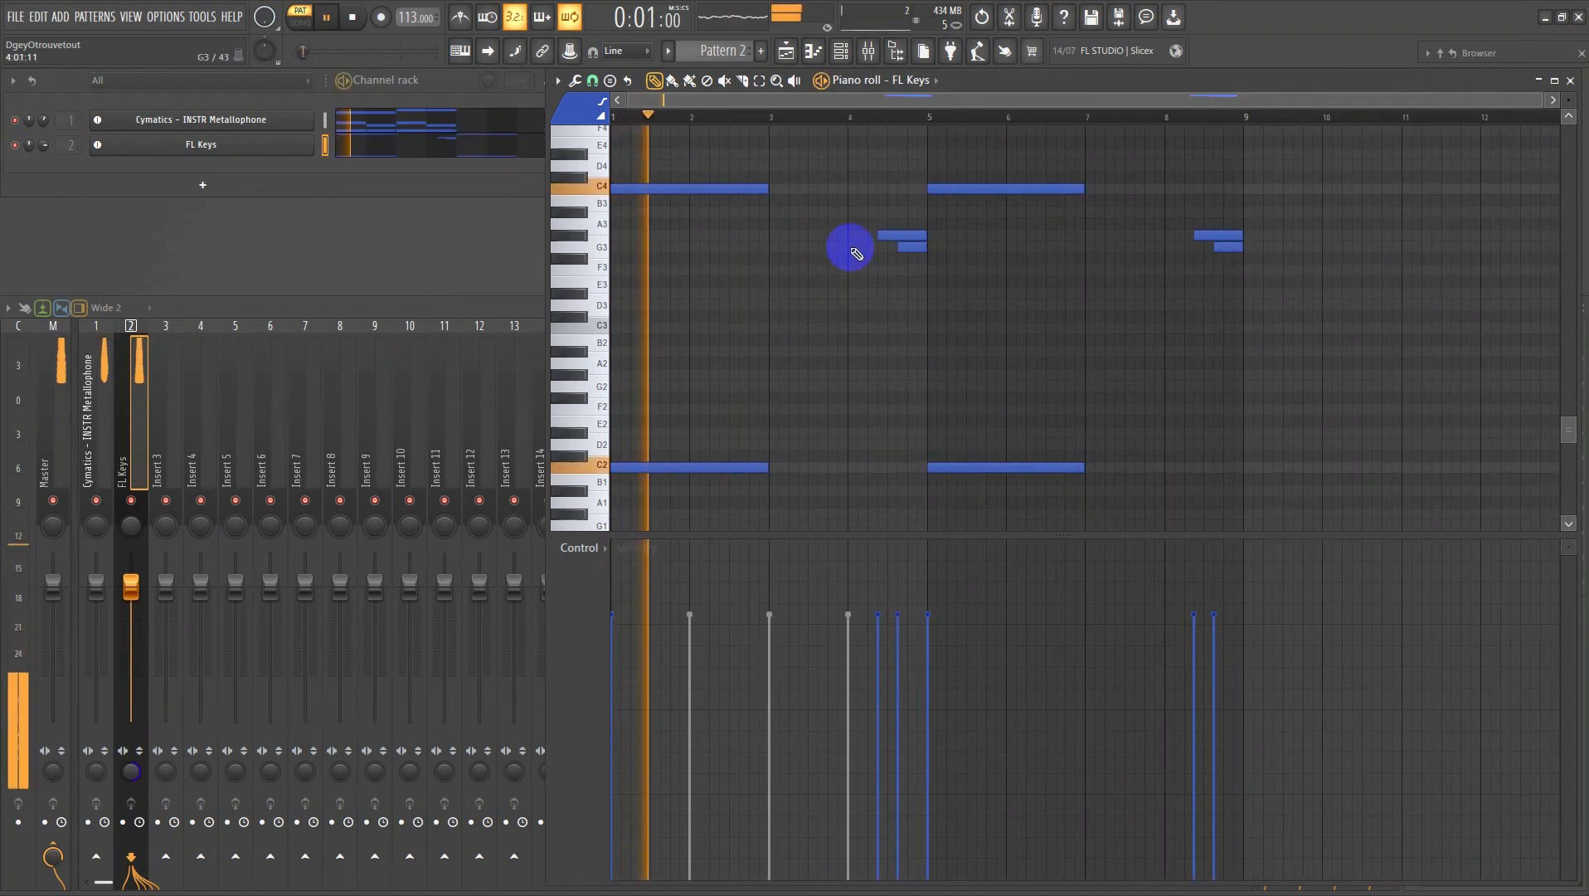
- Raise the G# and G notes in bar 4 by one octave, start the G# note slightly earlier, and play the result
left_click_drag(863, 220, 934, 274)
key("ctrl+Up")
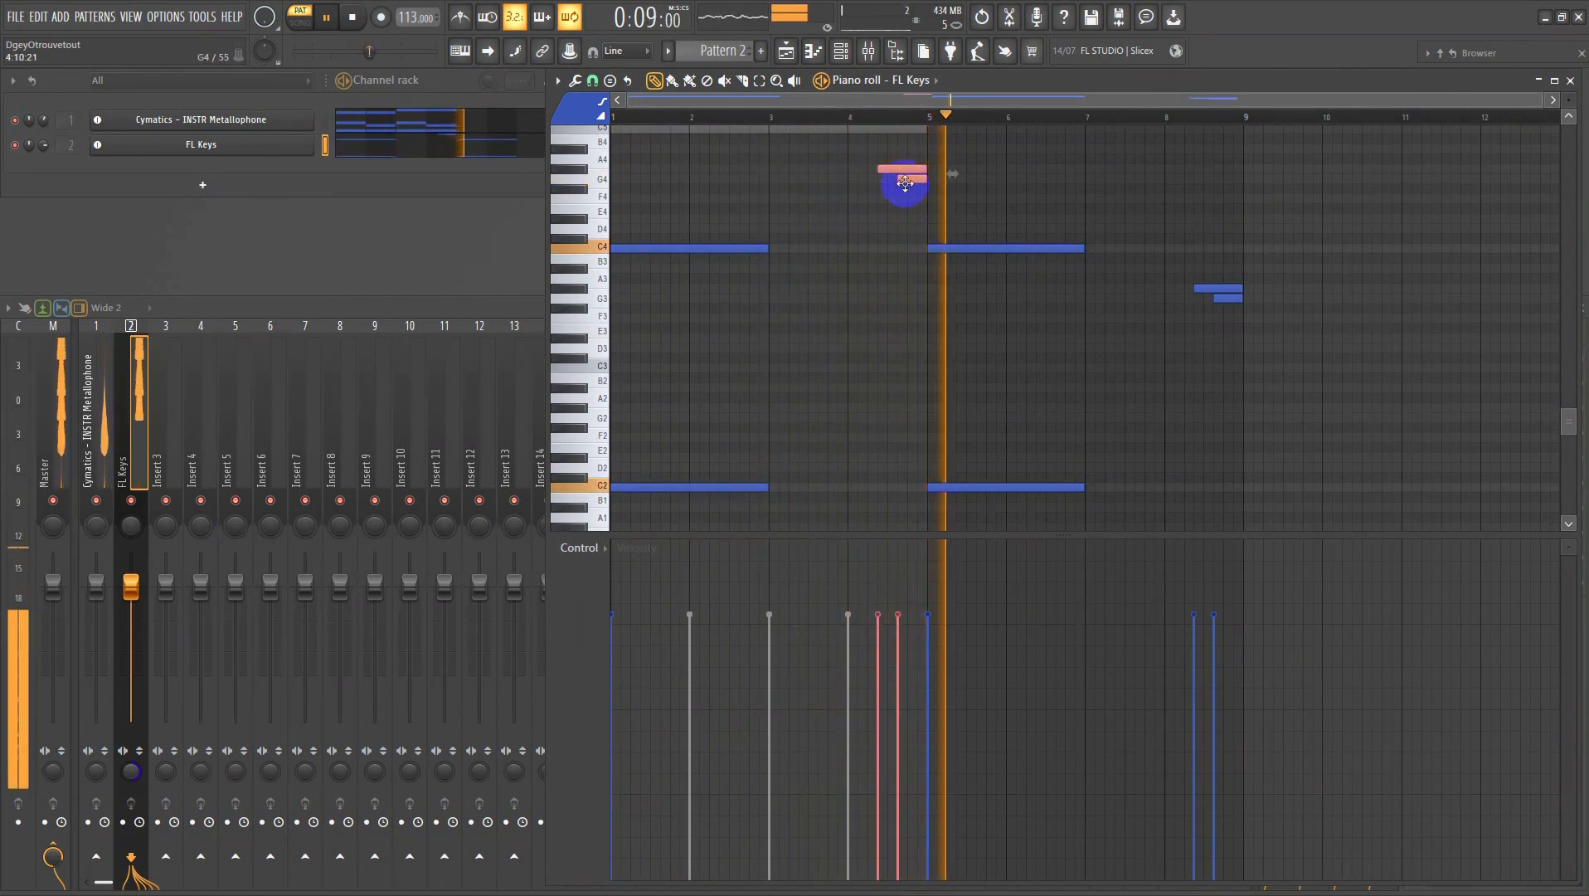
key("space")
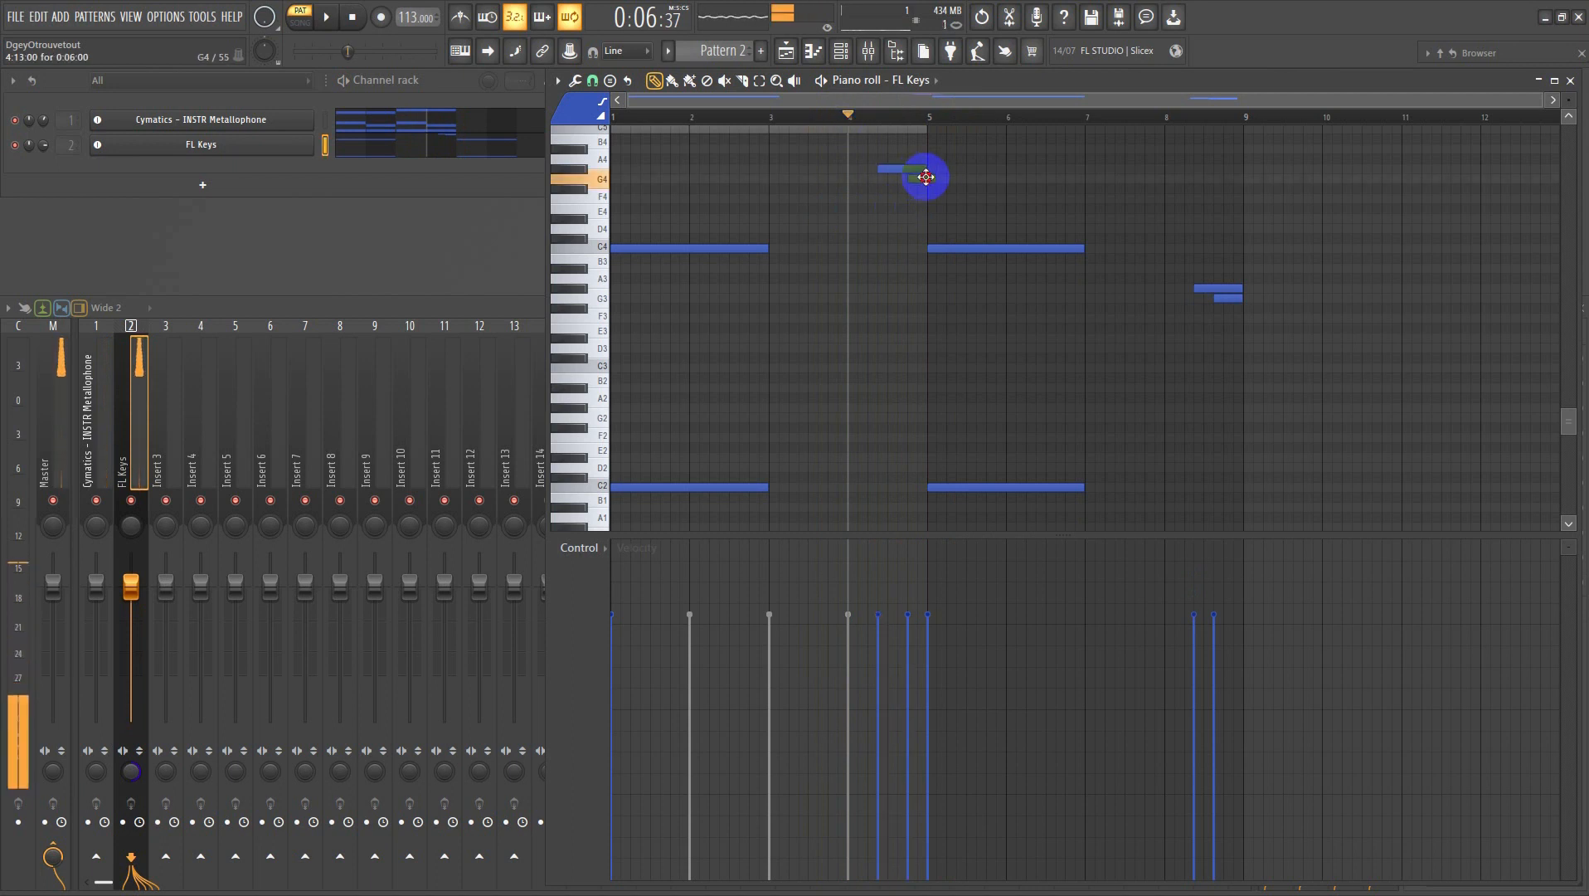
key("space")
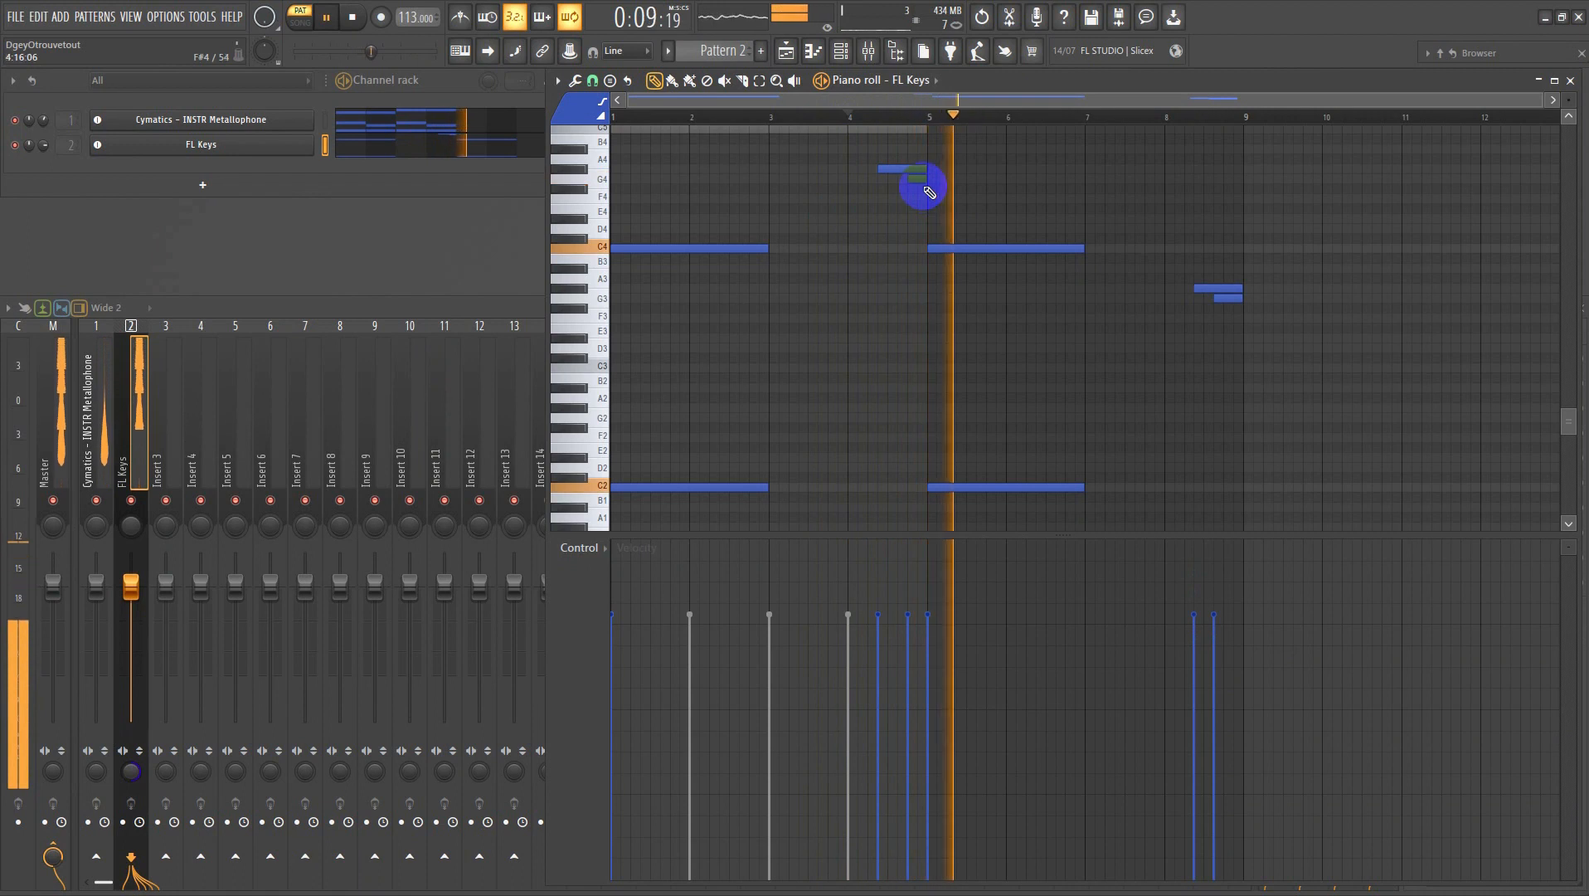
key("space")
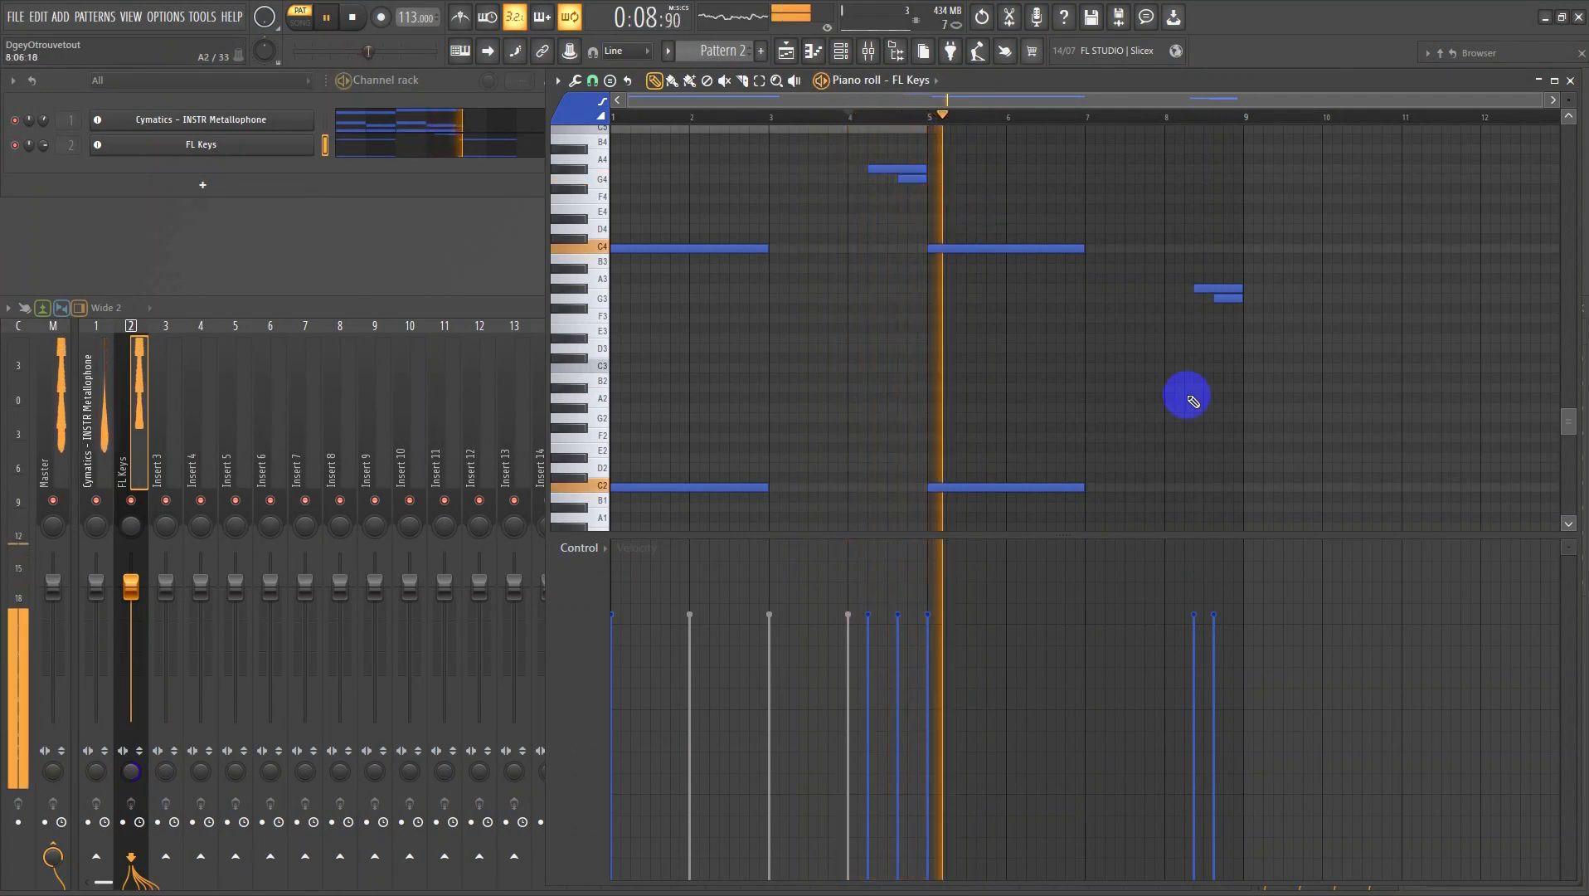
key("space")
- Delete the FL Keys notes in bars 5 to 8, duplicate the revised bars 1 to 4 there, and play the pattern
left_click_drag(1254, 500, 975, 209)
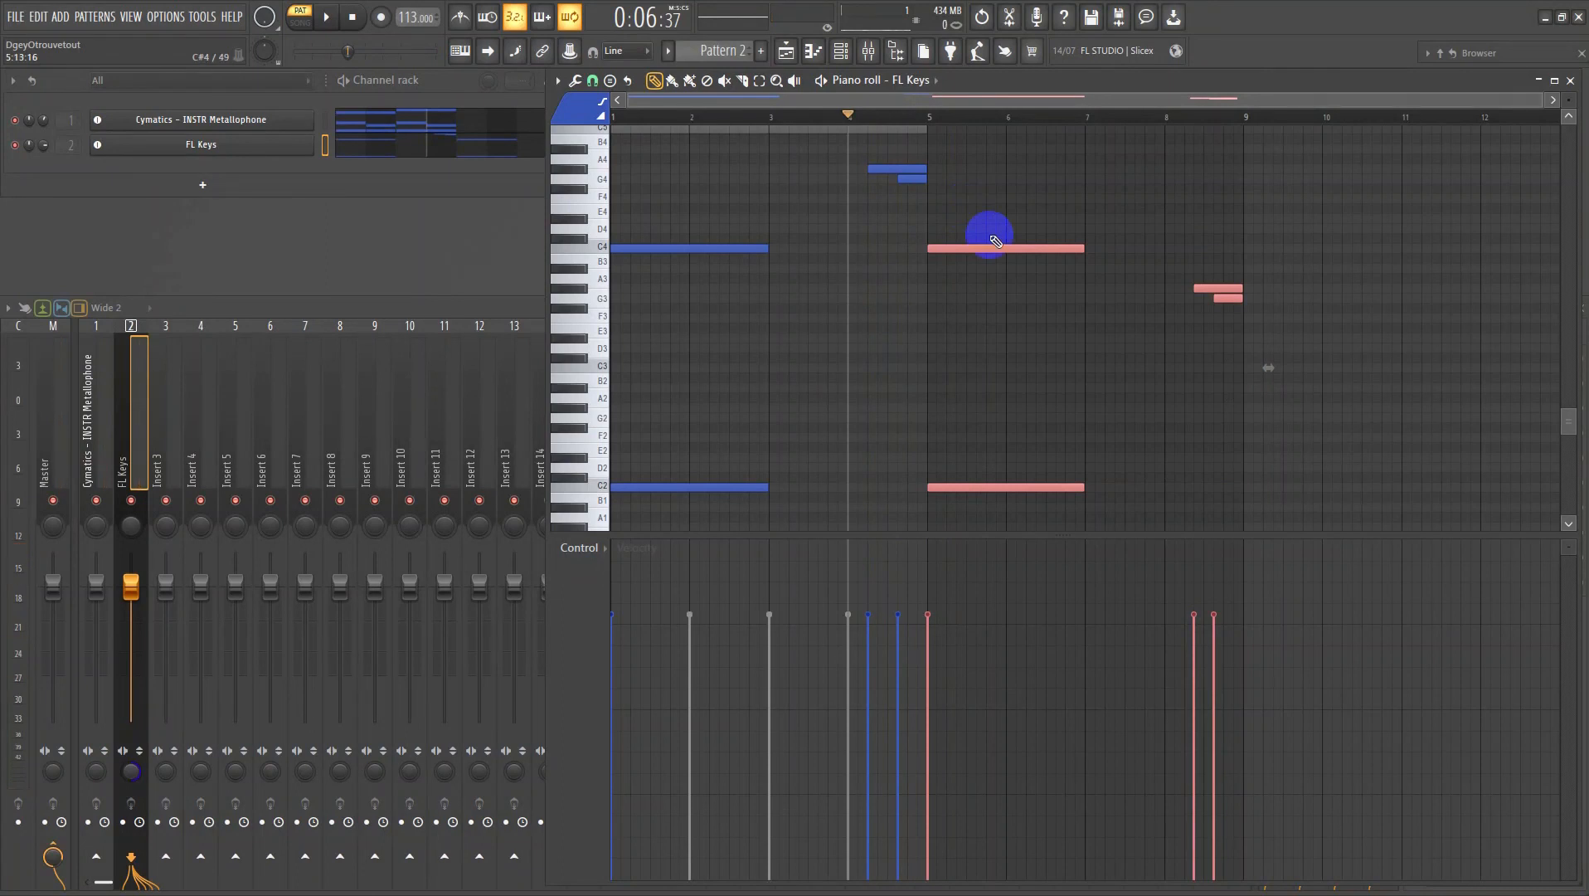
key("Delete")
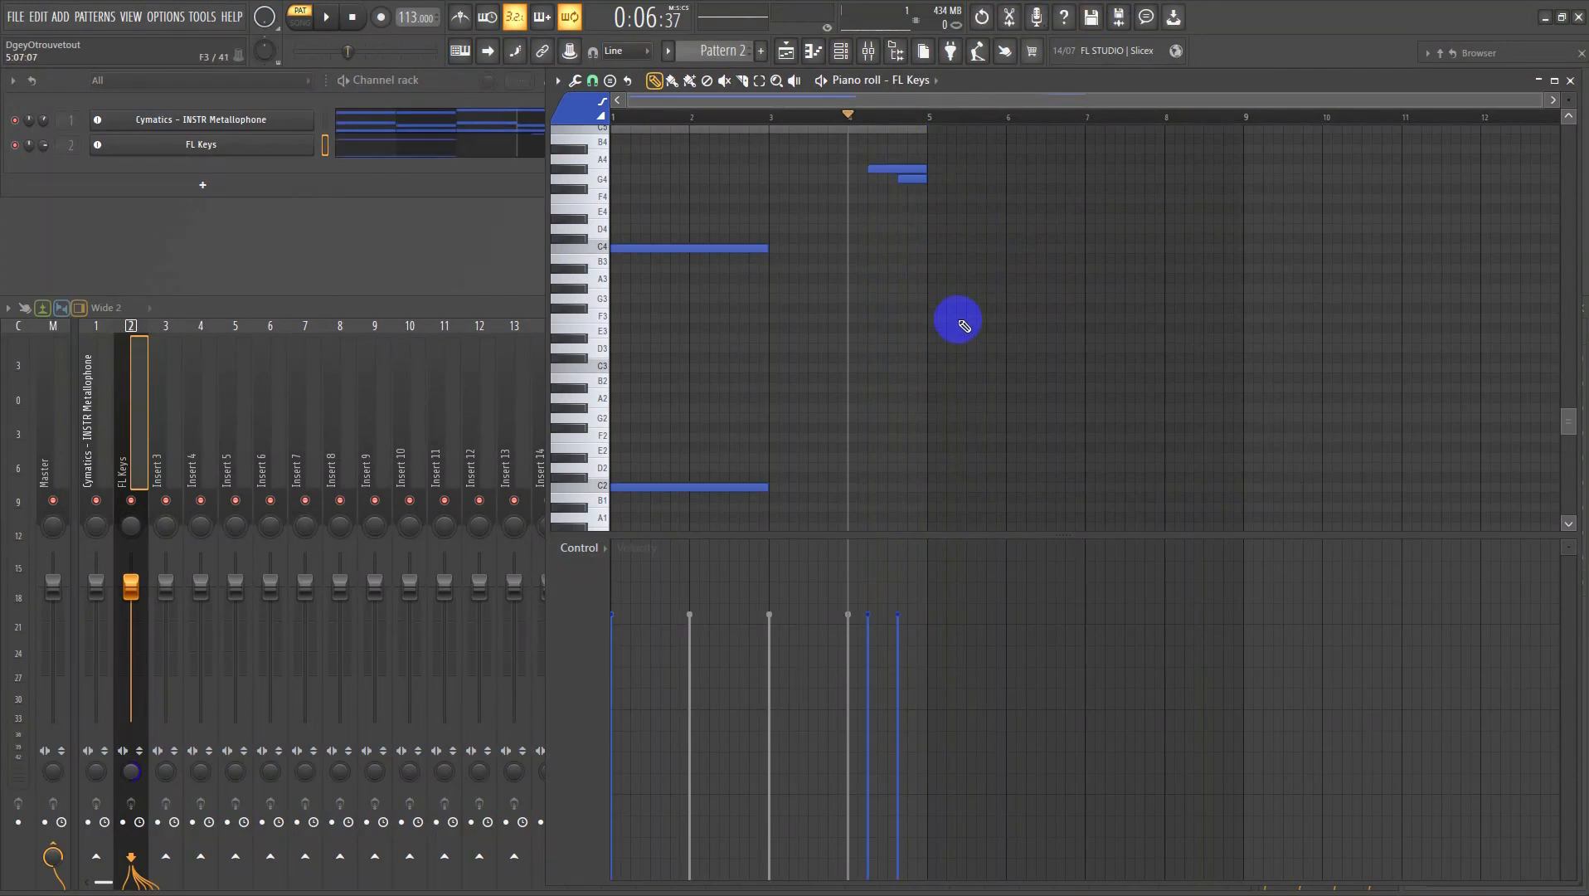
scroll(995, 326, "up", 2)
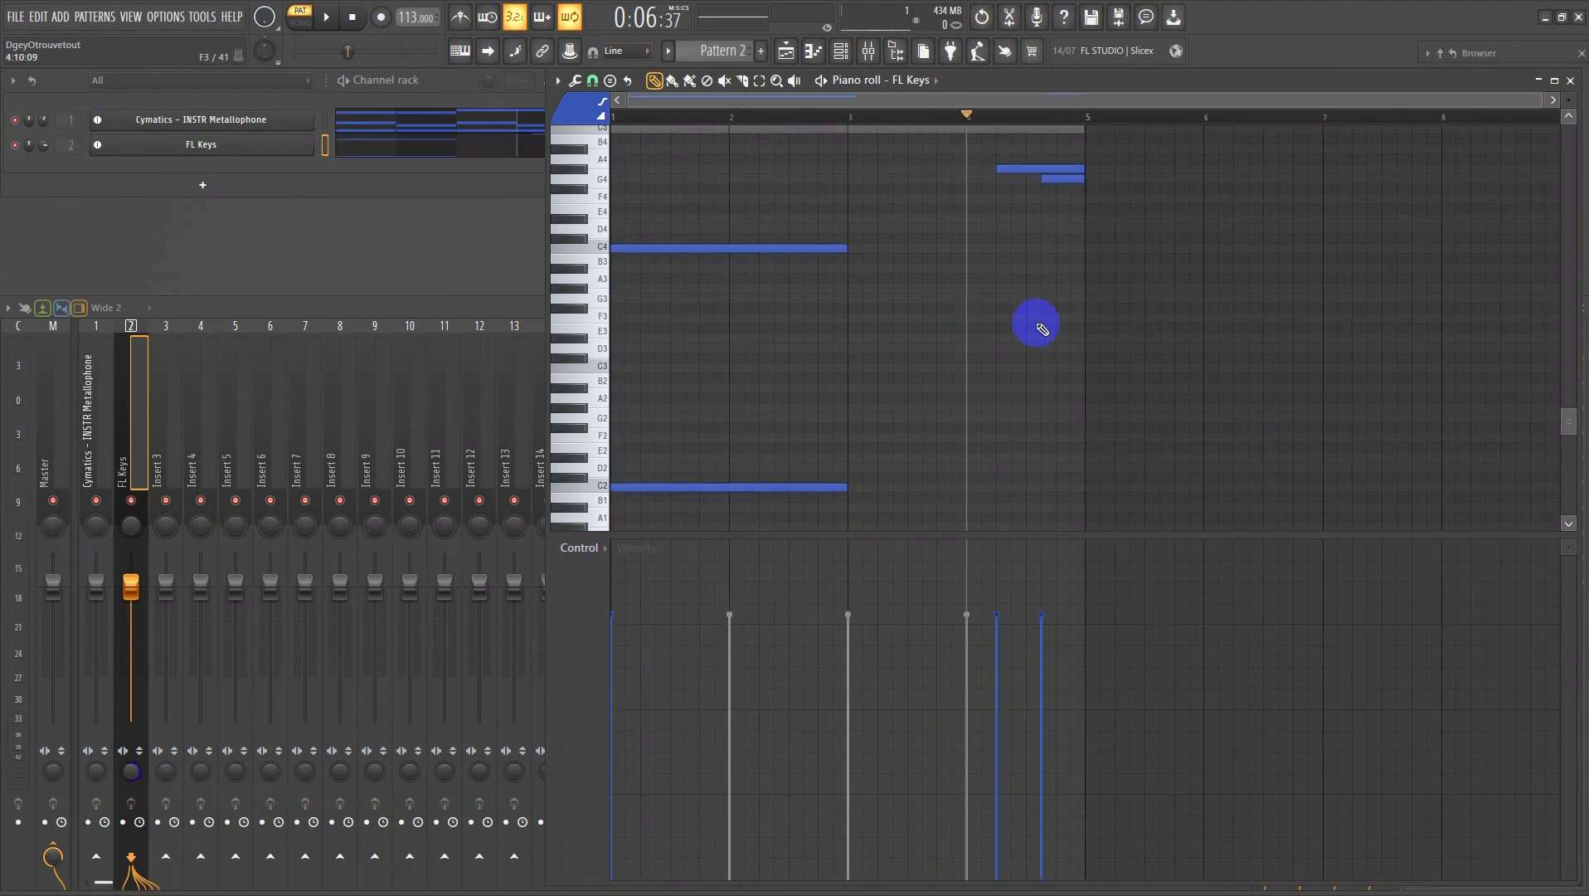
key("ctrl+b")
scroll(1042, 328, "down", 2)
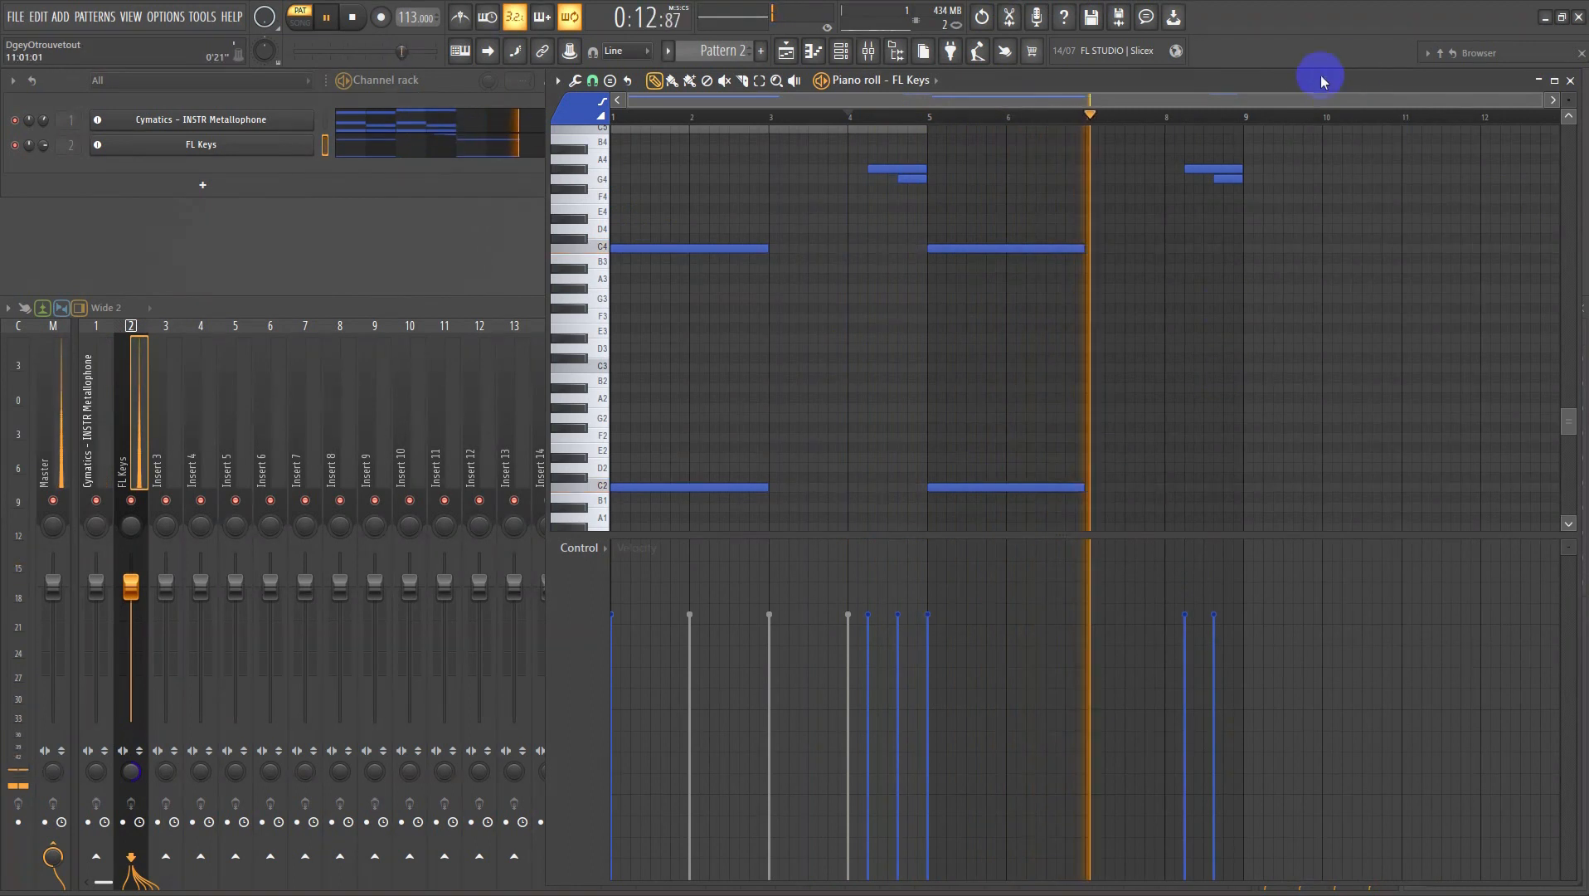
- Duplicate the Metallophone chords from bars 1 to 4 into bars 5 to 8
left_click(440, 118)
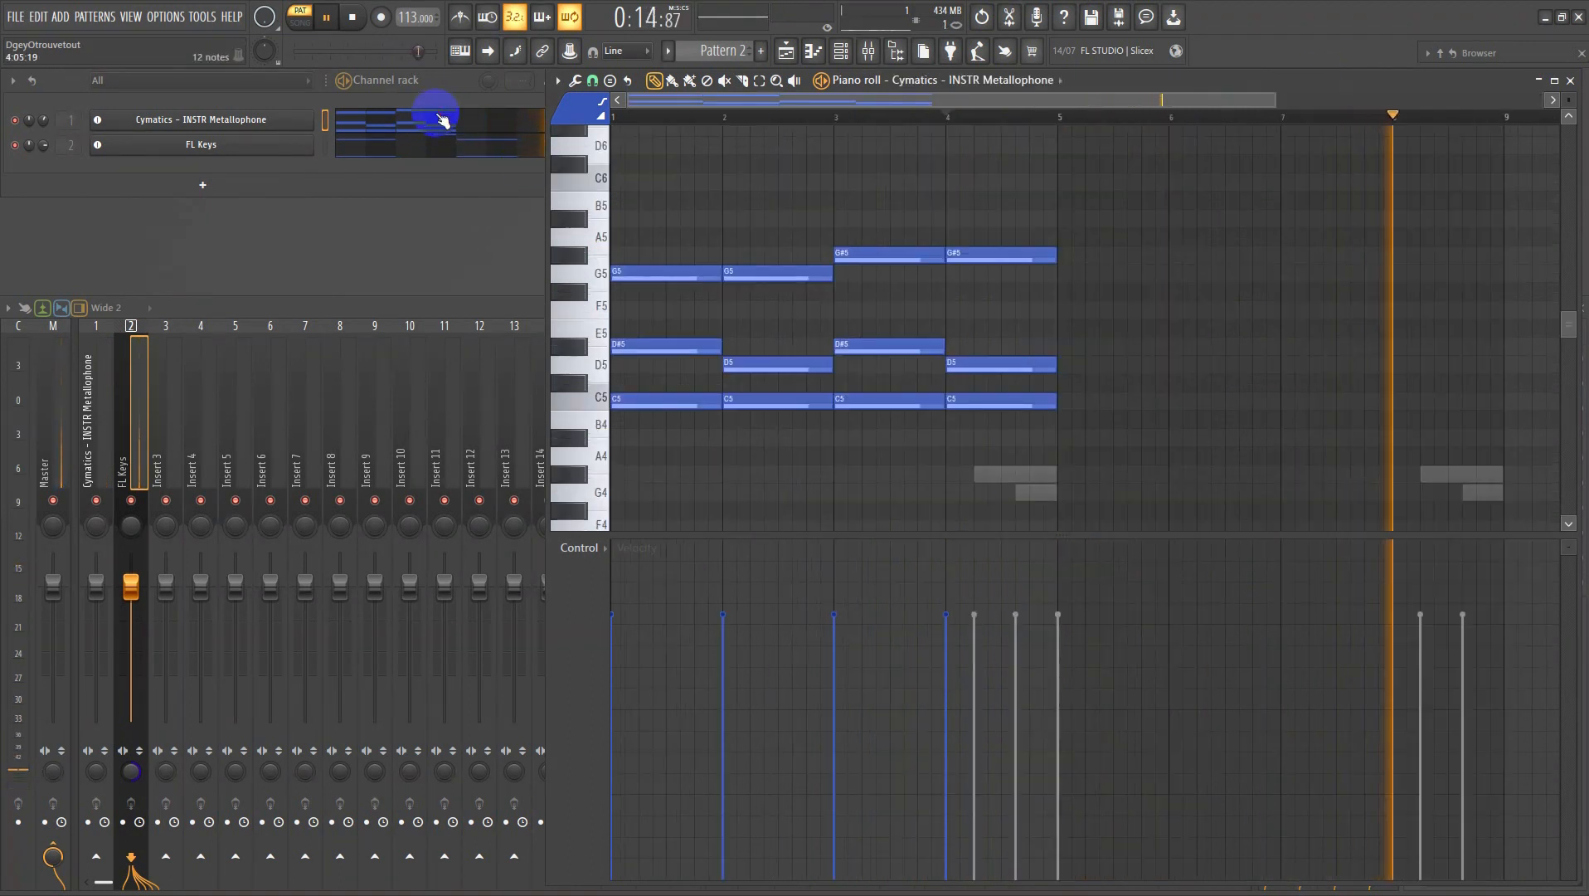
scroll(923, 319, "down", 2)
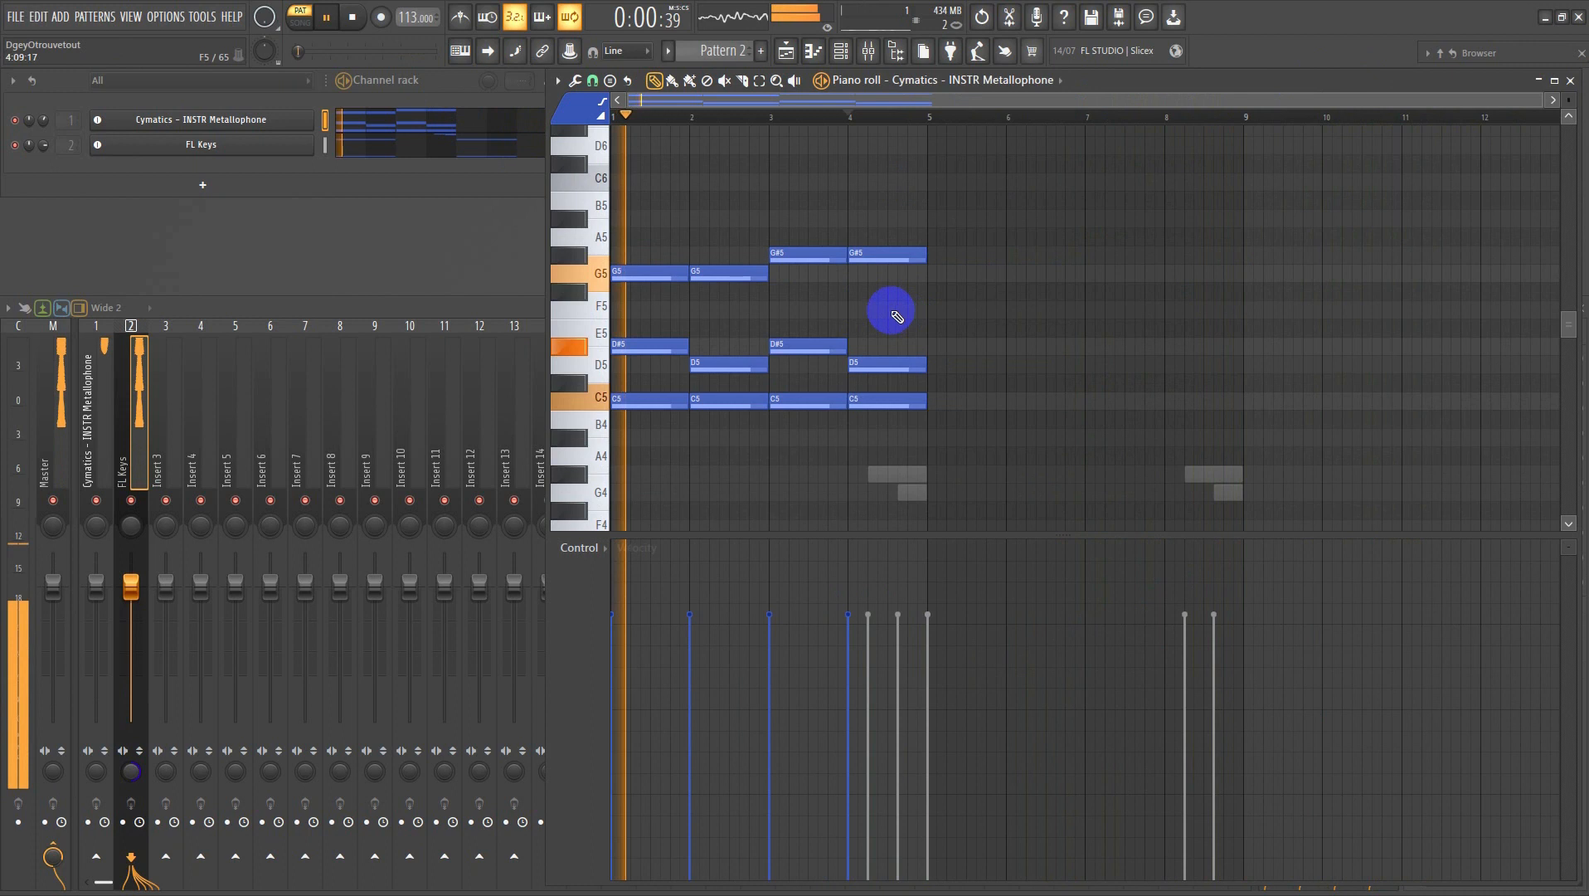
key("ctrl+b")
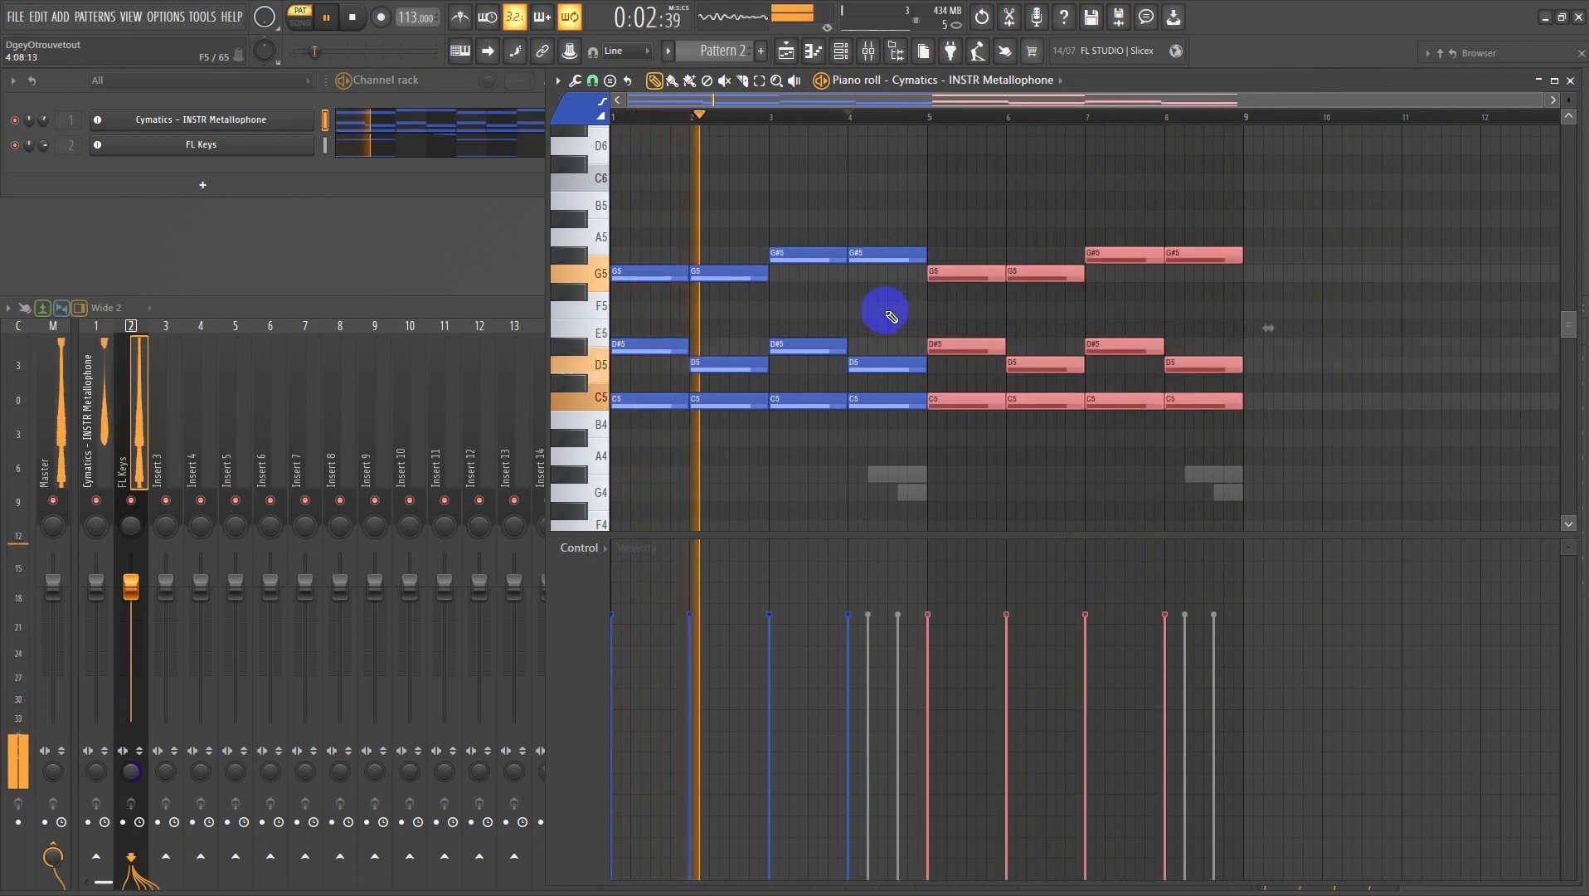
- Set the FL Keys channel volume to 64% while listening to the pattern, and return to the Metallophone piano roll
mouse_move(39, 153)
left_mouse_down()
mouse_move(37, 196)
mouse_move(54, 141)
mouse_move(42, 149)
mouse_move(37, 116)
mouse_move(46, 184)
left_mouse_up()
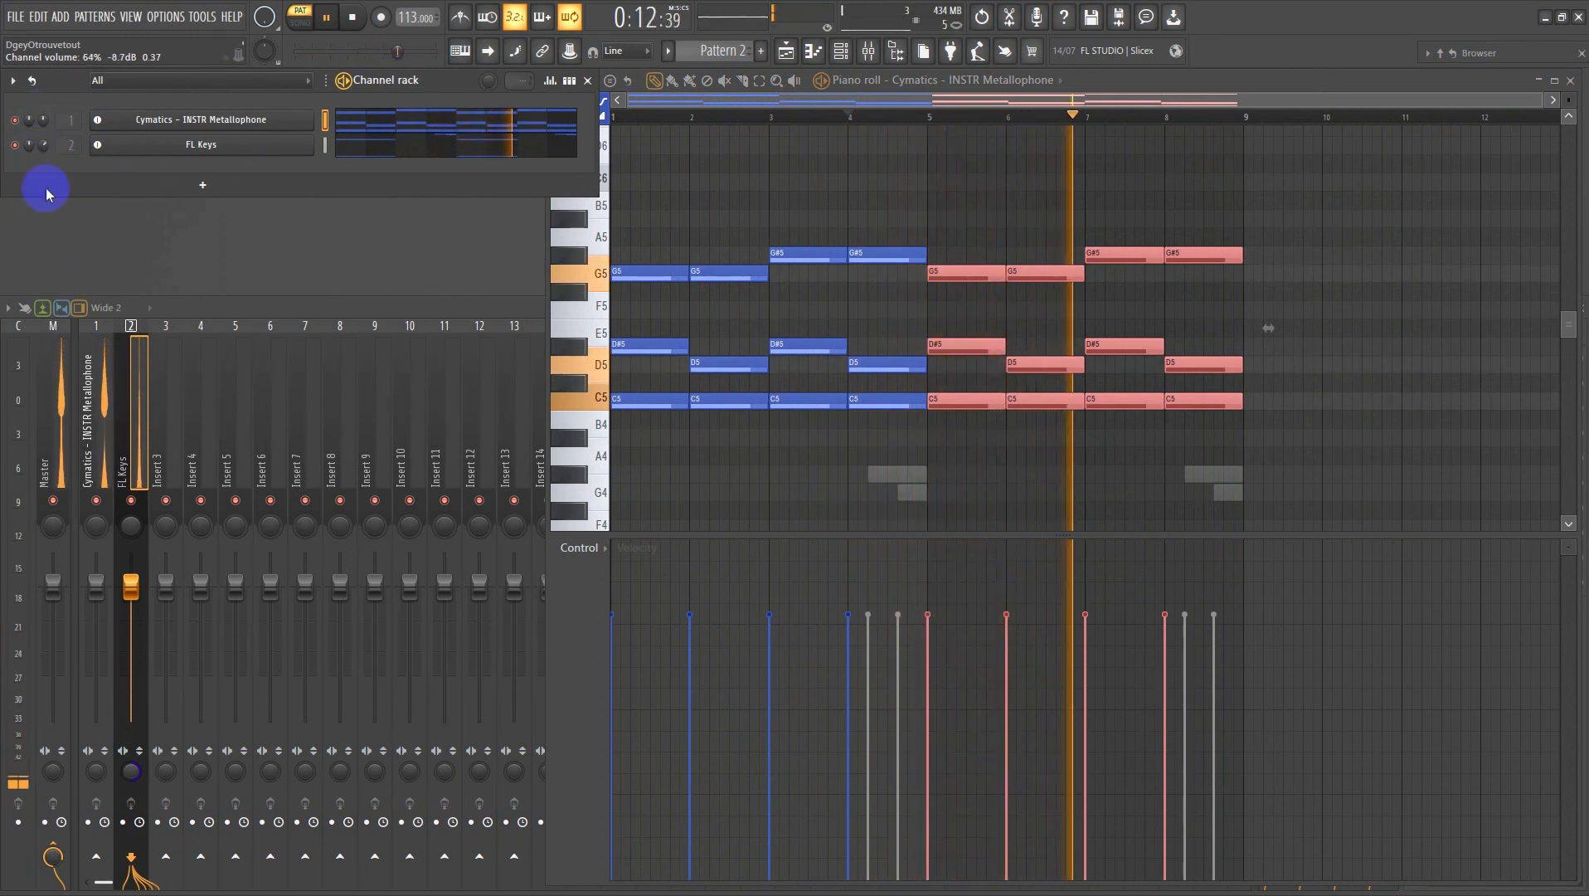
left_click(63, 446)
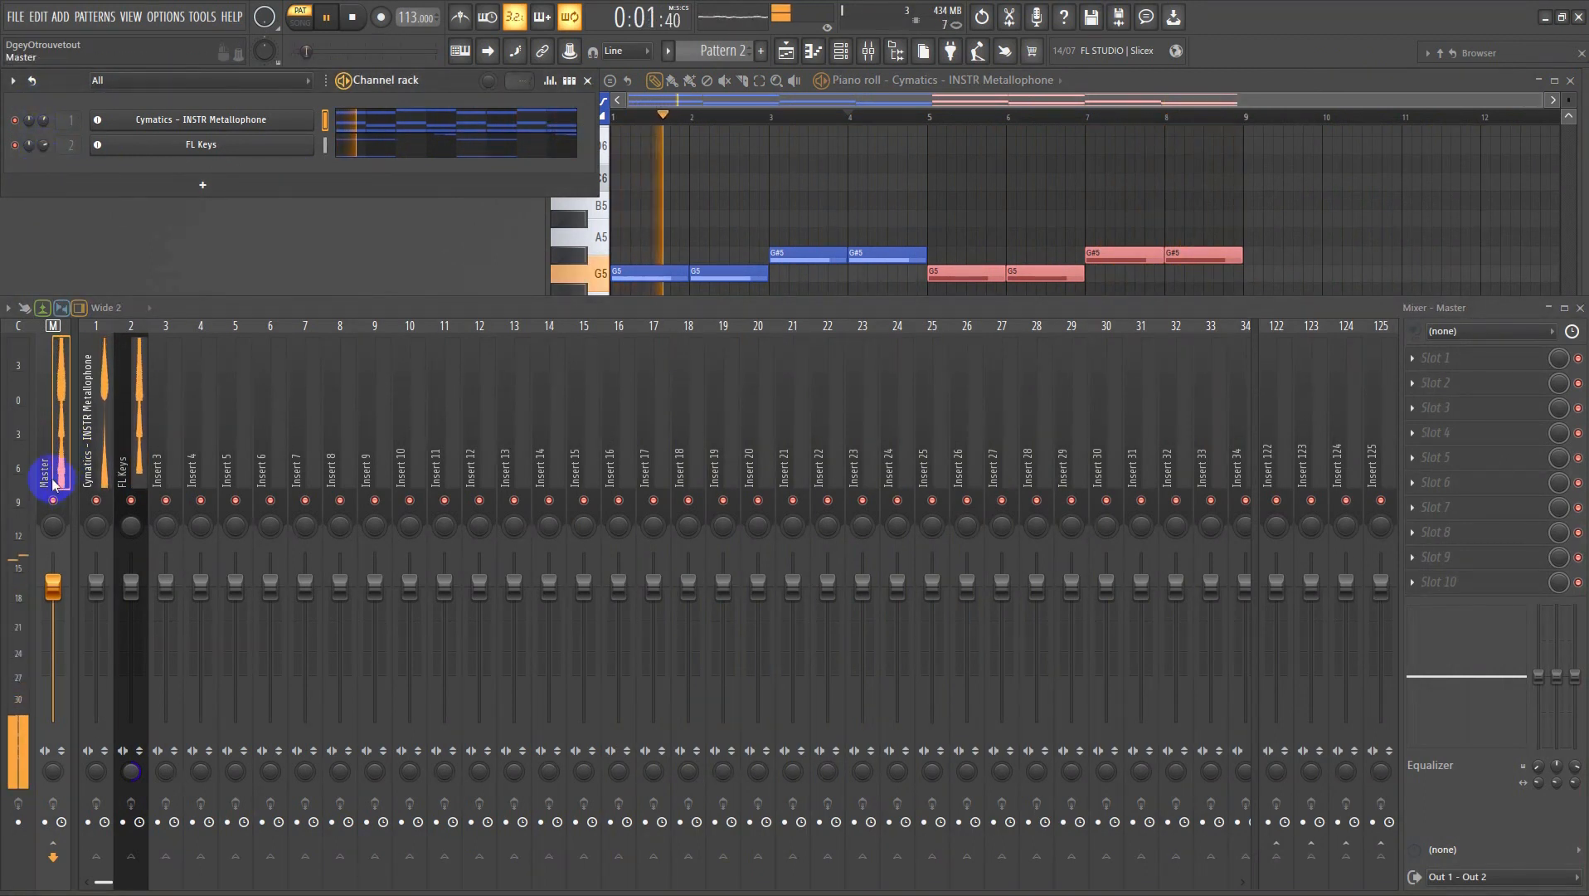
left_click(812, 194)
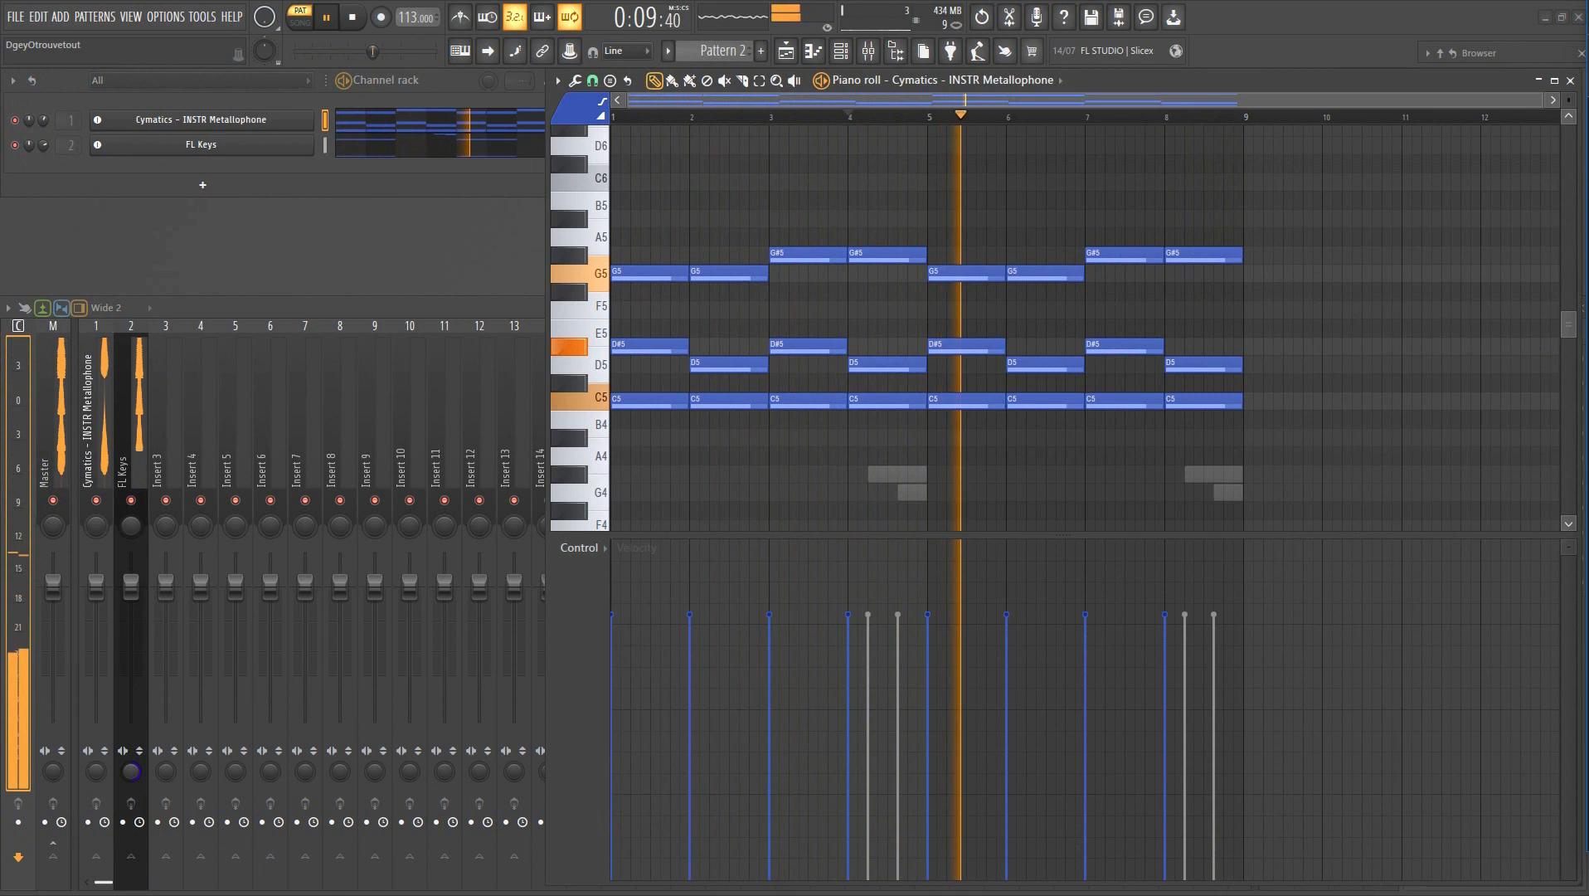
- Load the Dark Piano preset in FL Keys, stop playback, and close the instrument window
left_click(190, 149)
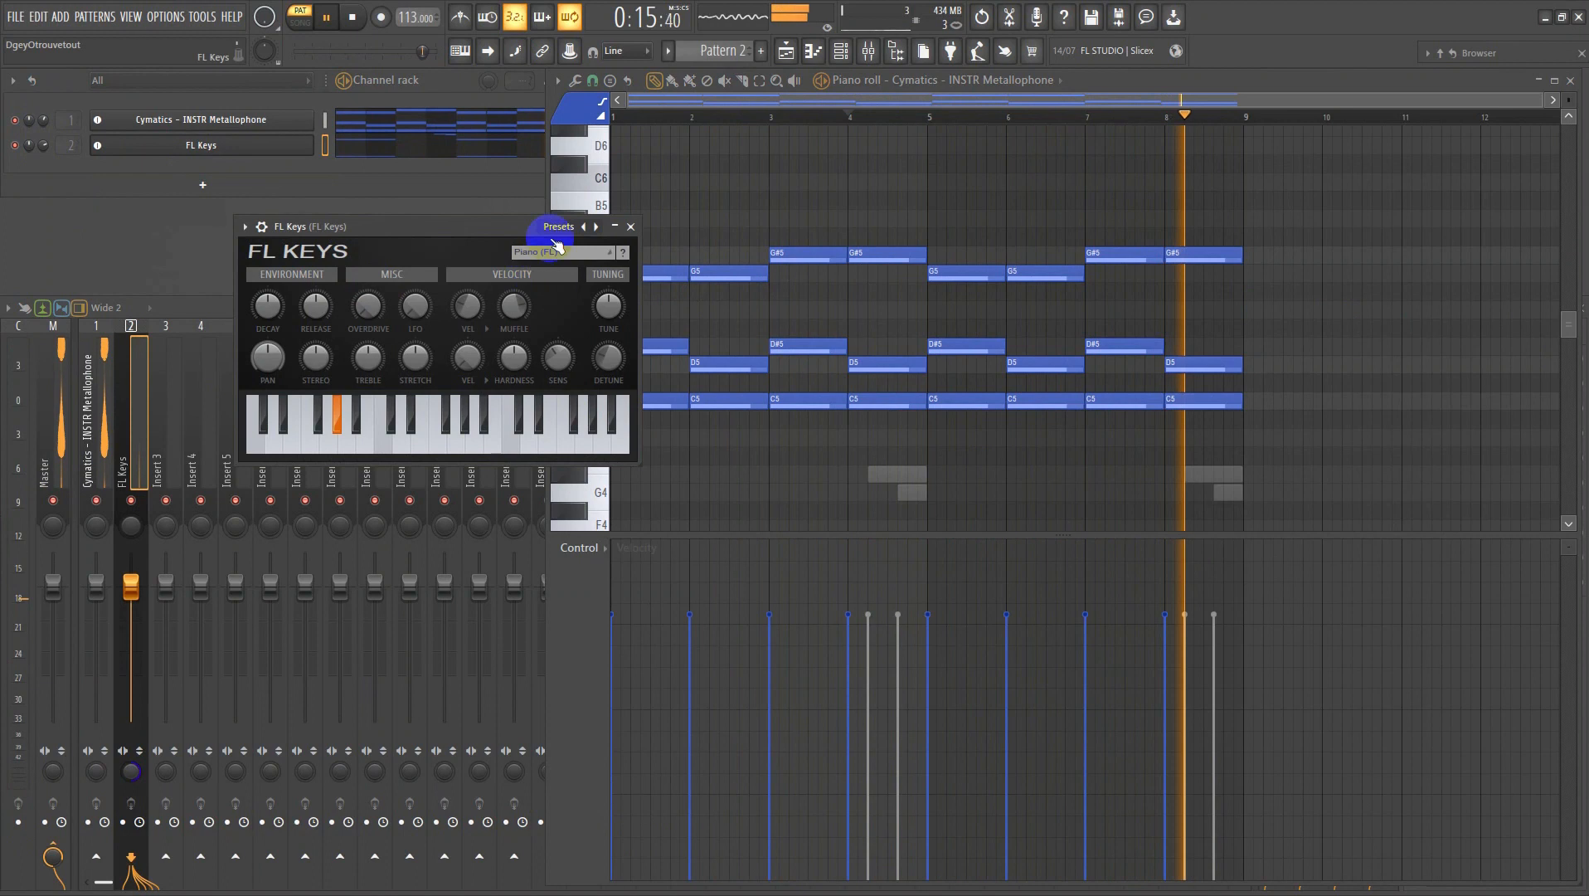
left_click_drag(472, 224, 516, 220)
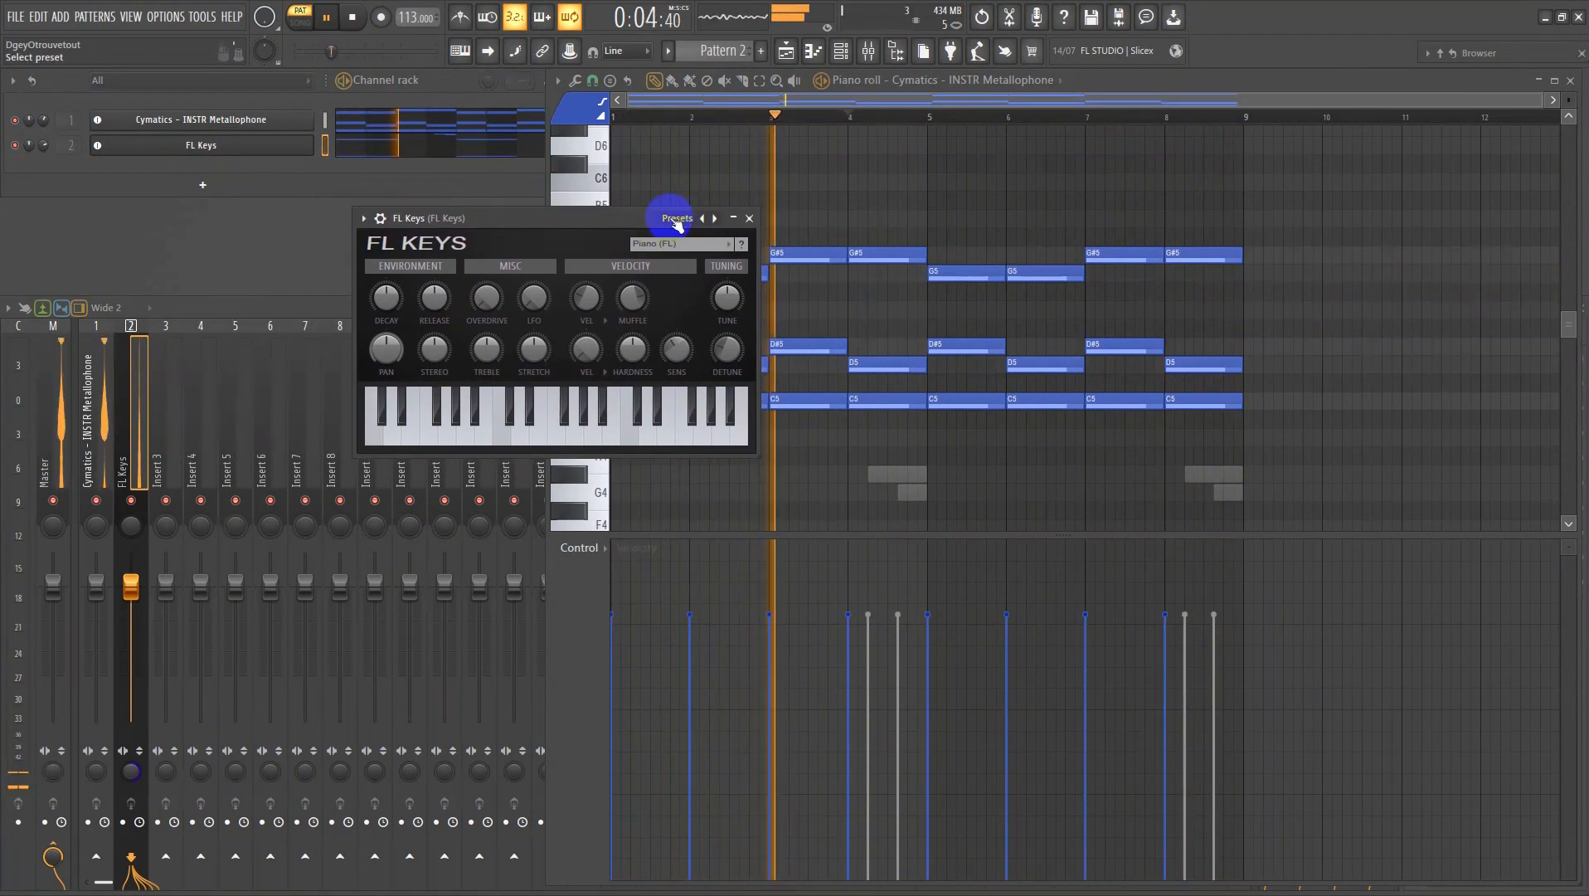
left_click(679, 221)
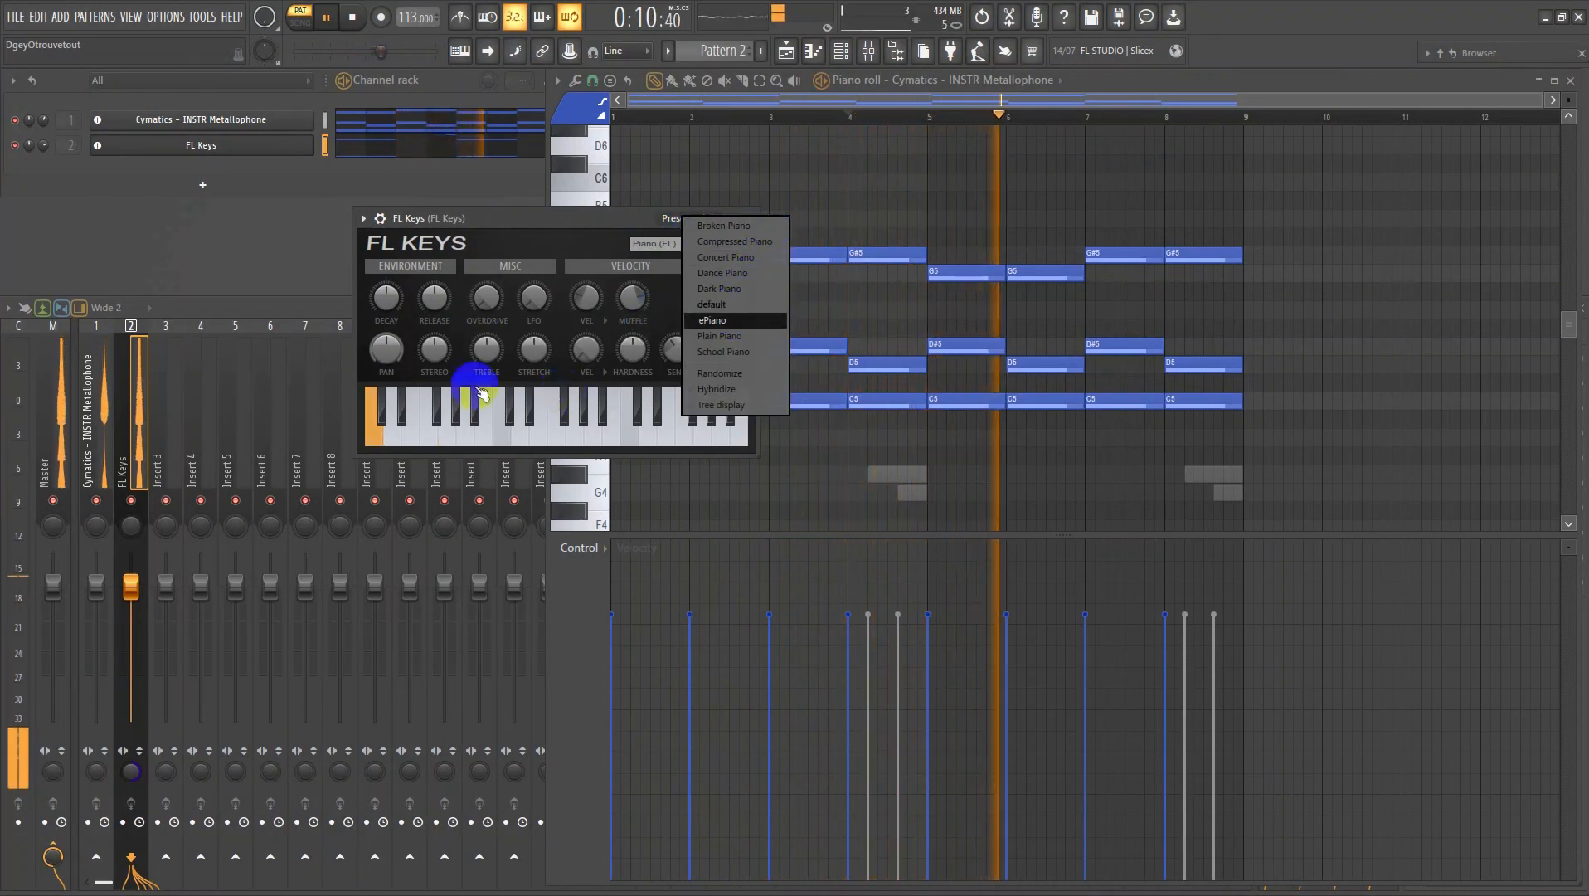
left_click(723, 292)
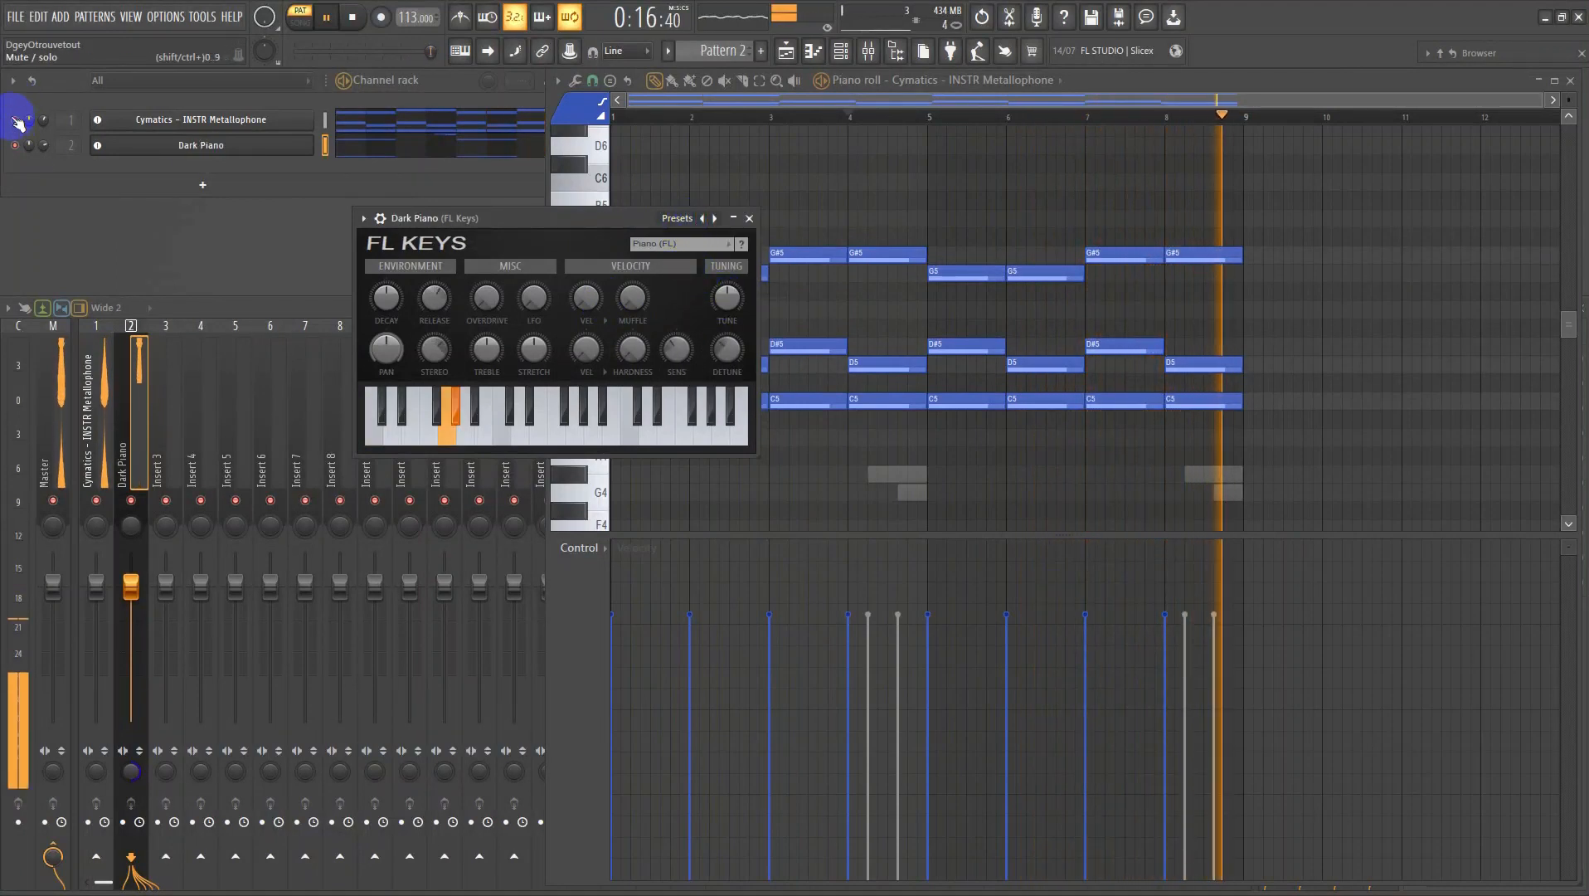
left_click(45, 146)
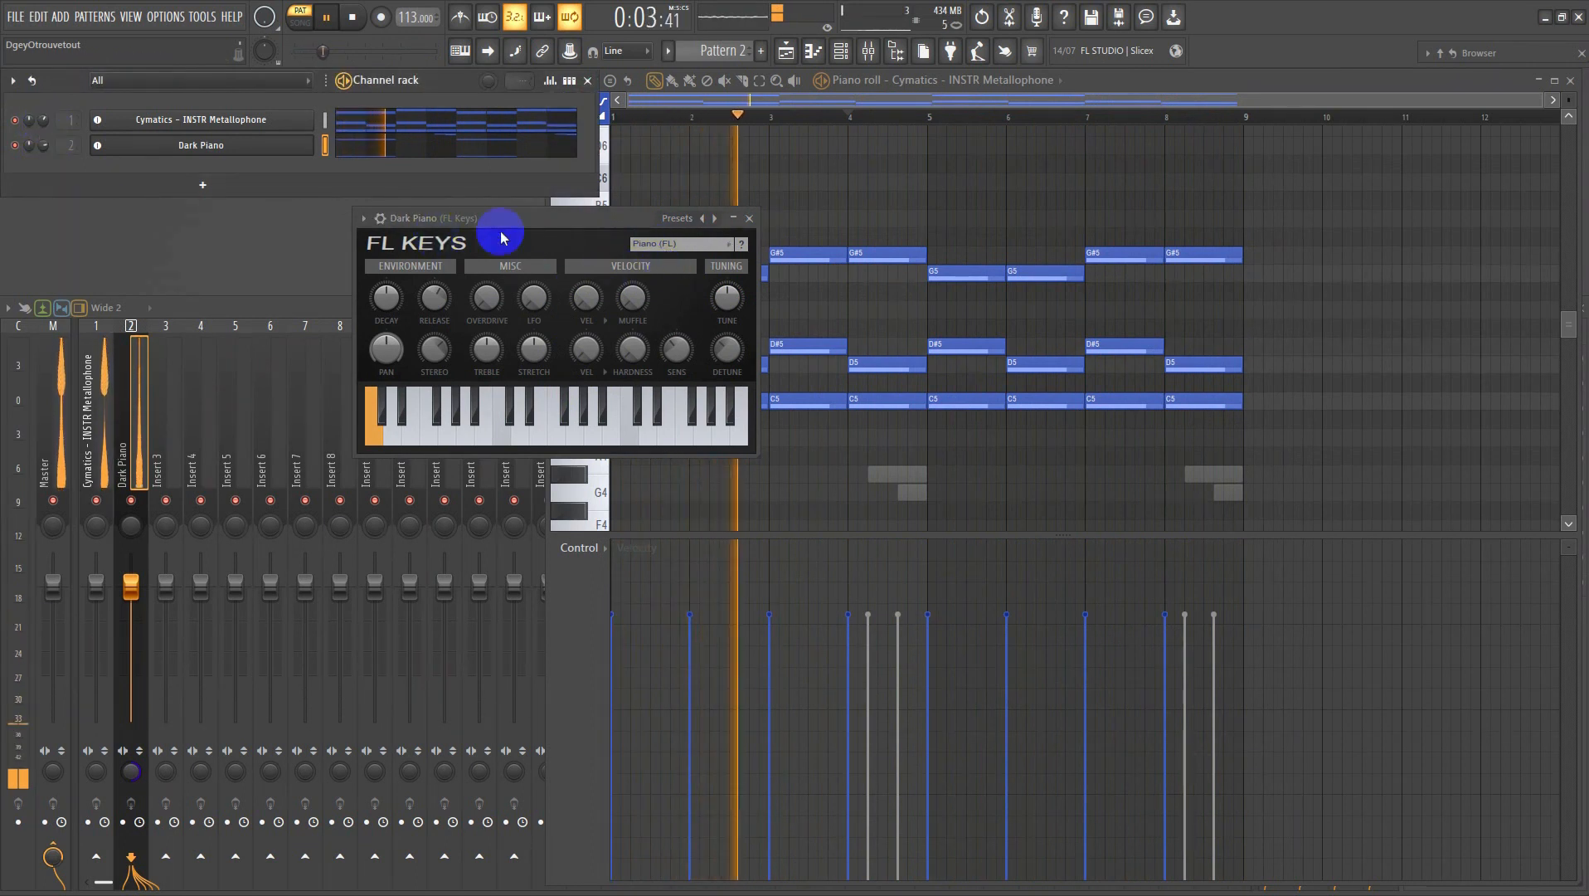
key("space")
key("space")
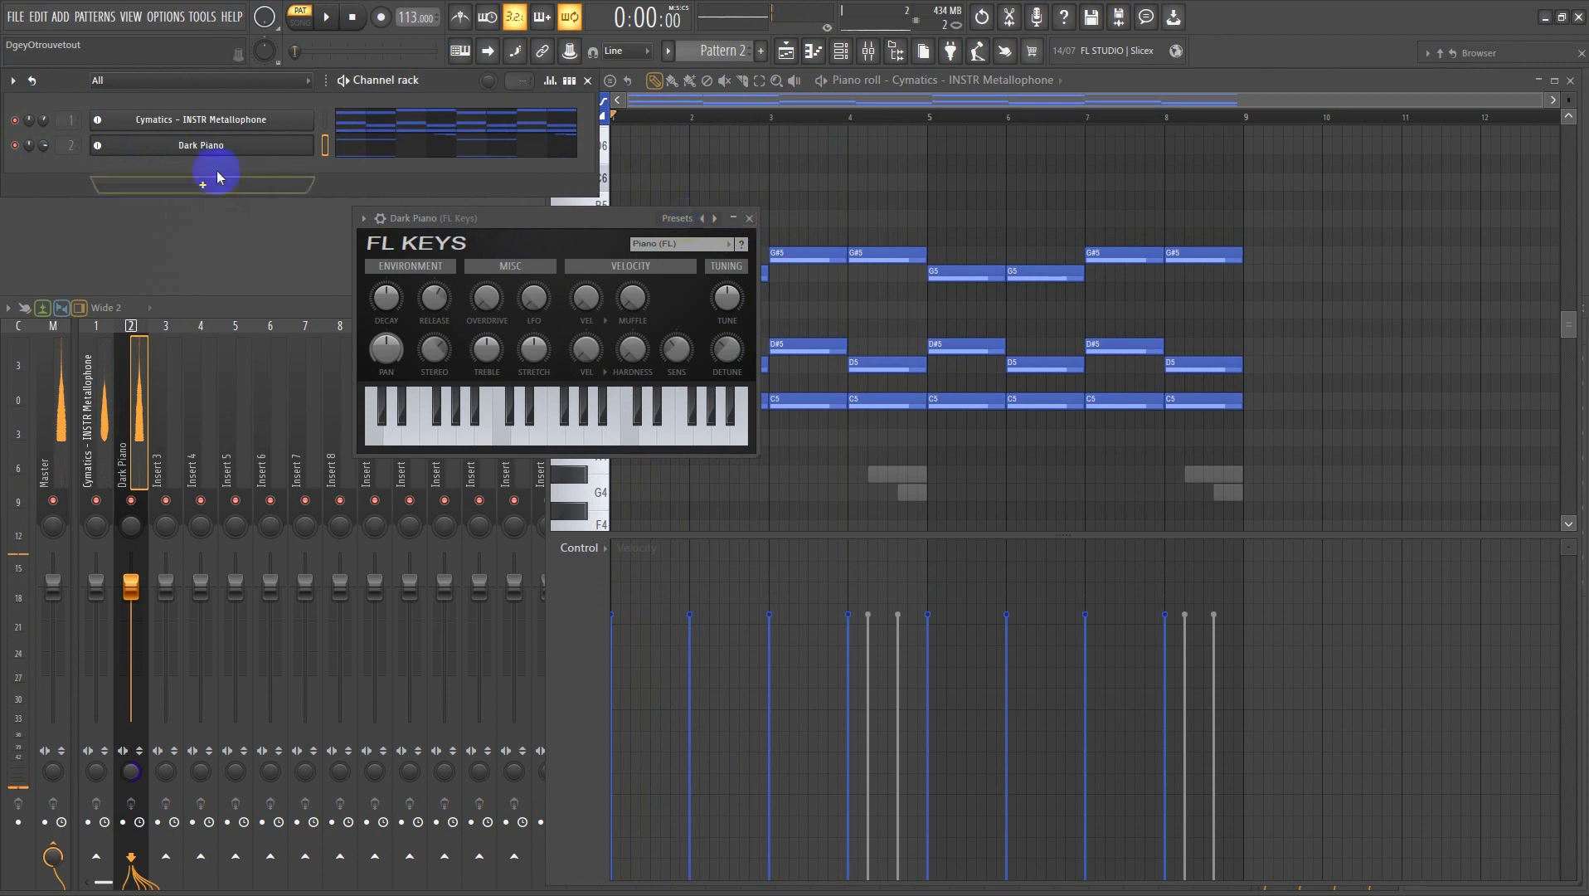
left_click(751, 218)
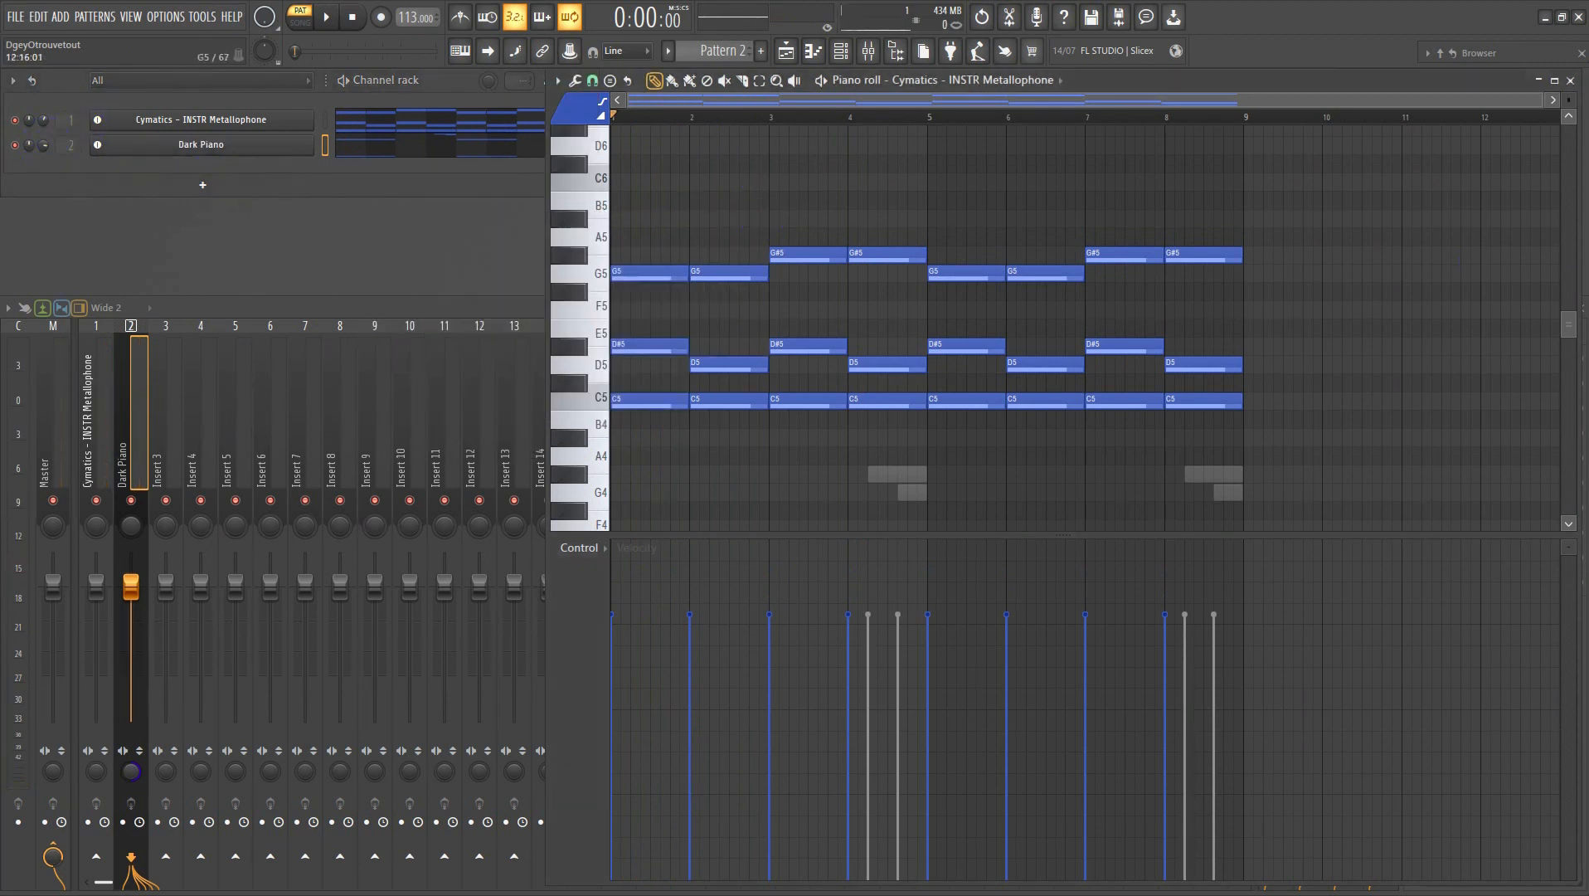
- Copy the Metallophone D#5 and D5 notes in bars 5 to 8 up one octave and play the result from bar 4
key("space")
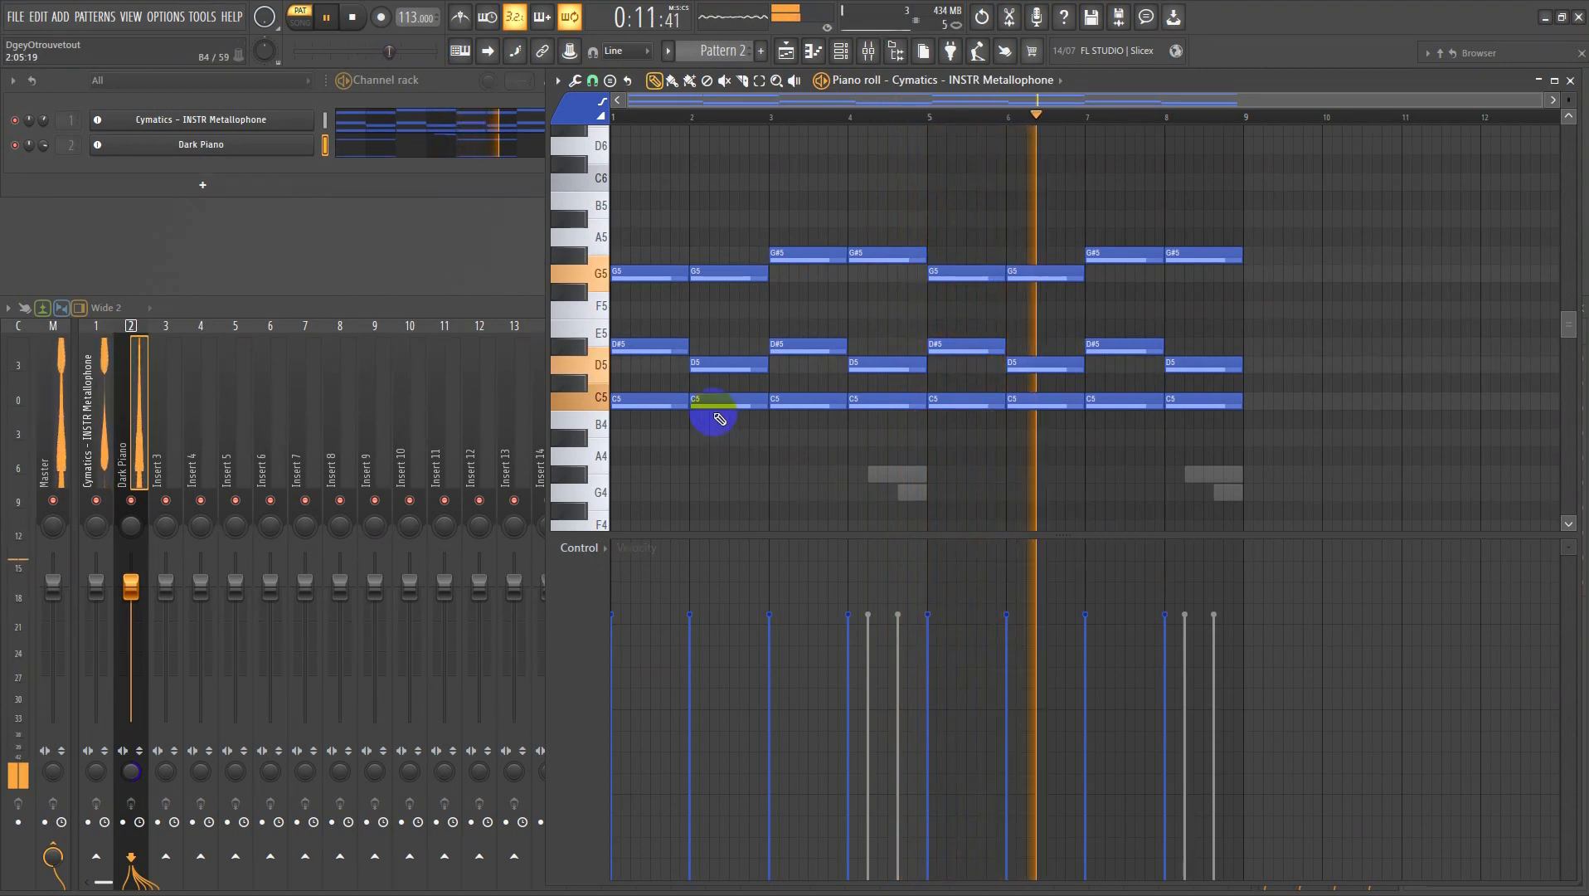
key("space")
left_click_drag(1261, 374, 953, 321)
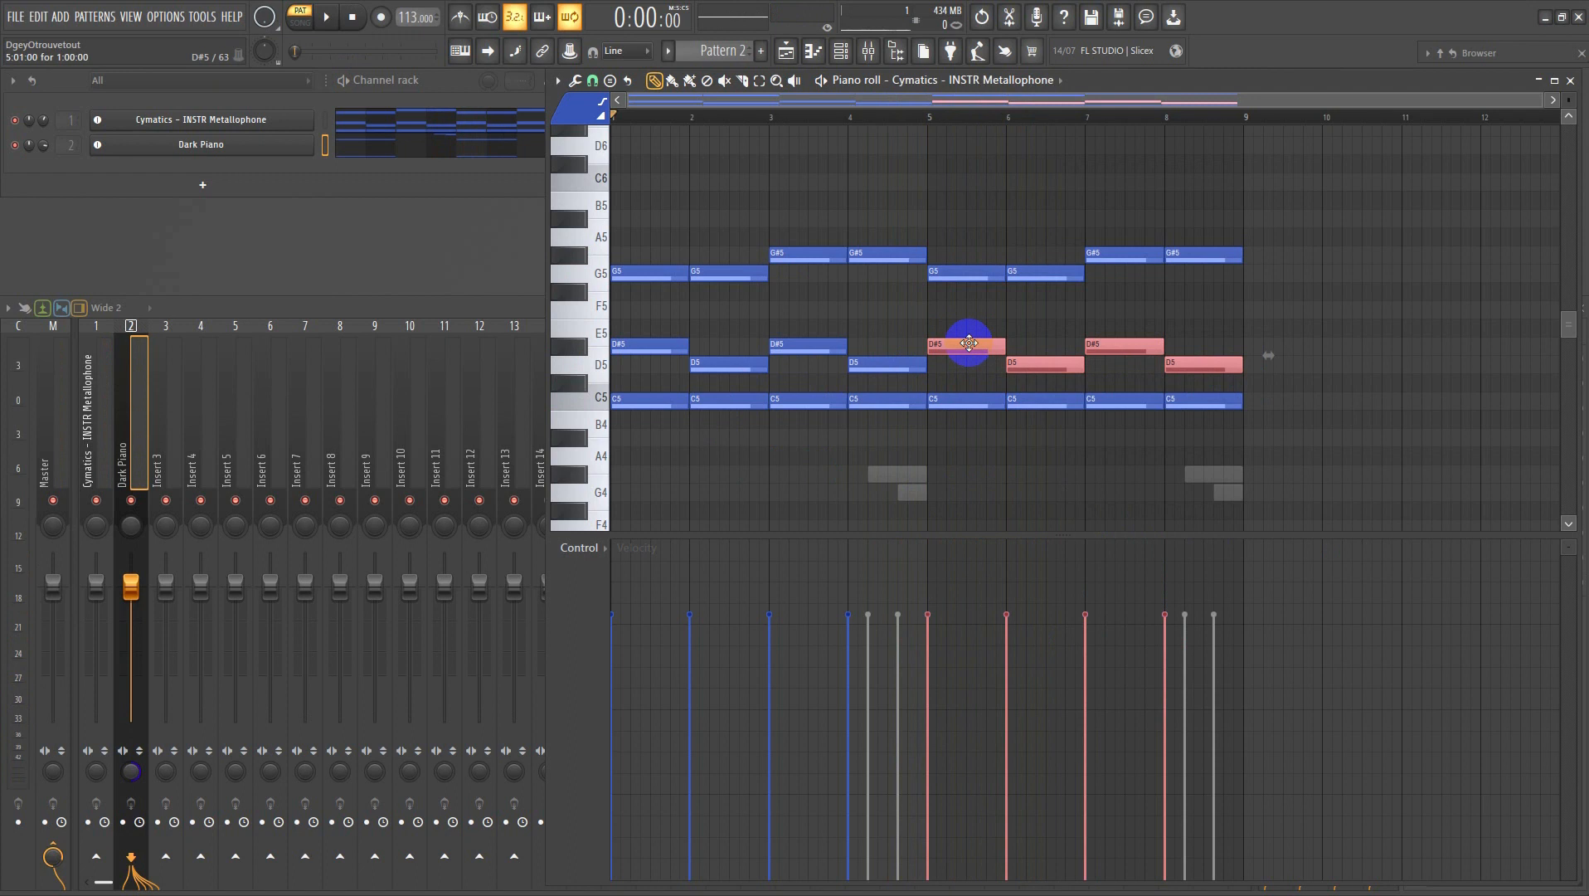
key("ctrl+Up")
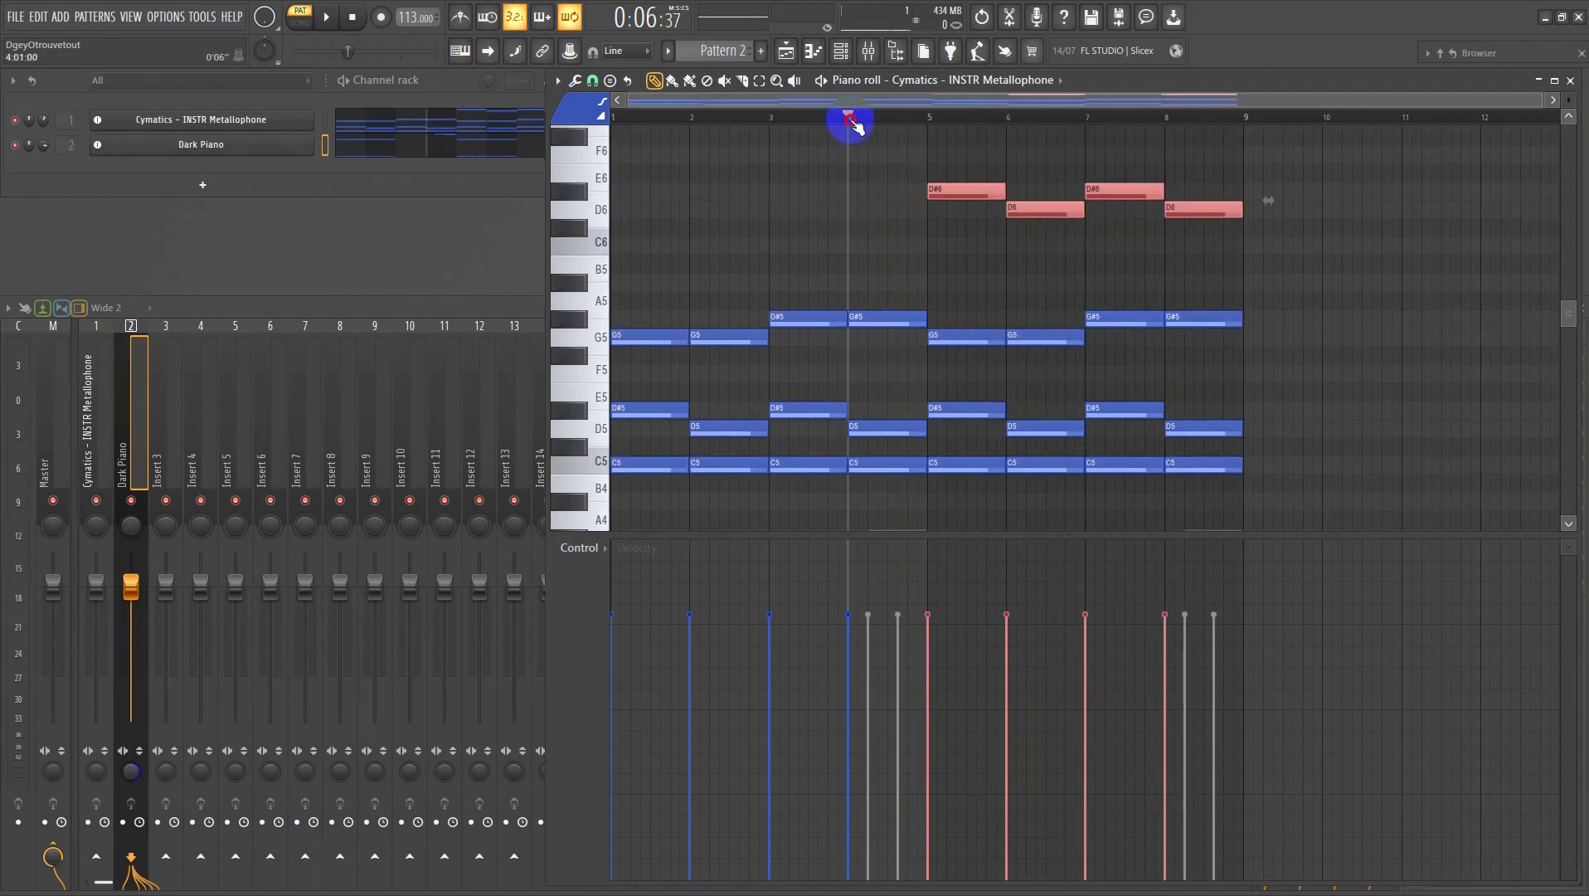
key("space")
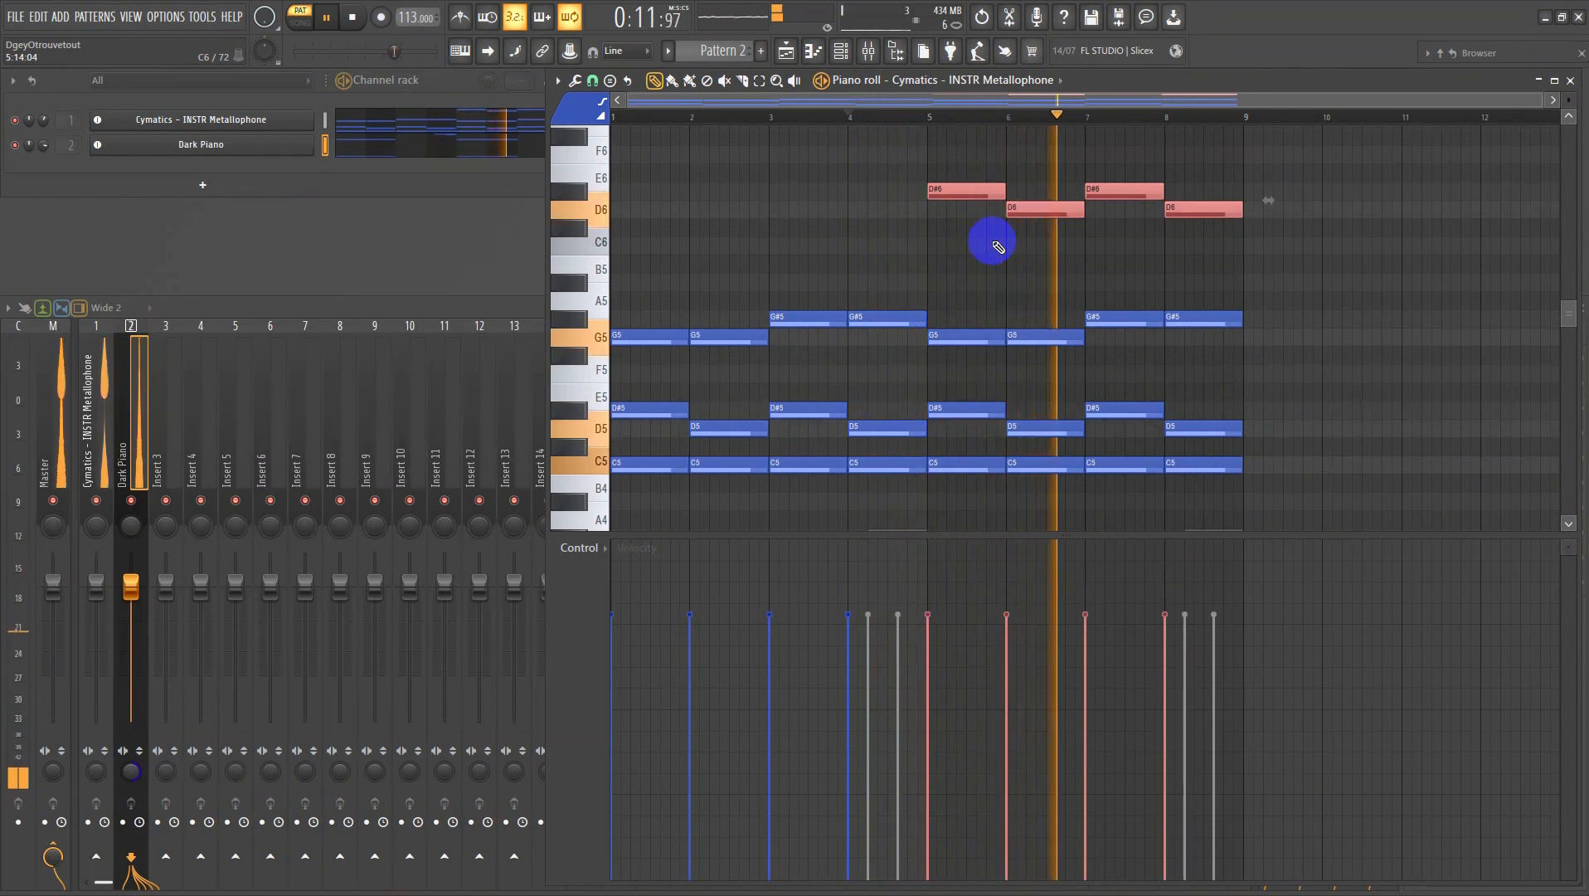
key("space")
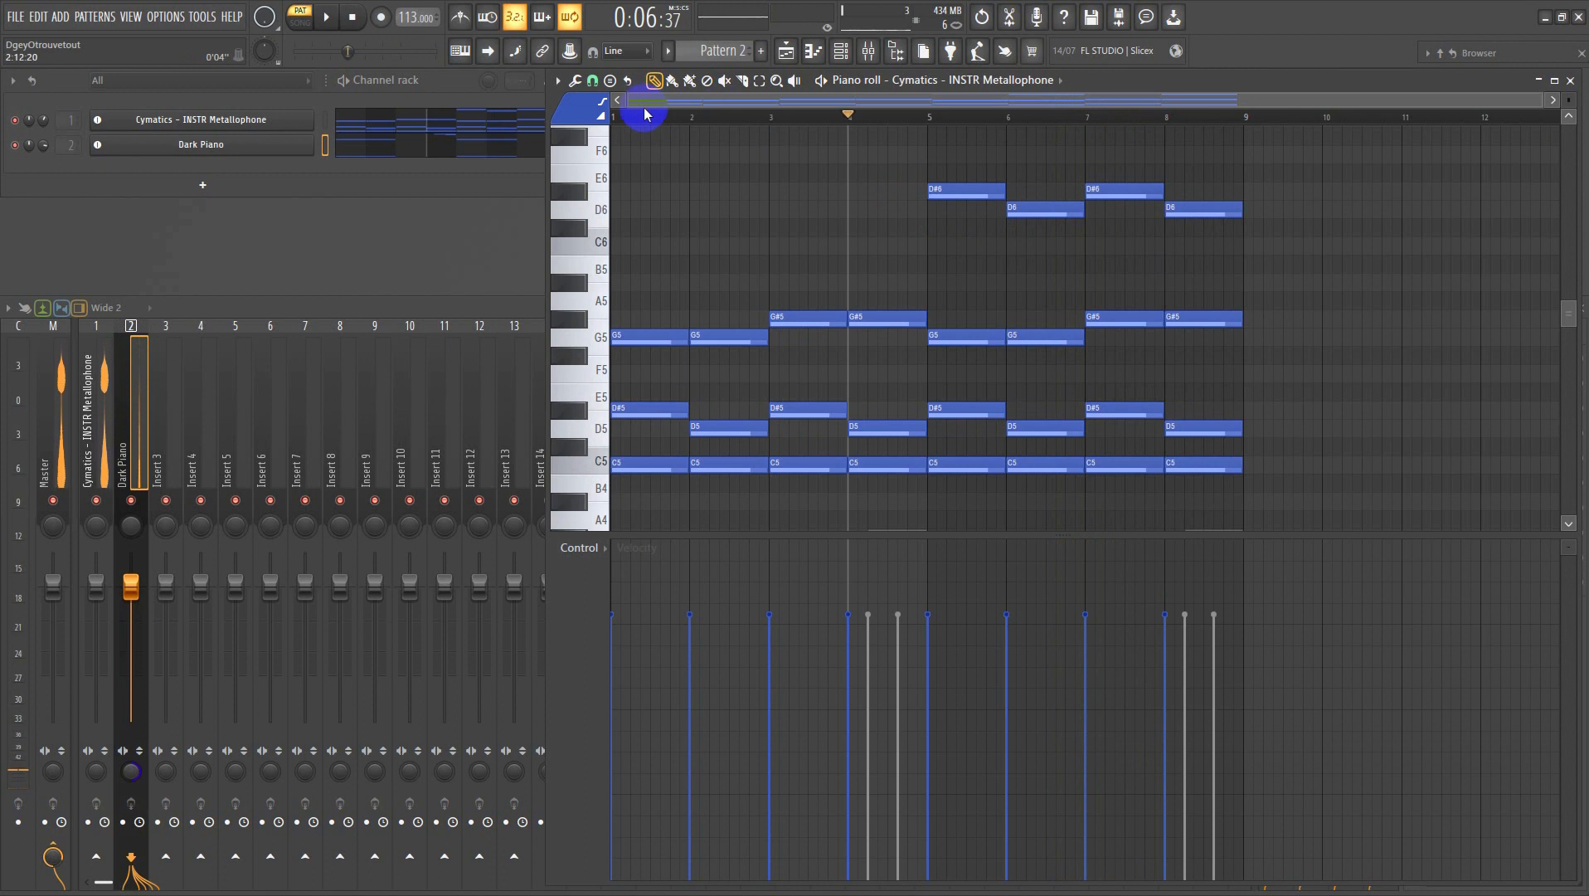
- Examine the effect plugins available for the Metallophone mixer track, including the delay and reverb effects, without loading one
left_click(93, 461)
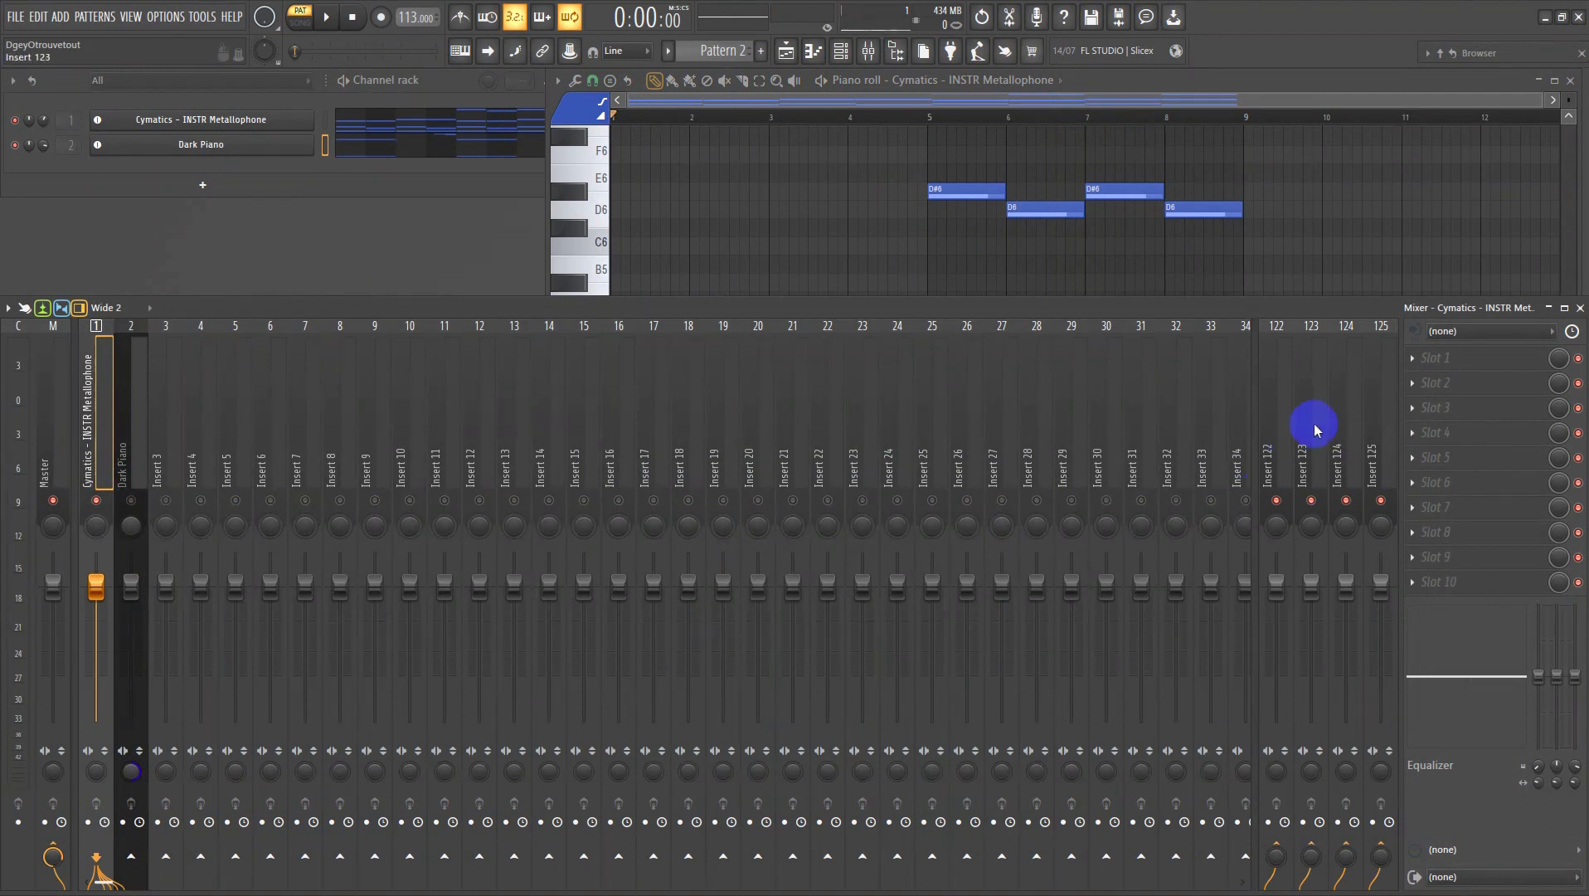
right_click(96, 501)
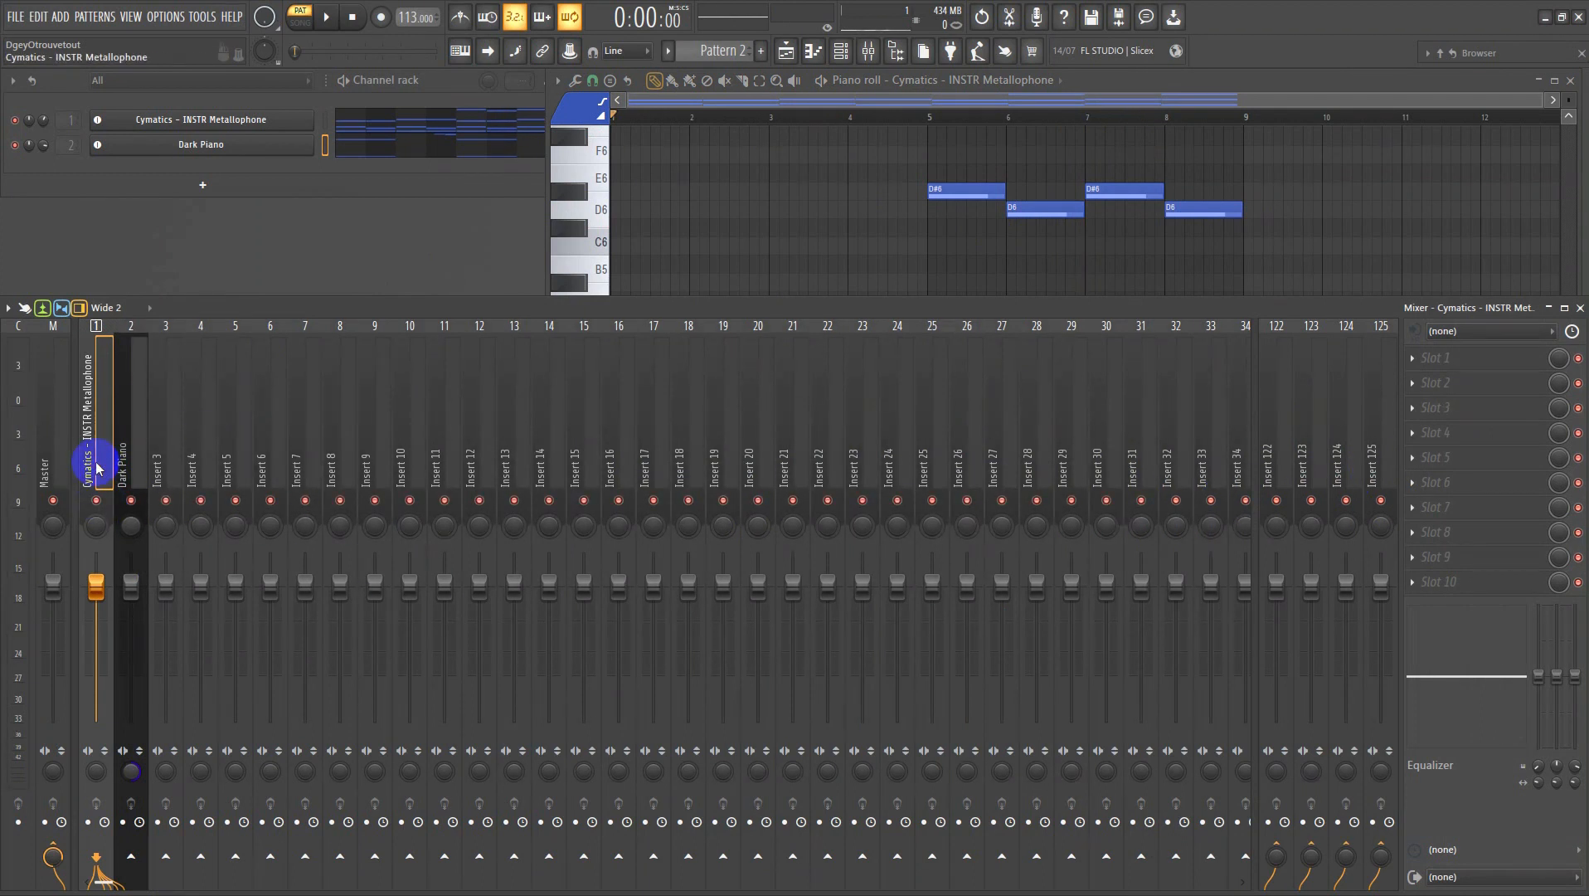
left_click(1413, 368)
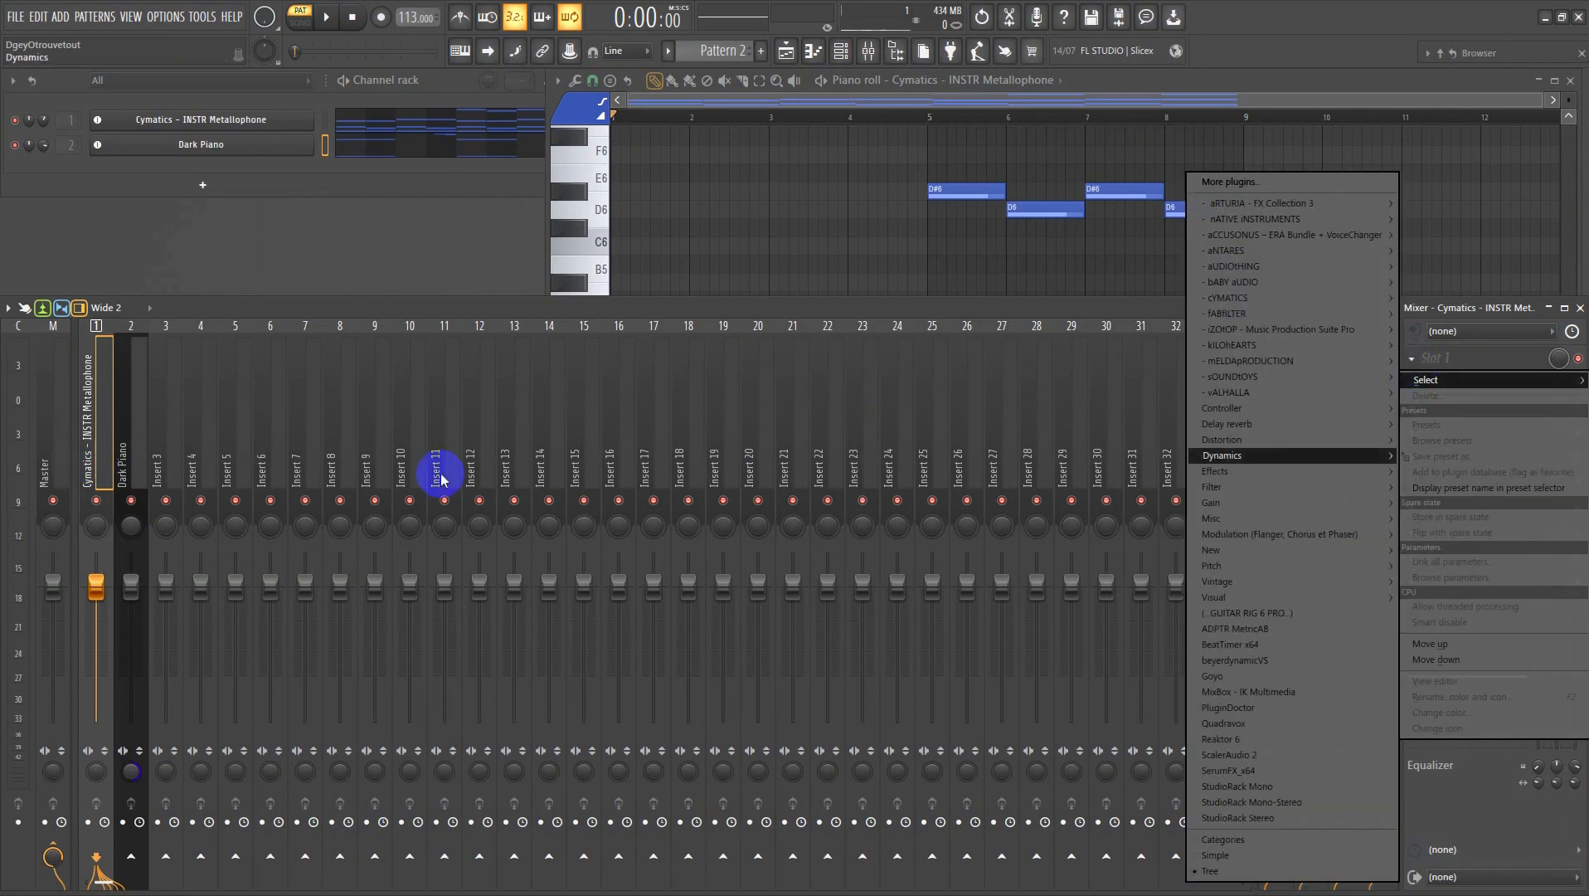
left_click(100, 399)
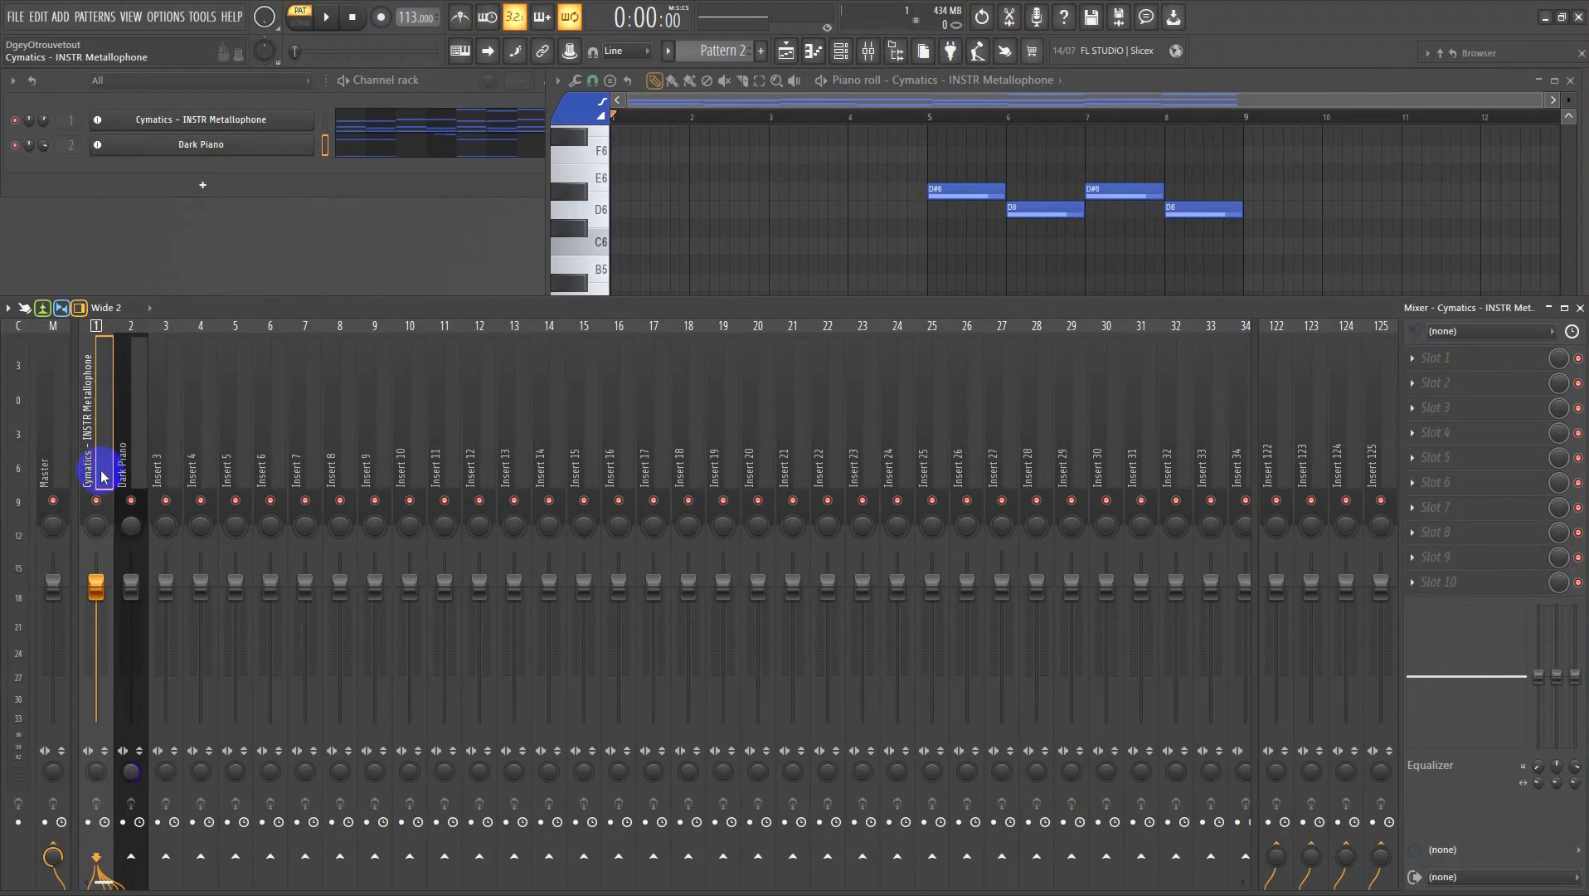
left_click(1420, 384)
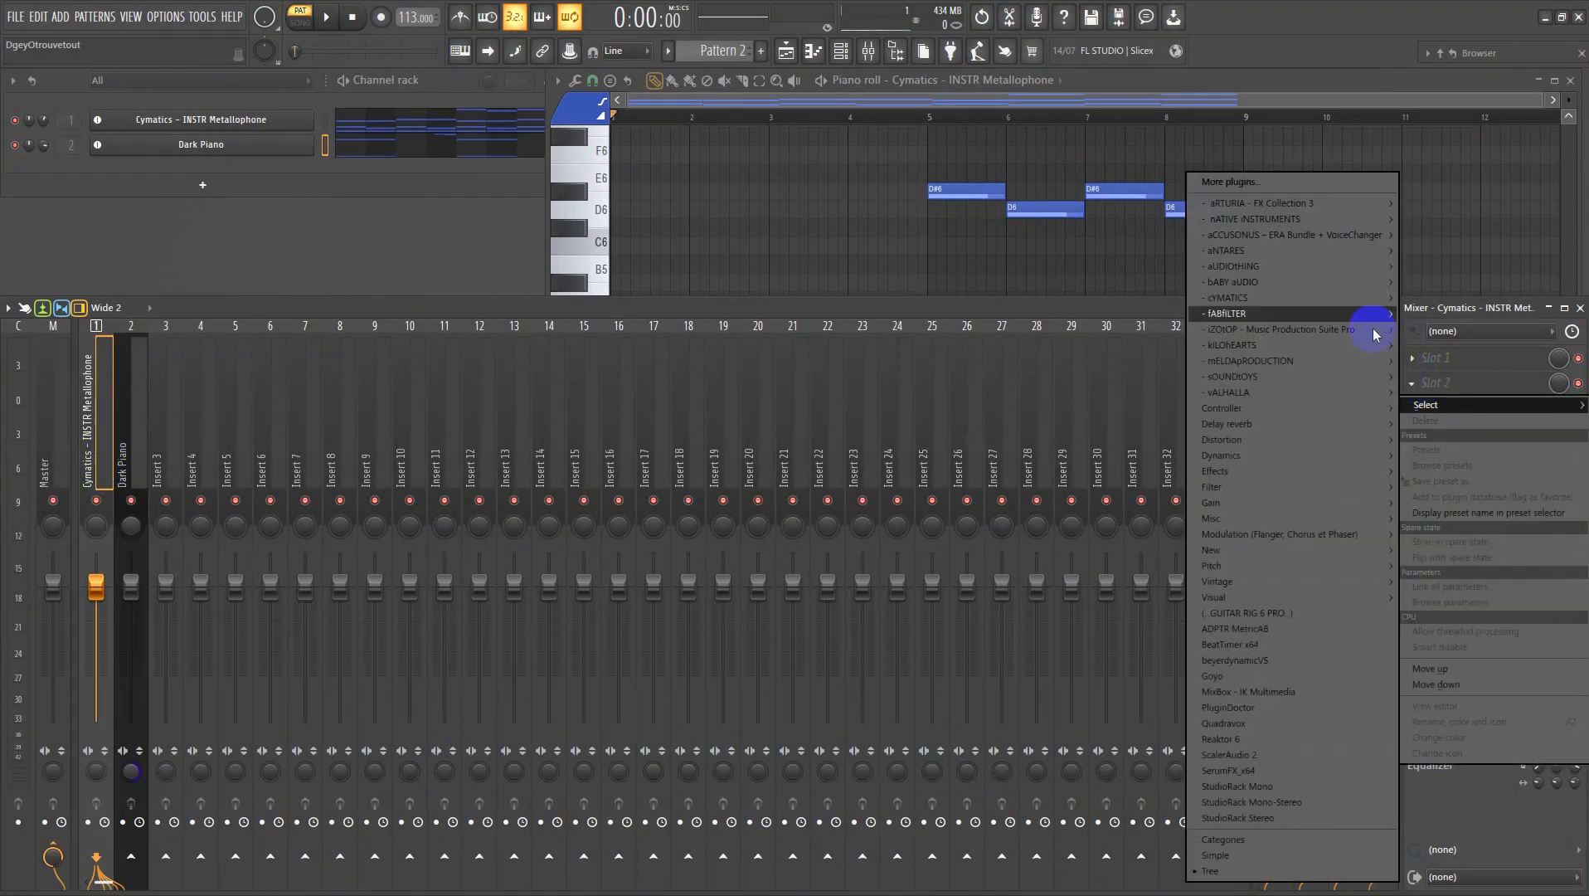
mouse_move(1342, 424)
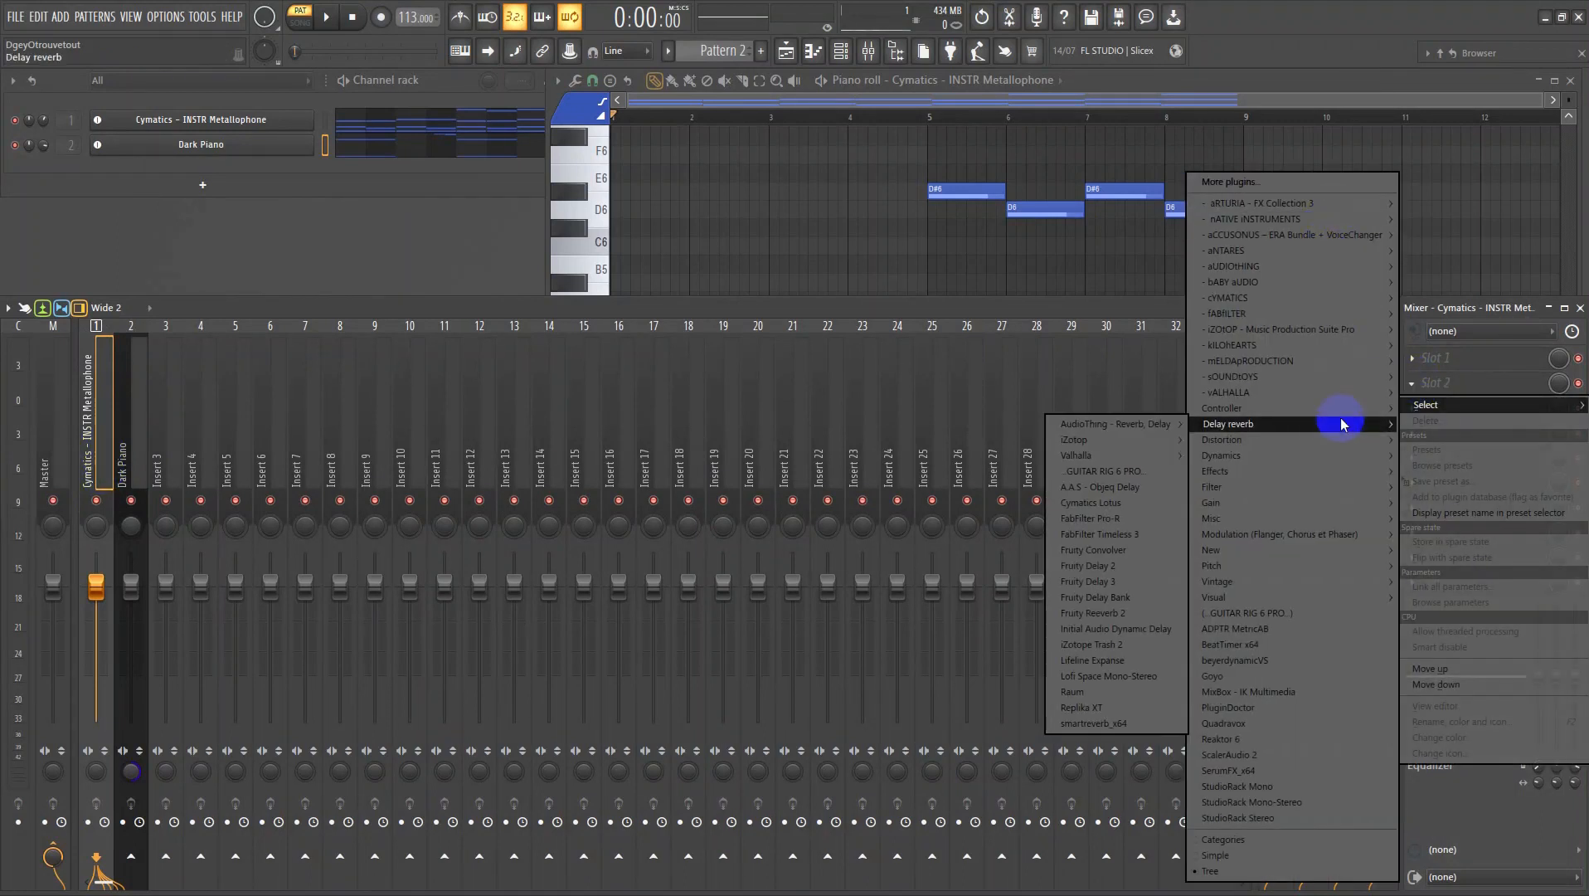
left_click(939, 314)
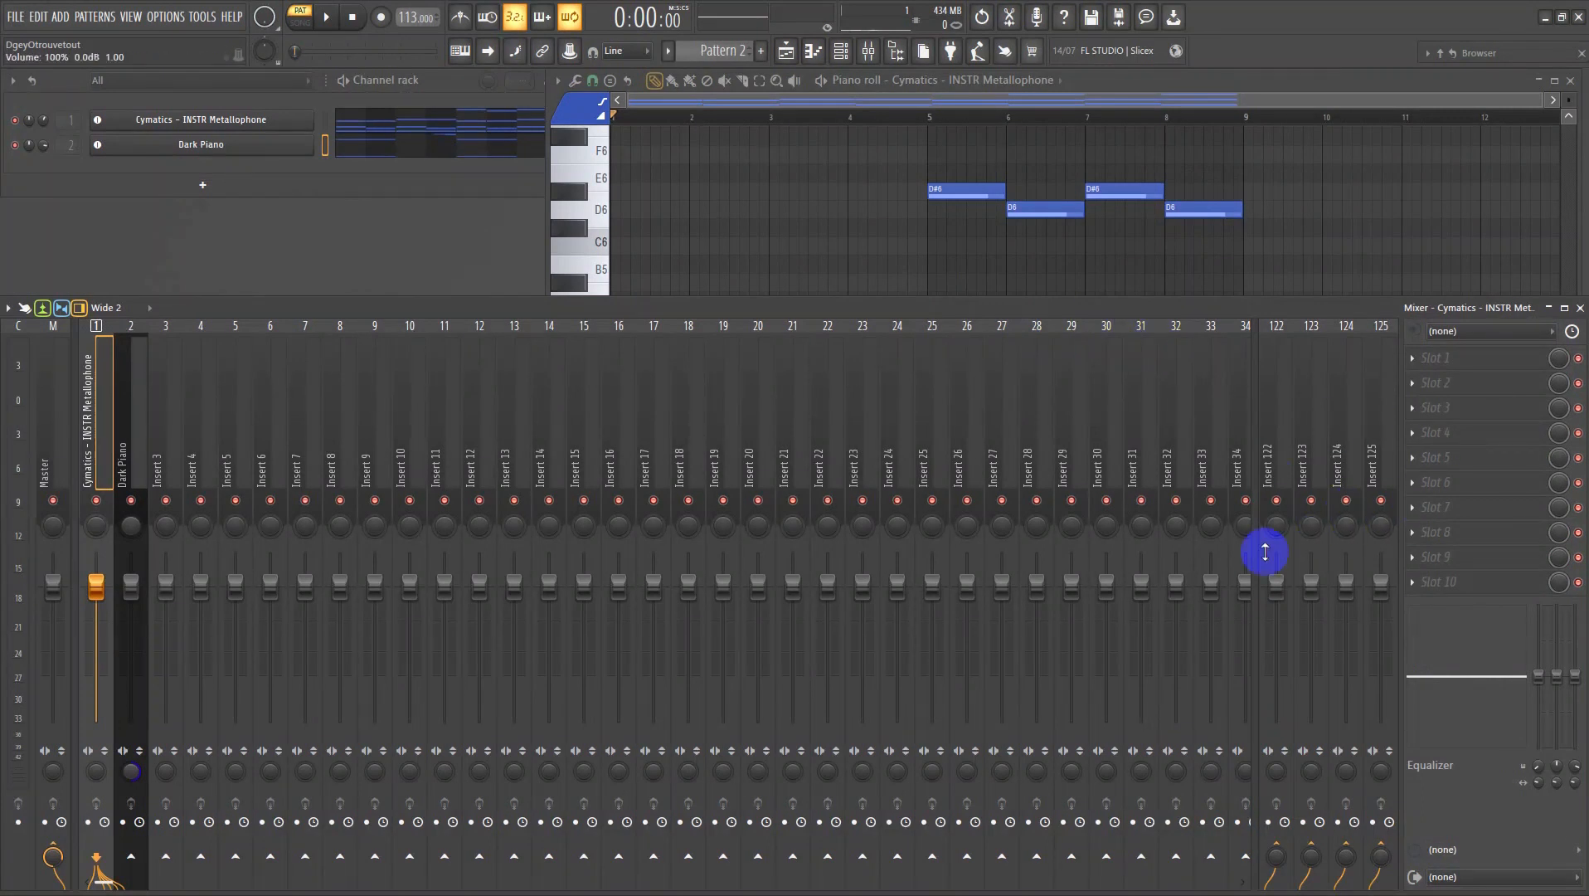
- Load Fruity Reeverb 2 into the first effect slot of mixer track Insert 122
left_click(1287, 450)
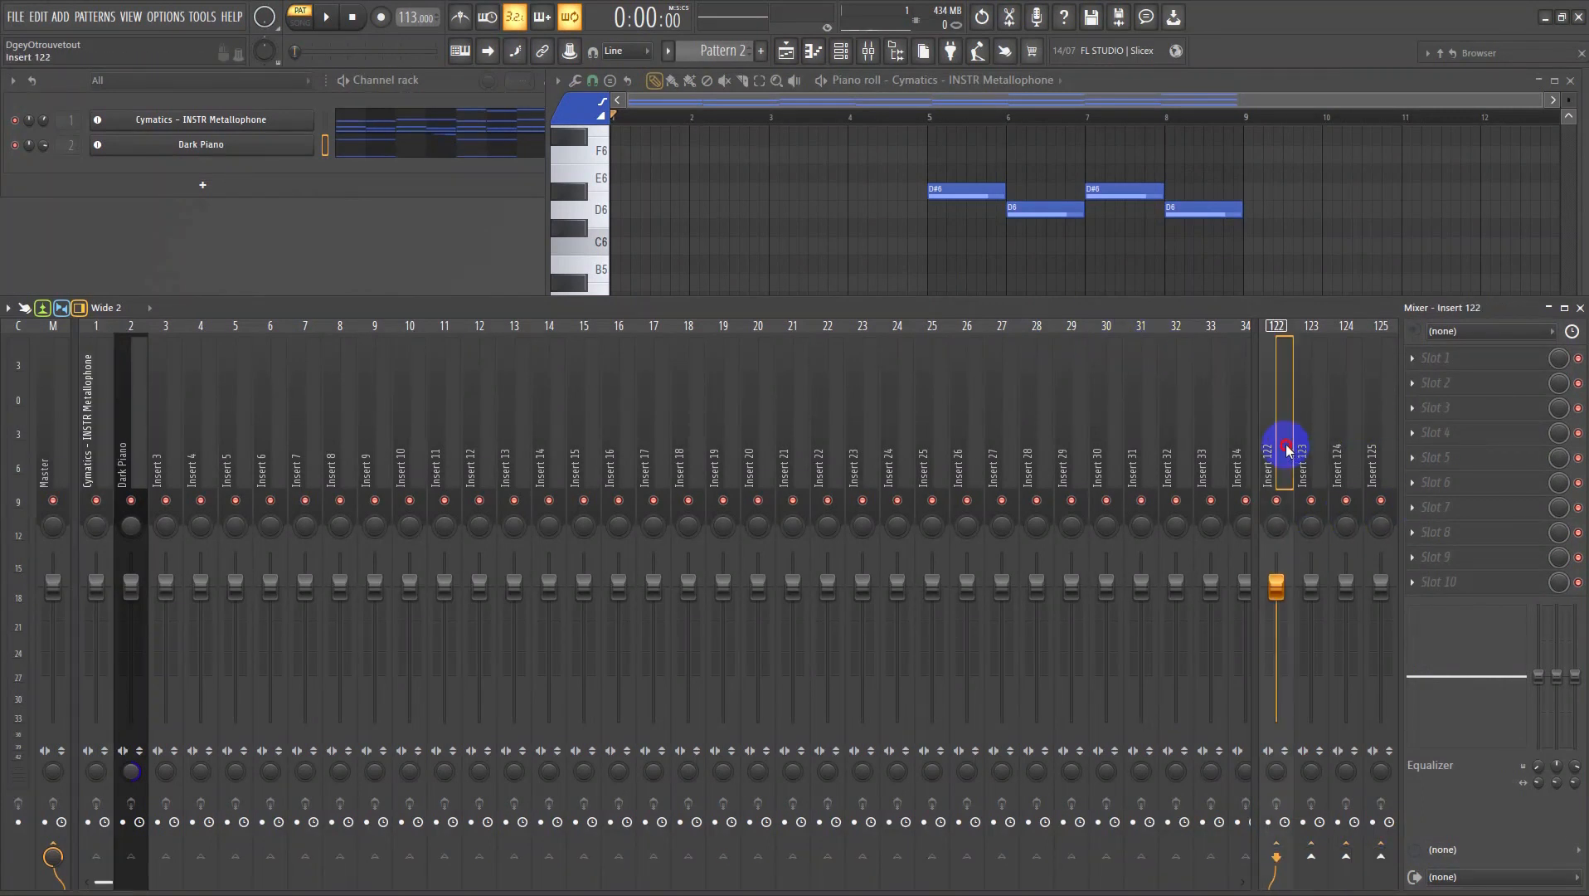
scroll(1150, 387, "down", 2)
scroll(1146, 387, "up", 2)
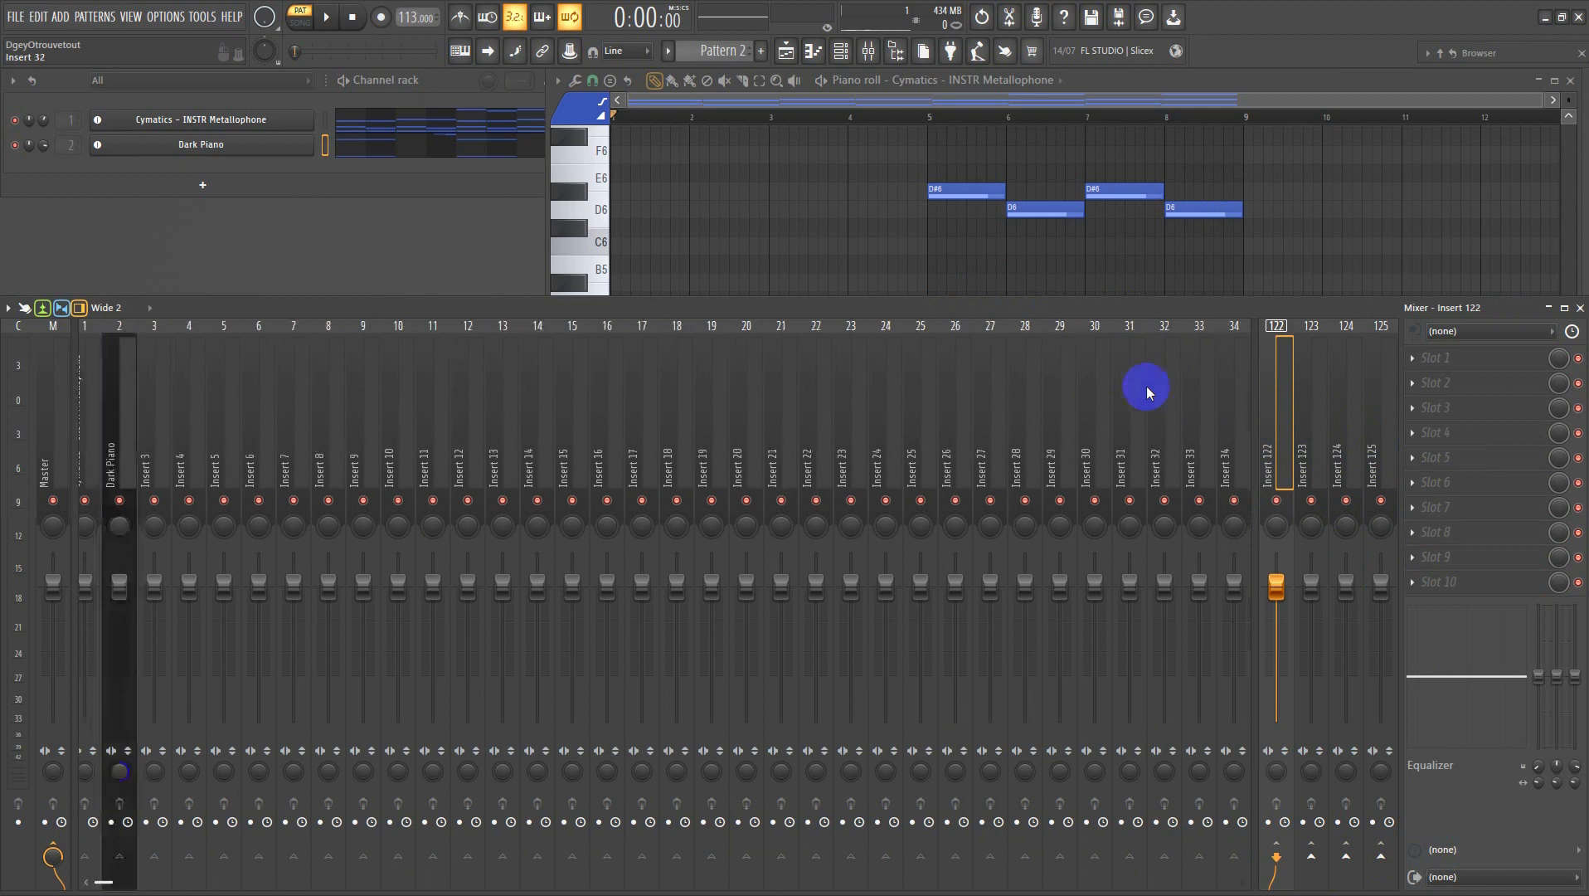
scroll(1120, 441, "down", 1)
scroll(1122, 441, "up", 1)
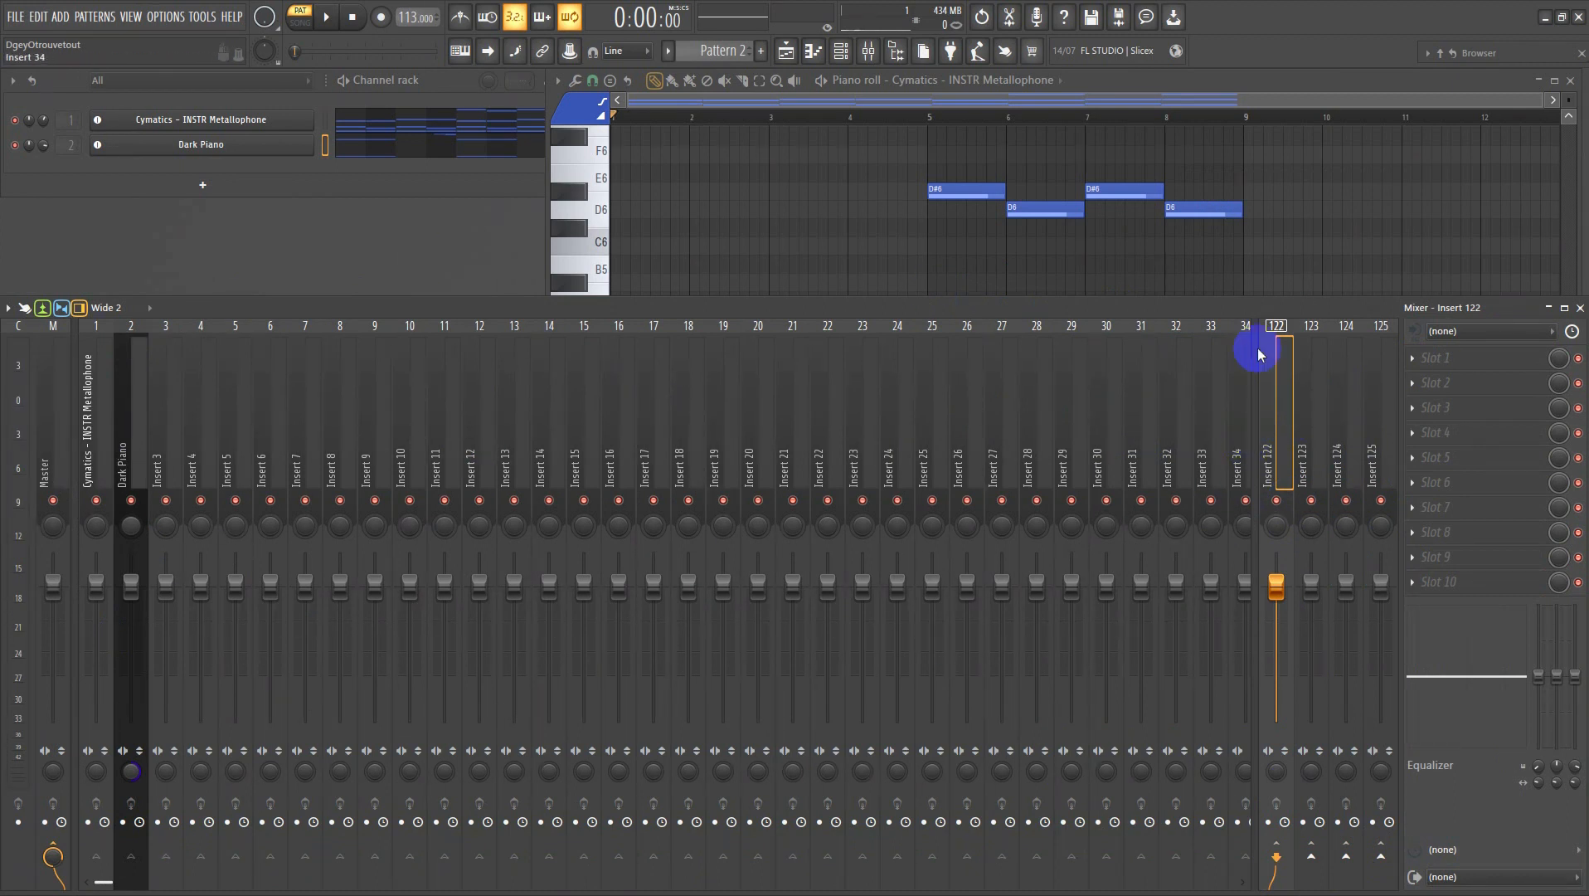
left_click(1435, 358)
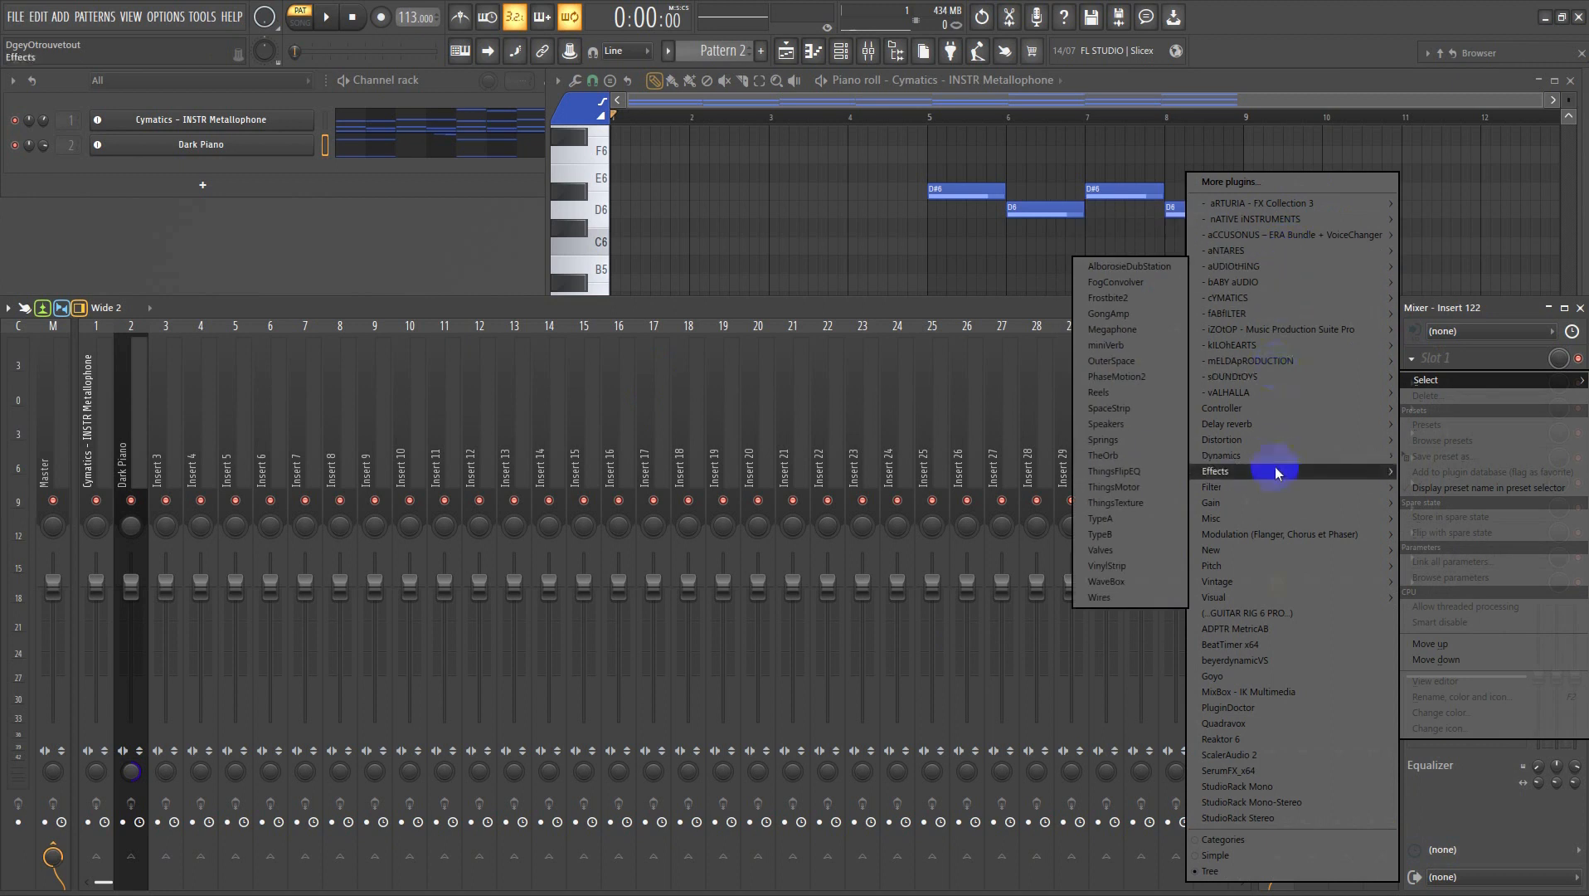
mouse_move(1247, 477)
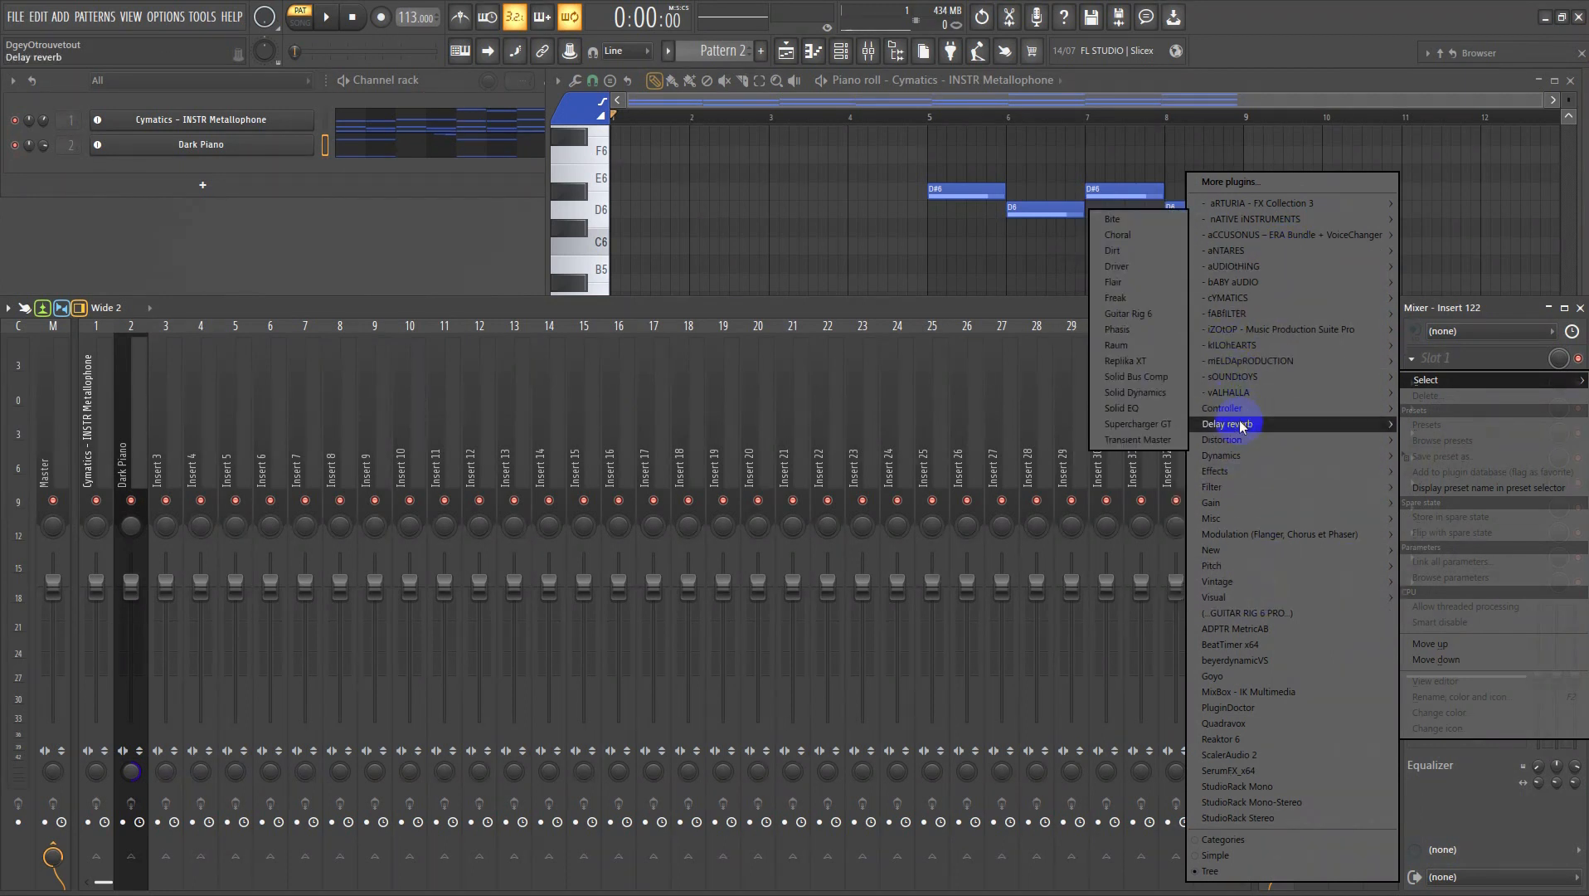
mouse_move(1247, 424)
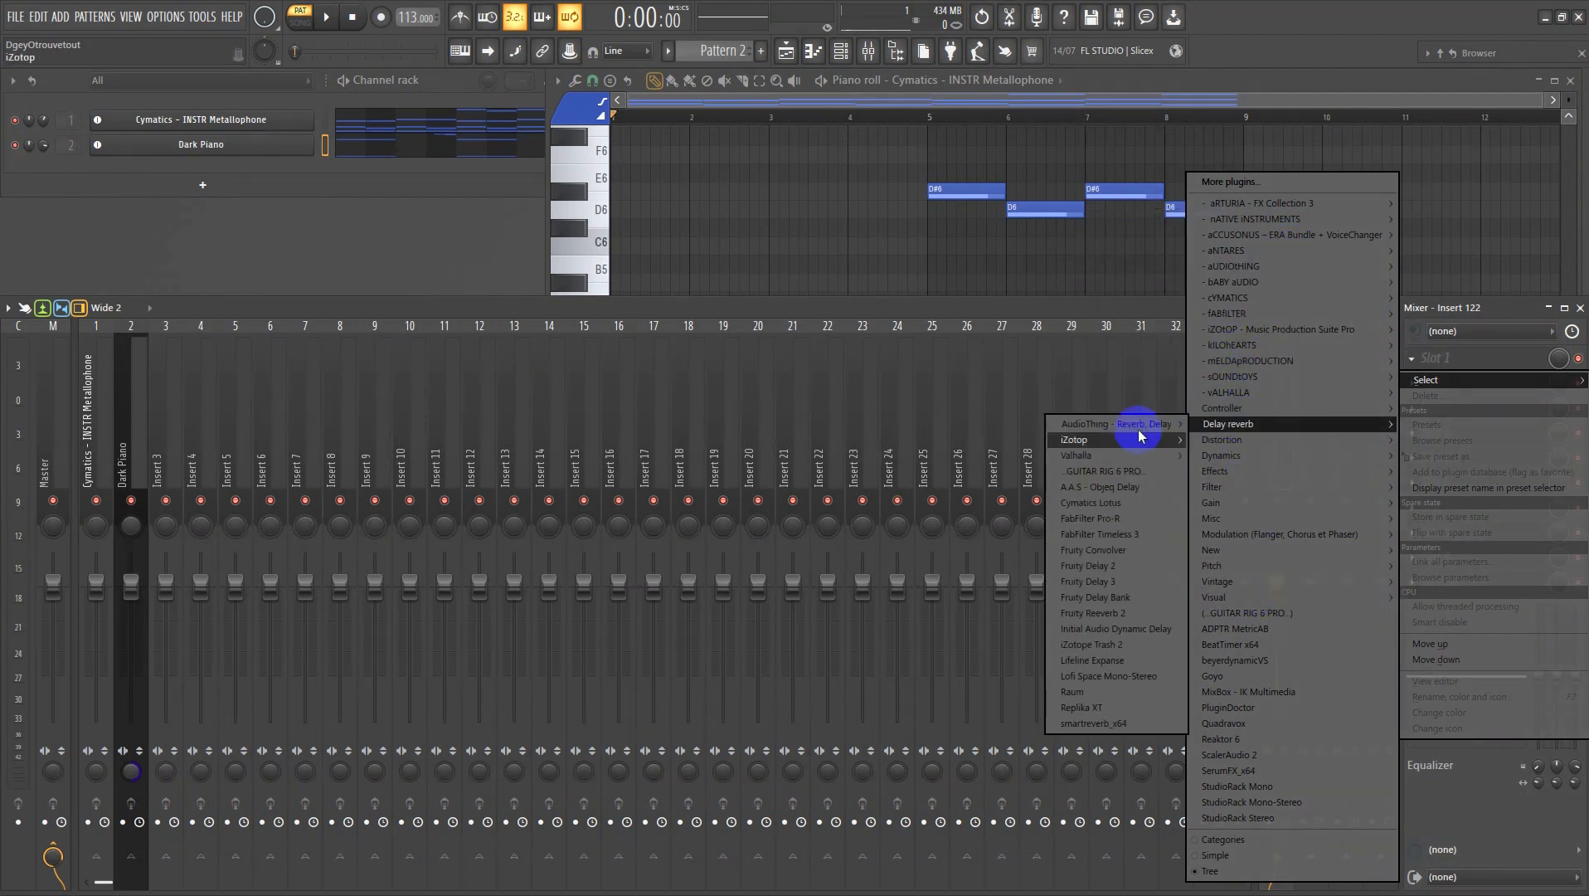
left_click(1103, 614)
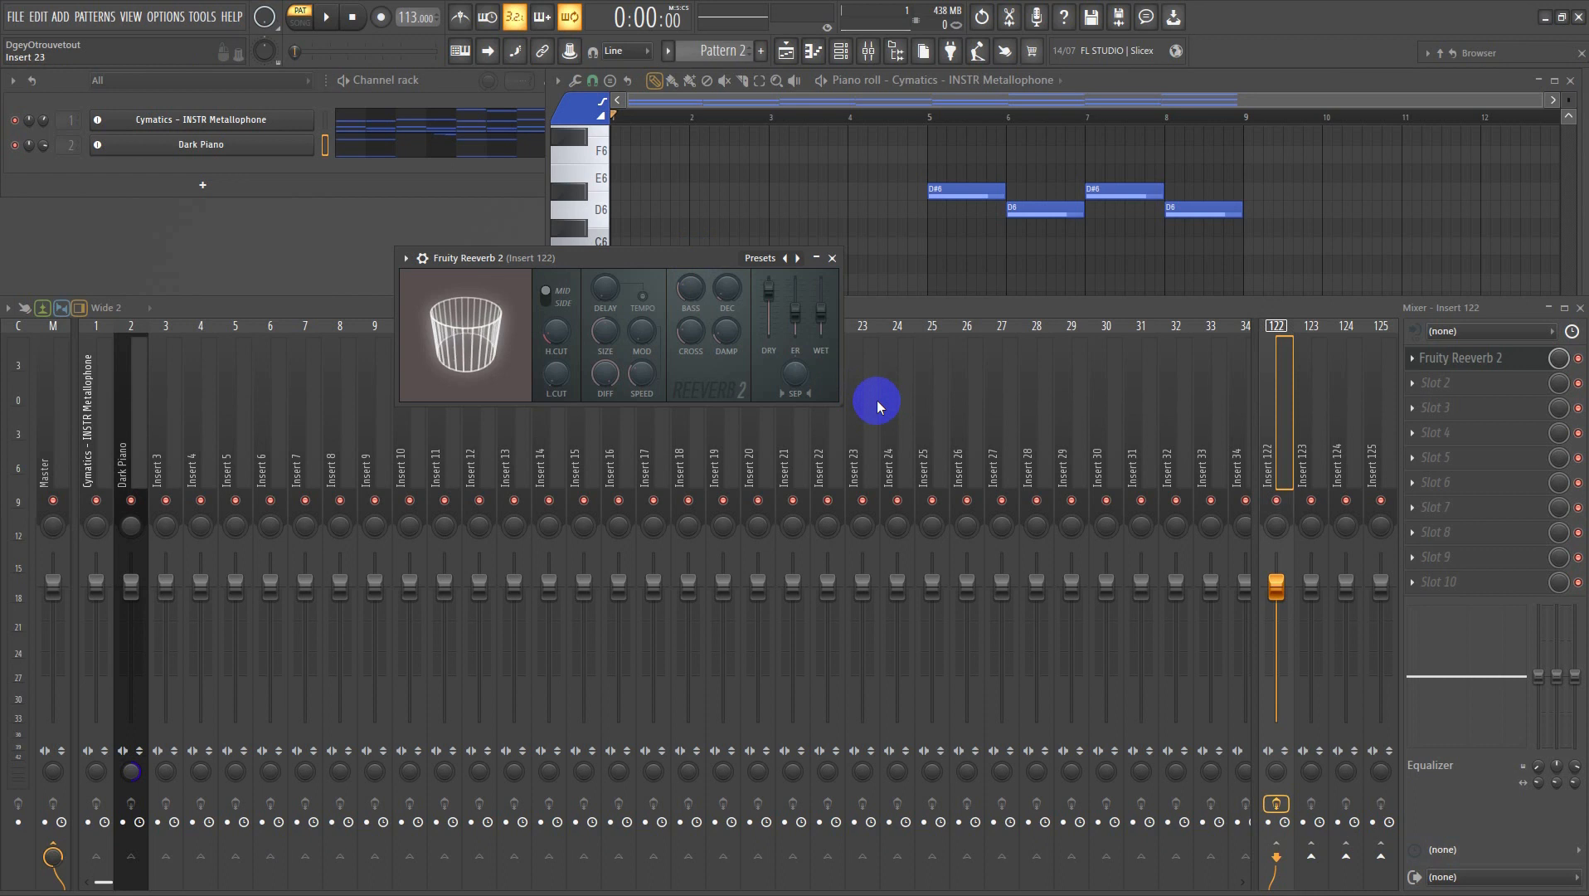
- Rename the Insert 122 mixer track as REVERB
left_click_drag(710, 262, 756, 292)
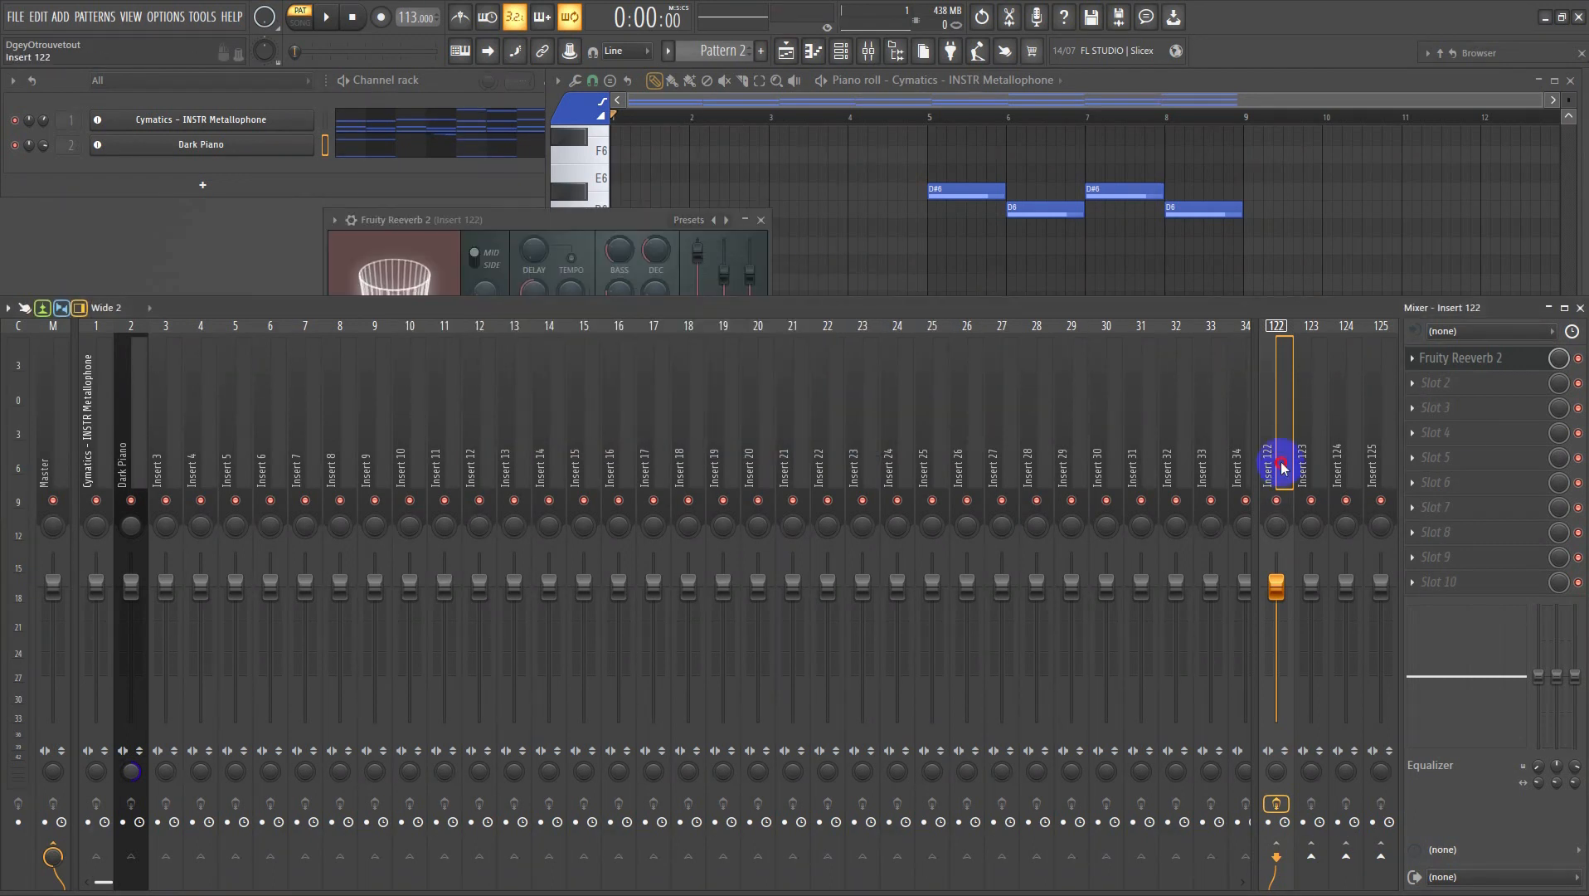
double_click(1281, 467)
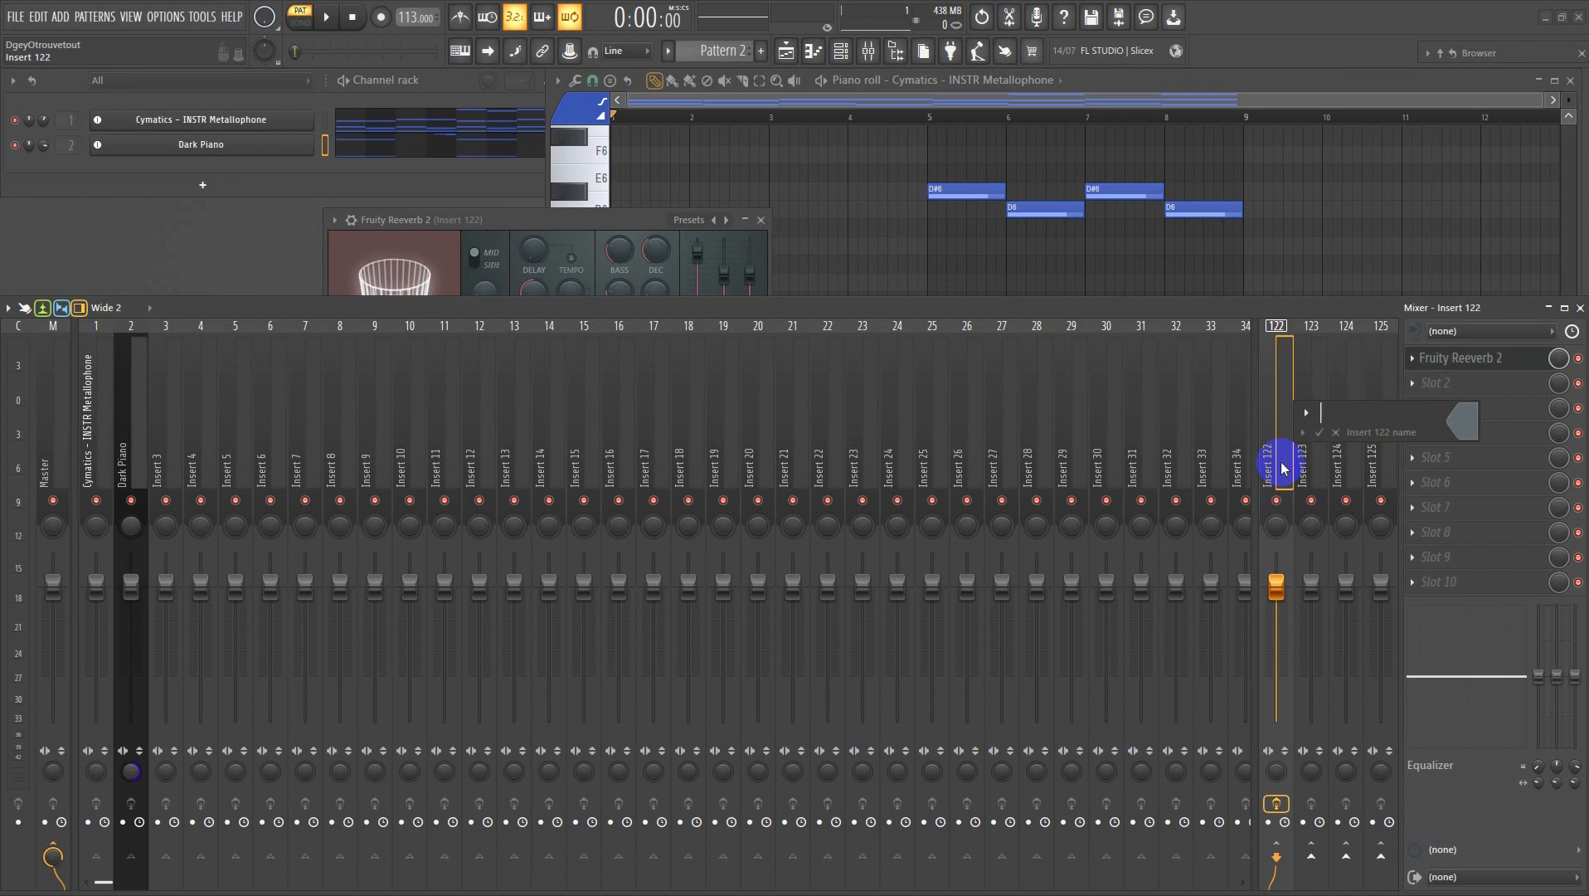
type("REVERB")
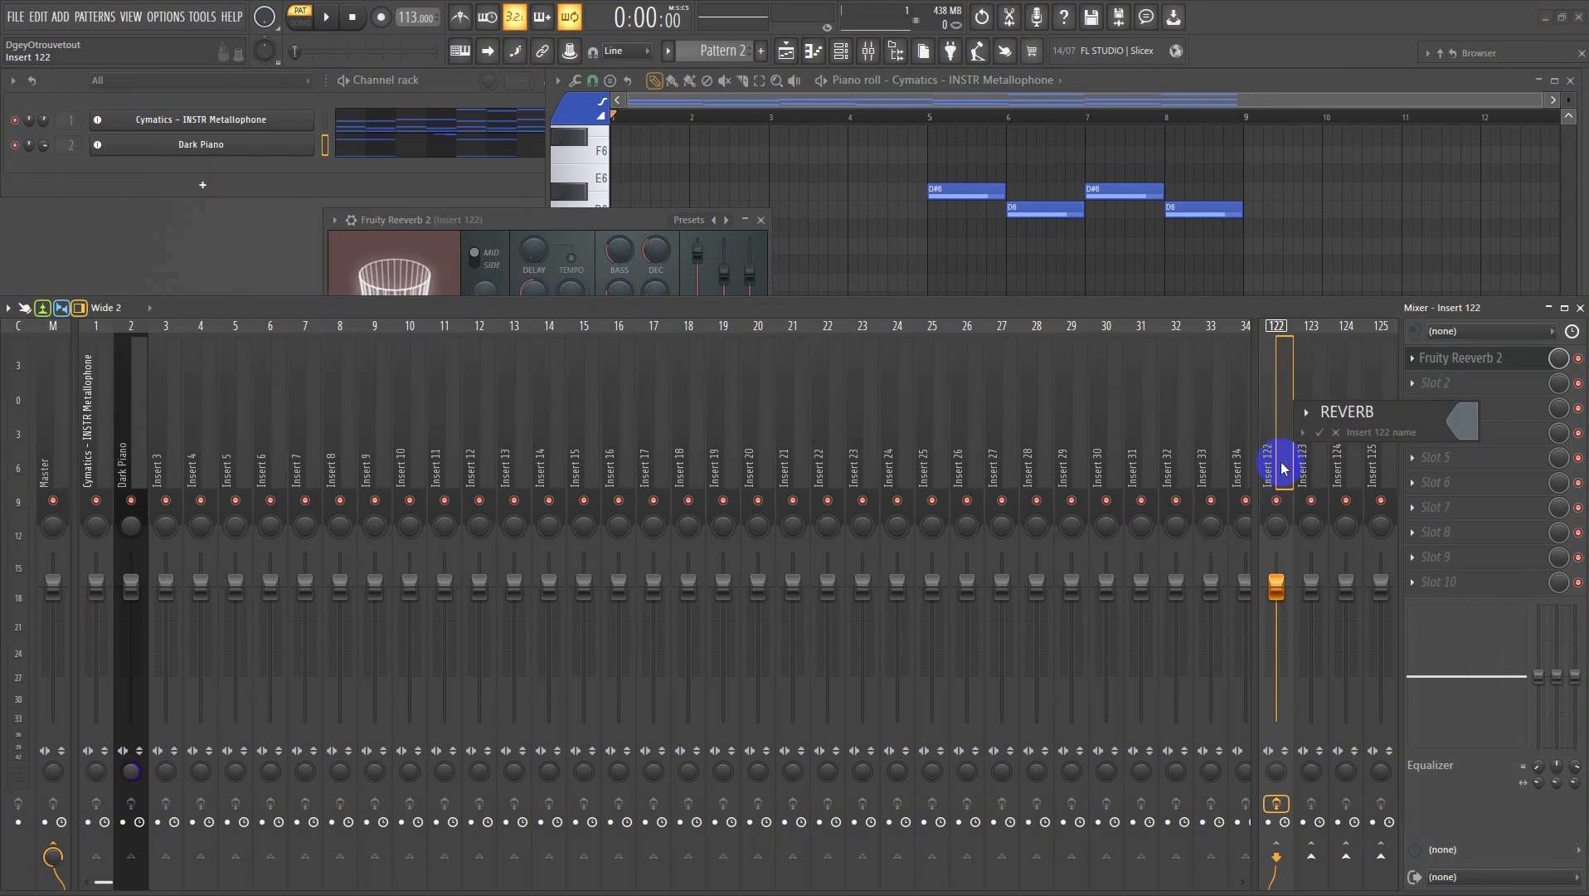
key("Return")
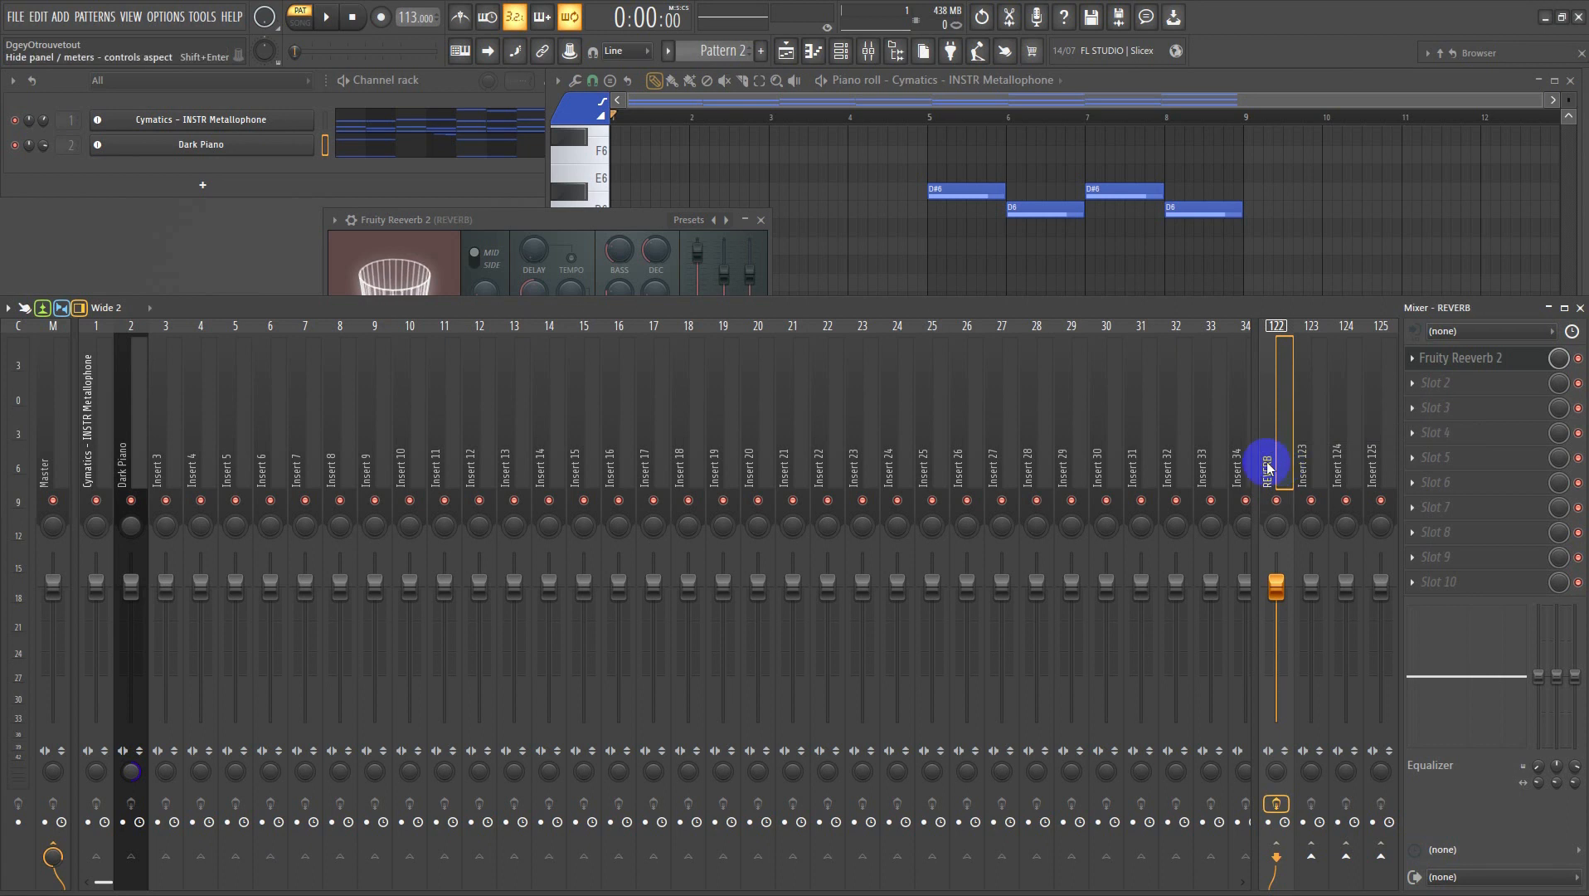
- Turn down the dry level and raise the wet level of Fruity Reeverb 2 on the REVERB track
left_click(97, 448)
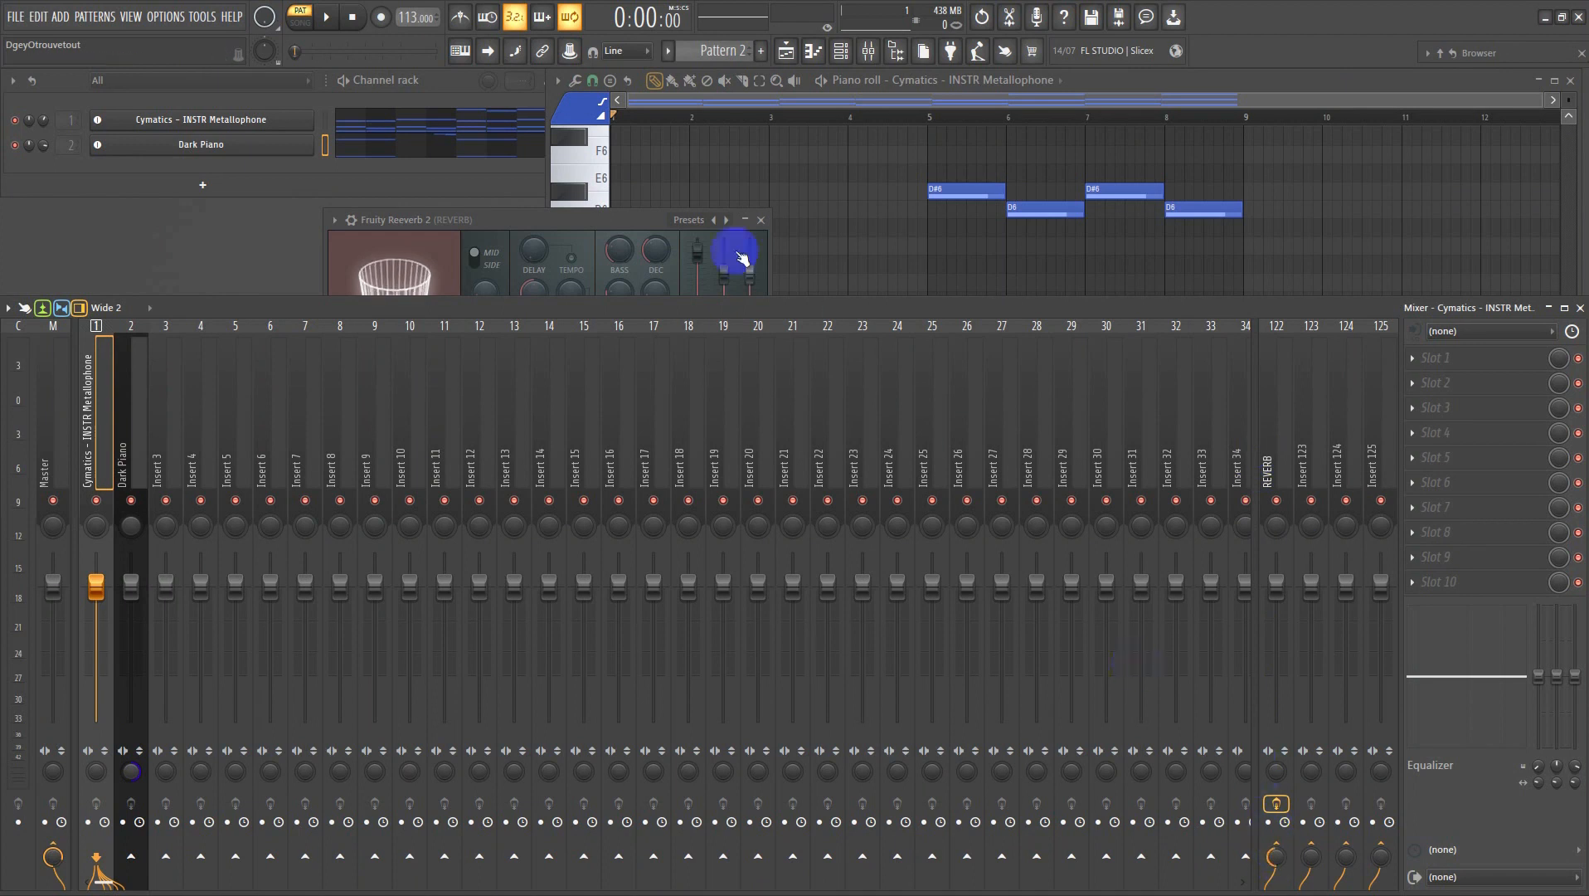
left_click_drag(623, 219, 683, 181)
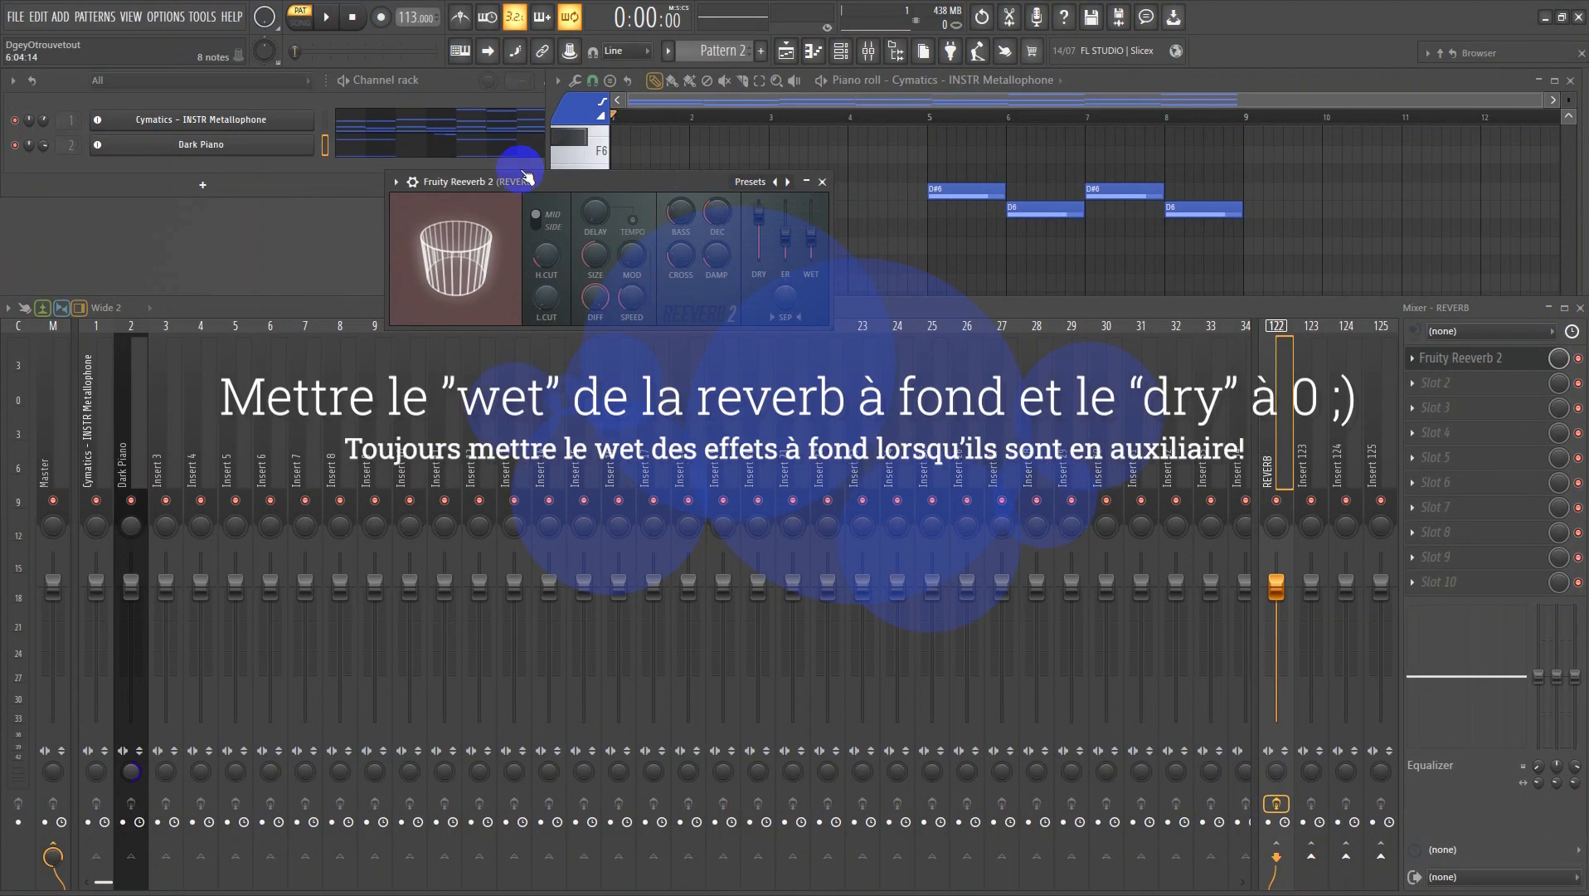
left_click(323, 119)
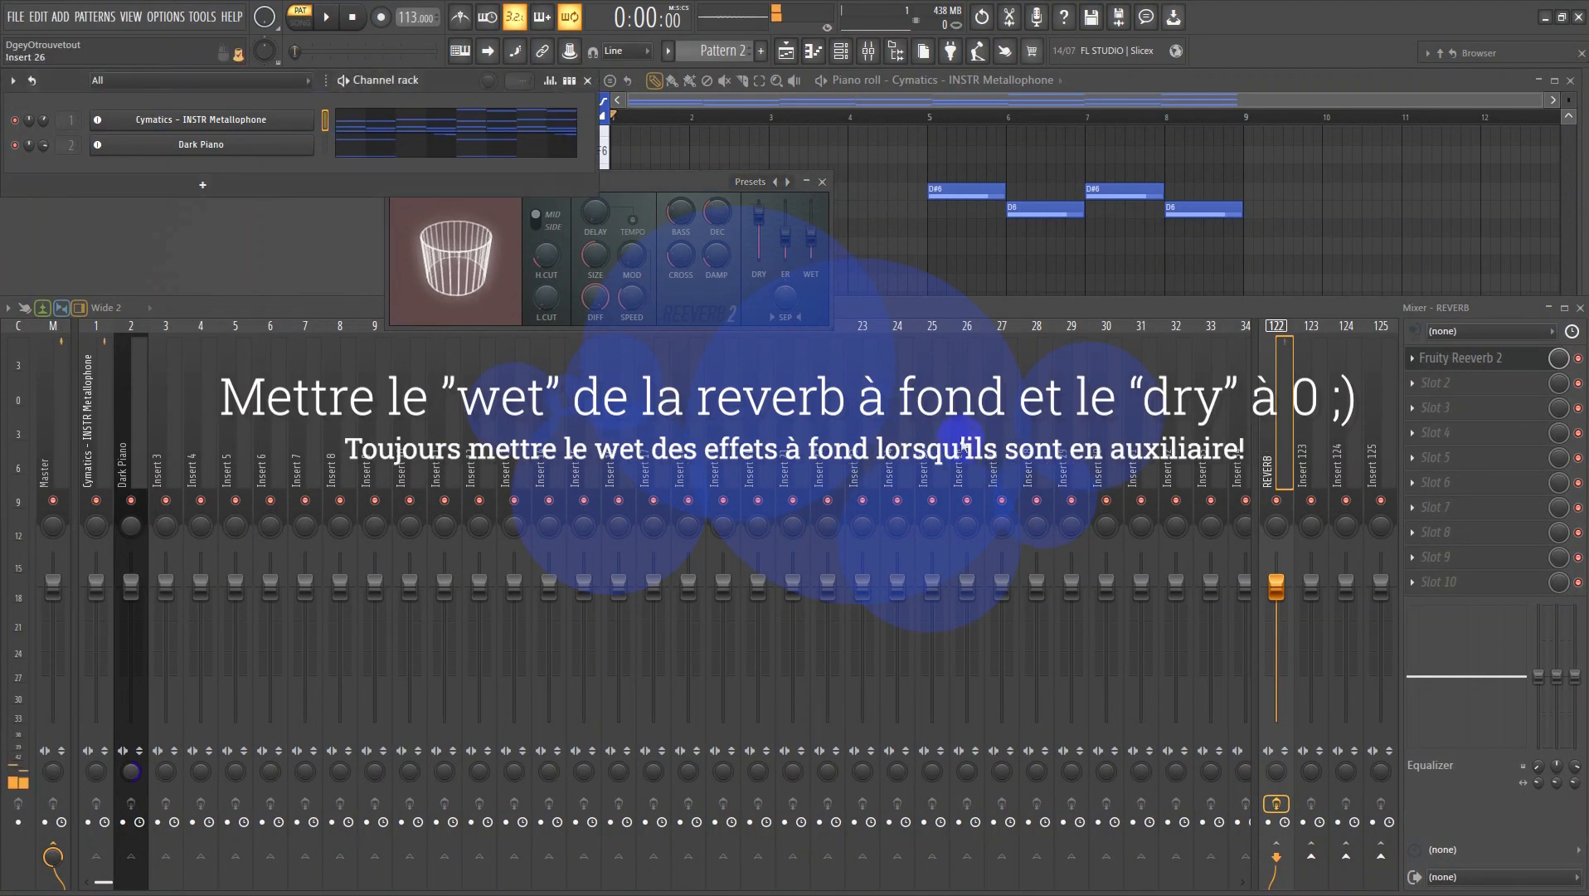
left_click(720, 213)
left_click(545, 313)
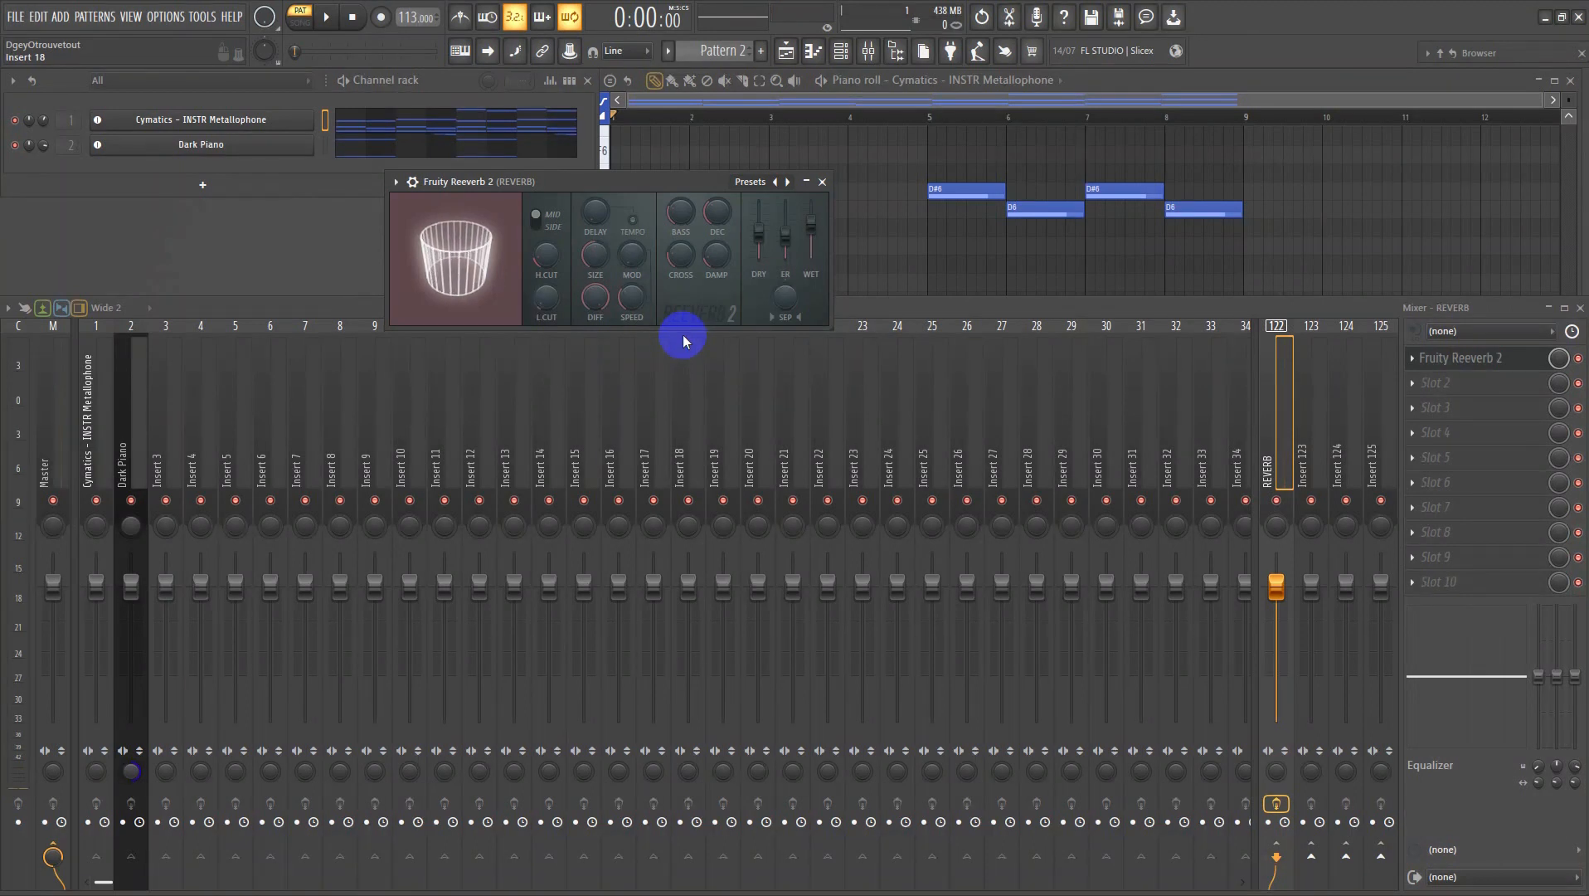
- Look through the Fruity Reeverb 2 presets without picking one and close the effect window
left_click(750, 186)
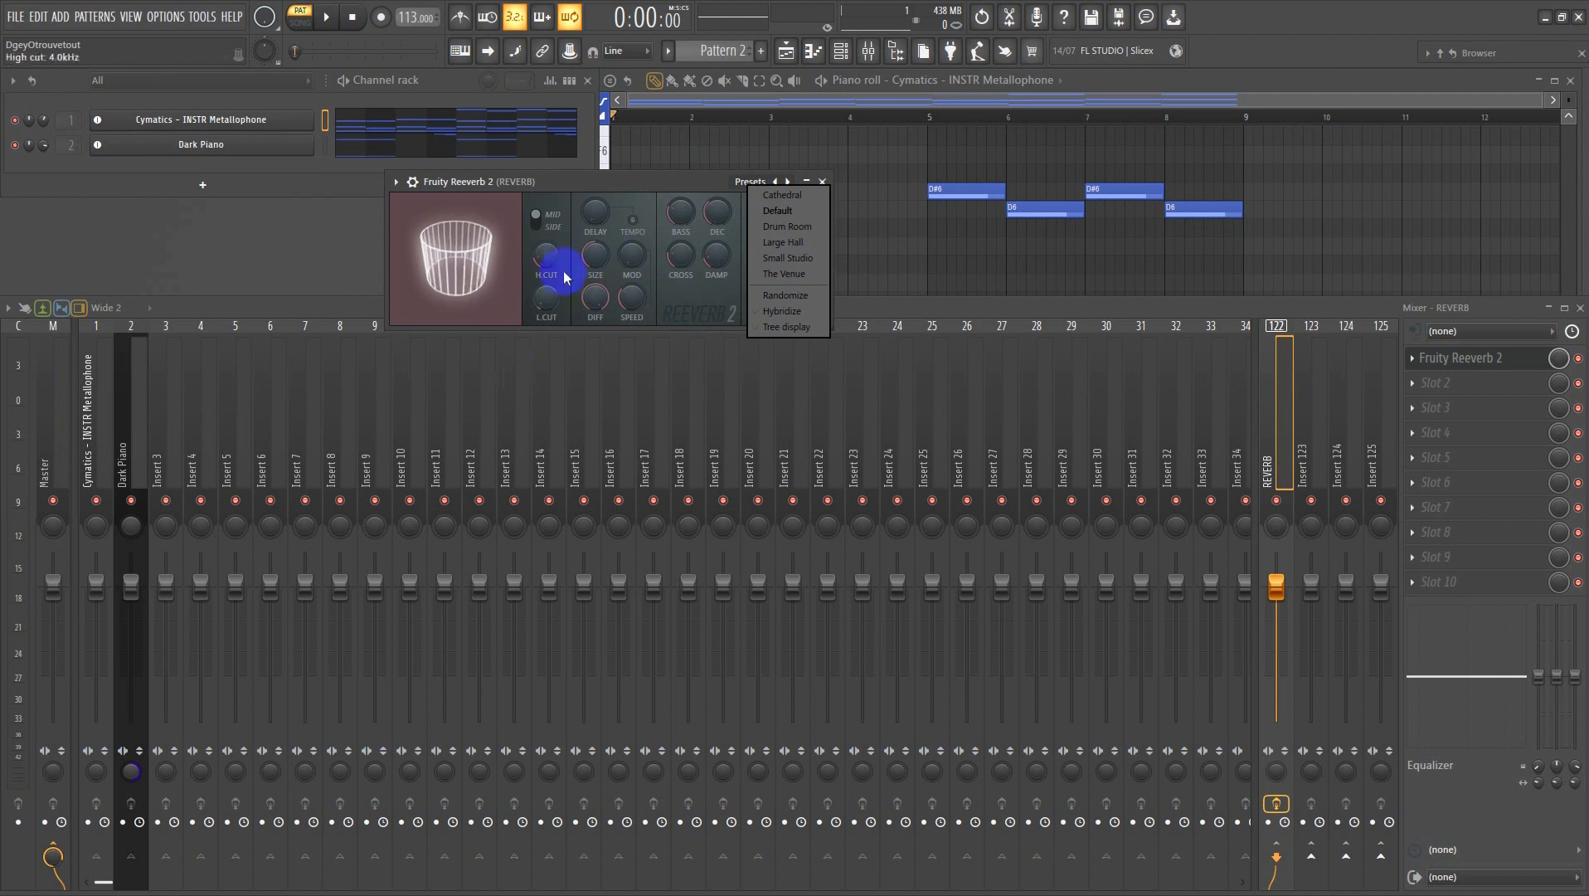
left_click(695, 305)
left_click(816, 180)
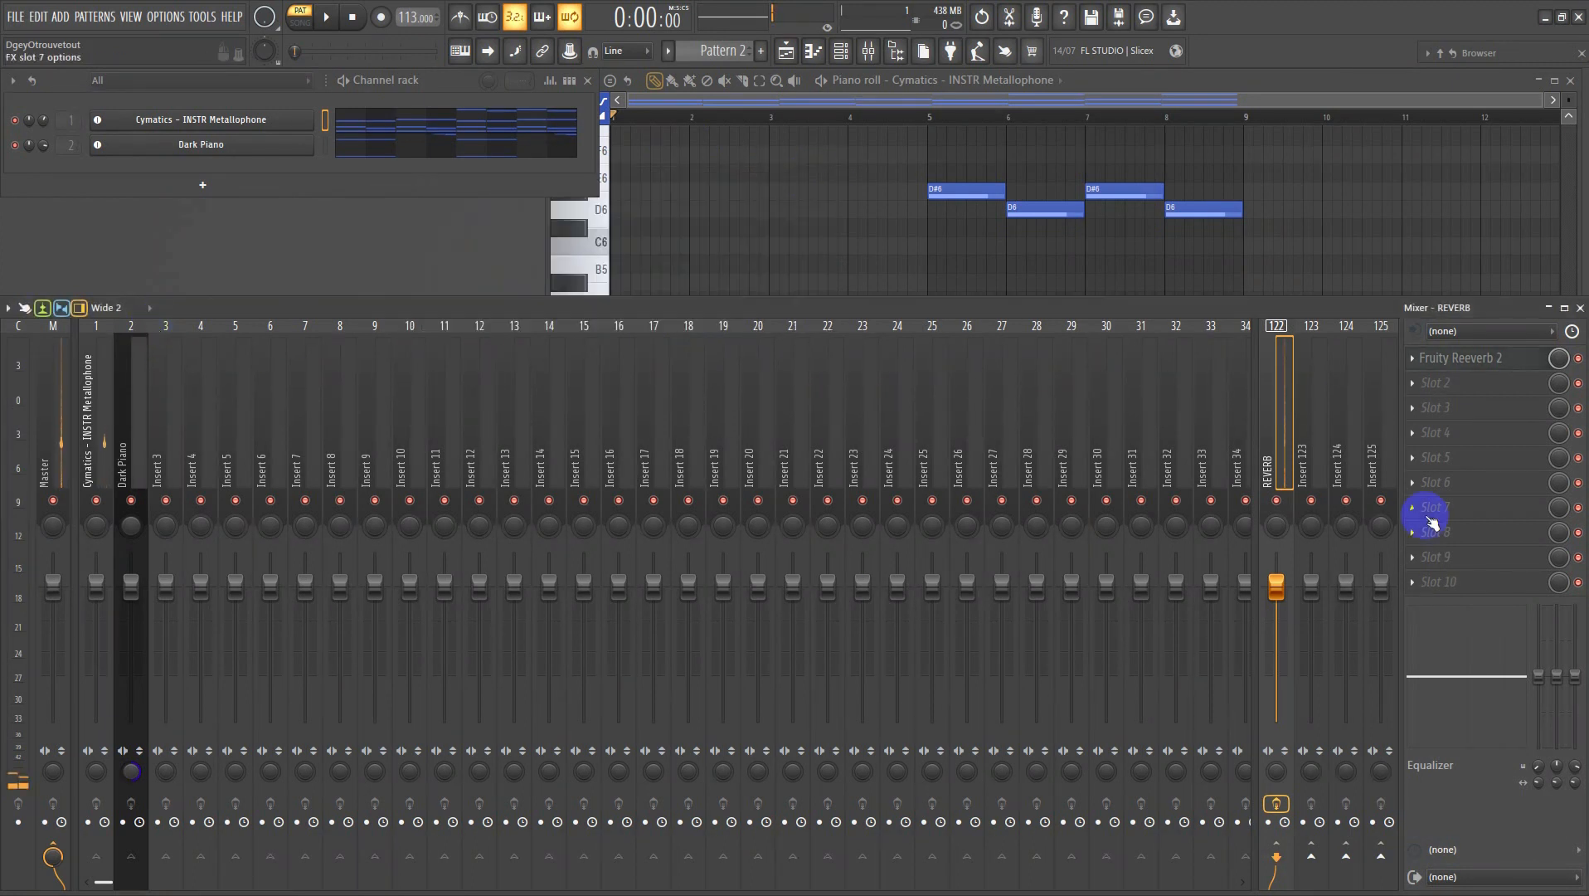
- Raise the Metallophone mixer track's send level to REVERB and play the pattern to hear the effect
left_click(93, 458)
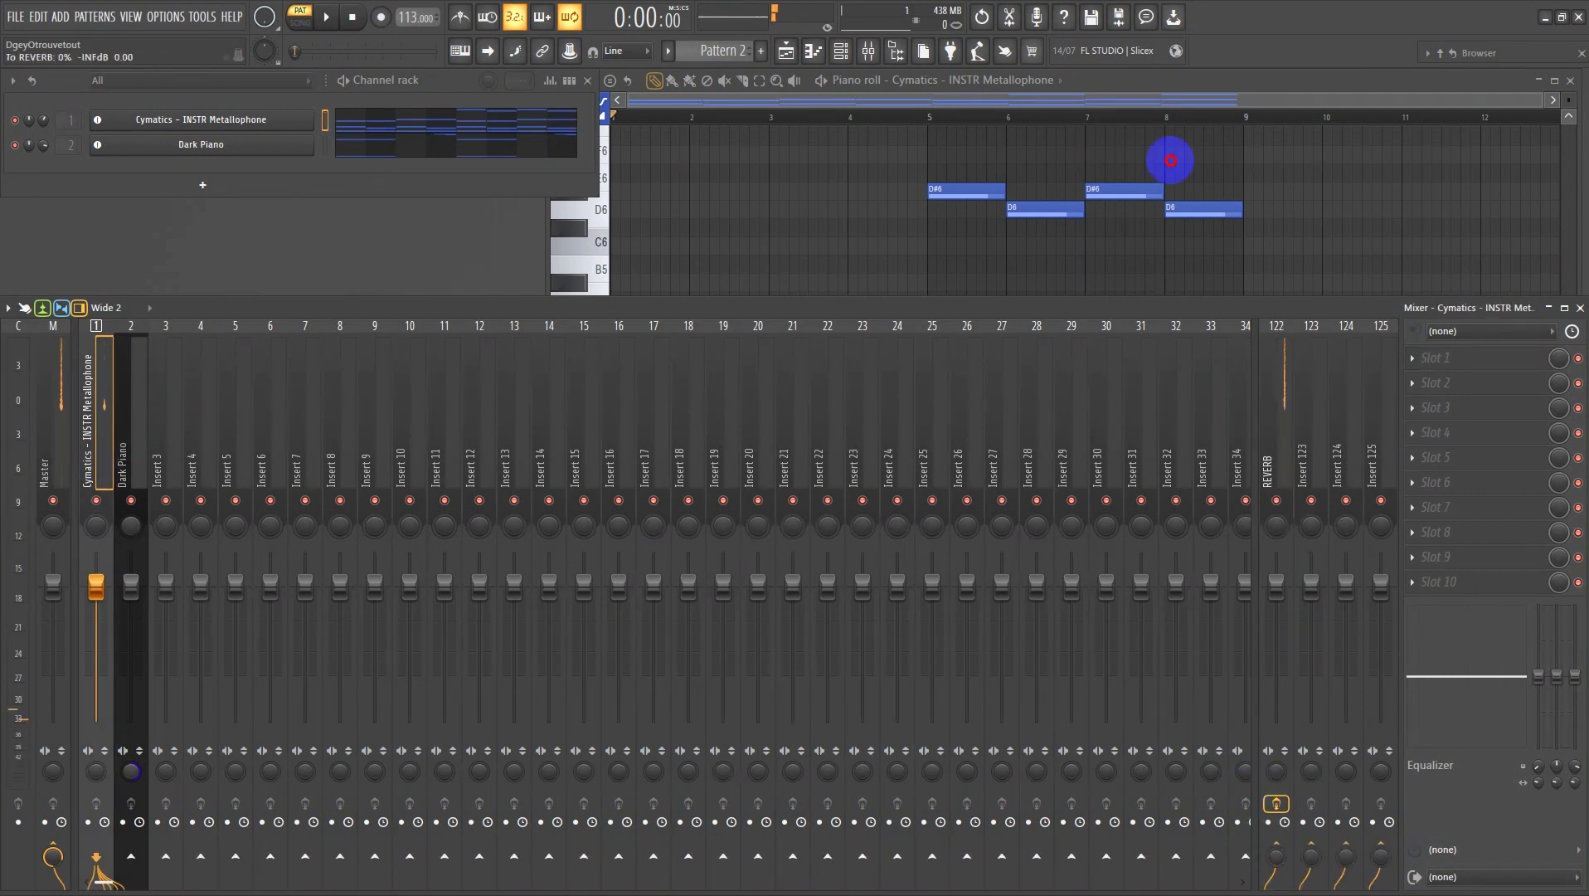
key("space")
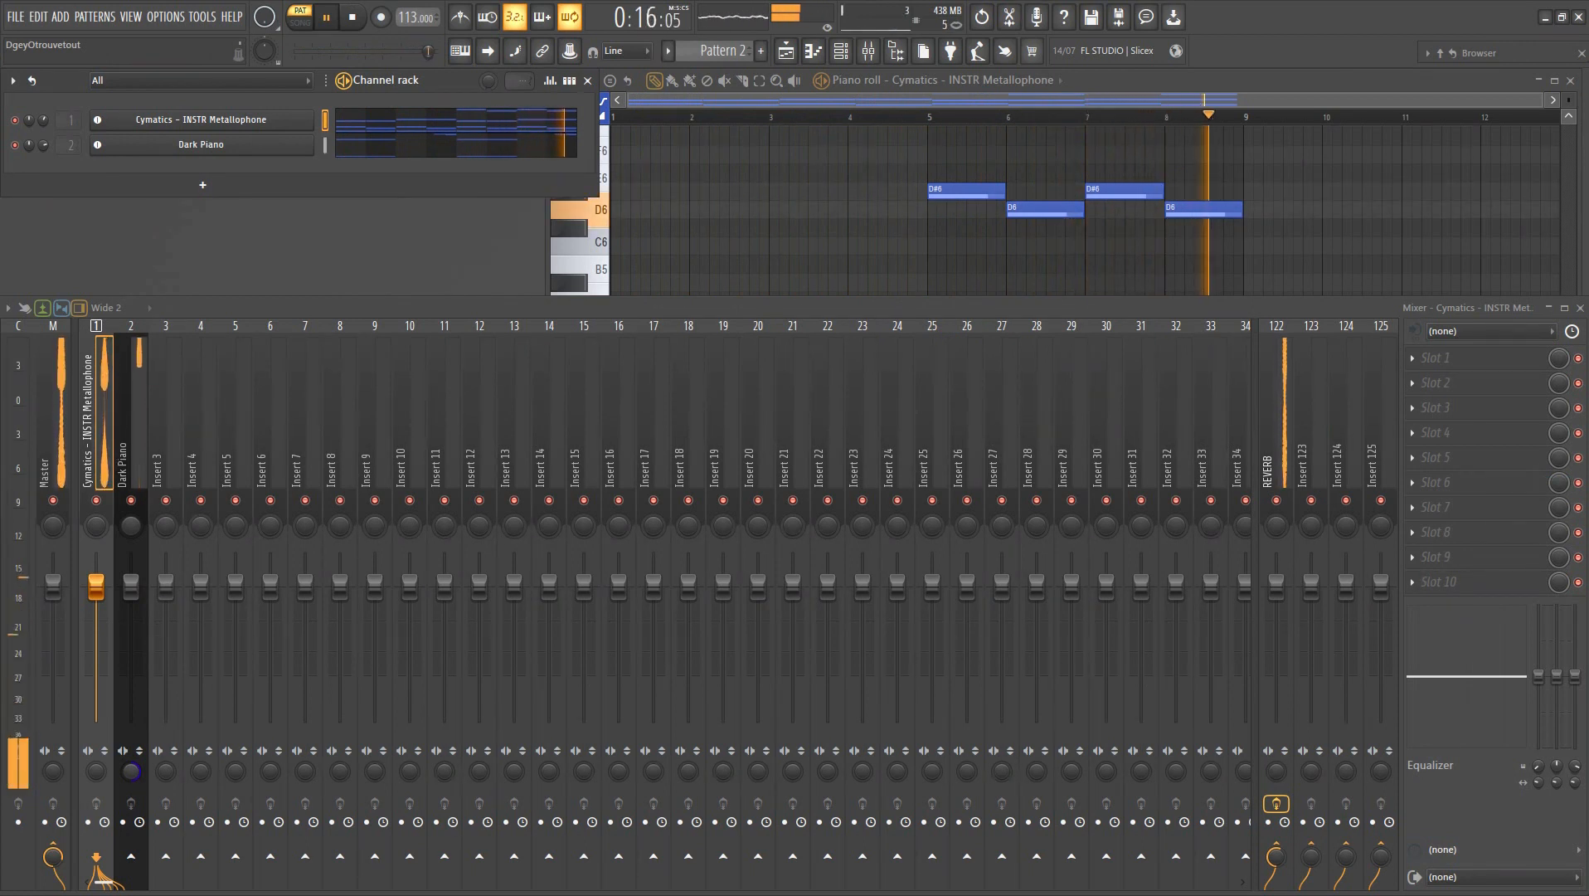
key("space")
- Select the four upper D#6 and D6 Metallophone notes in bars 5 to 8 and lower their velocity
left_click(1320, 99)
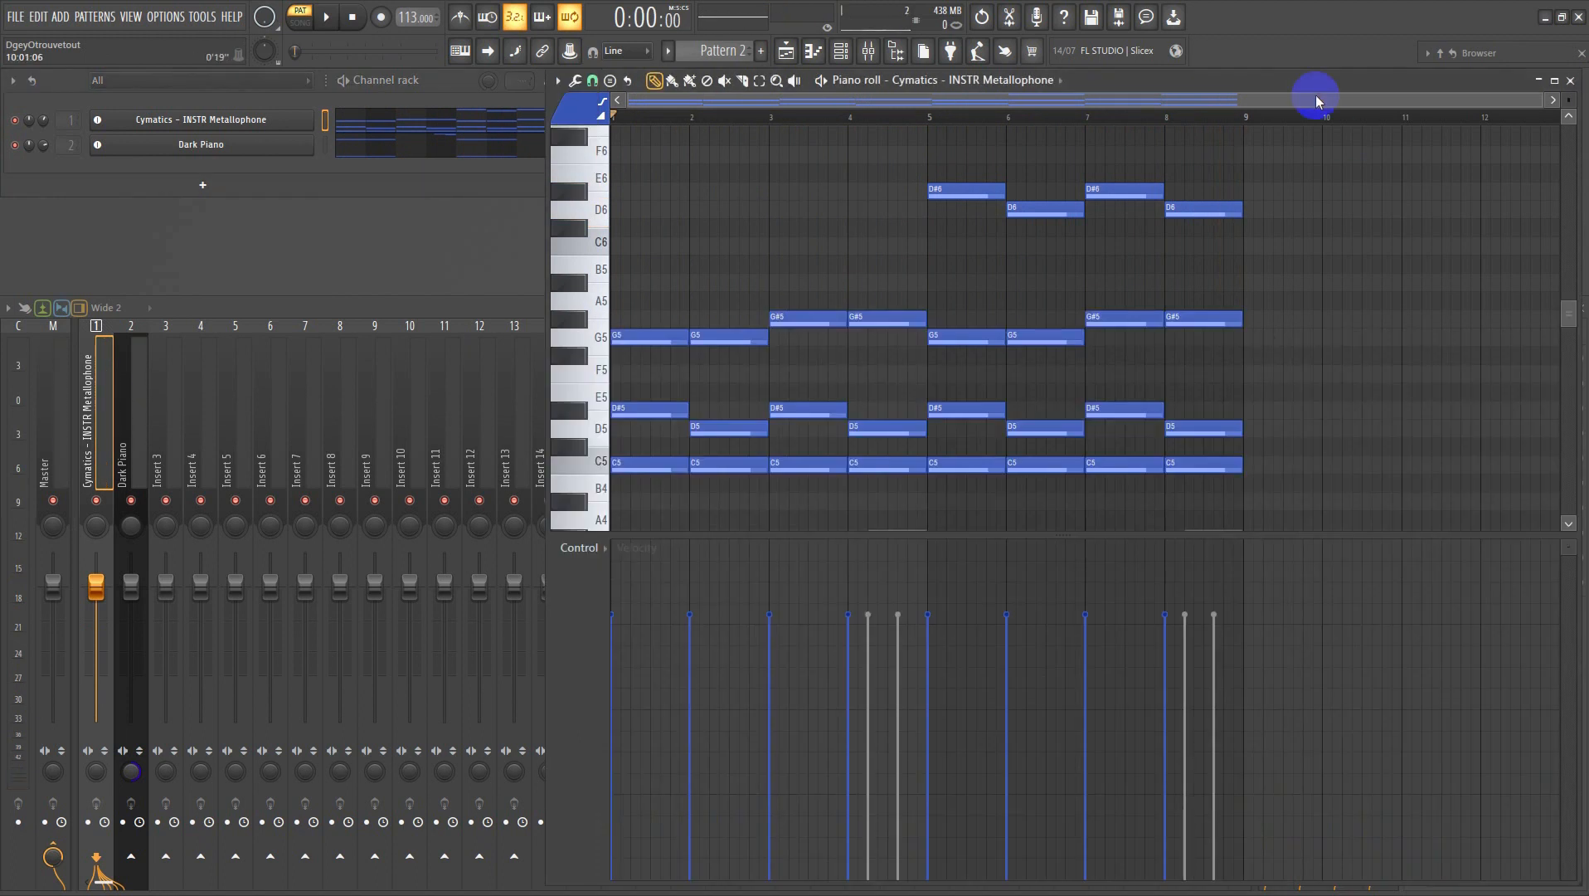
scroll(1259, 249, "down", 2)
scroll(1298, 314, "up", 3)
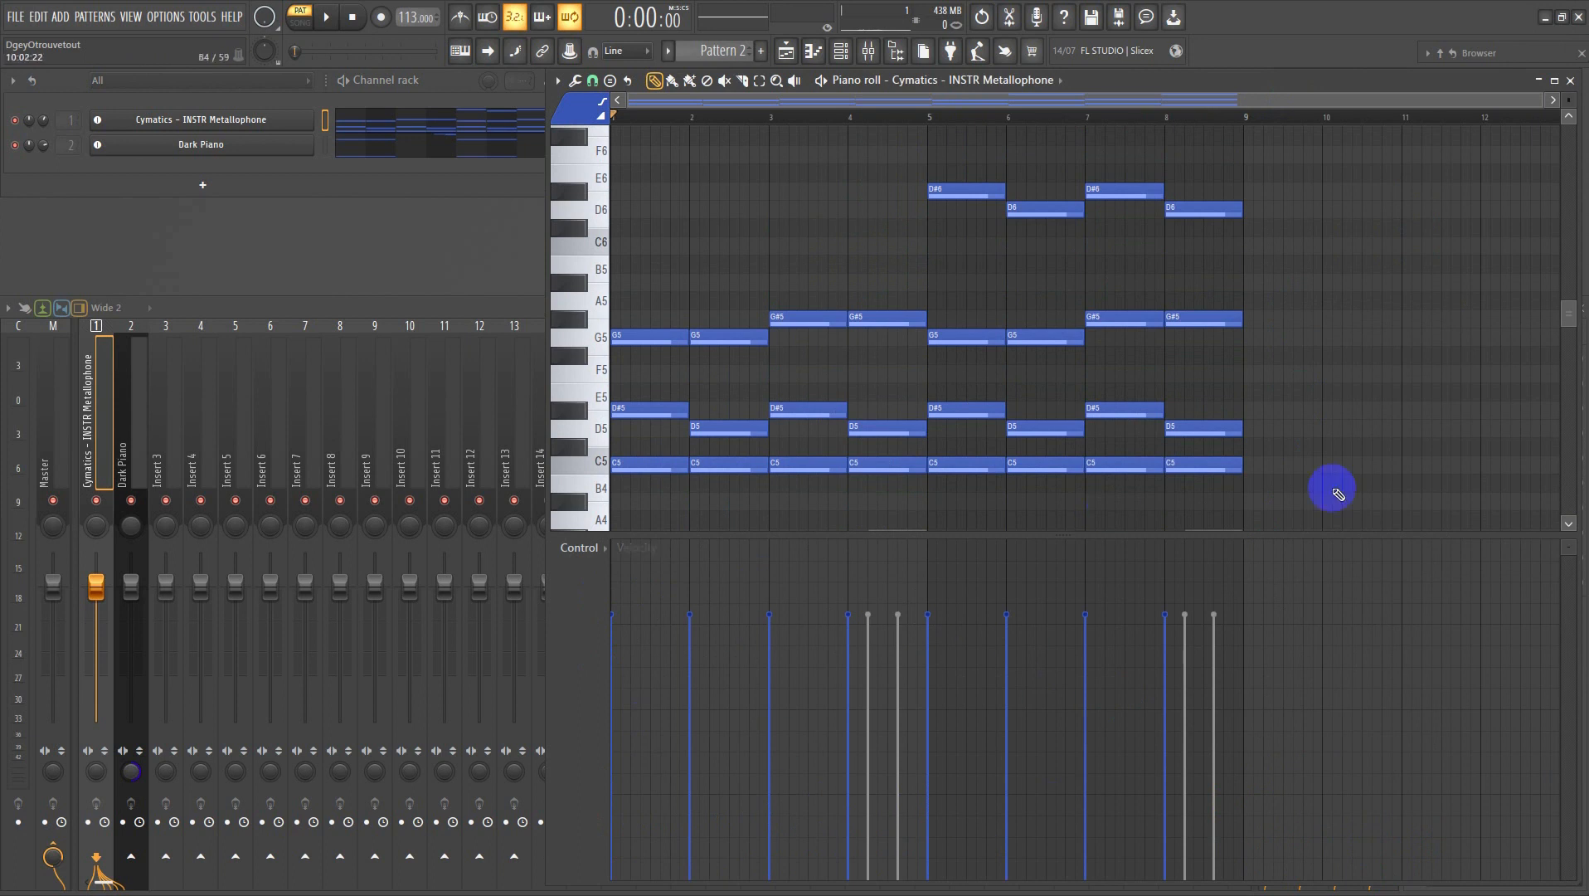
left_click_drag(1263, 224, 928, 192)
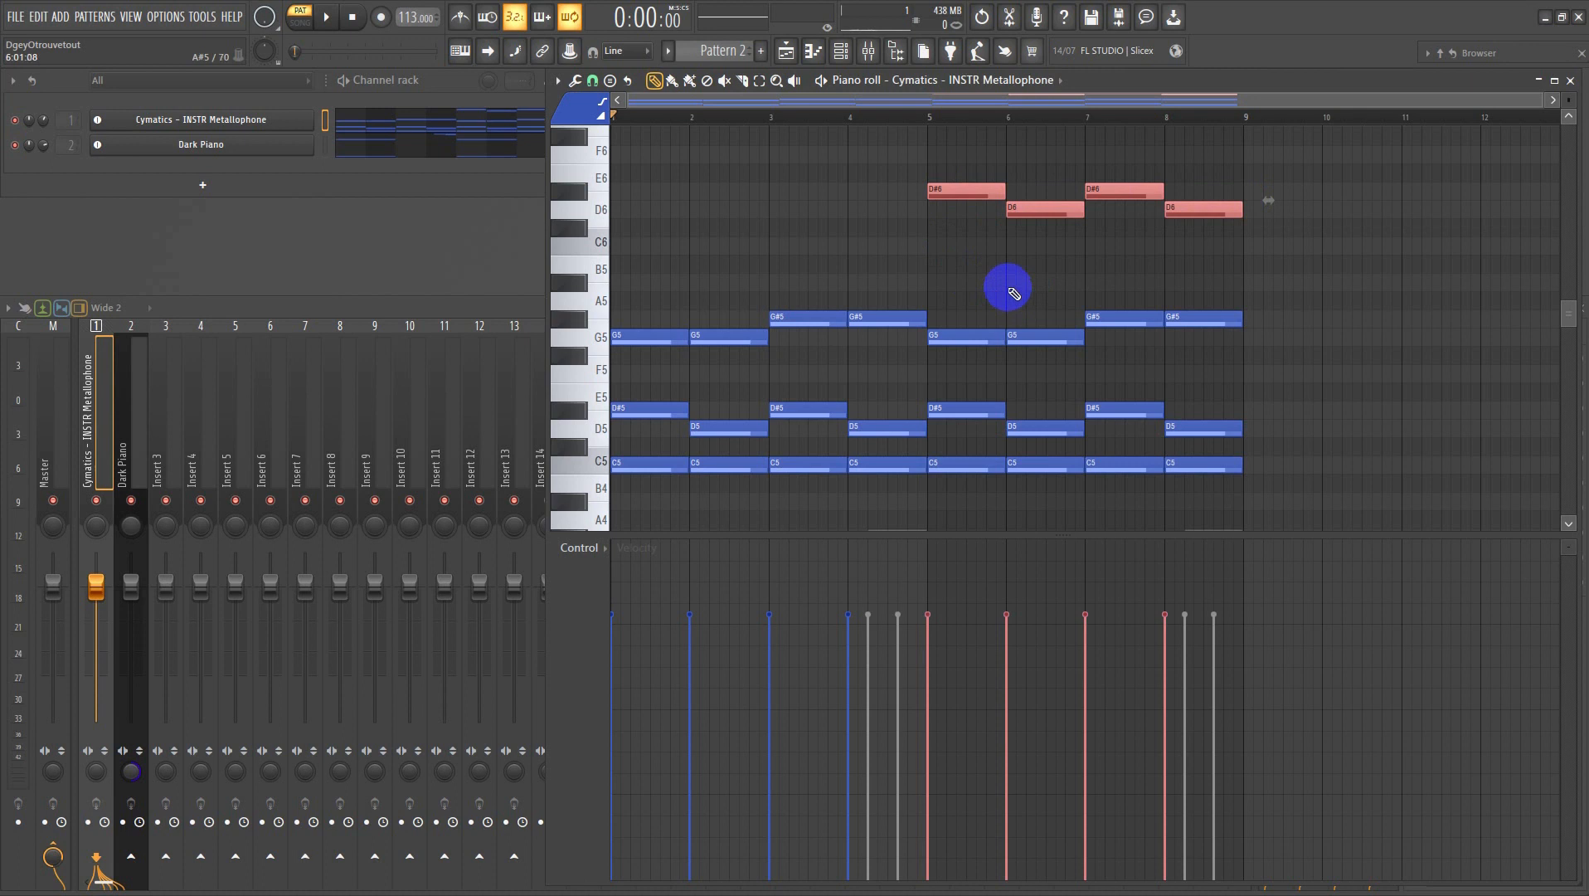
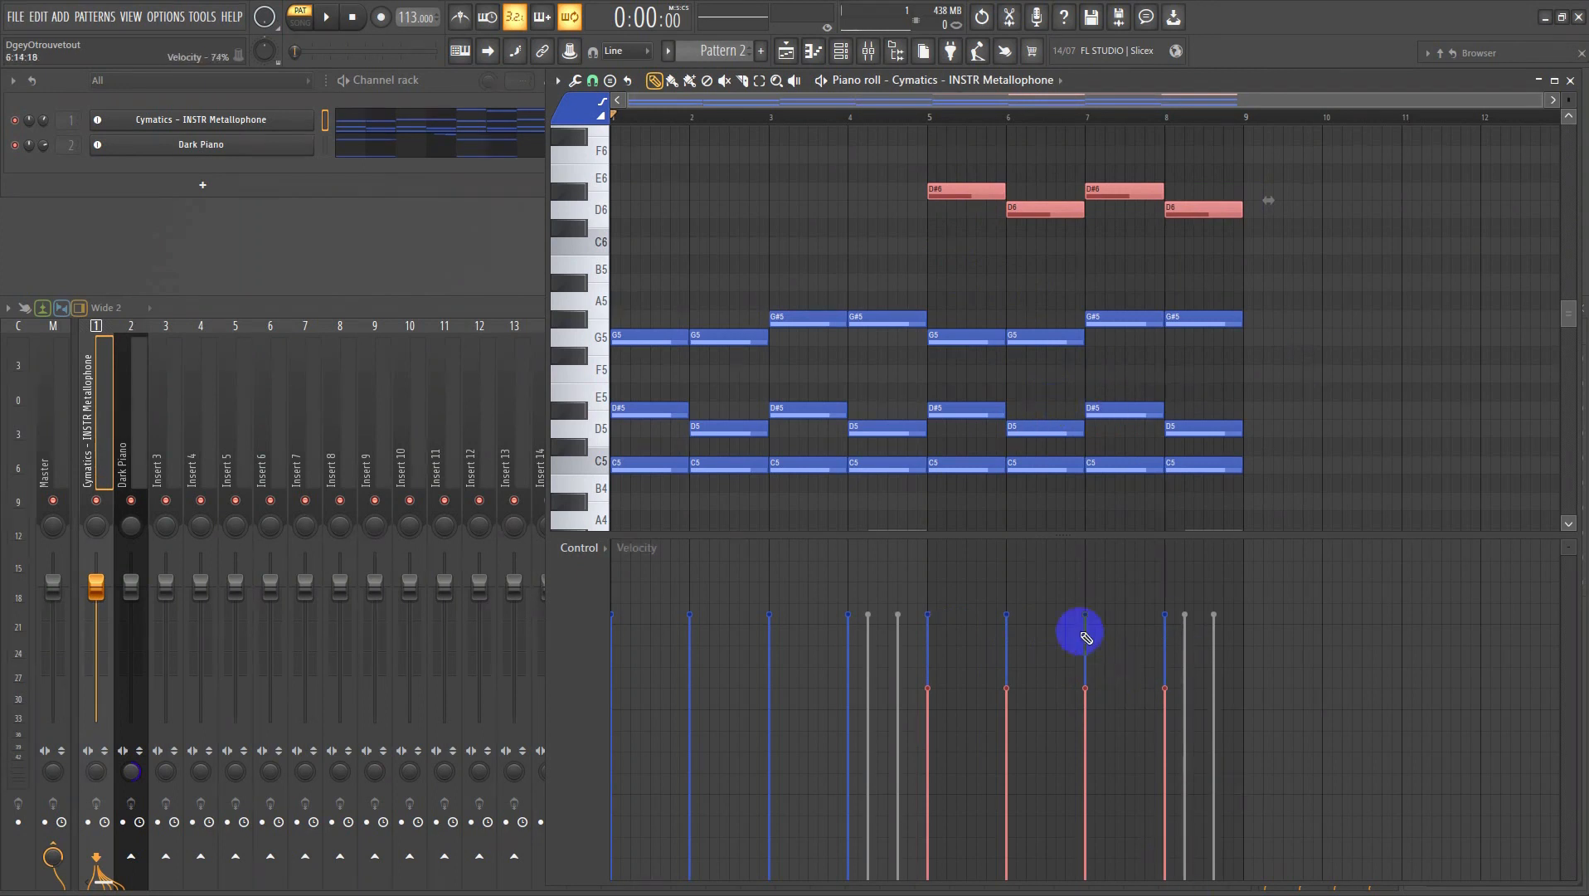
- Check the Metallophone sampler settings without changing them, bring up the mixer, and start playing the pattern
left_click(222, 121)
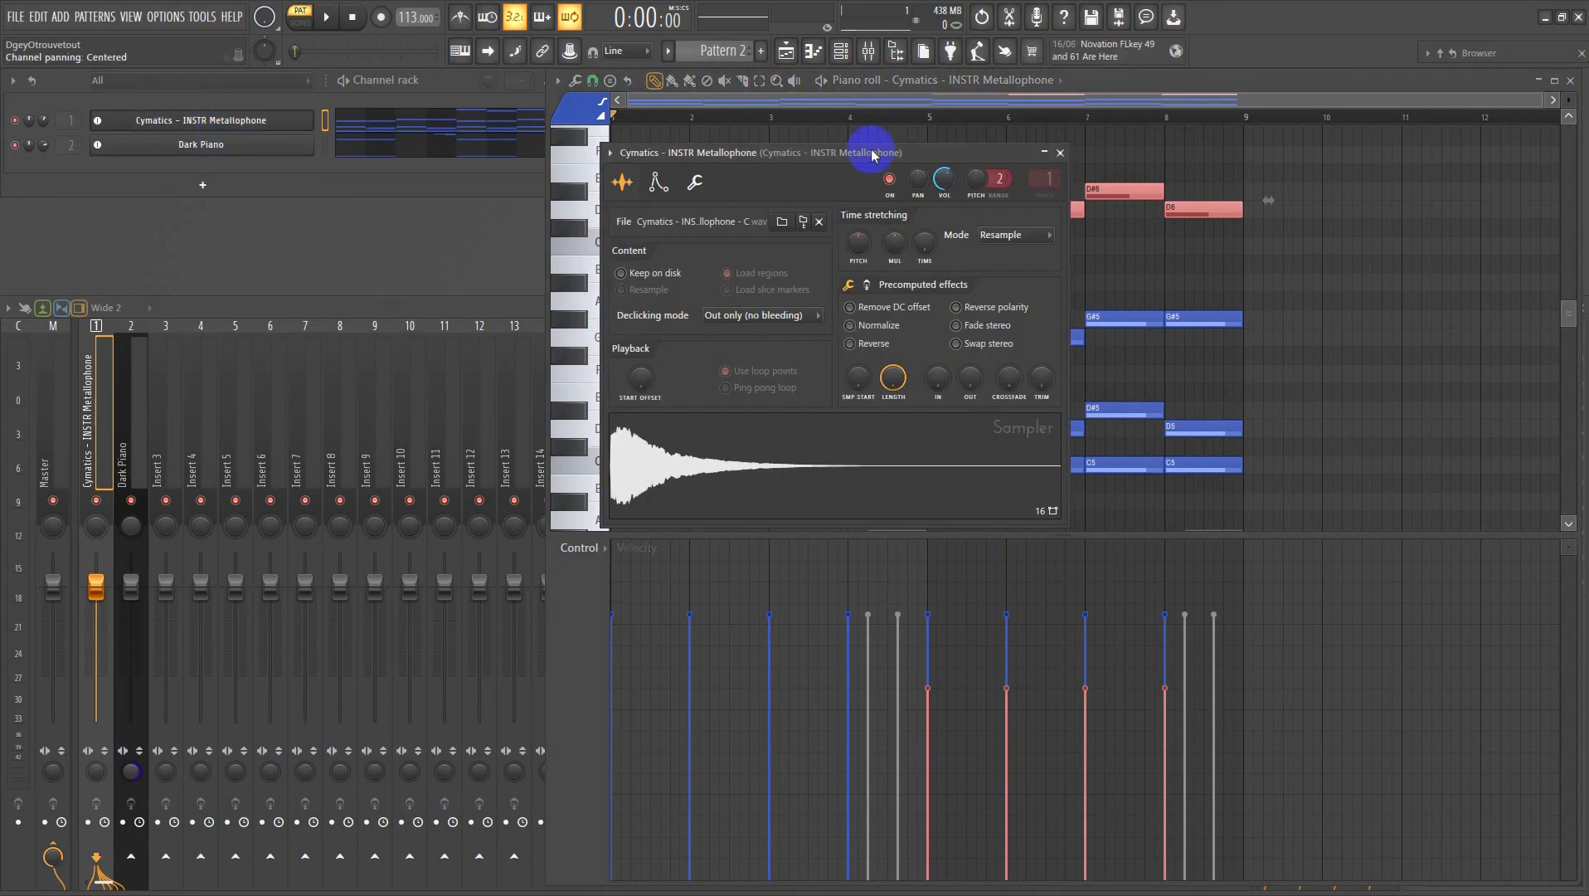
left_click(1060, 153)
key("F9")
key("space")
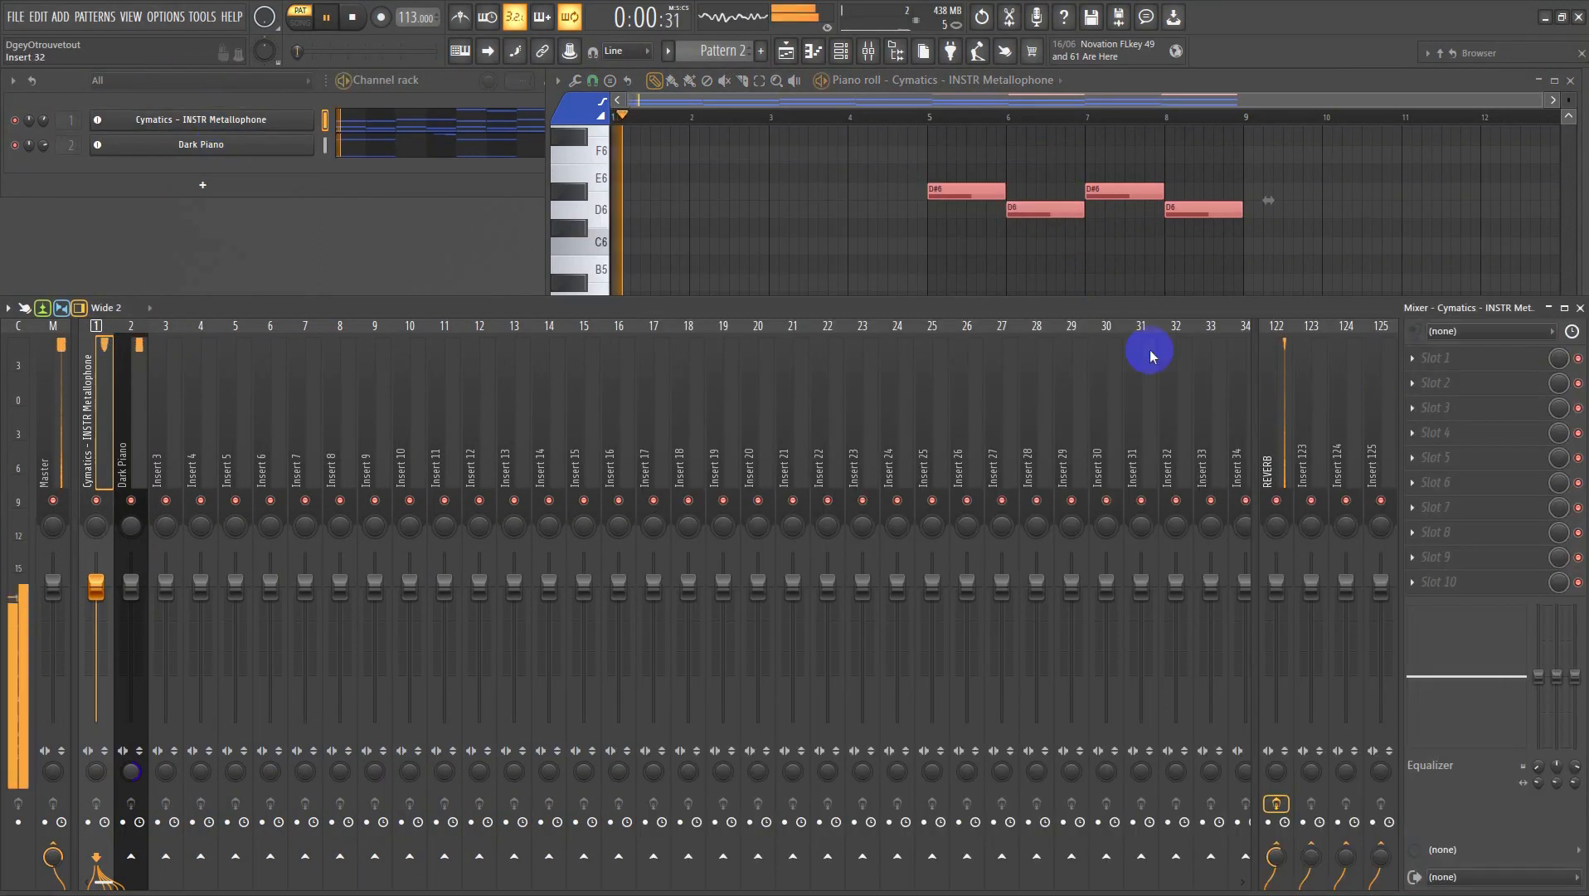
- Load Fruity Parametric EQ 2 into the first effect slot of the Metallophone mixer track and stop playback
left_click(1415, 363)
mouse_move(1235, 329)
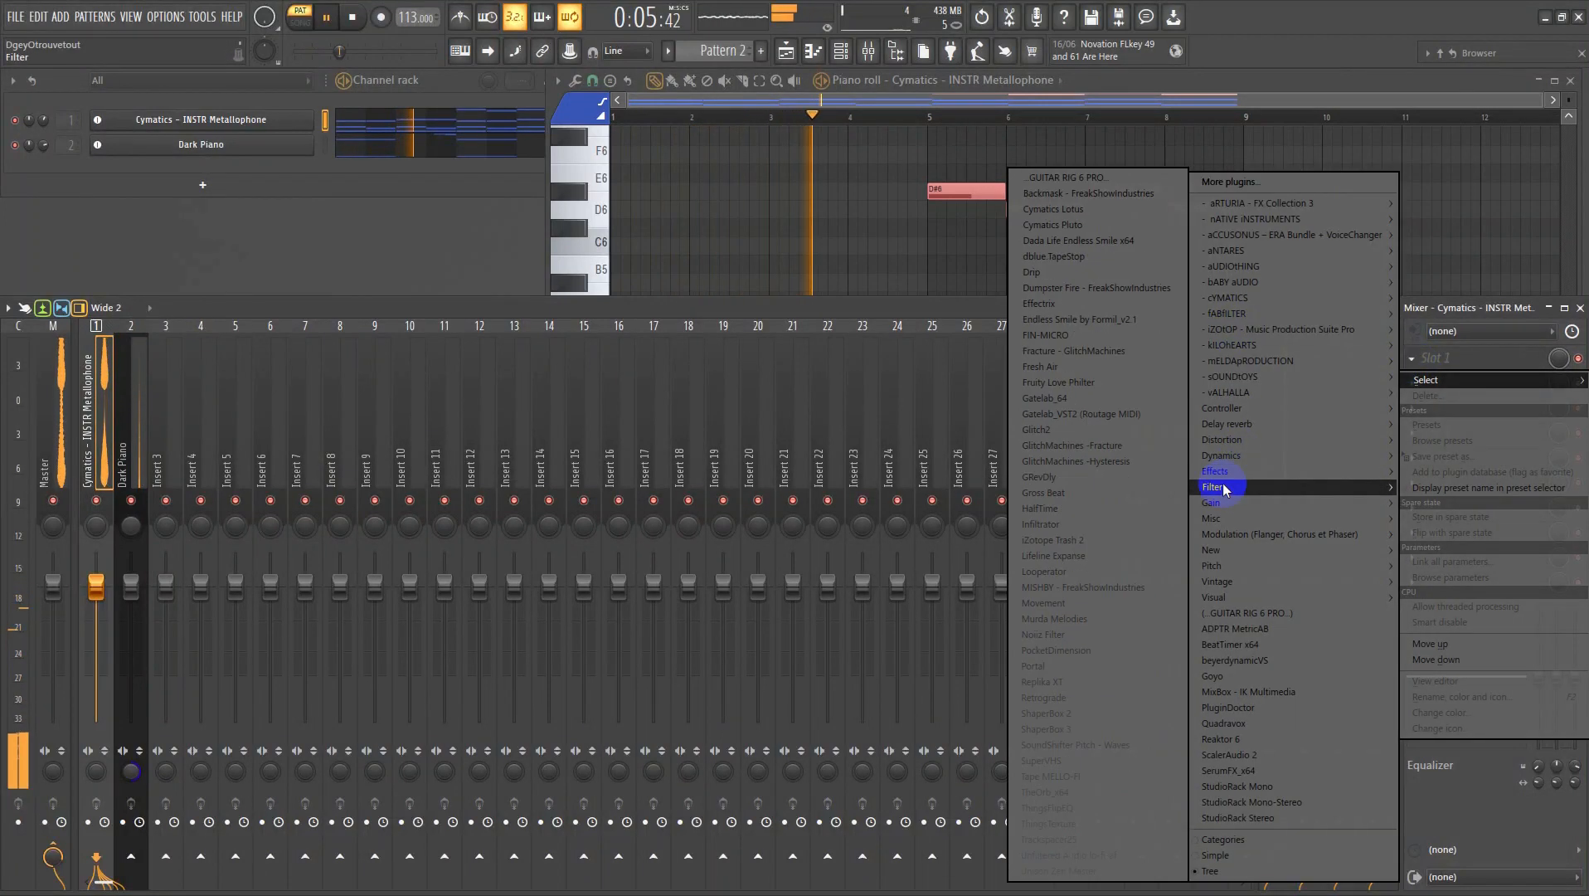
mouse_move(1223, 487)
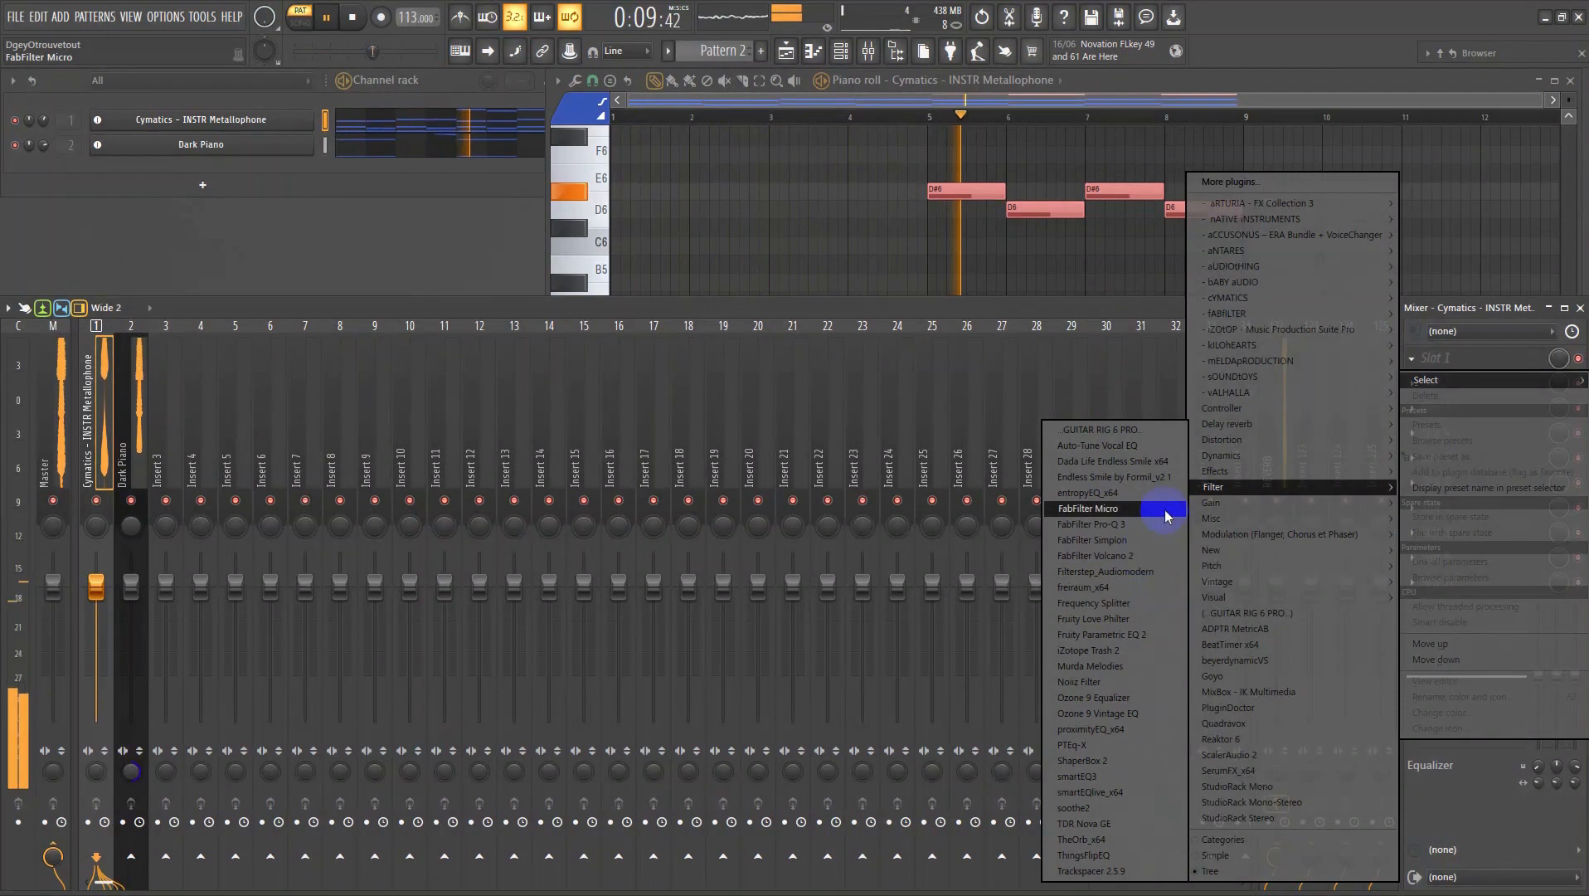
left_click(1141, 638)
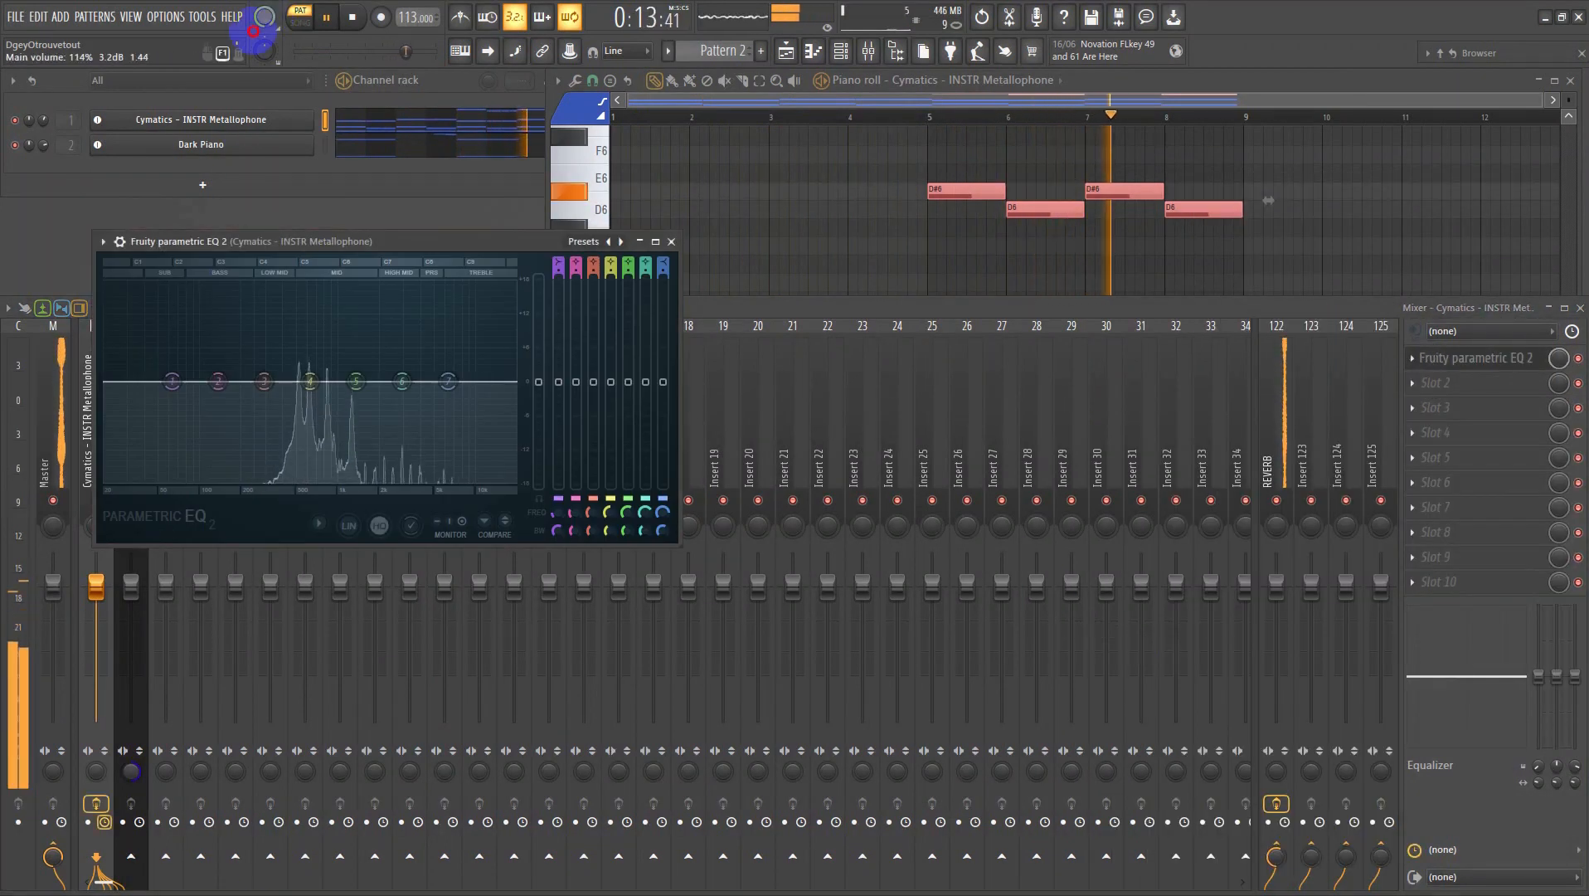
key("space")
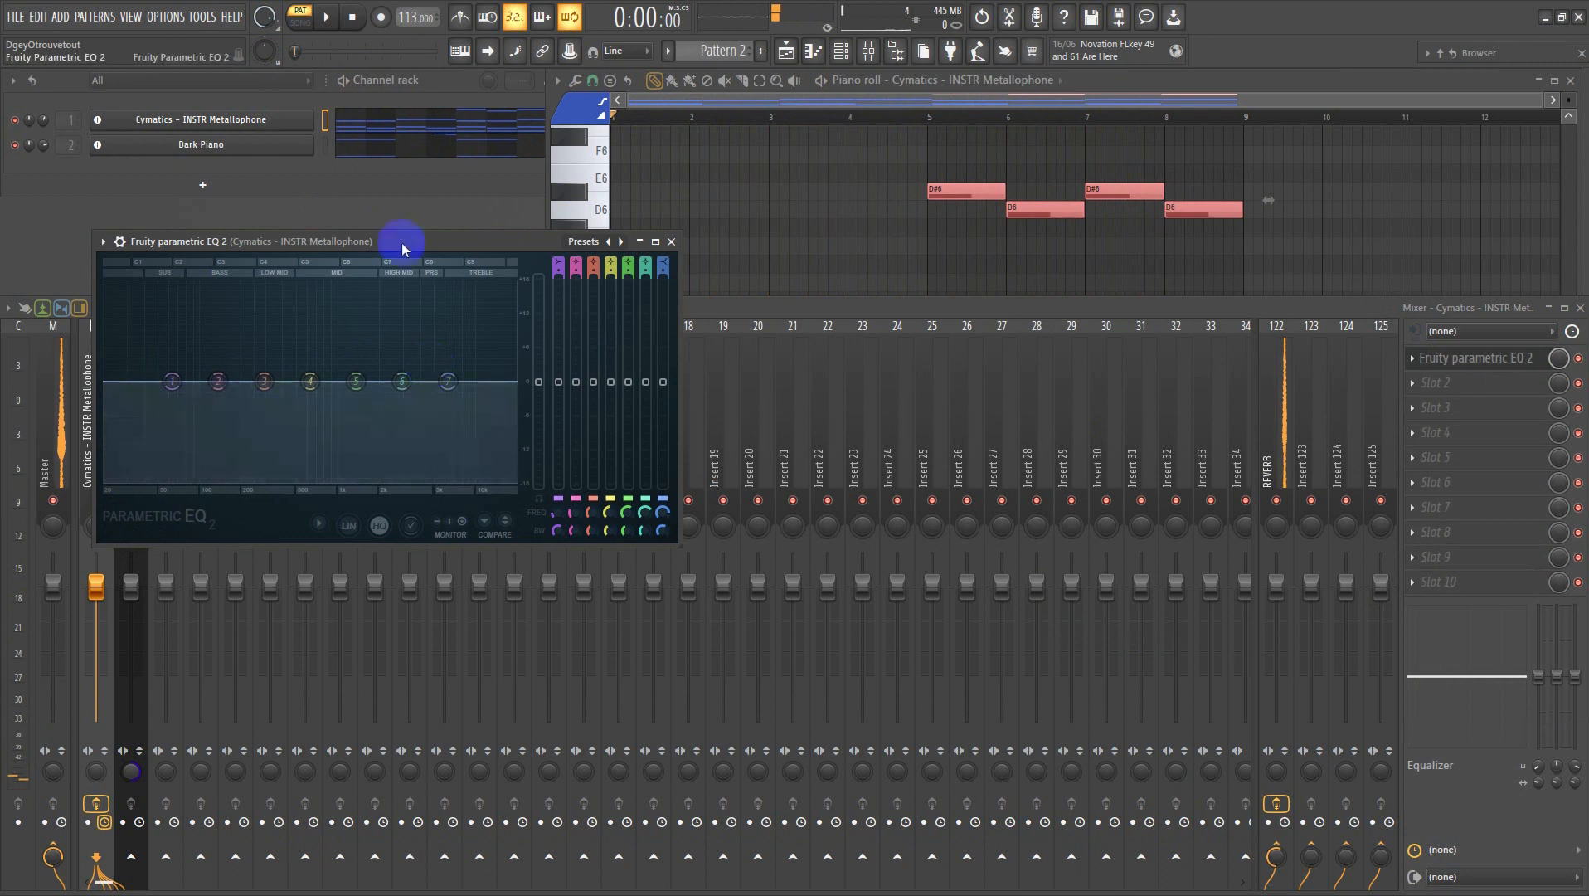
left_click_drag(410, 248, 532, 233)
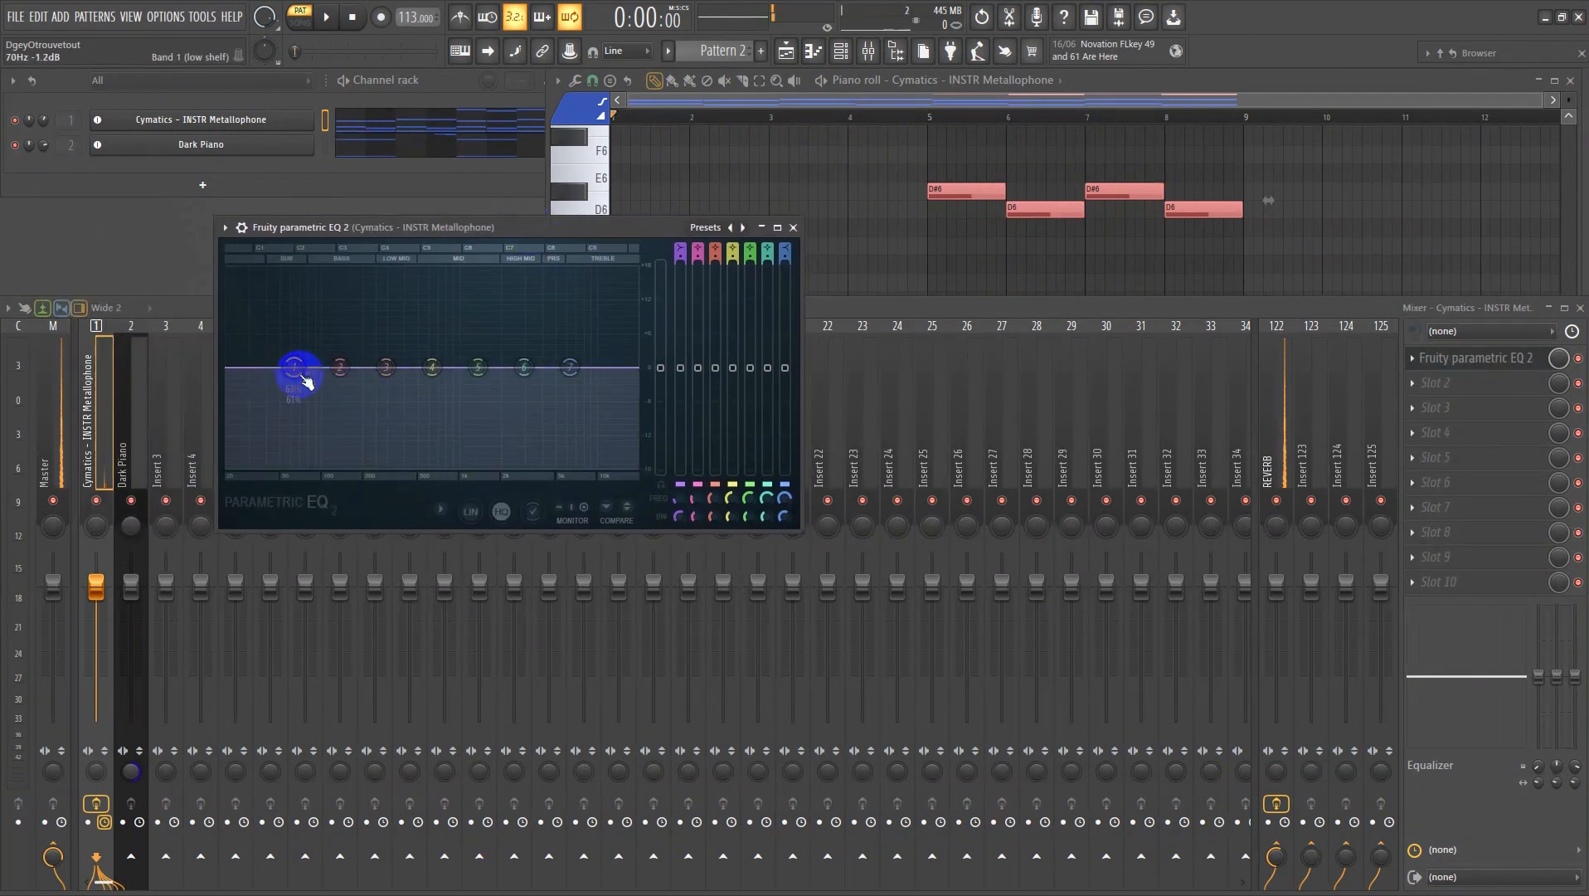
- Cut the Metallophone's lows by lowering EQ band 1 fully and its highs by lowering band 7 to -18 dB while playing the pattern
mouse_move(292, 361)
left_mouse_down()
mouse_move(202, 443)
mouse_move(269, 379)
left_mouse_up()
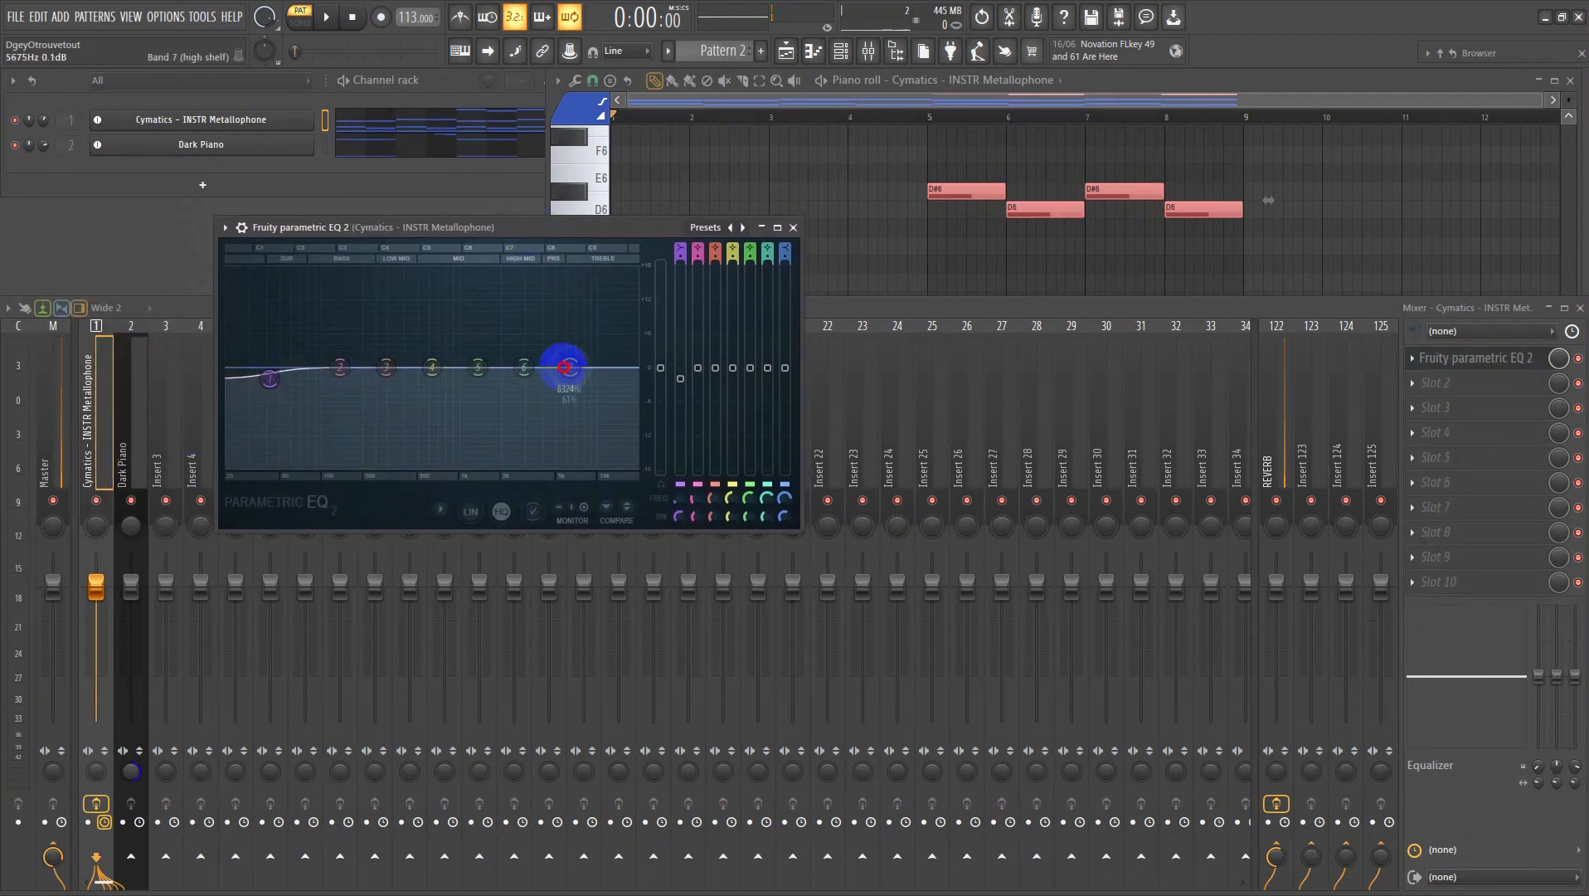
left_click_drag(569, 366, 564, 557)
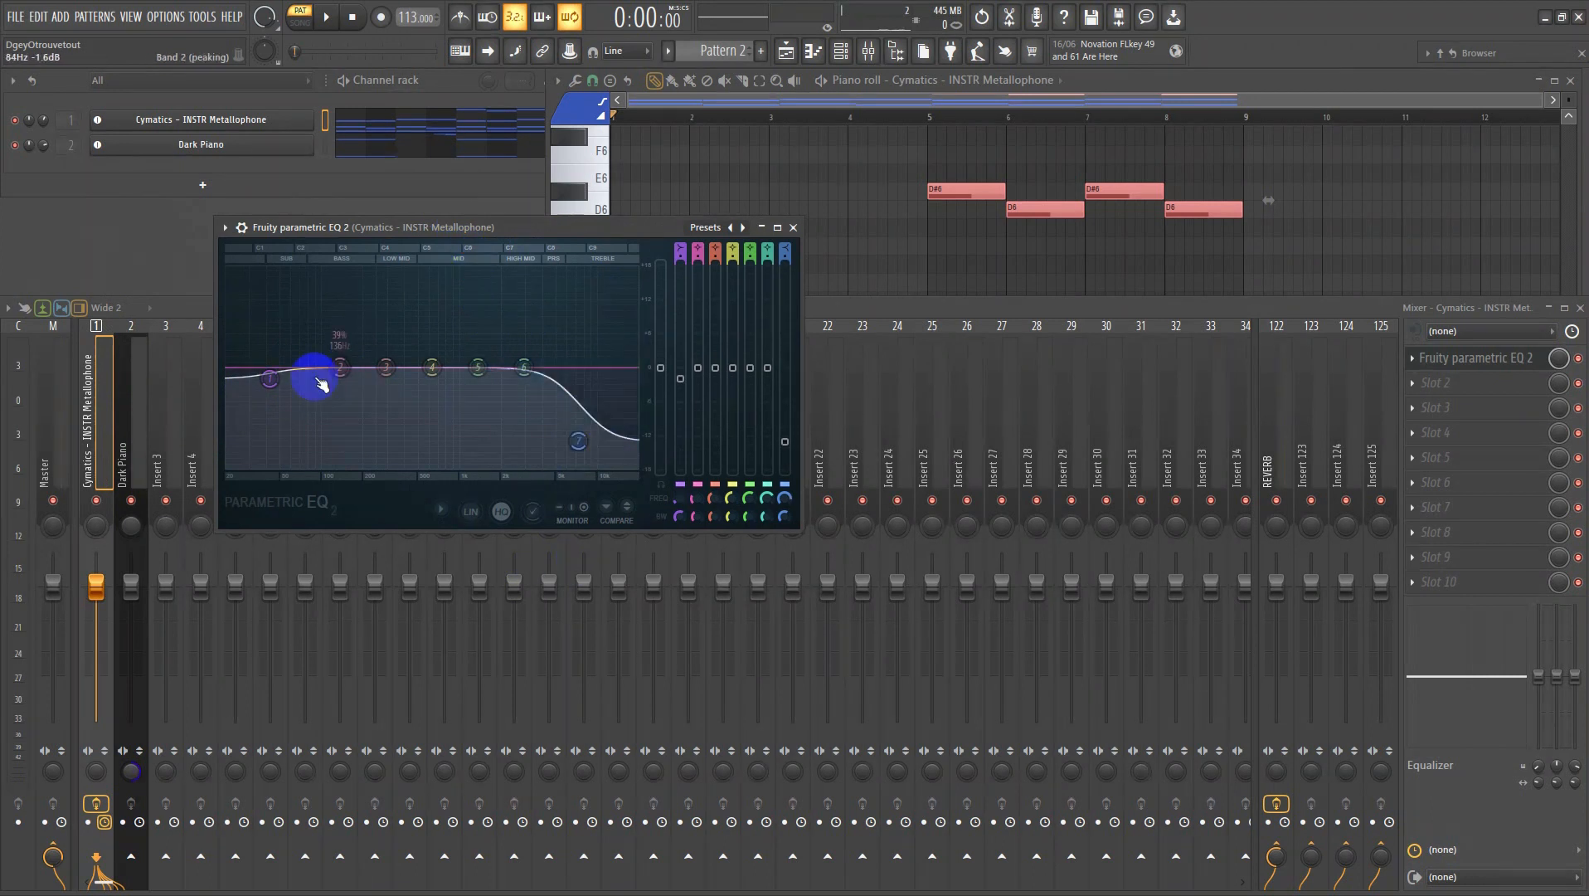
left_click_drag(278, 390, 277, 408)
left_click_drag(380, 355, 411, 361)
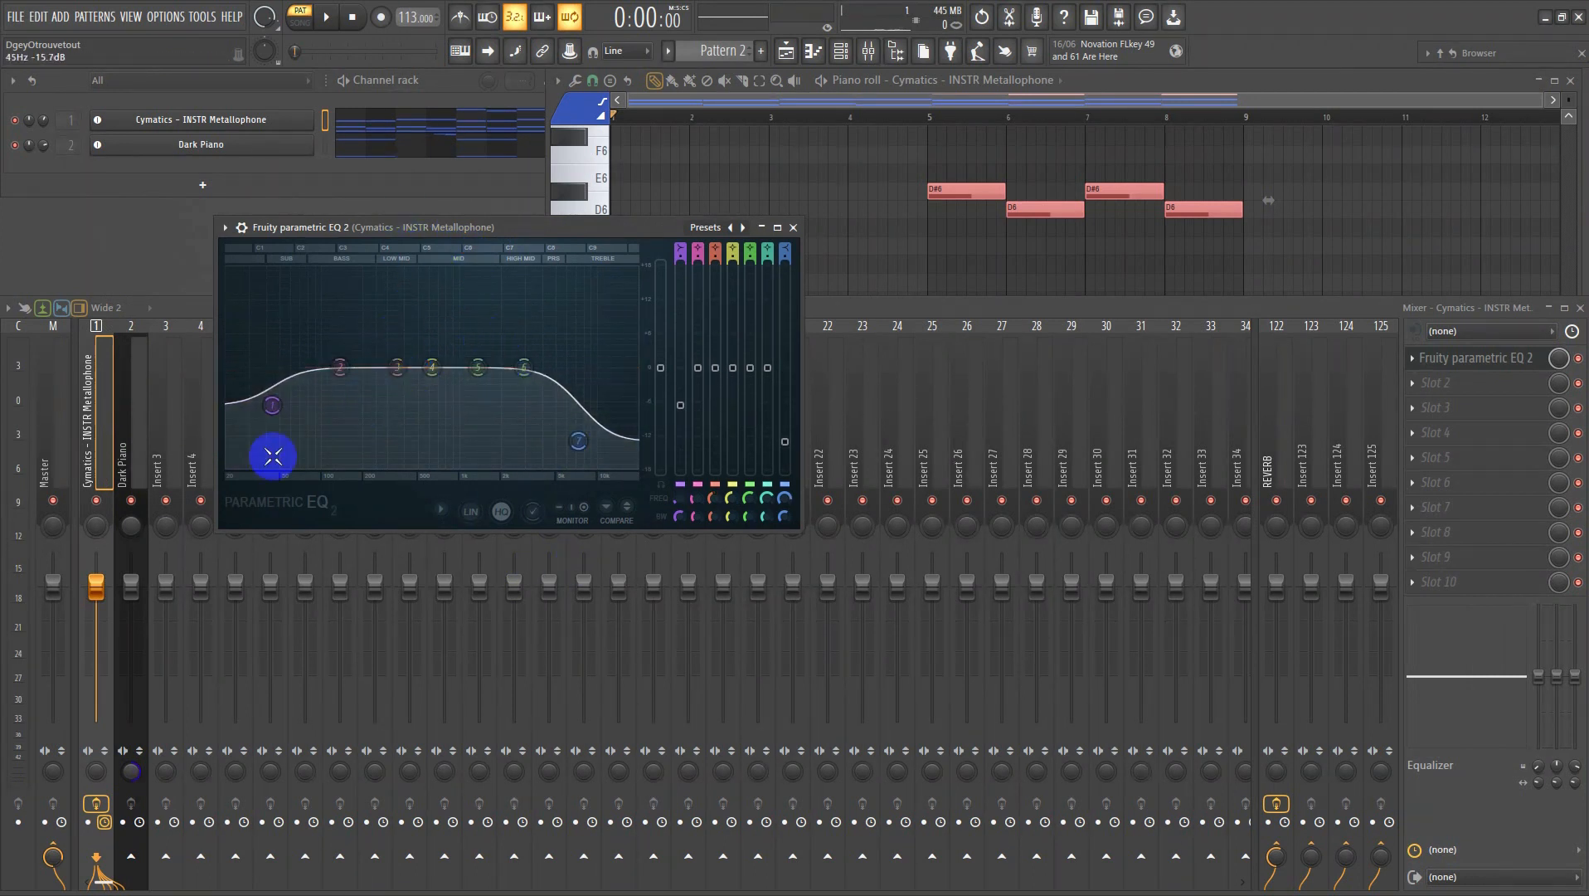
left_click_drag(274, 412, 444, 473)
key("space")
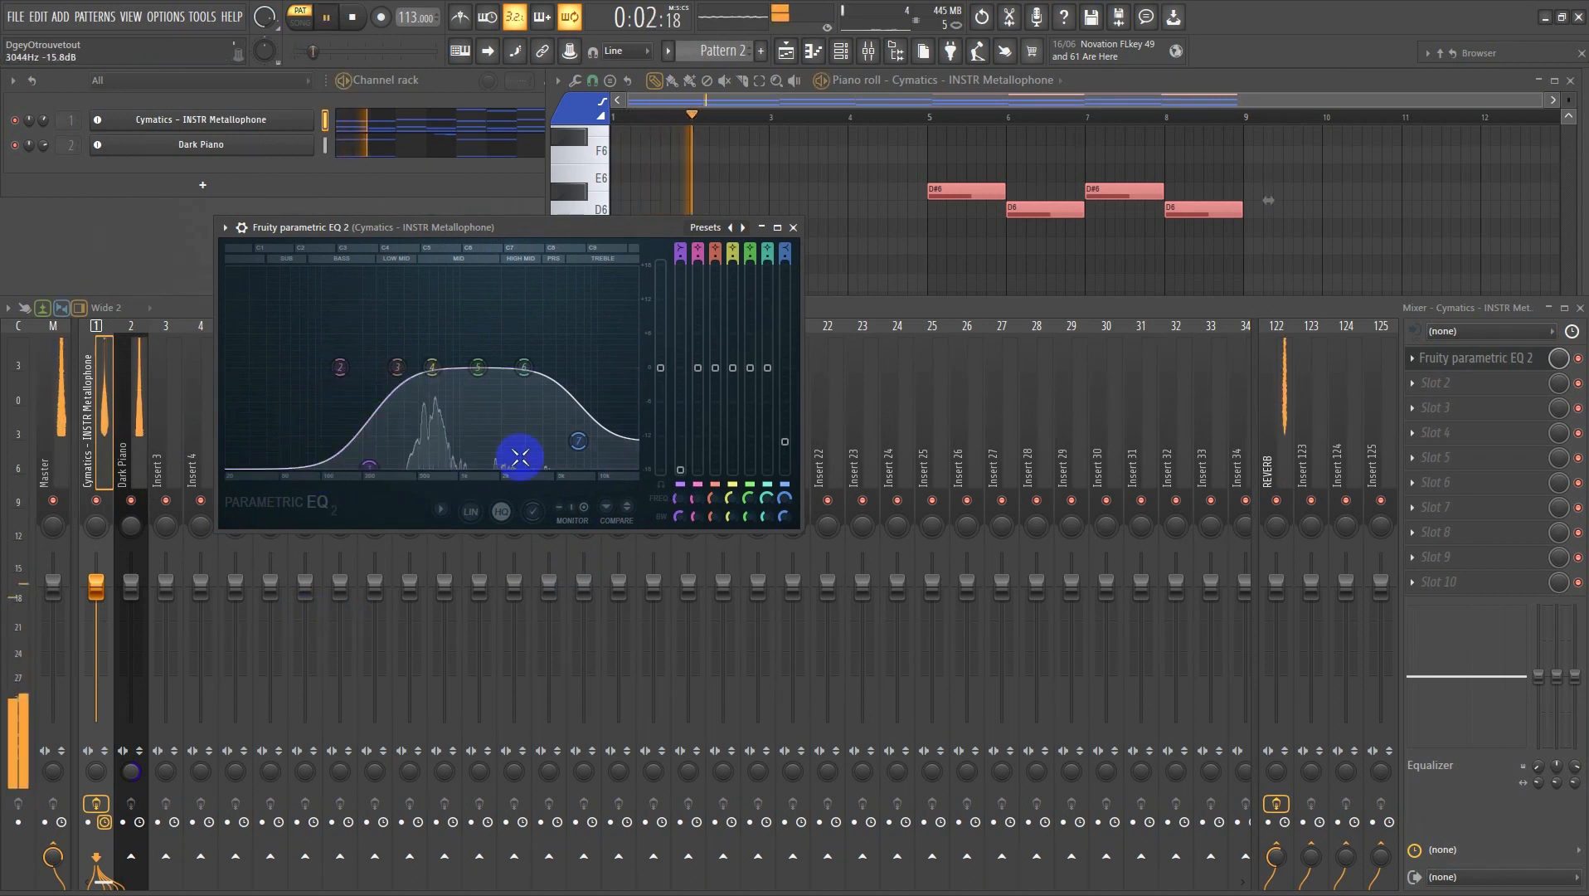
left_click_drag(583, 442, 586, 539)
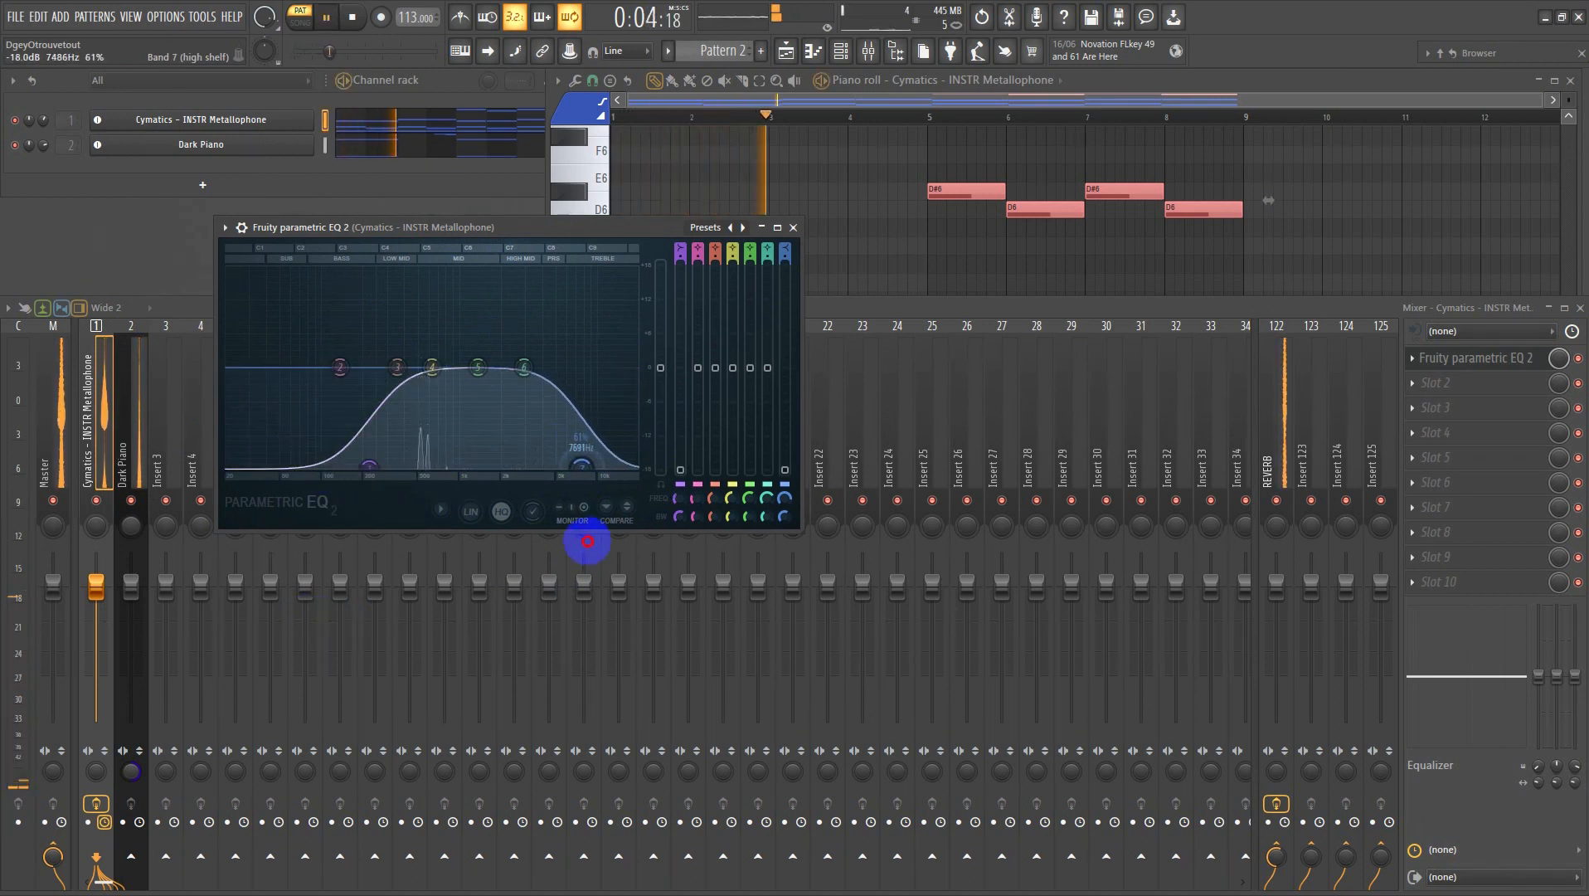
- Boost EQ bands 5 and 6, lower band 3 slightly, shift band 1 a little higher, and close the EQ with playback stopped
left_click_drag(523, 367, 555, 243)
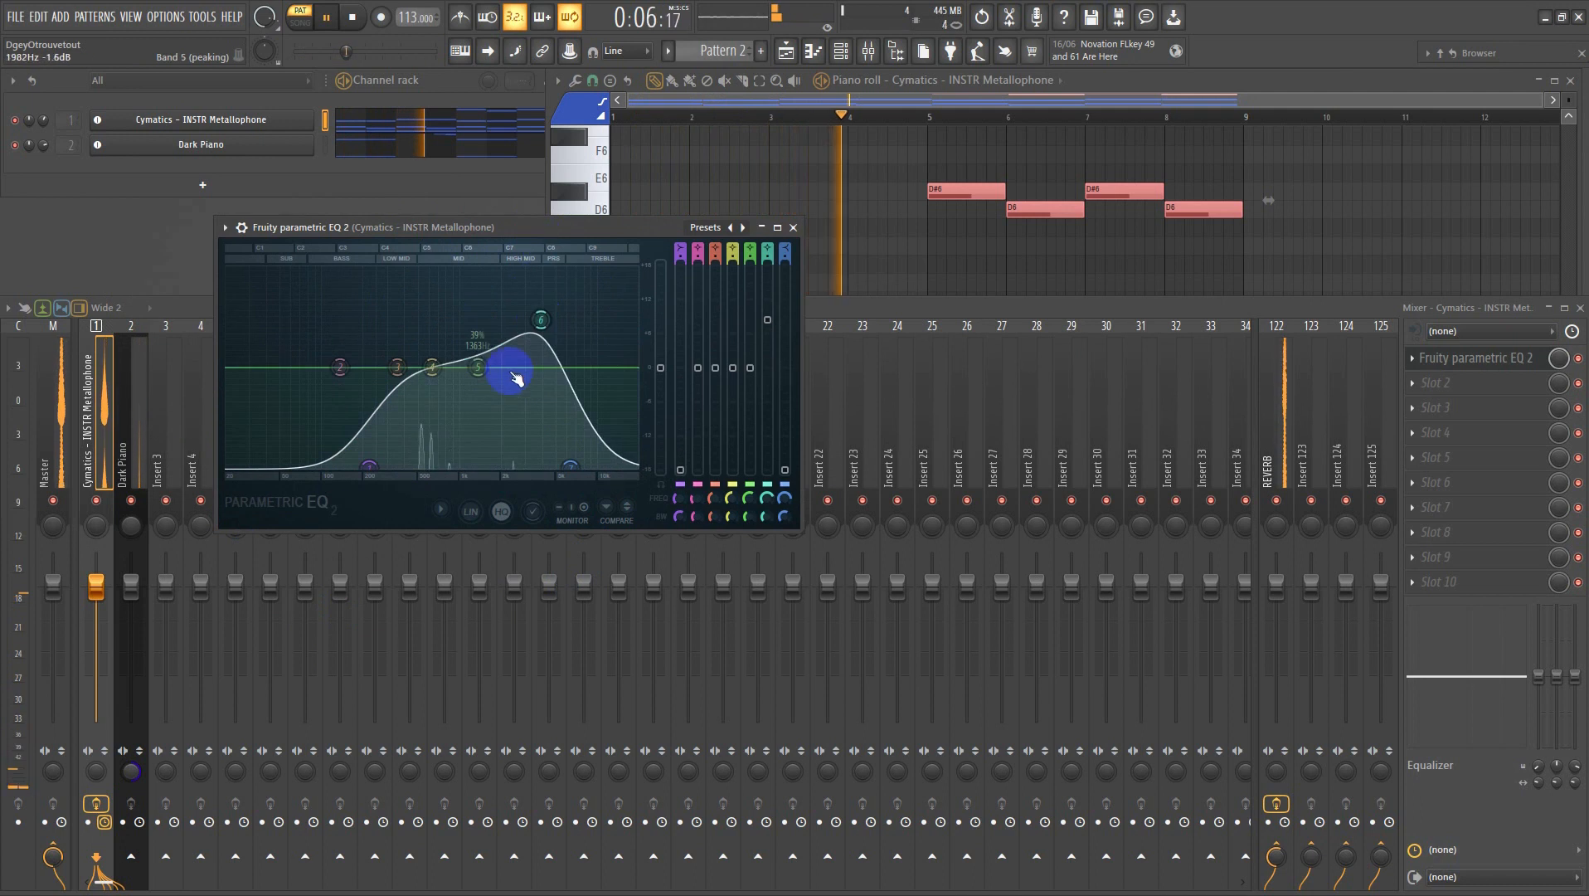
left_click_drag(478, 368, 737, 296)
left_click_drag(529, 339, 504, 398)
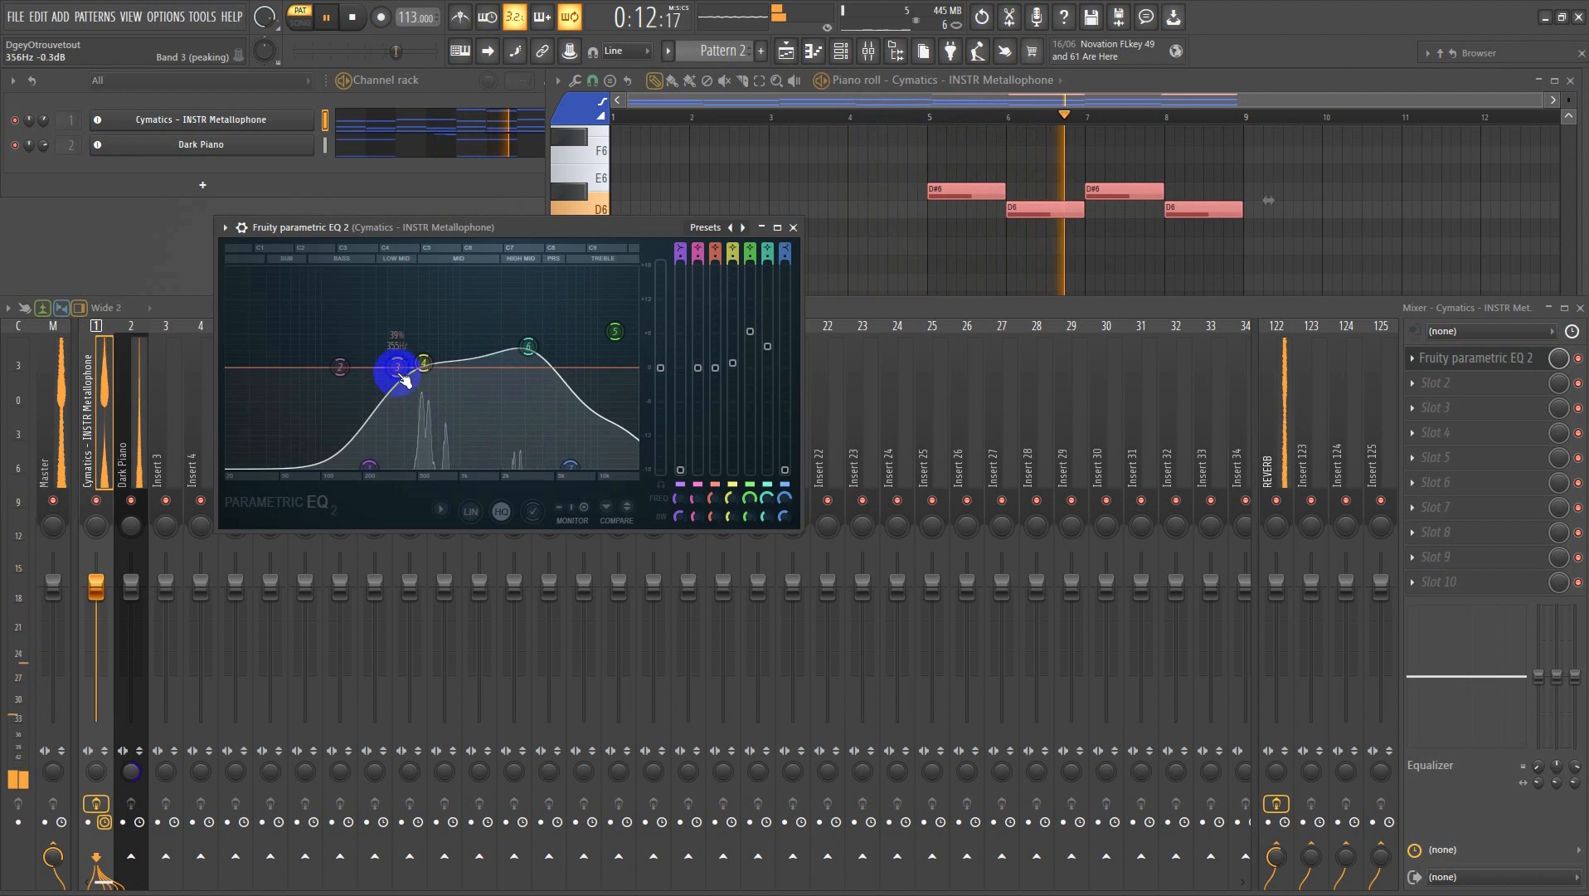
left_click_drag(398, 369, 397, 383)
left_click_drag(371, 466, 384, 466)
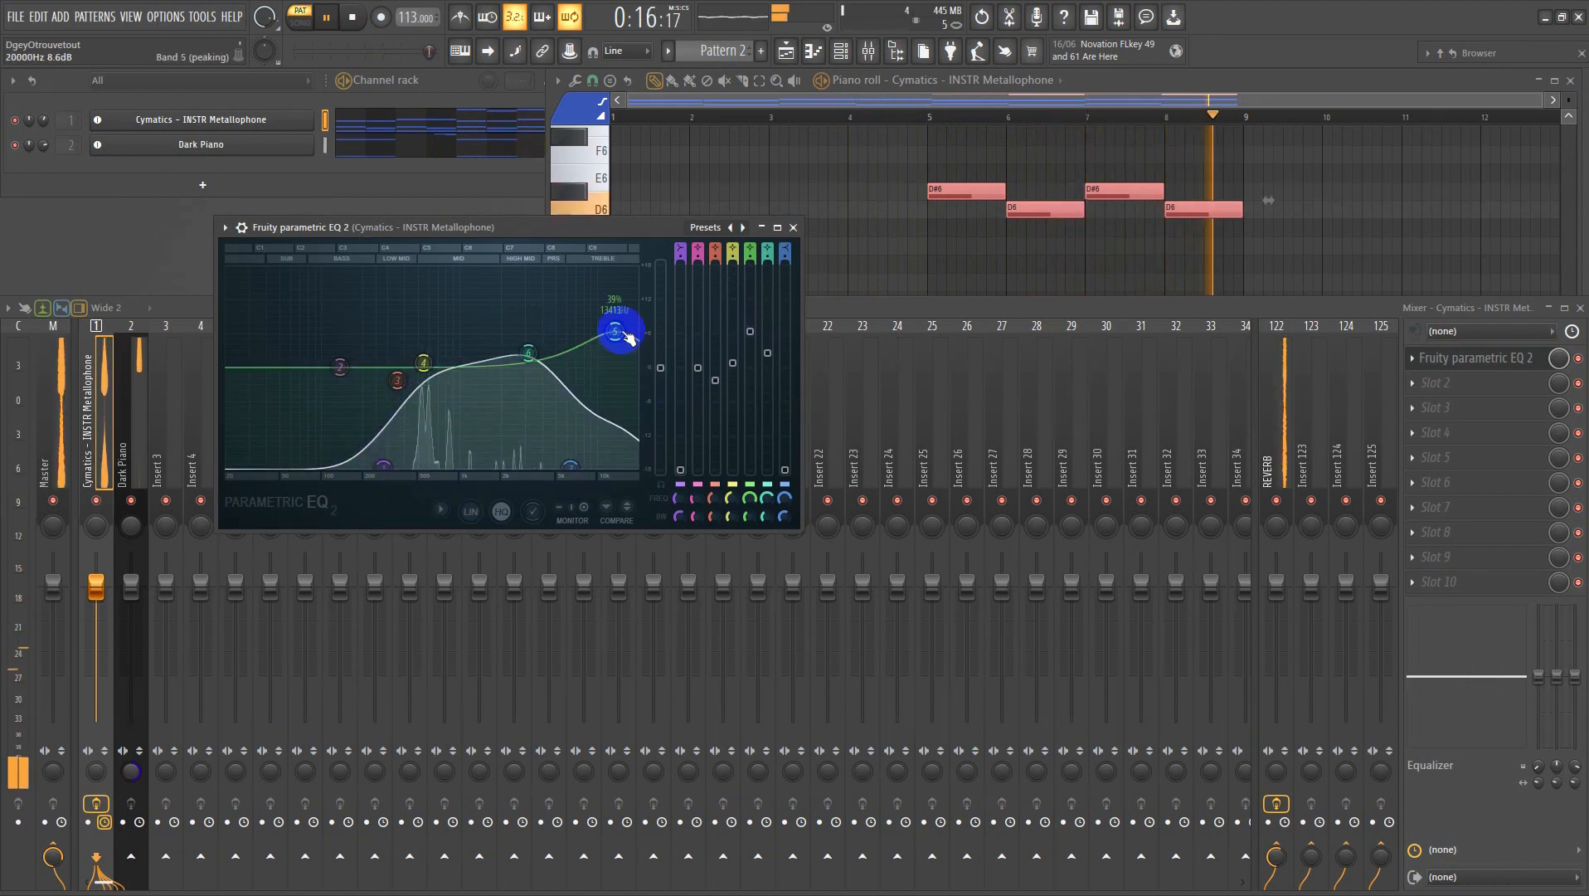
left_click(818, 216)
key("space")
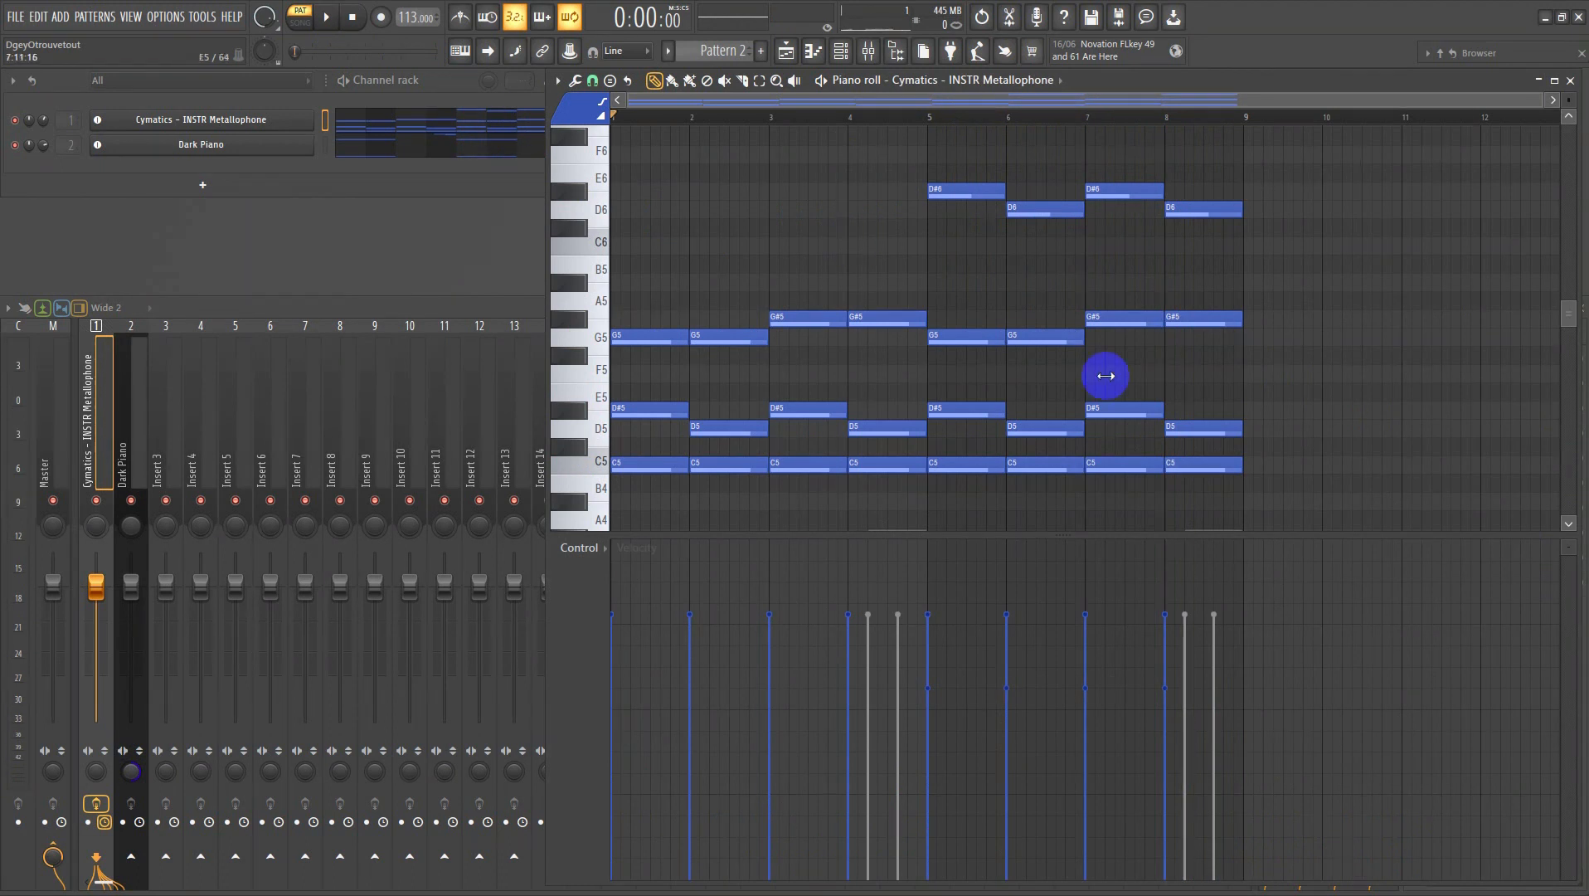
- Add a FLEX synthesizer as a new channel in the channel rack
left_click_drag(1283, 478, 507, 188)
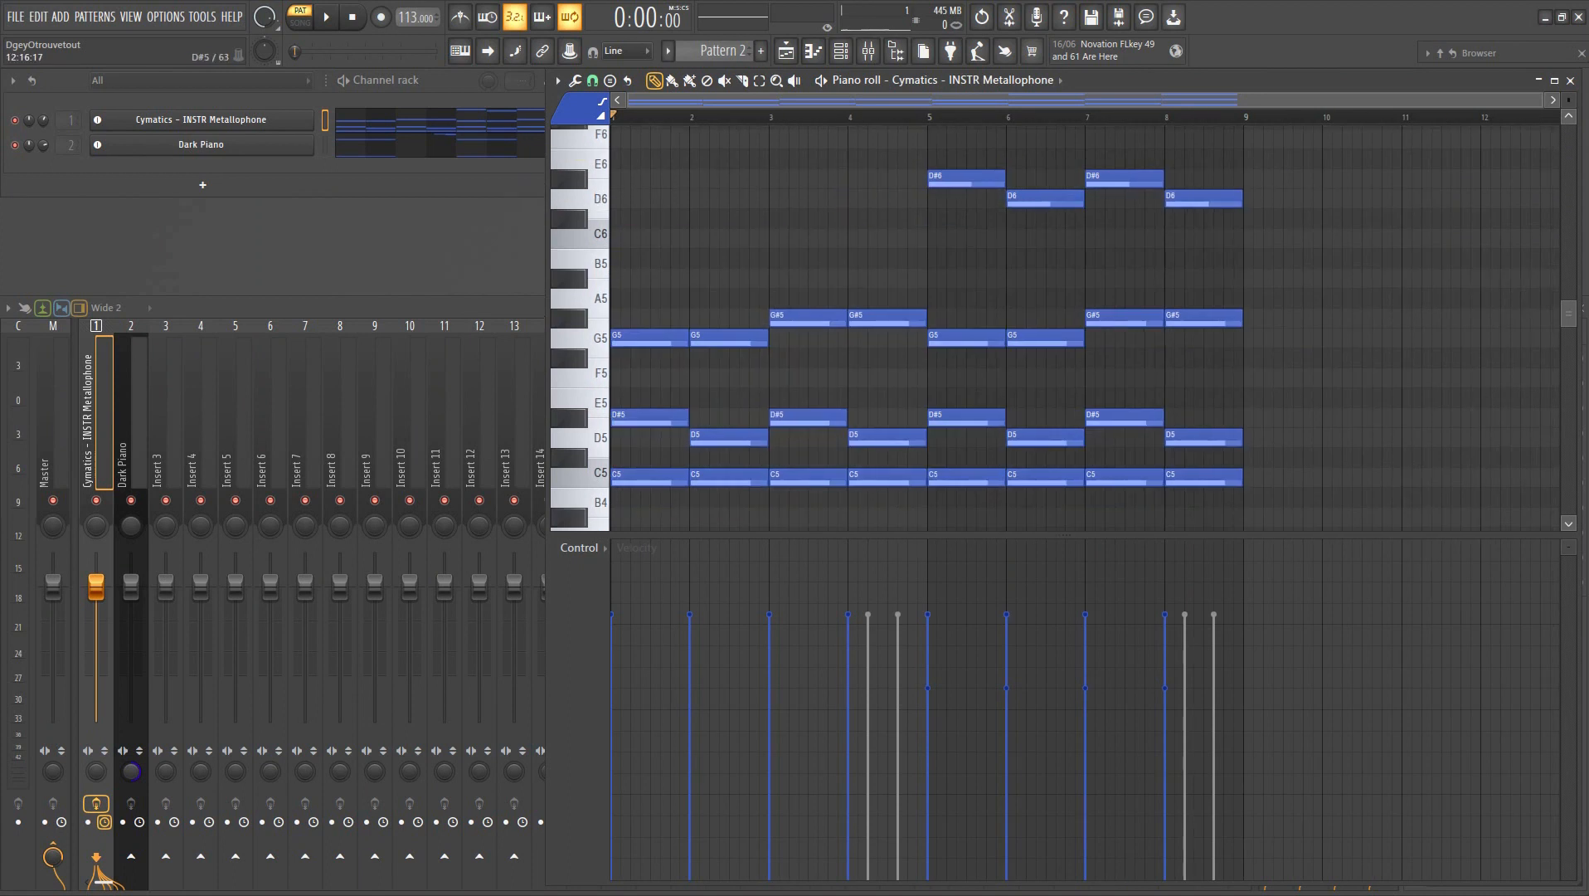
left_click(198, 184)
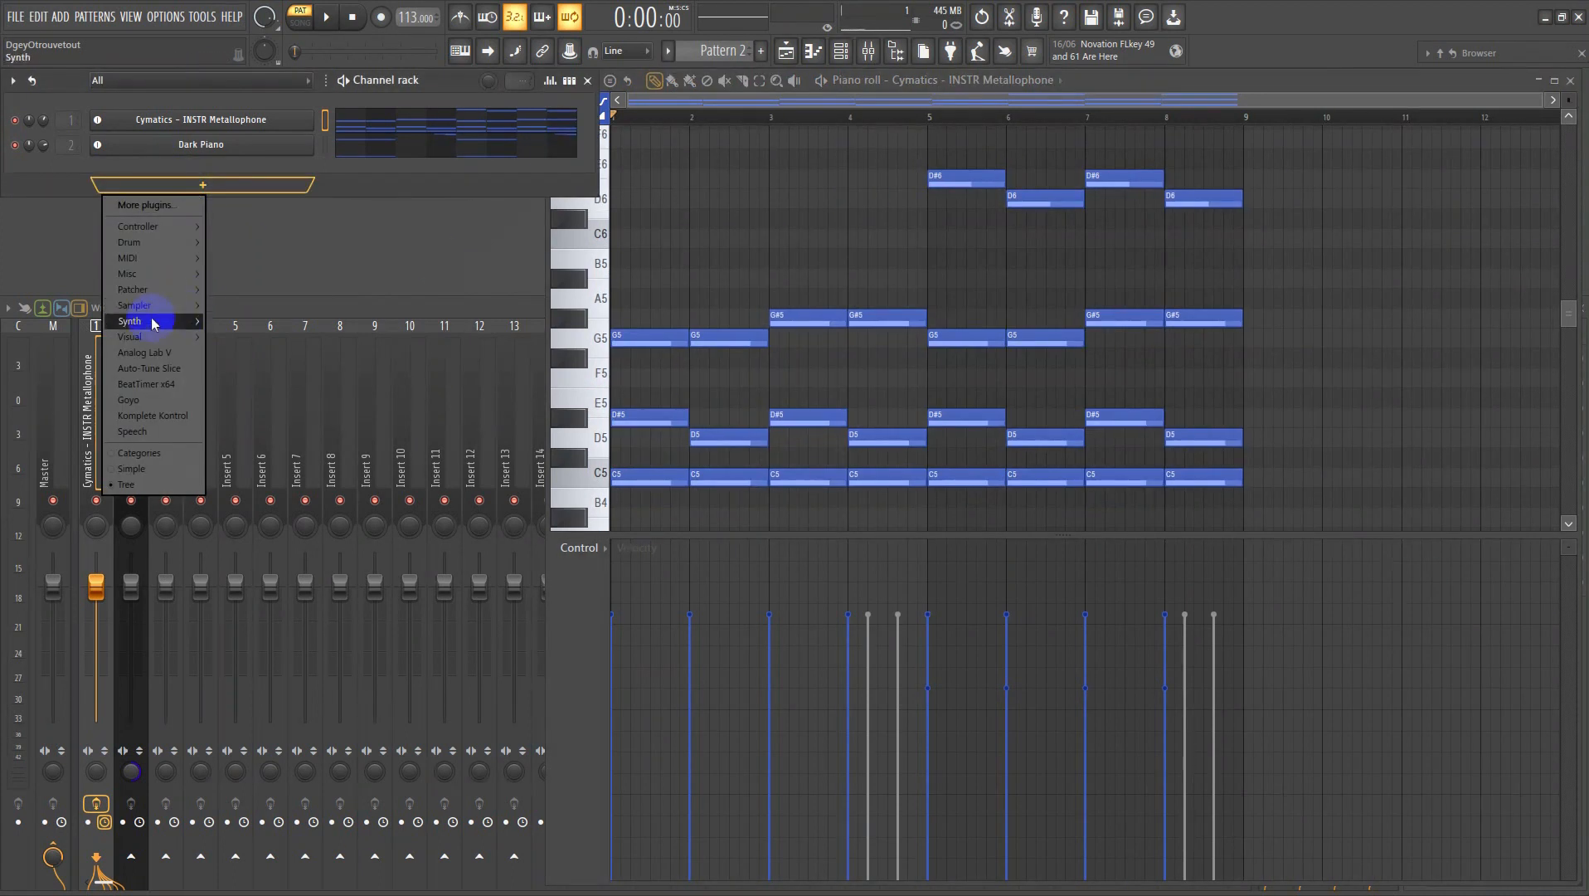
mouse_move(143, 321)
mouse_move(300, 337)
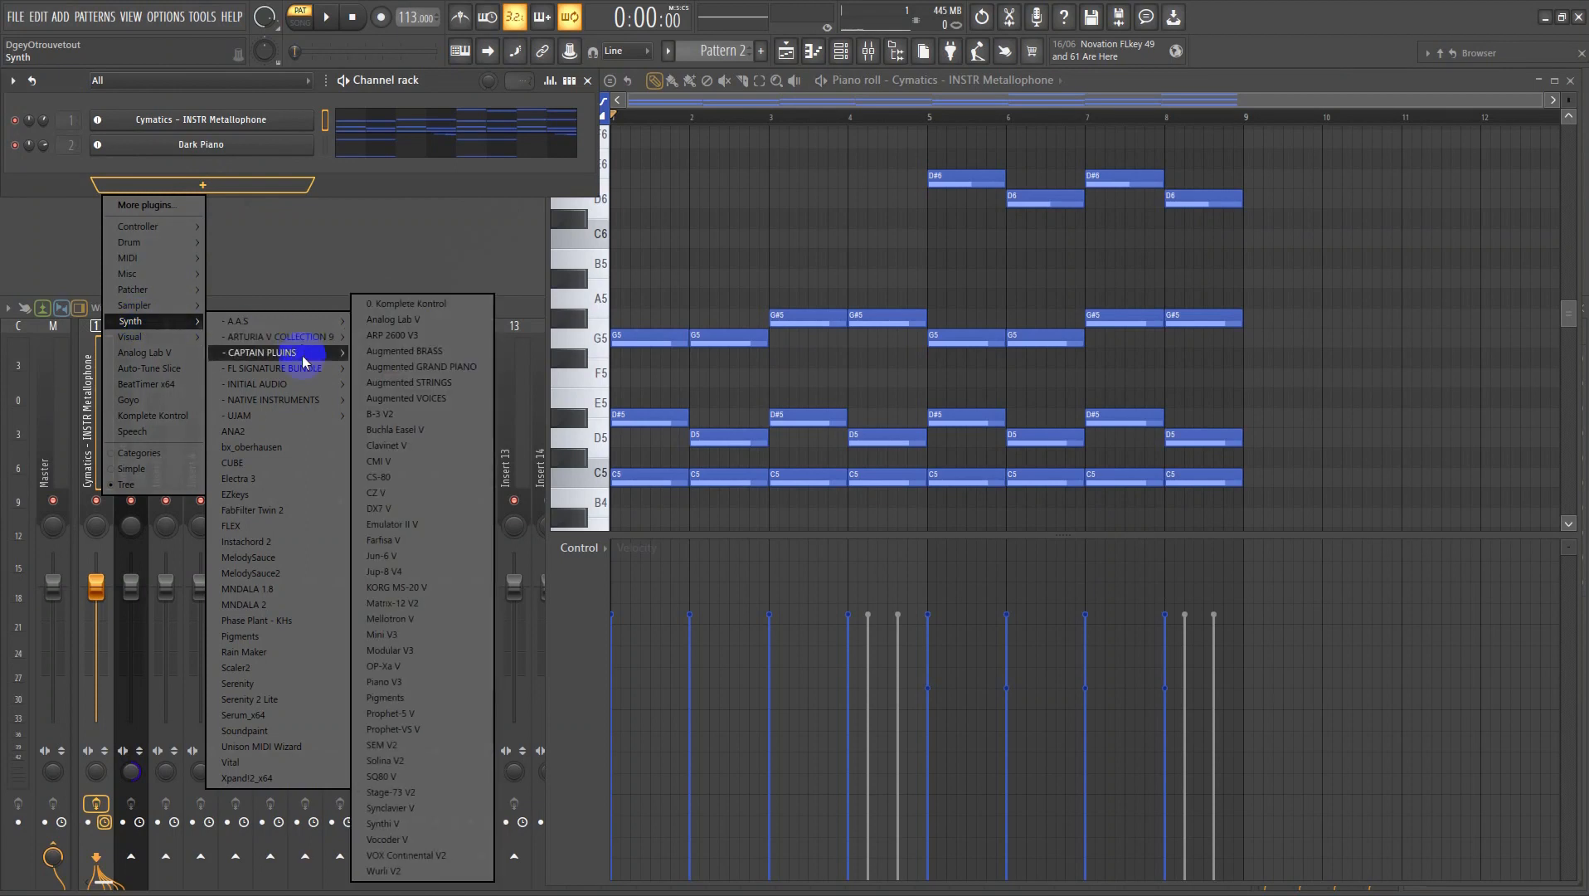
mouse_move(276, 370)
left_click(375, 430)
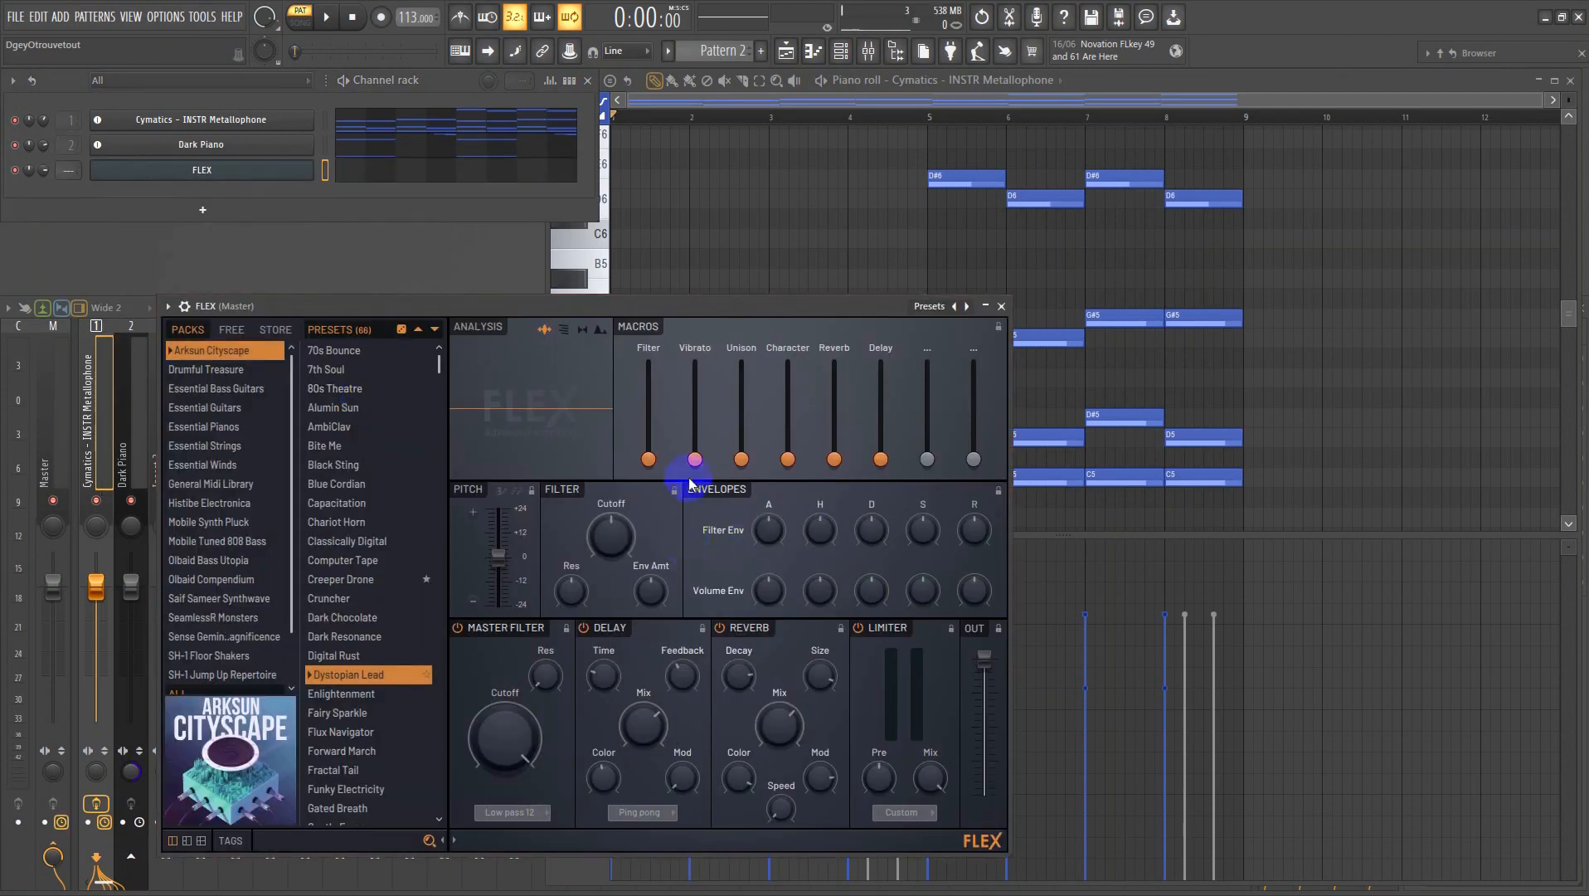
left_click_drag(801, 314, 877, 154)
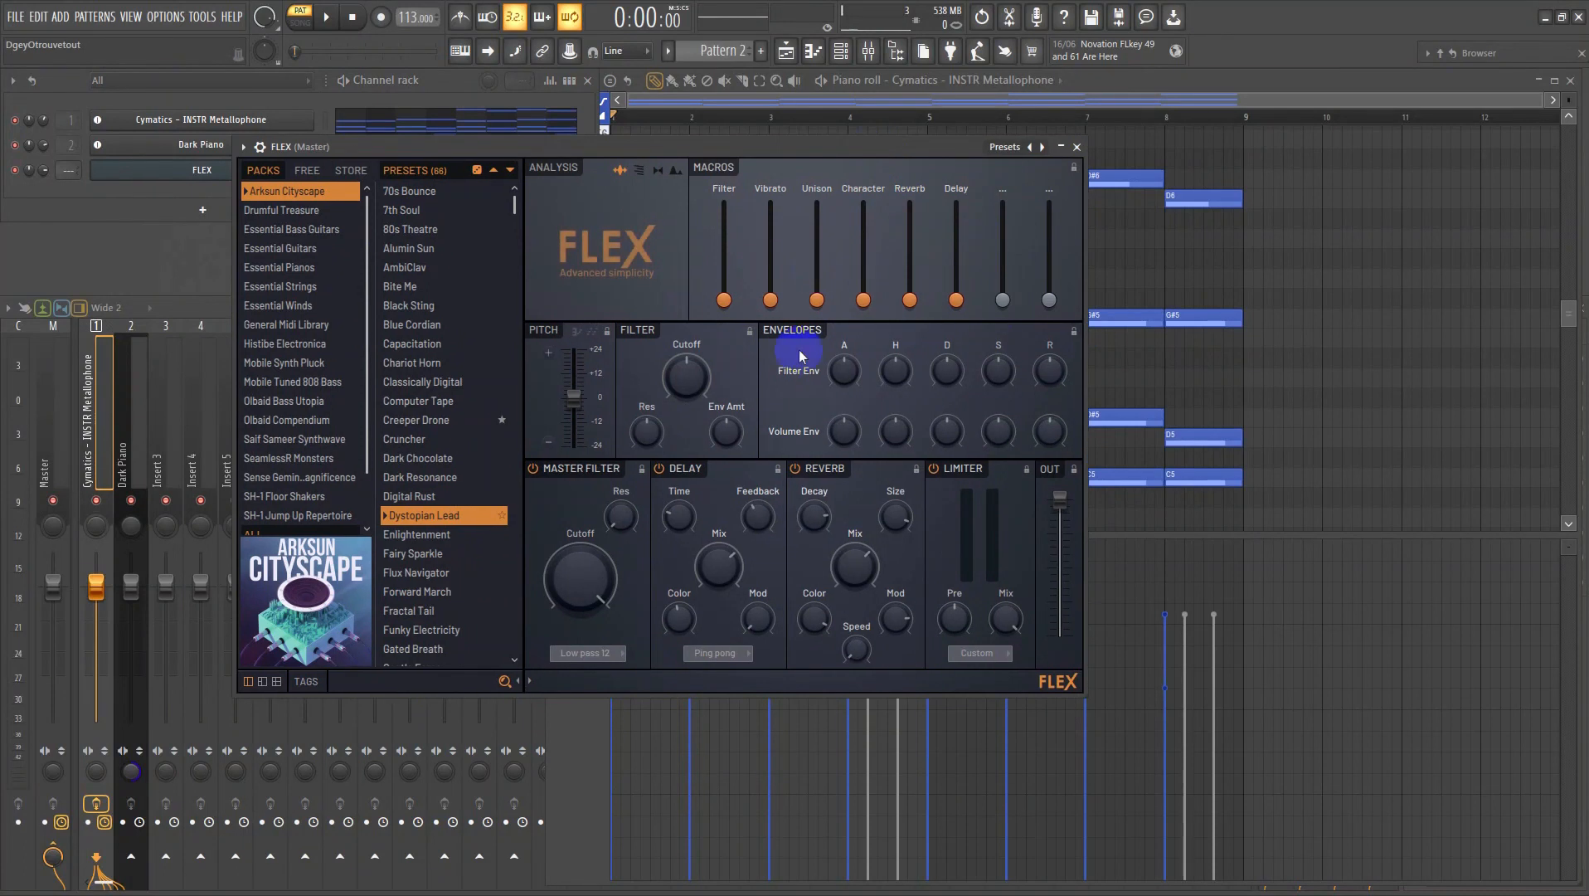
- Try the Cheddar Believe preset from the Olbaid Compendium pack and list the General Midi Library presets
left_click(284, 421)
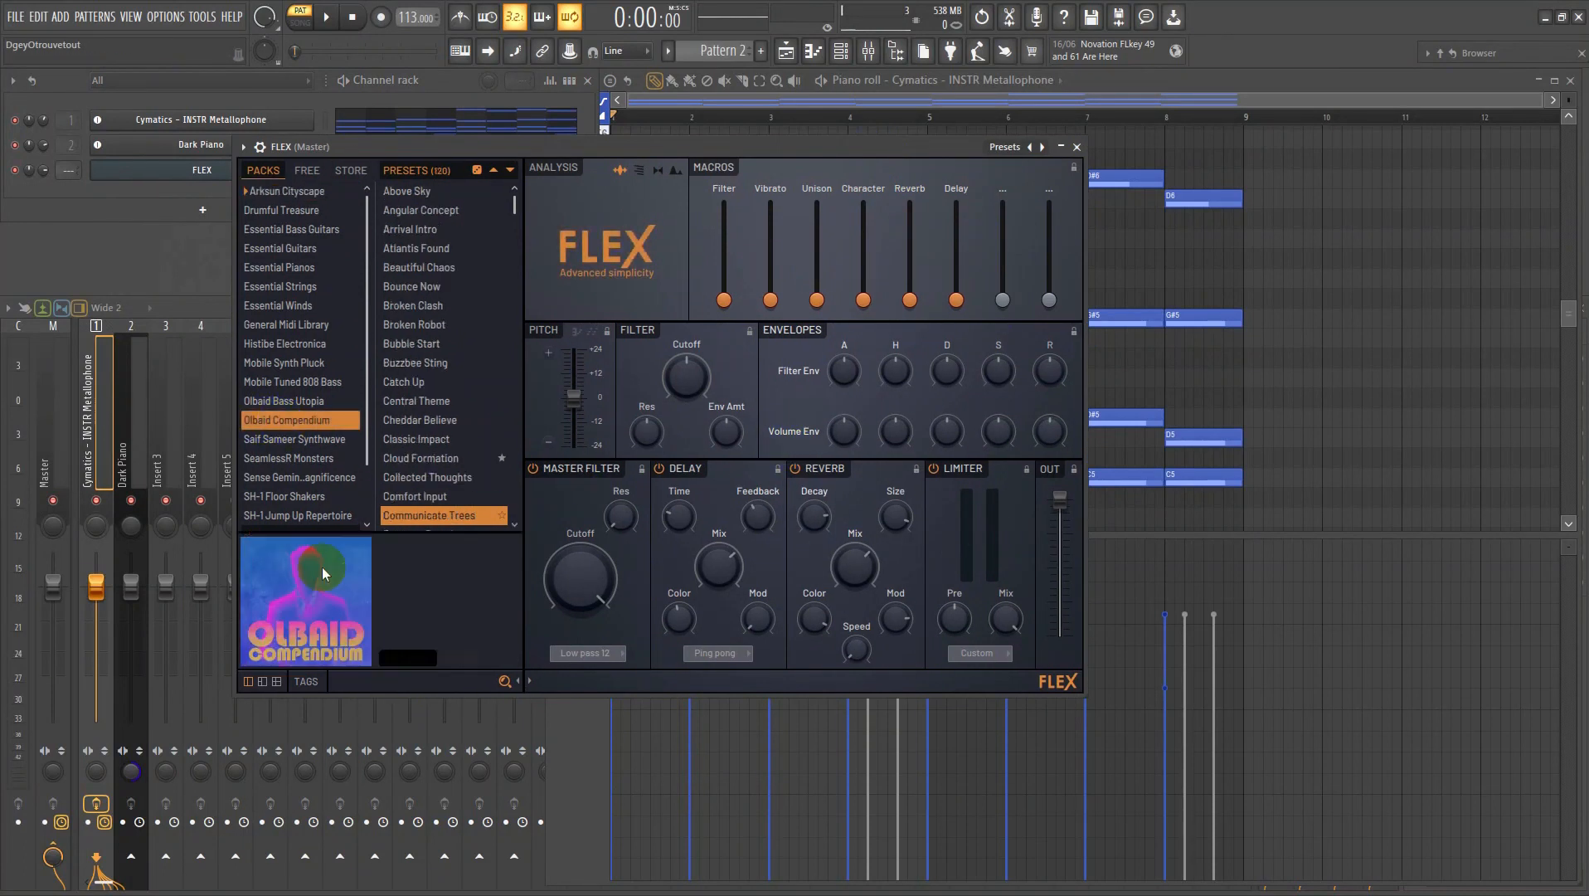
left_click(428, 419)
left_click(297, 324)
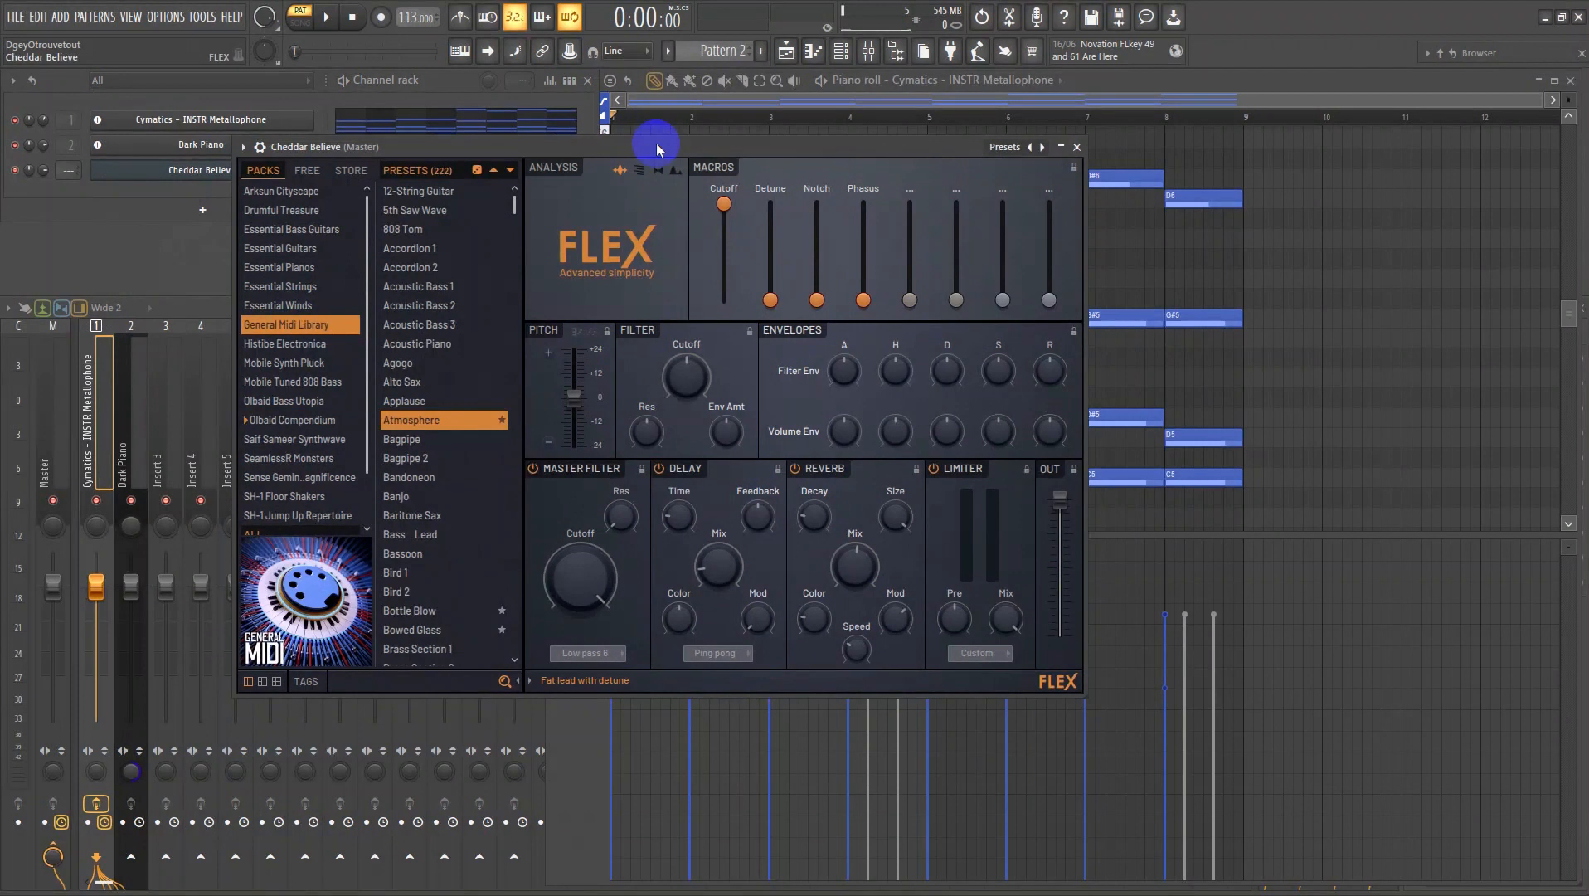
left_click_drag(655, 151, 558, 210)
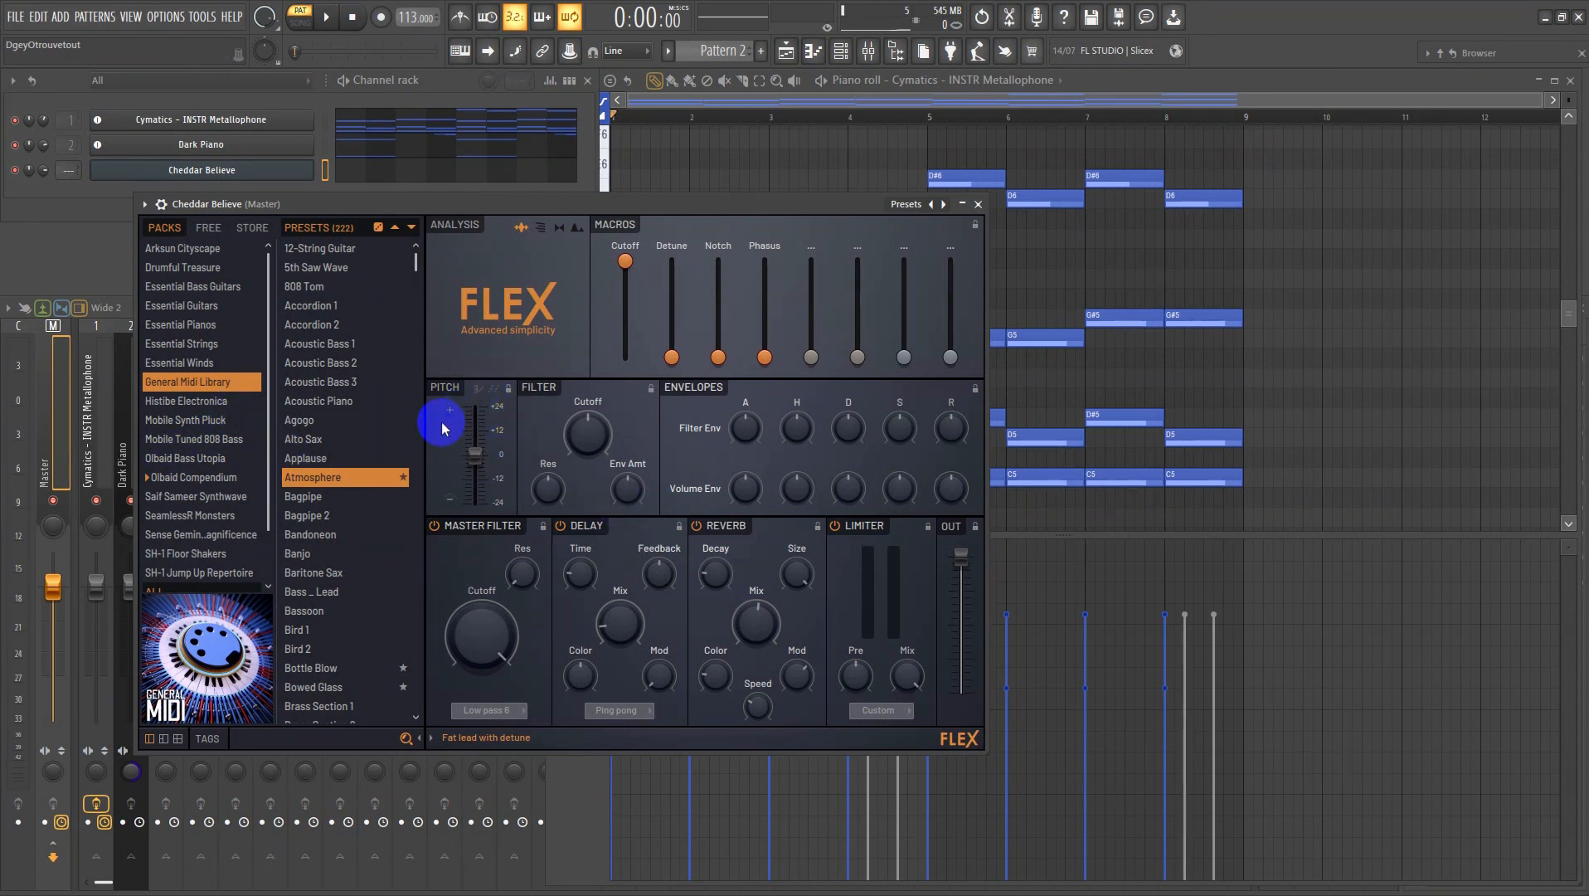
- Browse the Essential Strings and Essential Pianos packs, load the Grand Piano preset, and close FLEX
left_click(213, 326)
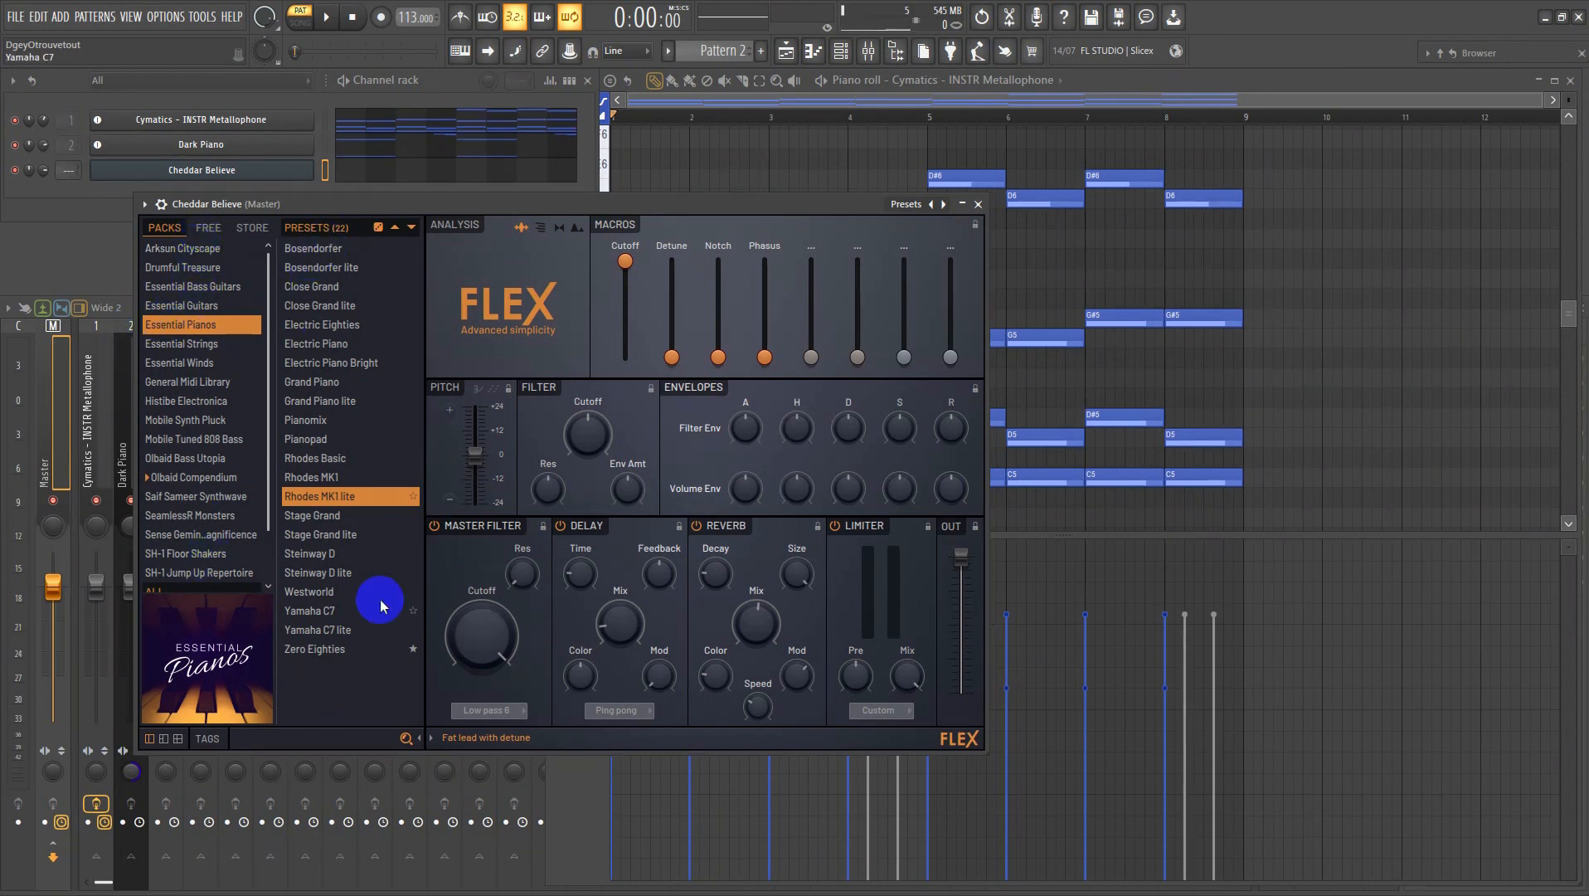
left_click(207, 345)
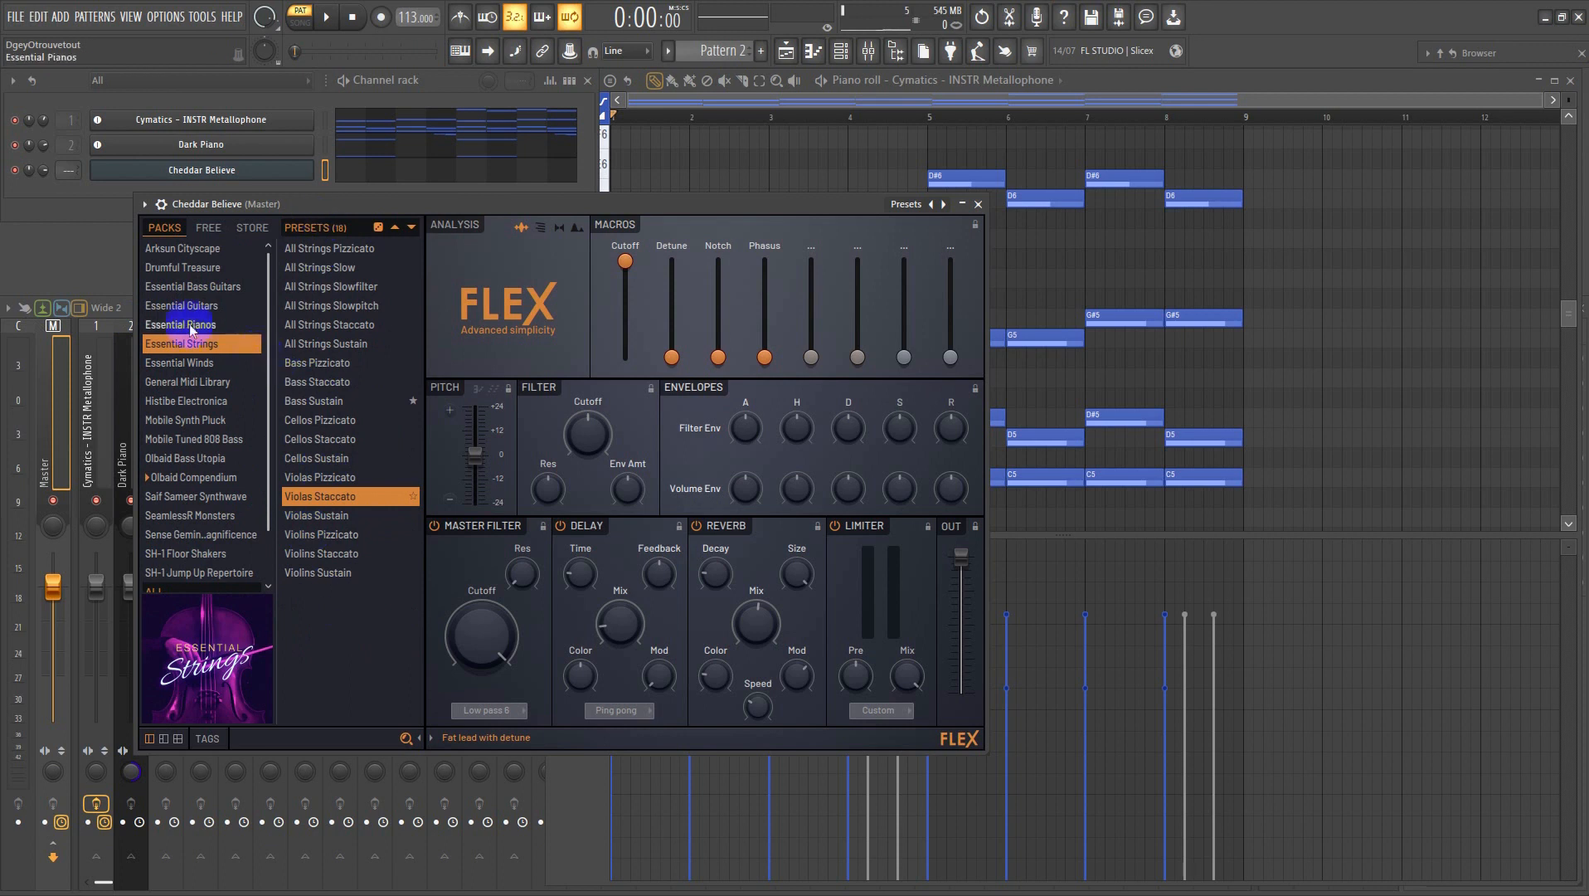
left_click(191, 327)
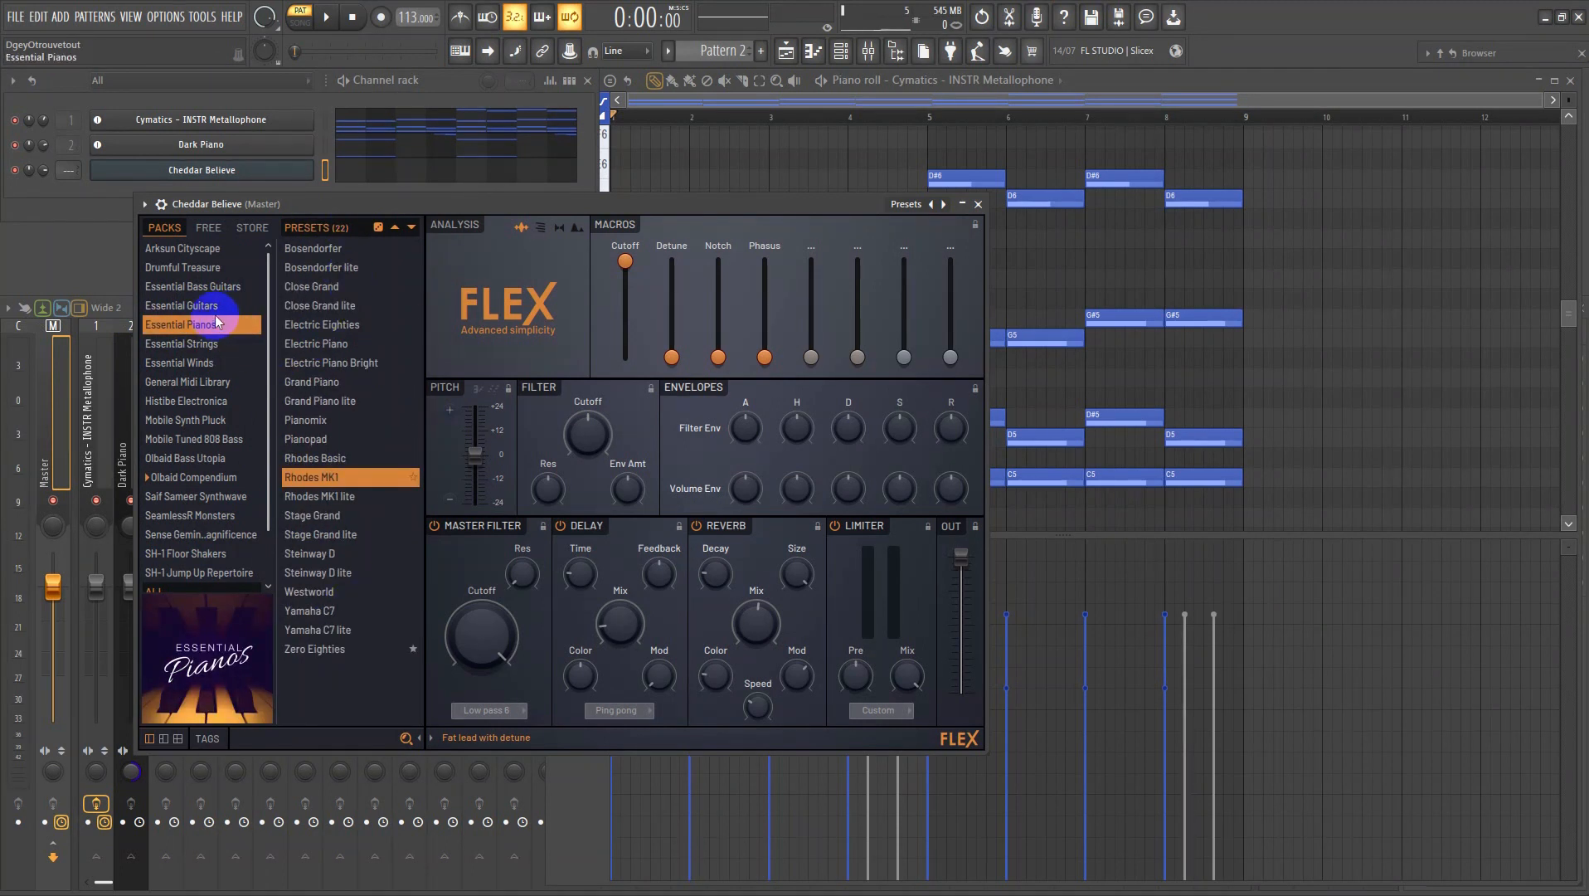
left_click(319, 384)
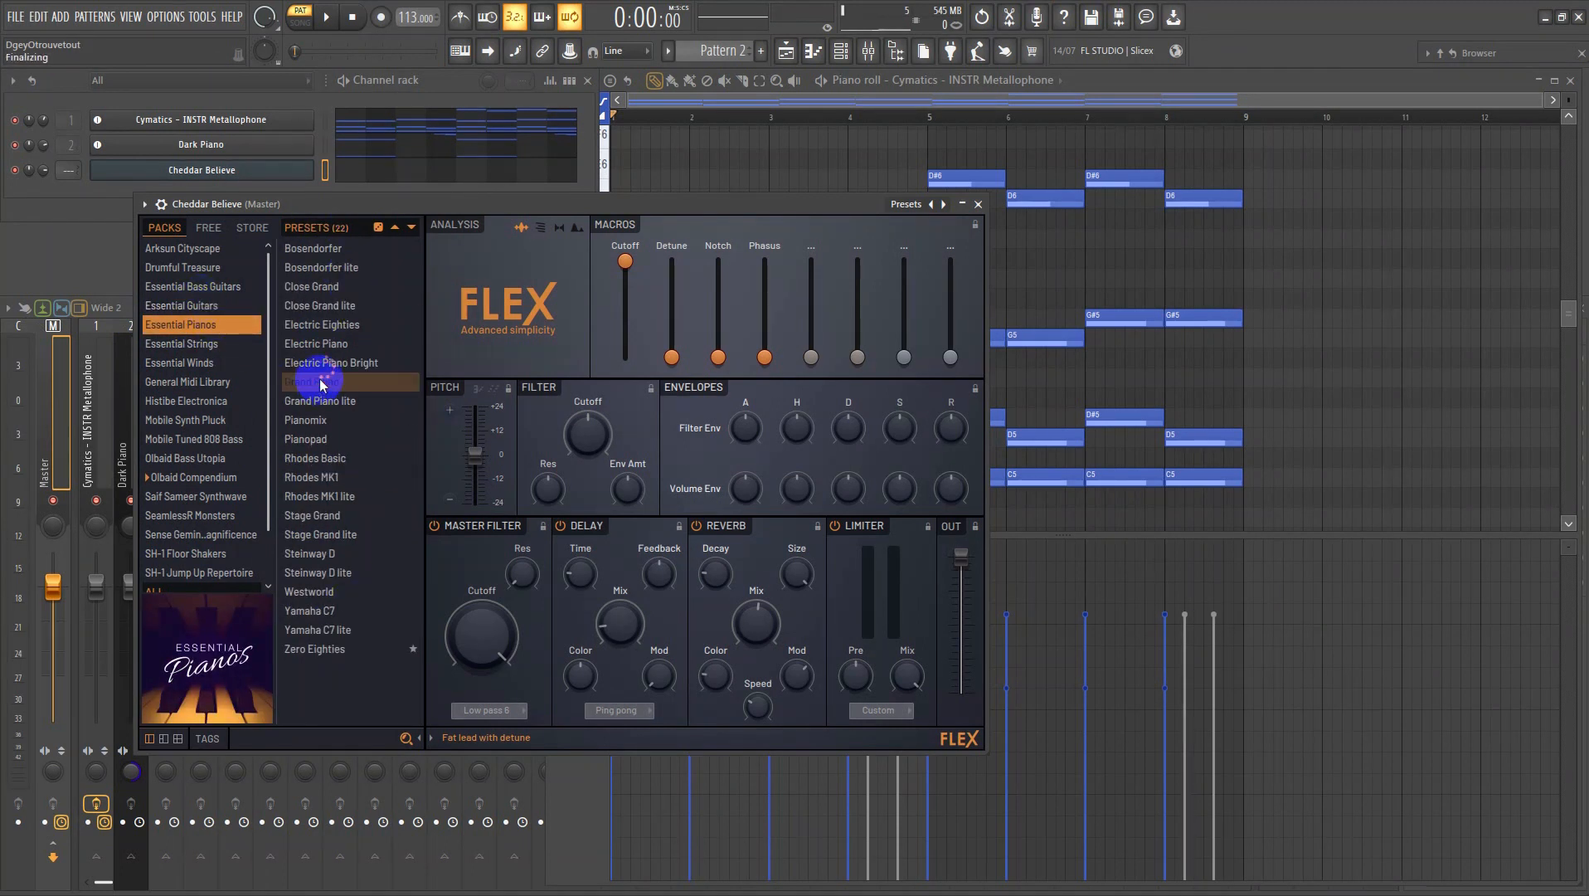
left_click_drag(486, 654, 475, 739)
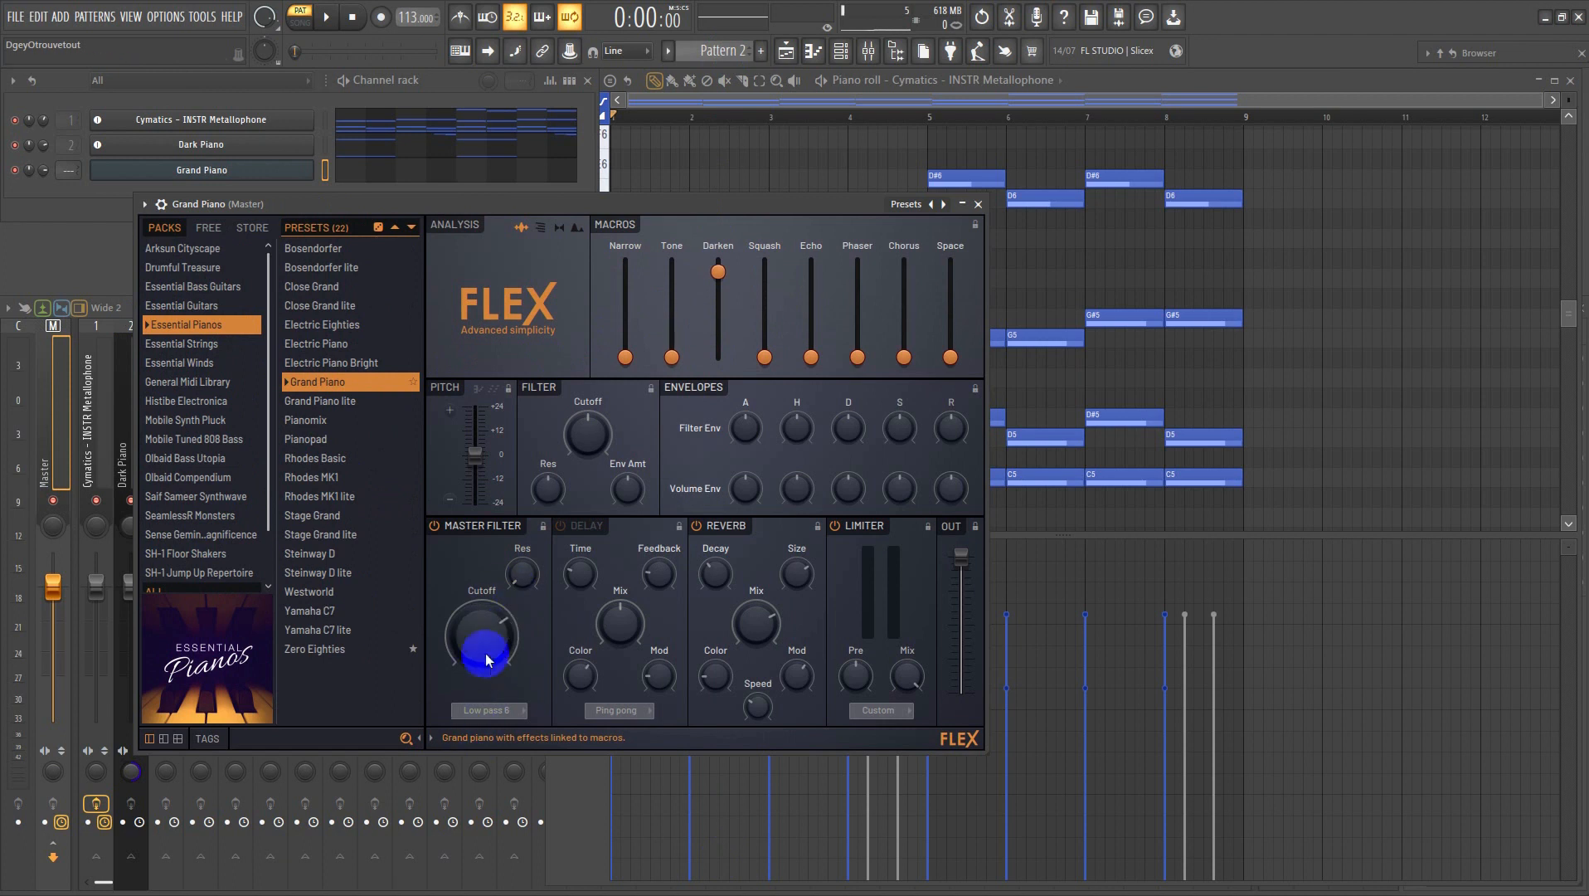
left_click(978, 204)
- Assign the Grand Piano channel to a new instrument track so it gets its own mixer insert
left_click(386, 176)
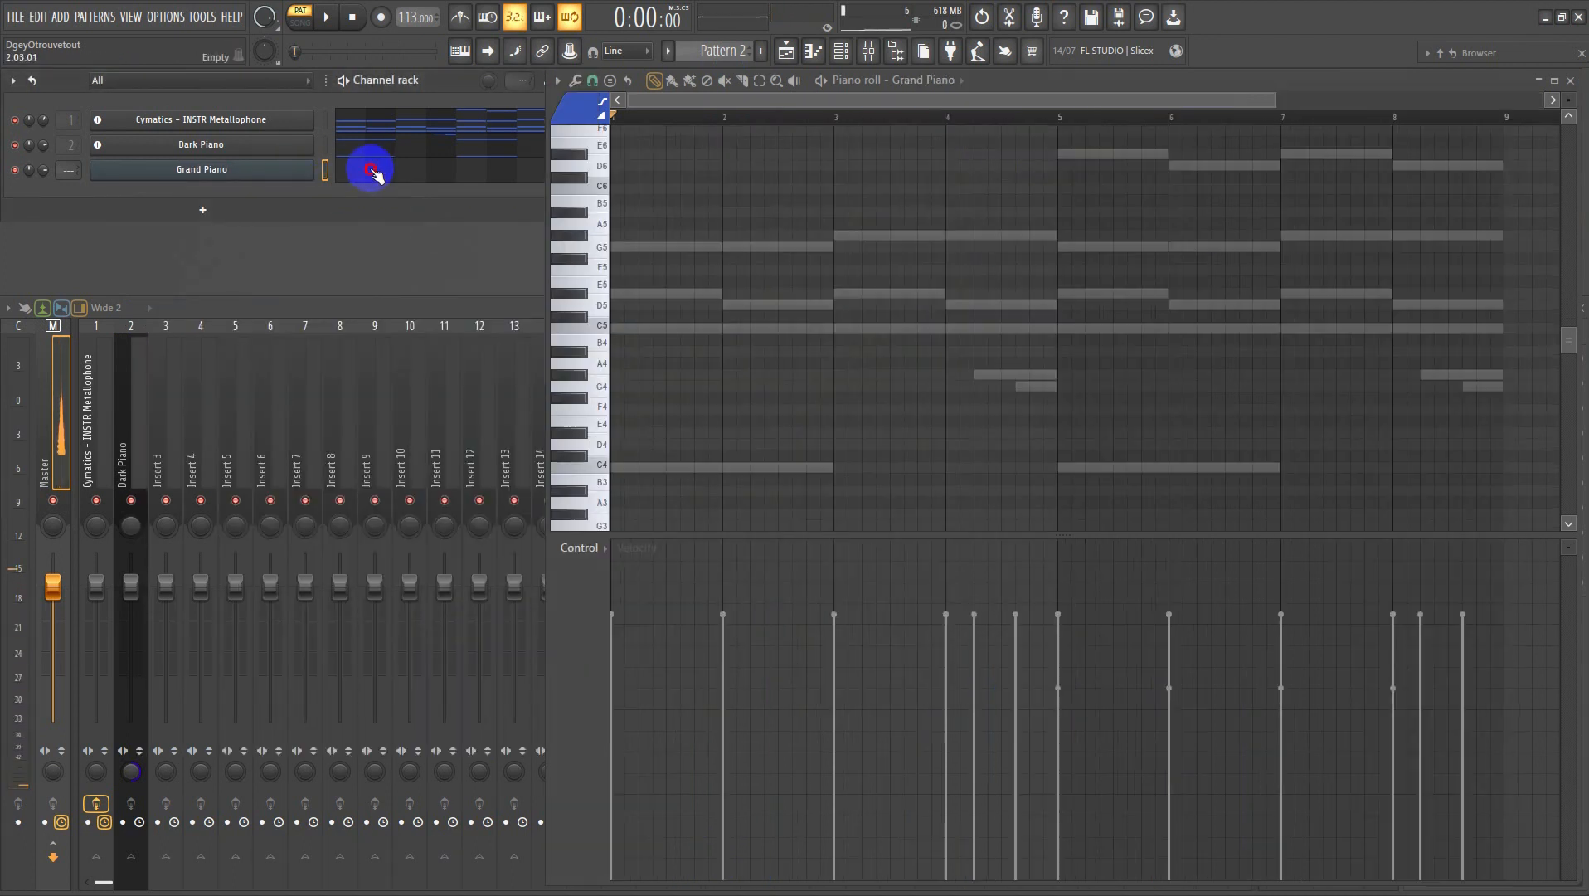
left_click(378, 176)
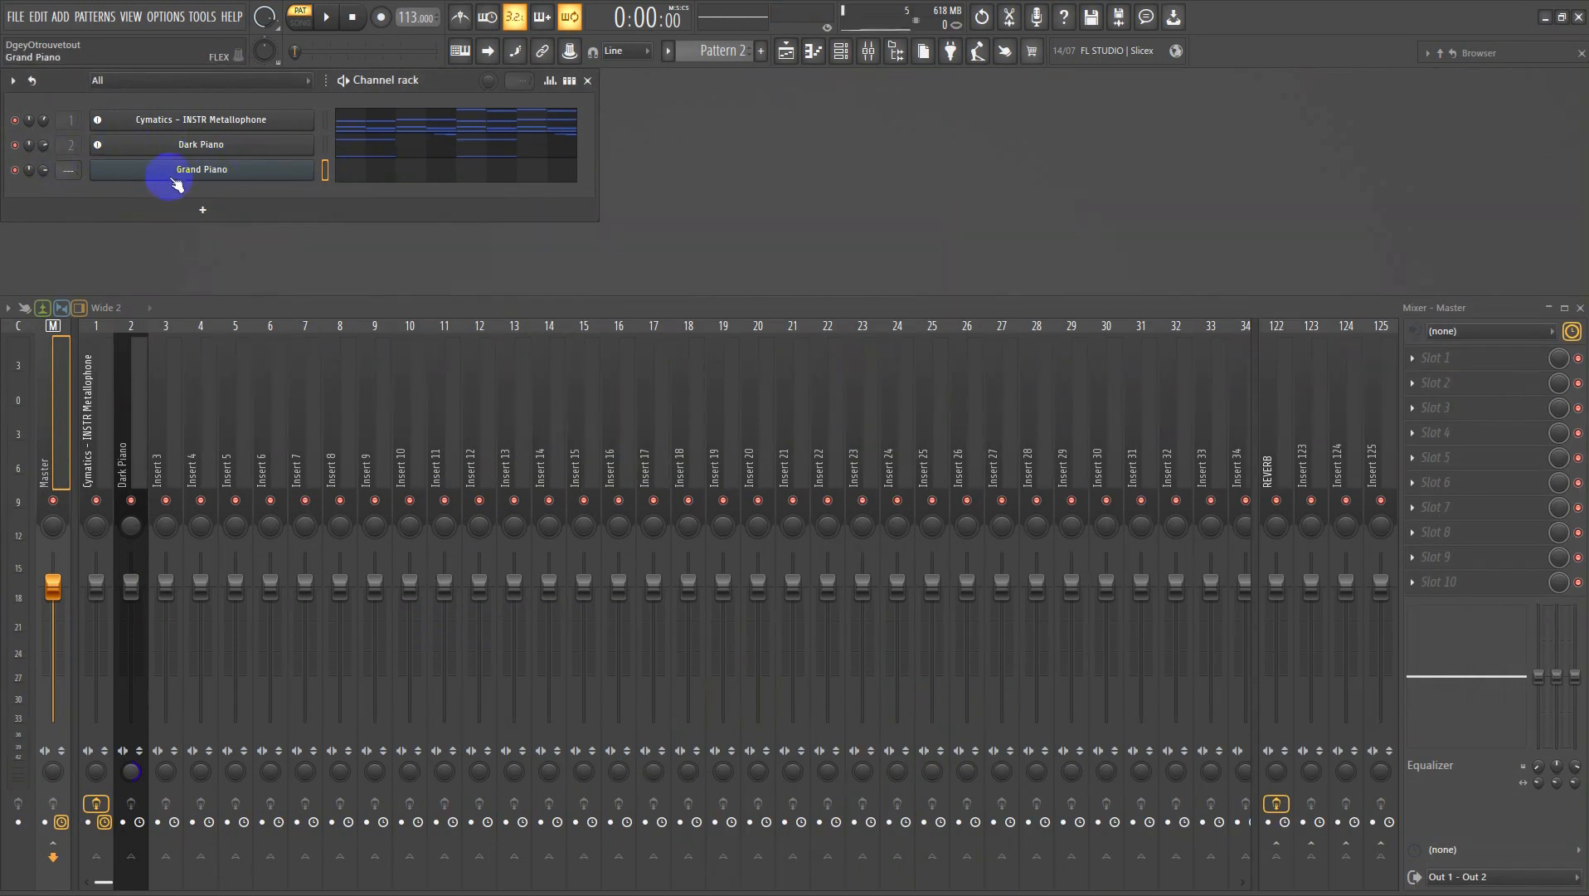
right_click(246, 176)
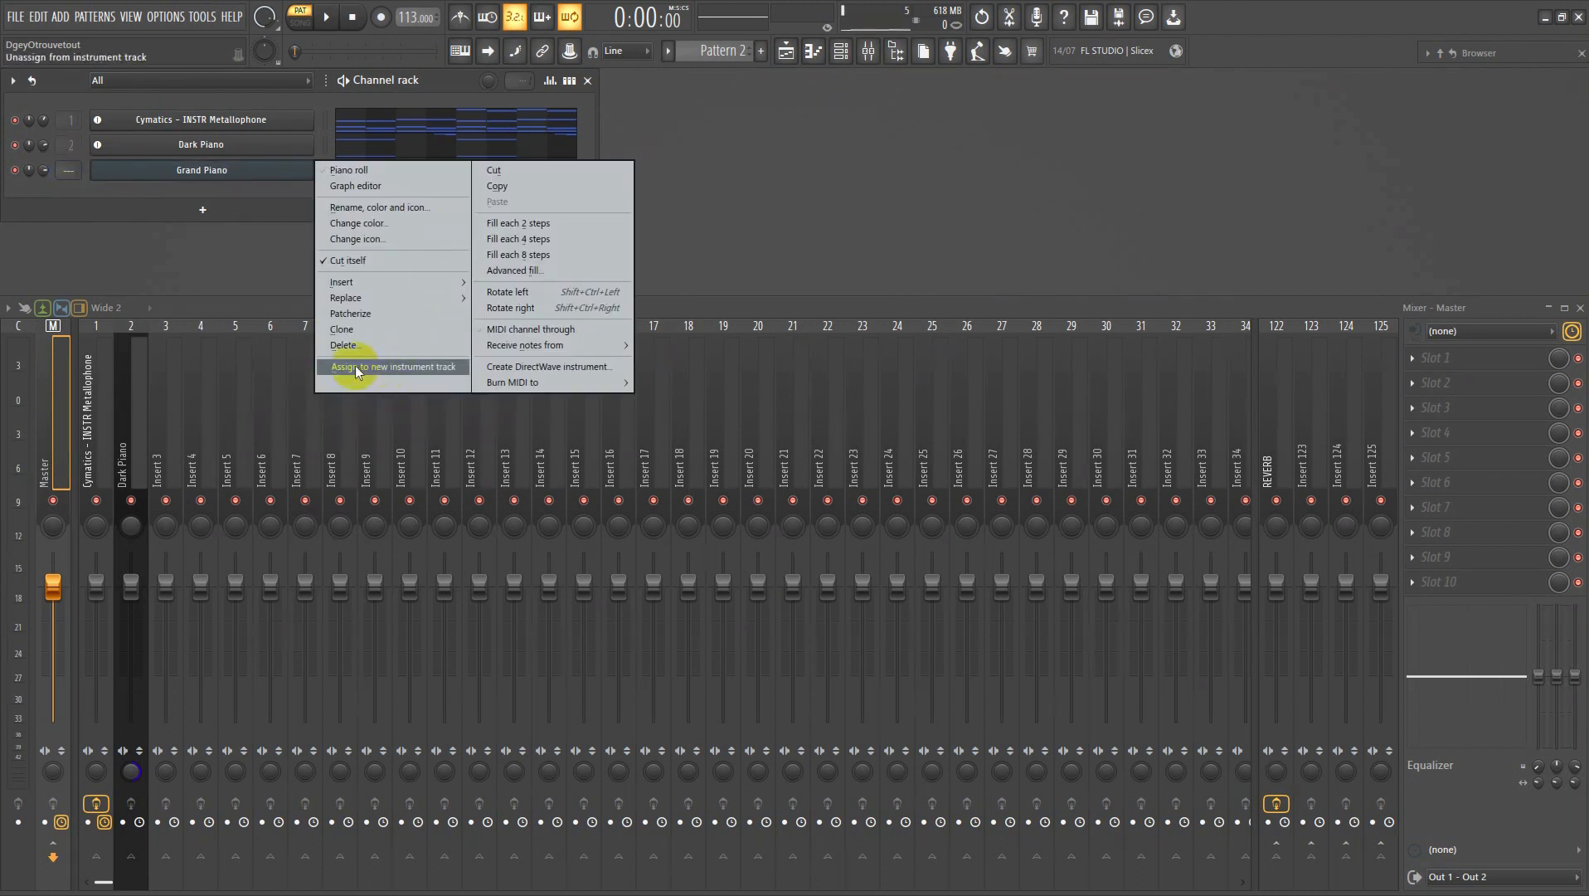
left_click(393, 367)
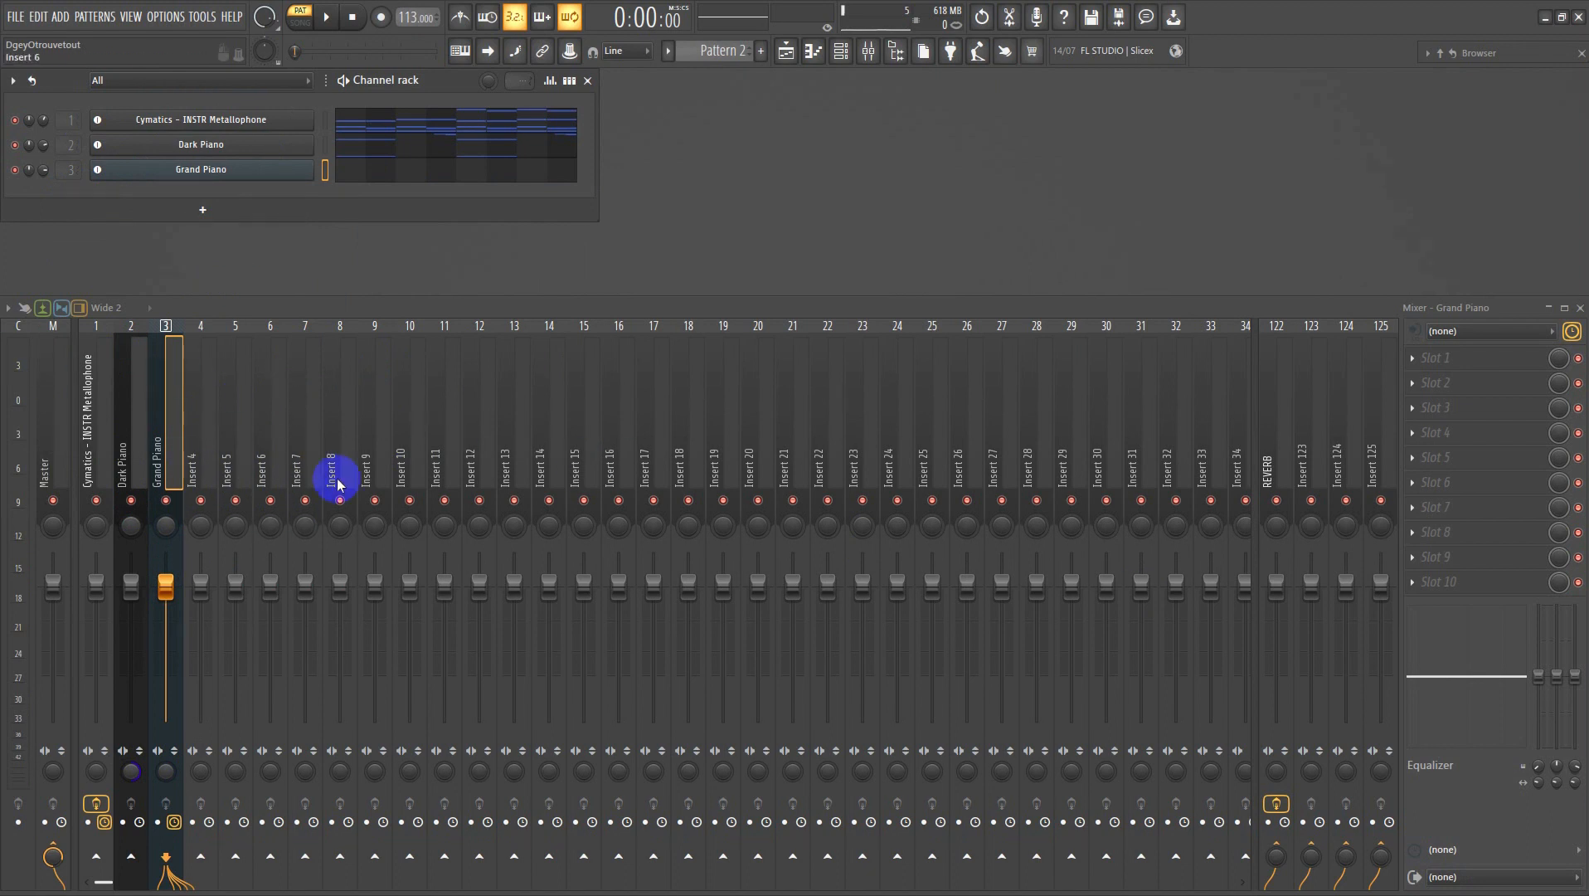
- Draw a C6 note on beat 3 and a G#5 note on beat 4 of bar 1 for the Grand Piano and play the pattern
left_click(352, 174)
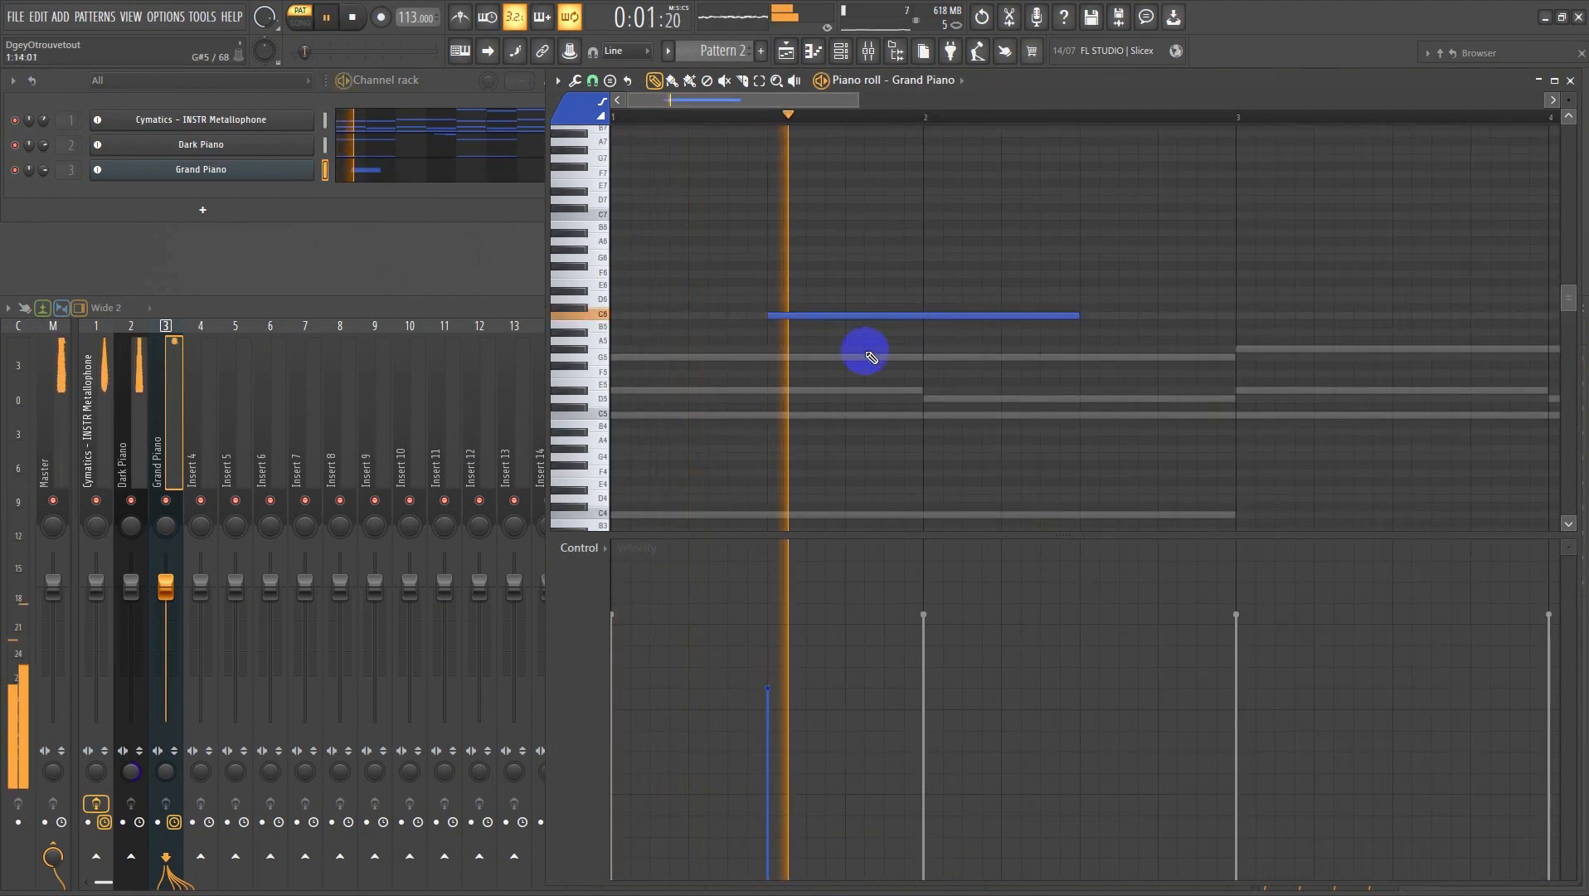
left_click(862, 351)
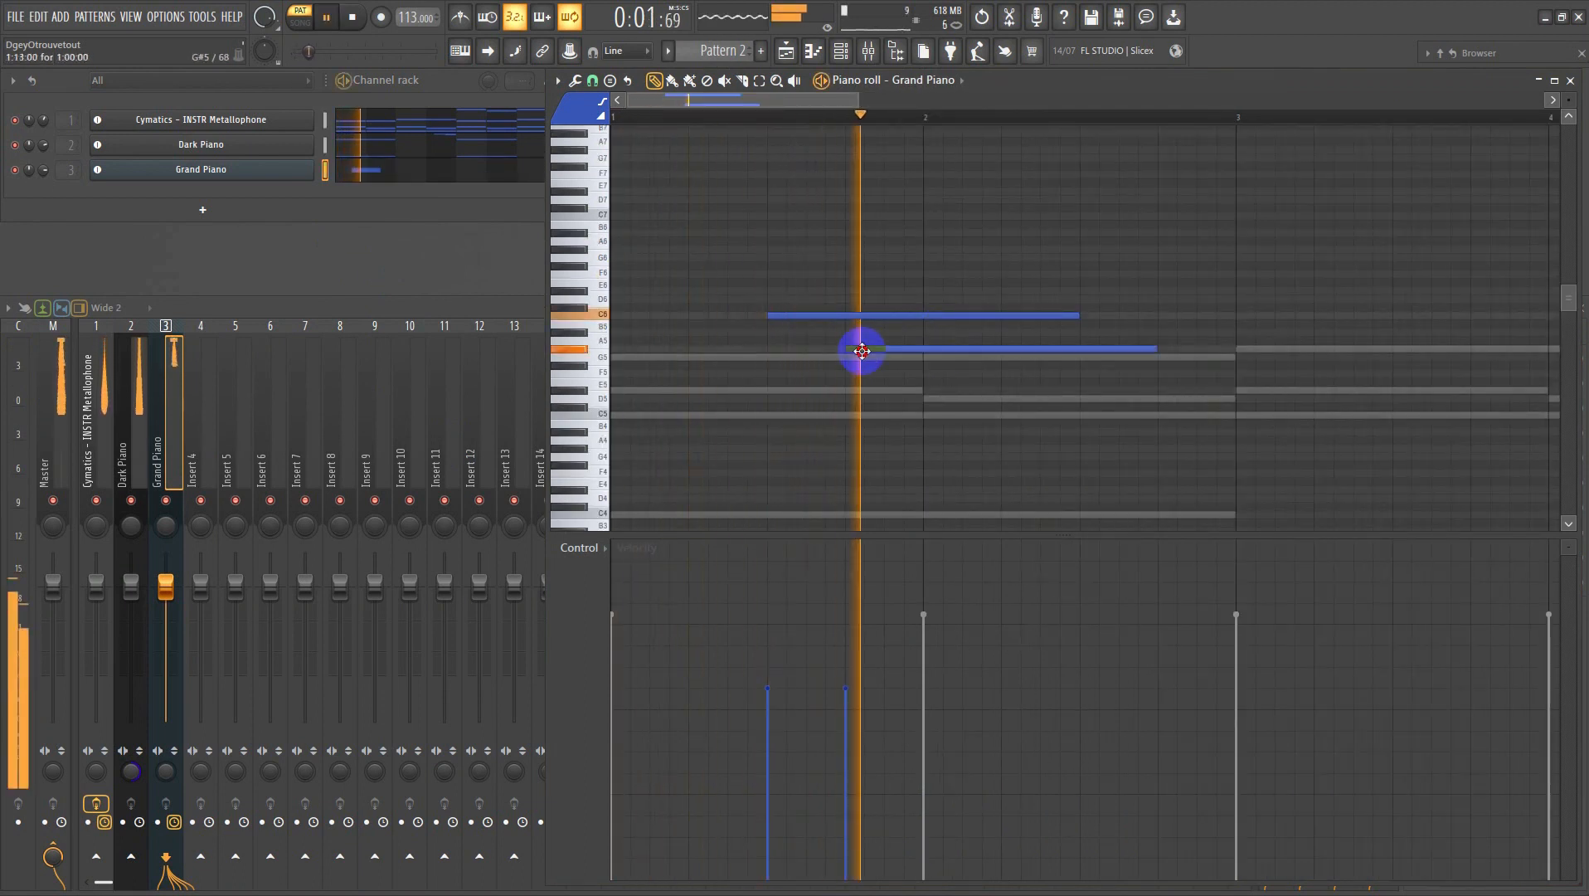
left_click_drag(862, 351, 862, 358)
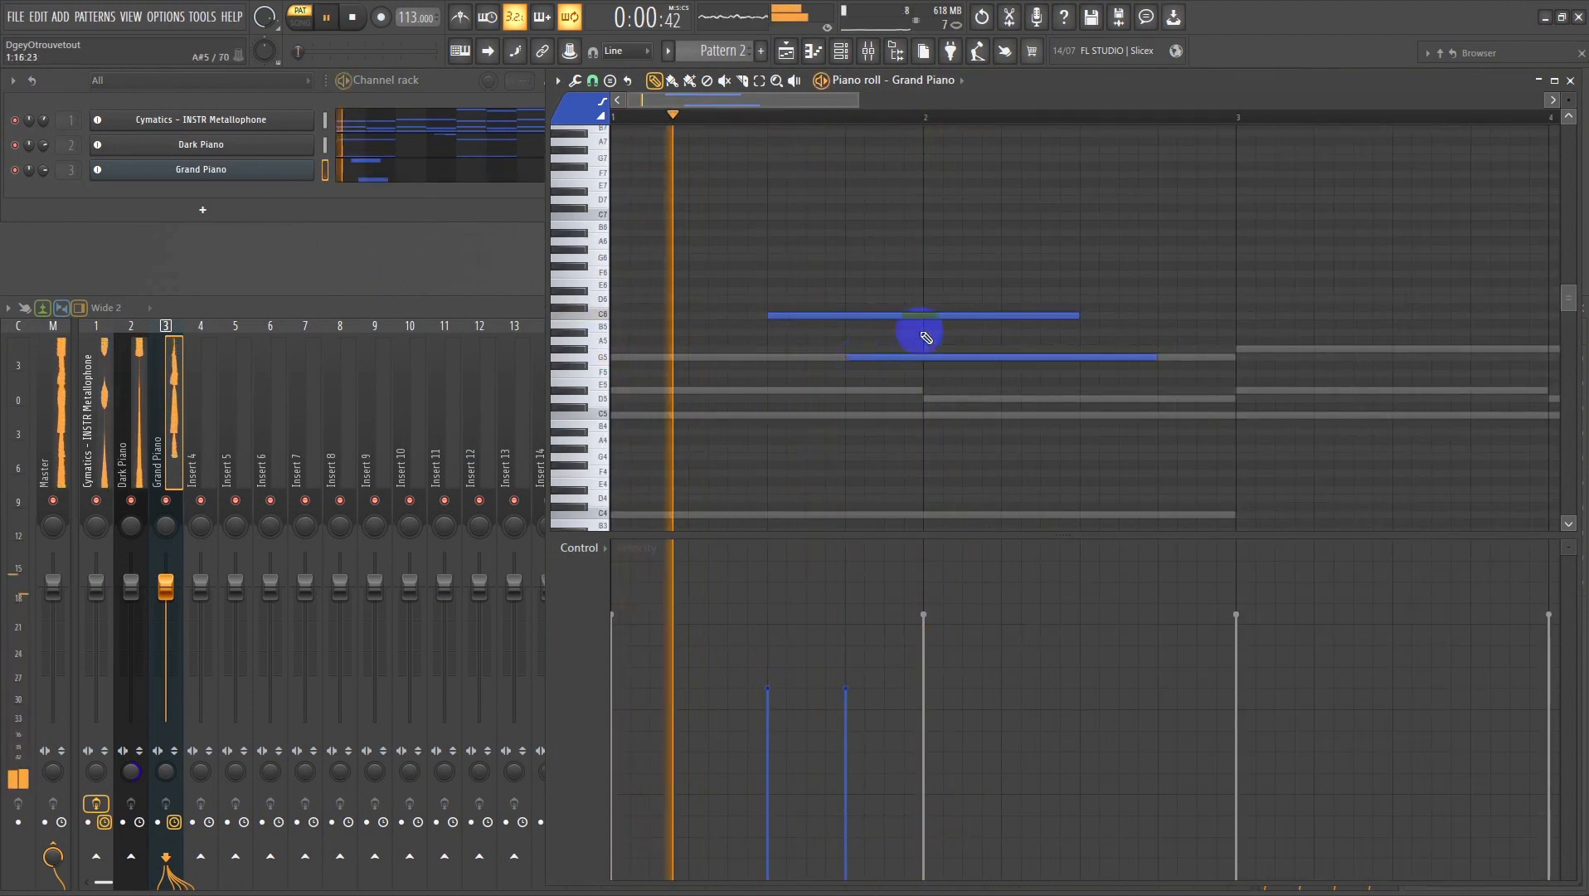
key("space")
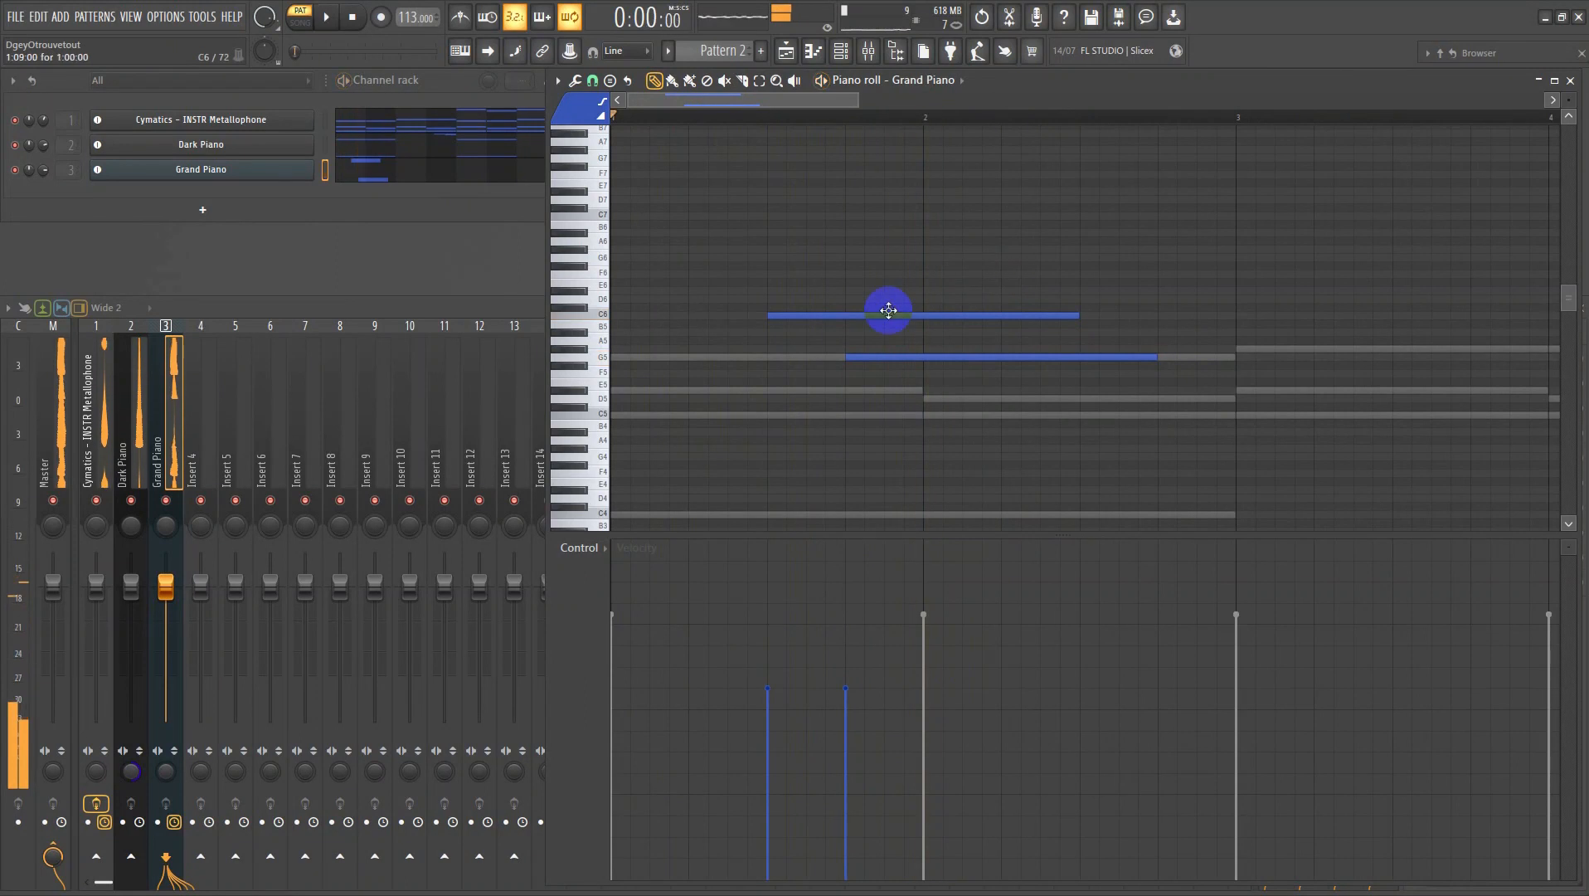
mouse_move(854, 357)
left_mouse_down()
mouse_move(851, 333)
mouse_move(851, 349)
left_mouse_up()
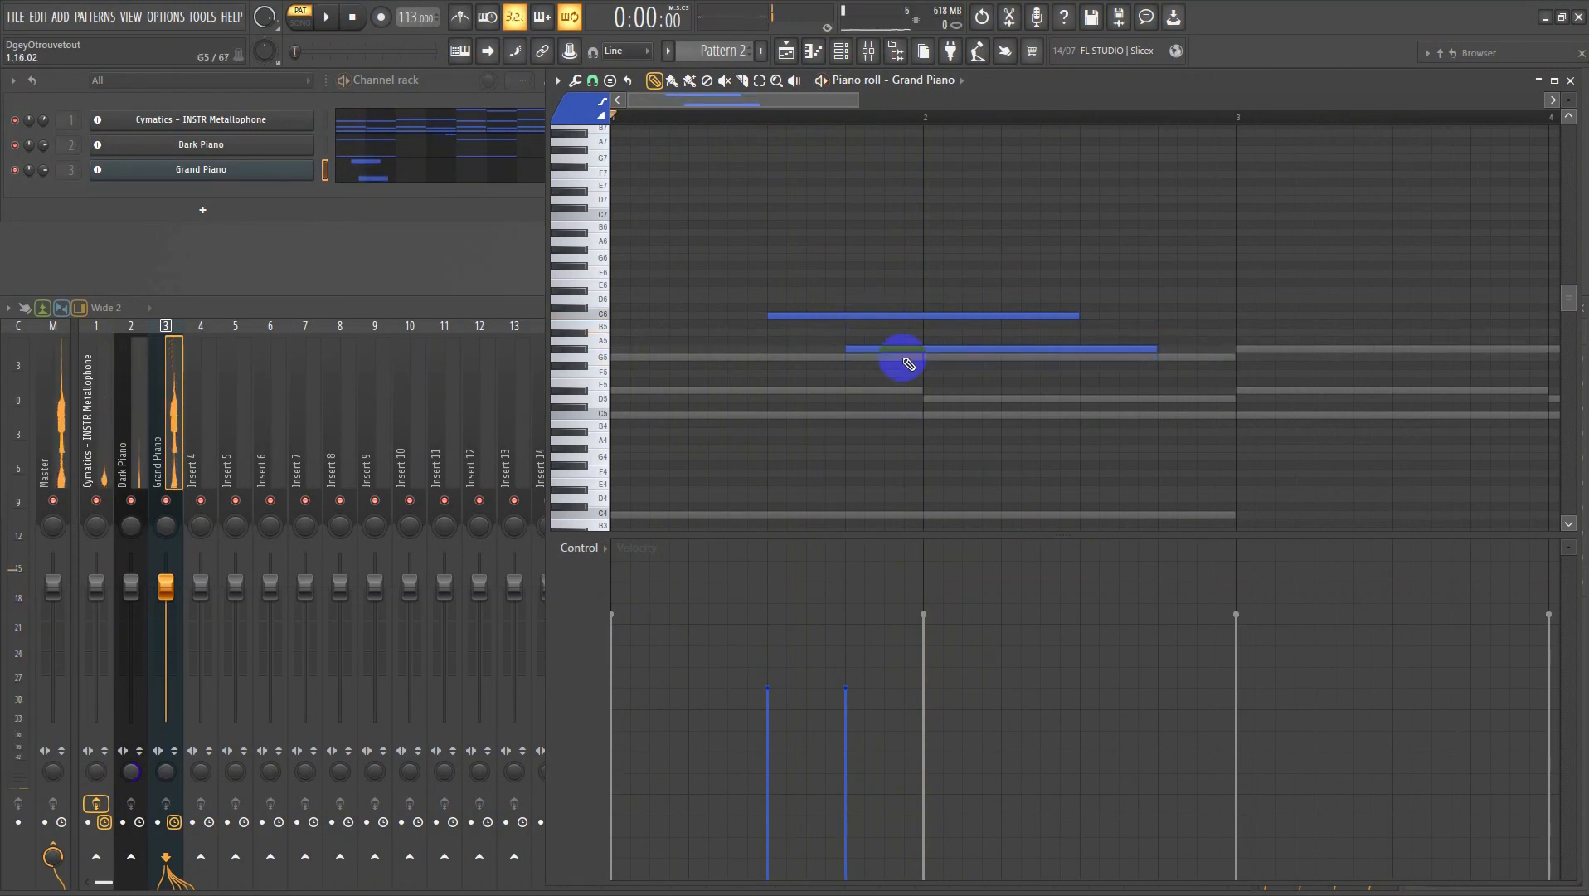
key("space")
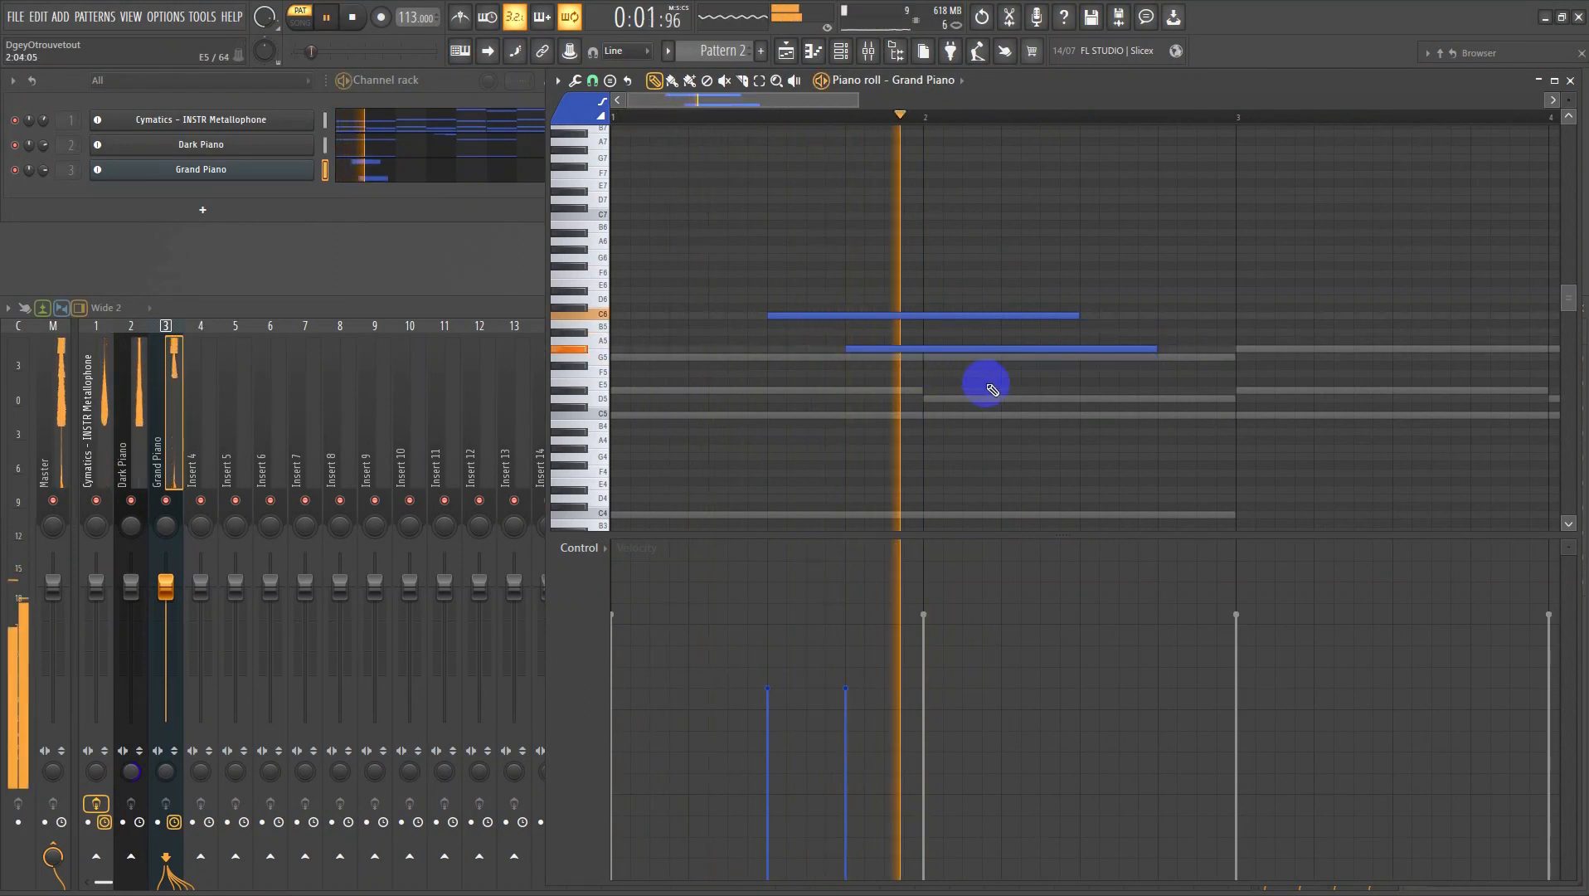
- Select both Grand Piano notes, shorten them to four steps each while the pattern plays, and stop playback
scroll(986, 385, "down", 5)
left_click_drag(841, 270, 917, 370)
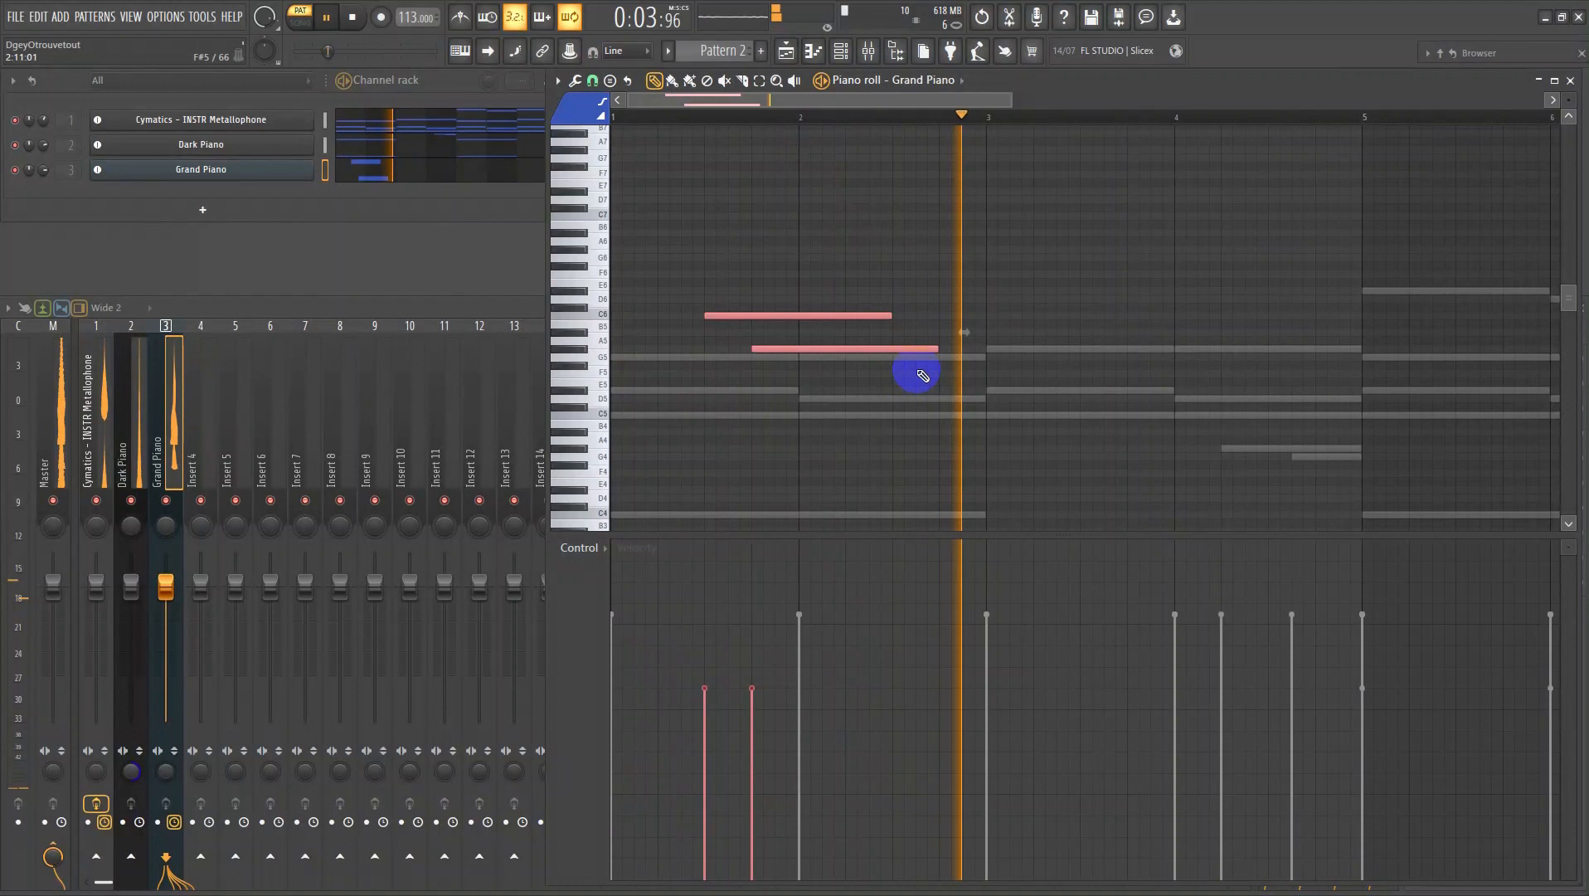
left_click(892, 298)
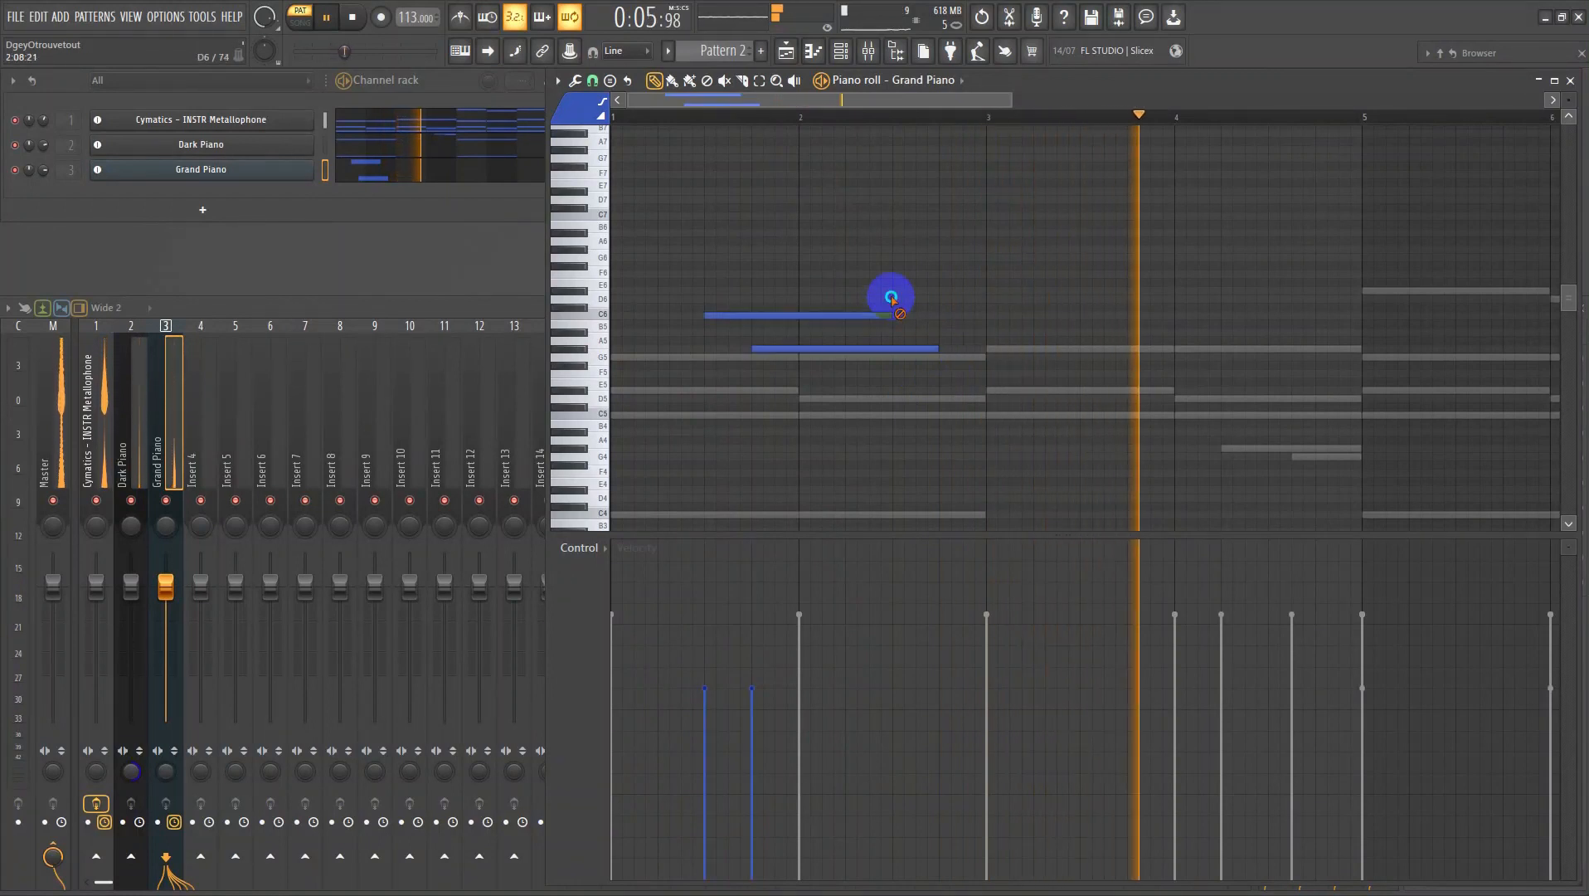
left_click_drag(843, 270, 916, 361)
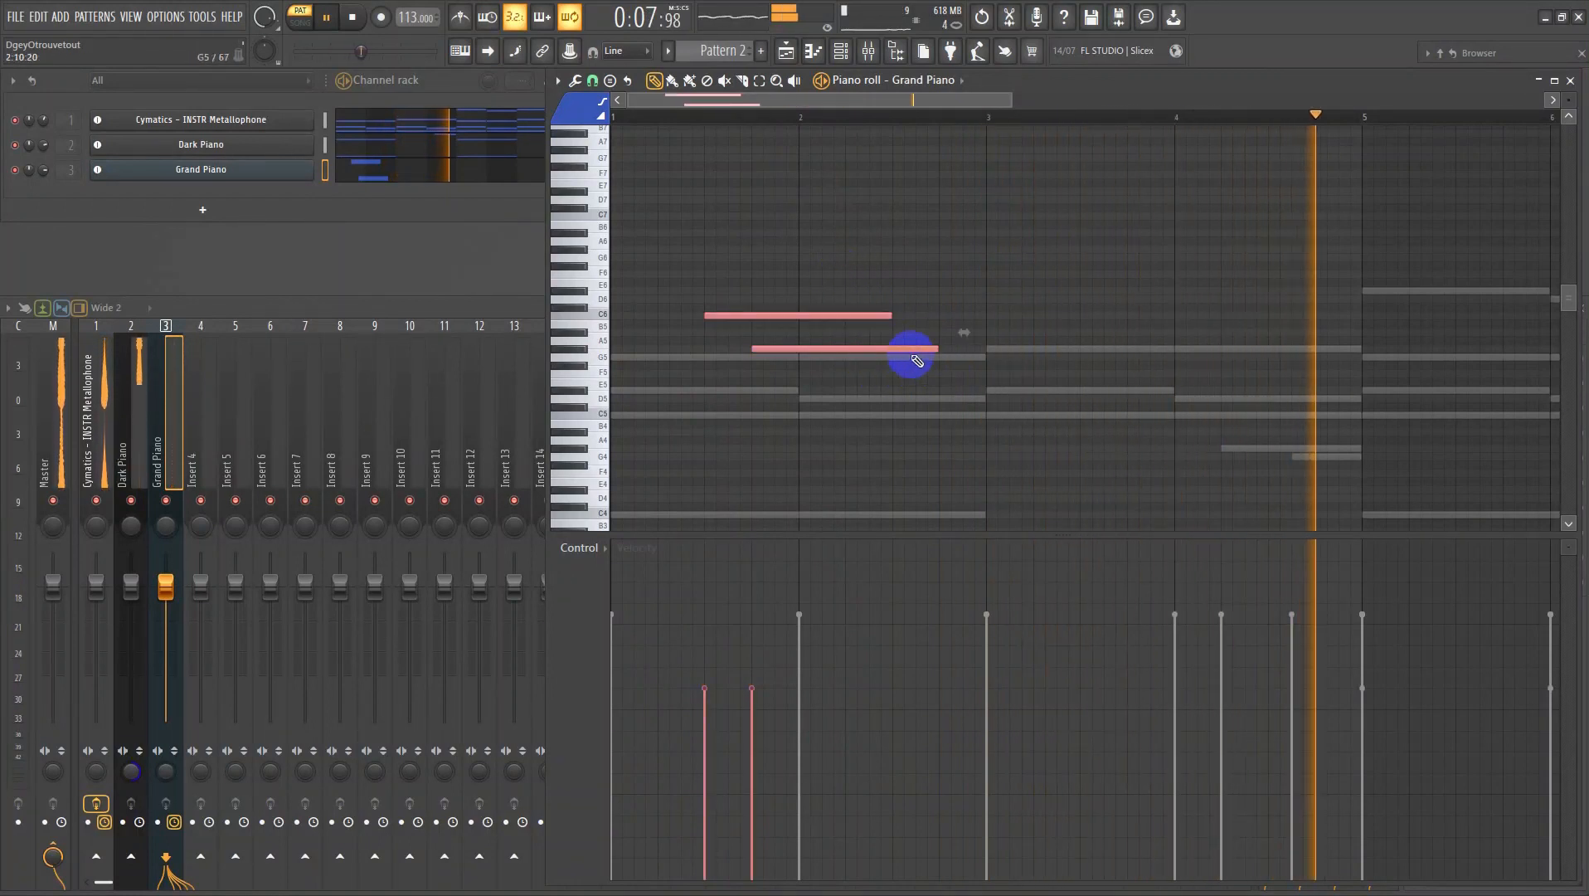
left_click_drag(832, 281, 798, 346)
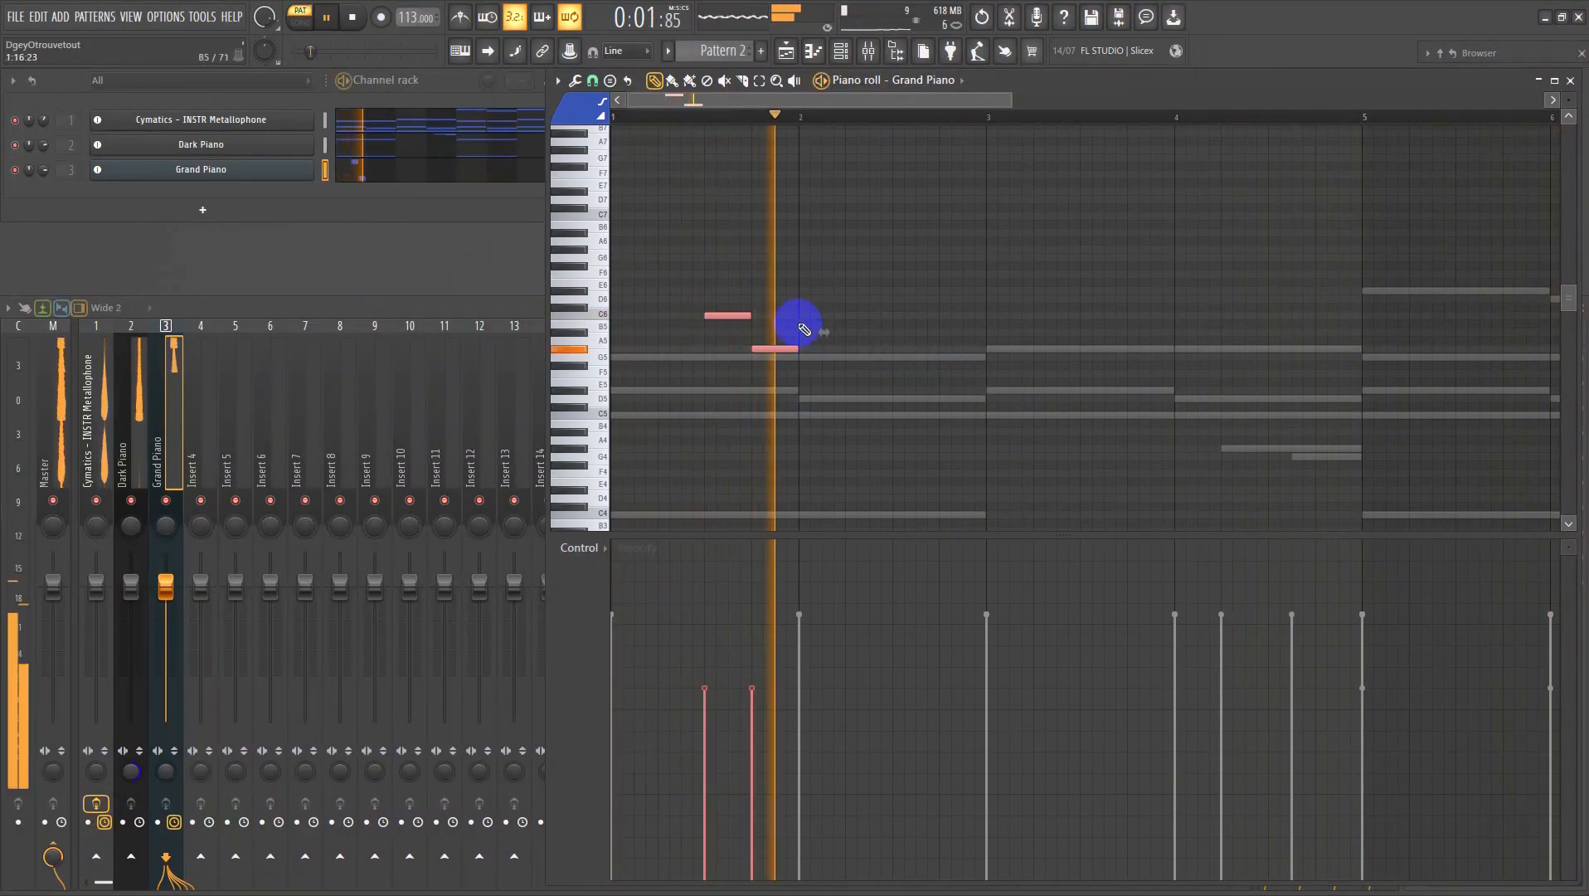
key("space")
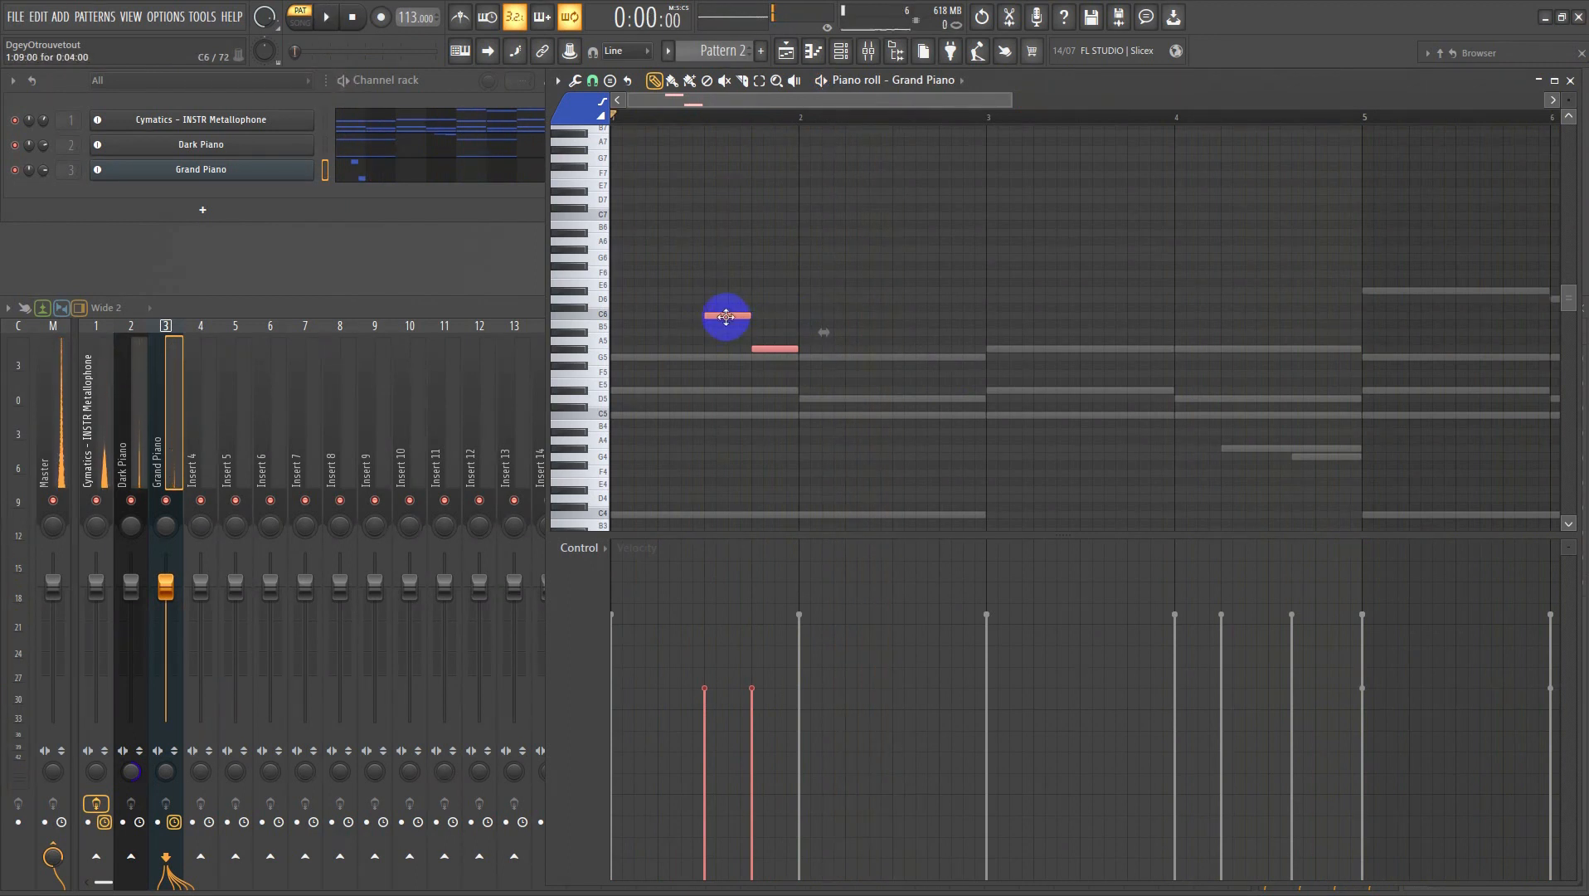
- Select the two short Grand Piano notes in bar 1 together
left_click_drag(726, 316, 688, 320)
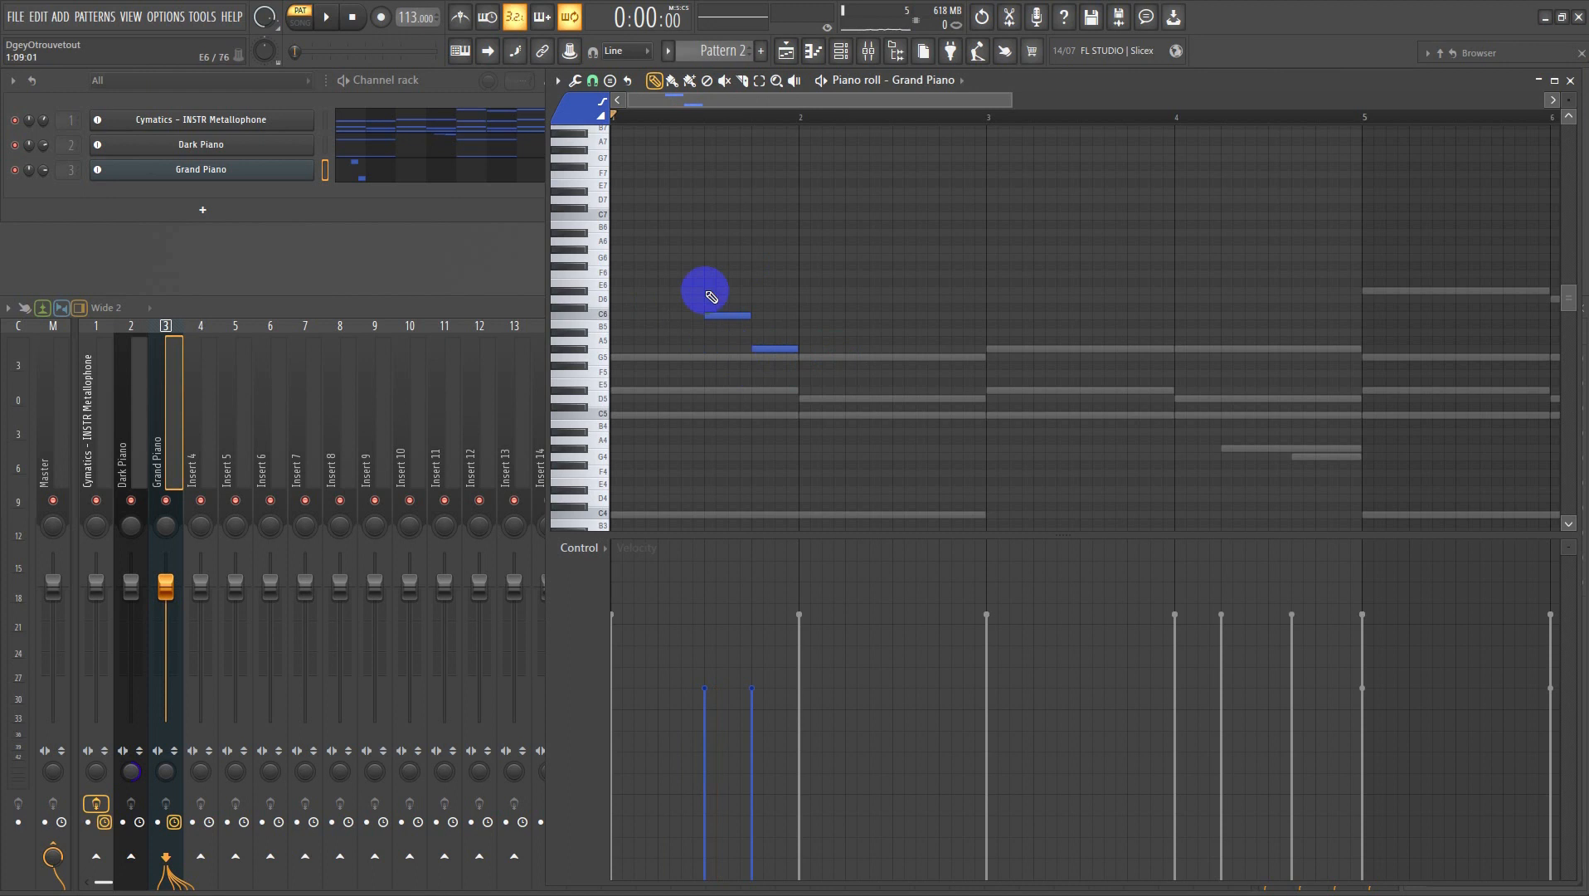
left_click_drag(657, 244, 767, 352)
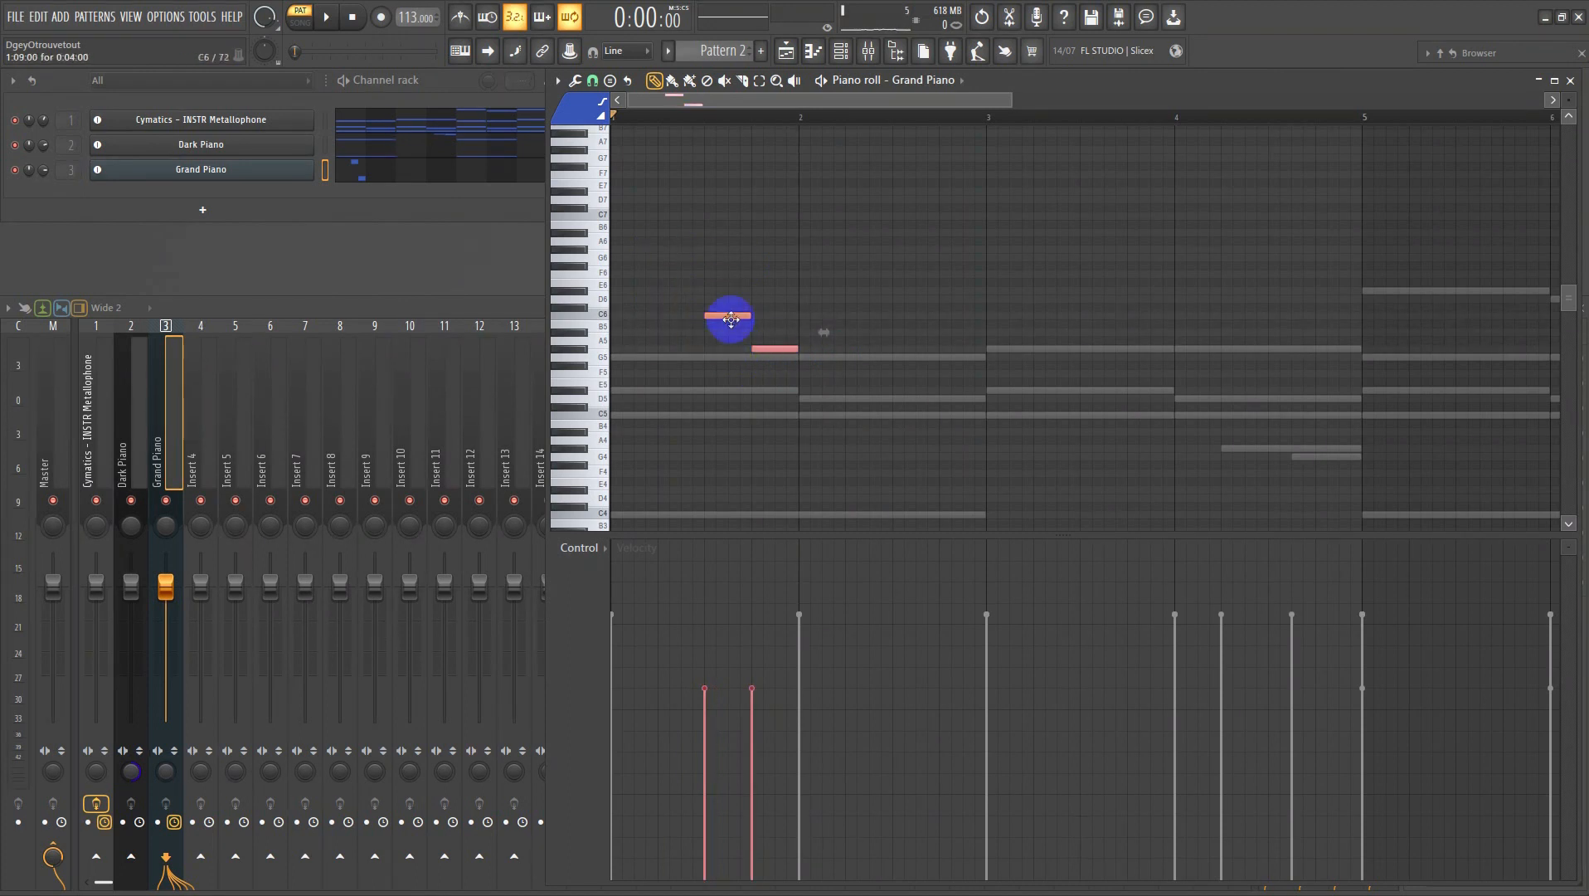
- Copy the Grand Piano's C6 and G#5 note pair into the first half of bar 1 and play the pattern
left_click_drag(730, 318, 639, 317)
key("space")
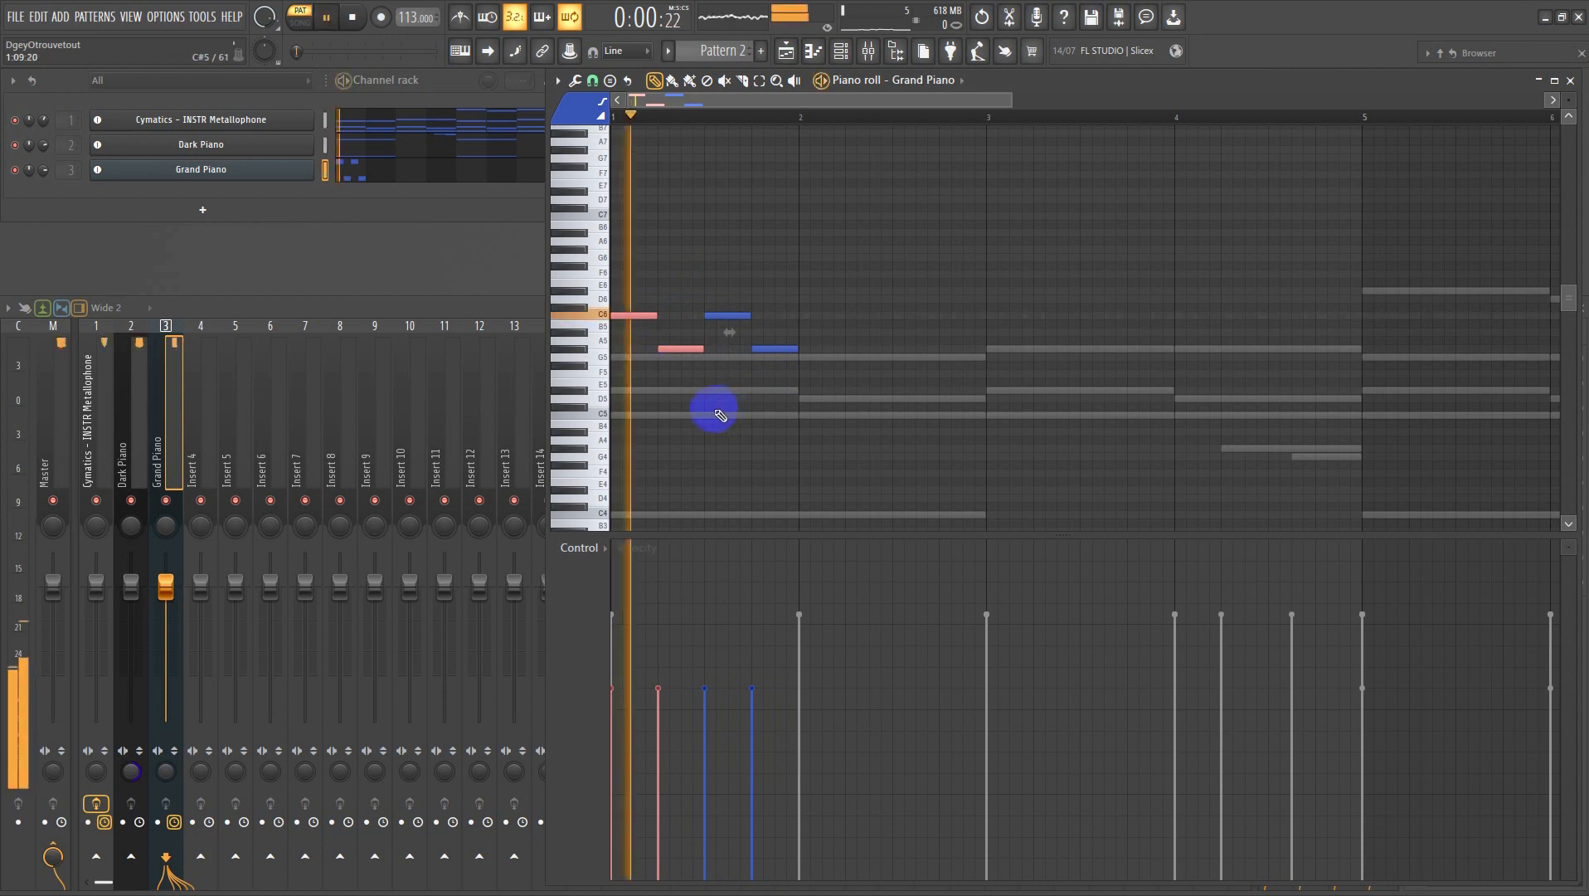
key("space")
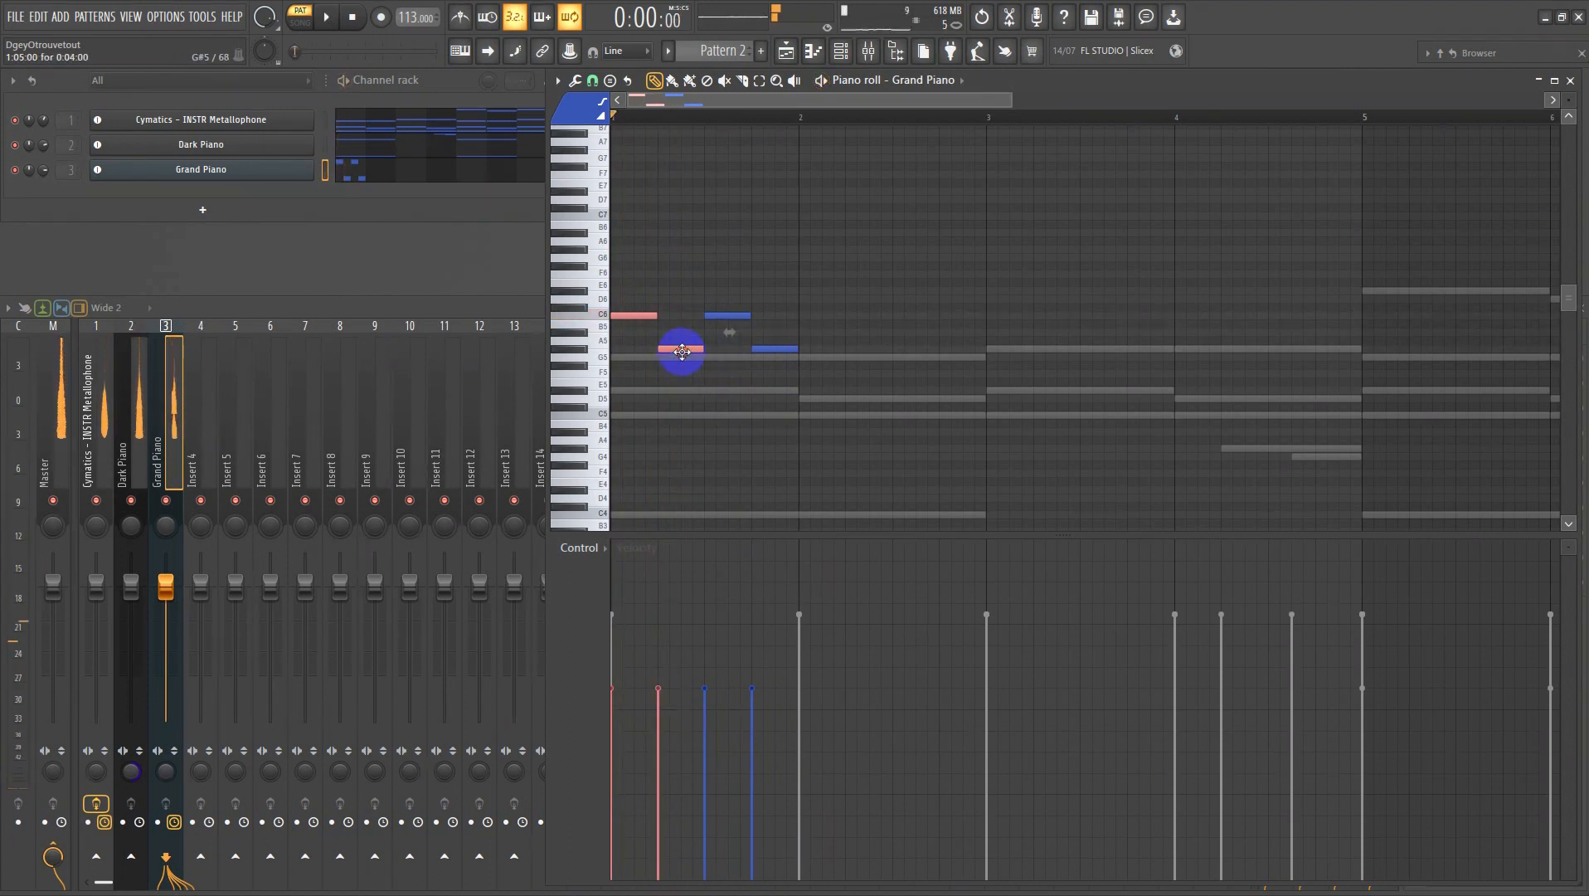
- Replace the second note of bar 1 with a G5 of the same length and play back the bar
left_click(692, 356)
key("space")
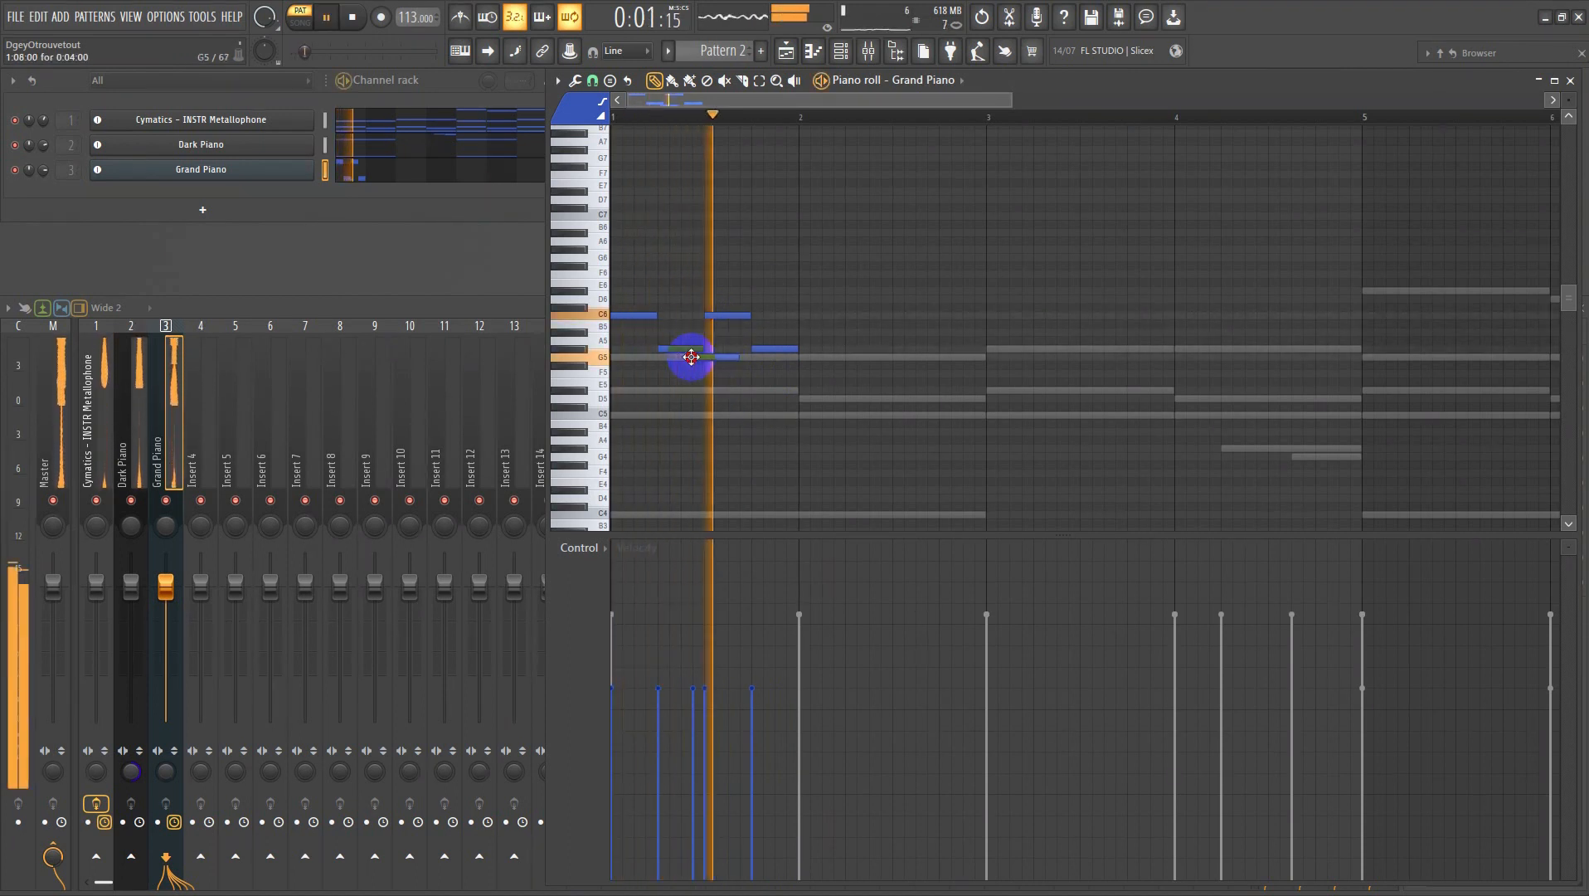
key("space")
right_click(688, 348)
right_click(691, 356)
left_click_drag(680, 356, 664, 357)
key("space")
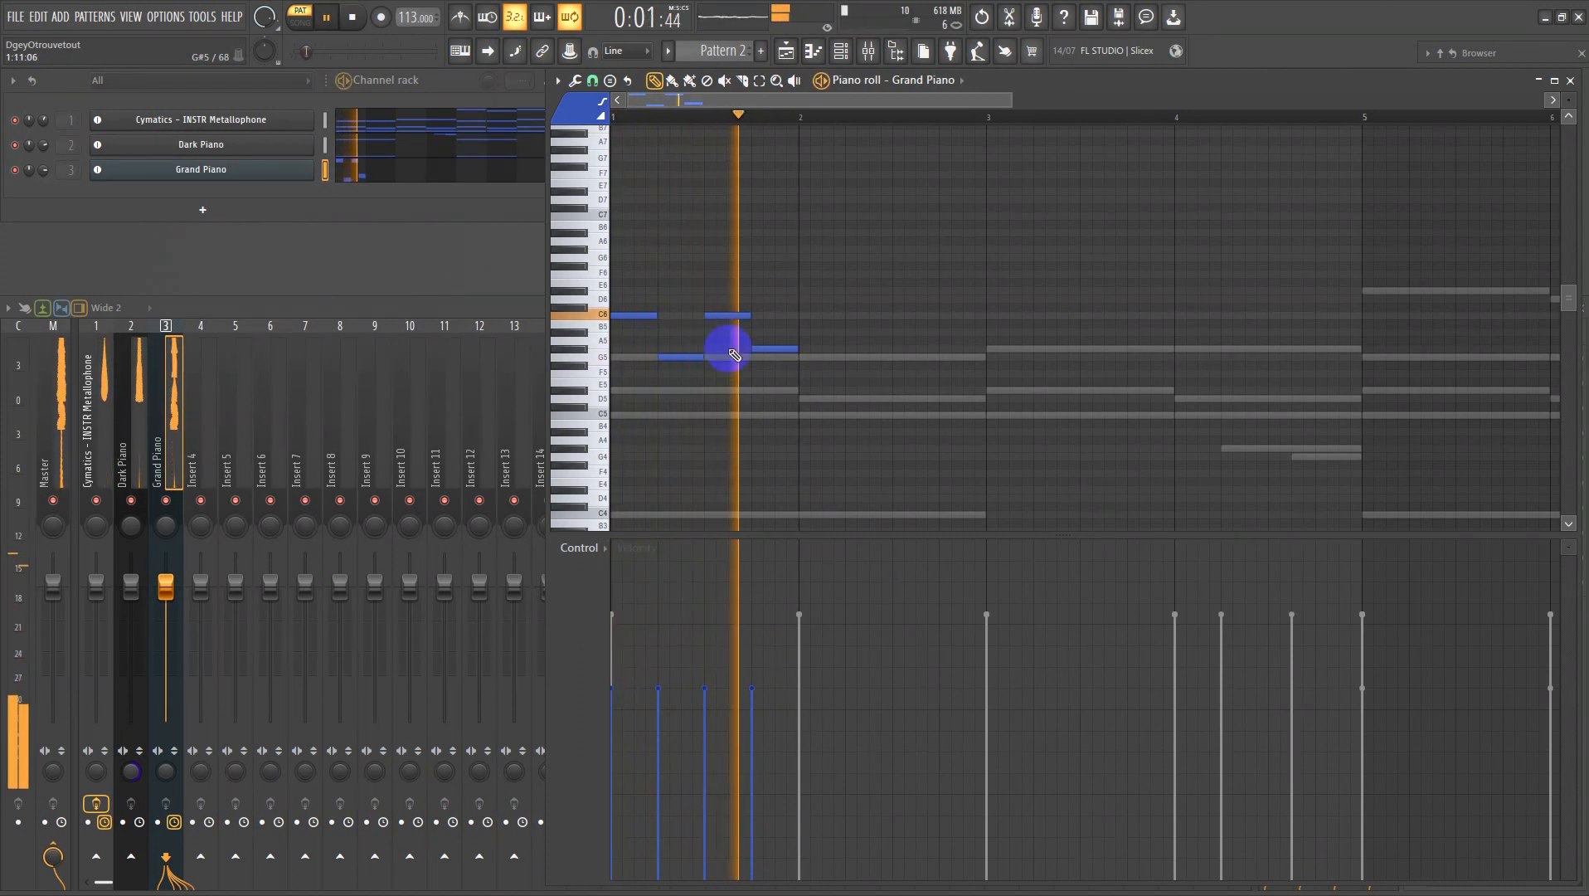
key("space")
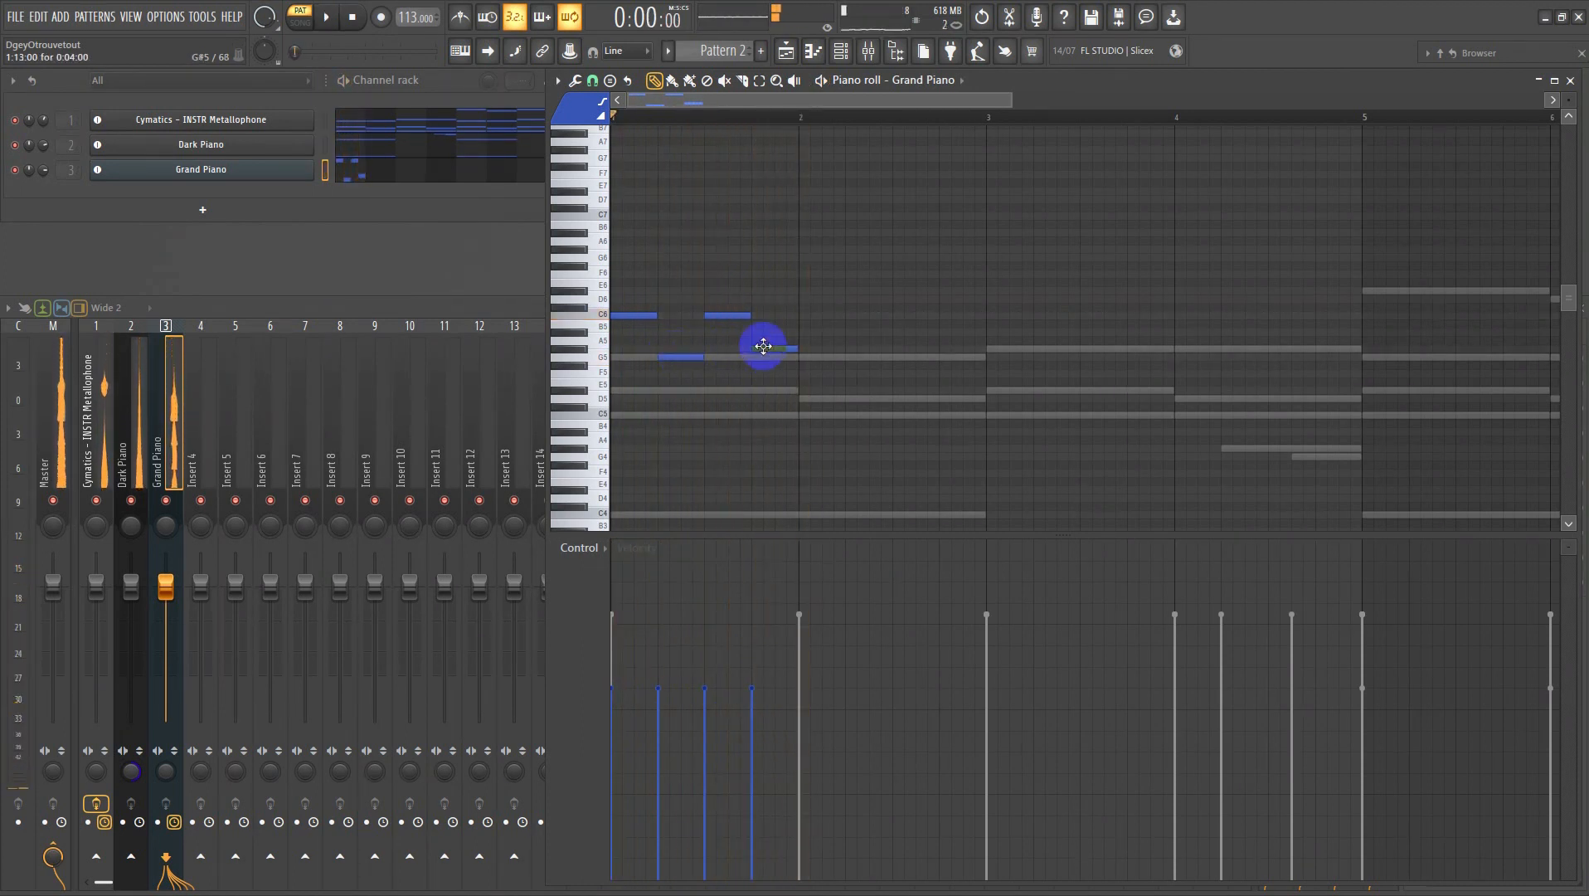
key("space")
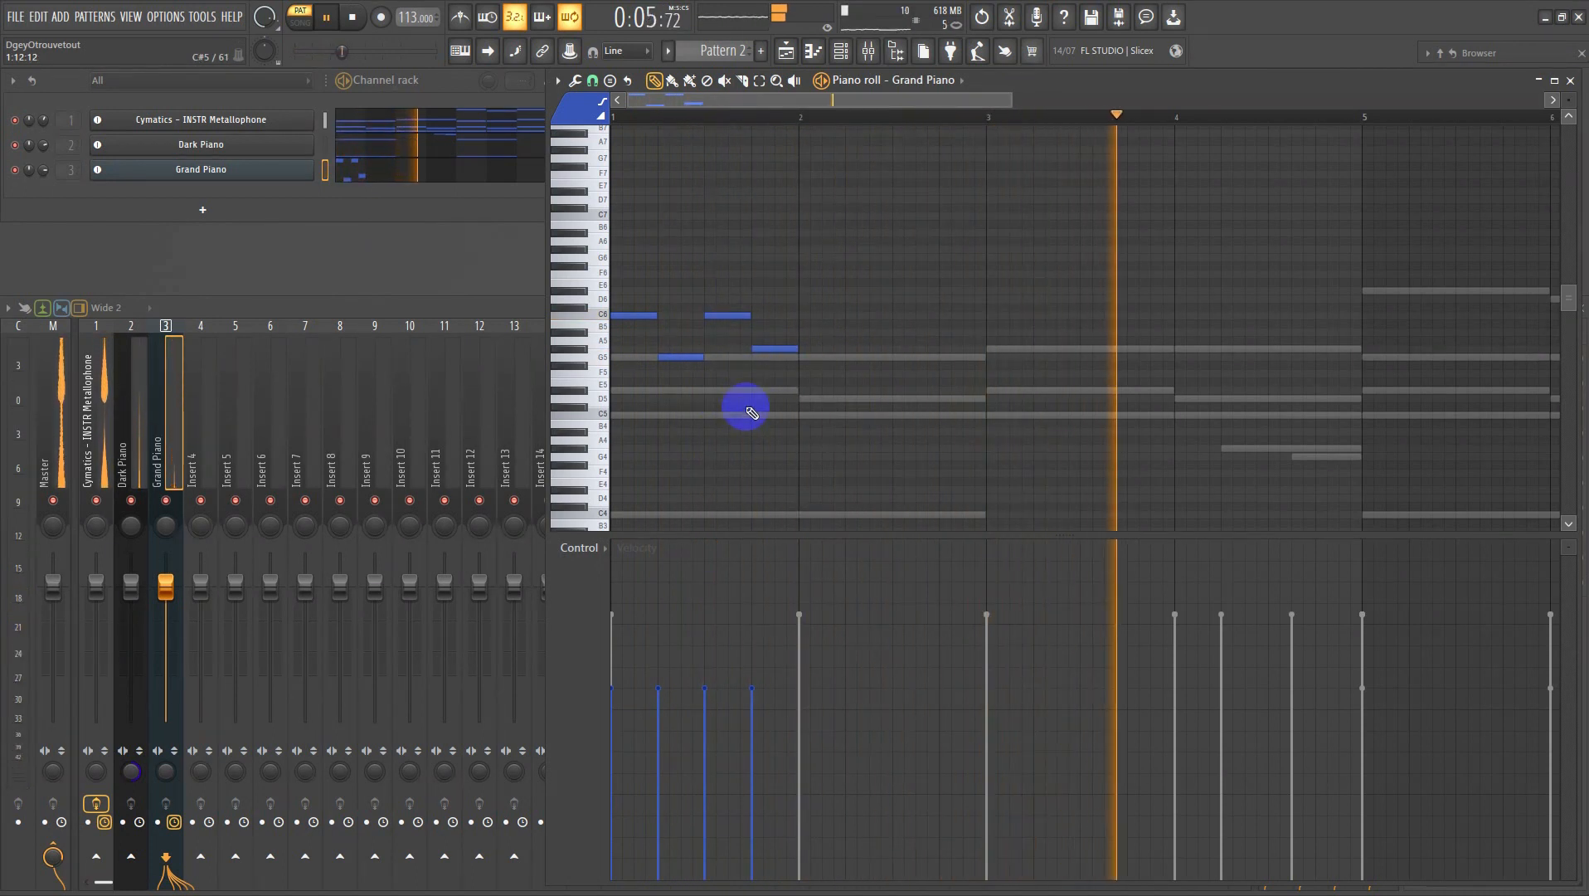
- Duplicate the four-note piano phrase from bar 1 into bar 2 and audition it
key("ctrl+b")
key("ctrl+d")
key("space")
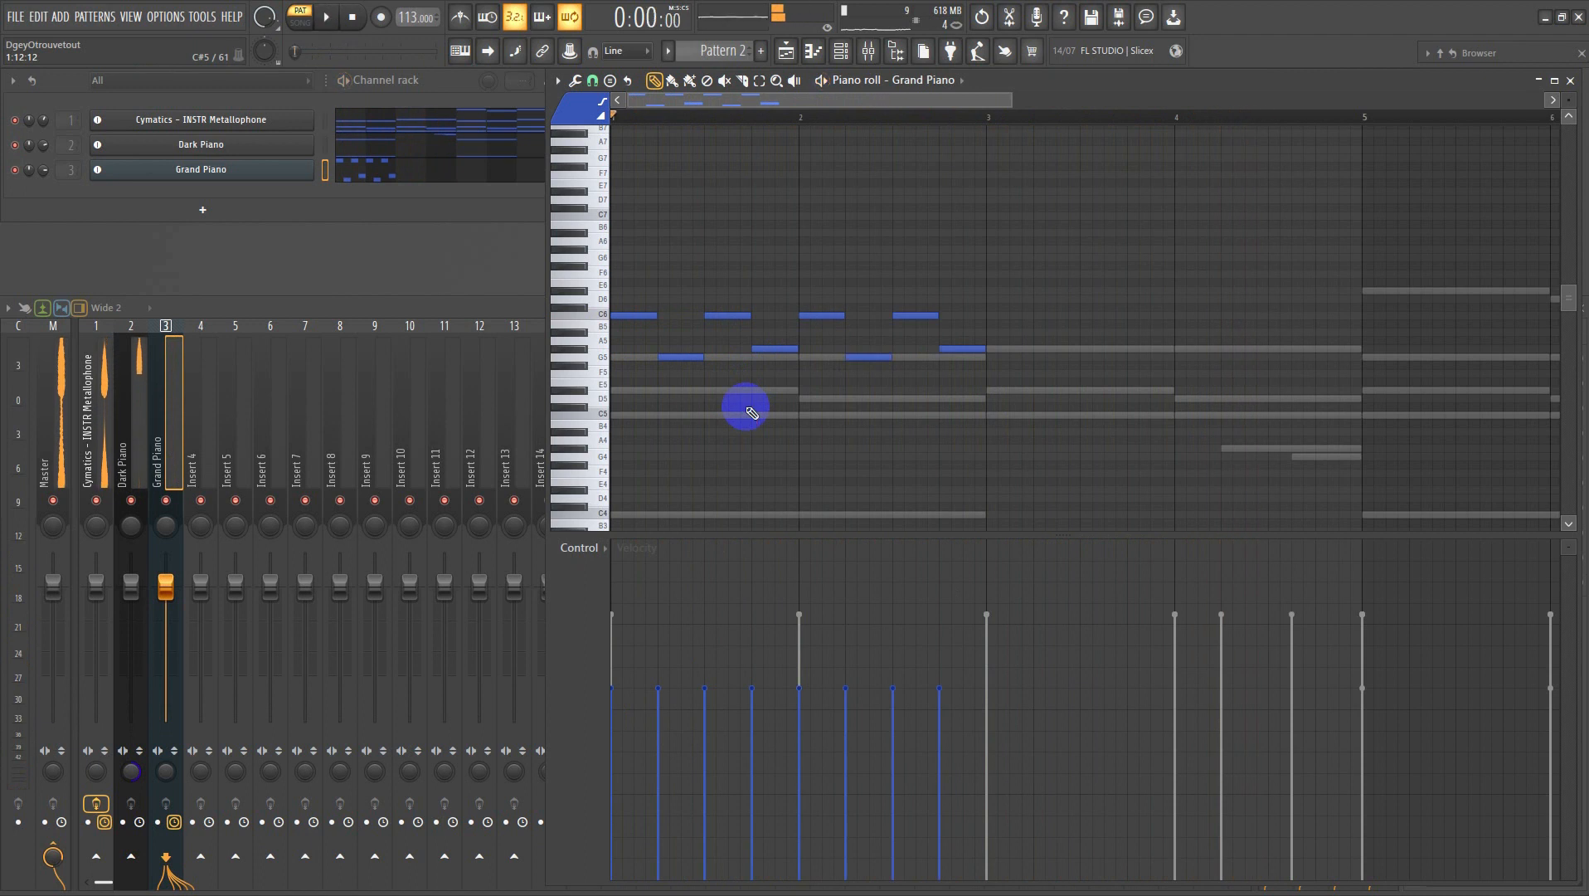
key("space")
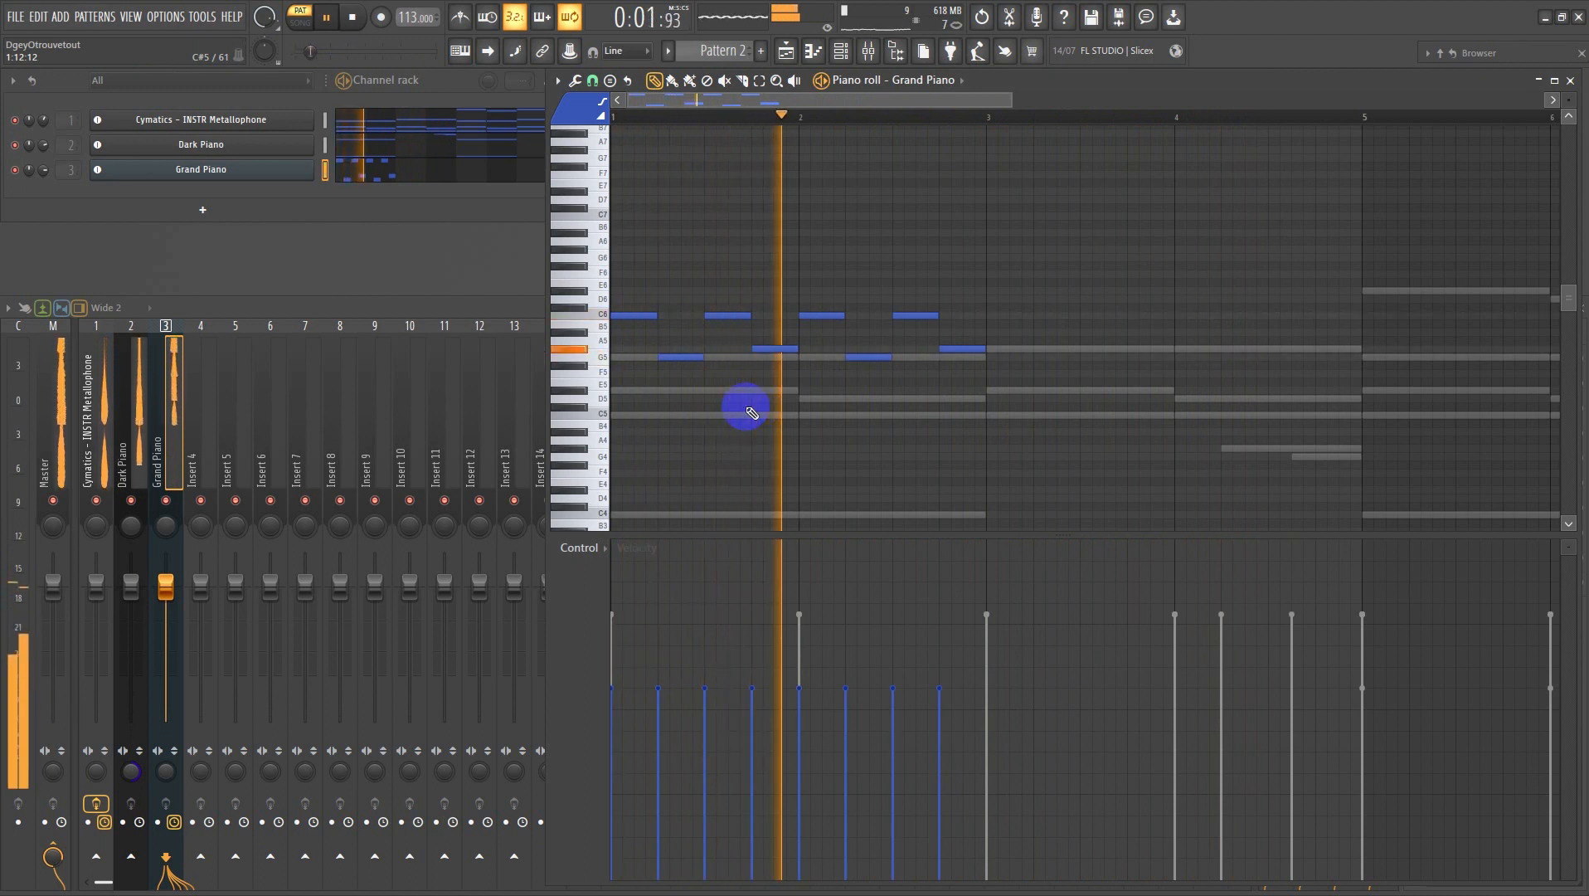
key("space")
key("space")
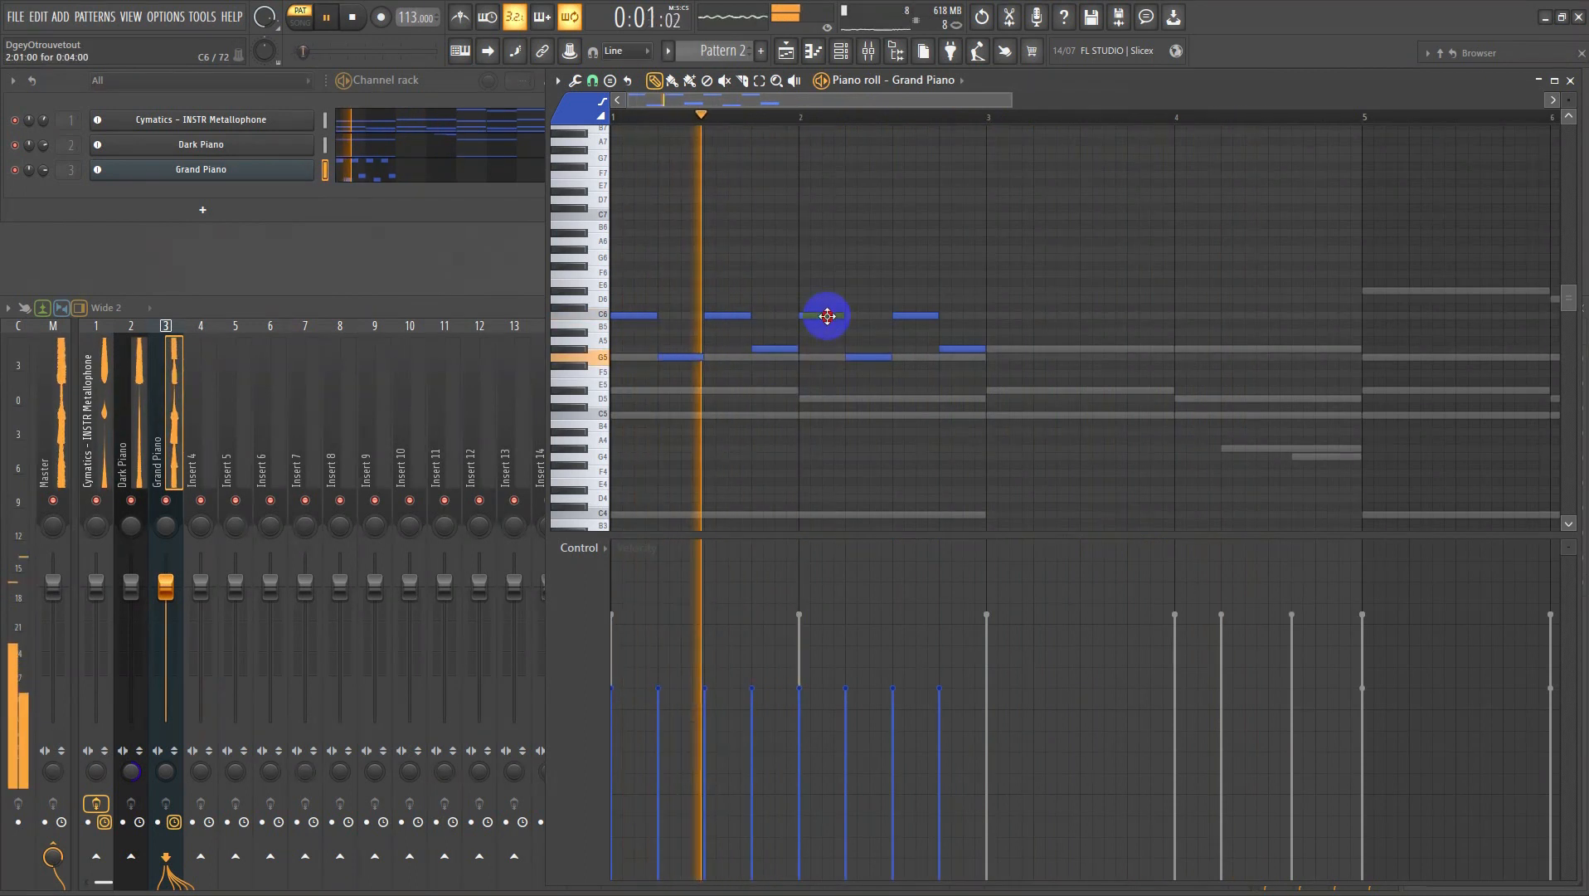
- Change the first two notes of bar 2 to G5 and G#5 and listen to the phrase
left_click_drag(827, 317, 870, 340)
key("space")
key("space")
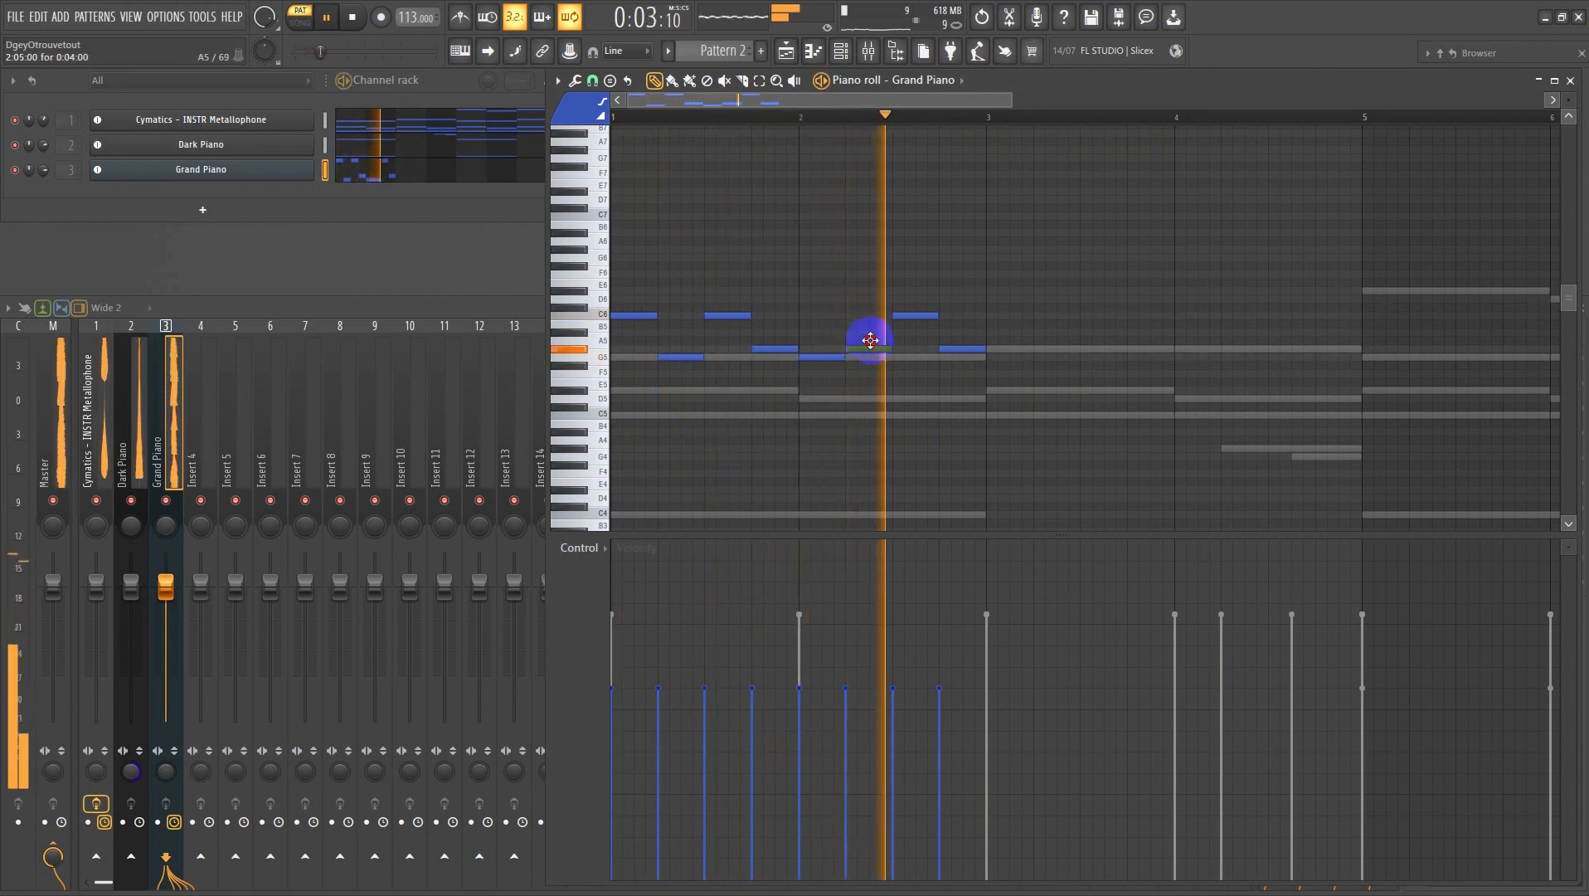
key("space")
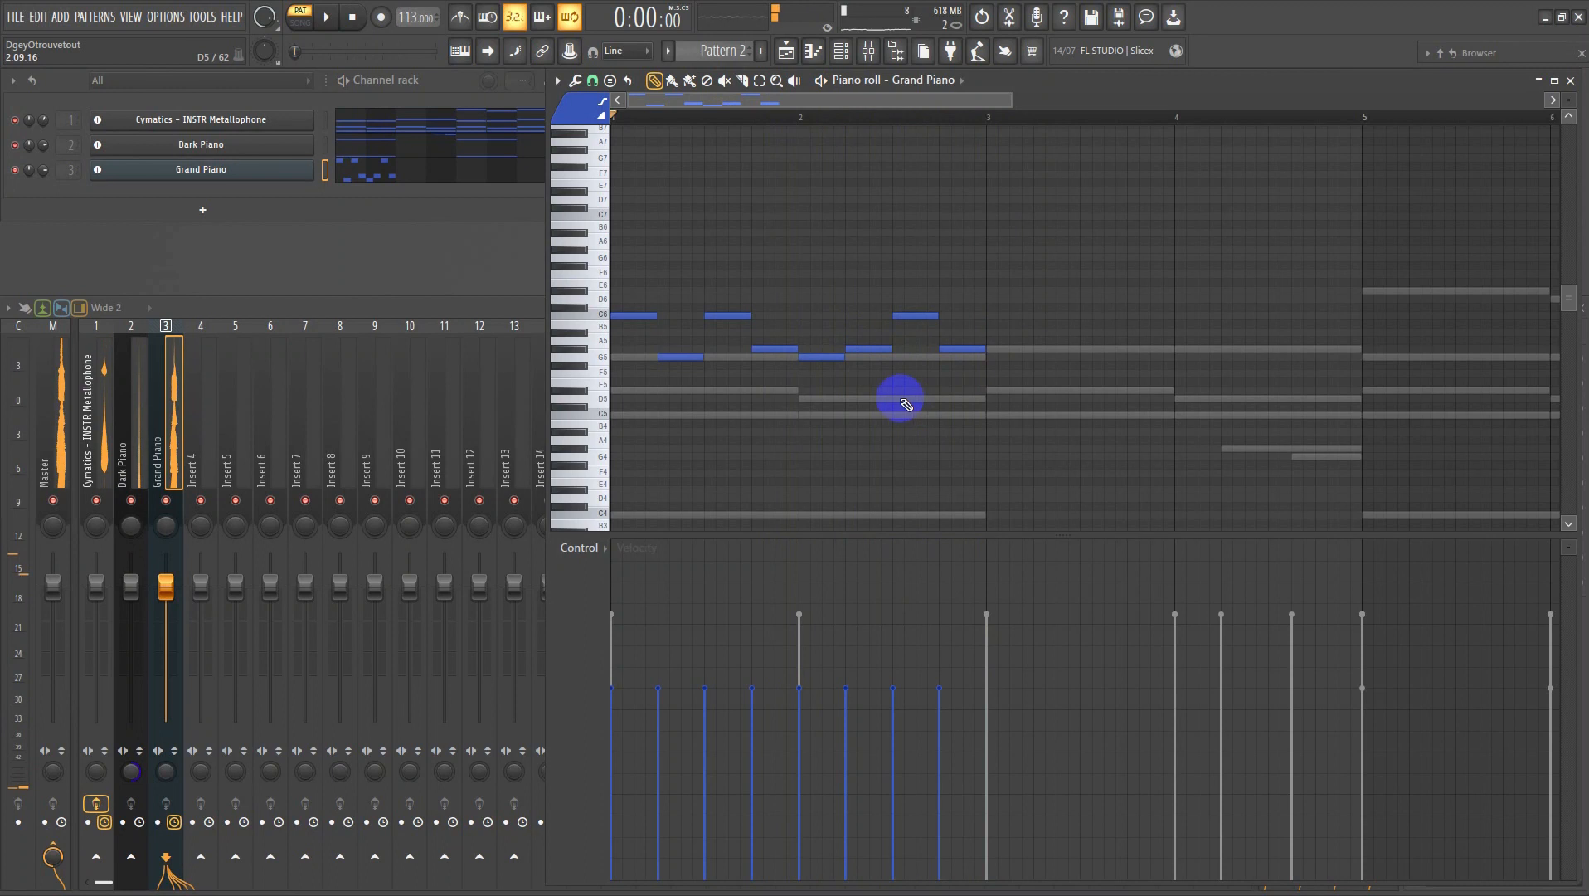
- Duplicate the two-bar piano melody into bars 3 and 4, varying it with G#5 and A#5 notes
key("ctrl+b")
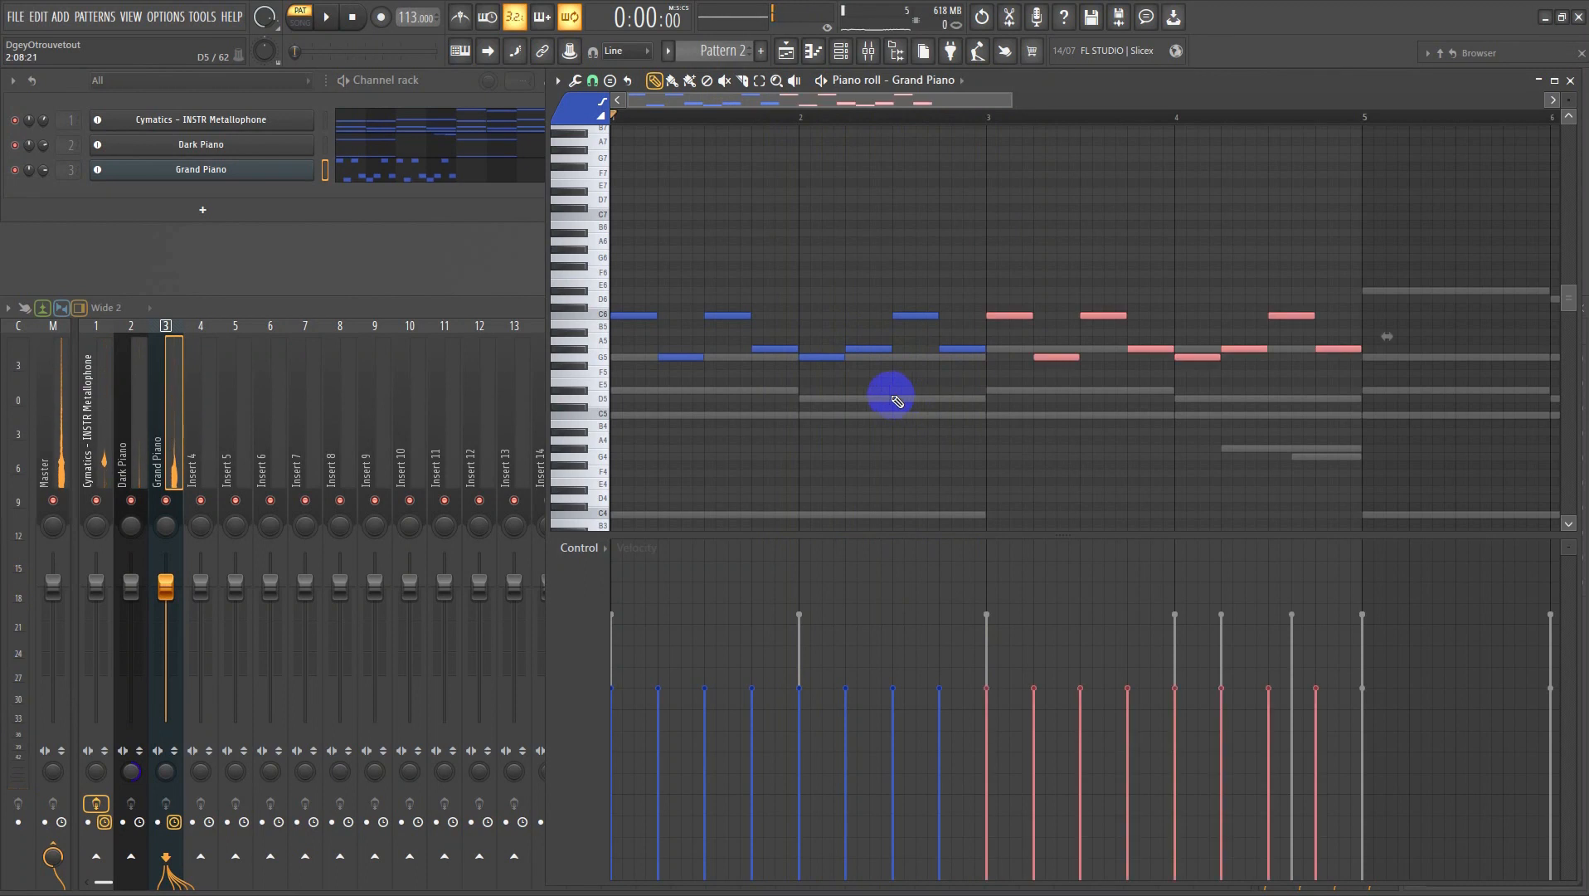
scroll(889, 403, "down", 2)
key("ctrl+d")
key("space")
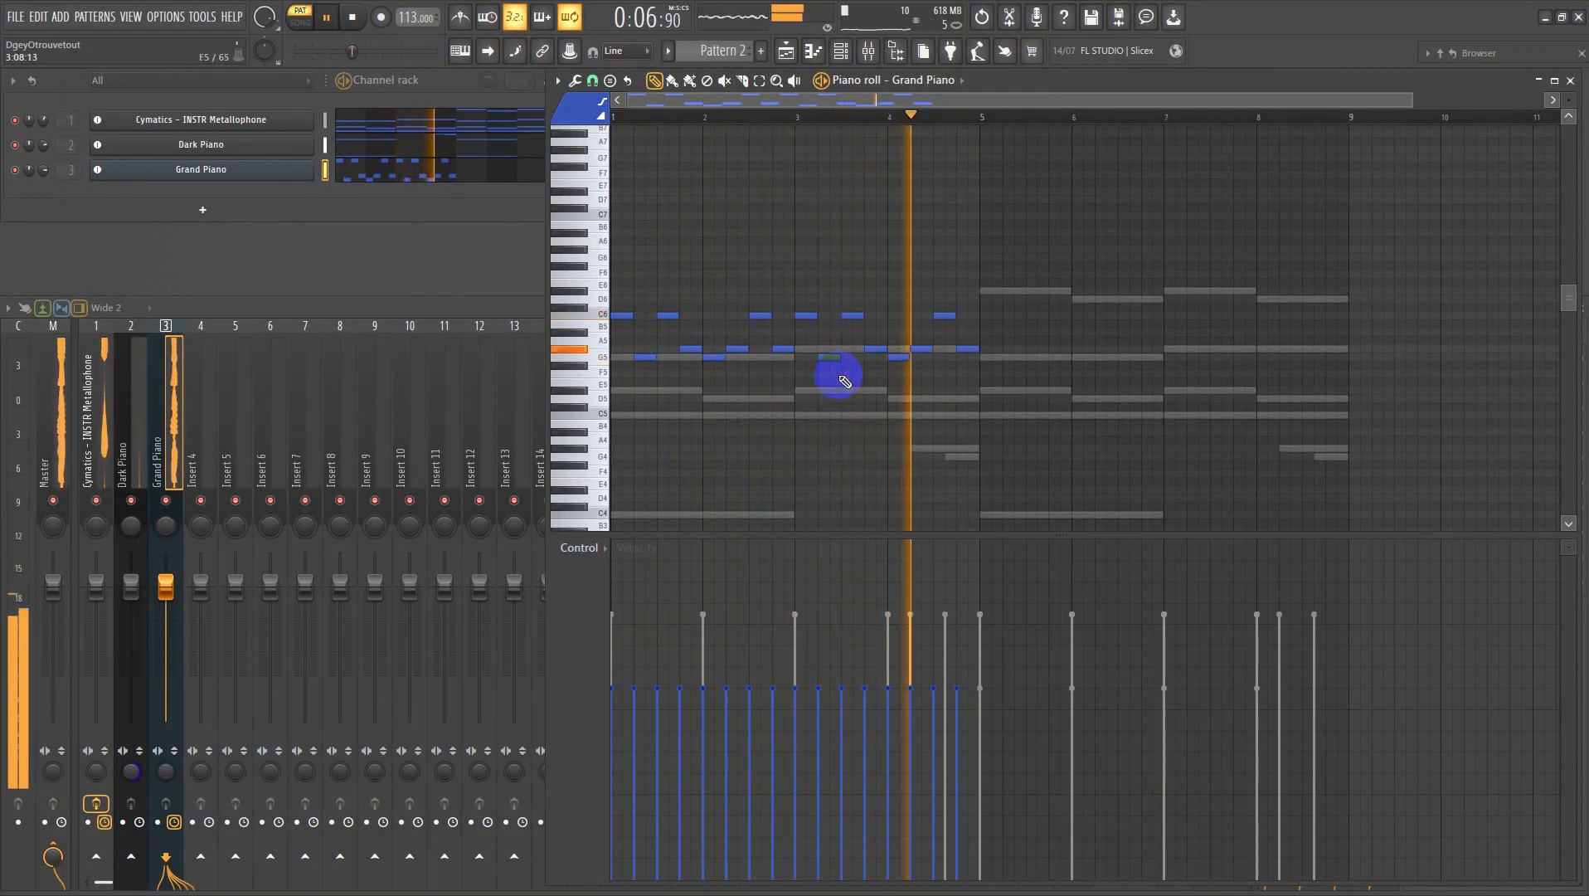
key("space")
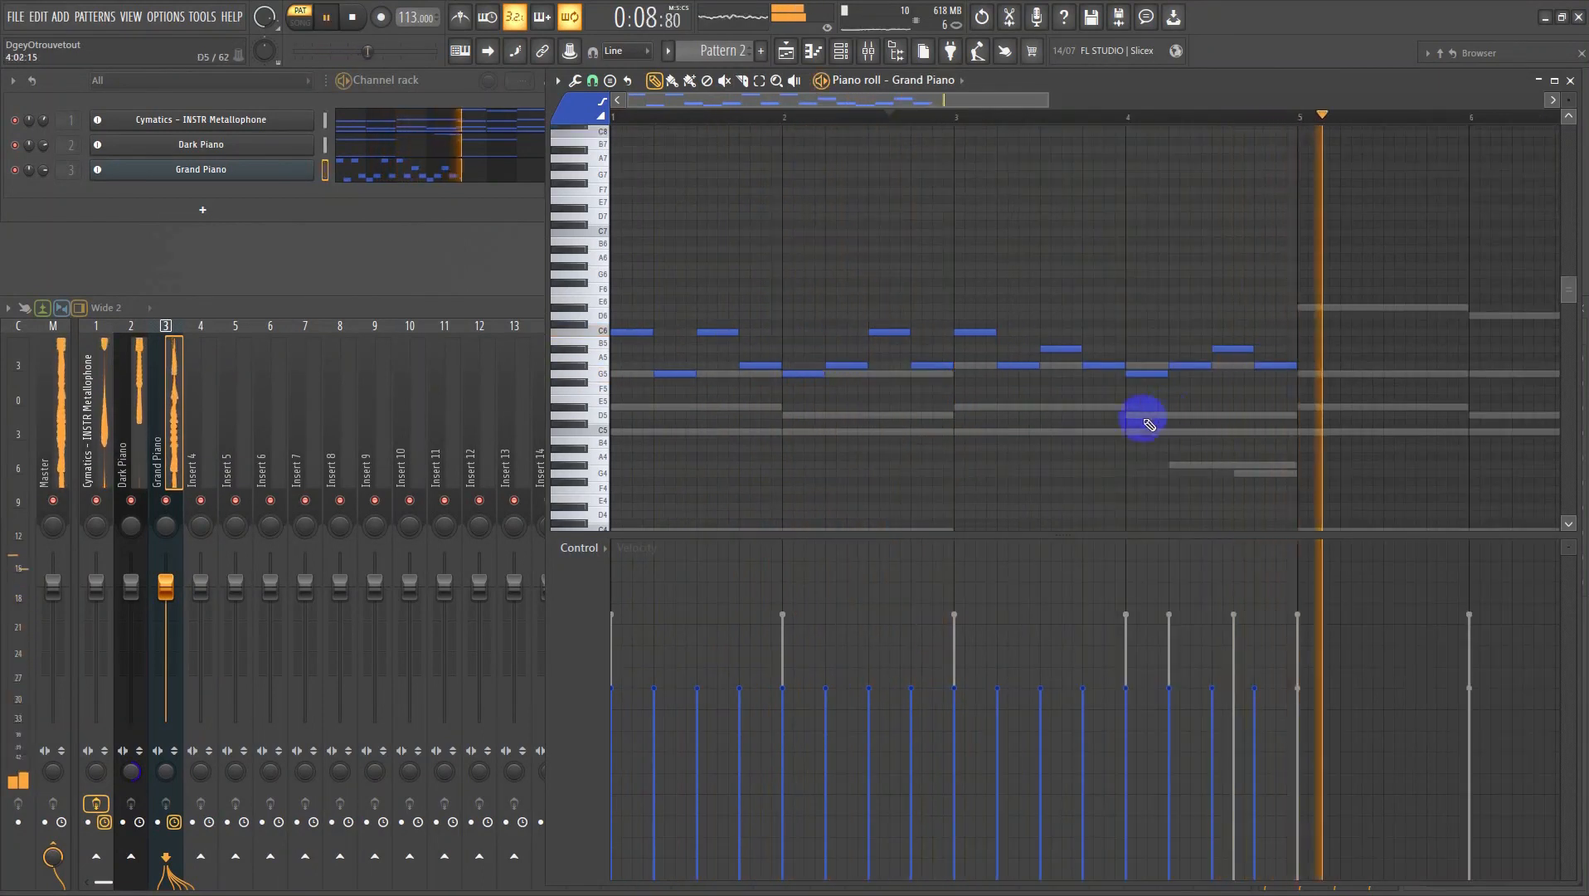
- Duplicate the four-bar piano melody into bars 5 to 8 and raise the copy one octave
key("ctrl+b")
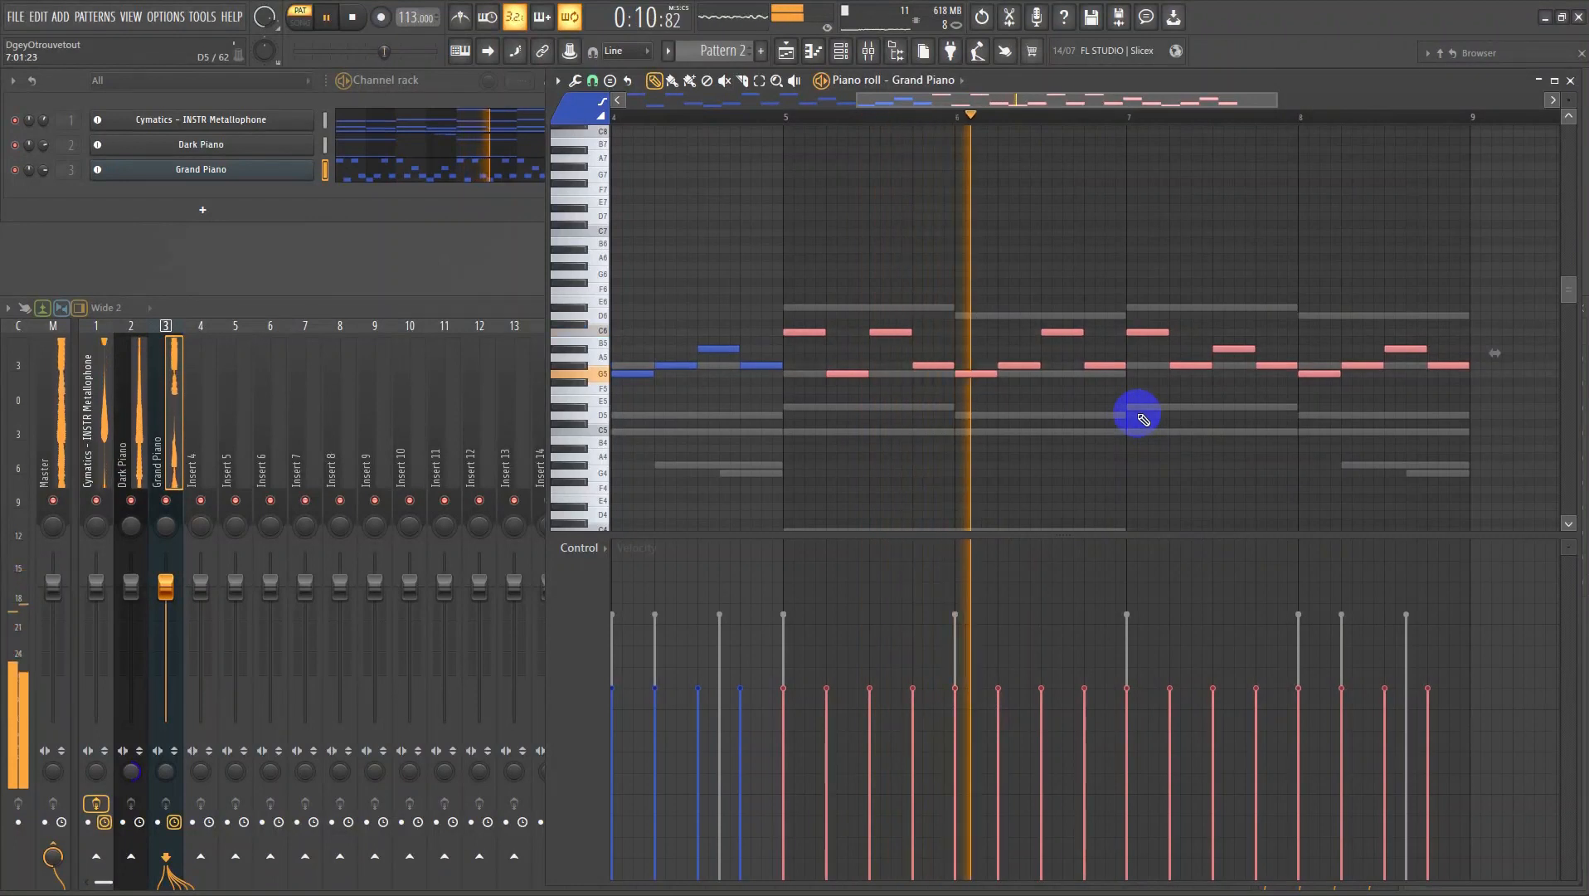
key("ctrl+Up")
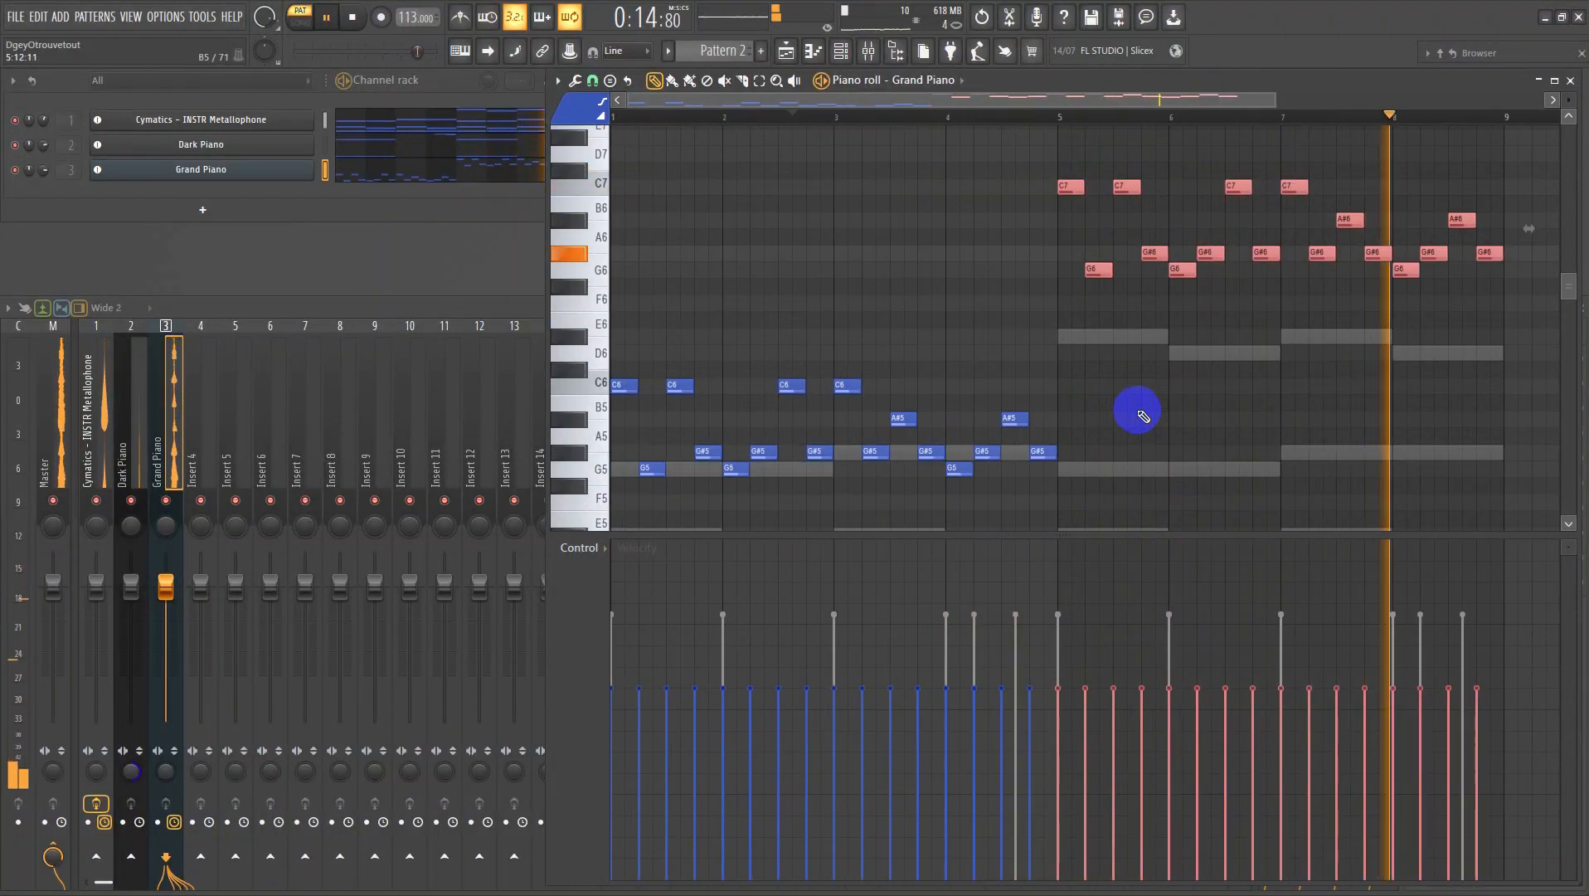
scroll(1138, 412, "down", 5)
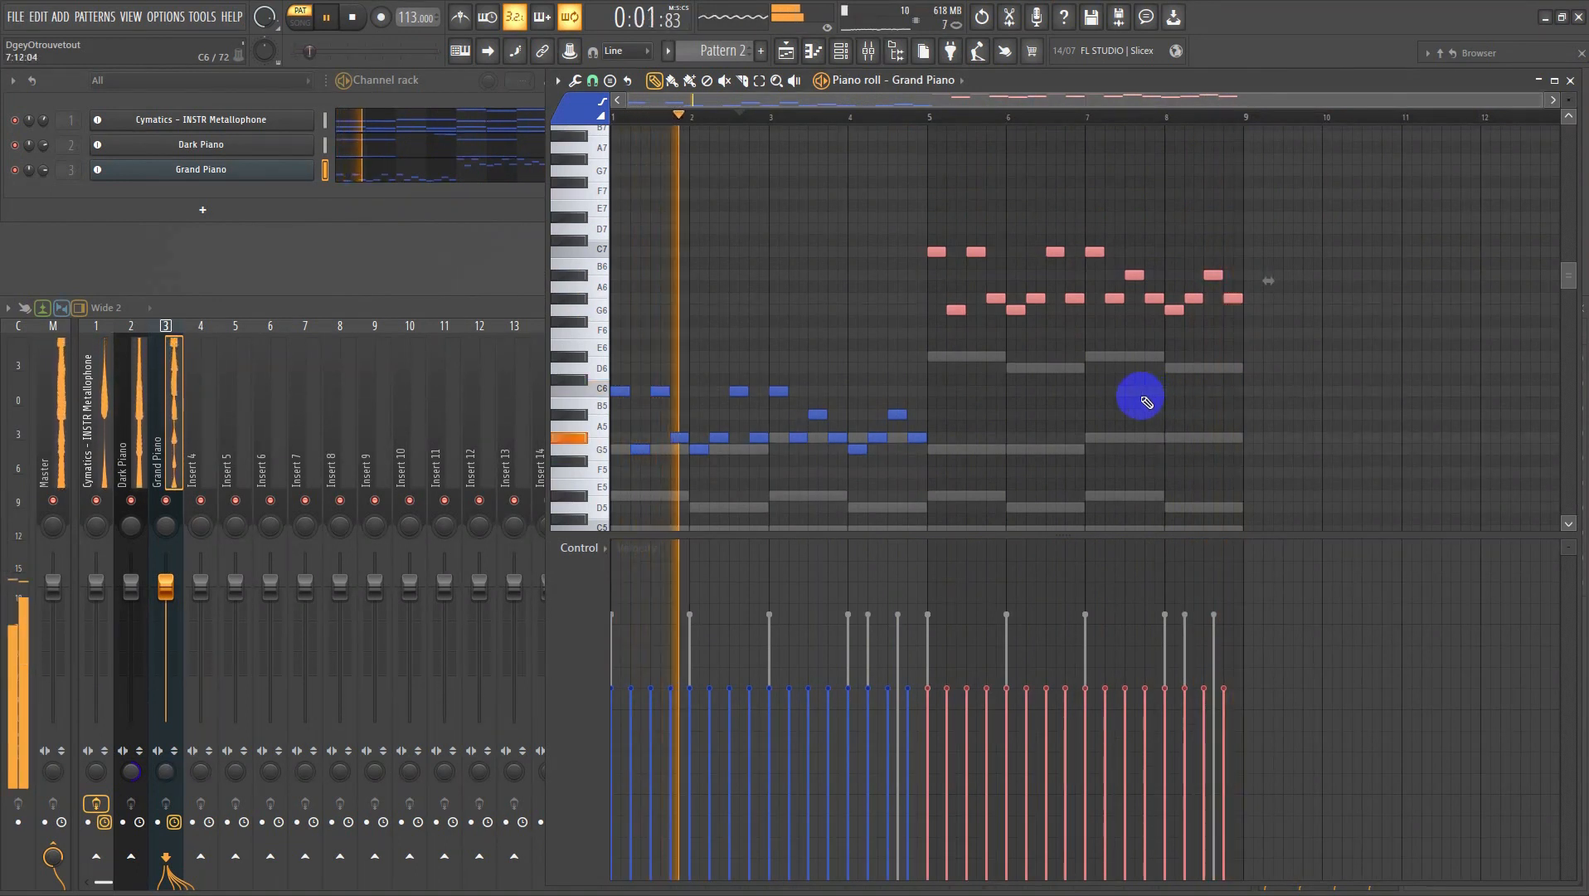
- Copy the melody from bars 1–4 into bars 5–8 at its original octave and lower the higher layer's velocity slightly
scroll(1140, 396, "down", 4)
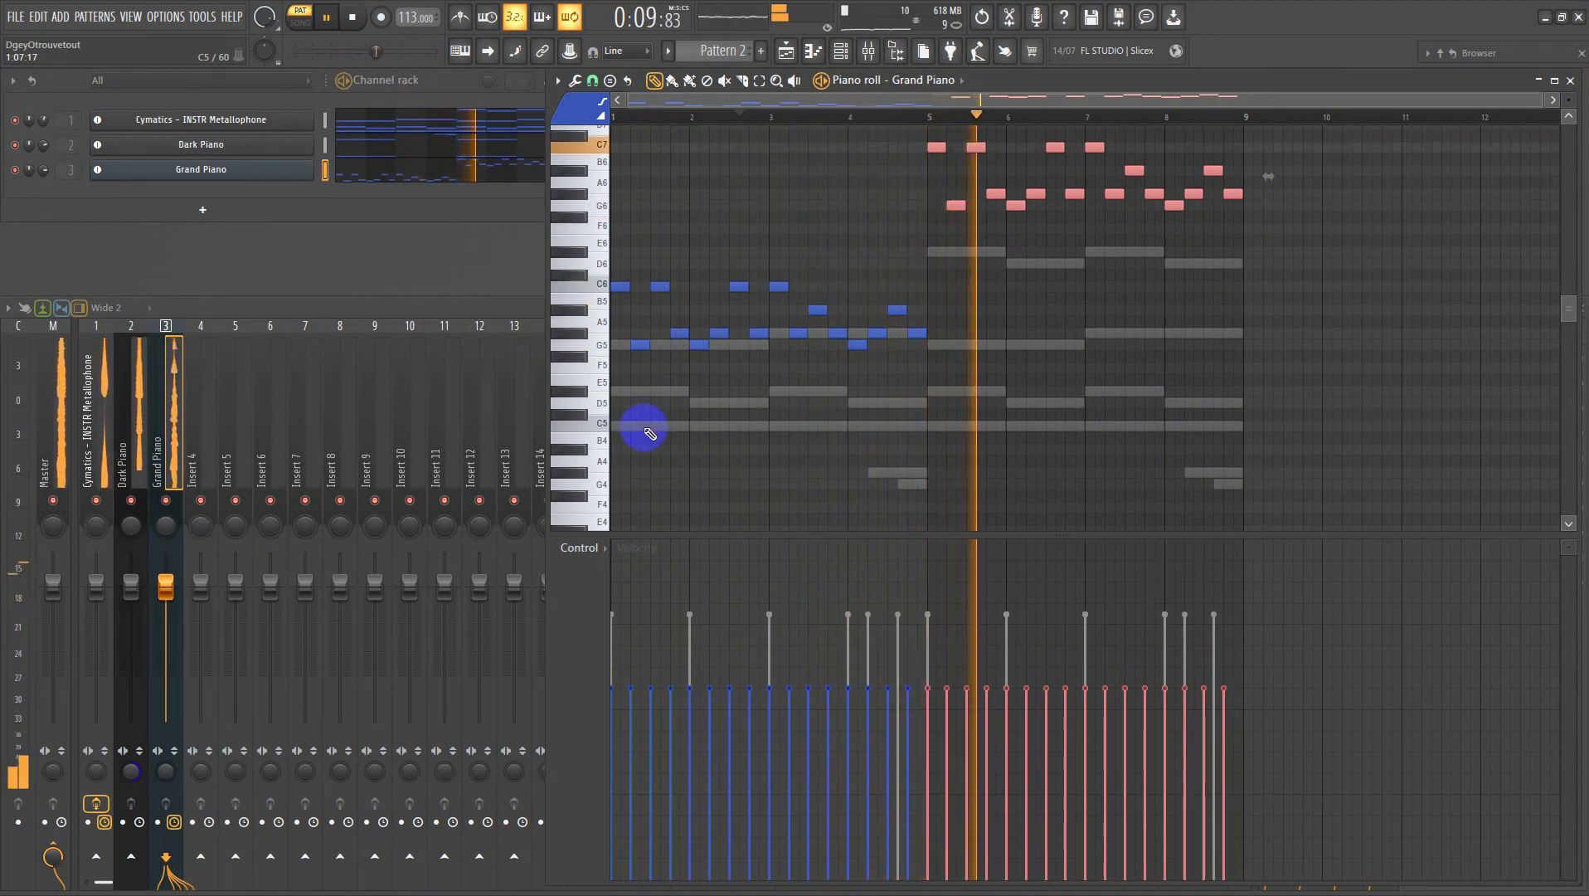
left_click_drag(1009, 380, 585, 291)
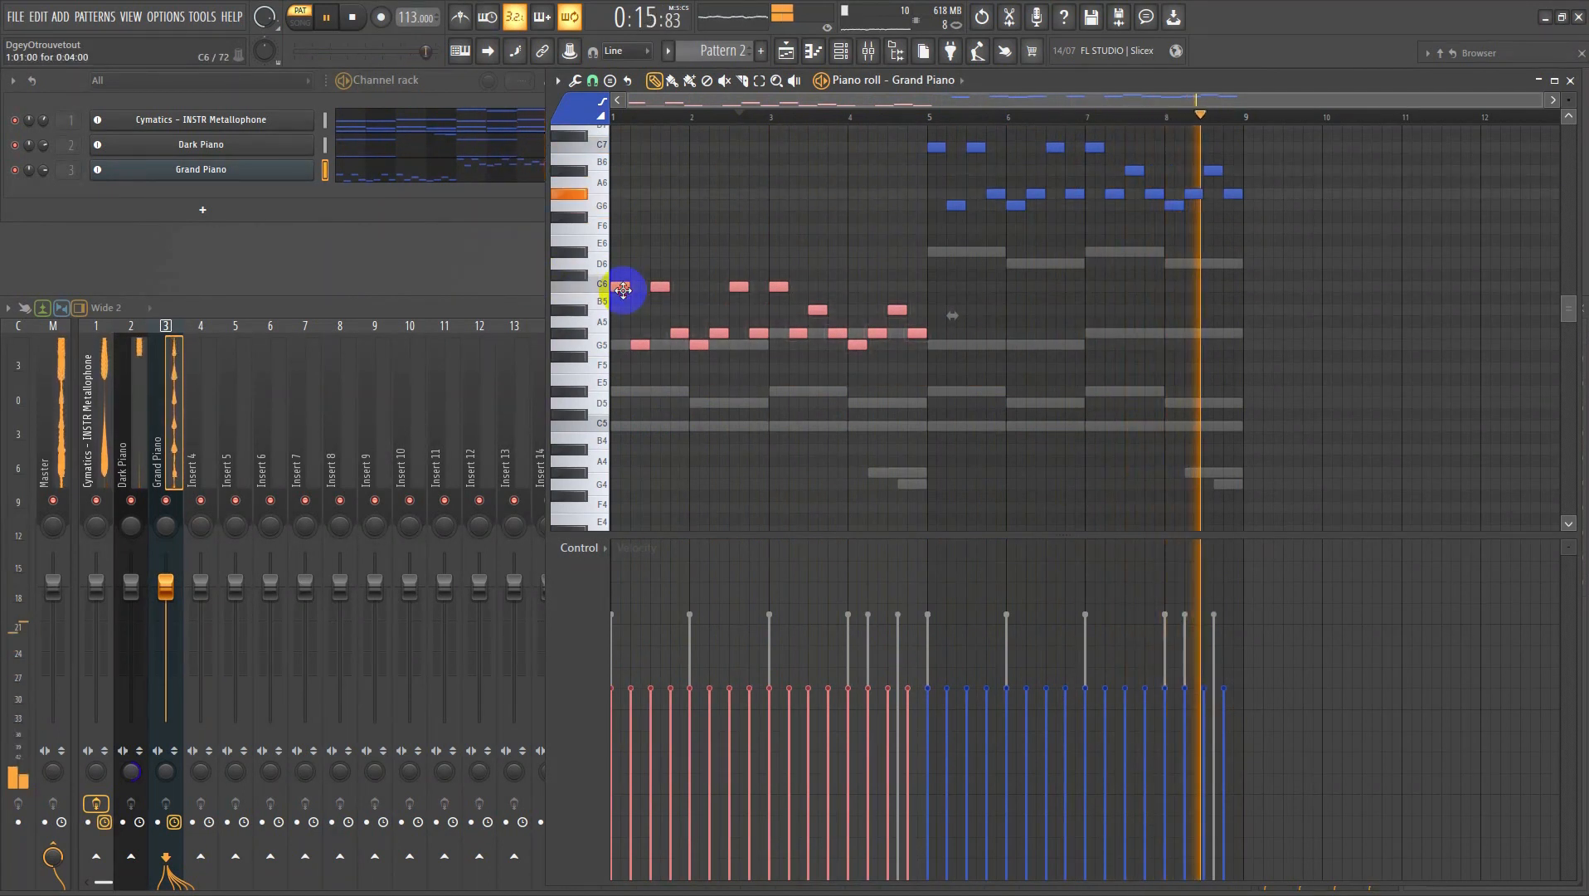
left_click_drag(623, 289, 940, 284)
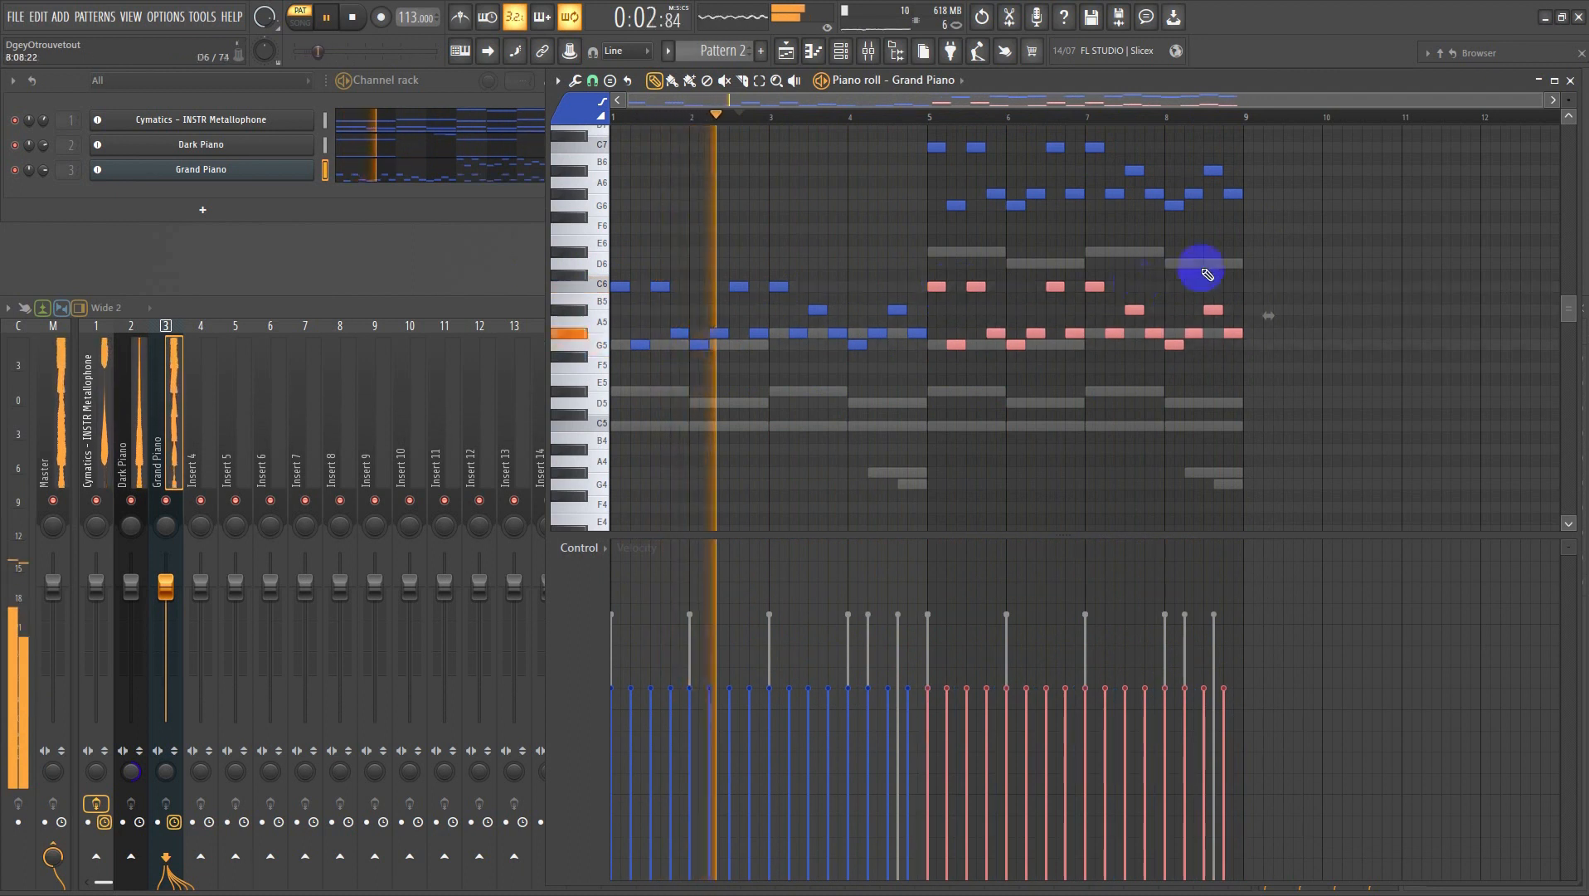
left_click_drag(1274, 255, 880, 134)
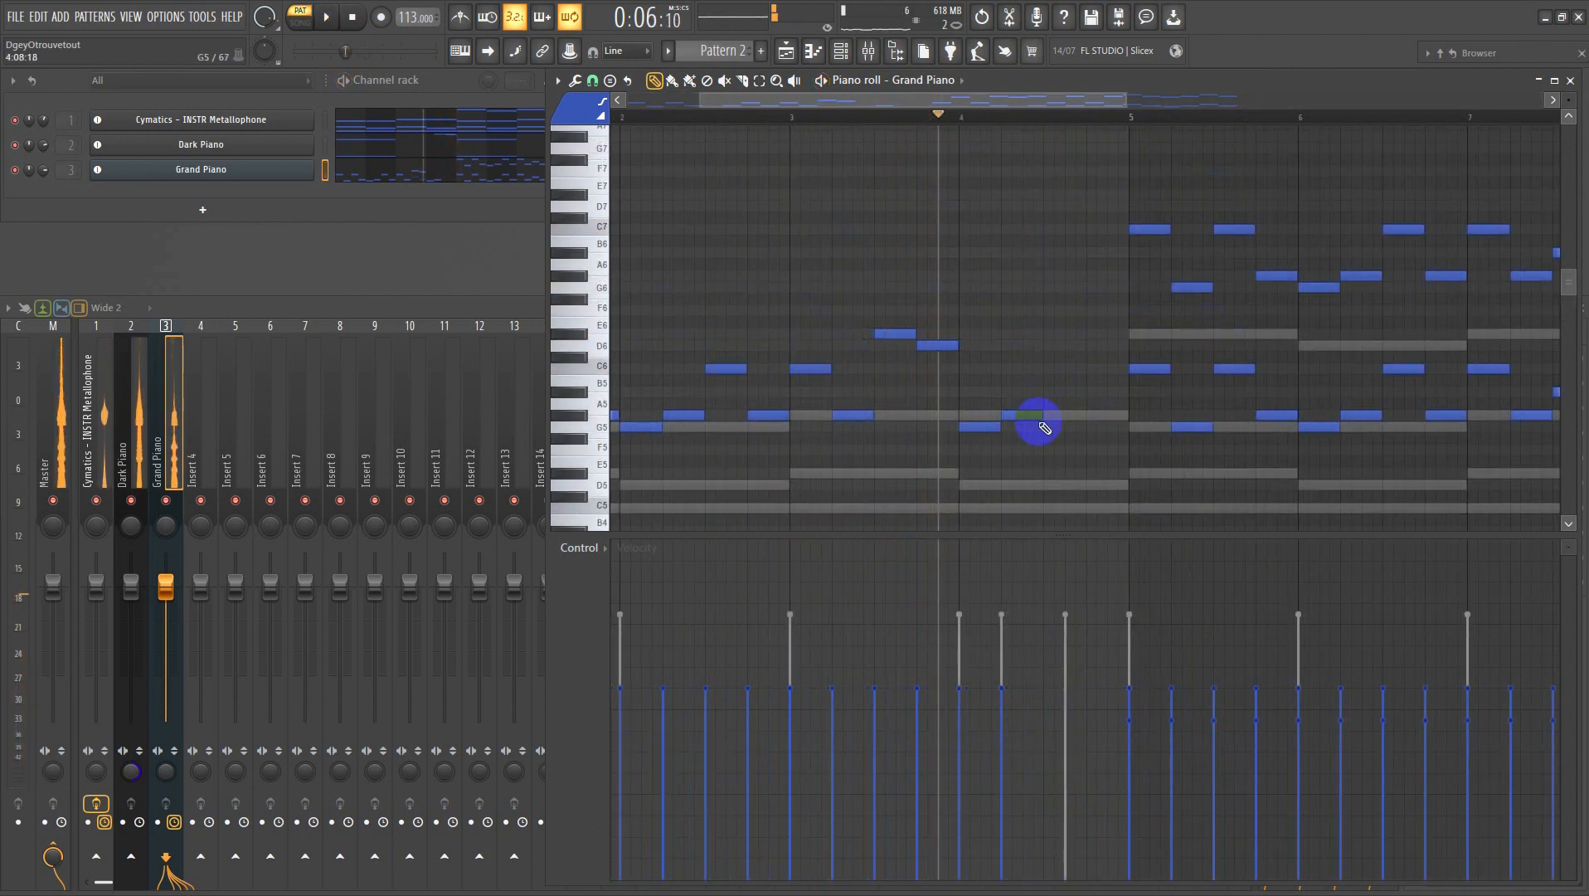
- Duplicate bar 4's G5 and G#5 into the bar's second half, raise the copies an octave, and play the pattern
left_click_drag(1045, 427, 992, 375)
key("ctrl+b")
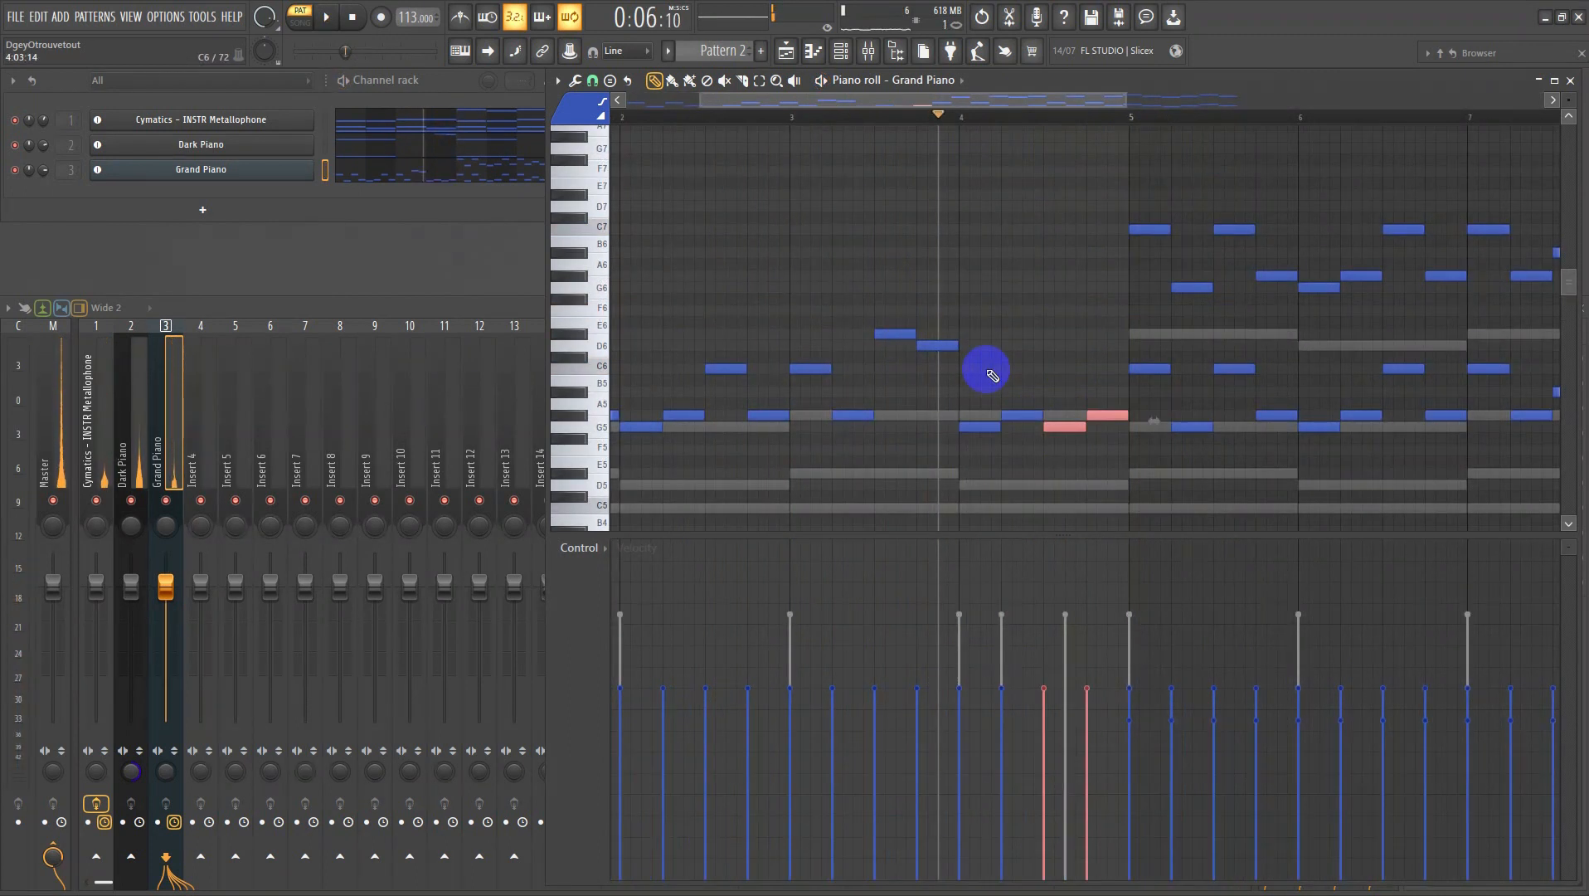
key("space")
scroll(1099, 397, "up", 2)
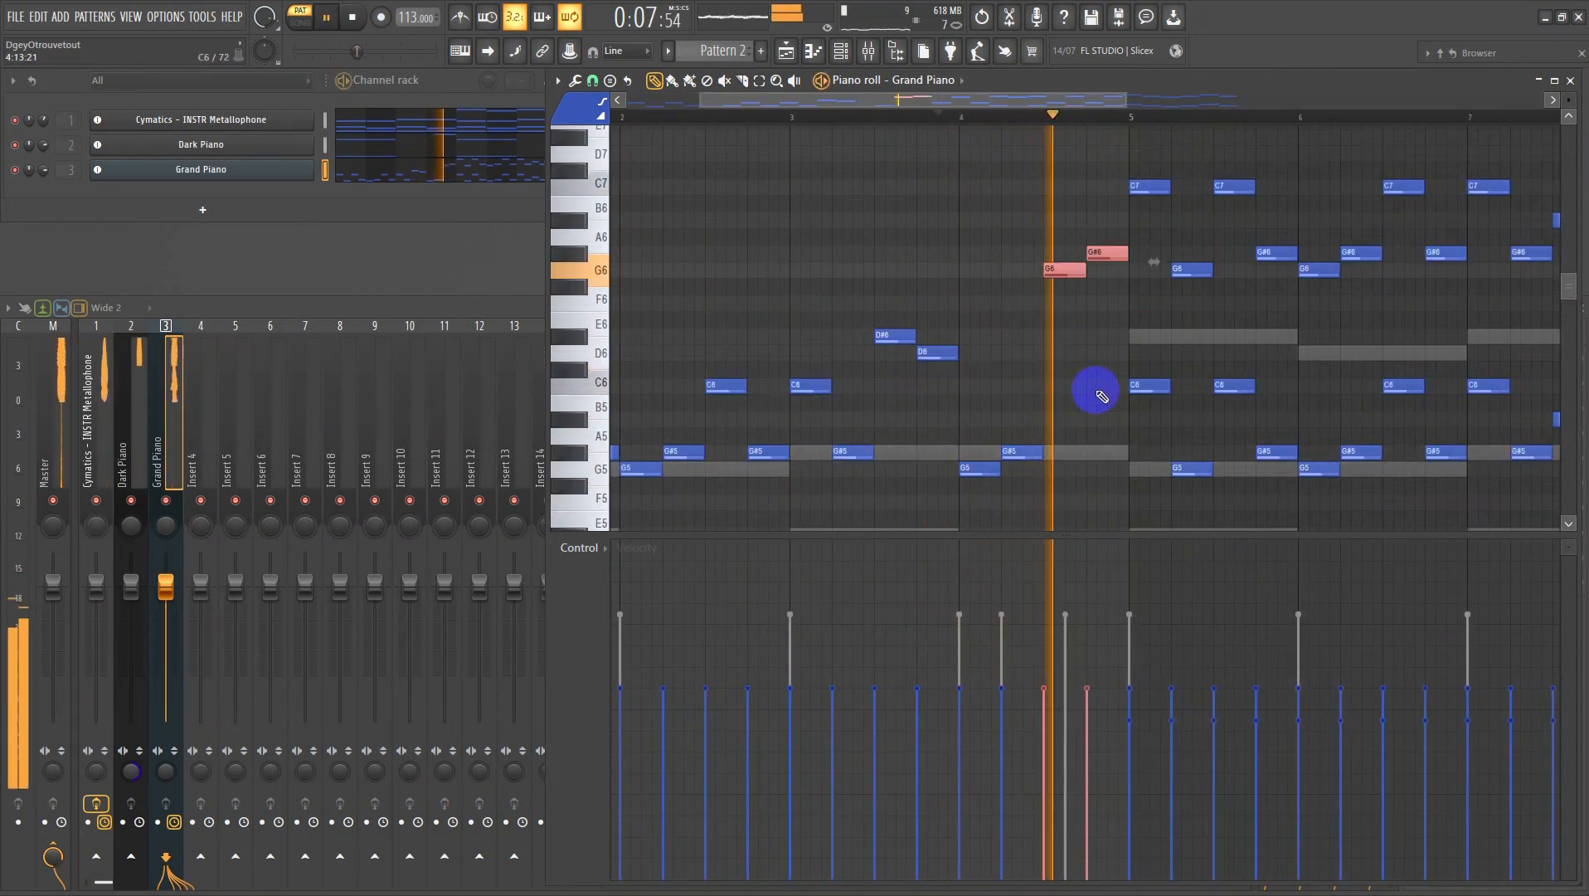
scroll(1029, 337, "down", 3)
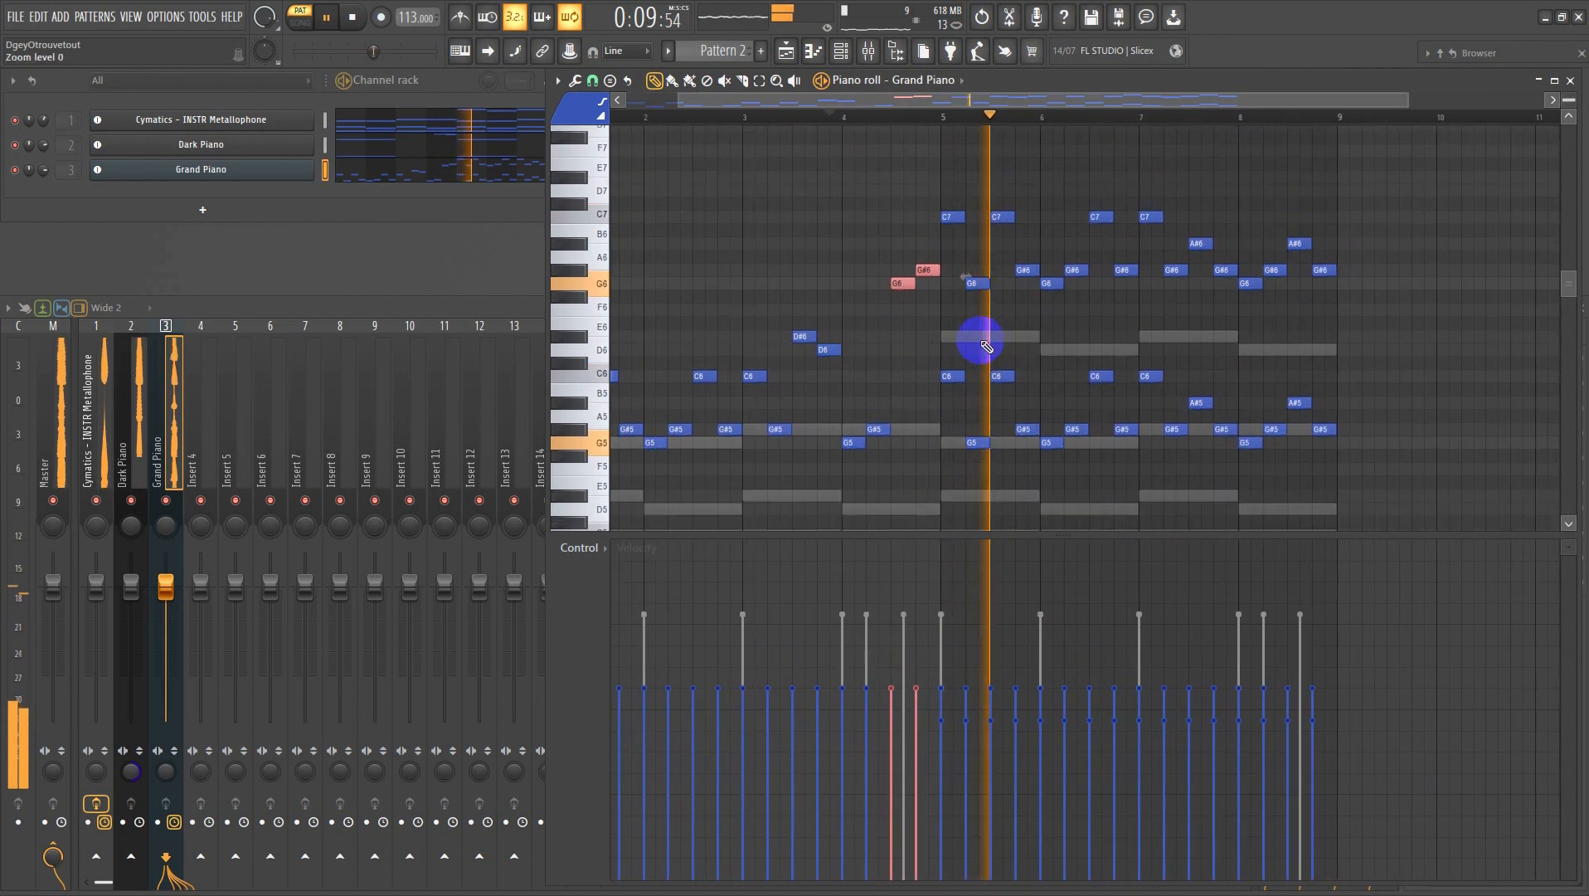
scroll(995, 336, "down", 2)
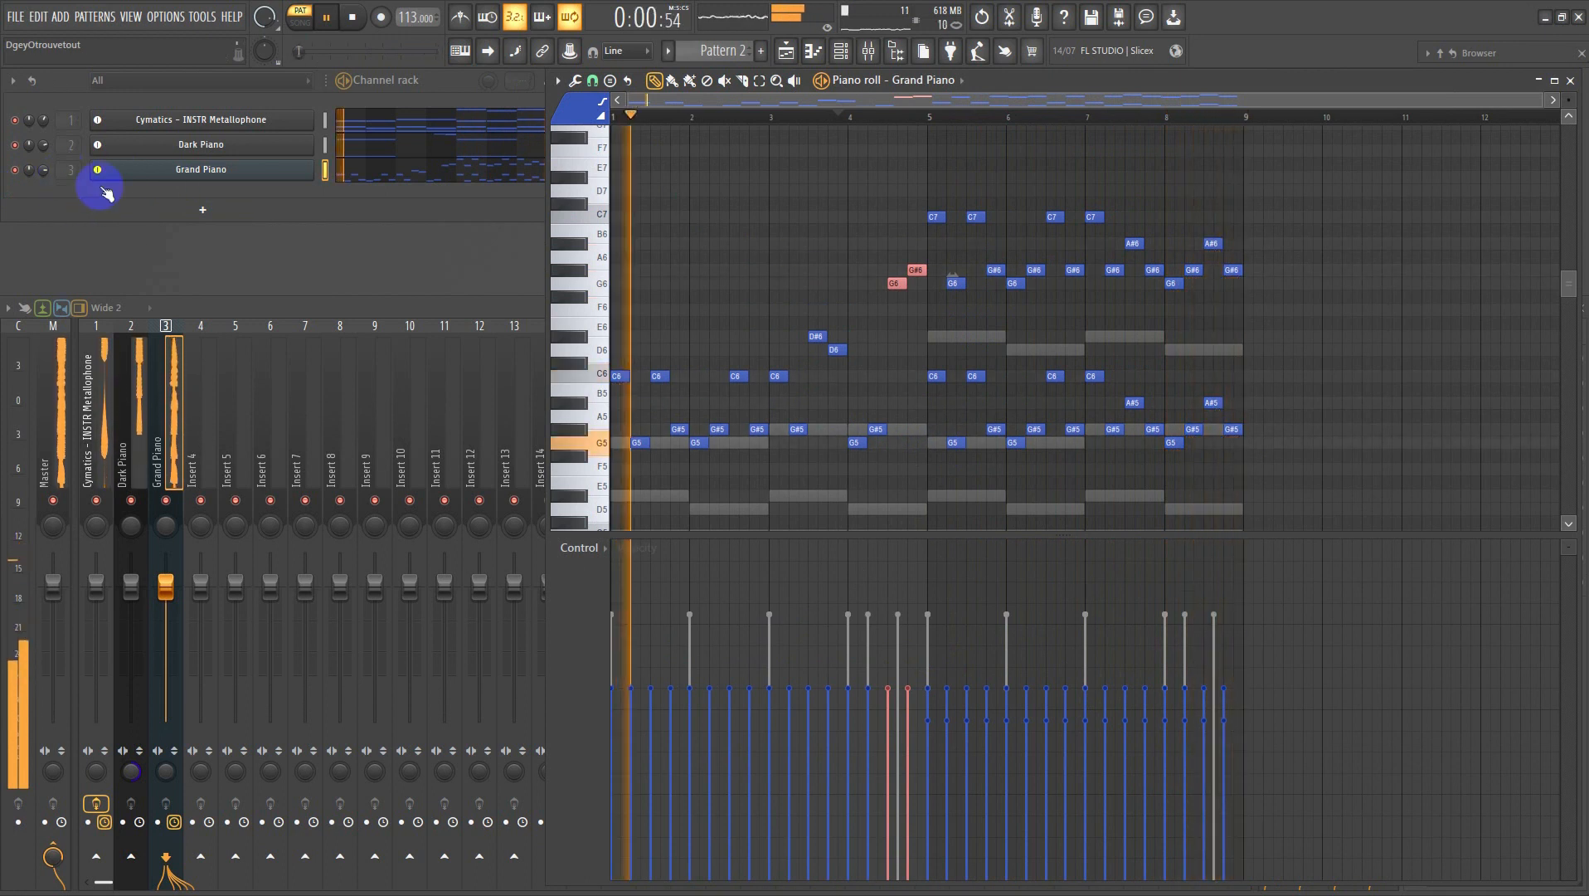
- Load Fruity Parametric EQ 2 into the first effect slot of the Grand Piano mixer track
left_click(165, 410)
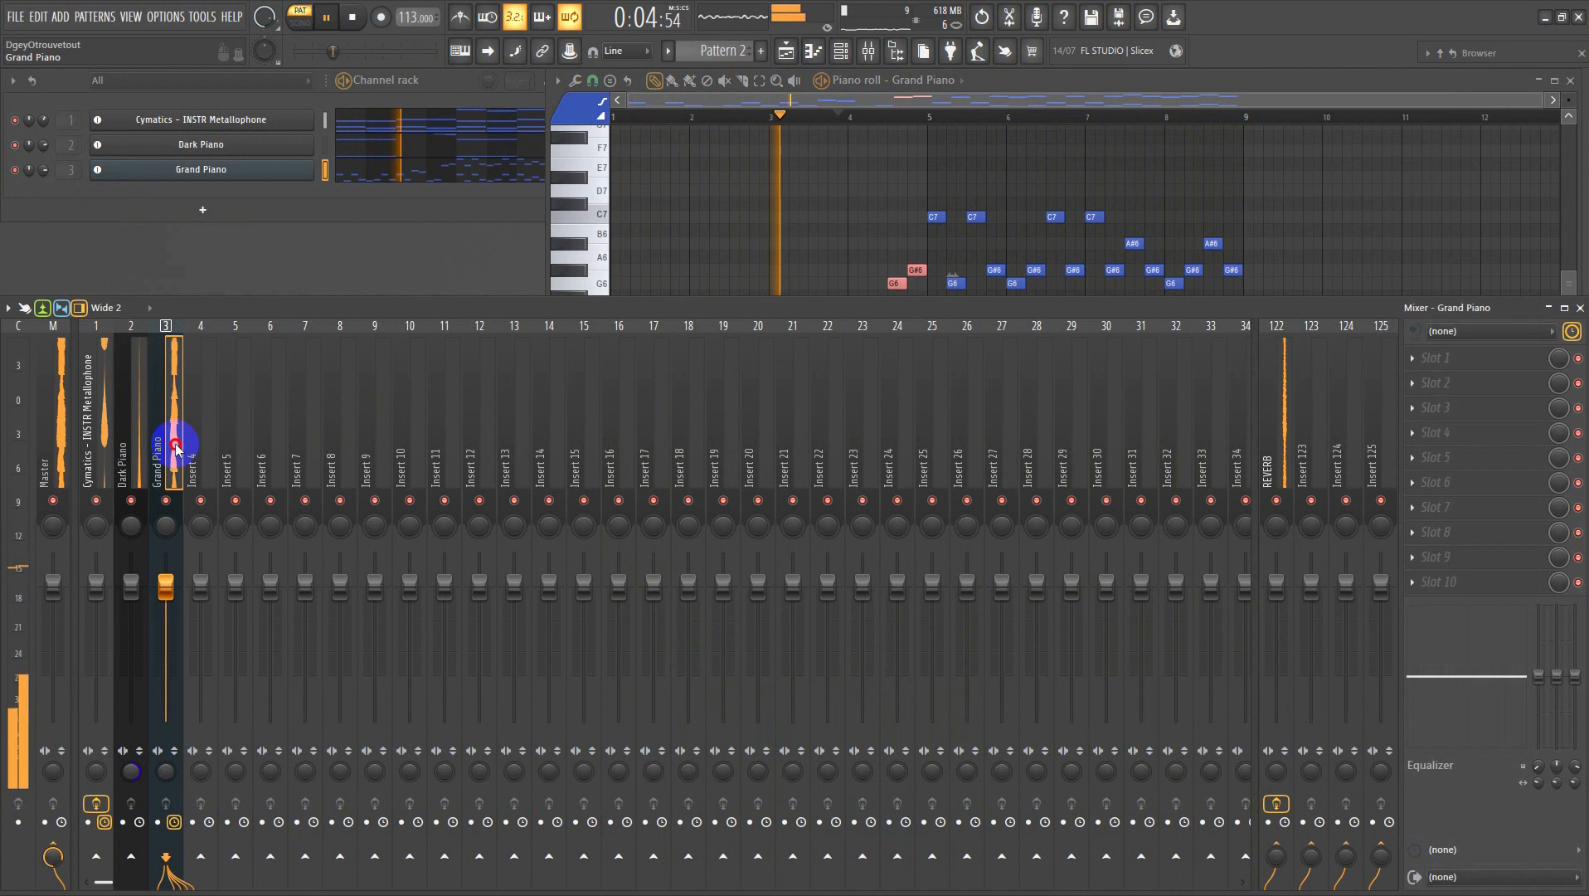
left_click(137, 451)
left_click(104, 448)
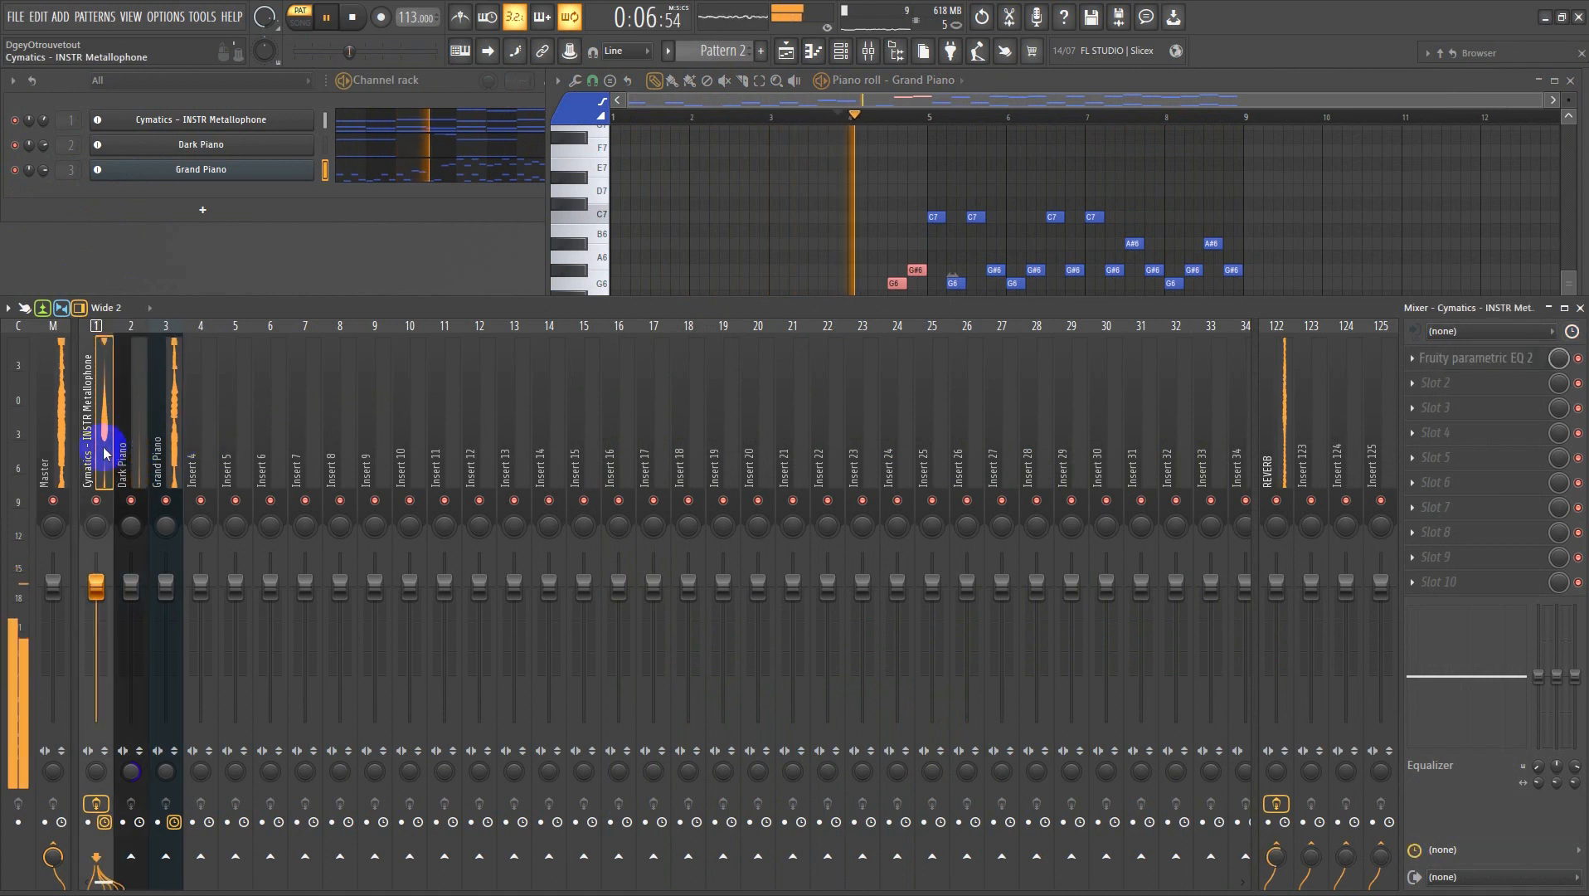
left_click(156, 454)
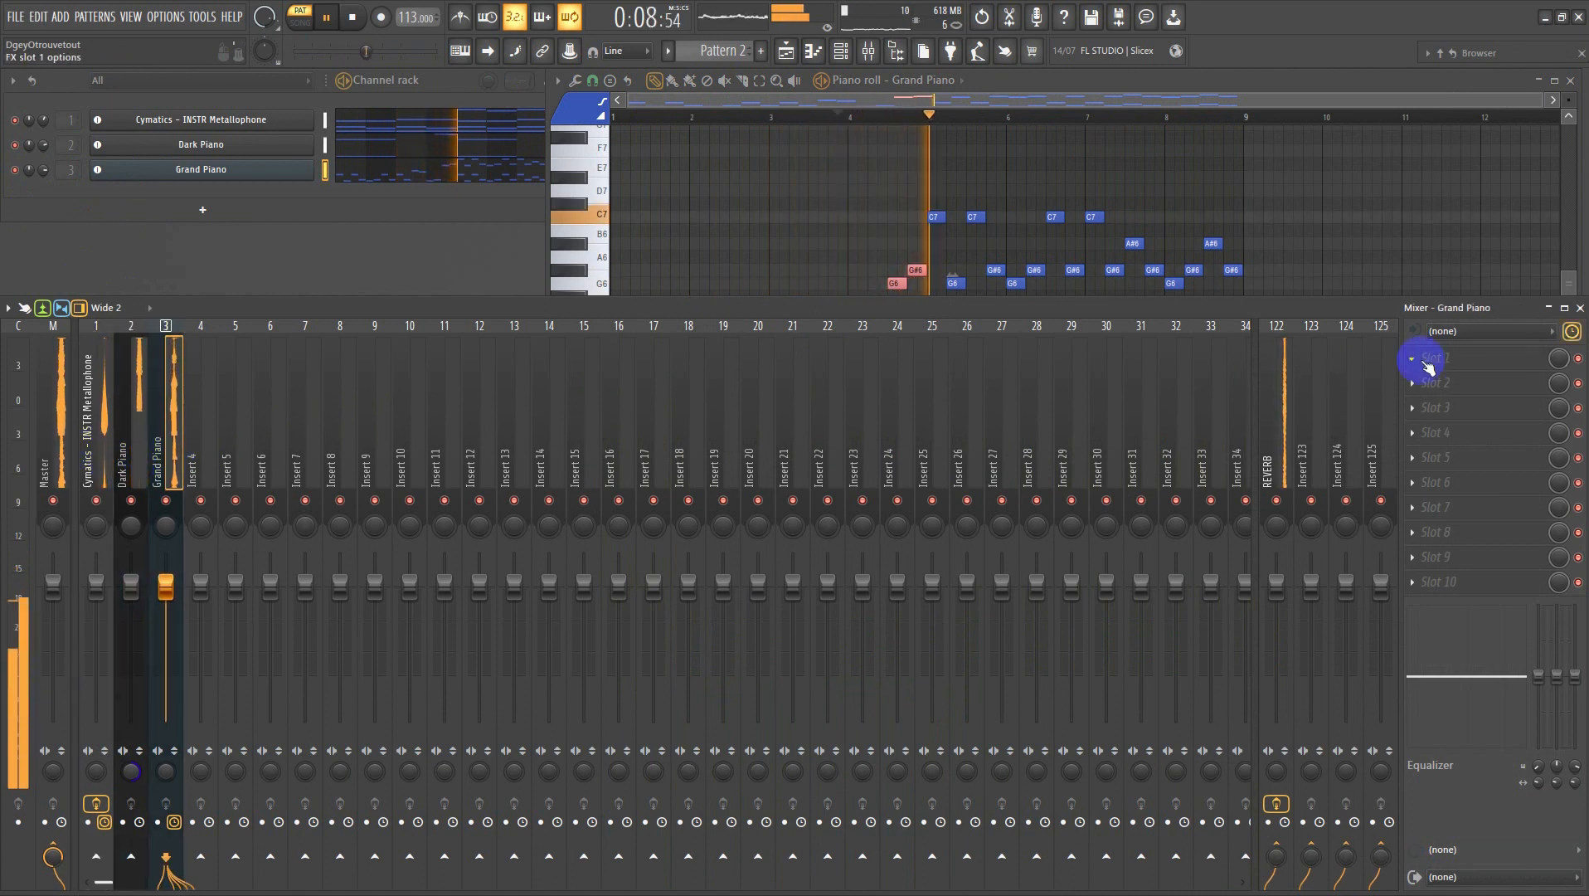
left_click(1428, 367)
mouse_move(1227, 478)
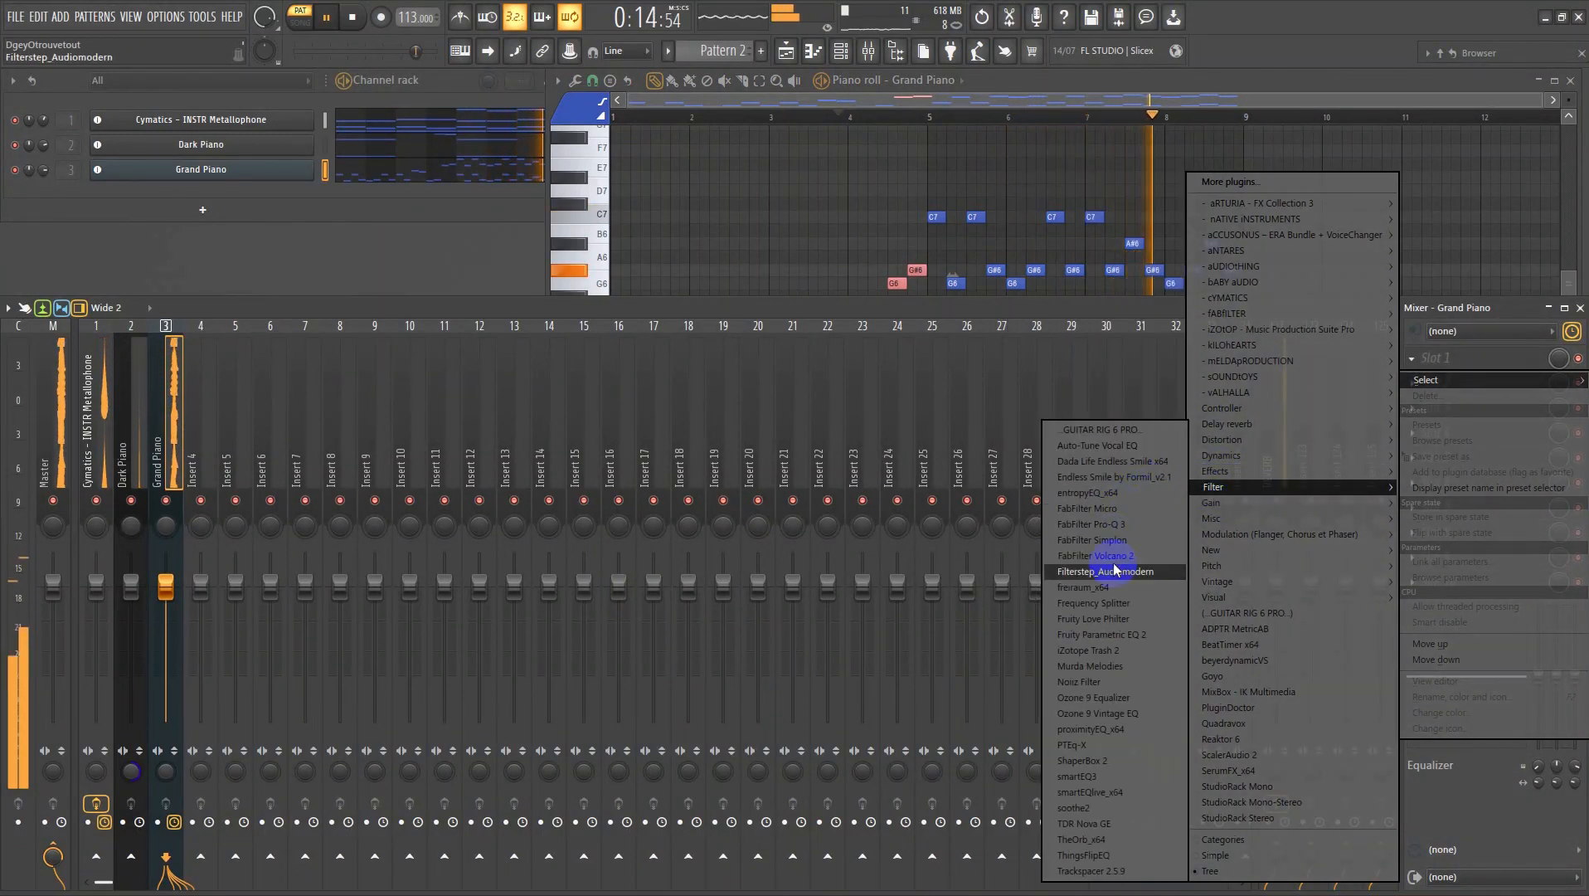
left_click(1113, 634)
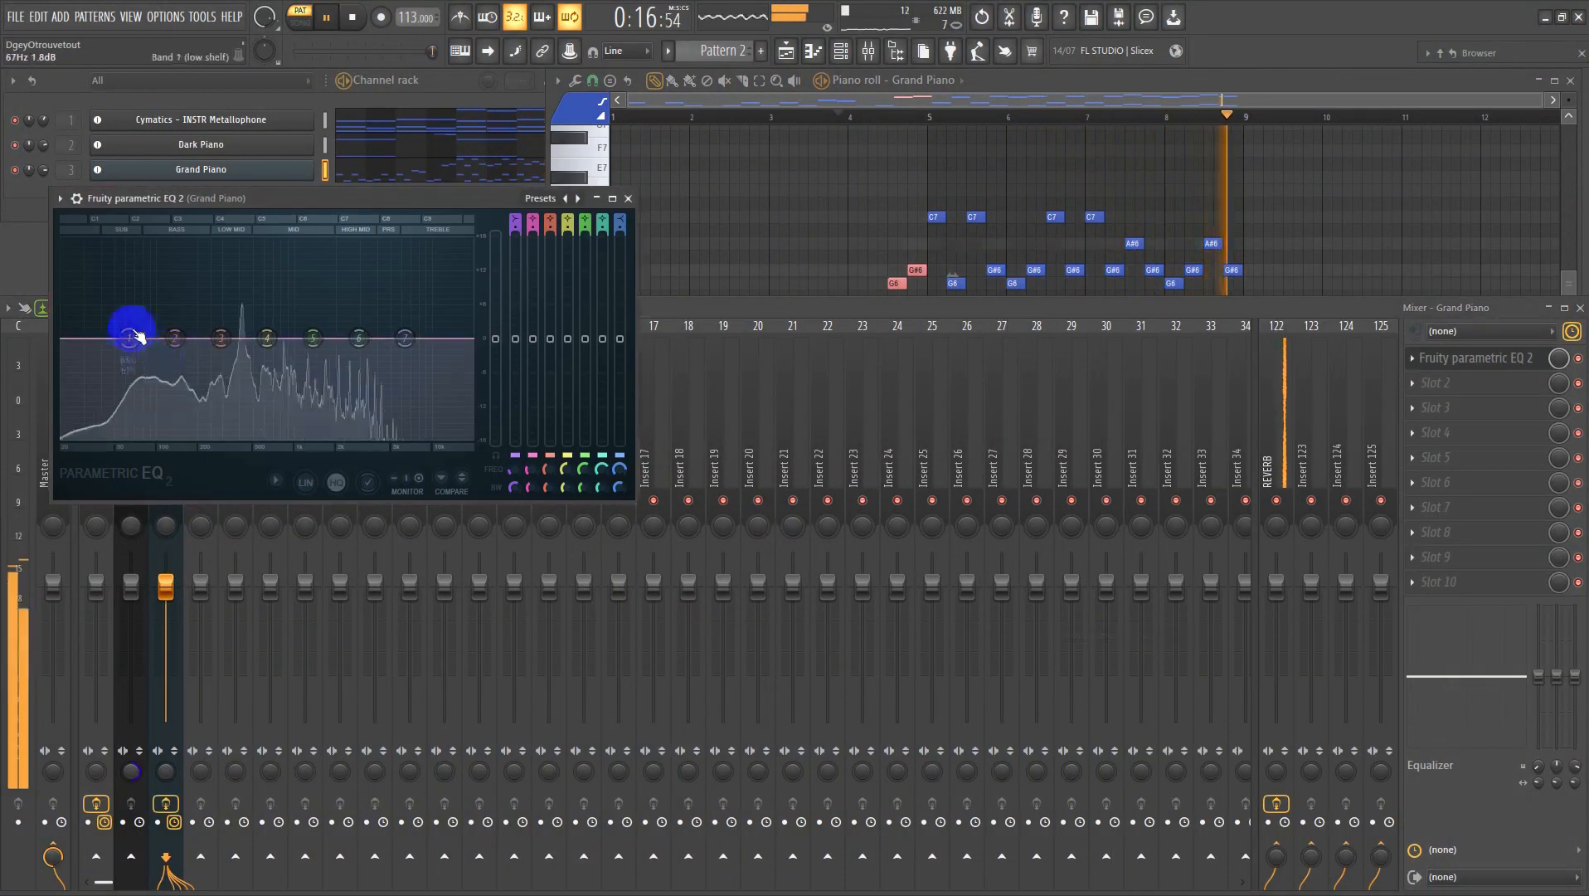
- Cut the Grand Piano's low end fully with EQ band 1 and boost band 3 slightly
left_click_drag(137, 336, 184, 745)
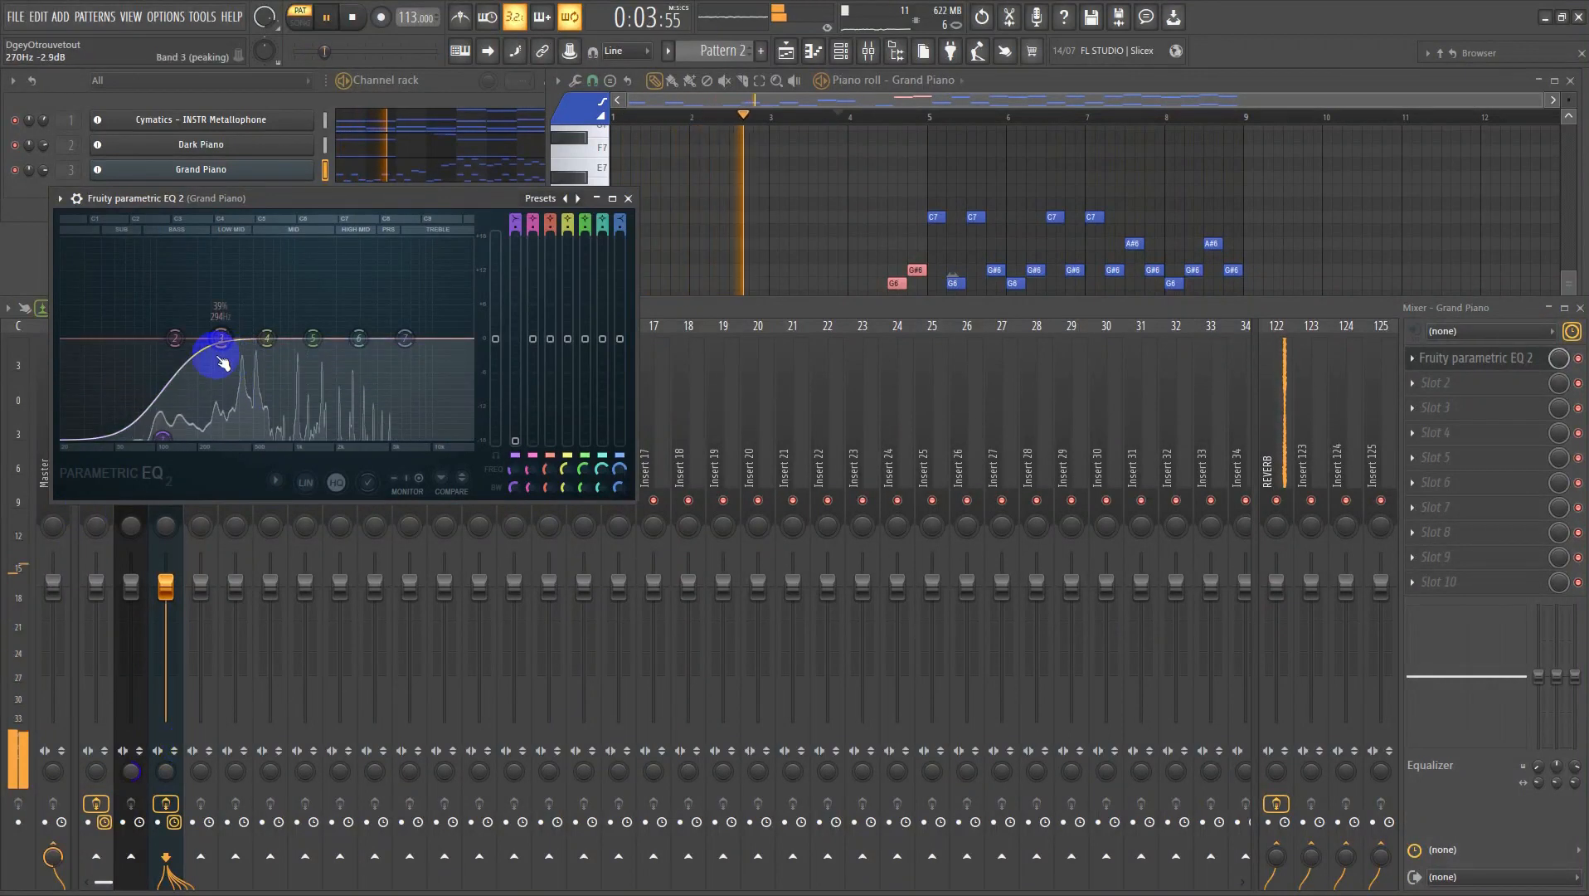
left_click_drag(223, 362, 213, 332)
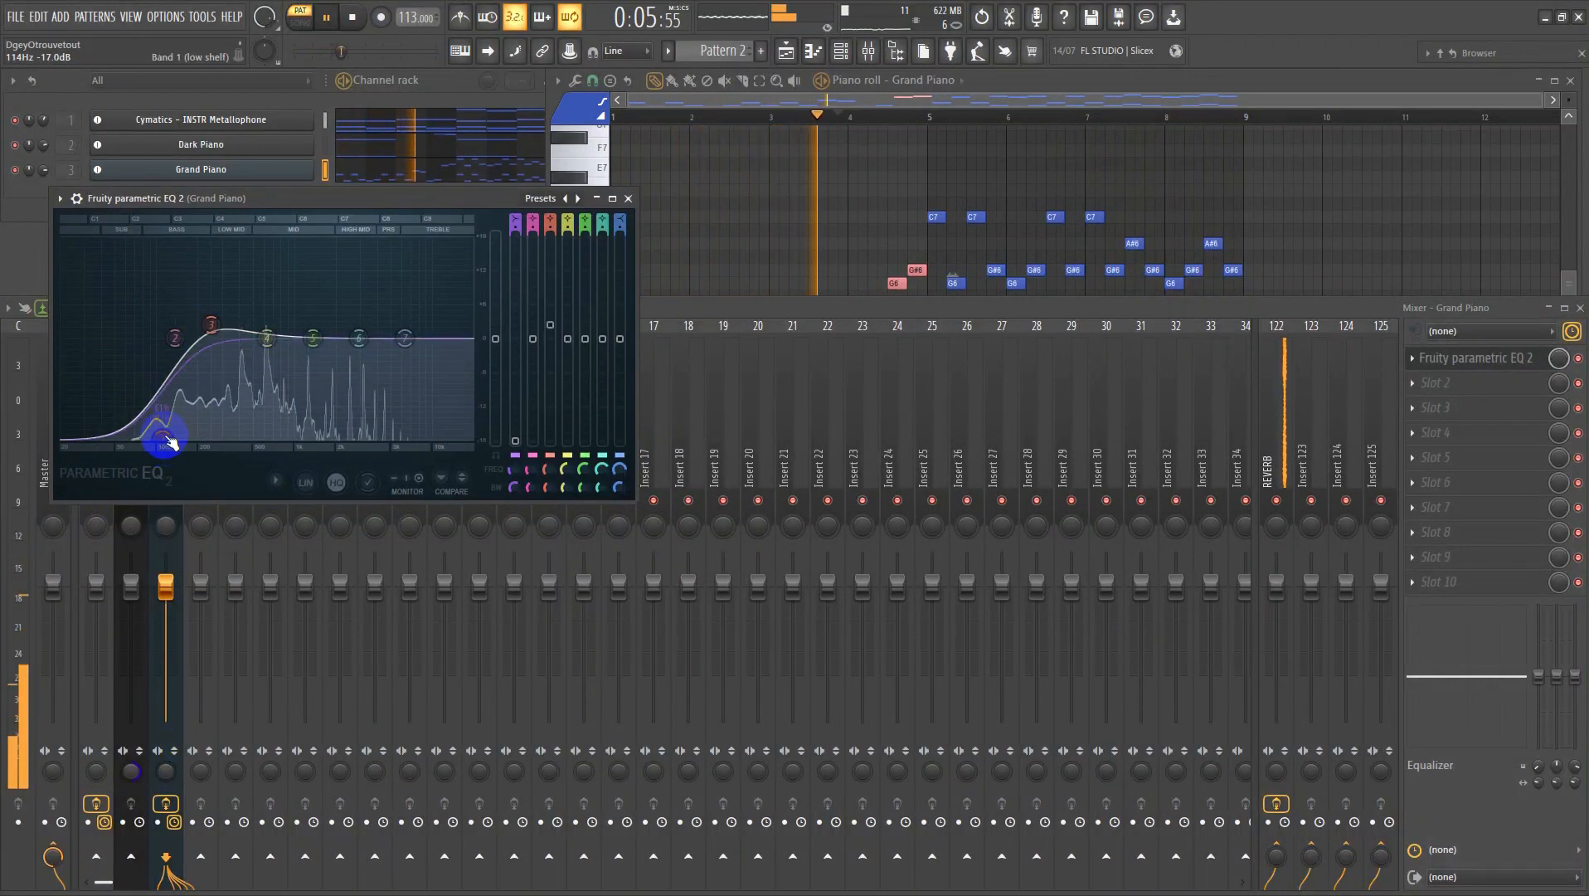
left_click_drag(167, 438, 181, 443)
- Dip EQ bands 4 and 5, lift the highs with band 7, fine-tune the low cut, and close the EQ
left_click_drag(264, 347, 253, 365)
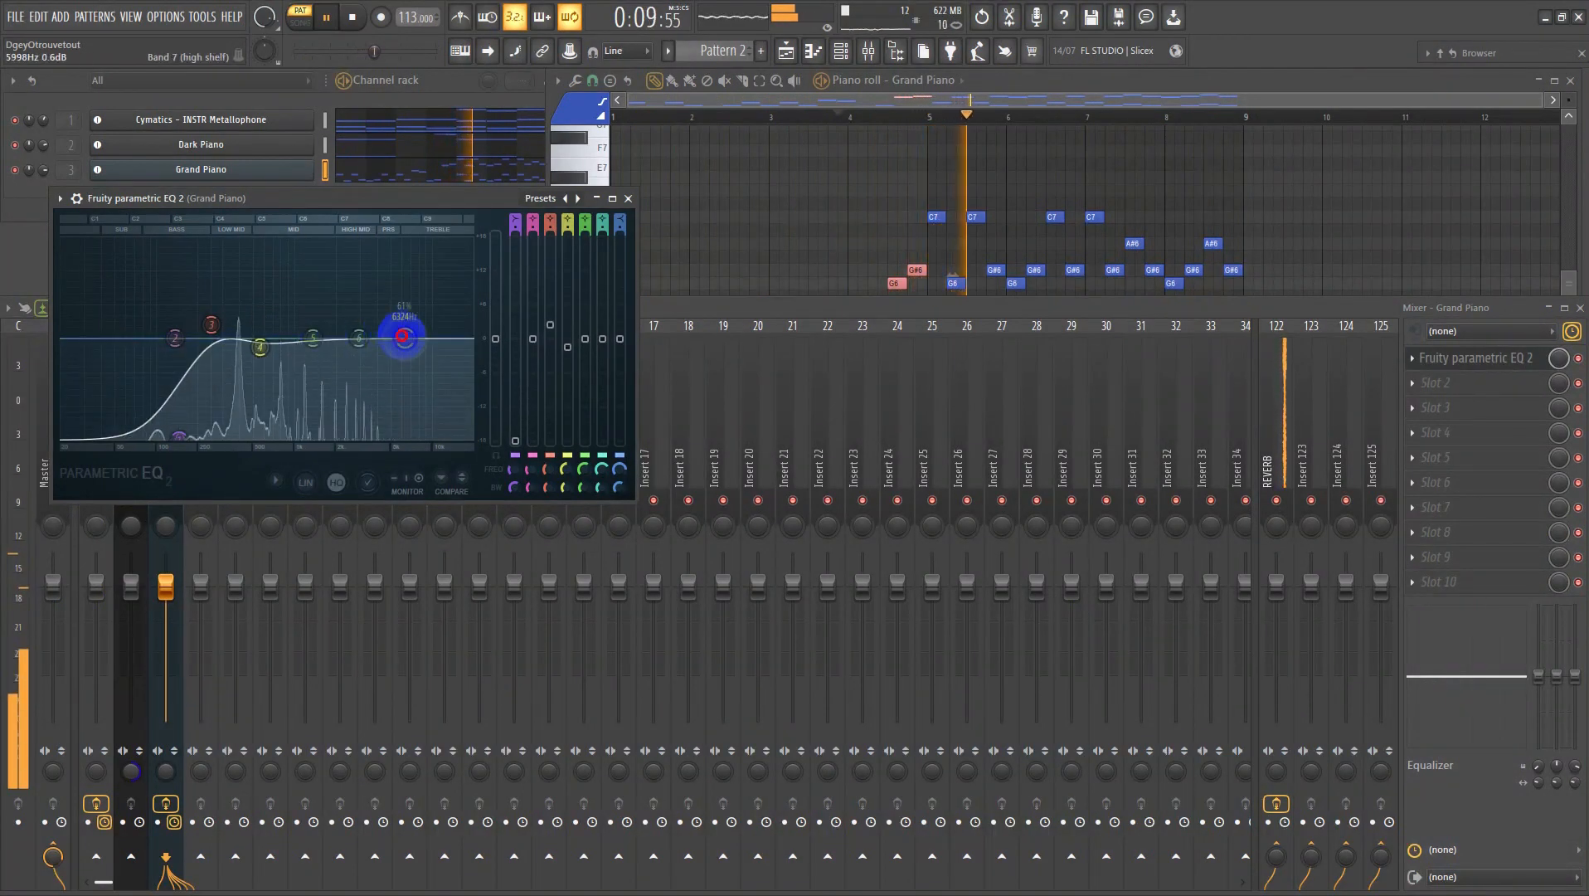
left_click_drag(402, 336, 315, 358)
mouse_move(179, 438)
left_mouse_down()
mouse_move(203, 426)
mouse_move(183, 438)
left_mouse_up()
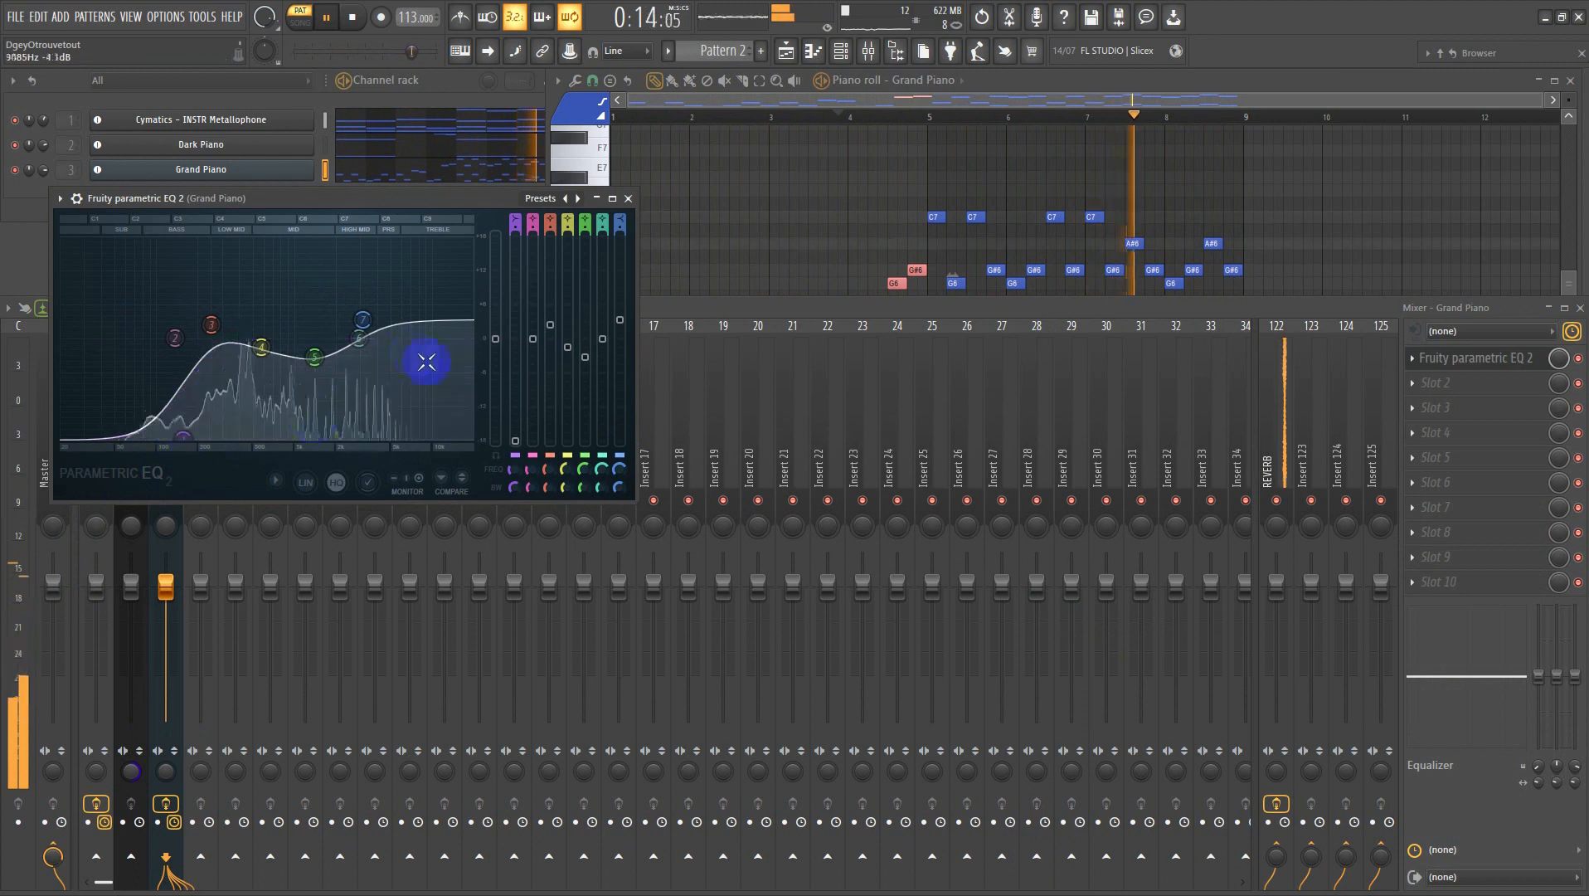
left_click(629, 199)
key("space")
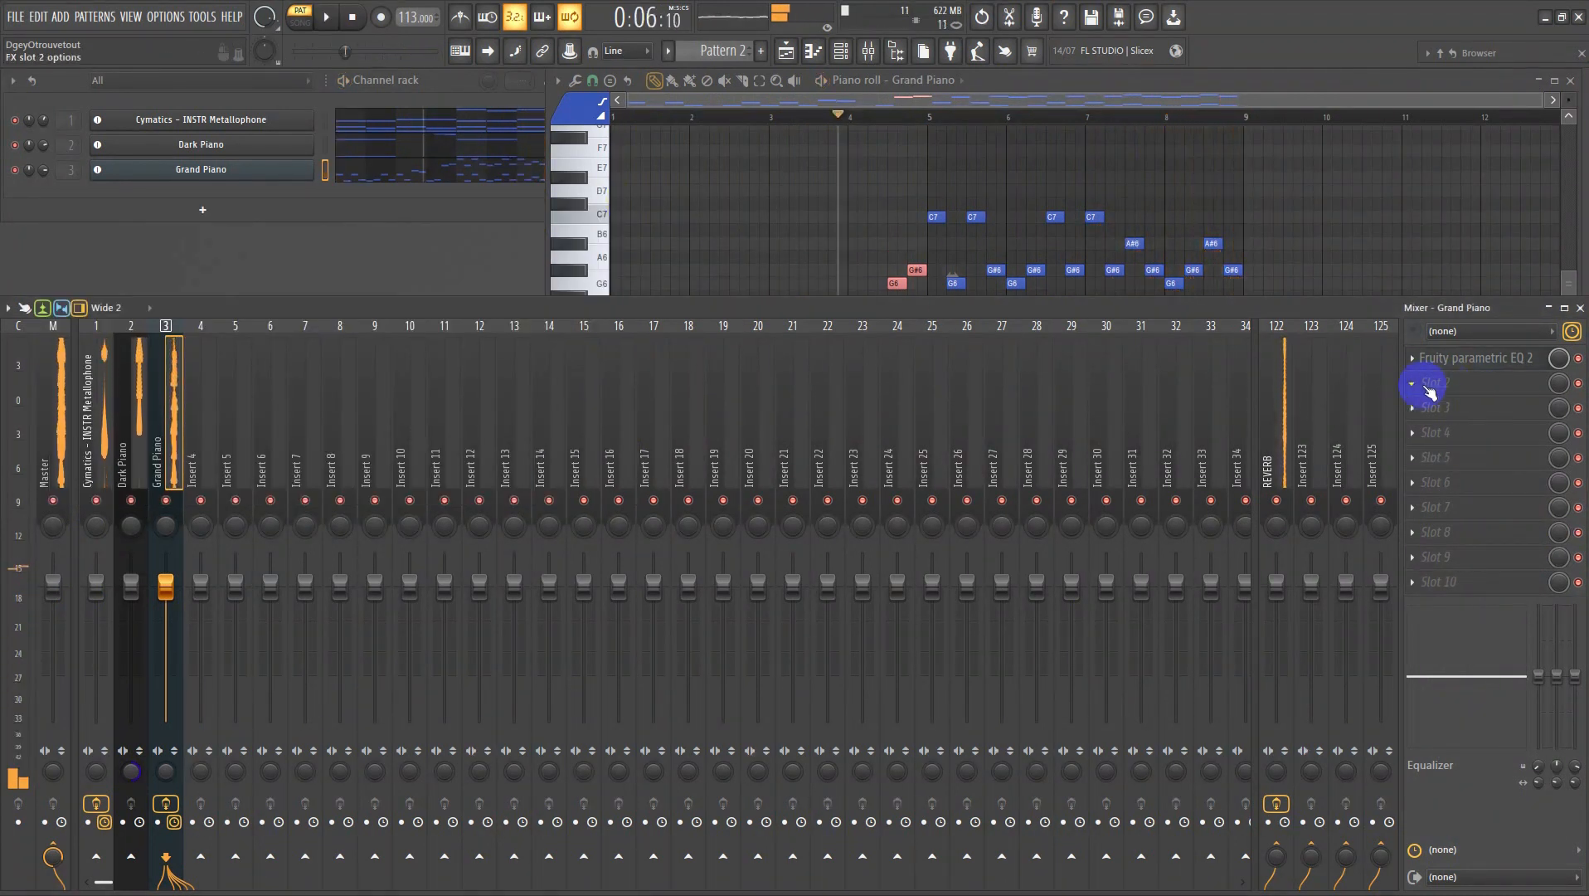
- Load Gross Beat into the second effect slot of the Grand Piano mixer track
left_click(1429, 390)
left_click(1324, 392)
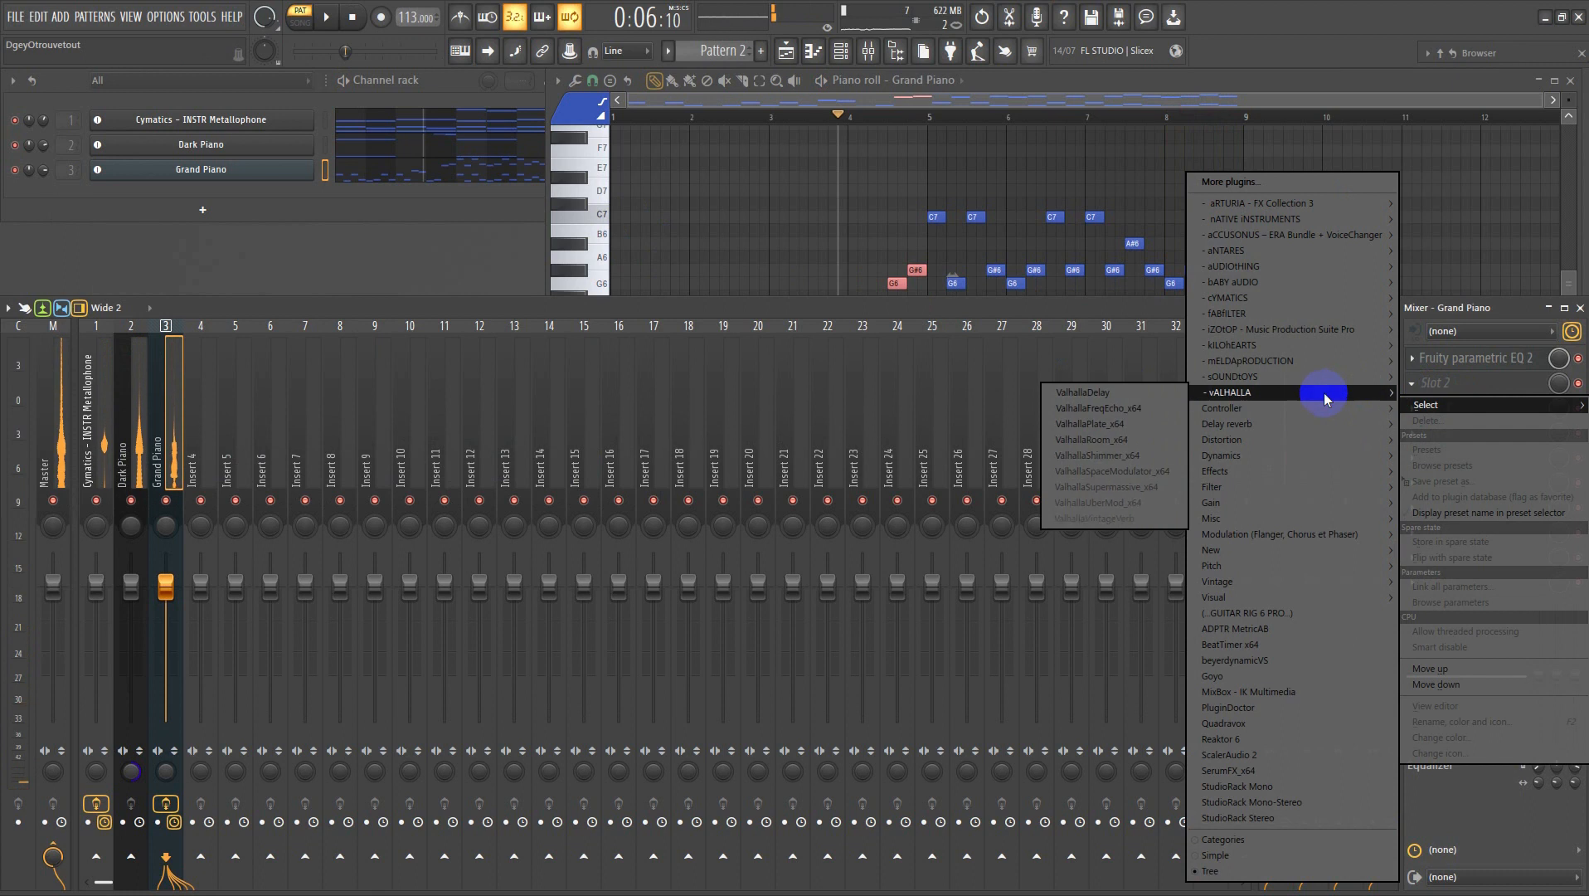
mouse_move(1228, 470)
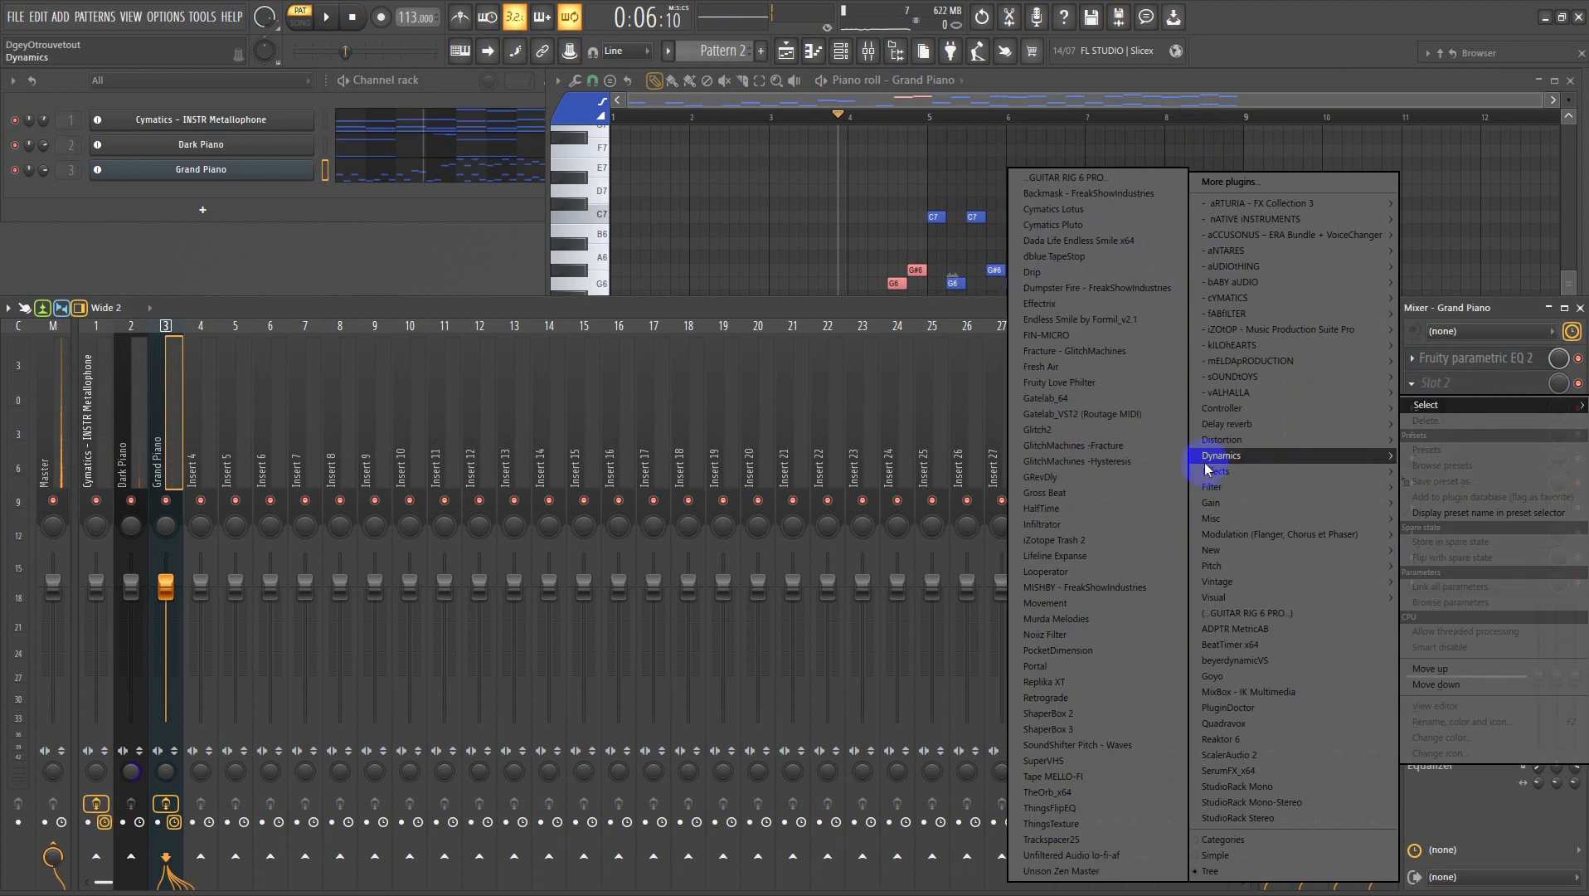
left_click(1049, 493)
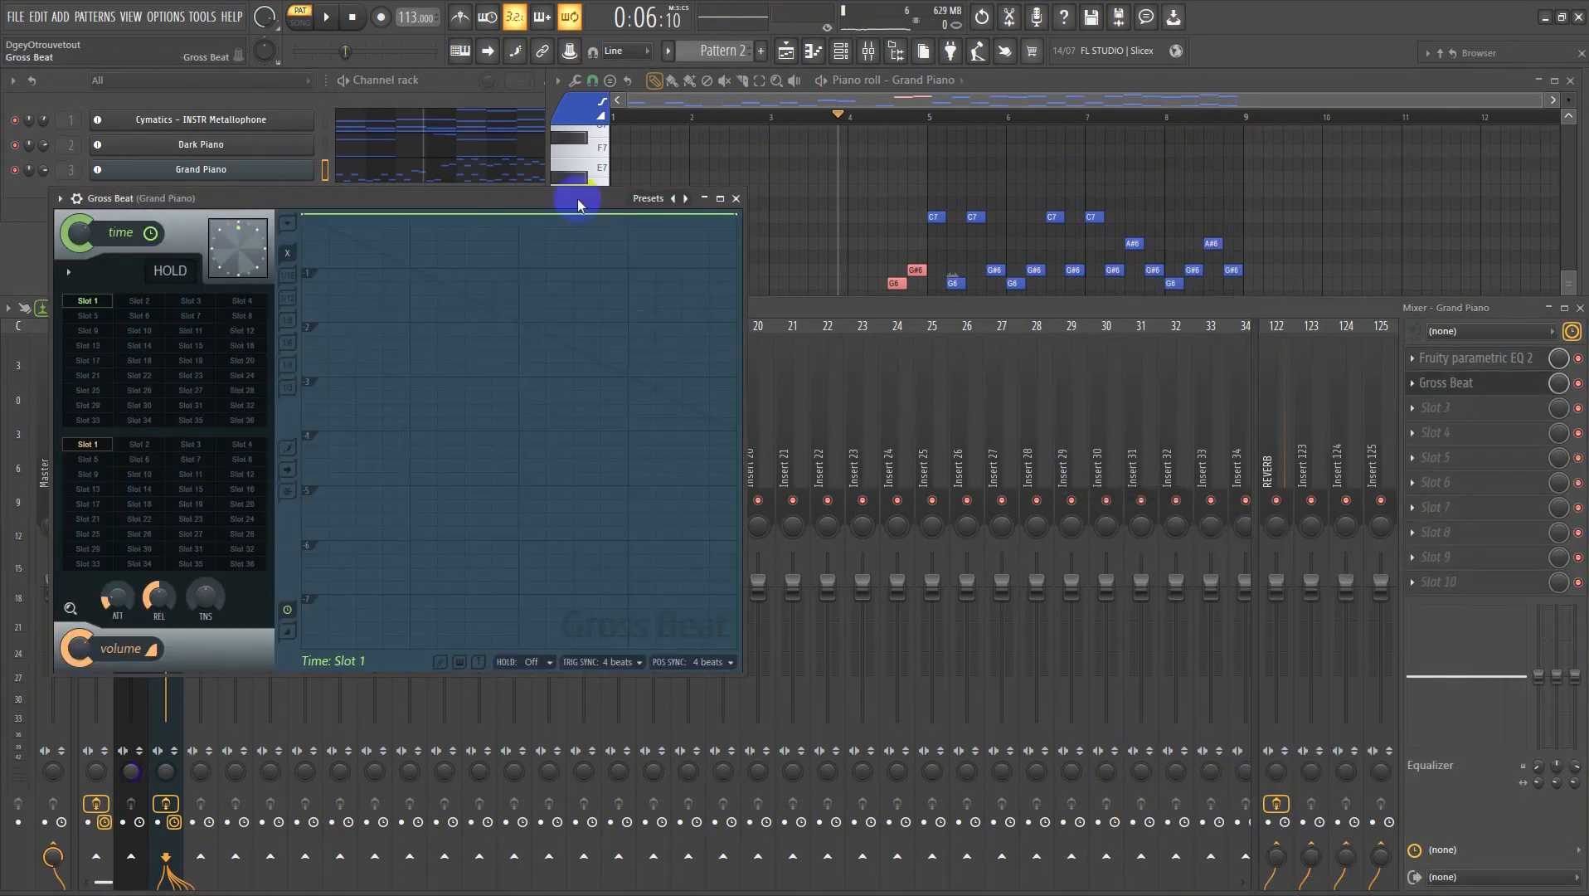
left_click_drag(578, 200, 683, 274)
- Try Gross Beat's Momentary preset with the 1/2 Speed time slot on the playing pattern, and close the plugin
left_click(964, 173)
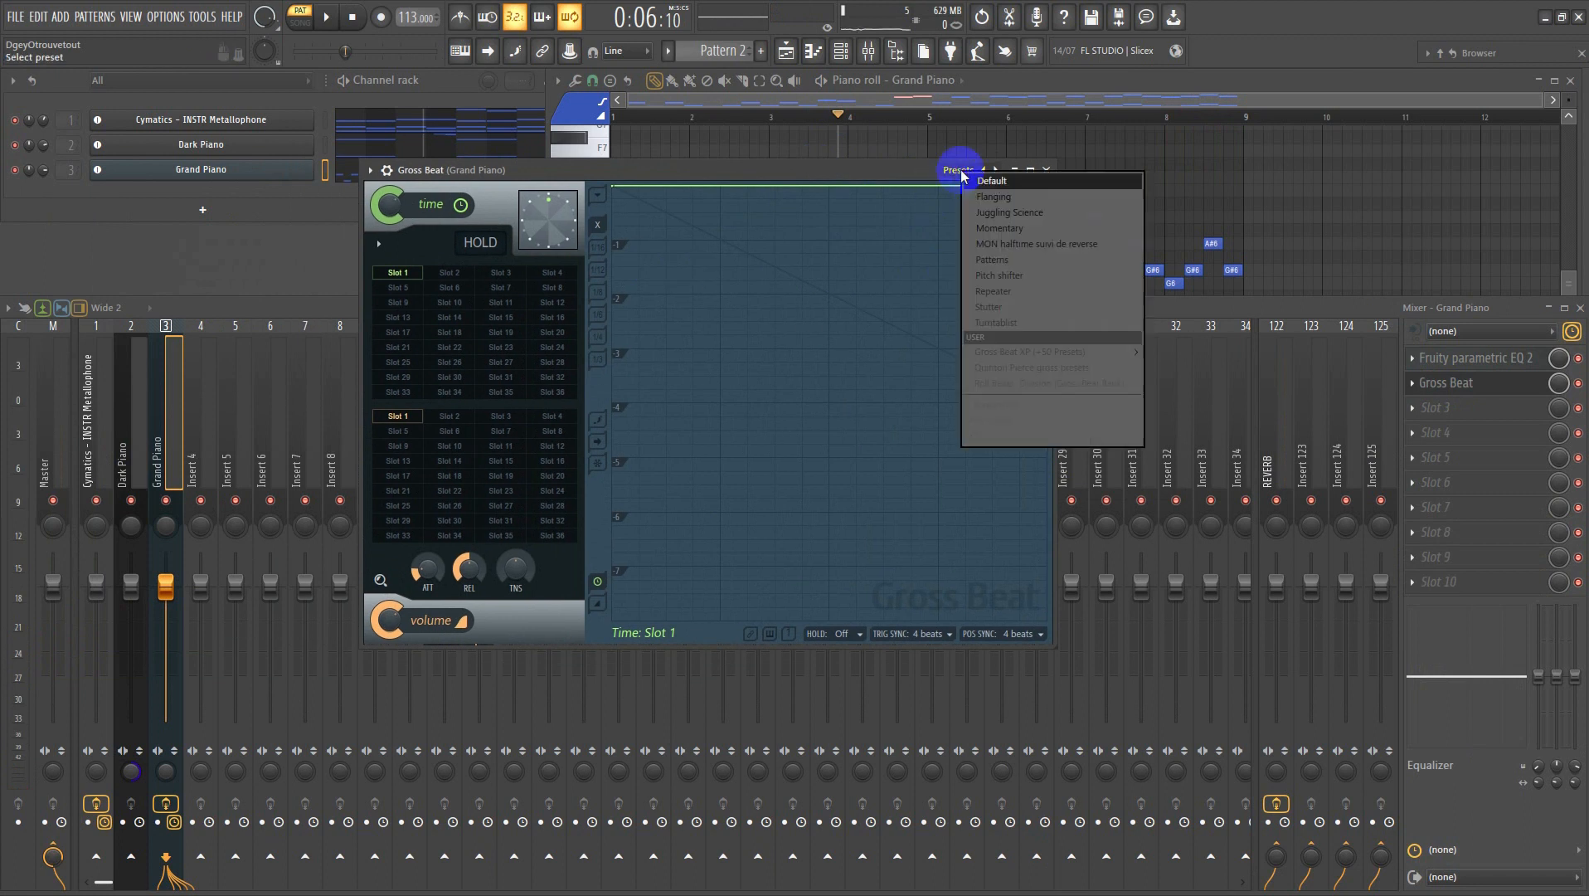
left_click(1004, 228)
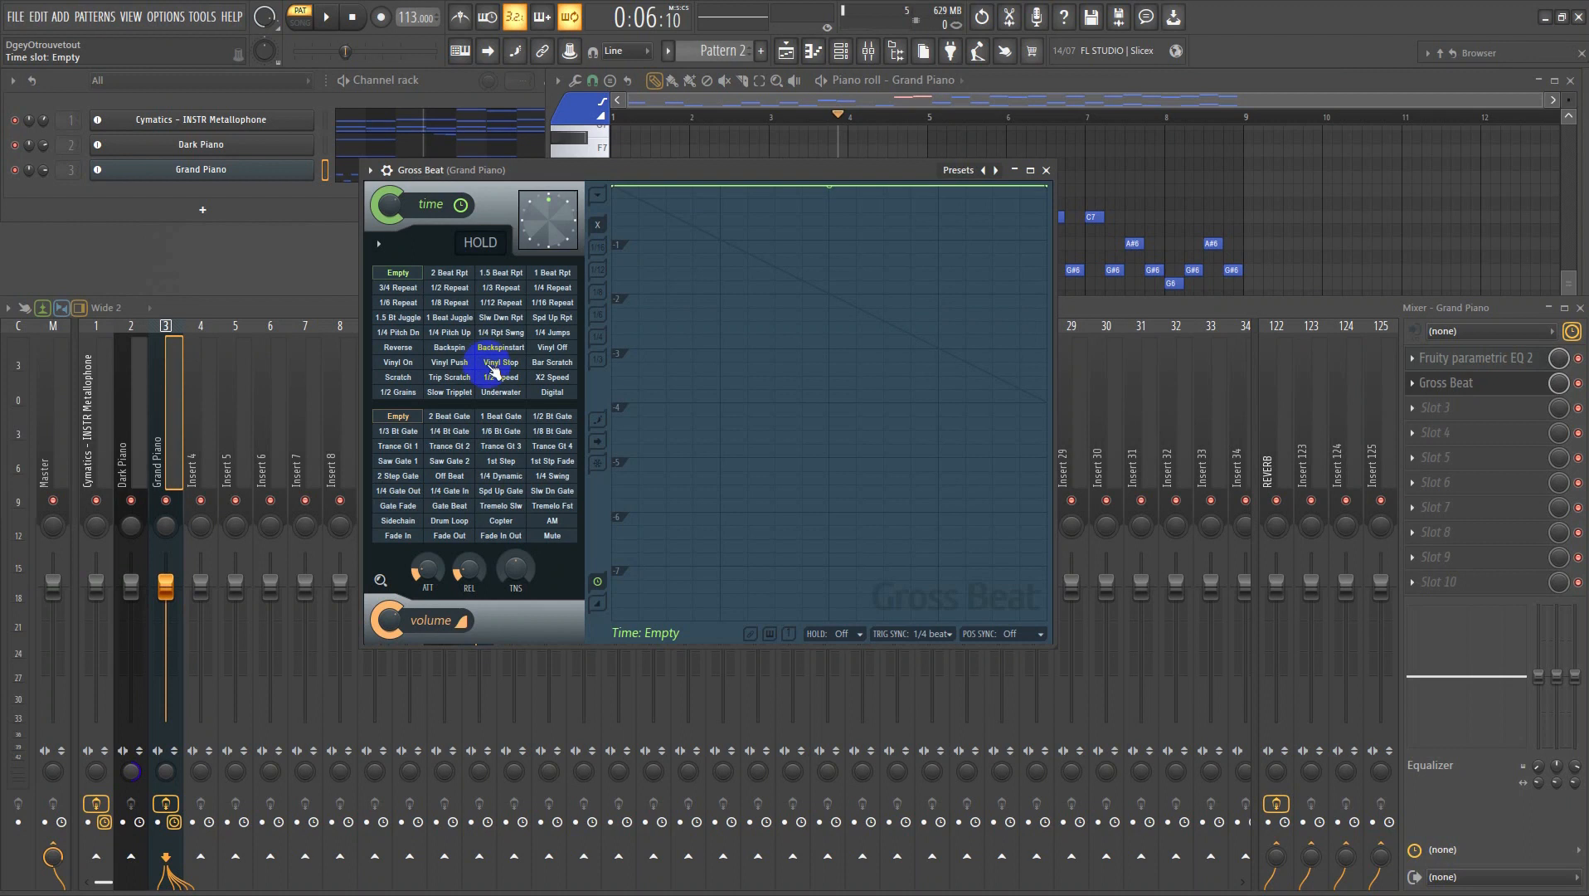
left_click(960, 173)
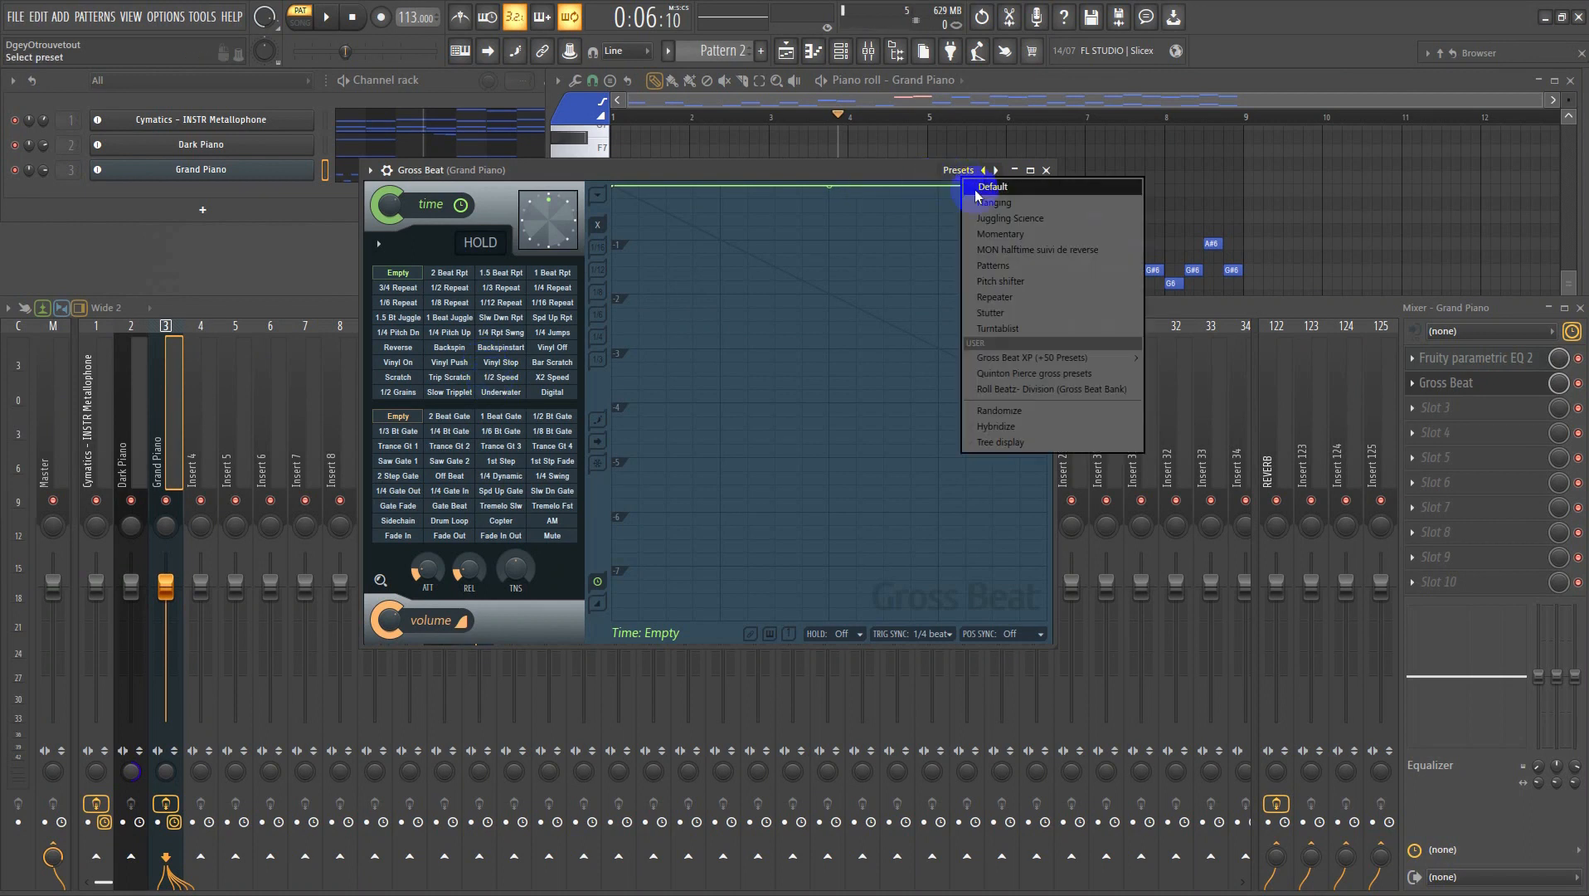
left_click(995, 231)
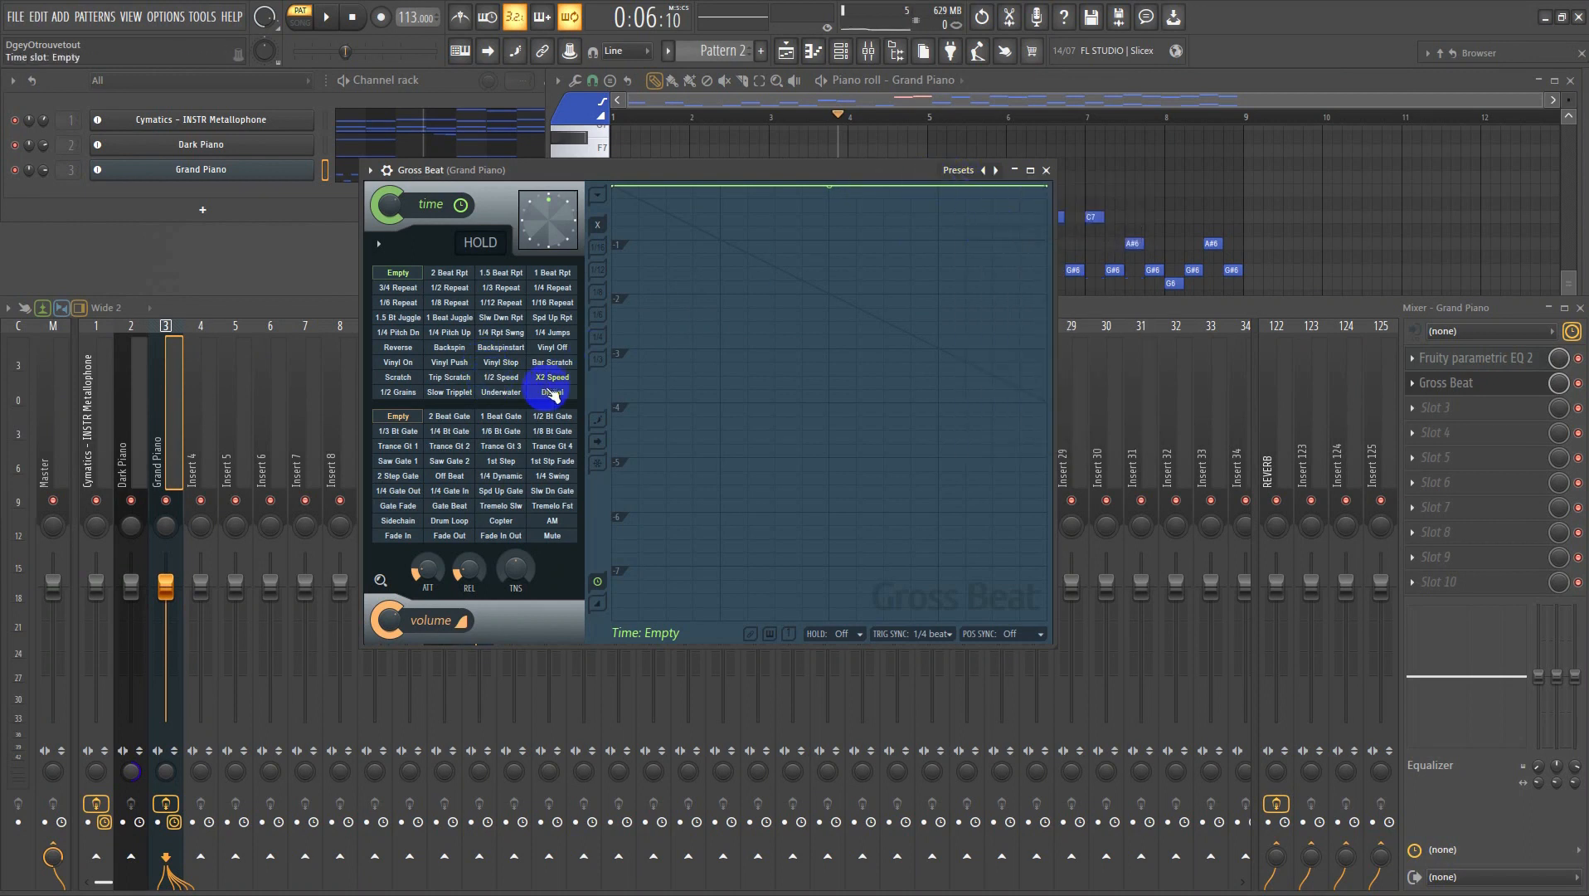
left_click(501, 376)
left_click(336, 24)
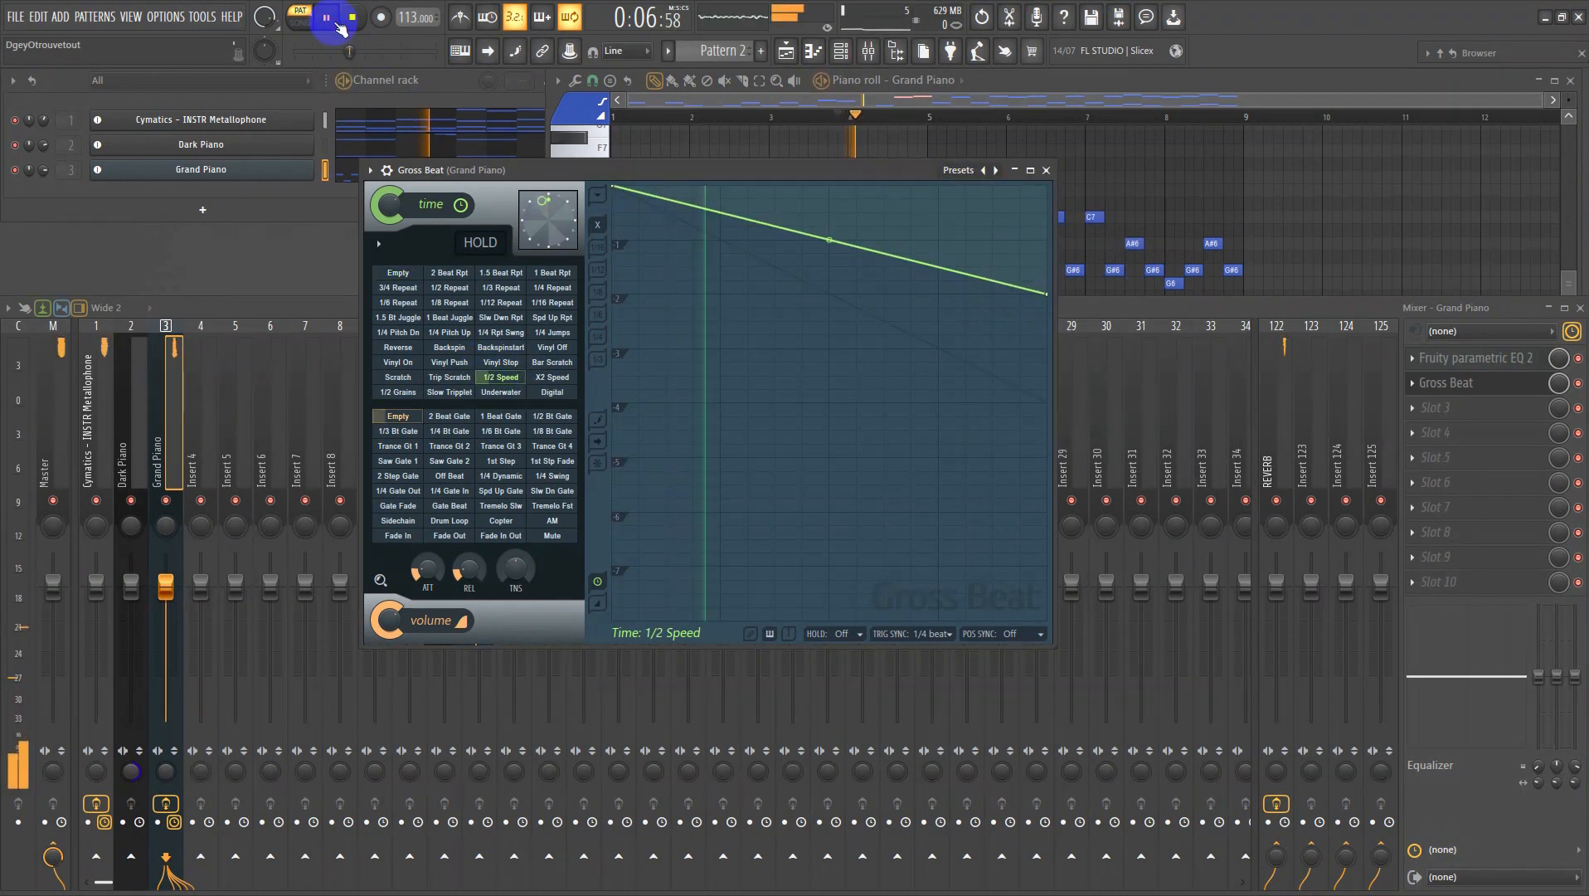
left_click(1047, 171)
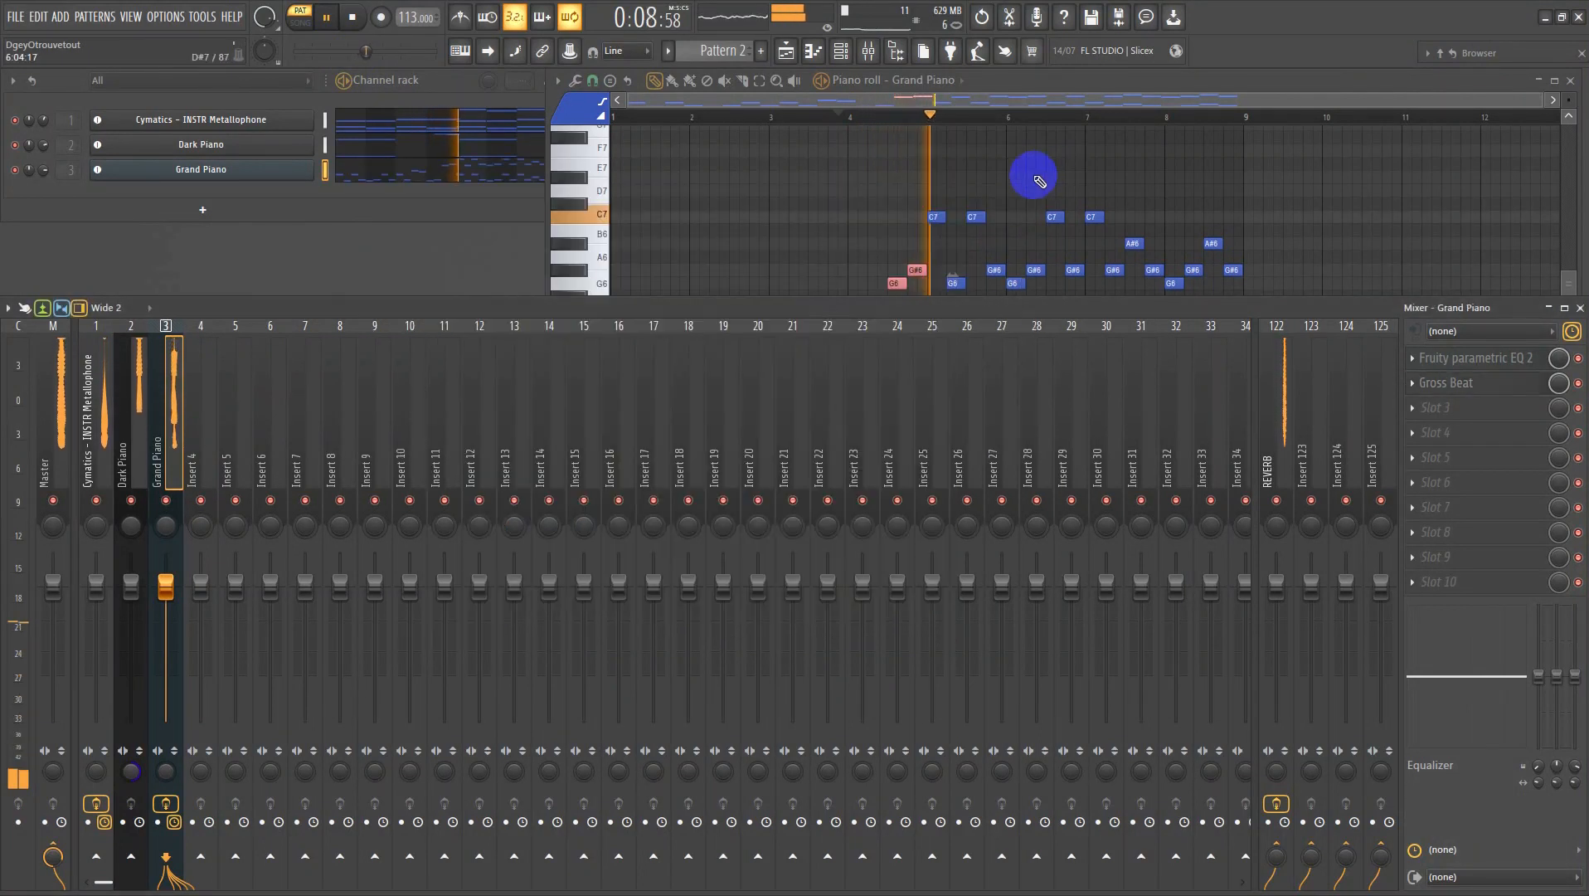
- Play Pattern 2 from the start to hear the half-speed Grand Piano with the other instruments, and stop playback
key("space")
left_click_drag(645, 120, 585, 123)
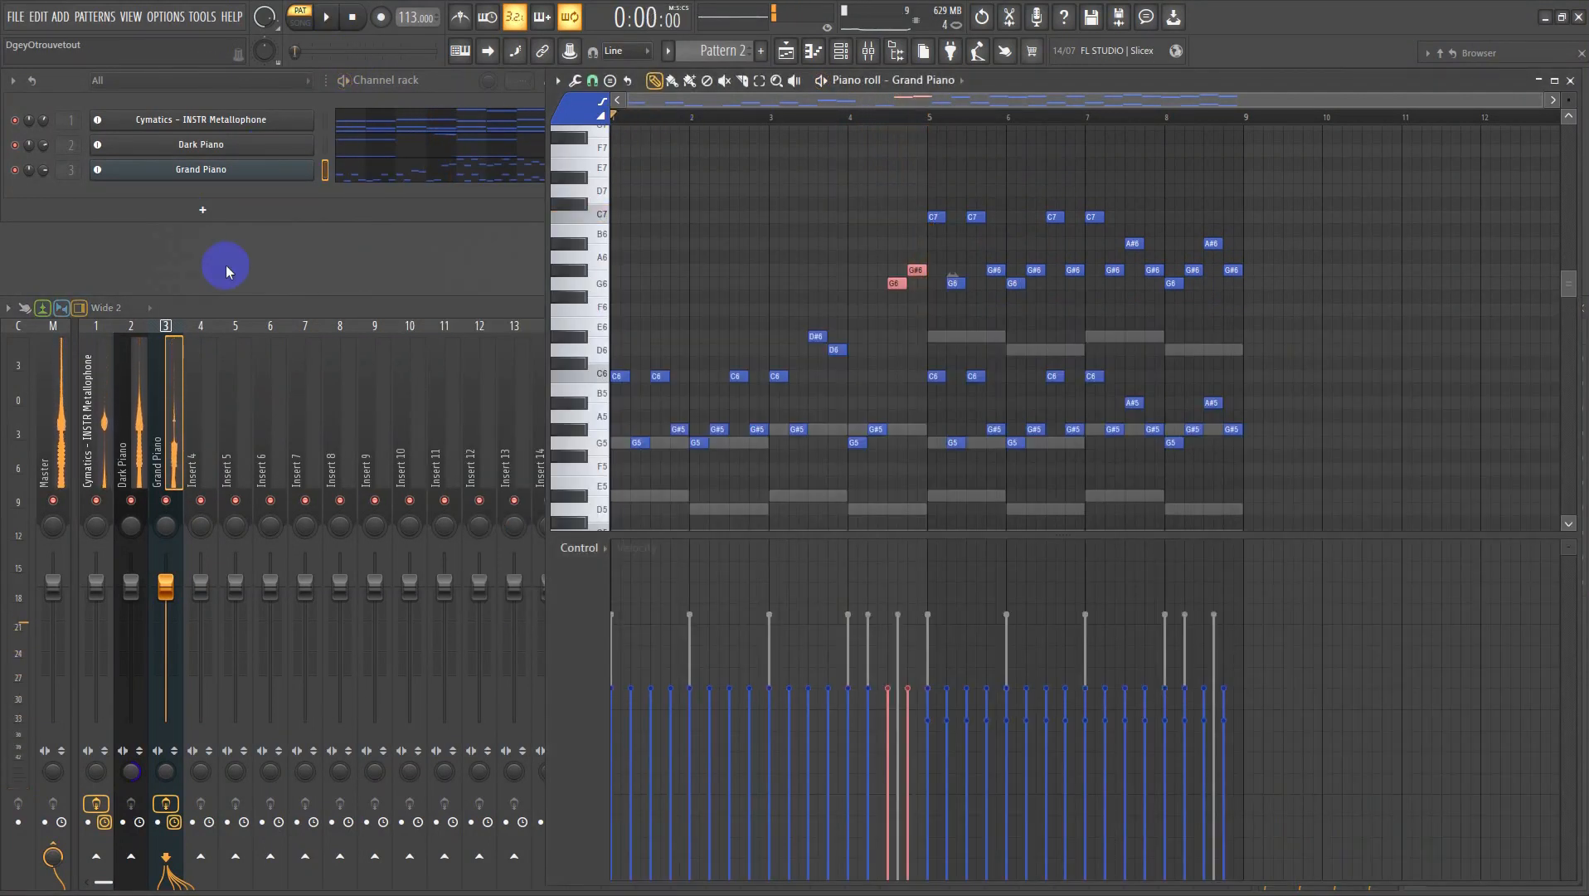
key("space")
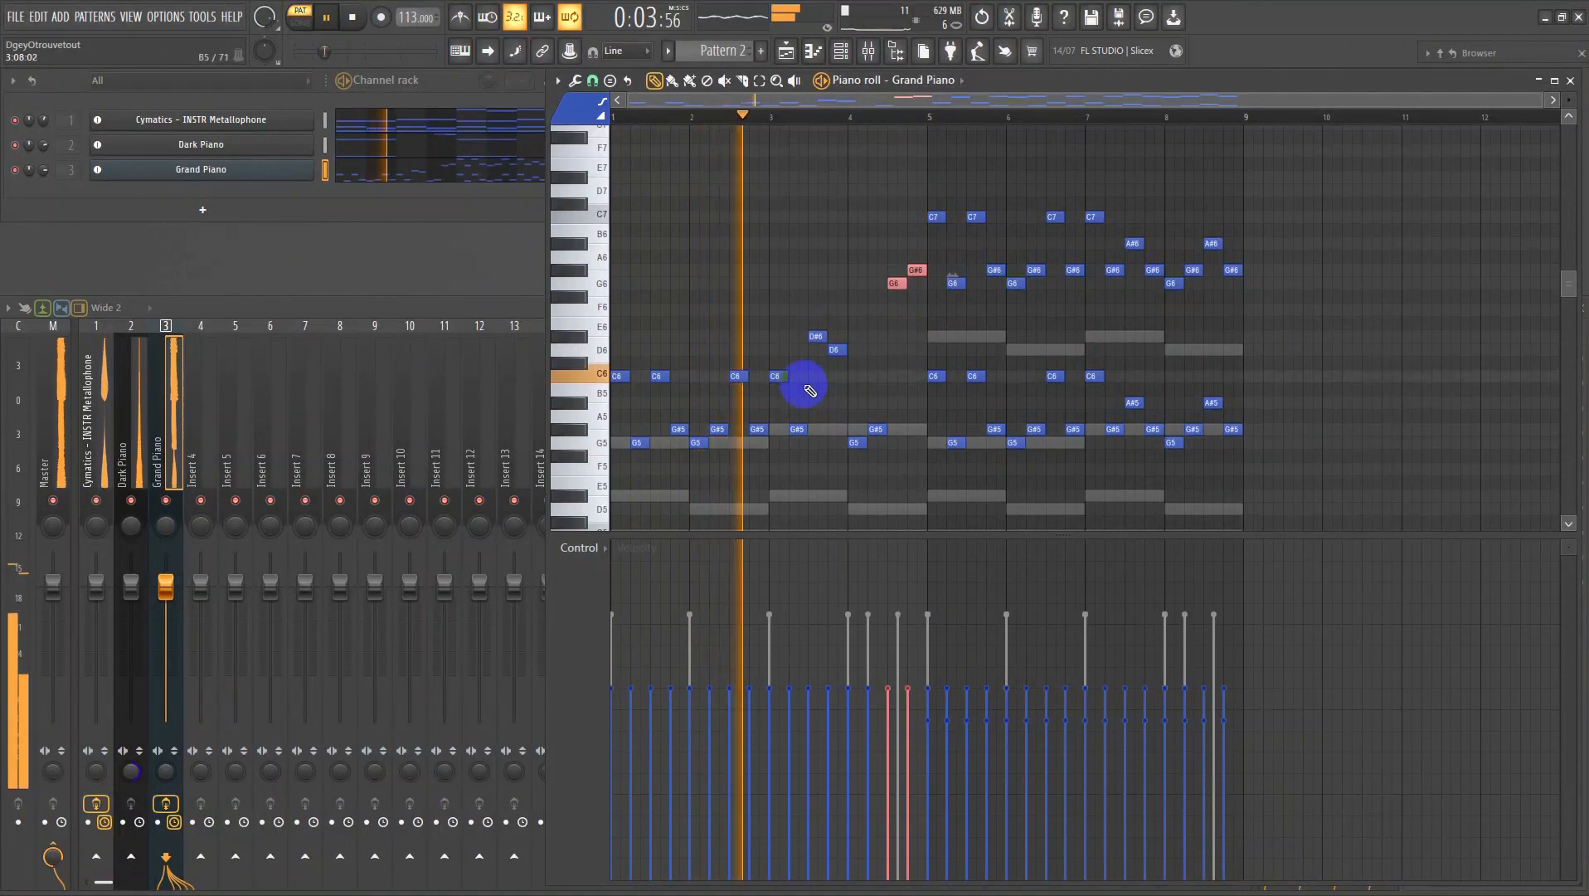
left_click(45, 170)
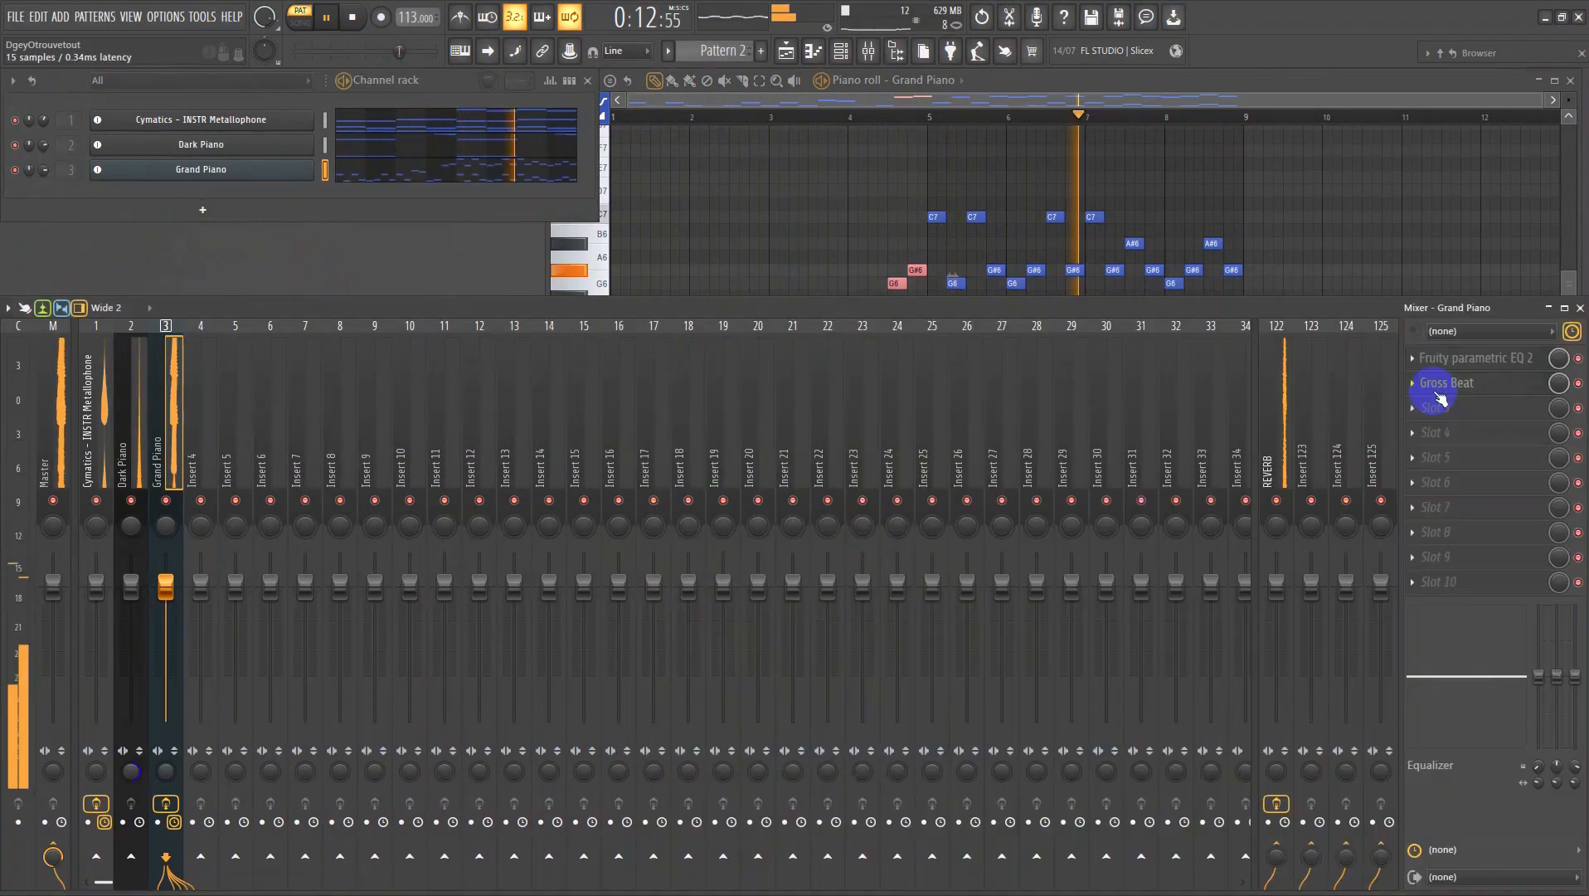
key("space")
- Replace Gross Beat with HalfTime in the Grand Piano track's second effect slot
left_click(1410, 381)
left_click(1420, 420)
left_click(1419, 383)
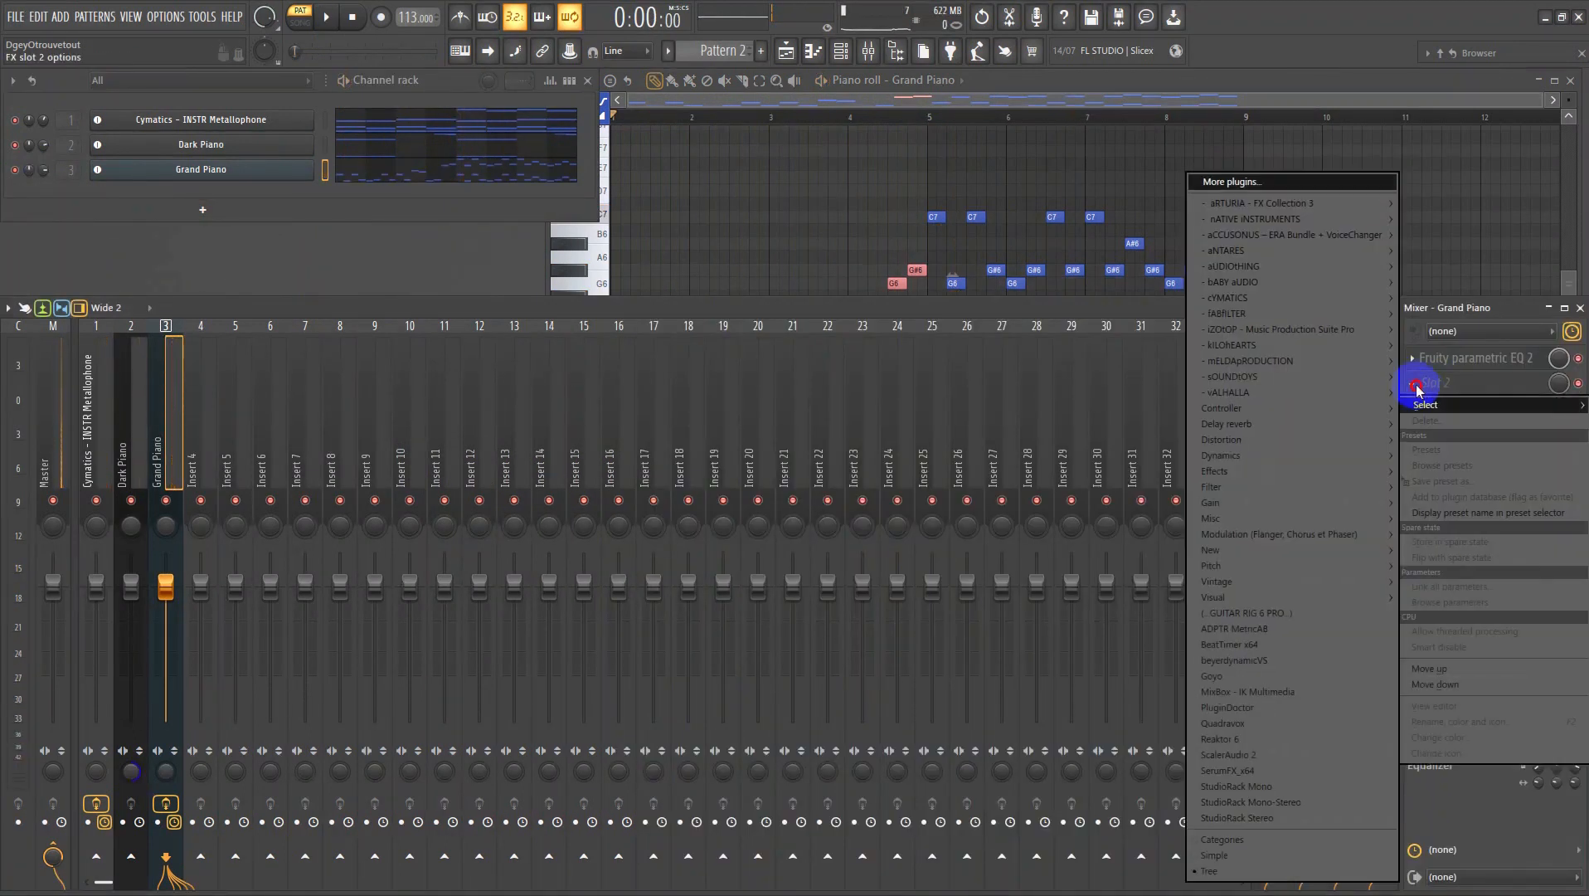
mouse_move(1218, 471)
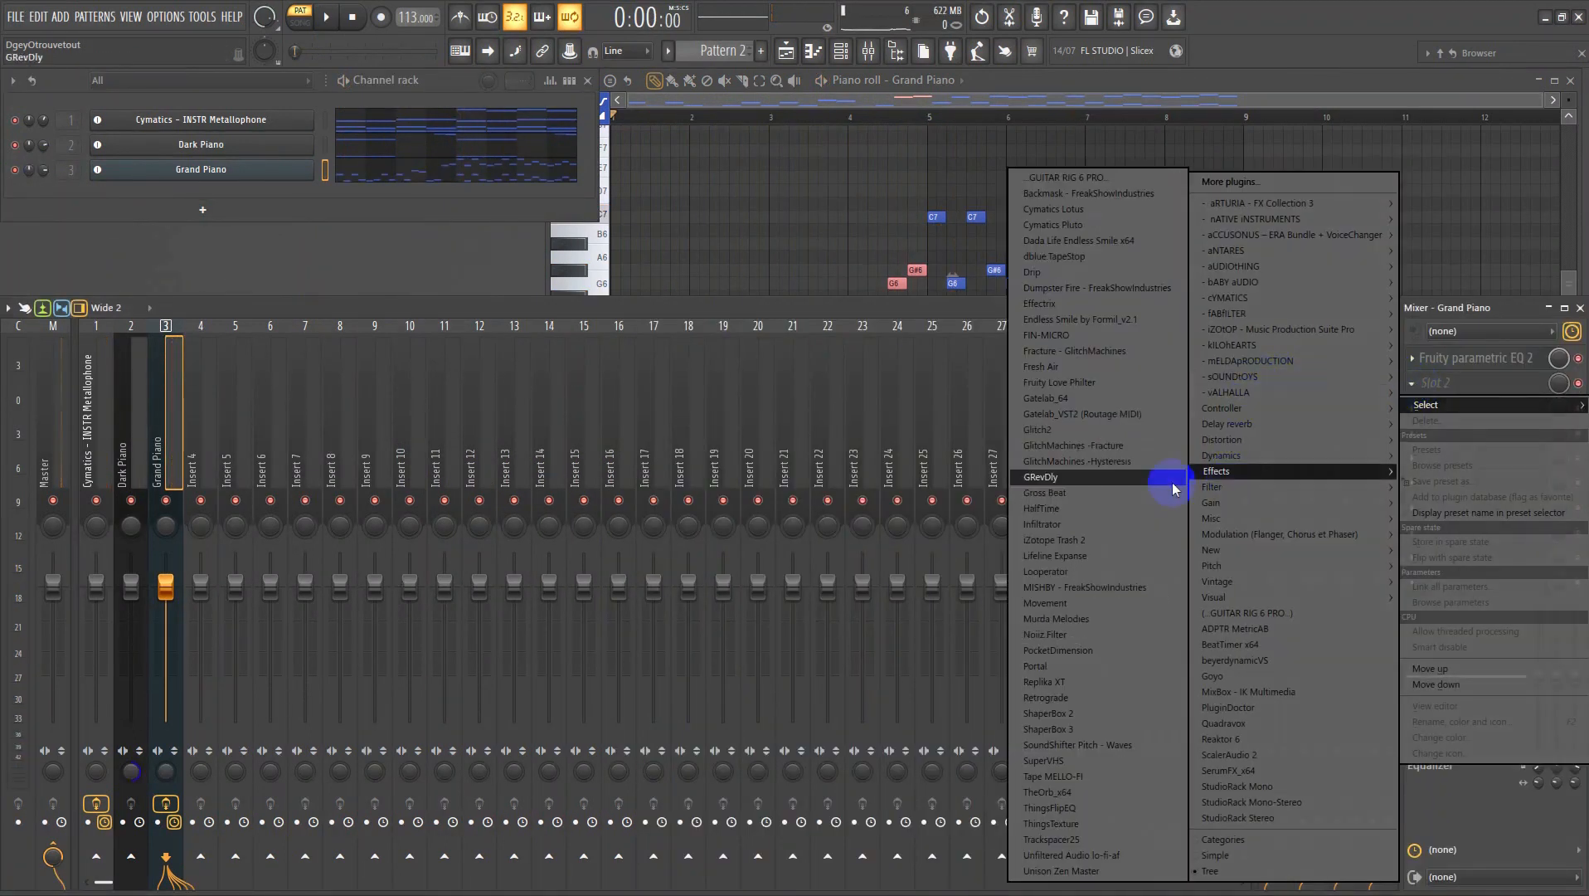
left_click(1087, 512)
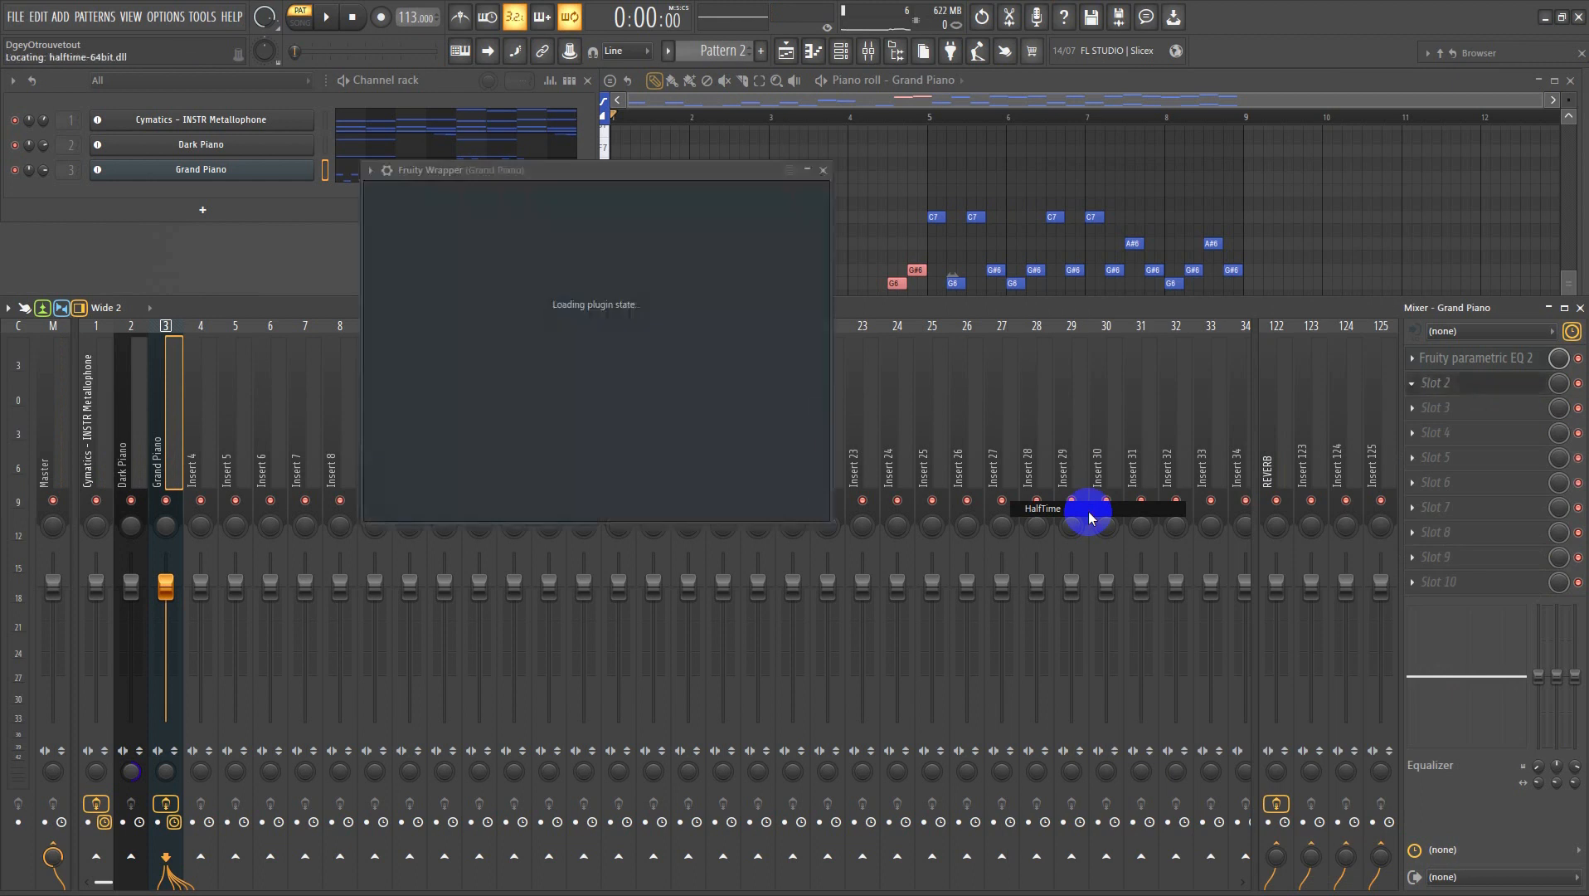
- Set HalfTime's low band split to 183 Hz and its mix to 91% during playback
left_click(330, 18)
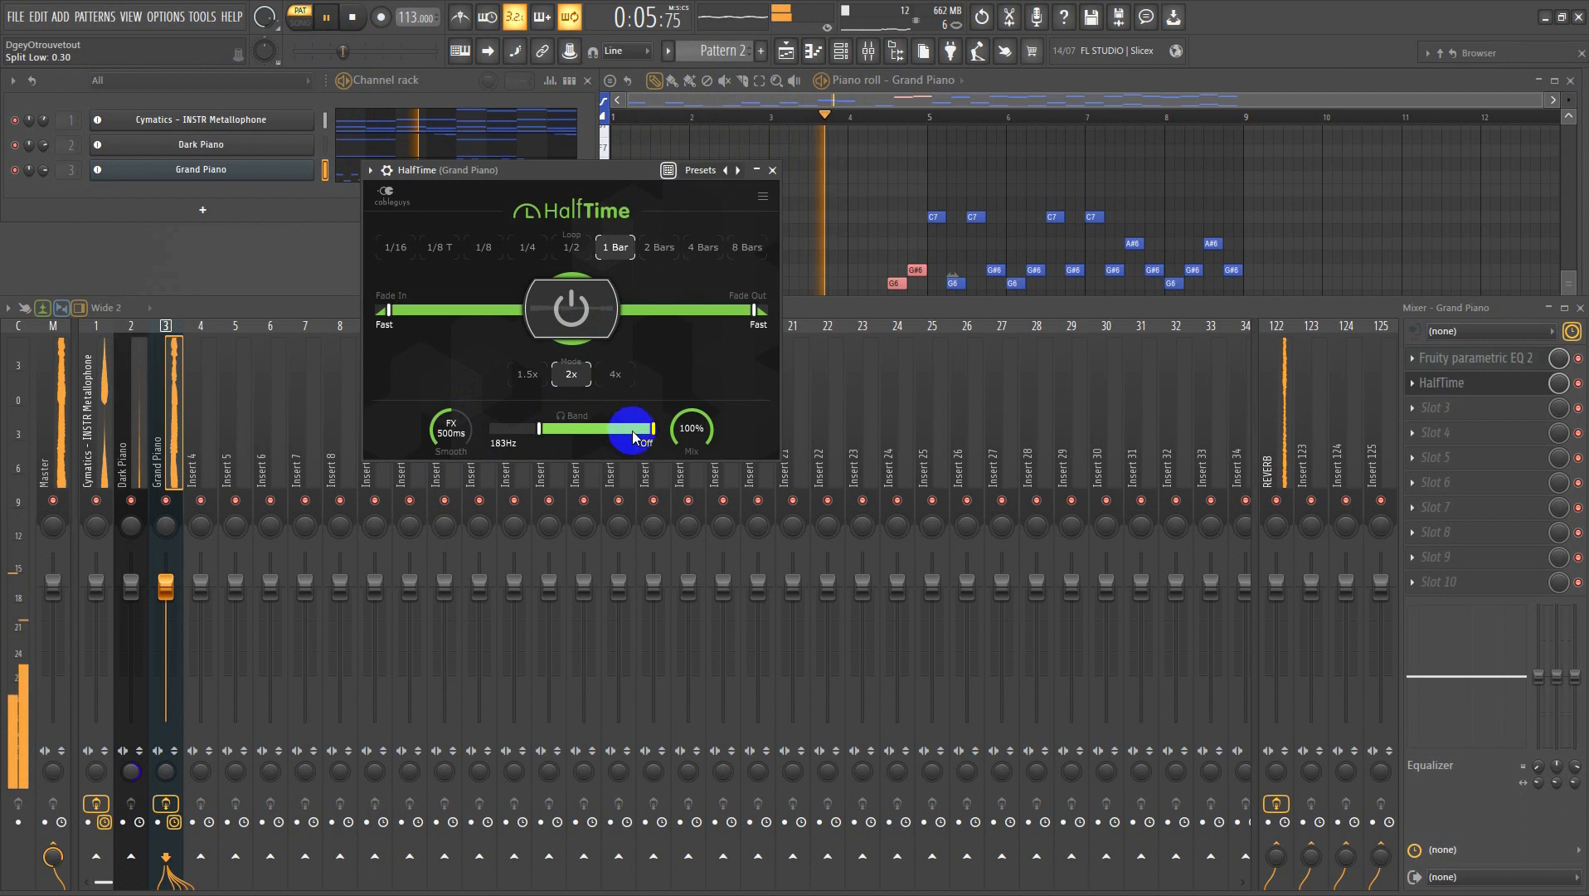
scroll(689, 427, "down", 5)
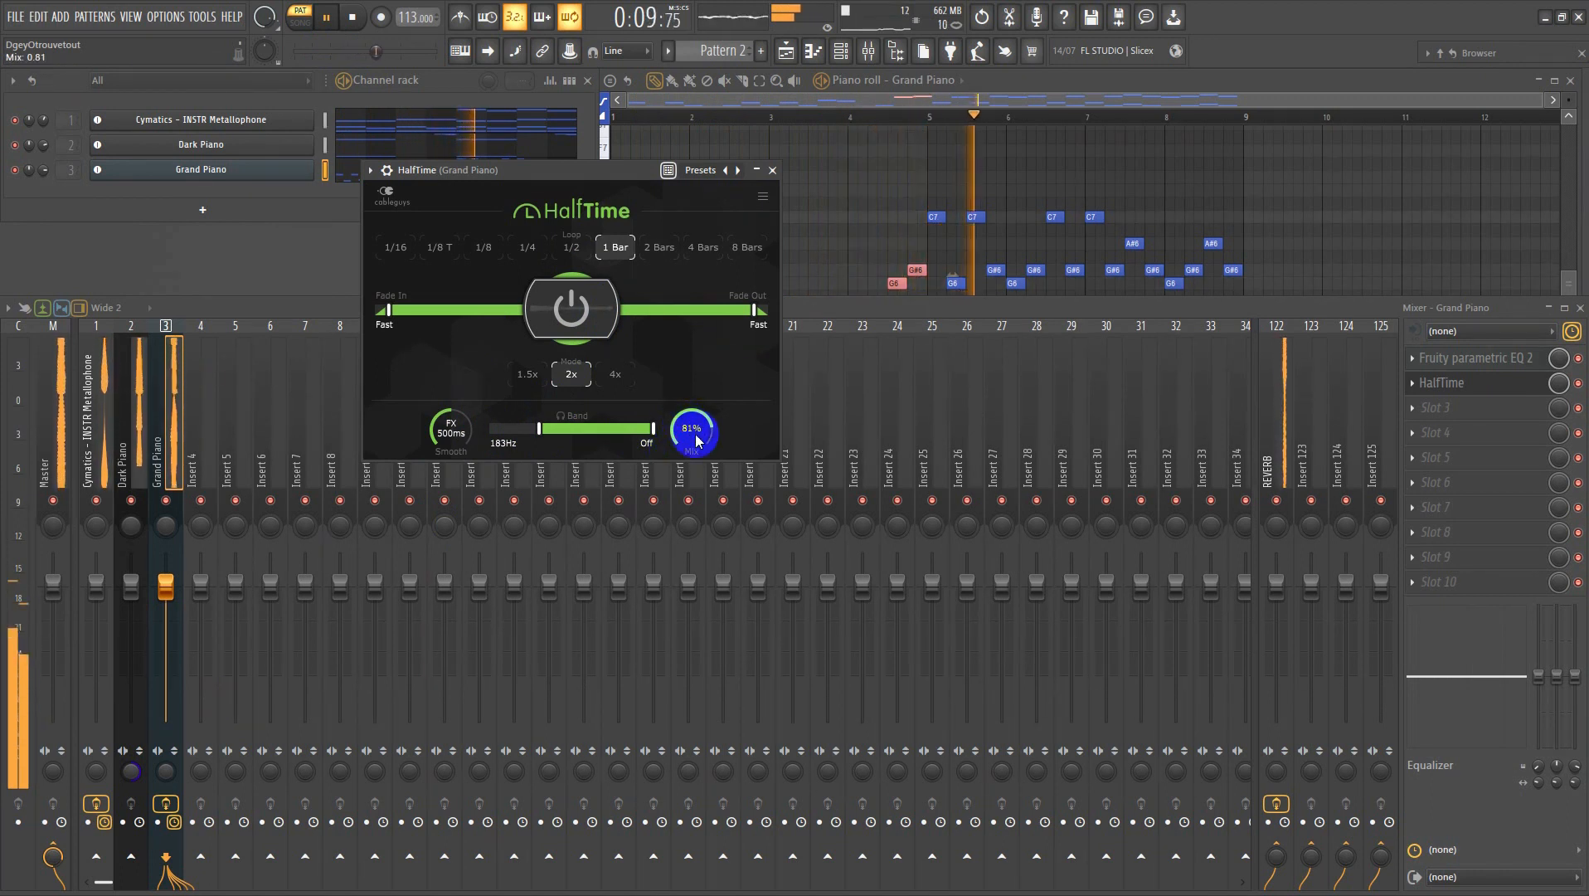
scroll(695, 432, "up", 5)
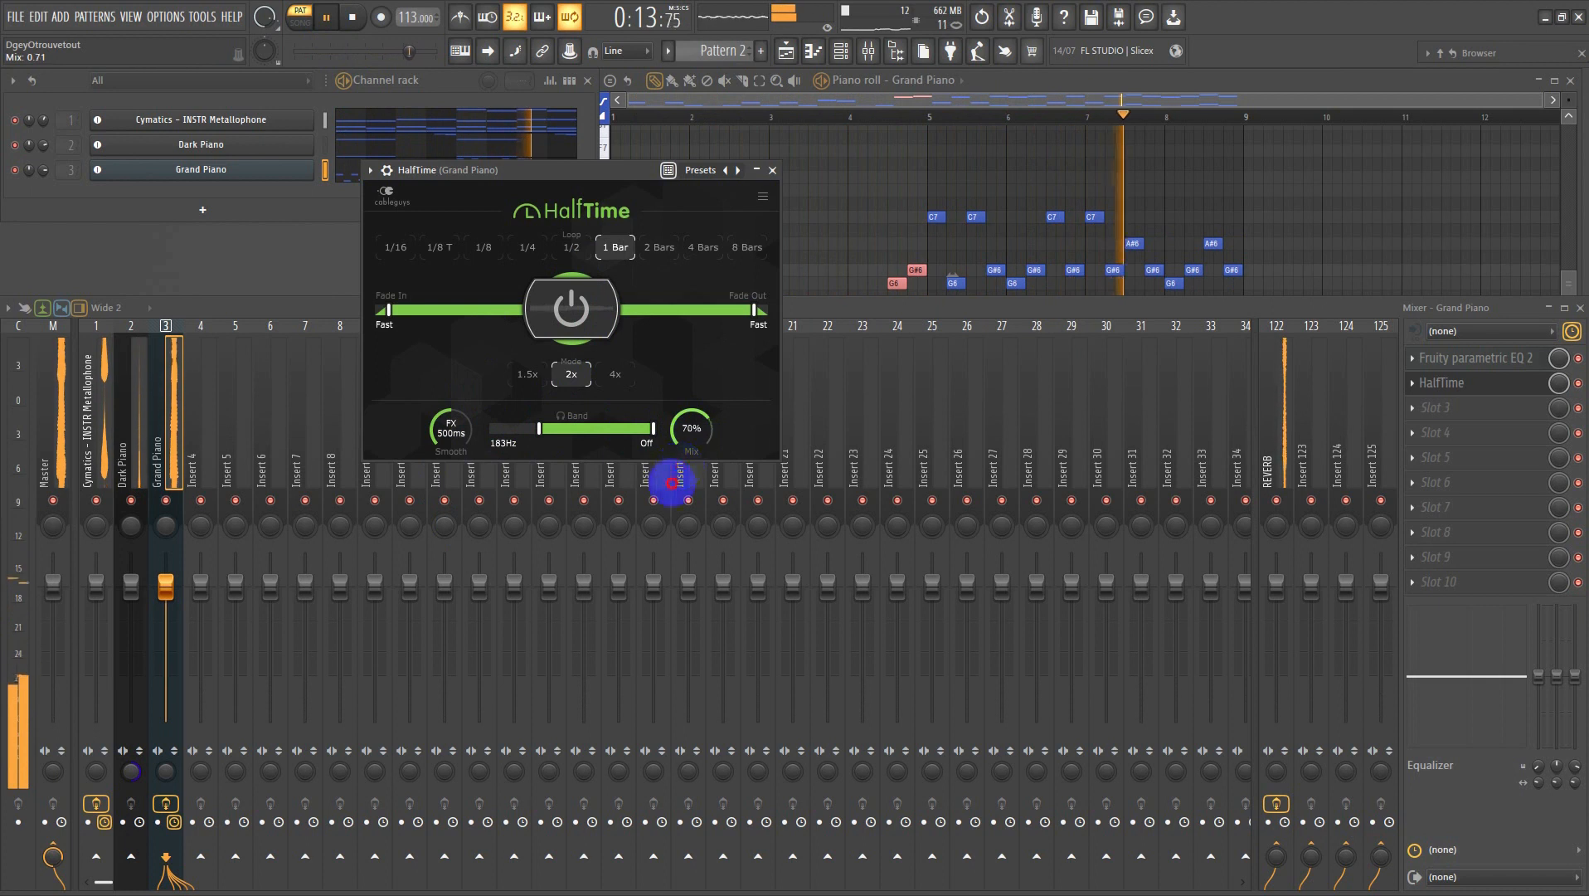
left_click_drag(653, 506, 697, 432)
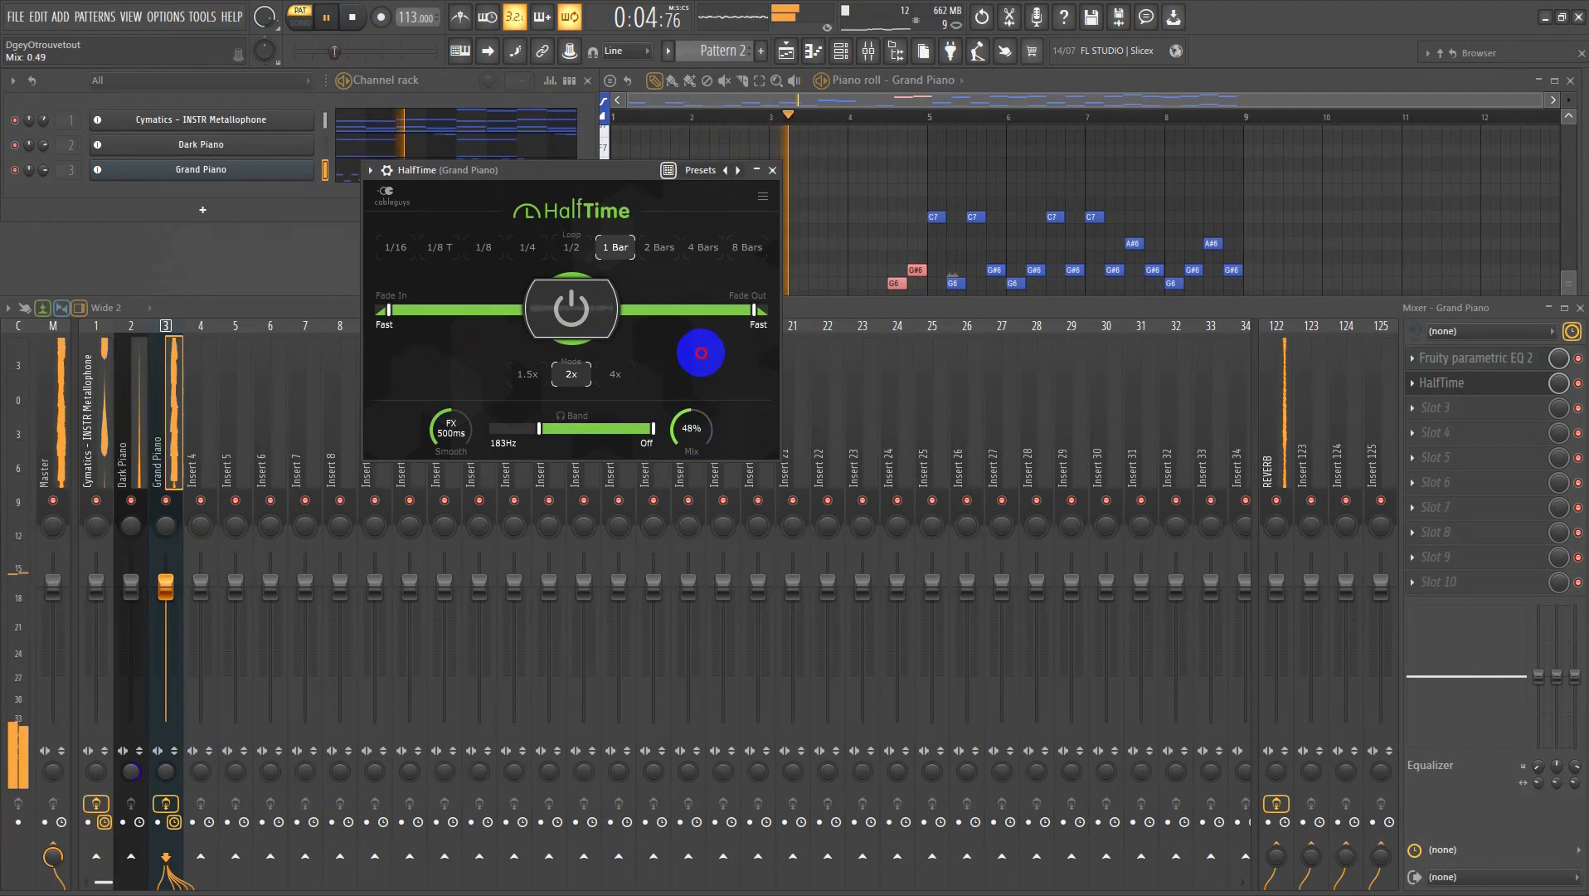
left_click_drag(701, 353, 700, 253)
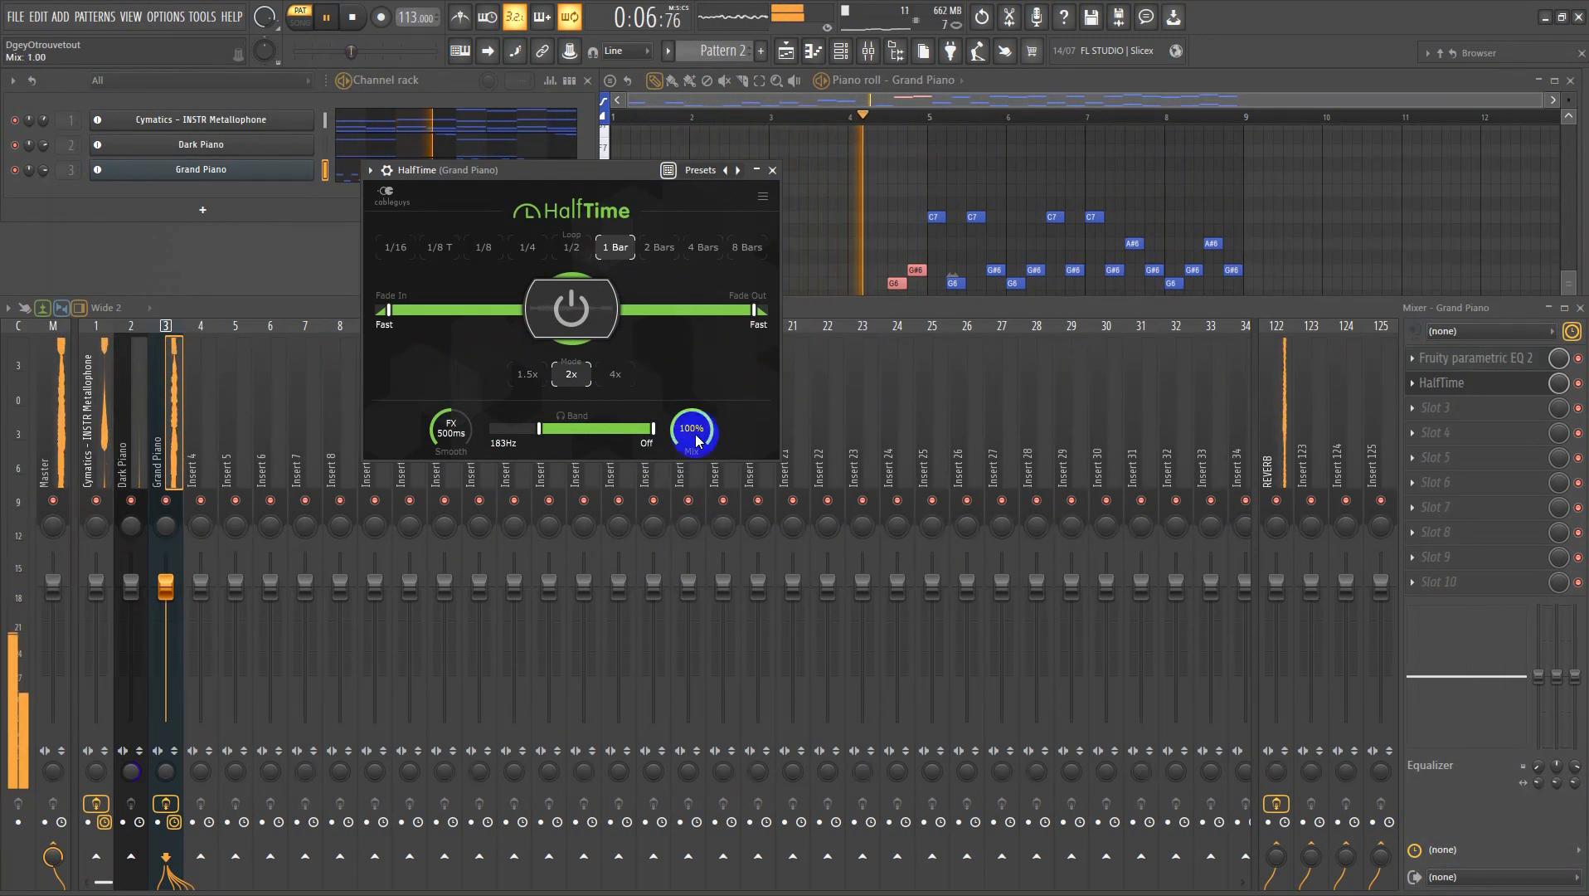
left_click_drag(694, 438, 697, 450)
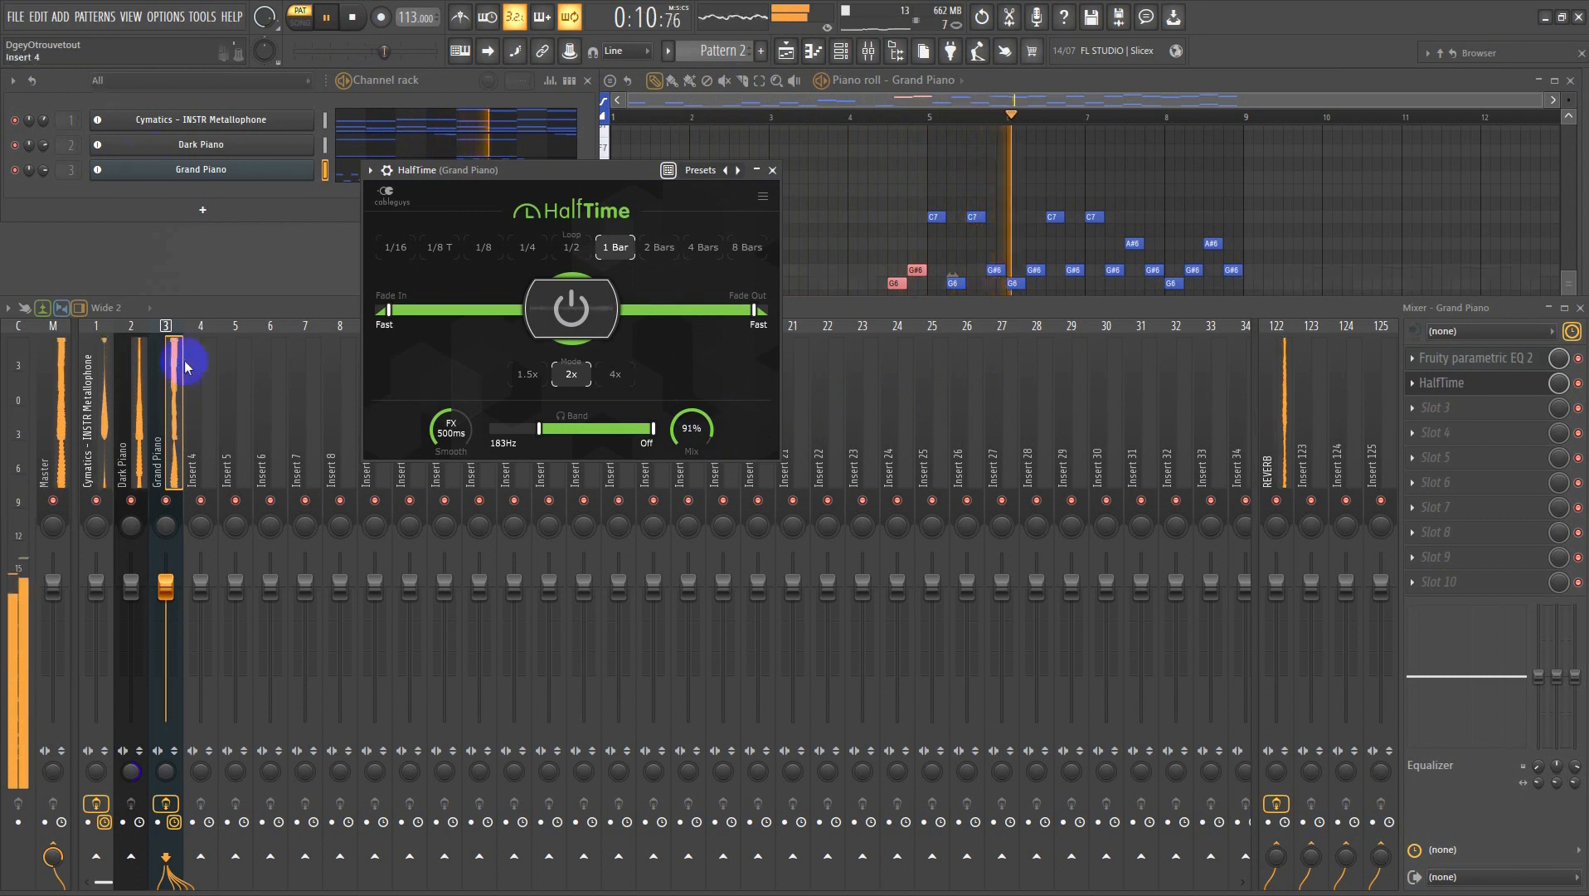
- Solo the Grand Piano track and load Fruity Delay 3 into Insert 123's first slot with the wet output at 100%
left_click(169, 502)
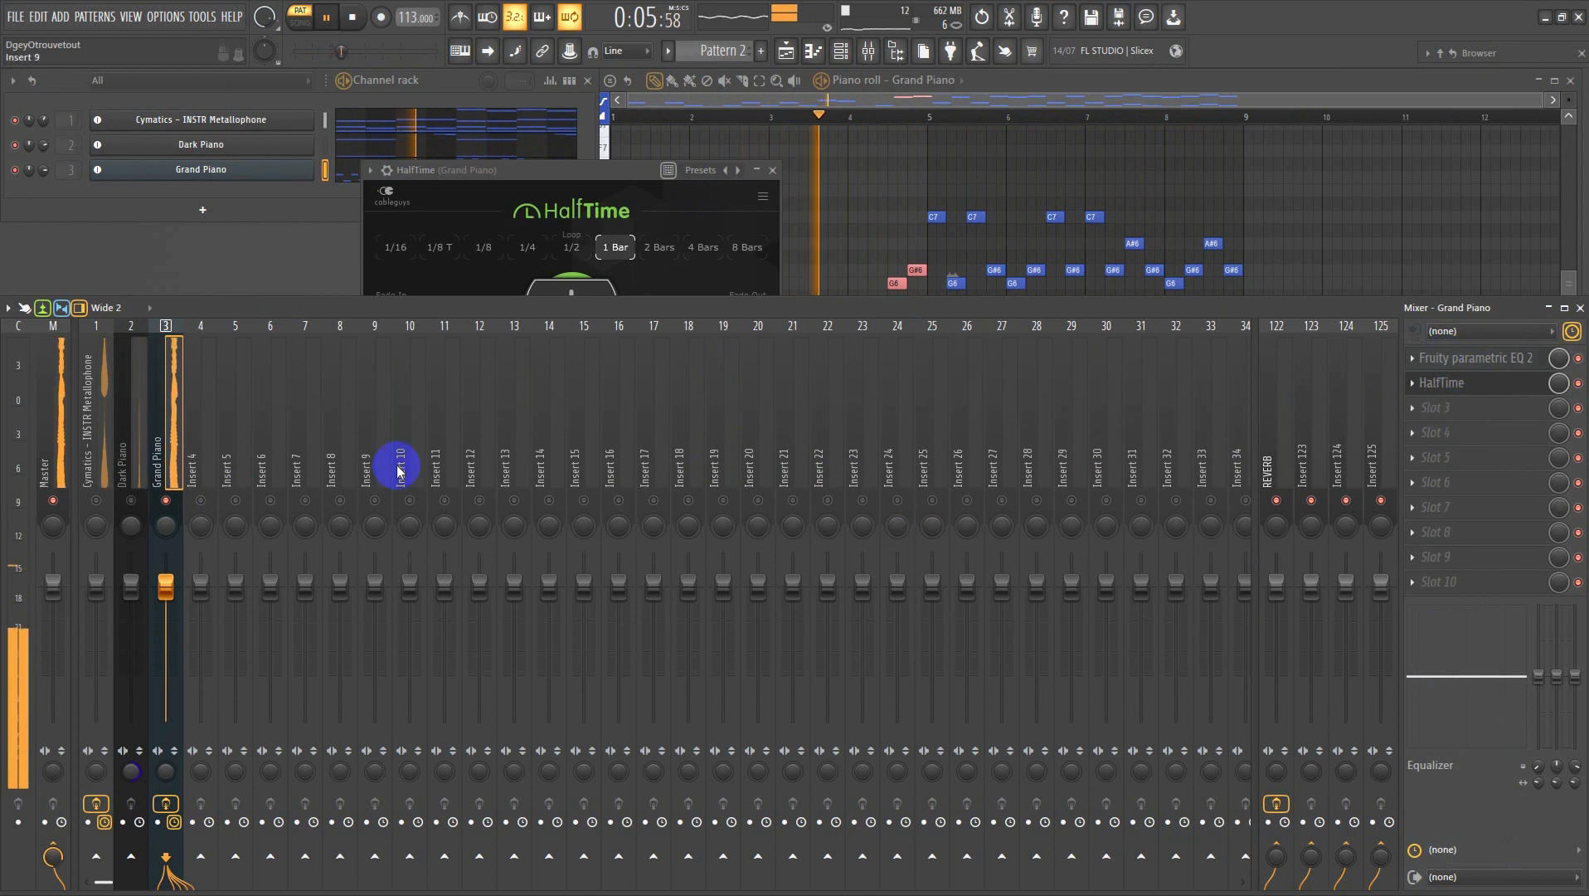
left_click(1315, 466)
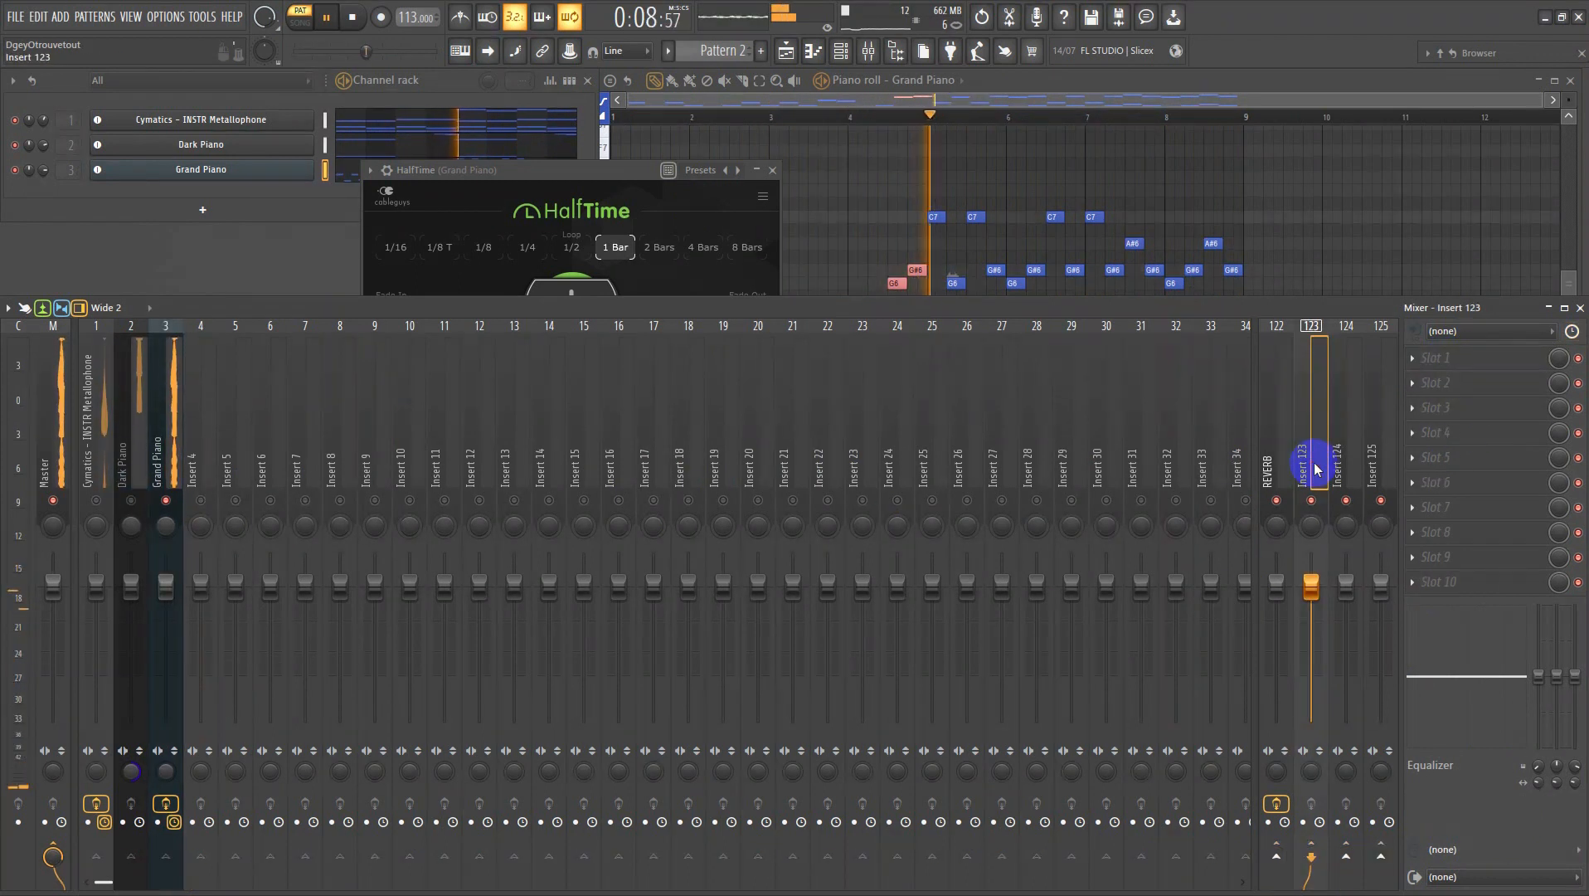
left_click(1424, 360)
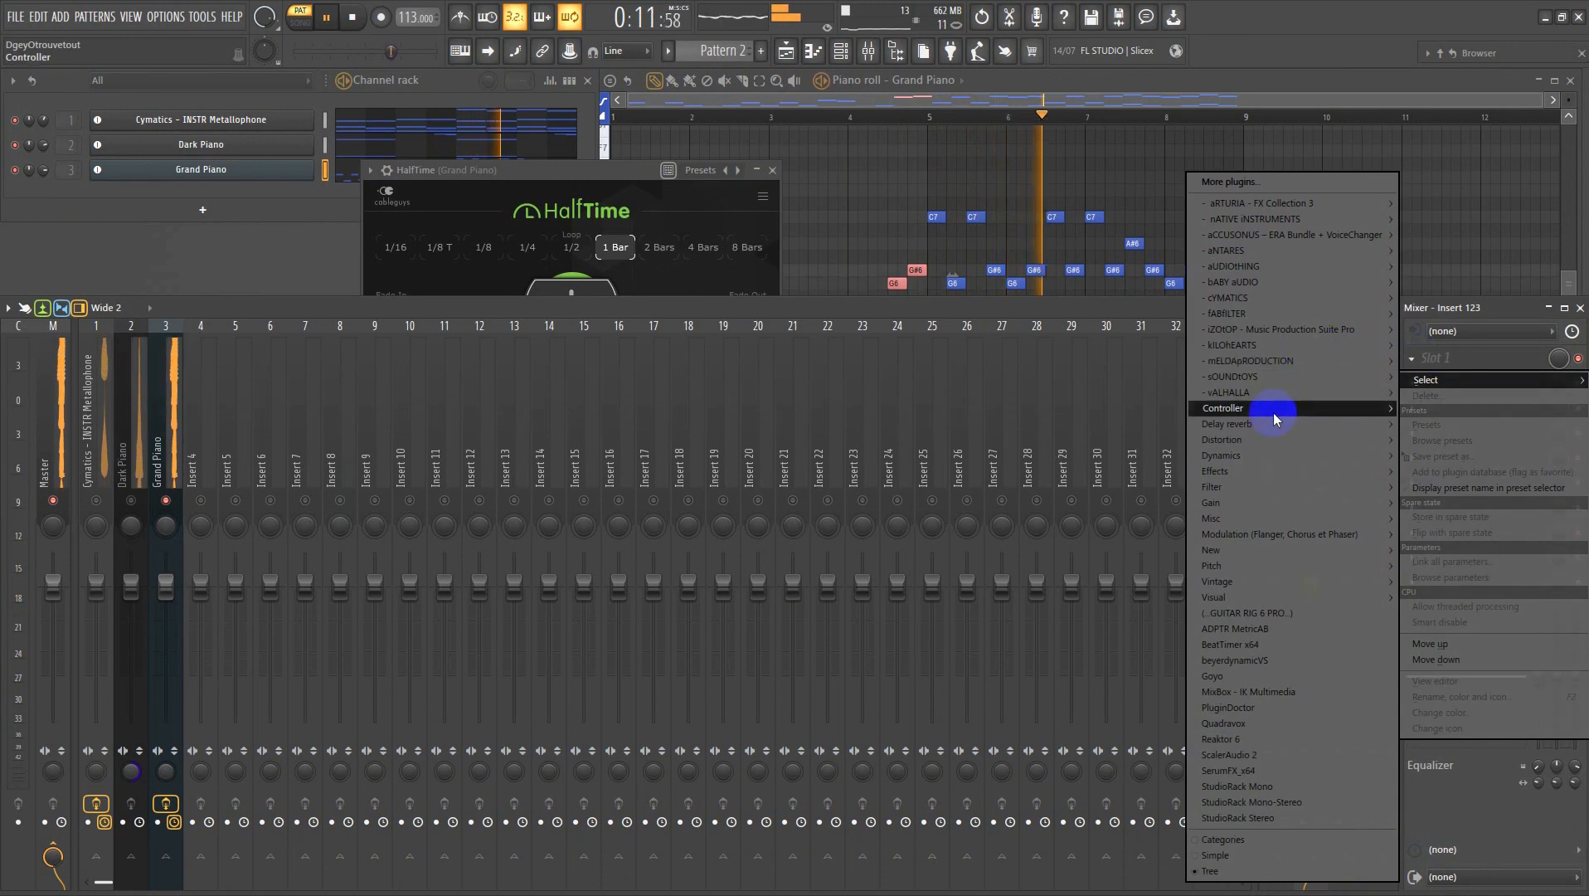
mouse_move(1255, 423)
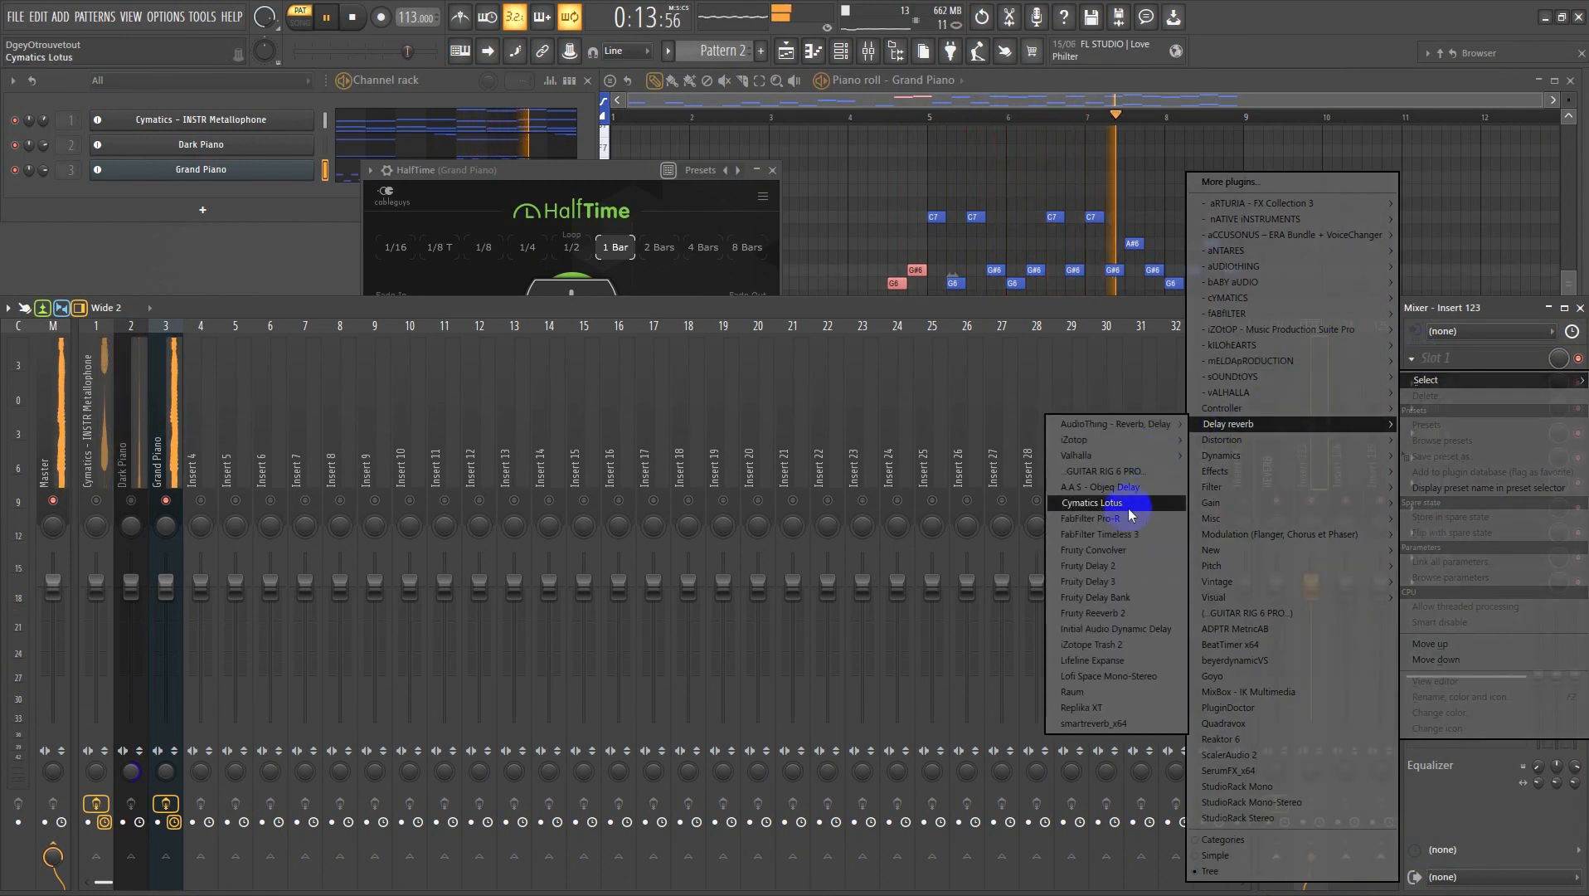
left_click(1100, 583)
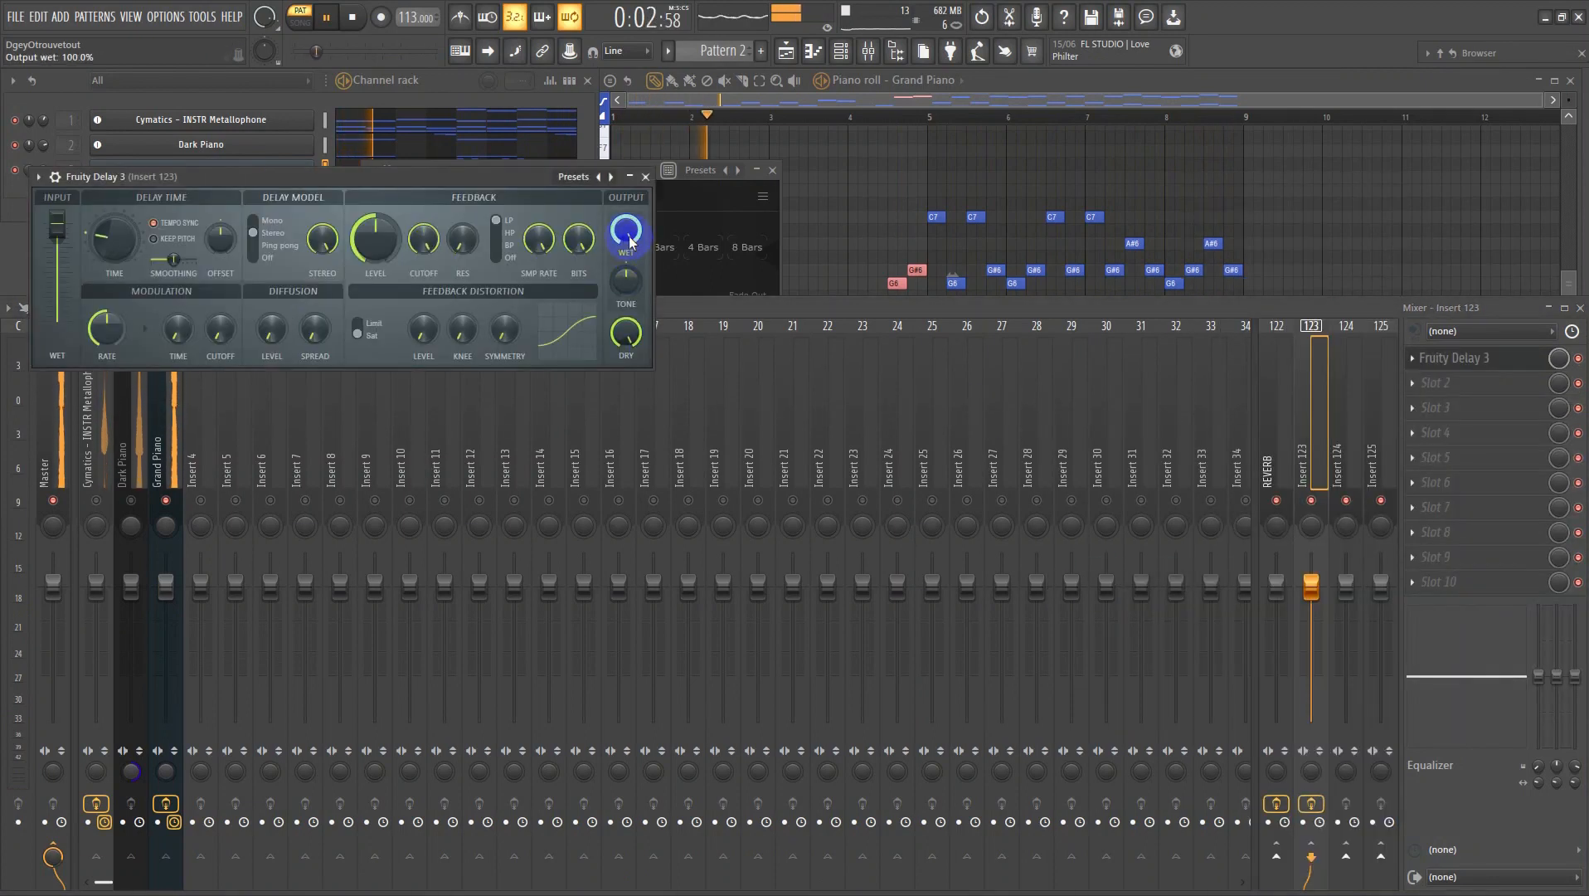
- Stop playback and set the REVERB track's Fruity Reeverb 2 to 0% dry and maximum wet
left_click(1266, 478)
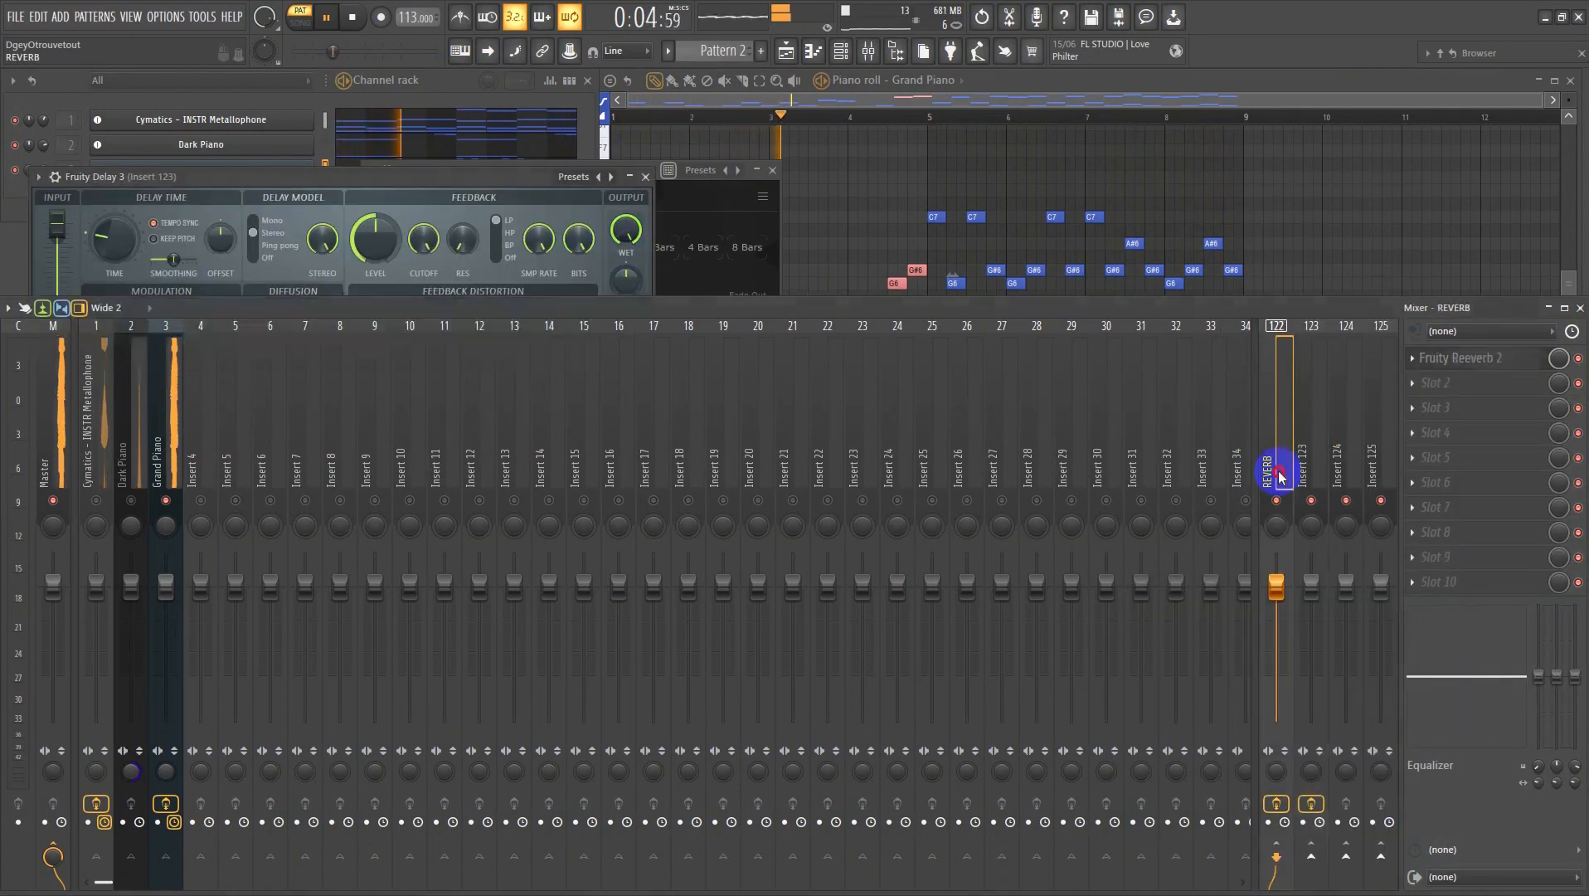
left_click(1472, 358)
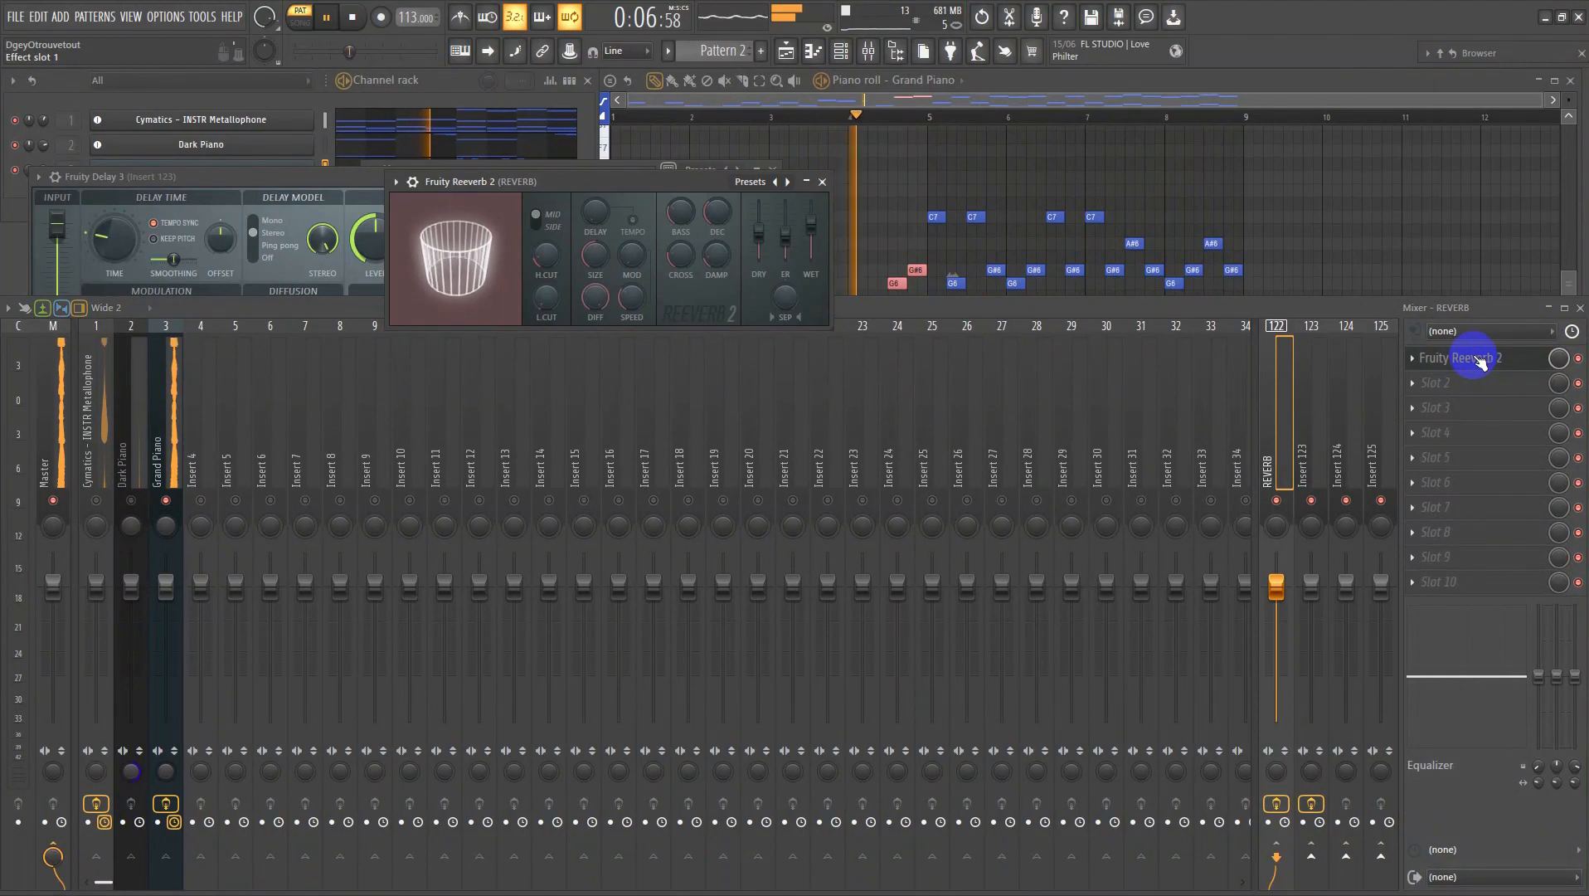
key("space")
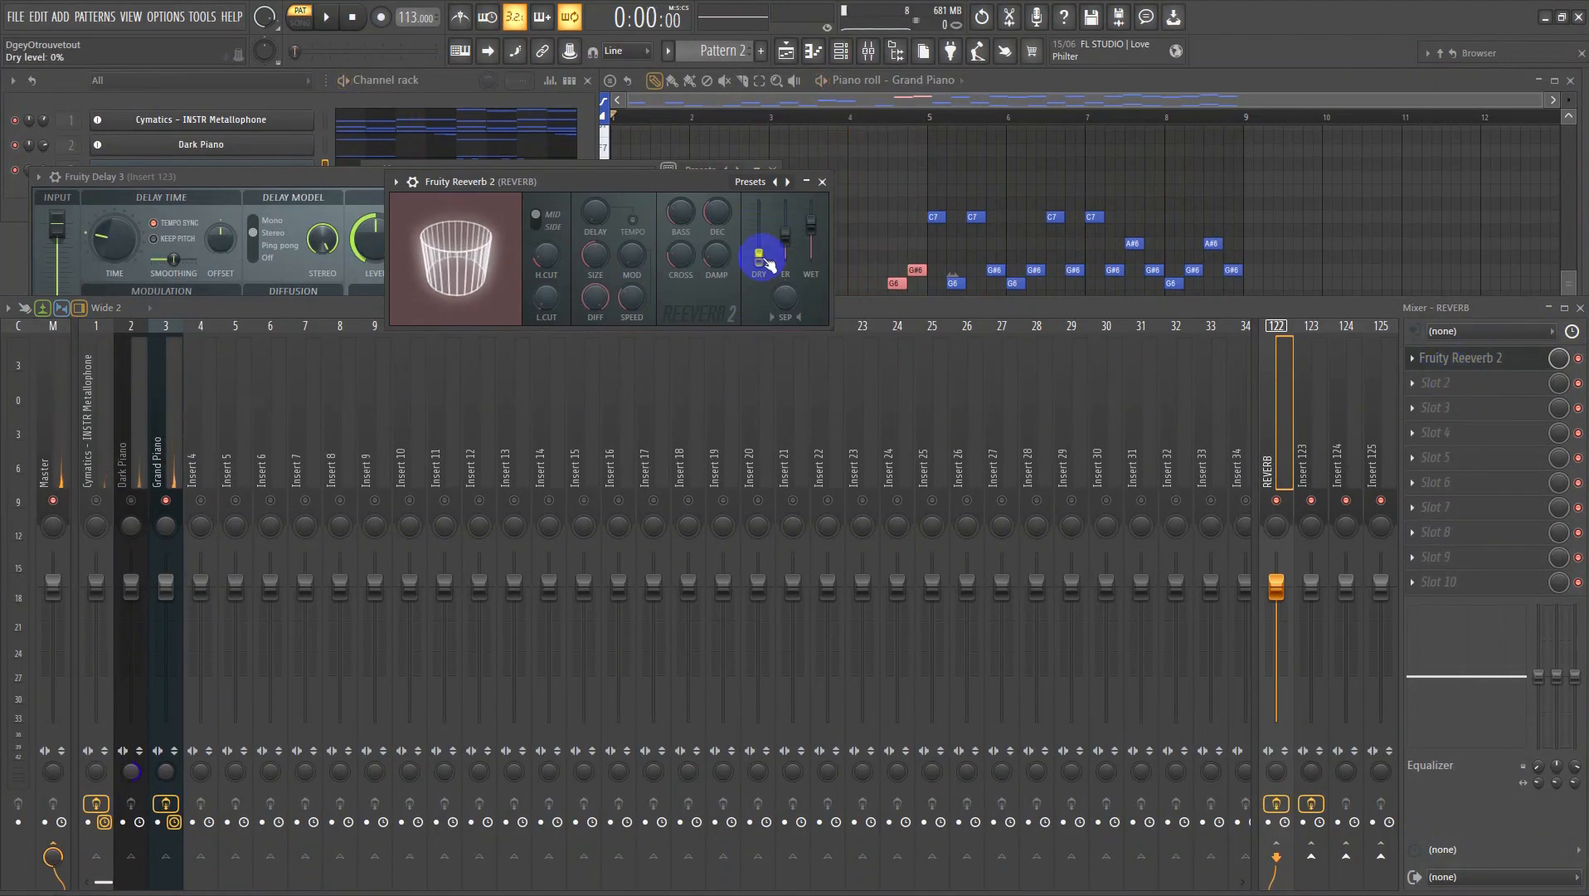
left_click_drag(817, 232, 811, 180)
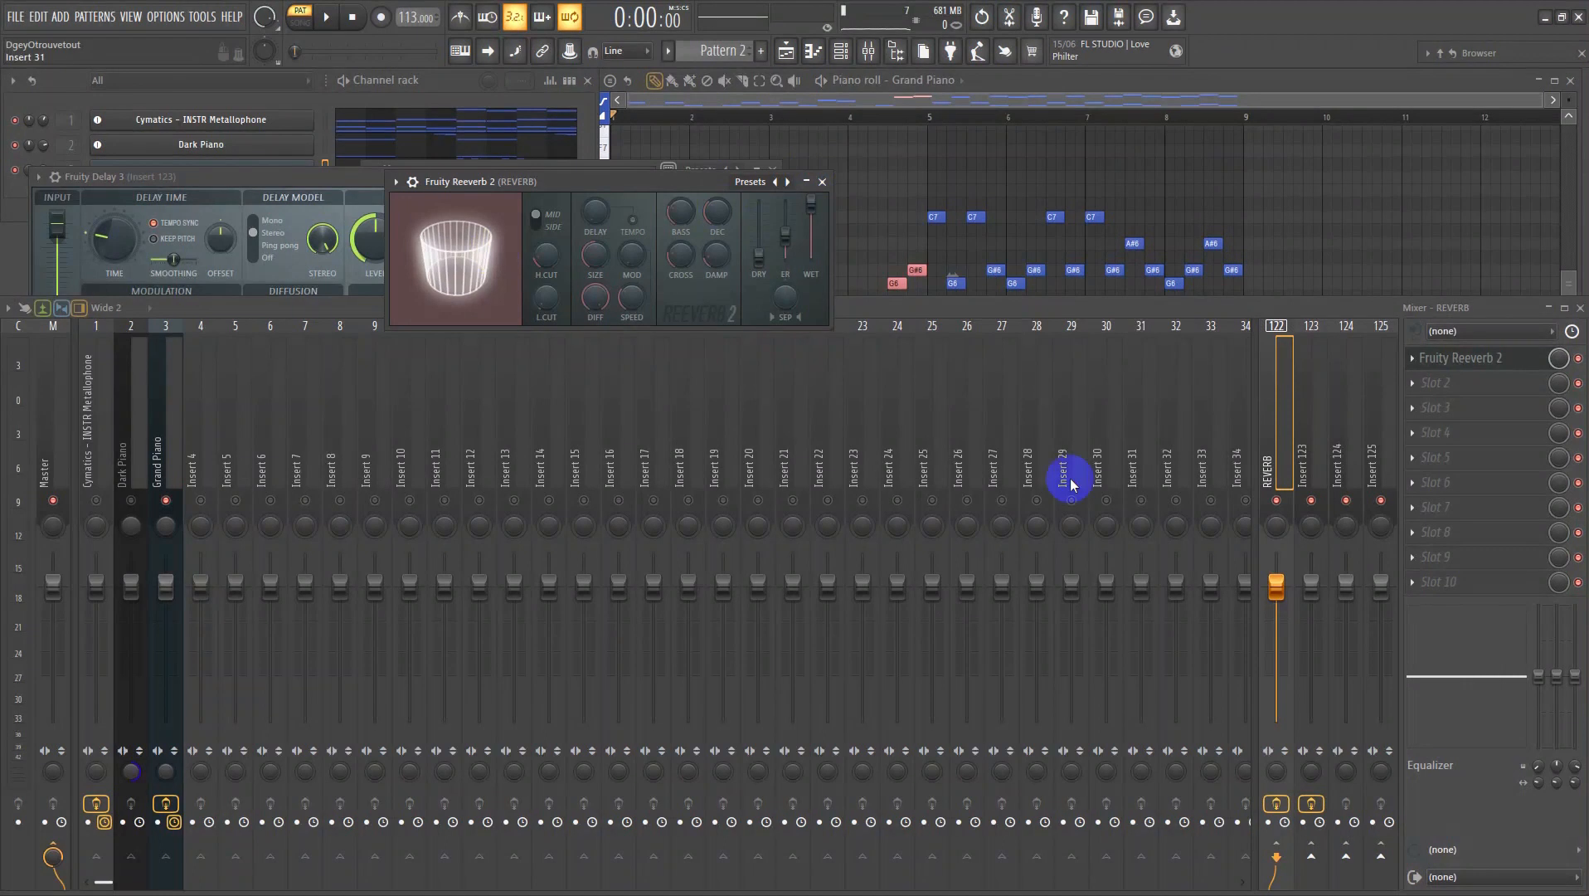
left_click(1280, 472)
left_click(1385, 476)
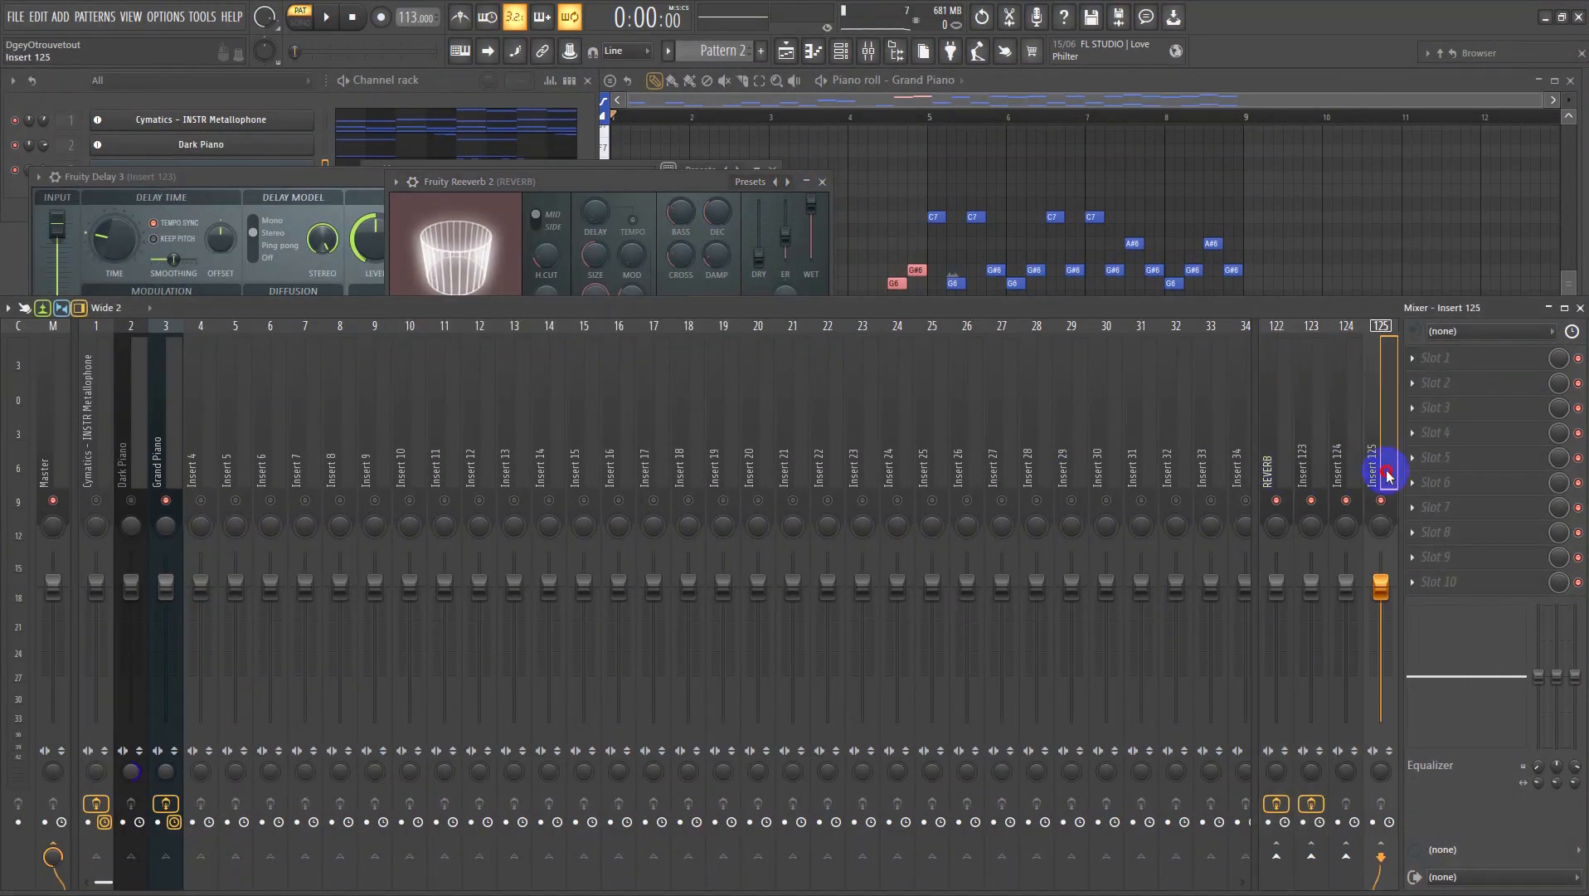
left_click(1287, 479)
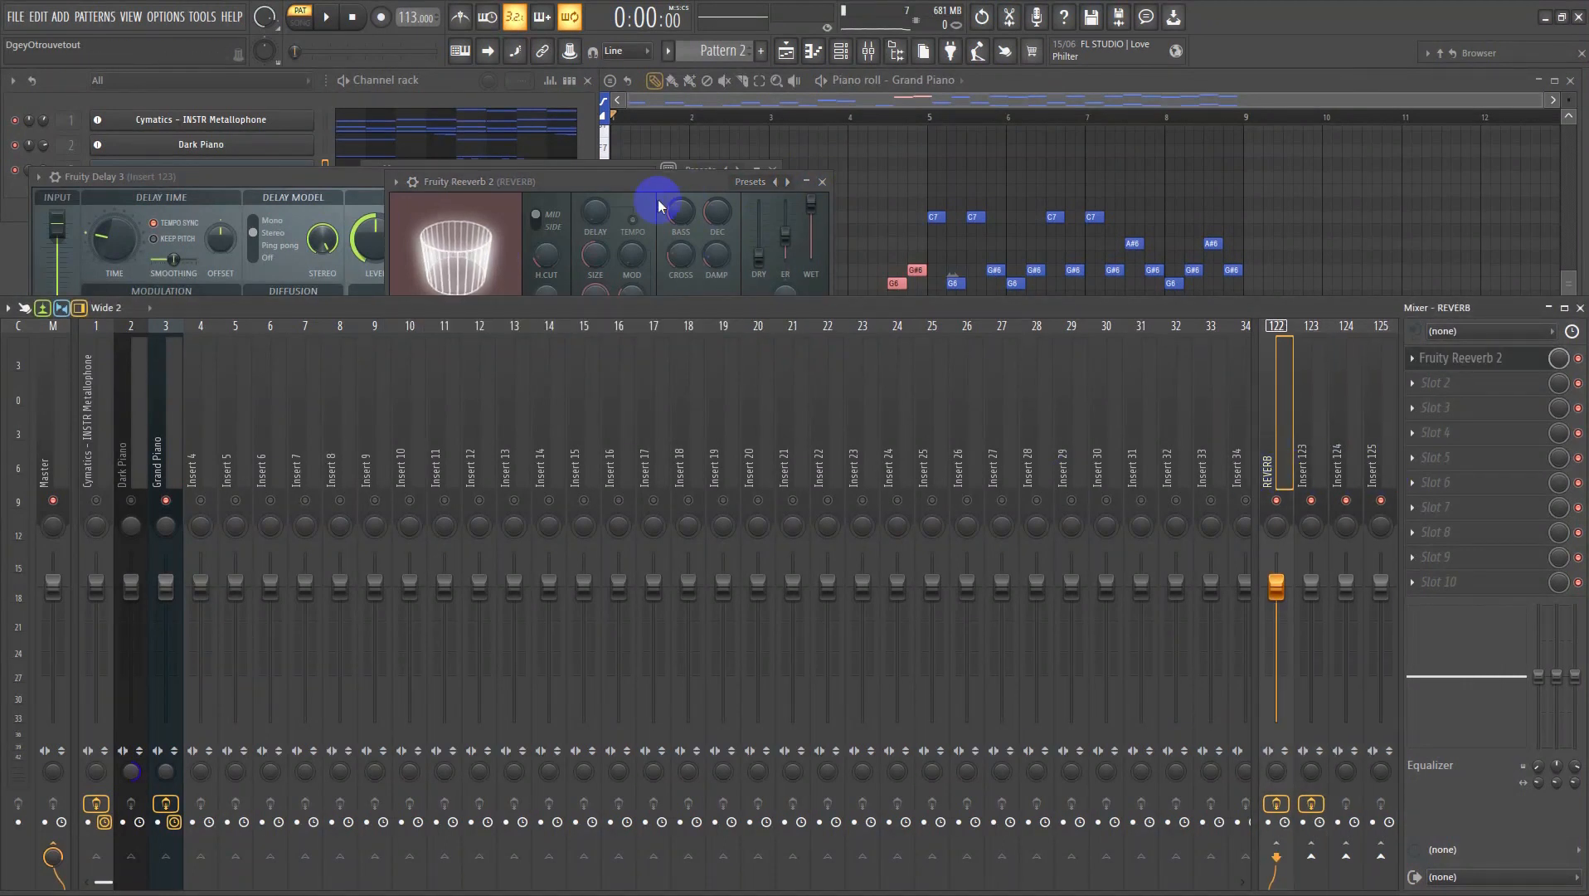
- Solo the Metallophone track and adjust its send level to the REVERB track while the pattern plays
left_click(94, 435)
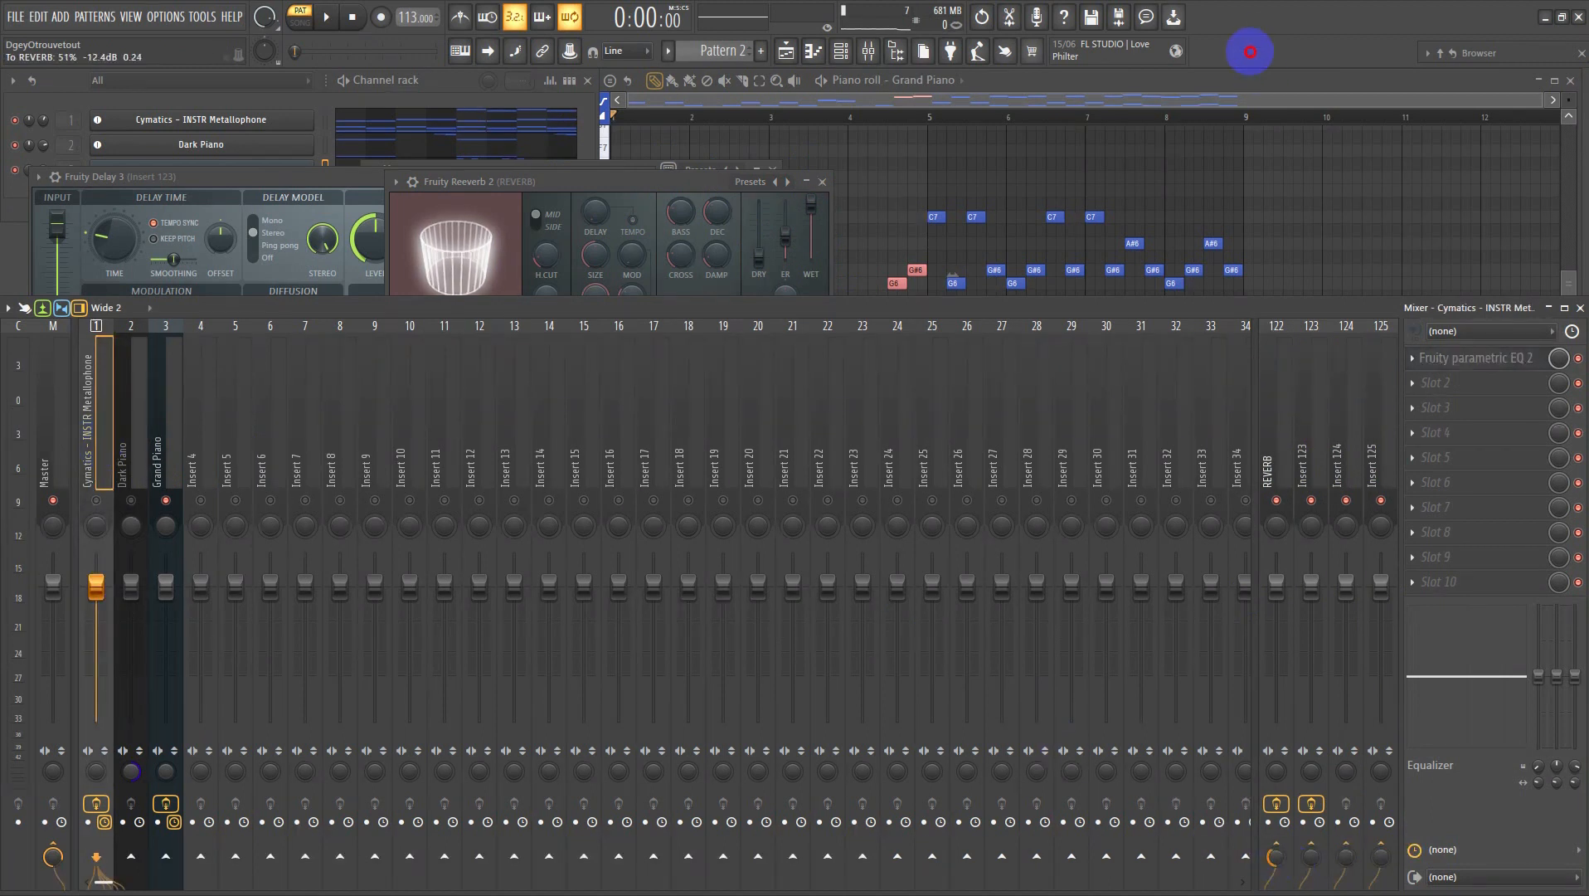
key("space")
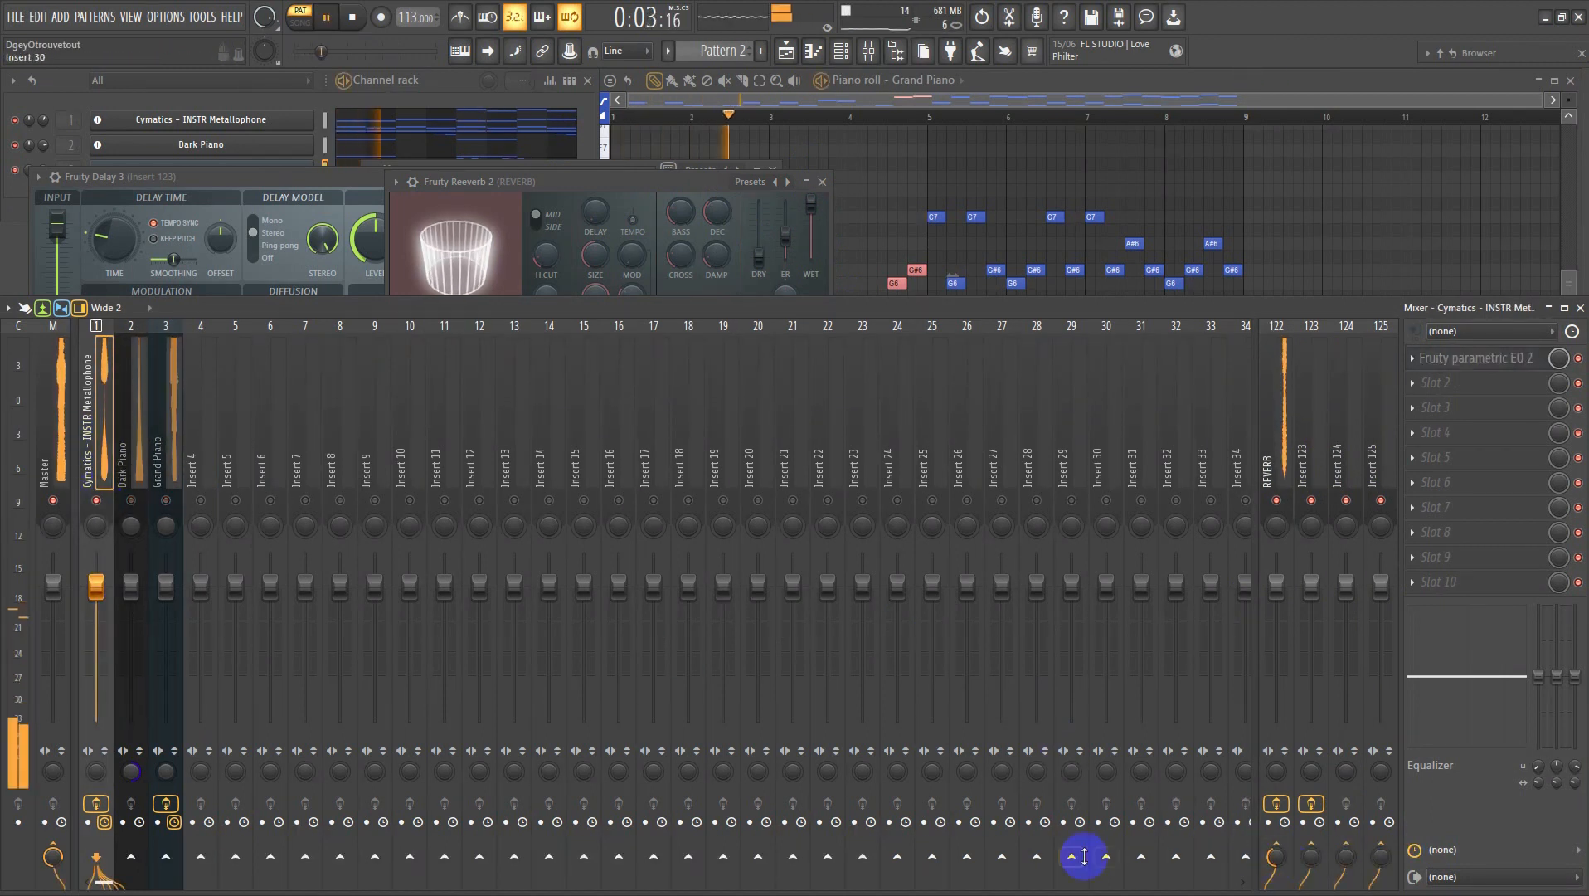
left_click_drag(1280, 871, 1271, 855)
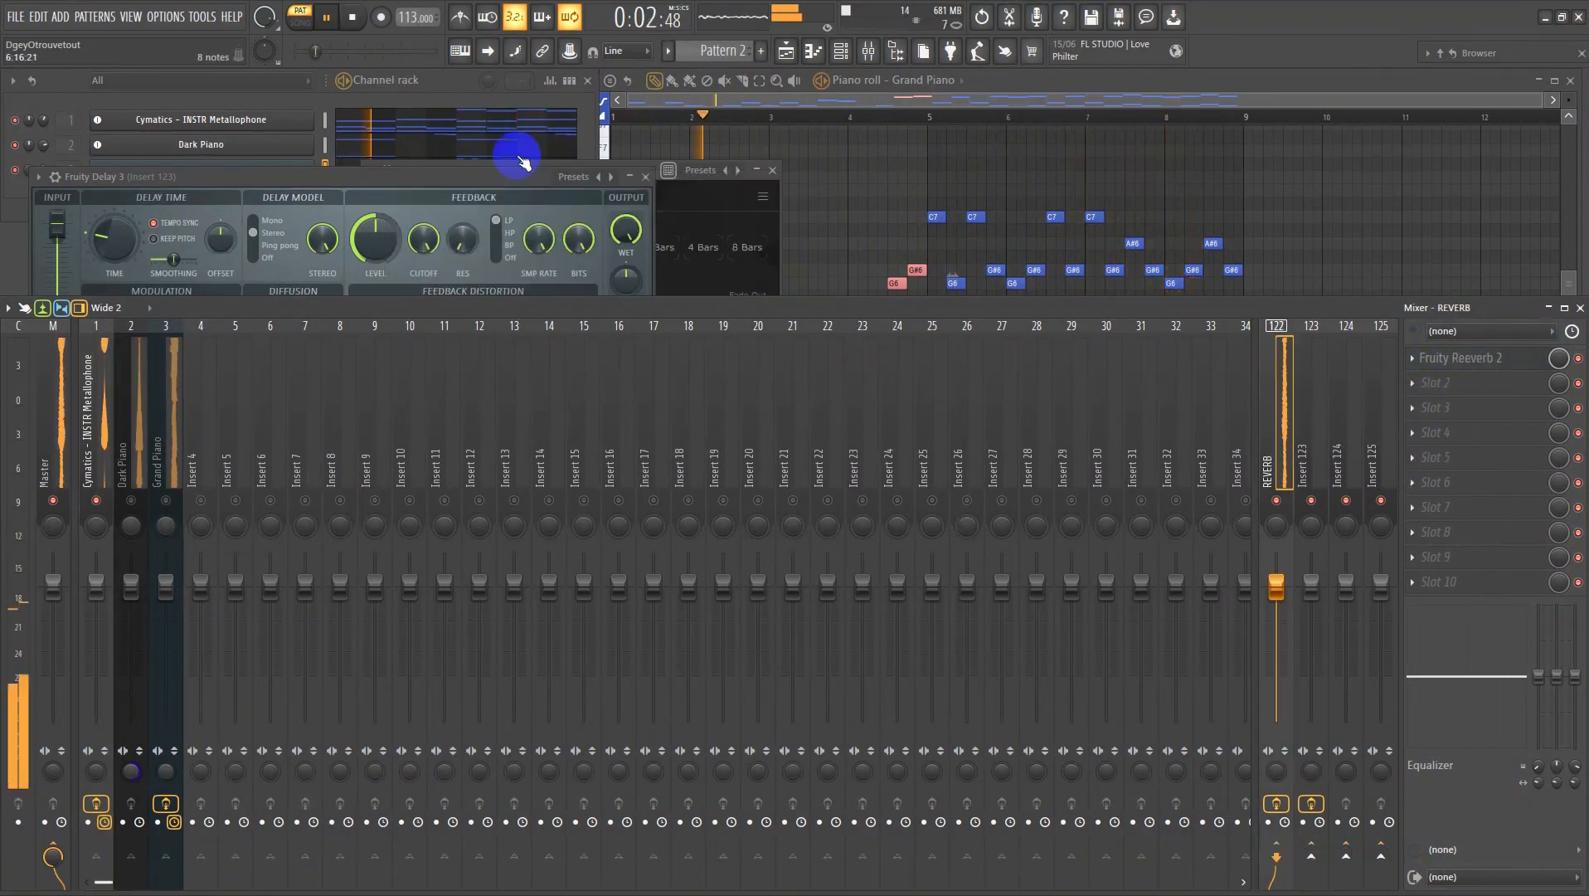
- Bring HalfTime on the Grand Piano track to the front and set its mix to 100%
left_click(504, 178)
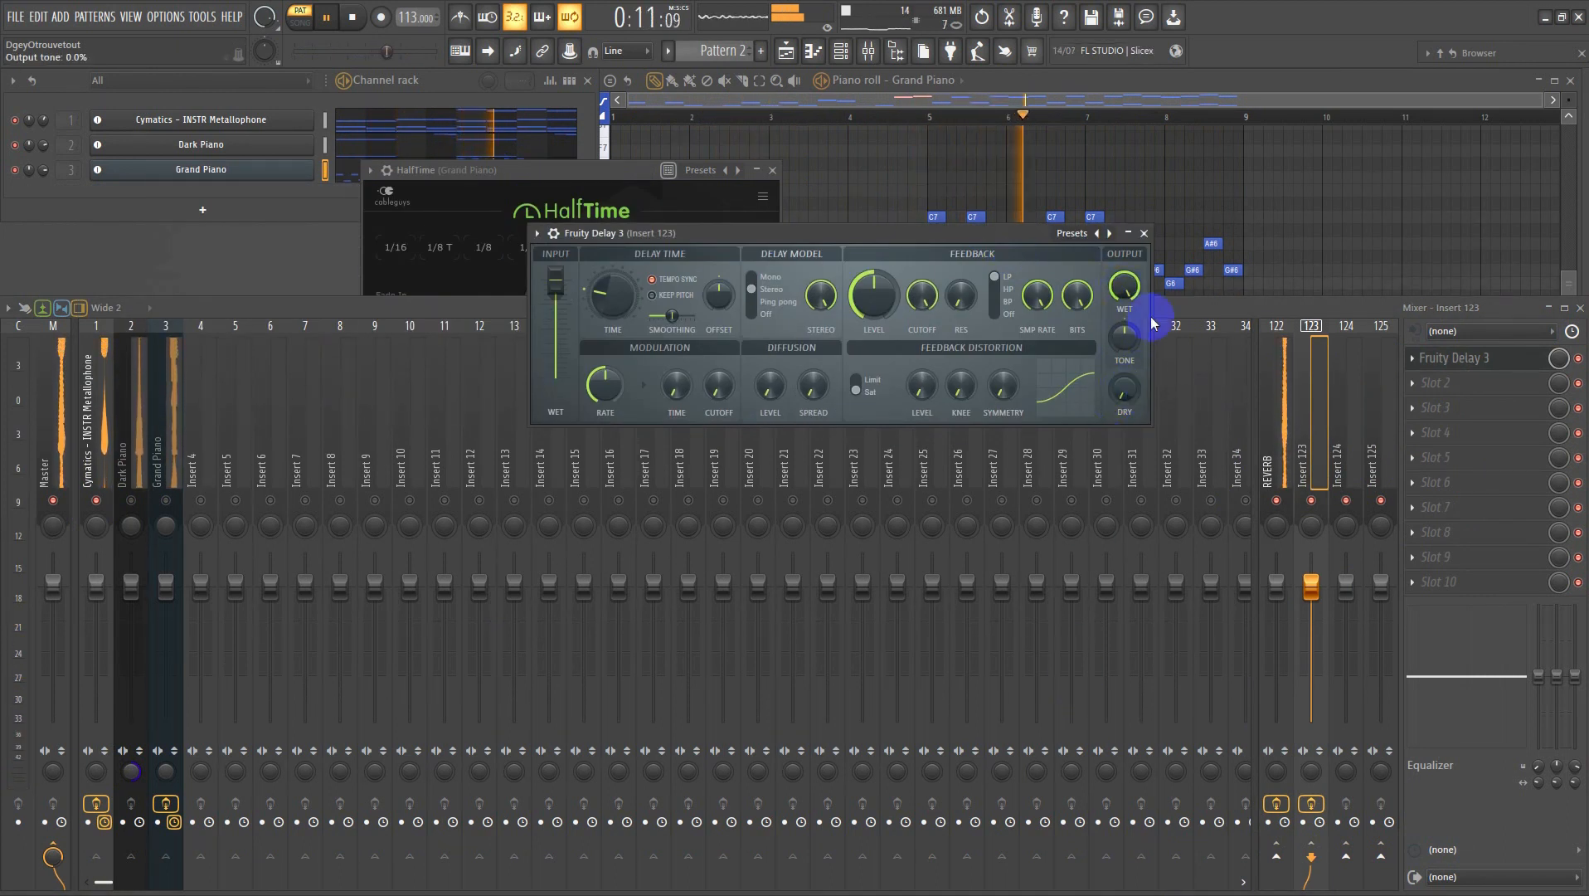
left_click(594, 171)
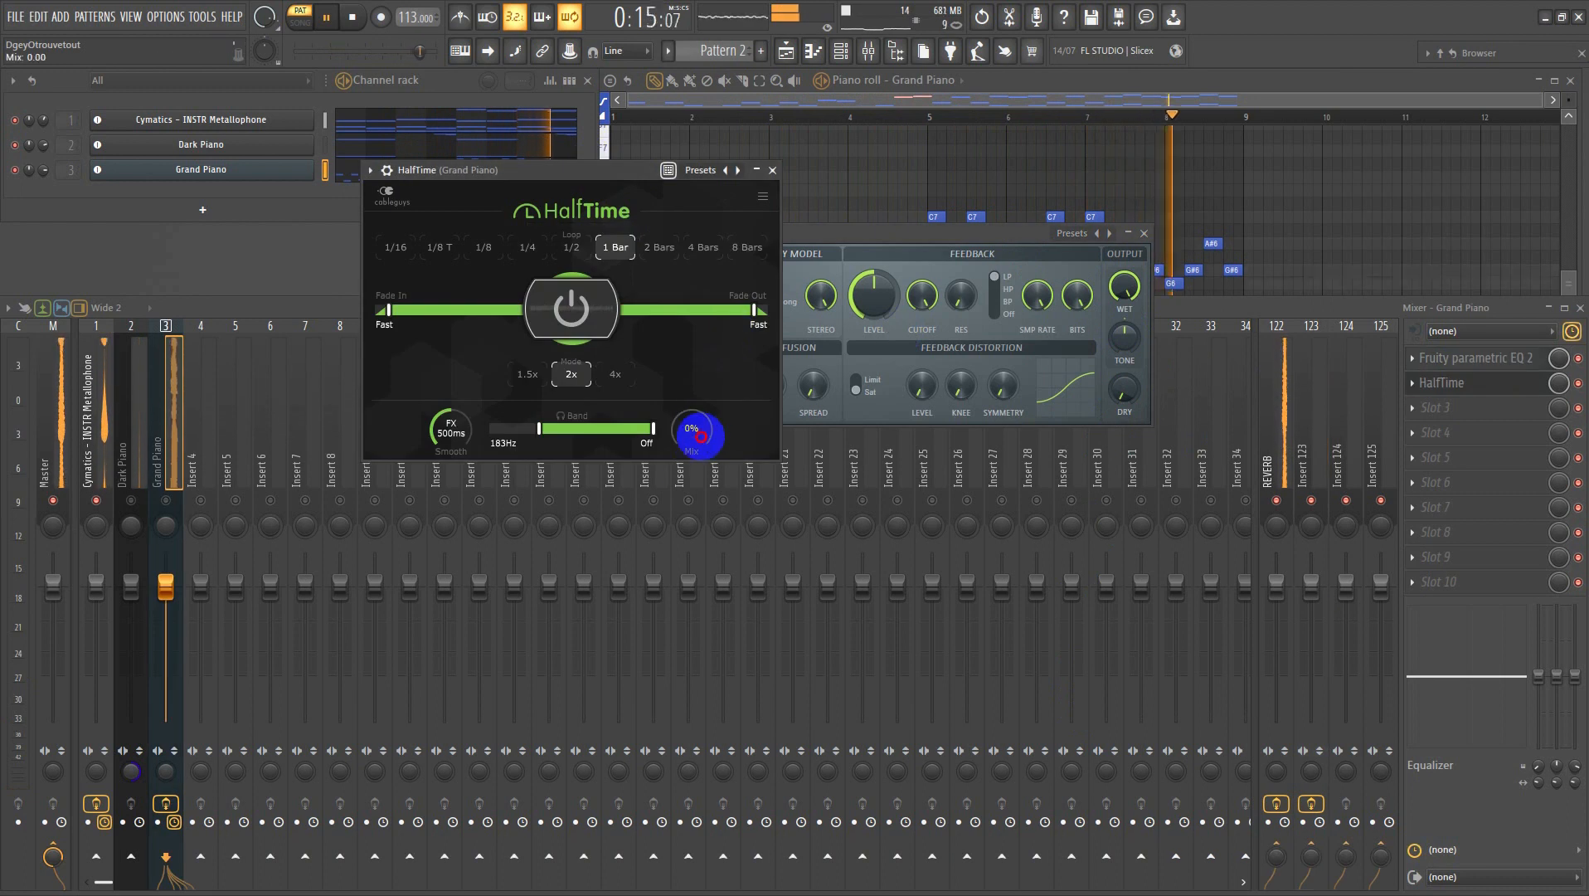
left_click_drag(695, 426, 693, 425)
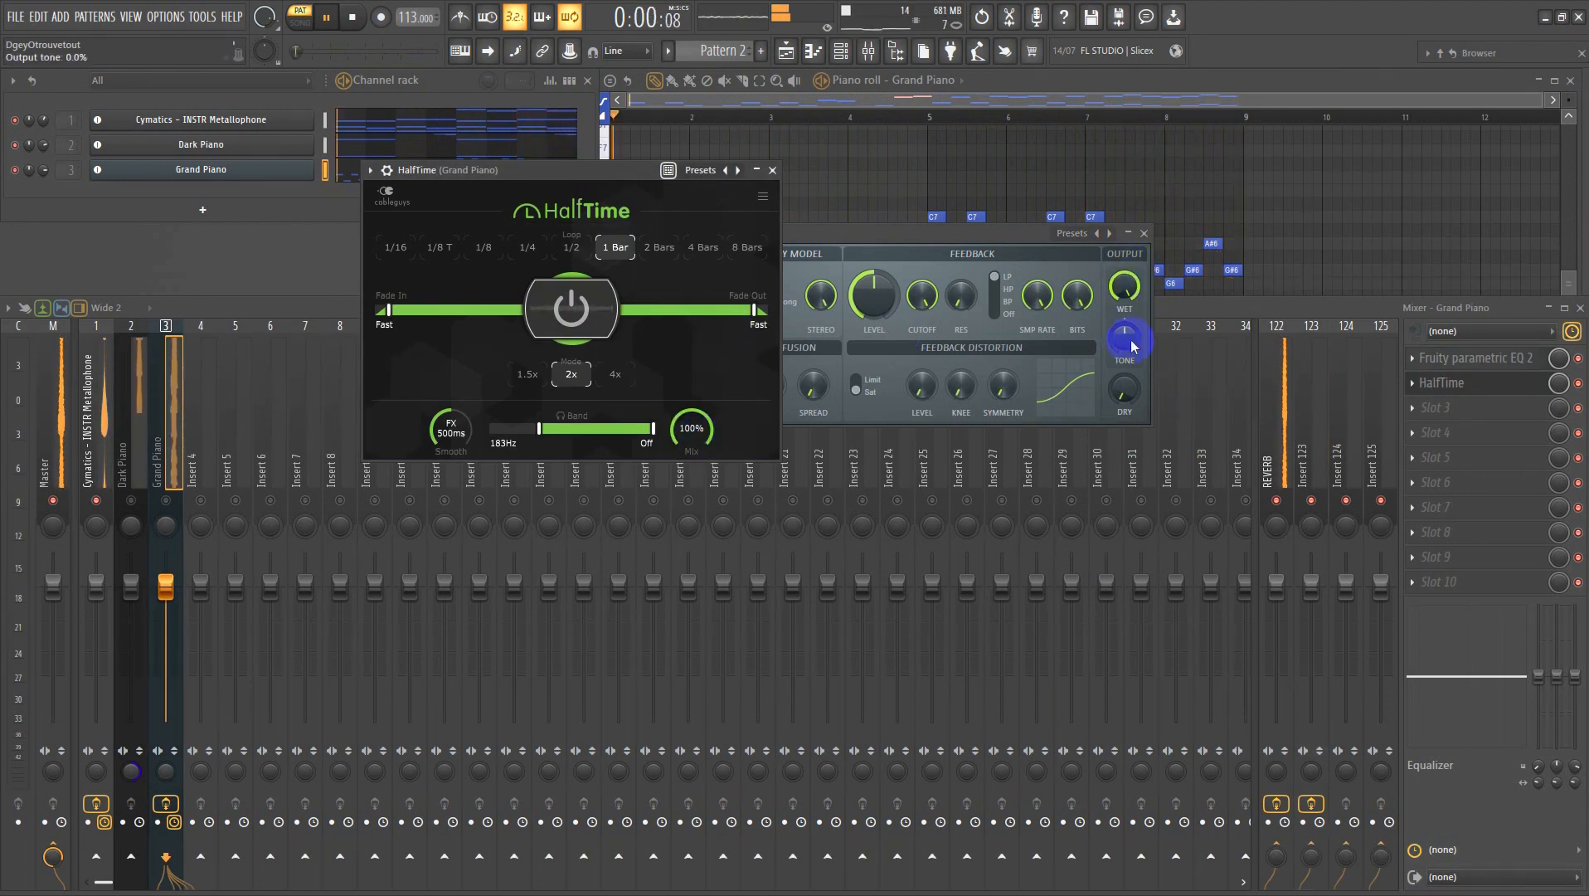
- Move the Fruity Delay 3 window aside, unmute the Grand Piano track and raise its send level to Insert 123
left_click_drag(1035, 235, 937, 221)
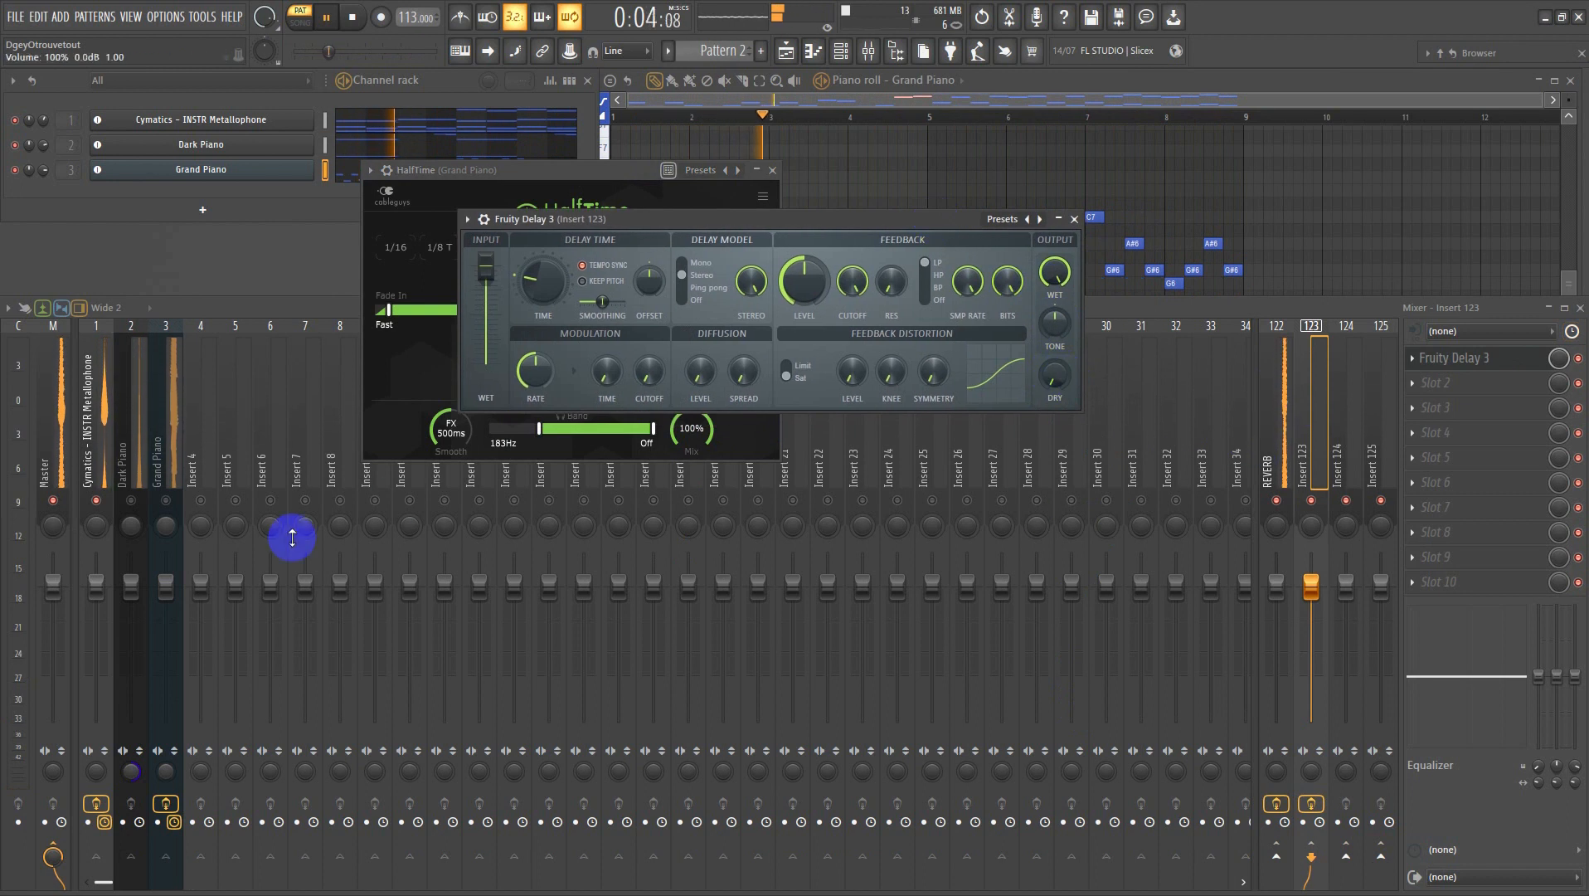
left_click(170, 502)
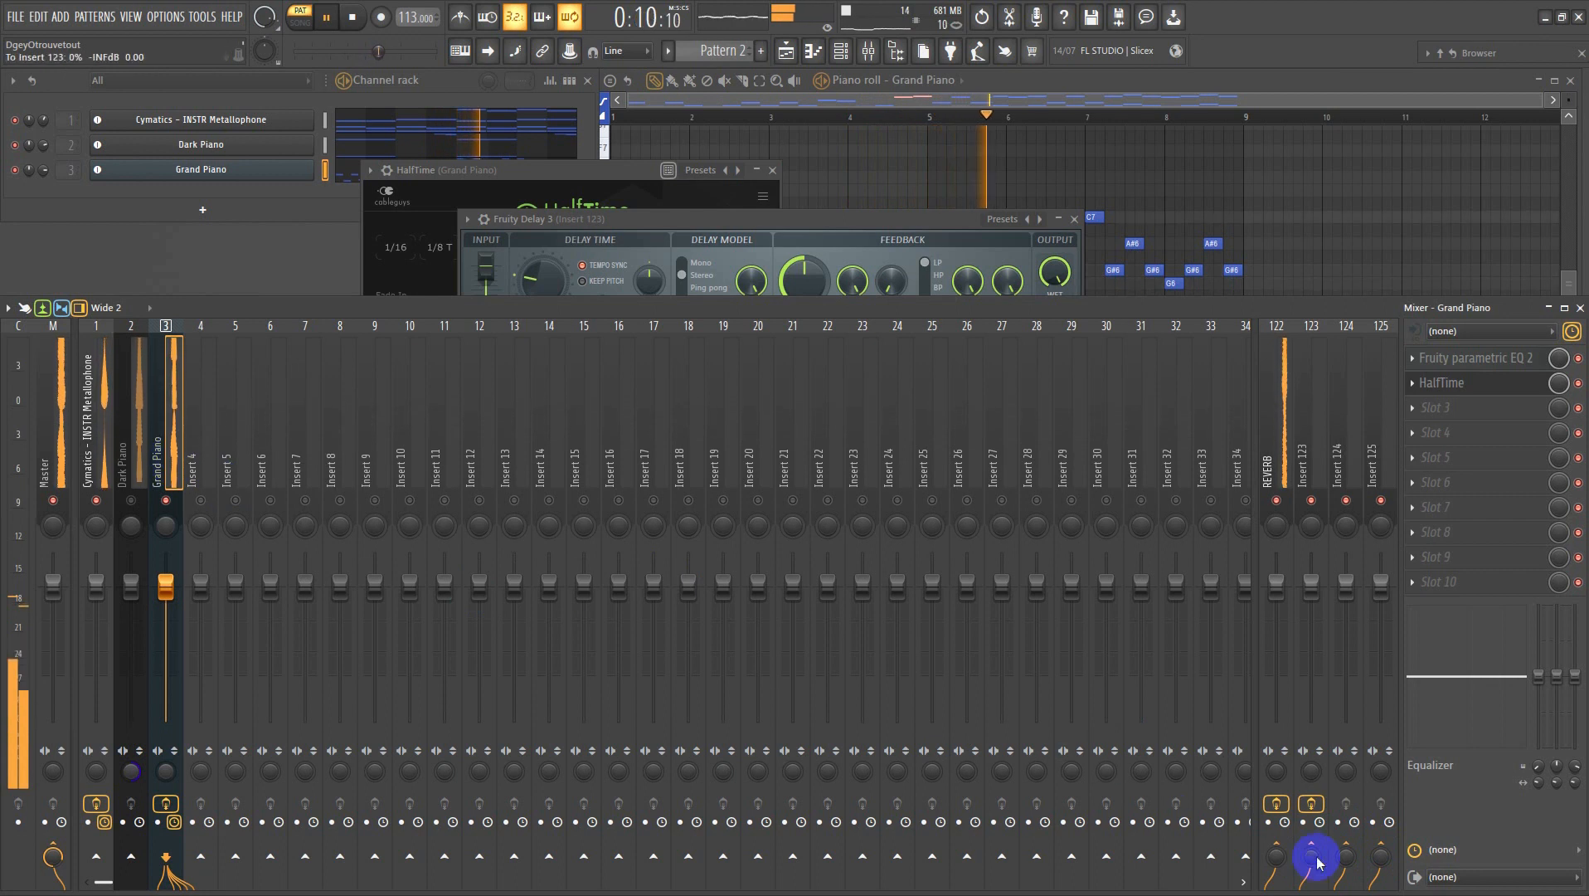
left_click_drag(1309, 857, 1311, 823)
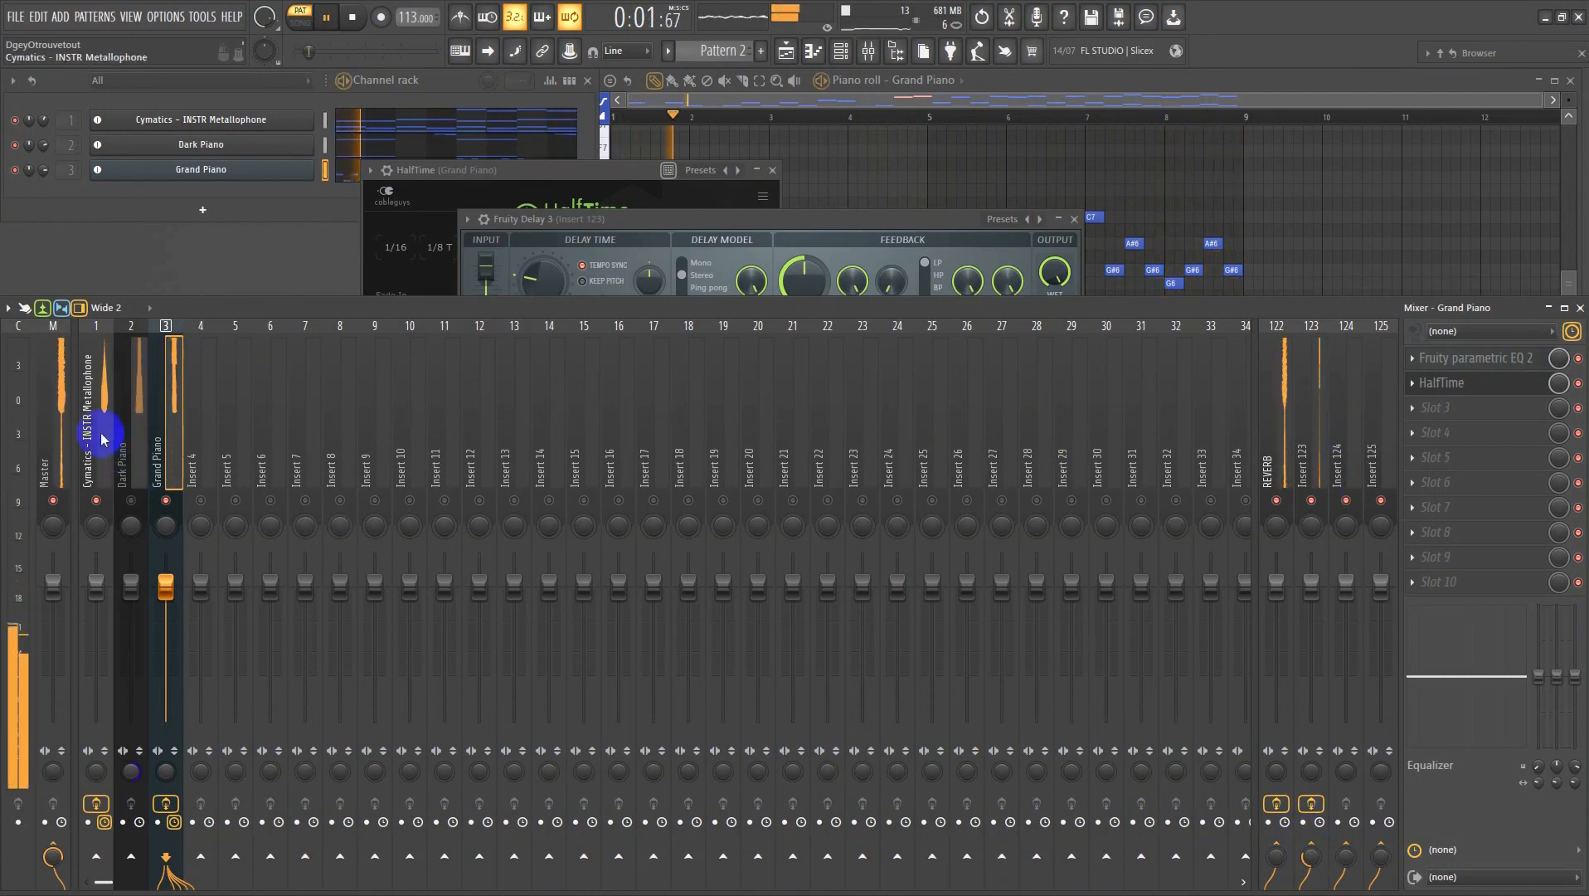
- Switch the mixer tracks between peak meters and waveform view while the pattern plays
left_click(42, 307)
left_click(43, 308)
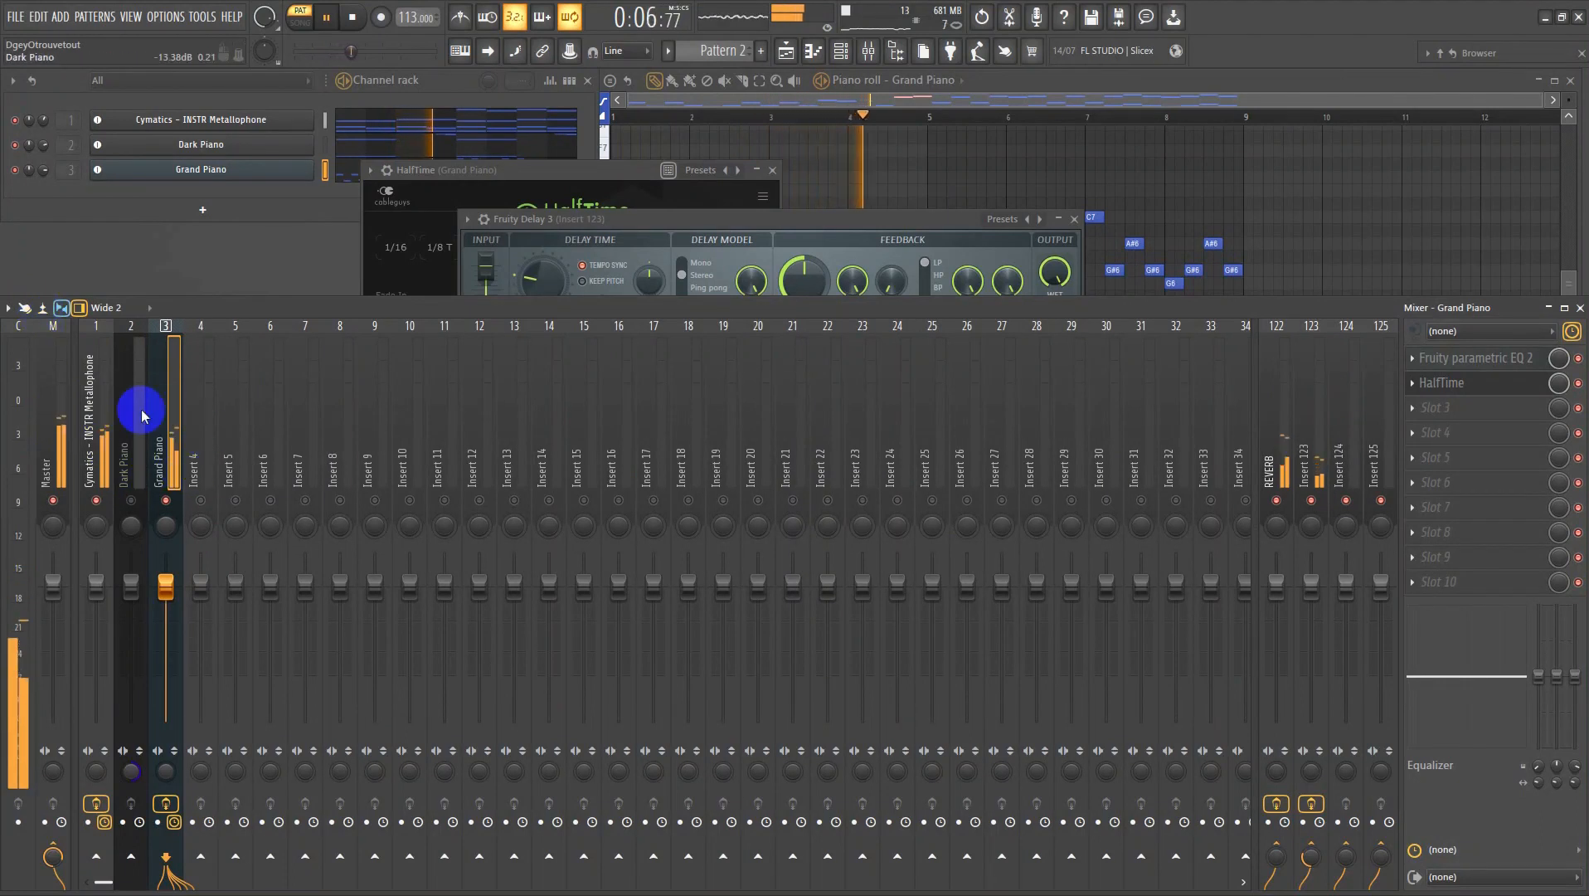
left_click(47, 311)
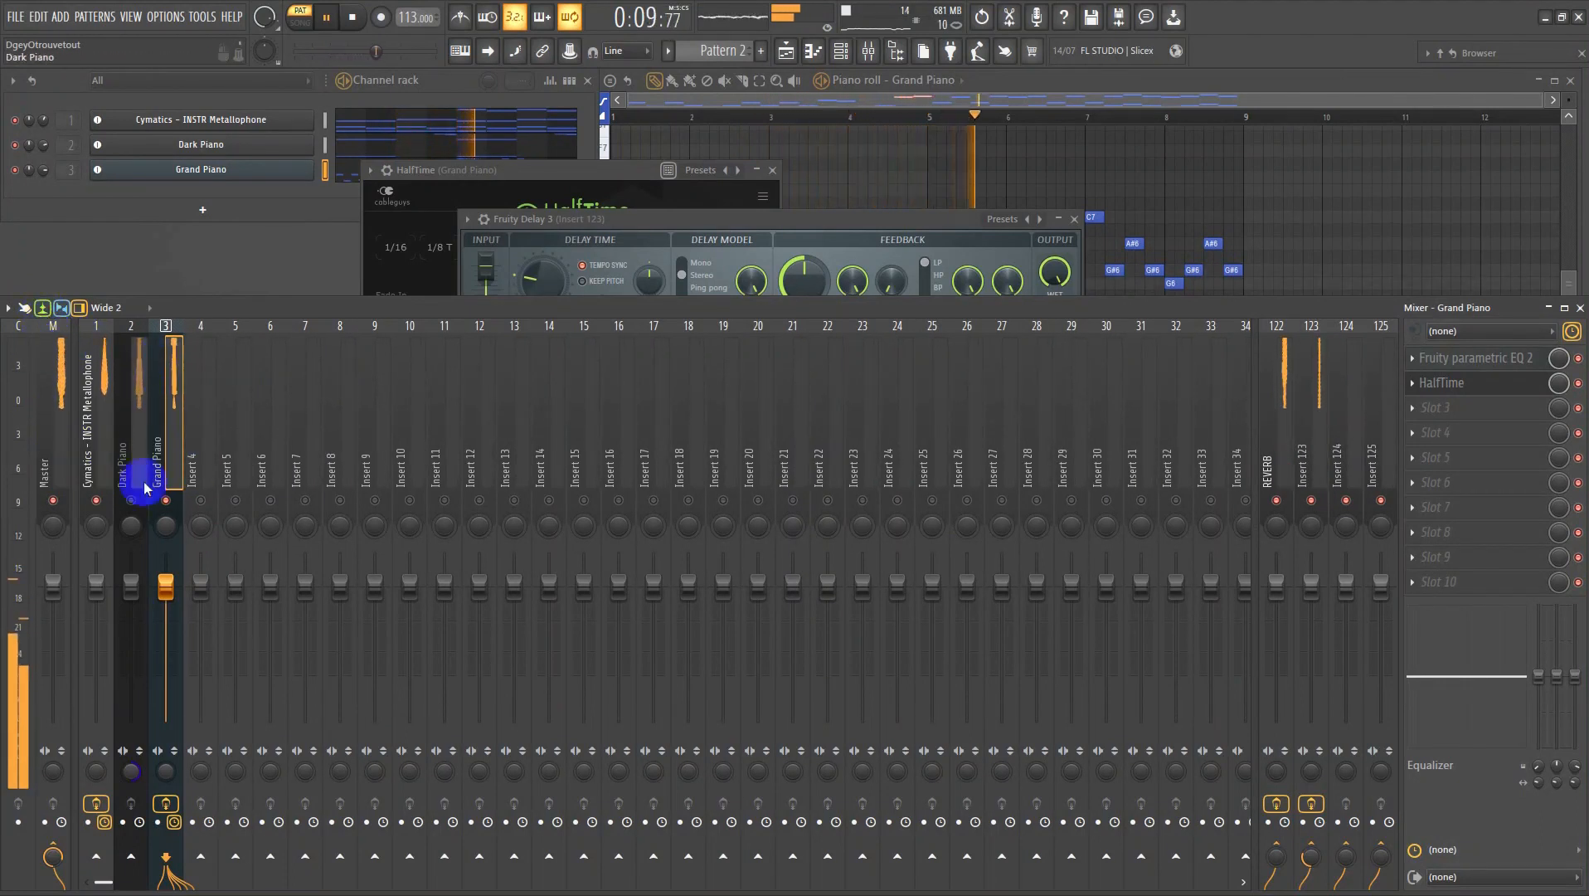
left_click(43, 310)
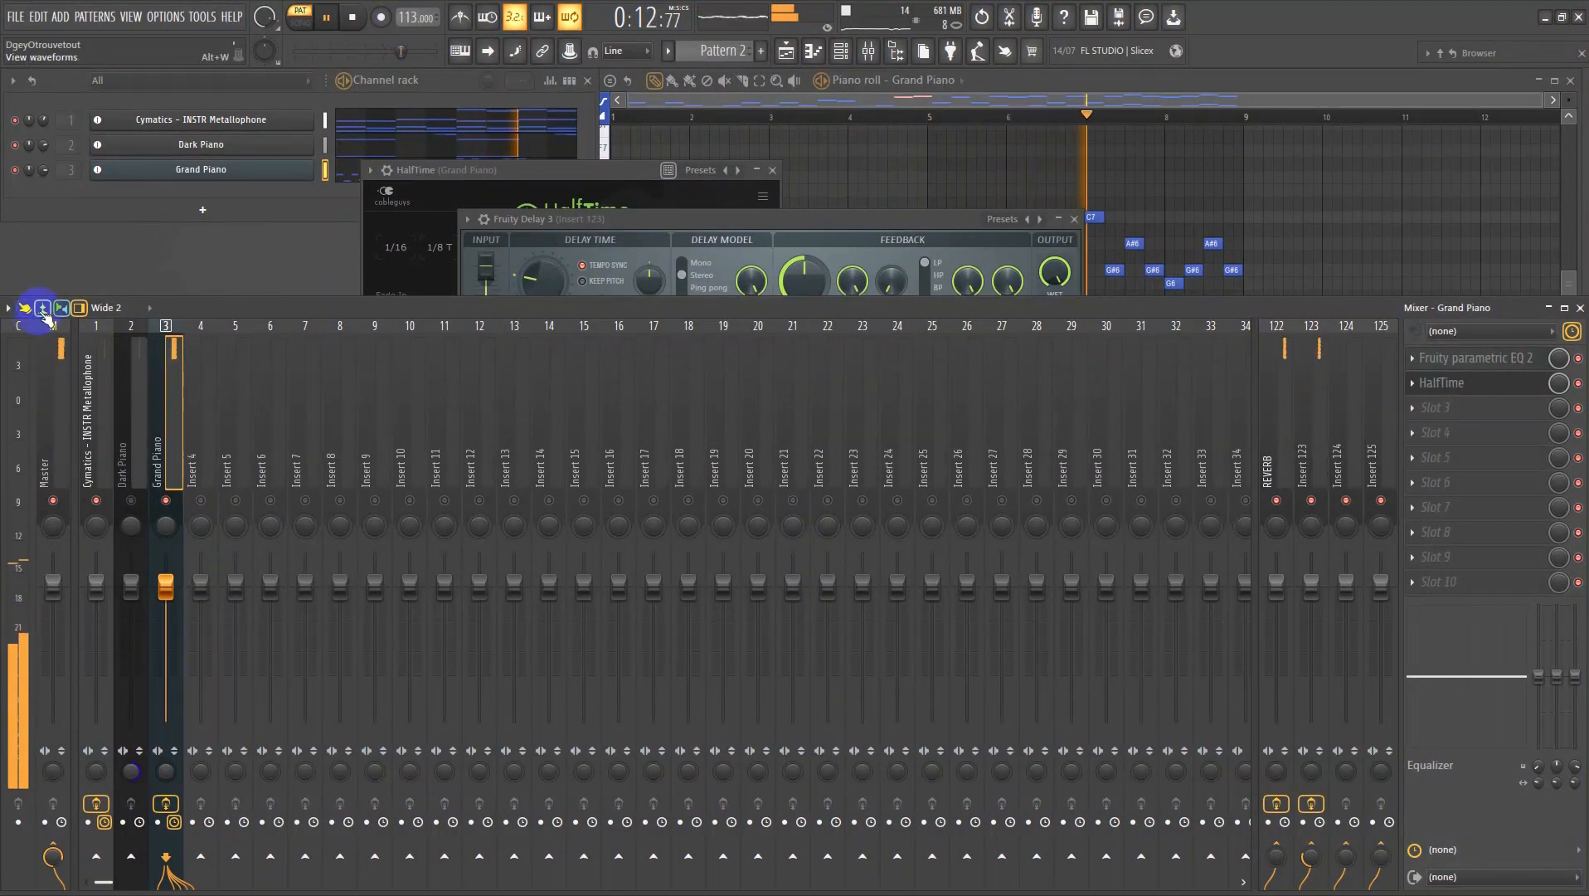
left_click(43, 309)
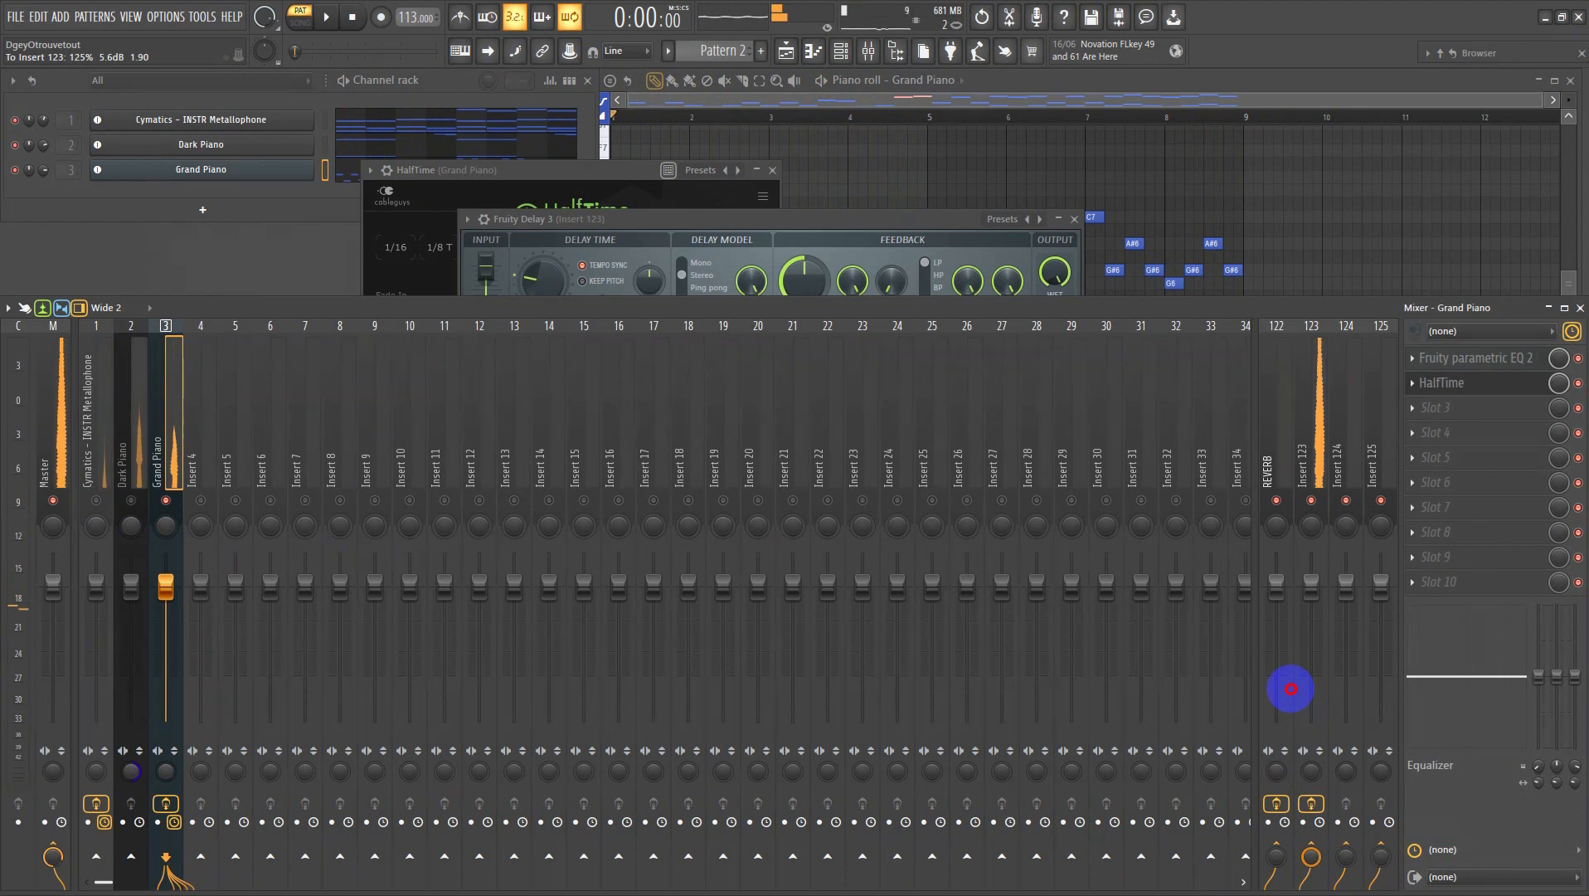
- Restart playback, close the HalfTime window and bring the Metallophone track back into the mix
key("space")
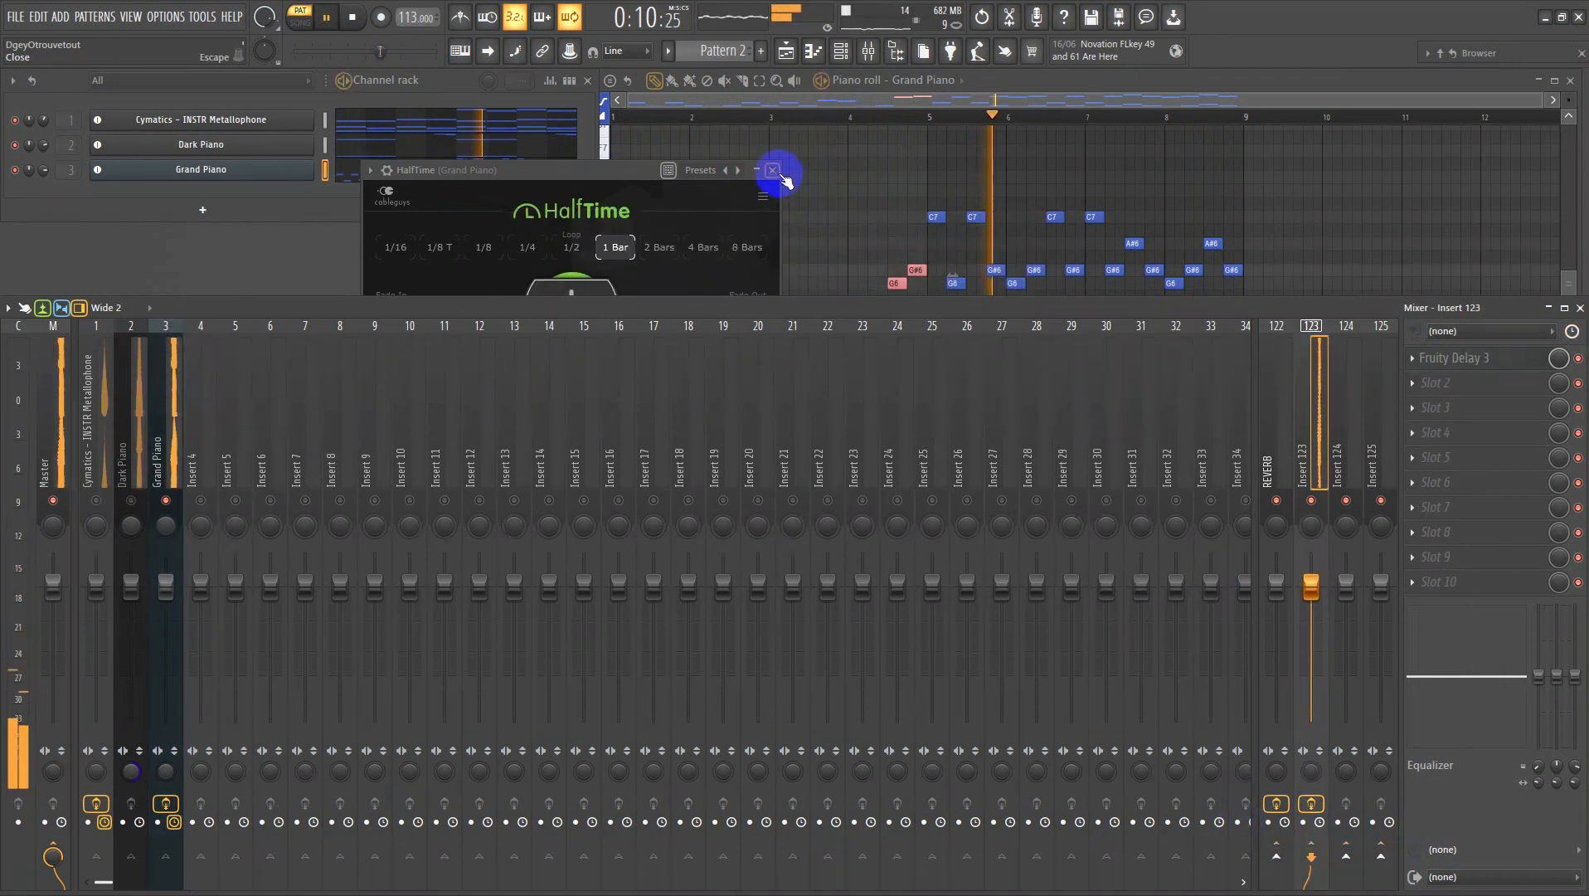
left_click(773, 169)
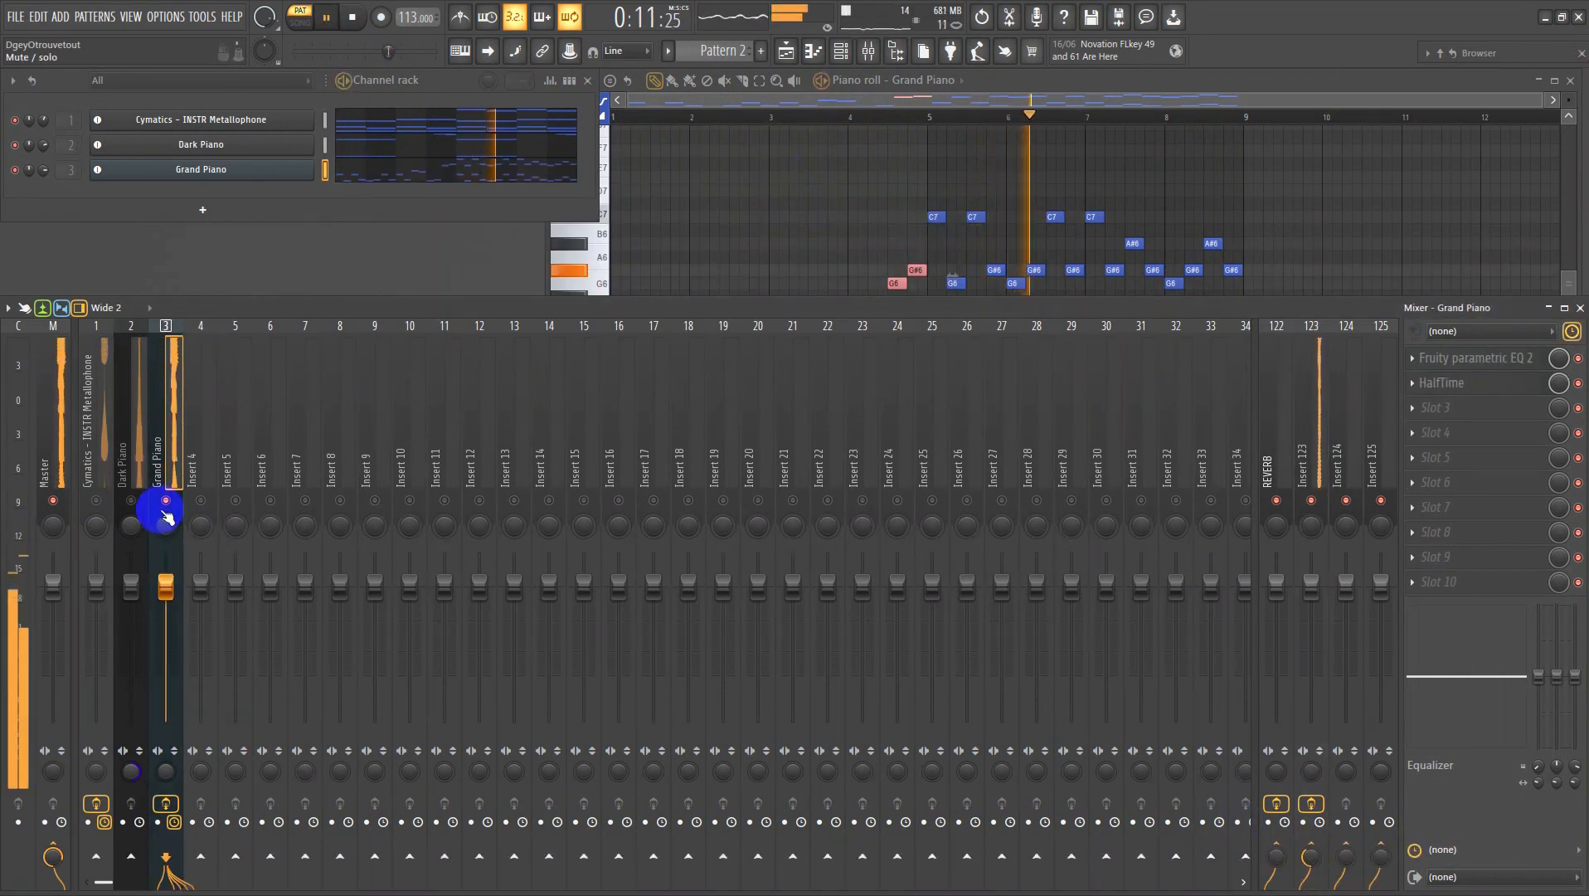
left_click(96, 475)
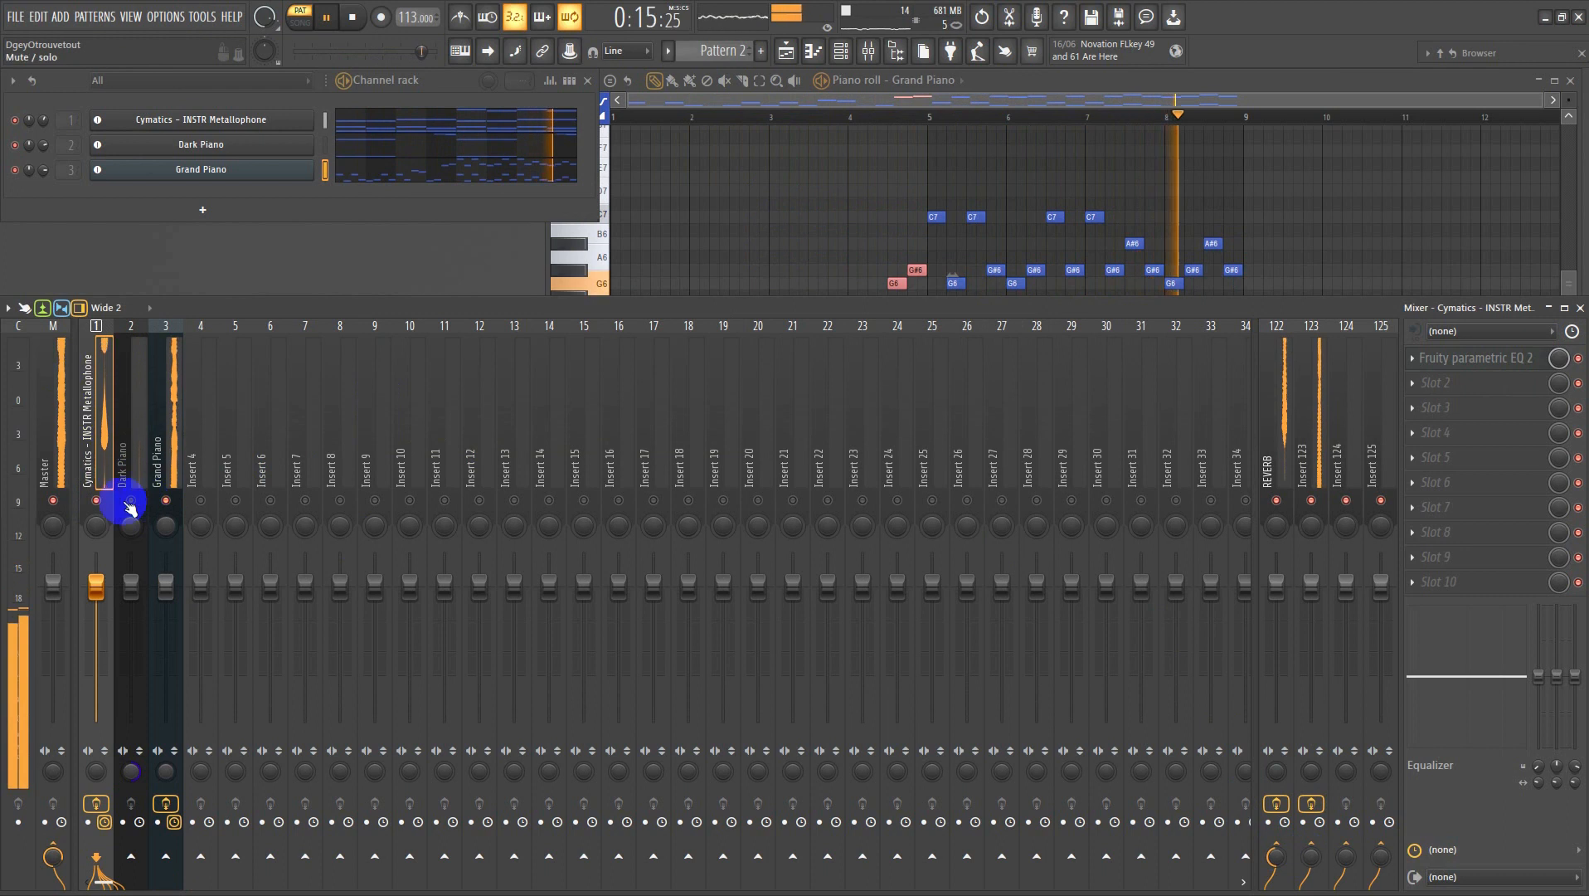
- Rename mixer Insert 123 as DELAY
left_click(1323, 480)
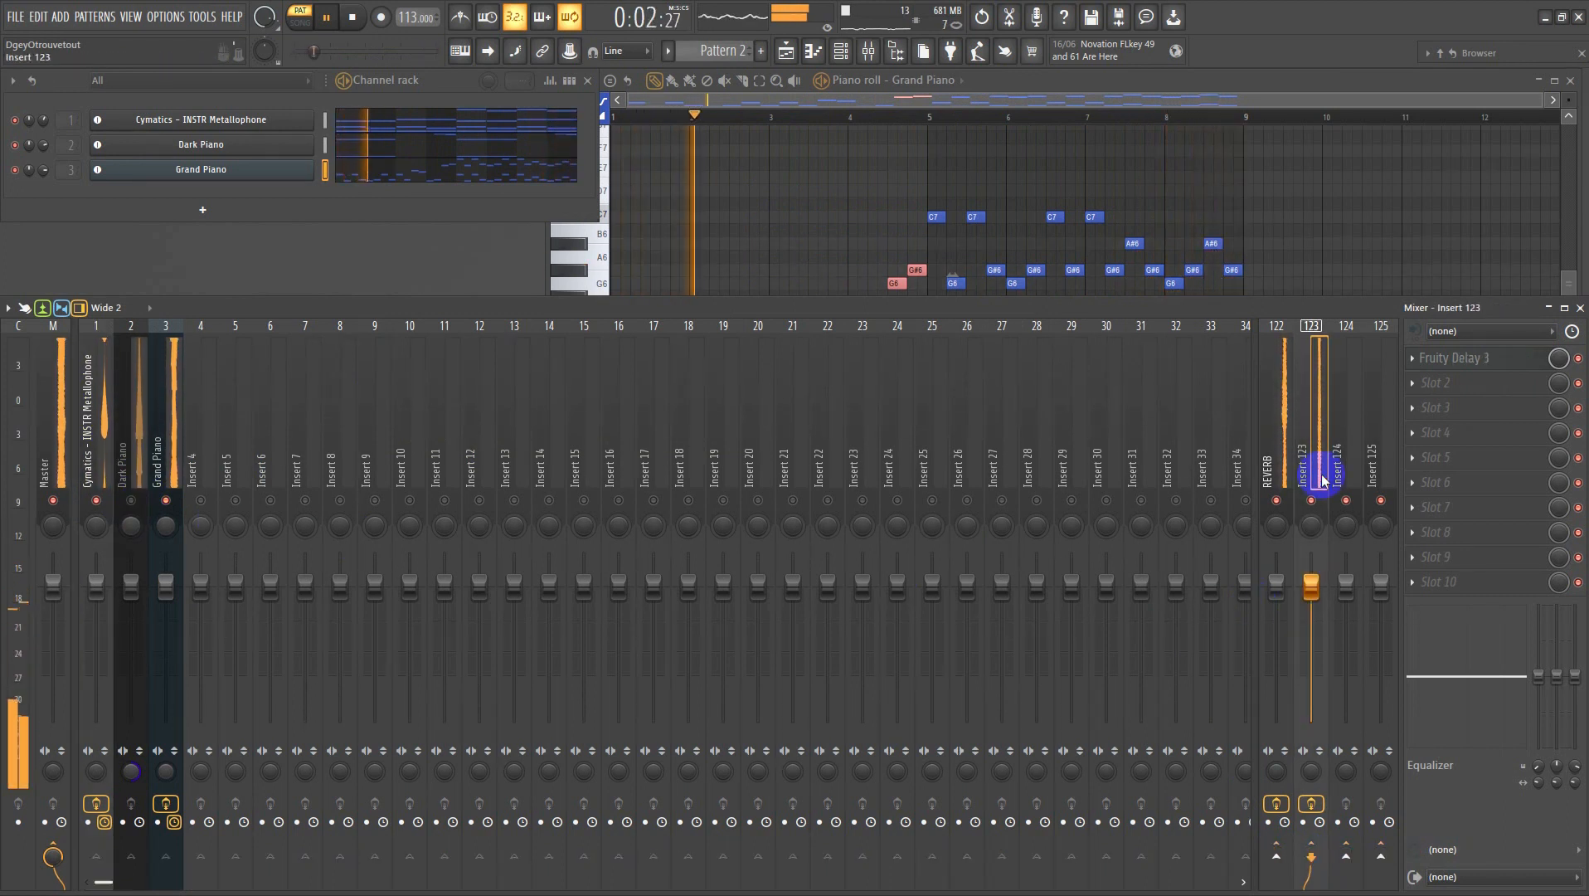
key("F2")
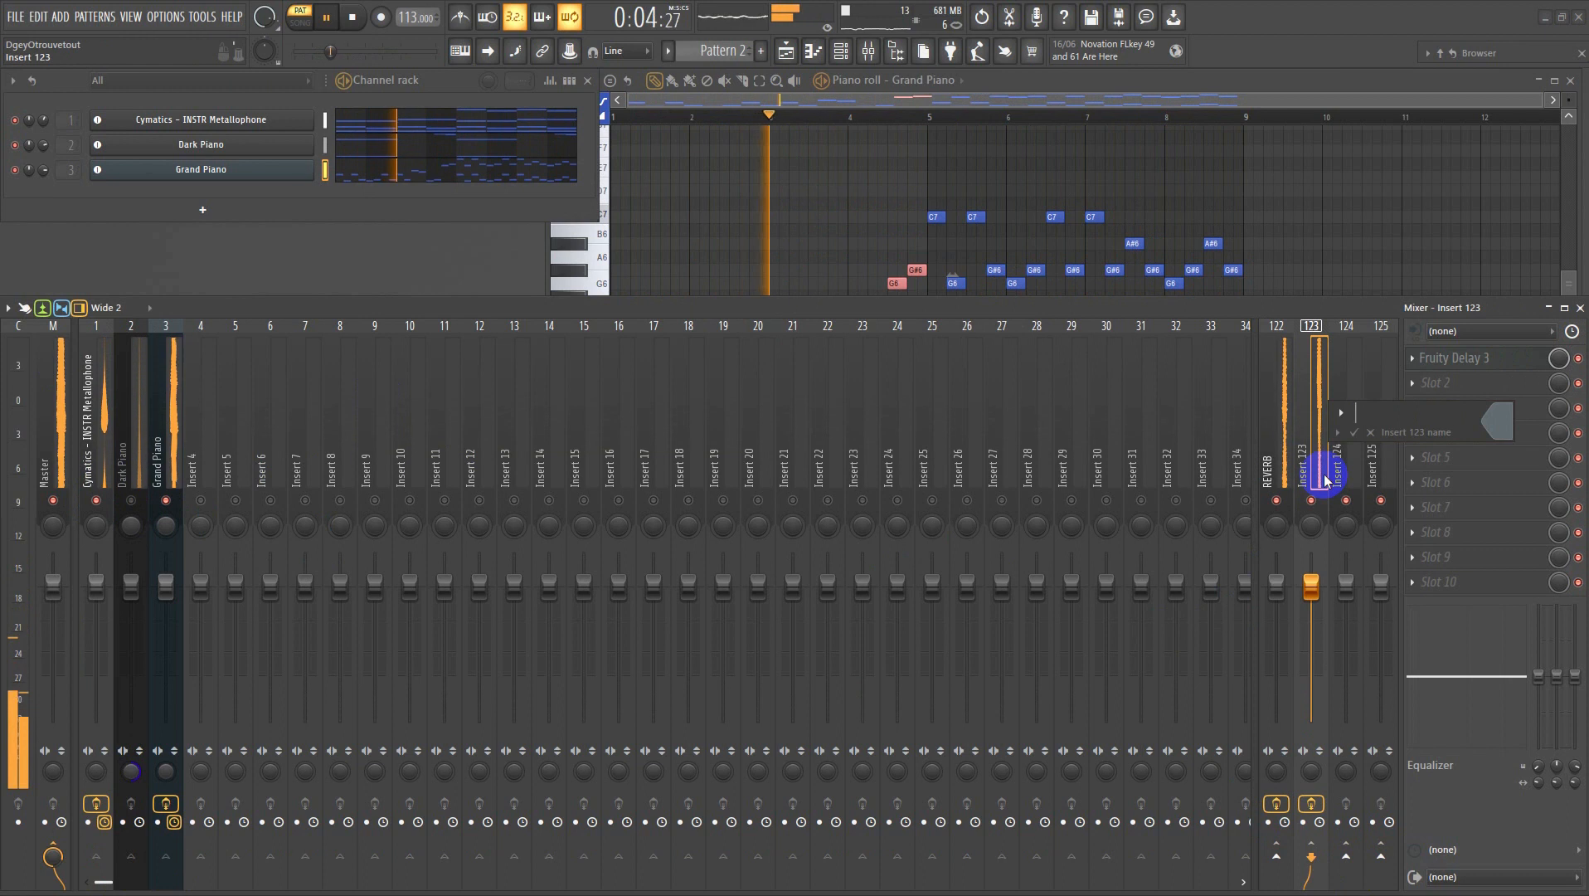
left_click(1323, 318)
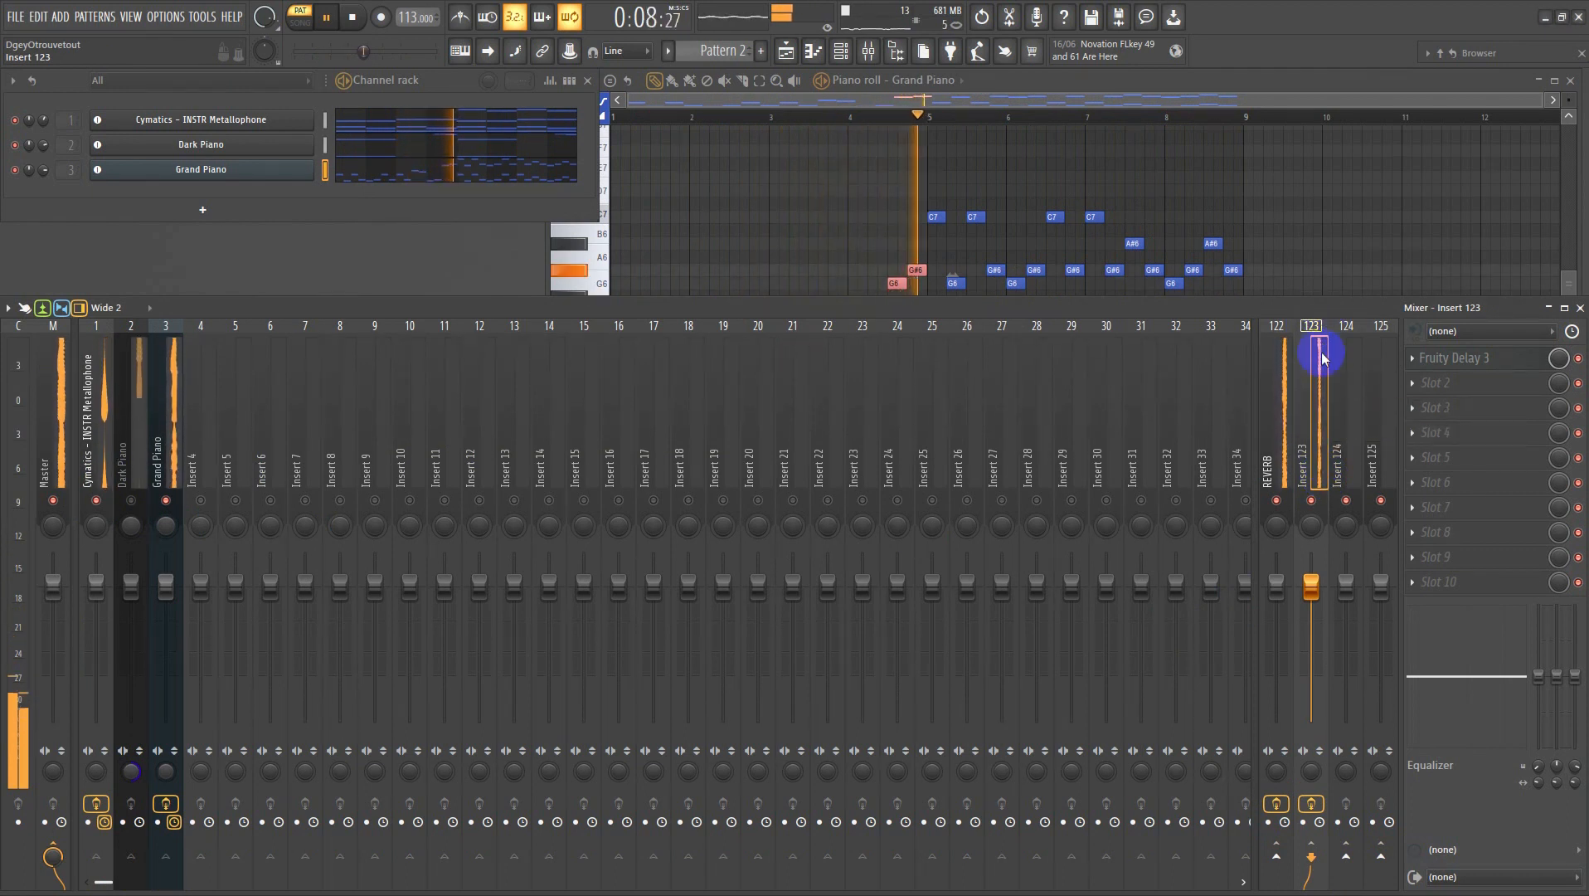
right_click(1308, 457)
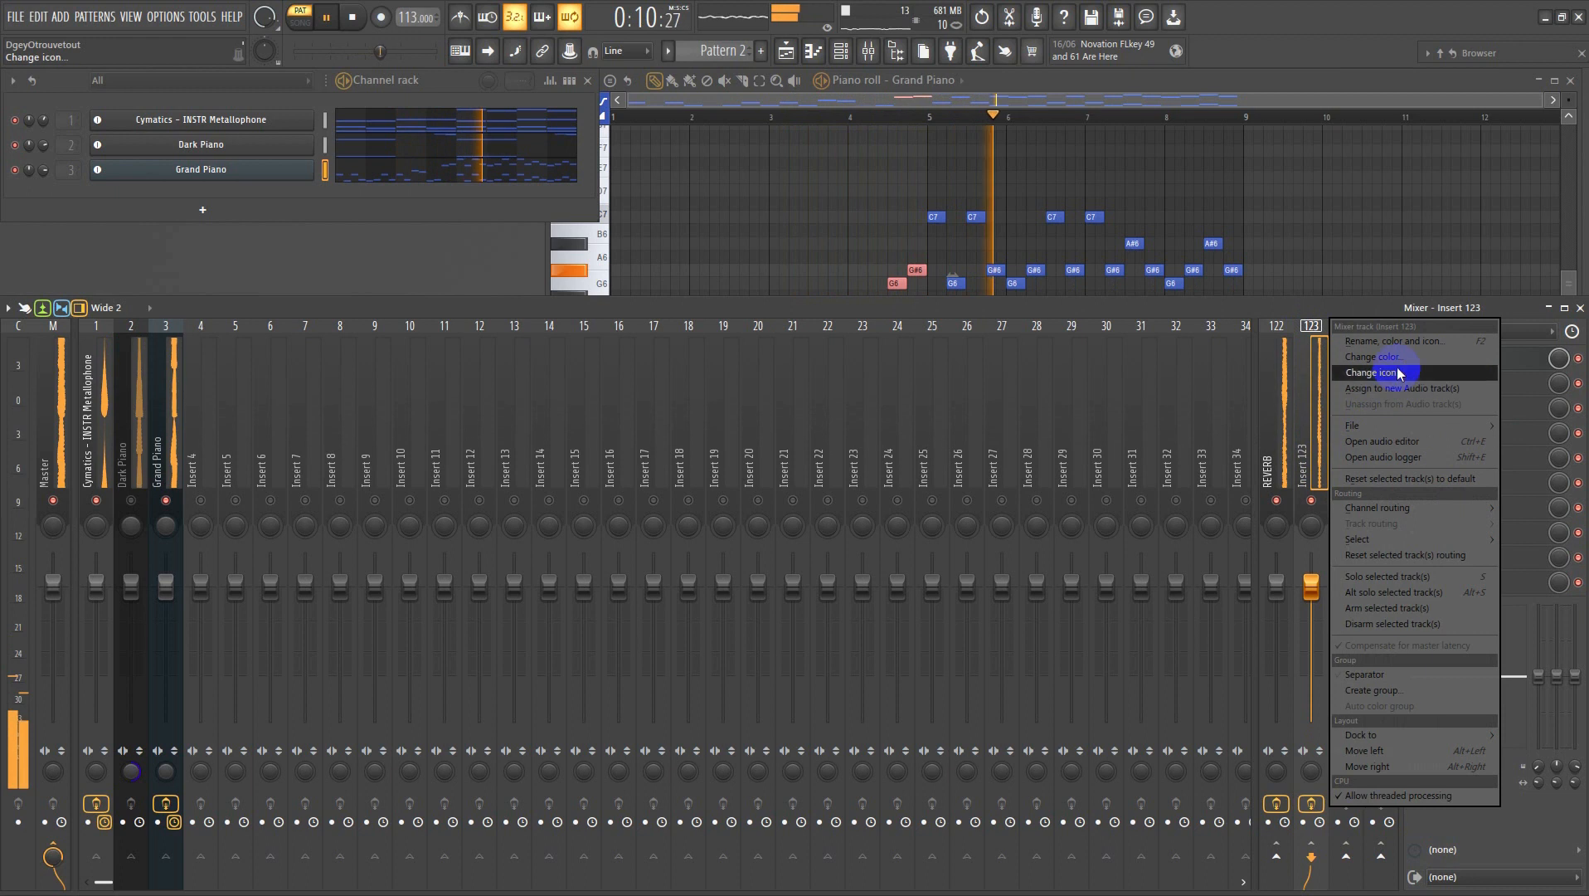
left_click(1403, 341)
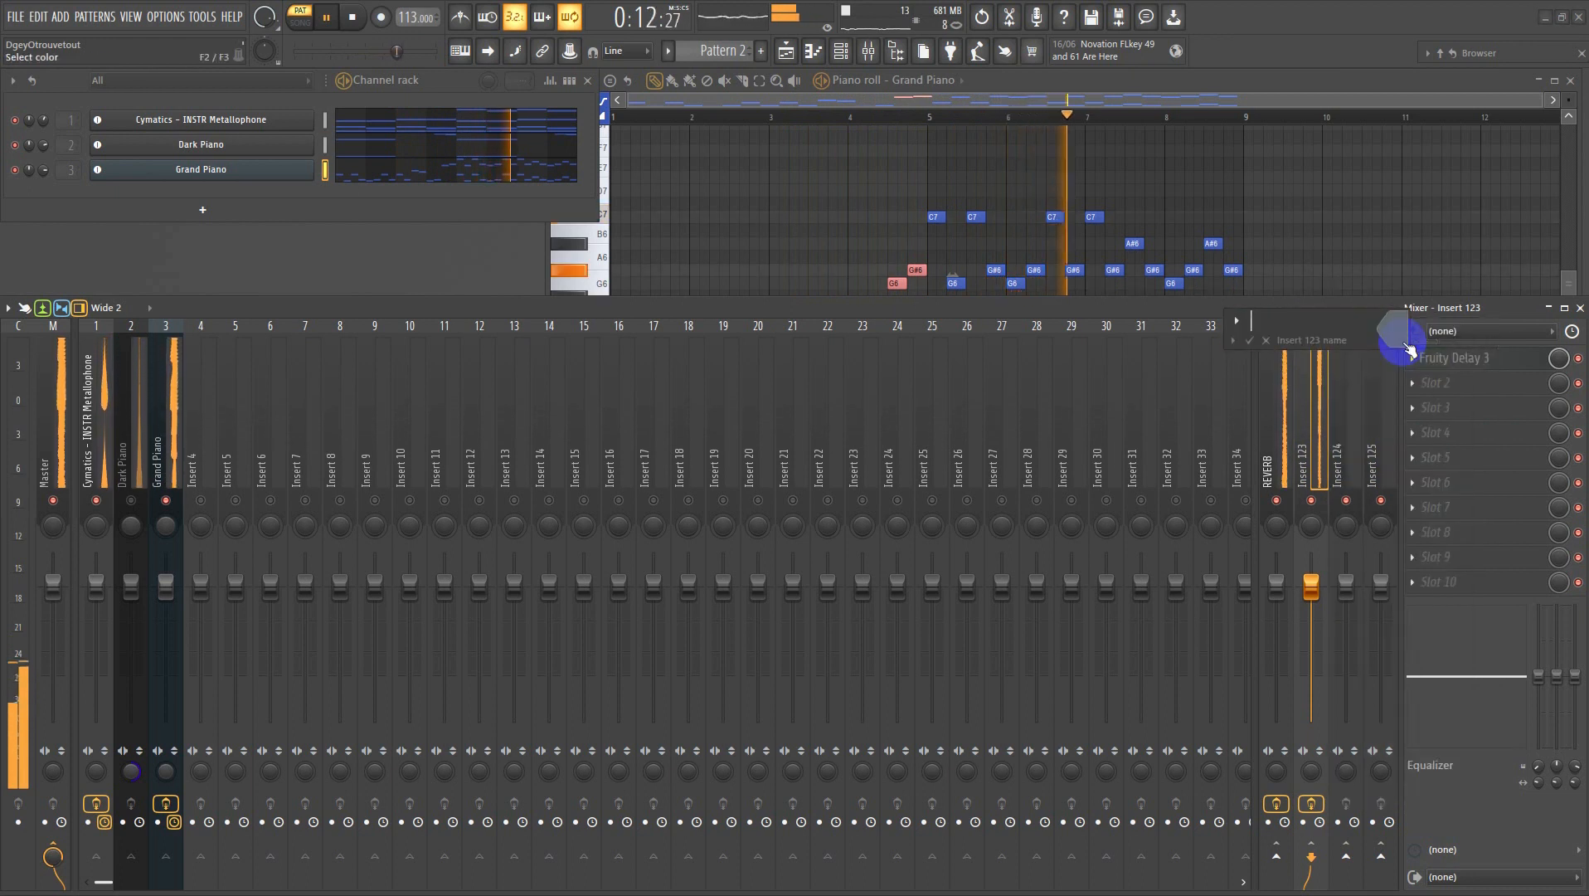
type("DELAY")
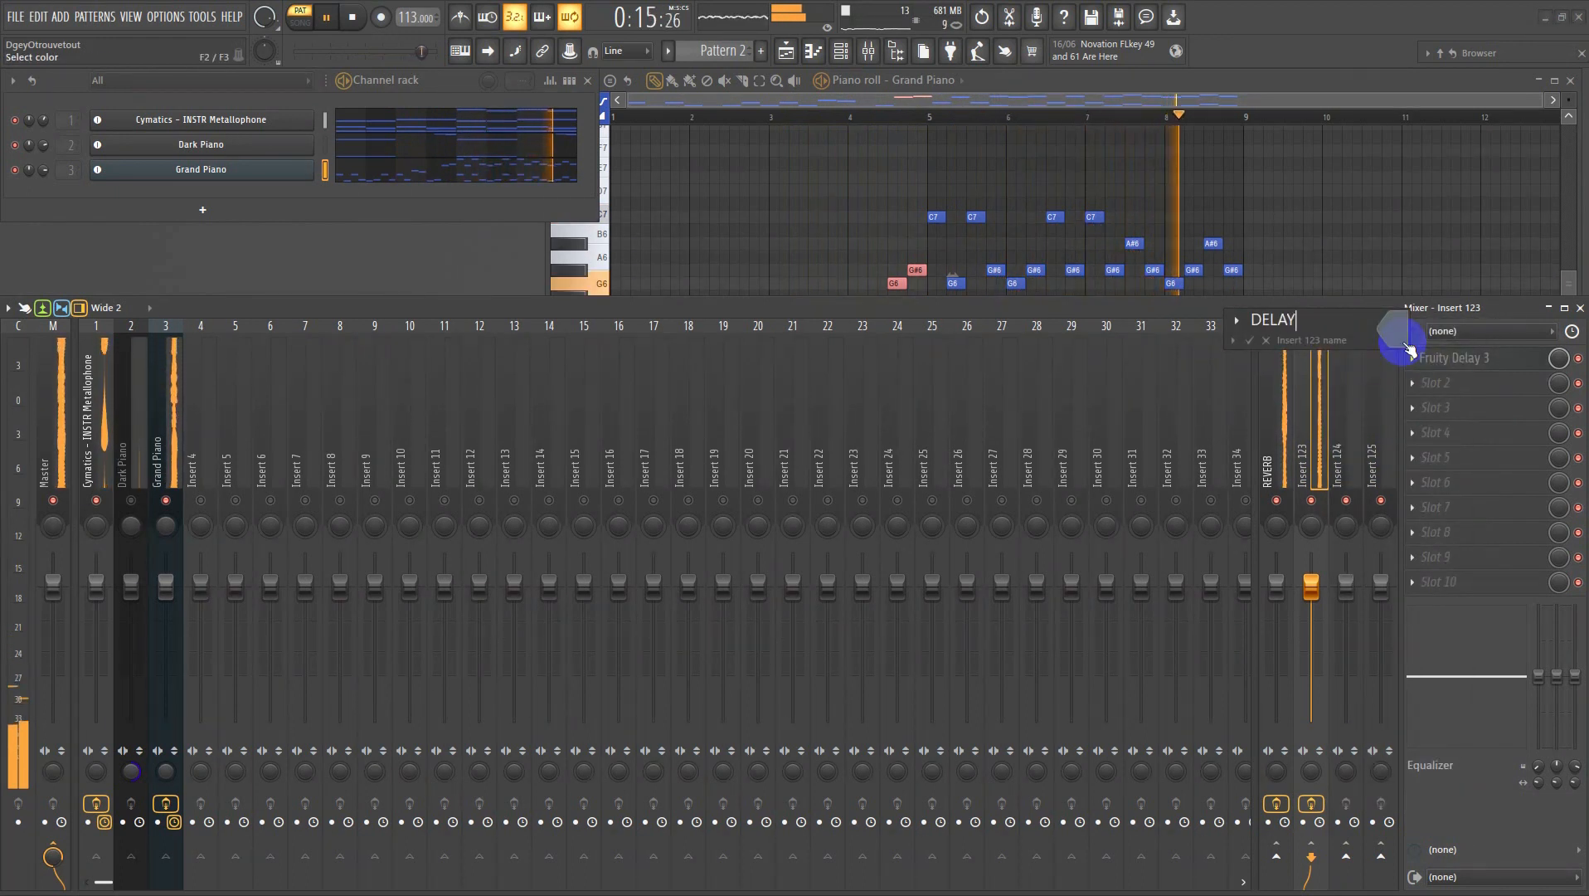
key("Return")
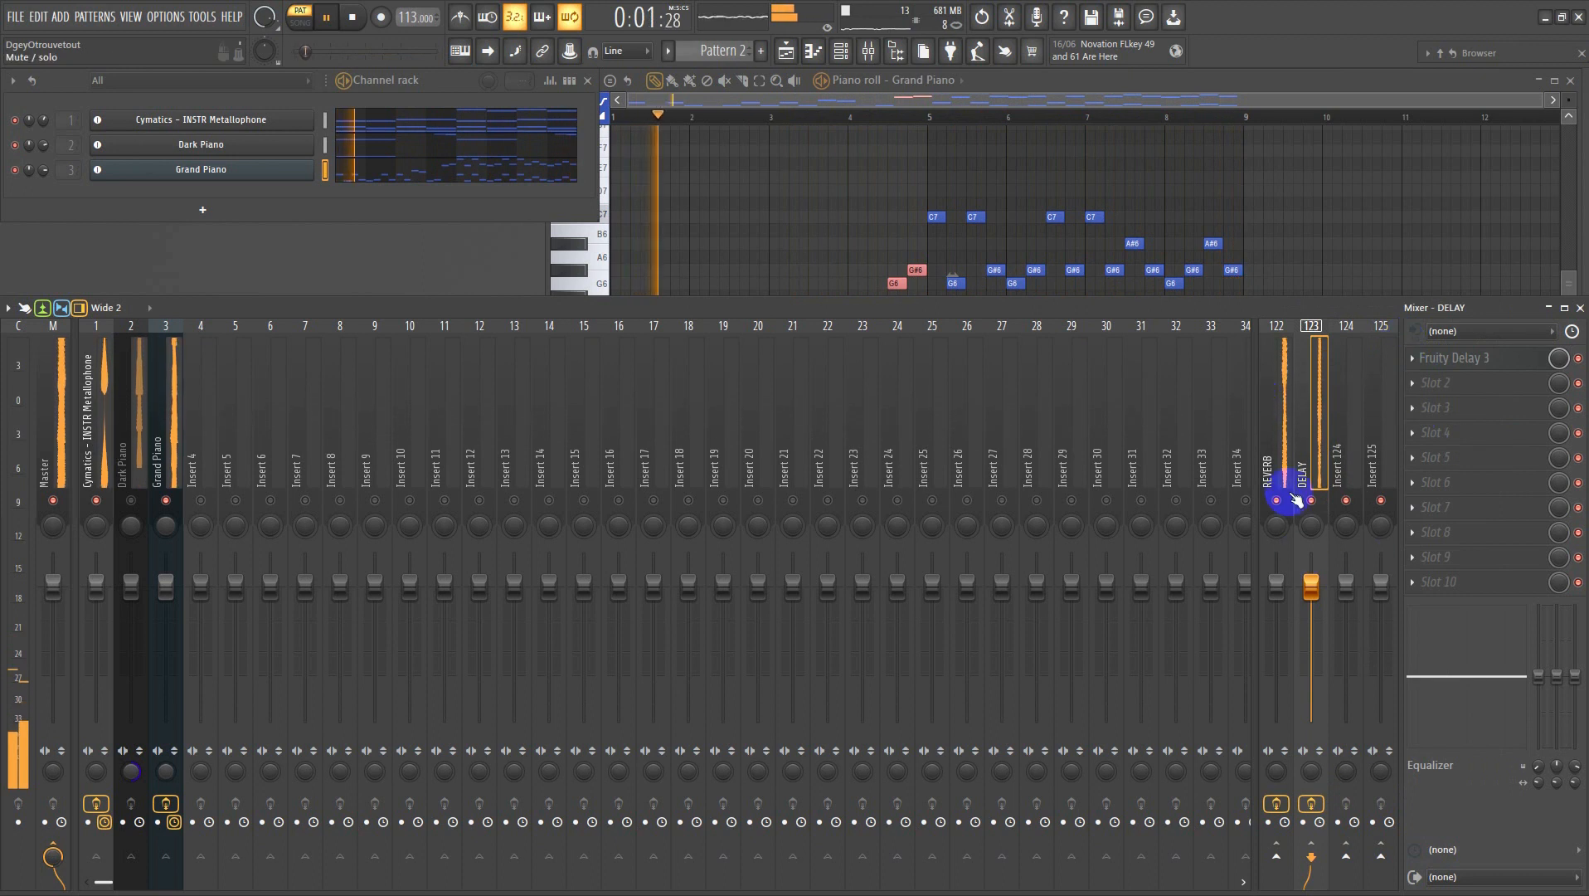
- Send some of the Metallophone to the DELAY track and play the pattern with the Dark Piano unmuted
left_click(97, 473)
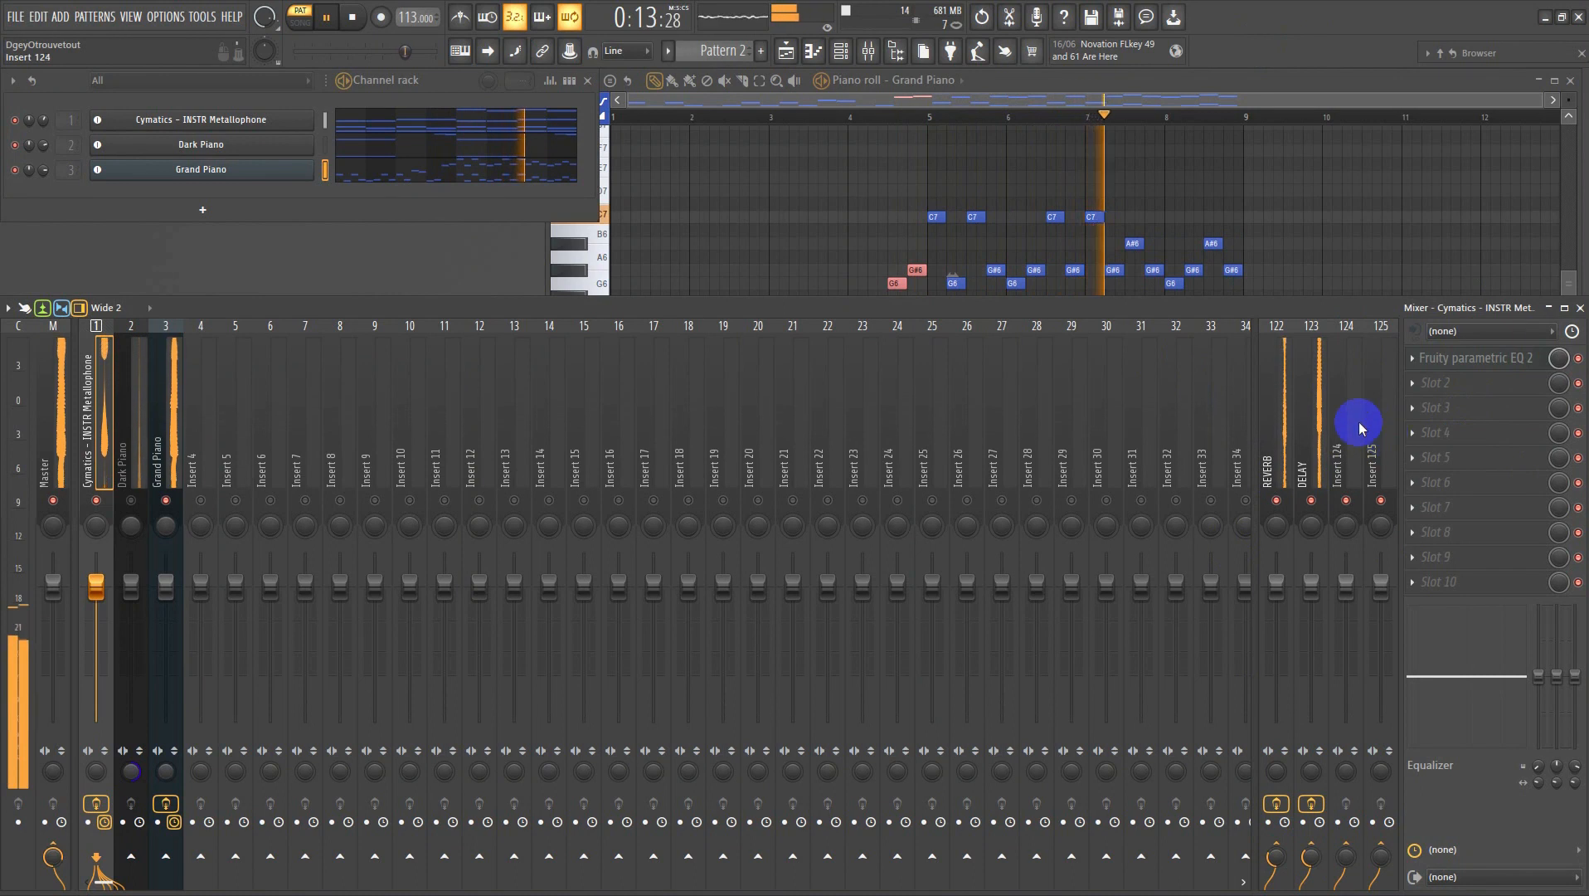
key("space")
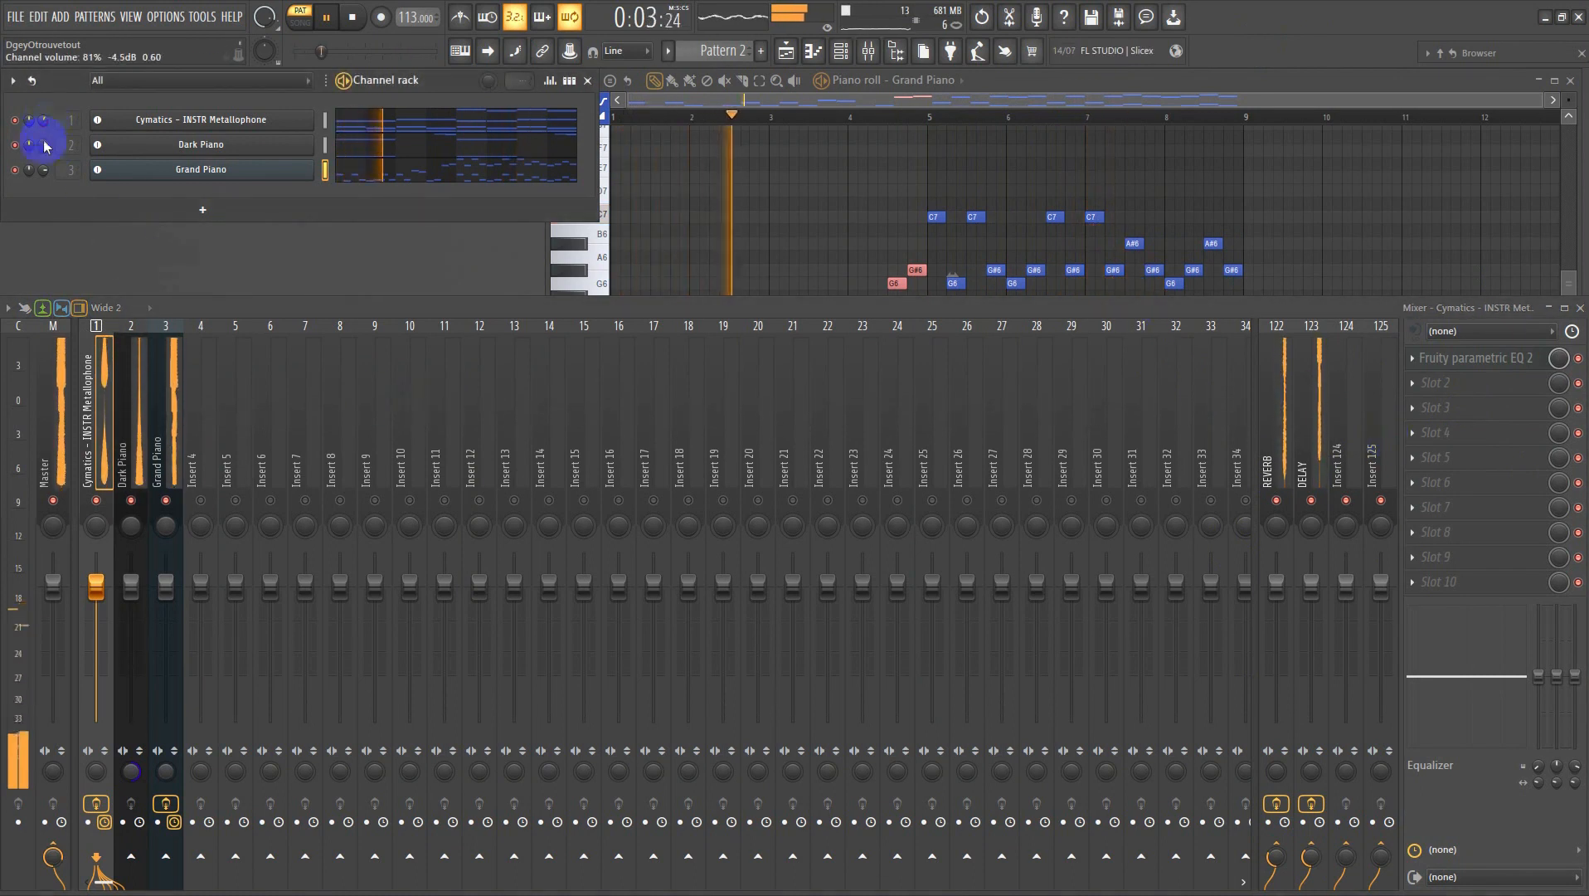
left_click(51, 460)
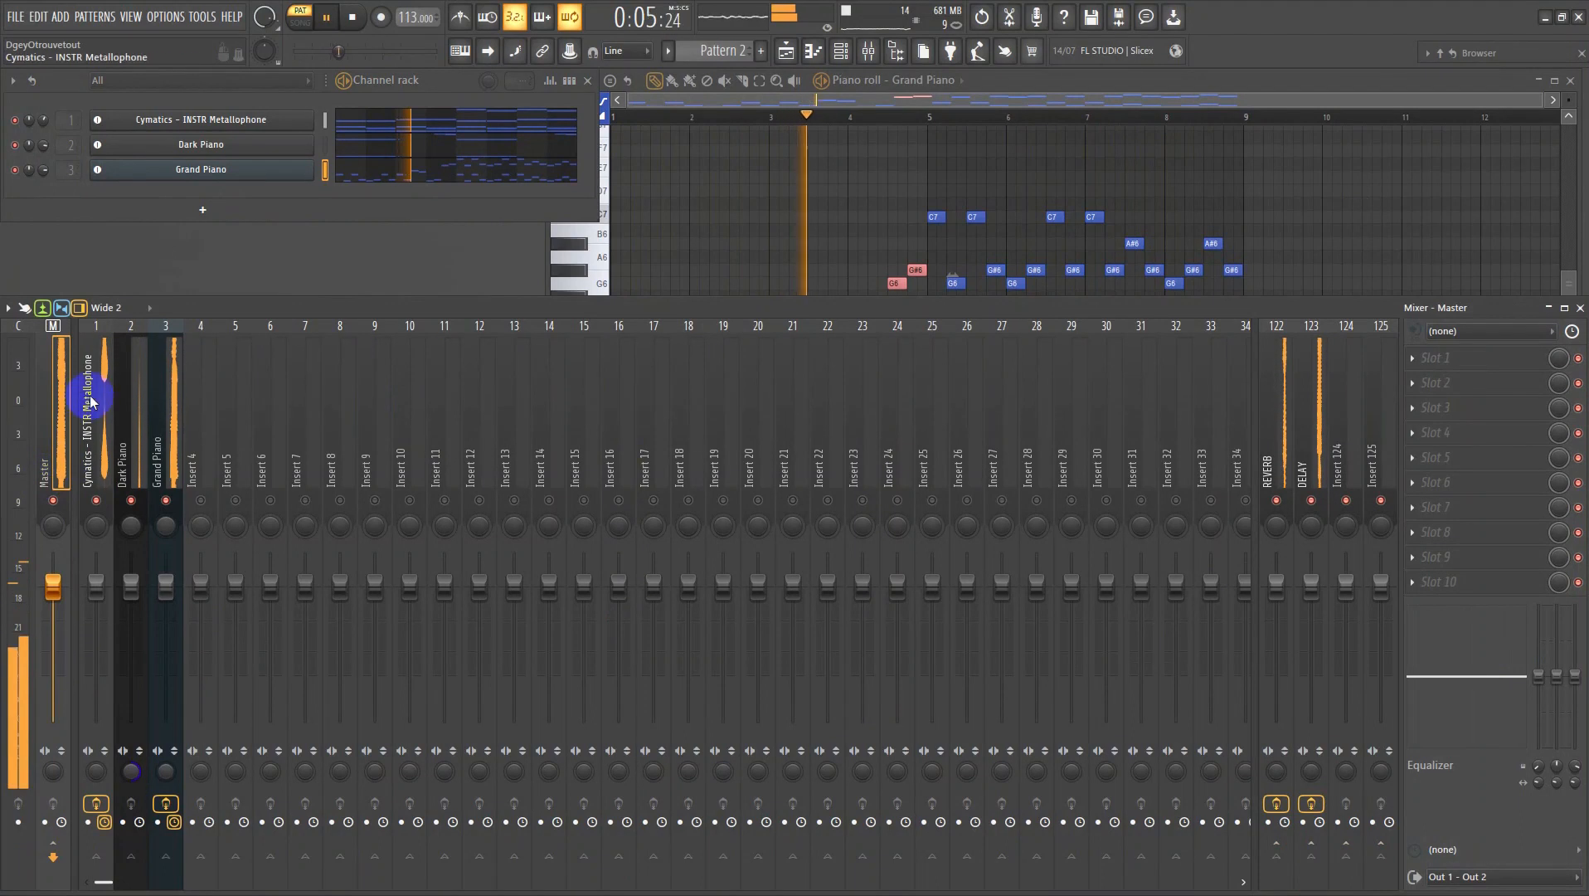
key("space")
key("space")
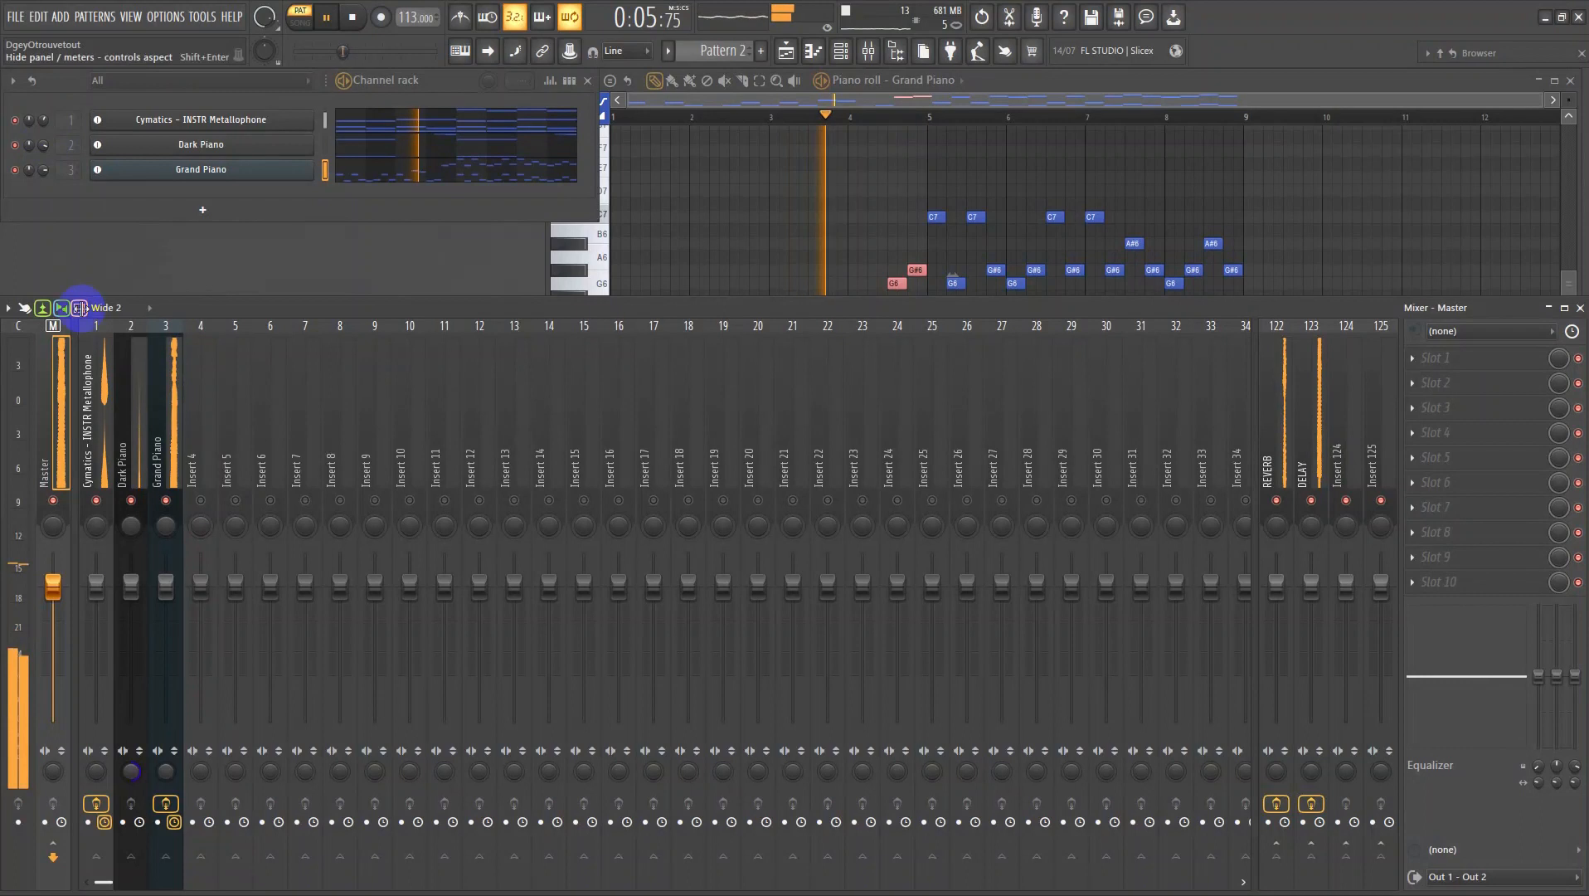
- Load Fruity Parametric EQ 2 into the Grand Piano track's third slot and pull band 1 fully down to cut the lows
left_click(174, 664)
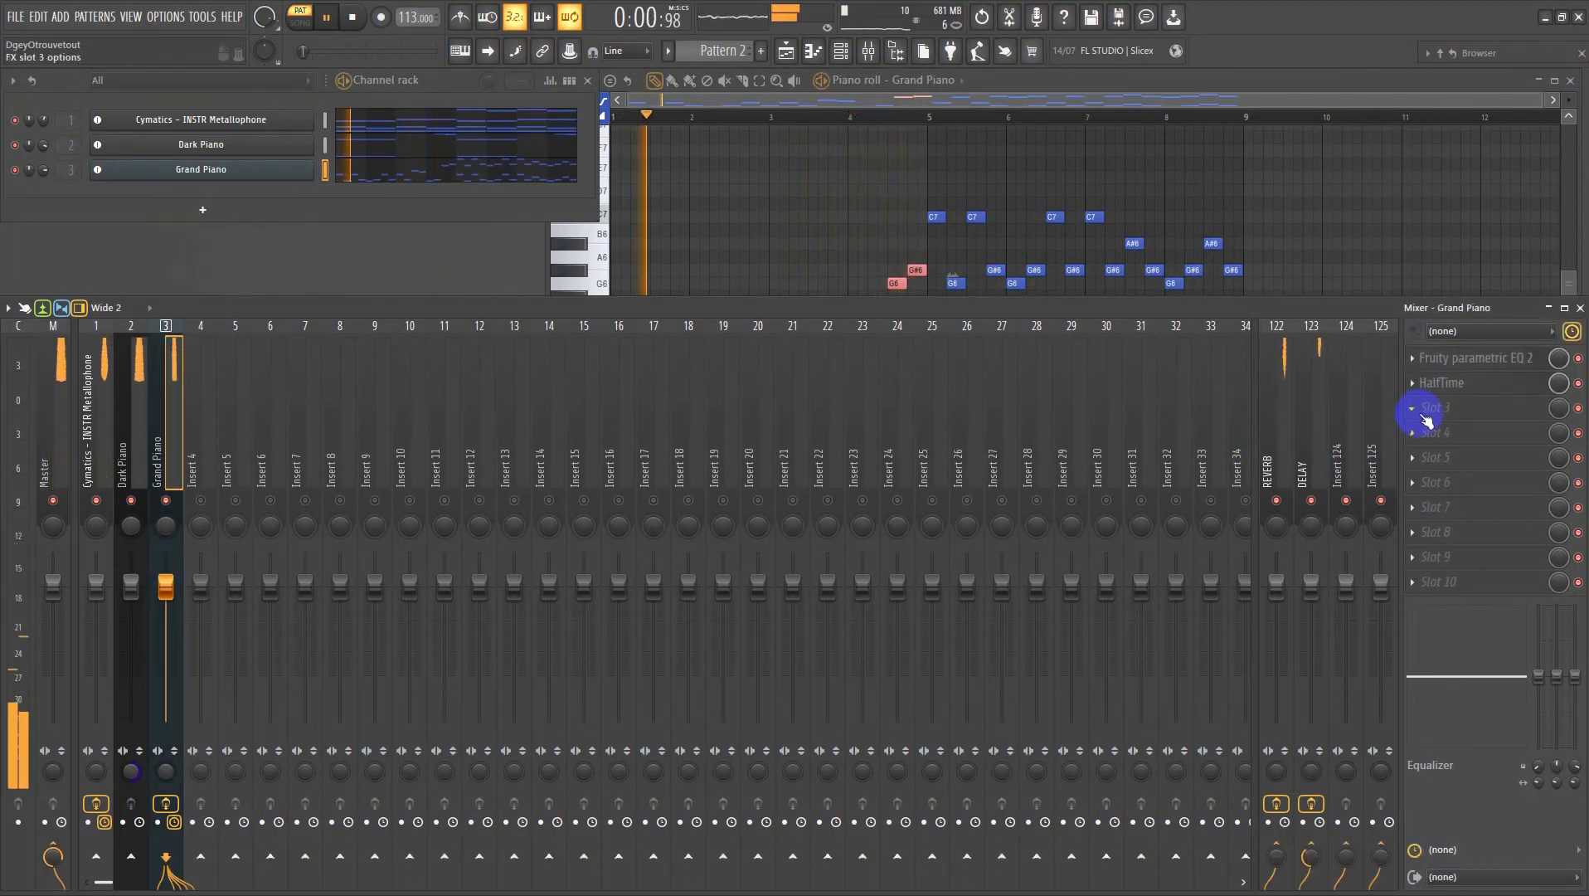
left_click(1427, 419)
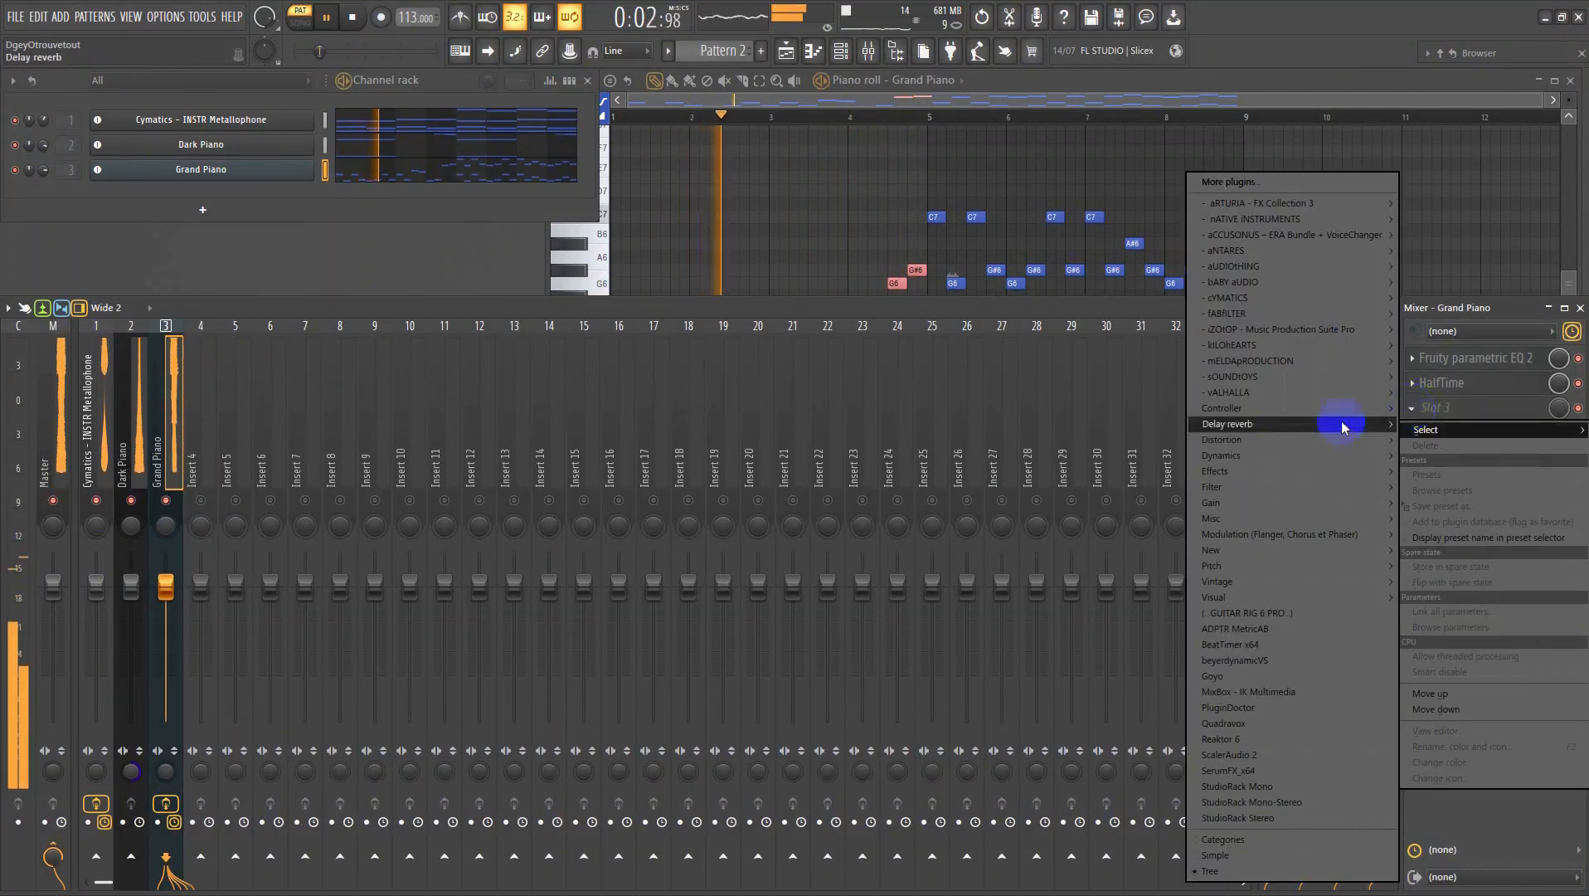
mouse_move(1216, 473)
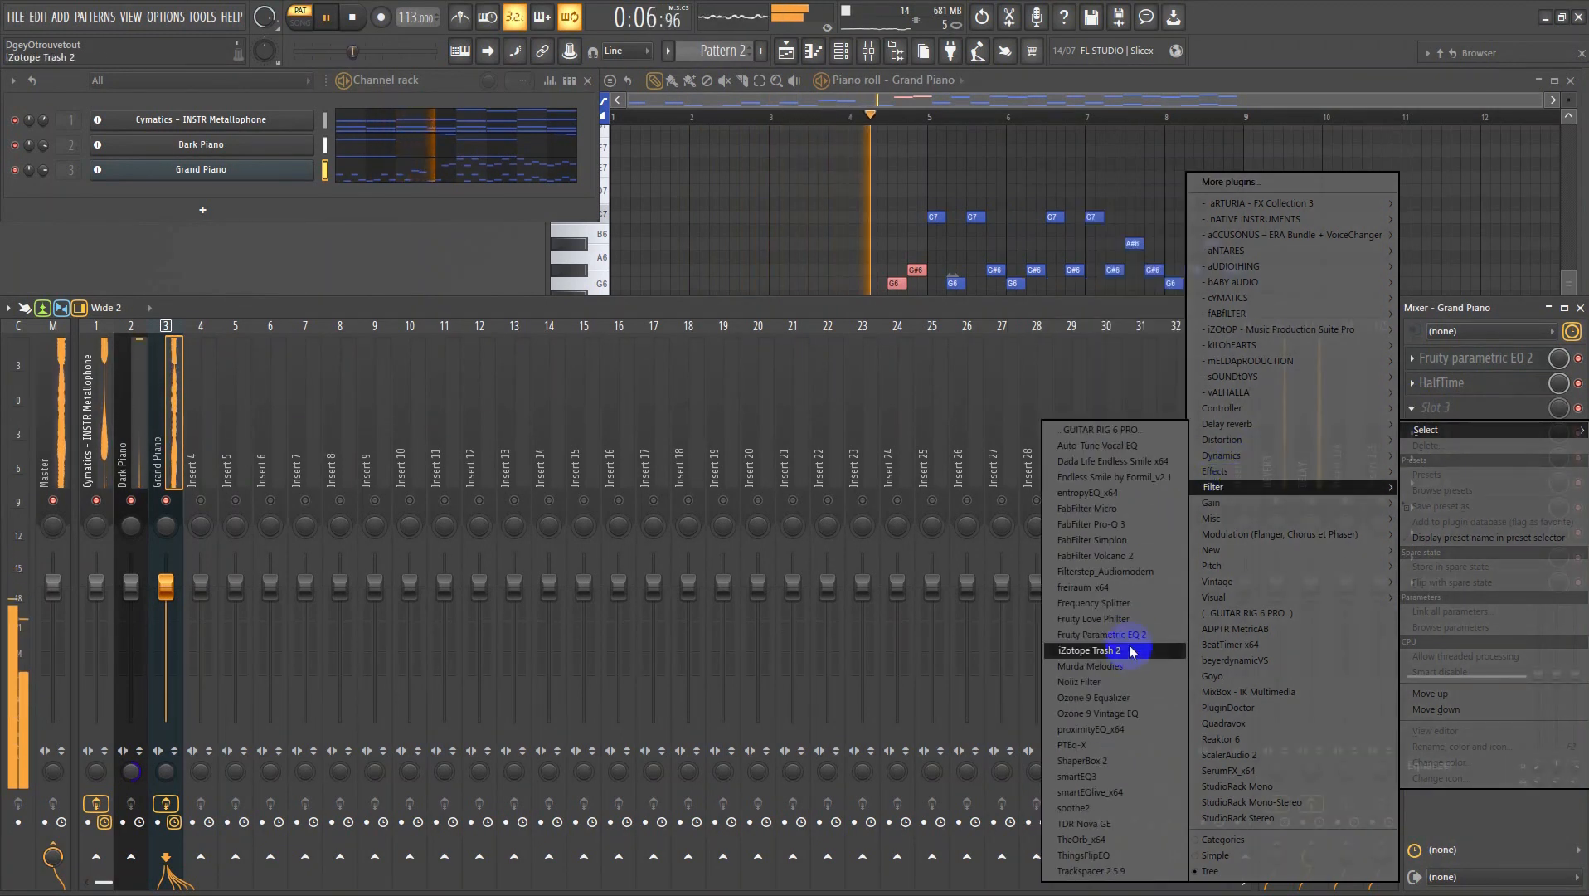
left_click(1132, 634)
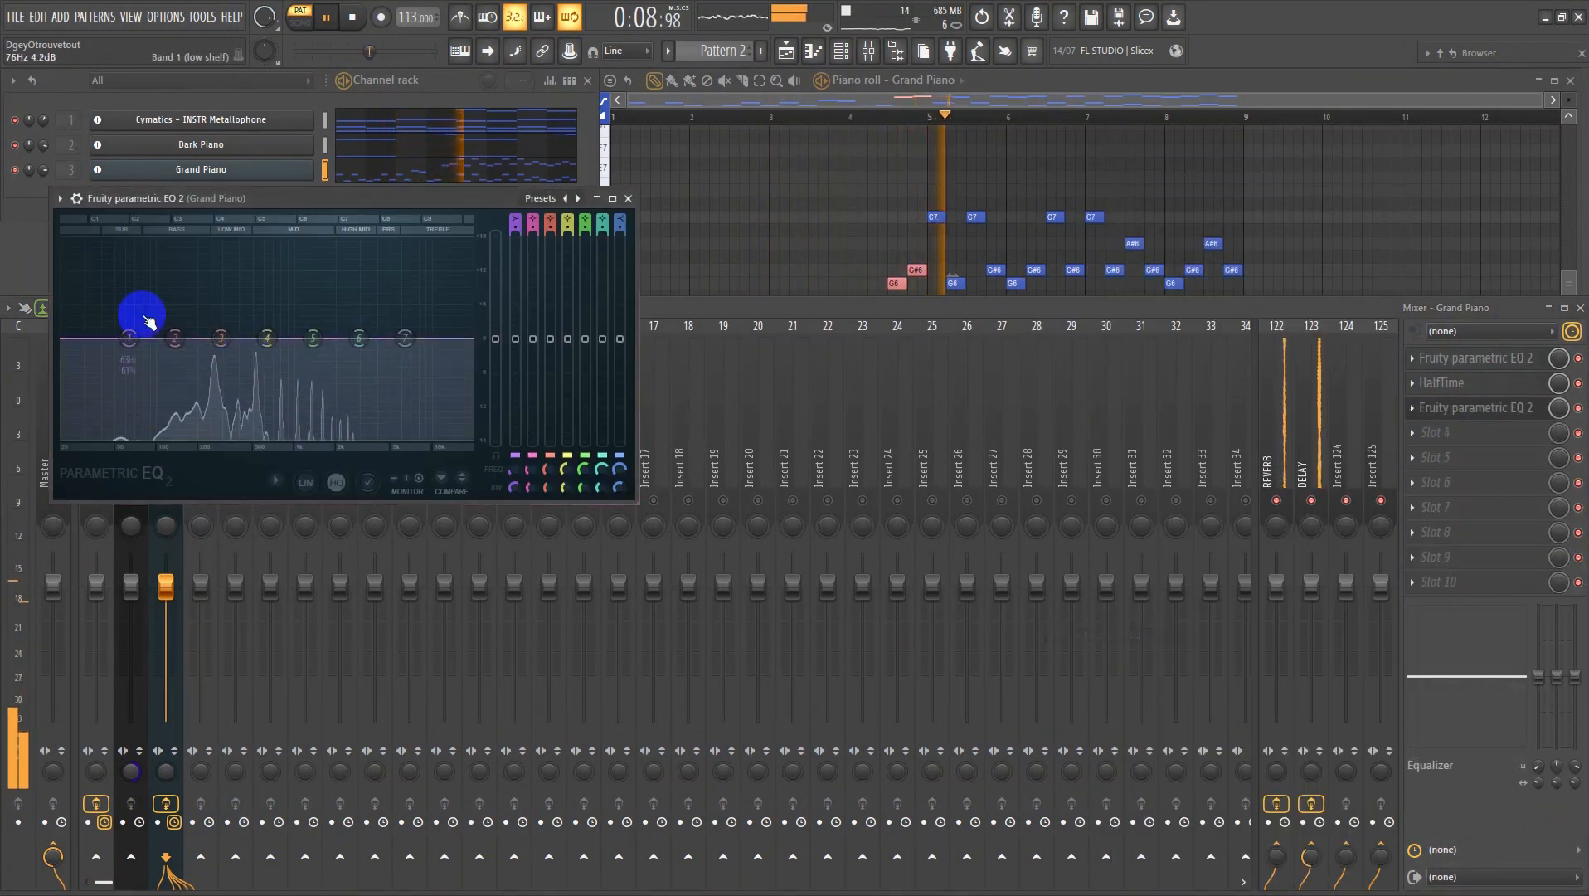
left_click_drag(148, 320, 185, 662)
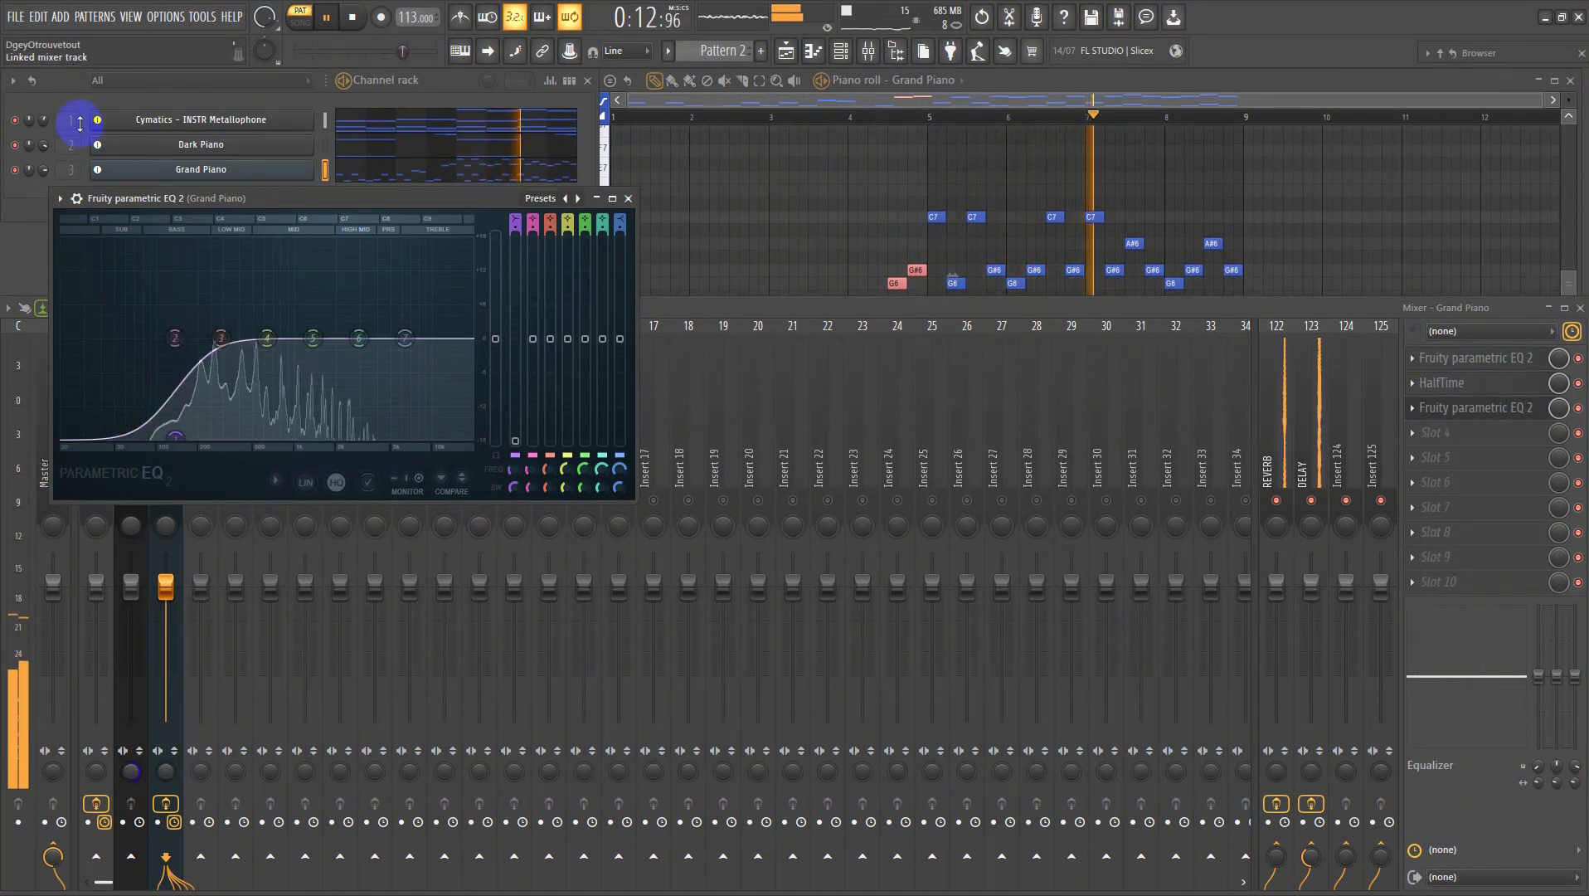
- Open the Grand Piano's piano roll and transpose all its Pattern 2 notes up one octave
left_click(66, 88)
left_click(452, 176)
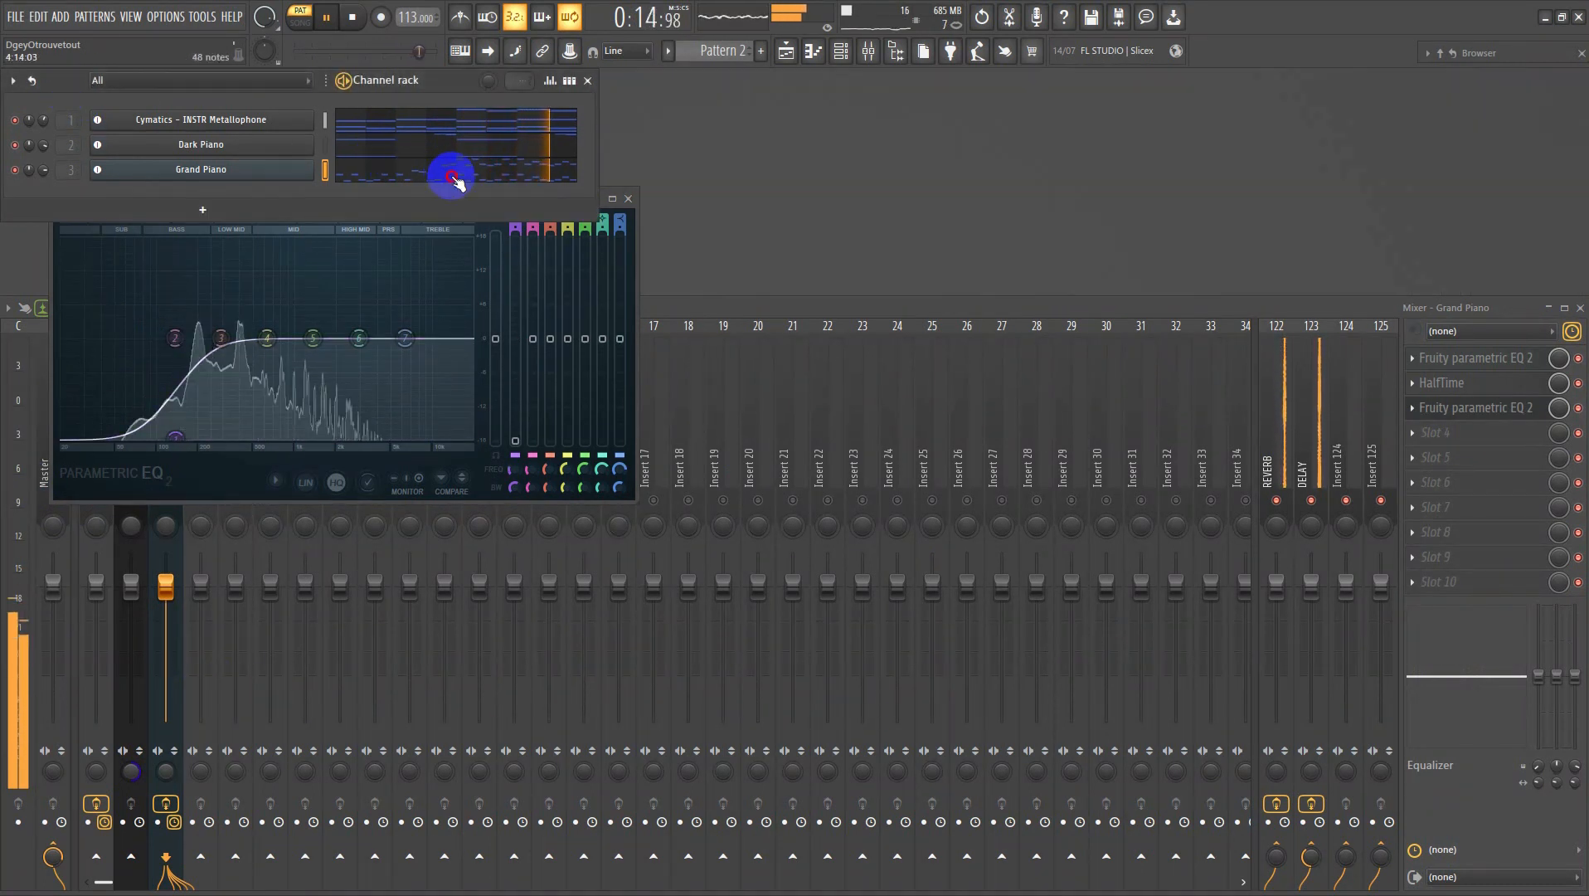
left_click(454, 181)
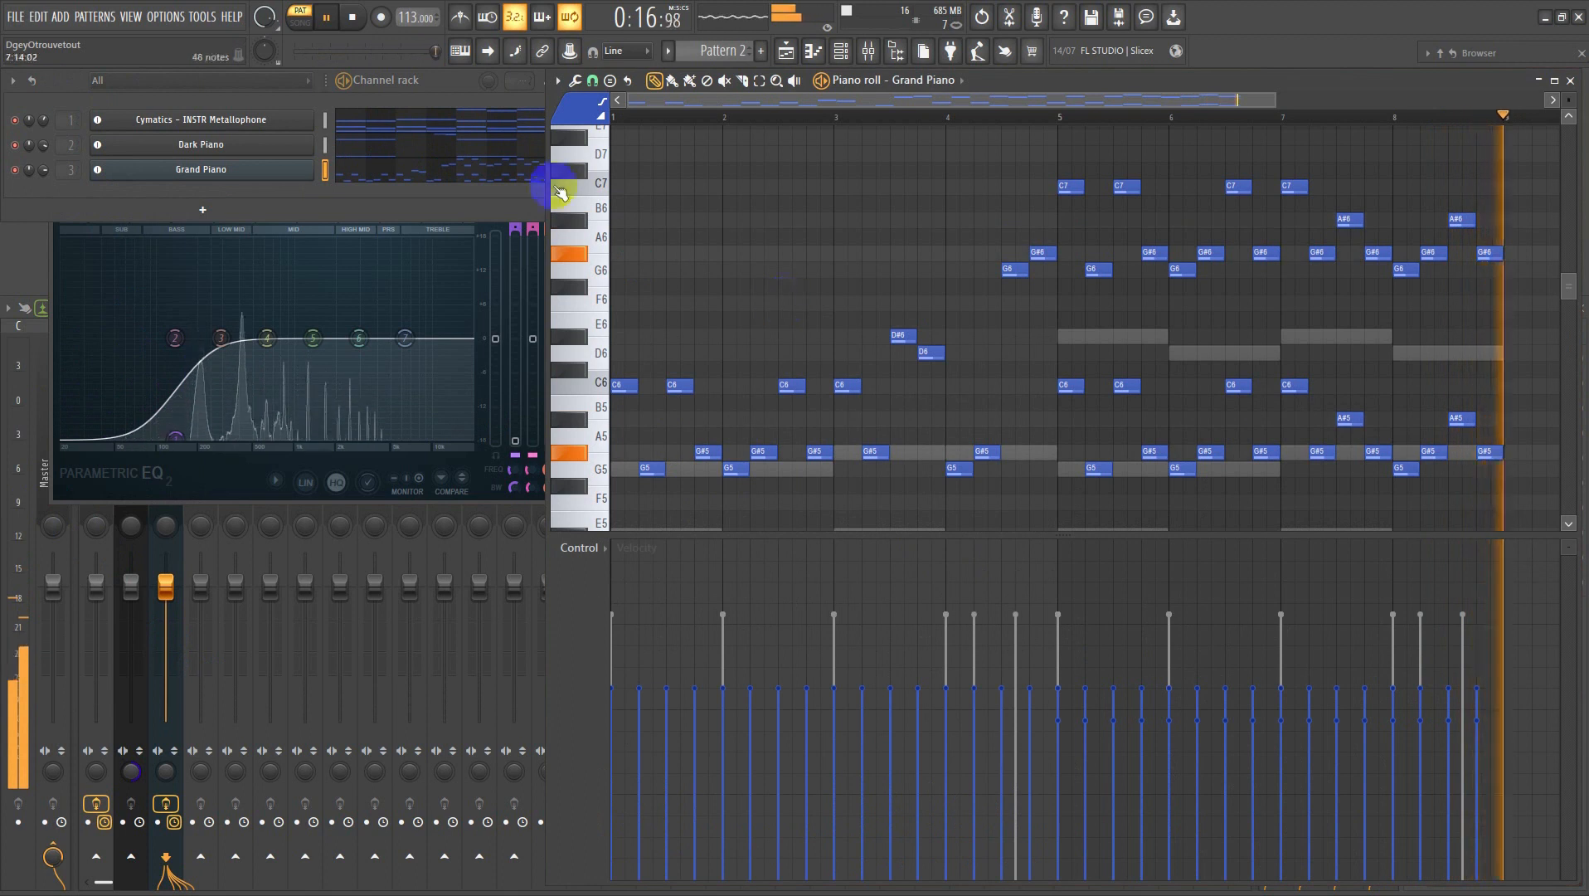
left_click(442, 179)
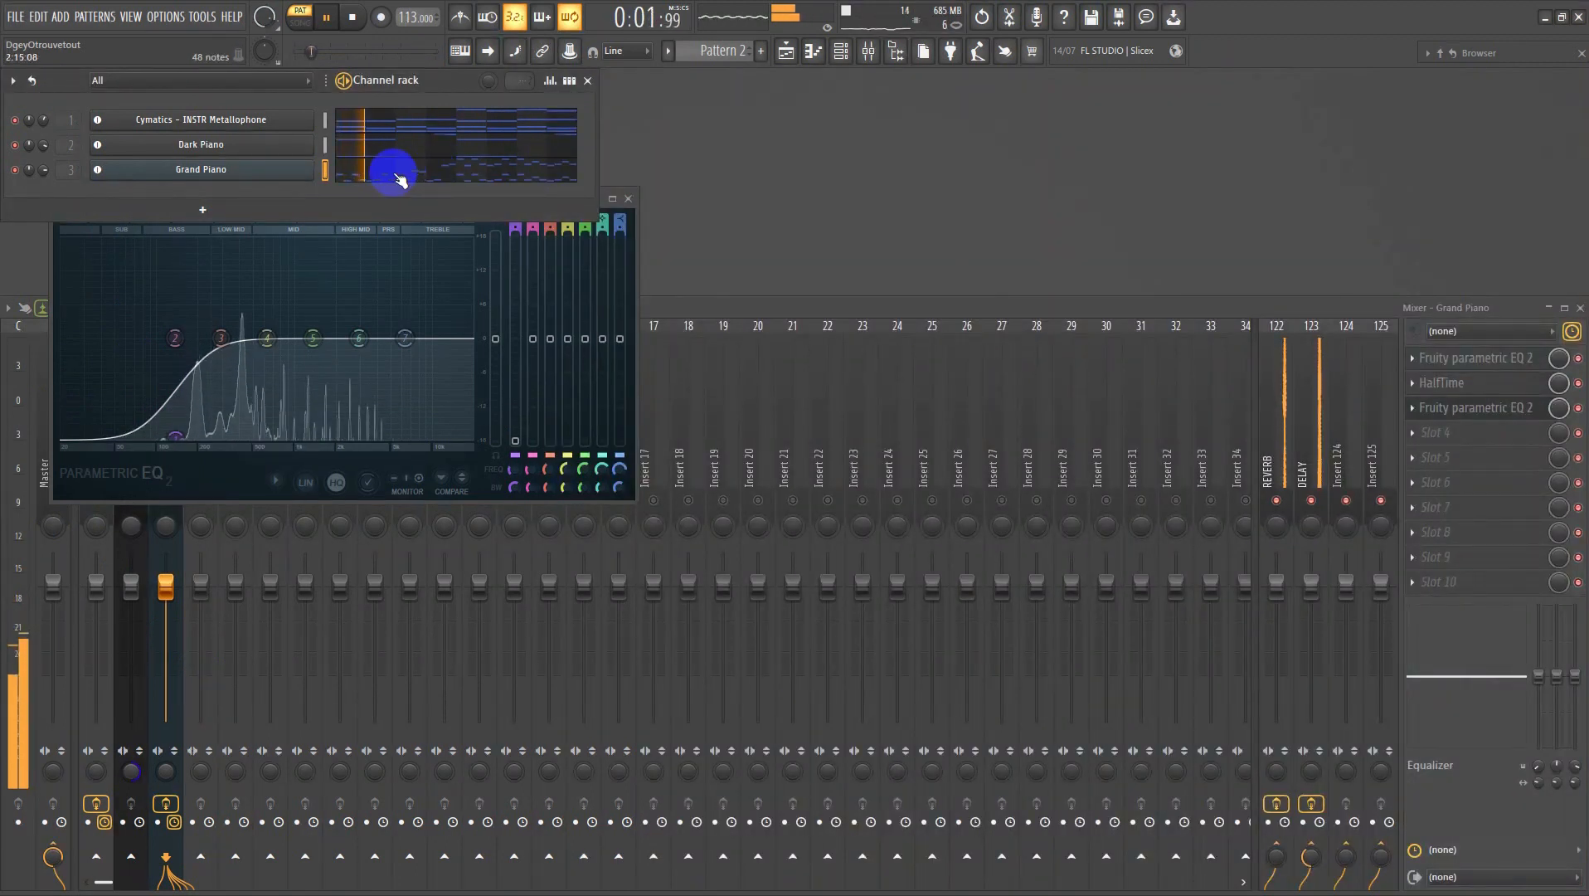
left_click(398, 179)
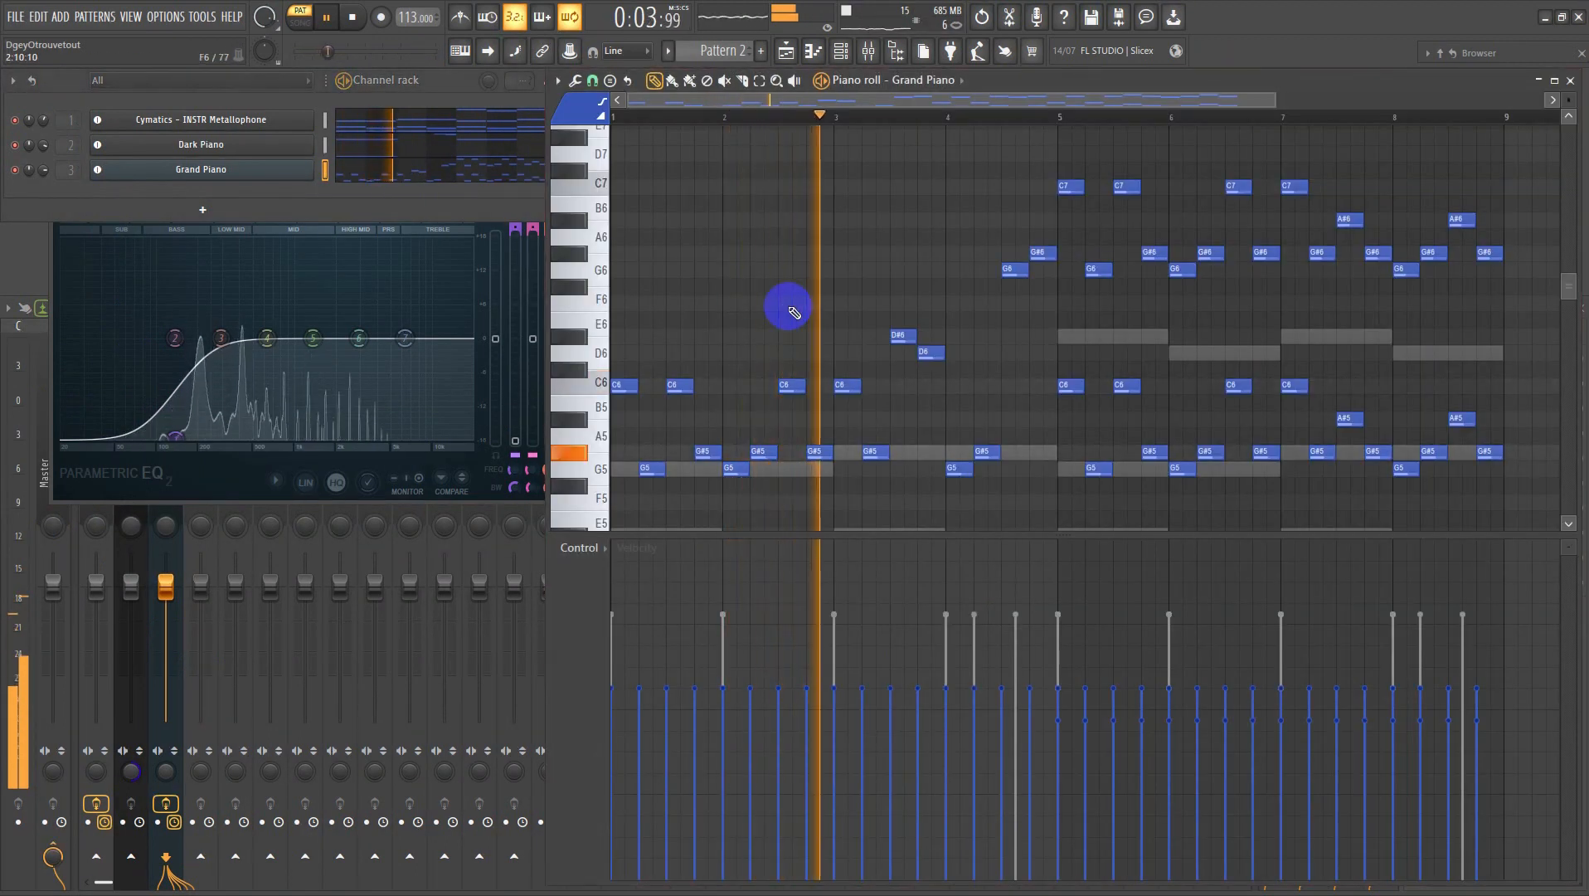
key("ctrl+Up")
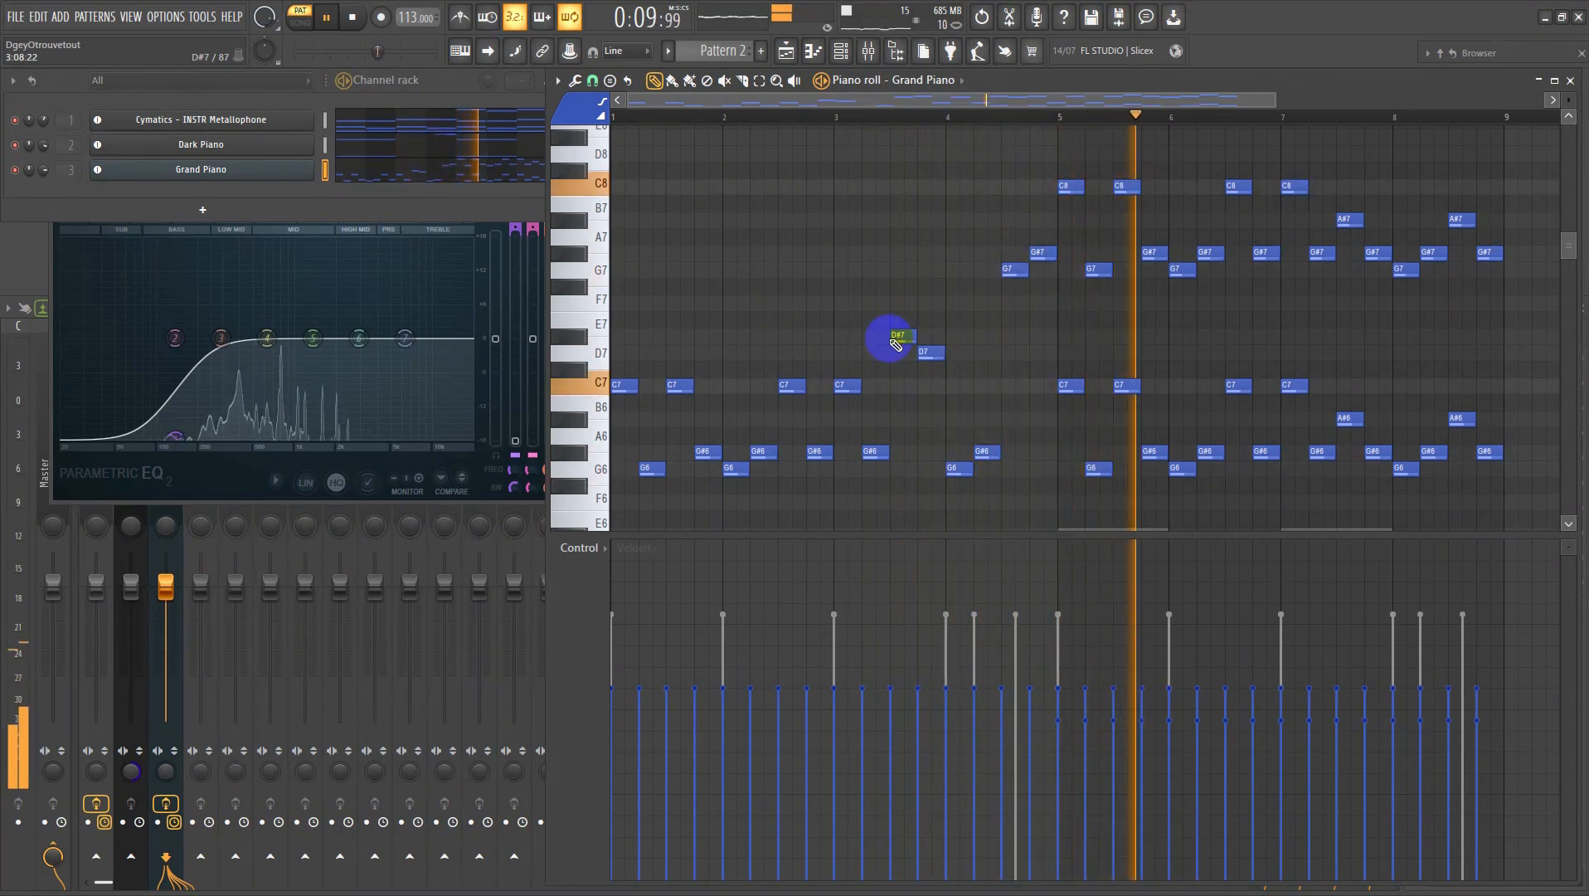
scroll(894, 344, "down", 1)
scroll(908, 351, "down", 1)
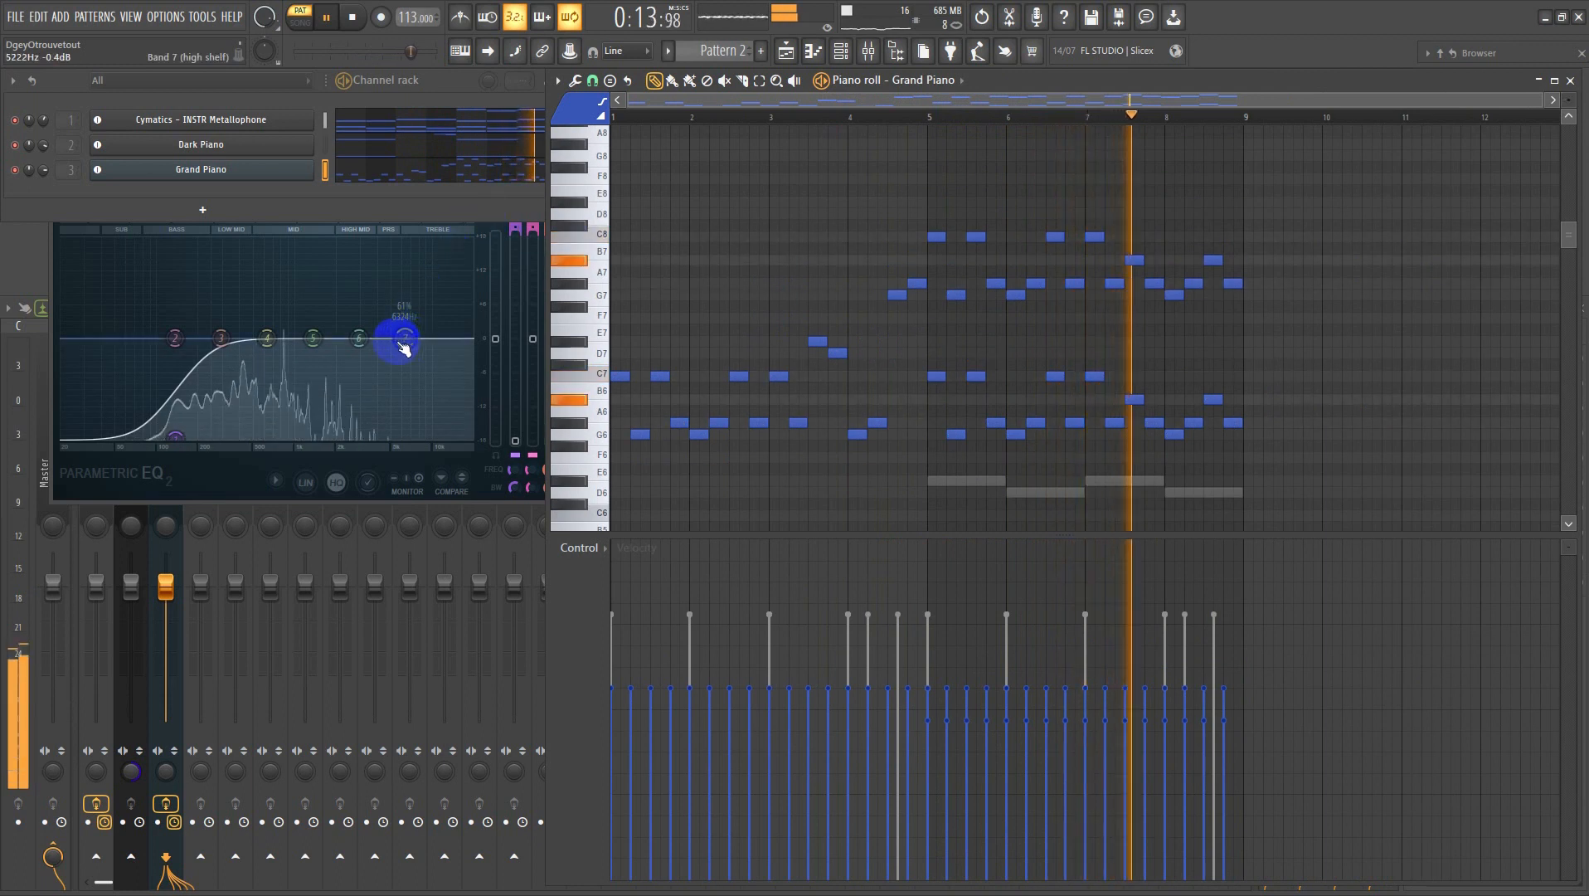
- Boost bands 6 and 7 of the Grand Piano's EQ by about 4 dB, close the EQ, and stop playback
mouse_move(359, 340)
left_mouse_down()
mouse_move(341, 252)
mouse_move(178, 181)
mouse_move(367, 185)
mouse_move(390, 142)
mouse_move(486, 106)
mouse_move(401, 150)
mouse_move(355, 240)
mouse_move(401, 326)
mouse_move(405, 277)
mouse_move(352, 322)
left_mouse_up()
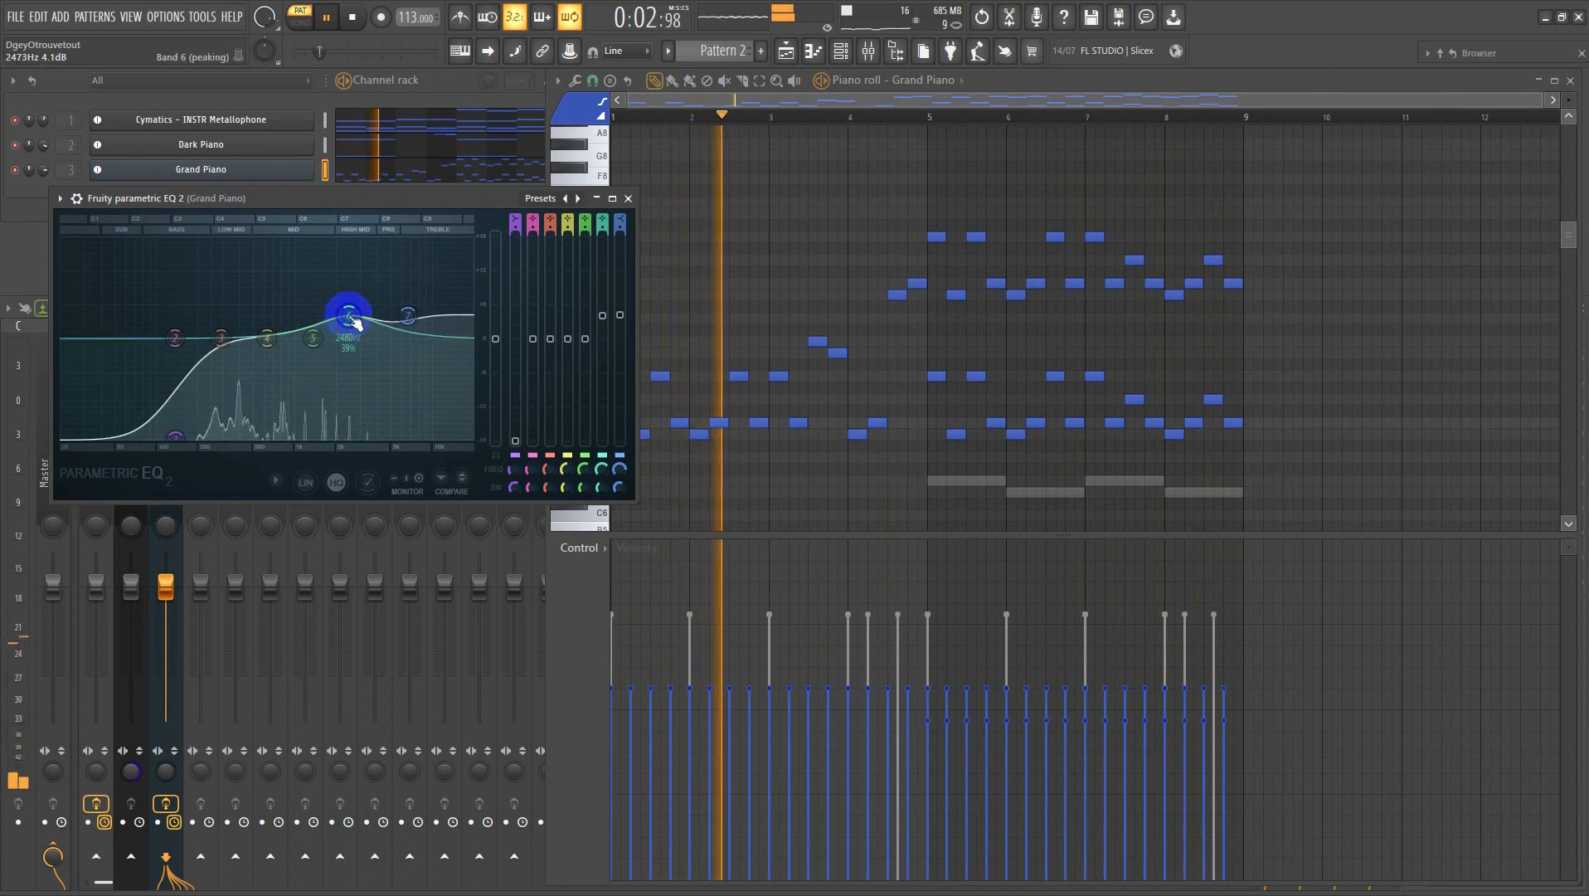
left_click(628, 198)
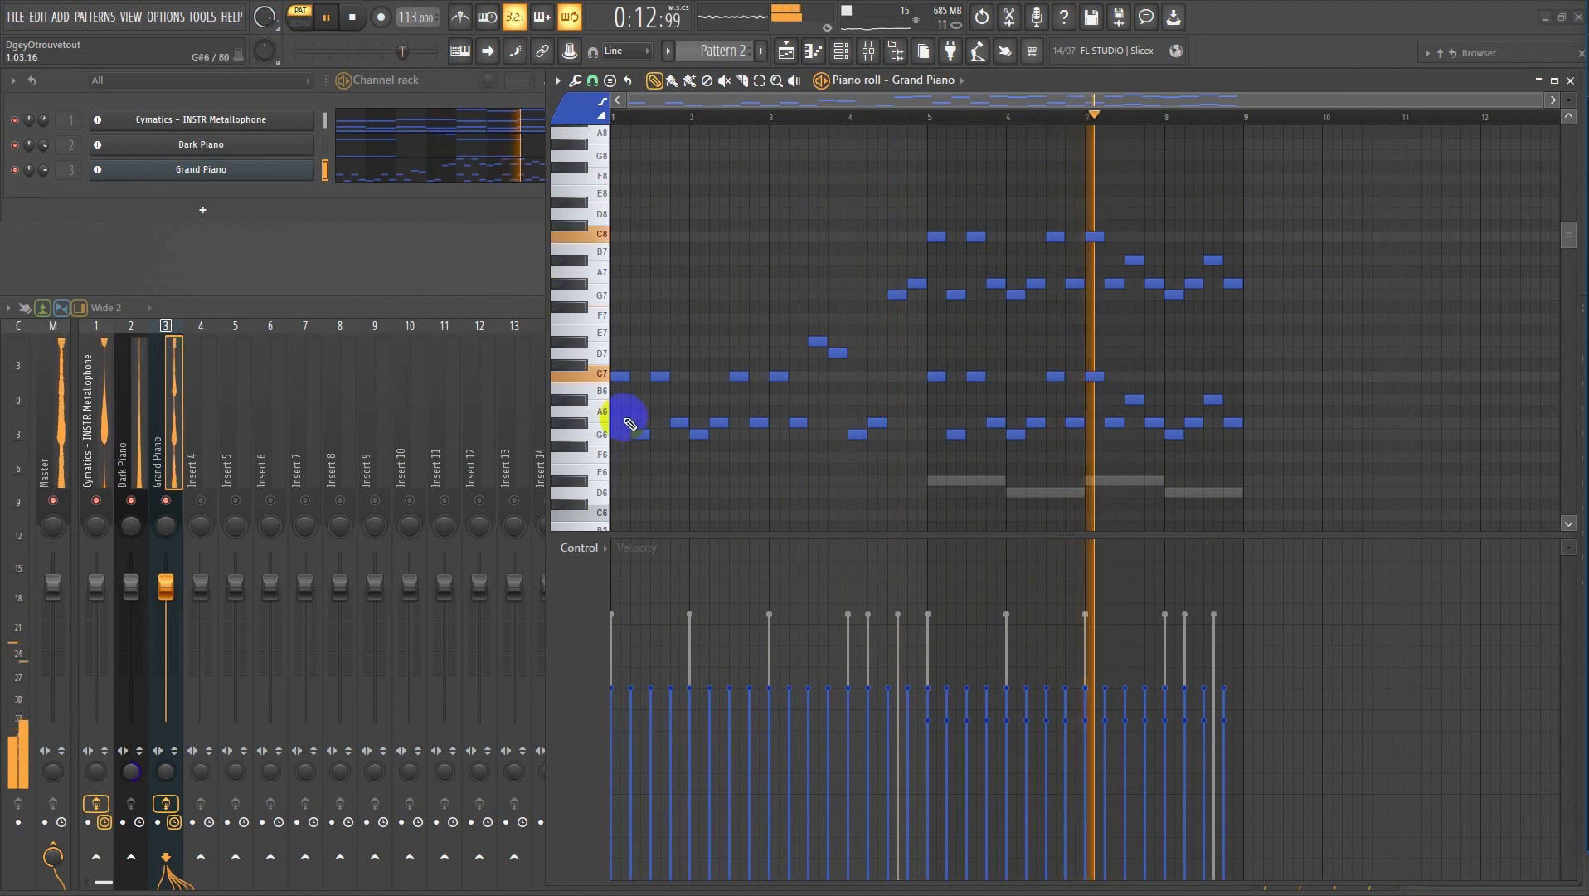
key("space")
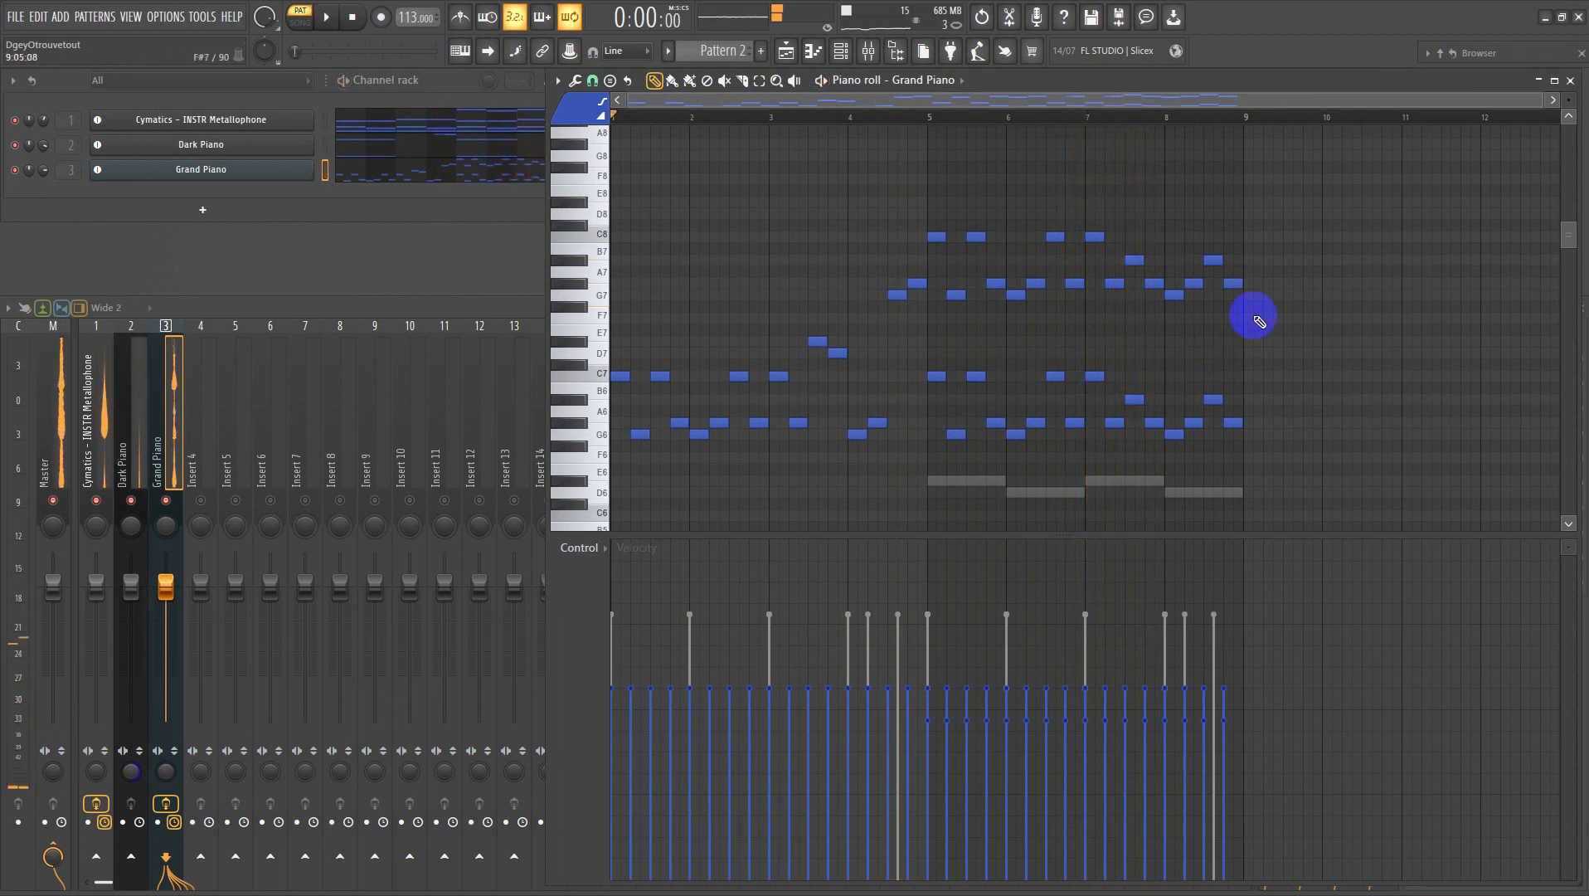
- Add a Bass synth channel and assign it to a new instrument track in the mixer
key("alt+F8")
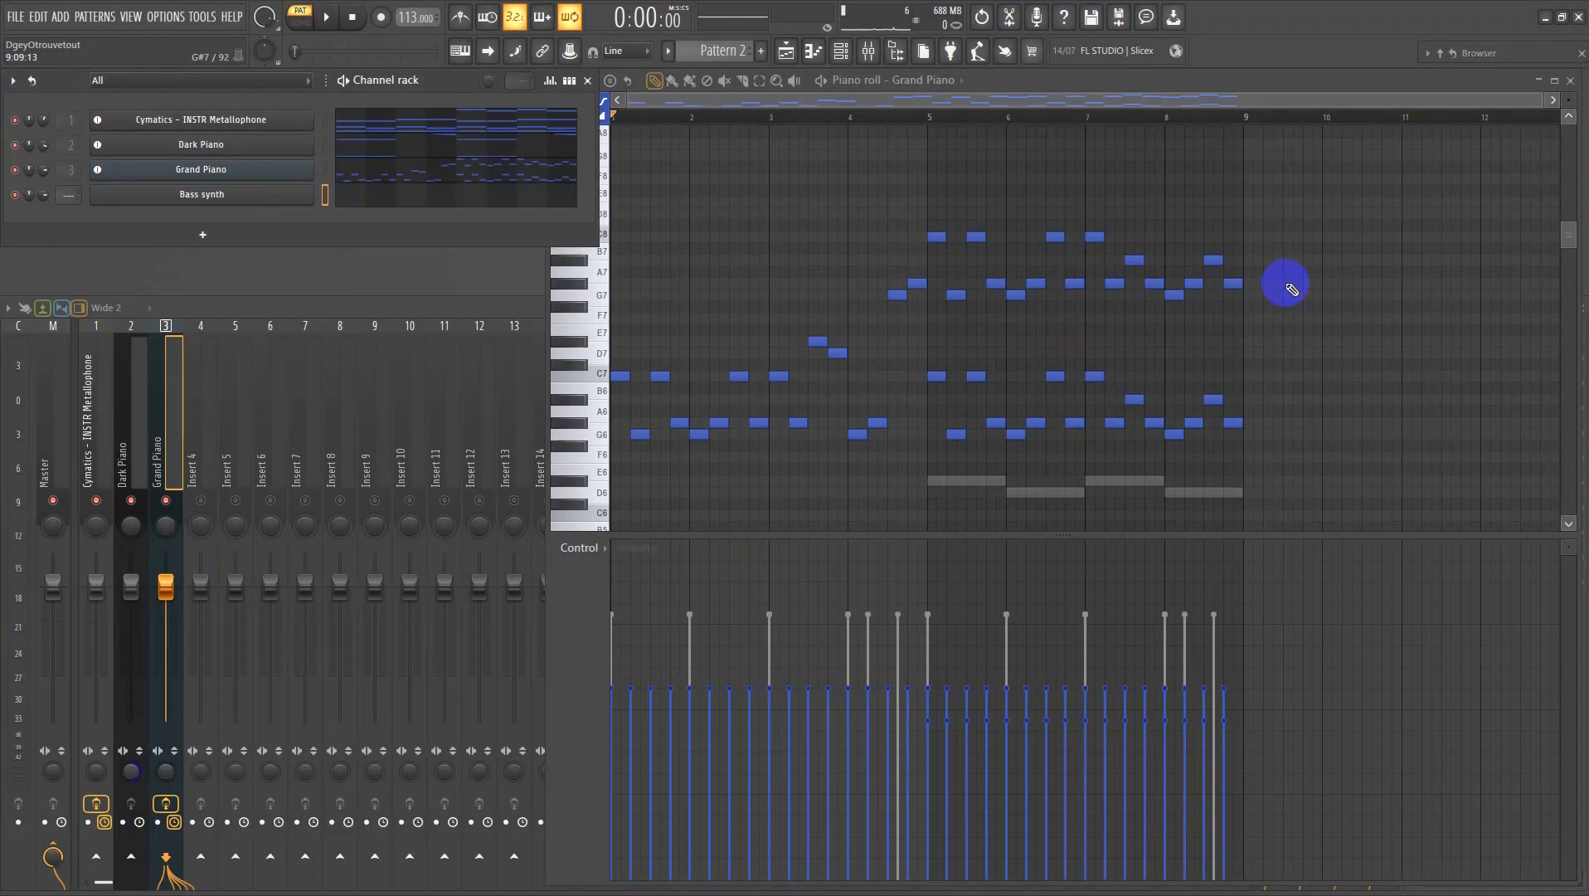
right_click(1300, 322)
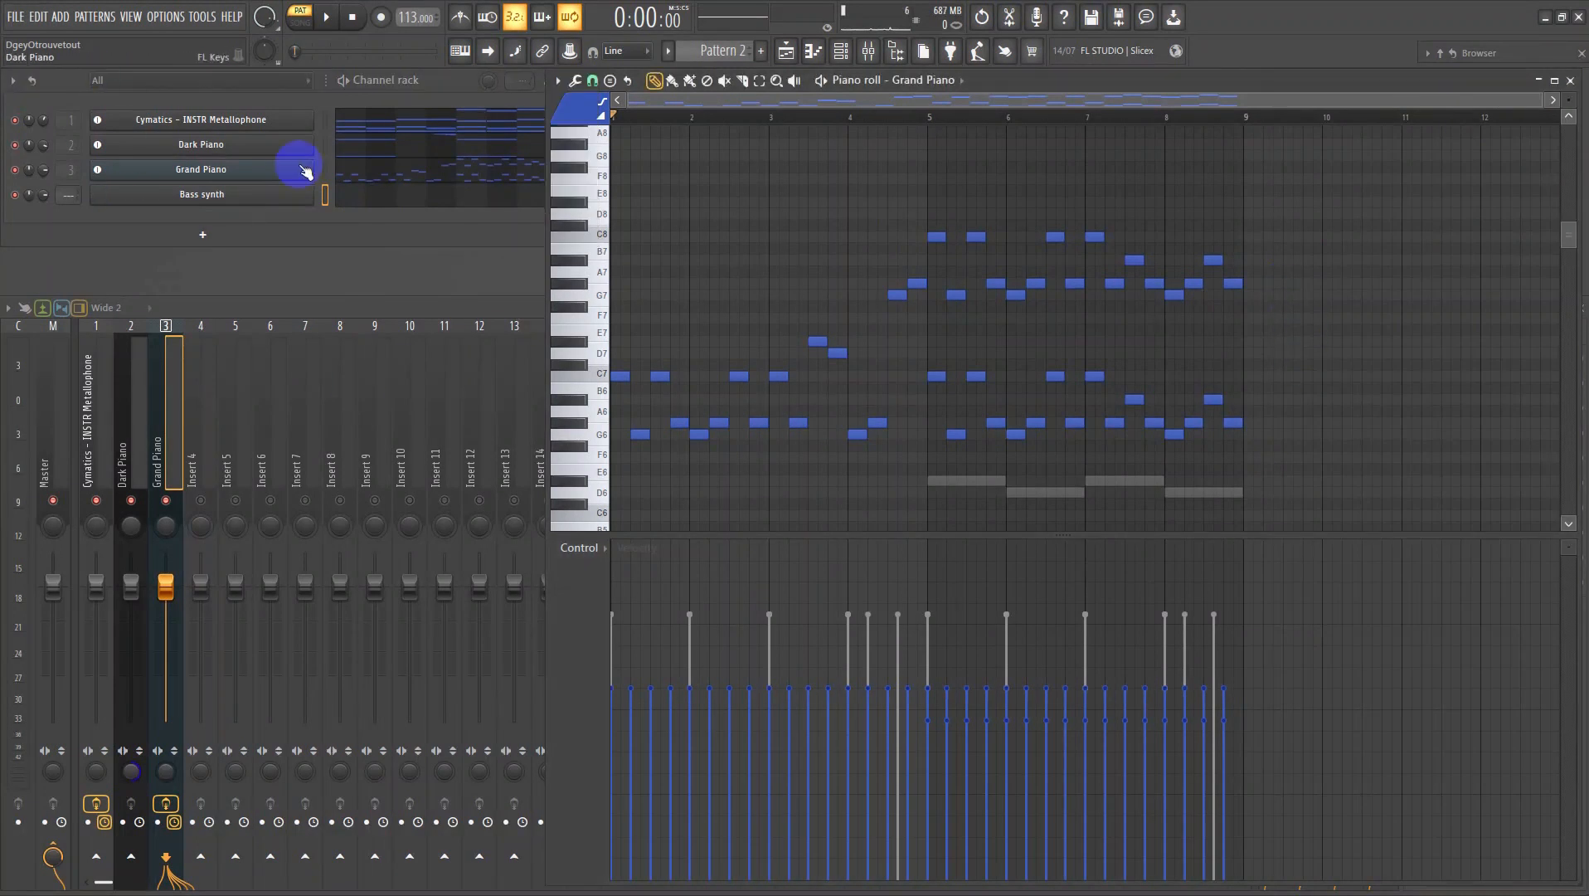
right_click(210, 205)
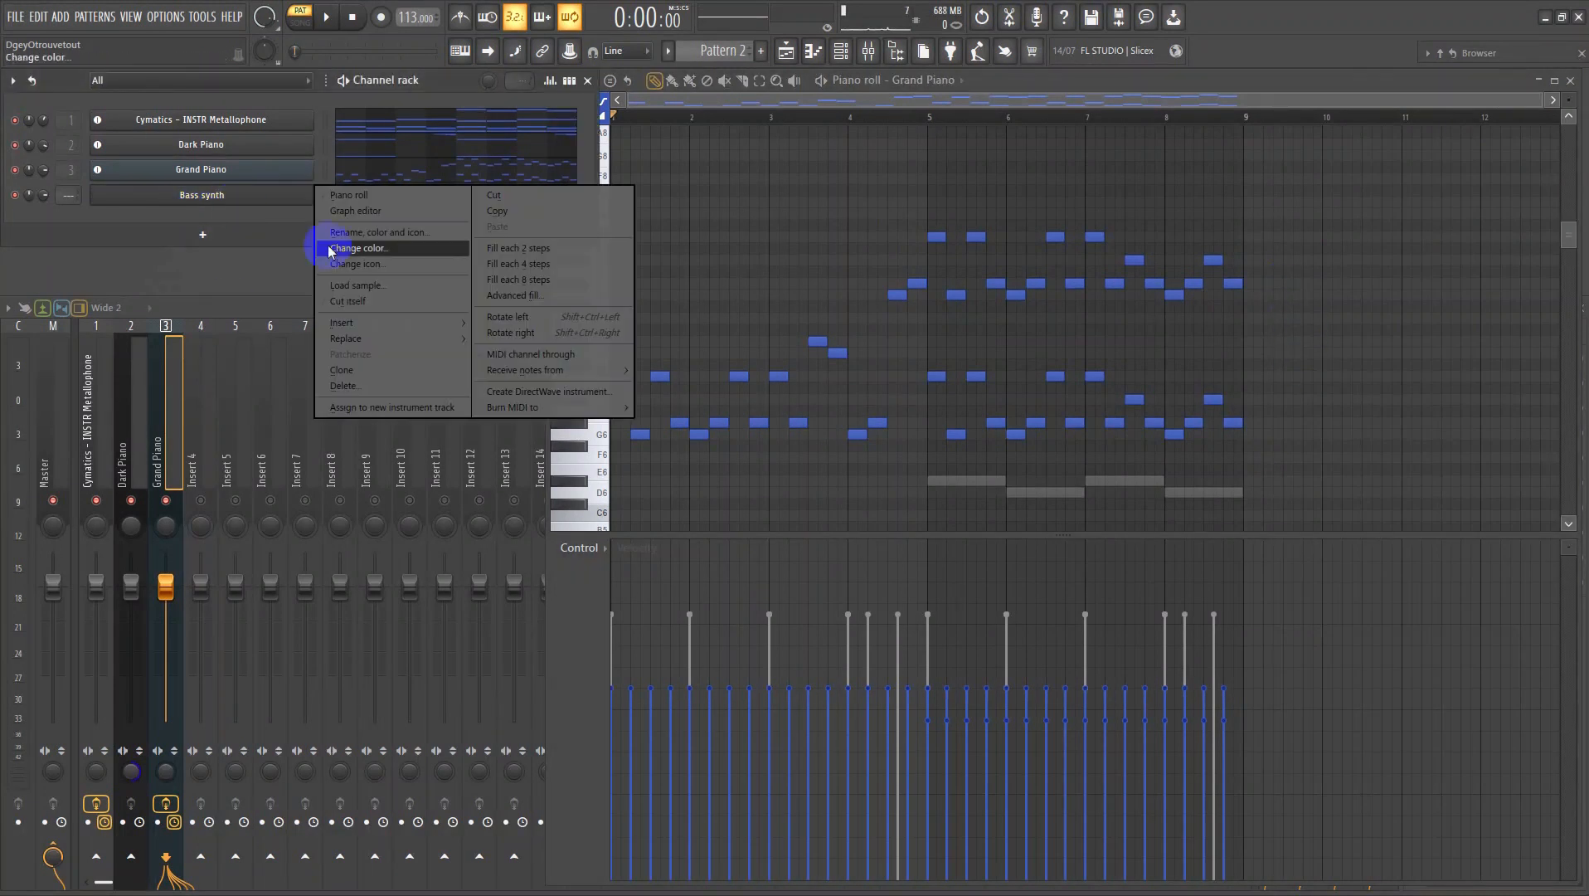
left_click(368, 408)
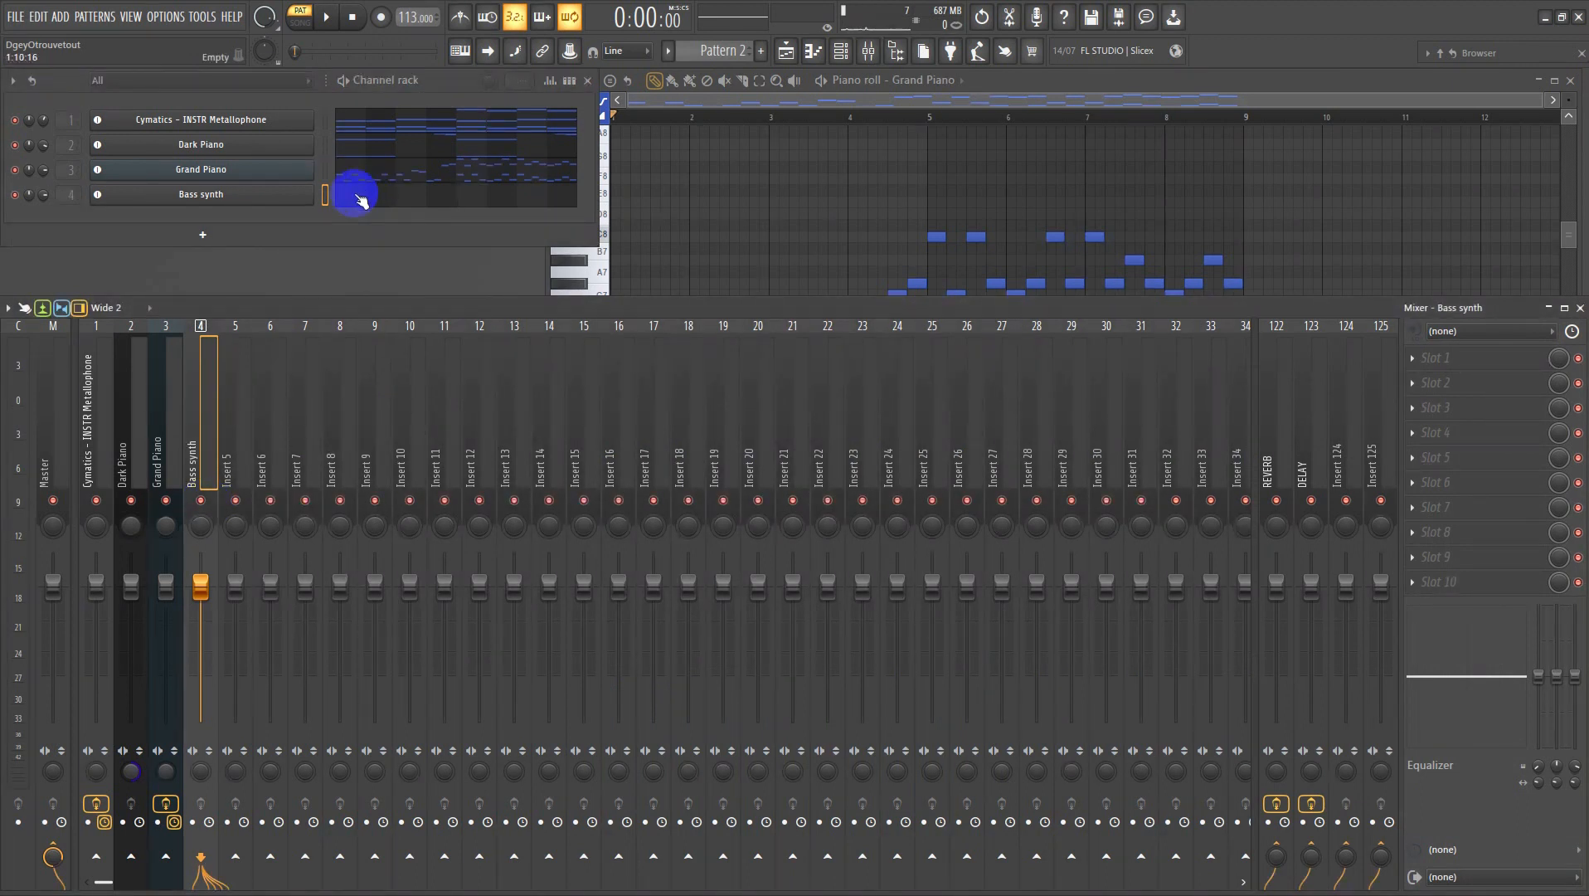
- Enable the Bass synth's volume envelope with 0% attack, maximum hold, and minimal decay, sustain and release
left_click(208, 193)
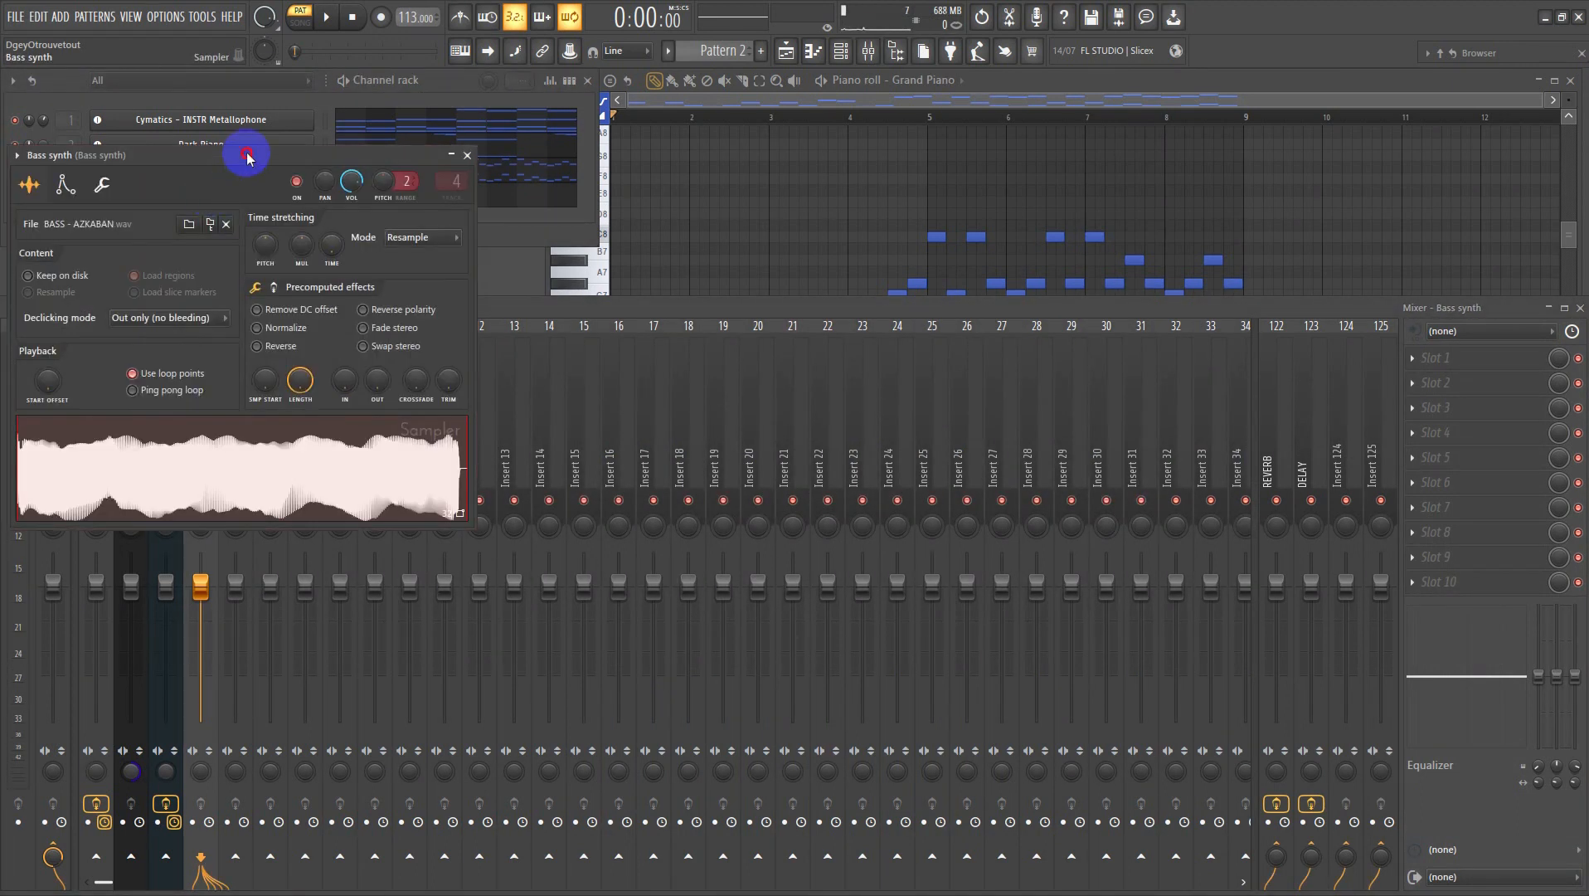
left_click_drag(246, 155, 758, 209)
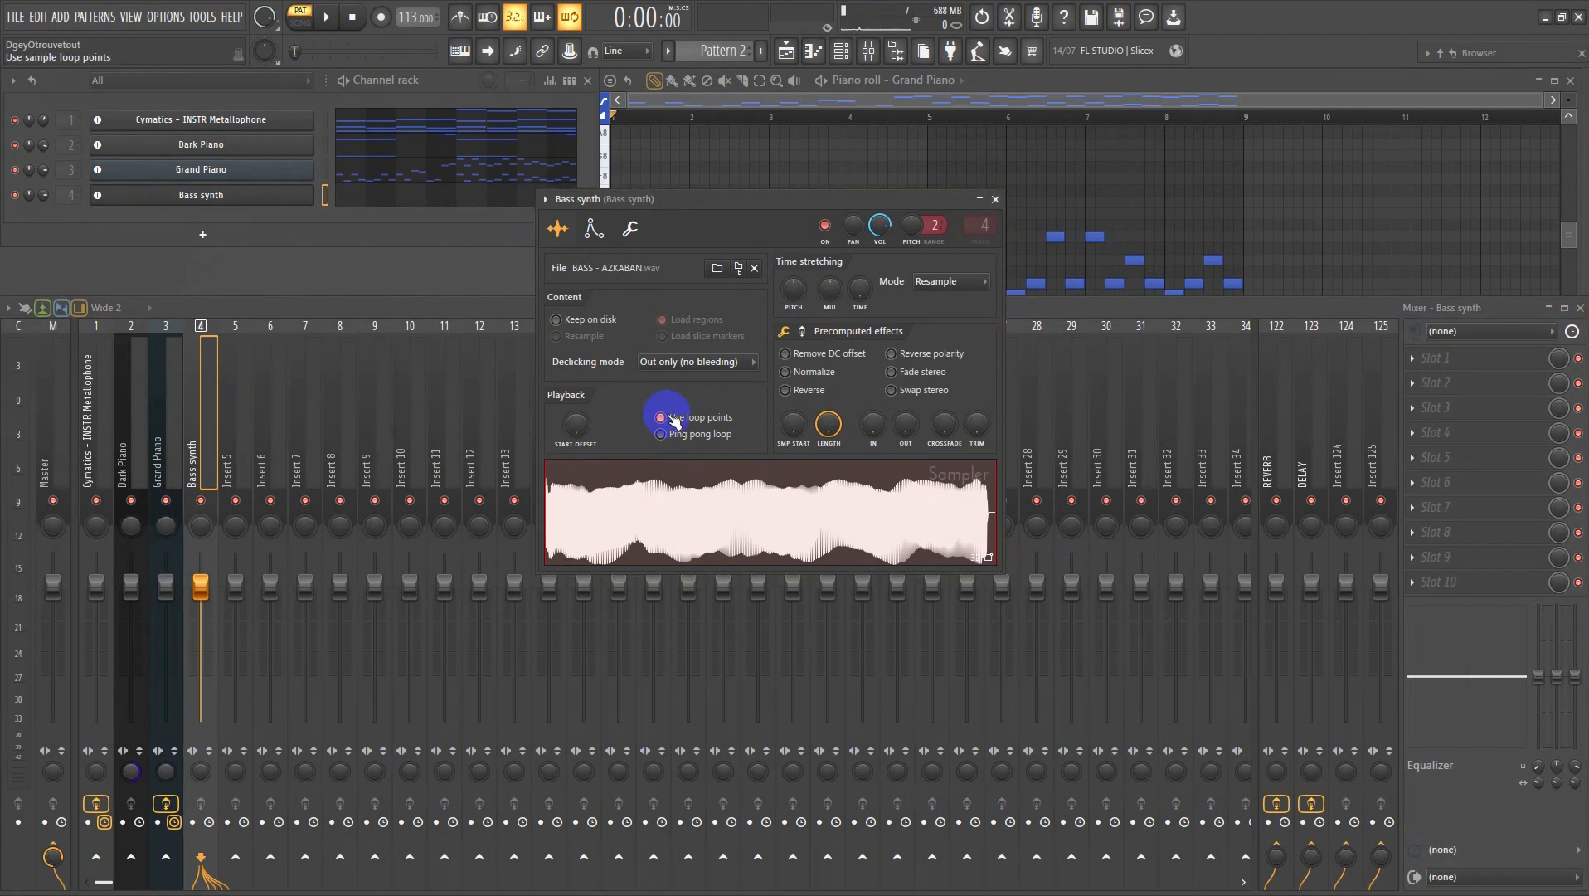
left_click(636, 228)
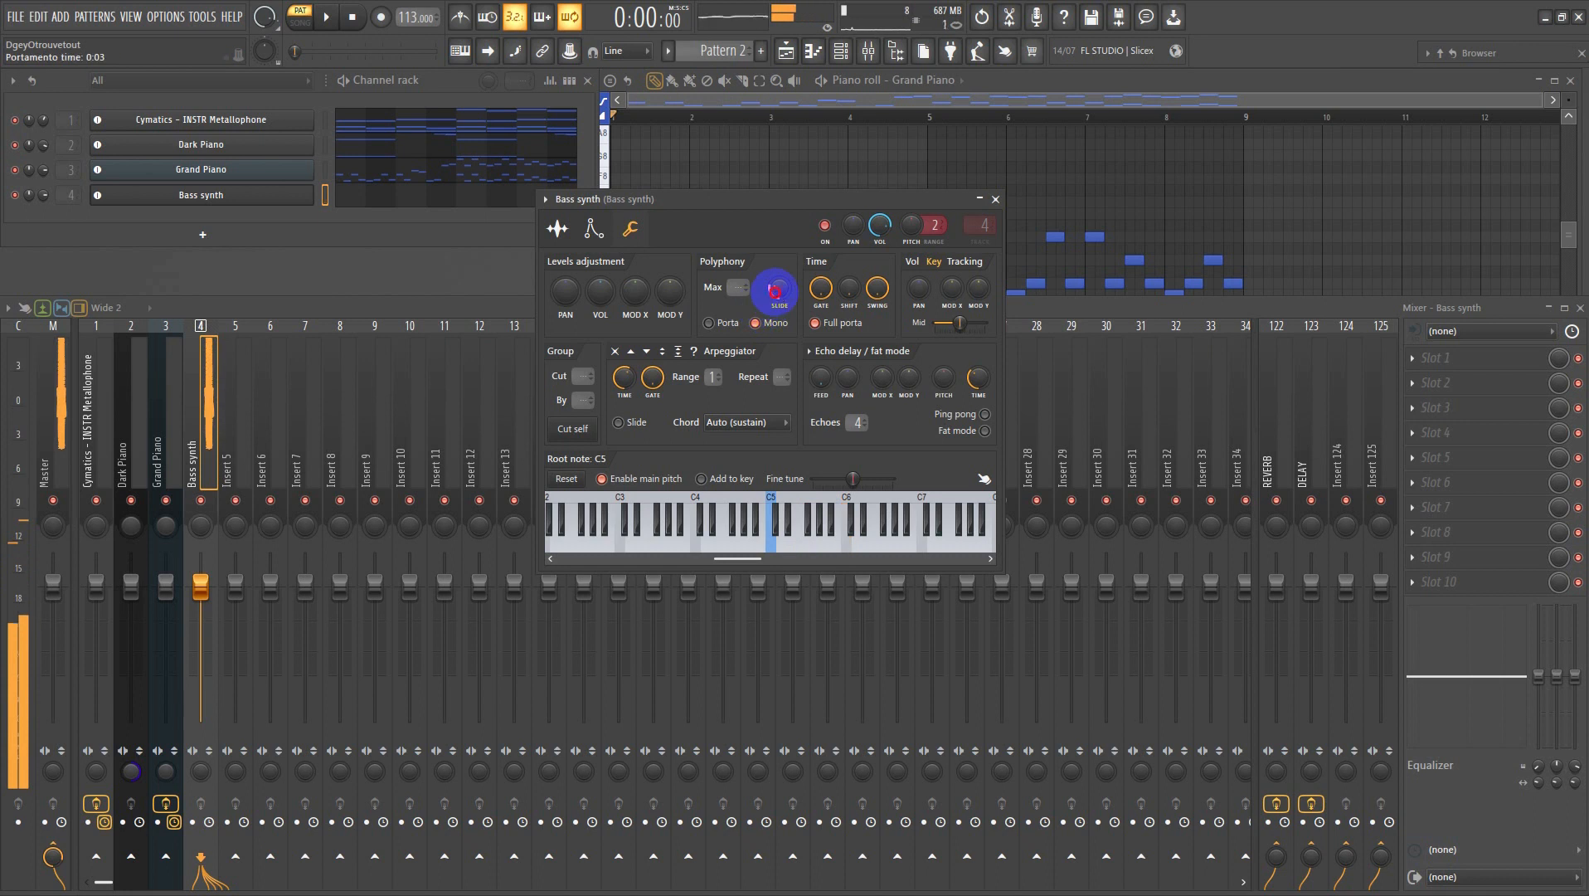
left_click(595, 234)
left_click(585, 401)
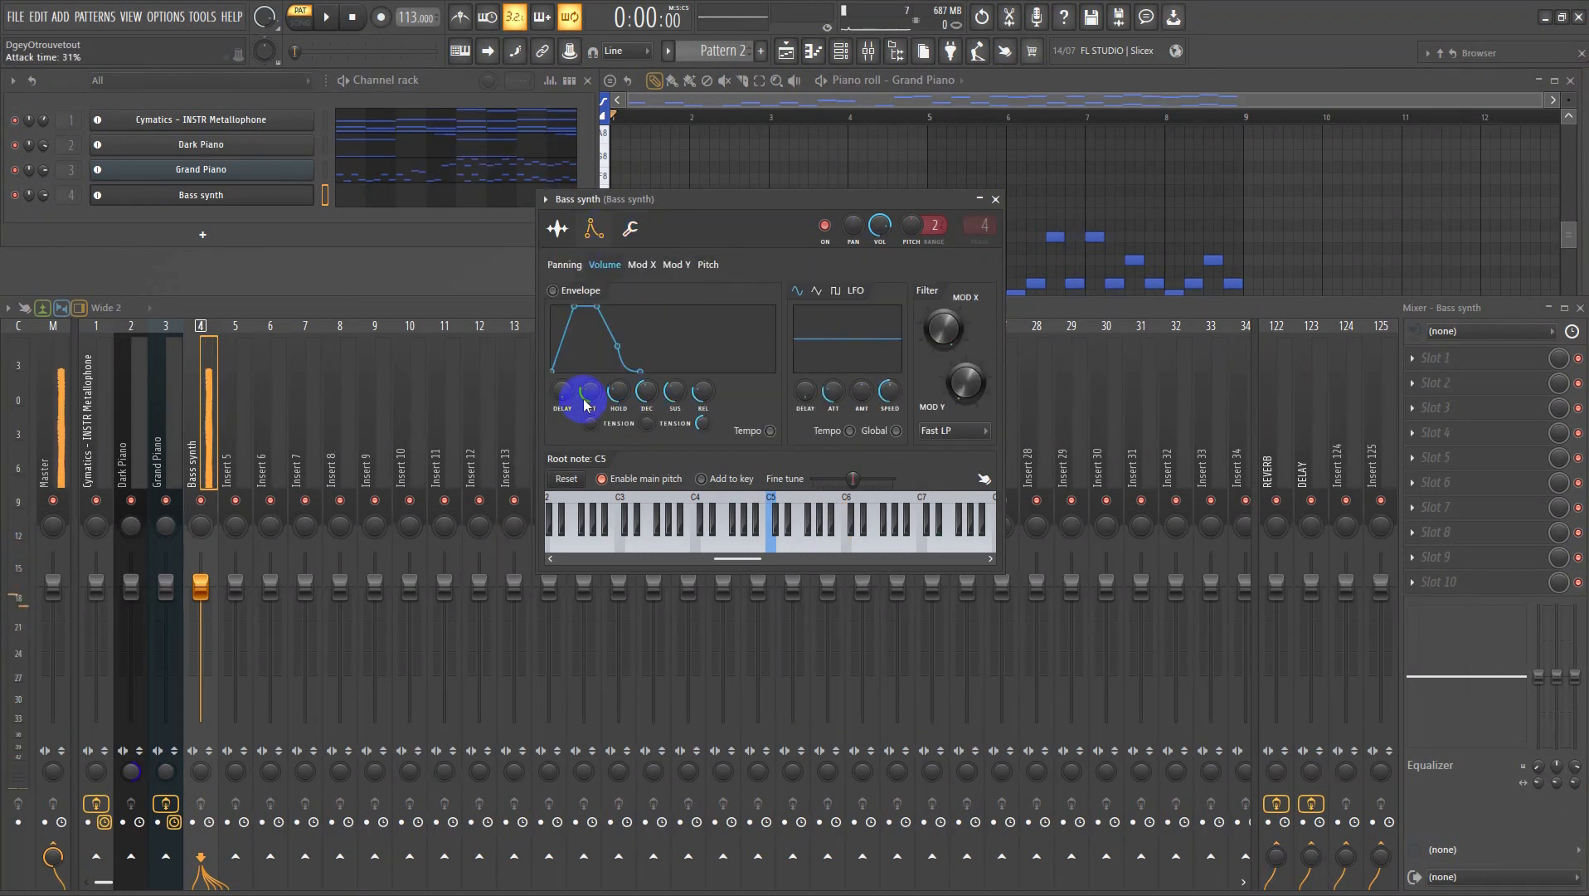
left_click_drag(582, 396, 575, 446)
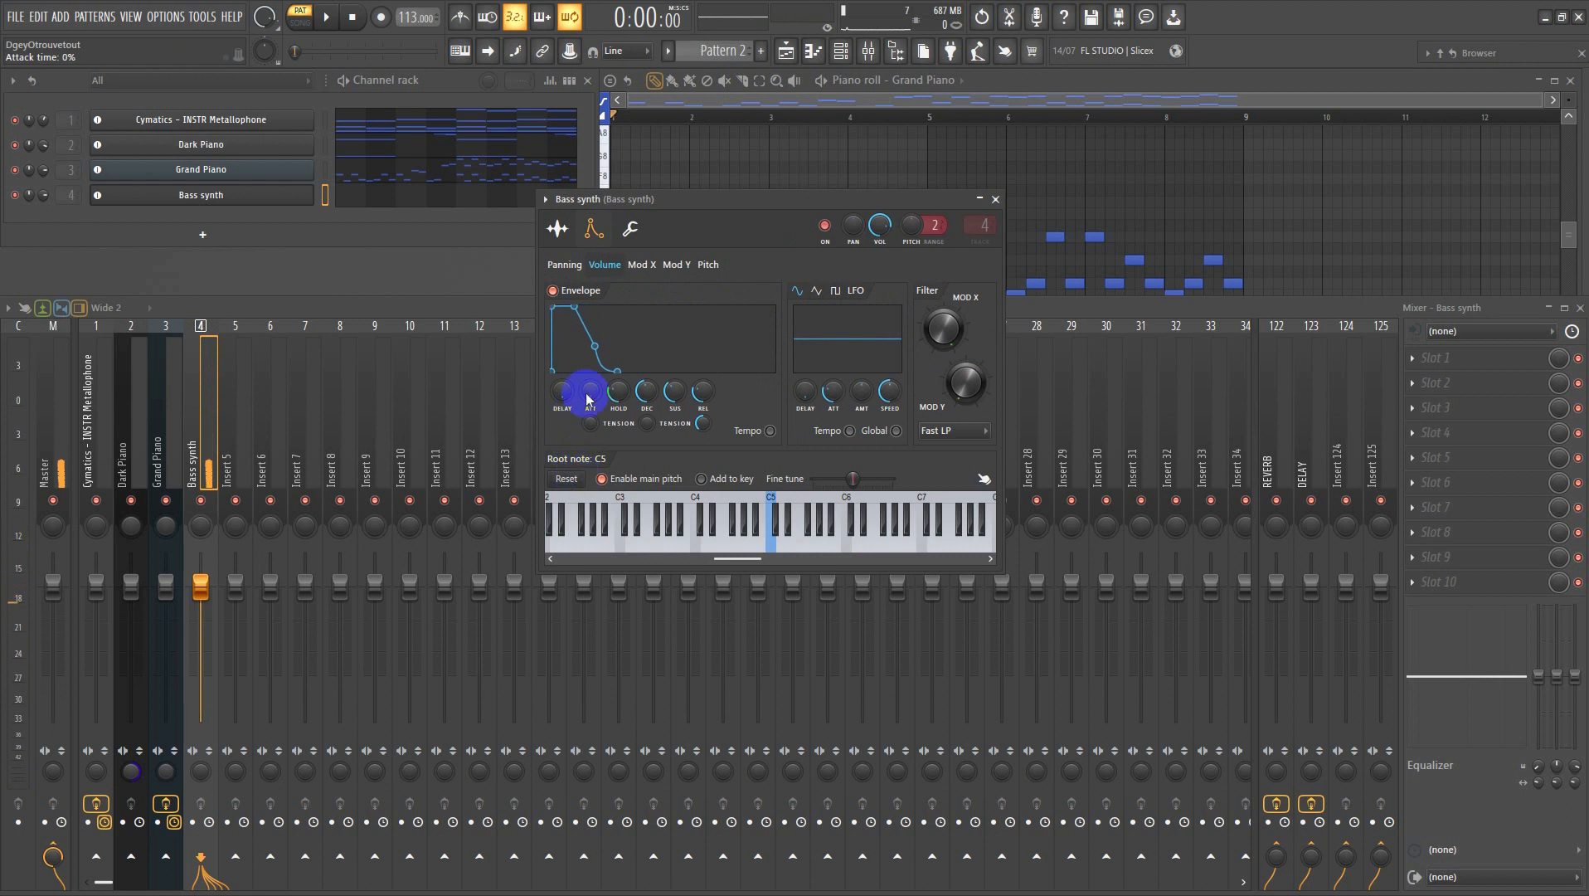
left_click_drag(619, 392, 616, 265)
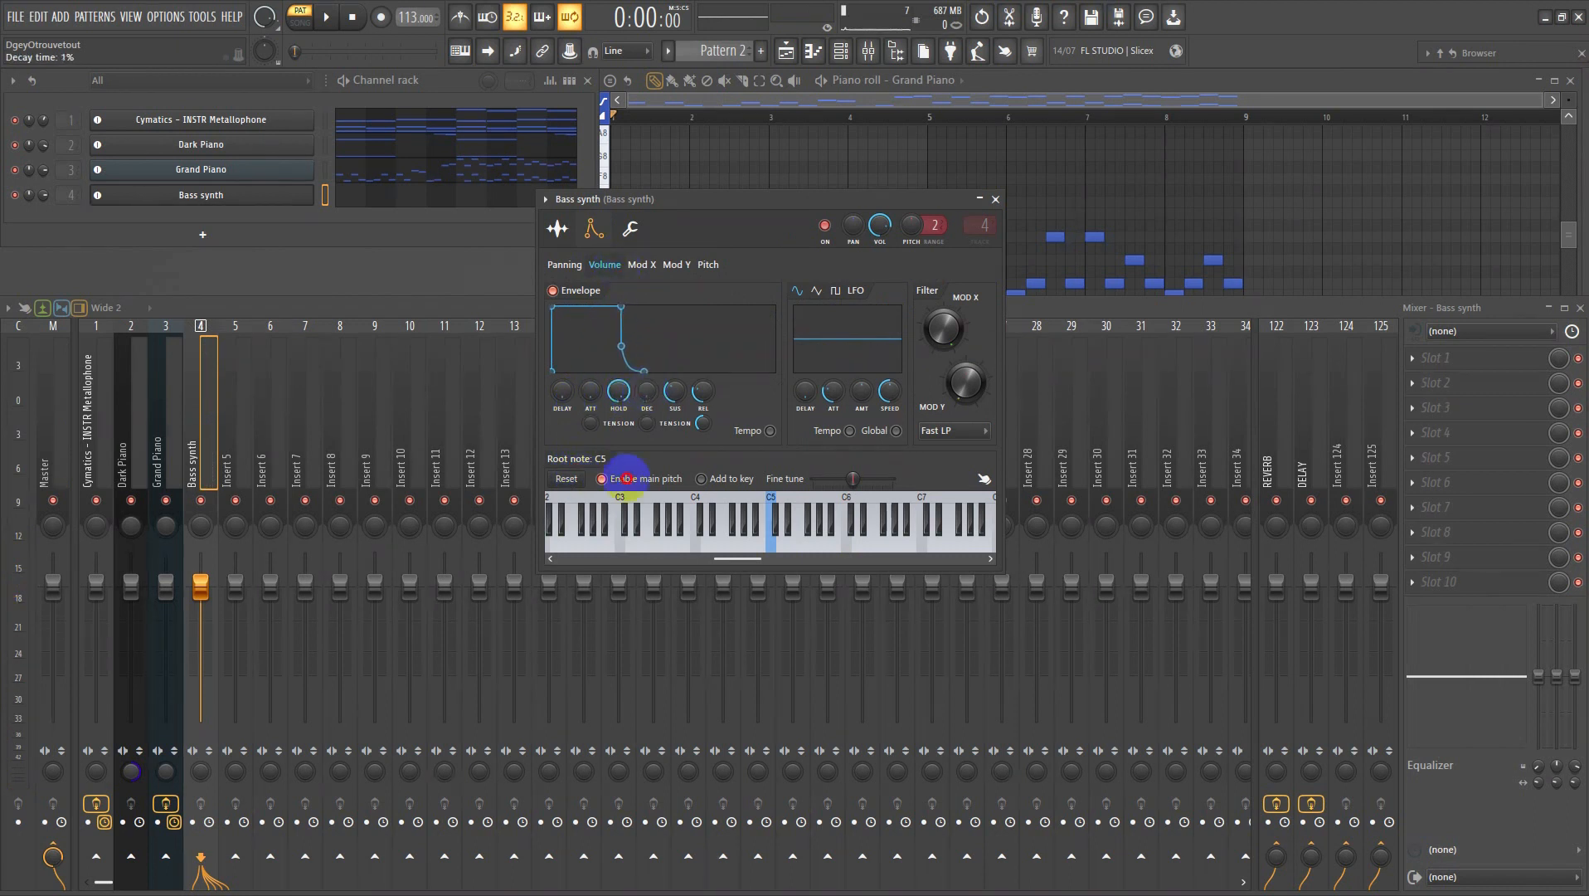
left_click(676, 386)
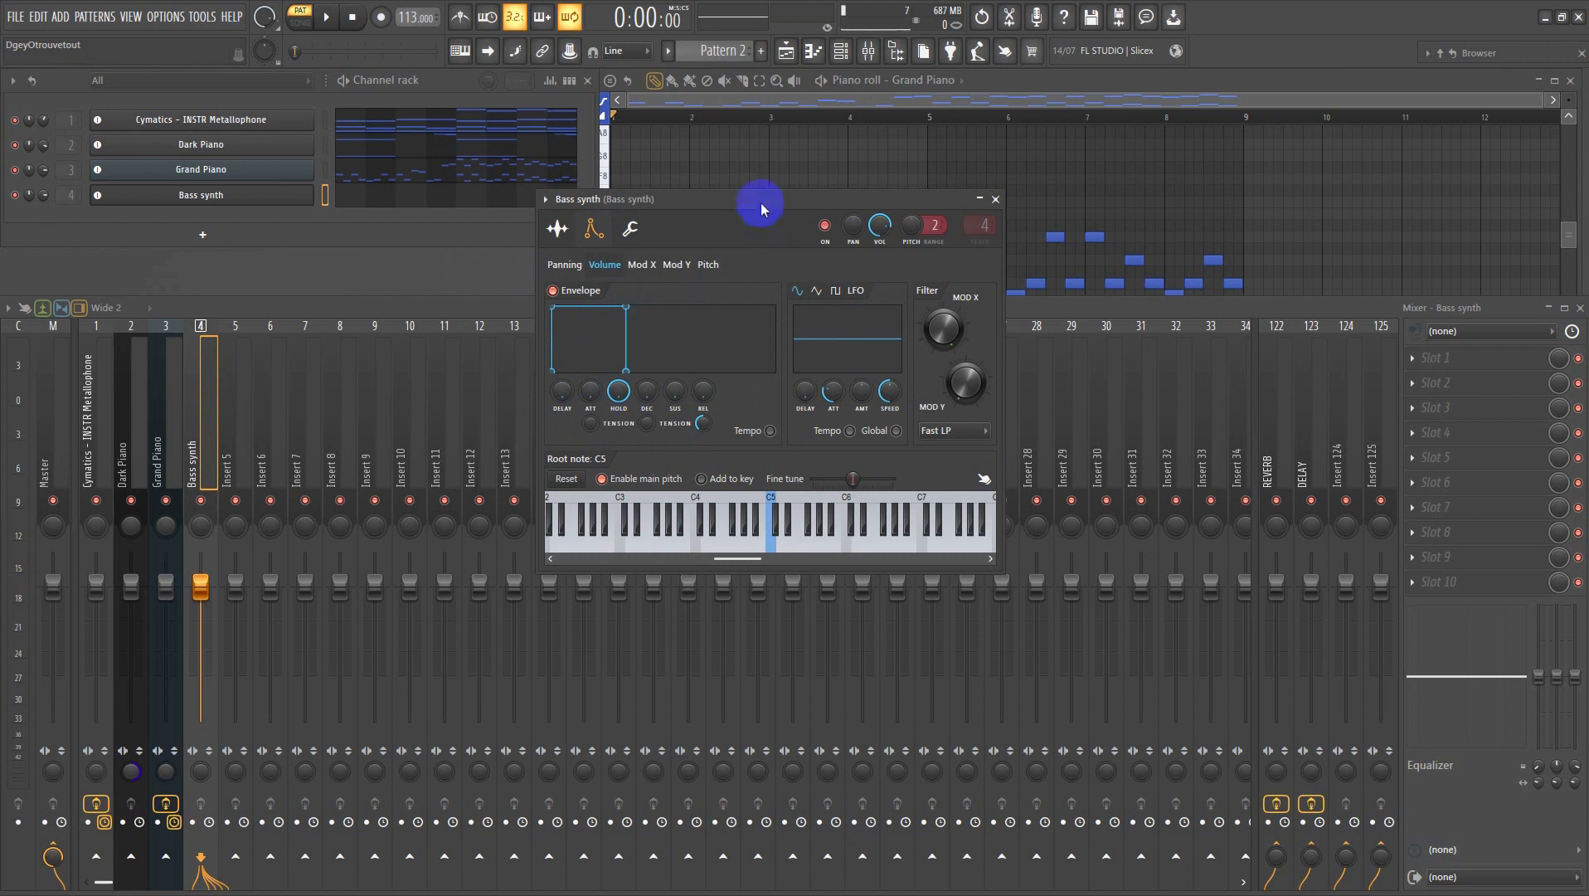
left_click_drag(762, 208, 733, 185)
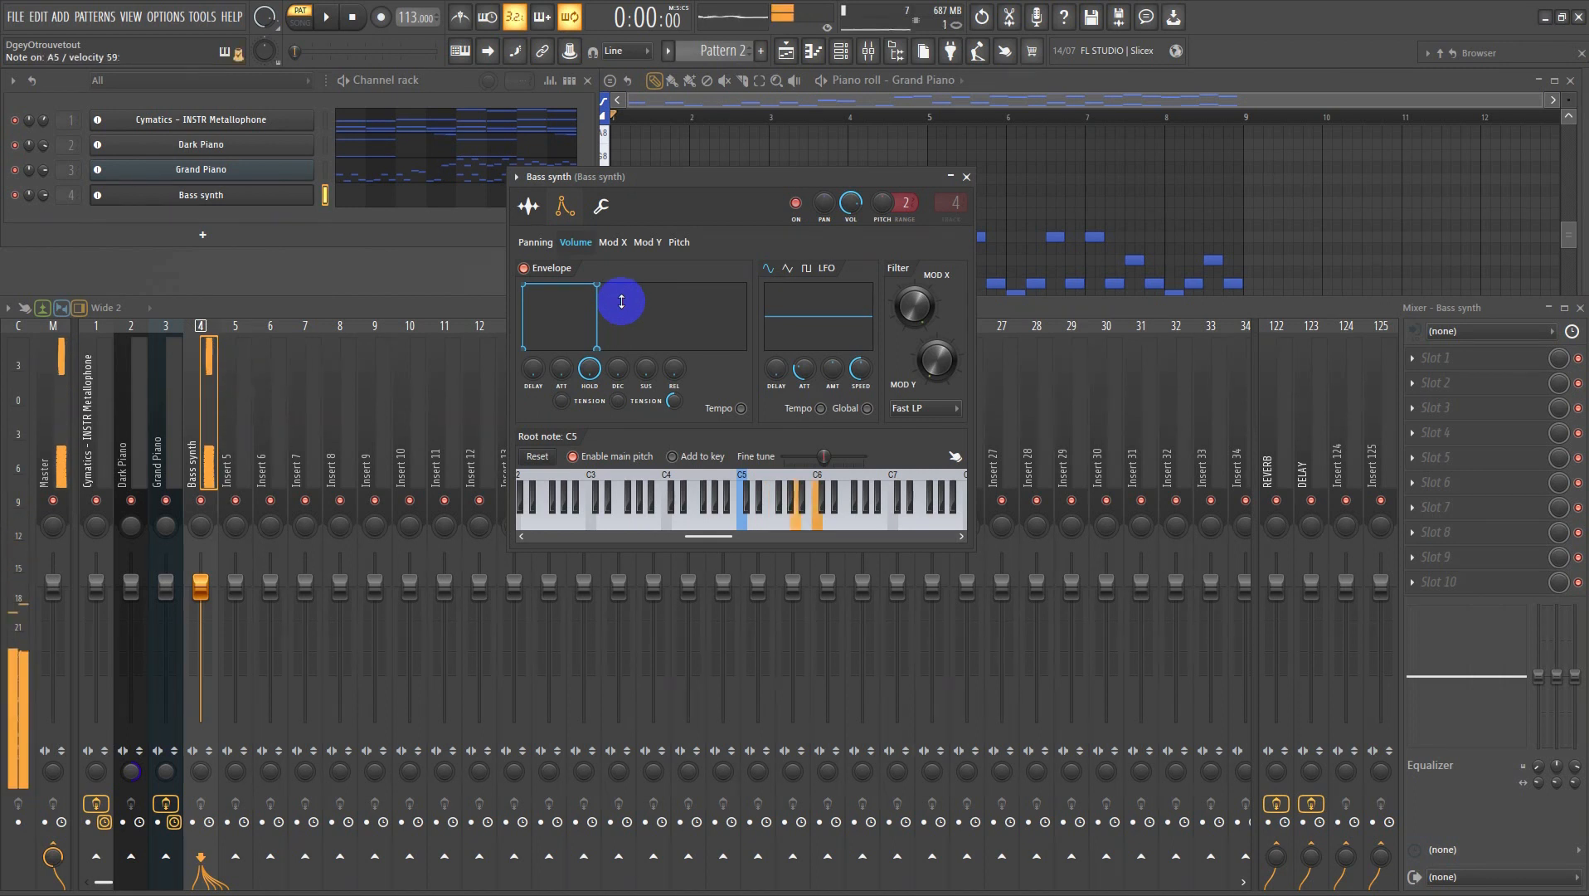
- Set the Bass synth's portamento slide time to 2:21
left_click(601, 206)
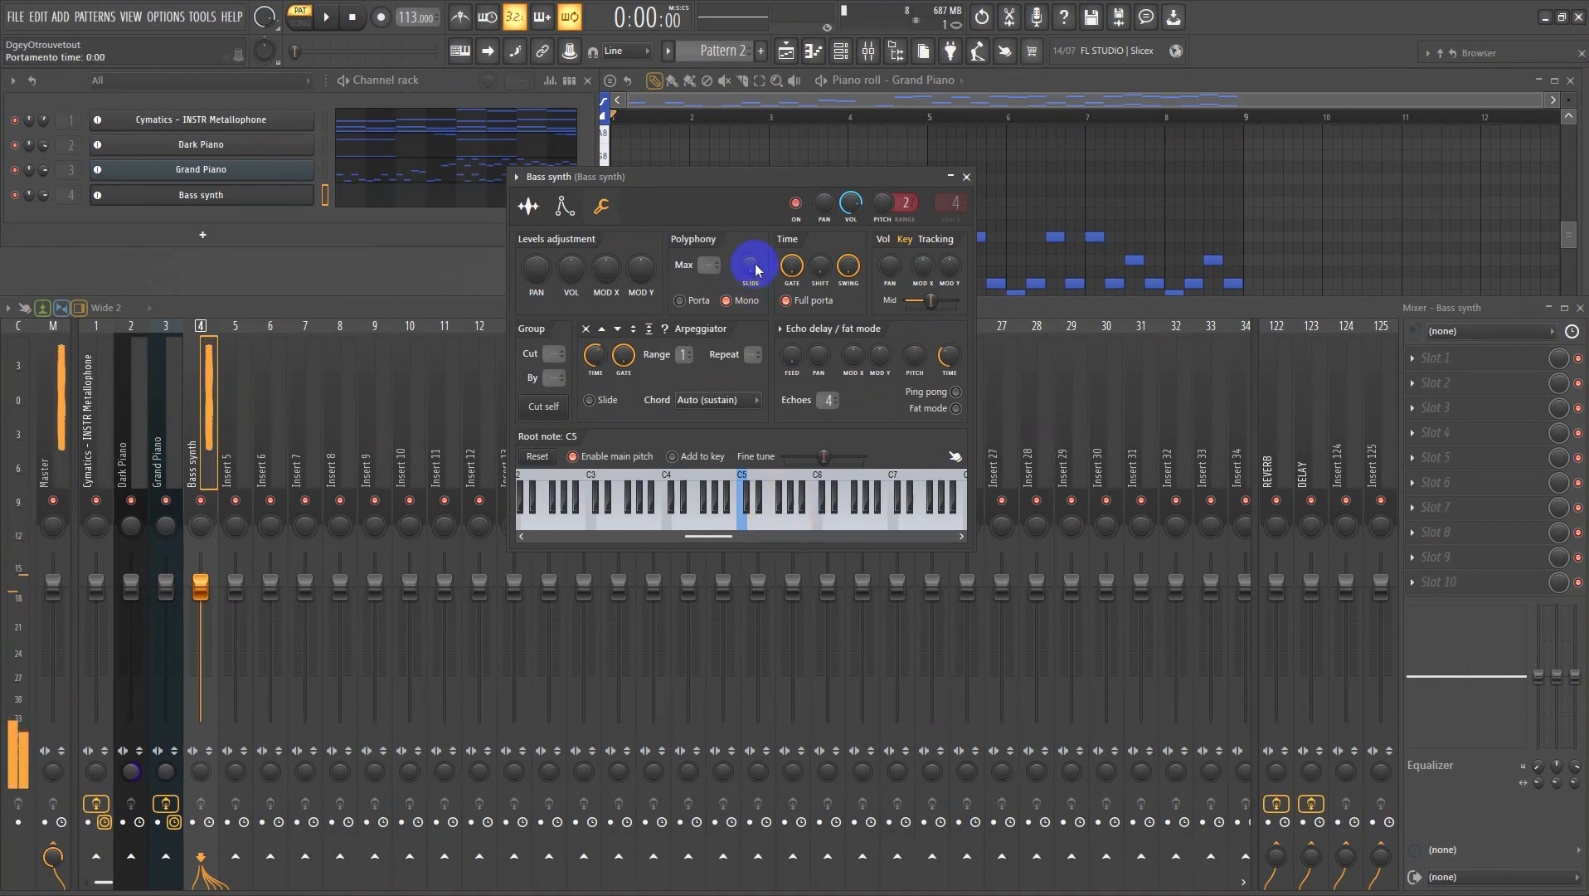
left_click_drag(752, 256, 752, 805)
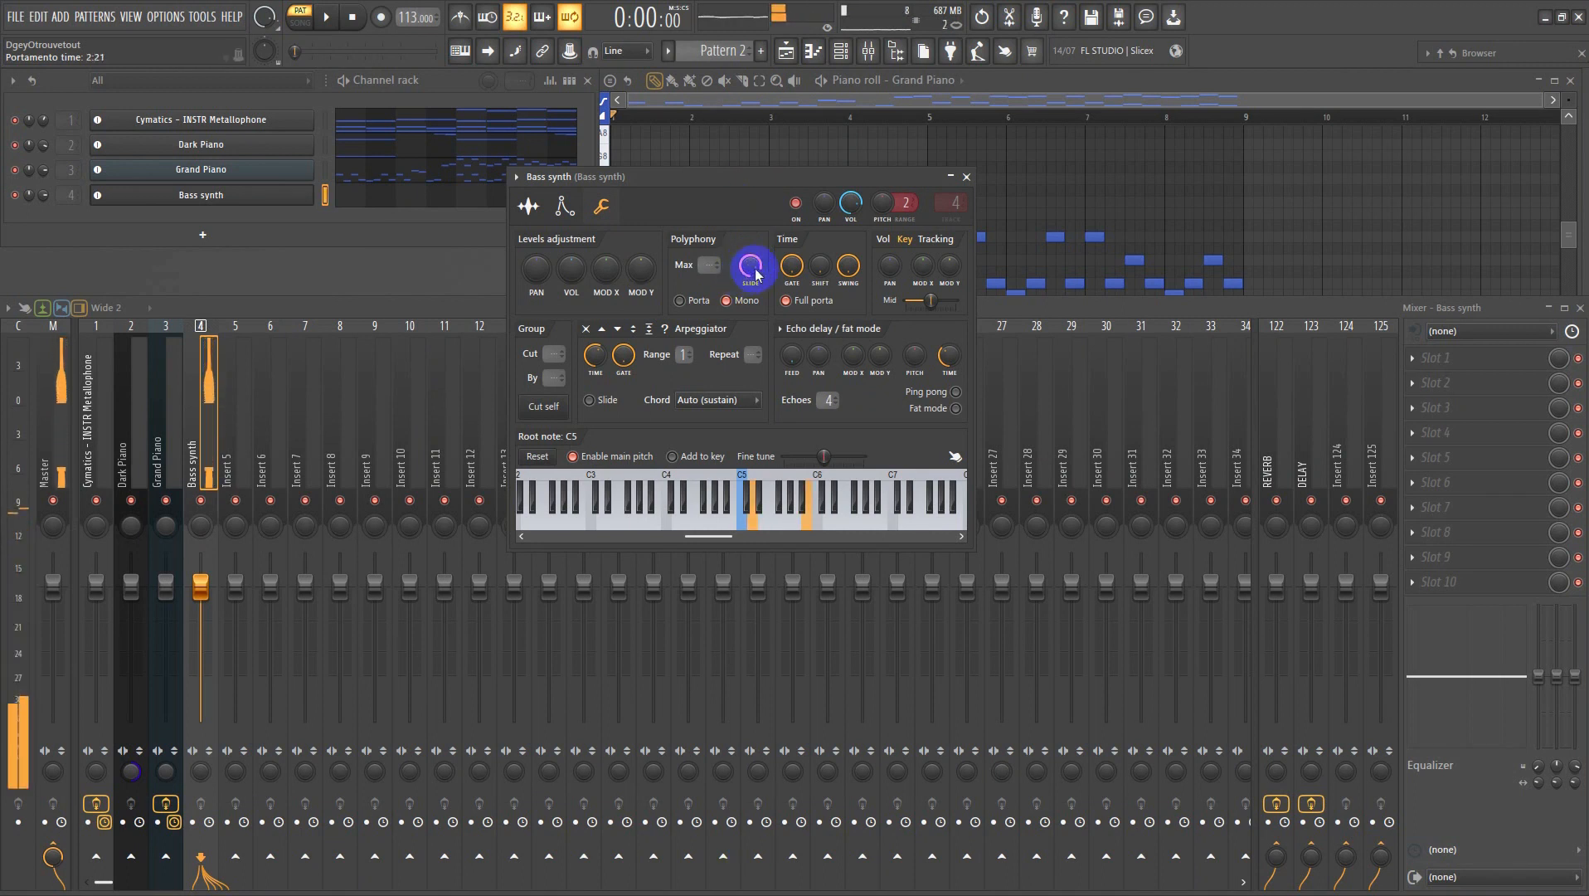
- Place a C5 note at the start of the Bass synth's piano roll and stretch it to four bars
key("F7")
scroll(832, 313, "down", 5)
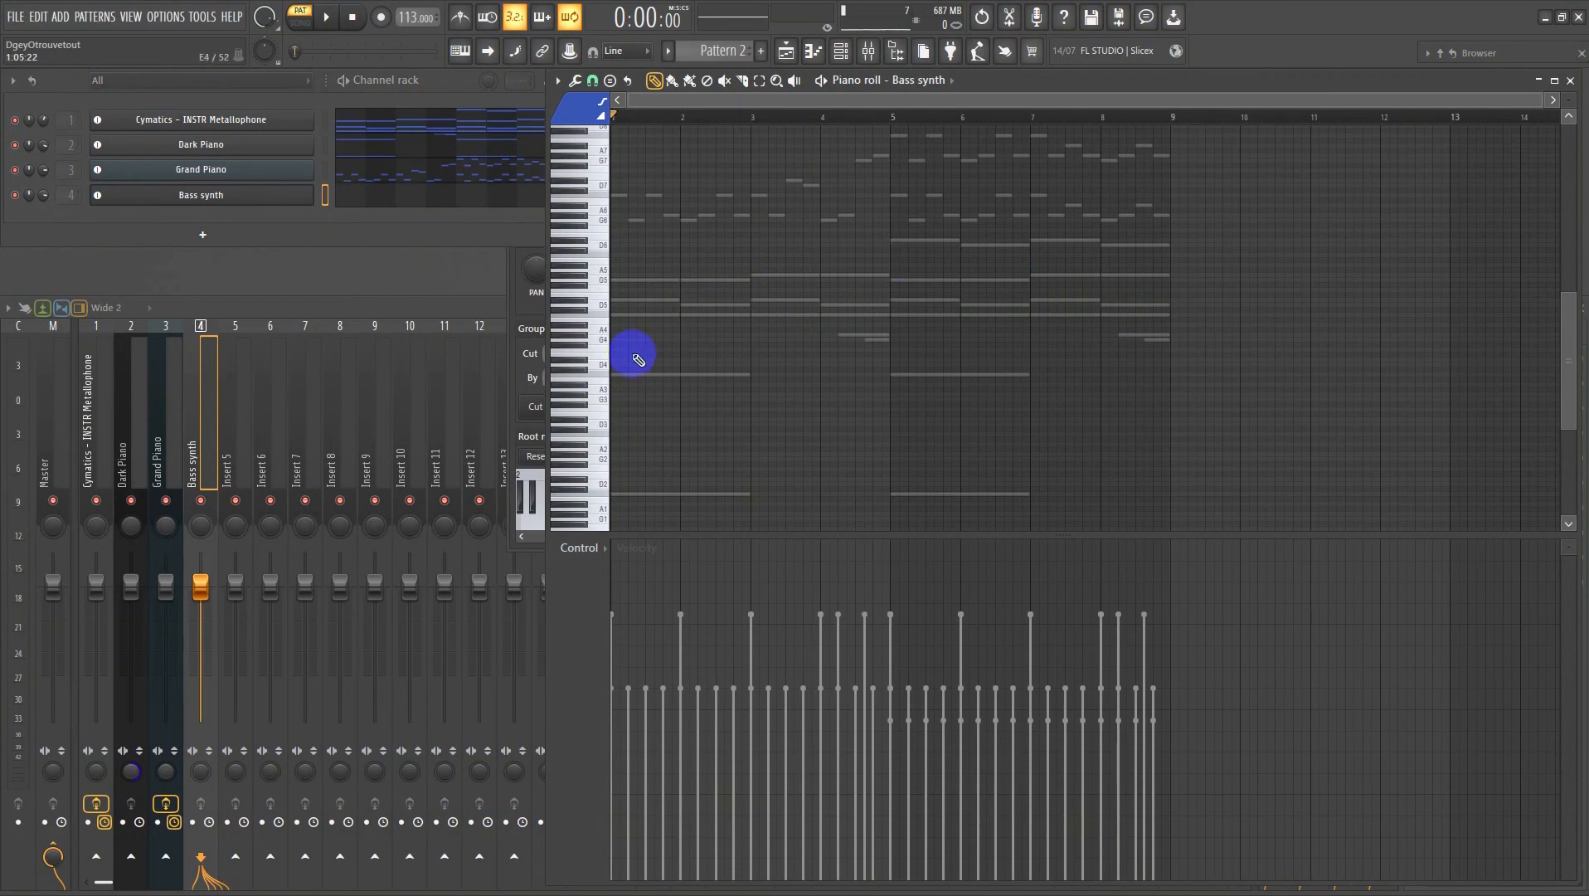
scroll(624, 356, "up", 3)
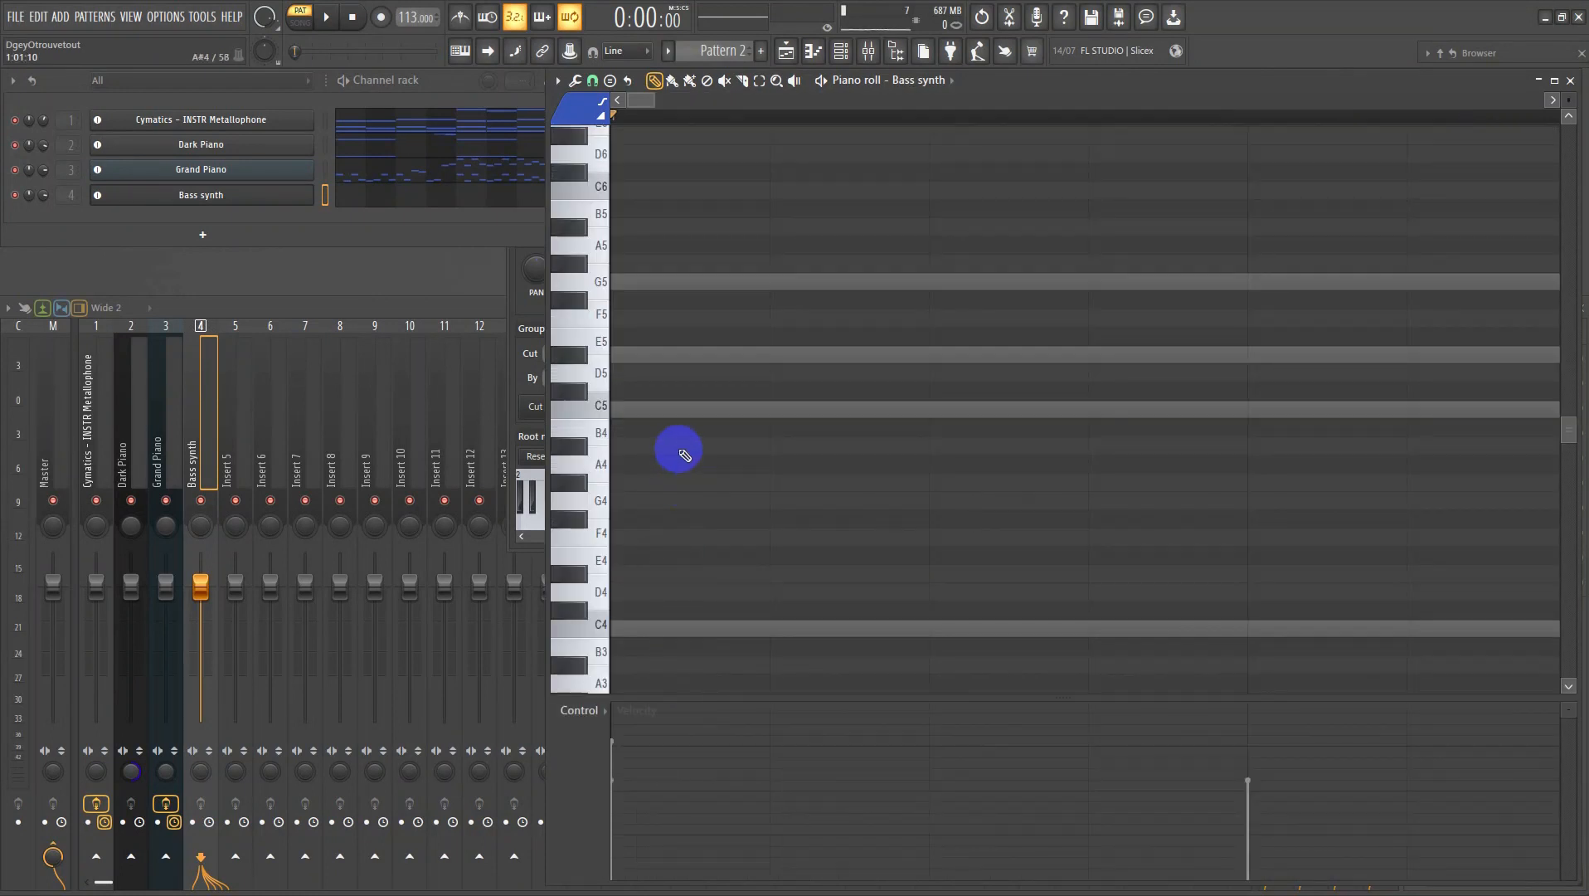
scroll(686, 454, "down", 3)
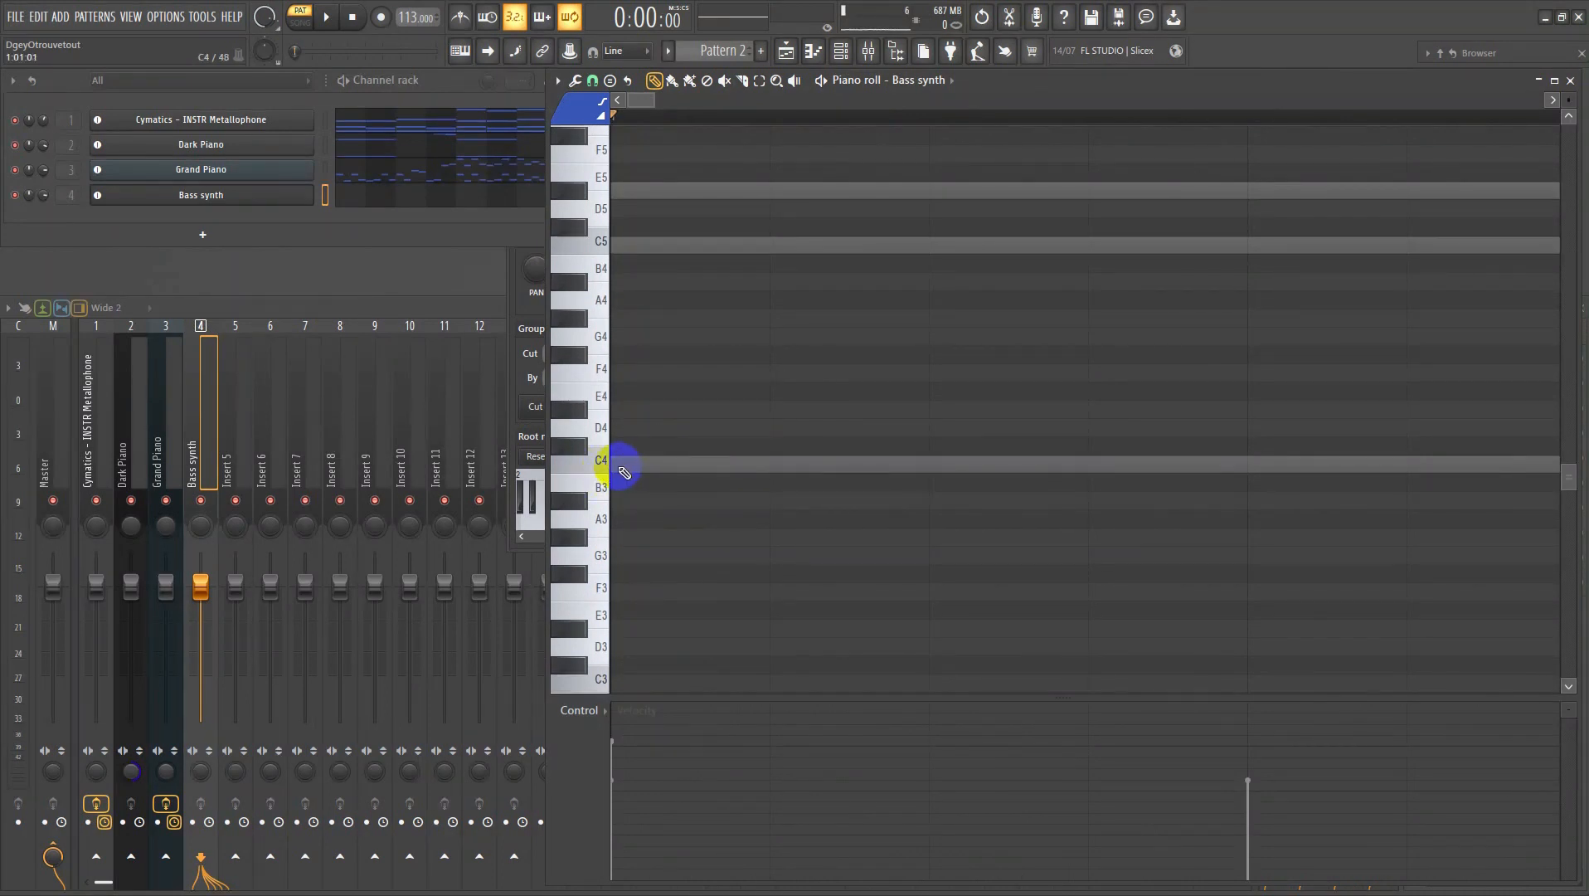
left_click(637, 470)
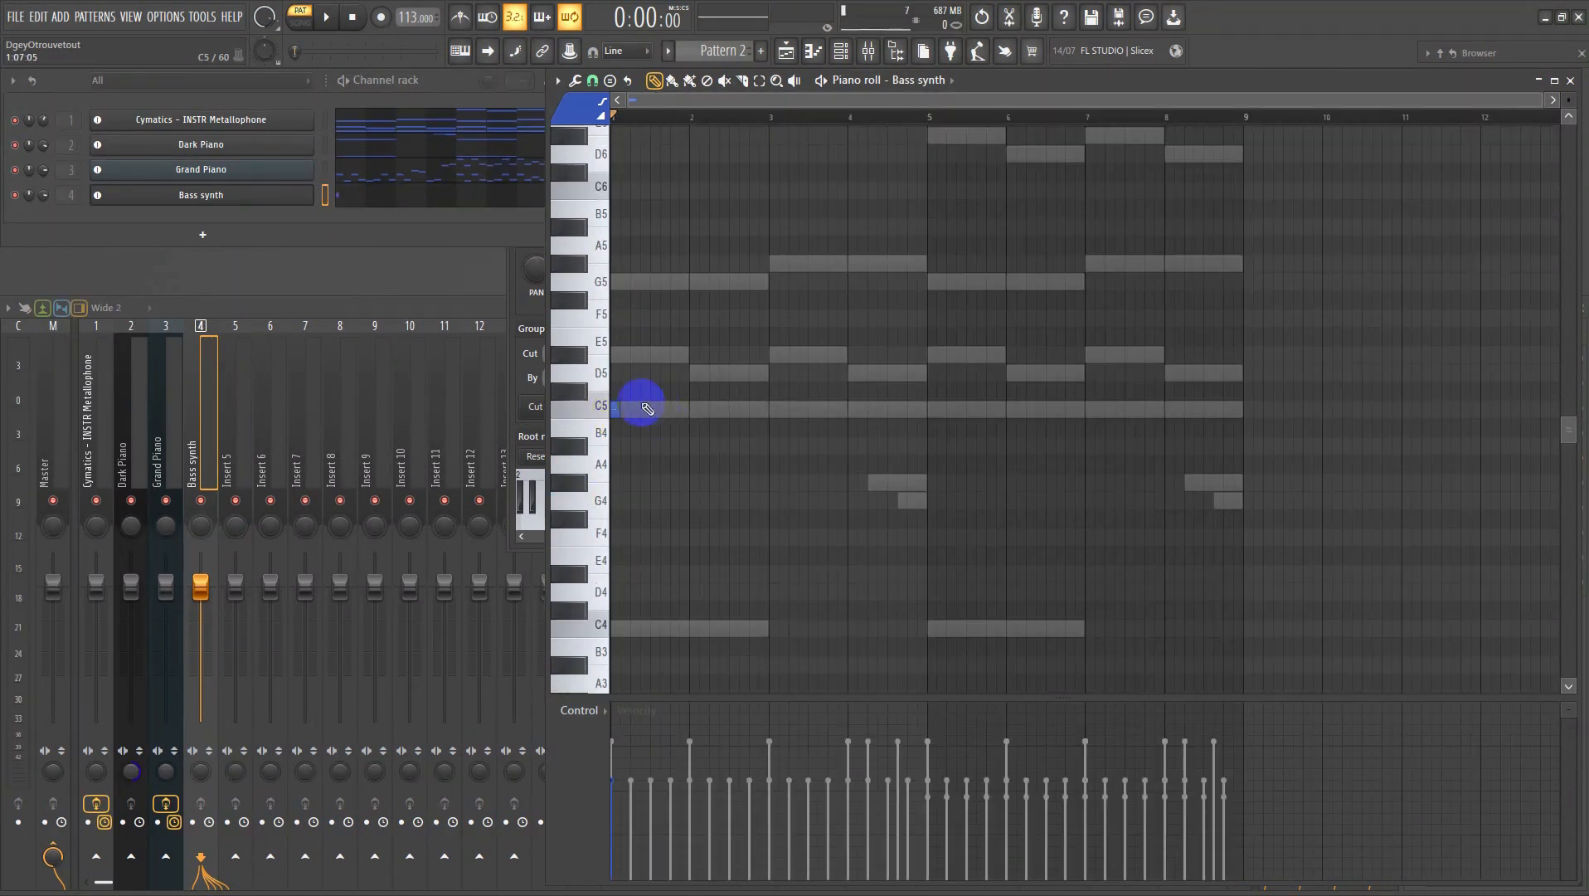
left_click(612, 409)
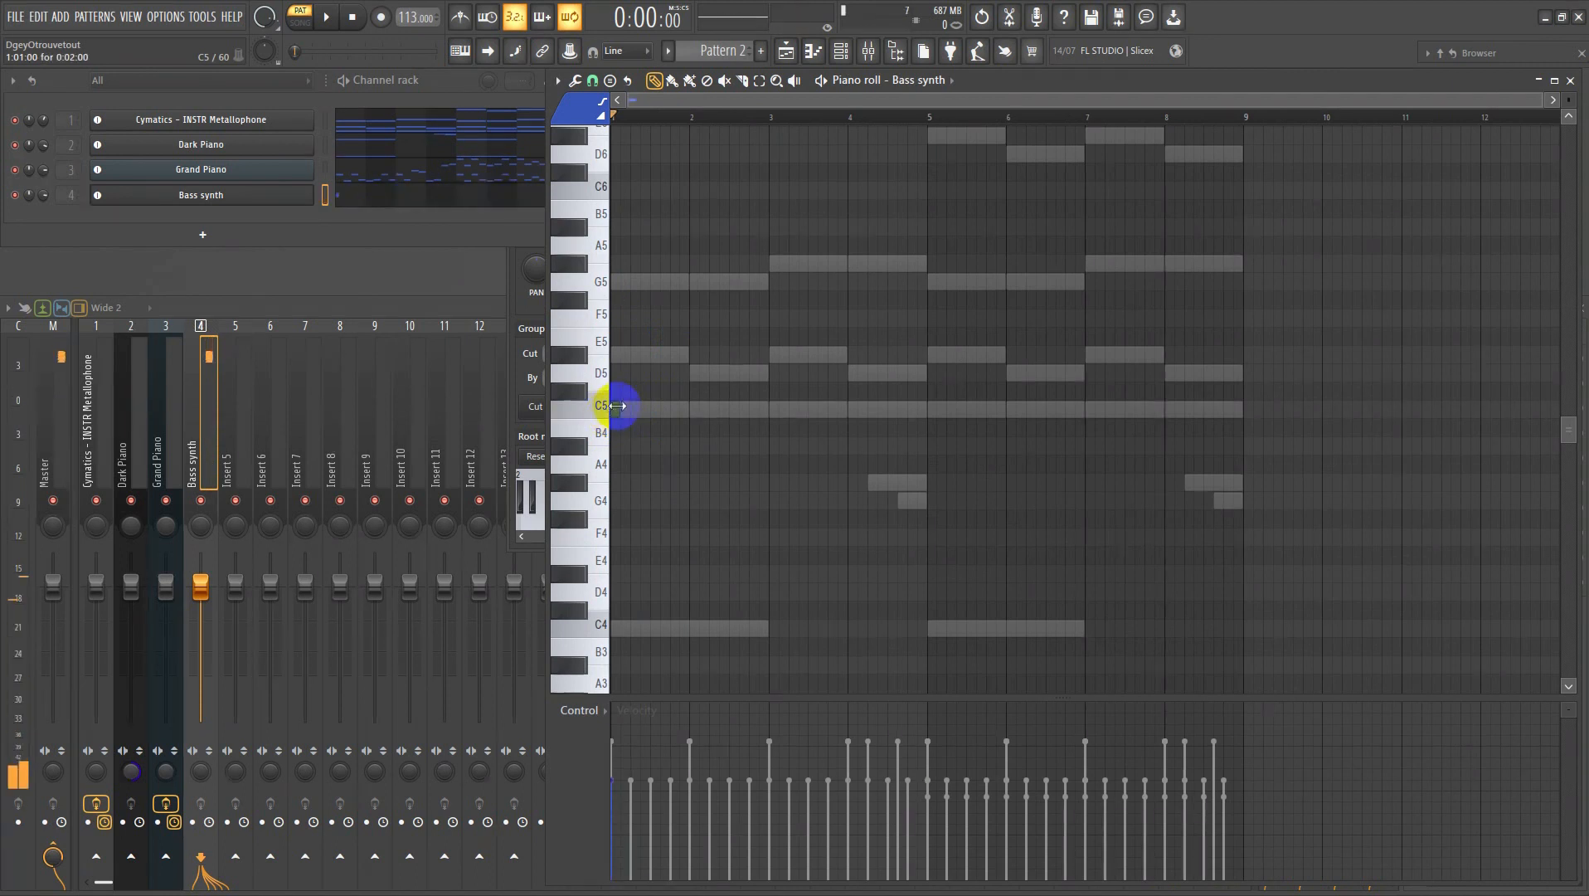
mouse_move(621, 406)
left_mouse_down()
mouse_move(717, 416)
mouse_move(699, 421)
left_mouse_up()
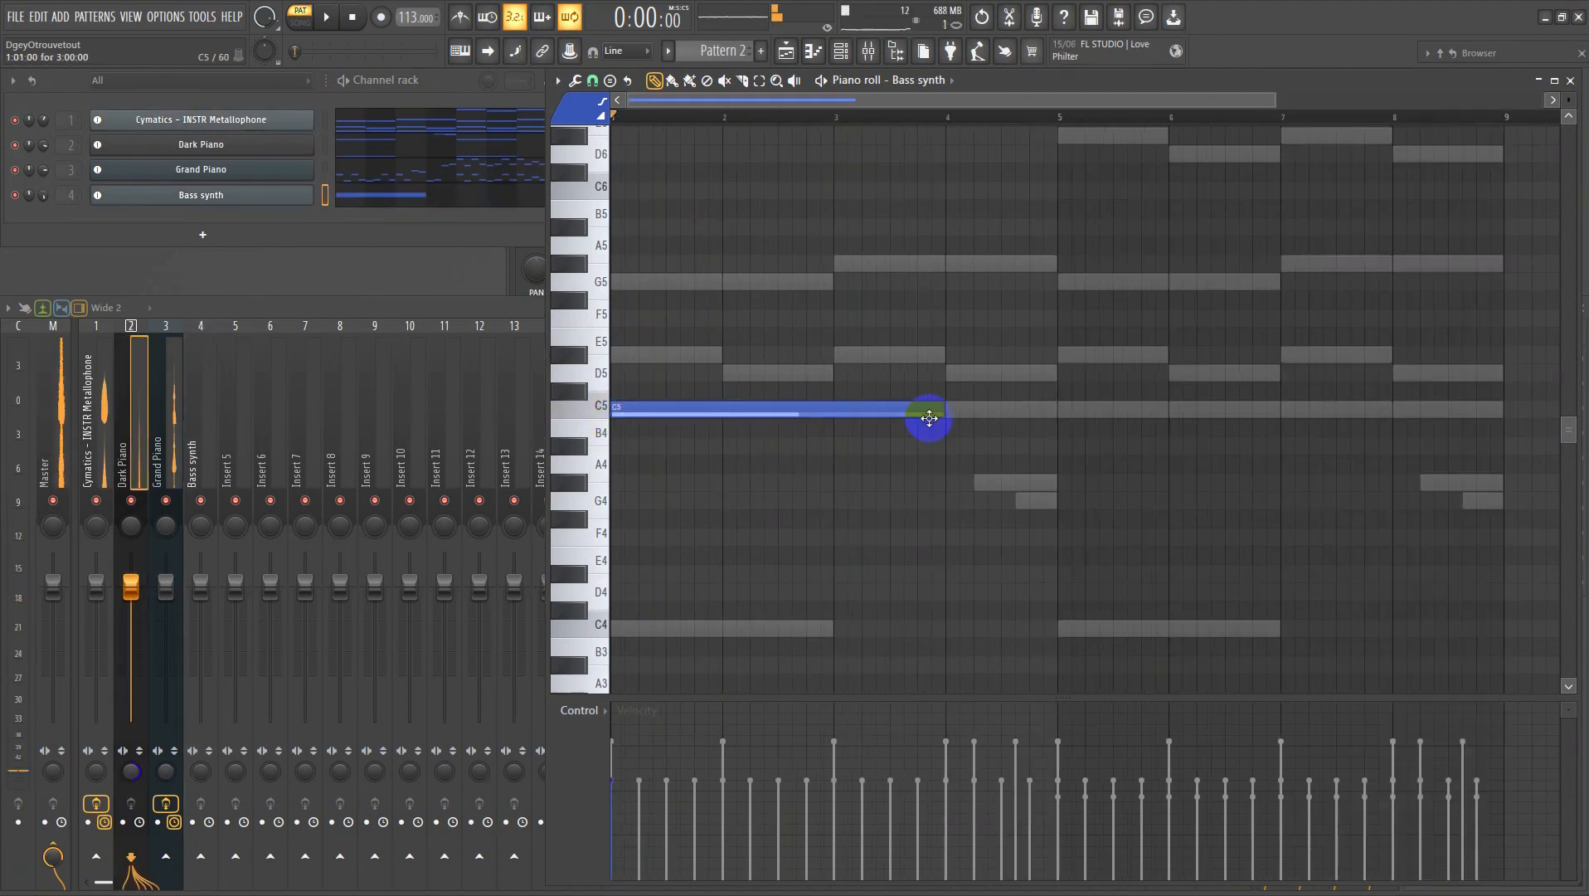
key("space")
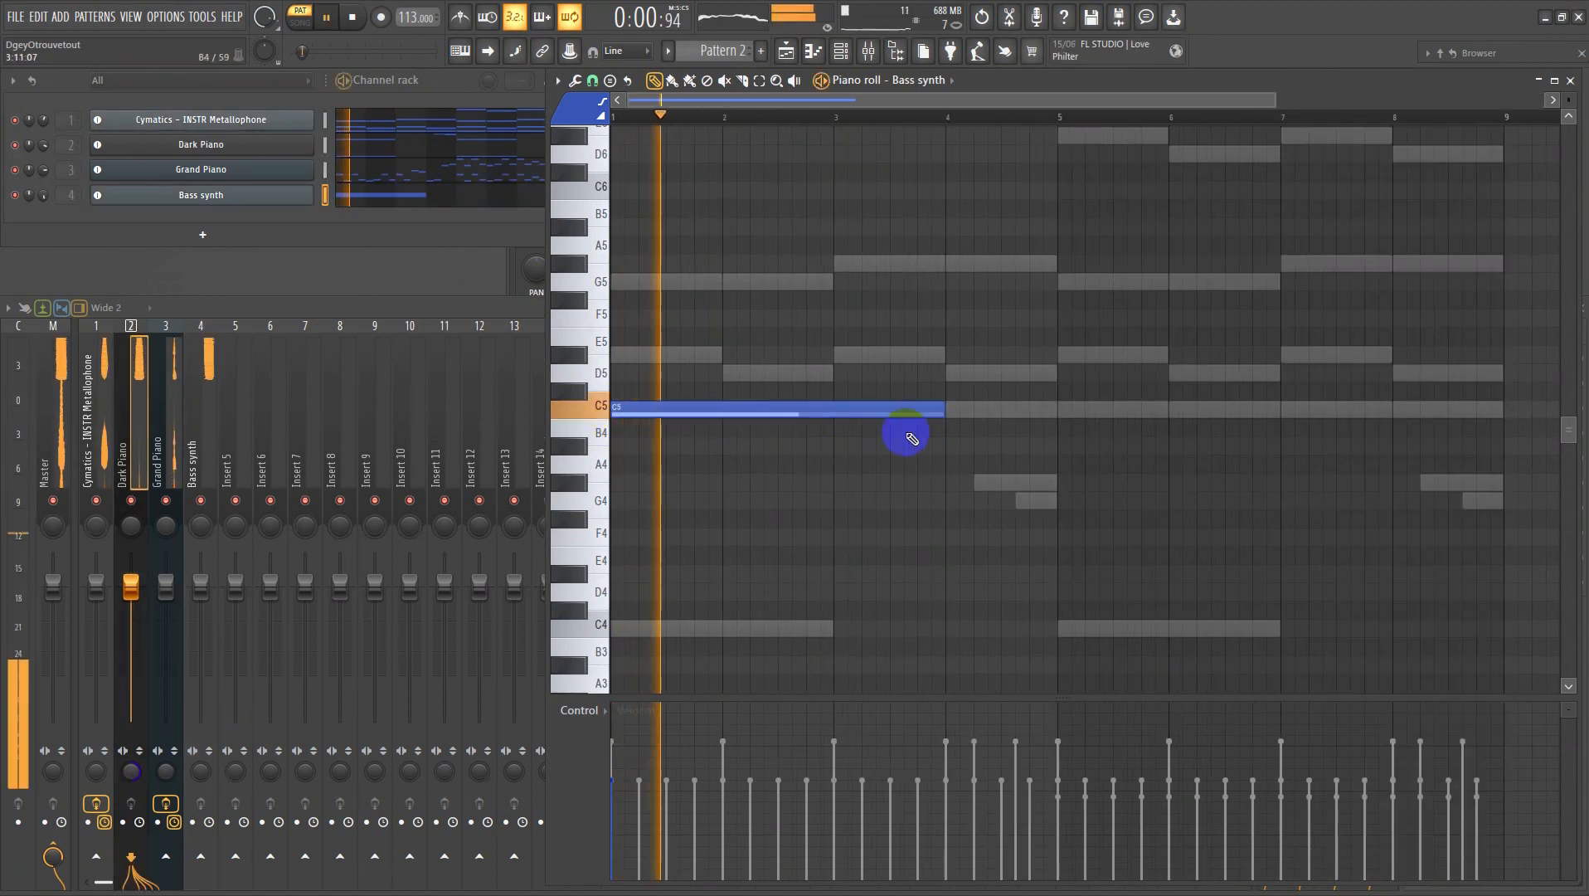
scroll(894, 436, "down", 2)
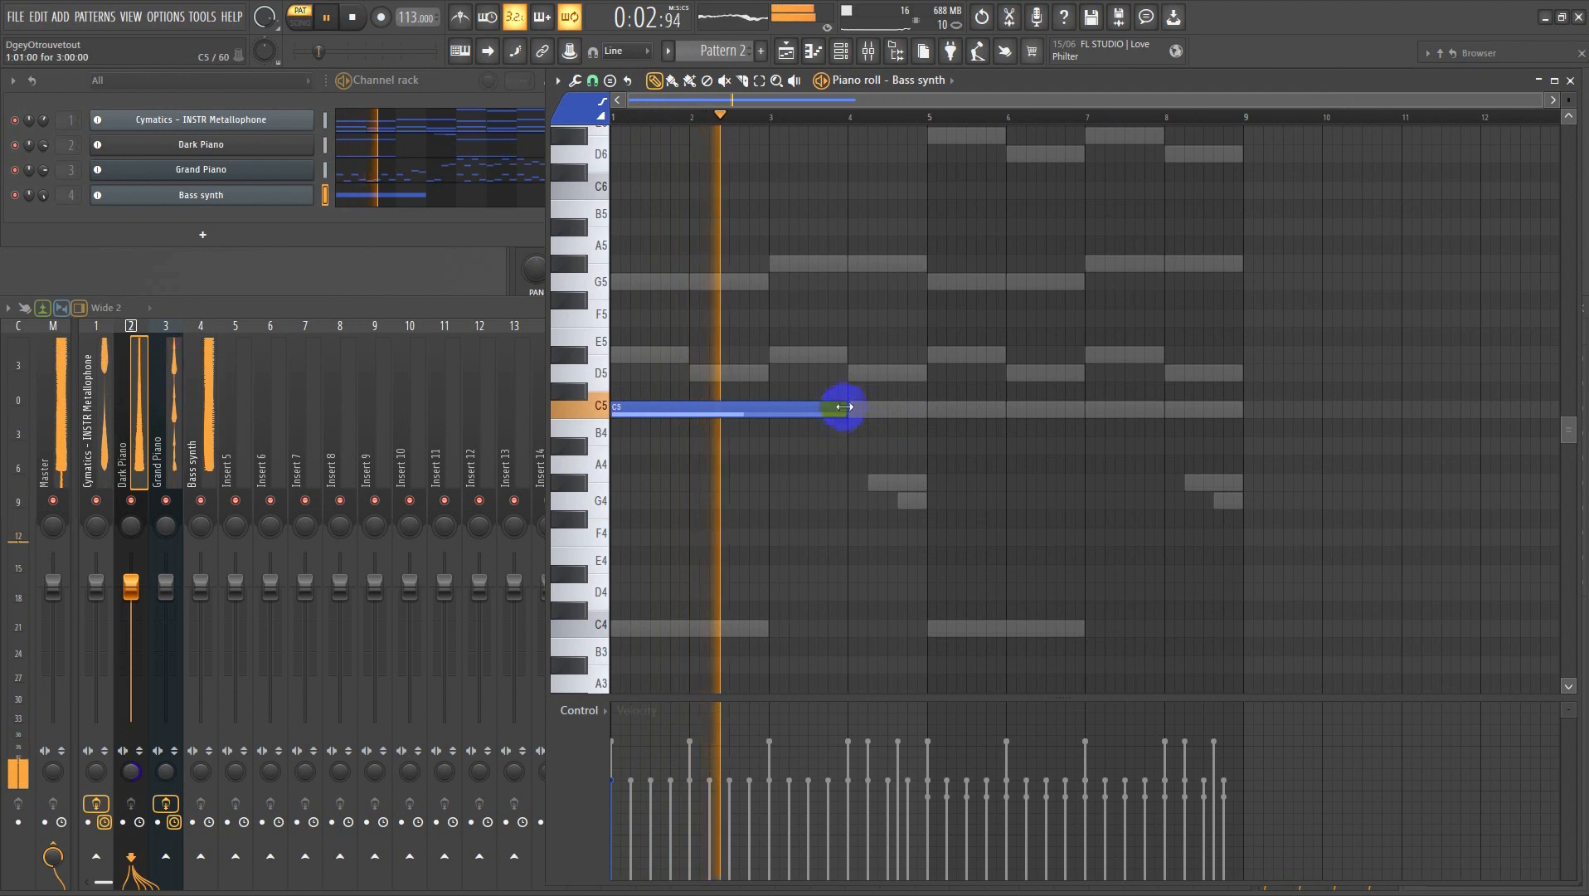
left_click_drag(844, 407, 914, 420)
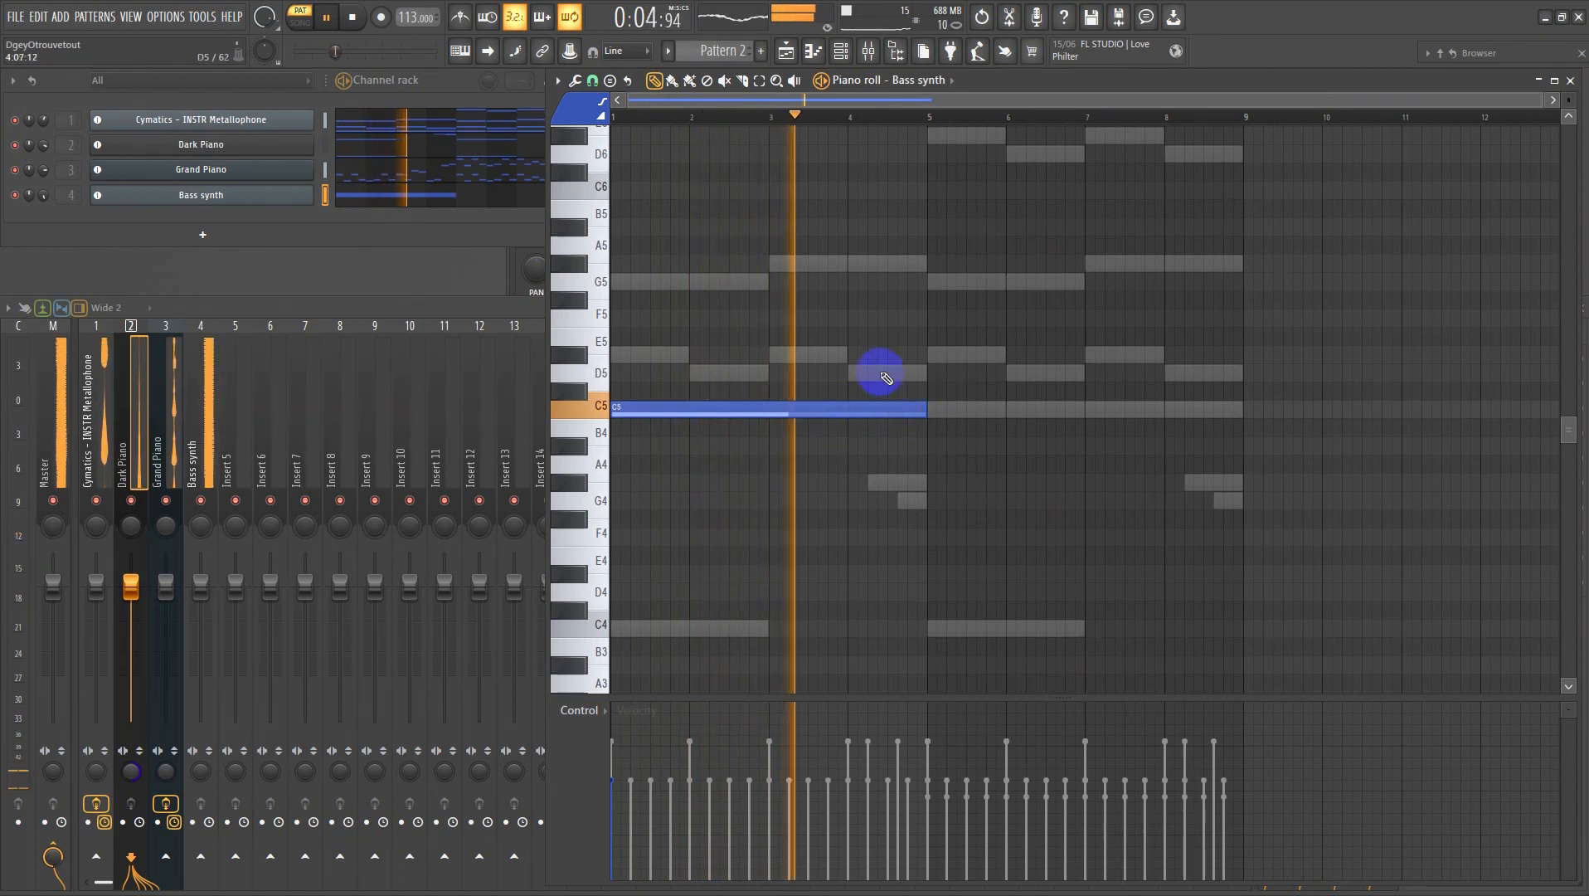
- Add a short D5 note at the end of bar 4, duplicate the bass phrase into bars 5–8, and replay it
left_click_drag(871, 370, 929, 370)
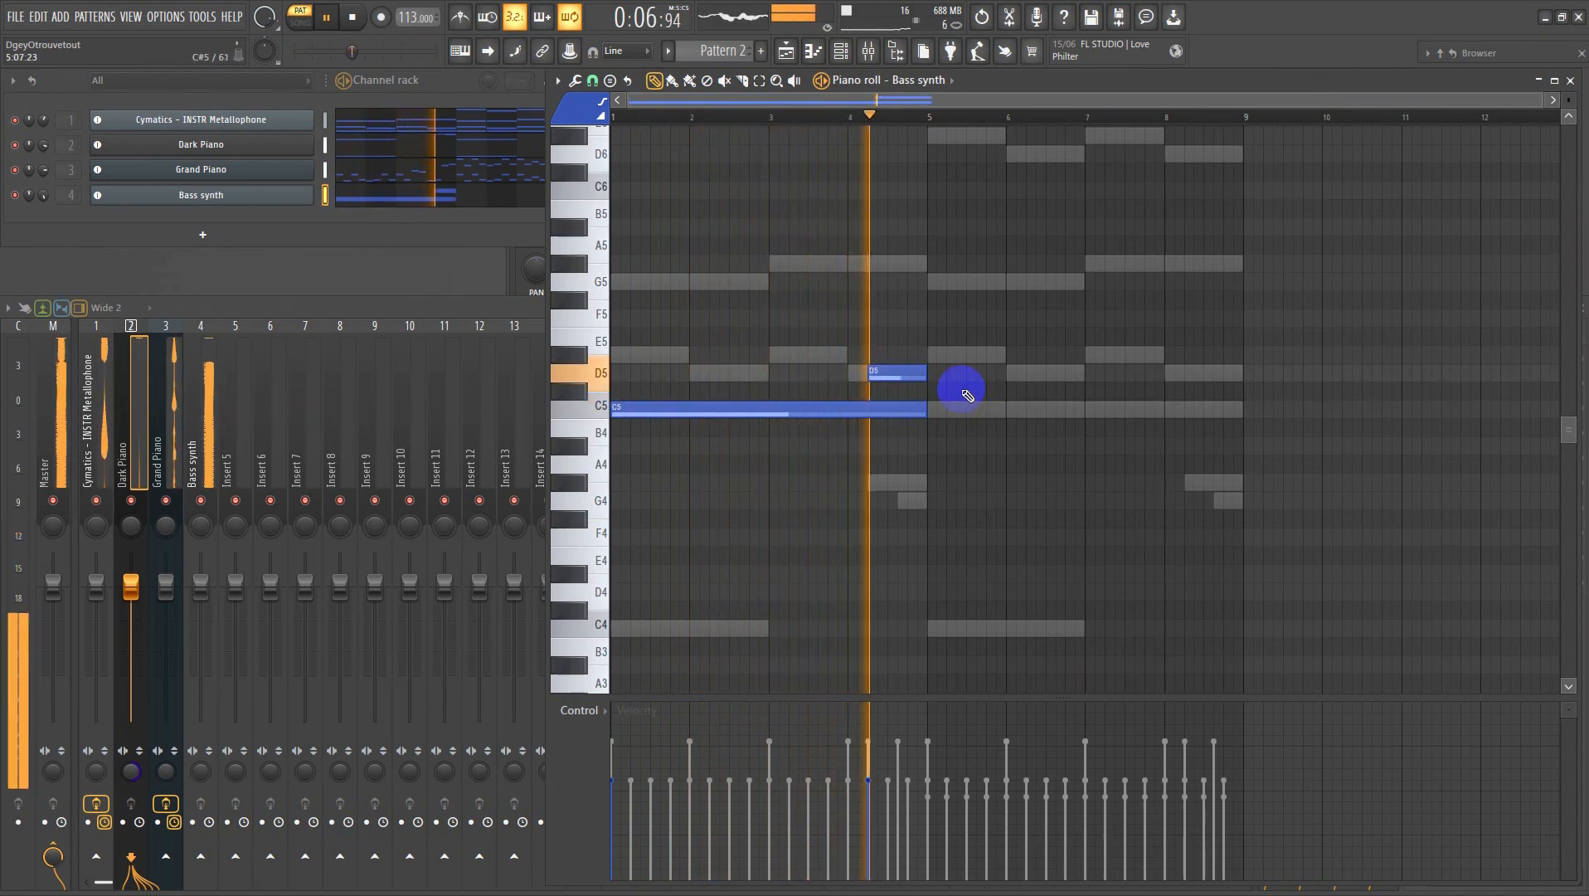
key("ctrl+b")
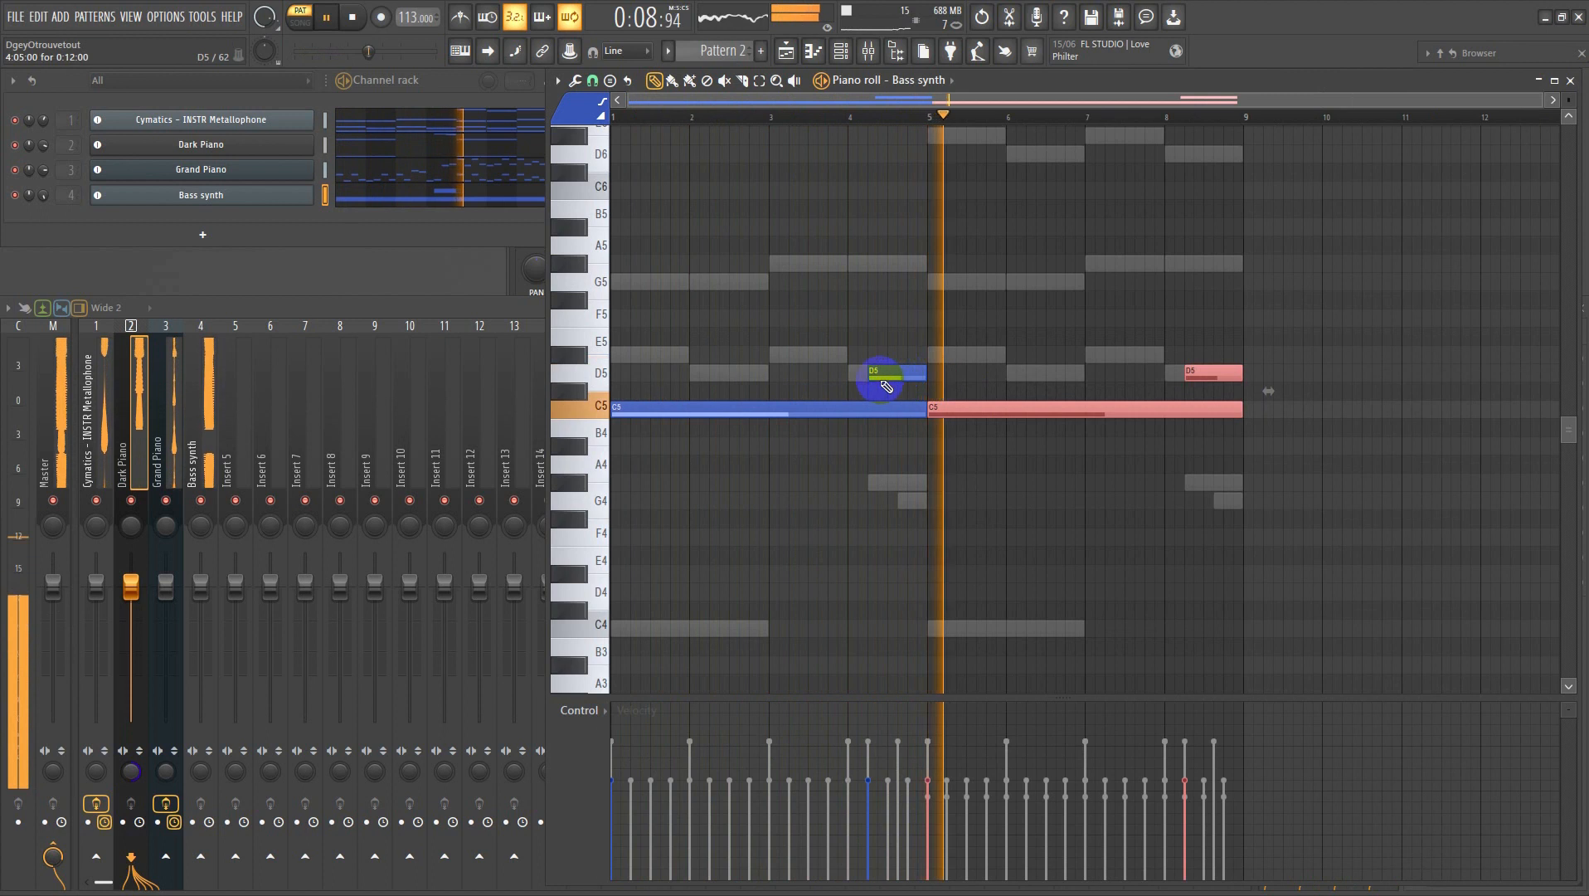
key("space")
key("space")
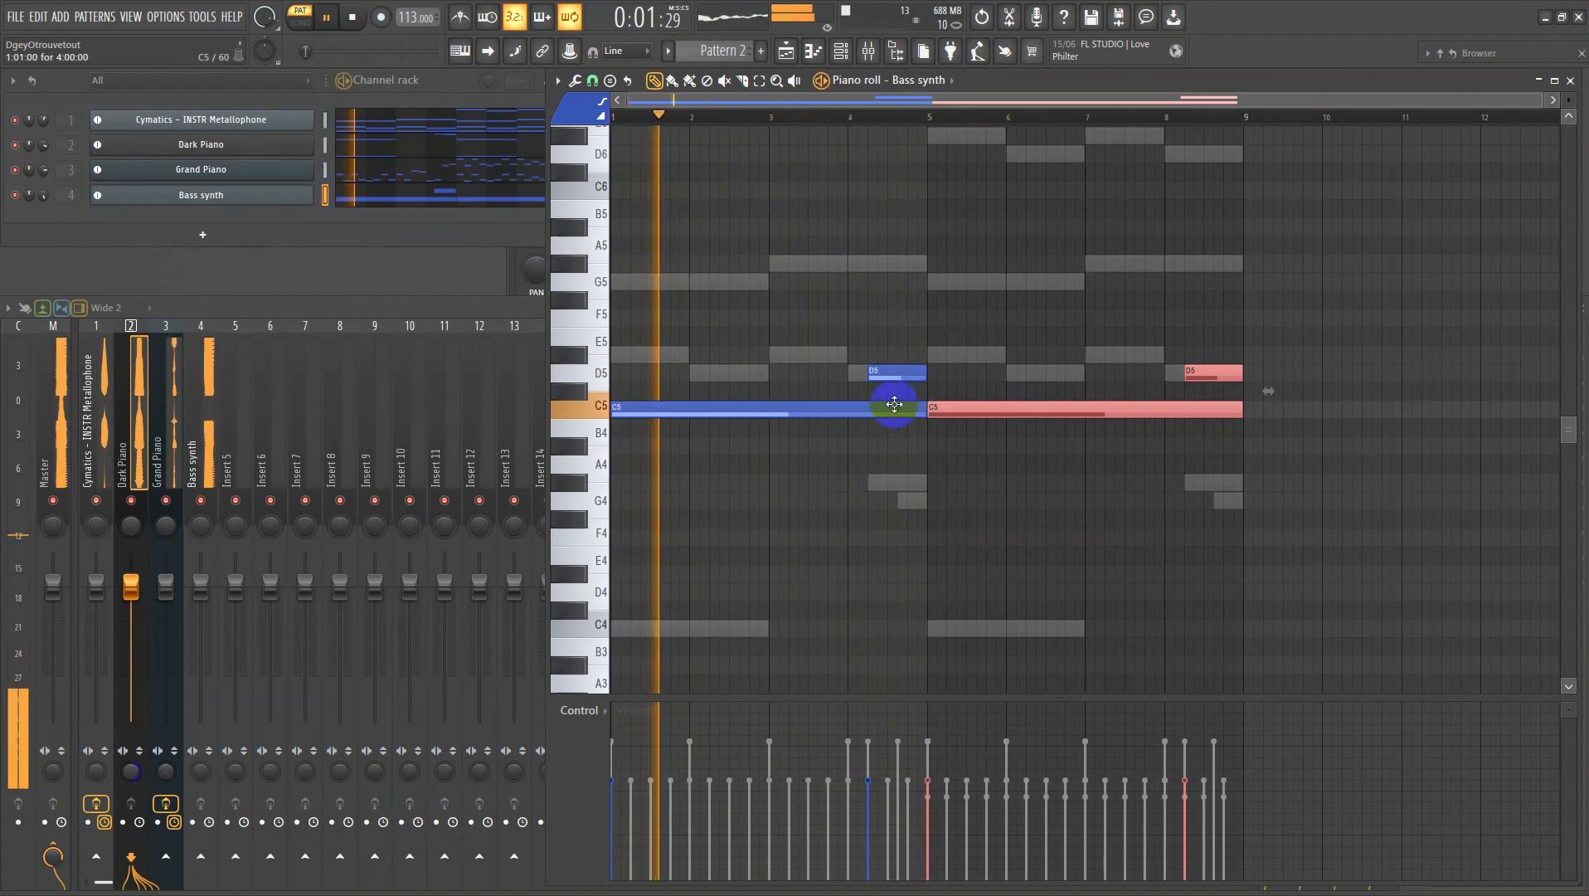
- Shorten both long C5 bass notes by half a bar and move the bar 4 D5 note to G#5
left_click_drag(877, 403, 935, 427)
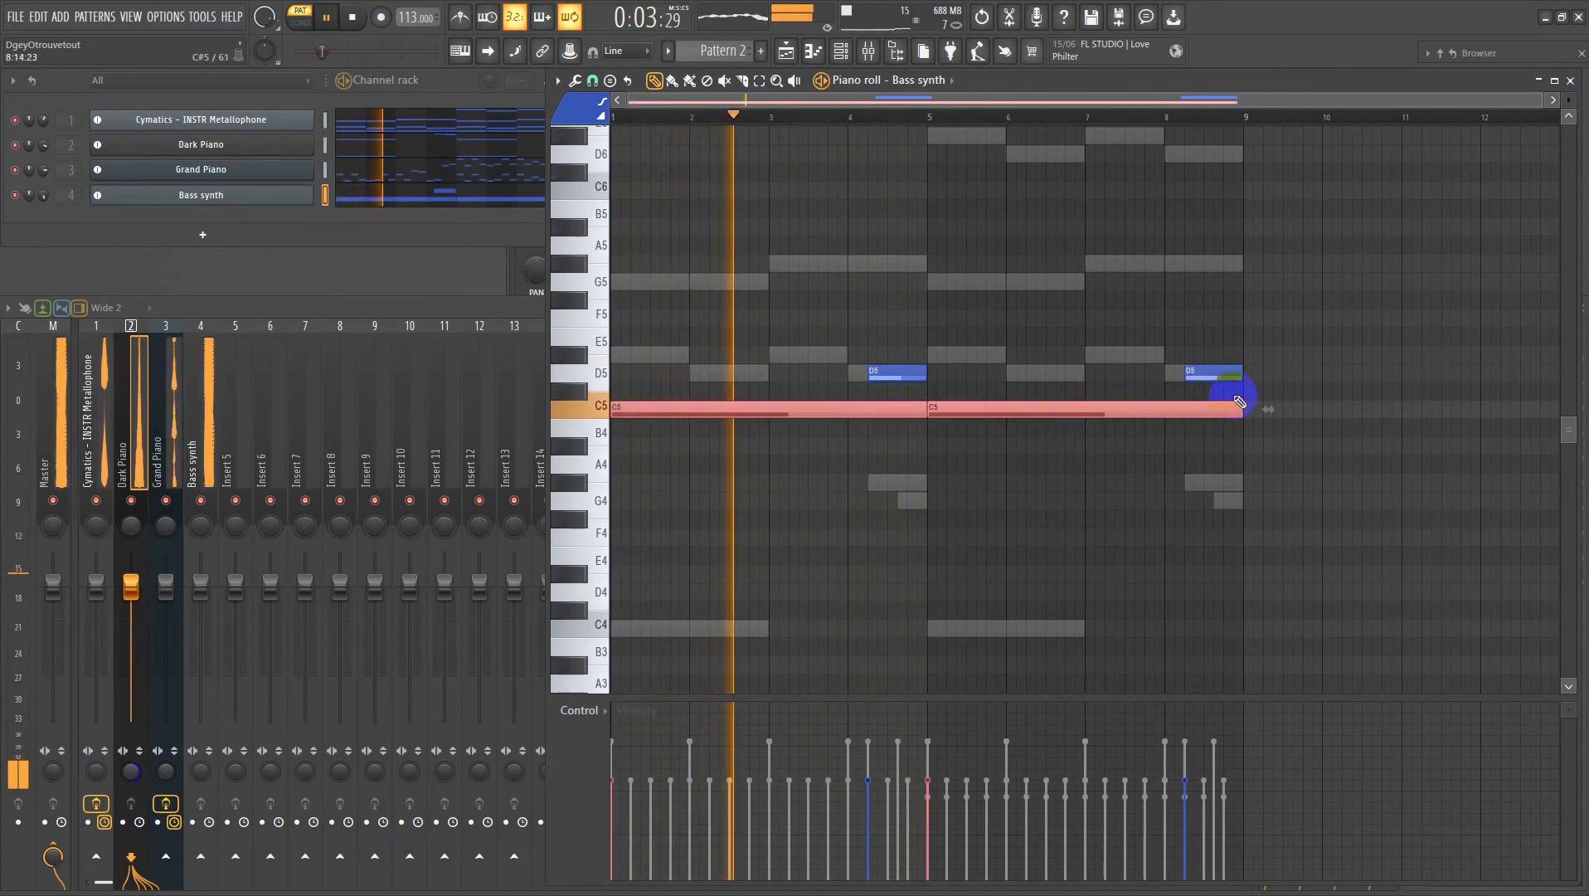
left_click_drag(1236, 409, 1197, 411)
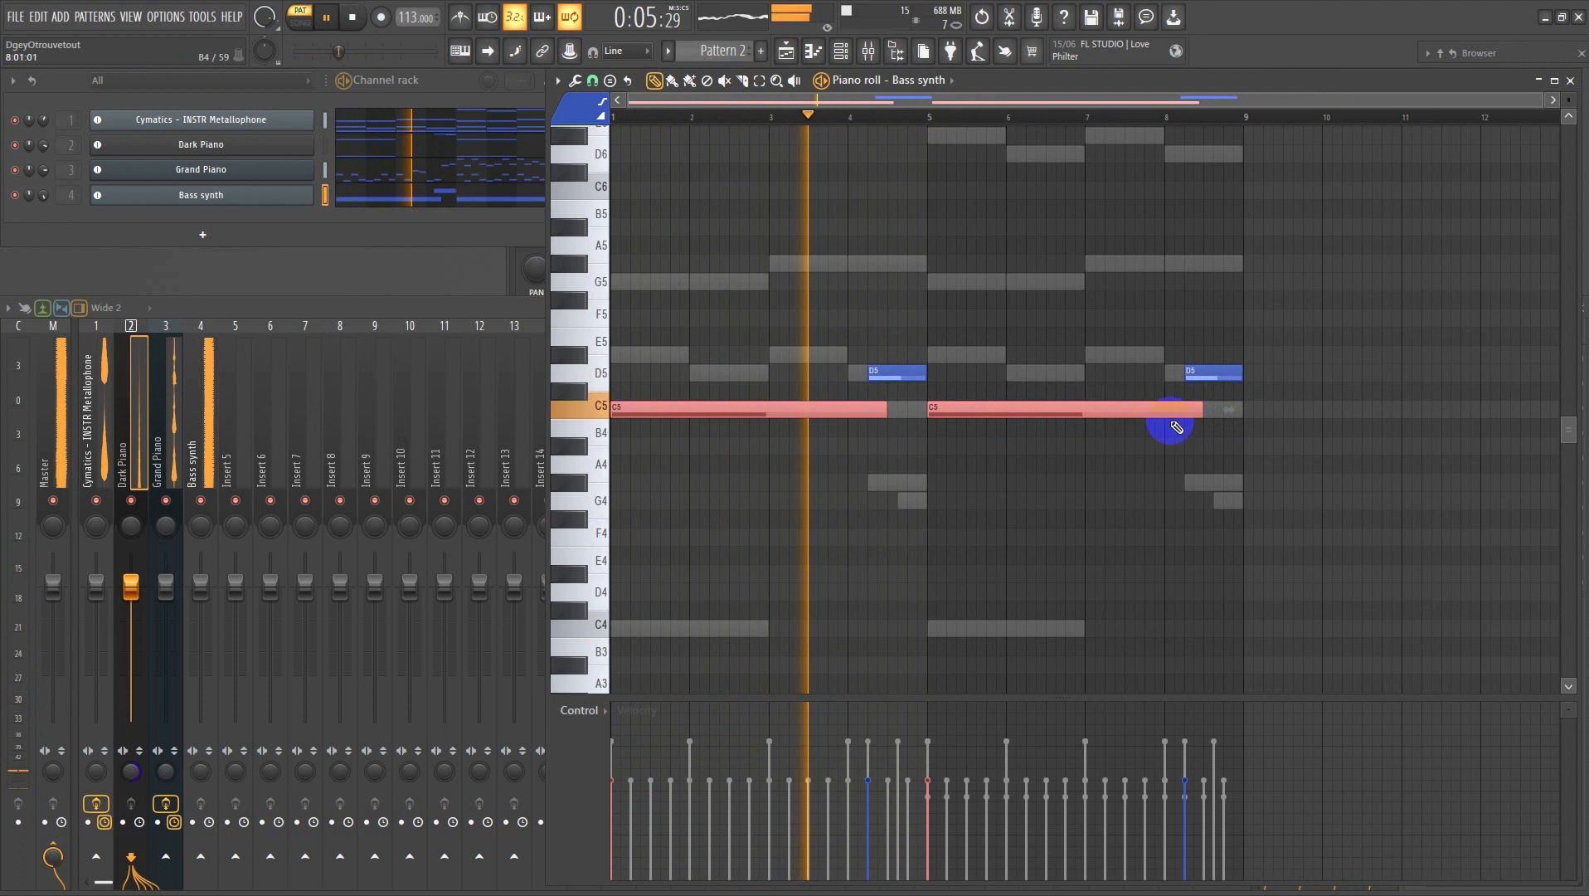
left_click_drag(889, 365, 904, 392)
key("ctrl+Up")
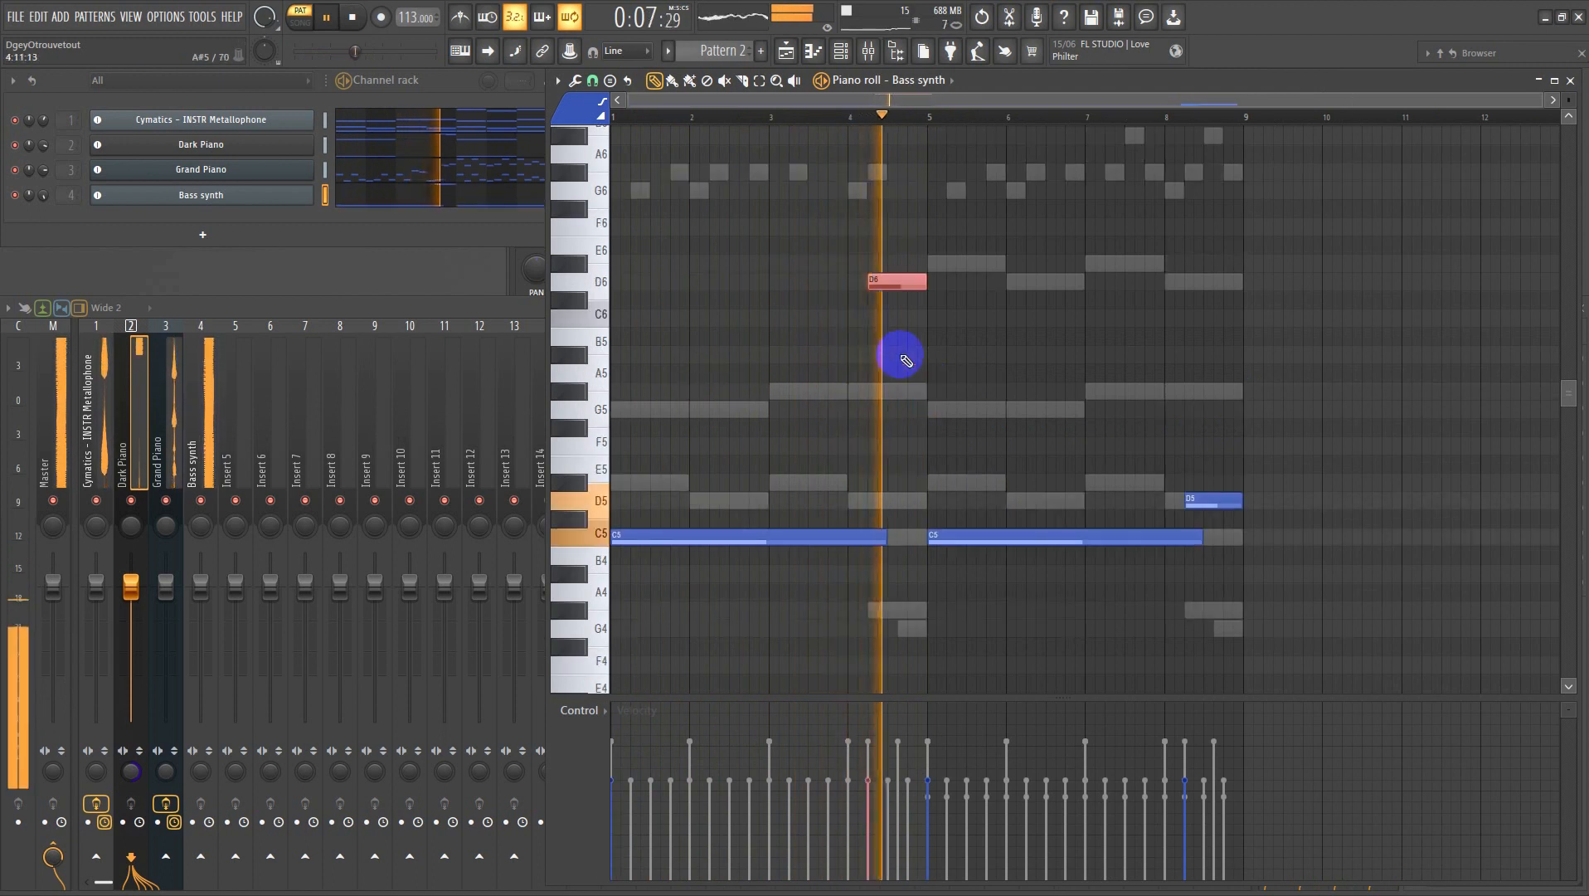
key("space")
left_click_drag(897, 280, 898, 383)
- Shorten the first C5 bass note to two bars, duplicate it into bars 3–4, and replay from bar 3
left_click(770, 118)
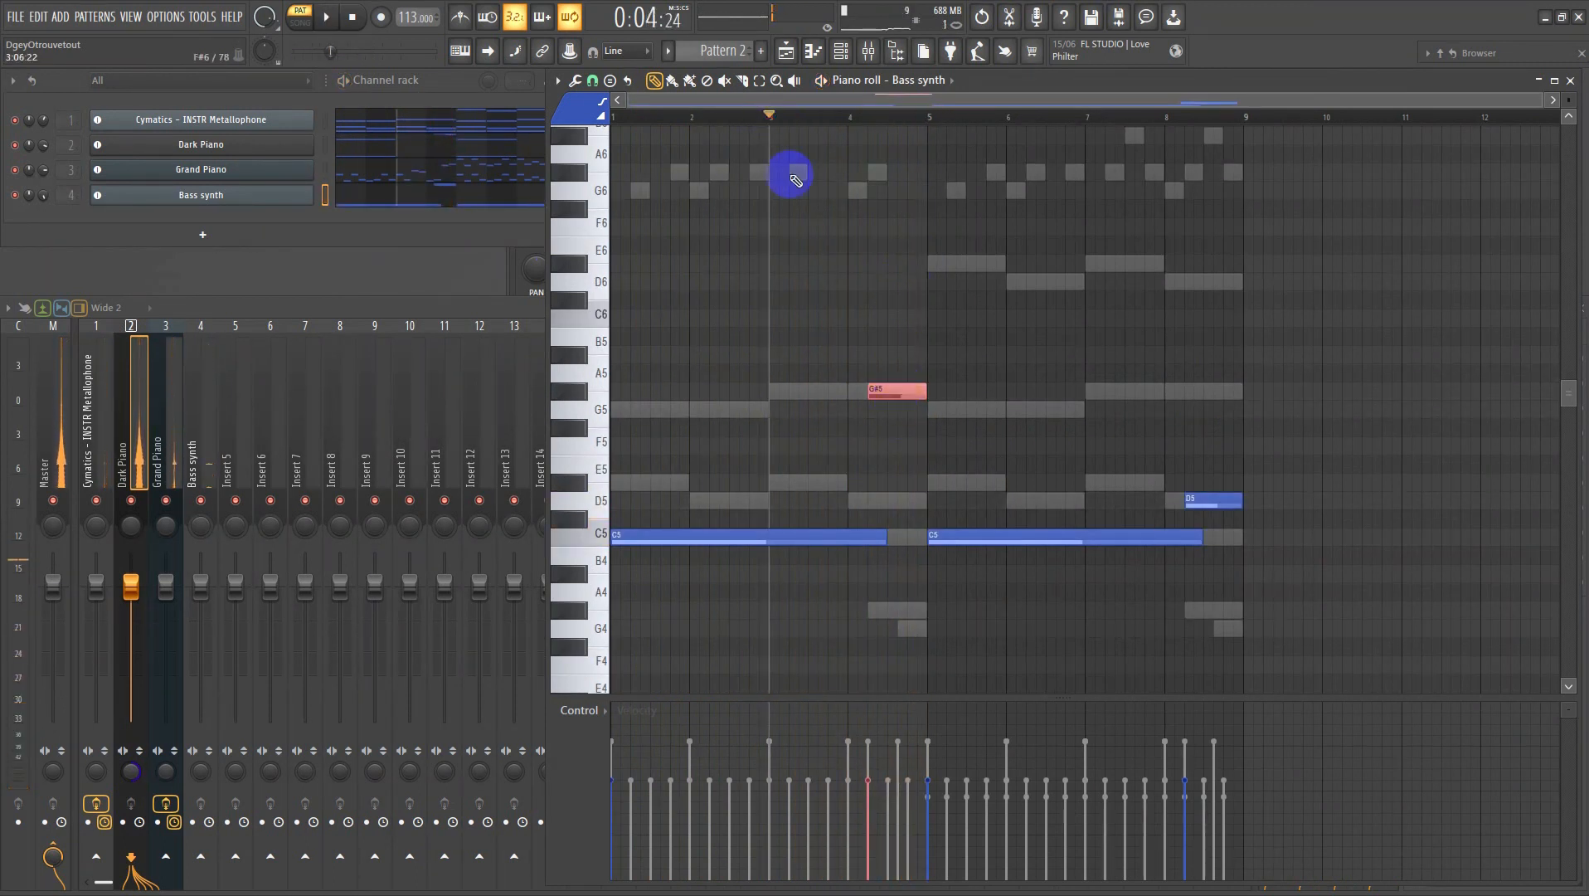
left_click_drag(892, 545, 710, 501)
key("ctrl+b")
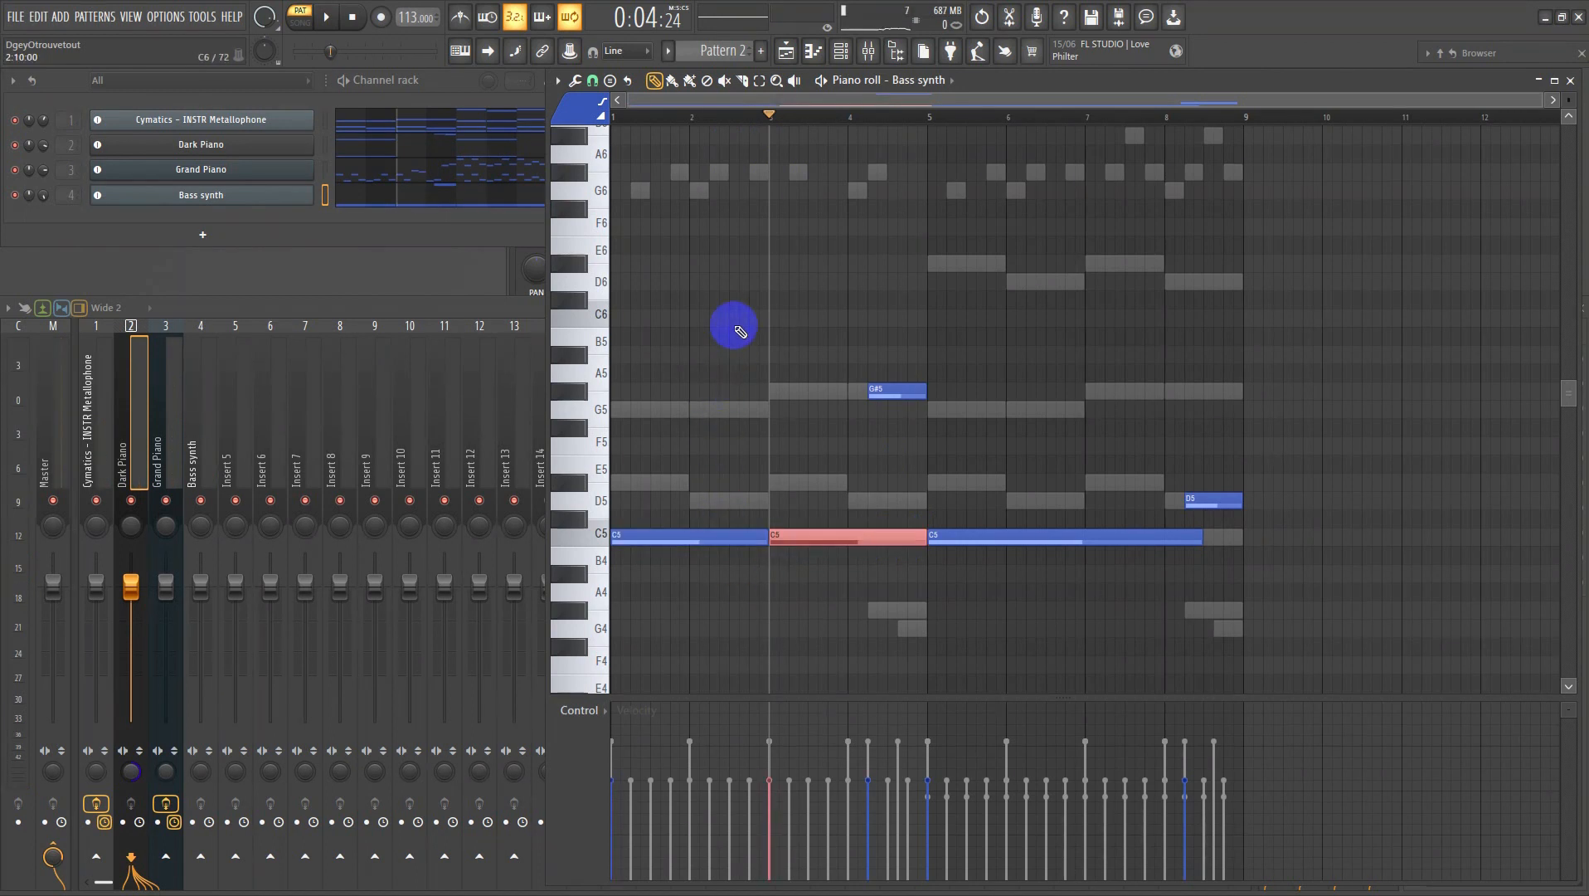
key("space")
- Delete the C5 and D5 bass notes in bars 5–8 and stop playback
right_click(1170, 619)
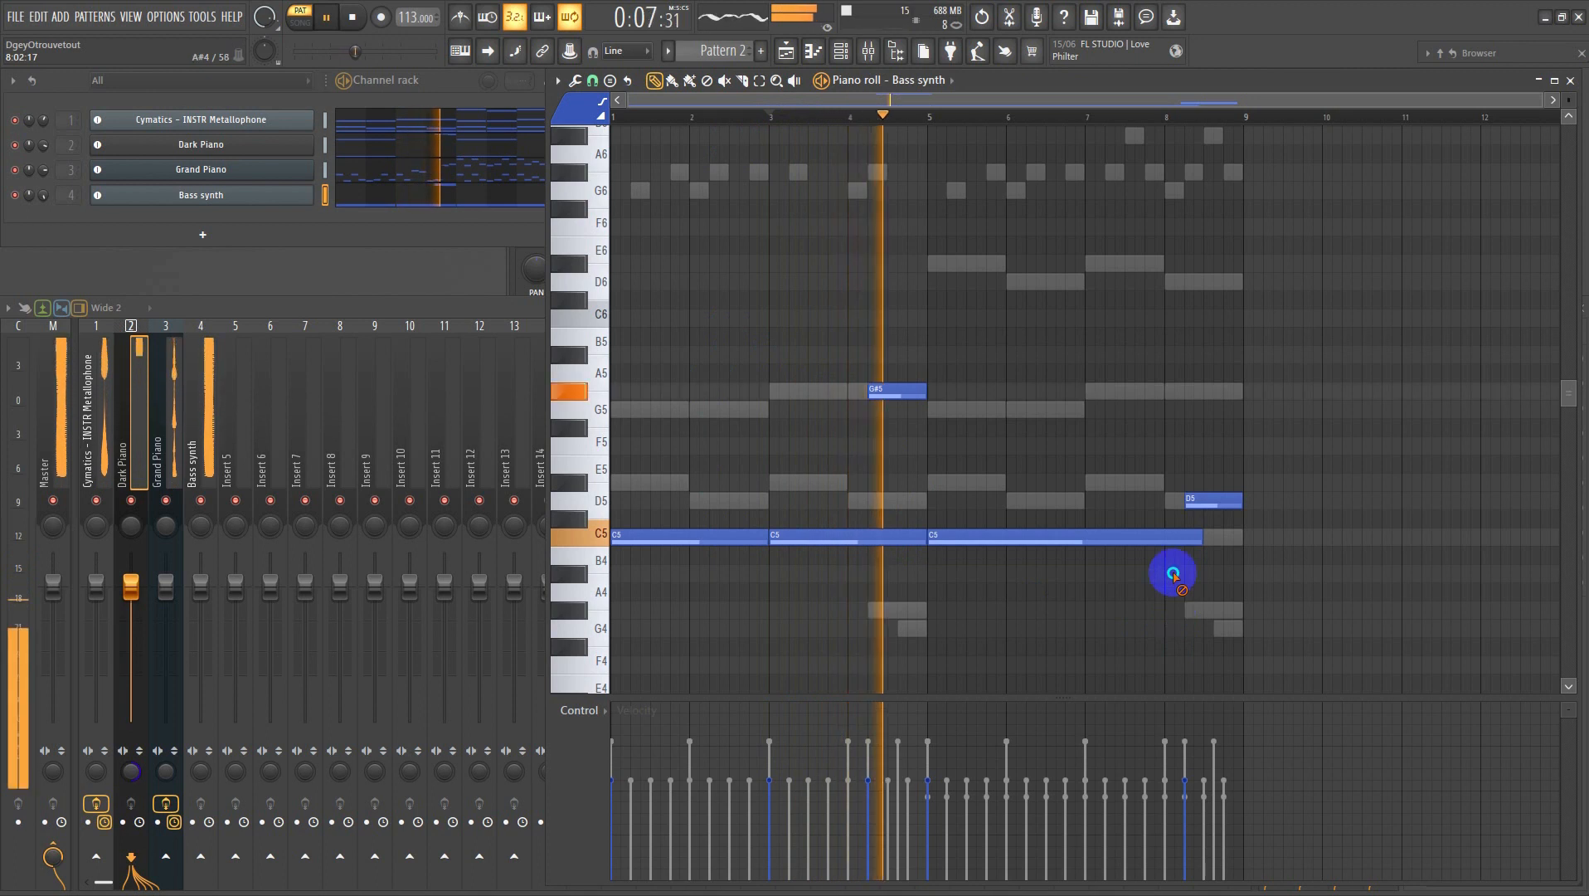
right_click(1182, 535)
right_click(1193, 500)
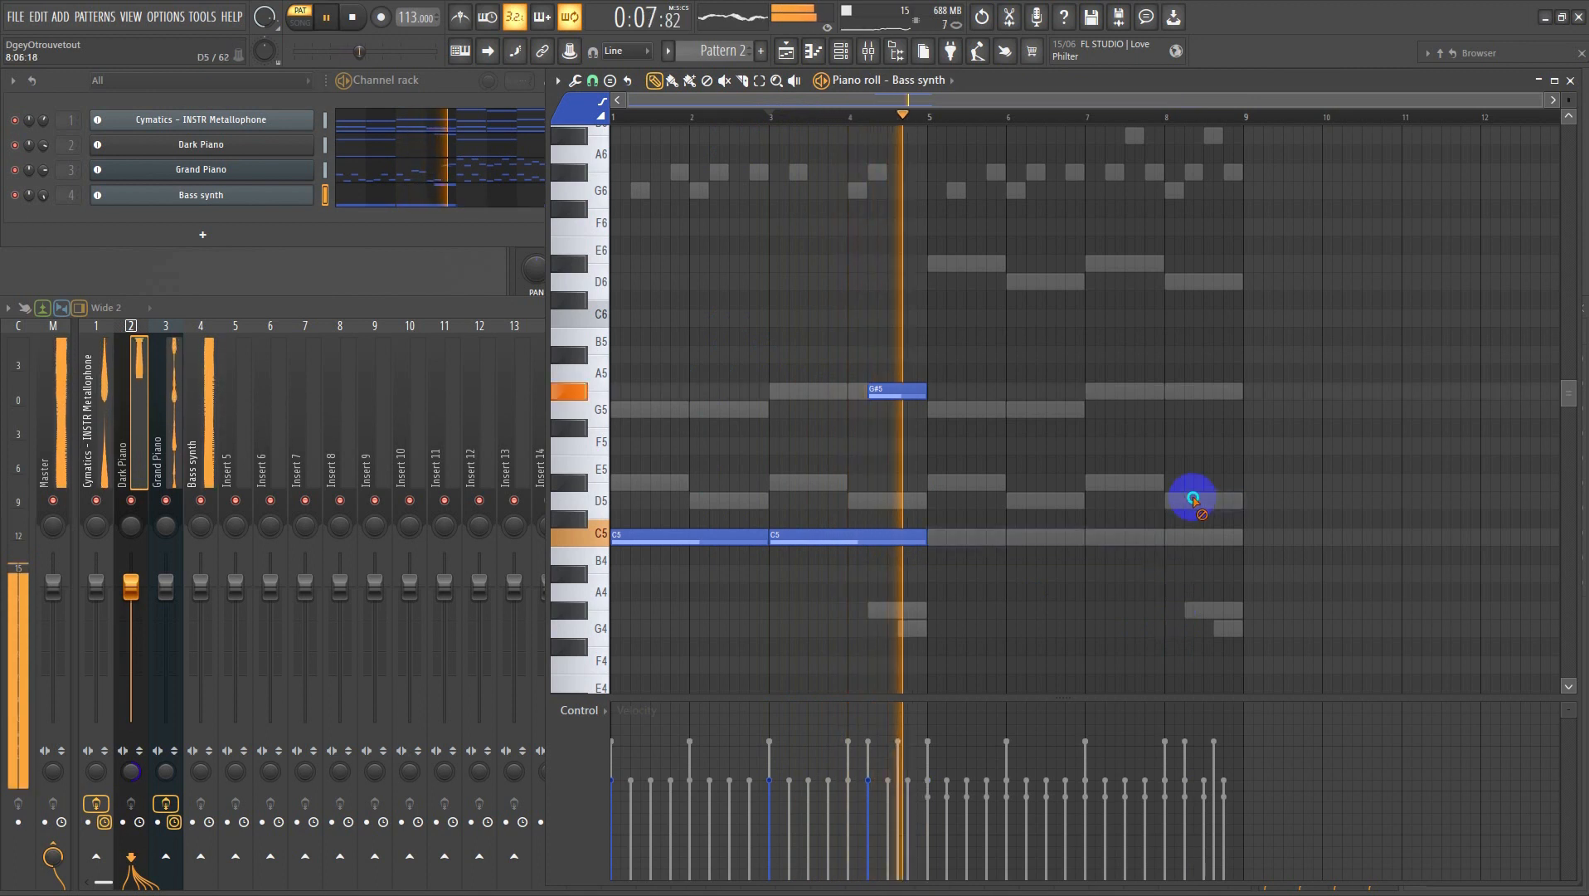
key("space")
- Add a short G5 note under the bar 4 G#5, duplicate the four-bar bass phrase into bars 5–8, and replay it
left_click(900, 391)
left_click(896, 410)
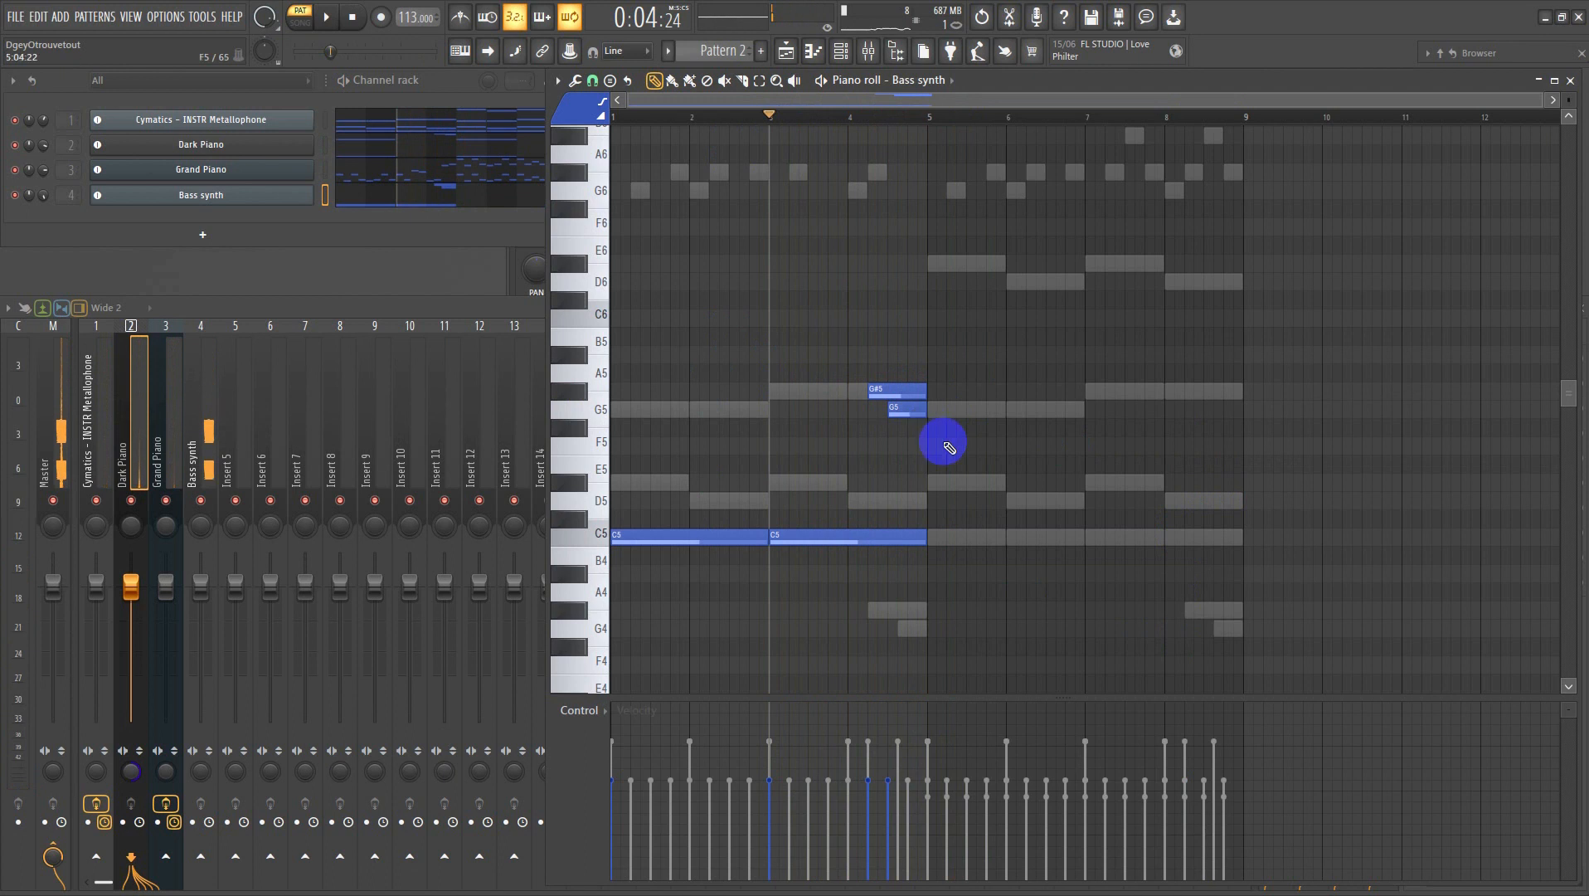
key("ctrl+b")
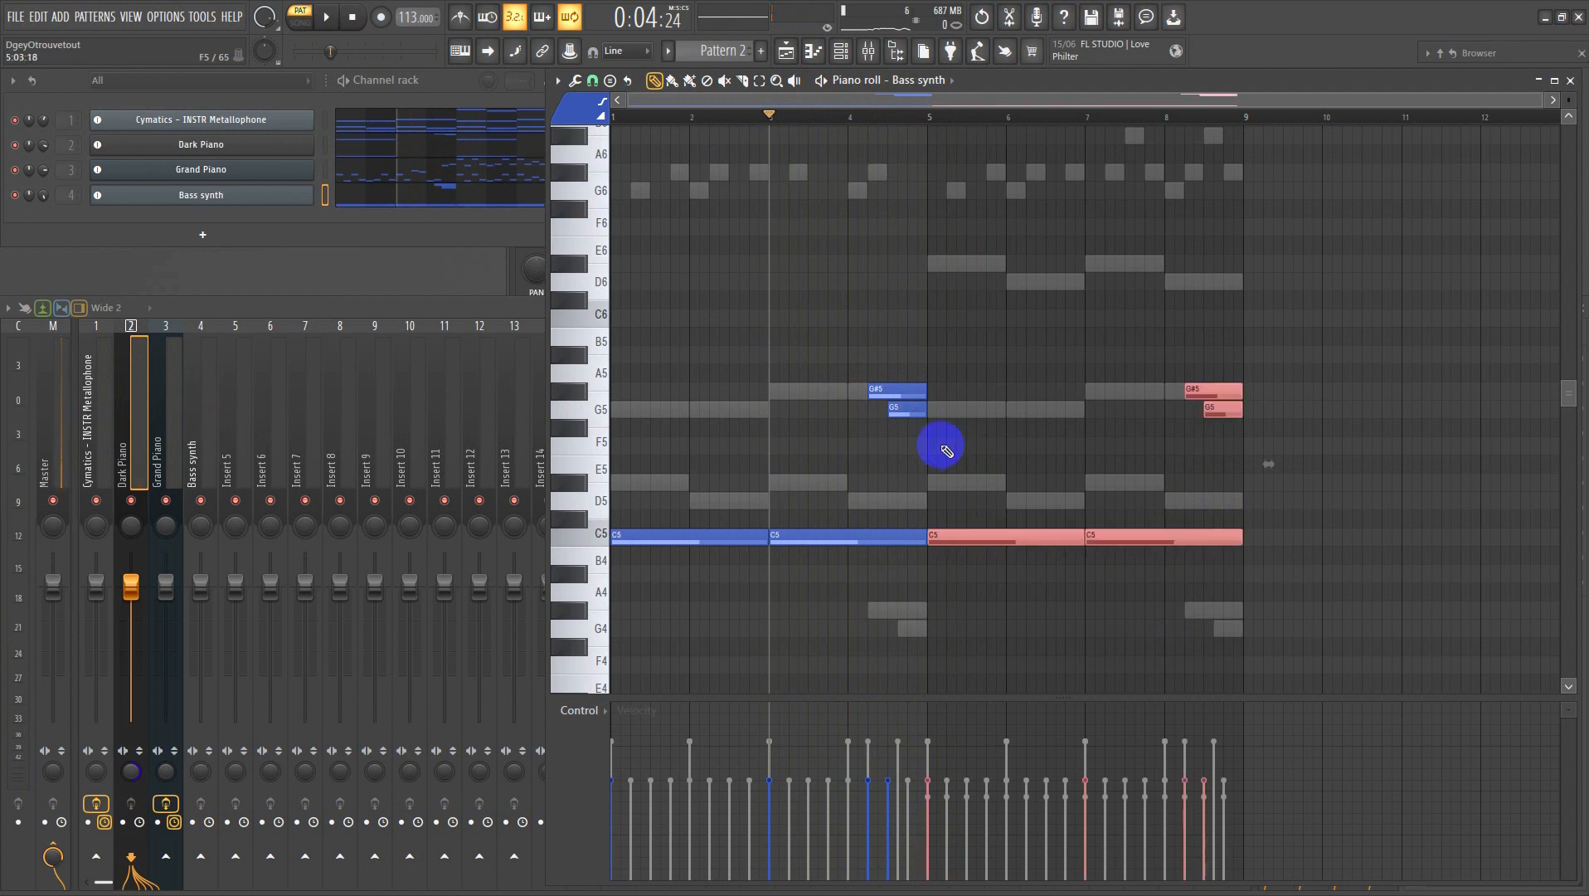
key("ctrl+d")
key("space")
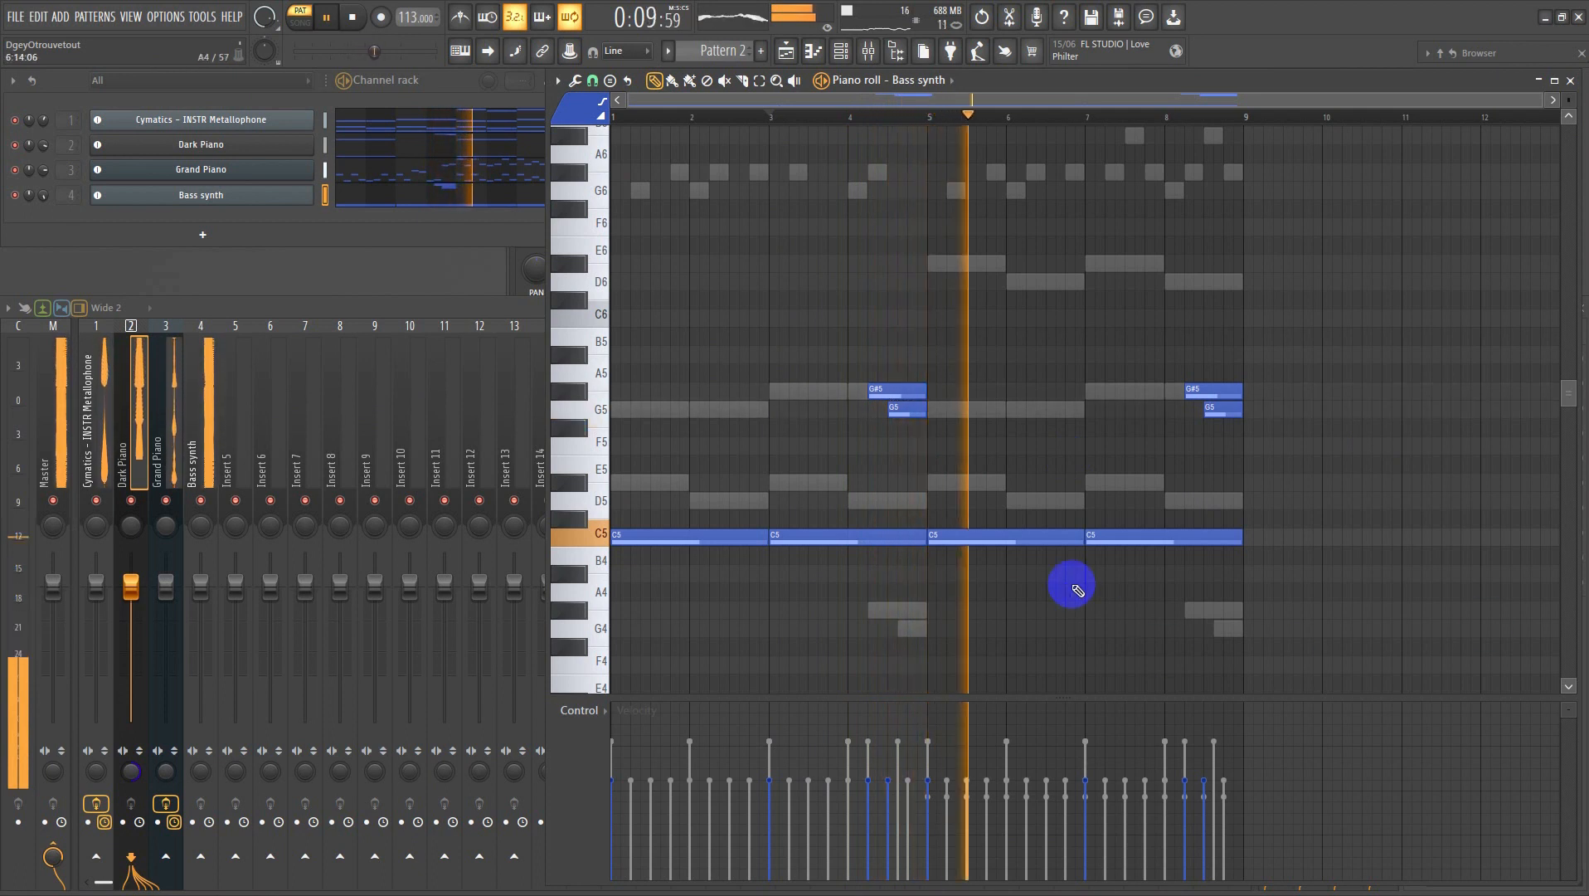
- Delete the G5 in bar 8, lower the G#5 there by an octave, and add a short G4 note at the bar's end
right_click(1219, 410)
left_click(1219, 391, "ctrl")
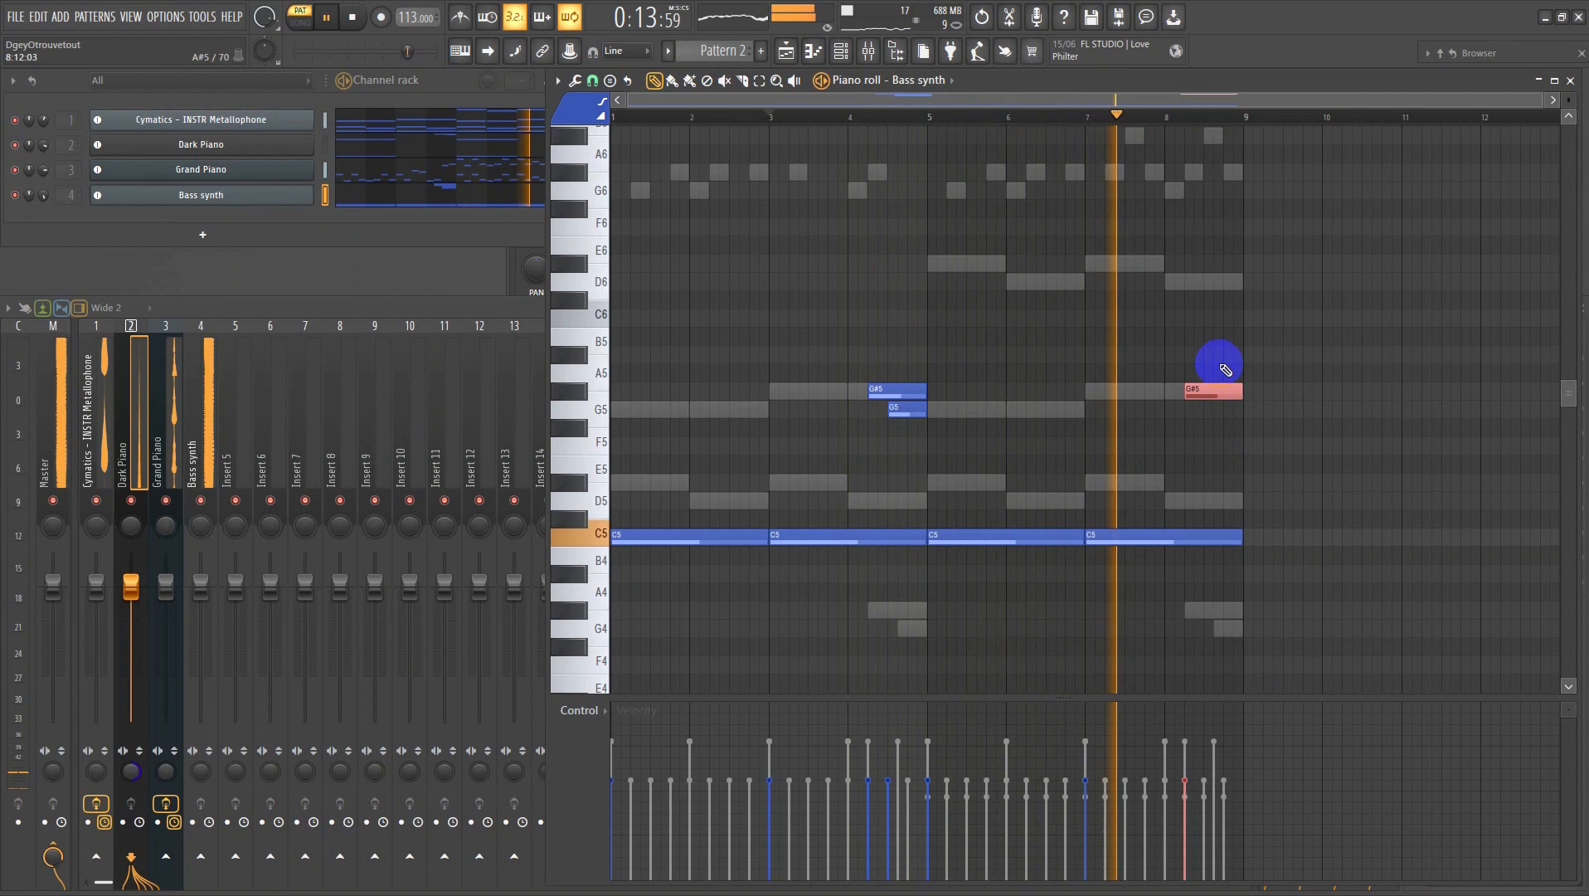
key("ctrl+Down")
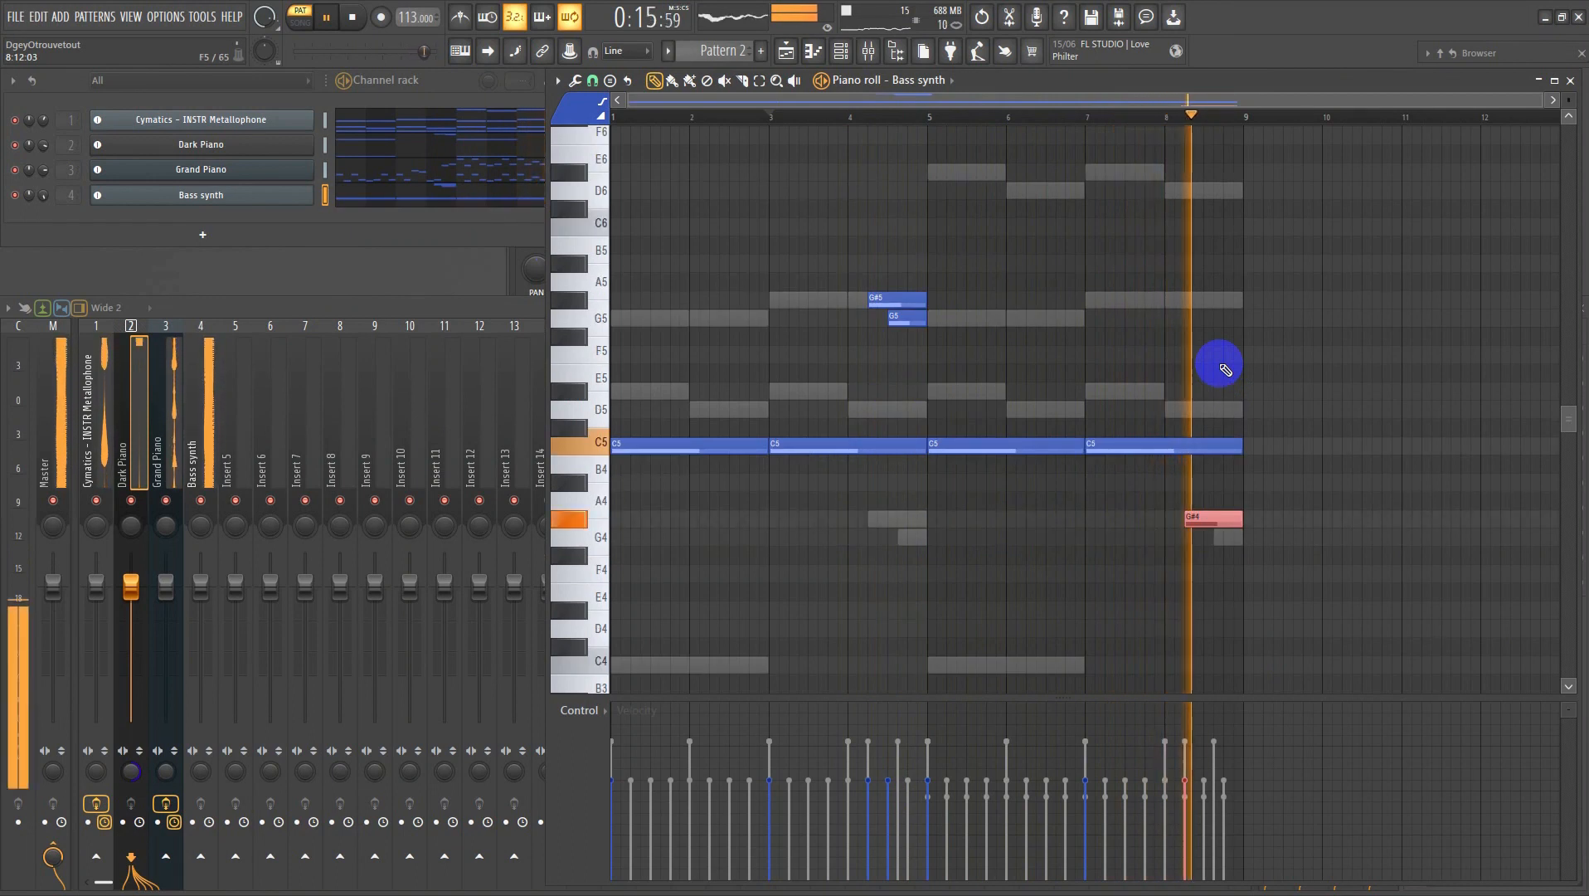
left_click(1219, 535)
key("space")
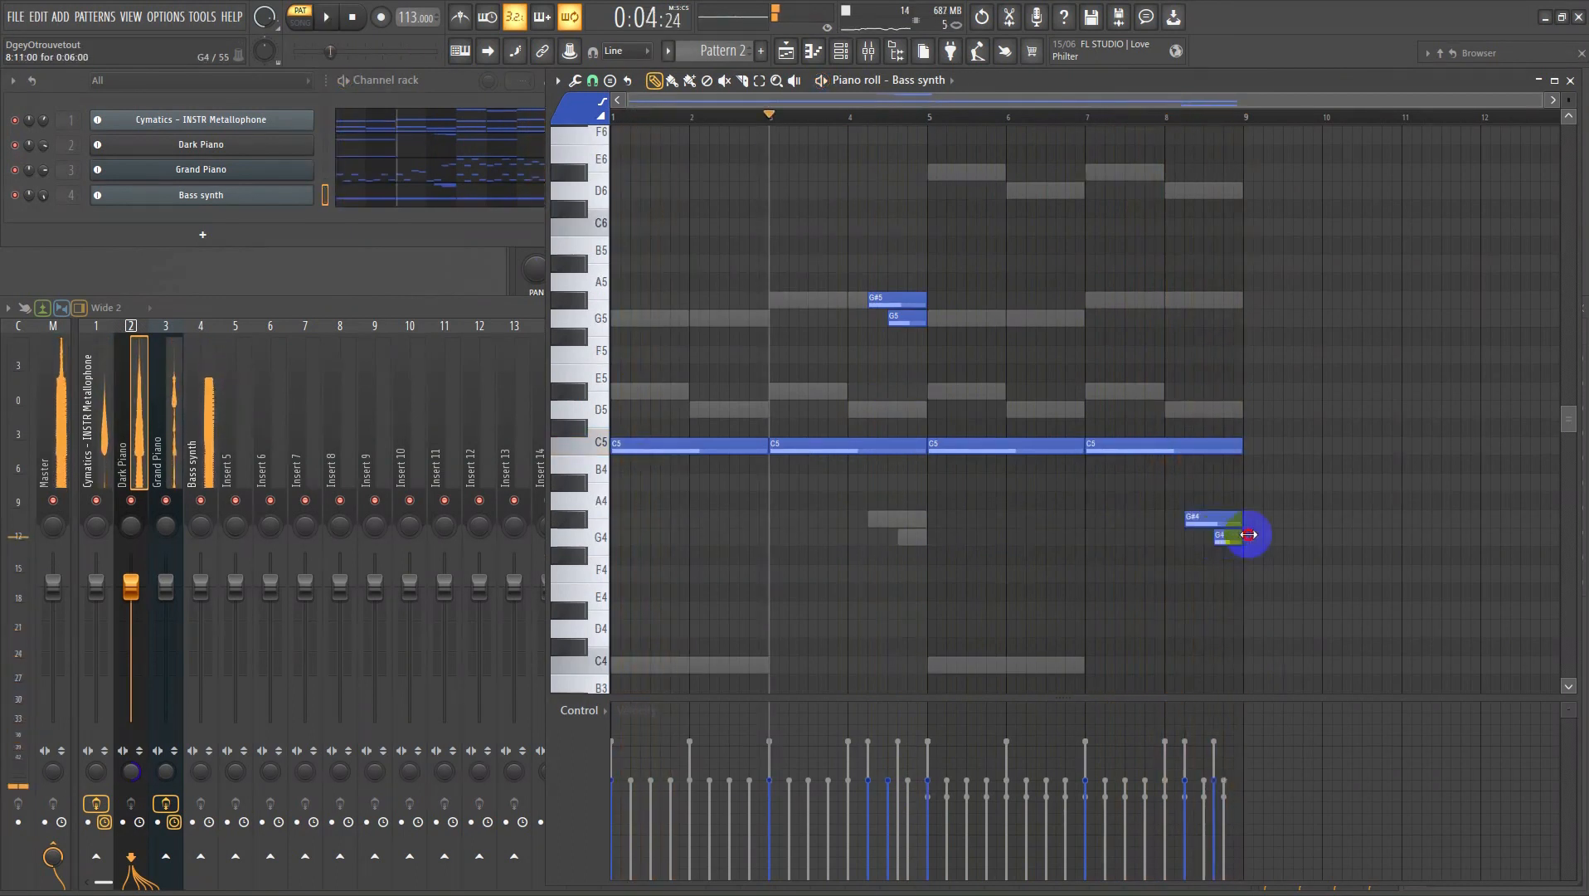
left_click_drag(1215, 508, 1224, 537)
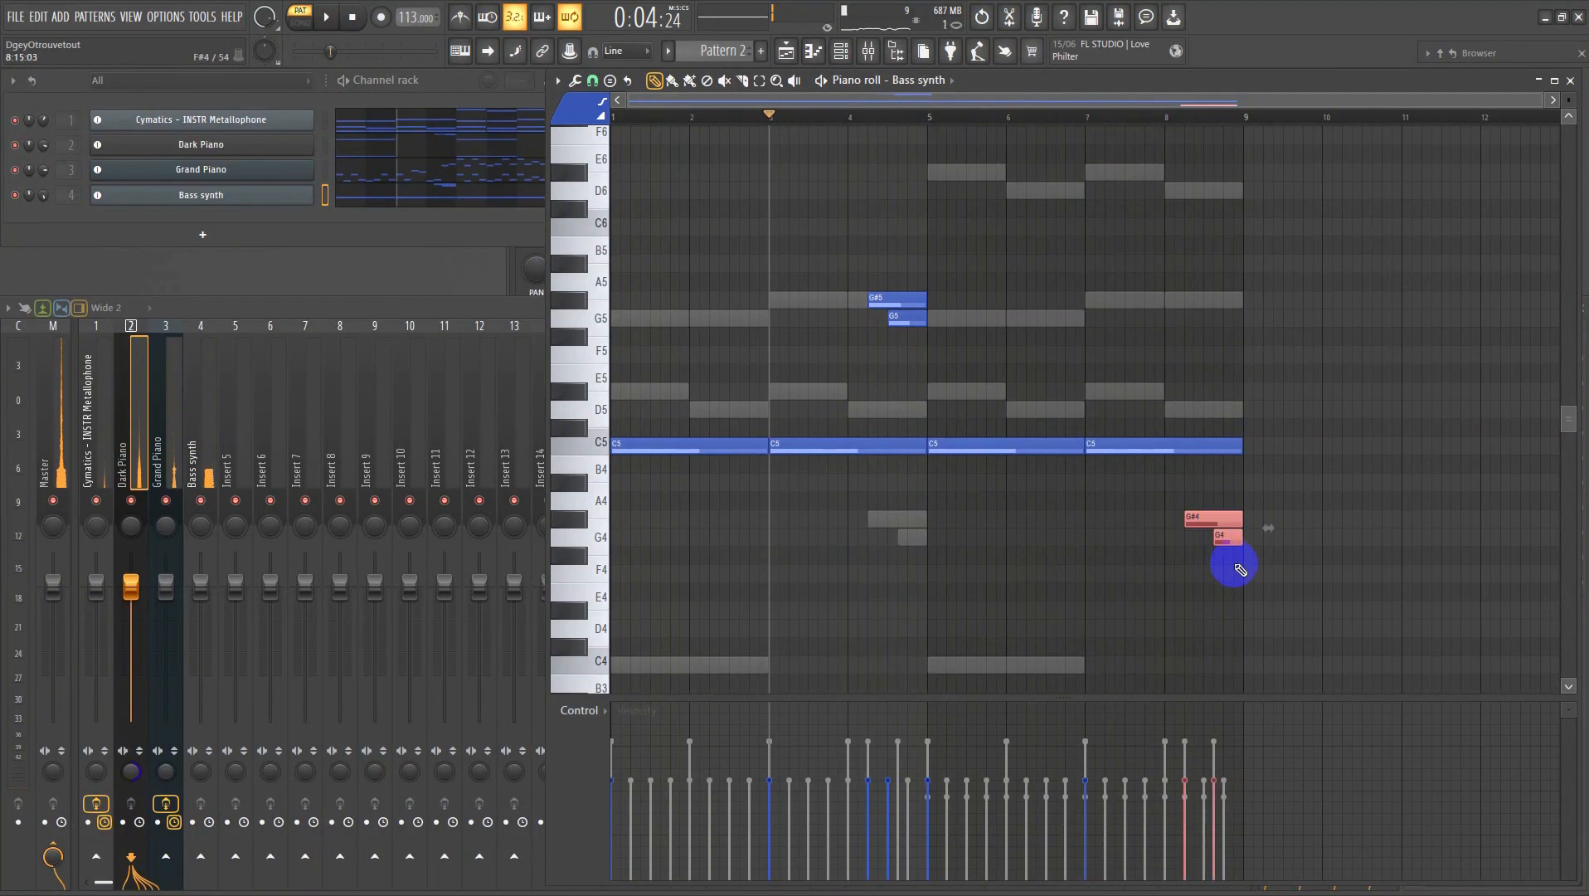
key("ctrl+Up")
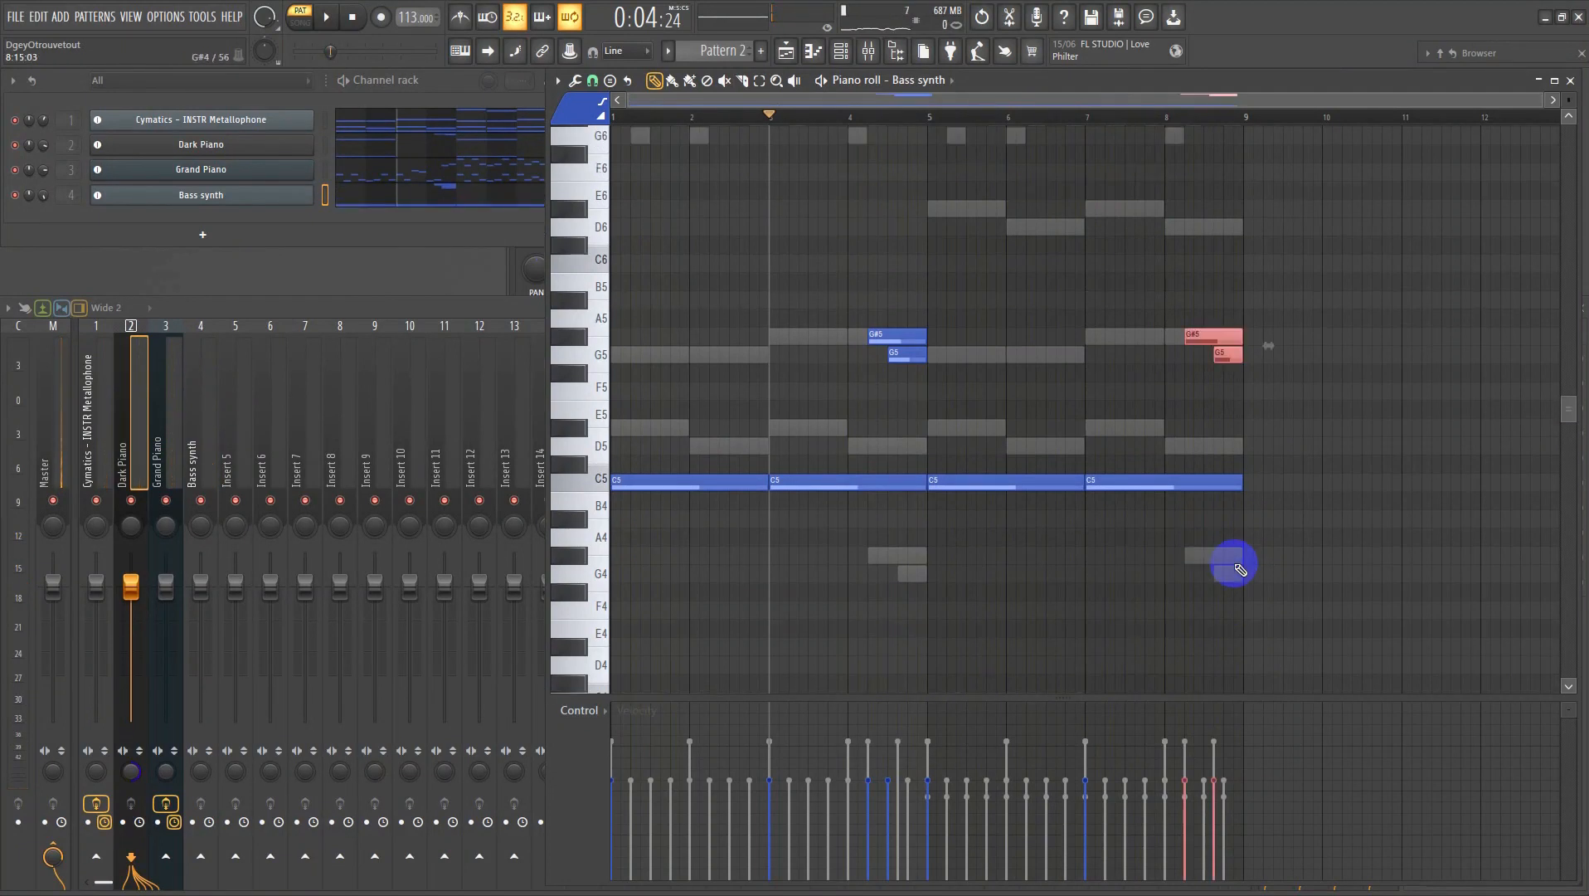
key("ctrl+Down")
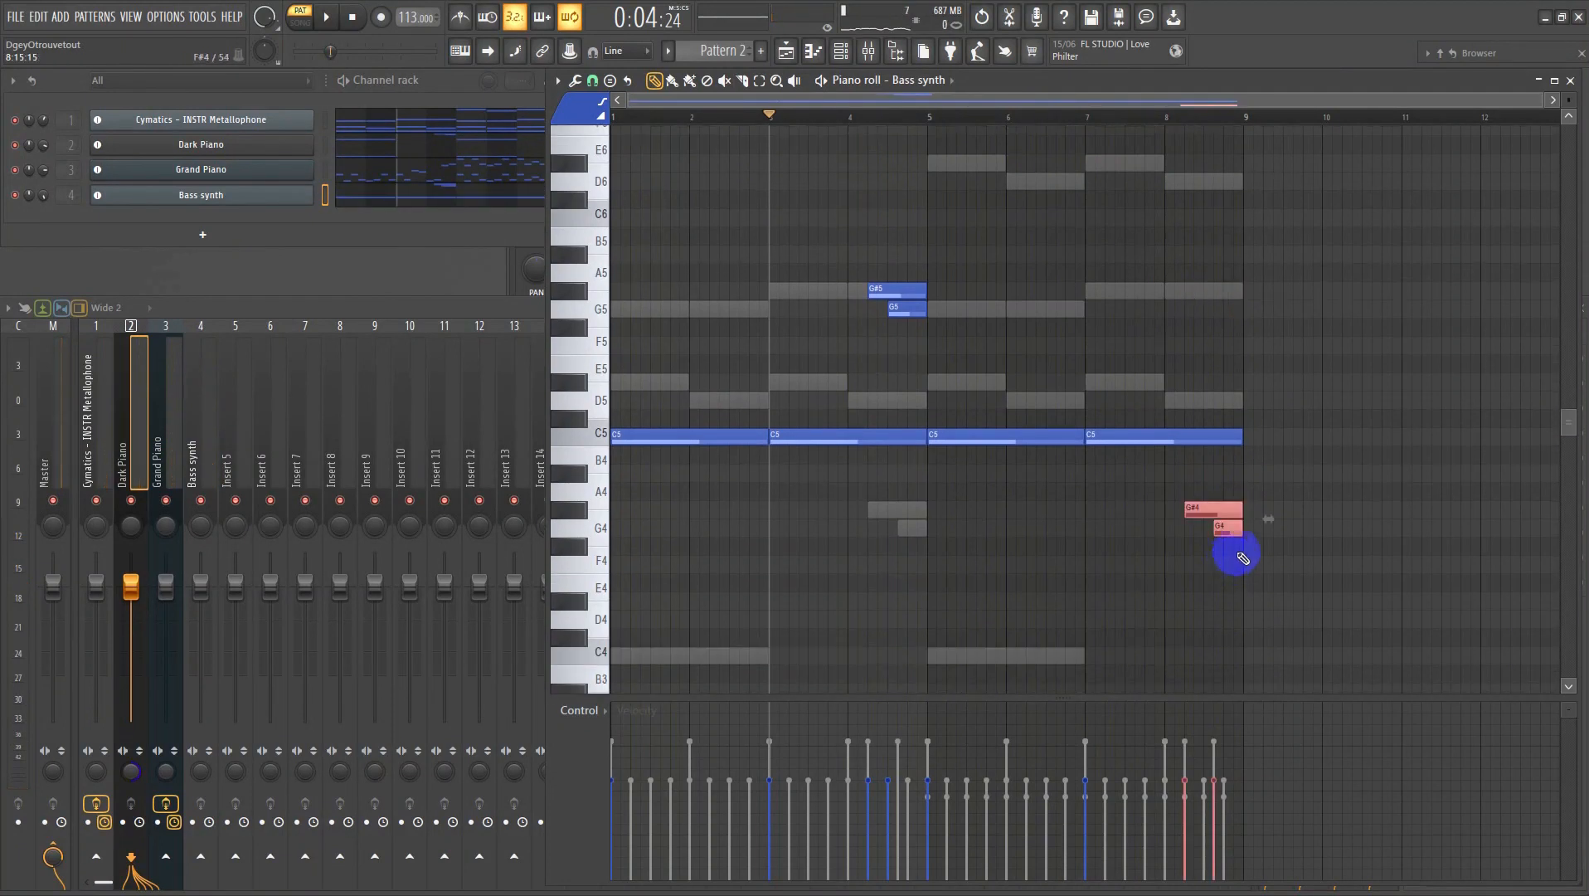
right_click(1211, 559)
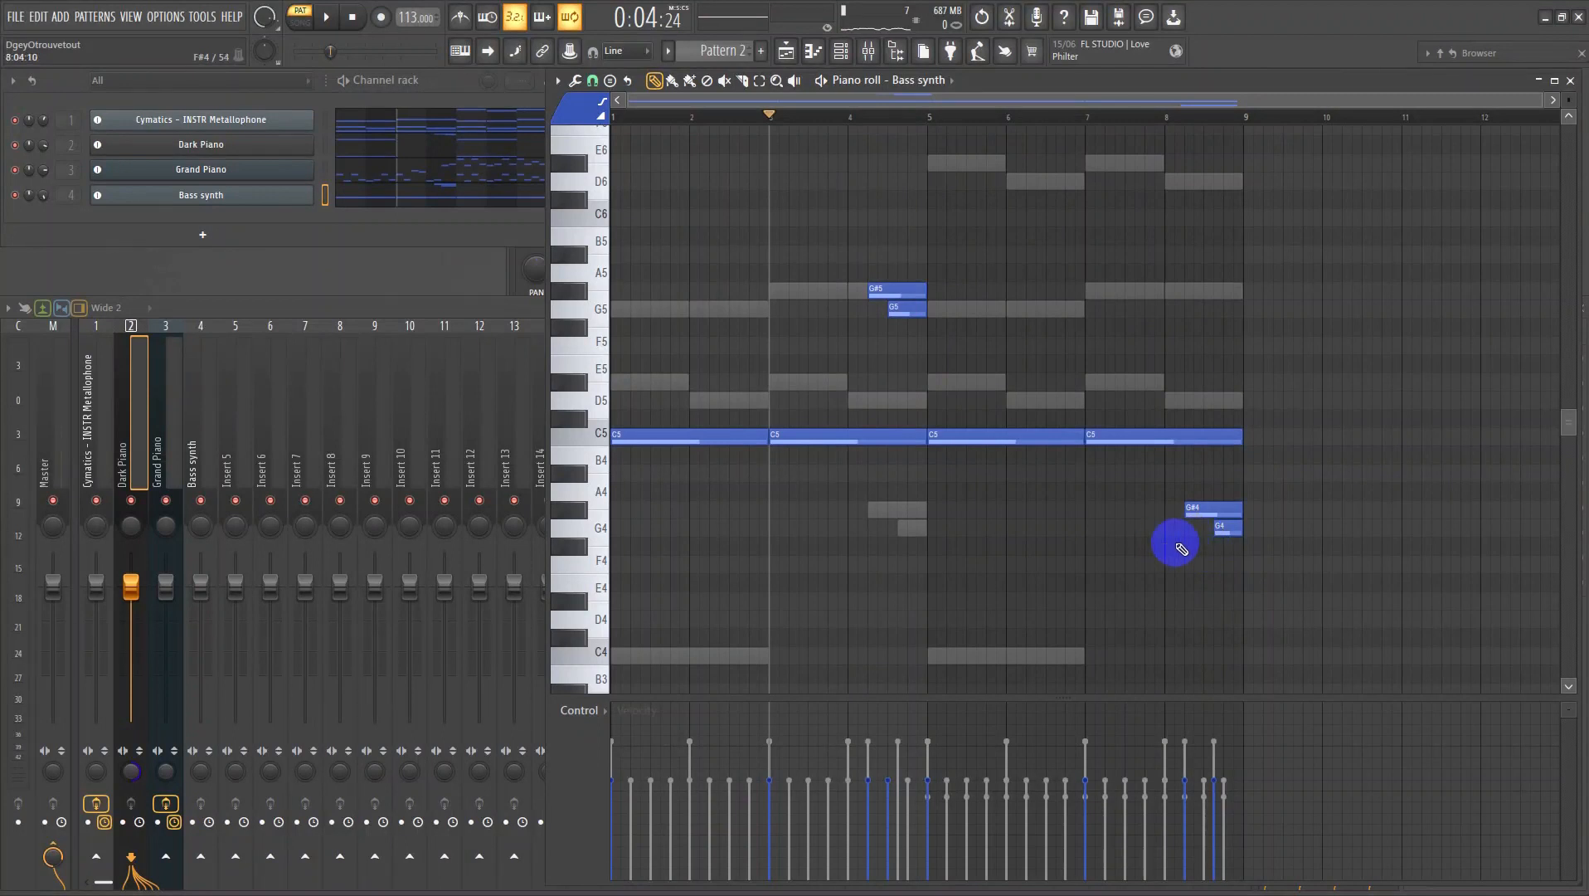
- Try turning the bar 8 G4 into a slide note and replay the ending with the sustained C5
left_click(1224, 534)
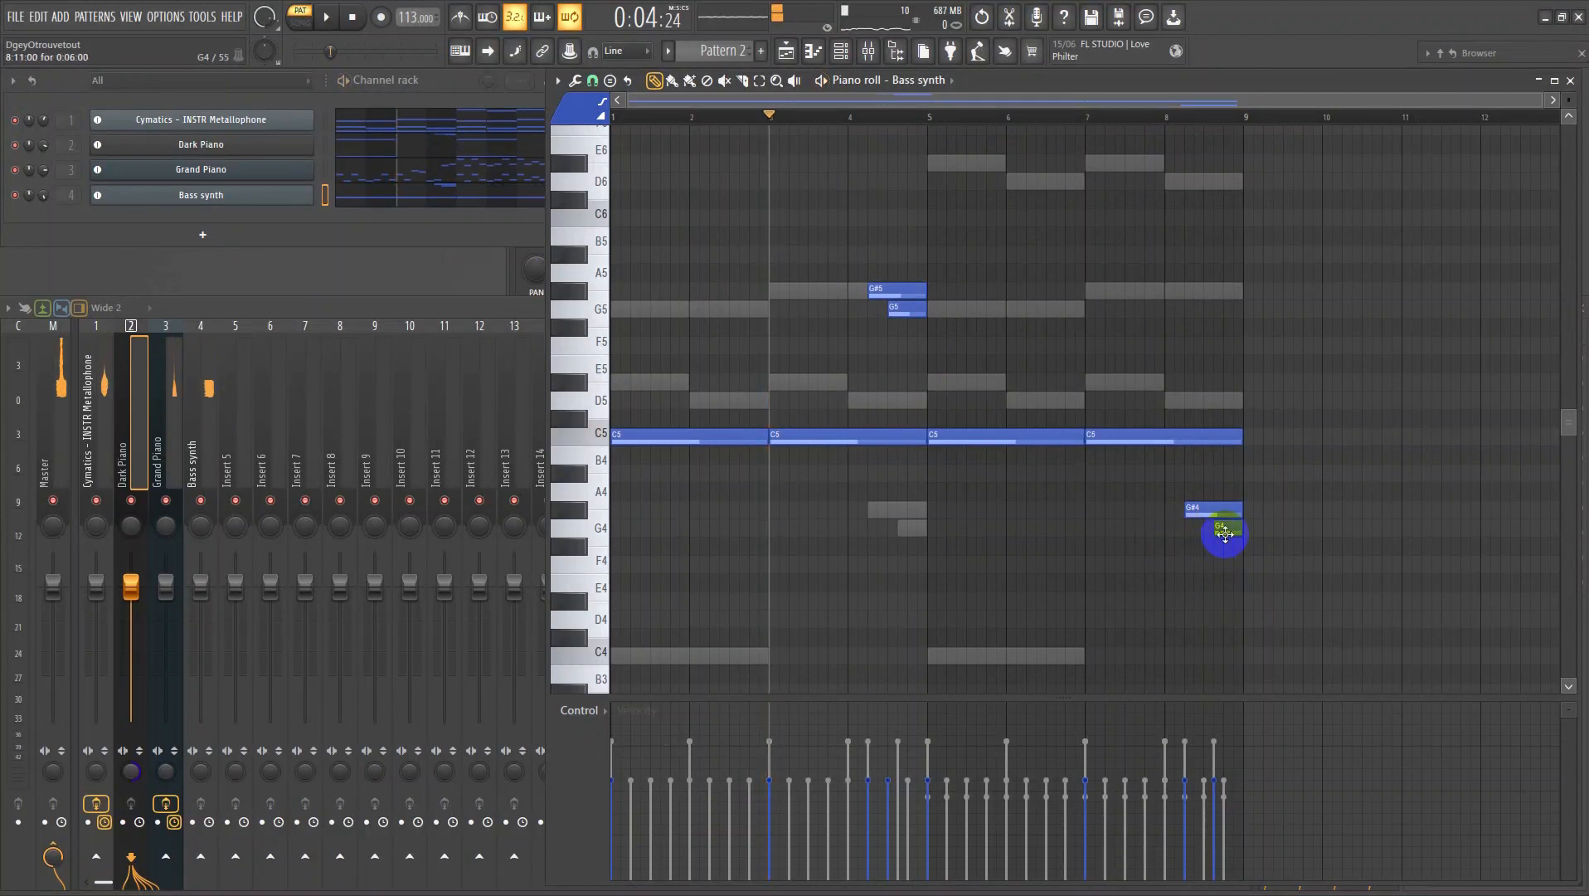
double_click(1224, 534)
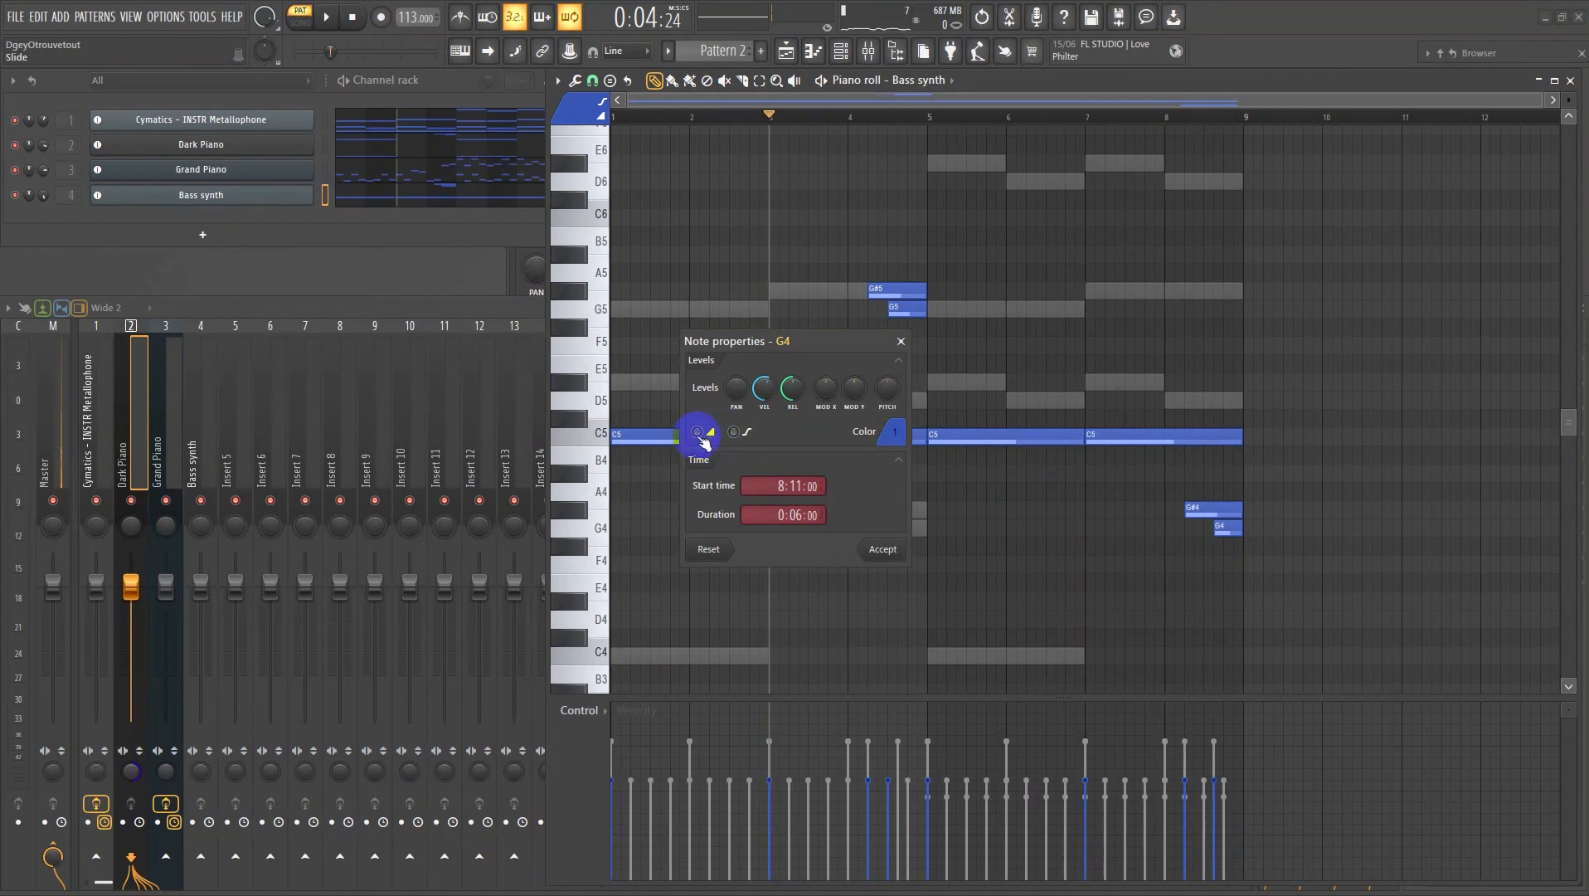
left_click(881, 551)
left_click_drag(1236, 439, 1157, 439)
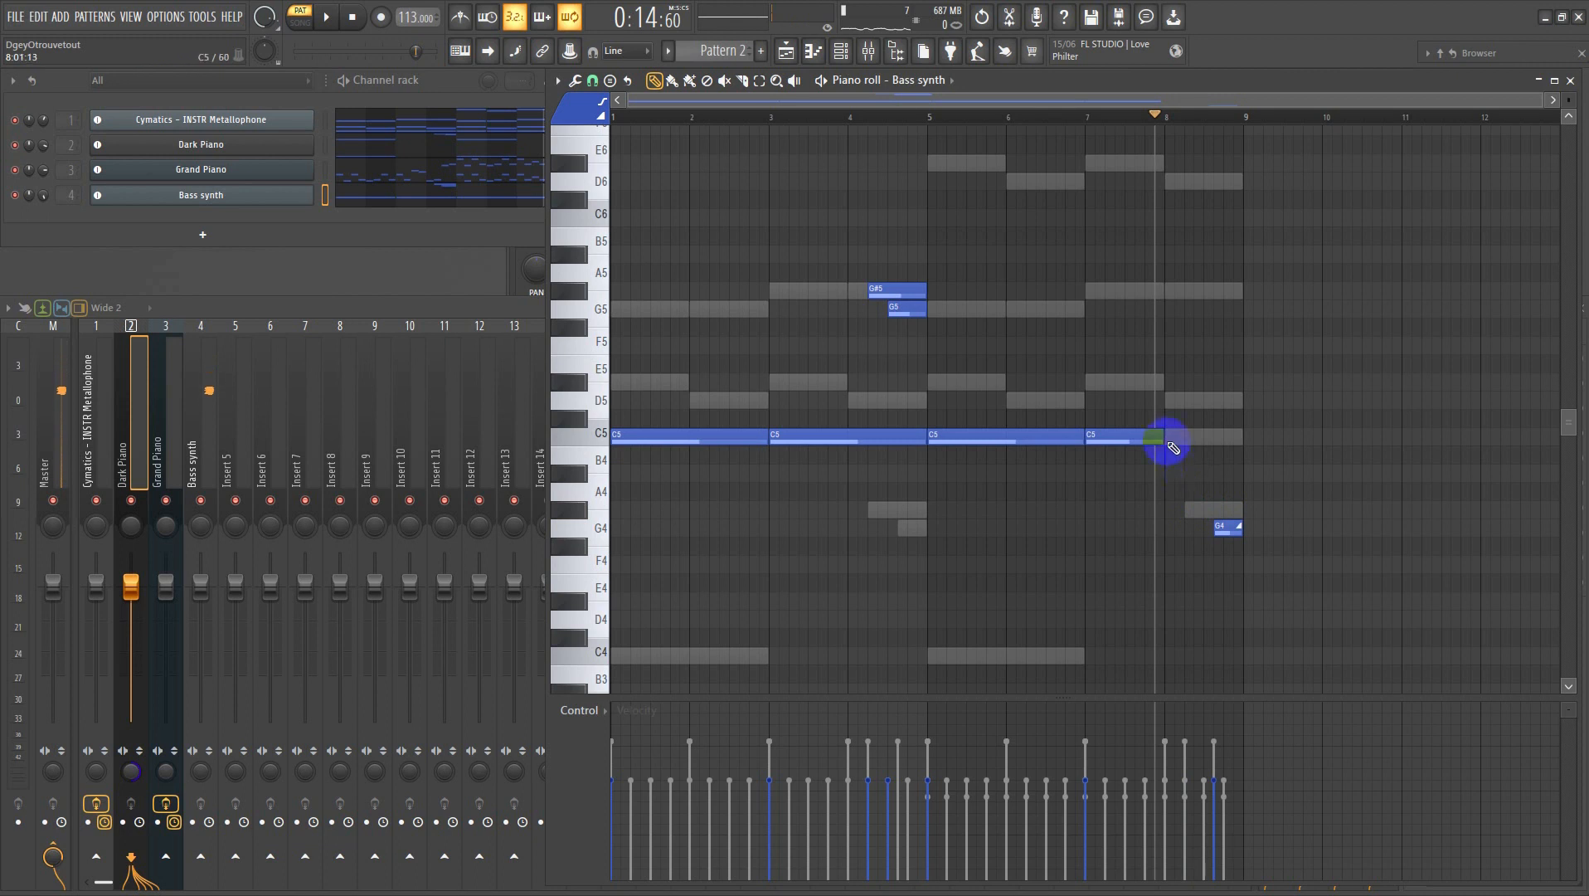
left_click(1228, 533)
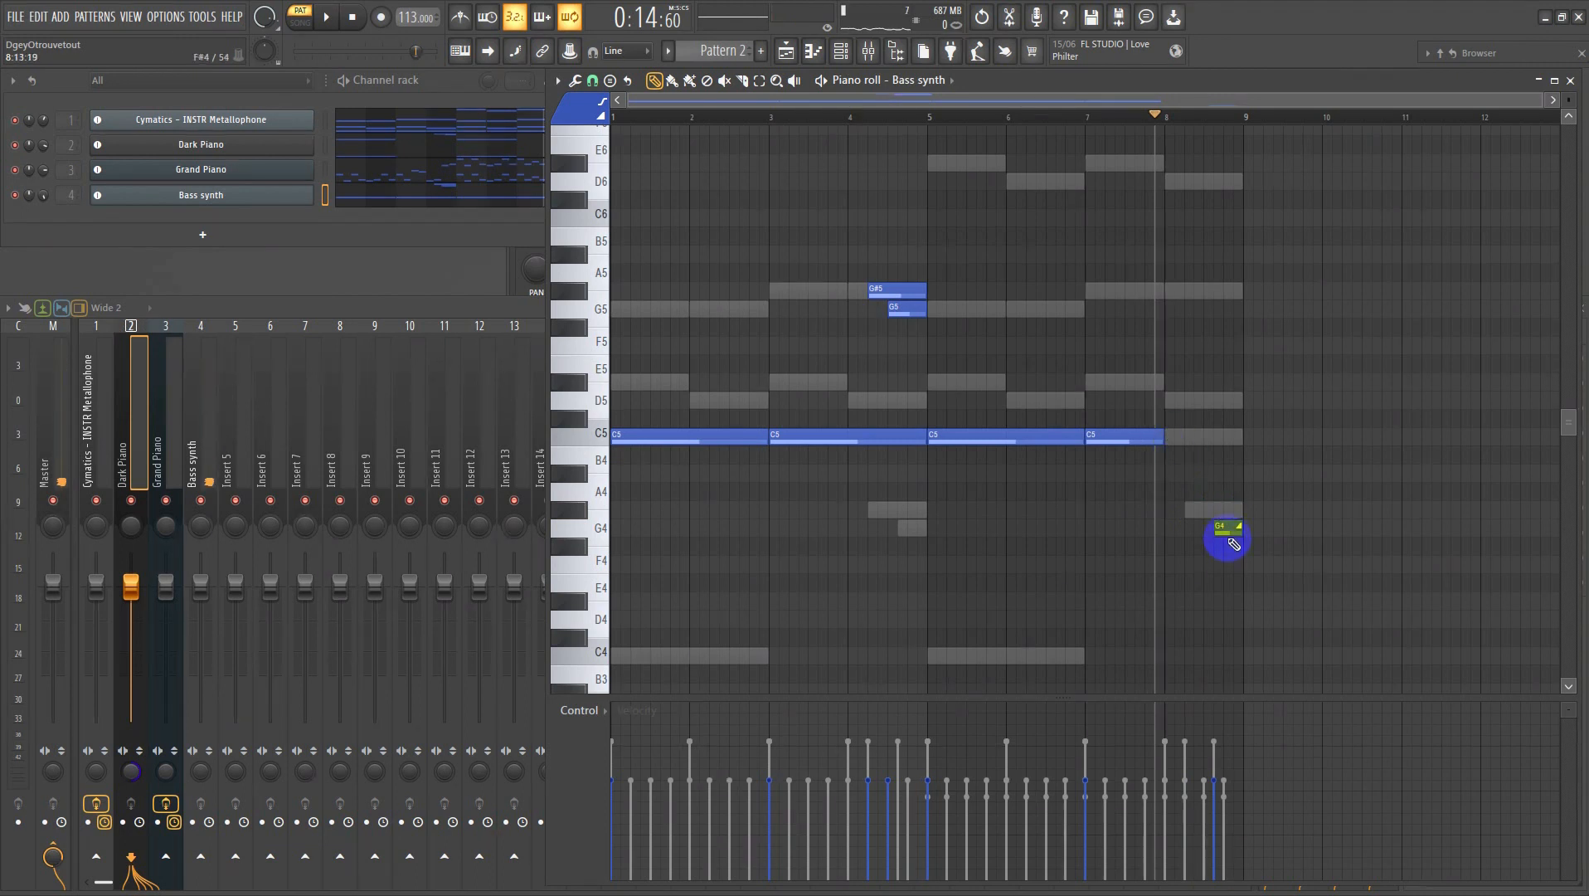
key("space")
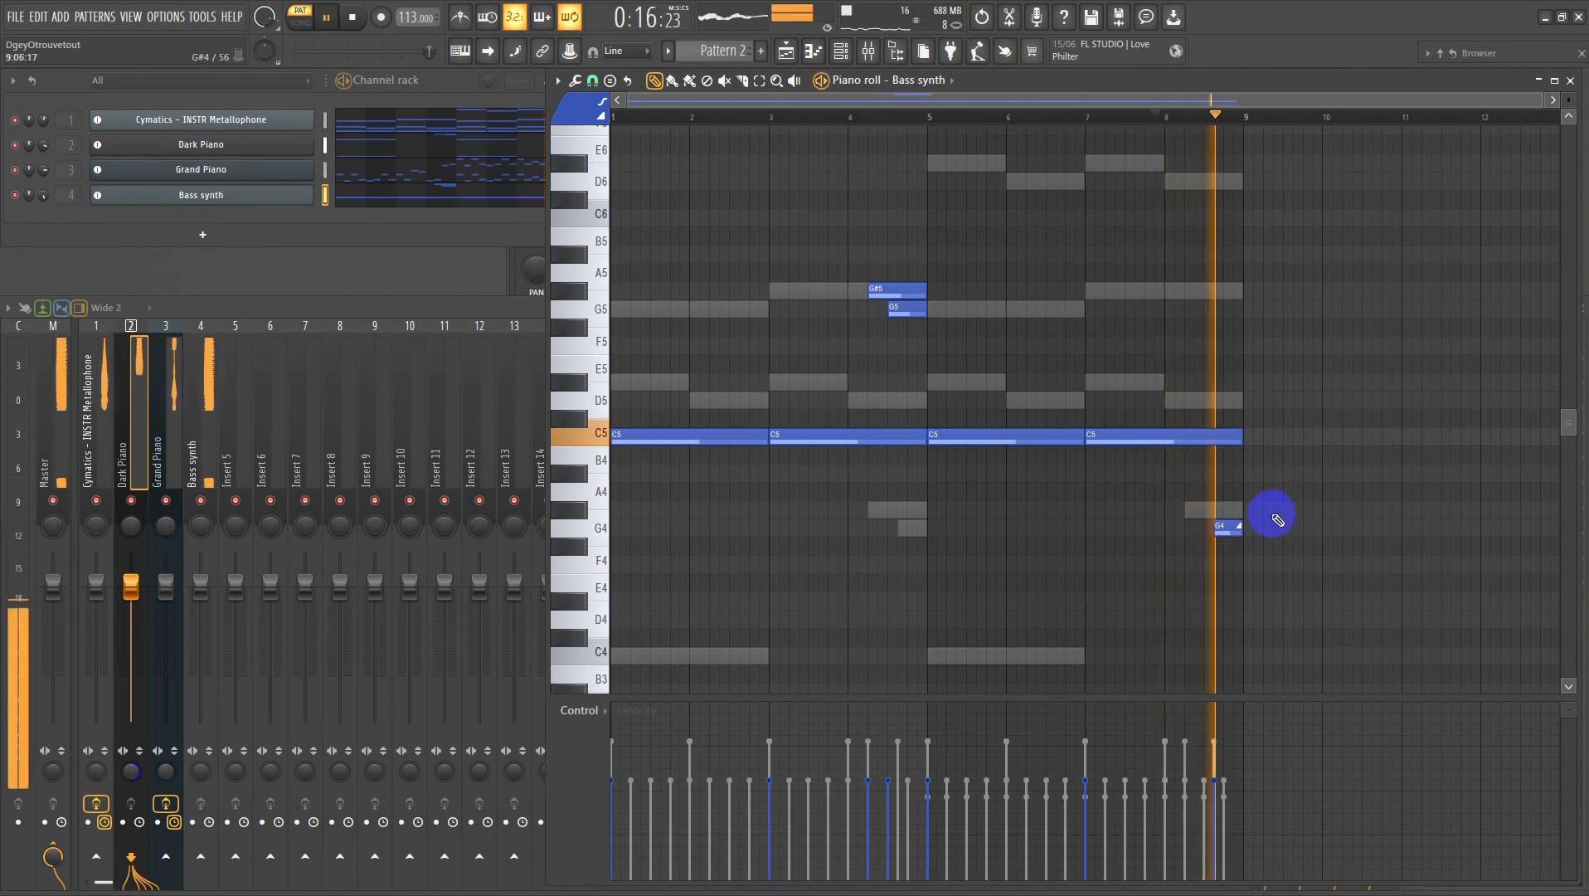
- Enable slide notes, replace the regular G#4 in bar 8 with a sliding G#4, and replay the ending
left_click(601, 116)
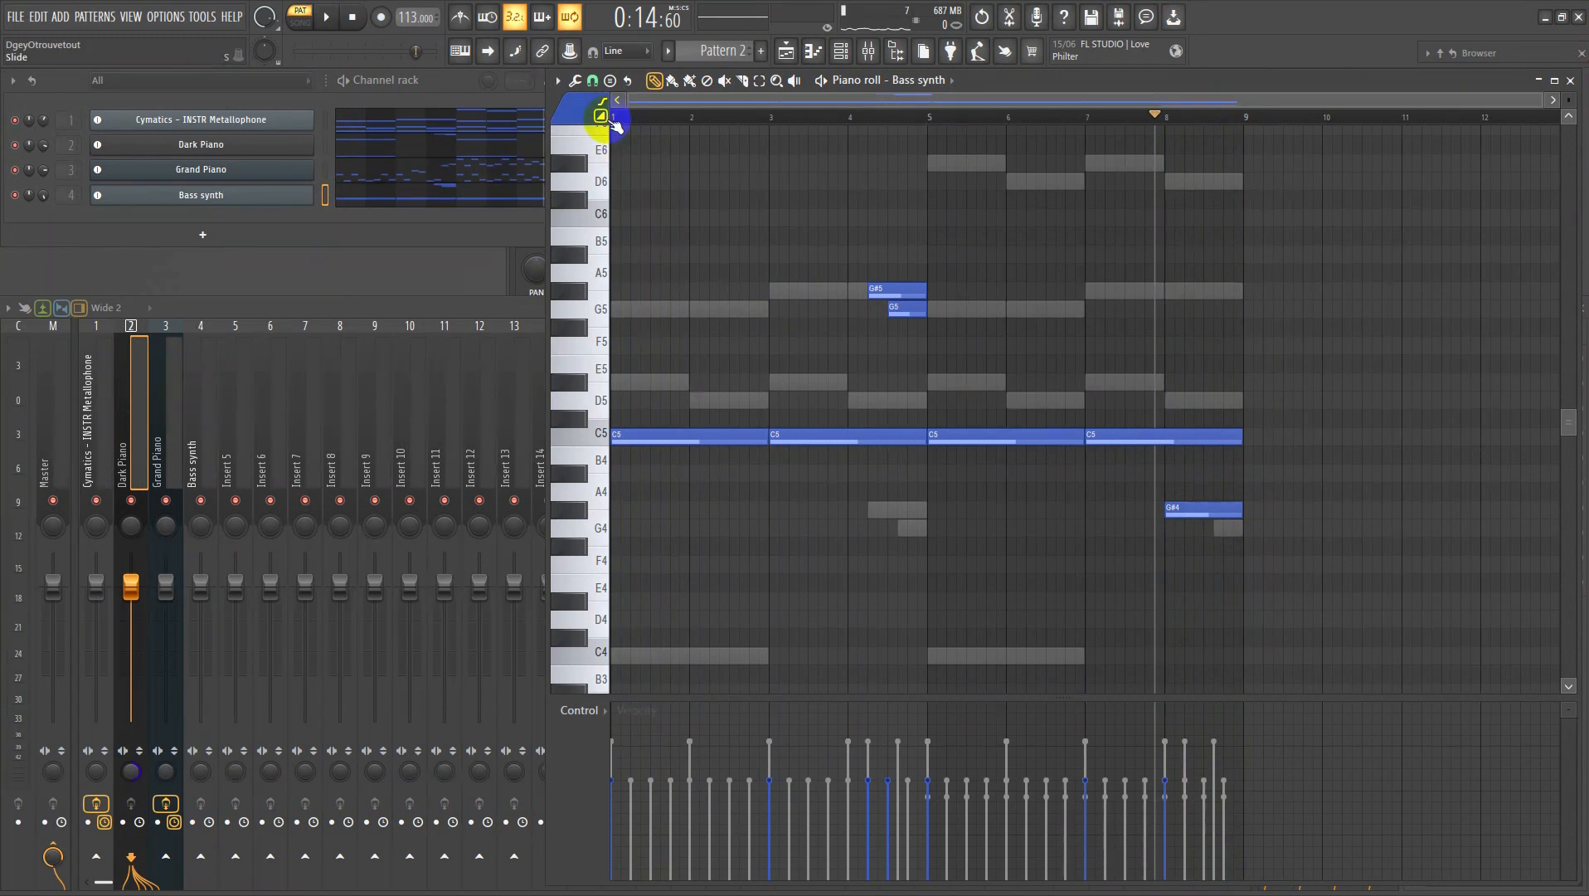
right_click(1186, 510)
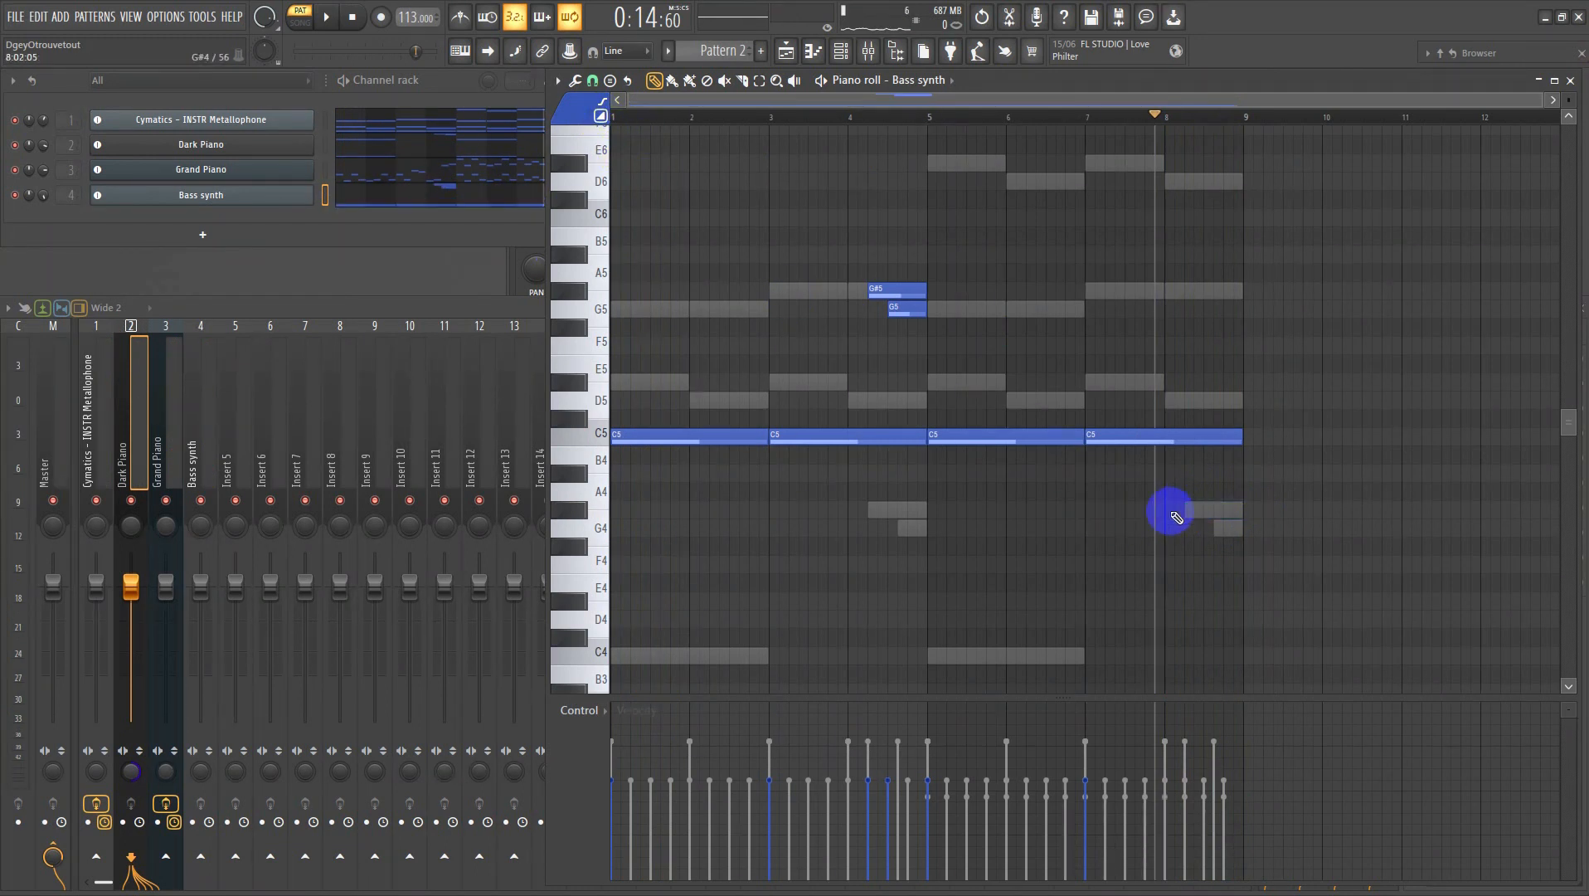
left_click(1168, 511)
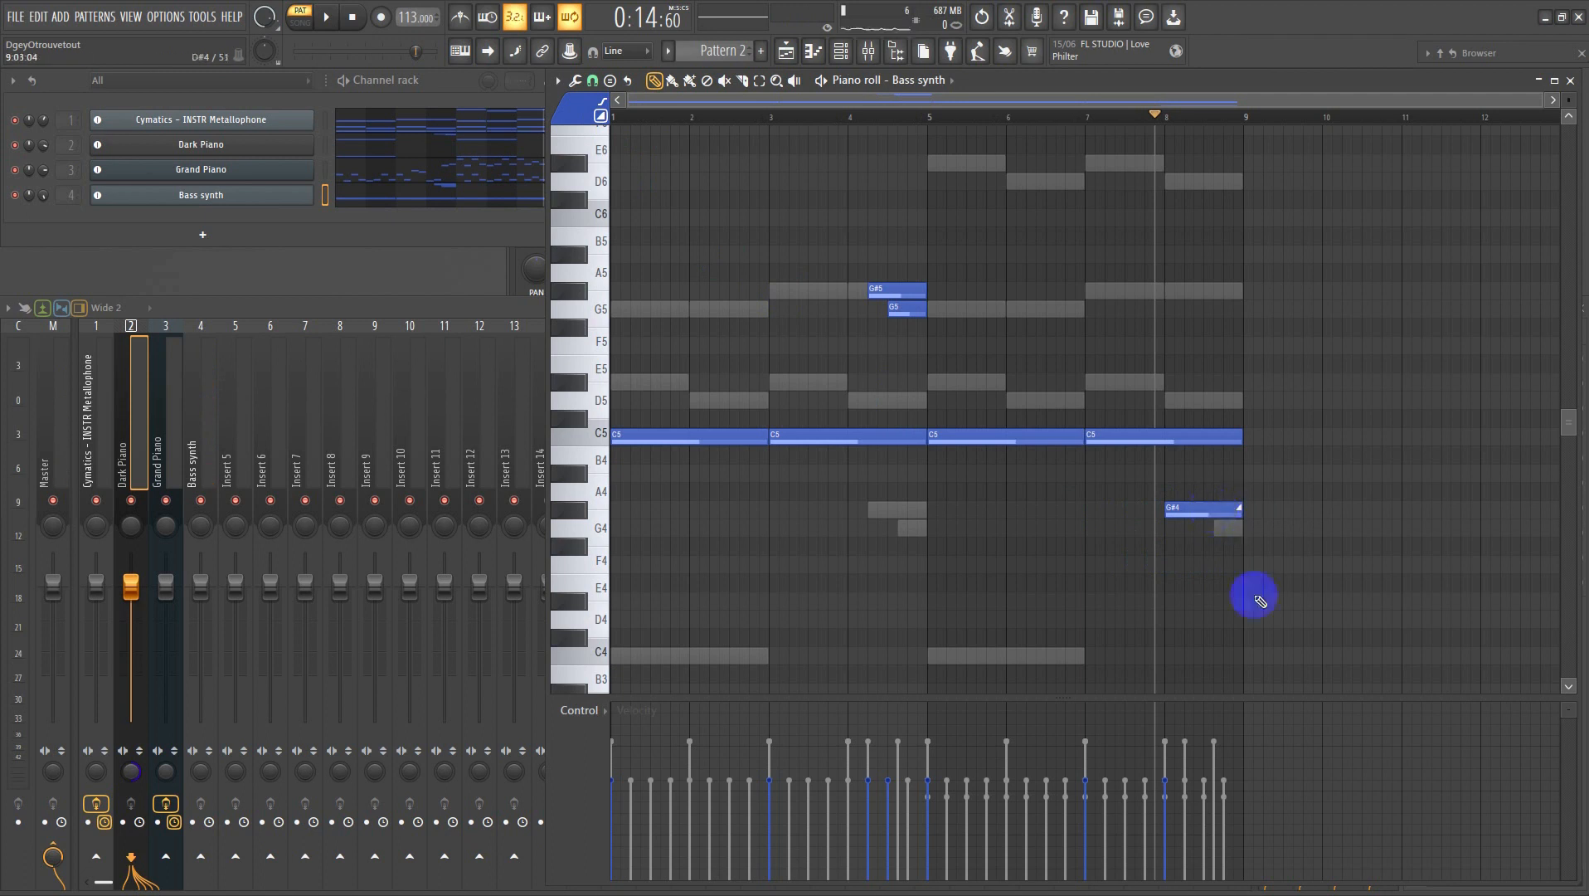
key("space")
- Add a short G5 slide note near the end of bar 8, start the G#4 slide one beat later, and replay
left_click(1218, 525)
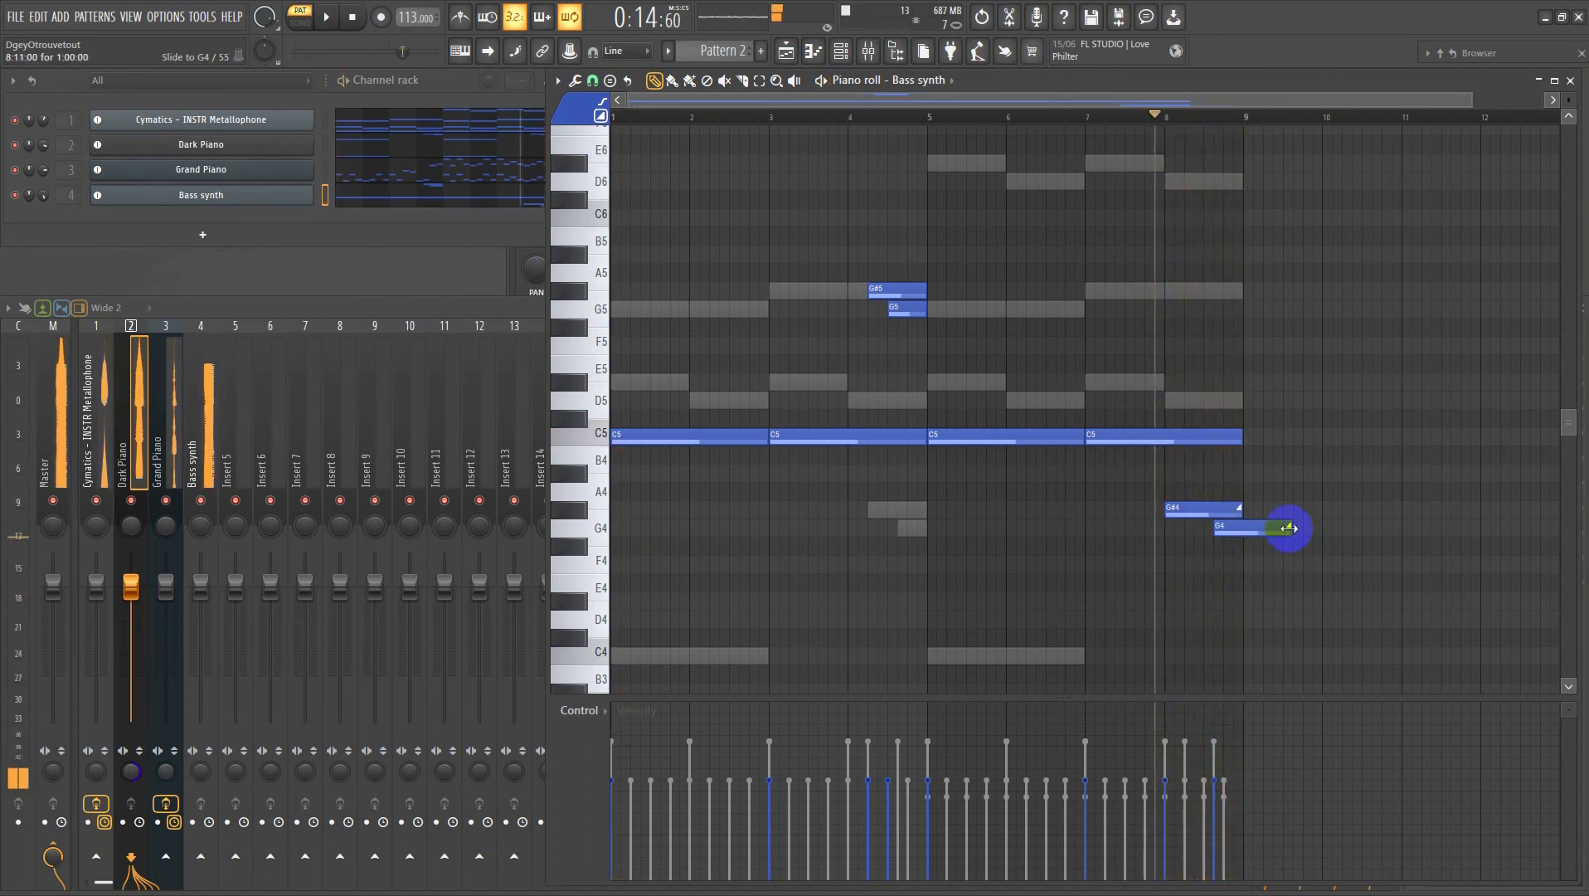
left_click_drag(1290, 531, 1243, 541)
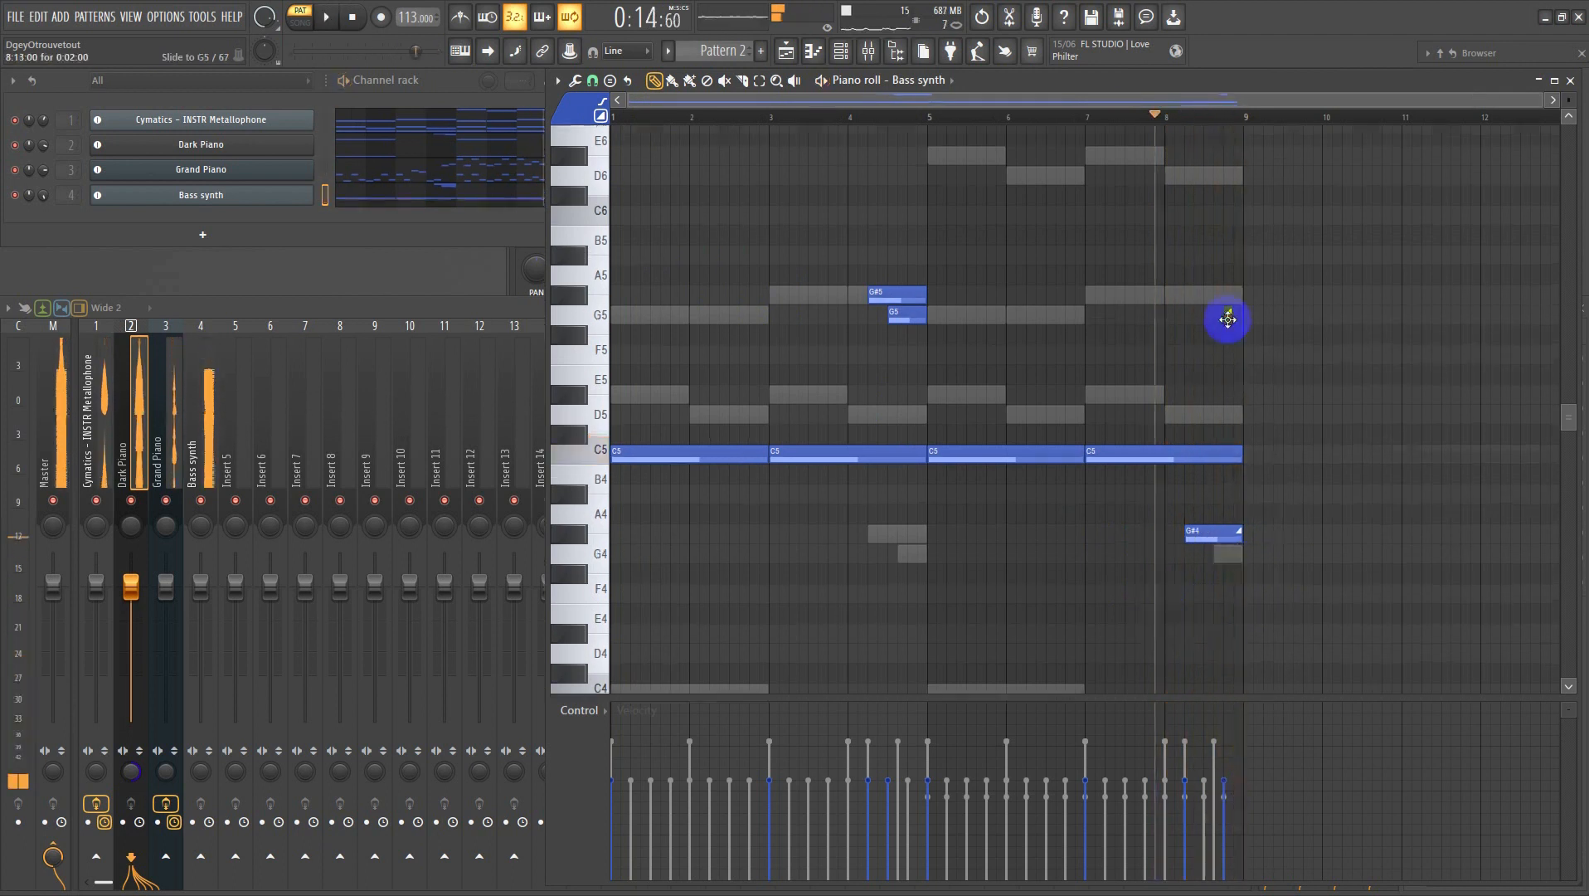
key("space")
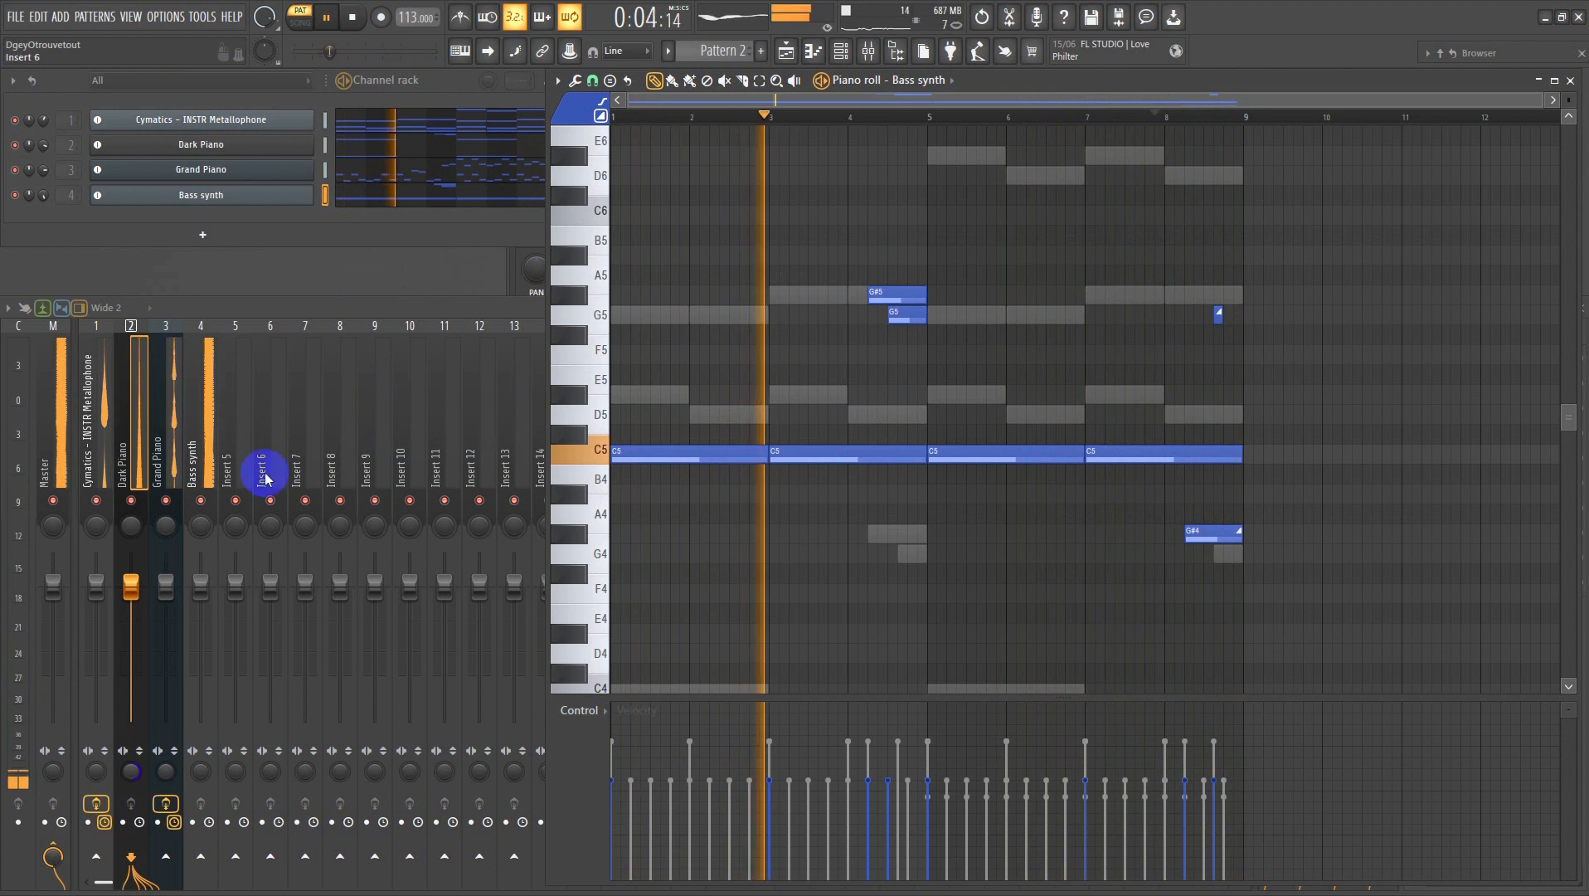
- Select the Cymatics - INSTR Metallophone, Dark Piano and Grand Piano mixer tracks together and route them to Insert 5
left_click(105, 475)
left_click(131, 461)
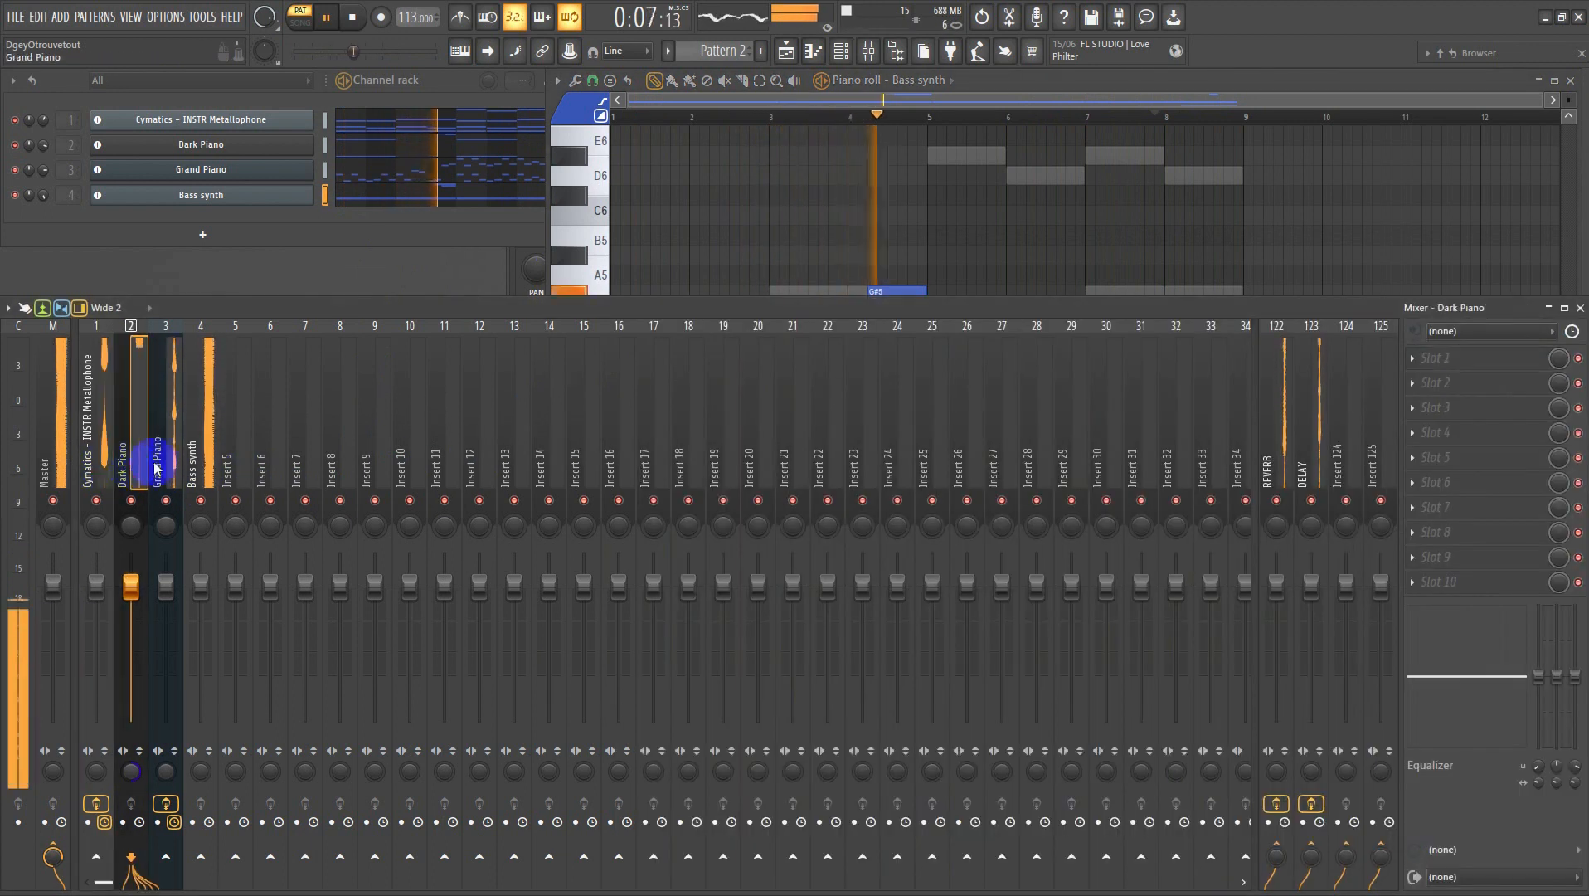
left_click(165, 463)
key("space")
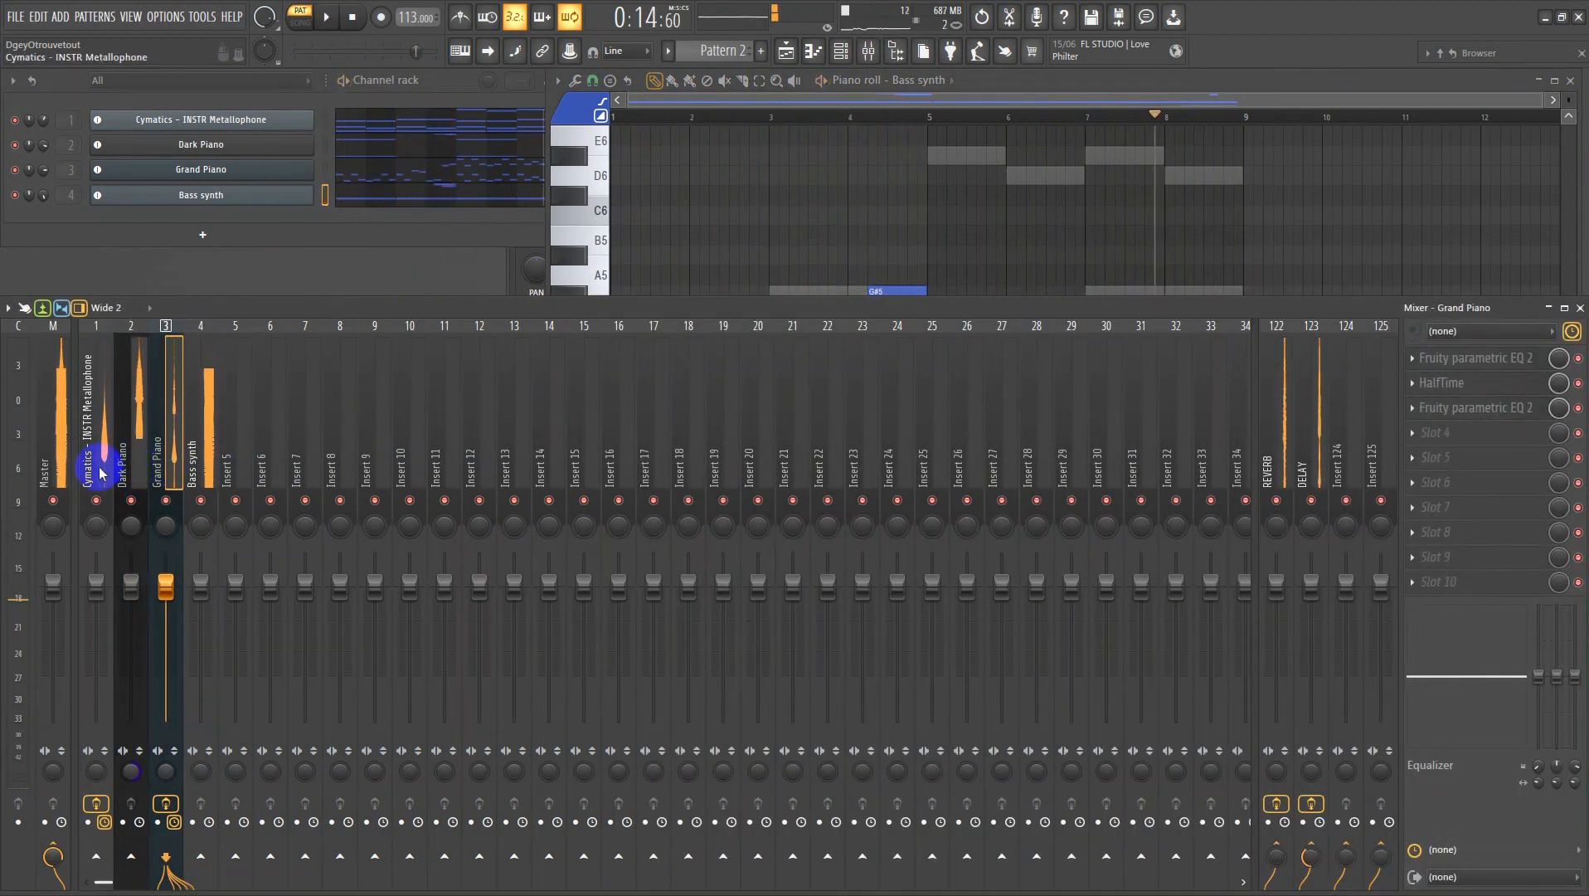
left_click(102, 474)
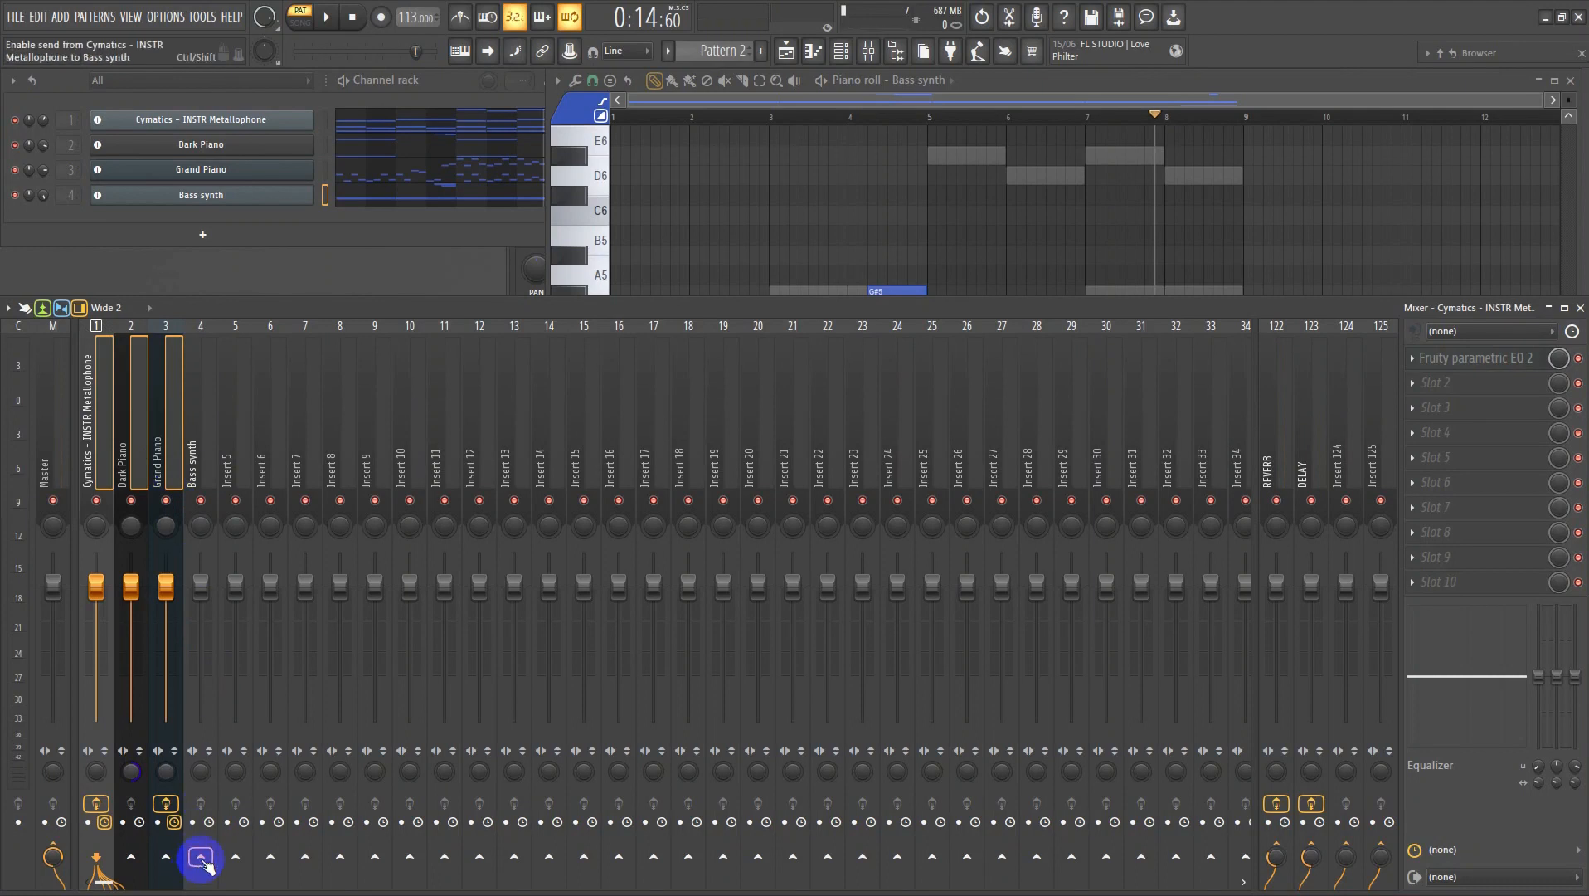
right_click(236, 863)
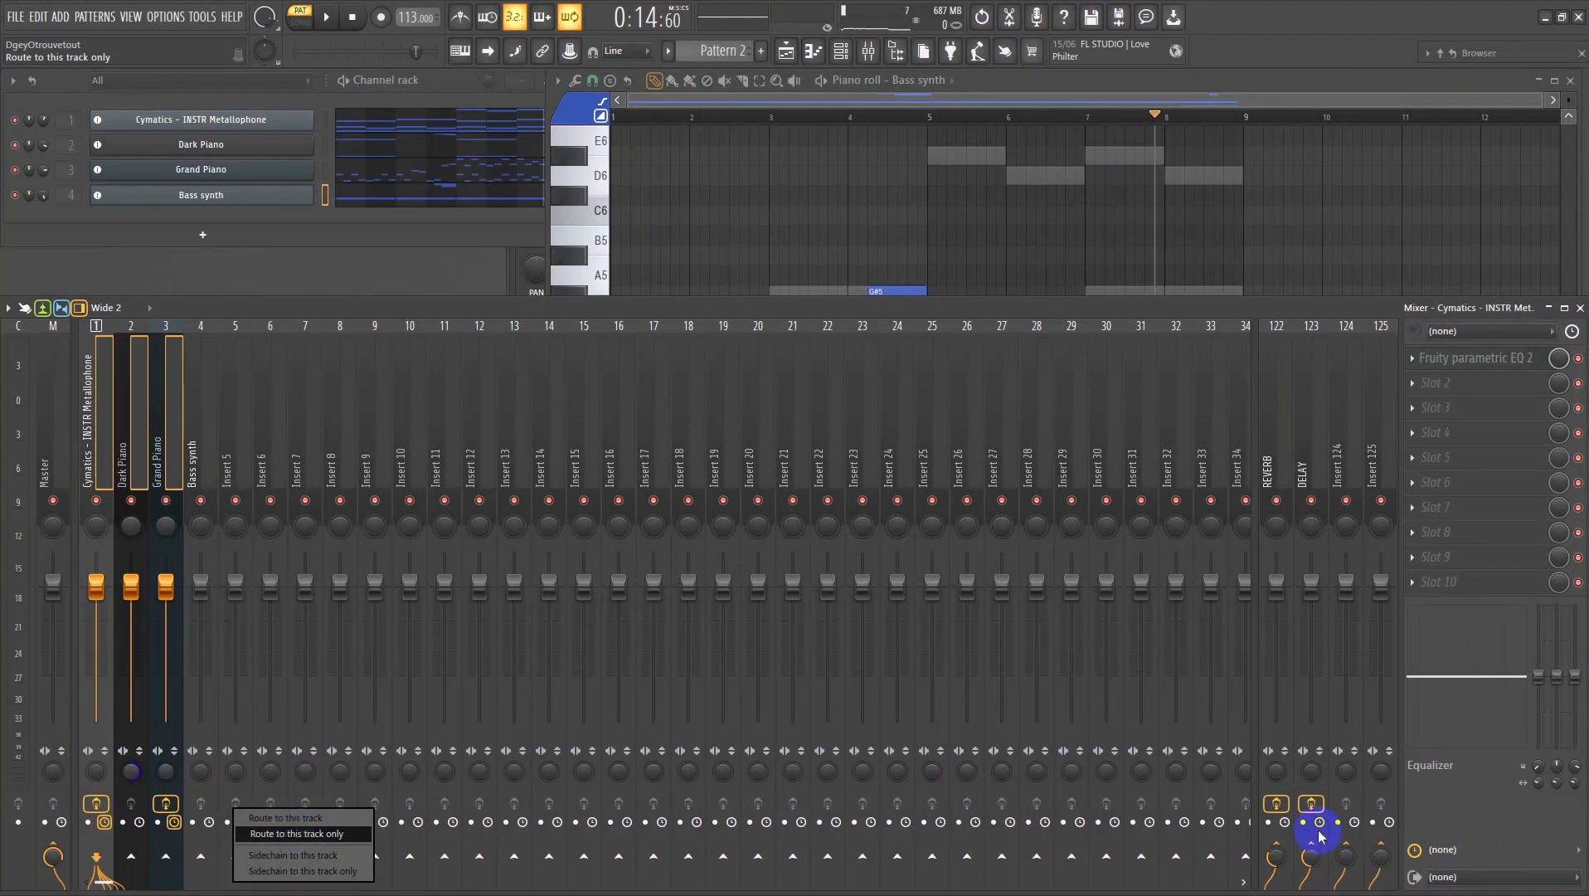
left_click(287, 818)
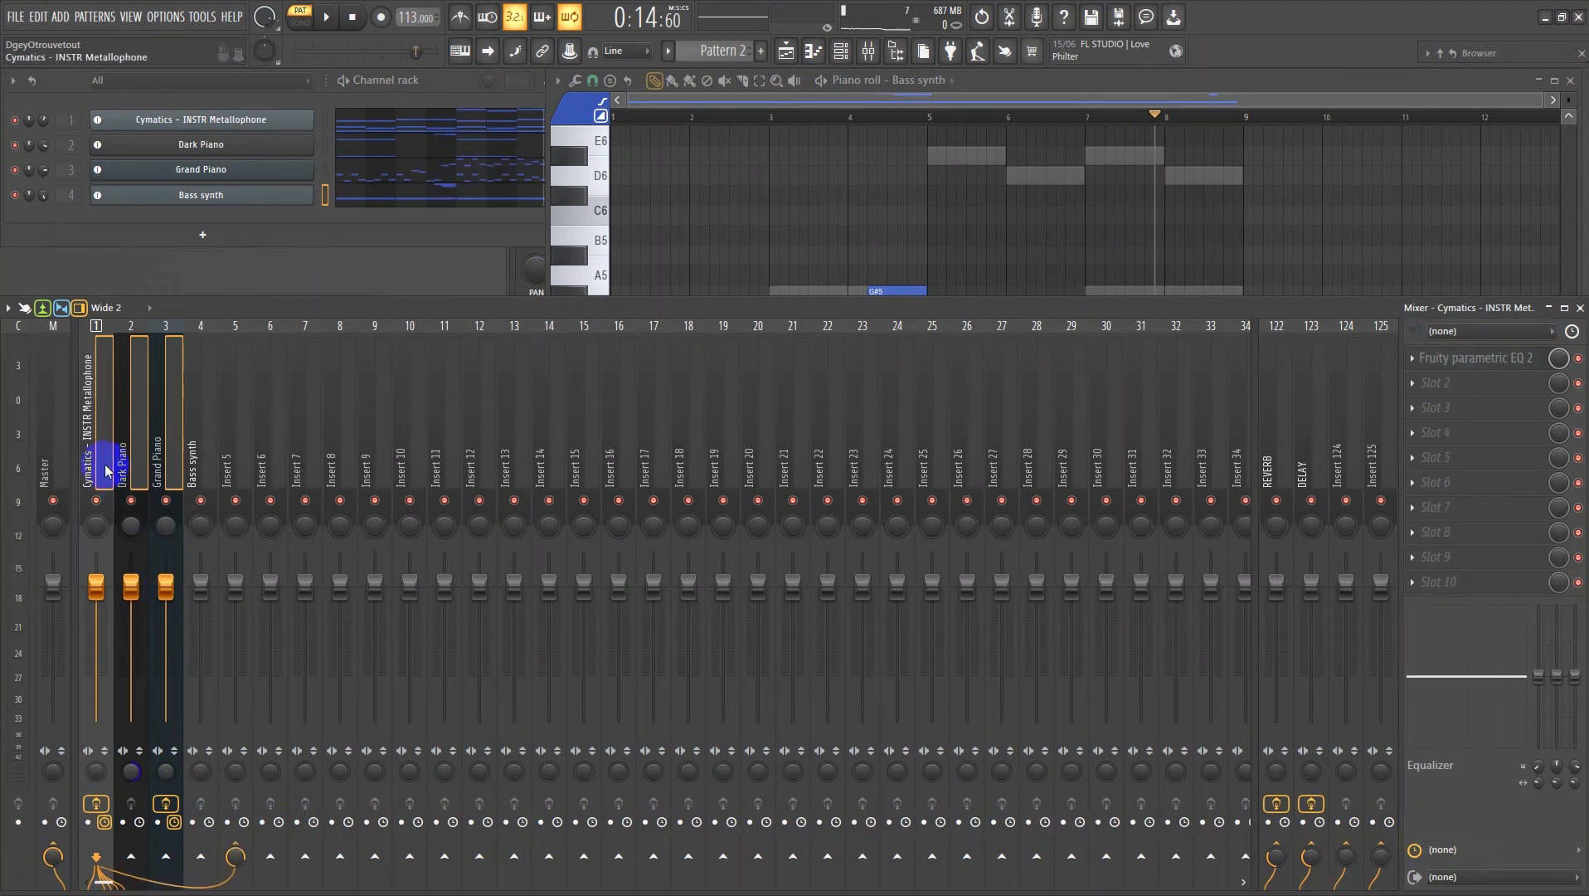
- Play the pattern briefly to check the signal reaching Insert 5, and rename that mixer track BUS INSTRUMENTS
left_click(246, 477)
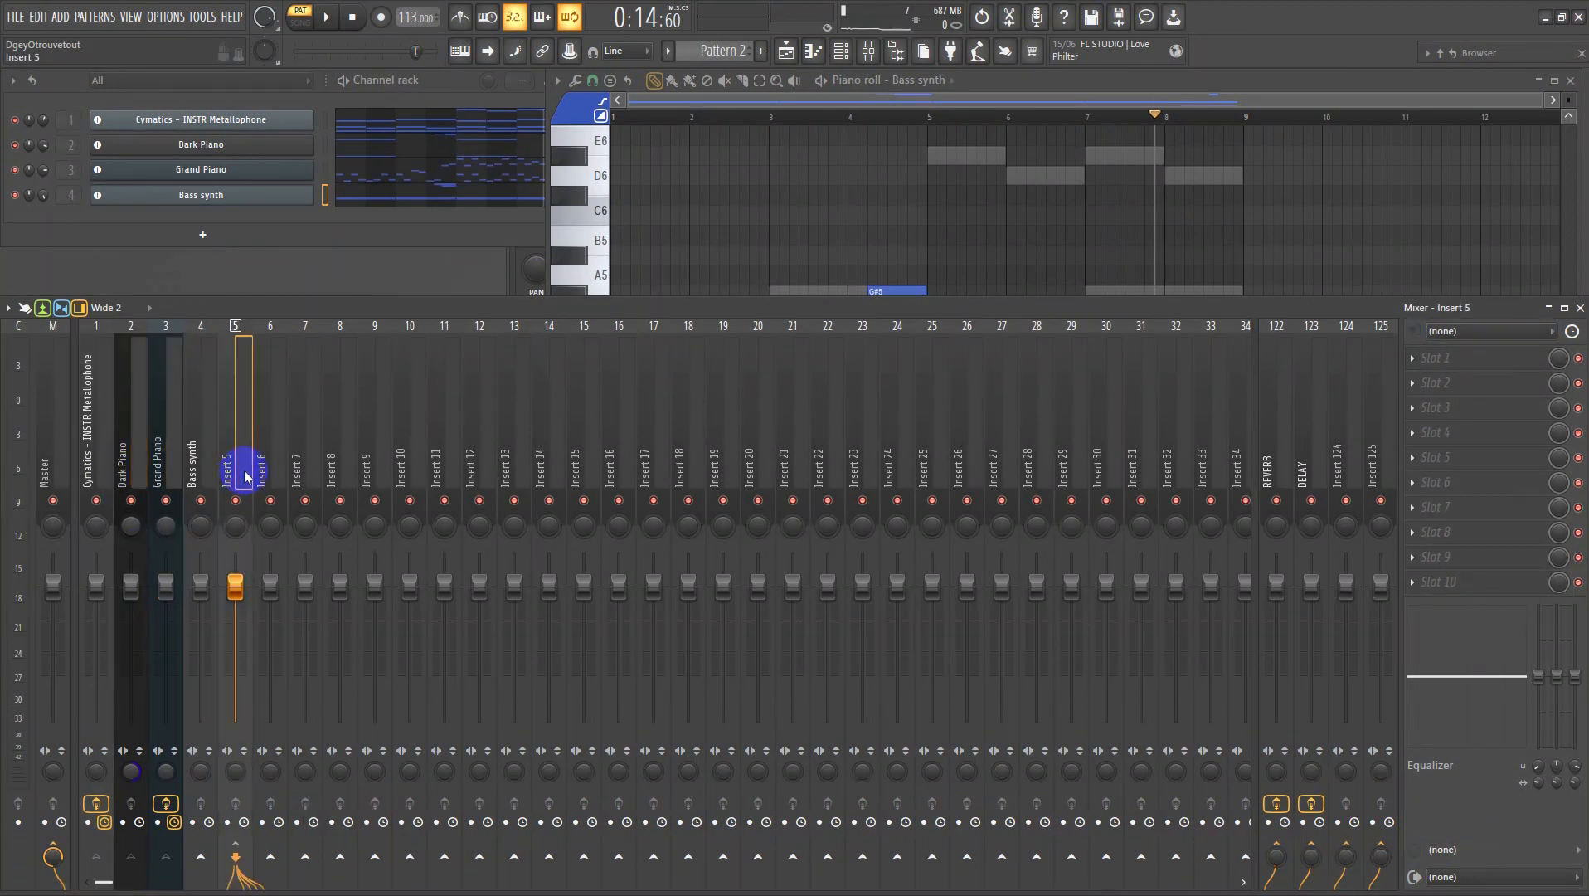
key("space")
key("space")
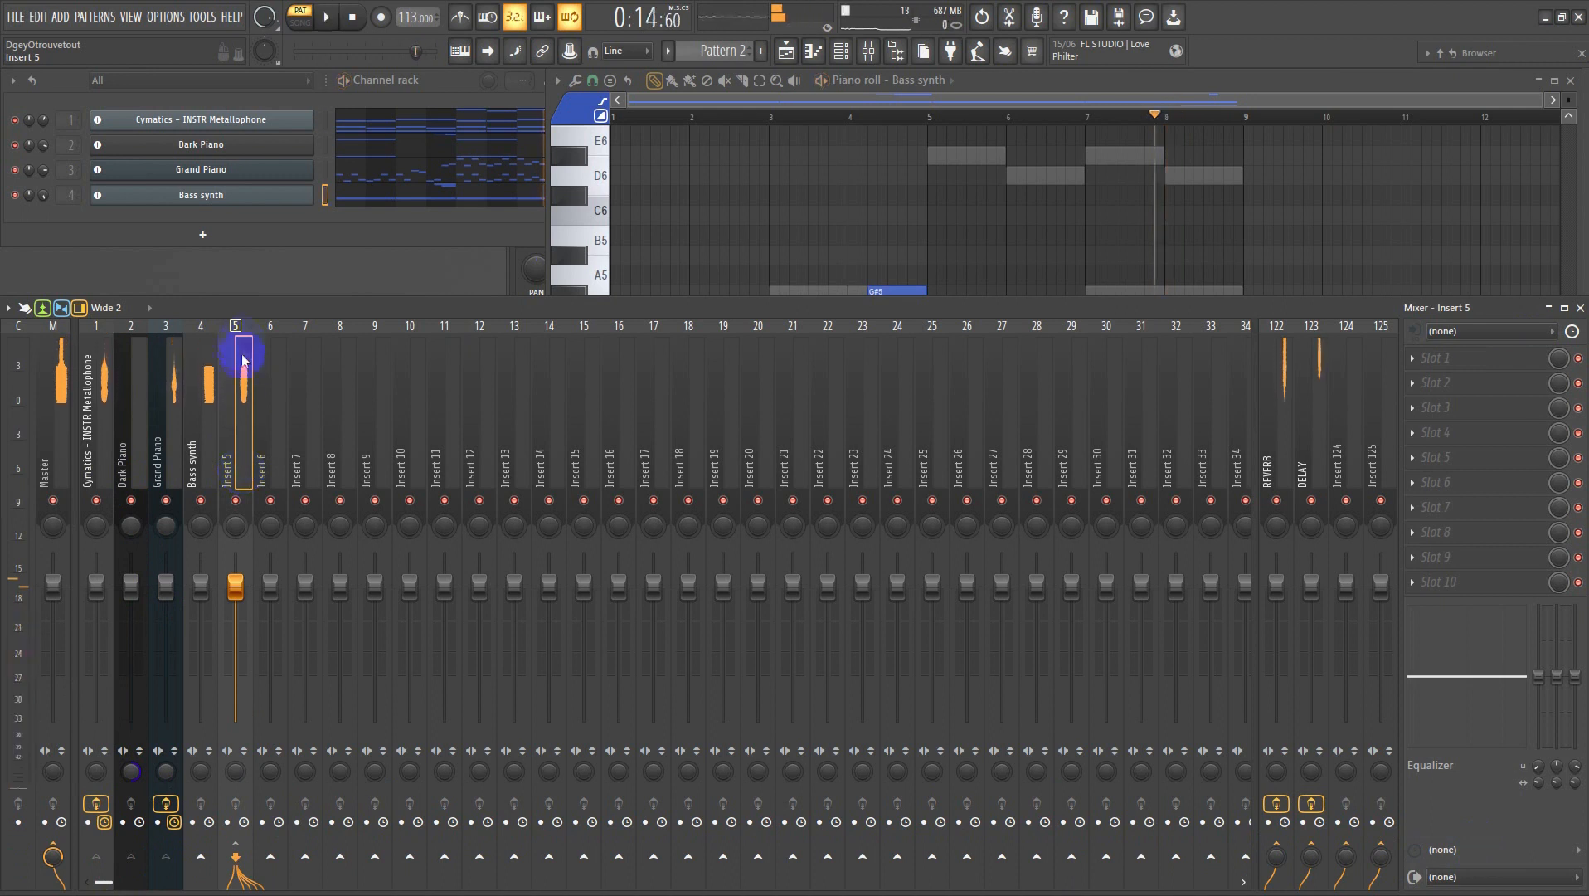
double_click(241, 415)
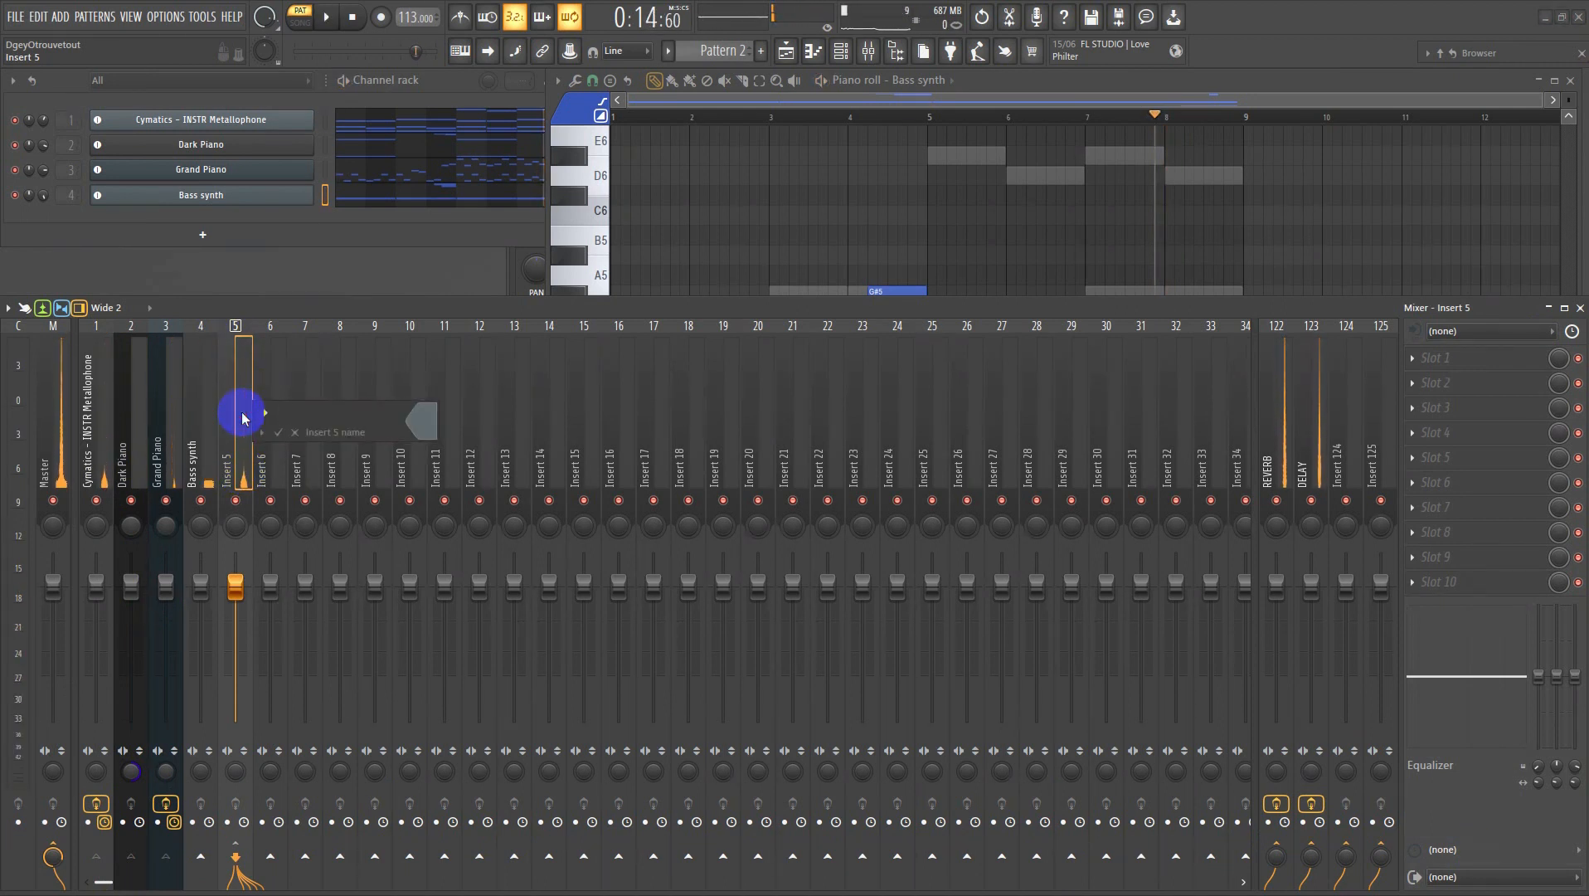
type("BUS INSTR")
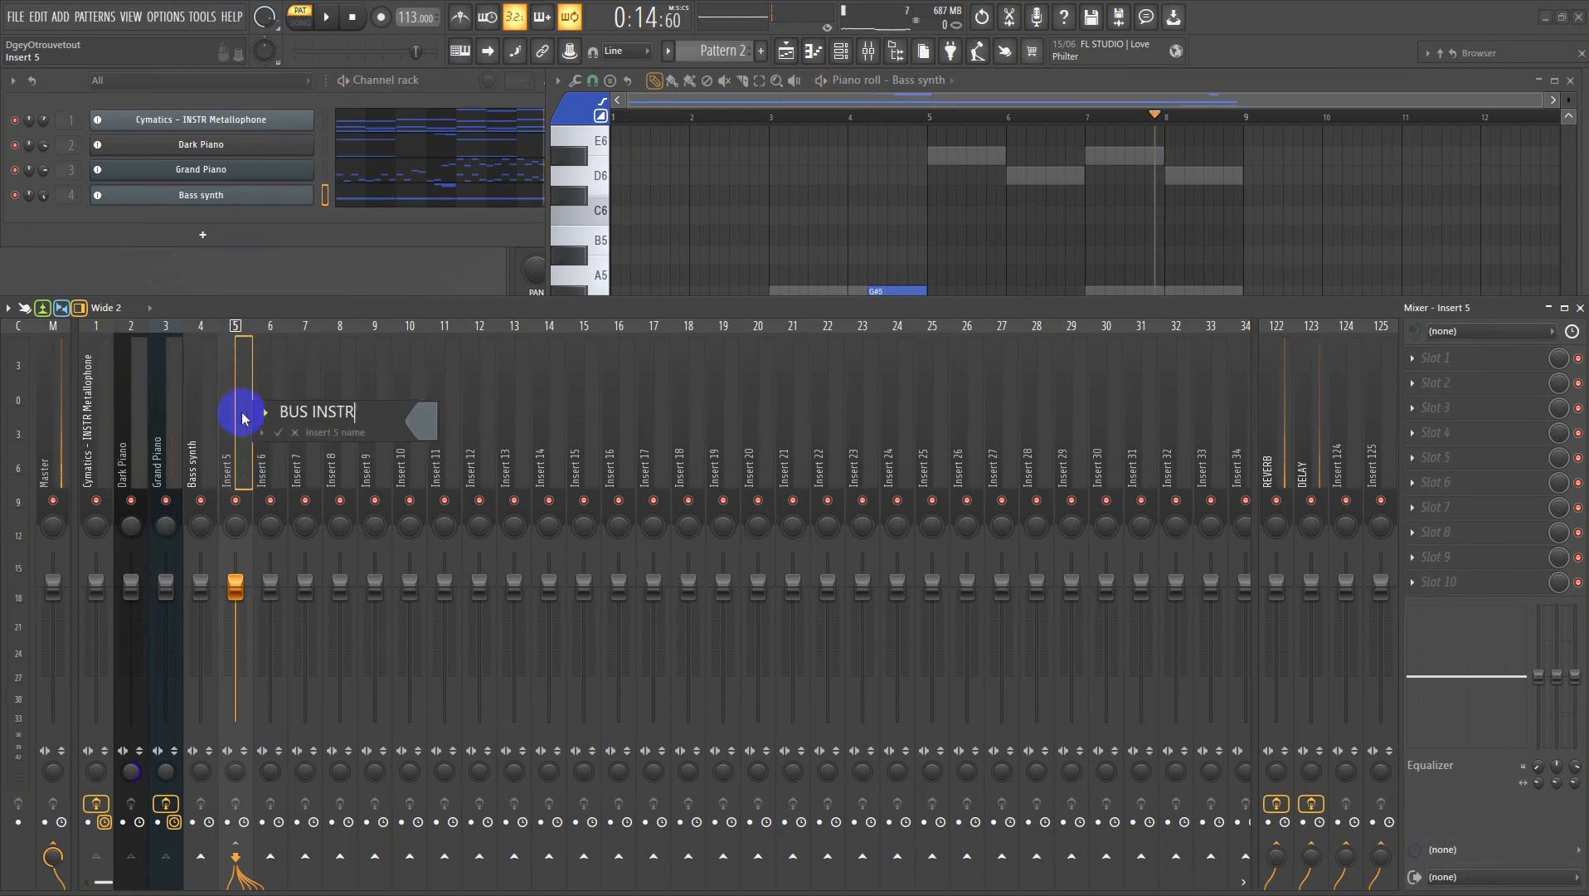
type("UMENTS")
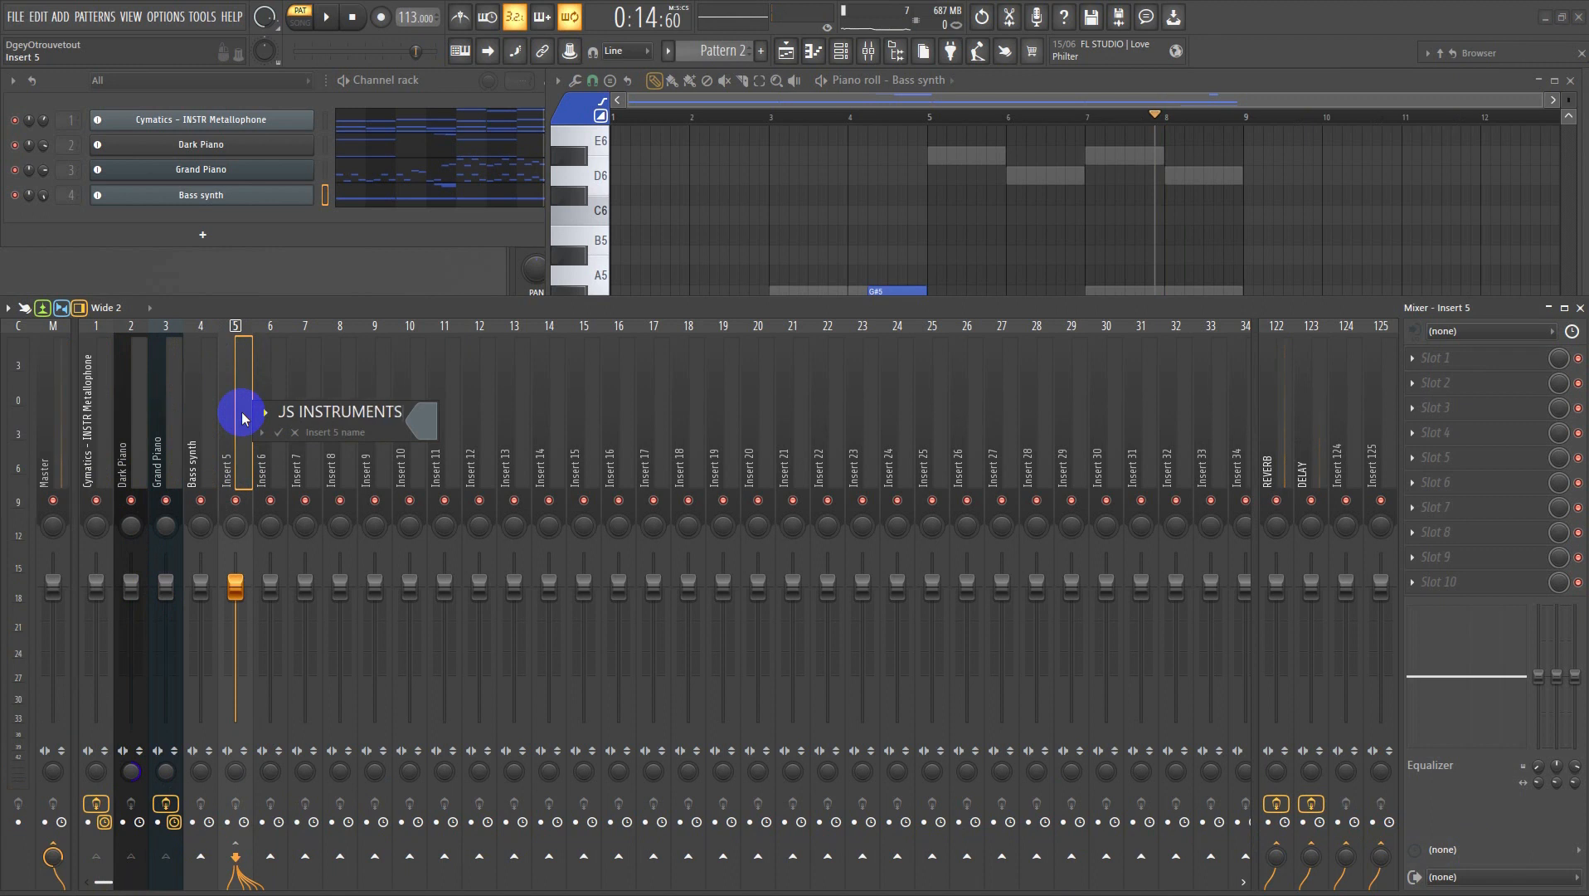
key("Return")
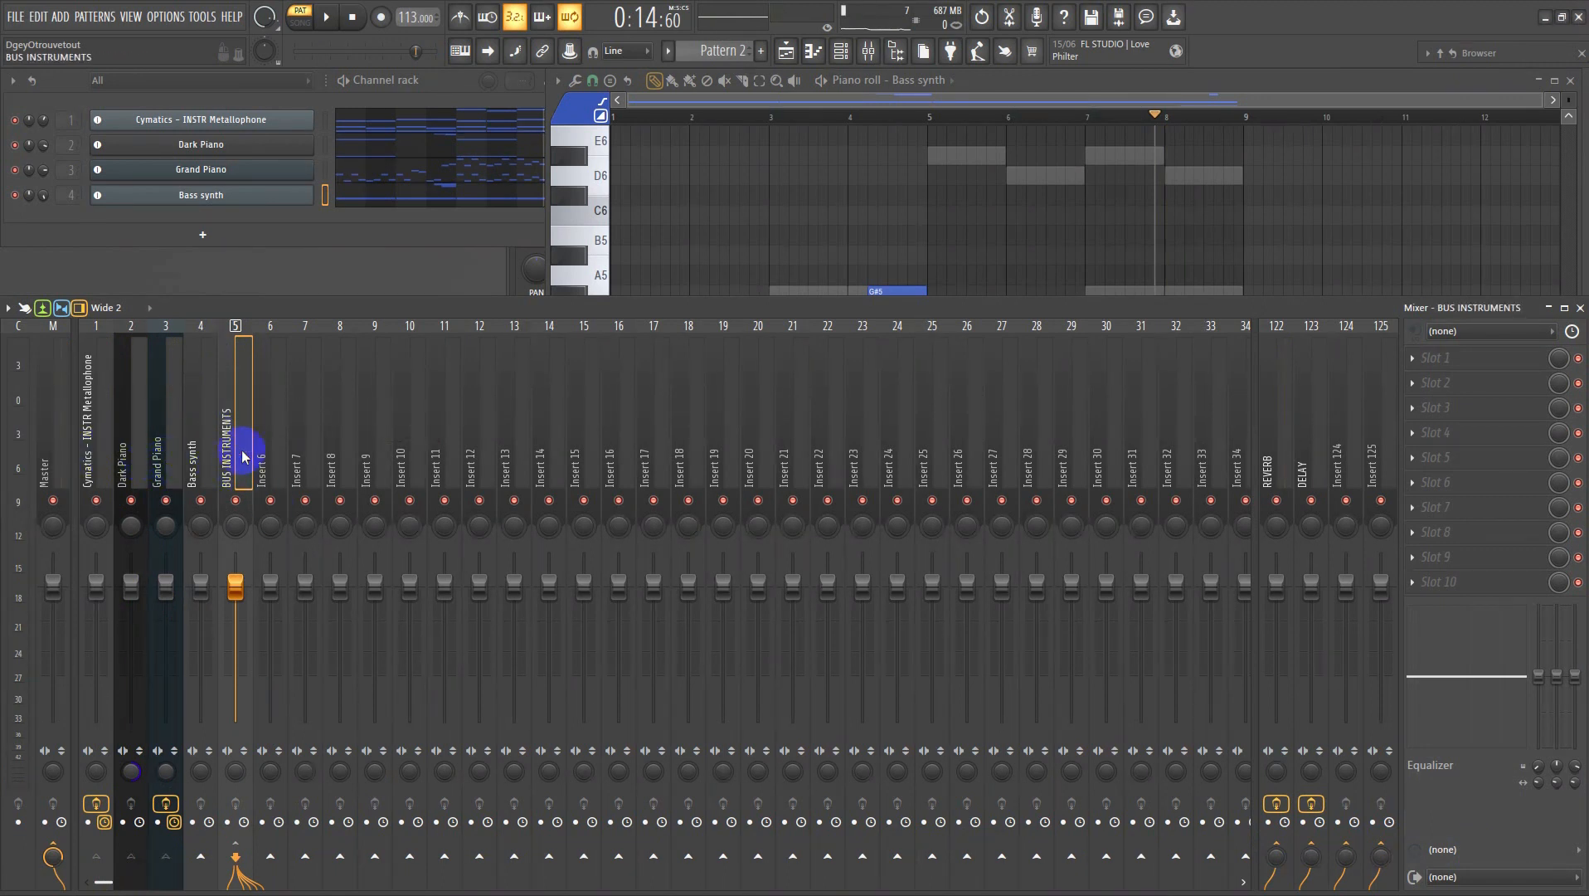
- Check the routing of the Cymatics - INSTR Metallophone, Dark Piano and Grand Piano mixer tracks one by one
left_click(90, 469)
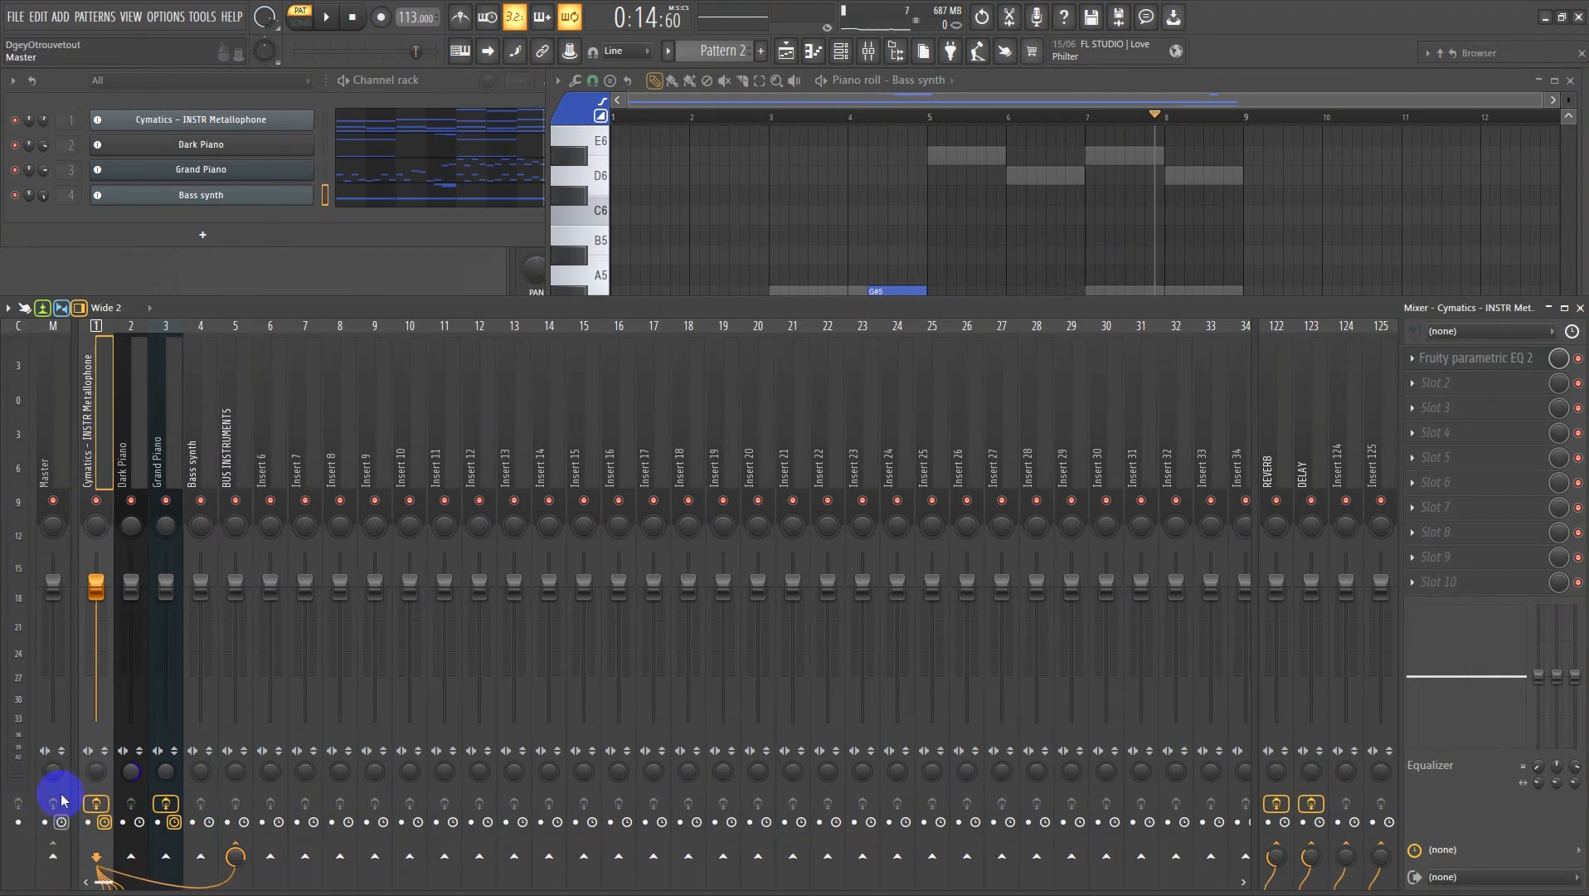
left_click(133, 467)
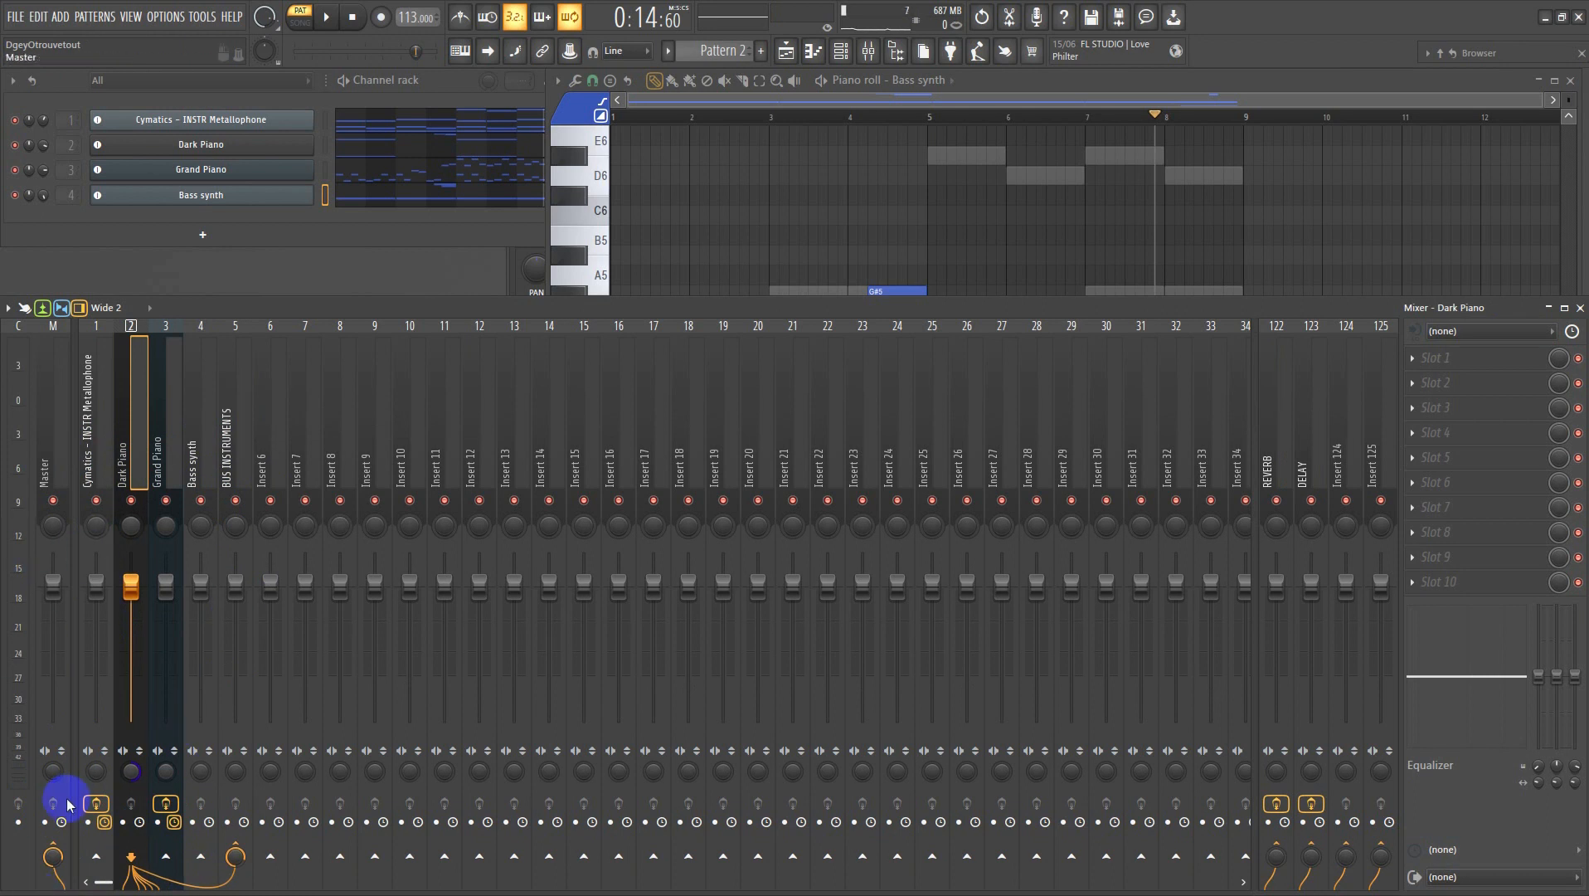
left_click(163, 467)
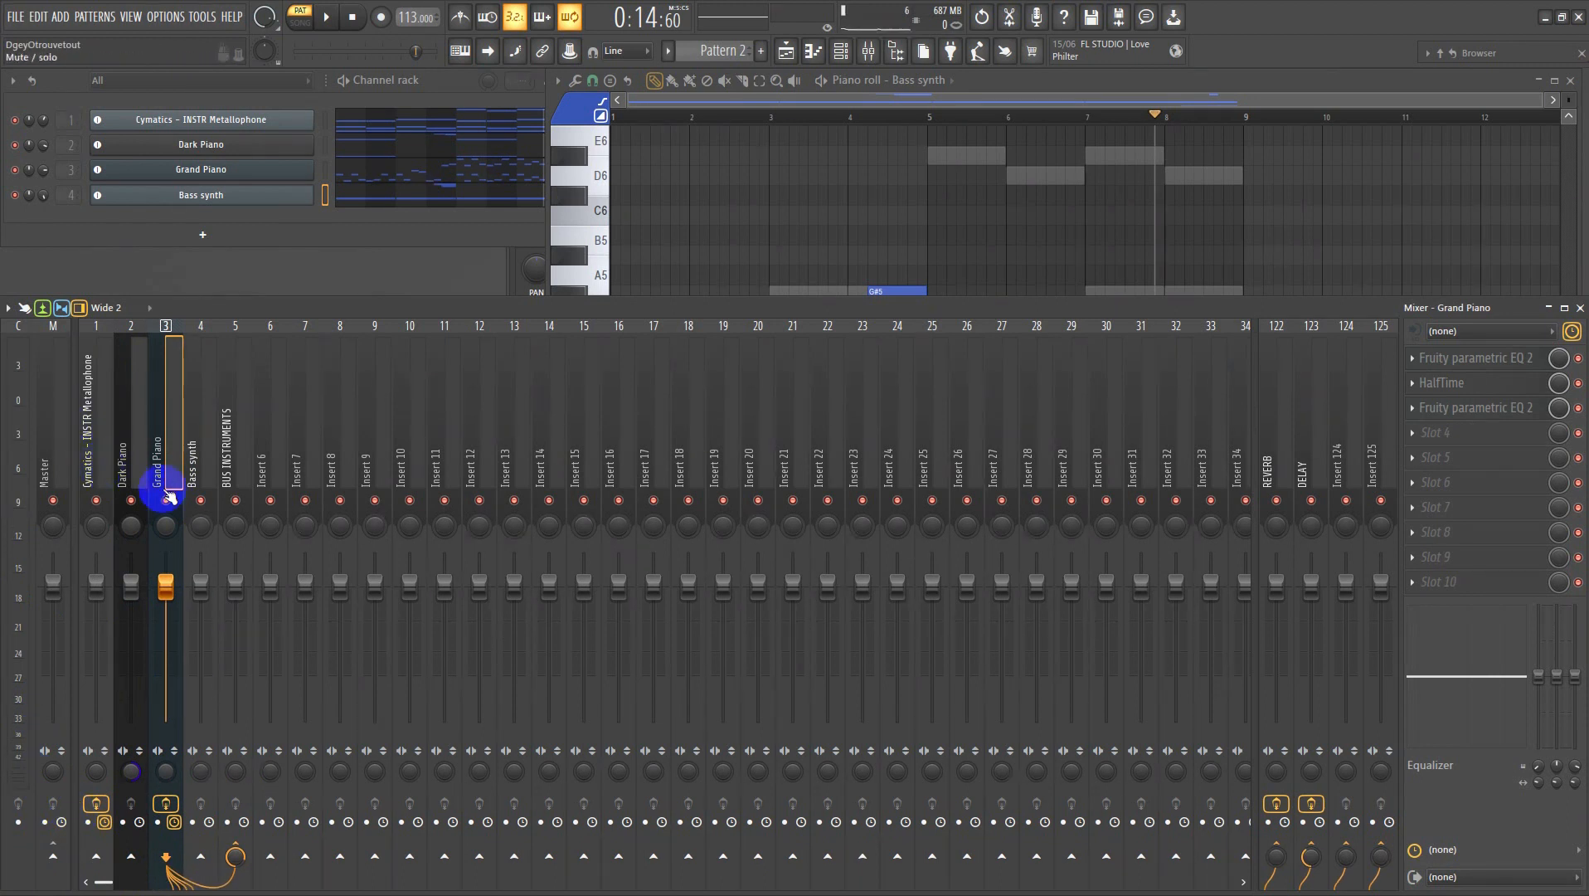
left_click(136, 456)
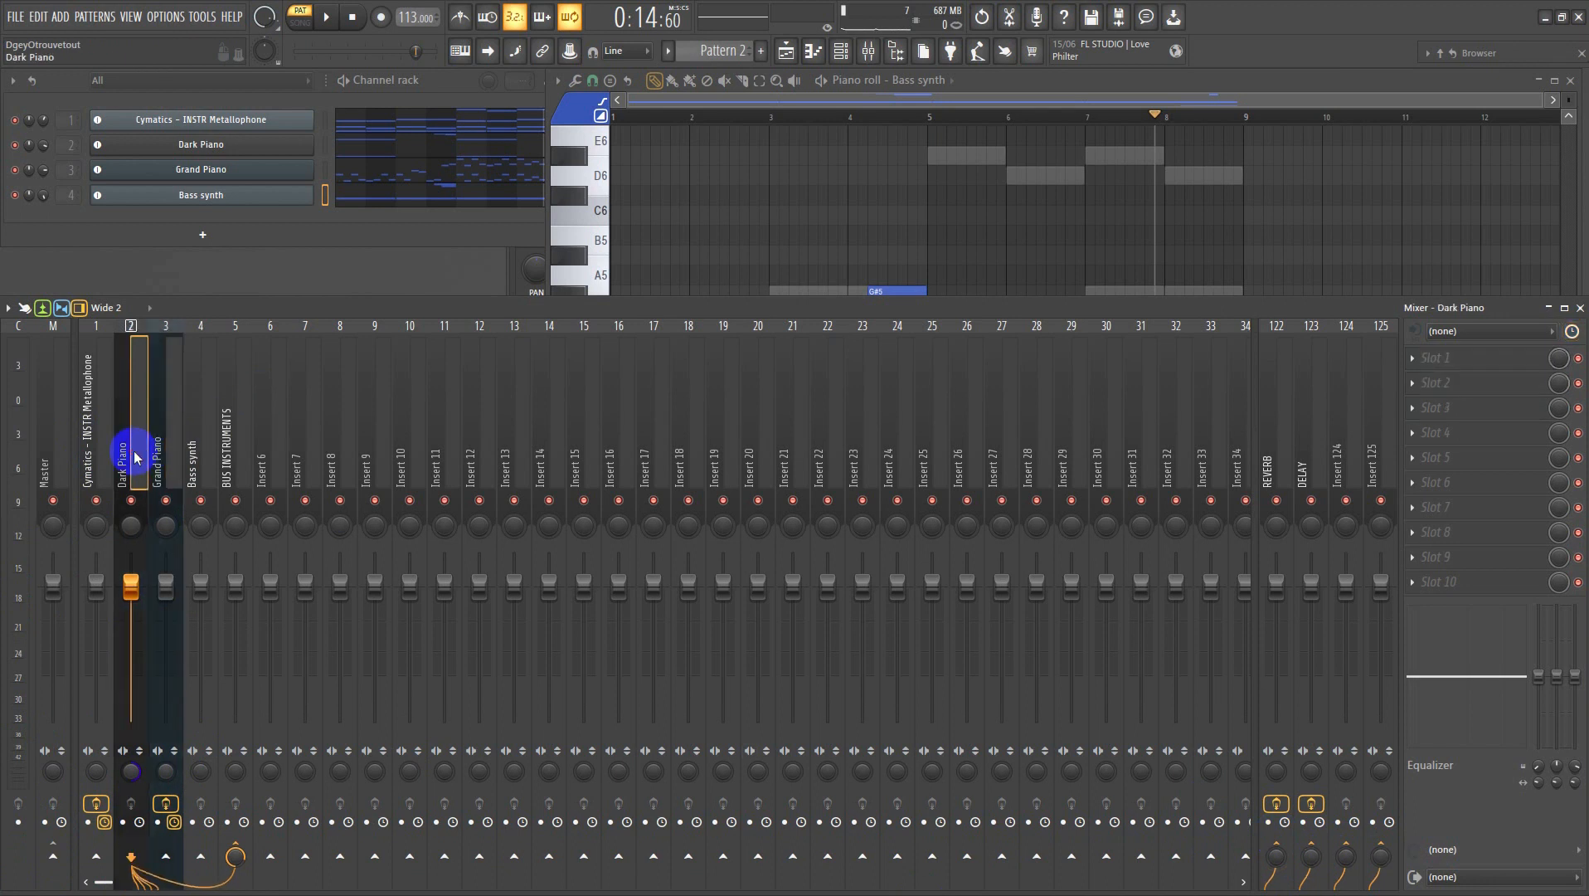
- Load FabFilter Pro-Q 3 into the first effect slot of the Bass synth mixer track
left_click(209, 497)
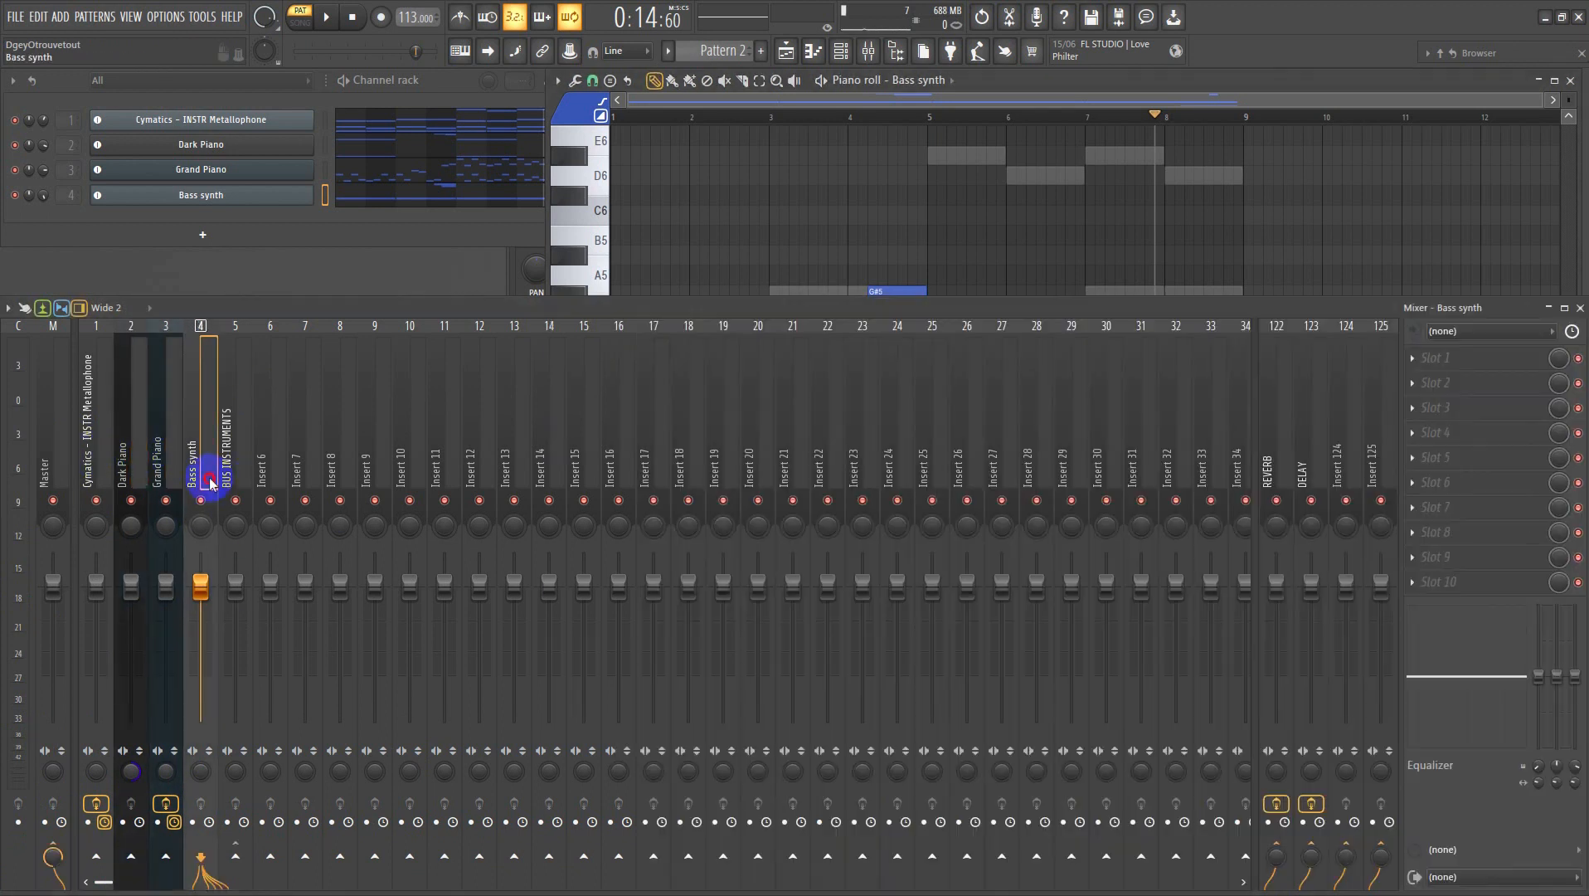
left_click(1429, 355)
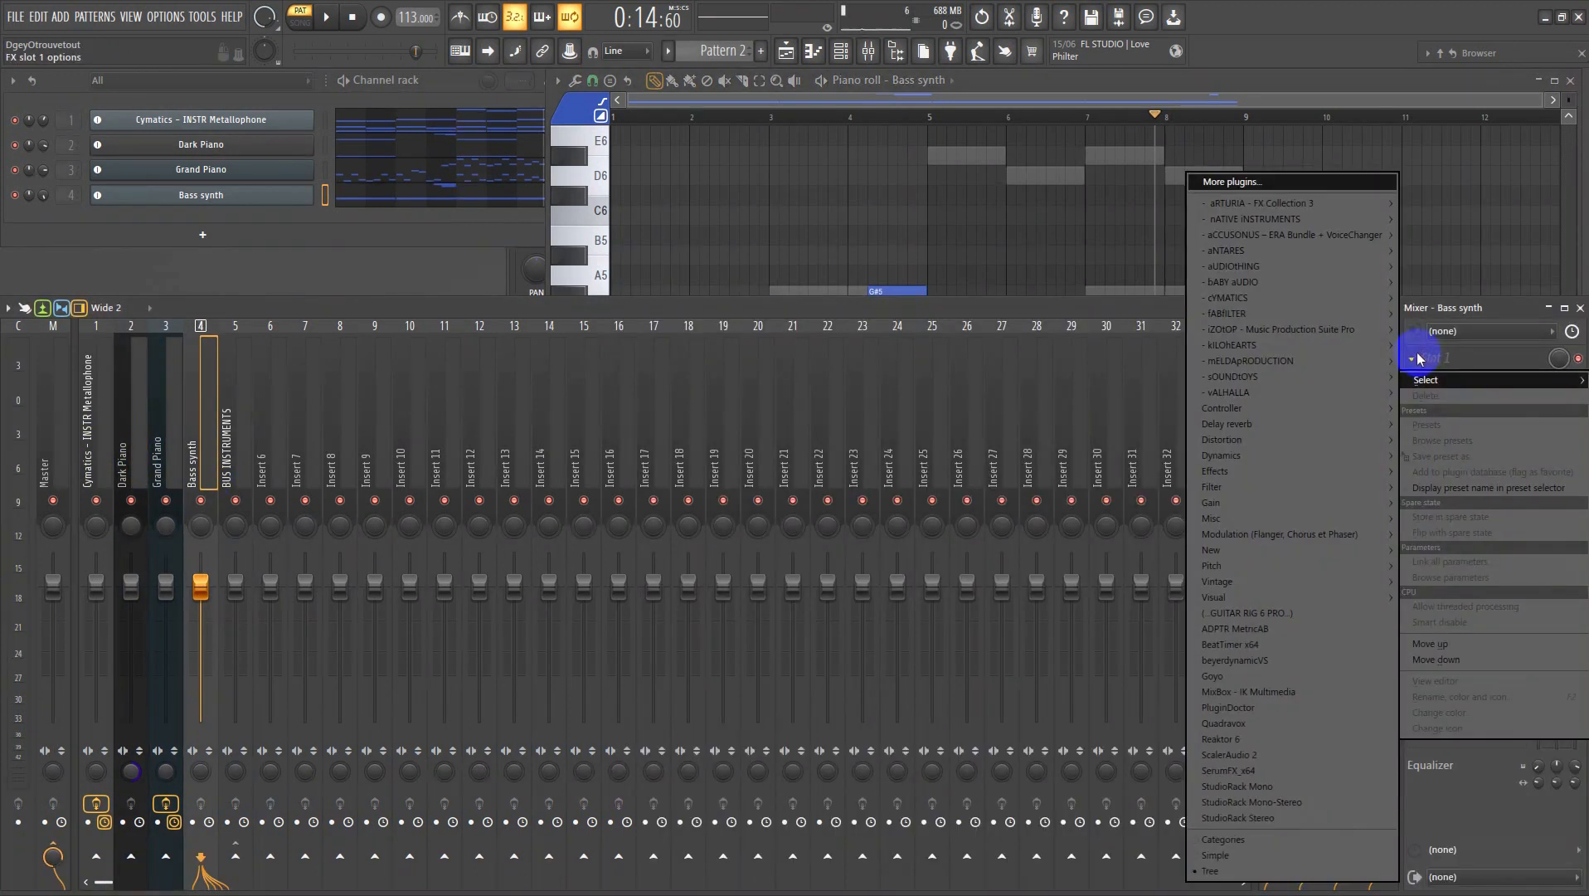
mouse_move(1218, 316)
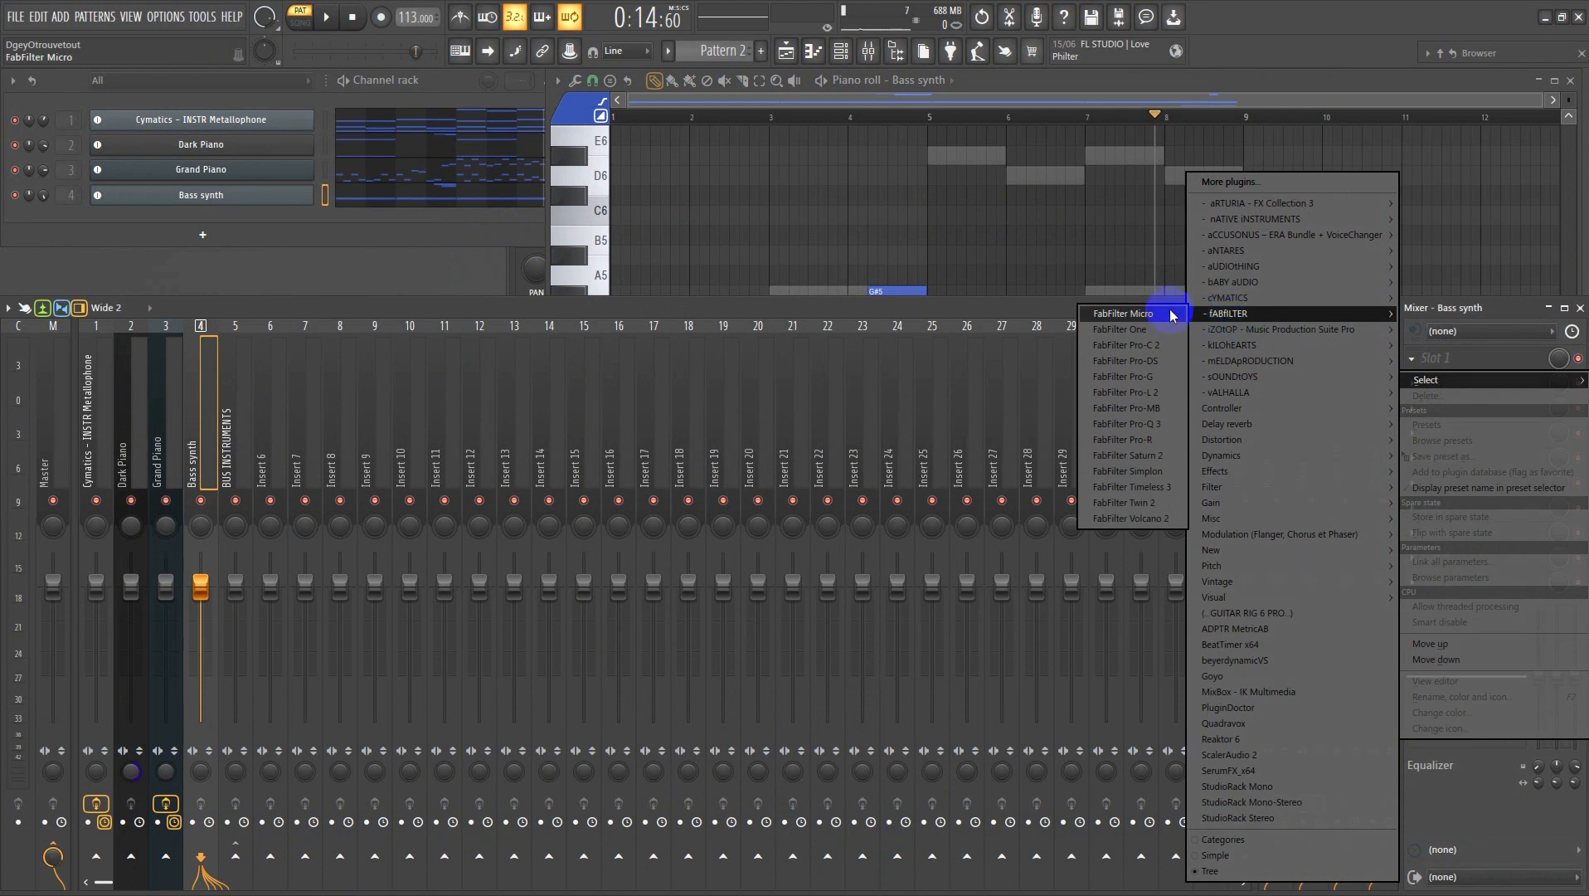
left_click(1149, 423)
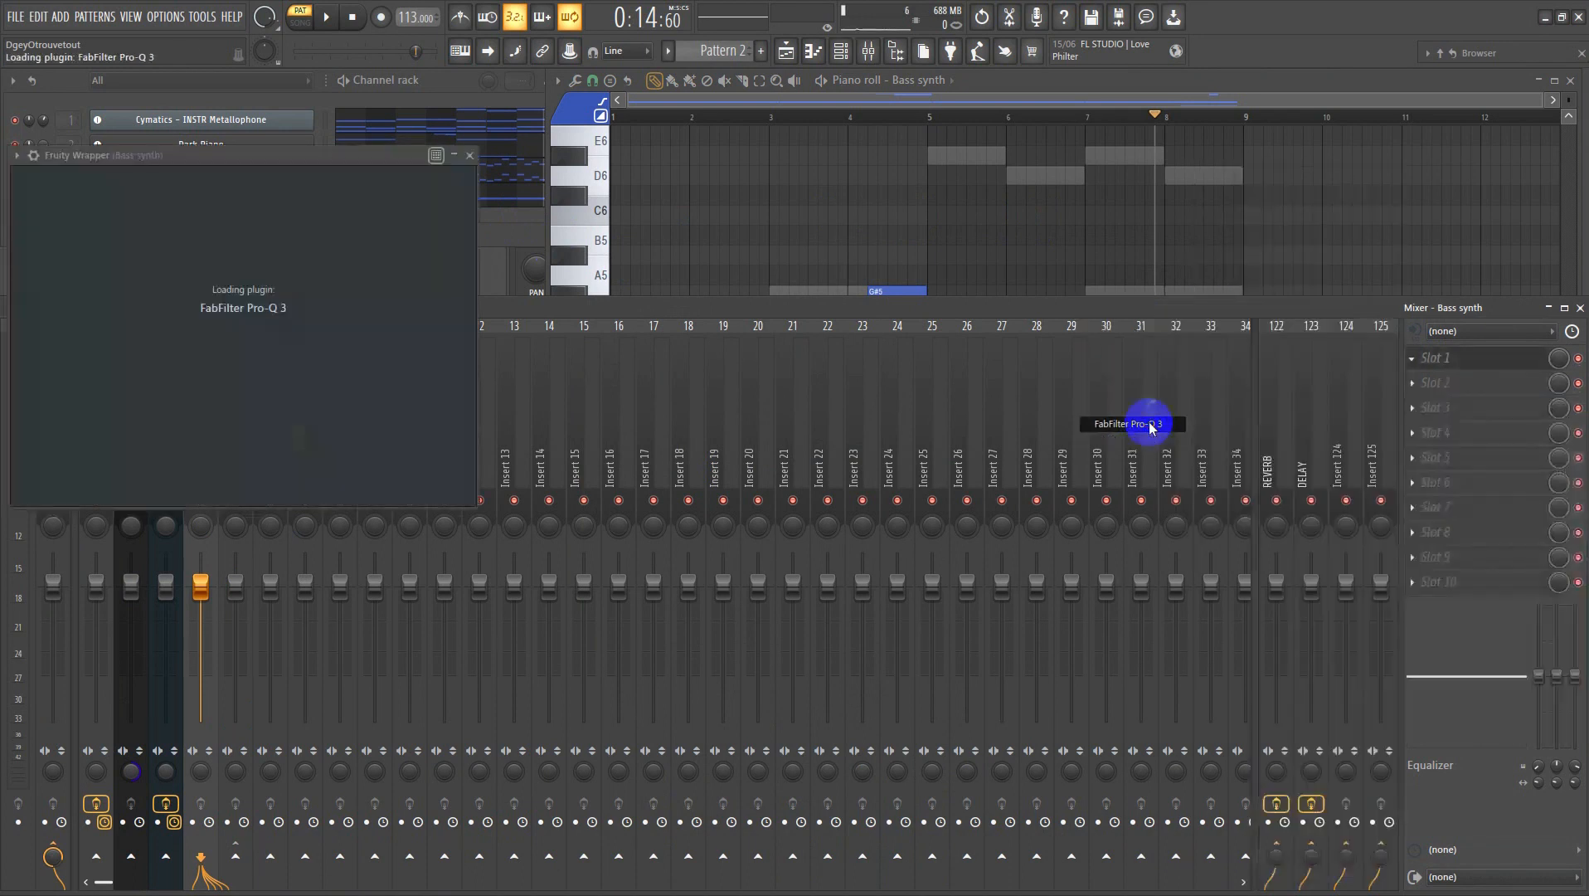
- Add a 12 dB/oct low cut to the Bass synth EQ, restrict it to the Side signal and set it to about 215 Hz
mouse_move(25, 395)
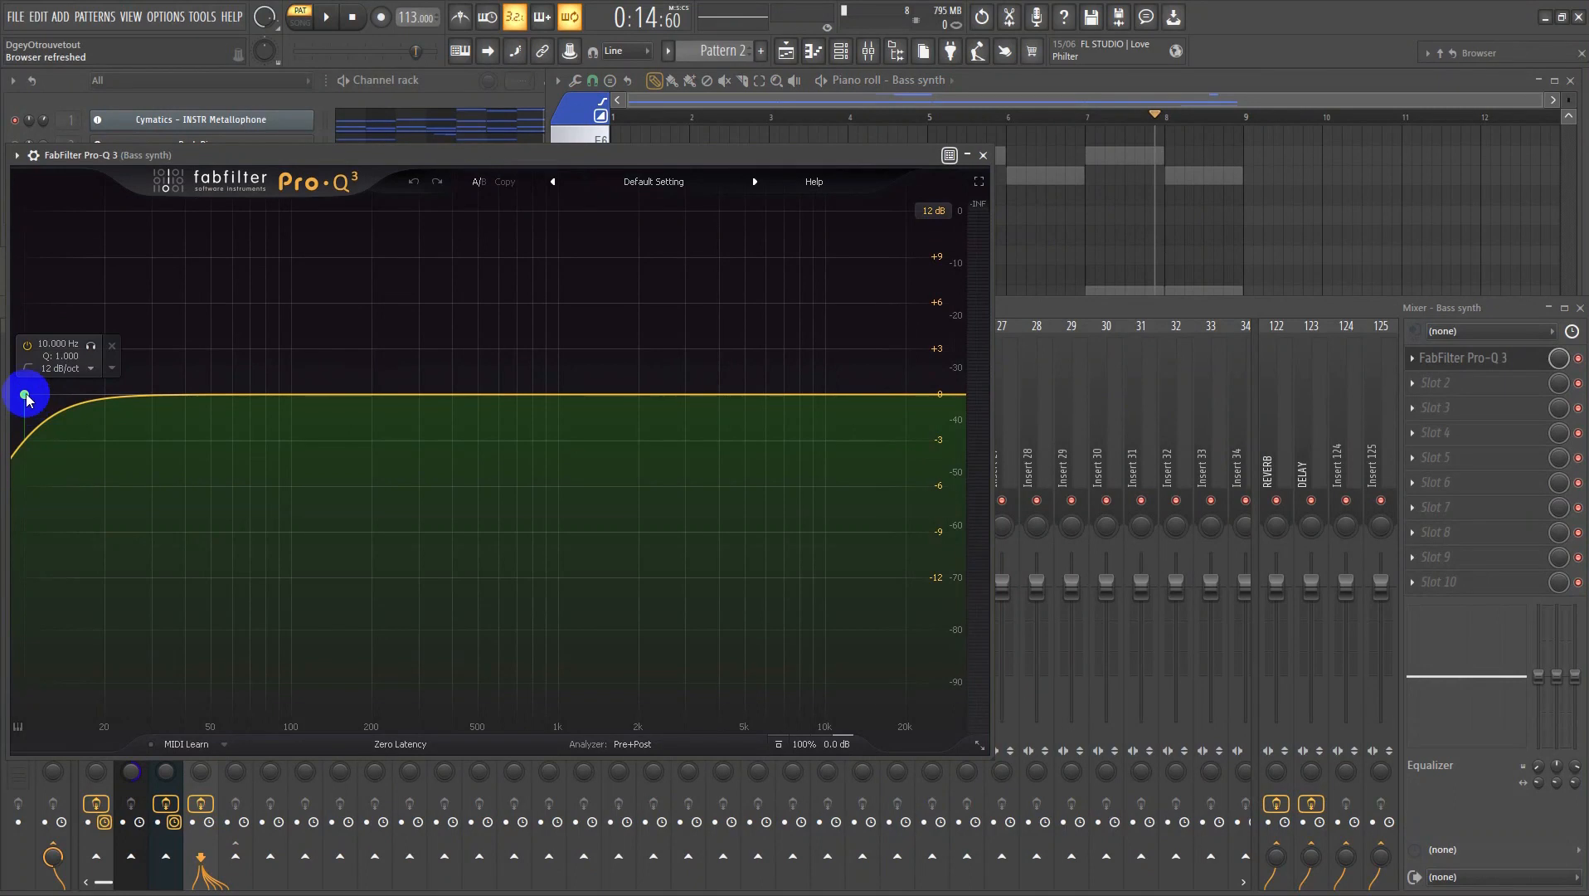
left_click_drag(25, 395, 271, 394)
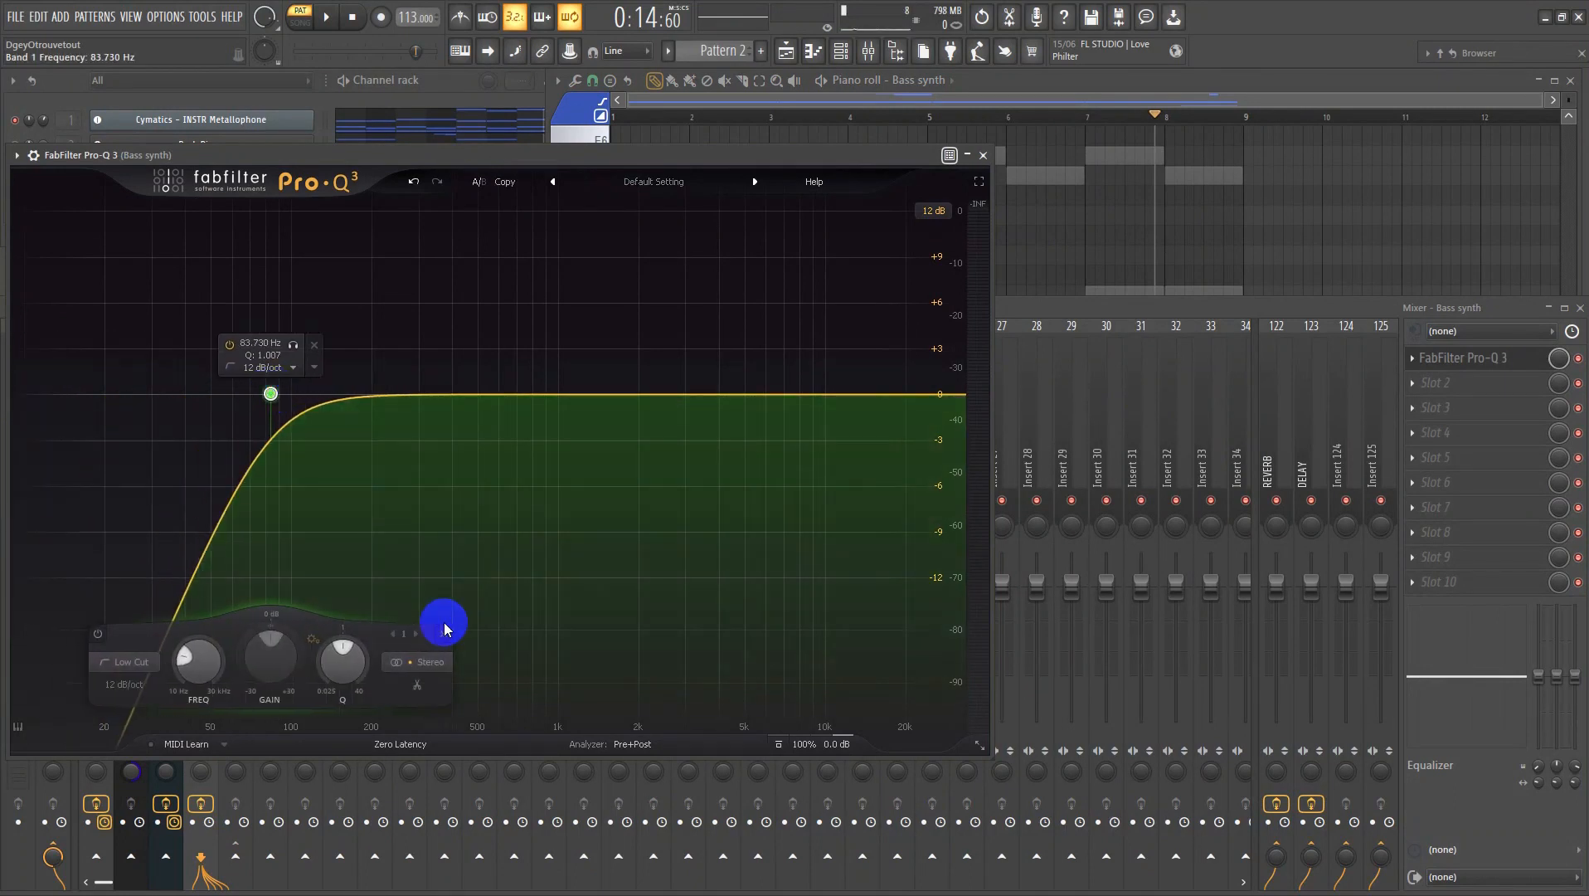
left_click(420, 662)
left_click(427, 643)
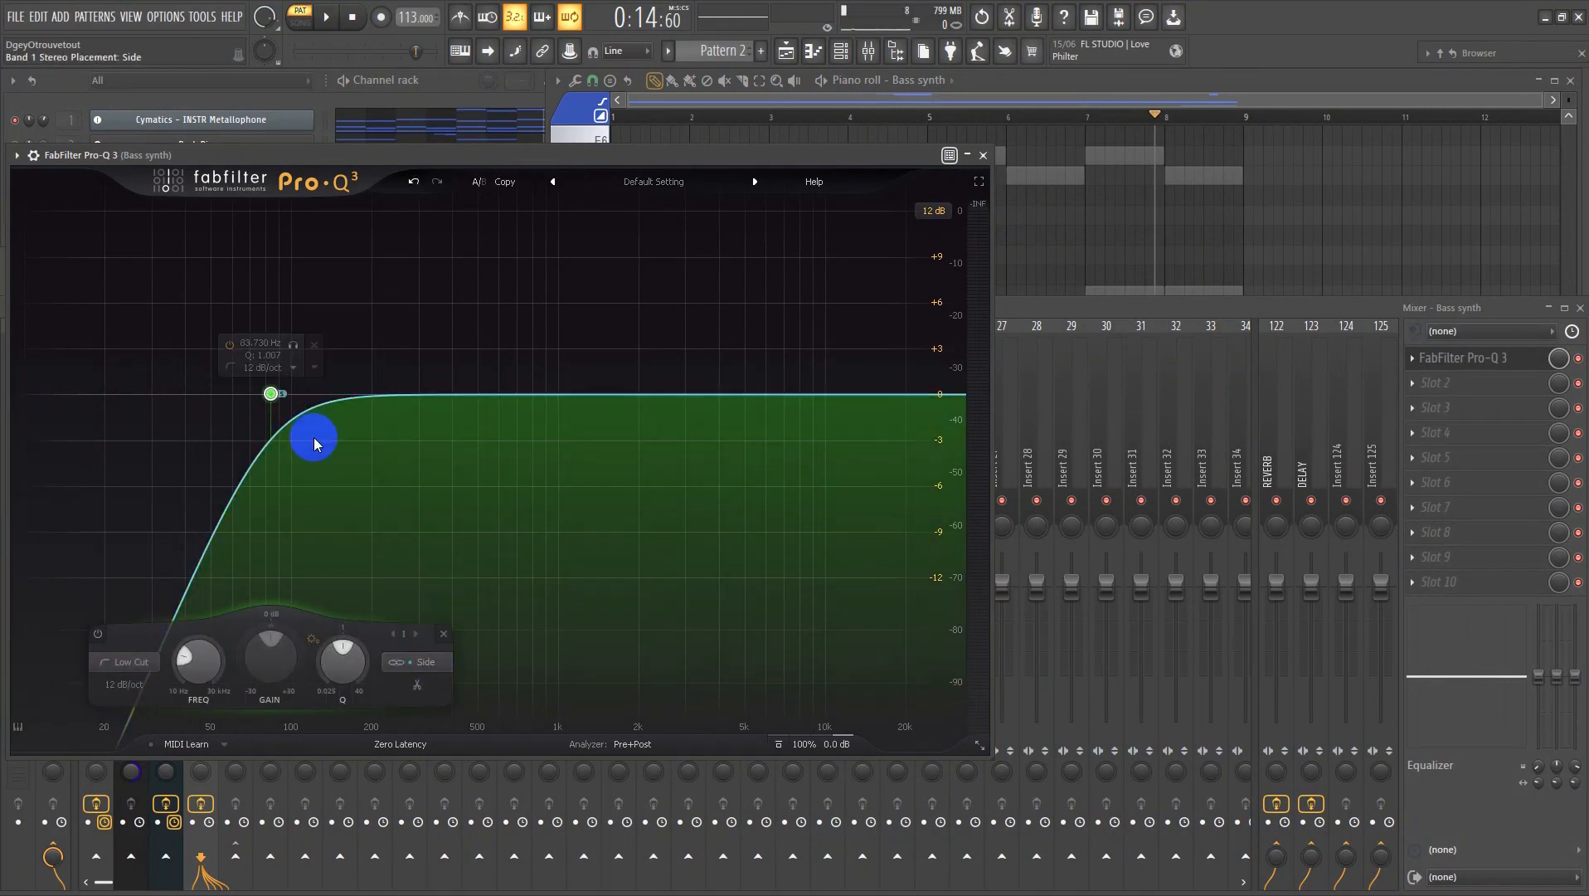
left_click_drag(272, 395, 386, 395)
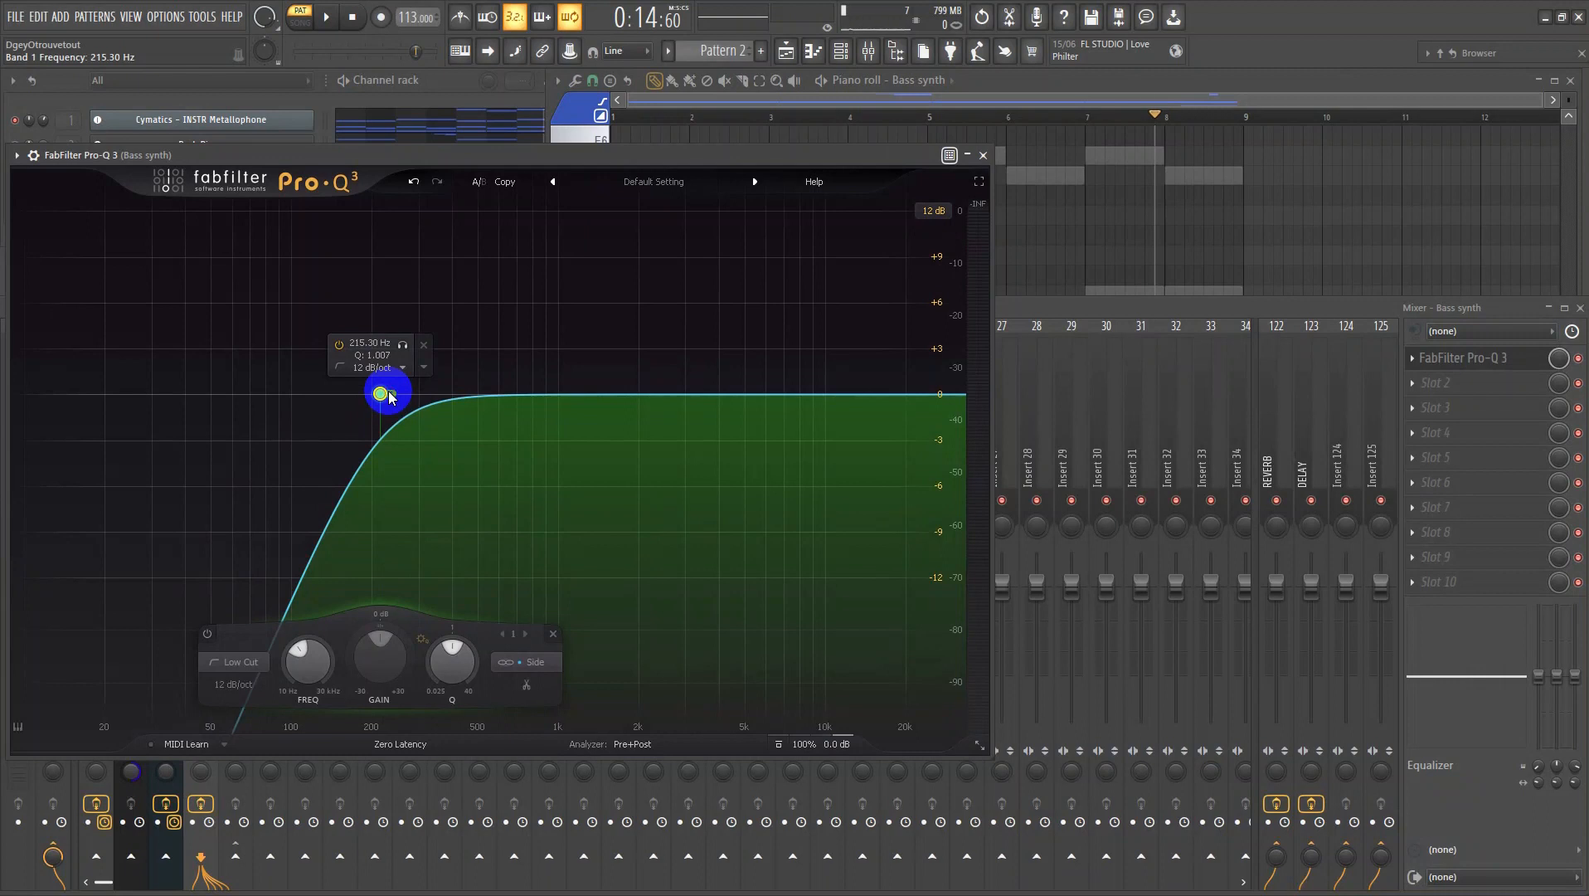
- During playback, add two gentle Side bell boosts, the higher about +2 dB near 2829 Hz, and monitor the Master track
key("space")
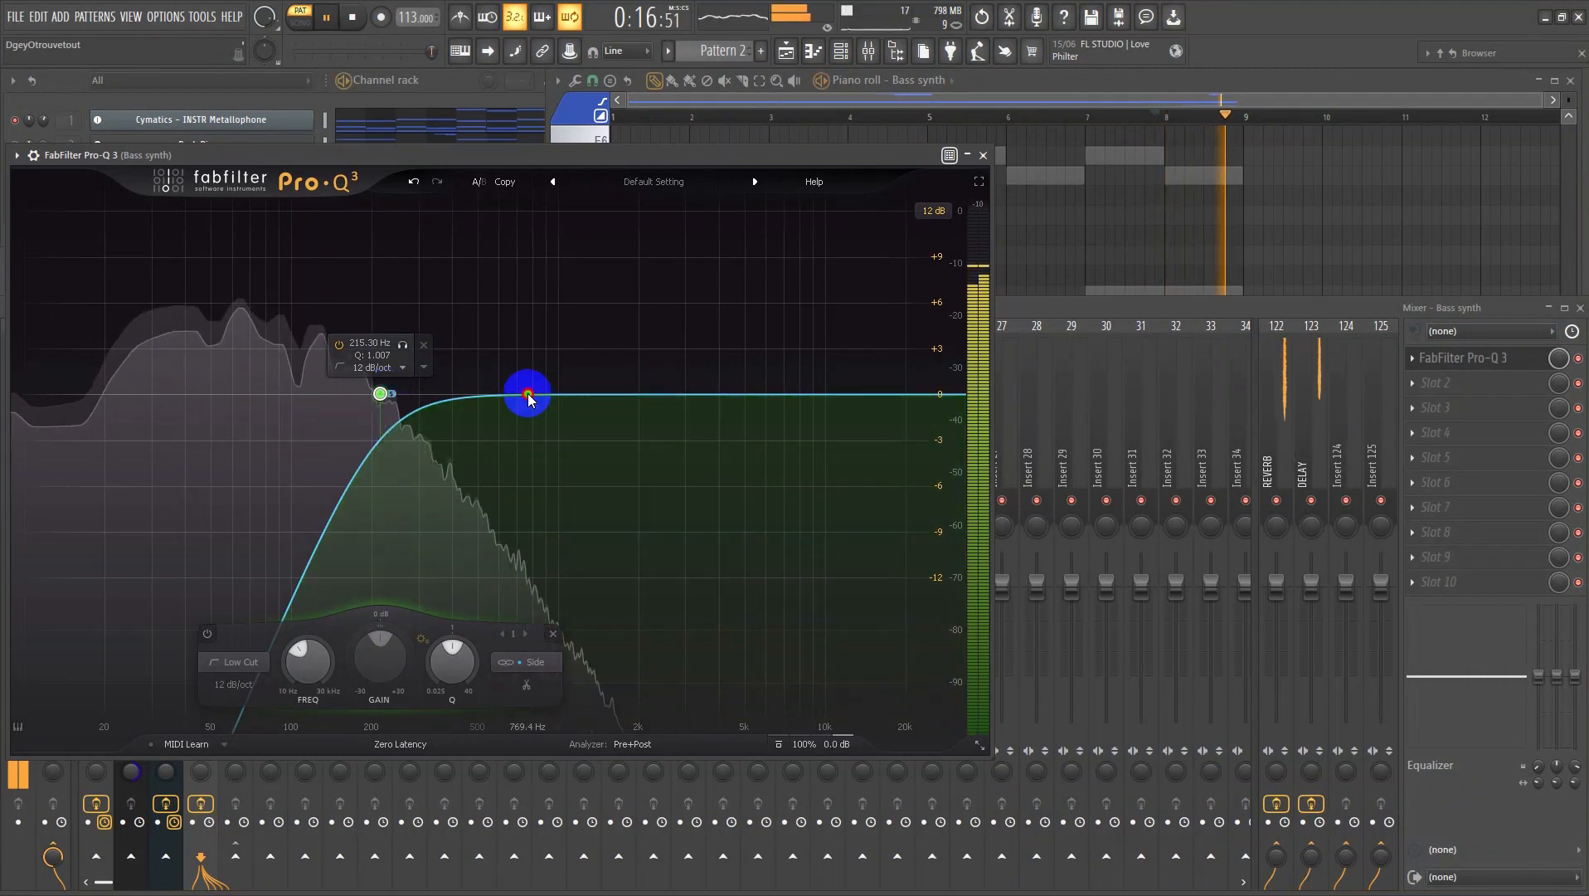
left_click_drag(529, 397, 542, 359)
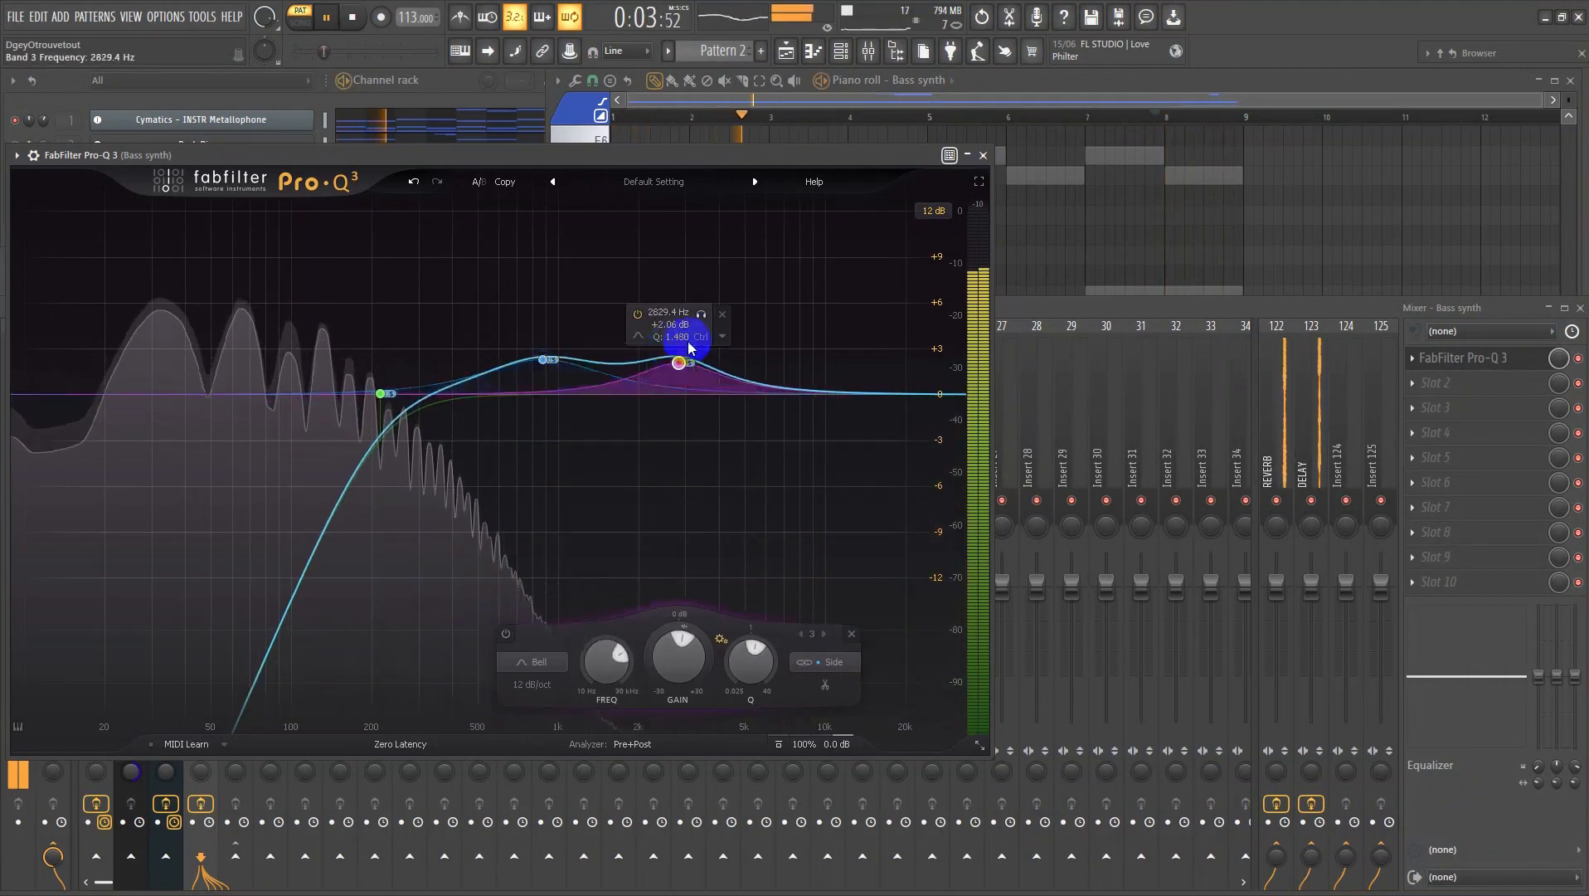
left_click(982, 155)
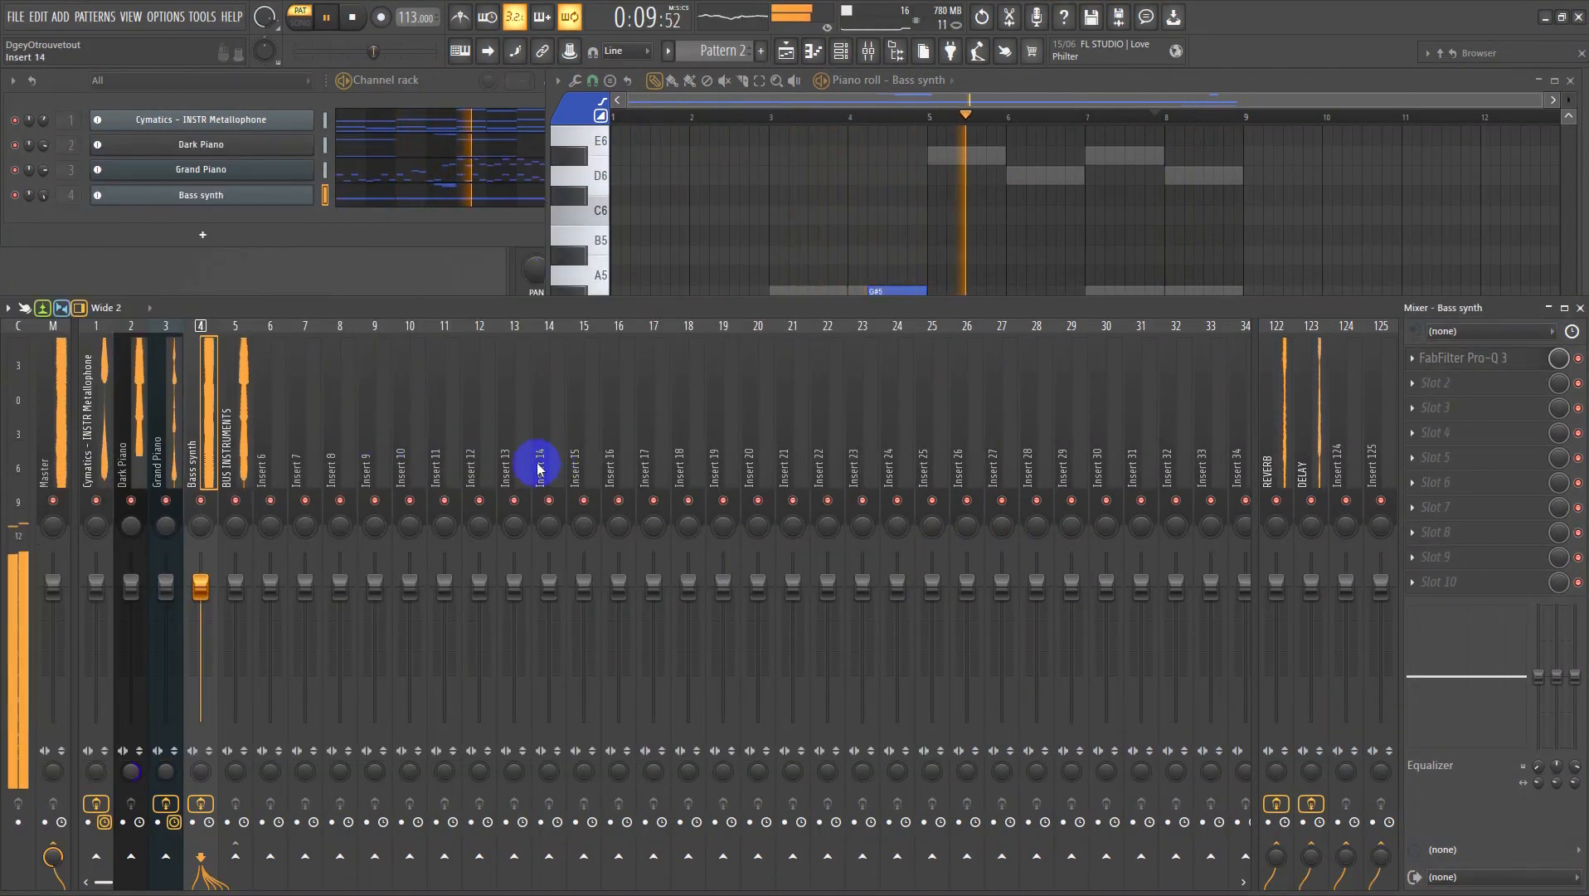
left_click(60, 452)
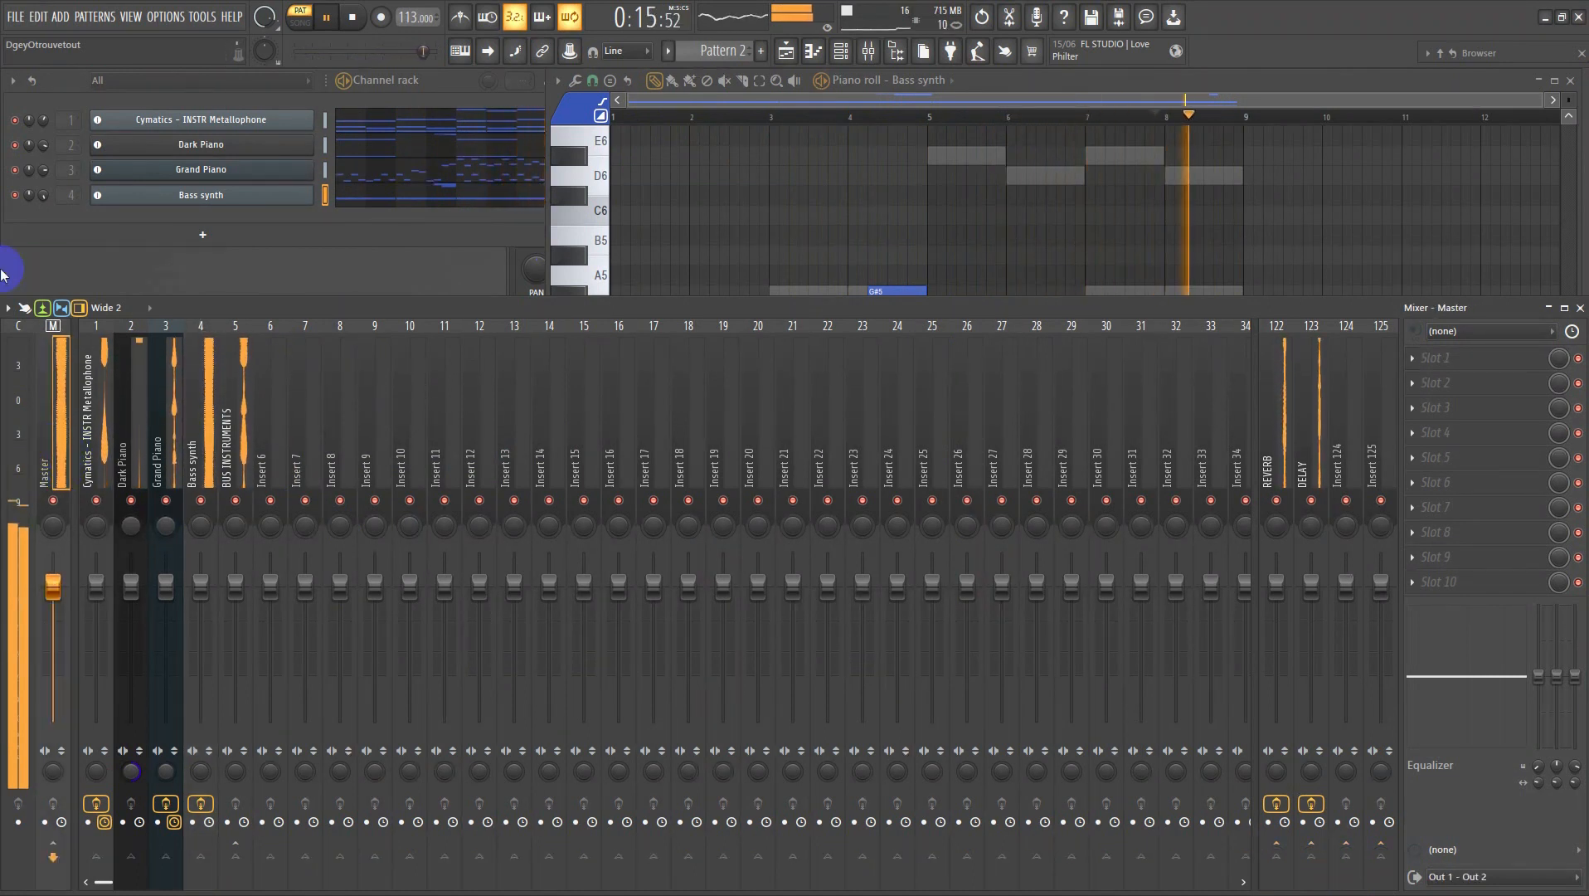
left_click(64, 471)
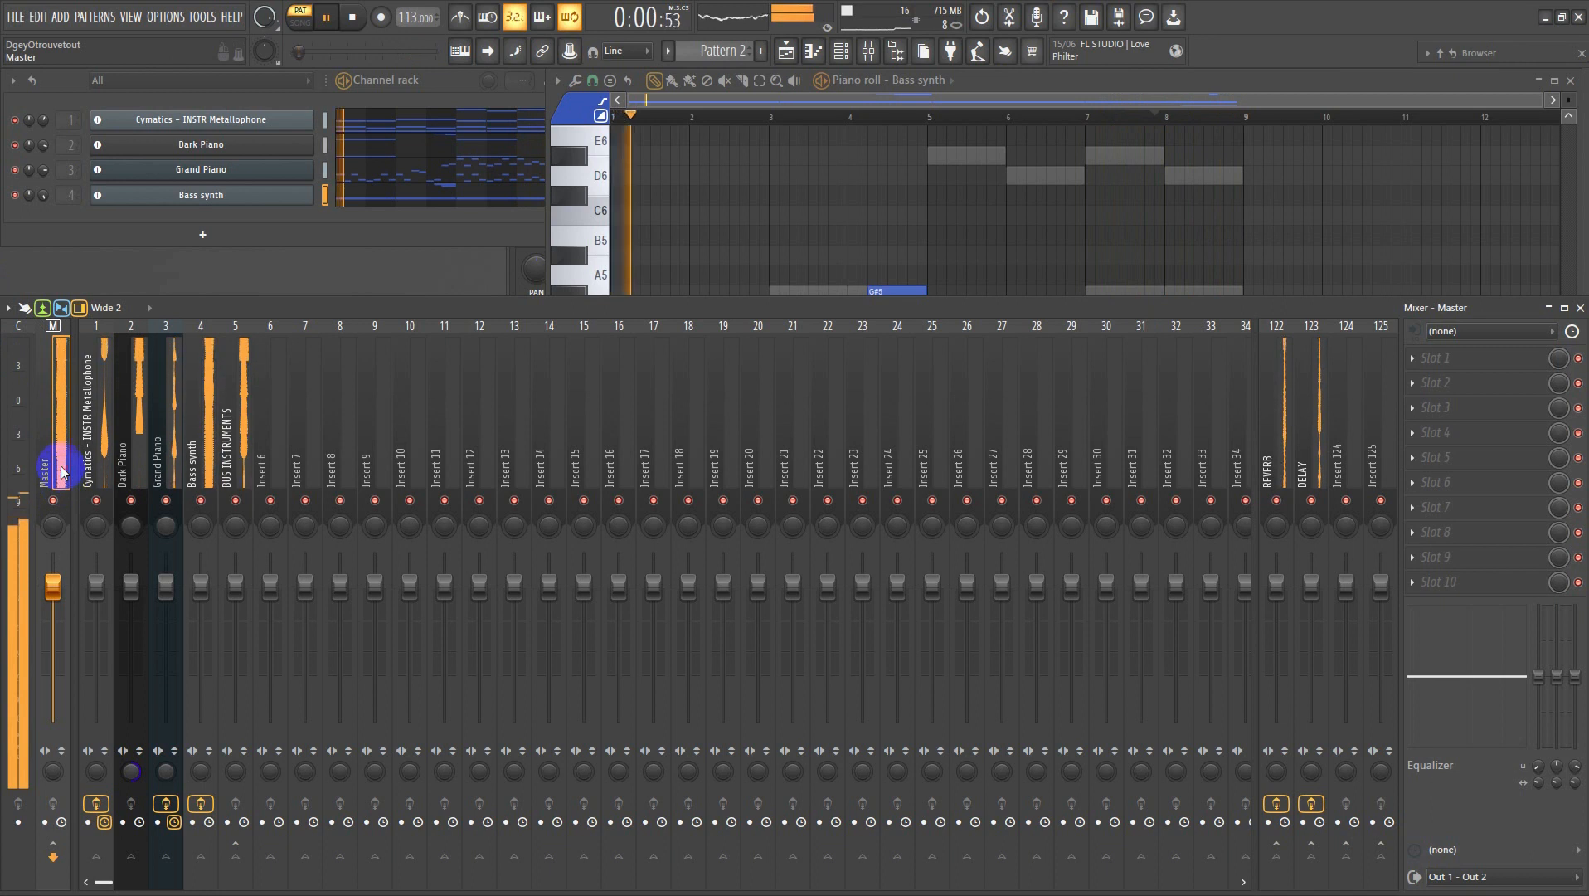
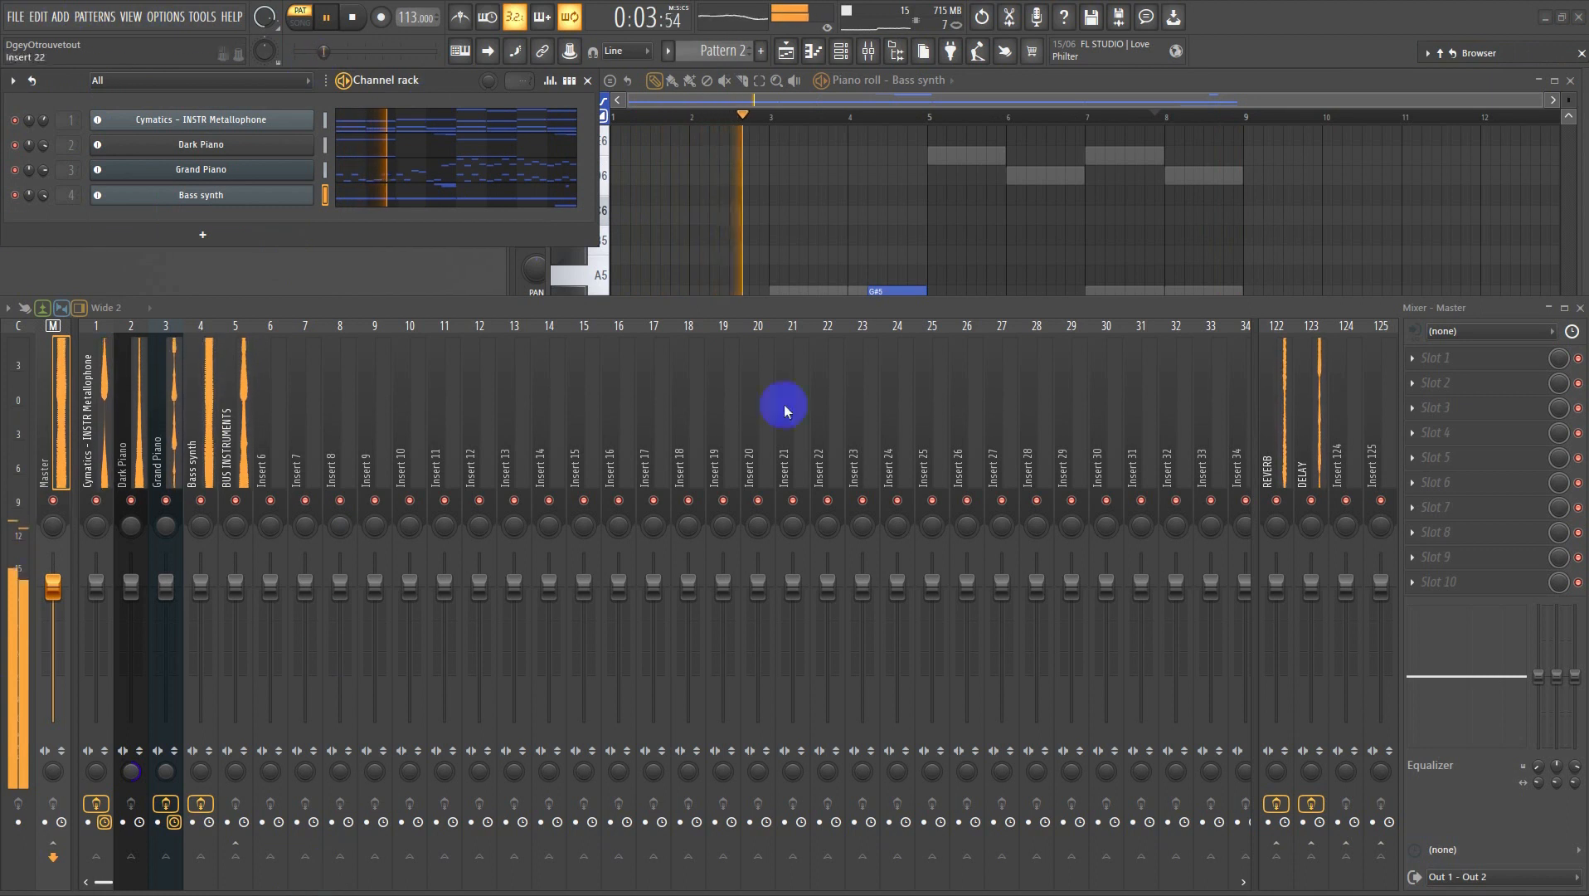
- Browse to the Claps folder in the Drums - One Shots of the Cymatics - Drip Sample Pack
left_click(1477, 54)
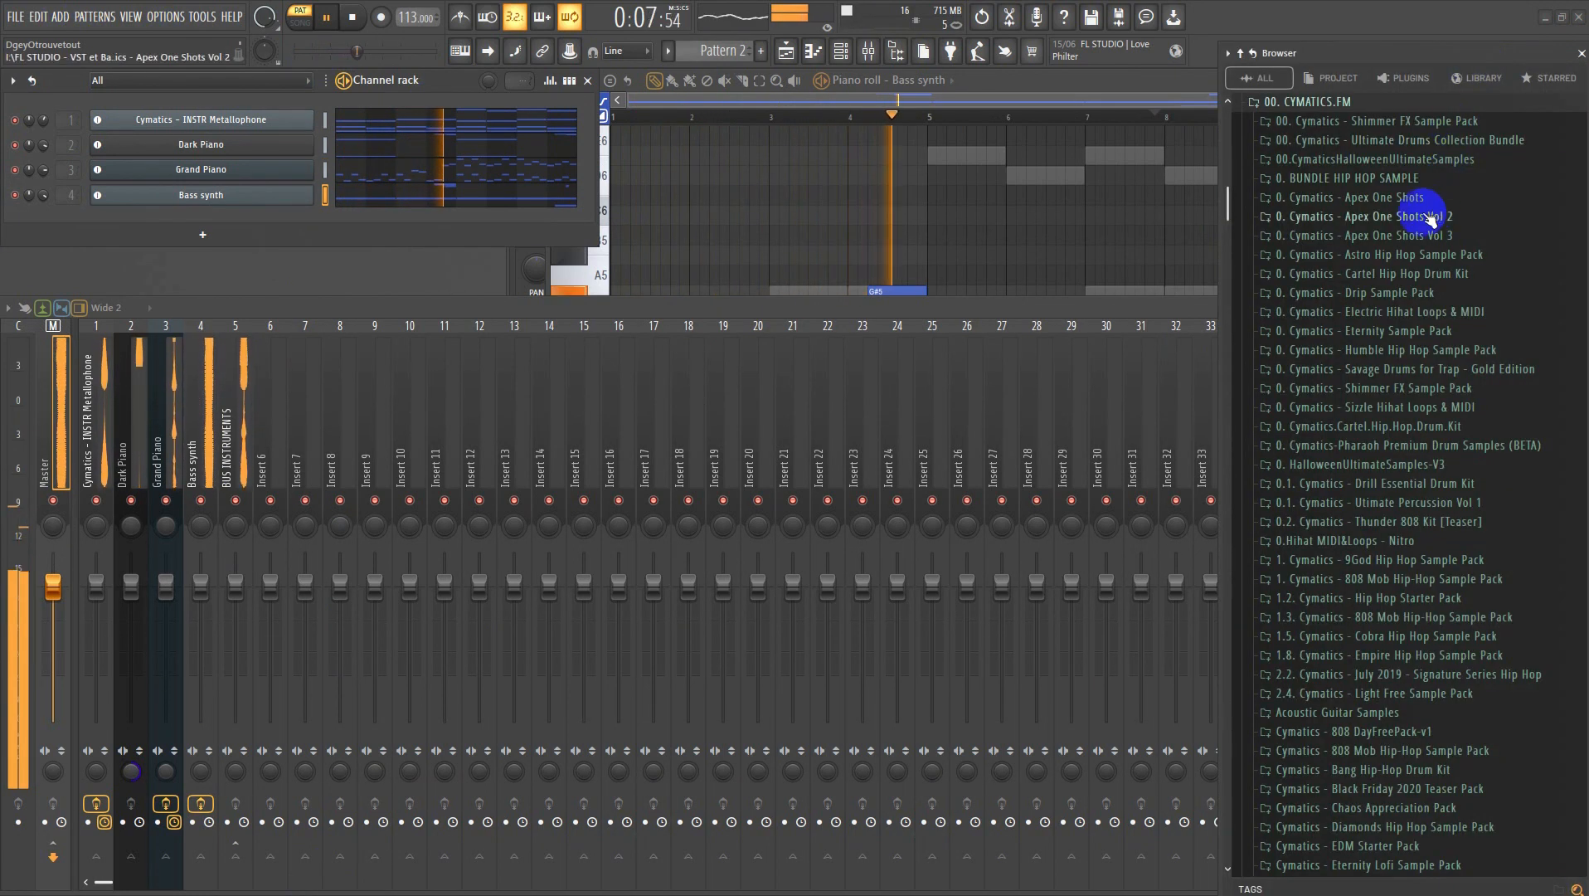
scroll(1310, 240, "up", 2)
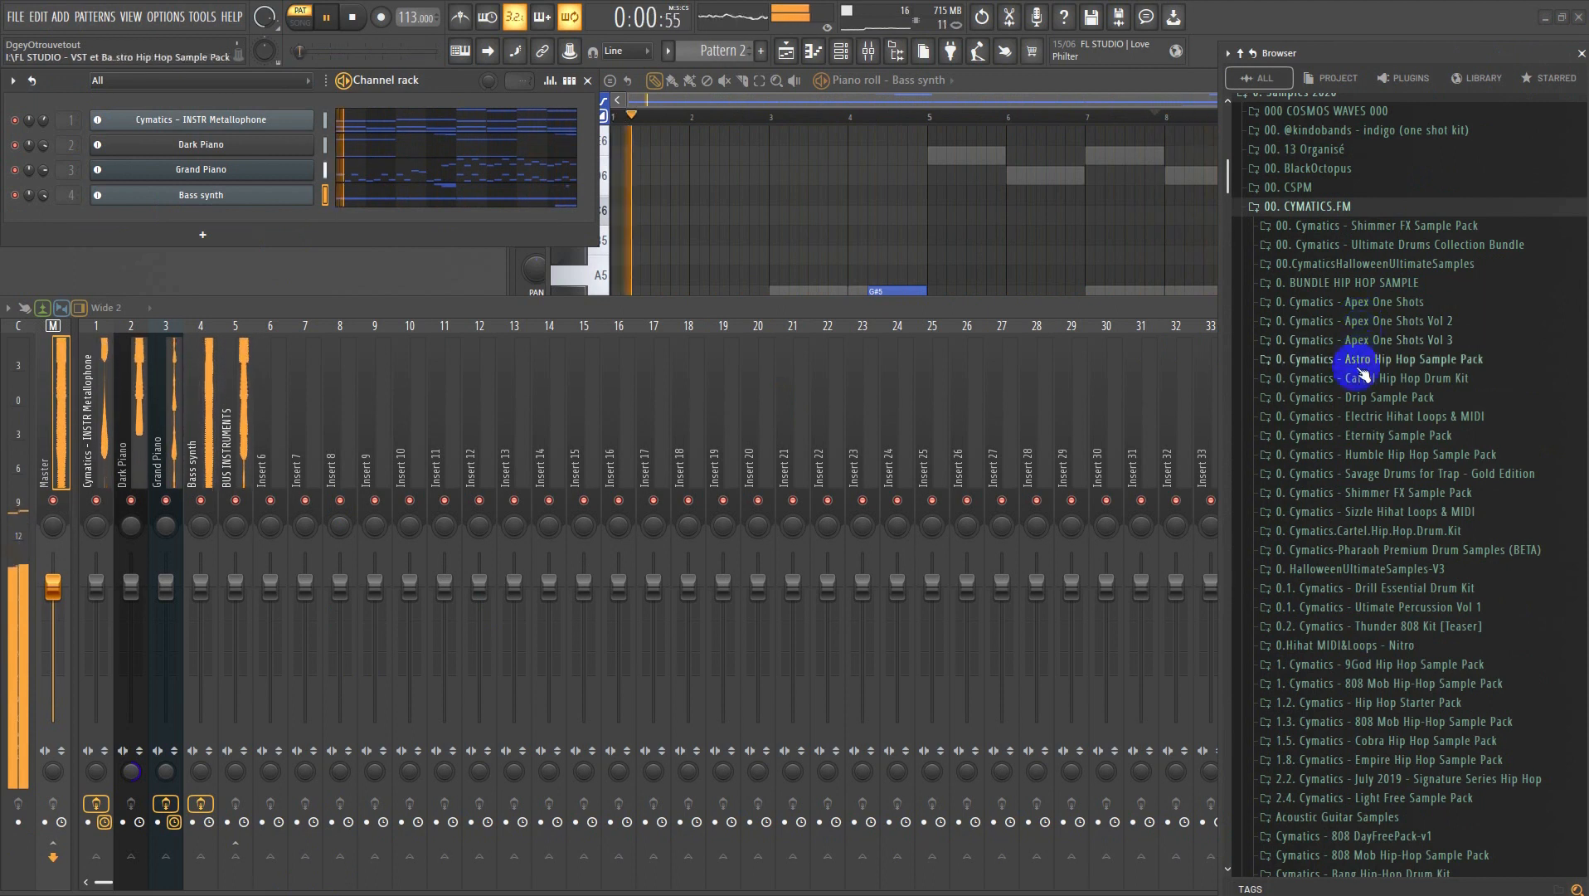
left_click(1358, 397)
left_click(1354, 397)
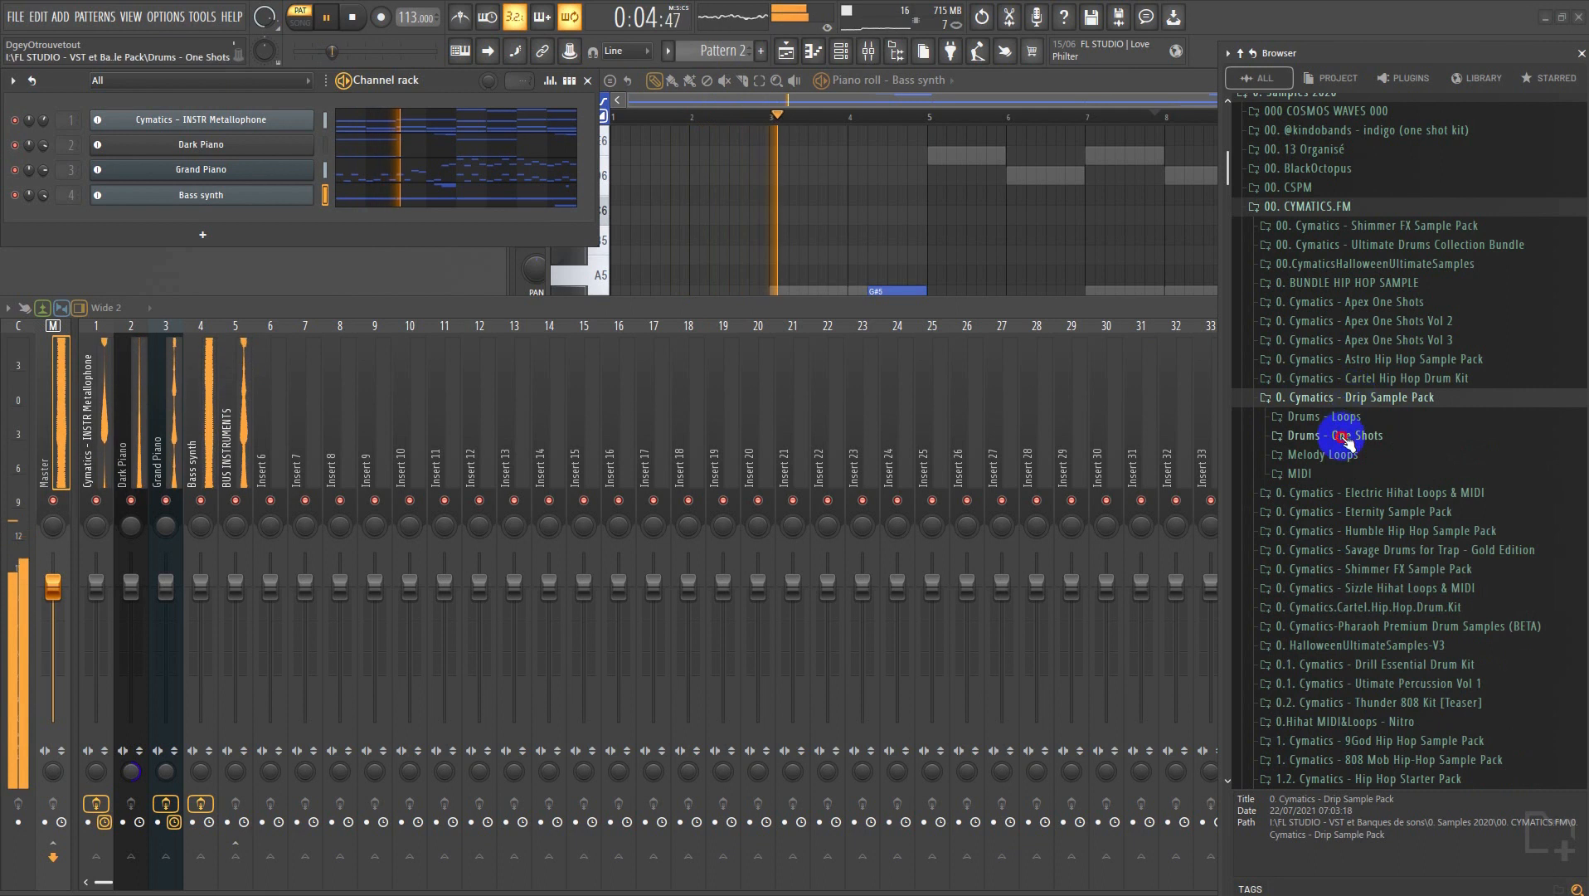
left_click(1358, 435)
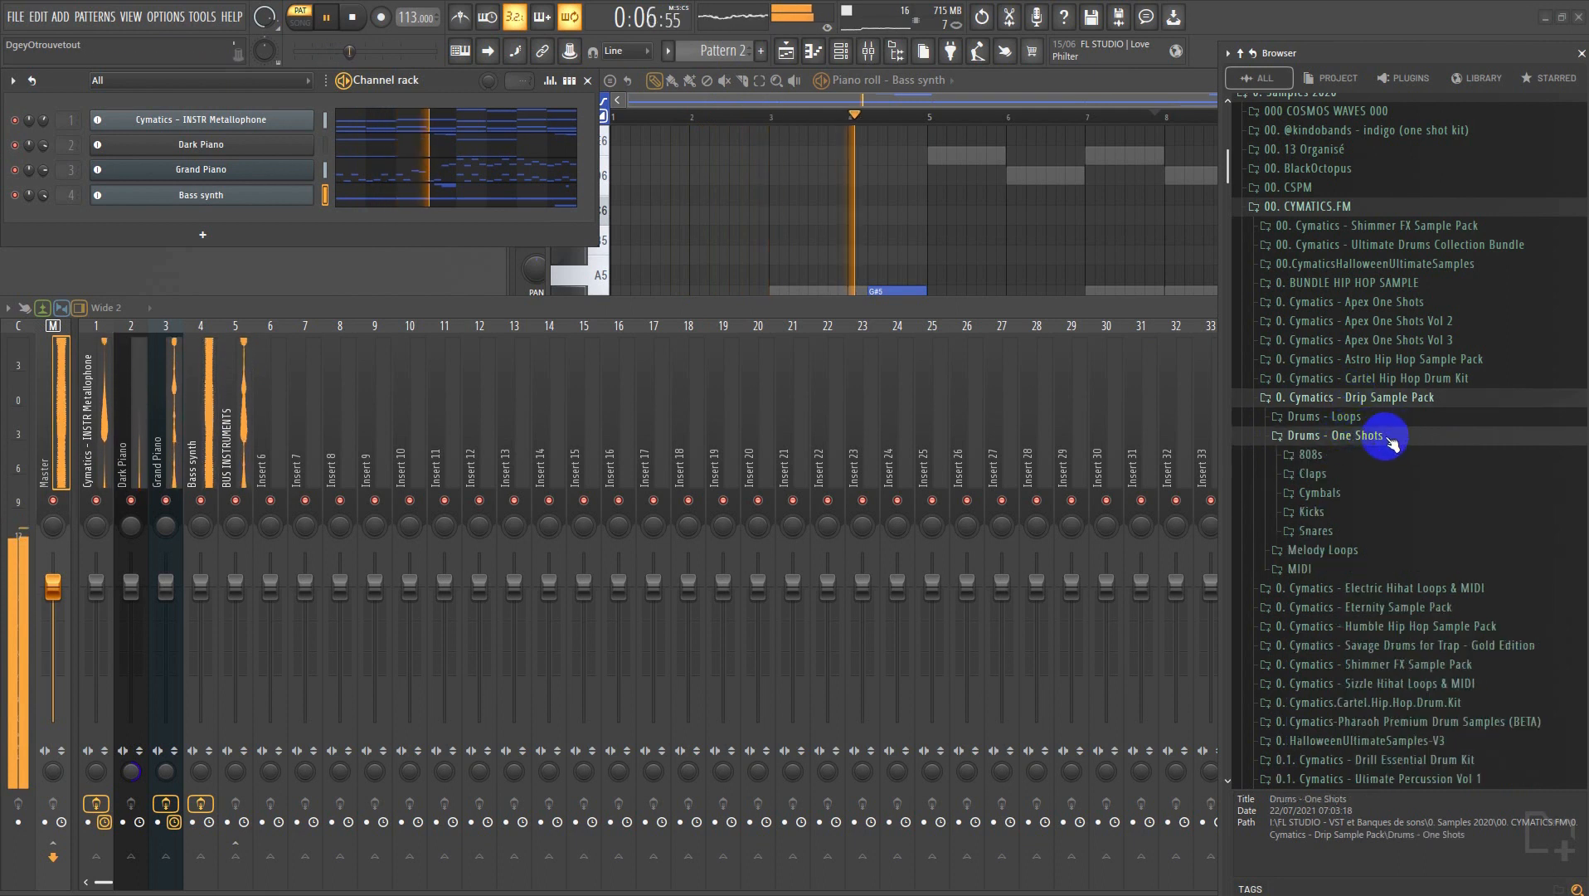
left_click(1314, 475)
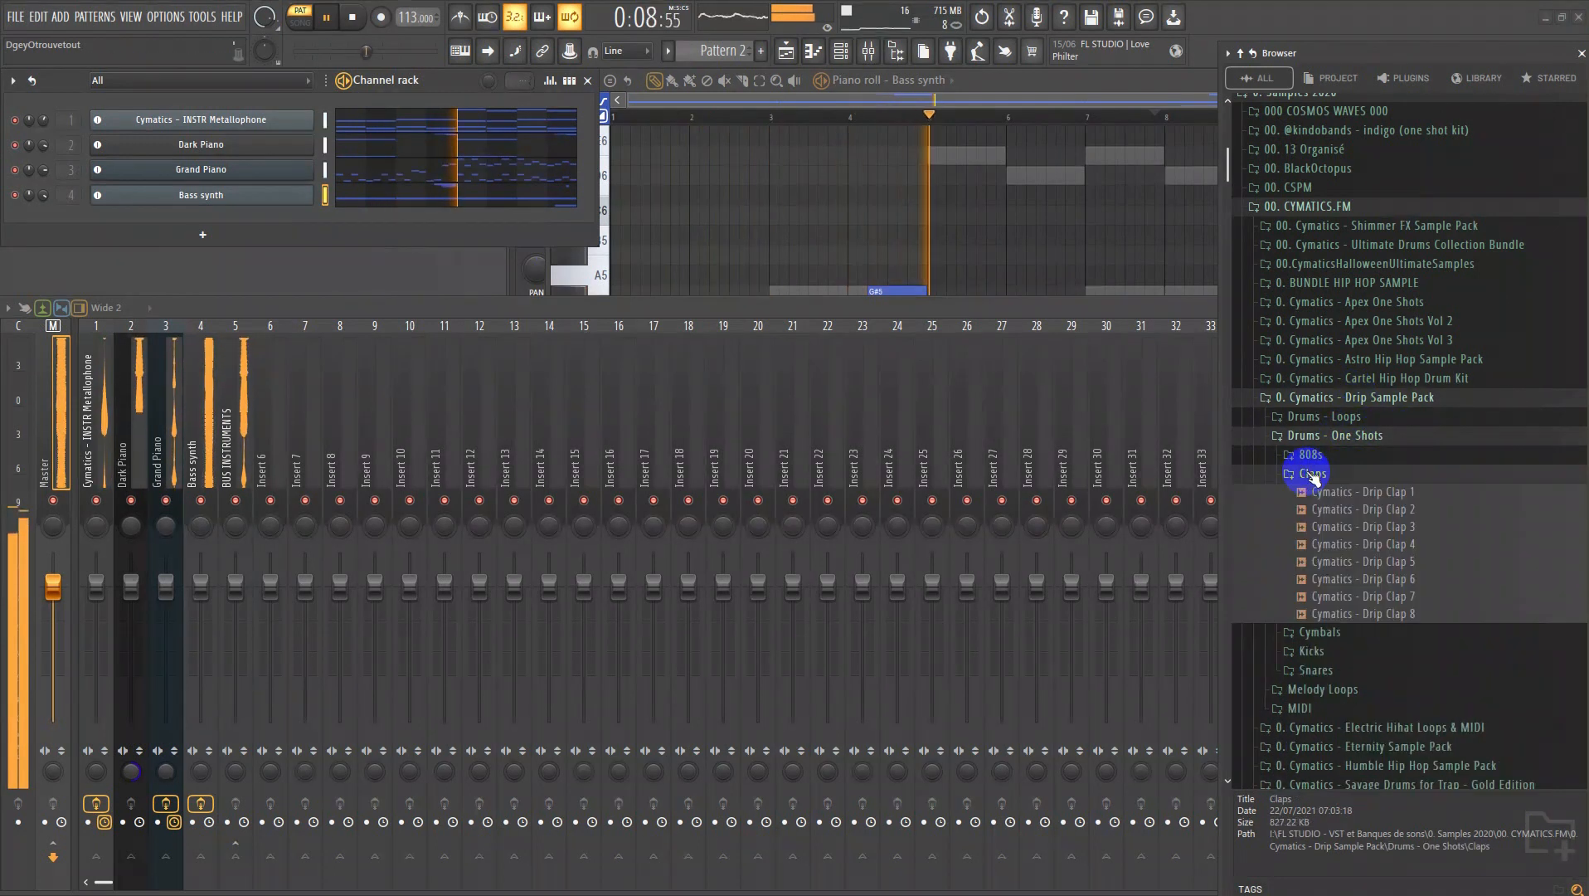
- Audition the Cymatics - Drip Clap samples over the playing melody
left_click(1373, 493)
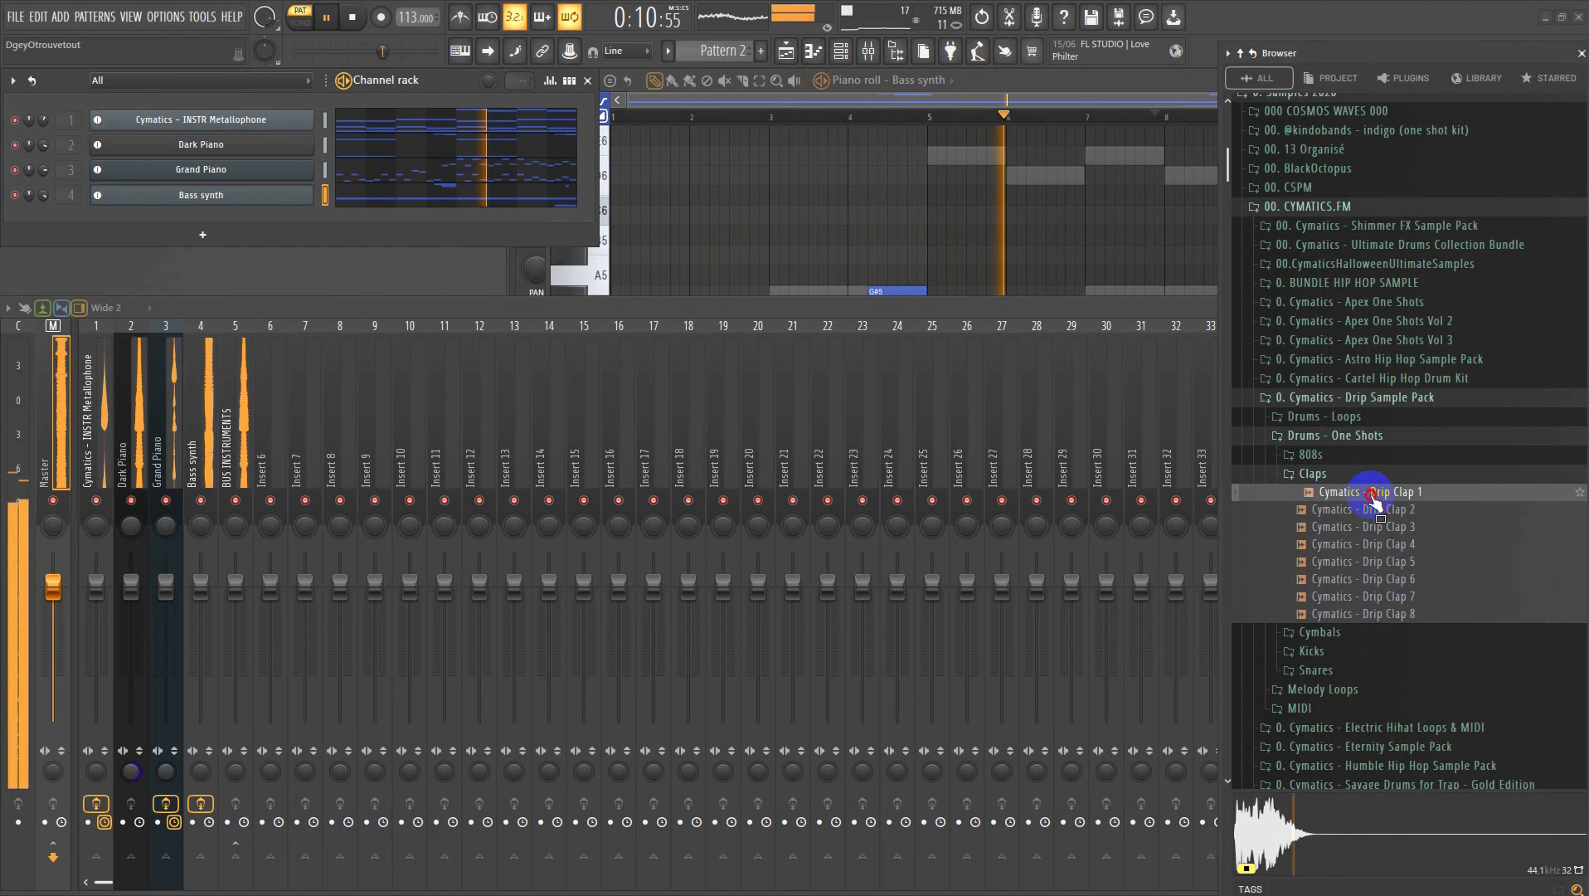
left_click(1375, 509)
left_click(1375, 527)
left_click(1377, 544)
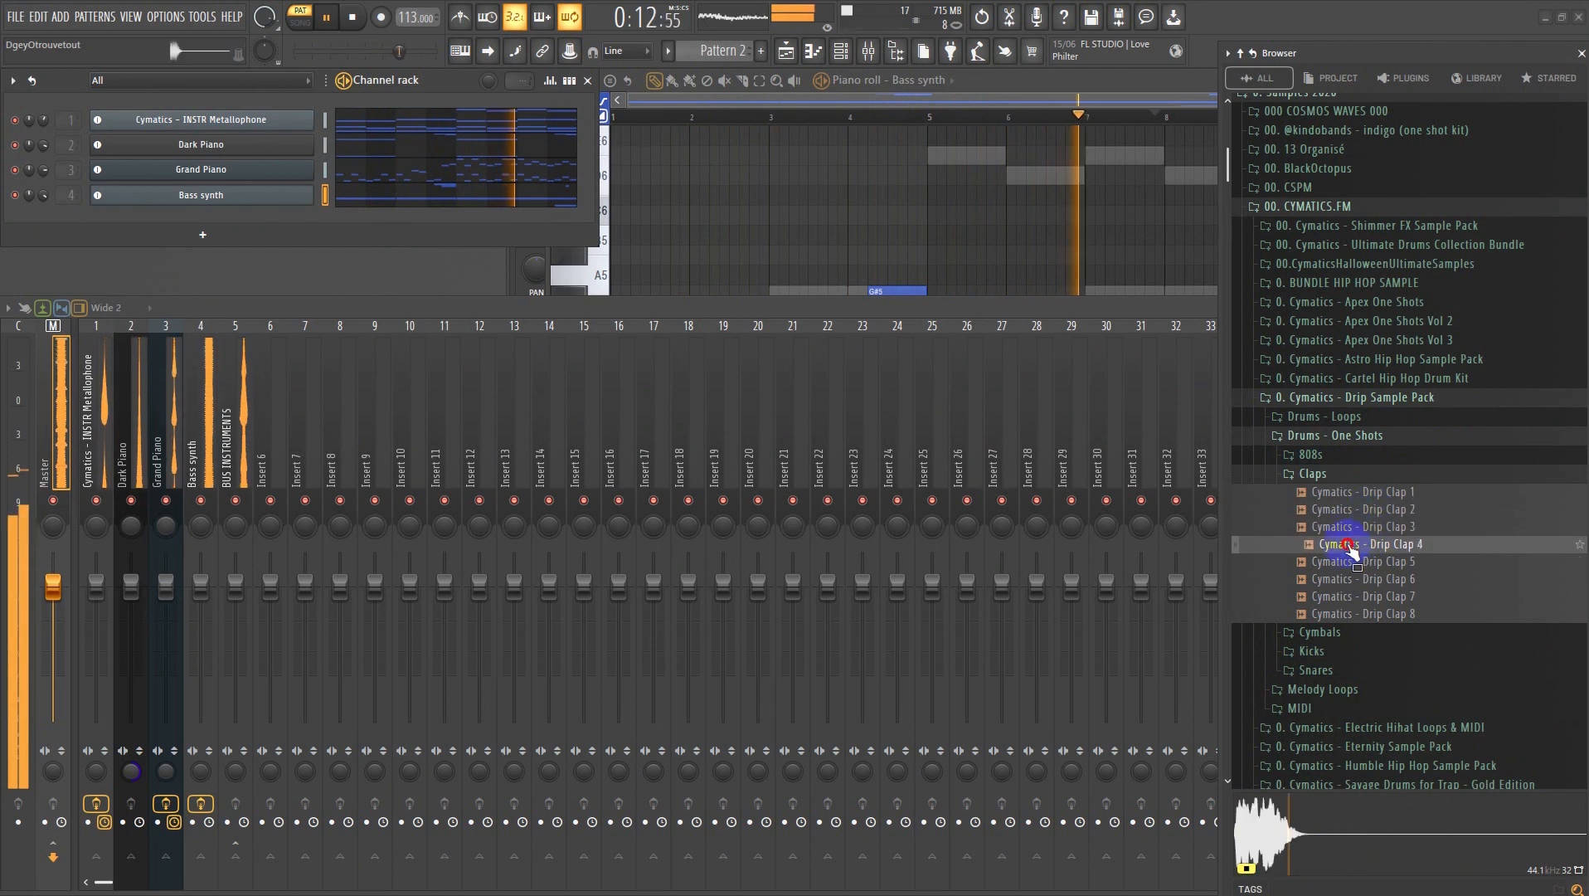
left_click(1380, 562)
left_click(1383, 588)
left_click(1380, 614)
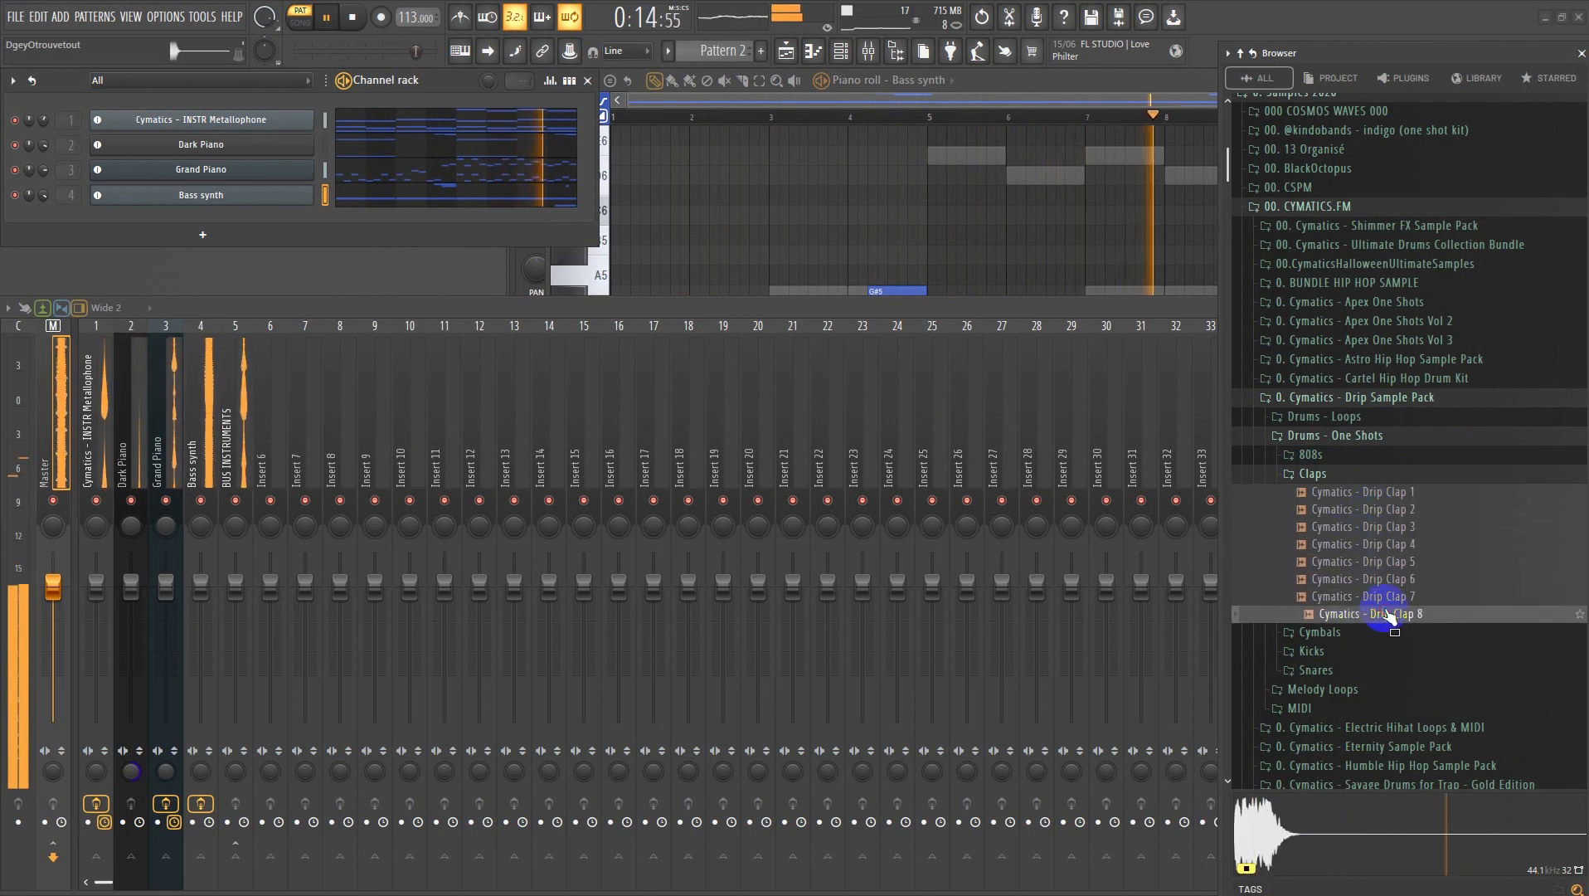
left_click(1375, 599)
- Load Cymatics - Drip Clap 1 as a new channel and assign it to a new instrument track
left_click(1401, 496)
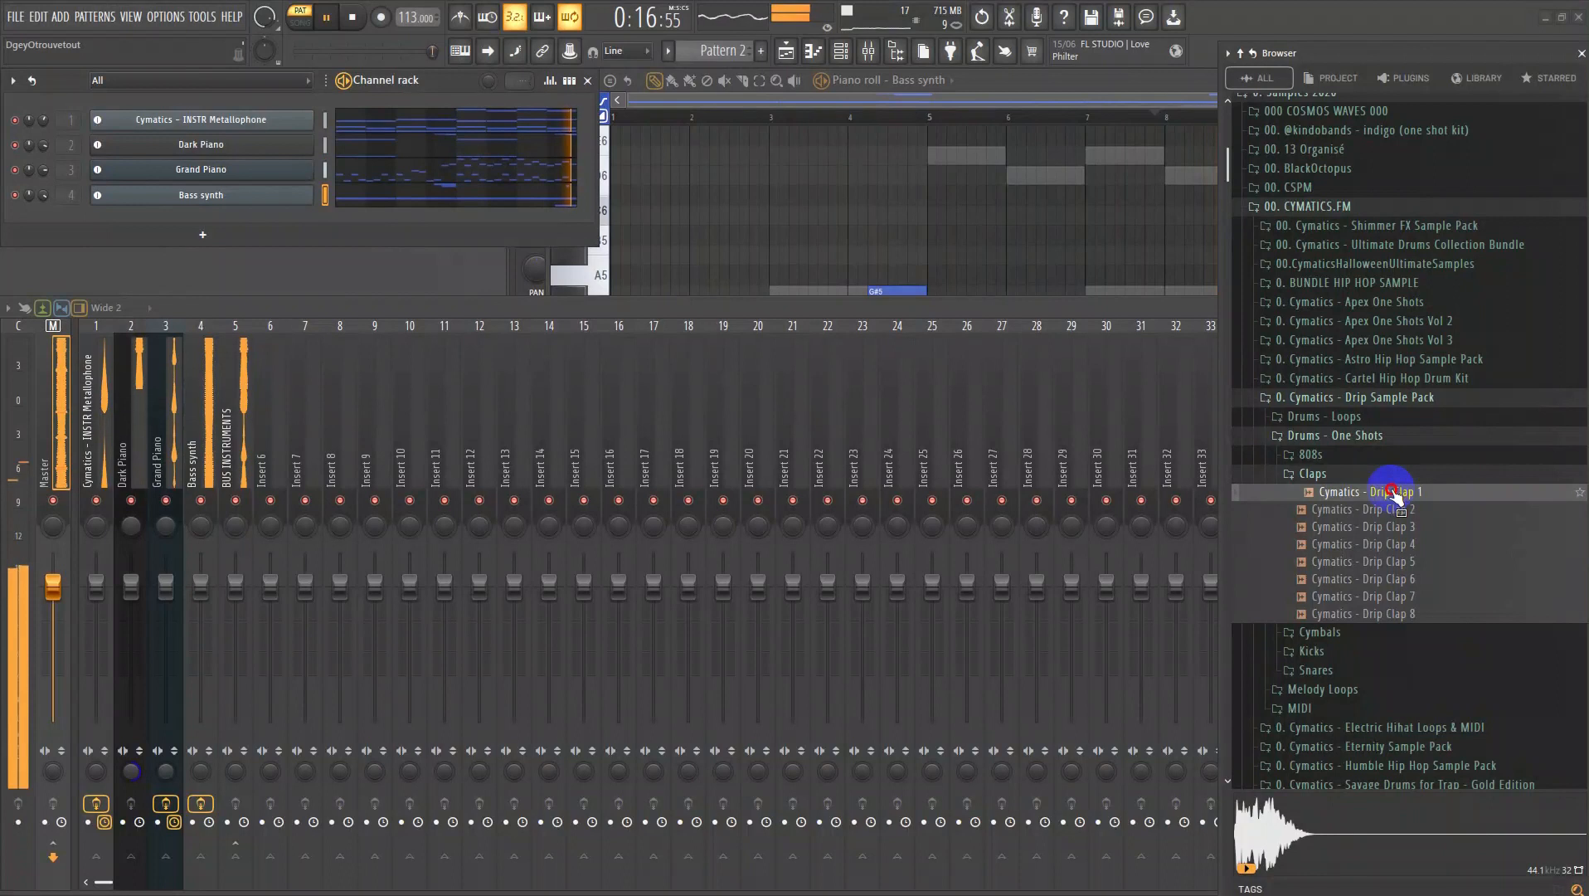
left_click_drag(1399, 498, 237, 218)
key("space")
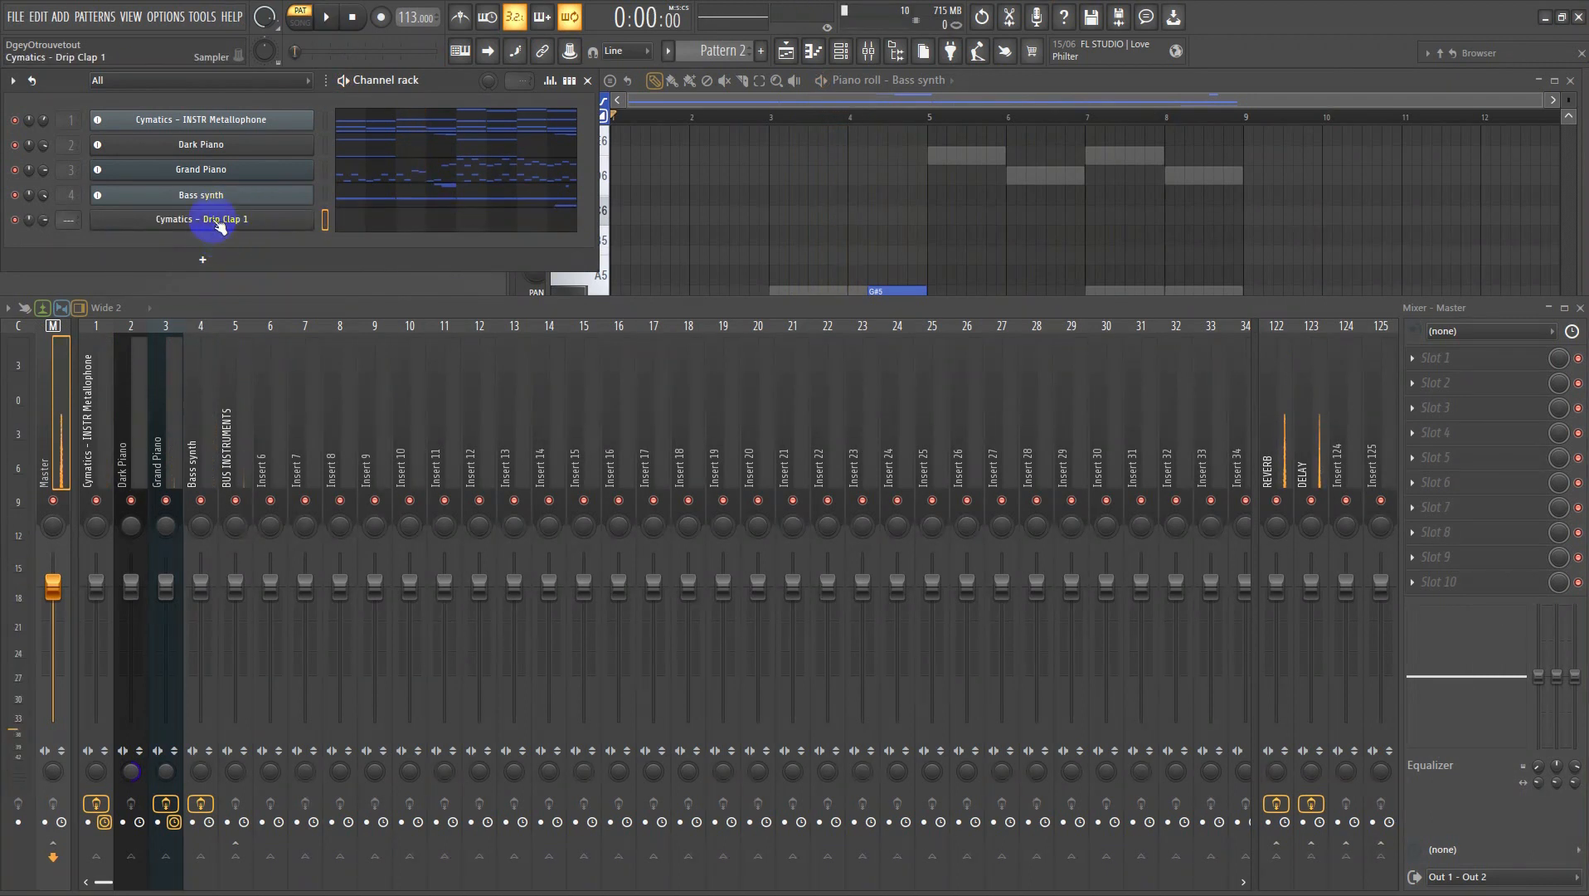
right_click(308, 217)
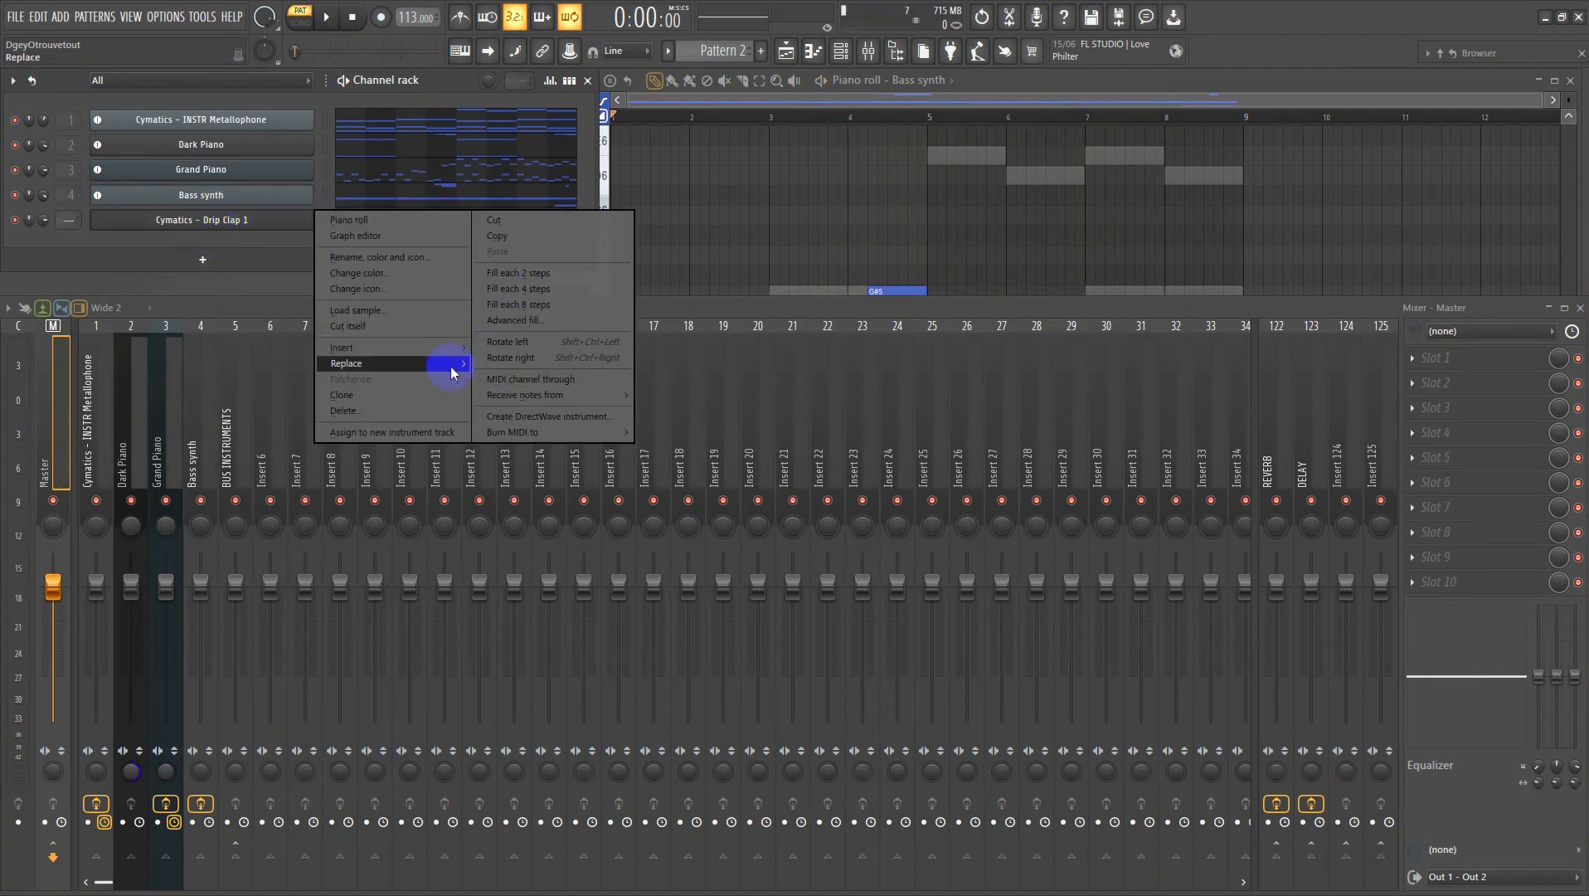
left_click(369, 433)
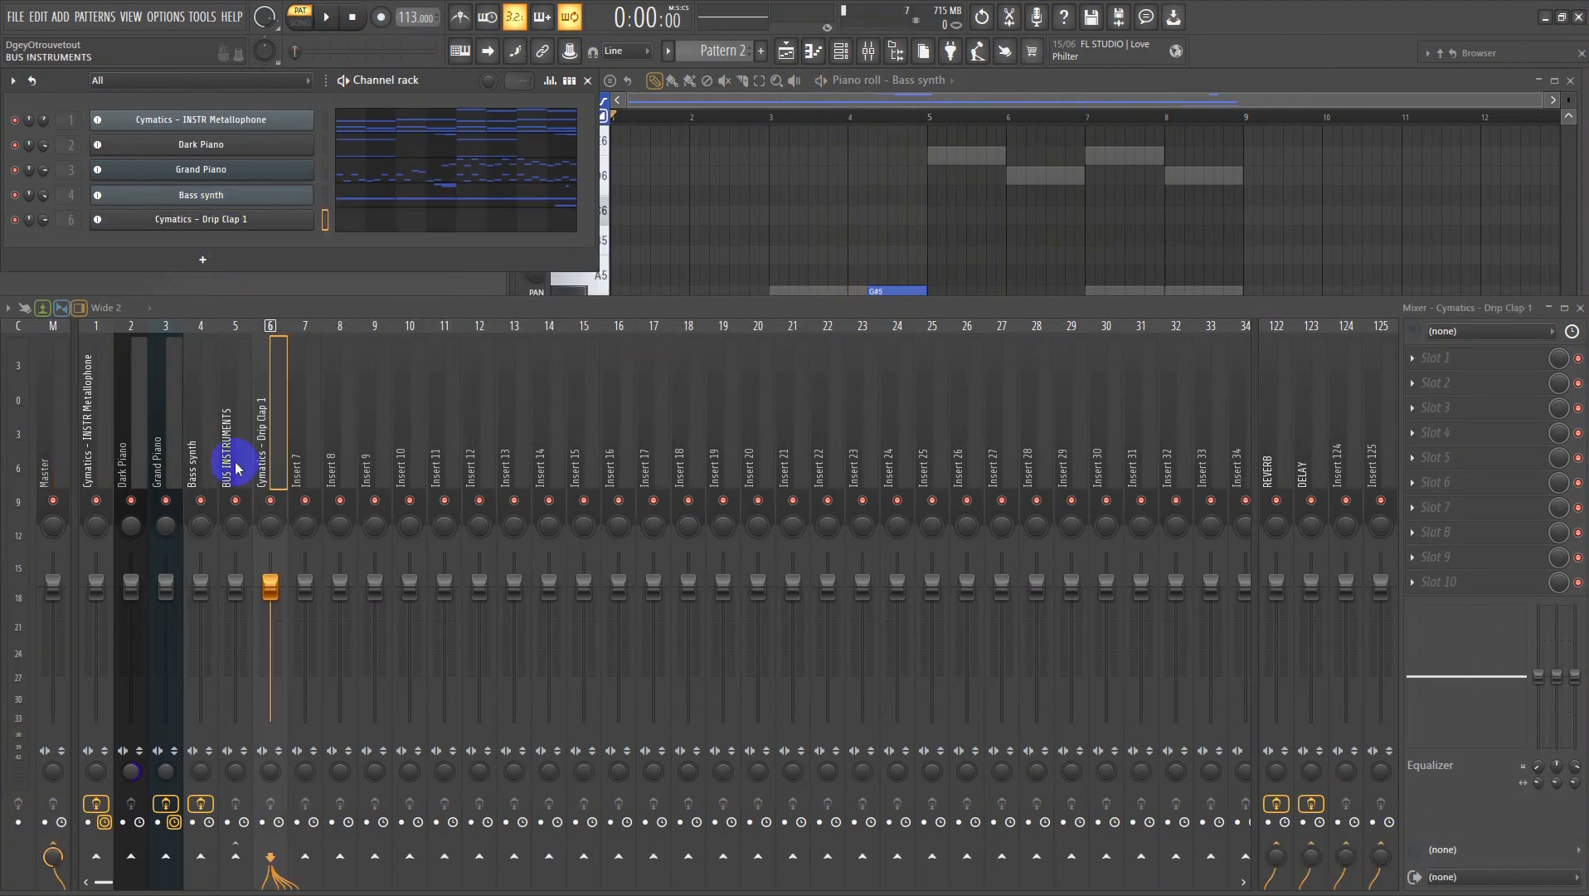
- Move BUS INSTRUMENTS to mixer track 1, and place an empty insert beside it as track 2, named BUS DRUMS
left_click(234, 460)
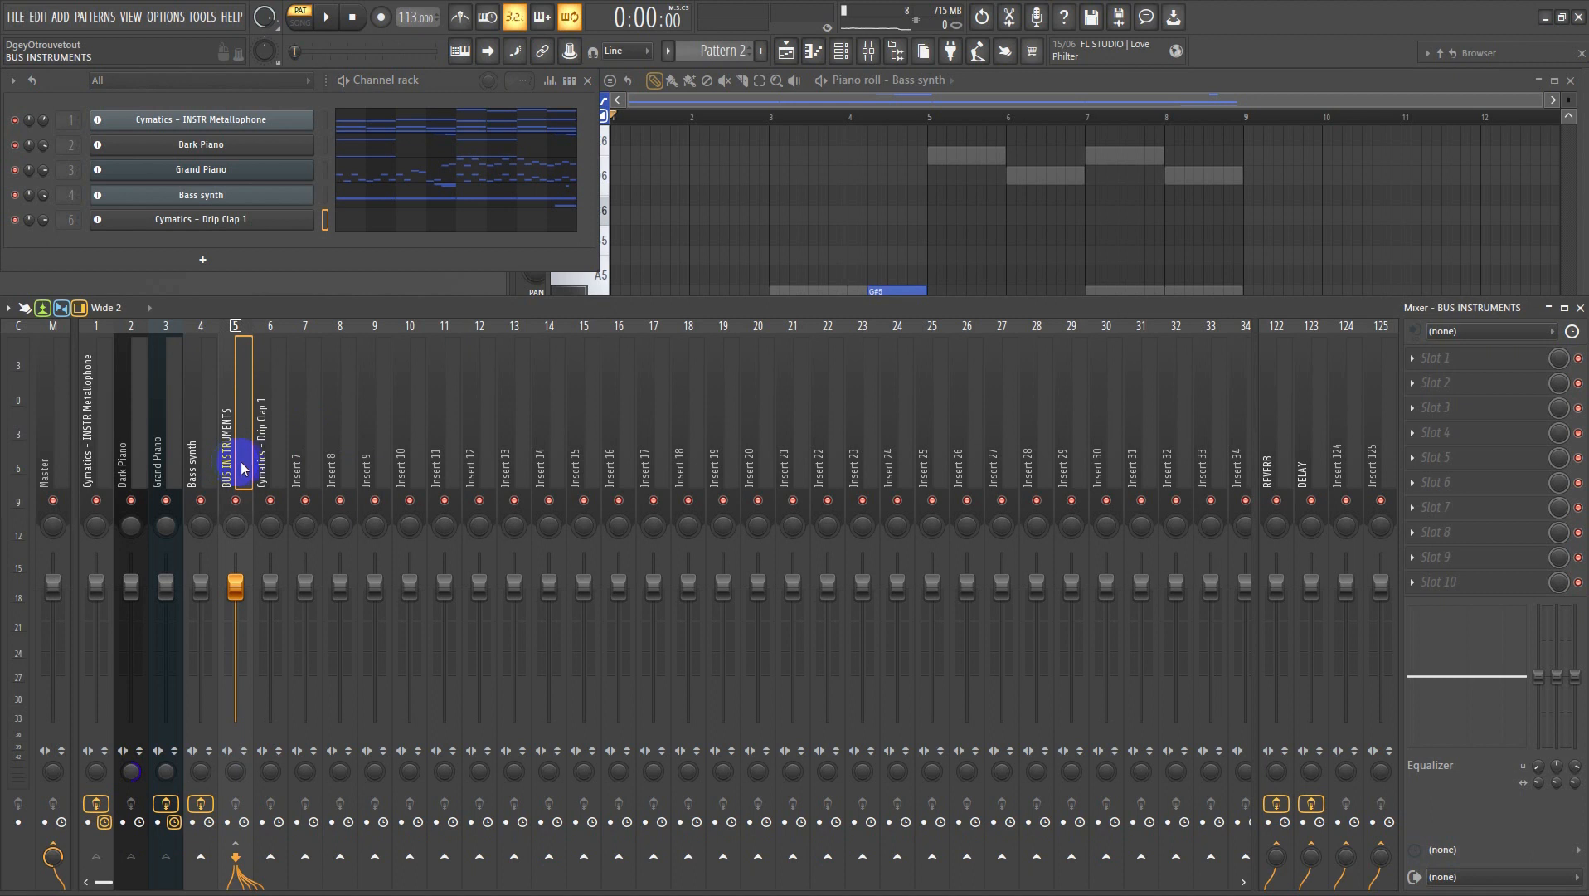
left_click_drag(242, 467, 97, 467)
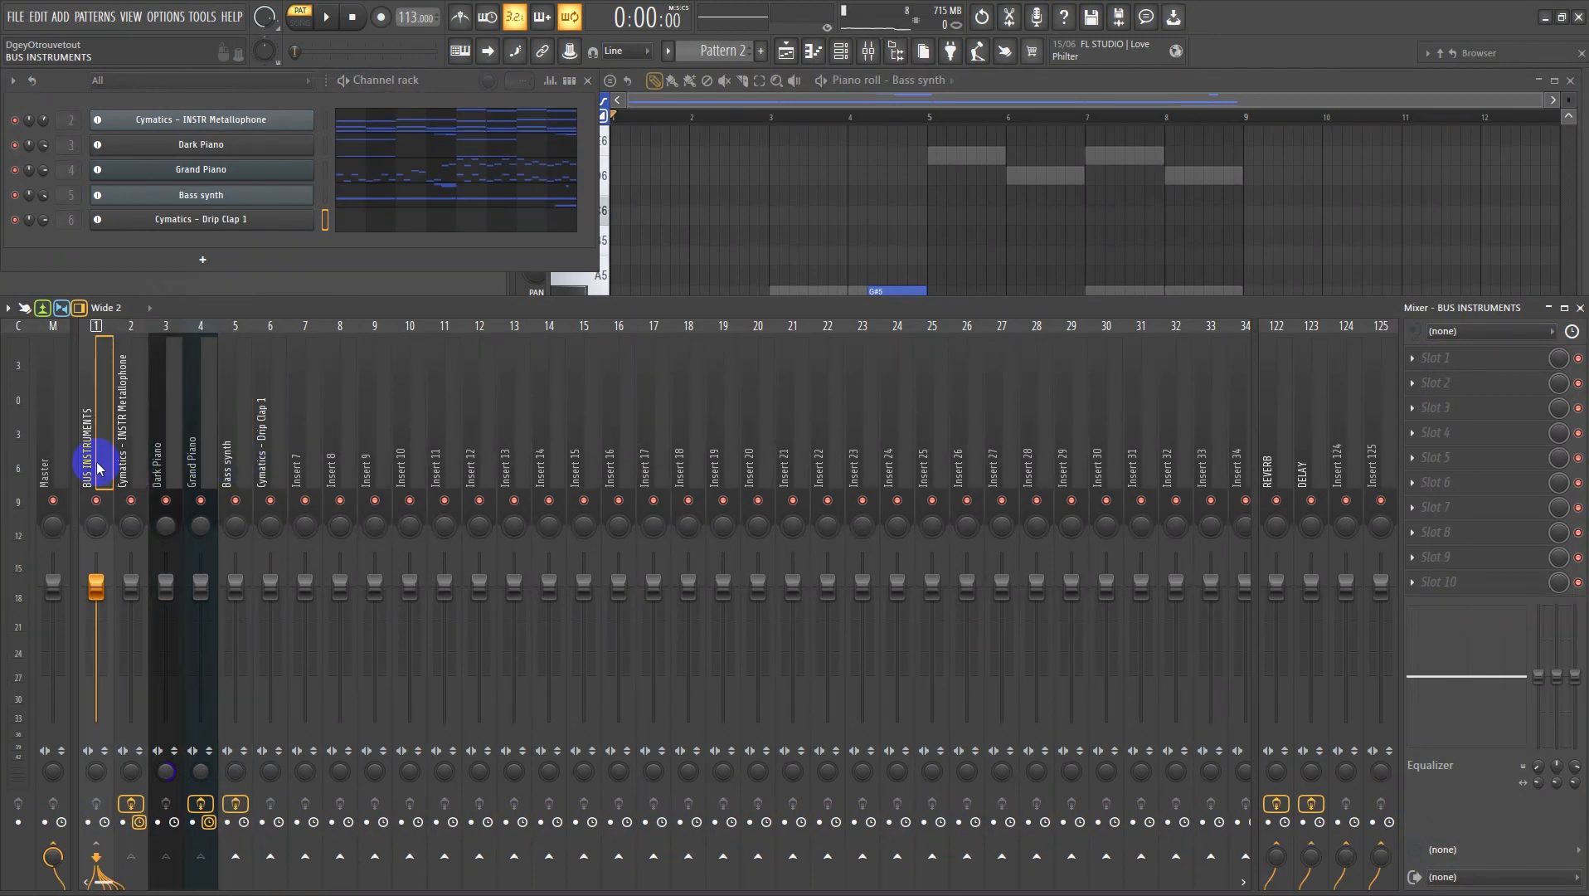
left_click(307, 469)
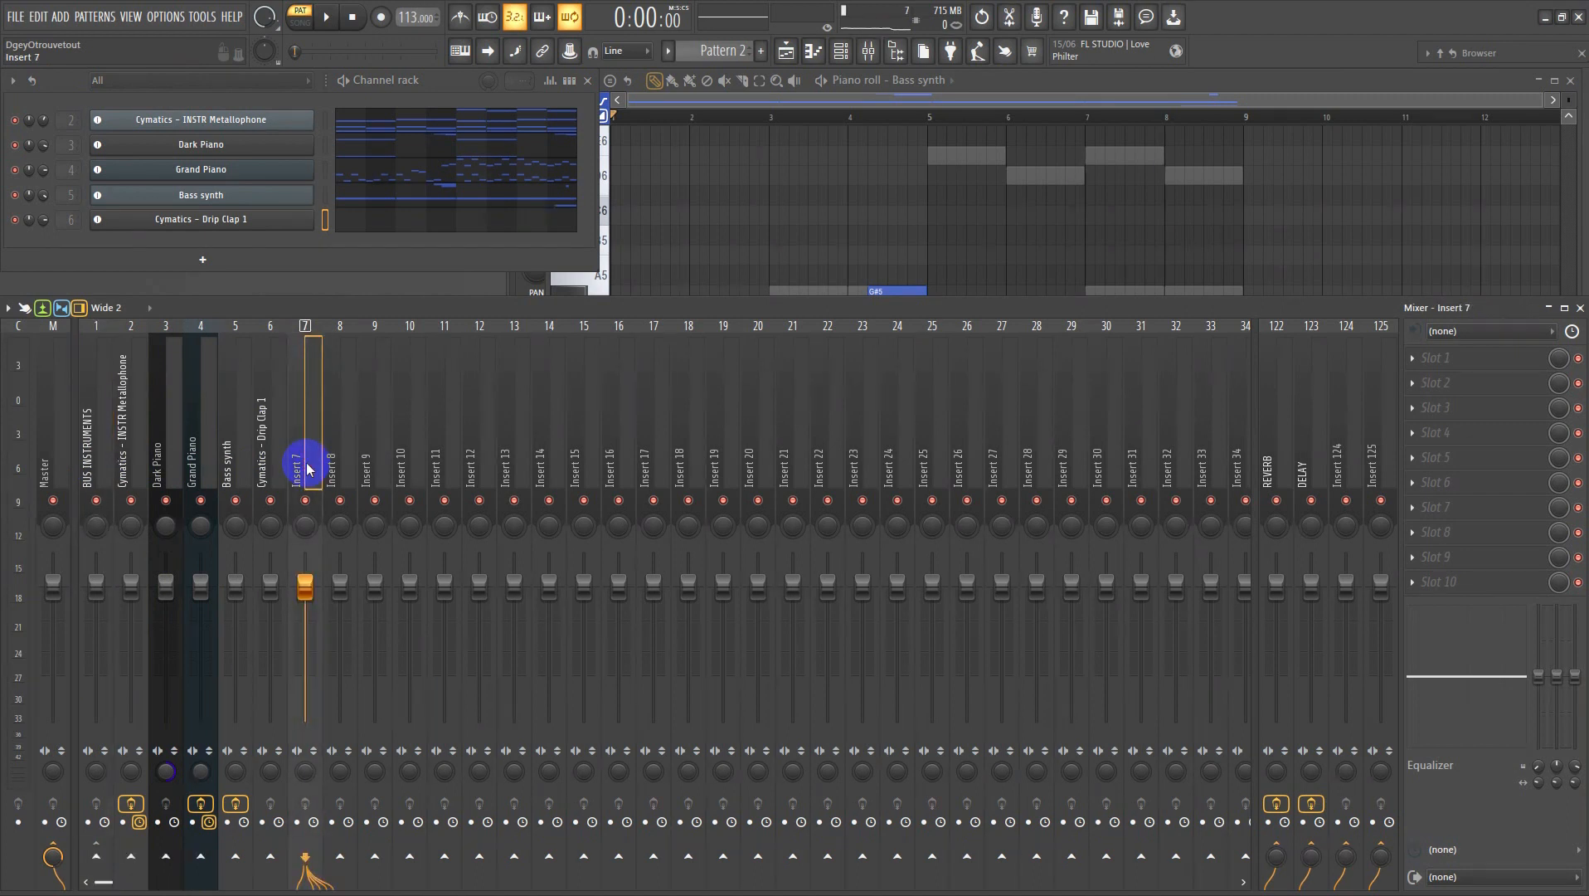
left_click_drag(306, 469, 132, 469)
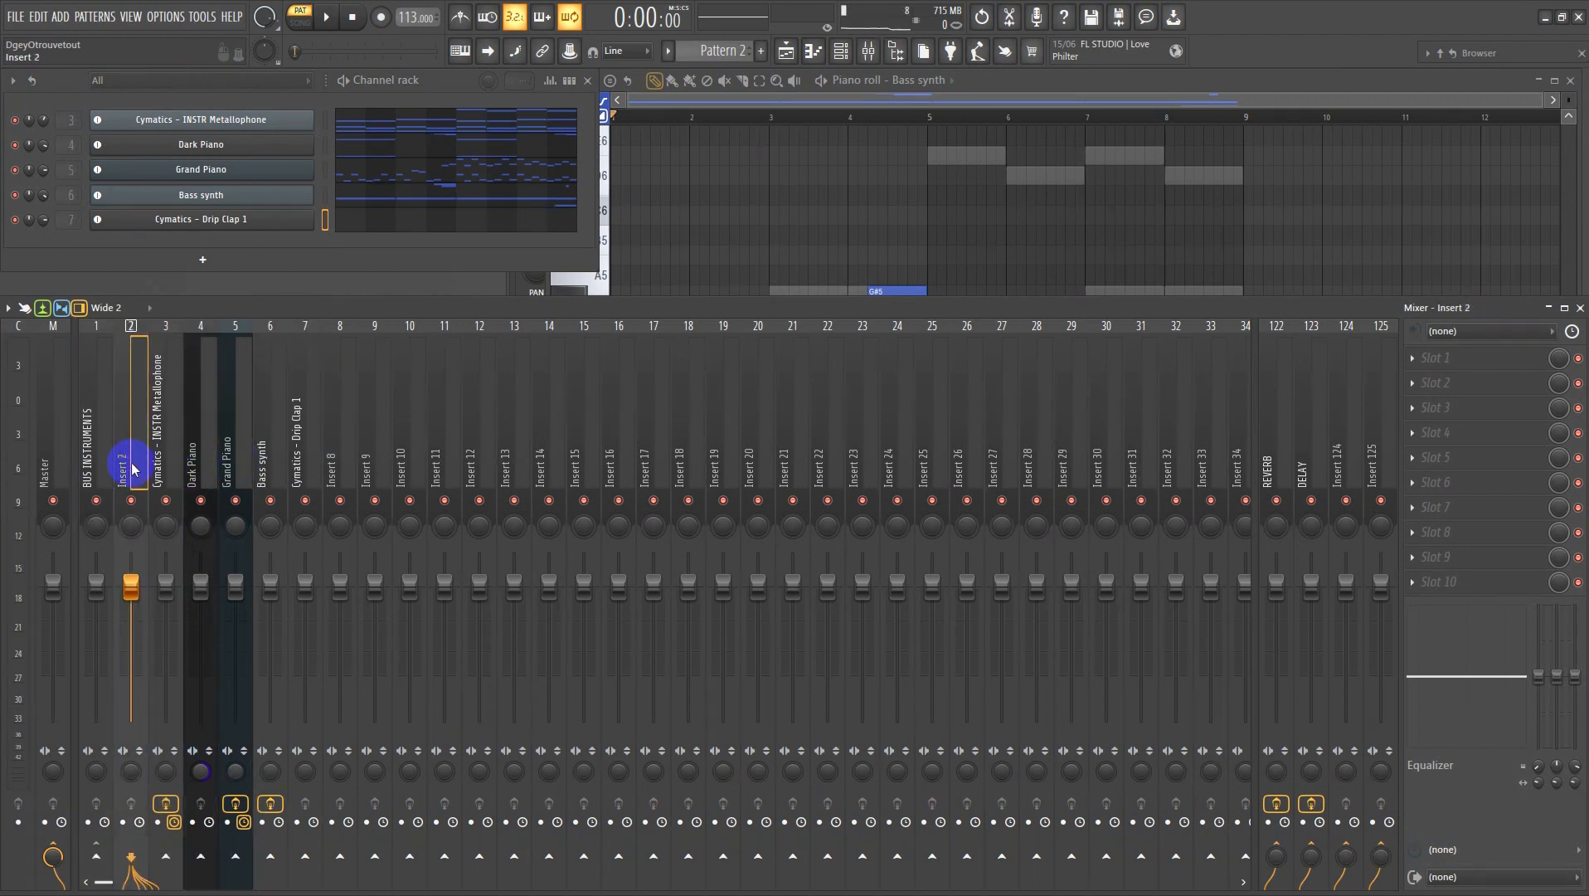
double_click(133, 468)
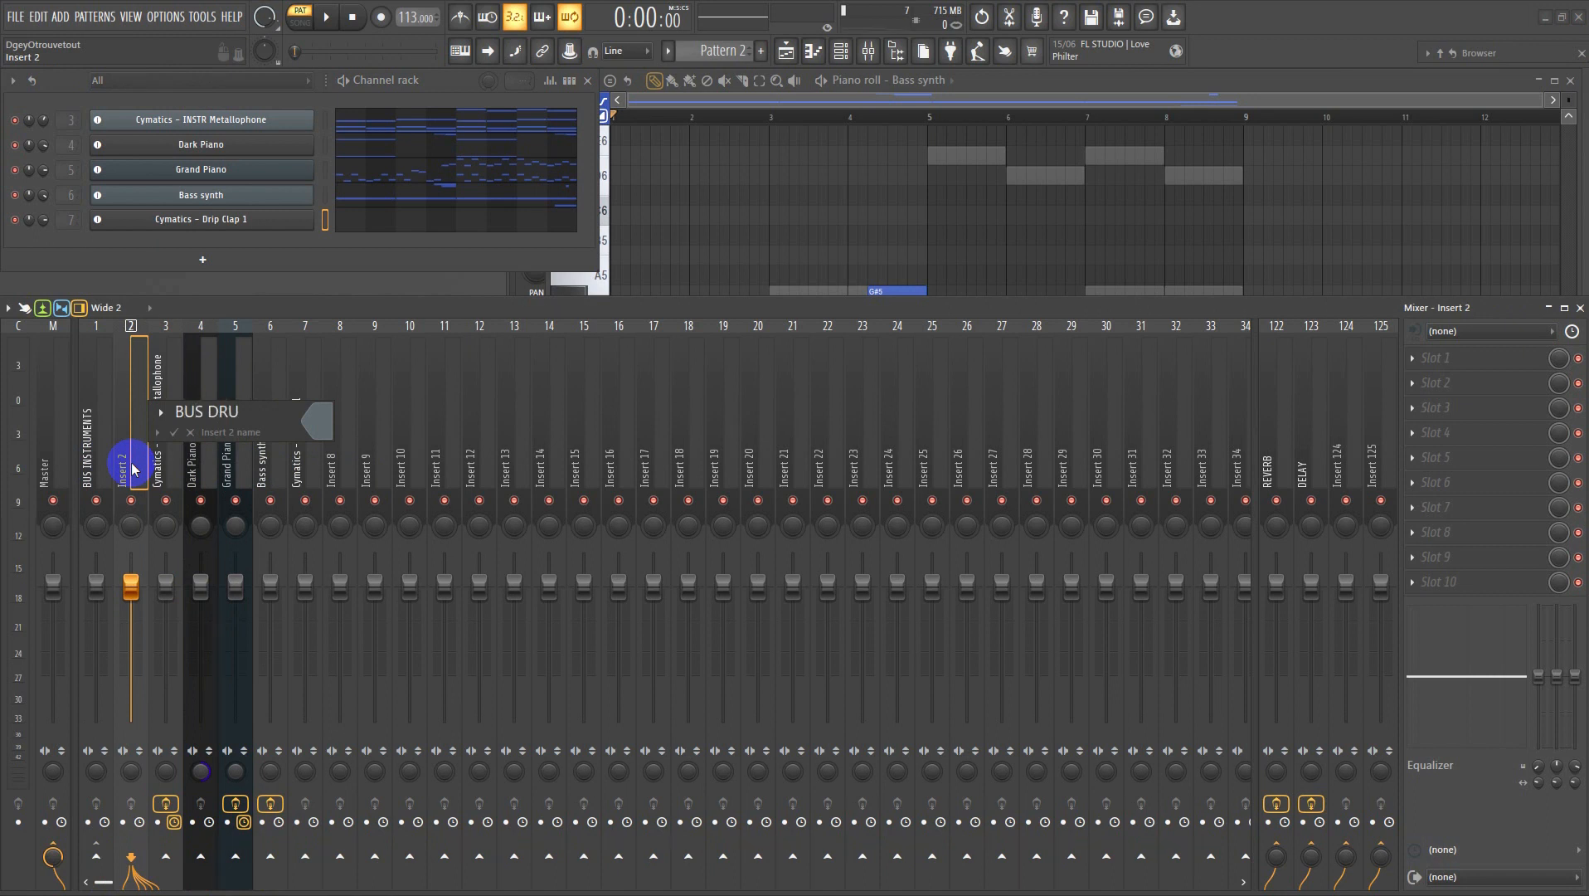
key("Return")
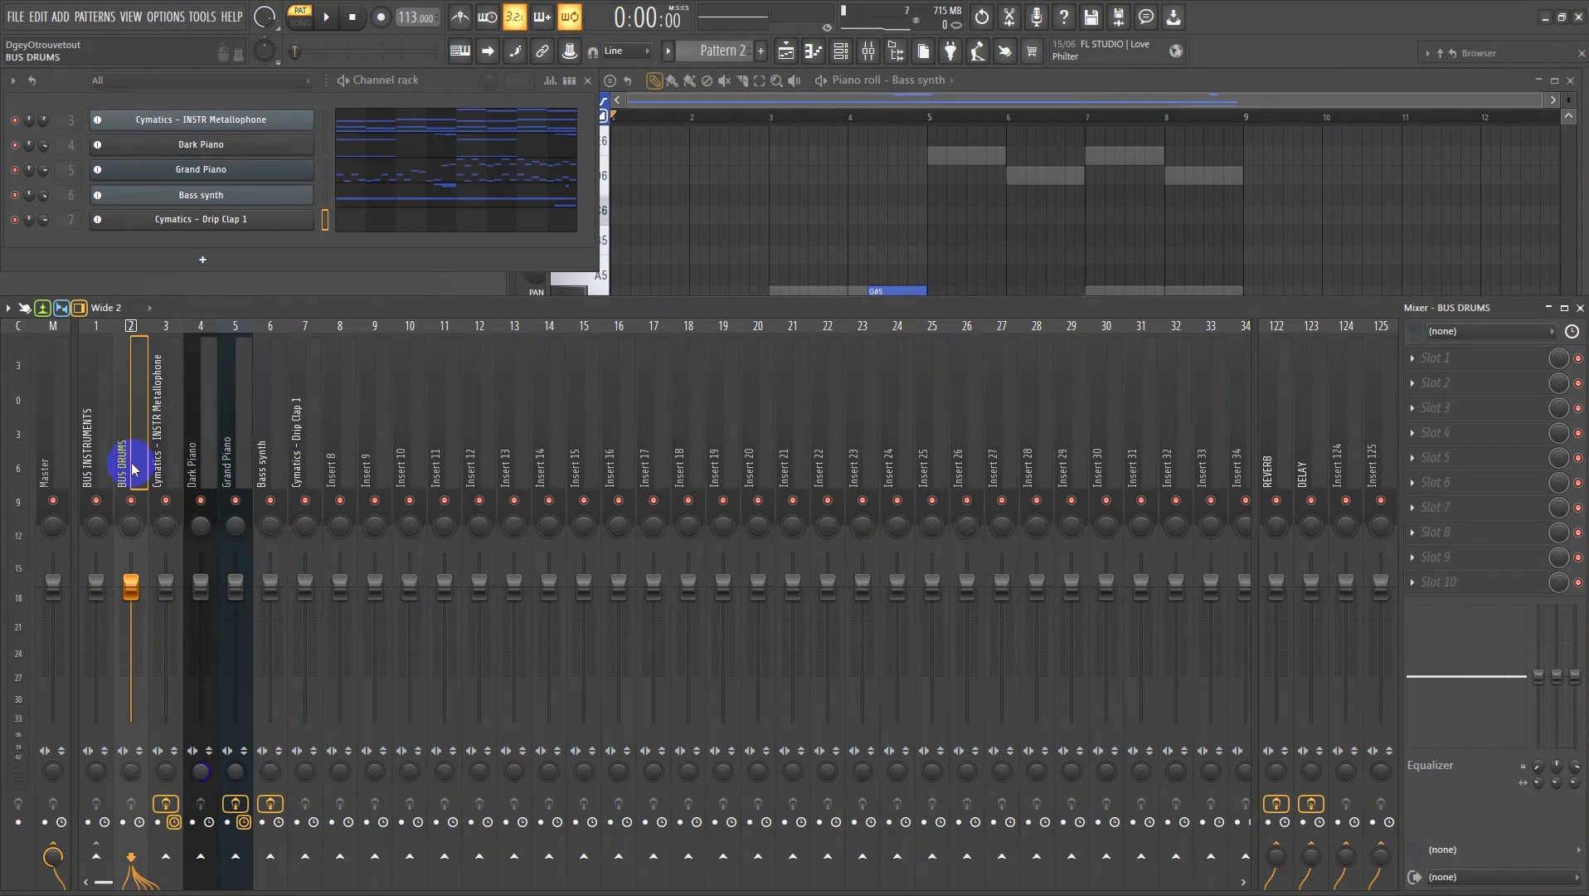
- Route the Cymatics - Drip Clap 1 mixer track only to BUS DRUMS
left_click(315, 440)
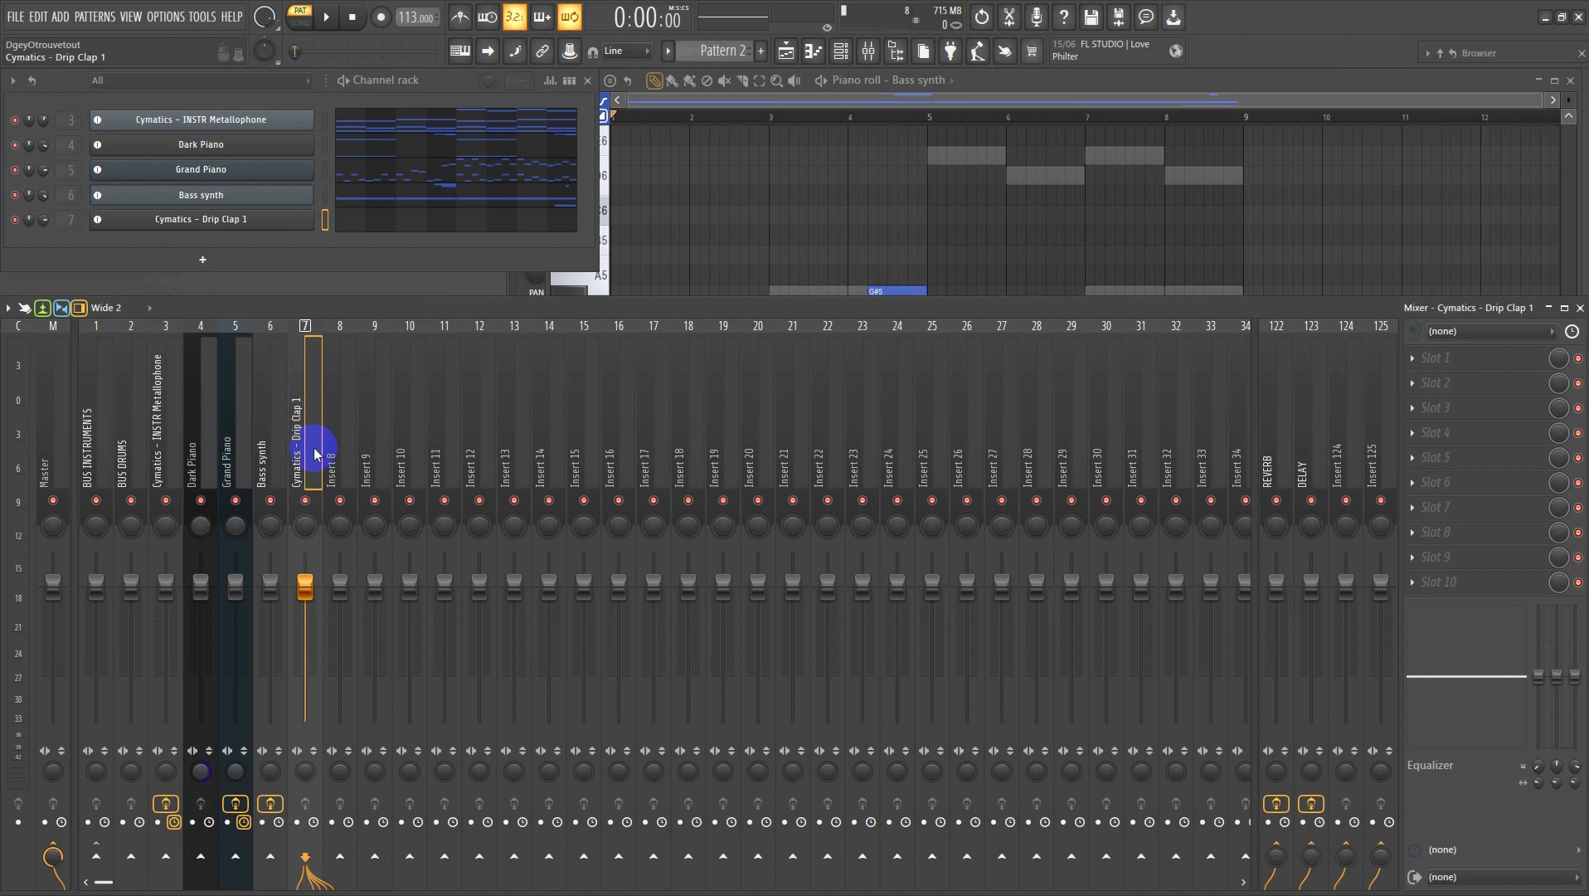
right_click(133, 857)
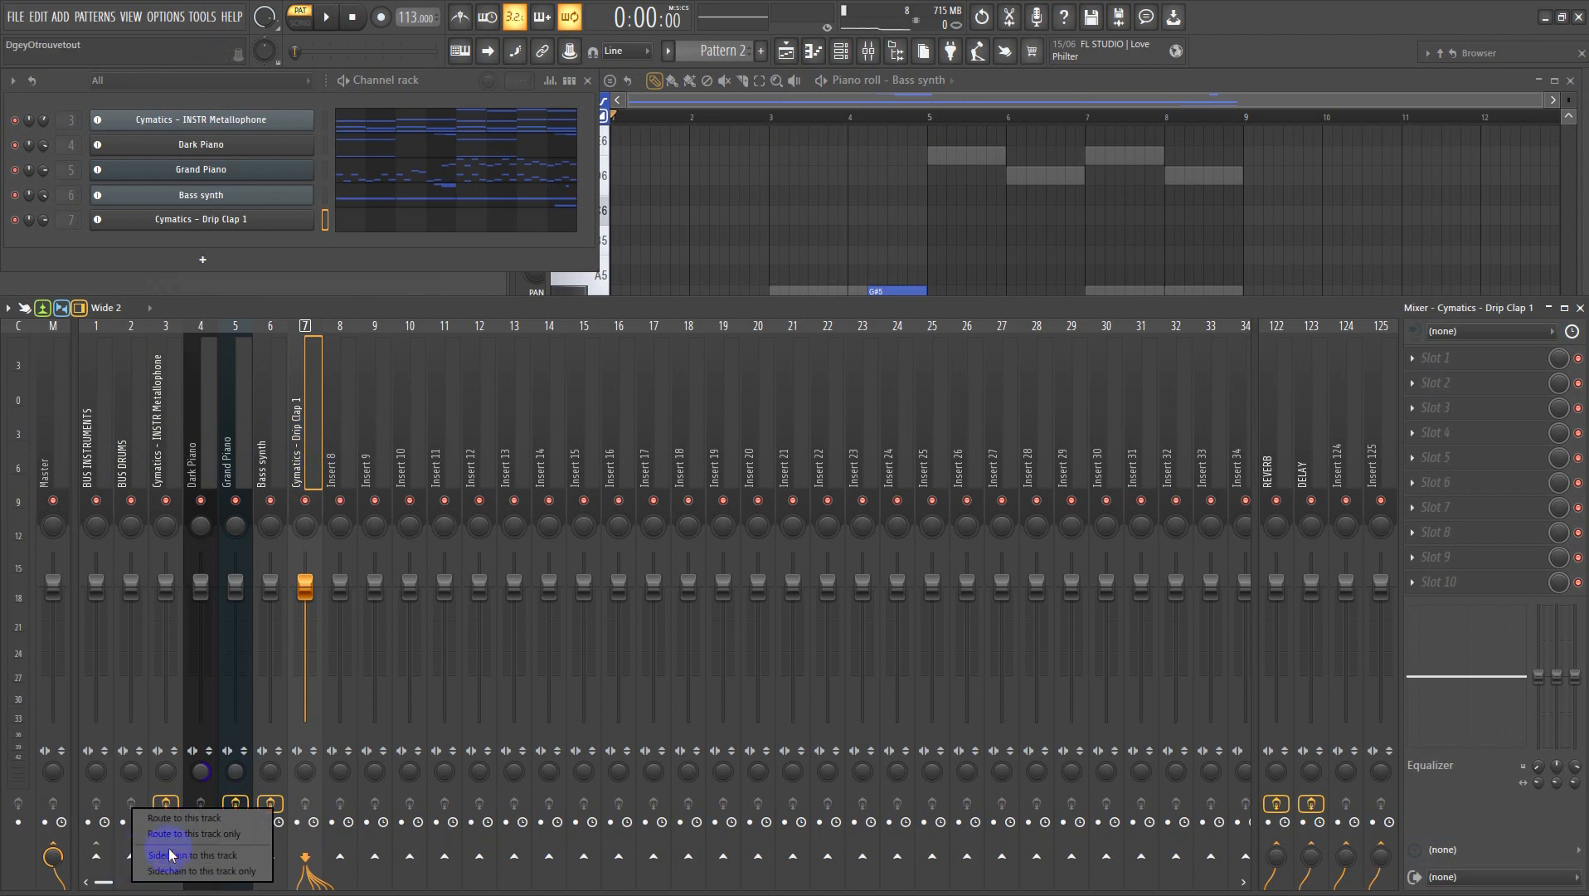
left_click(199, 832)
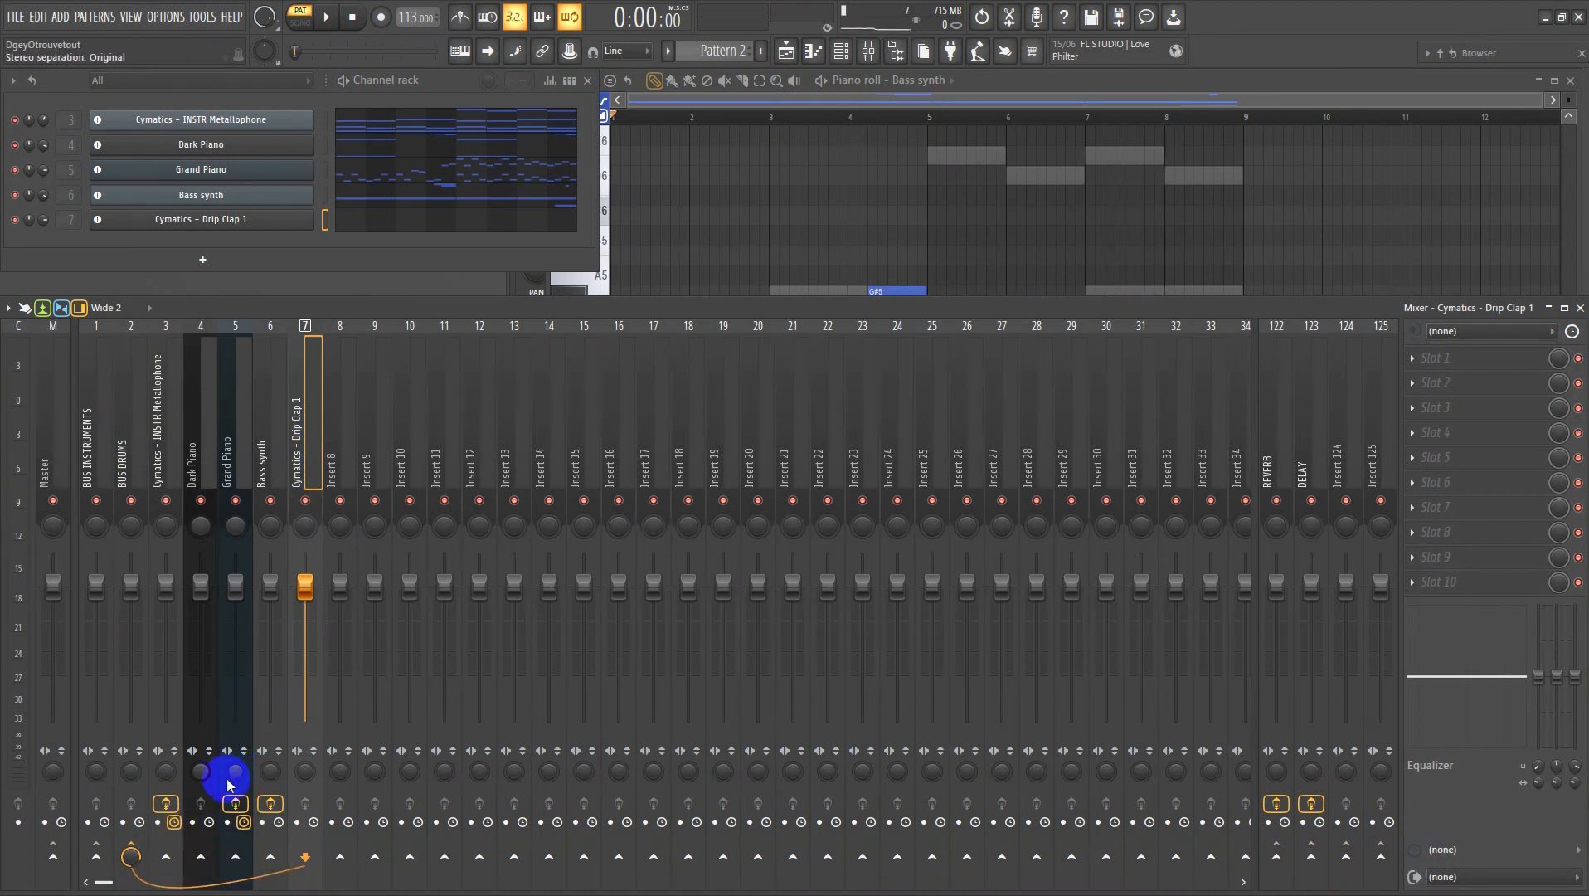
- Add a mixer separator between BUS DRUMS and the Cymatics - INSTR Metallophone track
left_click(97, 464)
right_click(165, 456)
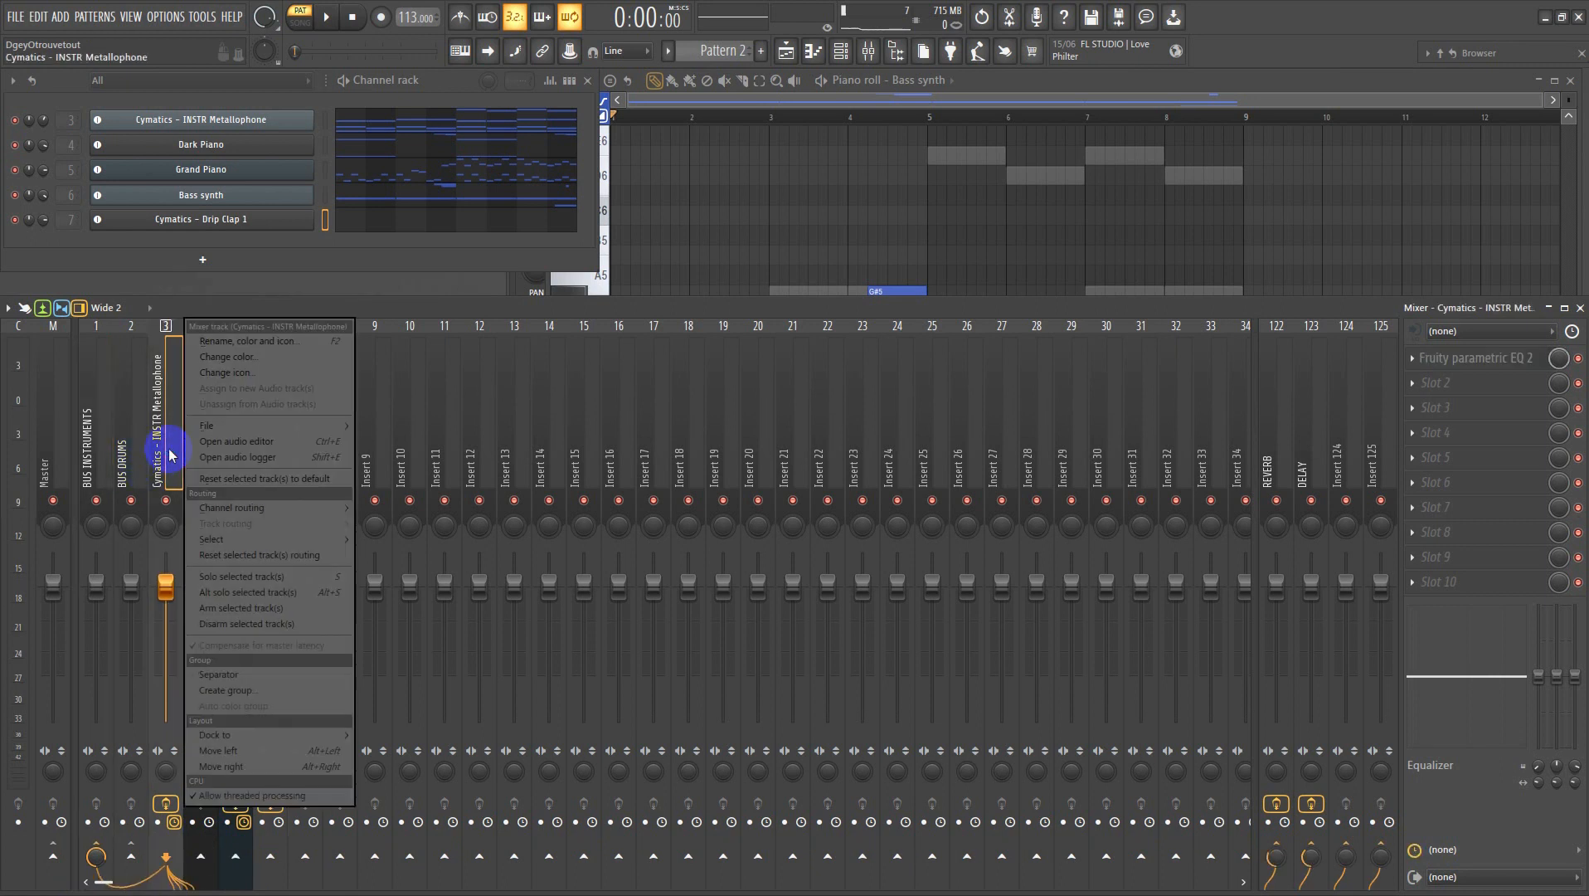
left_click(245, 673)
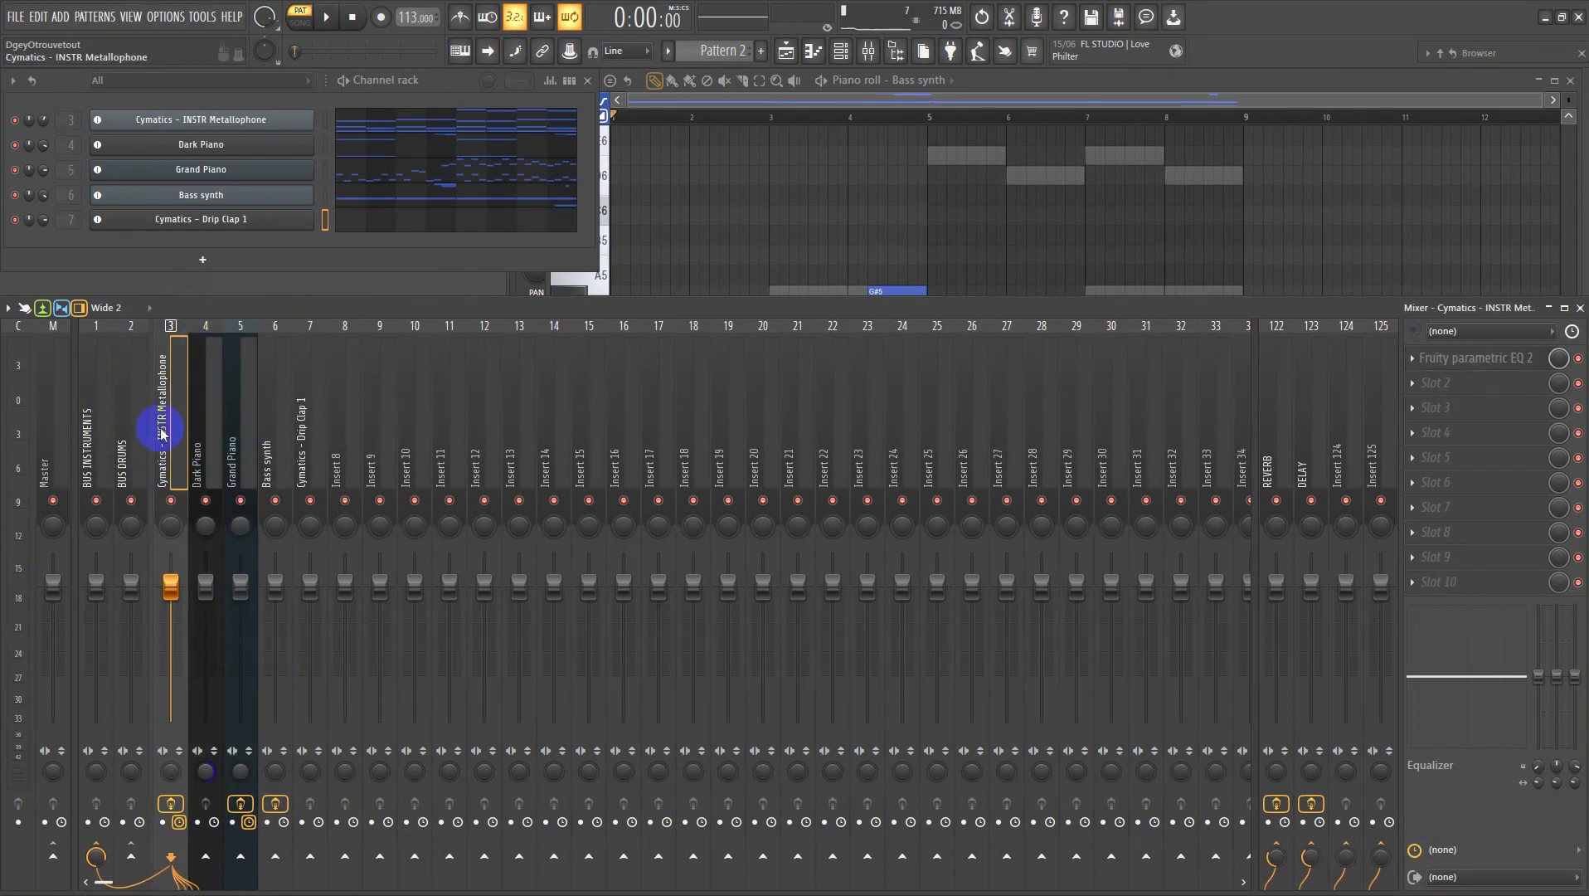
- Color the BUS INSTRUMENTS and BUS DRUMS mixer tracks green
left_click(102, 437)
left_click(121, 440, "ctrl")
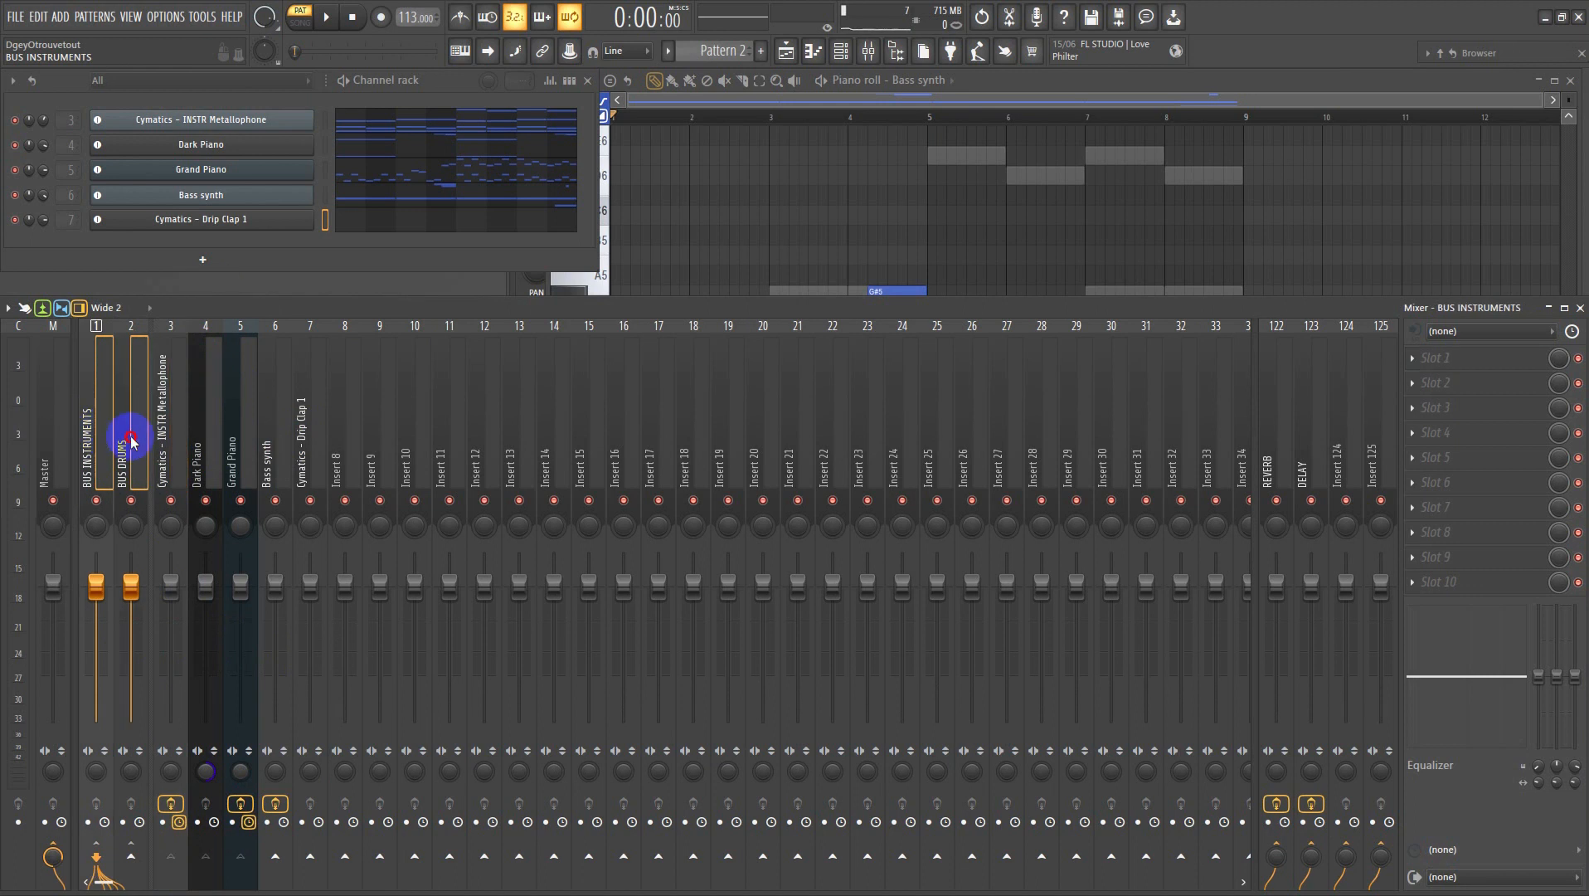
right_click(132, 442)
left_click(188, 358)
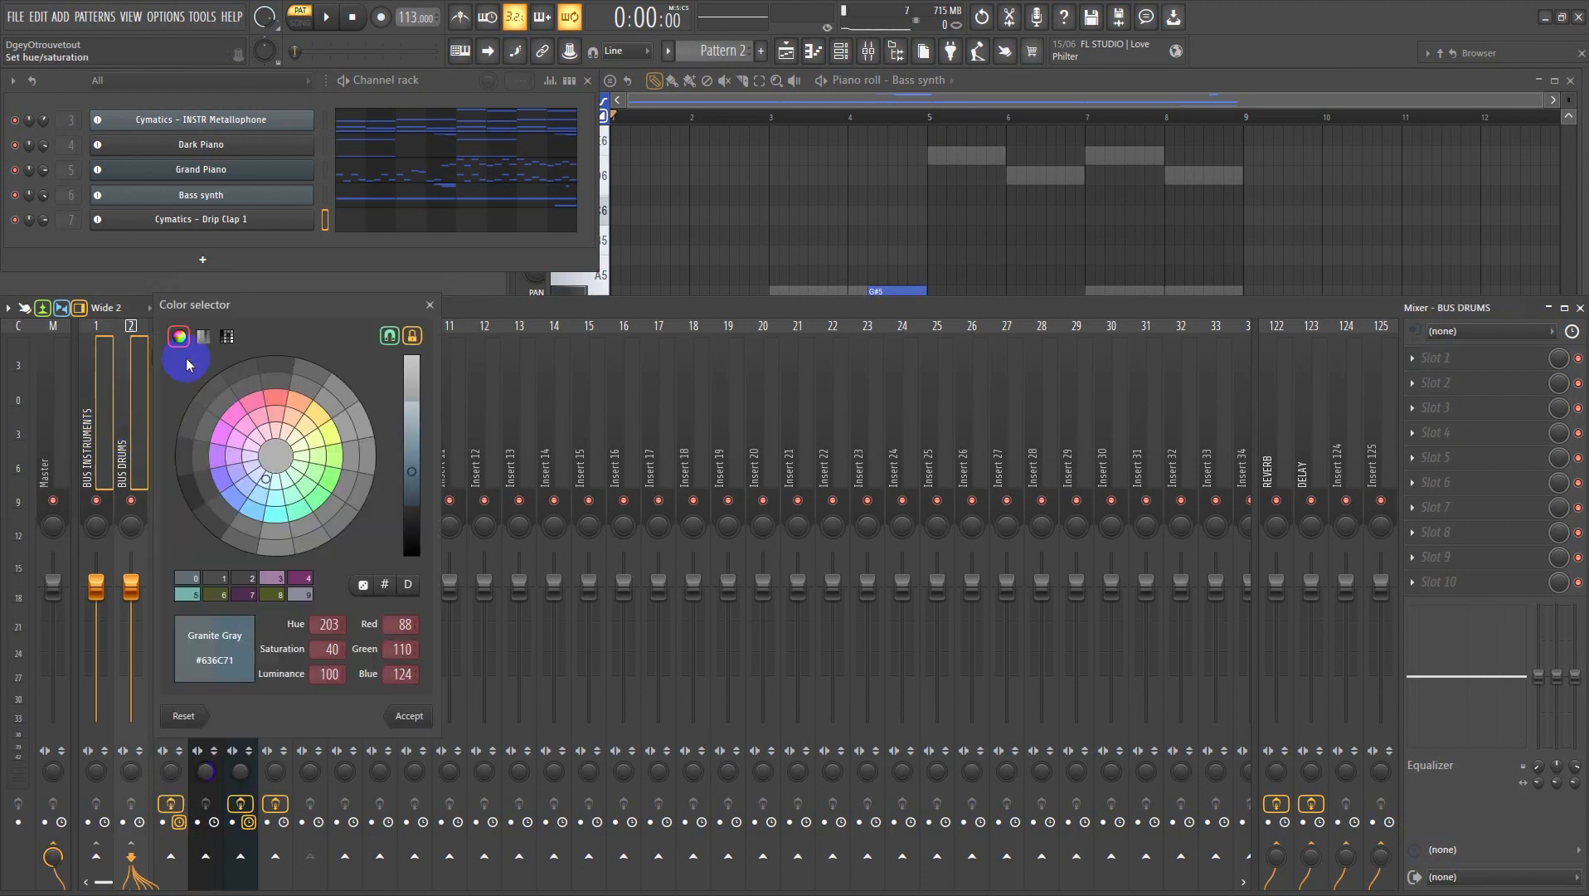
left_click_drag(421, 475, 422, 505)
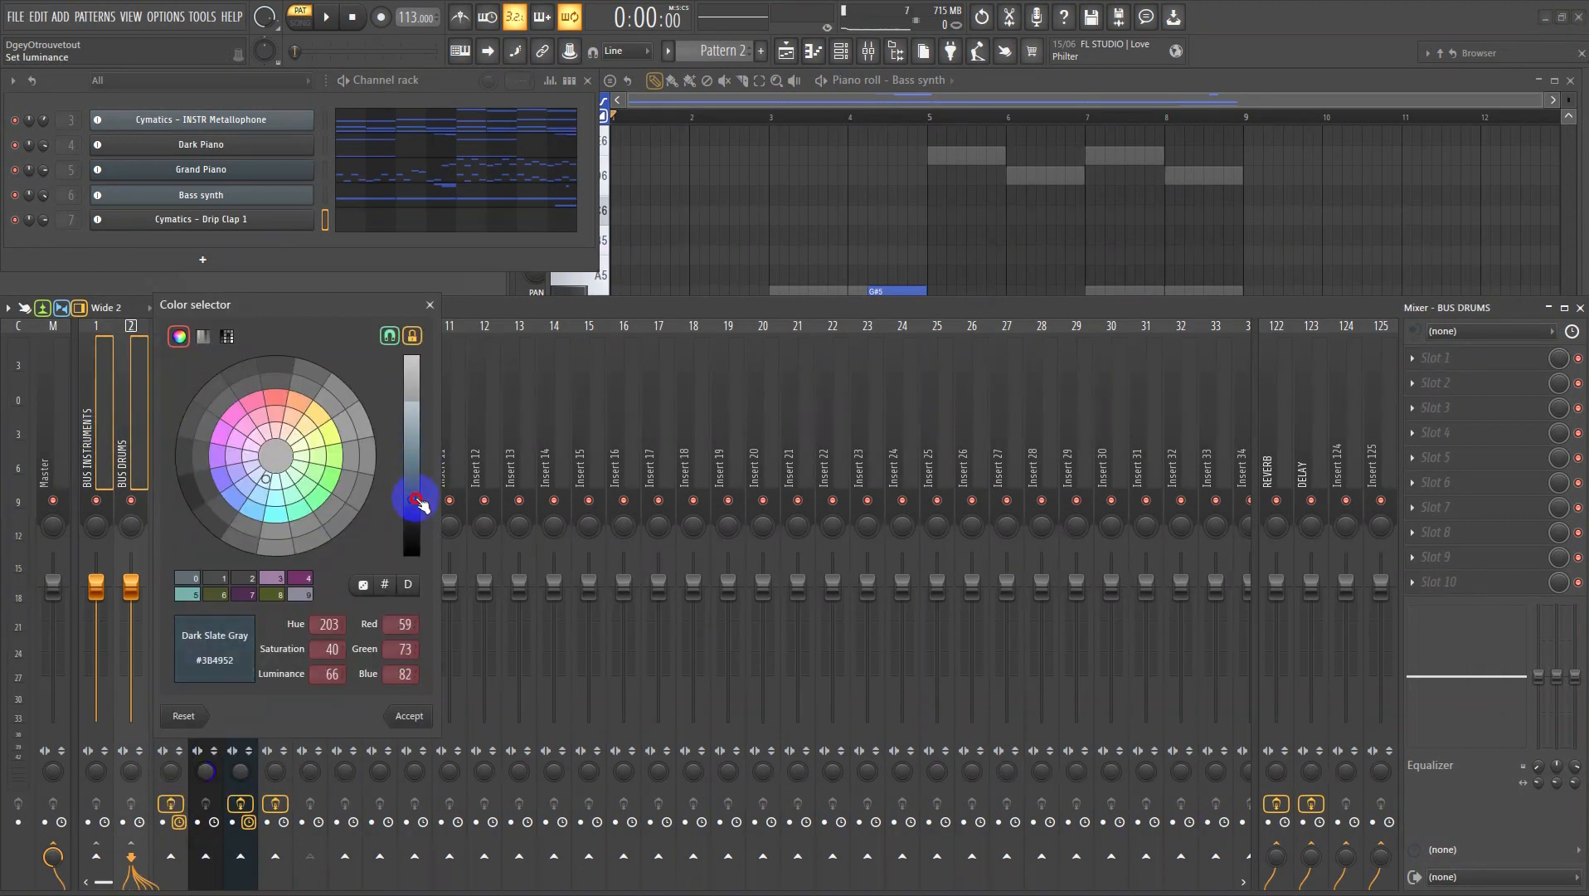
left_click(108, 477)
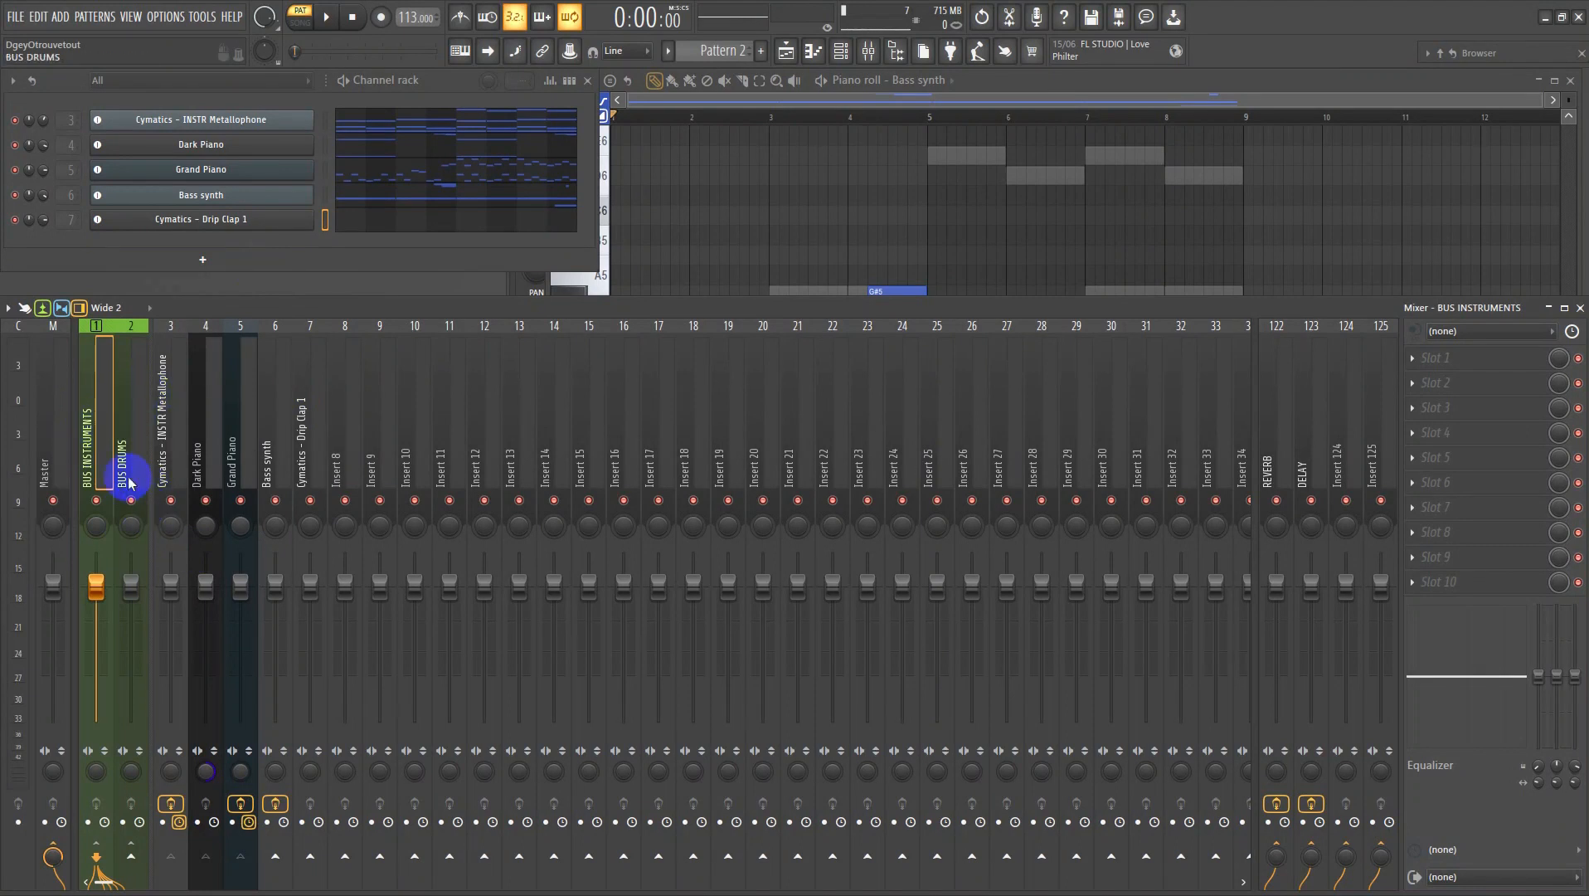
- Open the Piano roll for Cymatics - Drip Clap 1 and place a C5 clap on beat 3 of bar 1
left_click(365, 222)
left_click(367, 225)
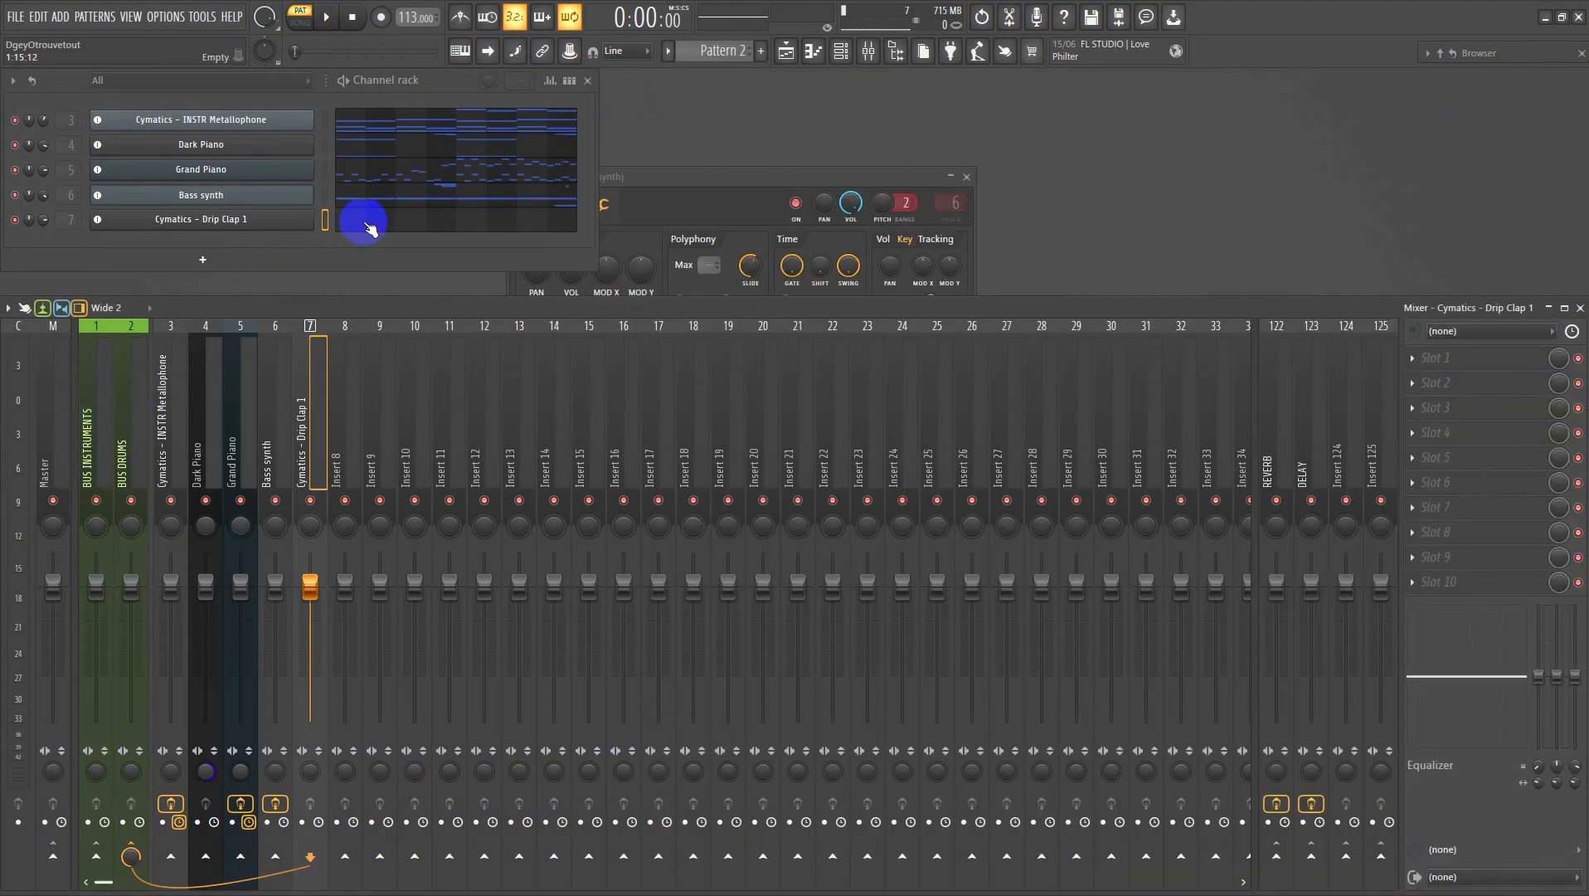
left_click(369, 226)
right_click(263, 224)
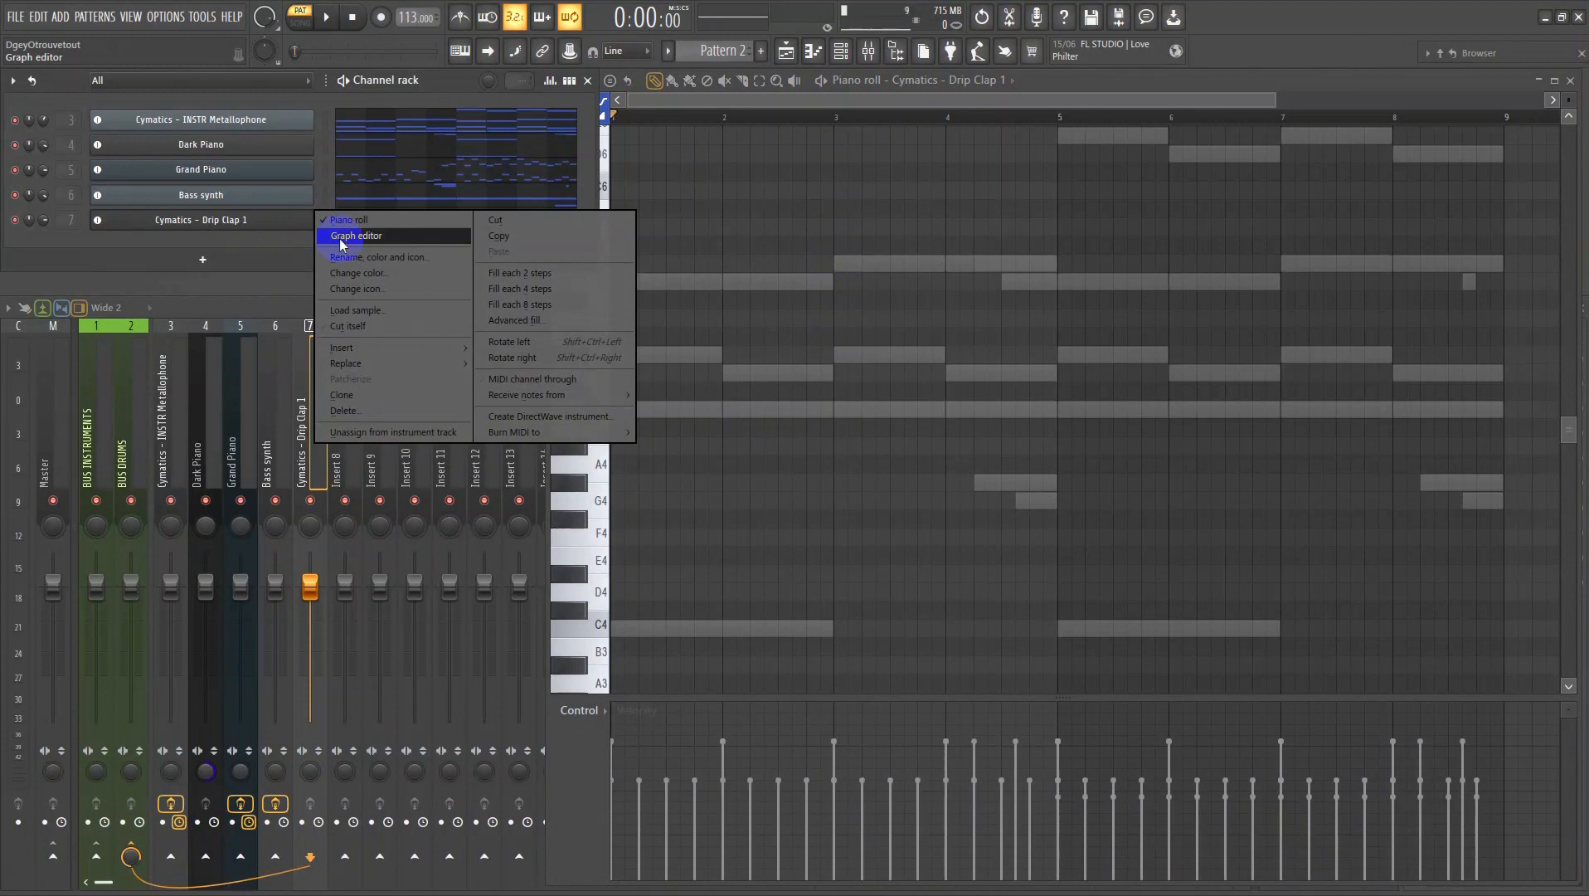
left_click(363, 220)
right_click(310, 223)
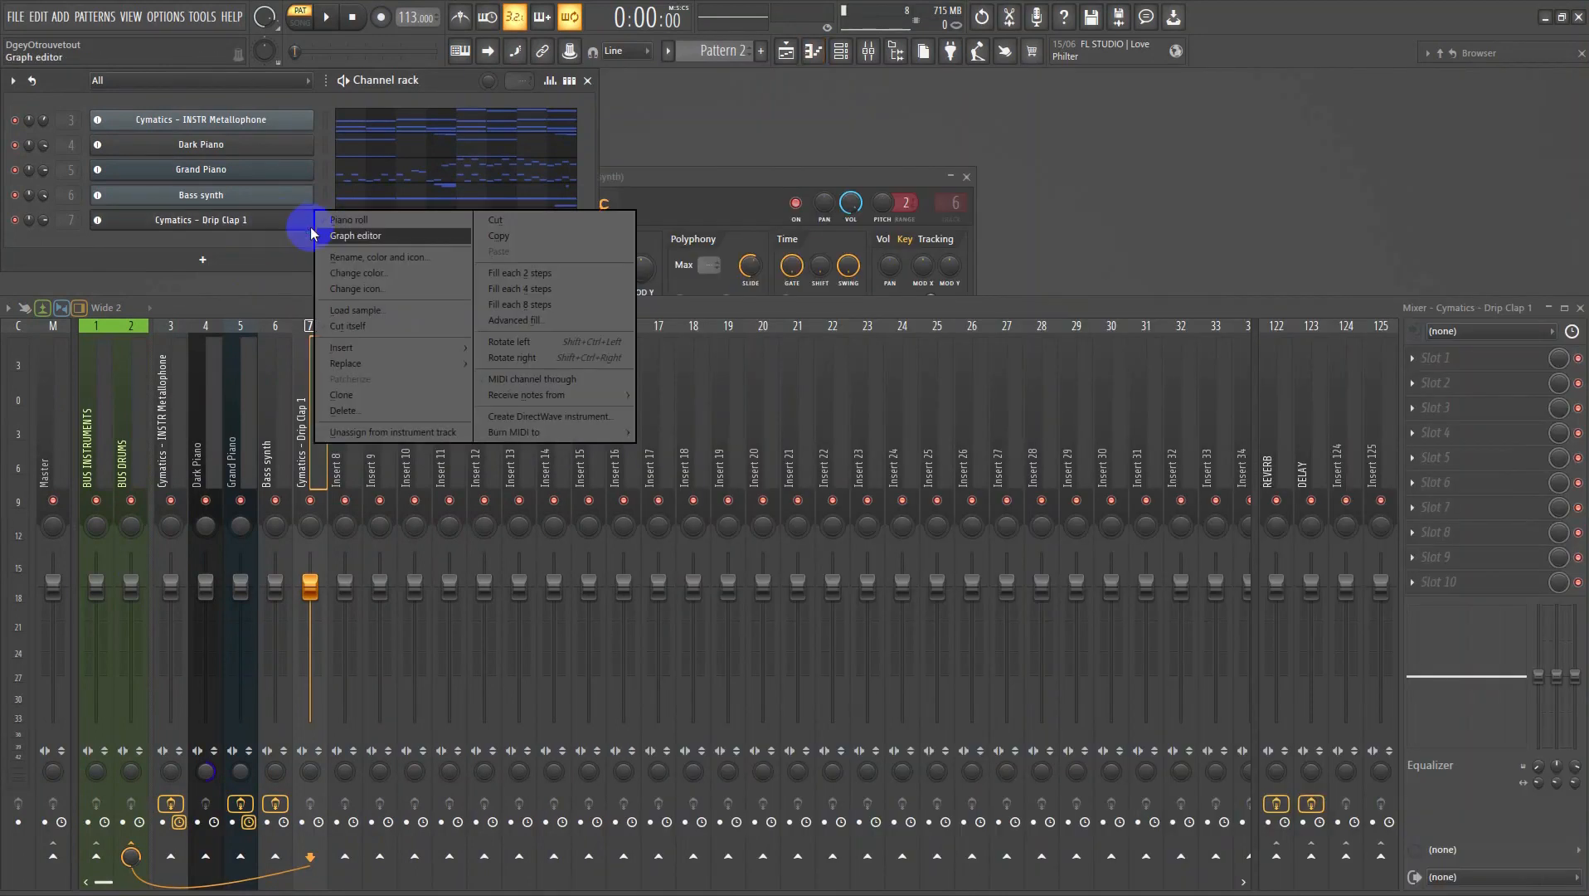
left_click(378, 219)
left_click(594, 302)
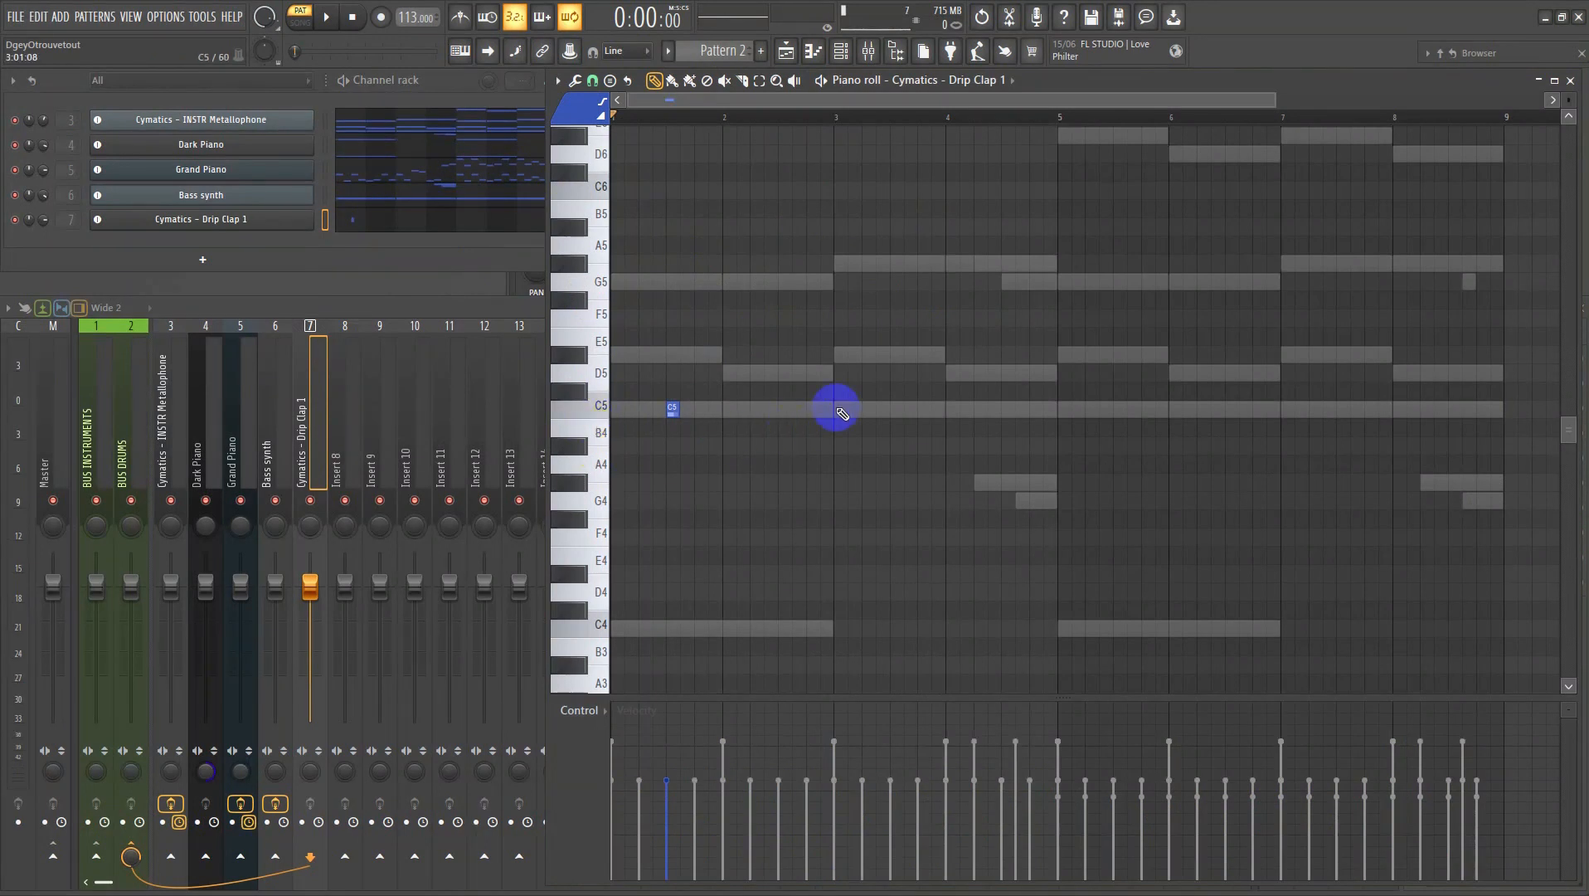
scroll(841, 413, "down", 4)
scroll(832, 393, "up", 4)
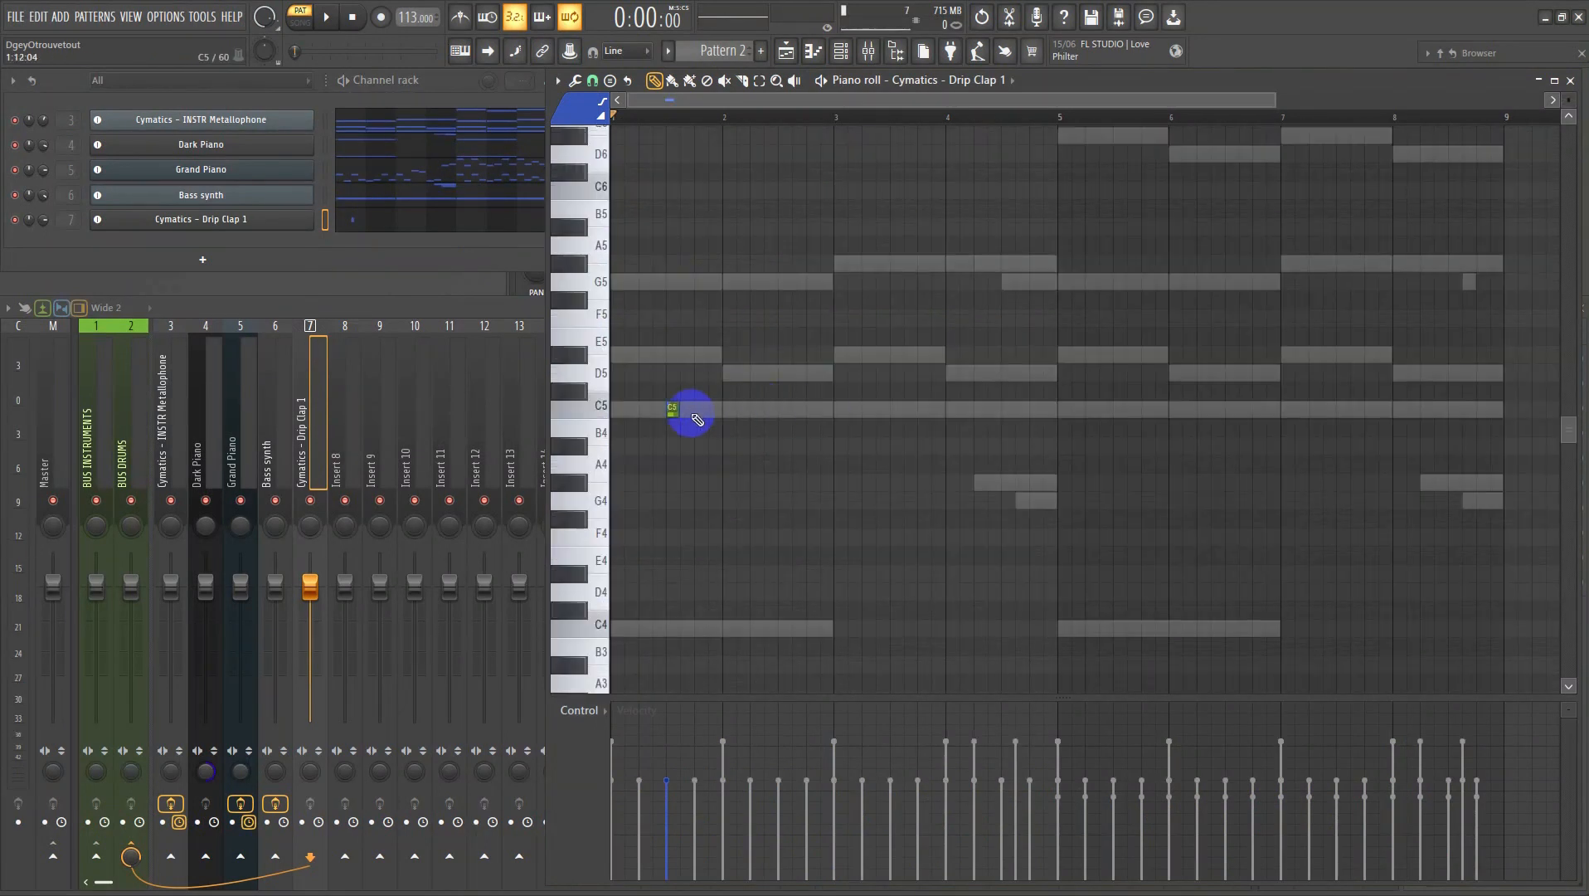
- During playback, add C5 claps on beat 3 of bars 2, 3 and 4
key("space")
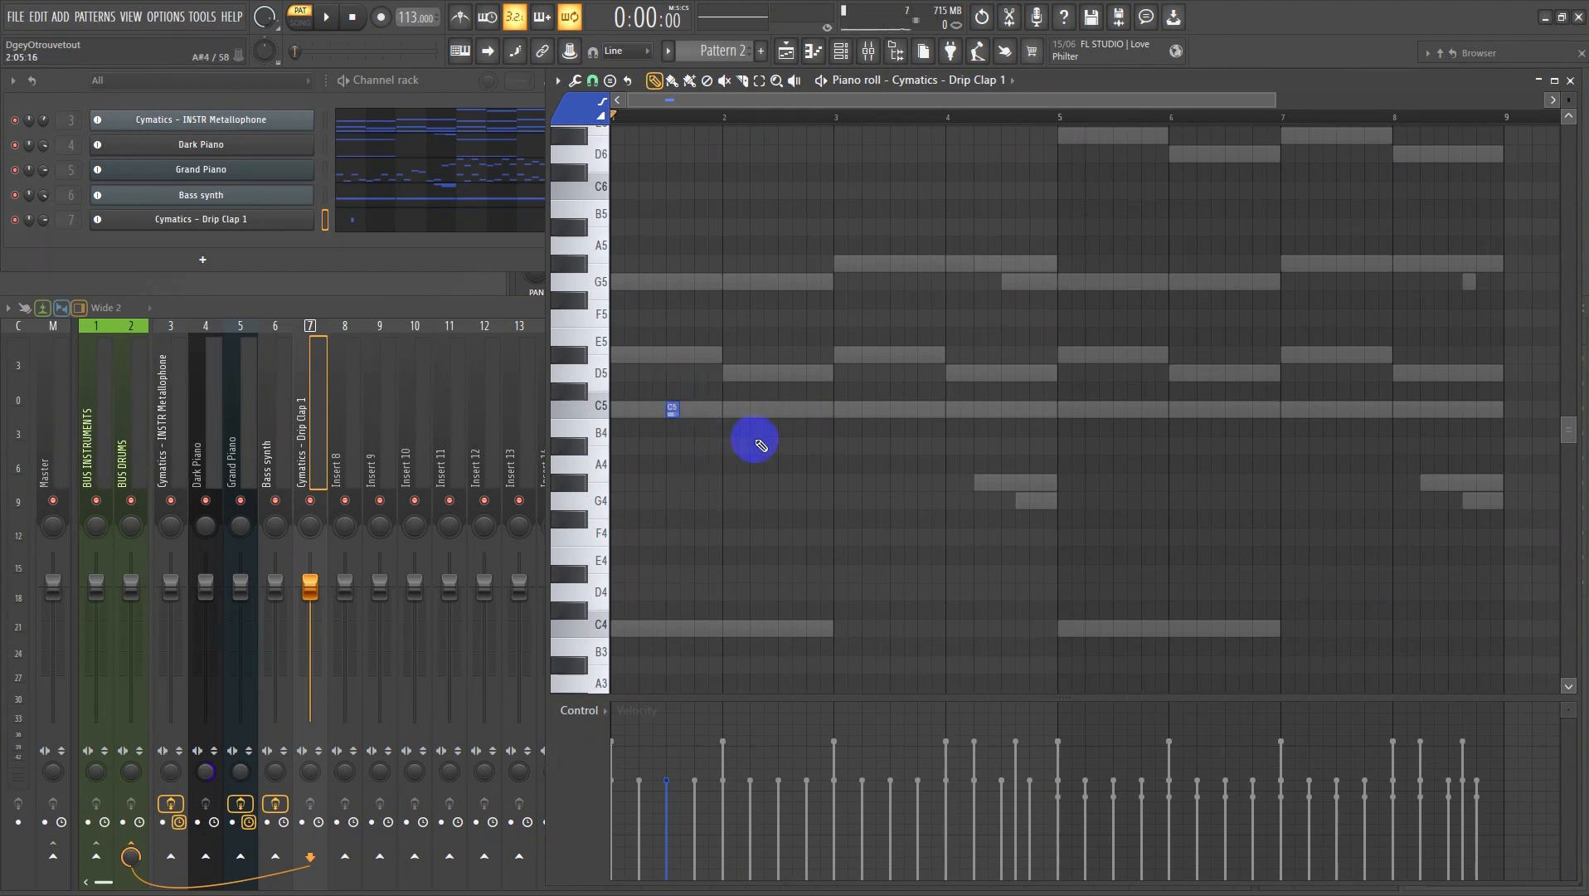
key("space")
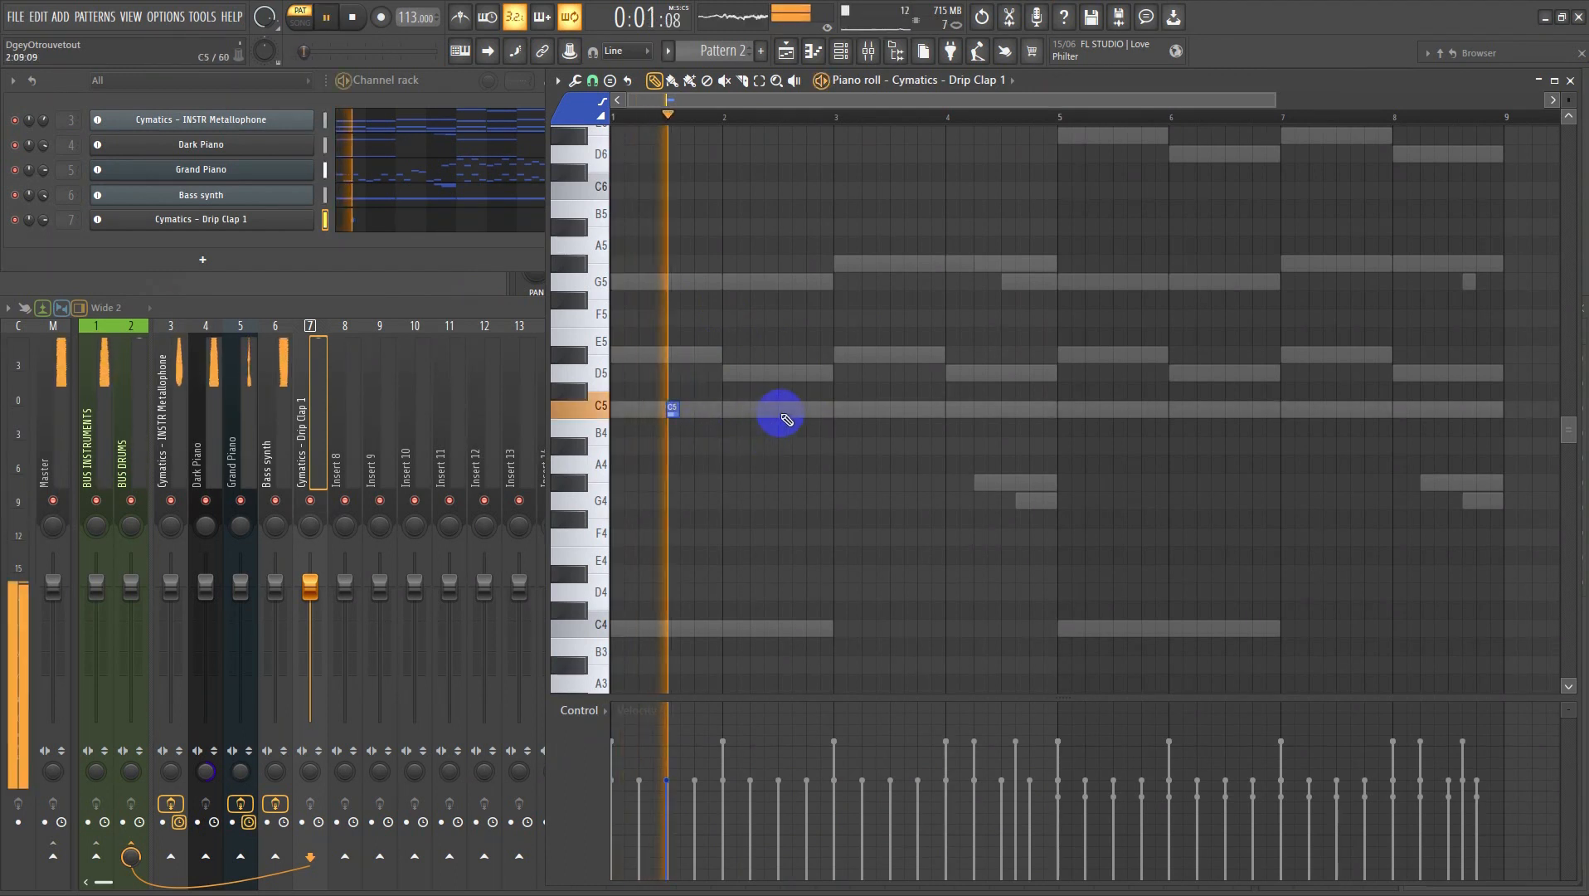
left_click(784, 410)
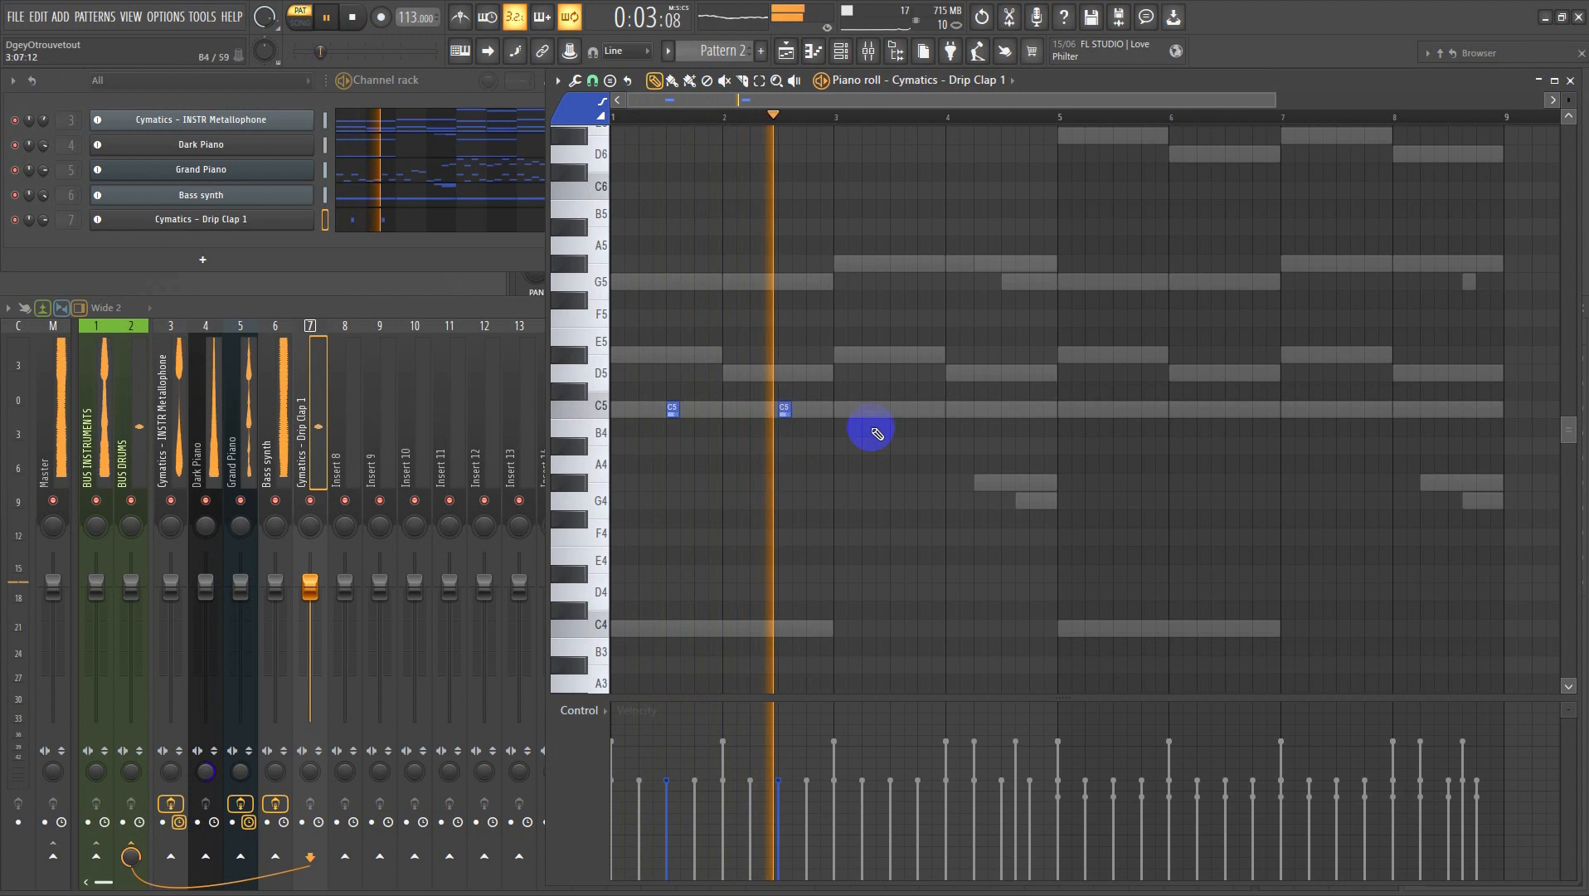
left_click(896, 409)
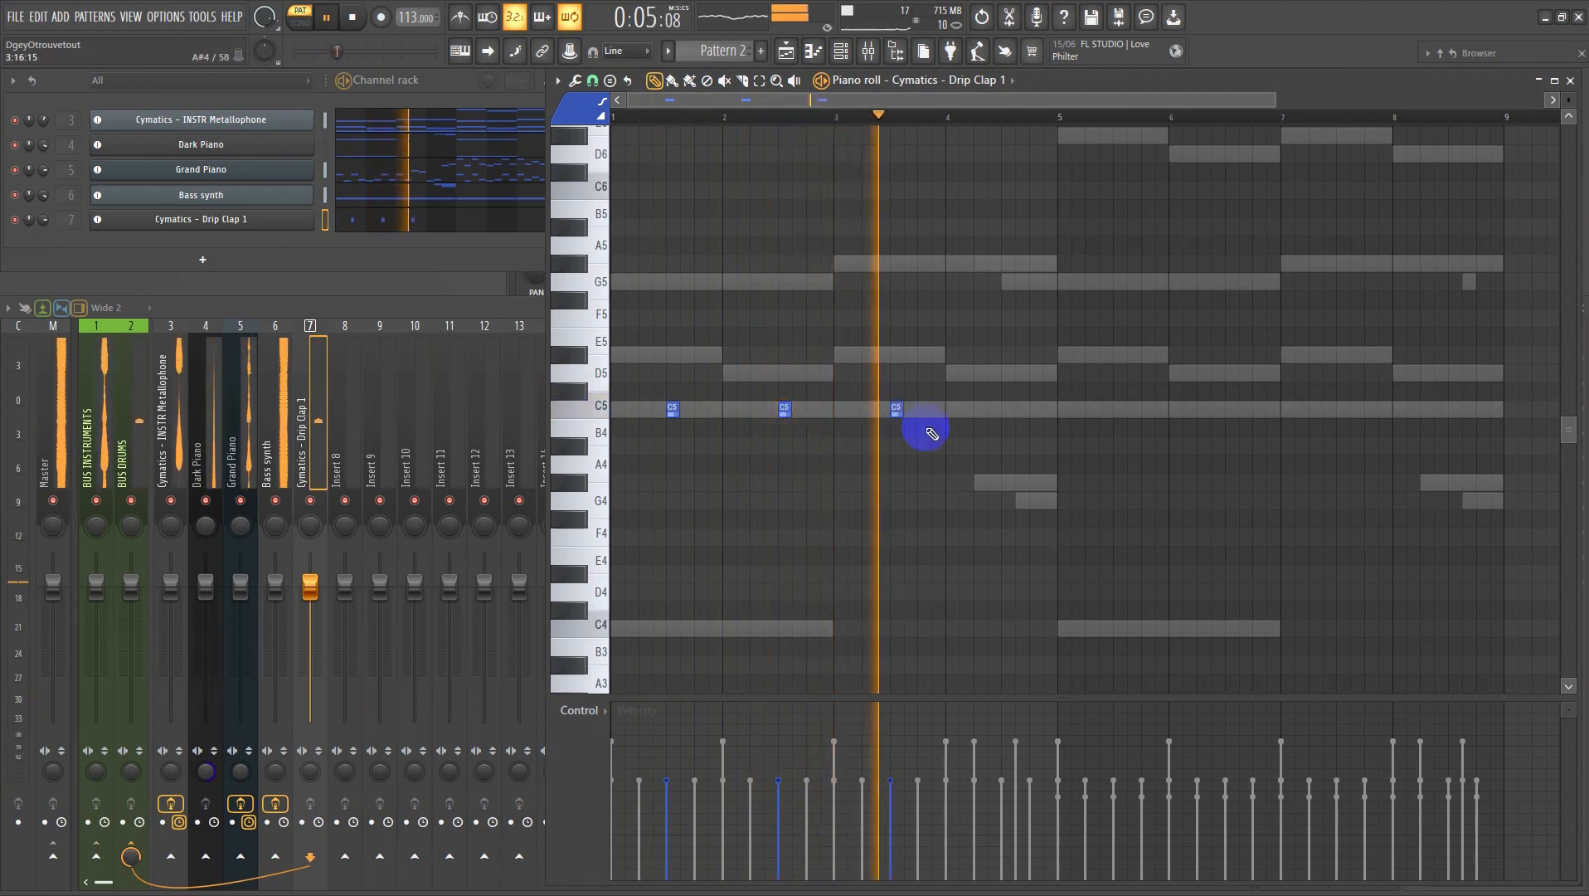
left_click(1007, 409)
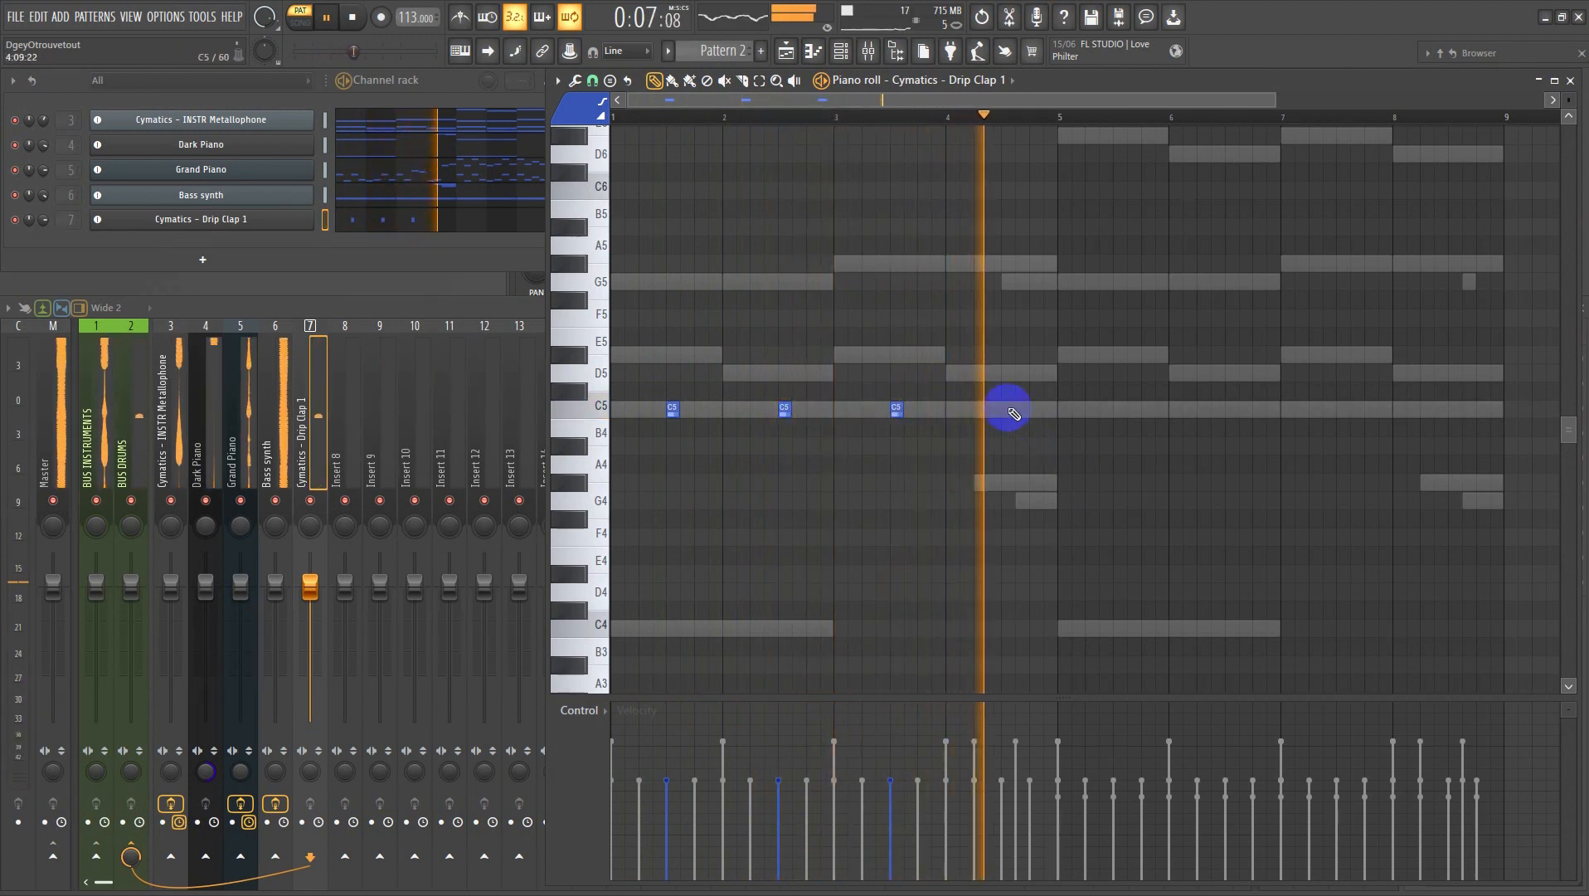
key("space")
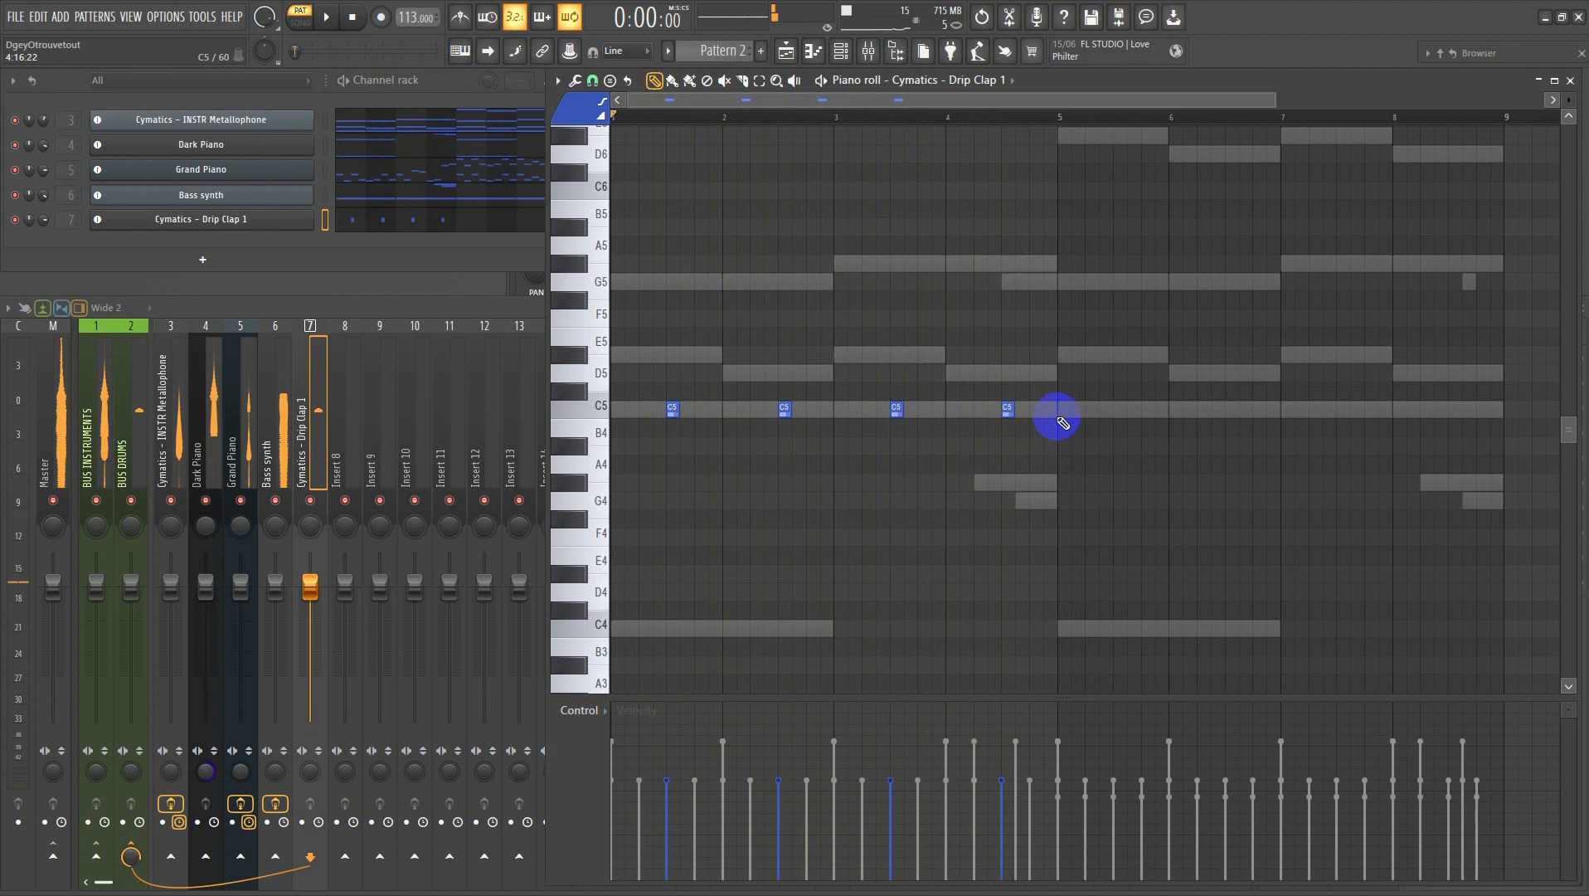
- Listen to the claps and rework them into C5 hits on beats 2 and 4 of bars 1 to 4
key("space")
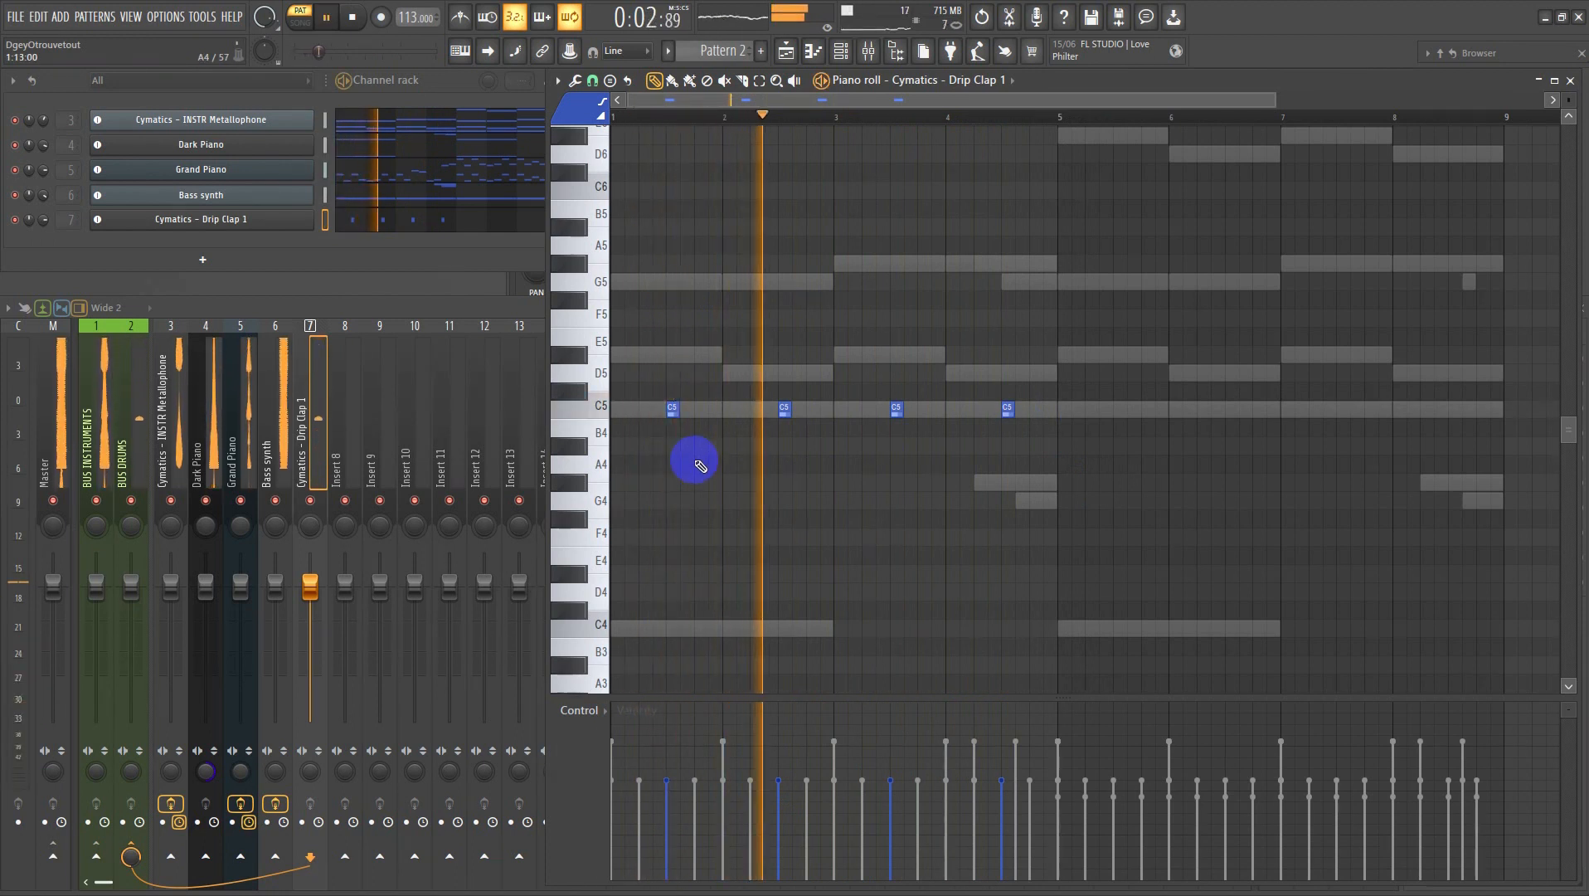
key("space")
left_click_drag(1044, 408, 676, 407)
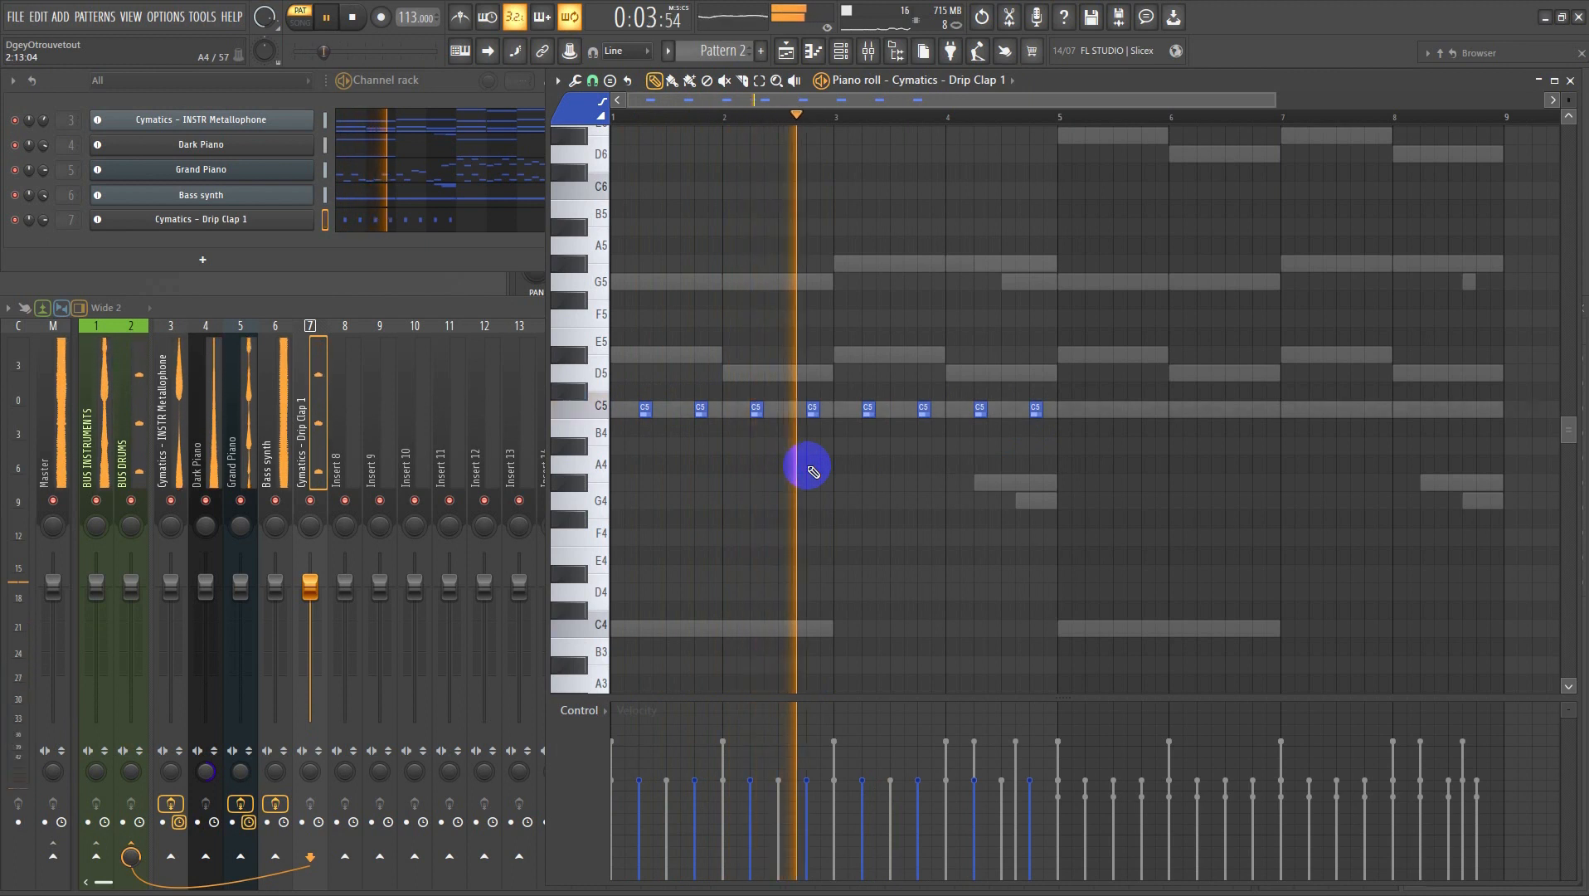
- Replace all the claps with single C5 hits on beat 3 of bars 1 to 4
key("space")
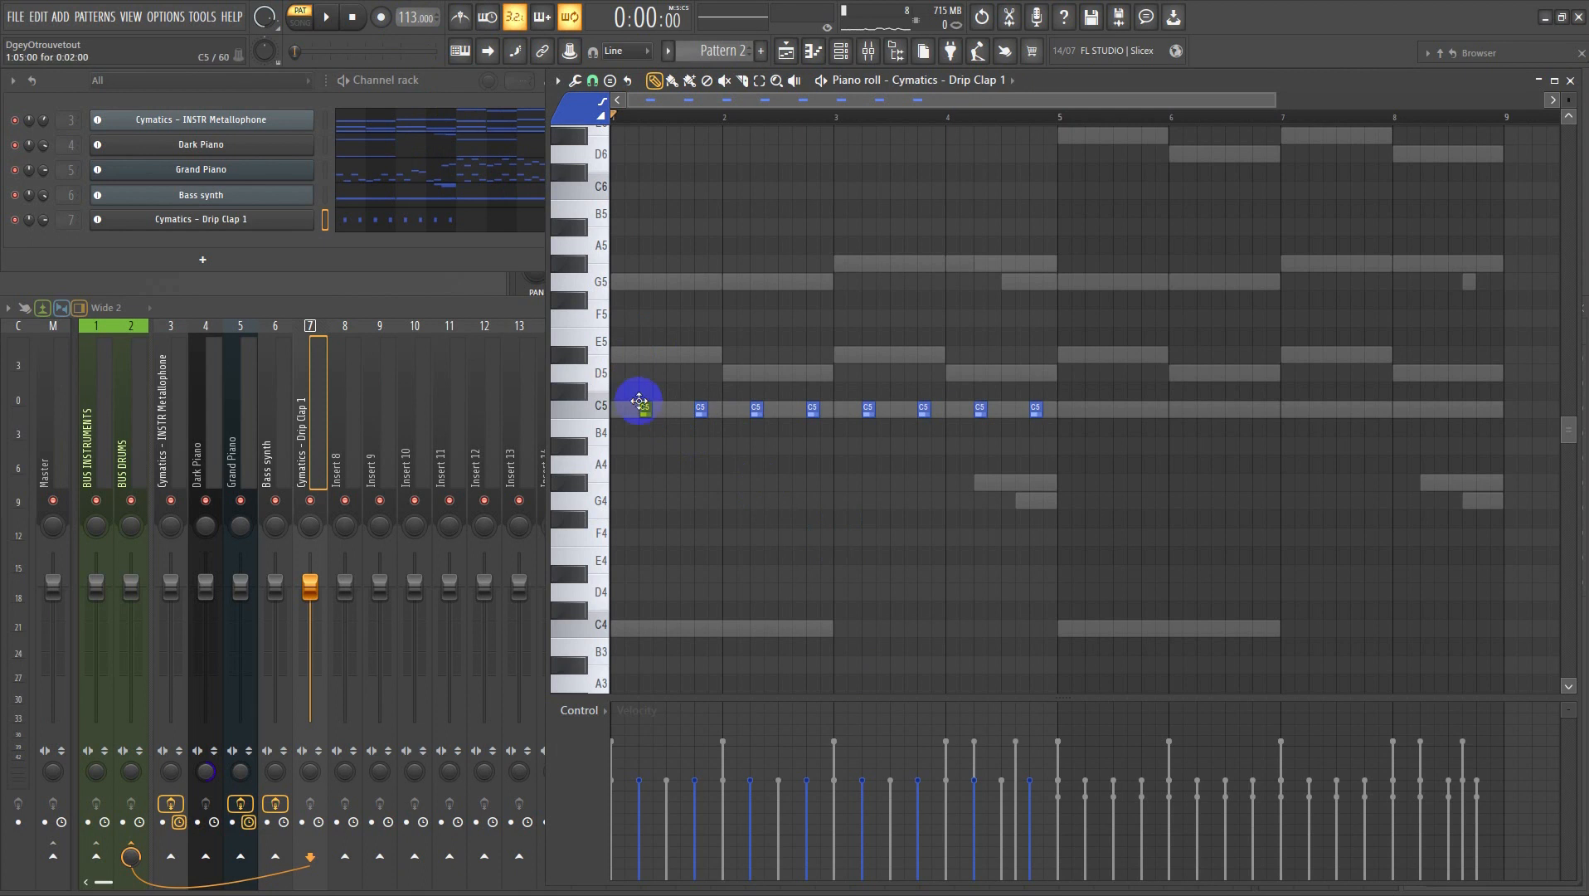
key("space")
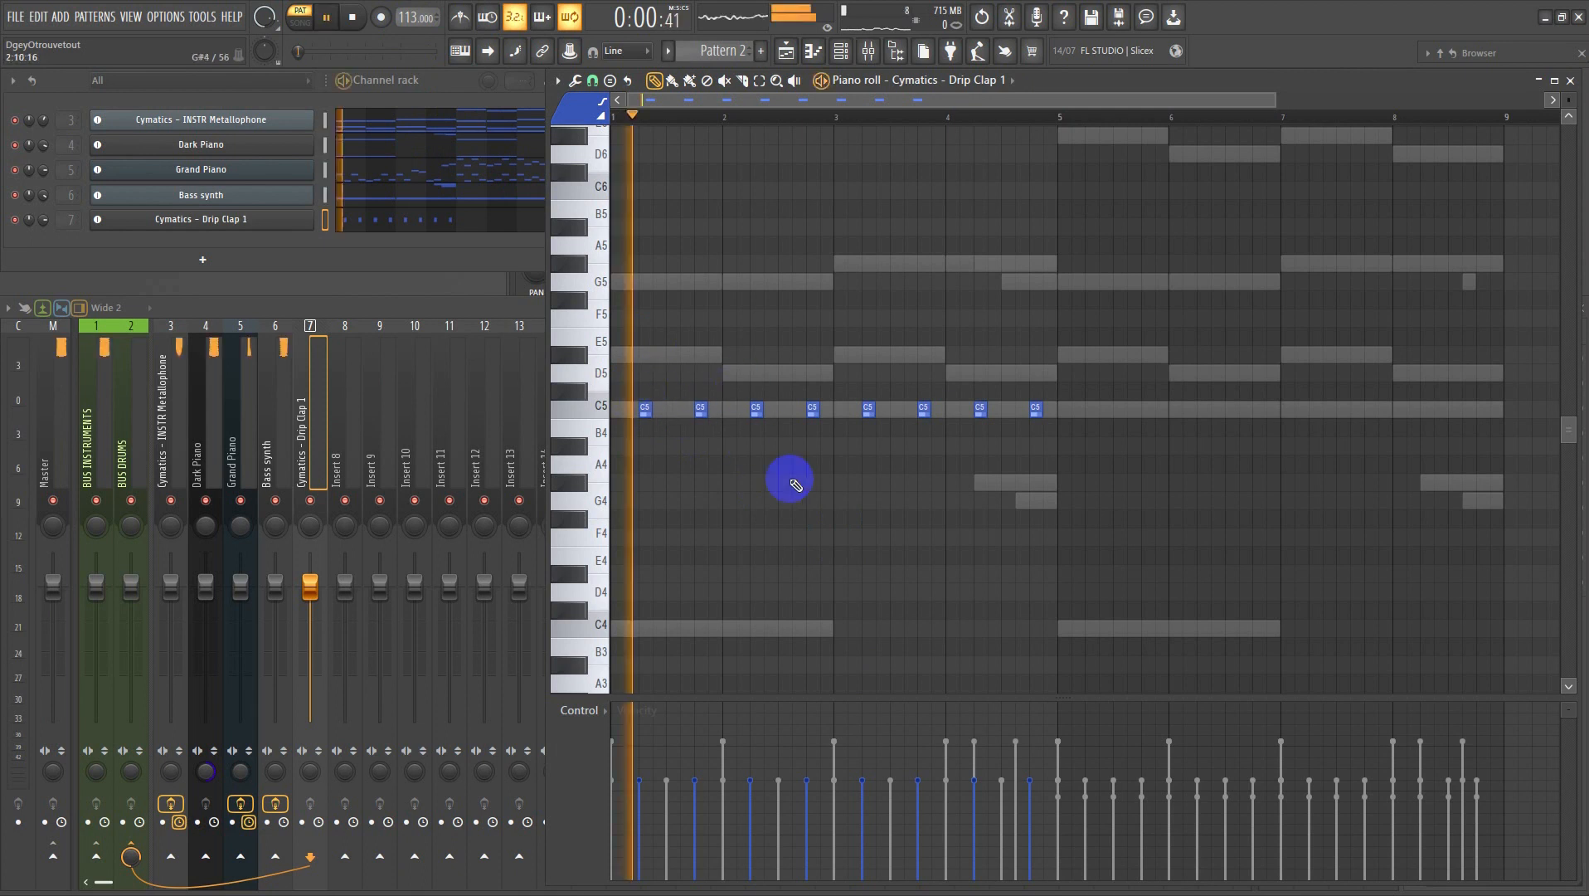
left_click_drag(1104, 433, 615, 376)
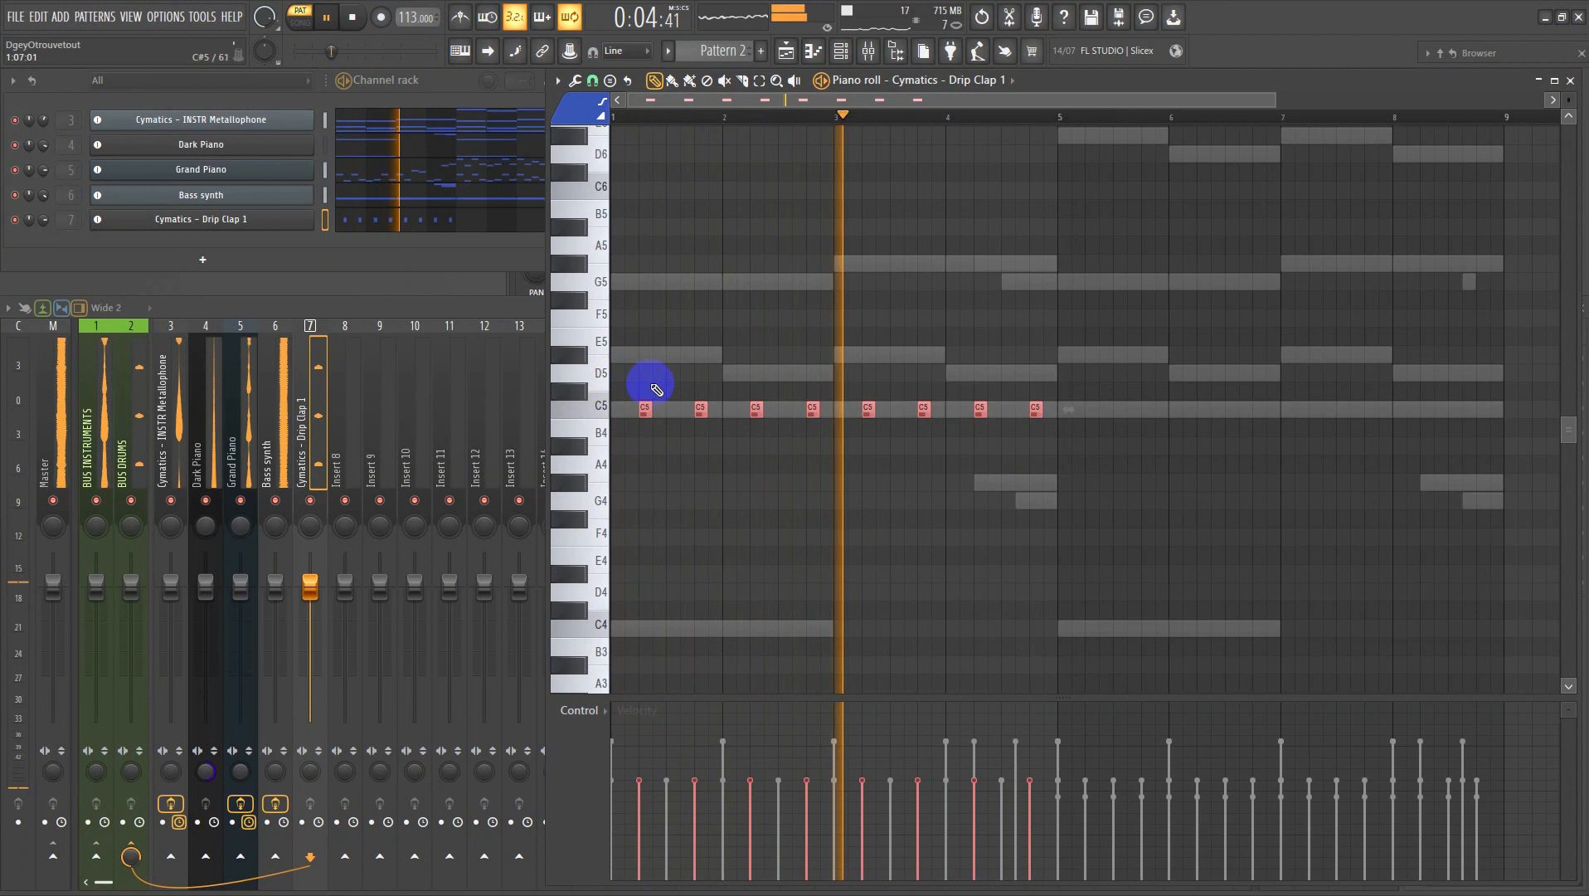
key("Delete")
key("space")
left_click(676, 411)
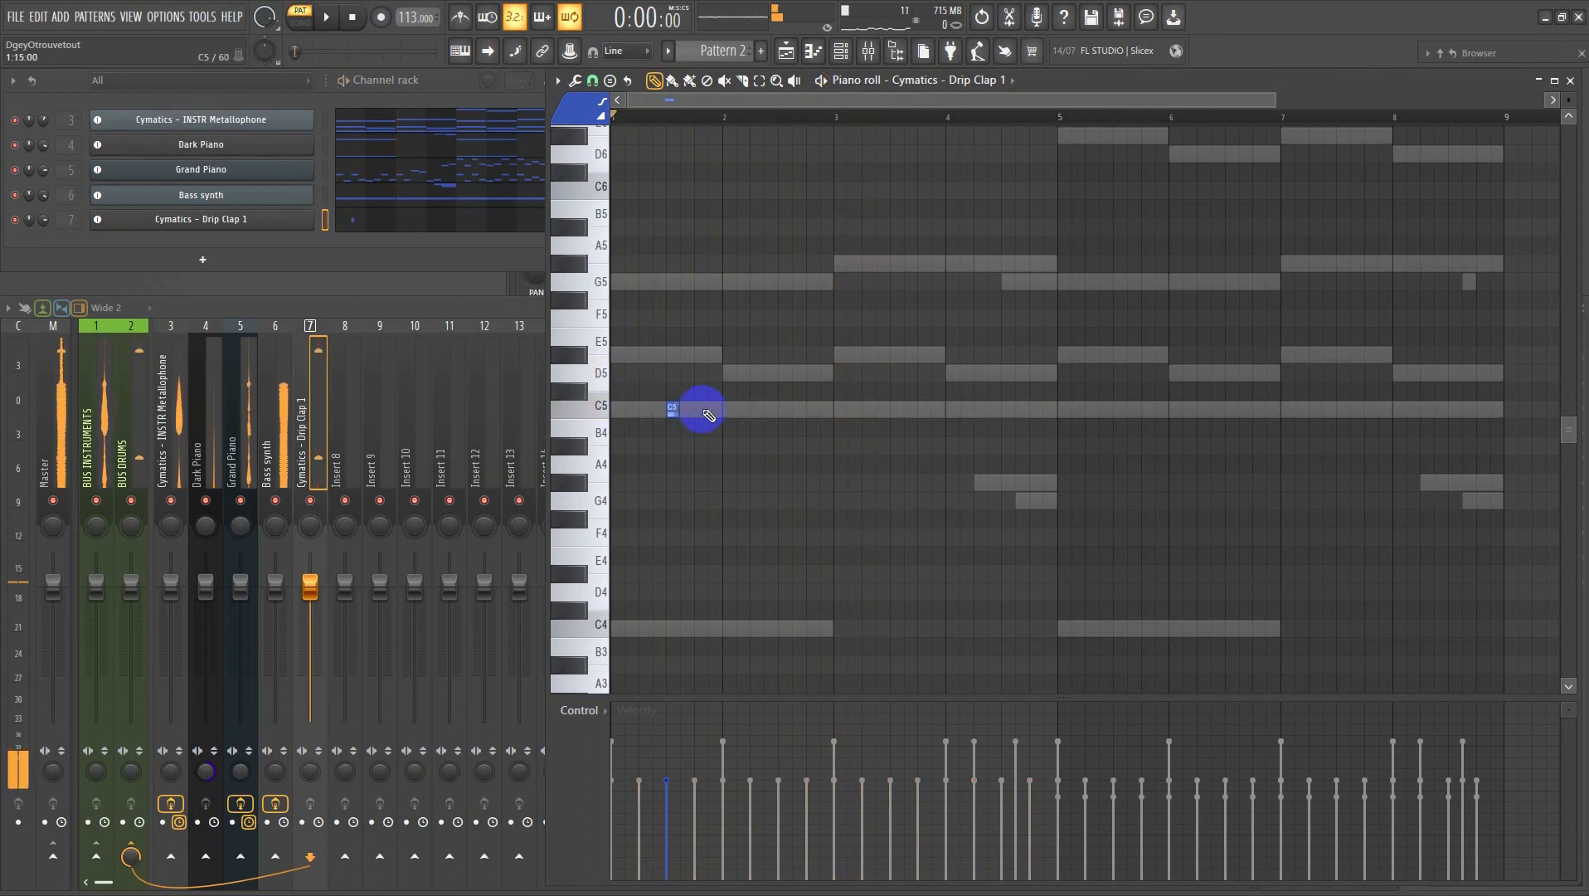
left_click(785, 411)
key("space")
left_click(898, 412)
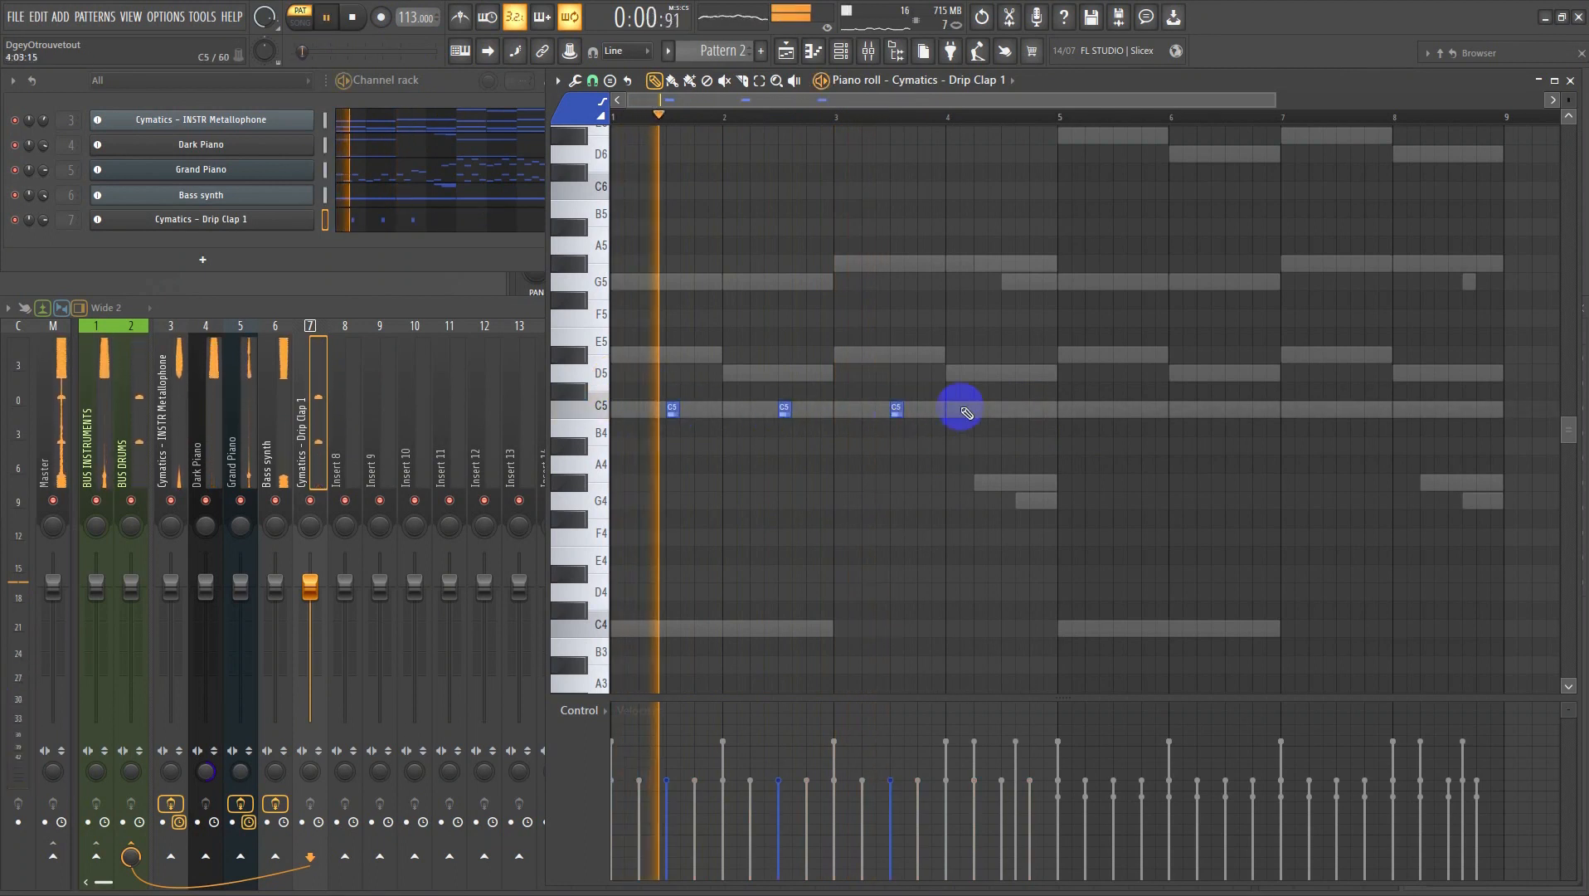
left_click(1008, 411)
- Add a C5 clap on step 15 of bar 1 and lower its velocity to make it a ghost hit
key("space")
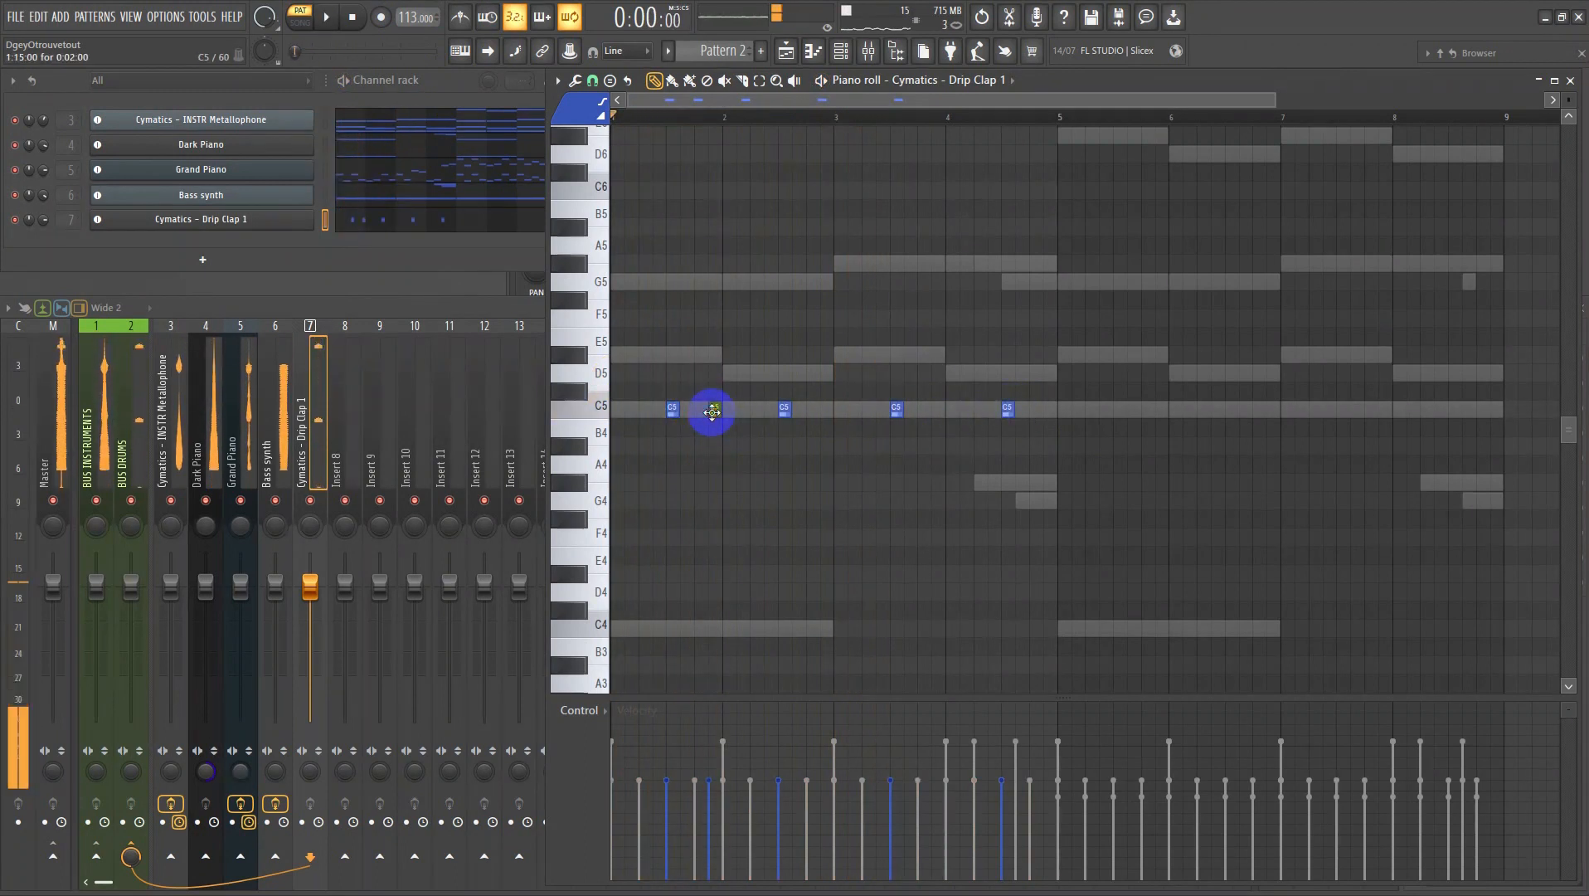
left_click(701, 840)
key("space")
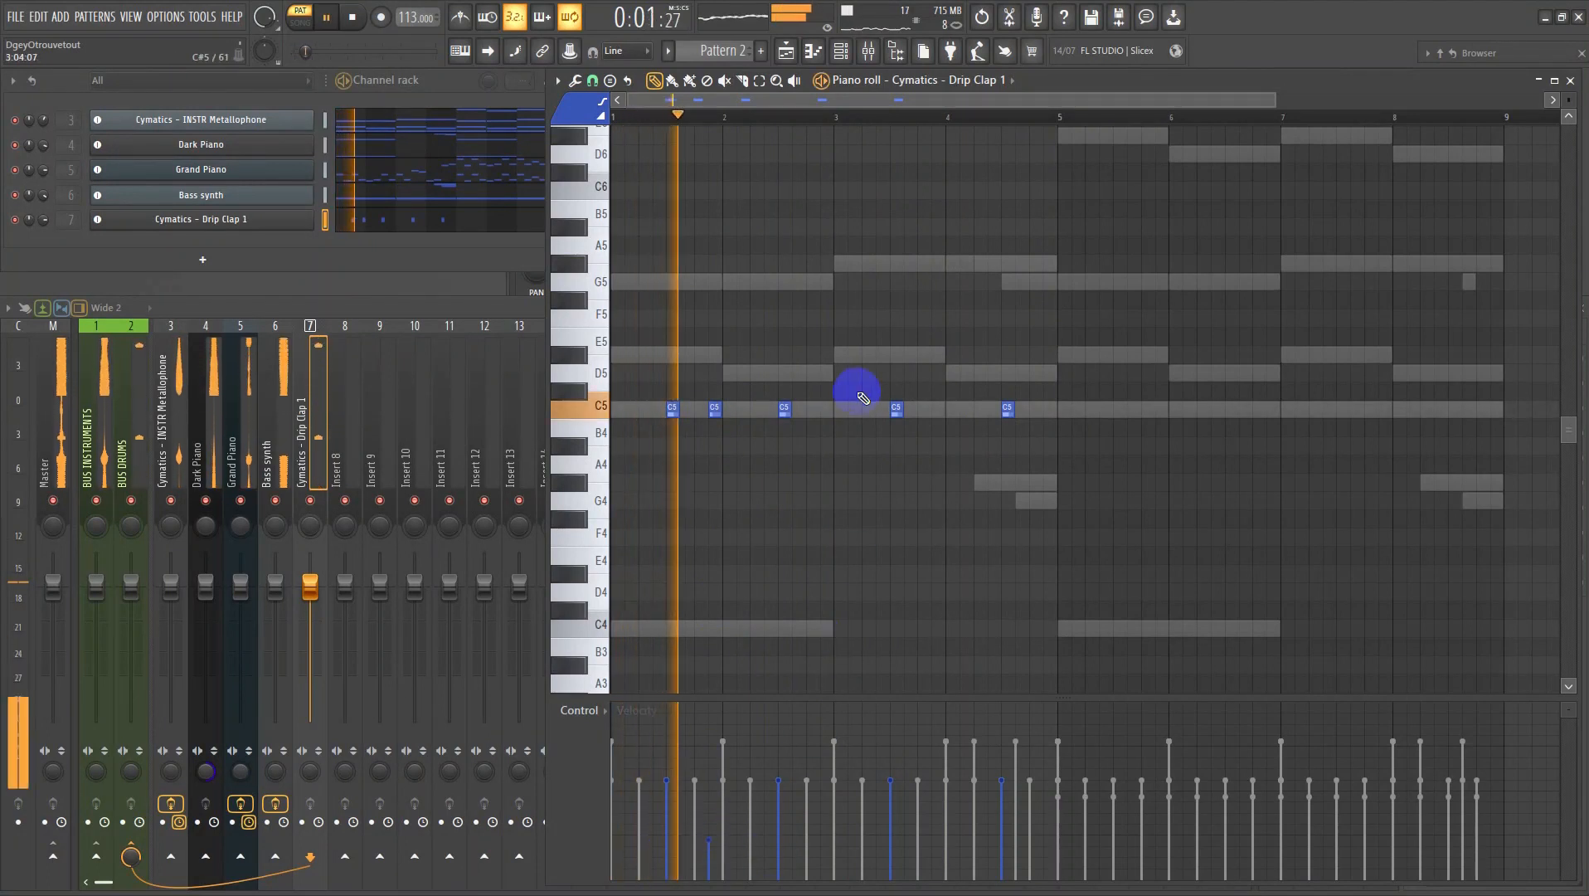
key("space")
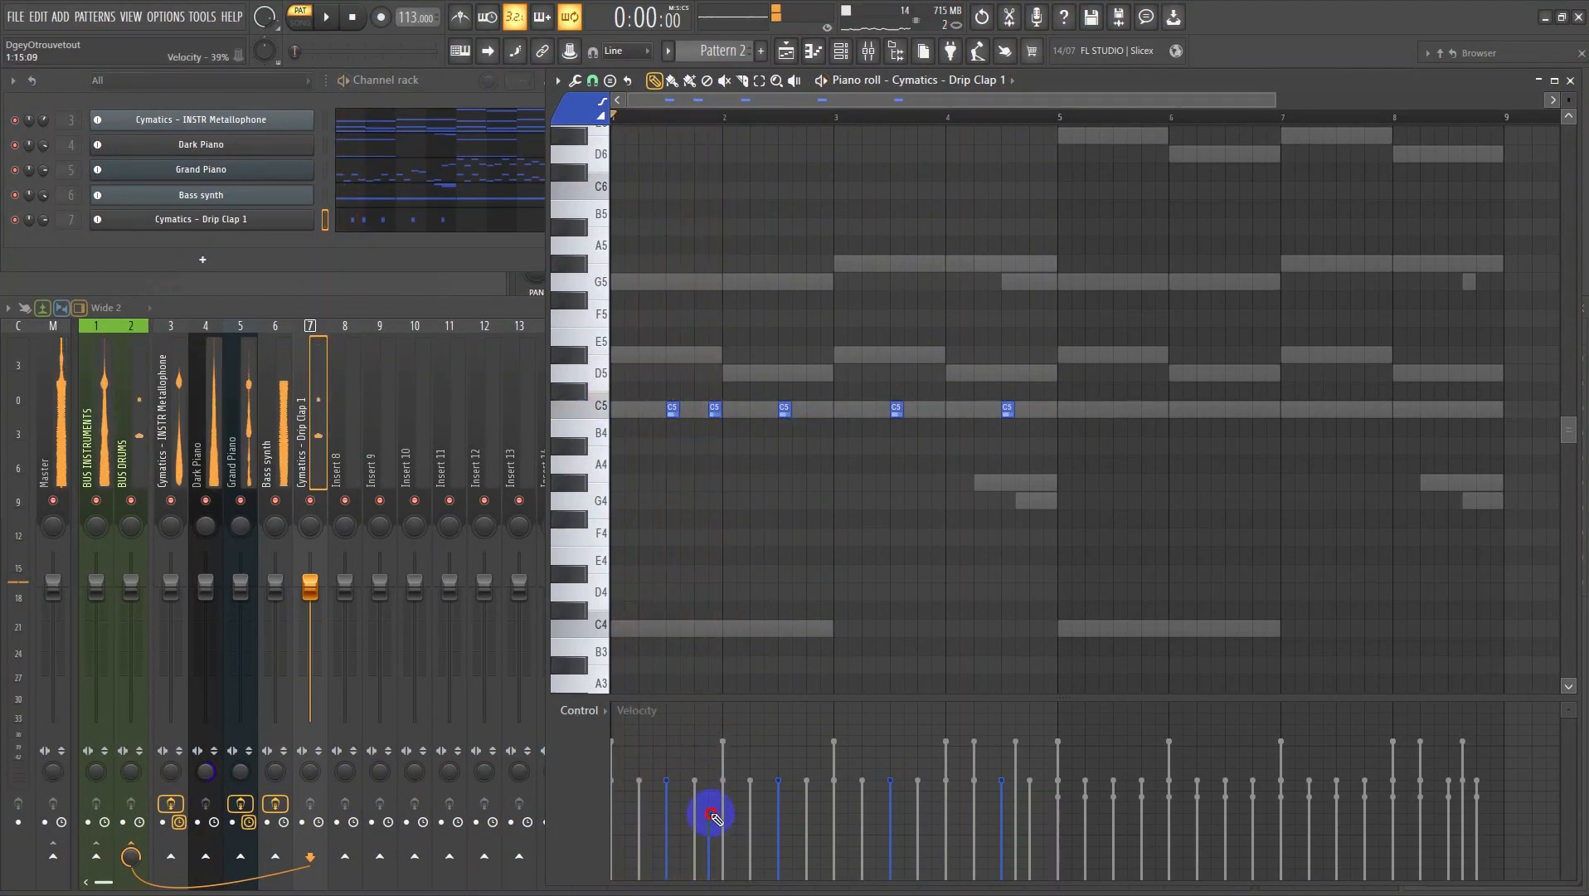
key("space")
left_click(709, 822)
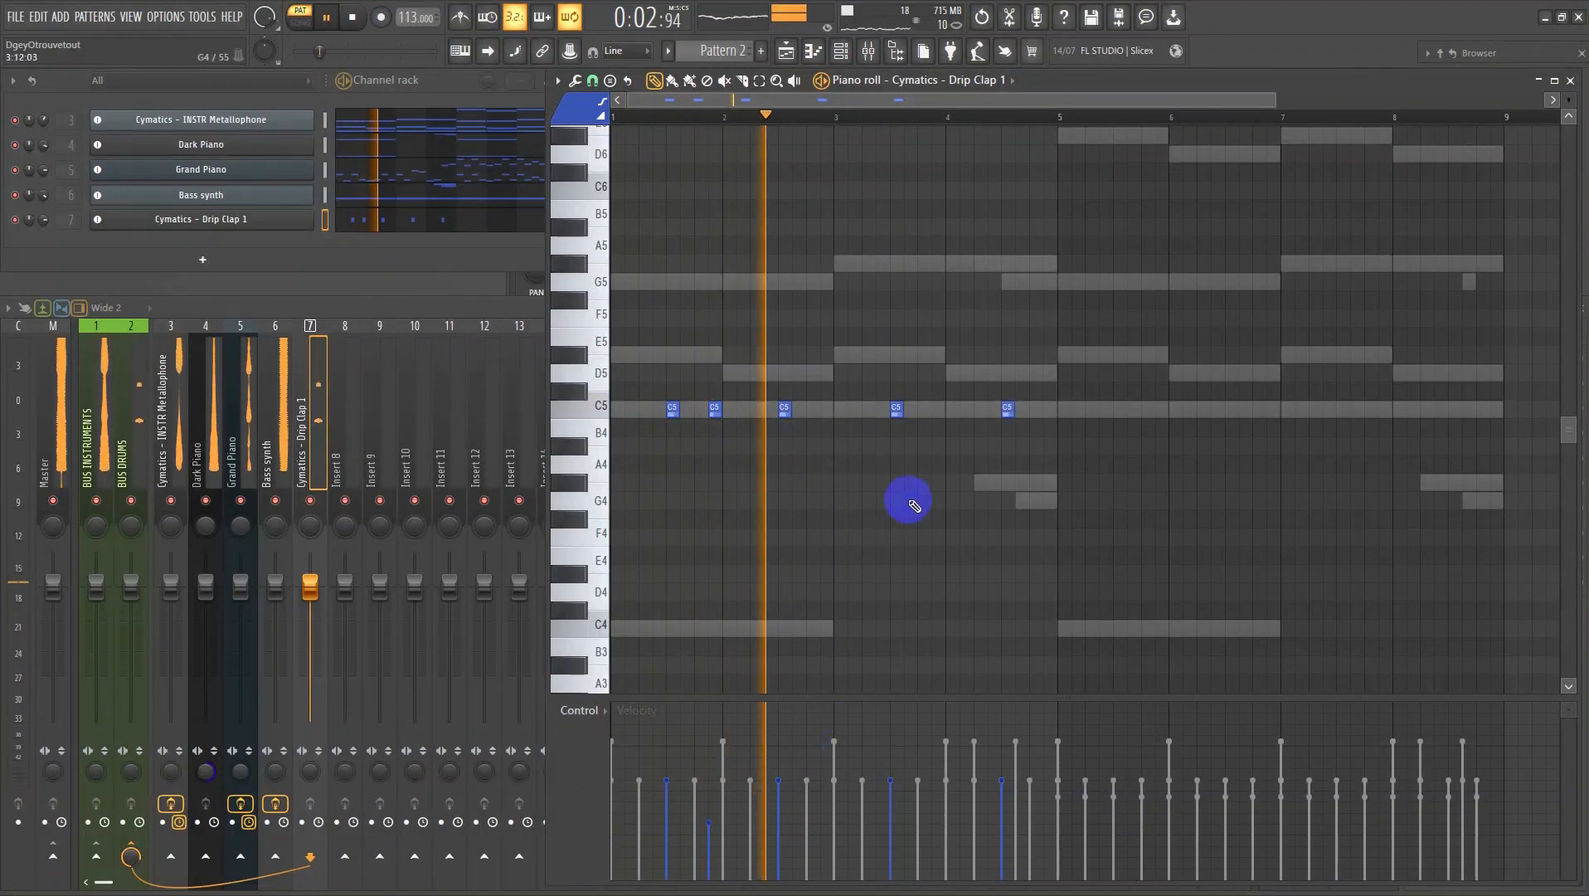
- Add softer C5 claps on step 15 of bar 3 and step 3 of bar 4, making the bar 4 one slightly louder
left_click(861, 413)
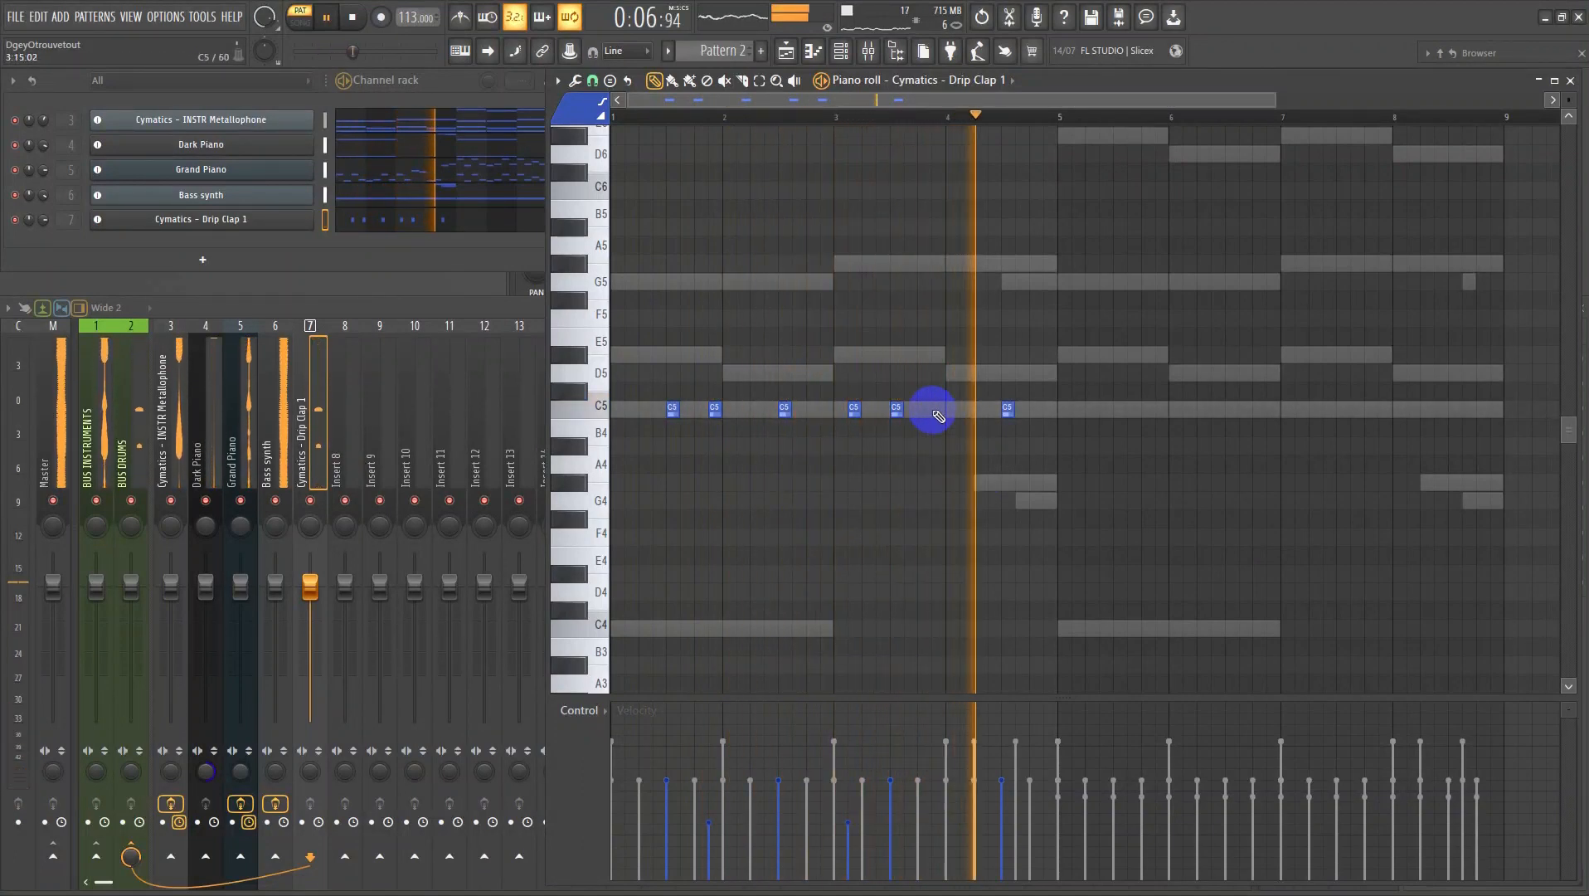
key("space")
key("space")
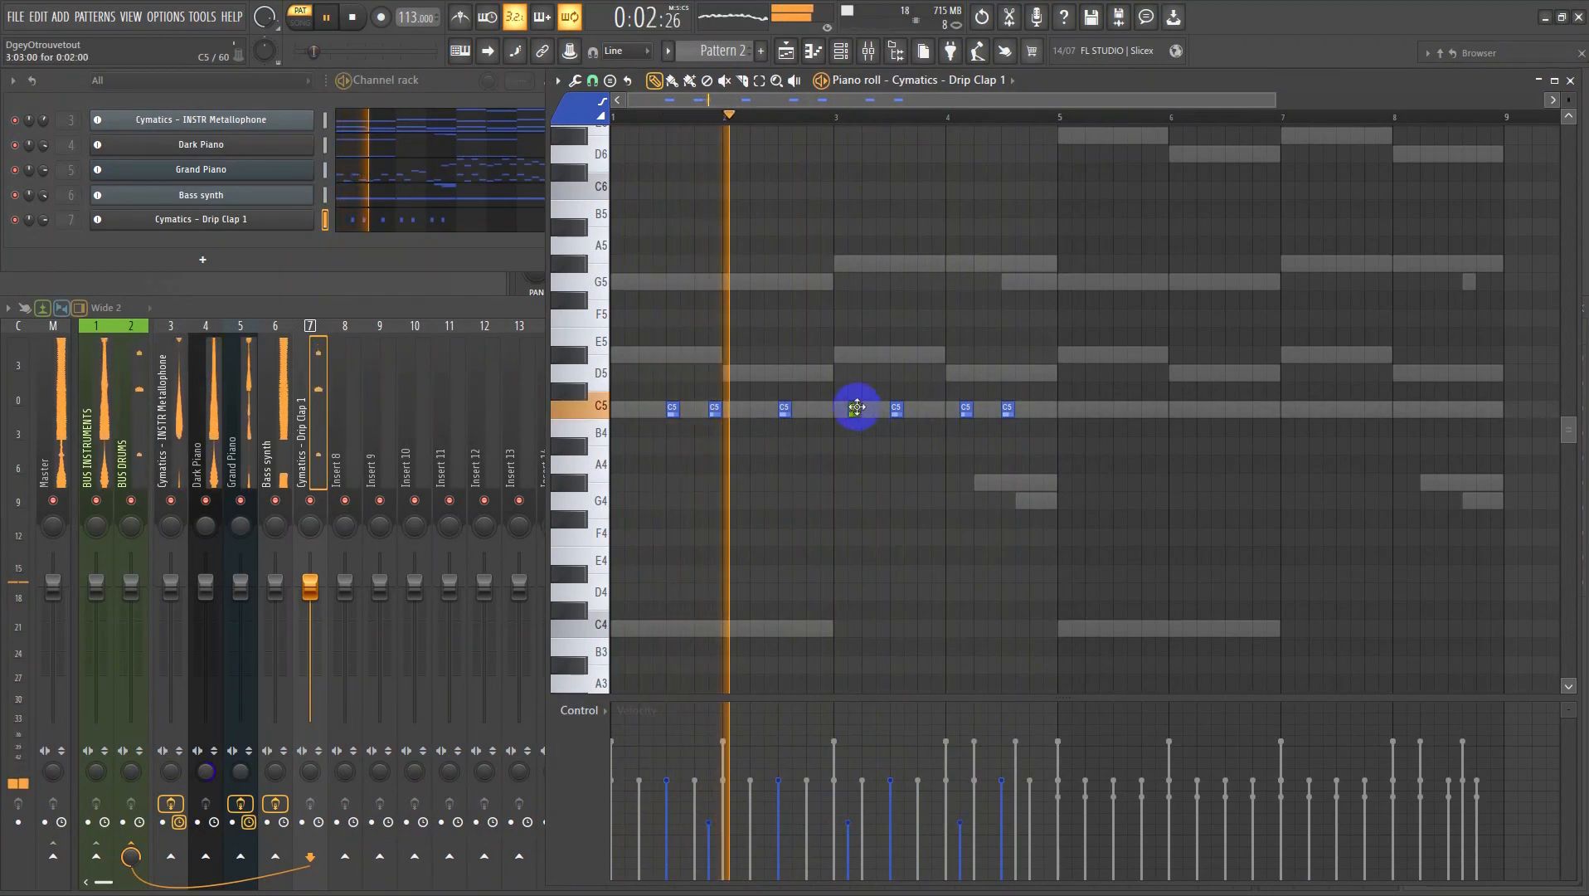
left_click_drag(854, 409, 941, 407)
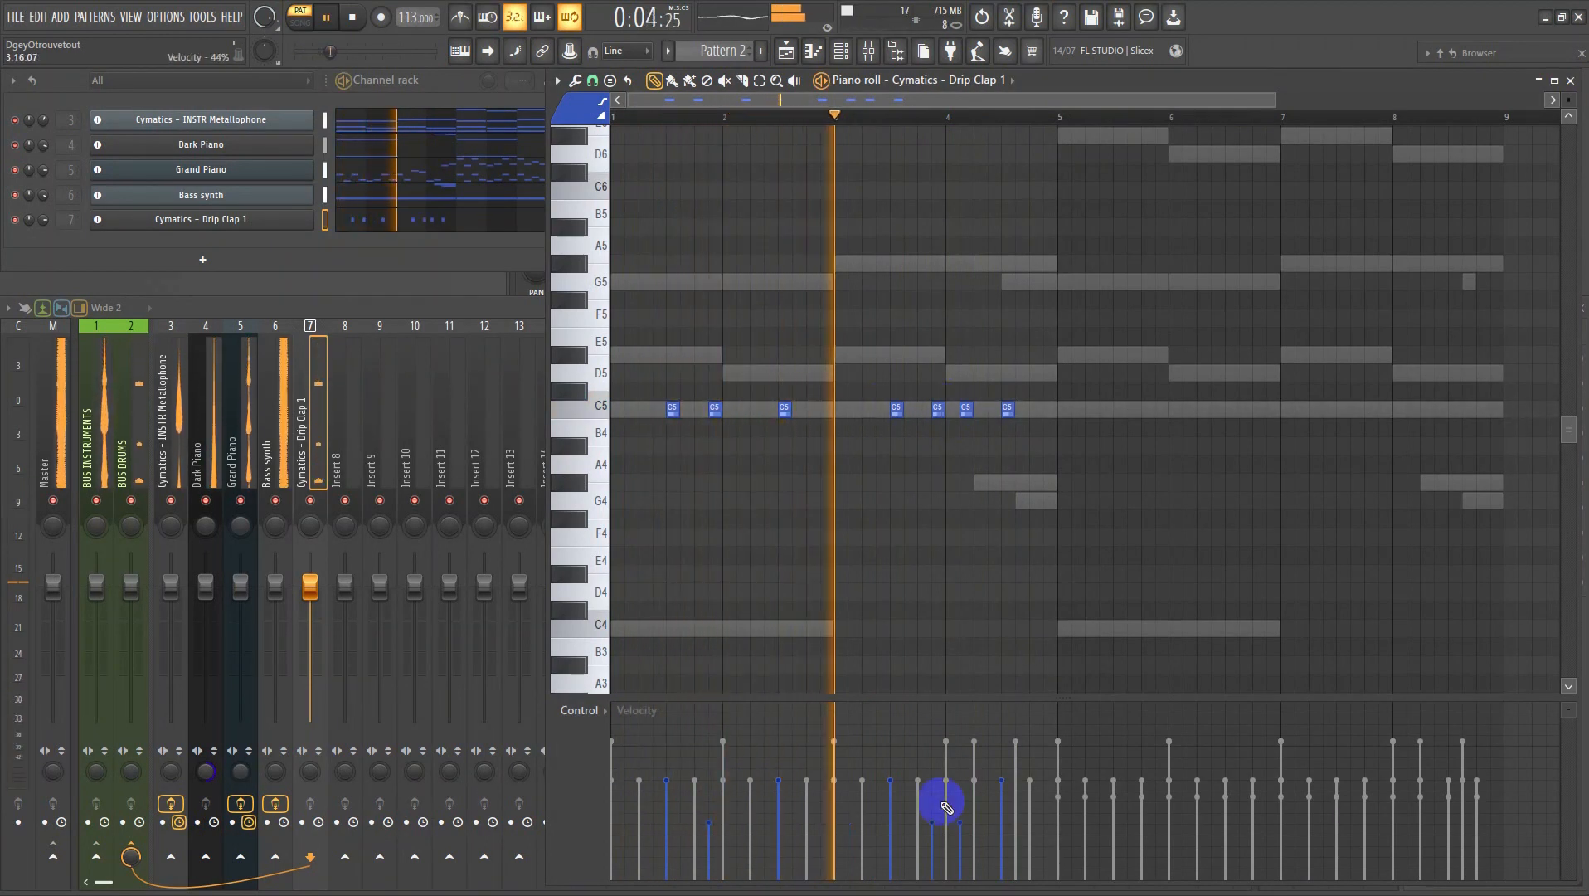
left_click_drag(958, 825, 959, 796)
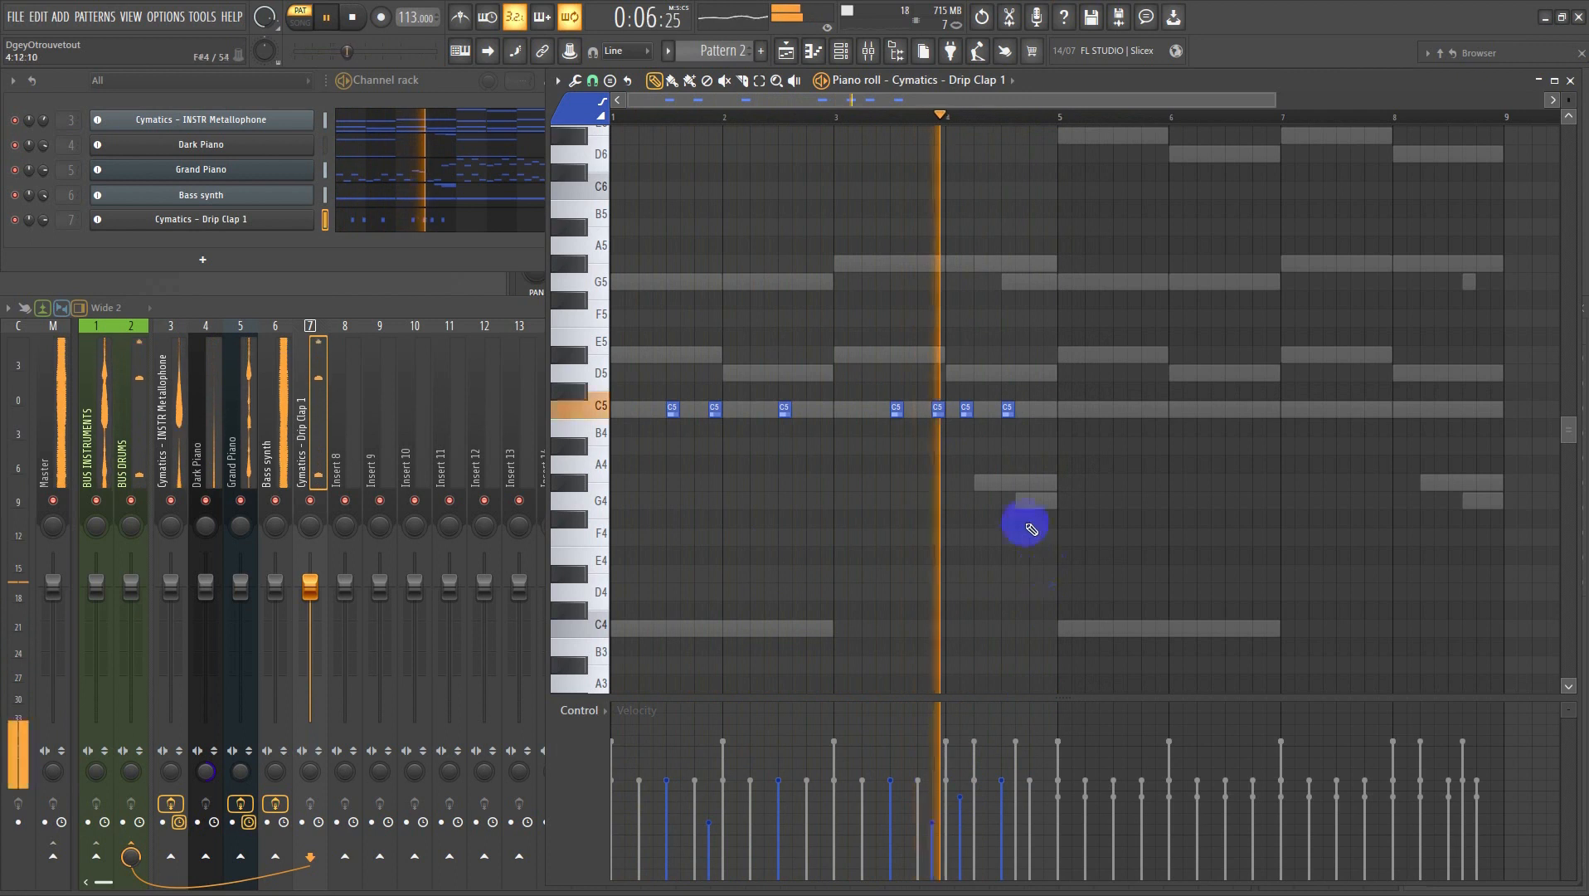
- Duplicate the clap pattern of bars 1 to 4 into bars 5 to 8
scroll(1031, 520, "down", 1)
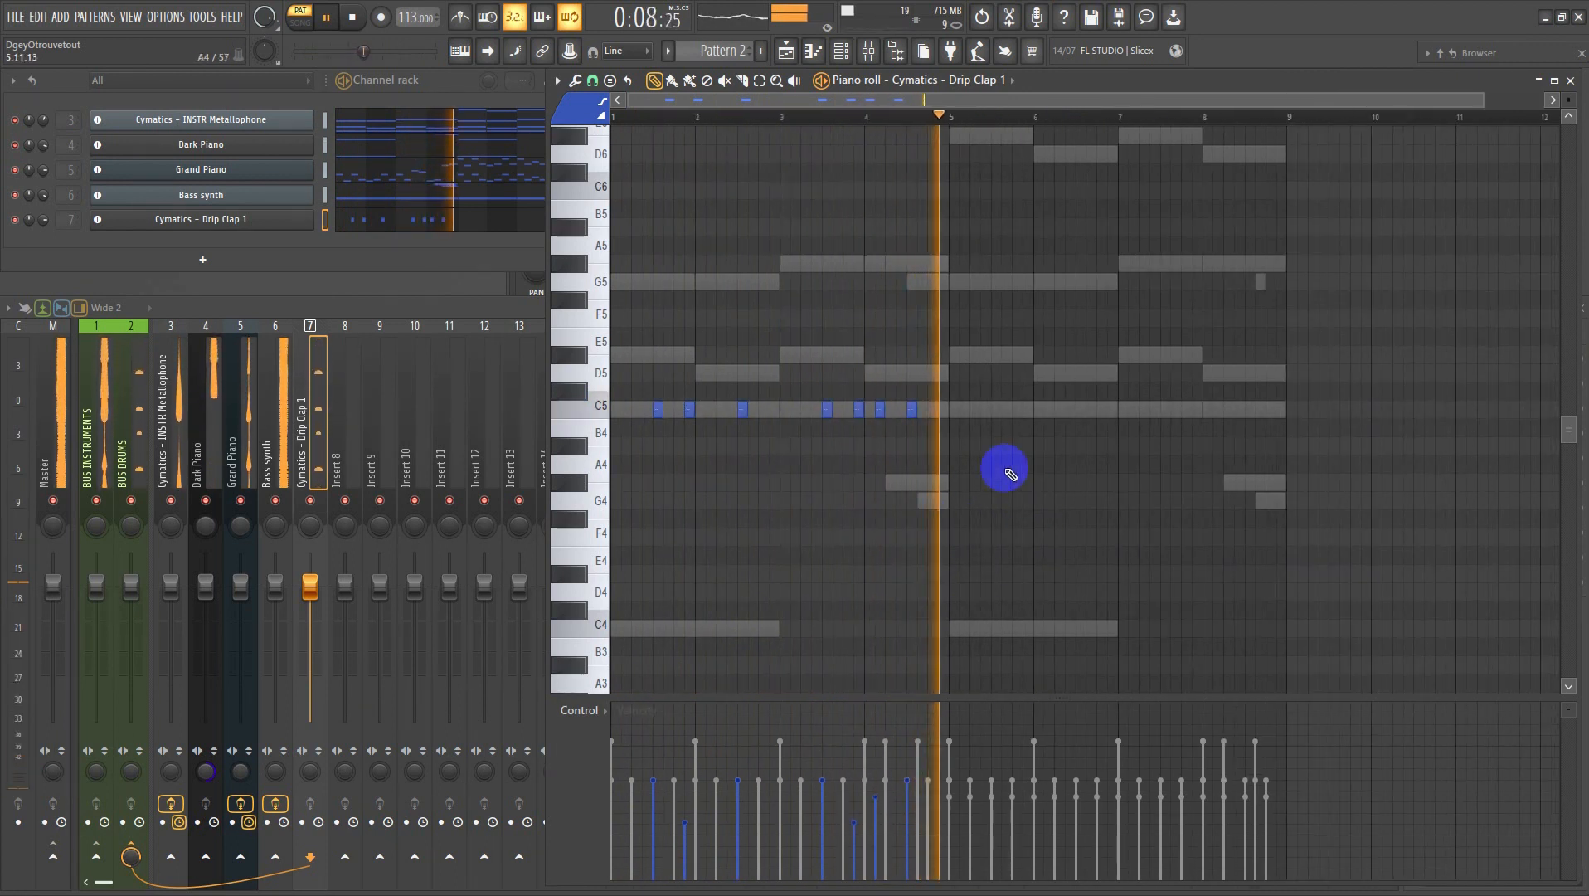
key("space")
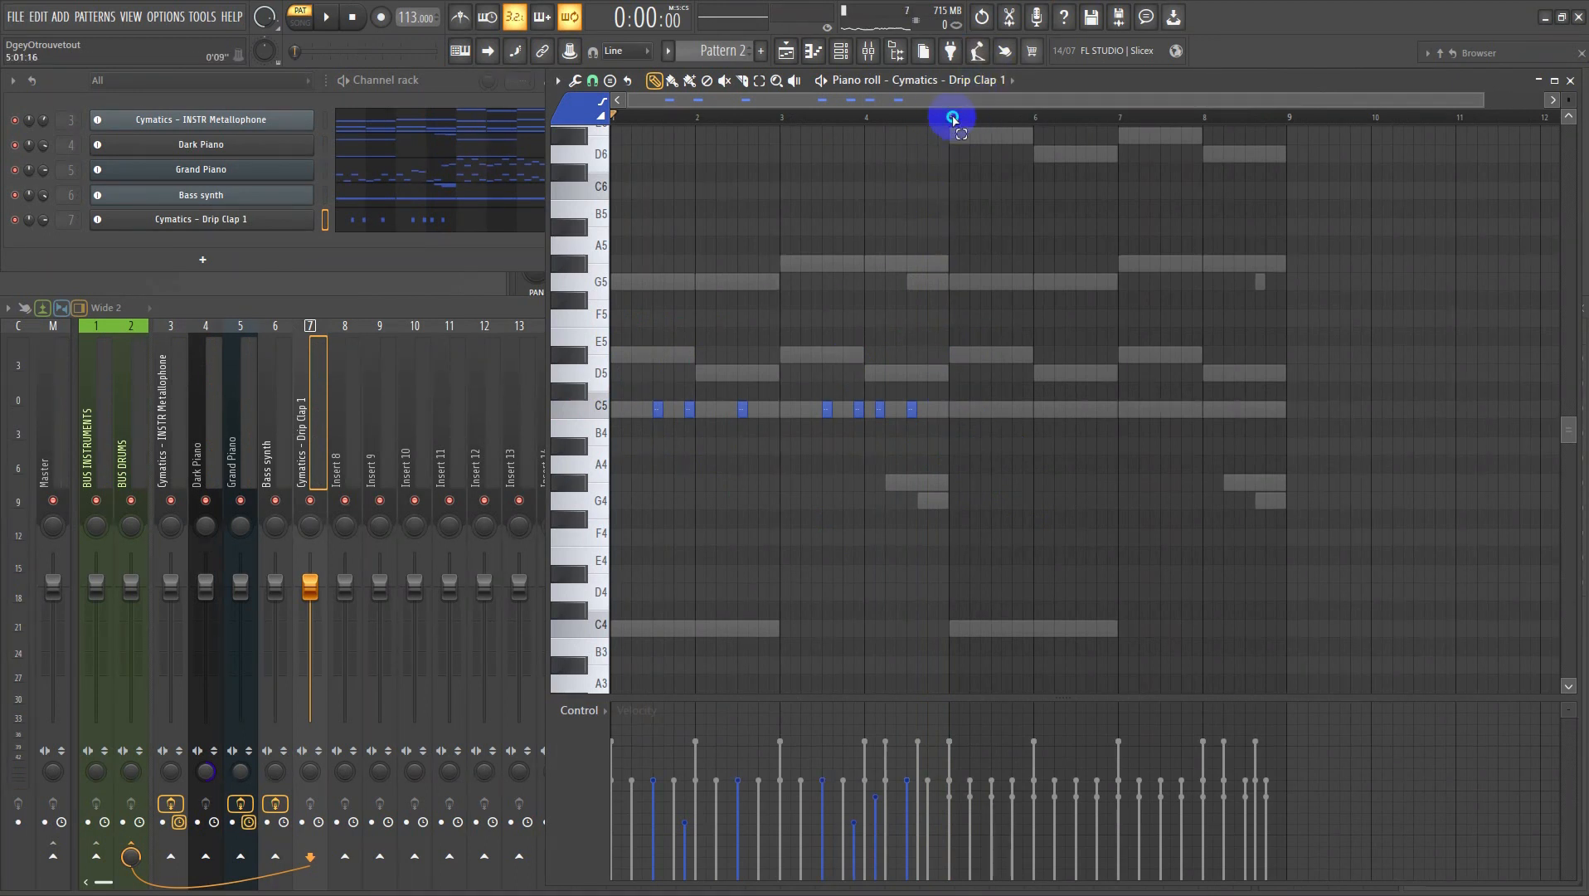
left_click_drag(893, 119, 585, 152)
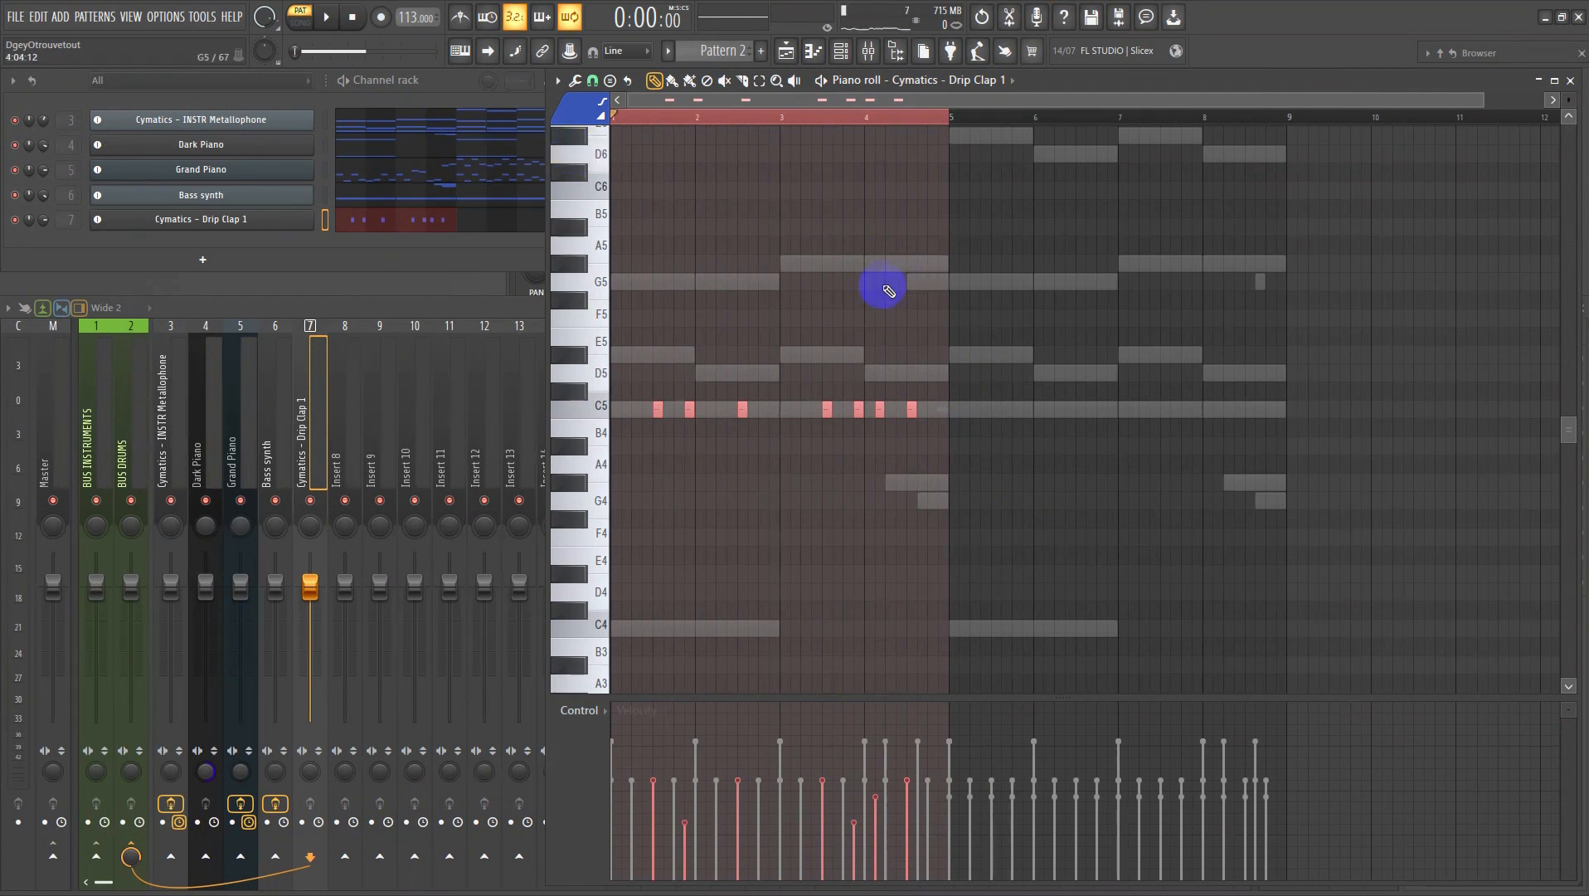
key("ctrl+b")
left_click(623, 123)
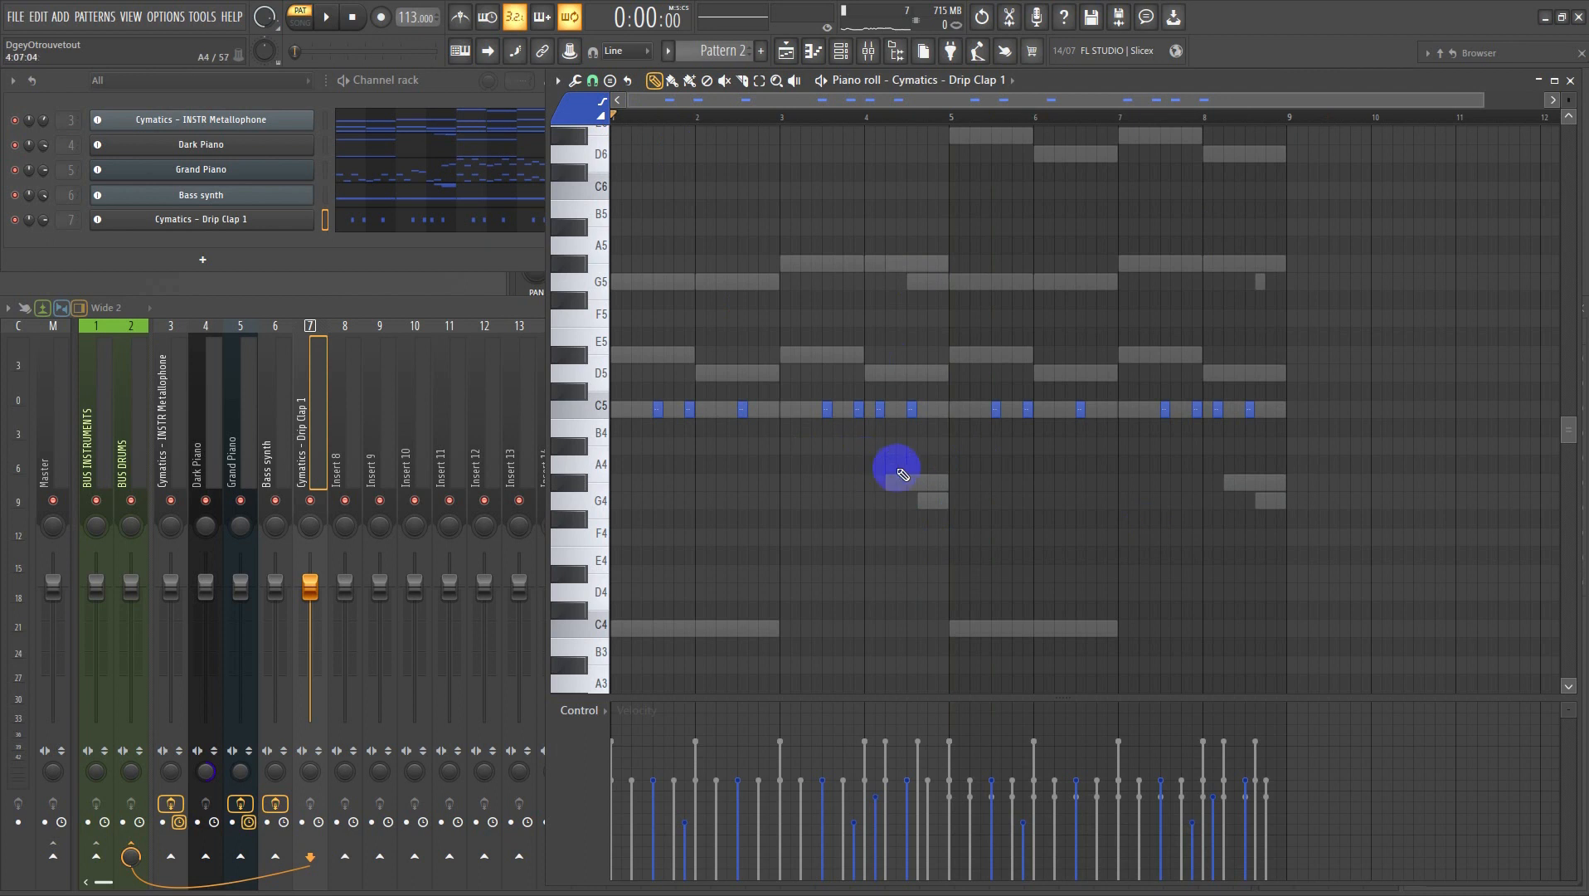
- During playback, send the Cymatics - Drip Clap 1 mixer track to REVERB and adjust the send to a low level
key("space")
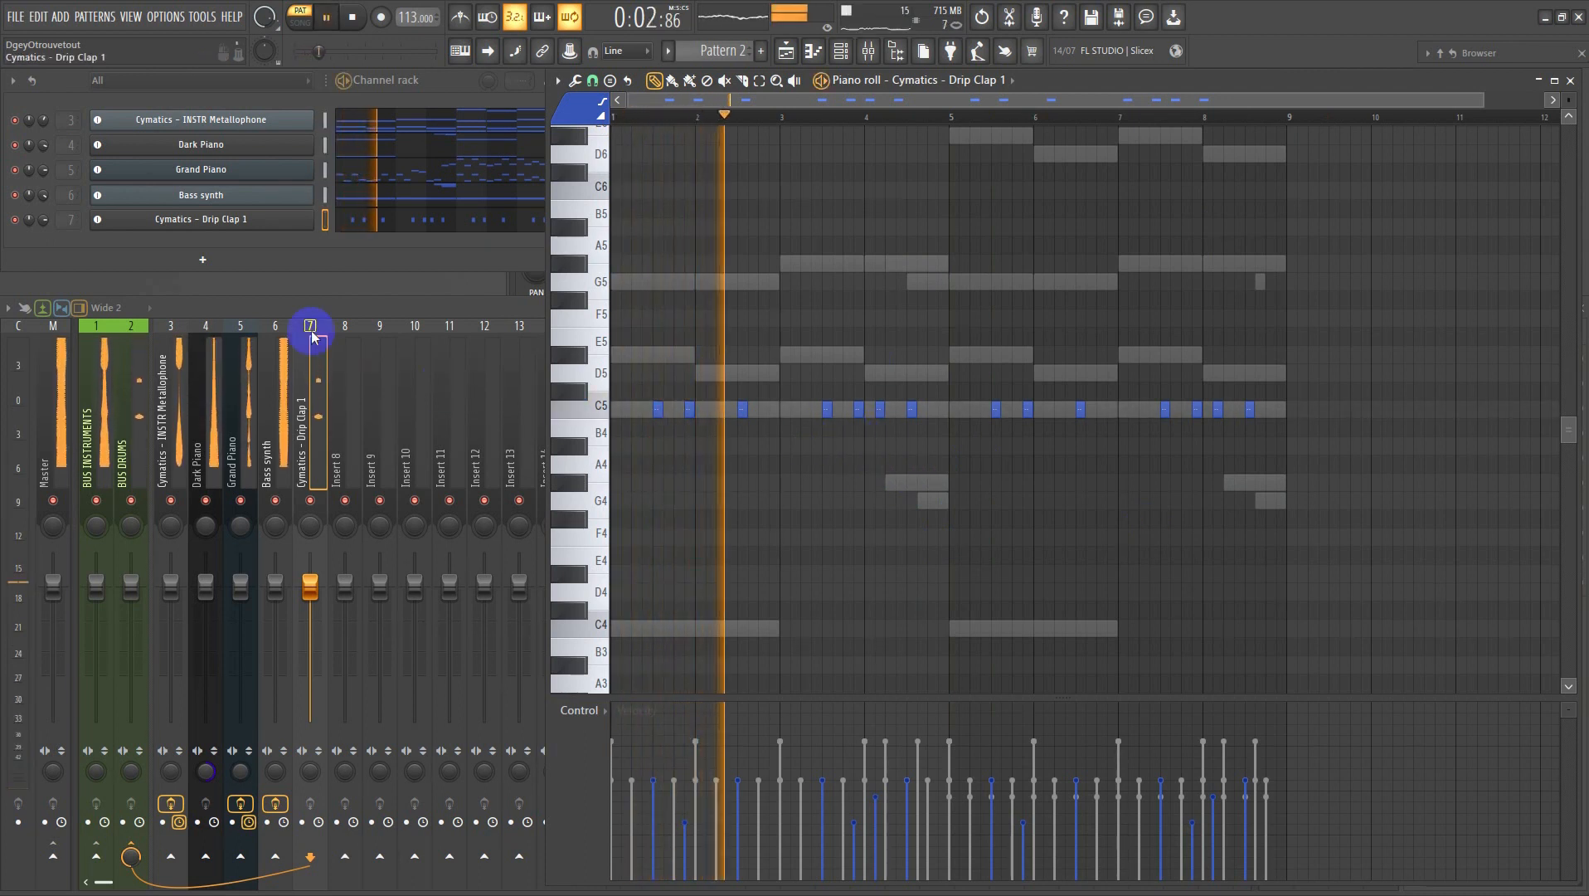
left_click(316, 487)
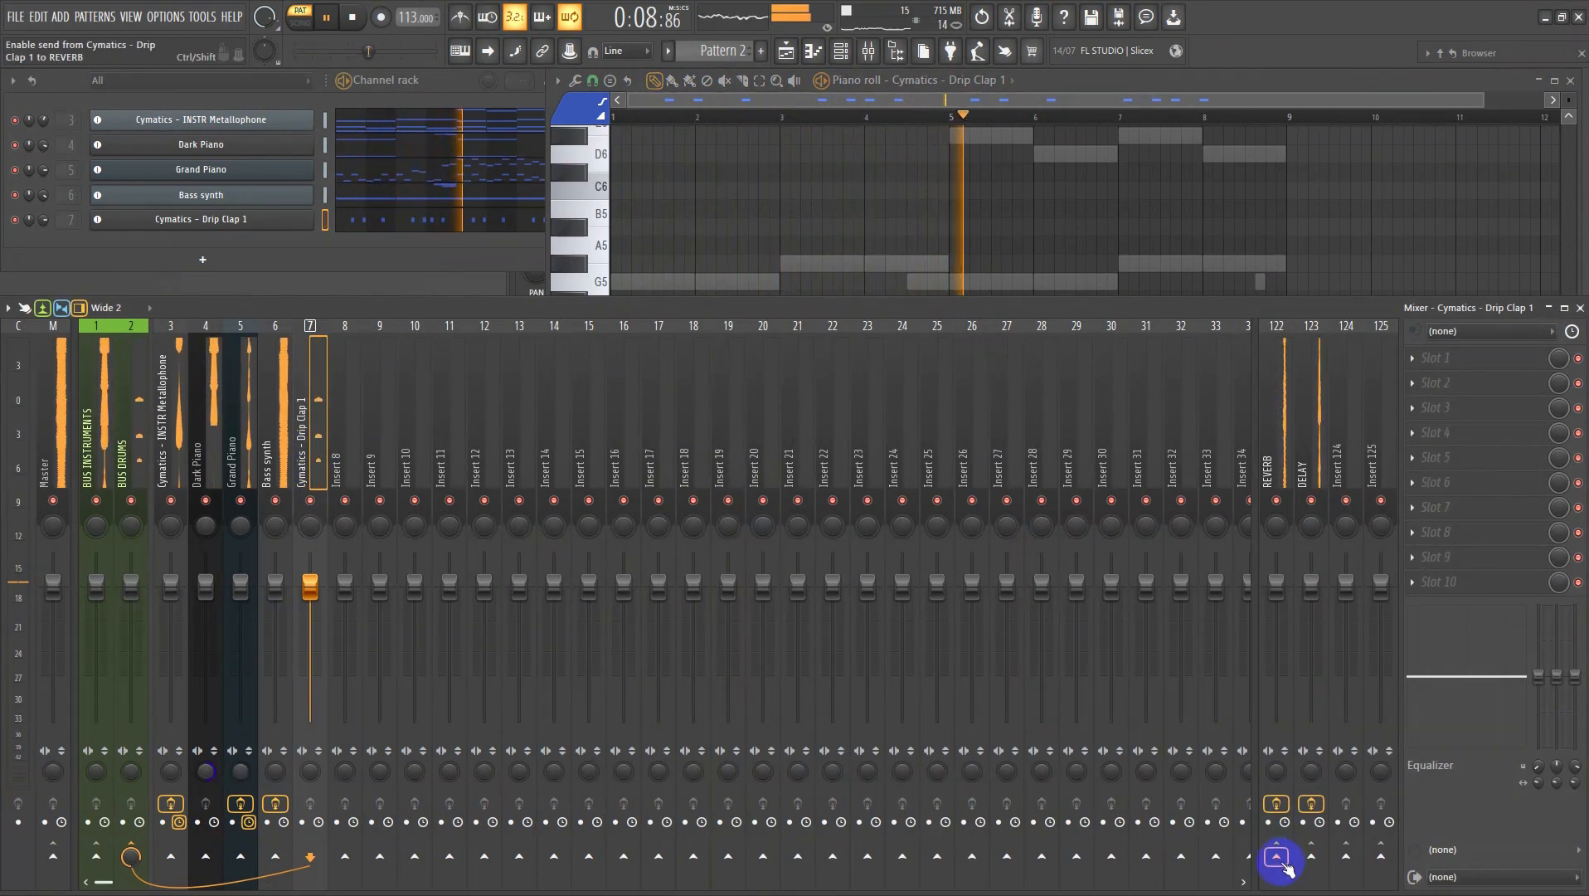
left_click_drag(1281, 866, 1234, 691)
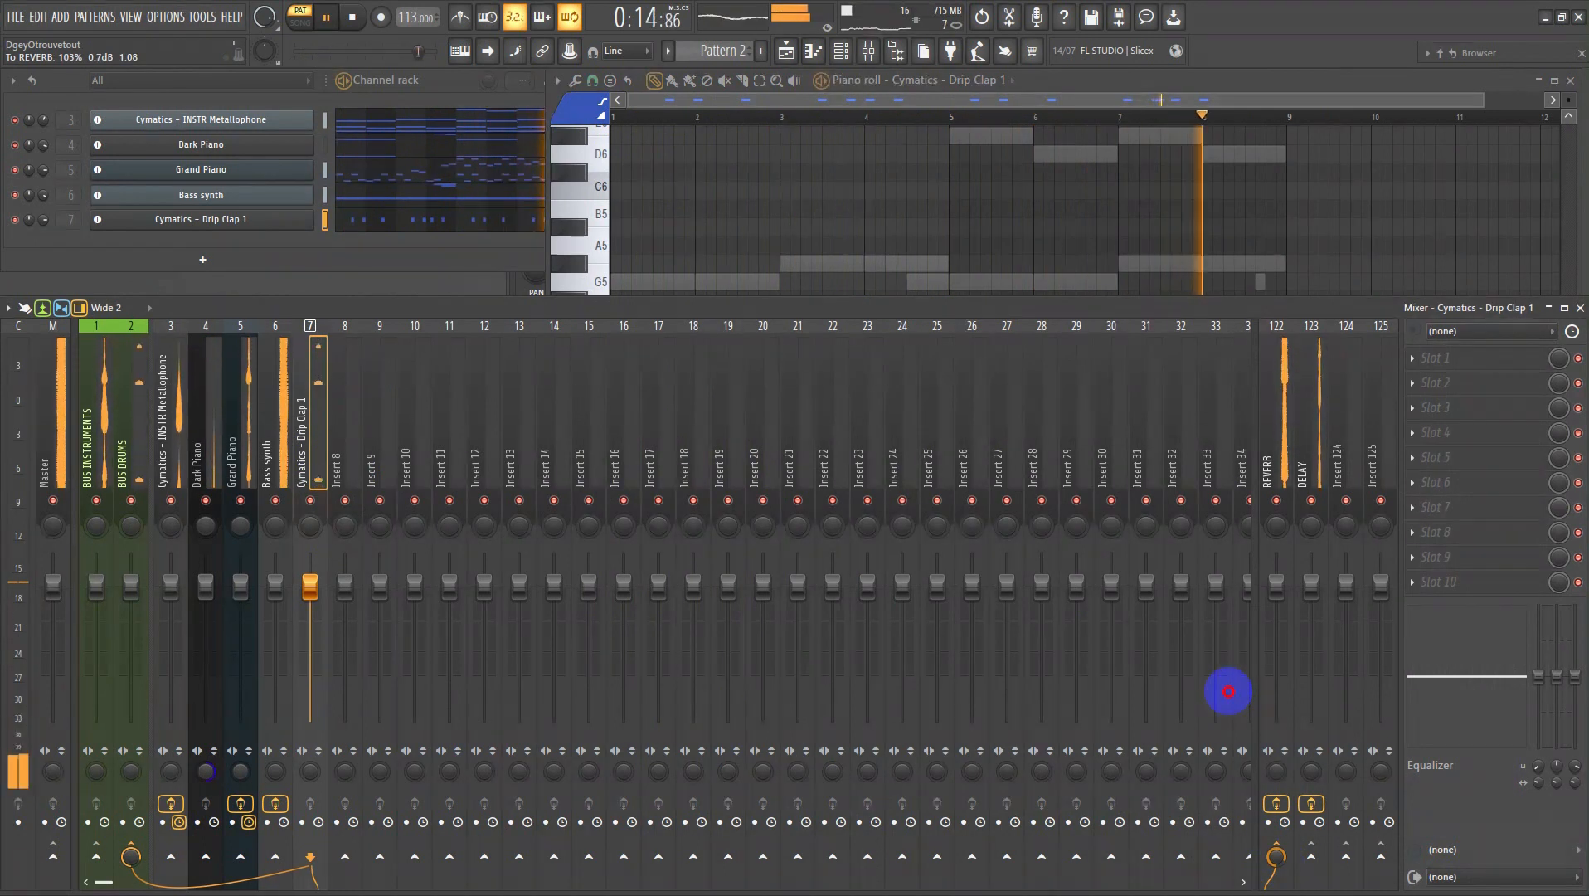
left_click_drag(1229, 691, 1225, 699)
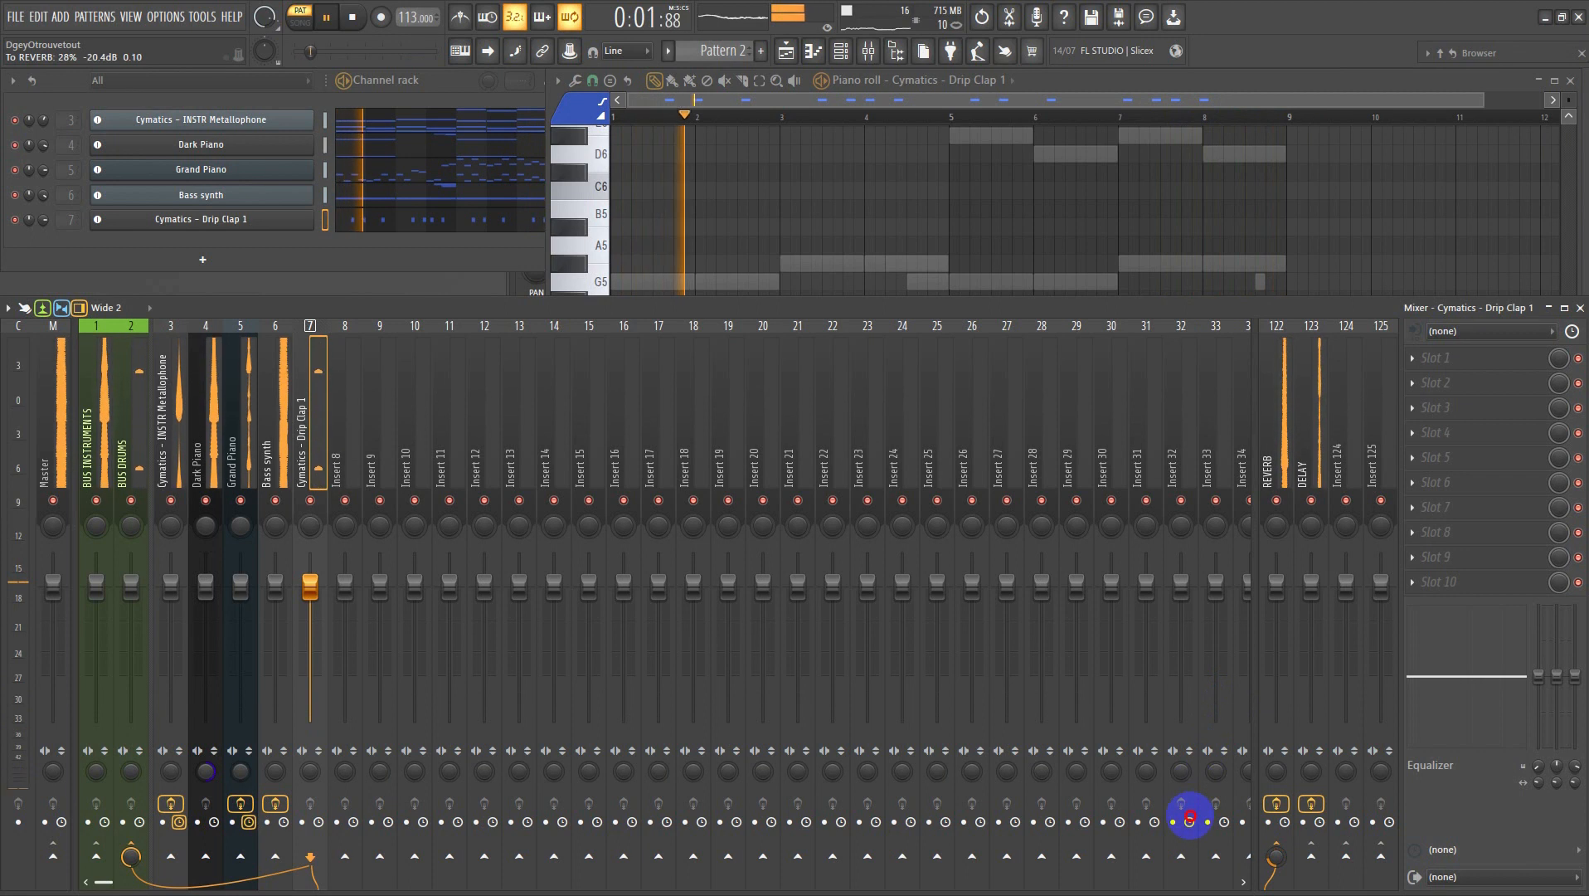
left_click_drag(1190, 819, 1185, 788)
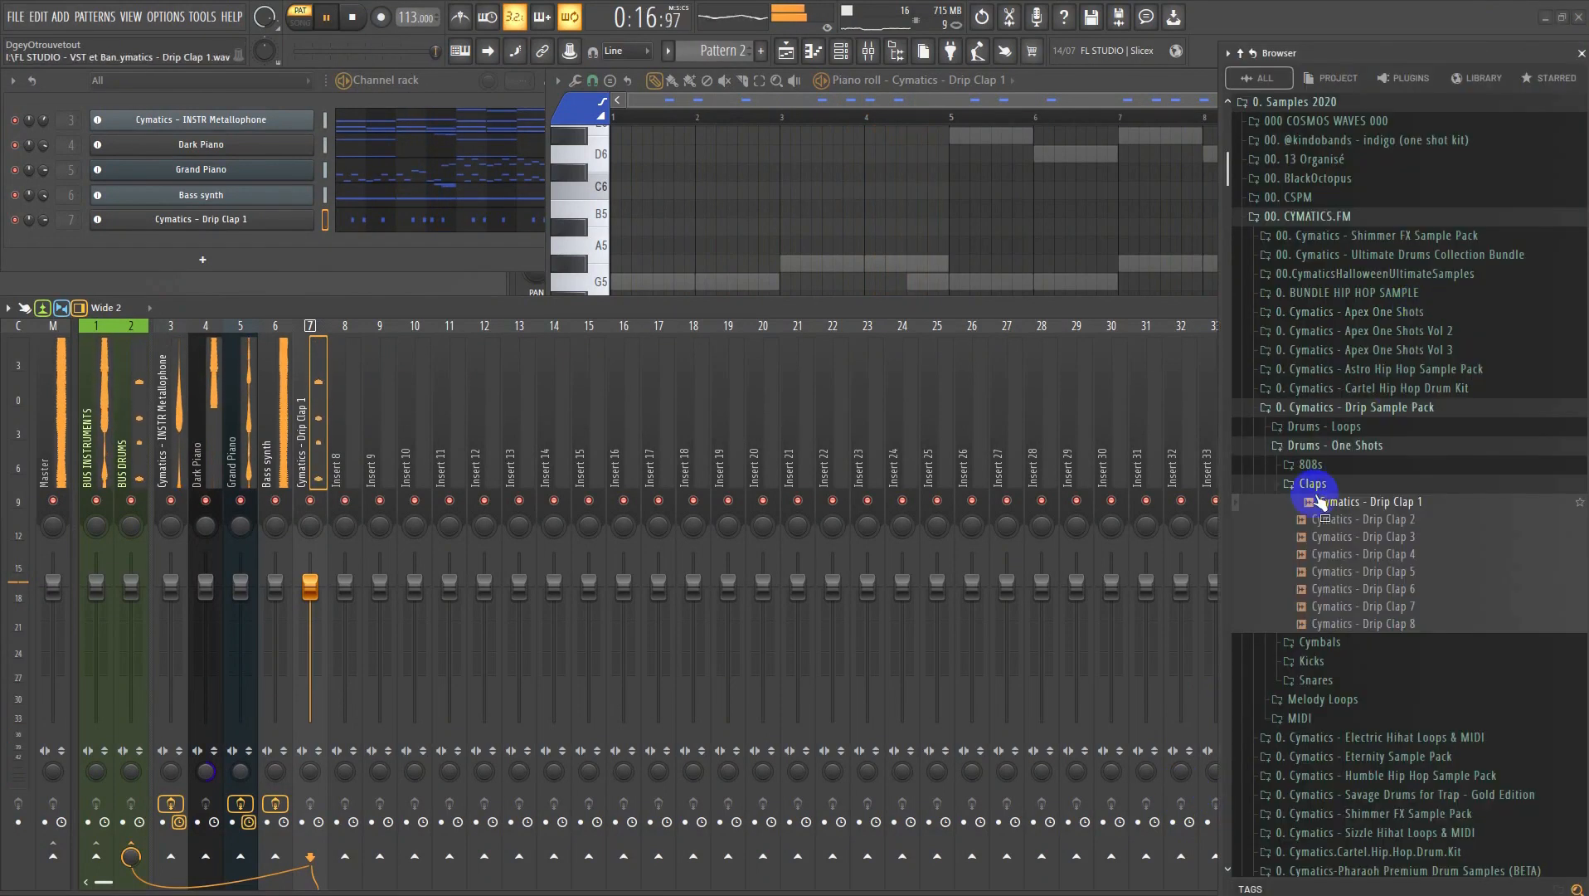
- Audition several one-shots in the Snares folder of the Cymatics - Drip Sample Pack
left_click(1315, 486)
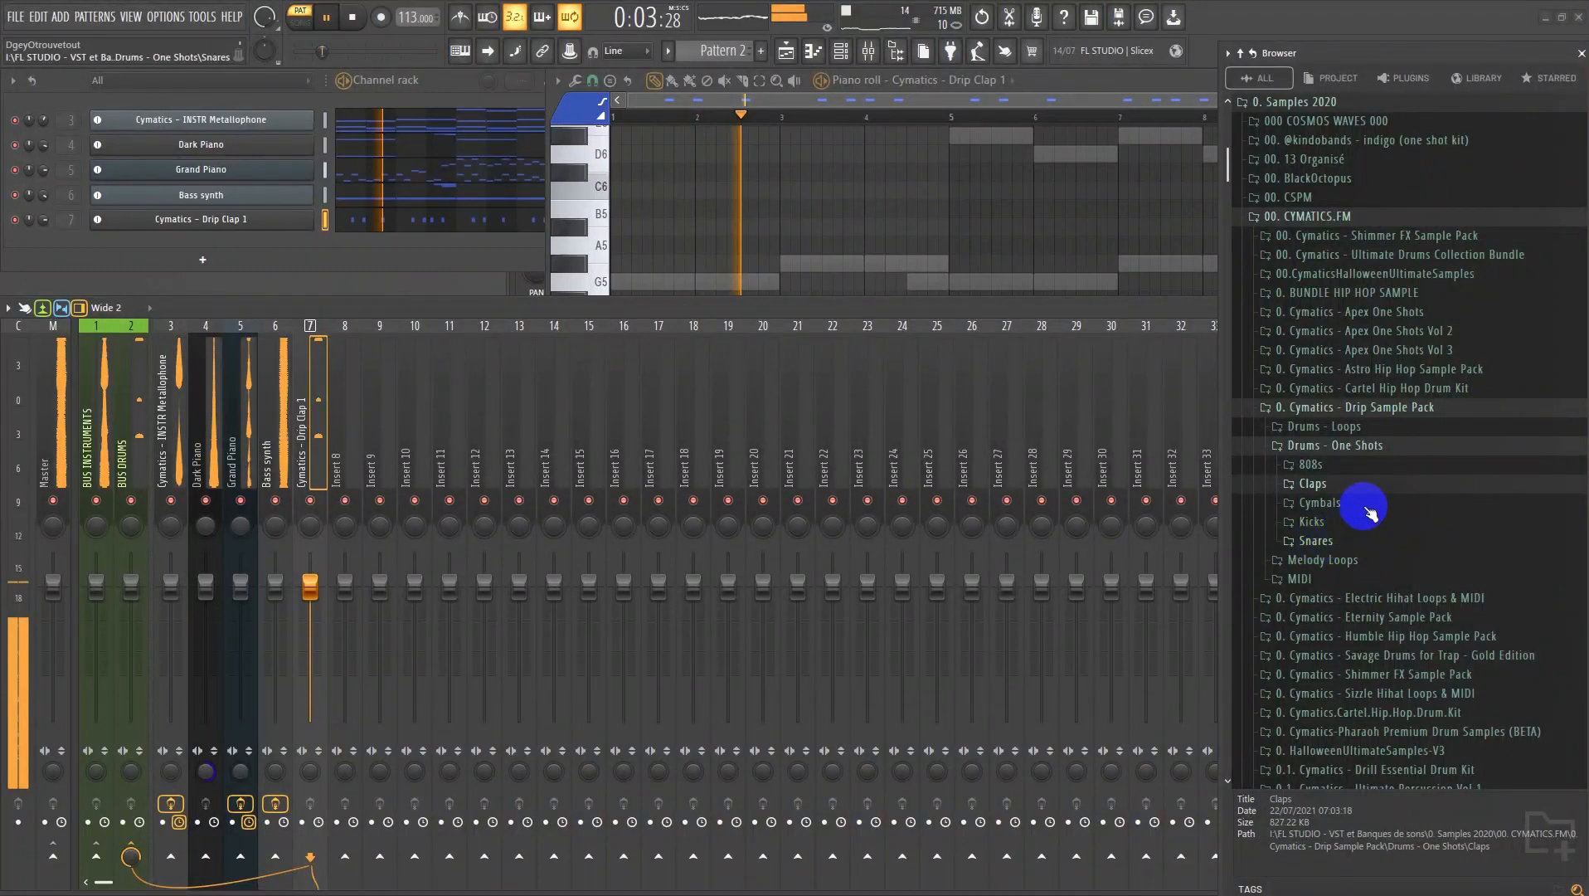
left_click(1365, 540)
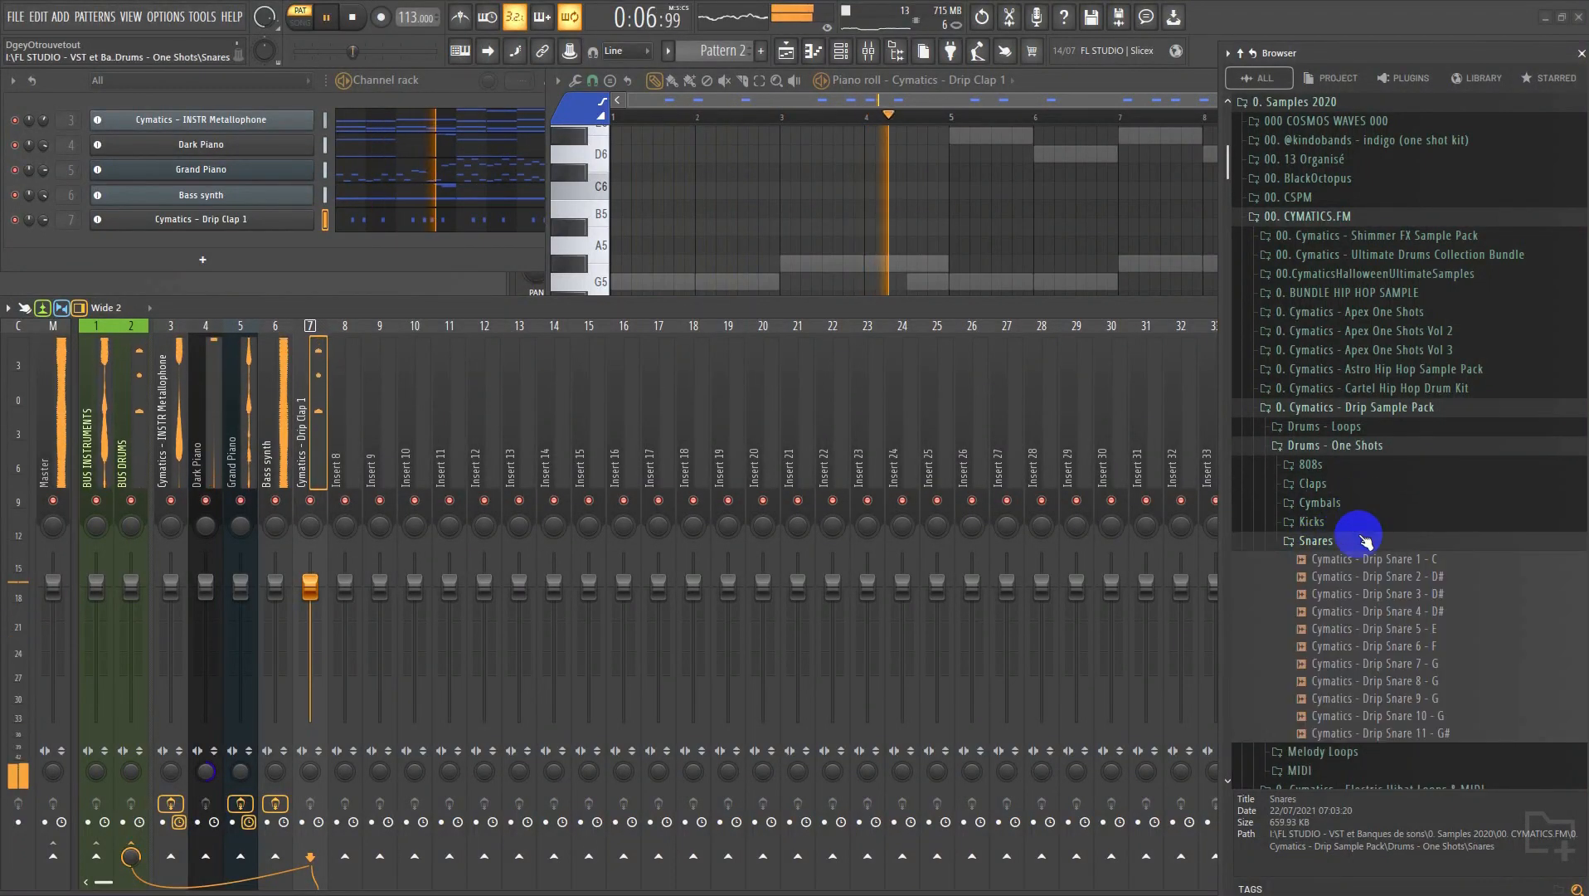
left_click(1370, 562)
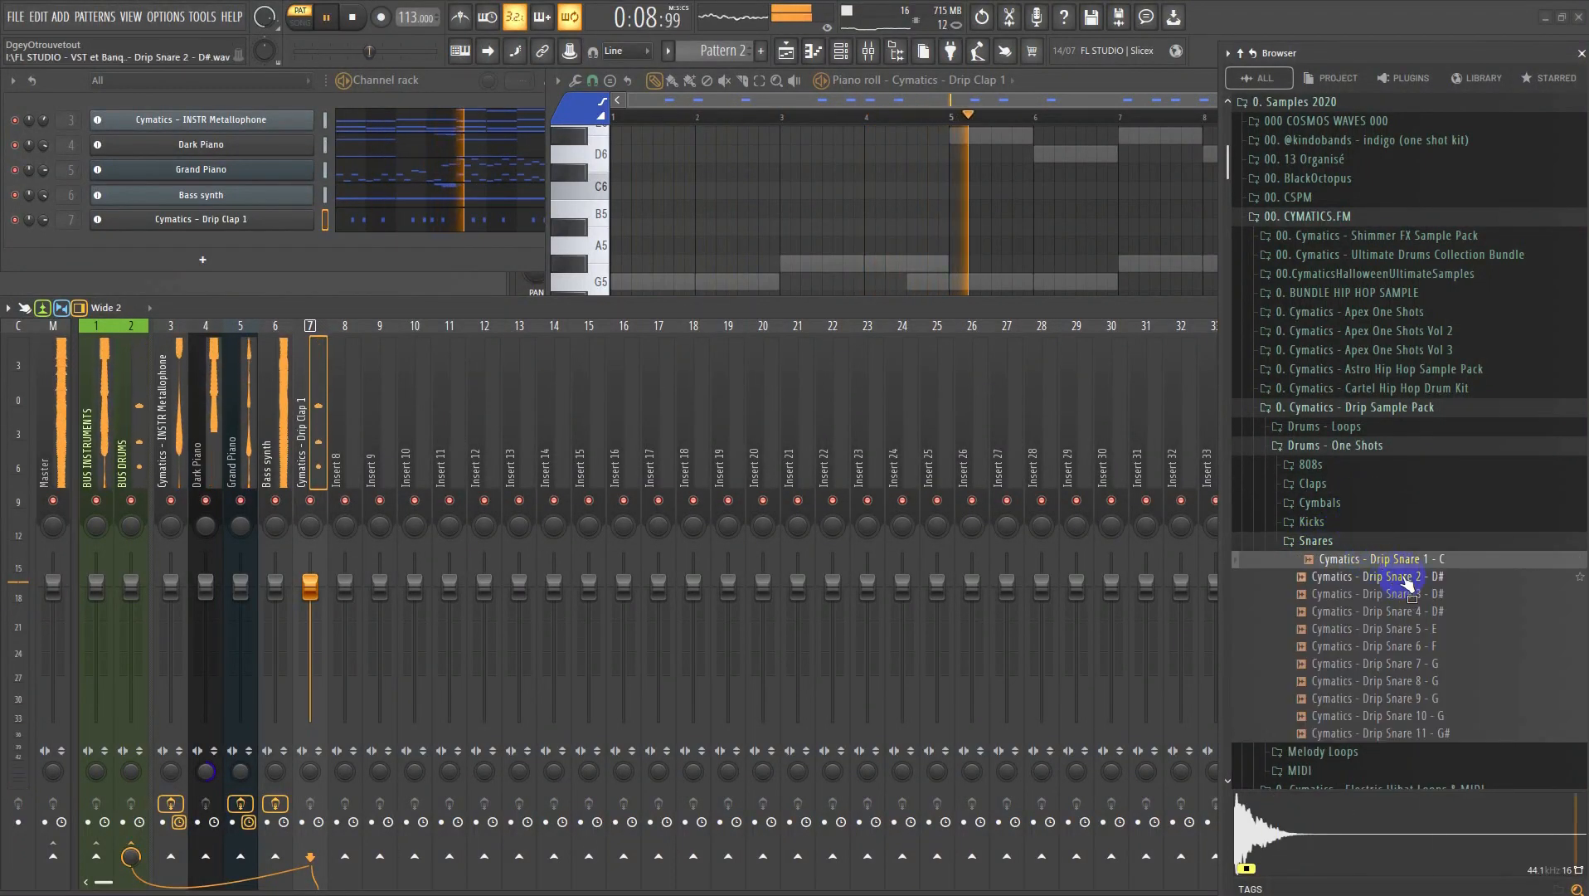
left_click(1407, 580)
left_click(1379, 596)
left_click(1388, 647)
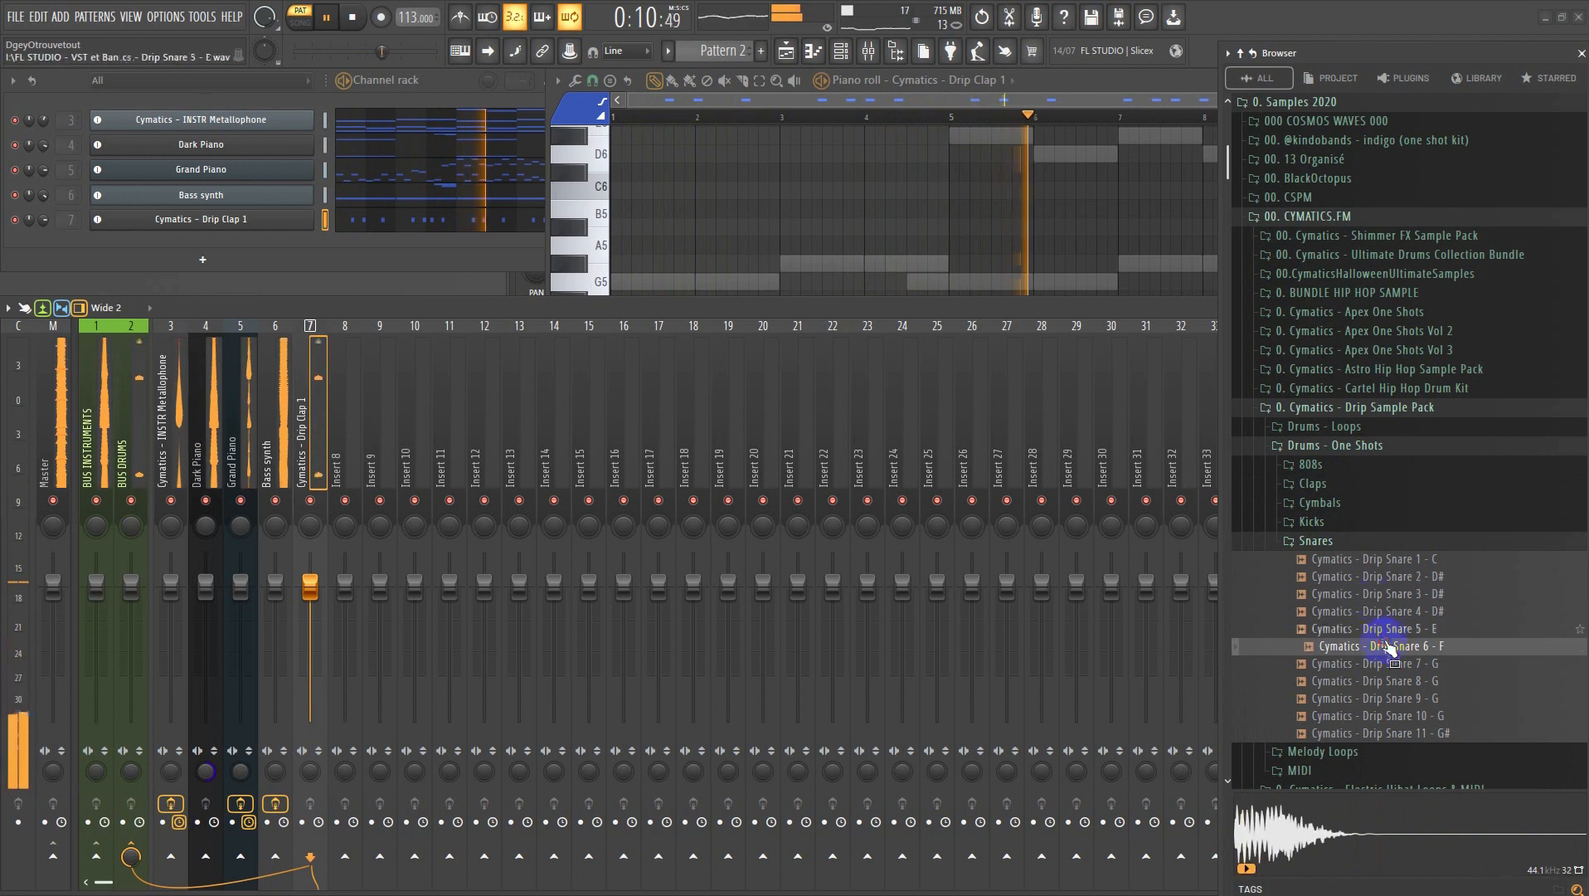
left_click(1400, 544)
left_click(1357, 537)
- Add Cymatics - Drip Snare 1 - C as a channel on a new mixer track routed only to BUS DRUMS
left_click(1403, 558)
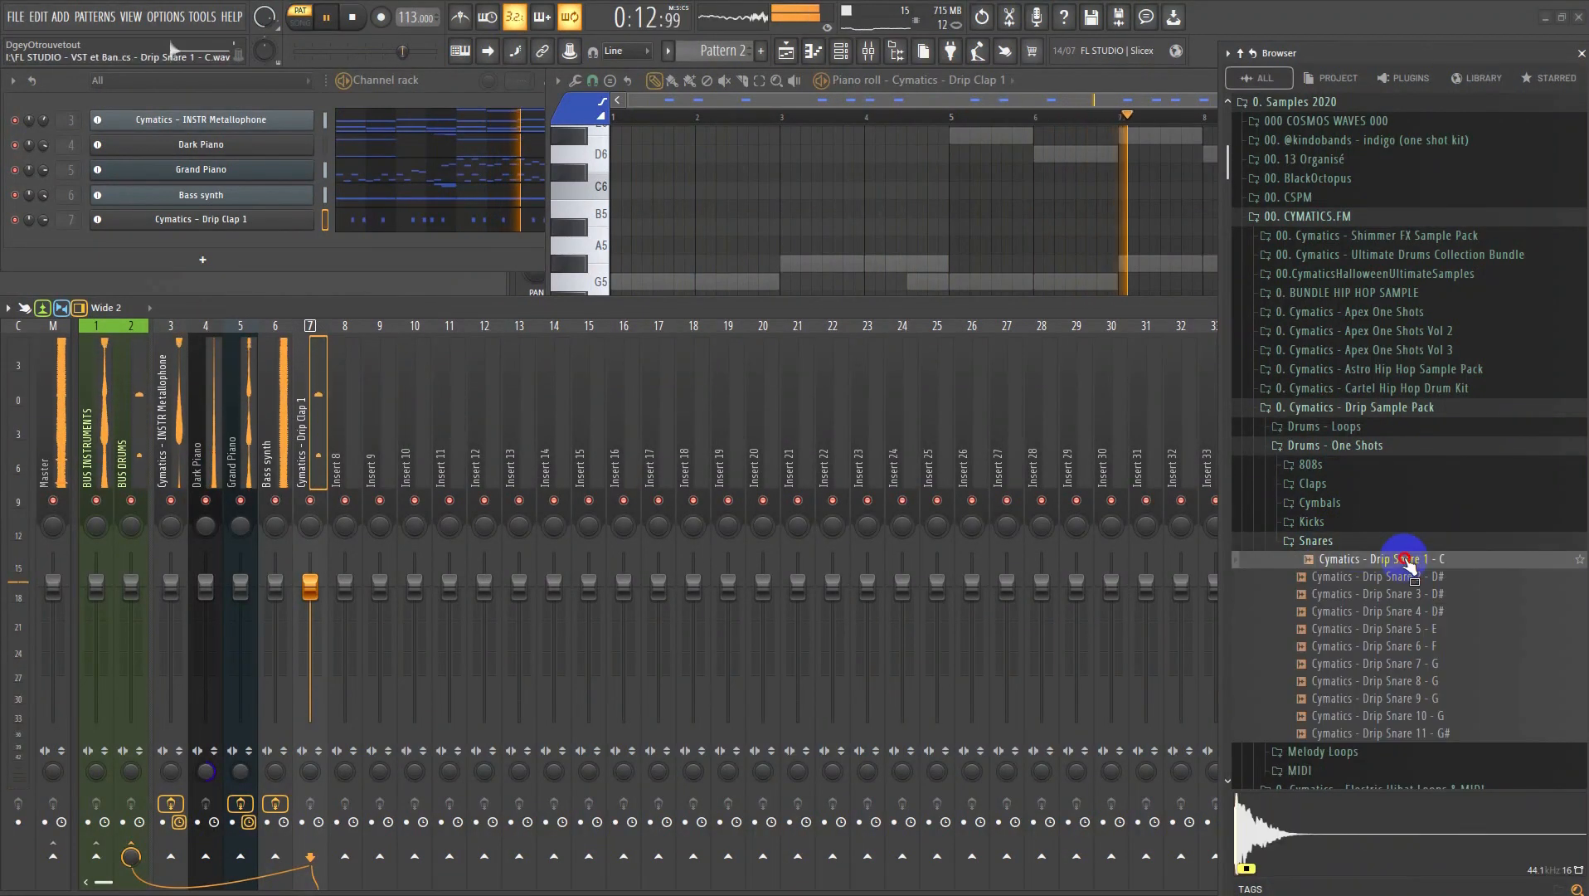
left_click_drag(1408, 563, 272, 242)
right_click(324, 244)
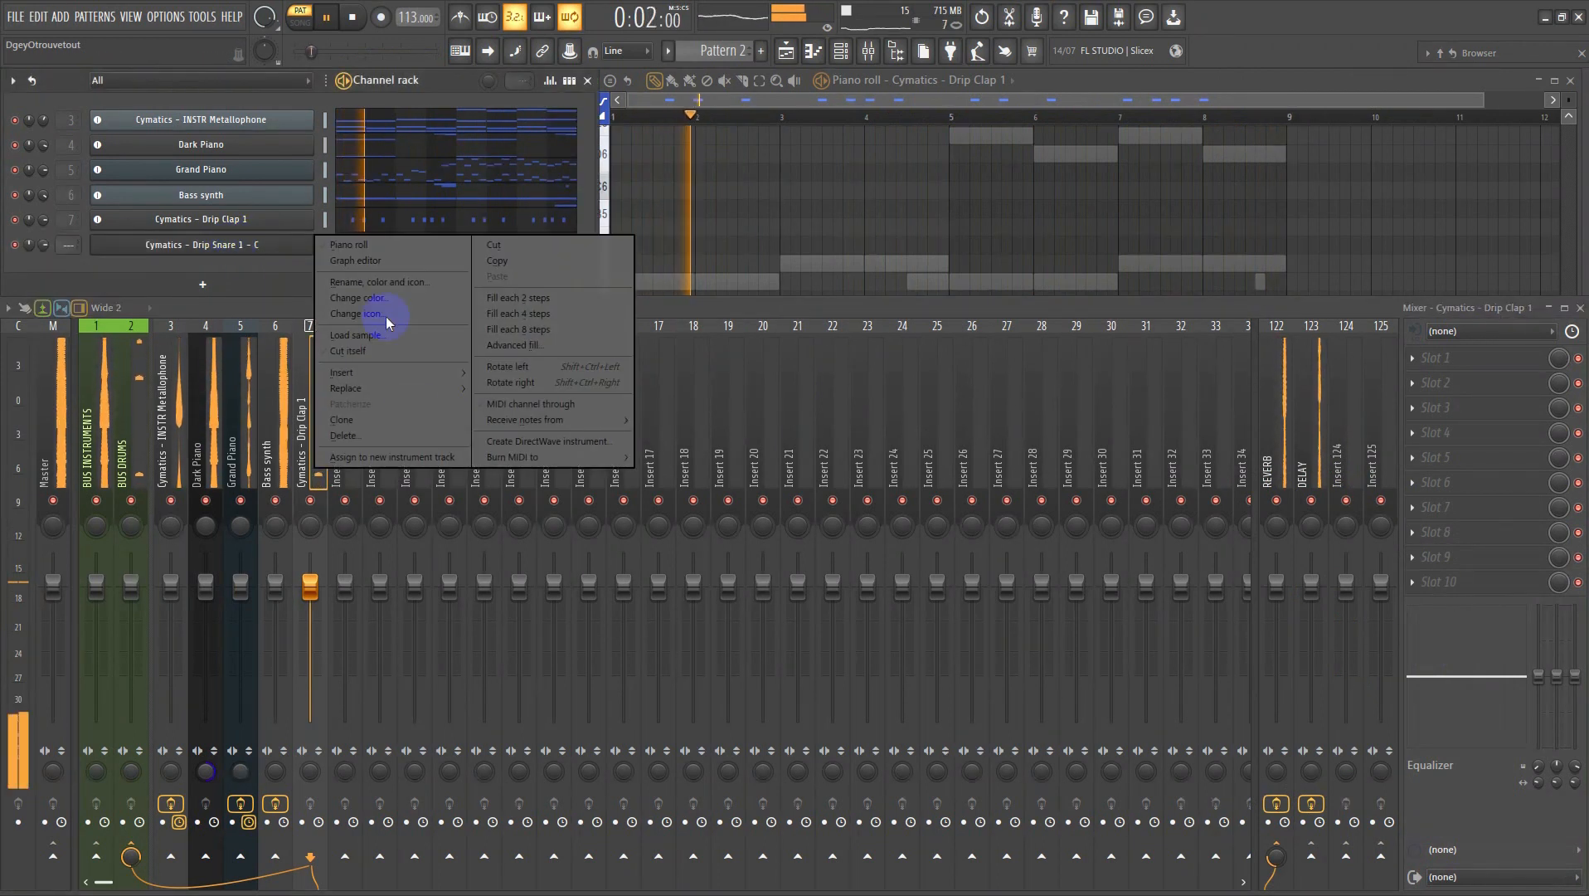
left_click(352, 458)
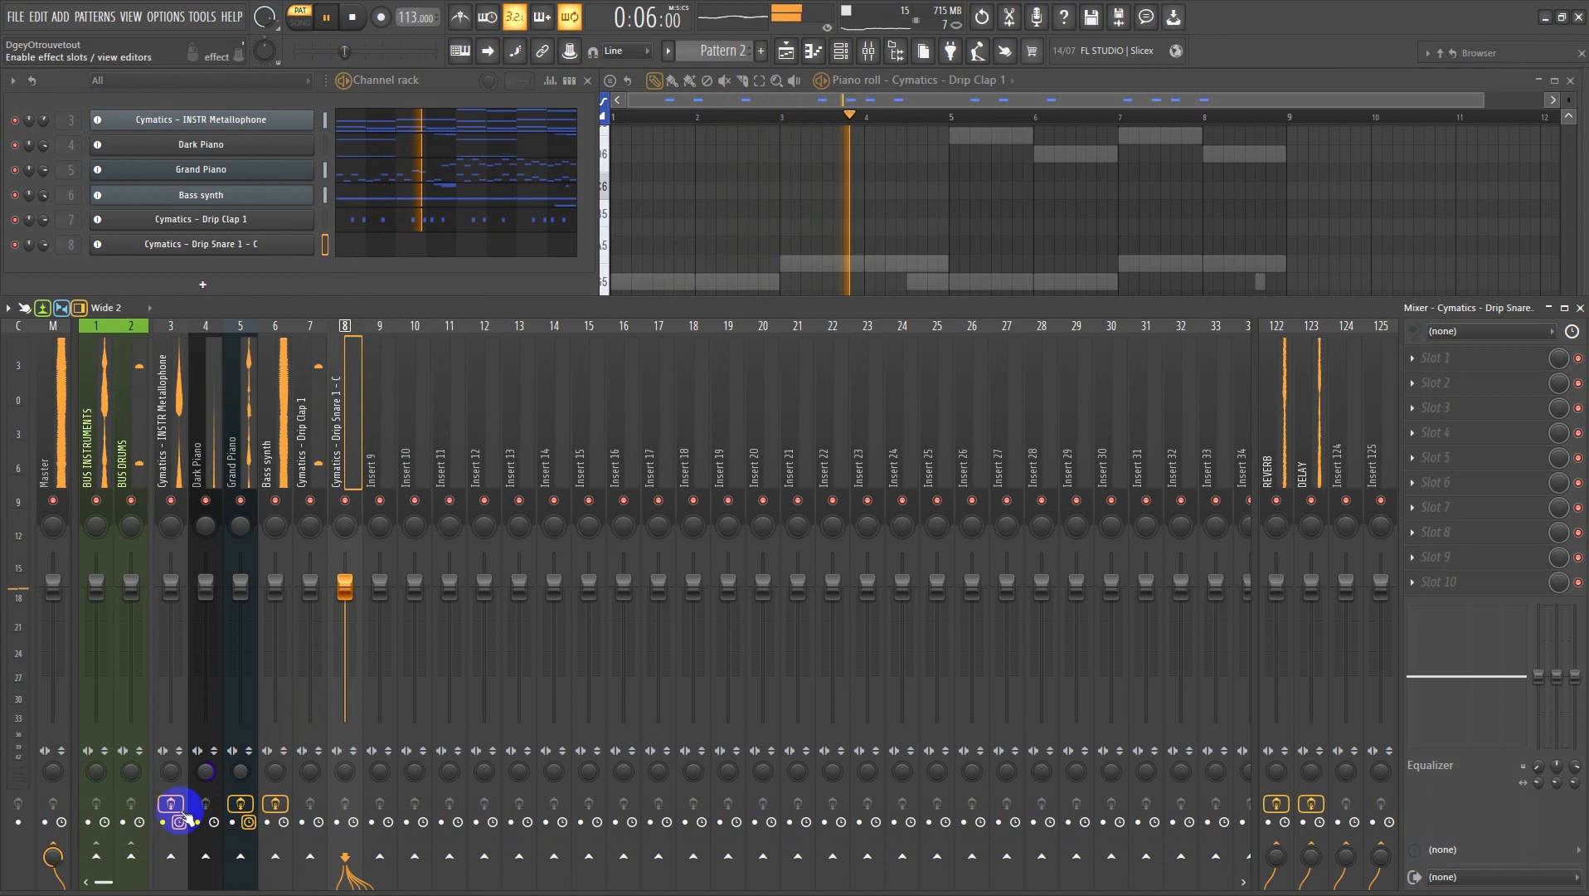
right_click(131, 854)
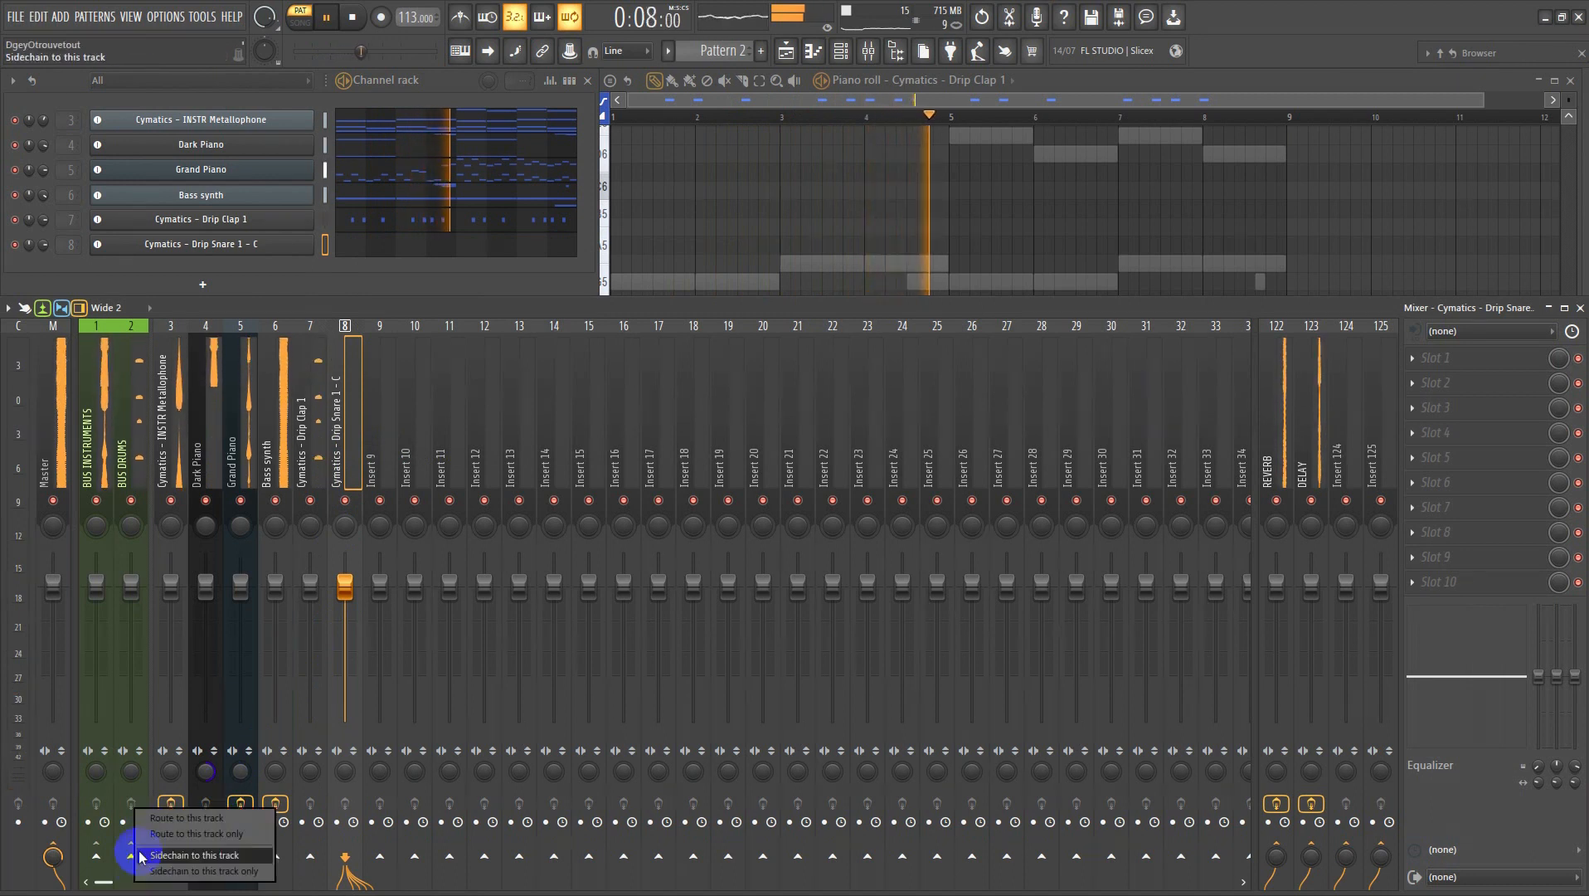
left_click(184, 835)
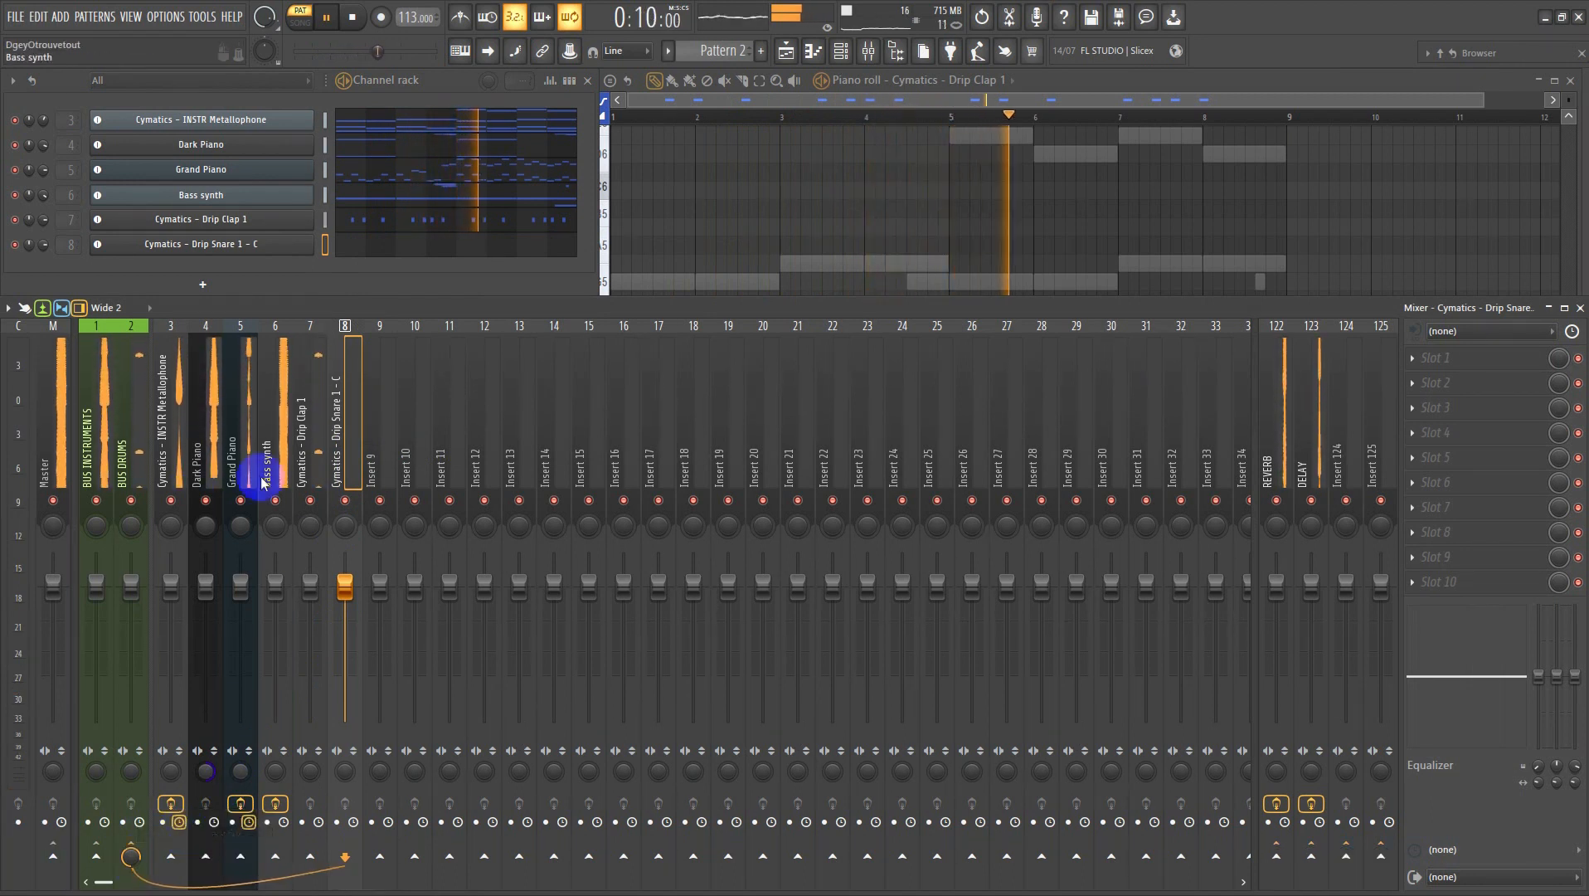
- Place C5 snares on beat 3 and step 3 of bar 1 and raise the velocity of the step 3 hit
left_click(365, 242)
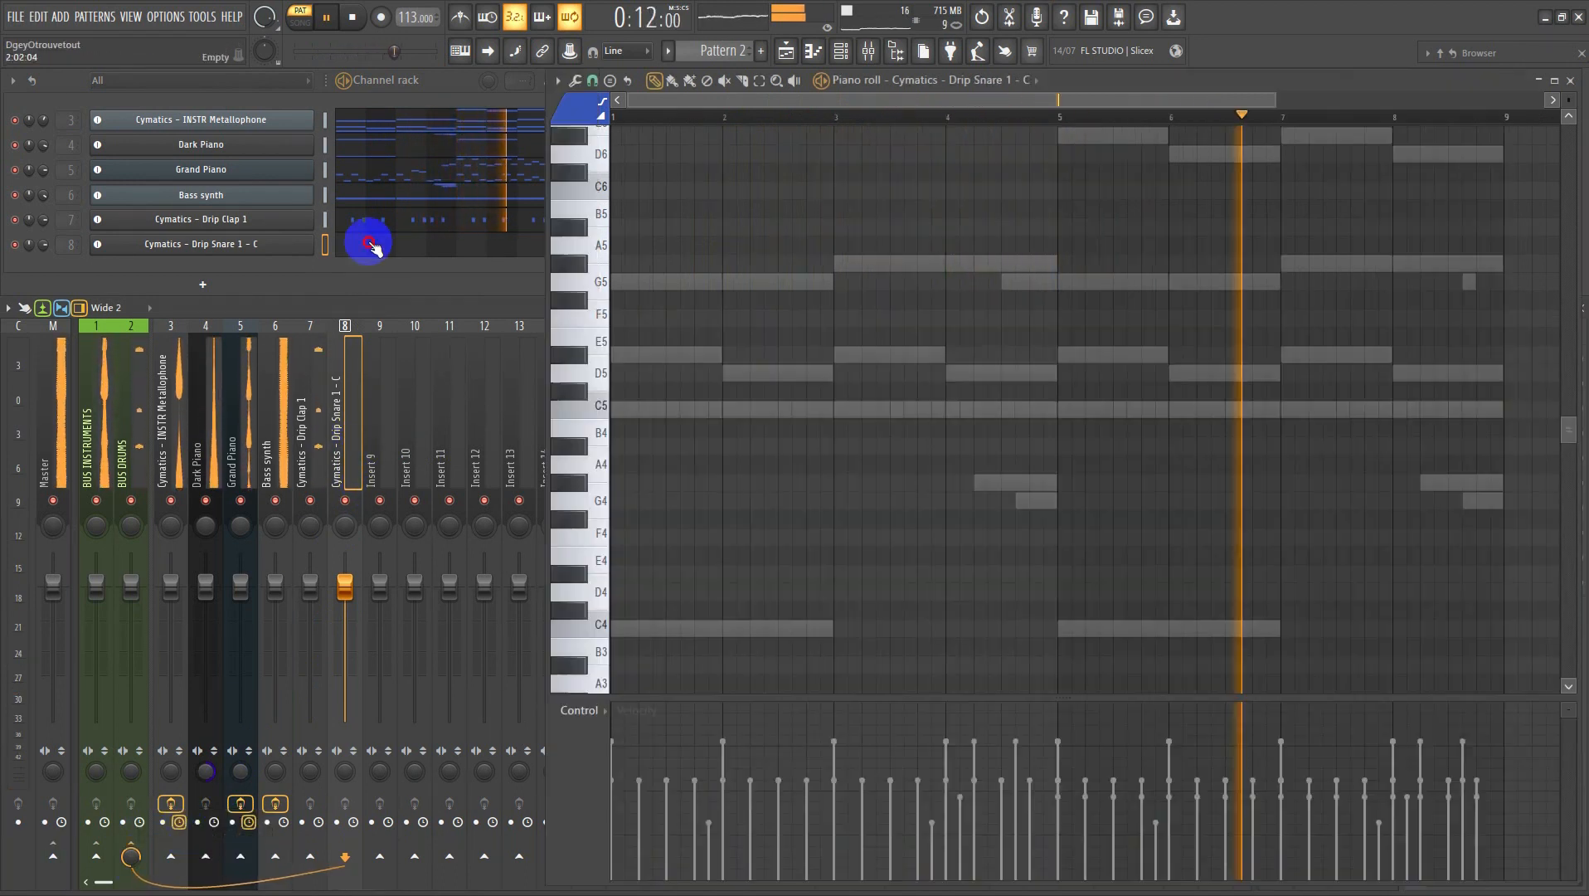
left_click(670, 410)
left_click_drag(1099, 579, 420, 158)
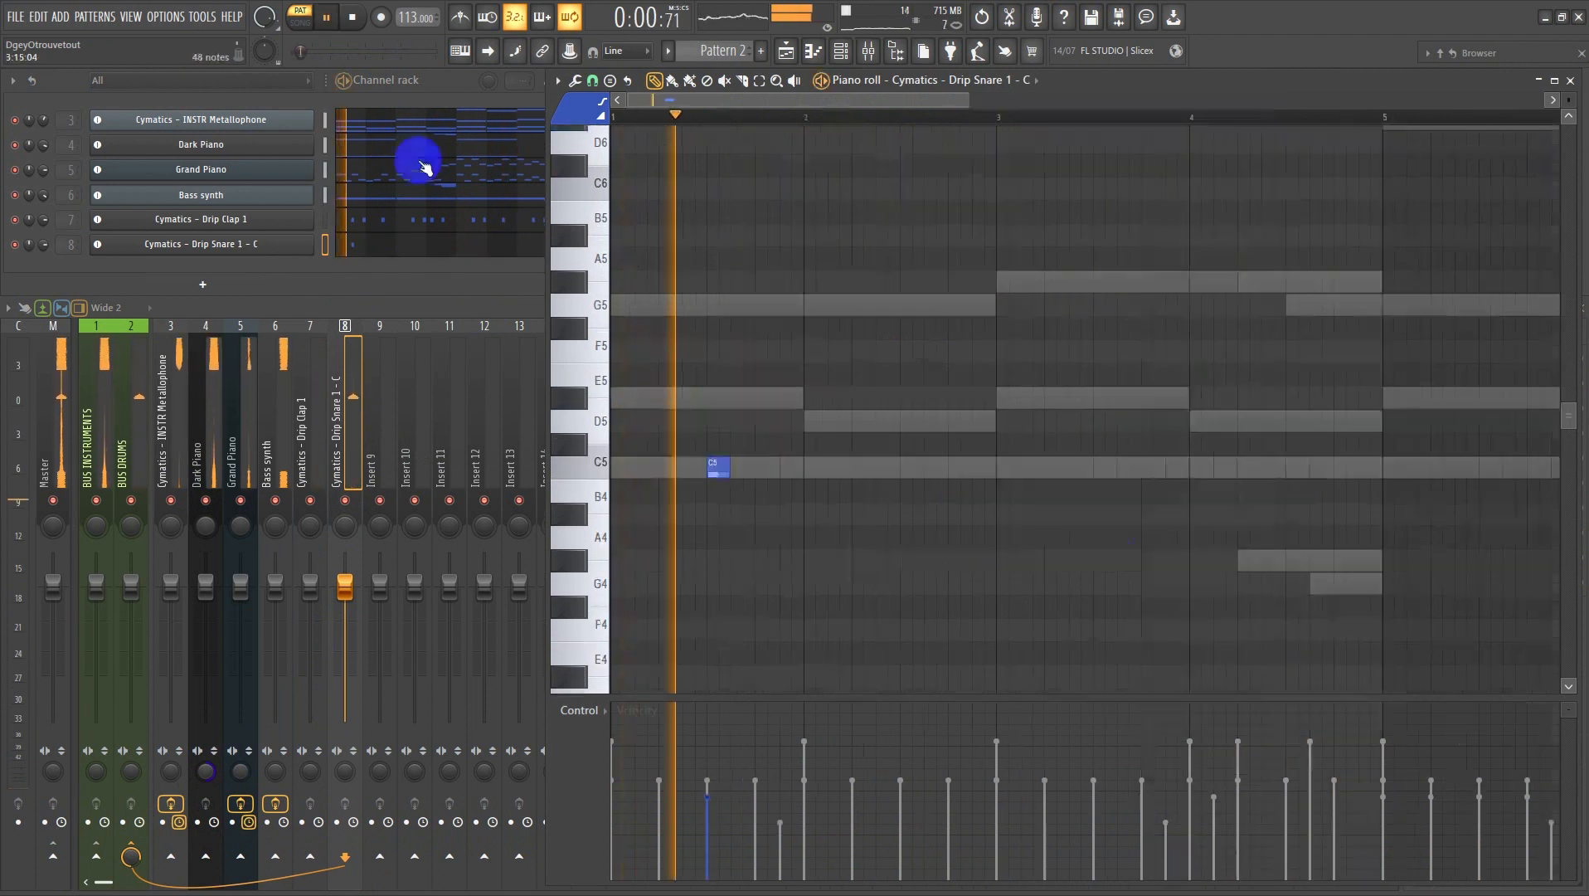
left_click(644, 471)
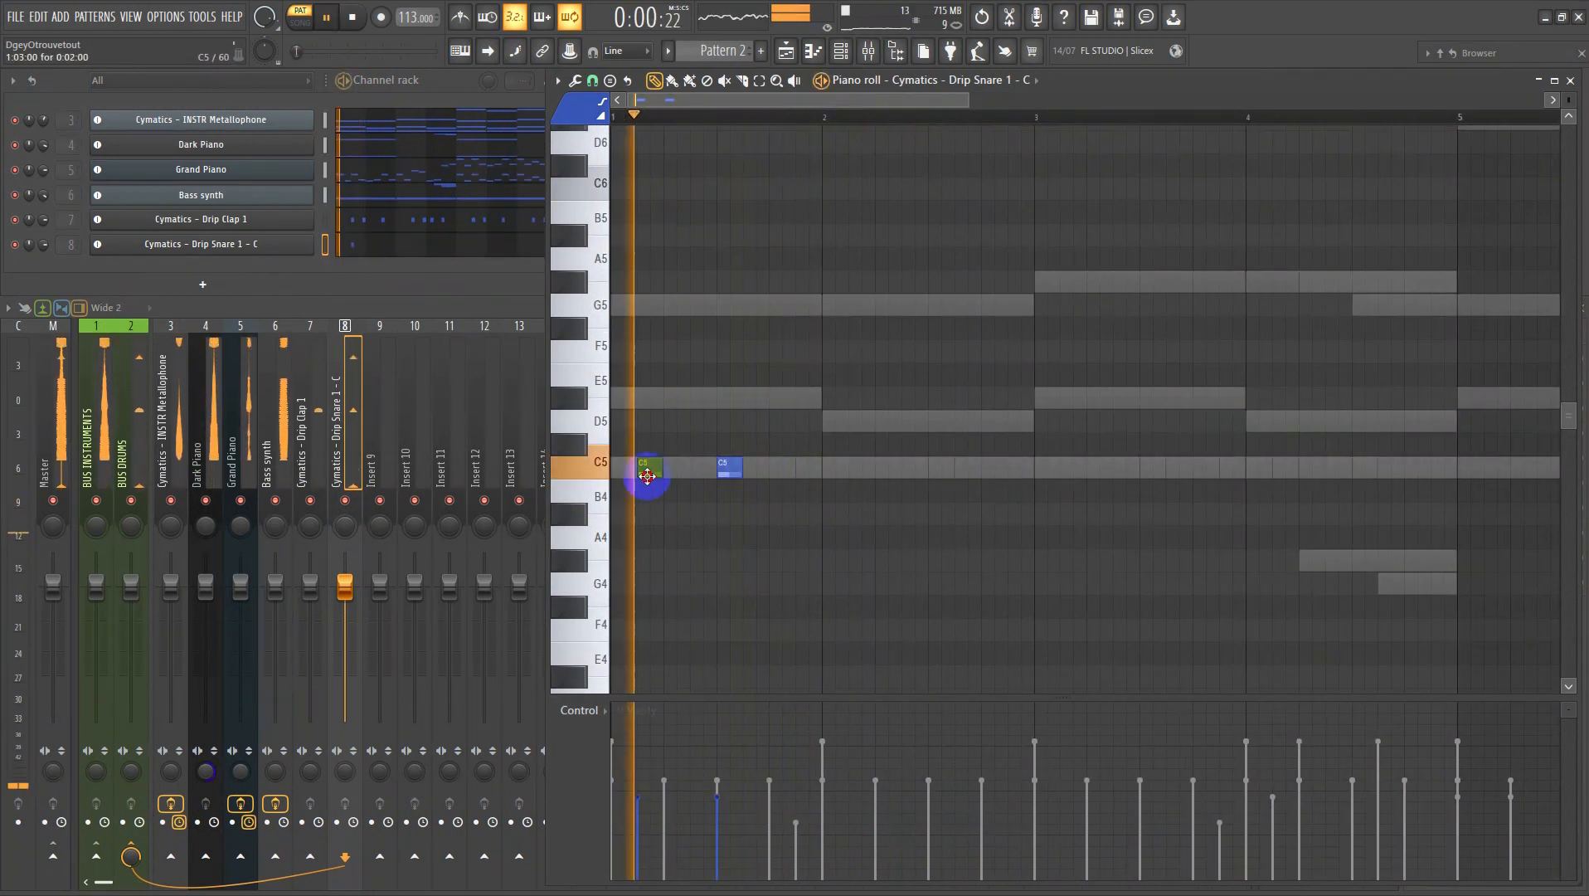
left_click(645, 756)
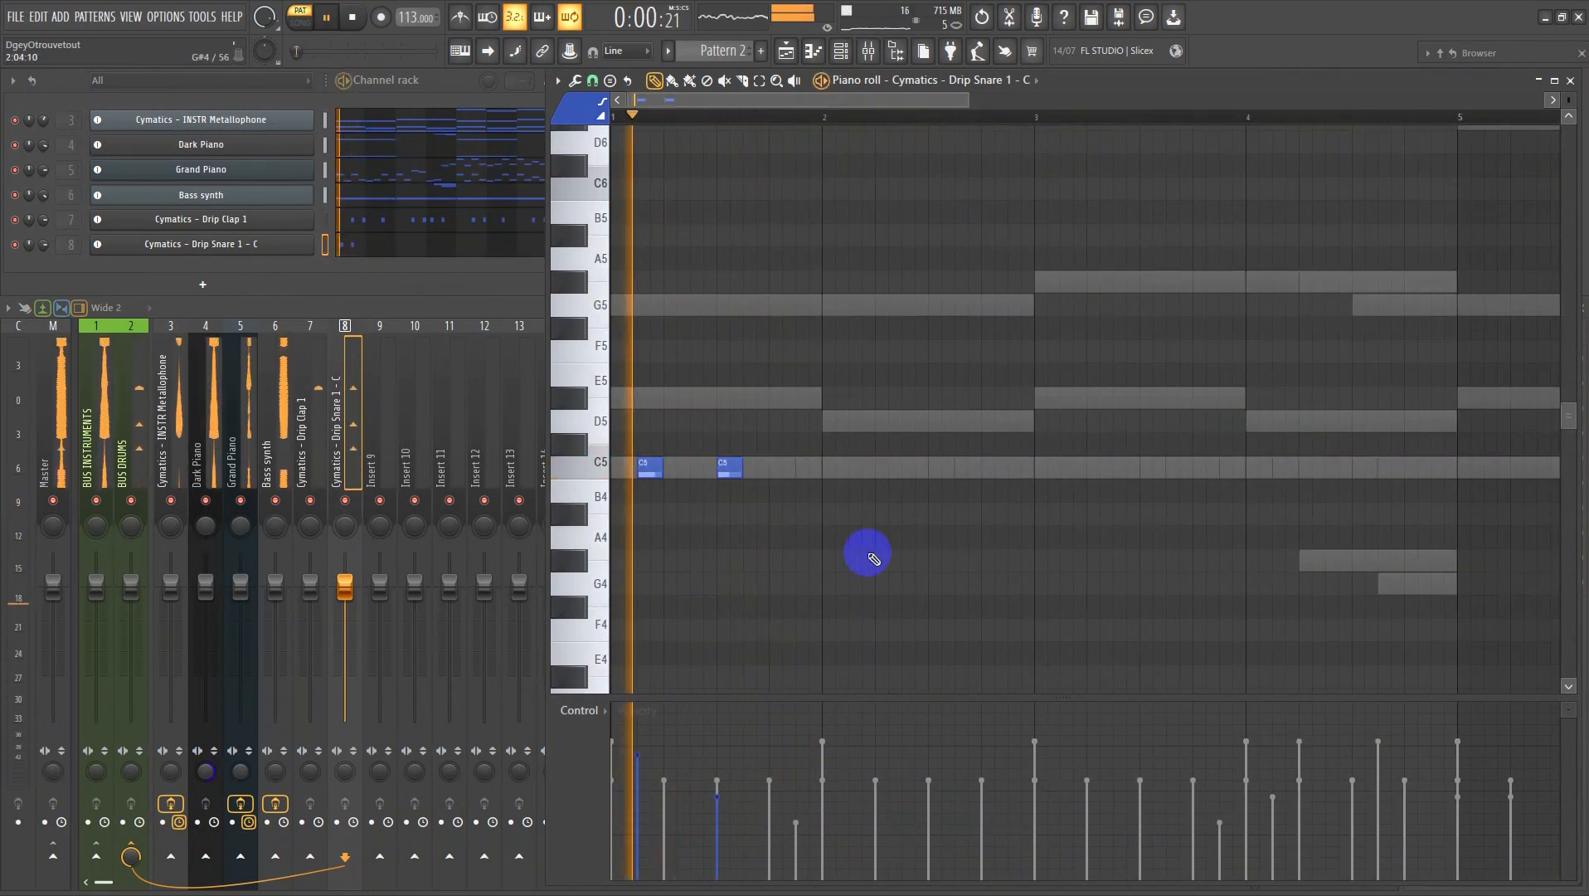
- Place the C5 snare on beat 3 of bar 1 again and repeat bar 1's two-hit snare pattern through bar 4
scroll(876, 528, "down", 1)
scroll(875, 529, "down", 1)
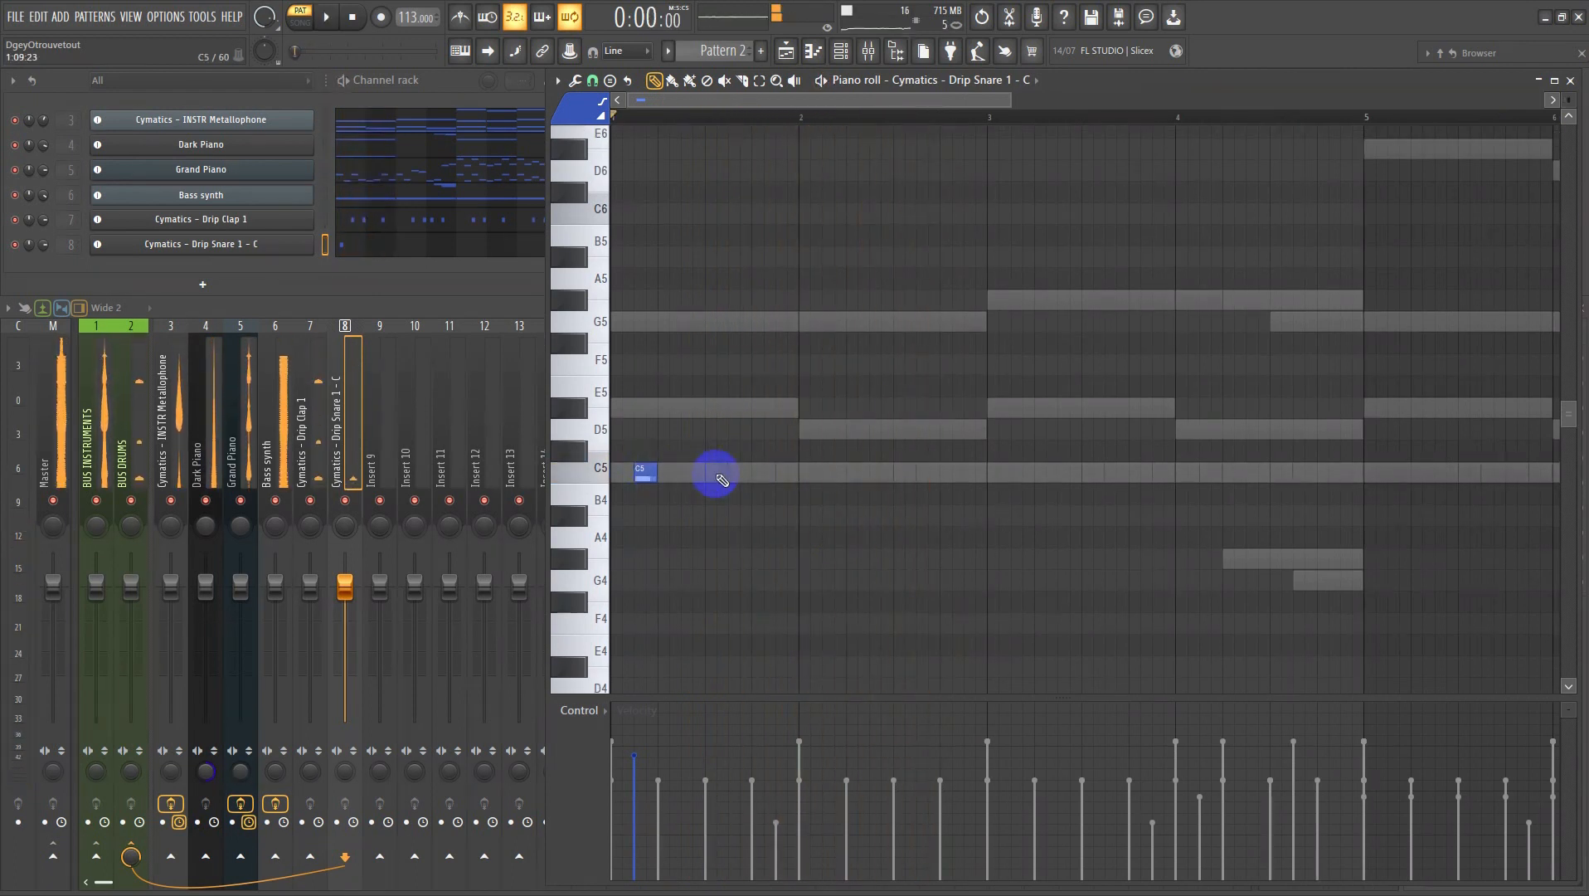
key("space")
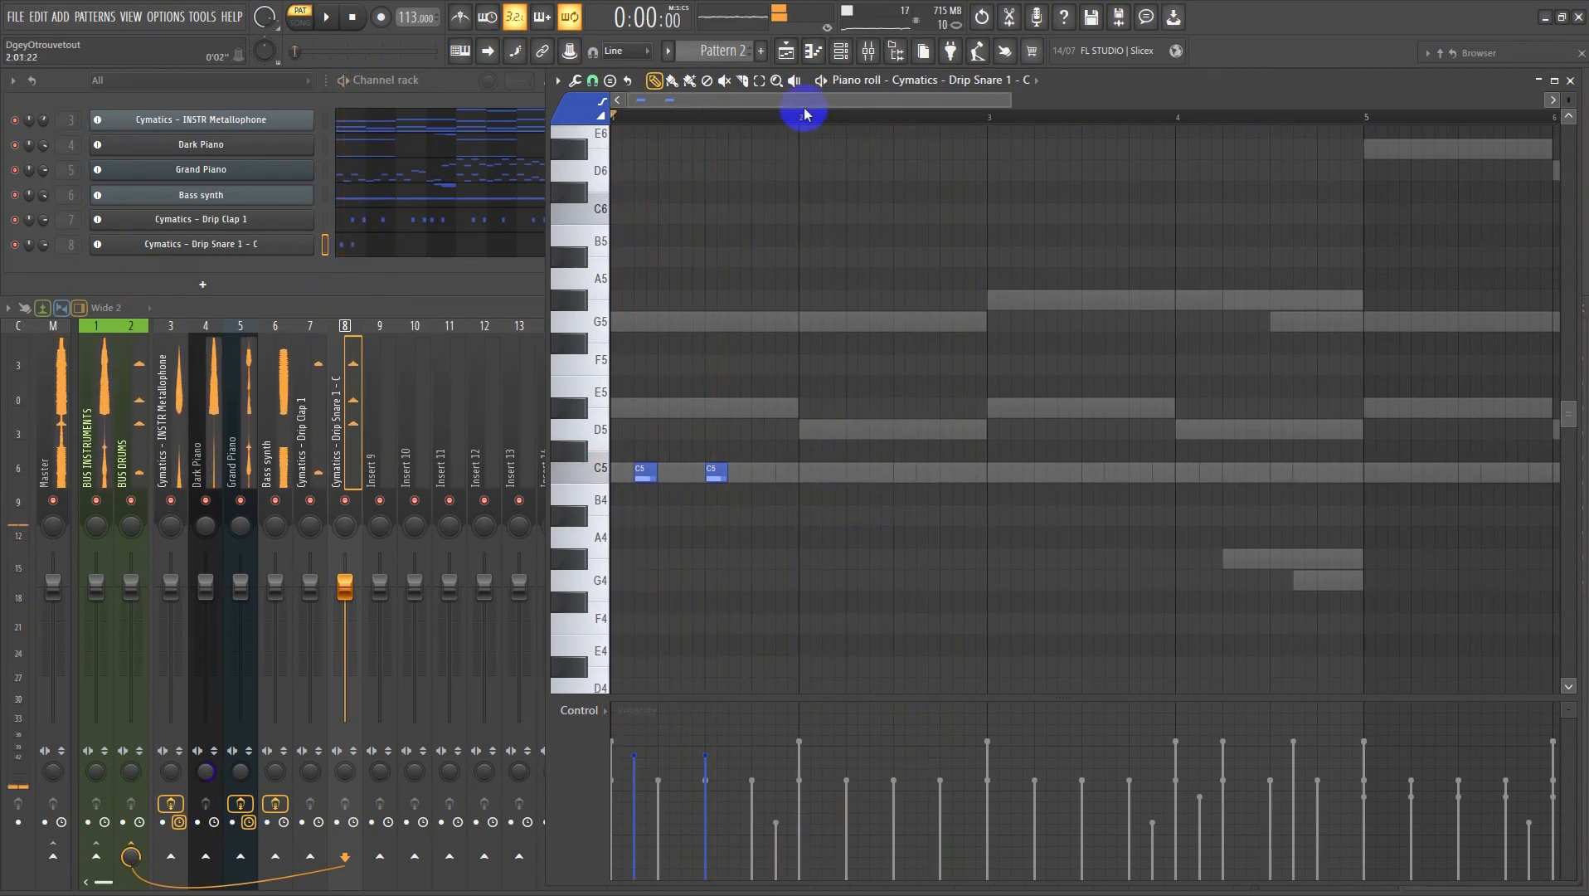
left_click_drag(809, 120, 552, 132)
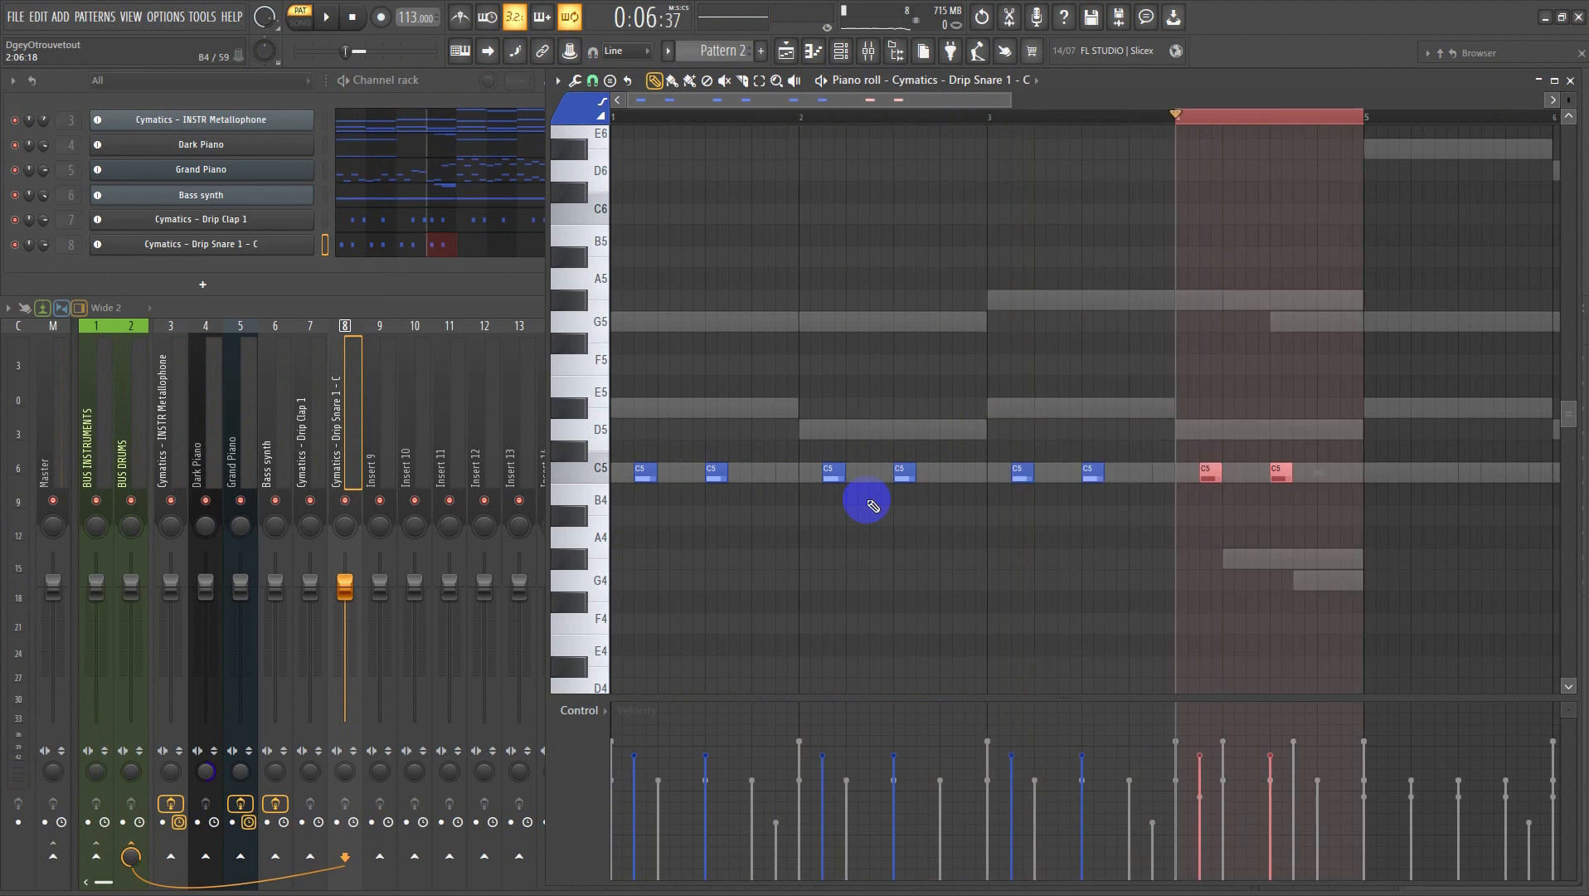
left_click(622, 121)
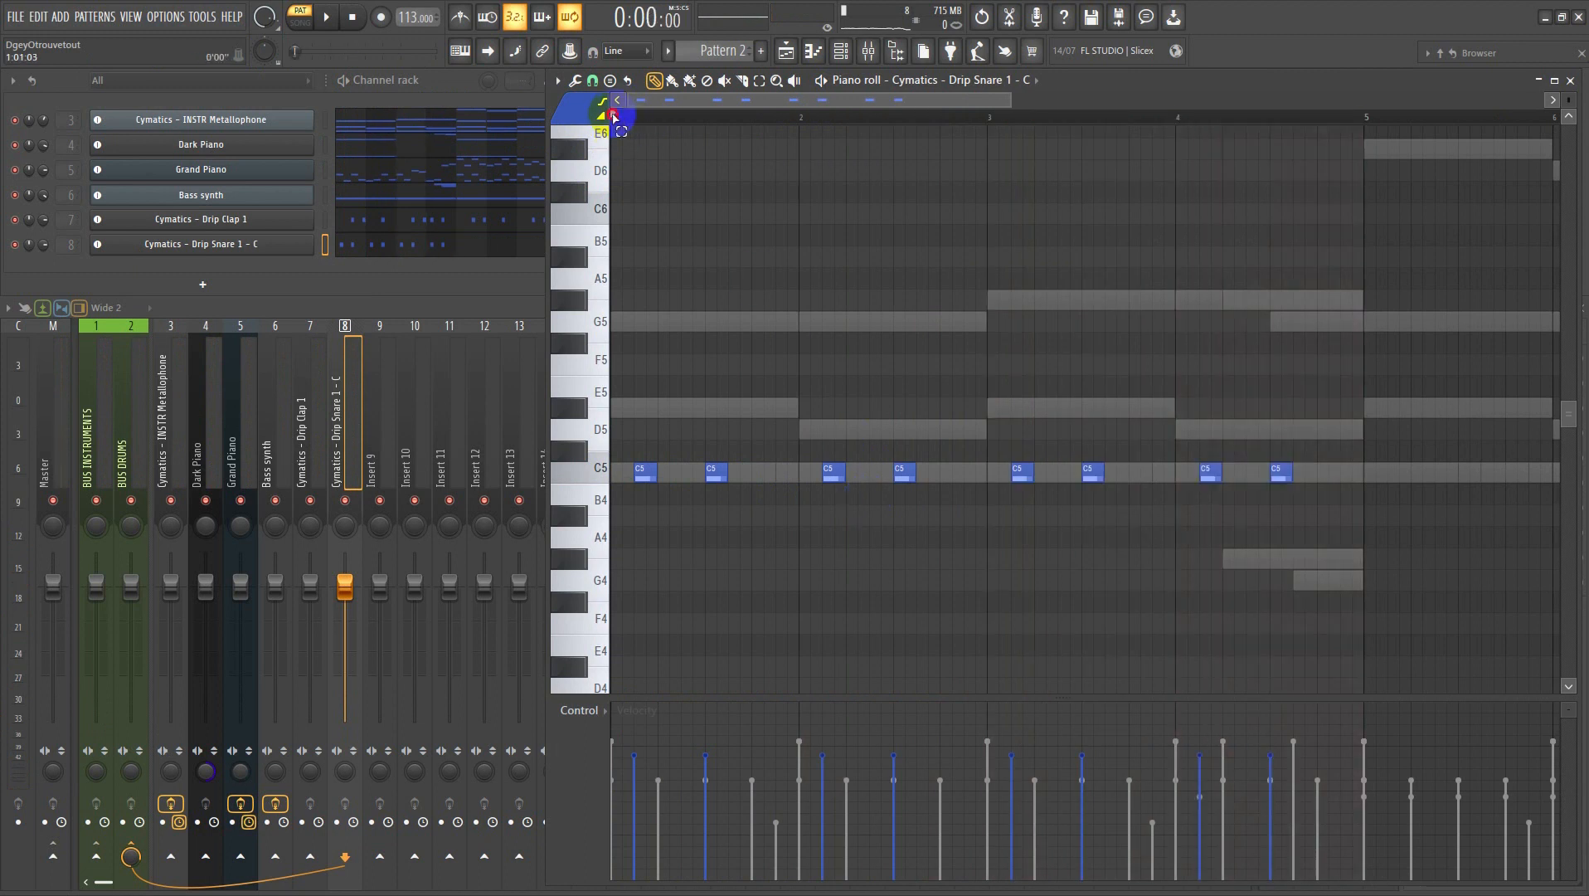
- Start playback and delete the step 3 snares in bars 2 and 4
key("space")
right_click(836, 473)
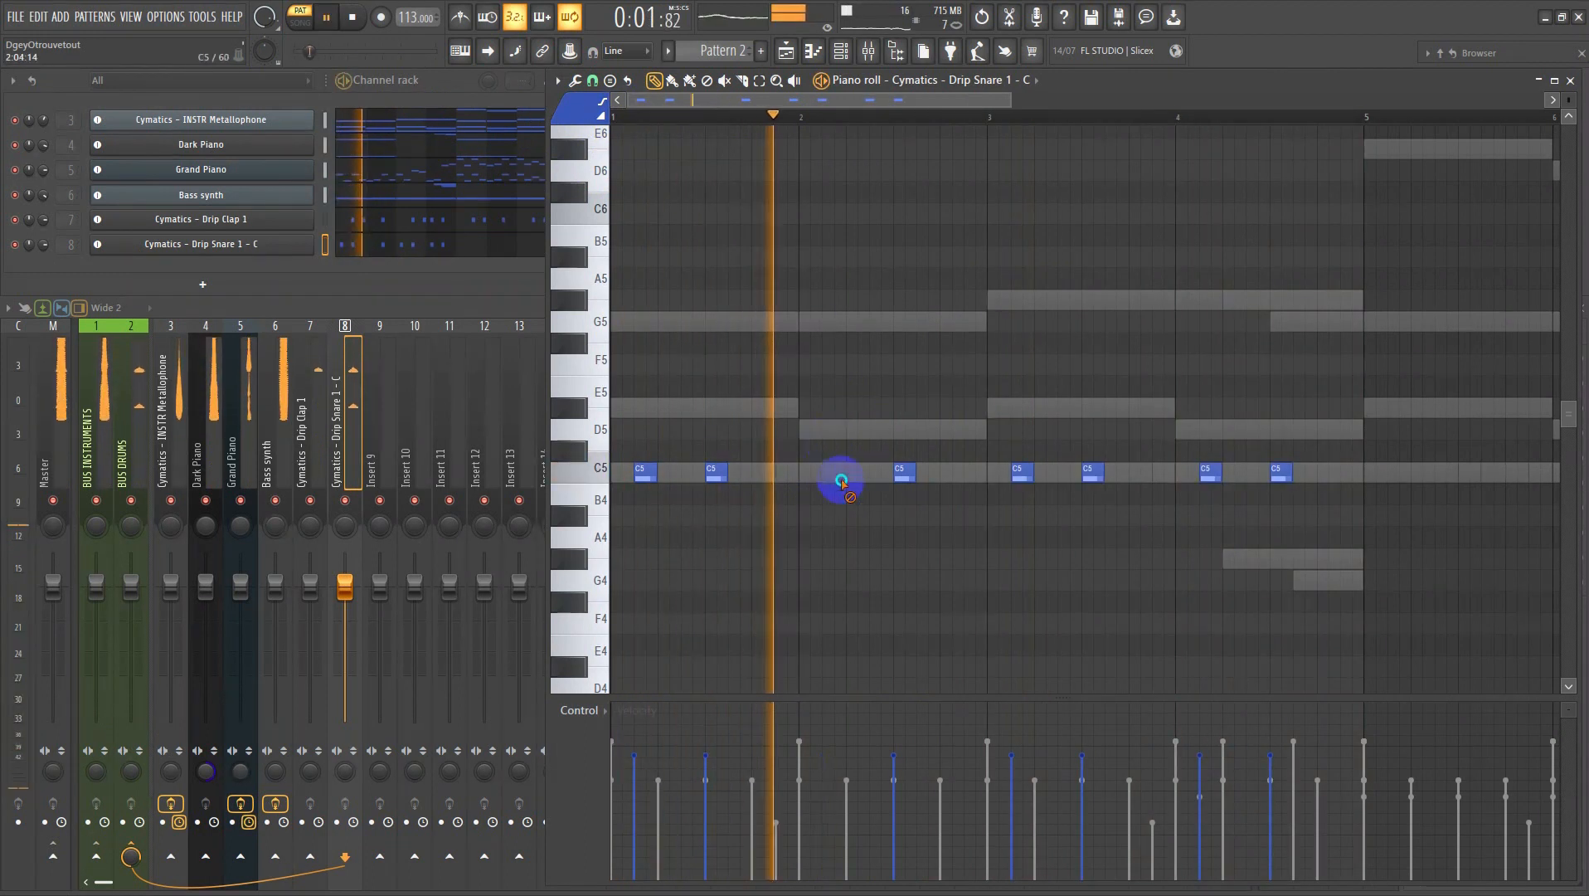
right_click(1209, 472)
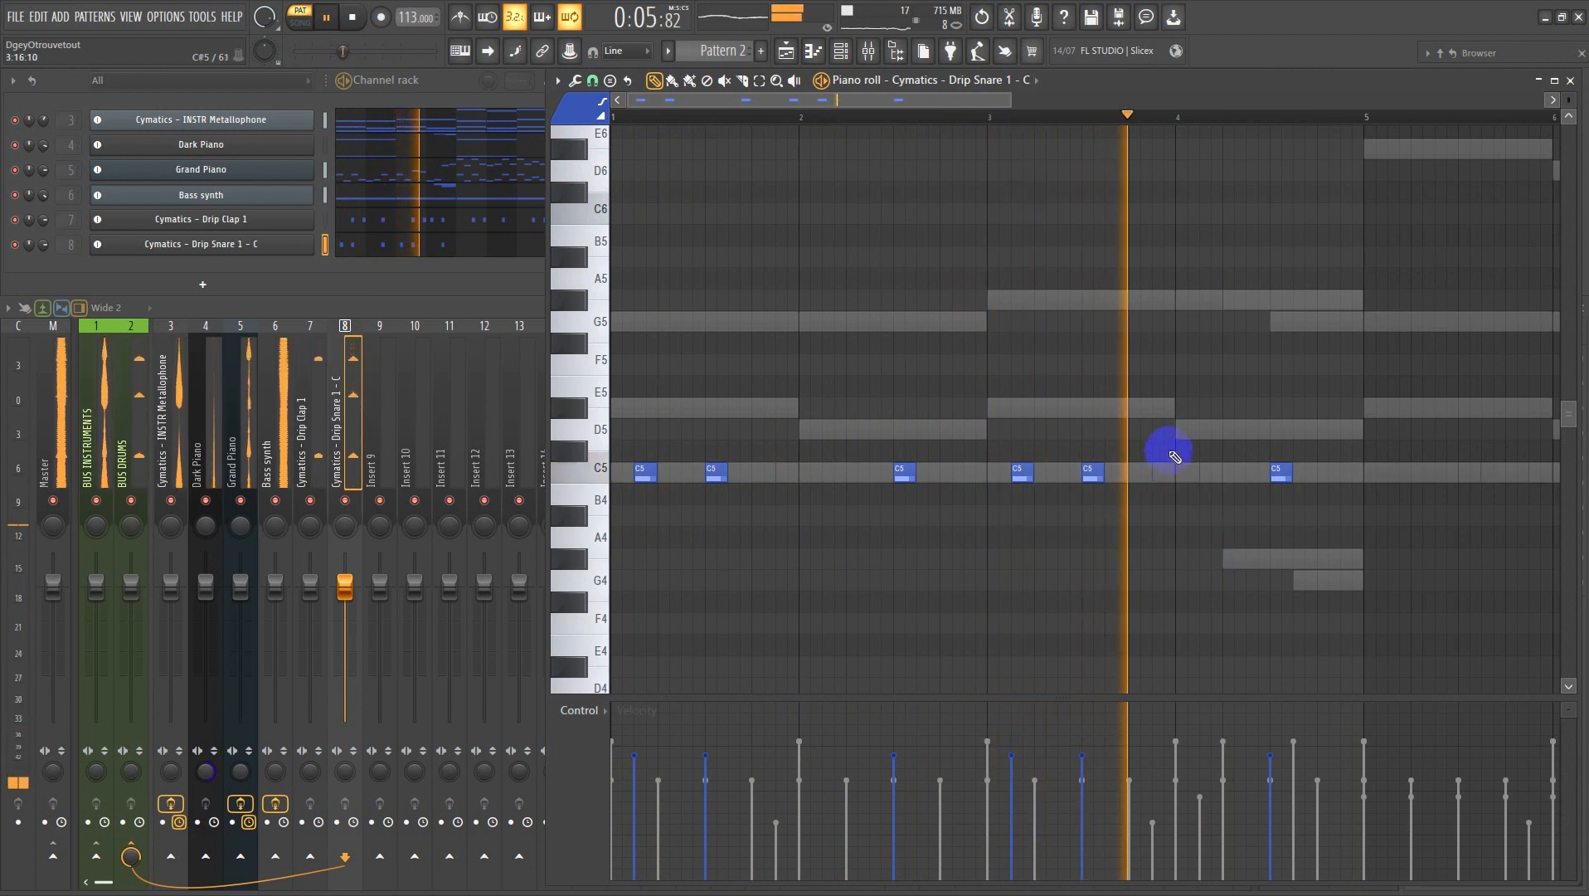
- Select all the snare notes in bars 1 to 4 and slightly lower their velocity during playback
scroll(1165, 449, "down", 3)
scroll(1169, 464, "down", 2)
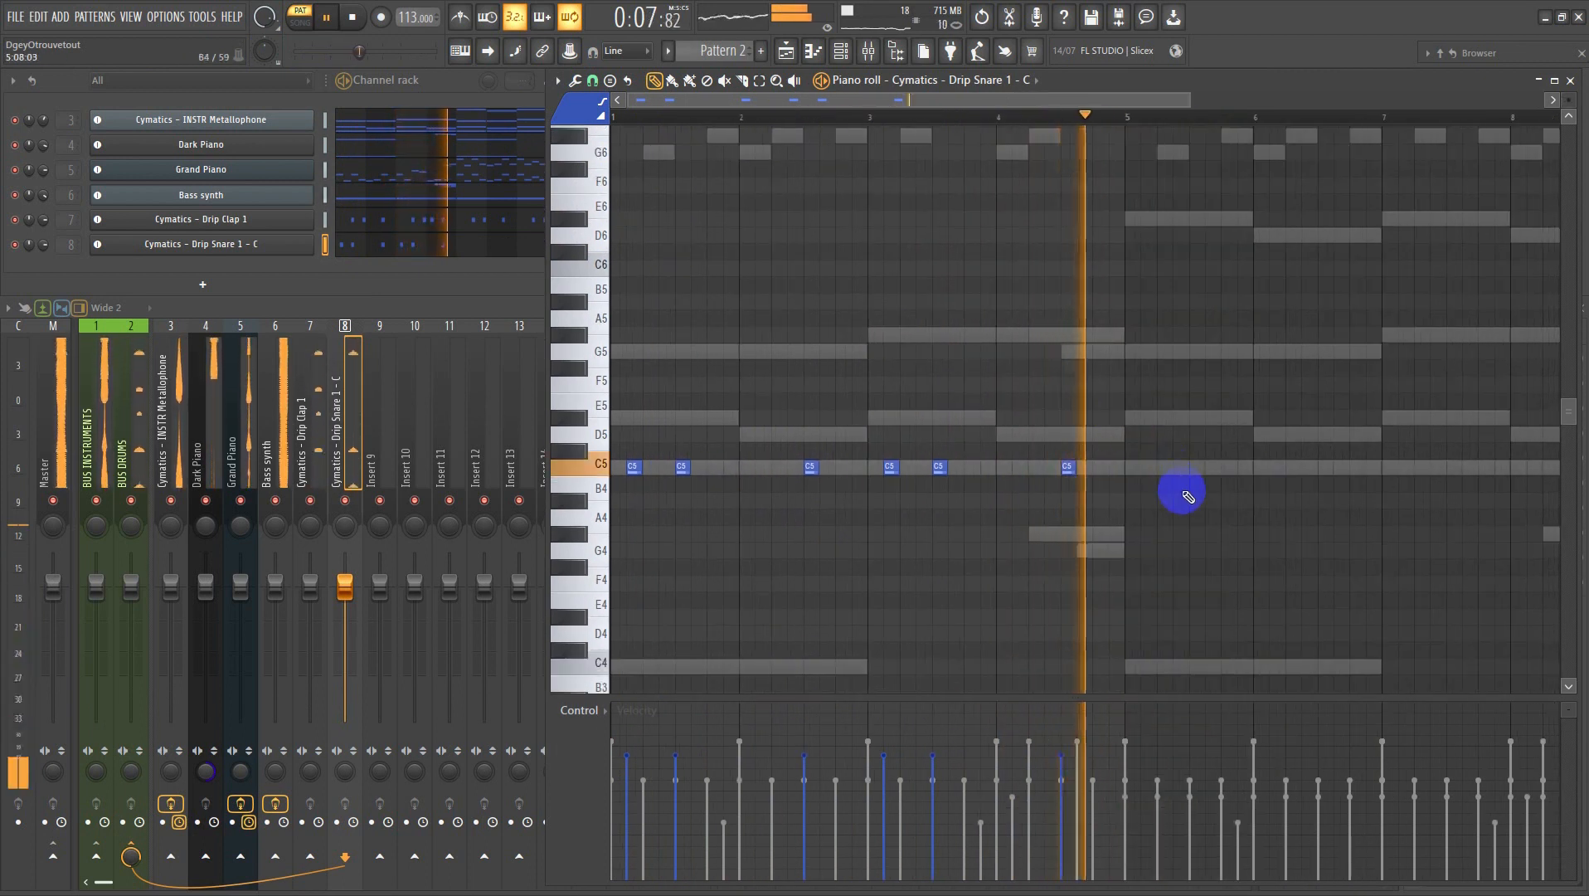
left_click_drag(1181, 490, 594, 394)
scroll(931, 423, "down", 2)
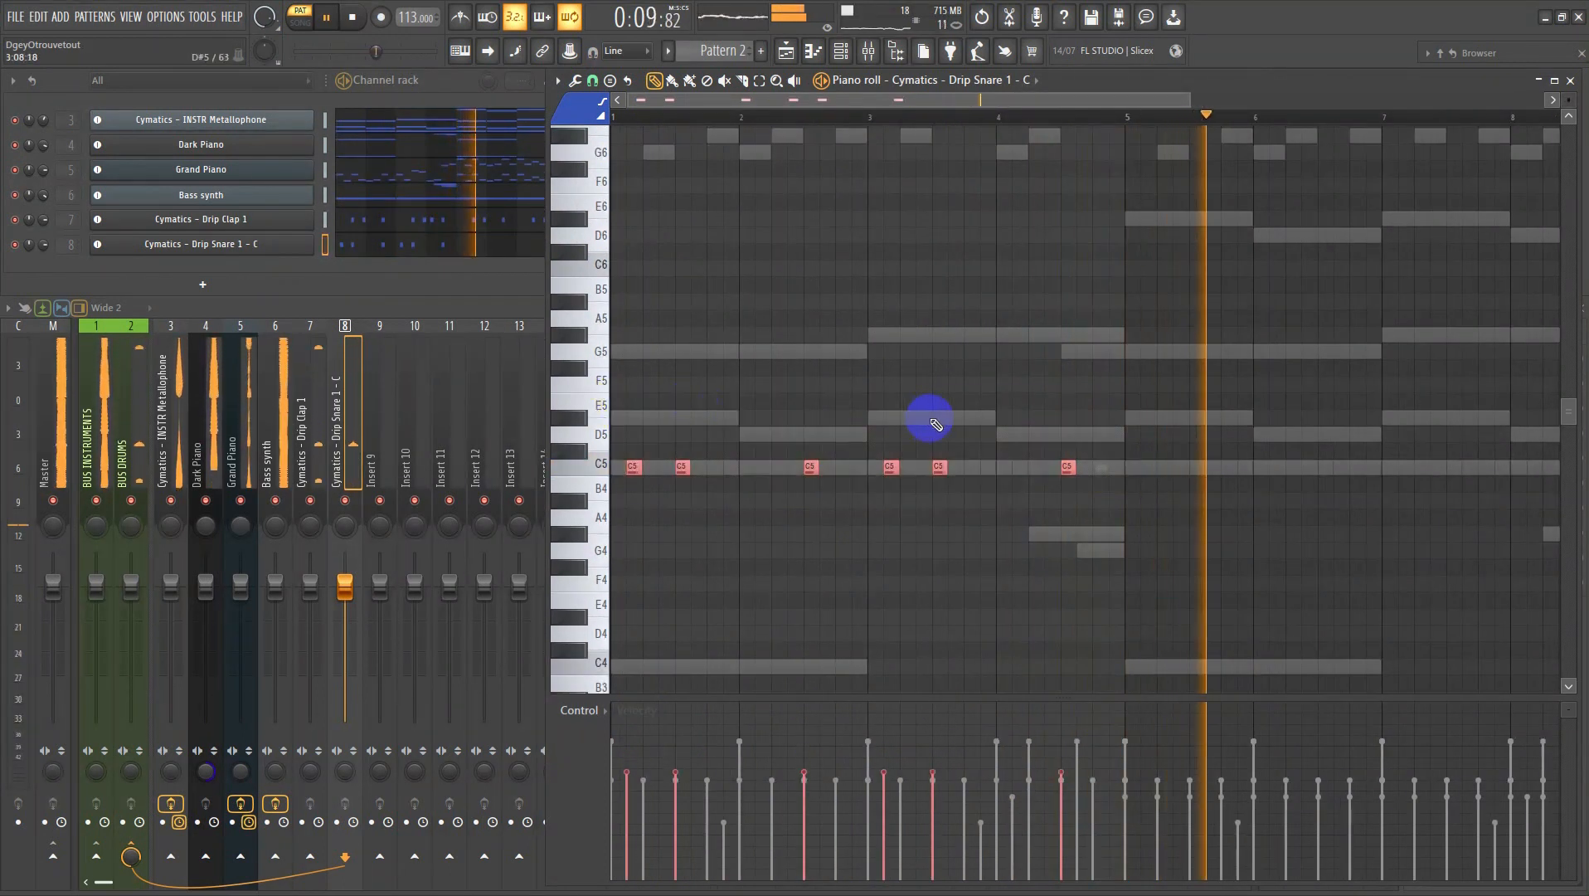
scroll(942, 428, "down", 1)
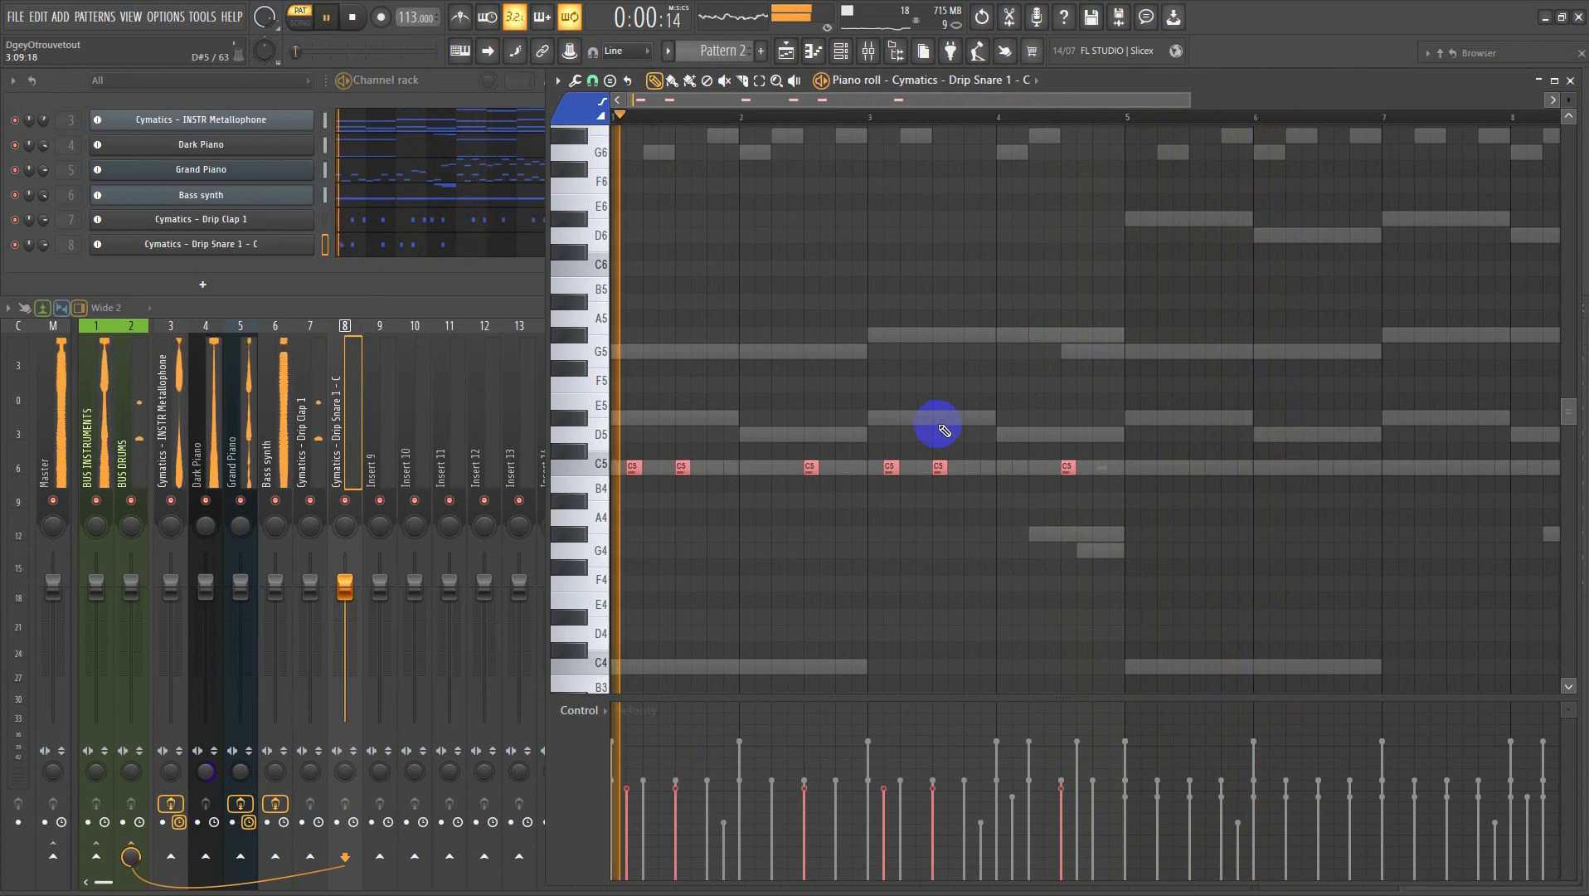
scroll(941, 429, "up", 1)
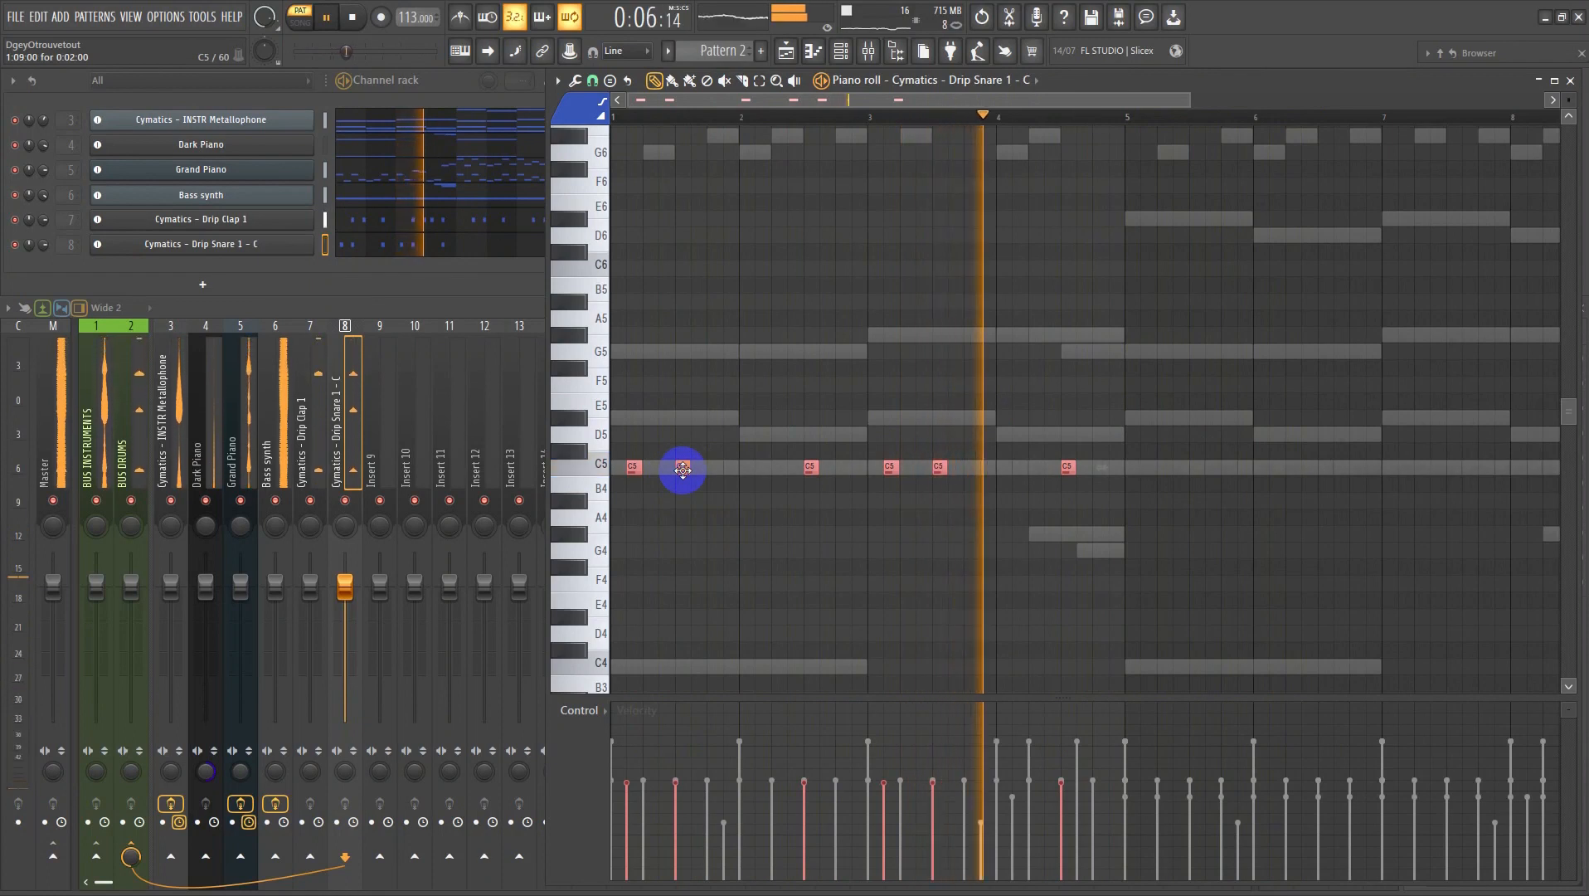
- Duplicate the four-bar snare pattern into bars 5 to 8
left_click_drag(682, 470, 1195, 471)
scroll(1146, 539, "down", 3)
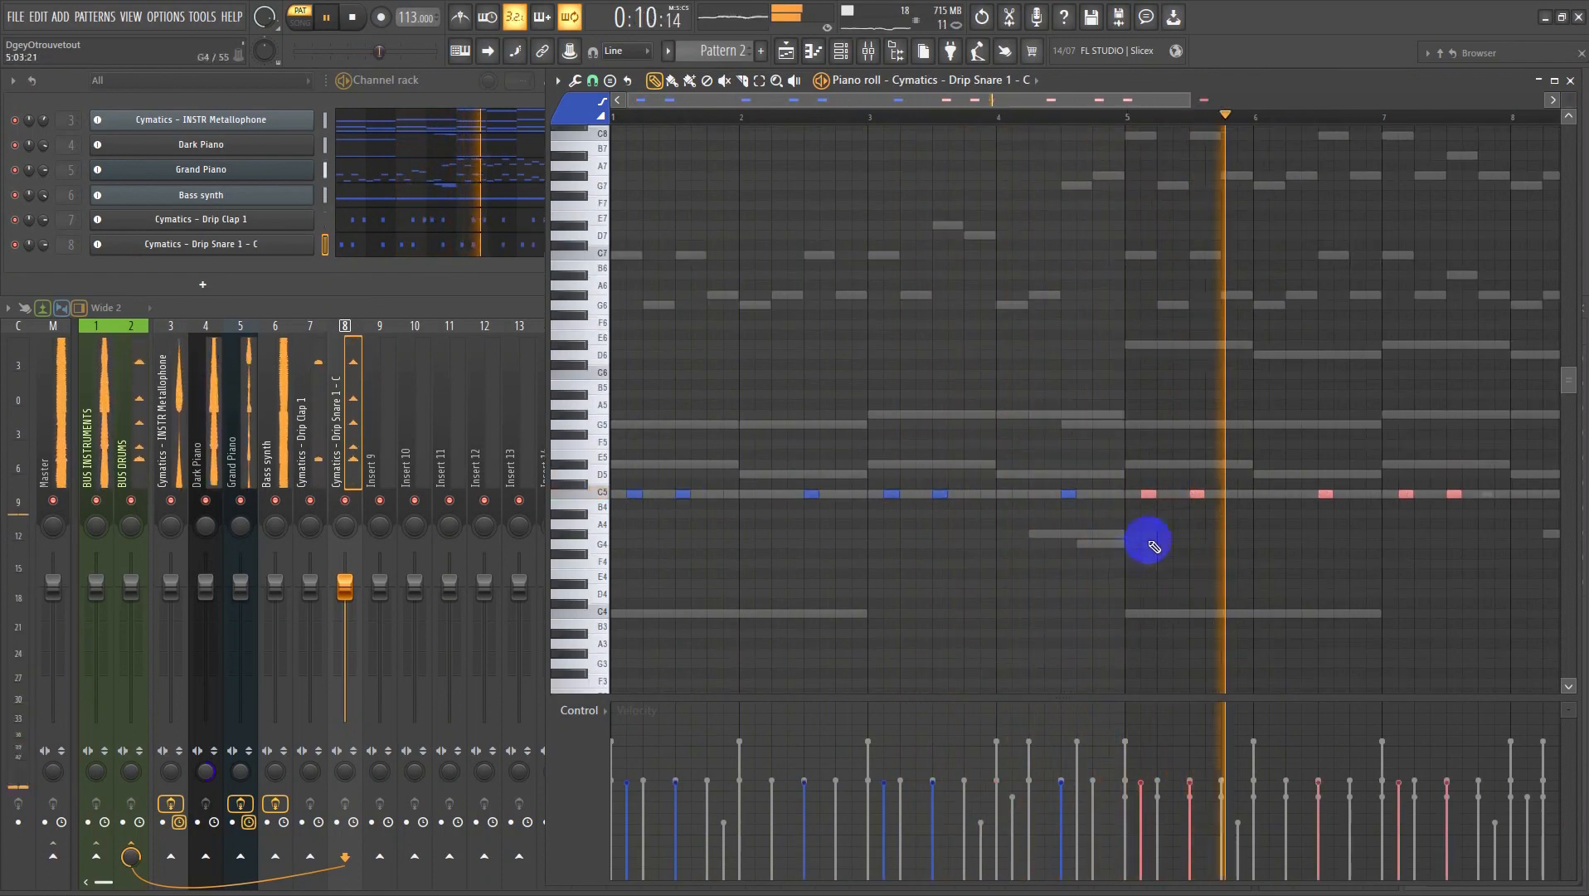
left_click_drag(1039, 249, 1564, 616)
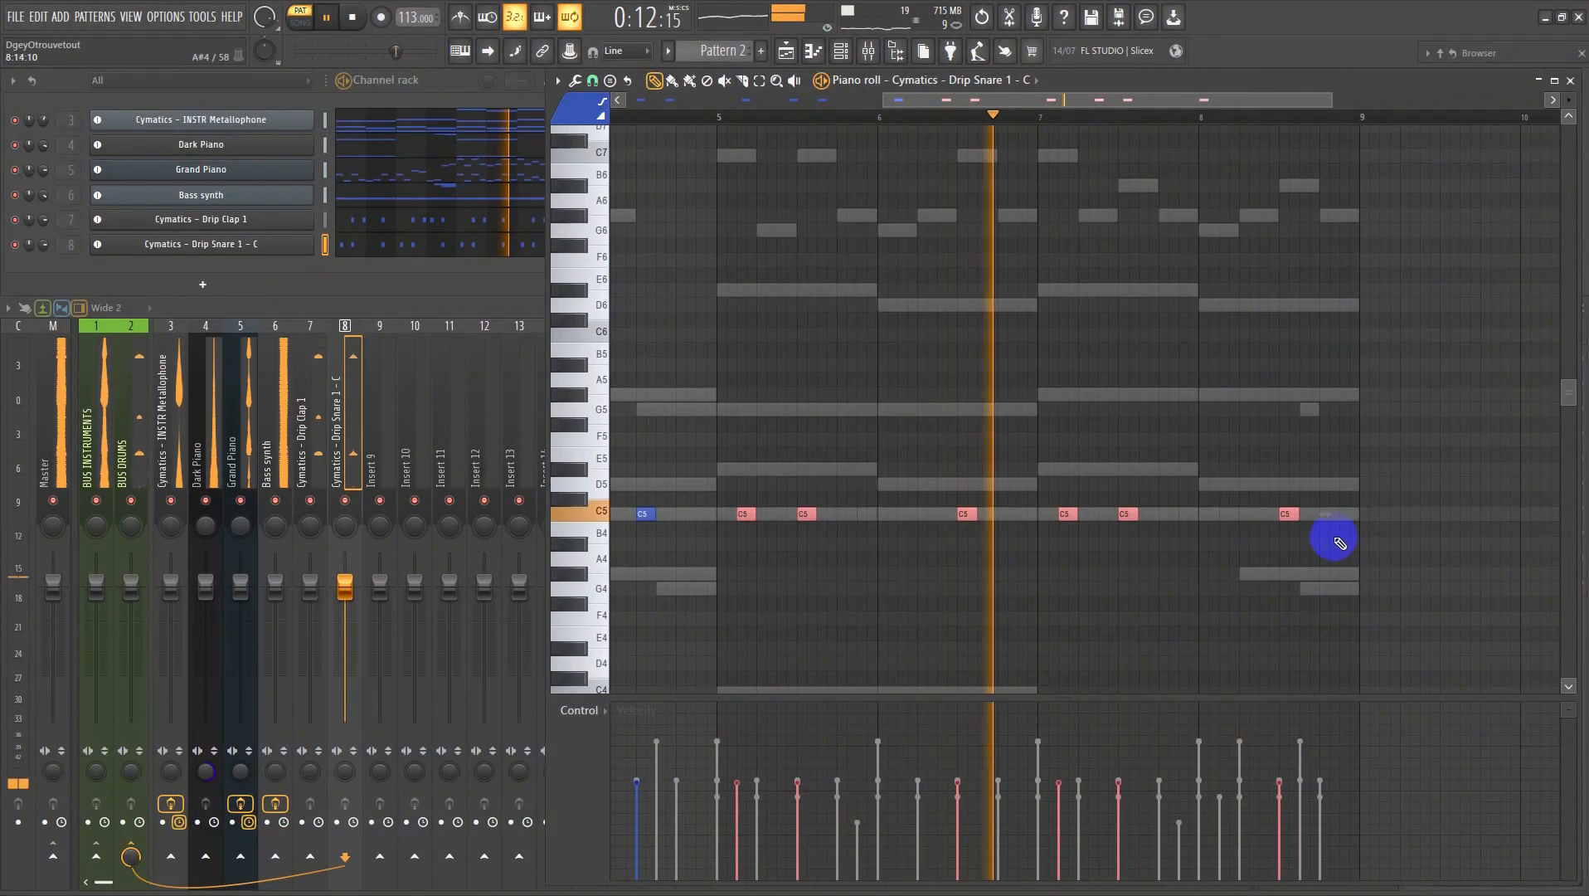
- Add a snare fill in bar 8 with one-step D5 notes on steps 11 and 12 and a C5 note on step 13
left_click(1317, 479)
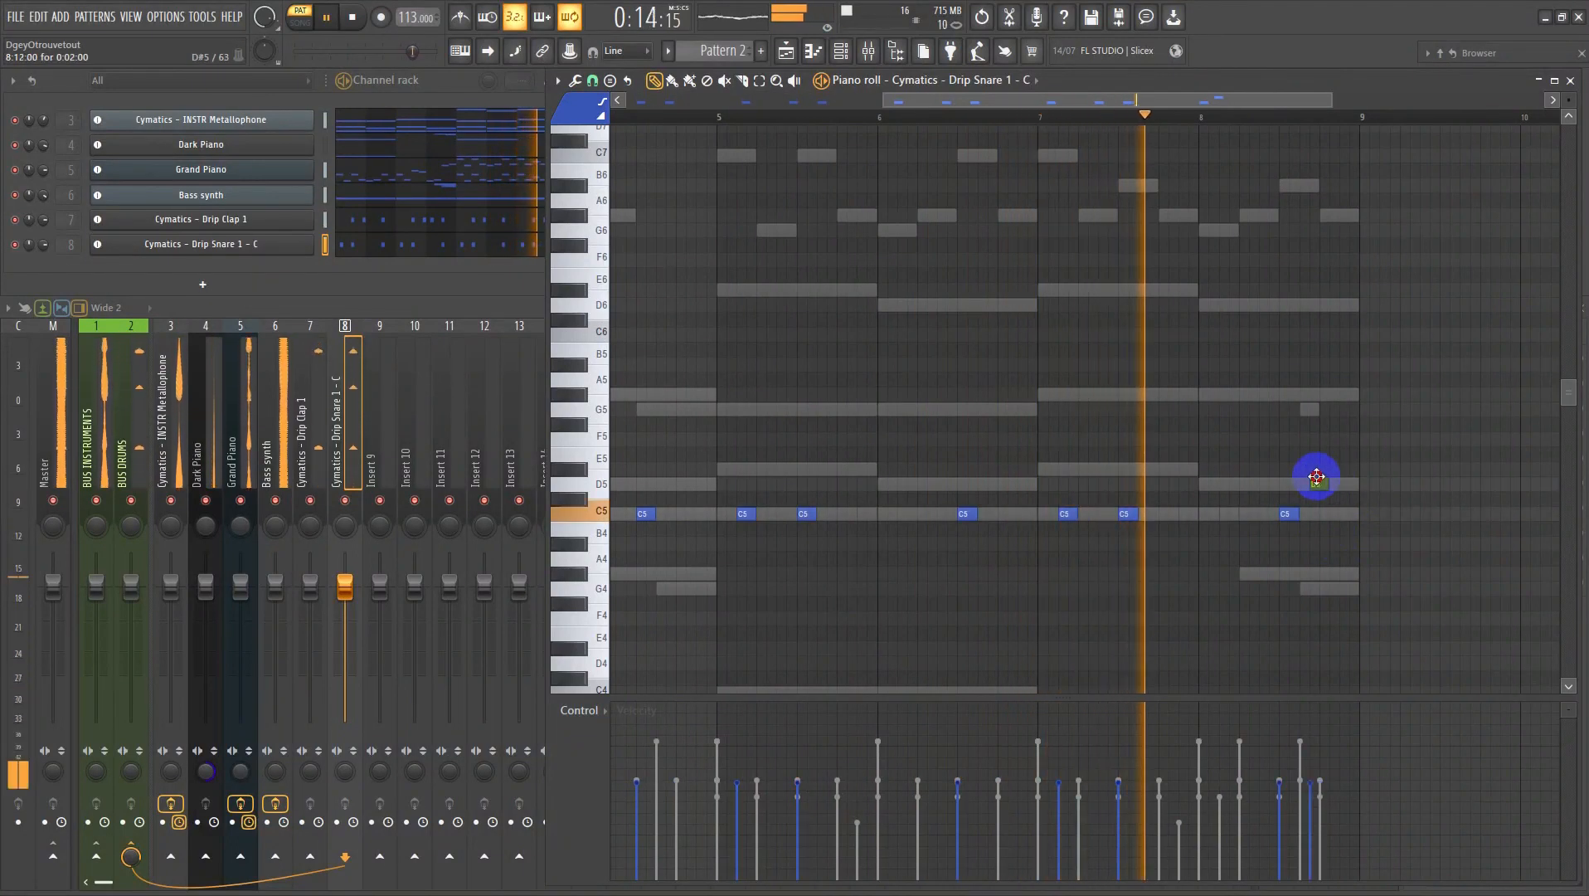
left_click_drag(1317, 477, 1312, 482)
left_click(1316, 485)
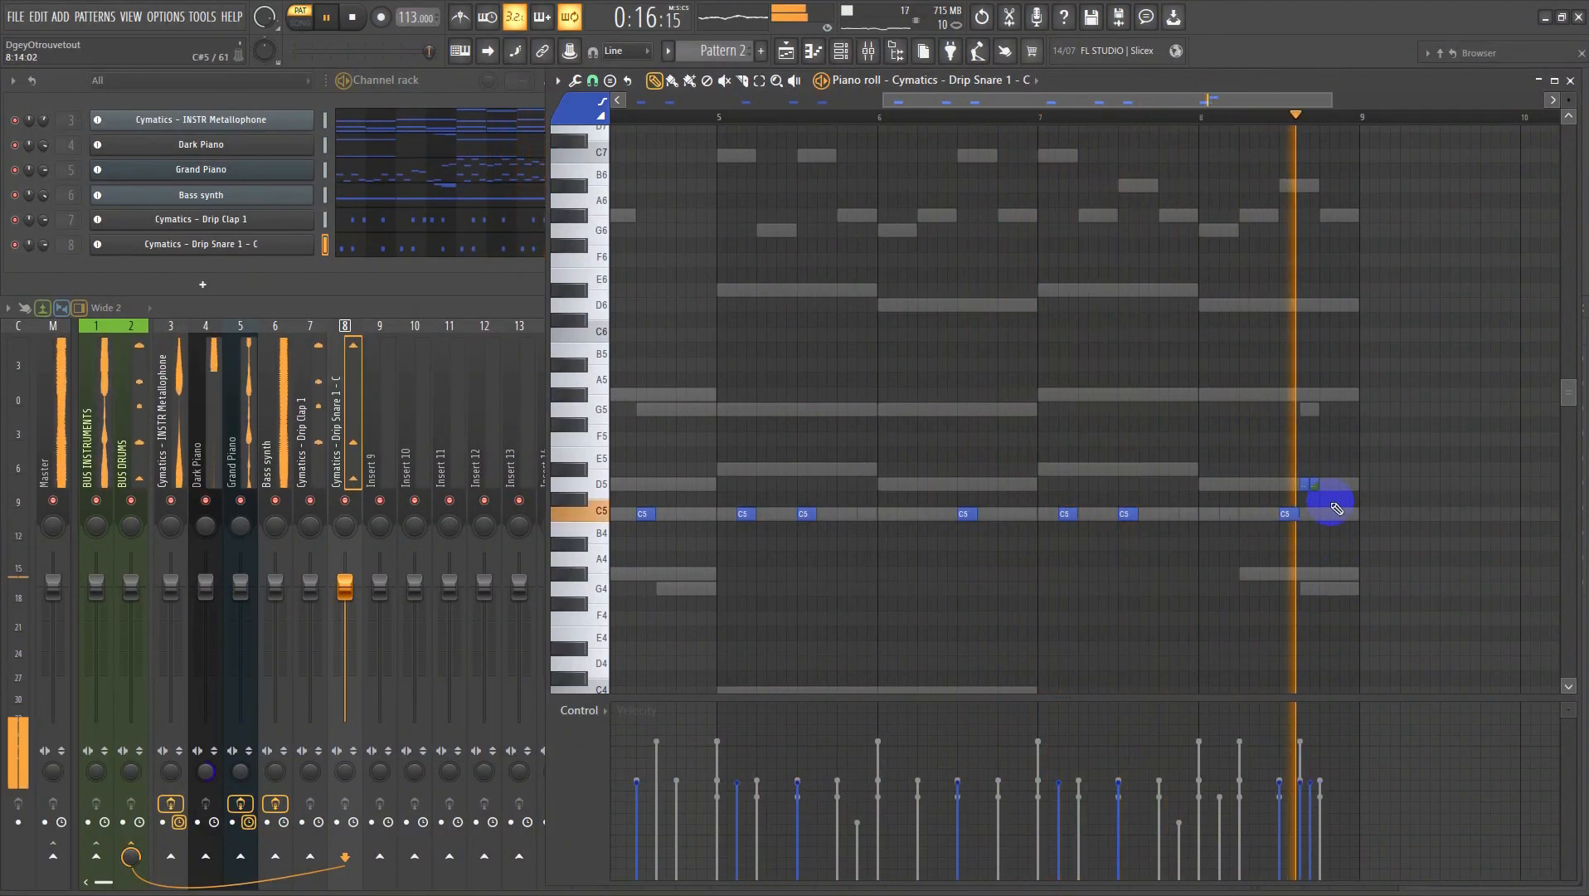
left_click(1333, 515)
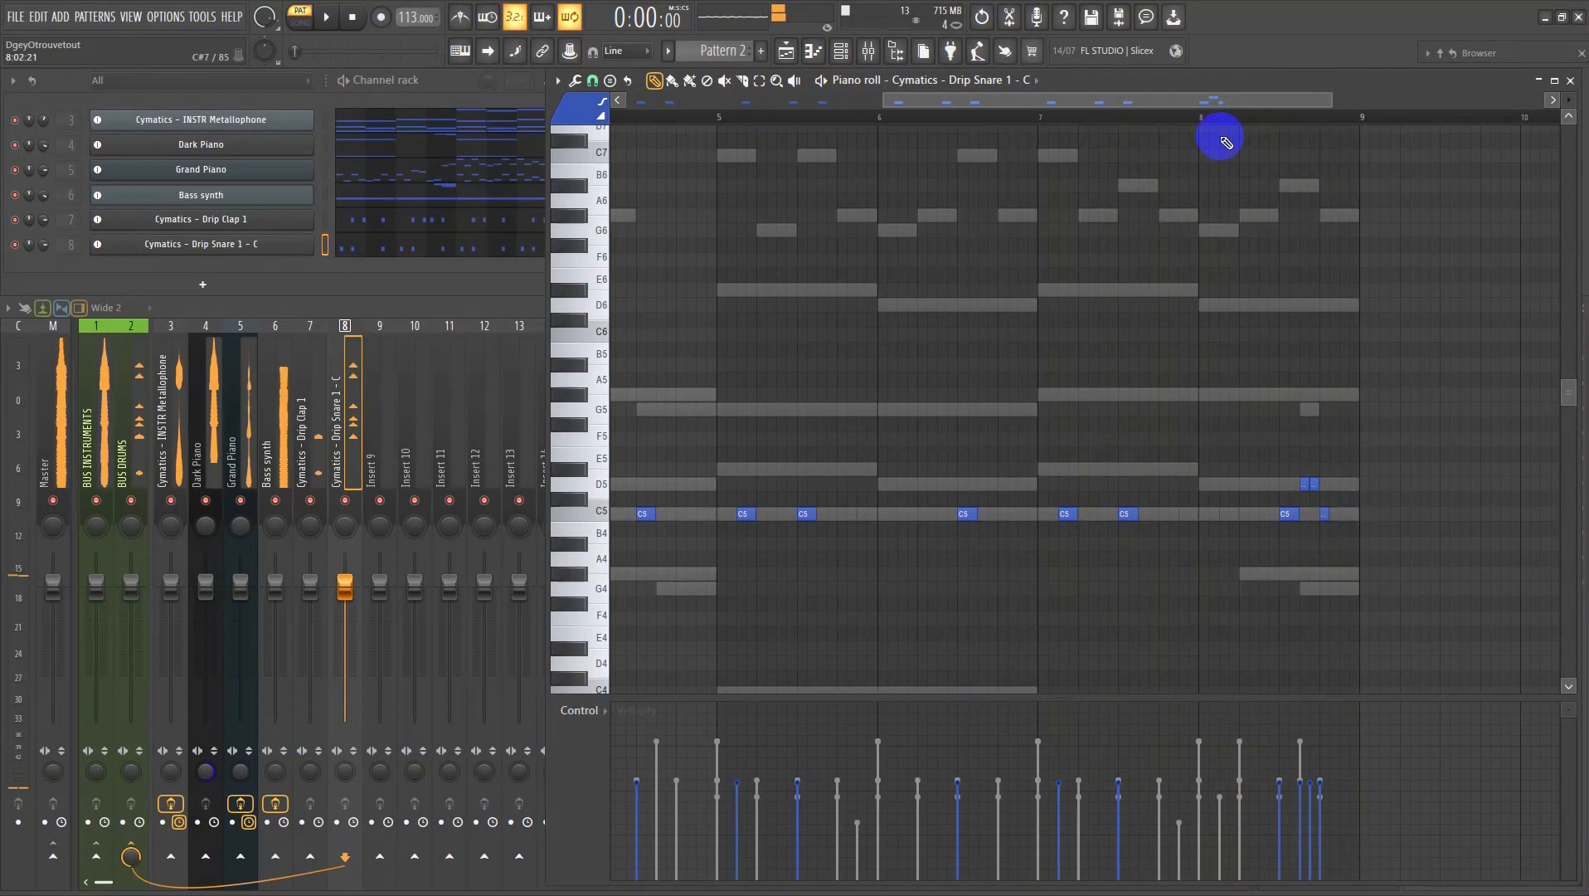
- Play back the end of bar 8 and move the fill's short C5 snare to step 15
left_click_drag(1423, 618, 1167, 337)
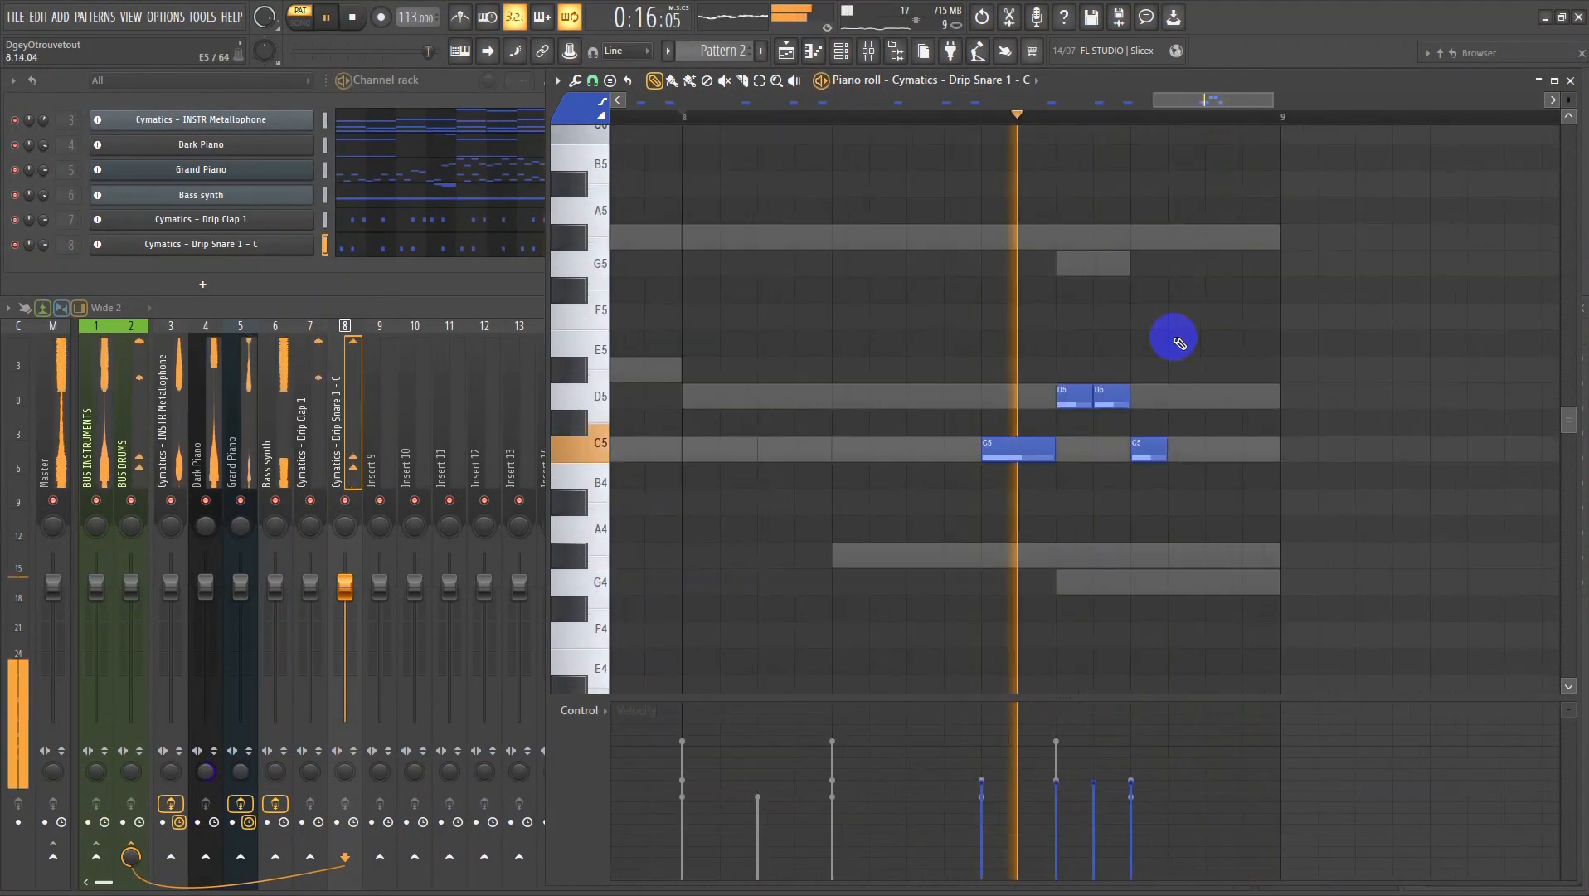
key("space")
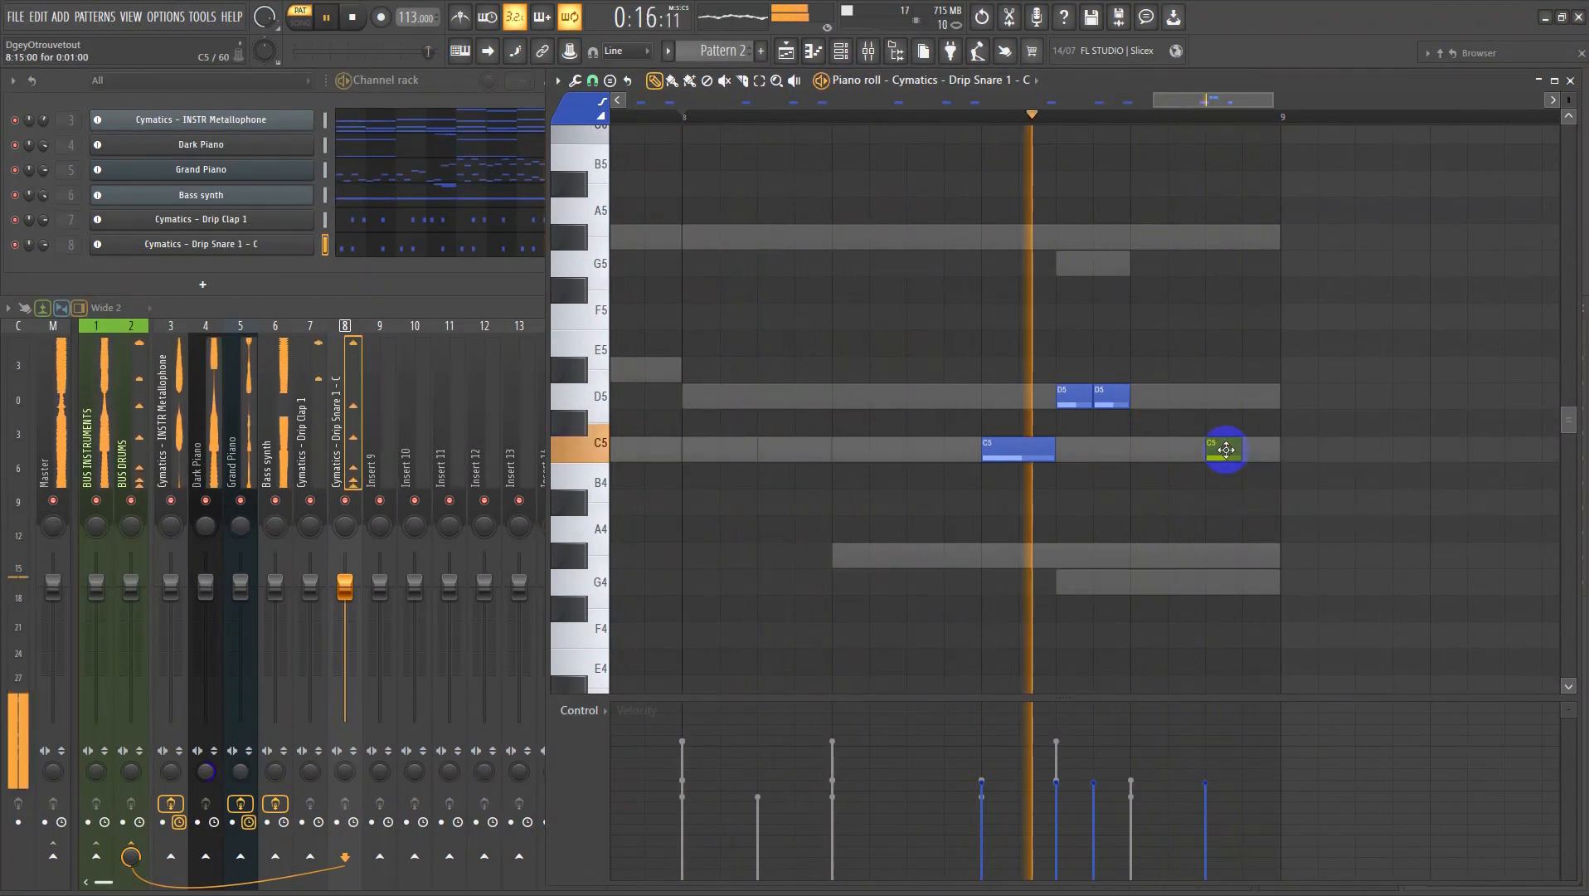
scroll(1202, 461, "down", 3)
scroll(1171, 473, "down", 2)
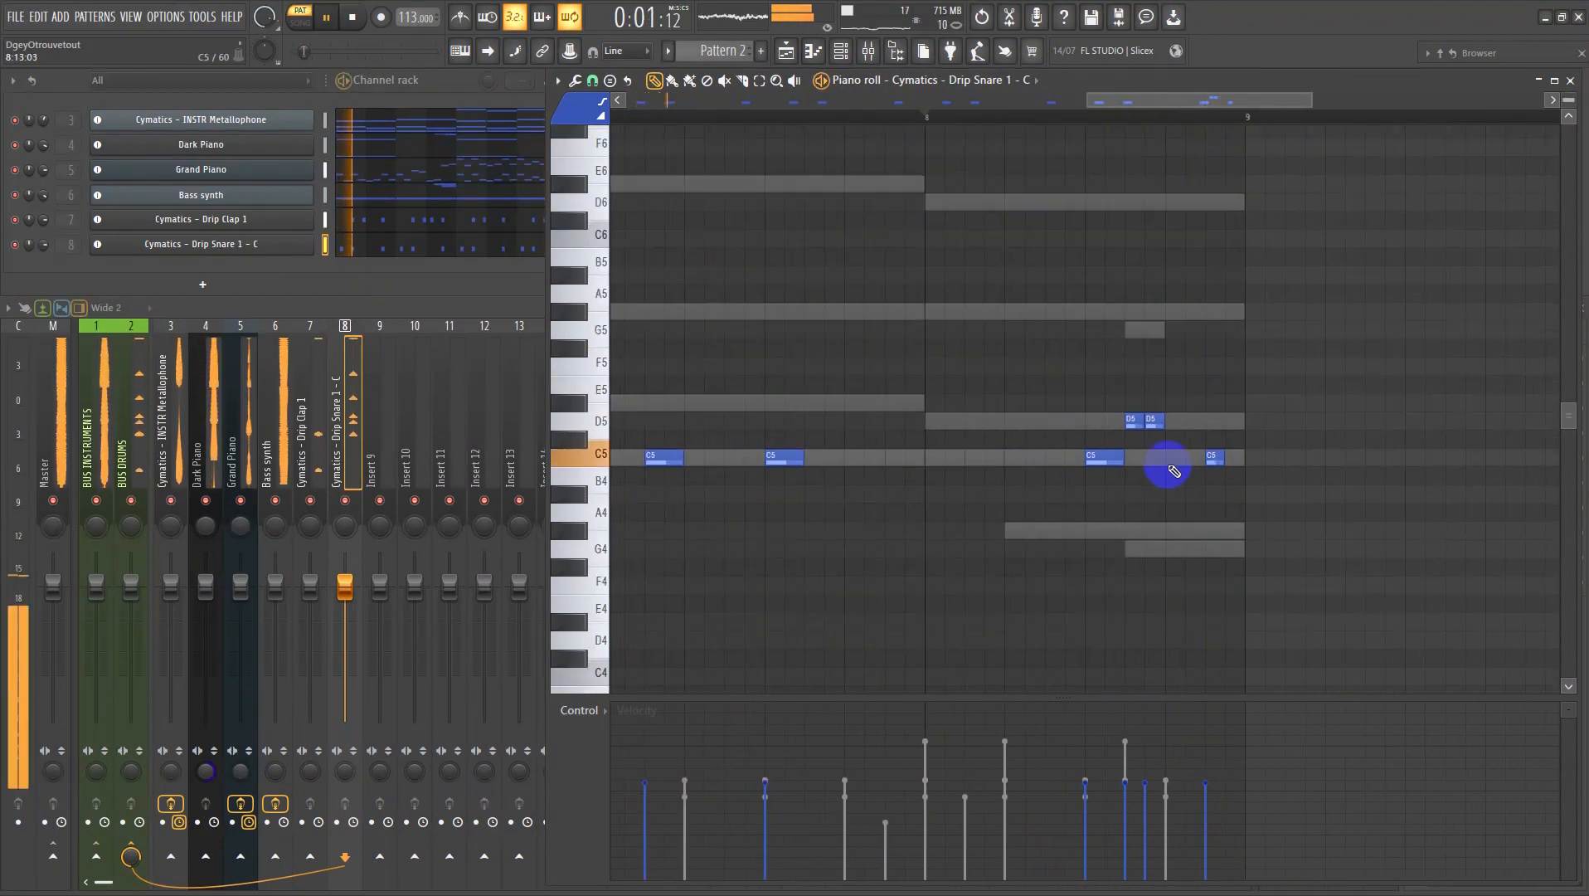
right_click(1168, 464, "ctrl")
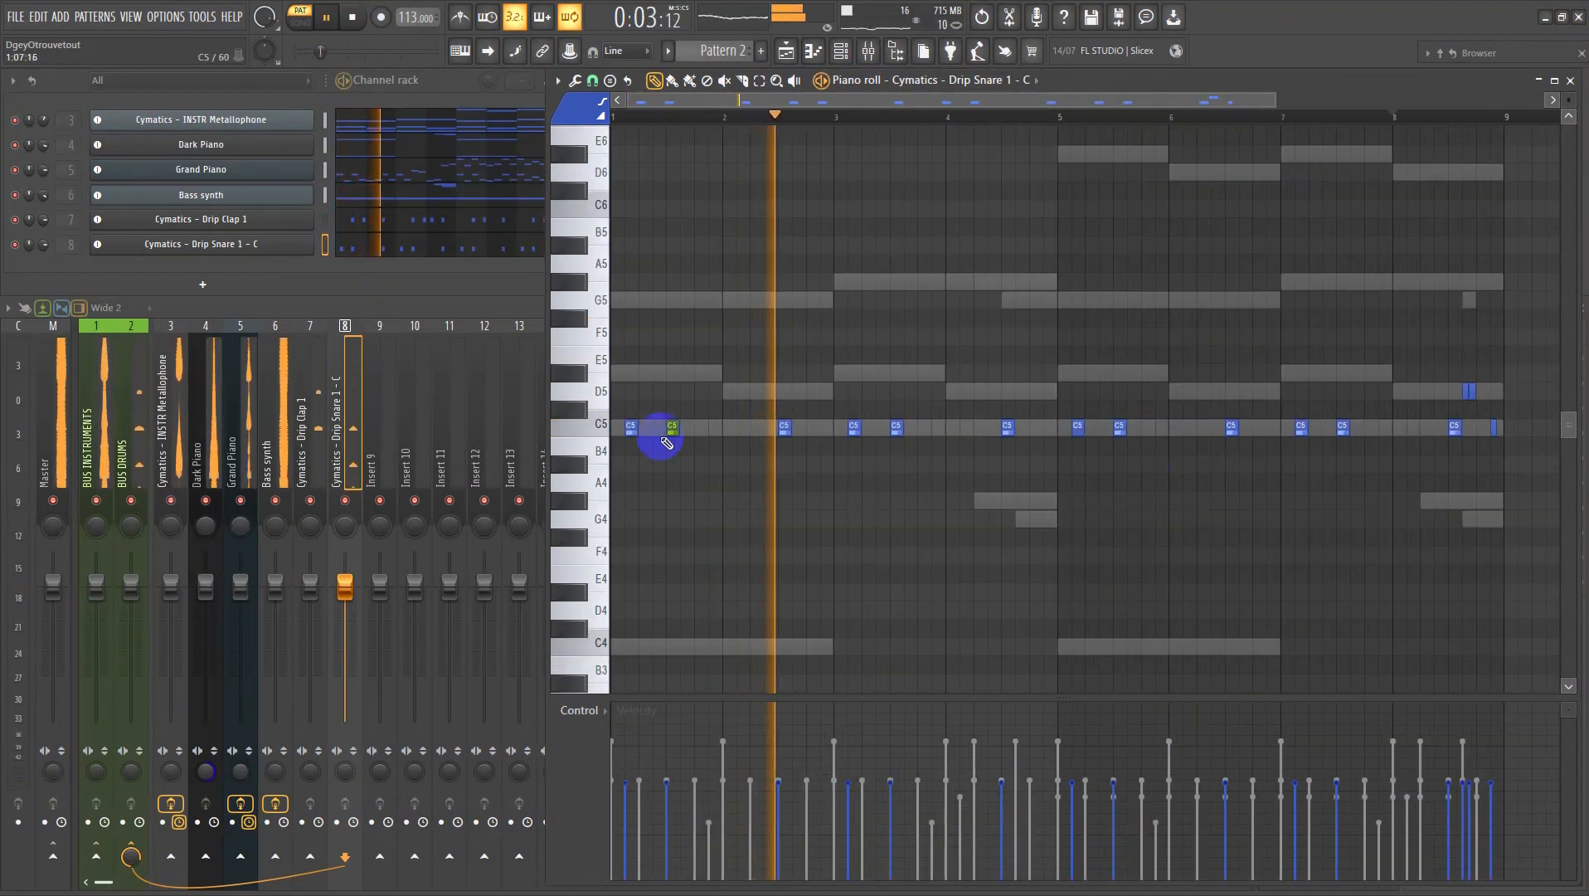
- Select the step 3 snares of bars 1 and 5 and move them one bar later, to step 3 of bars 2 and 6
left_click_drag(652, 420, 622, 440)
left_click(1073, 430)
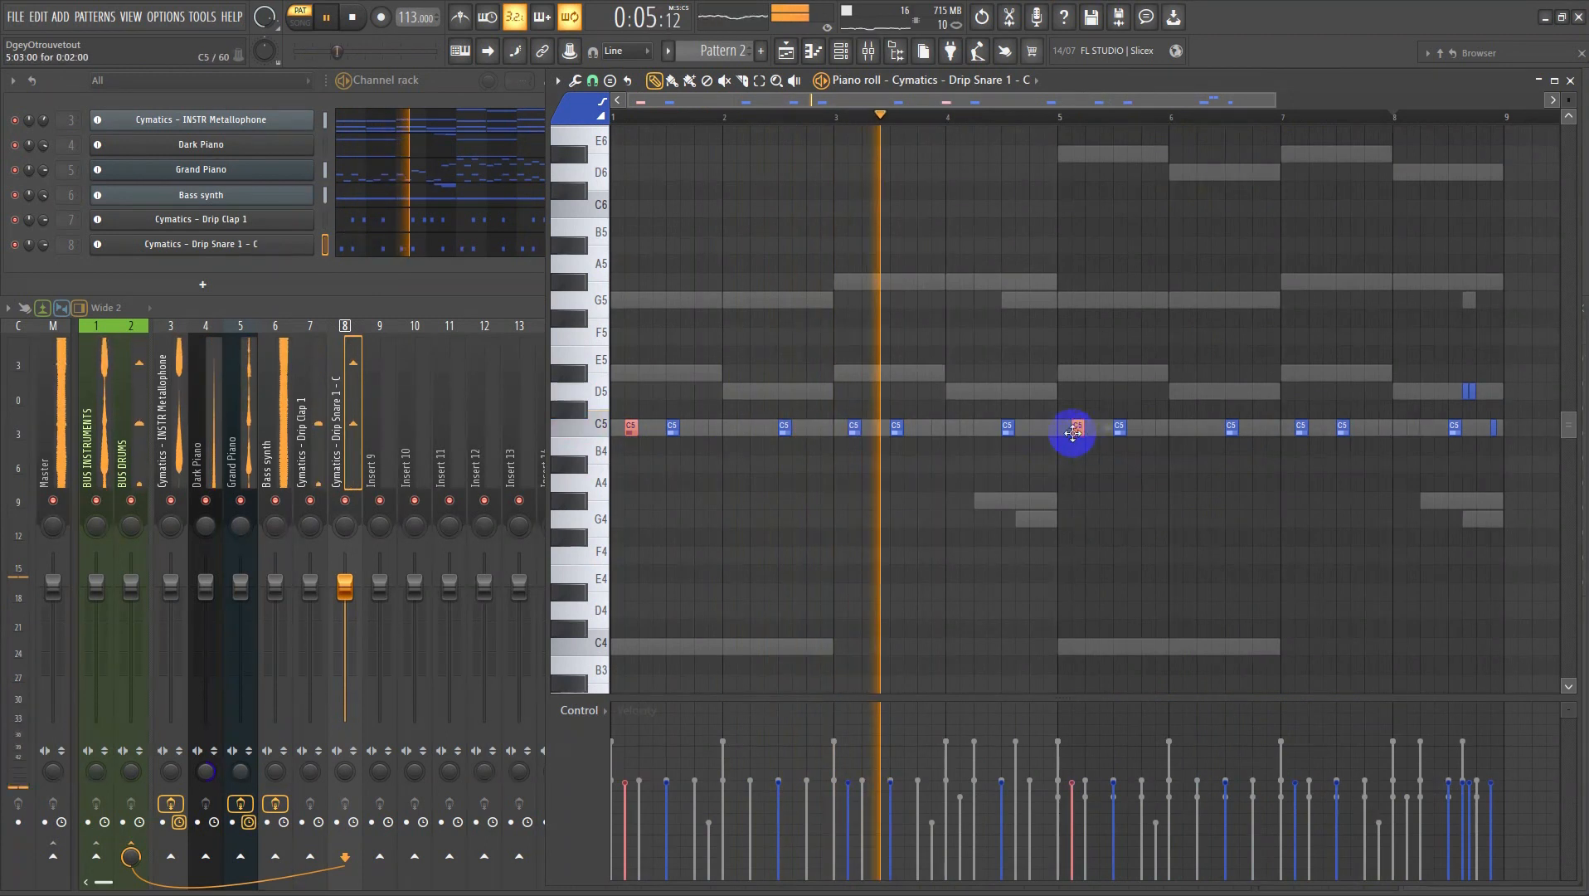
left_click_drag(1074, 430, 1187, 432)
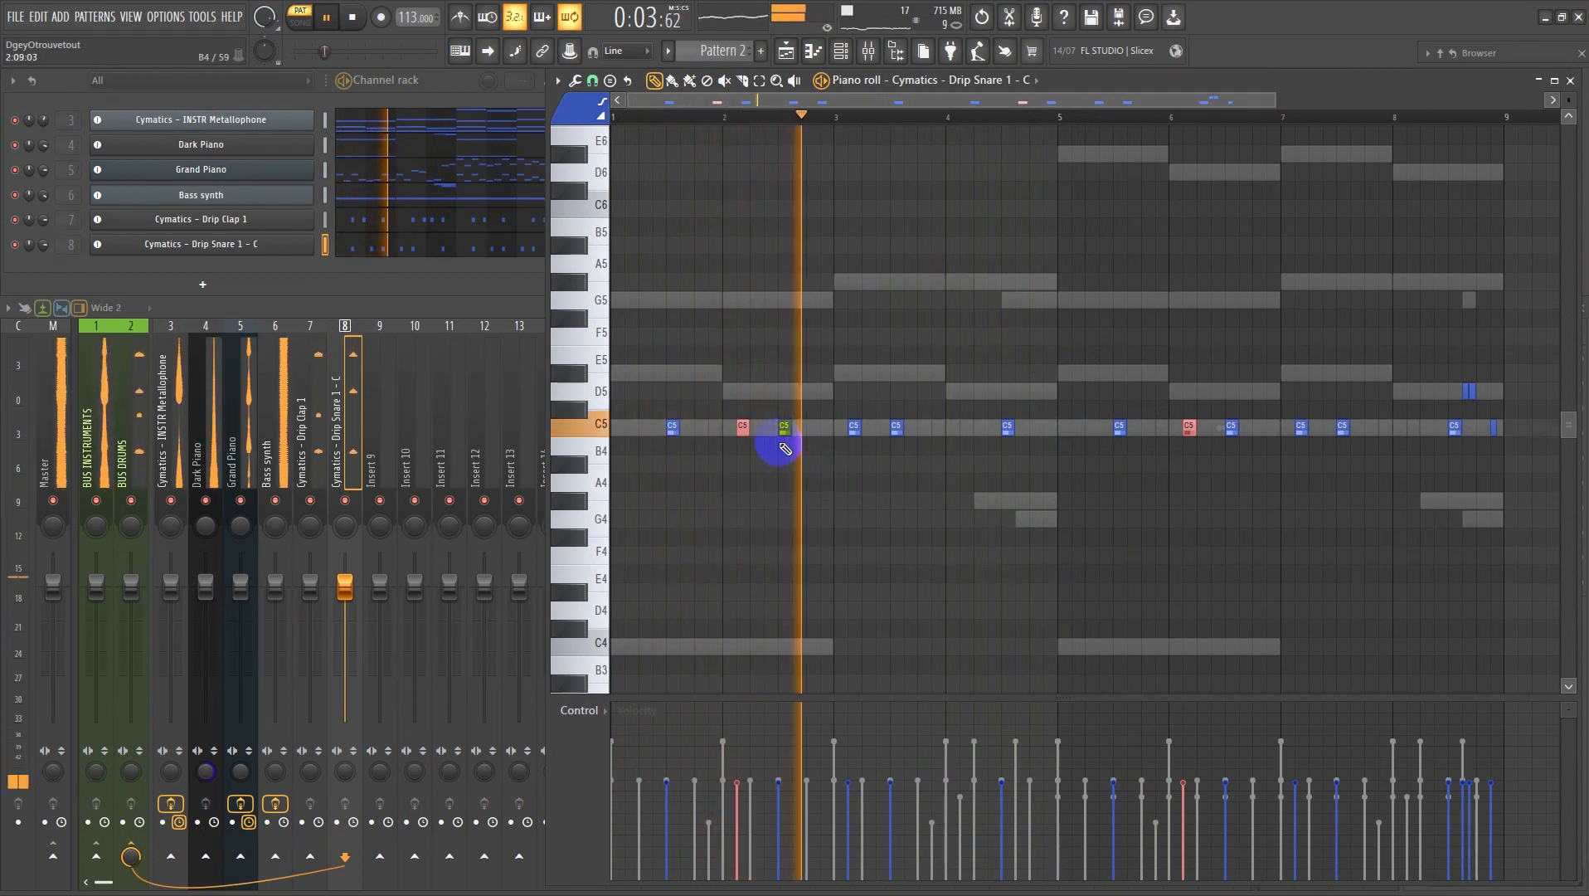
- Add C5 snares on step 15 of bars 3 and 7 and on step 3 of bars 4 and 8
scroll(825, 471, "down", 2)
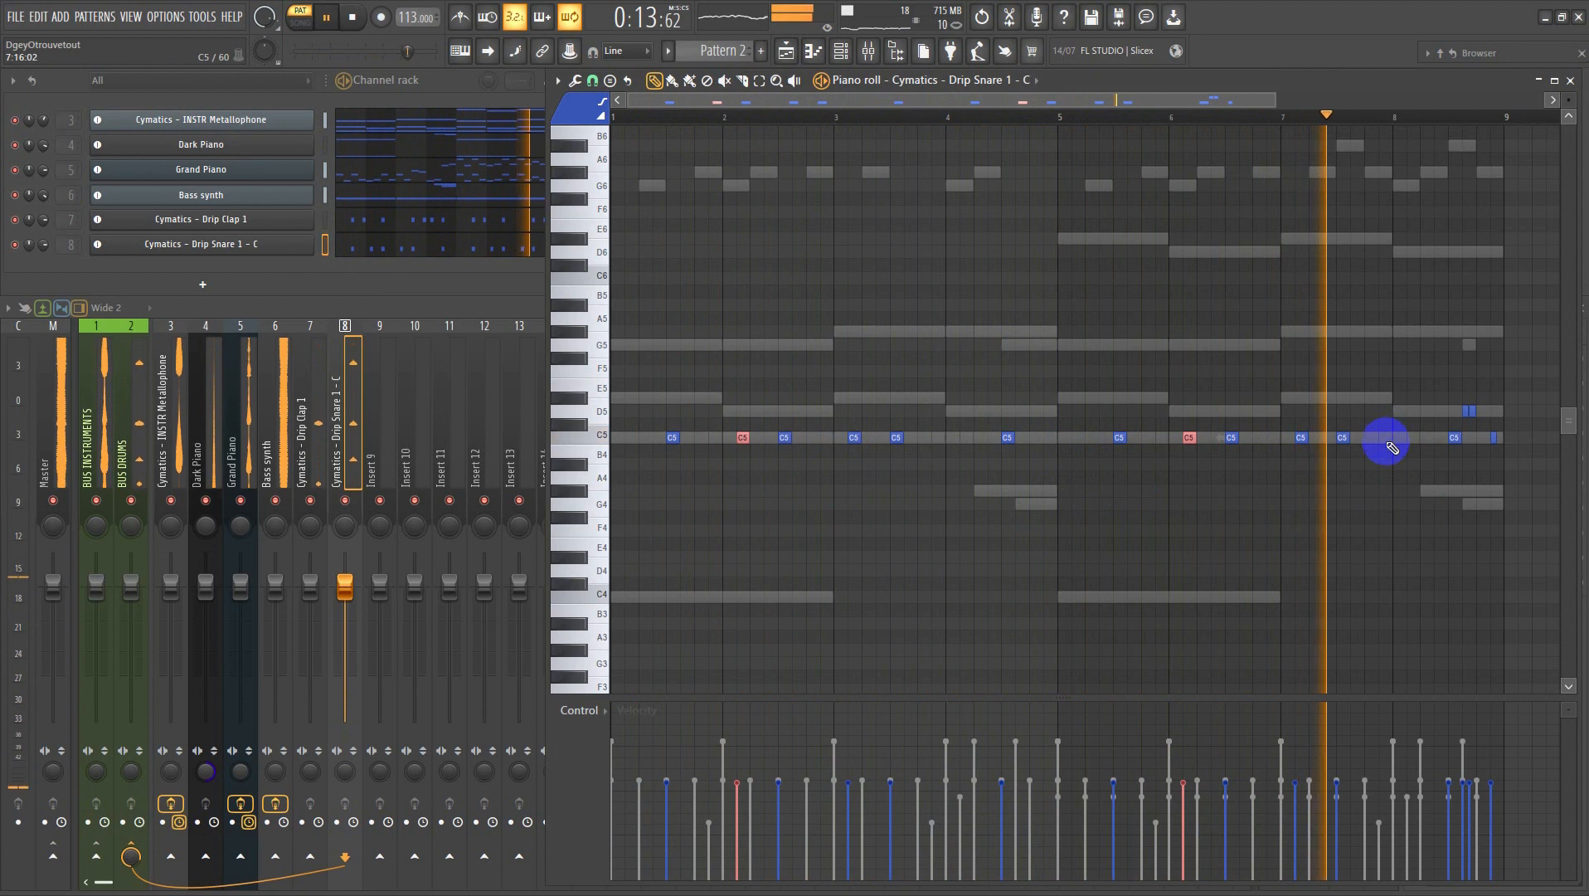
left_click(1386, 440)
left_click(1416, 440)
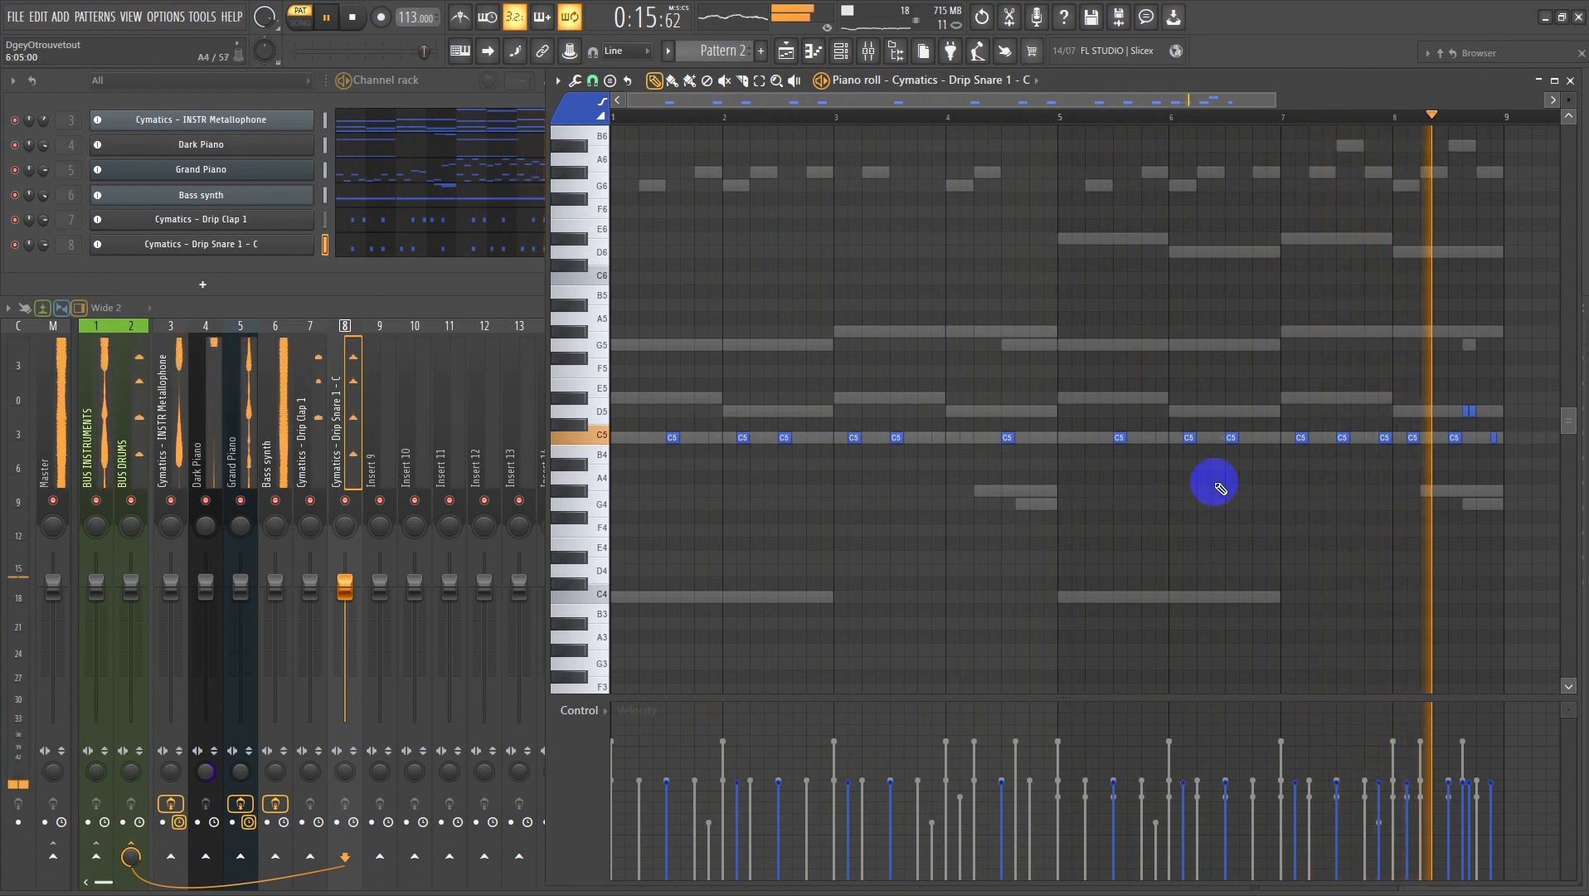
left_click(937, 439)
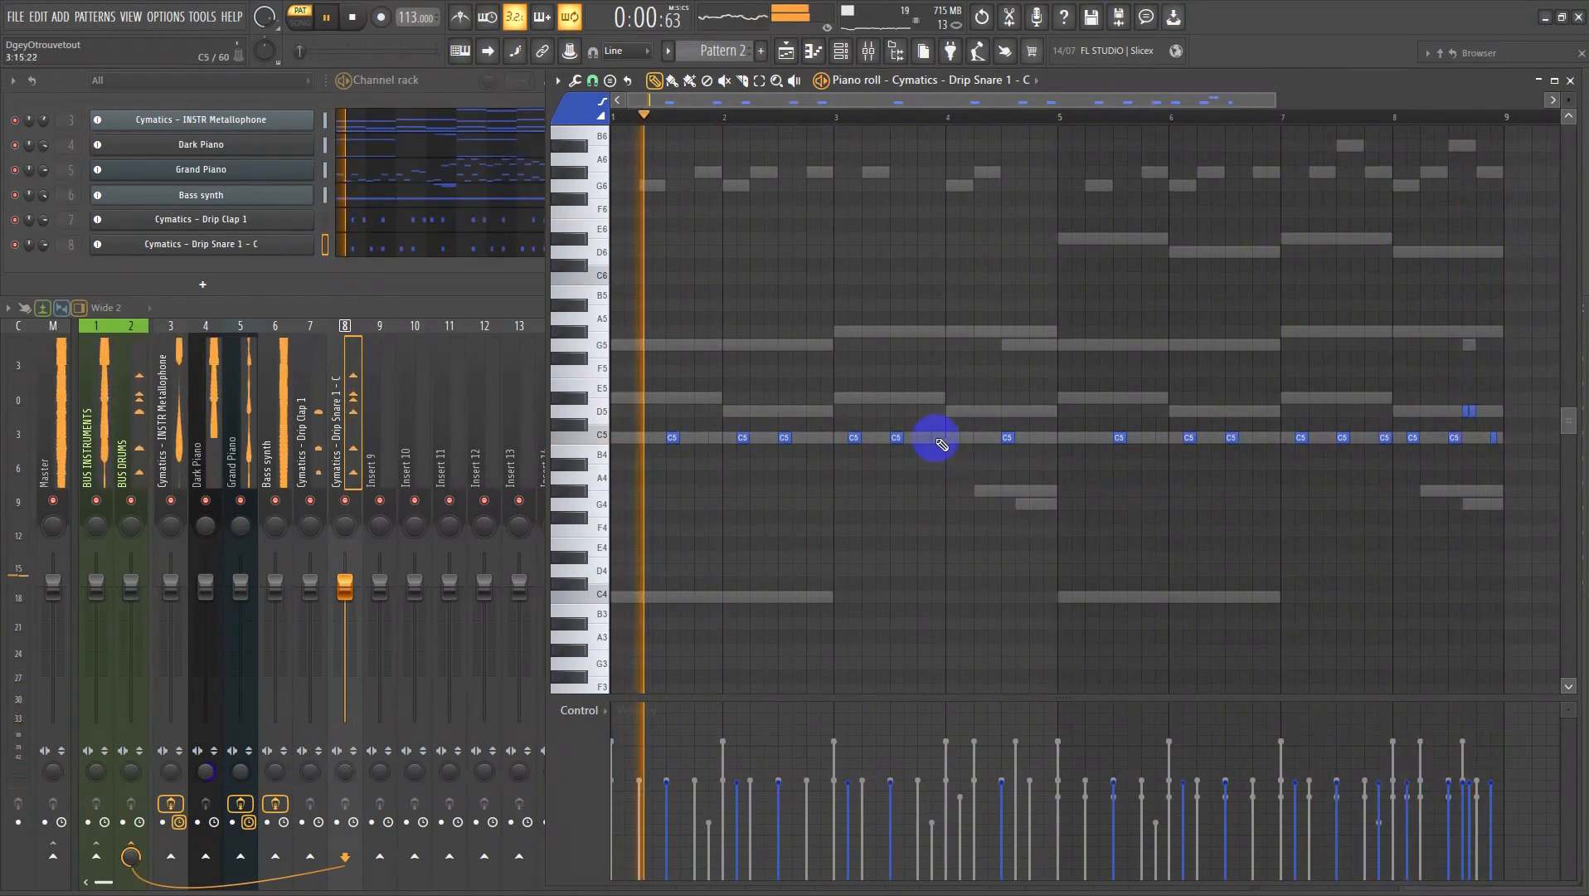
left_click(967, 439)
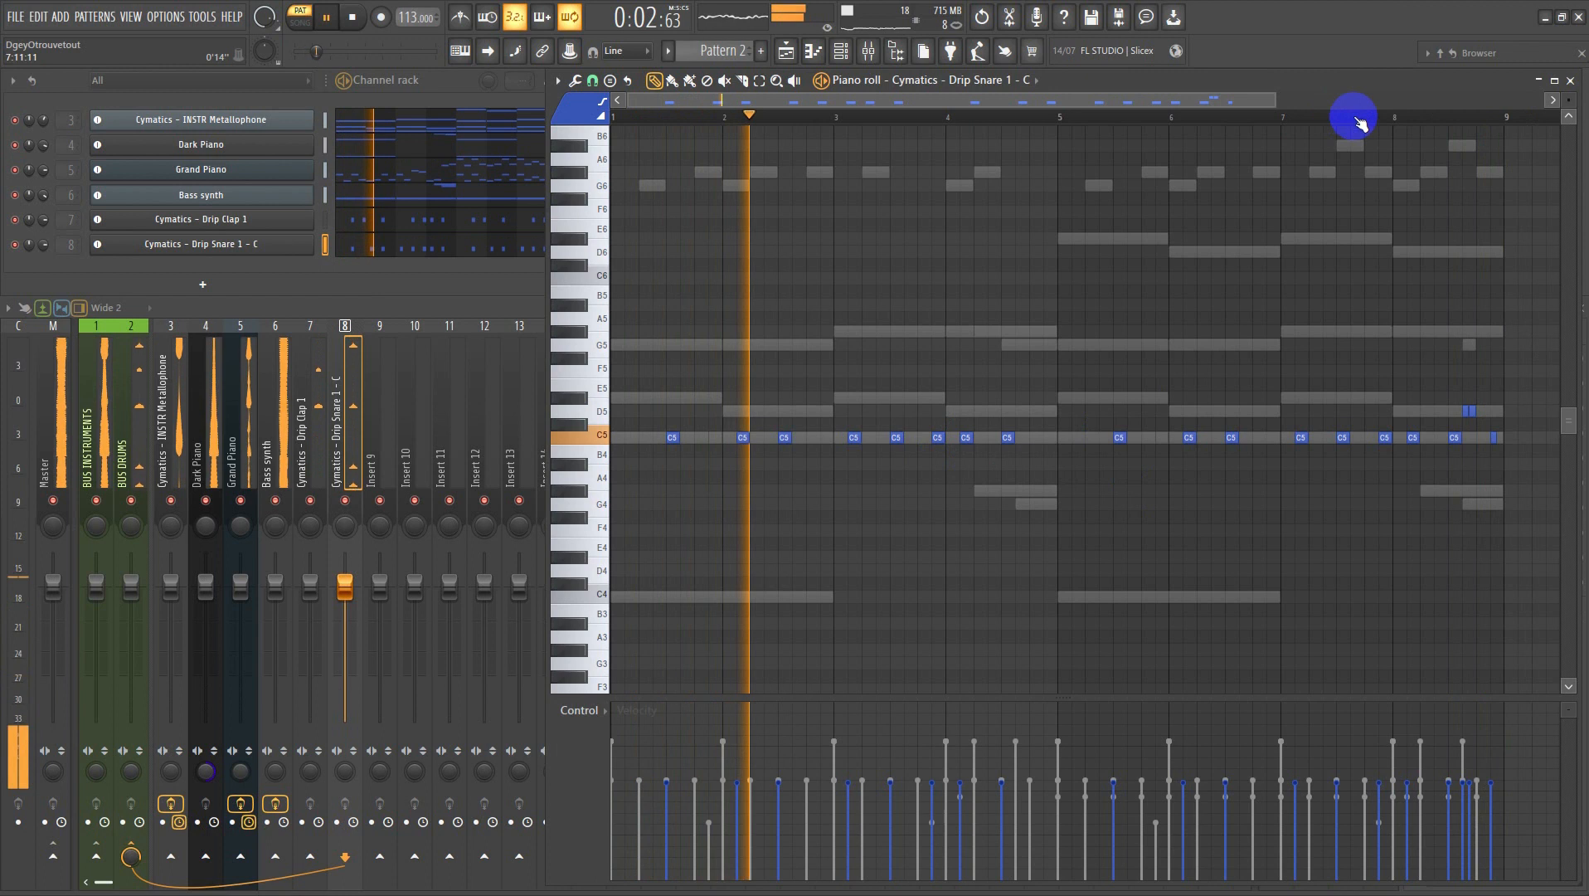
- Audition the Cymatics - Drip Crash 1 to 4 samples in the Cymbals > Crashes folder of the Drip Sample Pack
left_click(1460, 53)
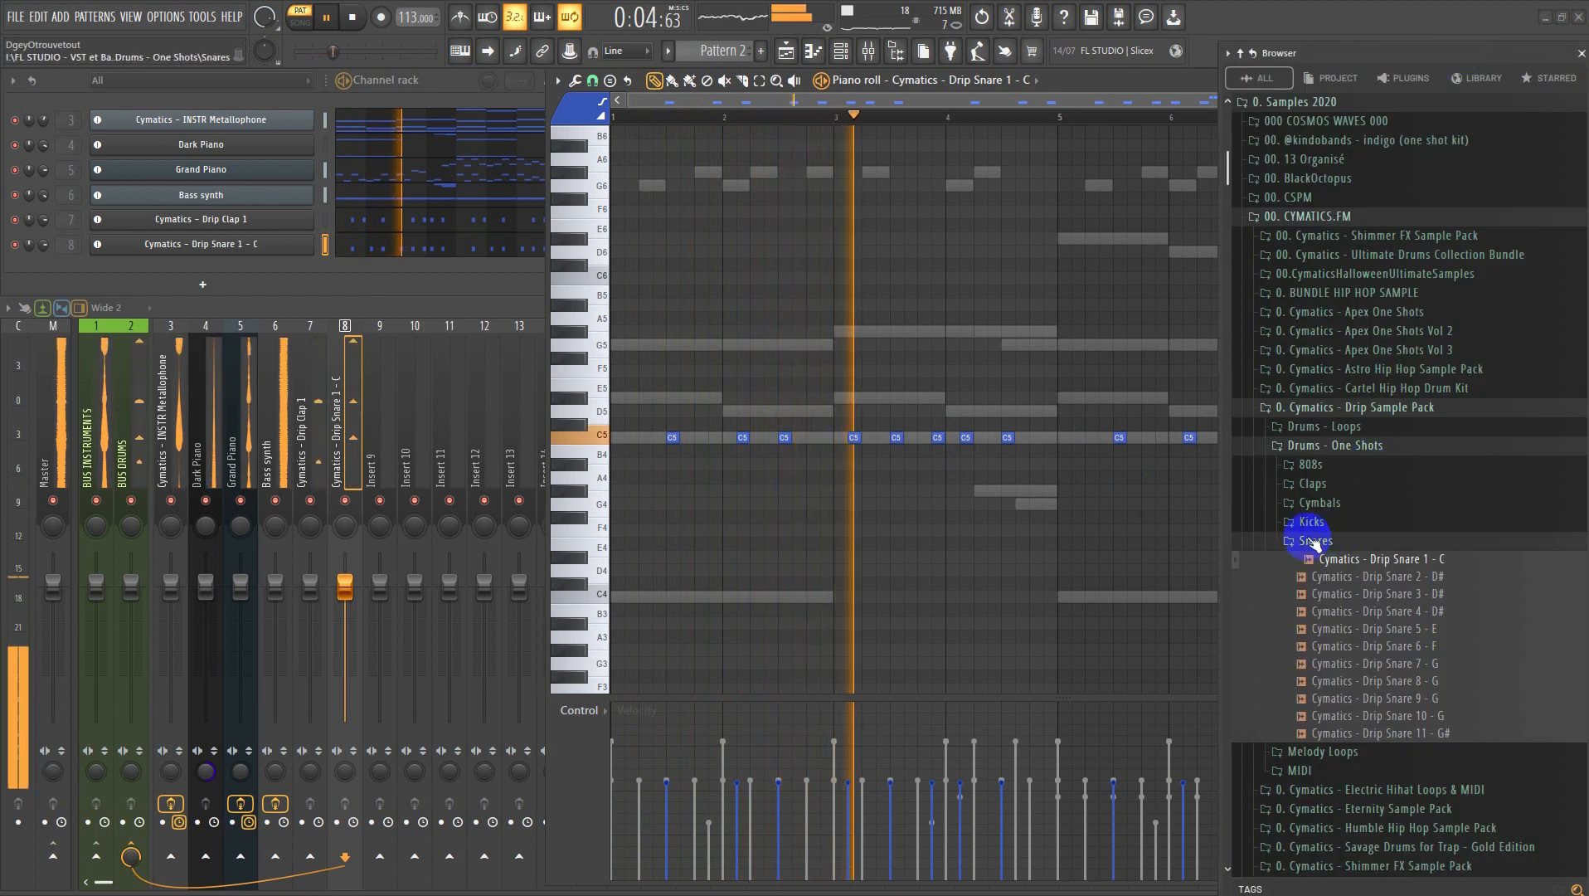
left_click(1316, 541)
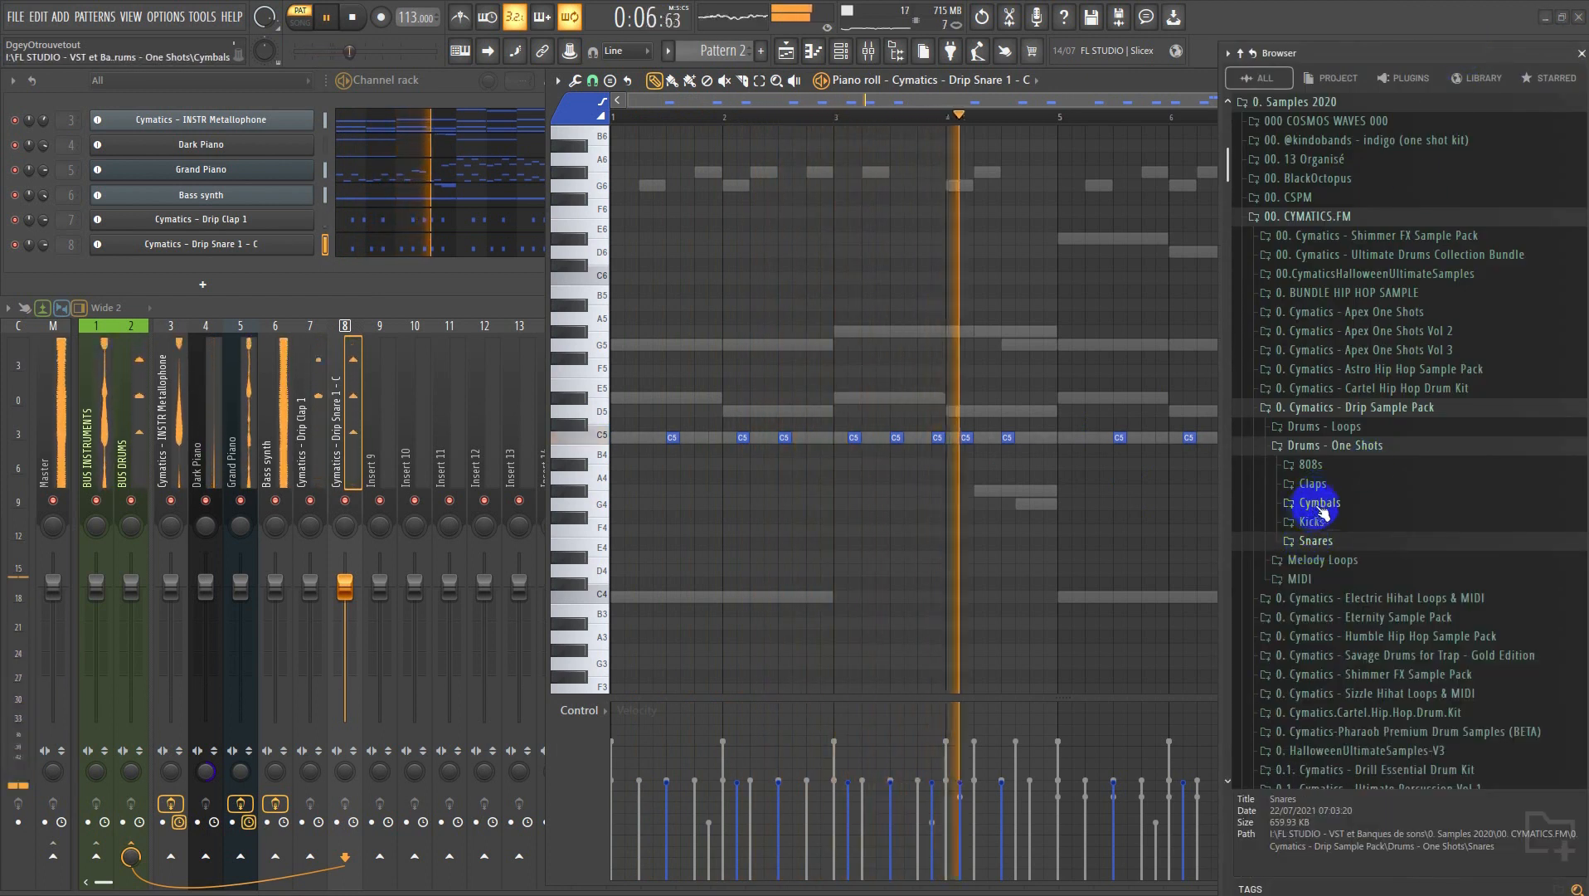
left_click(1326, 503)
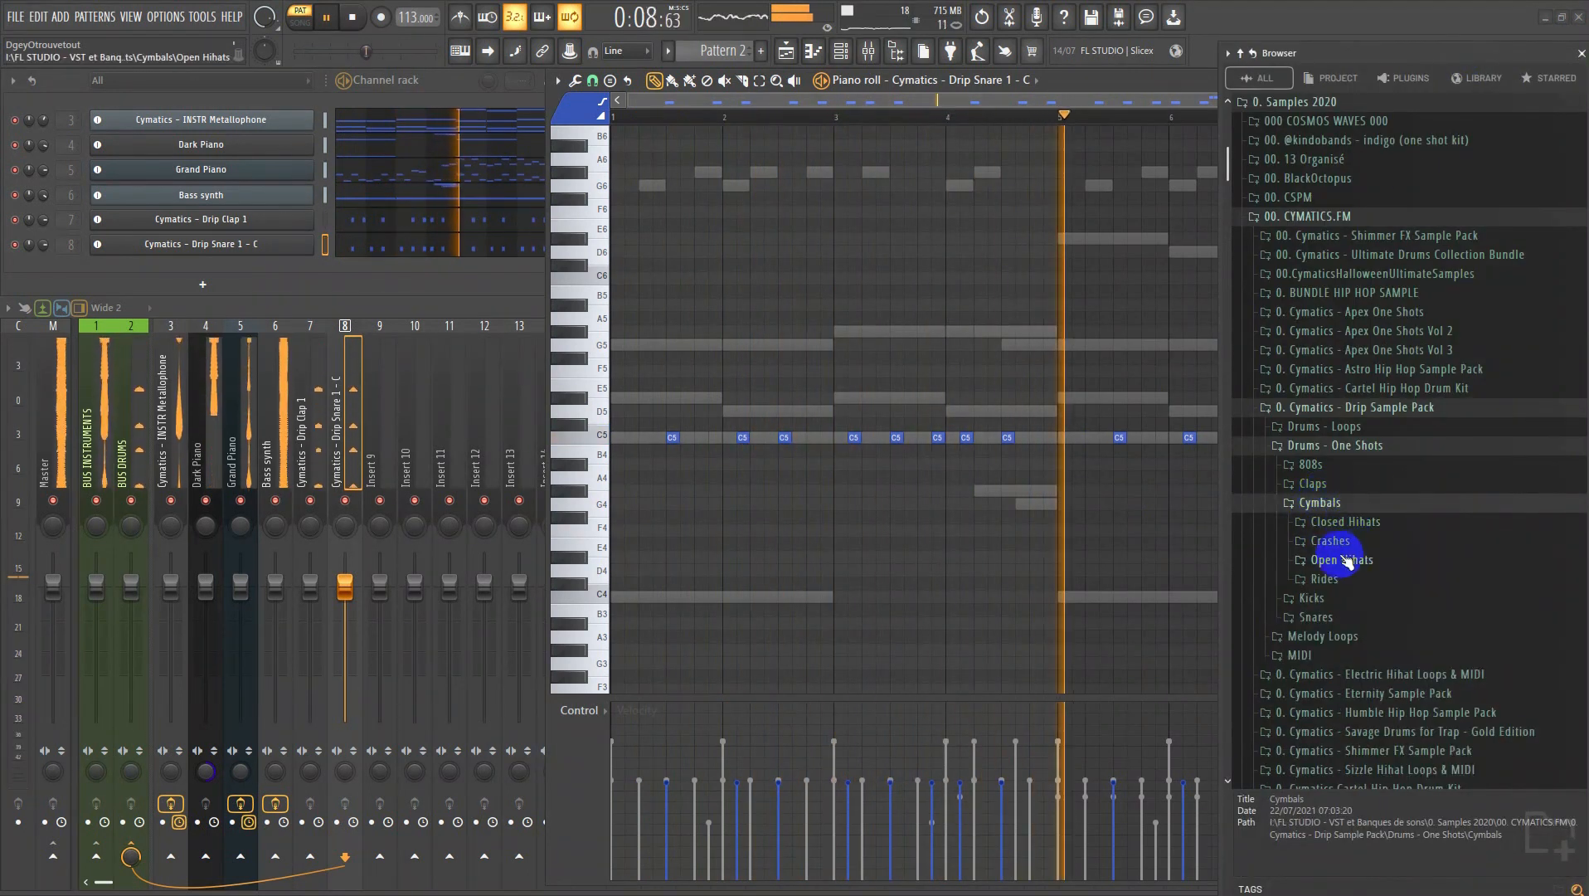
left_click(1334, 540)
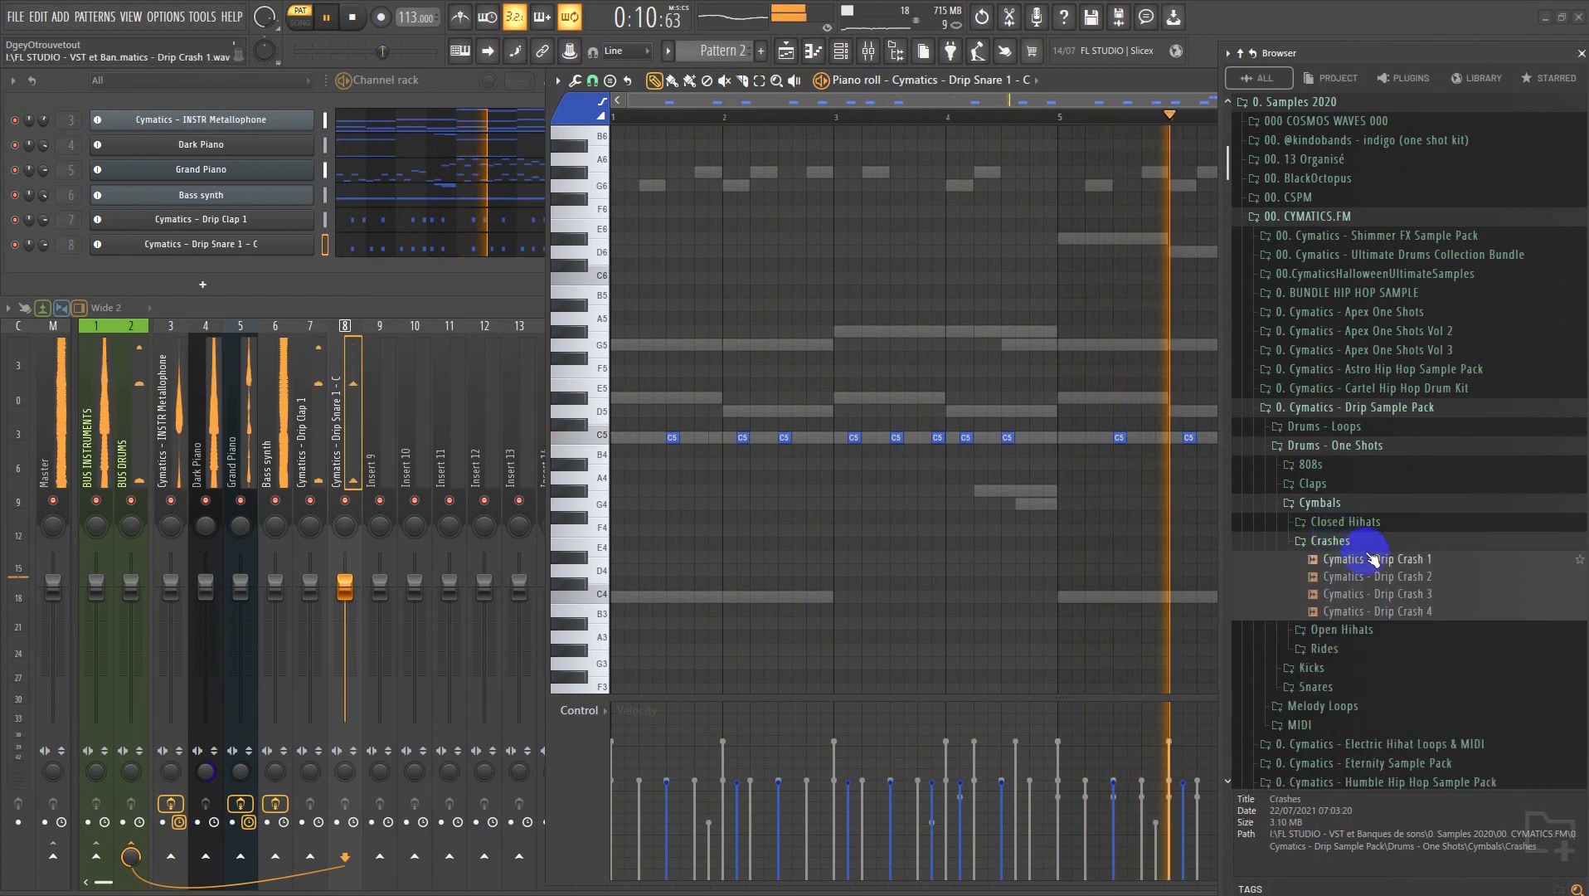
left_click(1373, 561)
left_click(1365, 578)
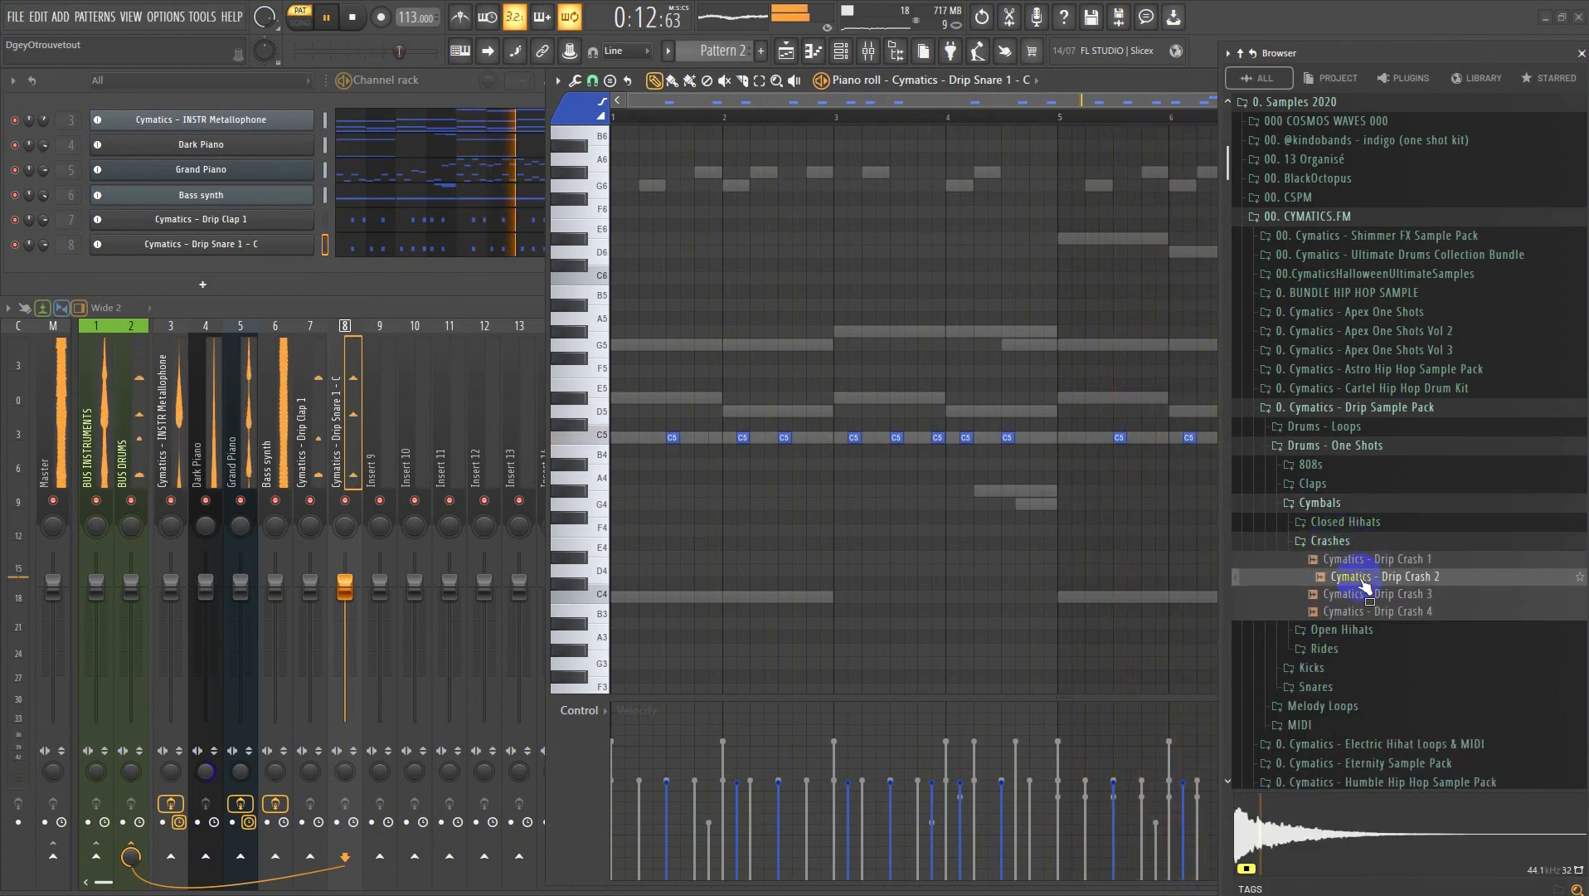
left_click(1376, 596)
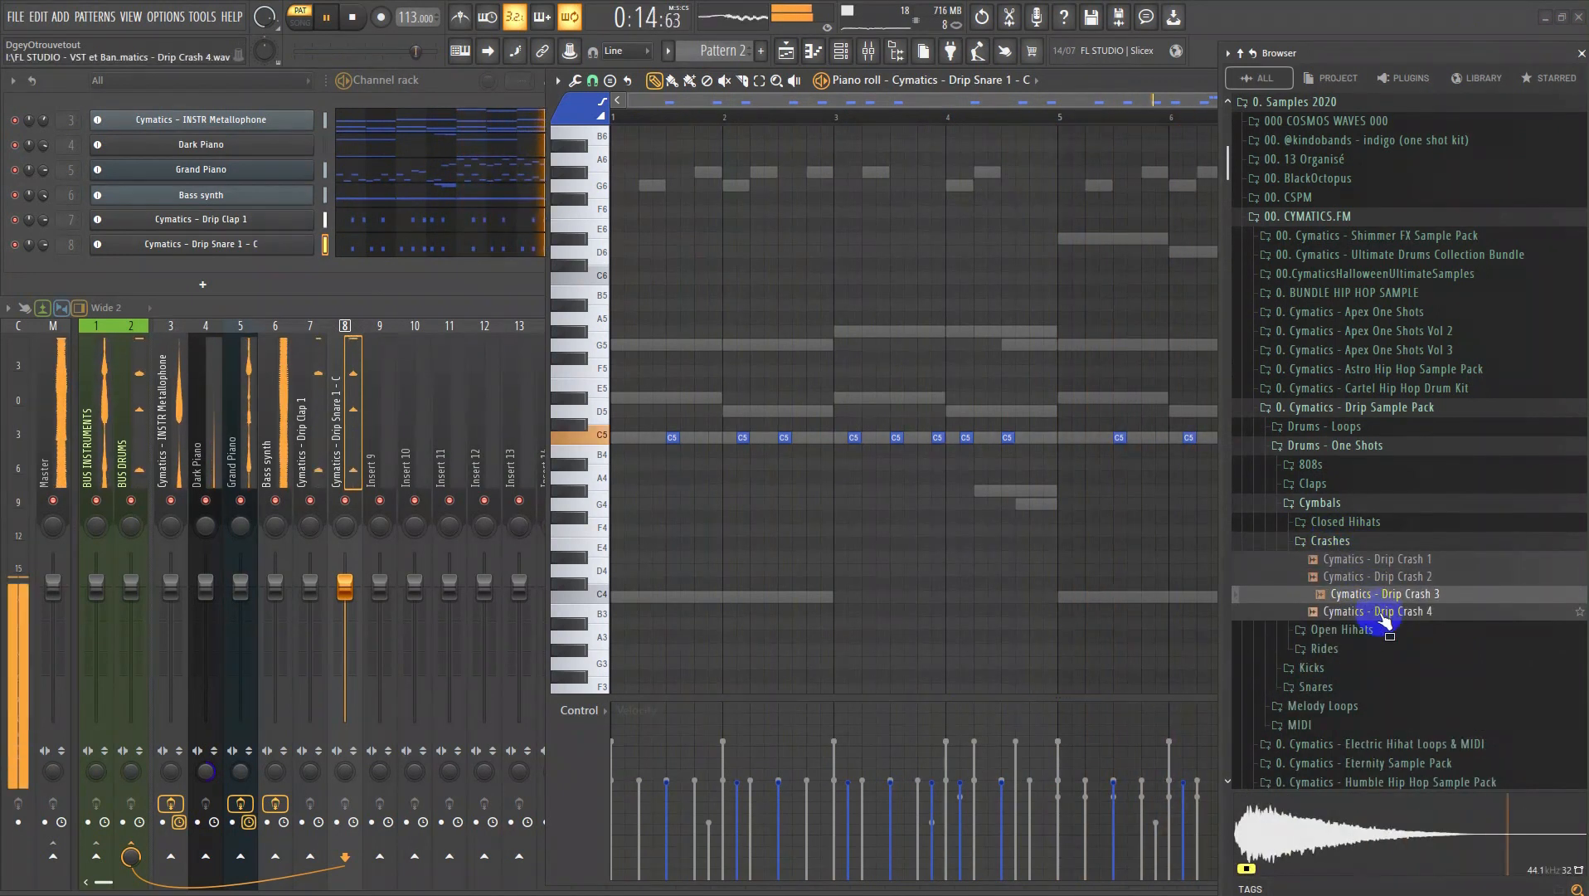
left_click(1383, 613)
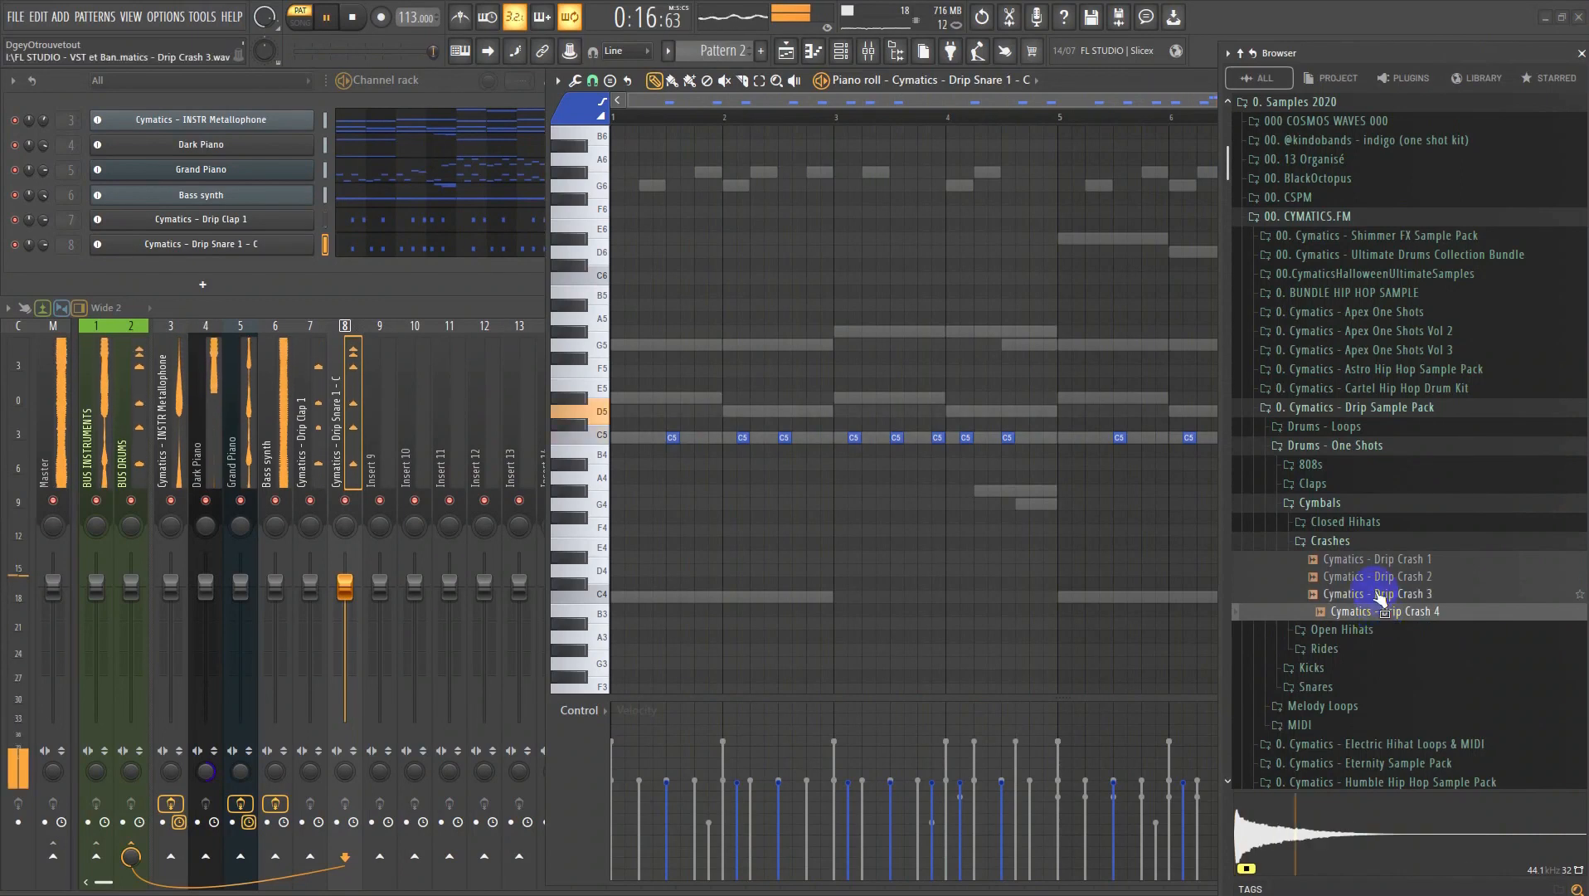
left_click(1367, 561)
left_click(1374, 578)
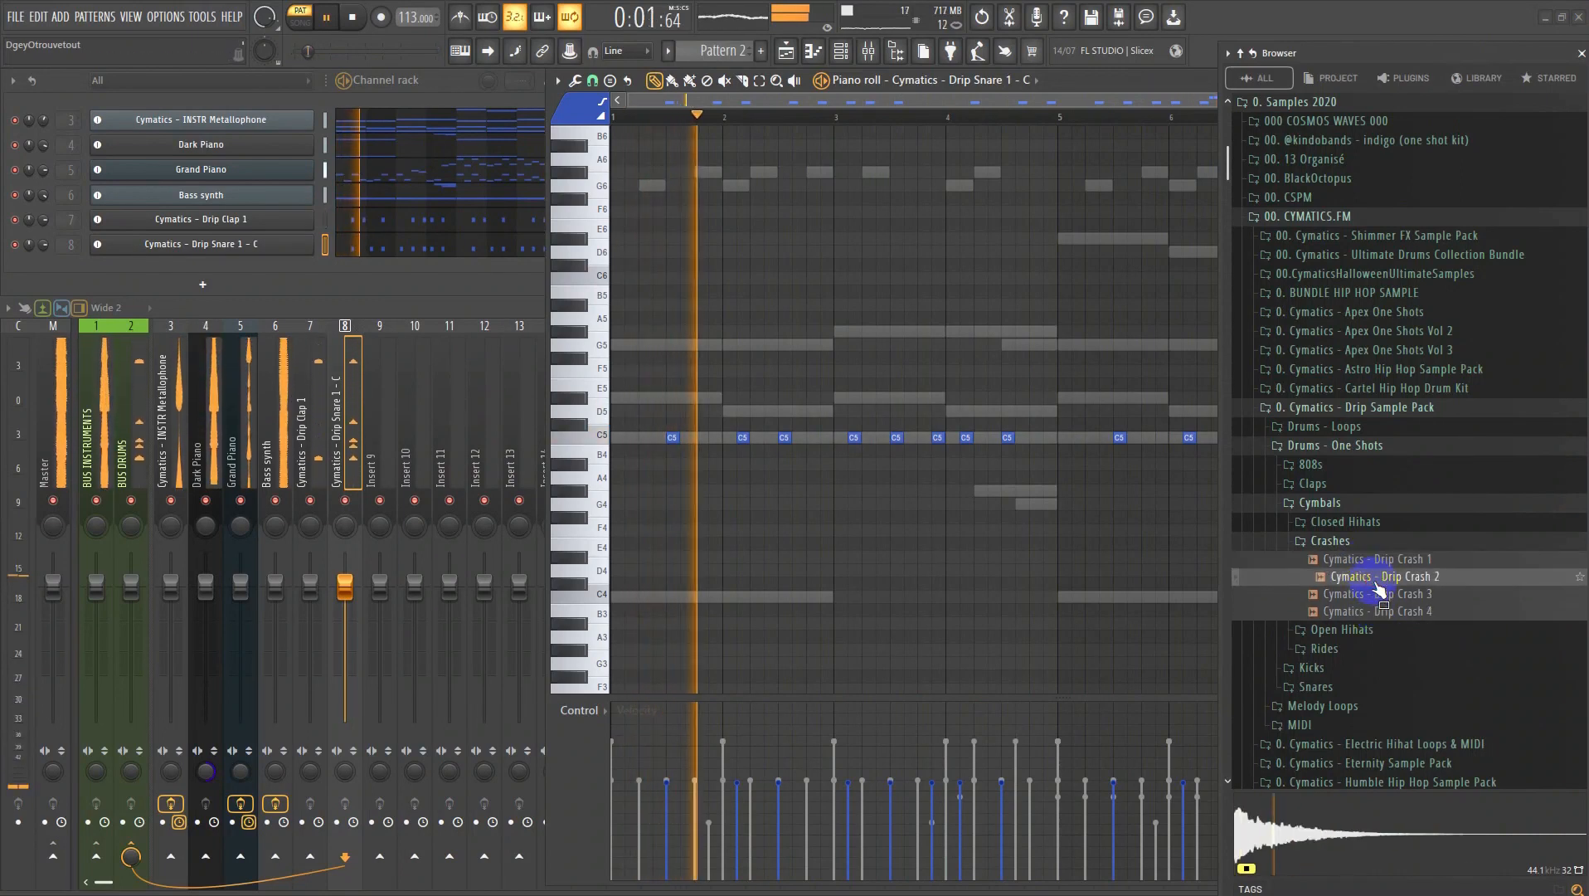
- Add the Cymatics - Drip Crash 2 sample as a channel, assign it to a new instrument track and route it only to BUS DRUMS
left_click_drag(1374, 579, 245, 273)
right_click(247, 273)
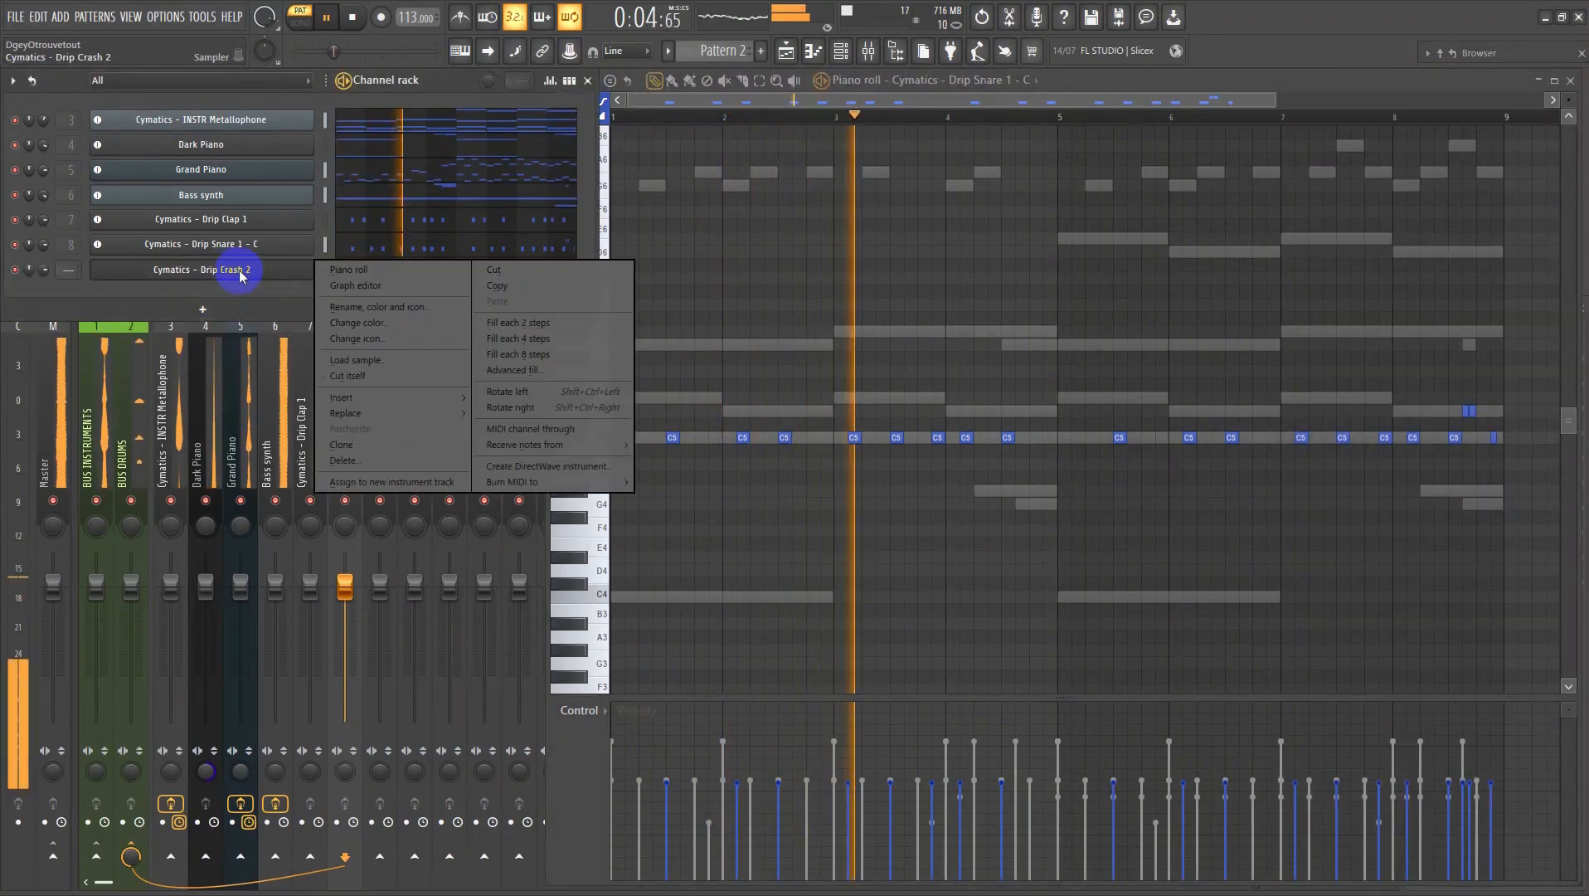
left_click(377, 482)
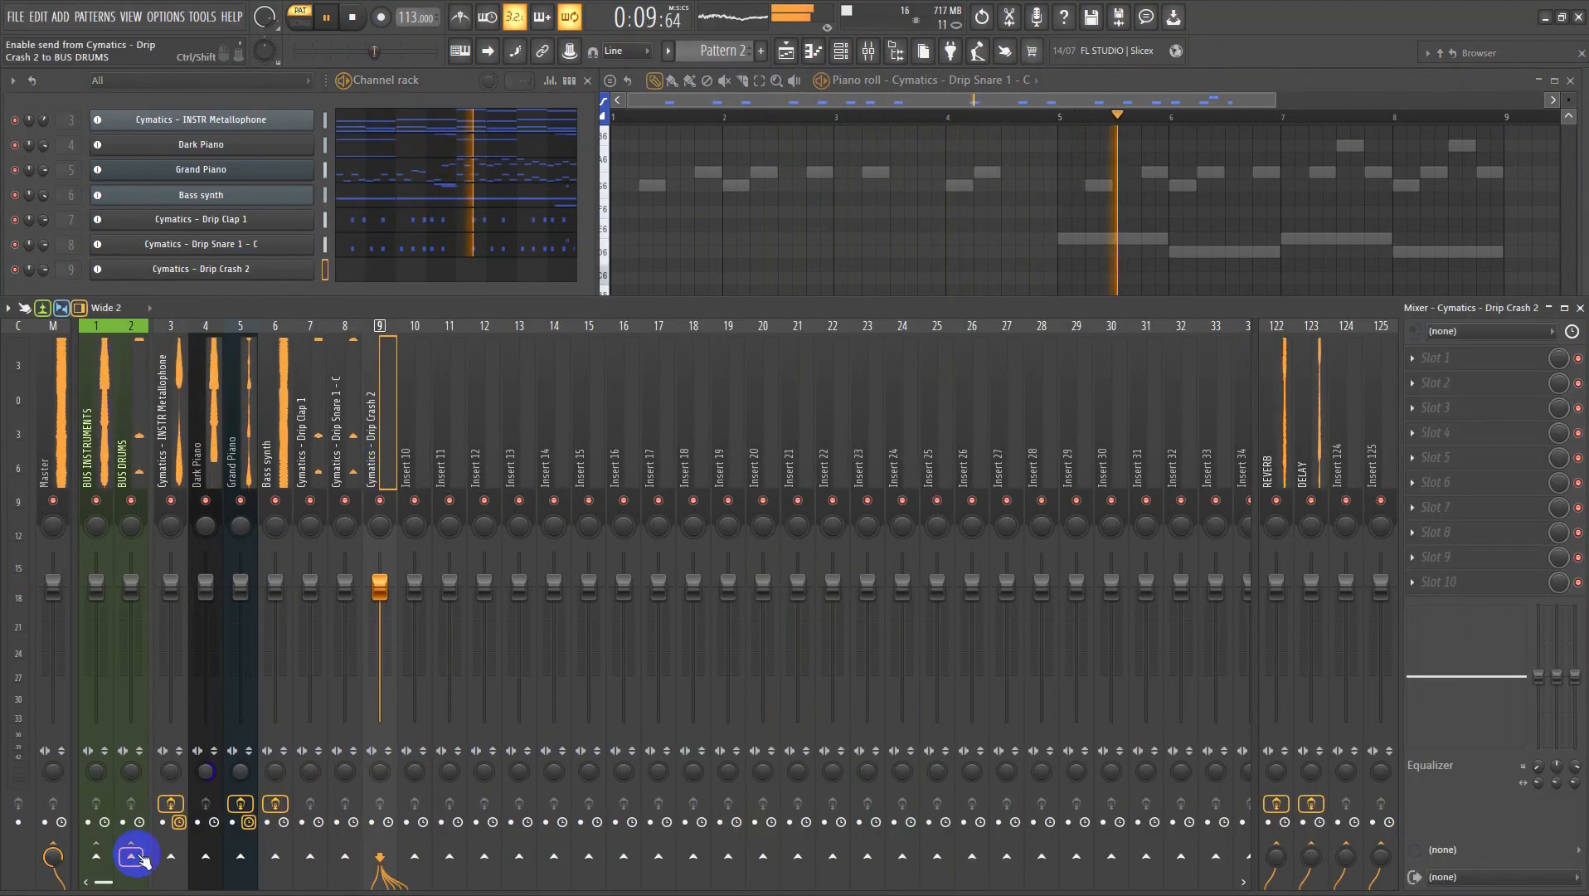
left_click(184, 836)
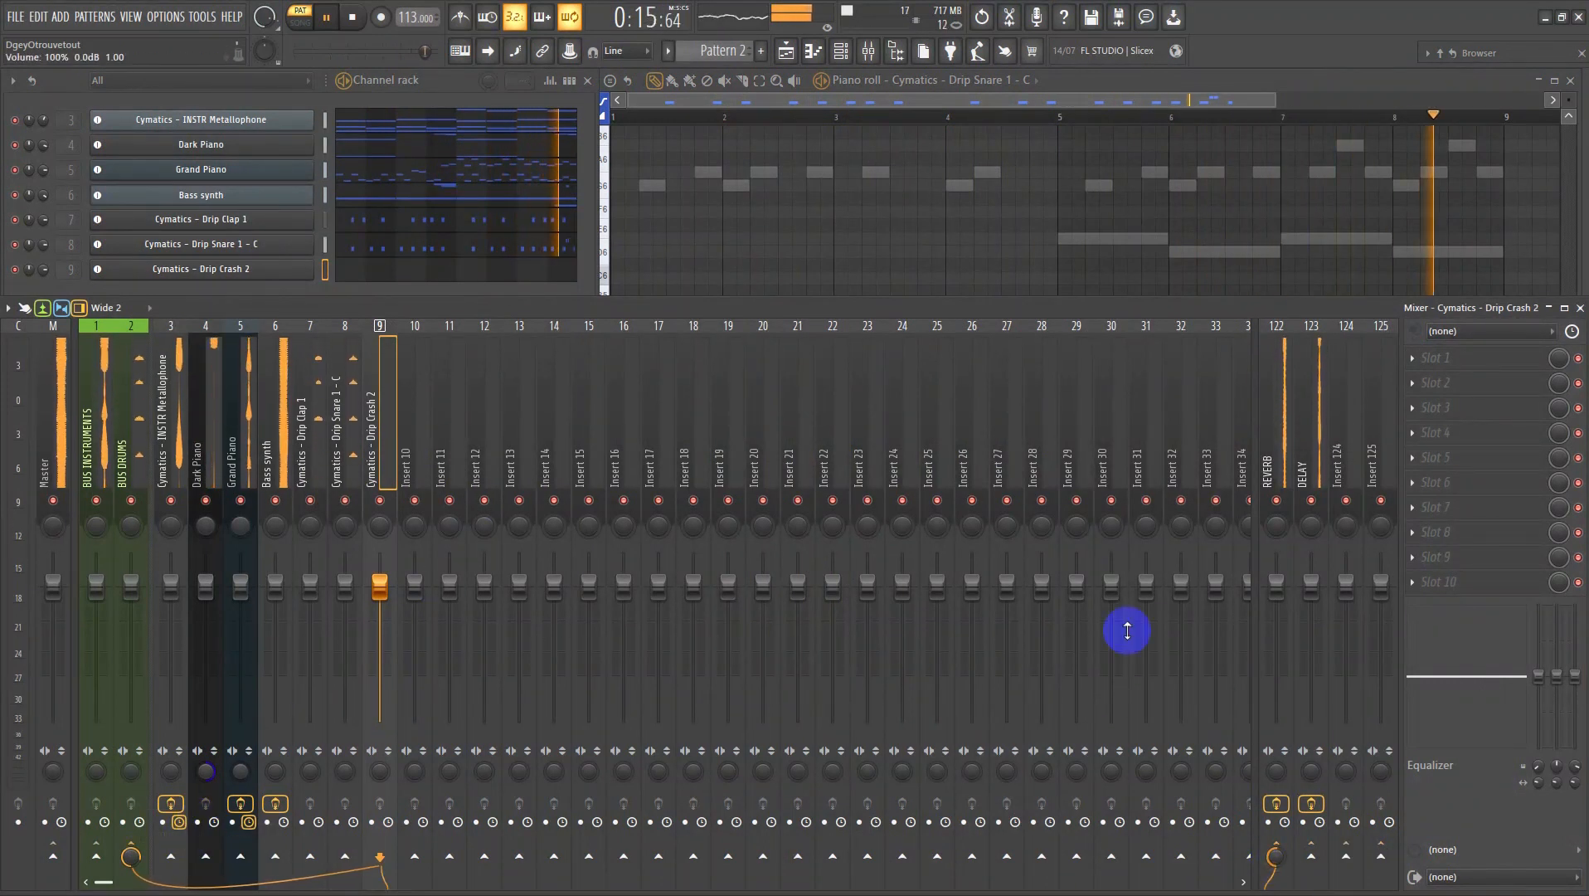
- Place a C5 note for the Drip Crash 2 channel at the very start of bar 1
left_click(341, 272)
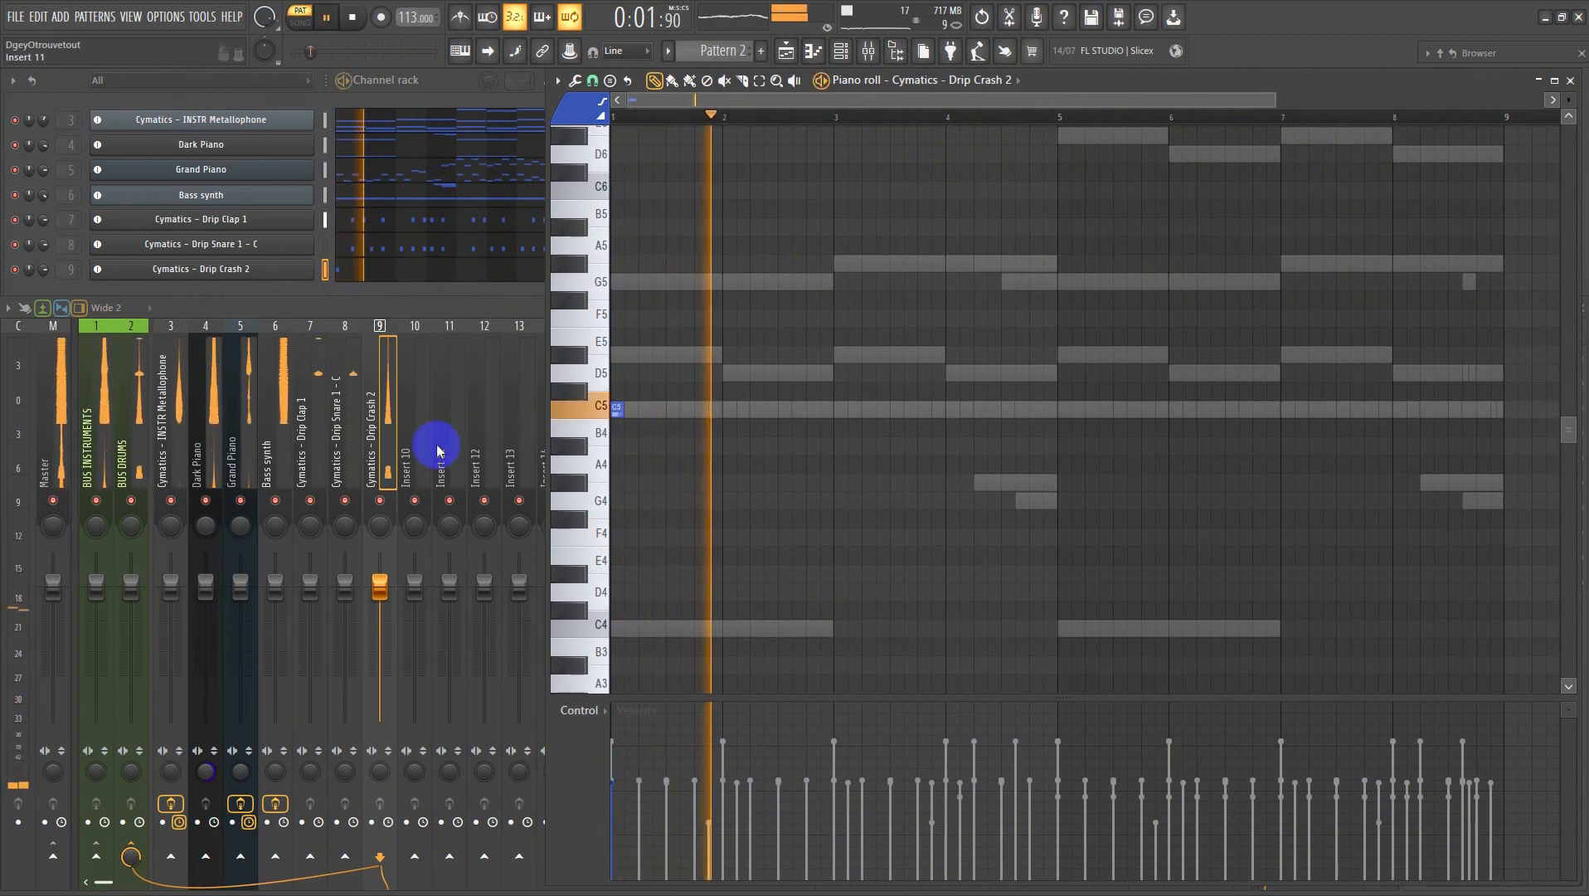
left_click(47, 276)
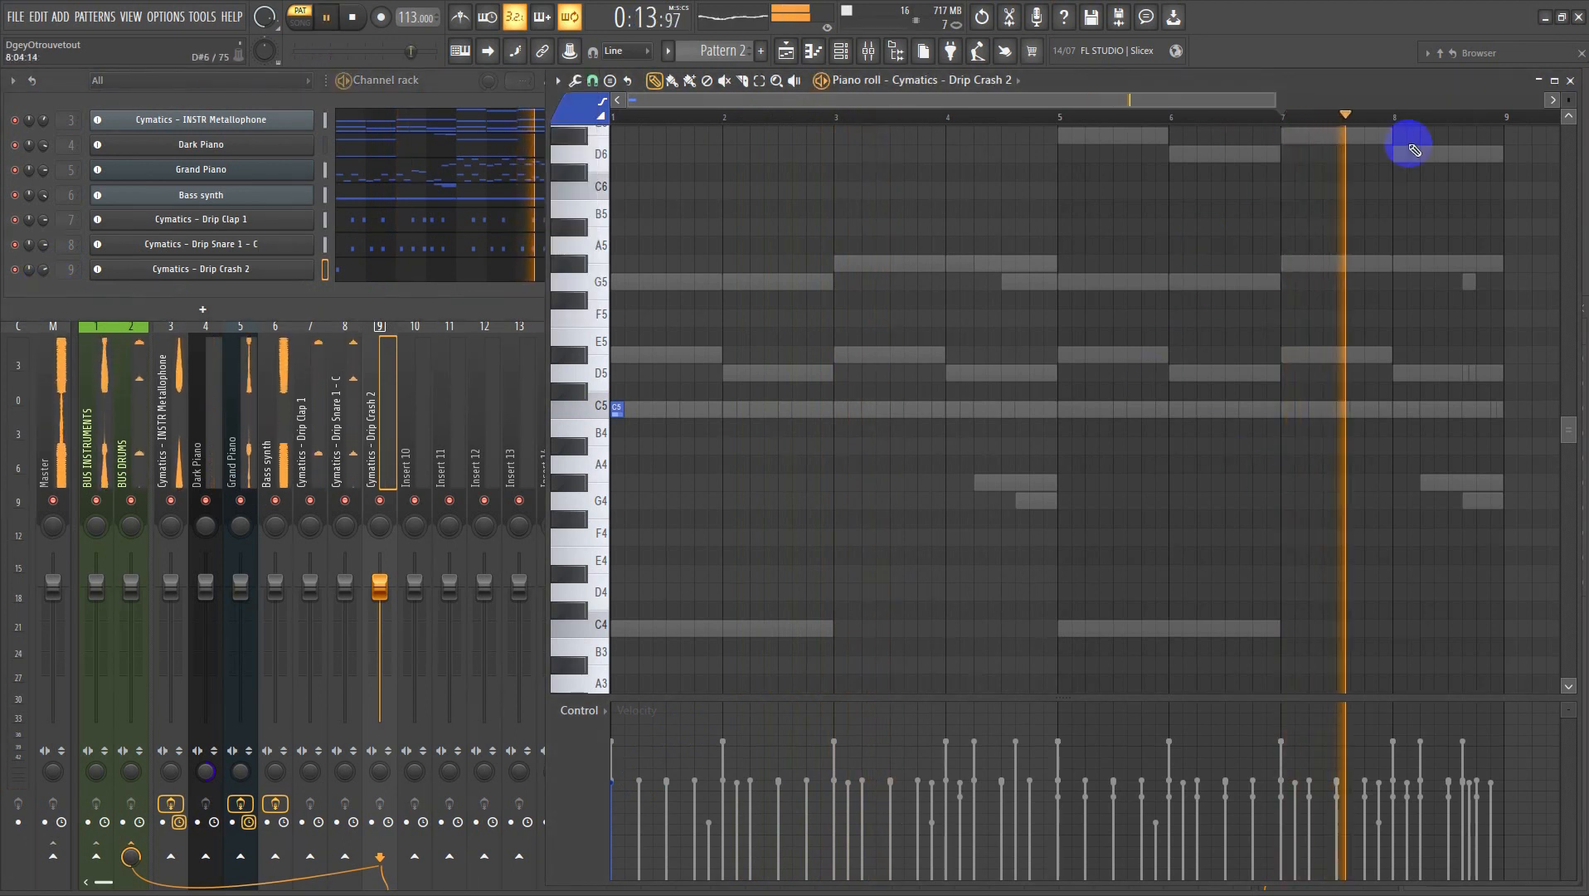
- Audition the closed hi-hats of the Cymatics Drip Sample Pack and add Cymatics - Drip Closed Hihat 4 as a new channel
left_click(1482, 51)
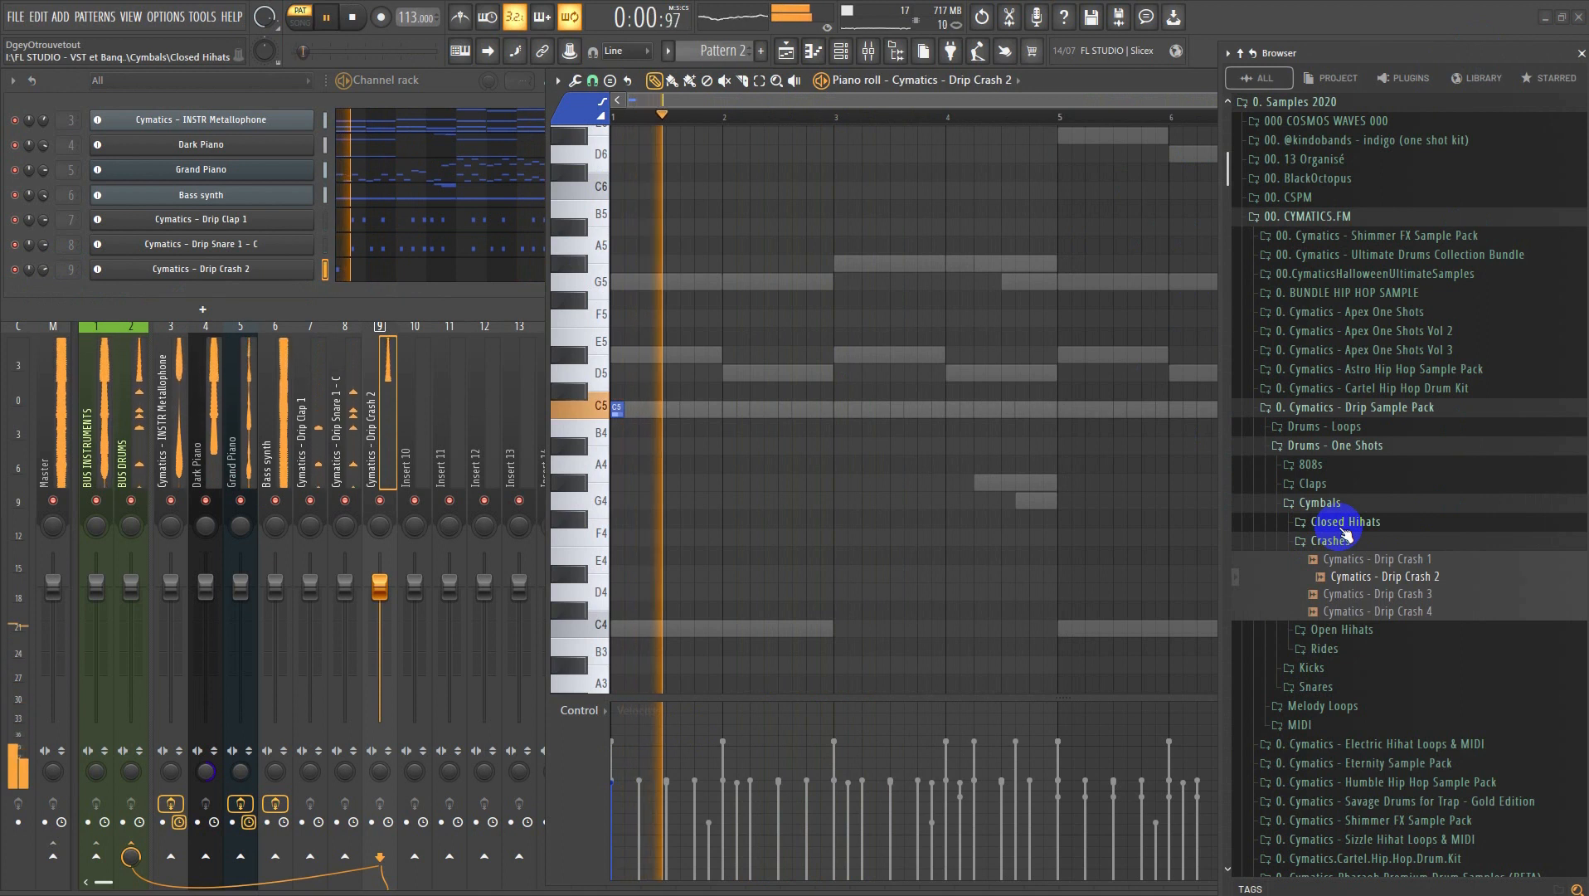
left_click(1342, 523)
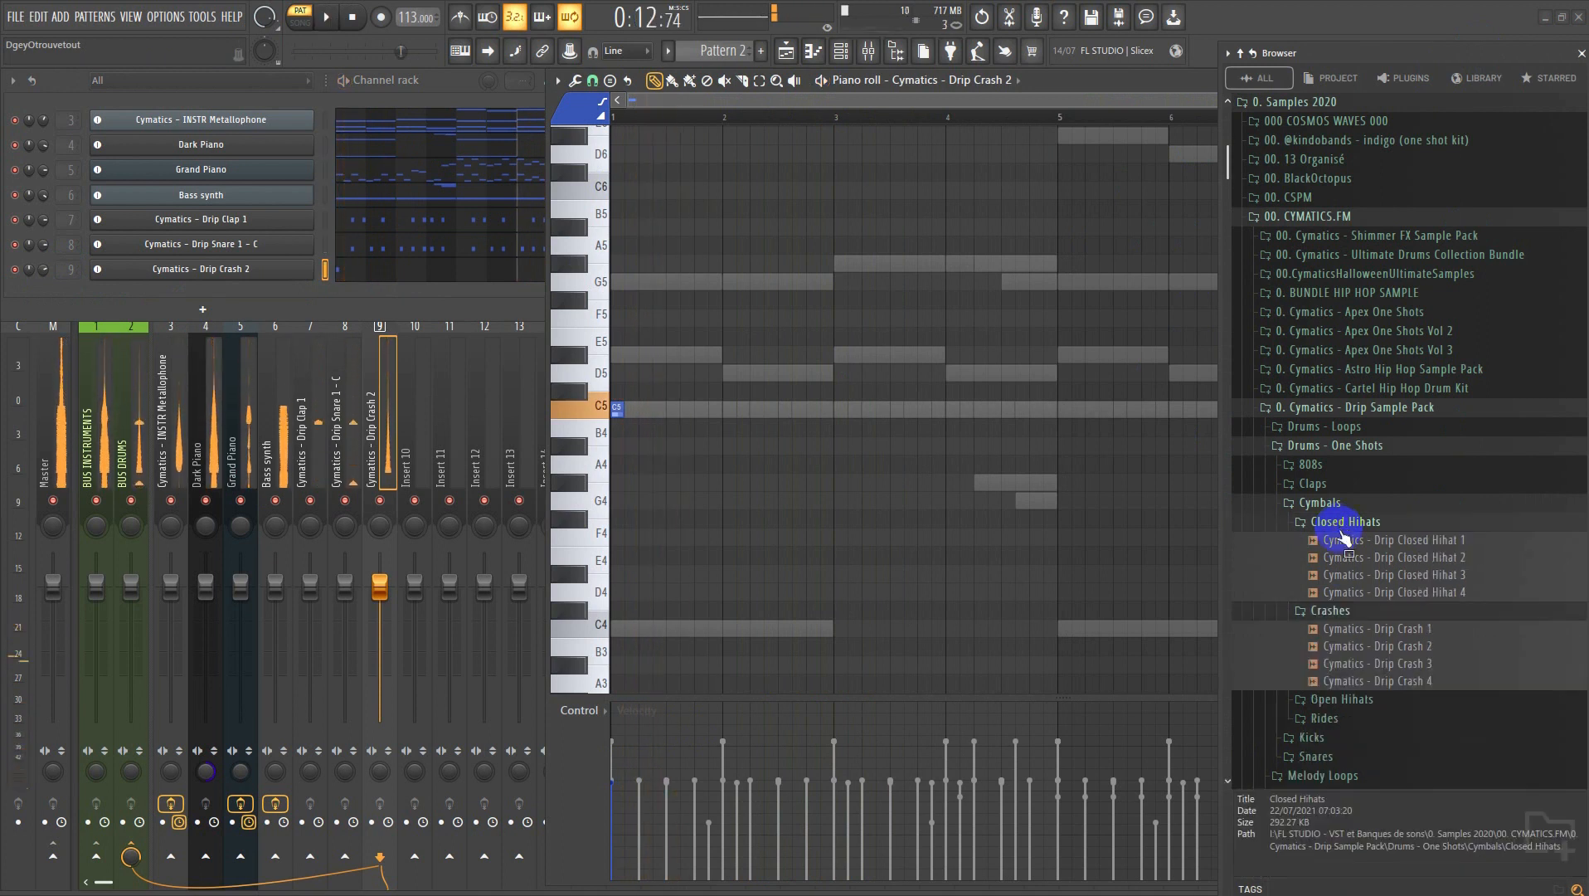
left_click(1332, 612)
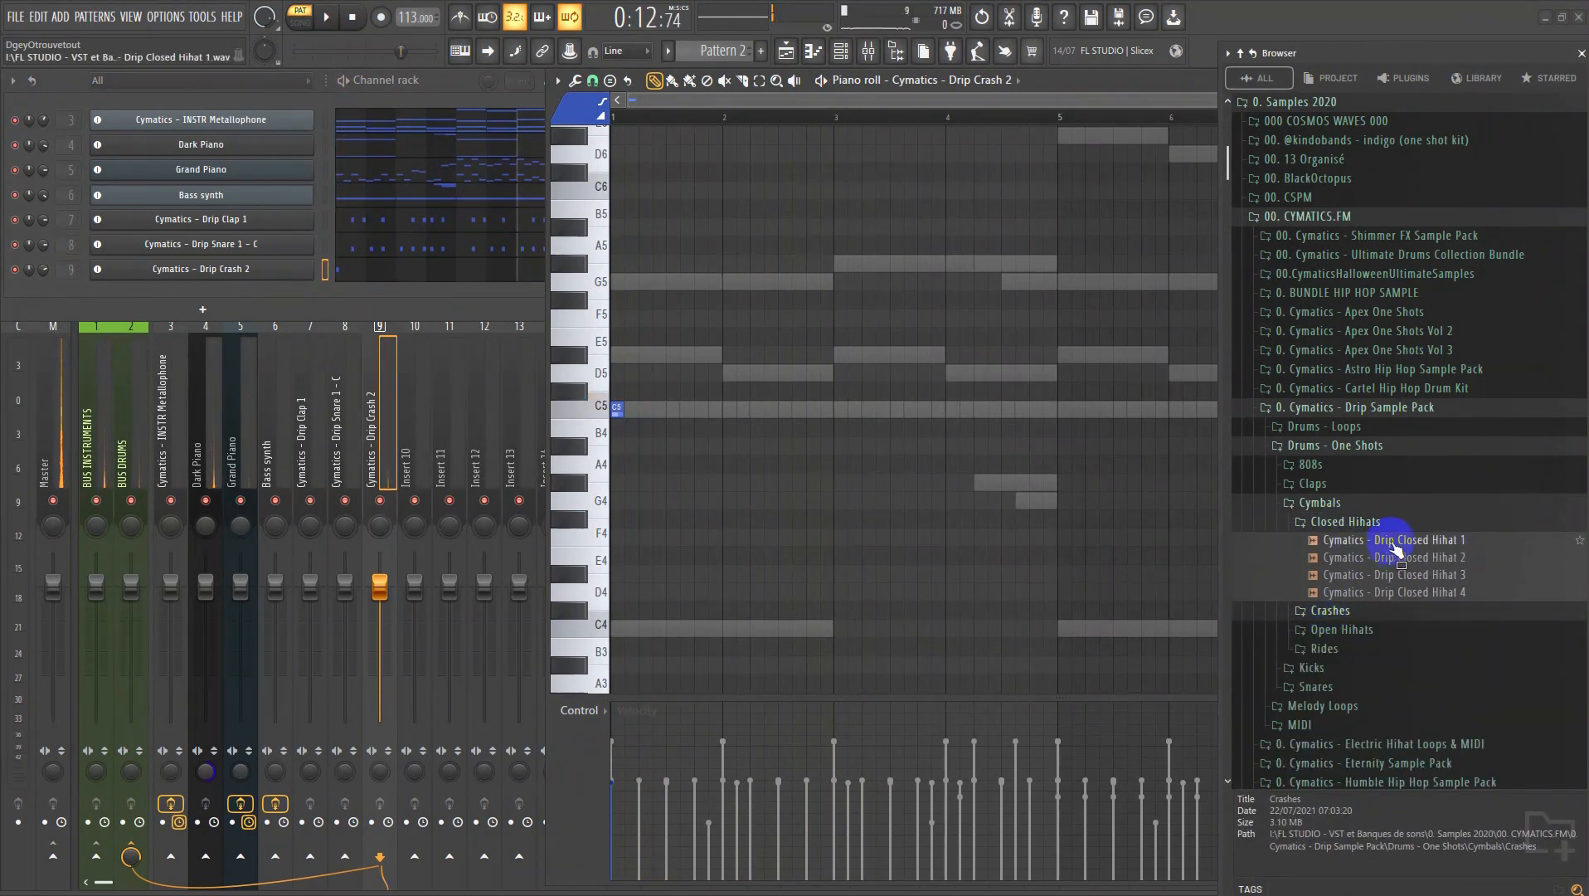
left_click(1393, 543)
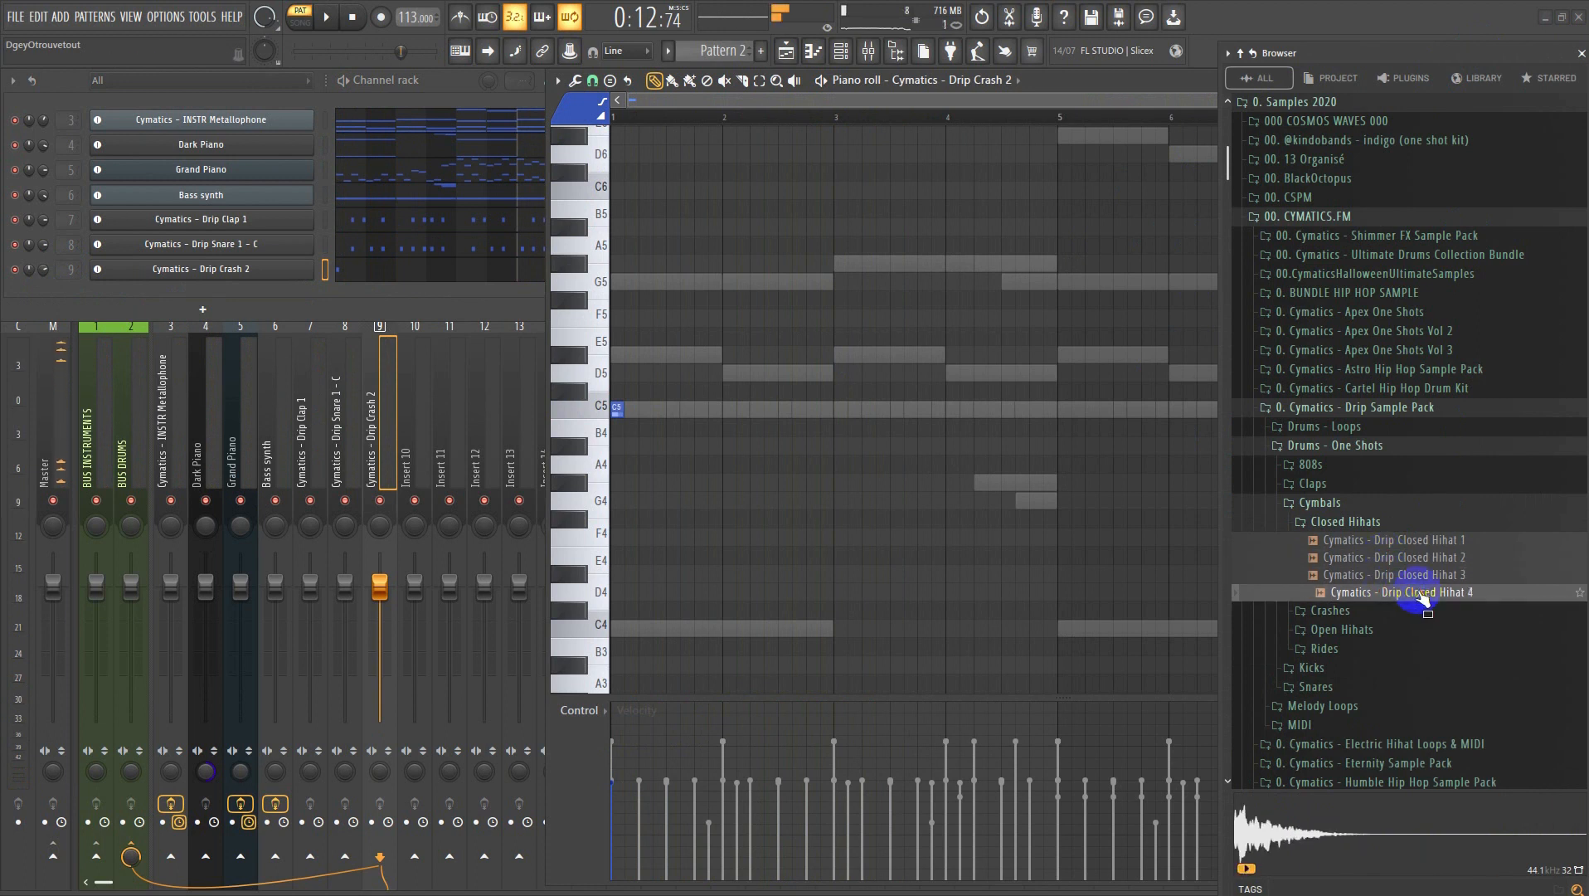
left_click_drag(1405, 594, 1036, 524)
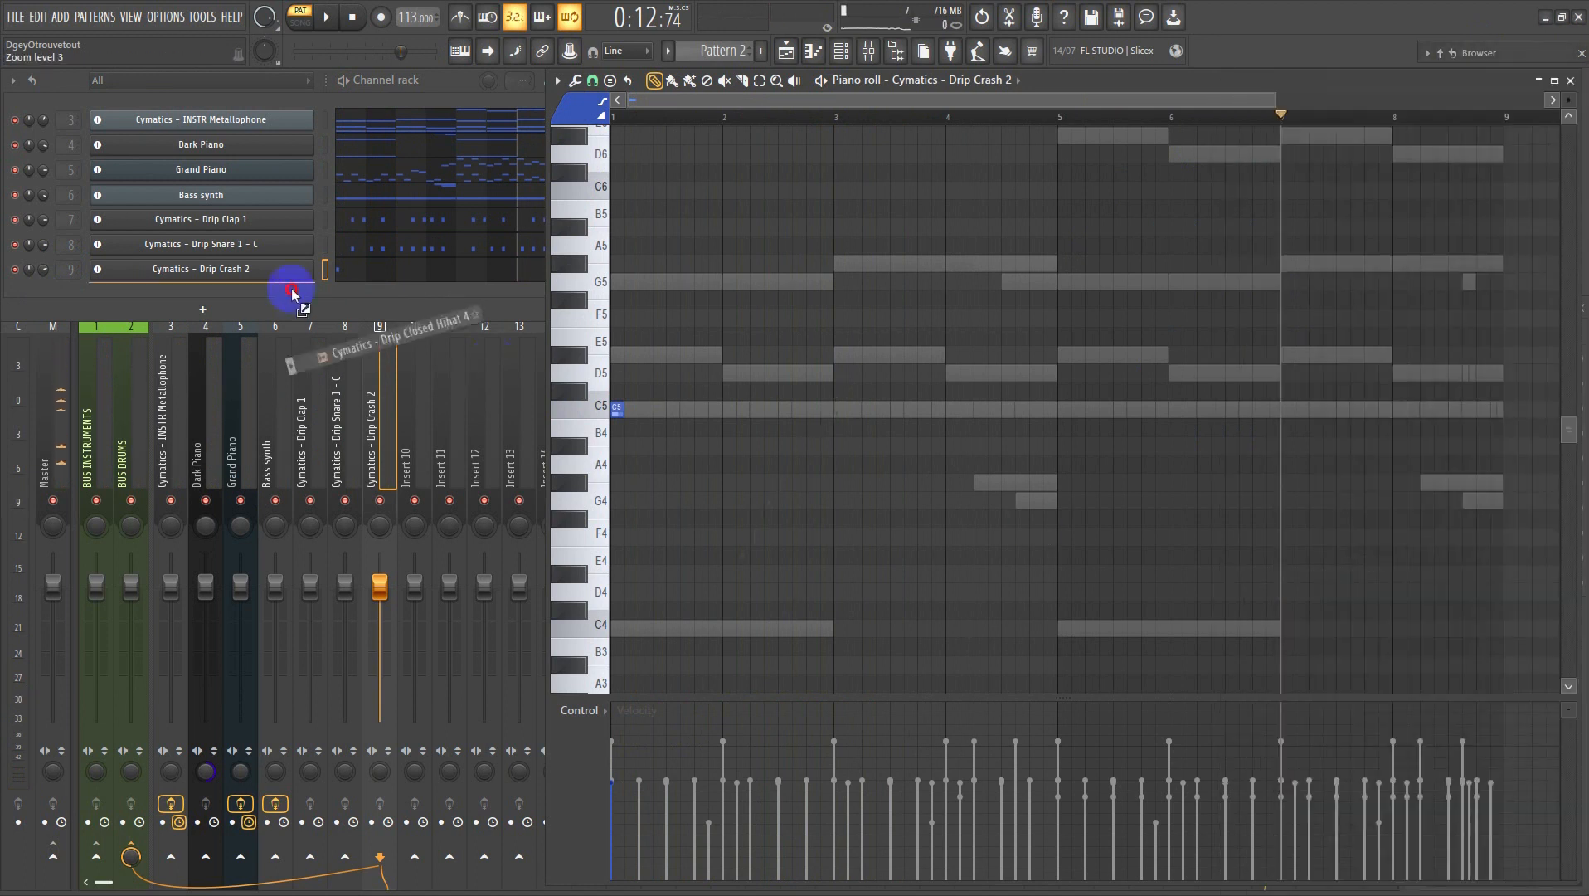
left_click_drag(278, 292, 284, 296)
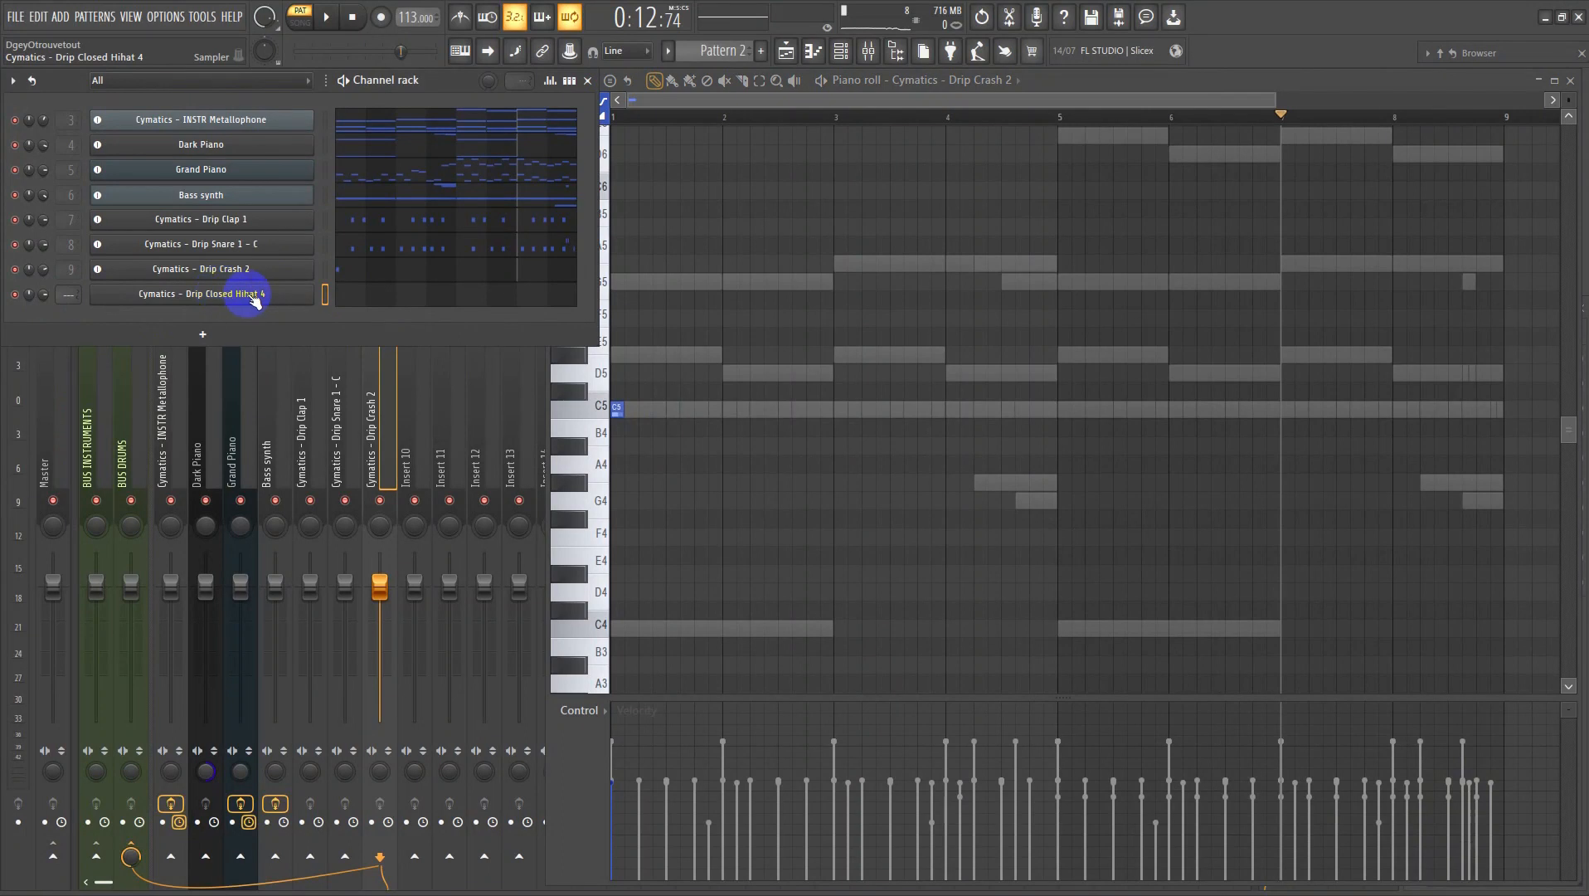
- Assign the Drip Closed Hihat 4 channel to a new instrument track and route it only to BUS DRUMS
right_click(251, 299)
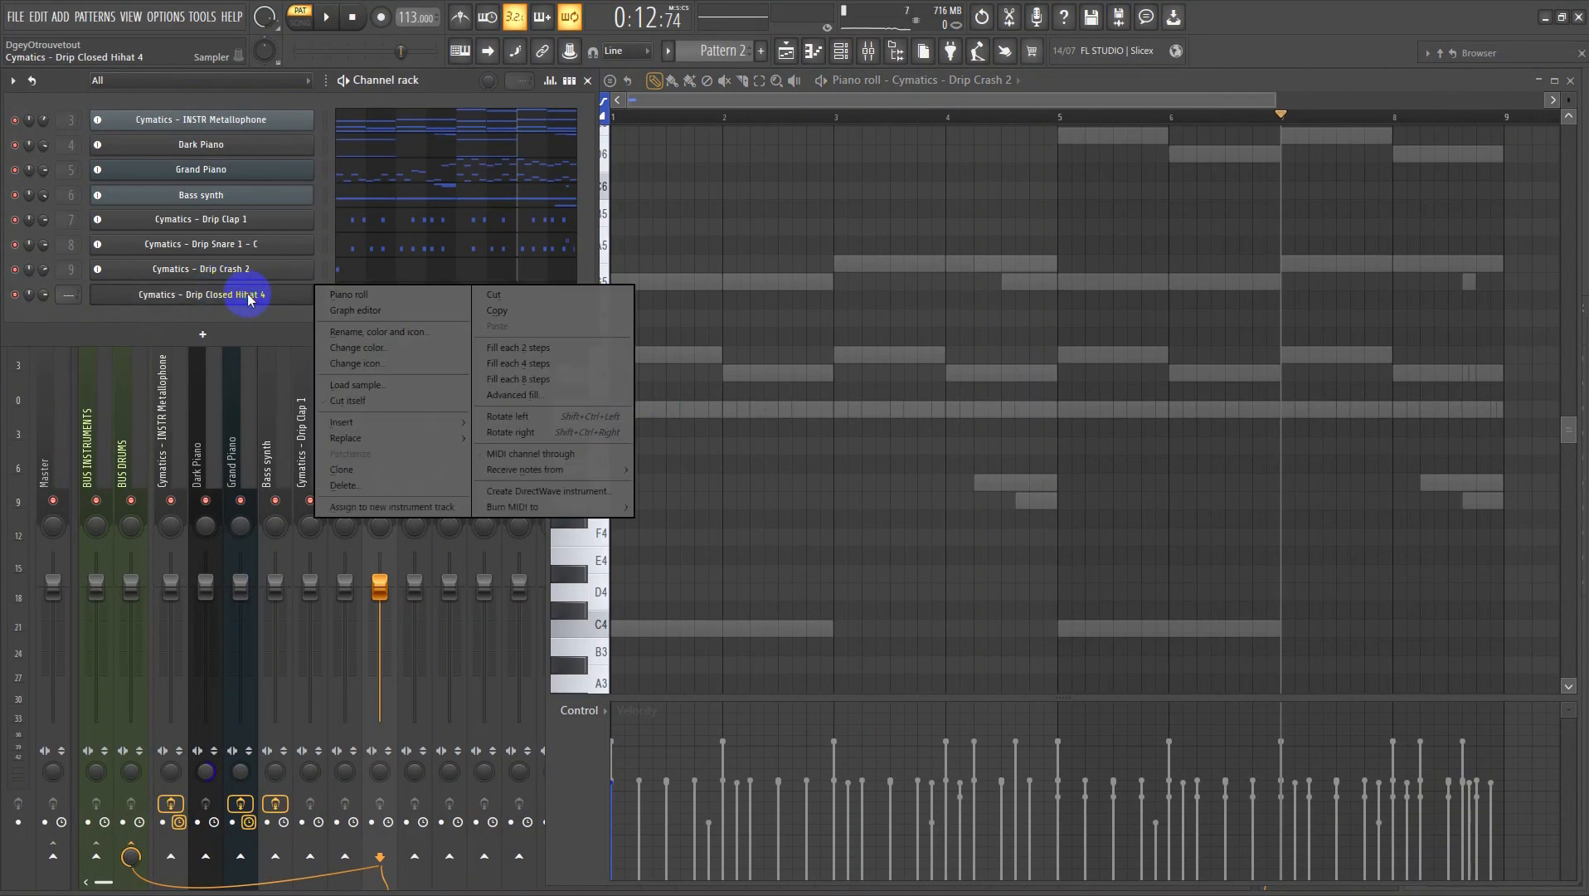
left_click(405, 509)
right_click(131, 859)
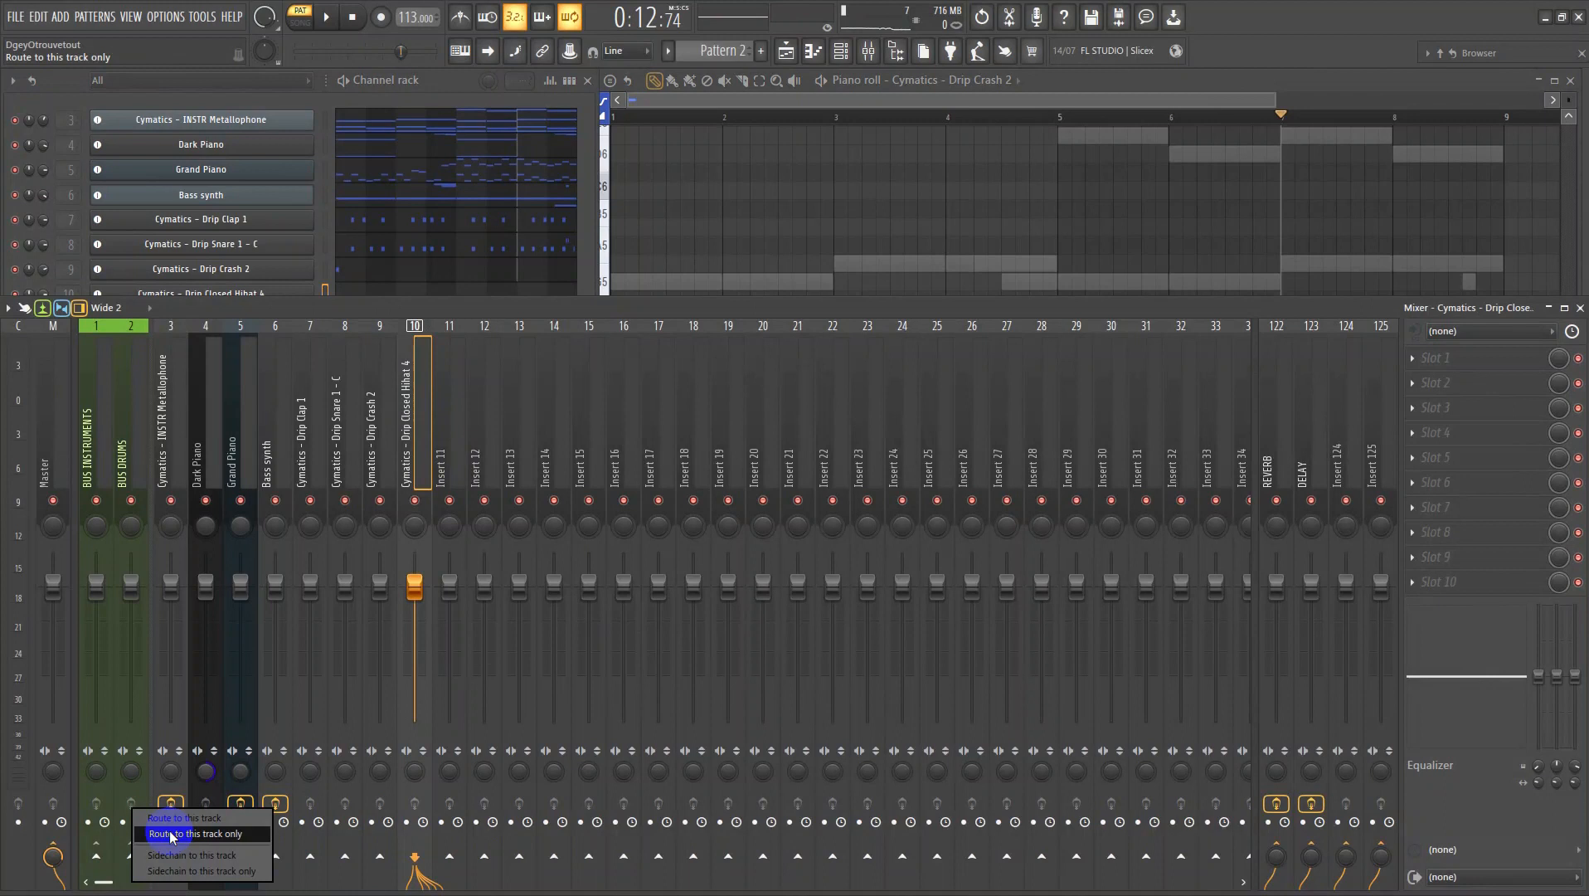
left_click(212, 833)
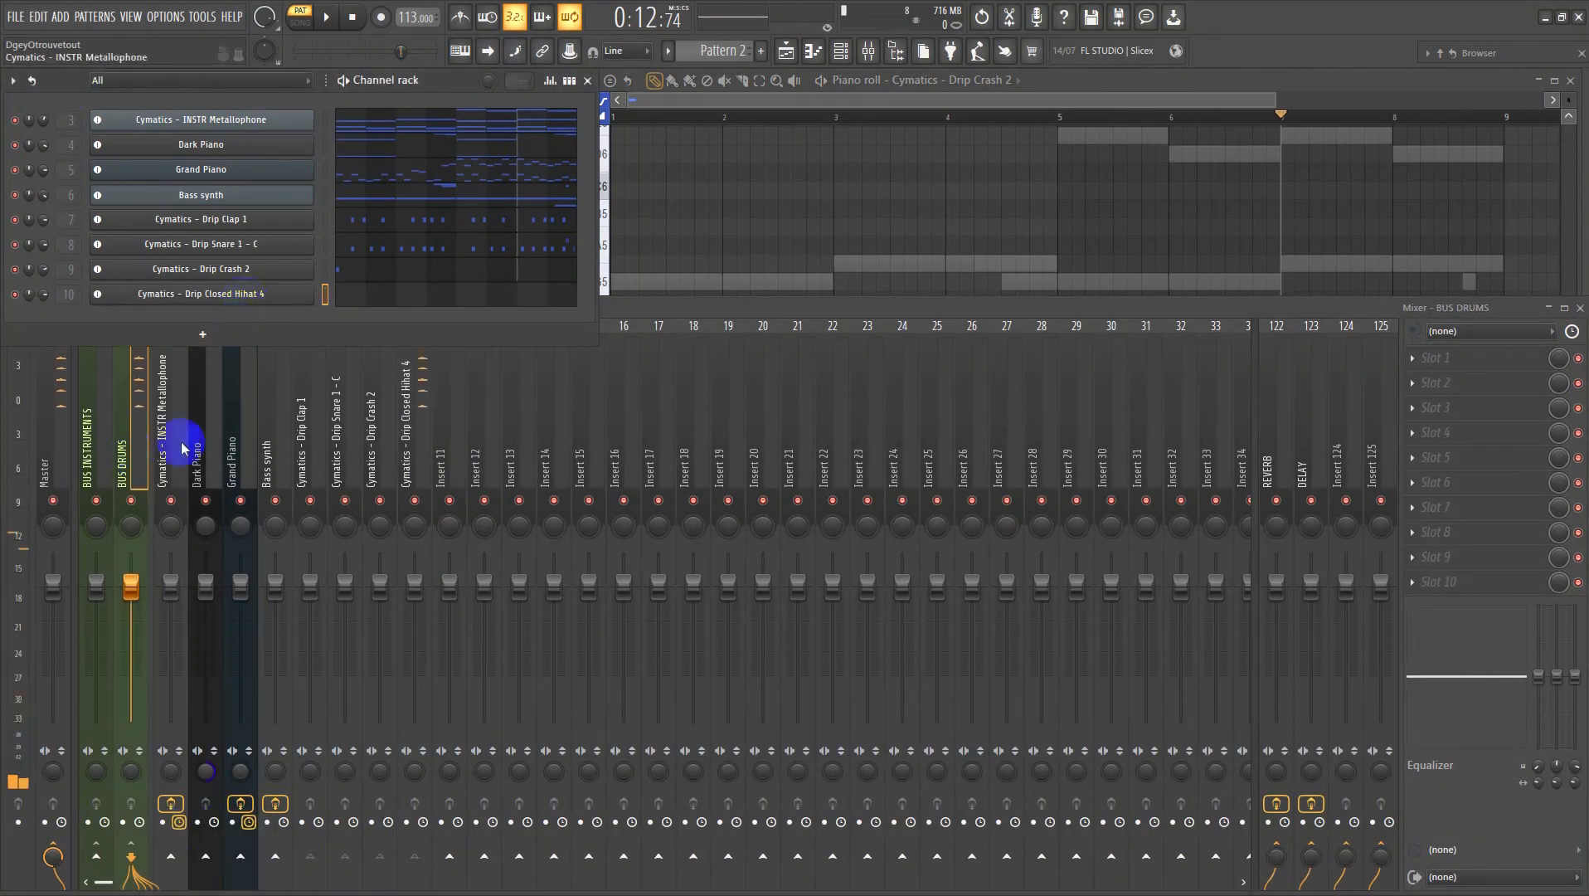
- Fill the Drip Closed Hihat 4 channel with a note every 4 steps and play the pattern
right_click(241, 296)
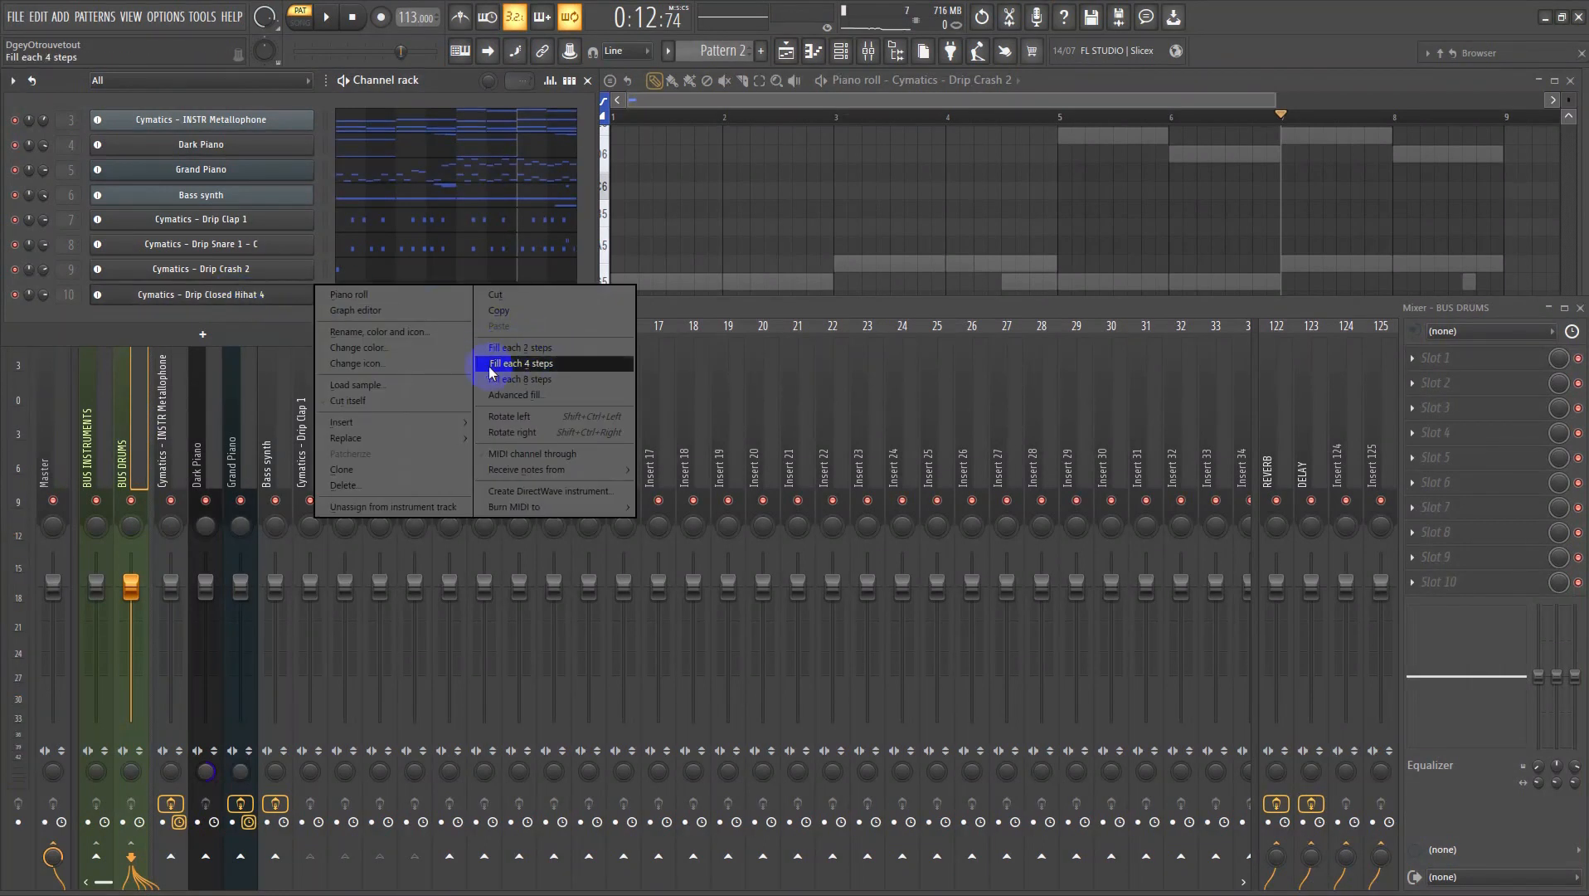
left_click(521, 379)
right_click(286, 297)
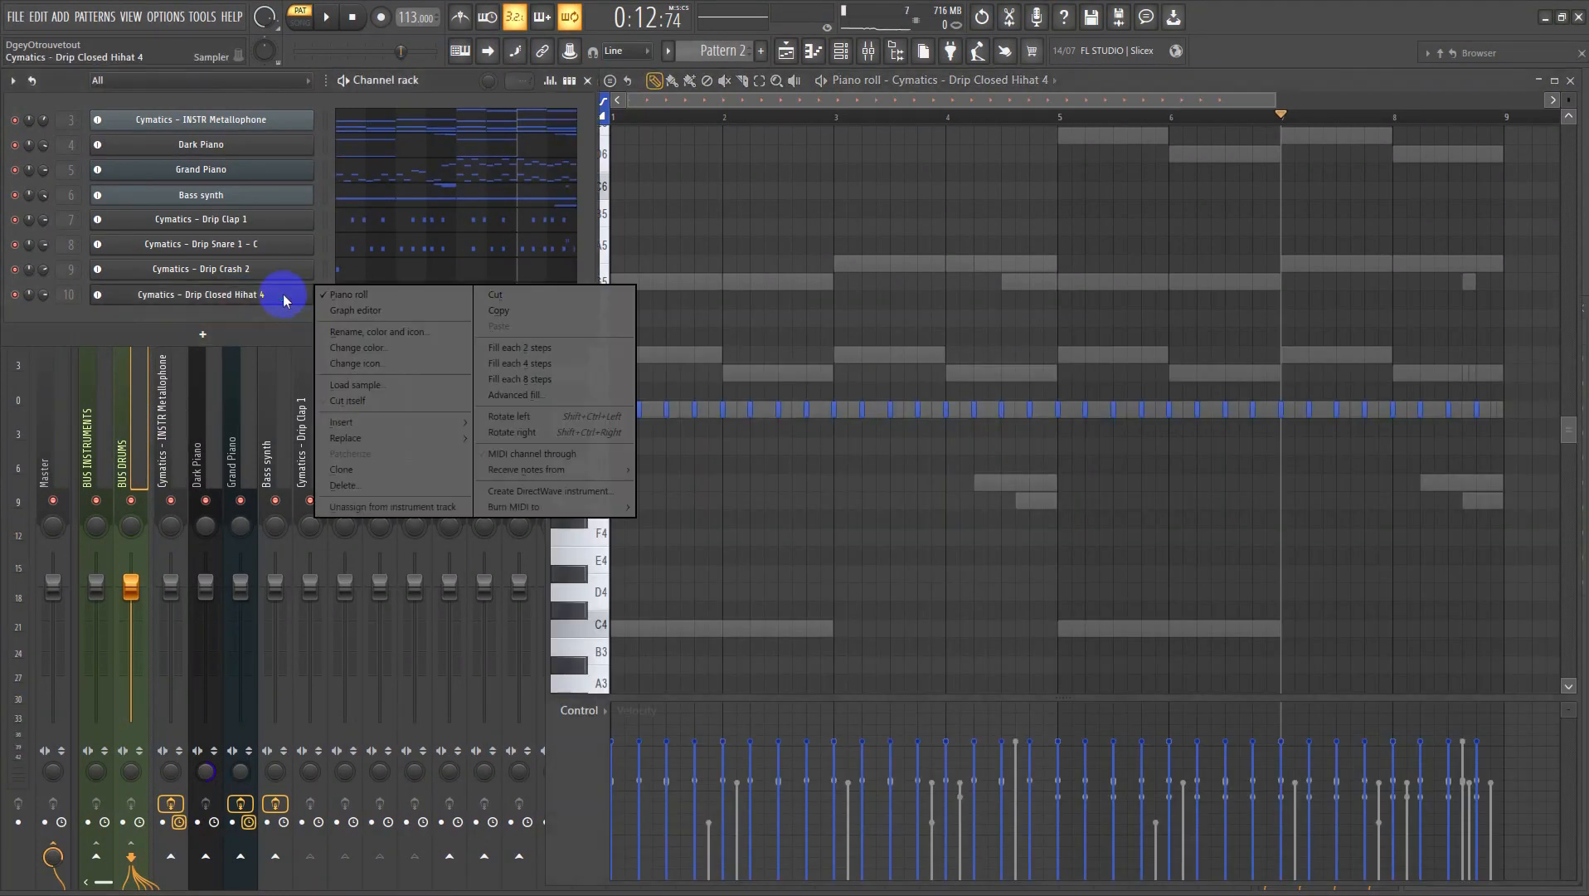
left_click(535, 348)
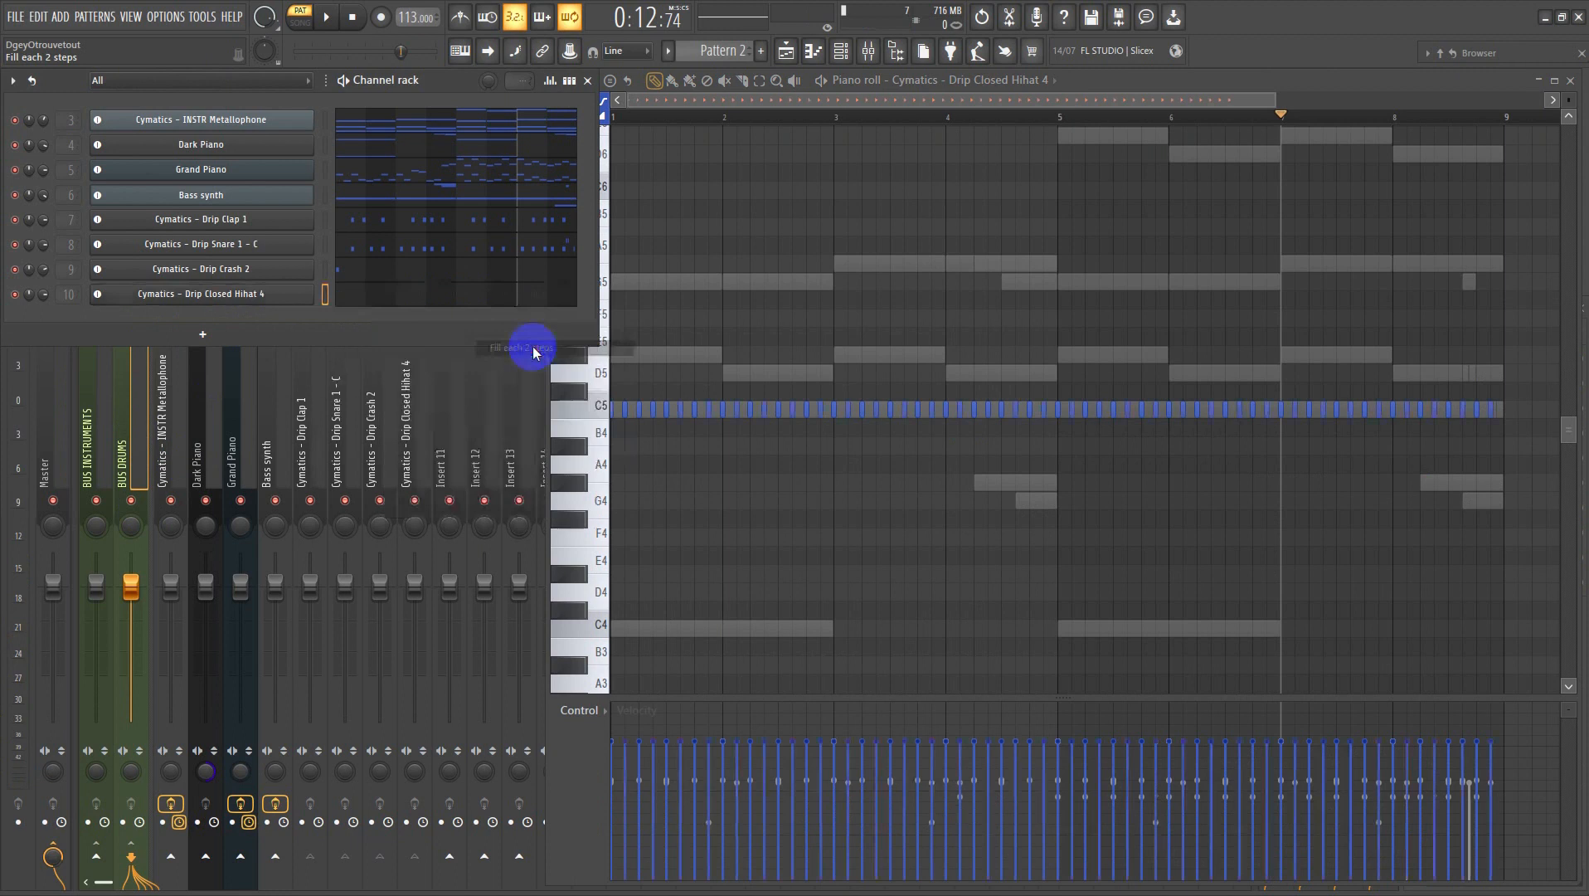
right_click(292, 292)
key("space")
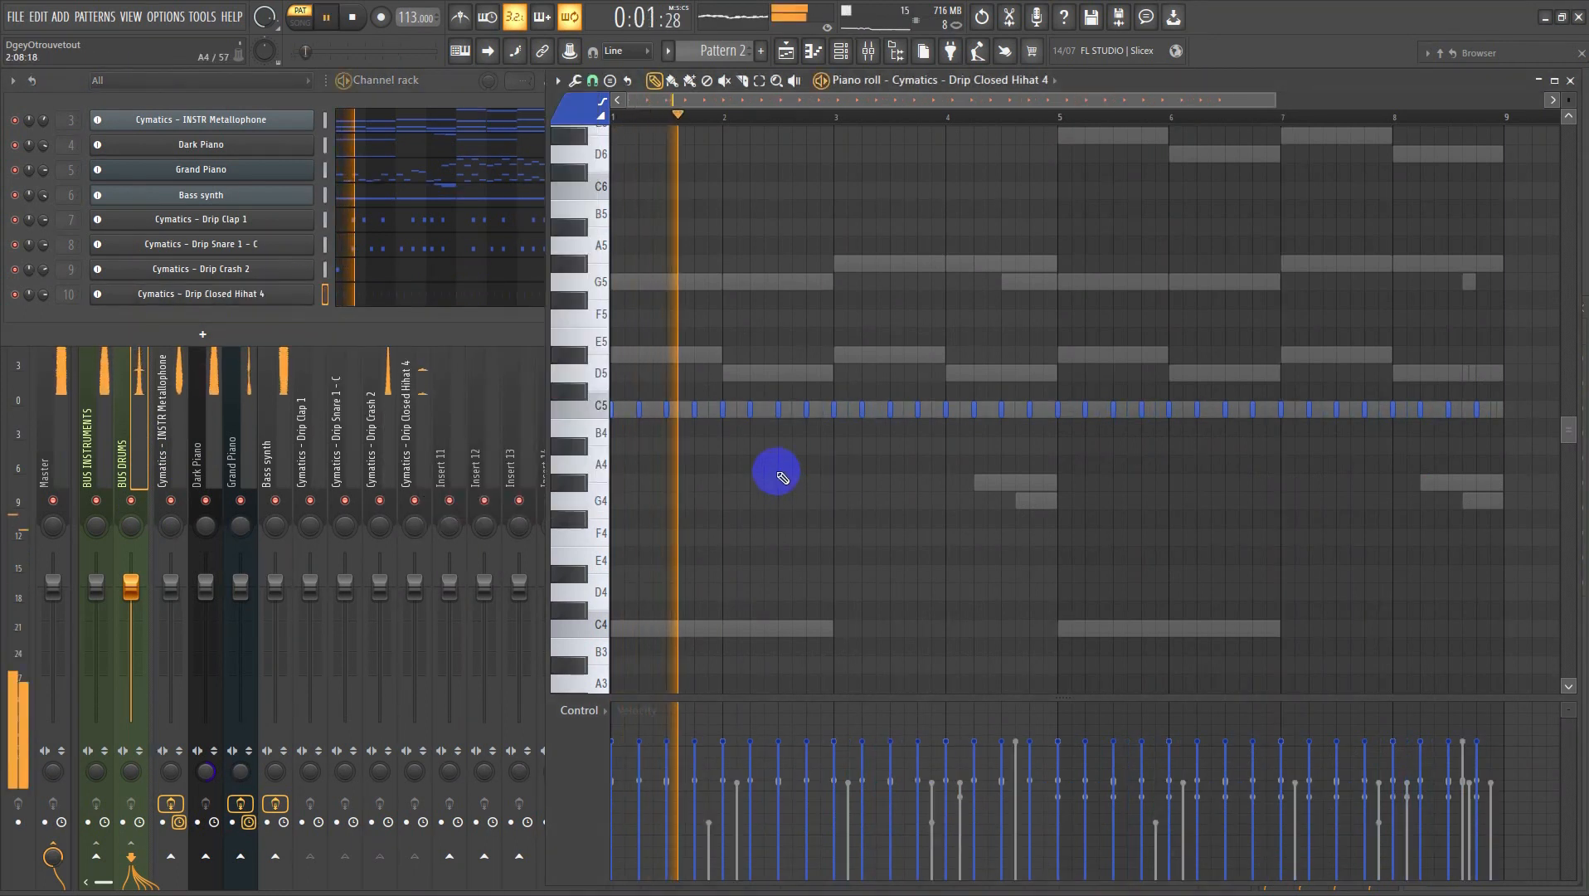
- Duplicate all the hi-hat notes two steps later and give the copies a lower velocity
scroll(785, 472, "down", 2)
left_click_drag(1274, 429, 581, 314)
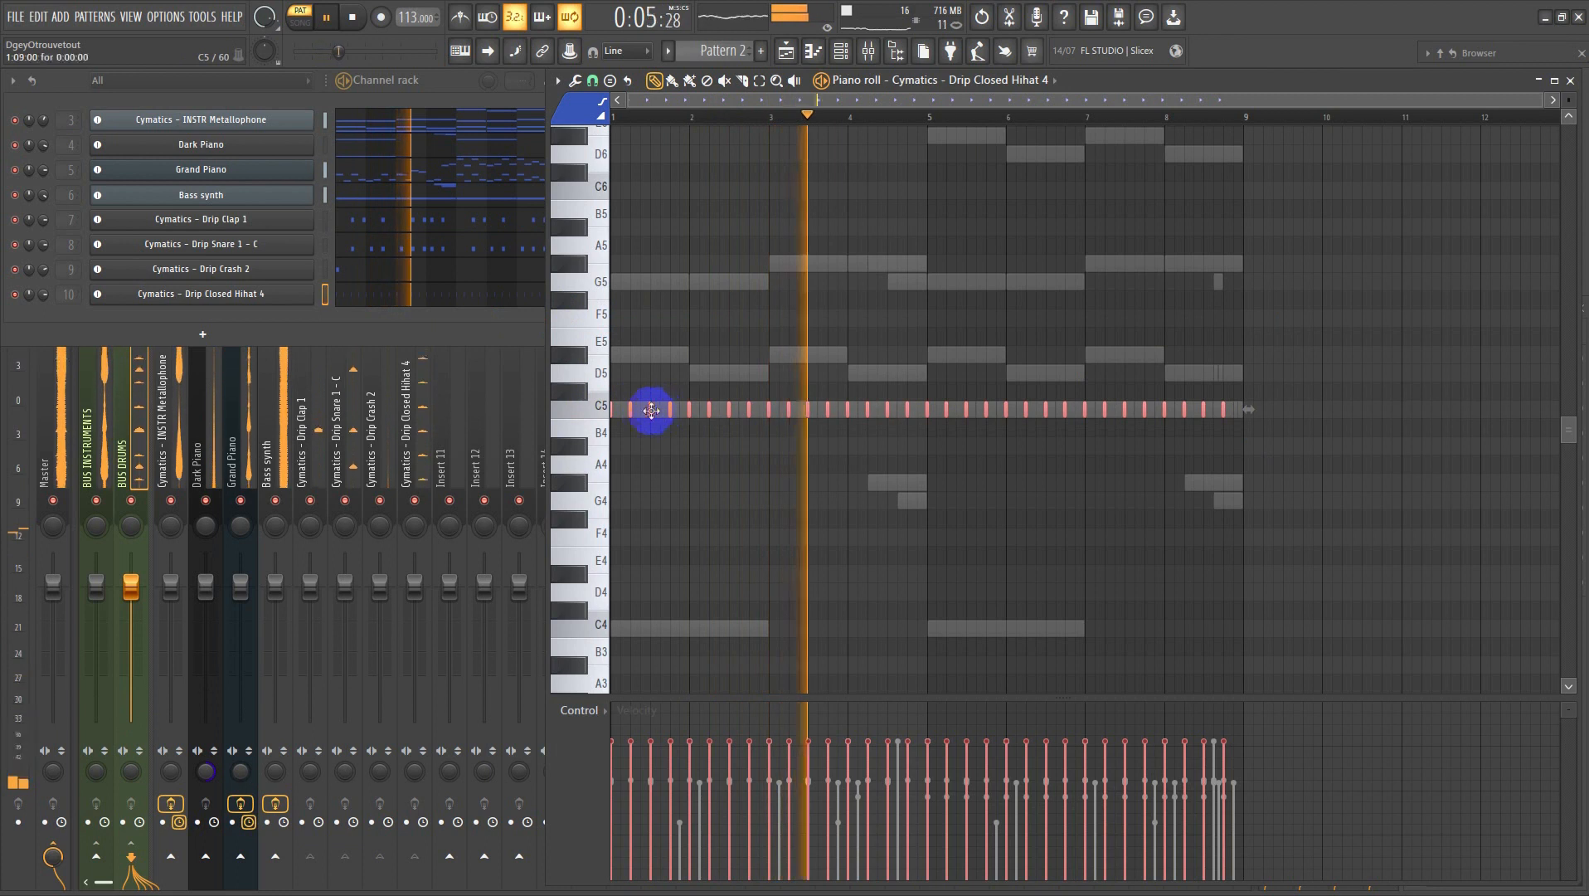
left_click_drag(651, 410, 656, 410, "shift")
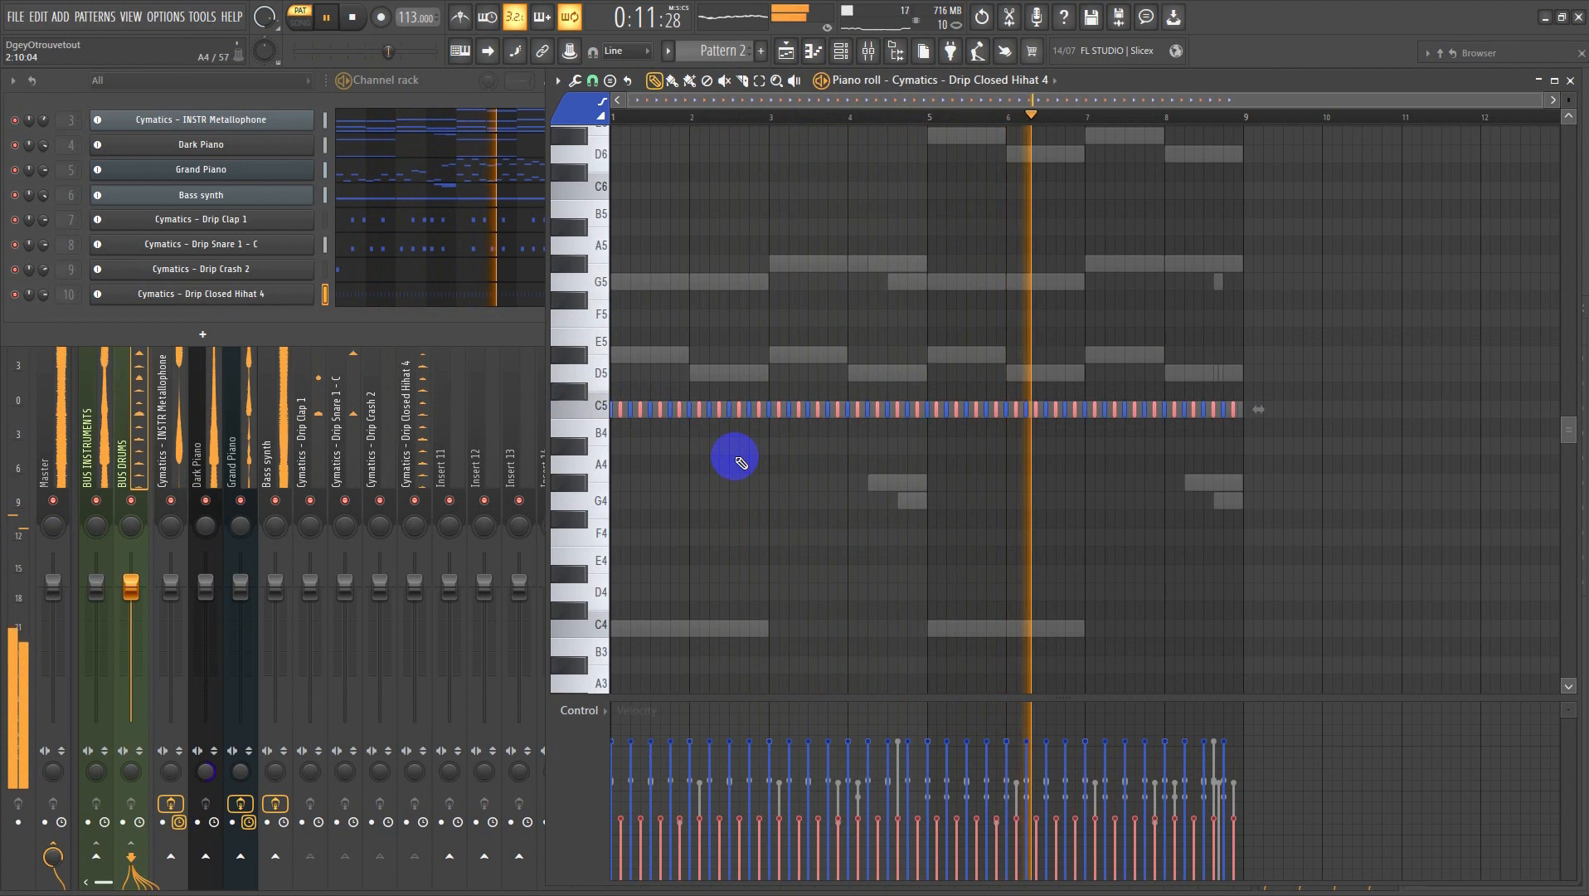
- Add an extra C5 hi-hat note at step 8 of bar 1 and delete the notes at steps 9 and 13
scroll(747, 460, "up", 2, "ctrl")
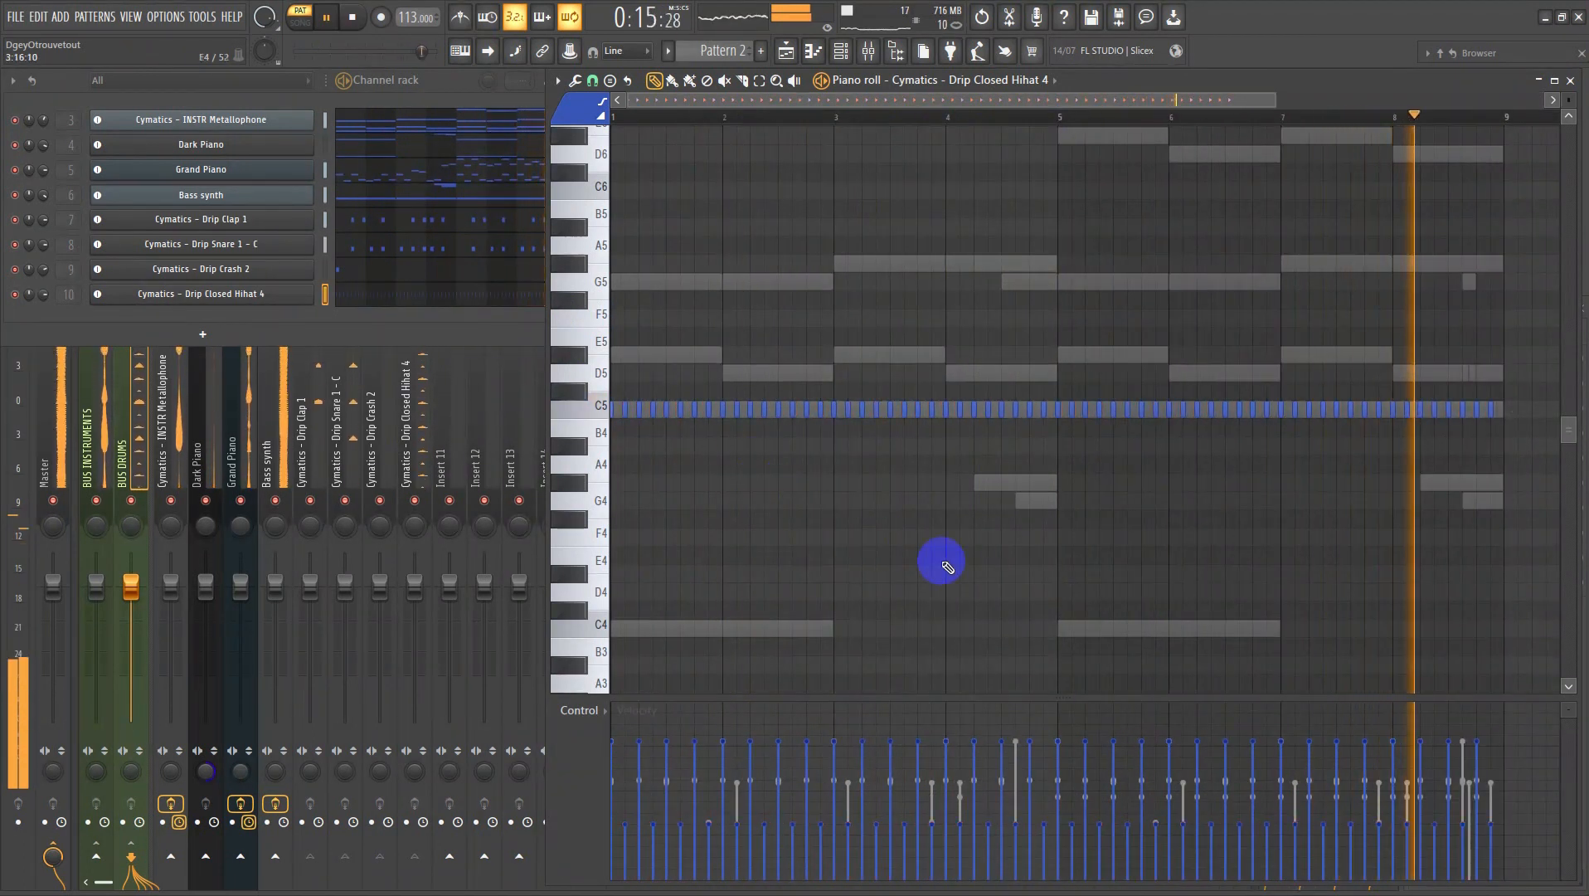
left_click_drag(945, 563, 591, 286)
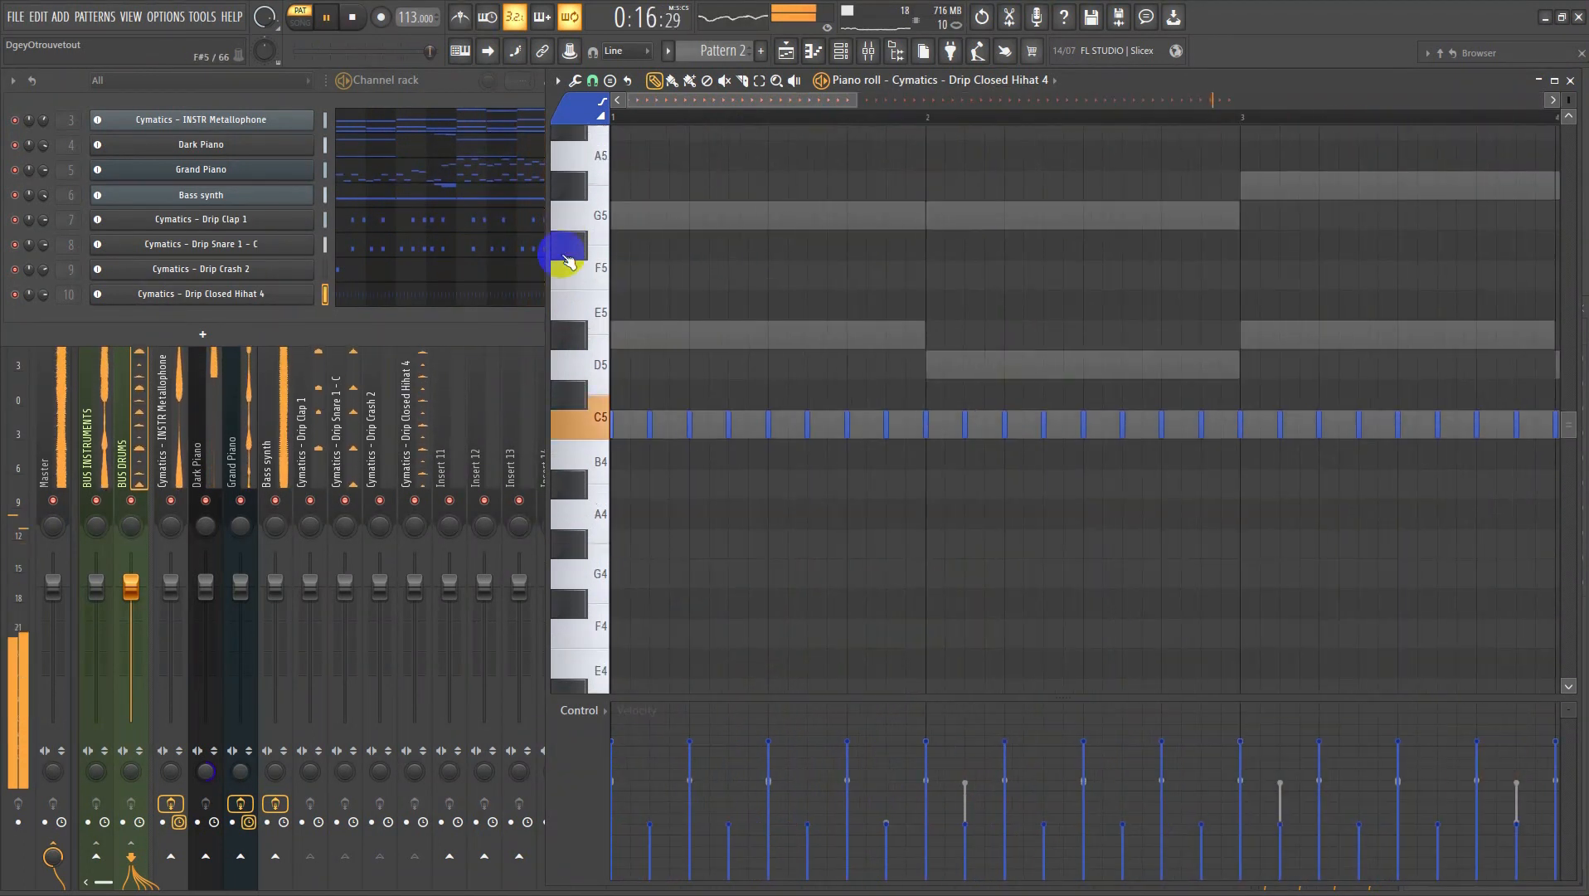
left_click(748, 430)
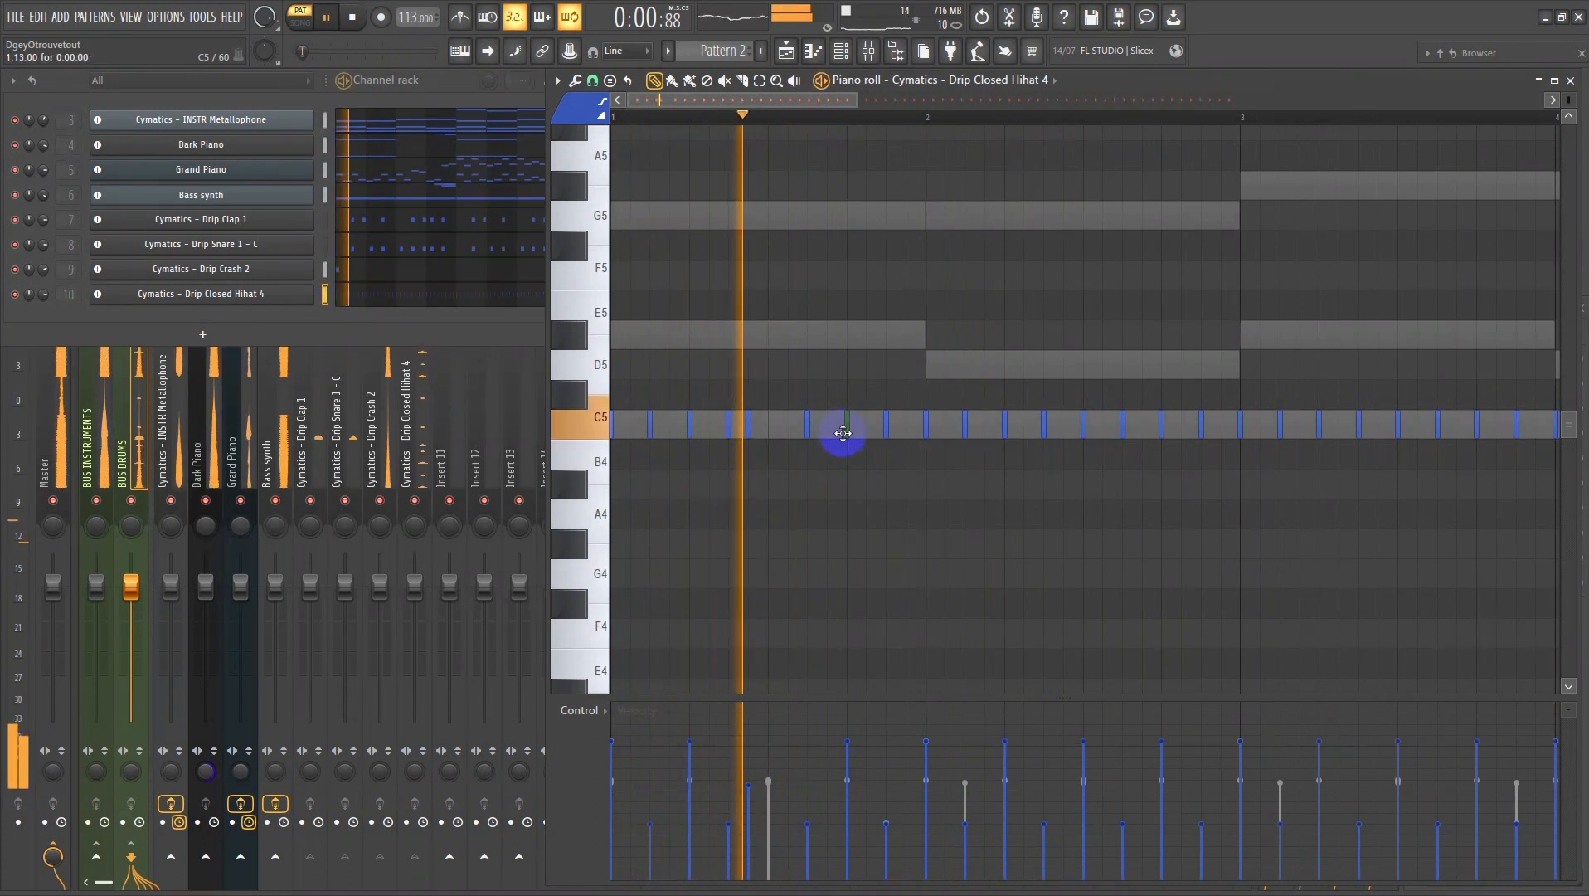
right_click(846, 431)
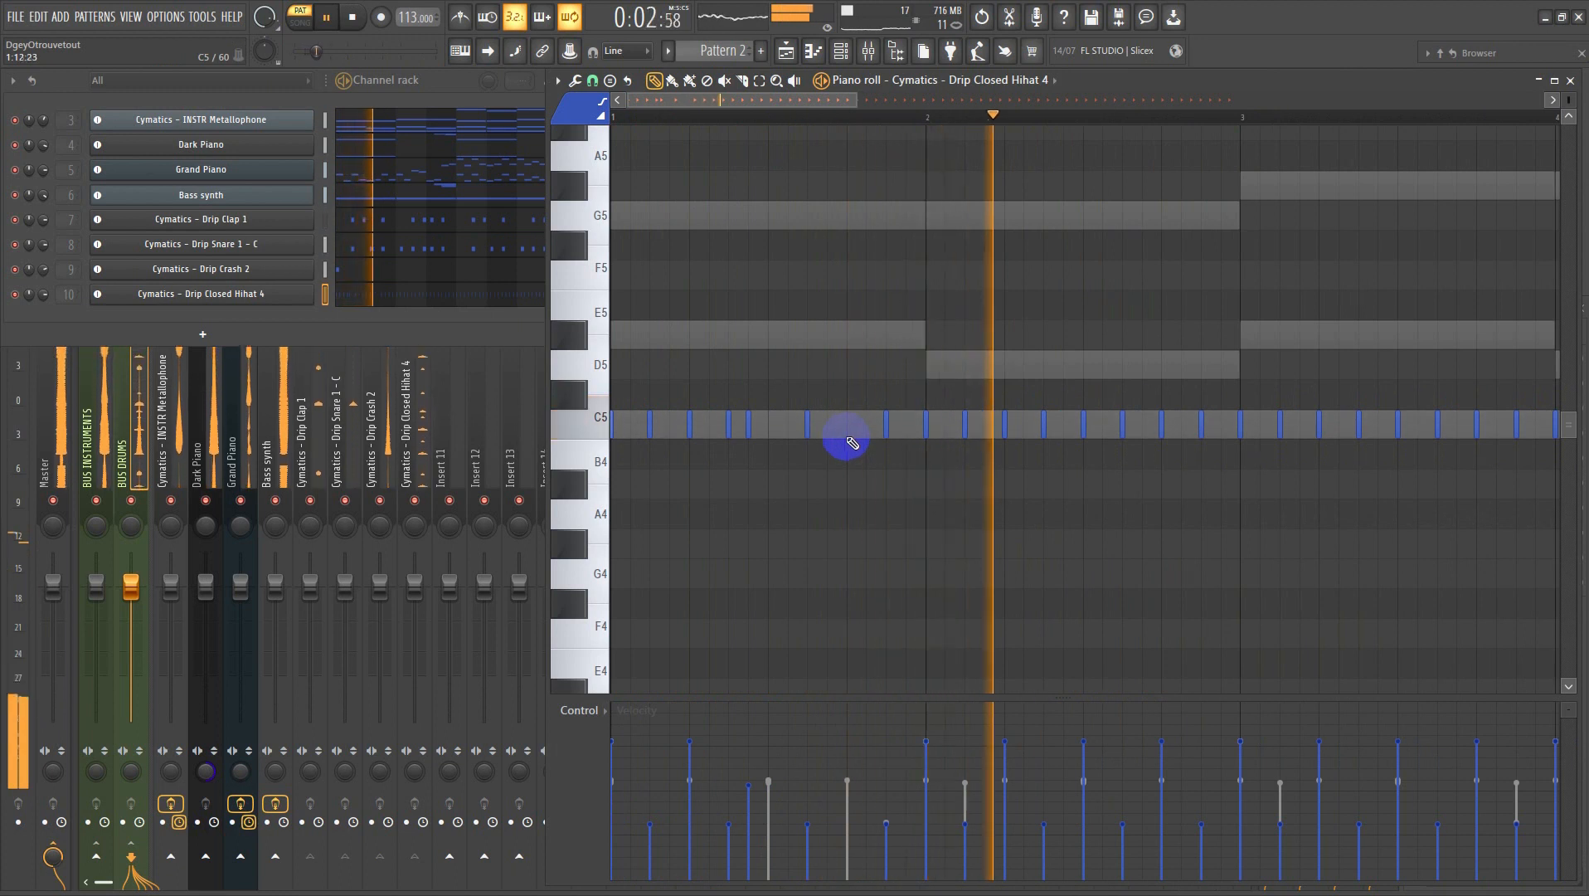
- Vary the hi-hat in bar 2 by adding a C5 note at step 6 and deleting the notes at steps 3 and 9
key("space")
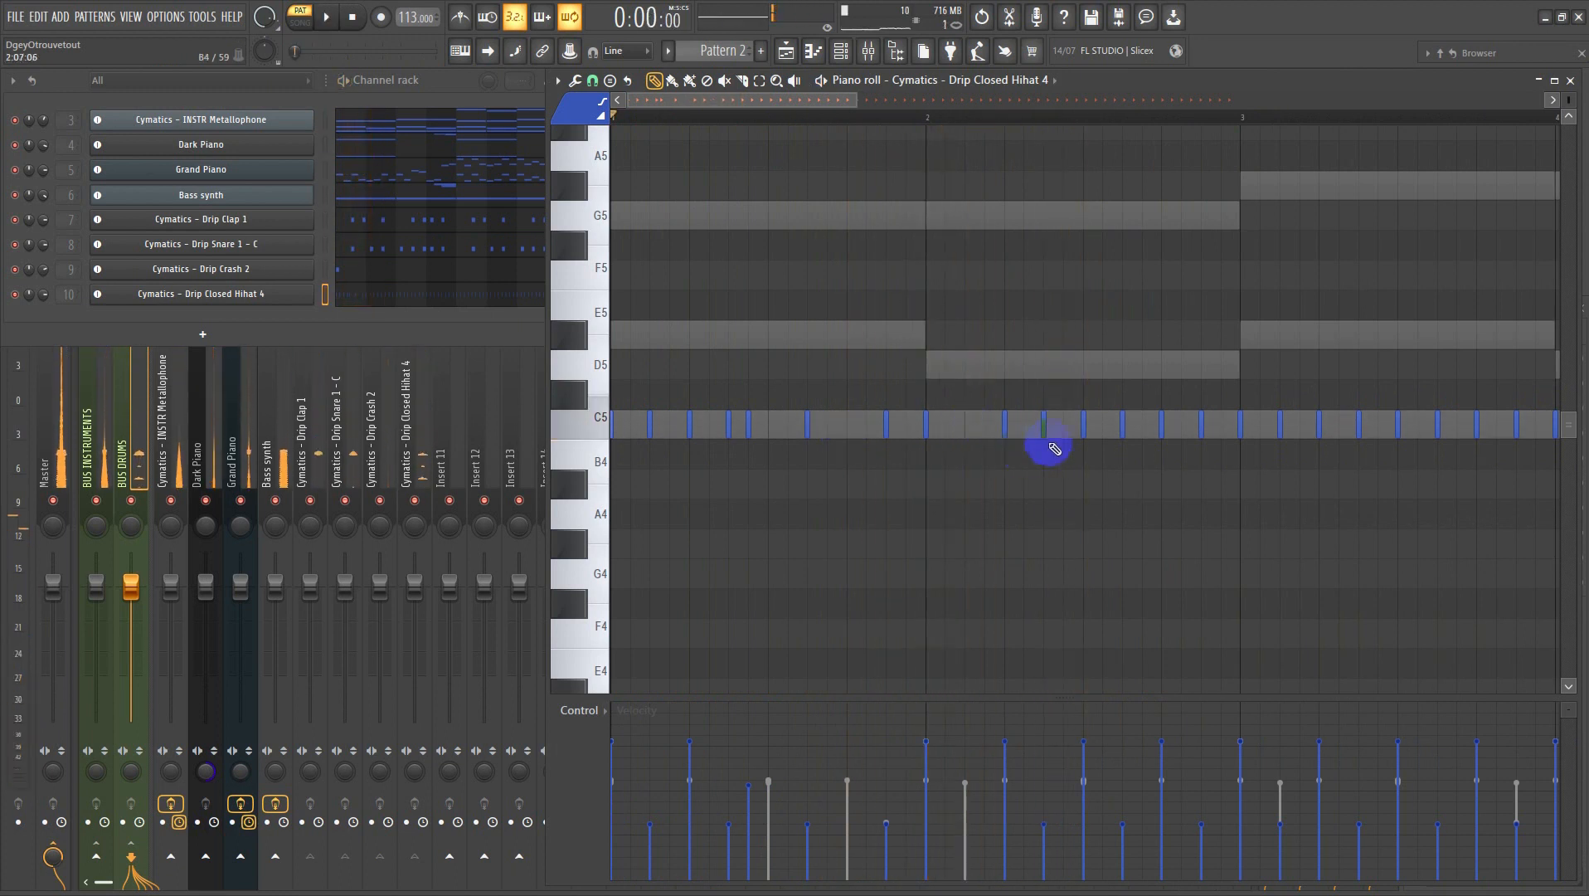
left_click(1023, 425)
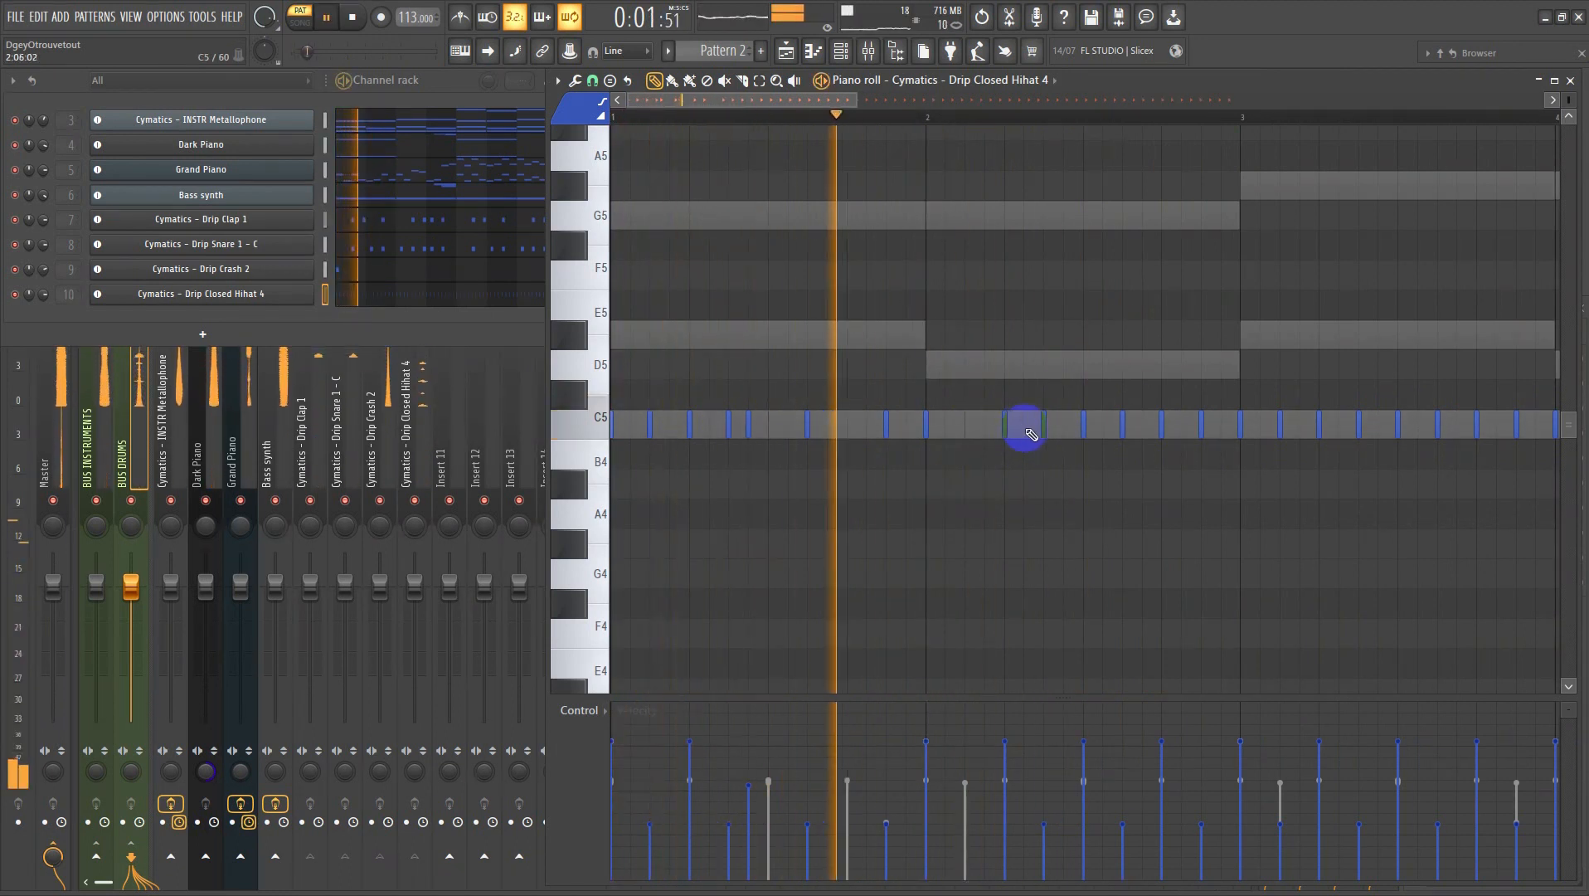
scroll(1119, 468, "down", 2)
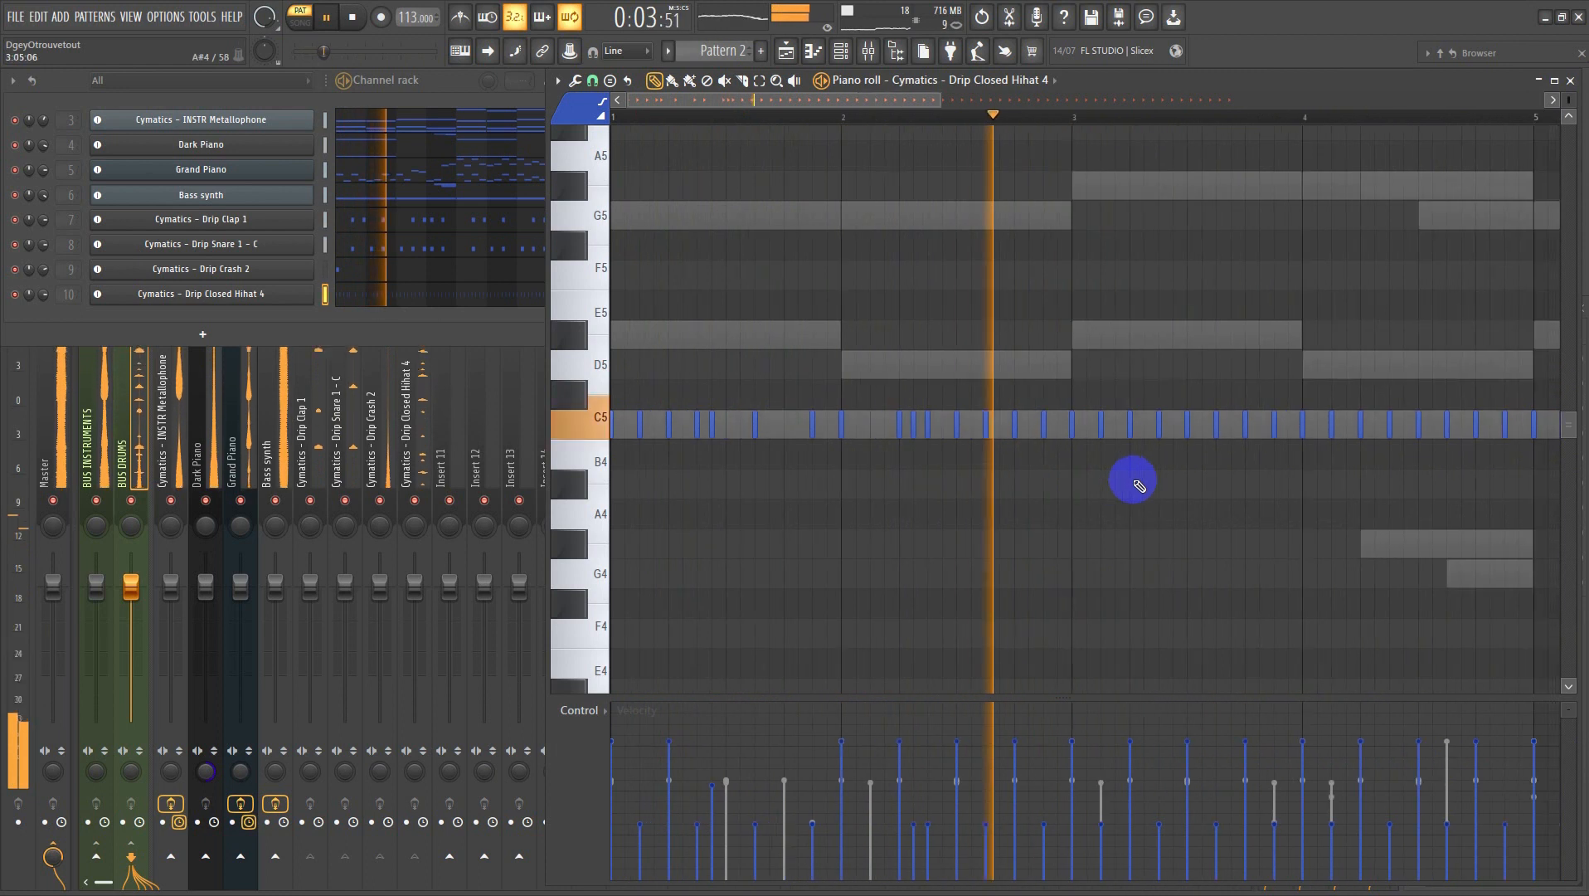
right_click(962, 429)
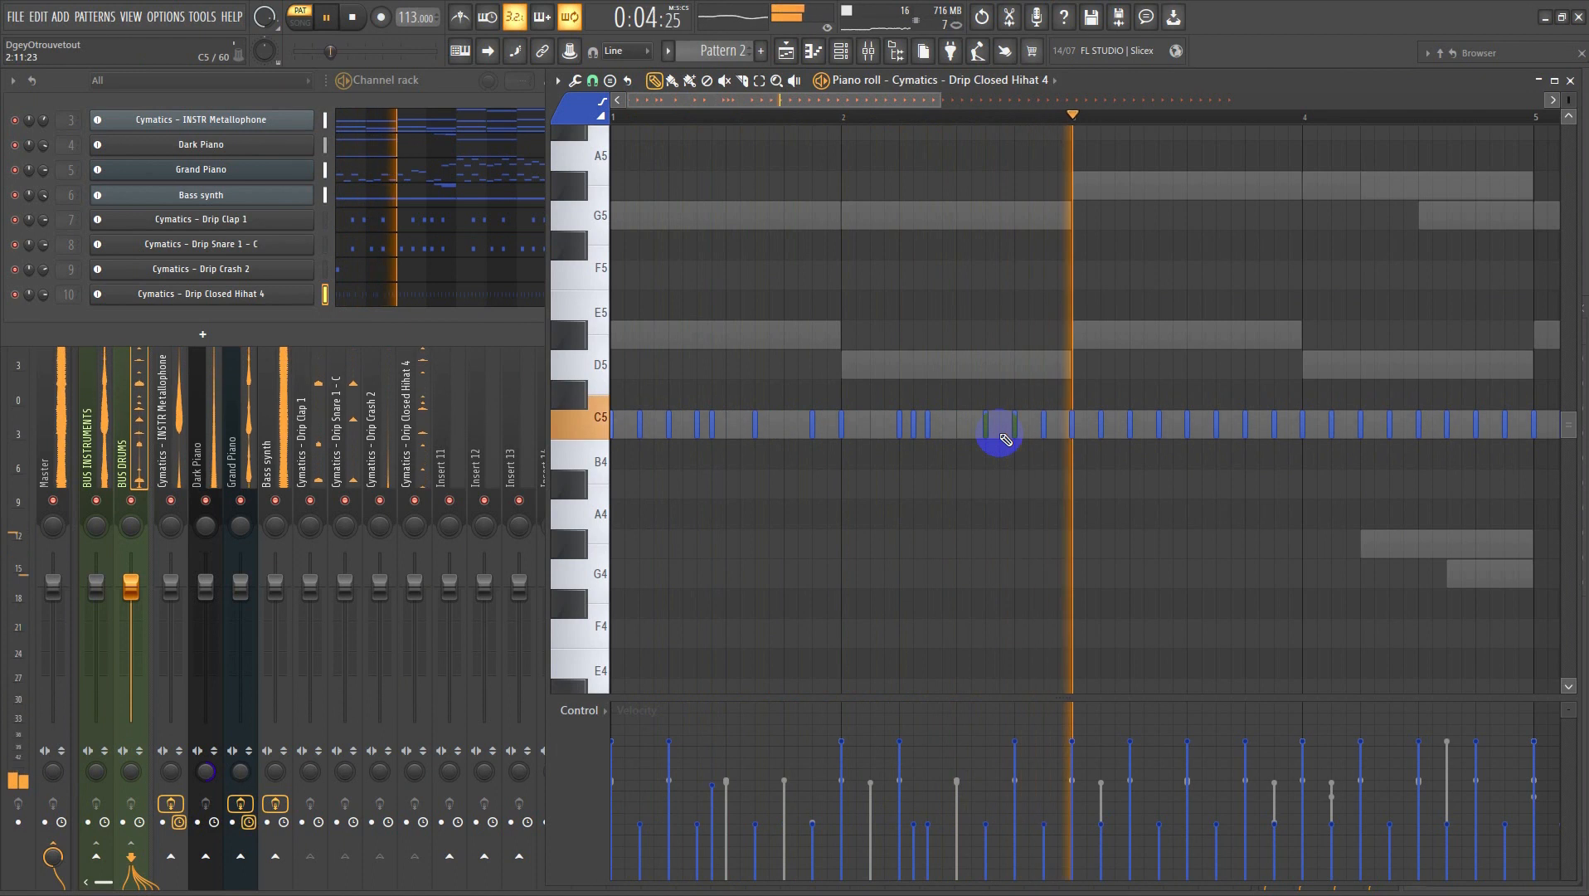
key("space")
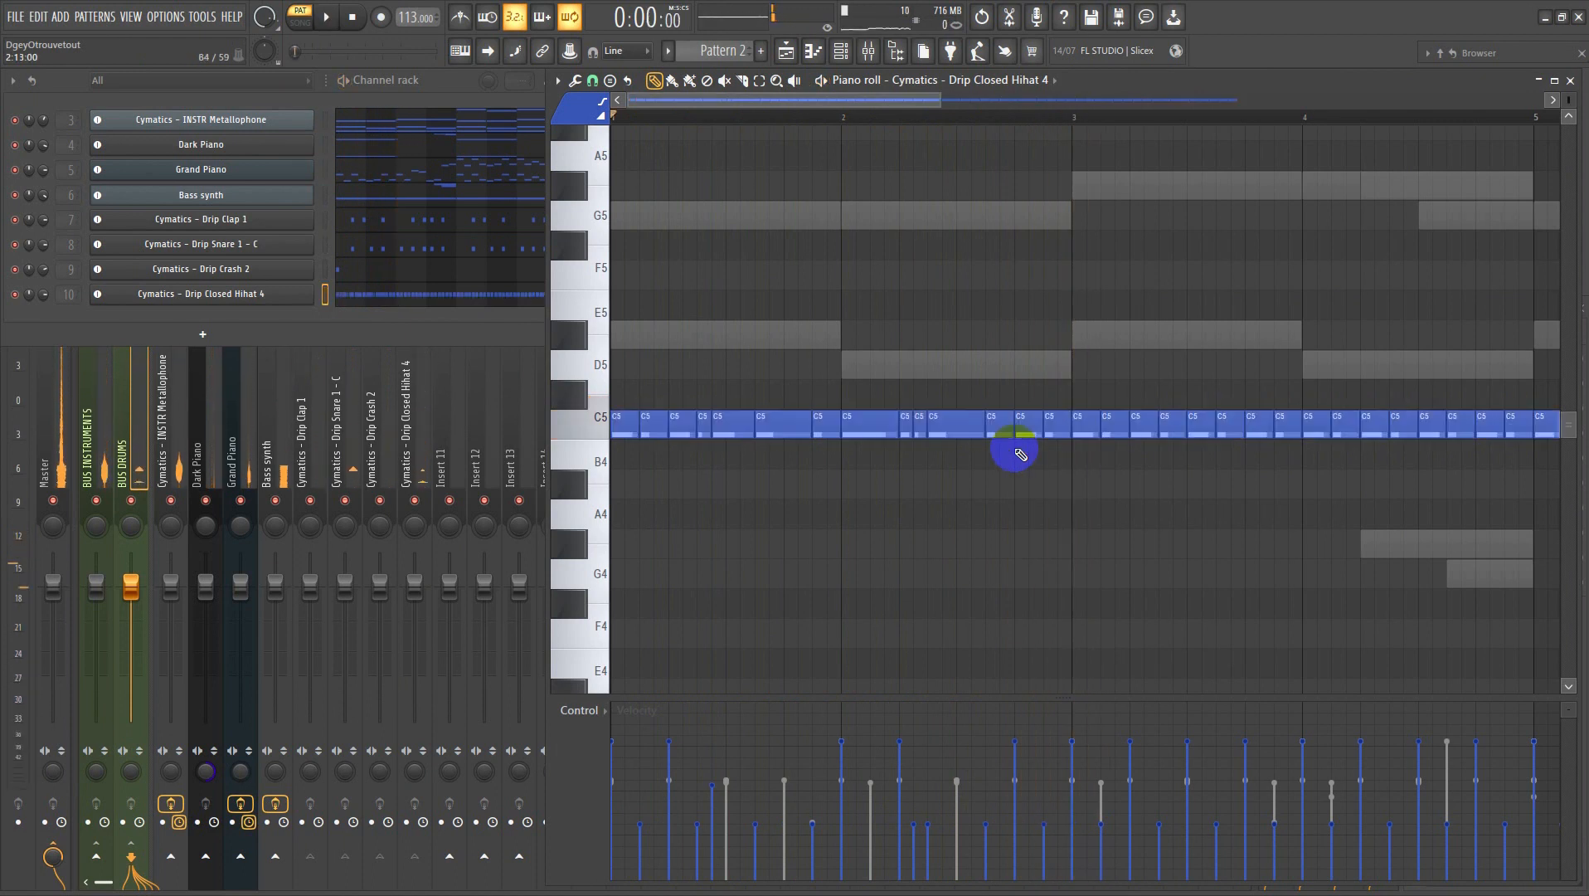
- Delete all the hi-hat notes from bar 3 to the end of the pattern
scroll(1021, 454, "down", 5)
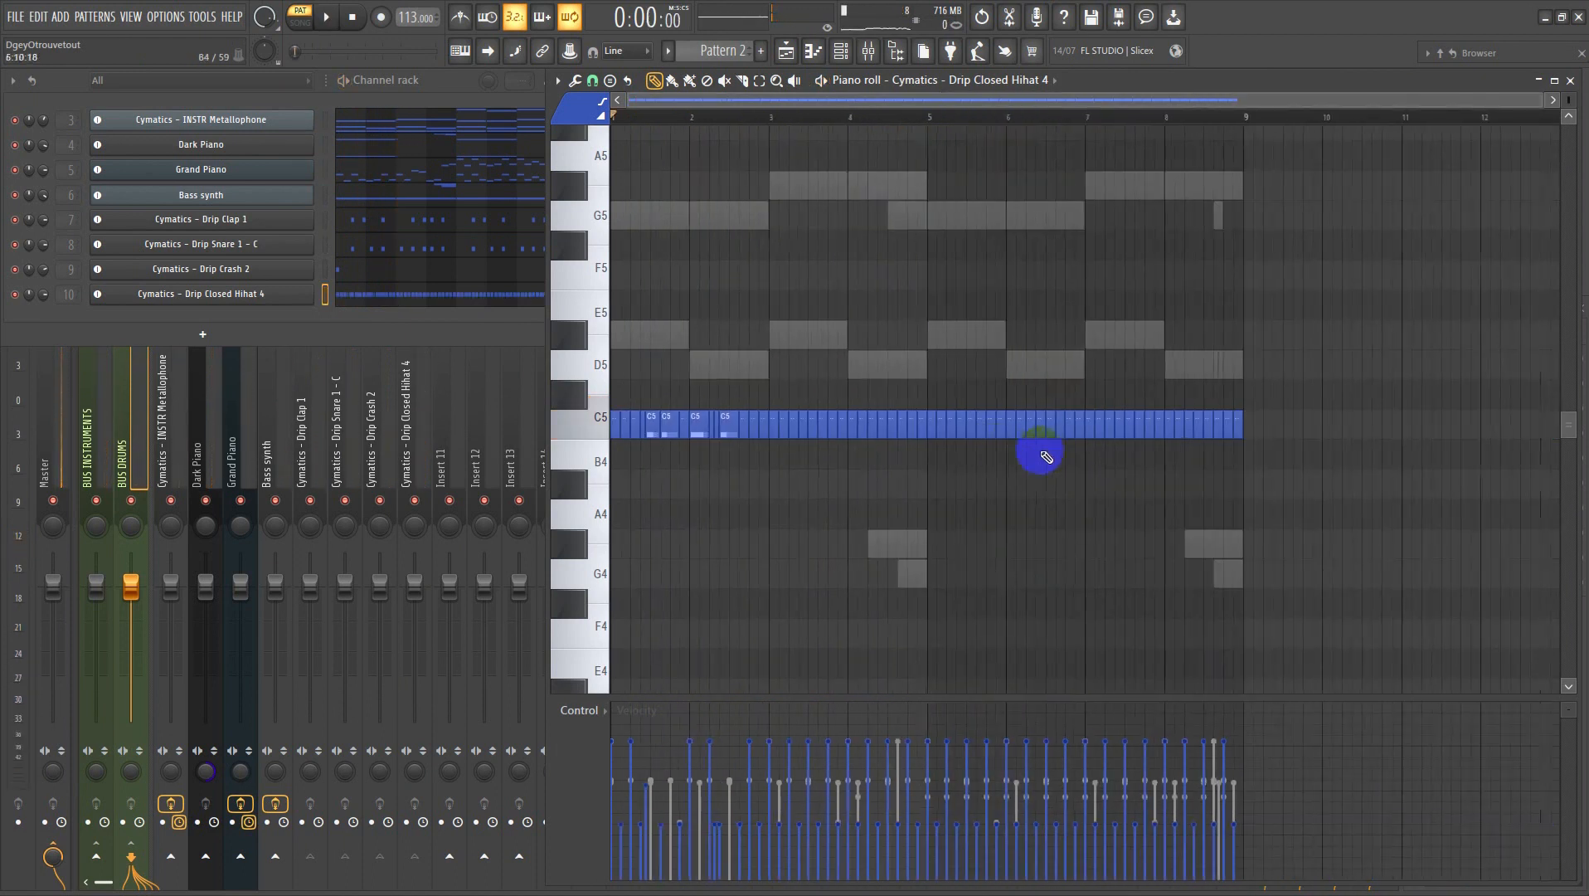
left_click_drag(1295, 436, 1047, 397)
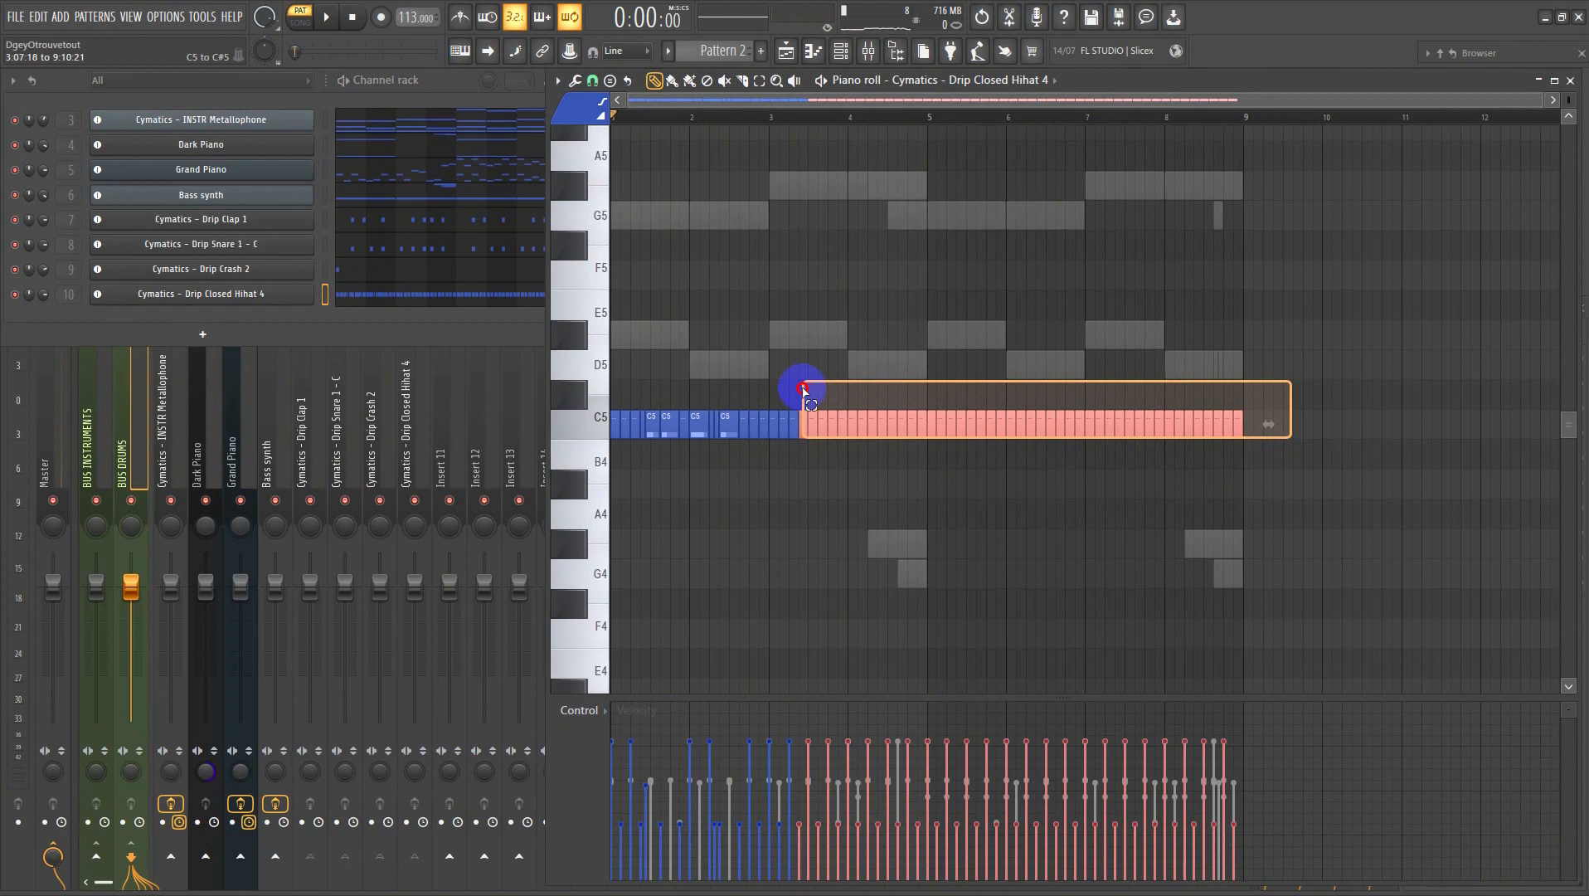
left_click_drag(774, 397, 779, 399)
key("Delete")
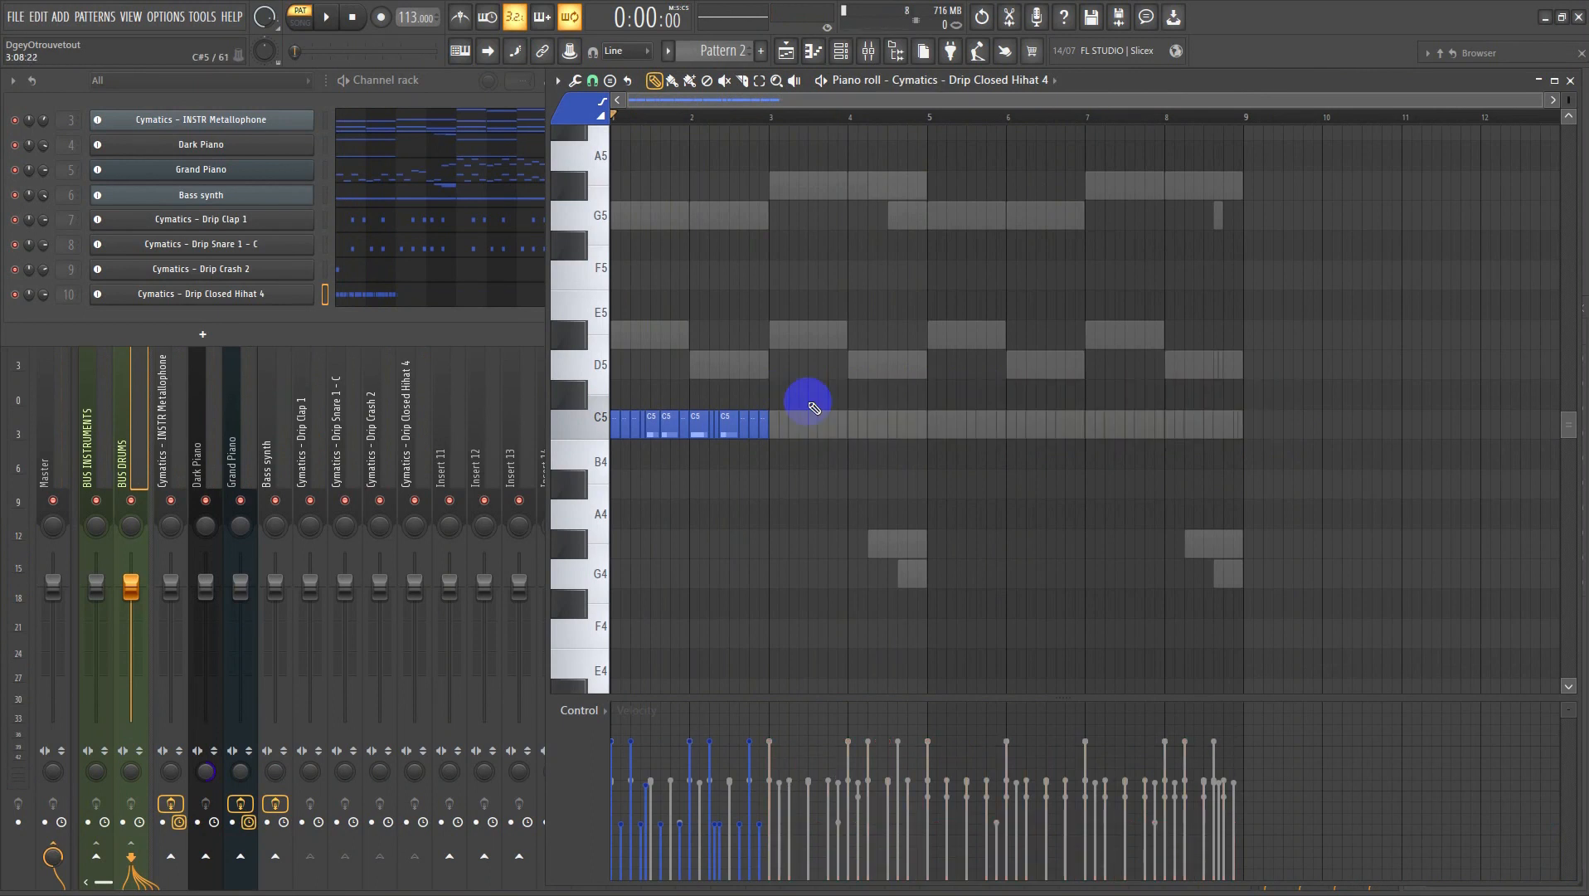
- Duplicate the two-bar hi-hat rhythm into bars 3 and 4 and play it back
key("ctrl+b")
key("ctrl+d")
key("space")
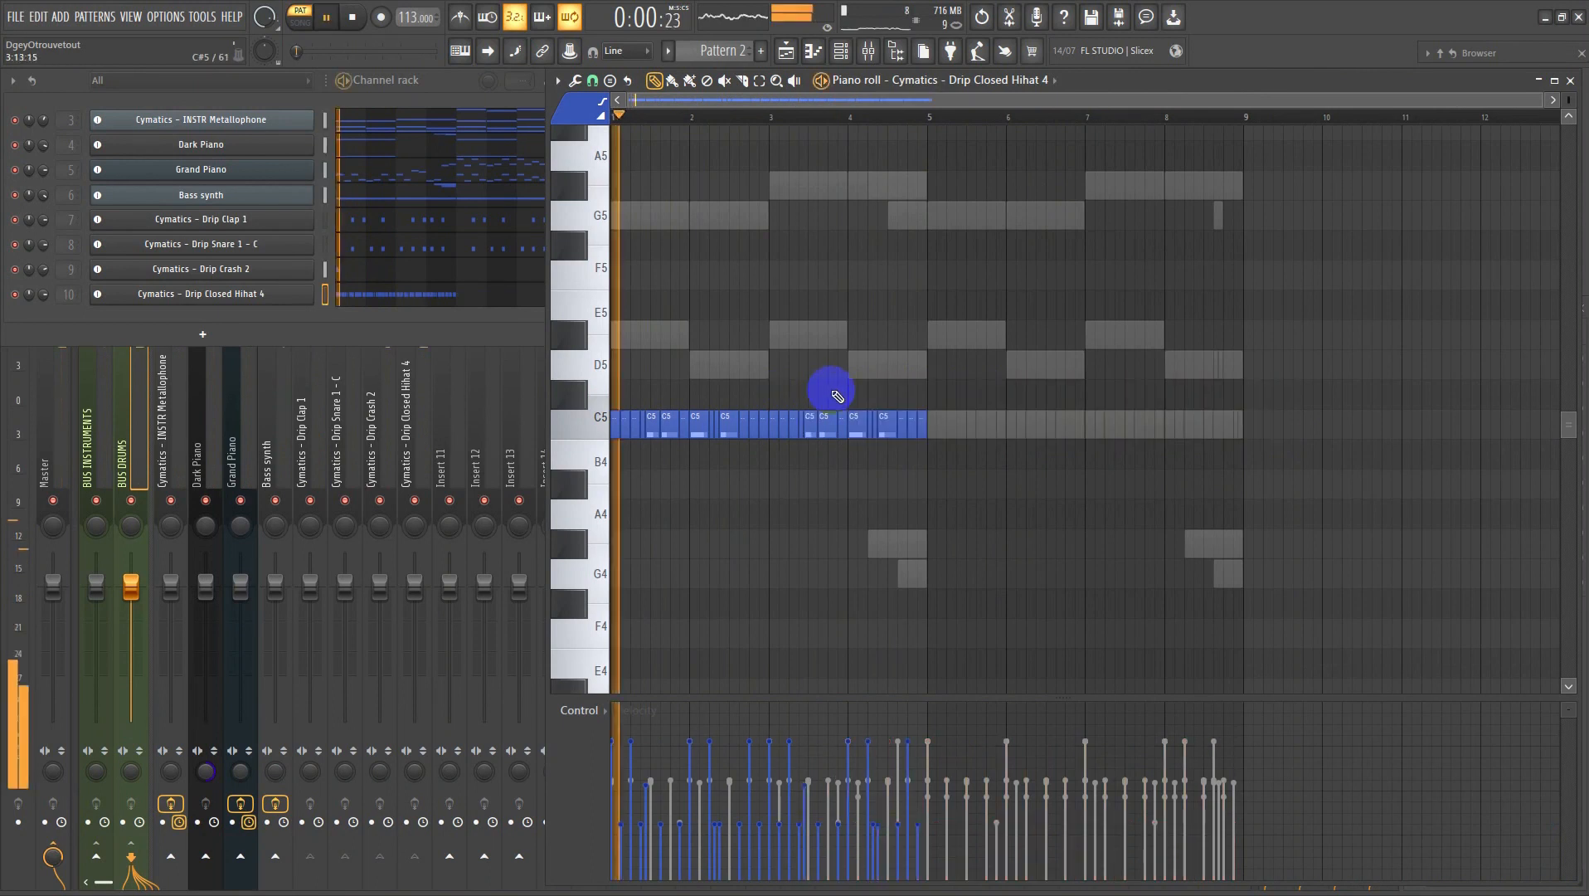
left_click_drag(1169, 617, 639, 311)
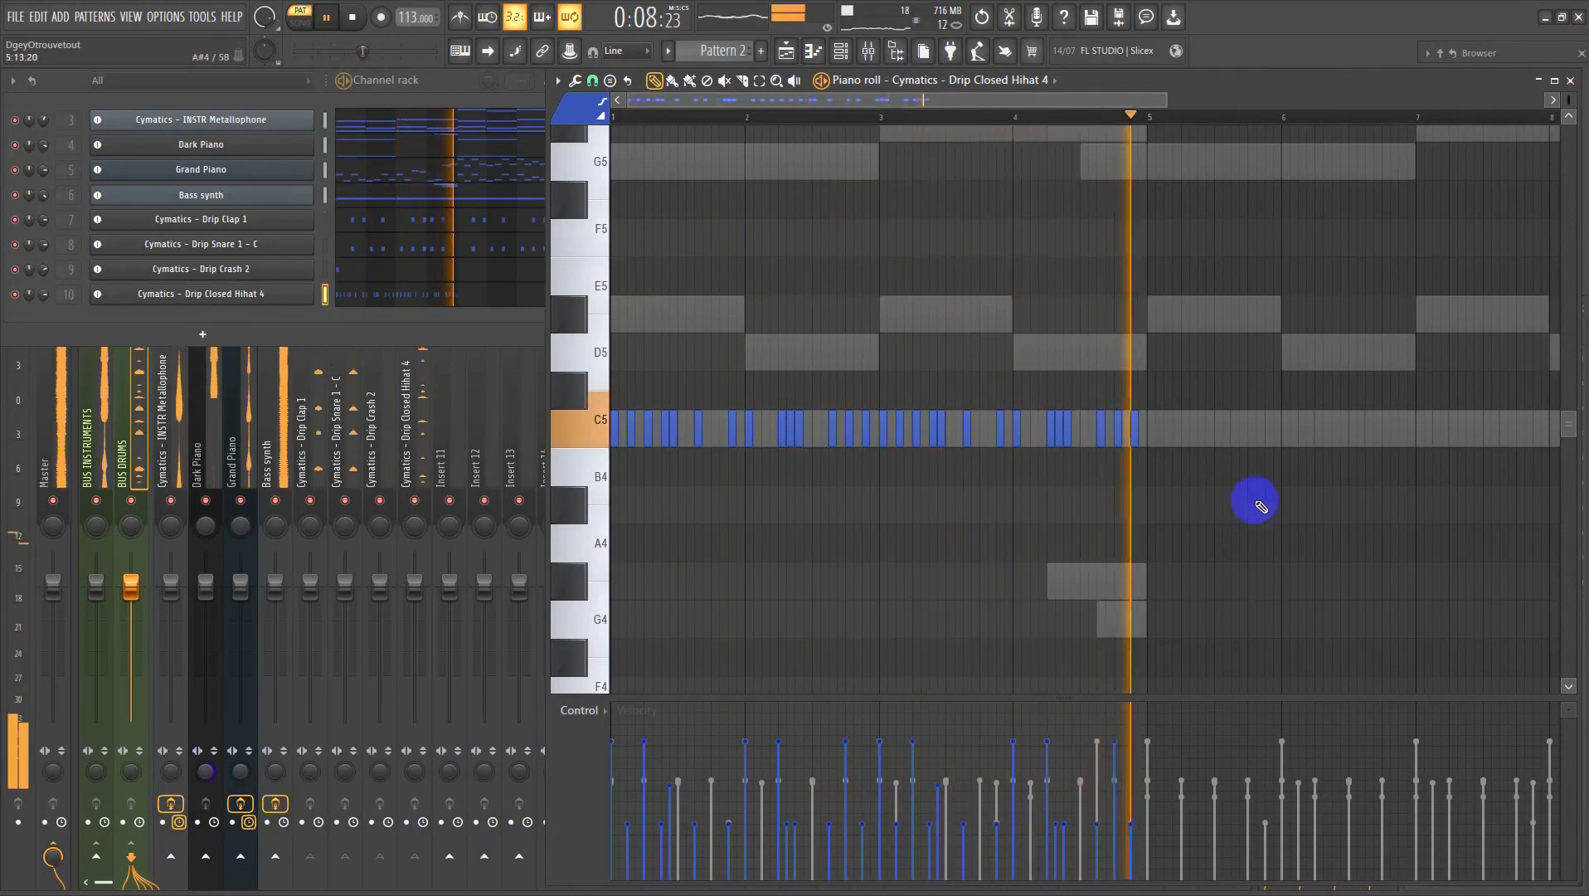
left_click_drag(1344, 529, 618, 203)
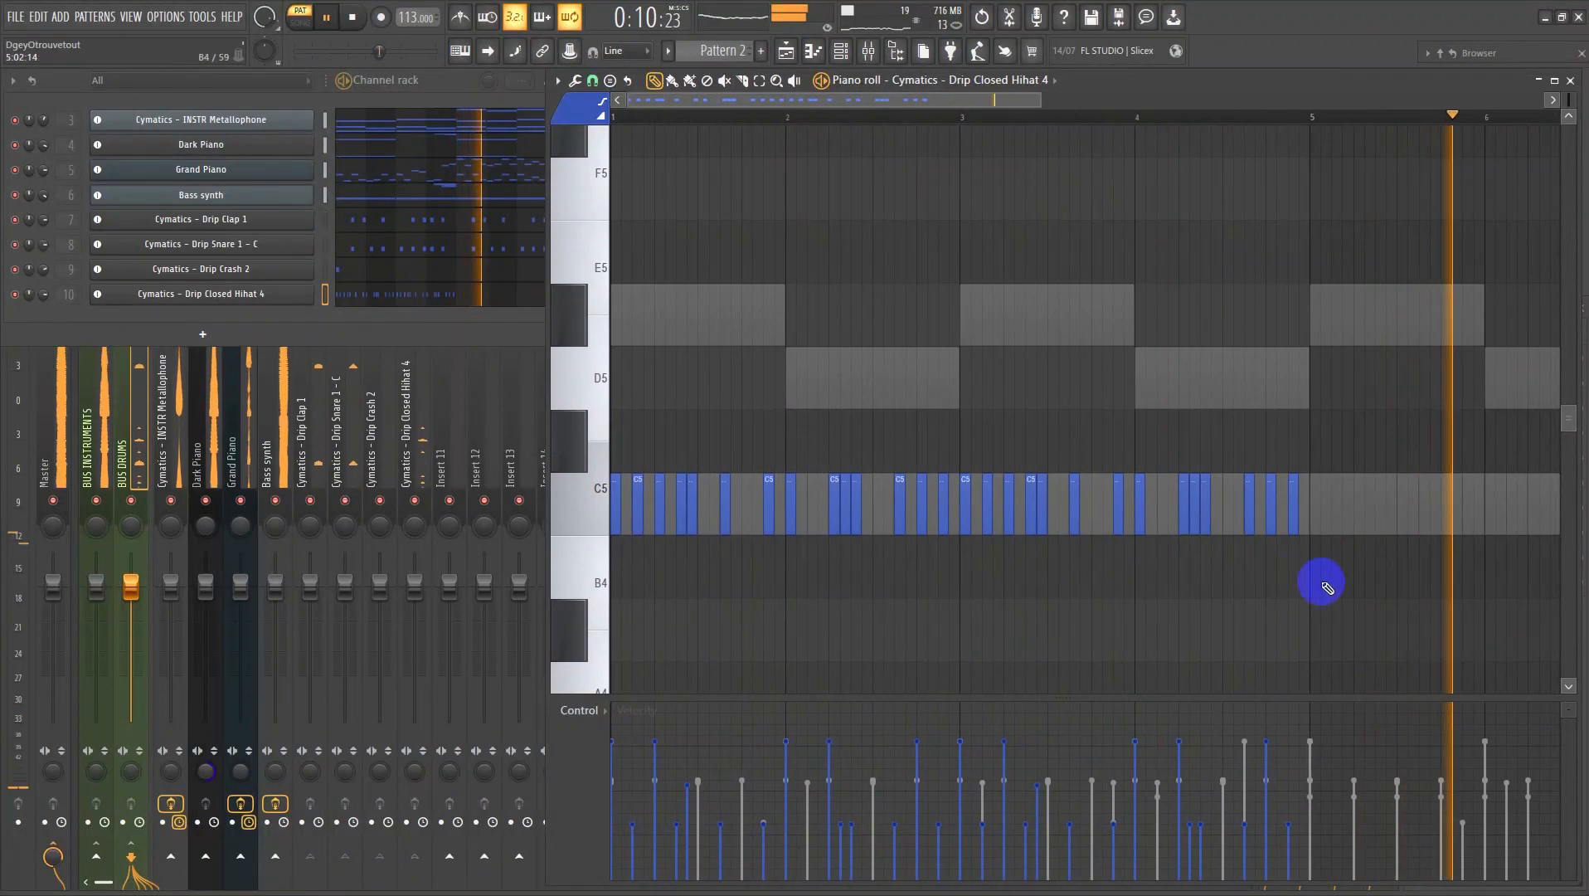
- Lengthen the last hi-hat note to the end of bar 4, duplicate the four-bar rhythm into bars 5 to 8, and play it back
key("space")
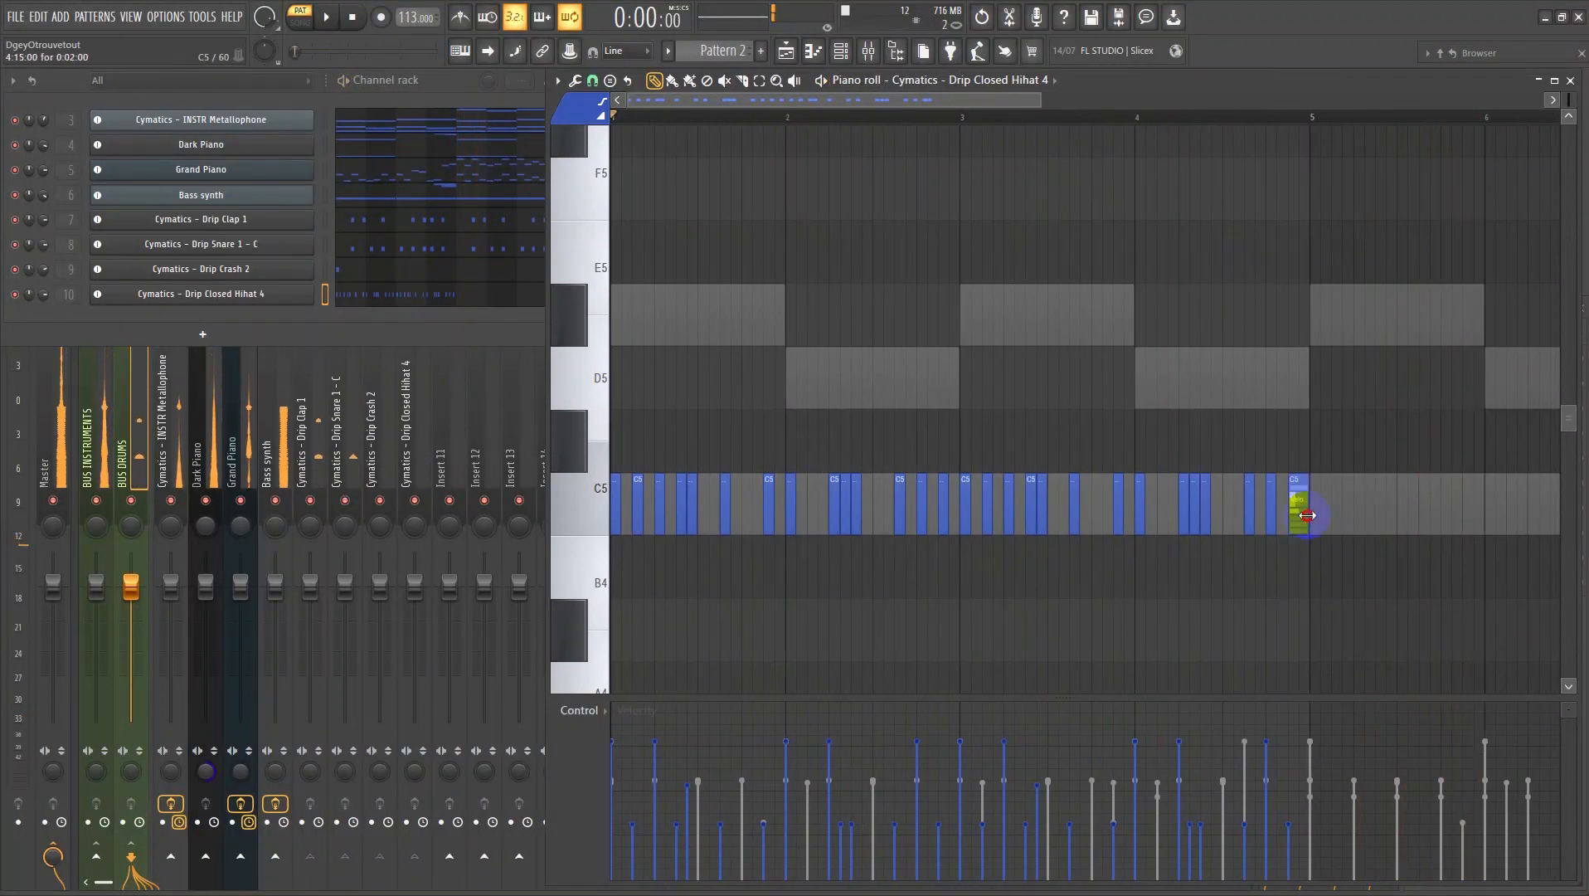
scroll(1311, 516, "down", 5)
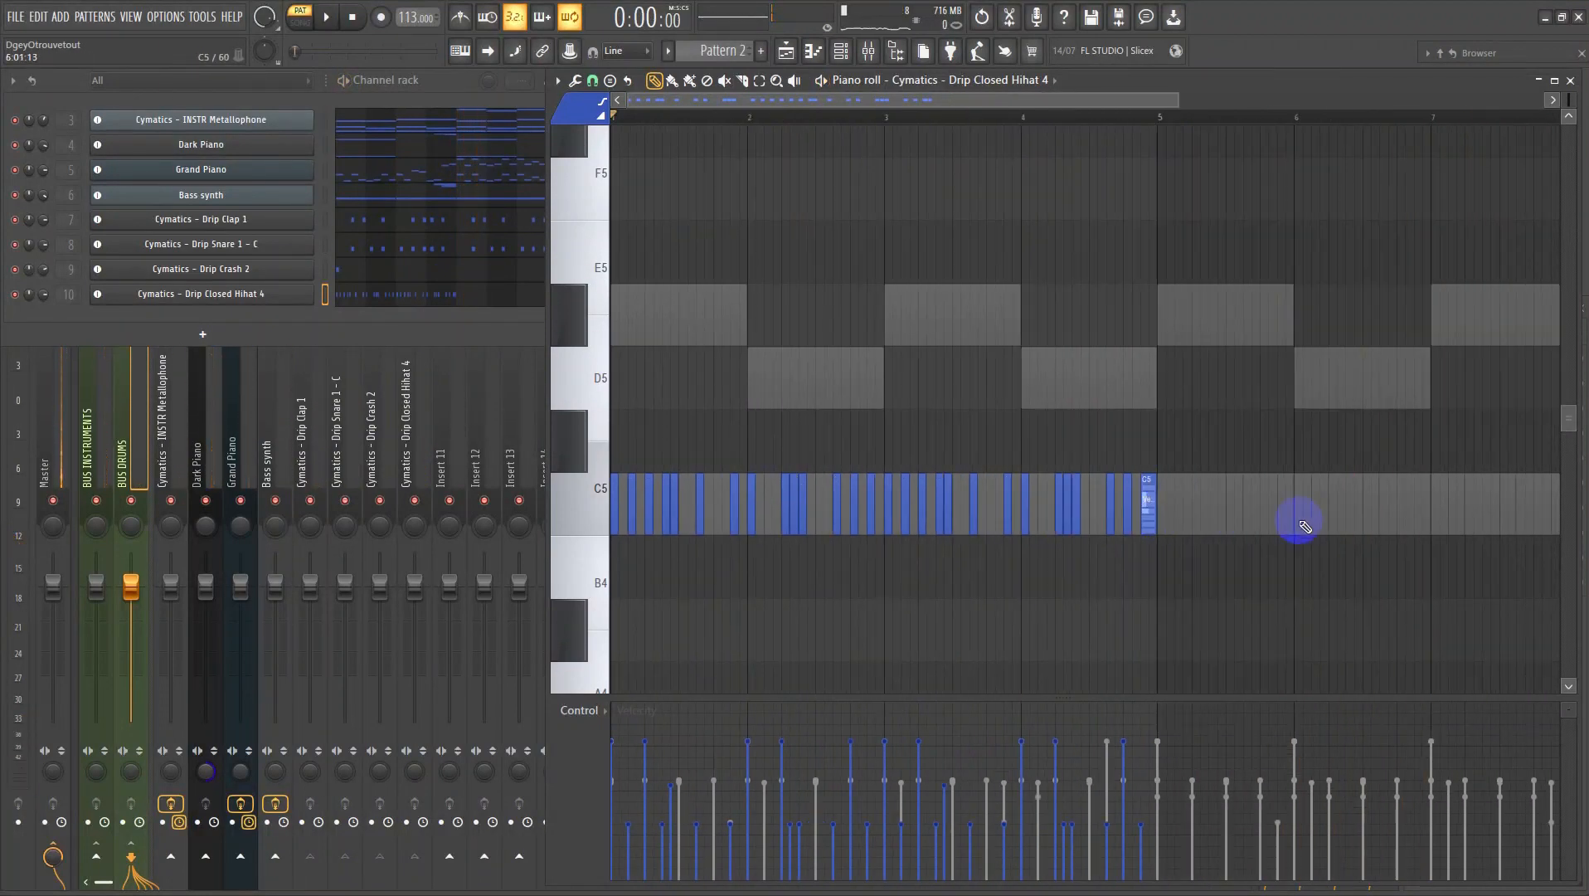
key("ctrl+b")
left_click(968, 442, "ctrl")
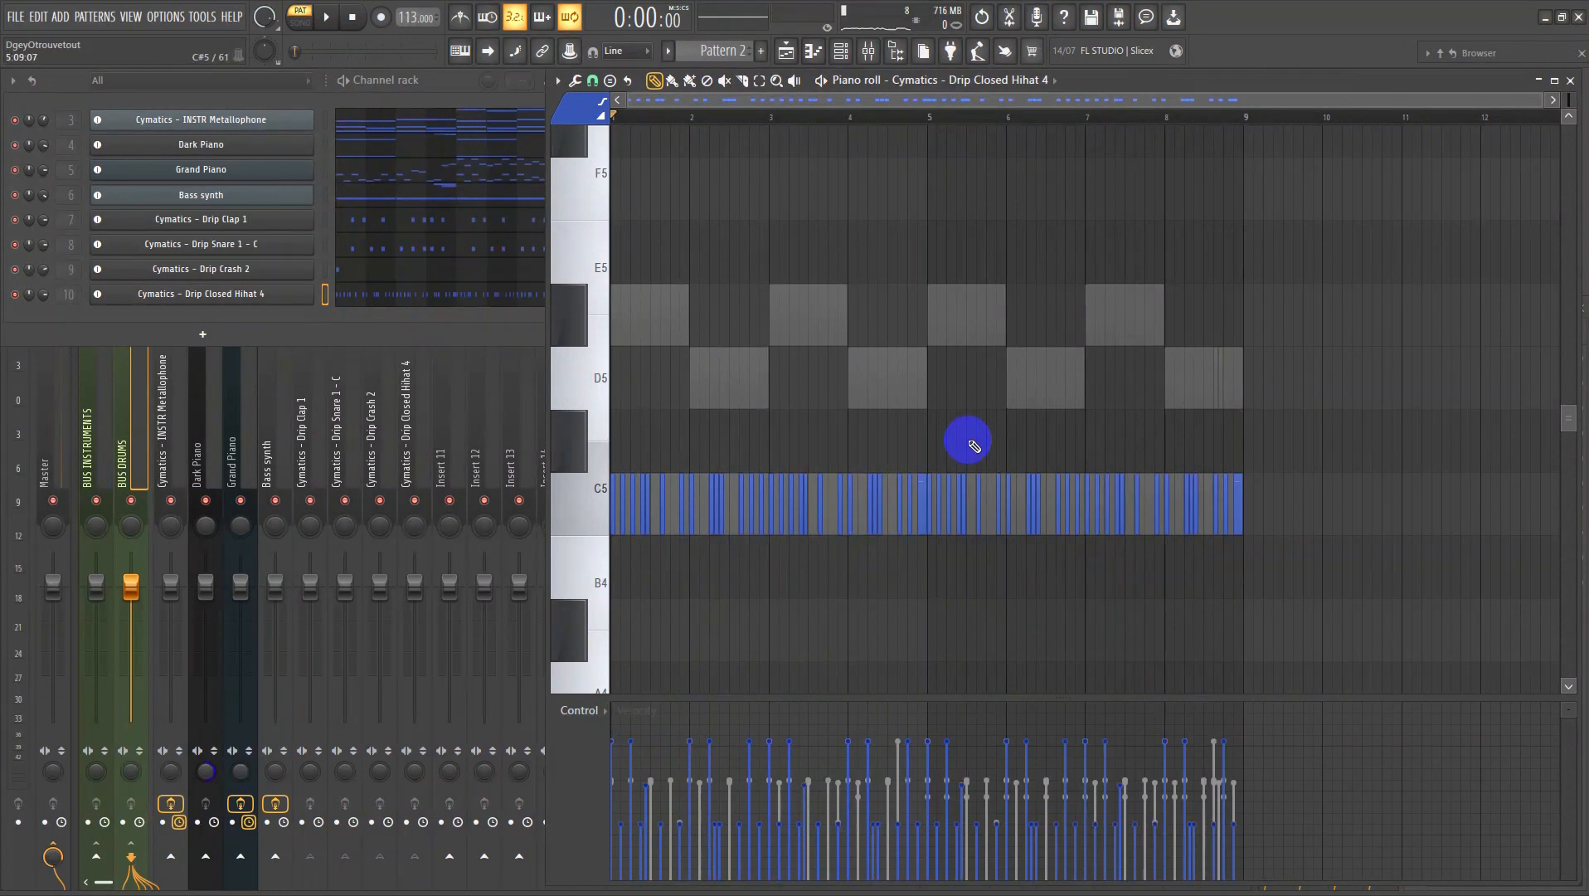
right_click(968, 442, "ctrl")
middle_click(1053, 410)
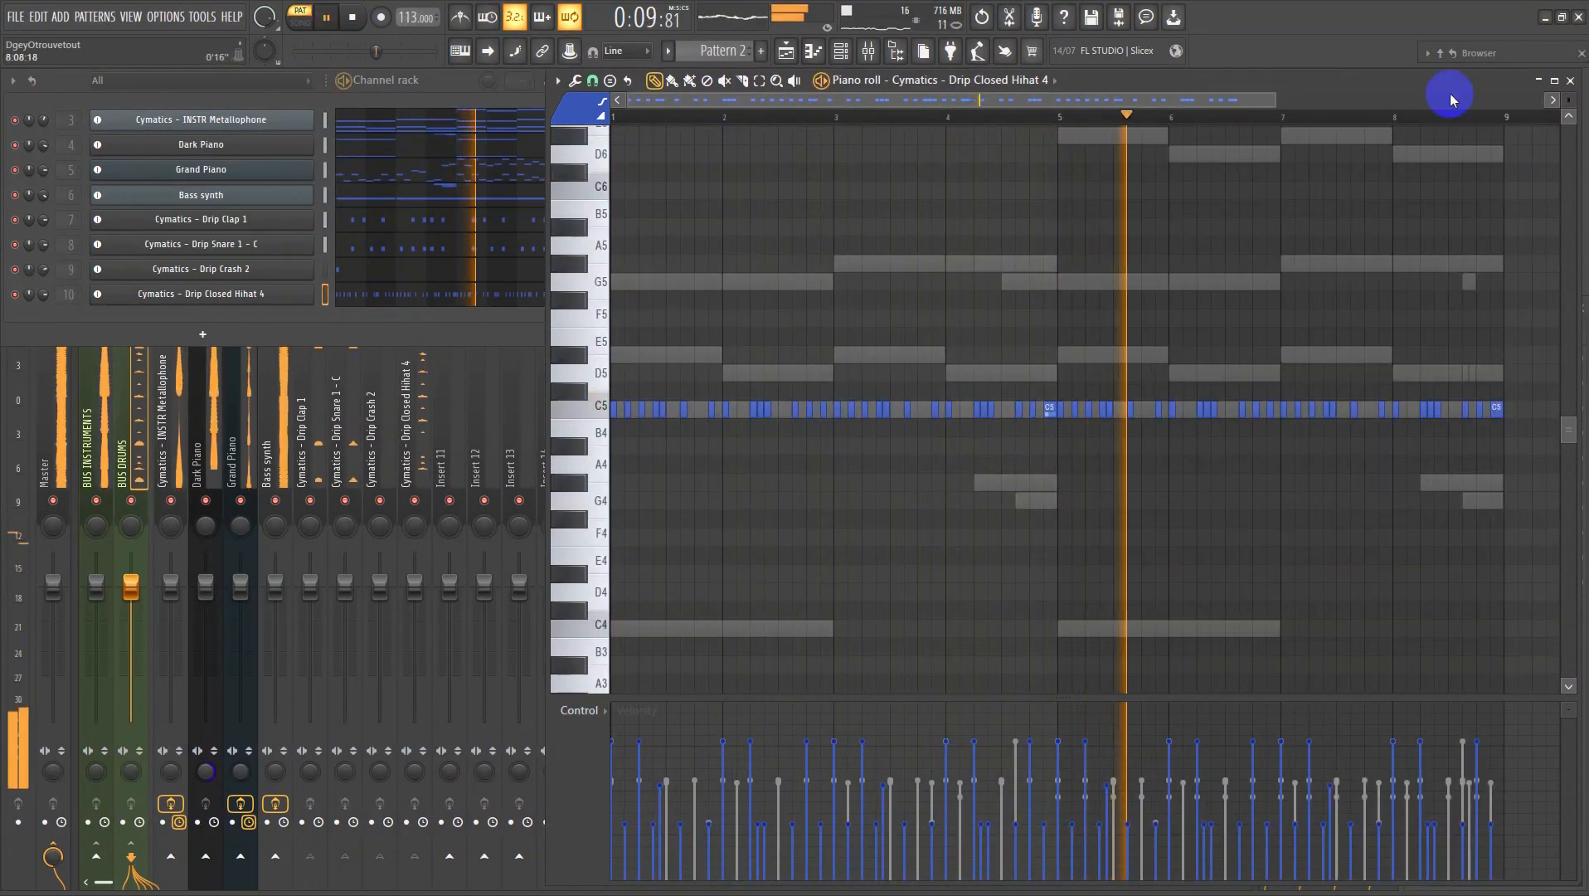
- Add the Cymatics - Drip Closed Hihat 1 sample as a new channel and assign it to a new instrument track
left_click(1481, 56)
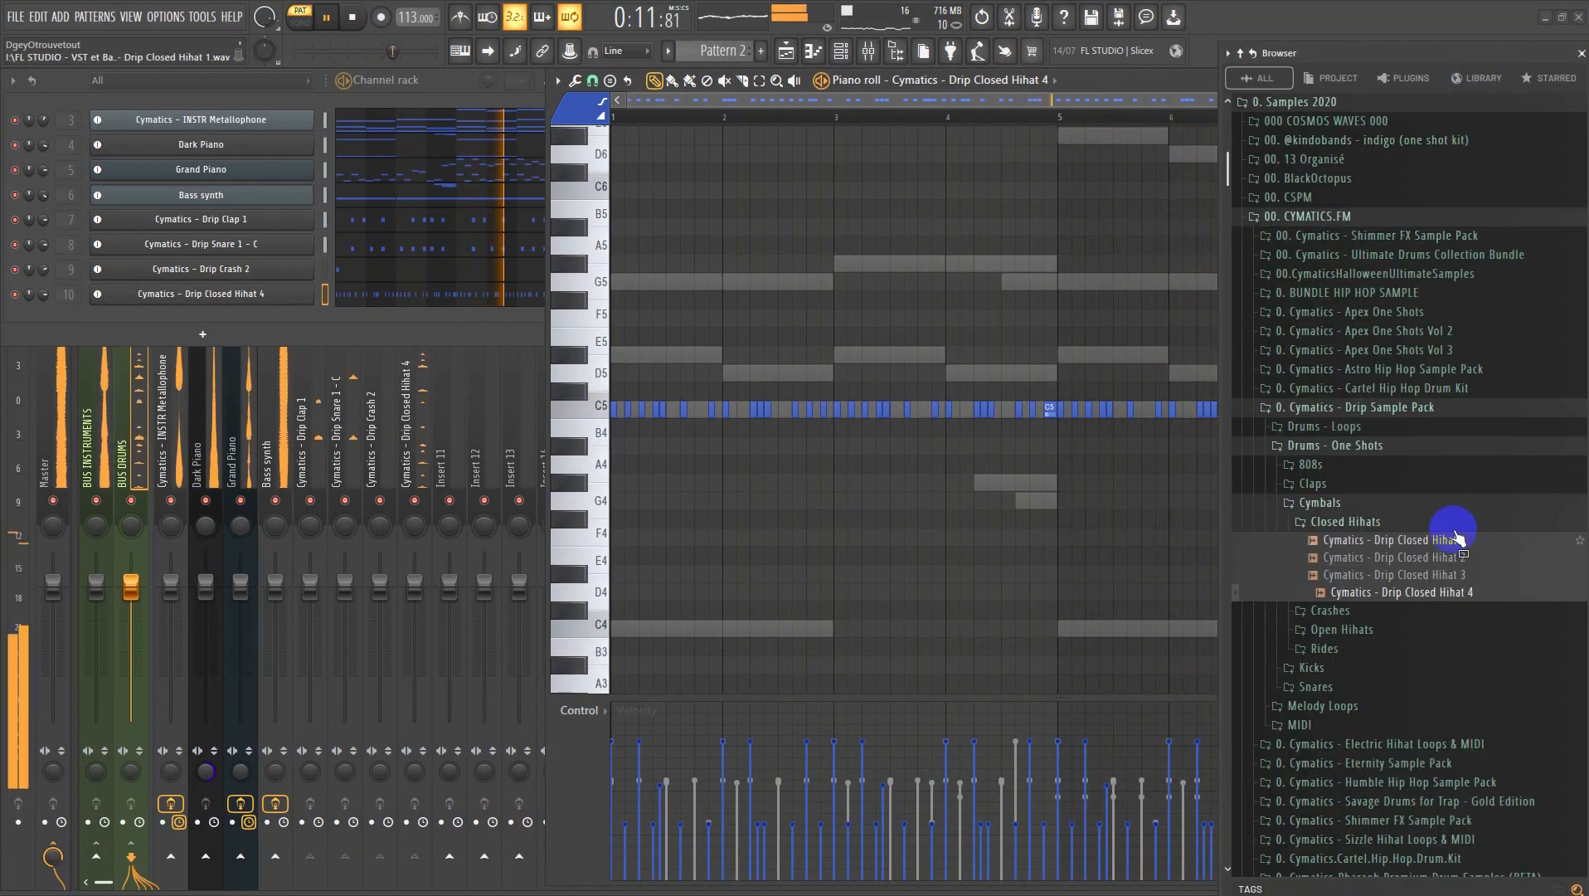
left_click(1399, 541)
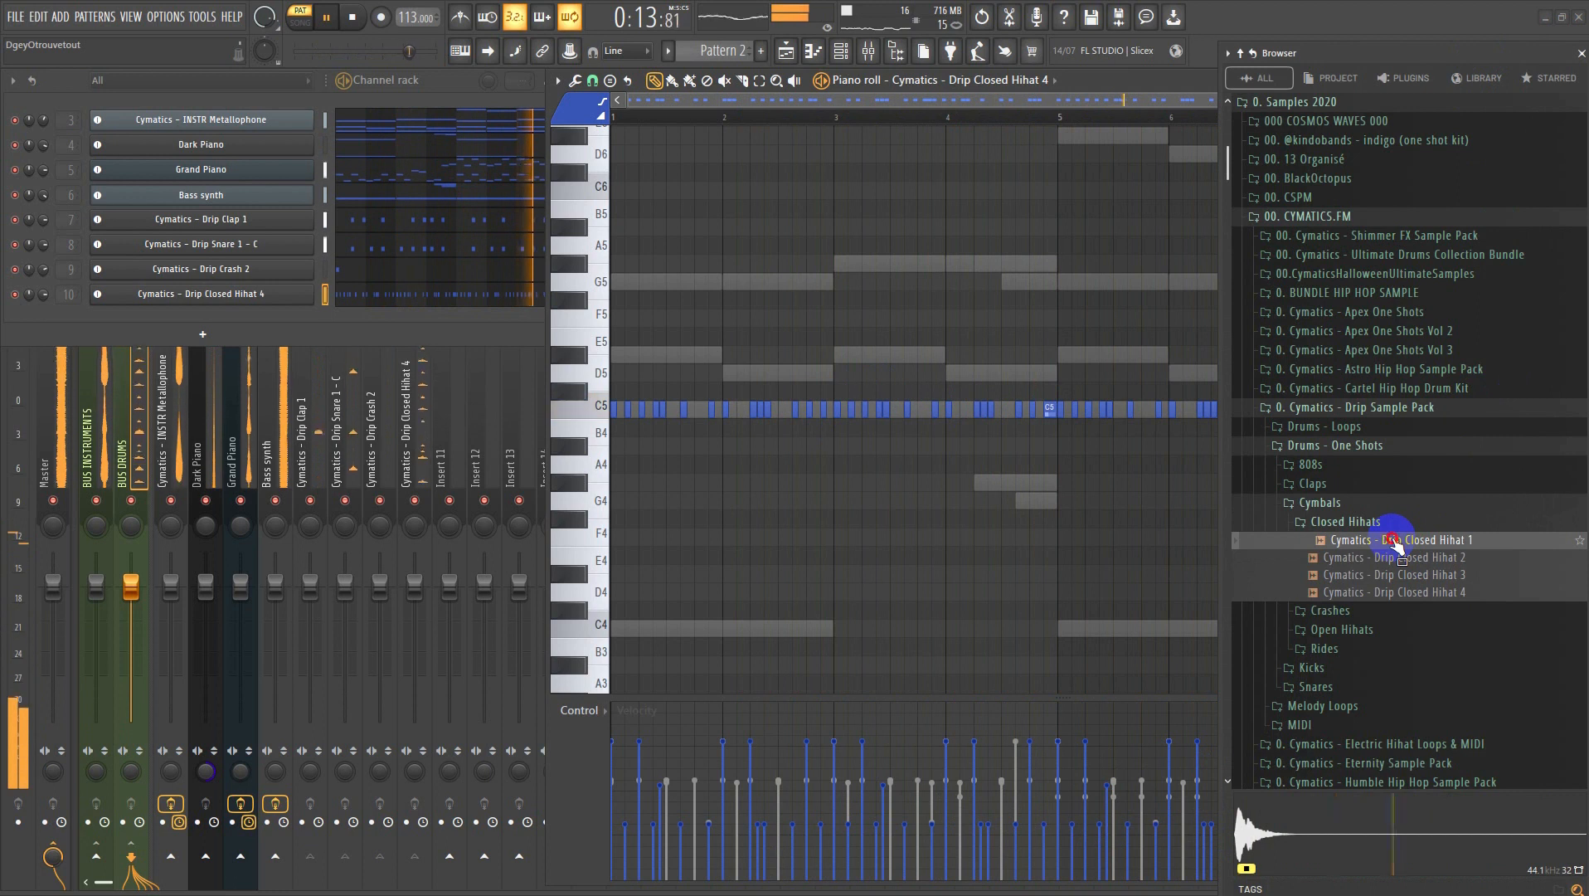
left_click_drag(1399, 541, 269, 321)
right_click(272, 321)
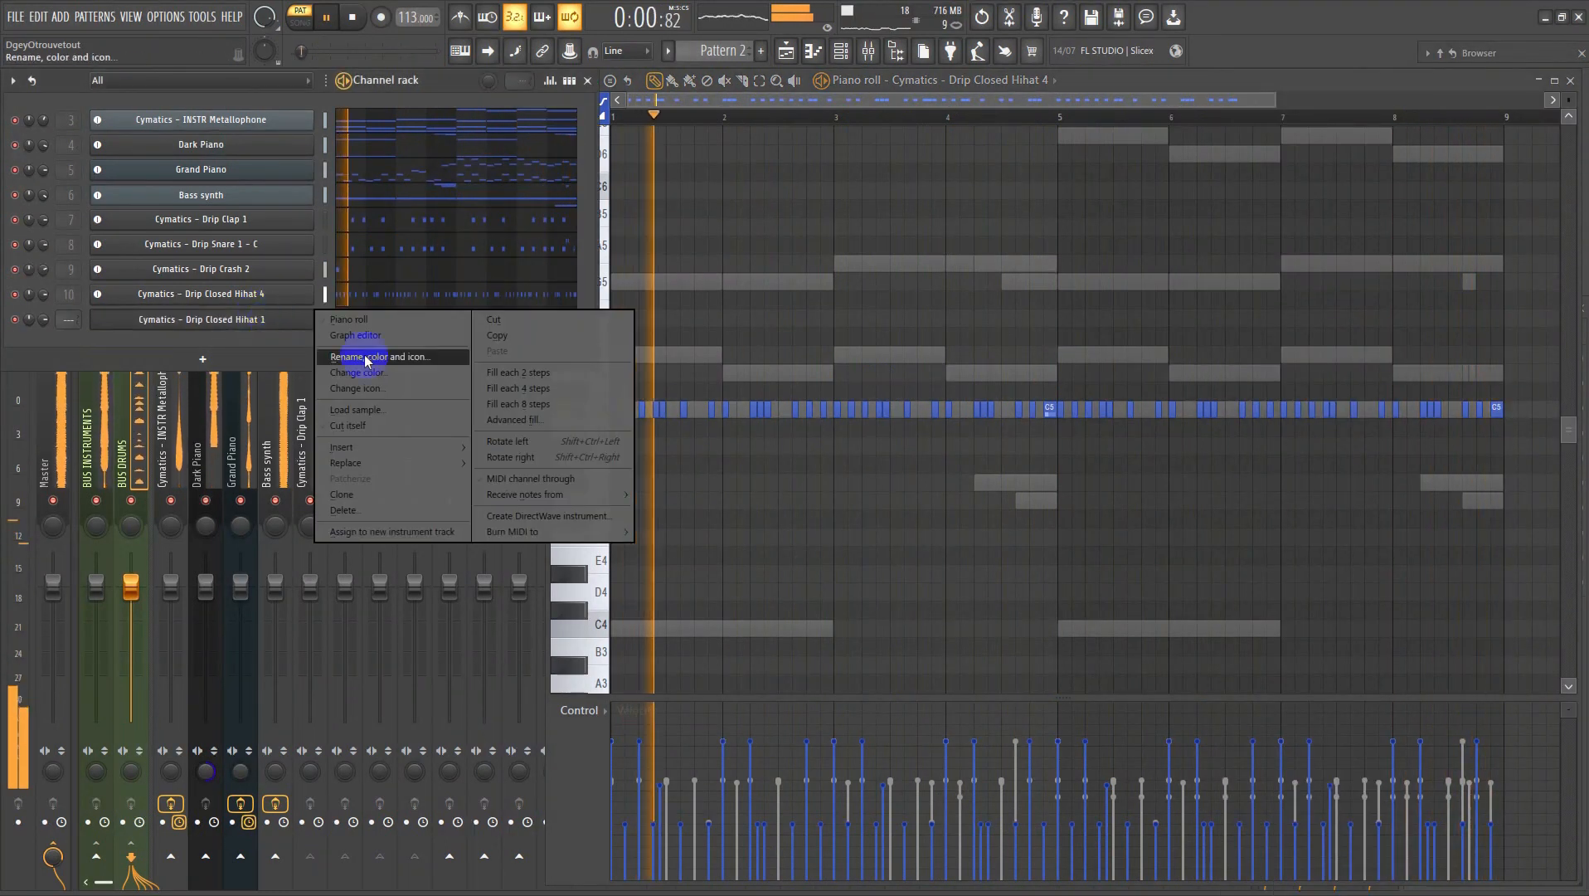
left_click(379, 532)
- Route the Drip Closed Hihat 1 mixer track only to BUS DRUMS
left_click(461, 470)
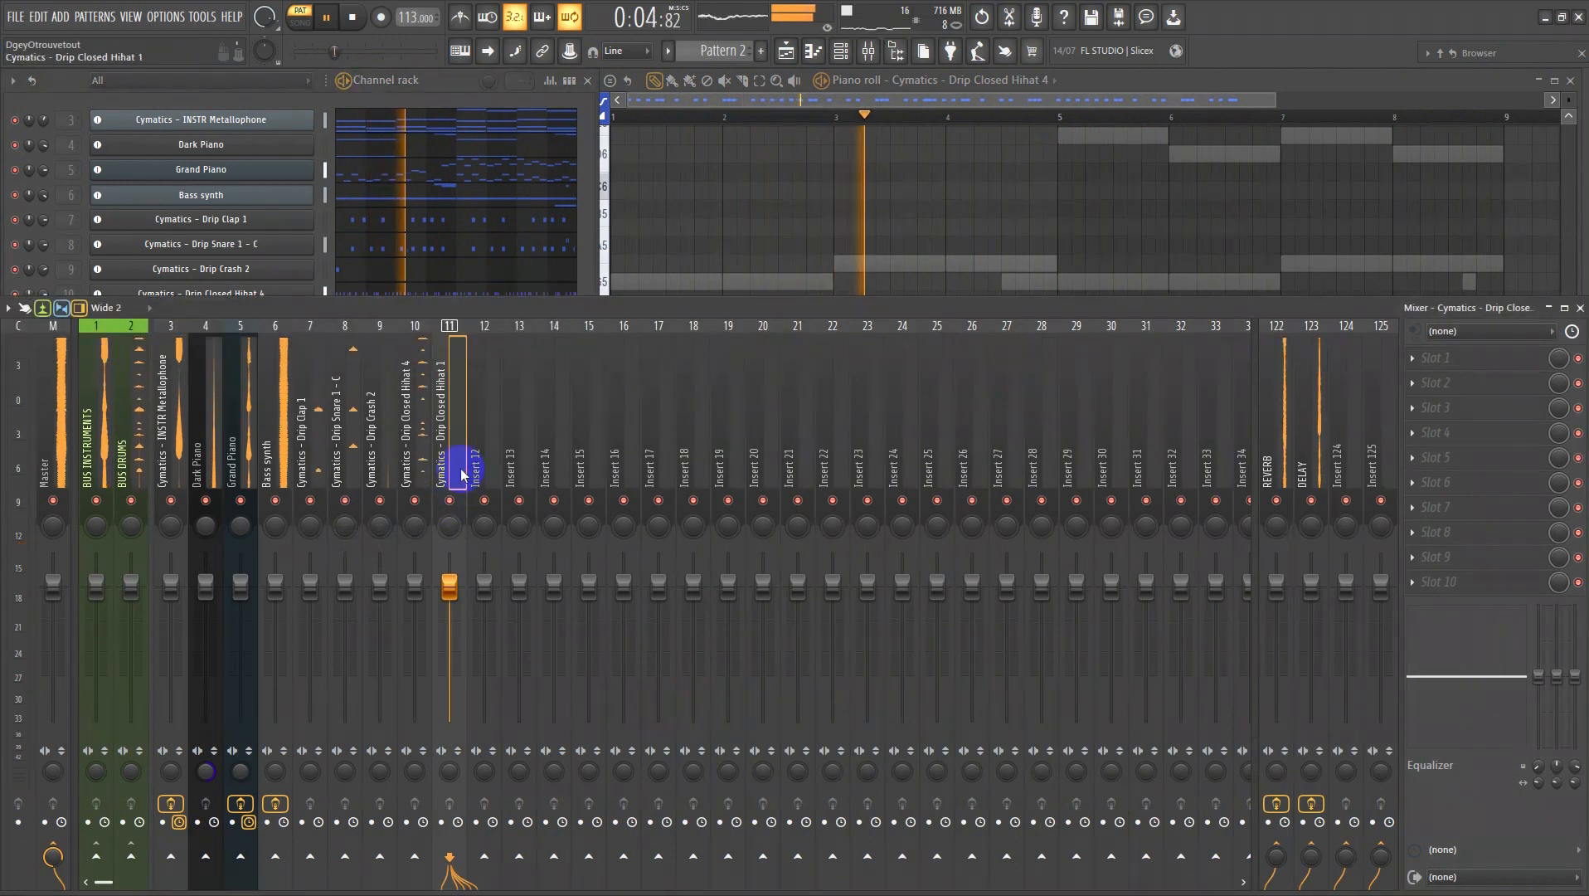
right_click(131, 855)
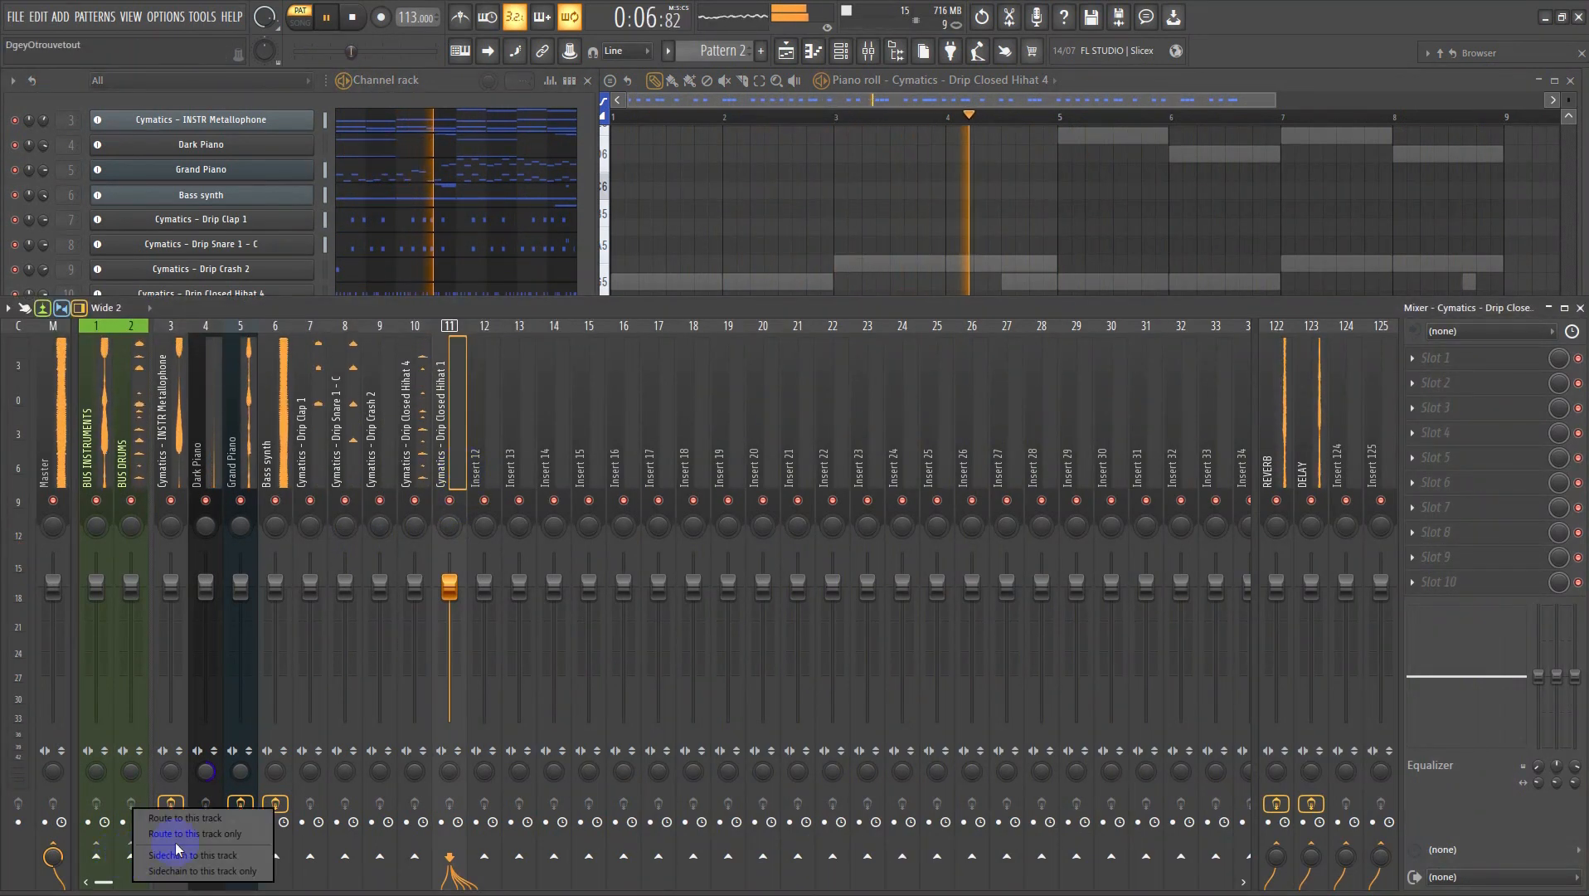
left_click(199, 830)
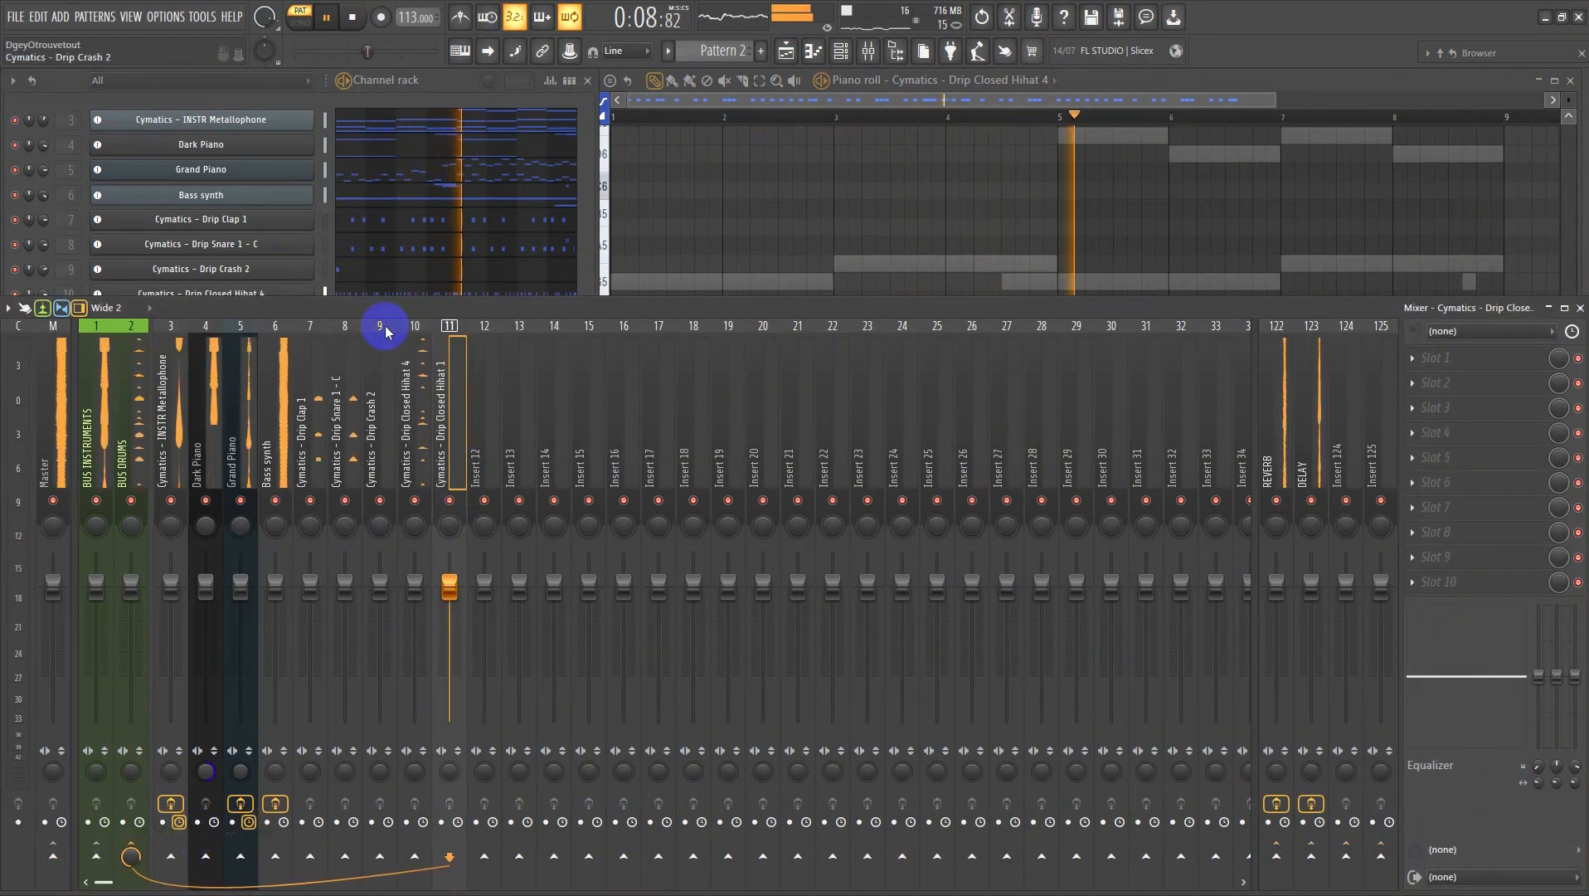
- Fill the Drip Closed Hihat 1 channel with a note every 2 steps and lower its channel volume to 52%
left_click(74, 69)
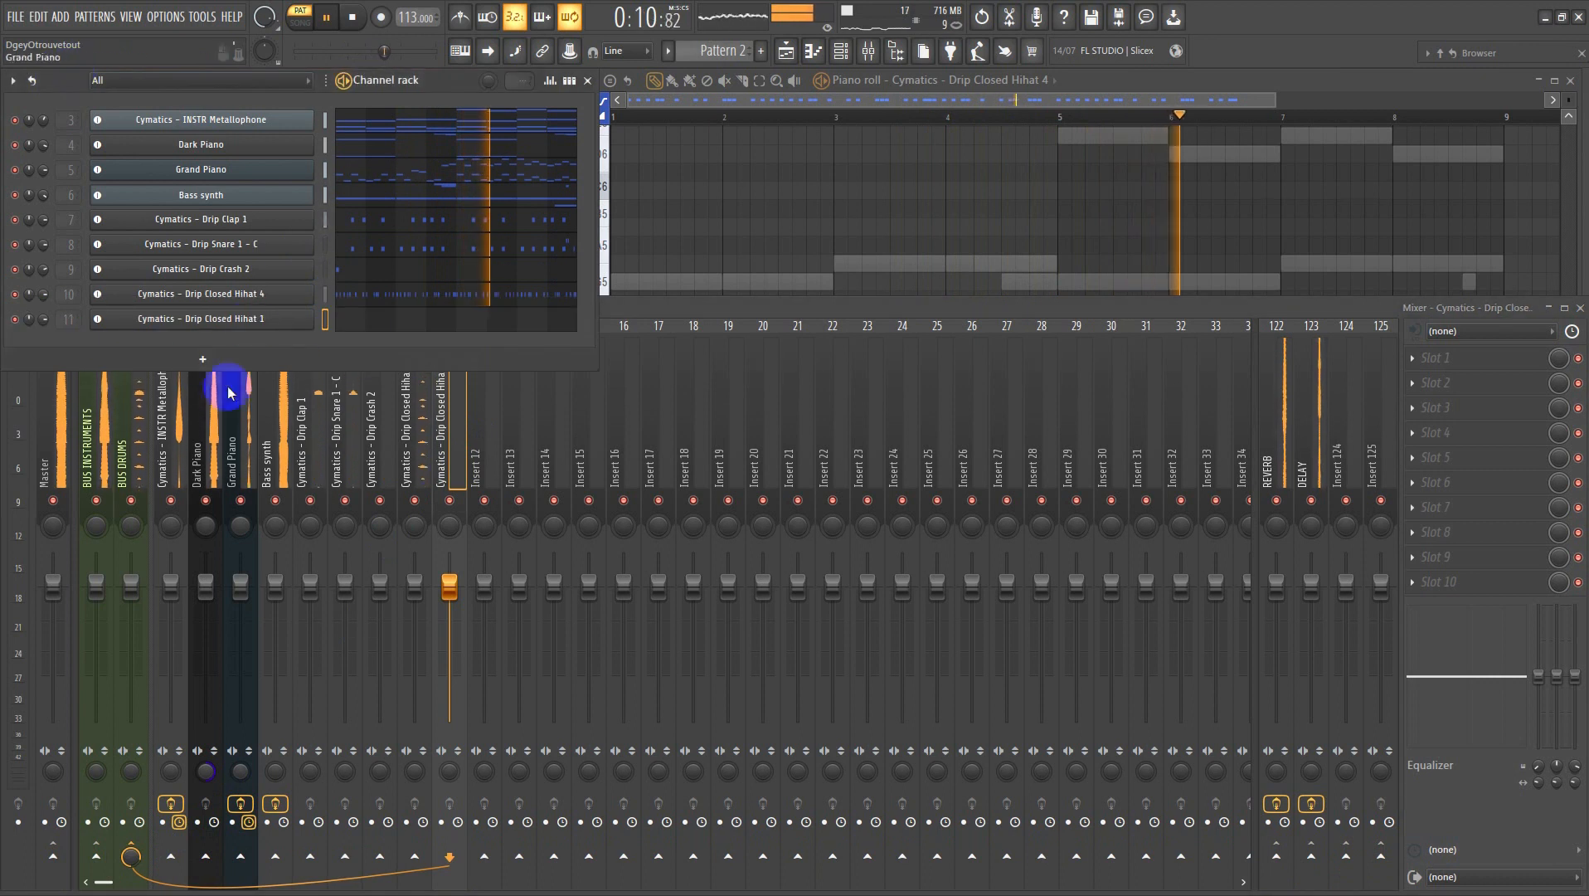
right_click(308, 318)
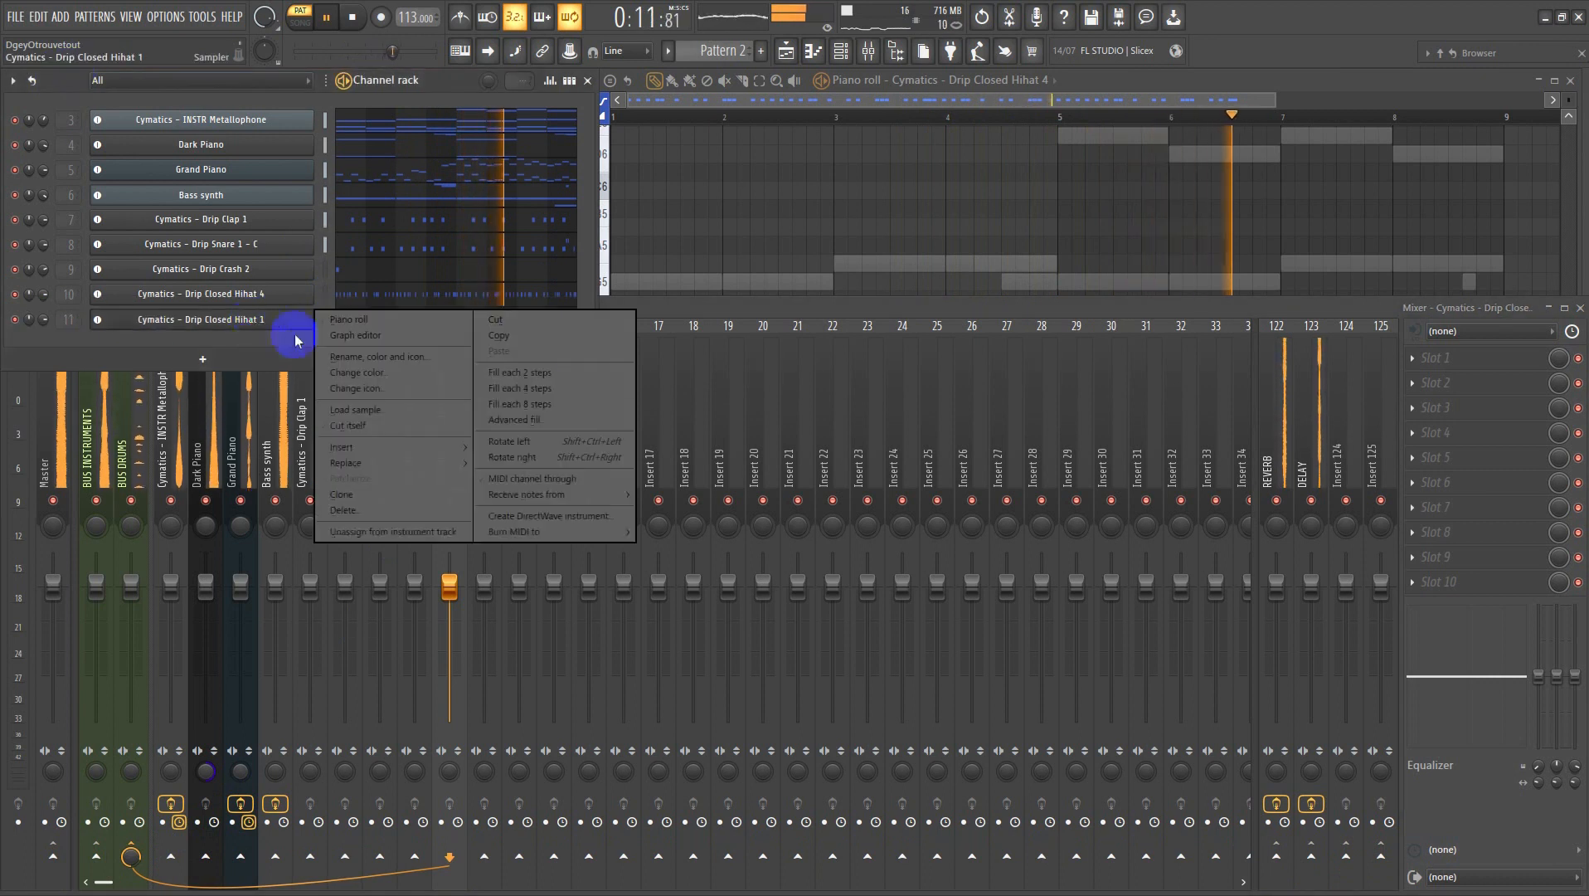
left_click(544, 388)
left_click_drag(49, 322, 36, 382)
left_click_drag(1564, 383, 1408, 373)
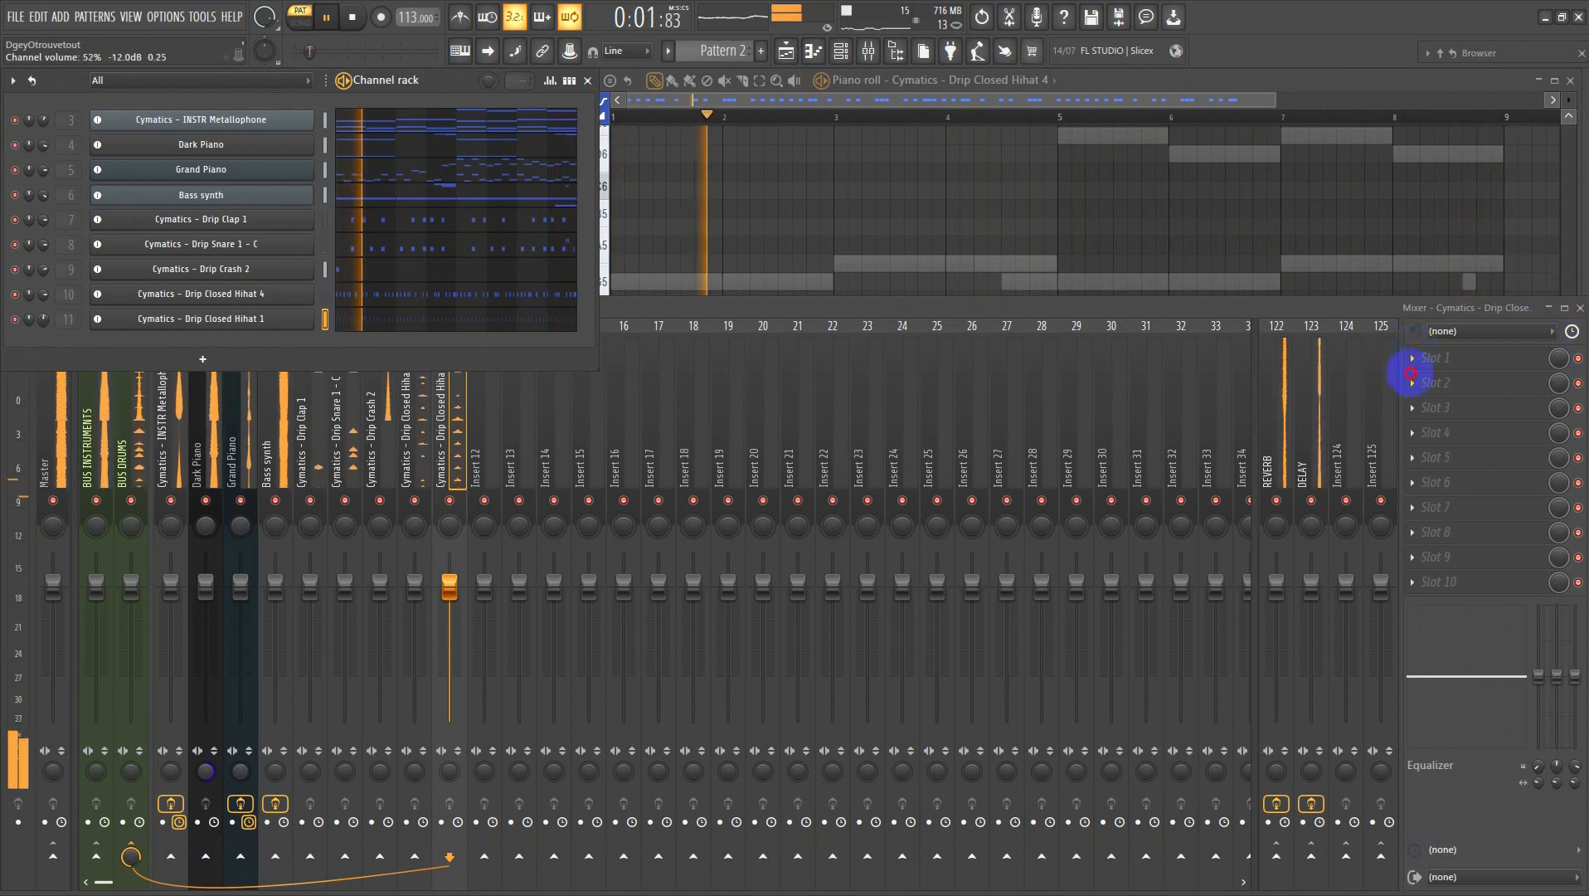
- Try panning the two closed hi-hat channels in the channel rack and reset both to centre
left_click_drag(31, 292, 28, 308)
right_click(33, 322)
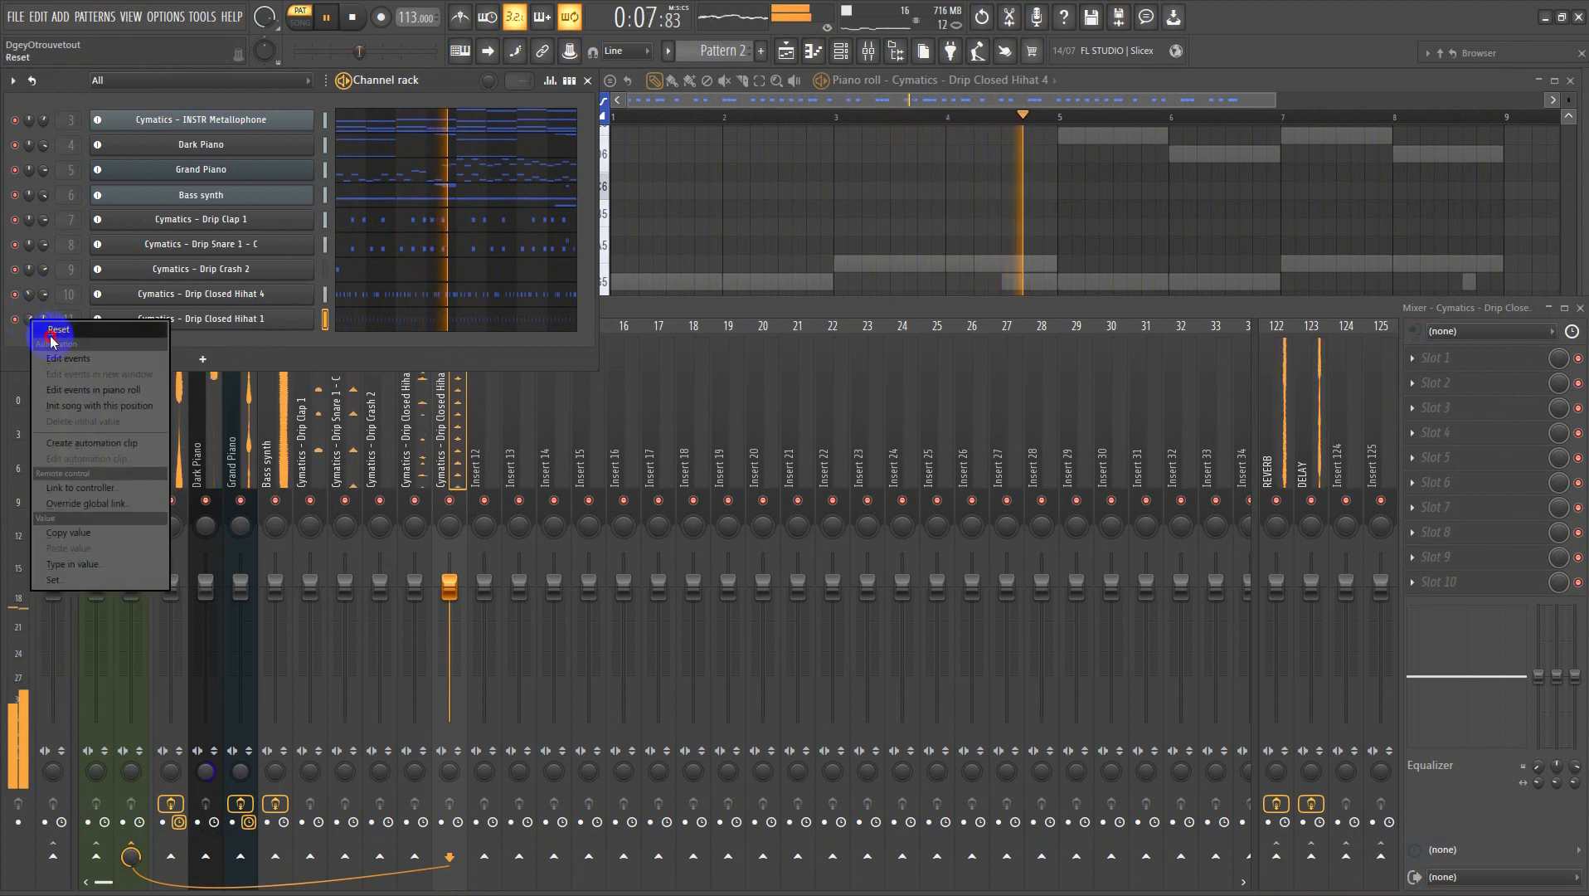
left_click(45, 330)
right_click(26, 300)
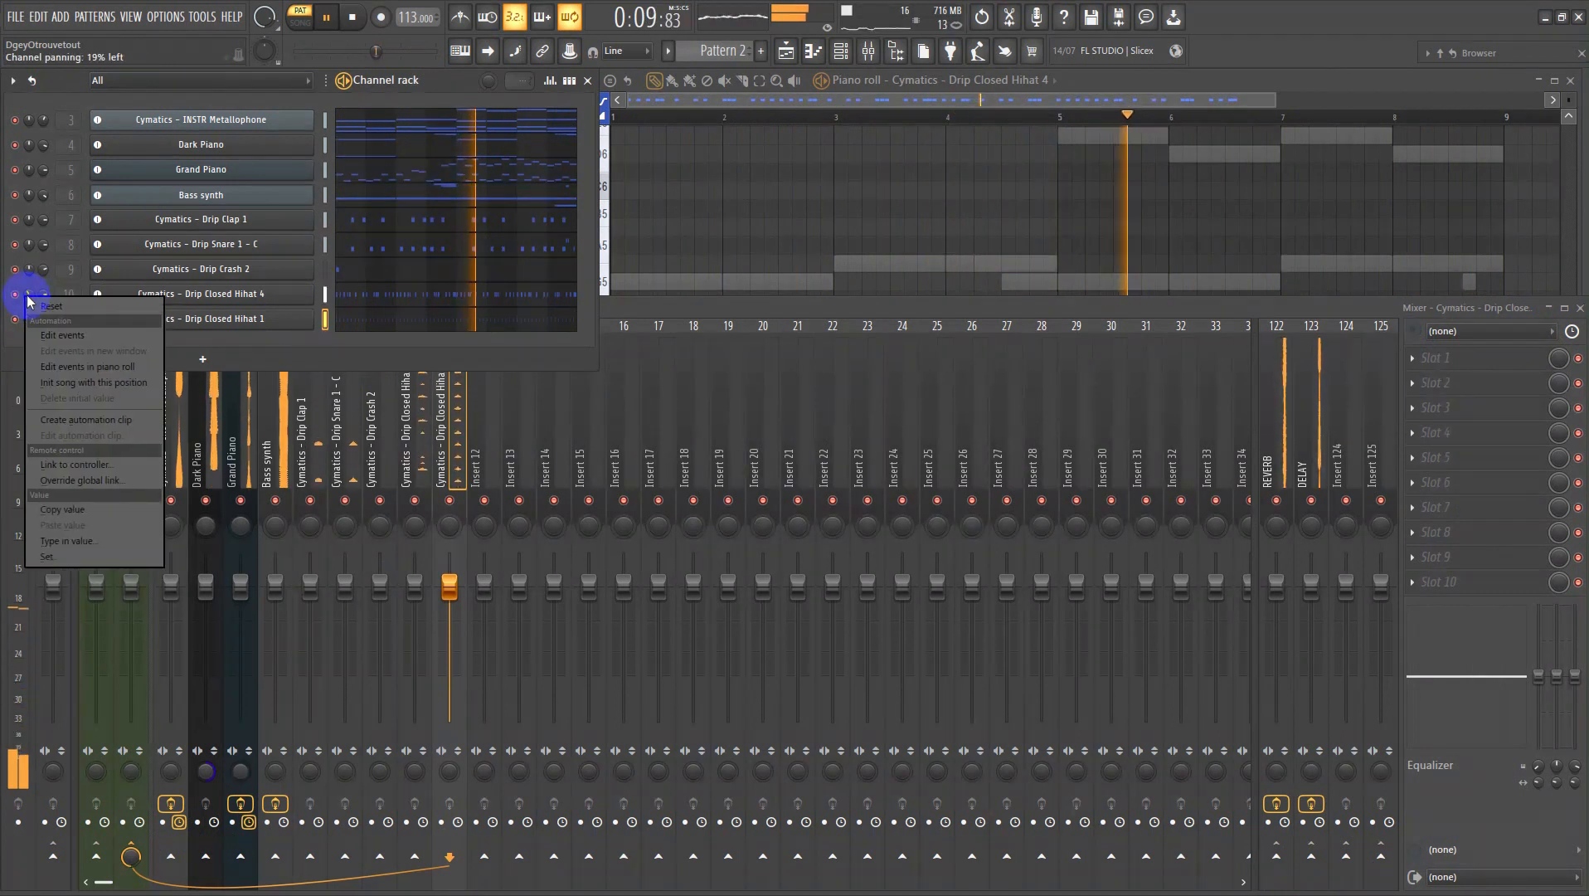
left_click(36, 305)
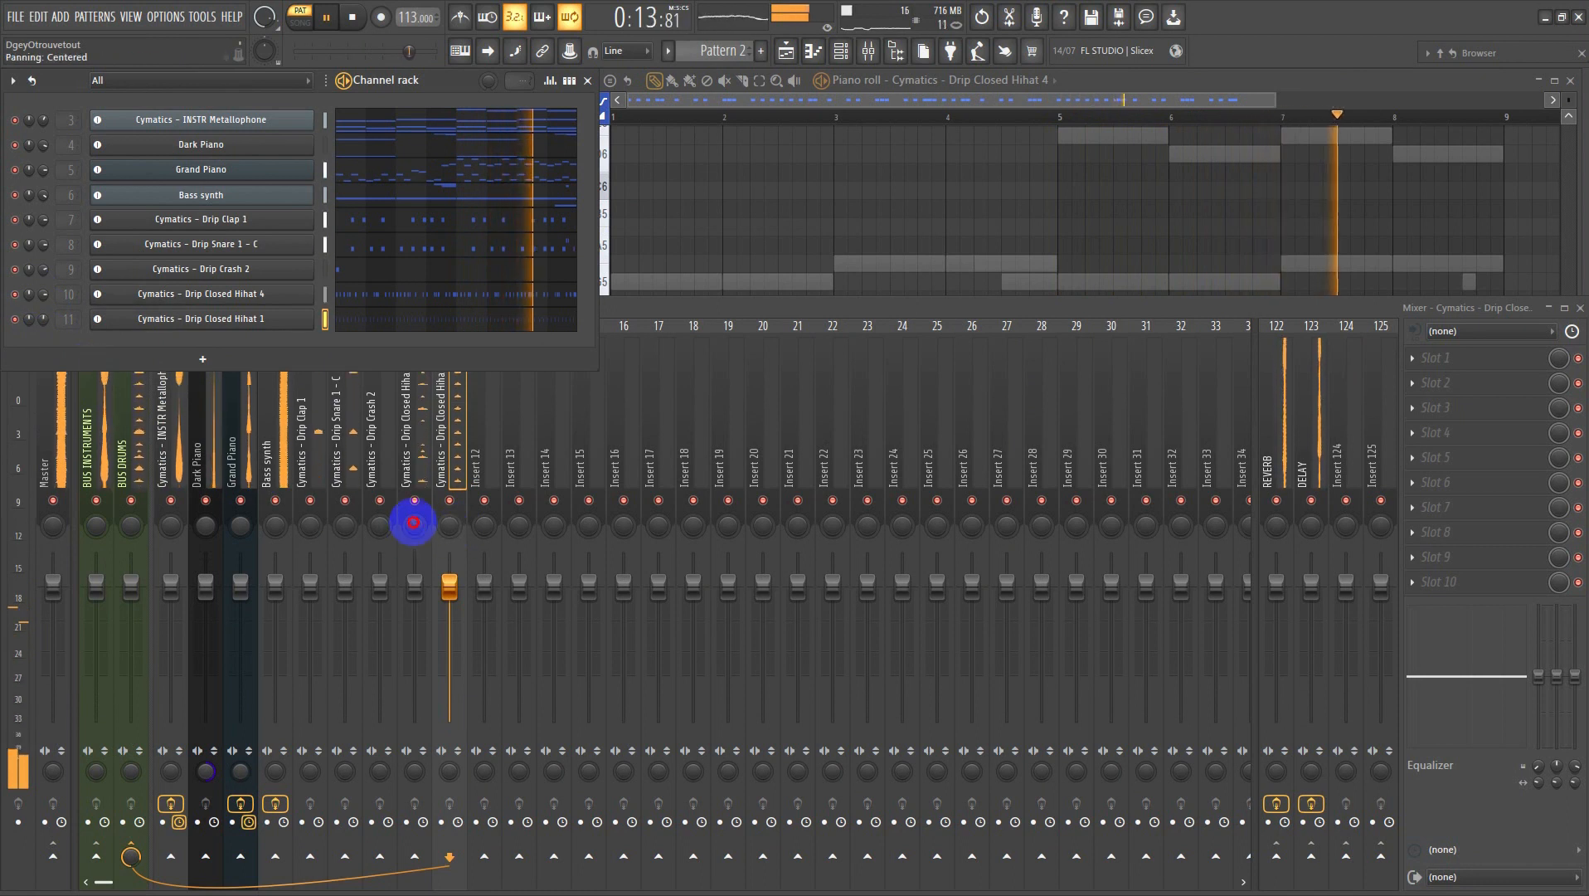
- Pan the Closed Hihat 4 and Closed Hihat 1 mixer tracks slightly to opposite sides
left_click_drag(412, 523, 448, 514)
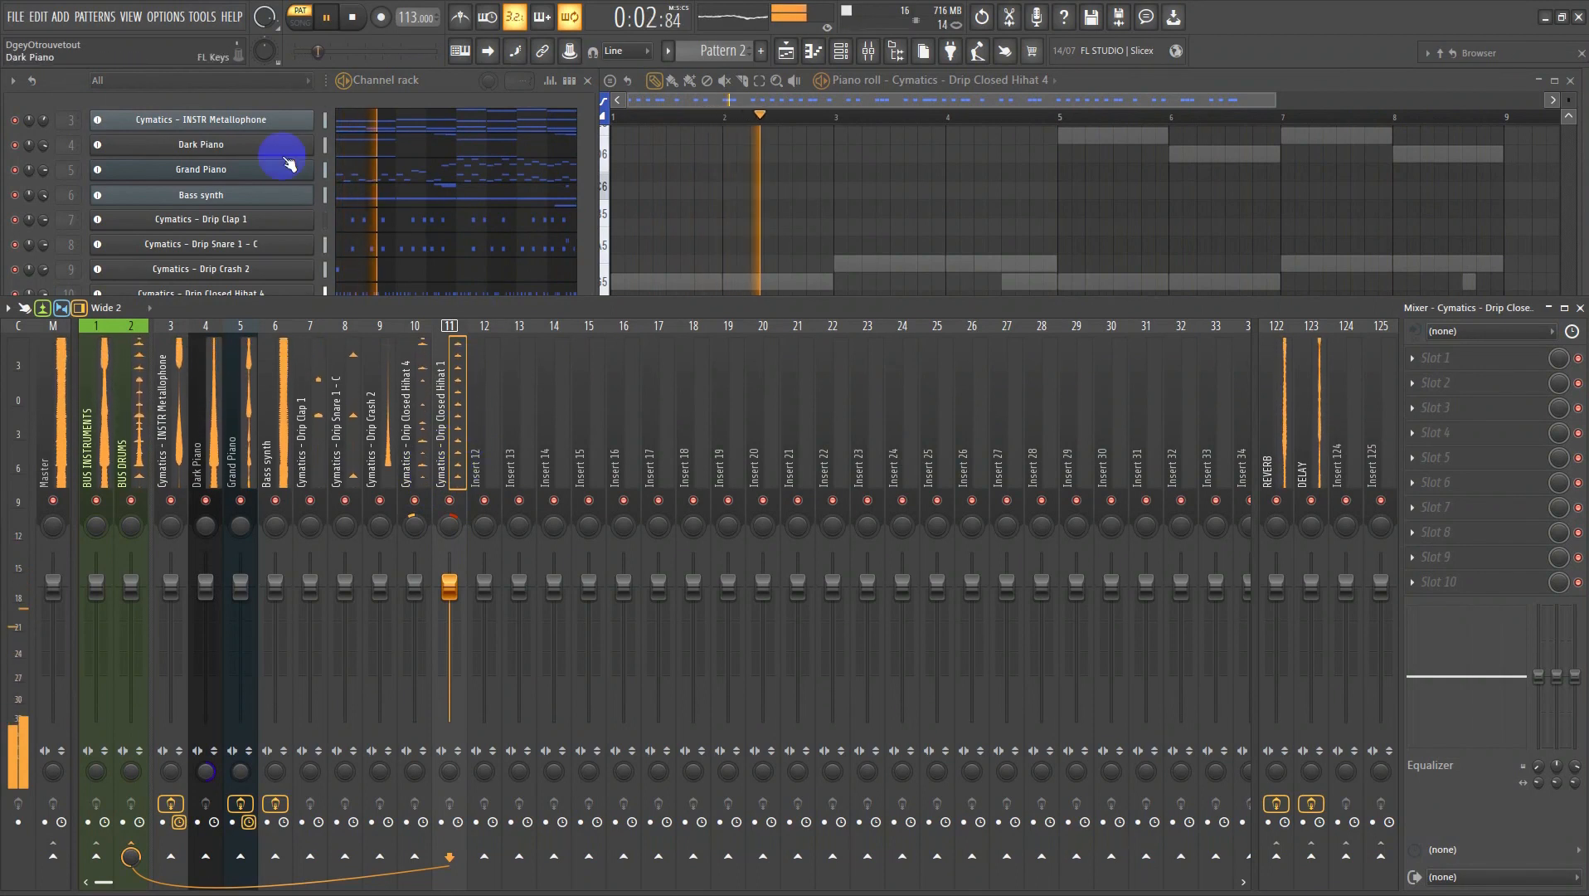
left_click(78, 83)
- Open the Drip Closed Hihat 4 notes in the piano roll and stop playback
left_click(454, 294)
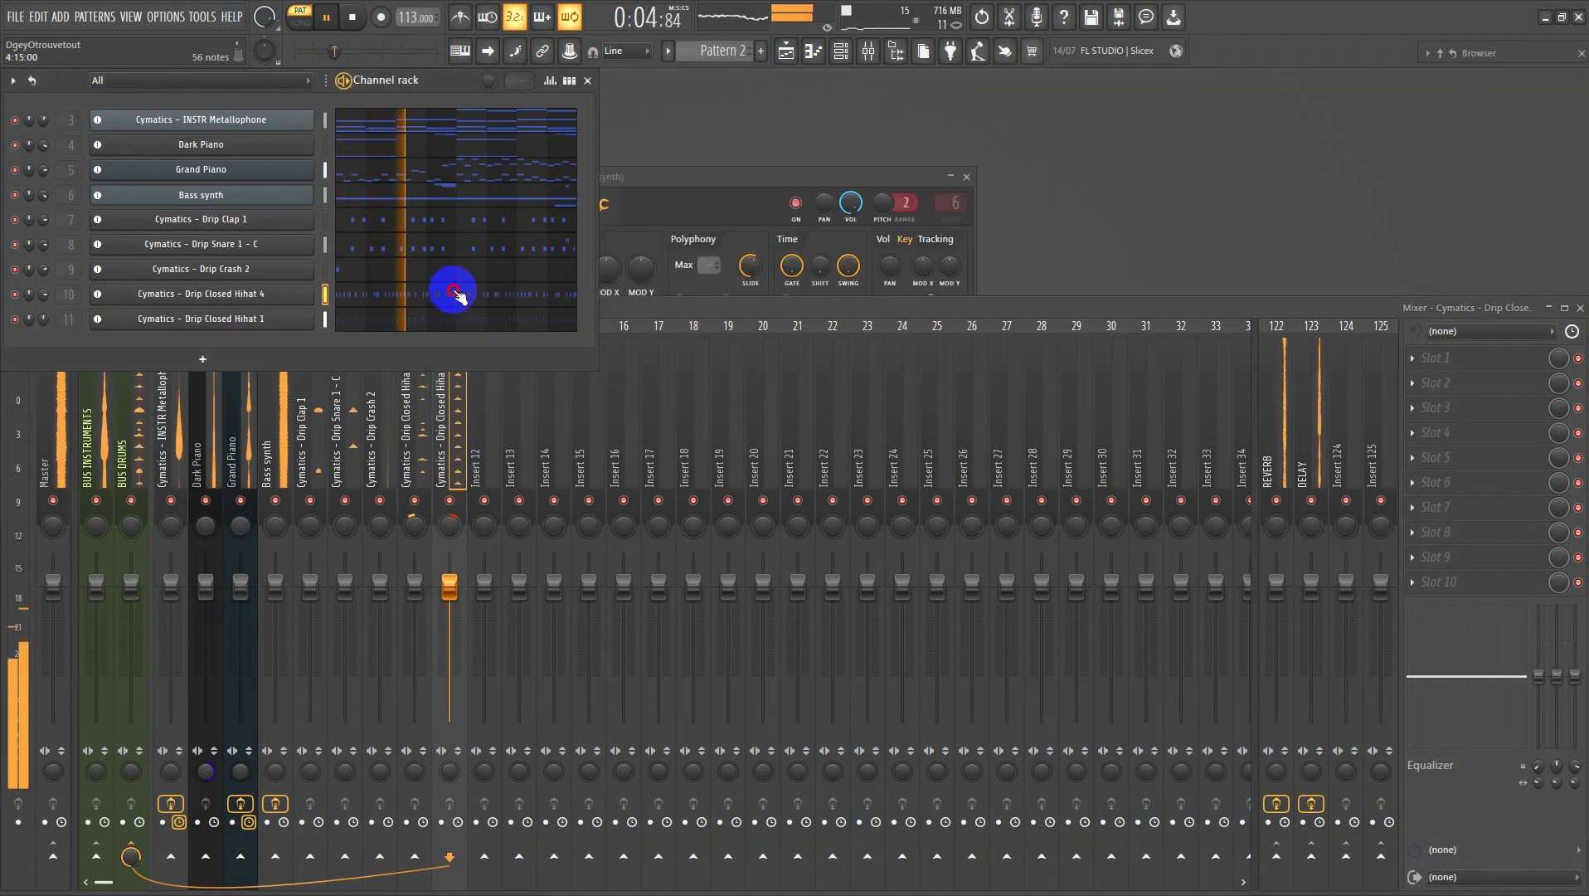
left_click(454, 294)
left_click_drag(1051, 596, 411, 265)
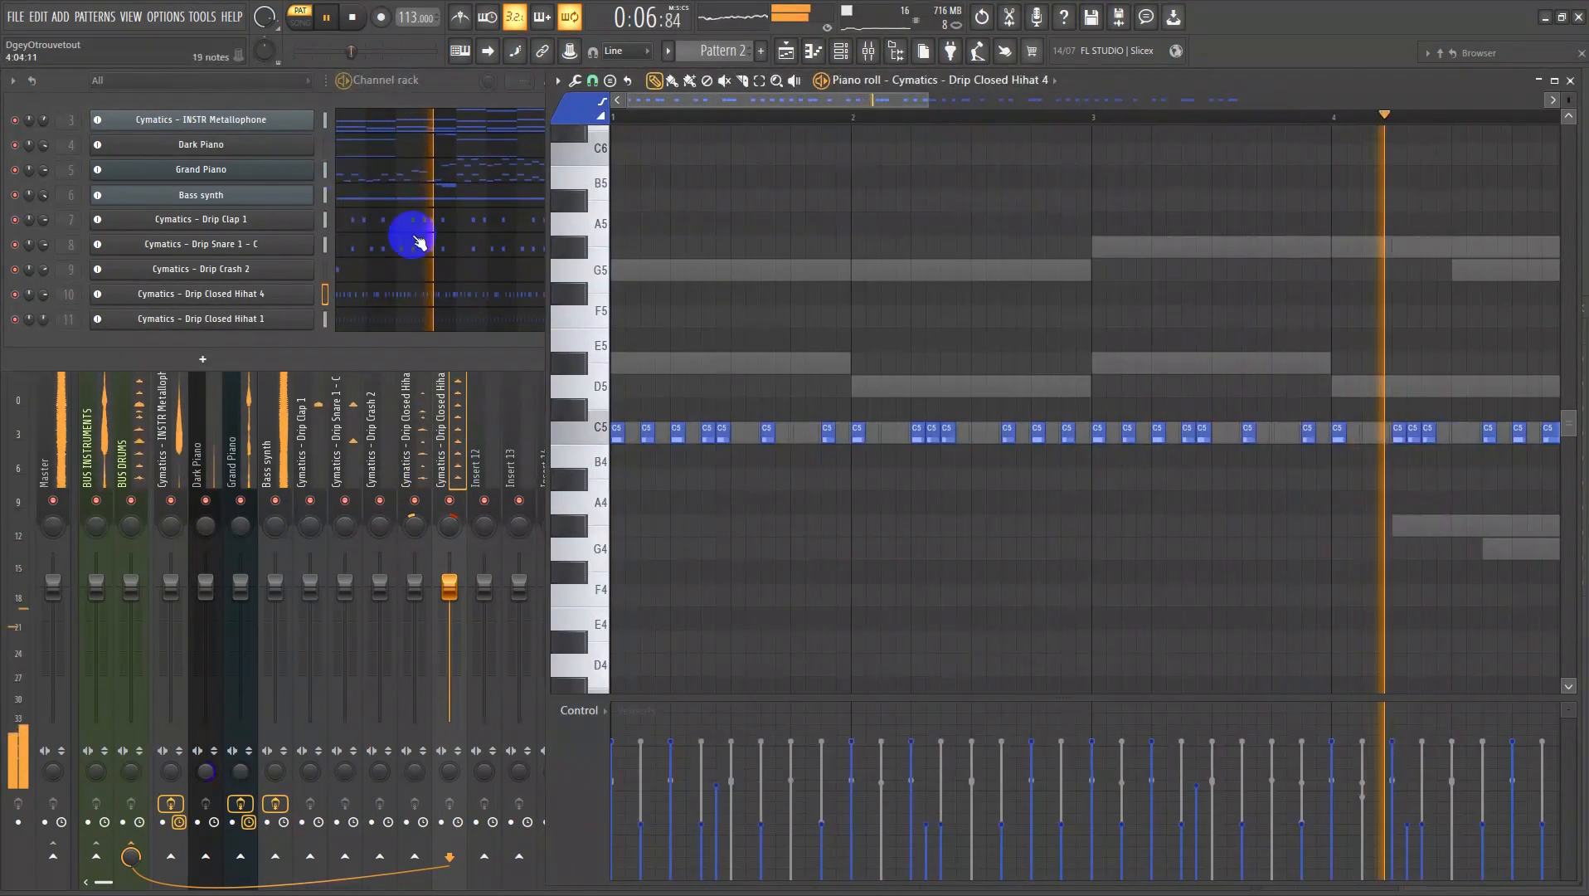
key("space")
- Try panning the first Closed Hihat 4 notes alternately right and left by hand using the note pan values
left_click(578, 711)
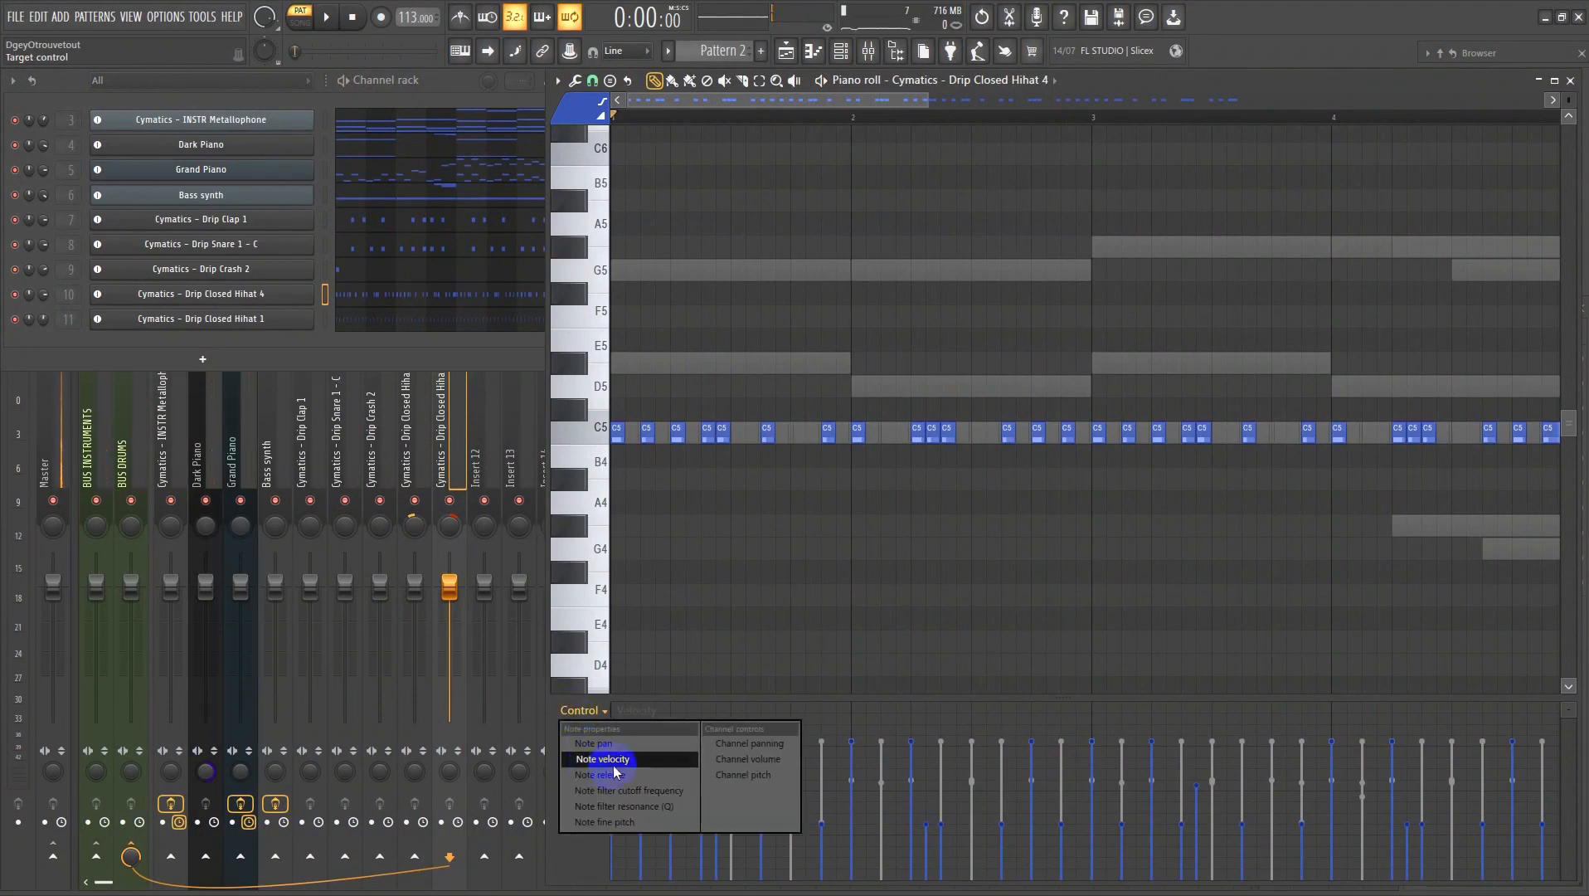
left_click(612, 760)
left_click(573, 710)
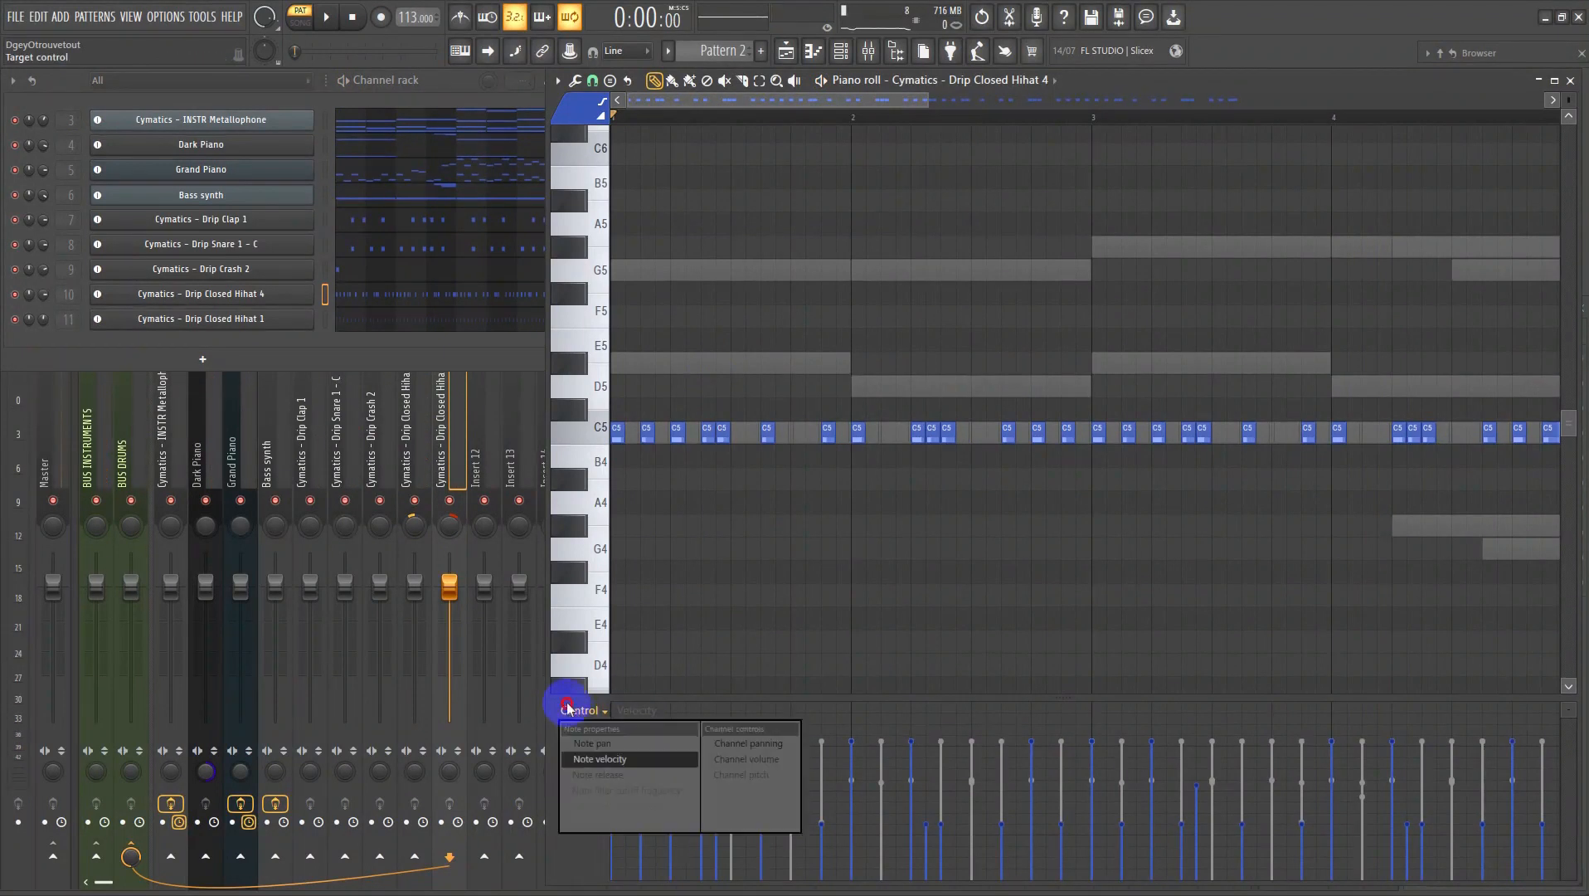
left_click(605, 745)
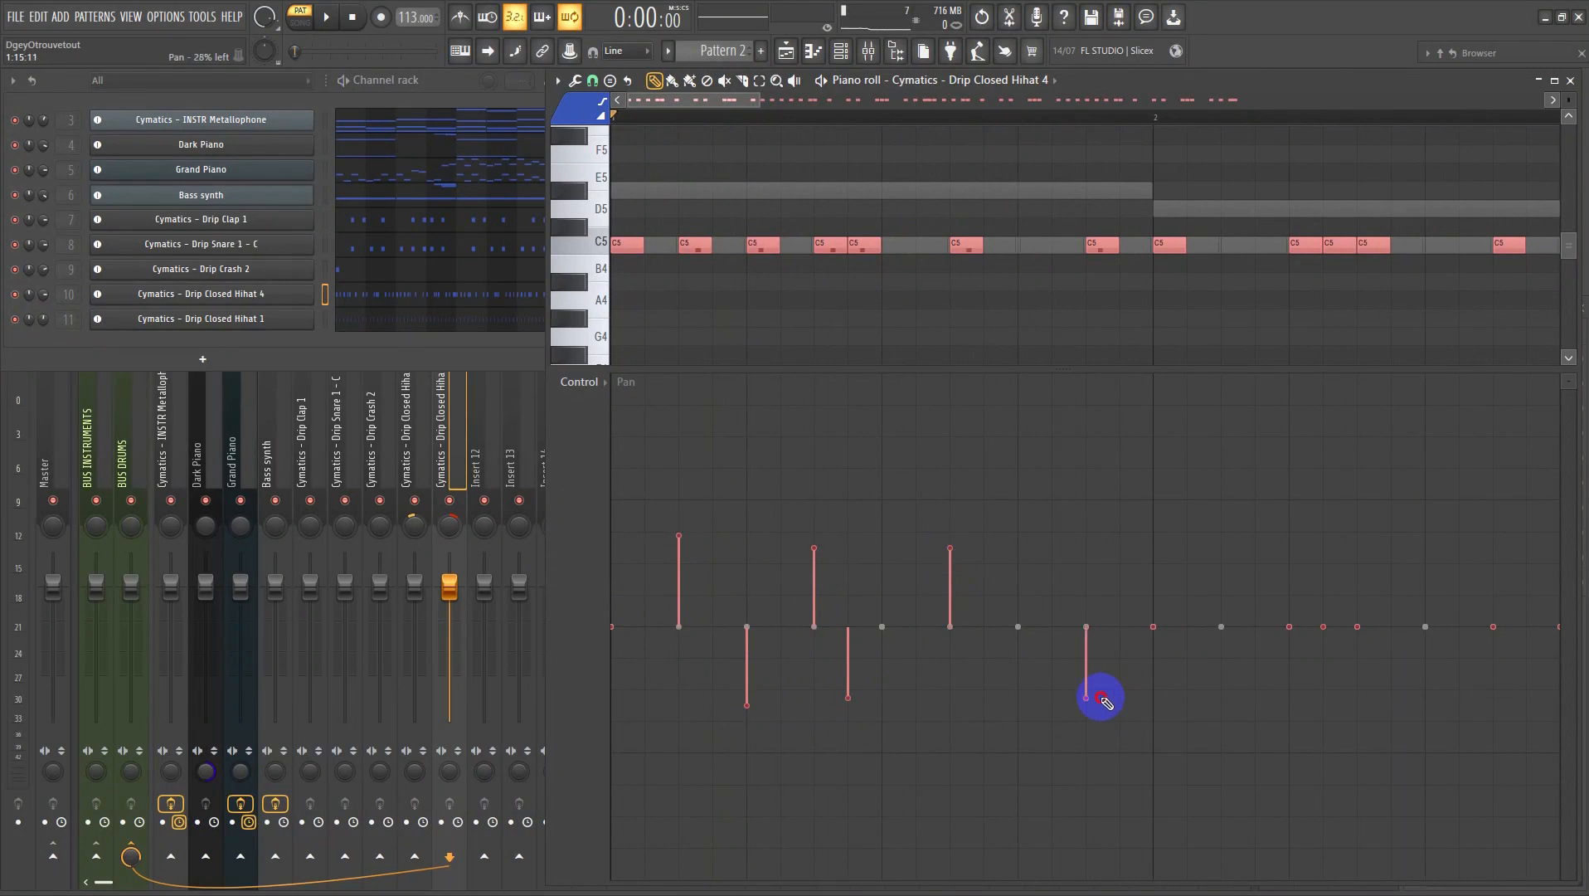
left_click(1285, 710)
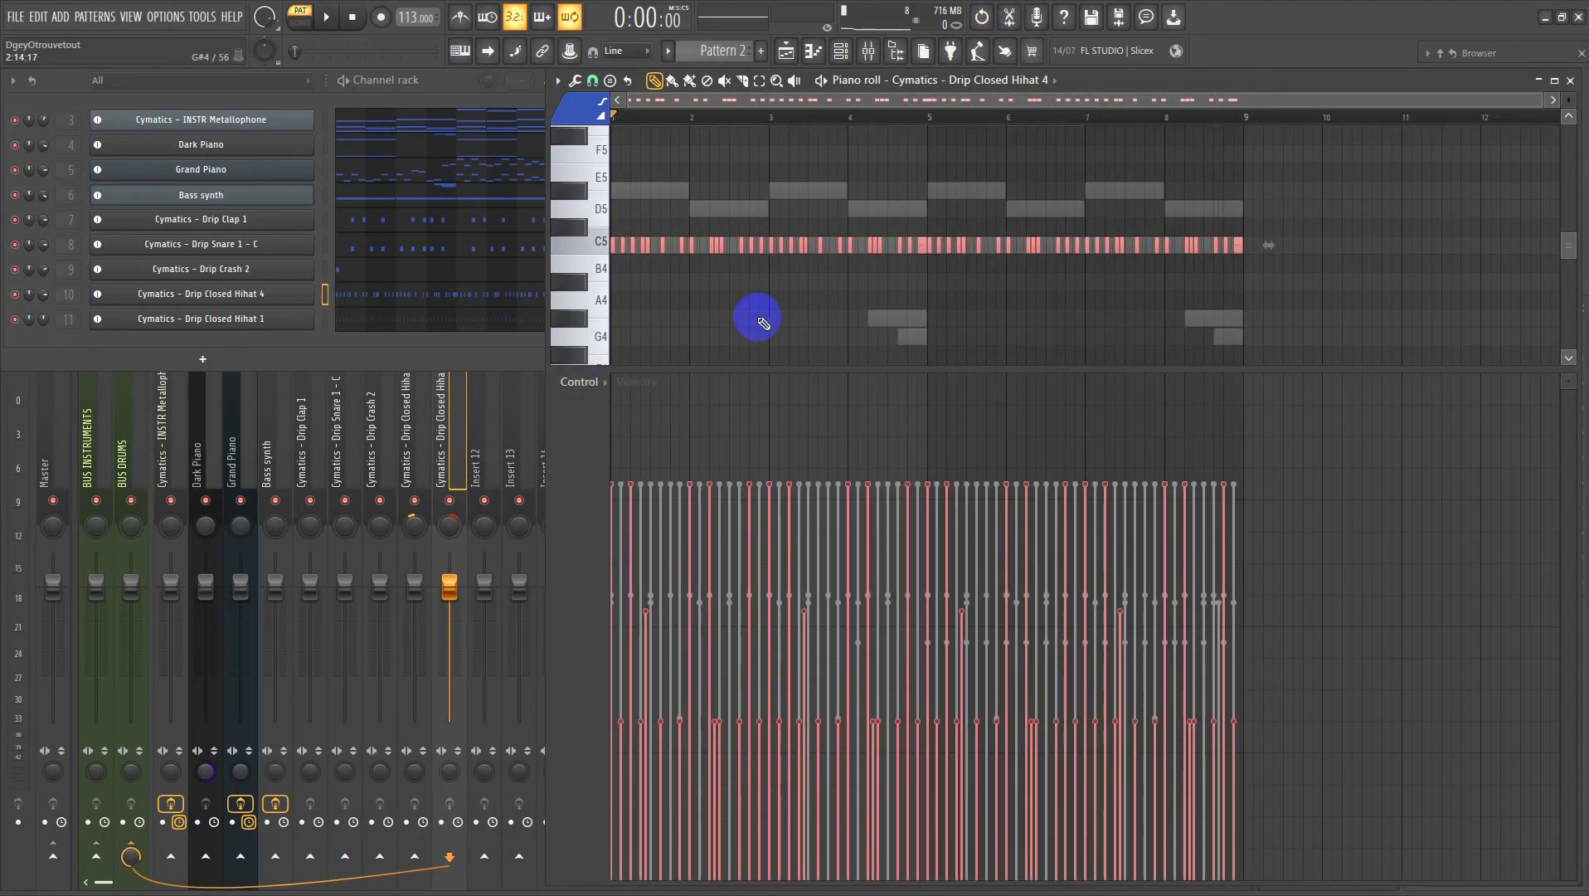
- Randomize the velocity and panning of the Closed Hihat 4 notes moderately, choosing a different seed, and accept the result
key("alt+r")
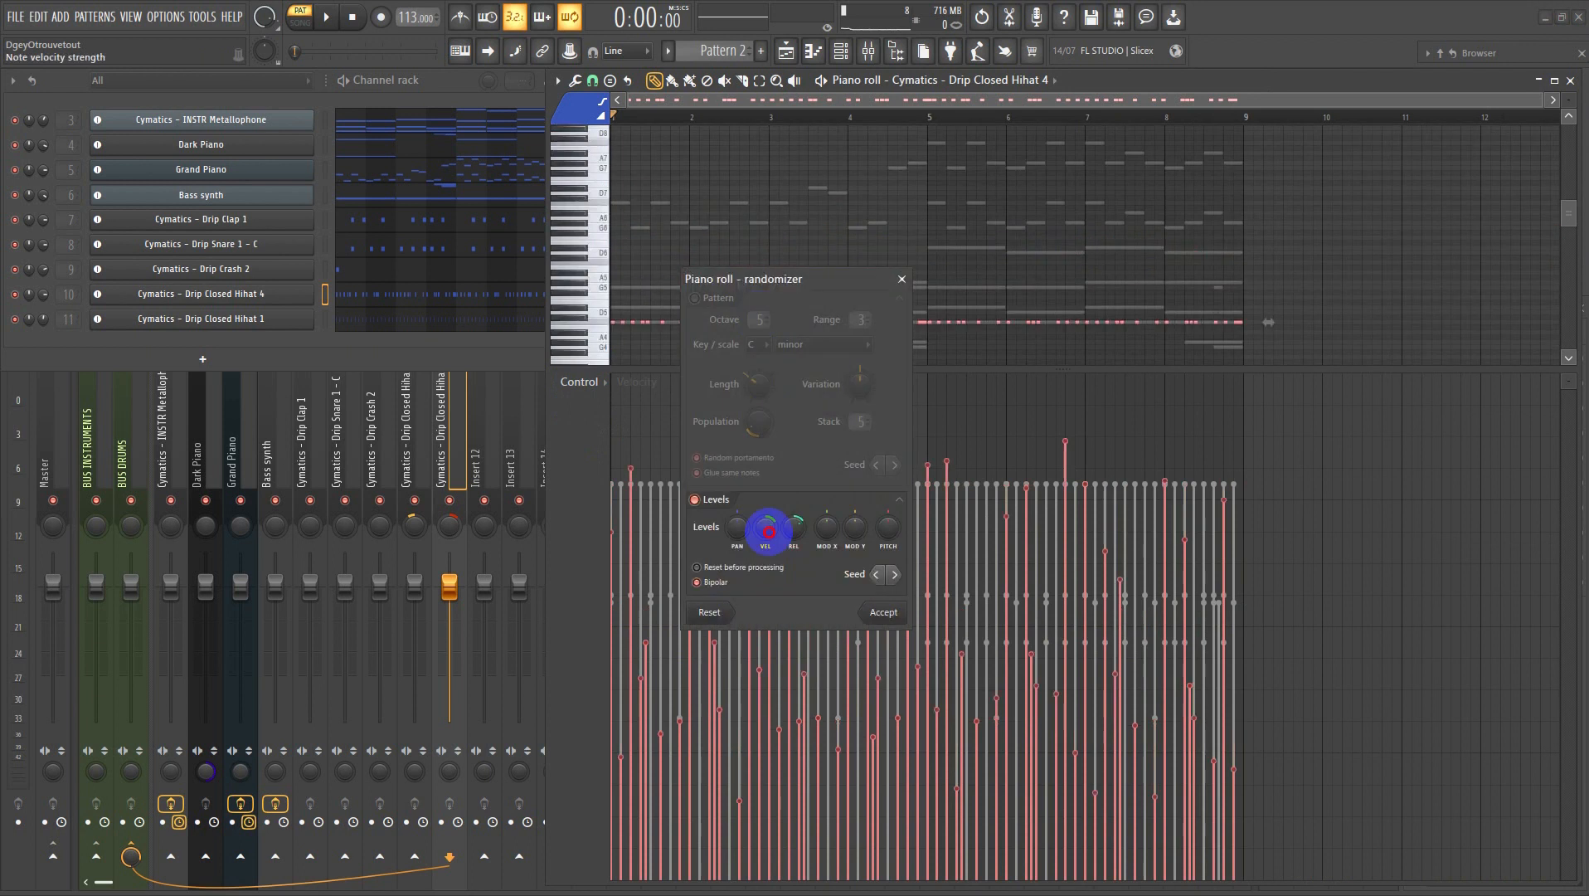
left_click_drag(768, 532, 762, 524)
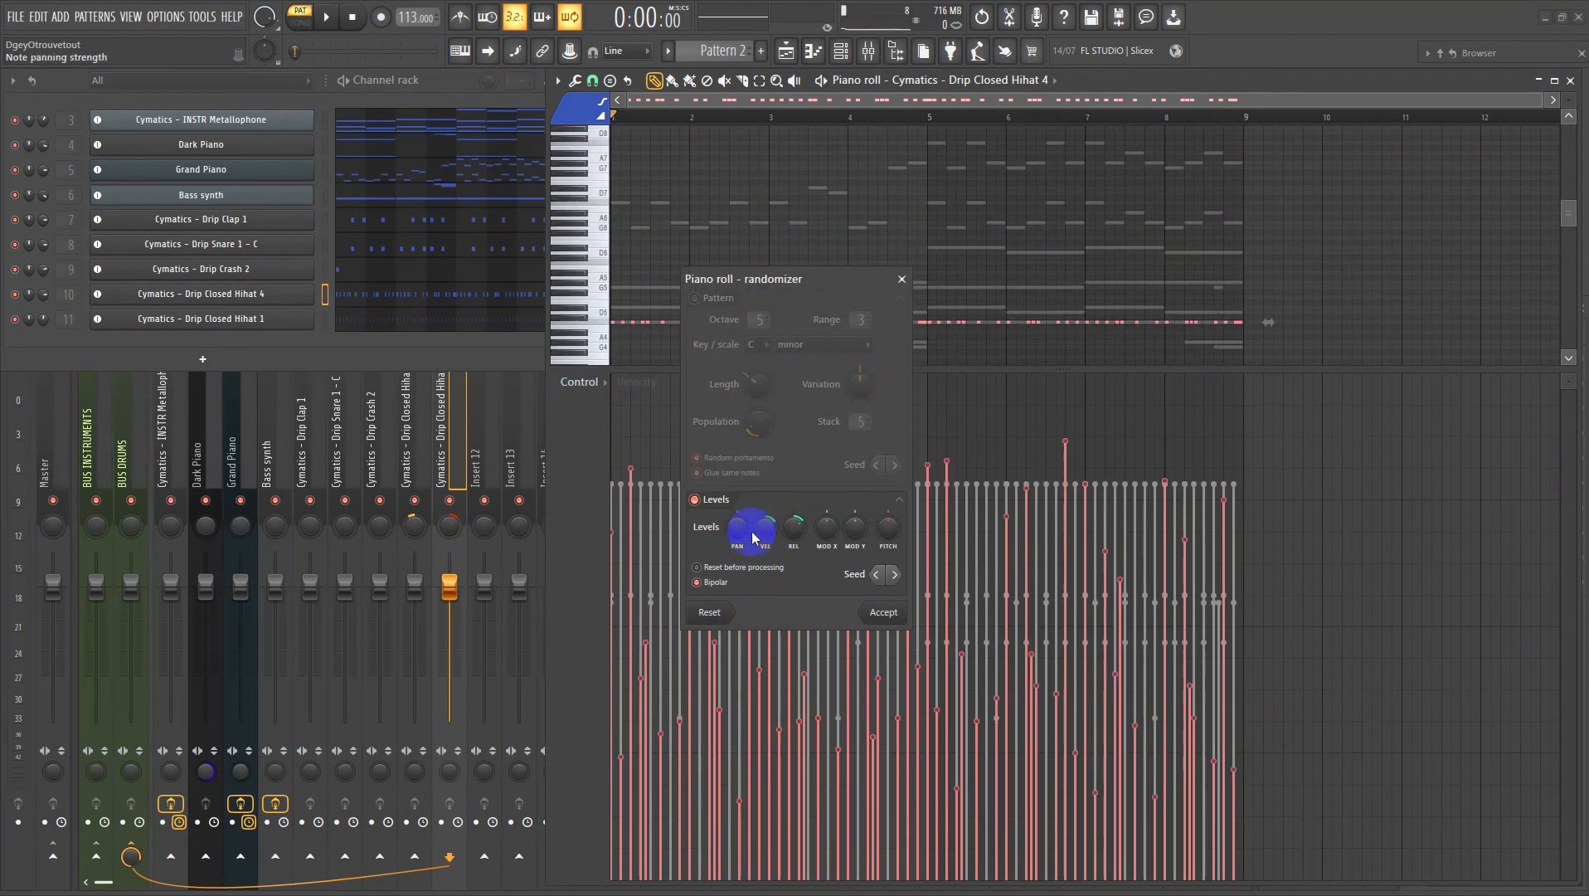
left_click_drag(739, 540, 739, 531)
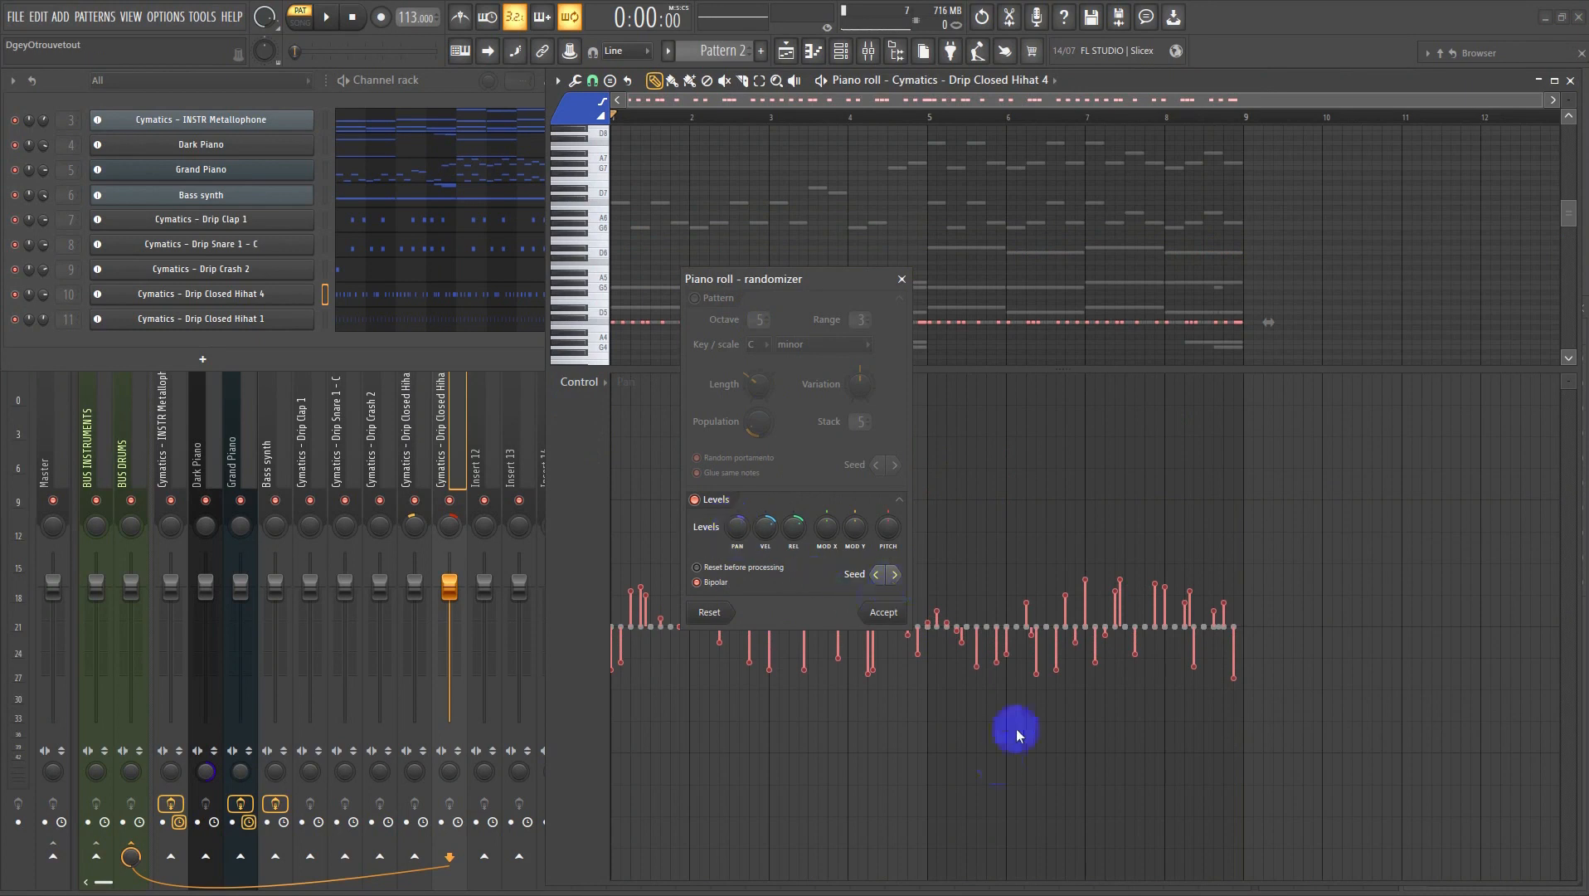
left_click(896, 574)
left_click(896, 574)
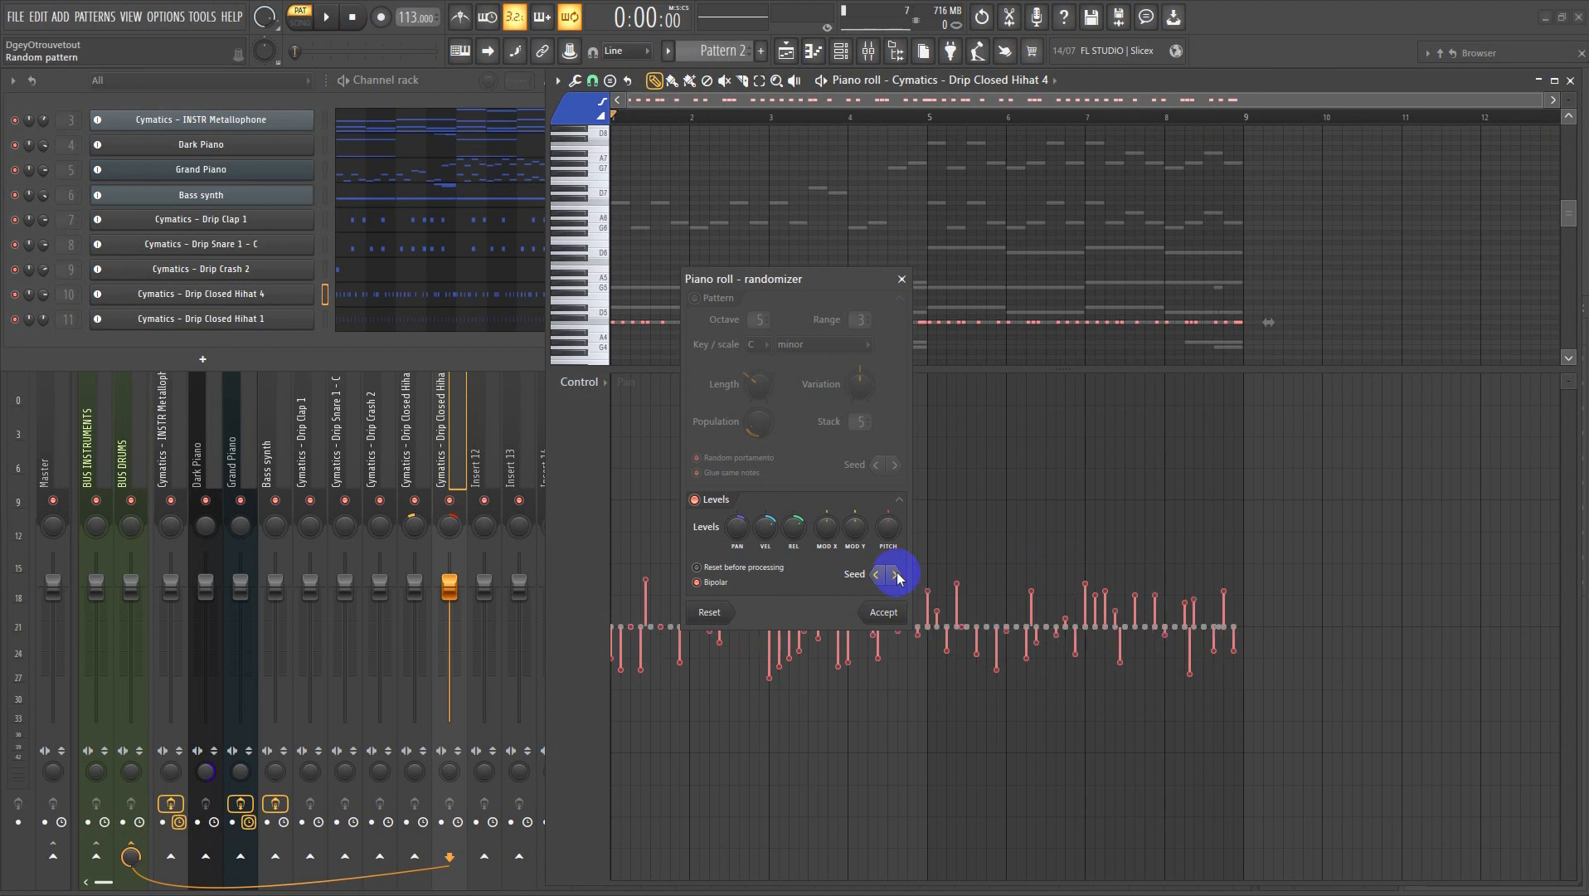
left_click(896, 574)
left_click(885, 613)
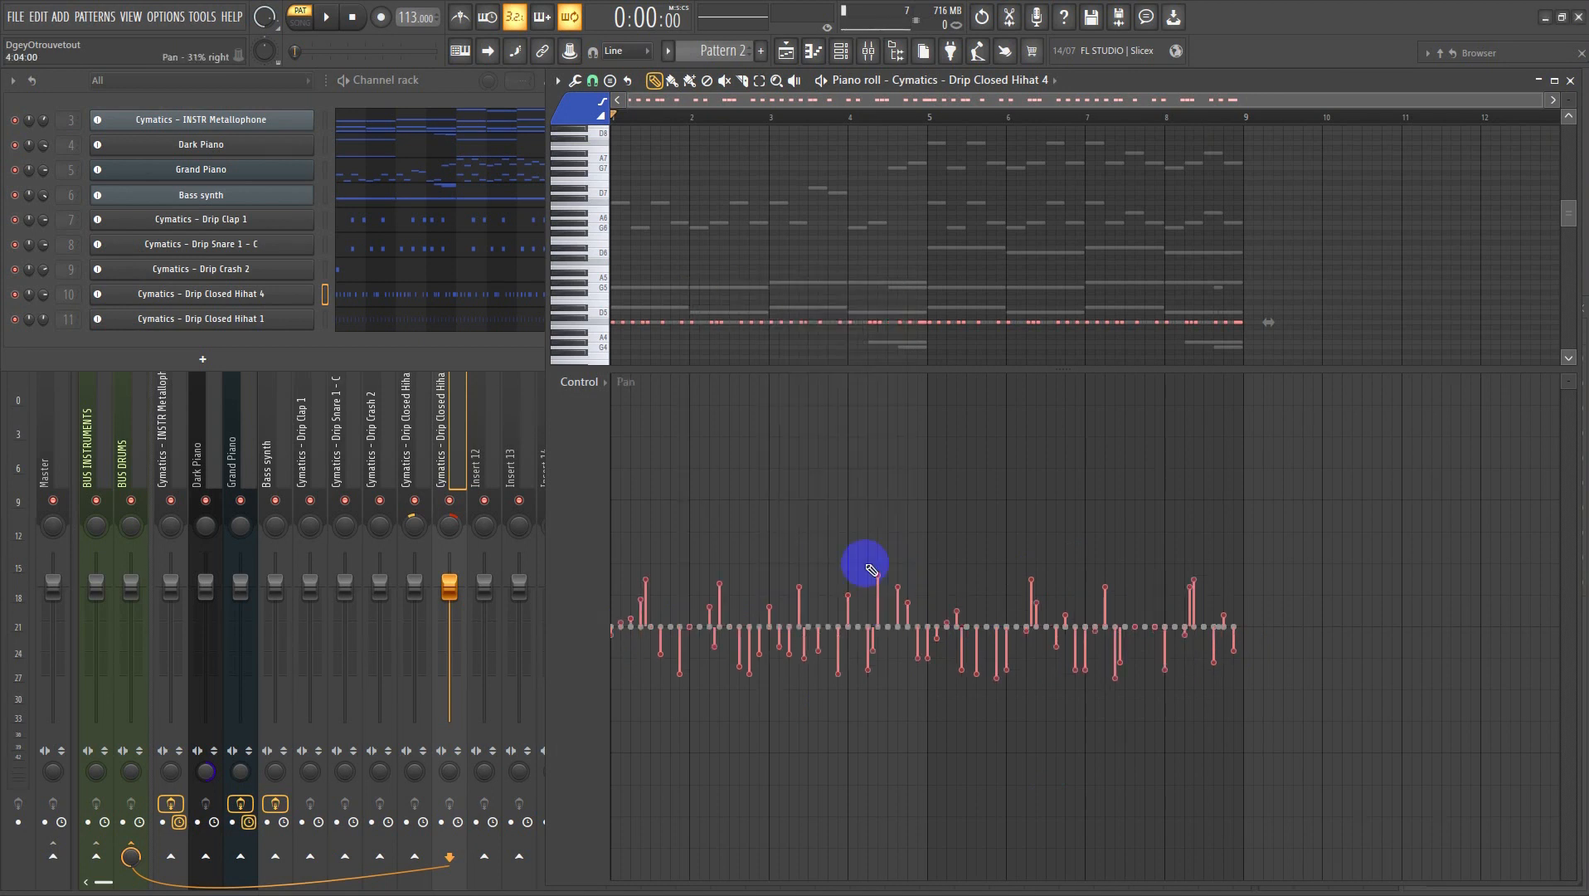
- Enlarge the note area above the pan values and play back the Closed Hihat 4 notes
left_click_drag(918, 372, 897, 579)
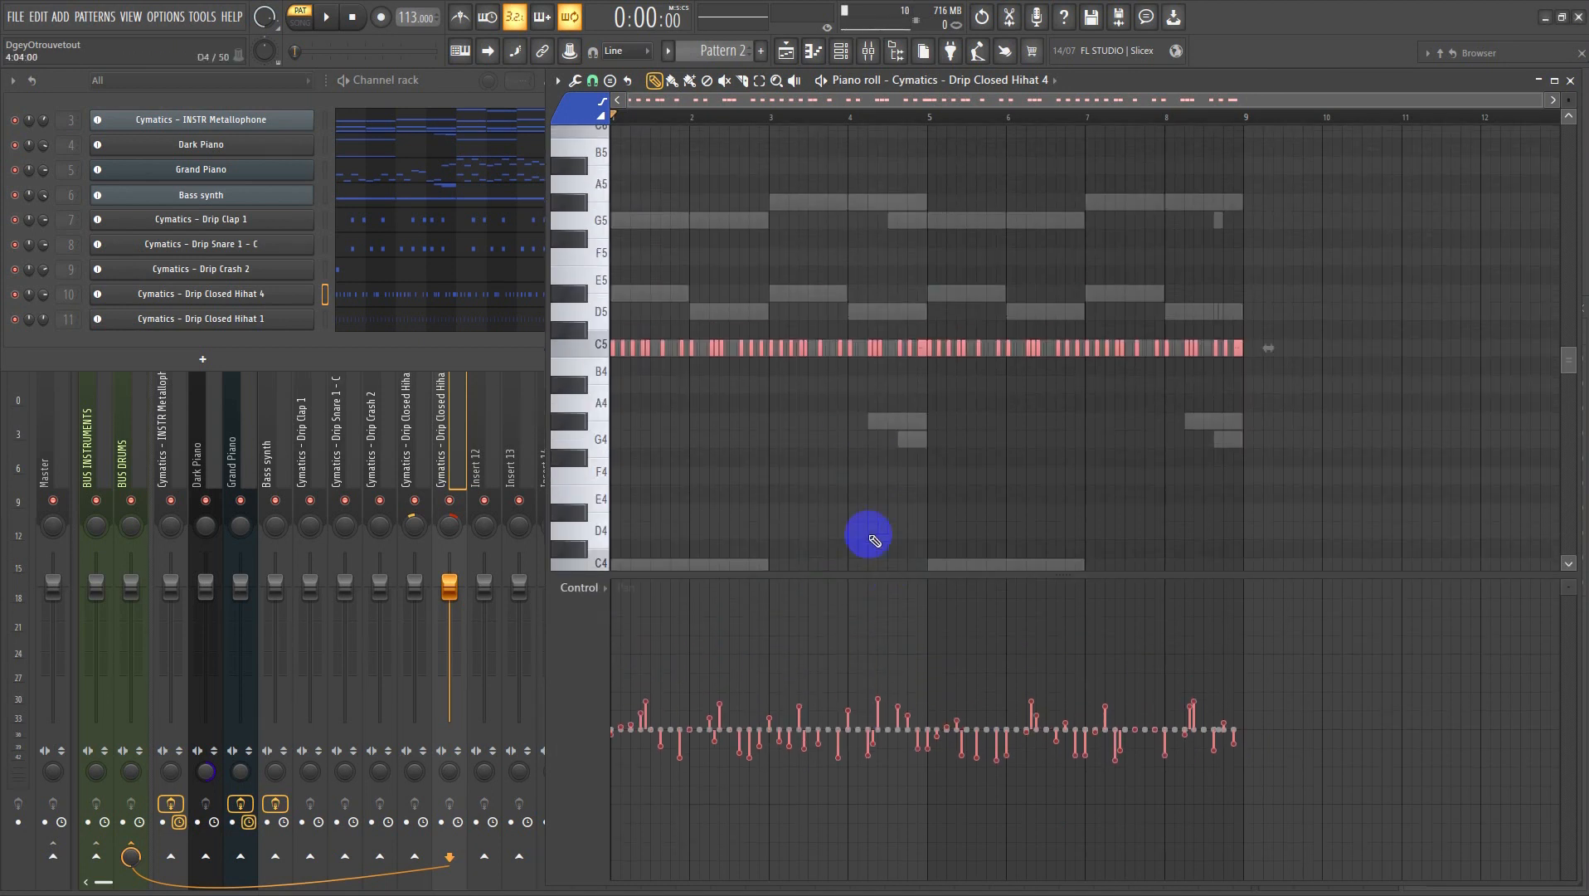
key("space")
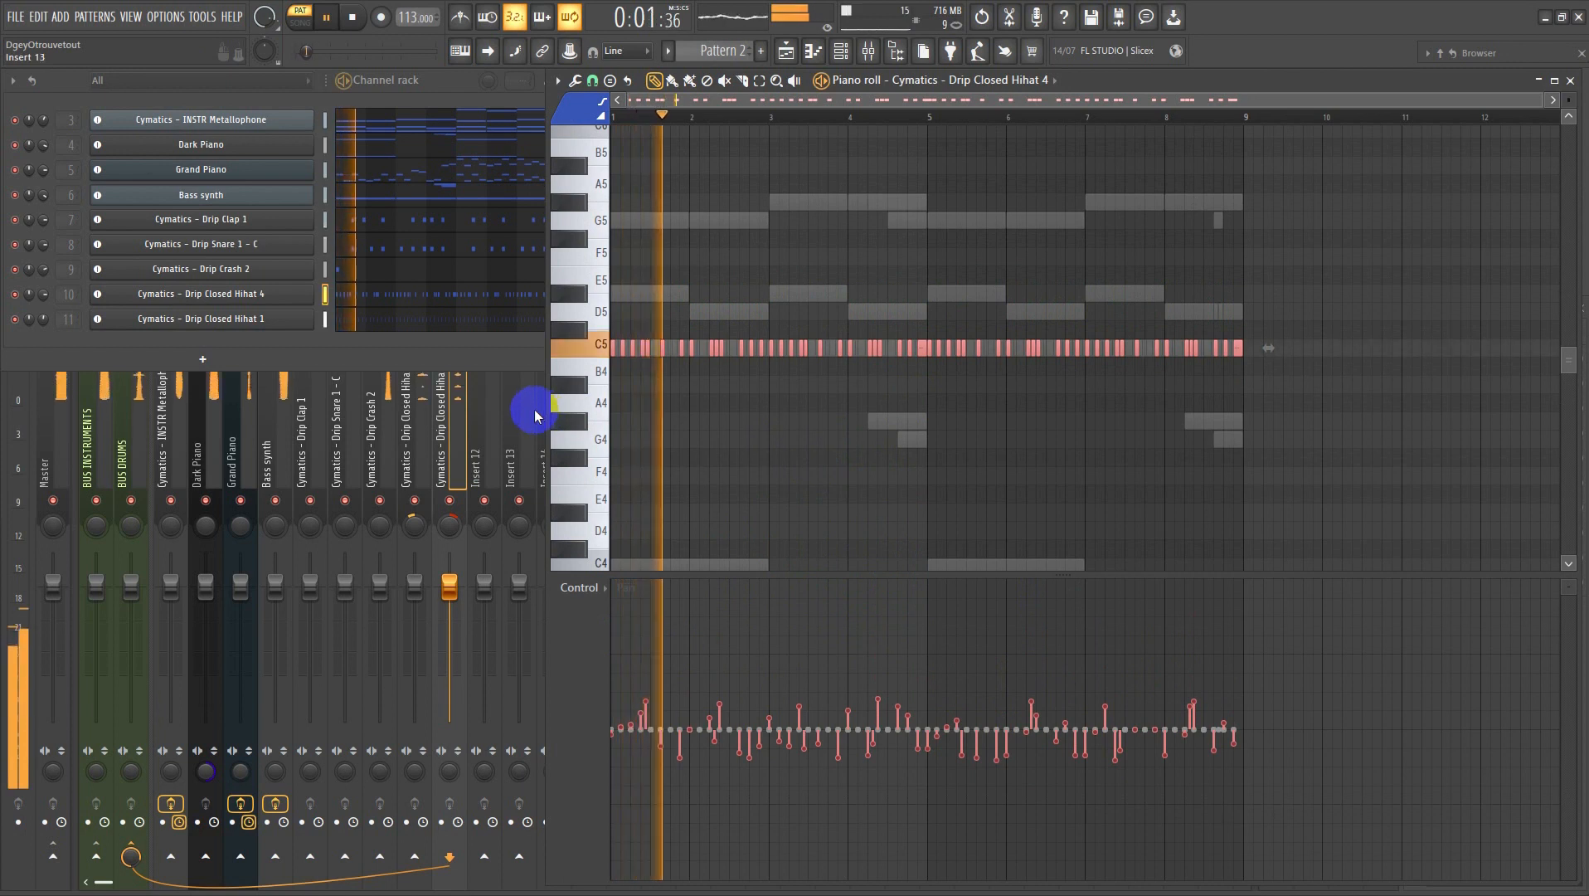
key("space")
- Select all Closed Hihat 1 notes on C5 in the piano roll and randomize their levels using a different seed
left_click(419, 322)
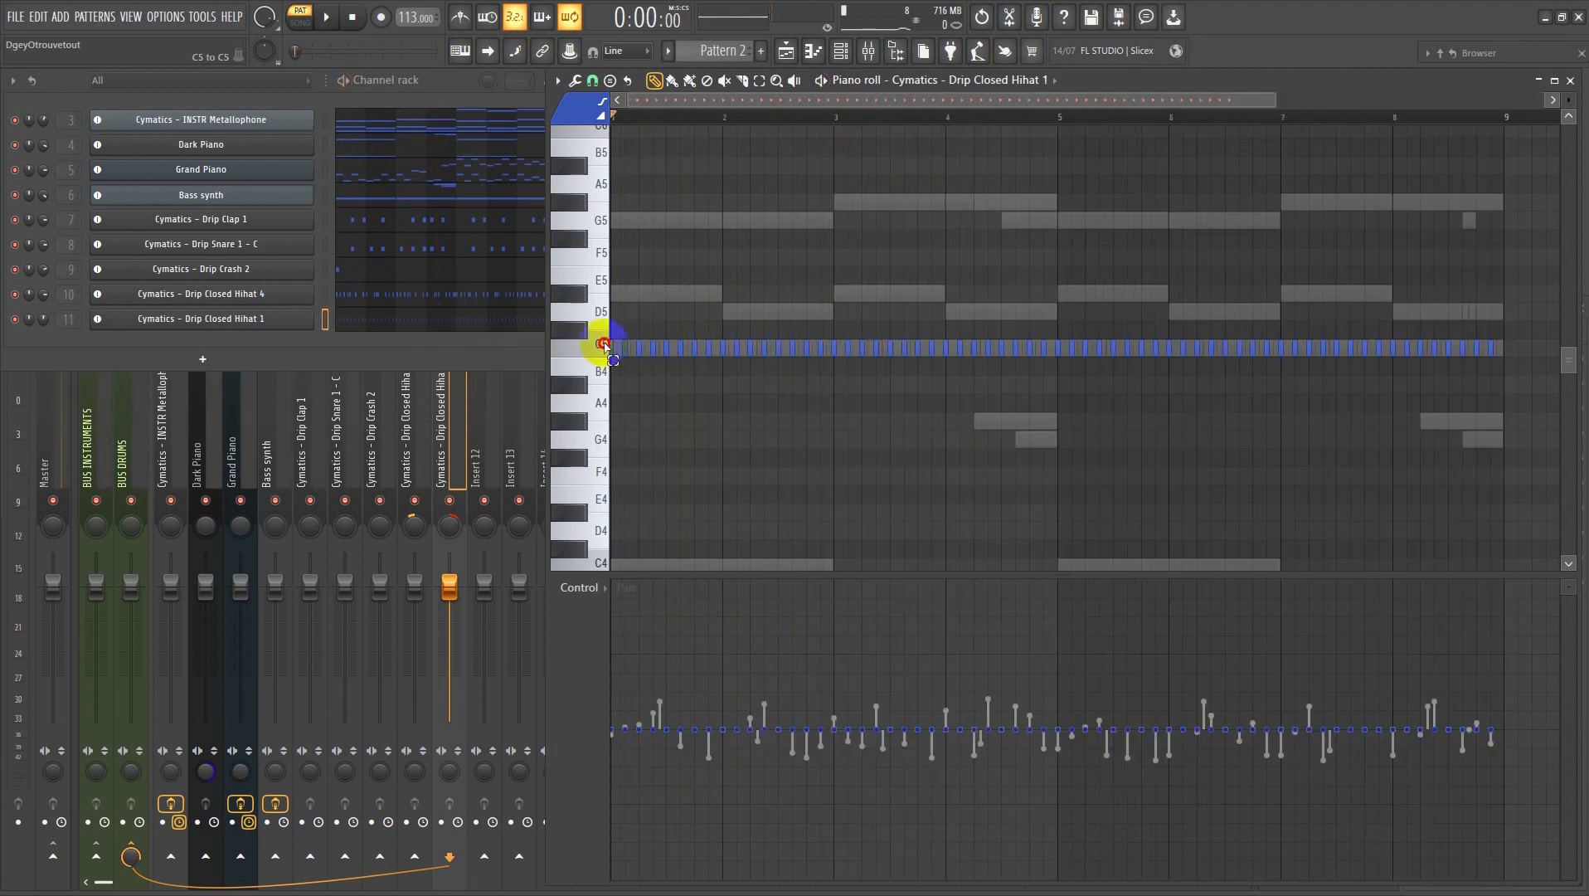
double_click(604, 344)
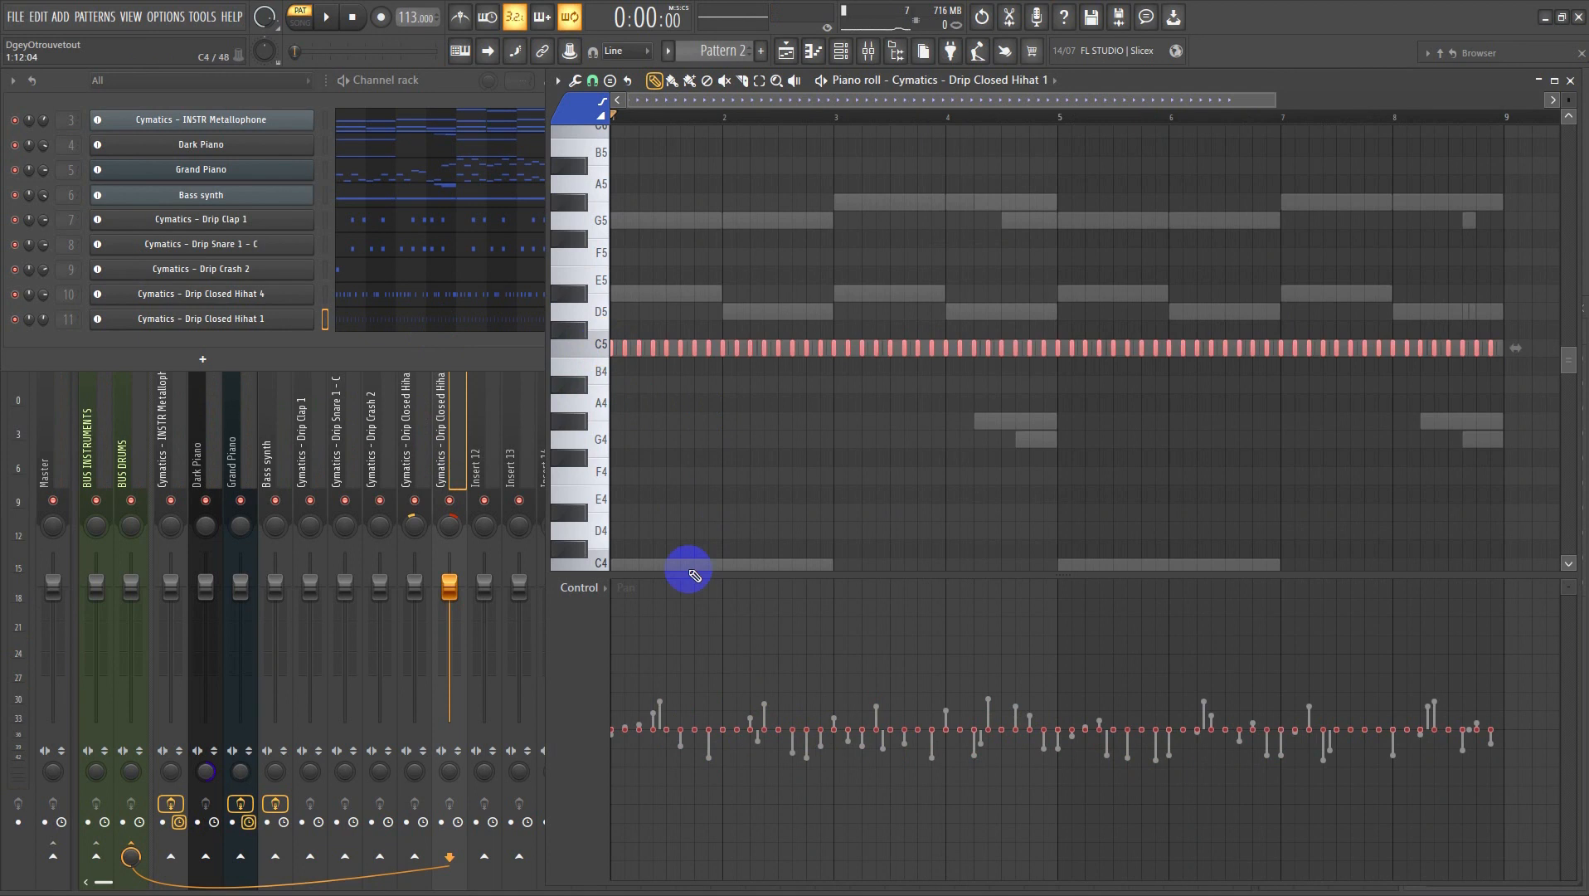
key("alt+r")
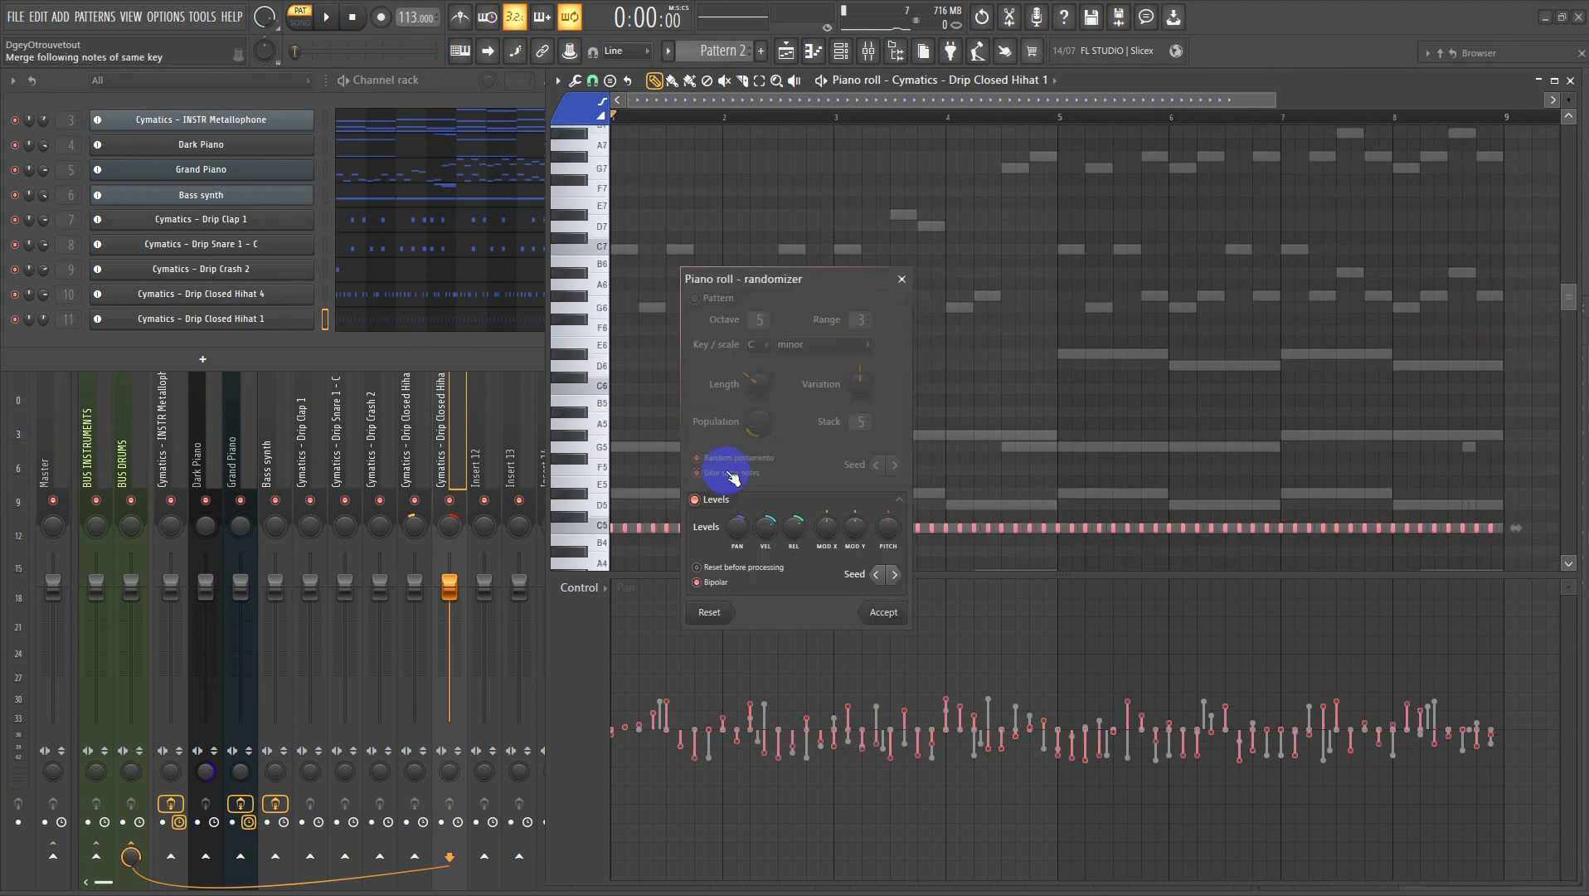
left_click(896, 575)
left_click(897, 575)
left_click(897, 574)
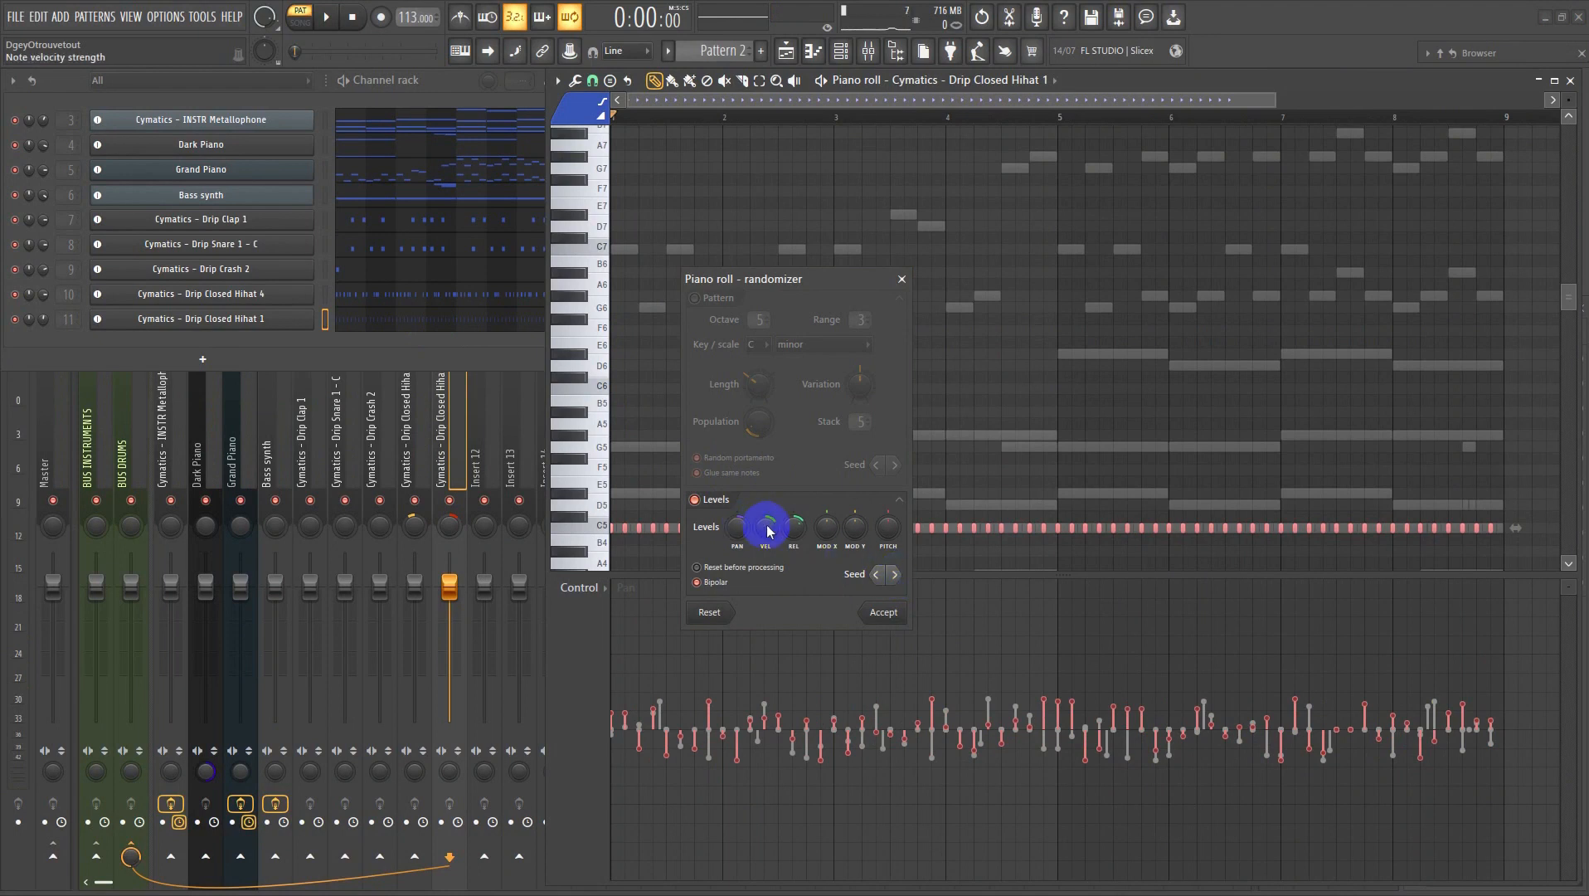
- Adjust the velocity randomization of the Closed Hihat 1 notes to about -13% and accept the randomizer settings
left_click_drag(769, 531, 769, 481)
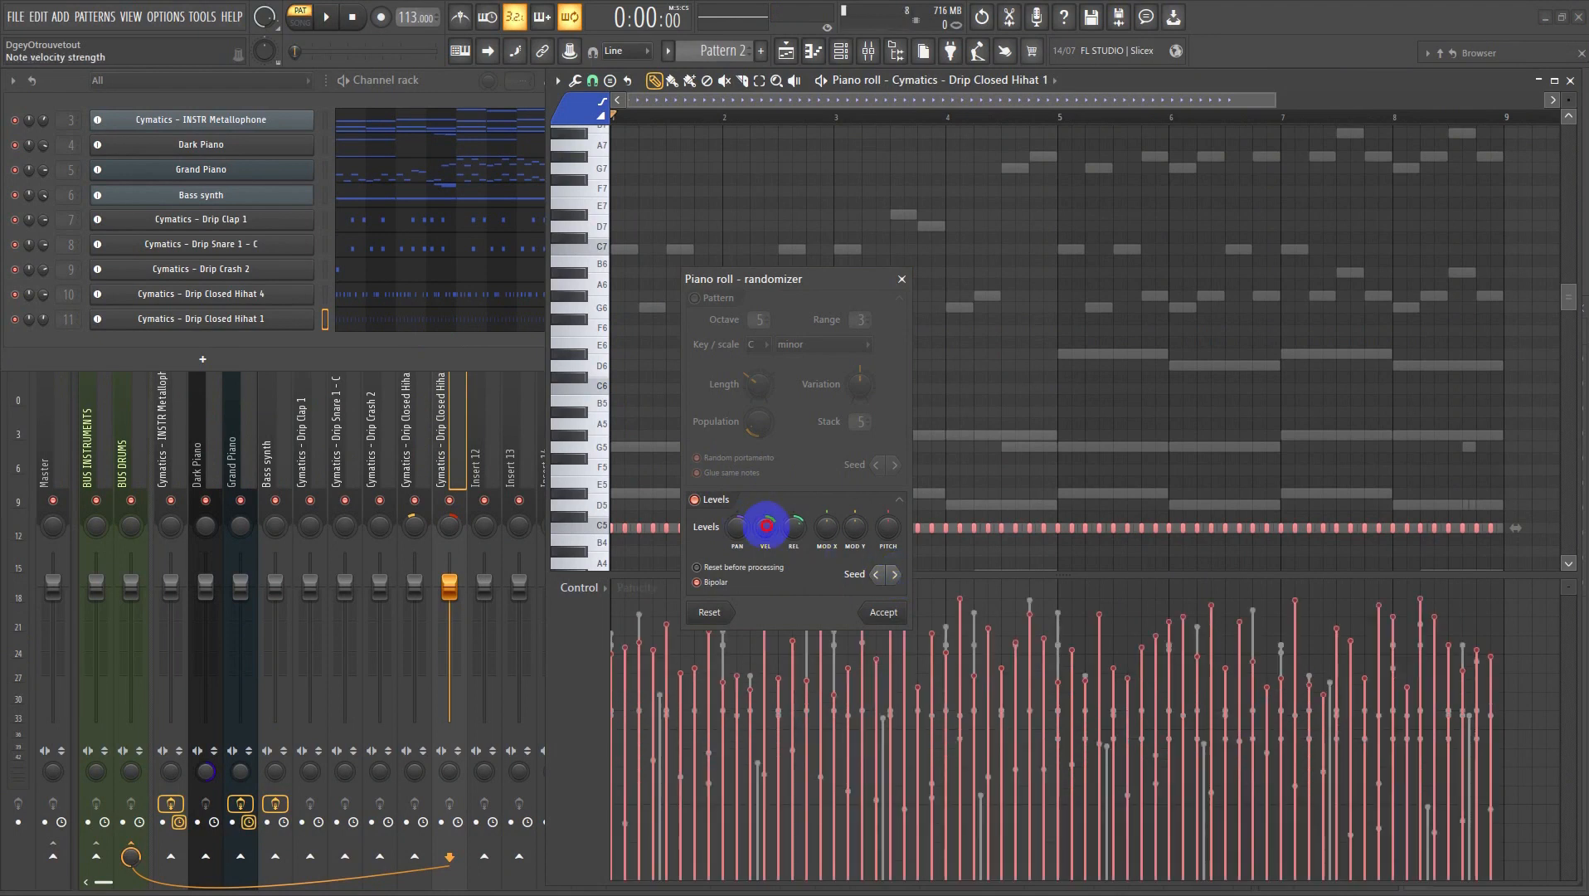
left_click_drag(761, 528, 765, 529)
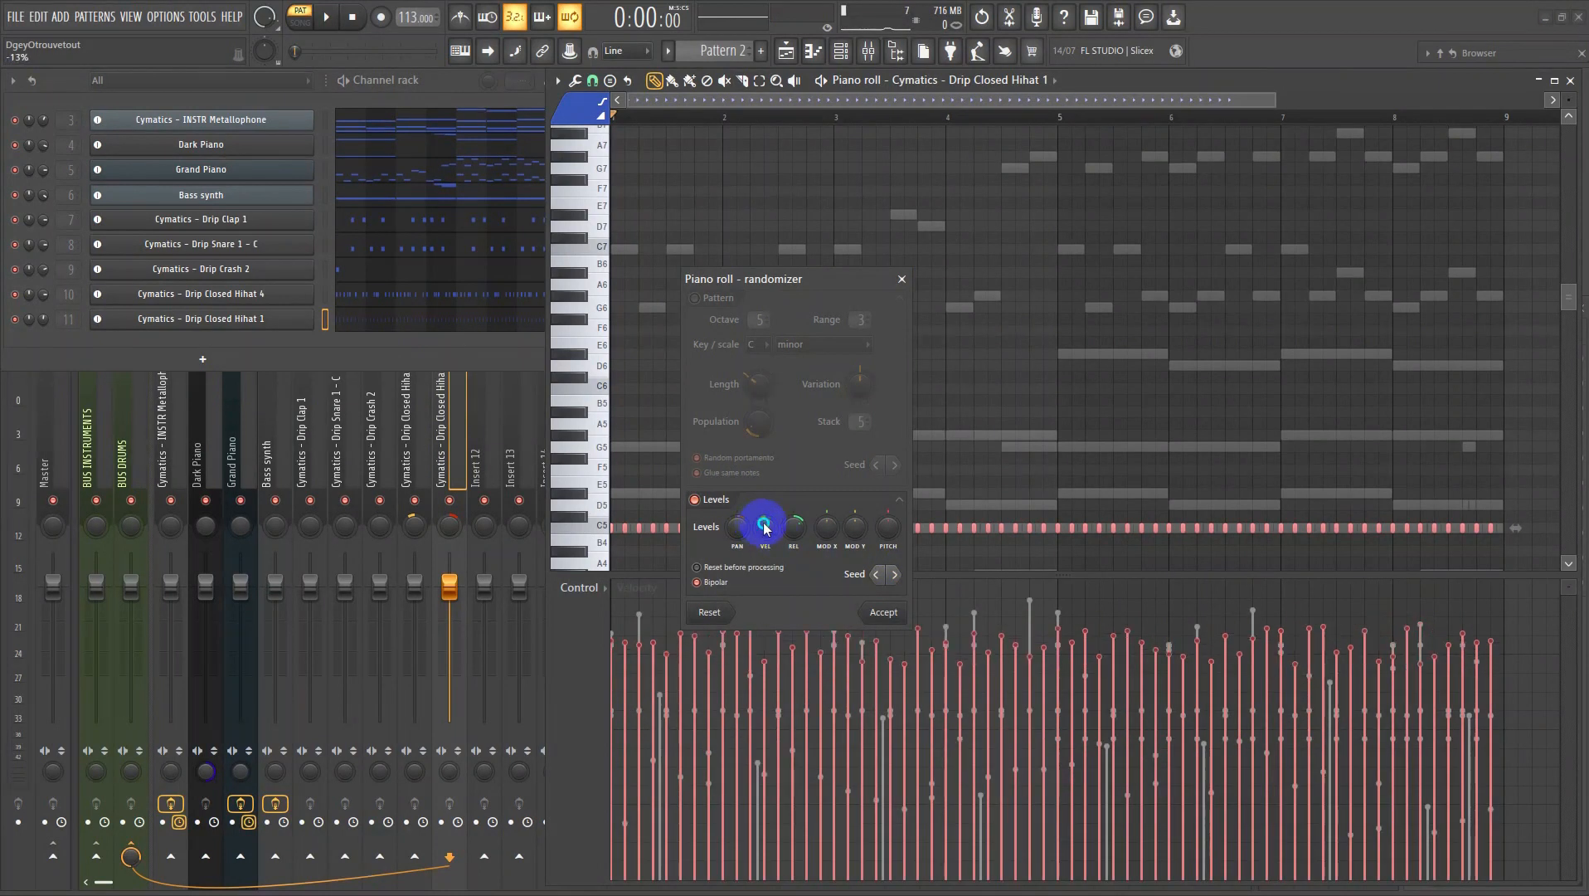
left_click(886, 616)
- Return to the playlist and play back Pattern 2 to hear the layered hi-hats in the full mix
left_click(873, 436)
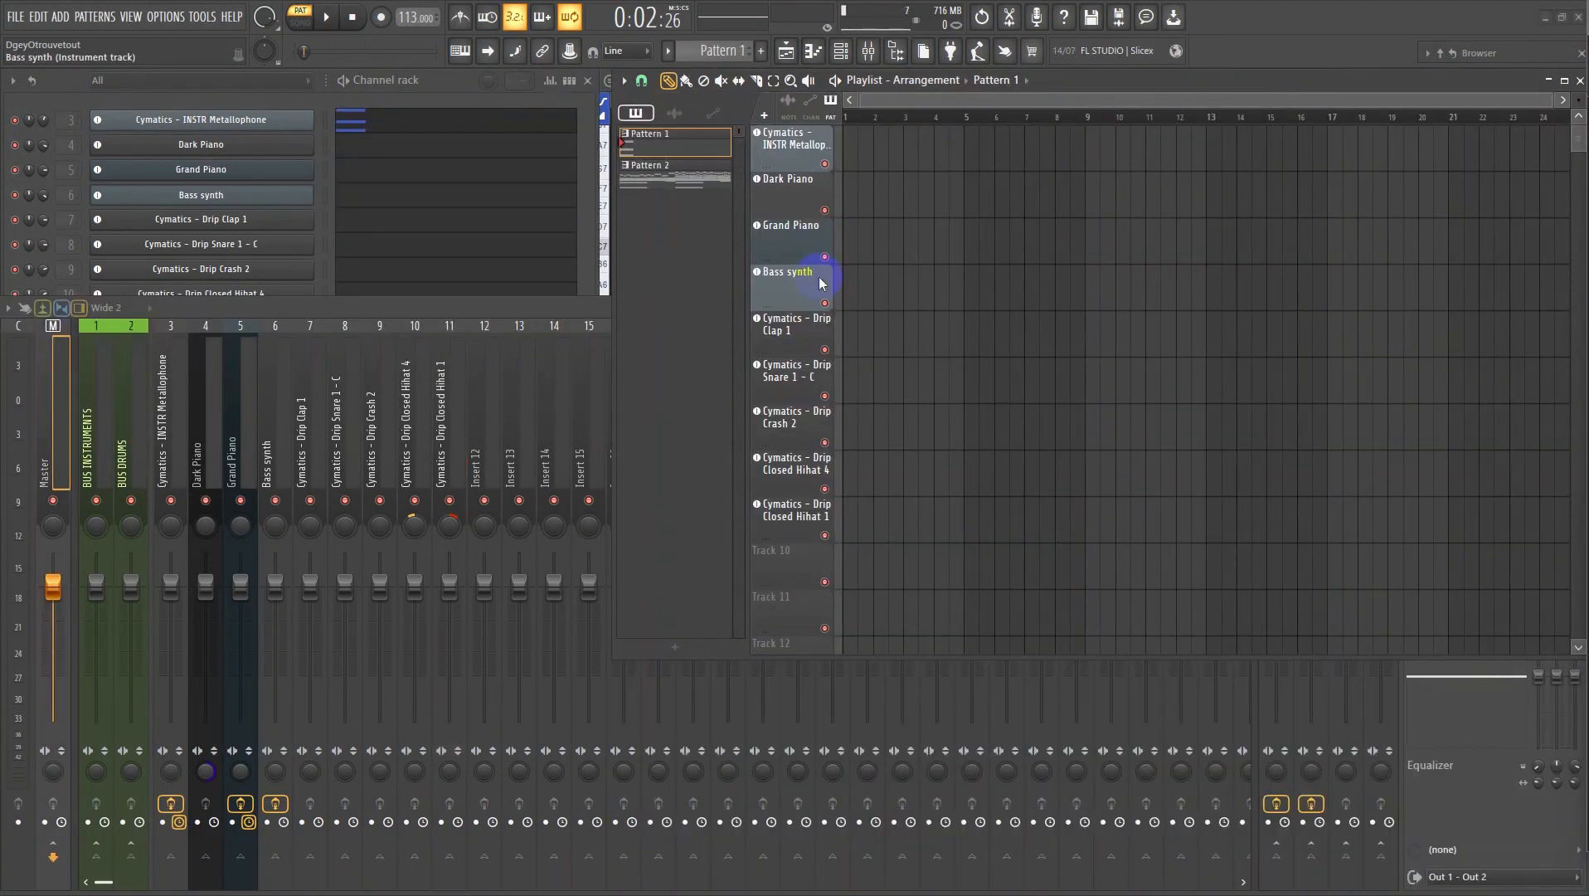
left_click(327, 18)
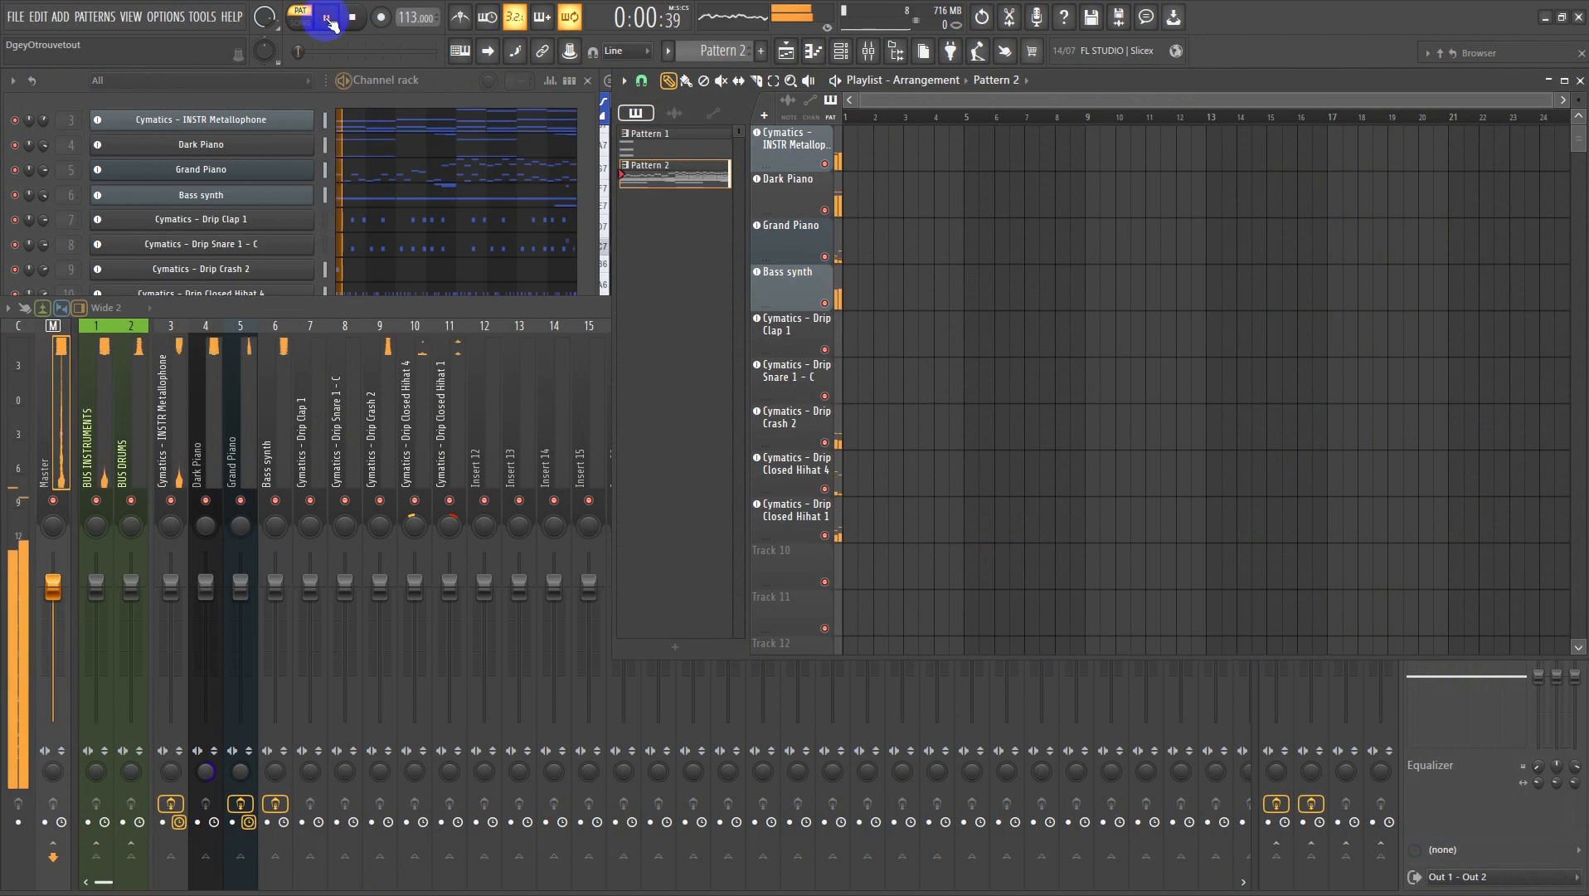
key("space")
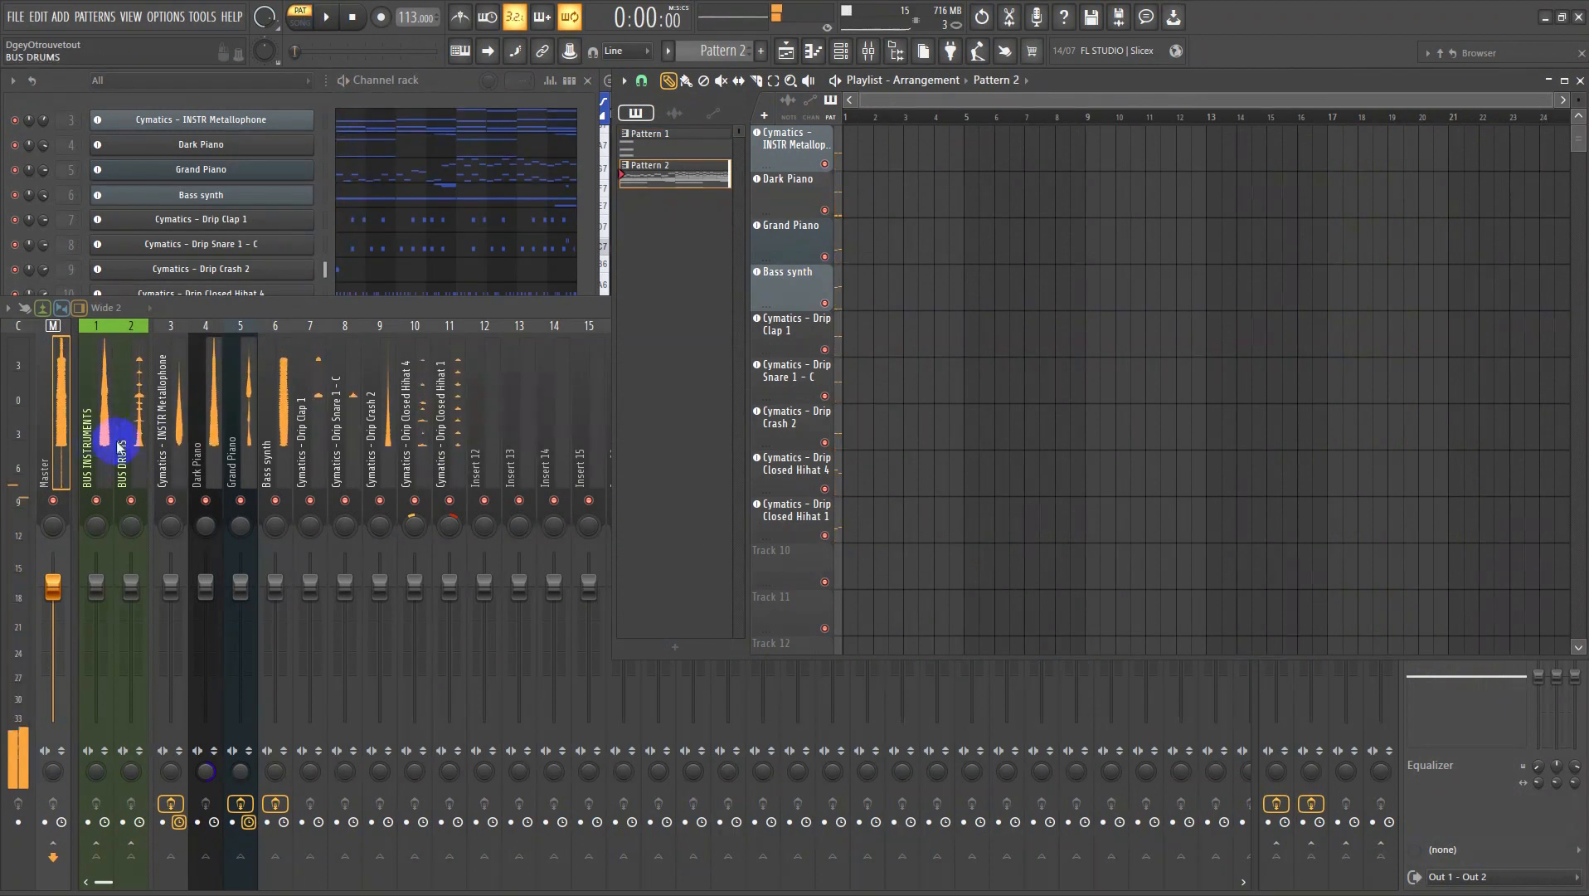
- Test the BUS INSTRUMENTS fader at different levels during playback, including fully down, and settle its volume at -1.4 dB
left_click(100, 453)
left_click(109, 586)
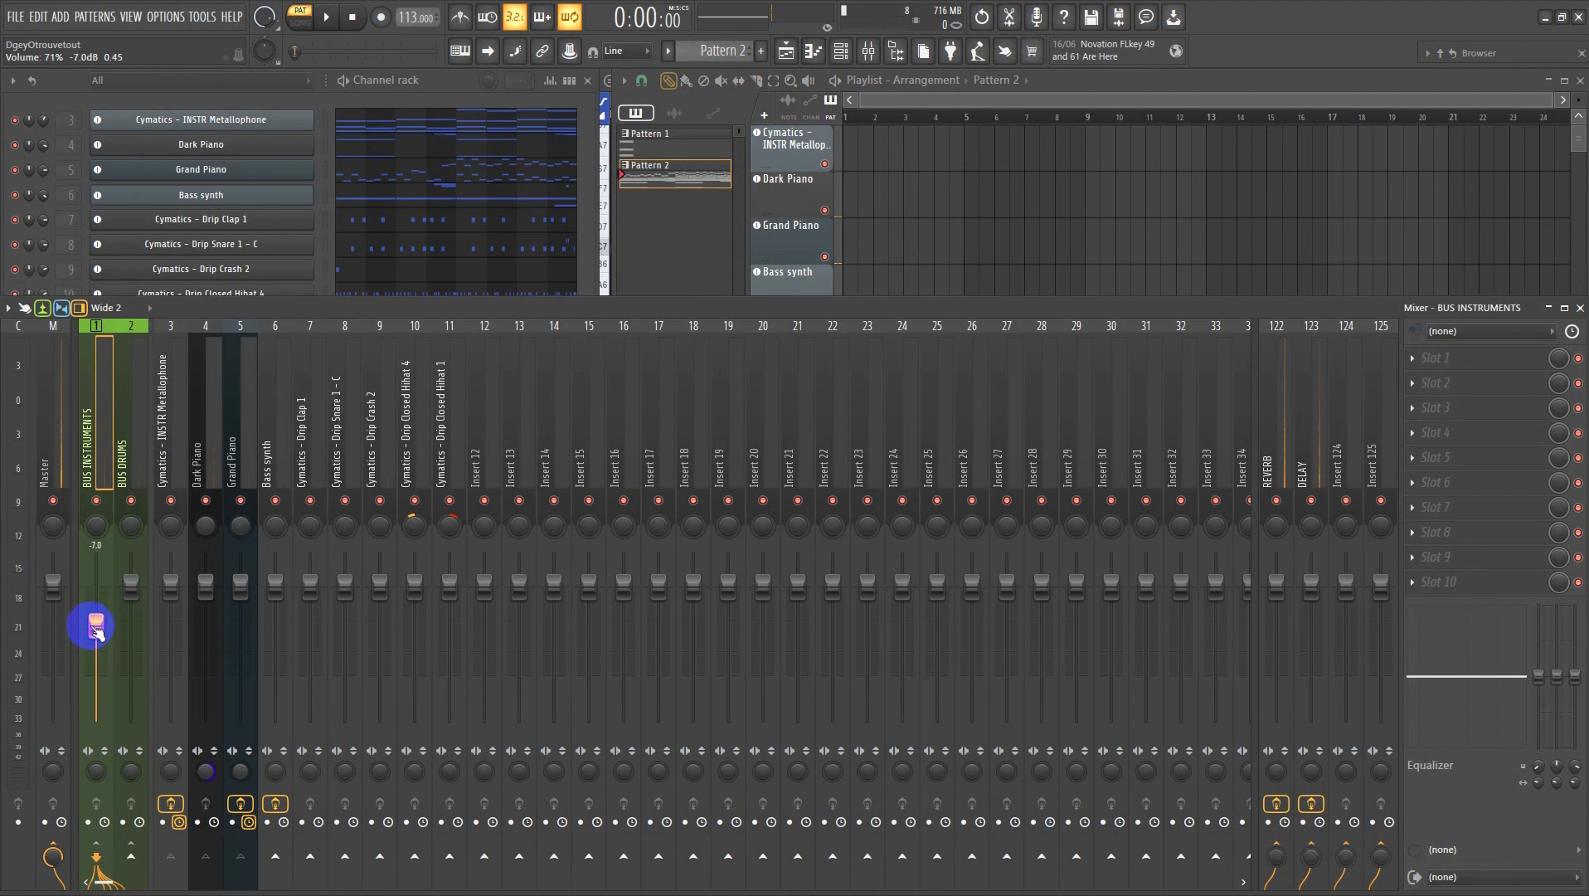
key("space")
left_click_drag(95, 625, 64, 772)
key("space")
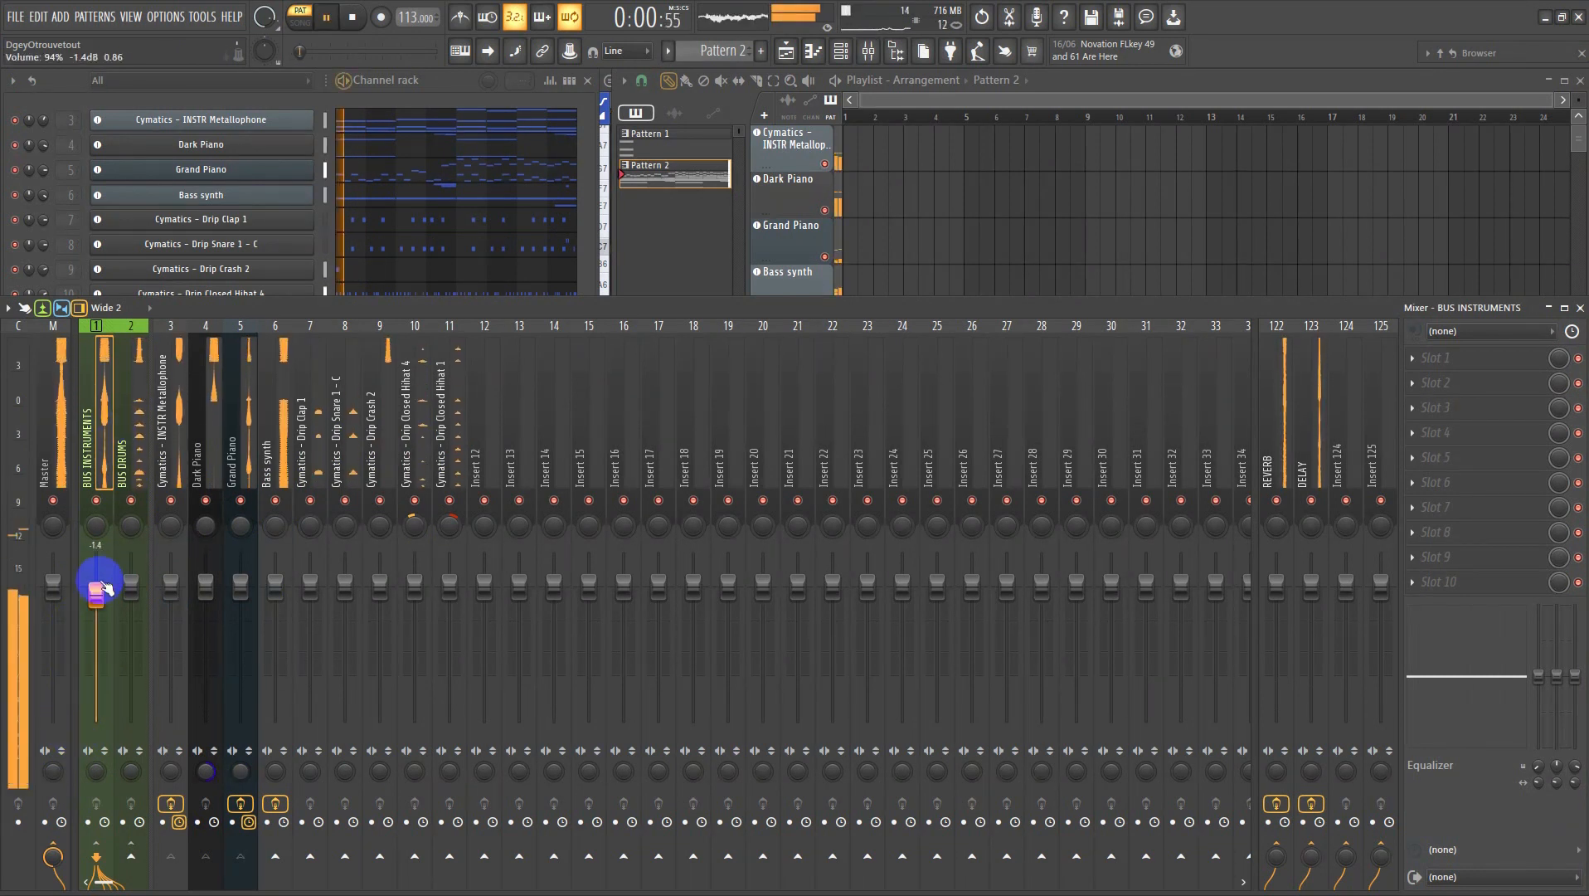
left_click_drag(99, 587, 56, 801)
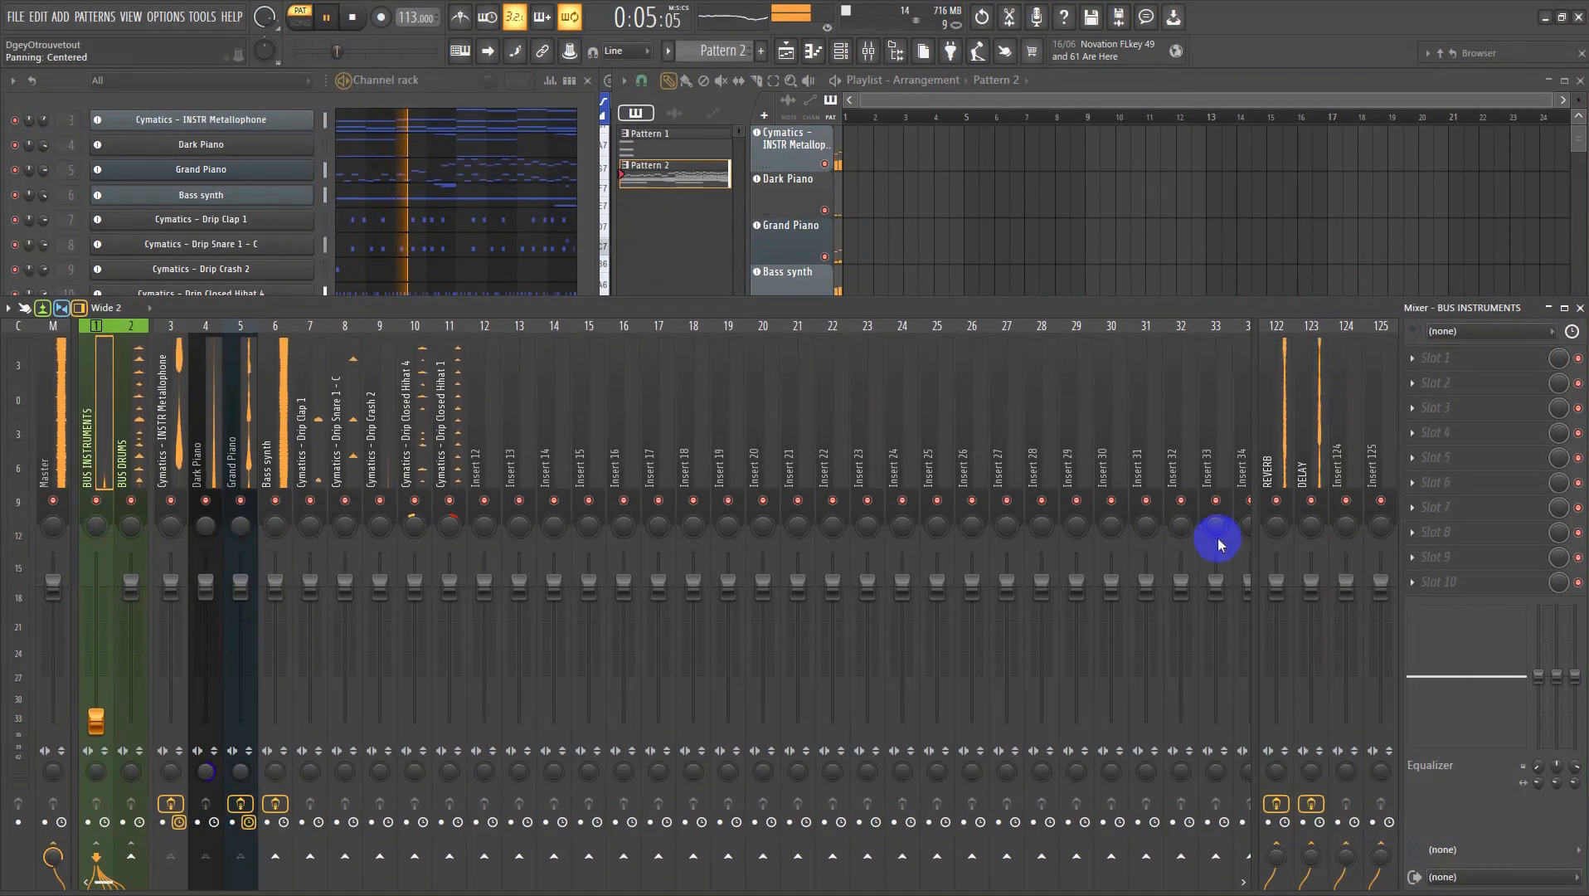
key("space")
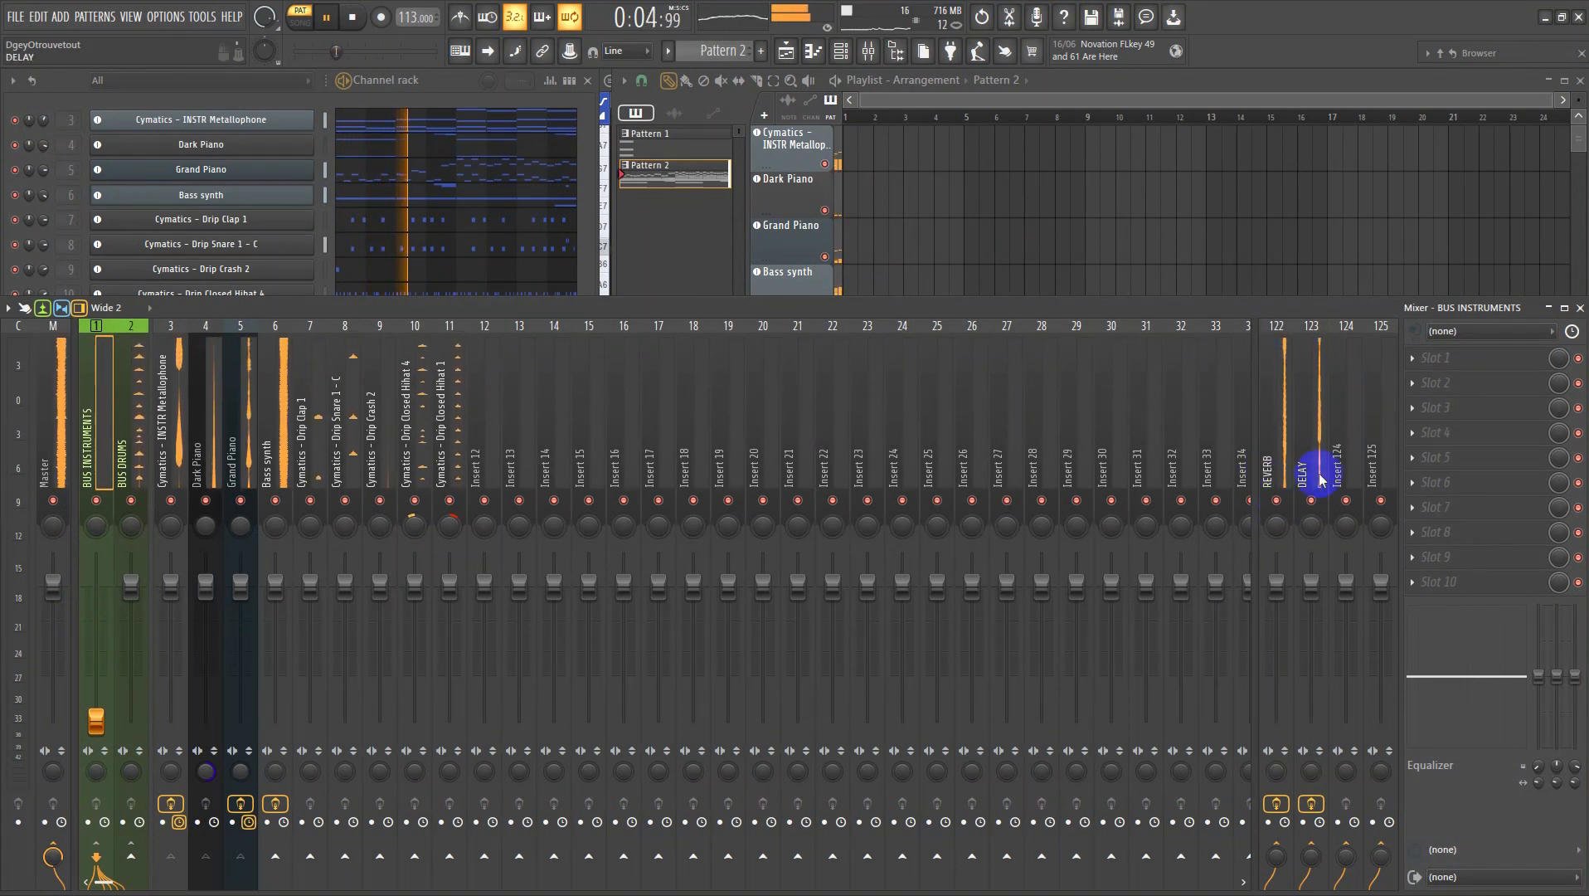
left_click_drag(98, 719, 117, 532)
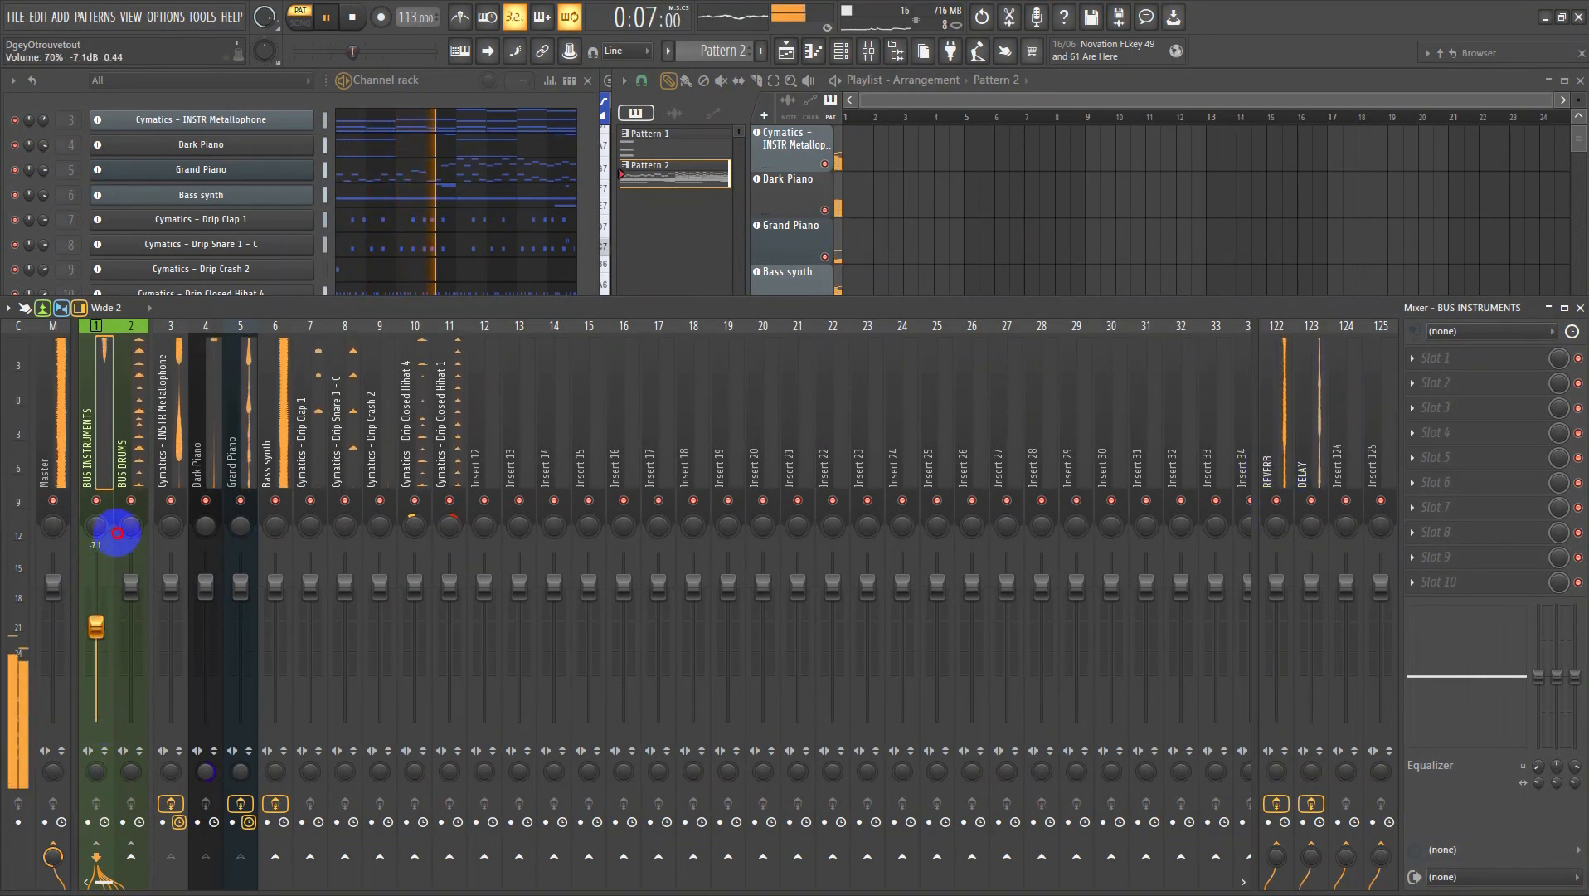
left_click_drag(121, 478, 122, 473)
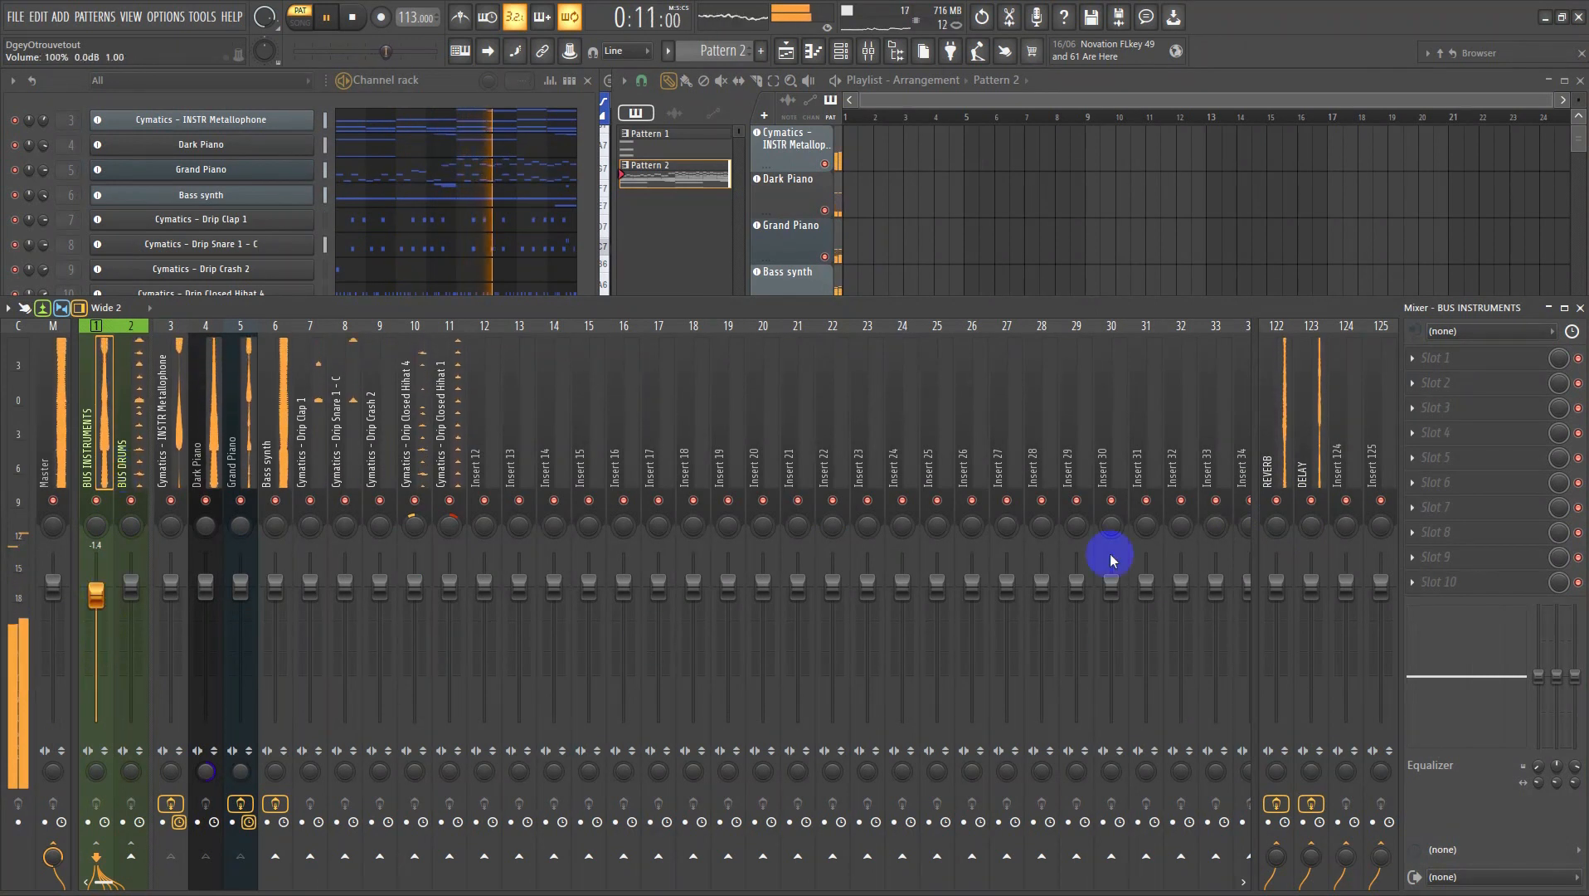
key("space")
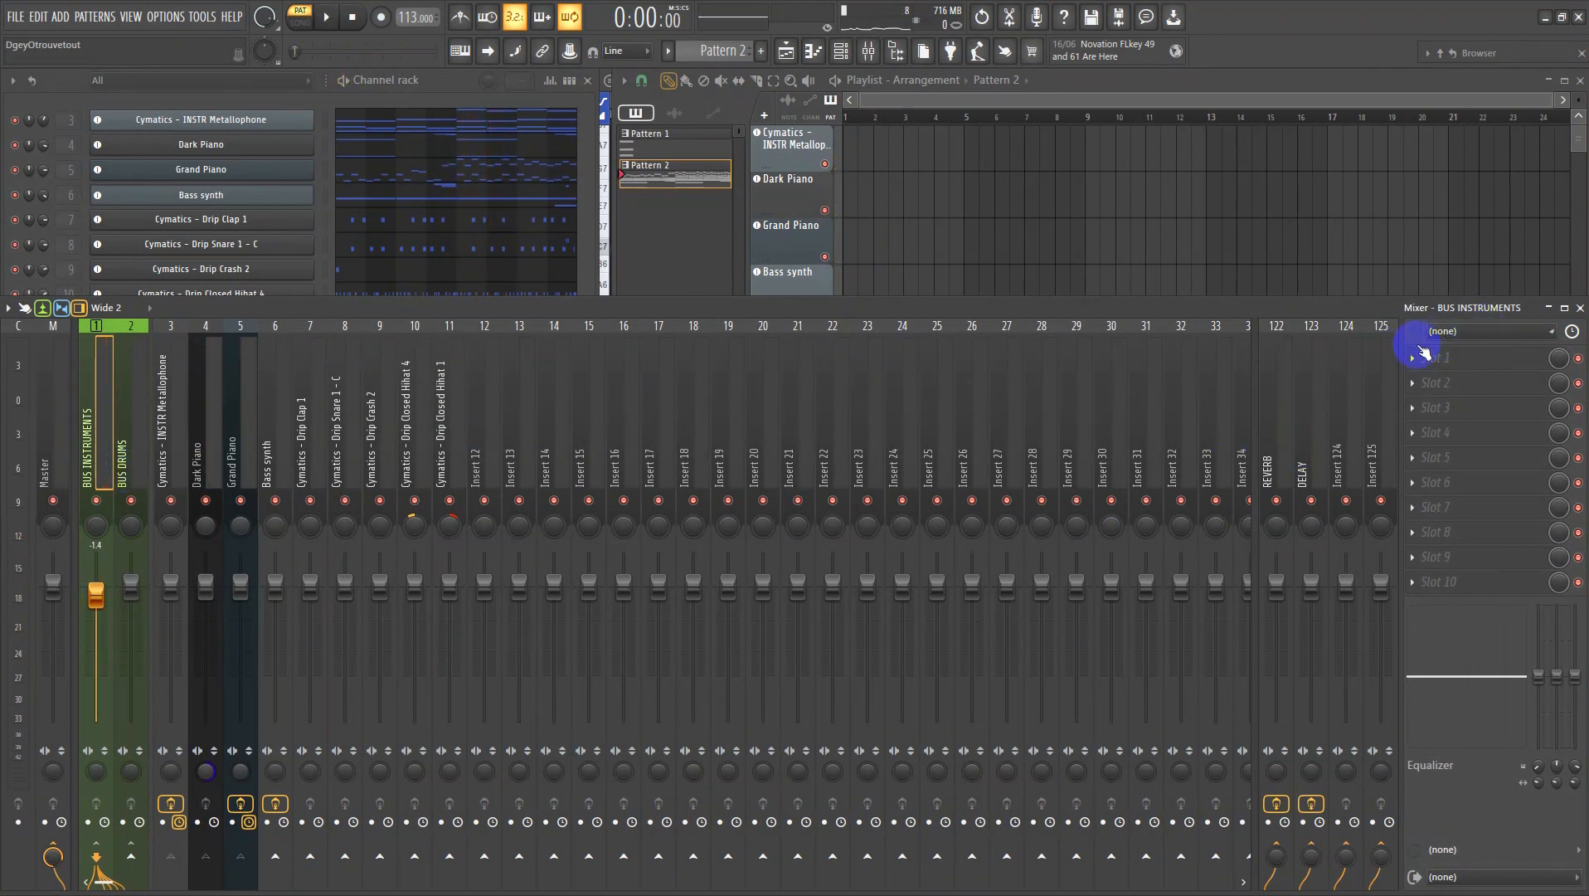
- Load FabFilter Pro-Q 3 into the first effect slot of the BUS INSTRUMENTS mixer track
left_click(1413, 356)
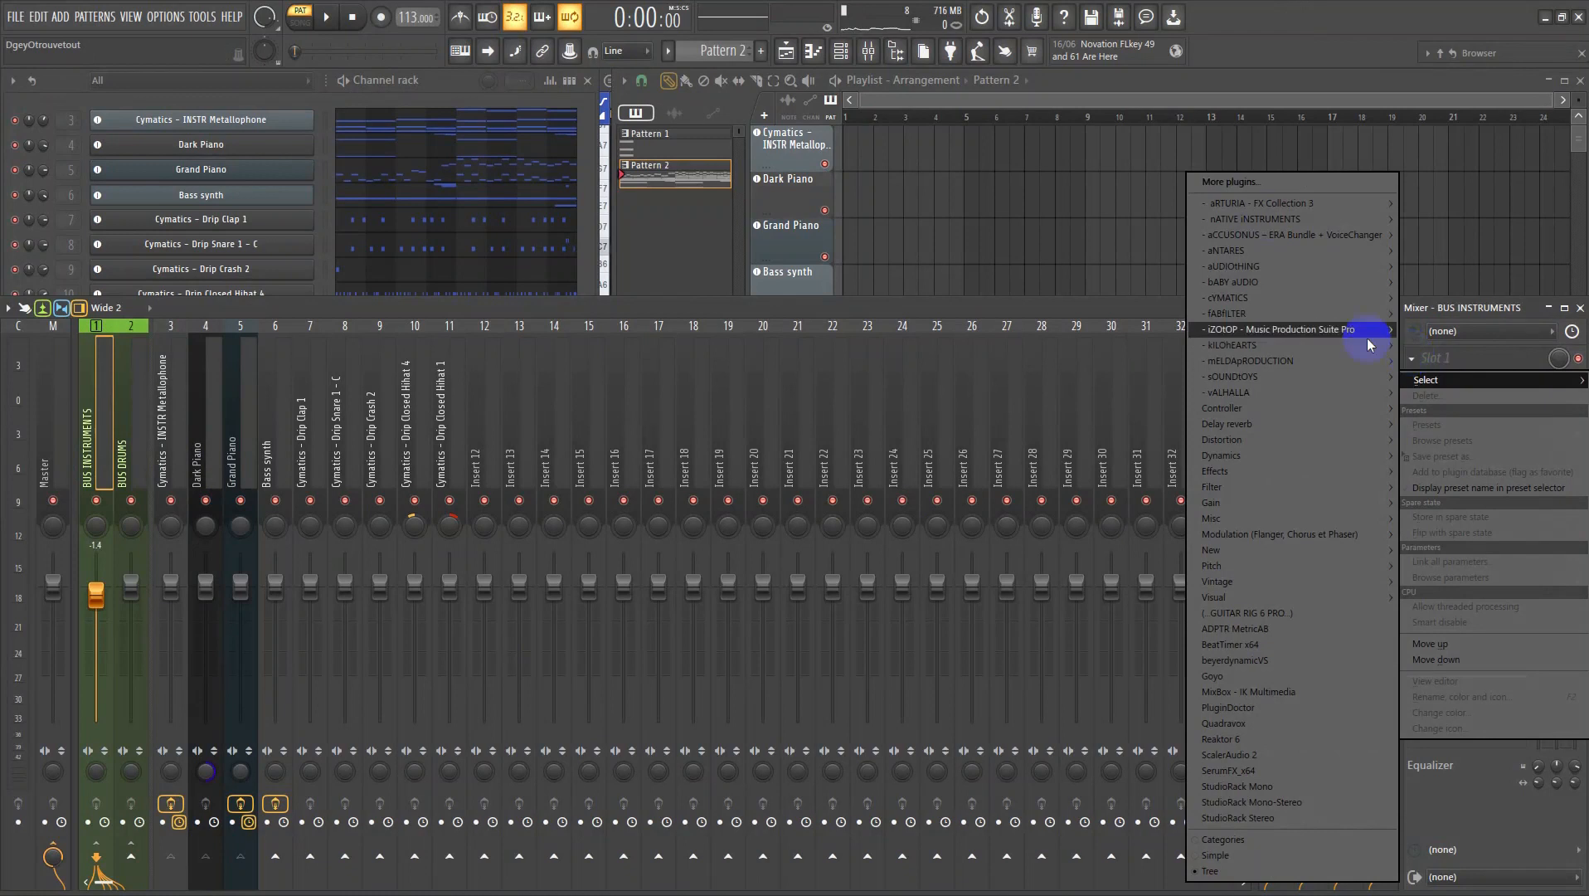
mouse_move(1246, 317)
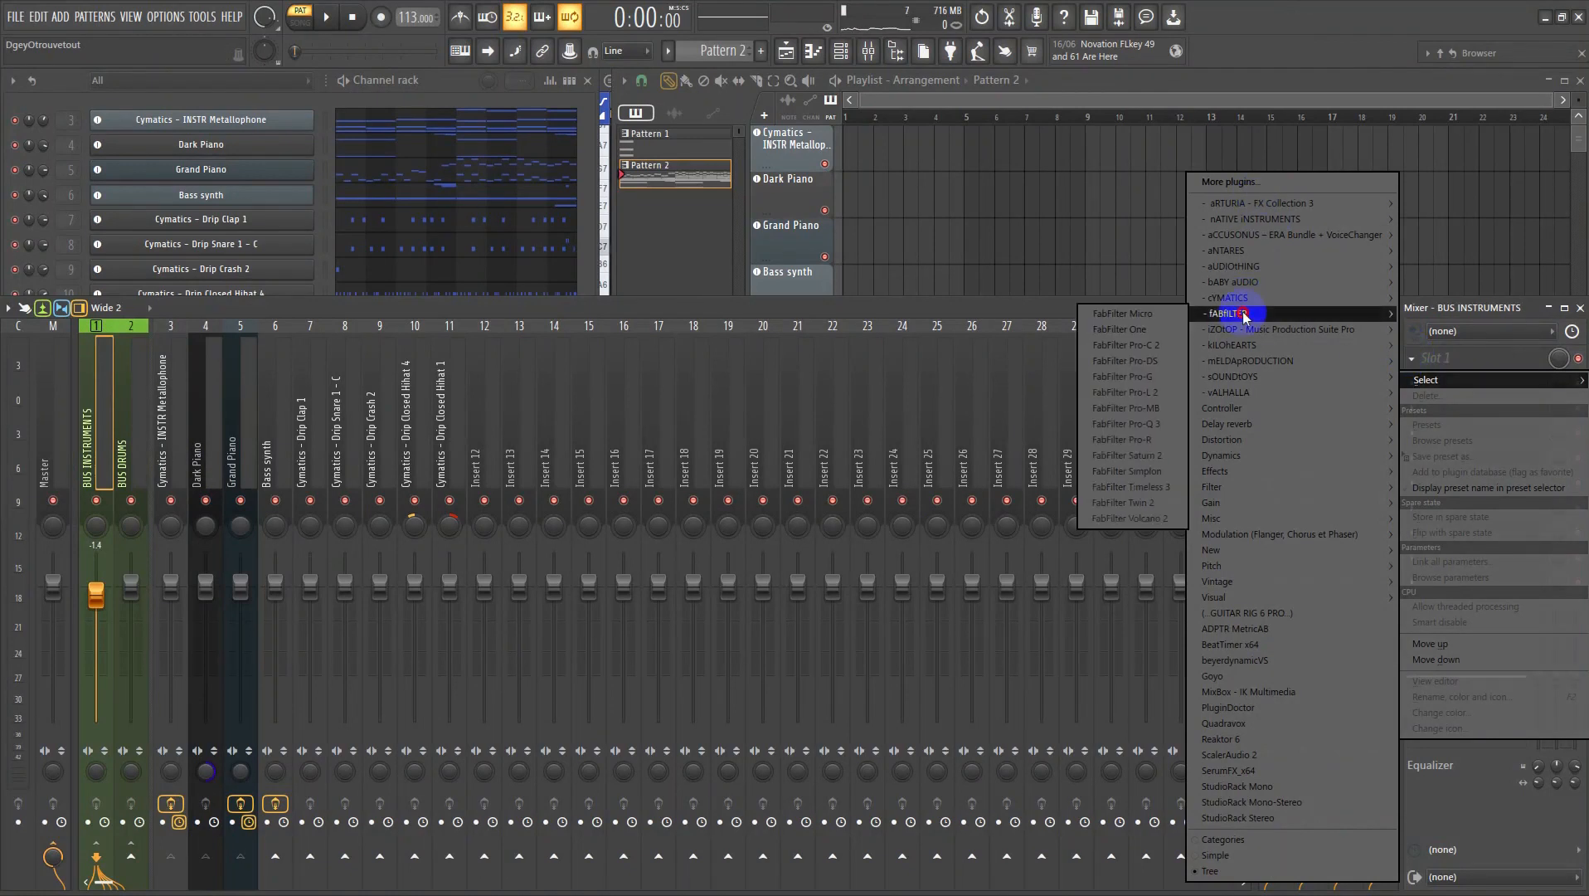
left_click(1159, 425)
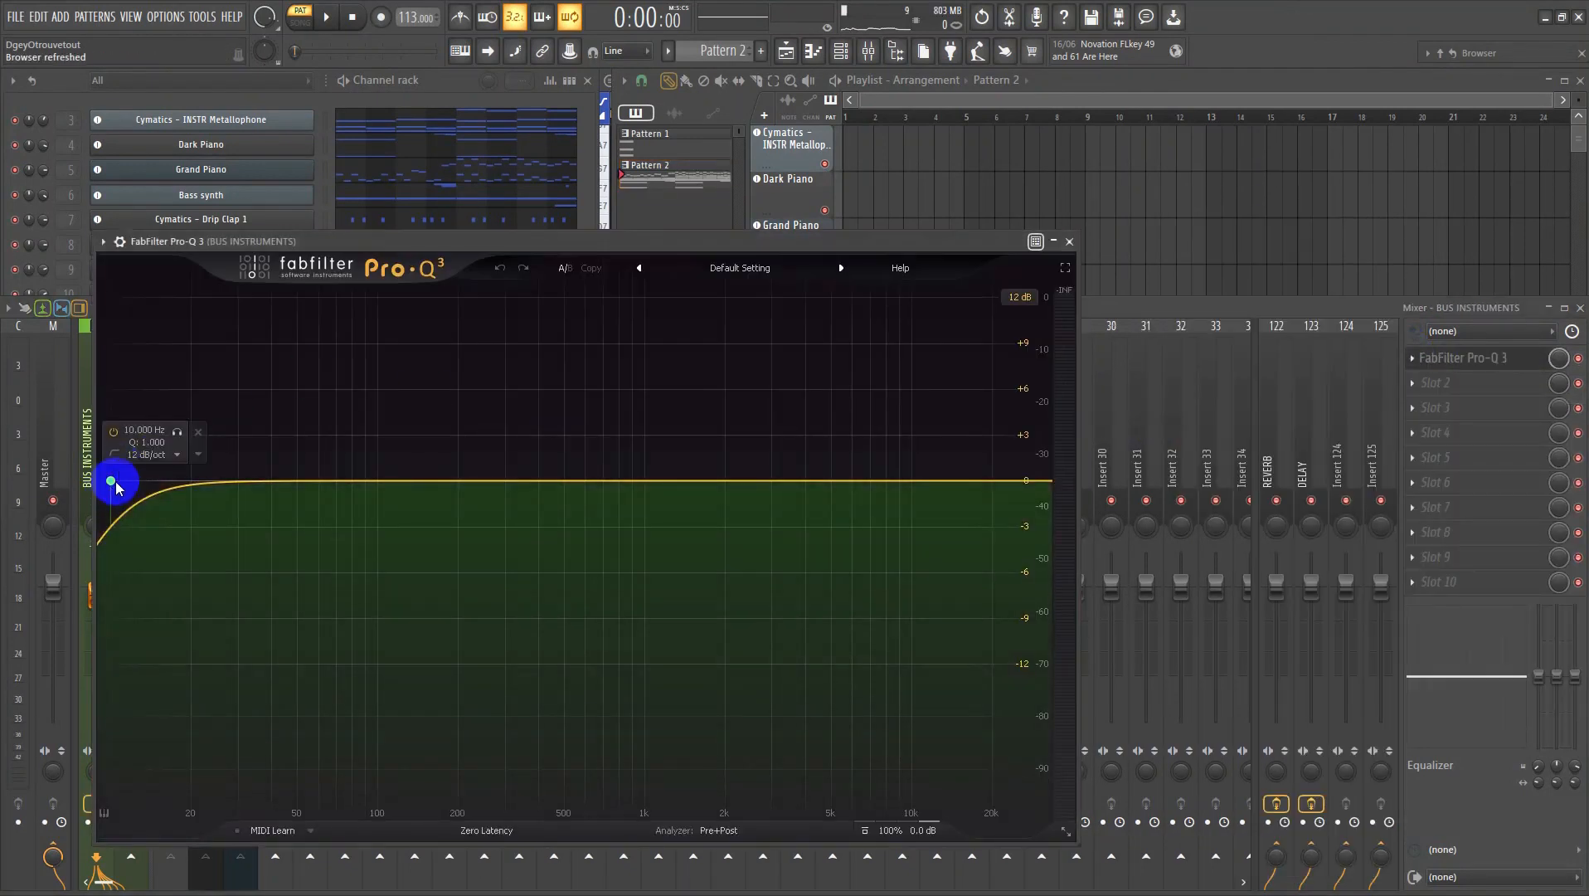
- Raise the Pro-Q 3 low-cut band on BUS INSTRUMENTS past about 46 Hz while listening to Pattern 2
key("space")
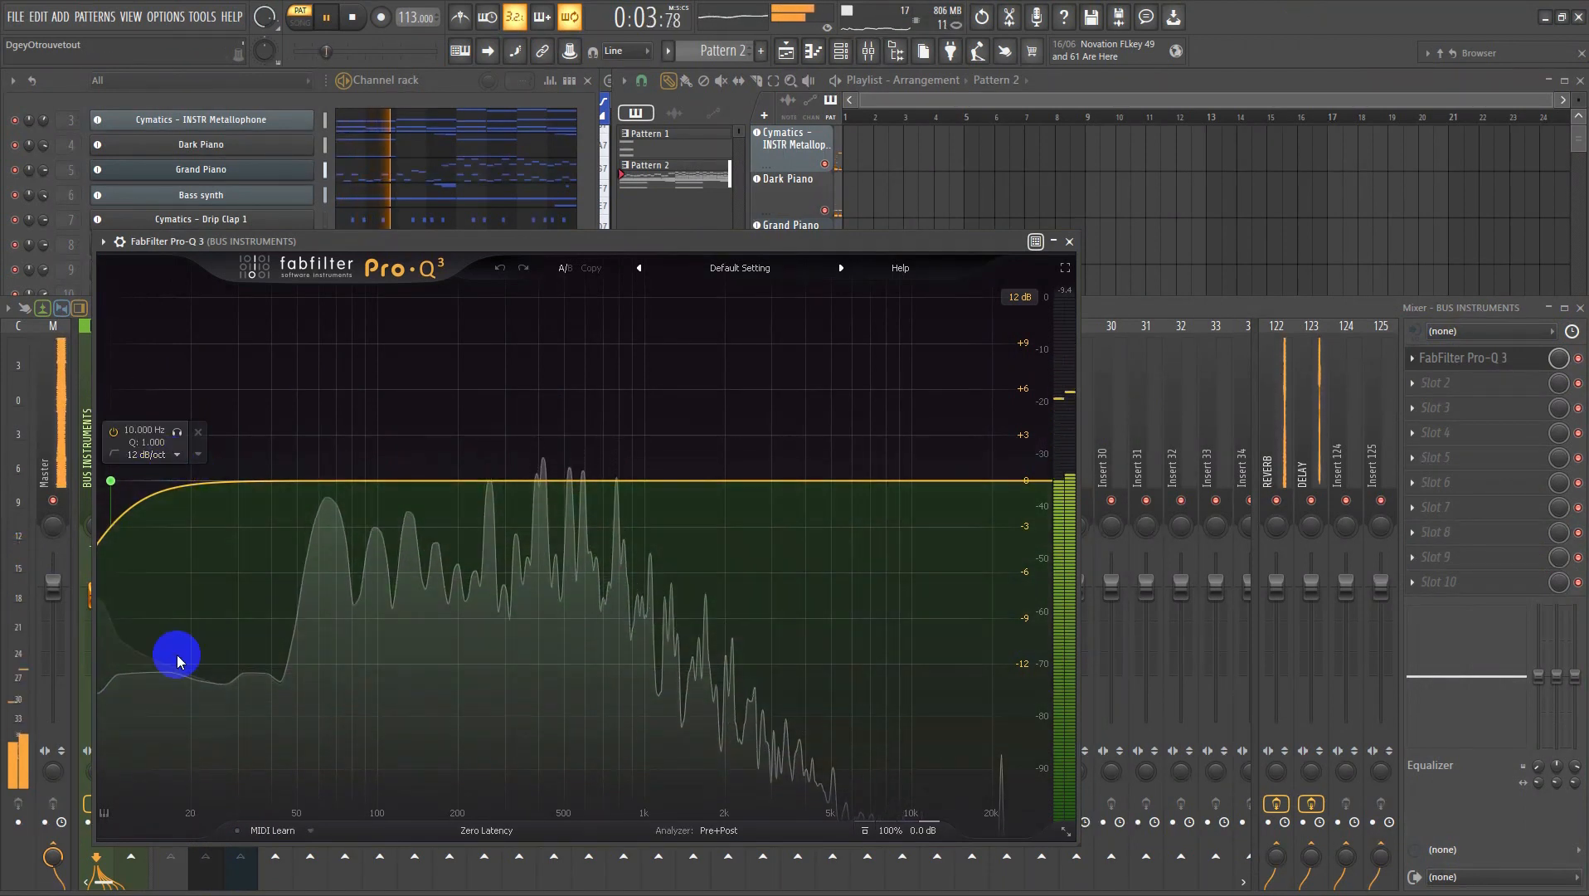
left_click(113, 481)
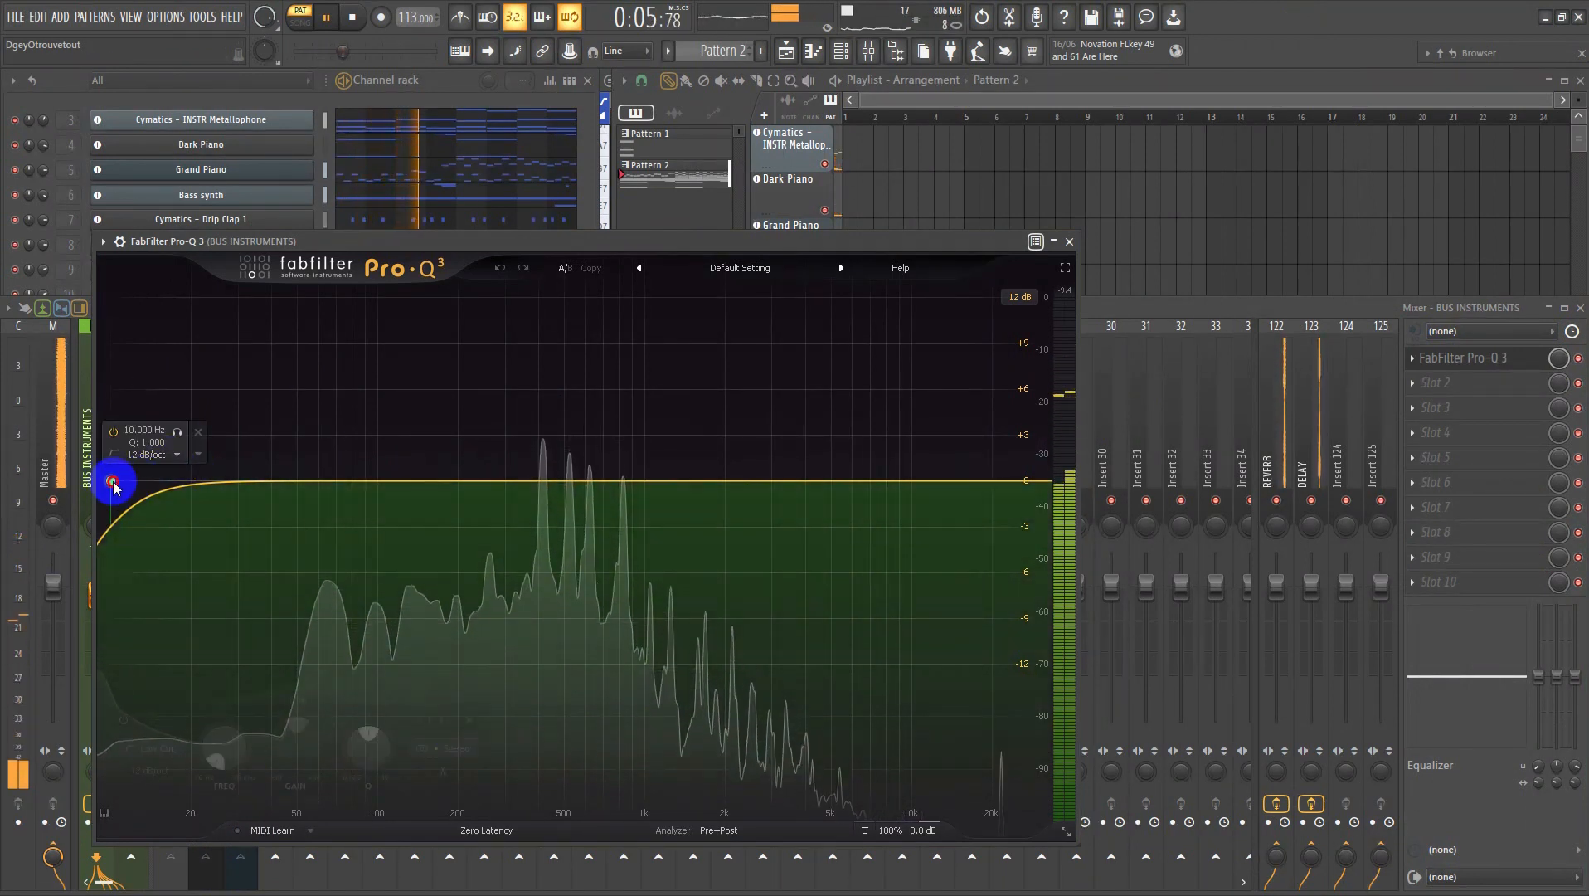
left_click_drag(114, 486, 295, 481)
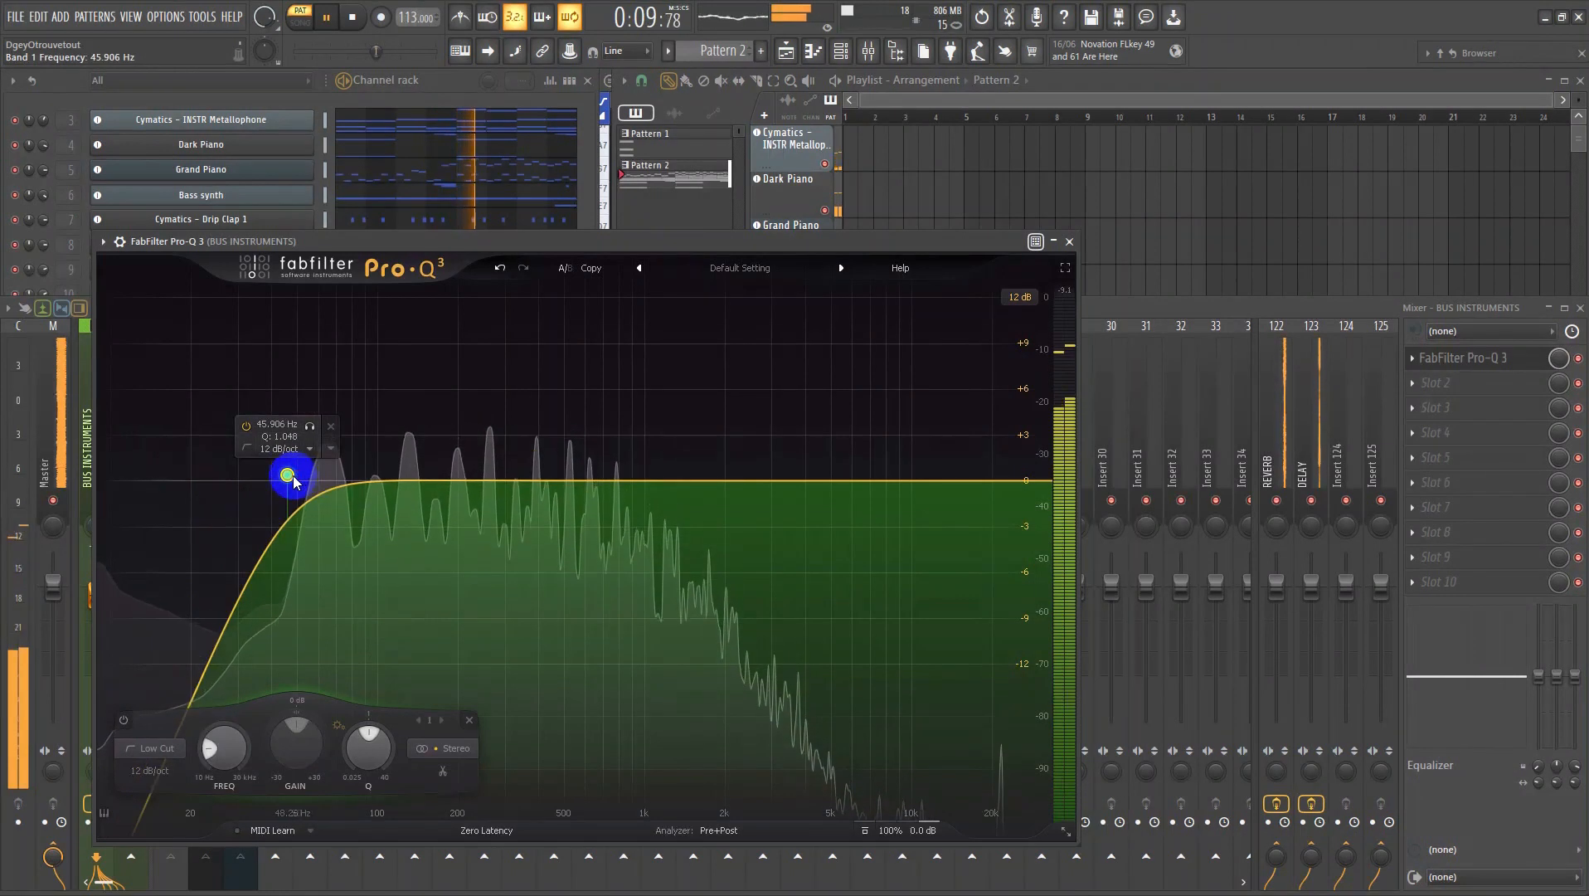
scroll(288, 478, "down", 1)
left_click_drag(287, 479, 348, 480)
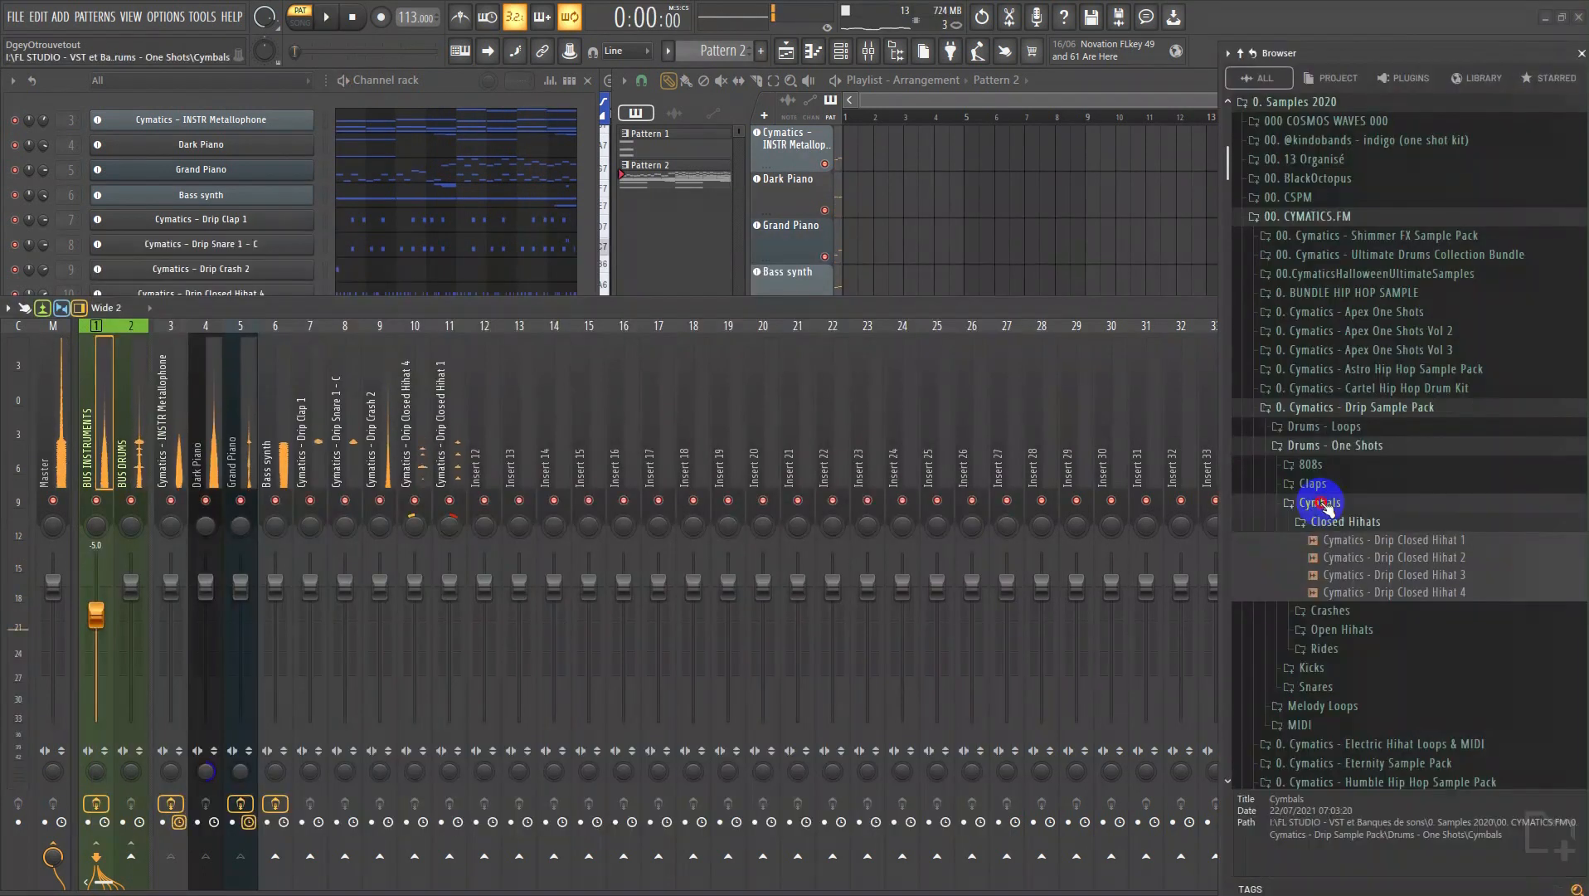
- Preview sounds from the Drip Sample Pack's 808s folder and add Cymatics - Drip 808 1 - C# as a new channel below Closed Hihat 1
left_click(1319, 504)
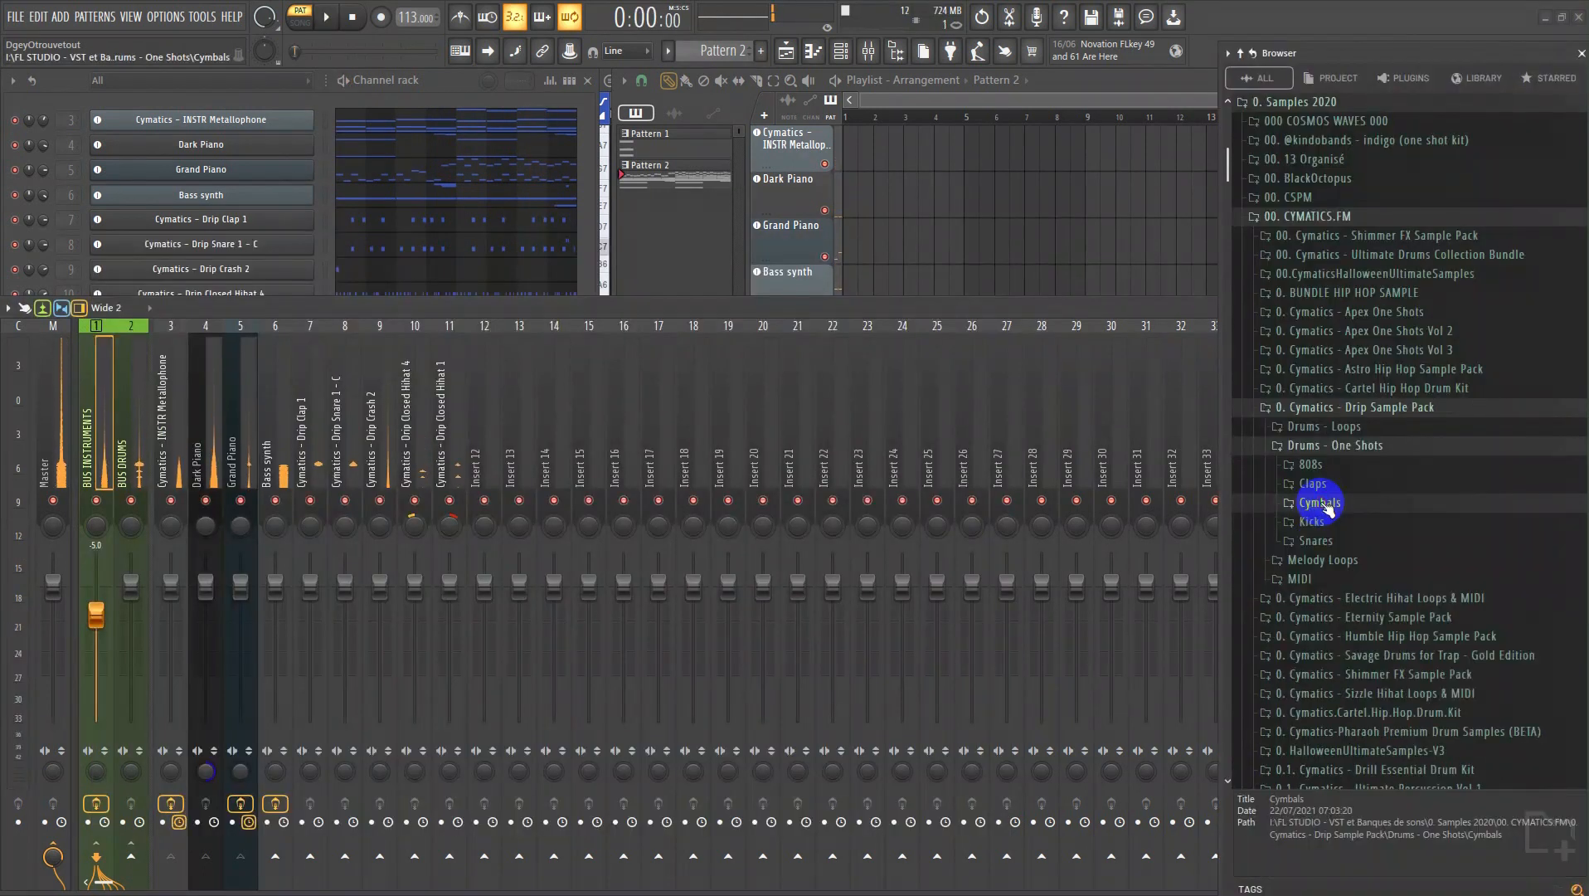
left_click(1311, 465)
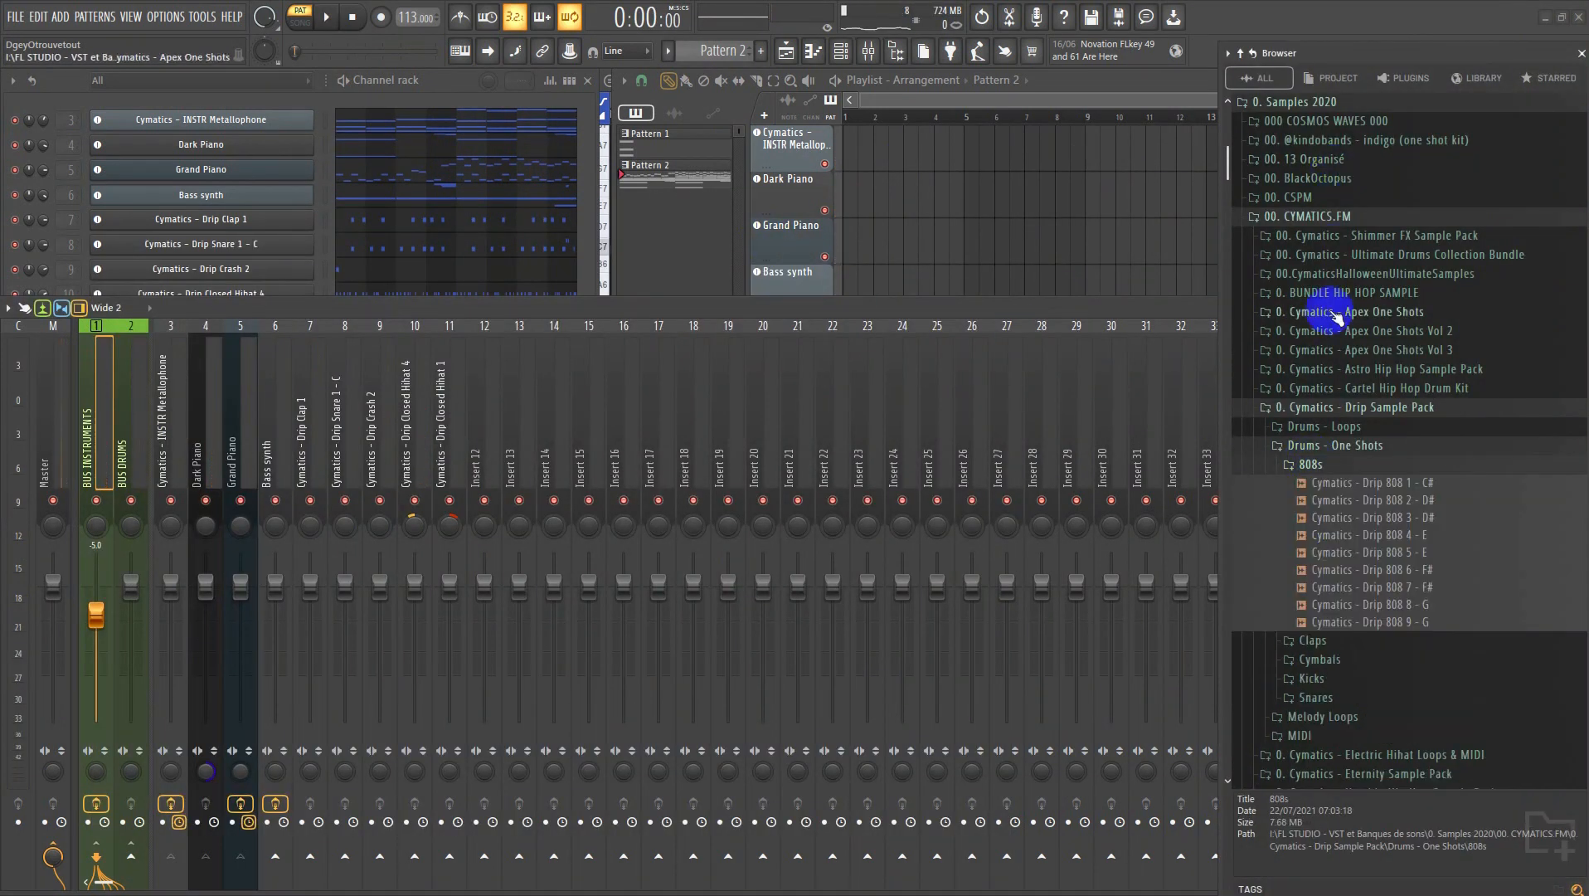
mouse_move(1344, 482)
left_mouse_down()
mouse_move(1369, 538)
mouse_move(1346, 492)
left_mouse_up()
left_click(1365, 552)
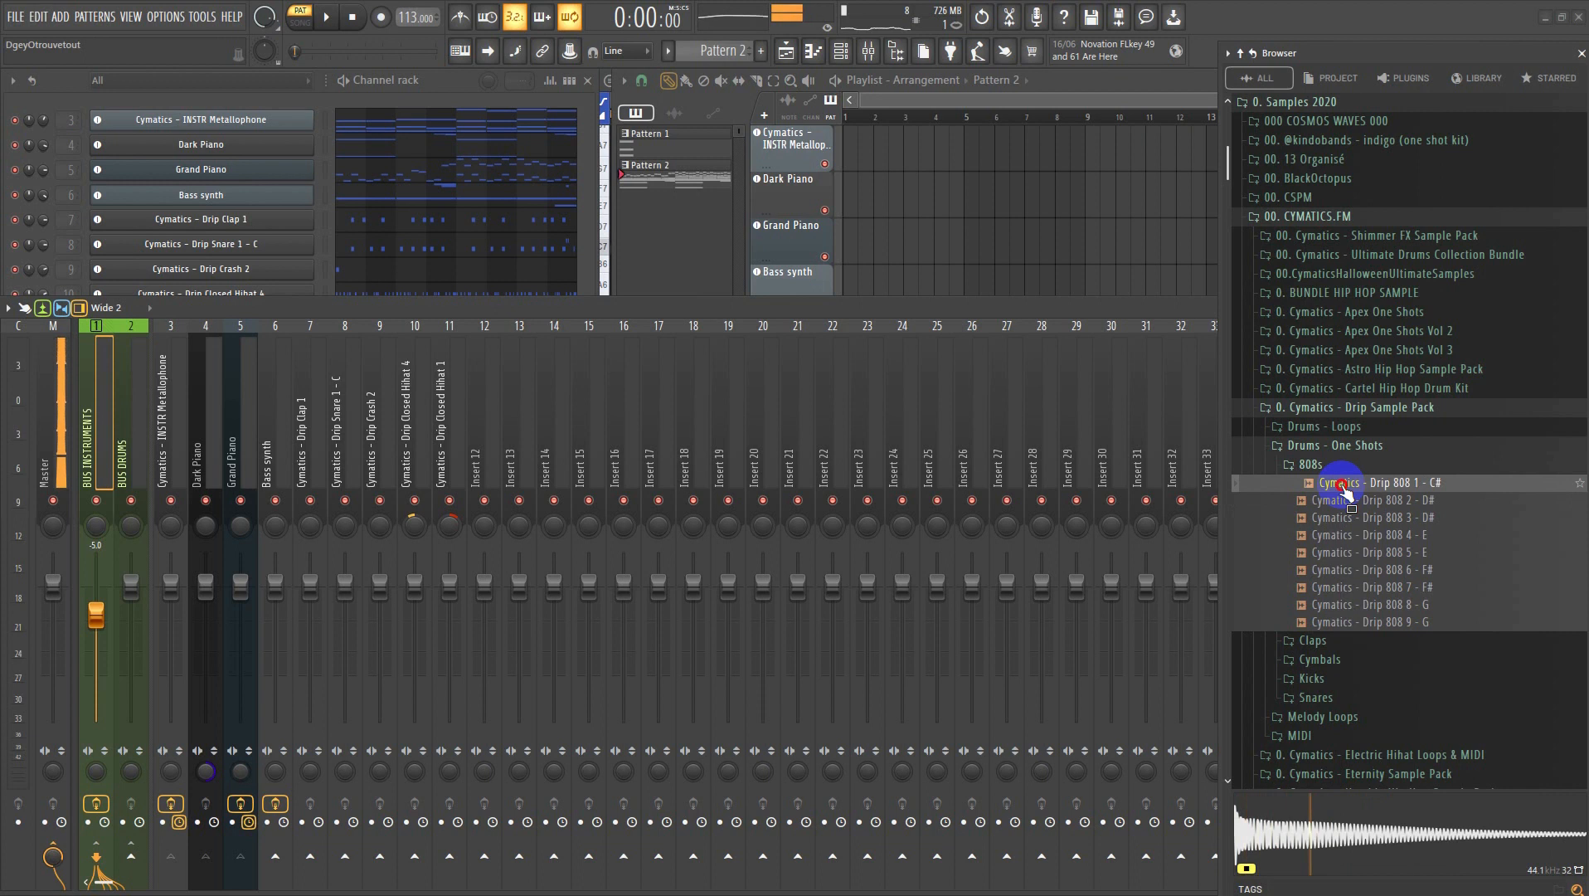
left_click_drag(1344, 491, 267, 348)
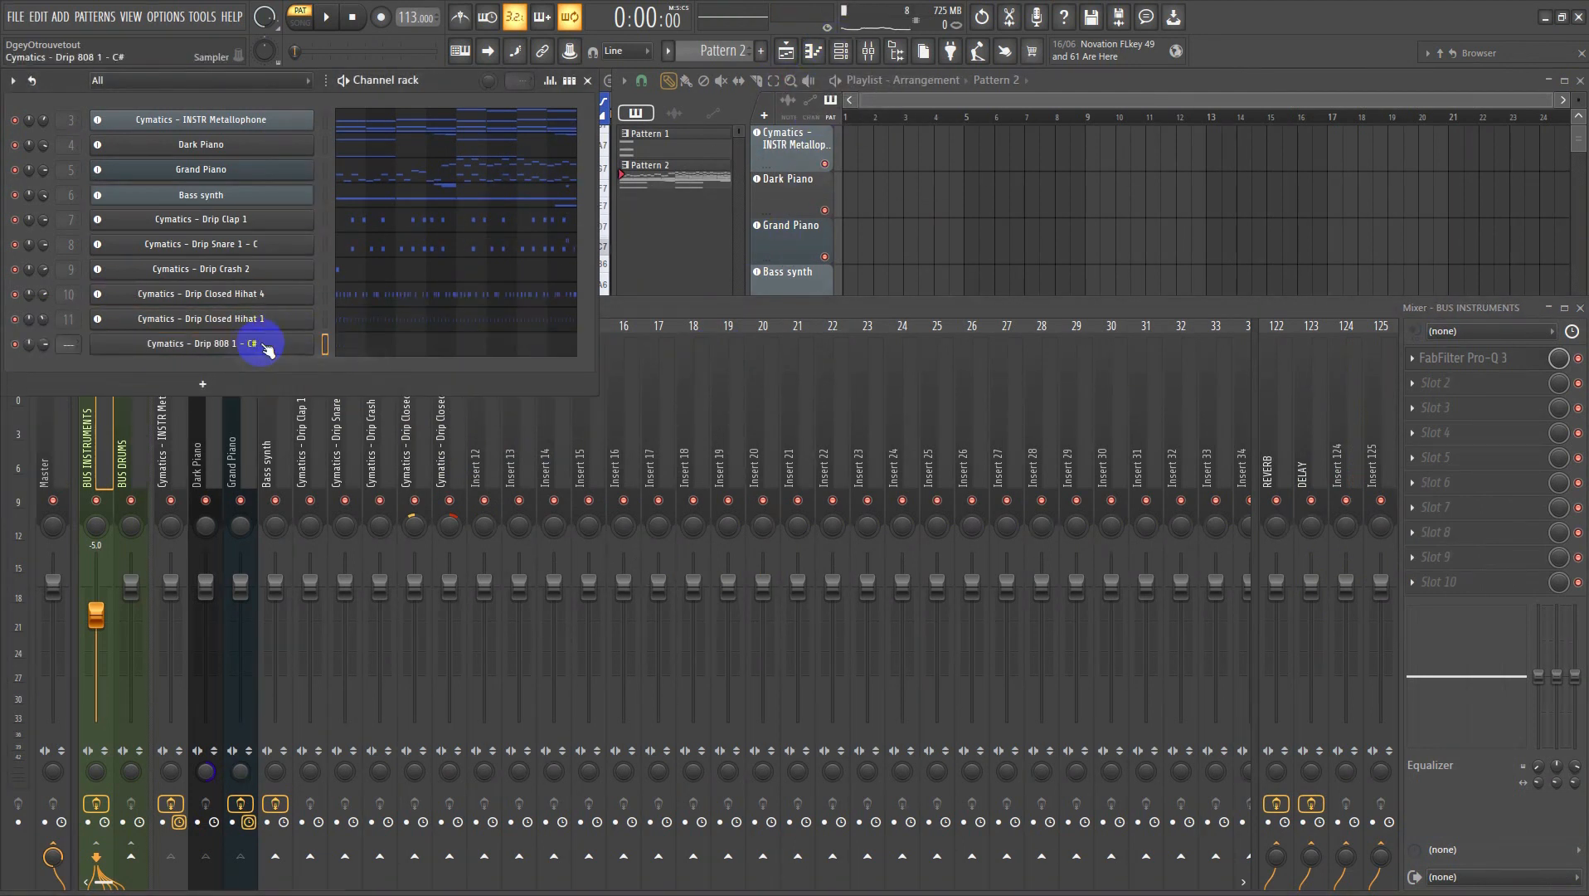
- Set the Drip 808 1 channel to mono with a portamento time of about 0:06, make it cut itself, and close its settings
left_click(267, 346)
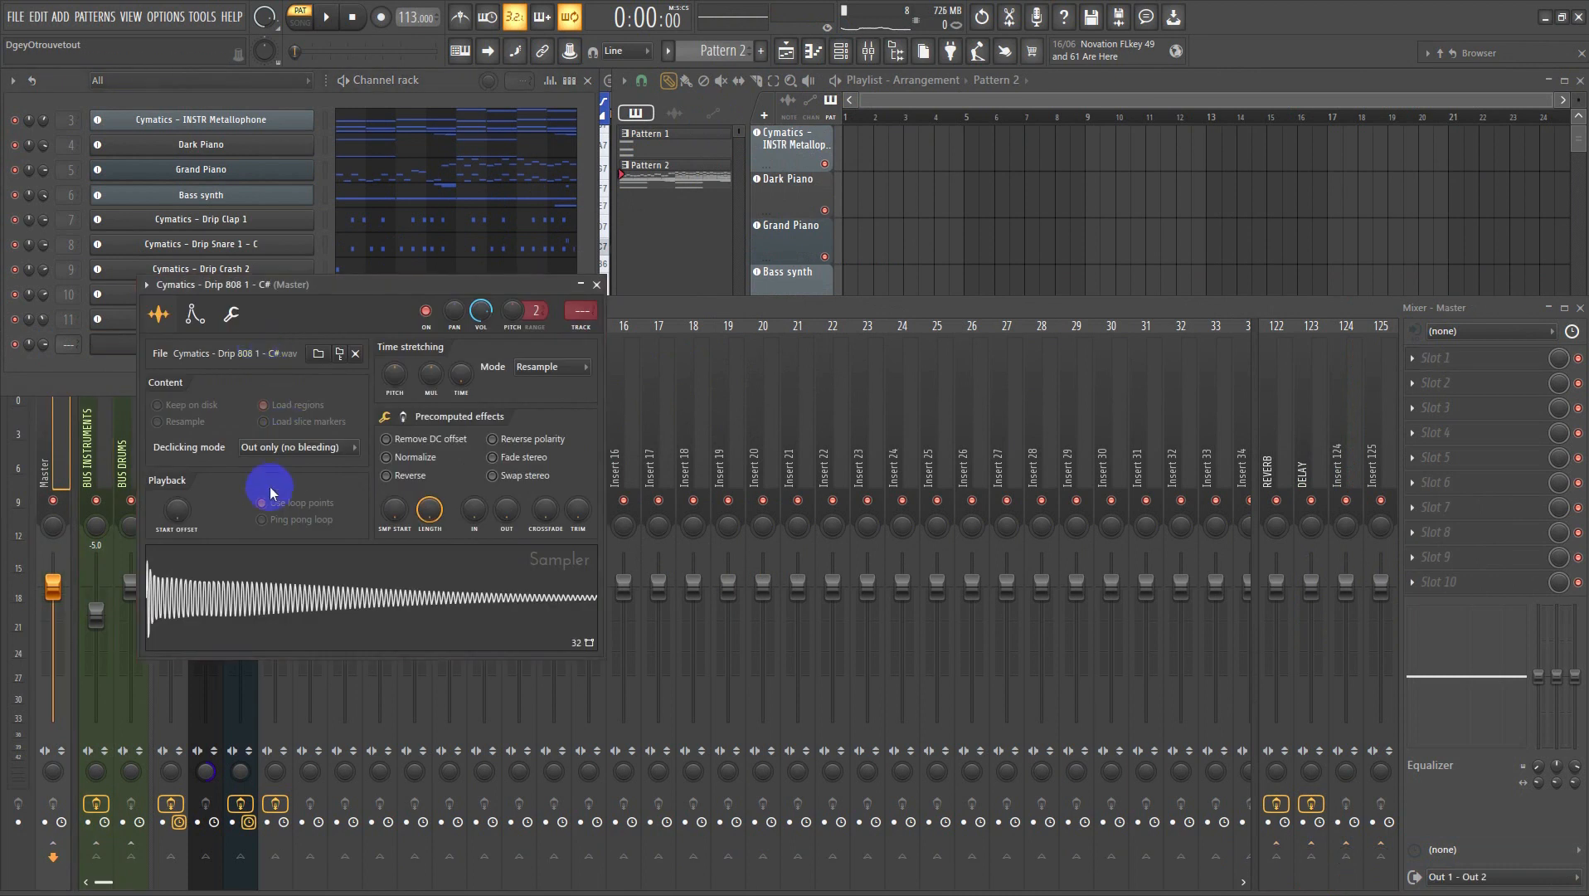
left_click(194, 311)
left_click(234, 316)
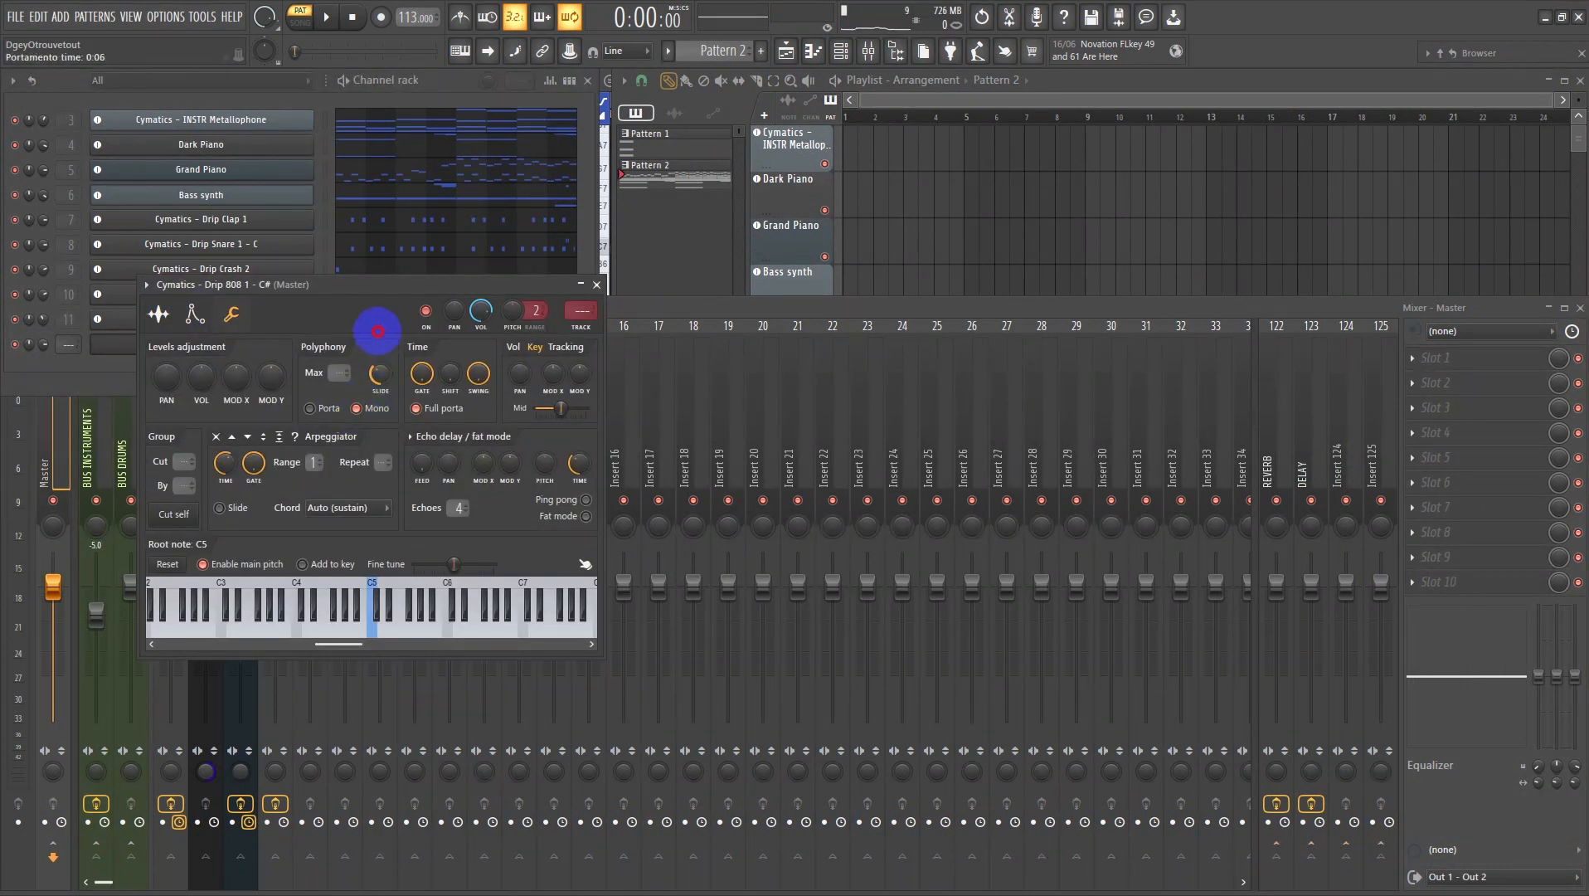
left_click(595, 285)
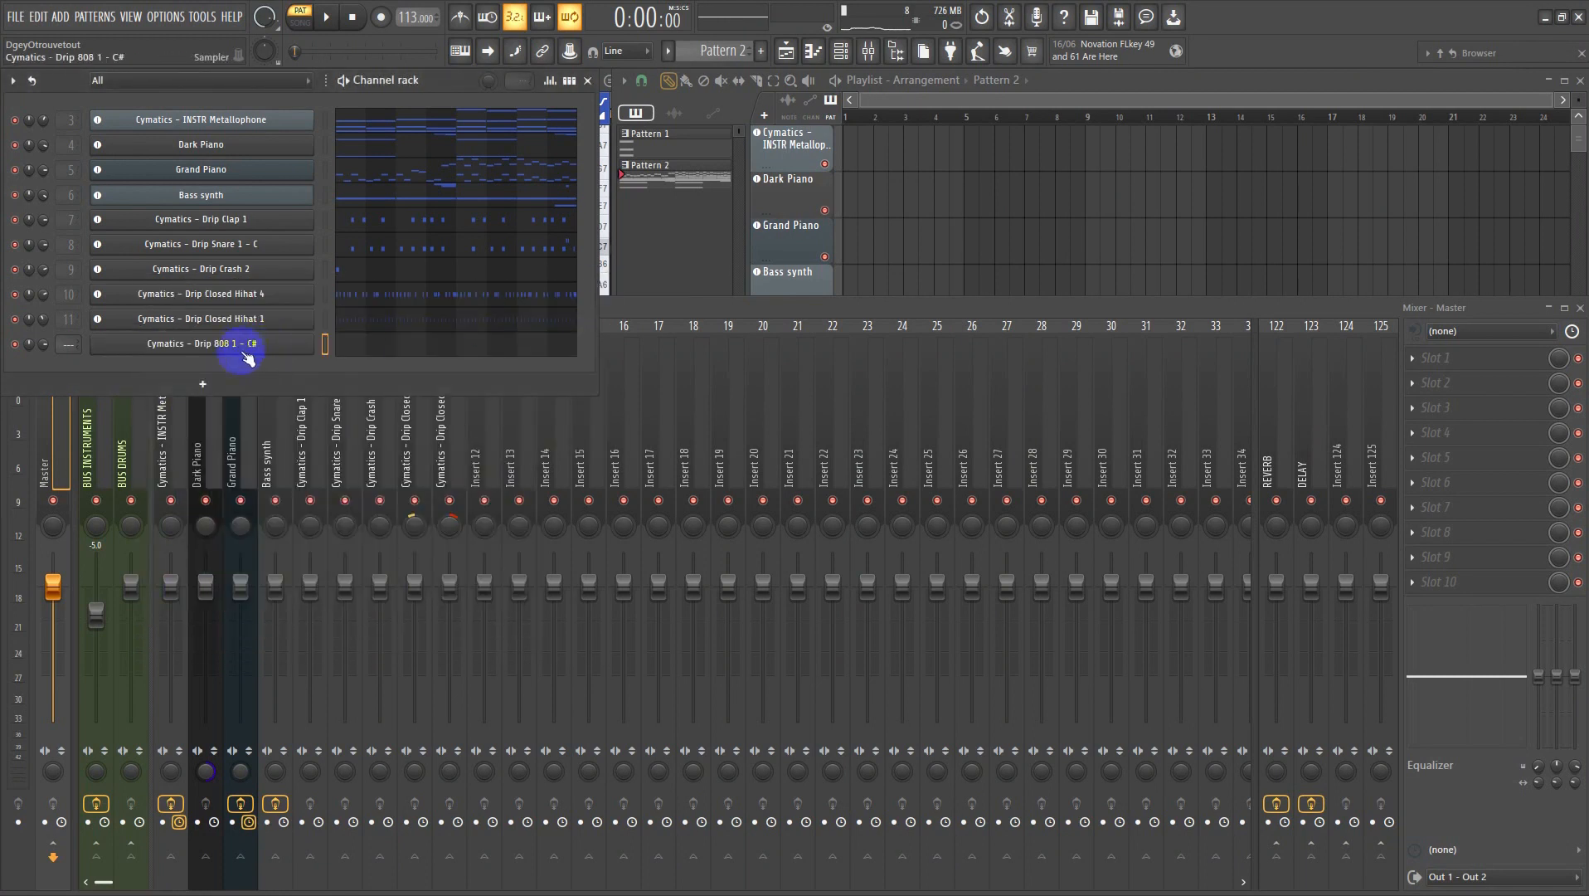
- Open the Drip 808 1 piano roll and place a C5 note at the start of the pattern
left_click(358, 346)
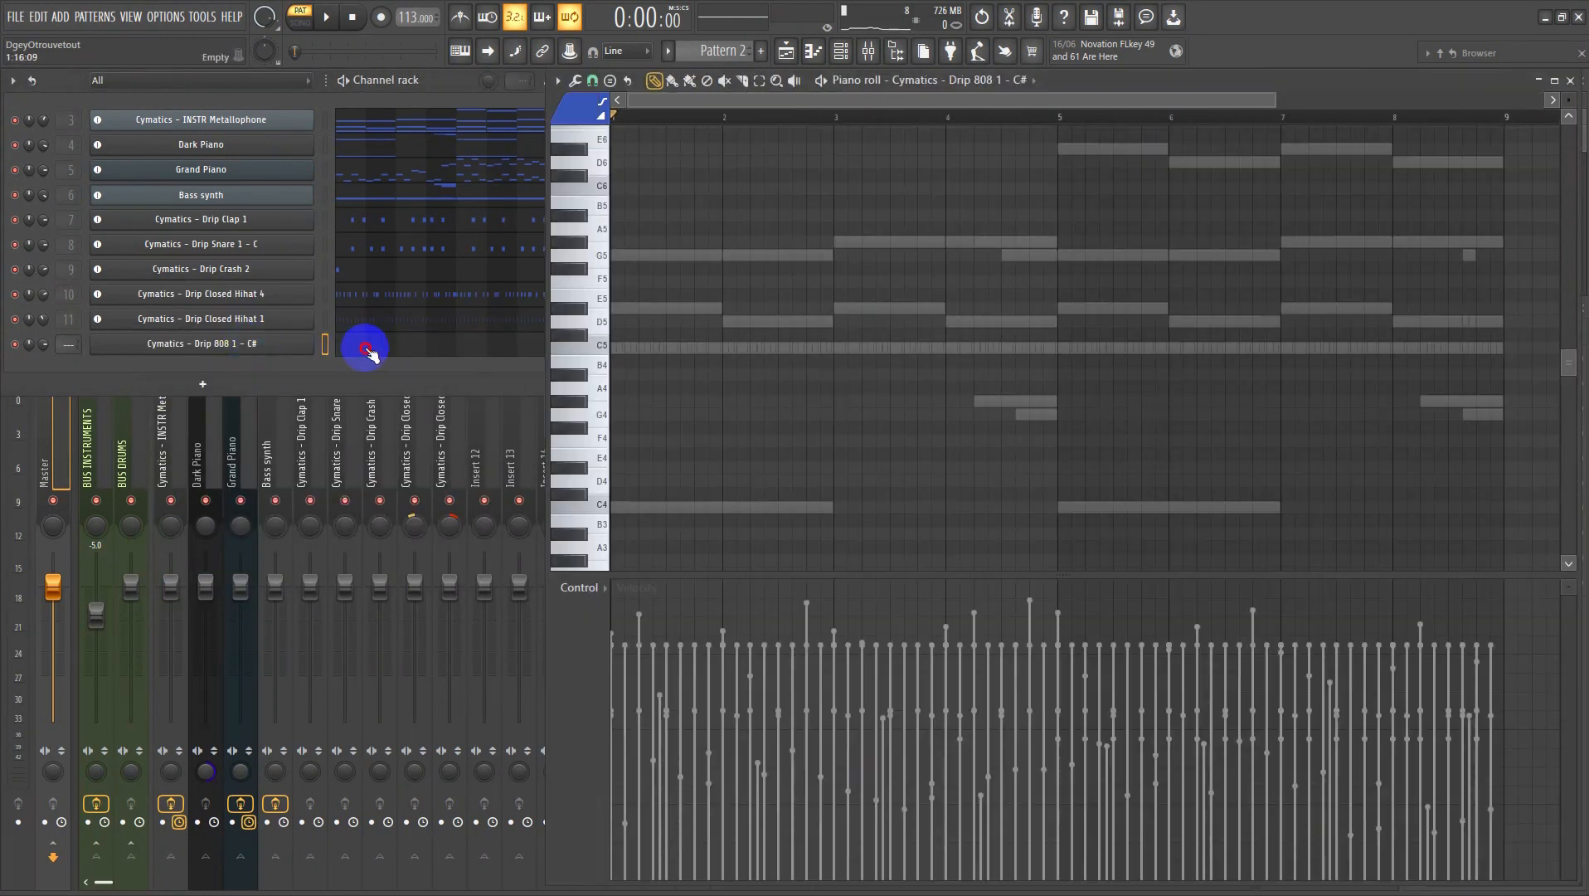
left_click(617, 347)
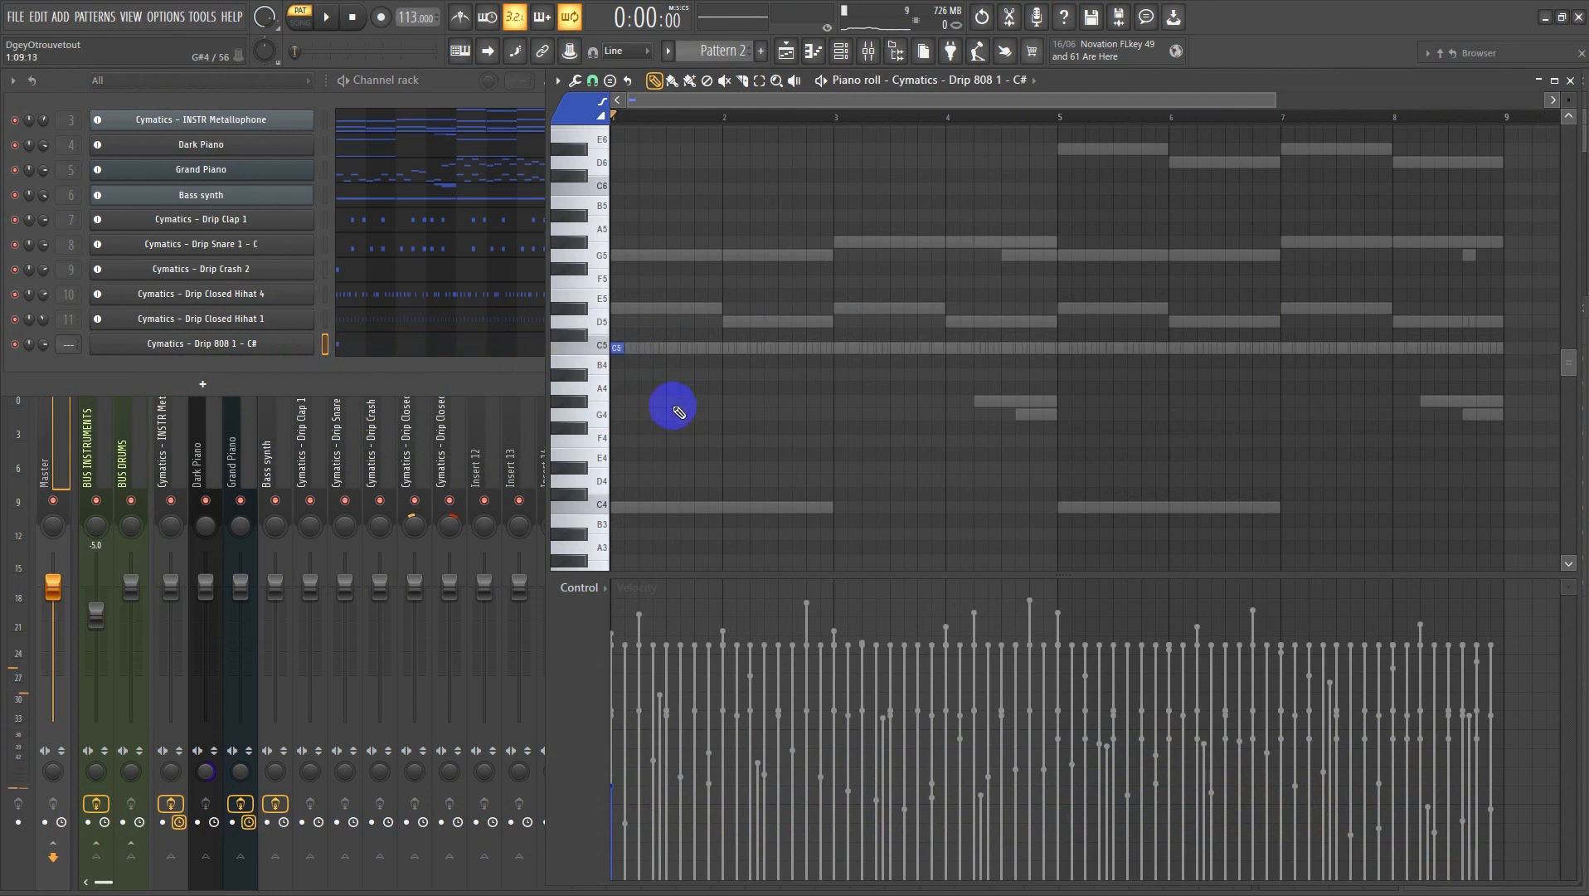
- Shift the Drip 808 1 sample's pitch by -100 cents and set its time stretching mode to Auto
left_click(258, 345)
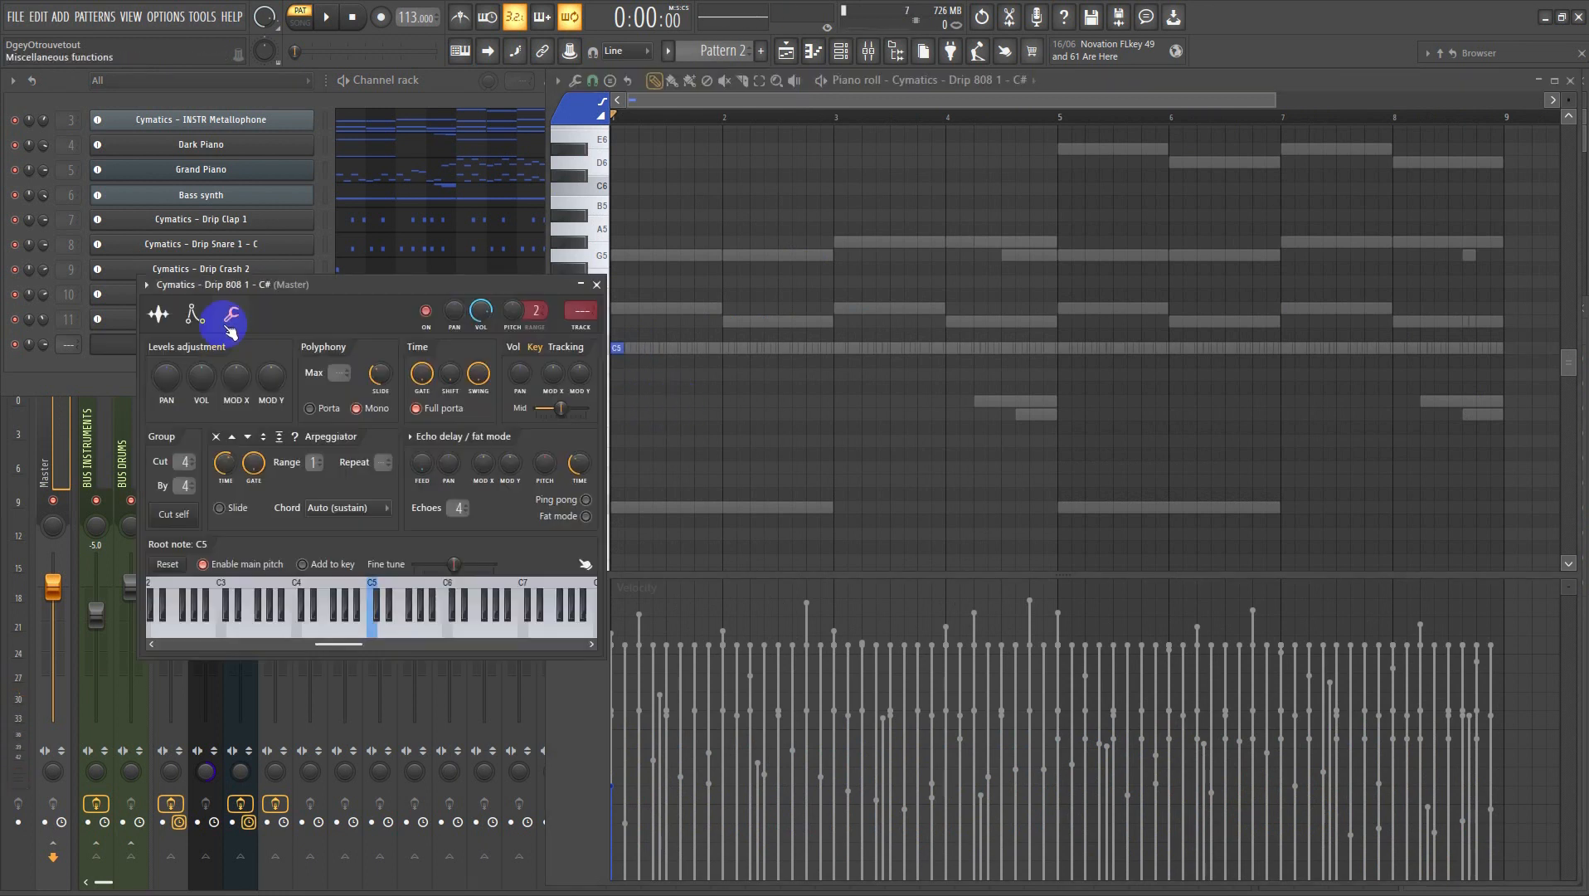
left_click(157, 315)
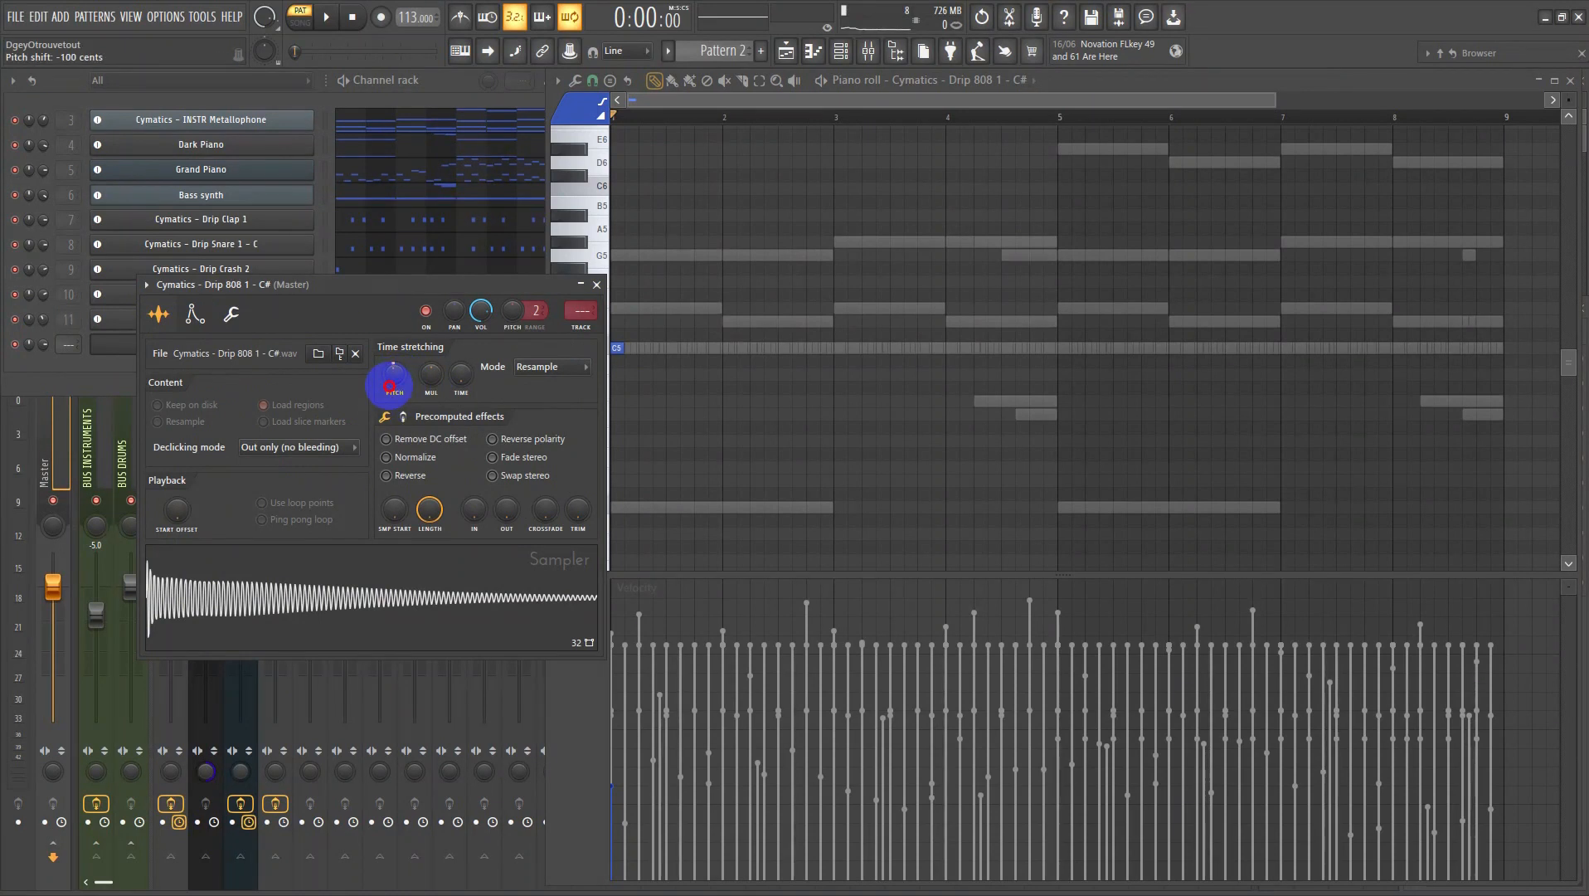
left_click_drag(390, 385, 399, 382)
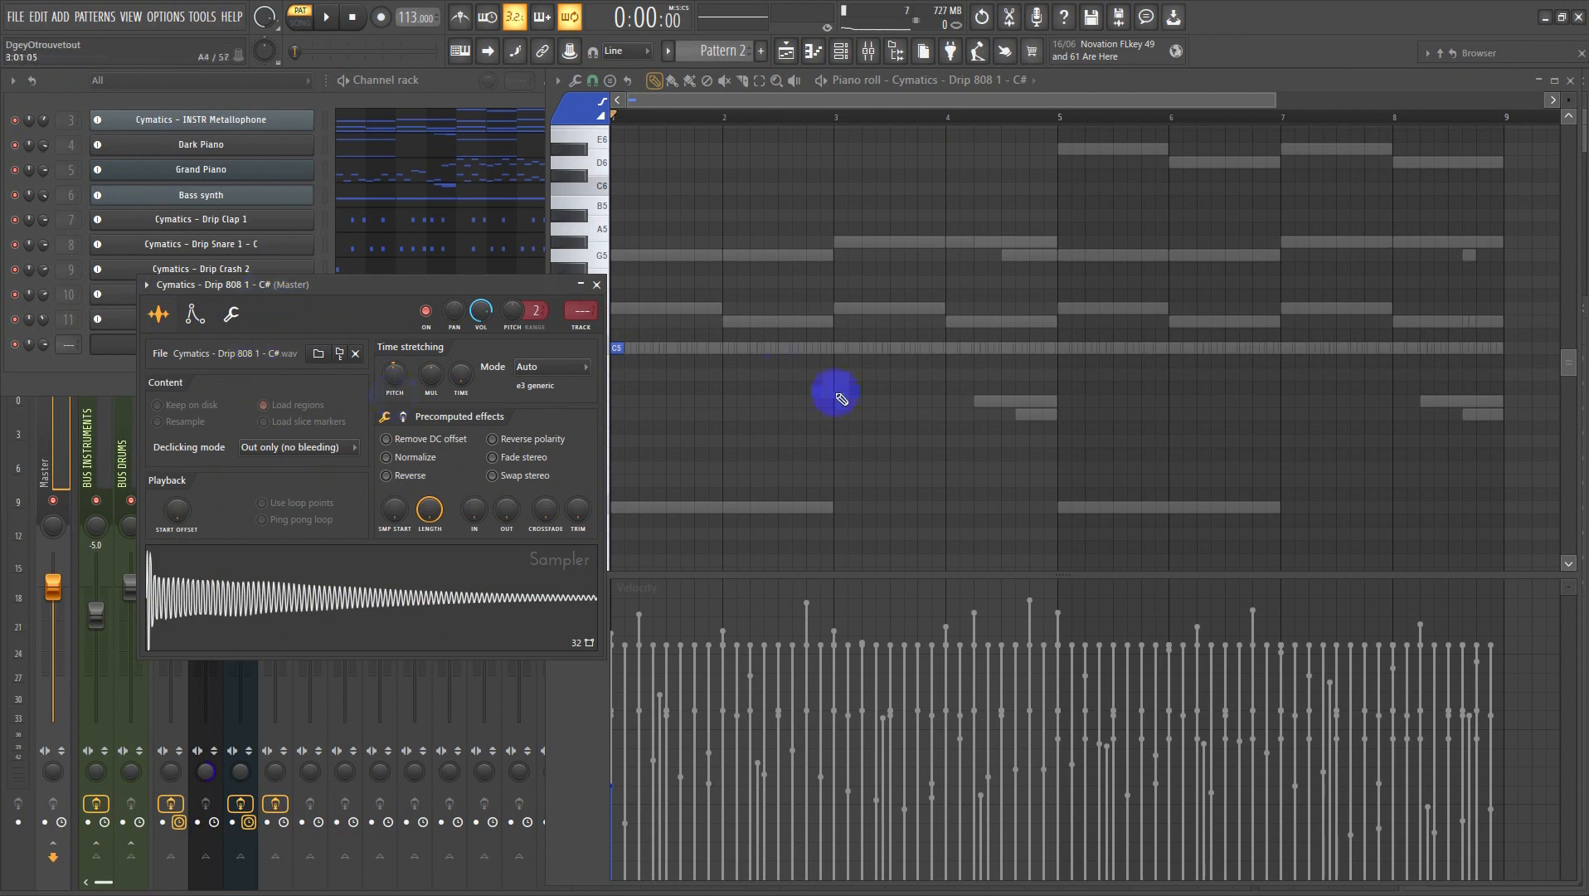
- Audition the Drip 808 1 channel's C5 note and mute the Bass synth mixer track
left_click(682, 368)
left_click(612, 348)
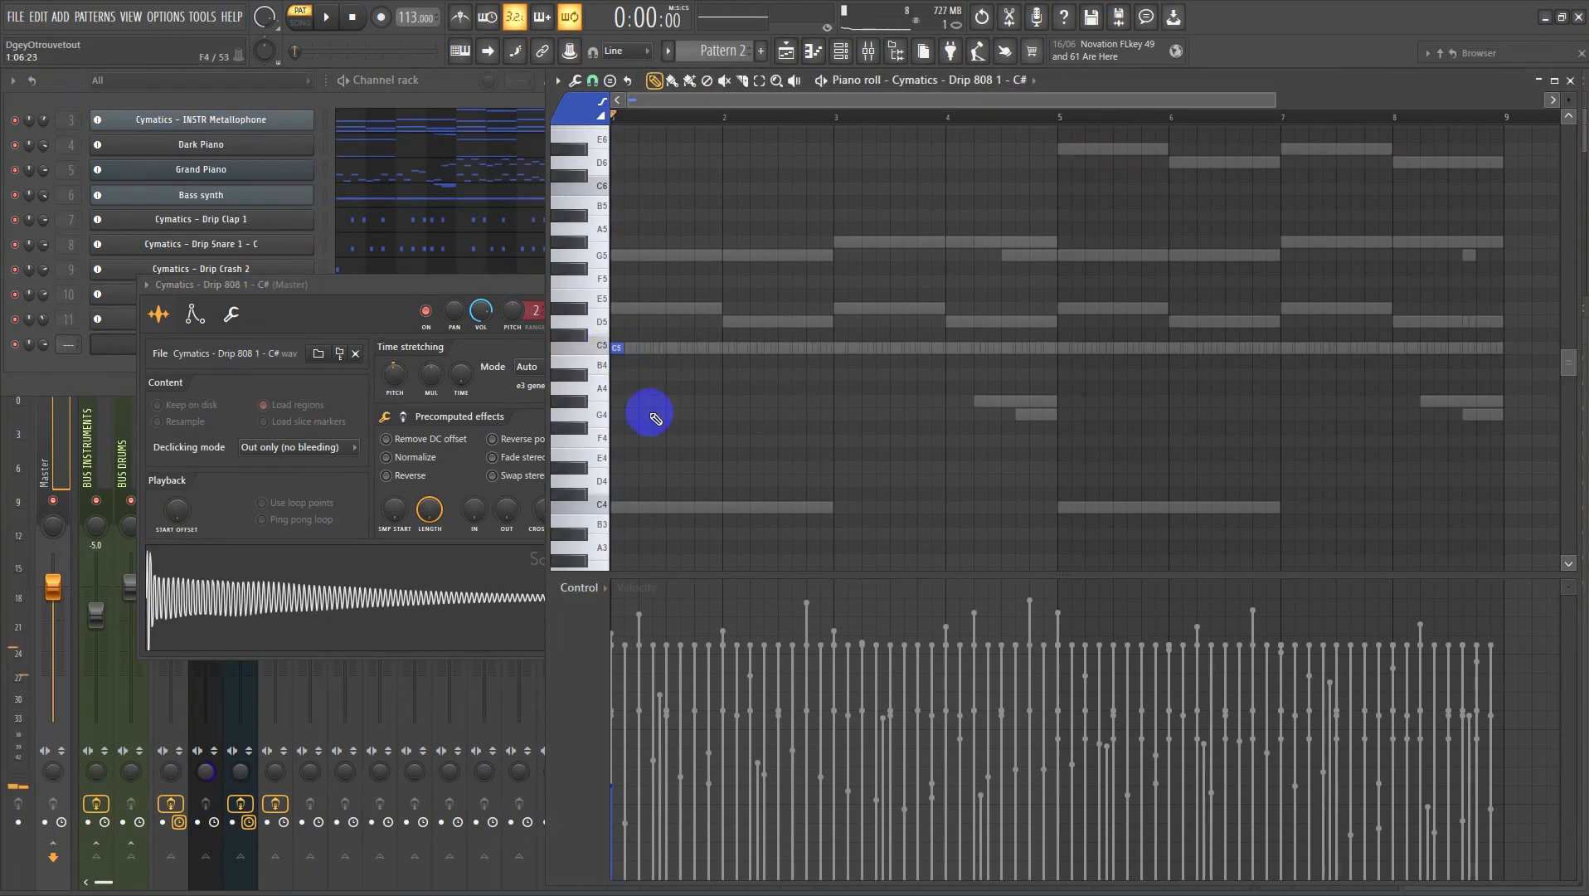
left_click_drag(614, 664, 612, 571)
left_click(618, 354)
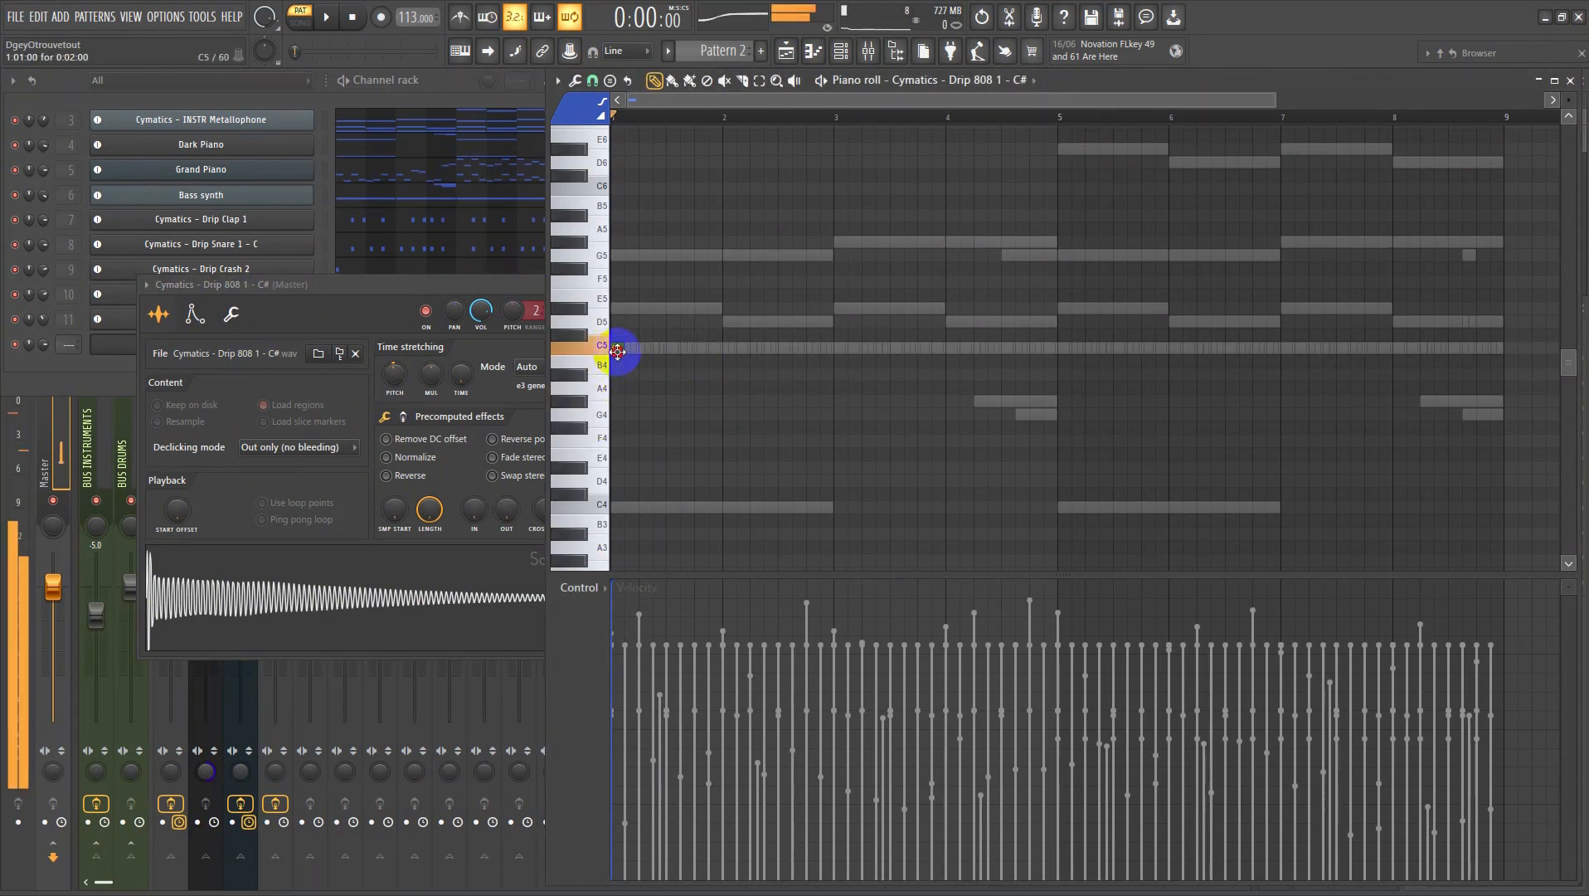
key("Escape")
left_click(277, 506)
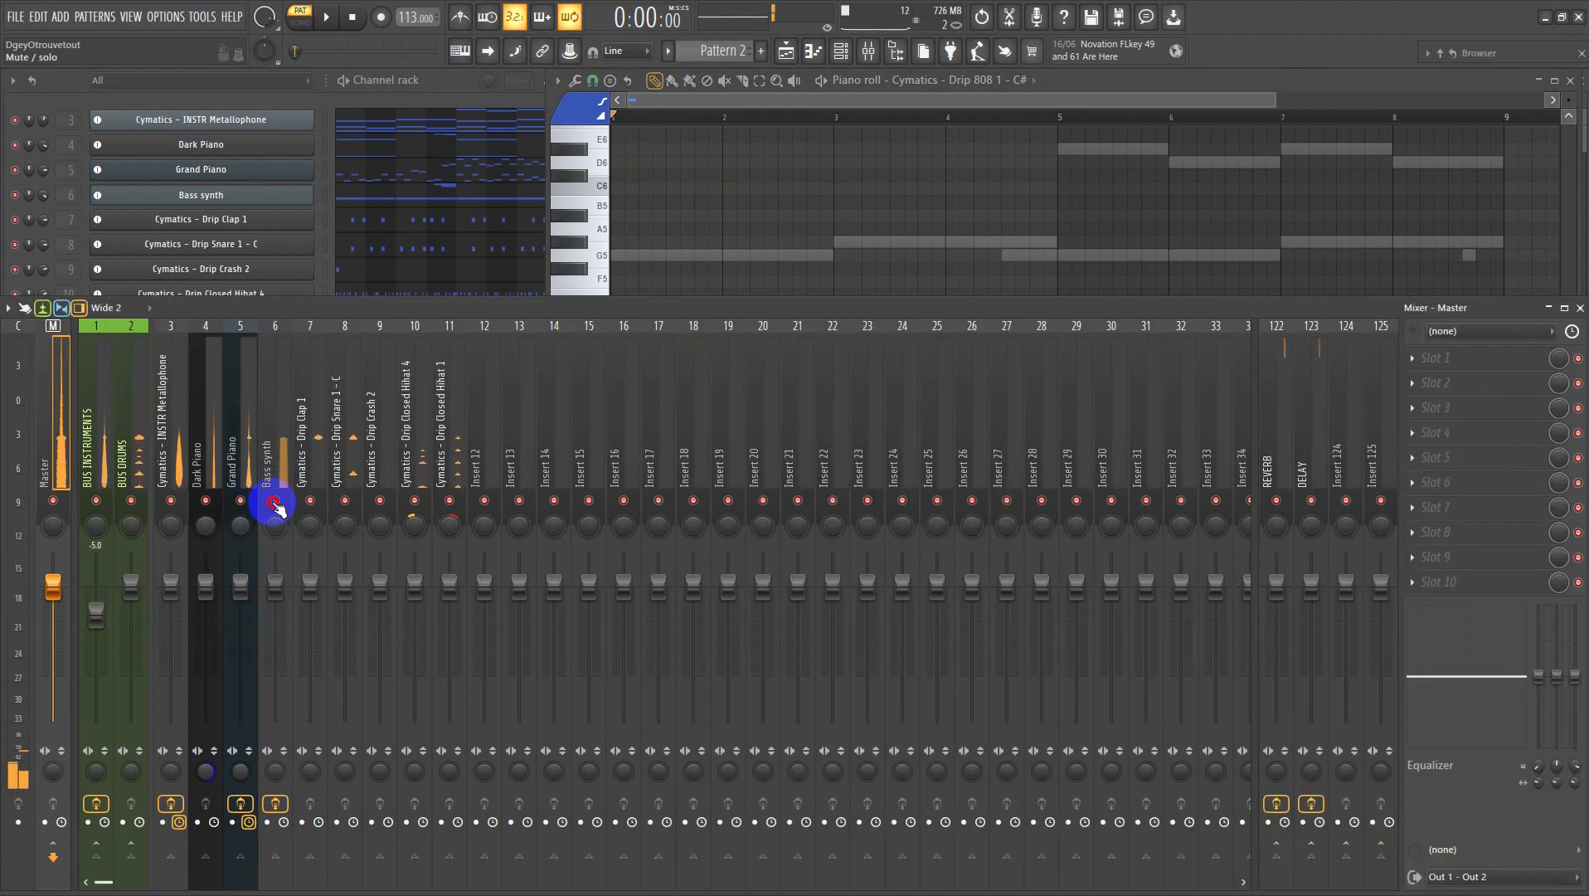
left_click(274, 503)
- Play the pattern and lower BUS INSTRUMENTS to -9.8 dB, BUS DRUMS to -4.7 dB and Bass synth to -3.5 dB
left_click(72, 189)
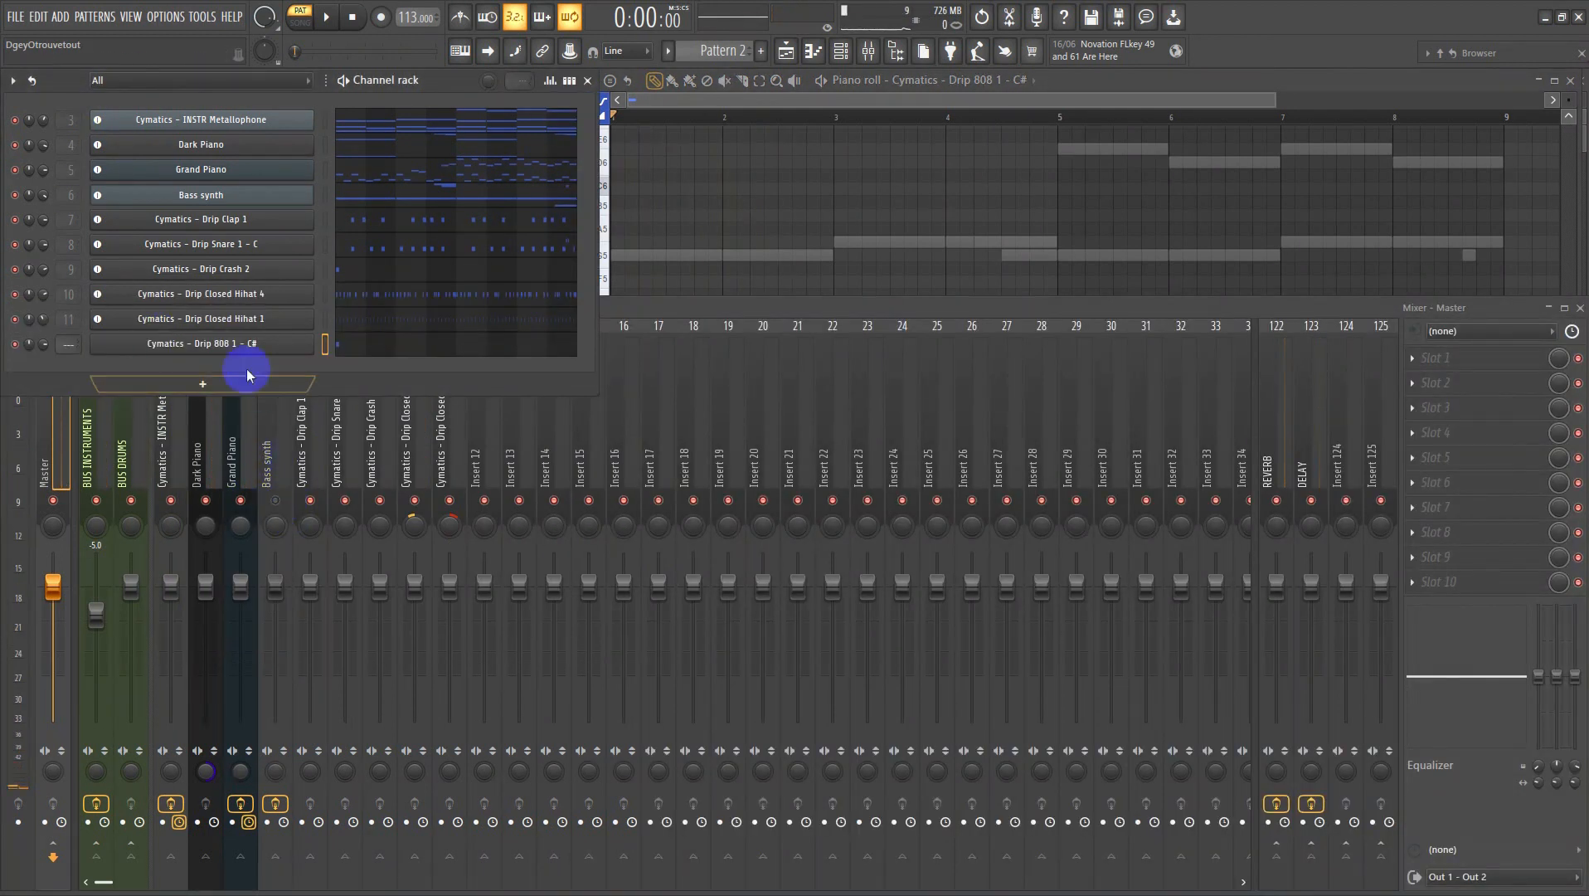
left_click(708, 248)
key("space")
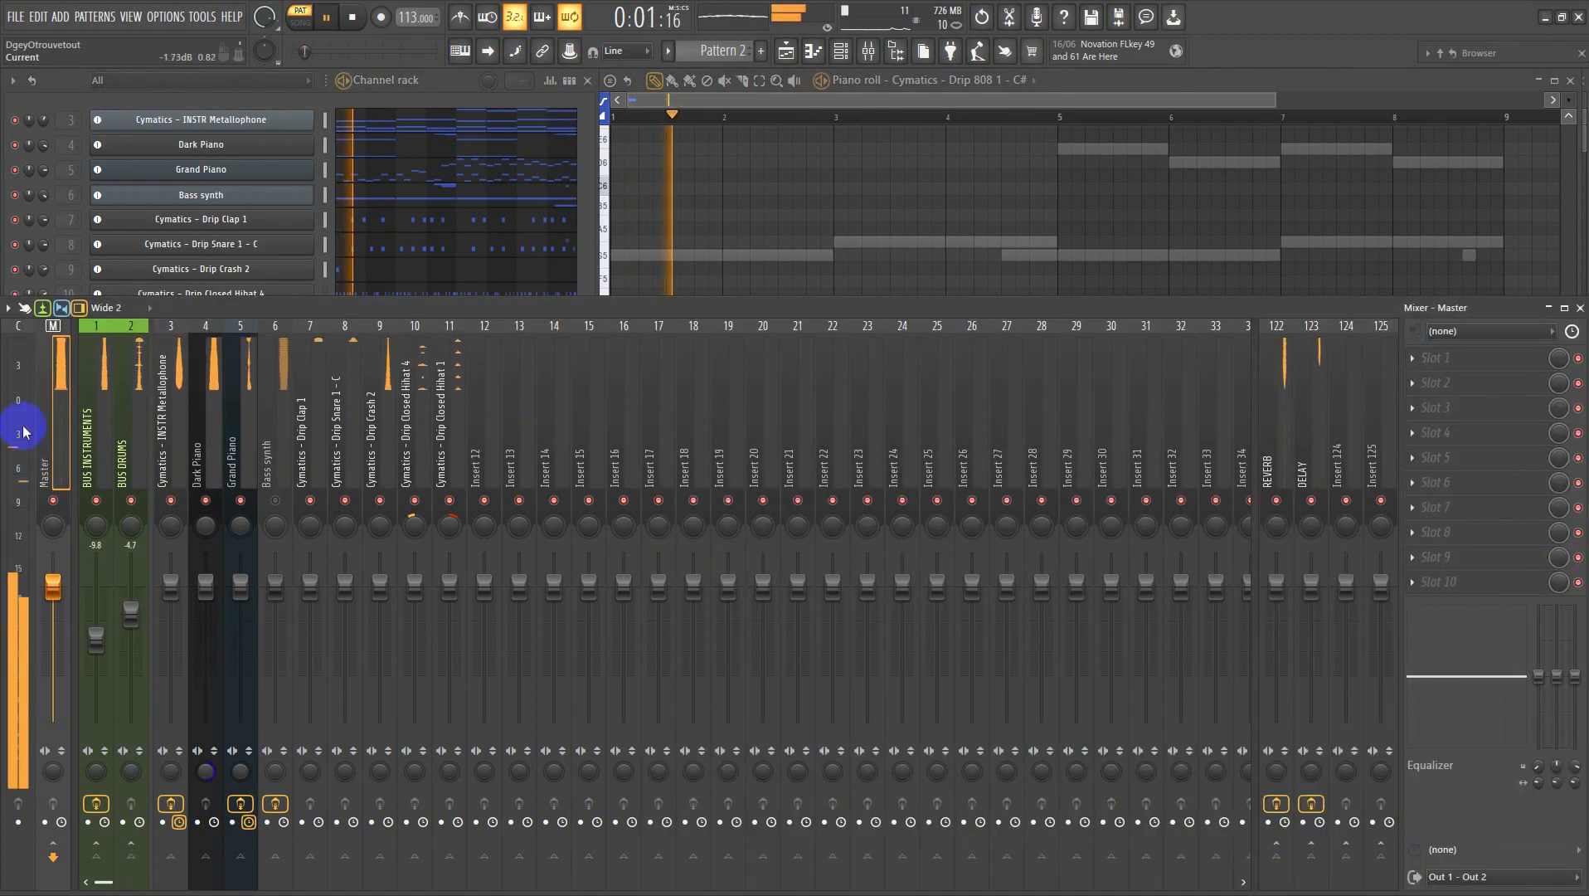
key("space")
key("space")
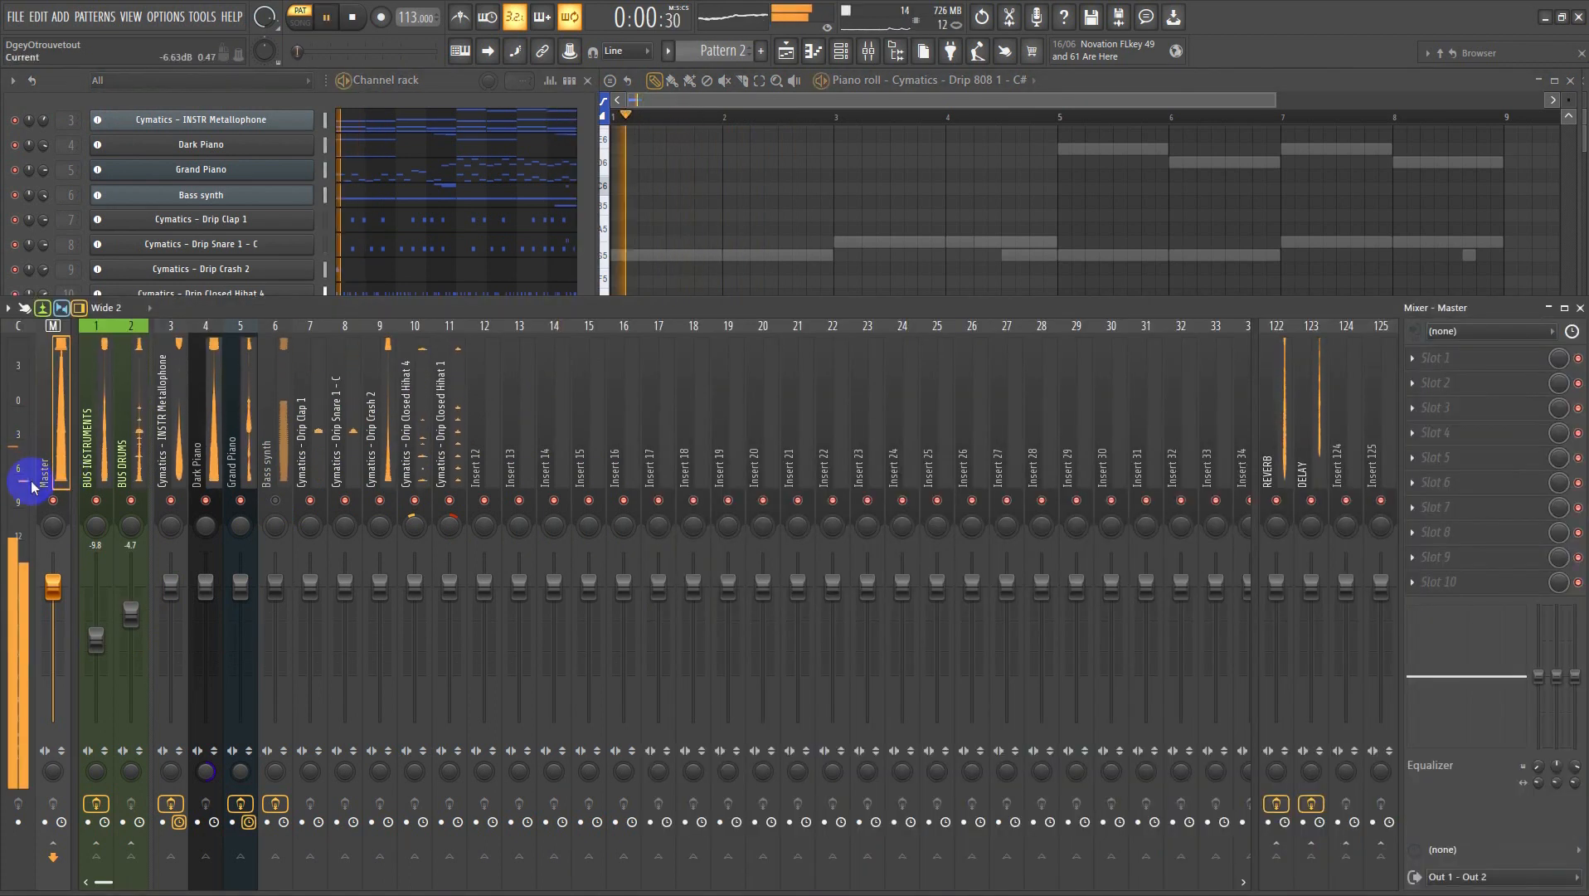
key("space")
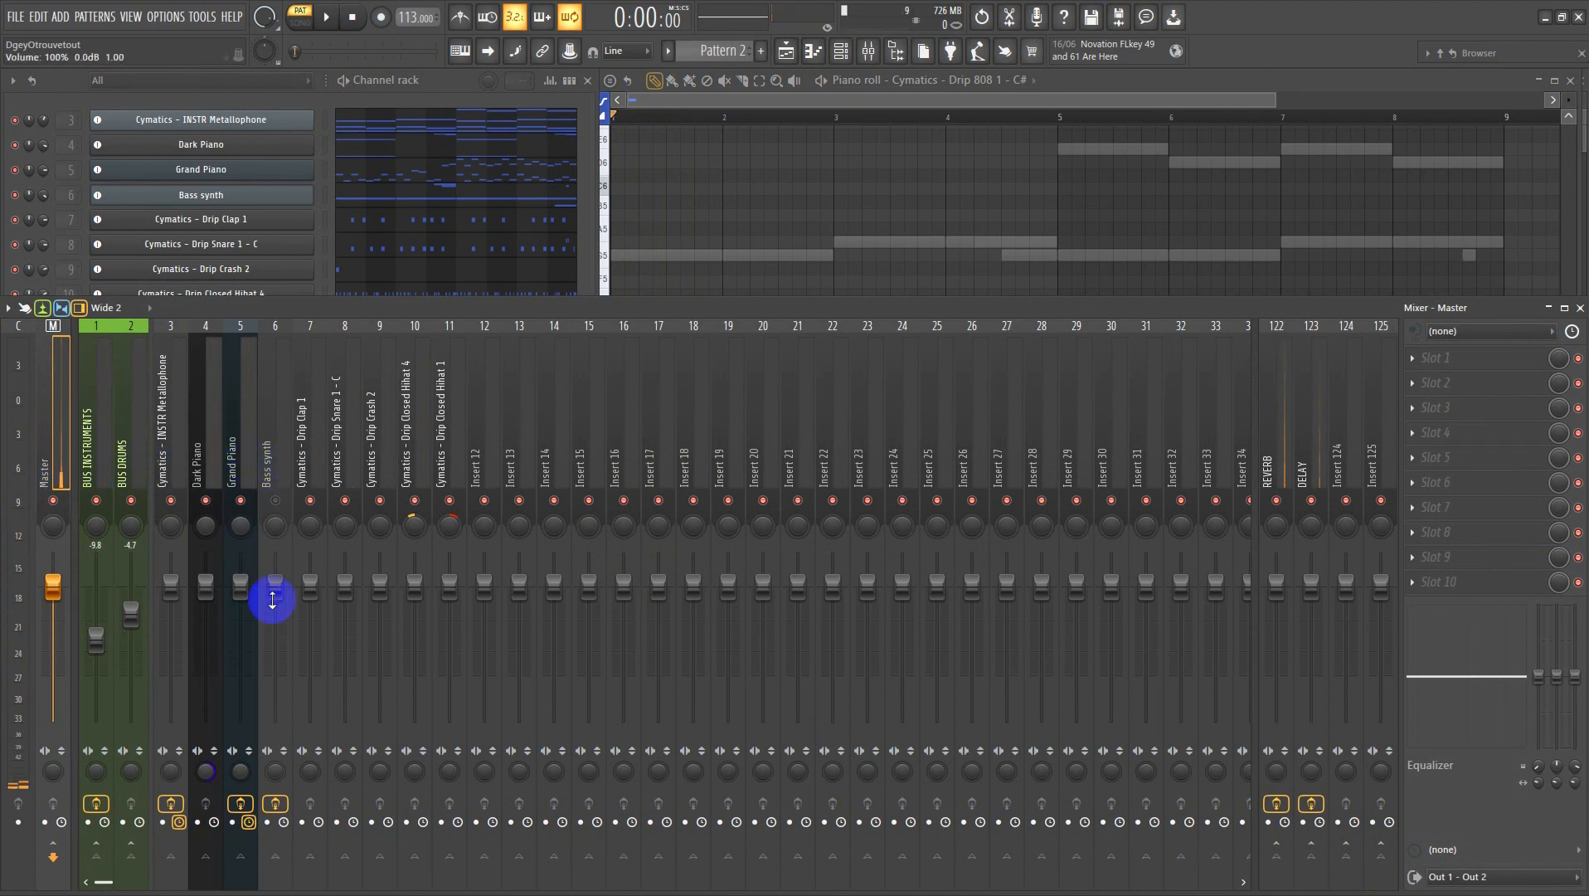
left_click_drag(272, 599, 282, 593)
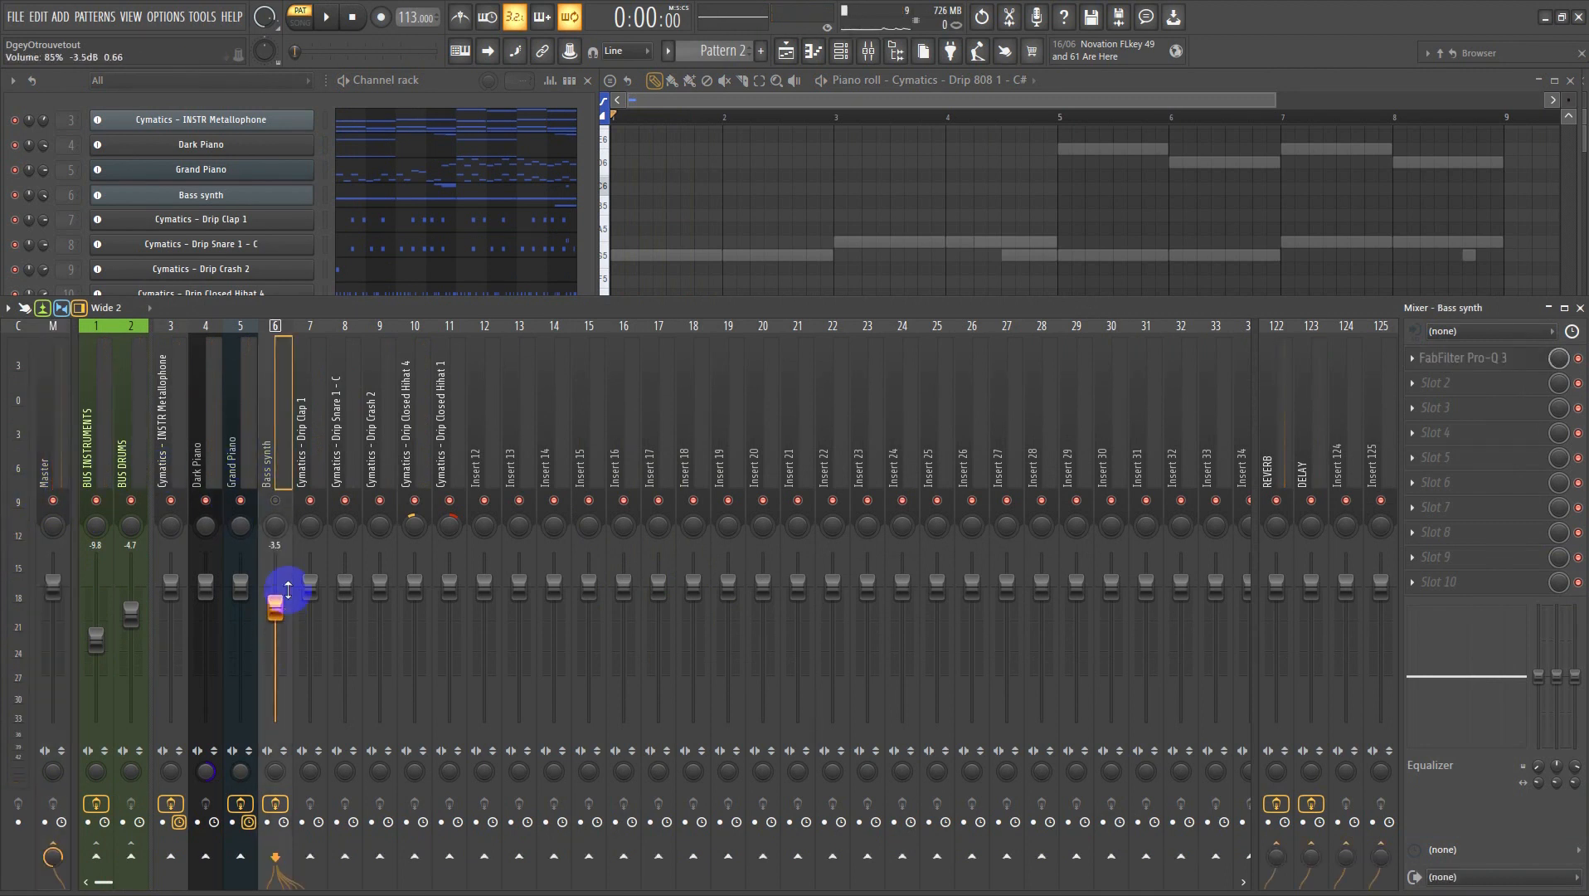
key("space")
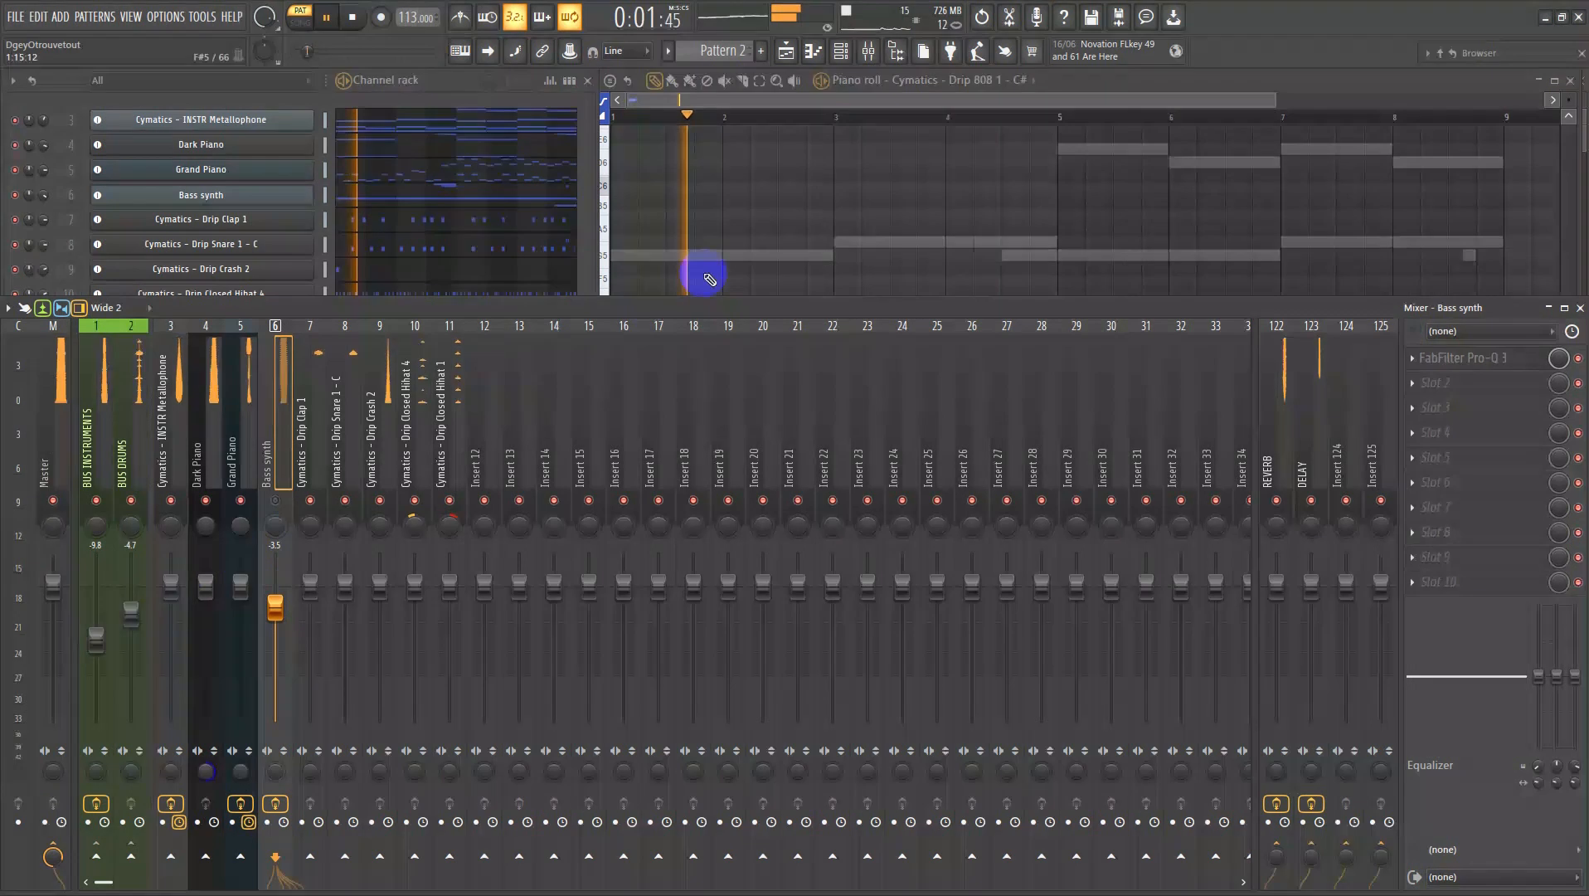
left_click(784, 292)
key("space")
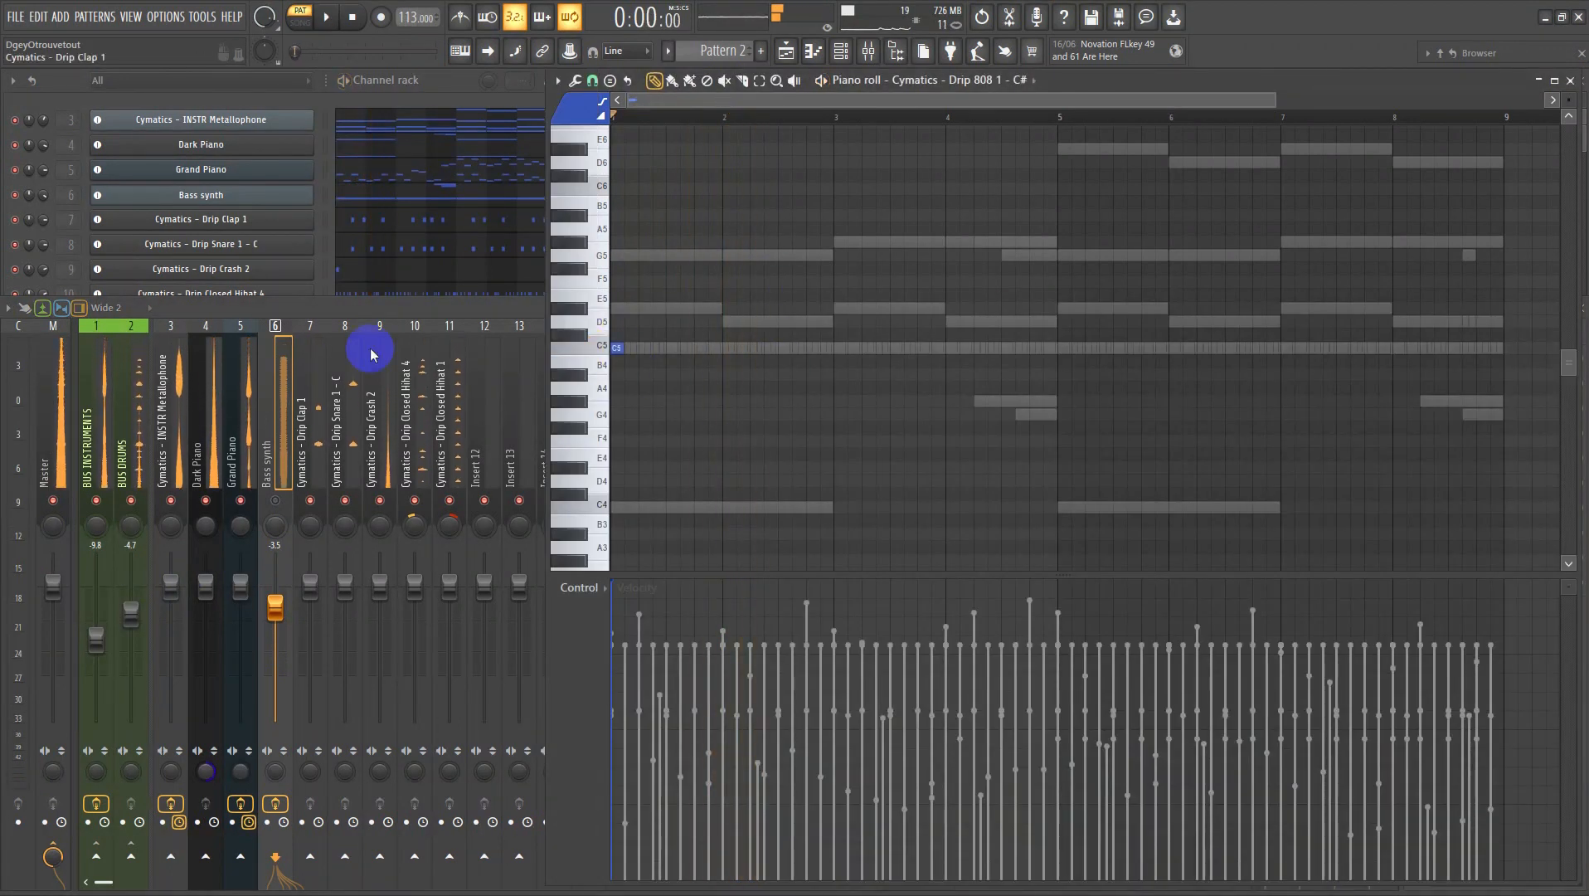
- Enable the Drip 808 1 volume envelope, shape it with 100% hold and an immediate drop after it, and close the channel settings
left_click(33, 116)
left_click(213, 341)
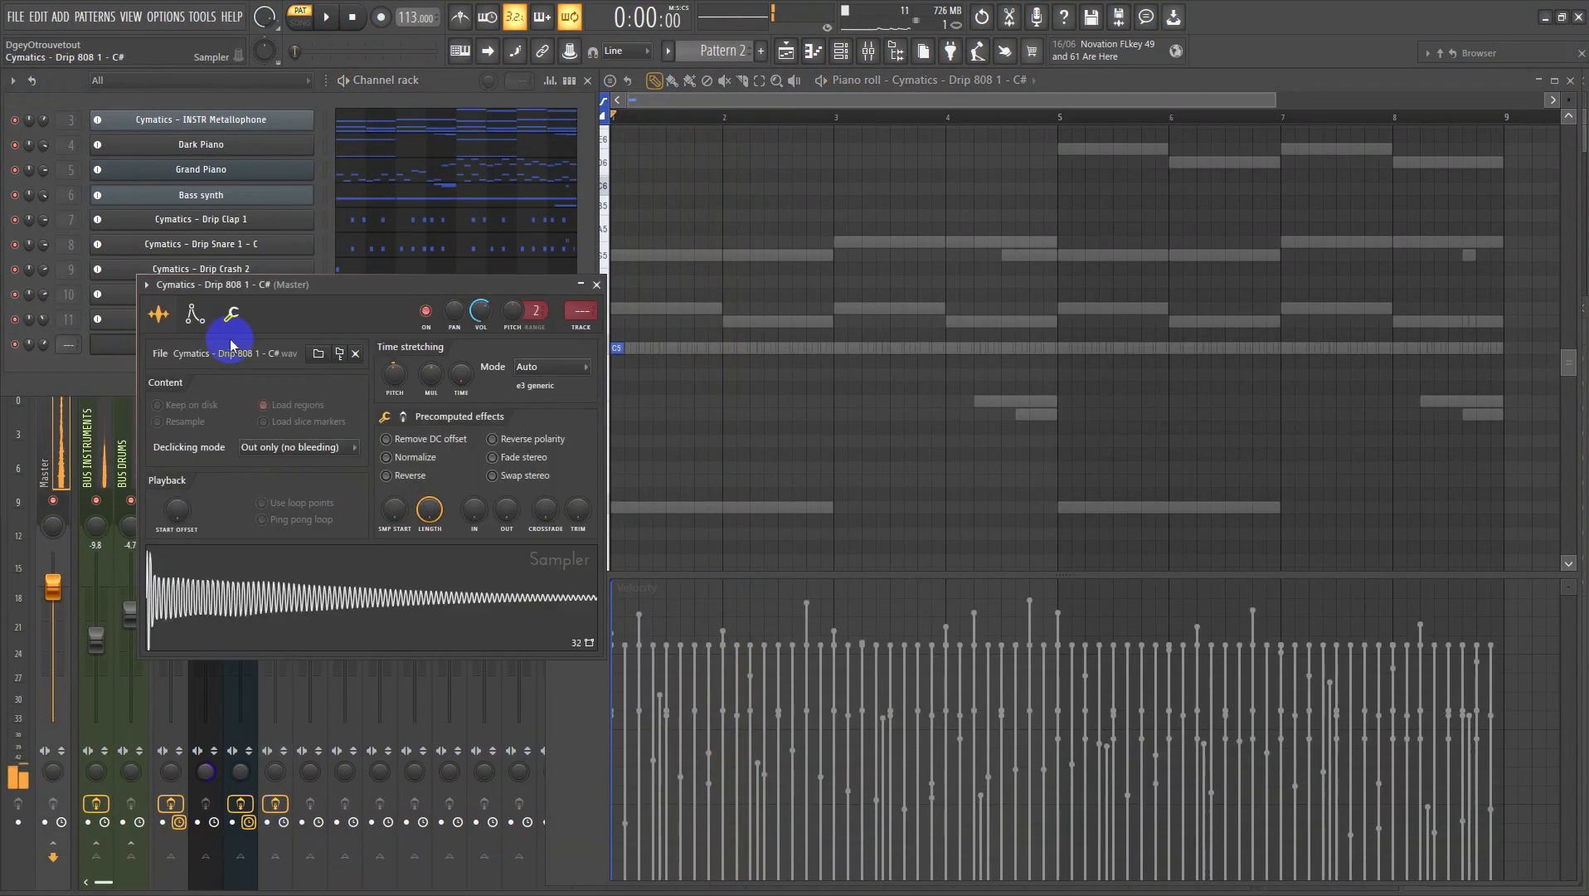
left_click(207, 333)
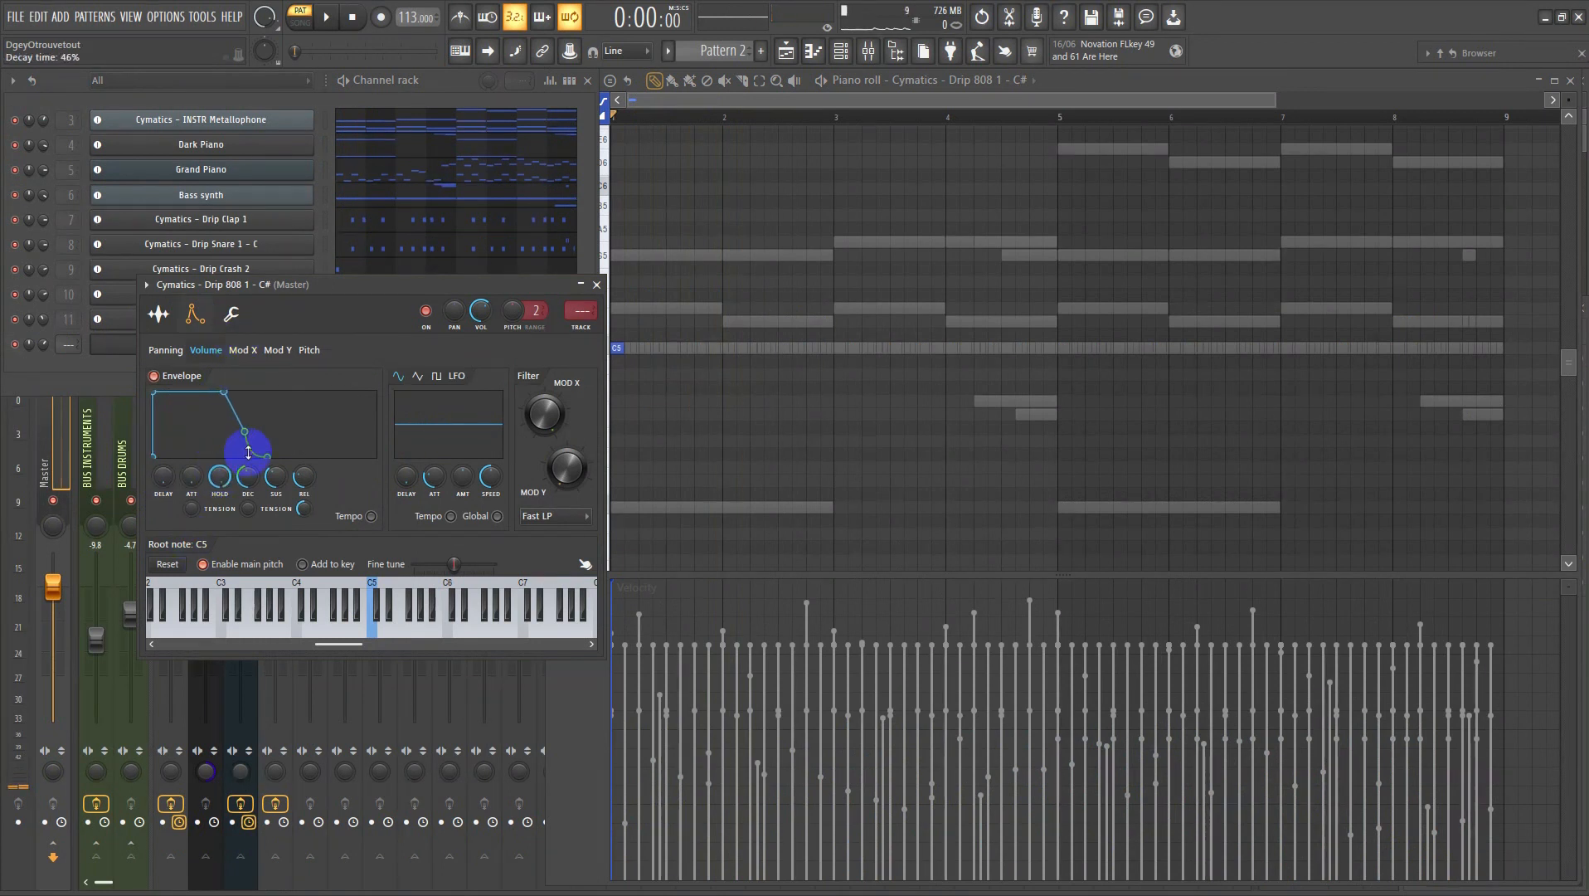
left_click_drag(248, 512, 277, 456)
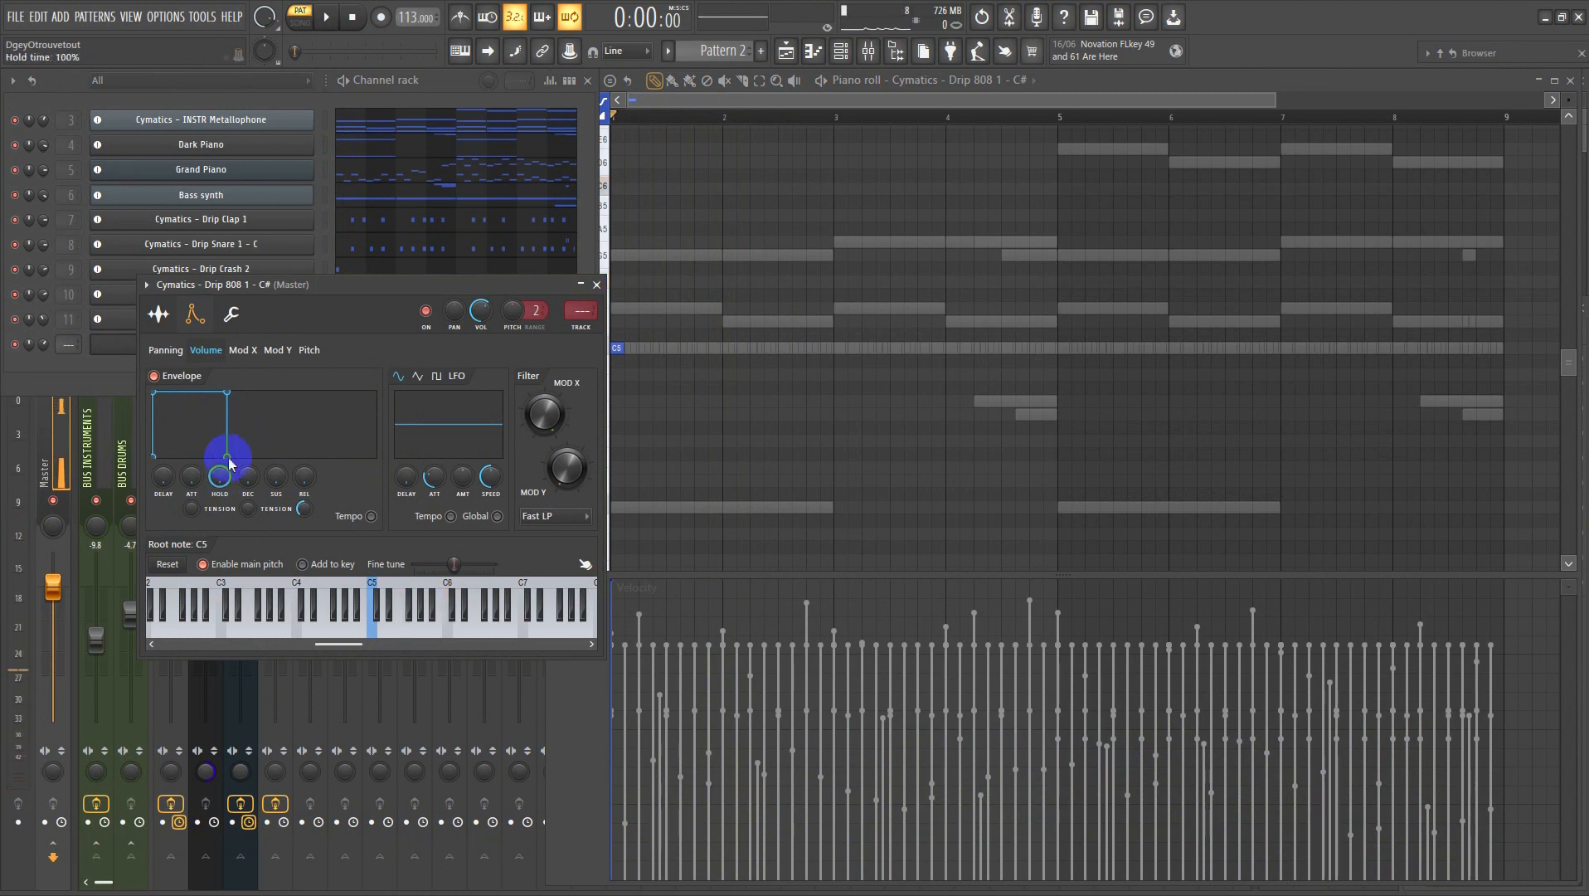
left_click(596, 284)
- Lengthen the first C5 note of the 808 and add further C5 notes at 1:07 and 2:05 while checking playback
key("space")
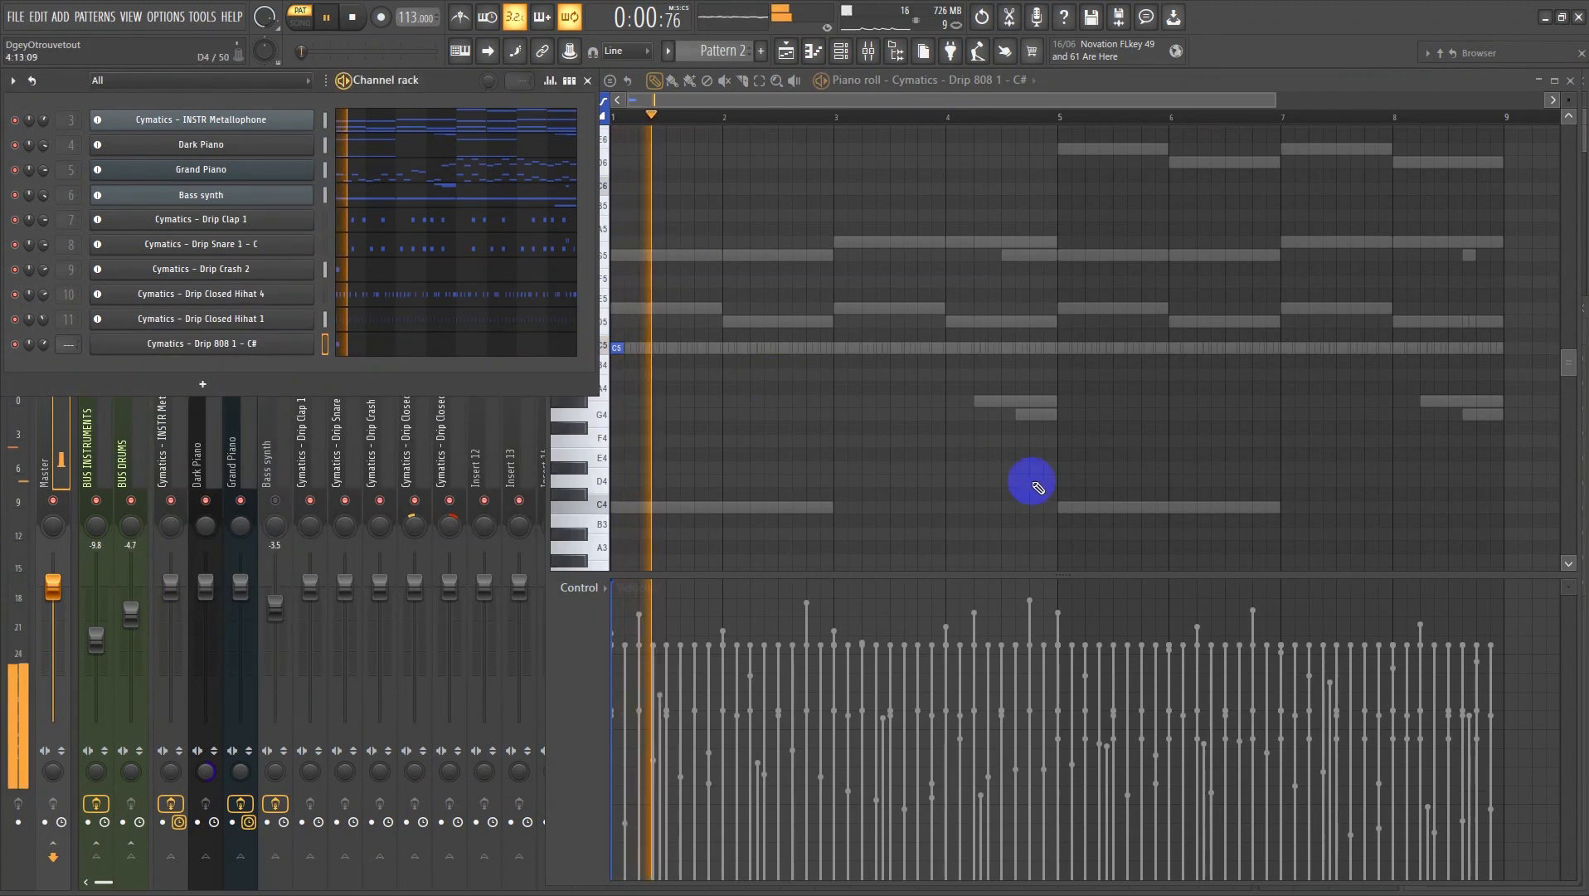
left_click_drag(1034, 482, 614, 190)
key("space")
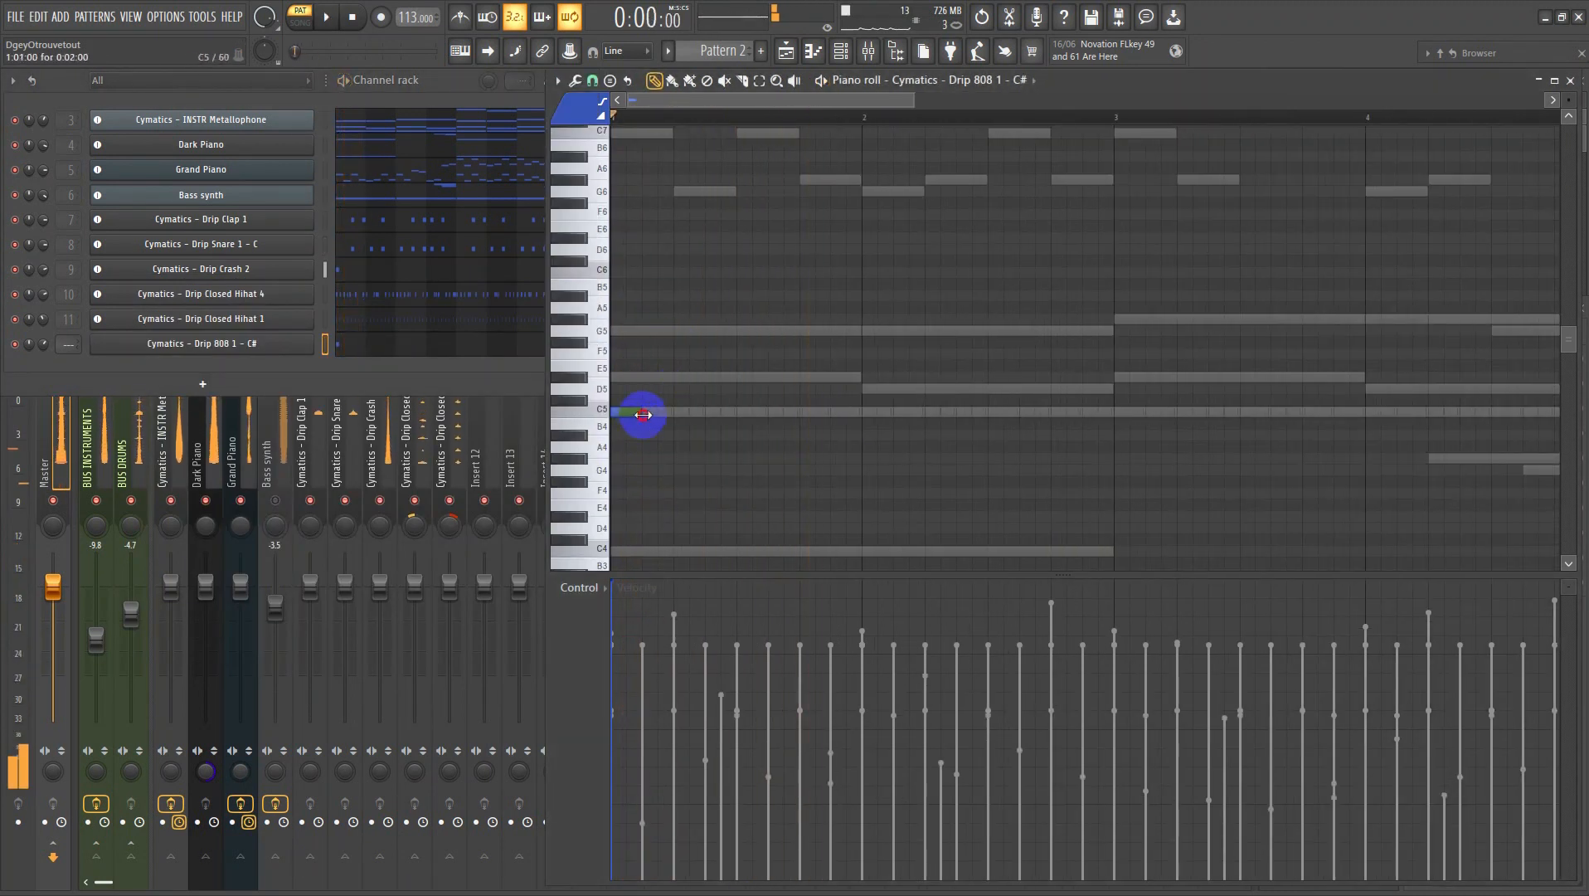
left_click_drag(643, 414, 748, 433)
key("space")
scroll(748, 439, "down", 3, "ctrl")
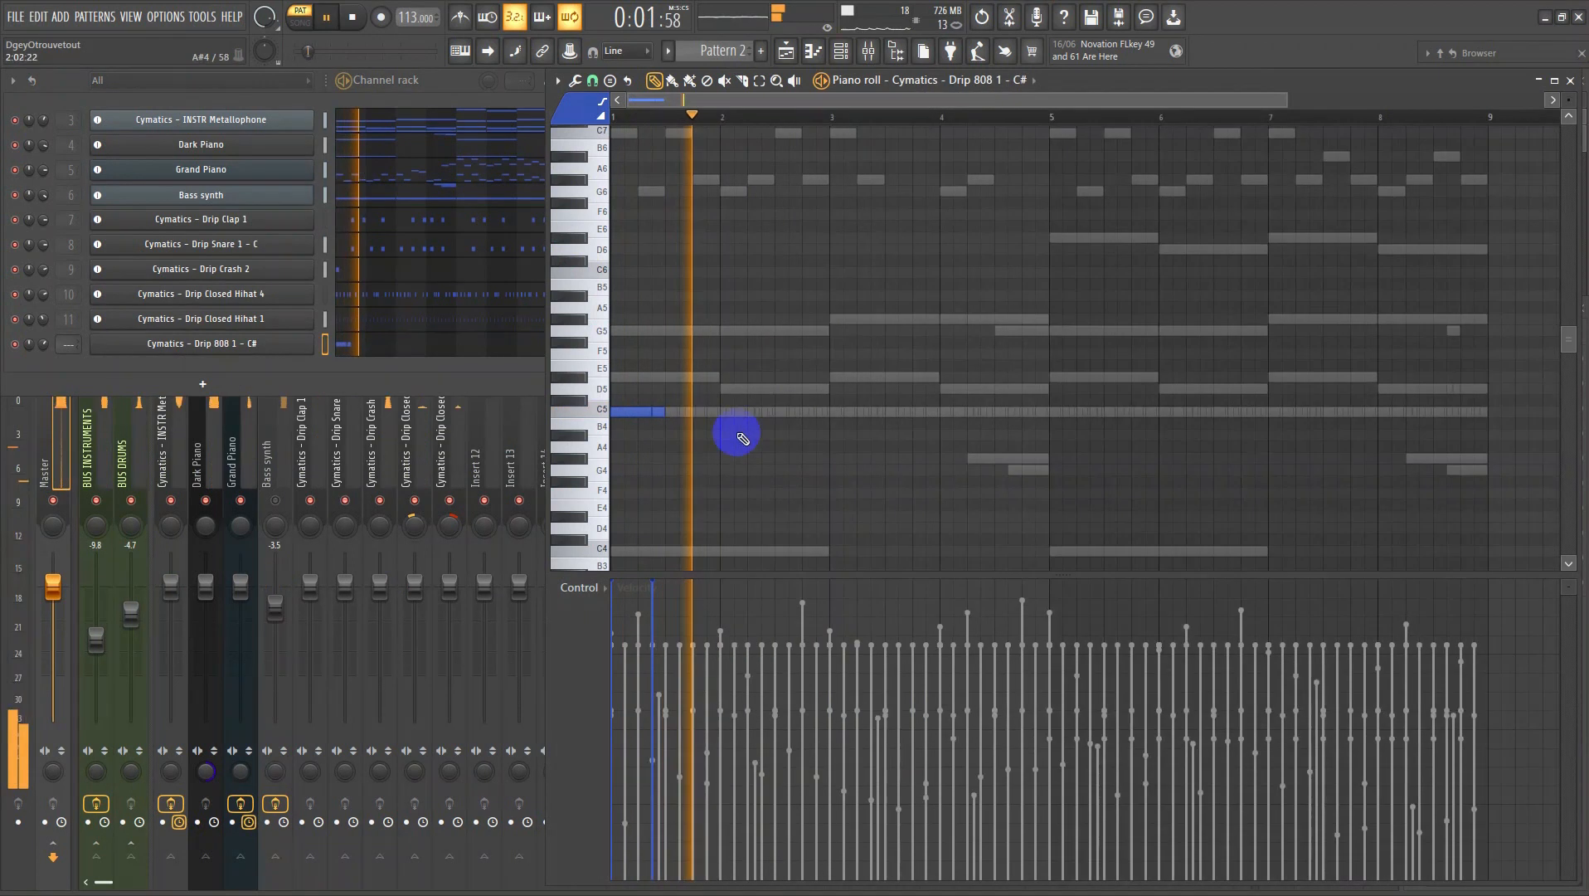
left_click(753, 412)
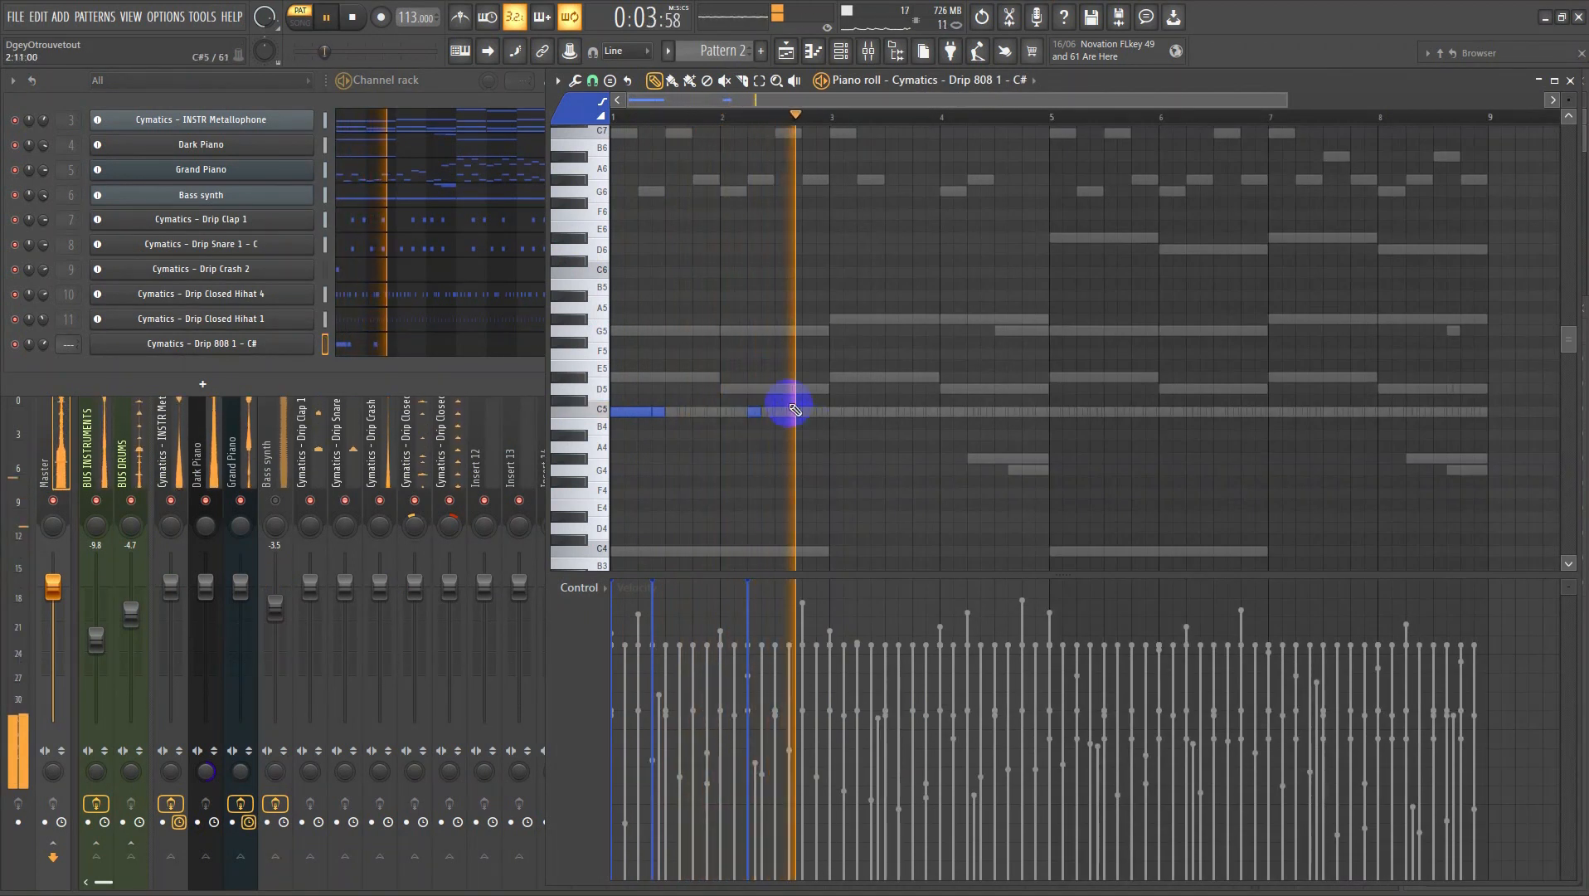
- Add short G5, D5 and F5 notes at 2:11, 2:13 and 2:15, and repeat the two-bar 808 phrase in bars 3 and 4
key("space")
left_click(798, 333)
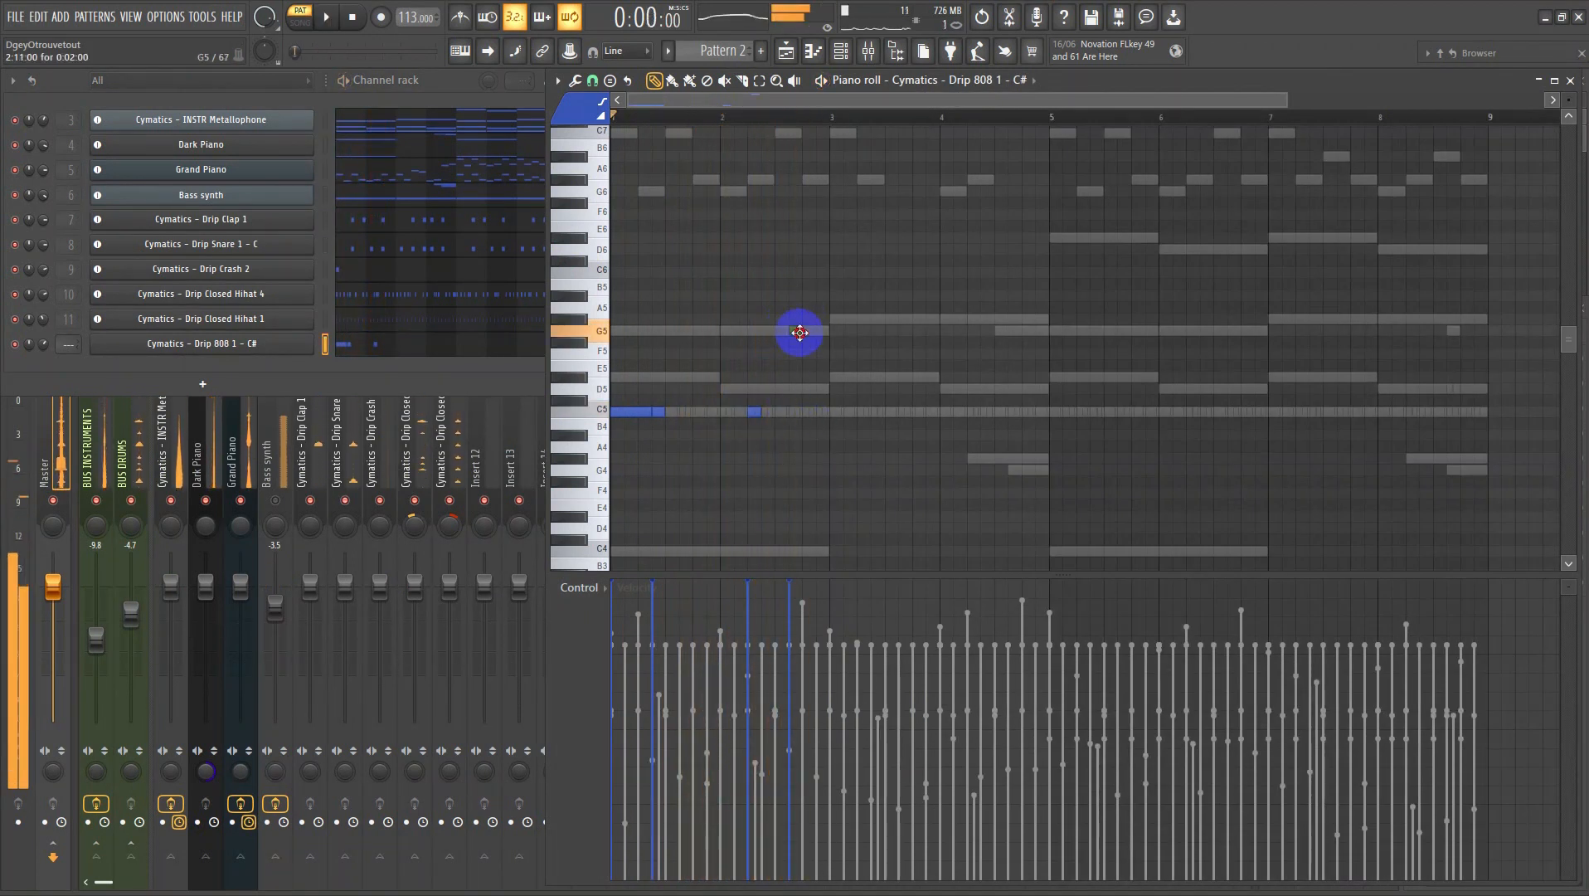
left_click(807, 387)
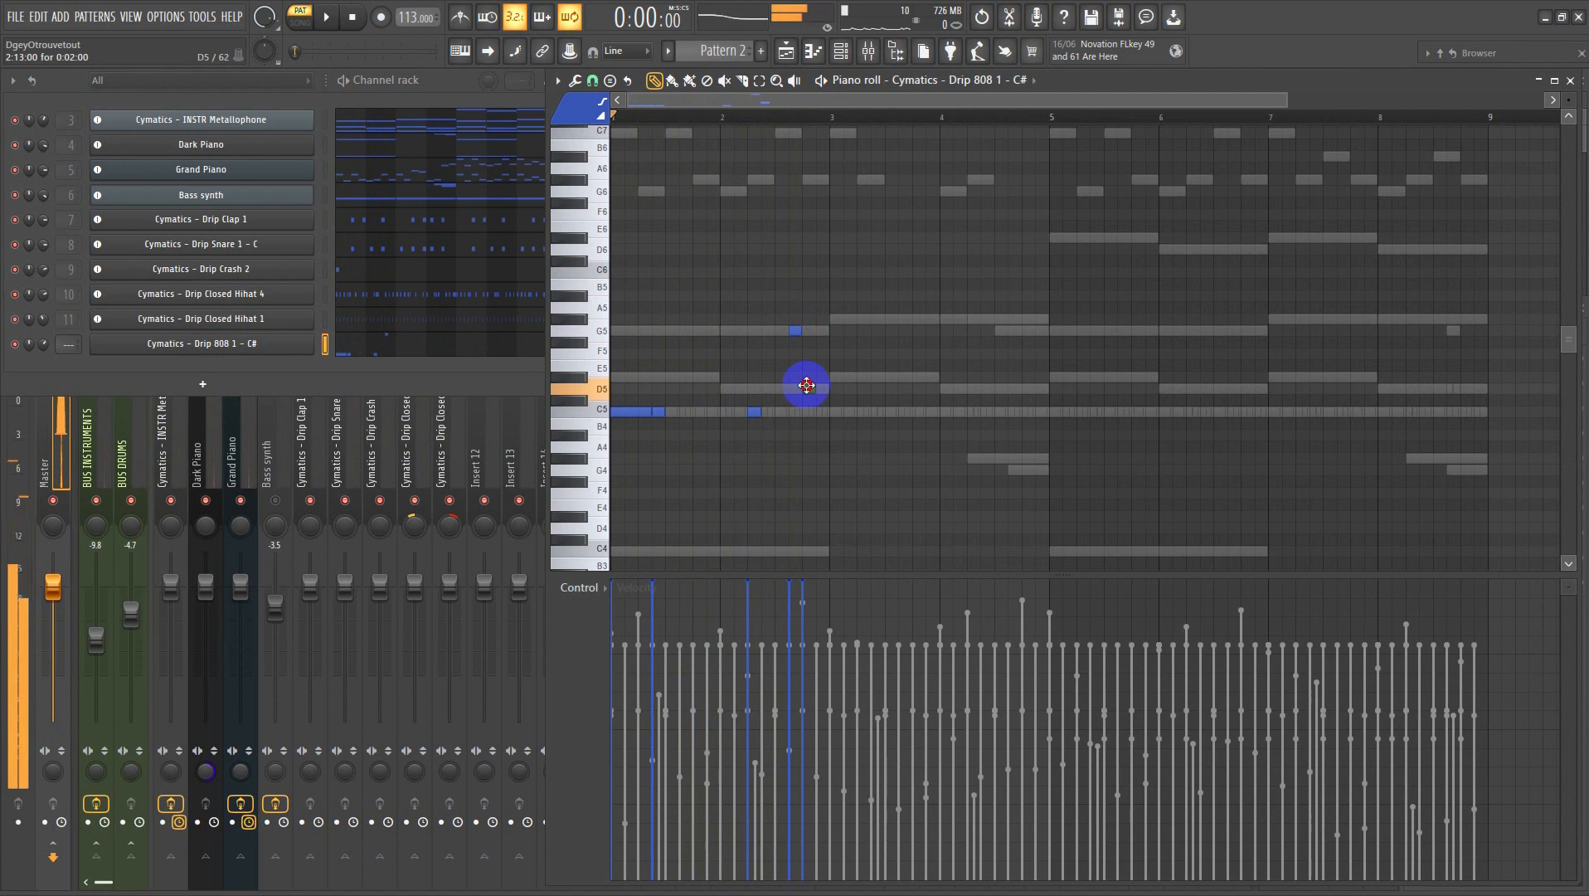
left_click(819, 374)
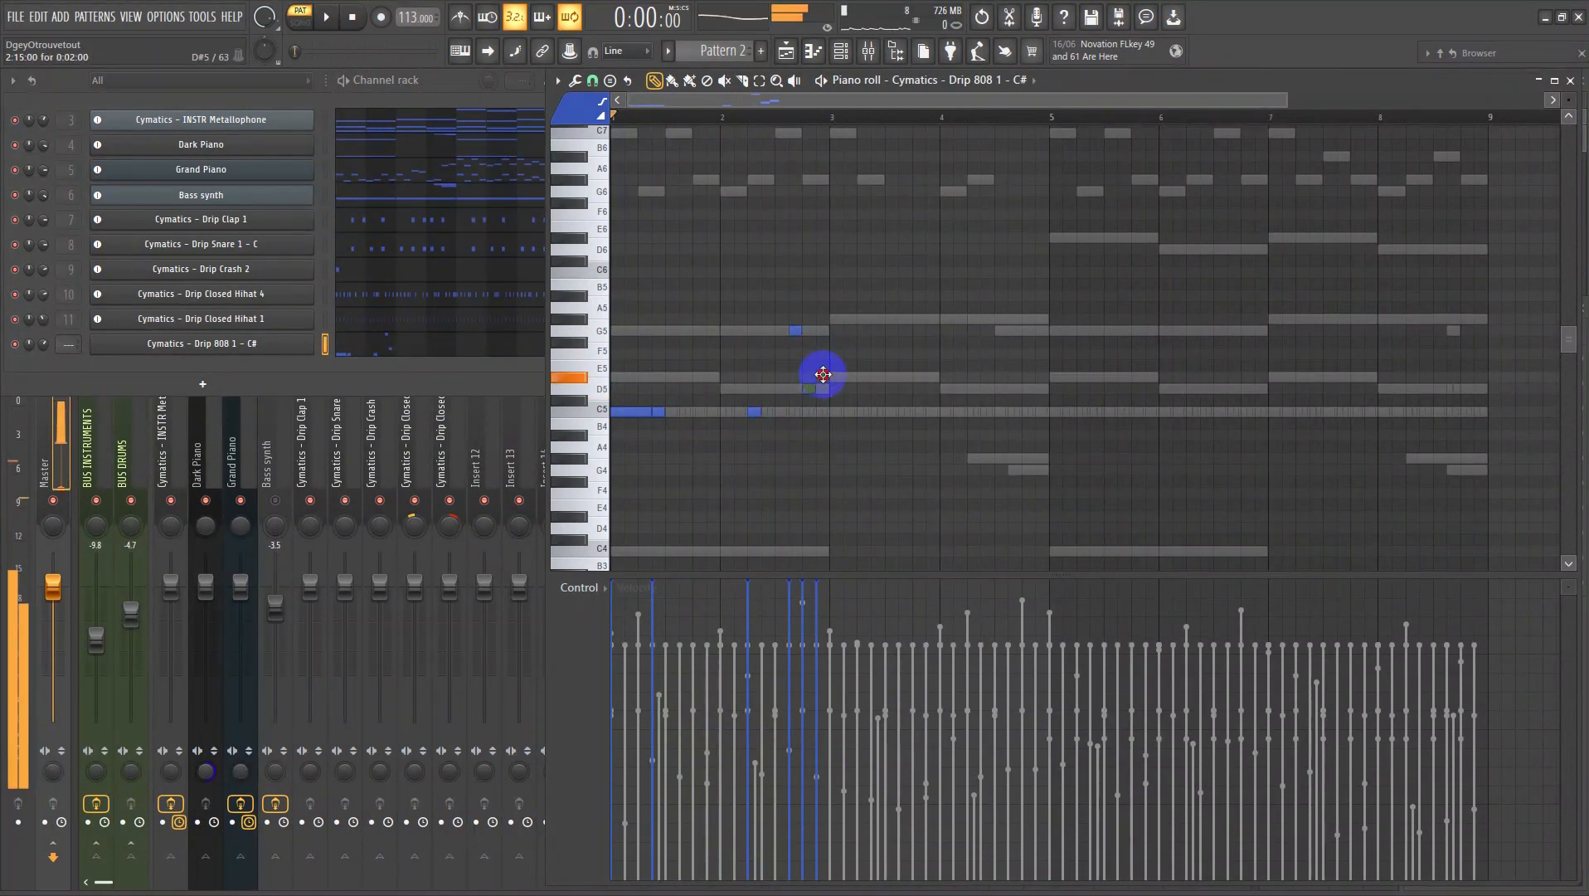
left_click(820, 355)
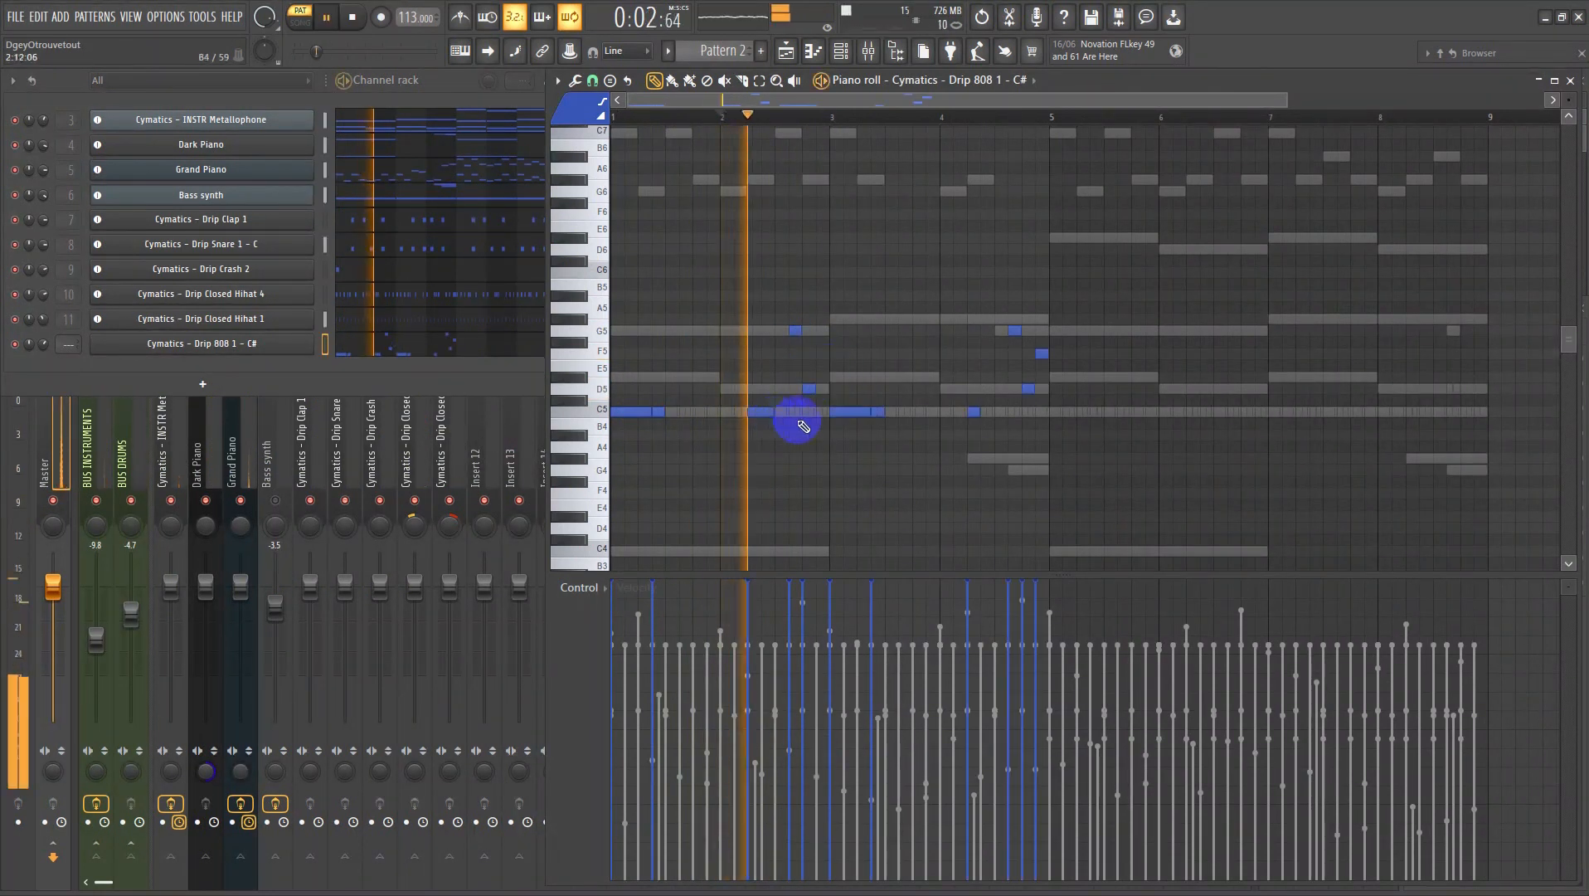
- Rework the end of bar 2 with overlapping G5 and D5 notes from 2:11 and 2:13 to the bar's end, and play it
left_click_drag(801, 332, 822, 330)
key("space")
left_click(812, 320)
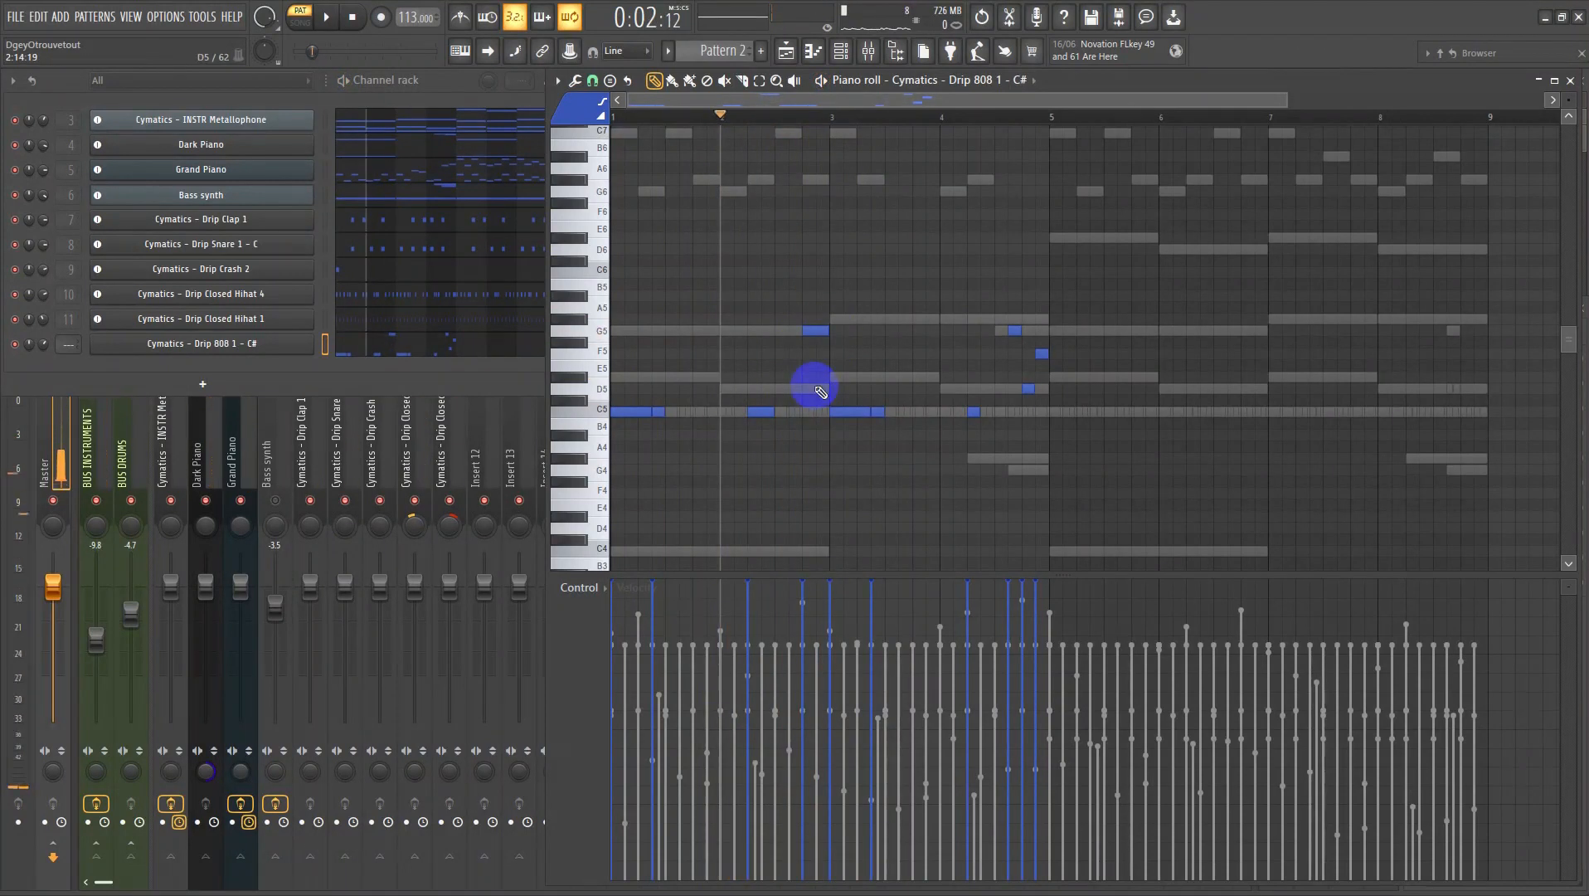
left_click_drag(809, 336, 791, 330)
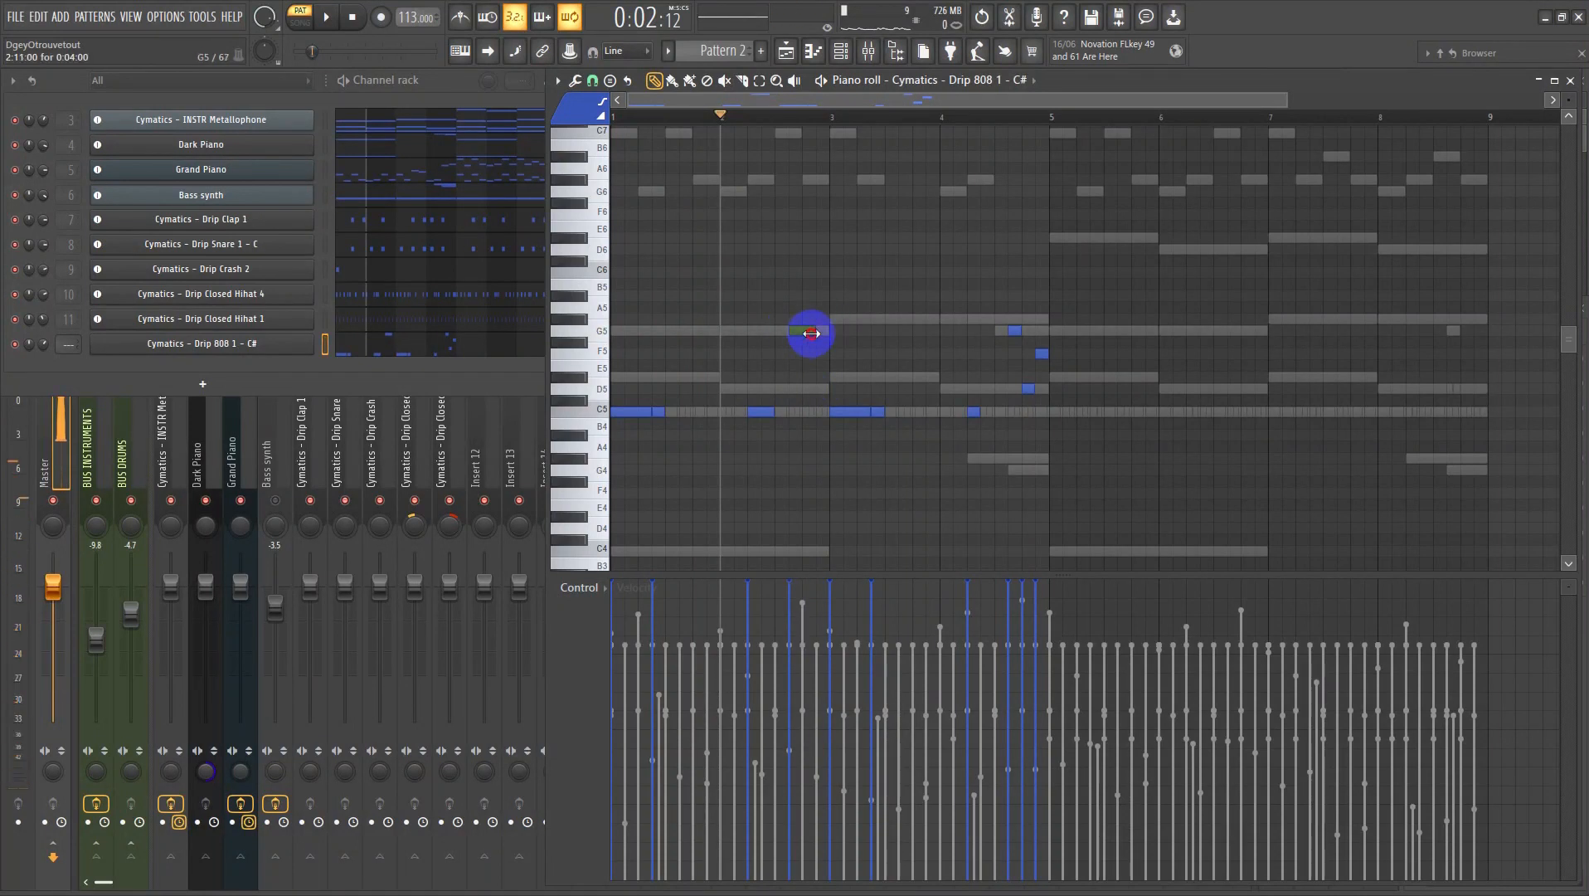
key("space")
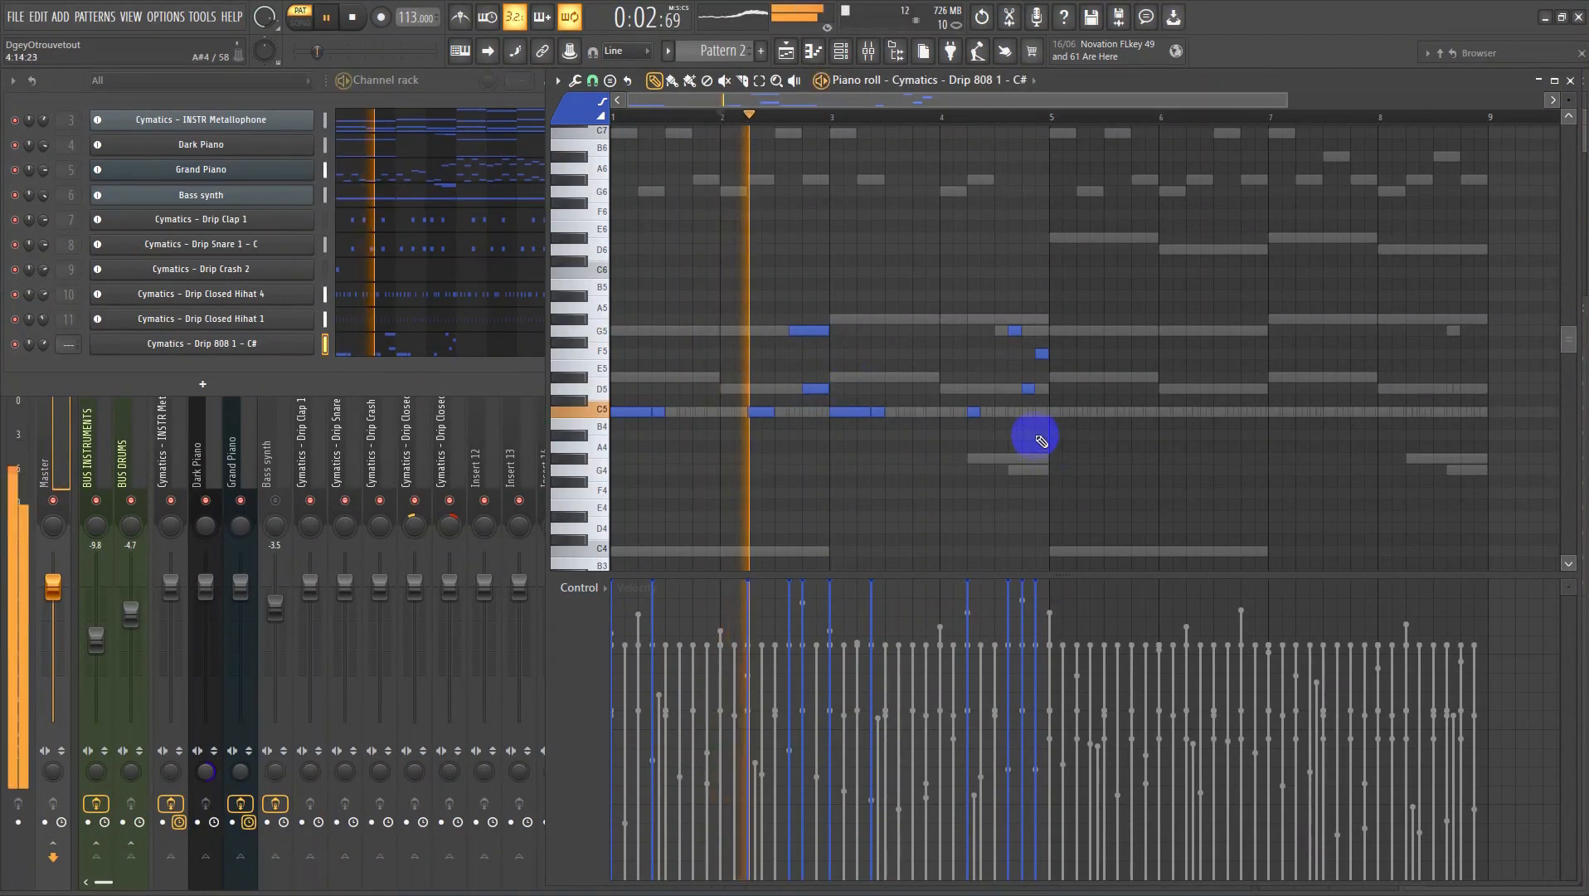
- Delete the 808 notes in bars 3 and 4
scroll(1038, 440, "down", 2)
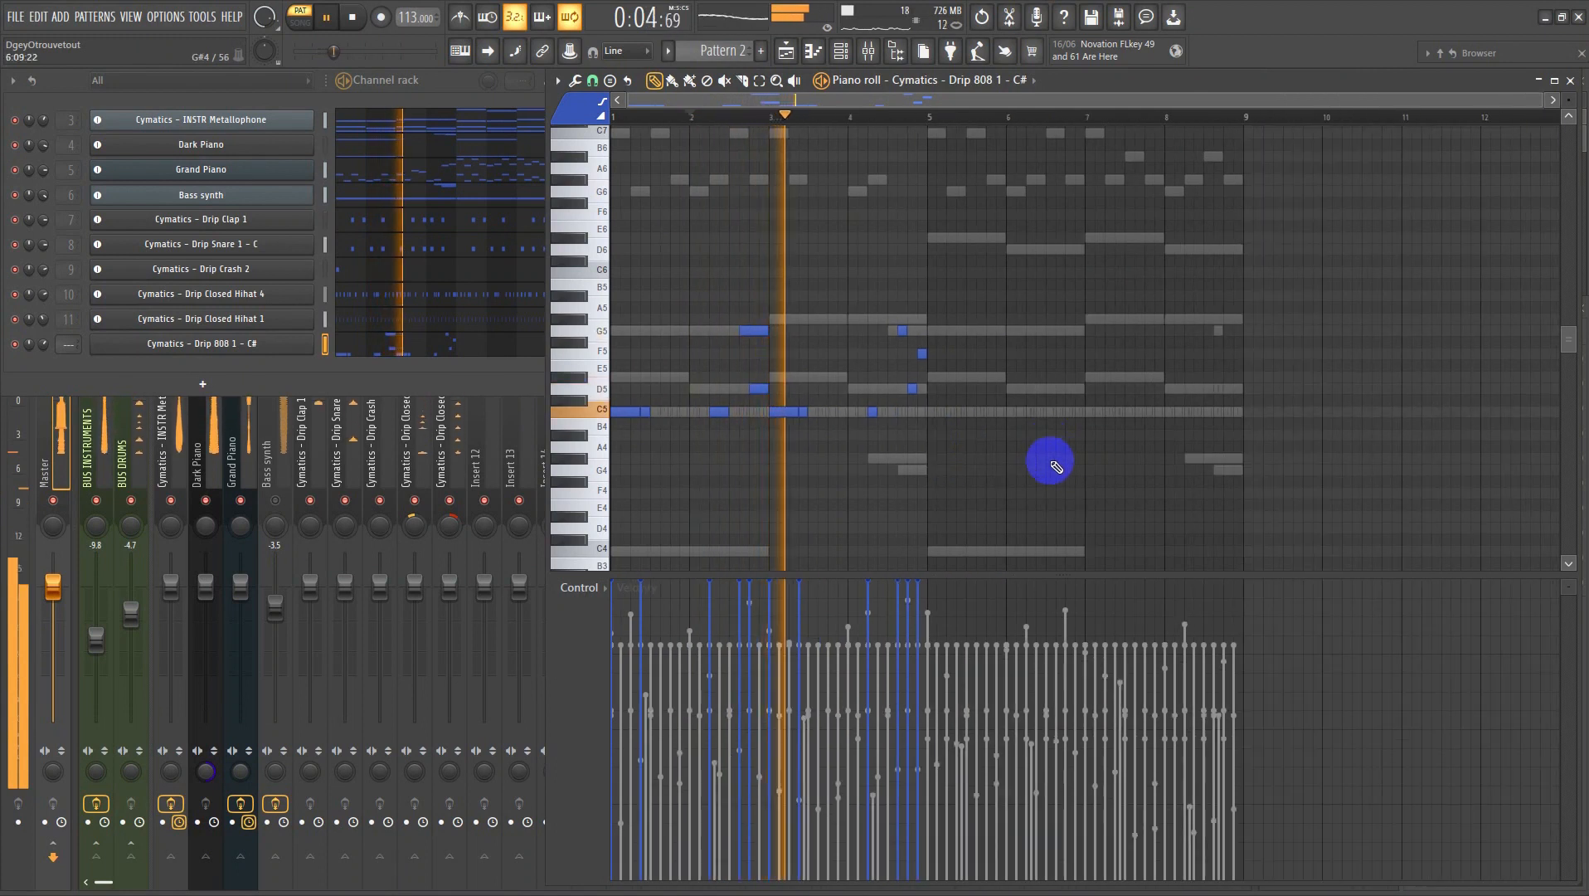
left_click_drag(1048, 457, 794, 293)
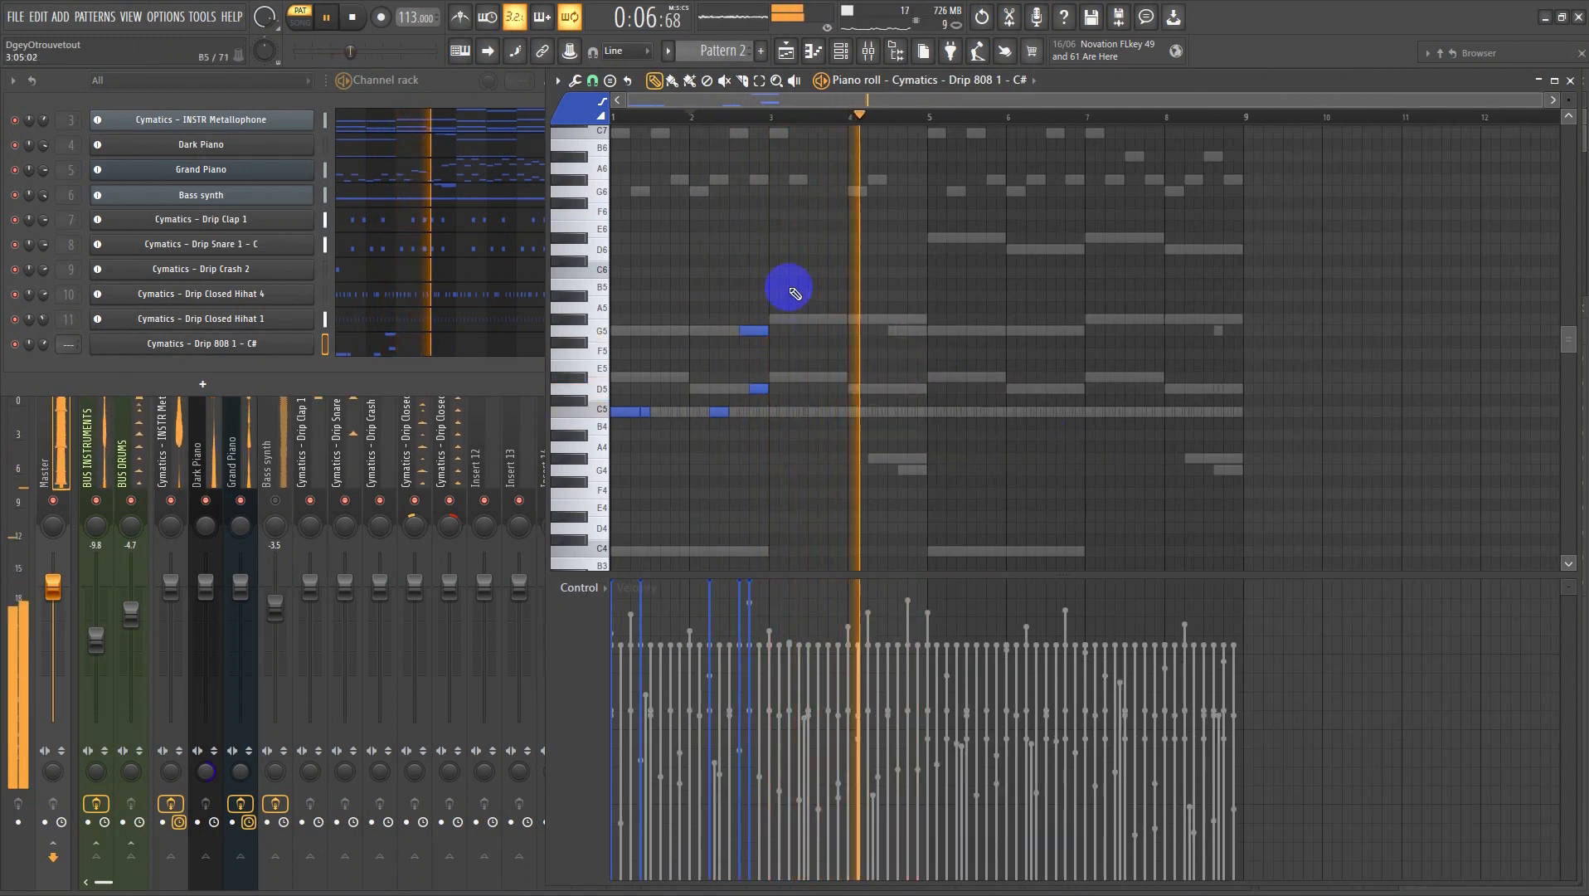
key("space")
- Complete the four-bar 808 line with C5, G5 and G4 notes and duplicate it into bars 5 to 8
left_click(808, 320, "ctrl")
key("space")
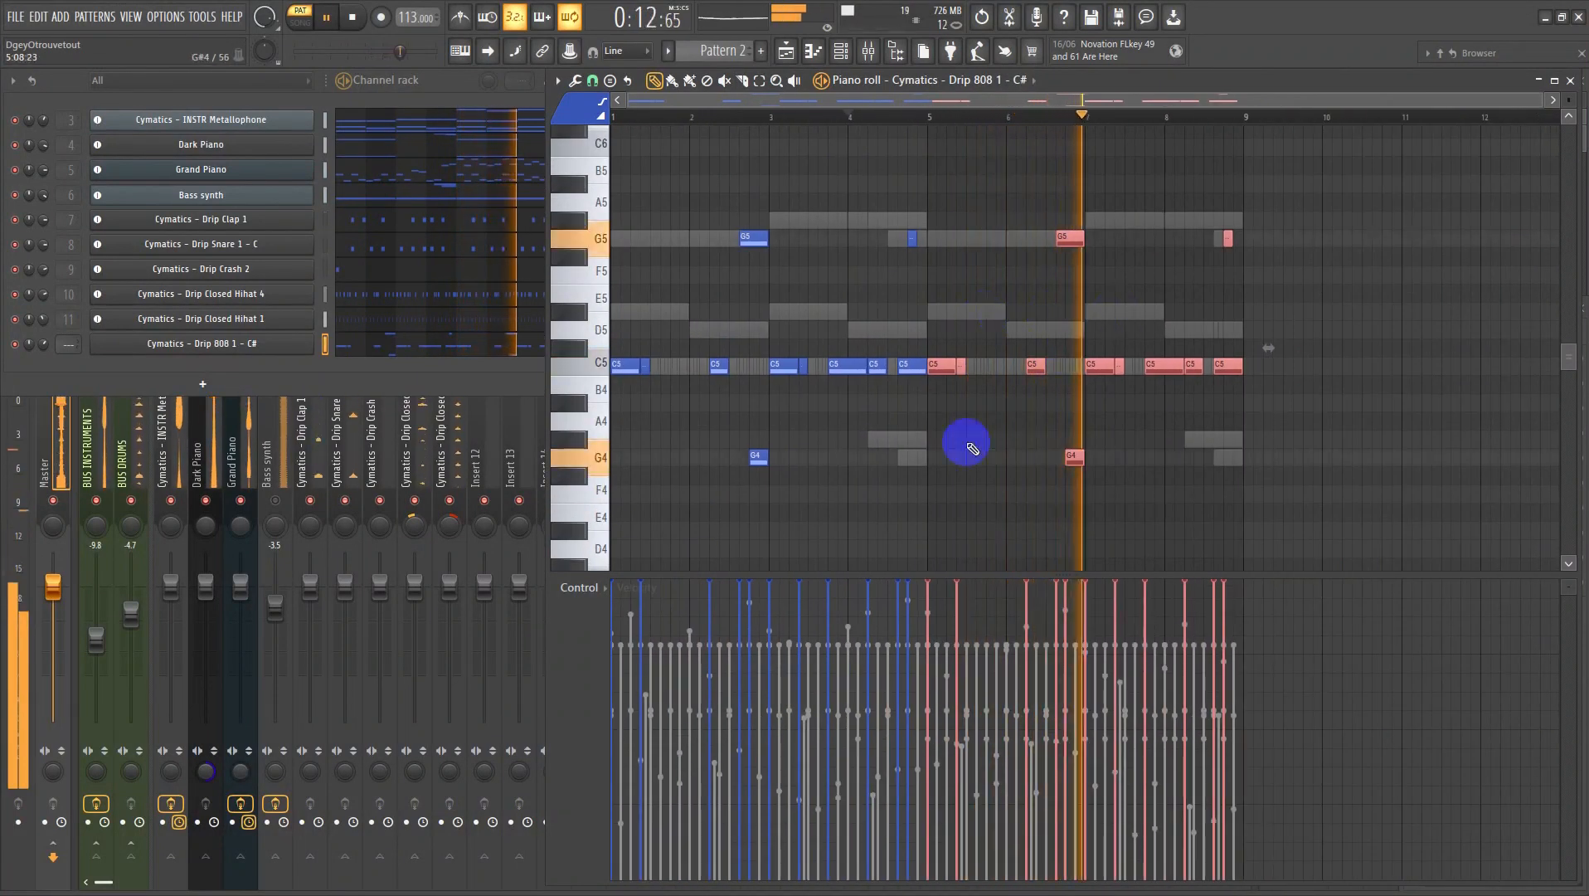
key("space")
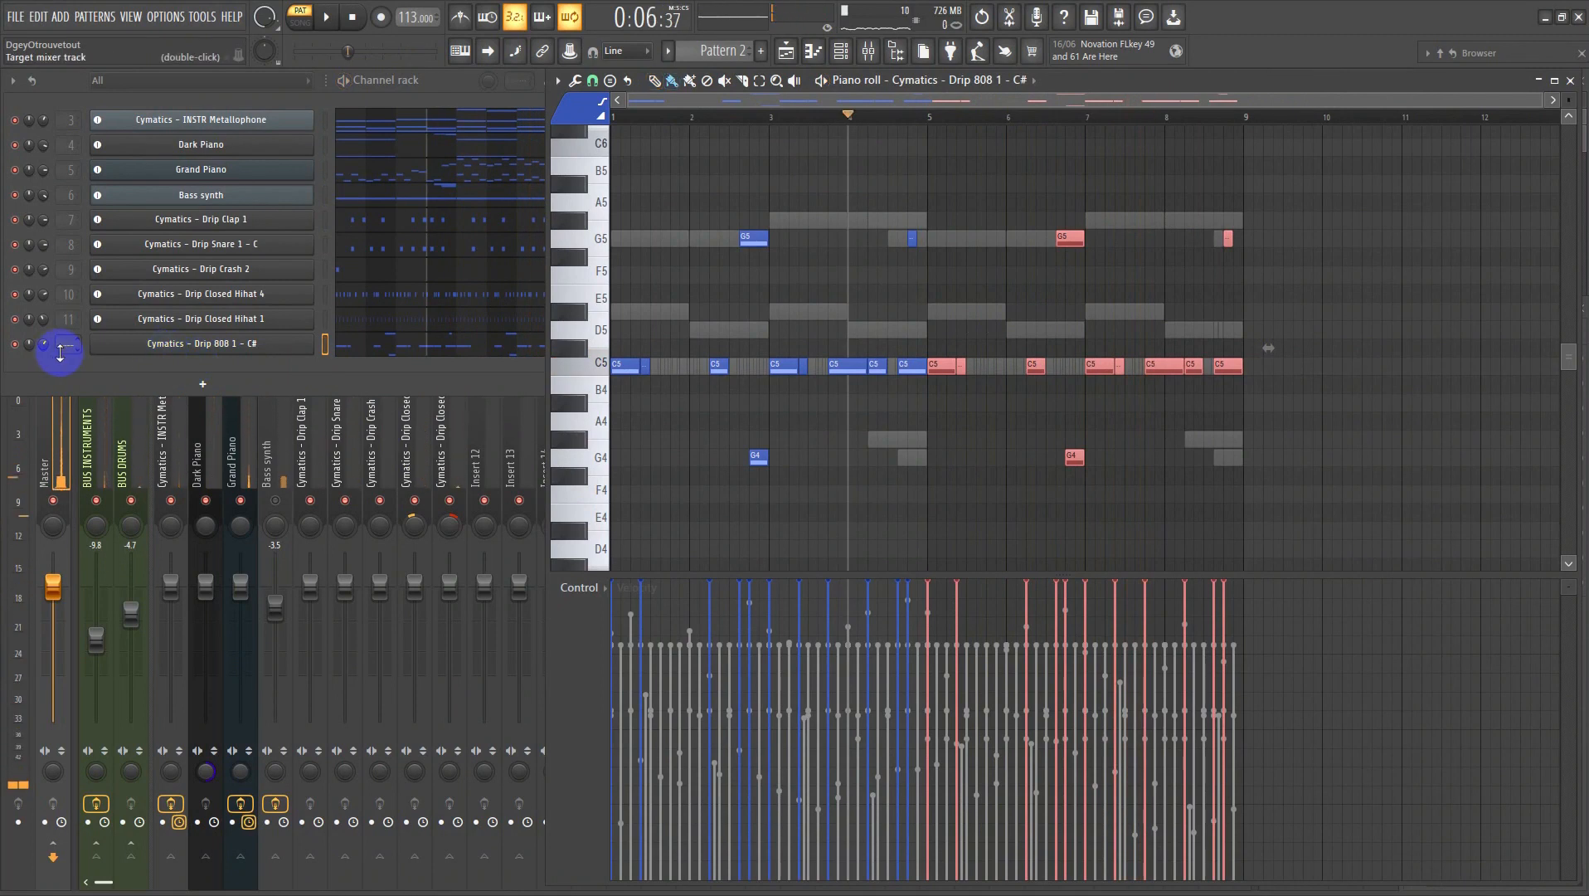
- Assign the Drip 808 1 channel to a new mixer track and move that track beside Bass synth
right_click(238, 351)
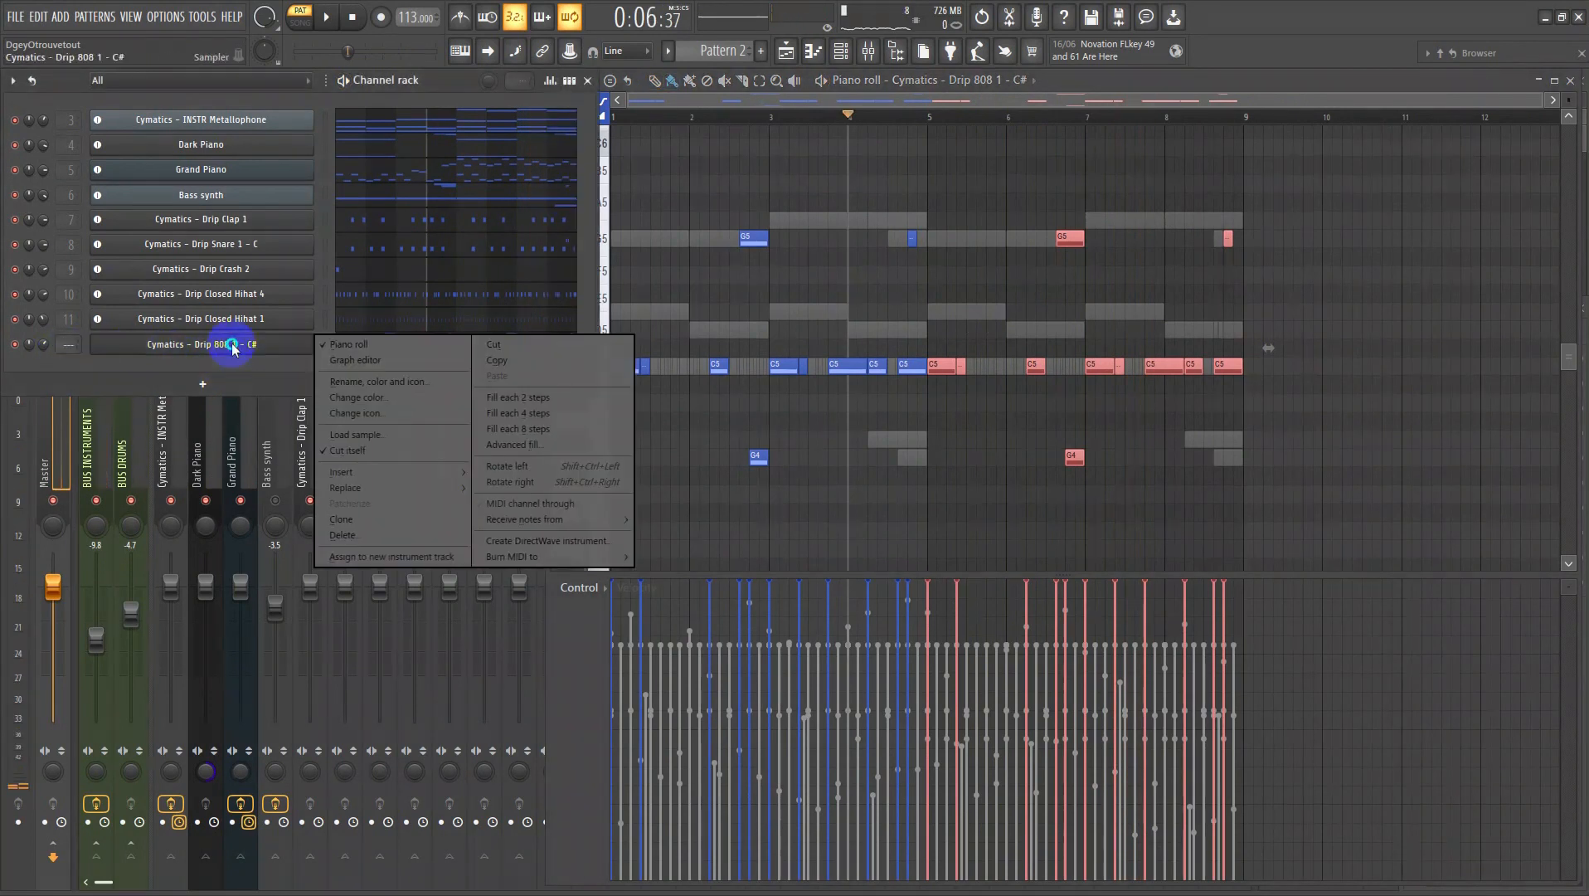
left_click(412, 557)
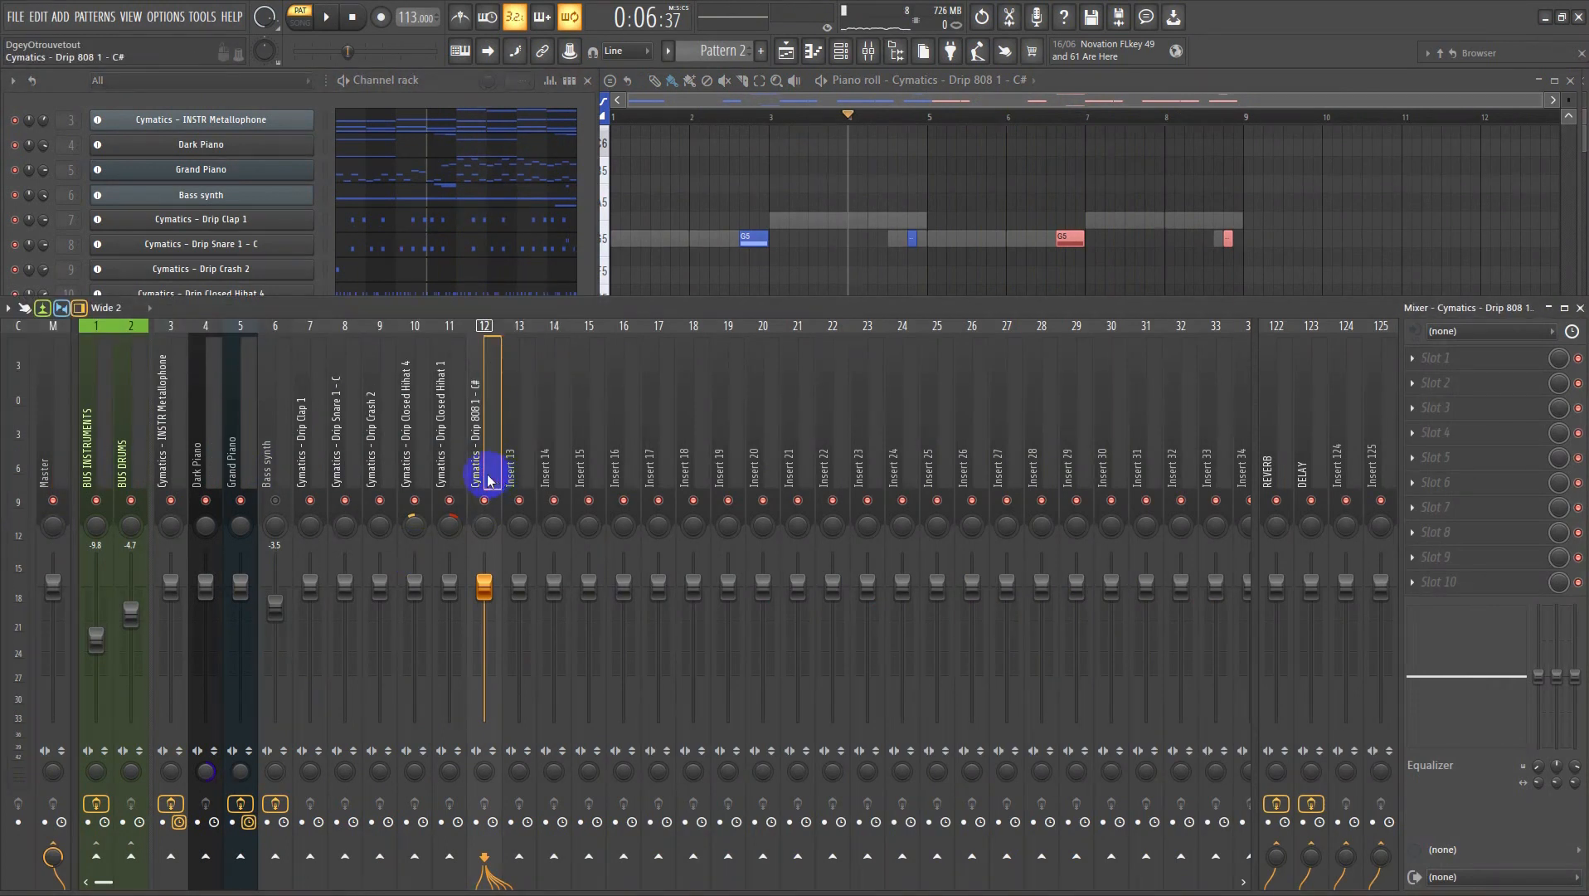
left_click_drag(489, 480, 316, 469)
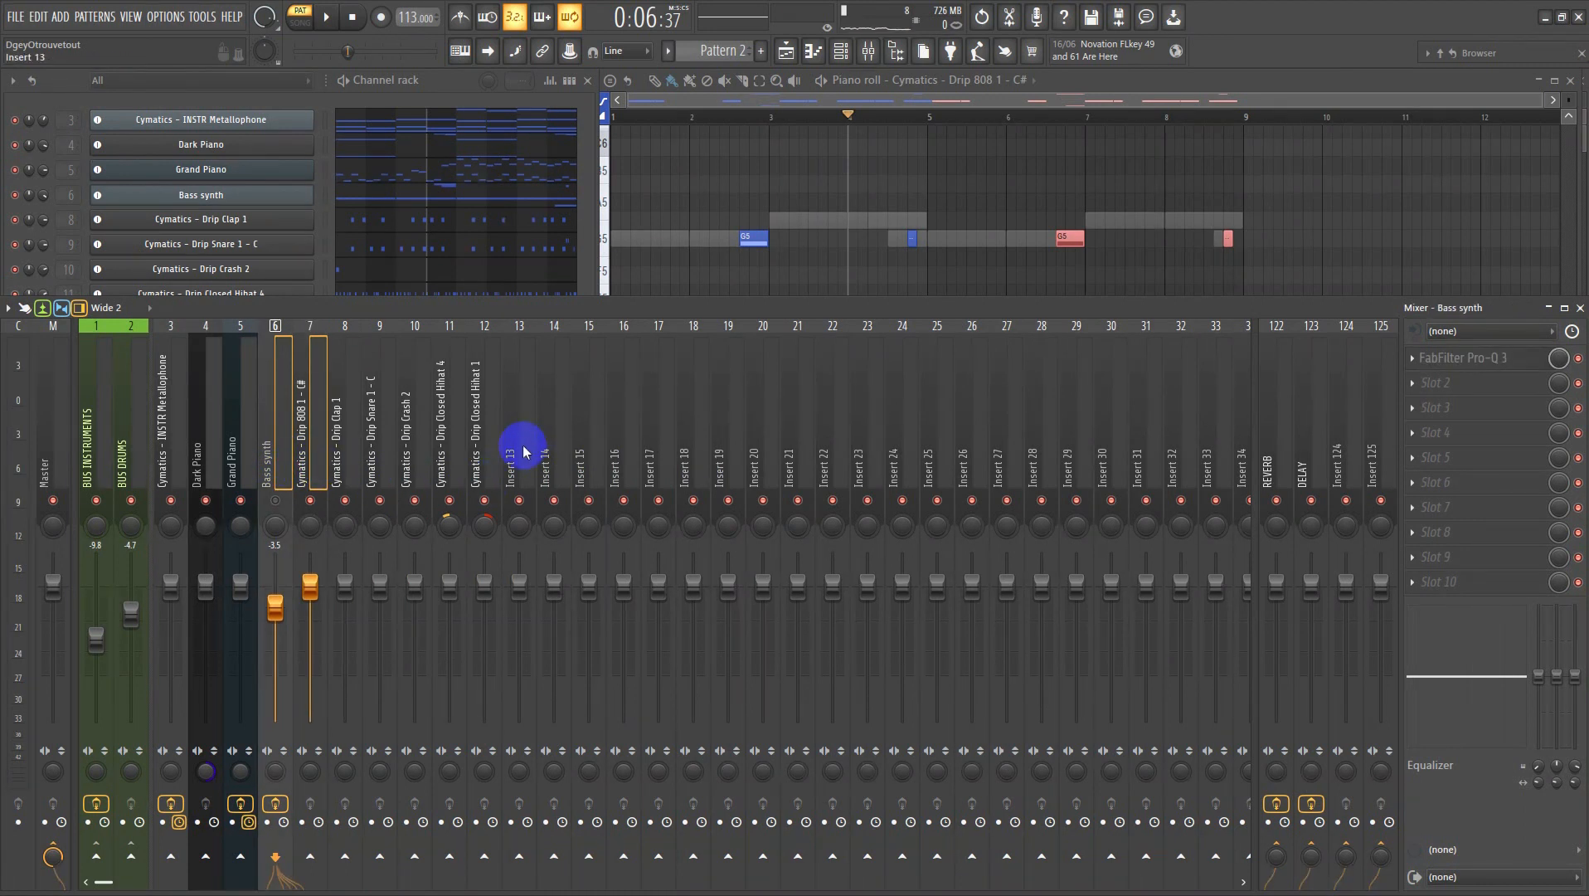
- Route the Bass synth and Drip 808 1 mixer tracks only to Insert 13 and rename that insert BUS BASS
left_click(520, 860)
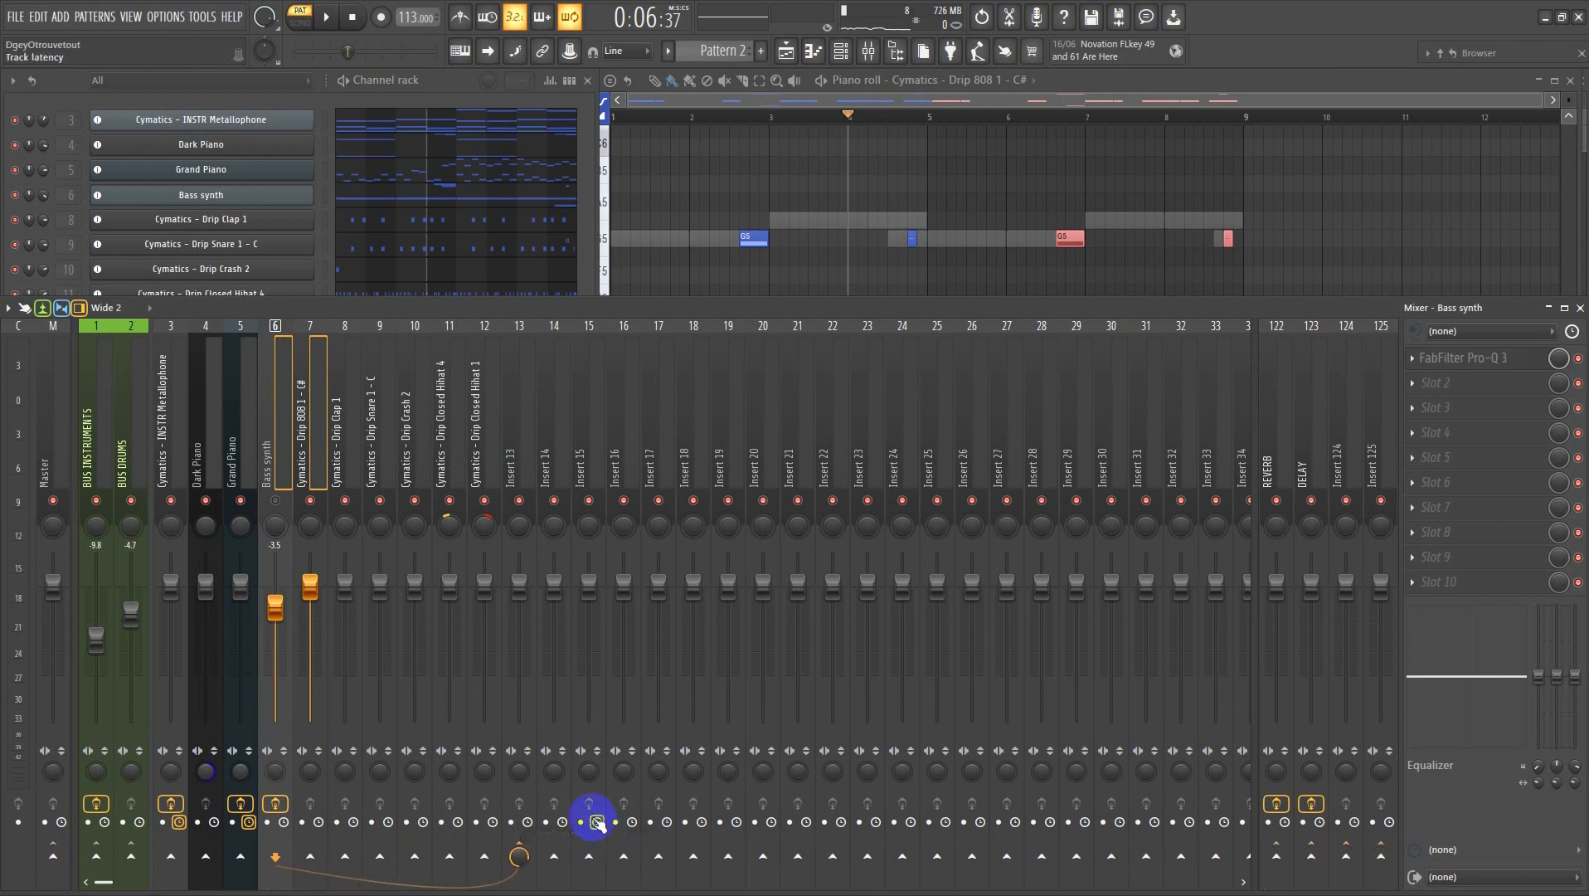
double_click(526, 459)
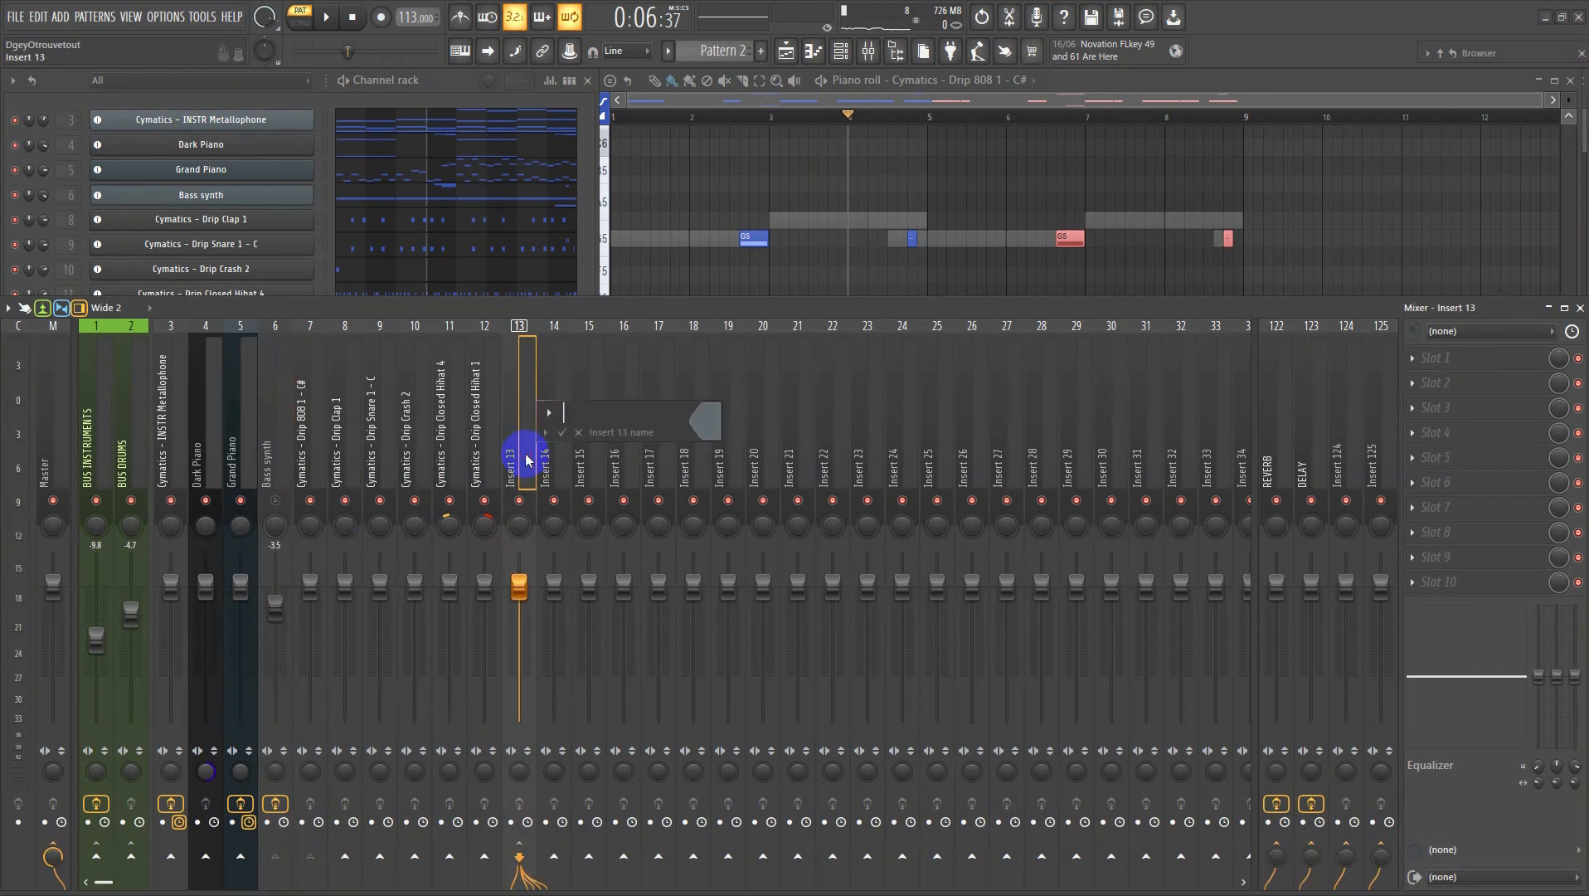
type("BUS BASS")
key("Return")
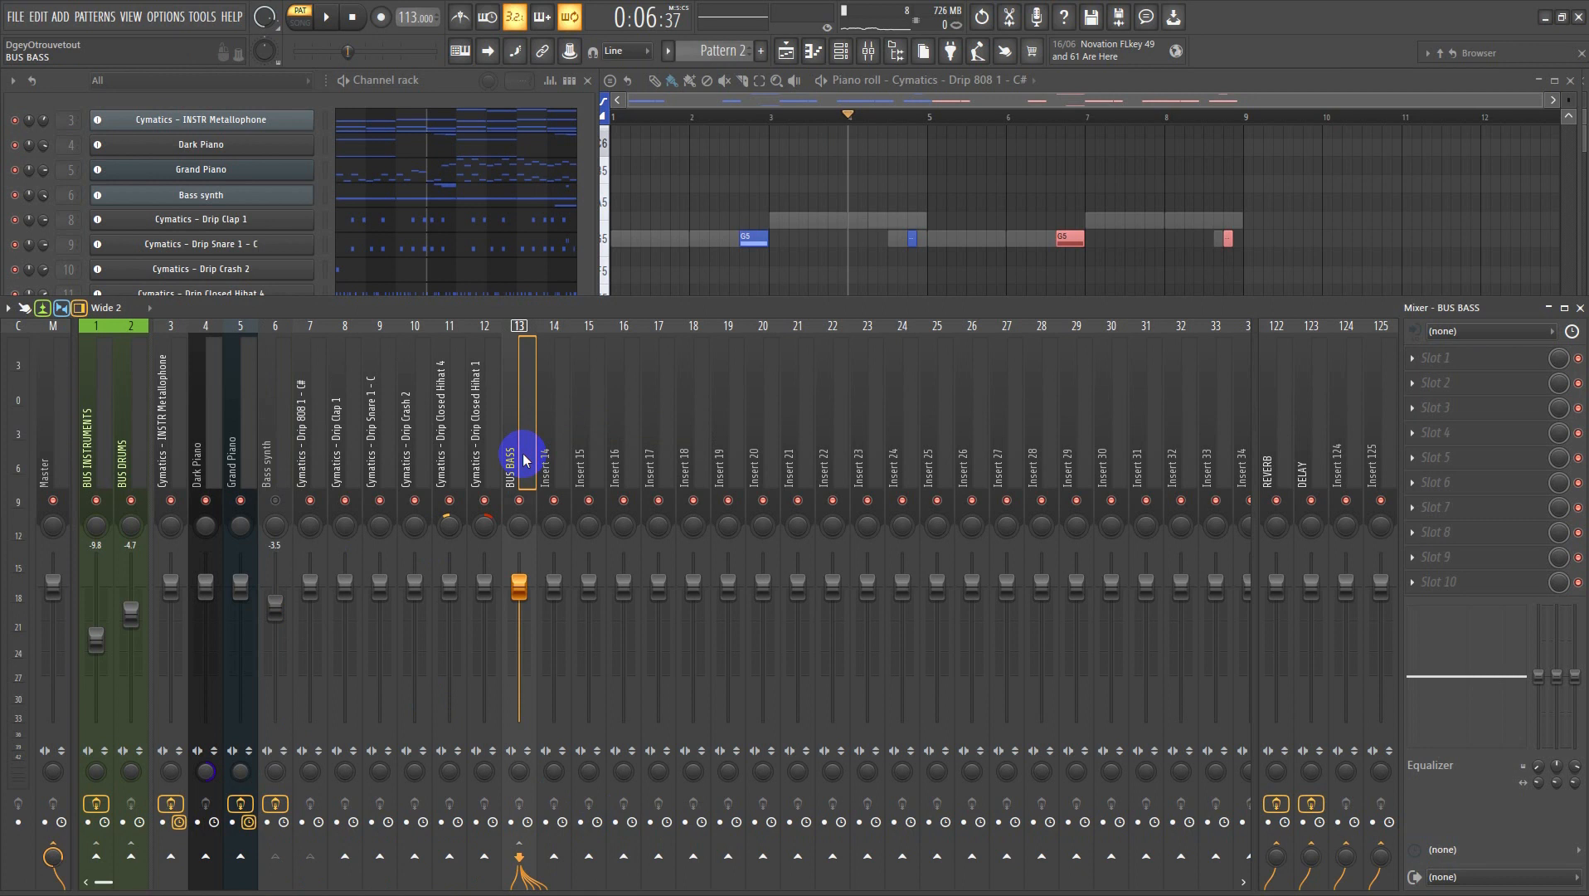
- Move the BUS BASS mixer track beside BUS DRUMS and colour it Lemon Lime (#76B63D)
left_click_drag(526, 458, 164, 460)
double_click(164, 460)
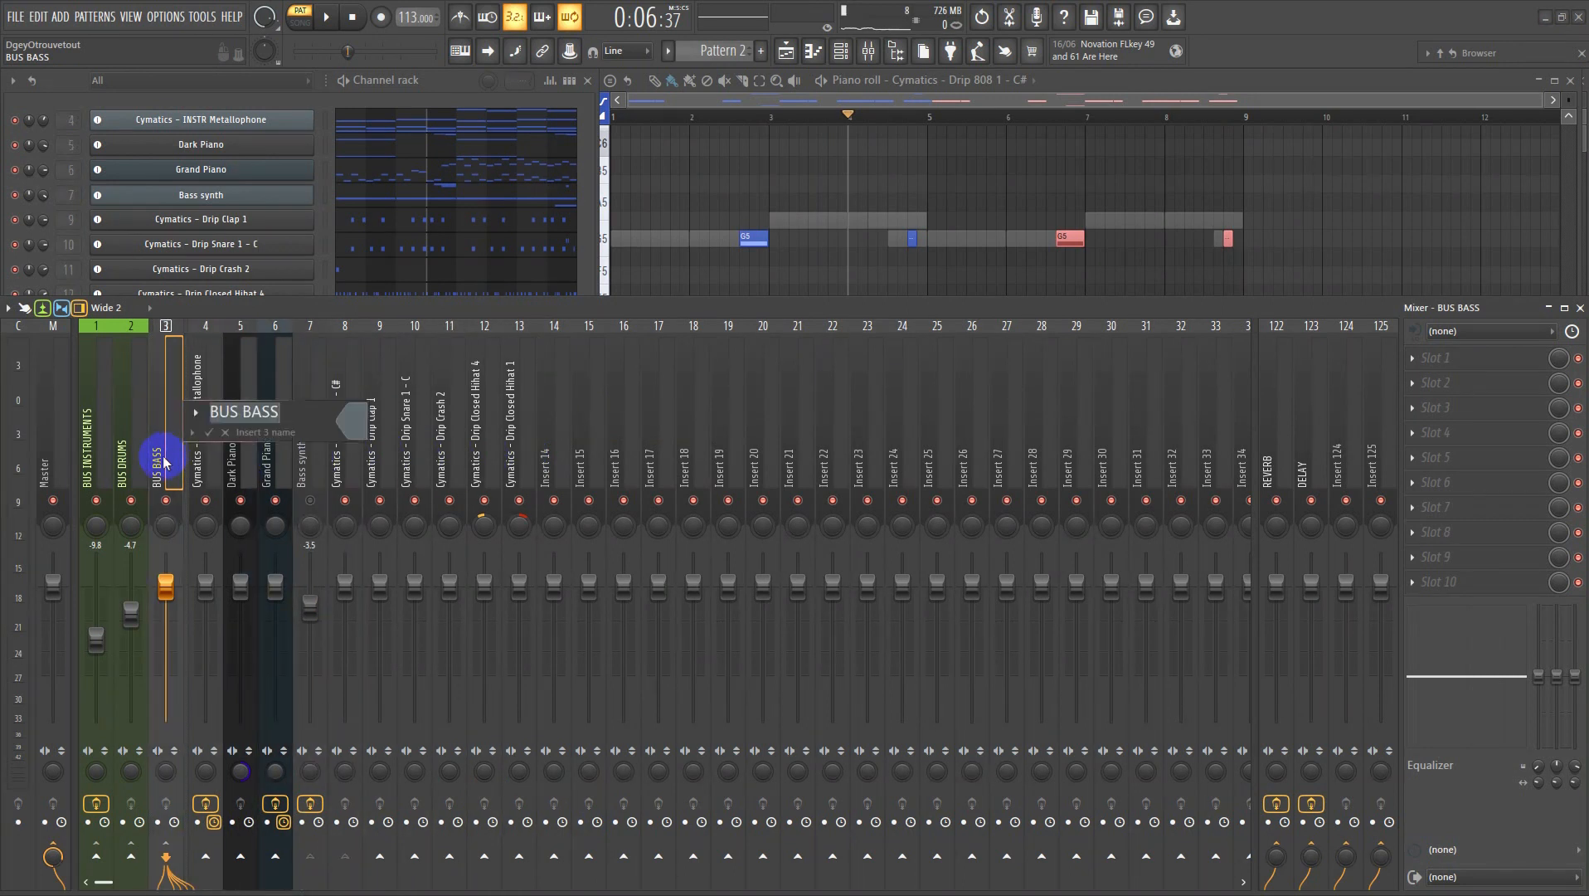
left_click(368, 426)
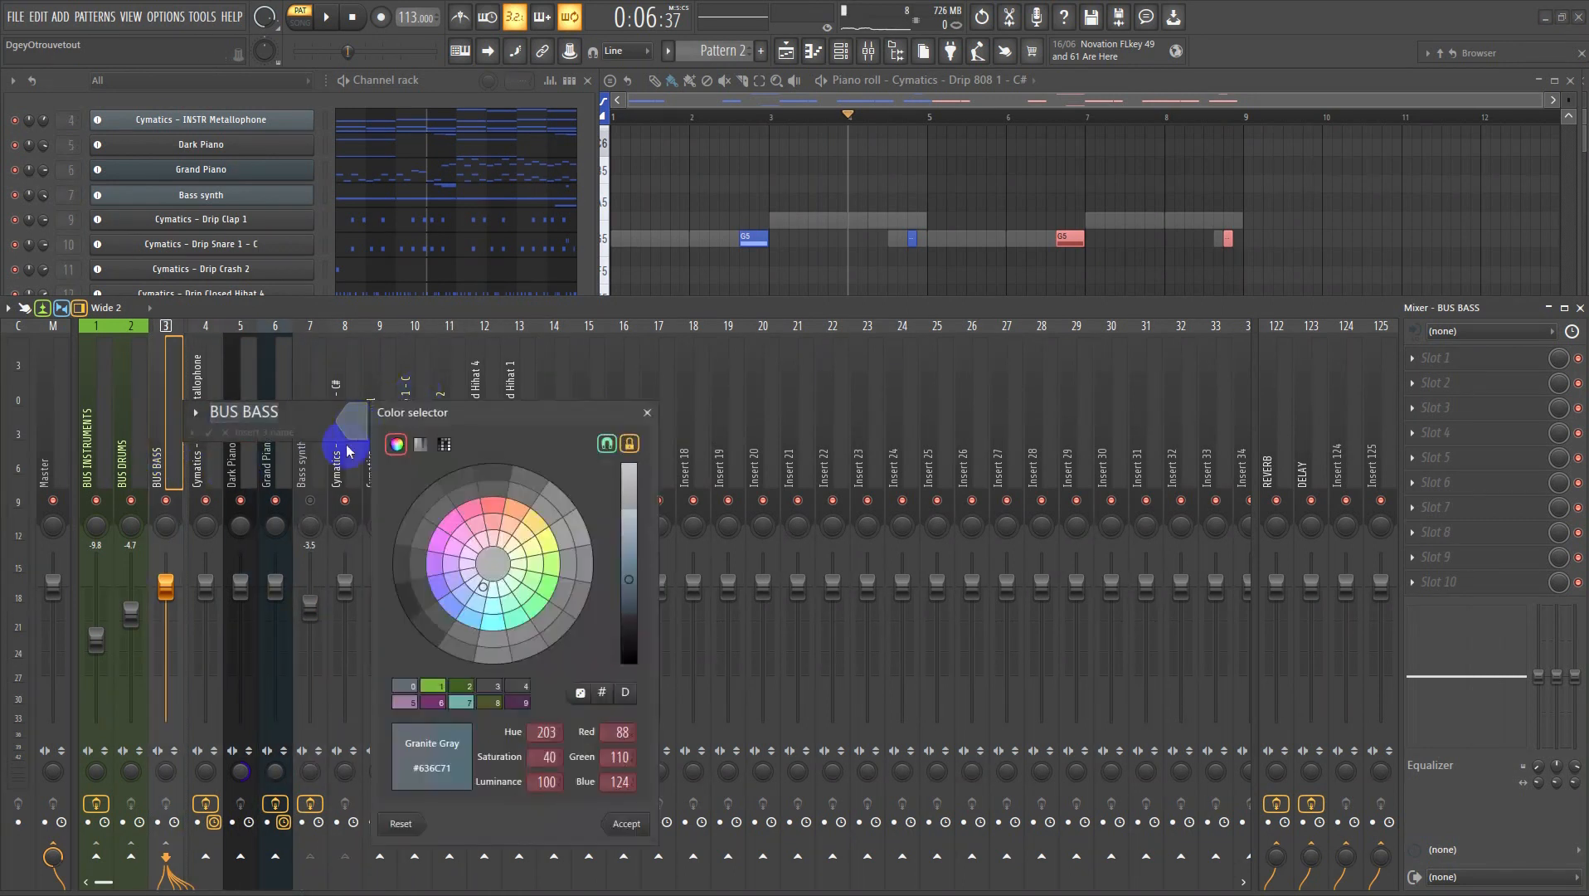
left_click(433, 687)
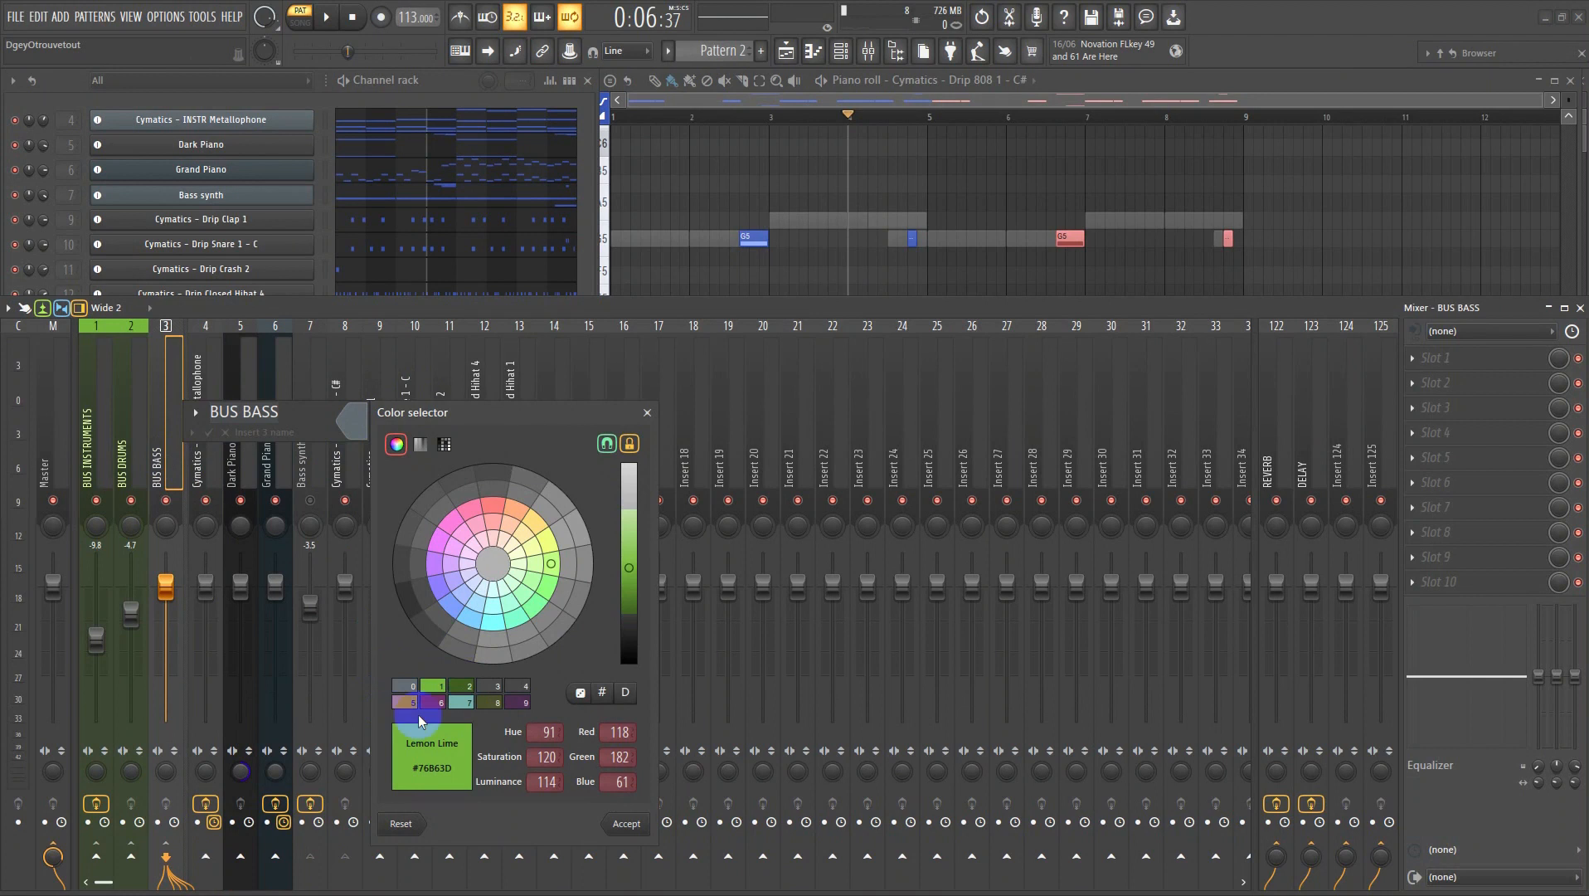
left_click(606, 828)
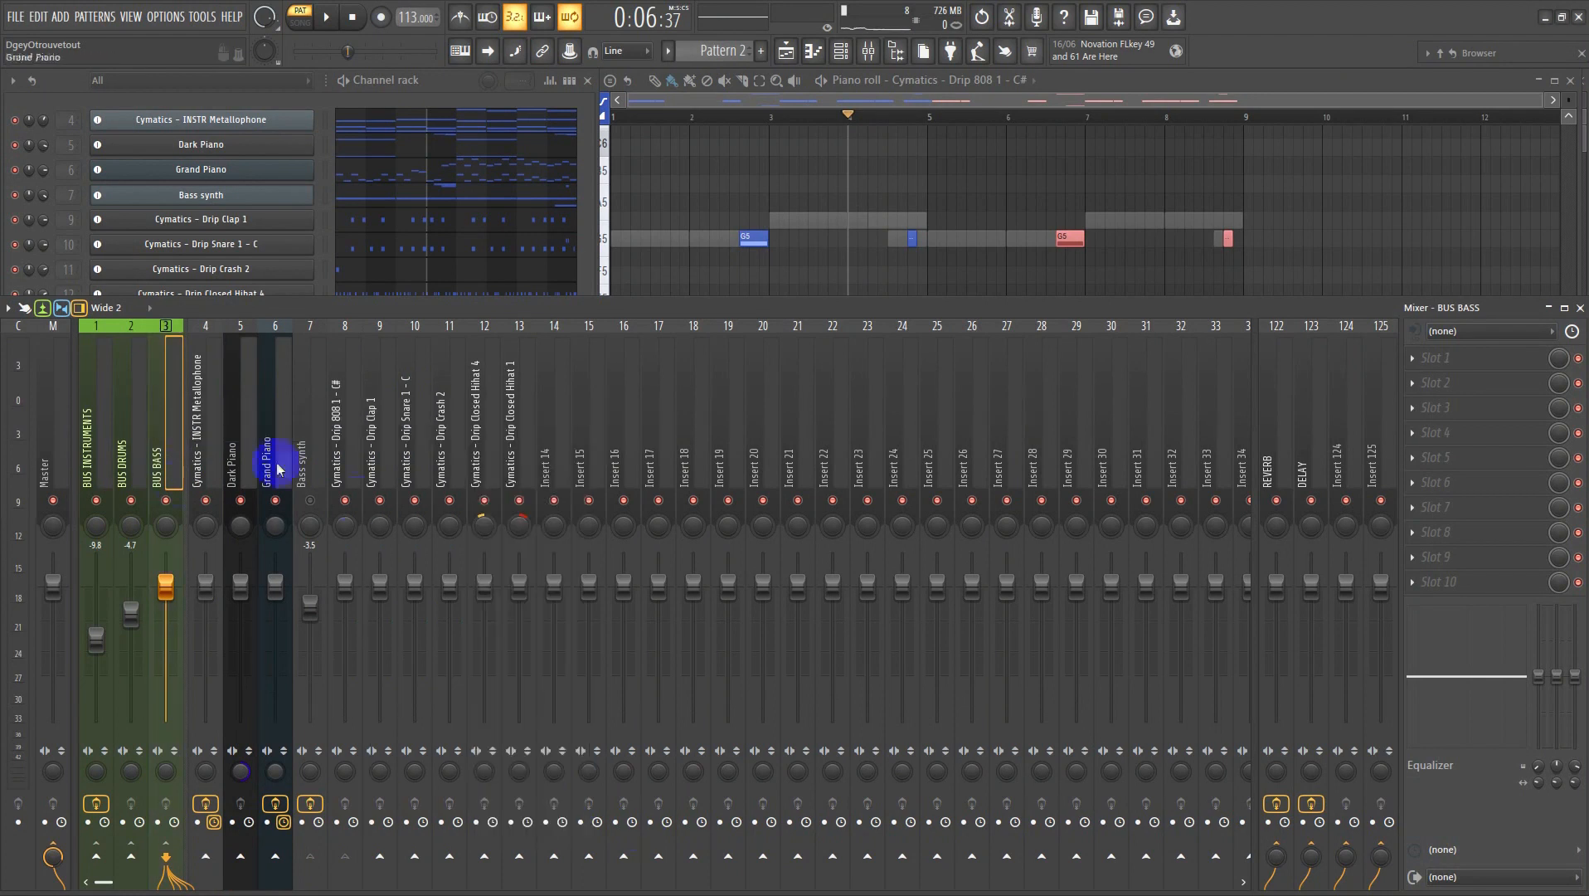
left_click(46, 471)
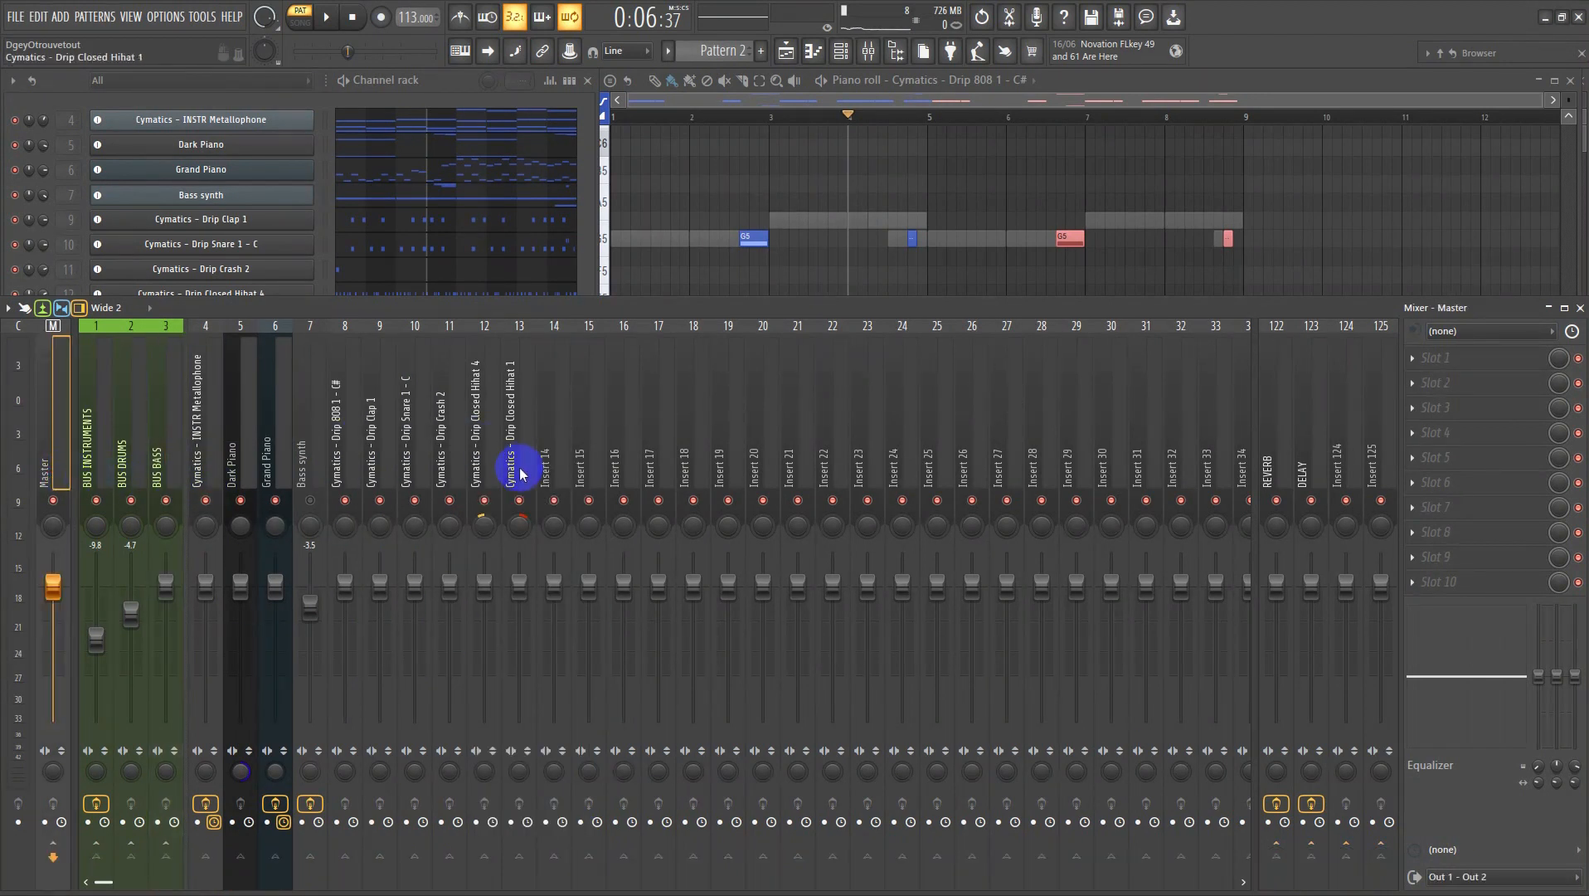
- Audition the Drip Sample Pack kicks, add Drip Kick 2 - C as a channel, and route its new mixer track to BUS DRUMS
left_click(1460, 53)
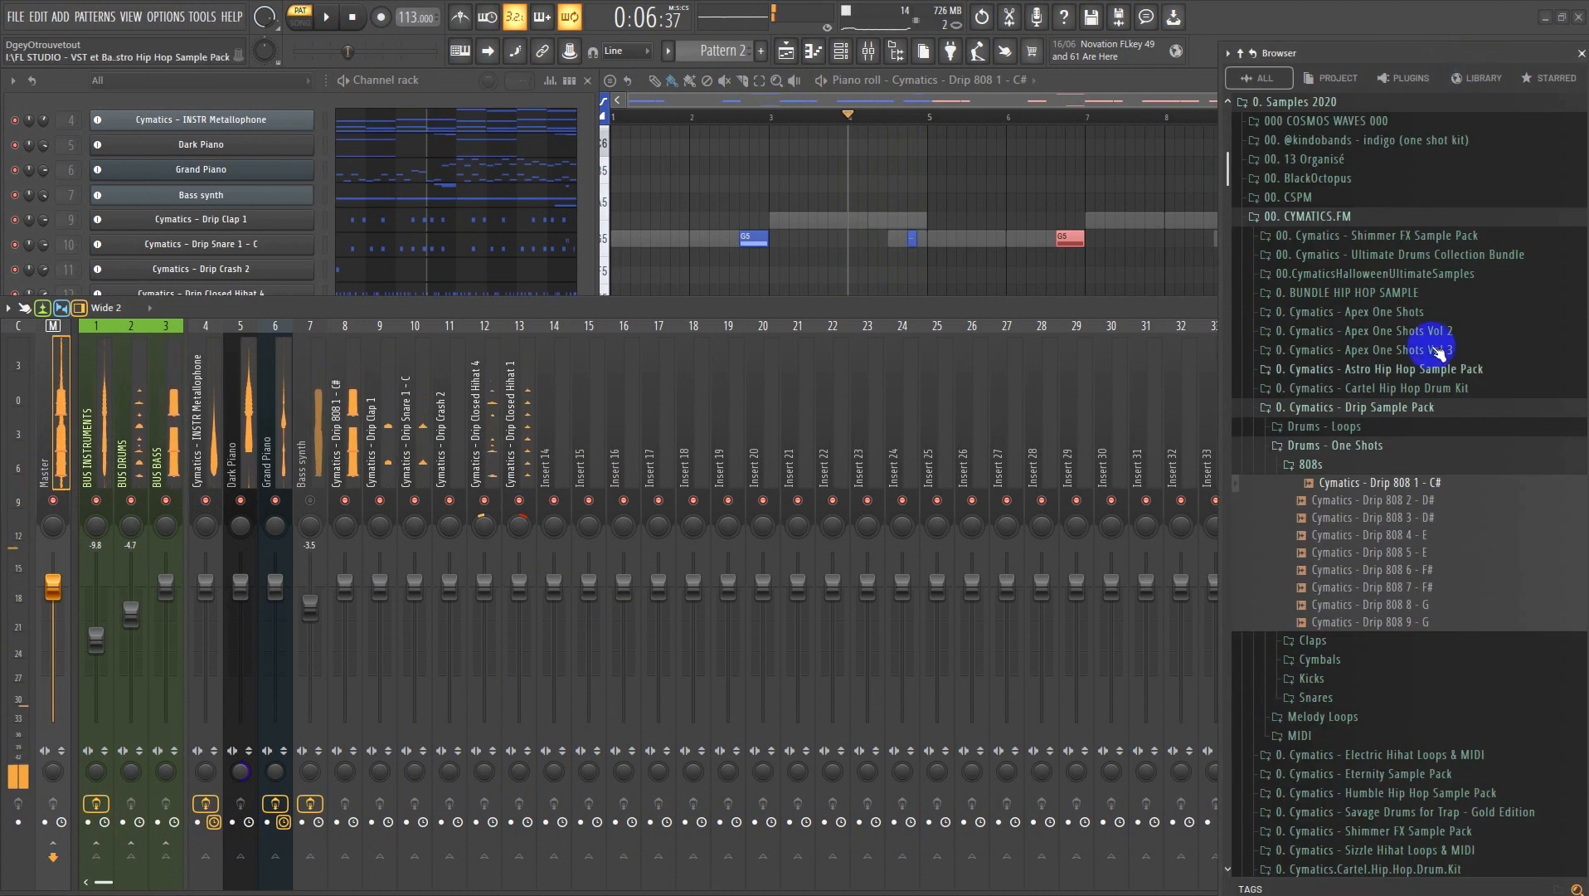
left_click(1313, 463)
left_click(1311, 521)
left_click(1336, 540)
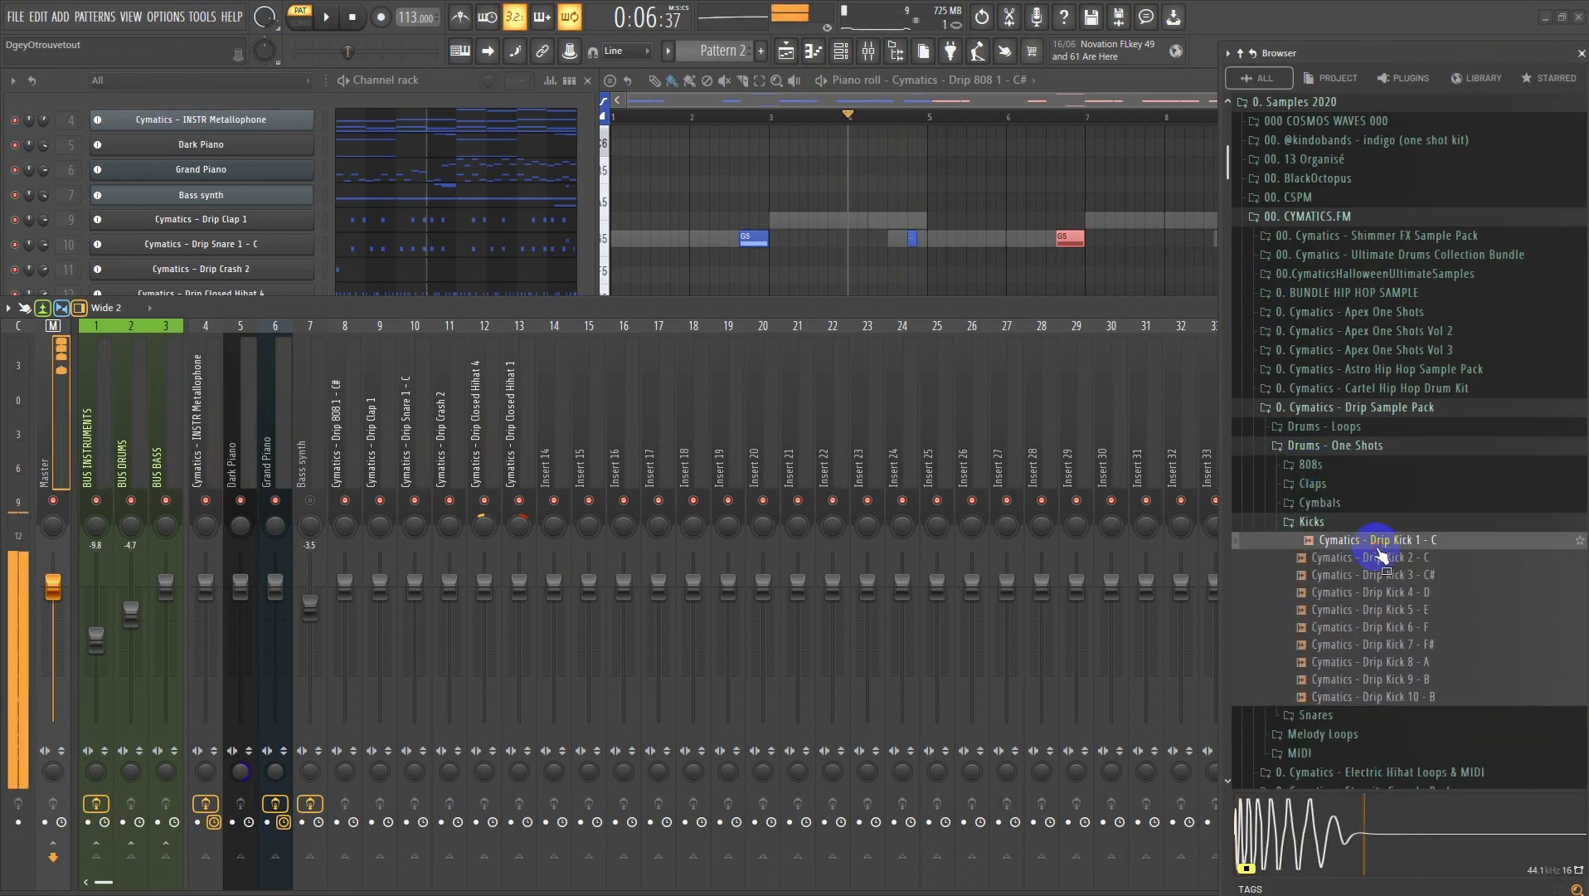
left_click(1367, 557)
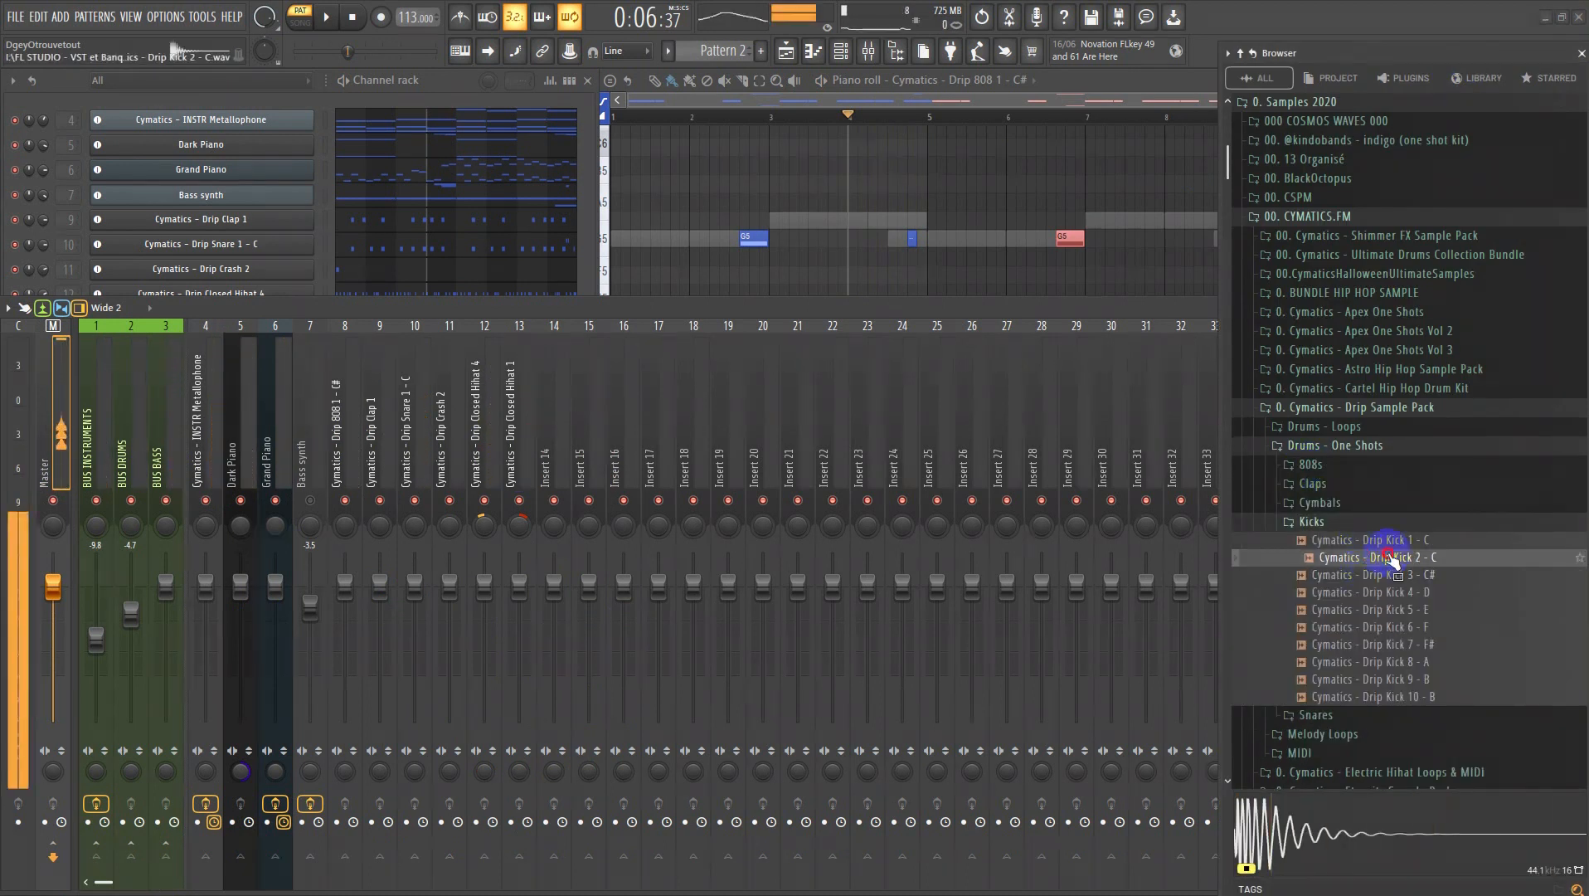
left_click(1381, 540)
left_click_drag(1378, 558, 232, 371)
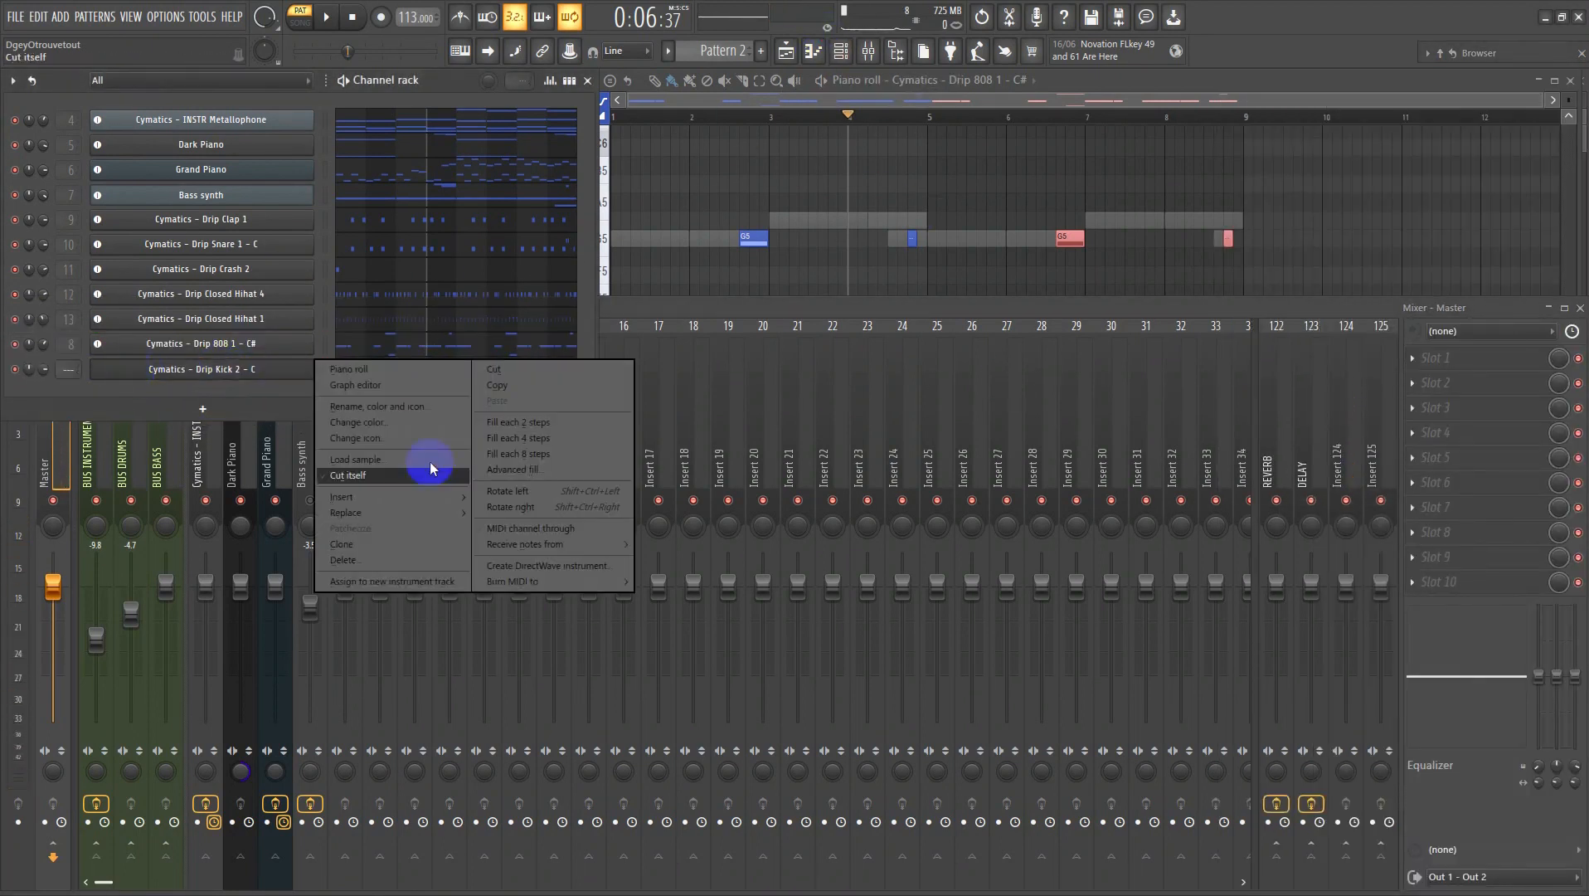
left_click(371, 582)
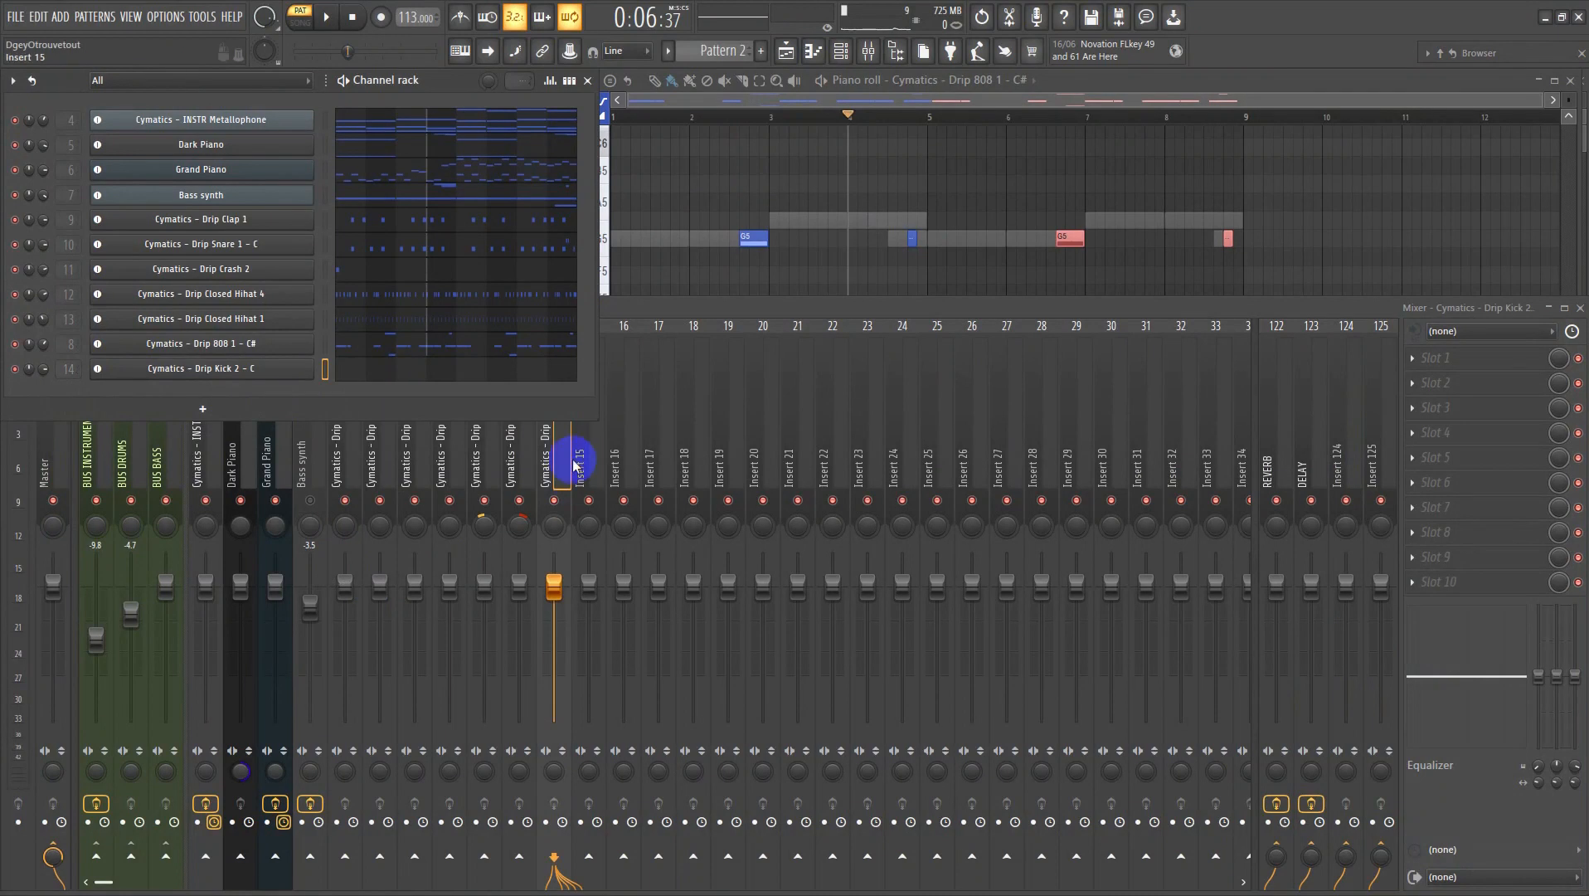
left_click(129, 850)
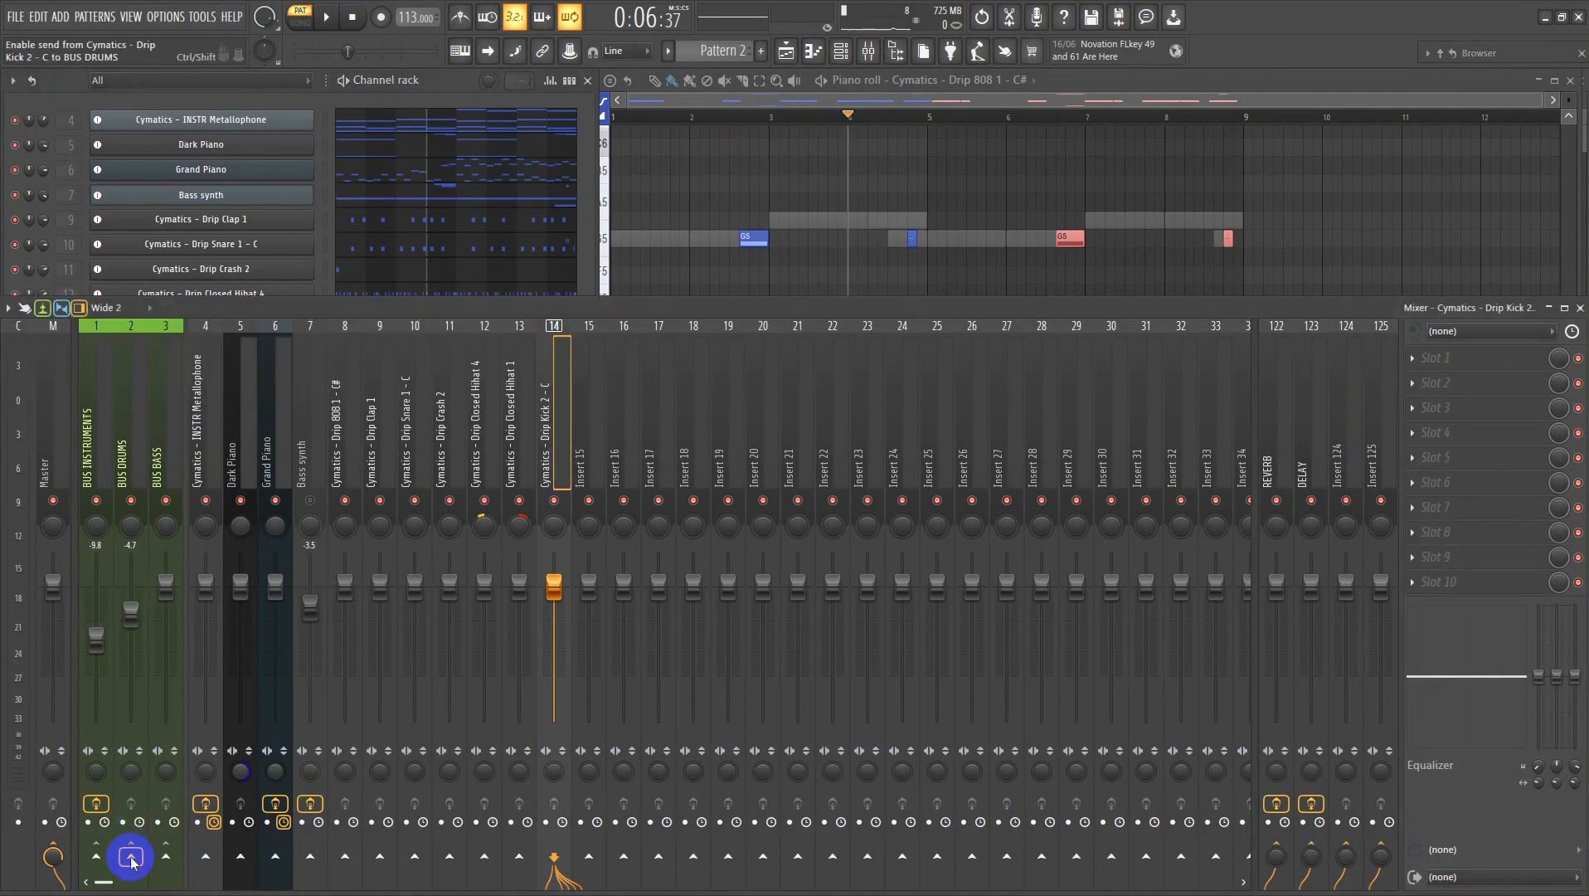
- Place C5 notes for the Drip Kick 2 channel at the start of bar 1 and twice in bar 2
left_click(78, 92)
left_click(357, 371)
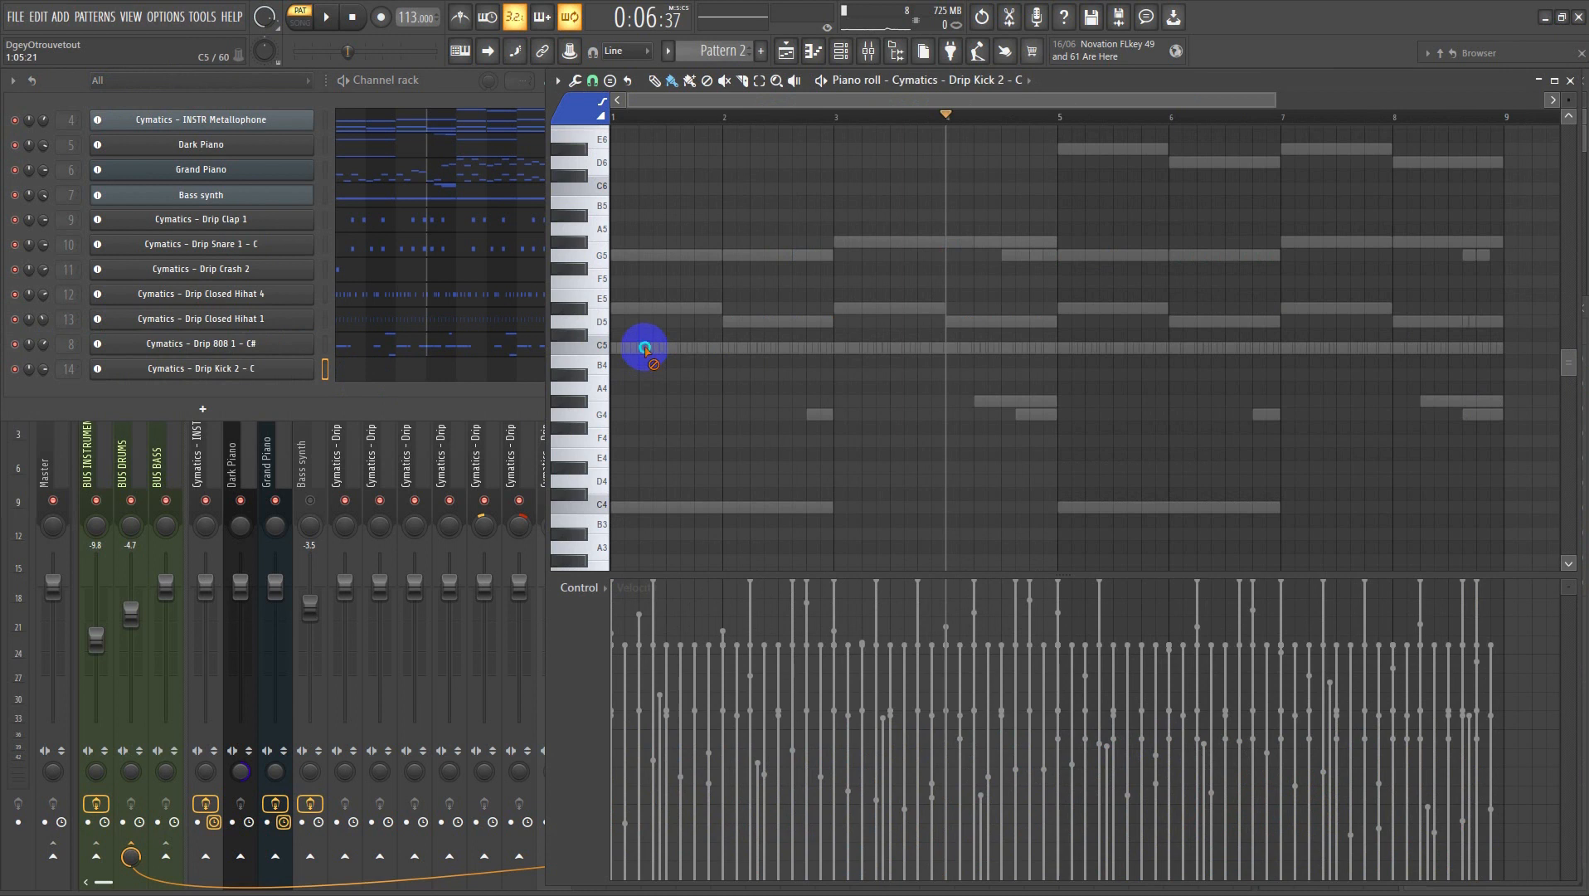
left_click(634, 116)
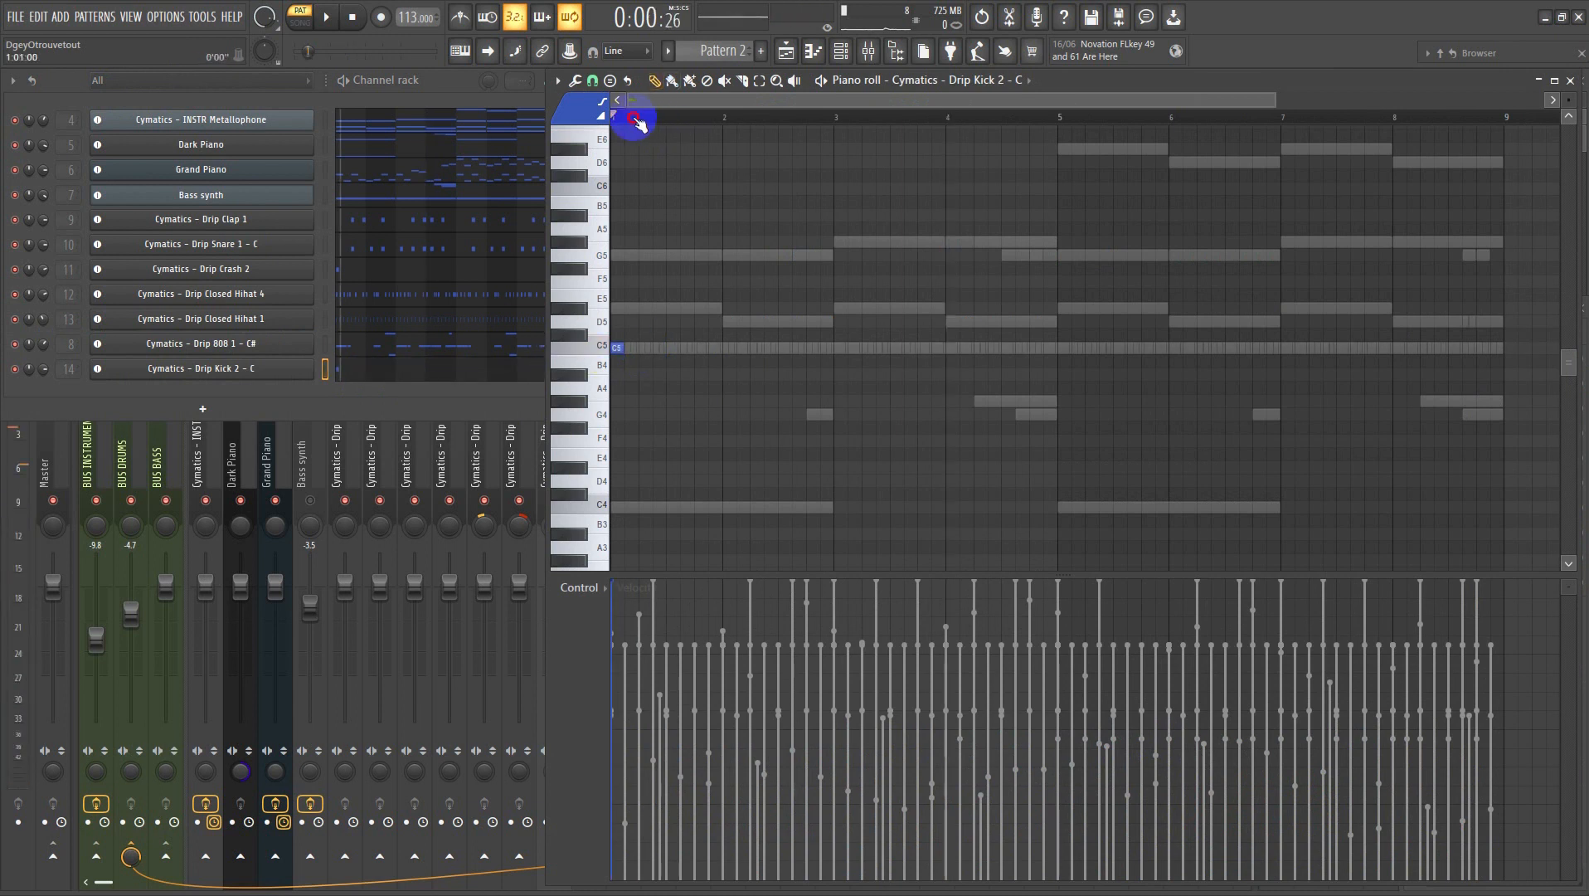
key("space")
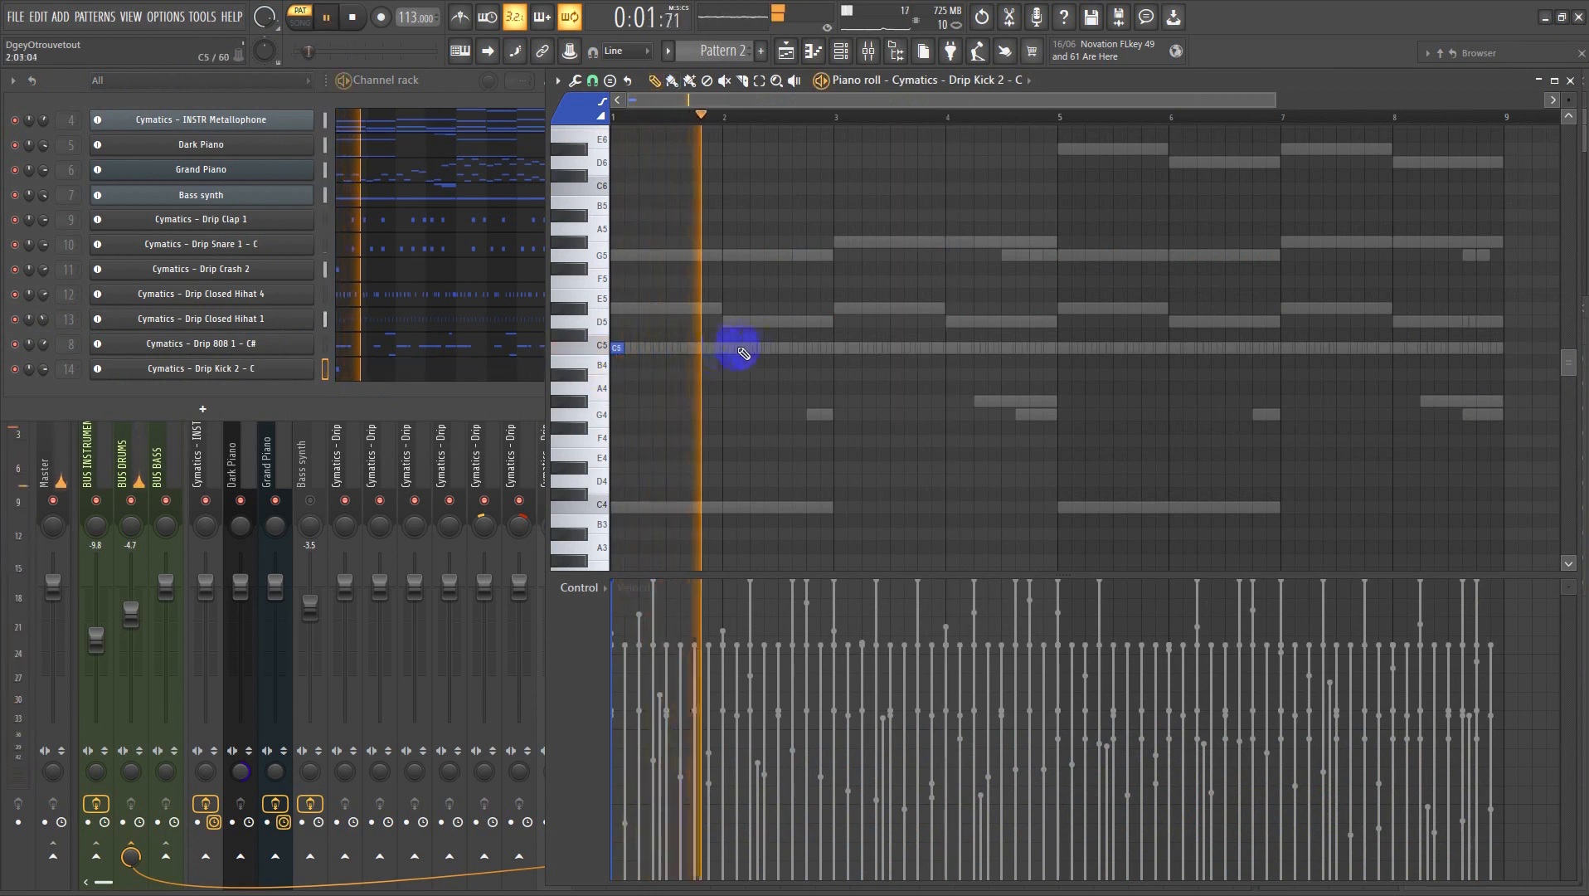
left_click(790, 348)
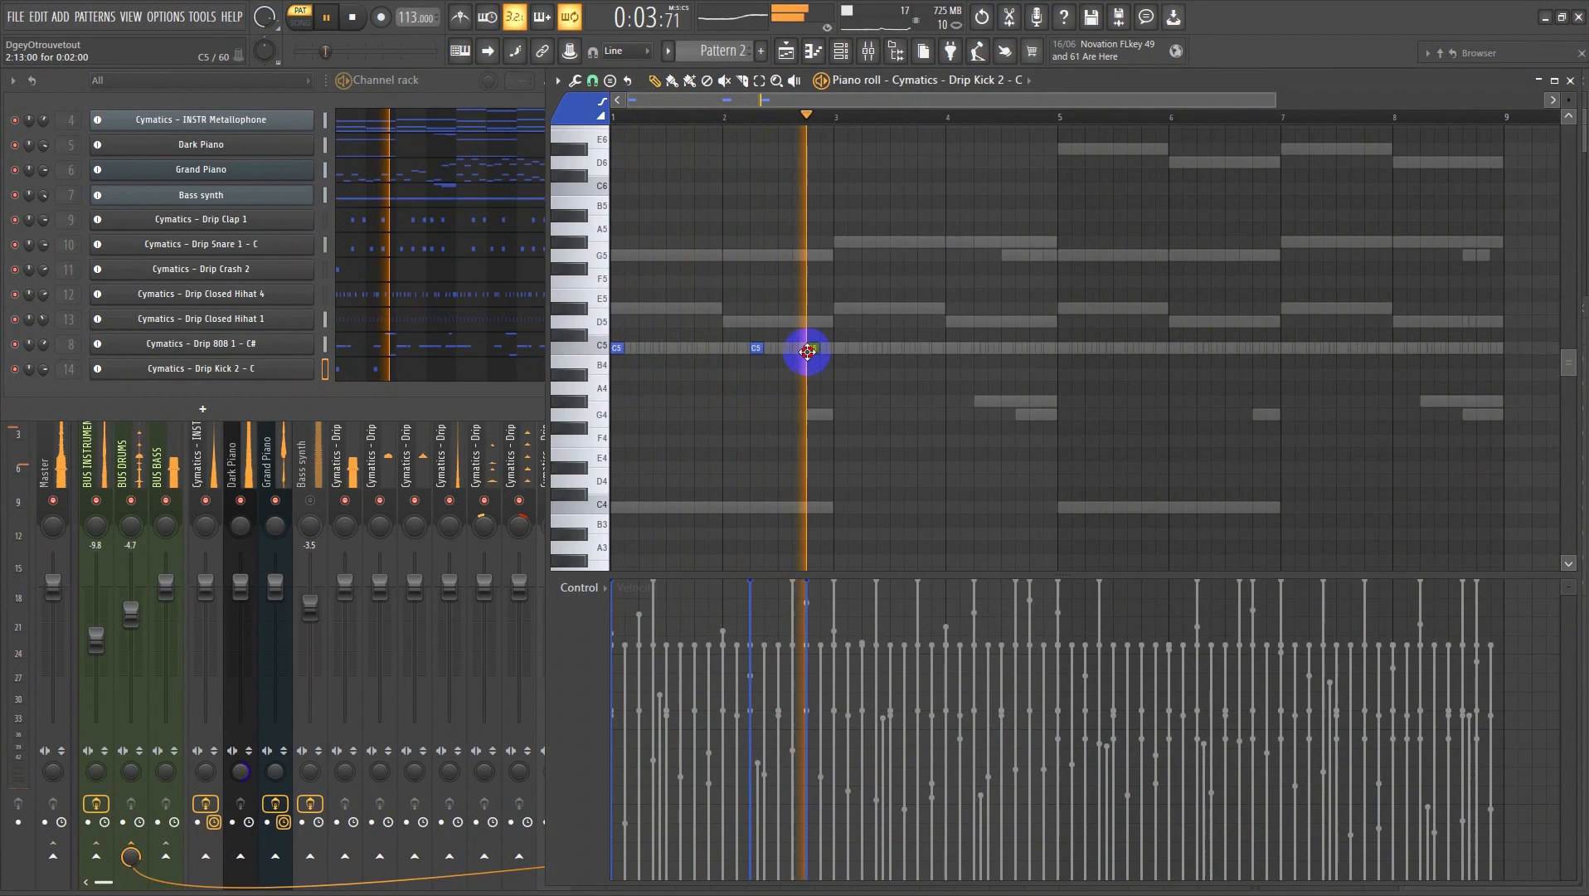
key("space")
key("space")
- Duplicate the two-bar kick pattern into bars 3 and 4 and add two more C5 kicks in bar 3
mouse_move(827, 355)
left_mouse_down()
mouse_move(619, 349)
mouse_move(865, 348)
mouse_move(841, 348)
left_mouse_up()
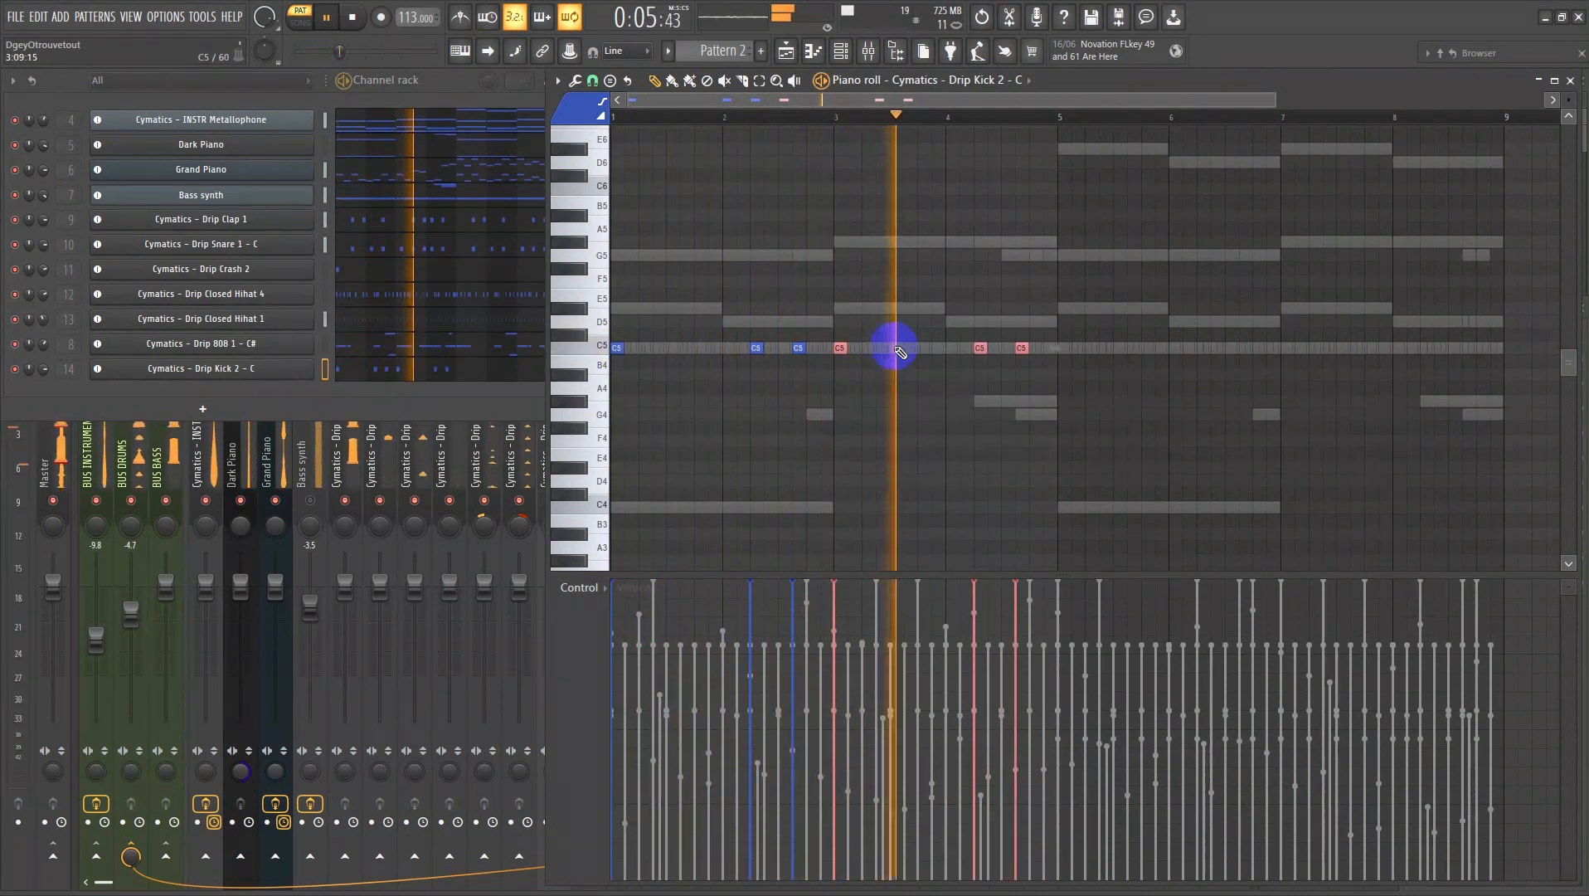
left_click(878, 348)
key("space")
key("space")
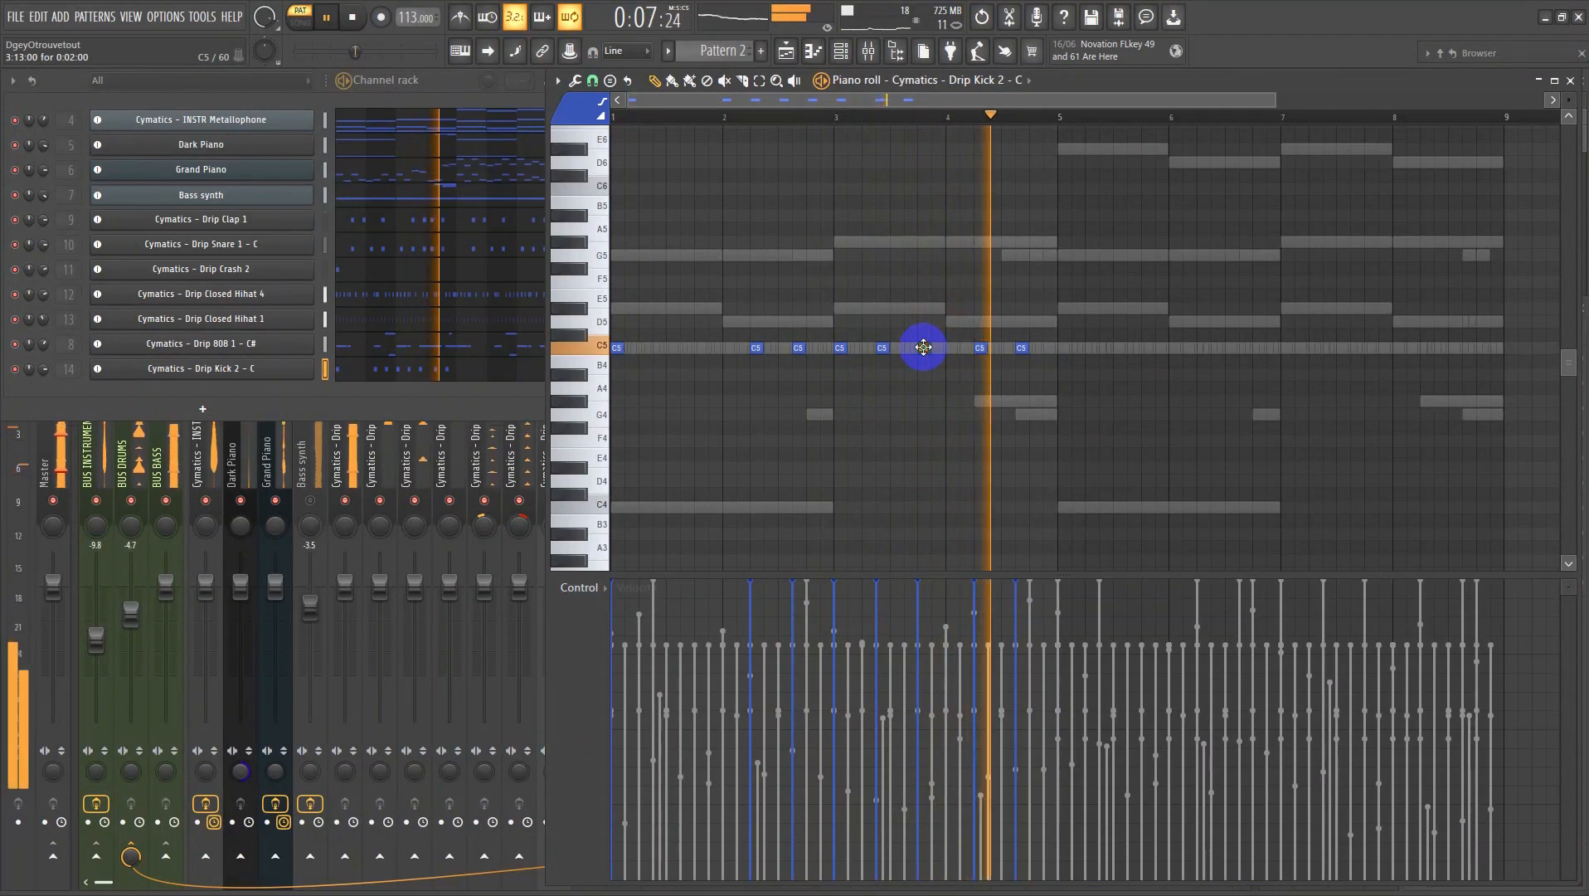
- Duplicate the four-bar kick pattern into bars 5 to 8
left_click(602, 347)
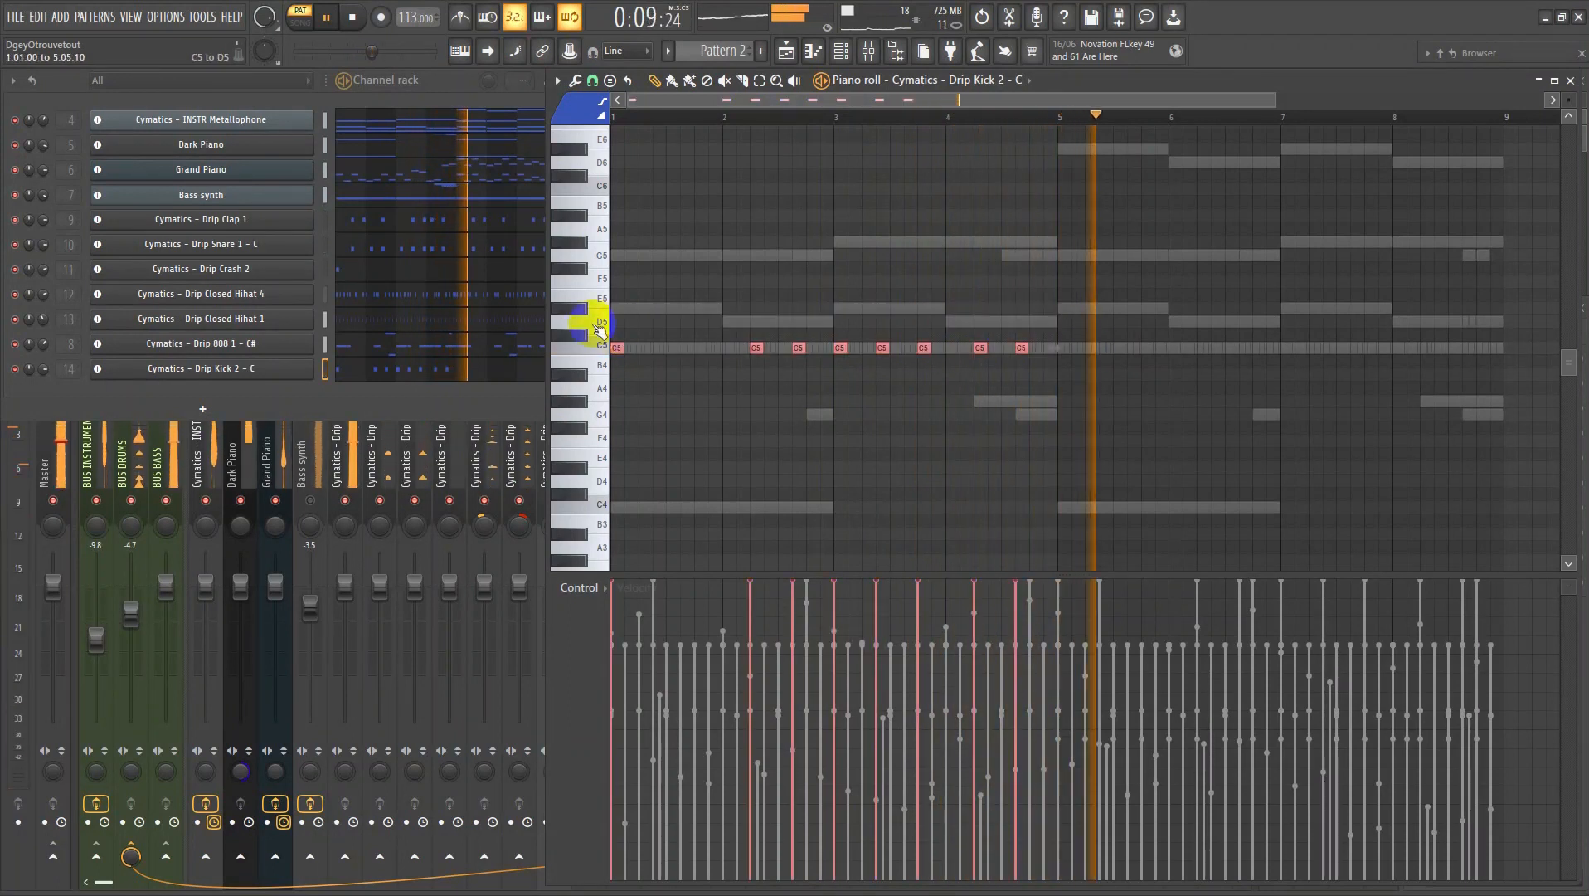
key("ctrl+b")
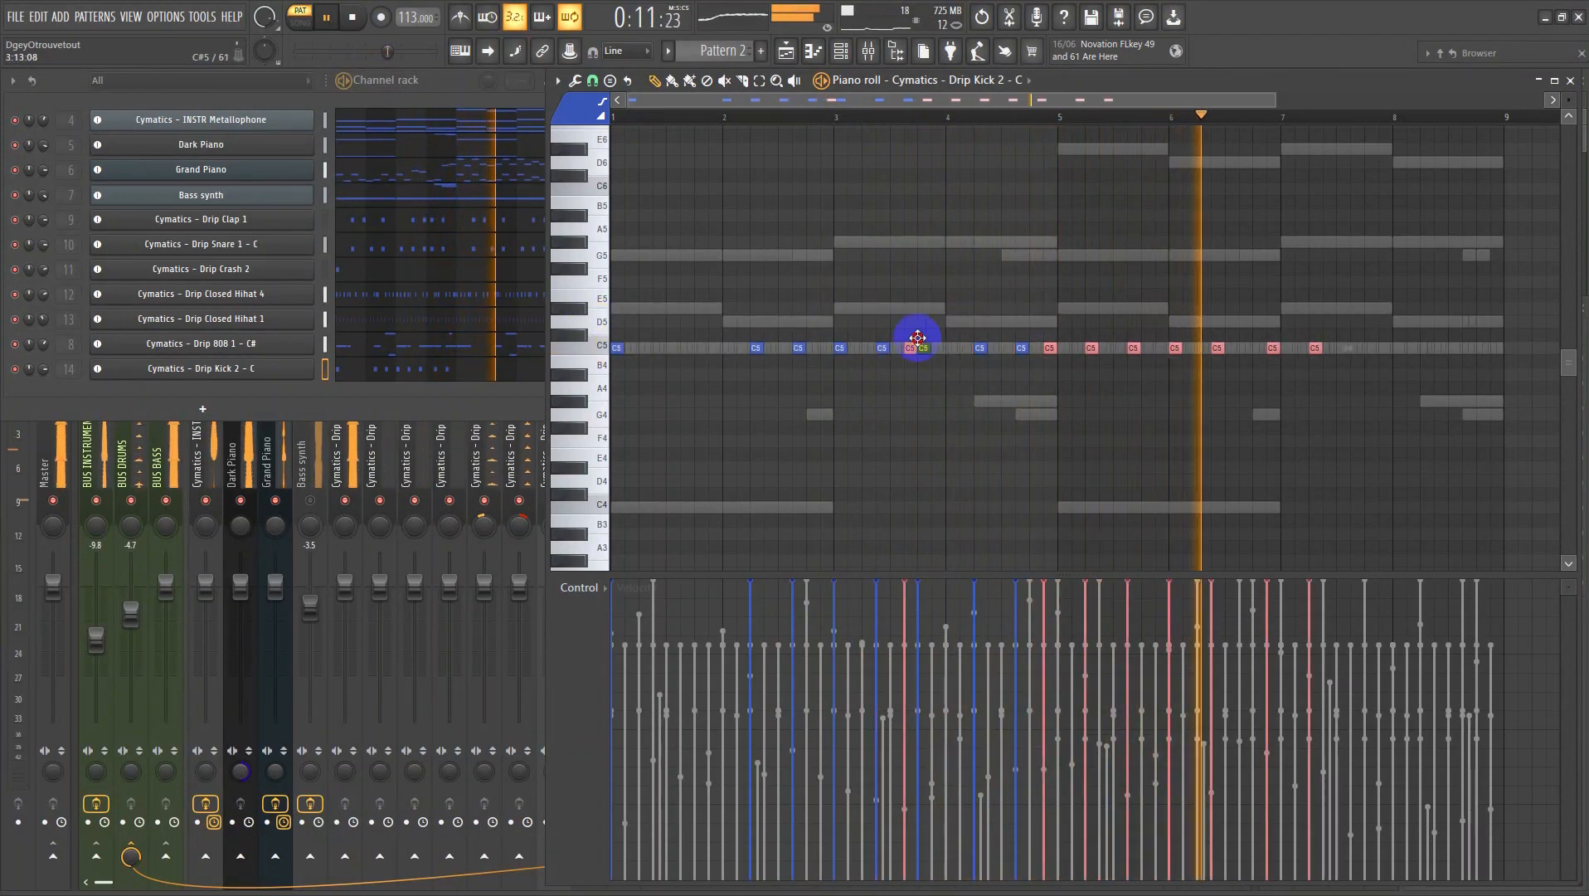
left_click_drag(1086, 335, 1066, 332)
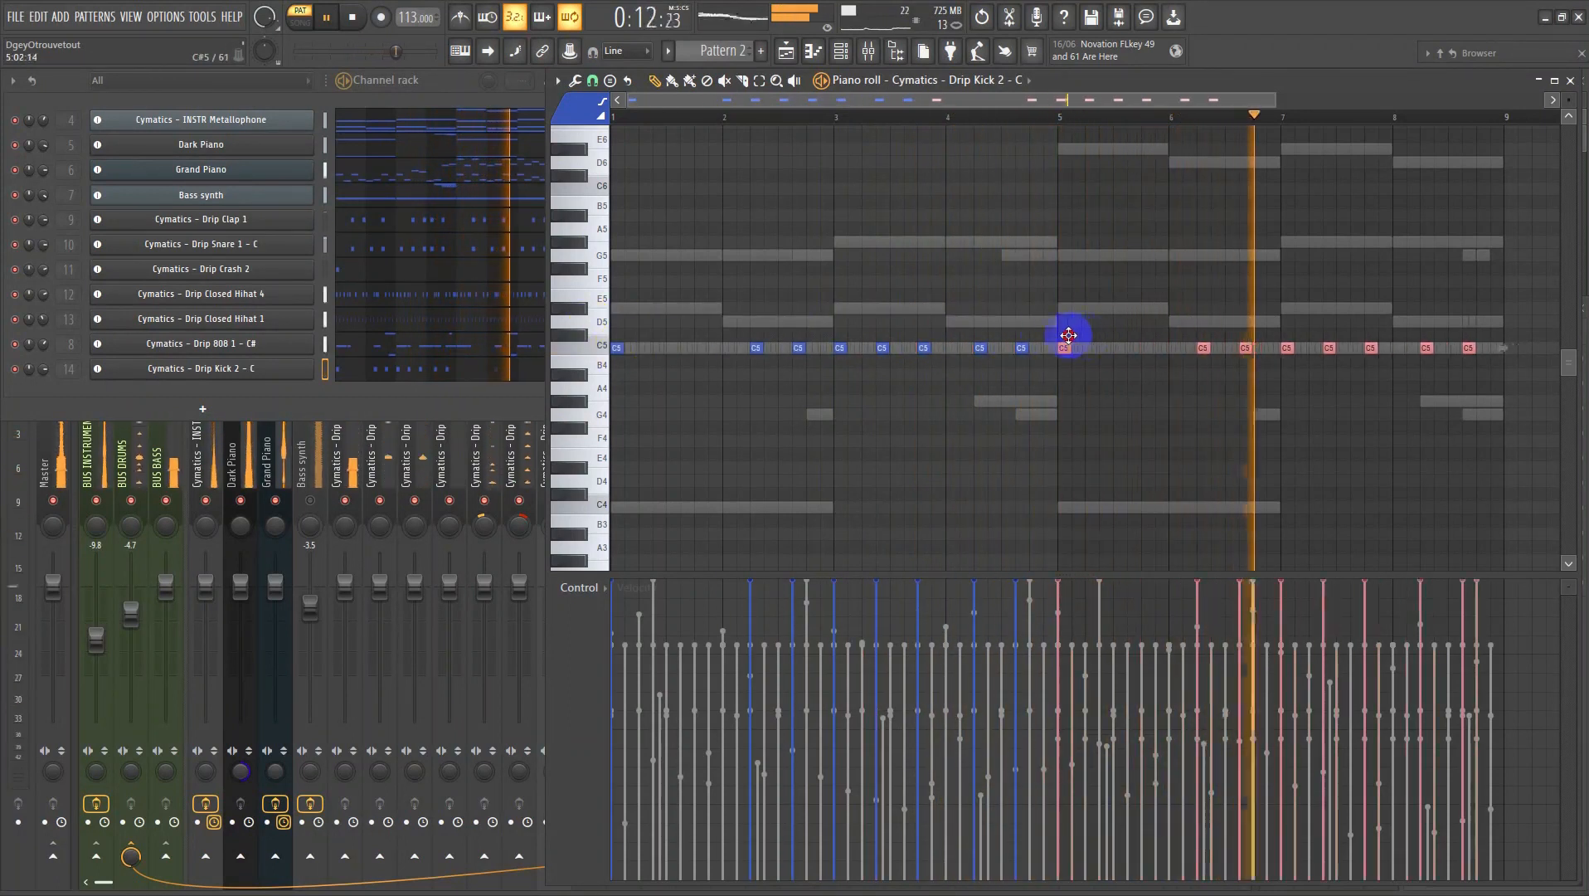
left_click(1085, 402)
scroll(1076, 400, "down", 4)
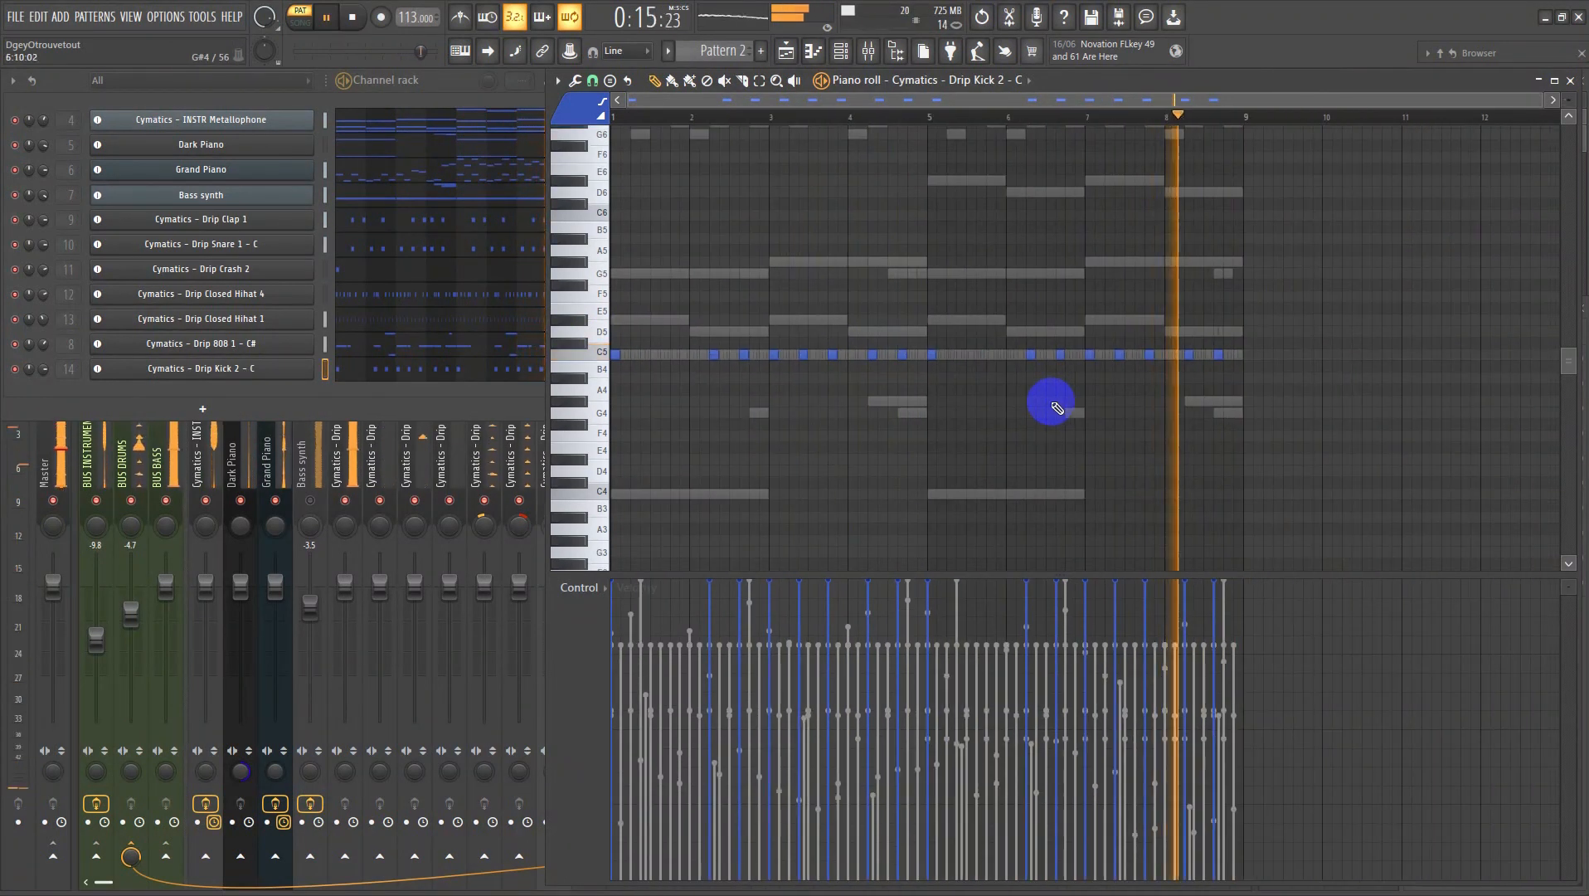
- Lower the instruments, drums and bass bus faders together to -15.1, -10.1 and -5.3 dB
left_click_drag(43, 369, 1543, 472)
key("space")
left_click(106, 460)
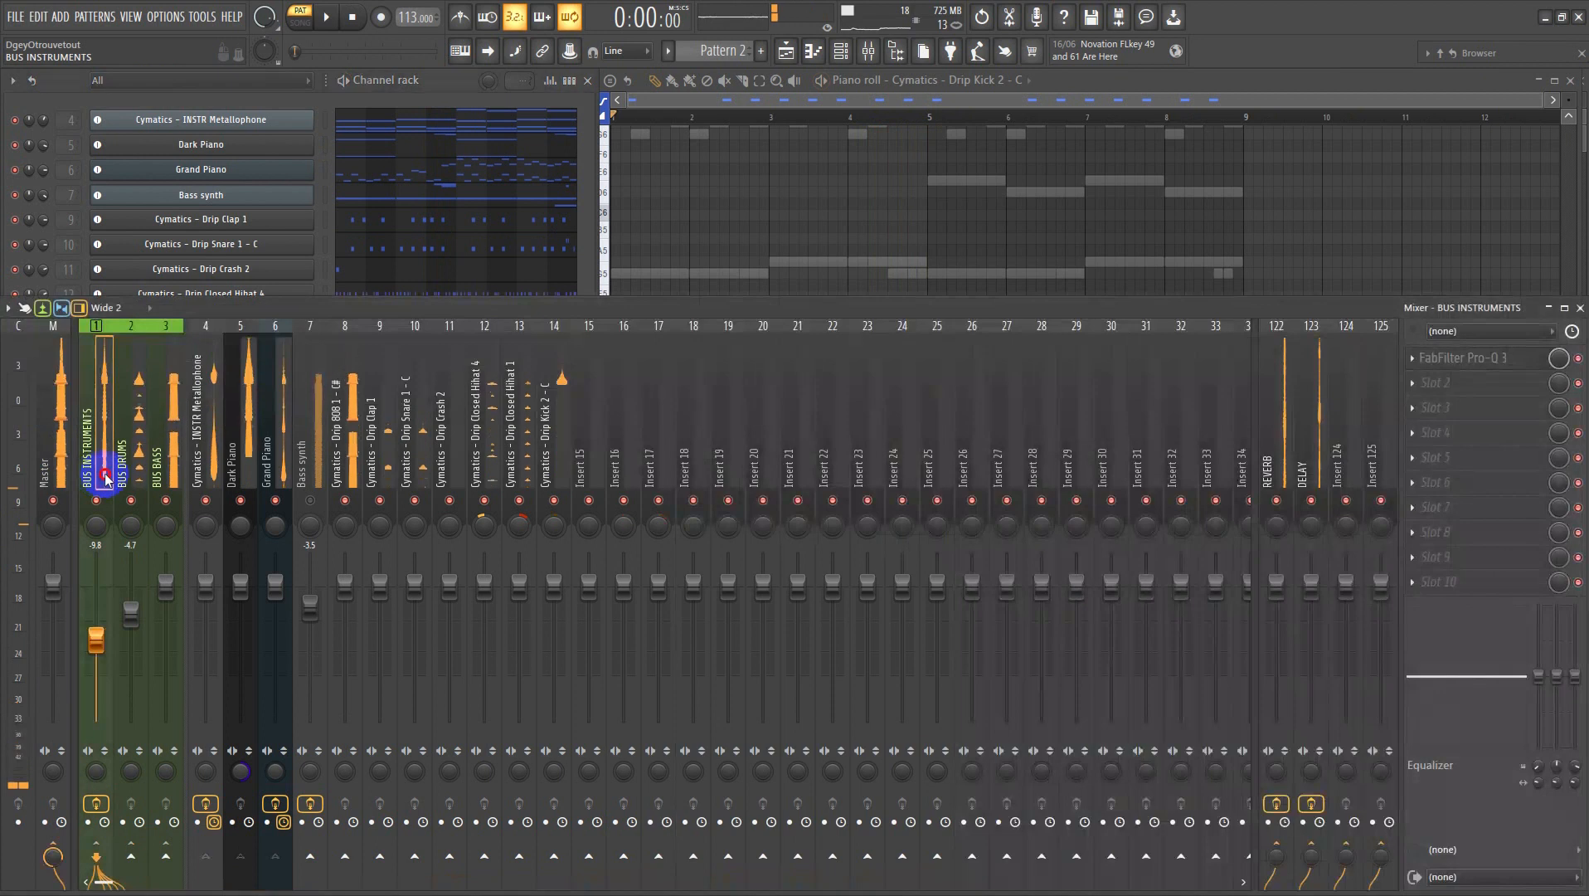
left_click_drag(119, 475, 185, 479)
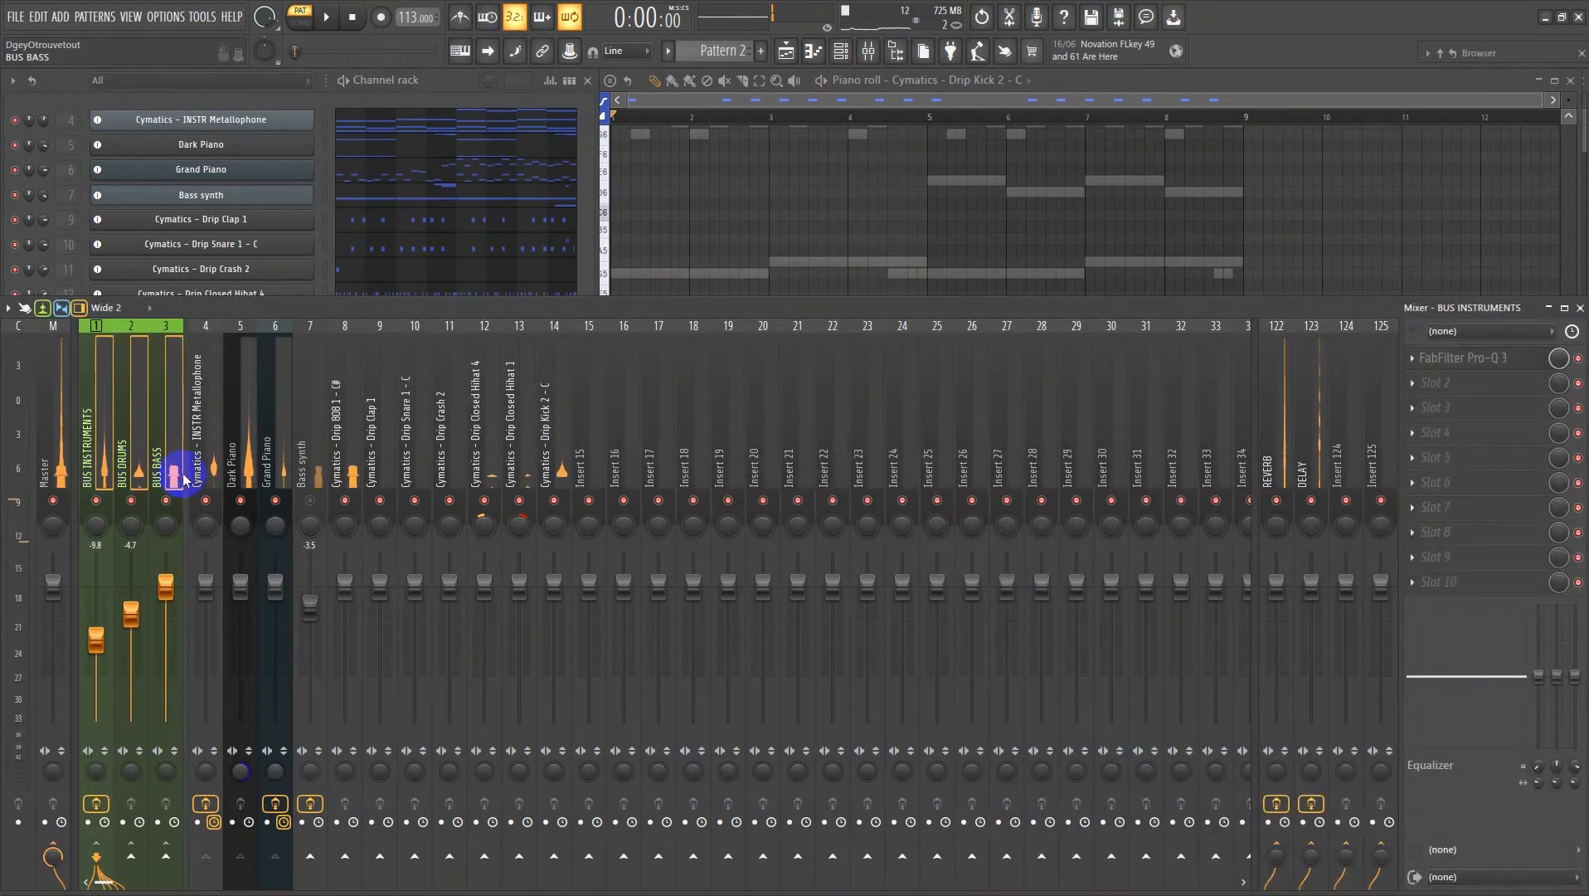
left_click_drag(131, 614, 131, 620)
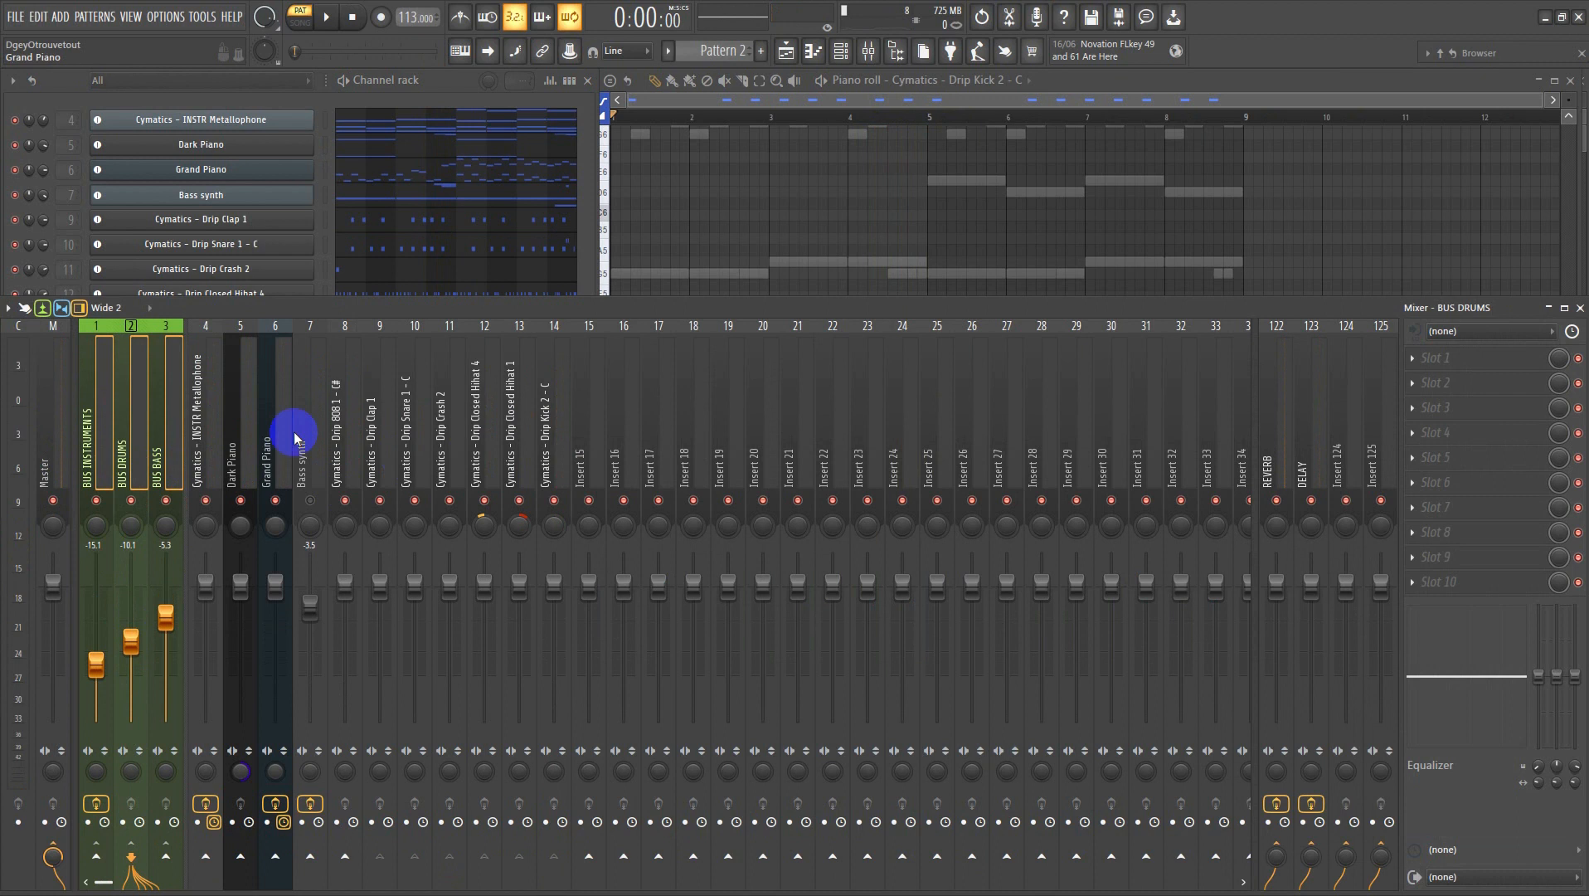
- Play the pattern and set the instruments, drums and bass bus faders together to -13.8, -8.8 and -4.0 dB
left_click(52, 460)
key("space")
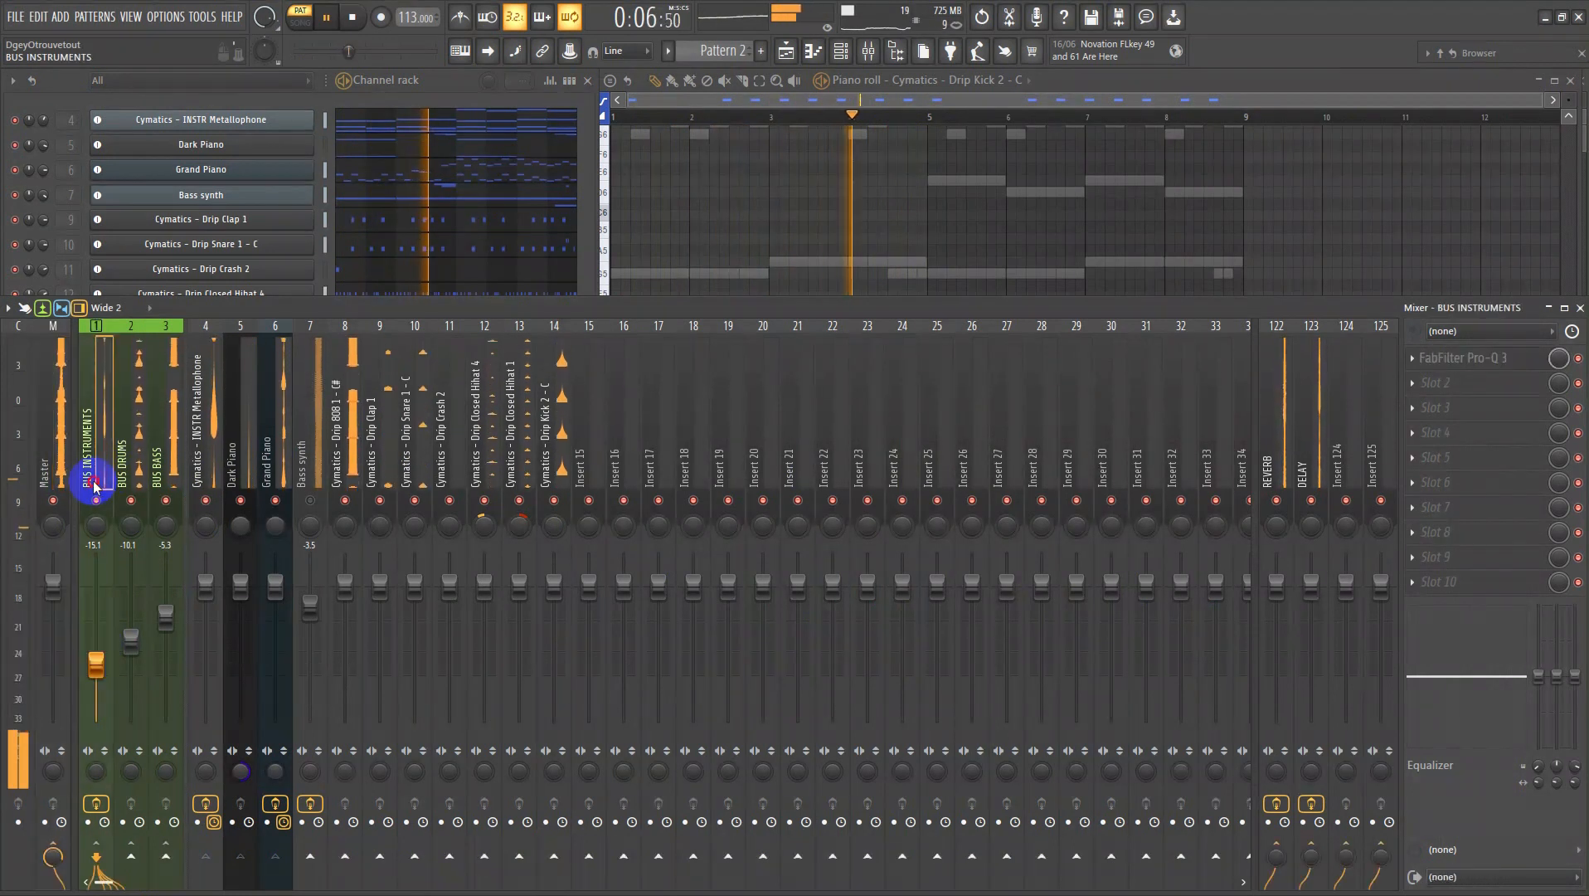
left_click_drag(93, 480, 153, 487)
left_click_drag(132, 642, 131, 629)
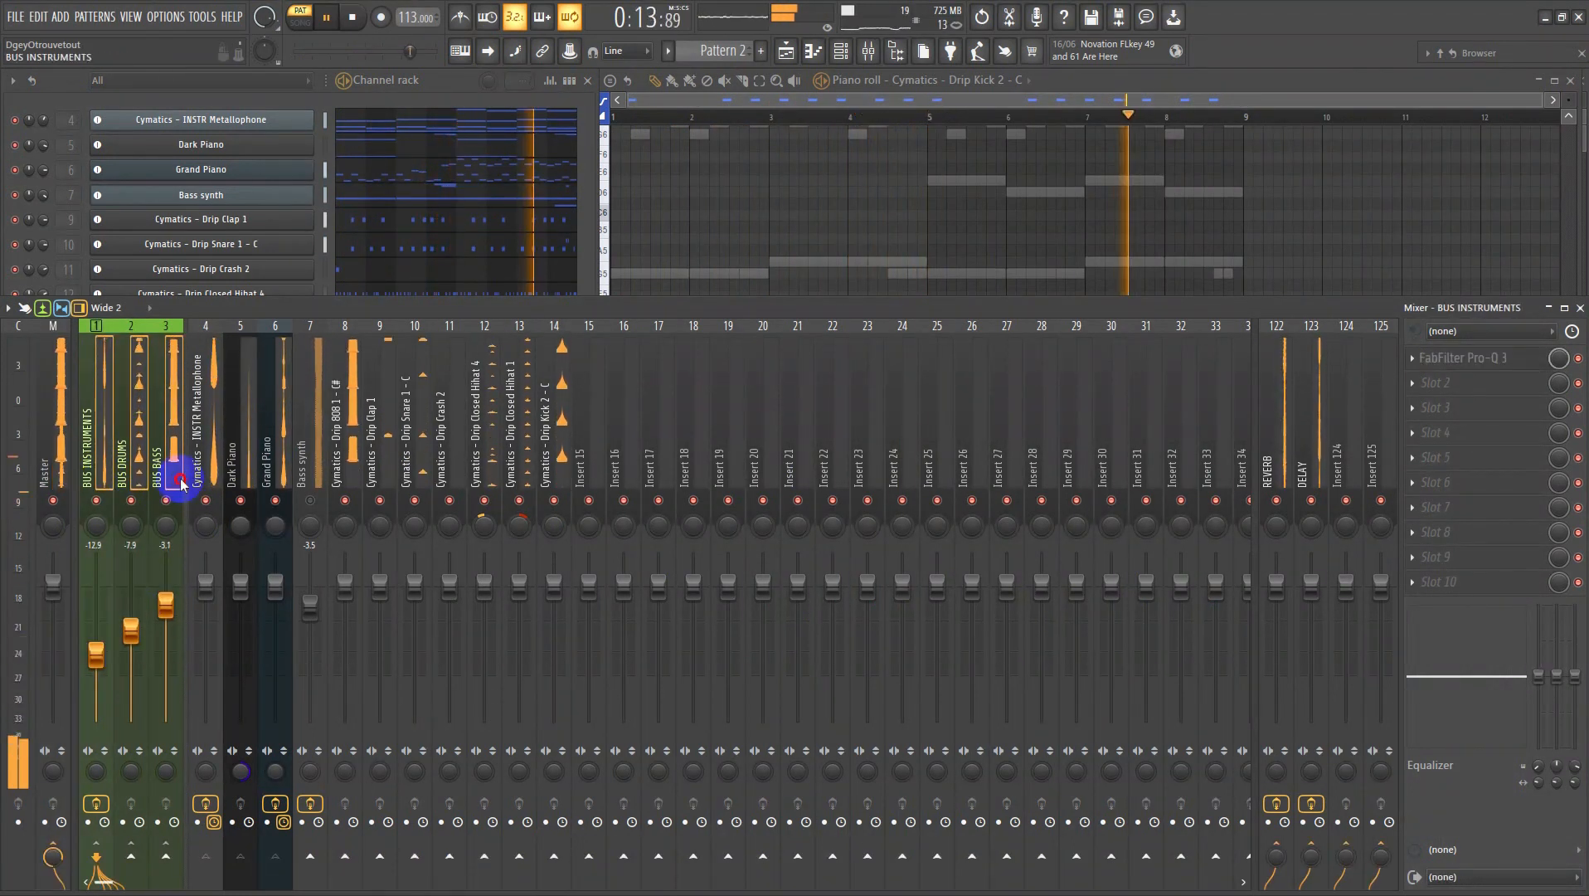
left_click_drag(131, 627, 131, 633)
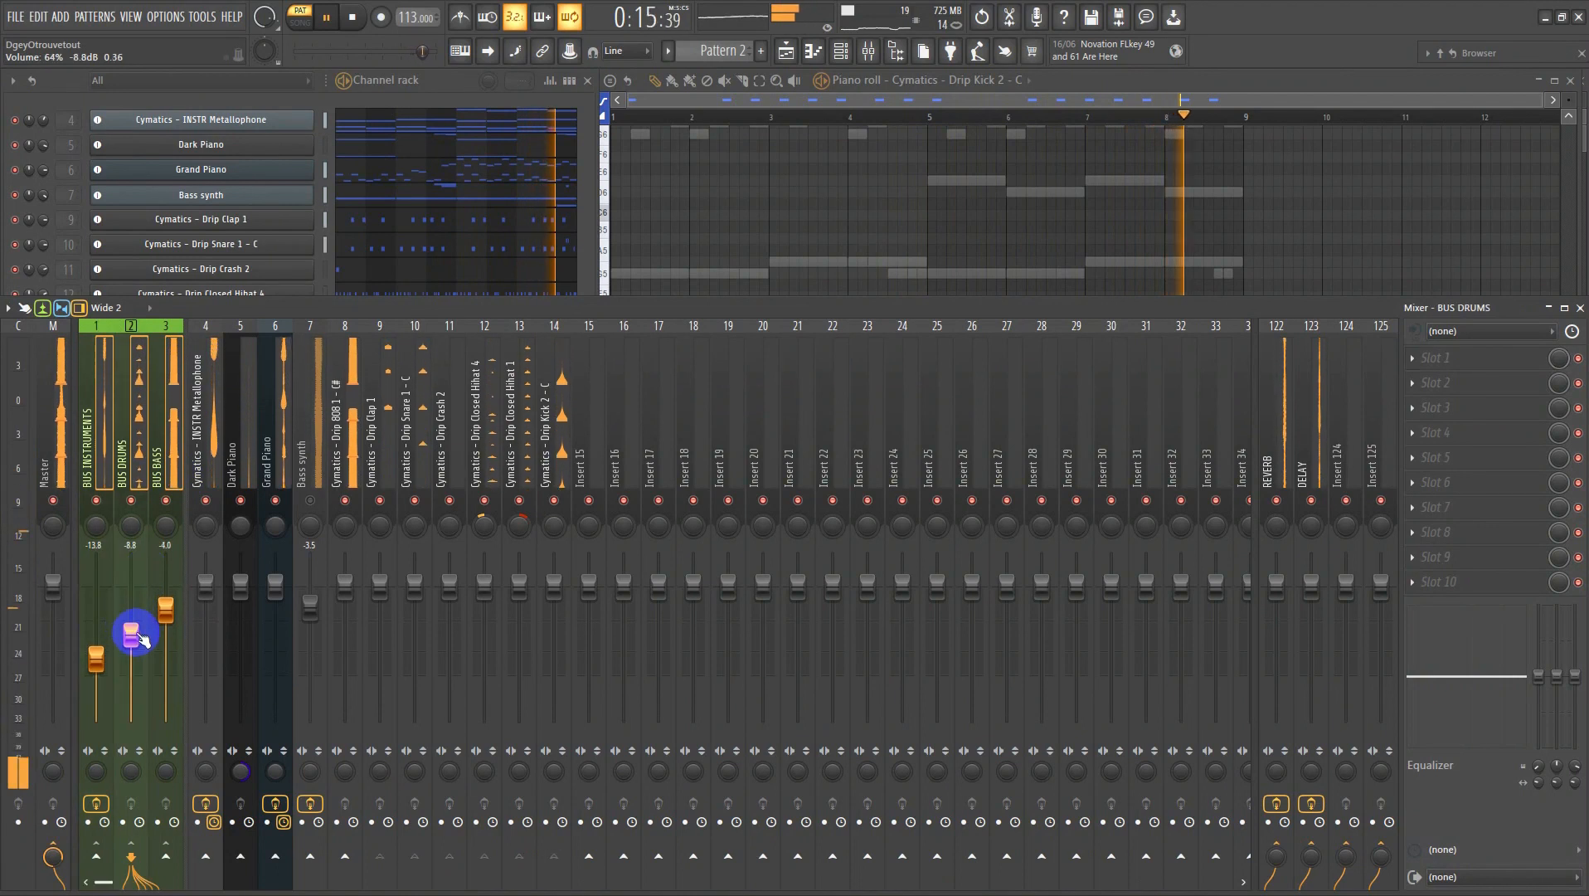
- Raise BUS INSTRUMENTS to -10.0 dB and unmute the Bass synth mixer track
left_click(106, 458)
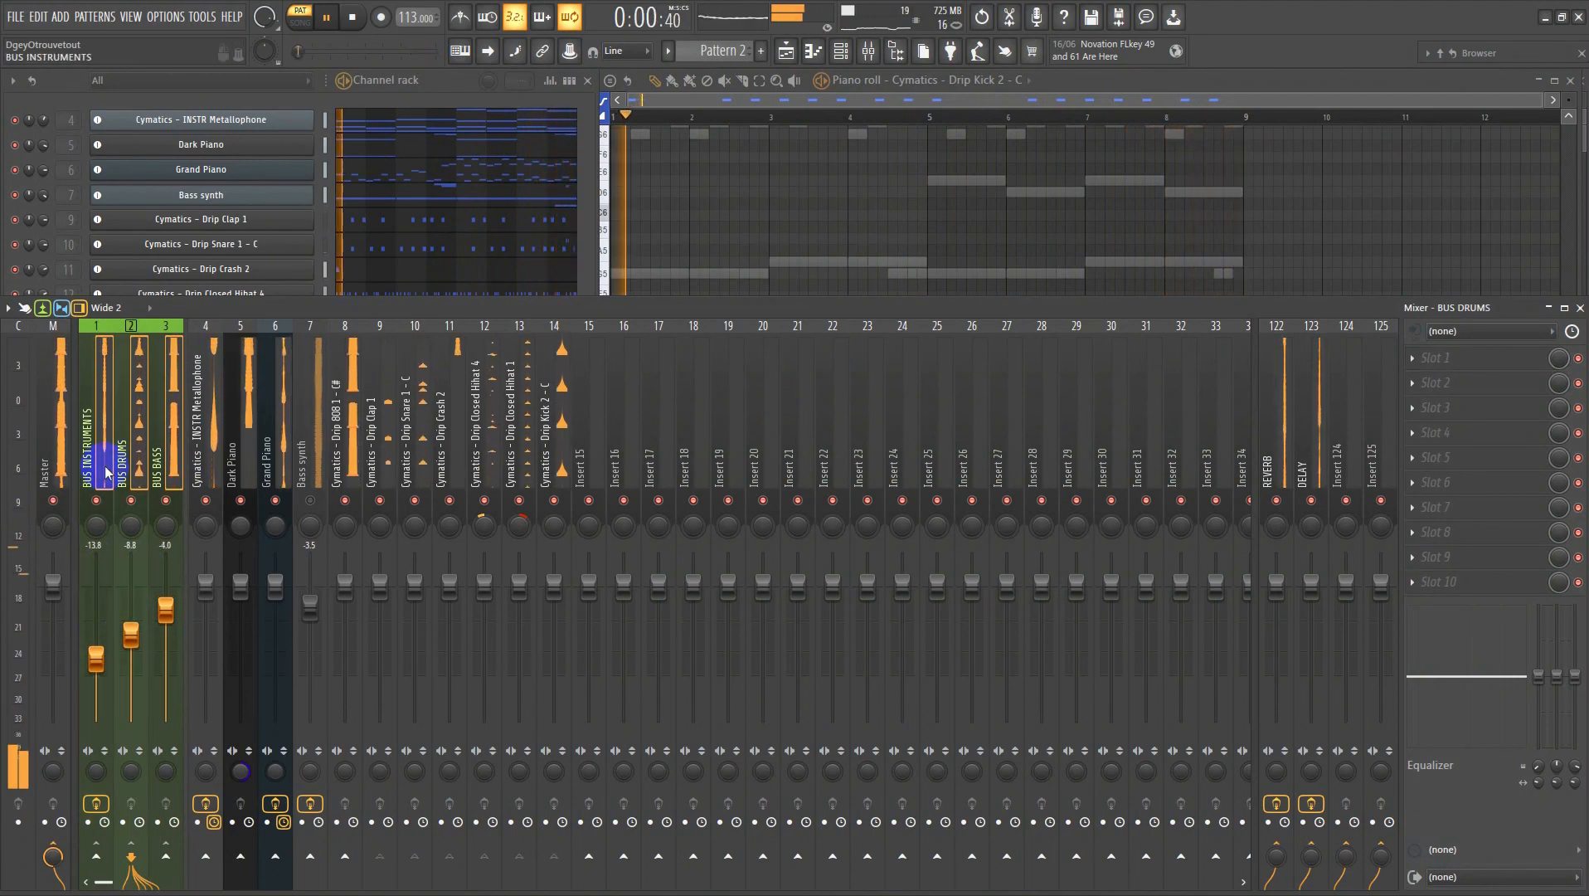
left_click(64, 80)
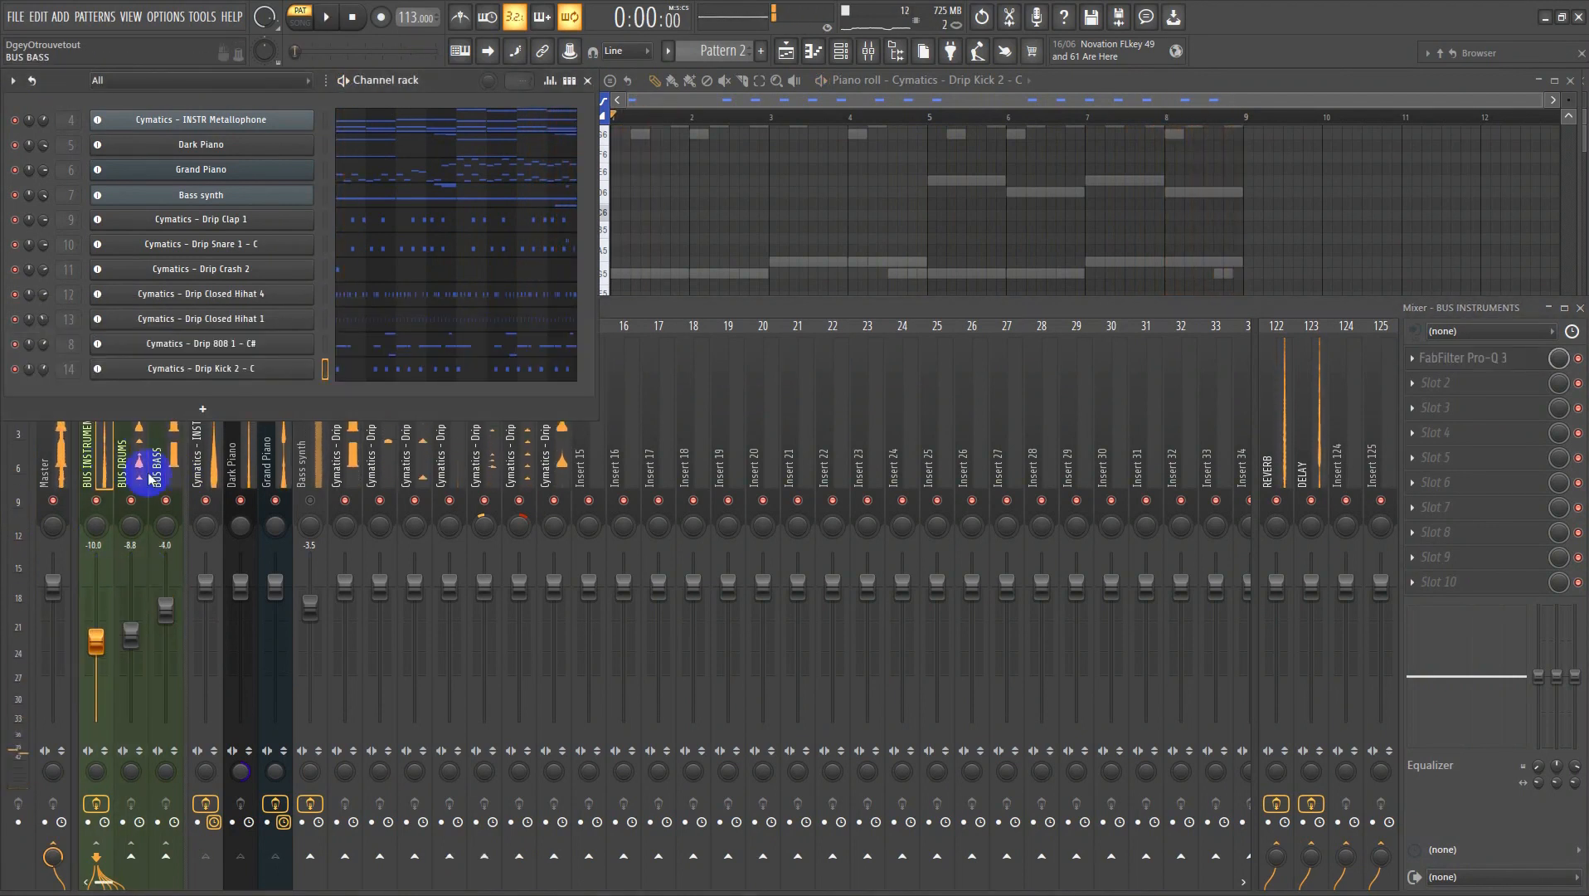
left_click(311, 500)
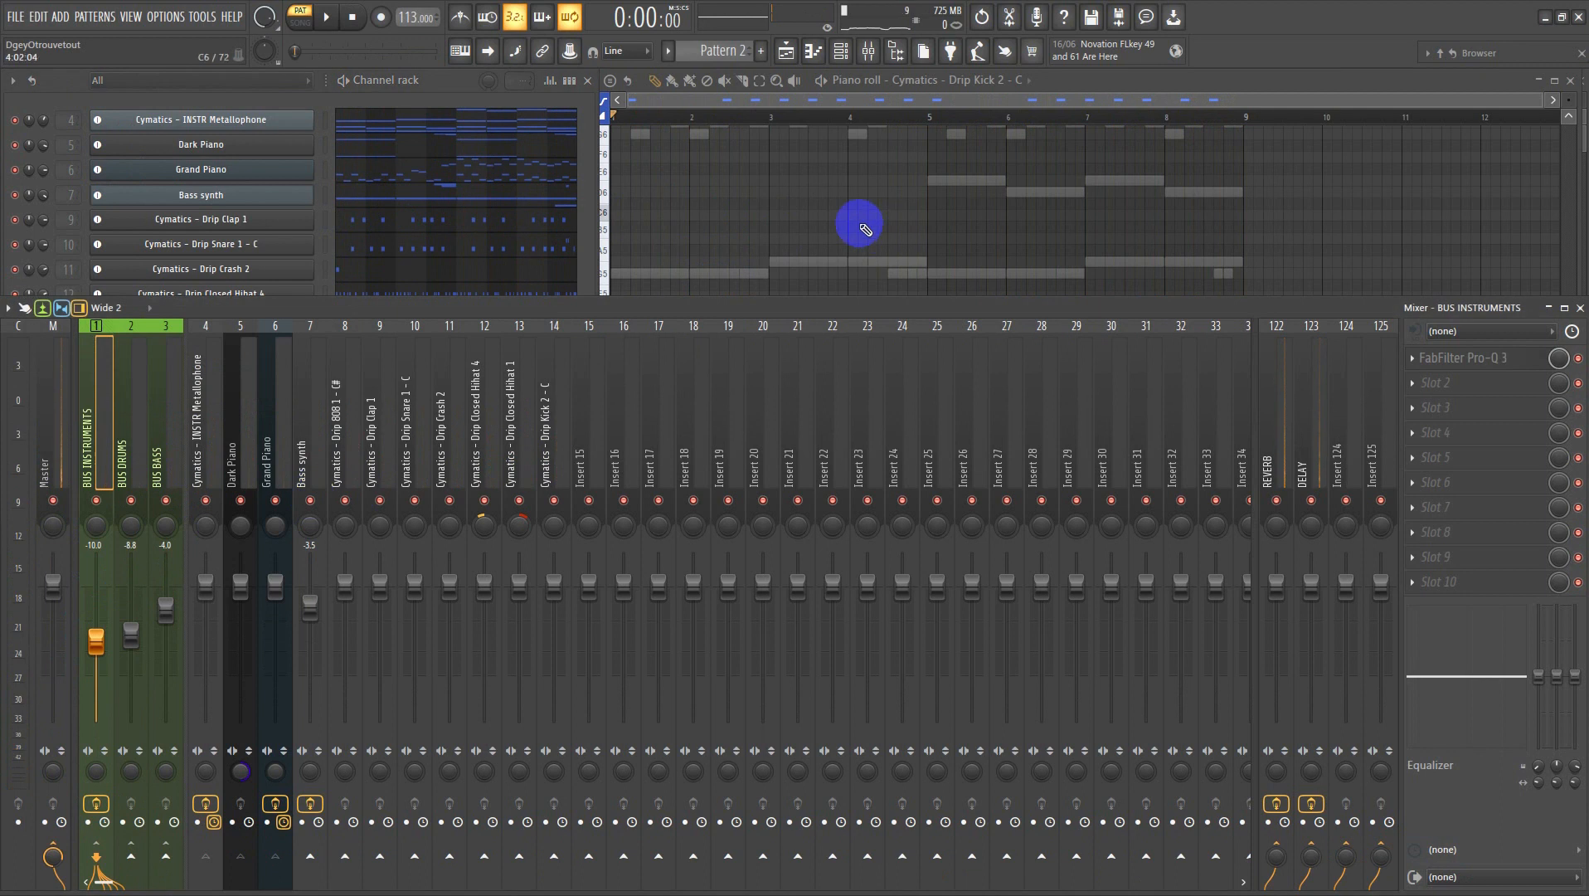
- Open the playlist and check the channel contents of Pattern 1 and Pattern 2
left_click(784, 53)
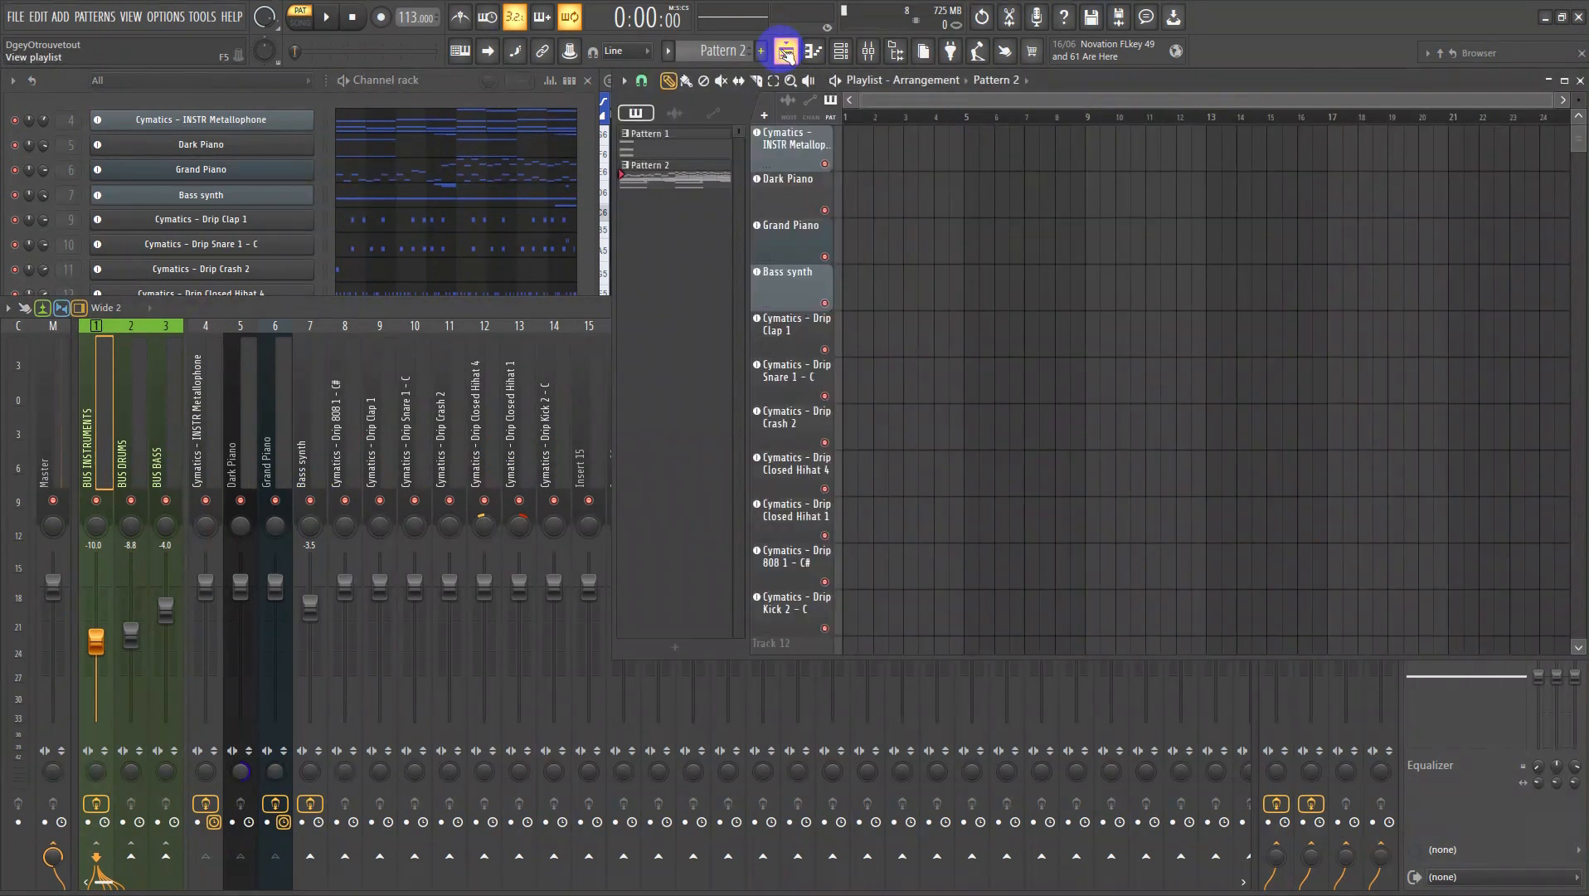
left_click(785, 53)
left_click(785, 53)
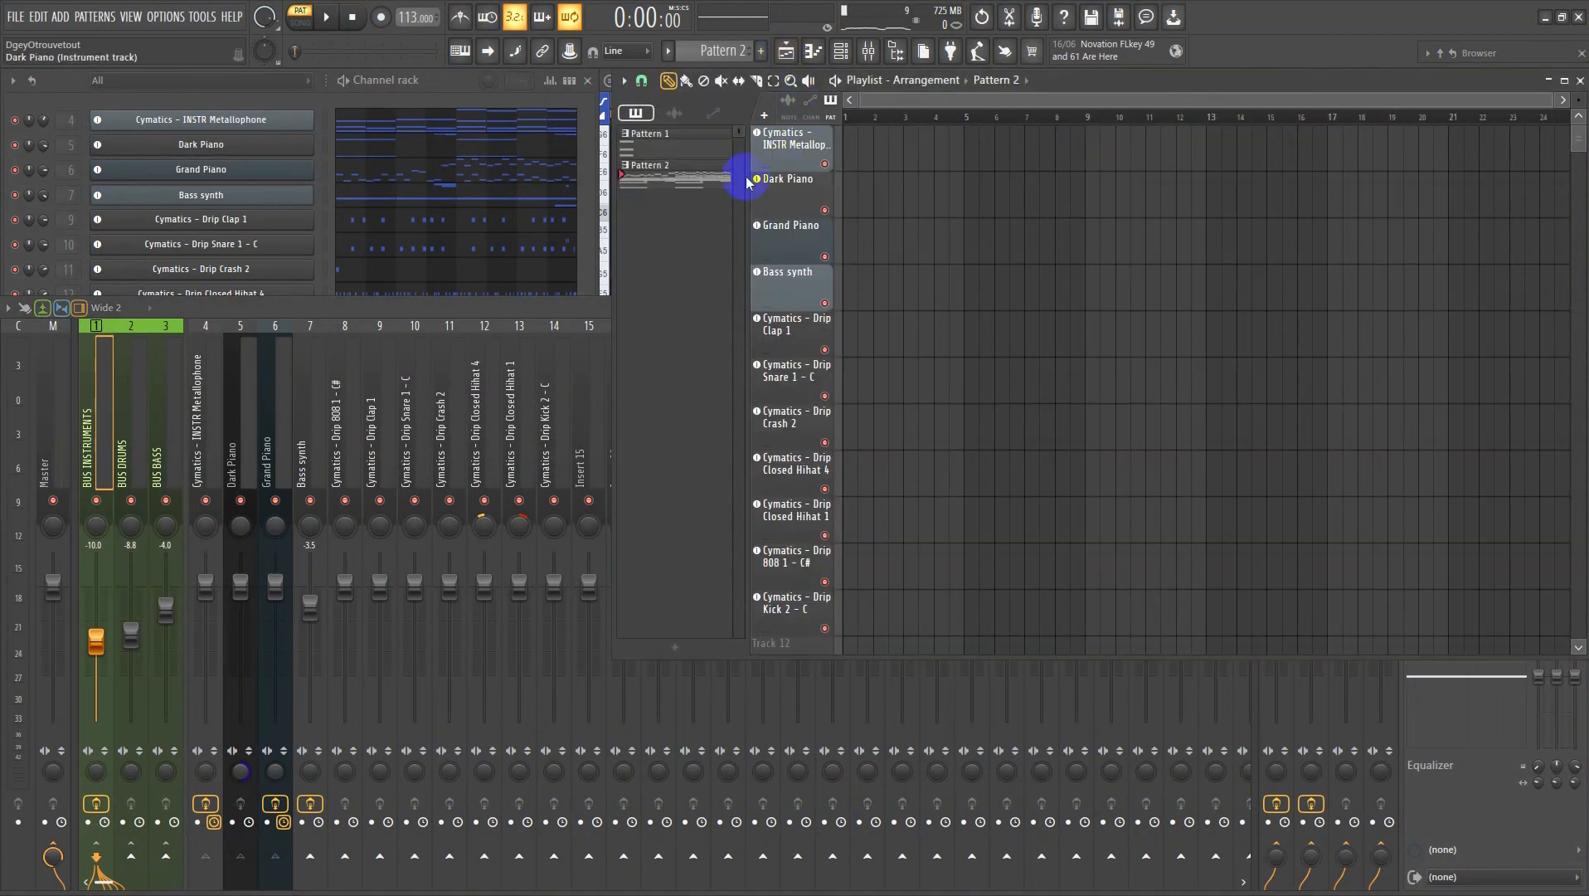
left_click(676, 137)
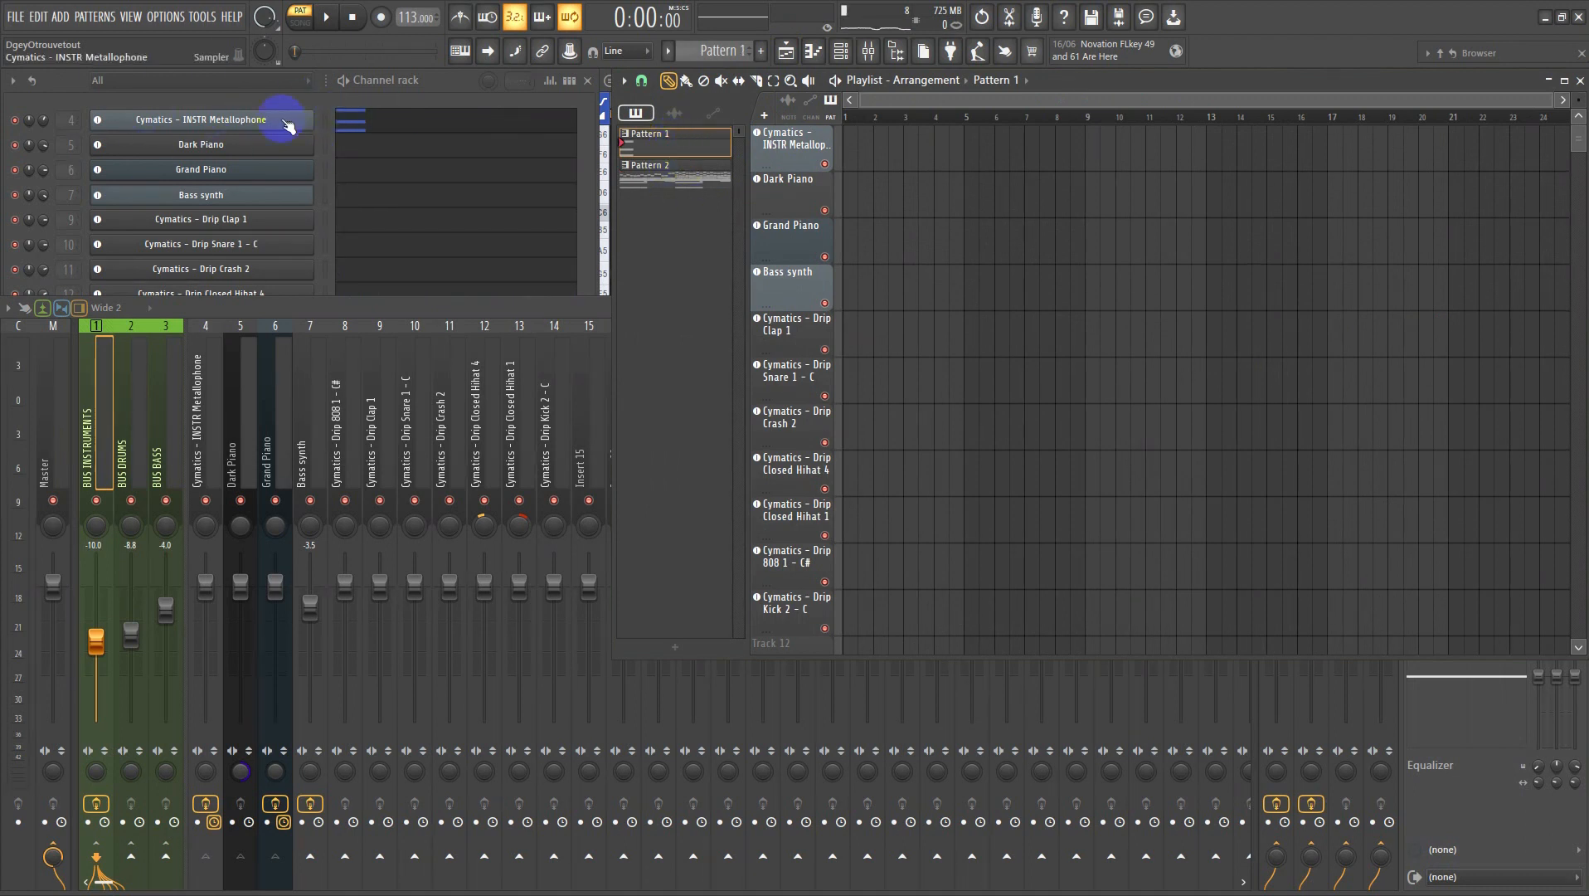
left_click(669, 183)
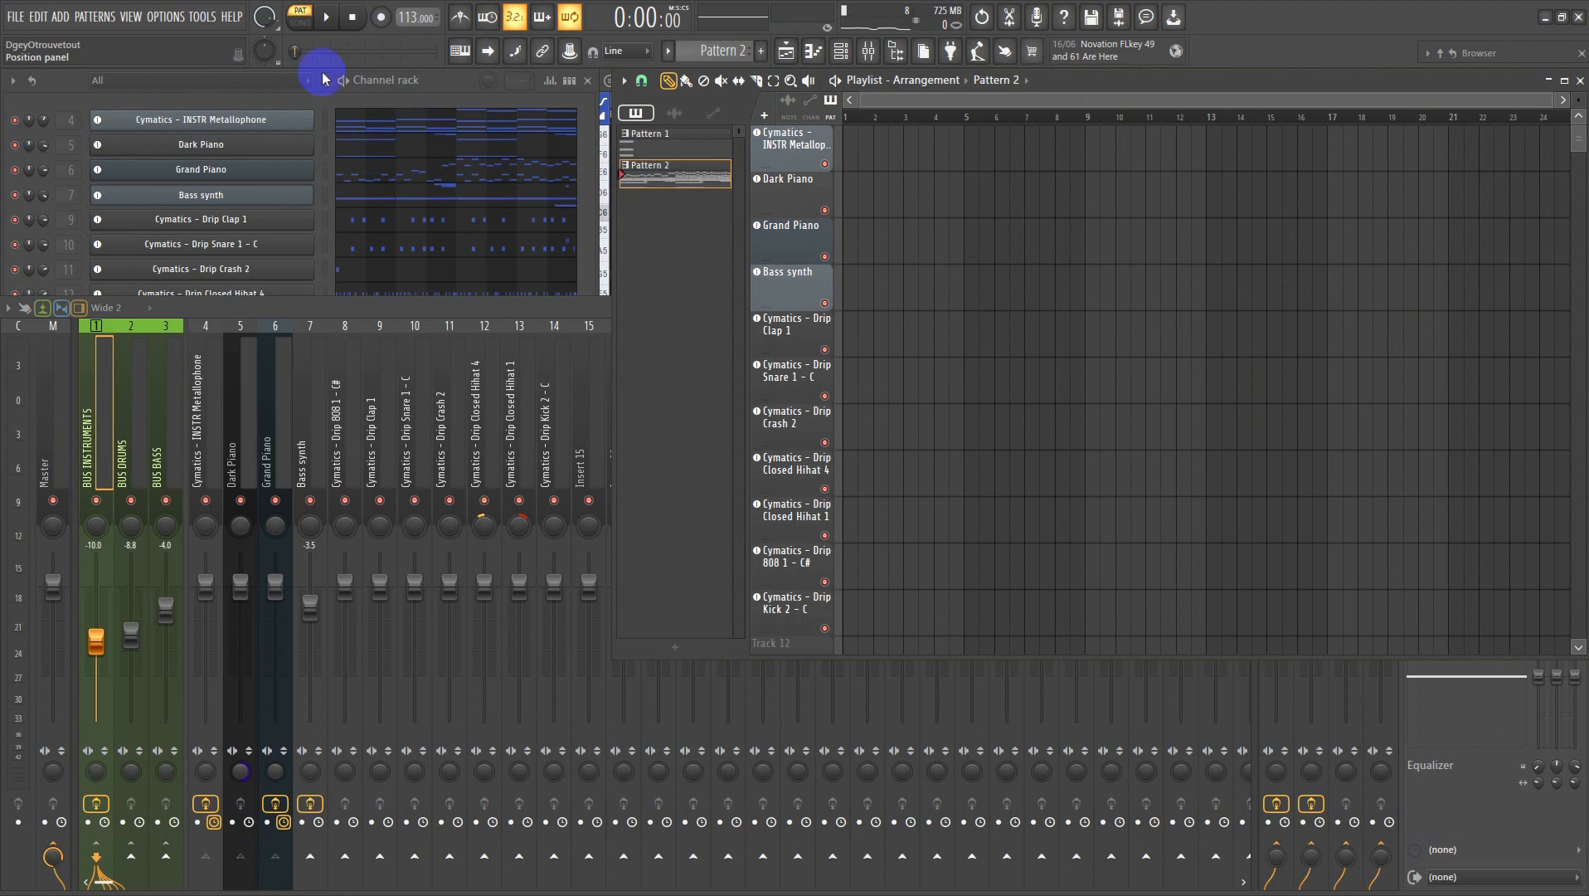
left_click(68, 92)
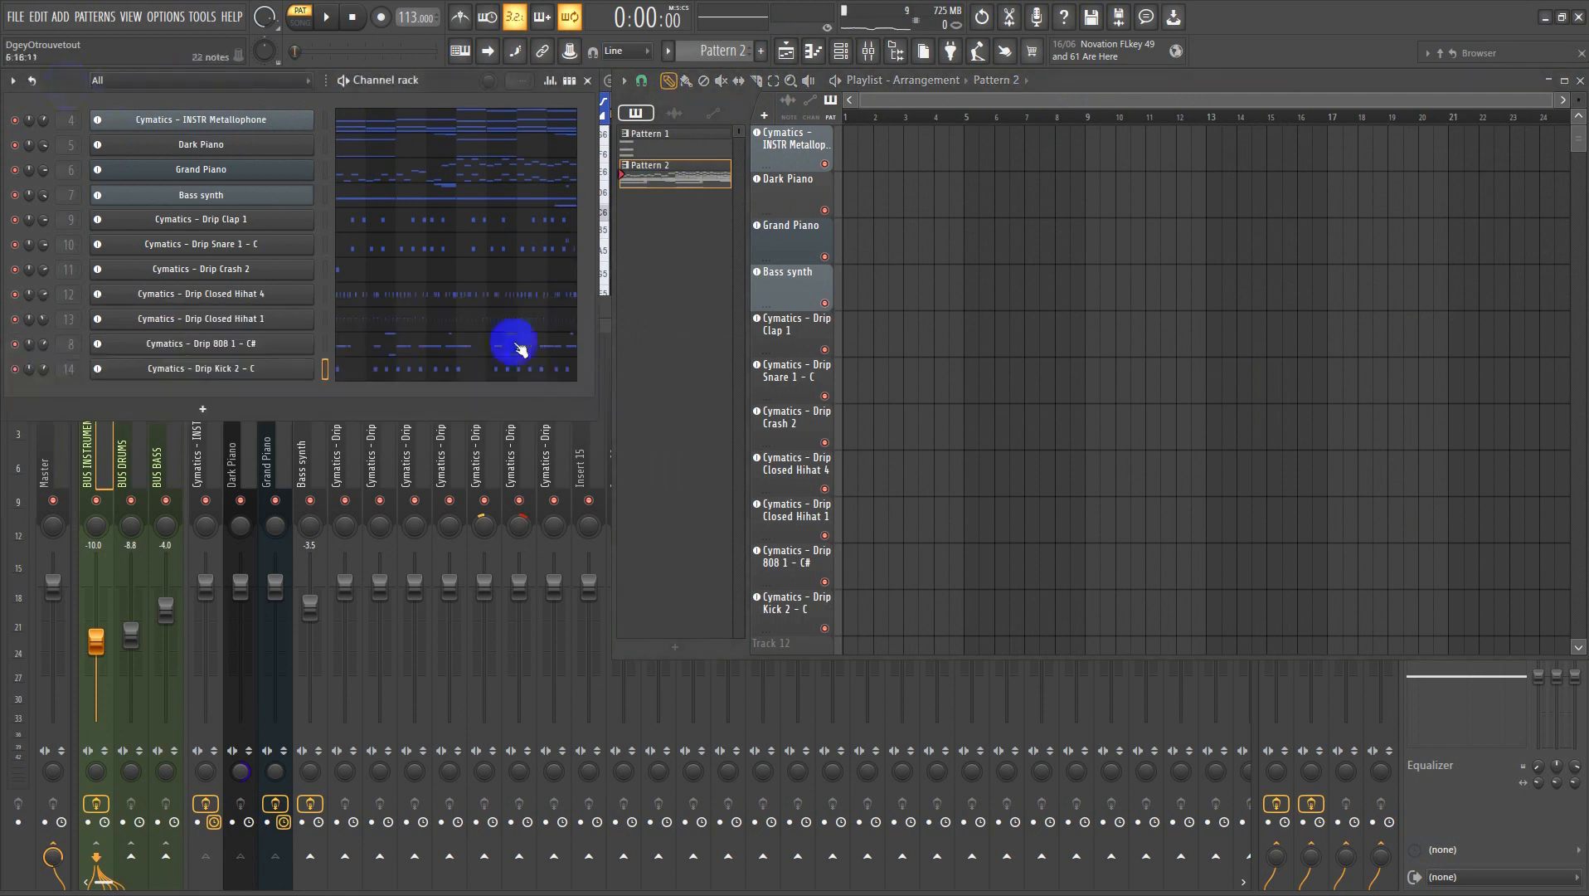
left_click(662, 150)
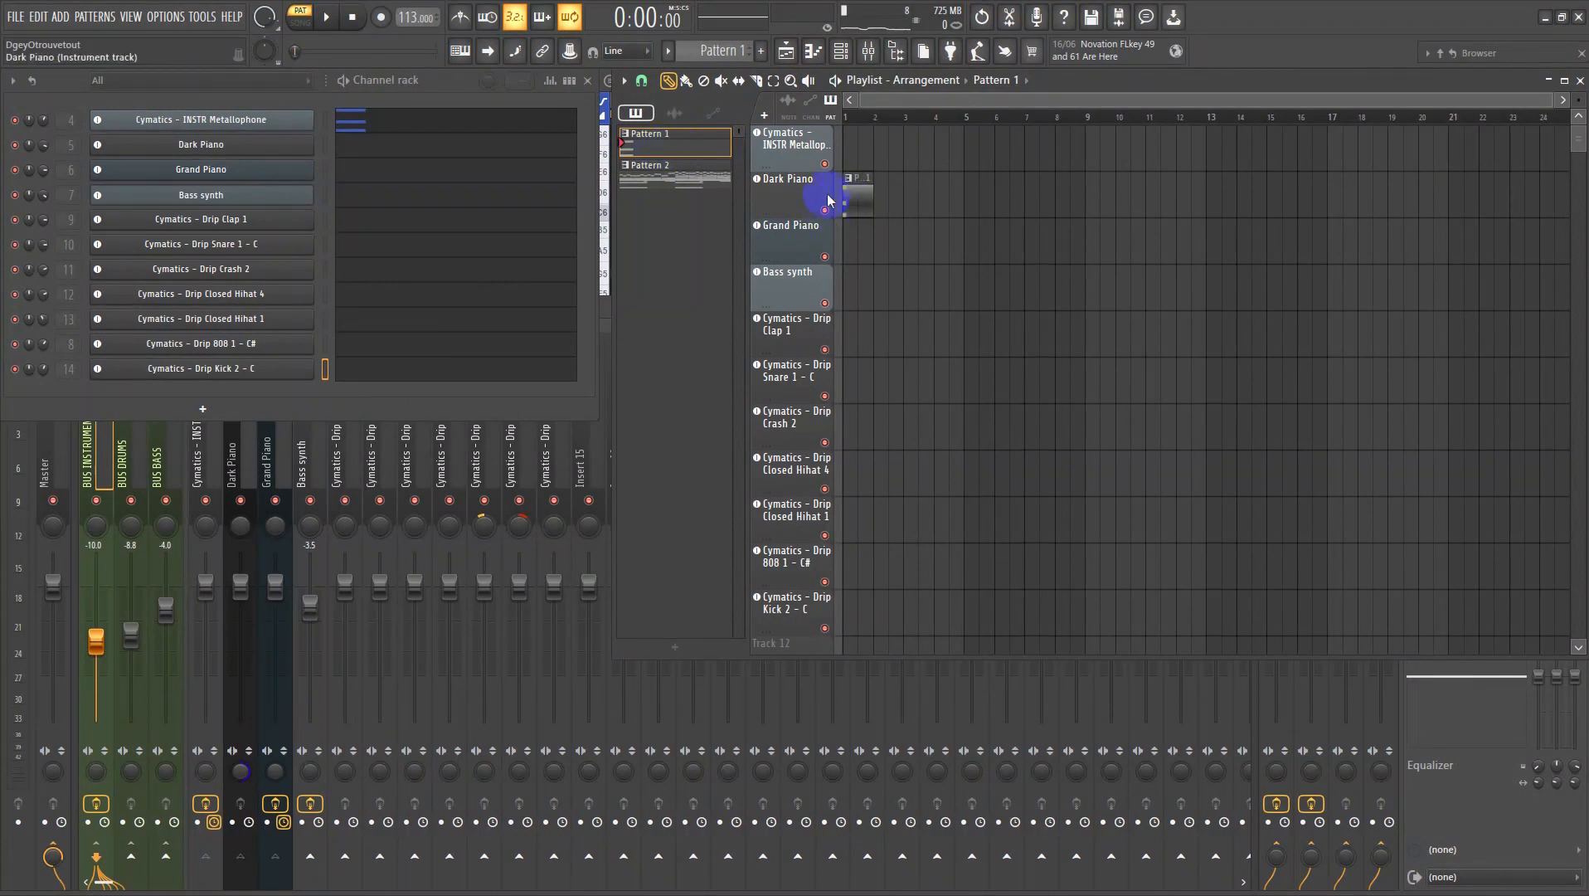
left_click(705, 173)
left_click(896, 247)
right_click(952, 250)
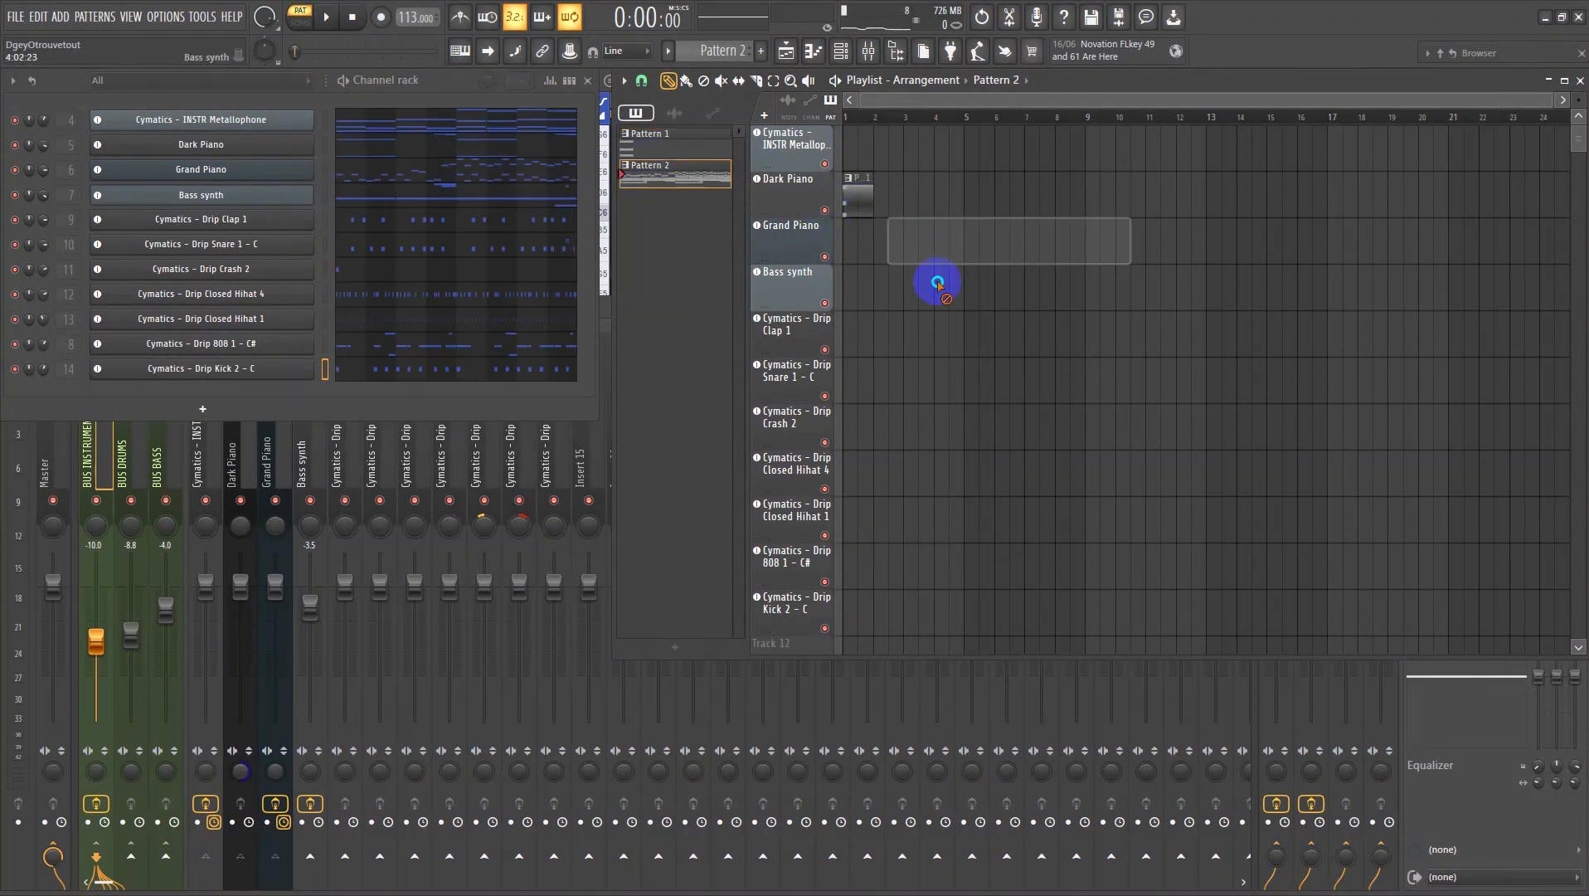
- Delete Pattern 1, which holds only the short metallophone notes, so only the full beat pattern is left
right_click(685, 161)
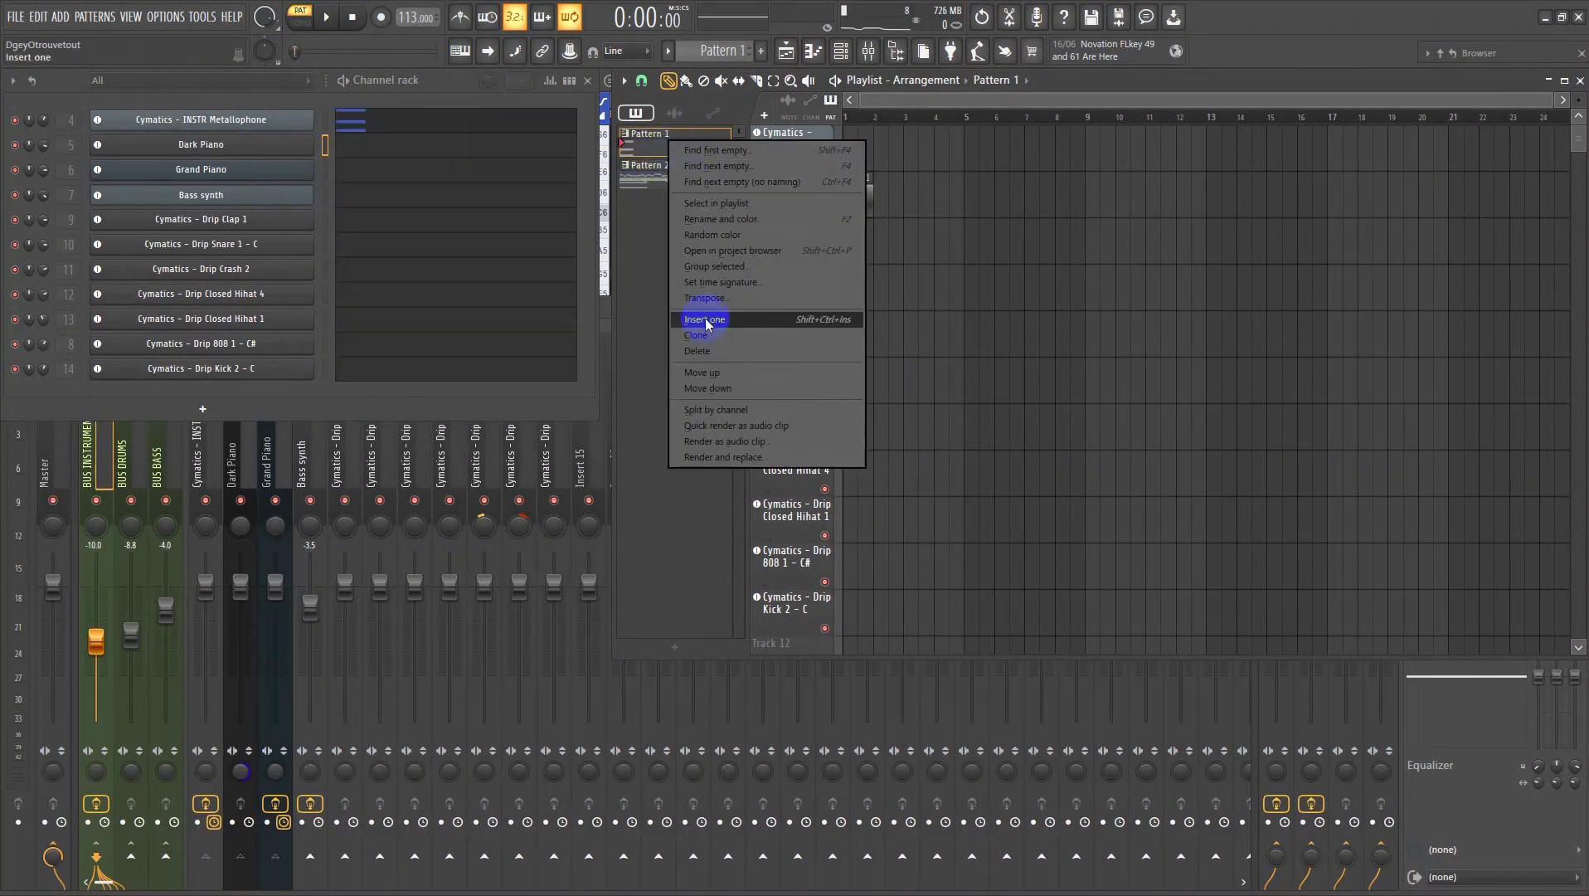
left_click(712, 351)
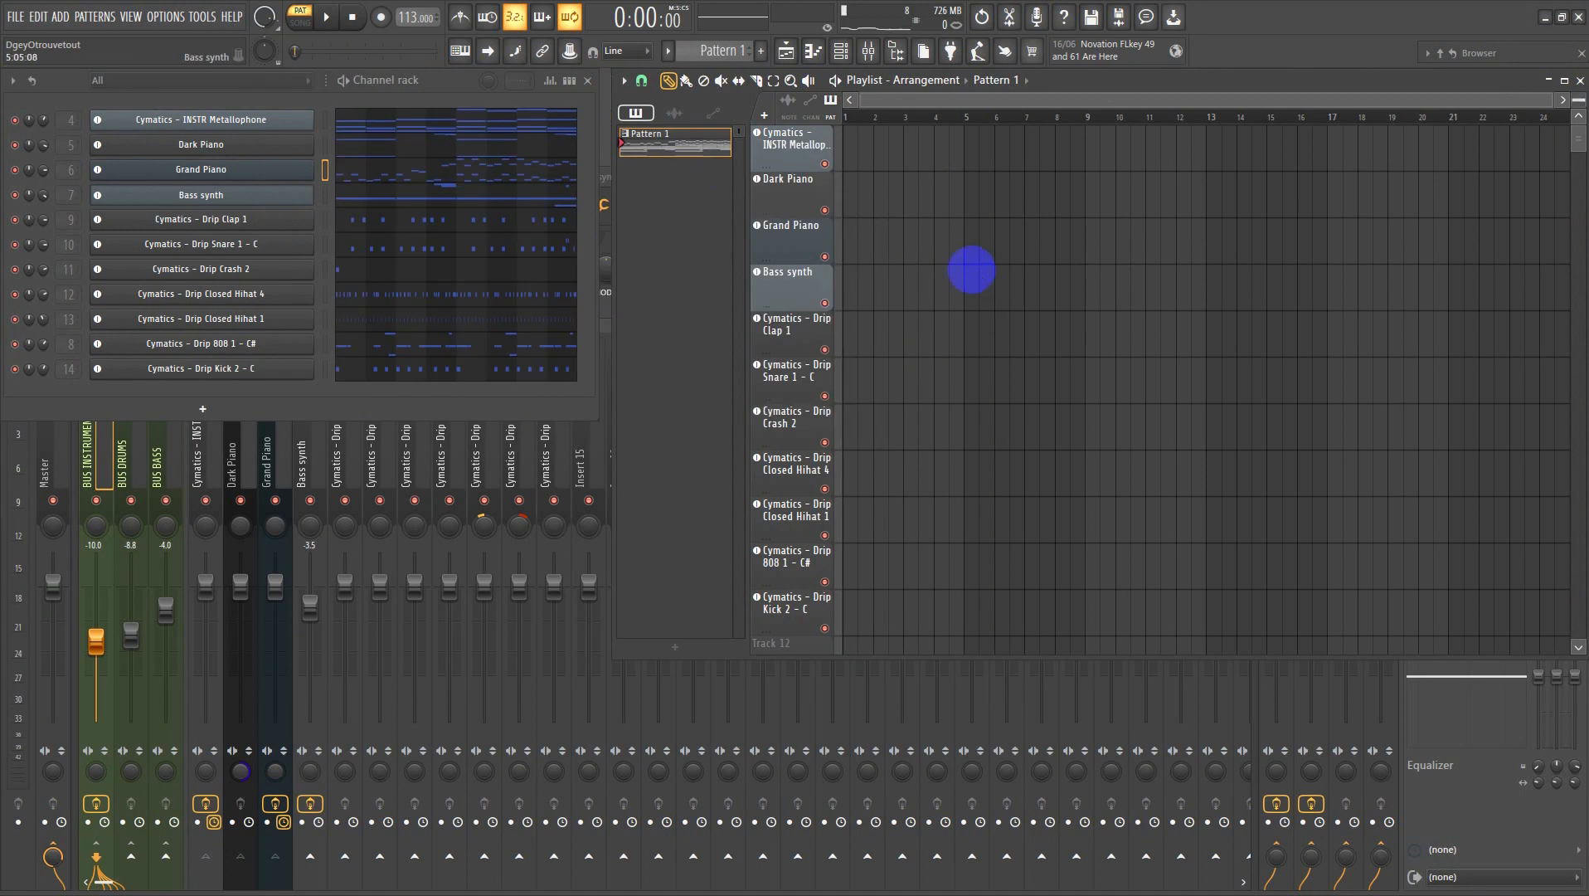
scroll(971, 271, "down", 2)
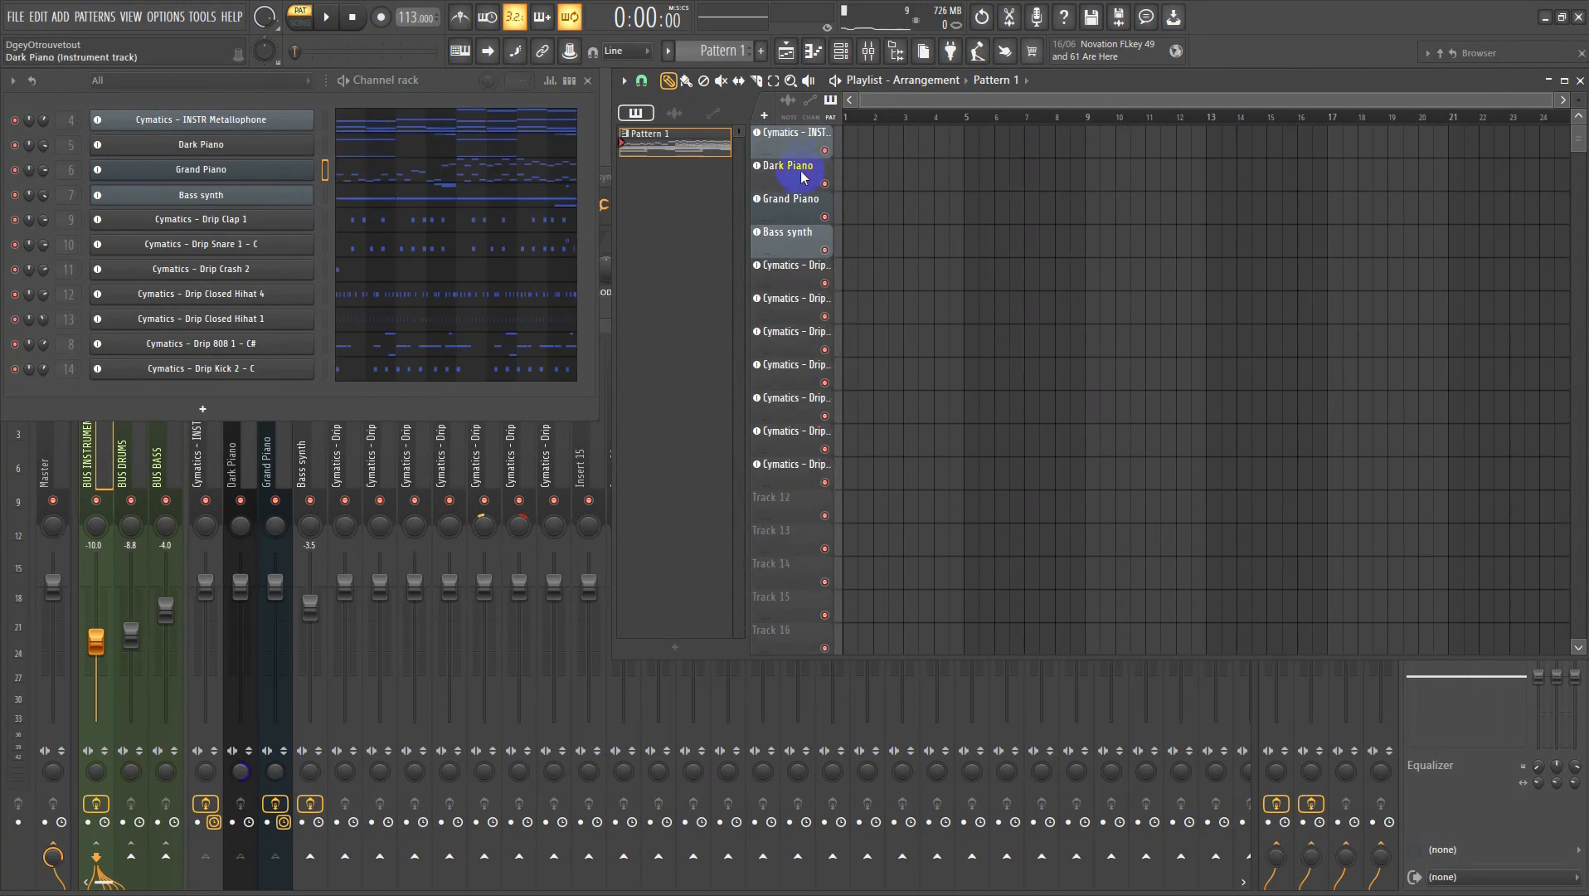
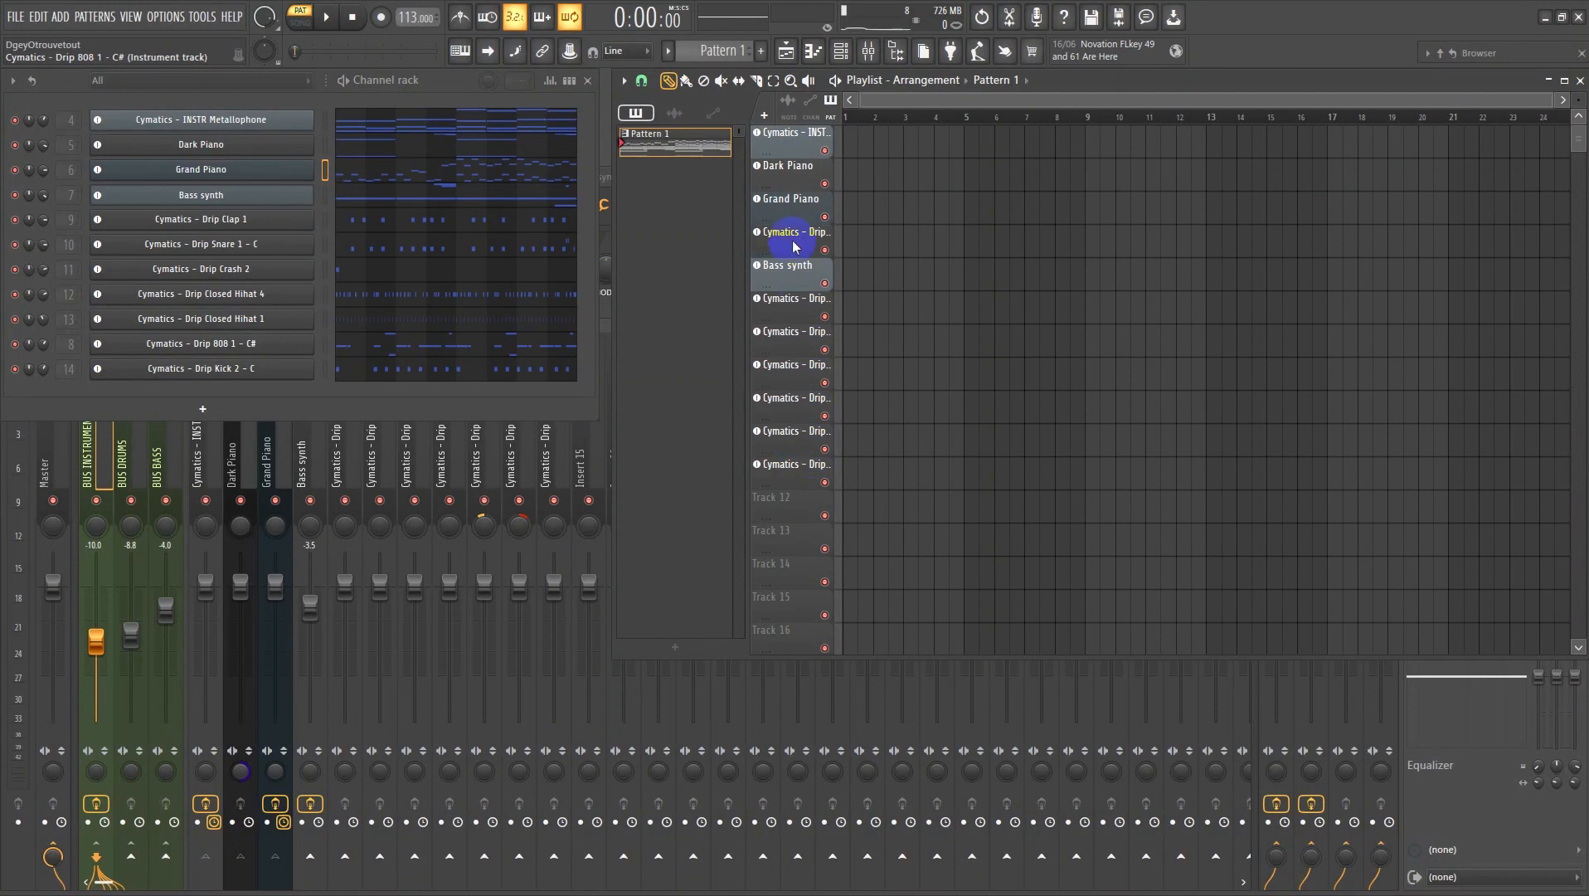
- Move the Drip 808 1 - C# channel up in the channel rack, directly below Bass synth
left_click(274, 353)
left_click(85, 397)
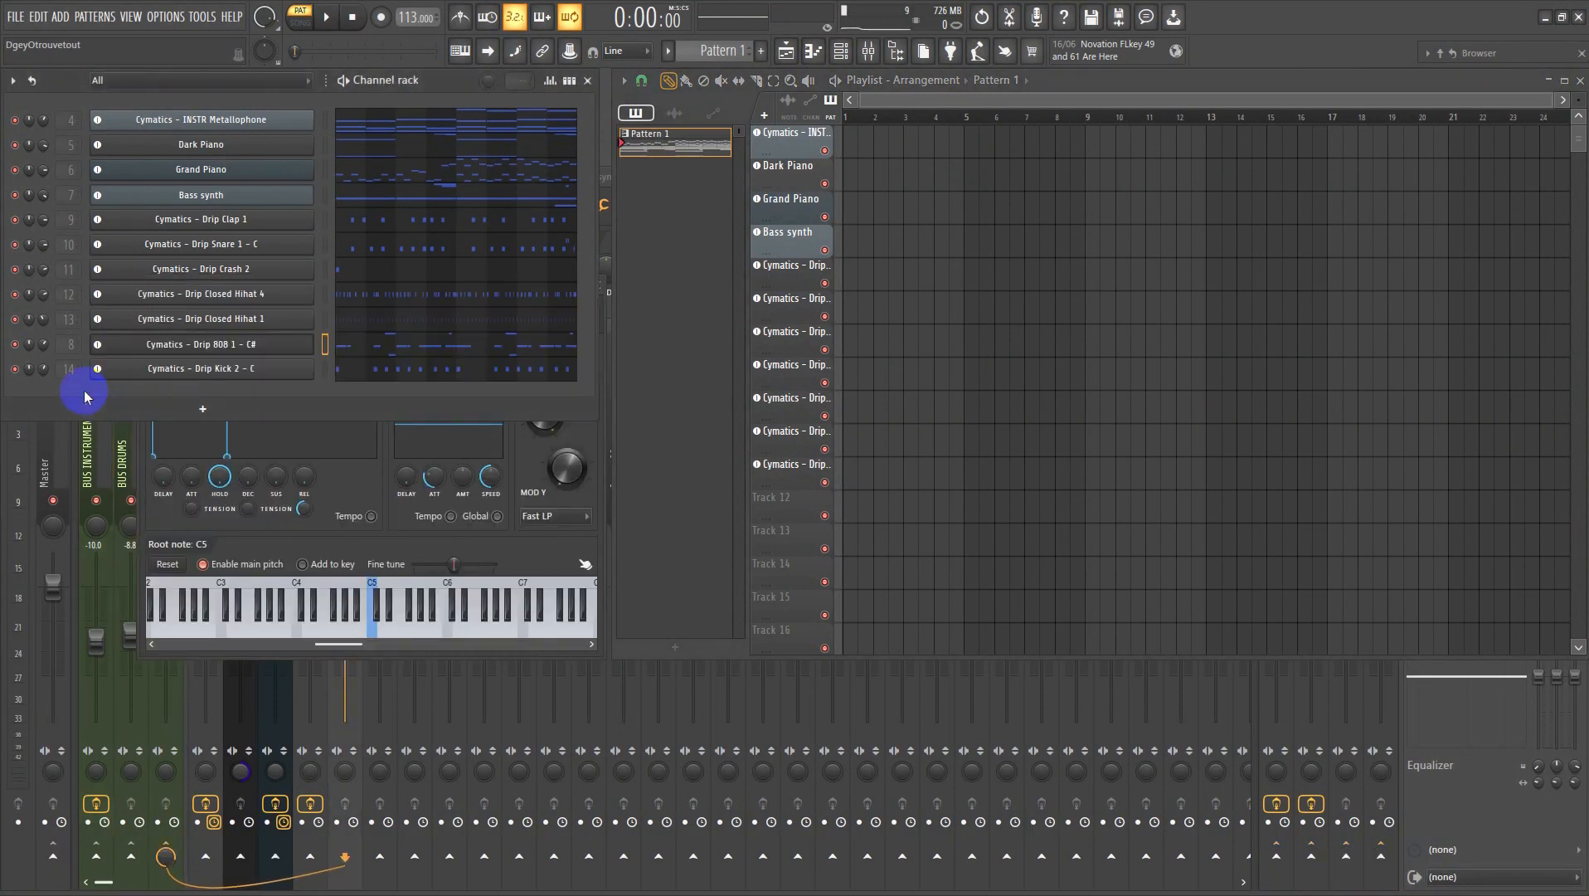
left_click_drag(230, 349, 225, 227)
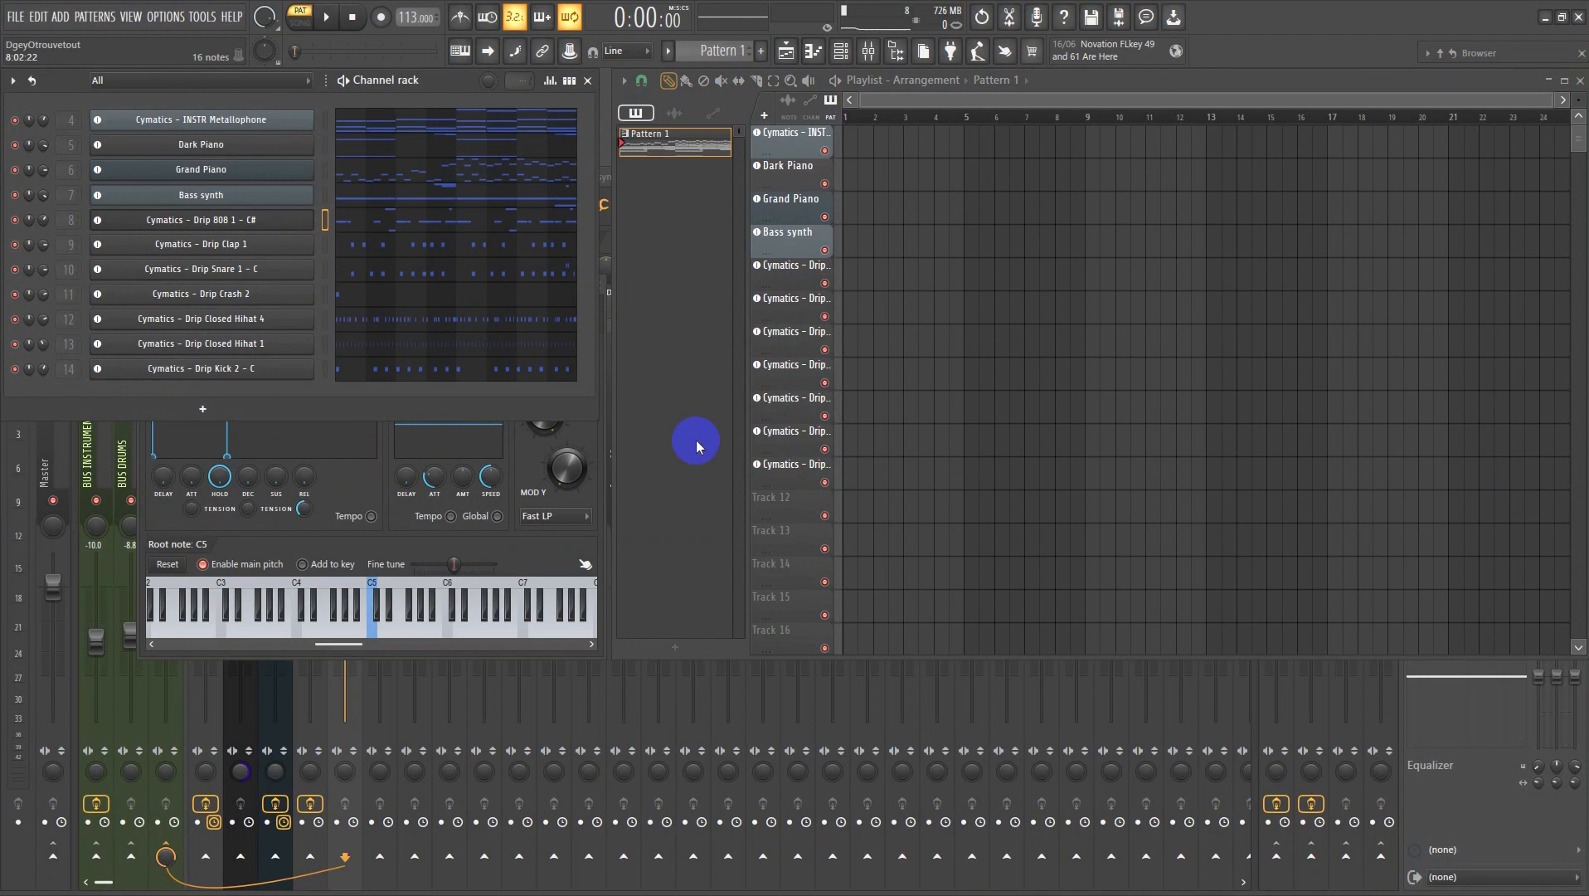
left_click(1436, 803)
- Split the full beat pattern by channel into separate patterns for each instrument and drum
left_click(661, 167)
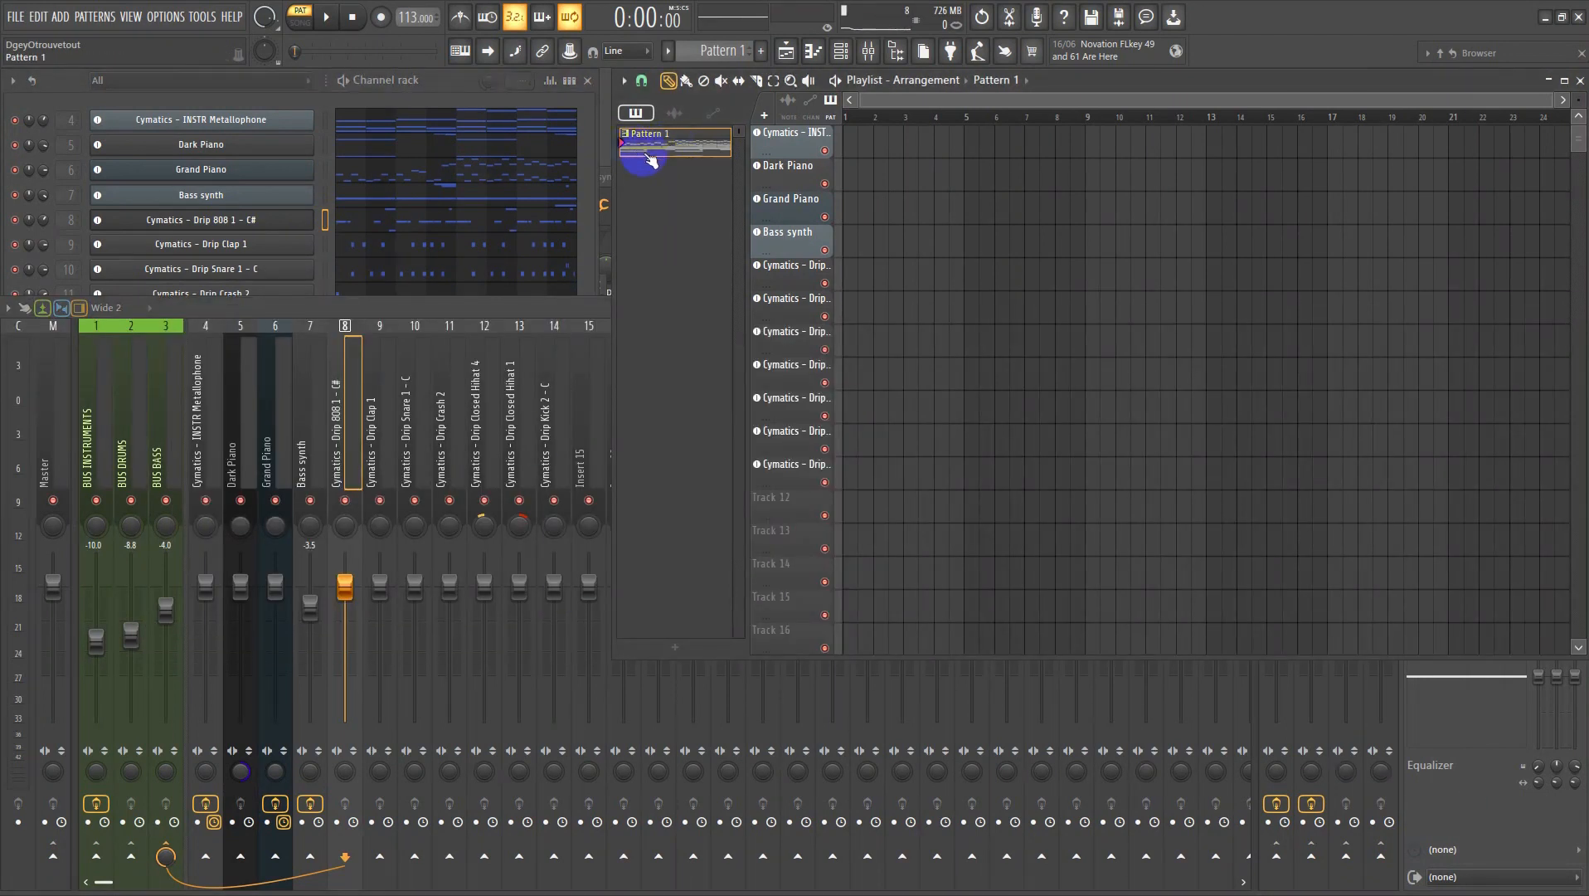
left_click(318, 106)
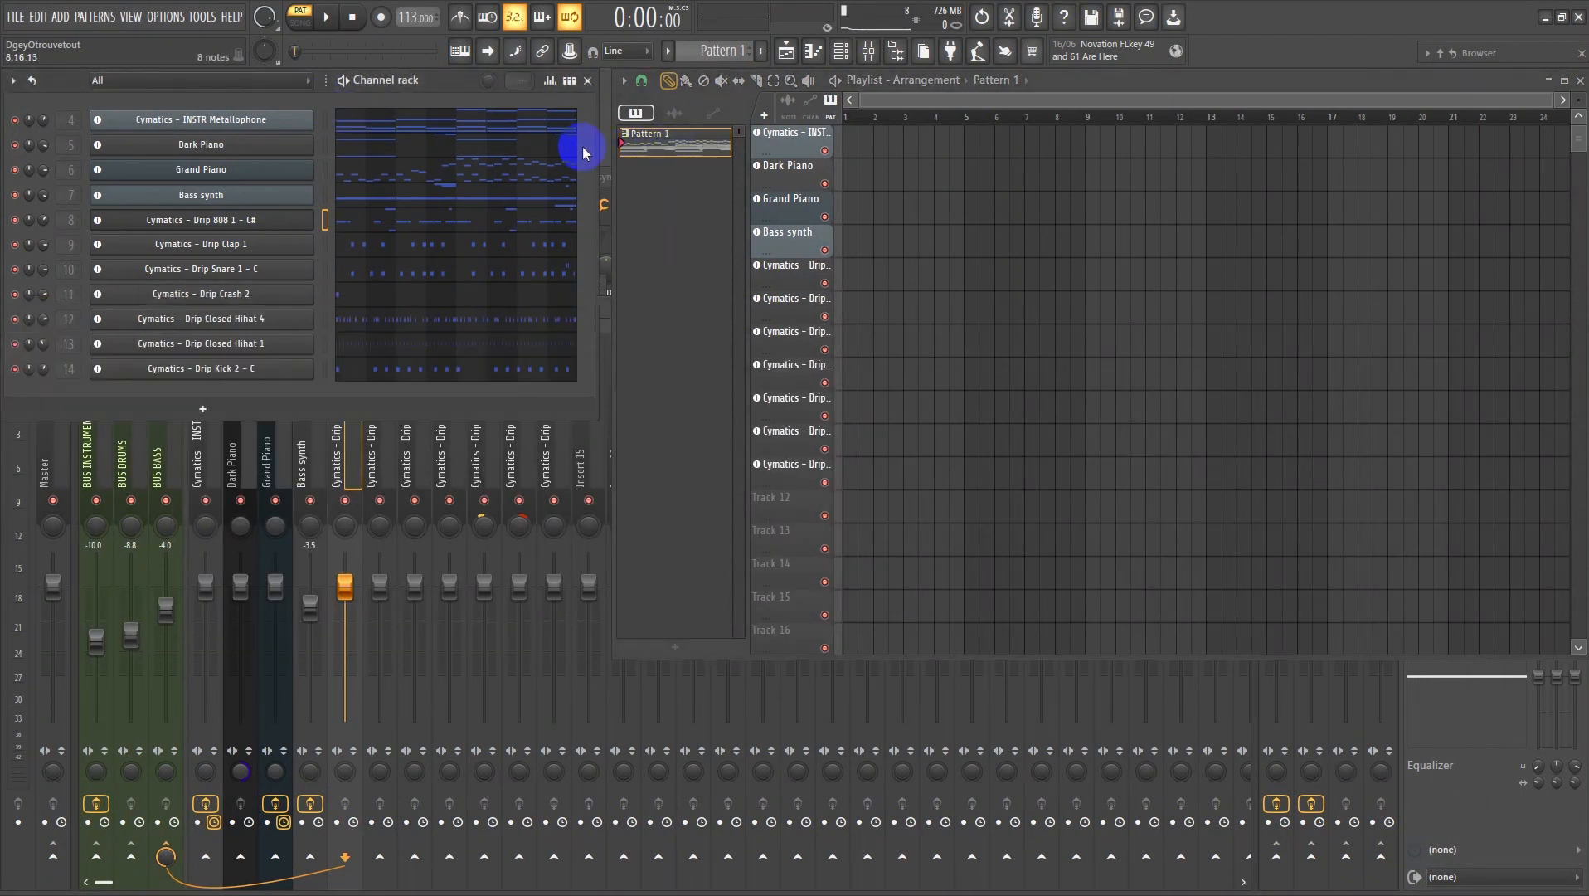
right_click(664, 151)
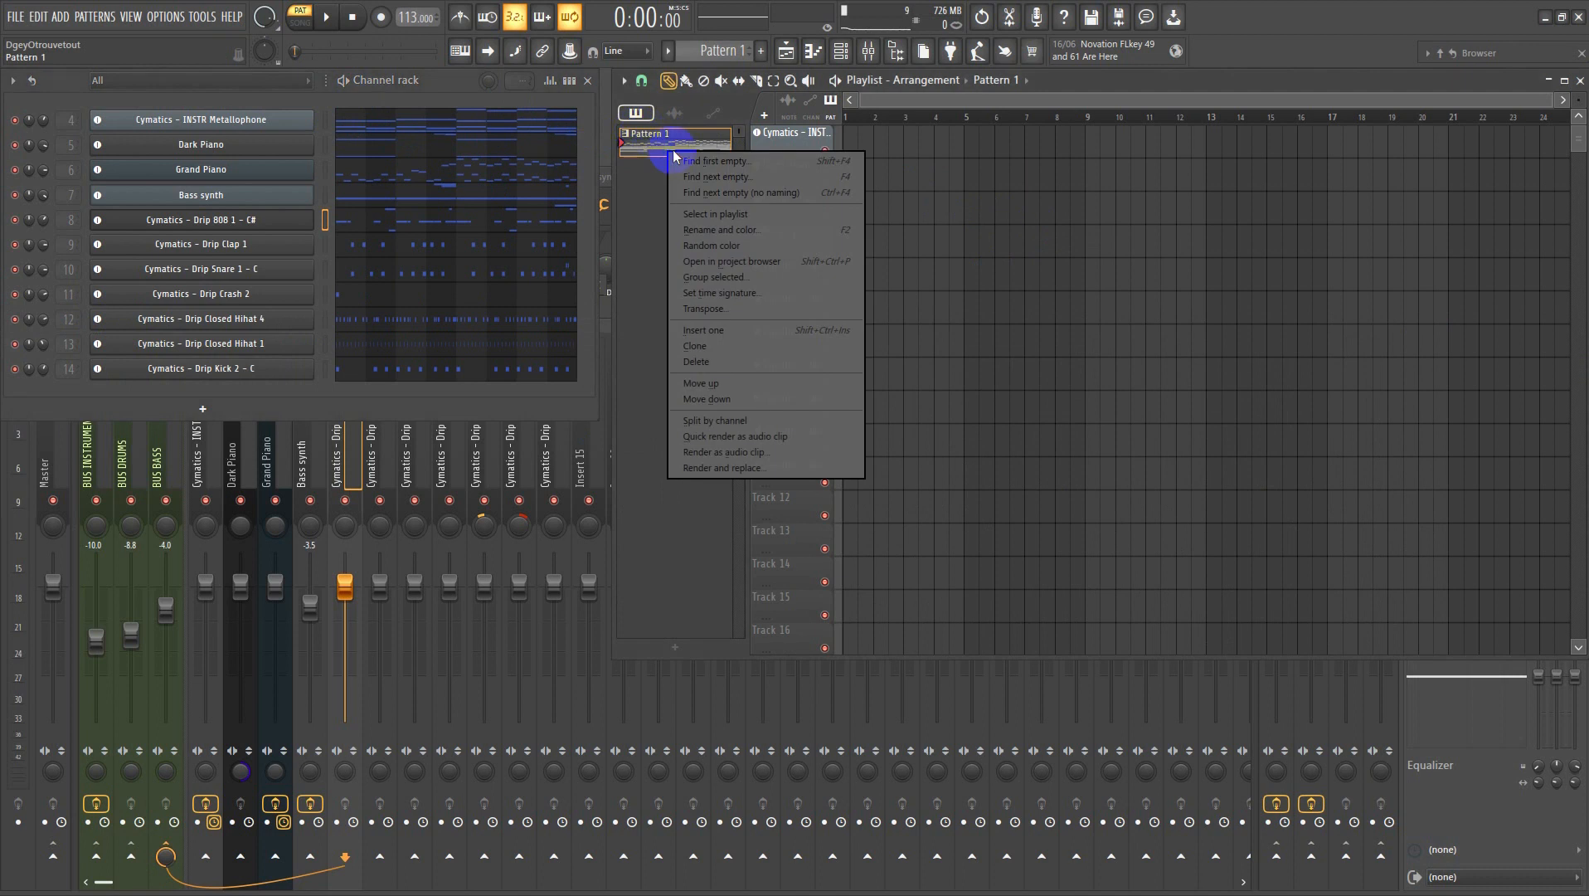
left_click(711, 421)
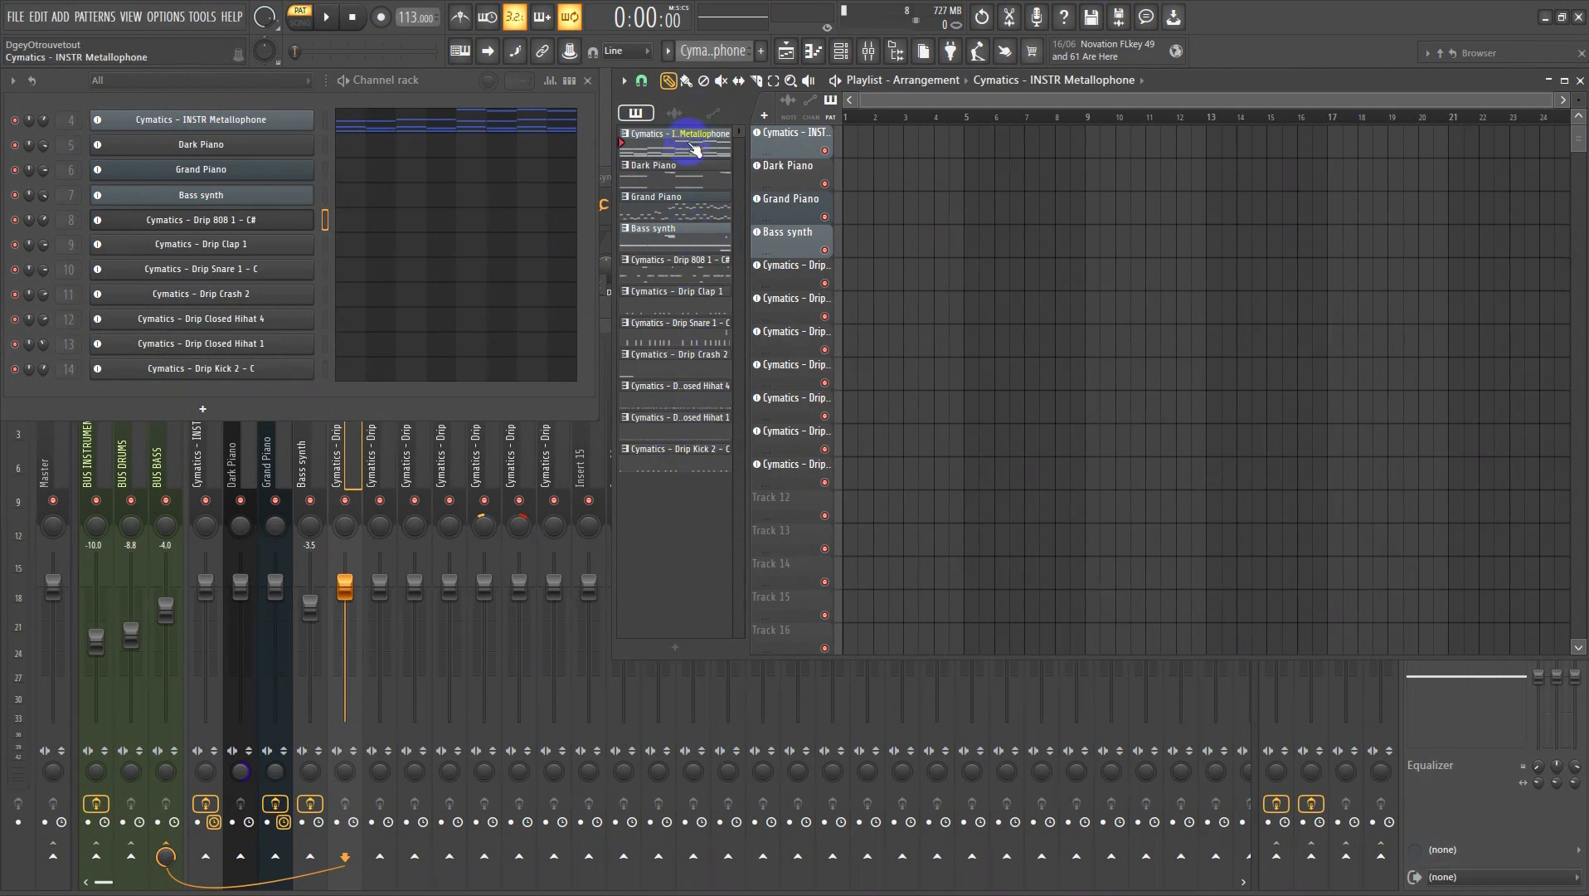
- Place the INSTR Metallophone pattern at bar 1 on its own playlist track and play it briefly
left_click_drag(695, 149, 867, 126)
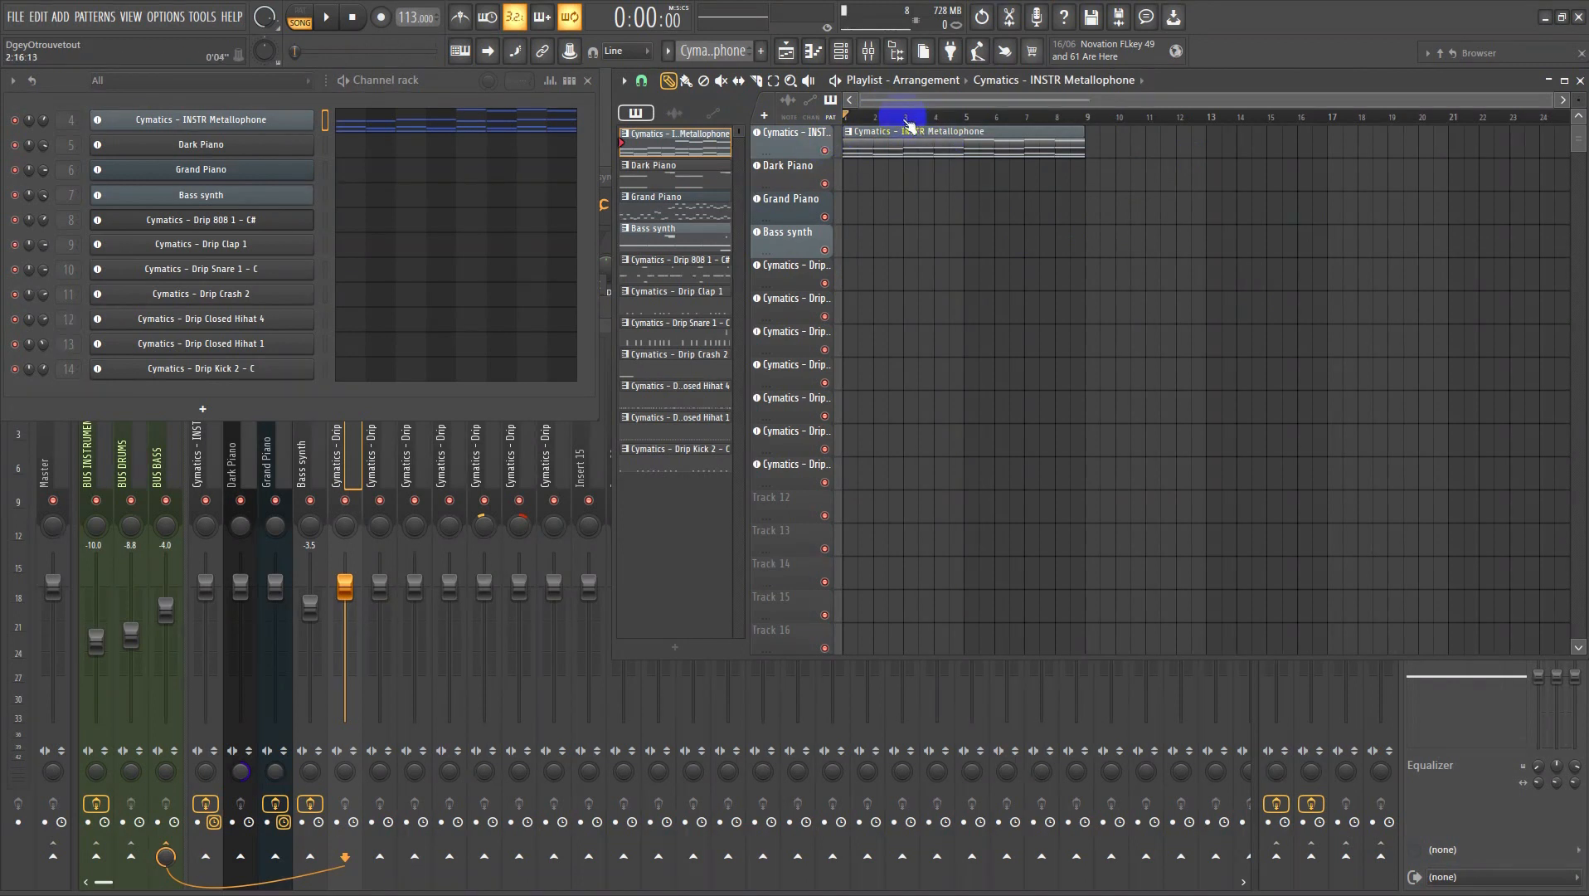
key("space")
scroll(950, 224, "down", 1)
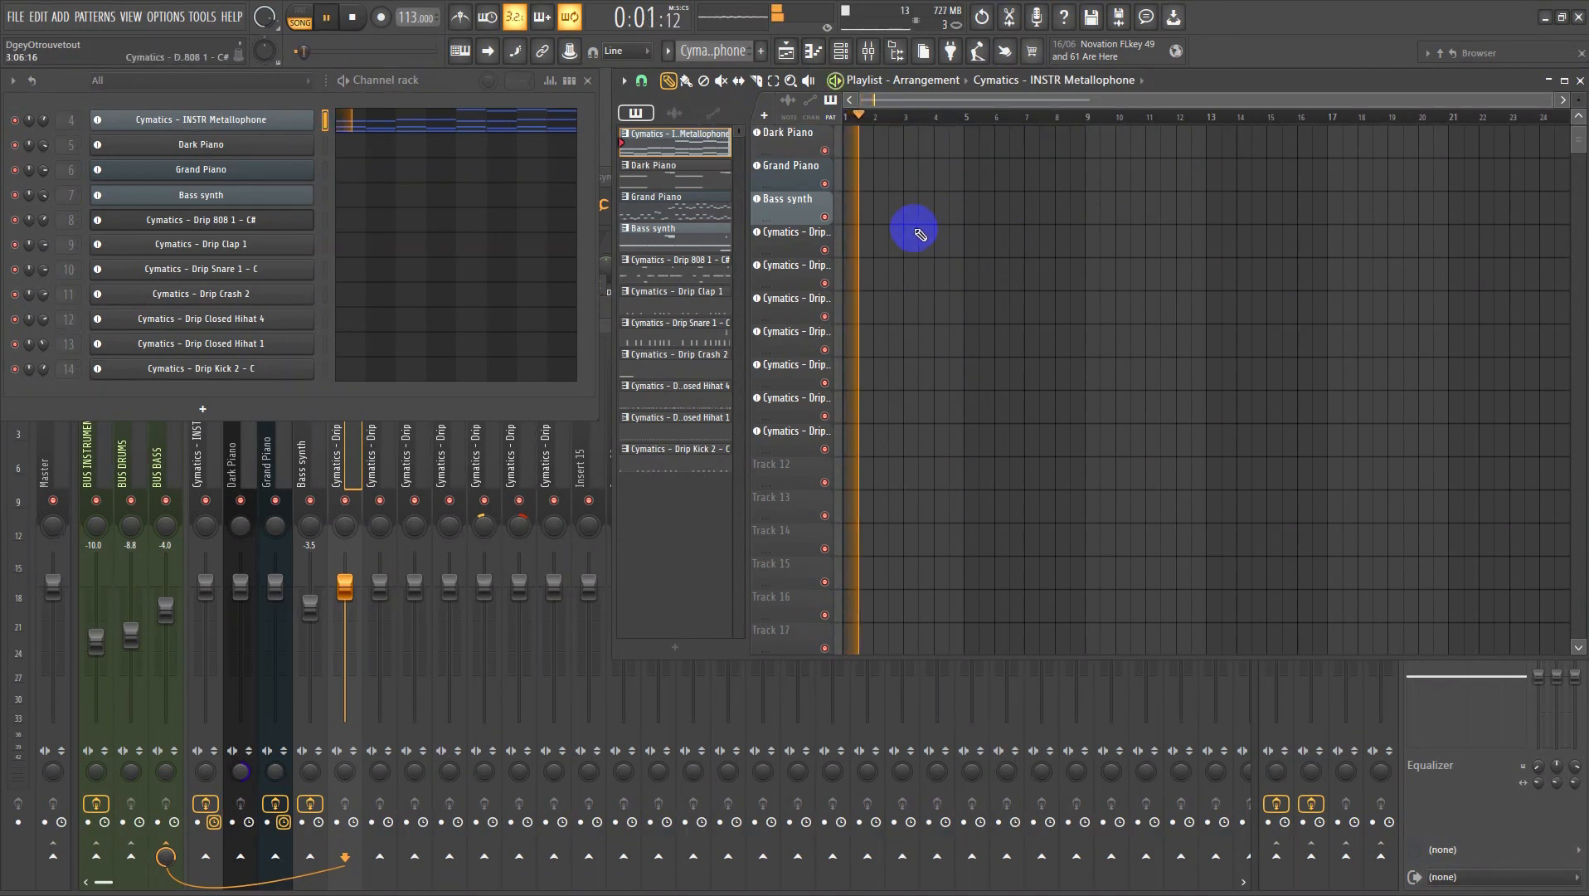
scroll(1006, 302, "up", 1)
key("space")
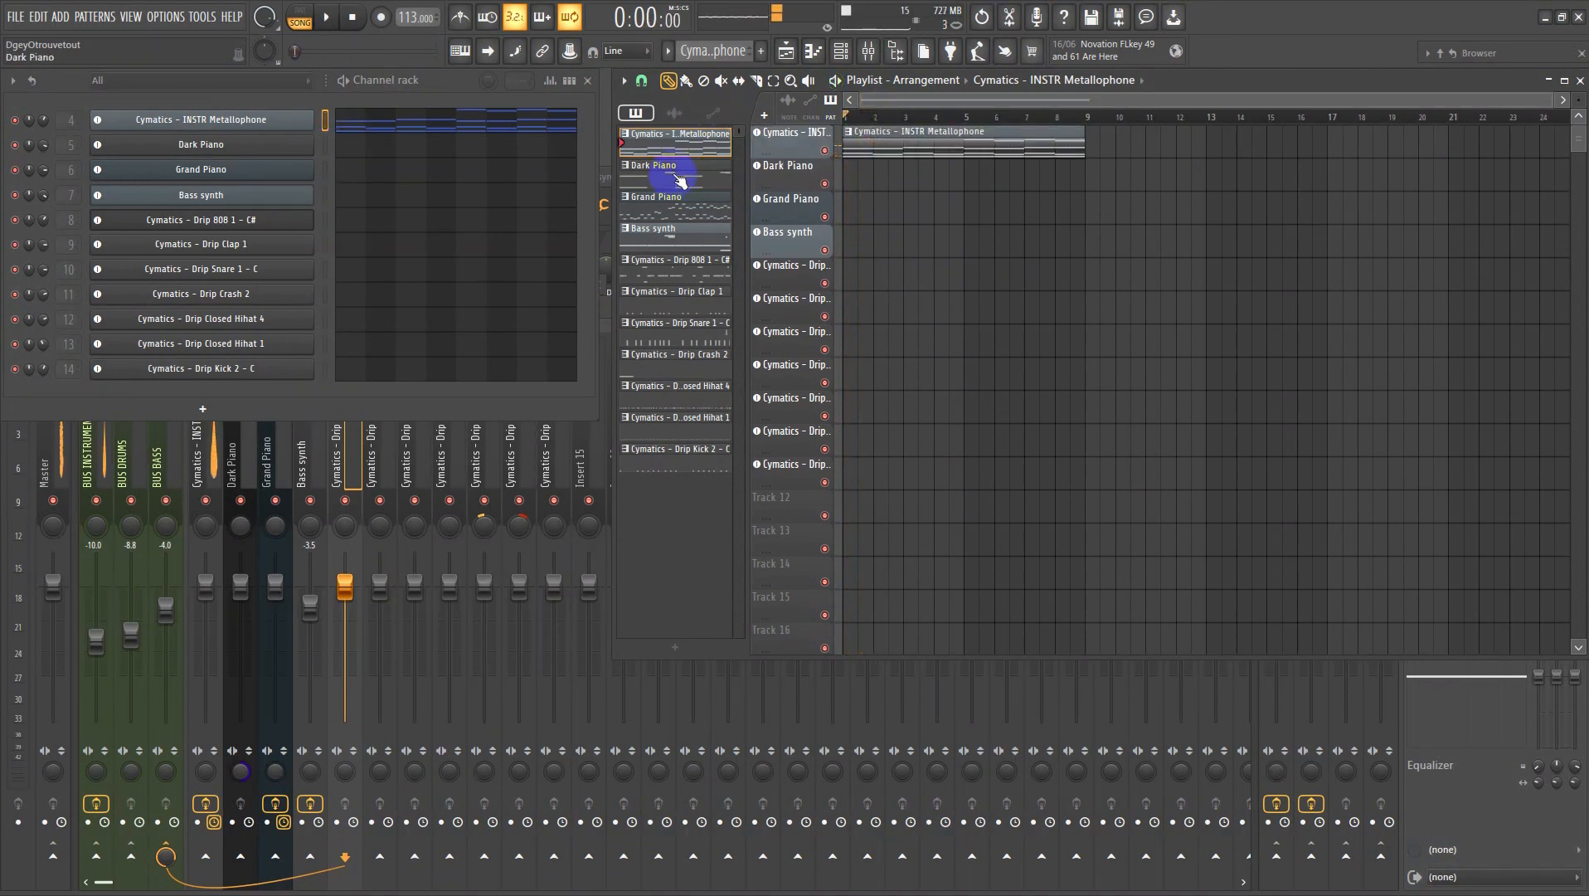
- Place the Dark Piano pattern at bar 1 on the Dark Piano track and play both clips together
left_click_drag(677, 180, 859, 176)
key("space")
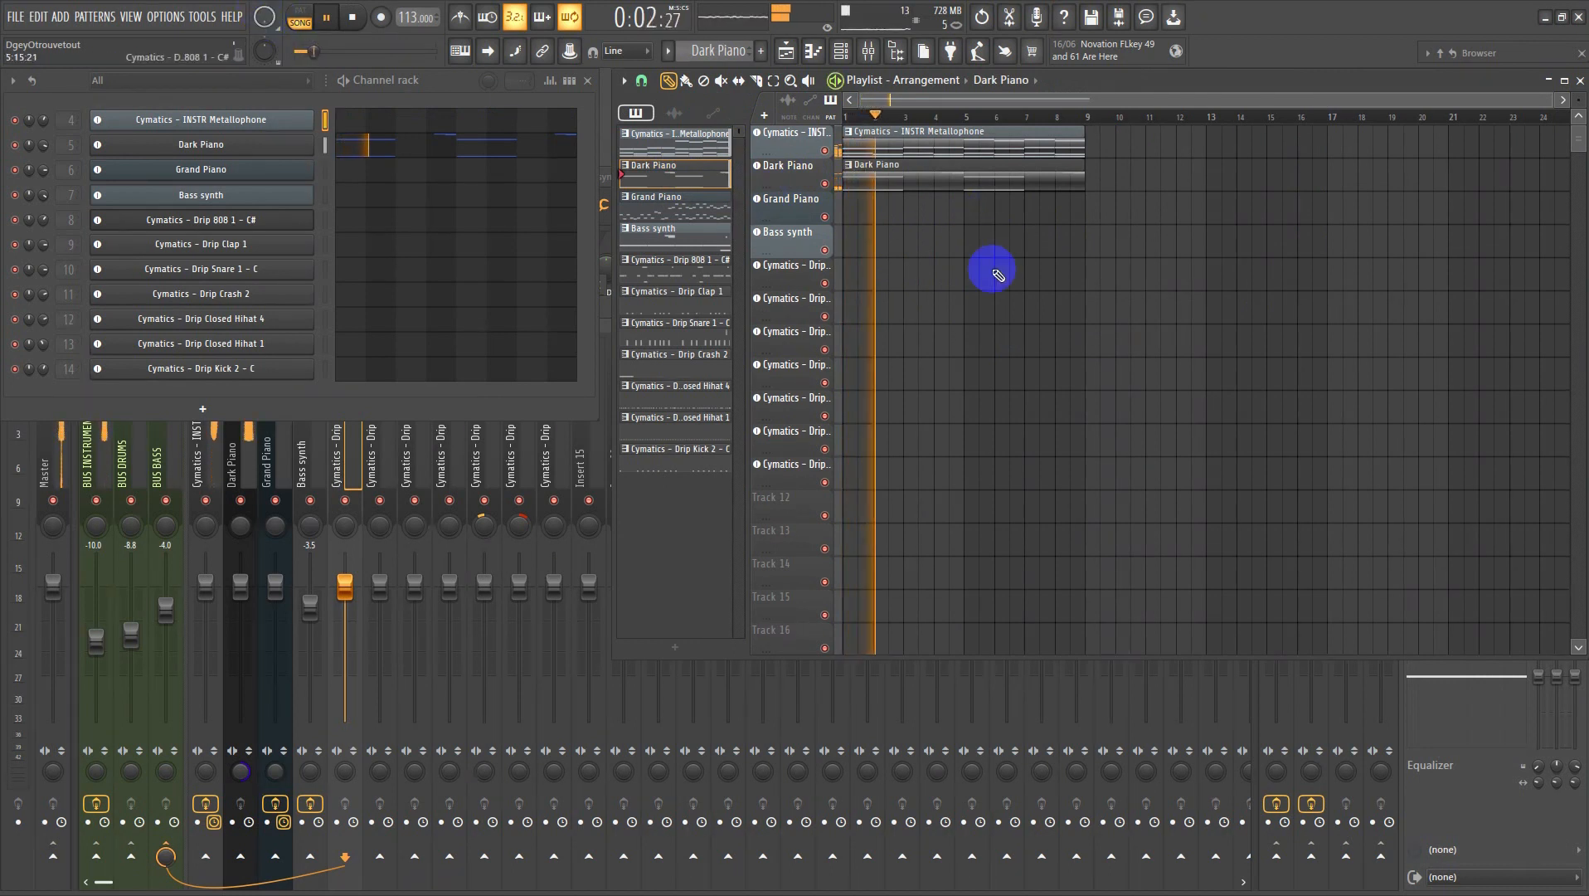
scroll(950, 269, "up", 3)
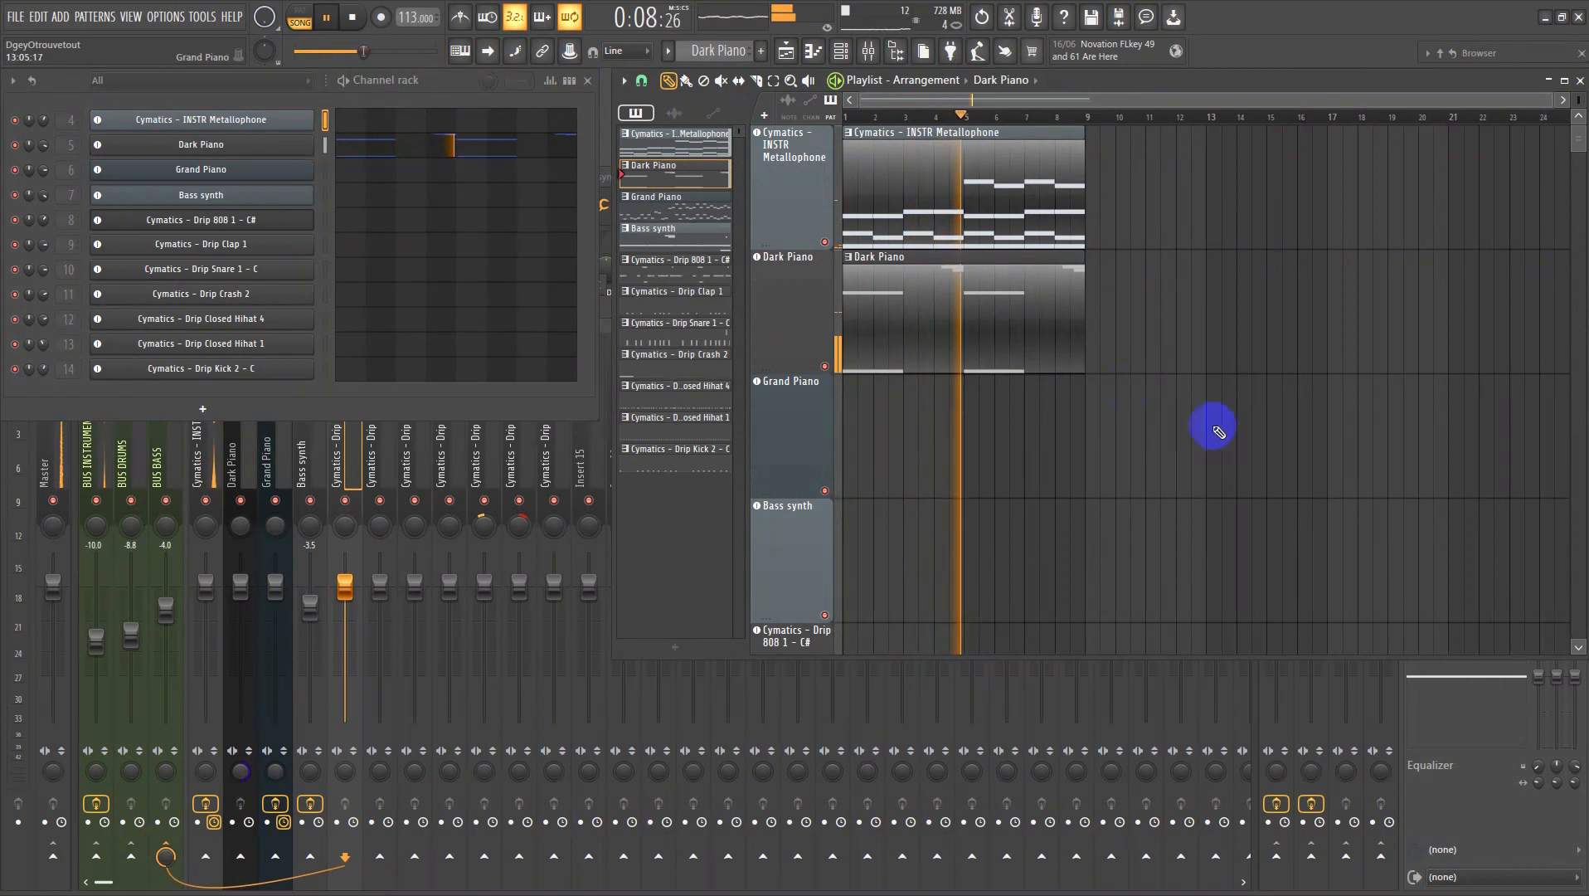
key("space")
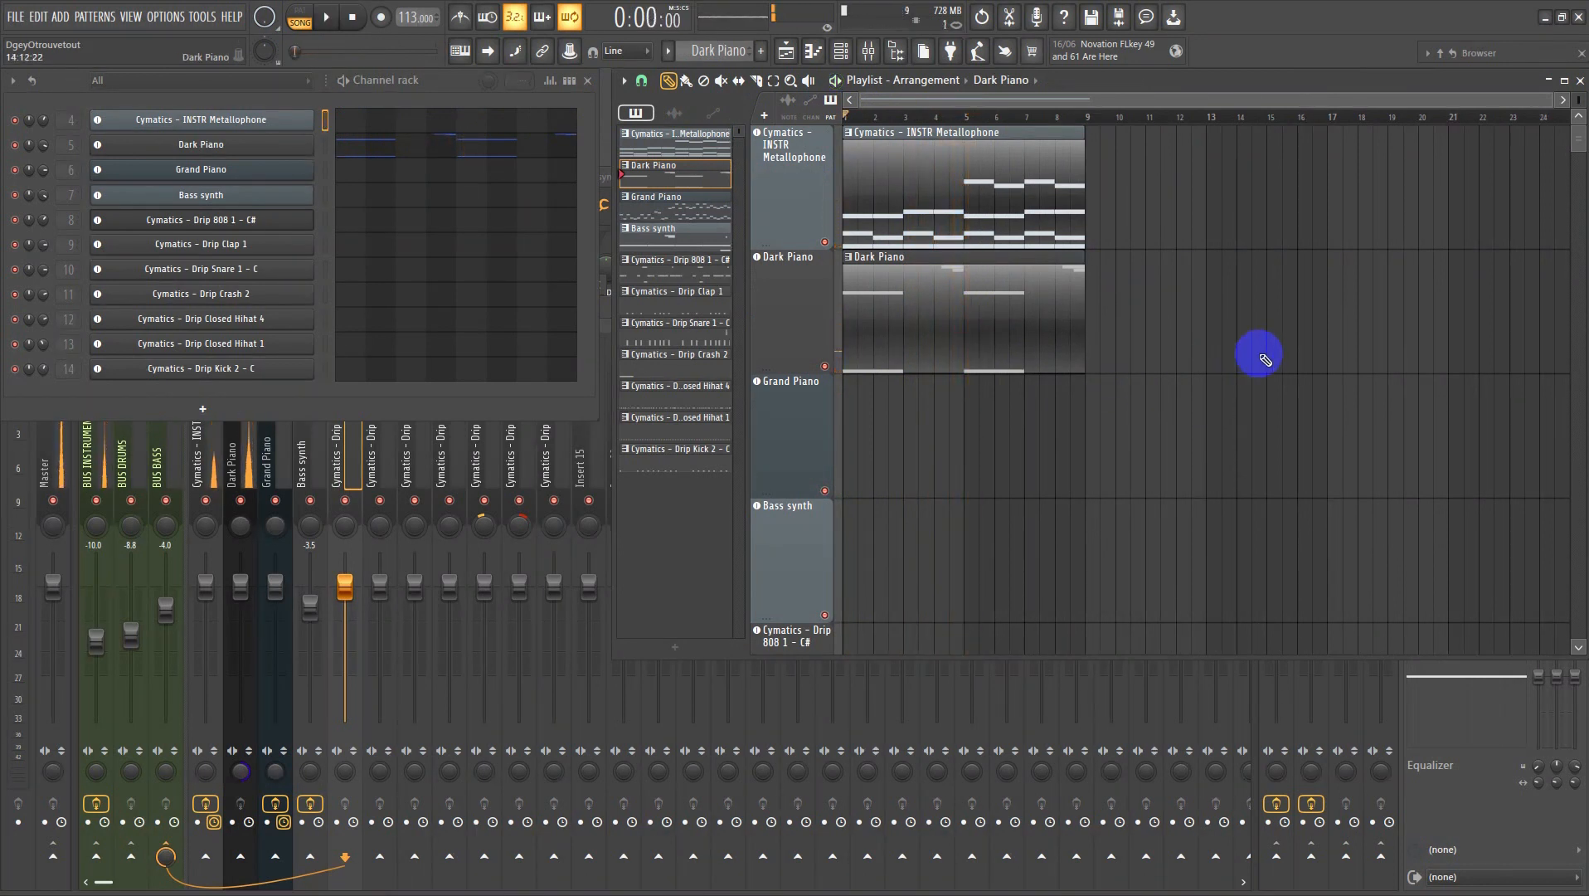
- Select the Metallophone and Dark Piano clips and duplicate them to start at bar 9
left_click_drag(1260, 362, 955, 170)
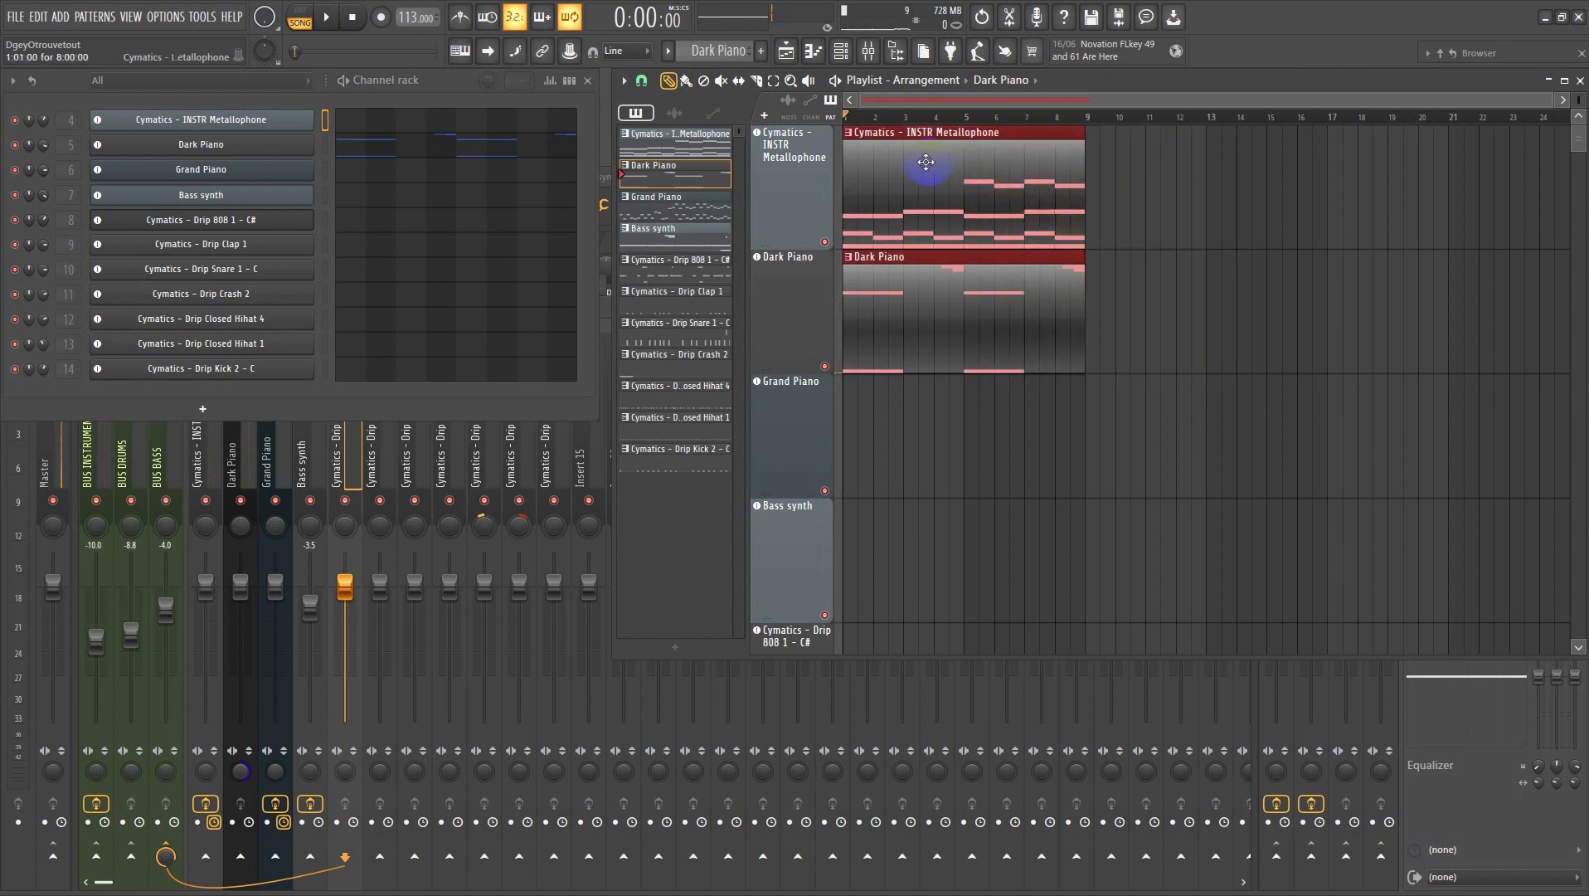
key("ctrl+b")
left_click(1278, 319, "ctrl")
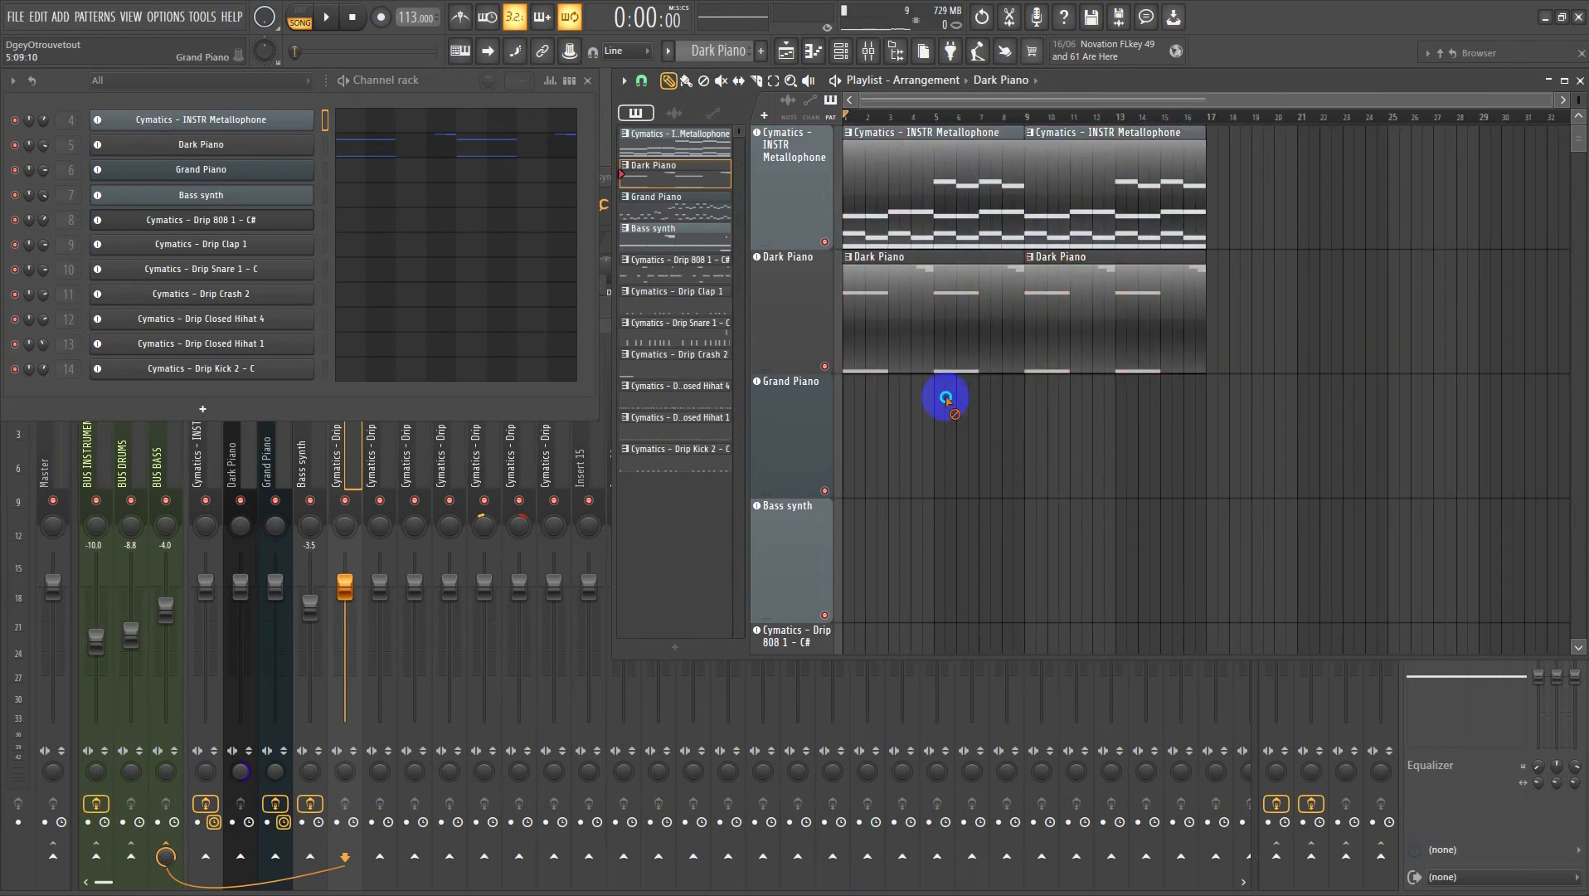
right_click(946, 354)
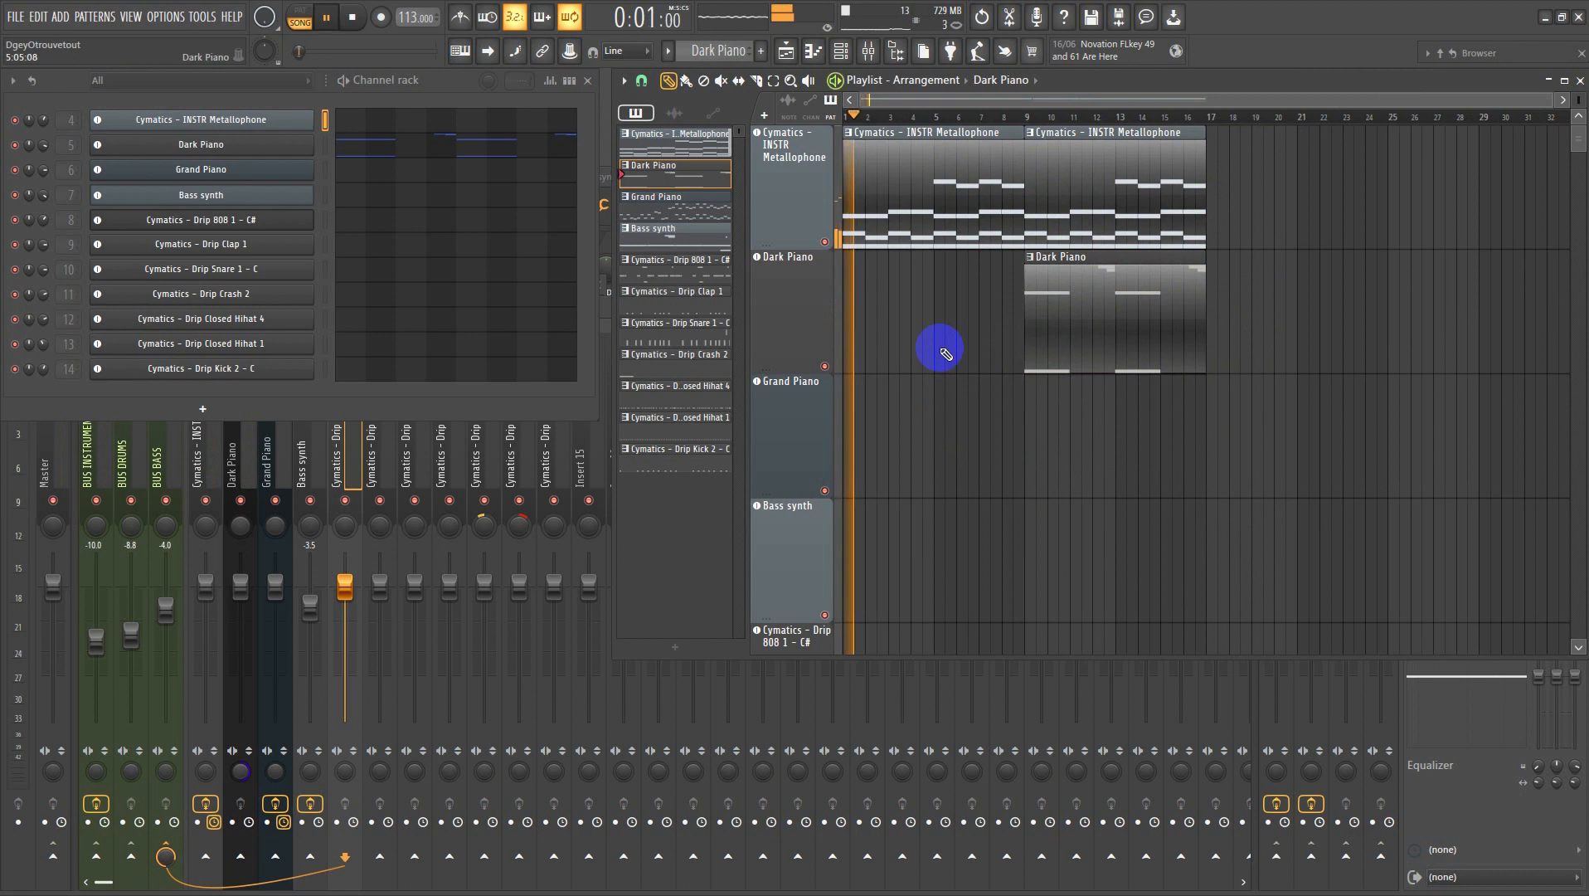
scroll(938, 355, "down", 2)
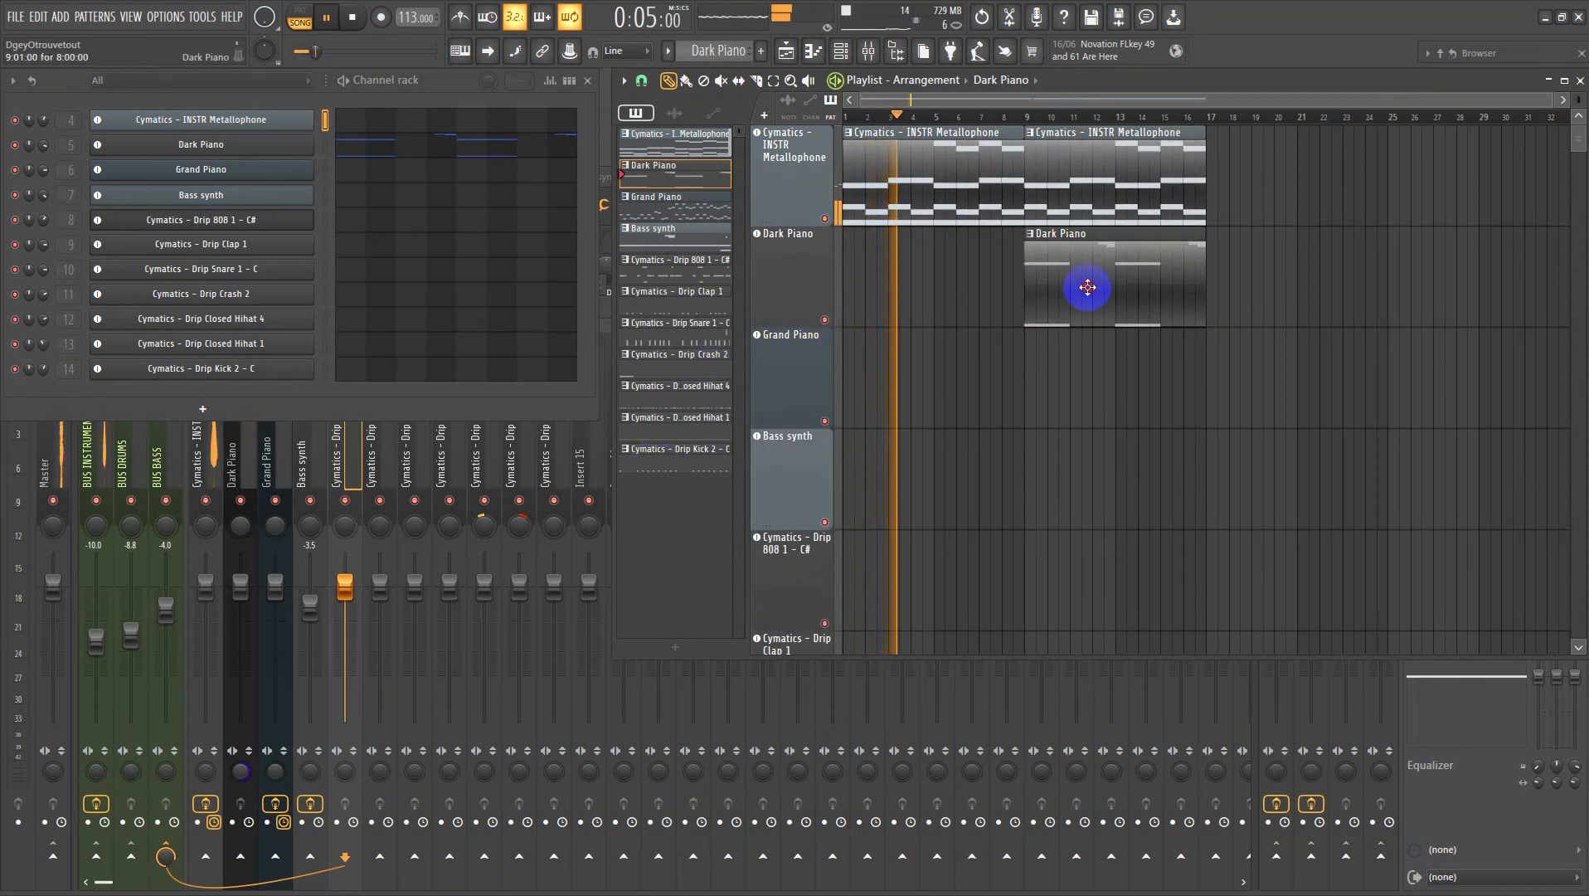
left_click_drag(1086, 287, 781, 299)
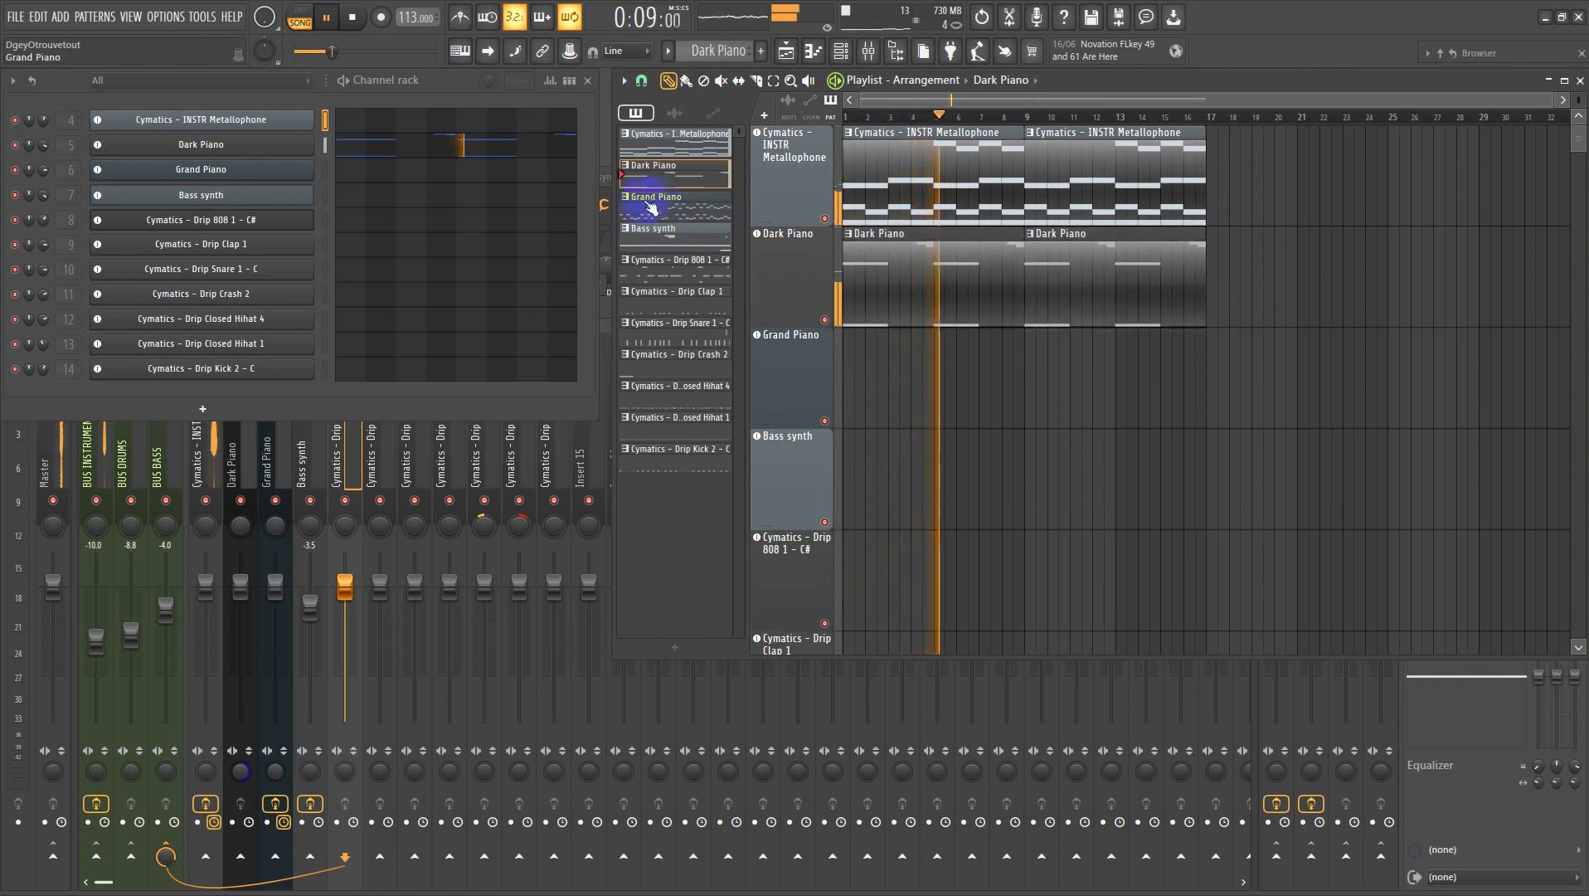
- Place the Bass synth pattern at bar 9 on the Bass synth track
left_click(656, 233)
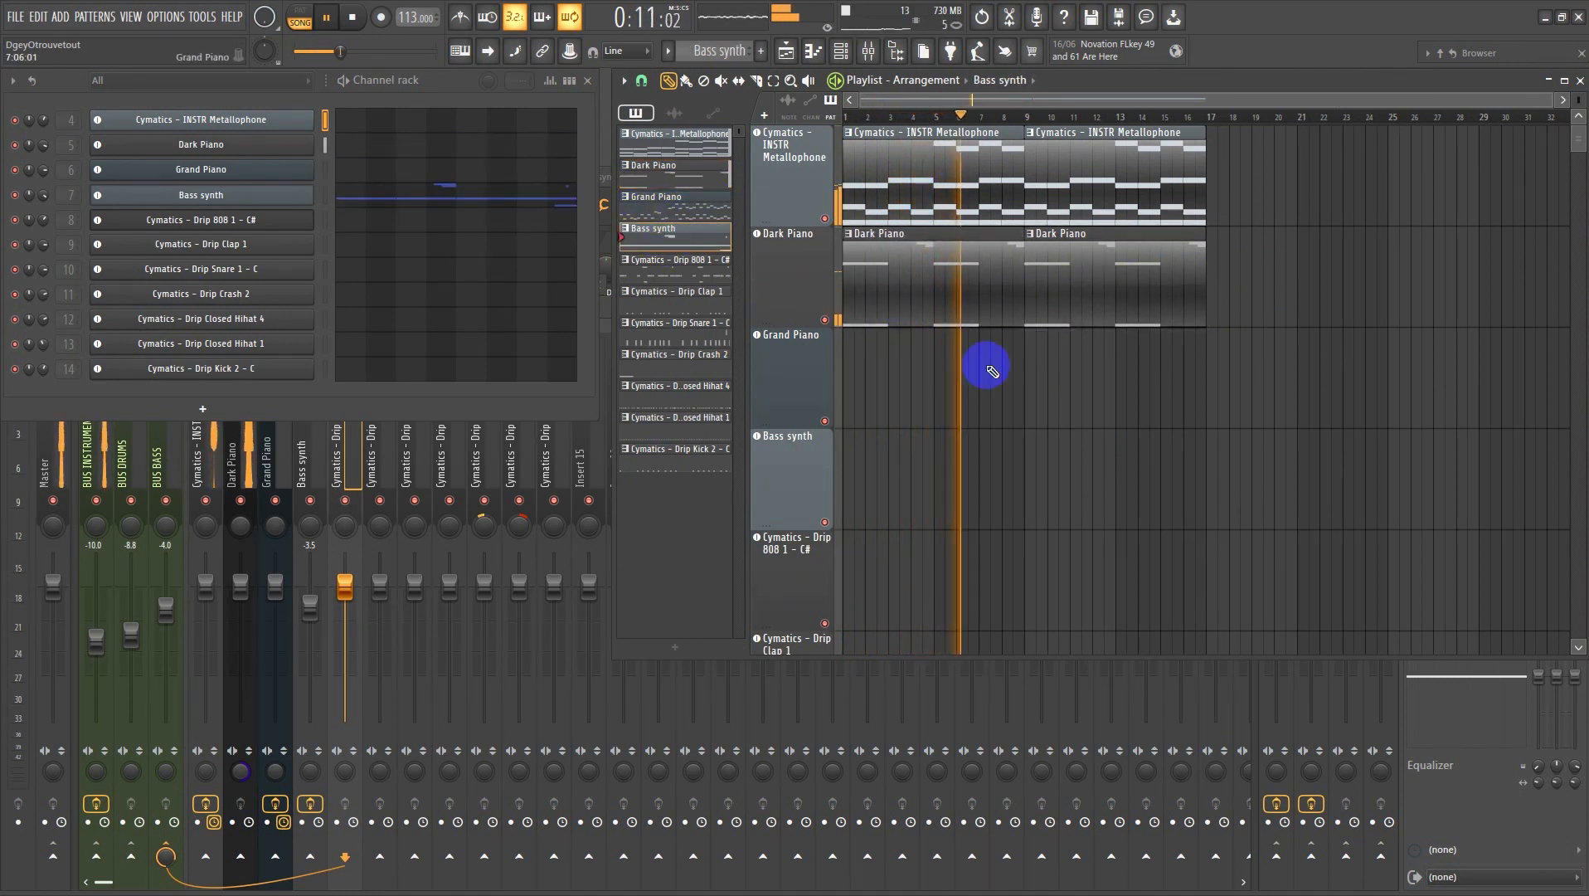
left_click(1041, 475)
left_click_drag(1041, 475, 1031, 481)
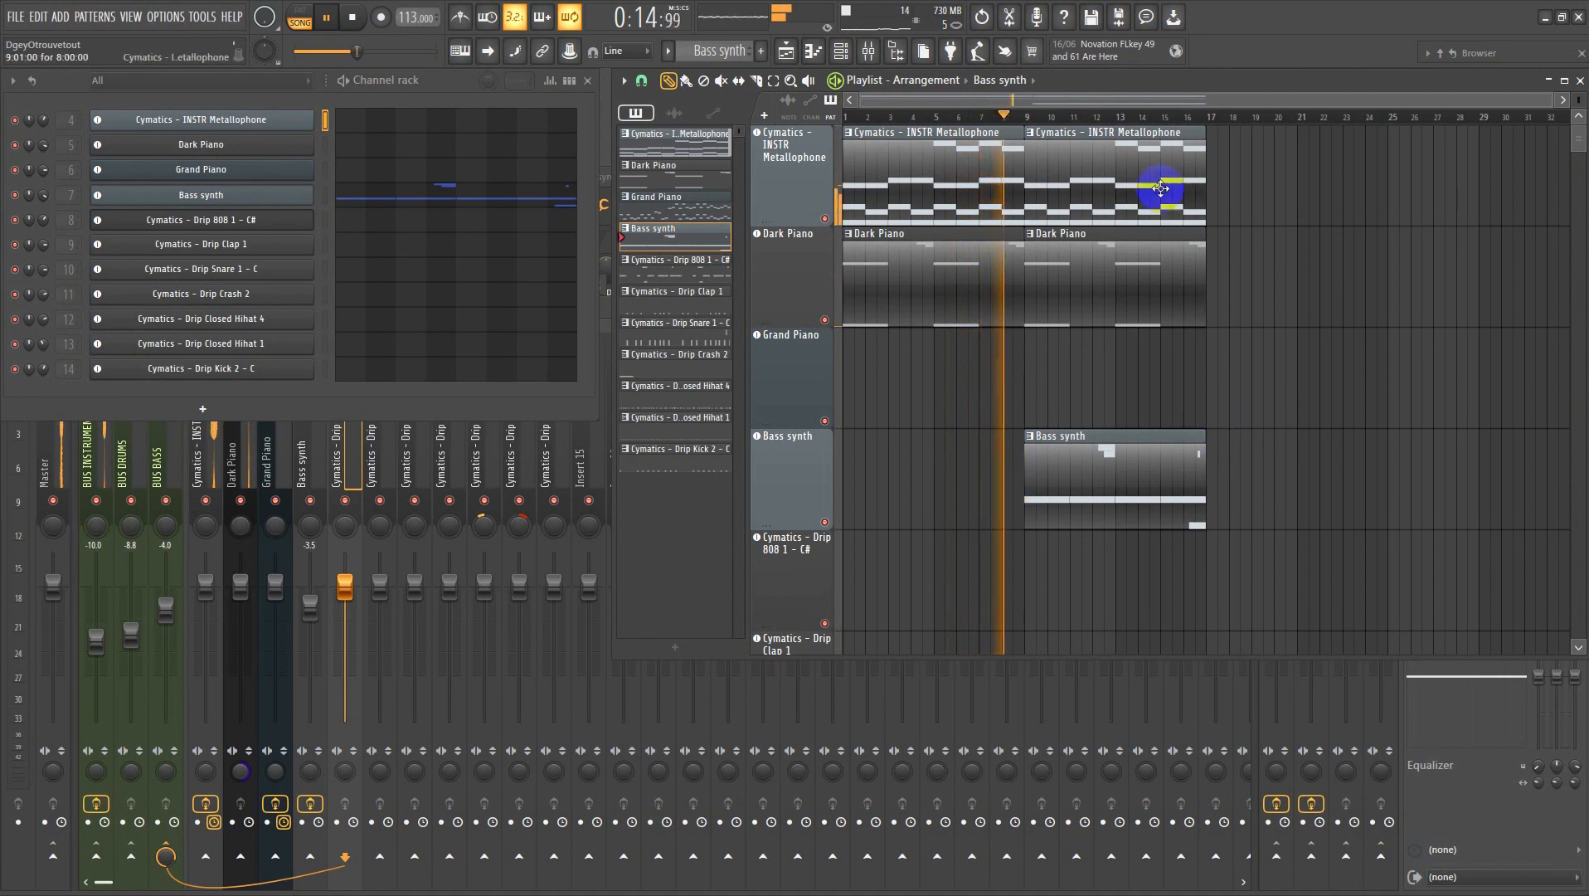
- Select both Metallophone clips and duplicate them to start at bar 17
left_click_drag(1155, 167, 793, 98)
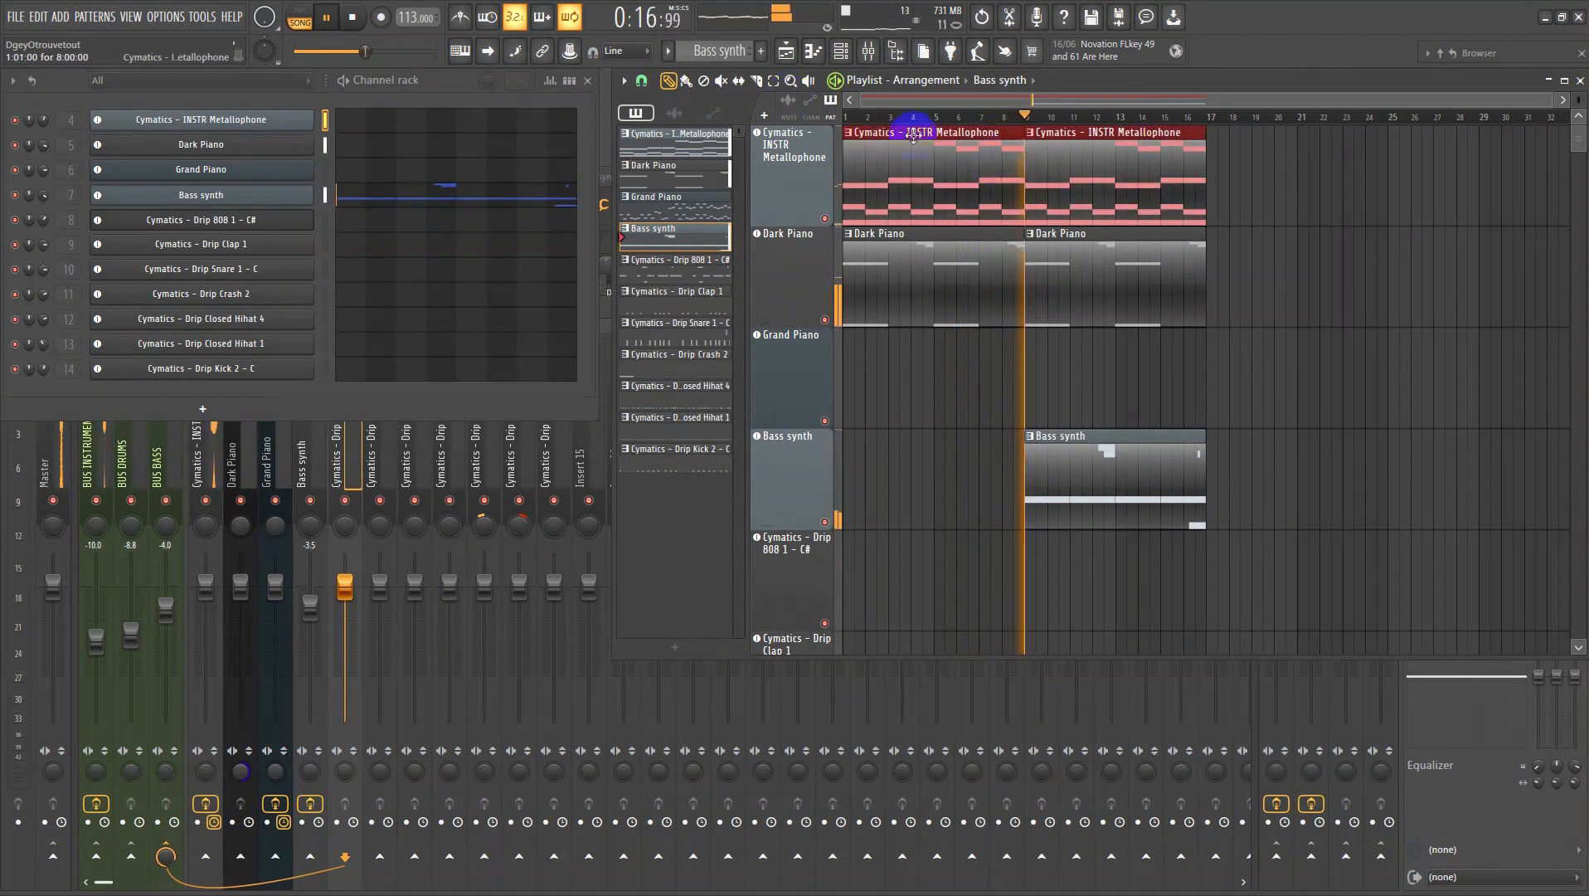
key("ctrl+b")
scroll(1166, 311, "down", 2)
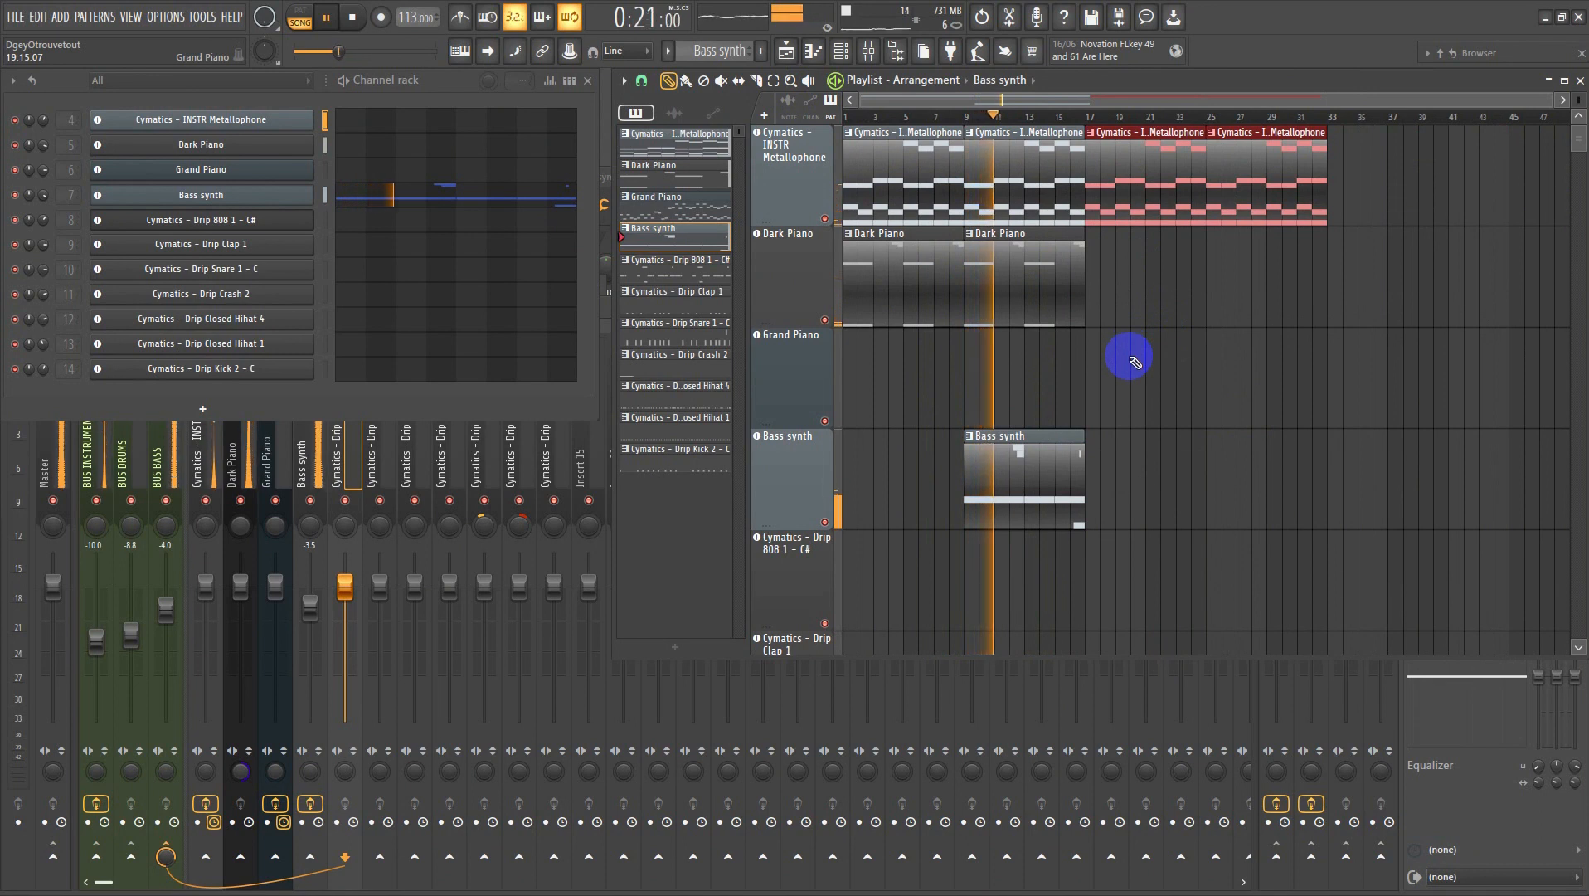
- Shorten the second Dark Piano clip to end at bar 15 and stop playback
left_click(1085, 289)
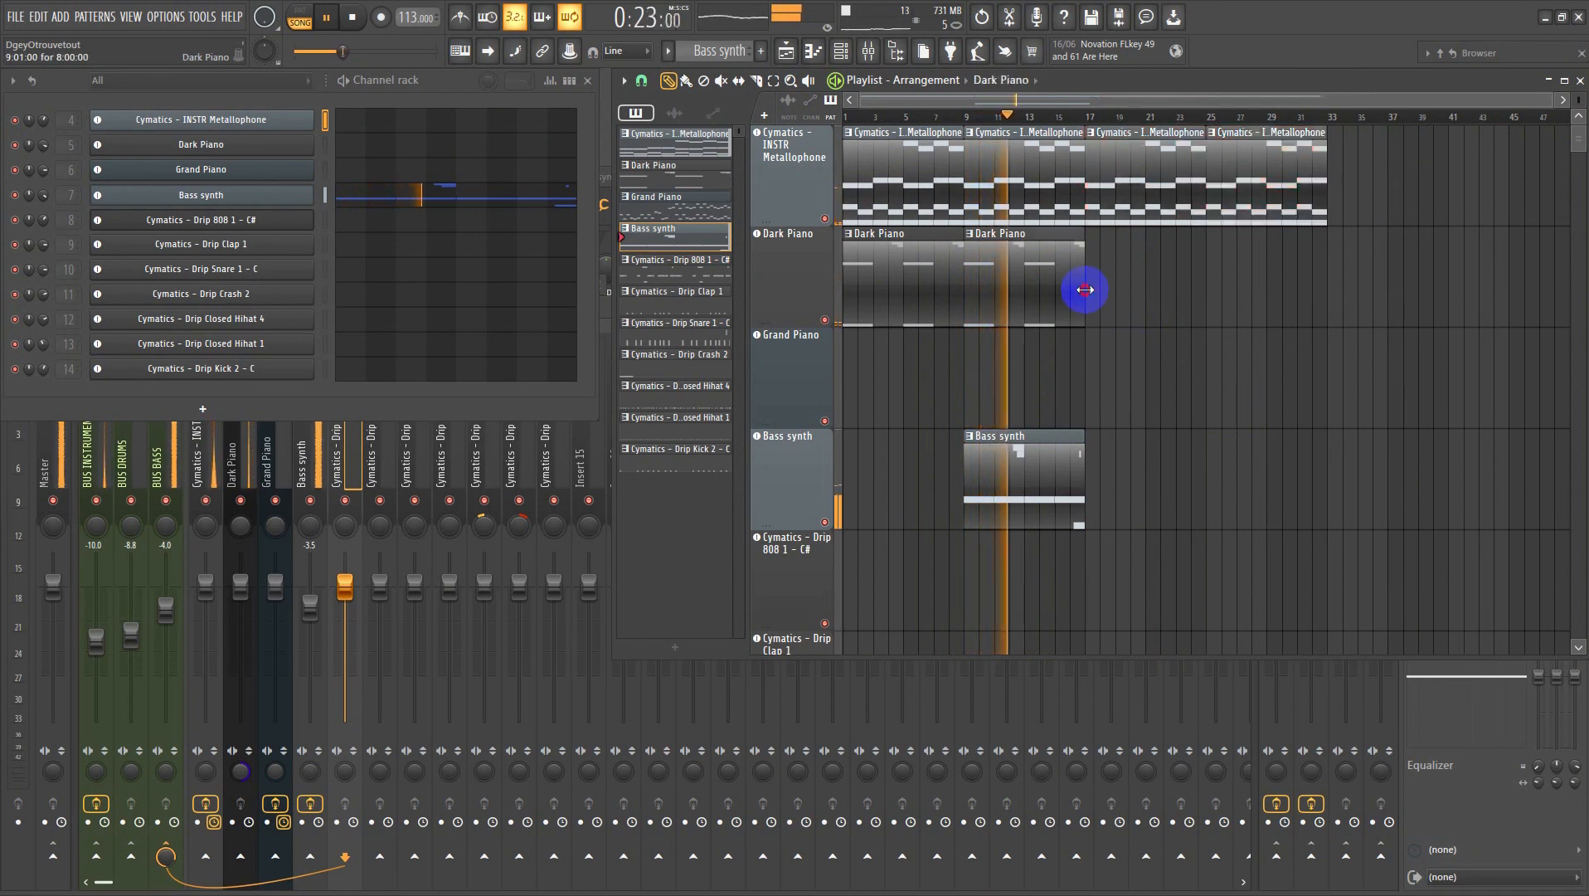
mouse_move(1083, 290)
left_mouse_down()
mouse_move(1065, 291)
mouse_move(1256, 322)
mouse_move(1053, 292)
left_mouse_up()
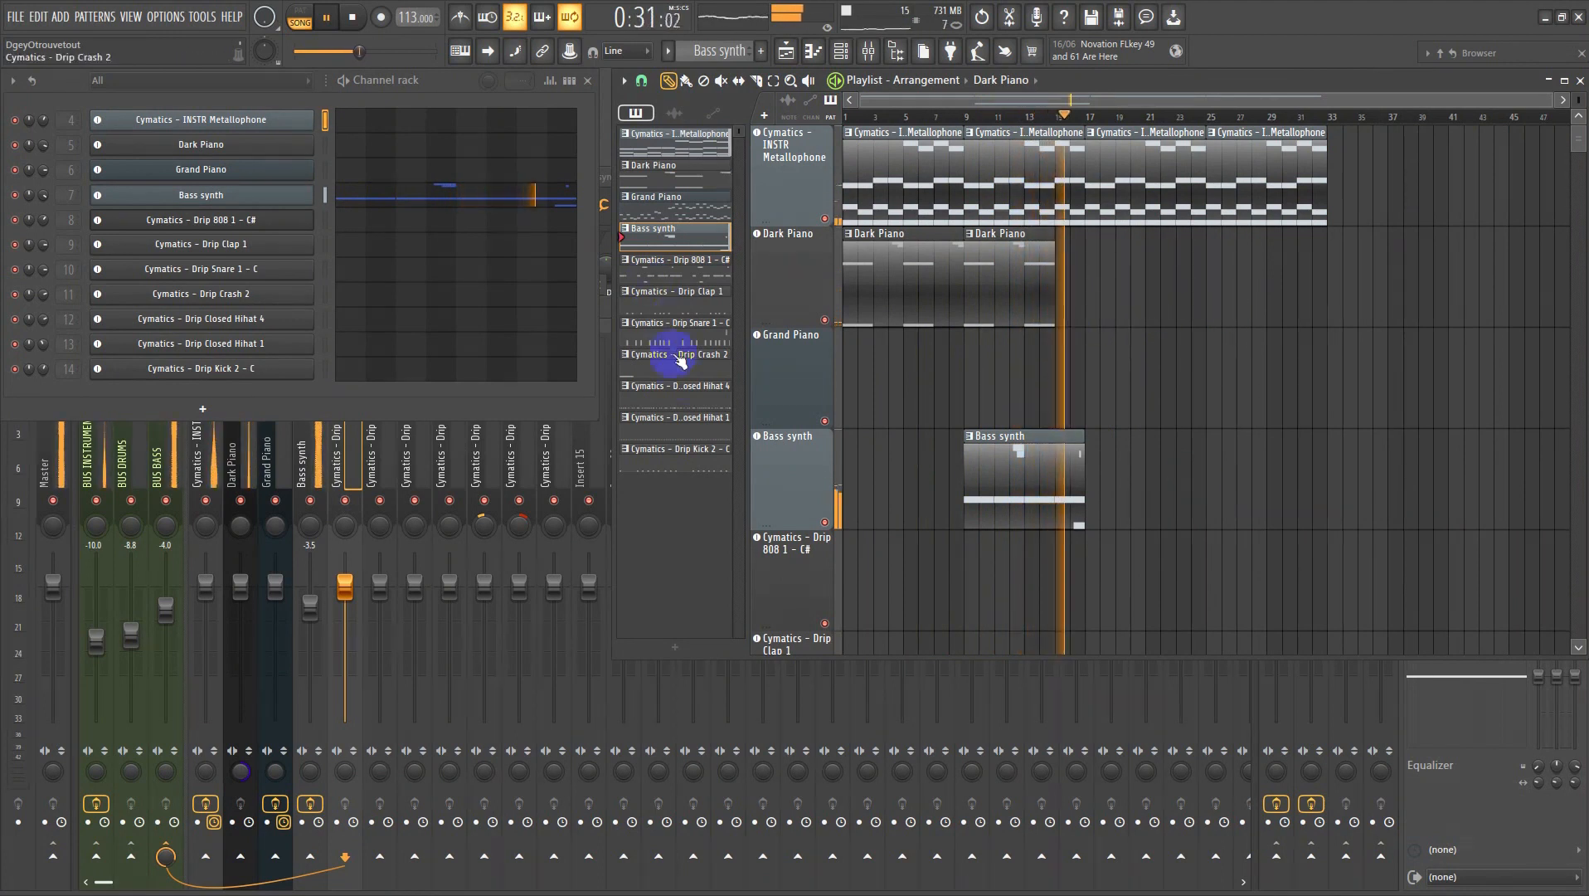
key("space")
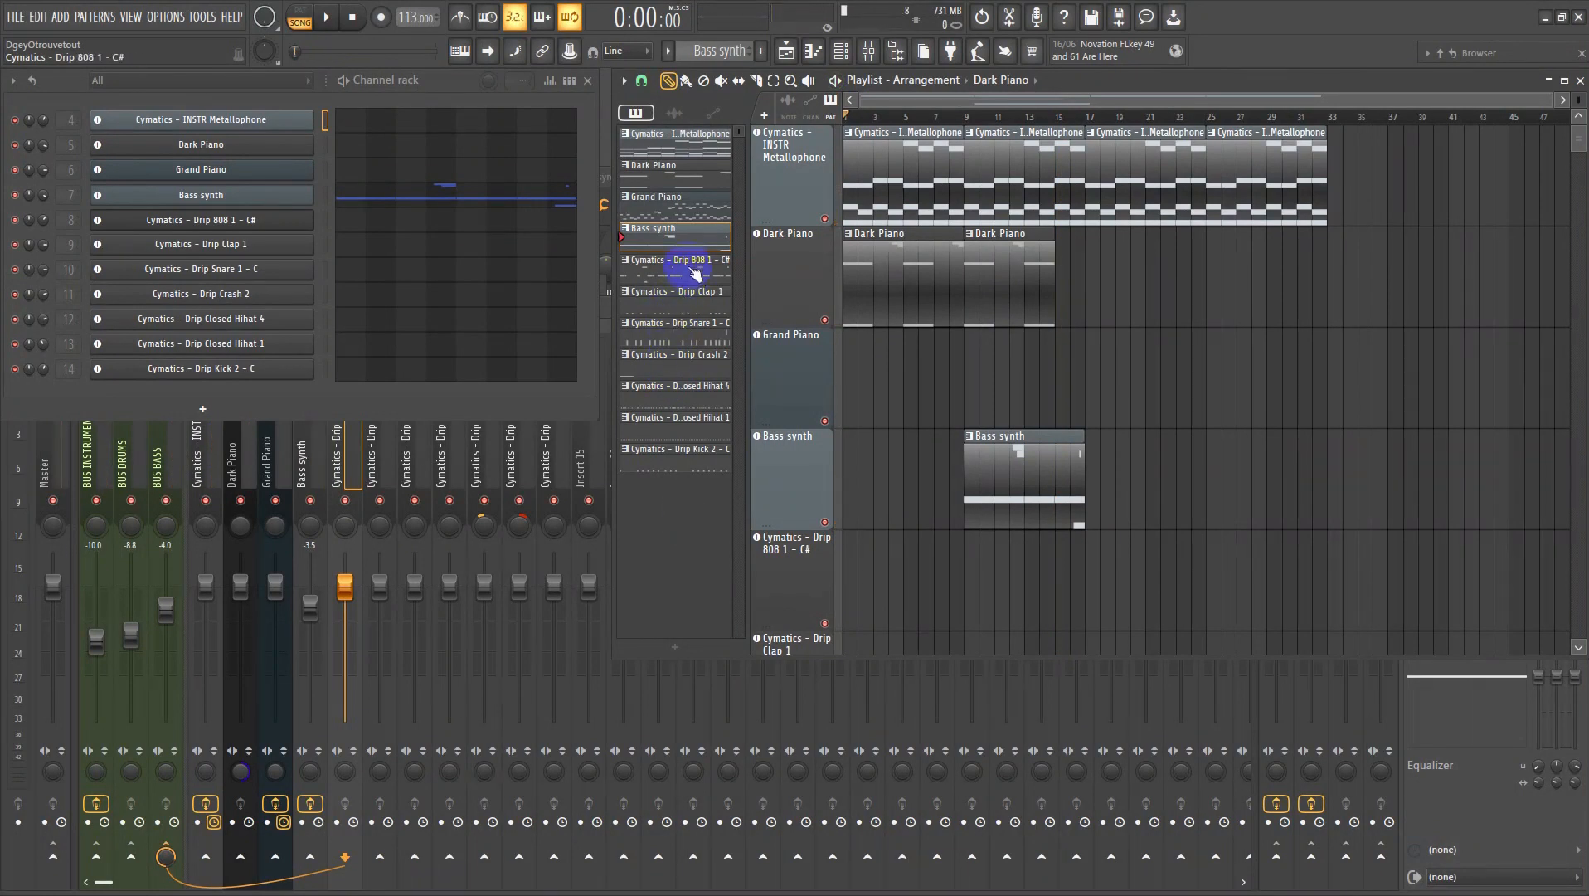
- Select the drum patterns from Drip Clap 1 through Drip Kick 2 and place them together at bar 17
left_click(693, 270)
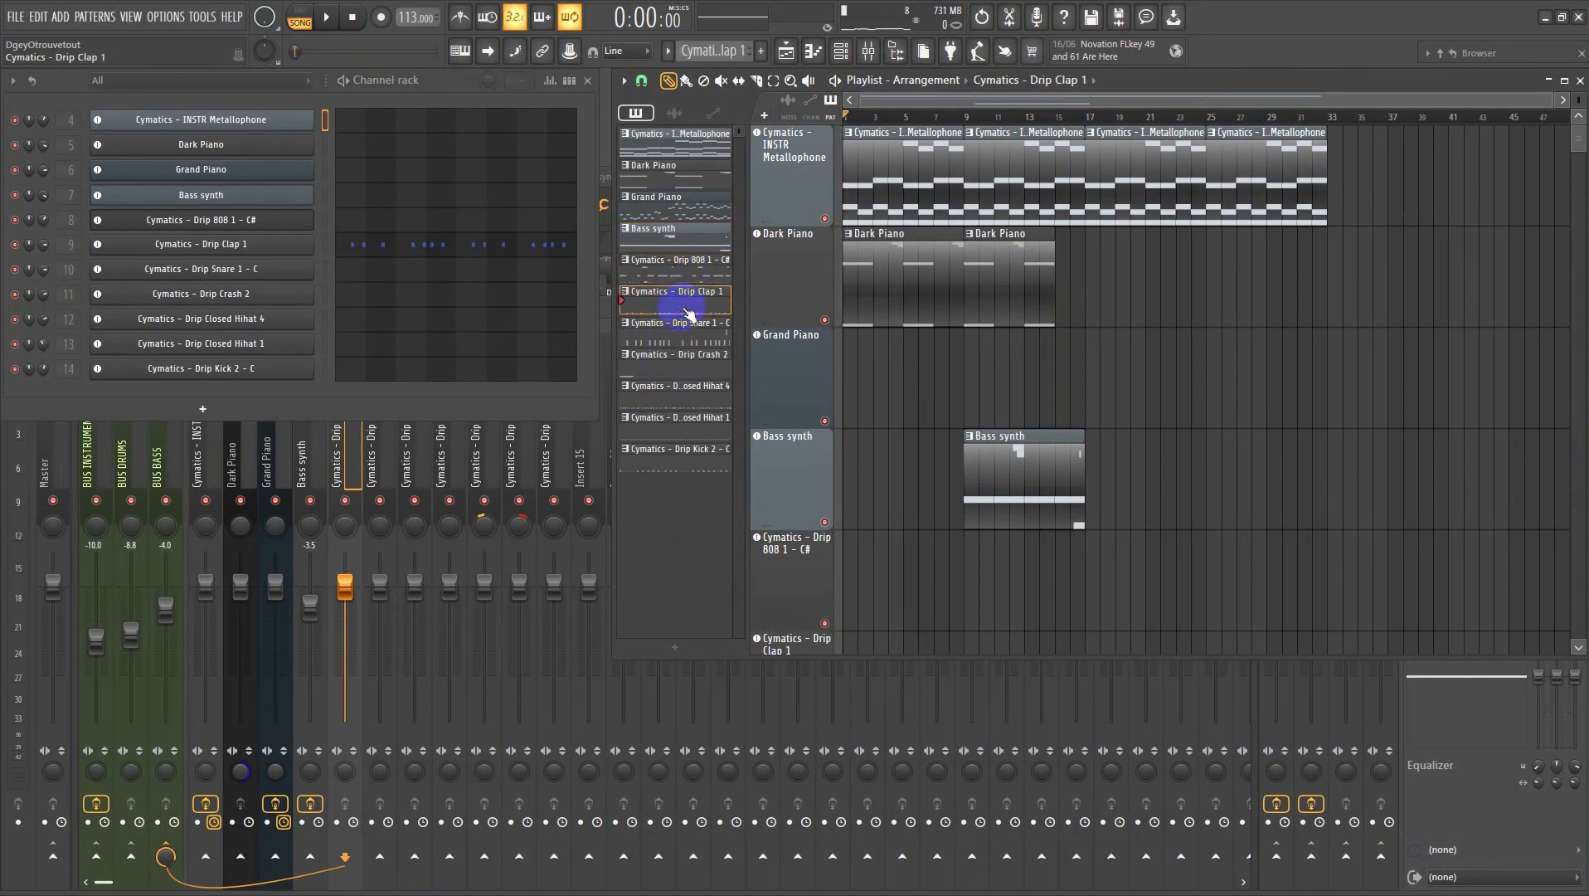
left_click(688, 463, "shift")
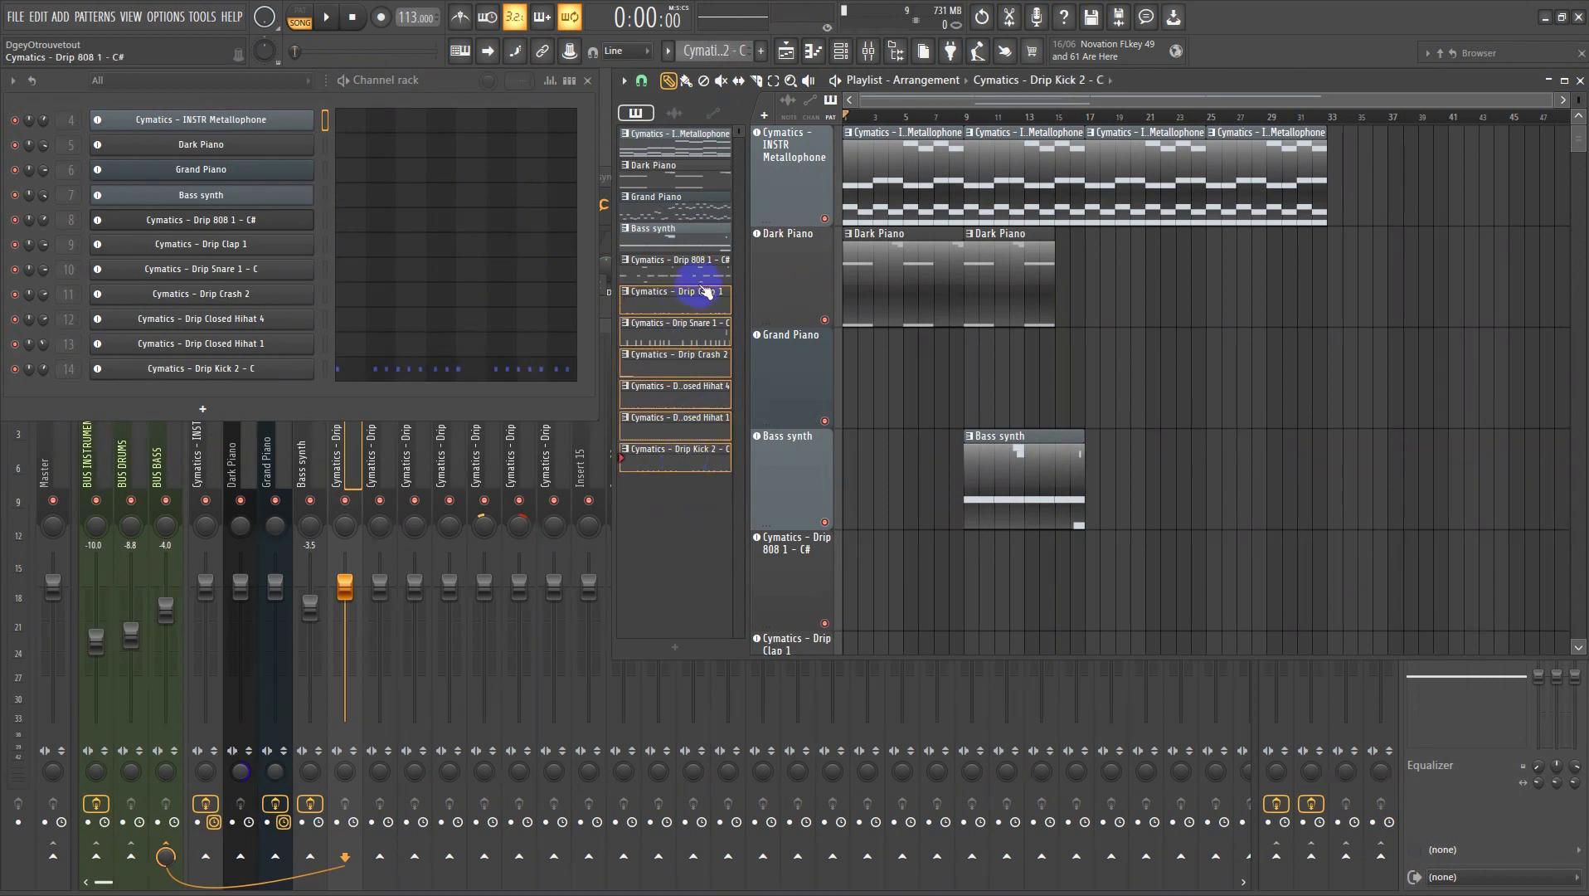
left_click_drag(739, 335, 1101, 571)
left_click_drag(1030, 563, 1094, 564)
- Select all six drum clips and move them down one track to line up with their named tracks
scroll(1163, 341, "down", 4)
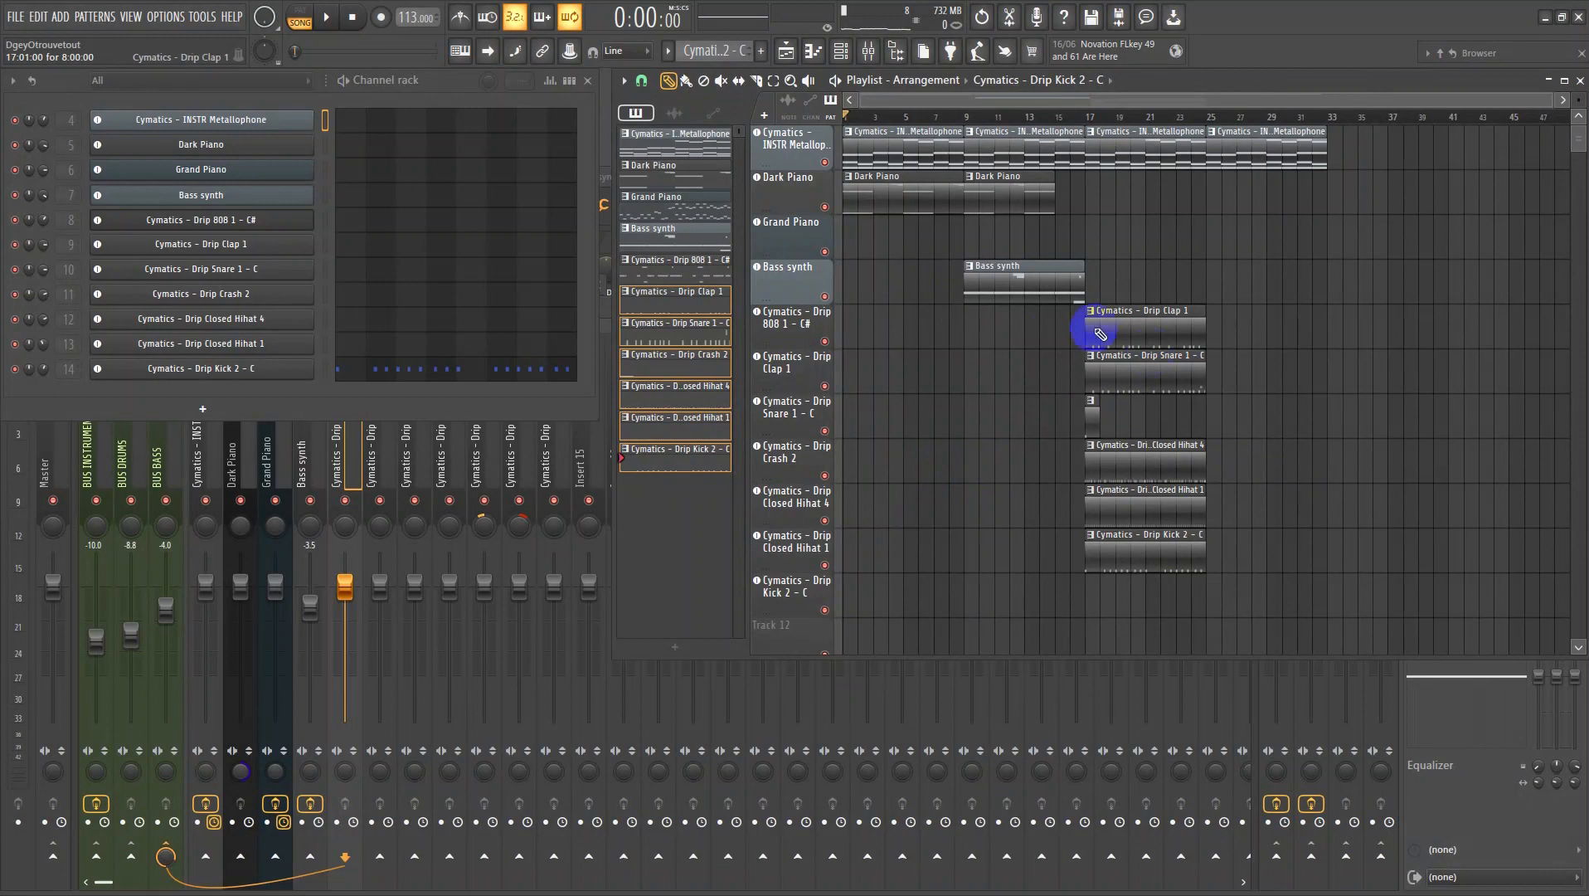
left_click_drag(1044, 306, 1111, 574)
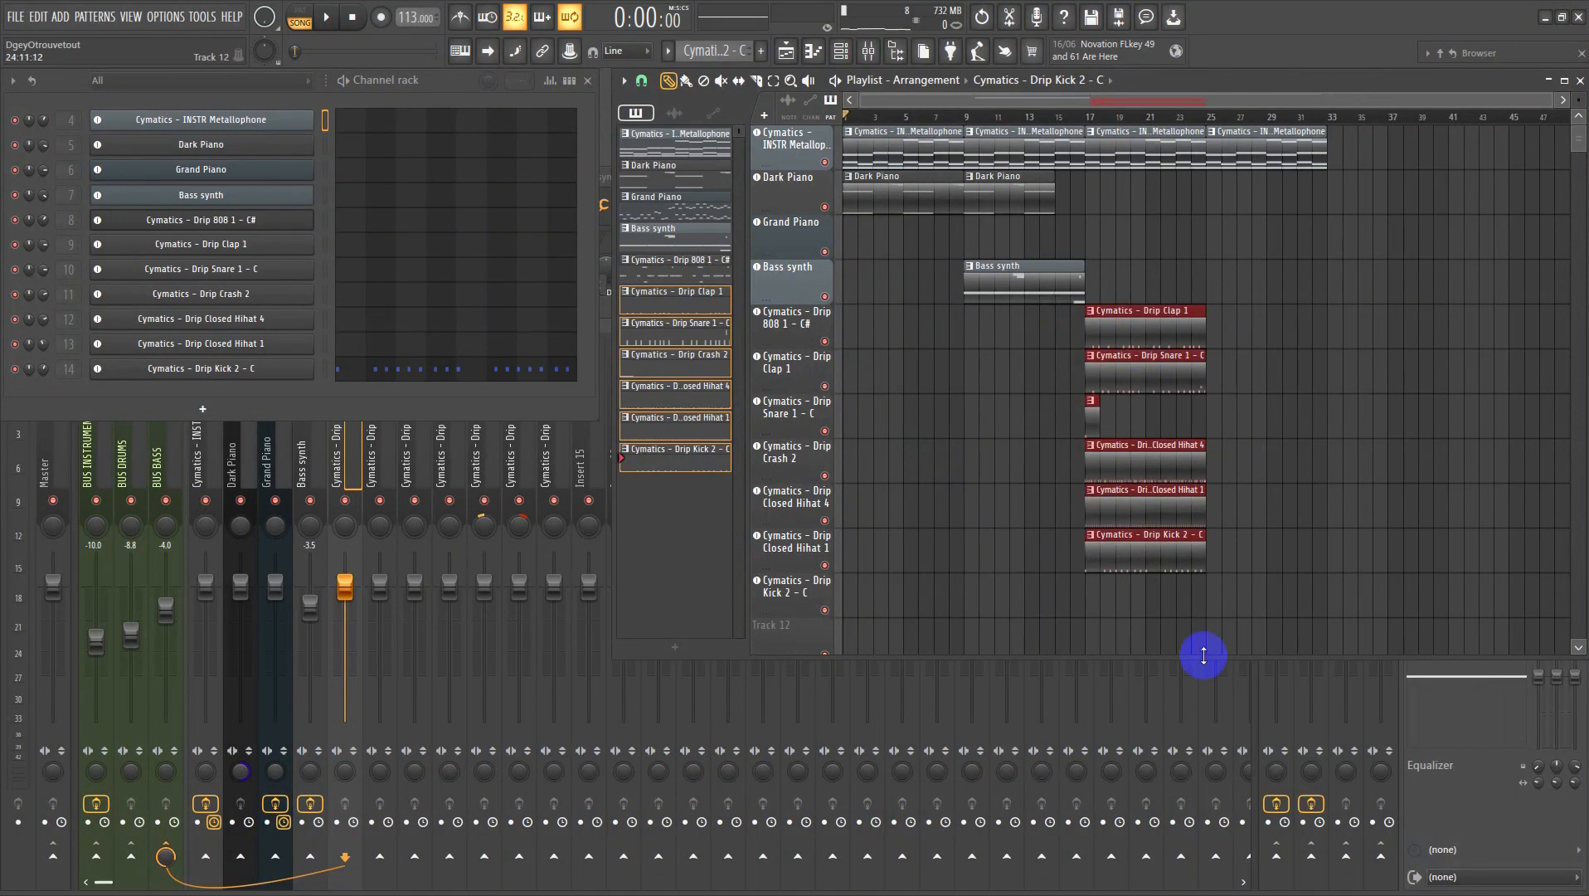
key("shift+Down")
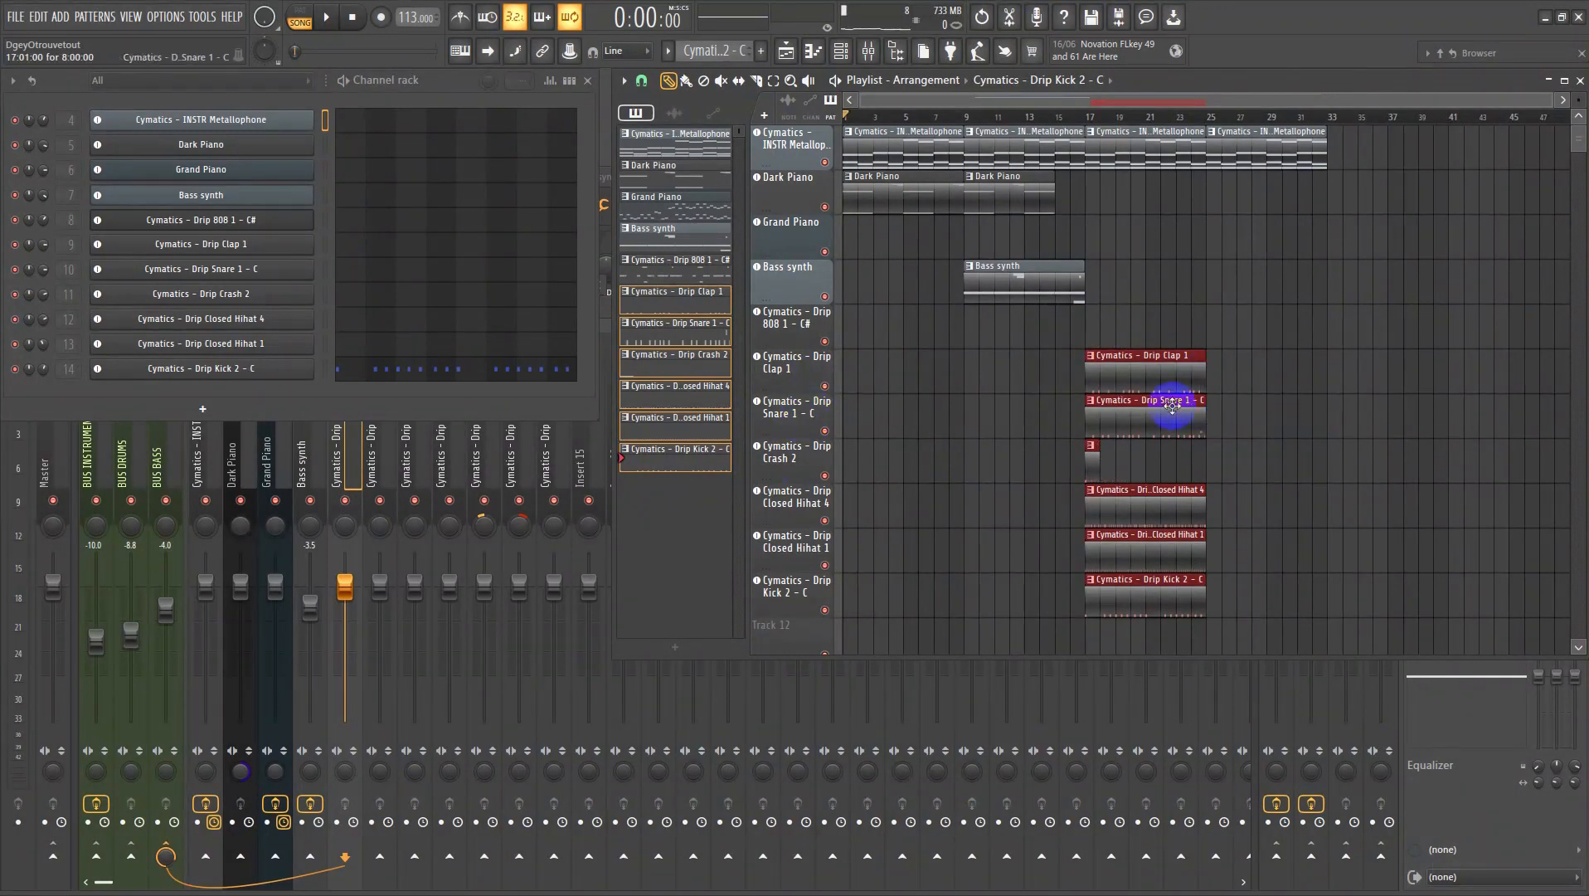
- Extend the Drip Crash 2 clip to end at bar 25 and duplicate all six drum clips to start at bar 25
left_click(1162, 459)
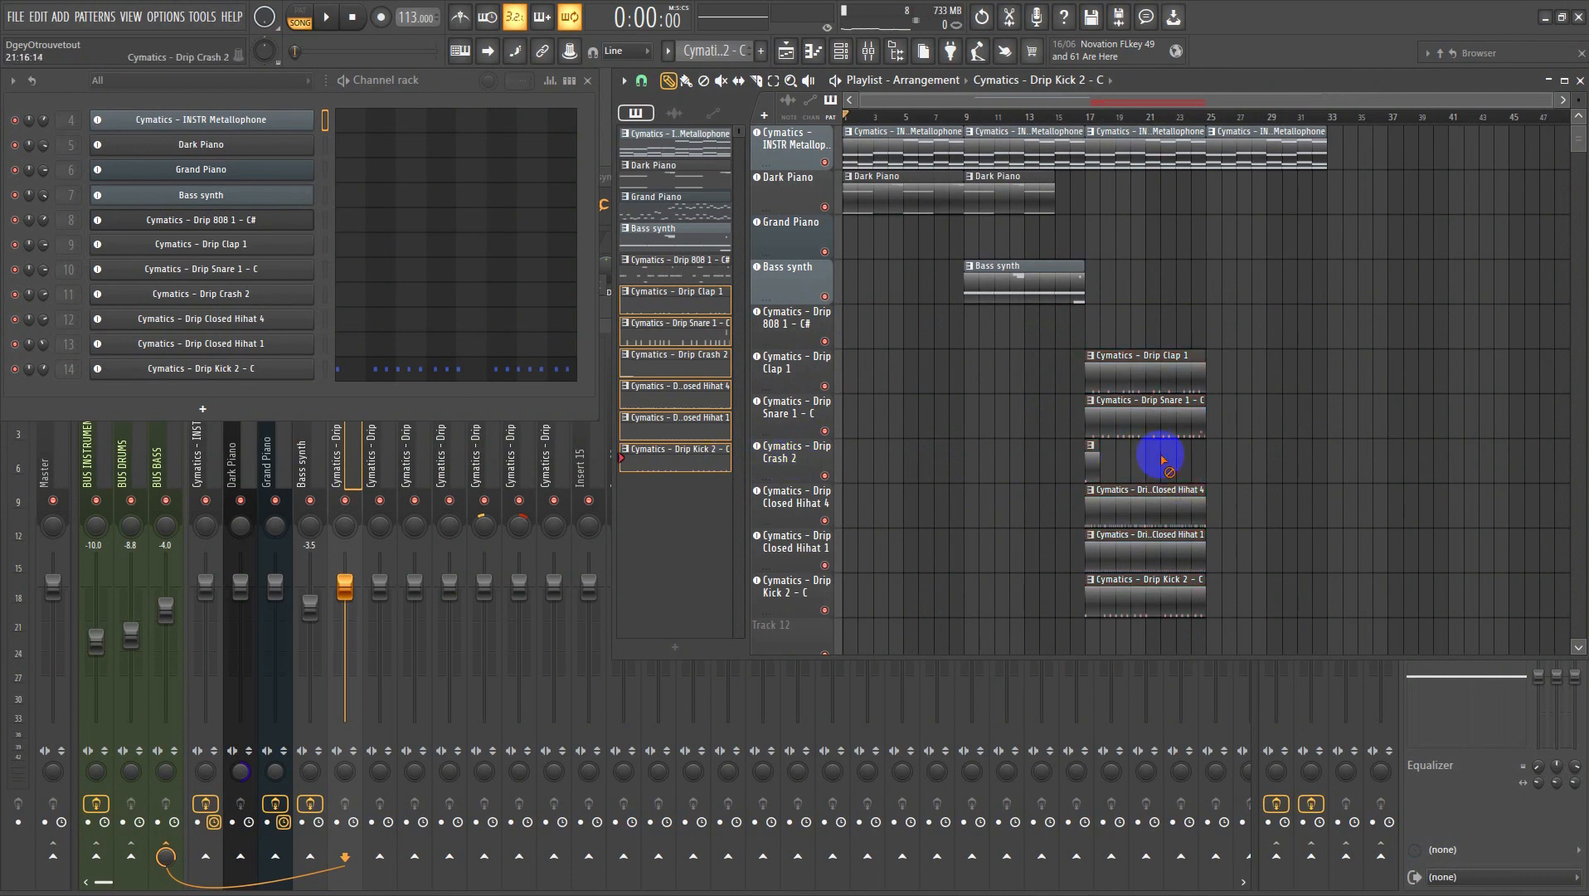
left_click_drag(1107, 466, 1195, 472)
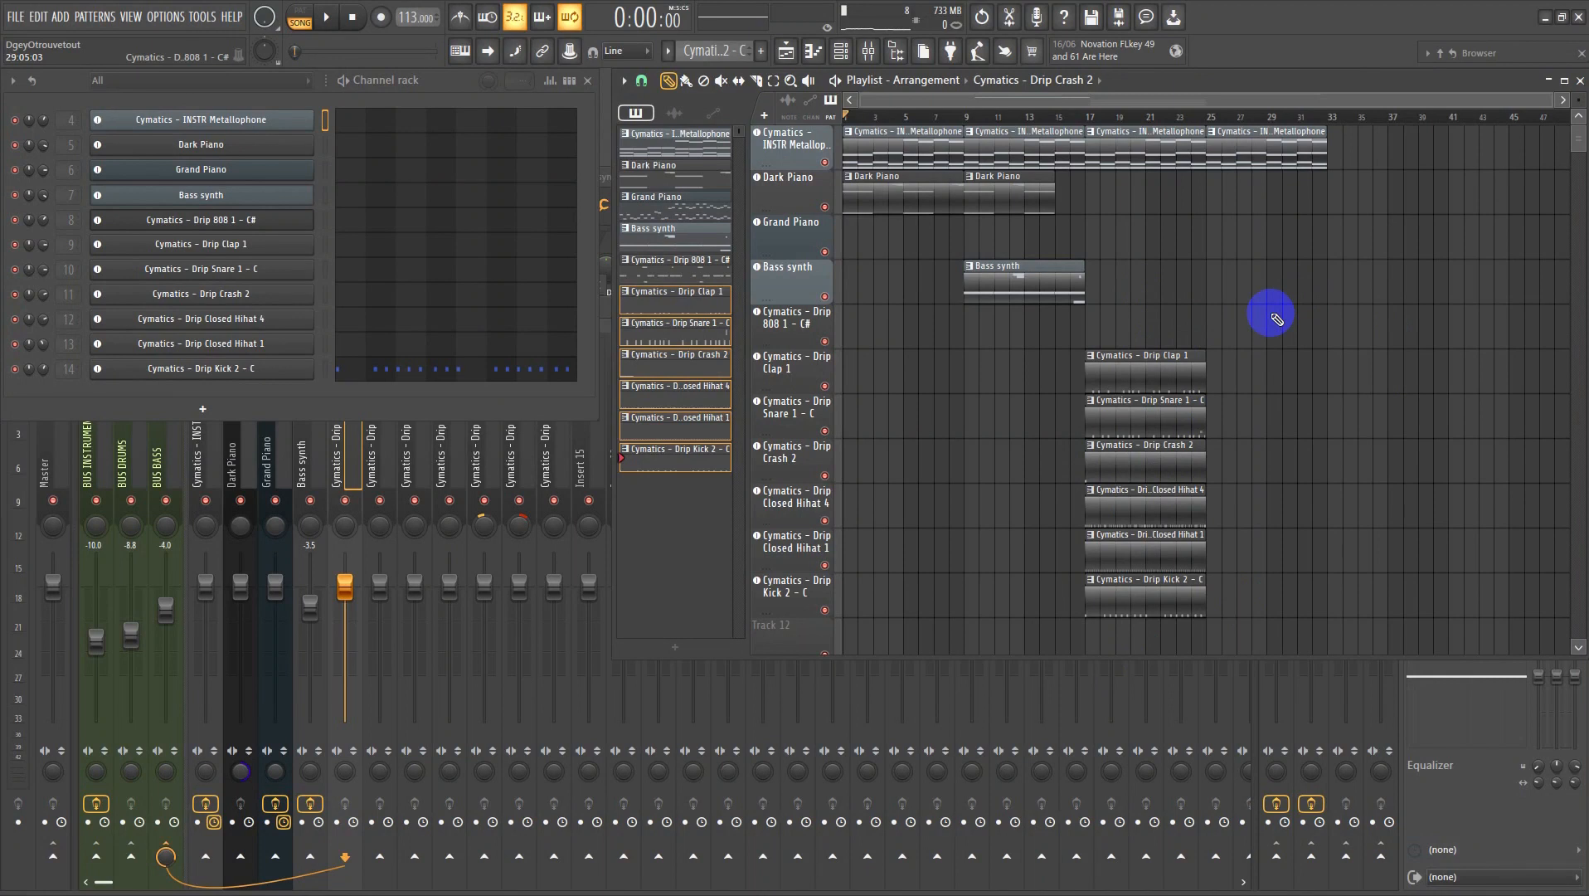
left_click_drag(1227, 612, 1021, 391)
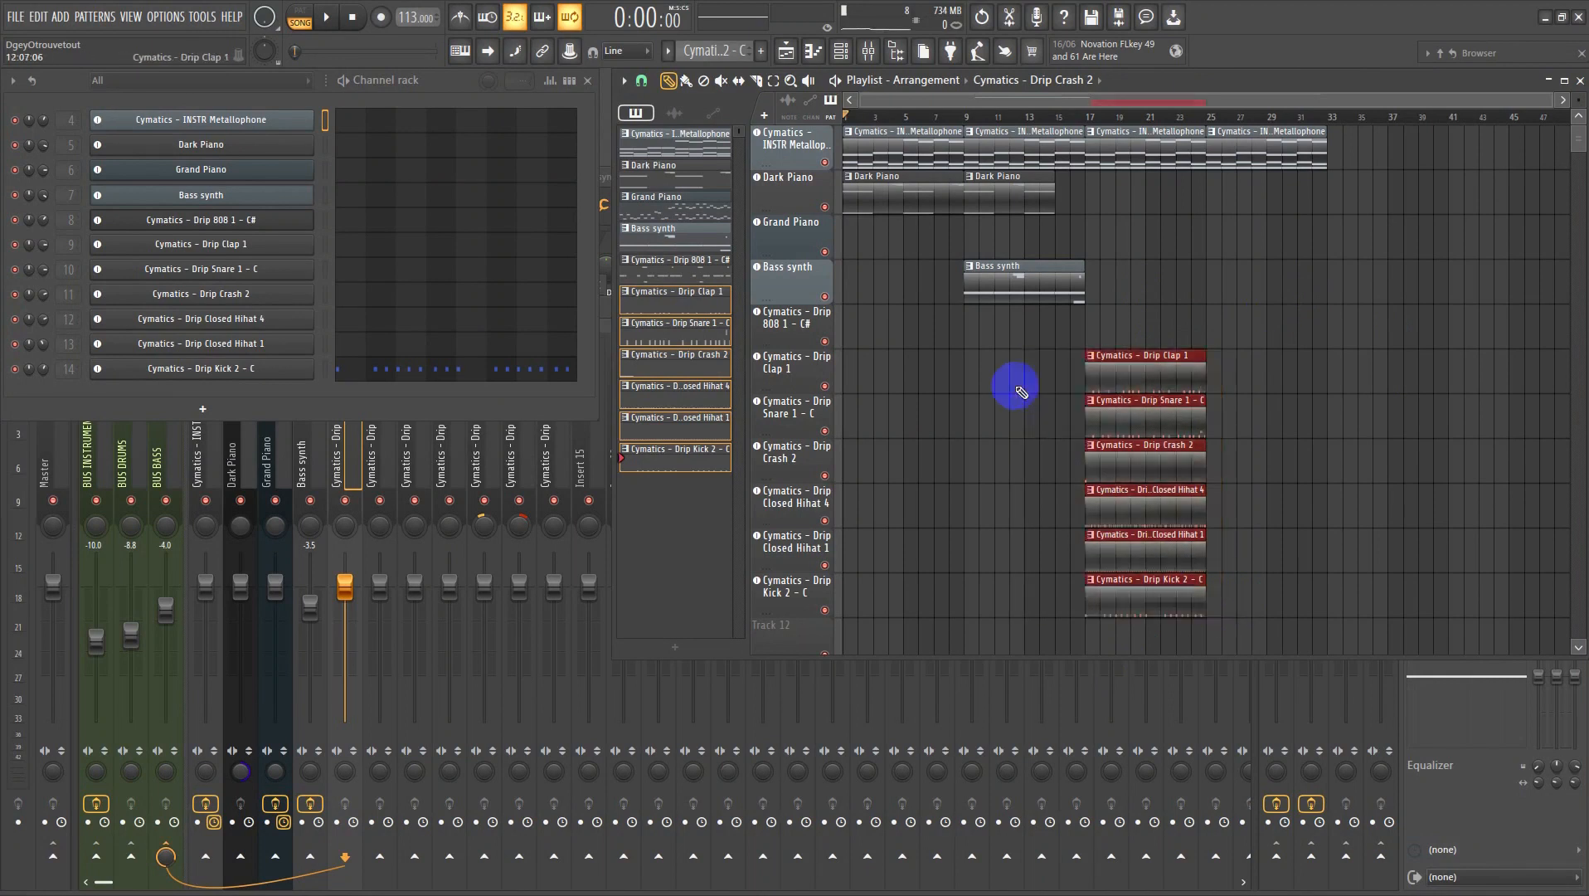
key("ctrl+b")
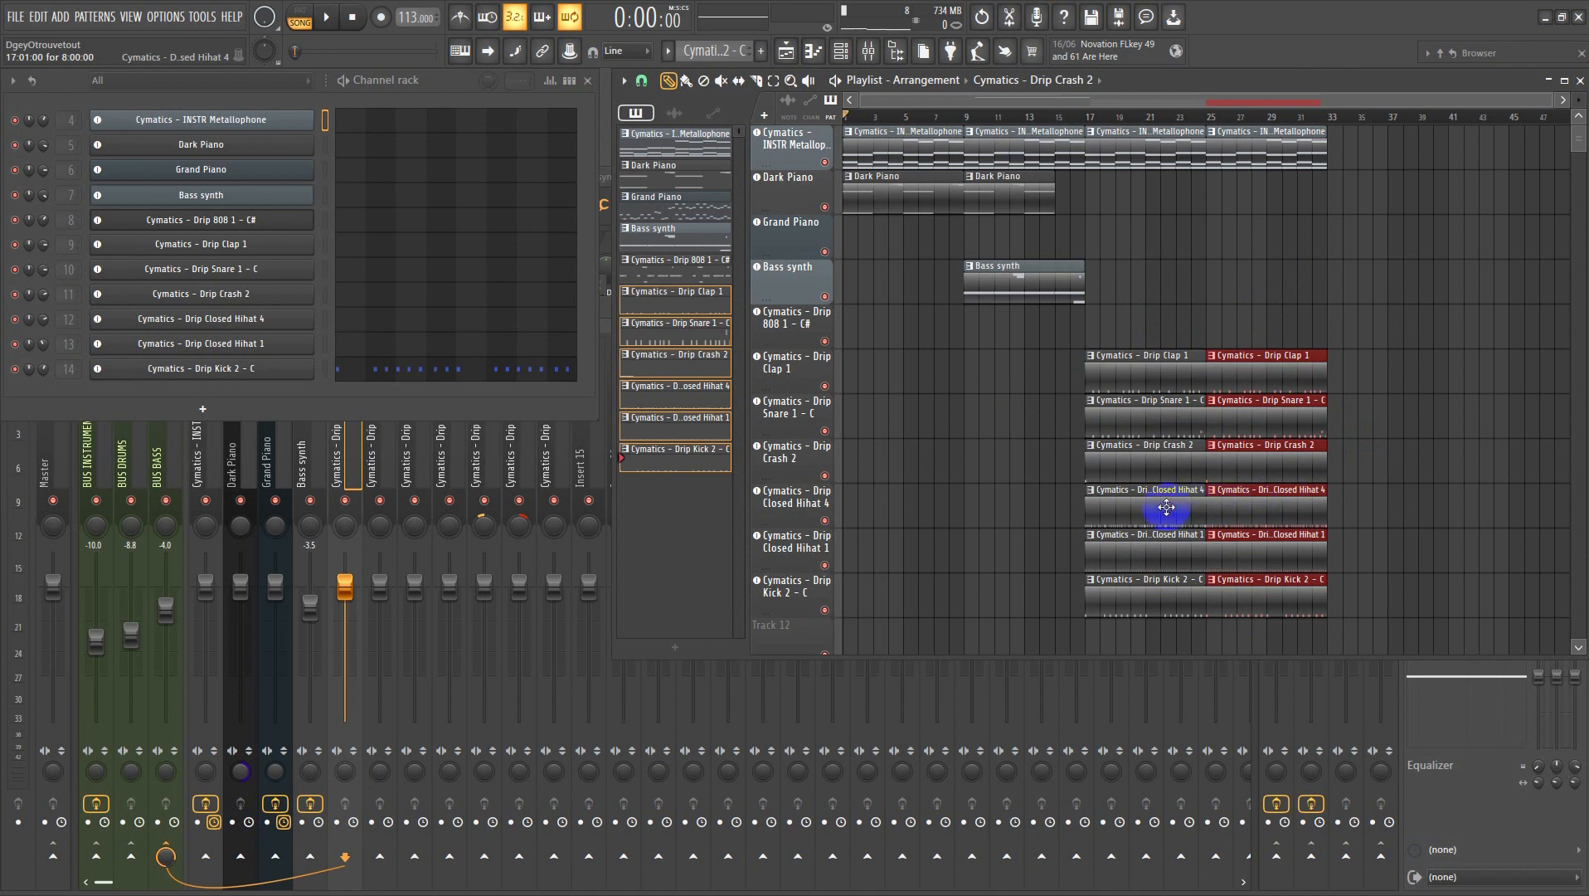
- Delete the Drip Closed Hihat 1 and Drip Snare 1 clips at bar 17 and play from shortly before that section
right_click(1131, 540)
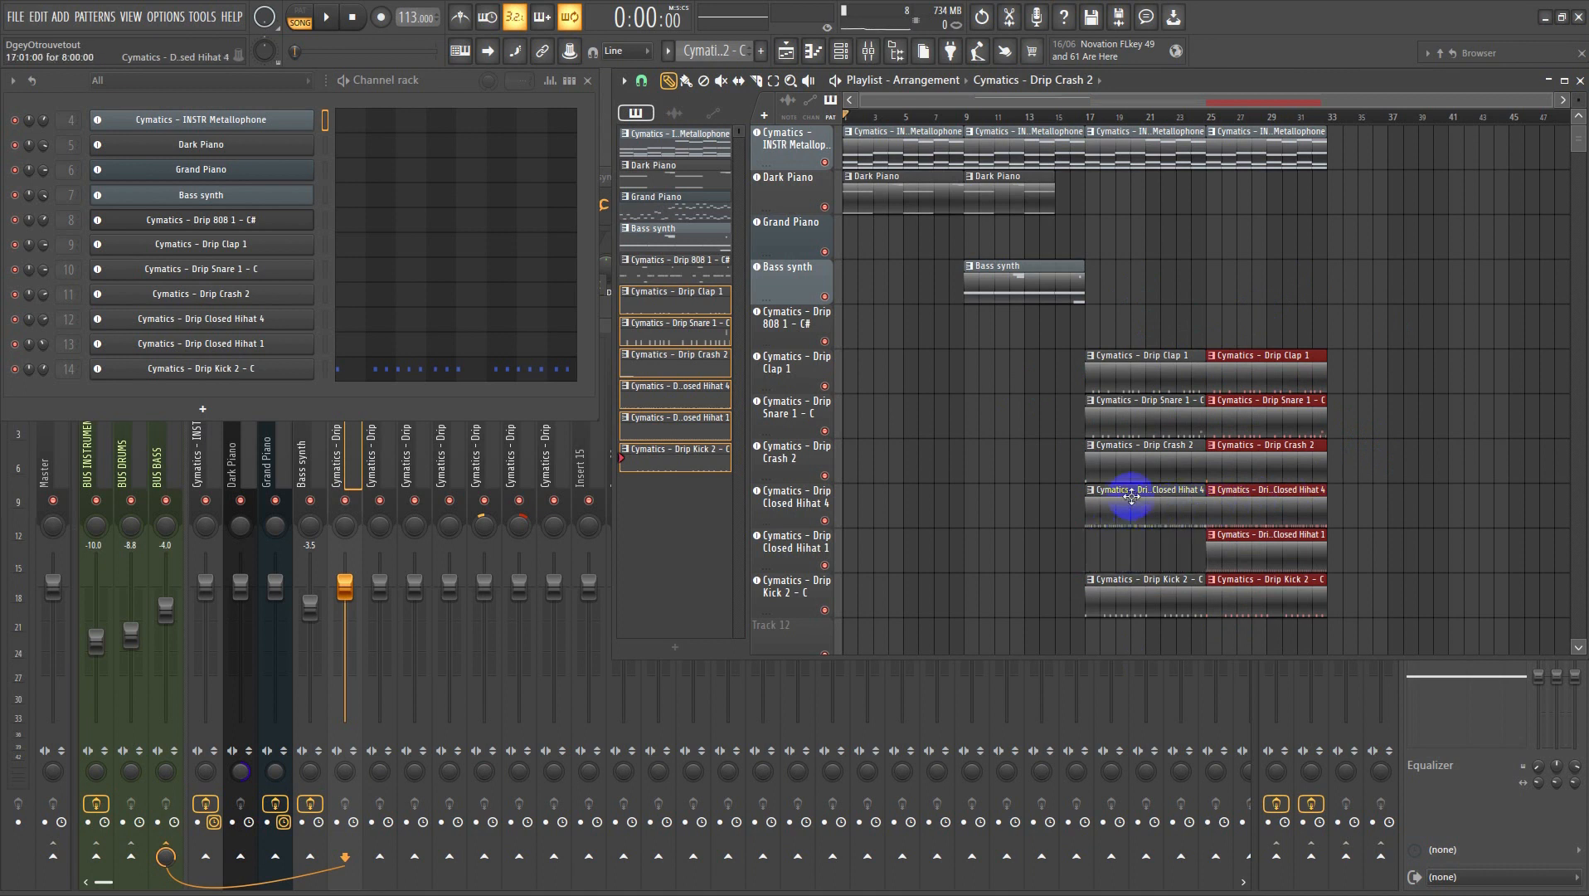
right_click(1152, 412)
left_click(1062, 129)
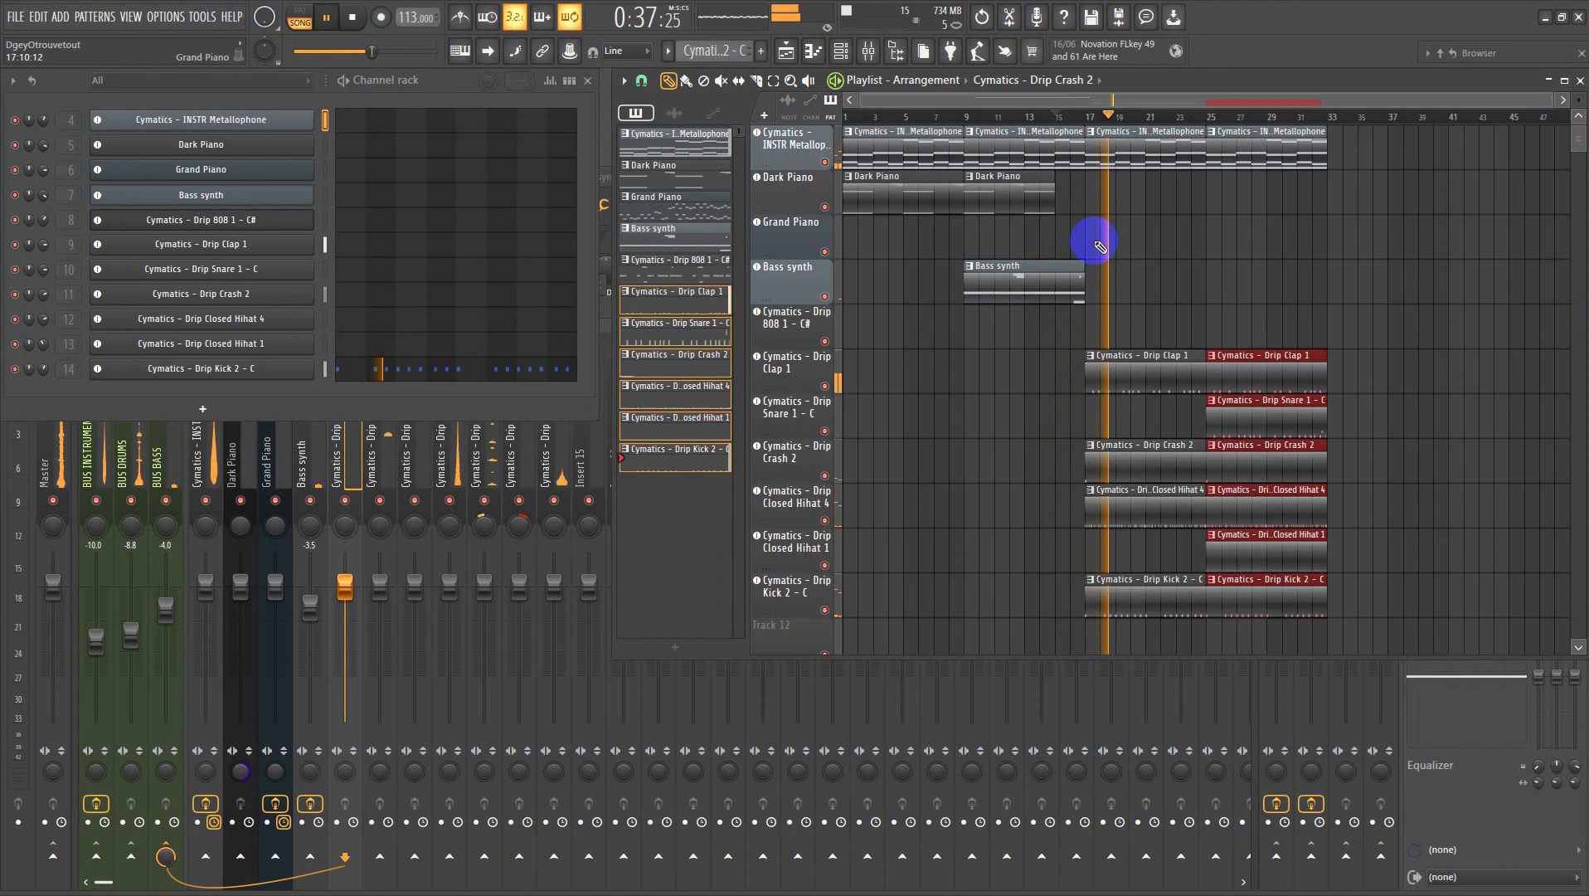
- Place Grand Piano clips at bars 17 and 25, stop playback, and add a Drip 808 1 clip at bar 25
left_click(677, 212)
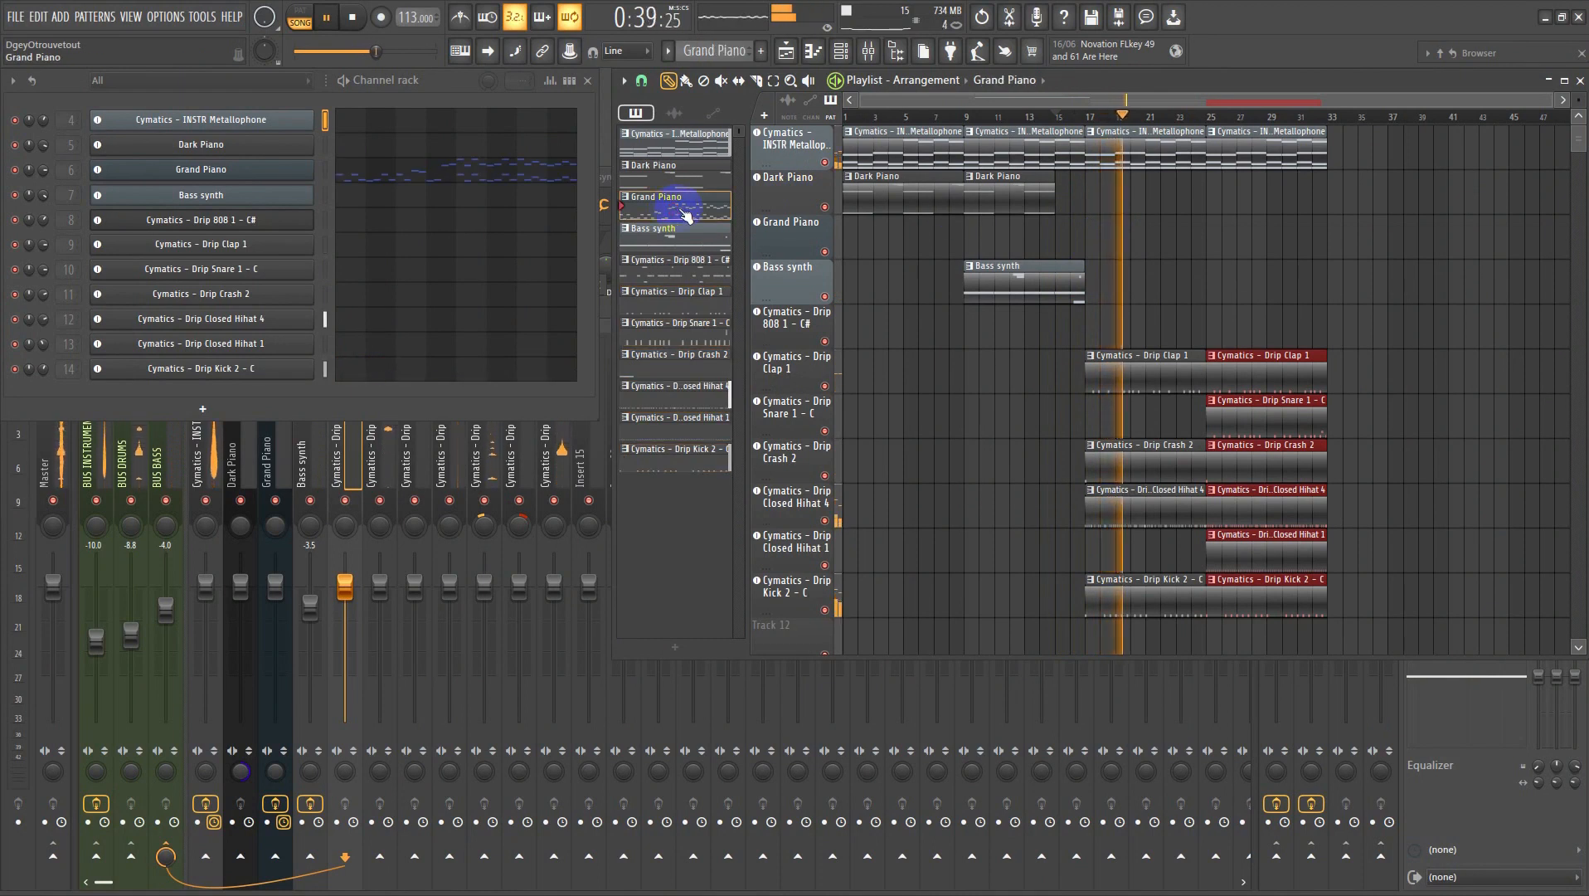
left_click(1091, 232)
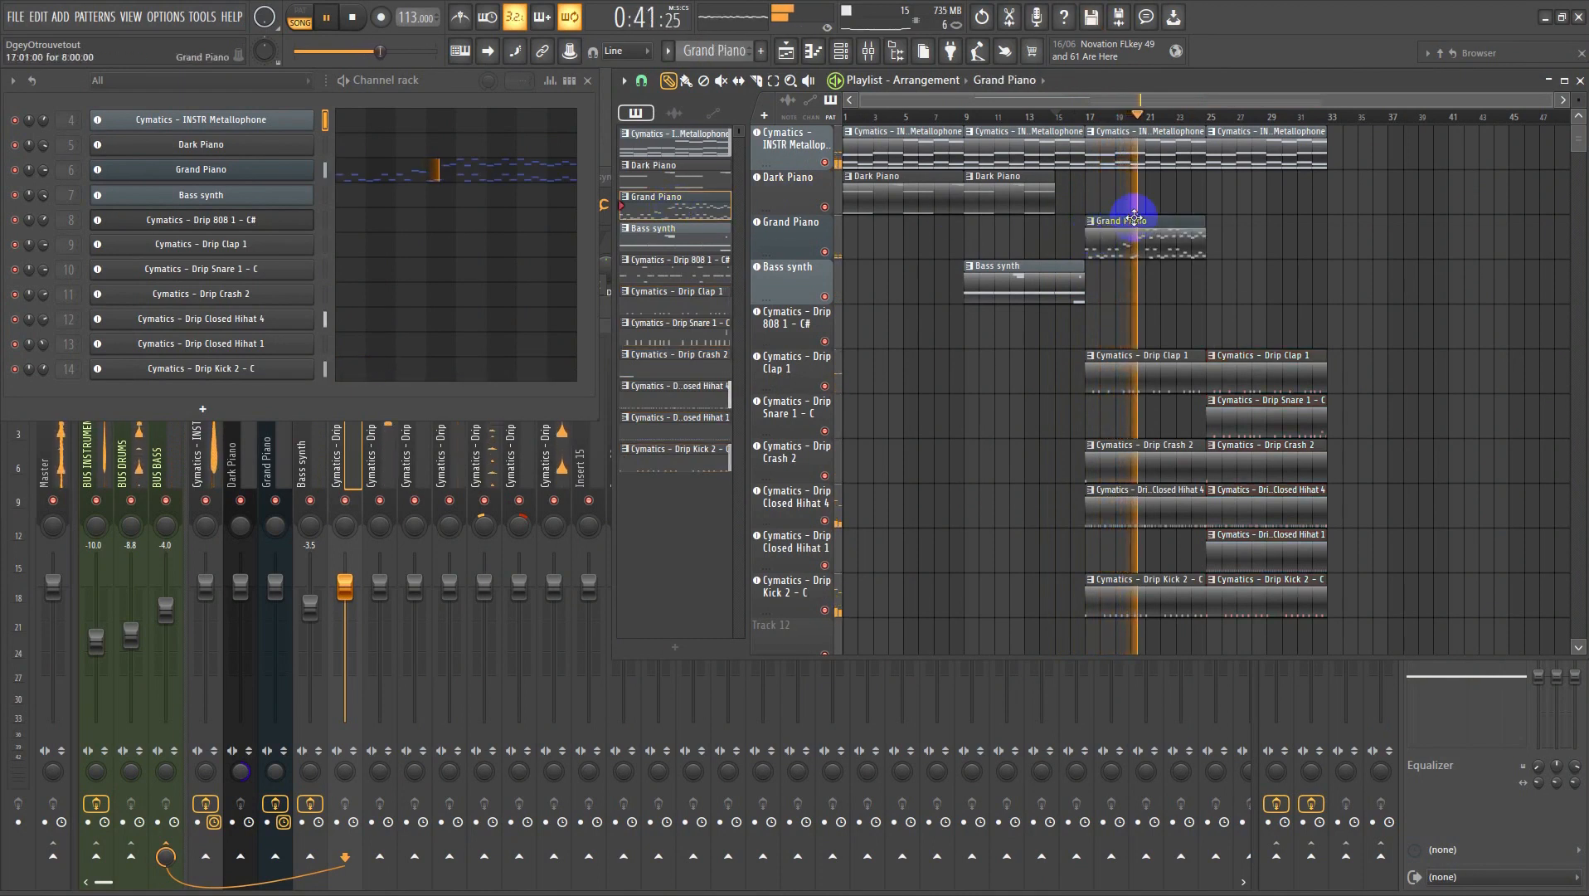
left_click(1148, 242, "ctrl")
key("ctrl+b")
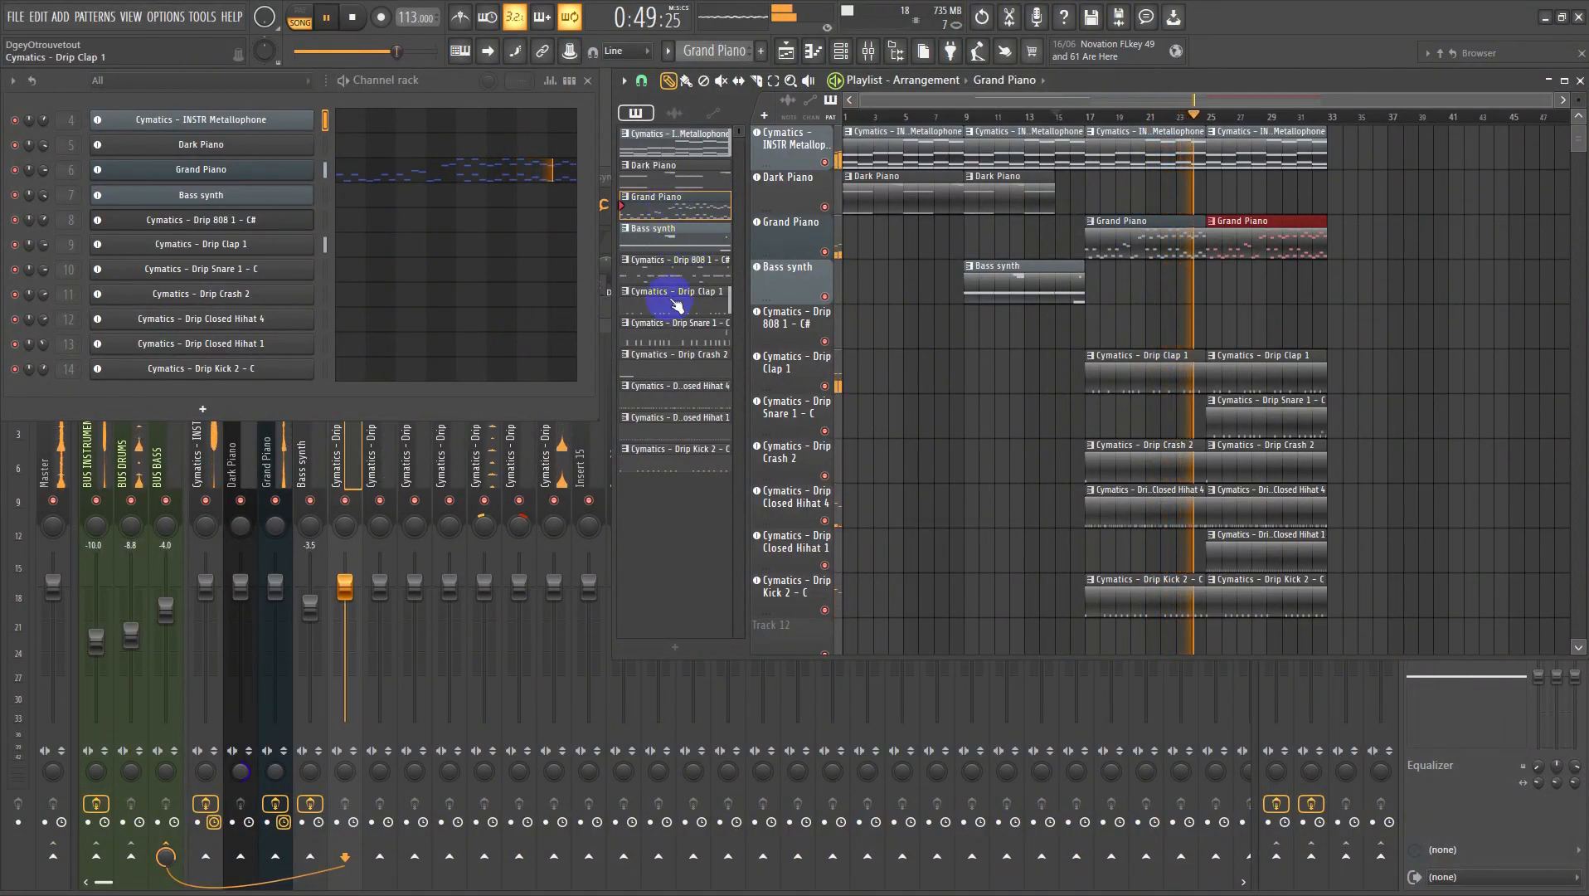
key("space")
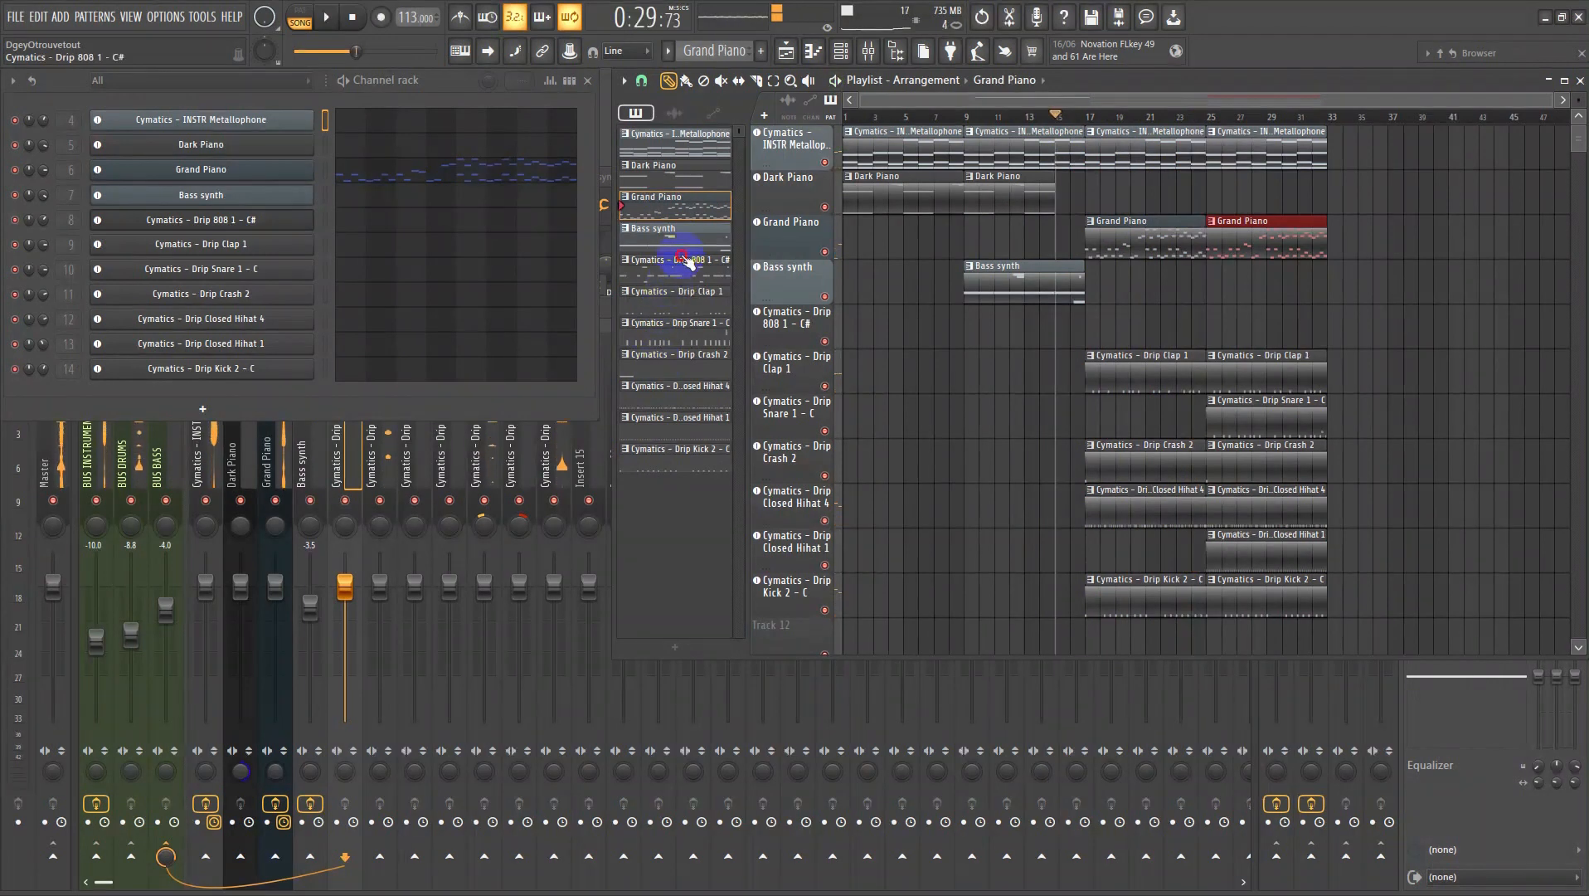
left_click_drag(685, 262, 1241, 306)
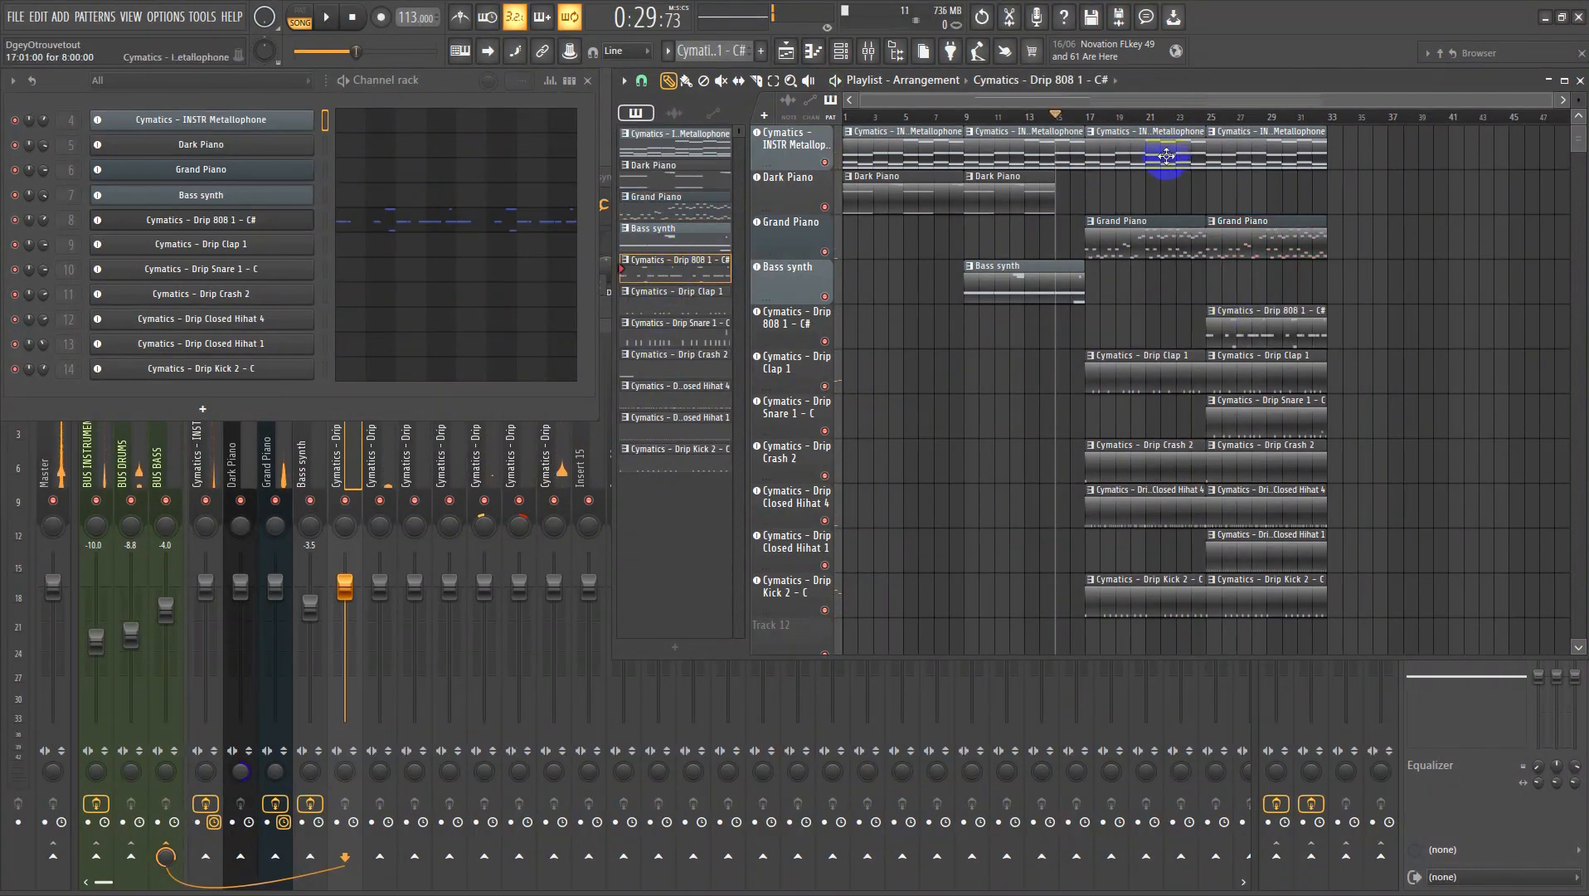
- Select all clips from bar 9 through bar 32 and duplicate them to start at bar 33
scroll(1368, 292, "down", 3)
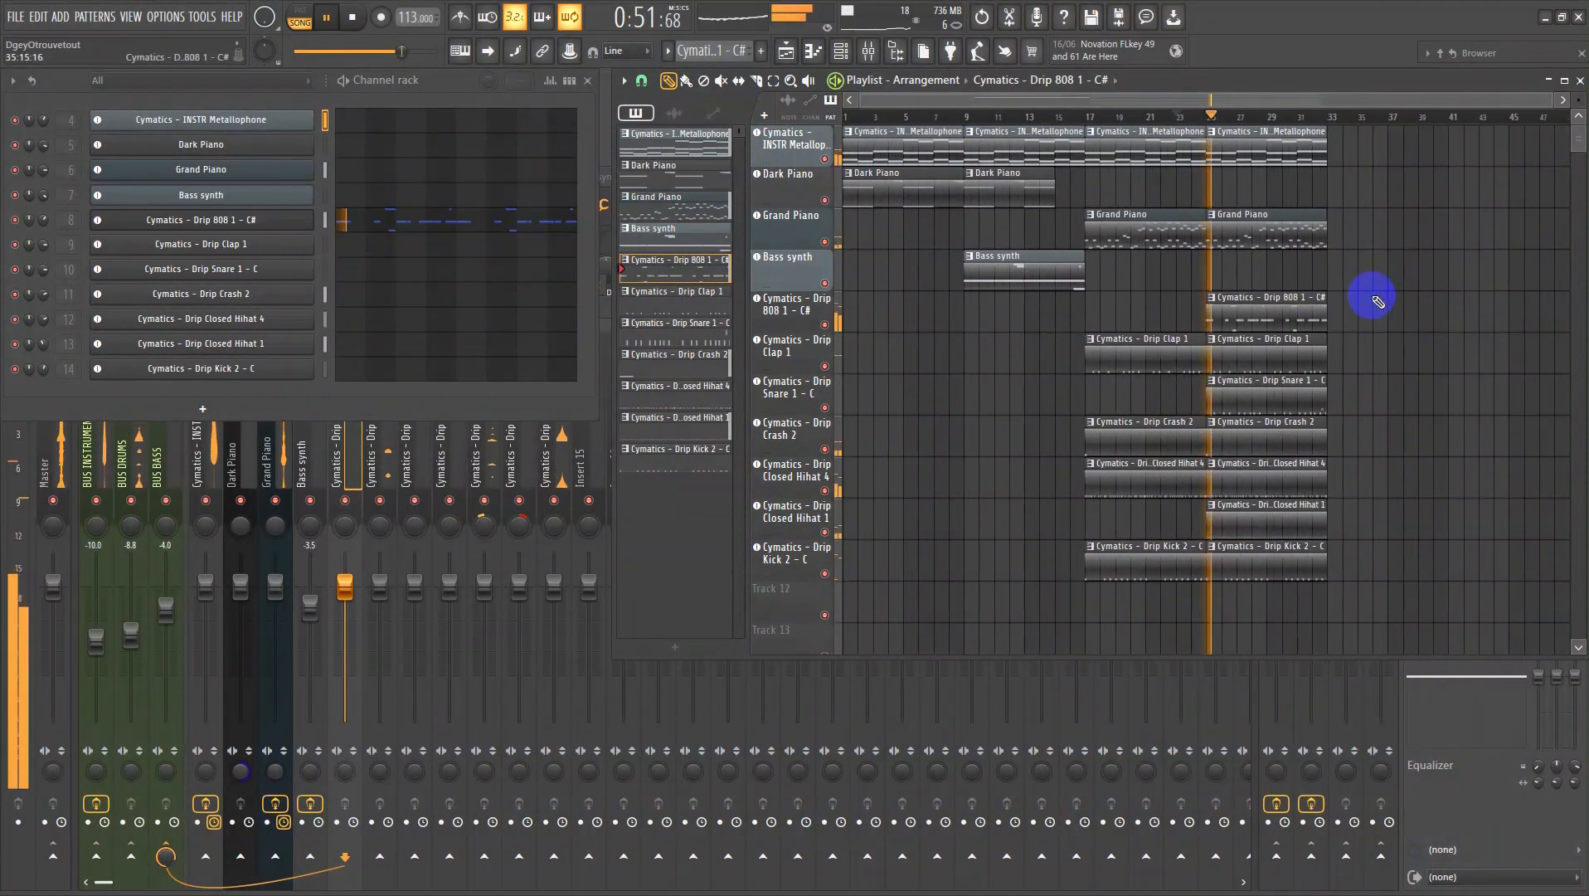
scroll(1360, 310, "down", 4)
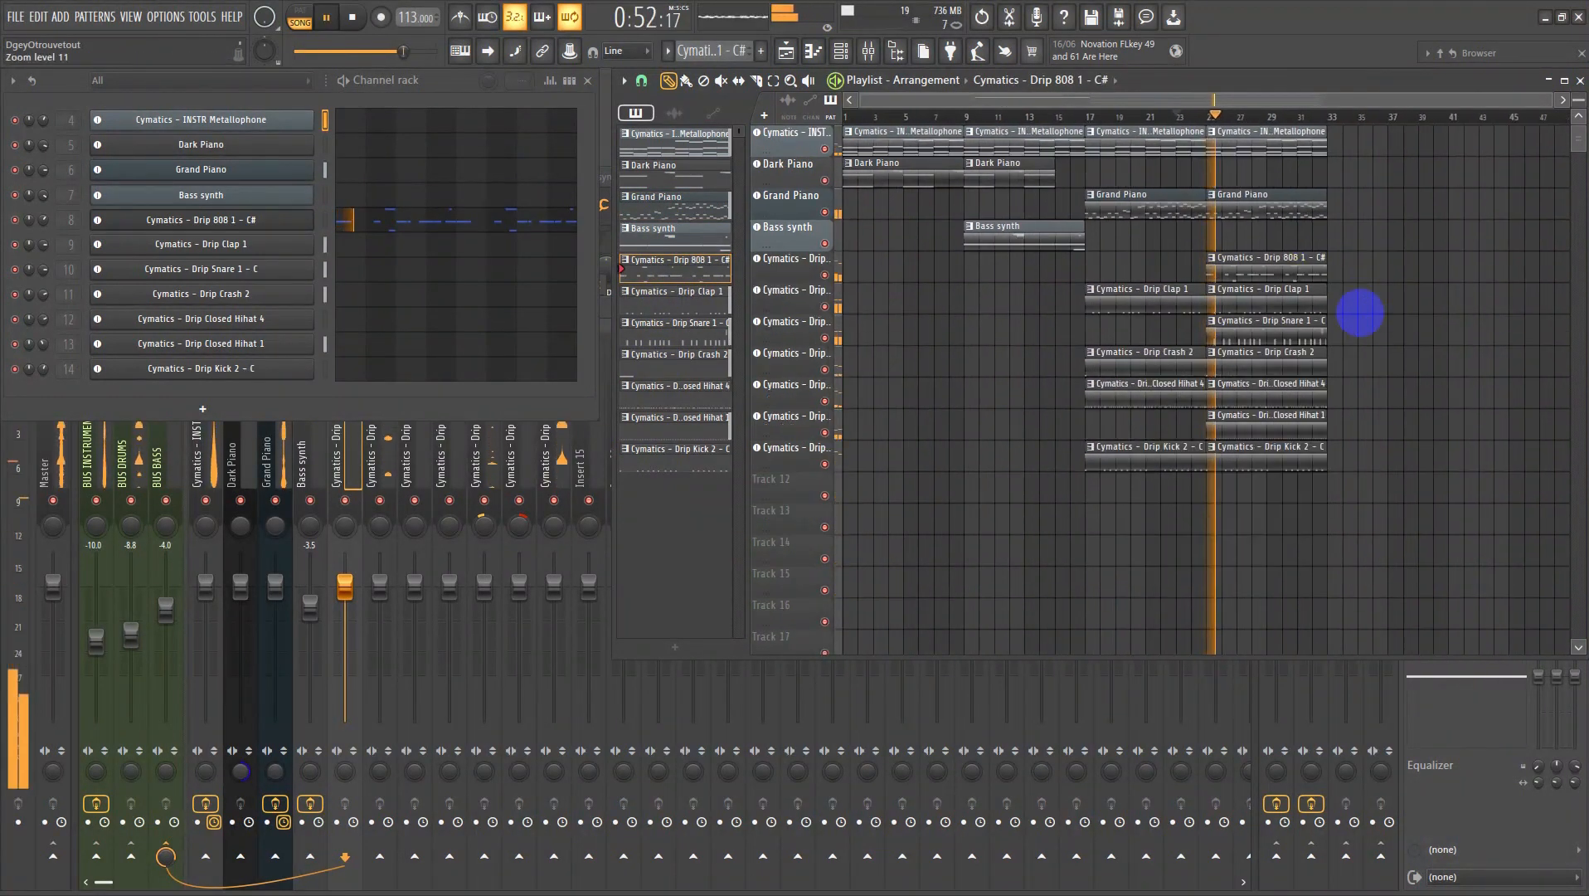
scroll(1396, 300, "up", 7)
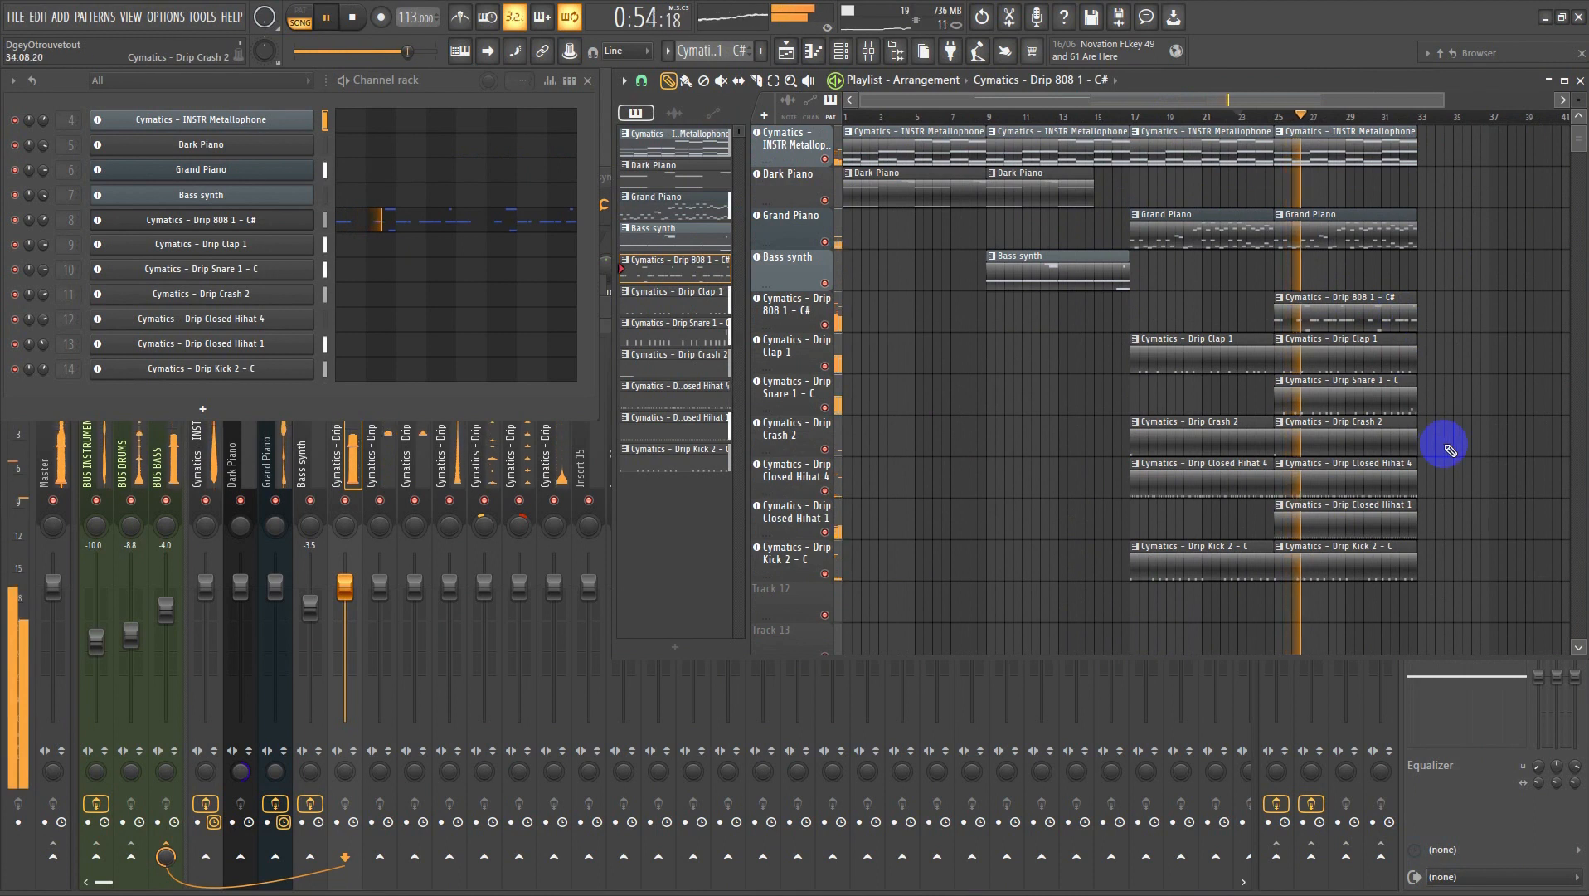
scroll(1444, 532, "down", 1)
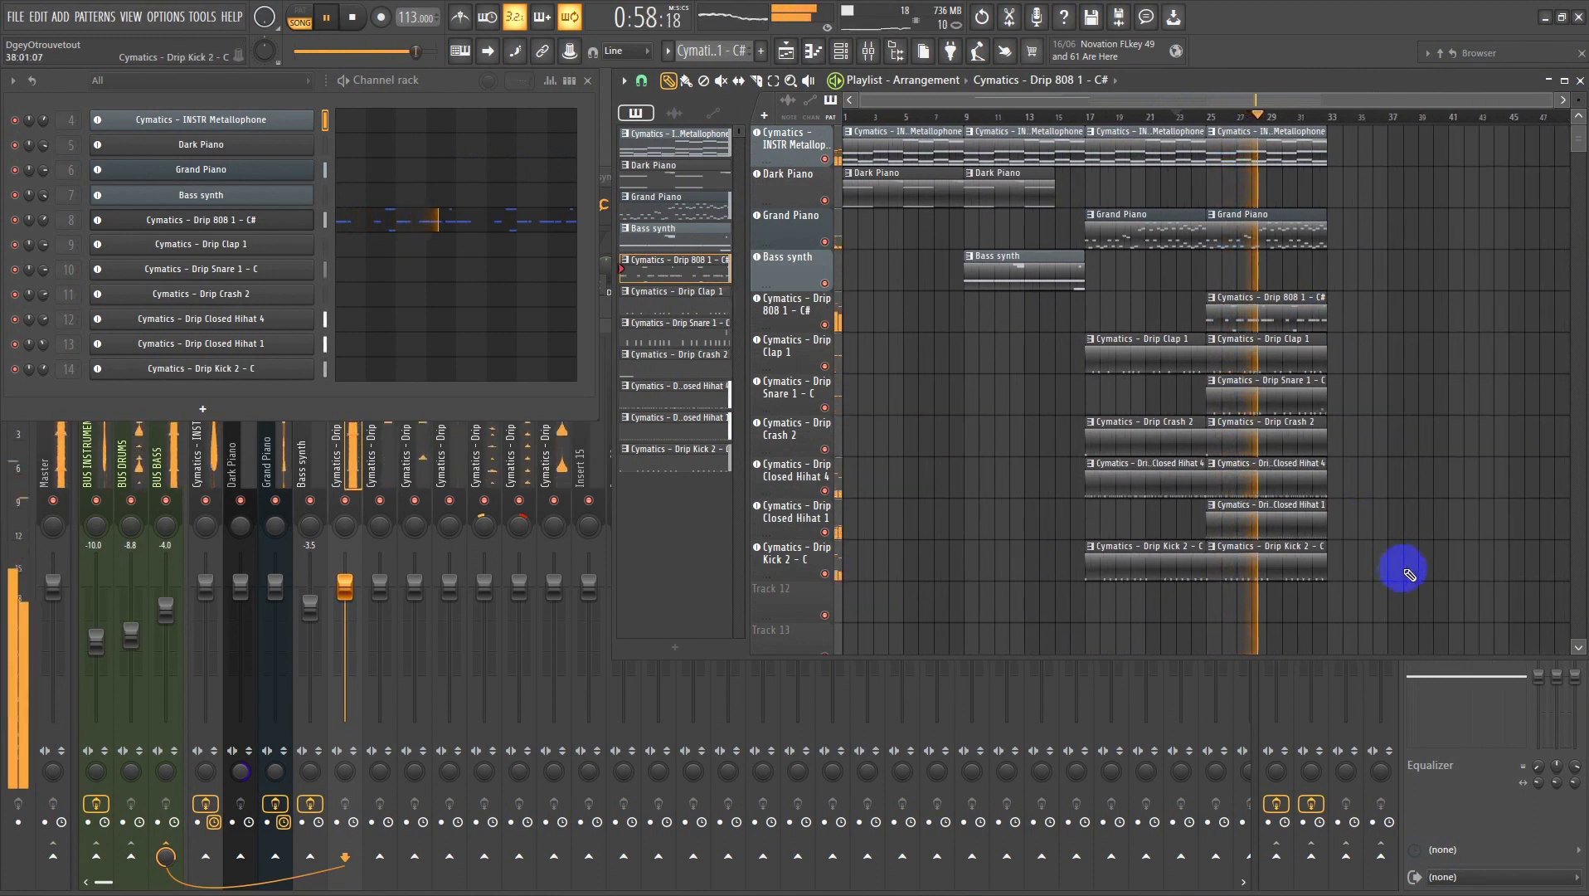
left_click_drag(1402, 578, 985, 94)
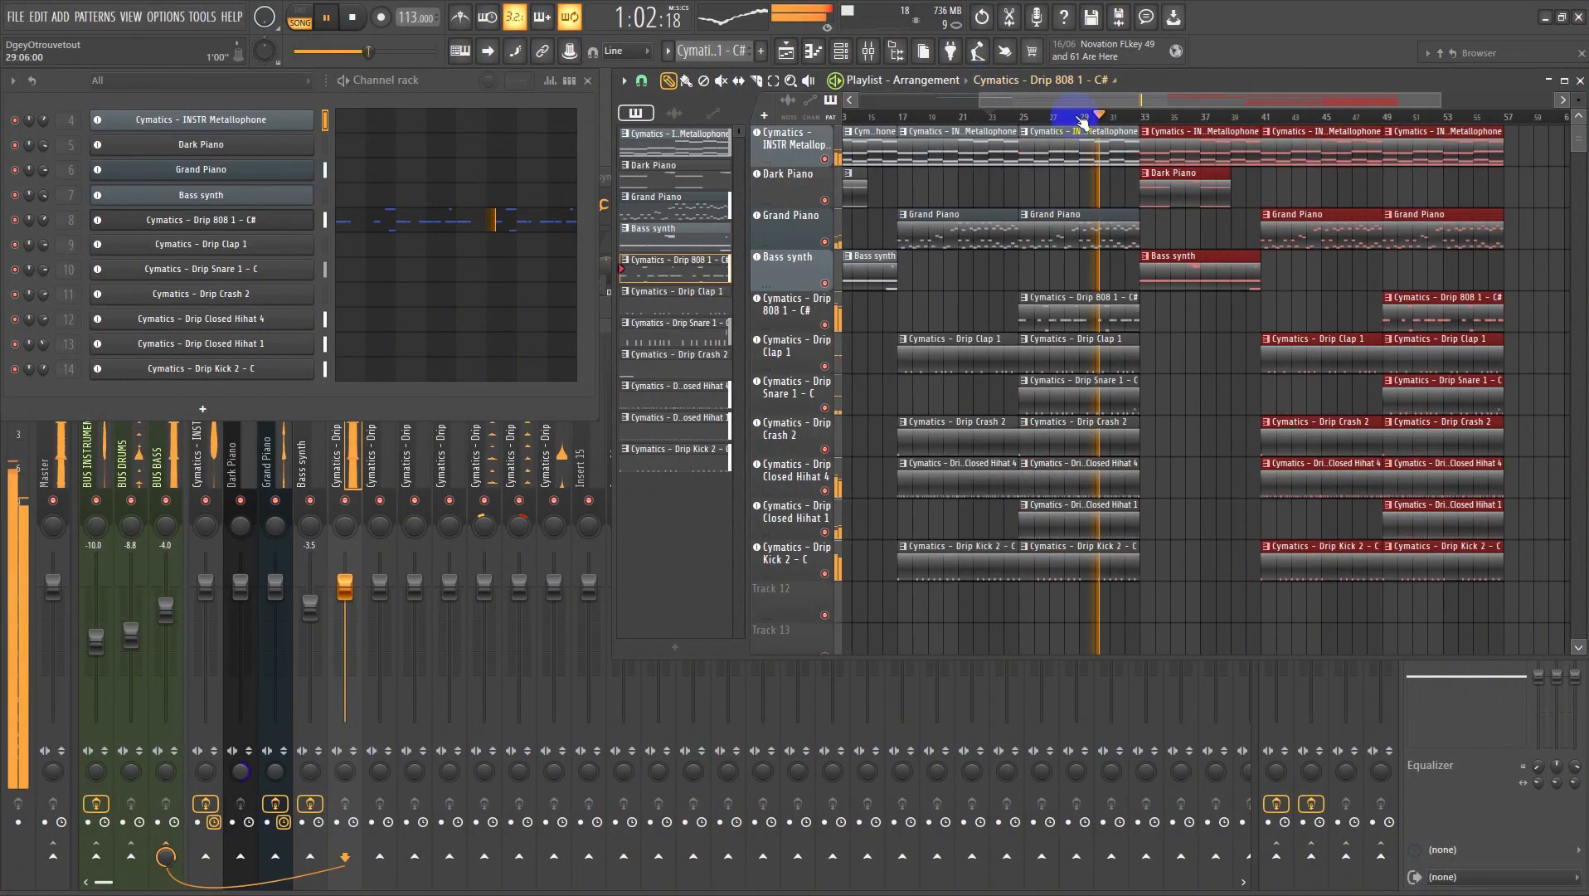
key("ctrl+b")
- Delete the Bass synth clip at bar 9, stop playback, and delete the Metallophone and Dark Piano clips at bar 1
scroll(1065, 124, "down", 2)
left_click(978, 234)
right_click(961, 277)
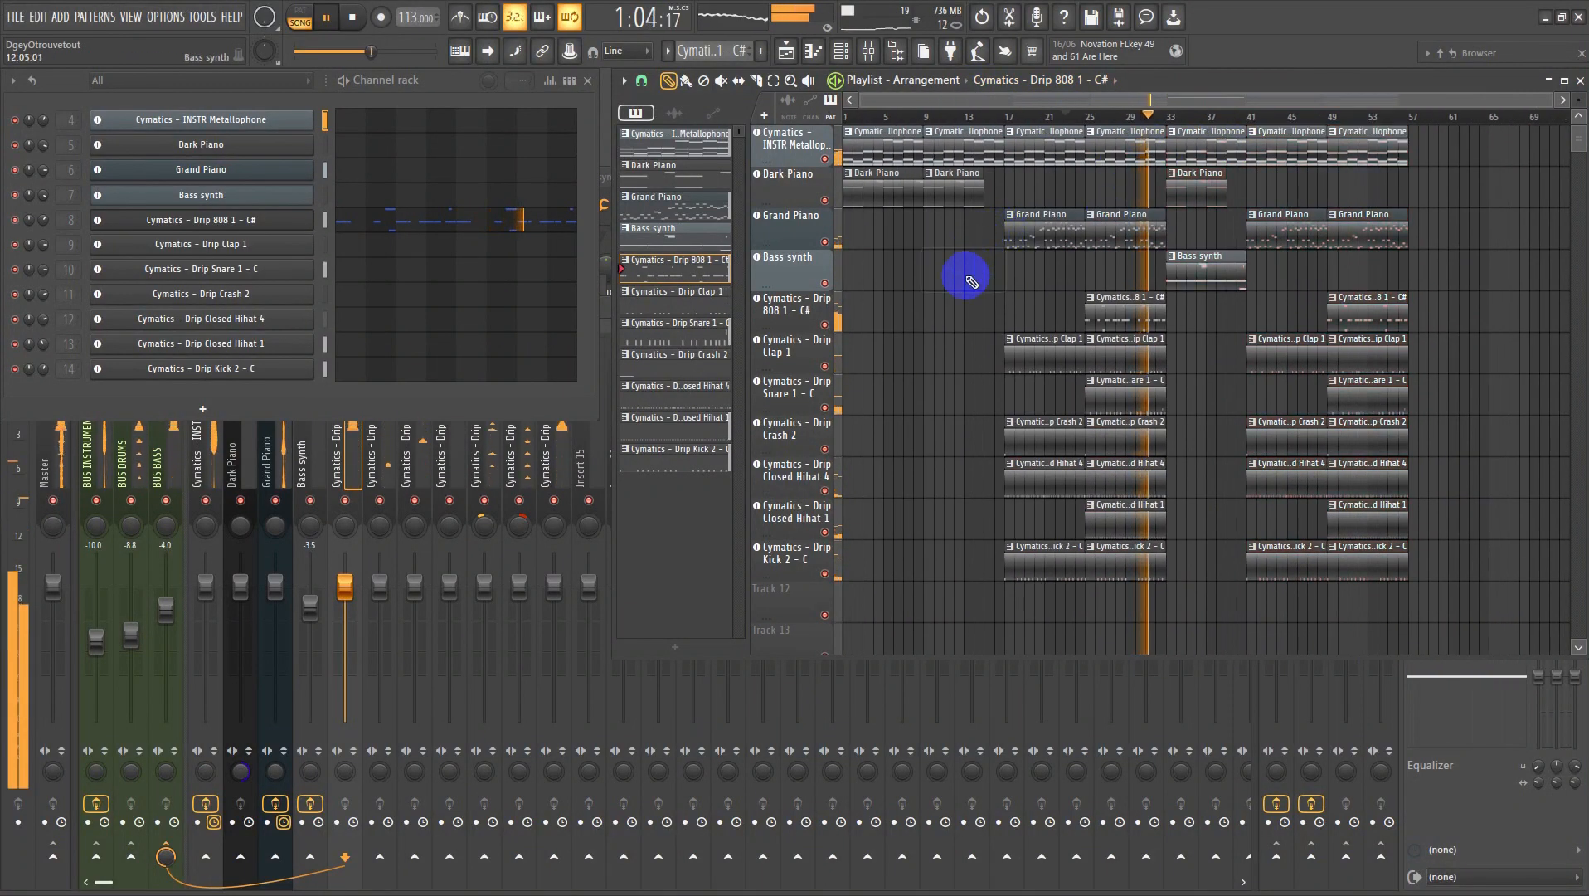
key("space")
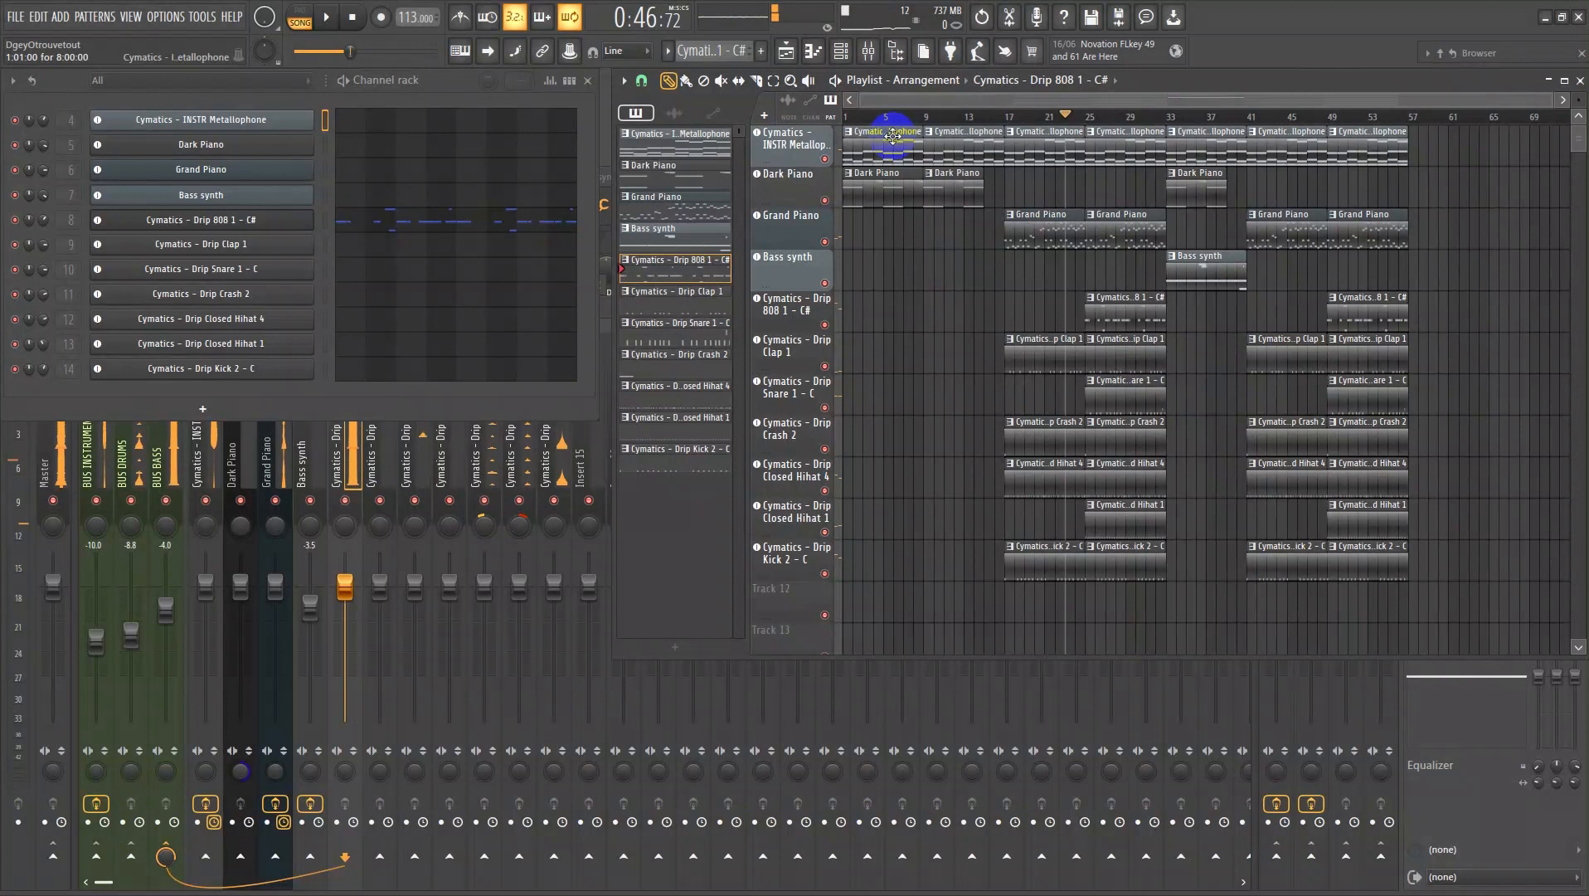
right_click(884, 189)
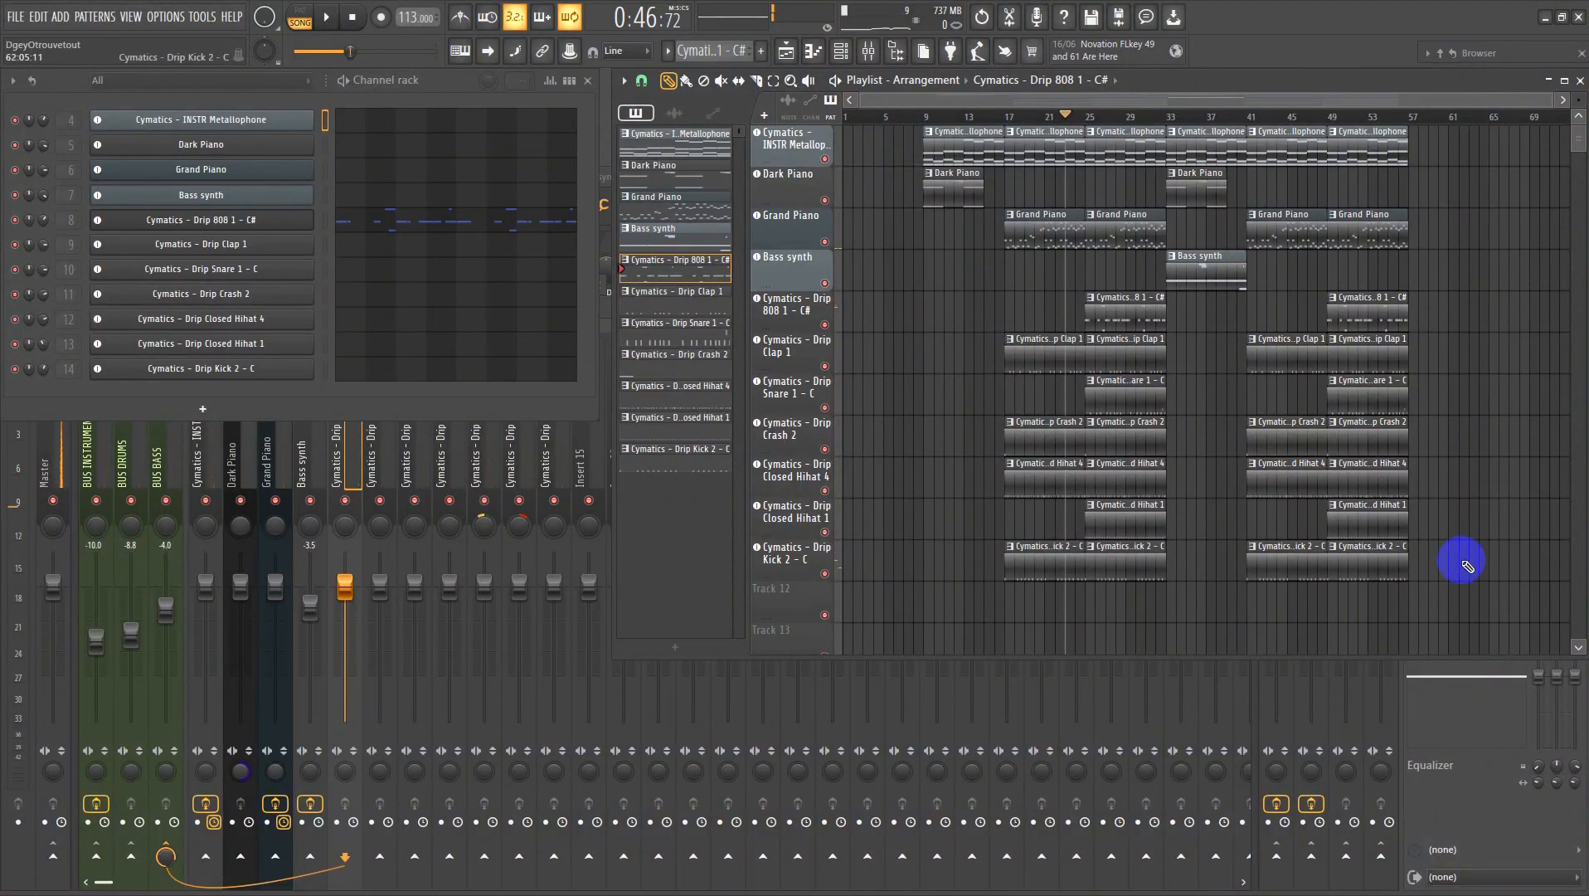
- Select all remaining clips, move the whole arrangement to start at bar 1, and play it from the beginning
left_click_drag(1454, 581, 877, 131)
left_click_drag(987, 160, 869, 137)
key("space")
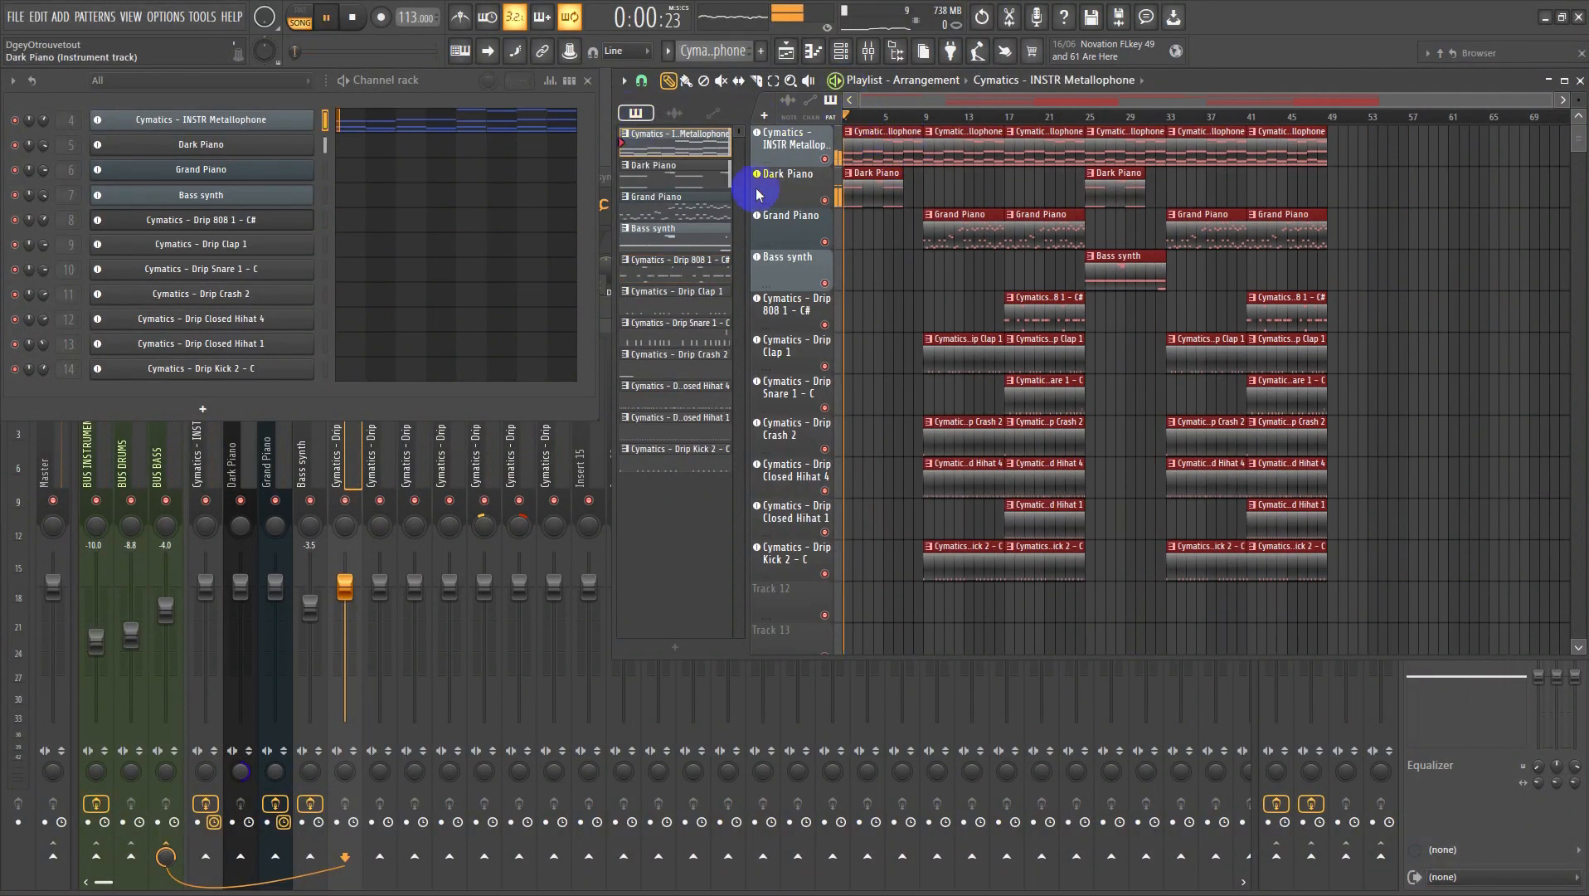
- Set the first Dark Piano clip to end at bar 7 and extend the one at bar 25 to end at bar 33
left_click(875, 243)
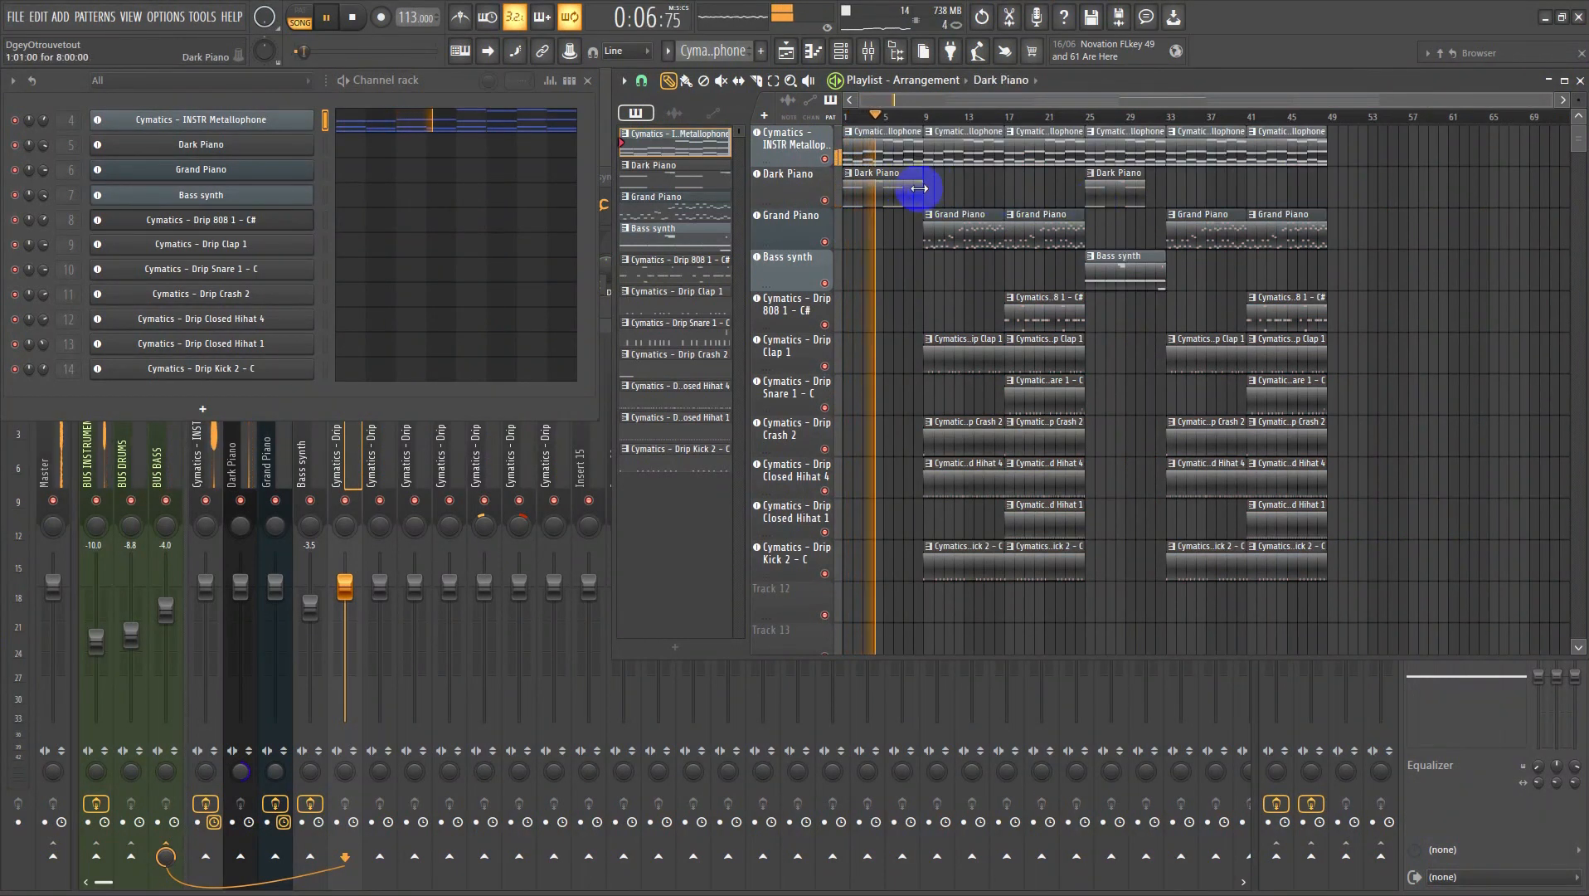
left_click_drag(919, 188, 904, 195)
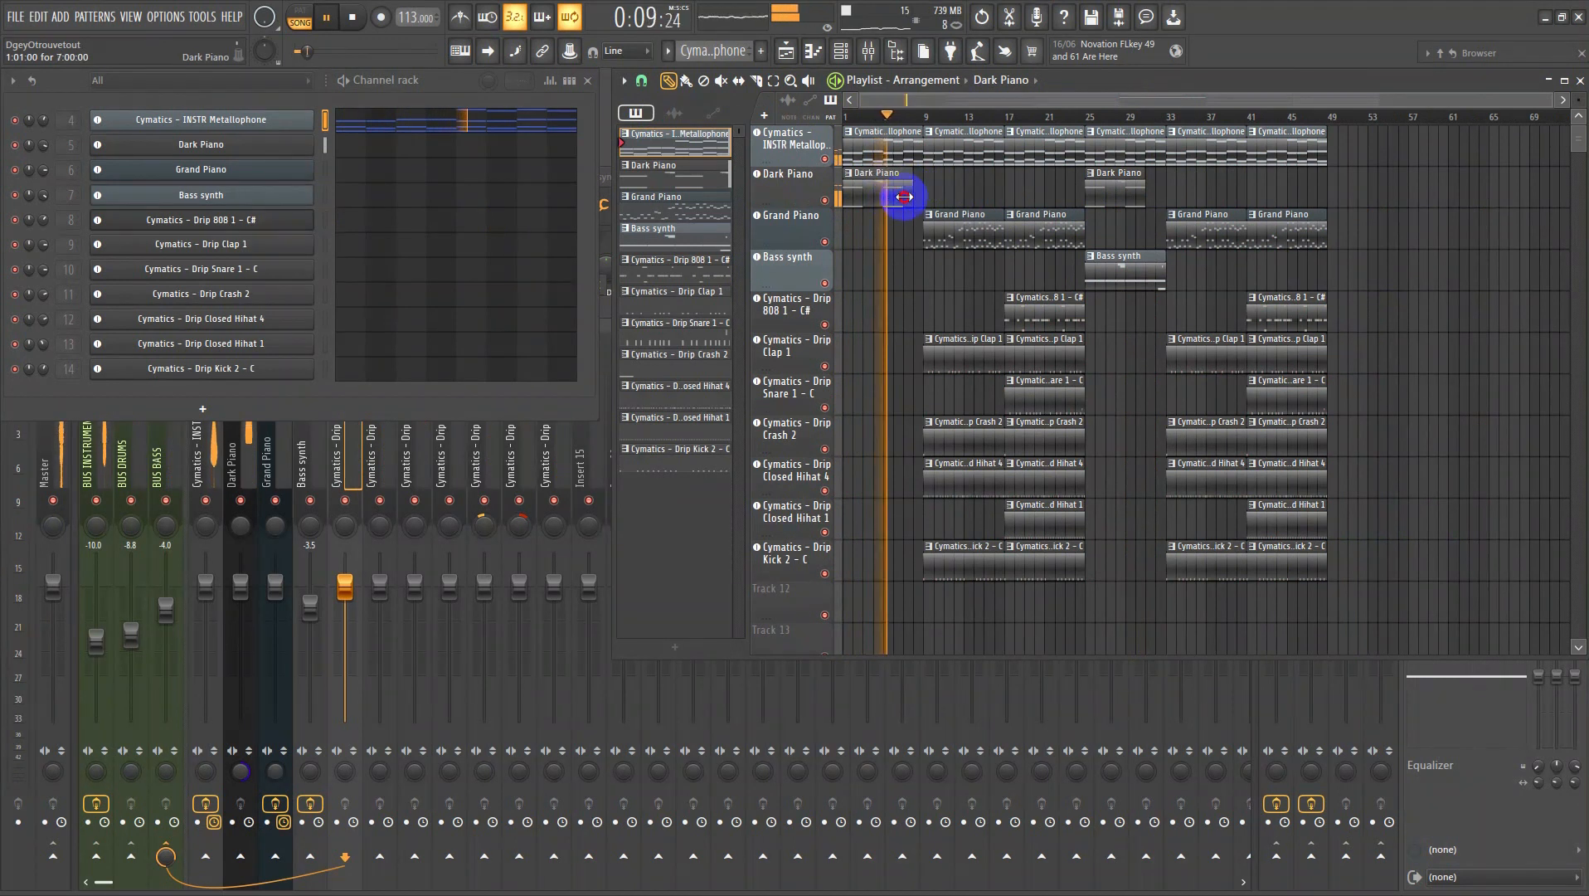
left_click(1148, 190, "ctrl")
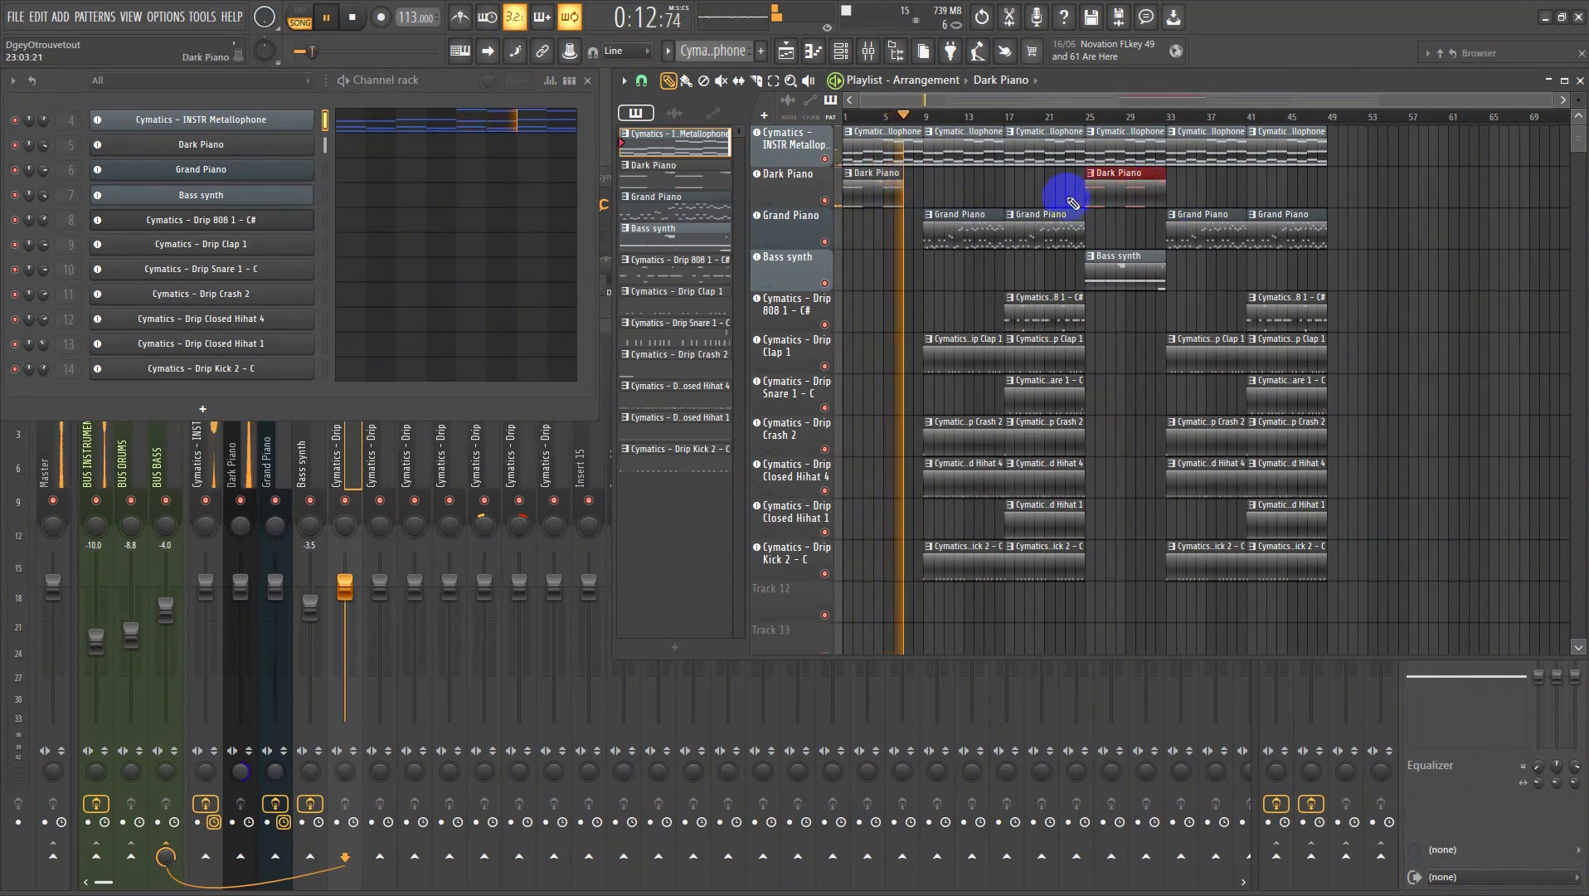
key("ctrl+b")
key("ctrl+b")
right_click(1200, 193)
right_click(1295, 194)
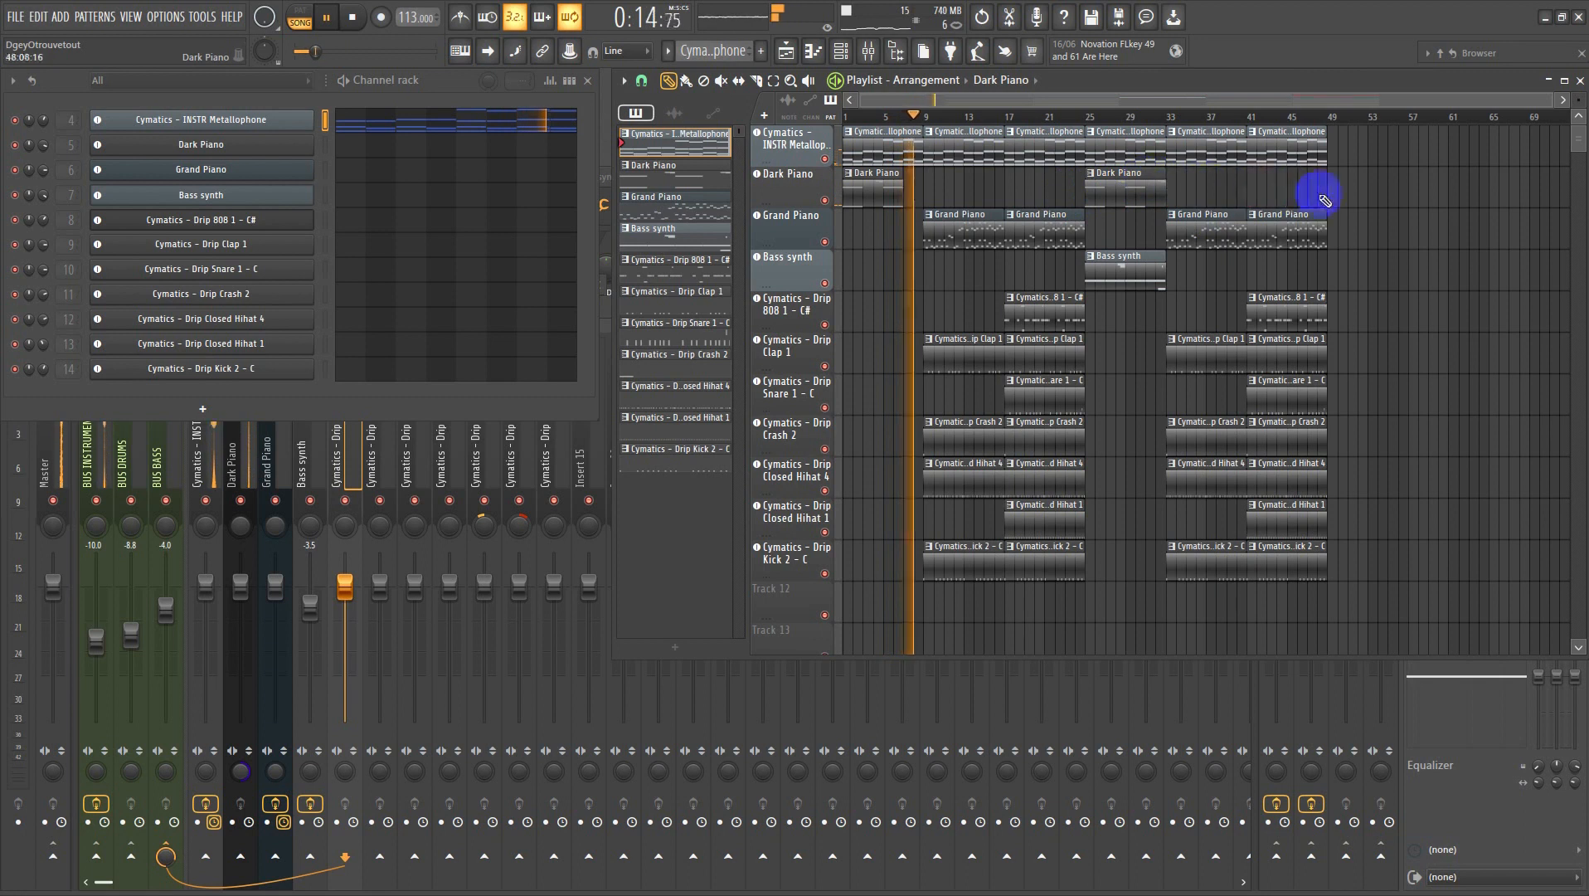
- Duplicate the Dark Piano clip at bar 25 to bars 33 and 41, and shorten the last copy to end at bar 47
left_click_drag(1176, 185, 1061, 188)
key("ctrl+b")
key("ctrl+b")
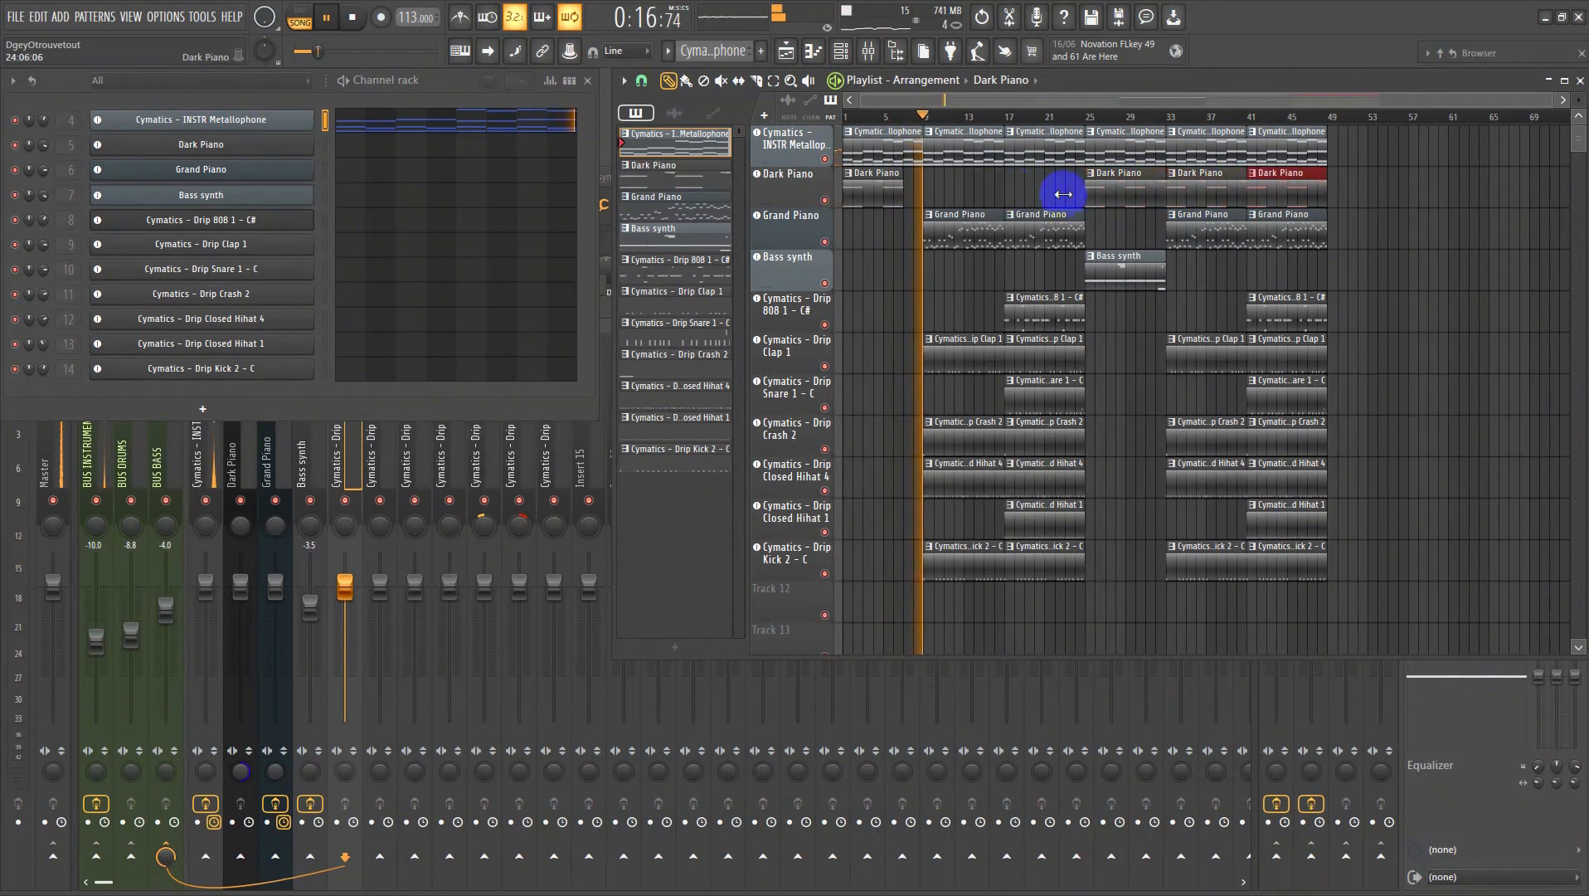
left_click(1347, 199, "ctrl")
left_click_drag(1324, 193, 1308, 200)
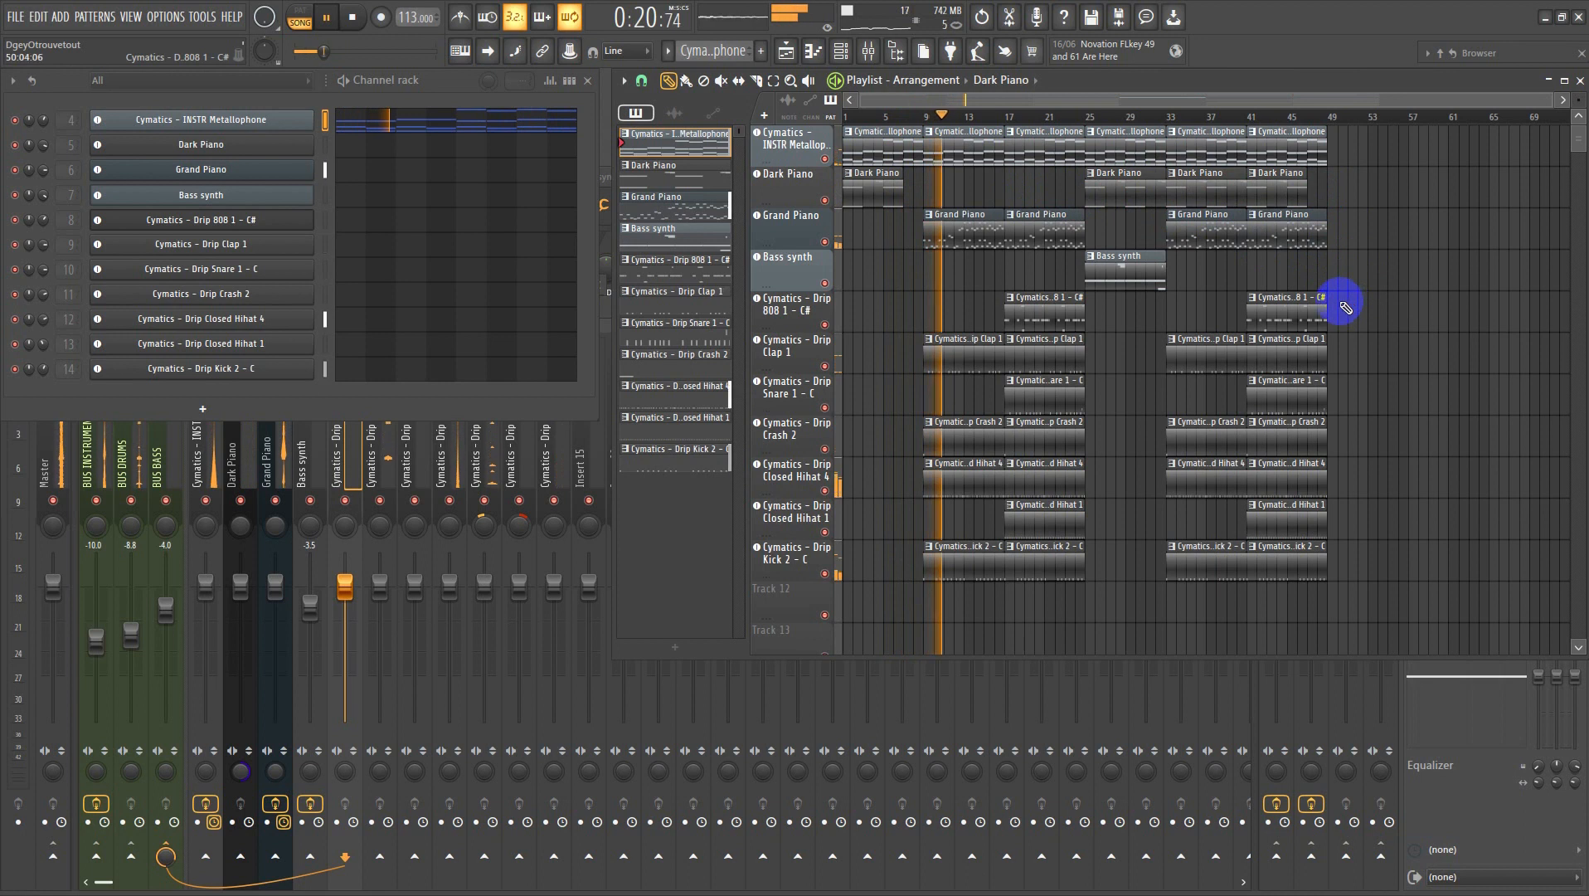
- Delete the Drip 808 1 clip at bar 41 and duplicate the Bass synth clip to bars 33 and 41
scroll(1448, 353, "up", 2)
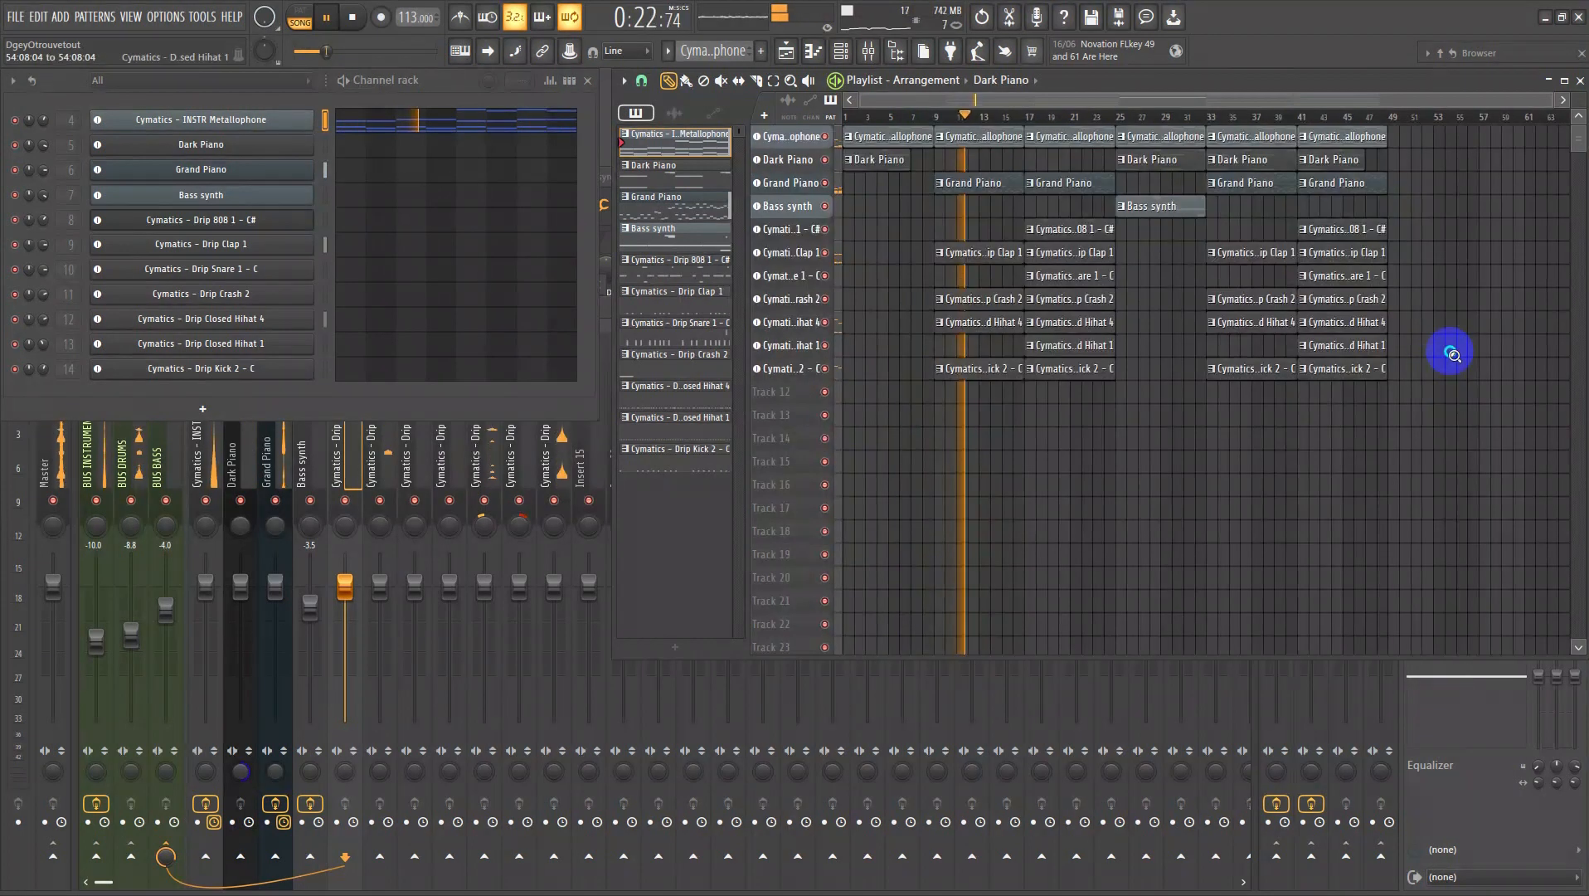
scroll(1450, 348, "down", 2)
mouse_move(1380, 328)
left_mouse_down()
mouse_move(1296, 322)
mouse_move(1302, 270)
mouse_move(1190, 267)
left_mouse_up()
right_click(1272, 317)
right_click(1354, 313)
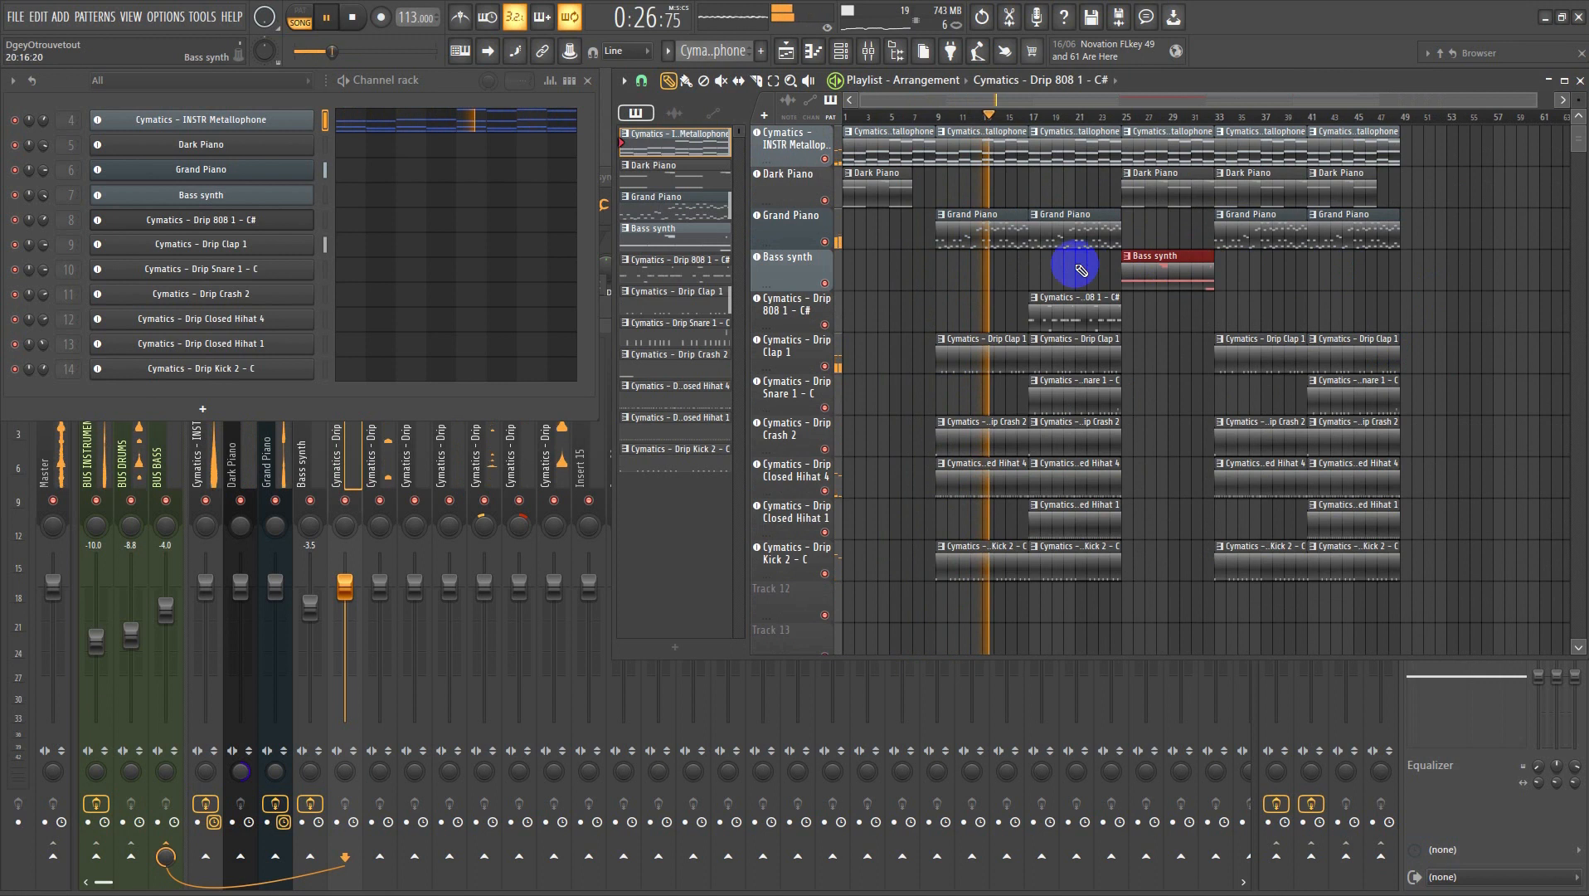
key("ctrl+b")
key("ctrl+b")
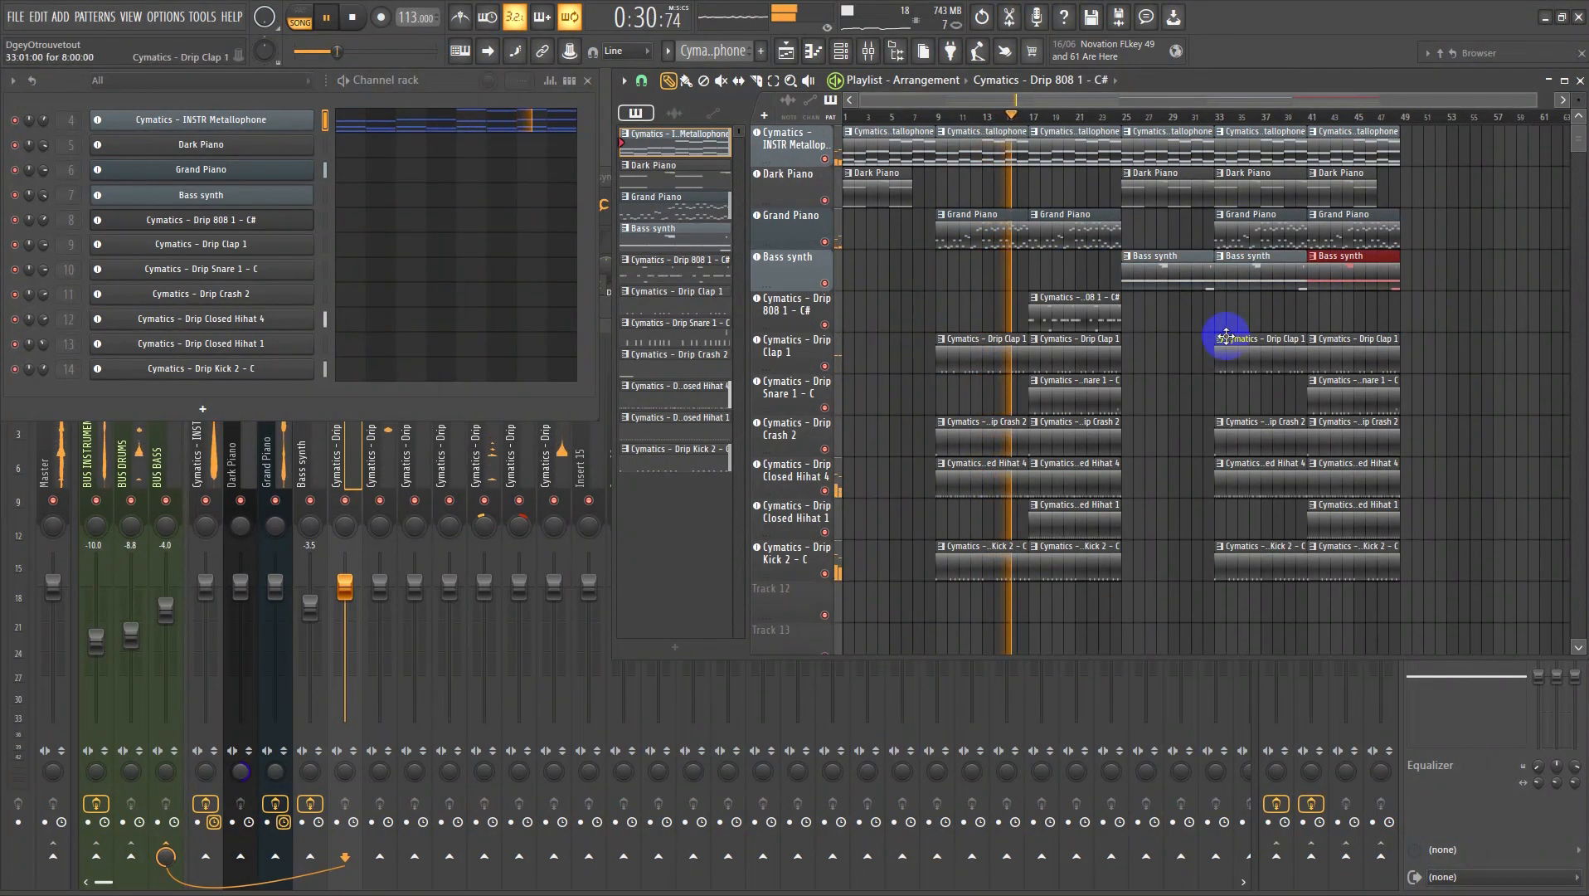
- Add a Drip Snare 1 clip and a Drip Closed Hihat 1 clip at bar 33 on their tracks
left_click(1366, 390)
left_click(1272, 395)
left_click(1361, 511)
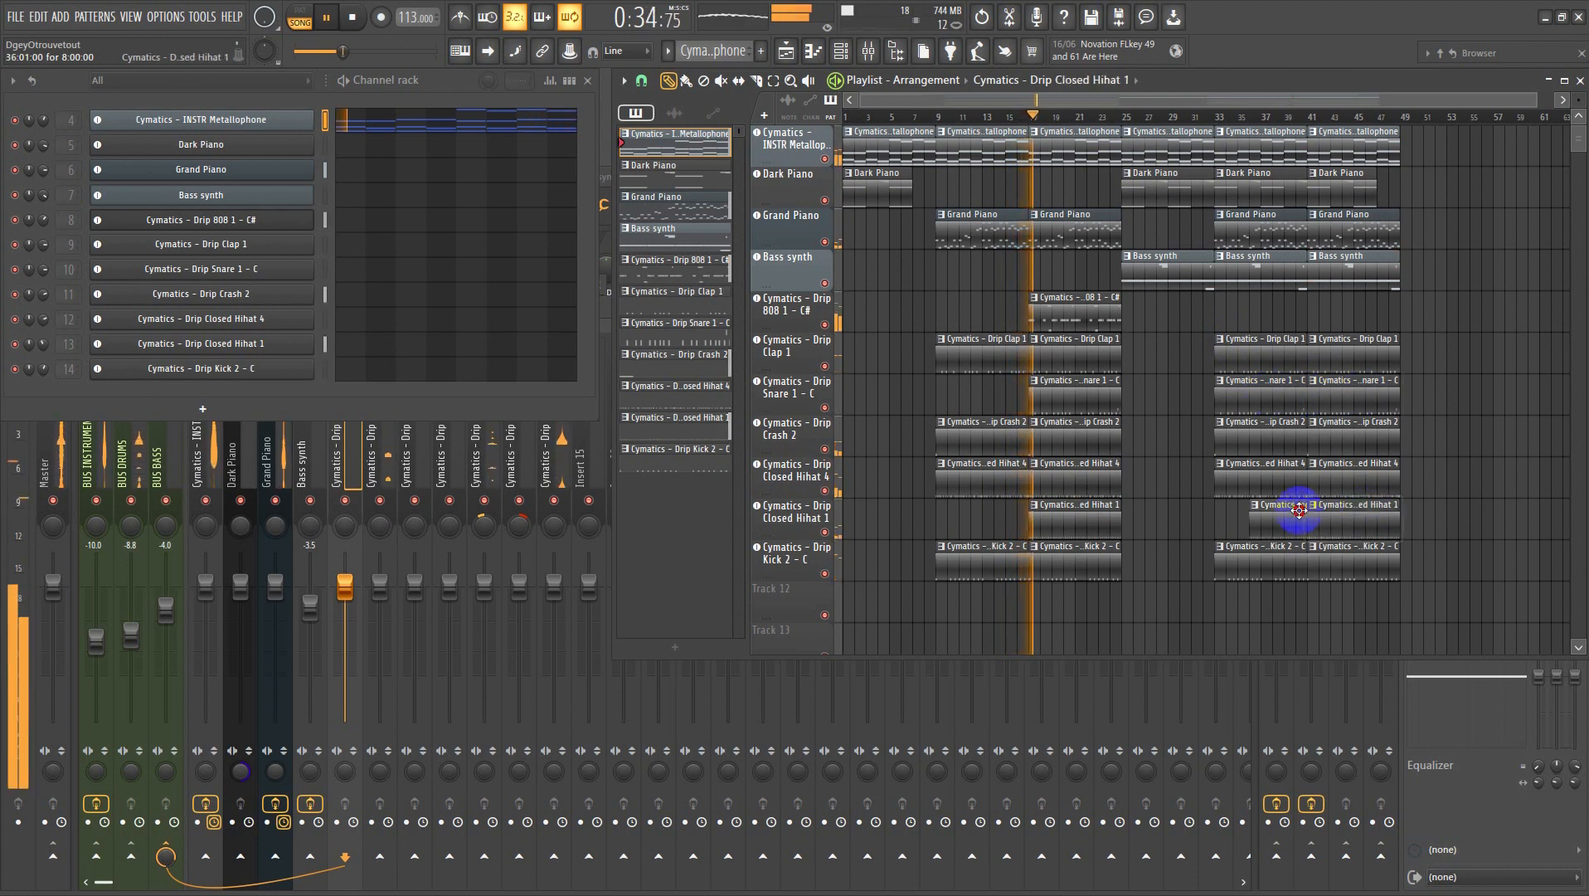
left_click(1249, 510)
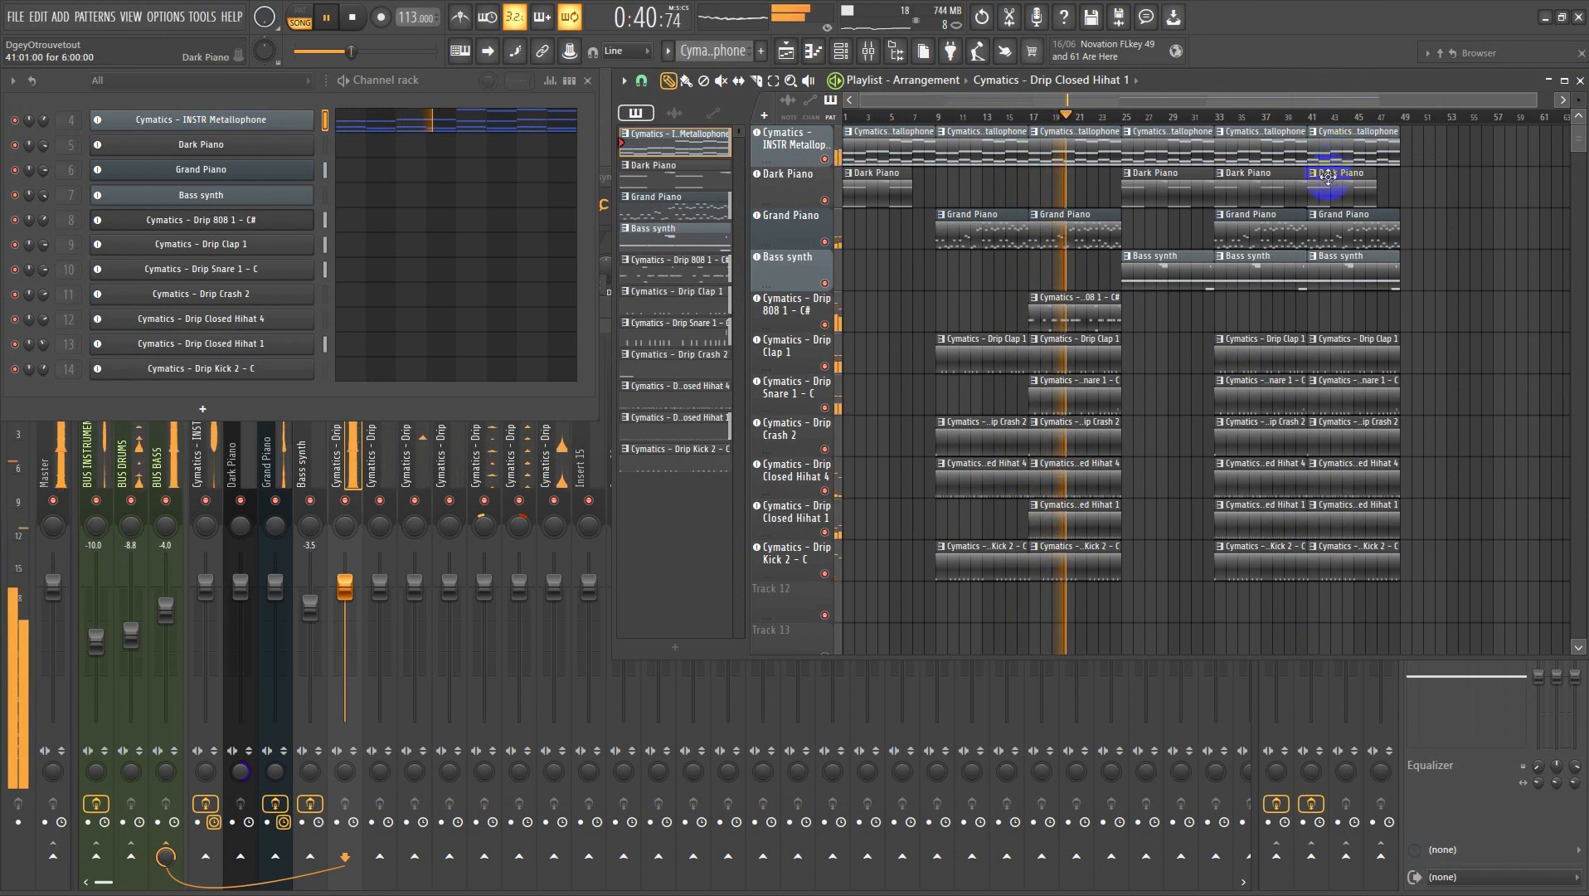
- Select the first and third Bass synth clips and shorten them by one bar to end at bars 32 and 48
left_click_drag(1394, 622, 1070, 5)
scroll(1095, 203, "down", 3)
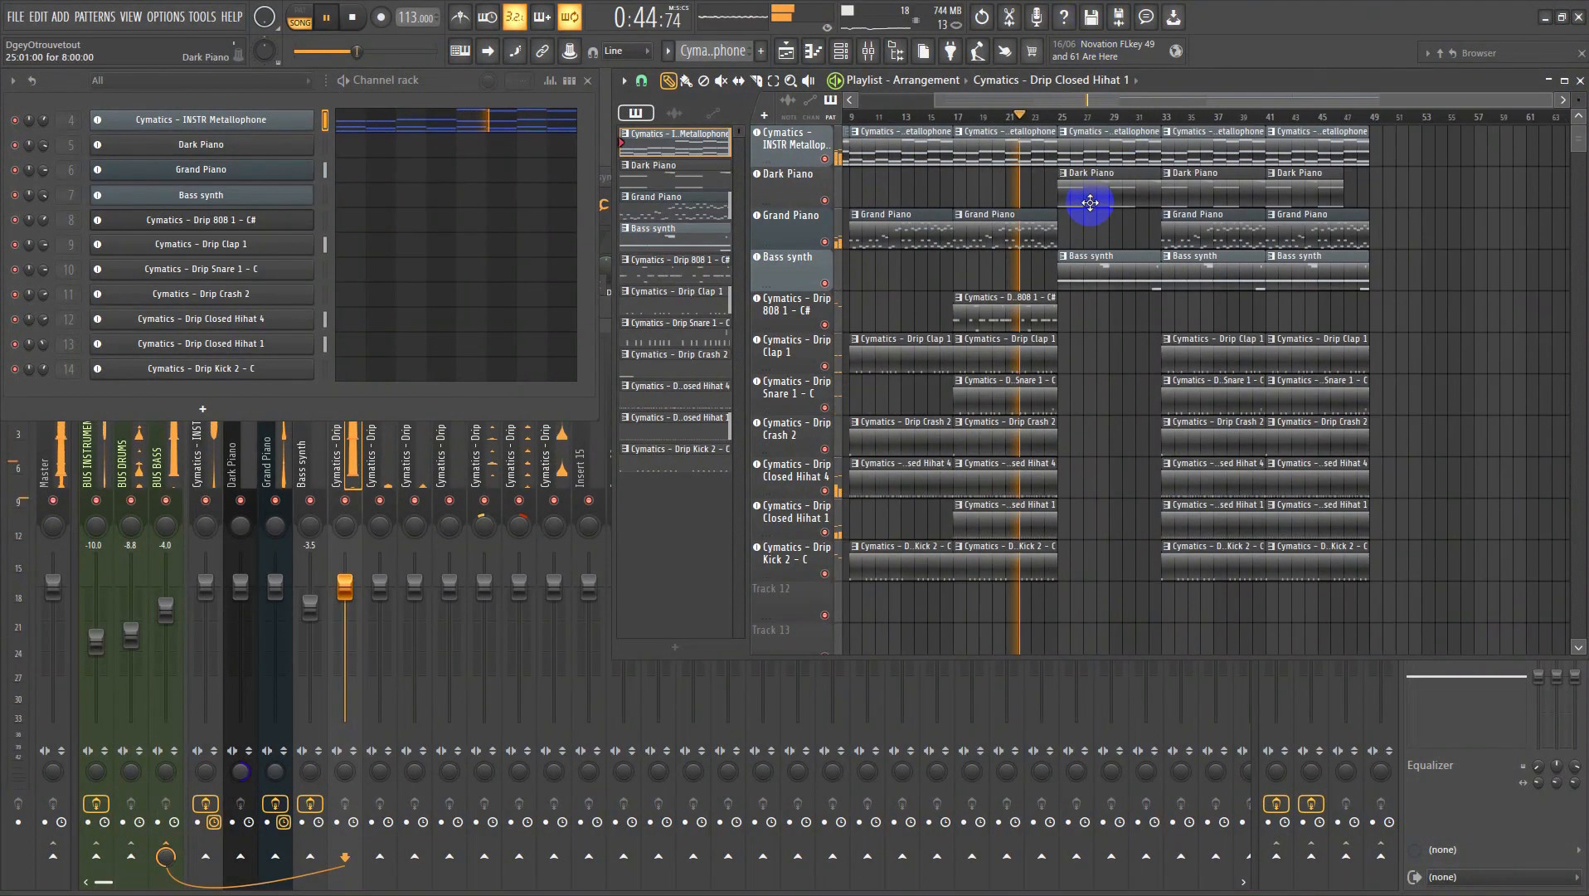
left_click_drag(1136, 243, 1142, 333)
left_click_drag(1368, 259, 1341, 315)
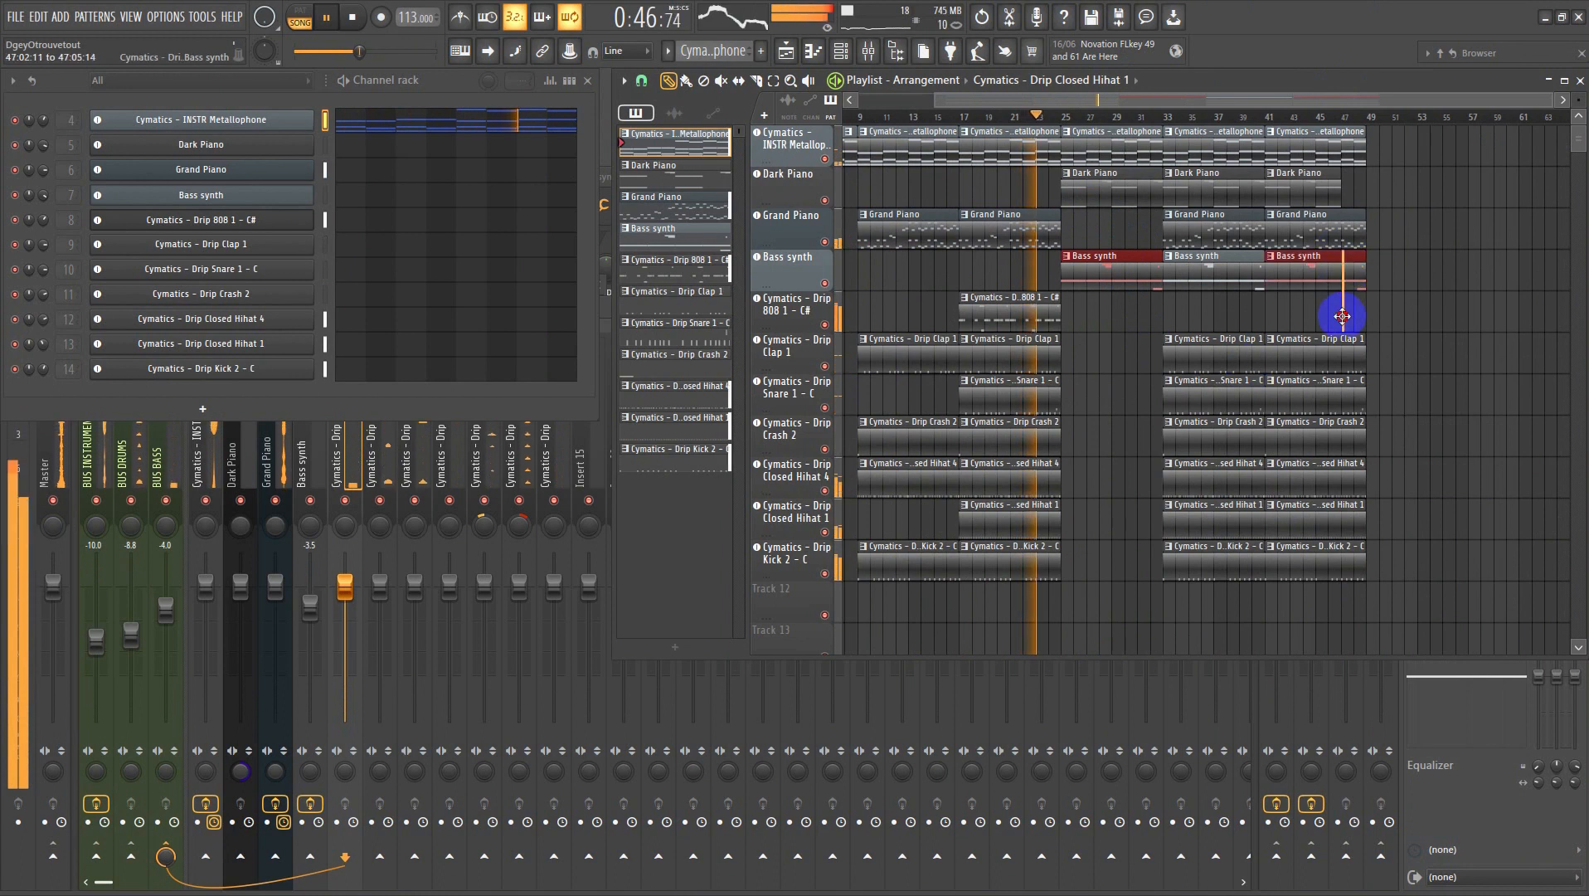
scroll(1363, 281, "up", 5)
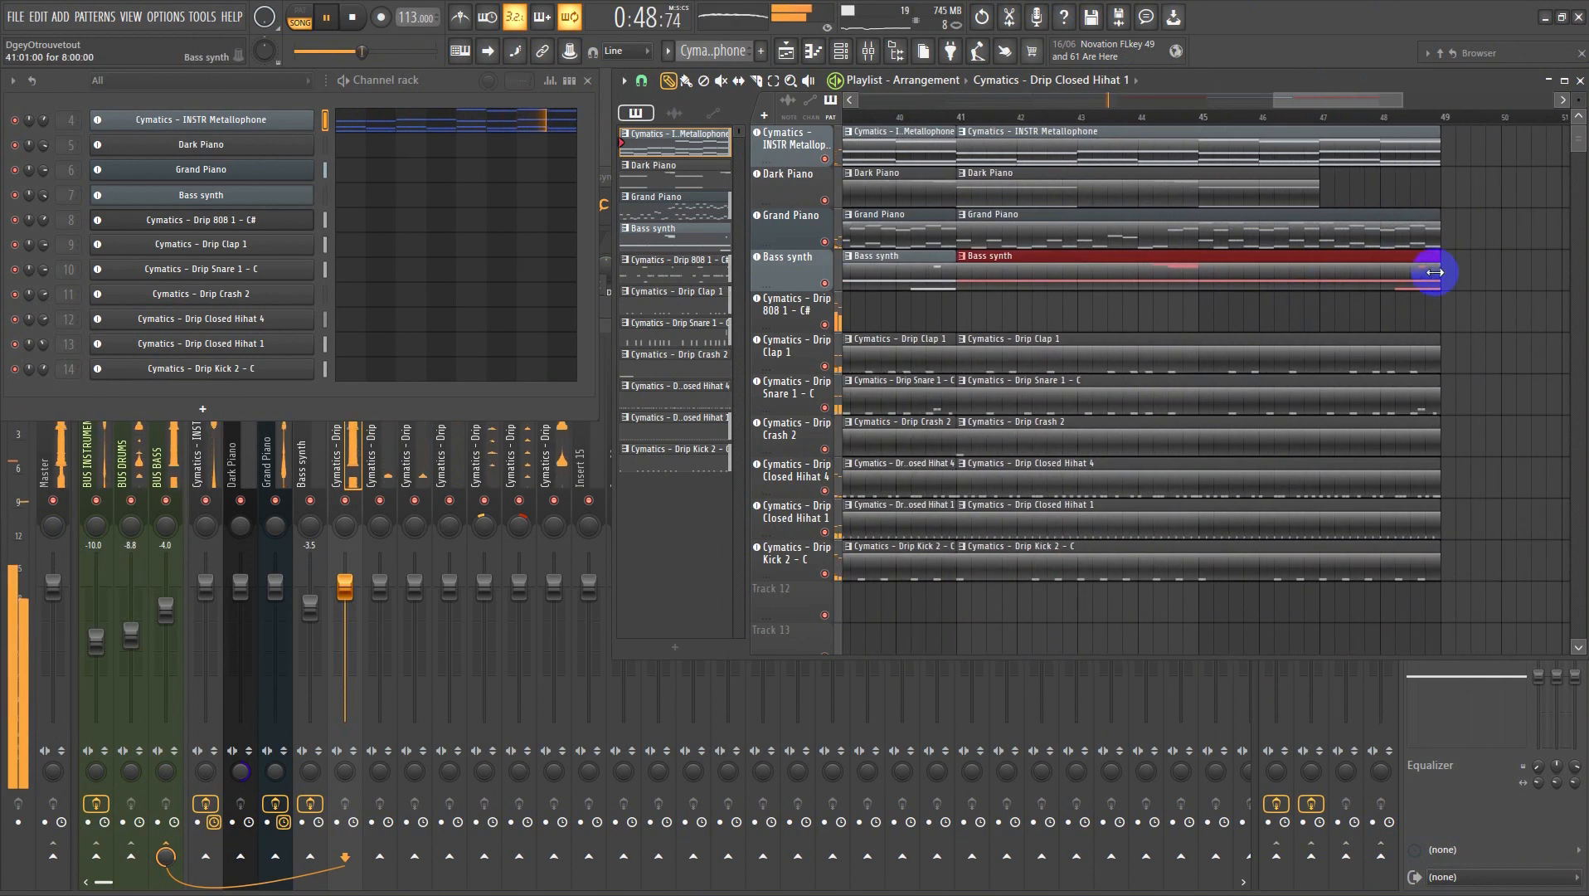
scroll(1429, 277, "down", 5)
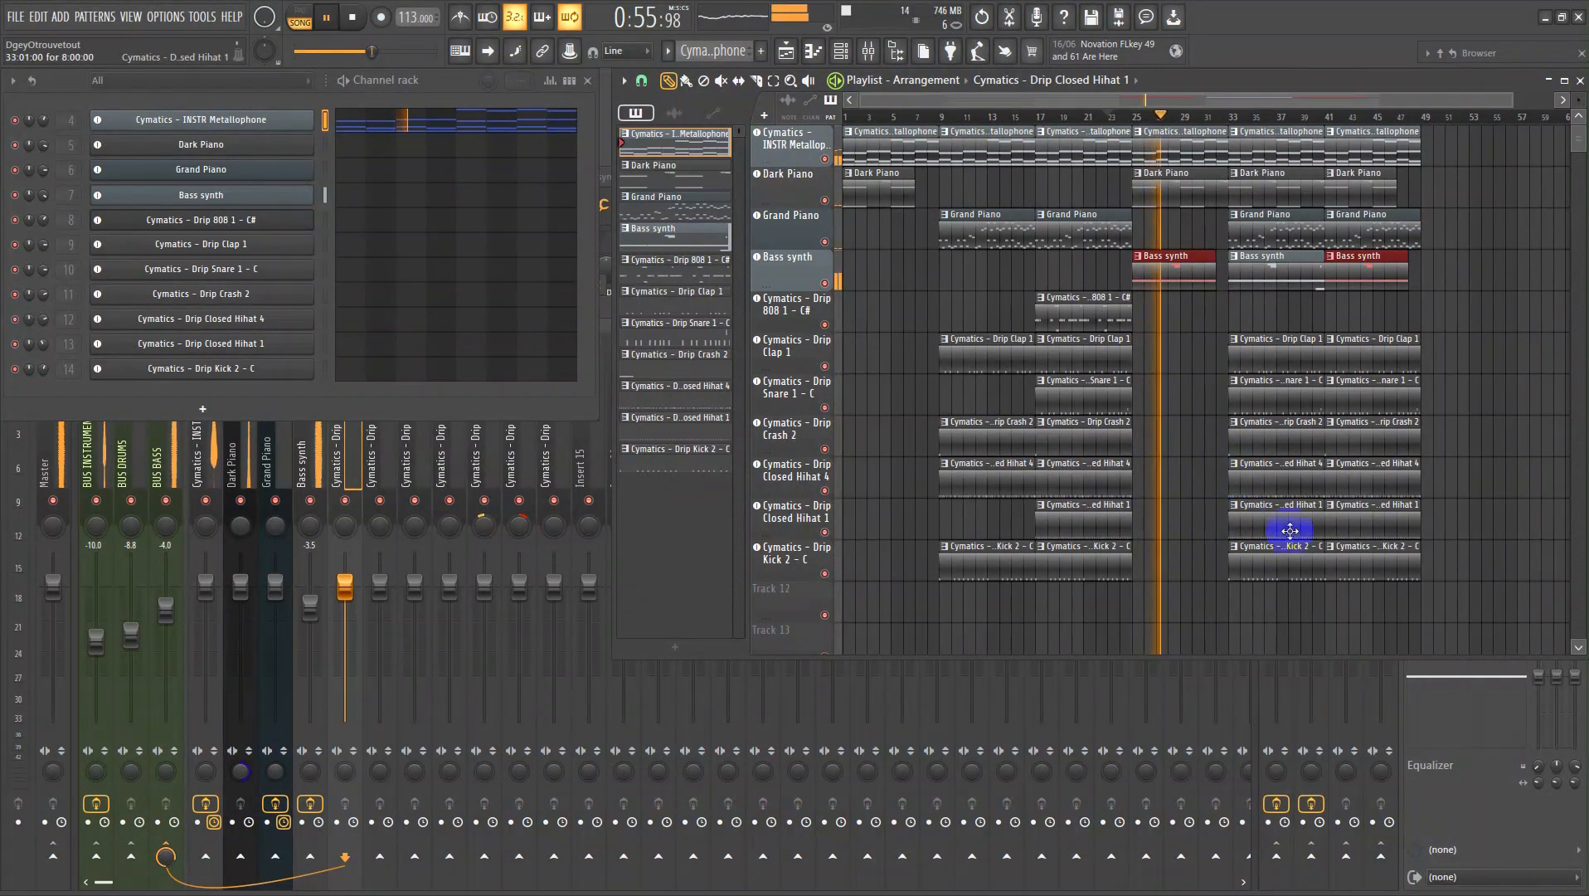
- Duplicate the Drip Closed Hihat 1 clip at bar 17 to bar 25 and play back the song
key("space")
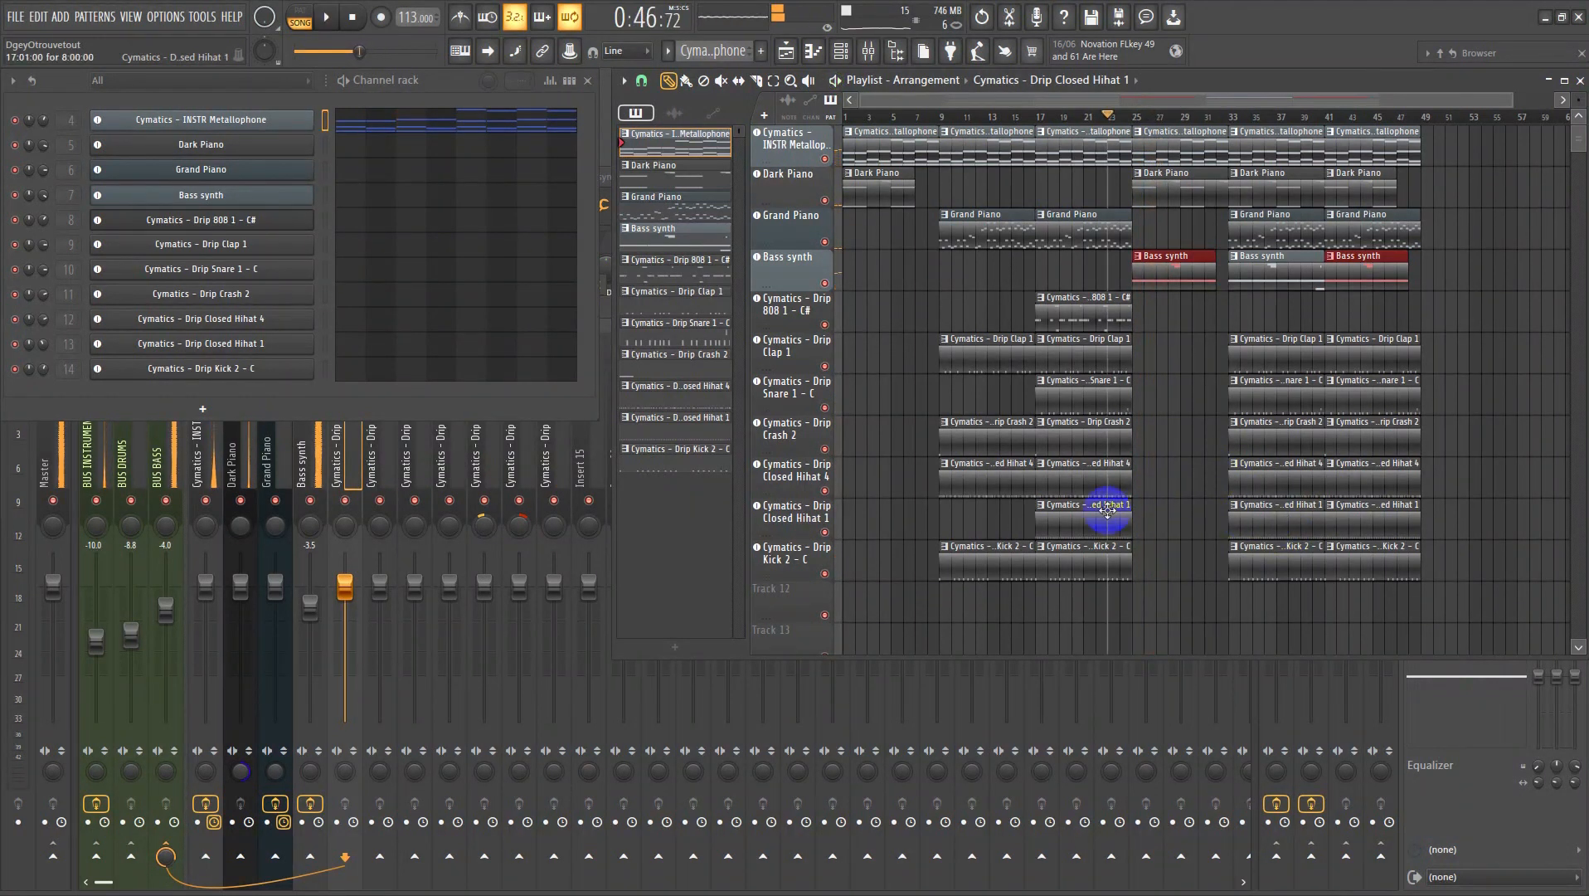
left_click(1097, 516)
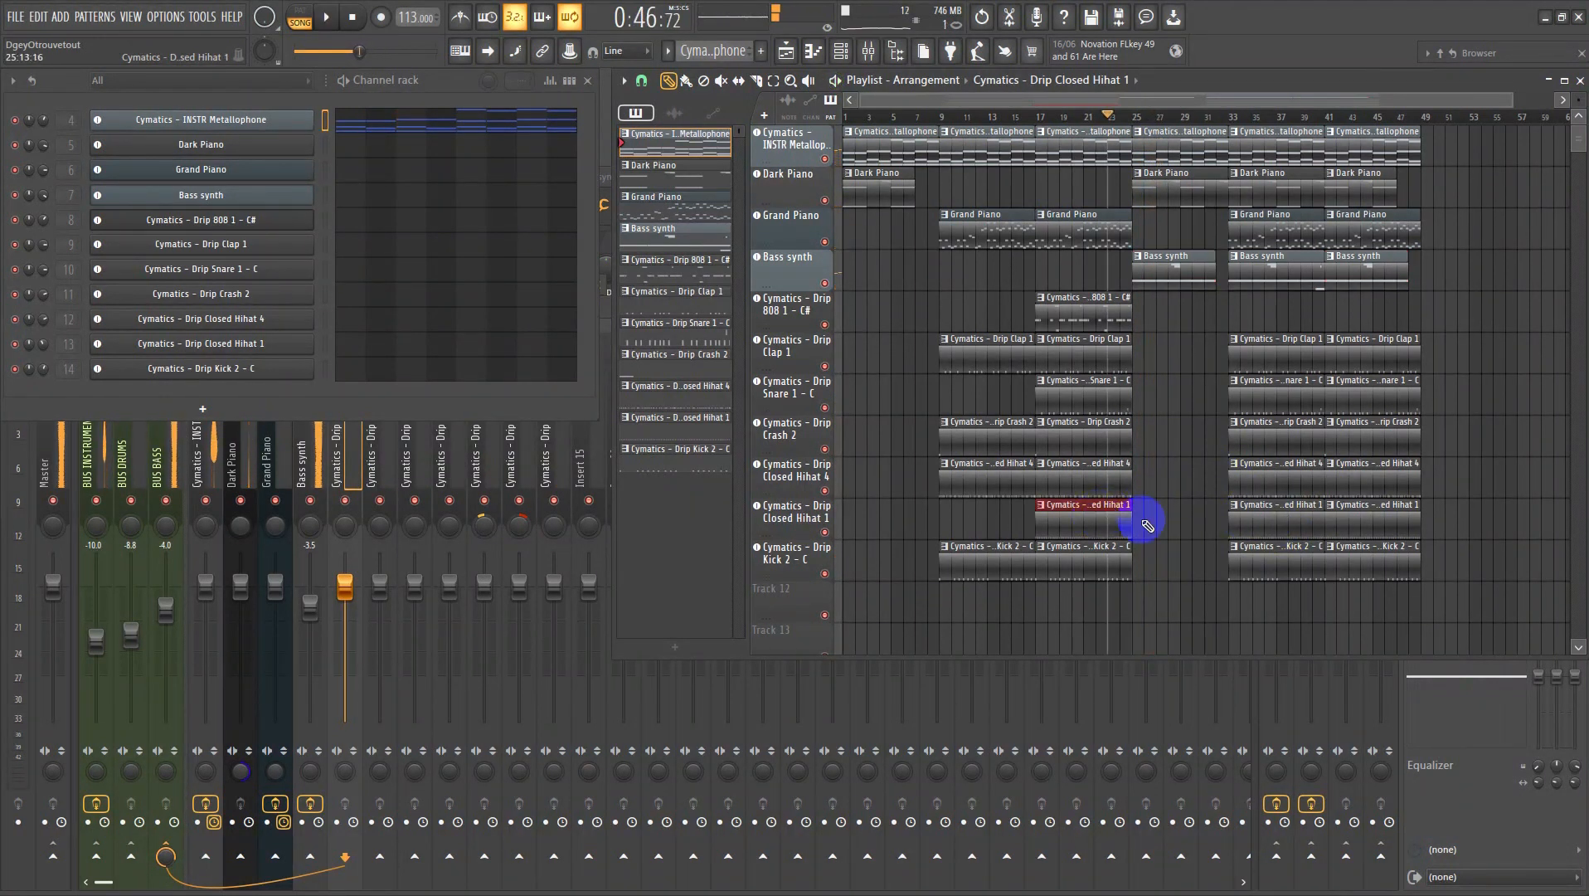
key("ctrl+b")
key("space")
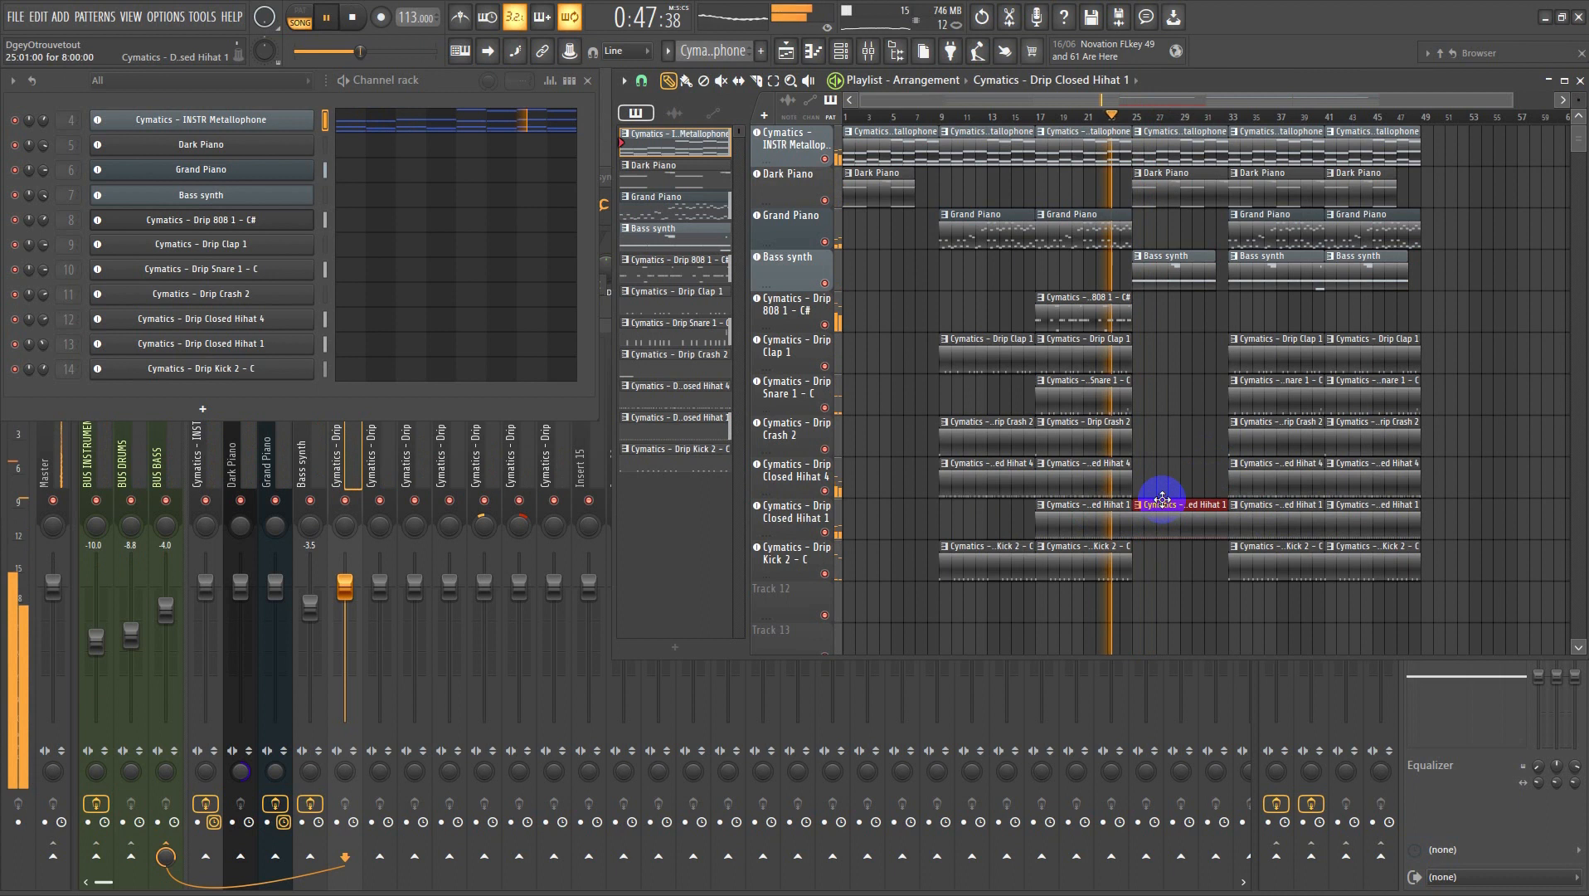
- Add a Drip Crash 2 clip at bar 25, shorten it to four bars, and duplicate it to bar 29
left_click(1170, 427)
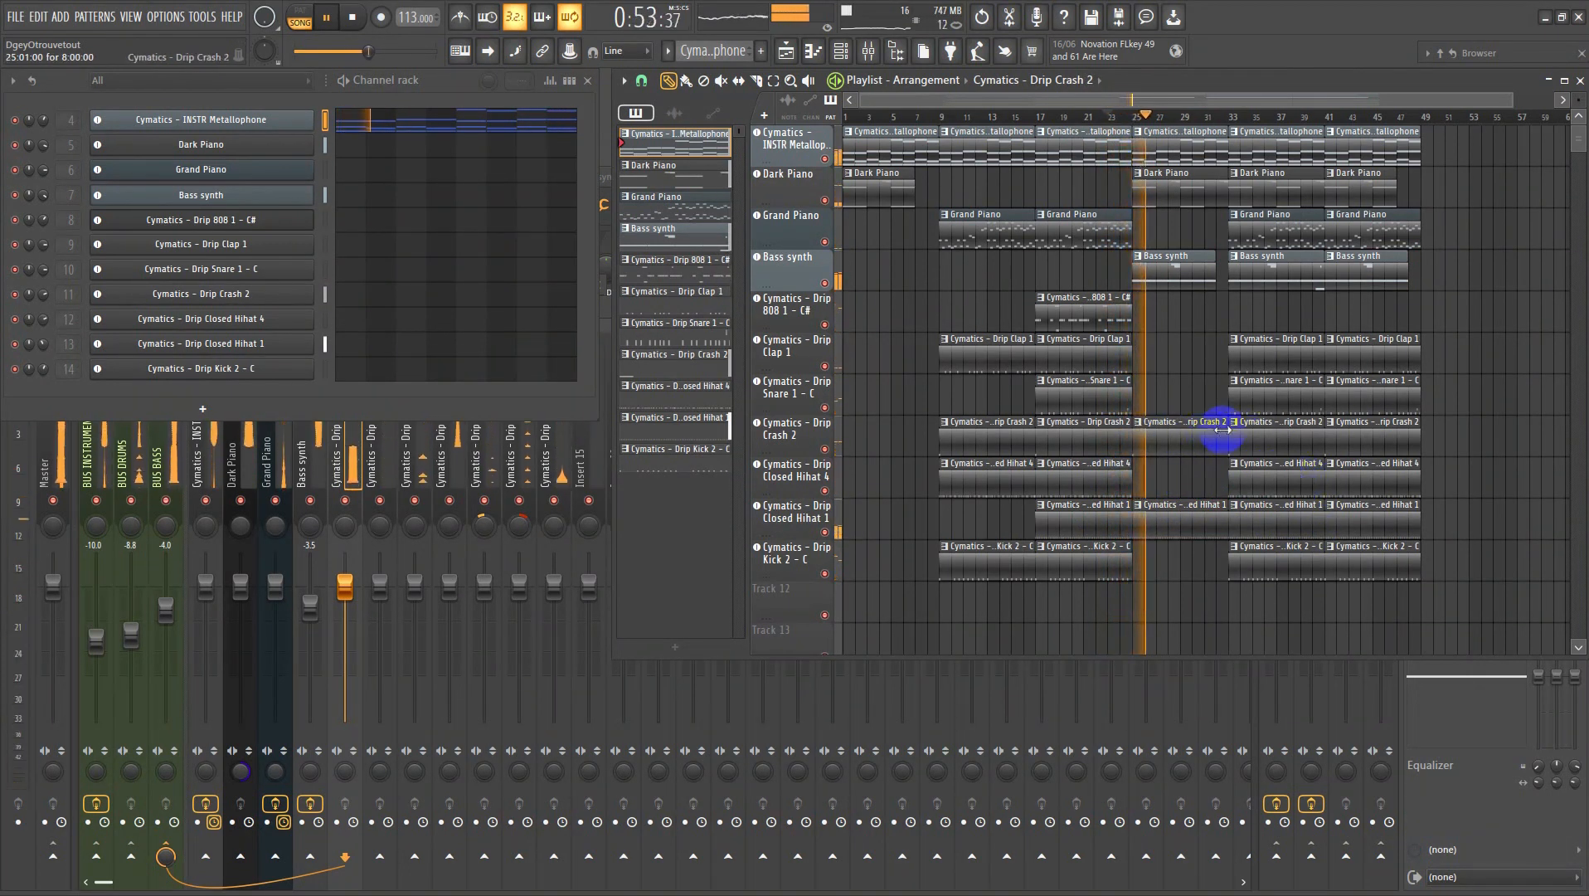
left_click_drag(1223, 429, 1172, 430)
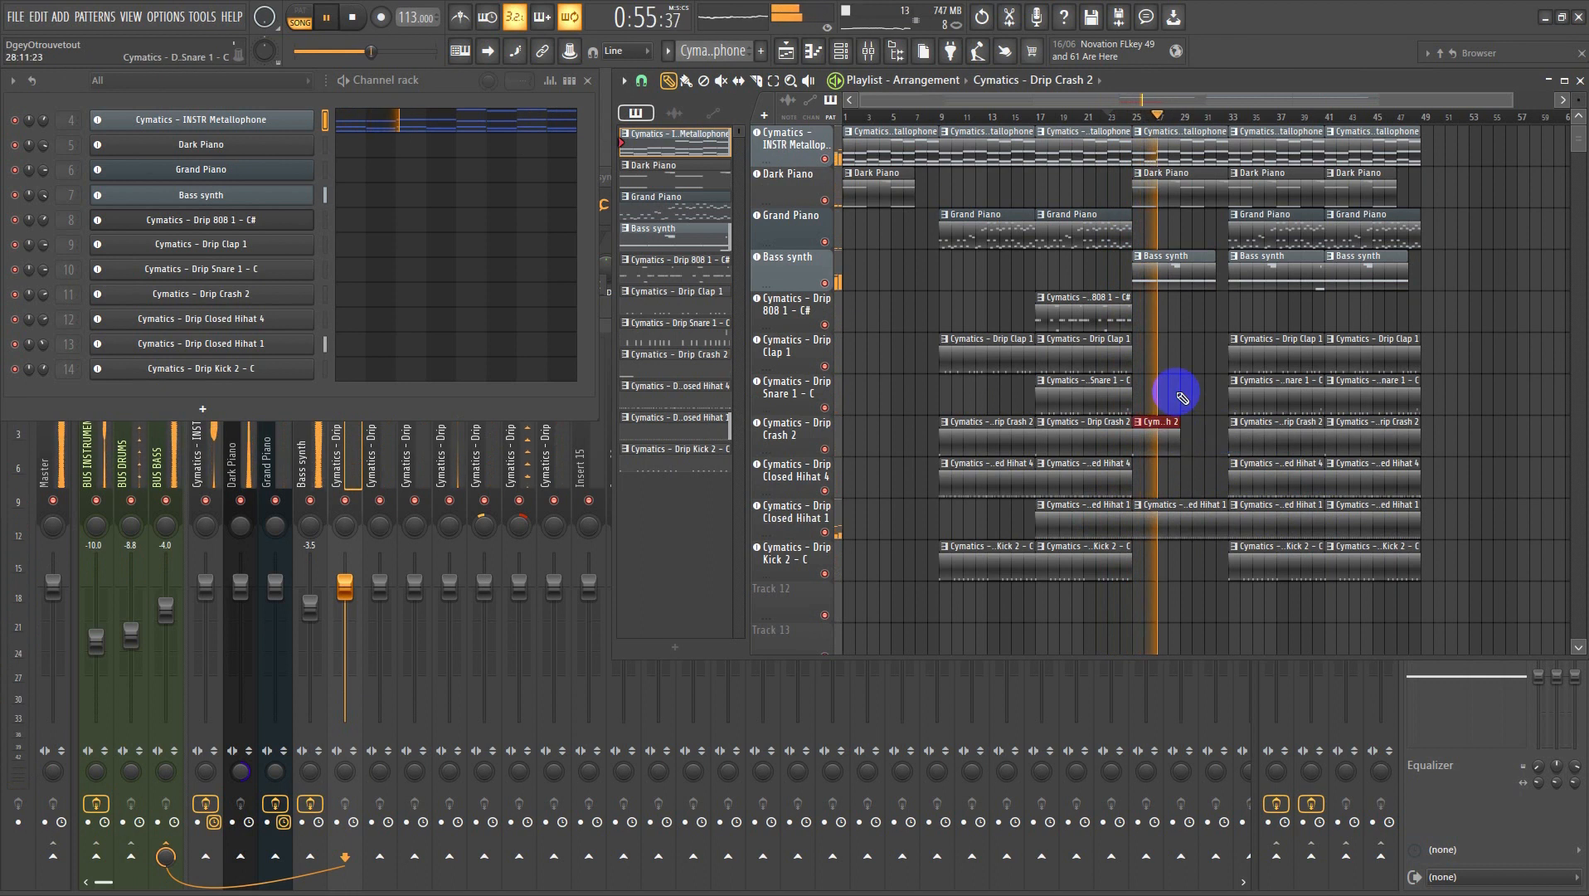
key("ctrl+b")
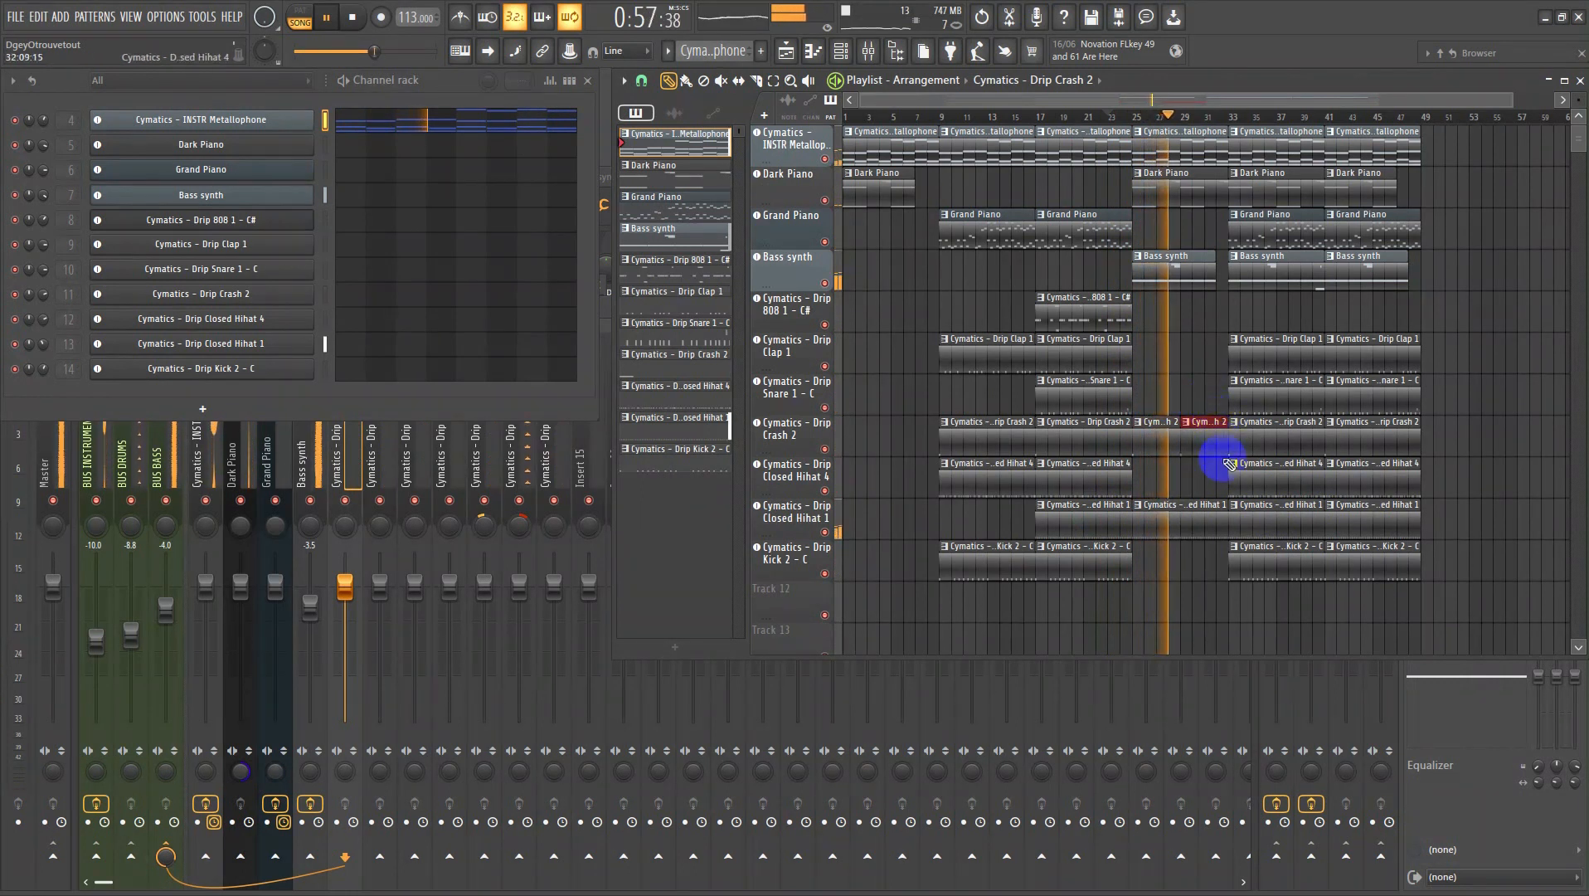
- Slice off the last bar of the Drip Closed Hihat 1 clip at bar 25 so it ends at bar 32
left_click_drag(1306, 620, 1080, 75)
scroll(1168, 373, "down", 3)
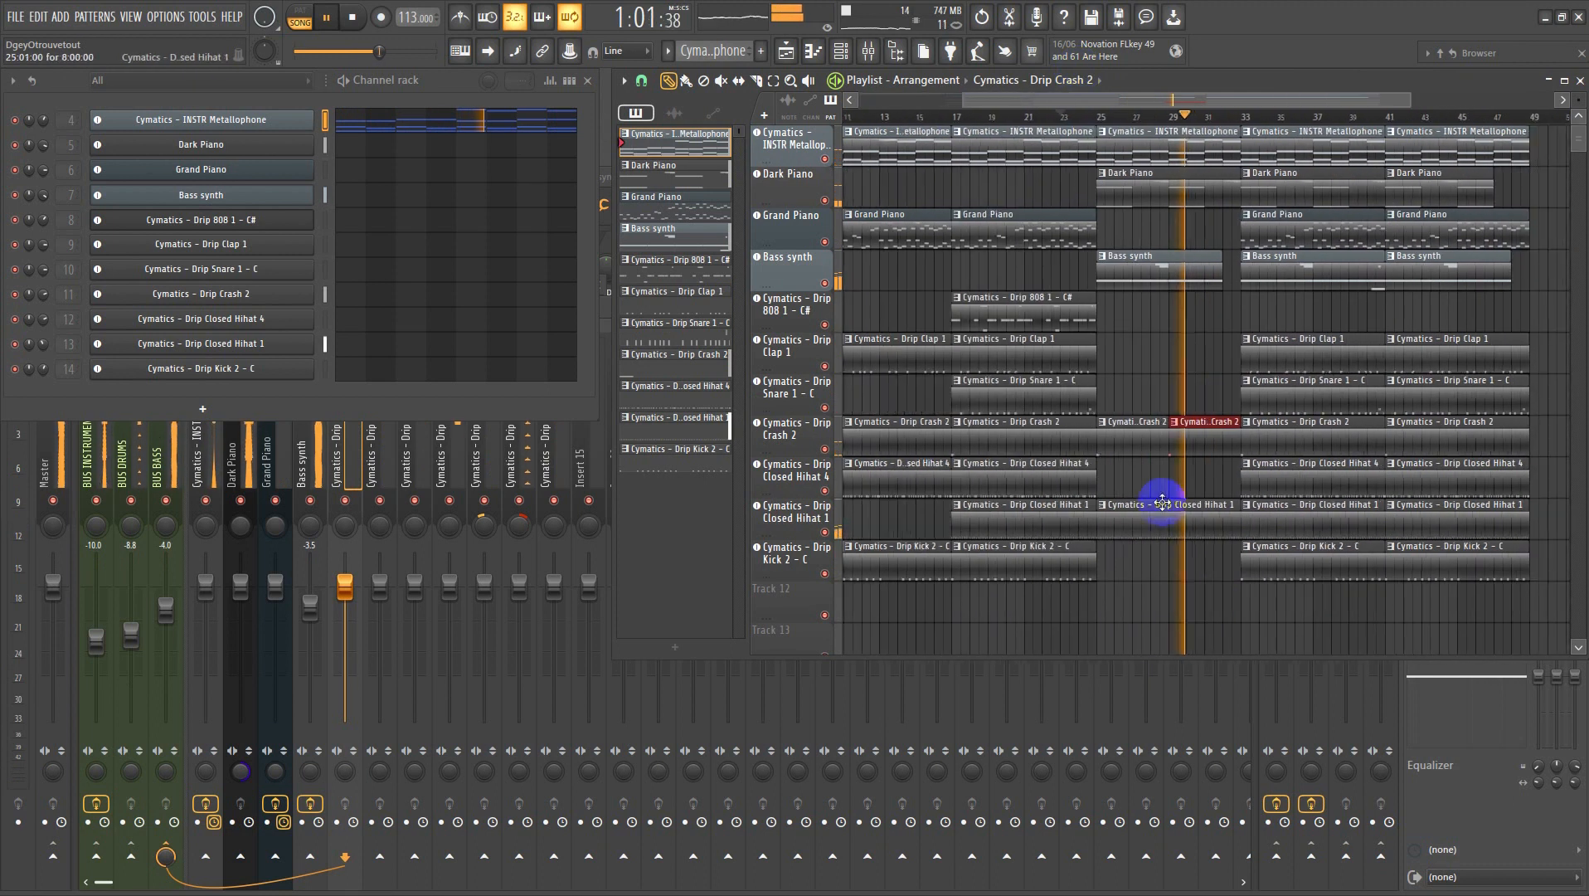
left_click_drag(1297, 610, 1058, 41)
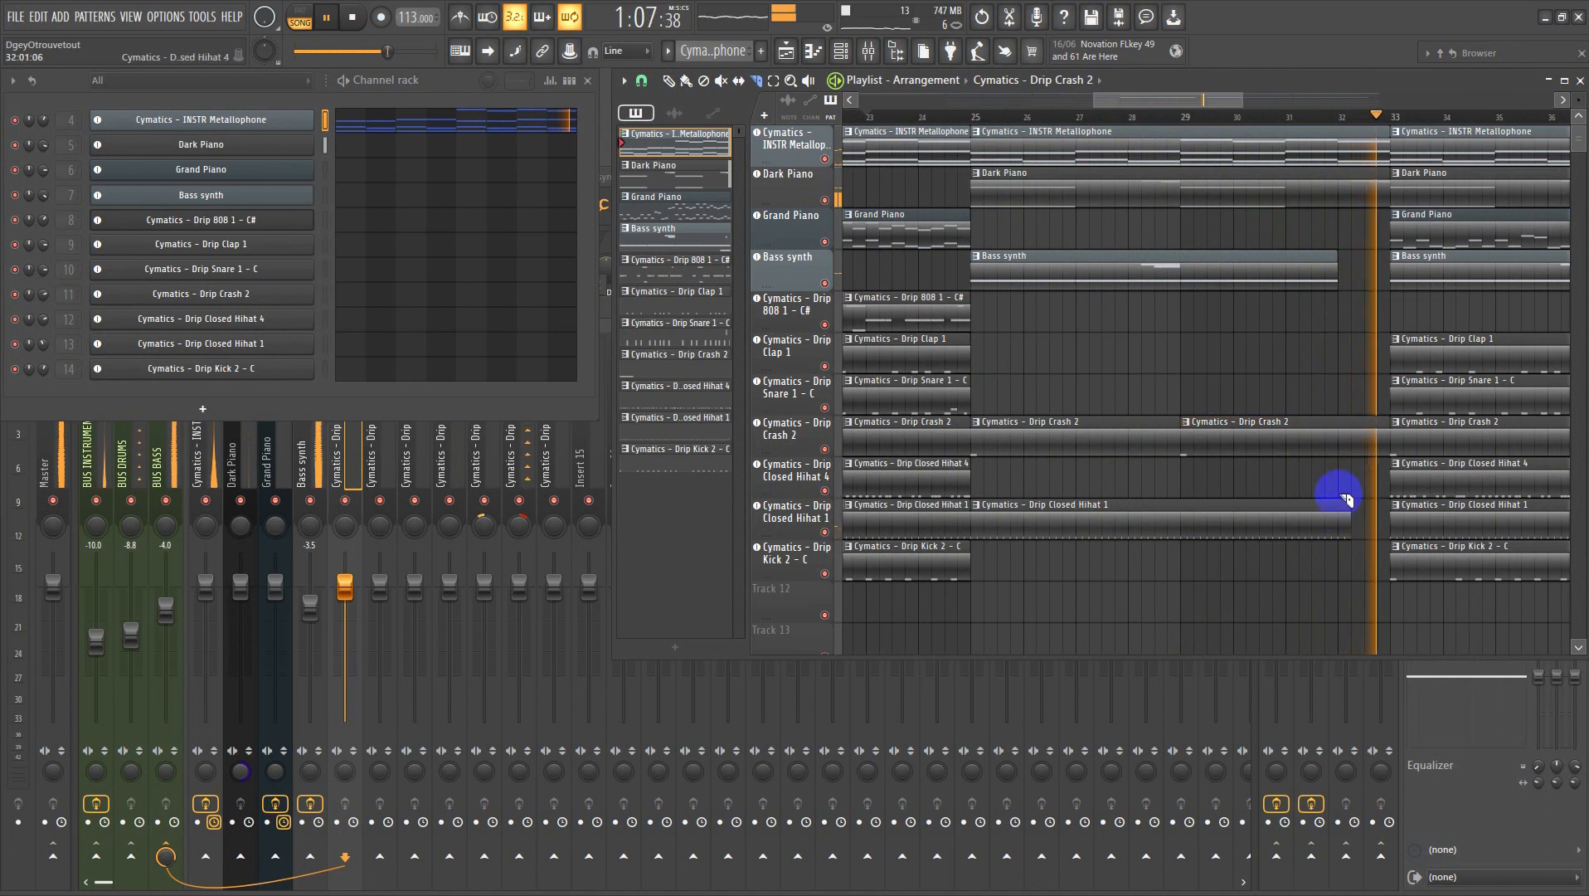
key("space")
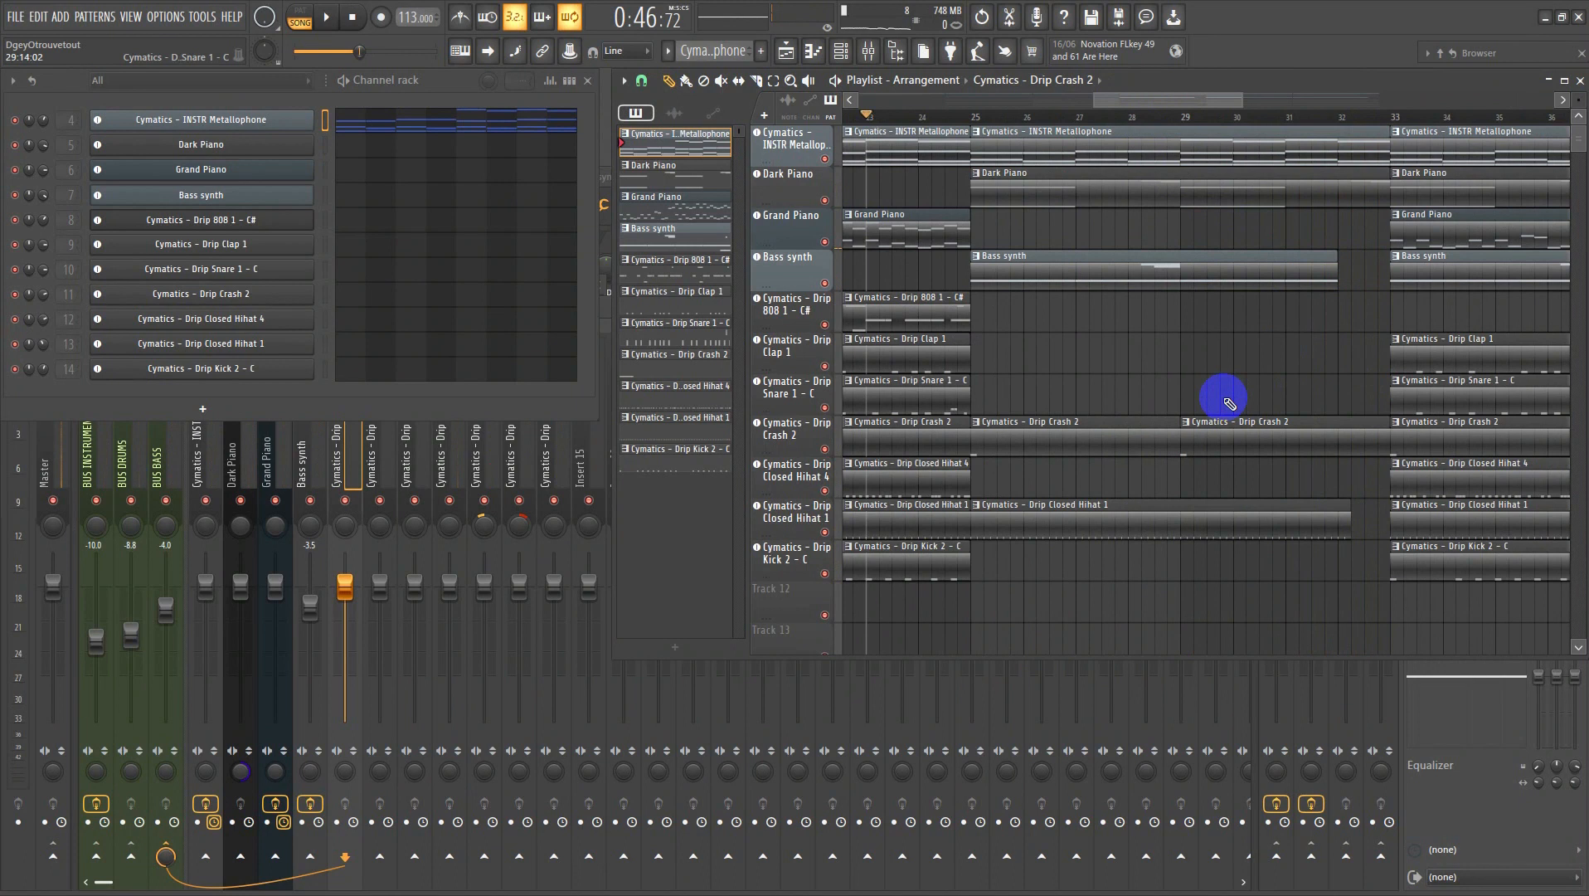
left_click(1143, 352)
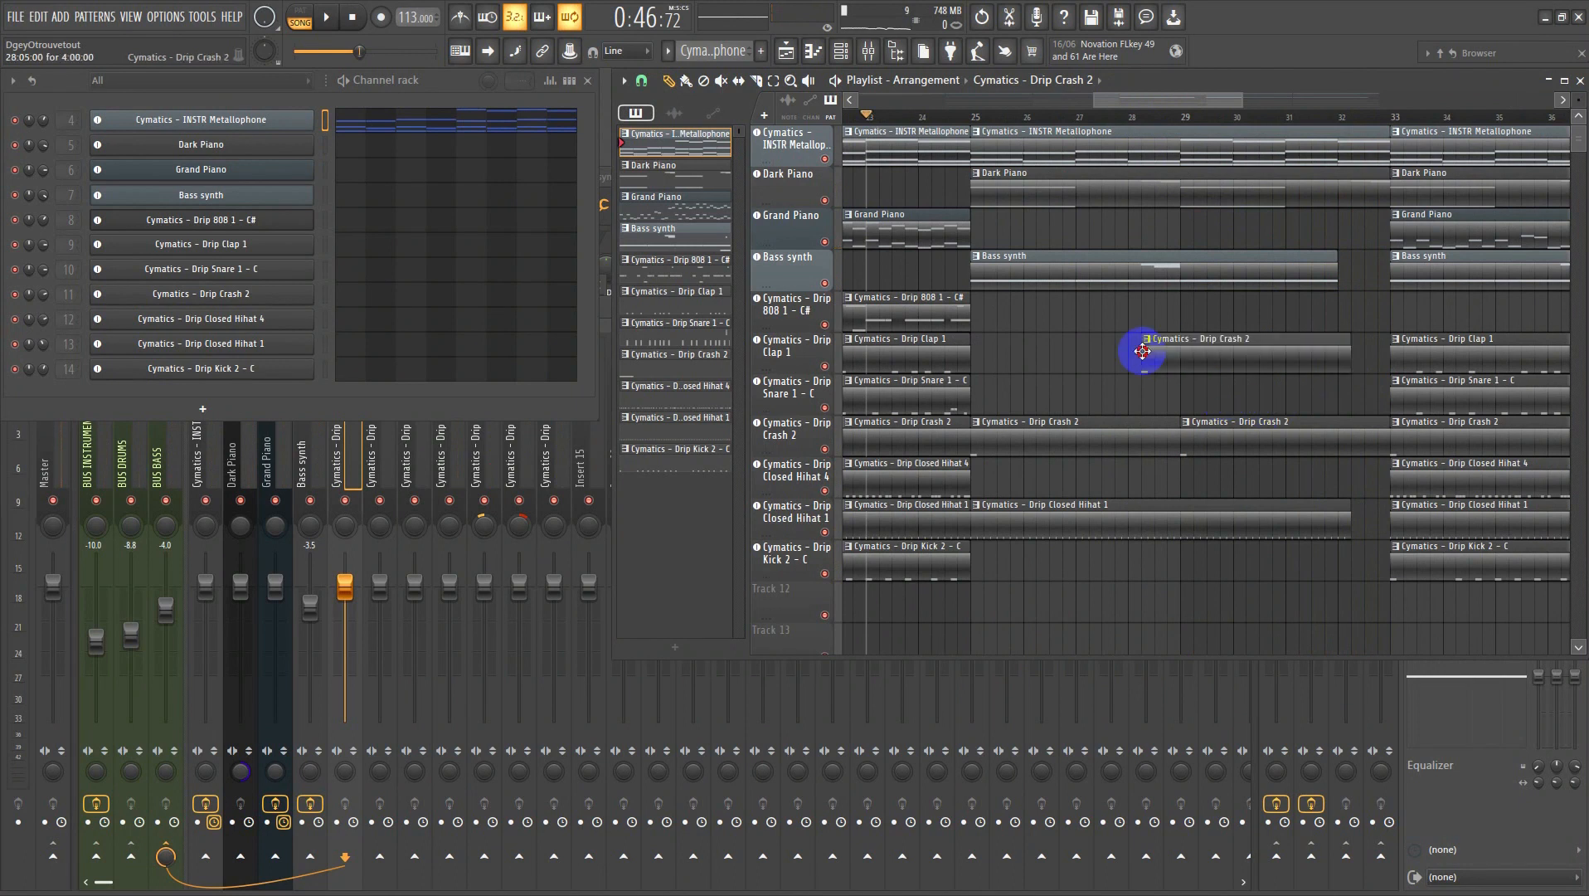
right_click(1219, 353)
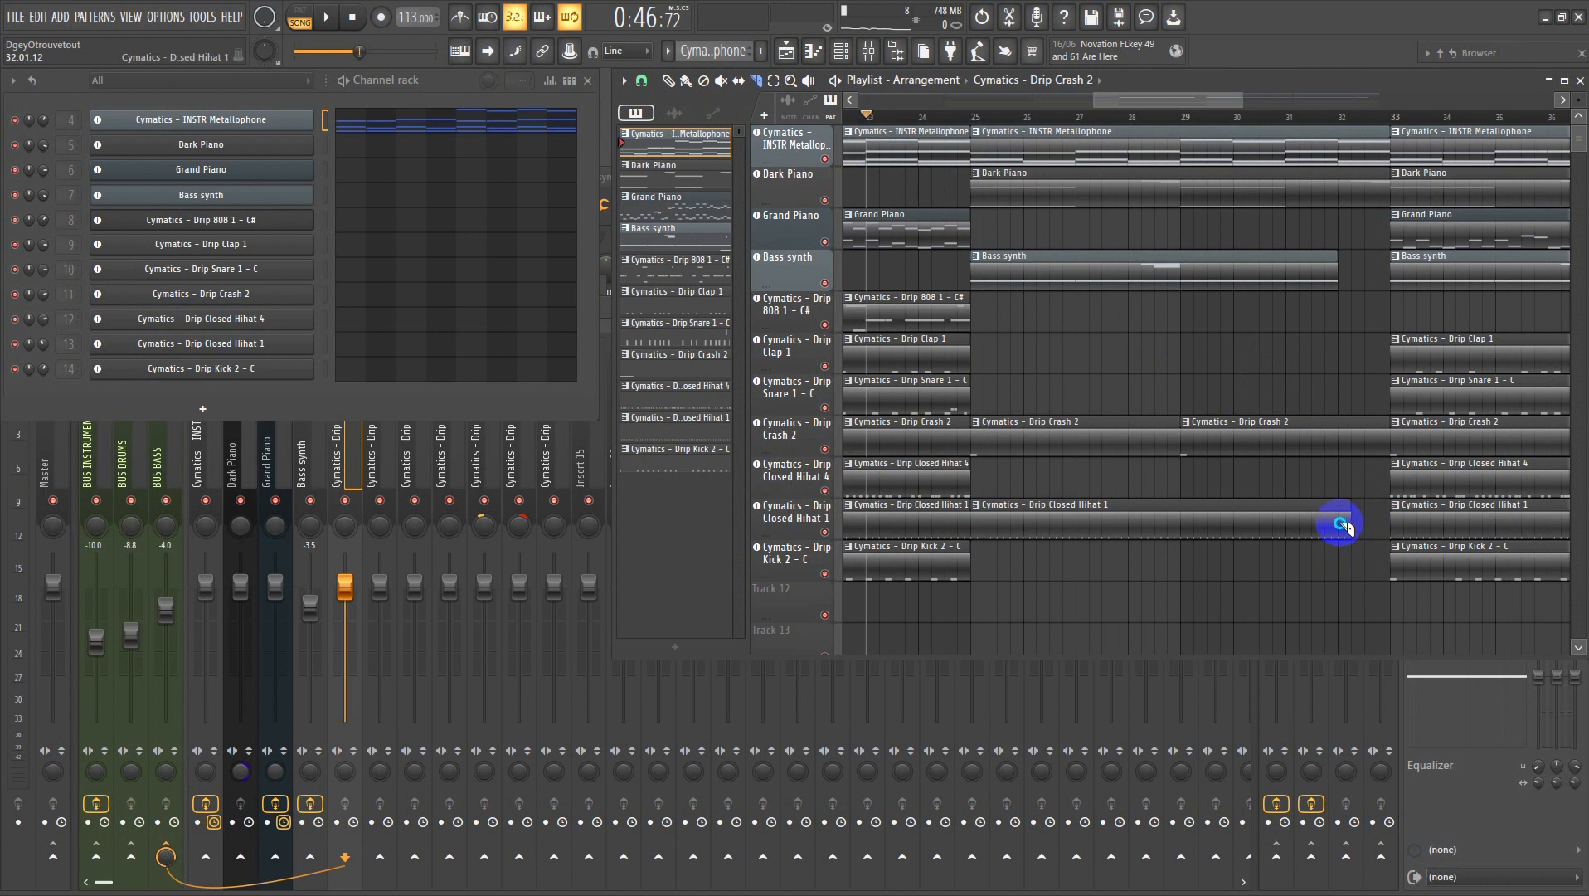
scroll(1341, 525, "down", 2)
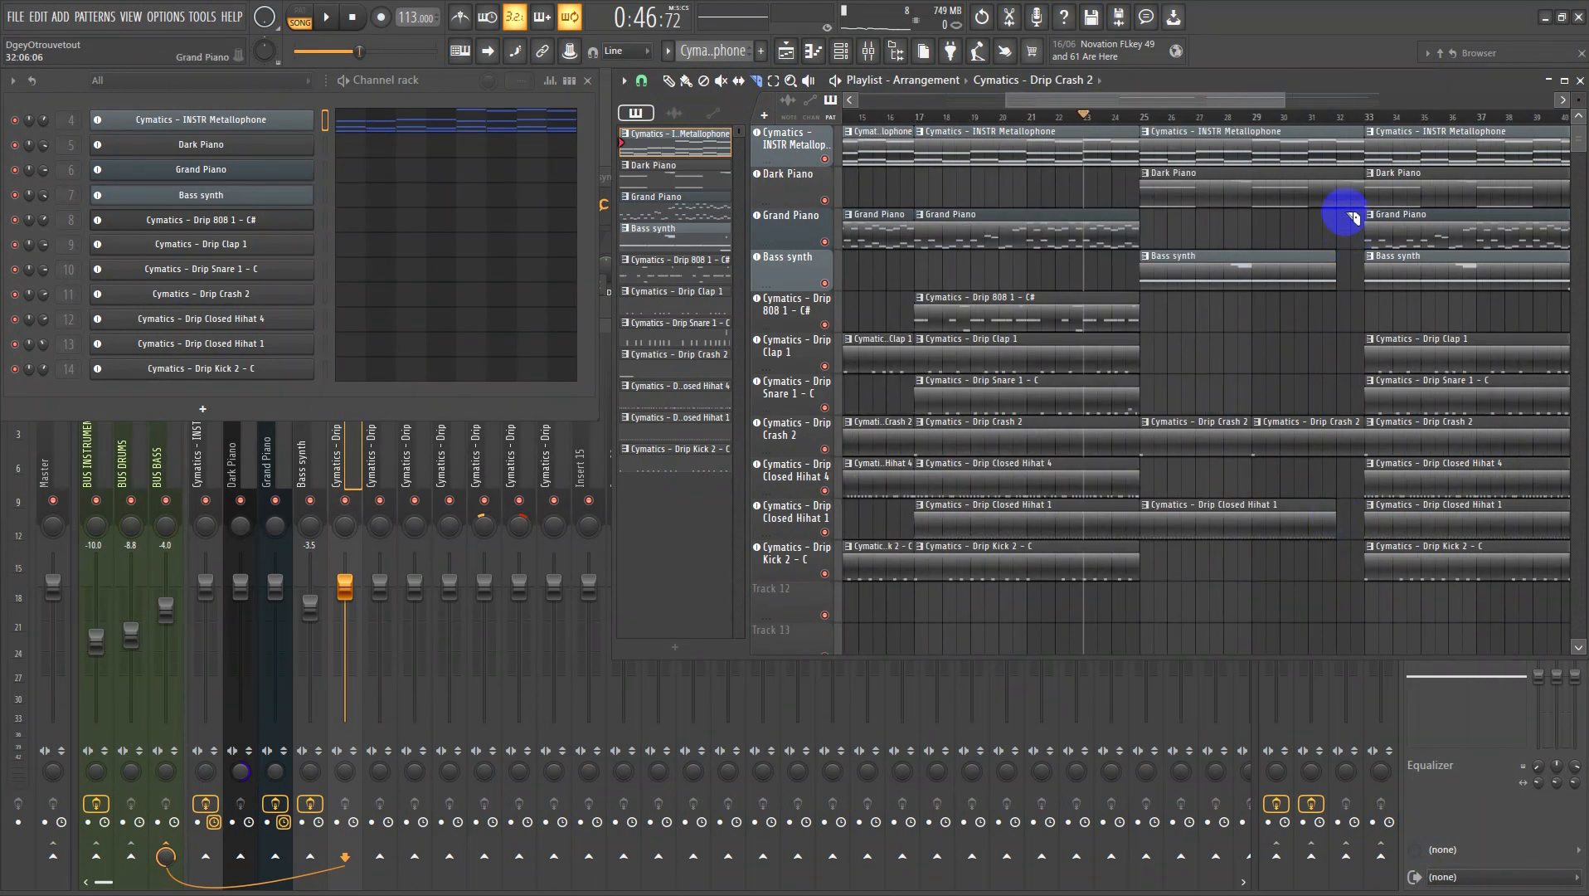
- Duplicate all clips from bar 9 onward to bar 49, and duplicate the copied clips from bar 65 onward to bar 89
key("space")
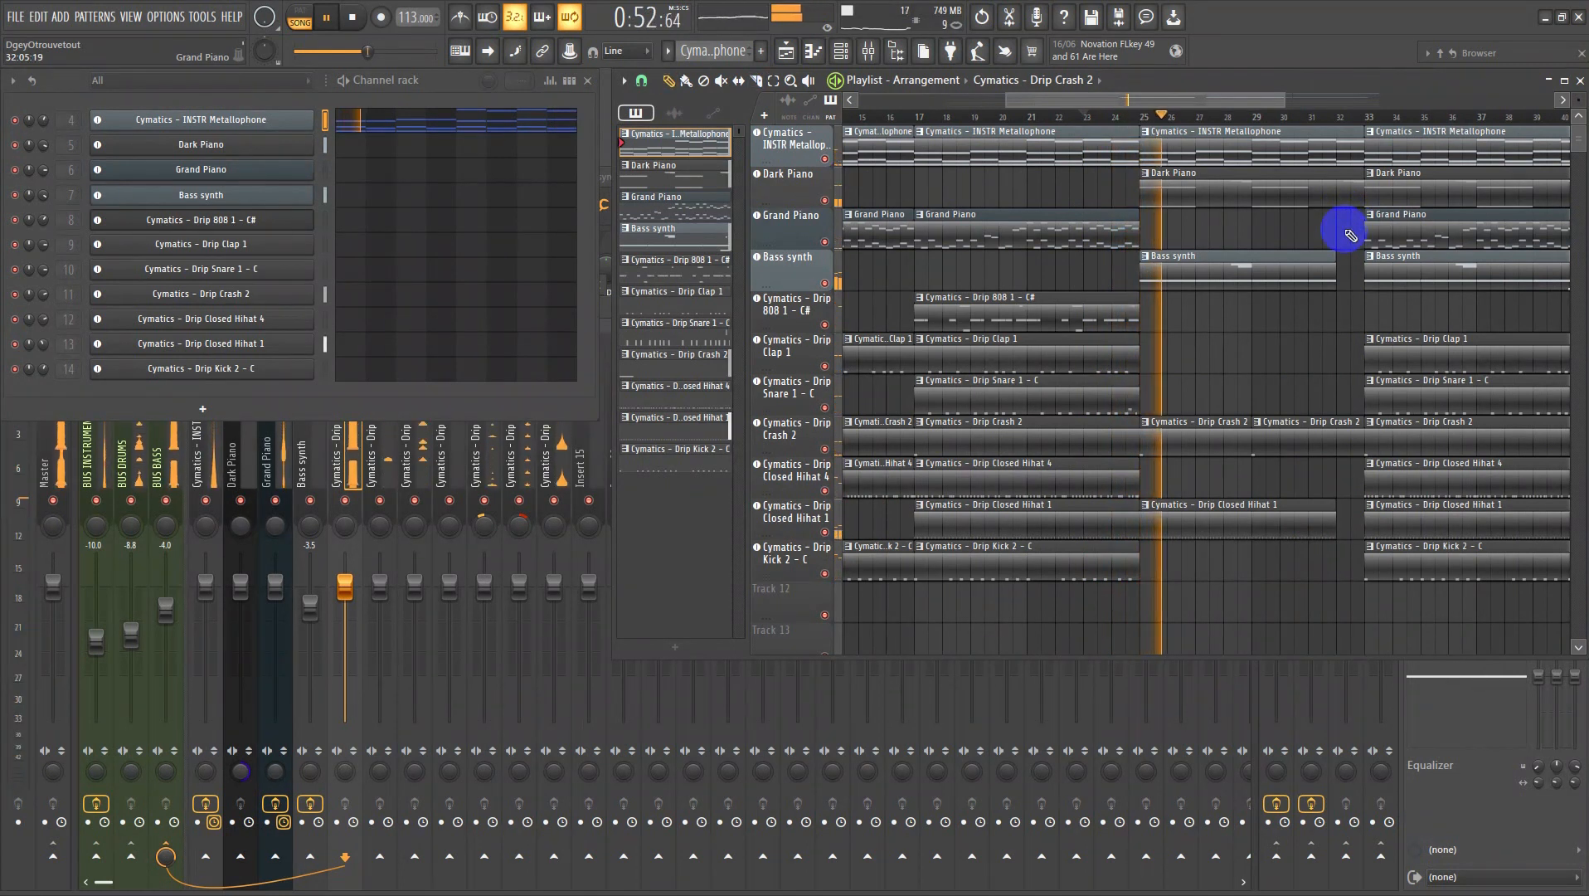
scroll(1135, 344, "down", 3)
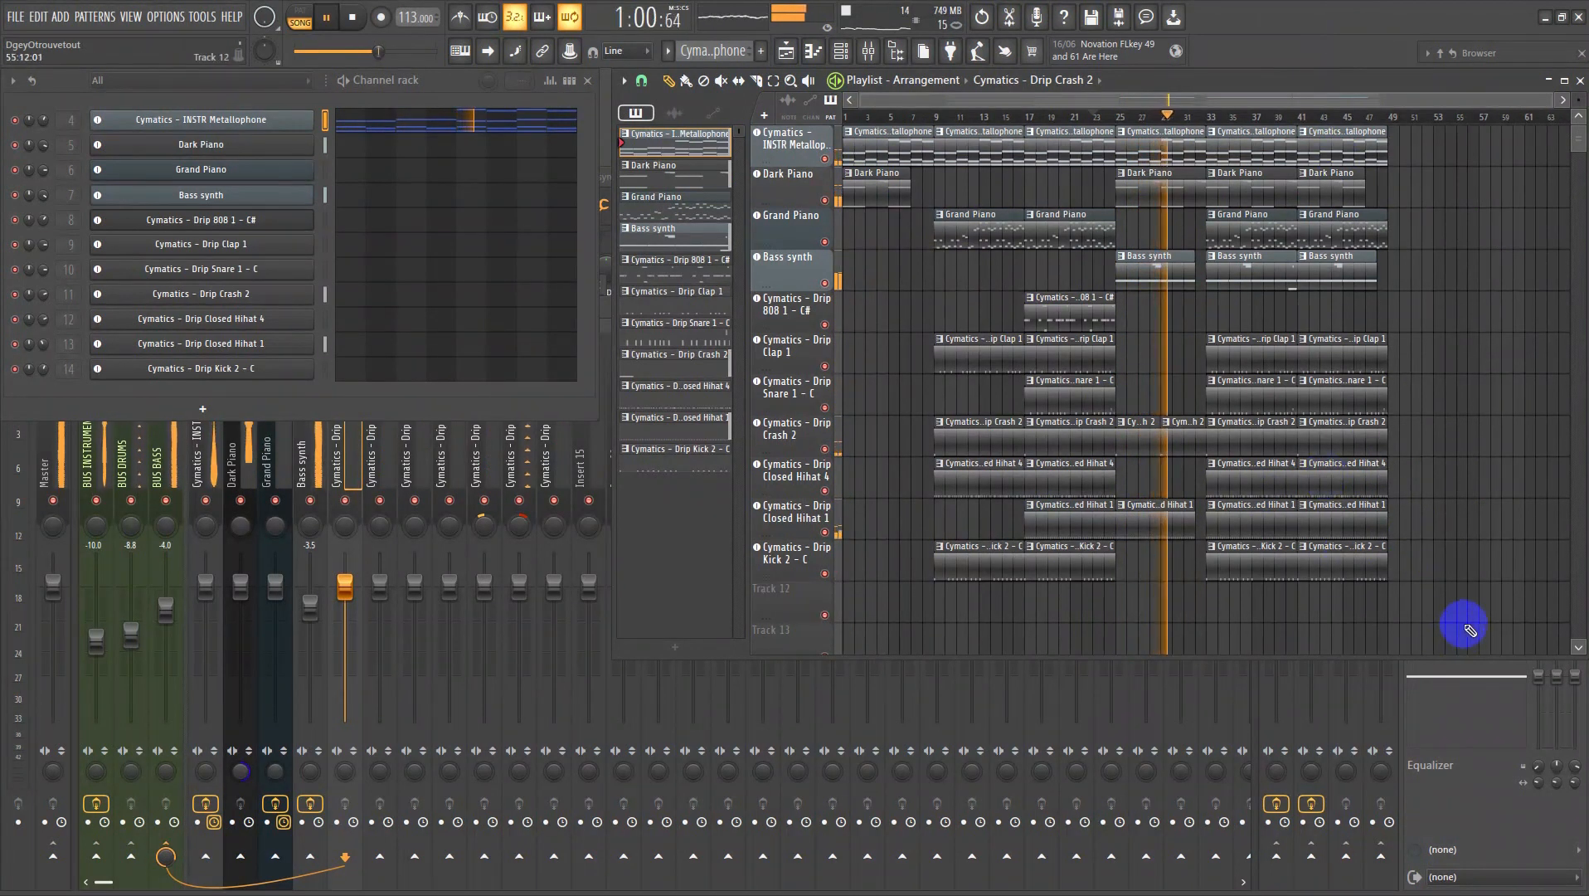
left_click_drag(1462, 620, 973, 112)
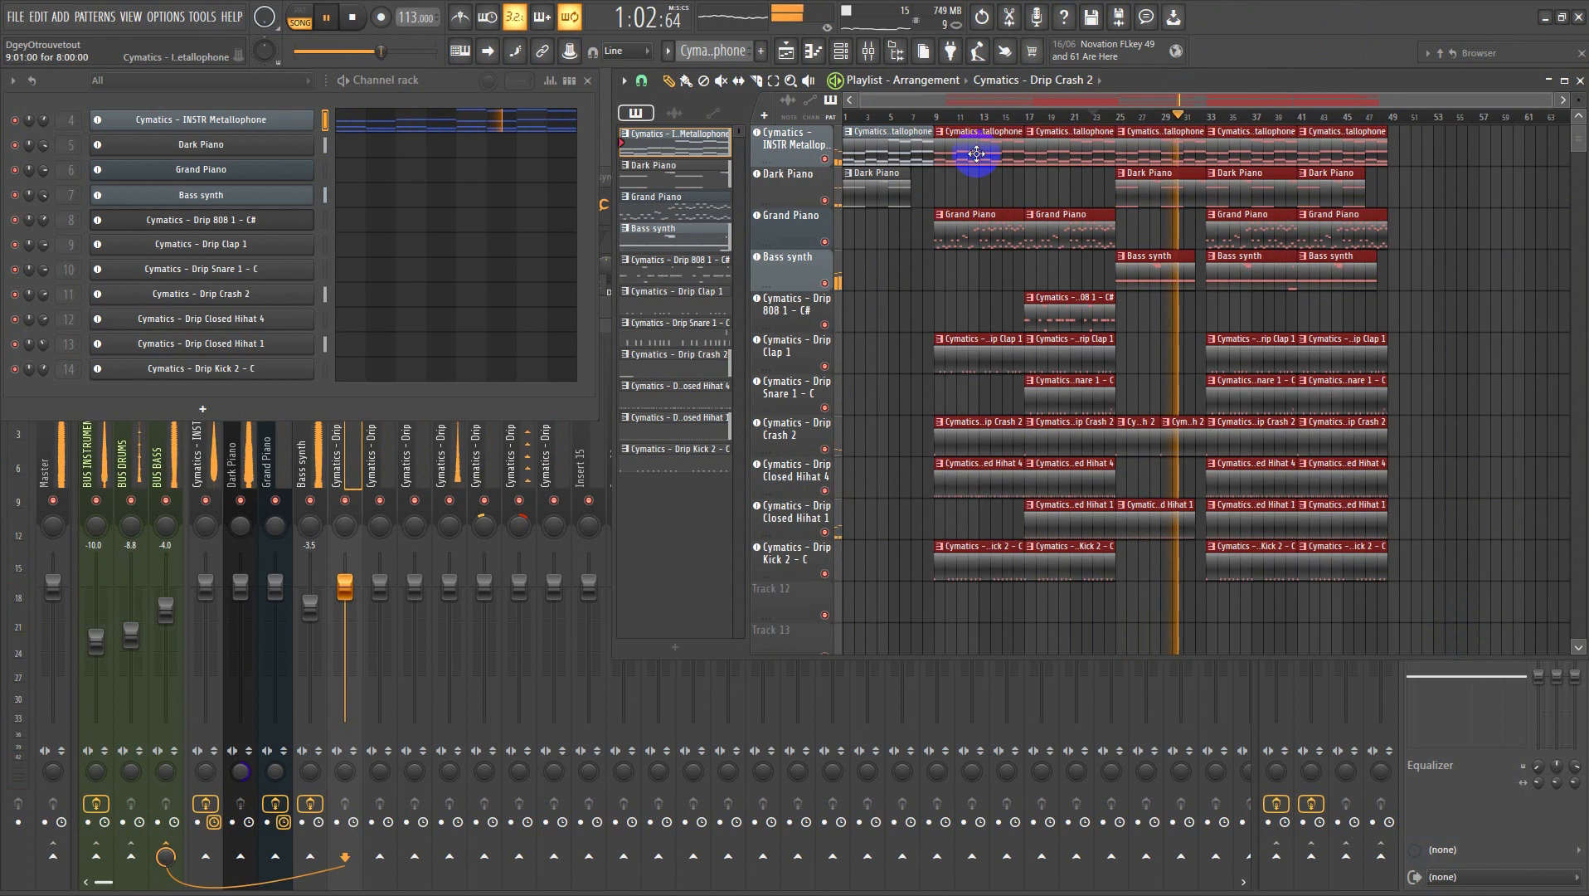
key("ctrl+b")
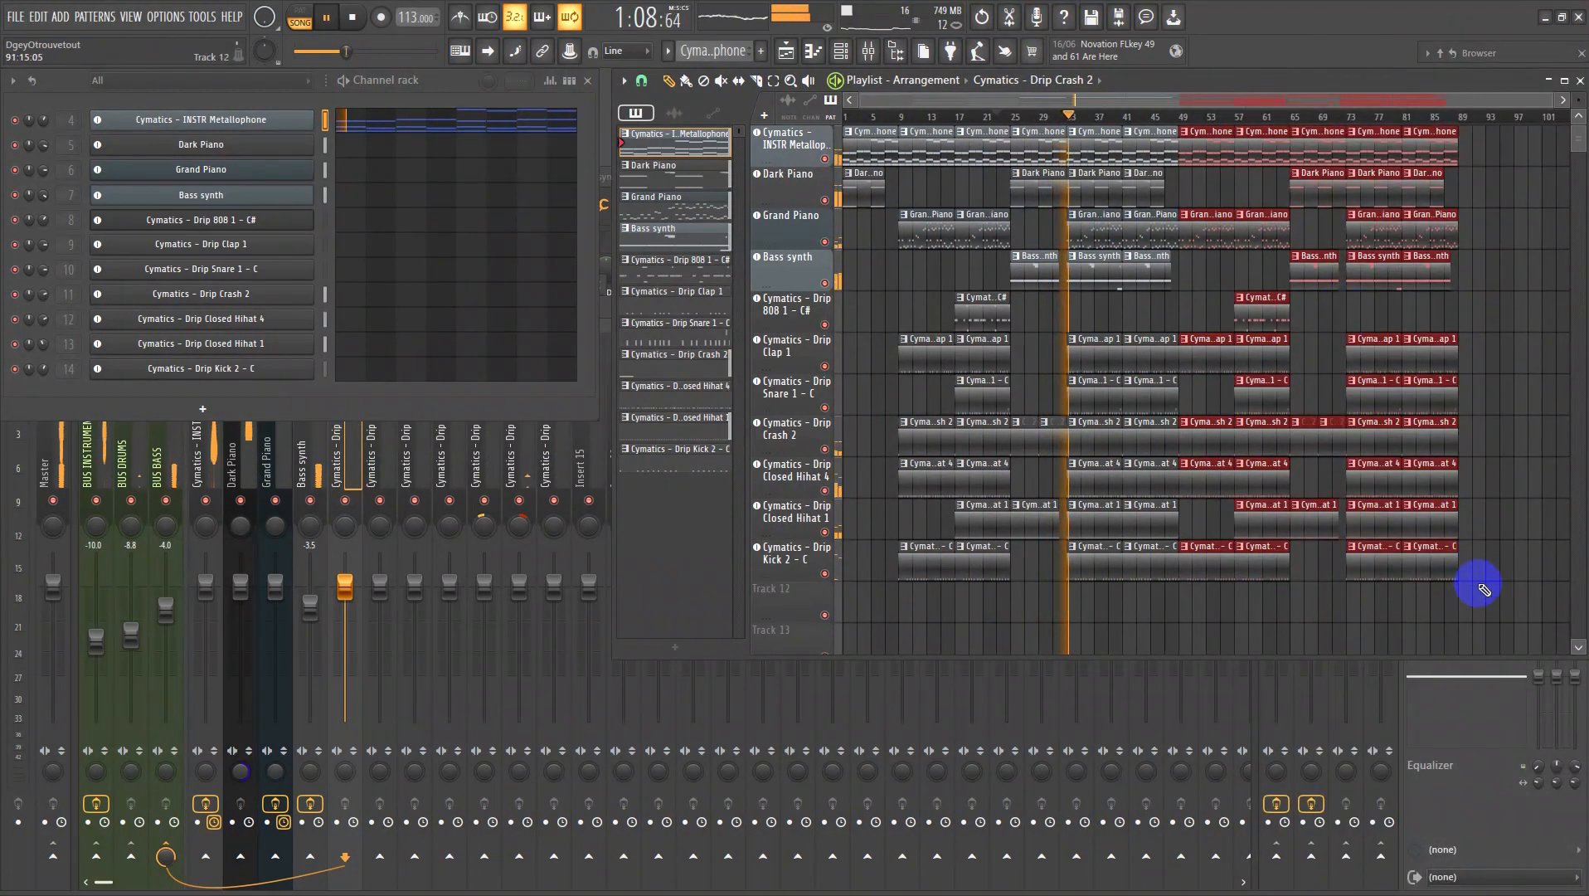
left_click_drag(1484, 589, 1301, 39)
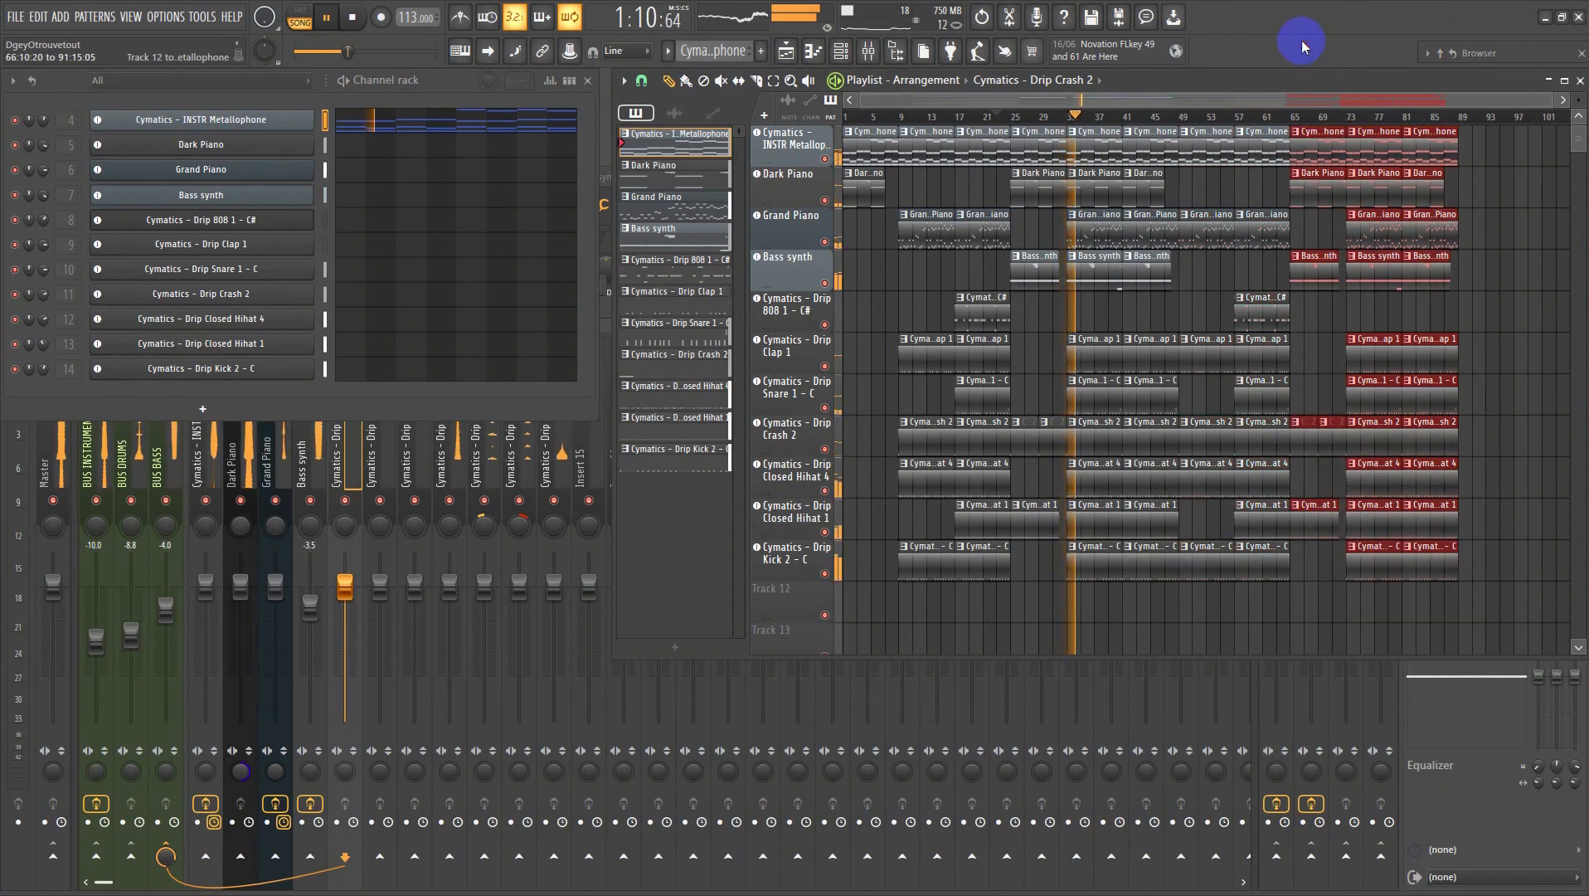
key("ctrl+b")
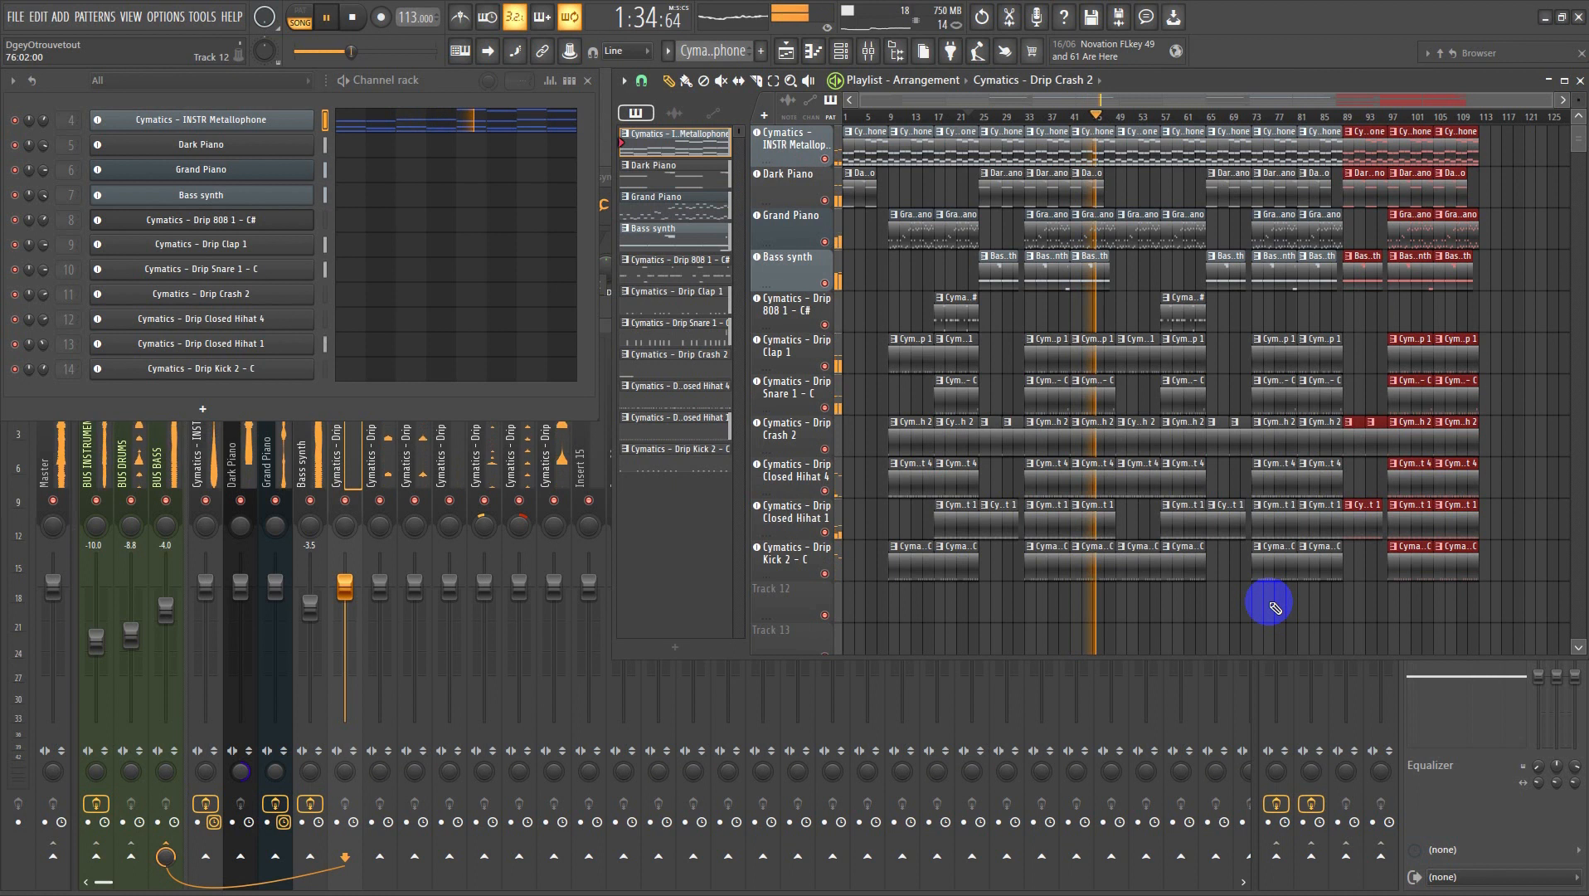
- Slice off the first bar of the Drip Closed Hihat 4 clip at bar 49 so it starts at bar 50
left_click_drag(1357, 622, 995, 108)
scroll(1081, 145, "down", 3)
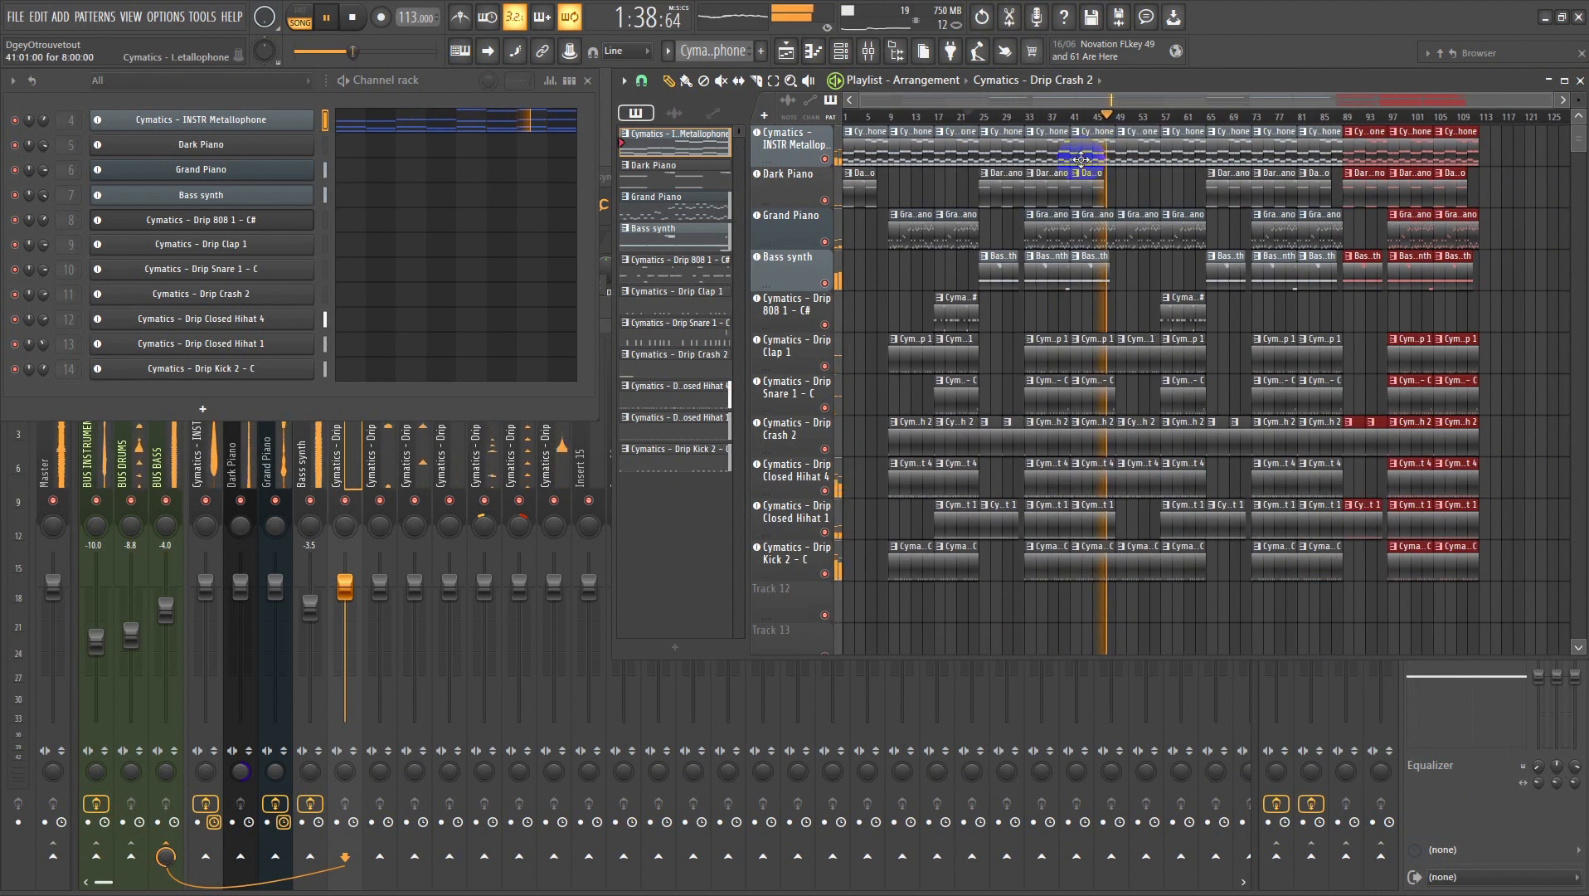
left_click_drag(1226, 538, 1078, 123)
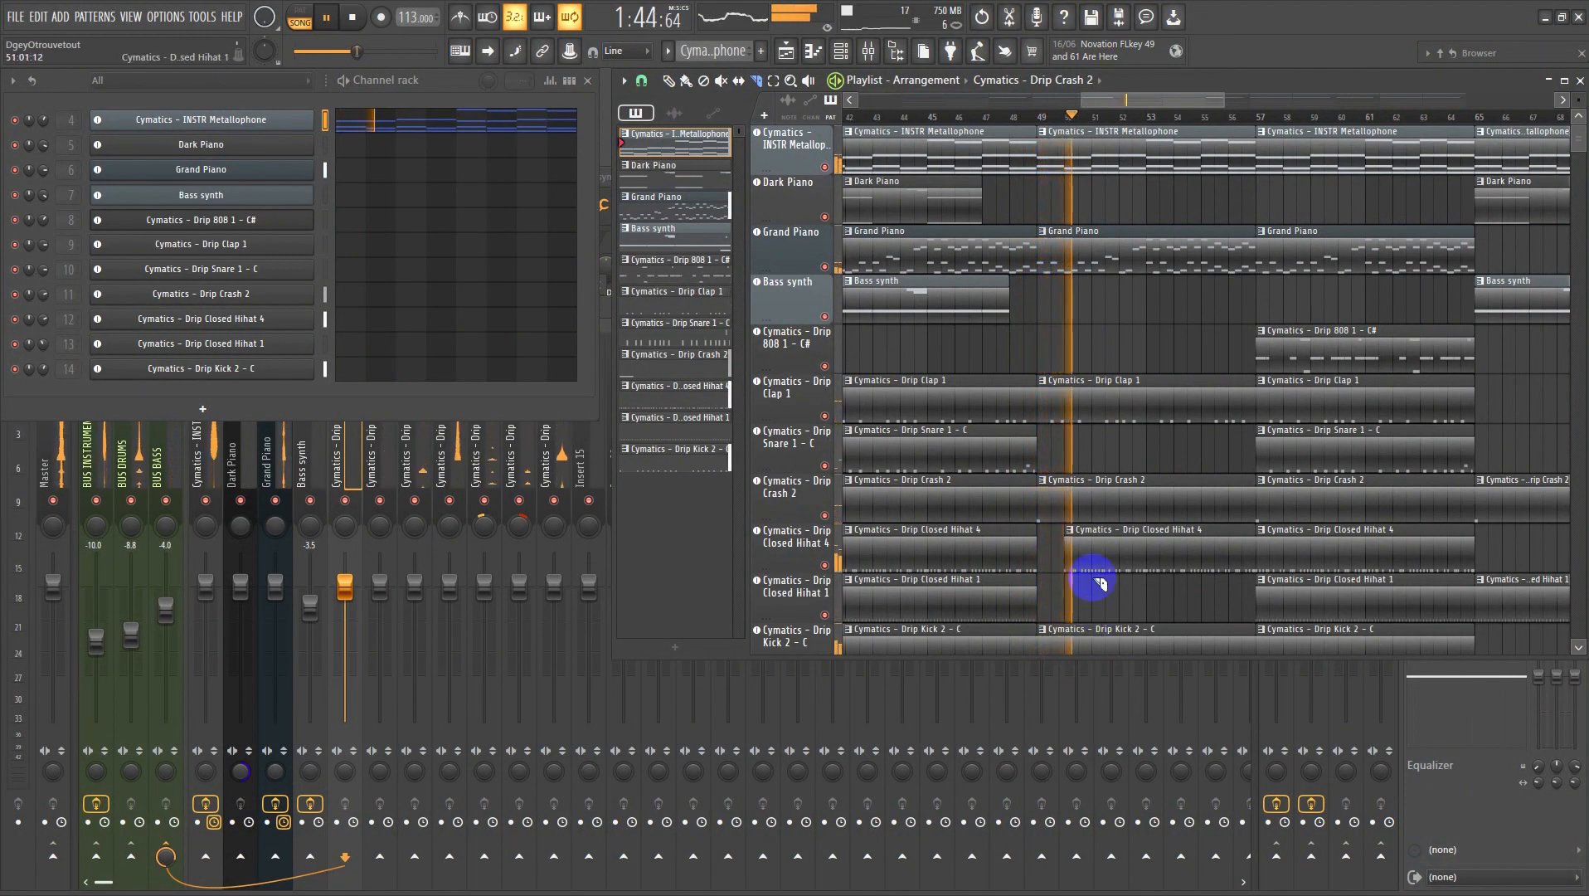
scroll(1101, 584, "down", 2)
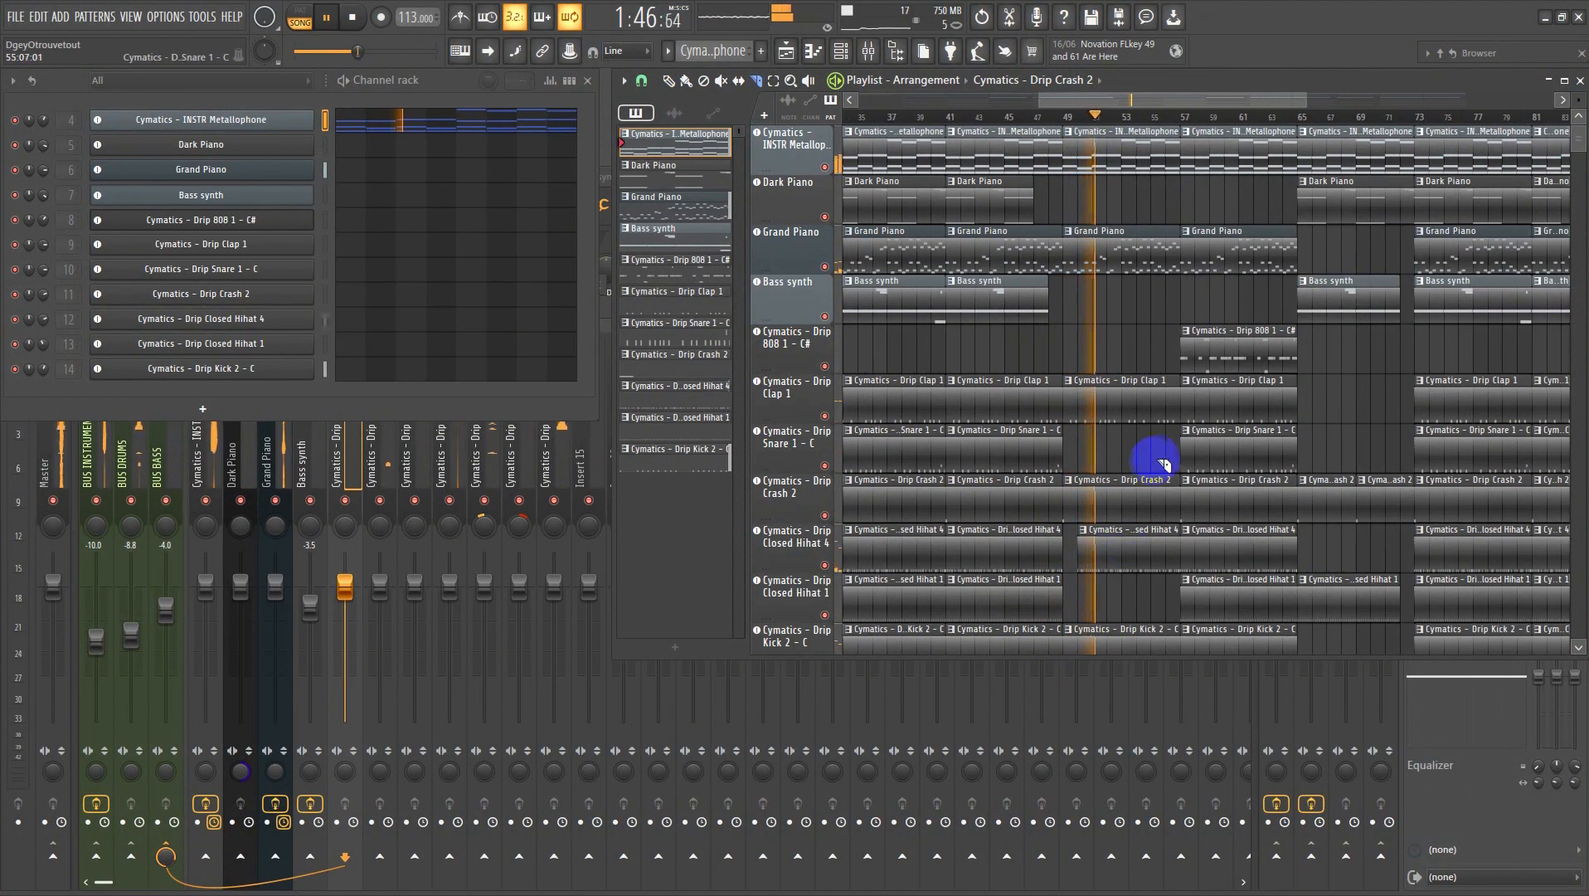
- Slice off the ends of the Drip Closed Hihat 4 and Drip Kick 2 clips before bar 57 so both end at bar 56
scroll(1164, 463, "down", 2)
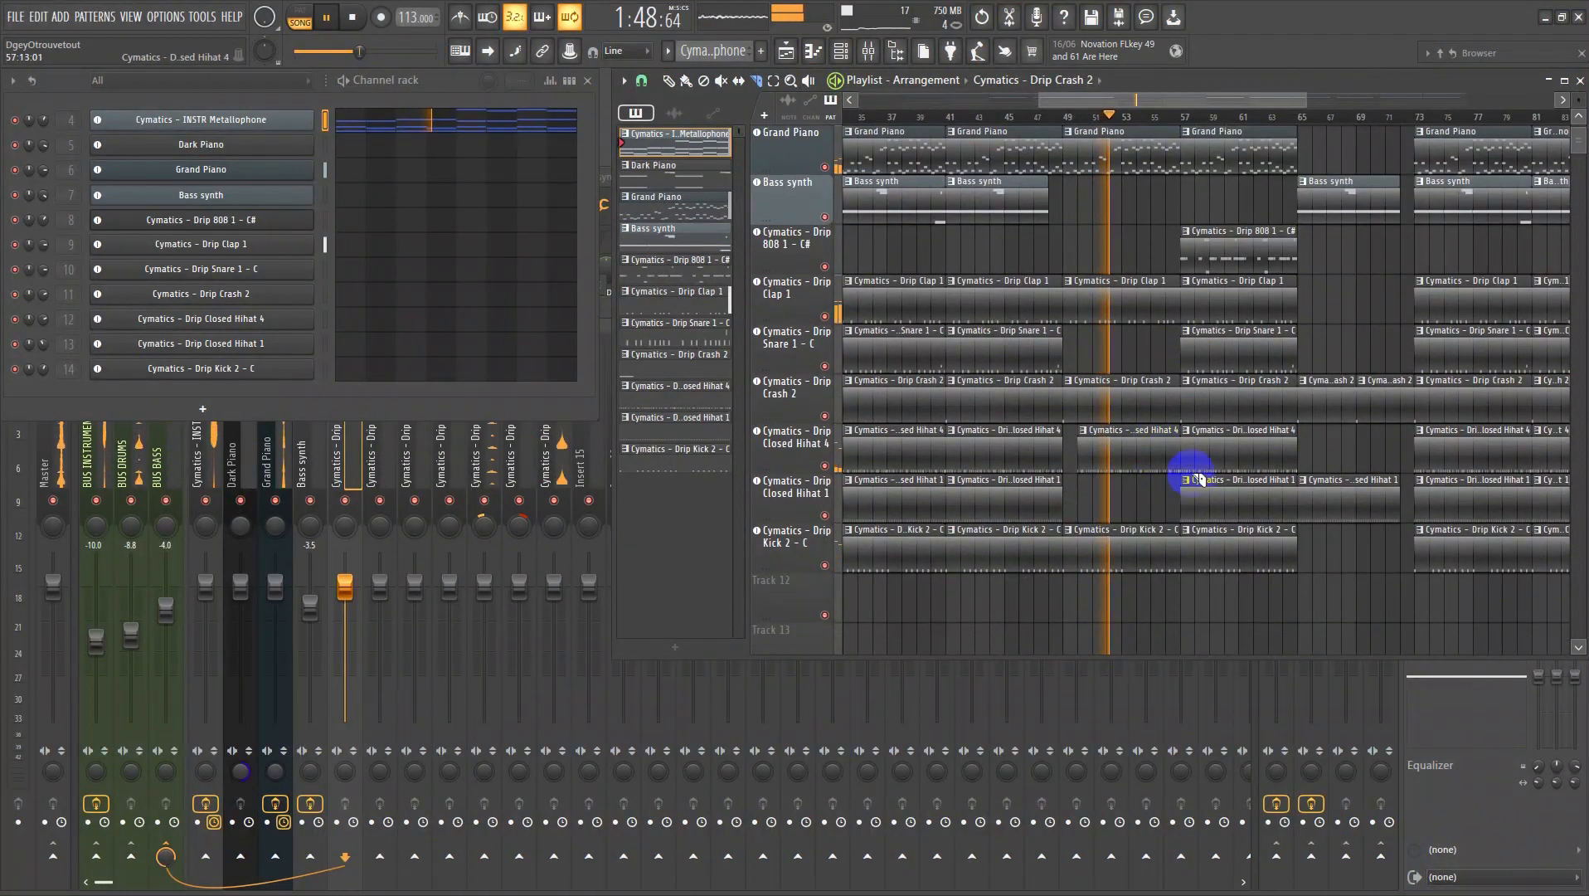
scroll(1197, 480, "up", 3)
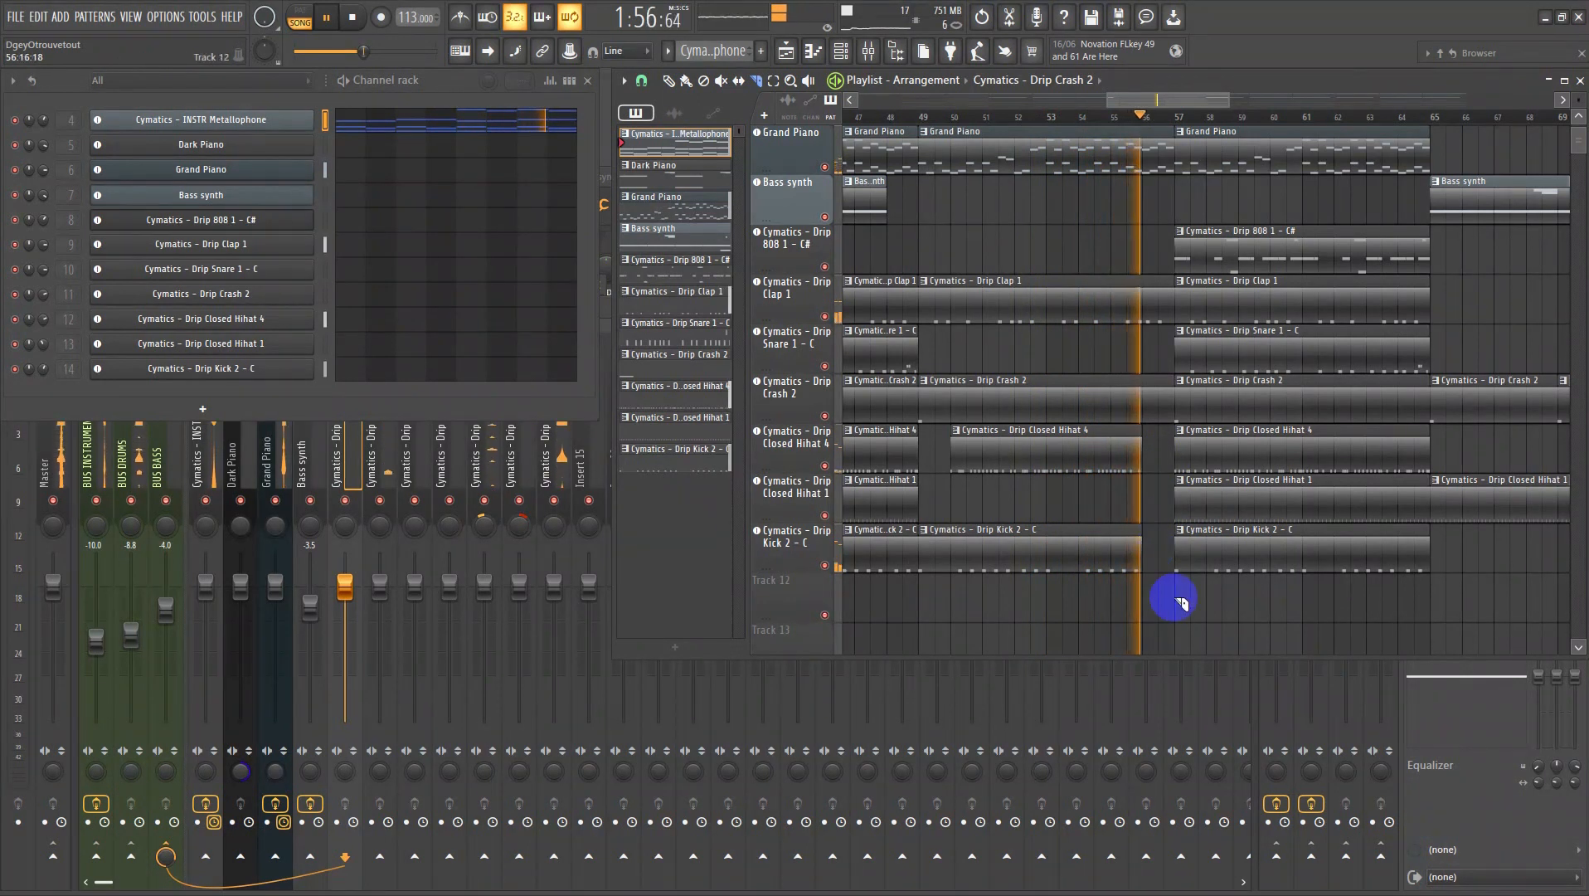
scroll(1161, 592, "down", 5)
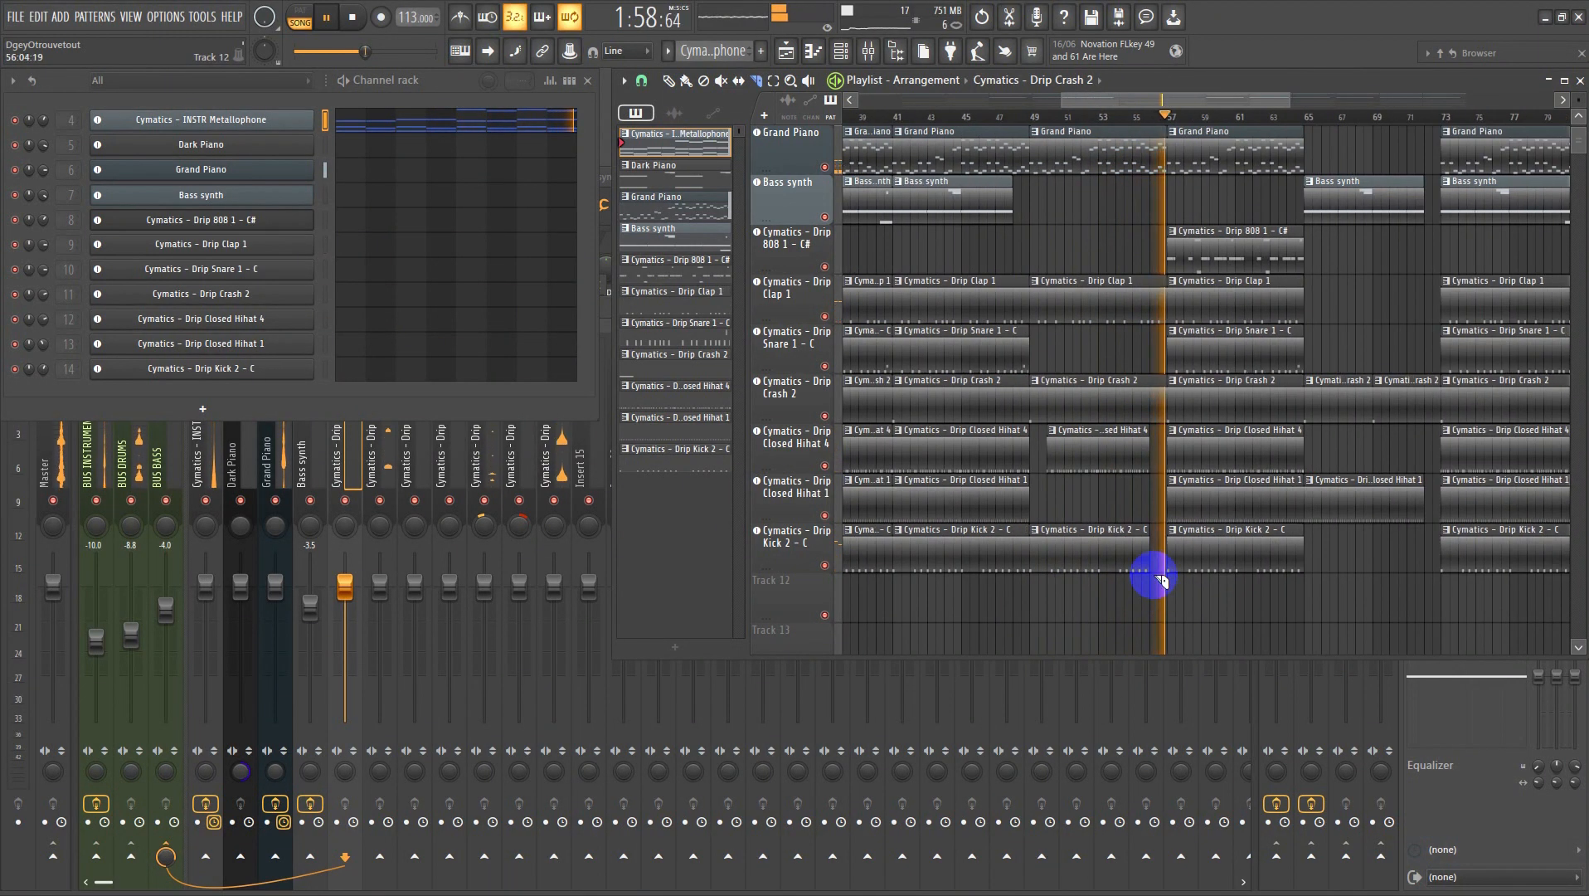
scroll(1161, 584, "down", 2)
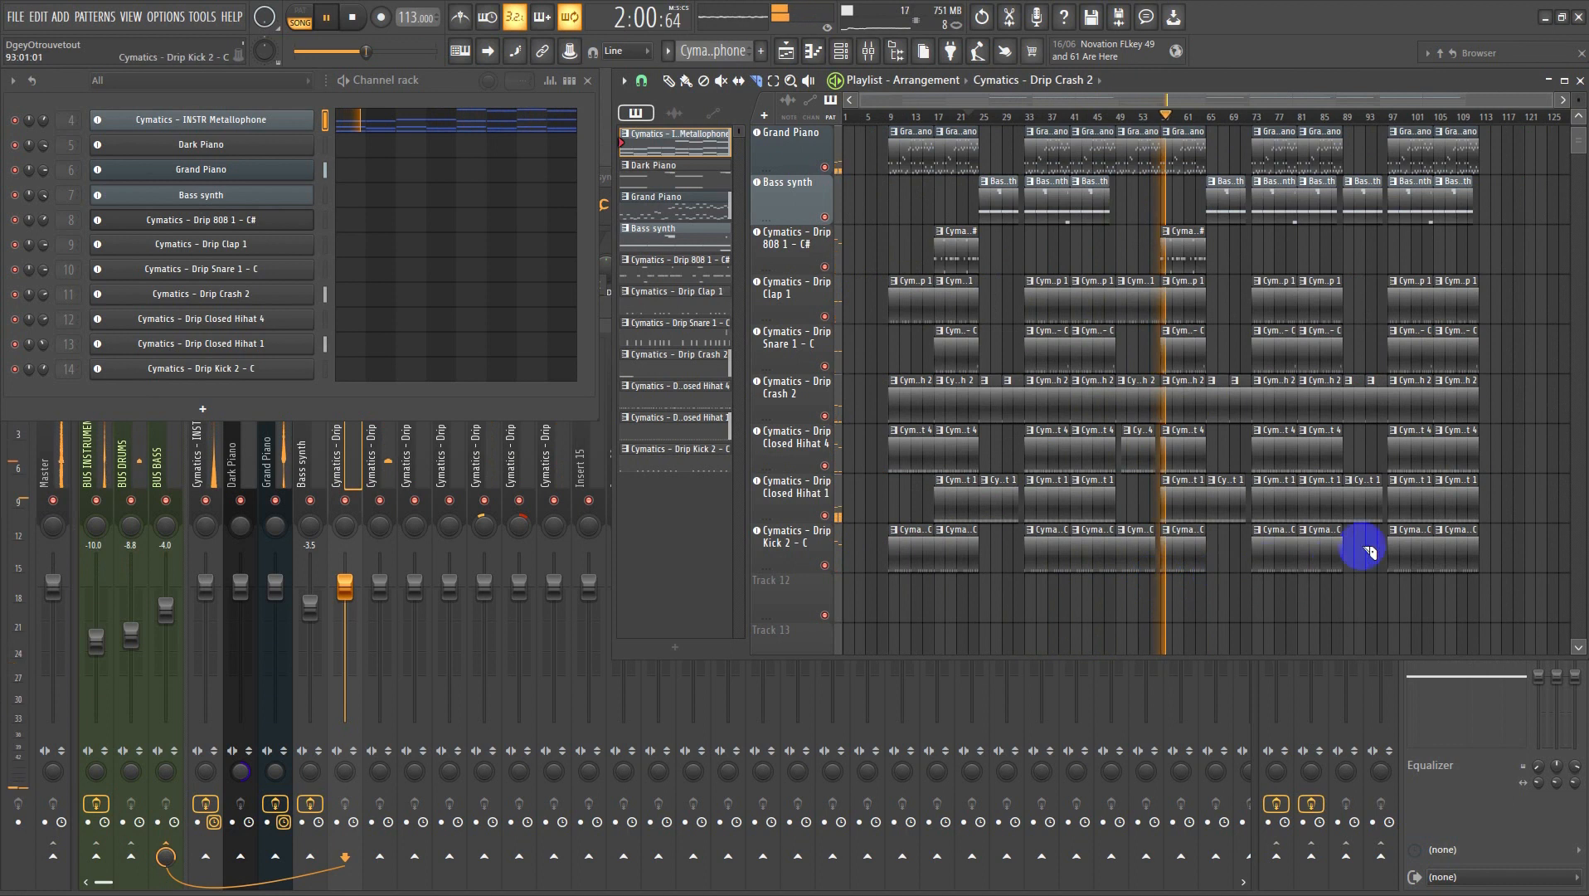
- Play from bar 15 and slice off the end of the Drip Clap 1 clip at bar 9 halfway through bar 16
left_click_drag(1332, 601, 824, 9)
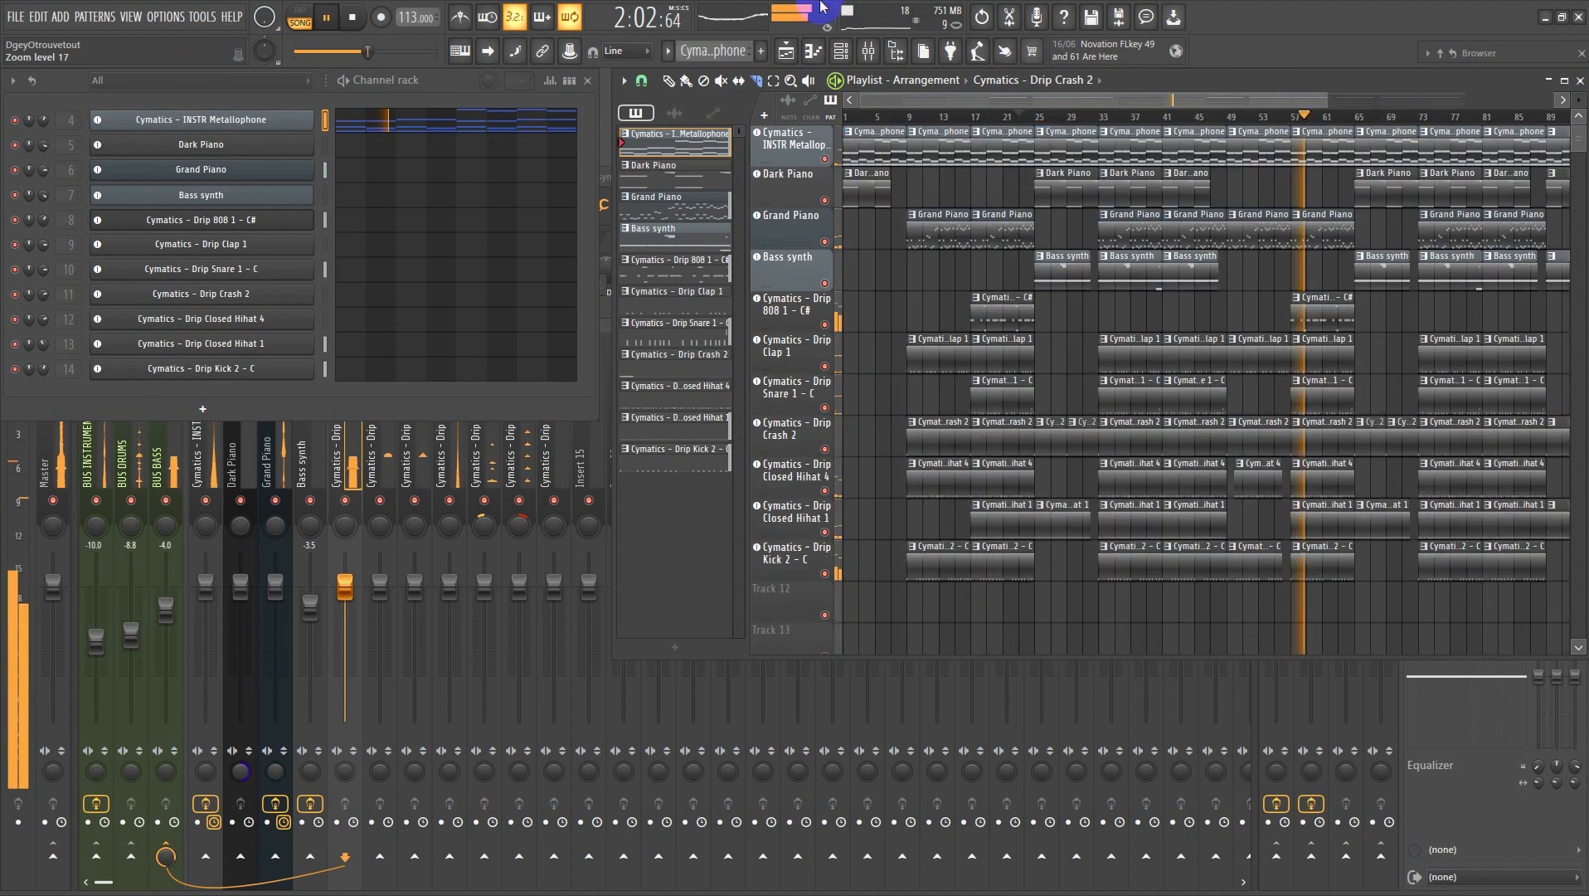
left_click_drag(1083, 623, 909, 166)
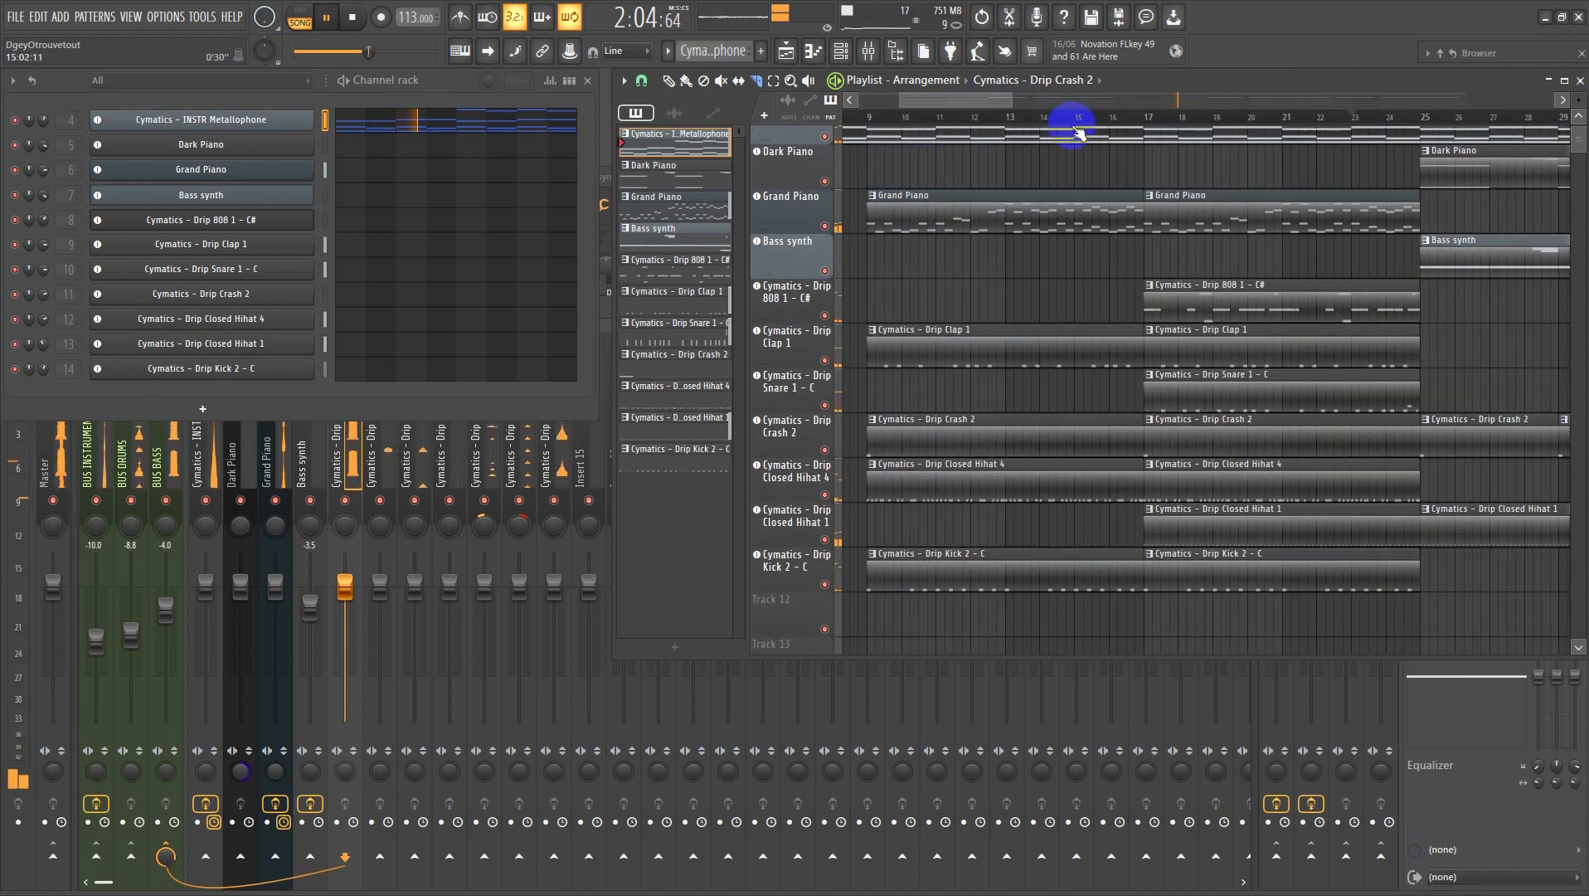
key("space")
key("space")
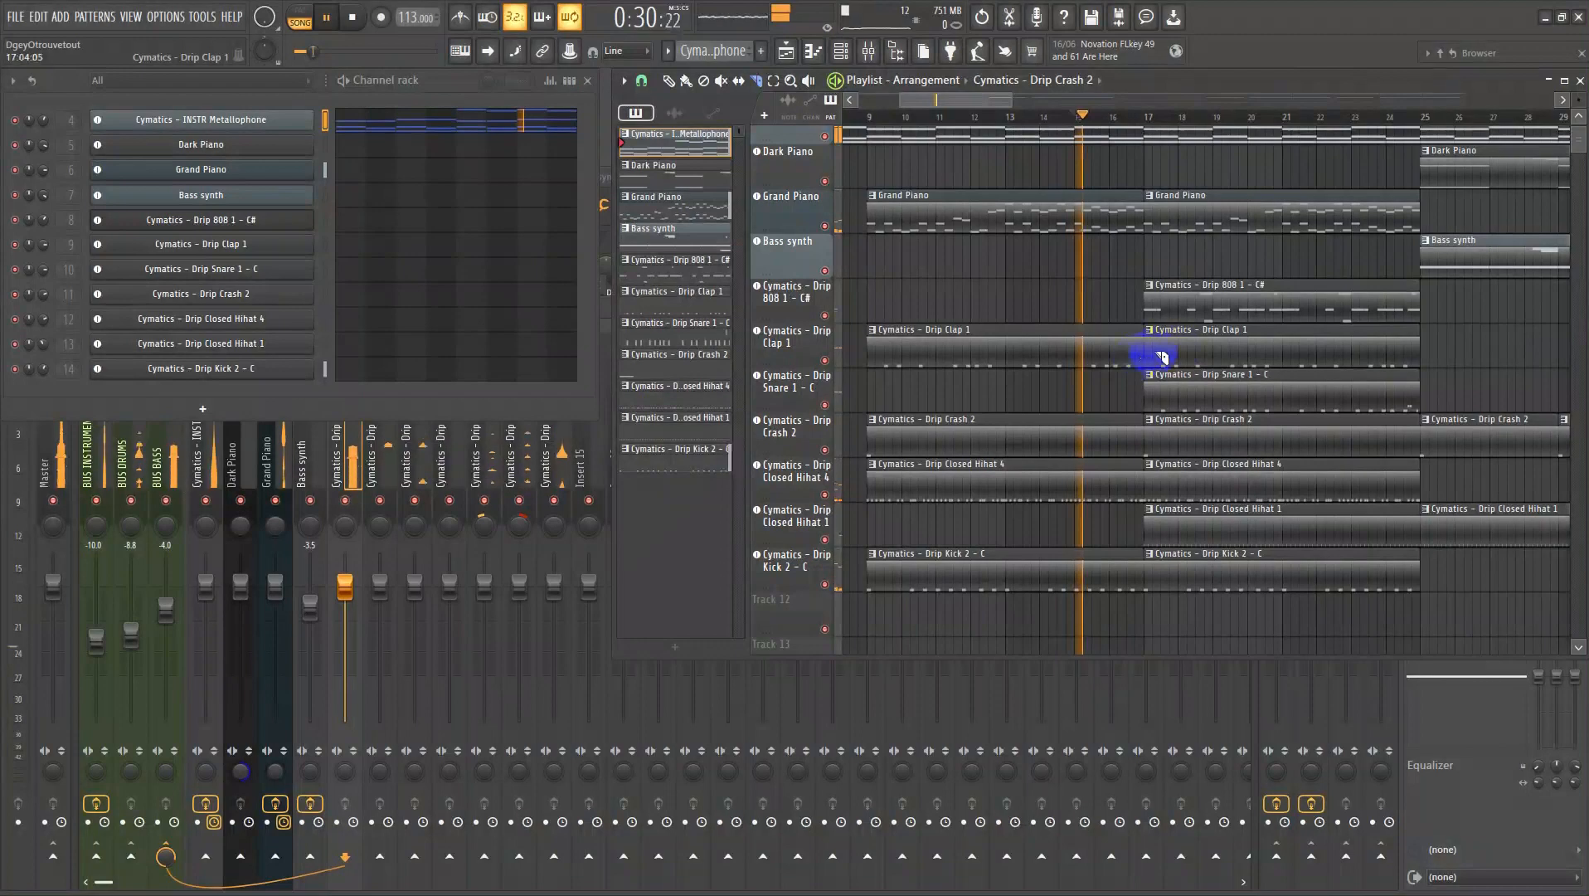
left_click_drag(1130, 362, 1128, 410)
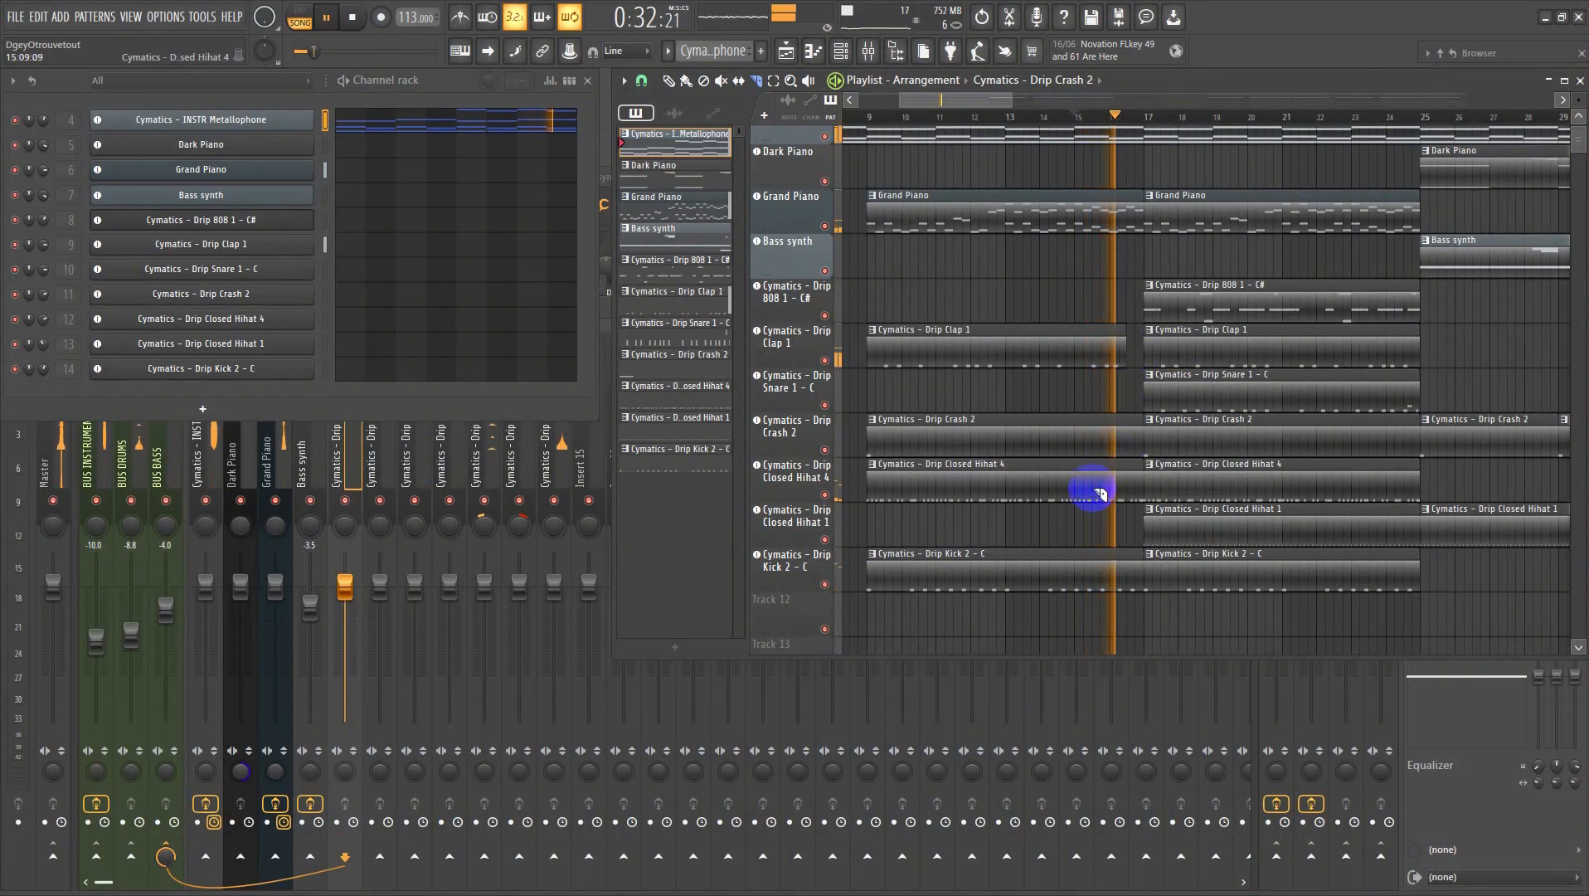
- Slice off the end of the Drip Closed Hihat 4 clip at bar 9 halfway through bar 16 and play back the transition
scroll(1076, 515, "down", 3)
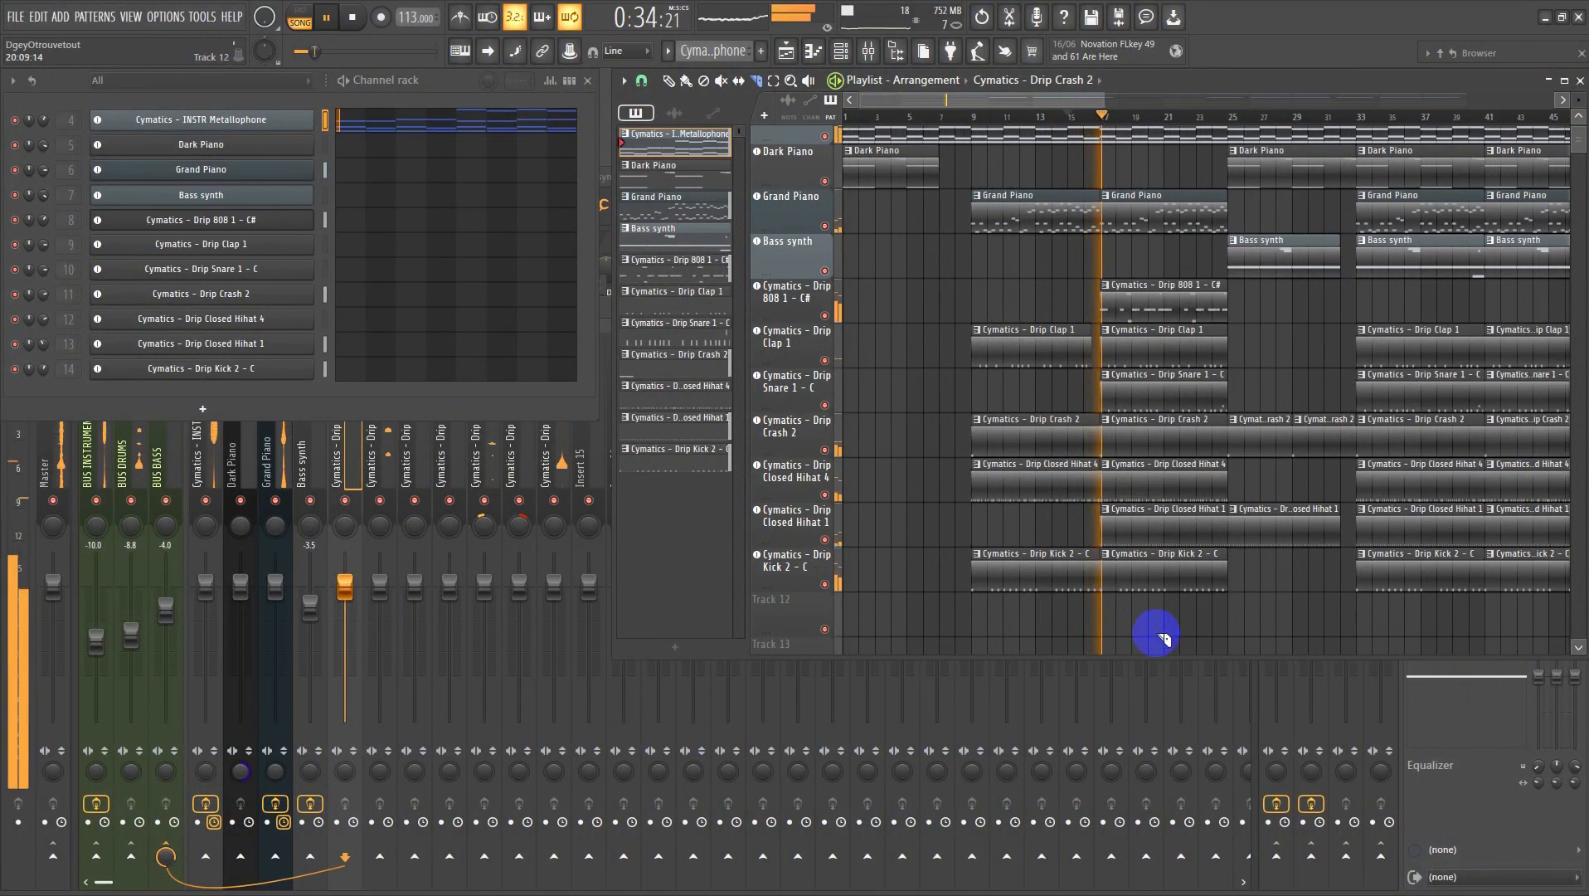
left_click_drag(1153, 631, 1012, 124)
key("space")
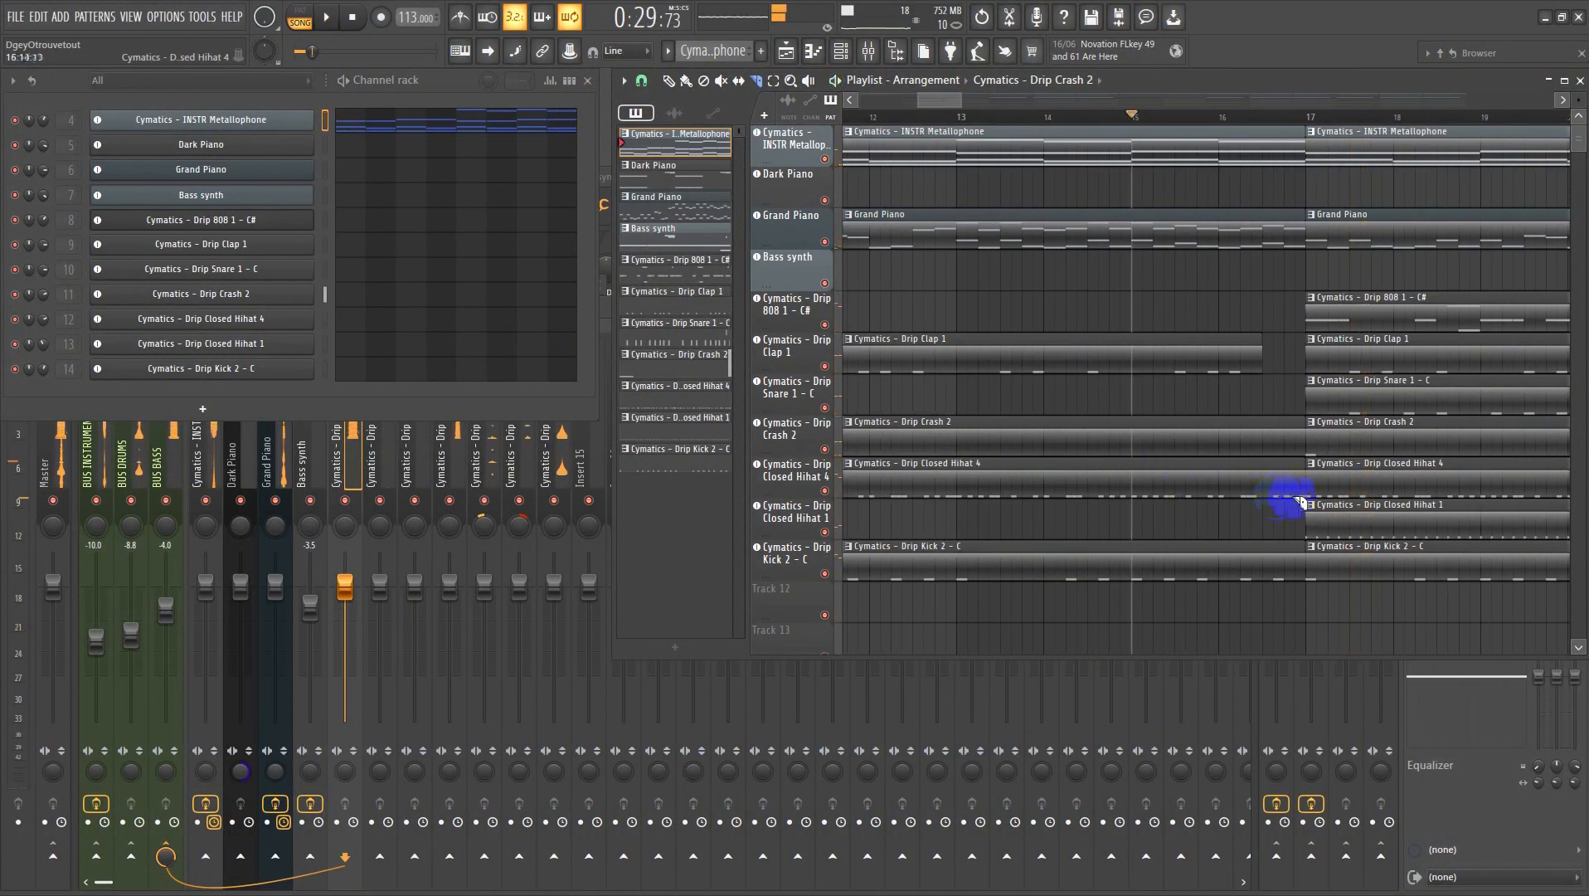
left_click_drag(1273, 495, 1263, 498)
key("space")
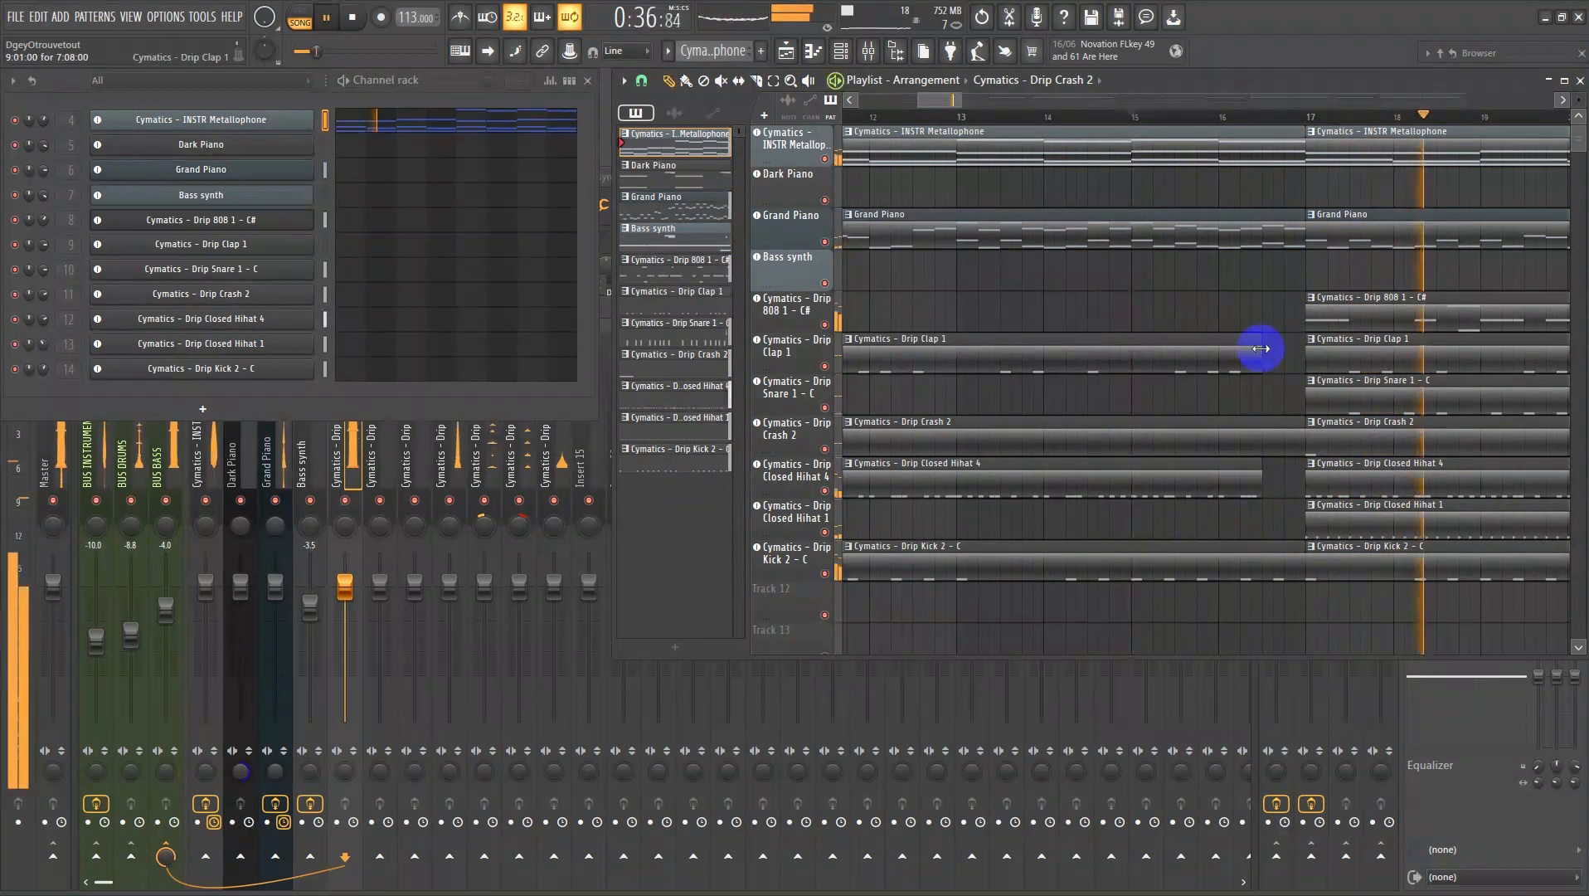
- Extend the first Drip Clap 1 clip by one beat, shorten the first Drip Kick 2 clip to 7:08:00, and play back the transition
key("space")
left_click_drag(1284, 351, 1282, 352)
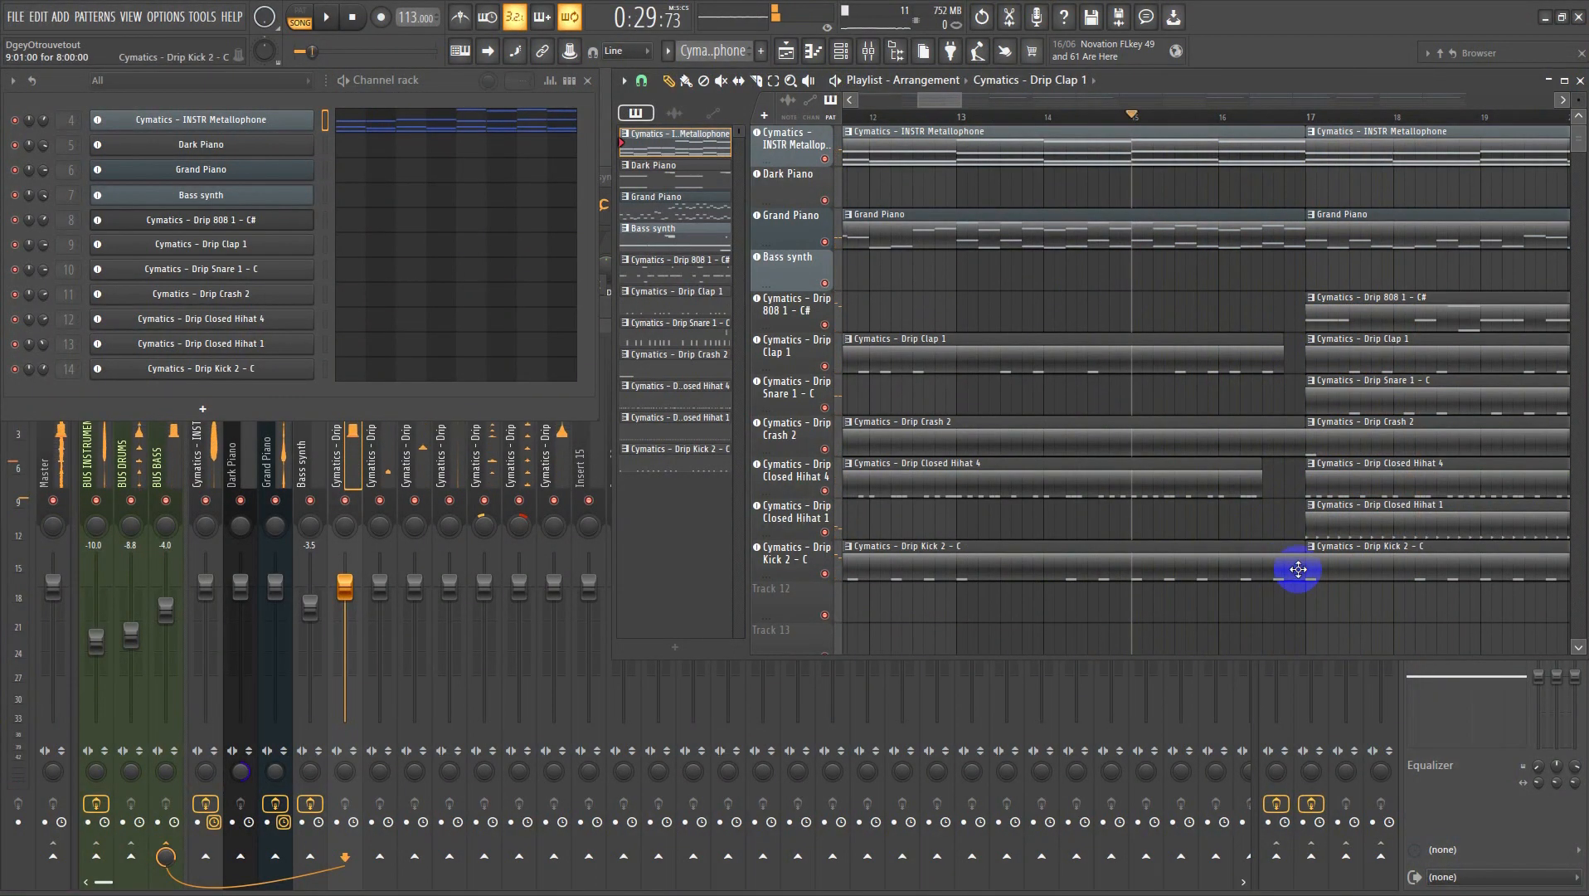
left_click_drag(1308, 566, 1287, 563)
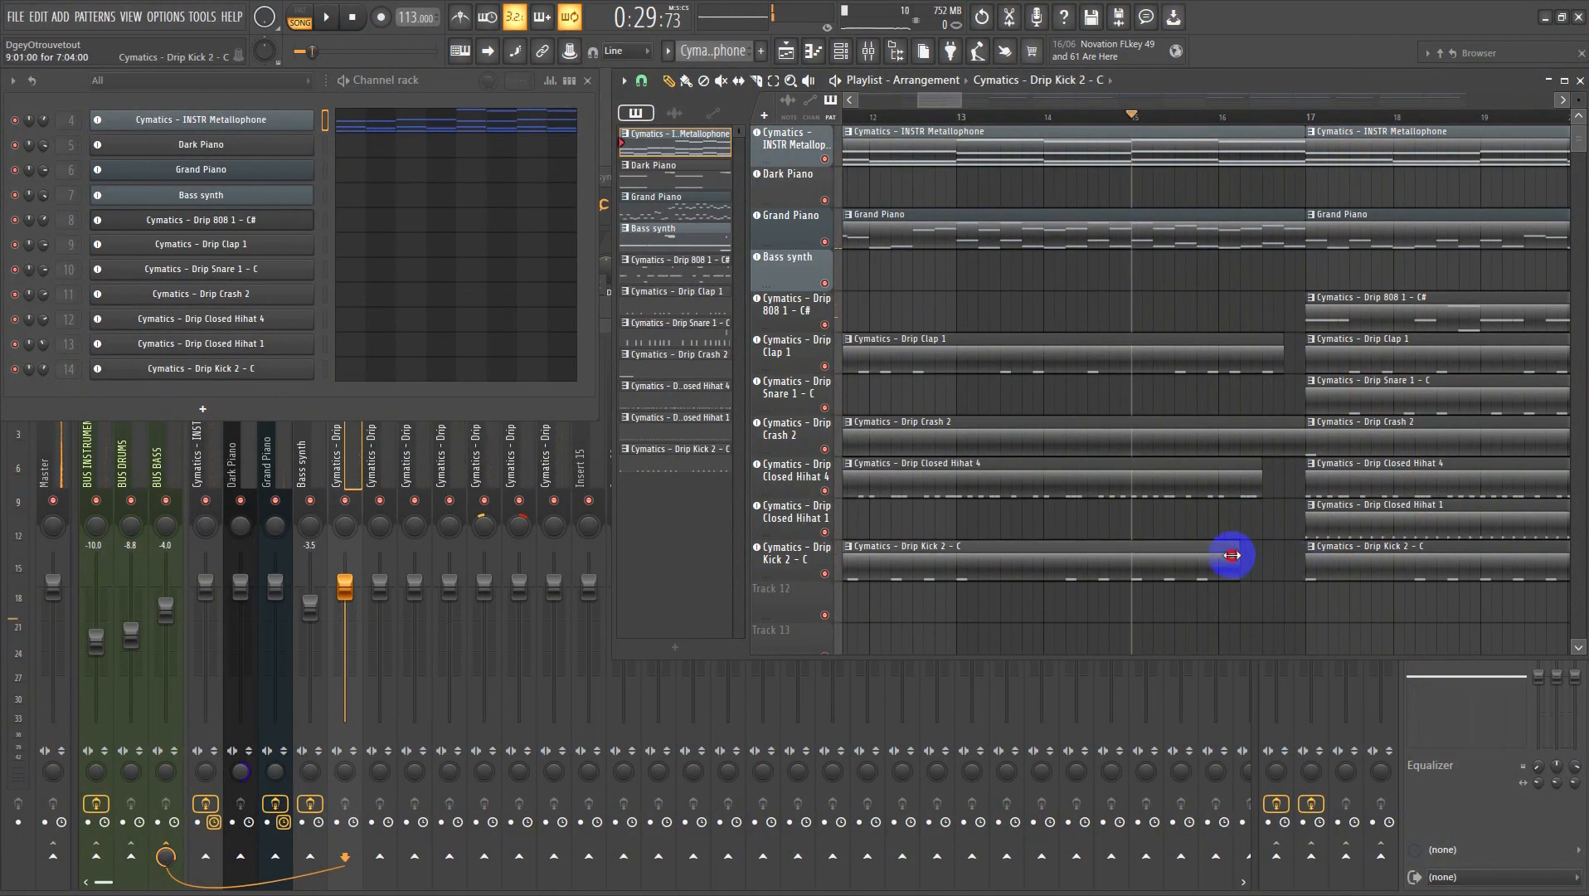
key("space")
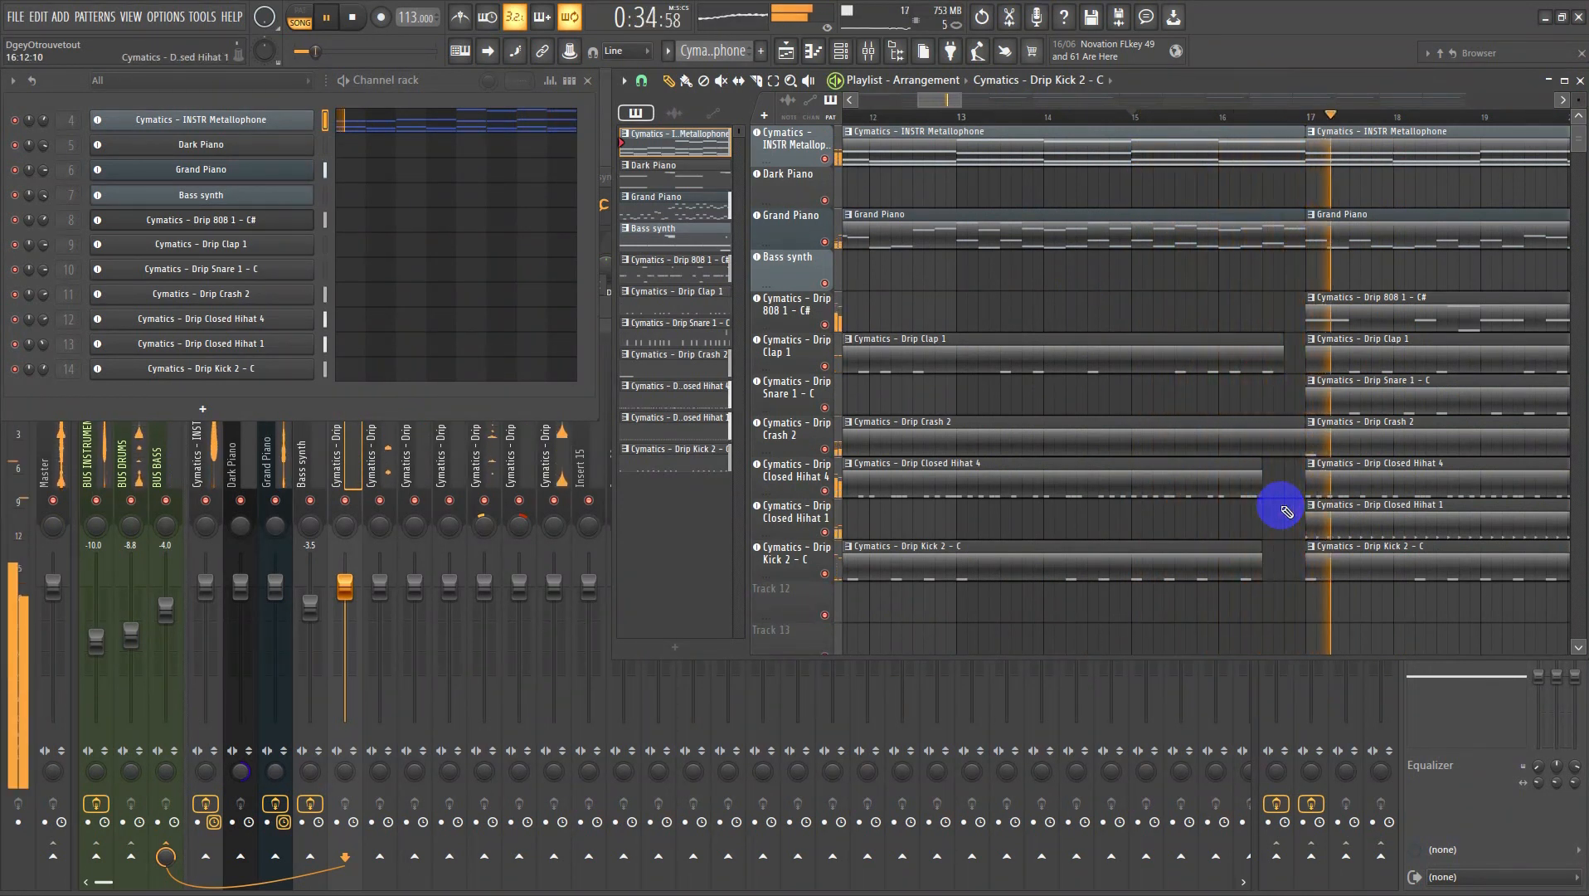
- Shorten the Drip Closed Hihat 4 clip at bar 17 by half a bar and play back the transition into bar 25
scroll(1217, 476, "down", 4, "ctrl")
scroll(1218, 476, "down", 3, "ctrl")
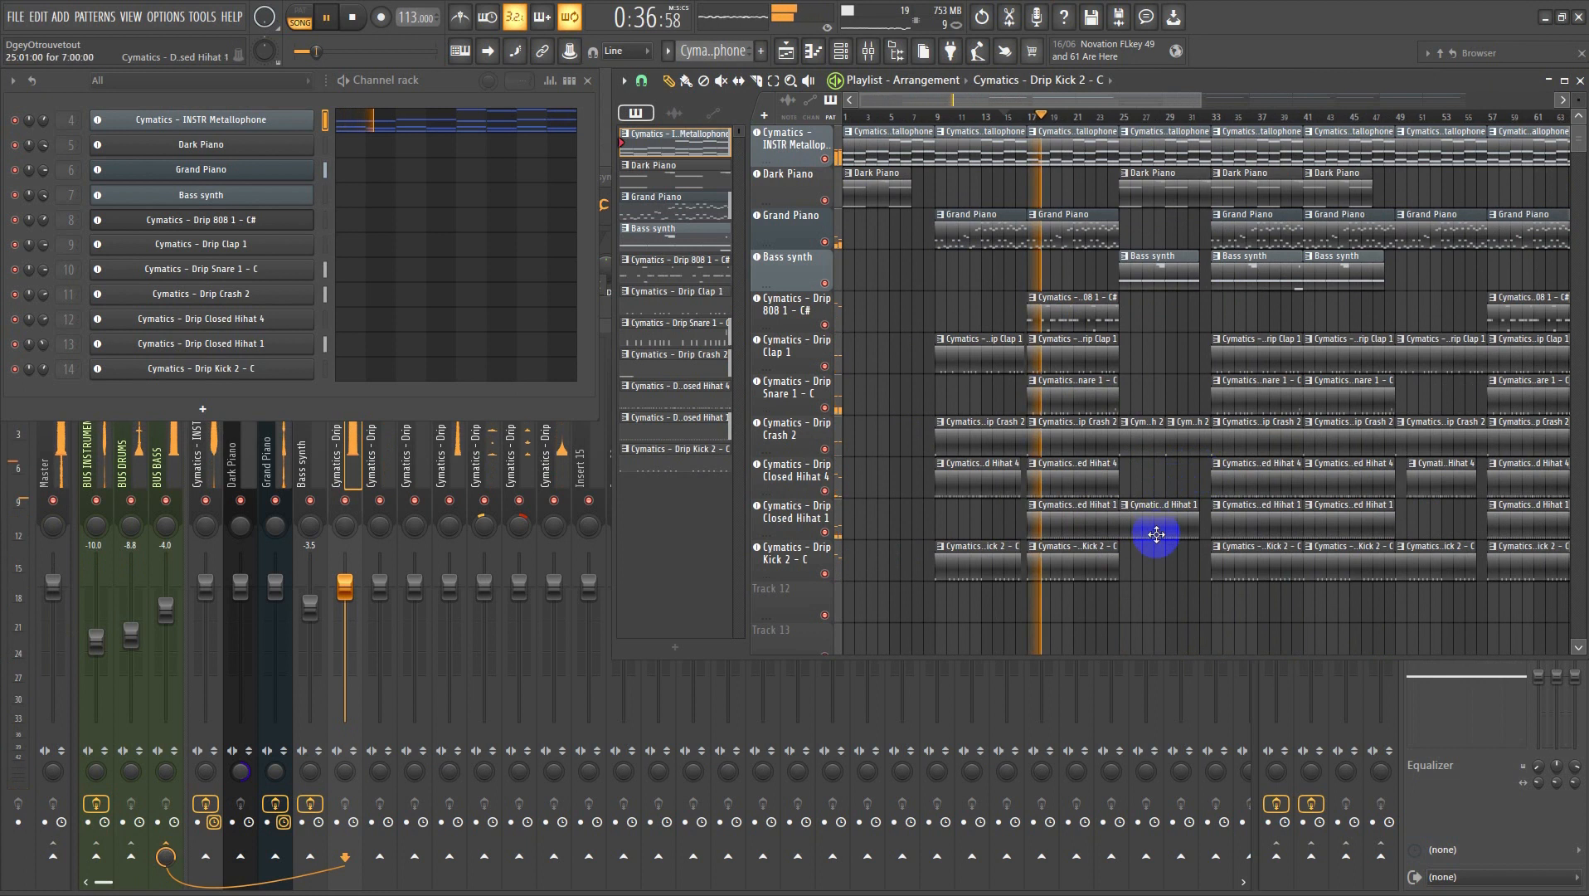
left_click_drag(1161, 579, 1033, 130)
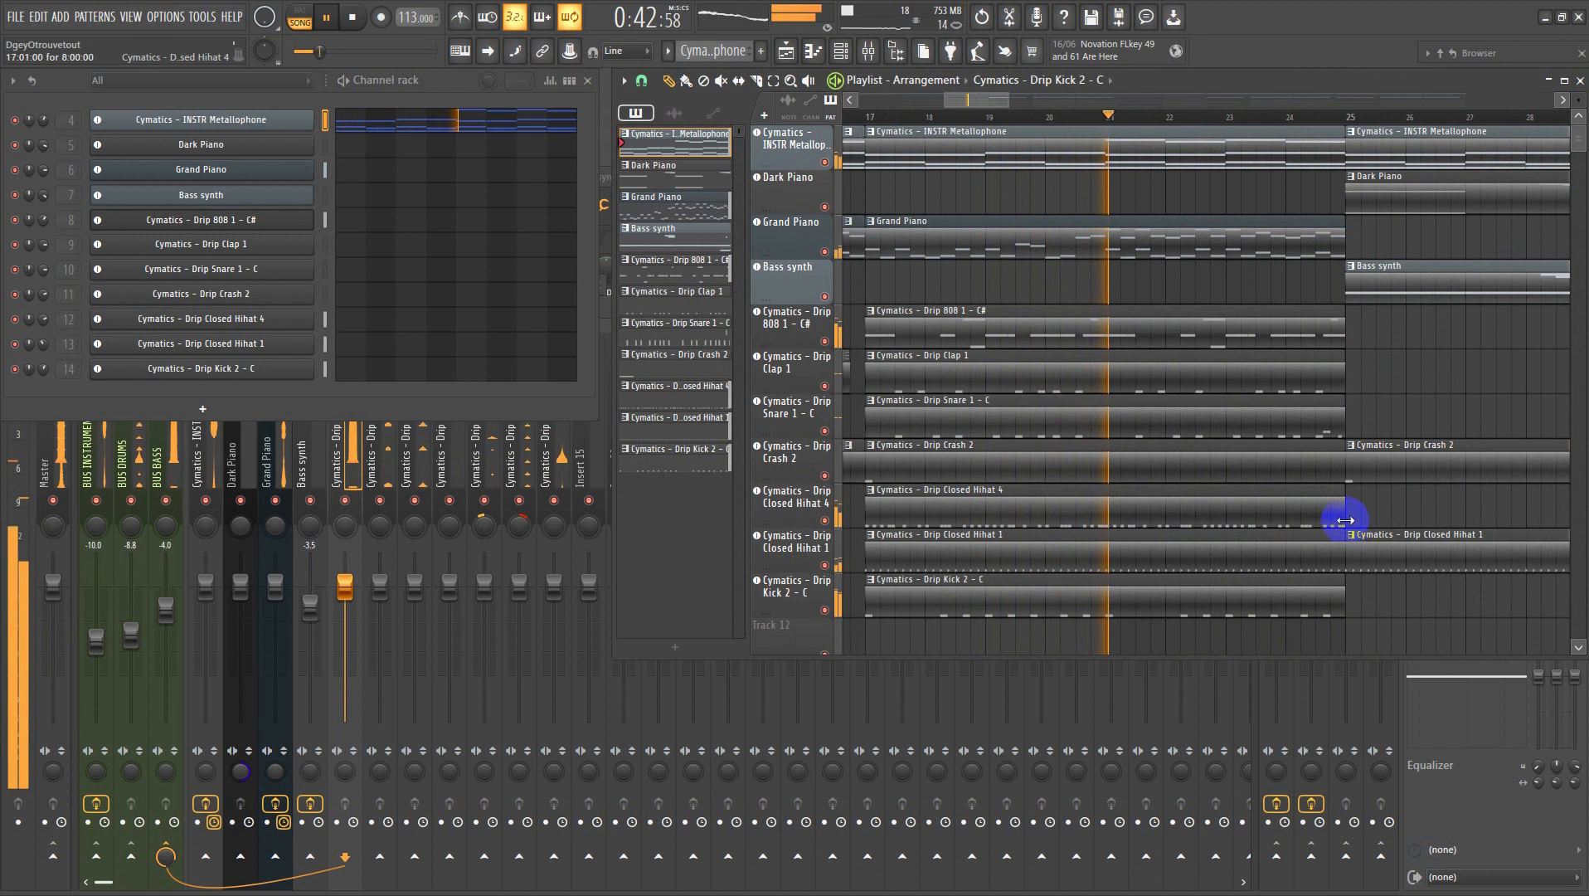
left_click_drag(1345, 516, 1316, 517)
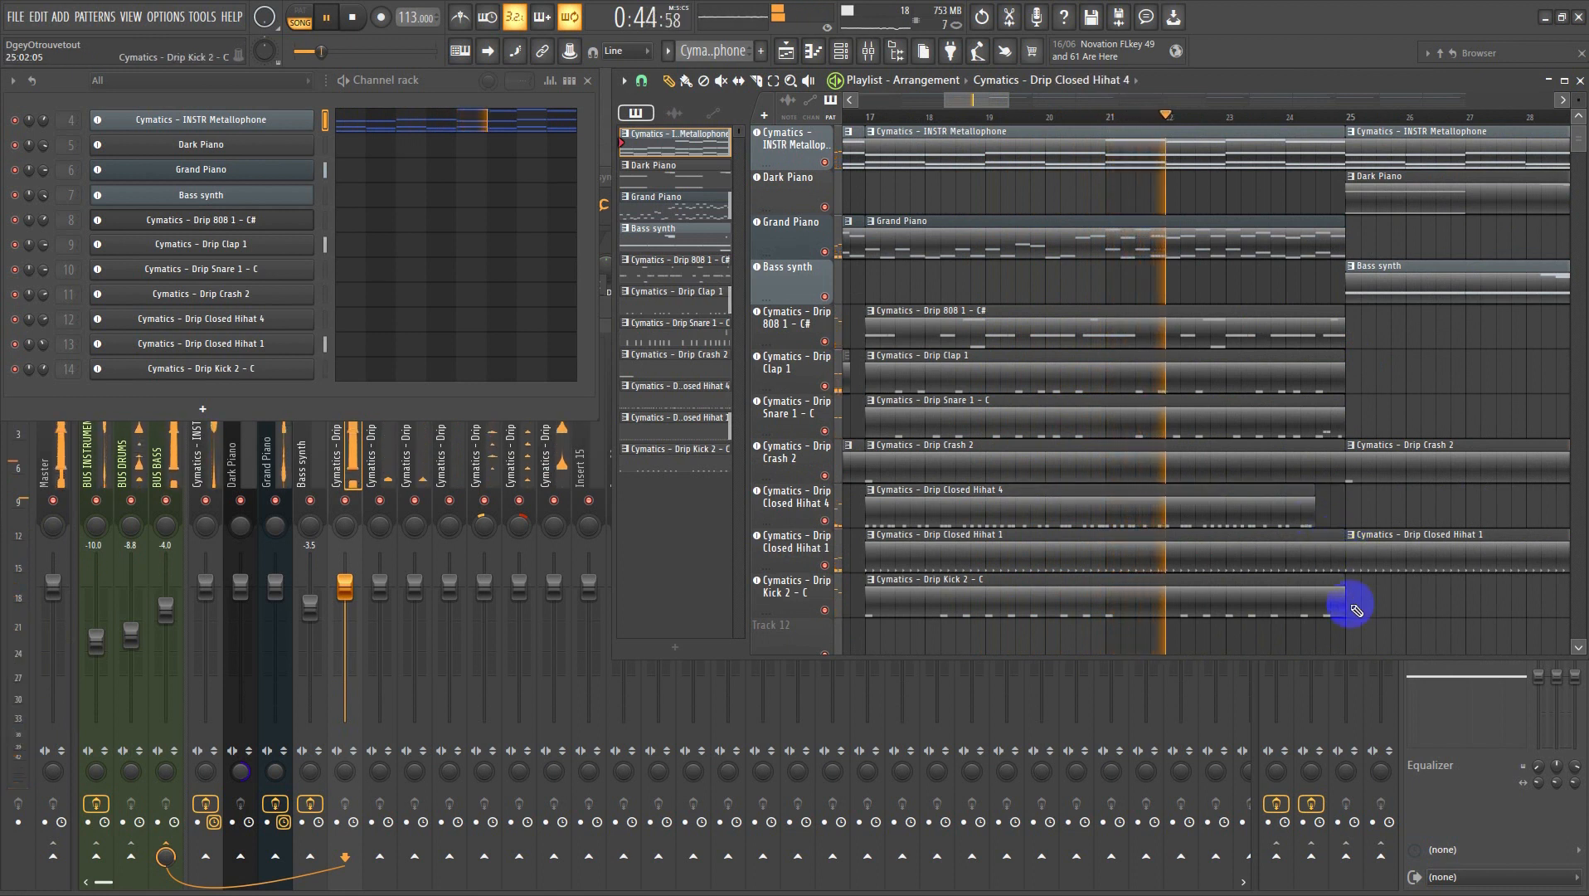
scroll(1343, 601, "down", 4)
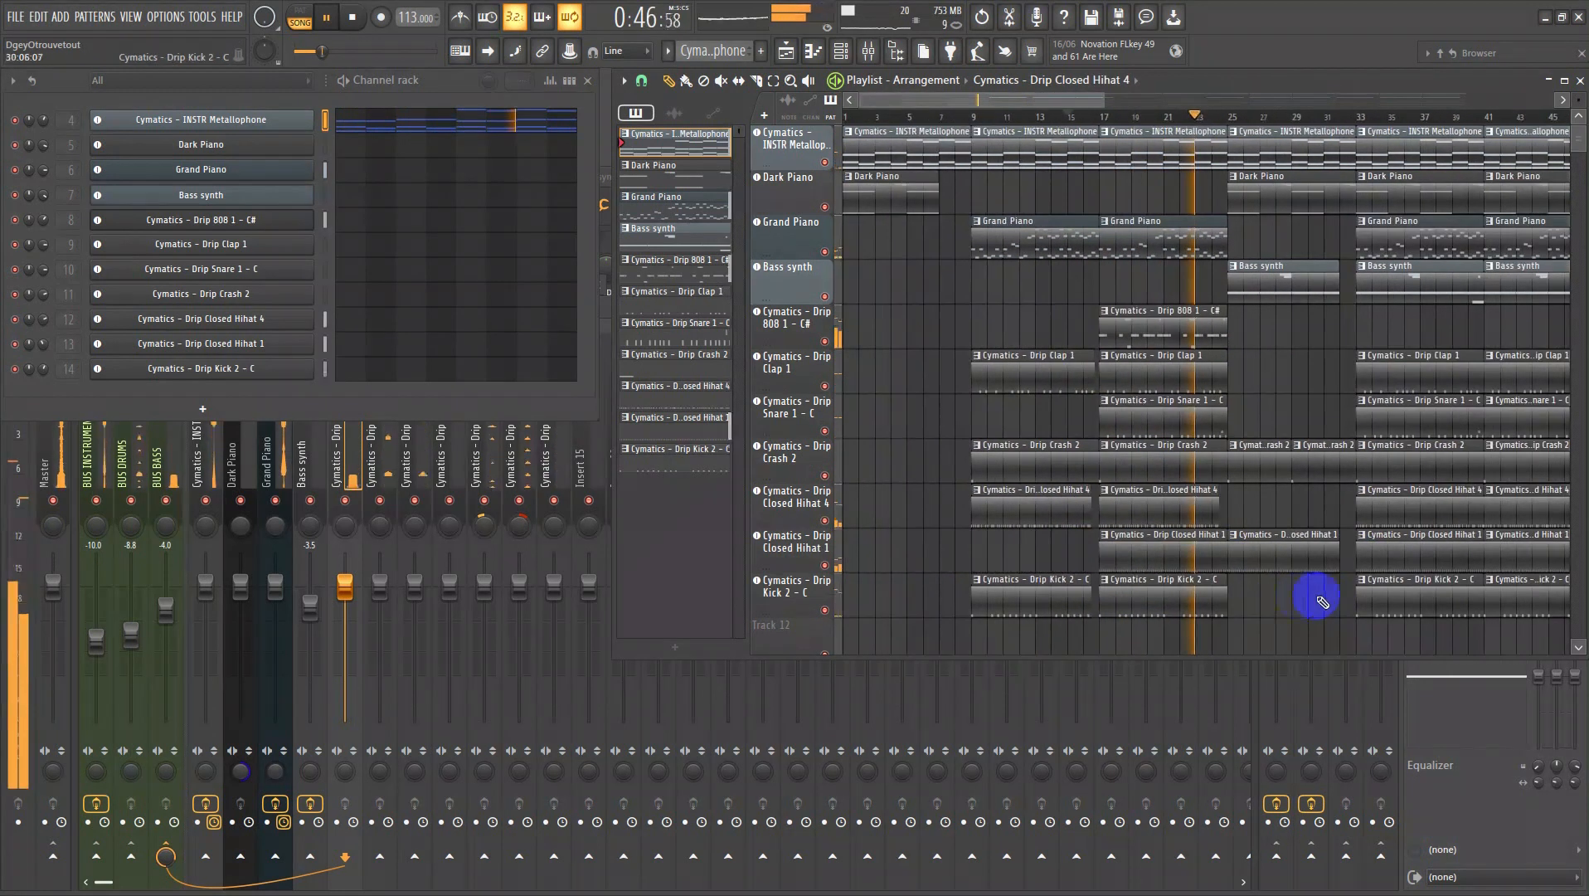
scroll(1298, 599, "down", 2)
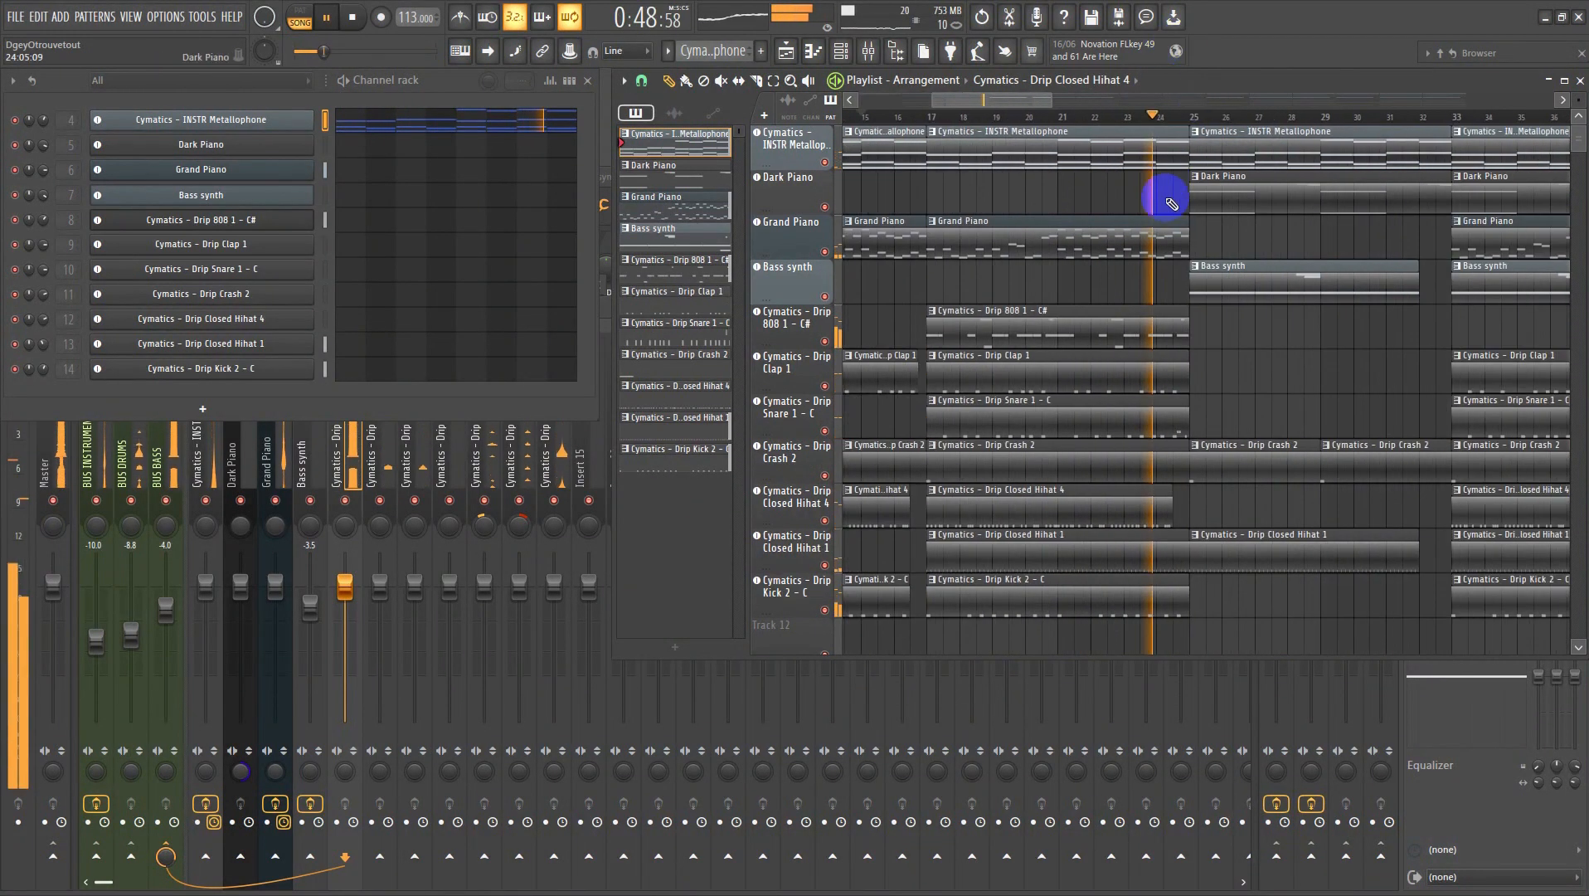
scroll(1207, 347, "down", 2)
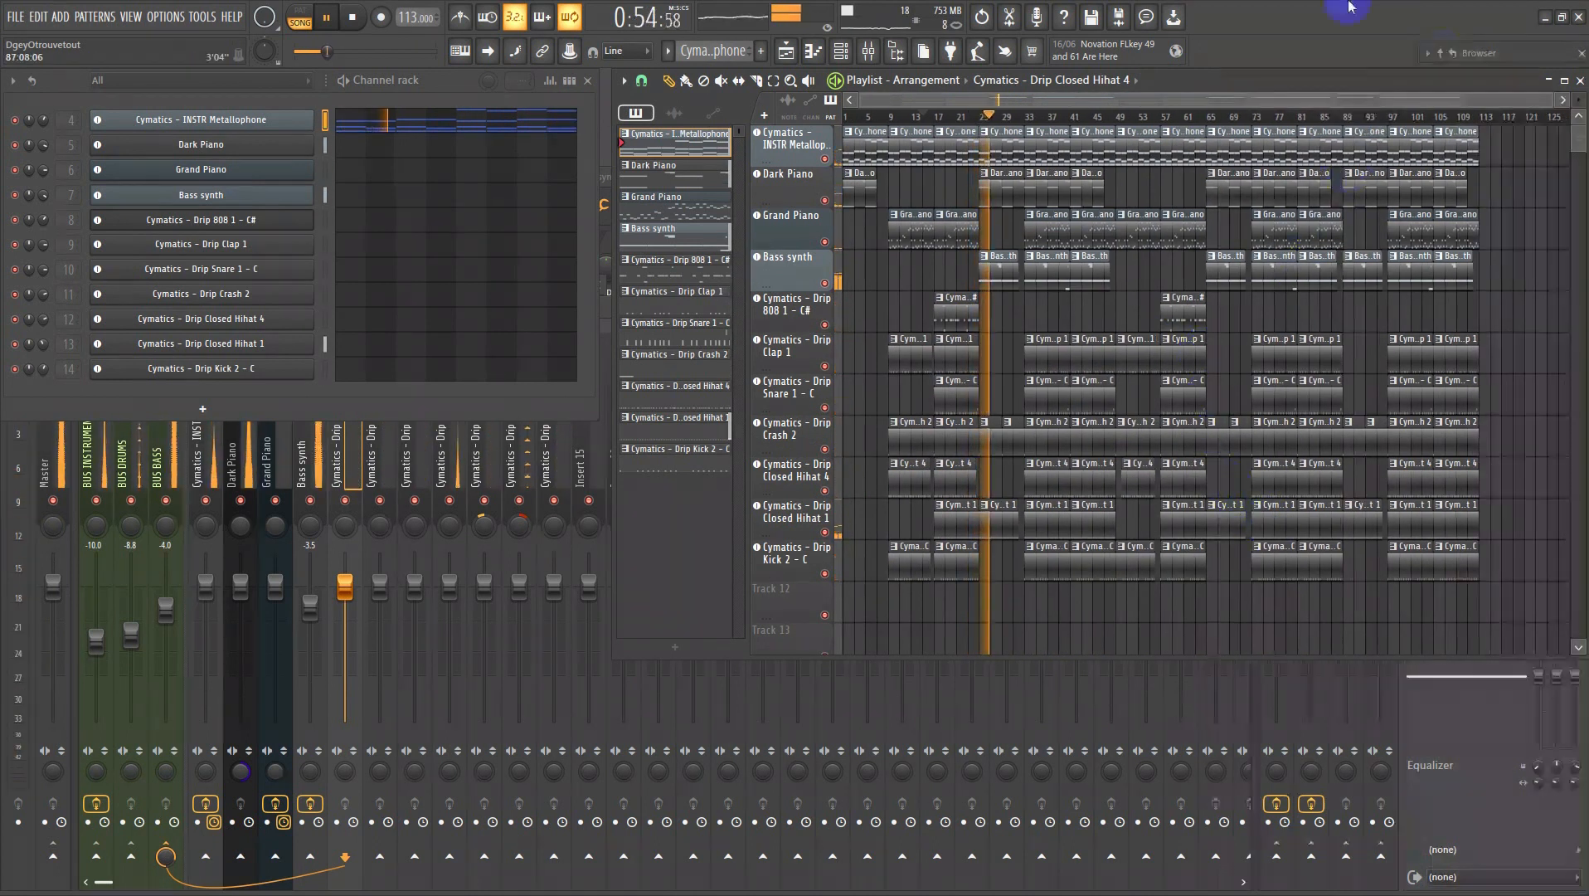
left_click(1443, 53)
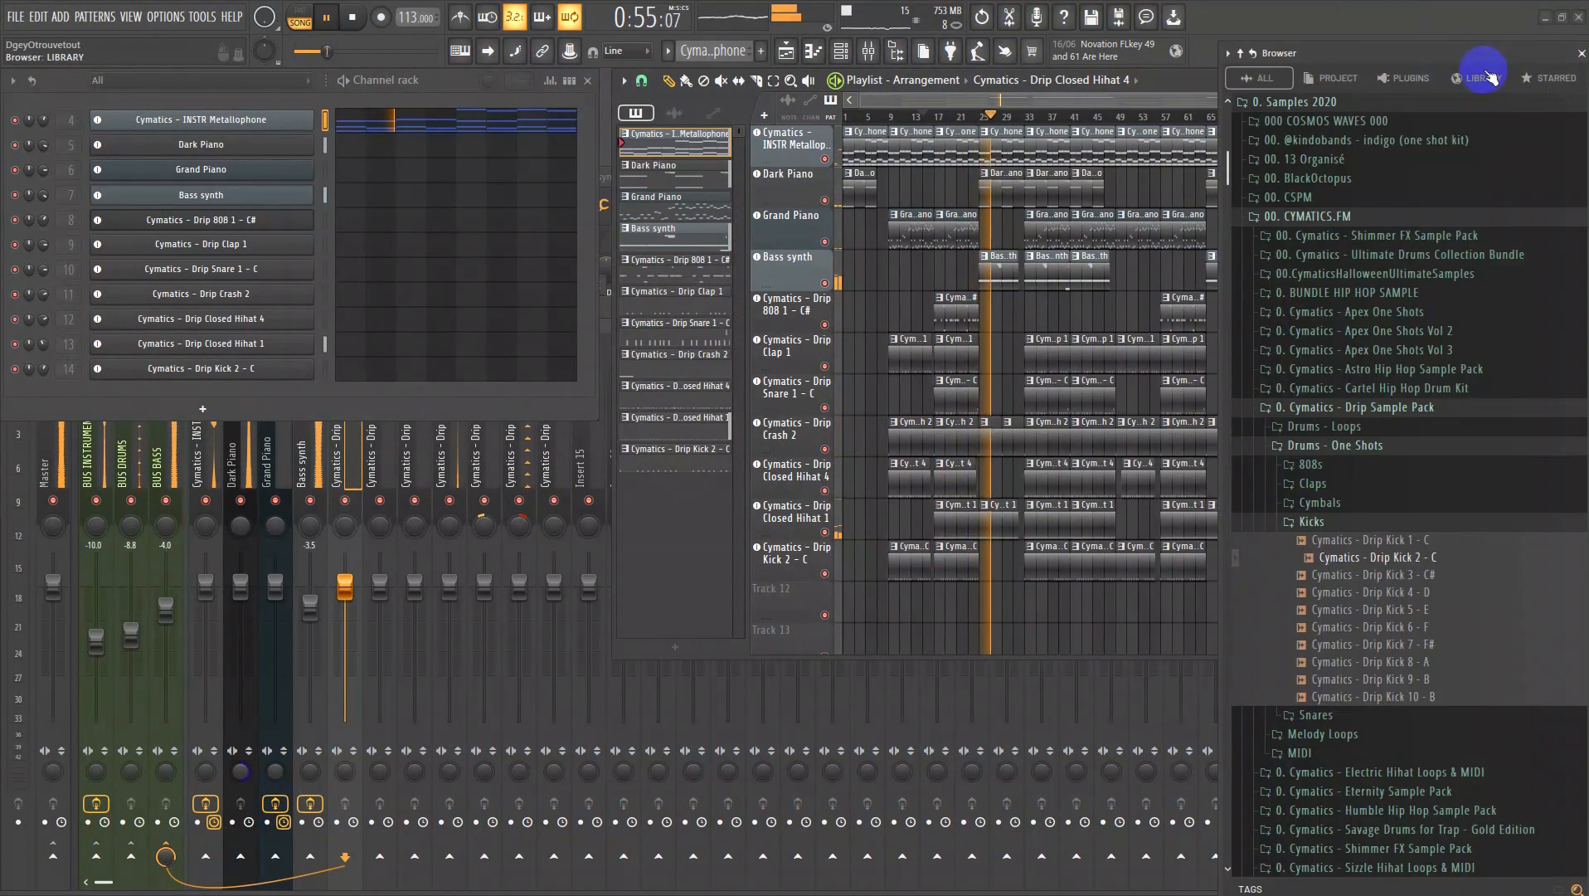
left_click(1317, 520)
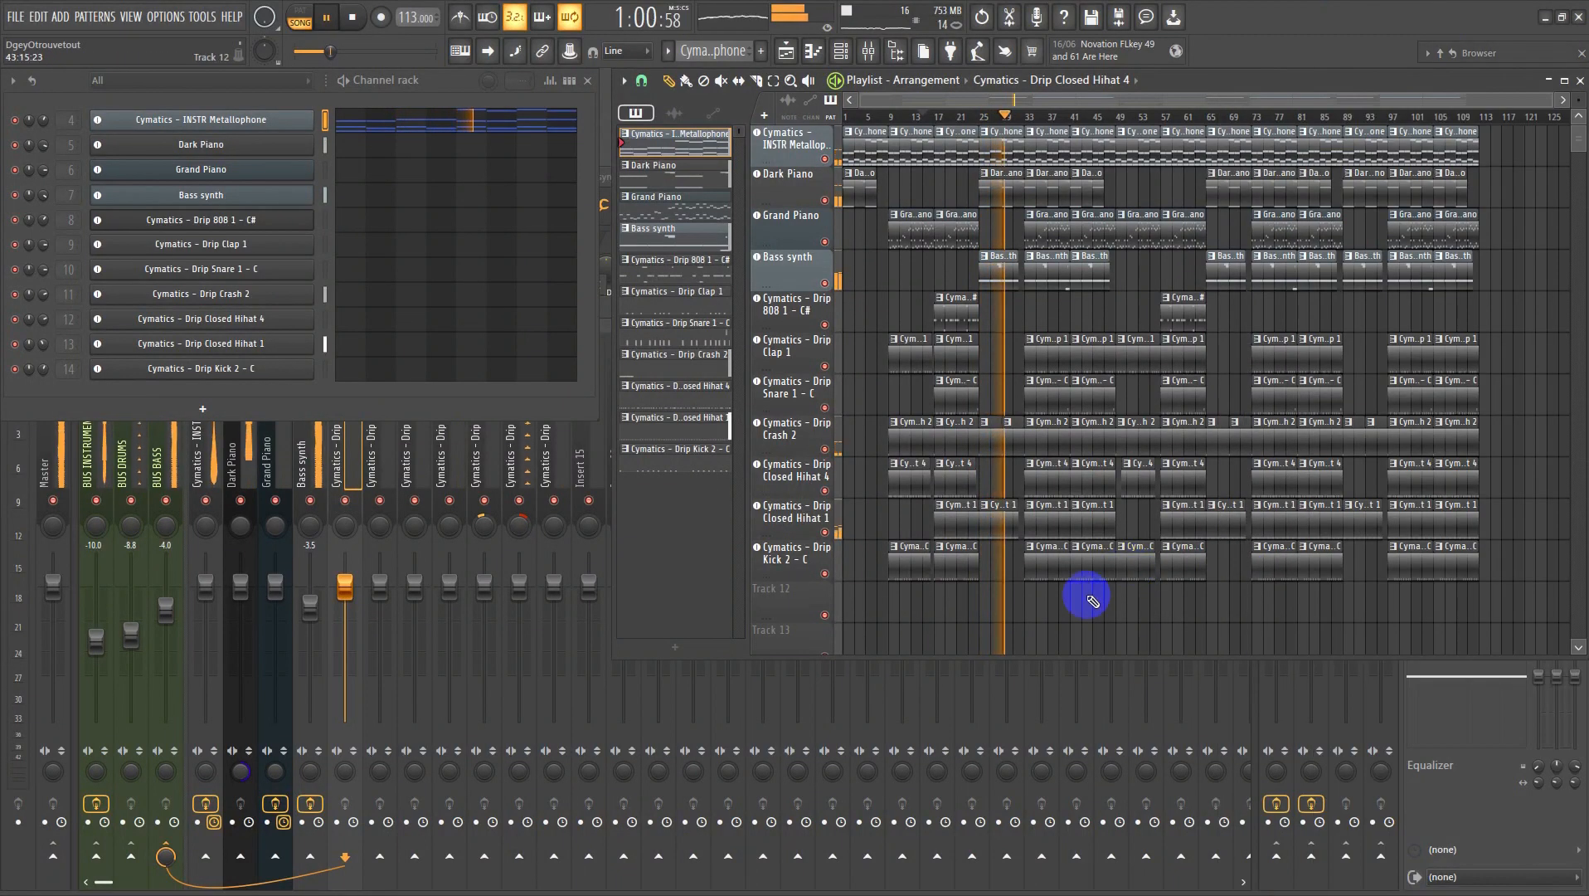
left_click_drag(1516, 594, 847, 17)
right_click(1130, 306, "ctrl")
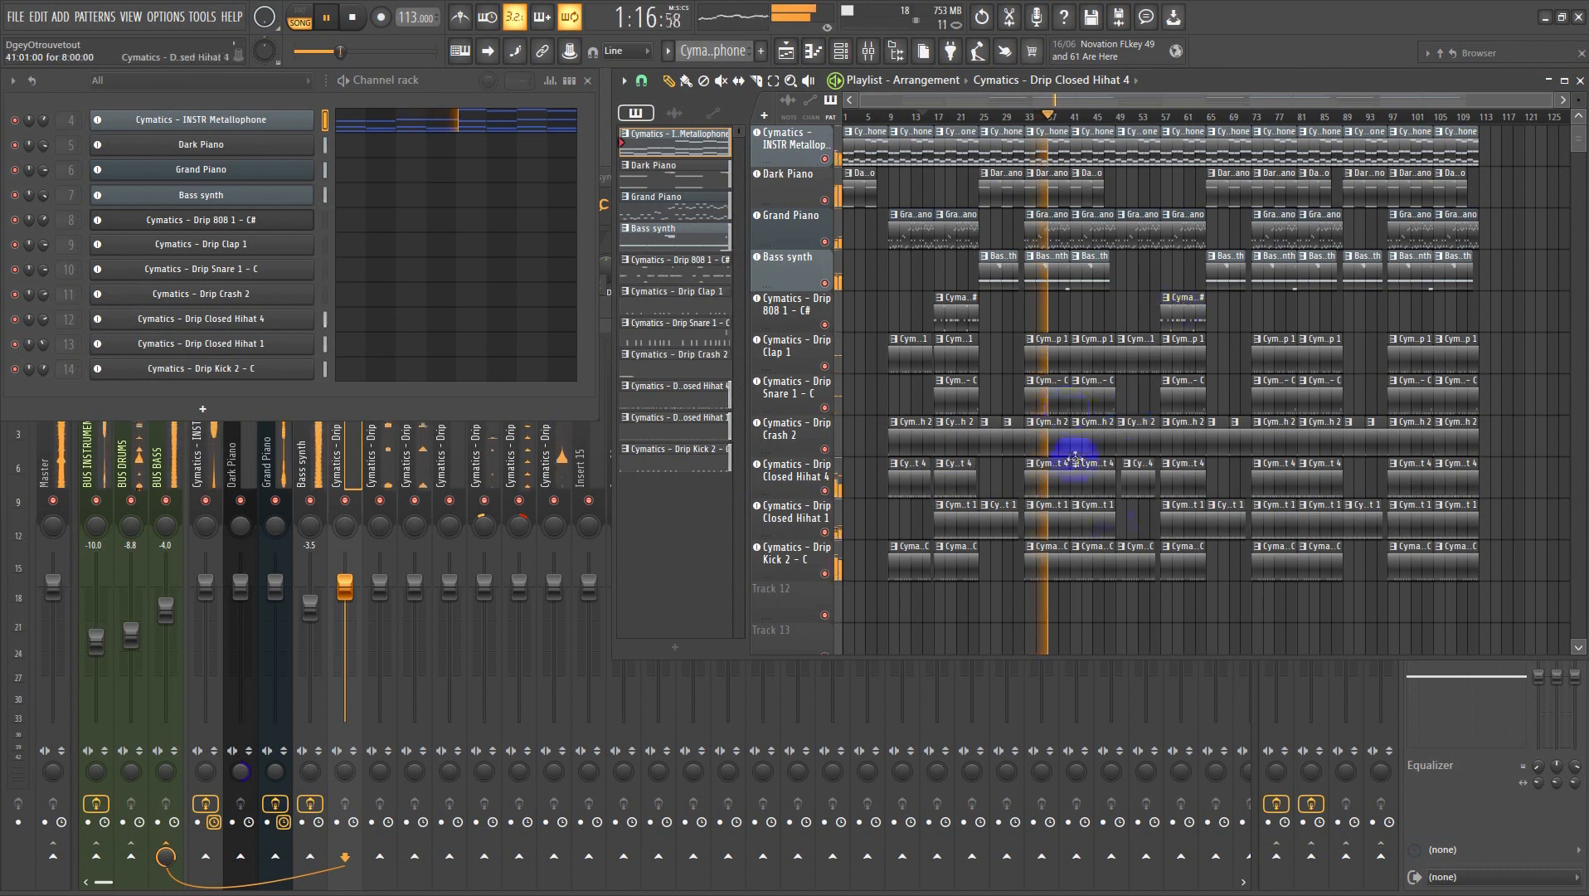
- Slice off the last bar of the Clap 1, Snare 1, Crash 2, Closed Hihat 4 and Closed Hihat 1 clips at bar 33 and replay the transition
left_click_drag(1187, 621, 919, 128)
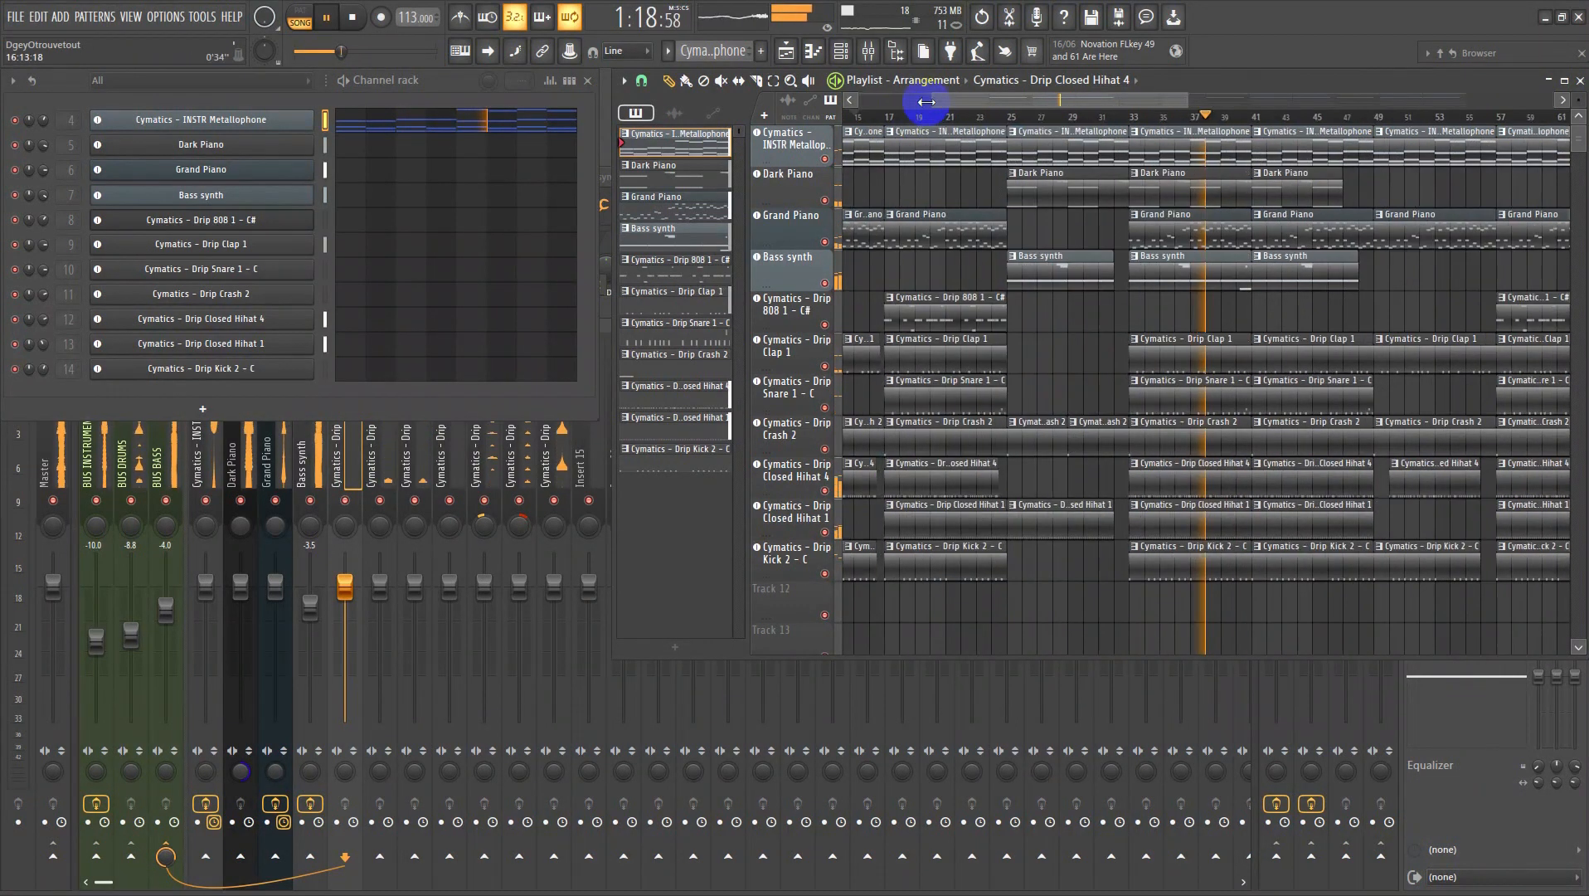
key("c")
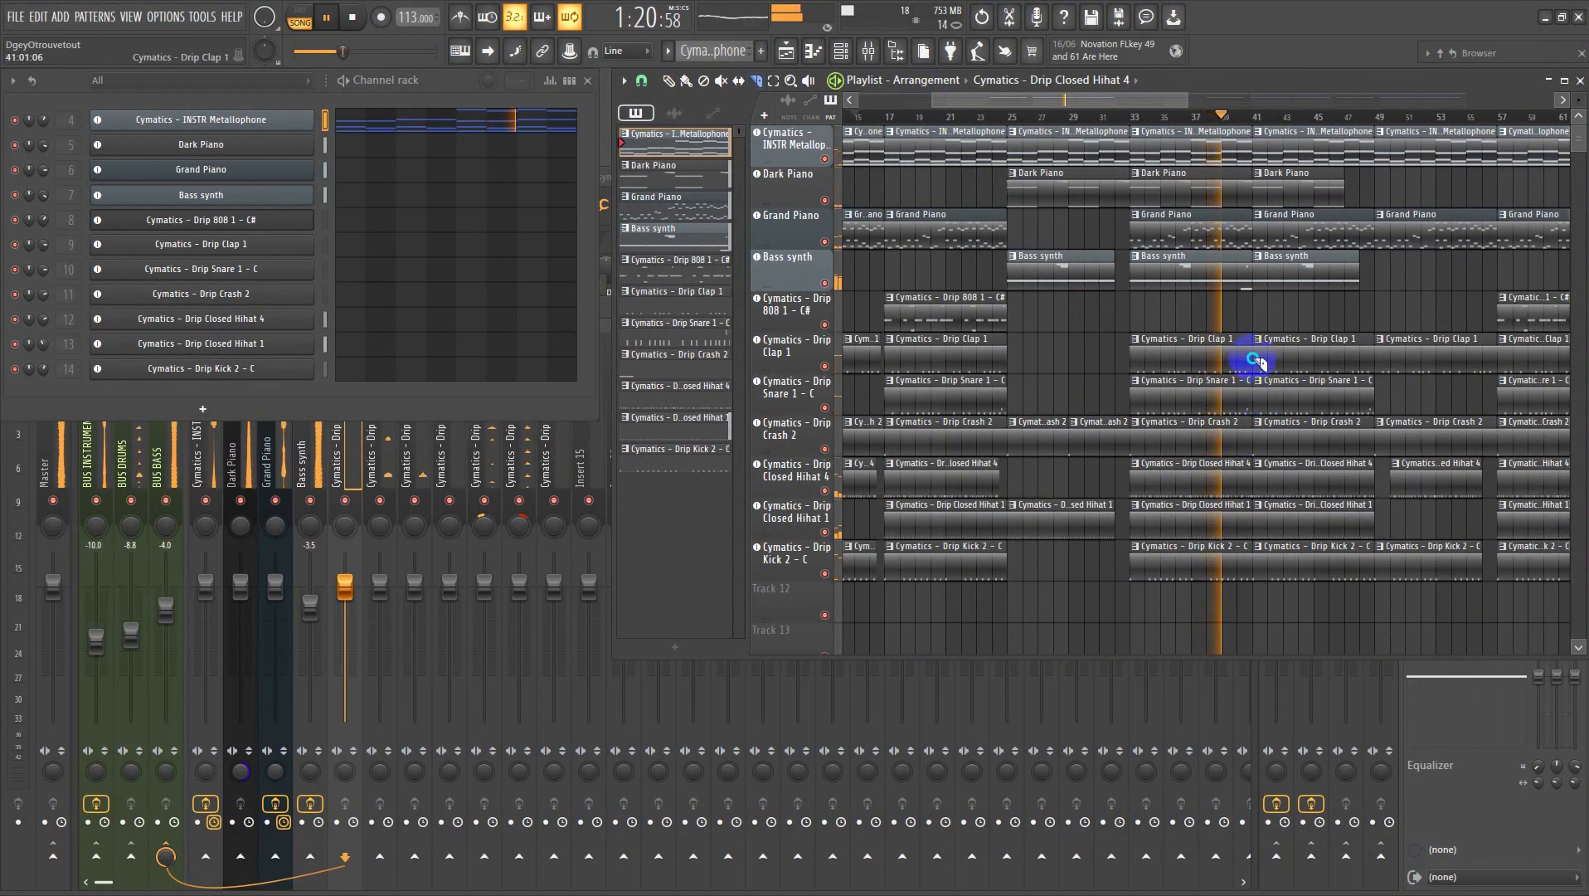
left_click_drag(1249, 358, 1249, 474)
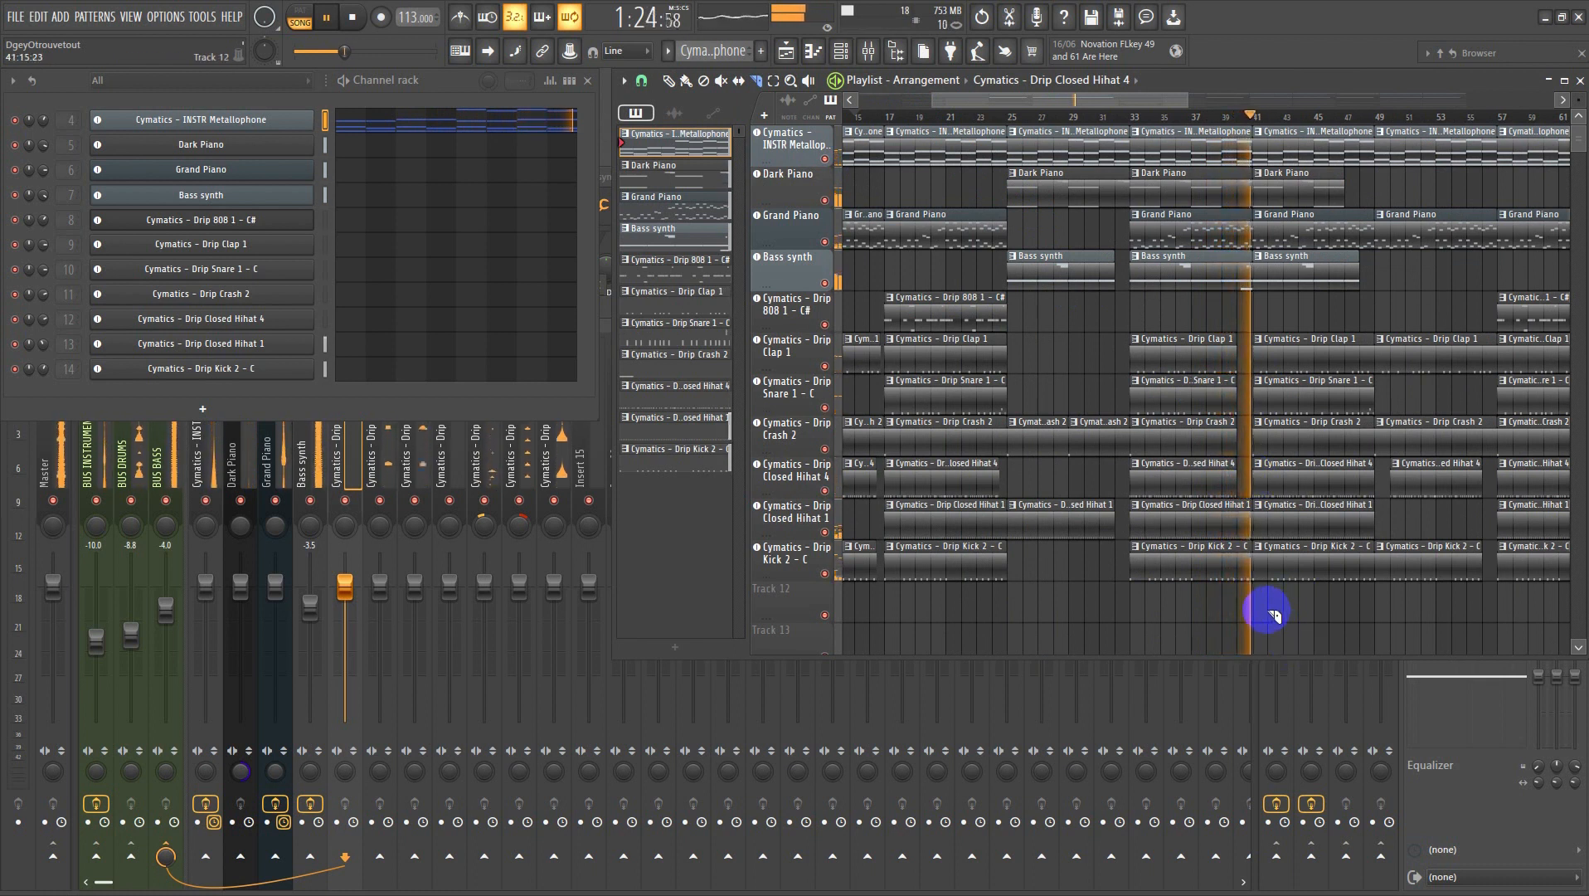
key("space")
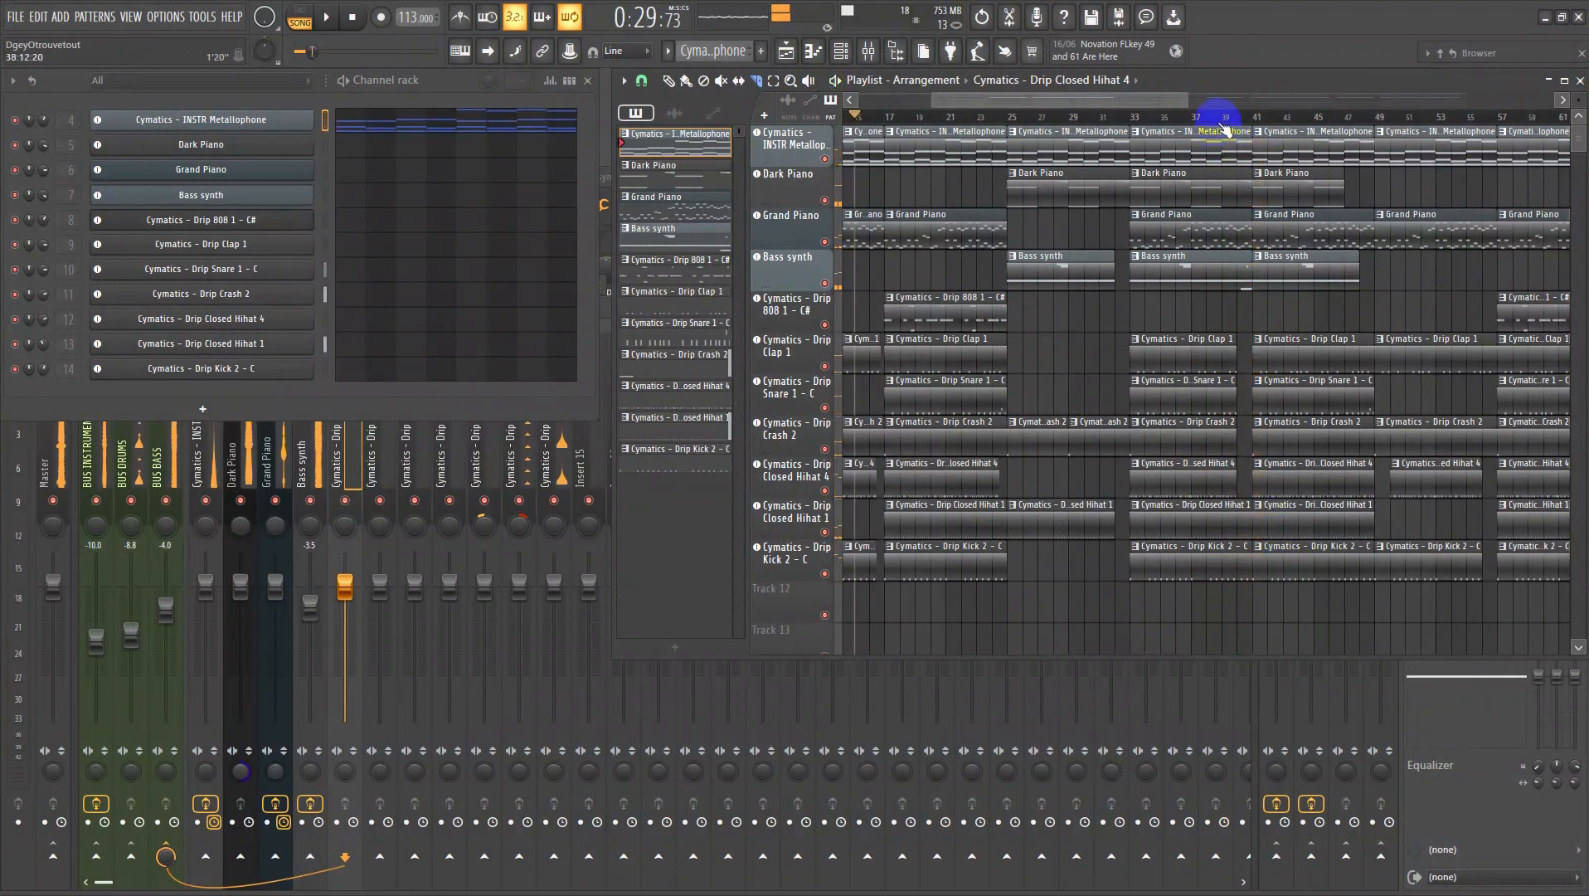
key("space")
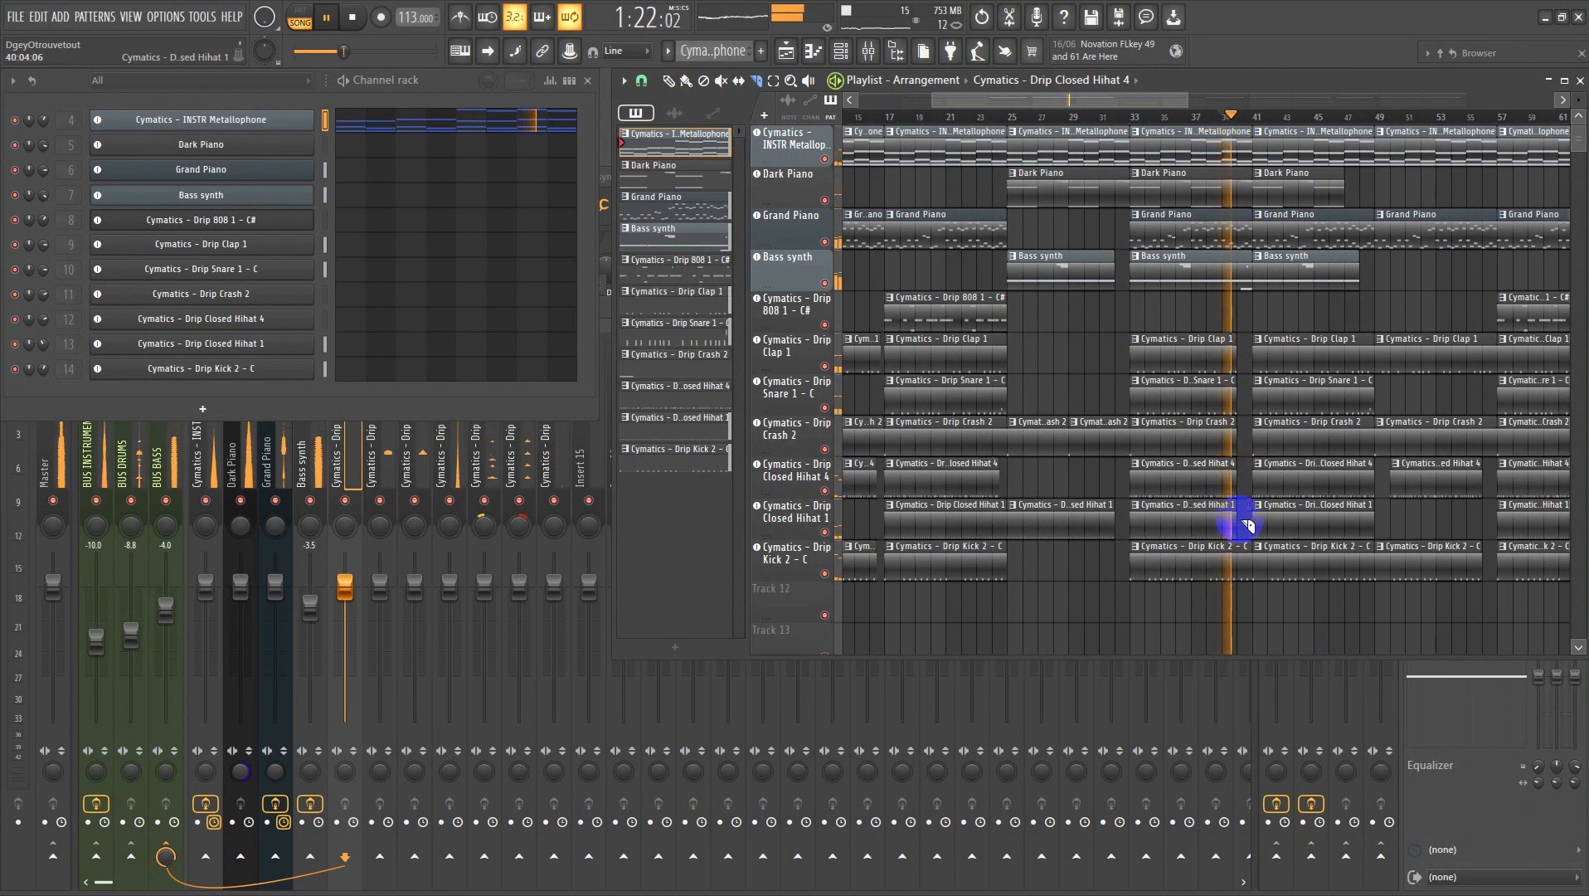
- Extend the Clap 1, Snare 1, Crash 2 and Closed Hihat 4 clips at bar 33 to halfway through bar 40 and replay the transition
right_click(1230, 629, "ctrl")
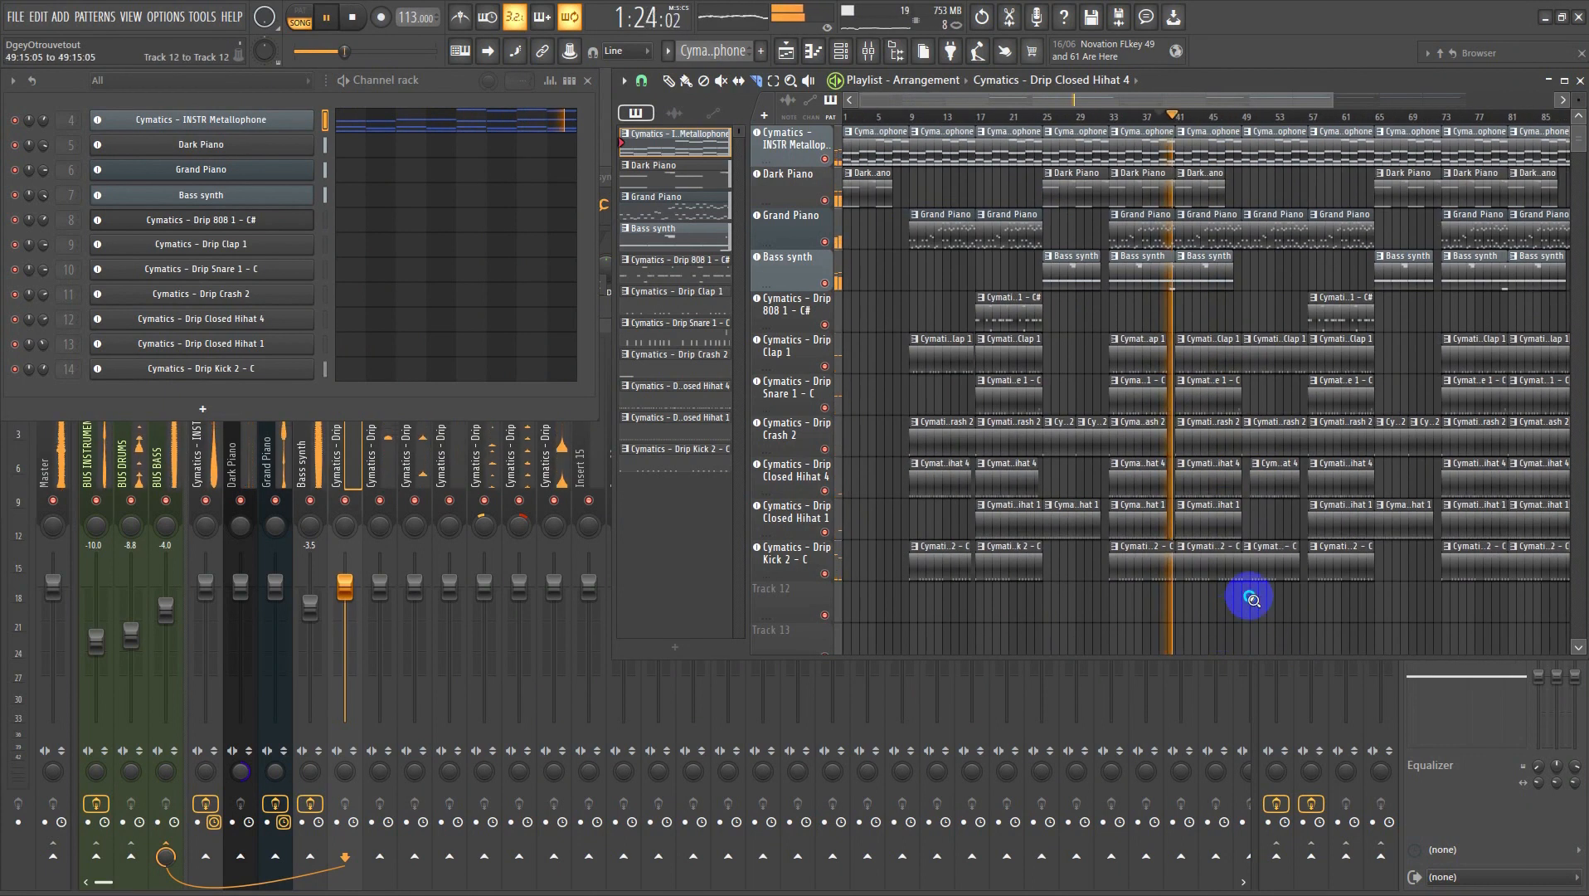
left_click_drag(1248, 601, 1073, 50)
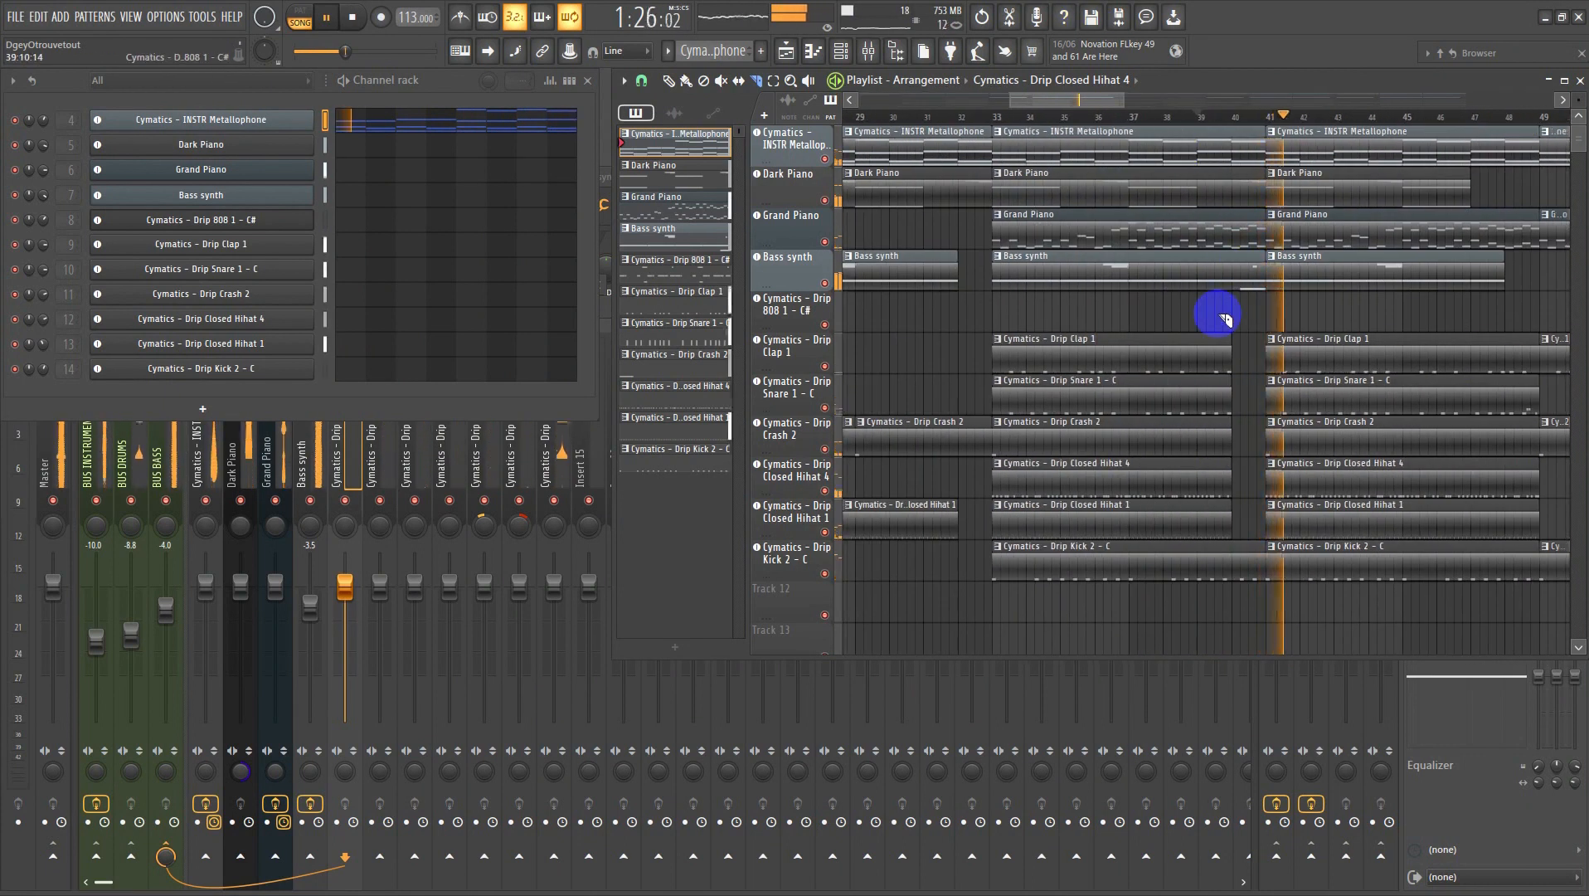
left_click_drag(1217, 322, 1247, 482)
key("space")
key("space")
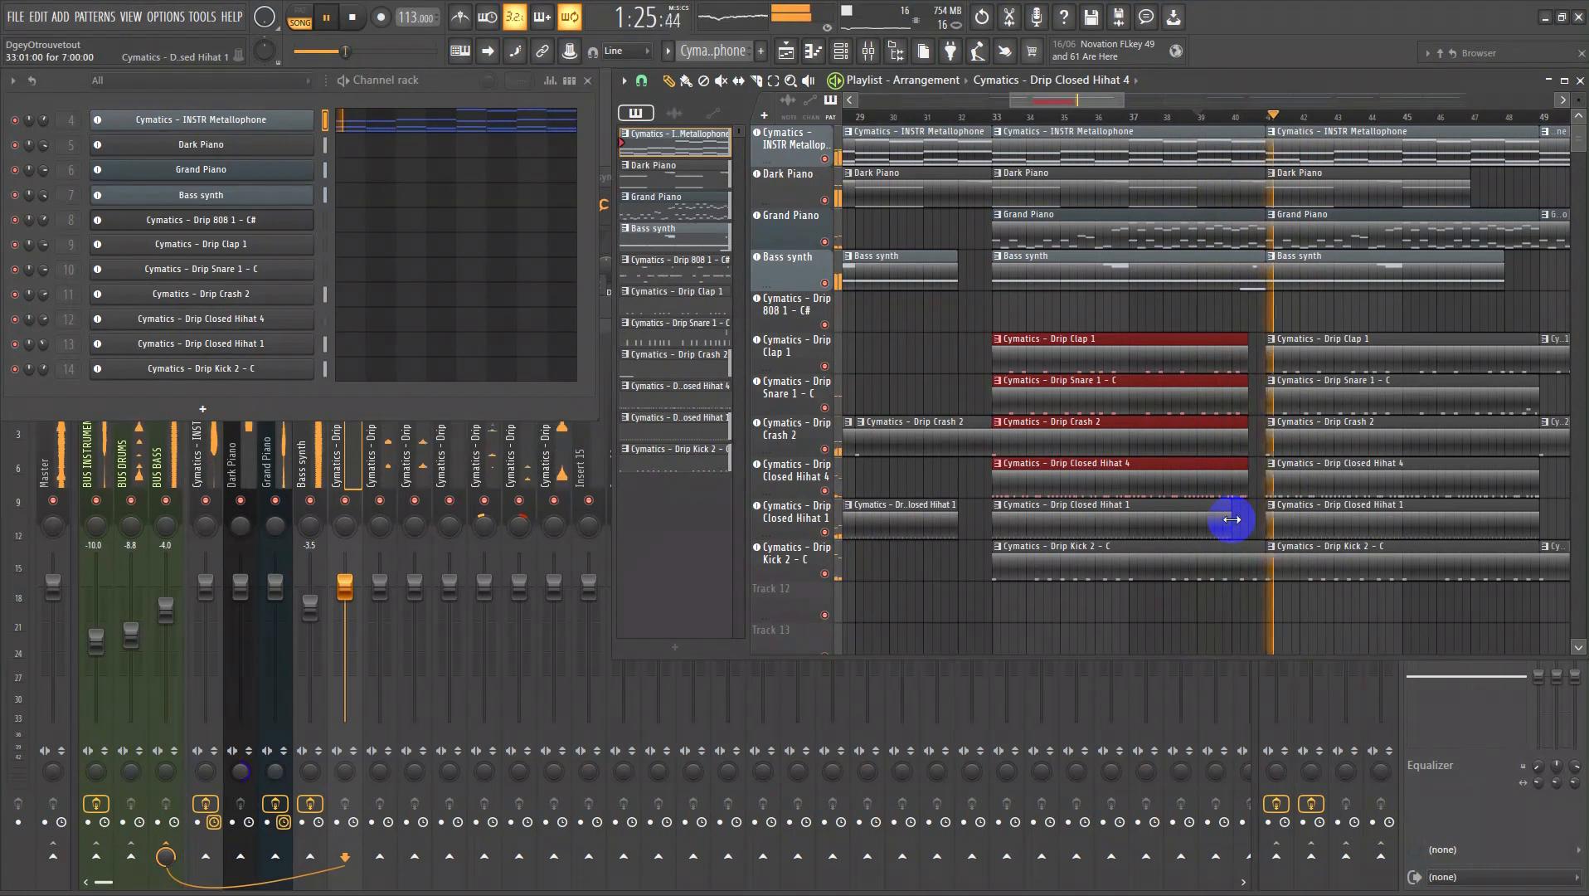
- Delete the clap, snare, crash, hihat and kick clips at bars 73 to 88 and 97 to 112
scroll(1110, 472, "down", 4)
scroll(1110, 473, "down", 4)
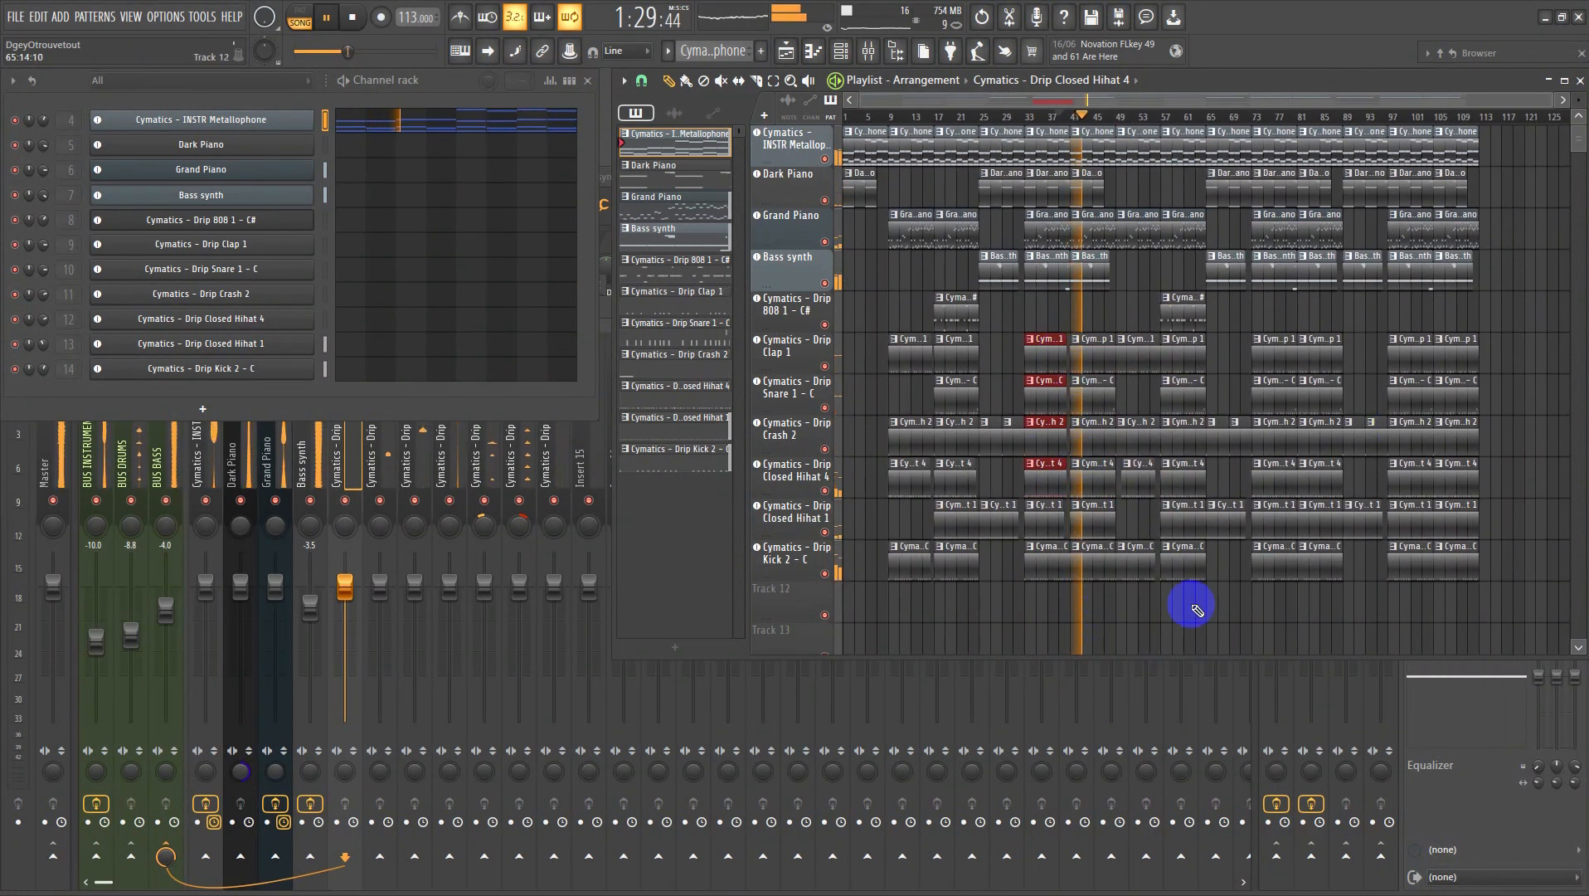
left_click_drag(1265, 334, 1339, 622)
left_click_drag(1408, 339, 1490, 581)
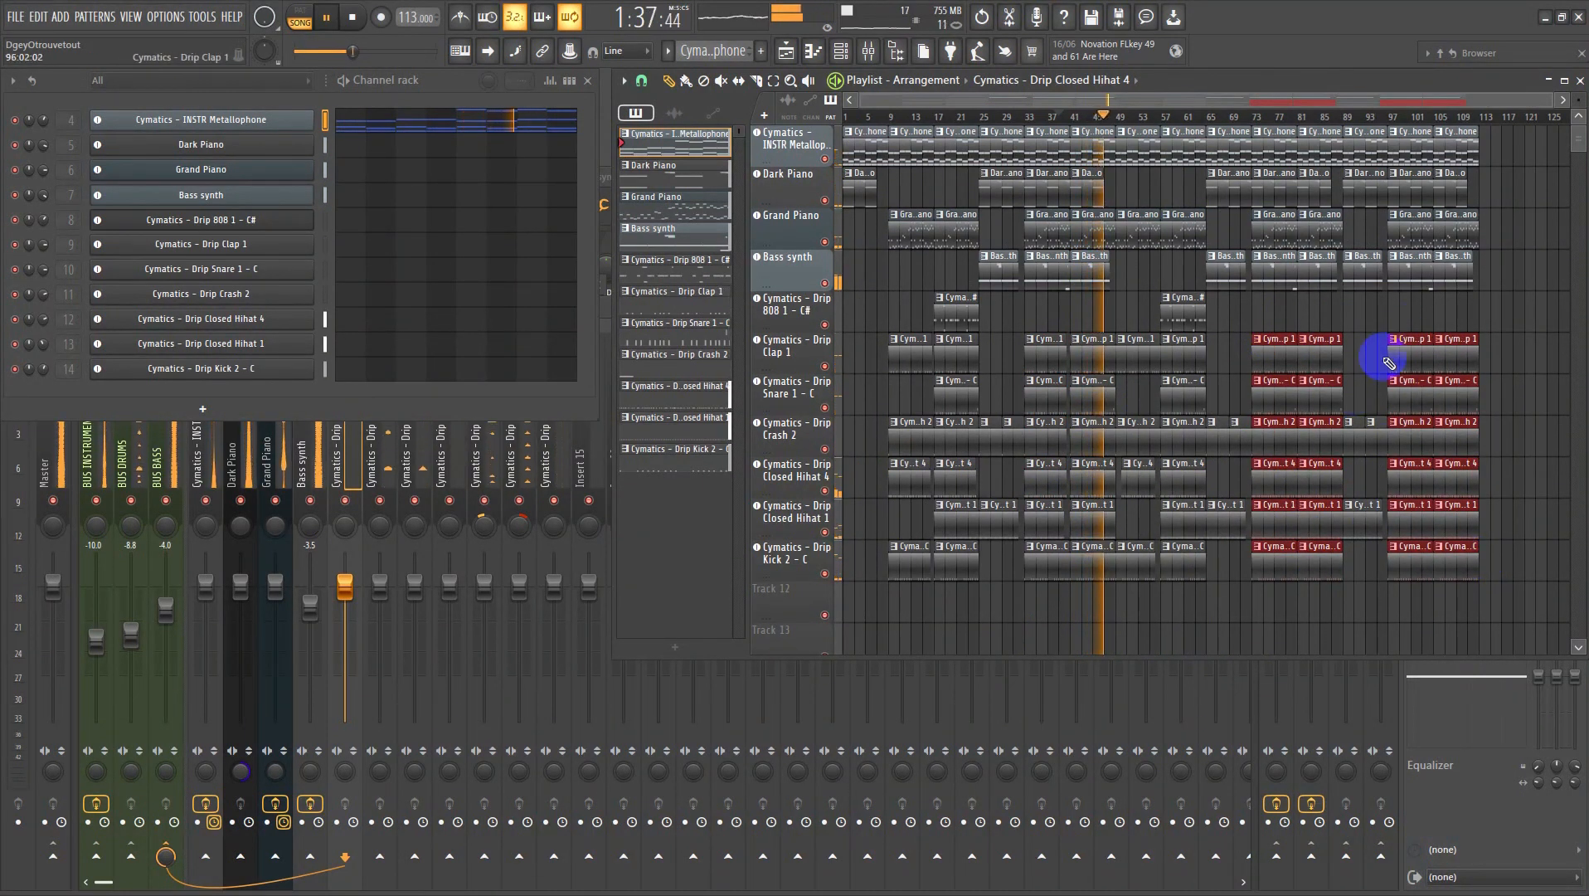
key("Delete")
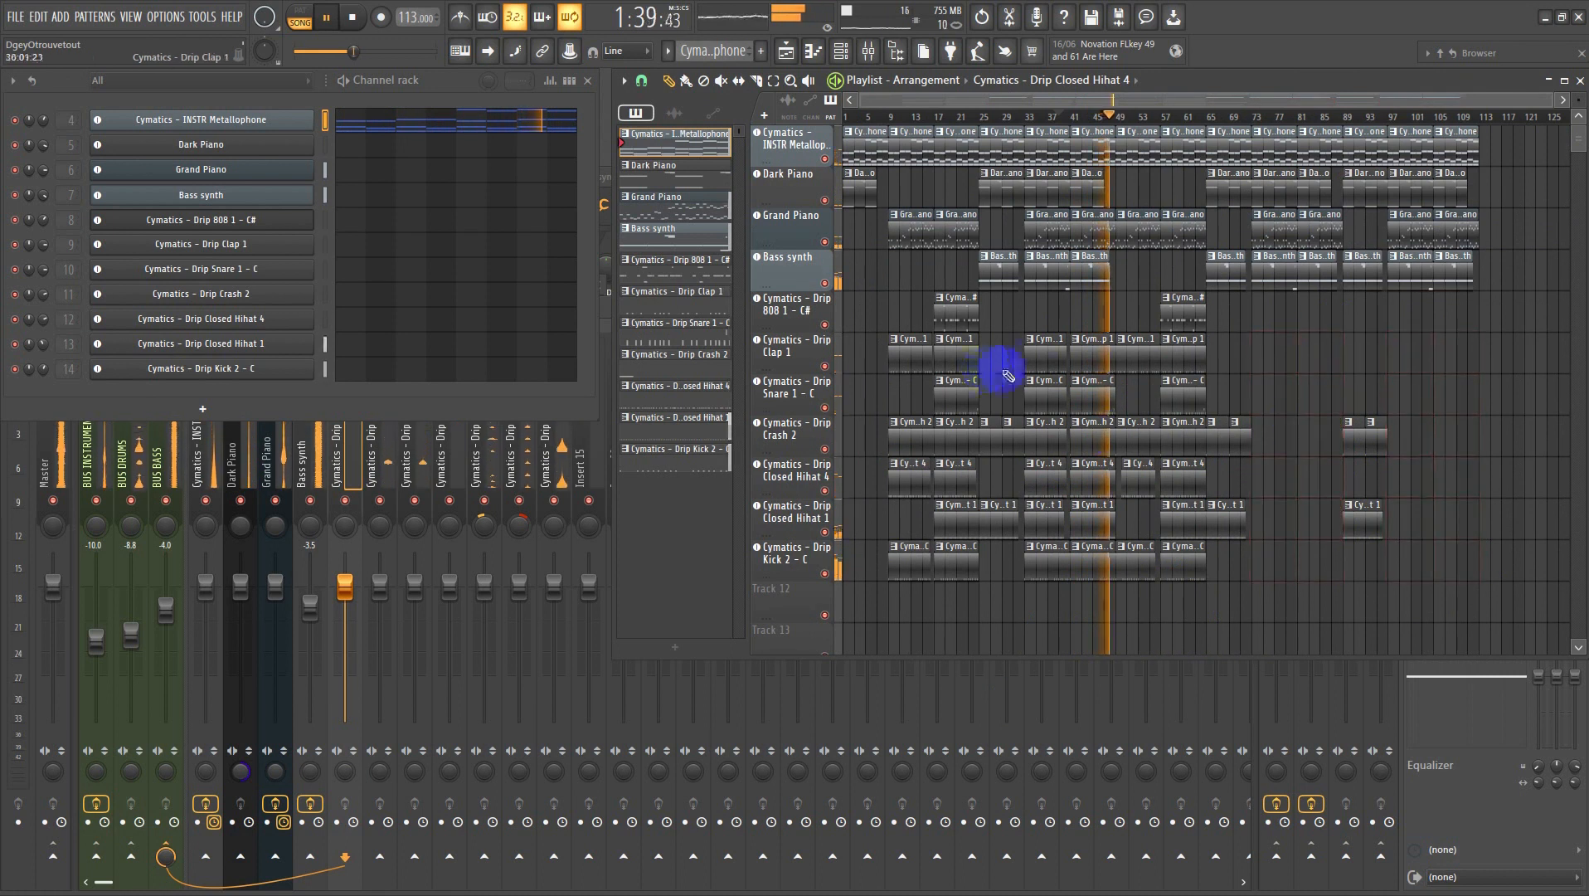
- Copy the edited drum clips from bars 33 to 48 to bar 73 and bar 97, aligning them with the bar starts
left_click_drag(1034, 353, 1087, 581)
left_click_drag(1036, 355, 1409, 366)
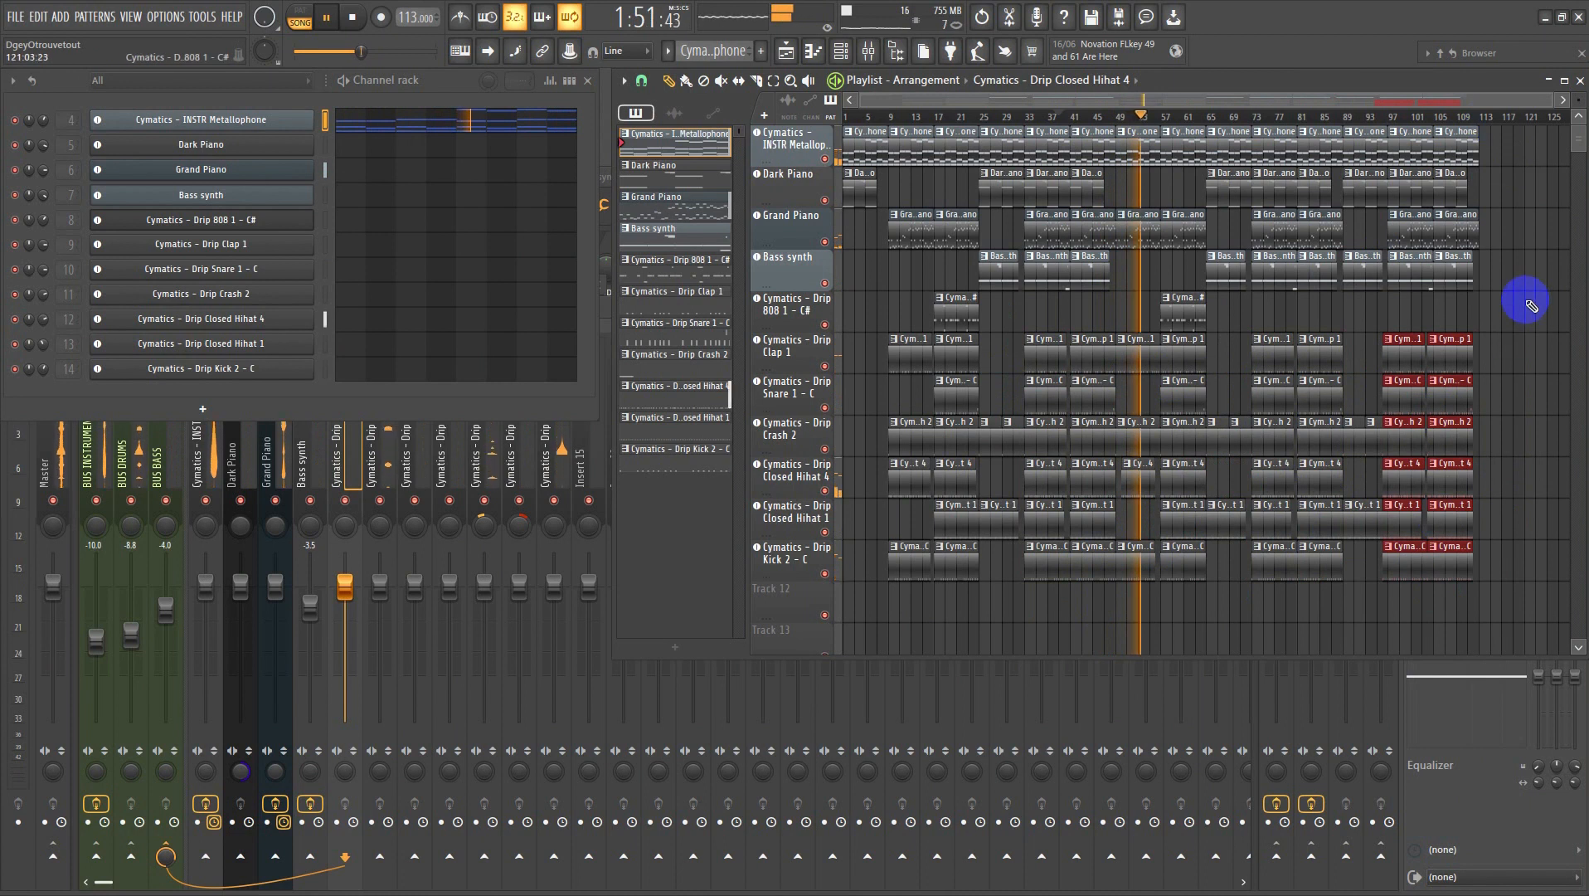
left_click_drag(1496, 589, 1357, 355)
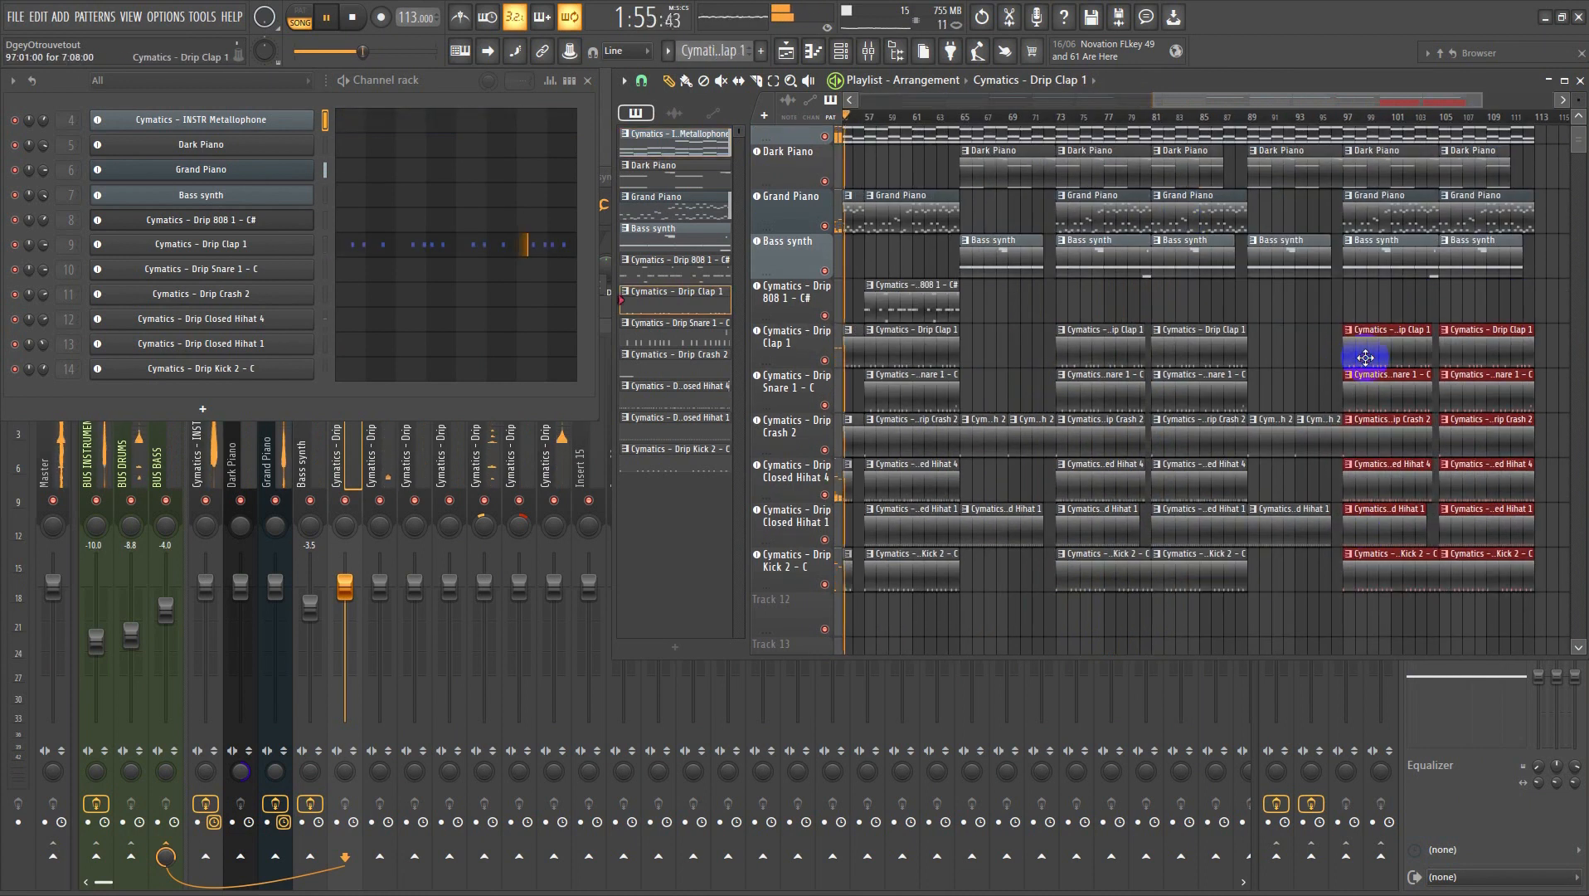
- Play back the arrangement to review the edited drum sections, then stop playback
scroll(1274, 360, "down", 3)
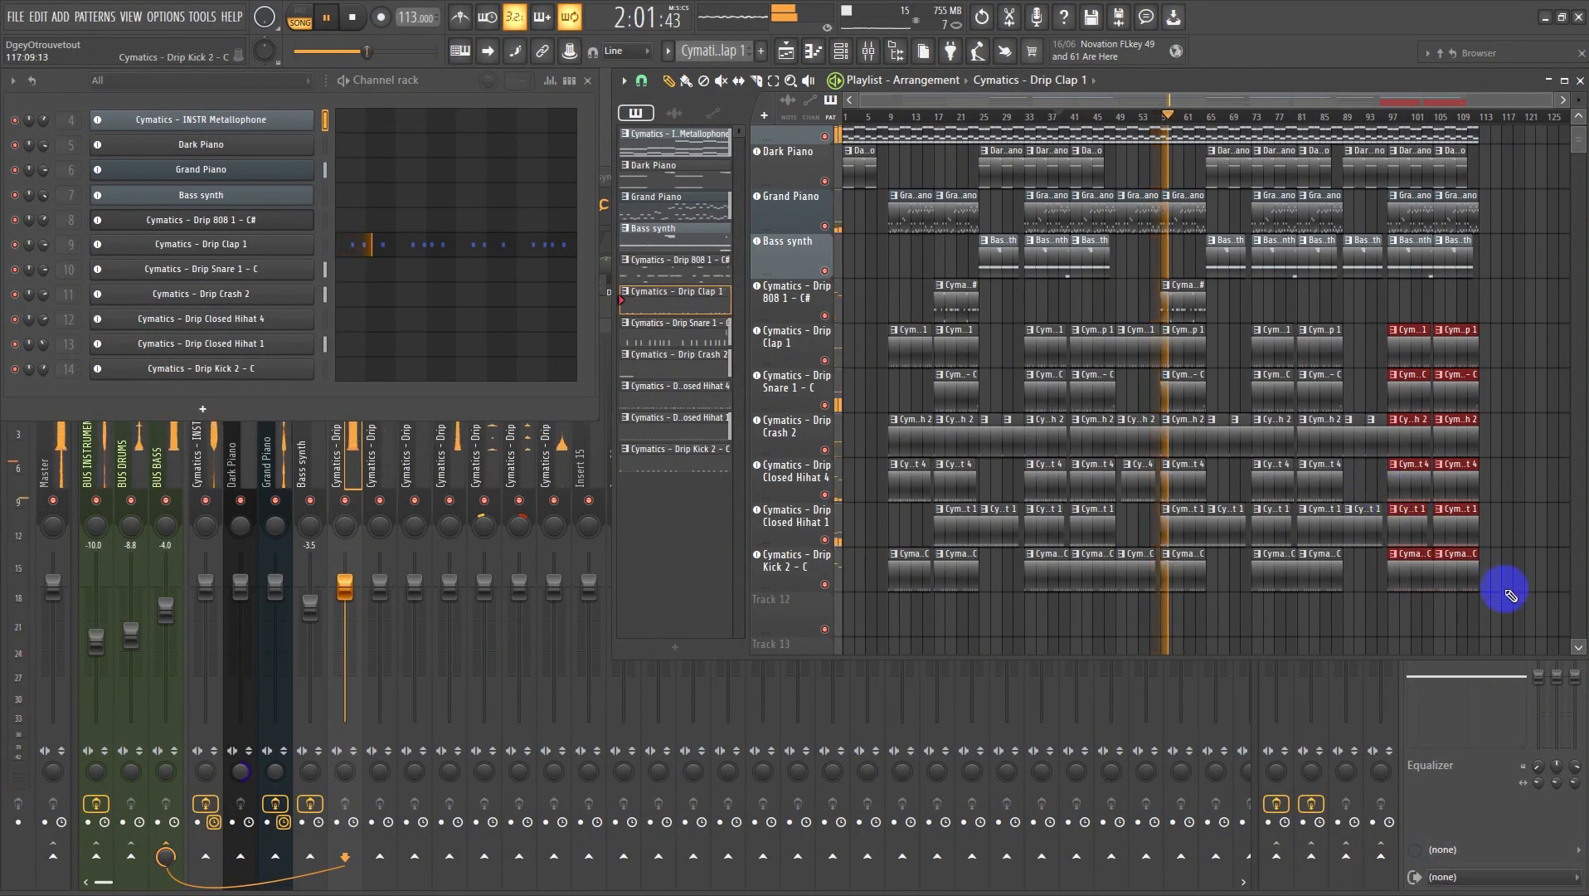
left_click_drag(1503, 592, 479, 7)
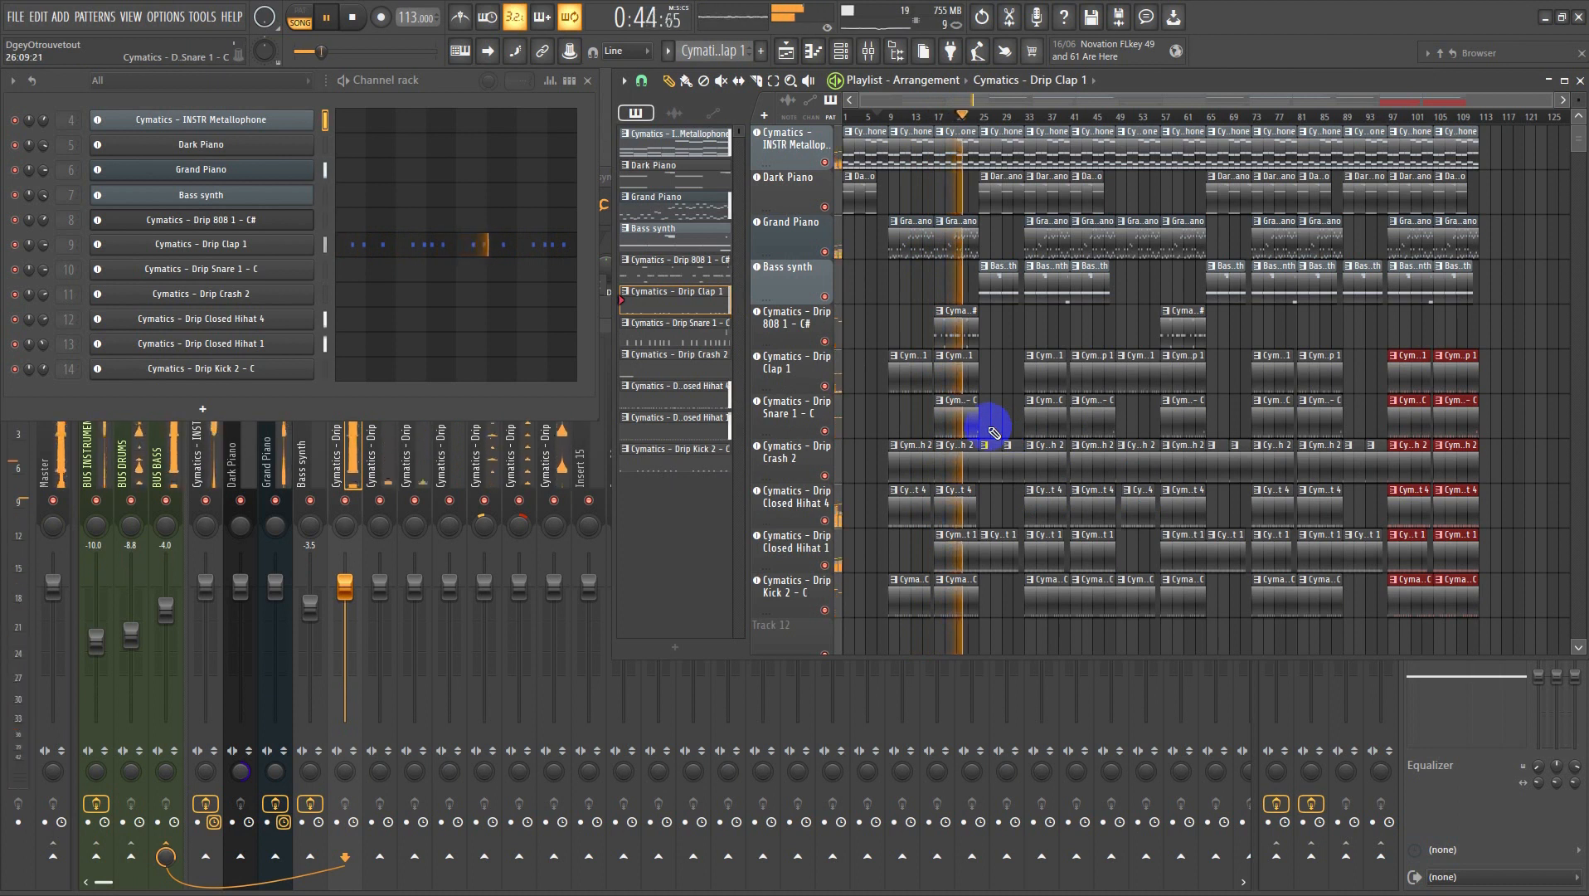
key("space")
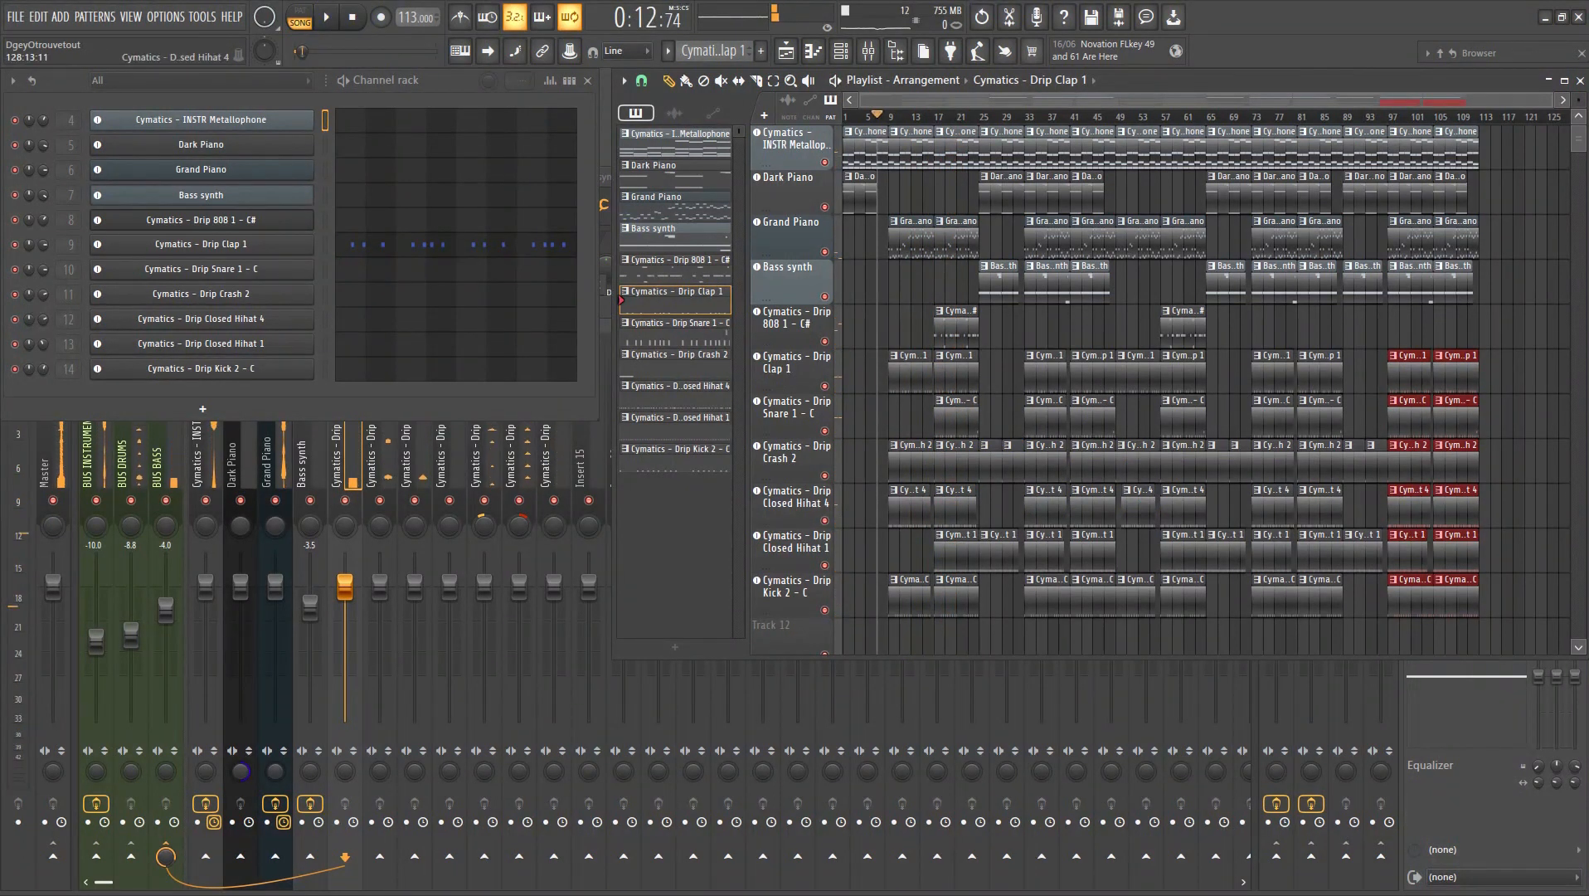